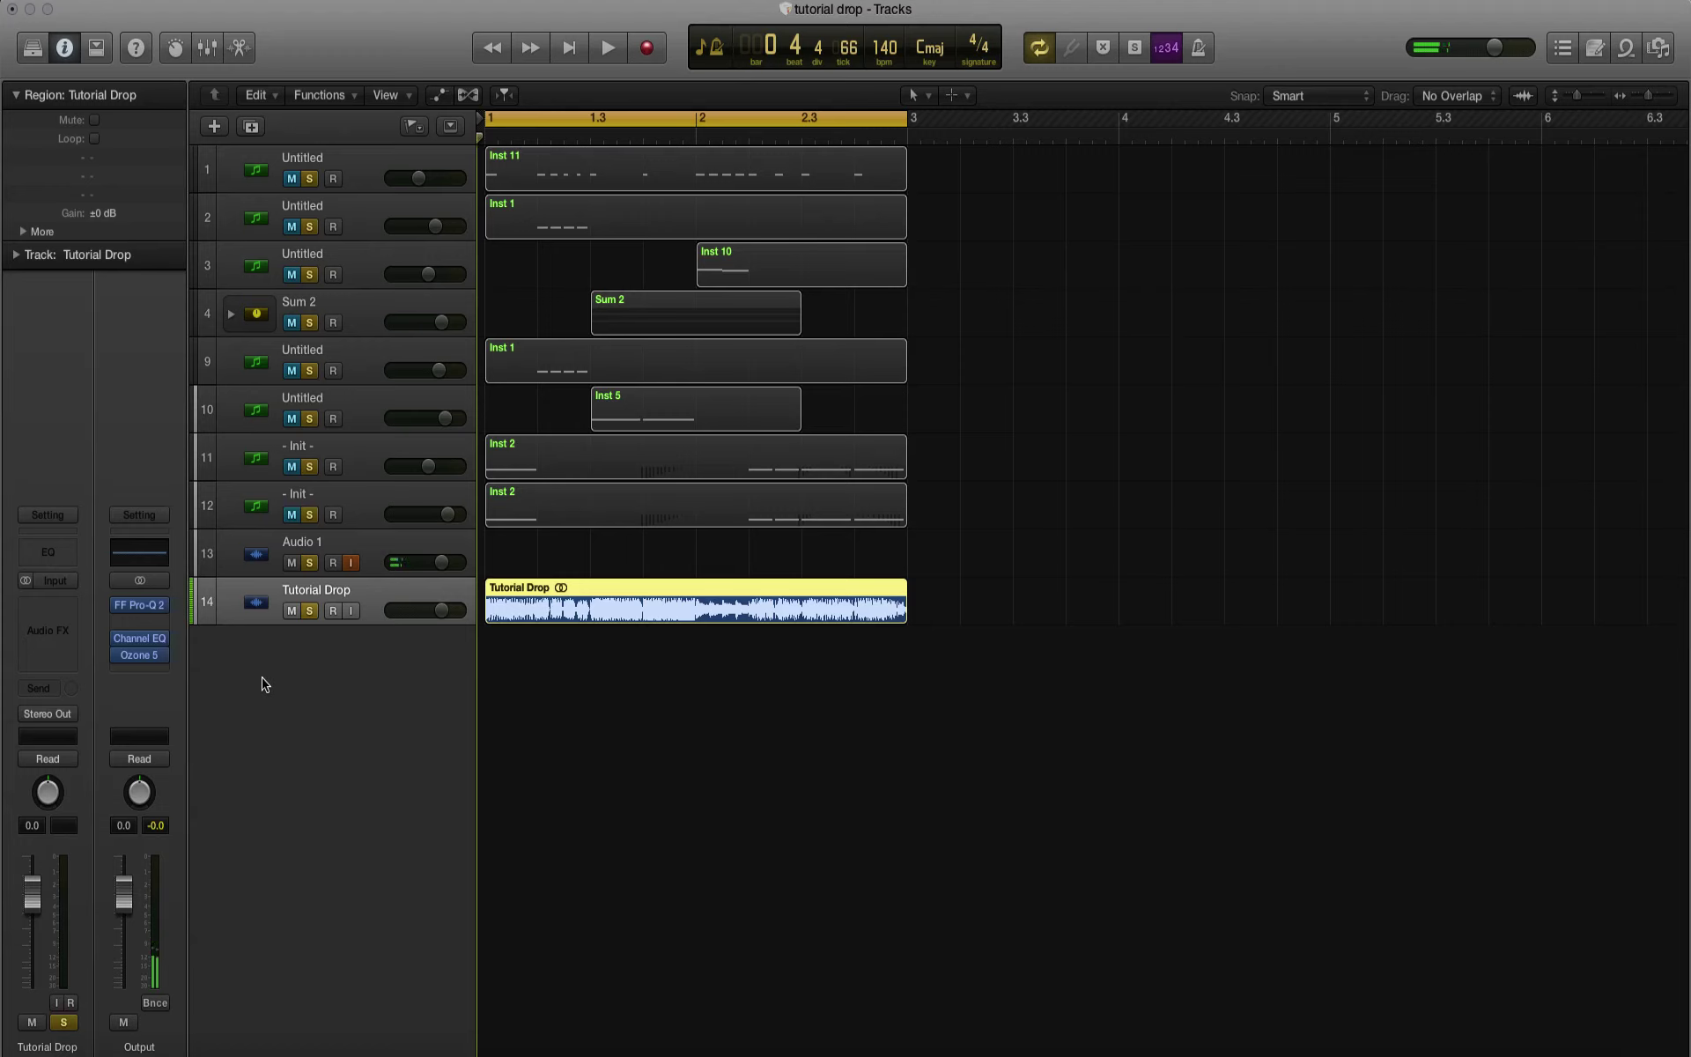
Step: Remove the FF Pro-Q 2, Channel EQ and Ozone 5 plug-ins from the Output channel and turn off solo on tracks 1 to 12
left_click(163, 608)
left_click(176, 634)
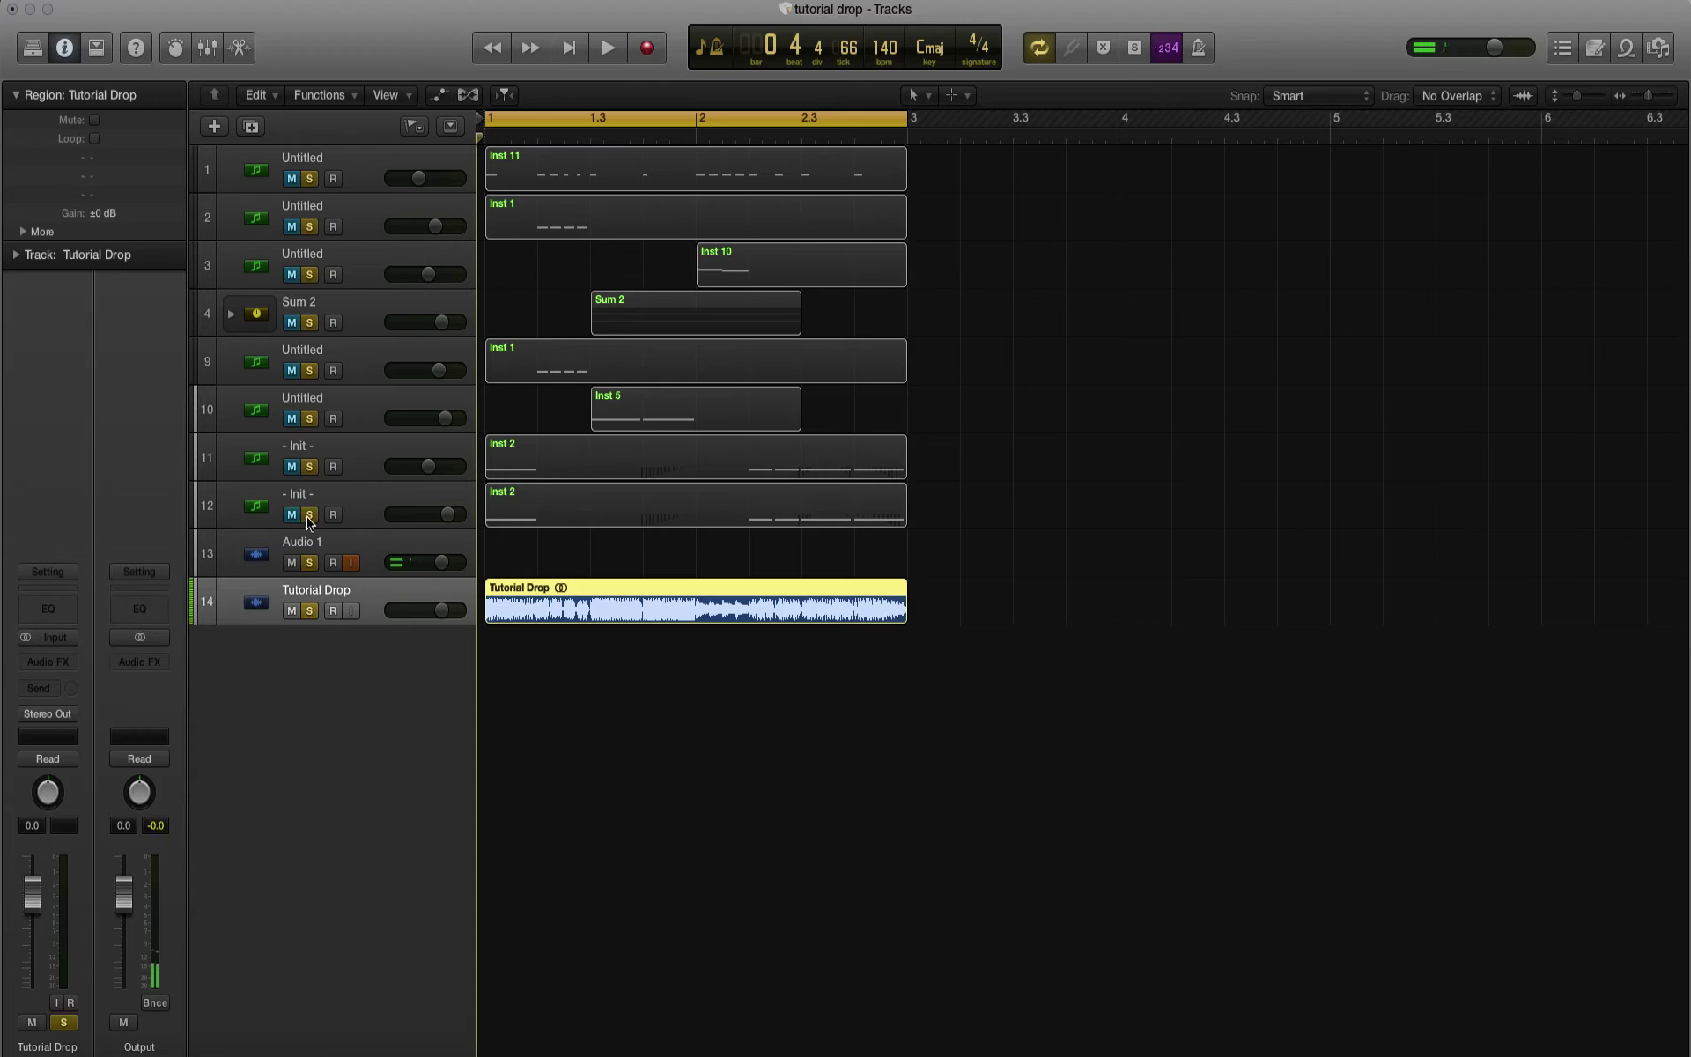
left_click_drag(310, 521, 300, 133)
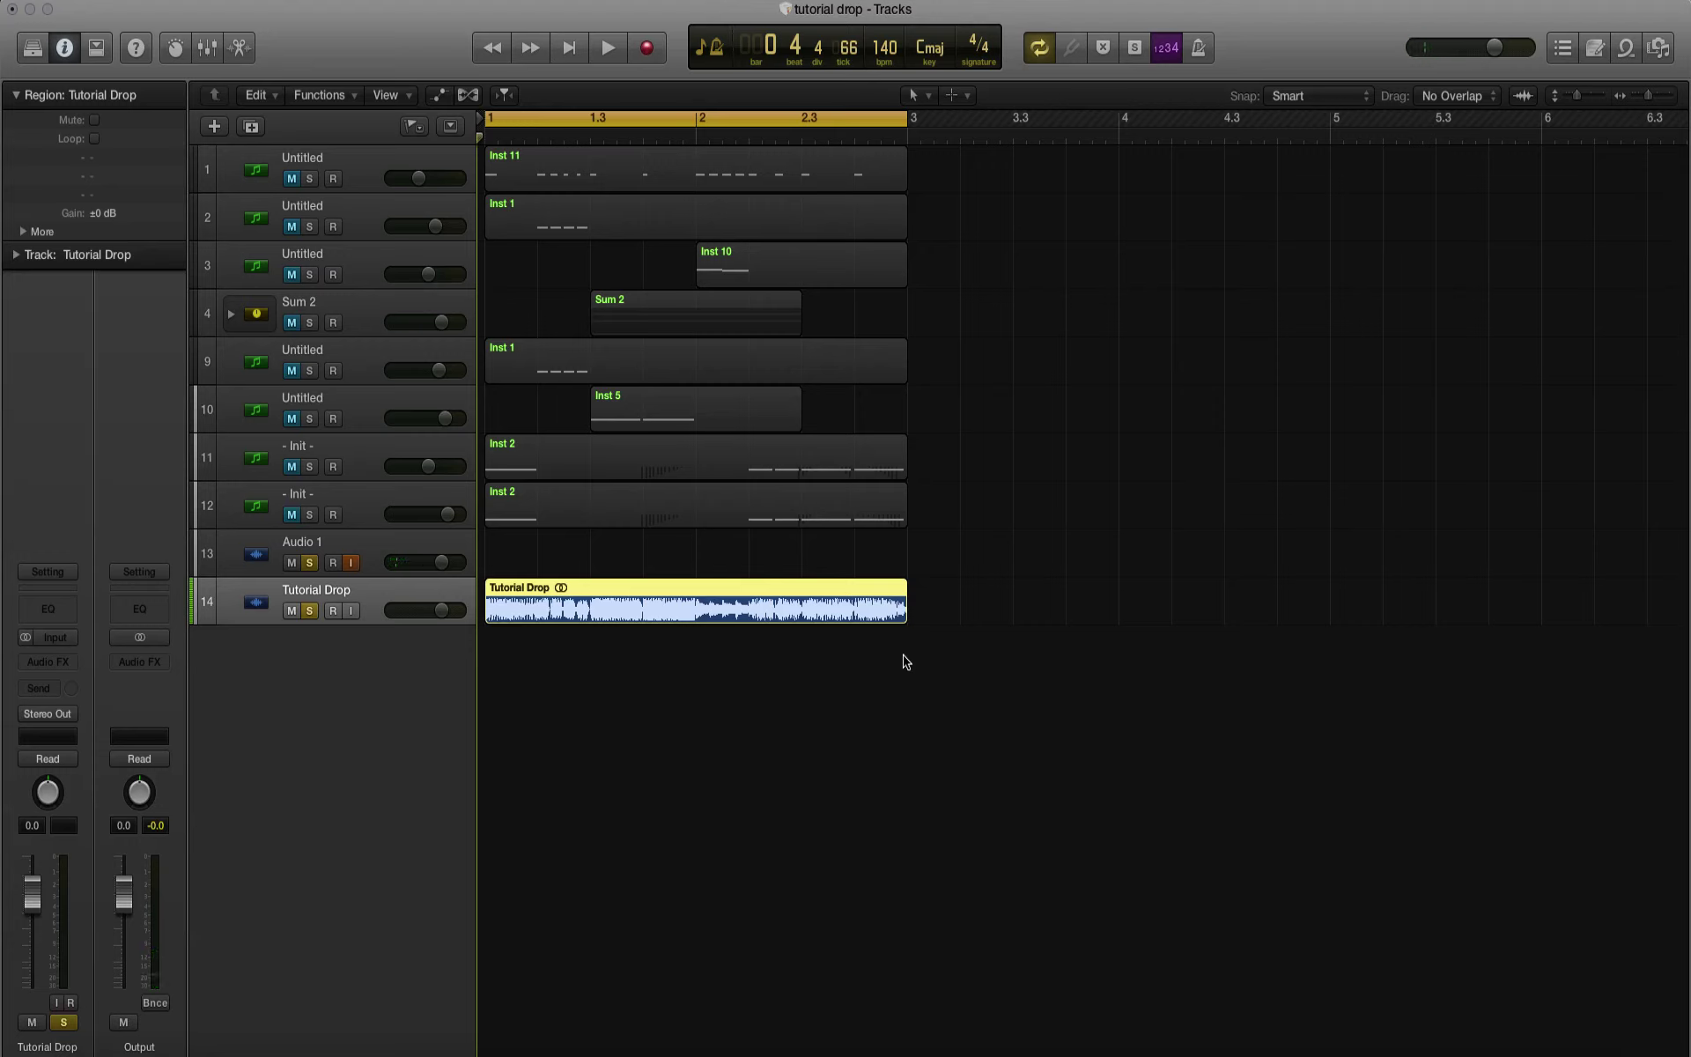
Step: Listen to the Tutorial Drop audio region as a reference
key("space")
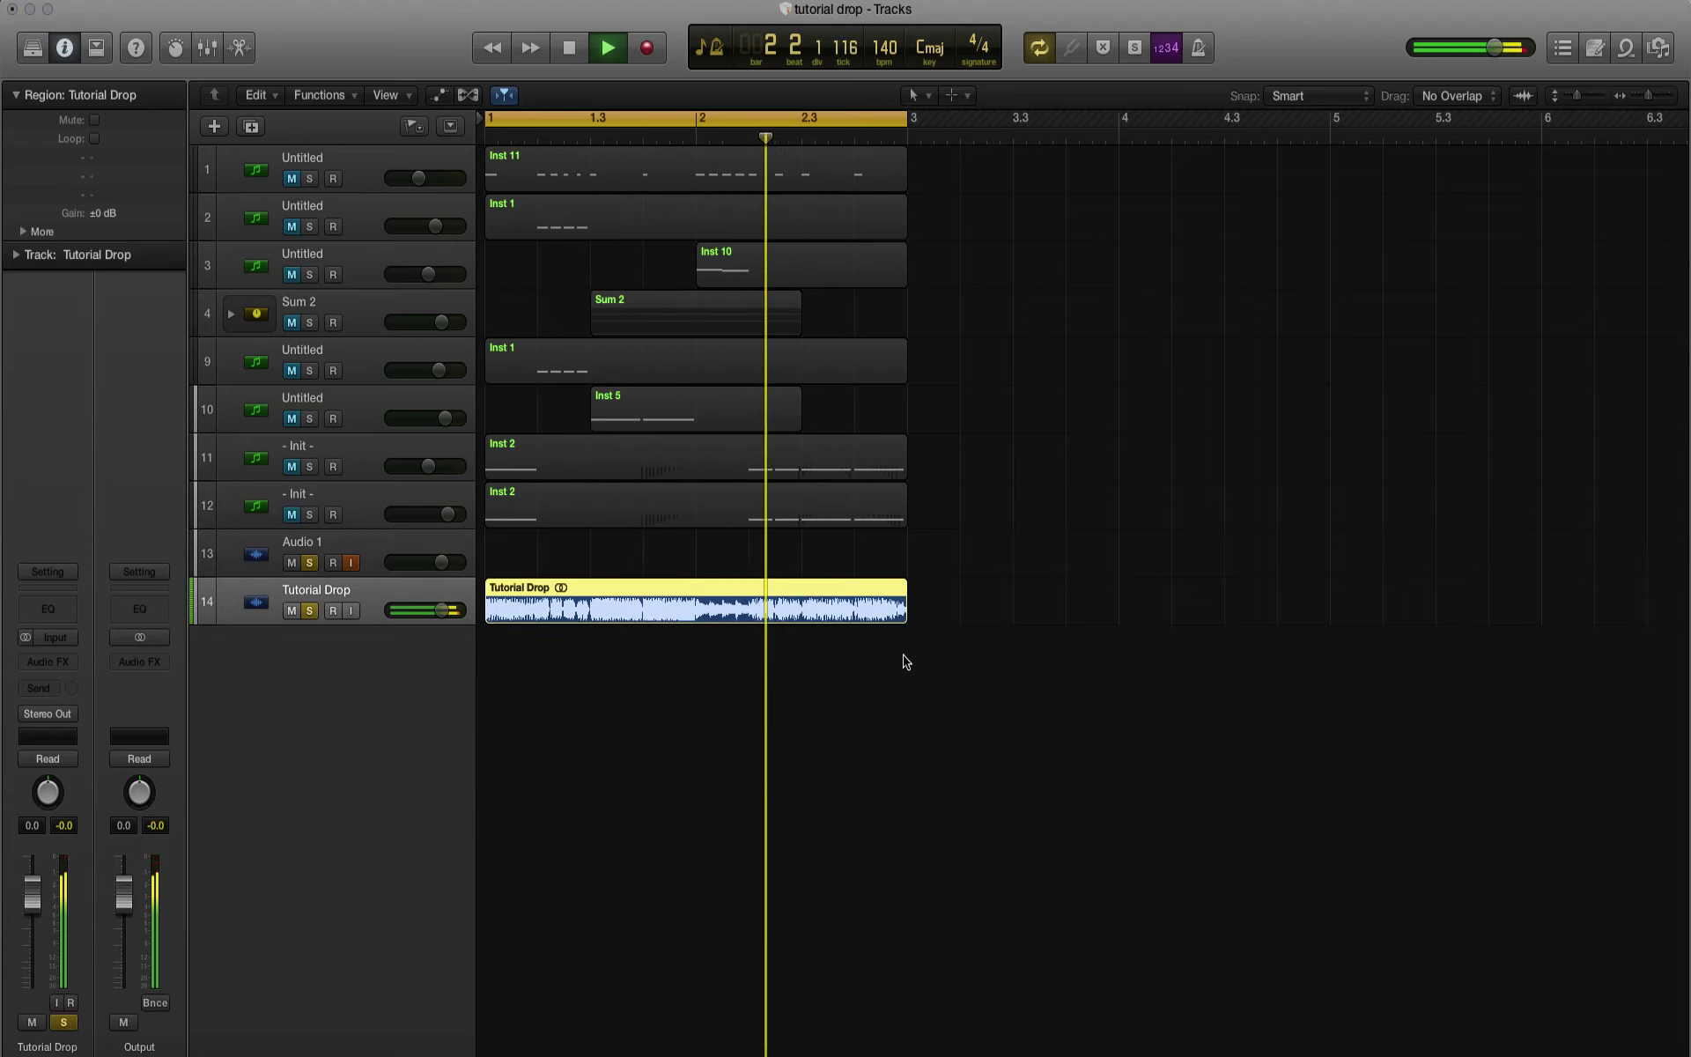
key("space")
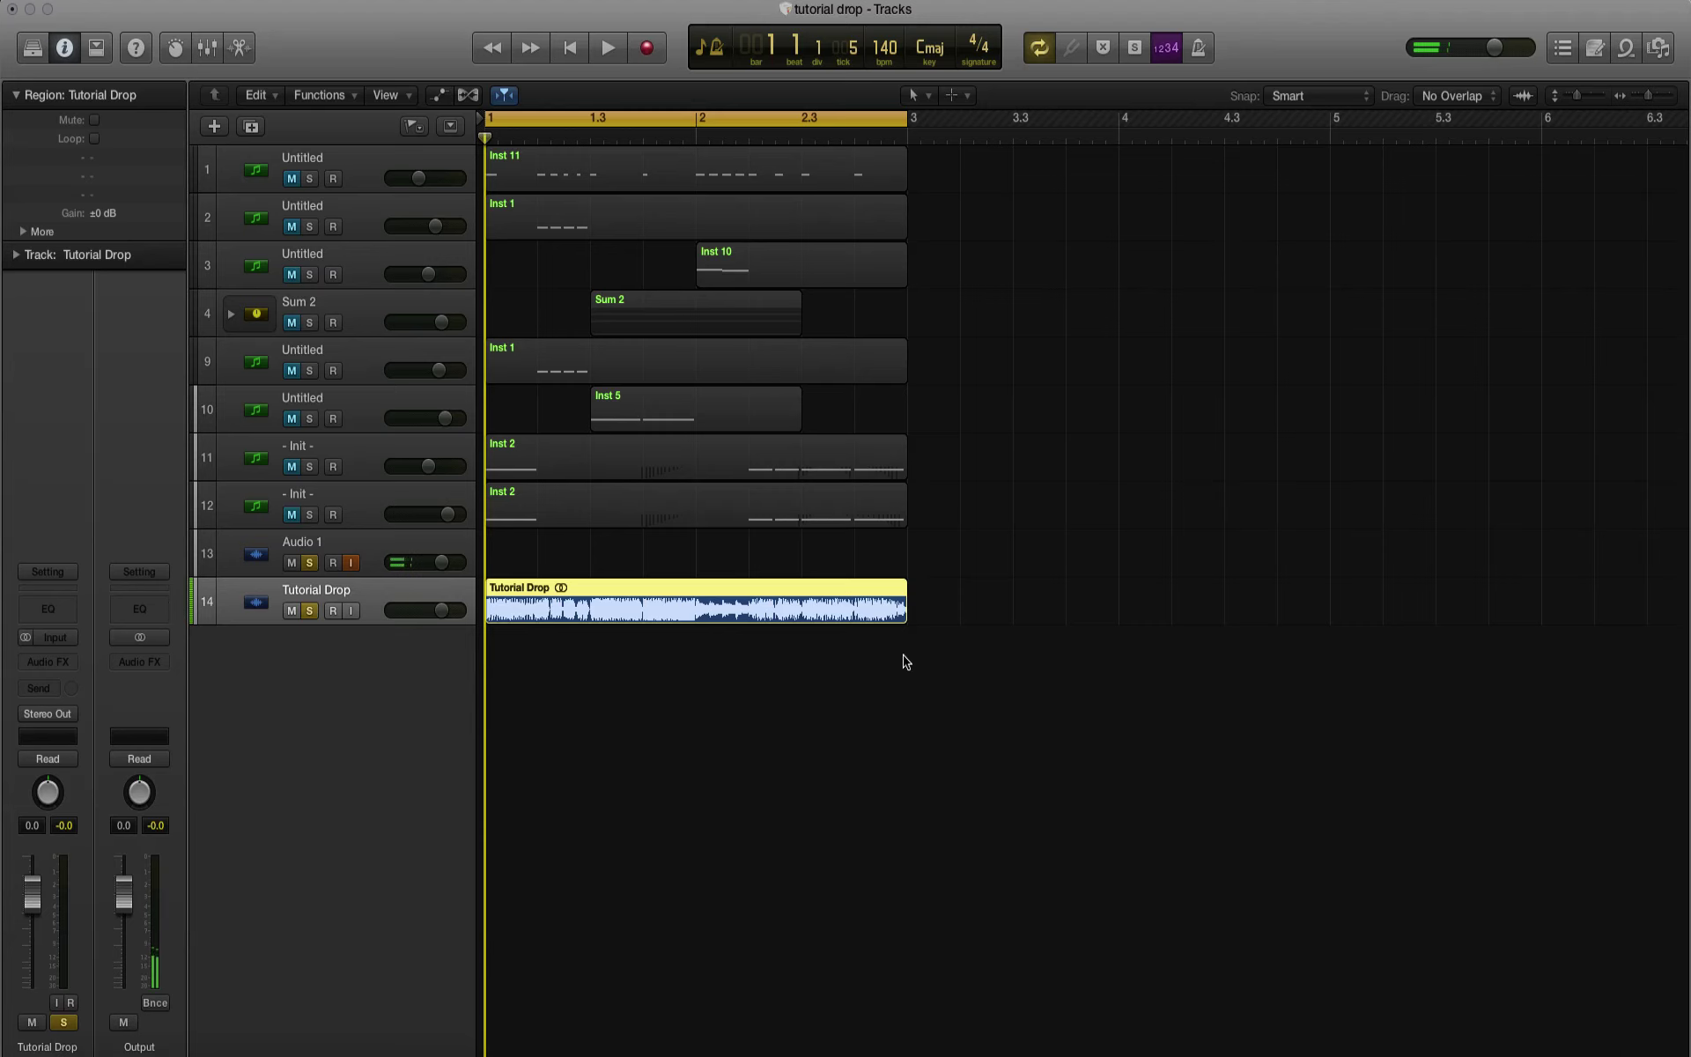
Step: Switch to Finder, open the 3-Kicks folder and audition the kick samples from Lev_Kick_G_011.wav through Lev_Kick_G_054.wav
key("super+Tab")
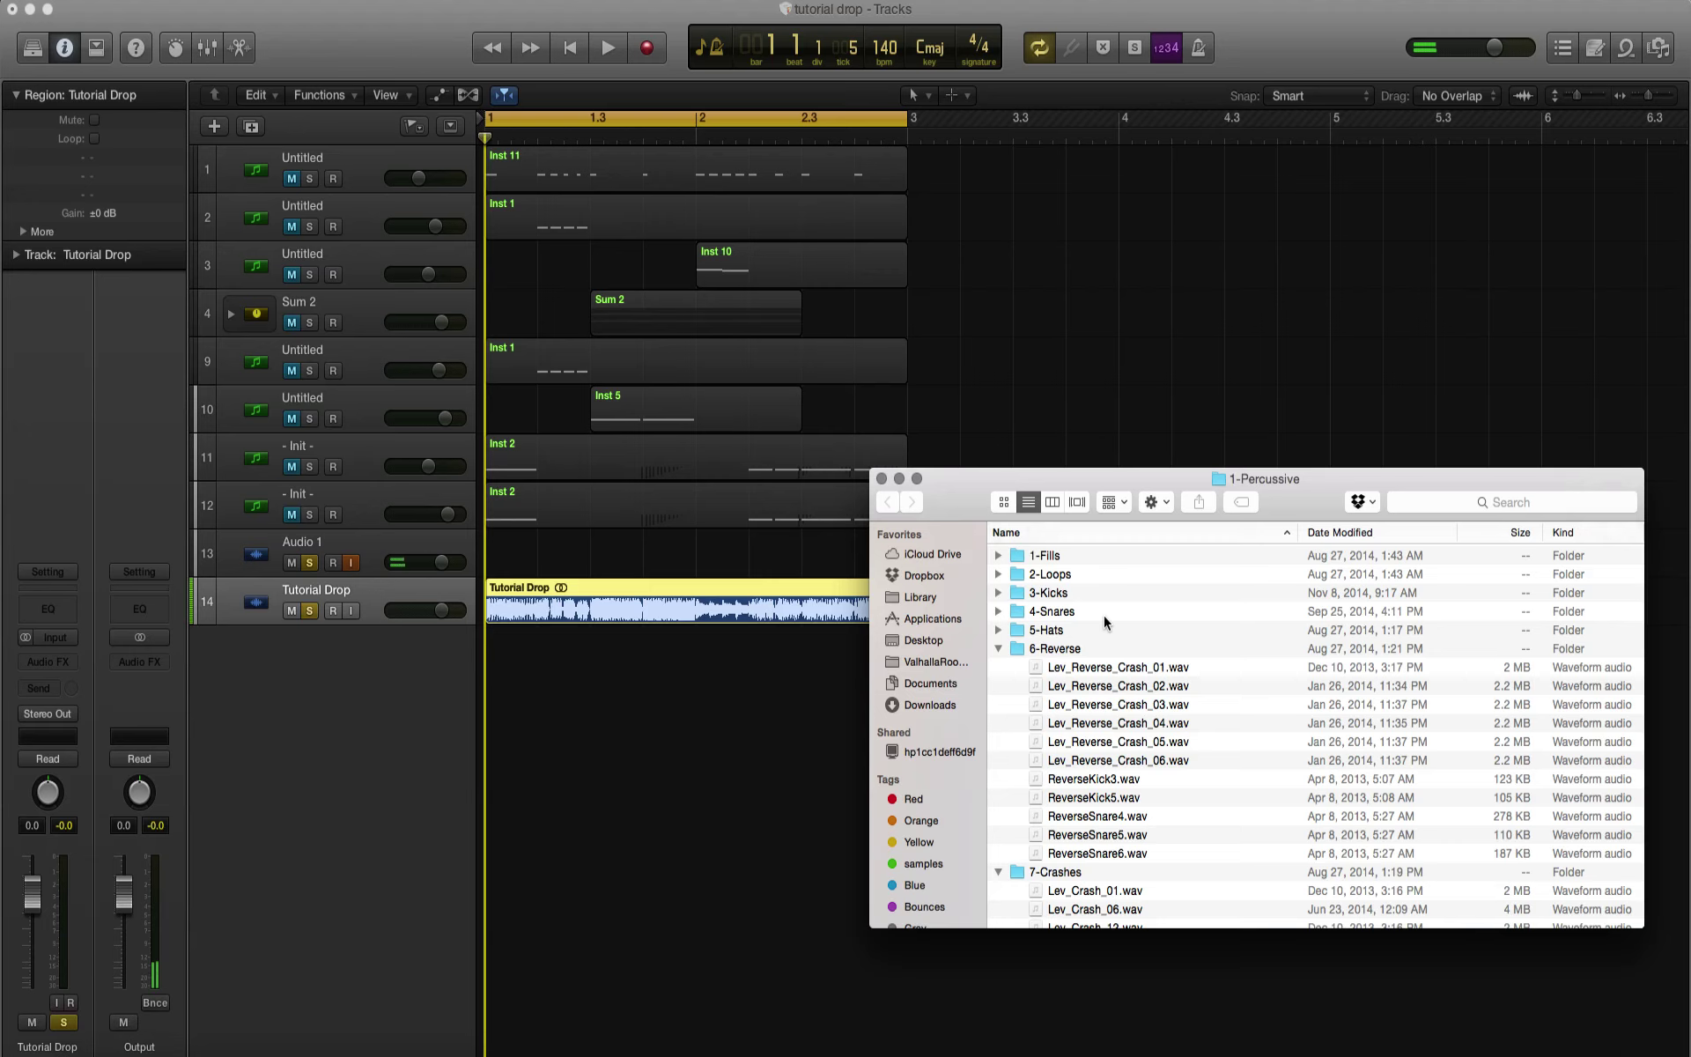
left_click(1000, 593)
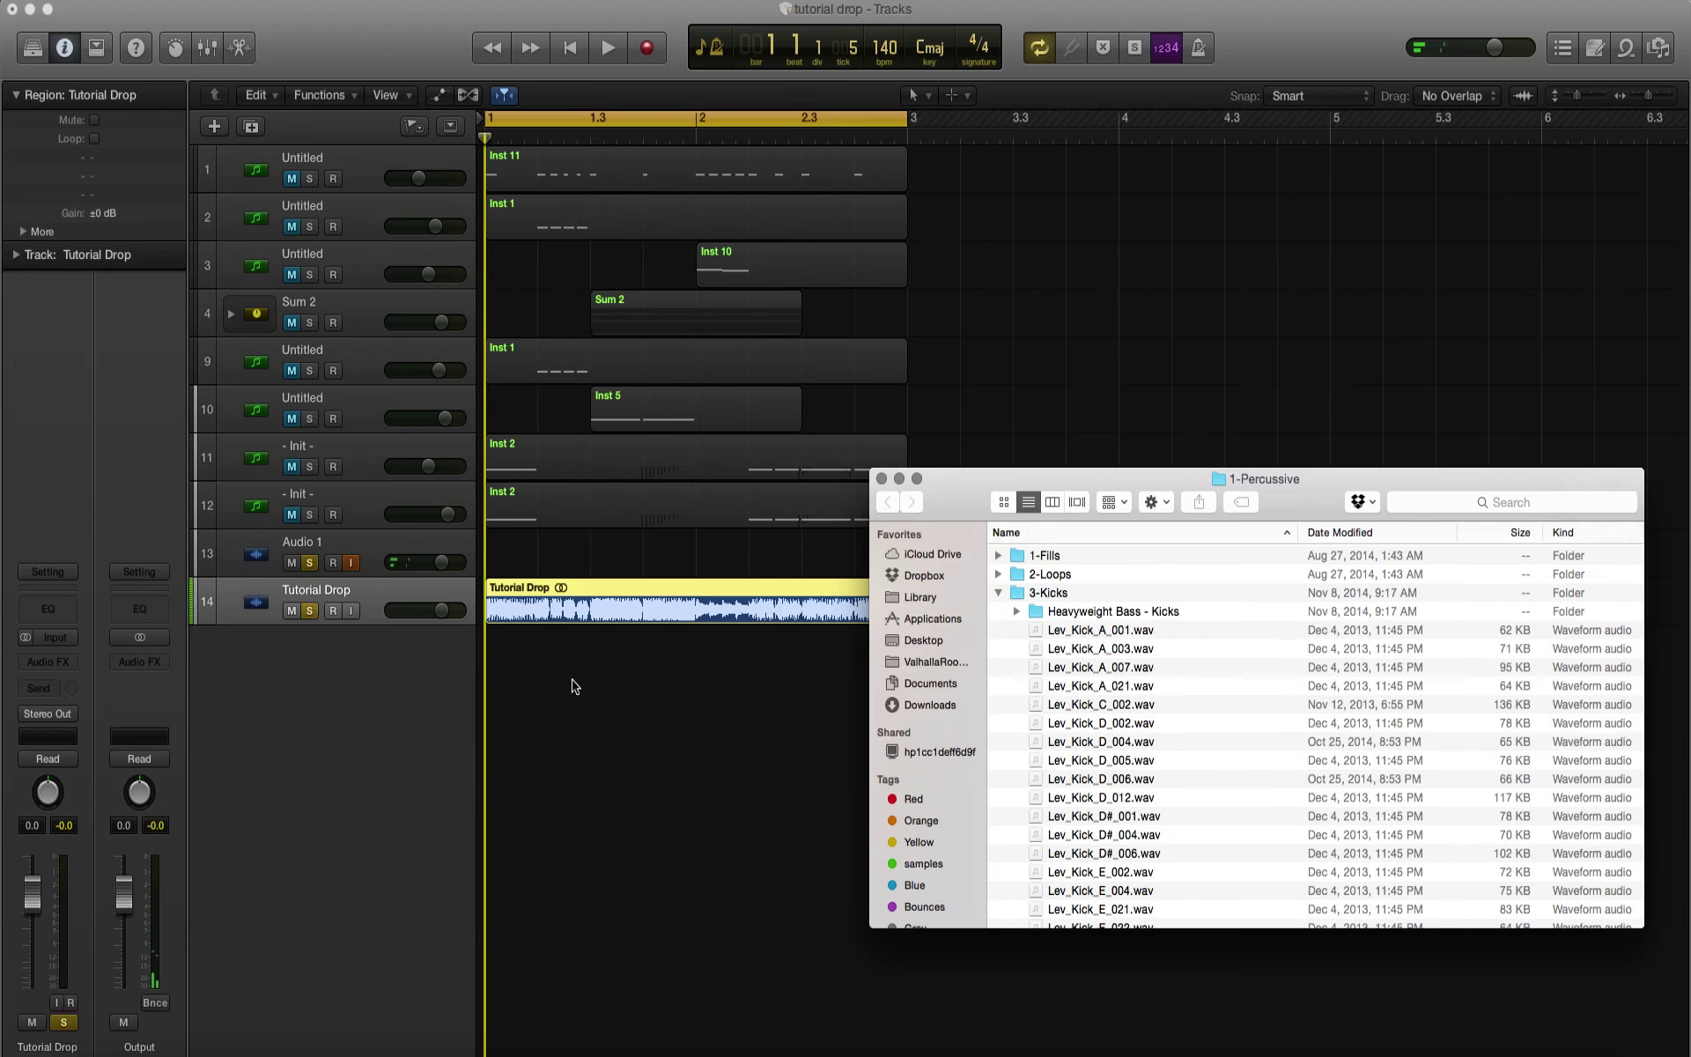
scroll(1095, 698, "down", 8)
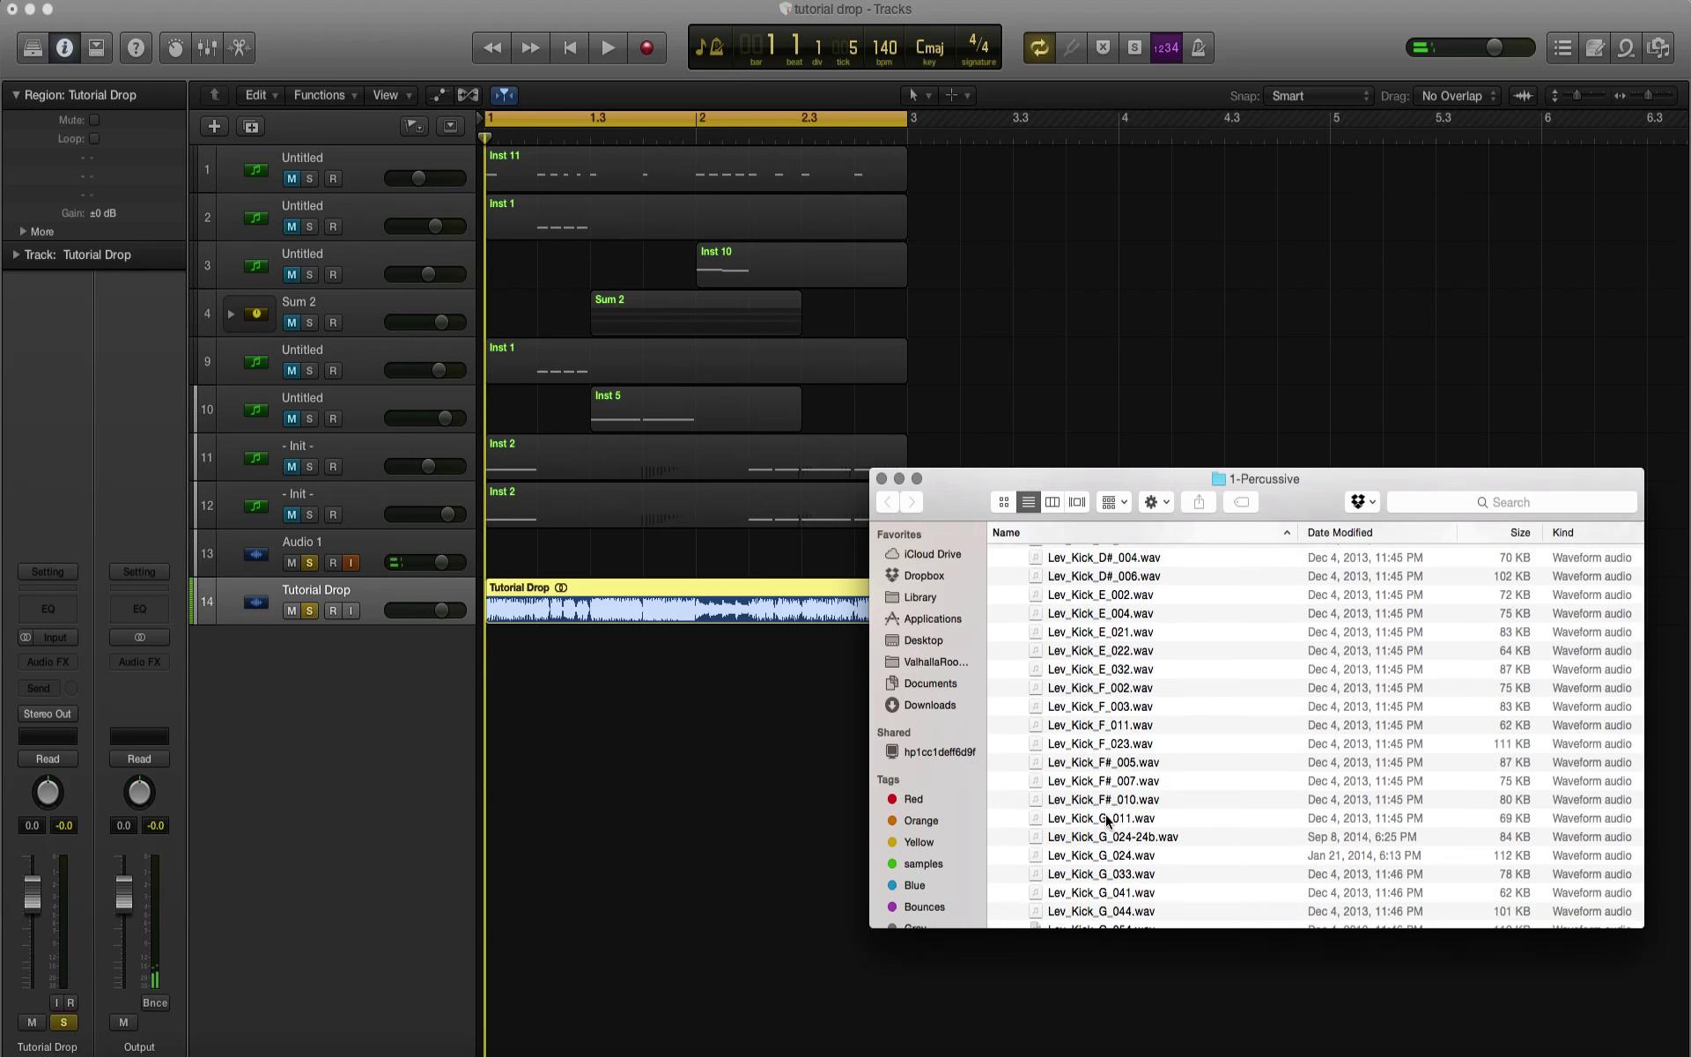
left_click(1107, 816)
key("space")
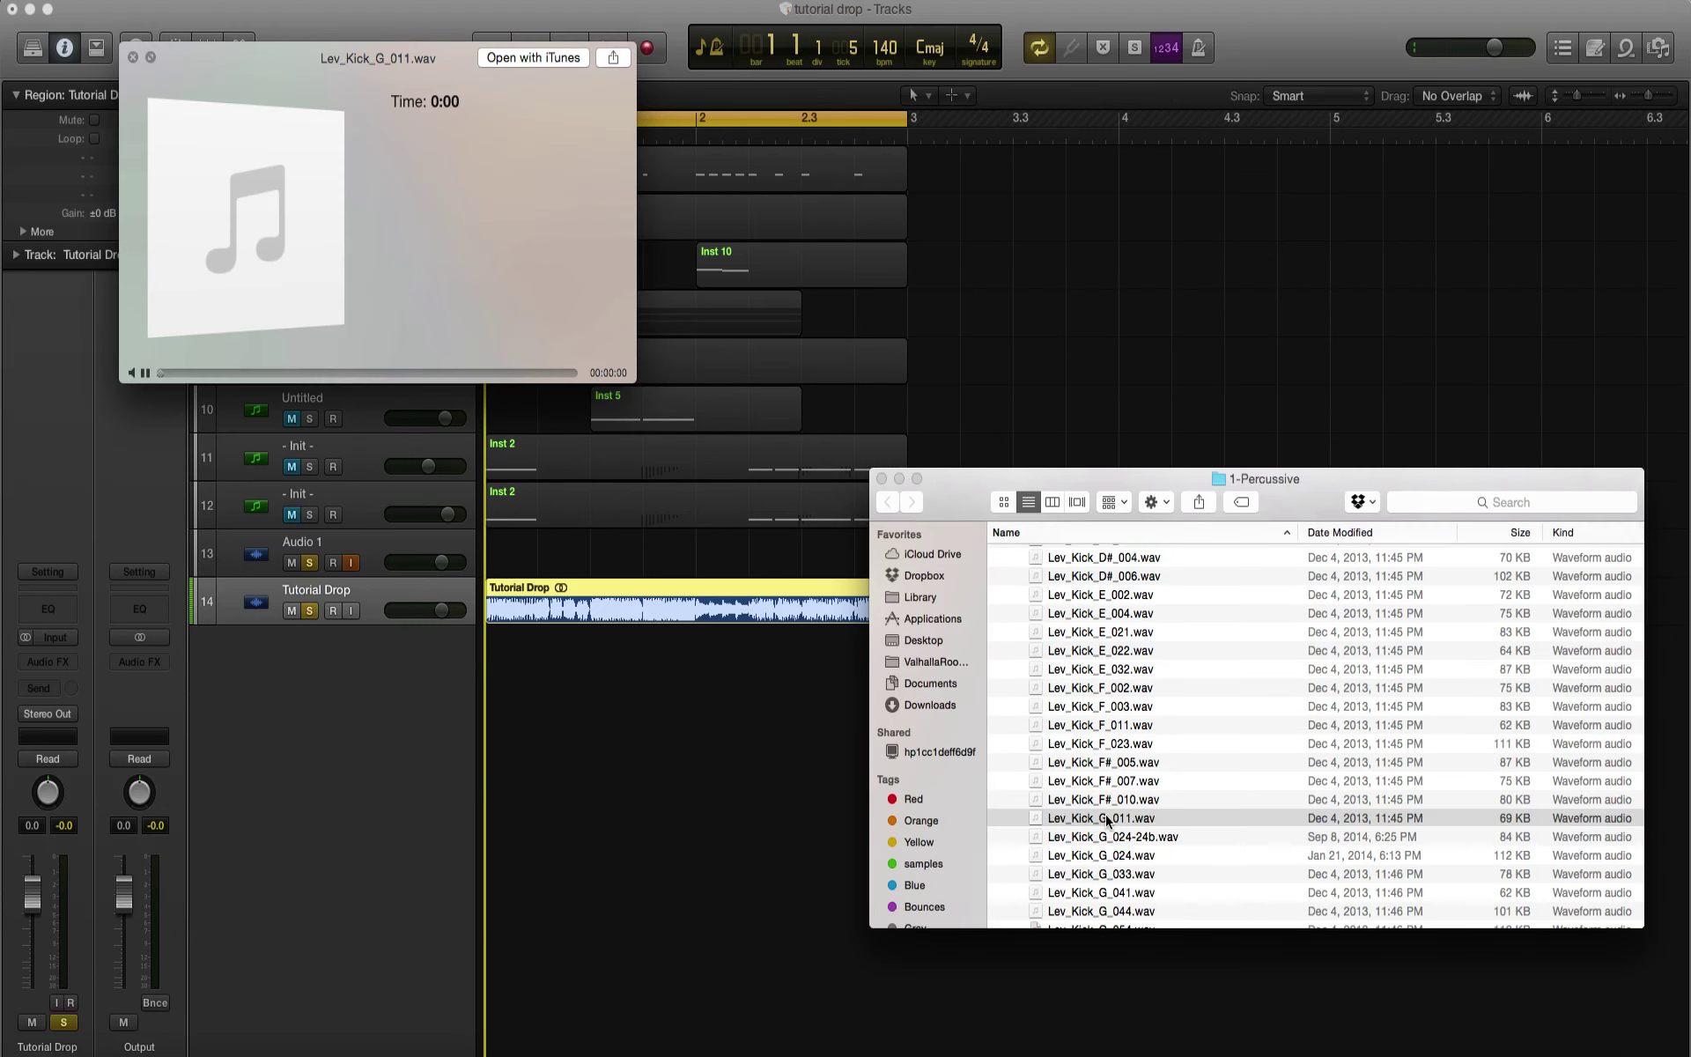
key("Down")
key("Down")
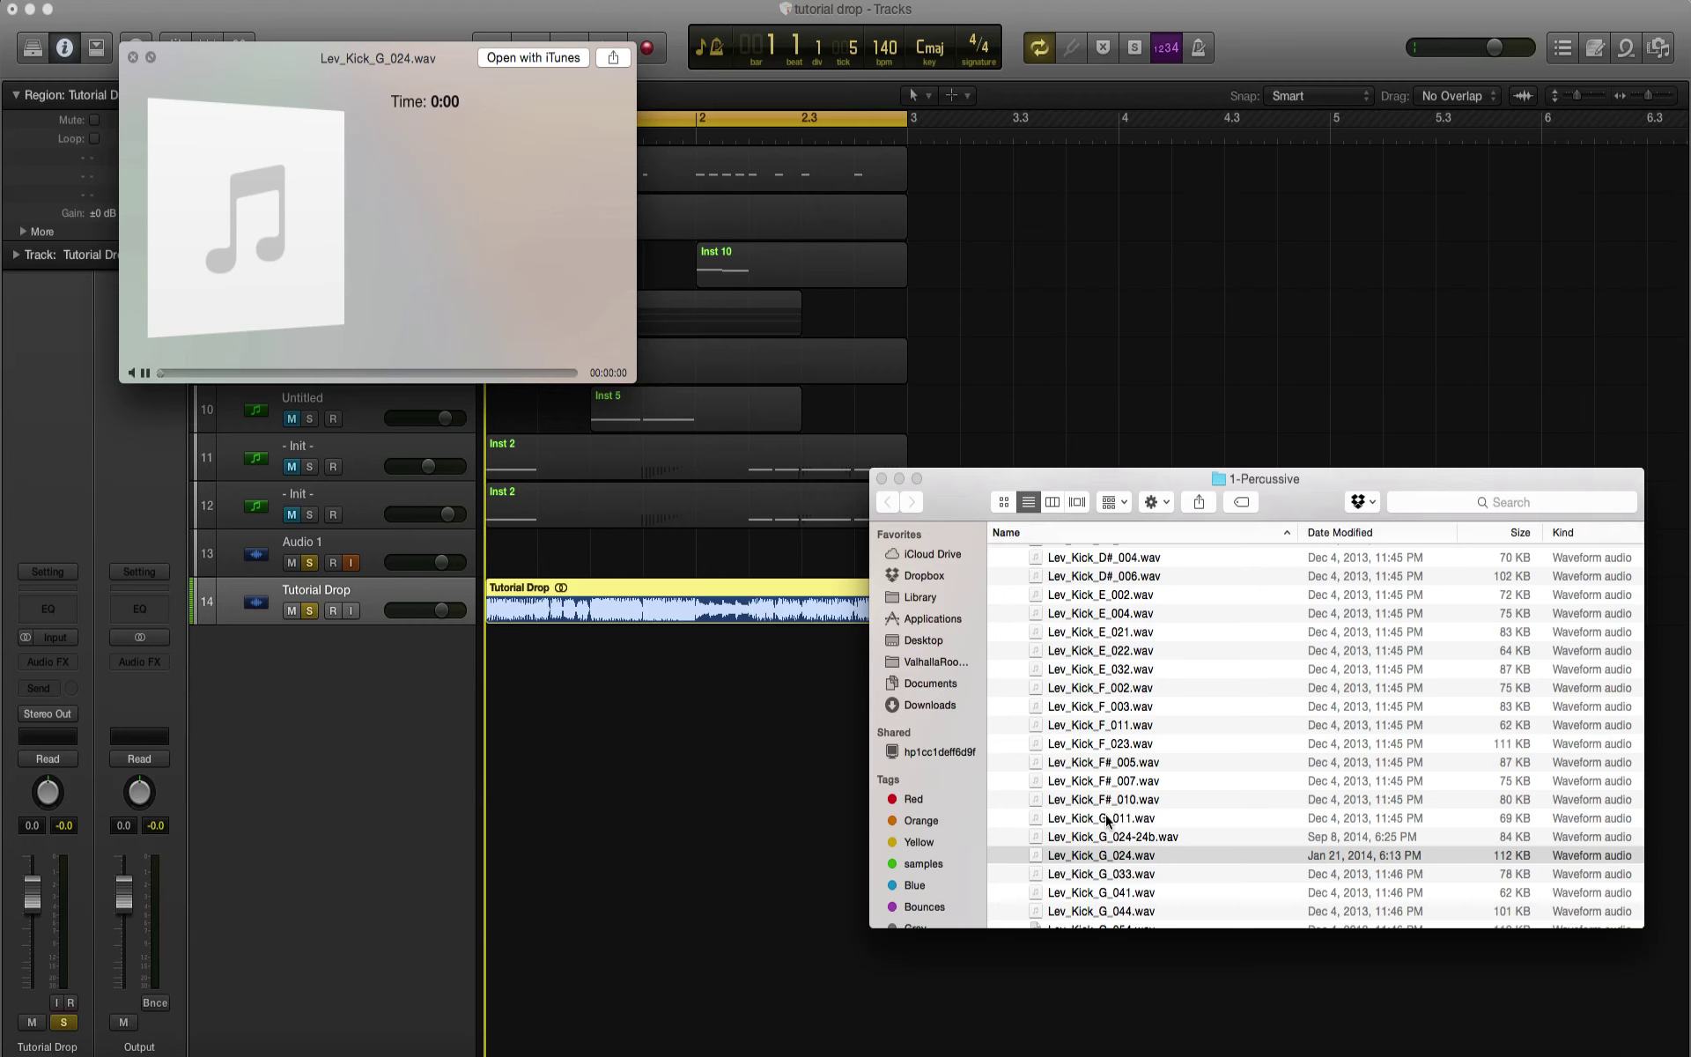
key("Down")
key("Down")
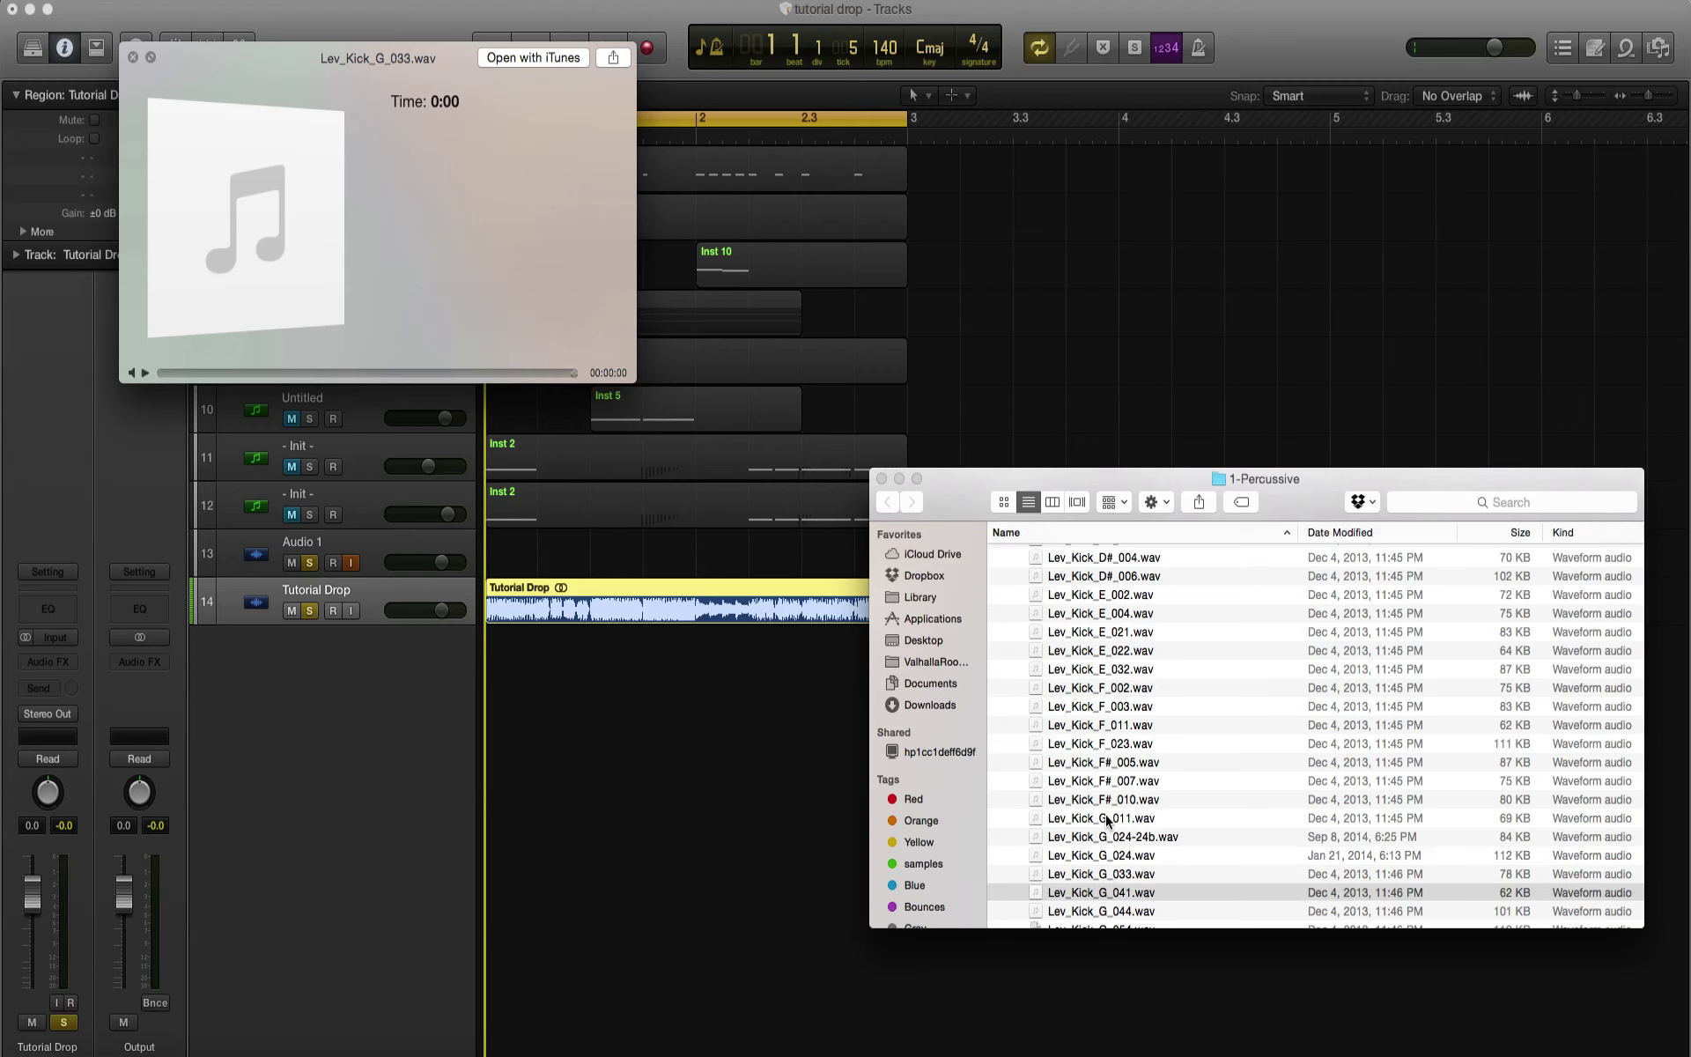
key("Down")
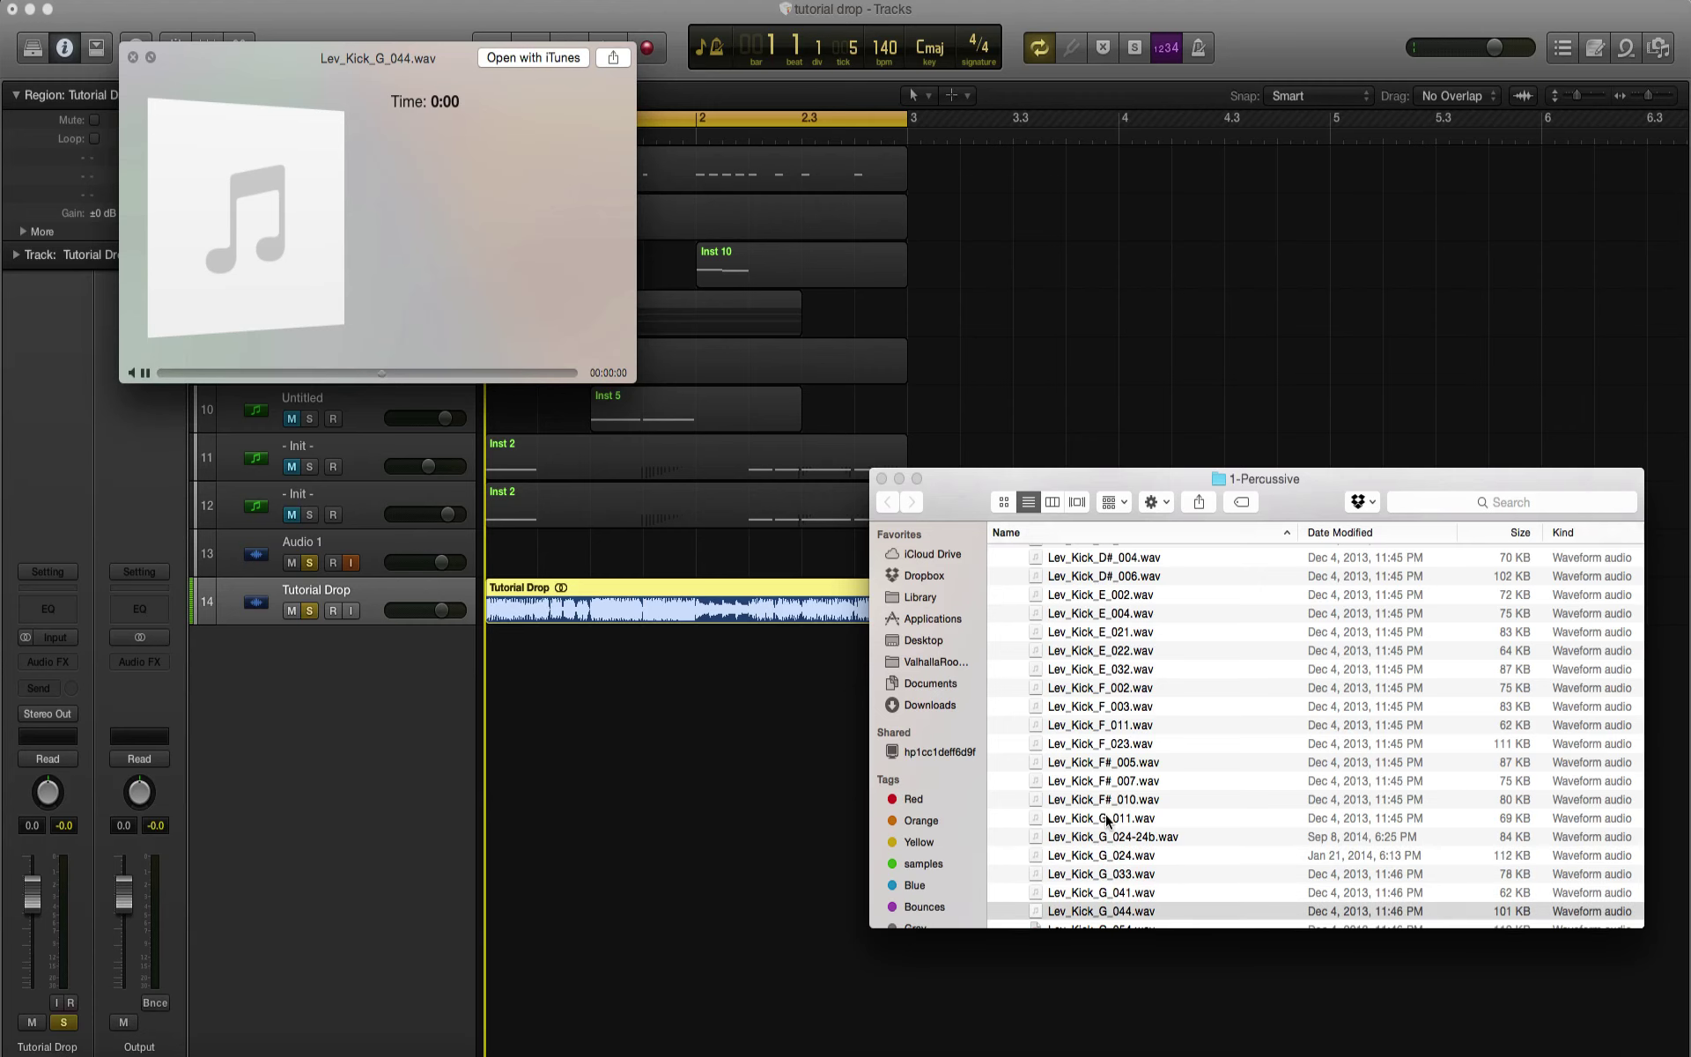
key("Down")
scroll(1108, 820, "down", 4)
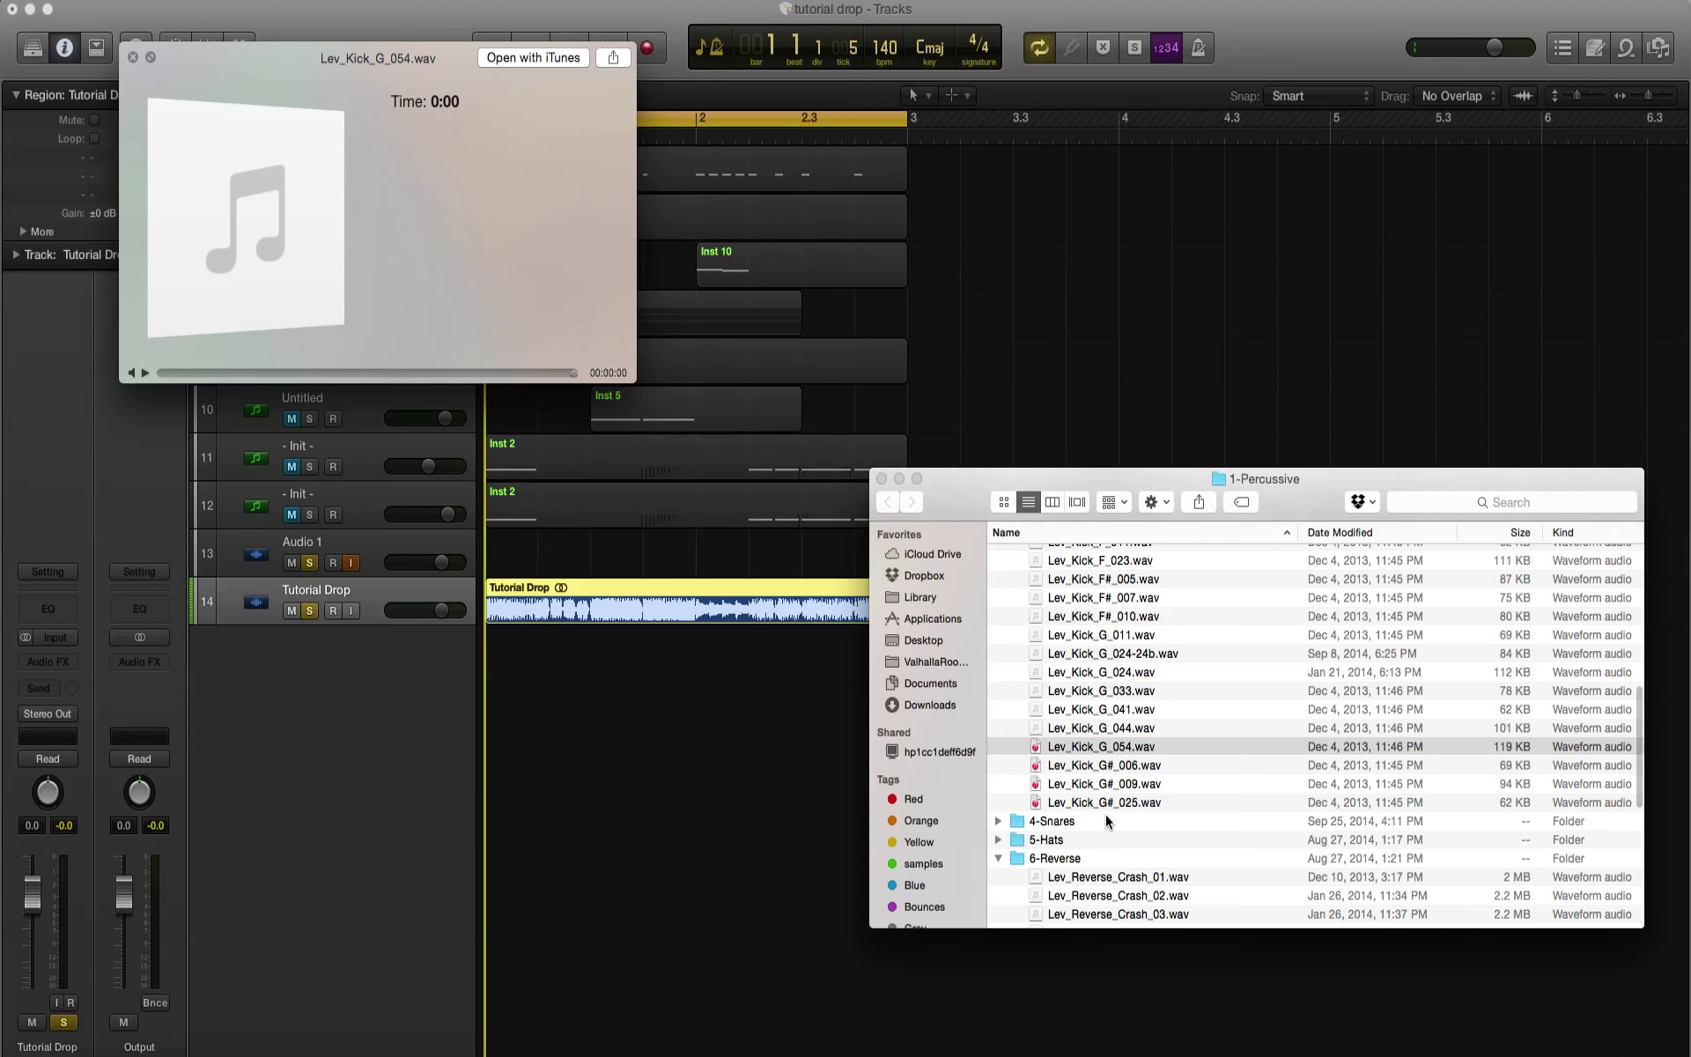
Step: Preview Lev_Kick_G_011.wav again and import it at bar 1 on a new audio track below Tutorial Drop
left_click(1090, 636)
key("space")
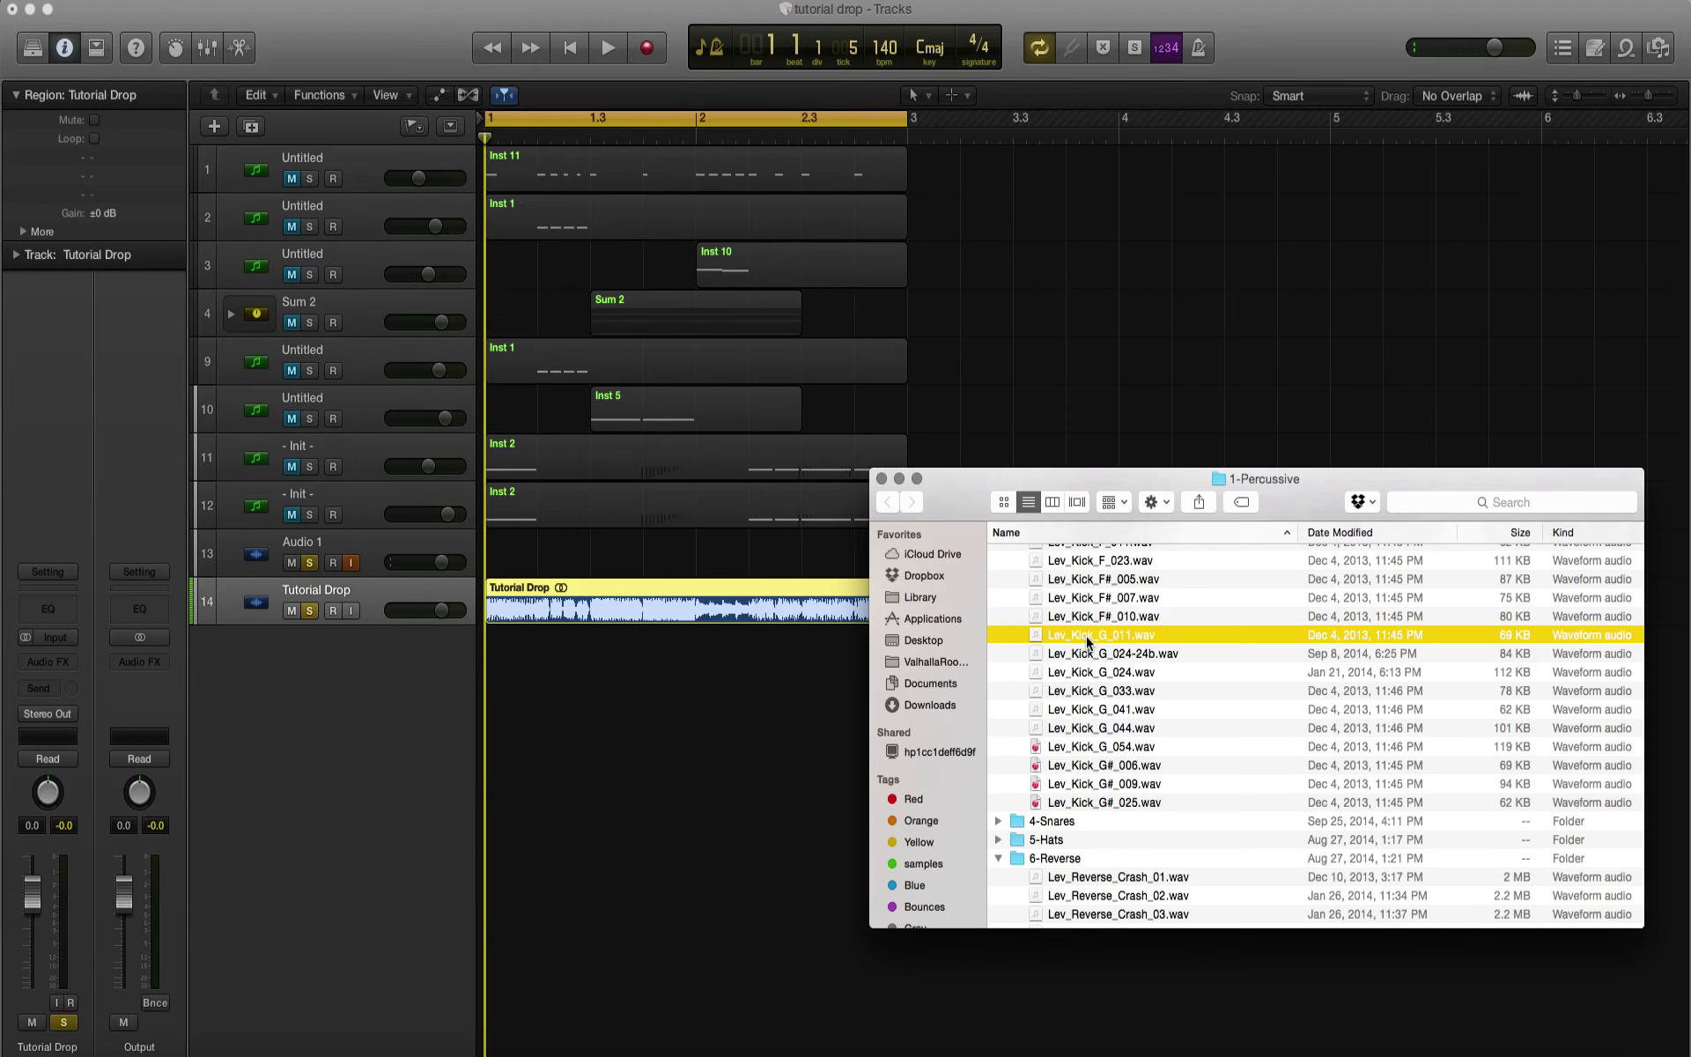
left_click_drag(1035, 641, 539, 770)
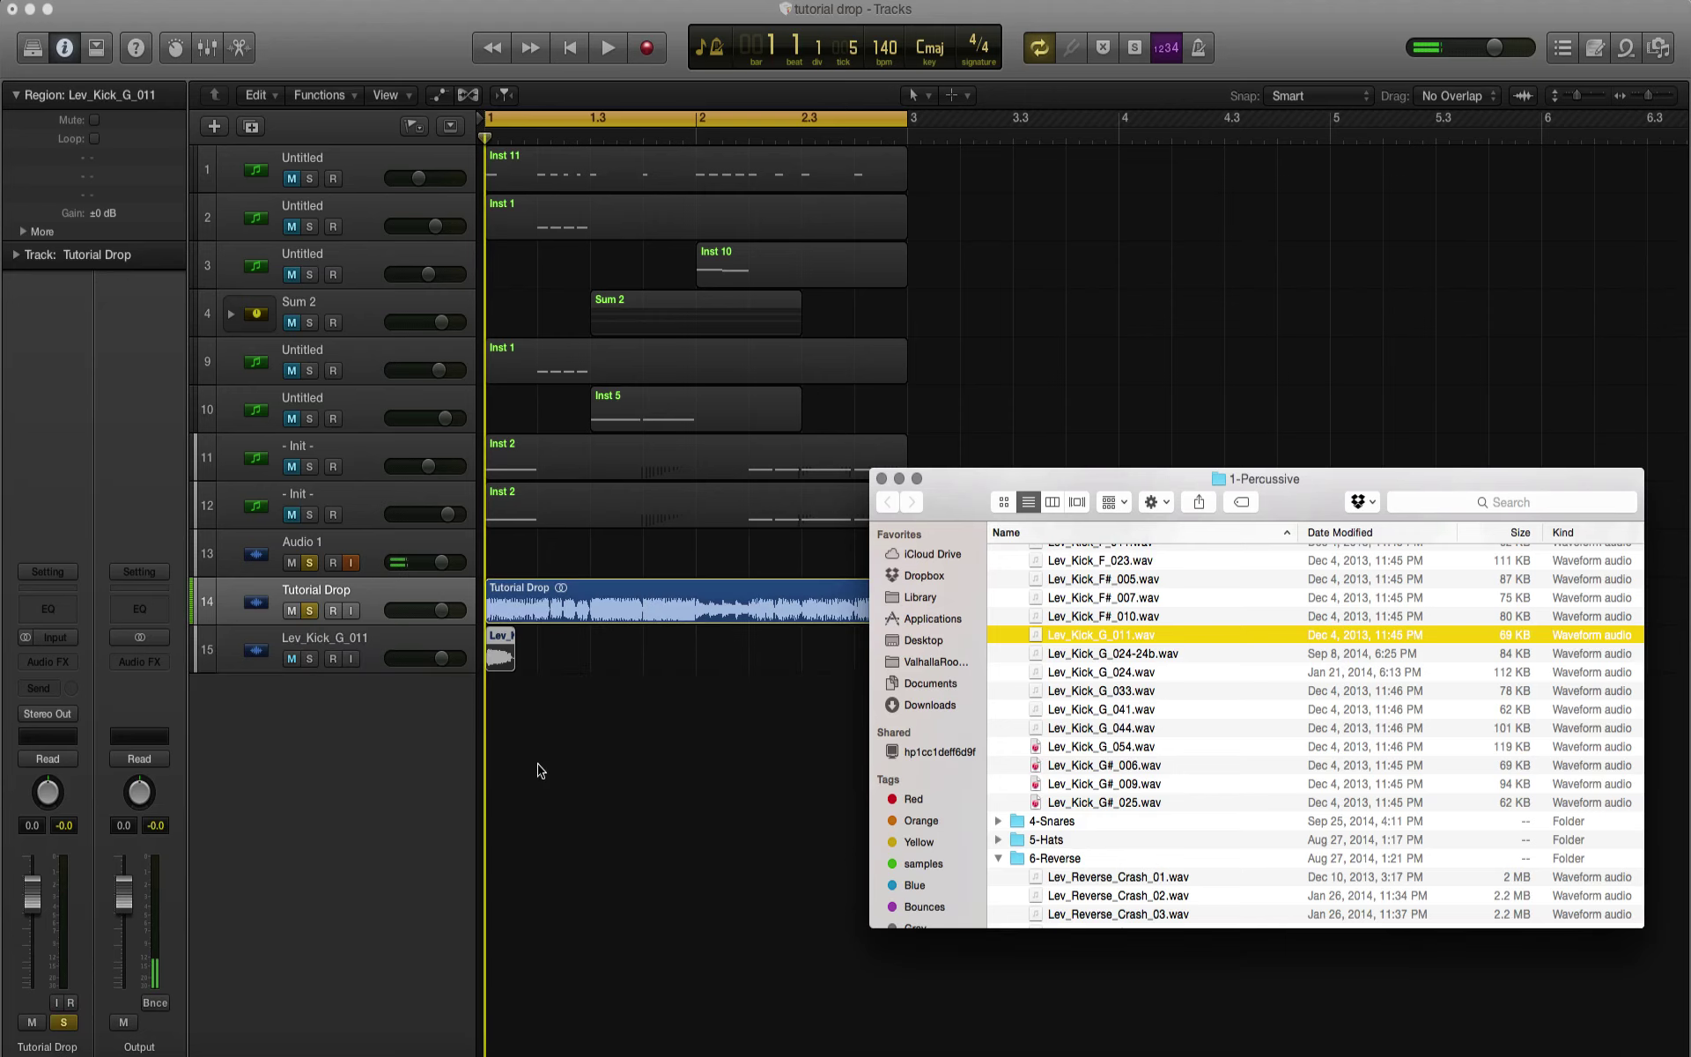
Step: Solo the Lev_Kick_G_011 track, mute the Tutorial Drop track and play the kick on its own
left_click(311, 659)
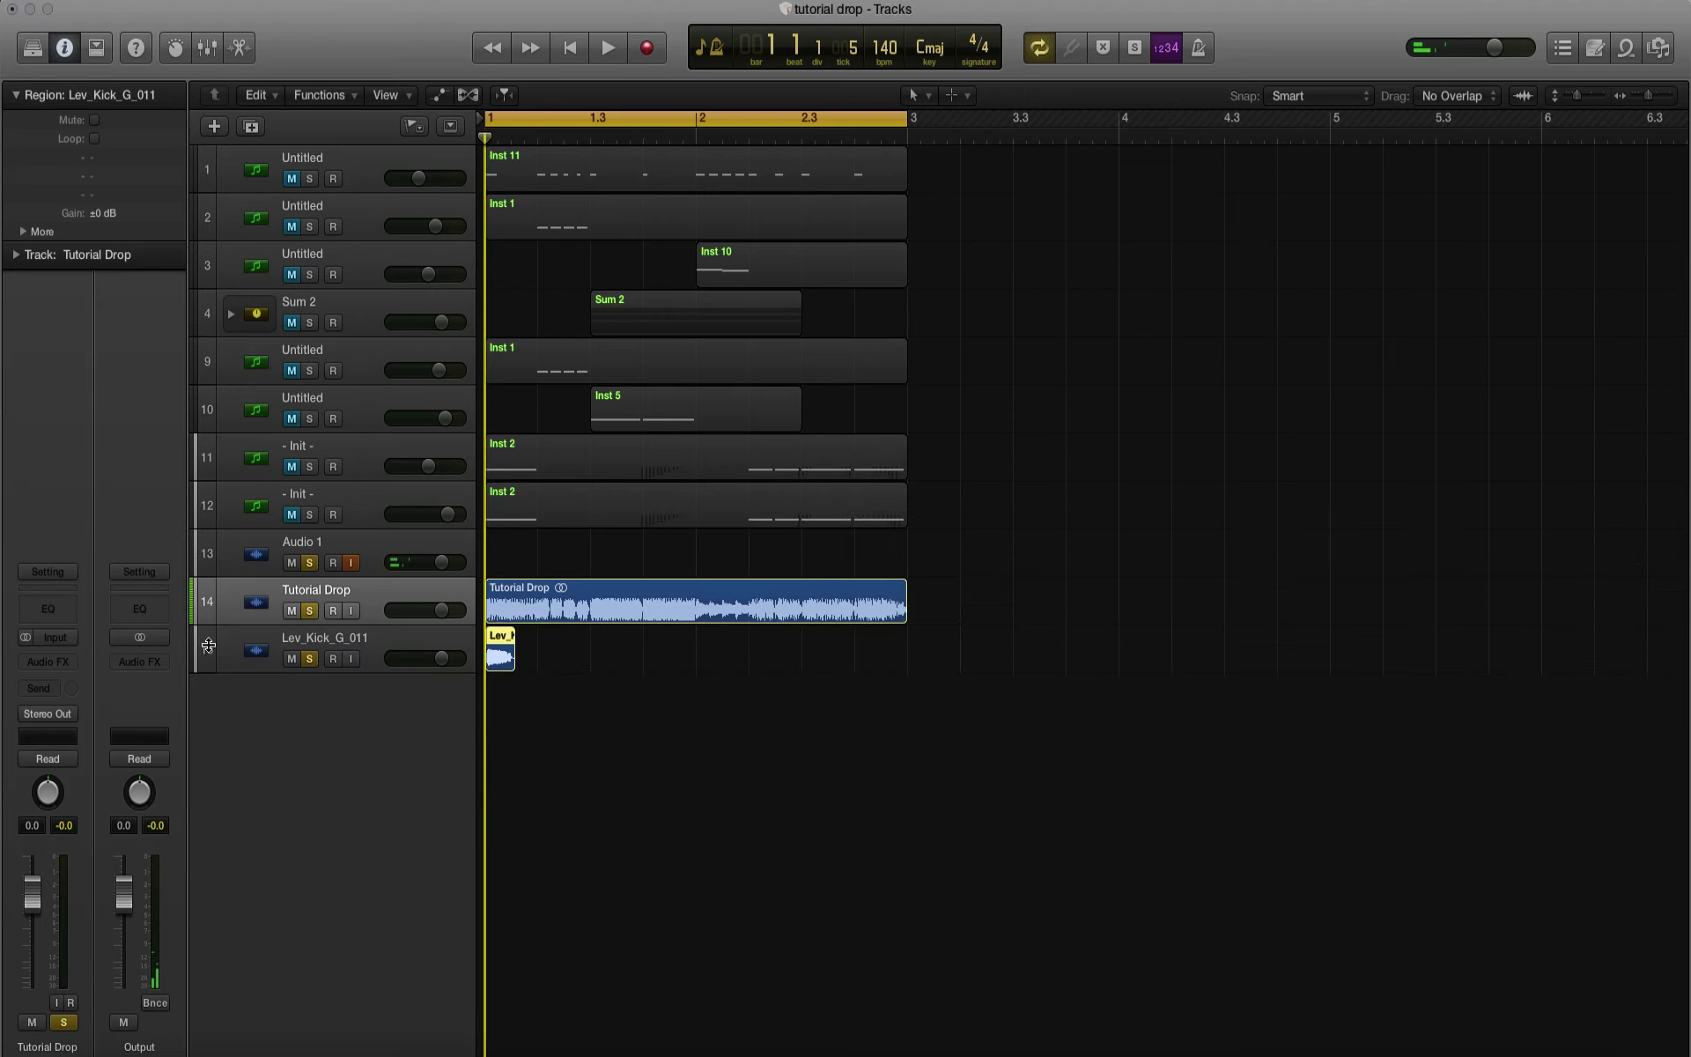
left_click(291, 611)
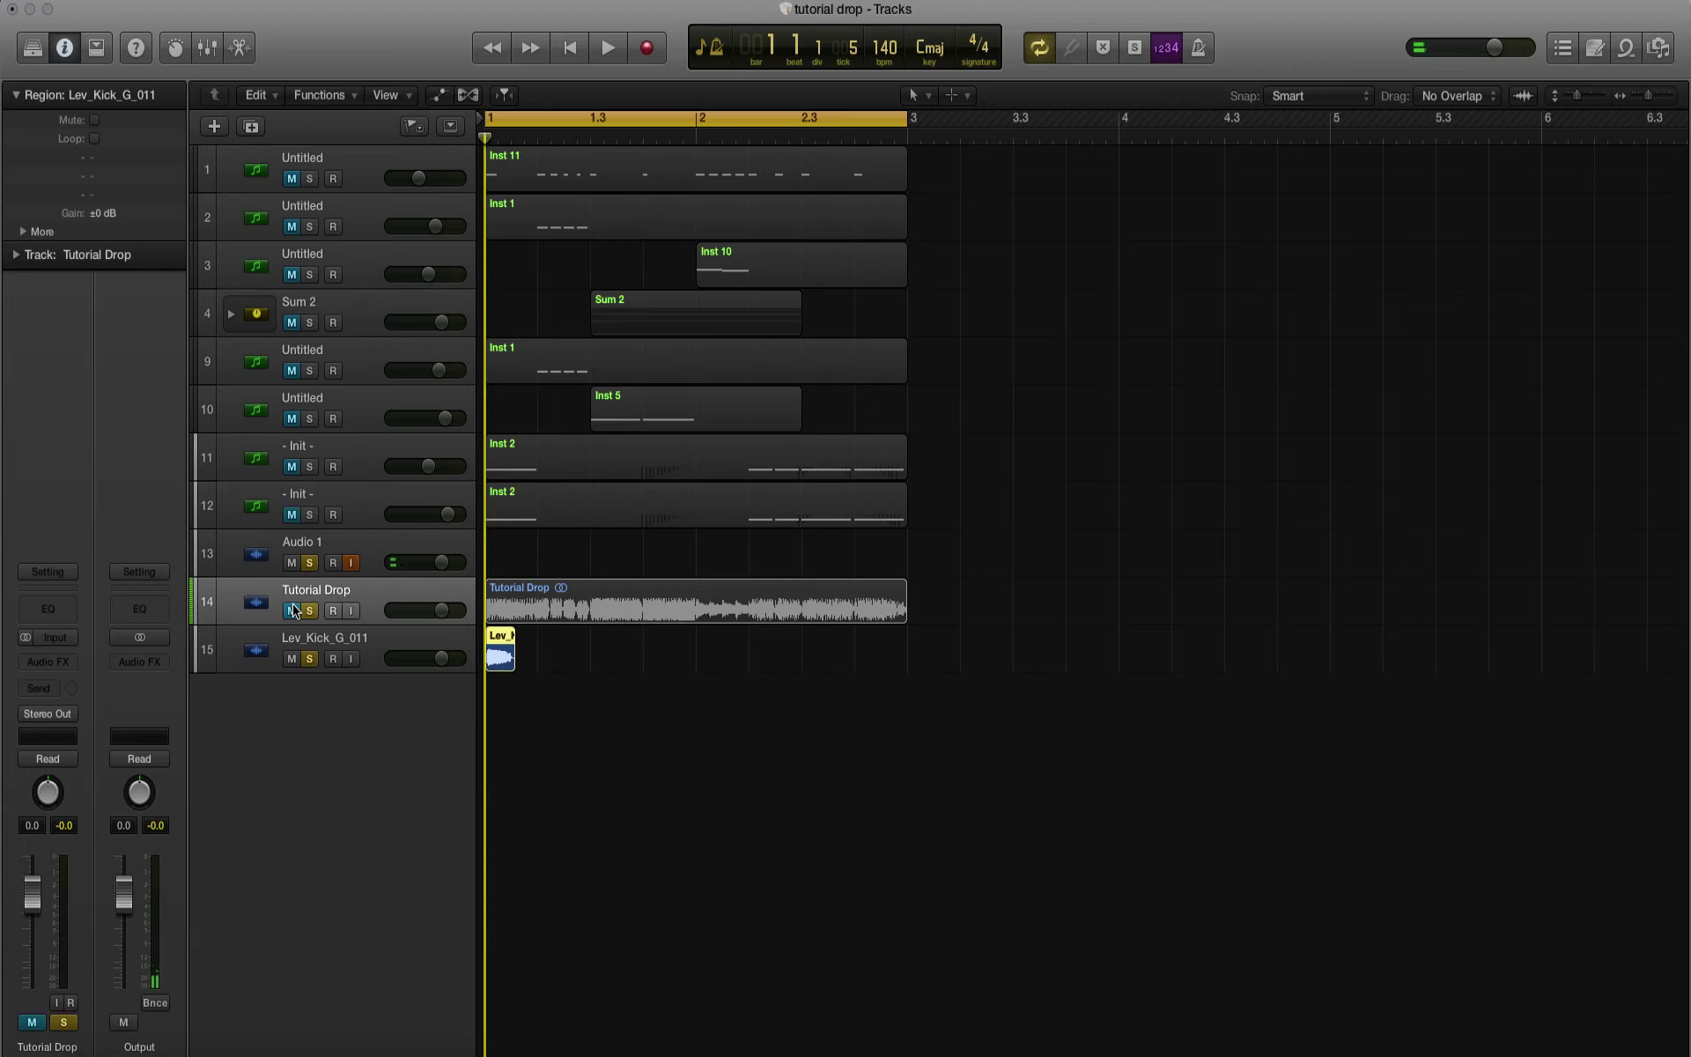
key("space")
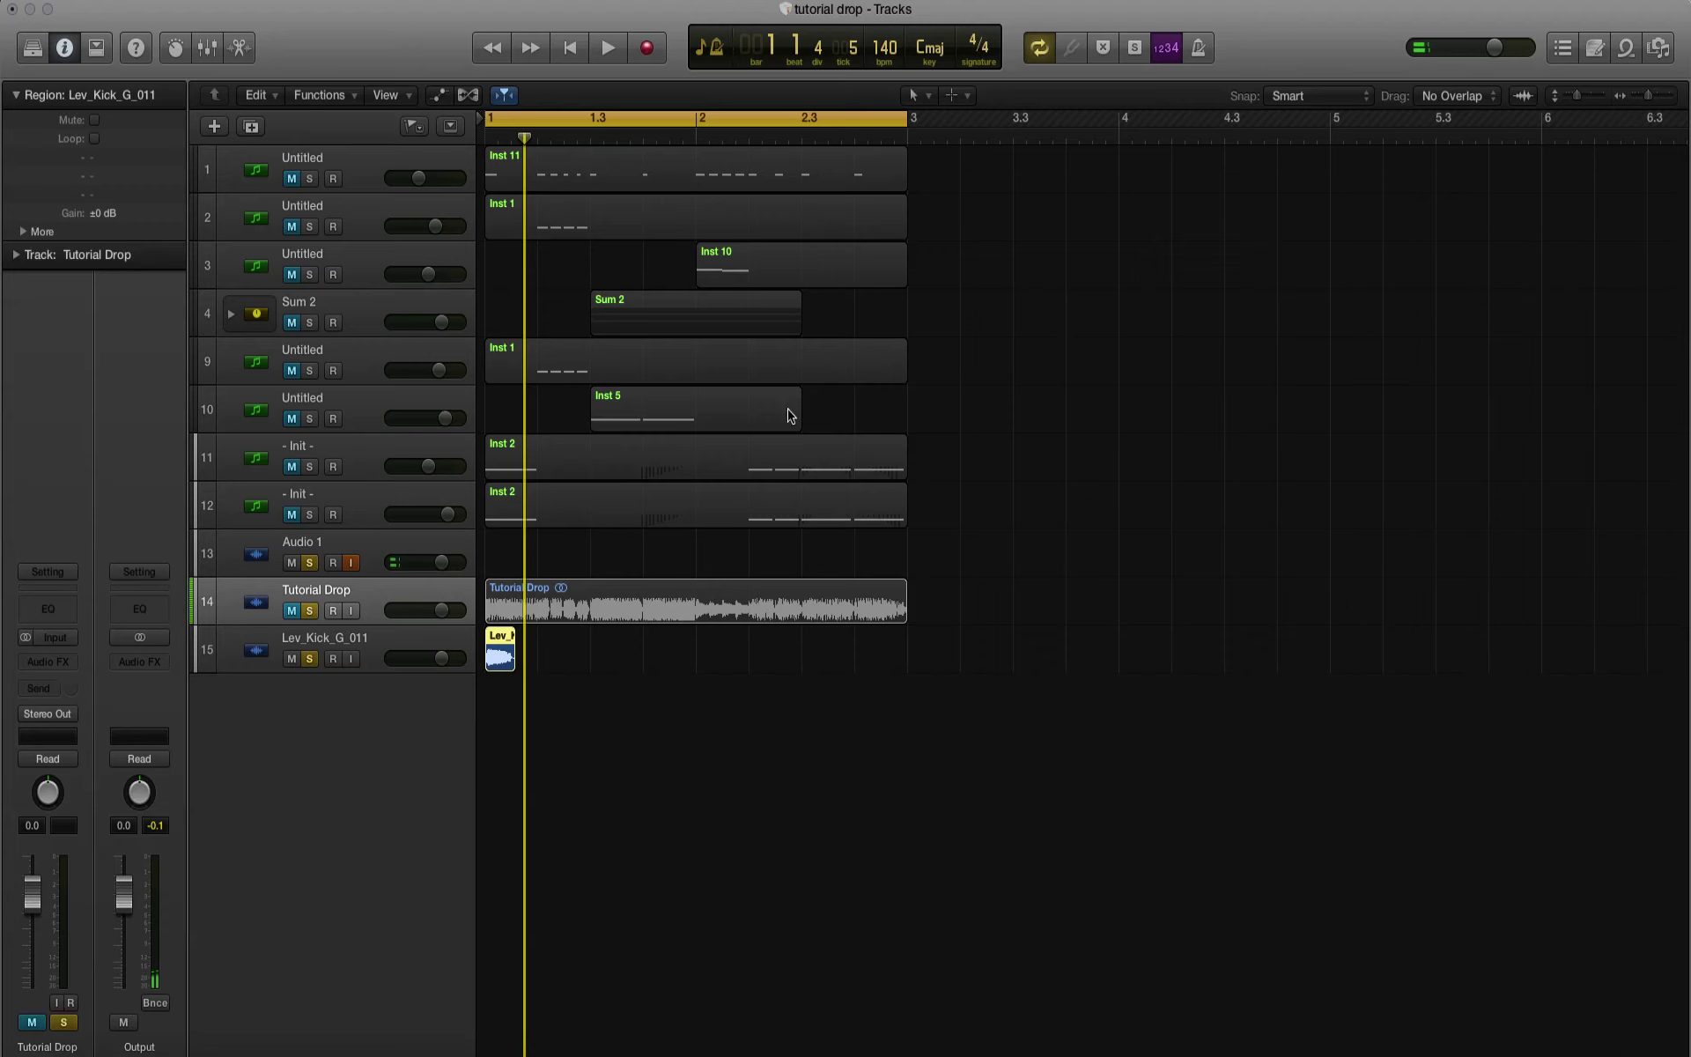
Step: Trim the kick region to end at 1.1.3, give it a fade-out of 32 with curve -16, and play it
left_click(1673, 99)
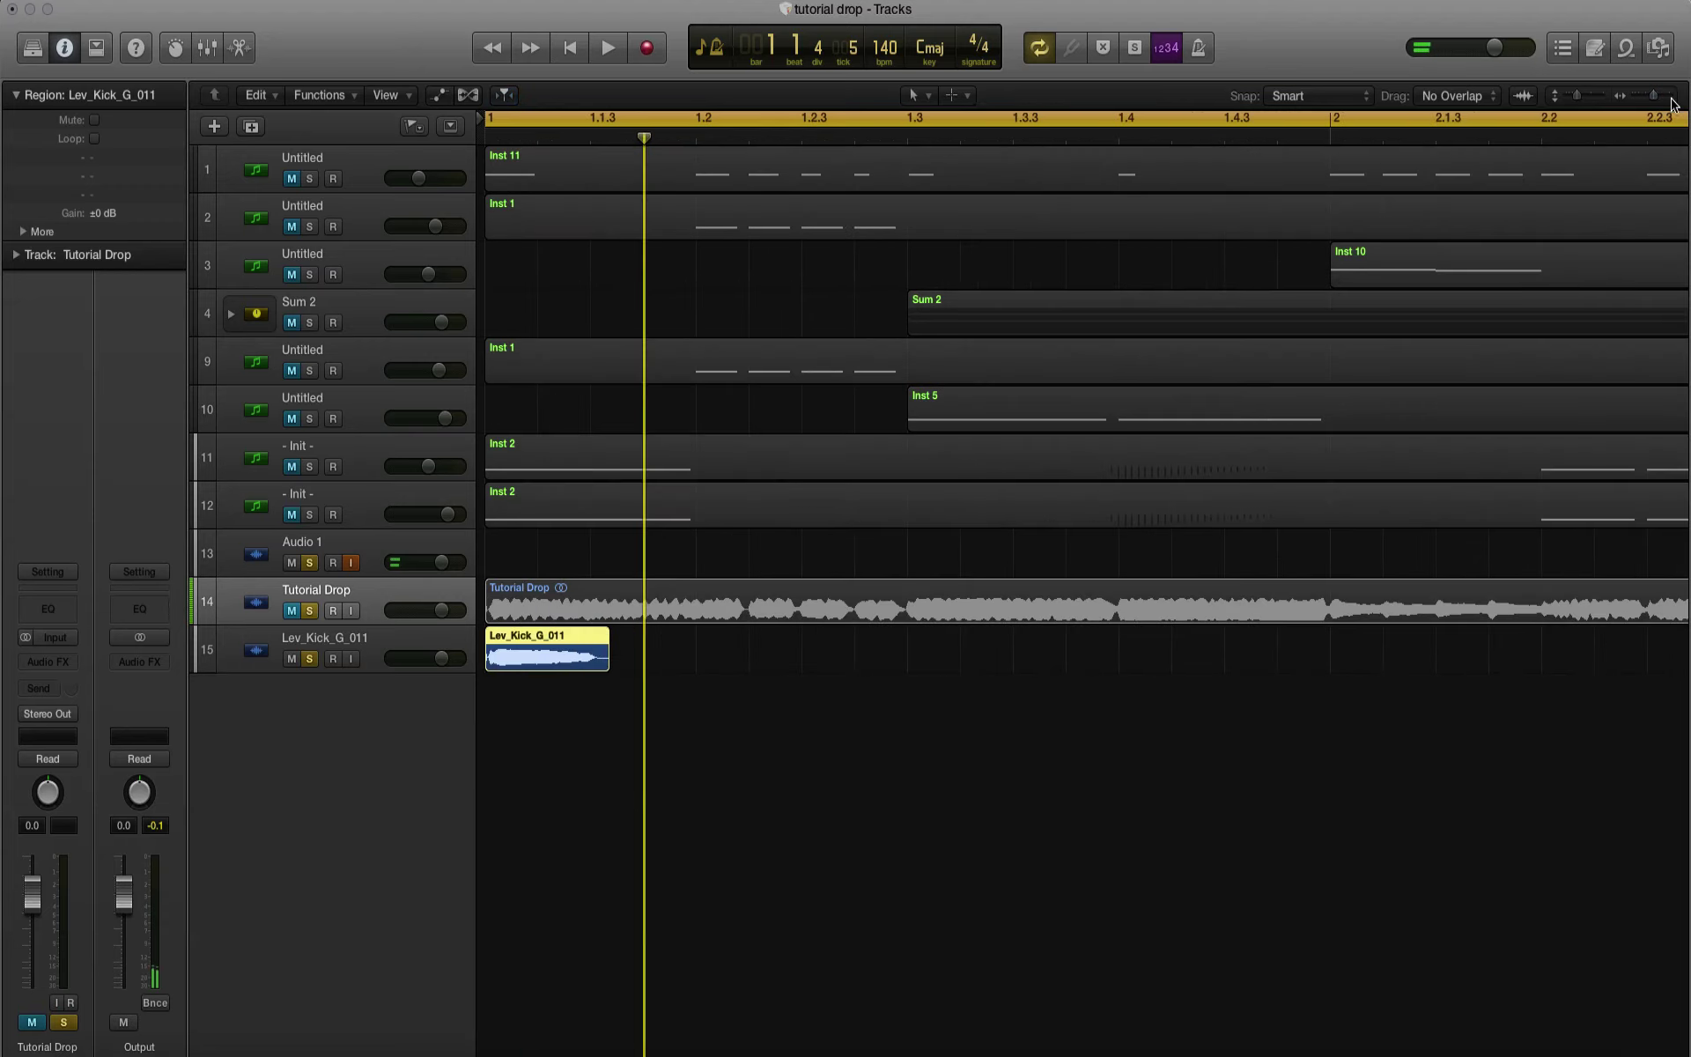
left_click_drag(604, 664, 582, 664)
left_click(358, 672)
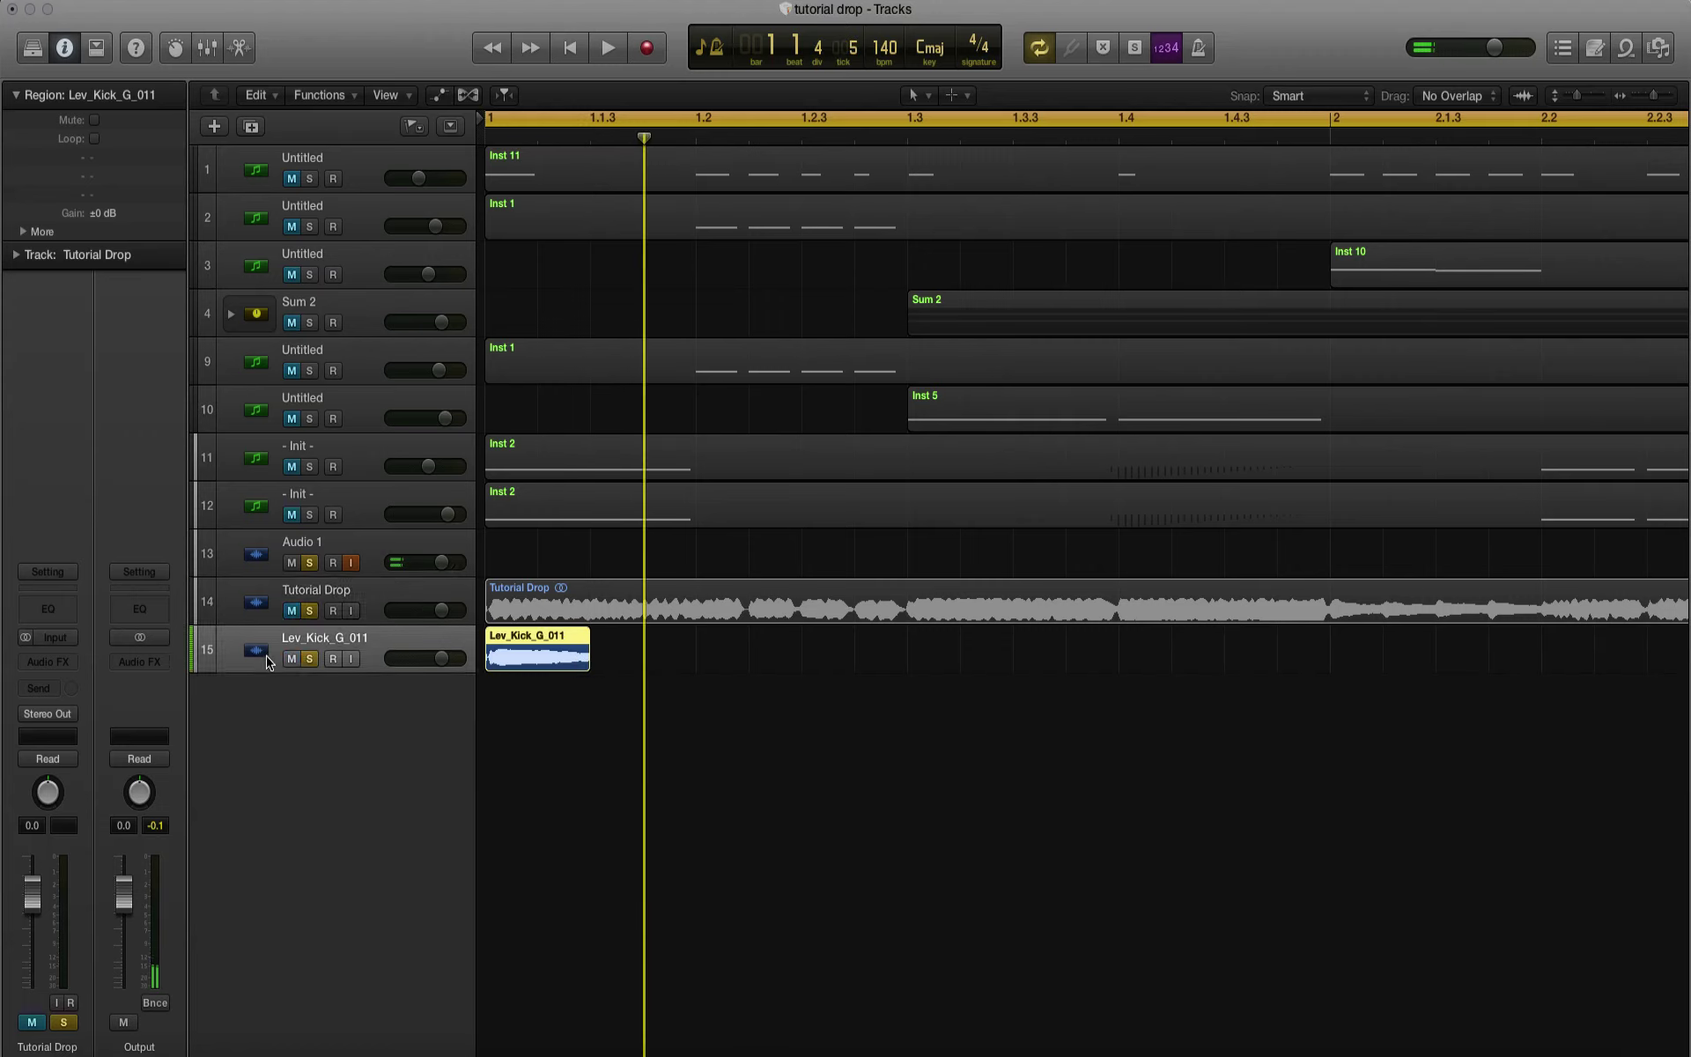
left_click(23, 232)
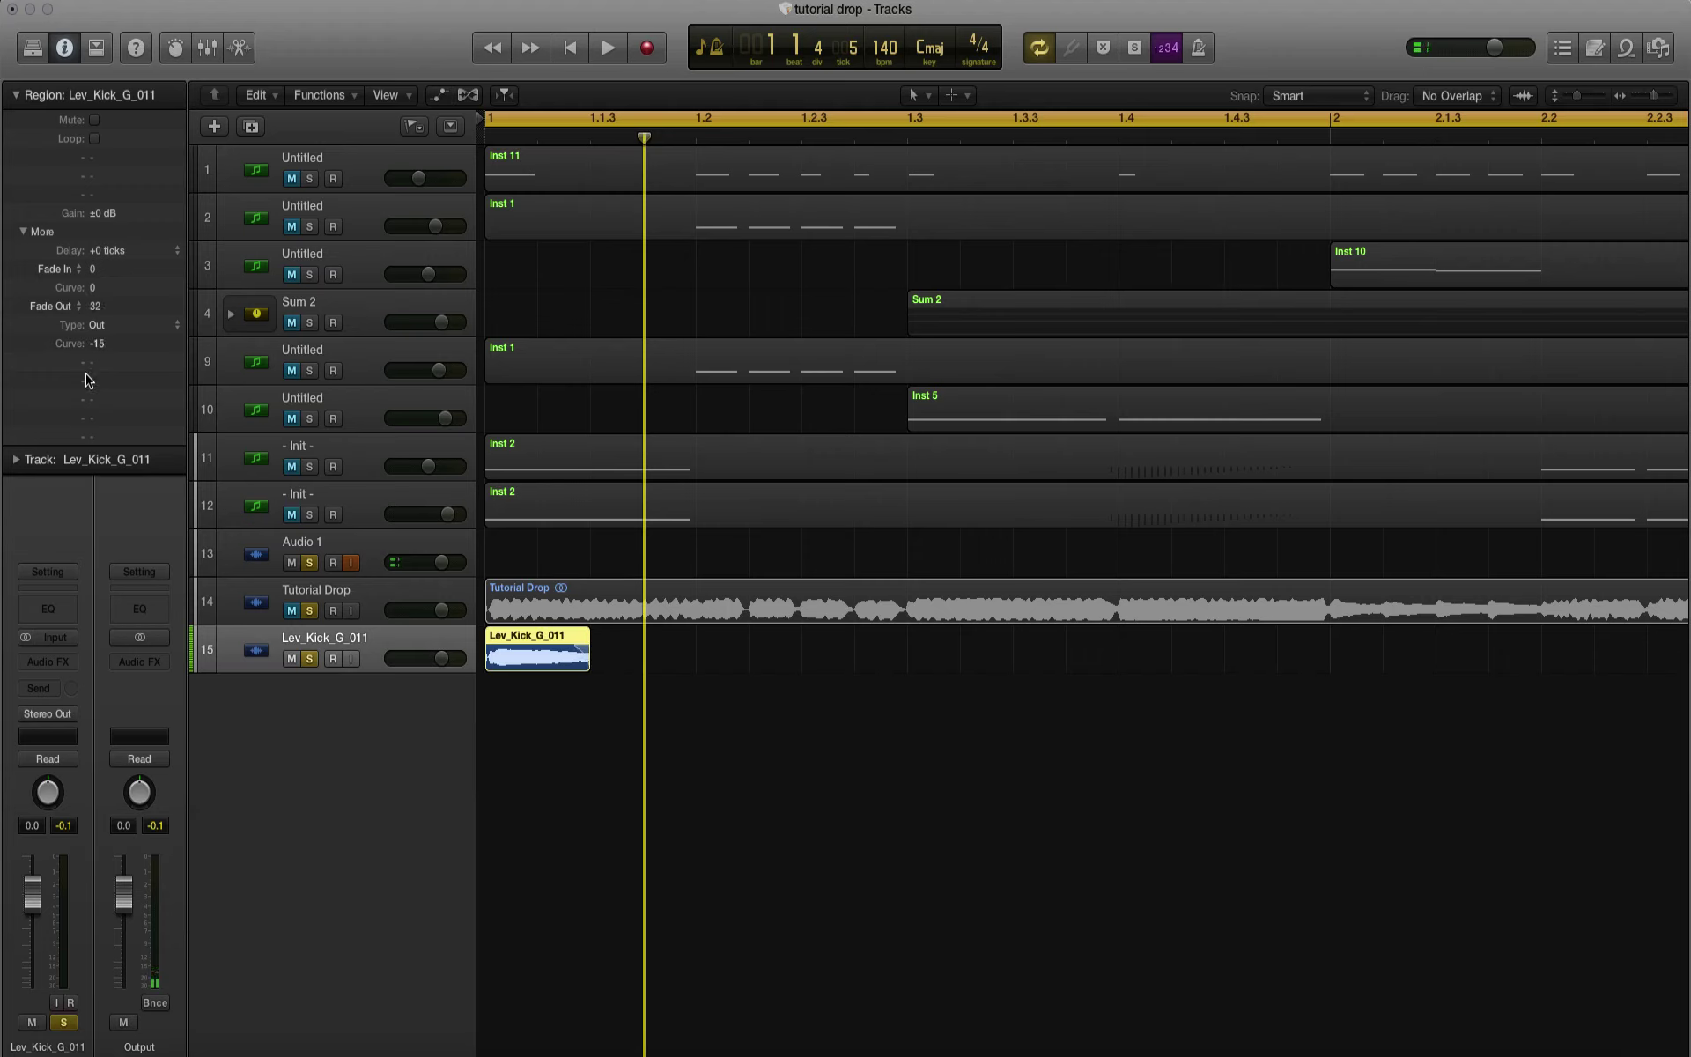
key("space")
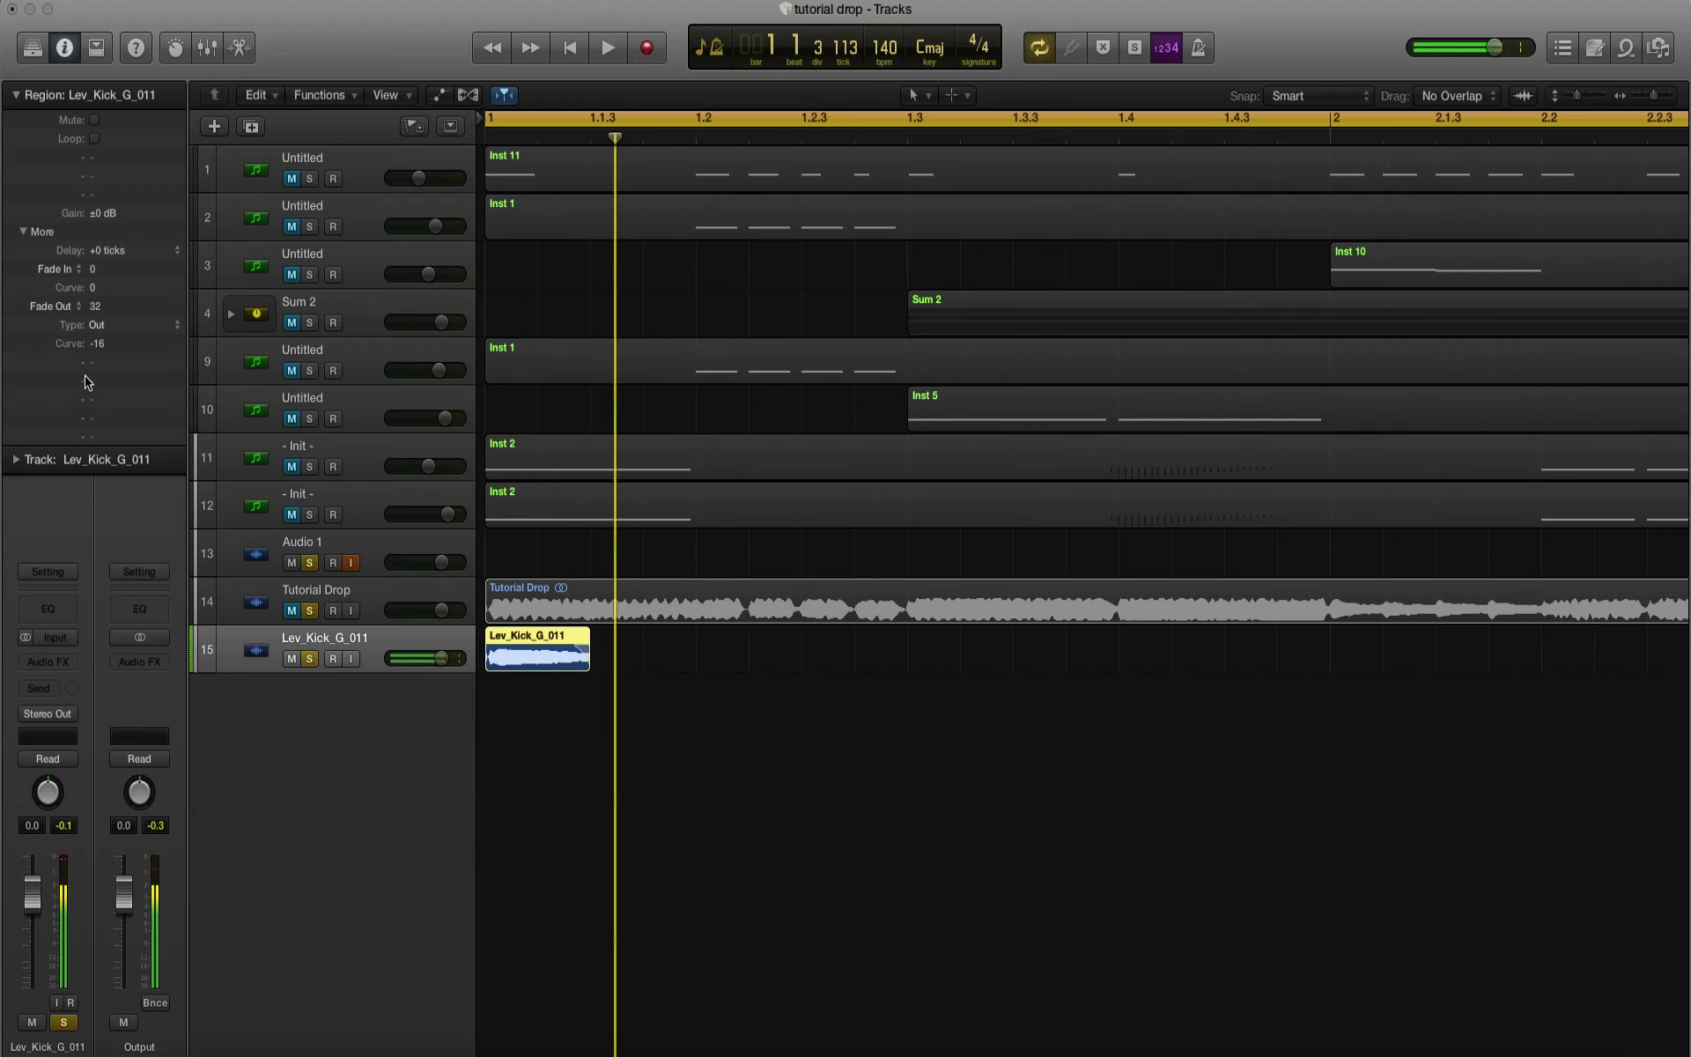
key("space")
Step: Insert FabFilter's FF Pro-Q 2 on the Lev_Kick_G_011 track and play the kick to inspect its spectrum in the analyzer
left_click(50, 671)
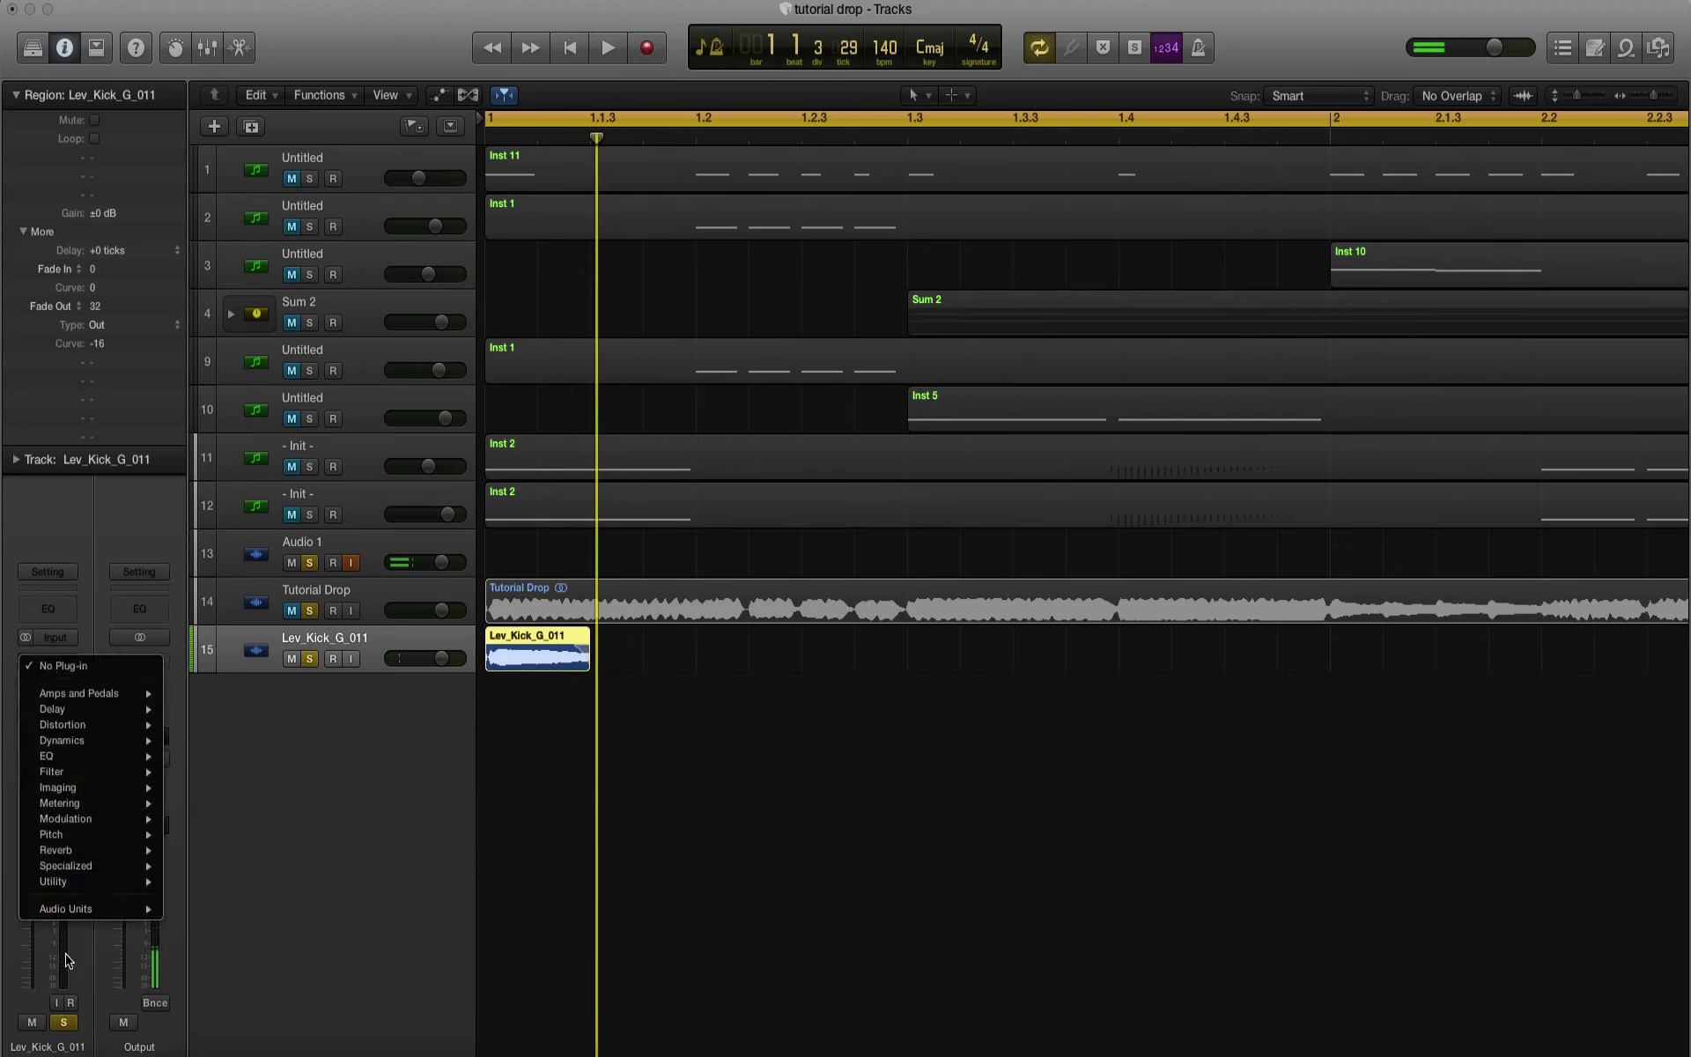
mouse_move(56, 909)
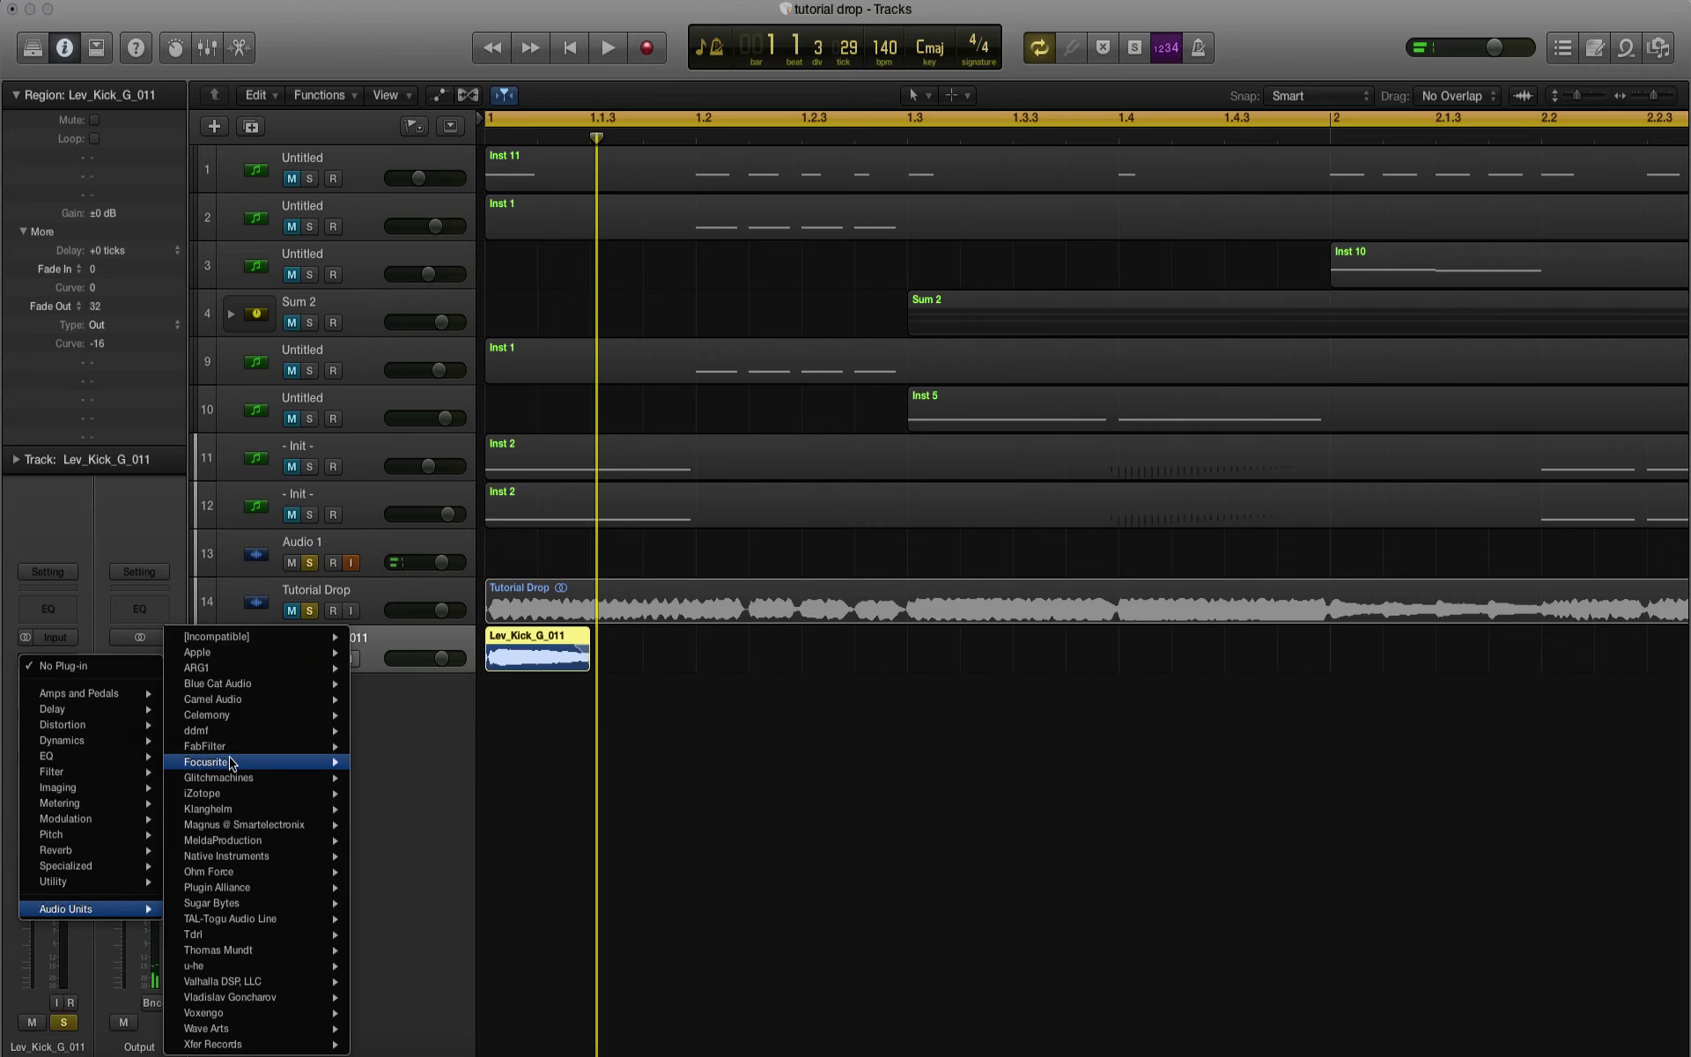
mouse_move(241, 751)
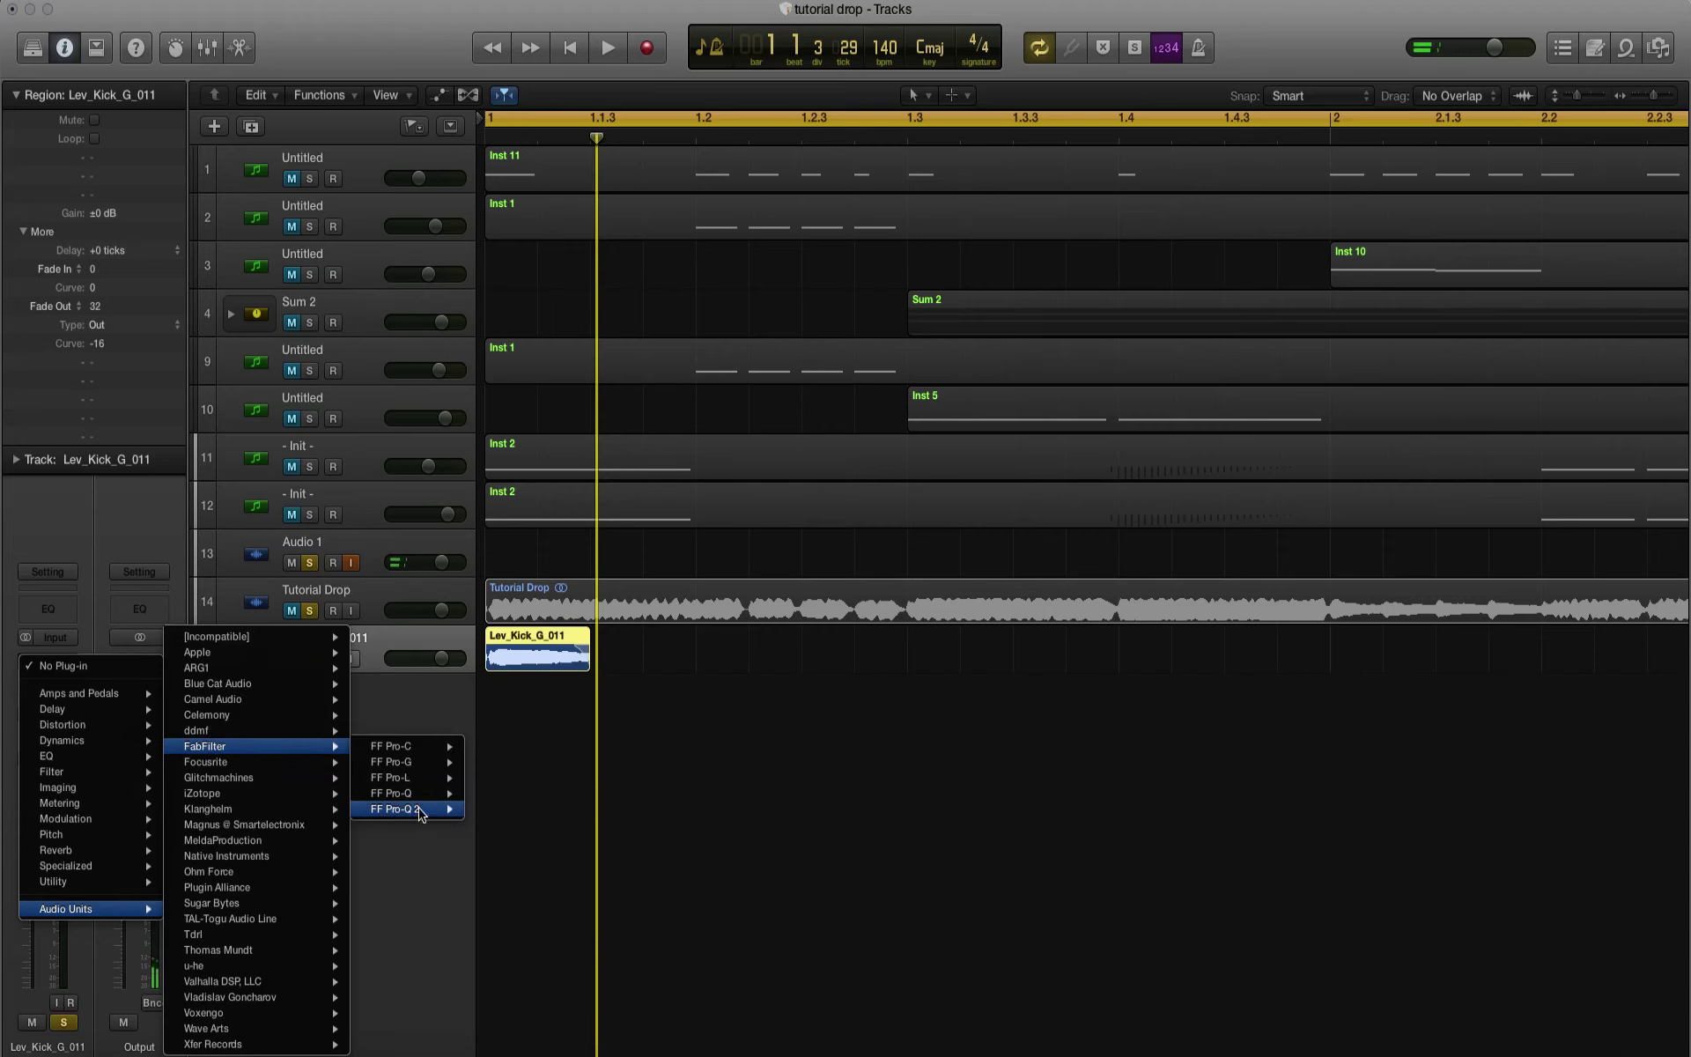
left_click(494, 806)
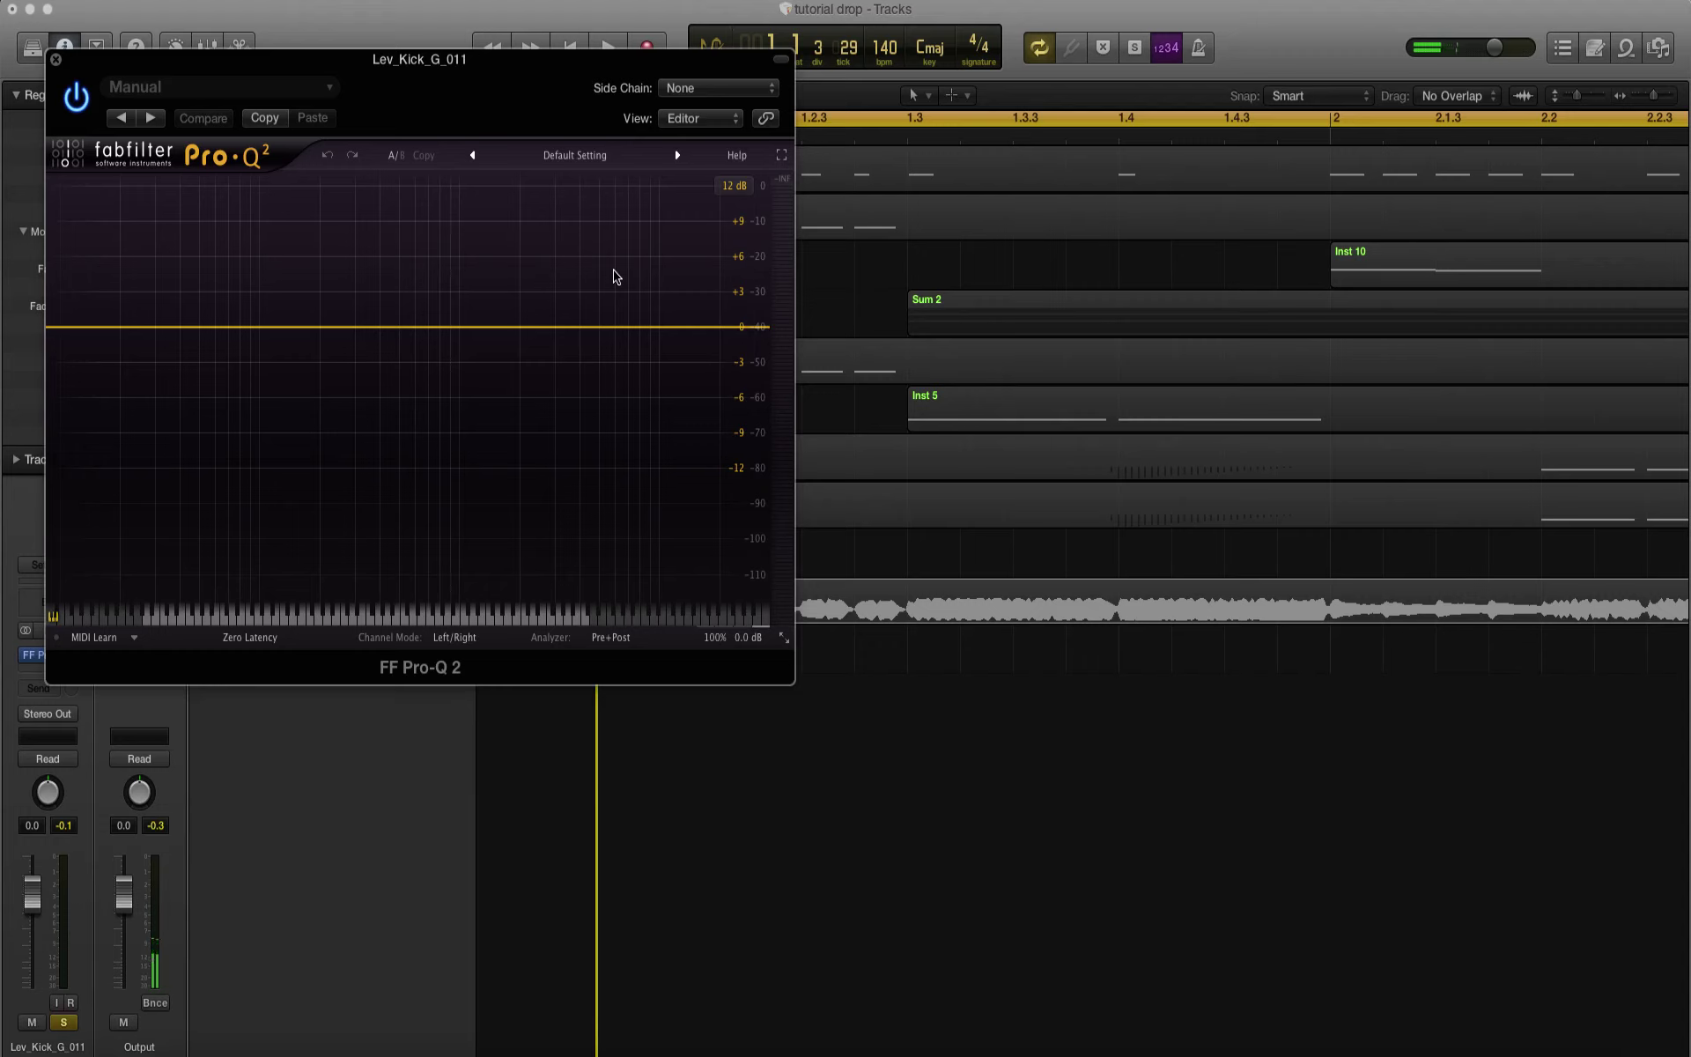
key("space")
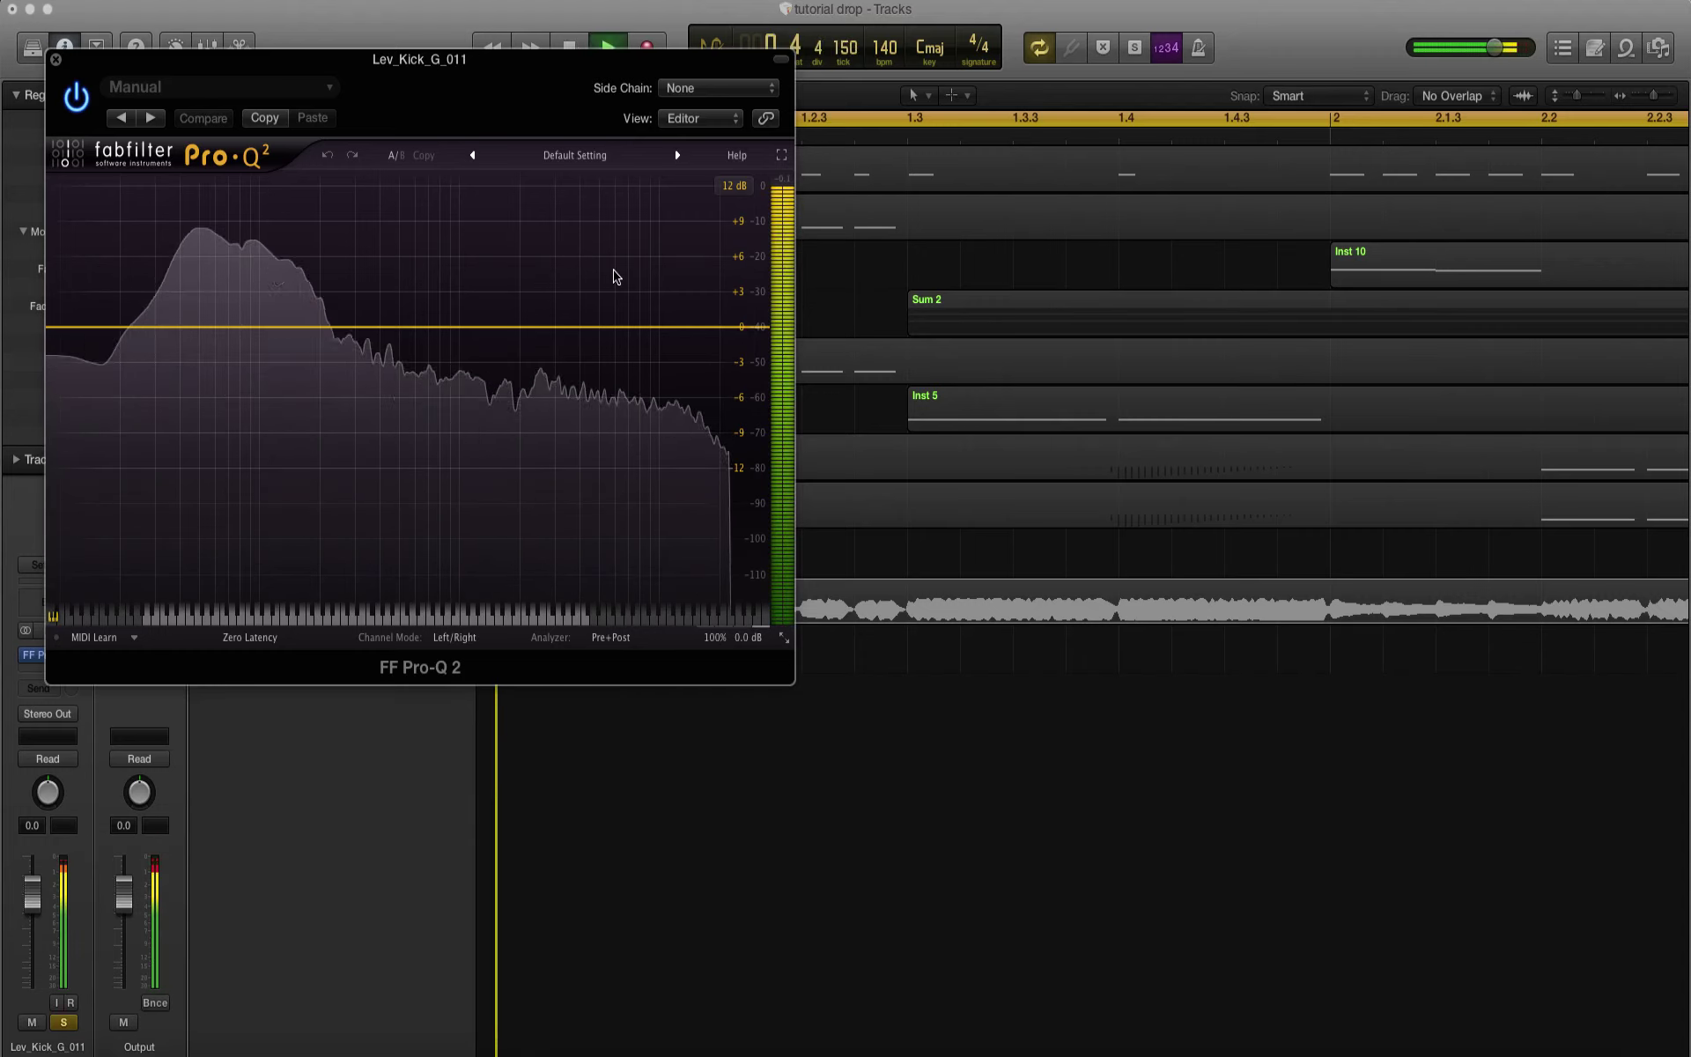
key("space")
left_click(604, 639)
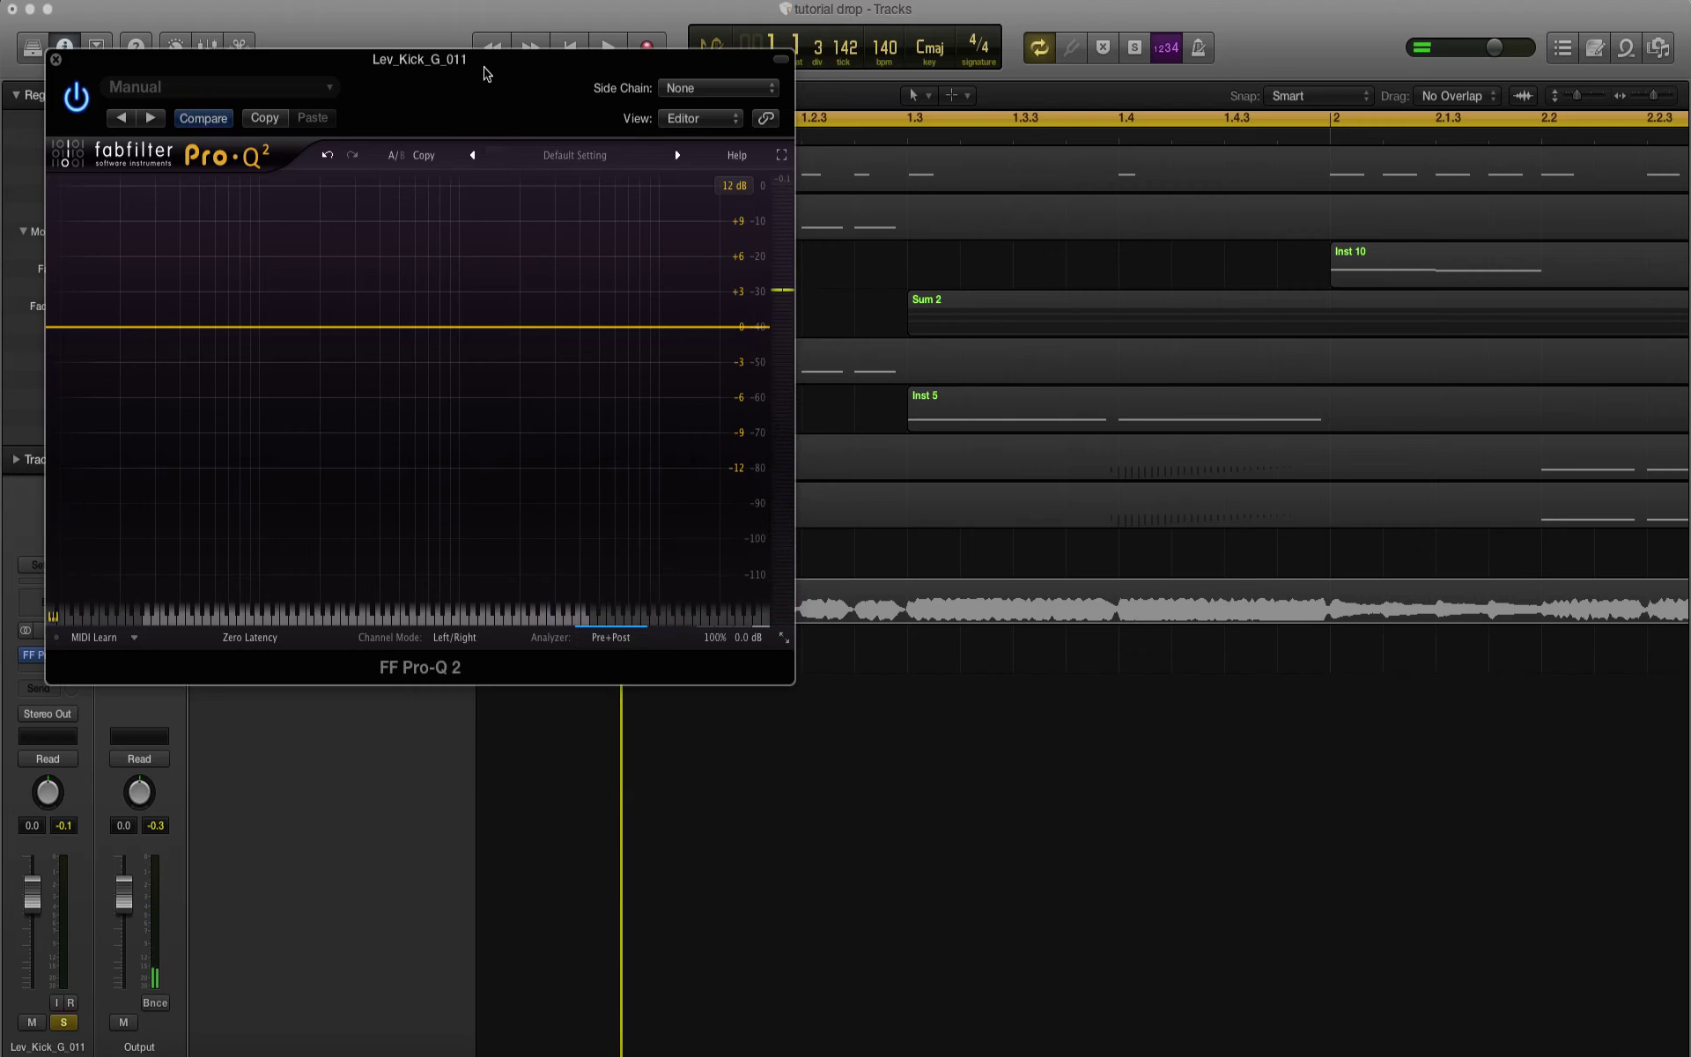
Step: Move the EQ window clear of the ruler and shorten the cycle range to run from 1 to 1.2
left_click_drag(484, 73, 1177, 374)
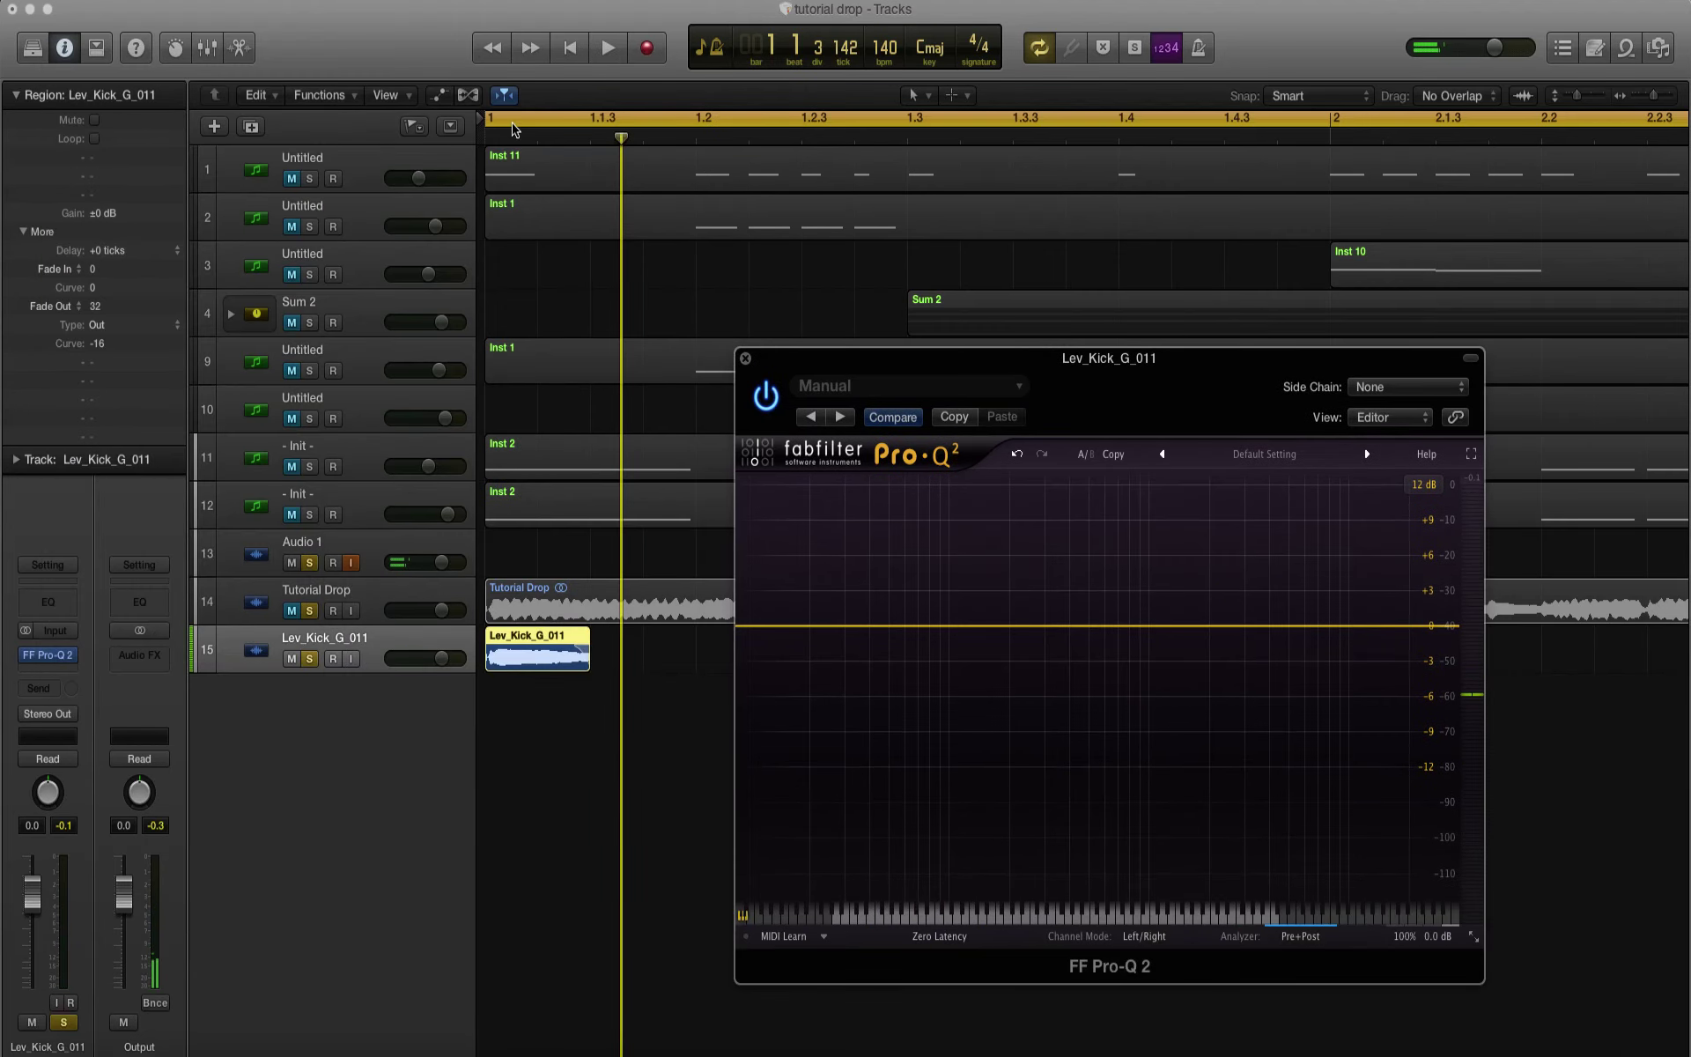
left_click_drag(515, 130, 697, 148)
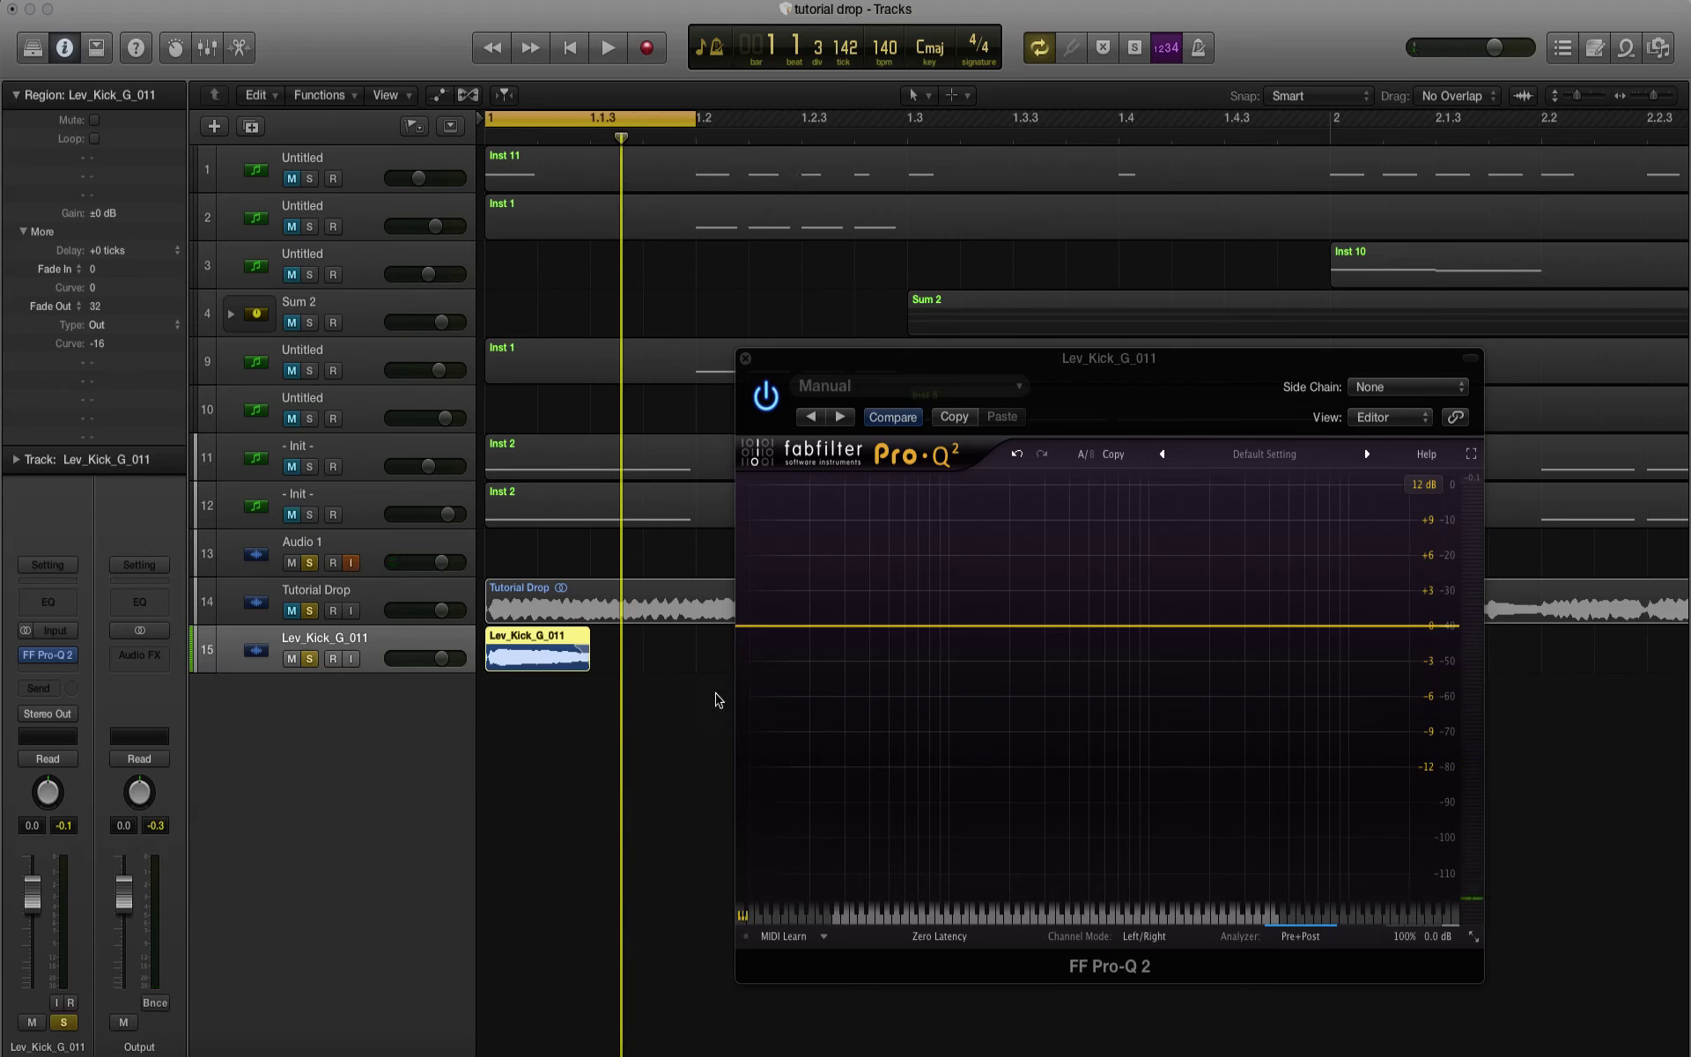
left_click(718, 700)
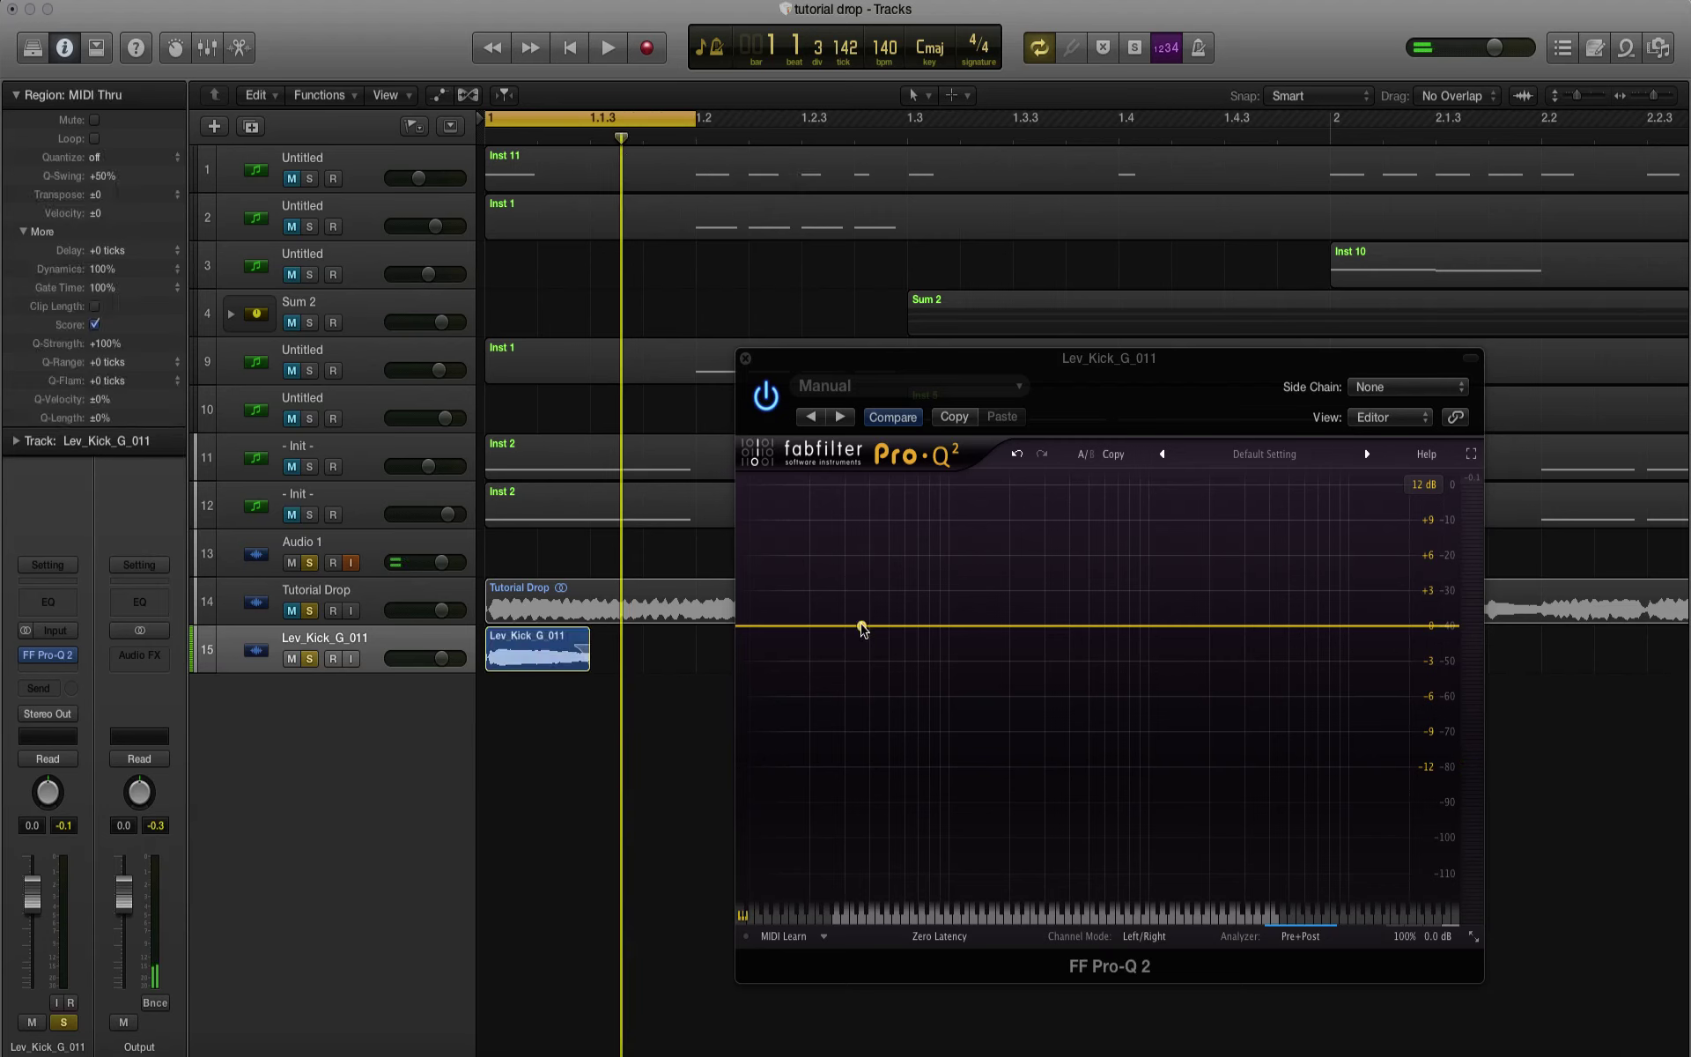
Step: Add a 96 dB/oct Low Cut band to the kick's EQ and tune it during playback to about 39 Hz with a Q of about 0.92
left_click(862, 626)
left_click(794, 842)
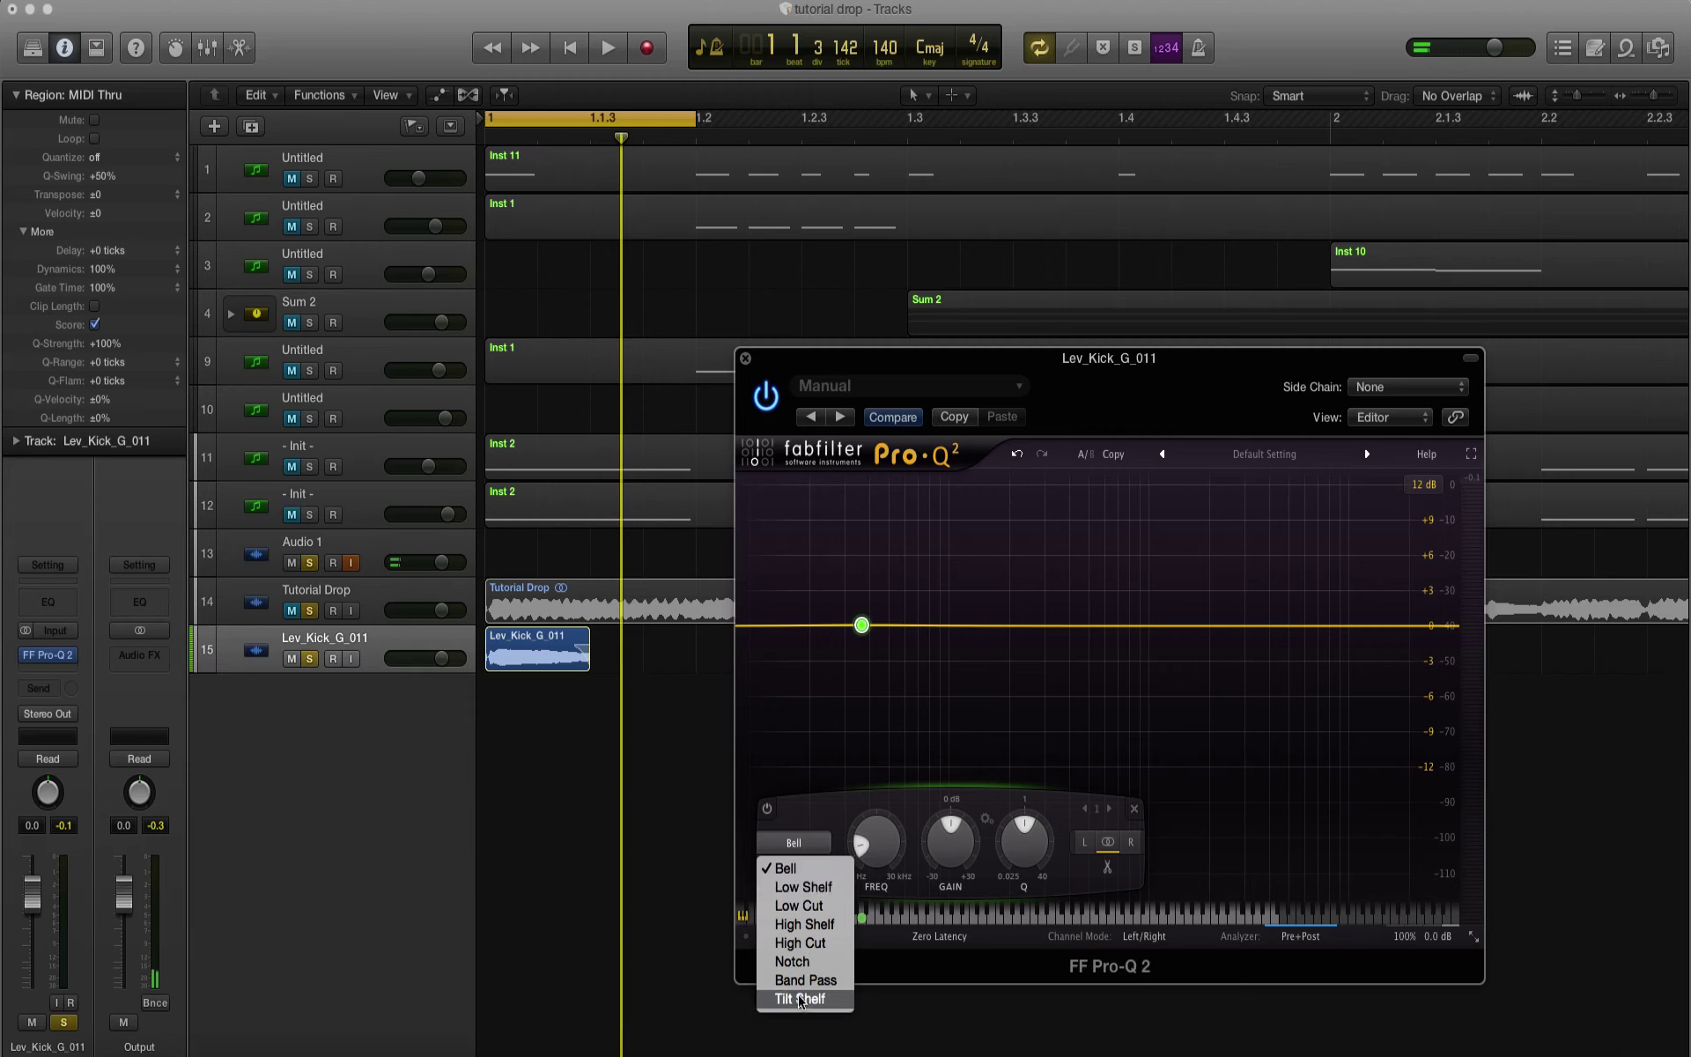
left_click(798, 905)
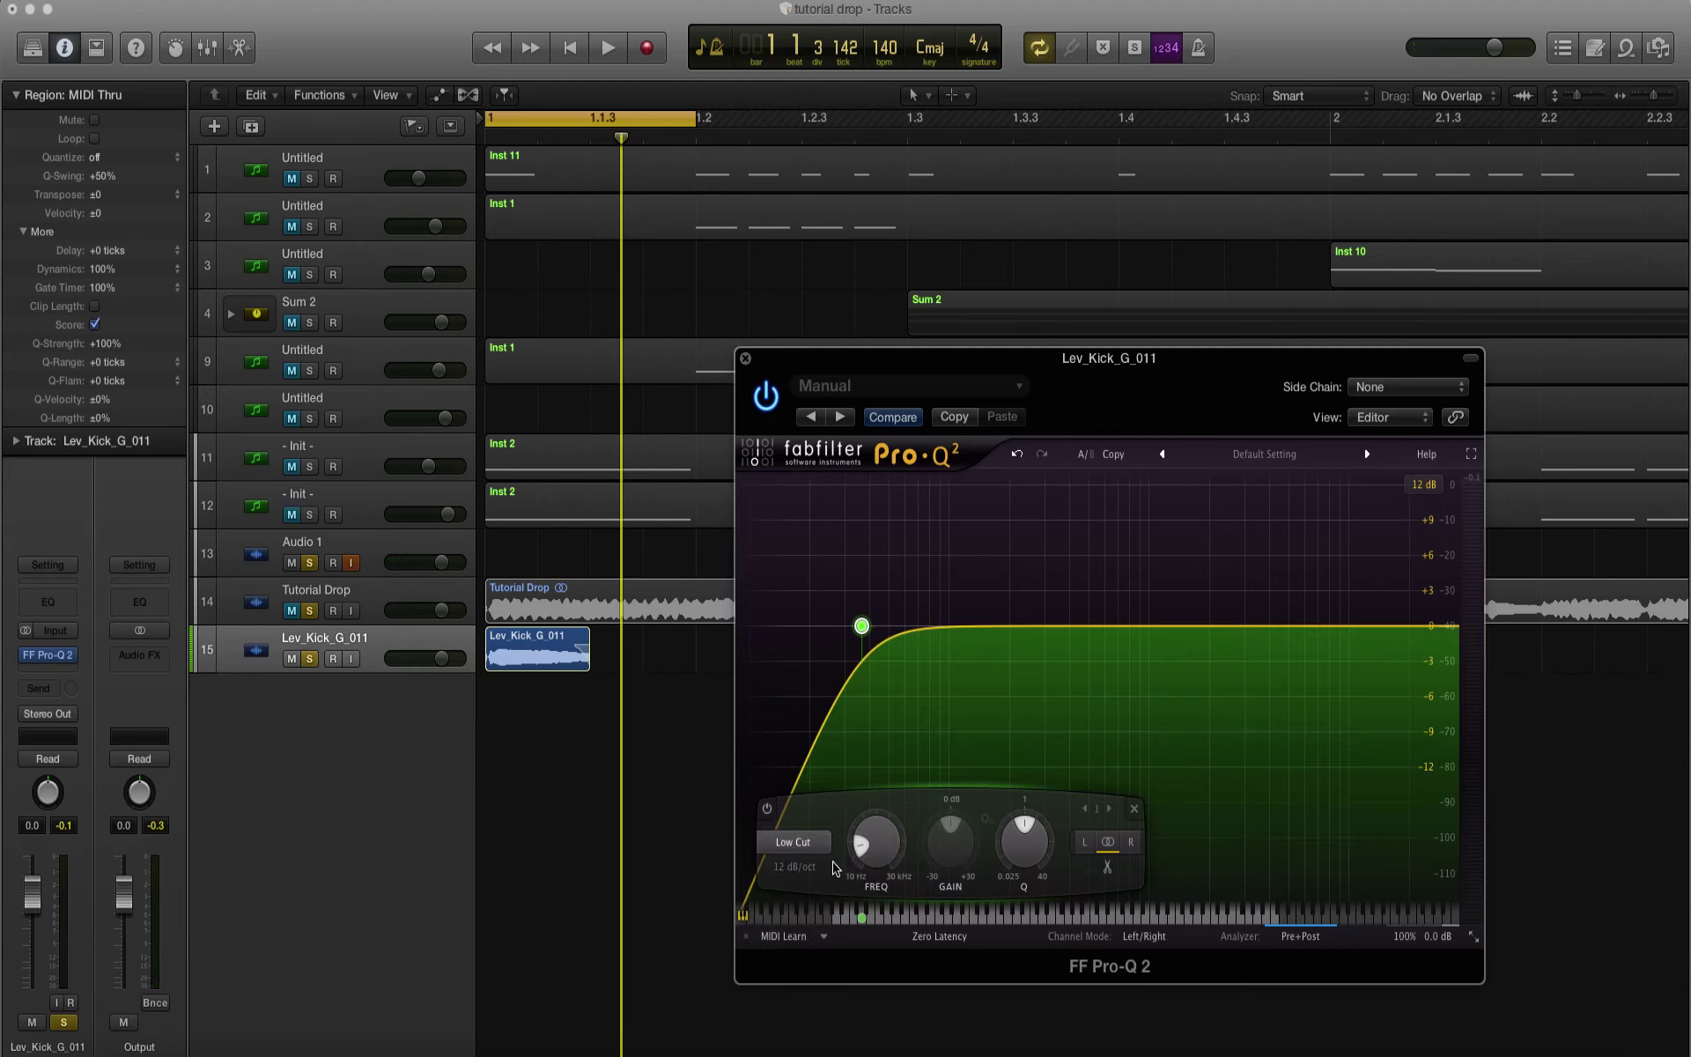
left_click(795, 867)
left_click(806, 1042)
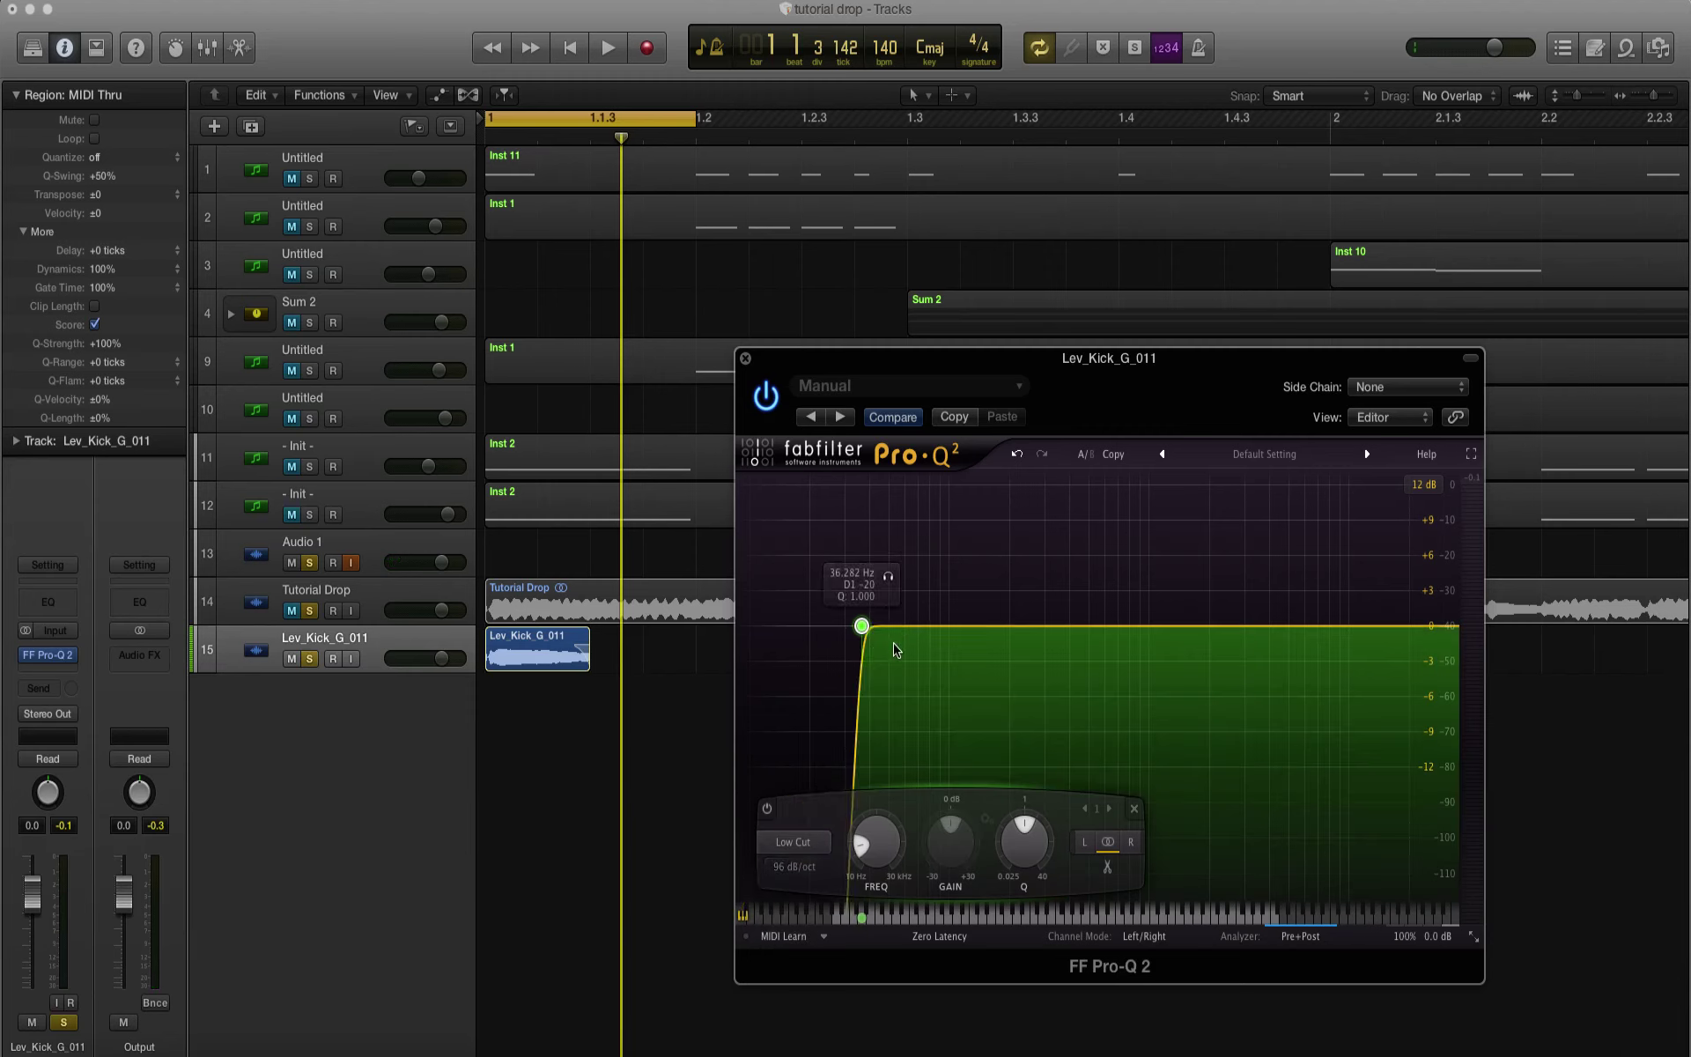
key("space")
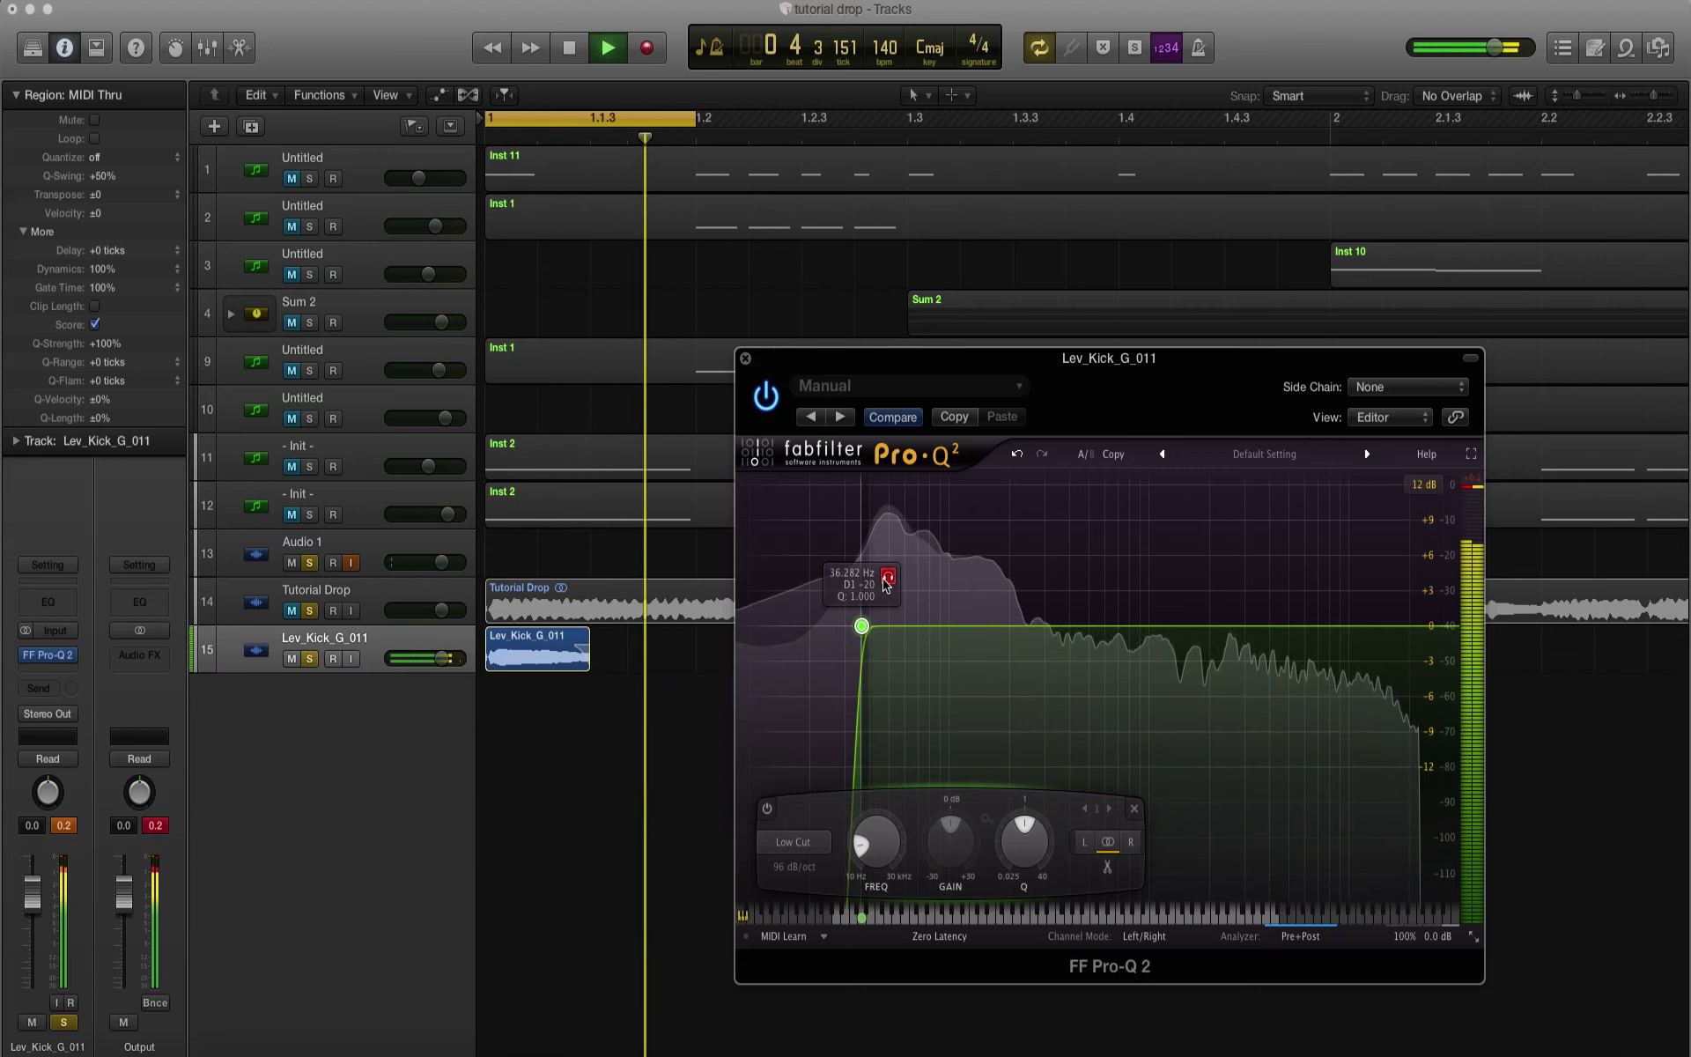
mouse_move(888, 583)
left_mouse_down()
mouse_move(840, 583)
mouse_move(926, 593)
mouse_move(888, 592)
left_mouse_up()
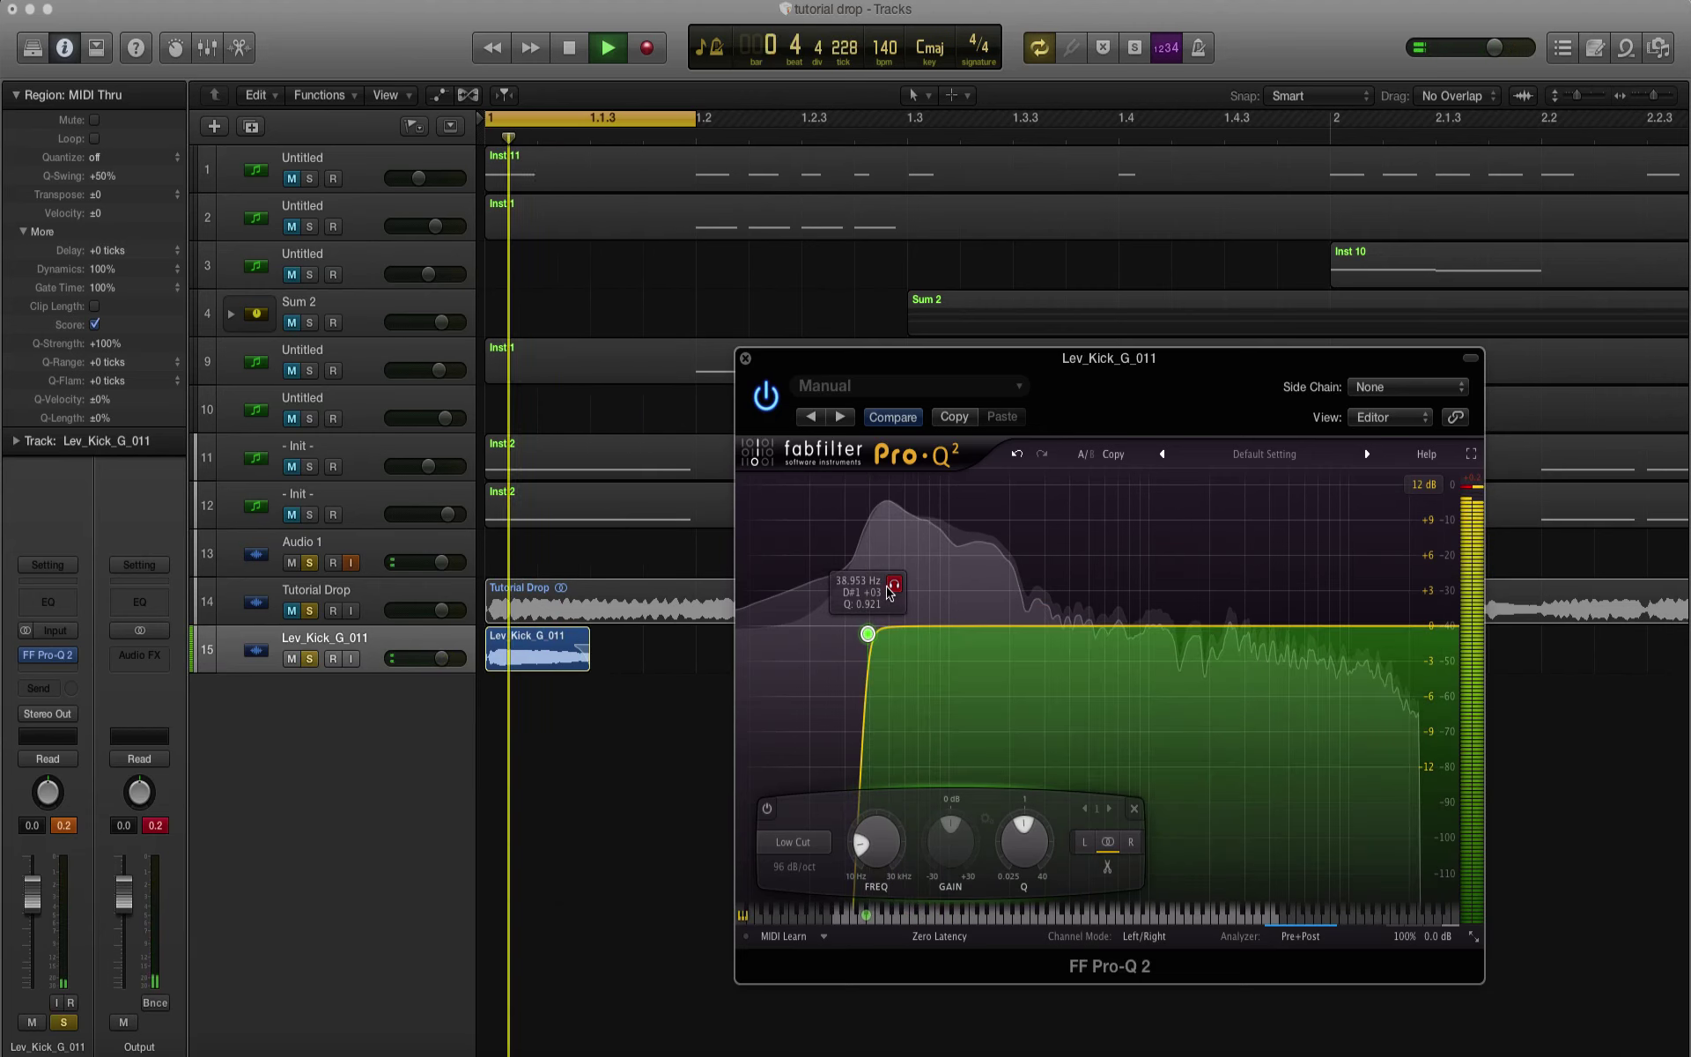
Step: Add a Notch band to the kick's EQ and tune it during playback to about 188 Hz with a Q of about 2.4
key("space")
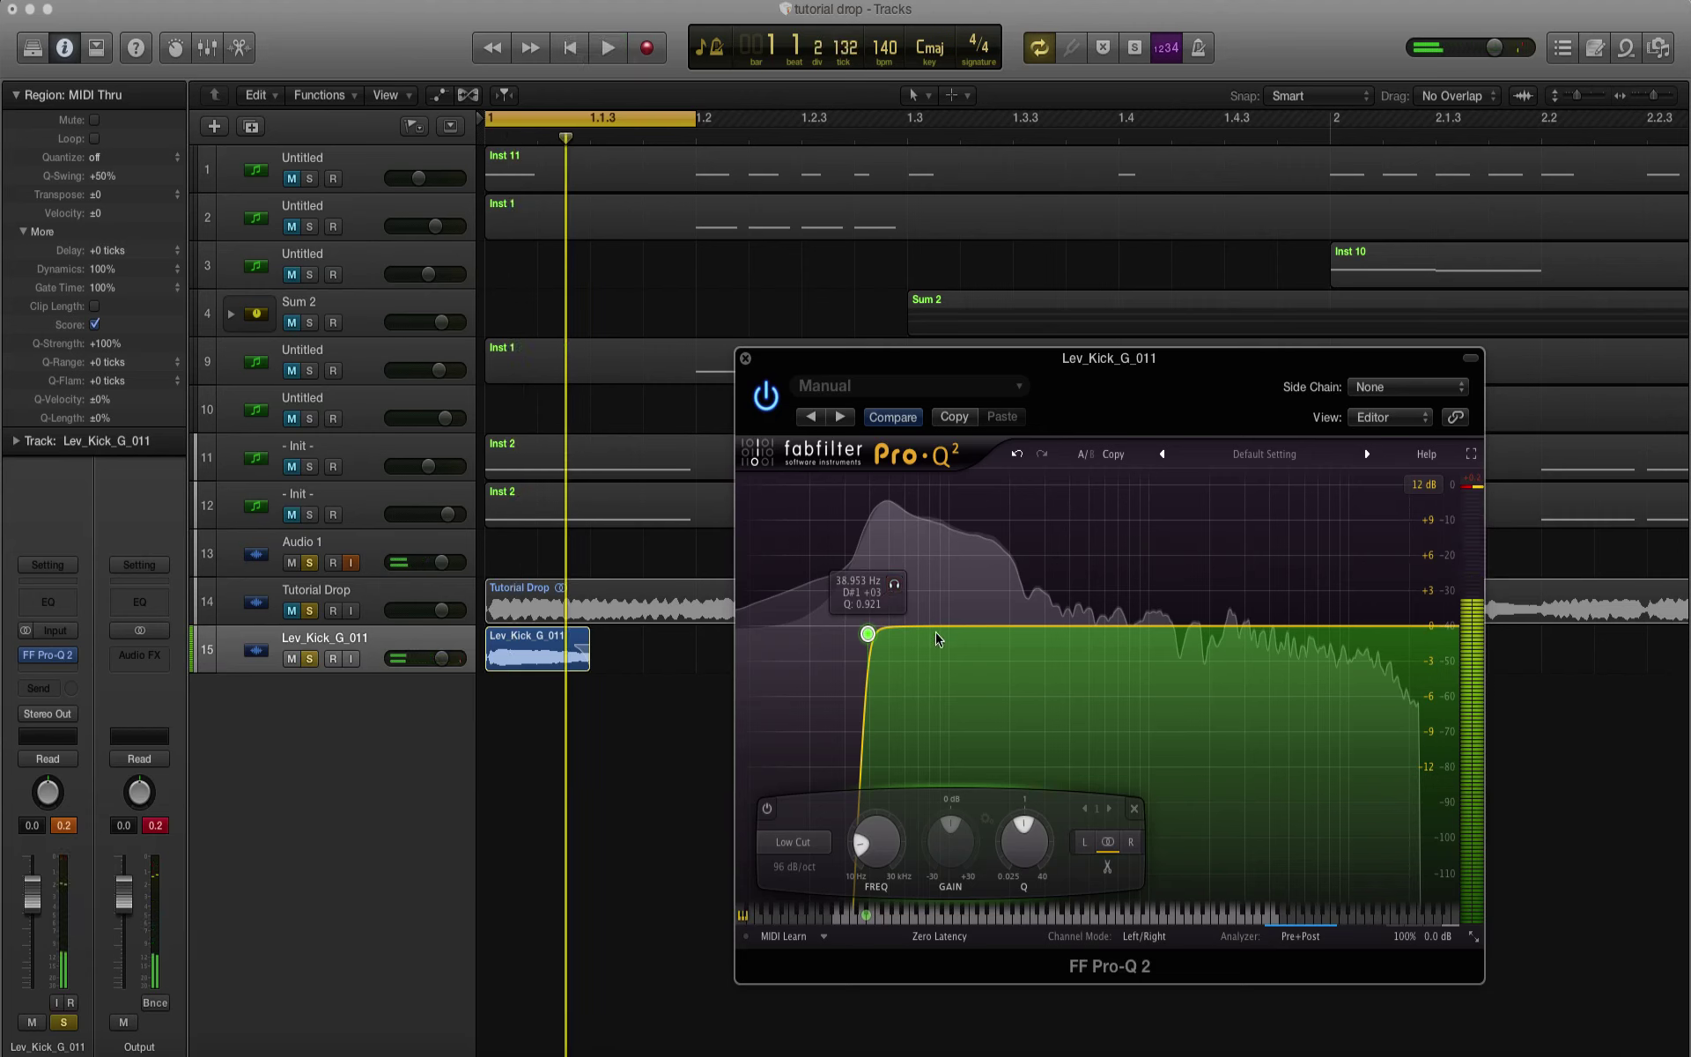
left_click(924, 624)
left_click(793, 842)
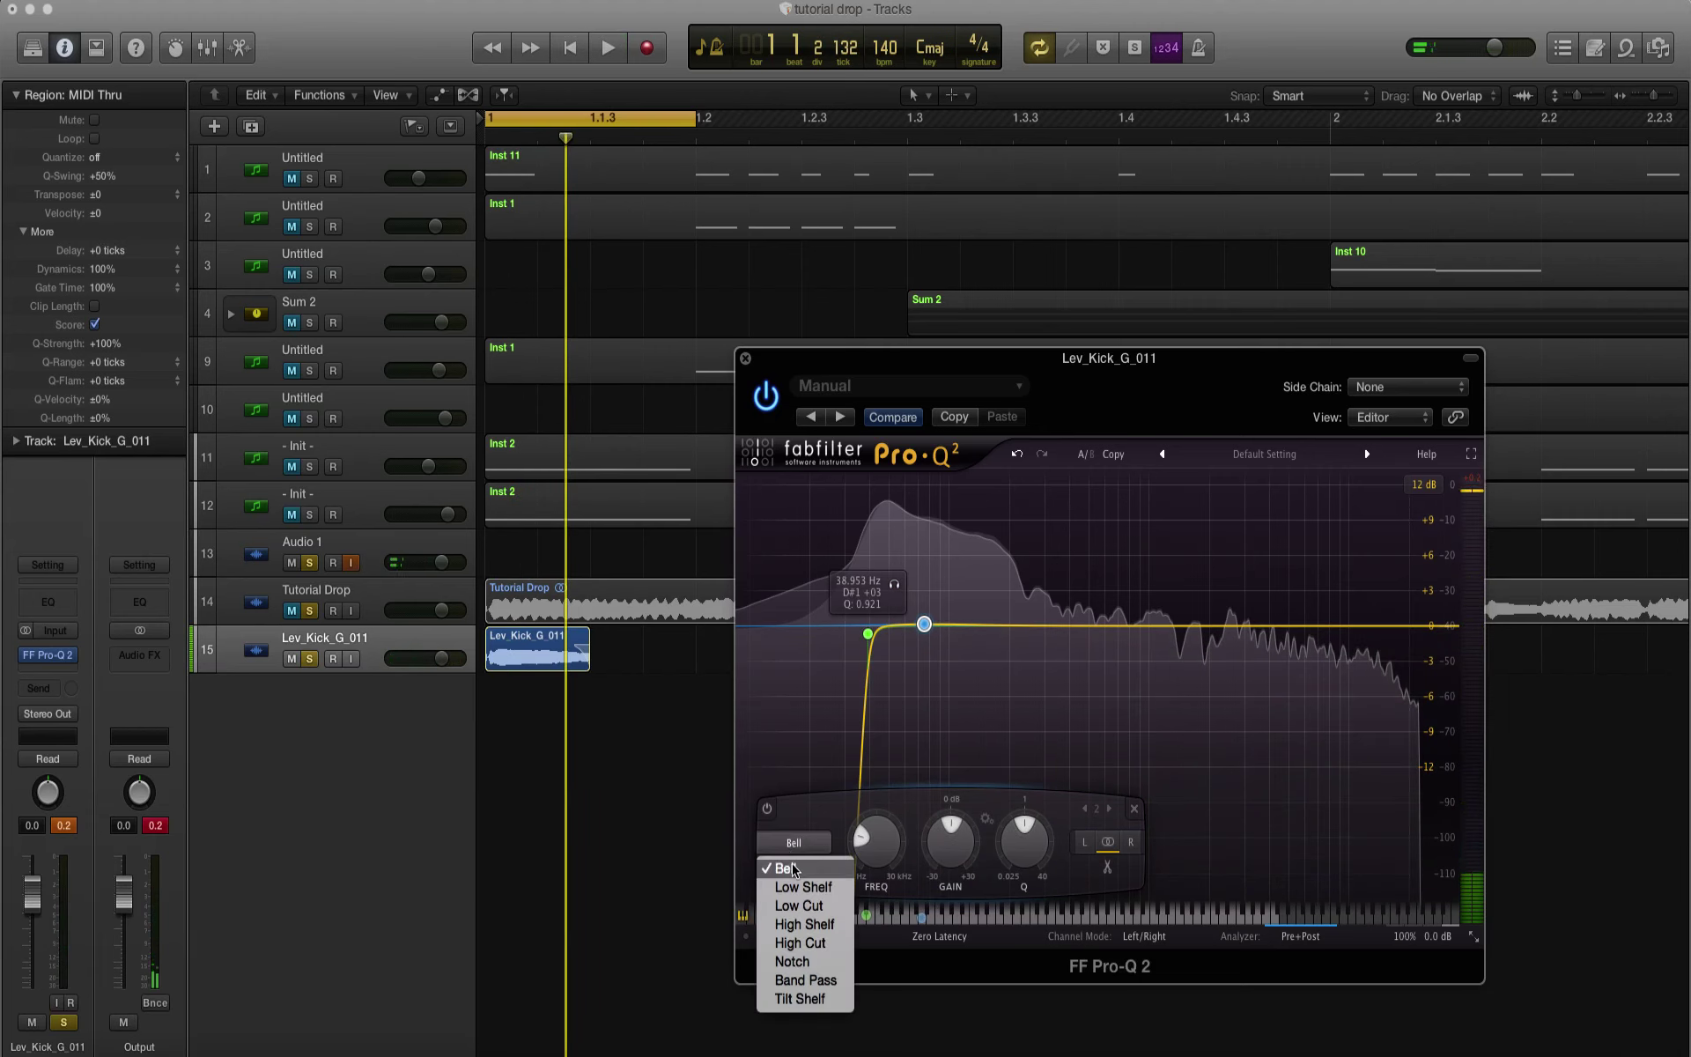
left_click(802, 962)
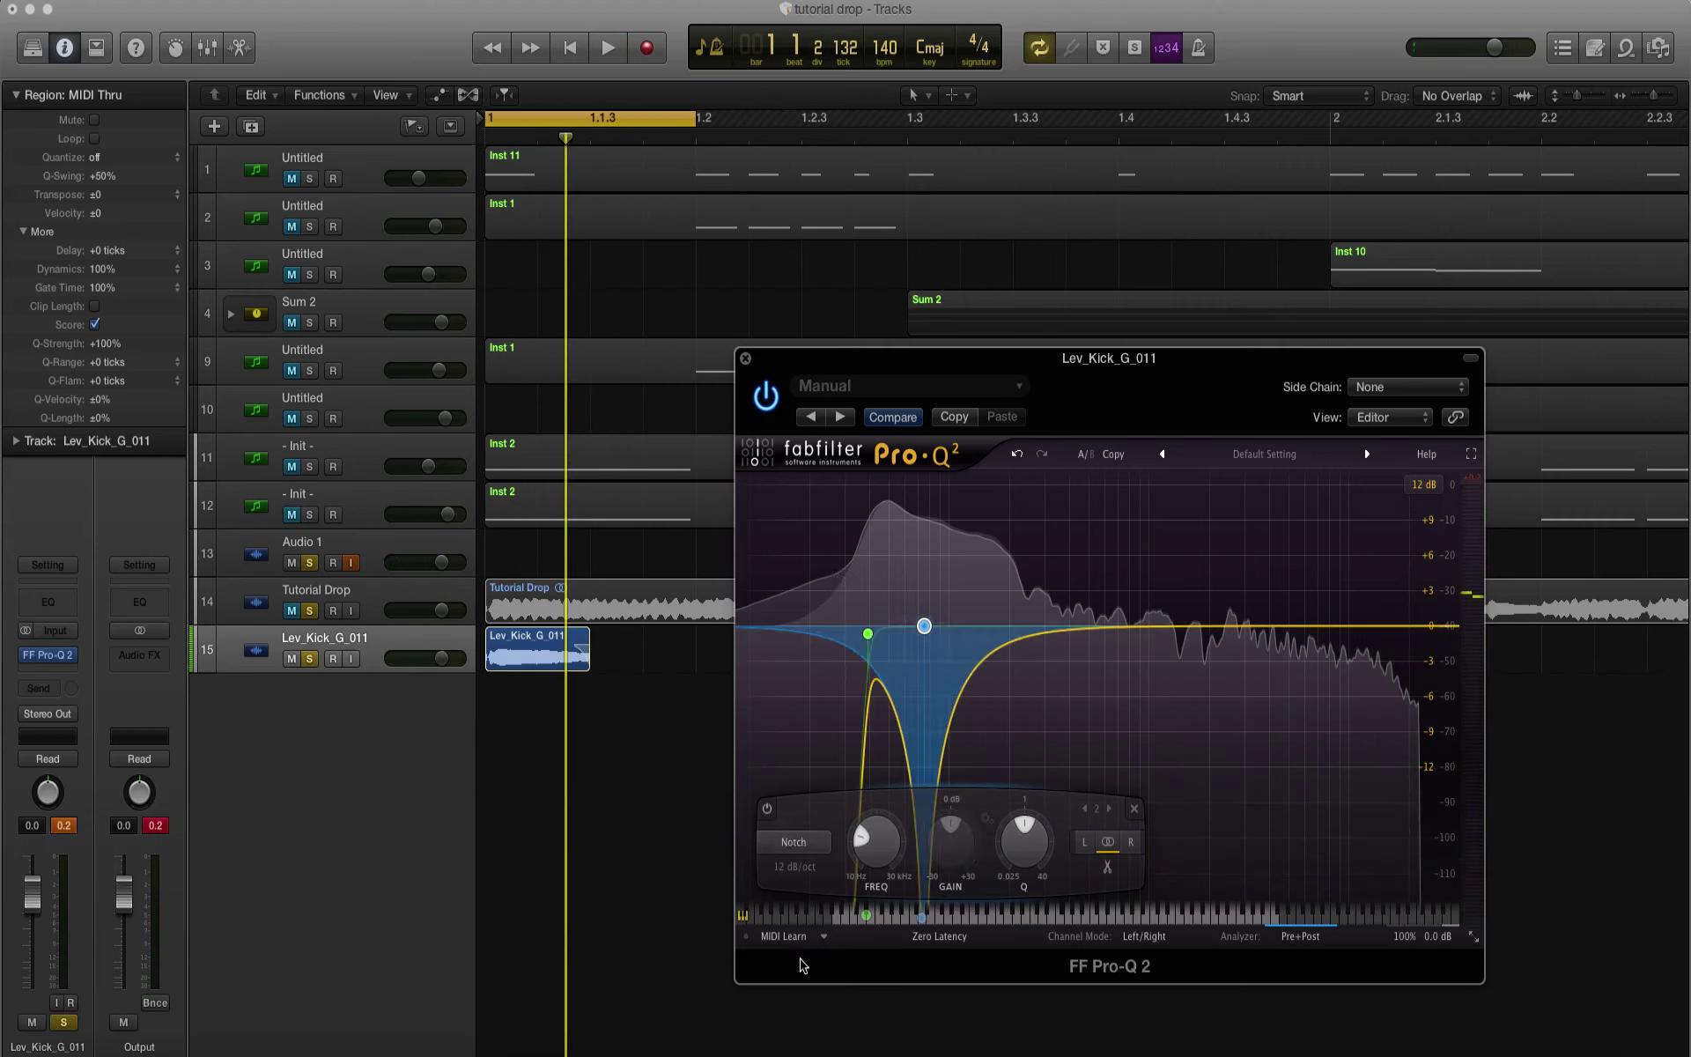
left_click_drag(1005, 872, 999, 708)
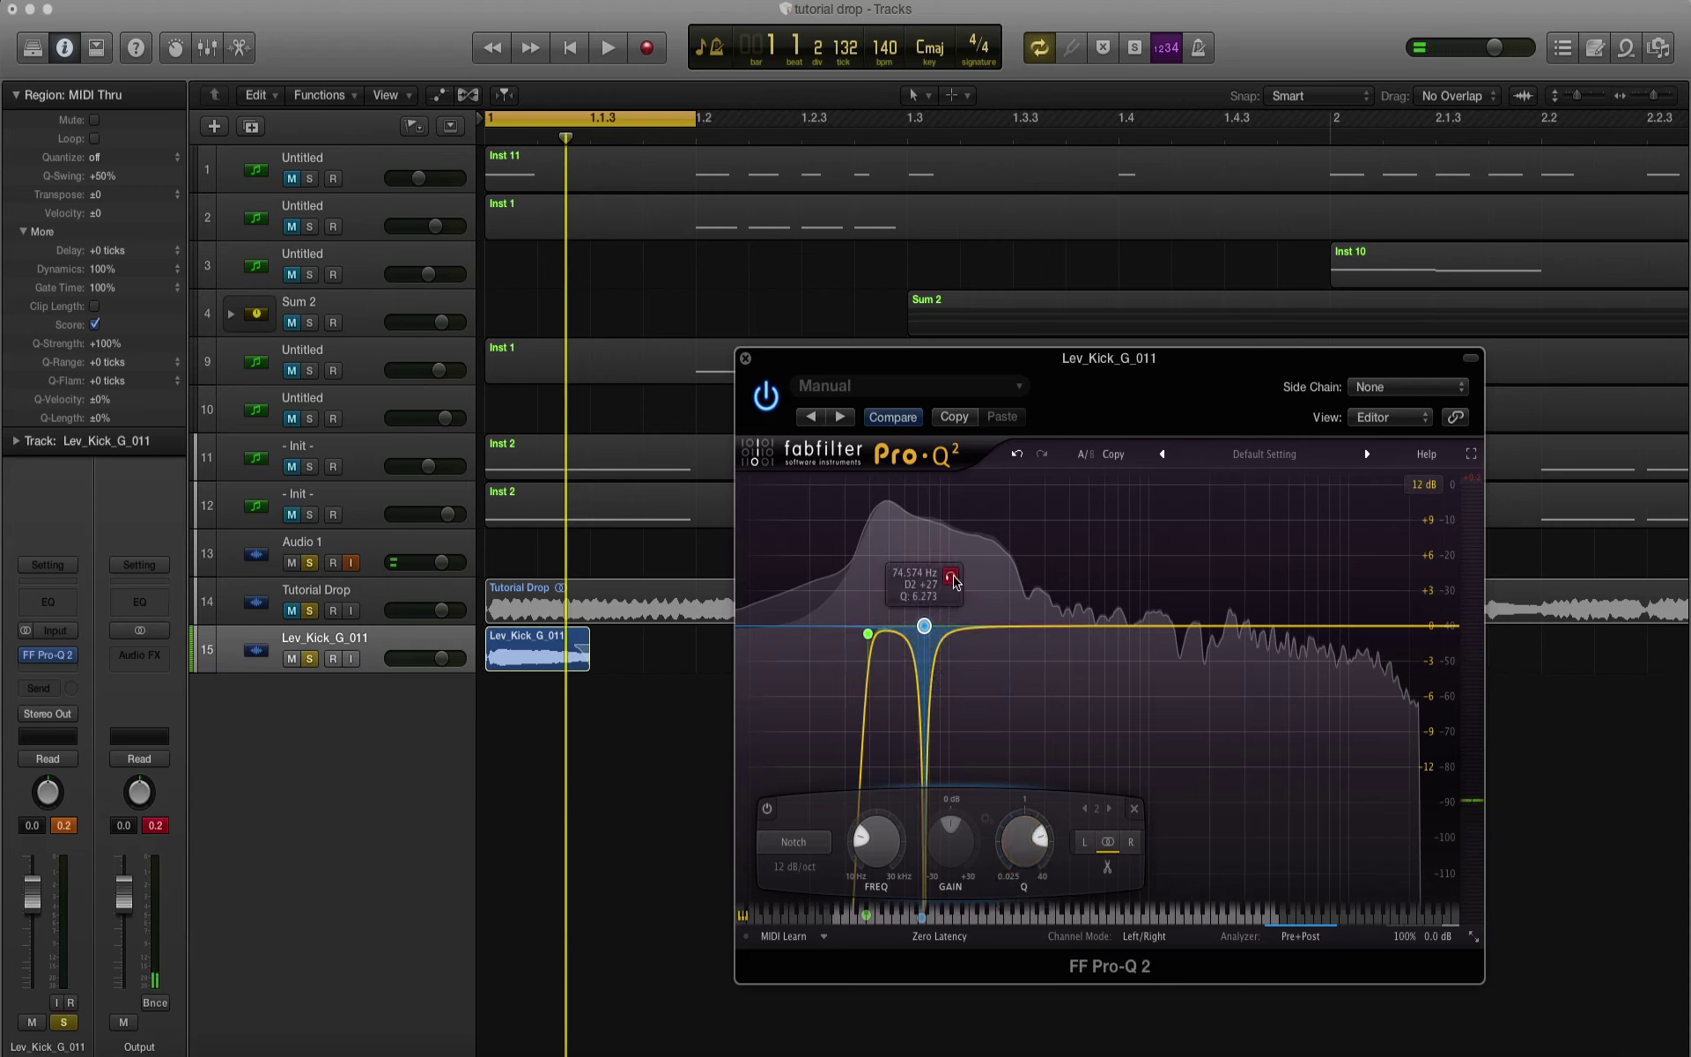
key("space")
left_click_drag(954, 581, 1032, 618)
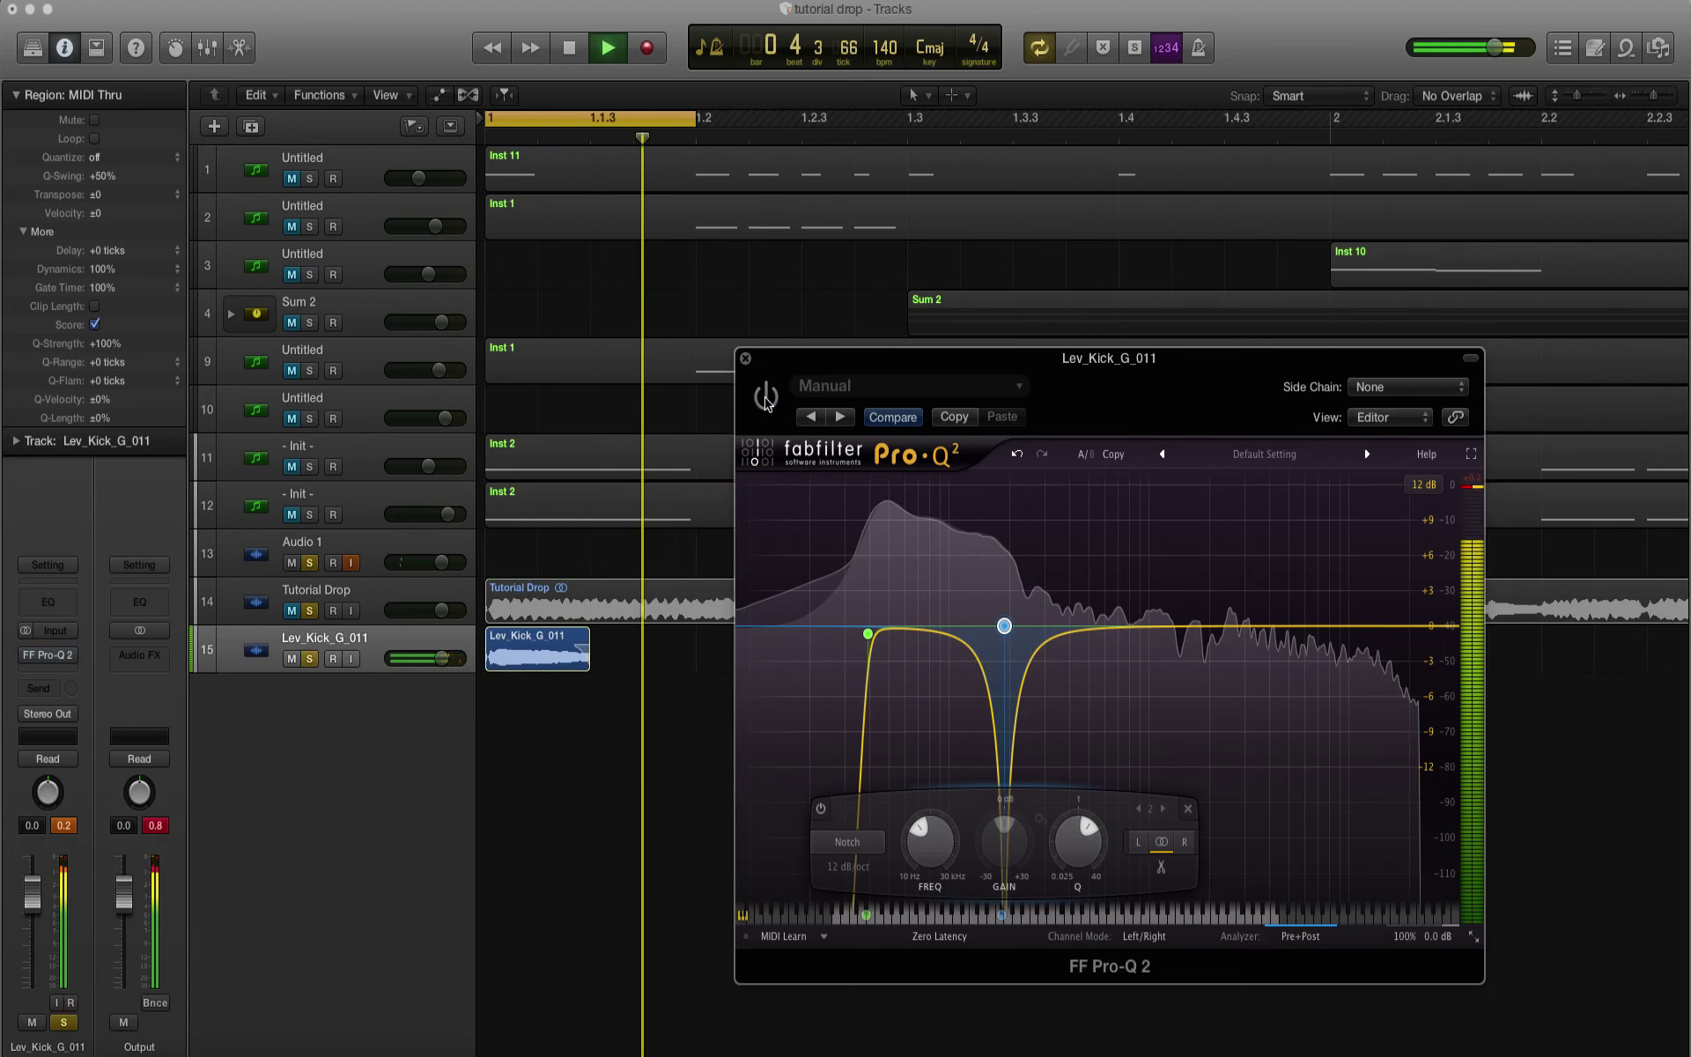
Step: Compare the kick with the EQ bypassed and enabled, stopping with the playhead at the project start
left_click(767, 398)
left_click(767, 398)
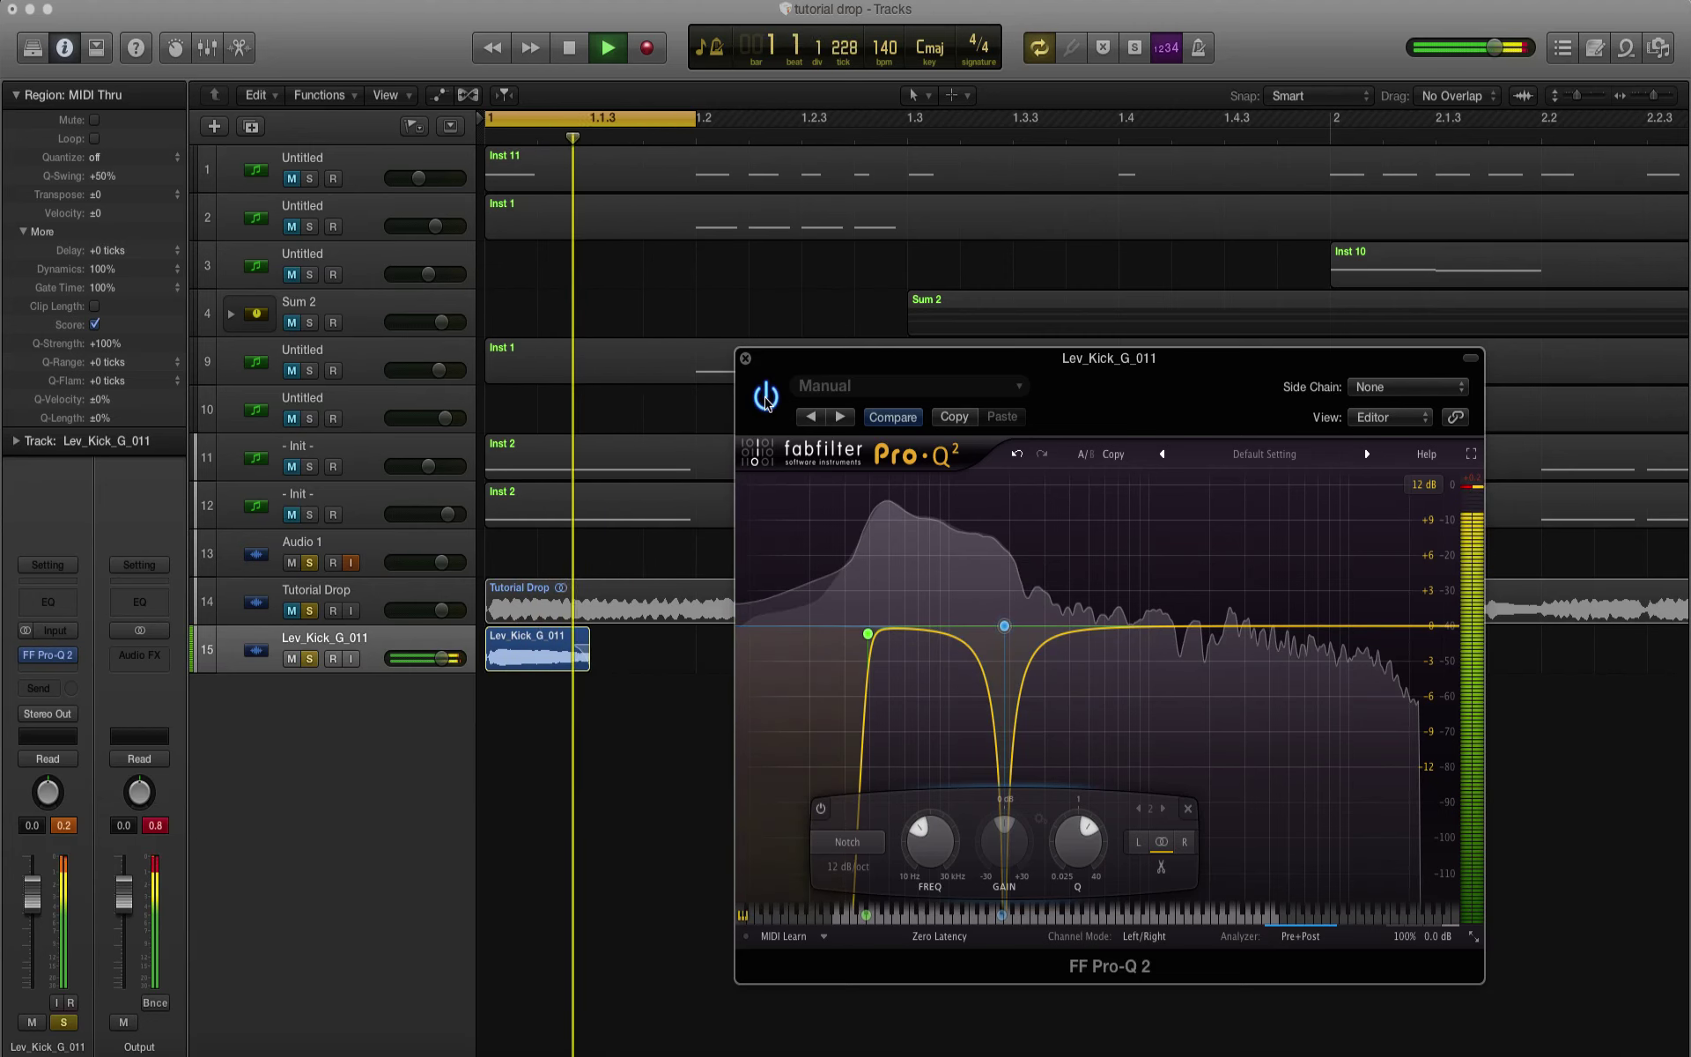
key("space")
key("Return")
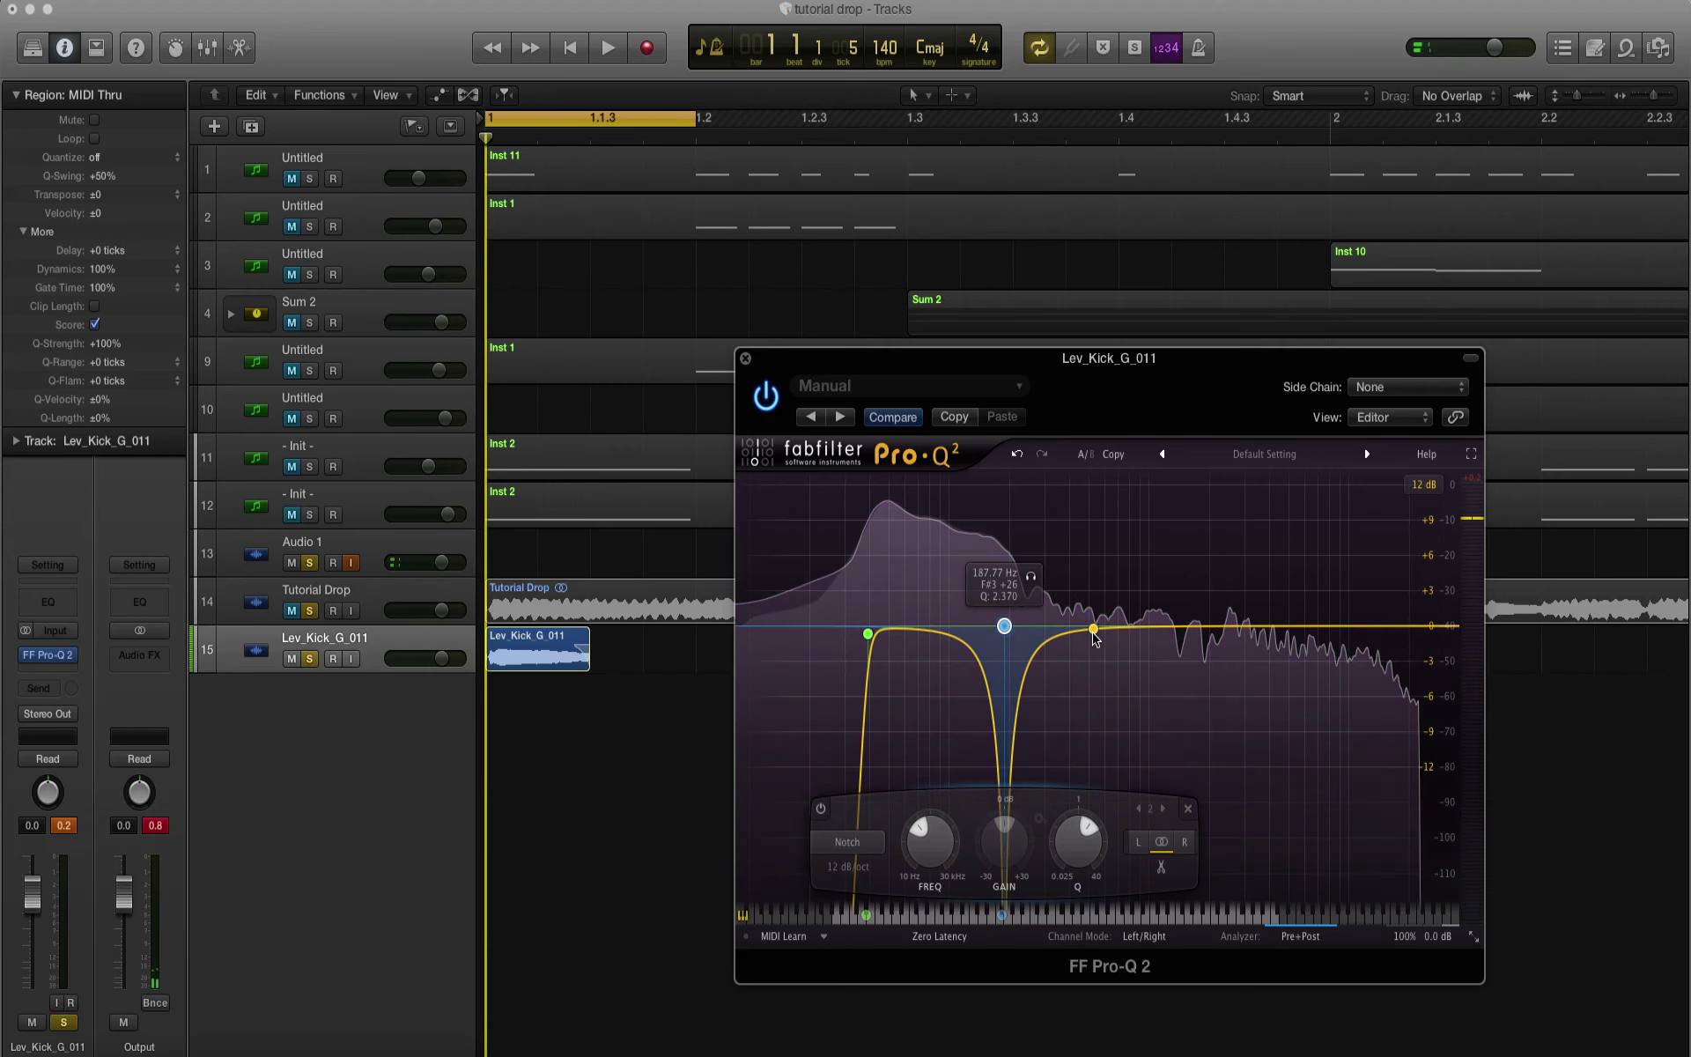
Step: Add a Bell boost with a Q of about 4.7, tune it during playback to about 852 Hz and trim its gain to about +4 dB
left_click(1102, 629)
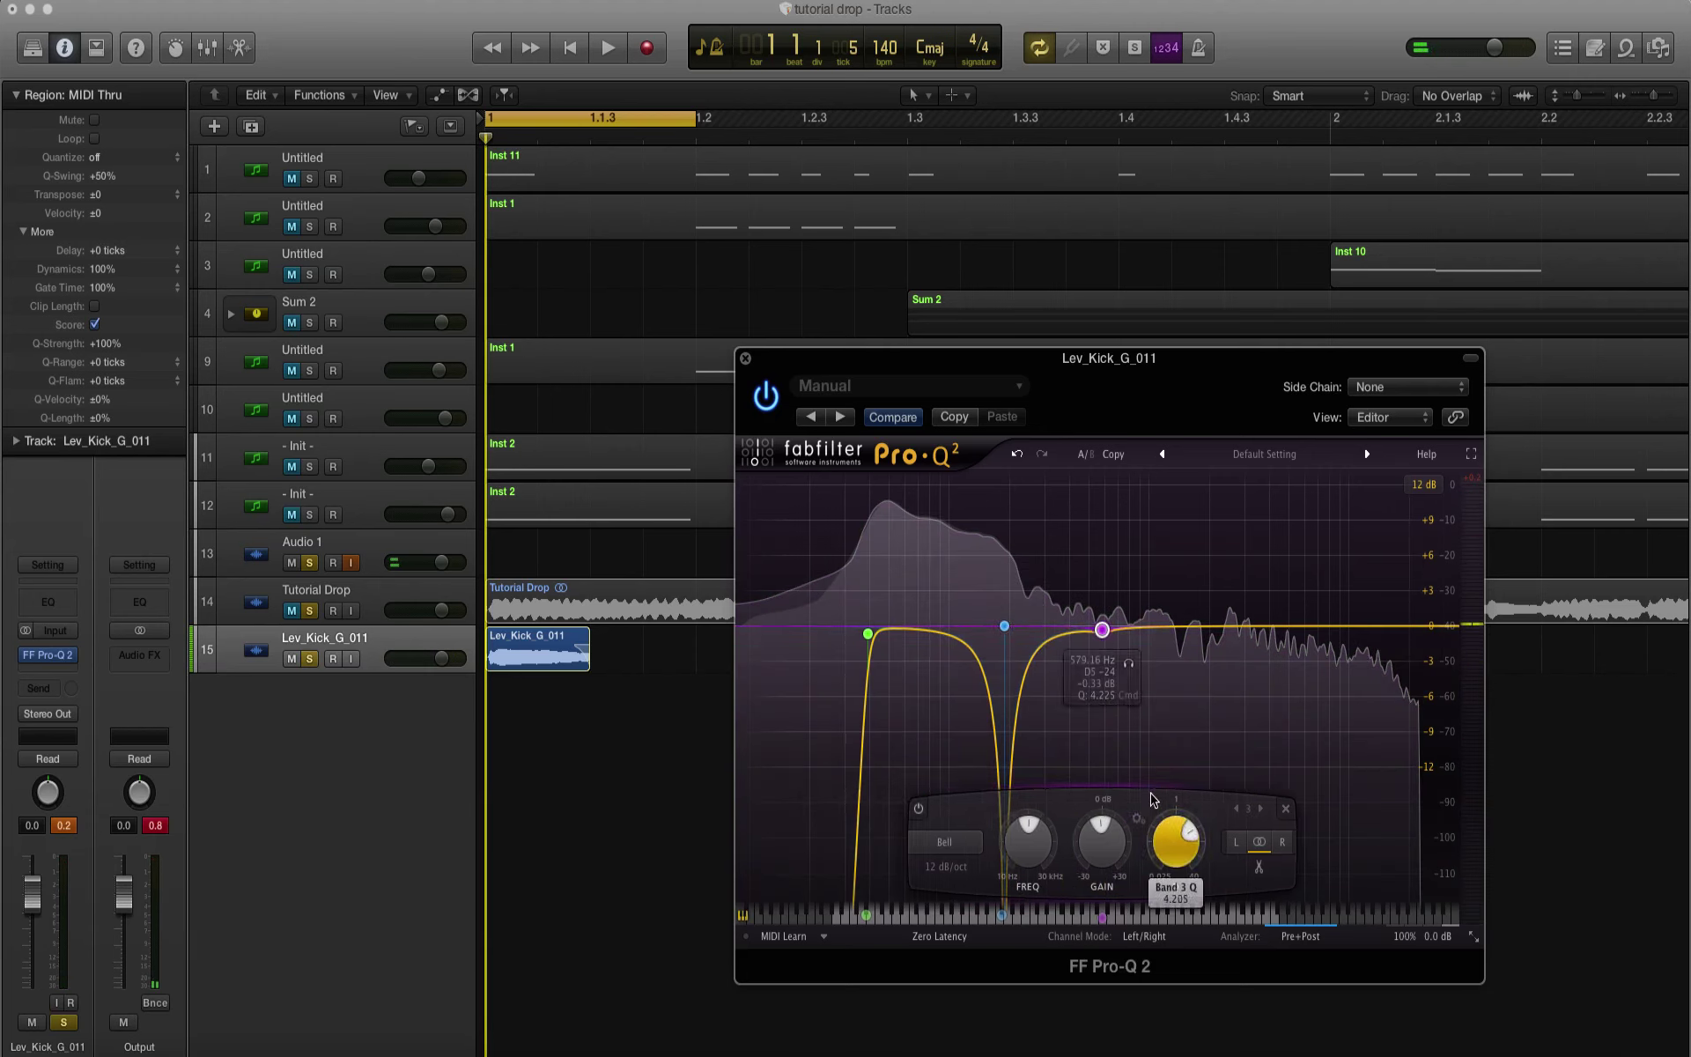
scroll(1098, 826, "up", 5)
scroll(1097, 826, "down", 3)
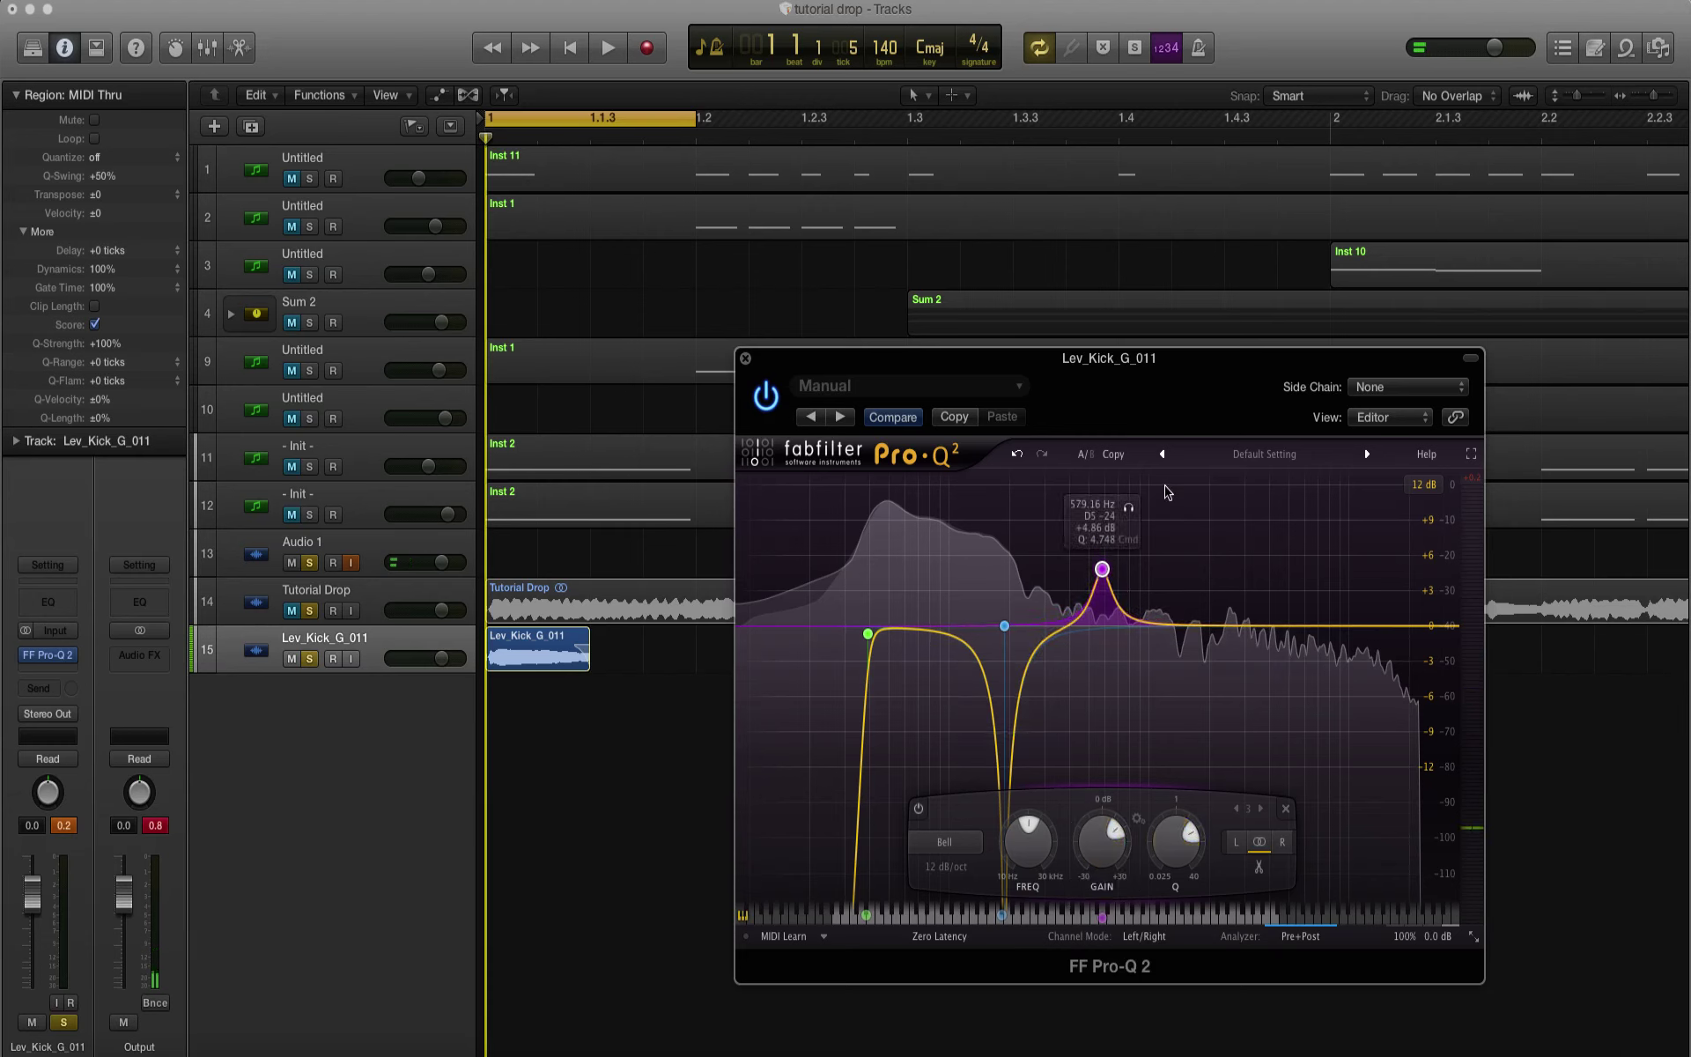
key("space")
left_click_drag(1131, 510, 1164, 522)
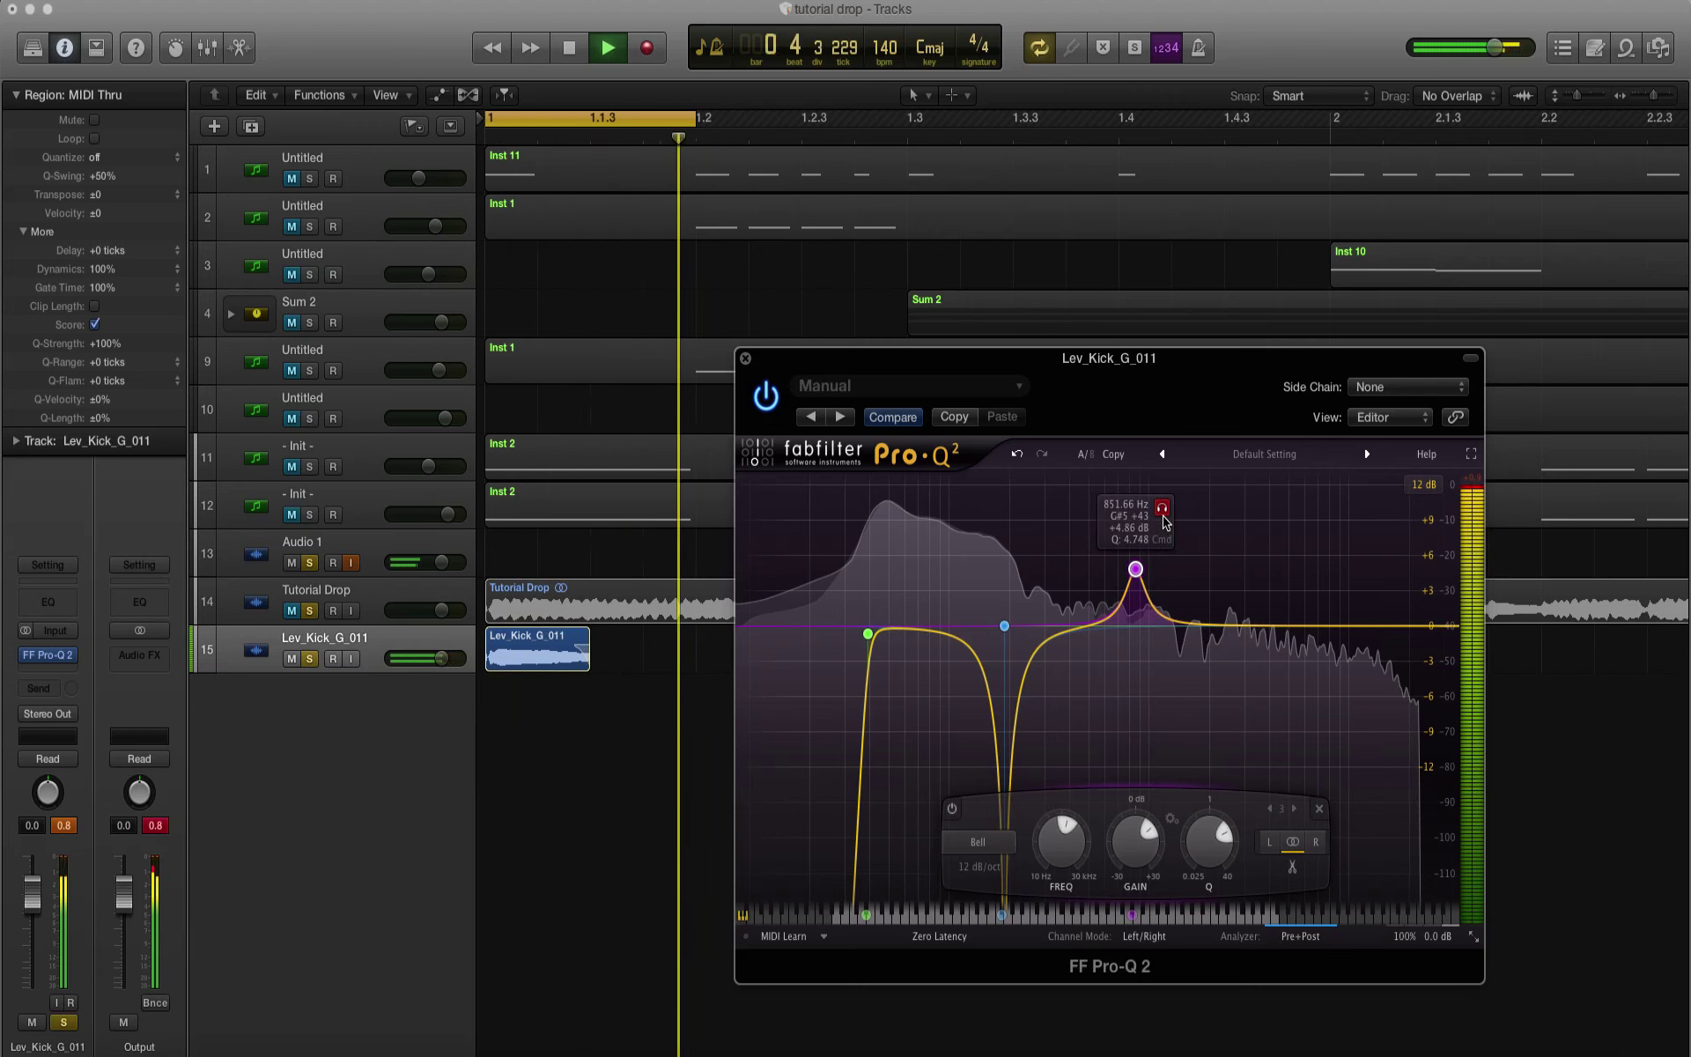
left_click_drag(1208, 838, 1136, 848)
key("space")
Step: Add another Bell band with a Q of about 4.8, tune it during playback to about 2300 Hz and set its gain to about +1.8 dB
double_click(1204, 620)
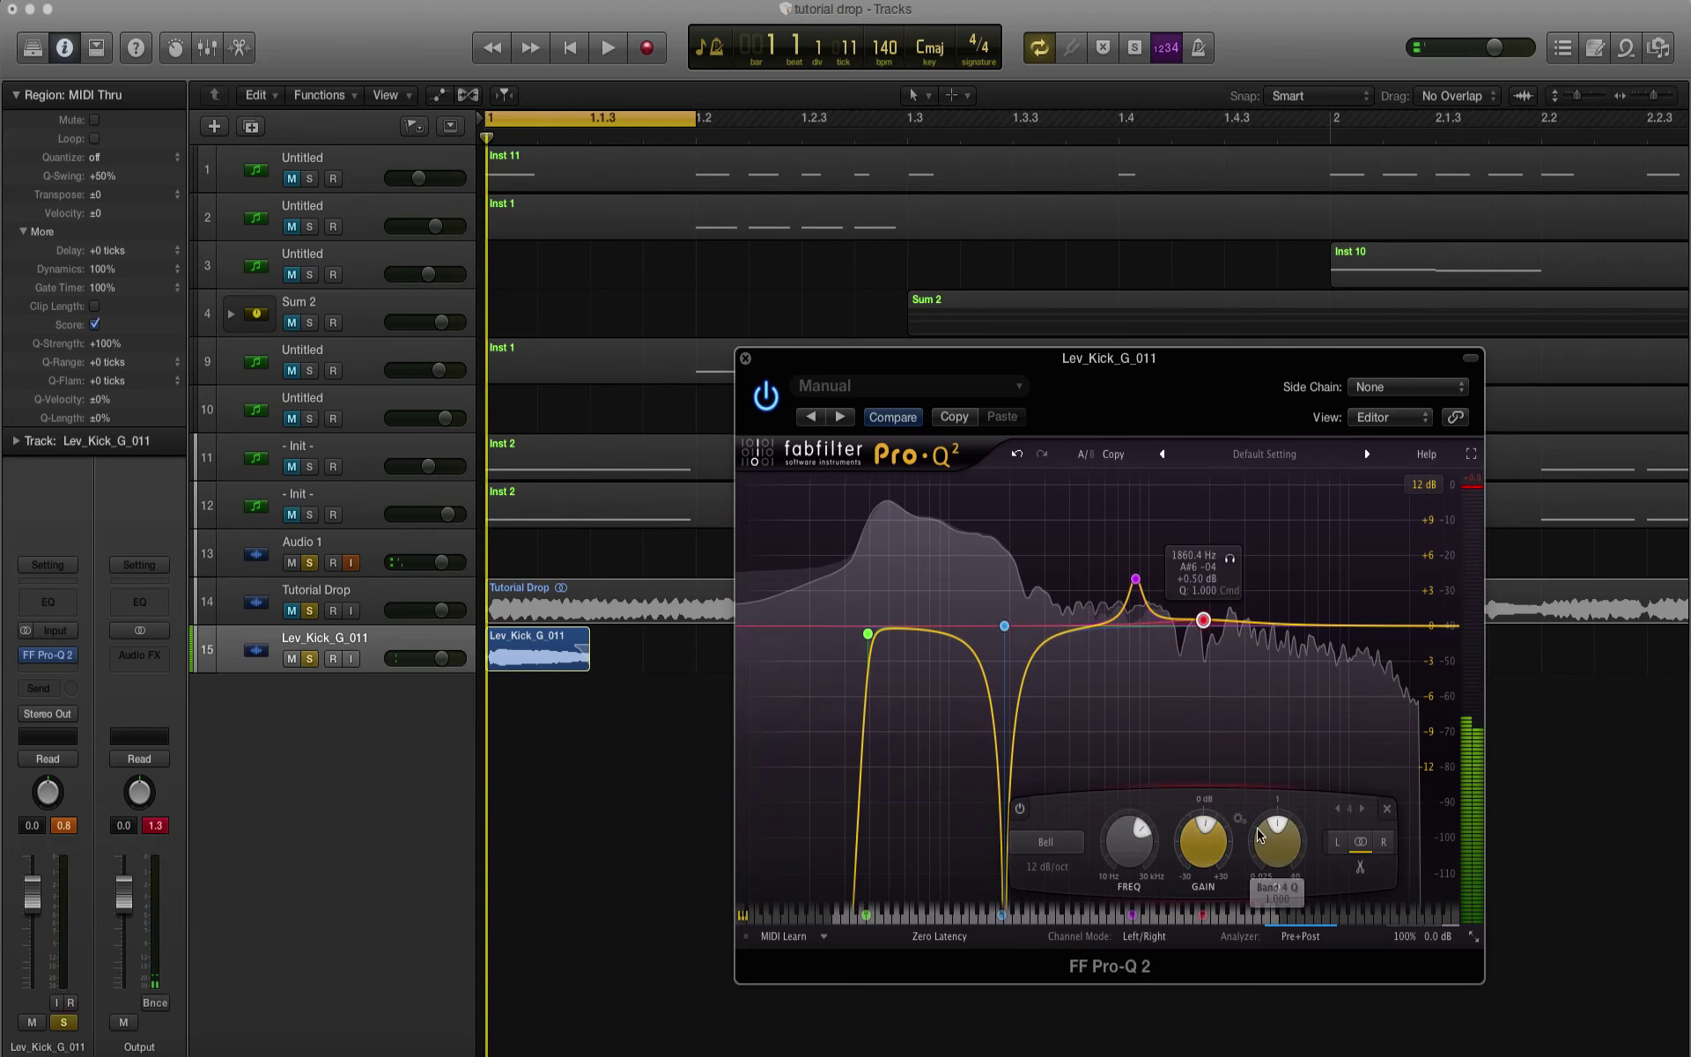
left_click_drag(1265, 797, 1264, 766)
left_click_drag(1203, 841, 1260, 822)
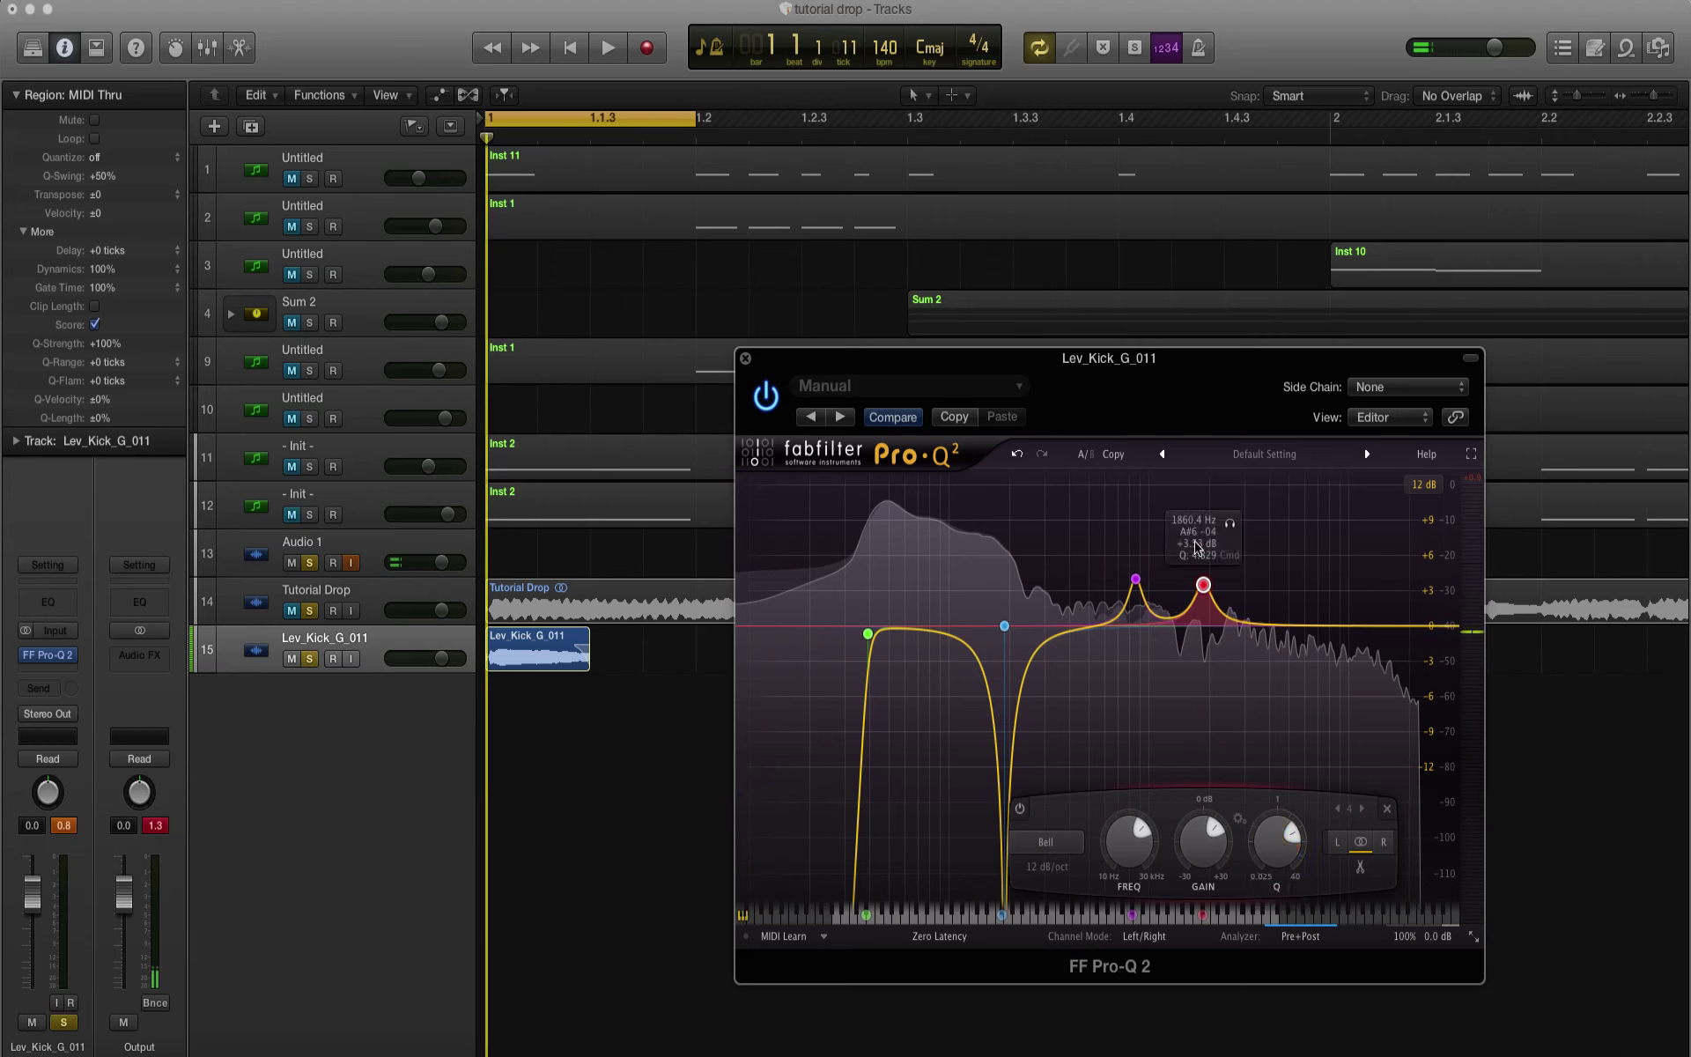
key("space")
mouse_move(1229, 523)
left_mouse_down()
mouse_move(1208, 531)
mouse_move(1292, 538)
mouse_move(1256, 545)
left_mouse_up()
key("space")
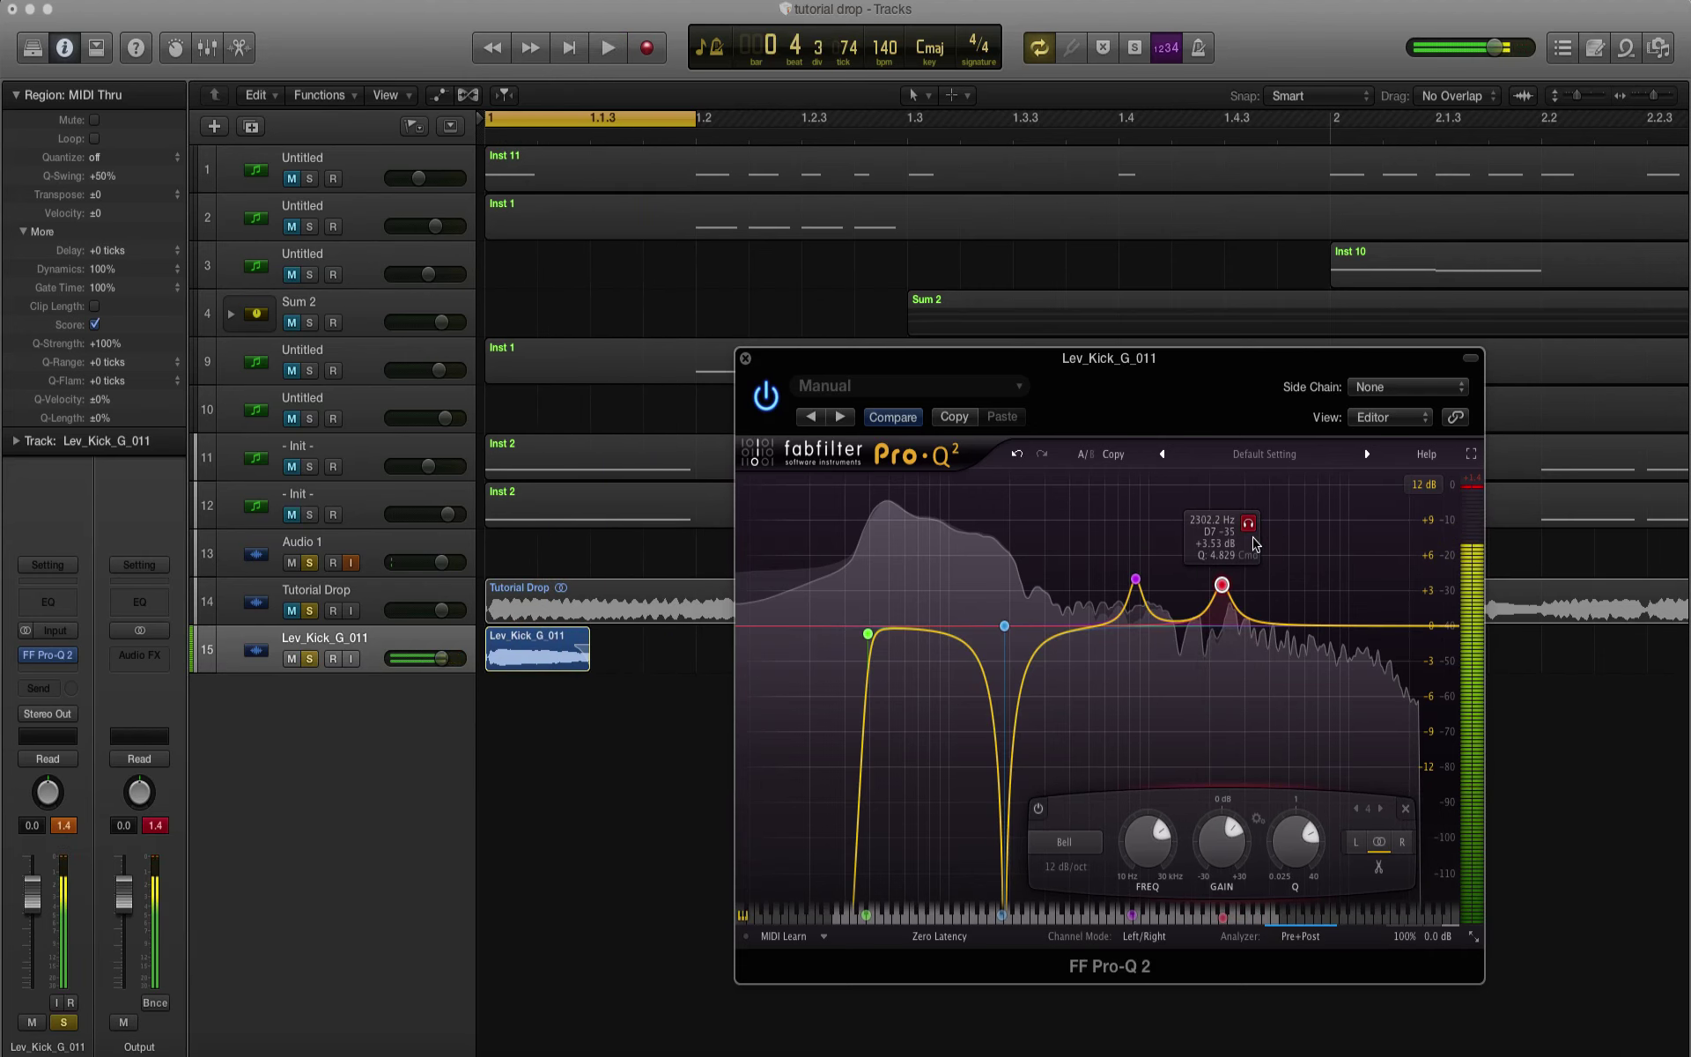
left_click_drag(1222, 847, 1224, 873)
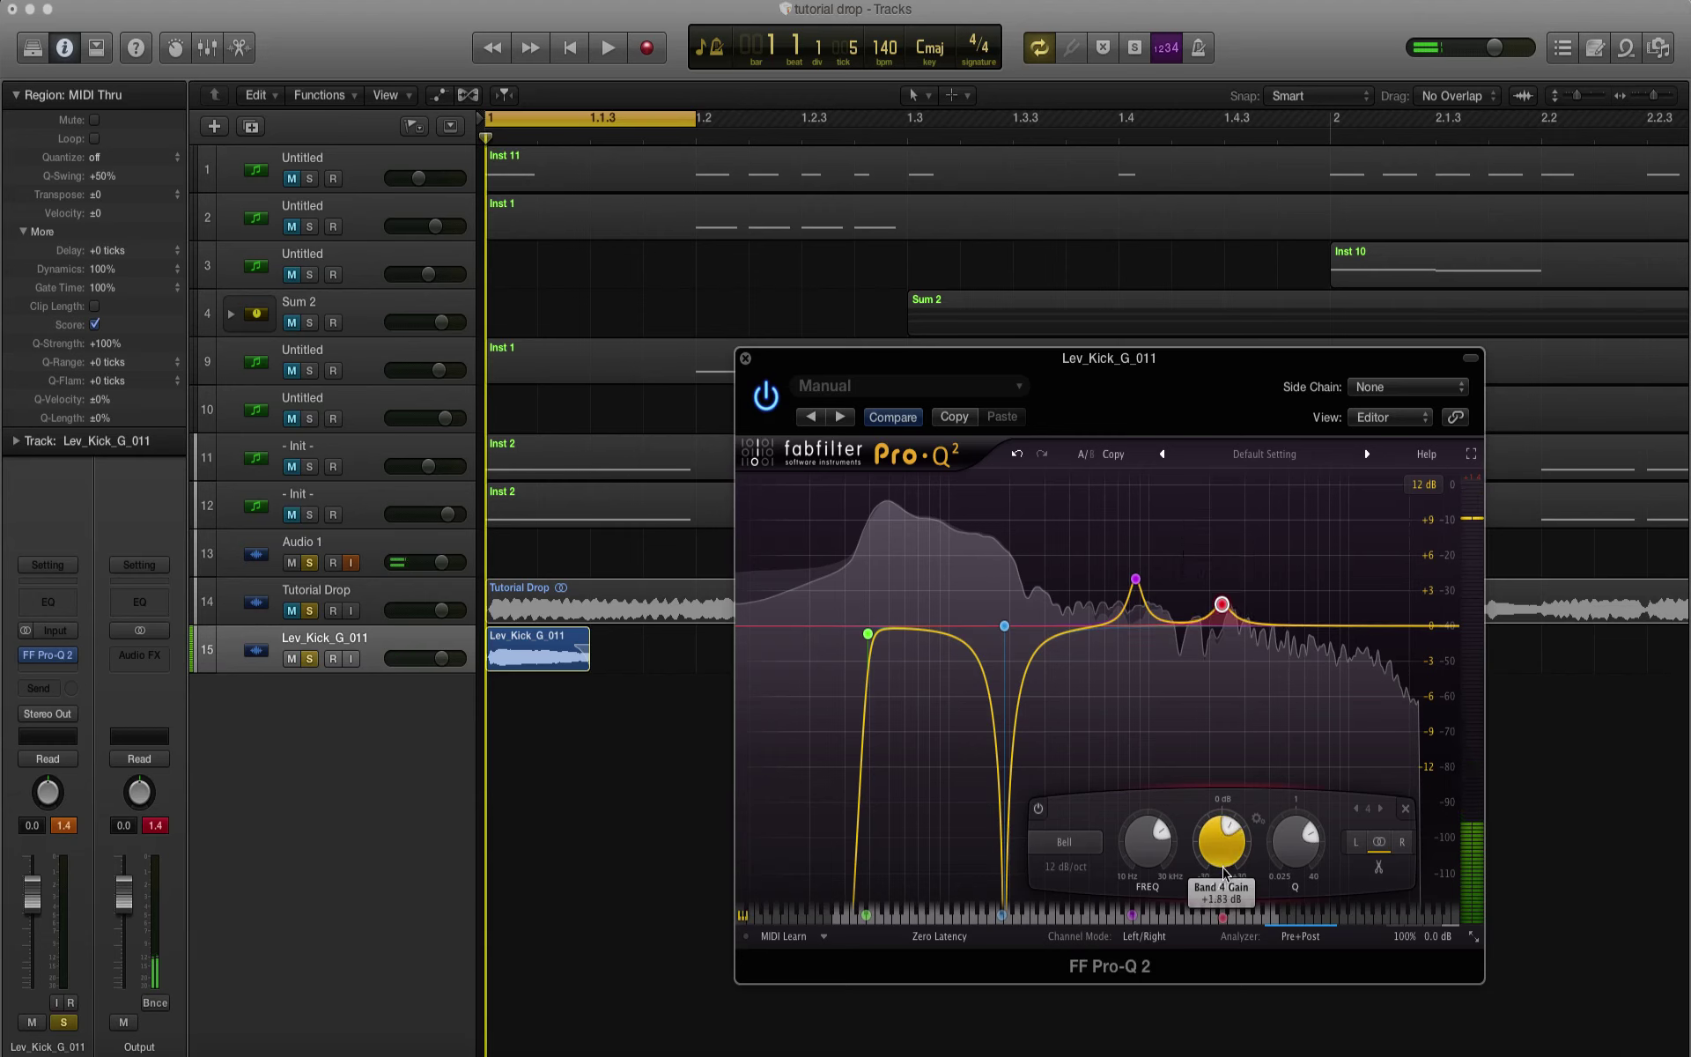
Step: Add a third Bell boost of about +3.5 dB with a Q of about 3.8 and tune it during playback to about 4360 Hz
left_click(1299, 625)
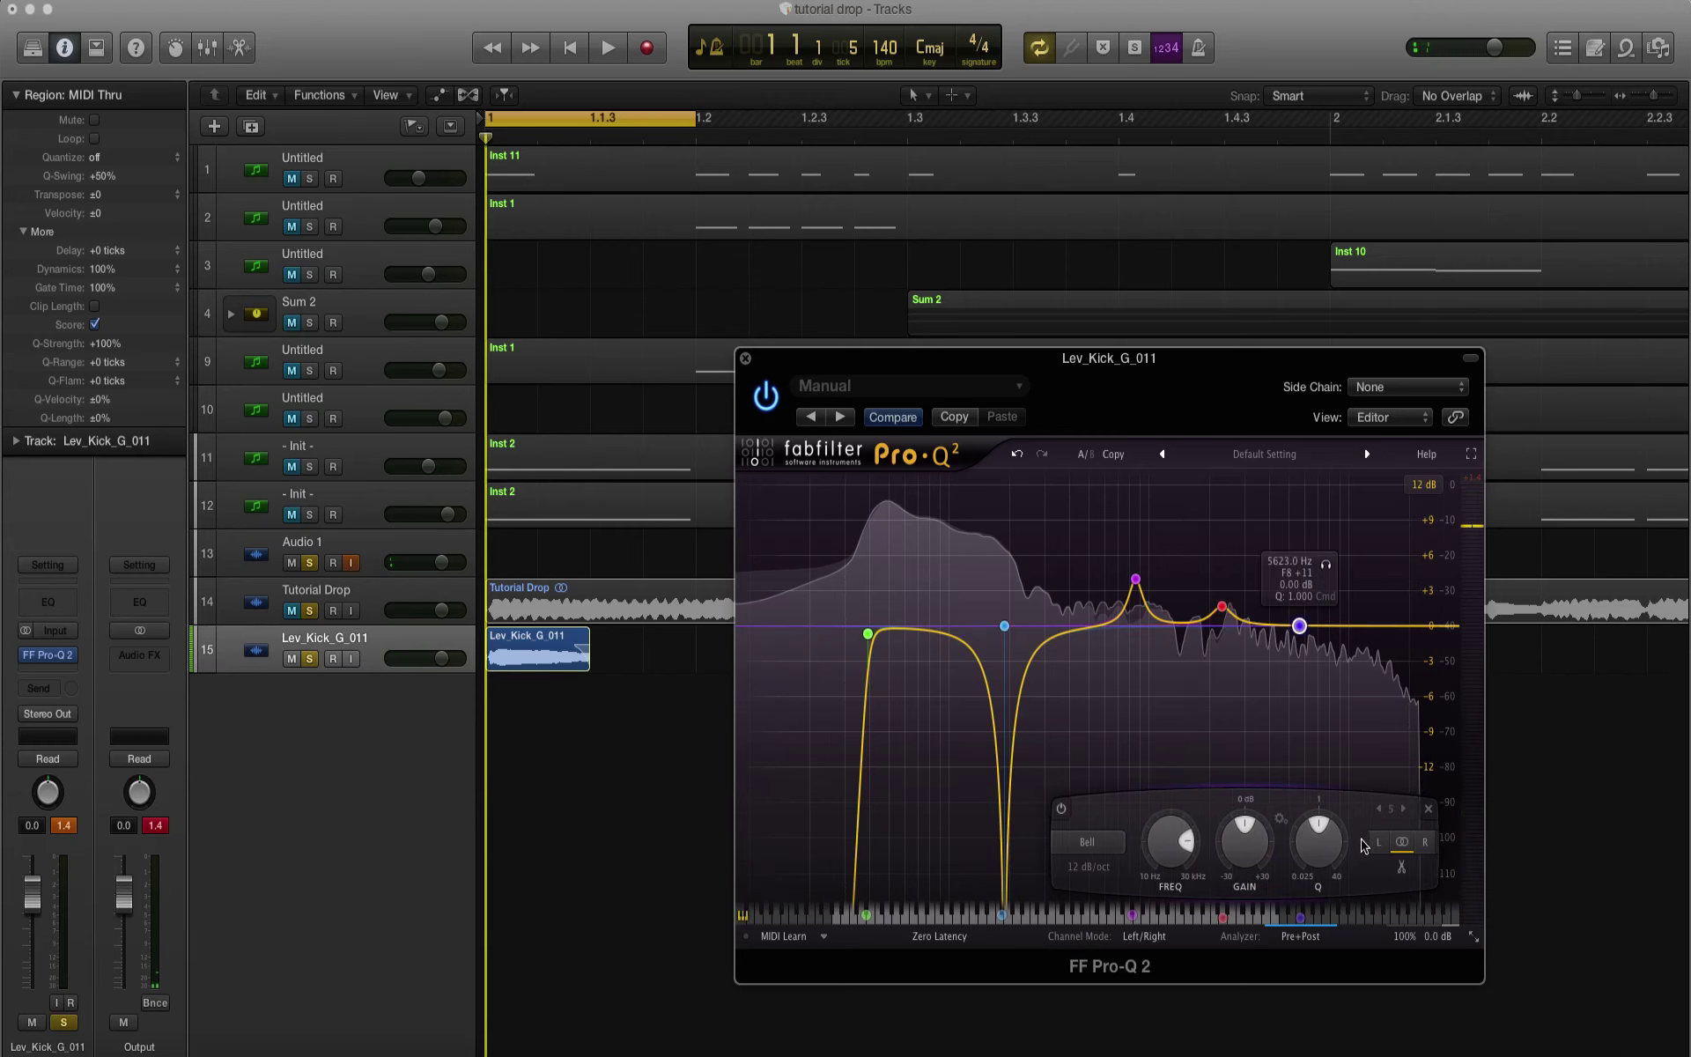
left_click_drag(1305, 823, 1226, 807)
left_click_drag(1320, 845, 1329, 847)
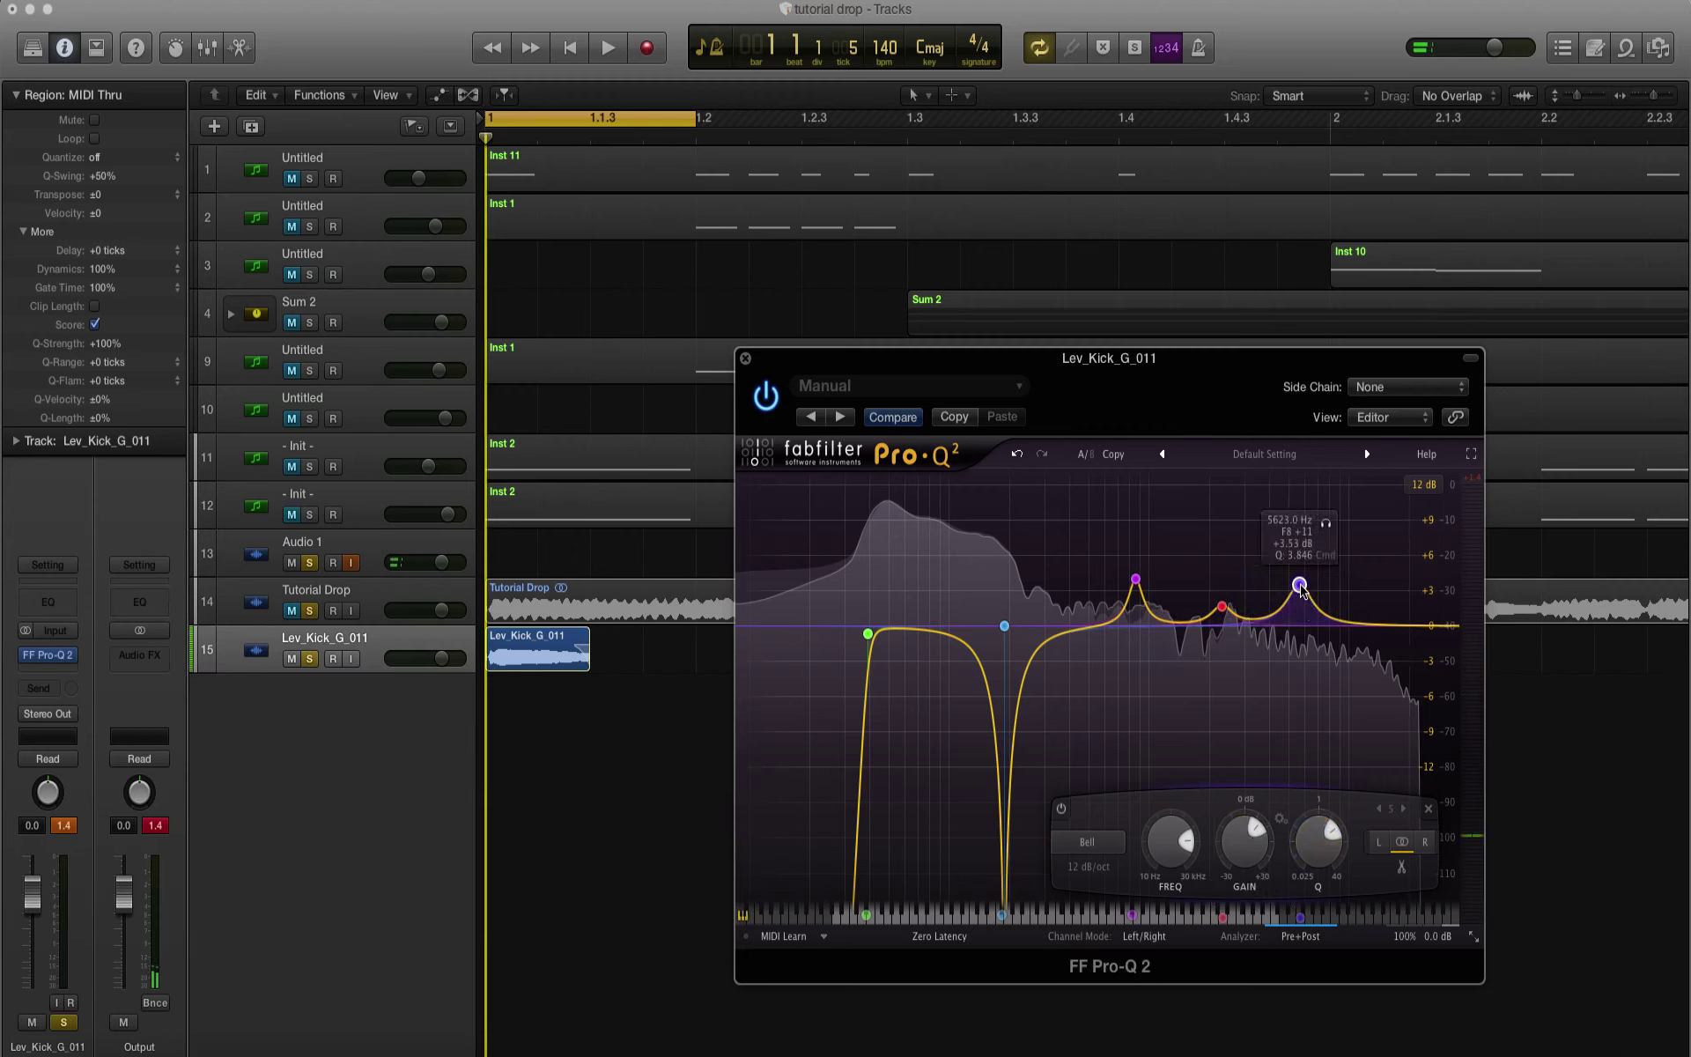
left_click_drag(1299, 589, 1280, 588)
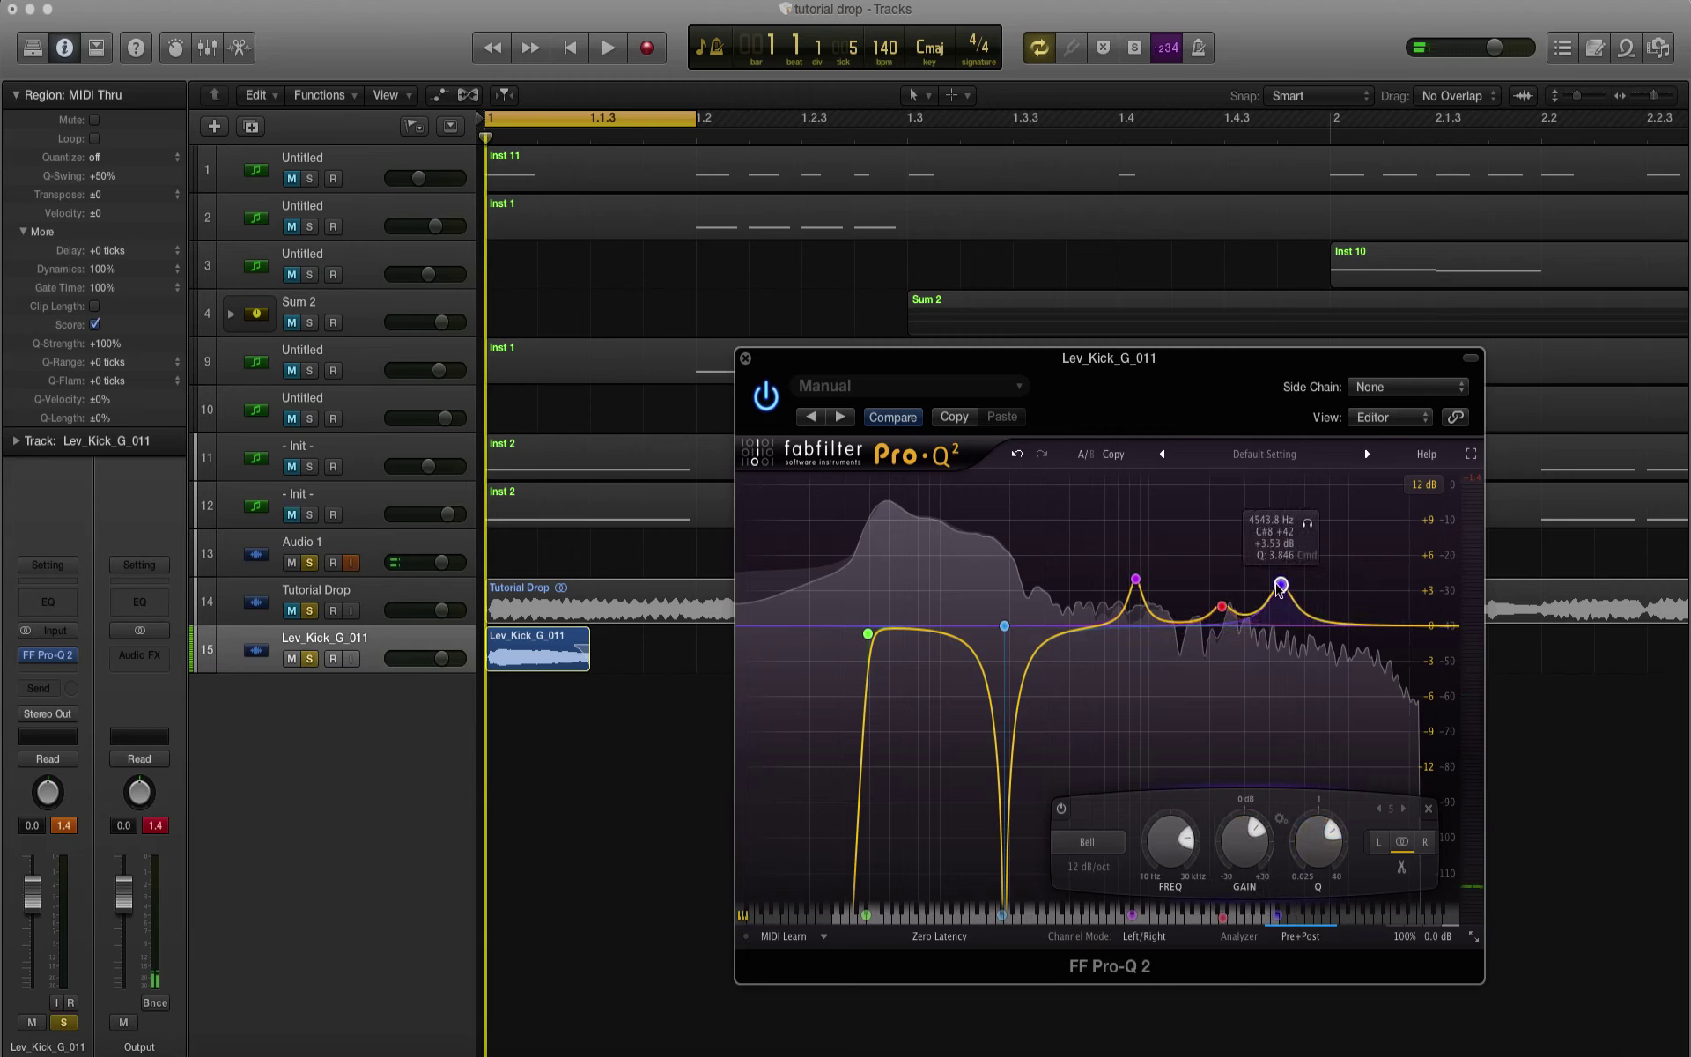
left_click(1307, 524)
key("space")
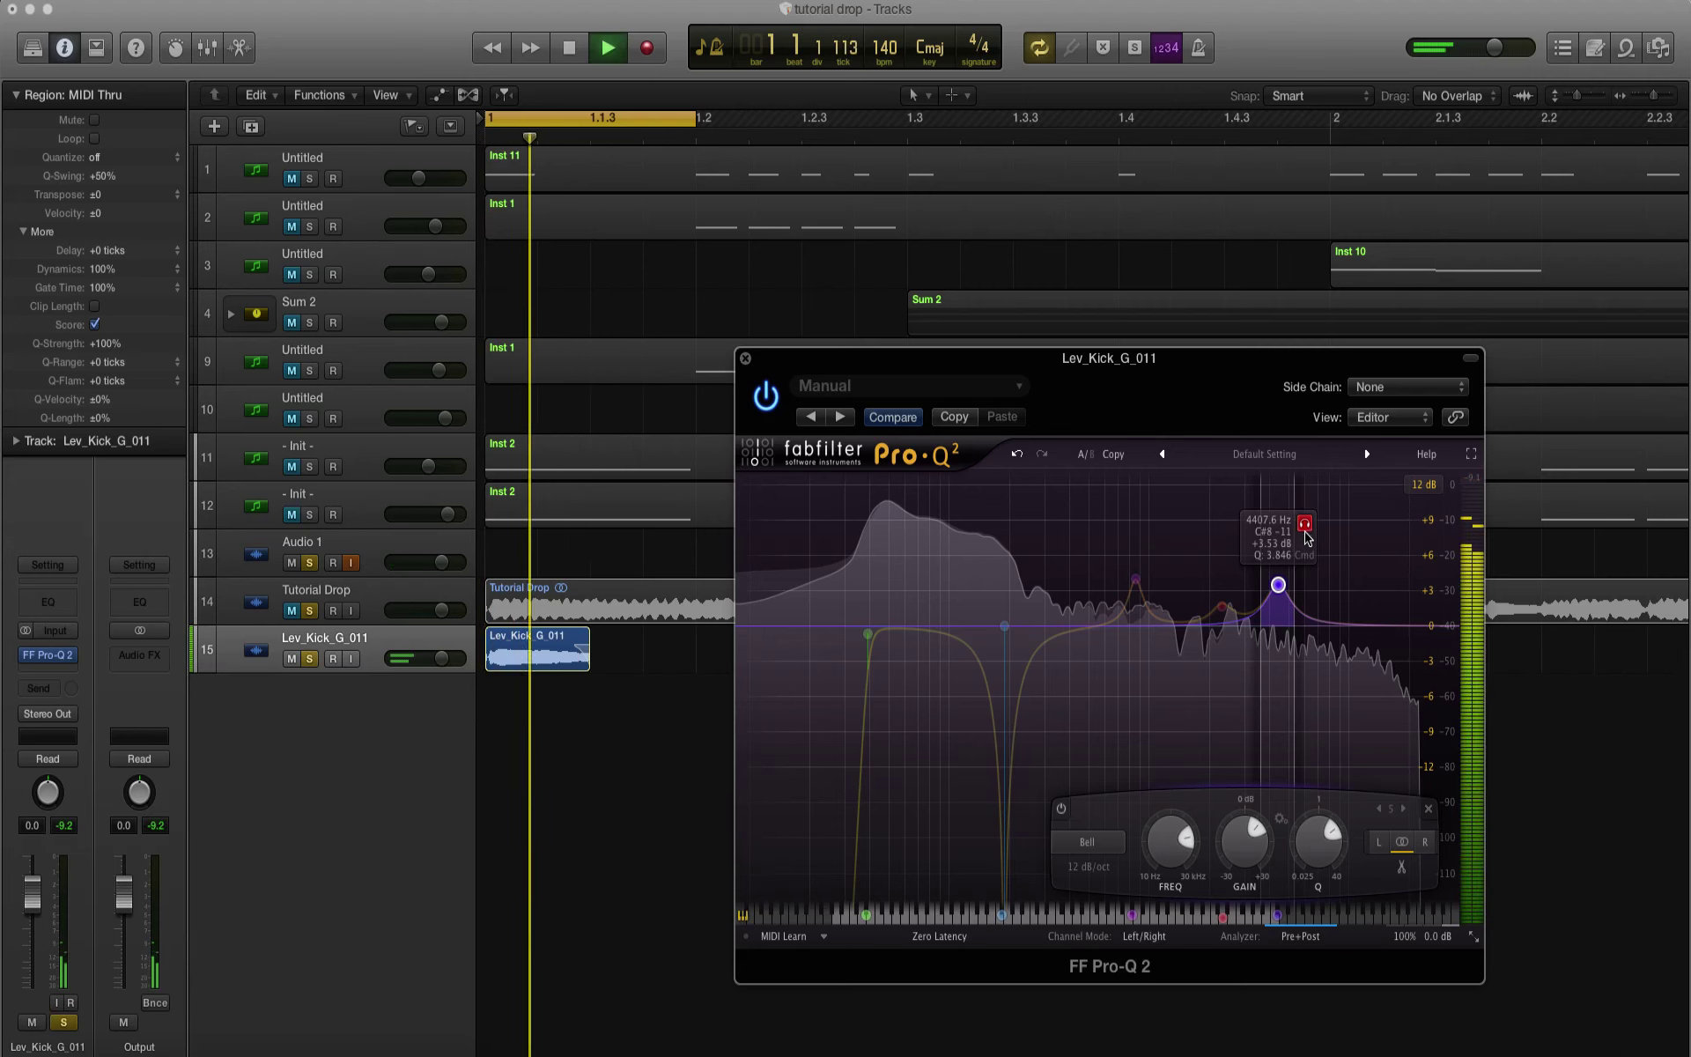
mouse_move(1311, 527)
left_mouse_down()
mouse_move(1340, 539)
mouse_move(1310, 548)
left_mouse_up()
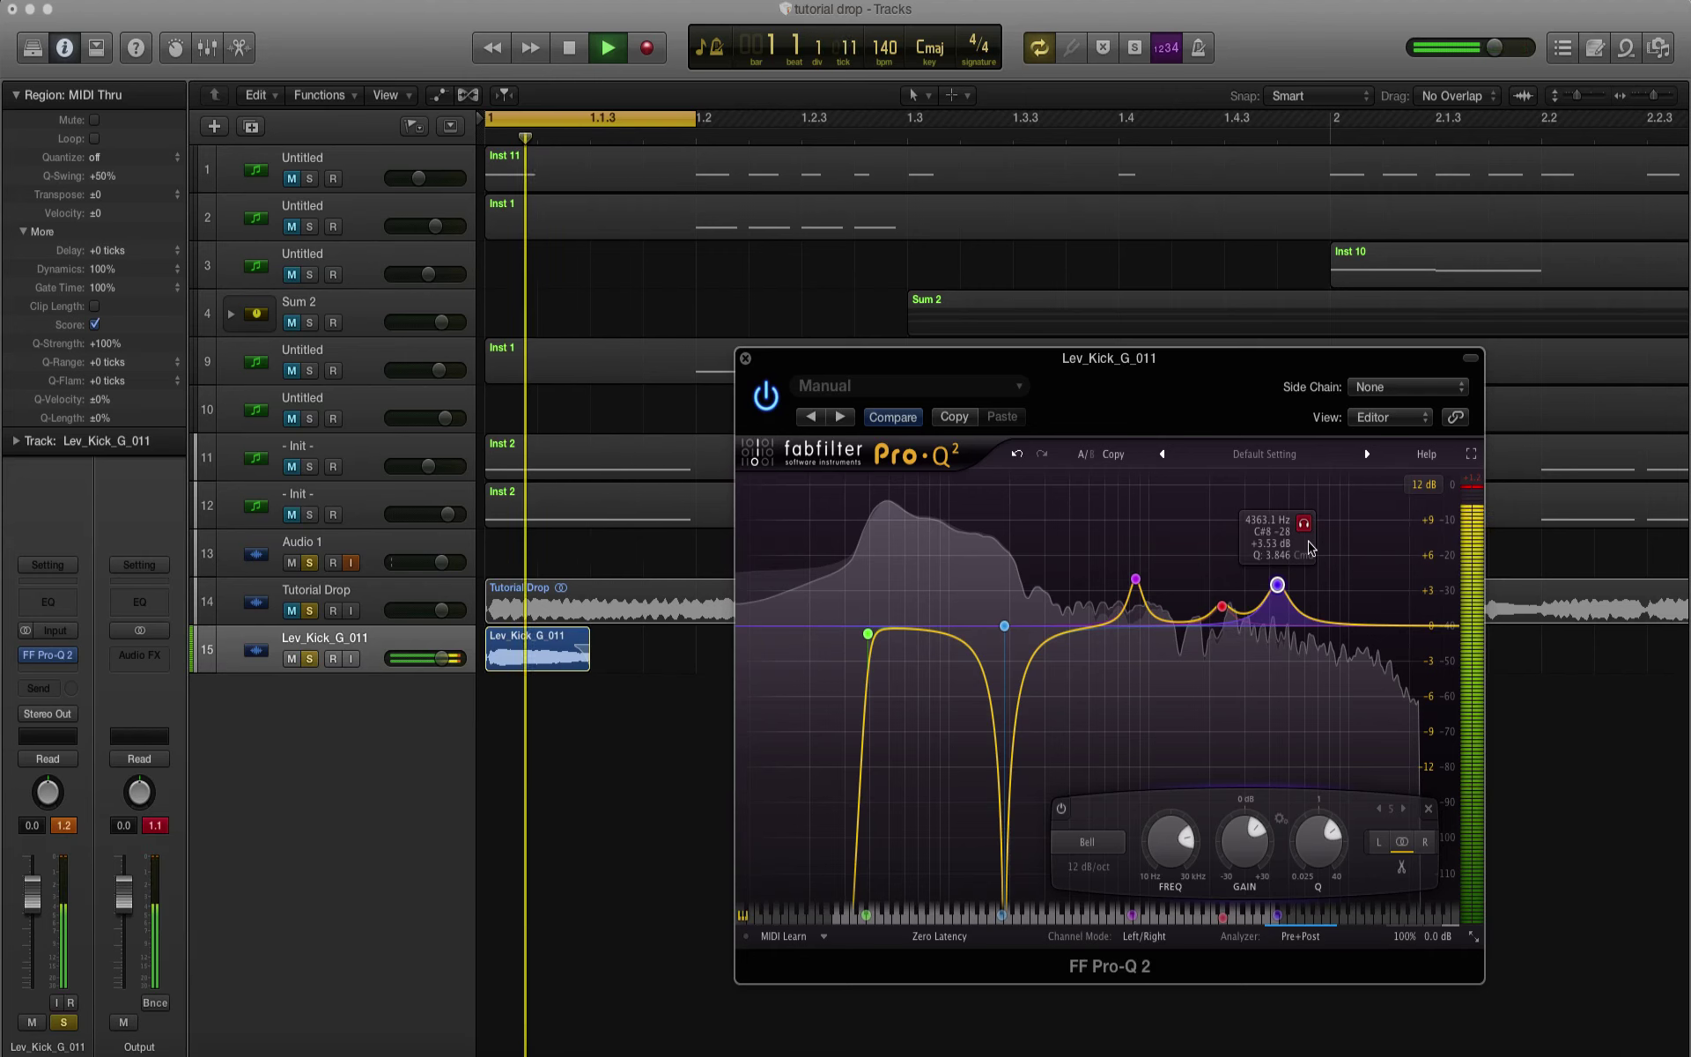
Step: Audition the finished kick EQ against its bypassed sound, stop playback and close the EQ window
left_click(767, 395)
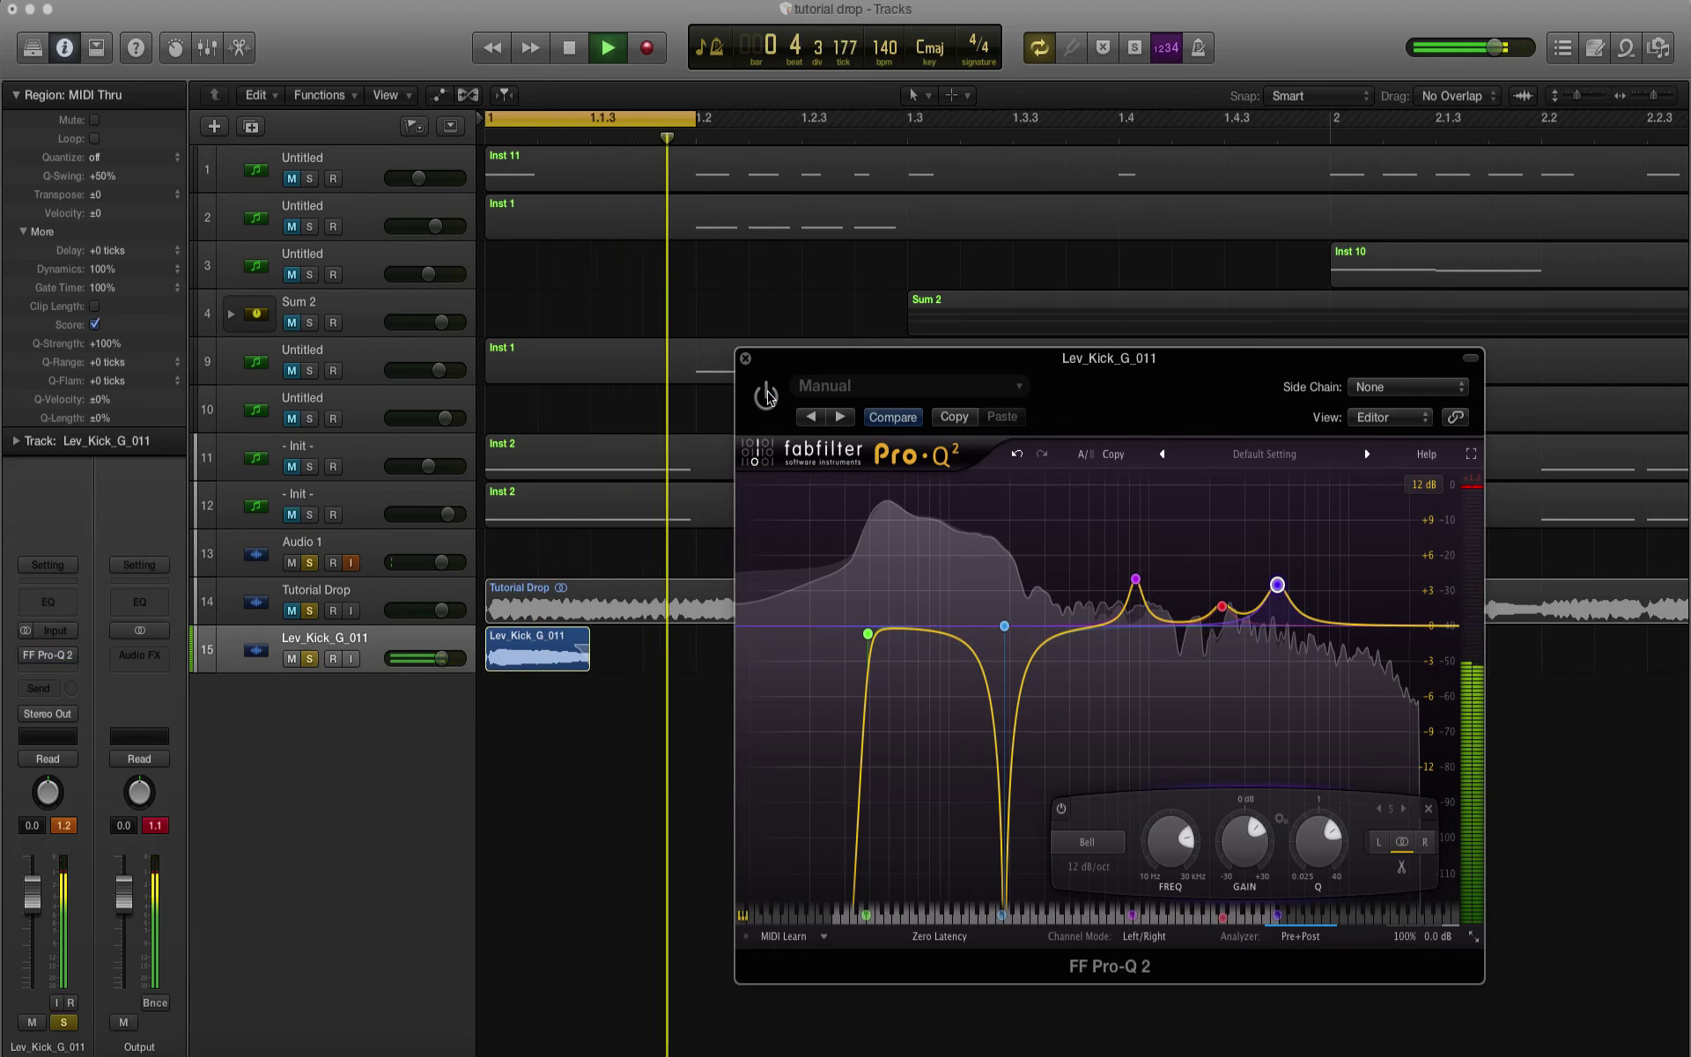
left_click(768, 396)
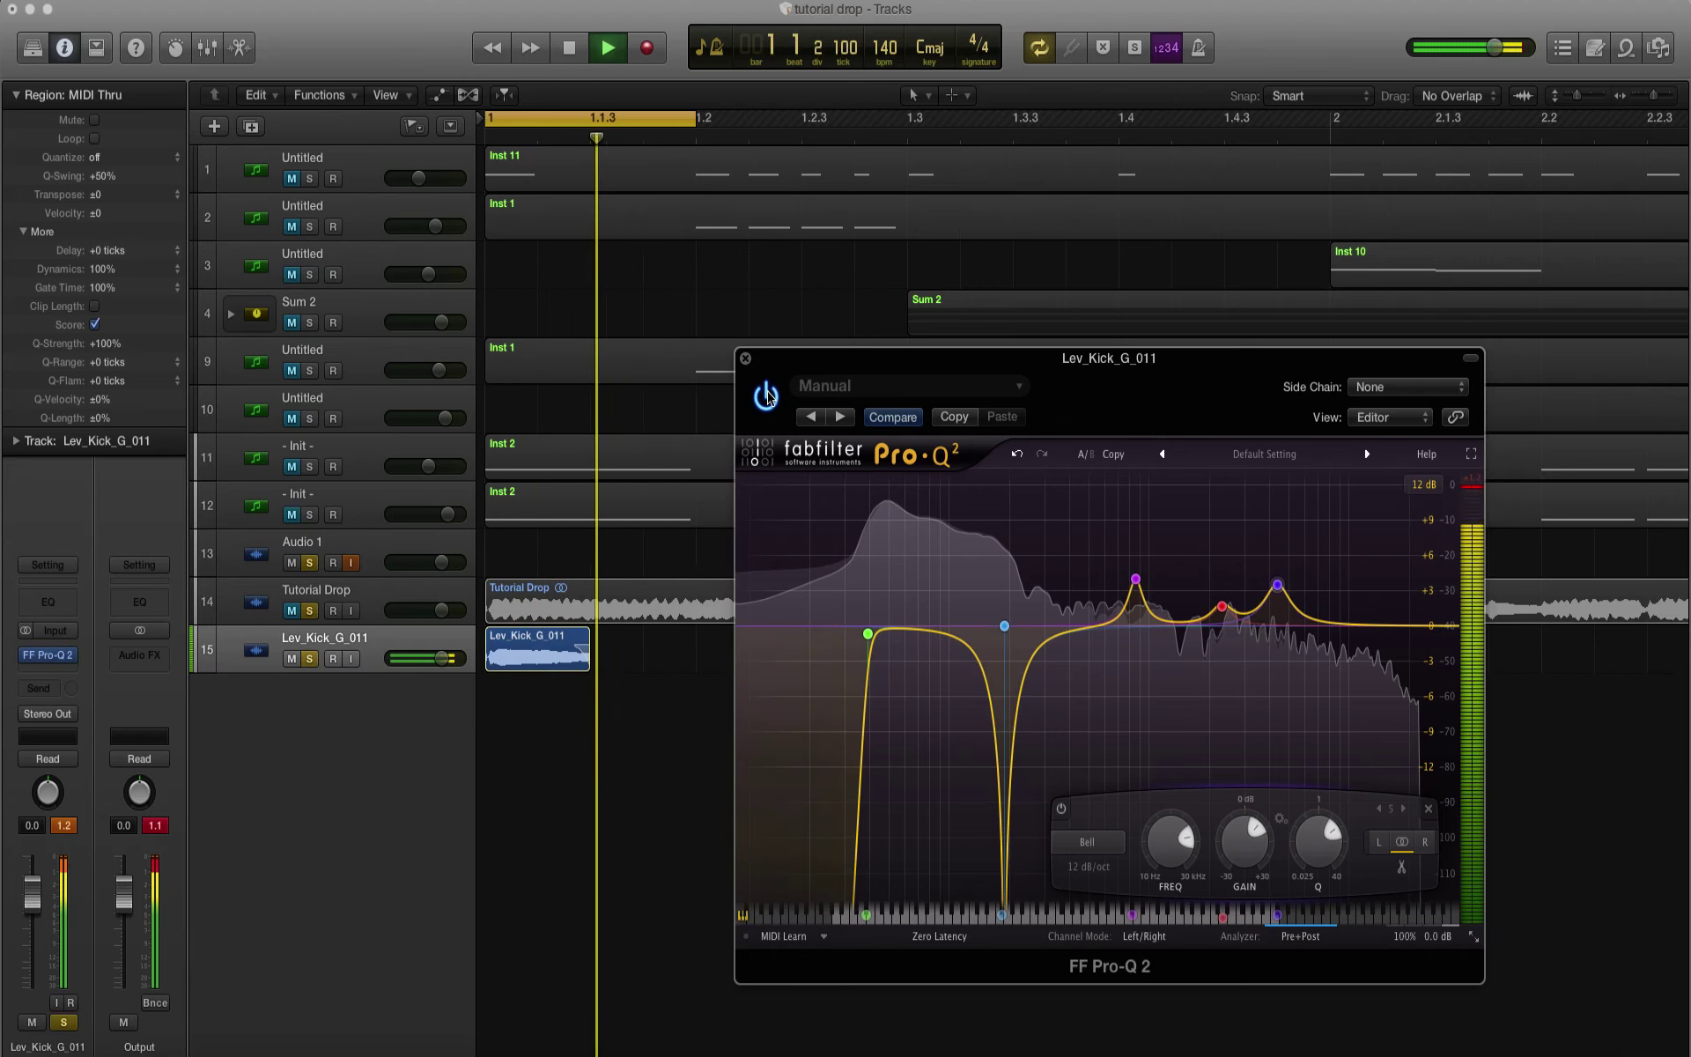
key("space")
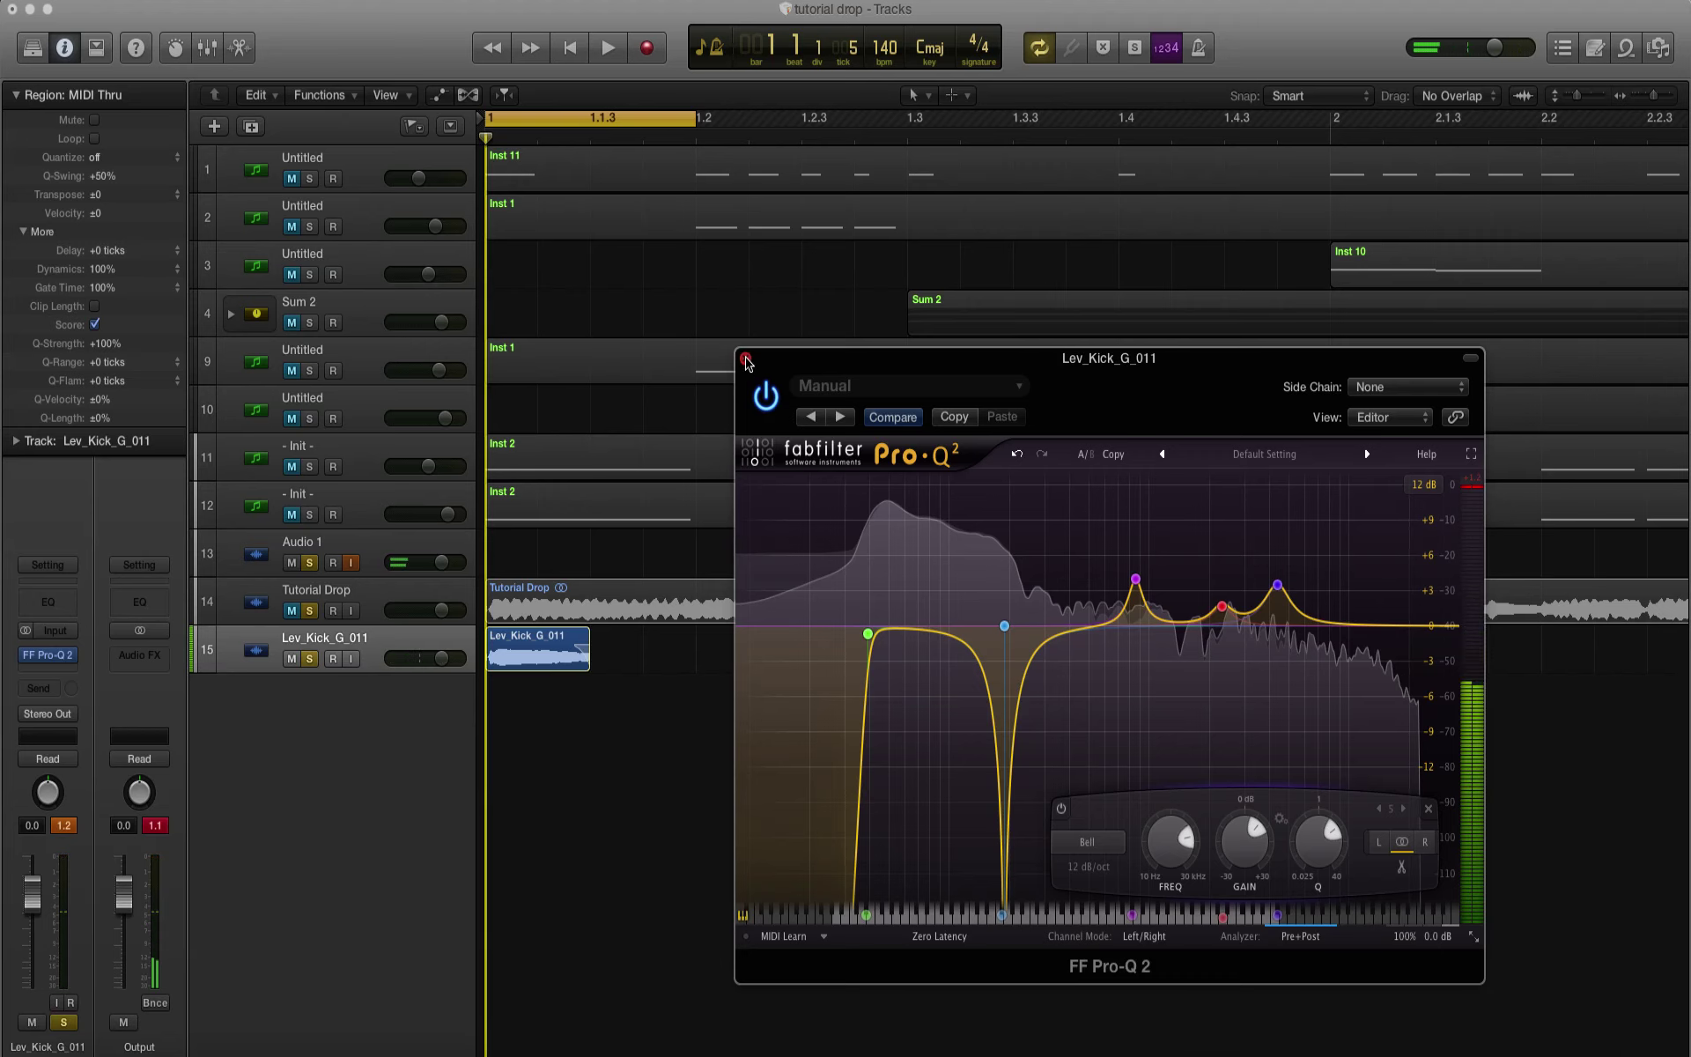
left_click(746, 360)
Step: Insert iZotope Alloy 2 after the EQ on the kick track, dismiss its Preset Manager and move its window clear of the channel strip
left_click(37, 673)
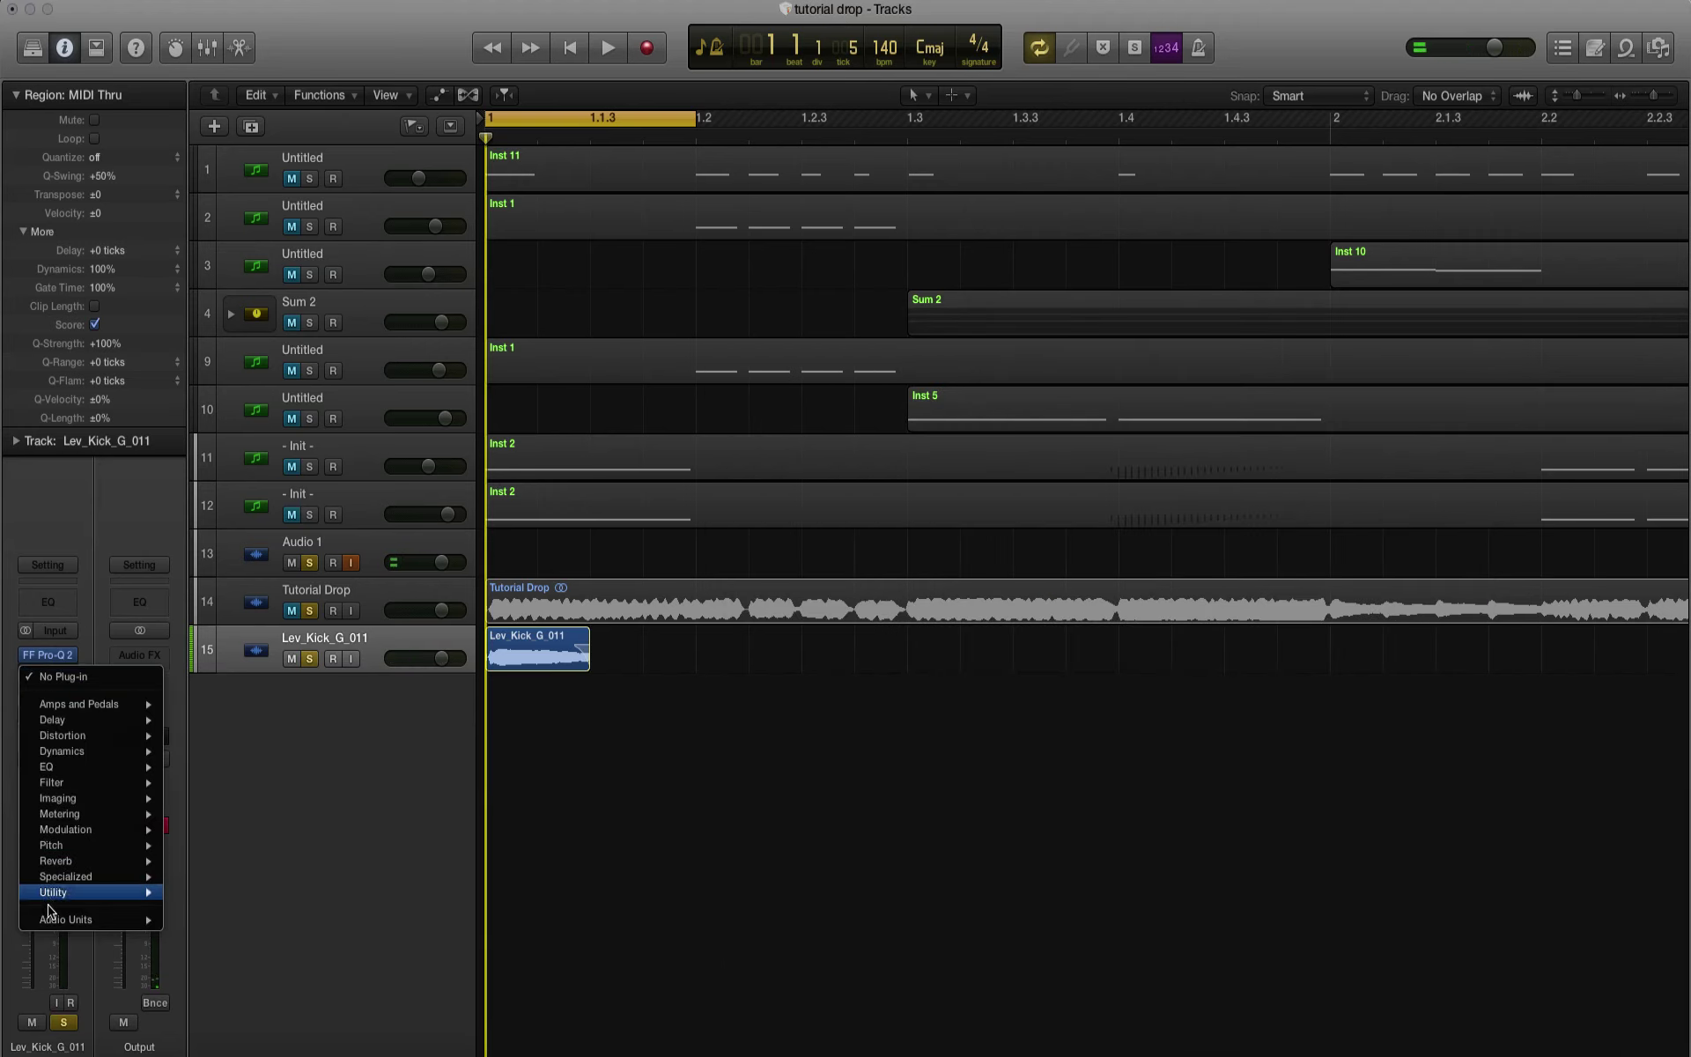
mouse_move(64, 920)
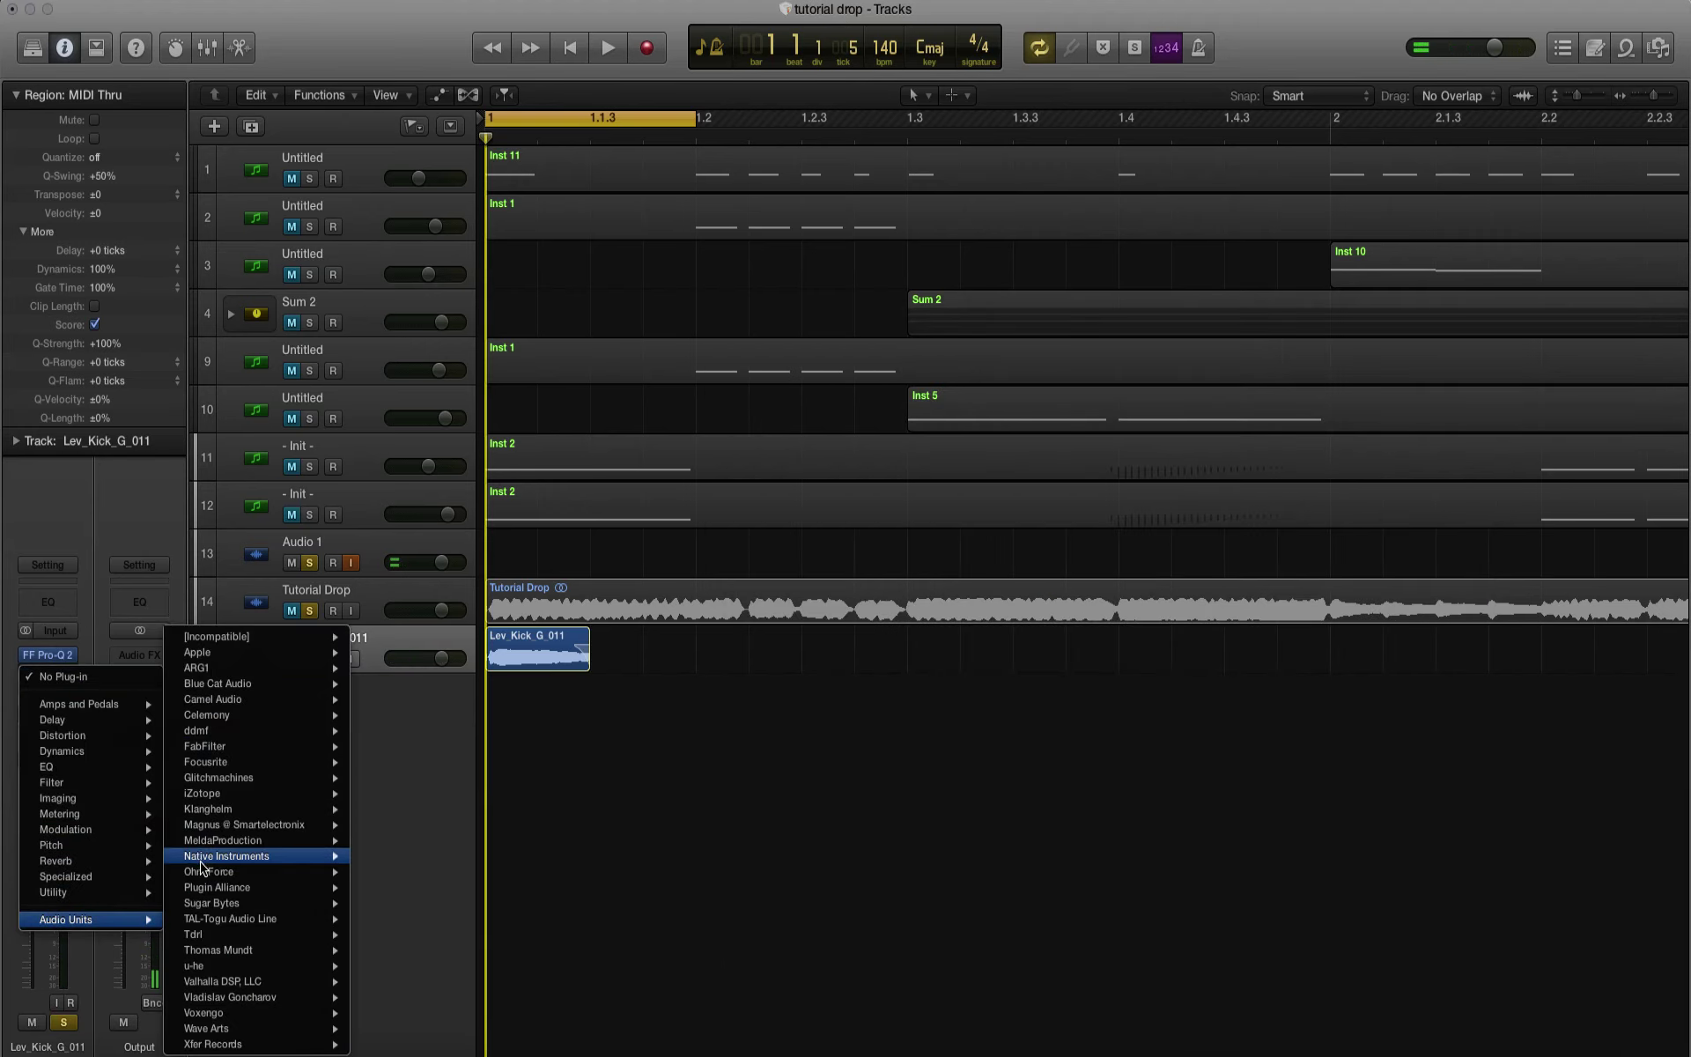
mouse_move(262, 796)
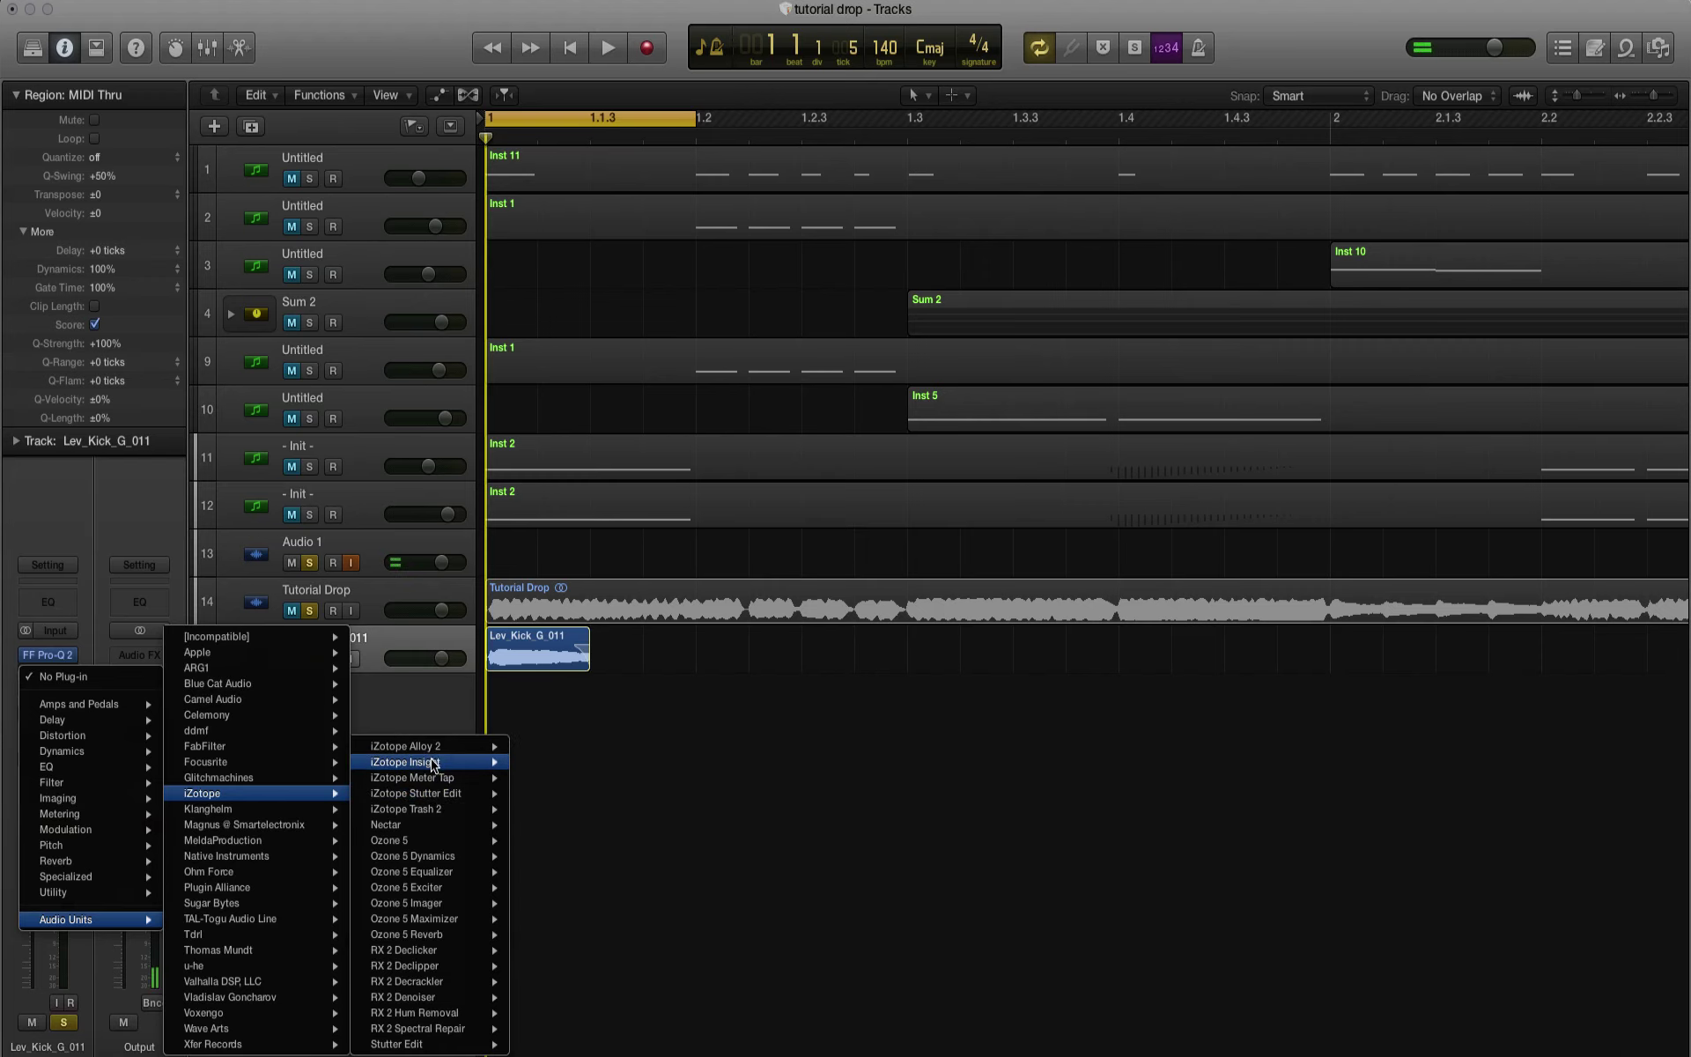
left_click(519, 747)
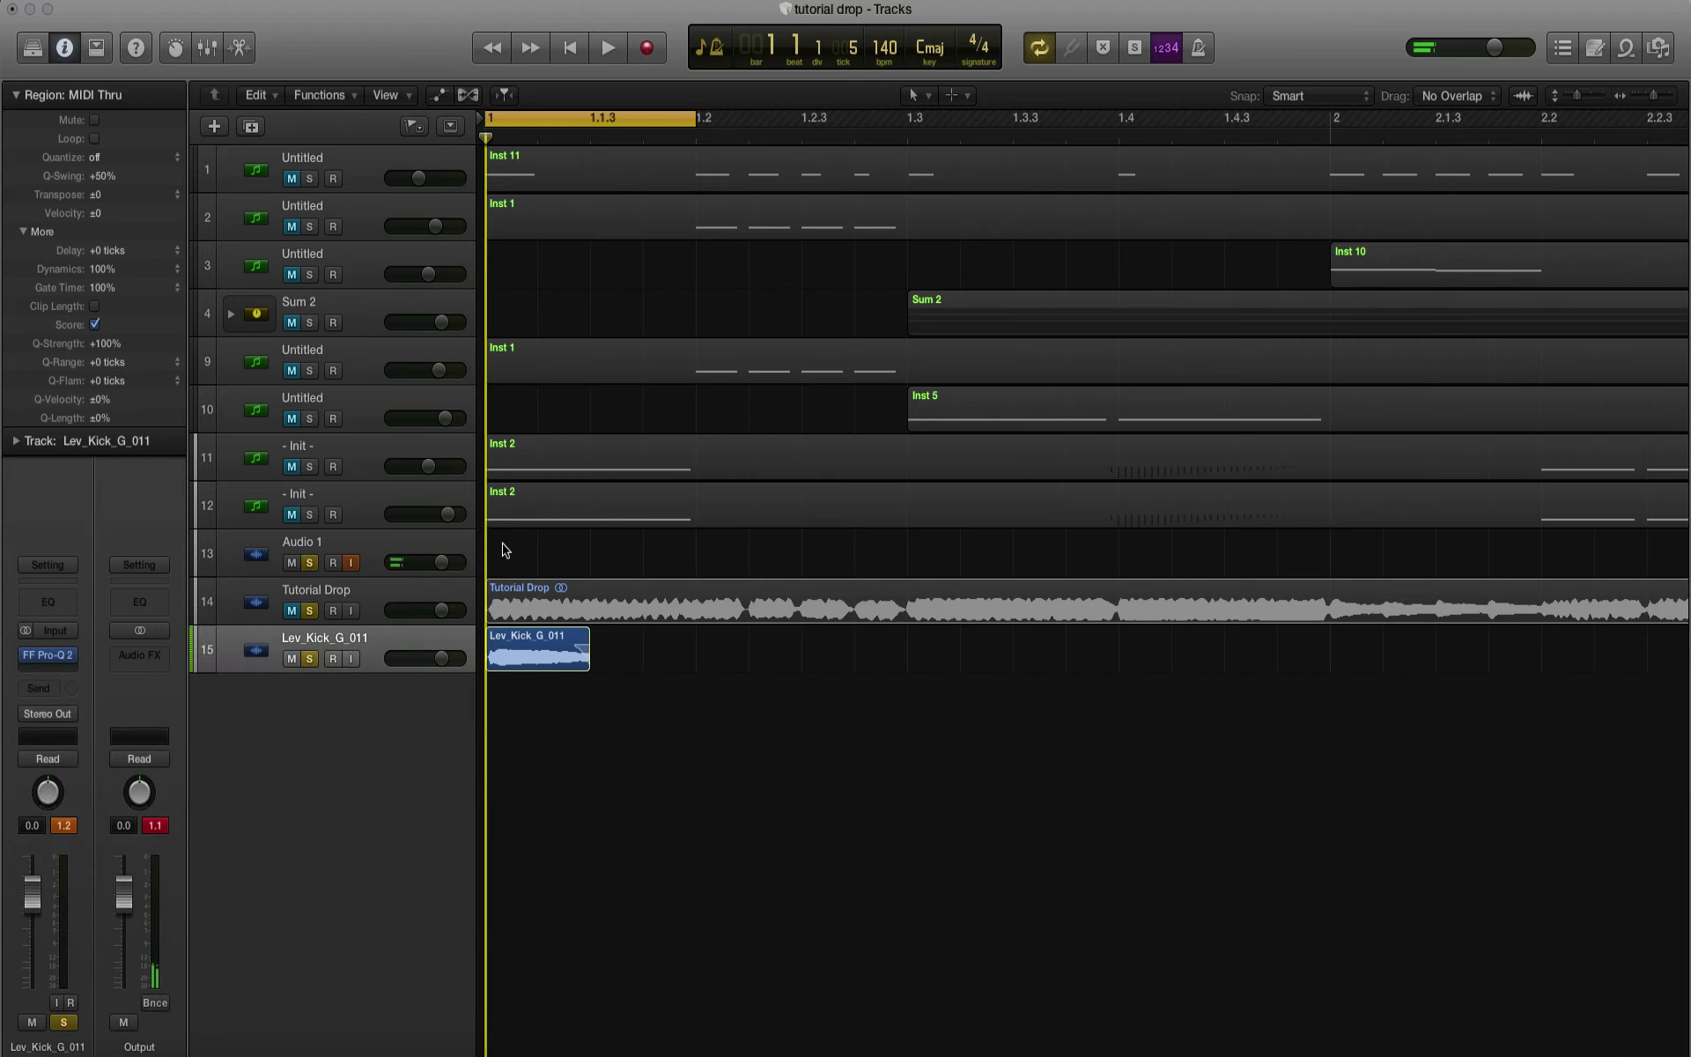
left_click(652, 557)
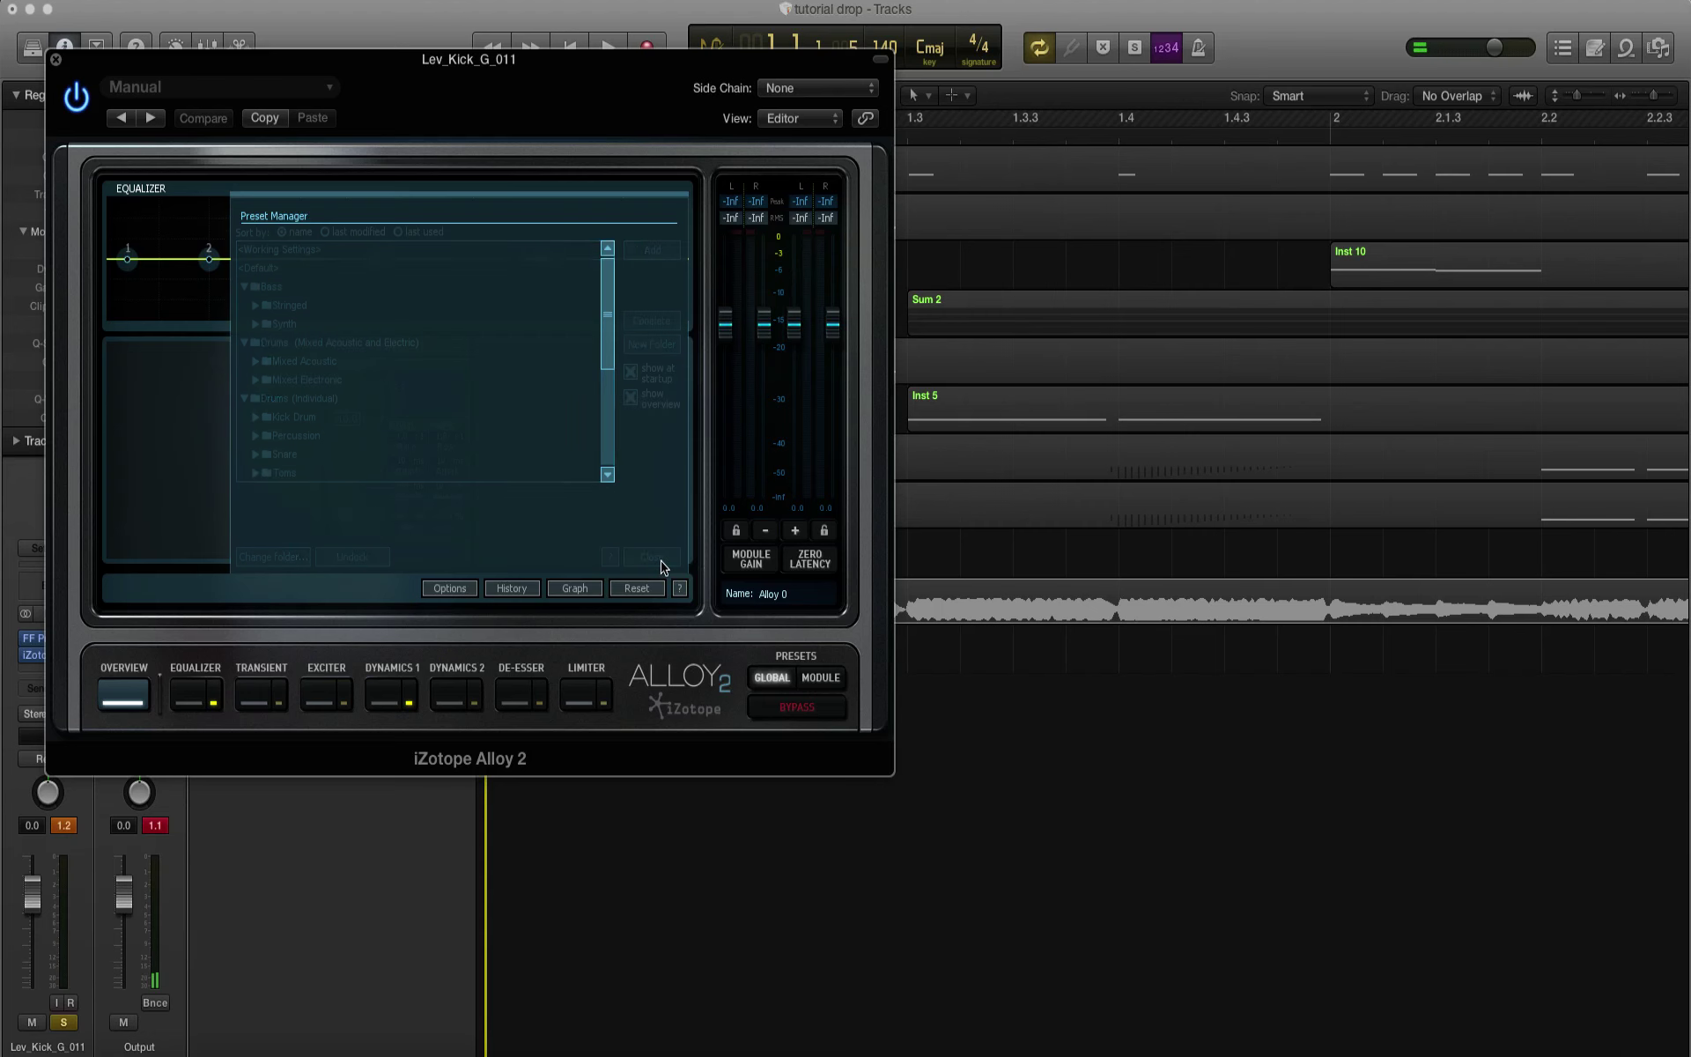
left_click_drag(449, 92, 941, 187)
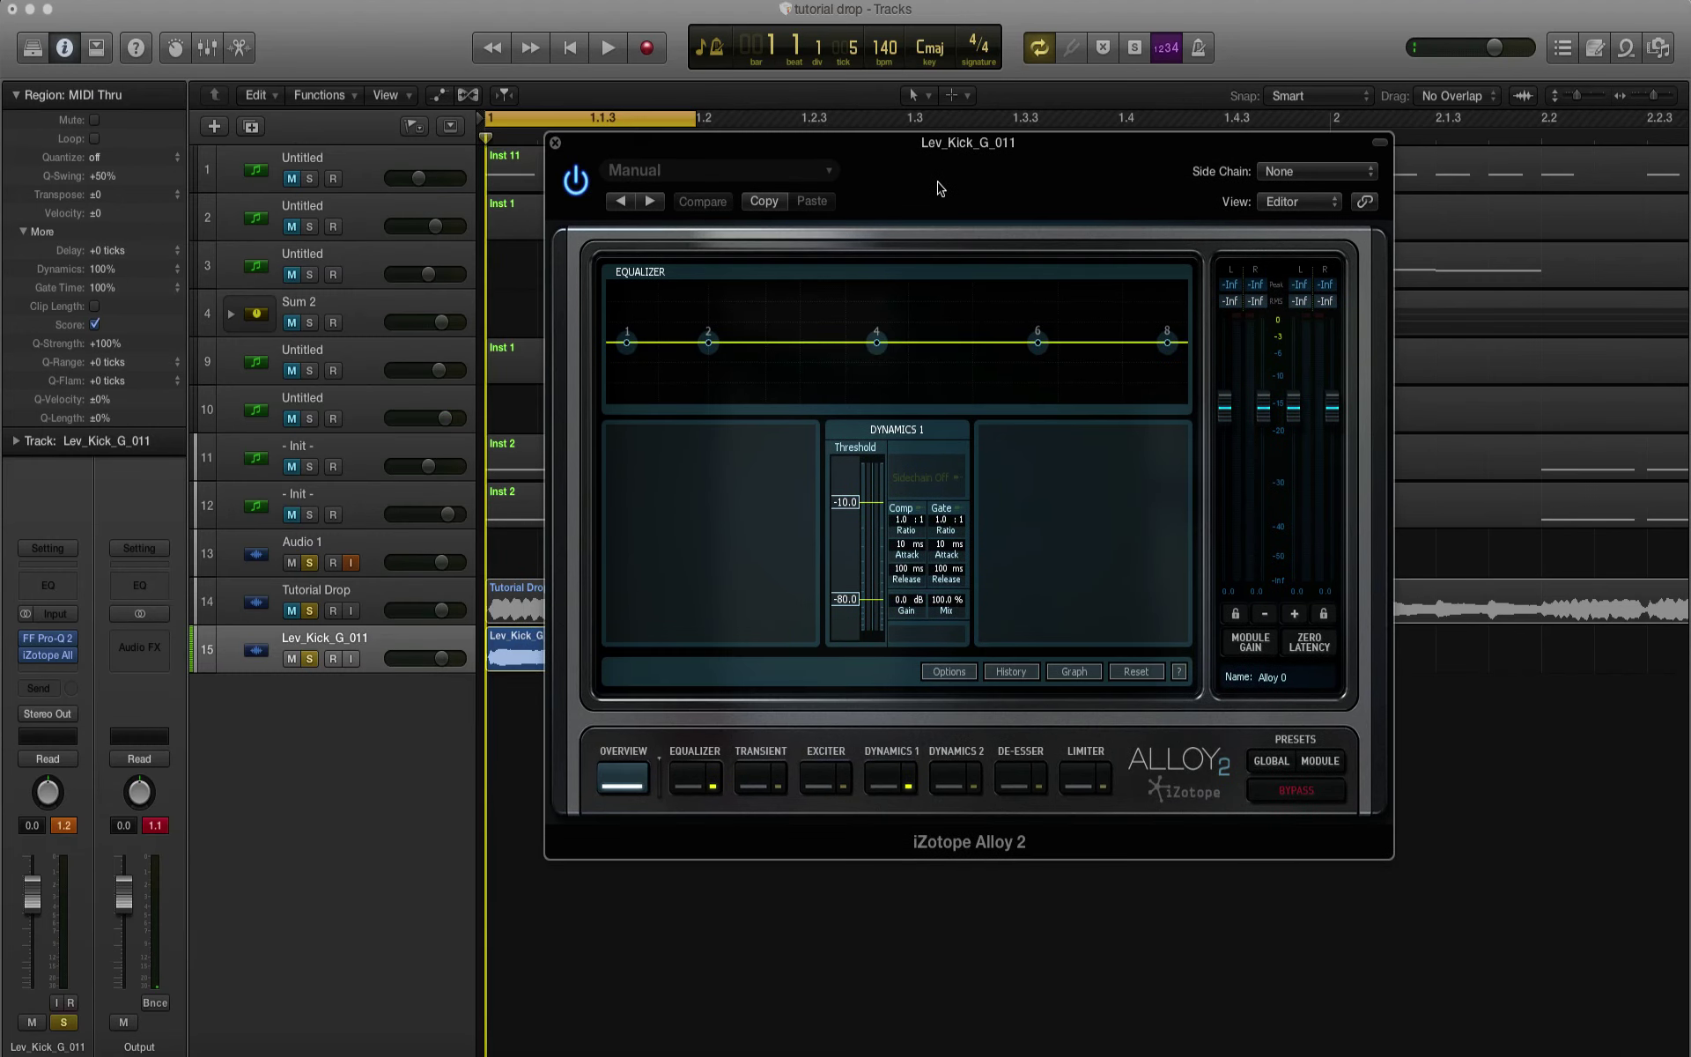
Step: Turn off Alloy 2's Equalizer and Dynamics 1 modules, enable the Transient module and open its controls
left_click(713, 785)
left_click(780, 783)
left_click(910, 785)
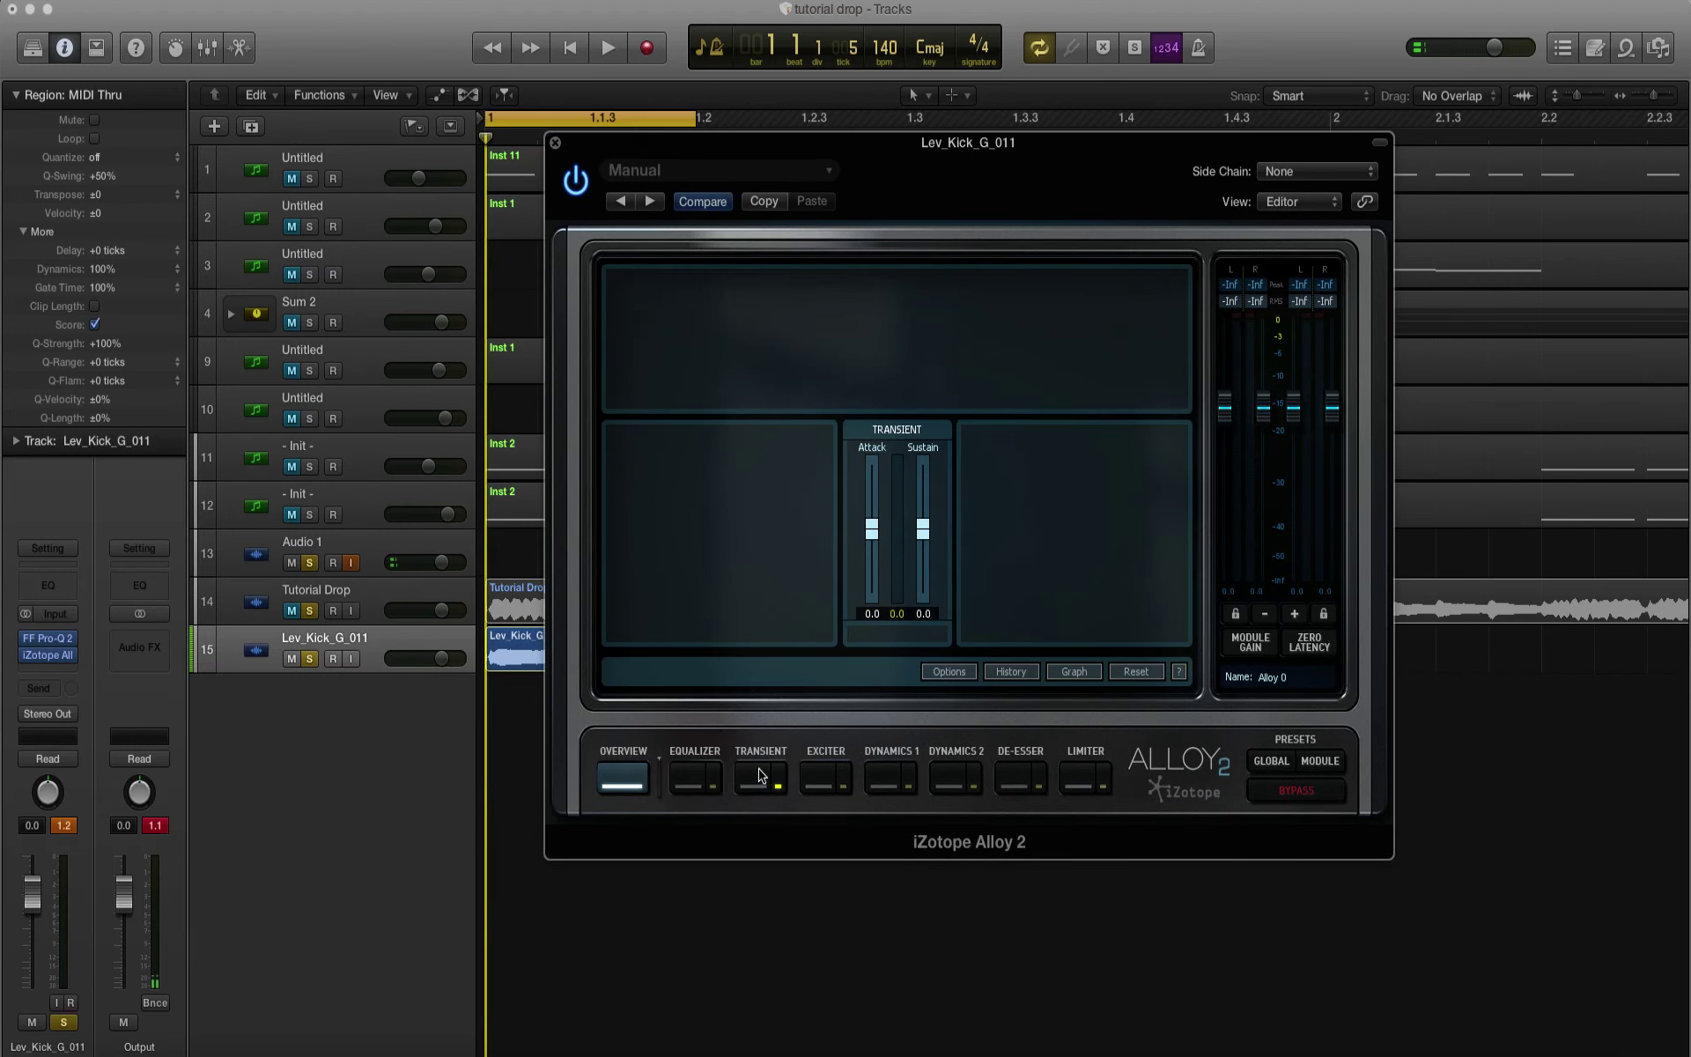
left_click(761, 778)
Step: Set the Transient module's attack to -1.4 and play the kick to audition it
key("space")
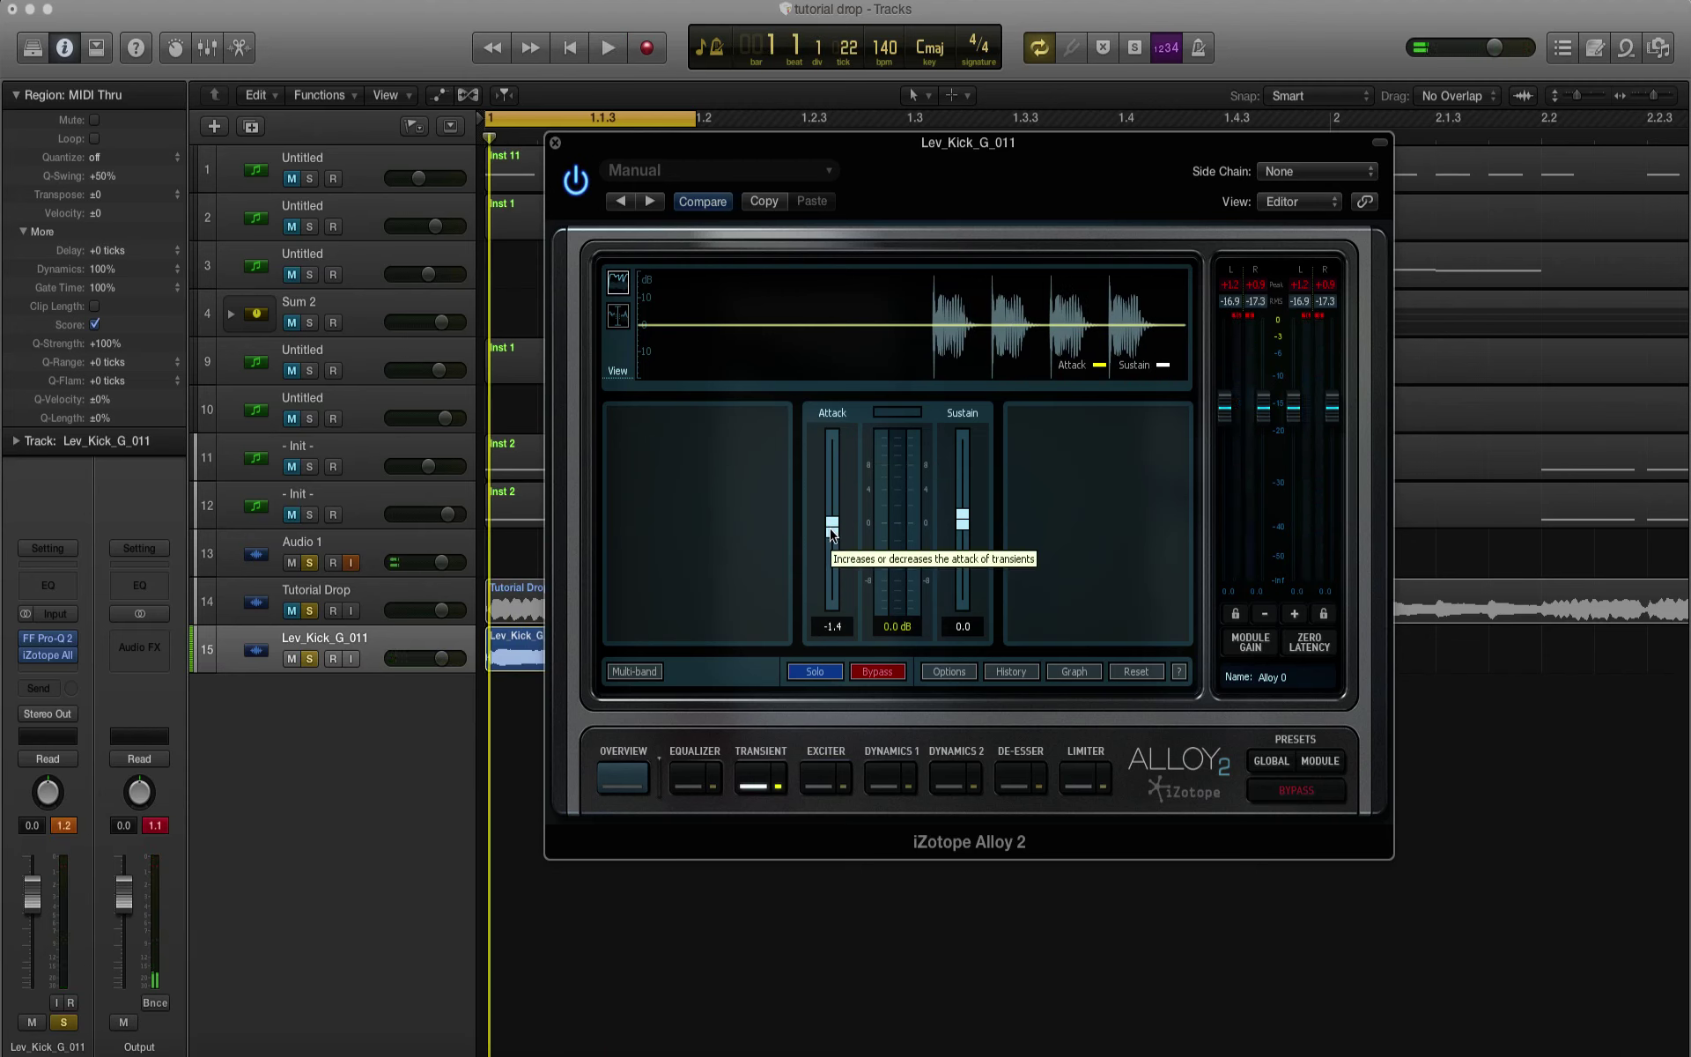
key("space")
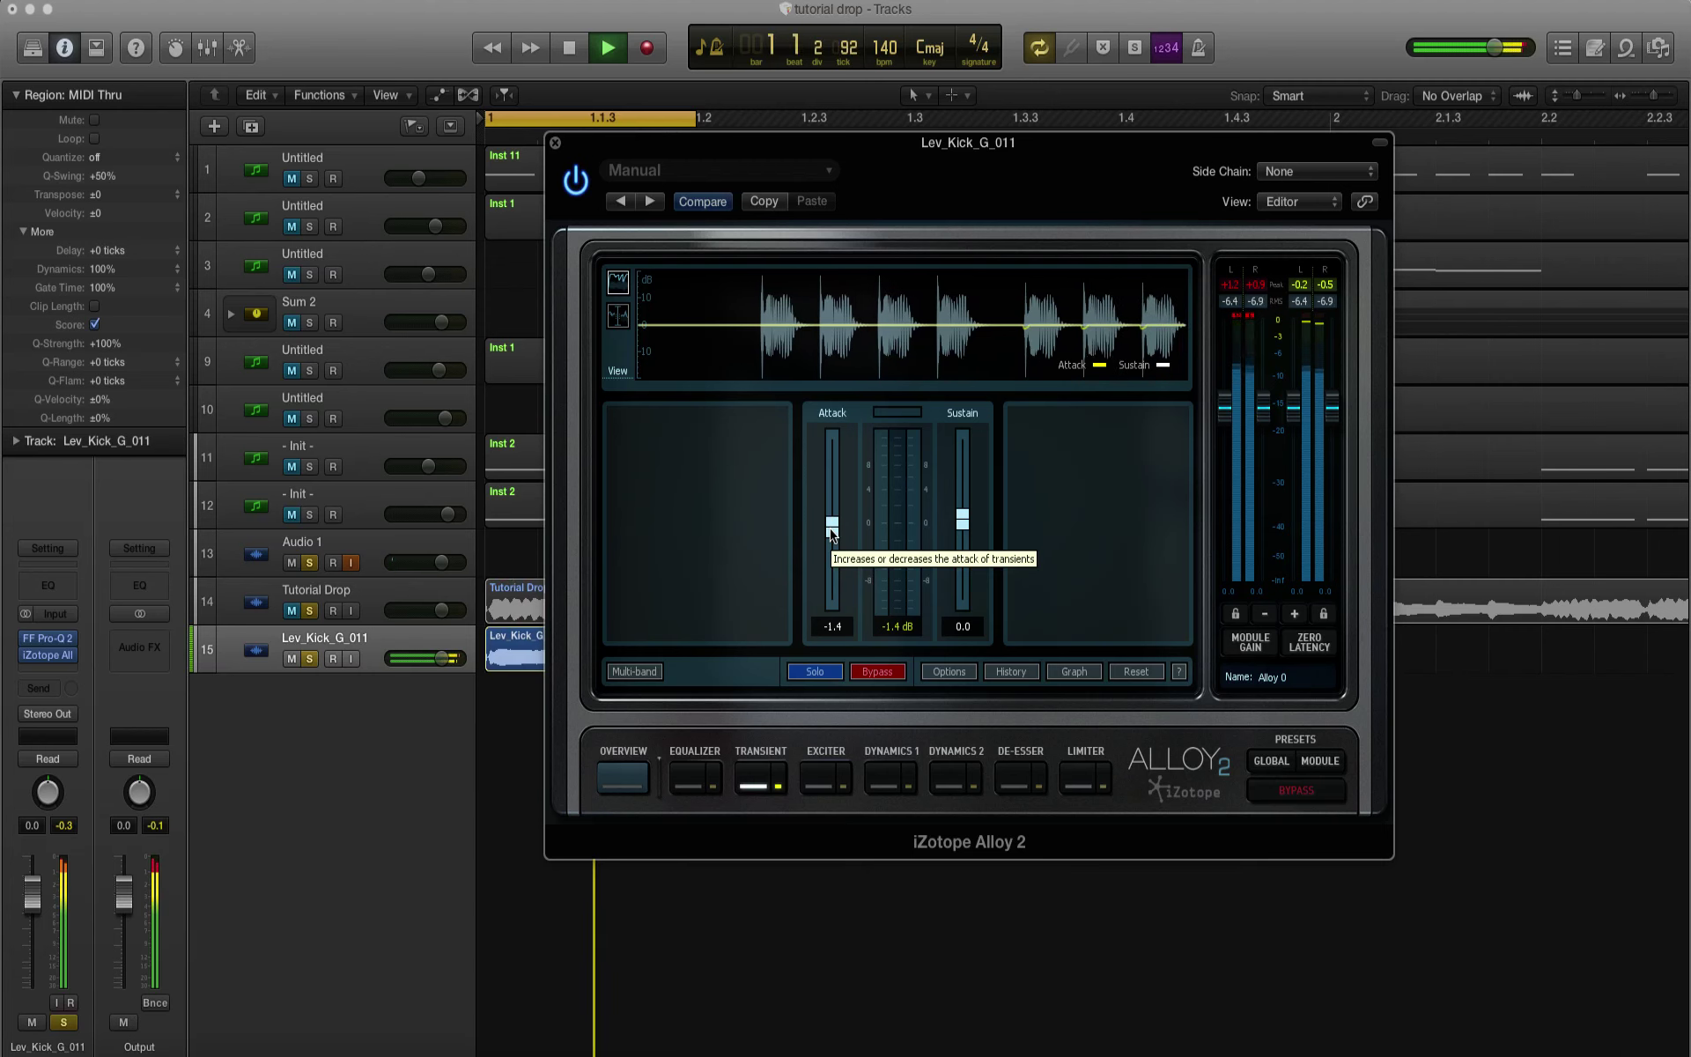
key("space")
Step: Audition the kick with the Transient module's sustain at -3.8, -15.0, 15.0 and 6.2
left_click_drag(963, 519, 965, 551)
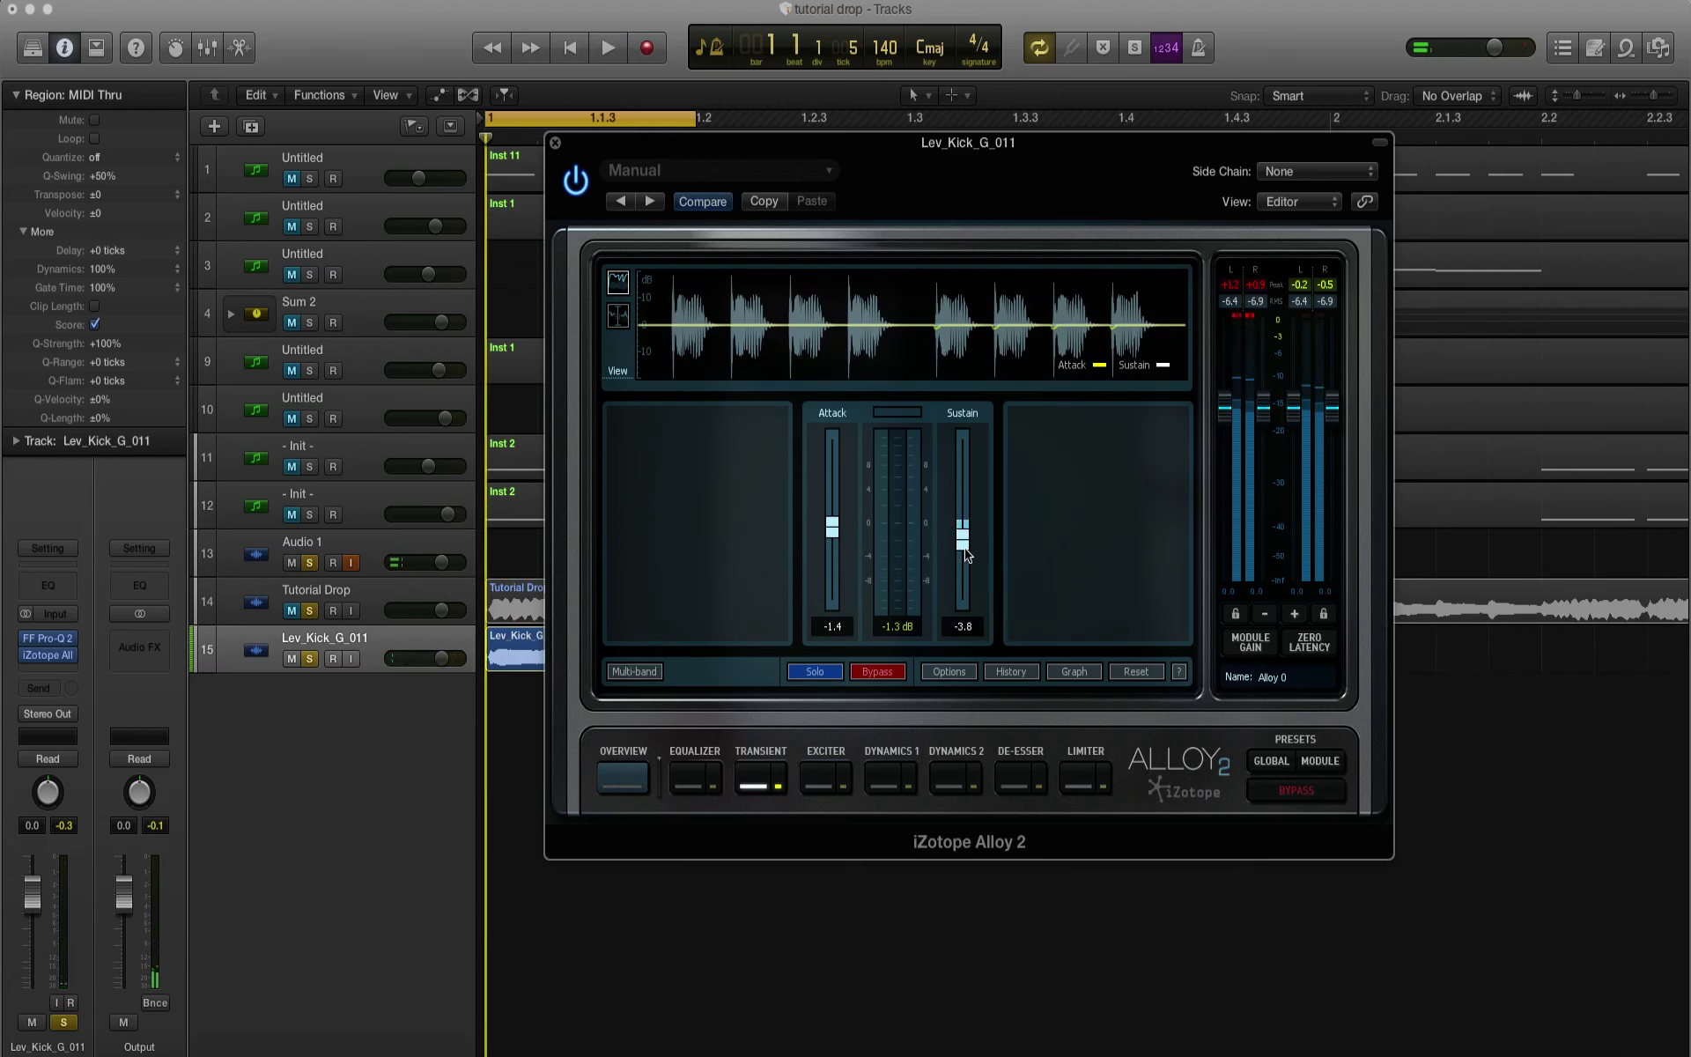
key("space")
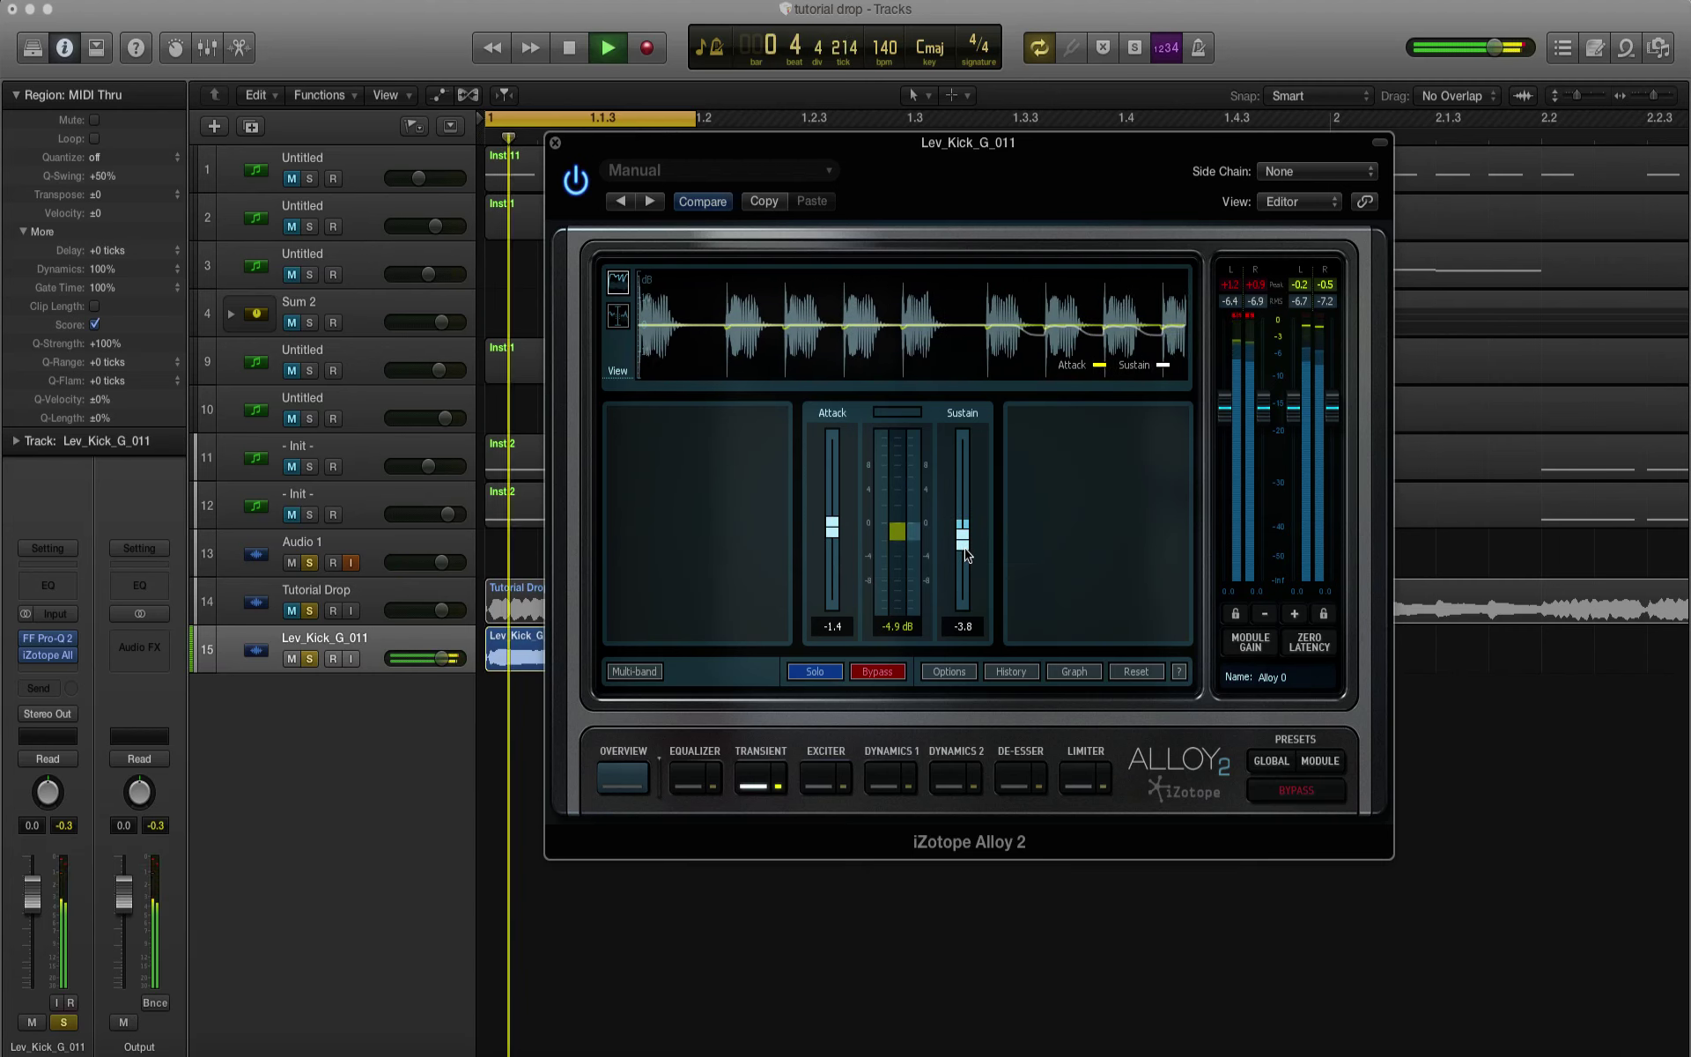
left_click_drag(967, 553, 967, 678)
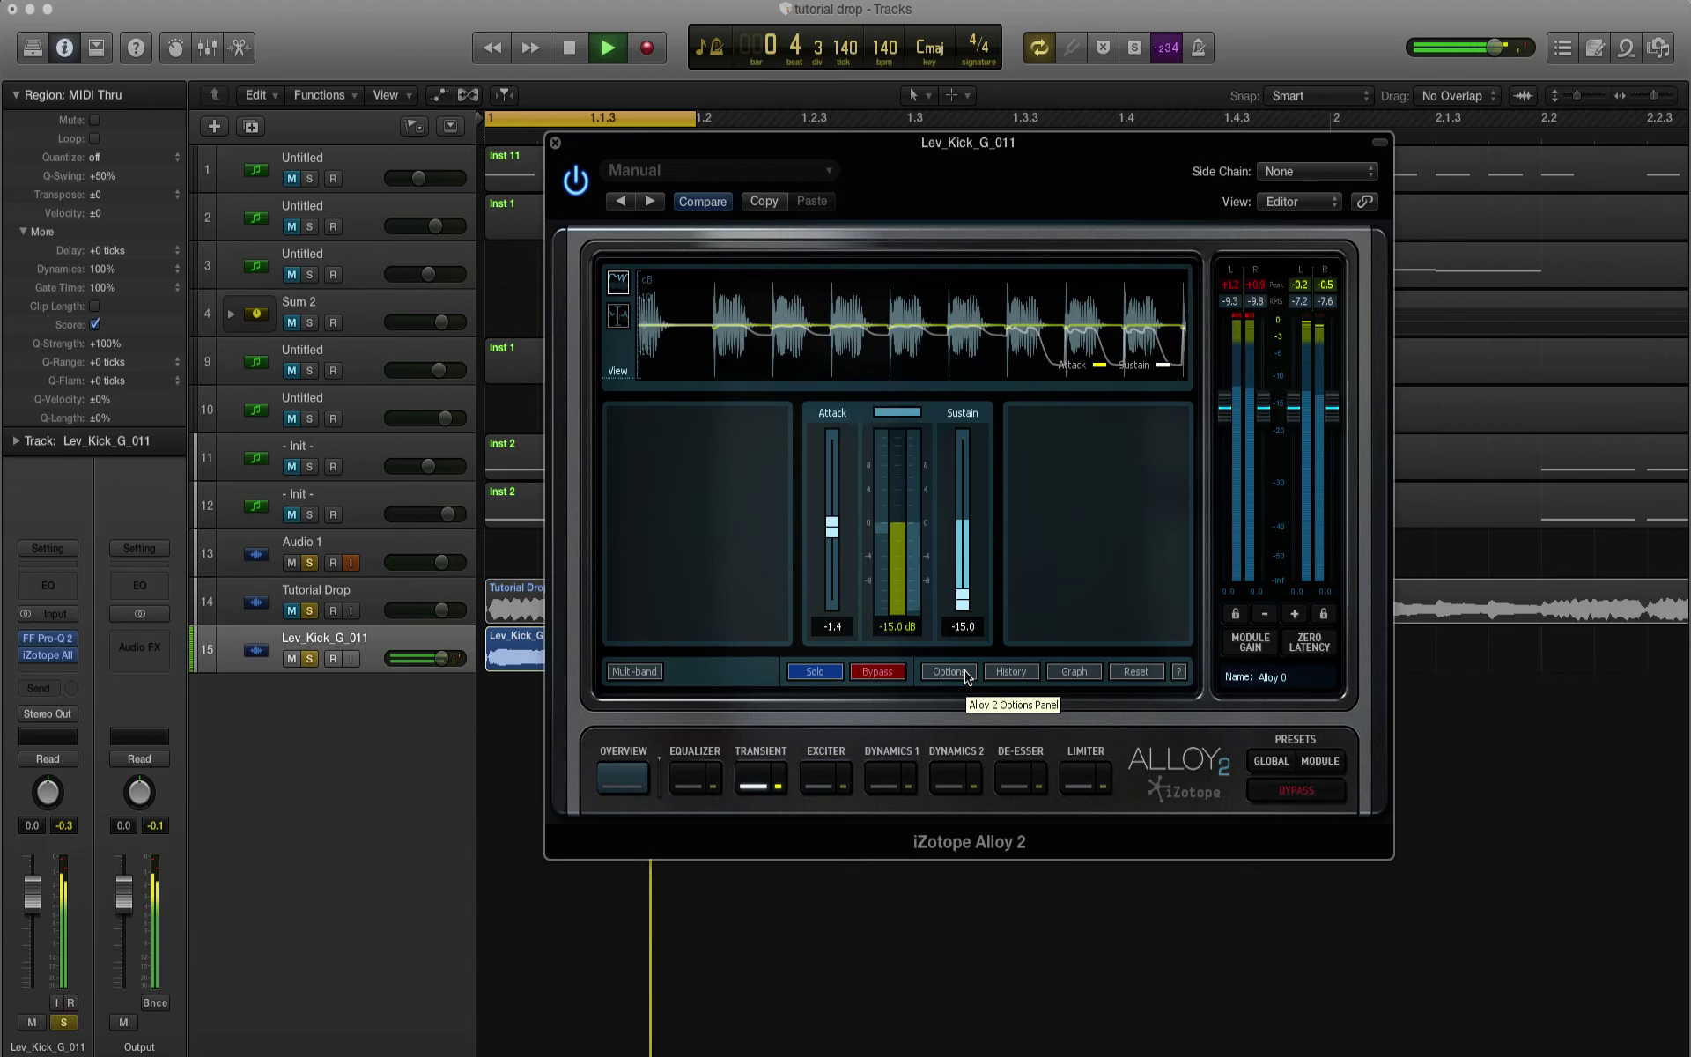
left_click_drag(962, 599, 987, 391)
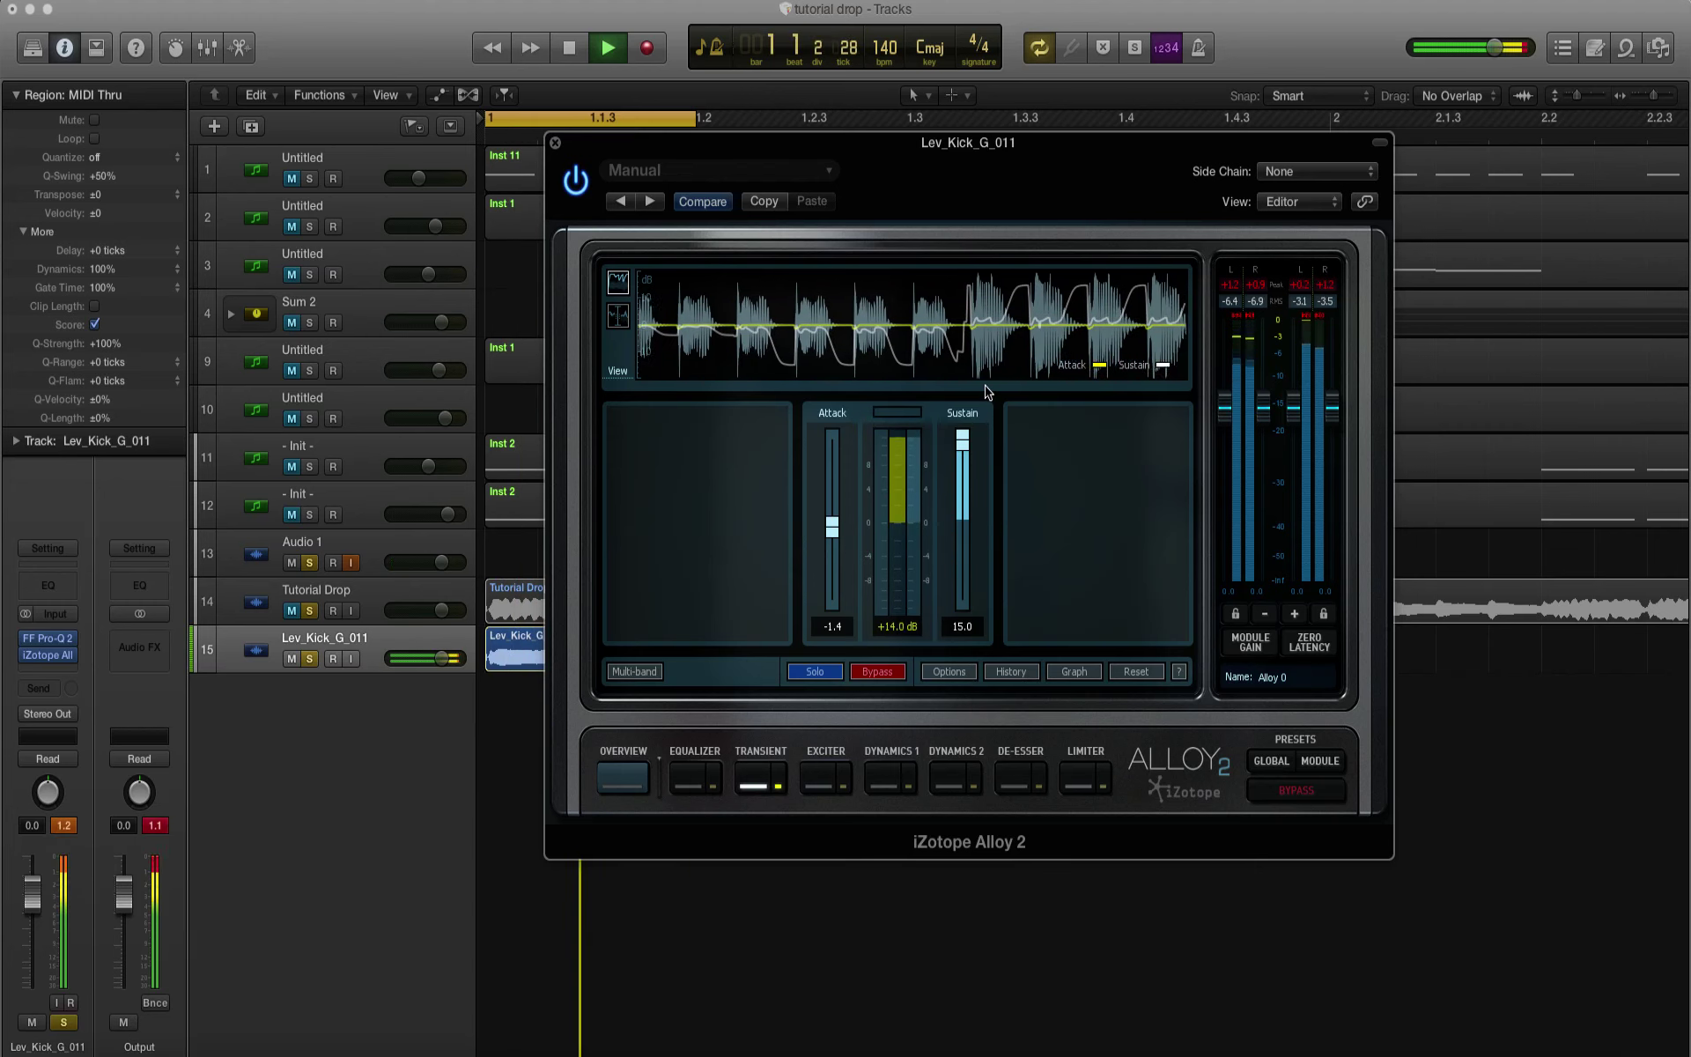
left_click_drag(985, 454, 983, 500)
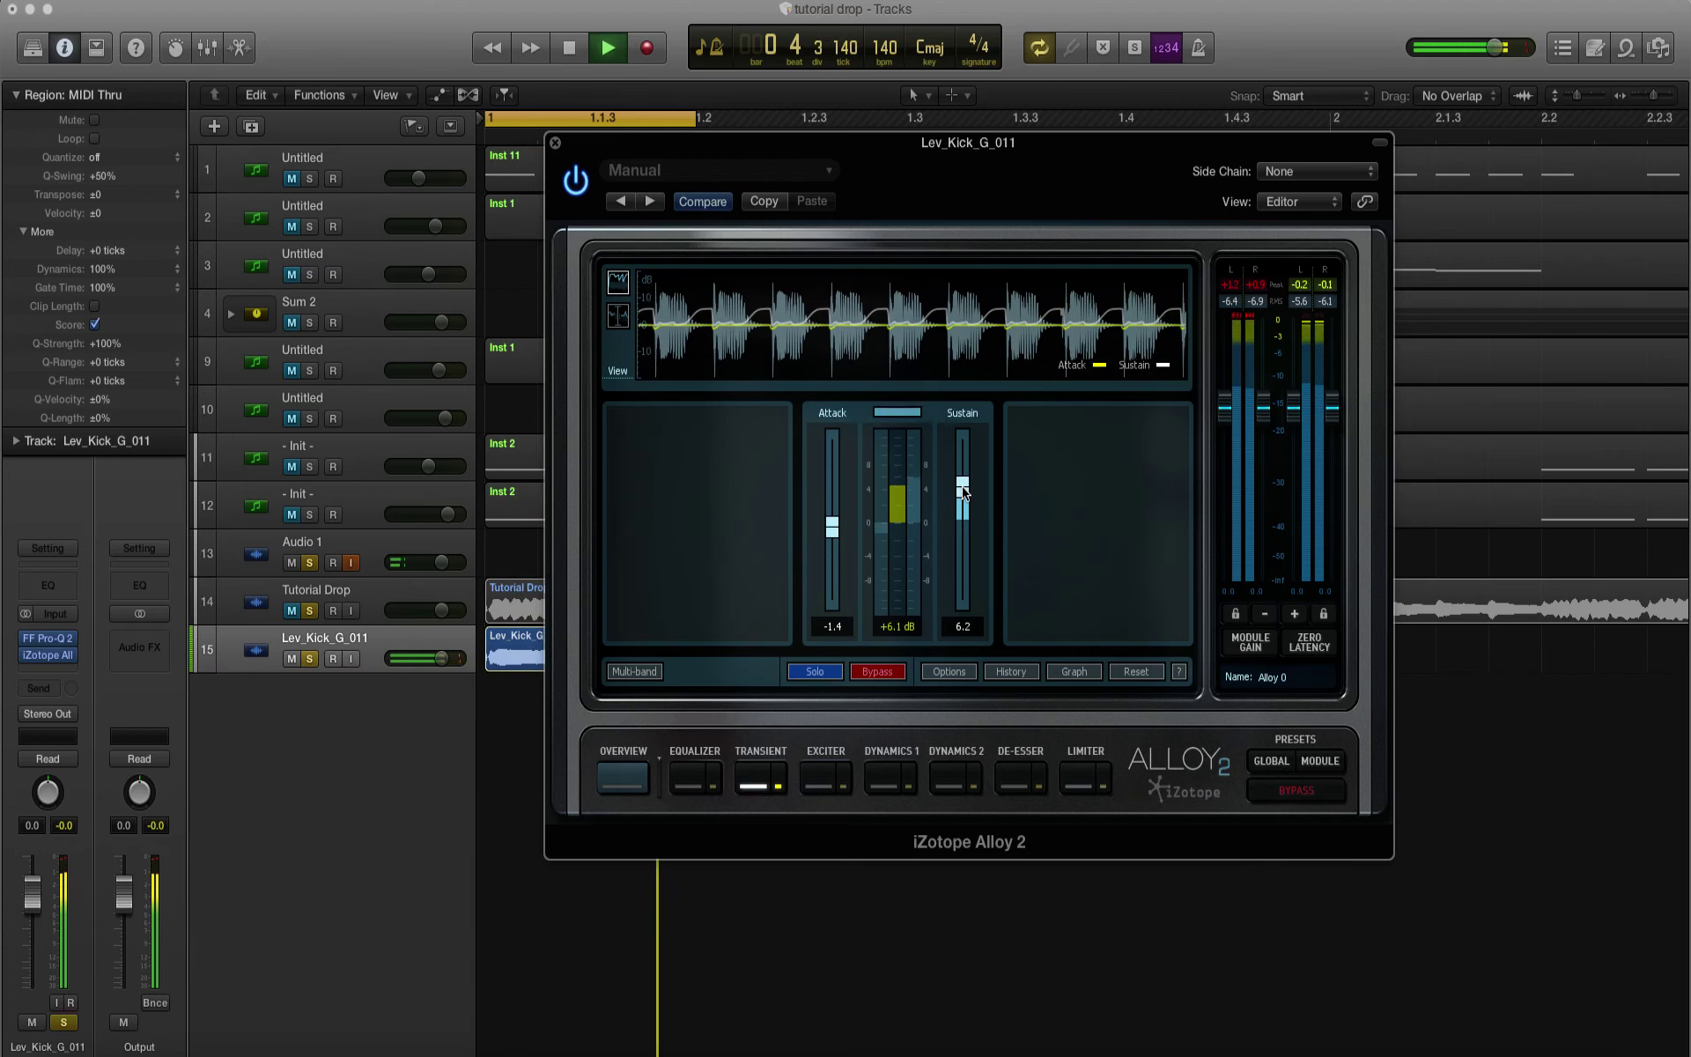
Step: Compare low and raised sustain again, settle on a sustain of -15.0, stop playback and close the Alloy 2 window
left_click_drag(964, 491, 962, 665)
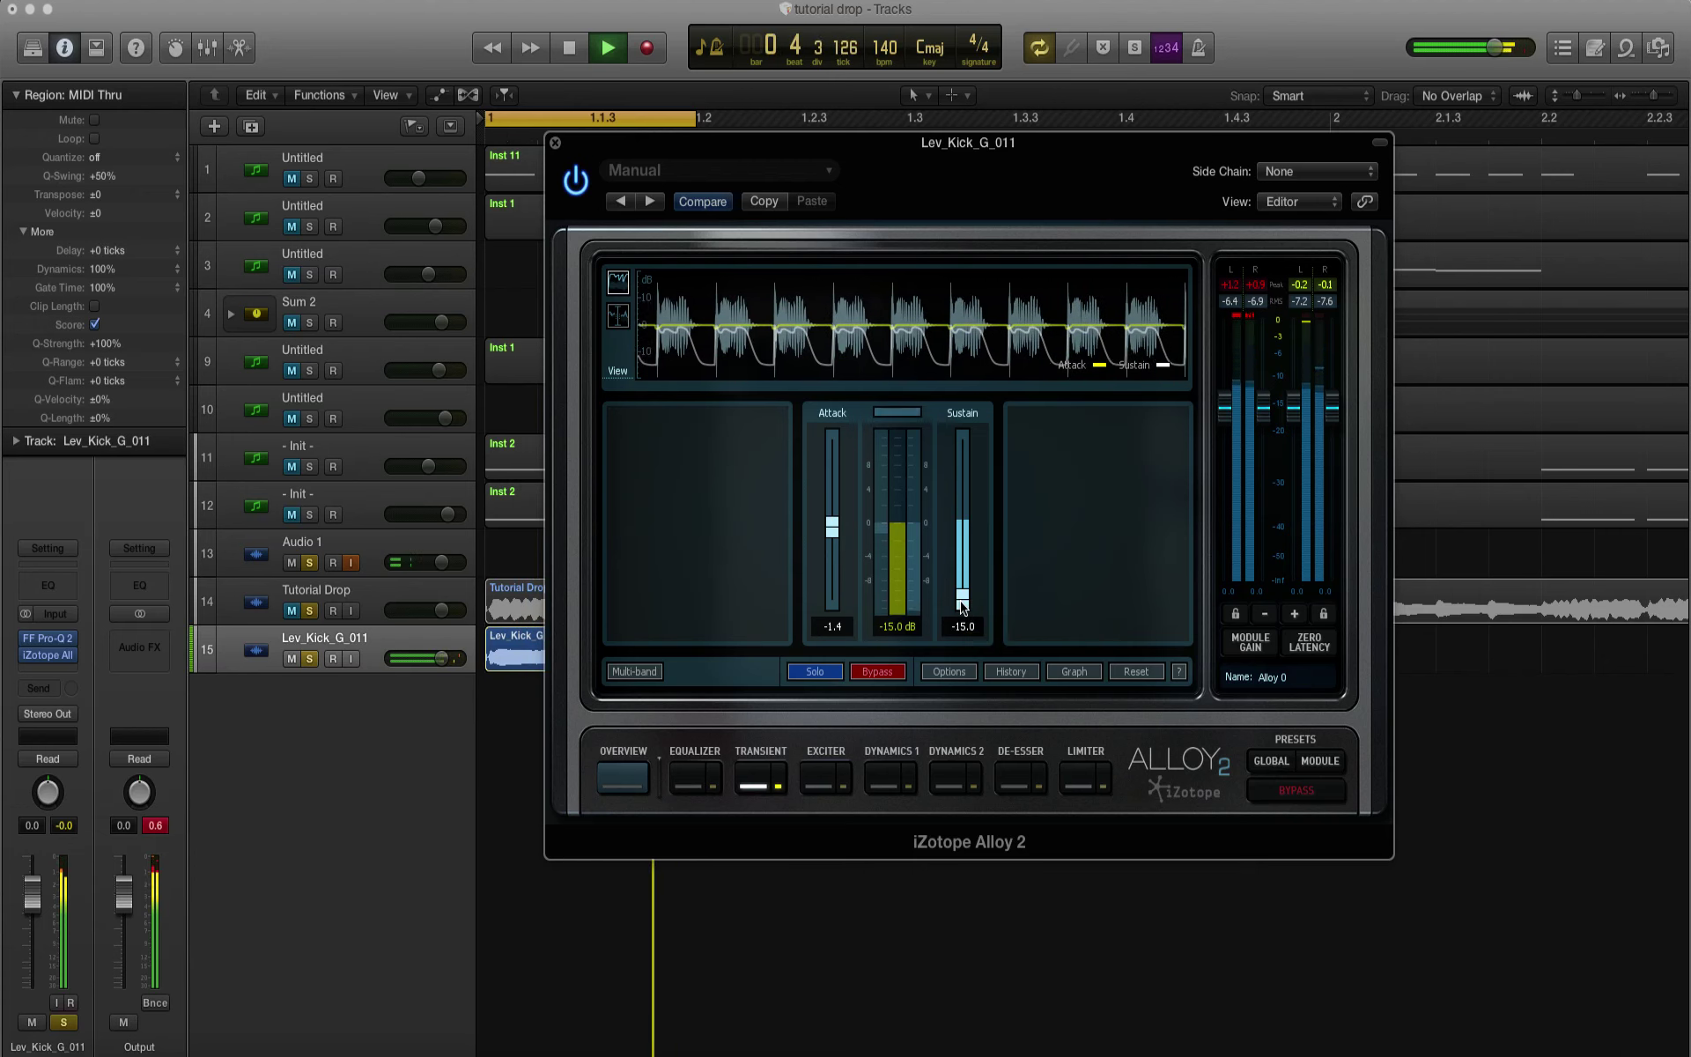
left_click_drag(963, 606, 959, 487)
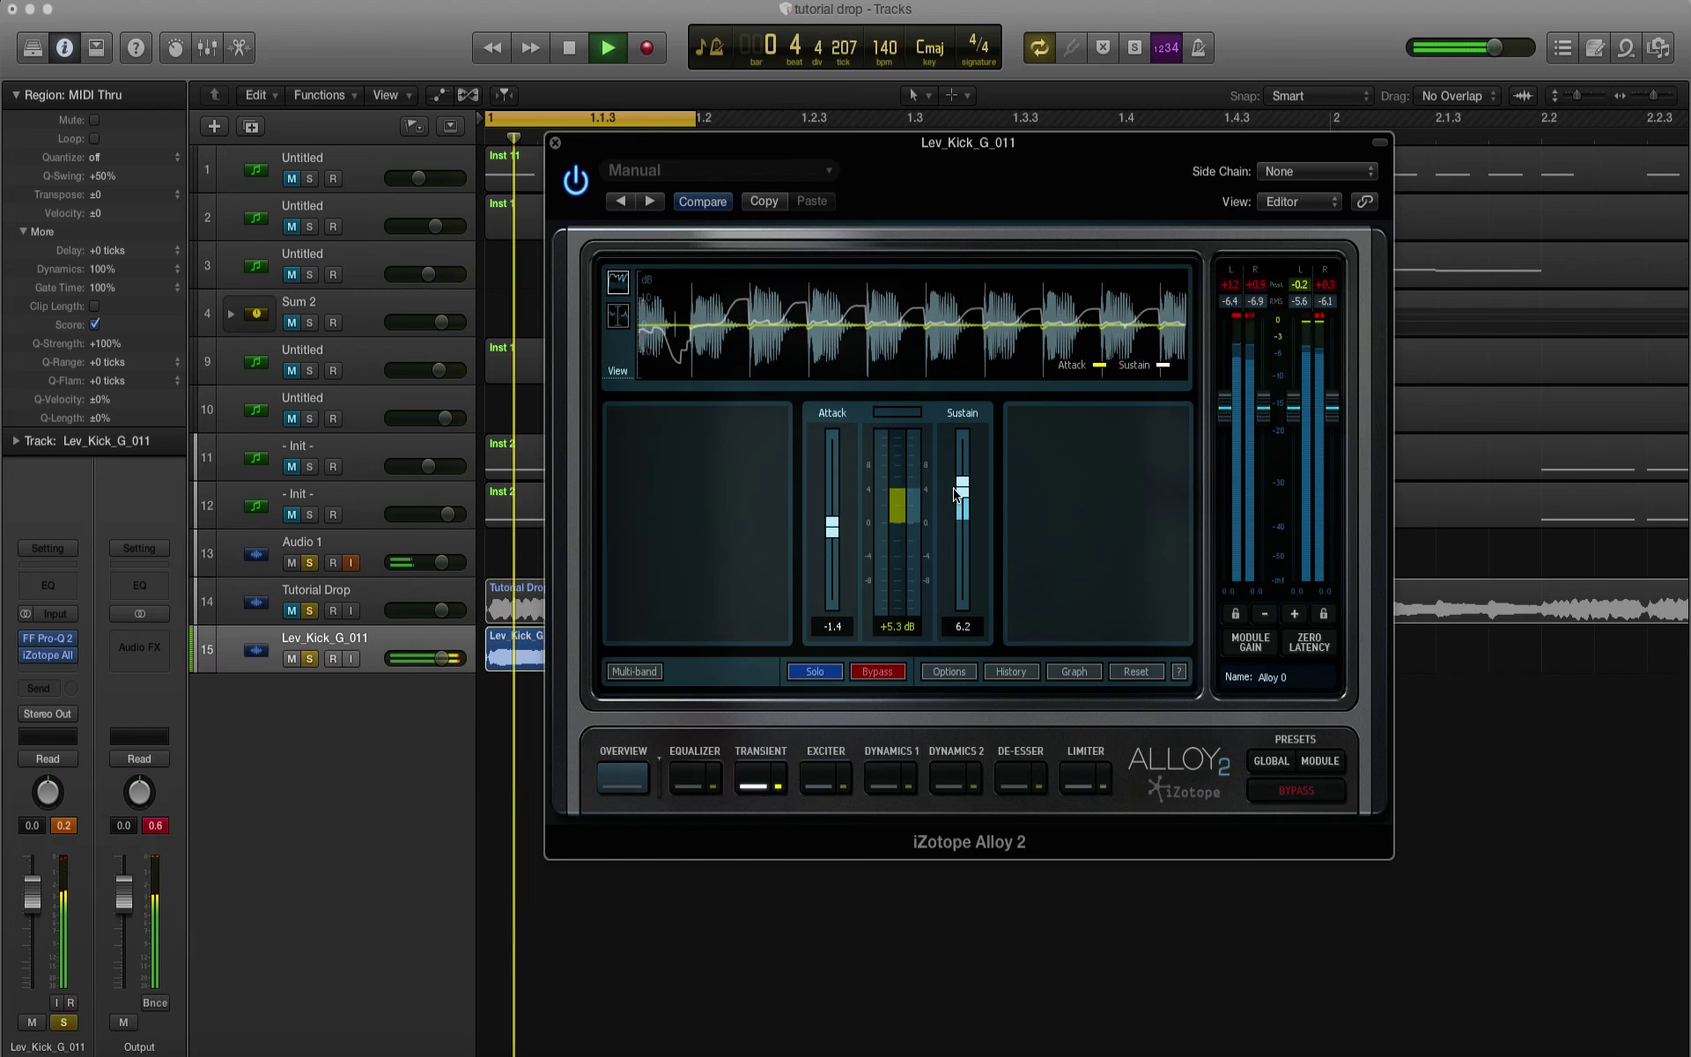
key("space")
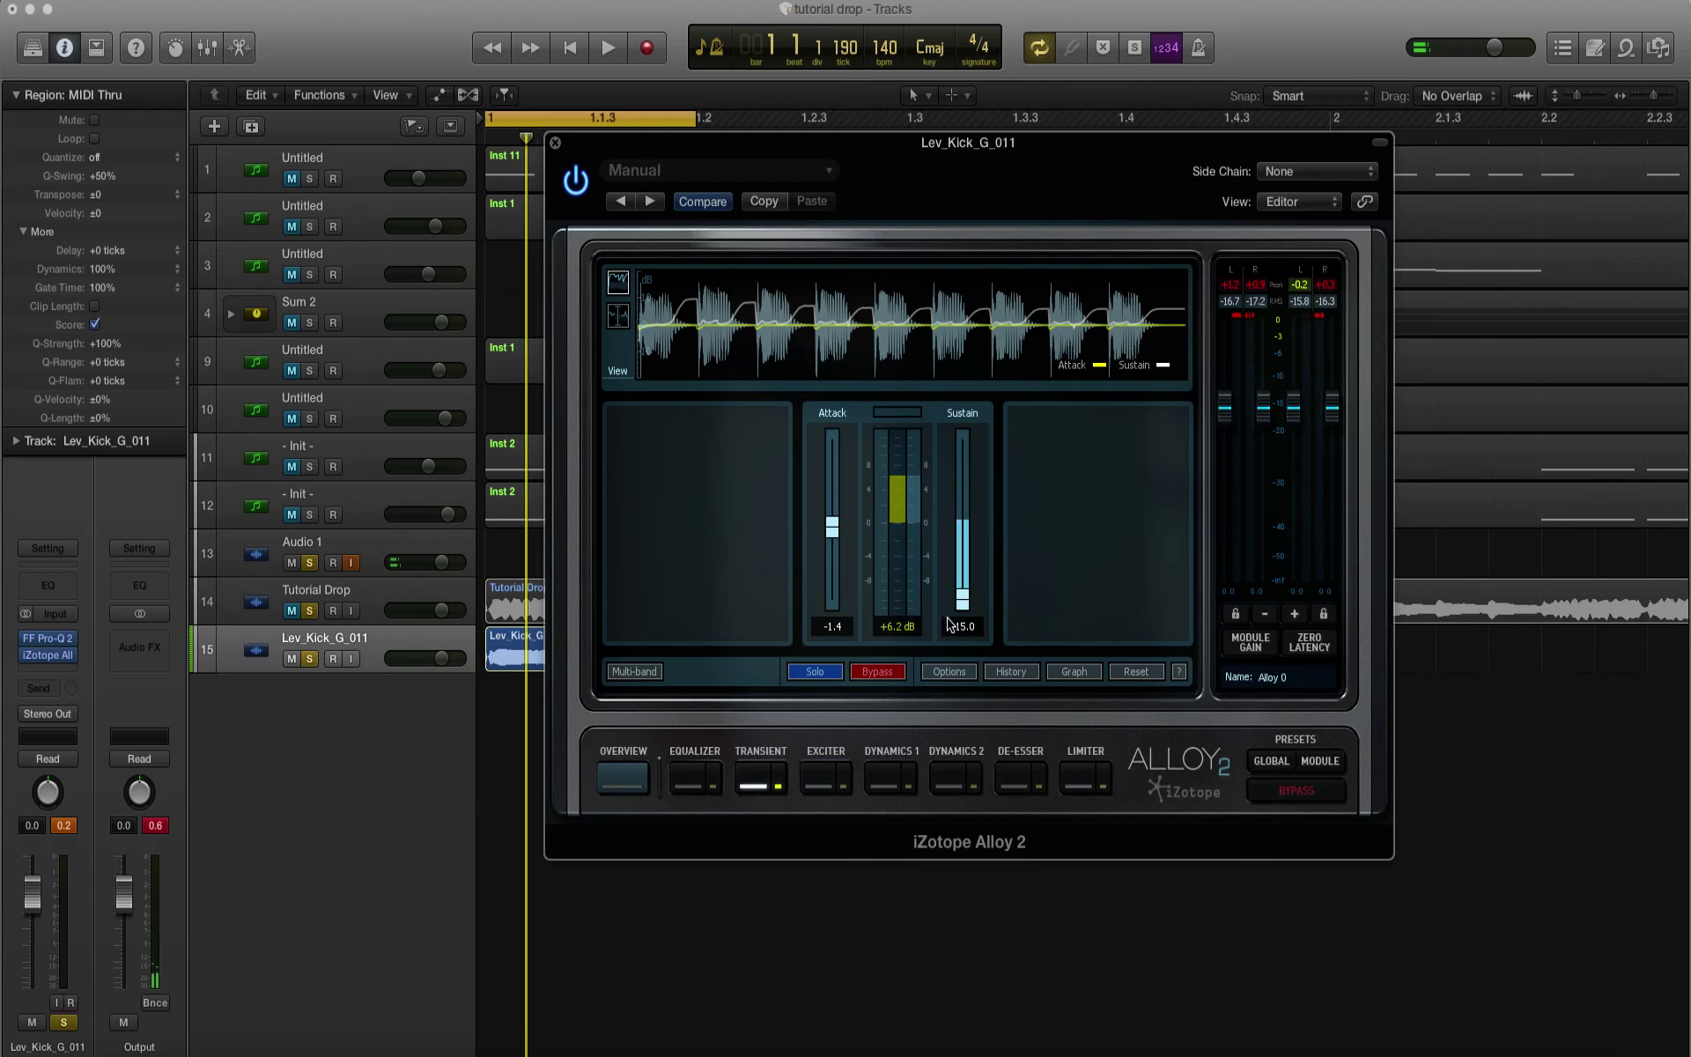
left_click(555, 143)
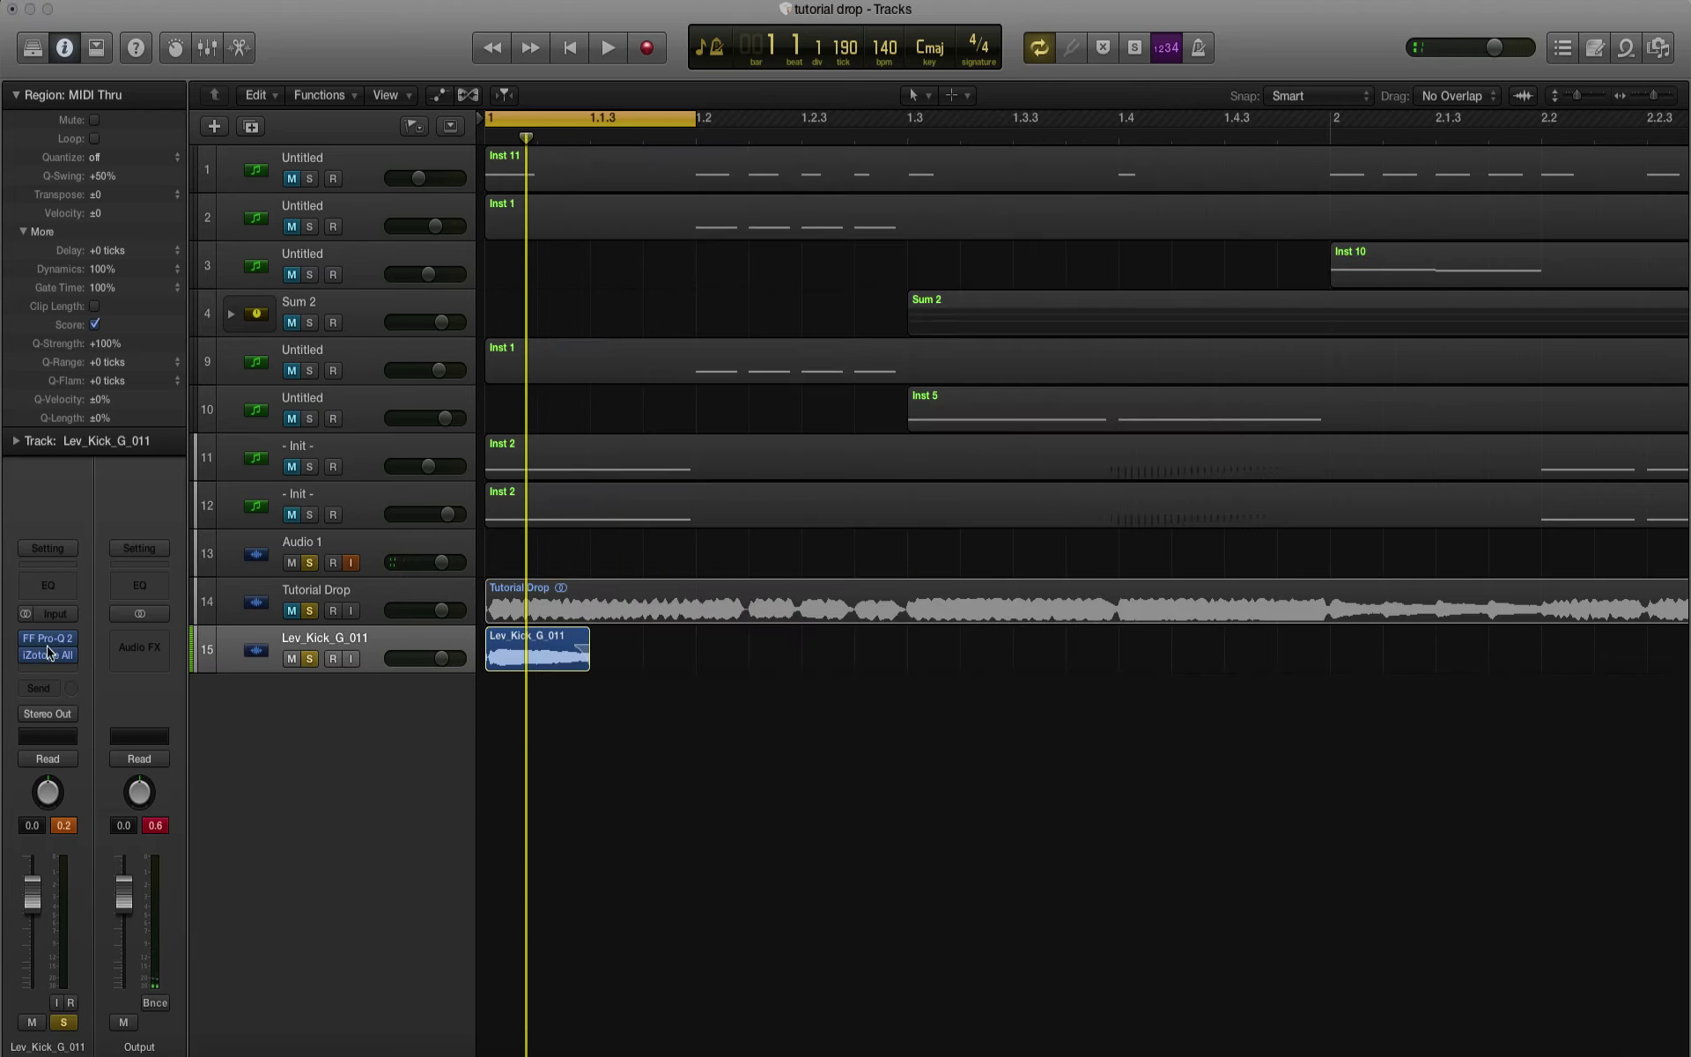
Step: Insert the Bitcrusher distortion after Alloy 2 on the kick track
left_click(38, 676)
mouse_move(75, 744)
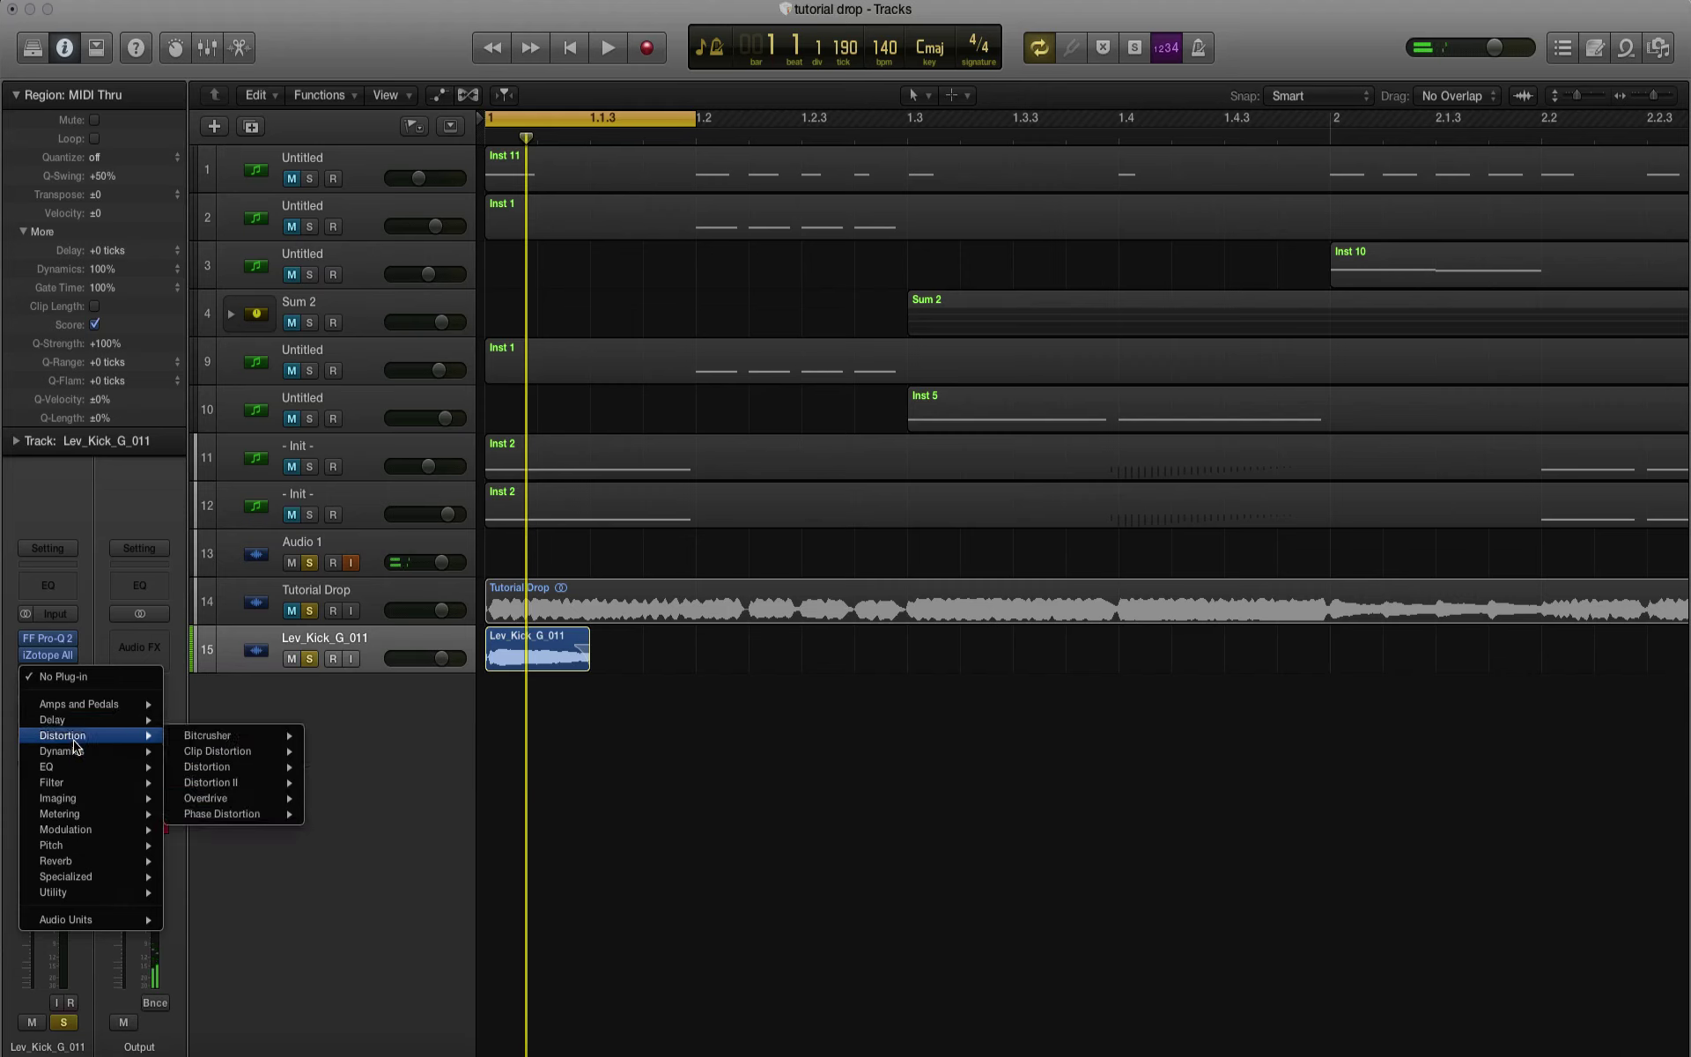
mouse_move(253, 735)
left_click(339, 736)
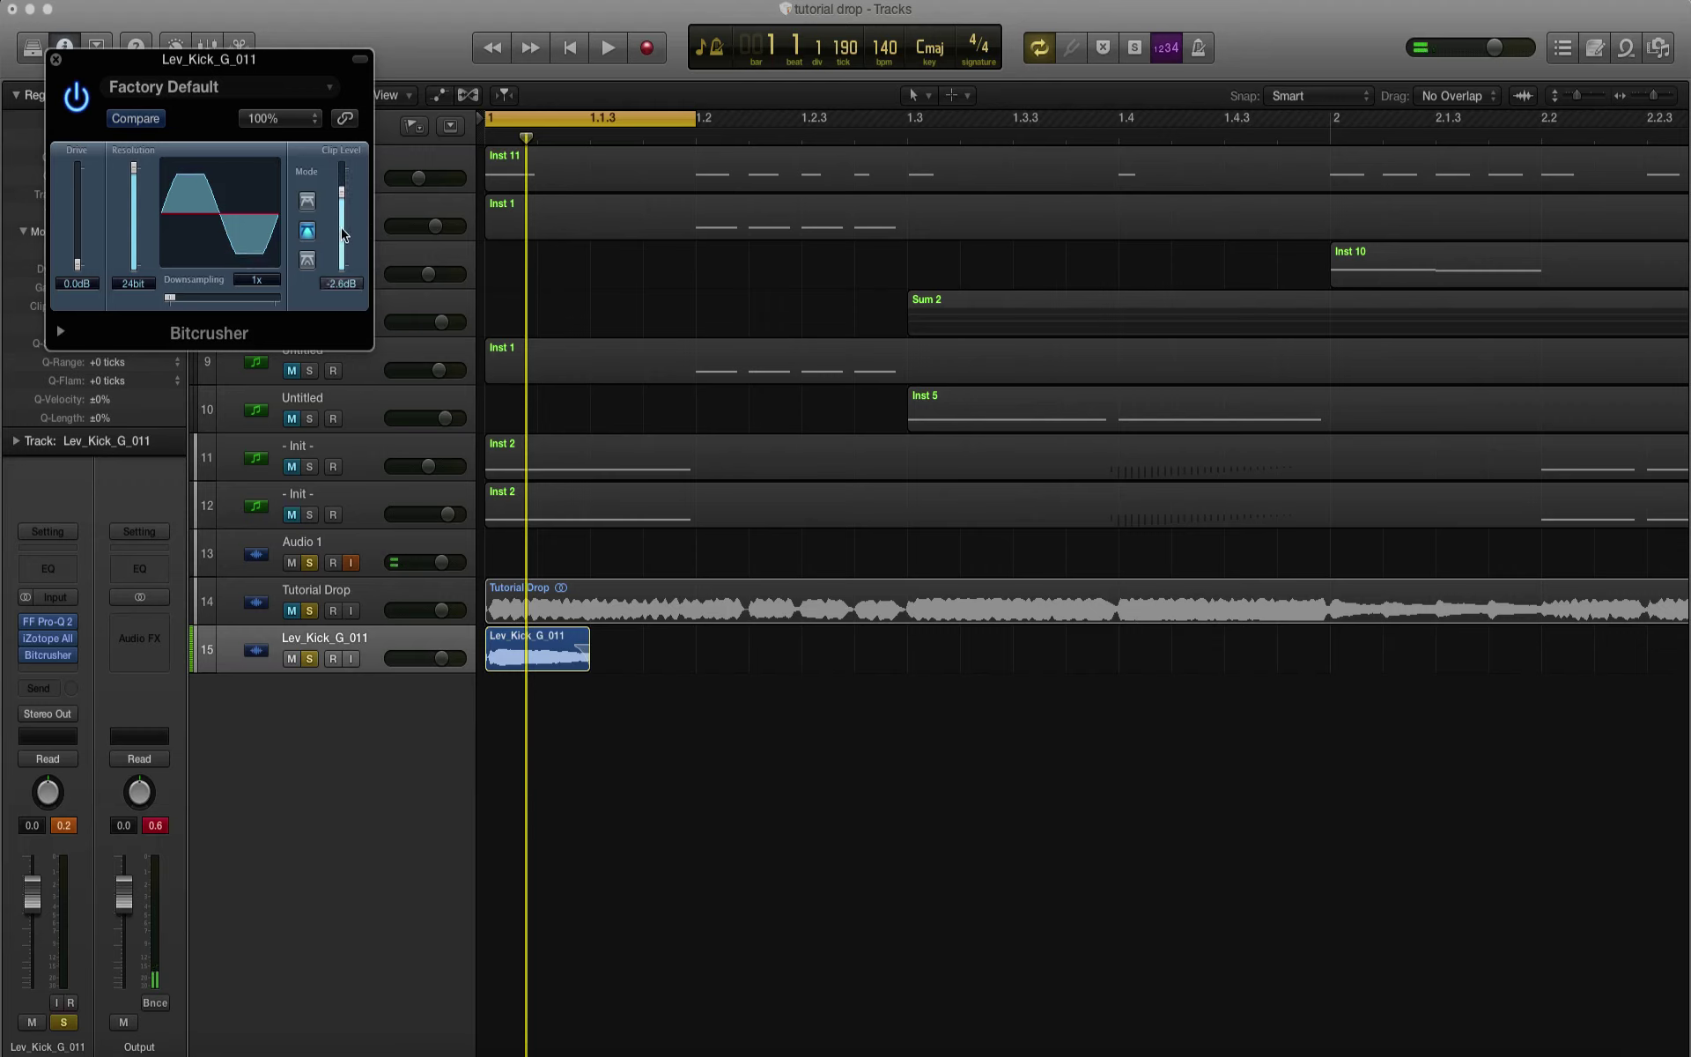
Step: Set the Bitcrusher's clip level to -3.6 dB while playing the kick, stop playback and close its window
key("space")
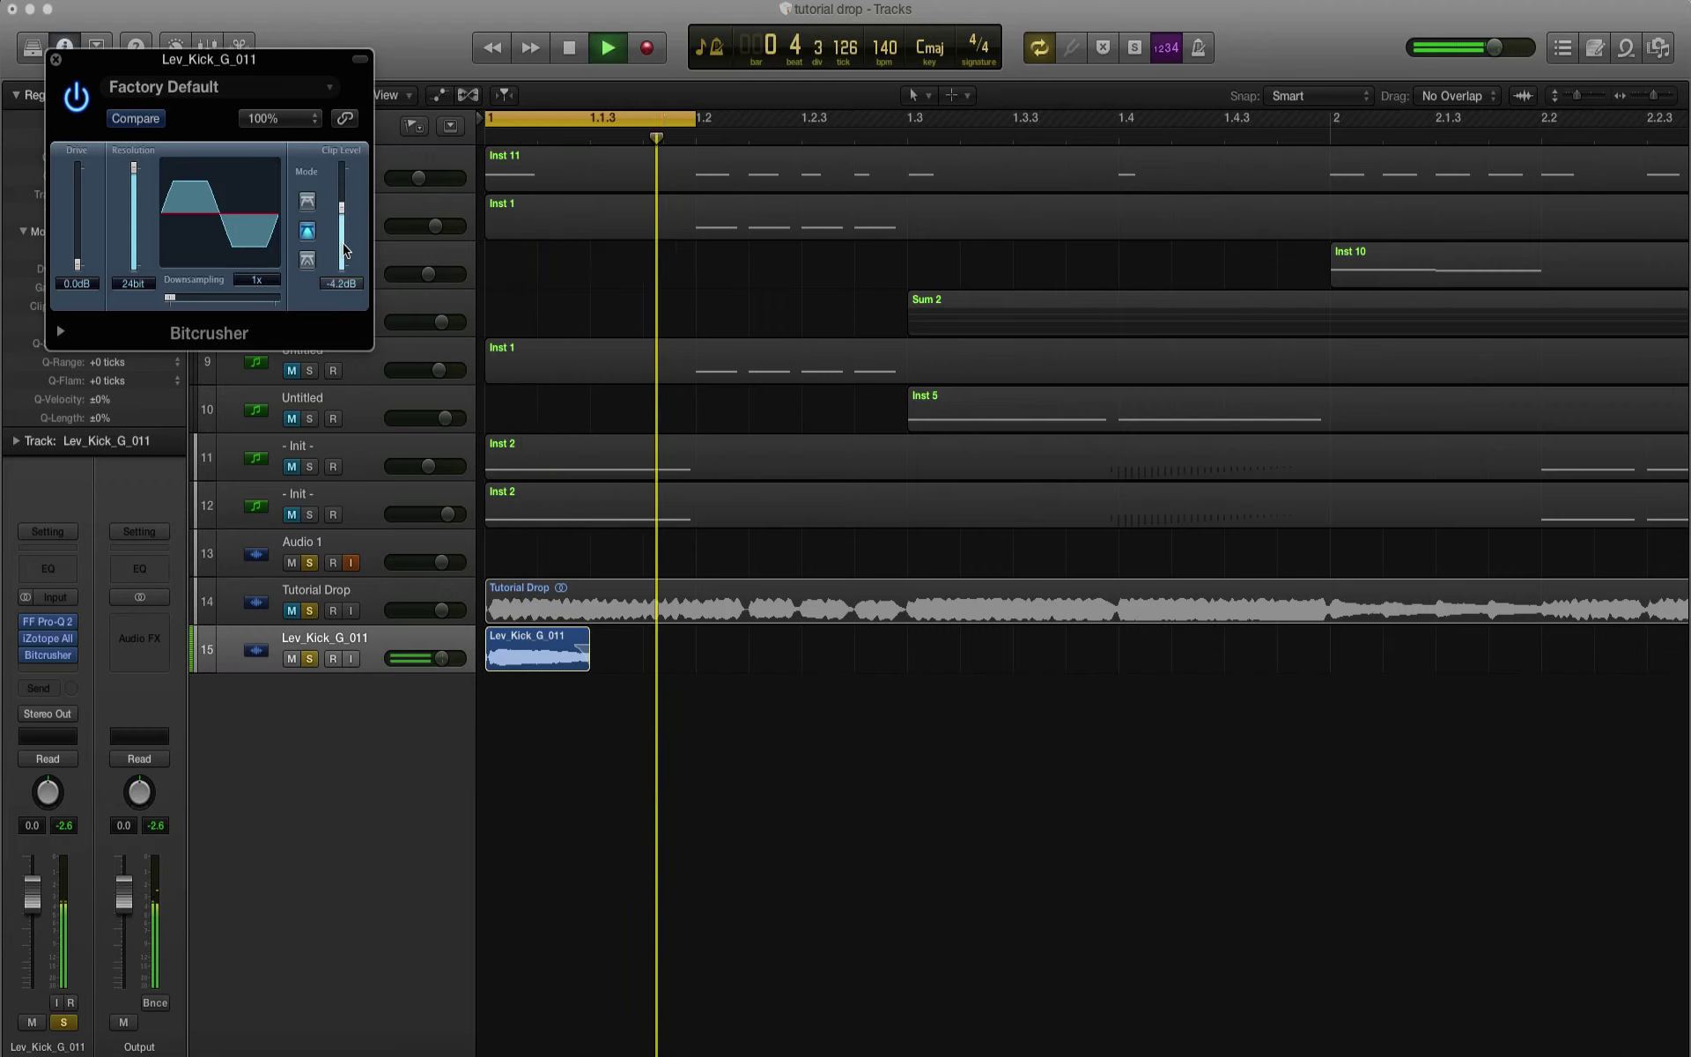
mouse_move(343, 233)
left_mouse_down()
mouse_move(346, 262)
mouse_move(340, 244)
left_mouse_up()
key("space")
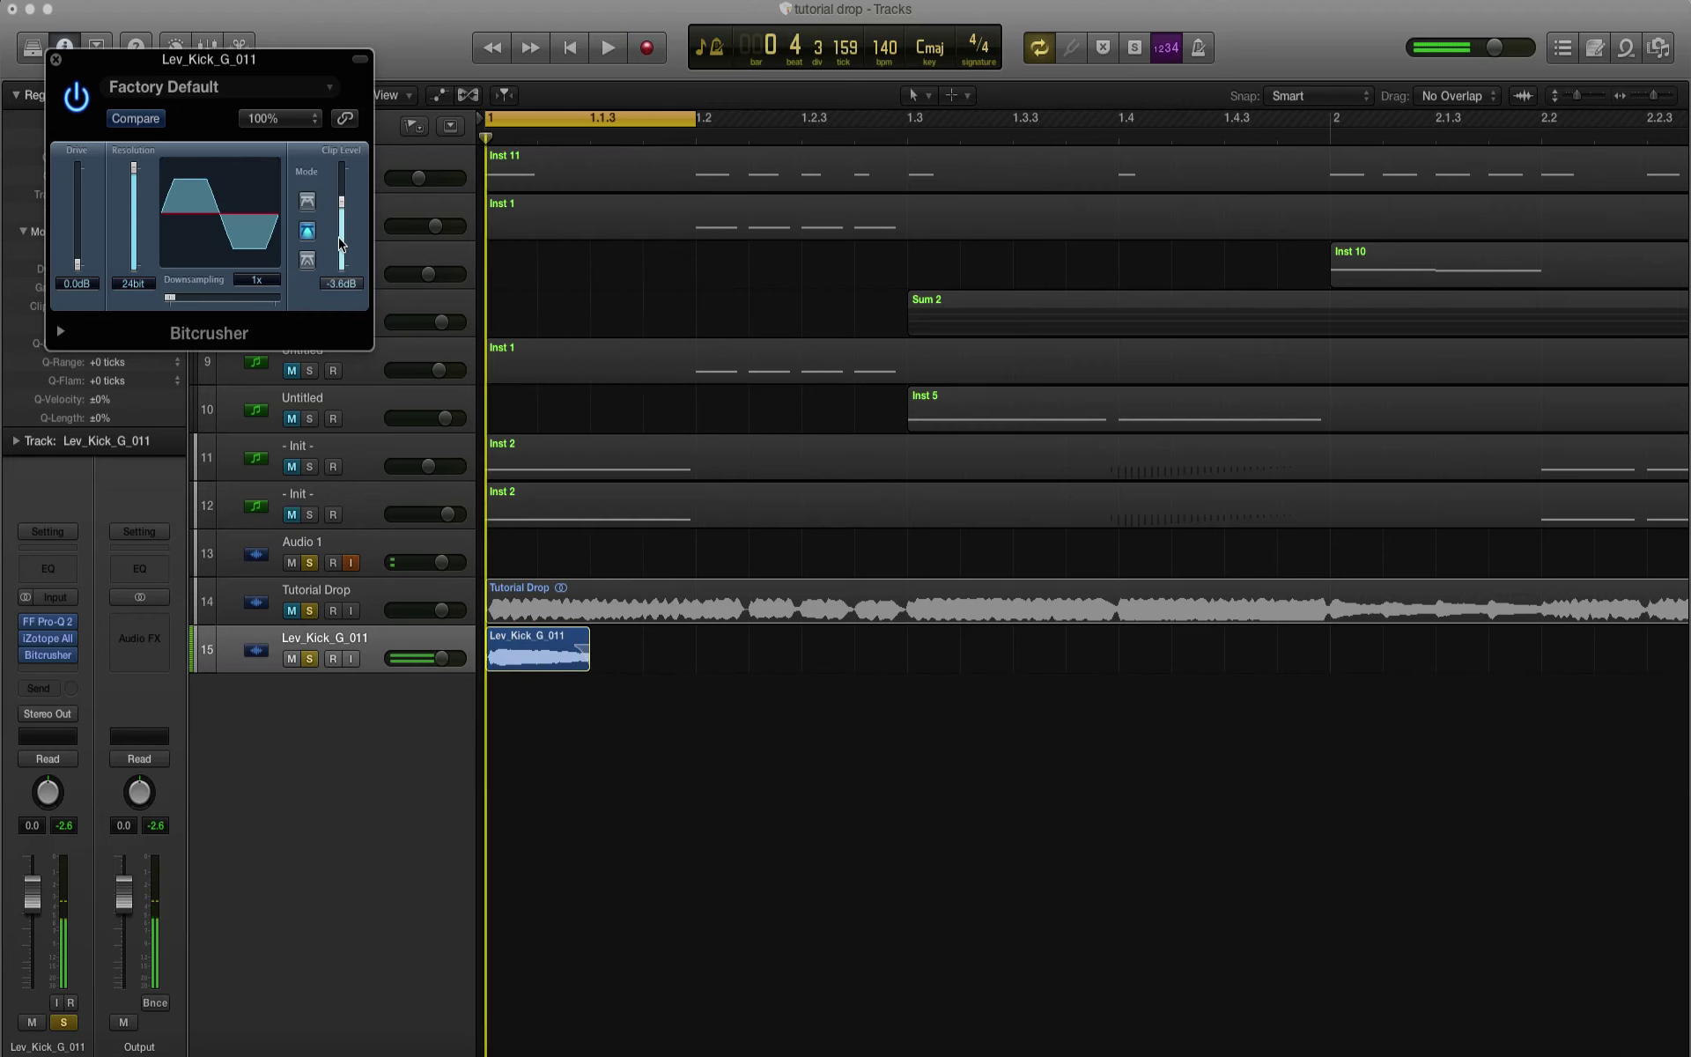
left_click(57, 61)
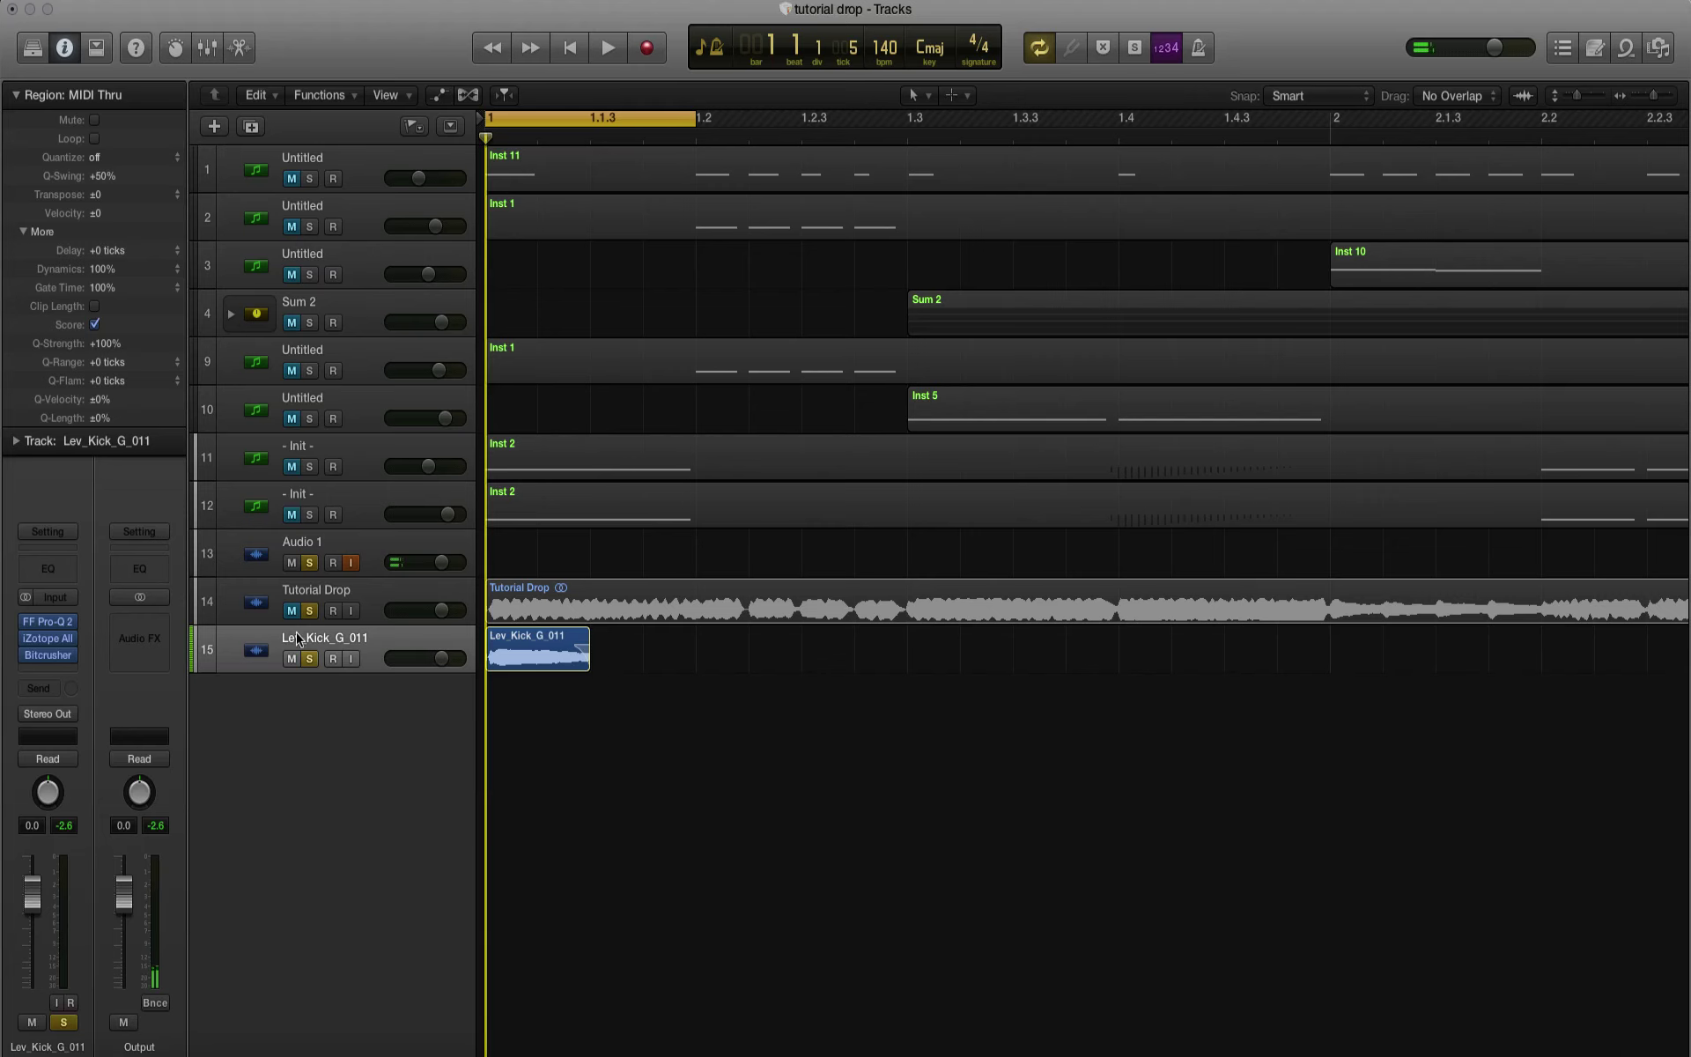
Step: Select the Tutorial Drop track and add a send to Bus 3 (side chain) on it
left_click(268, 617)
left_click(292, 611)
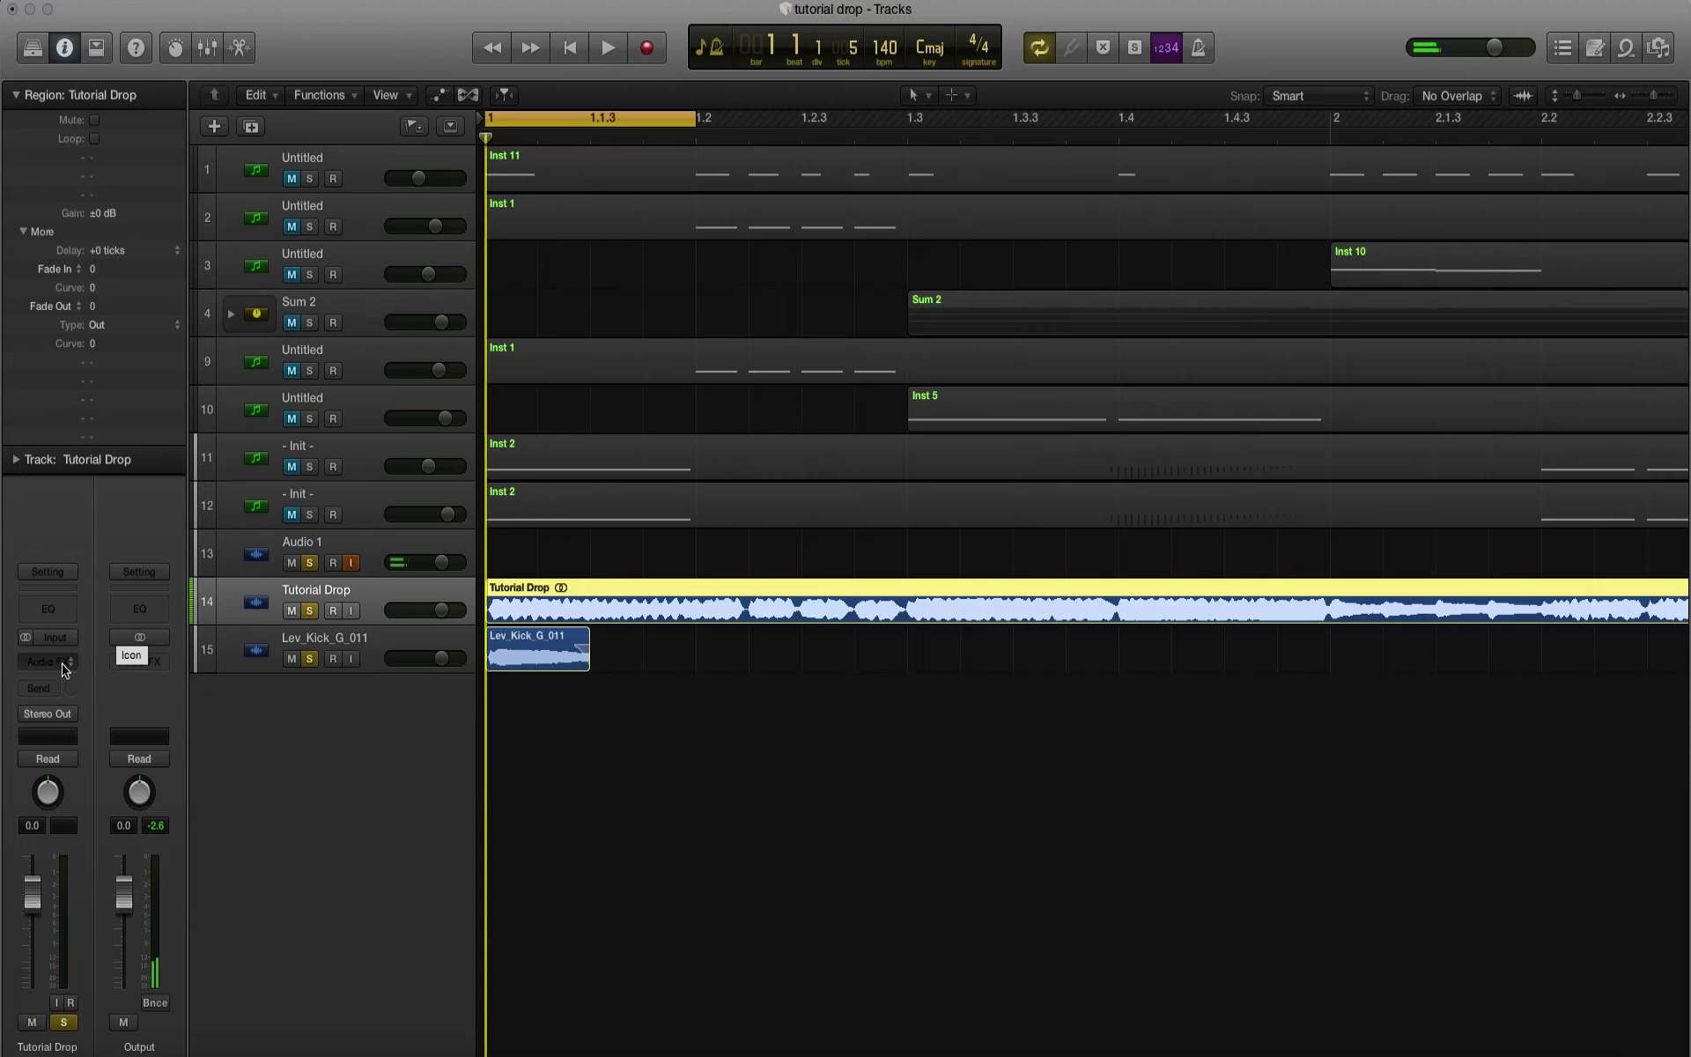
left_click(54, 687)
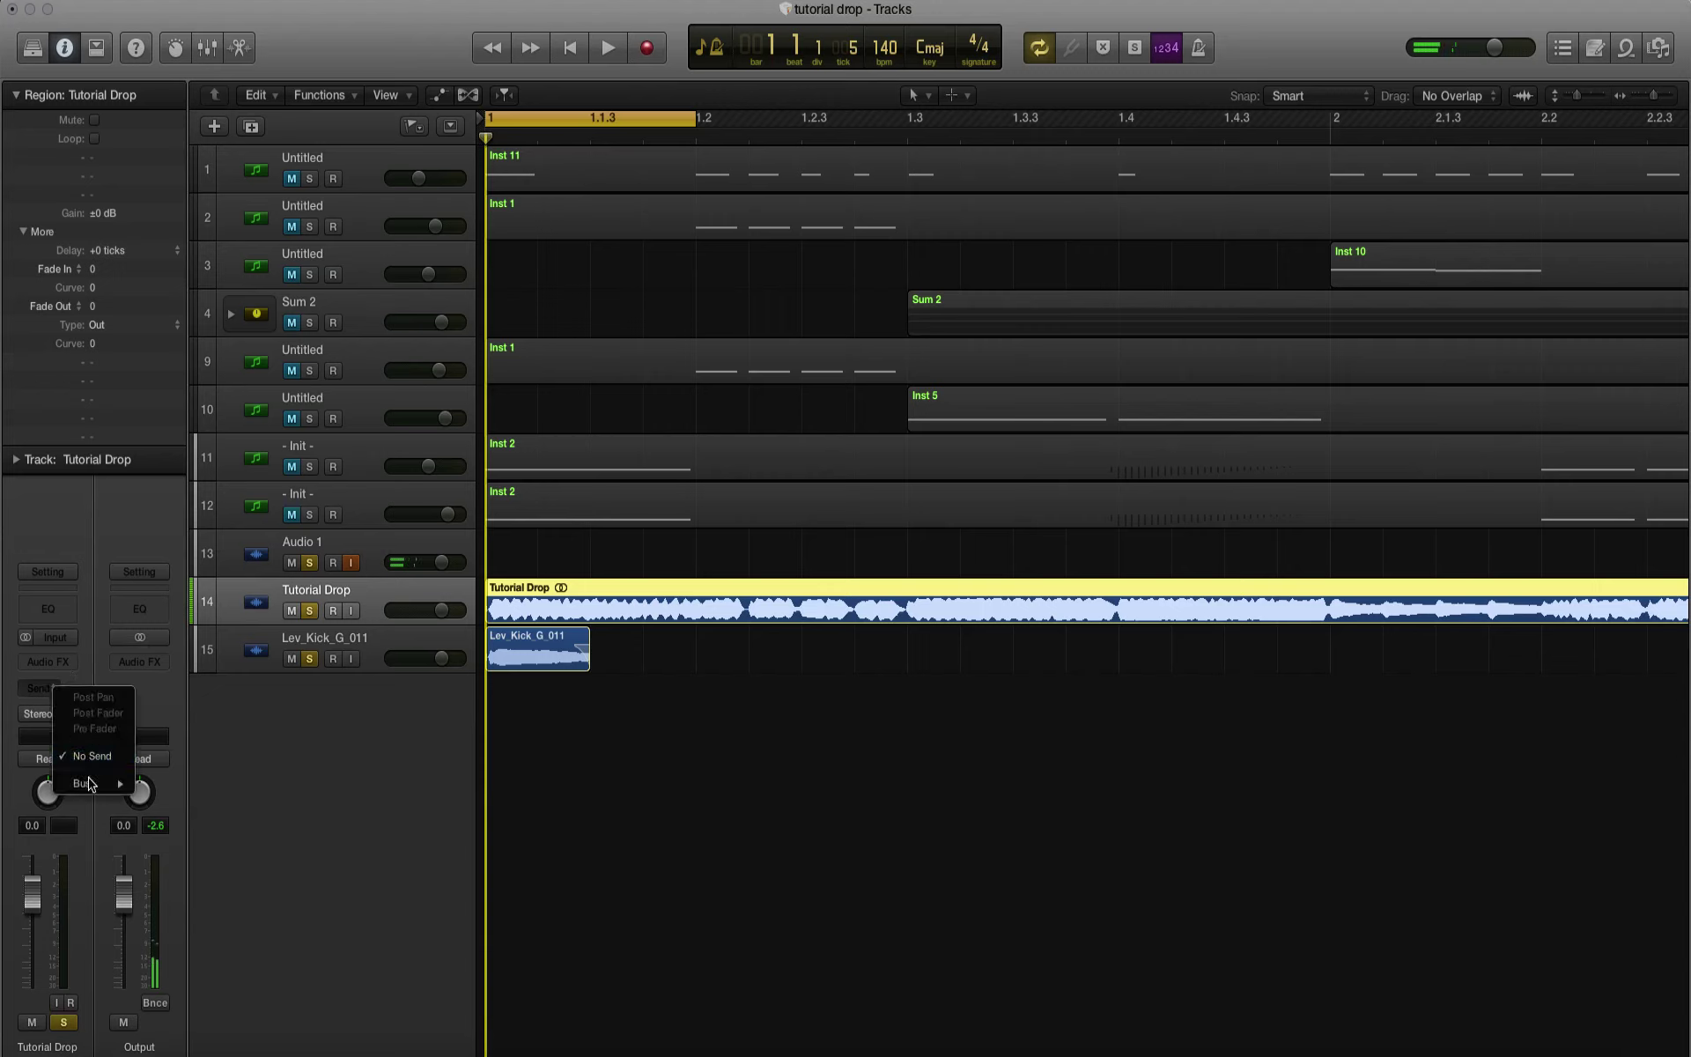
mouse_move(89, 783)
left_click(225, 819)
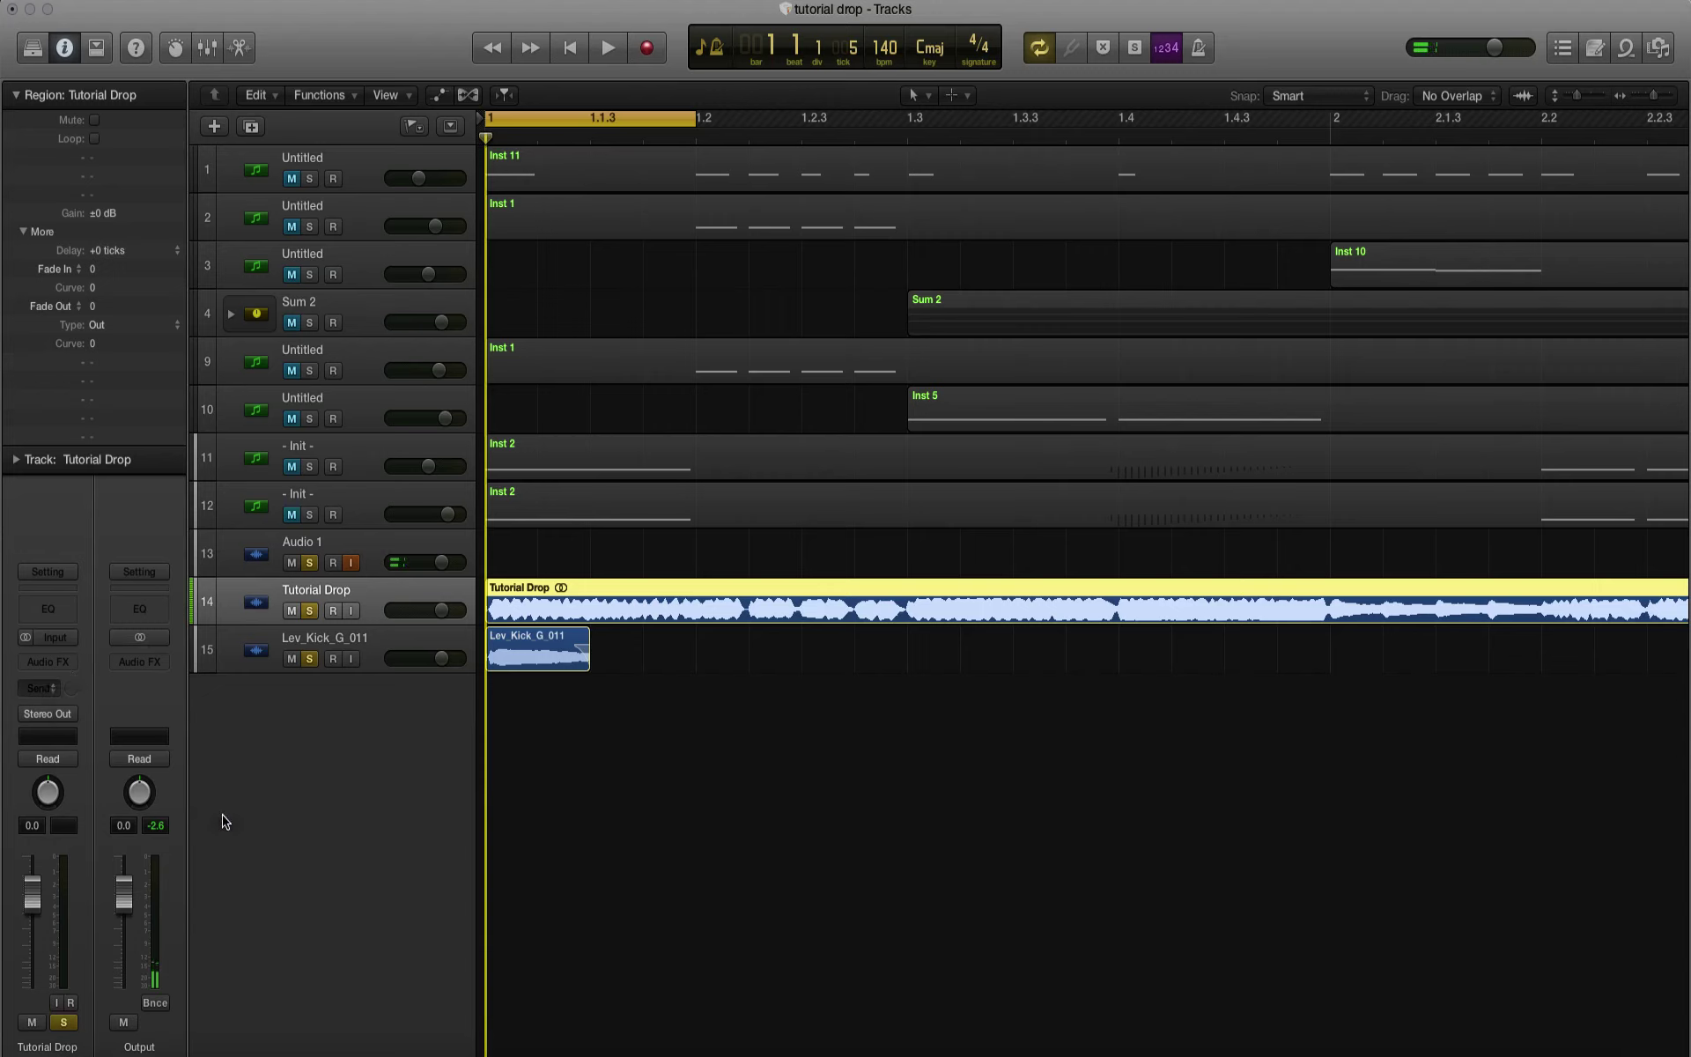
Step: Insert the Xfer Records LFOTool in stereo on the side chain bus and move its window clear of the channel strips
left_click(144, 656)
mouse_move(176, 898)
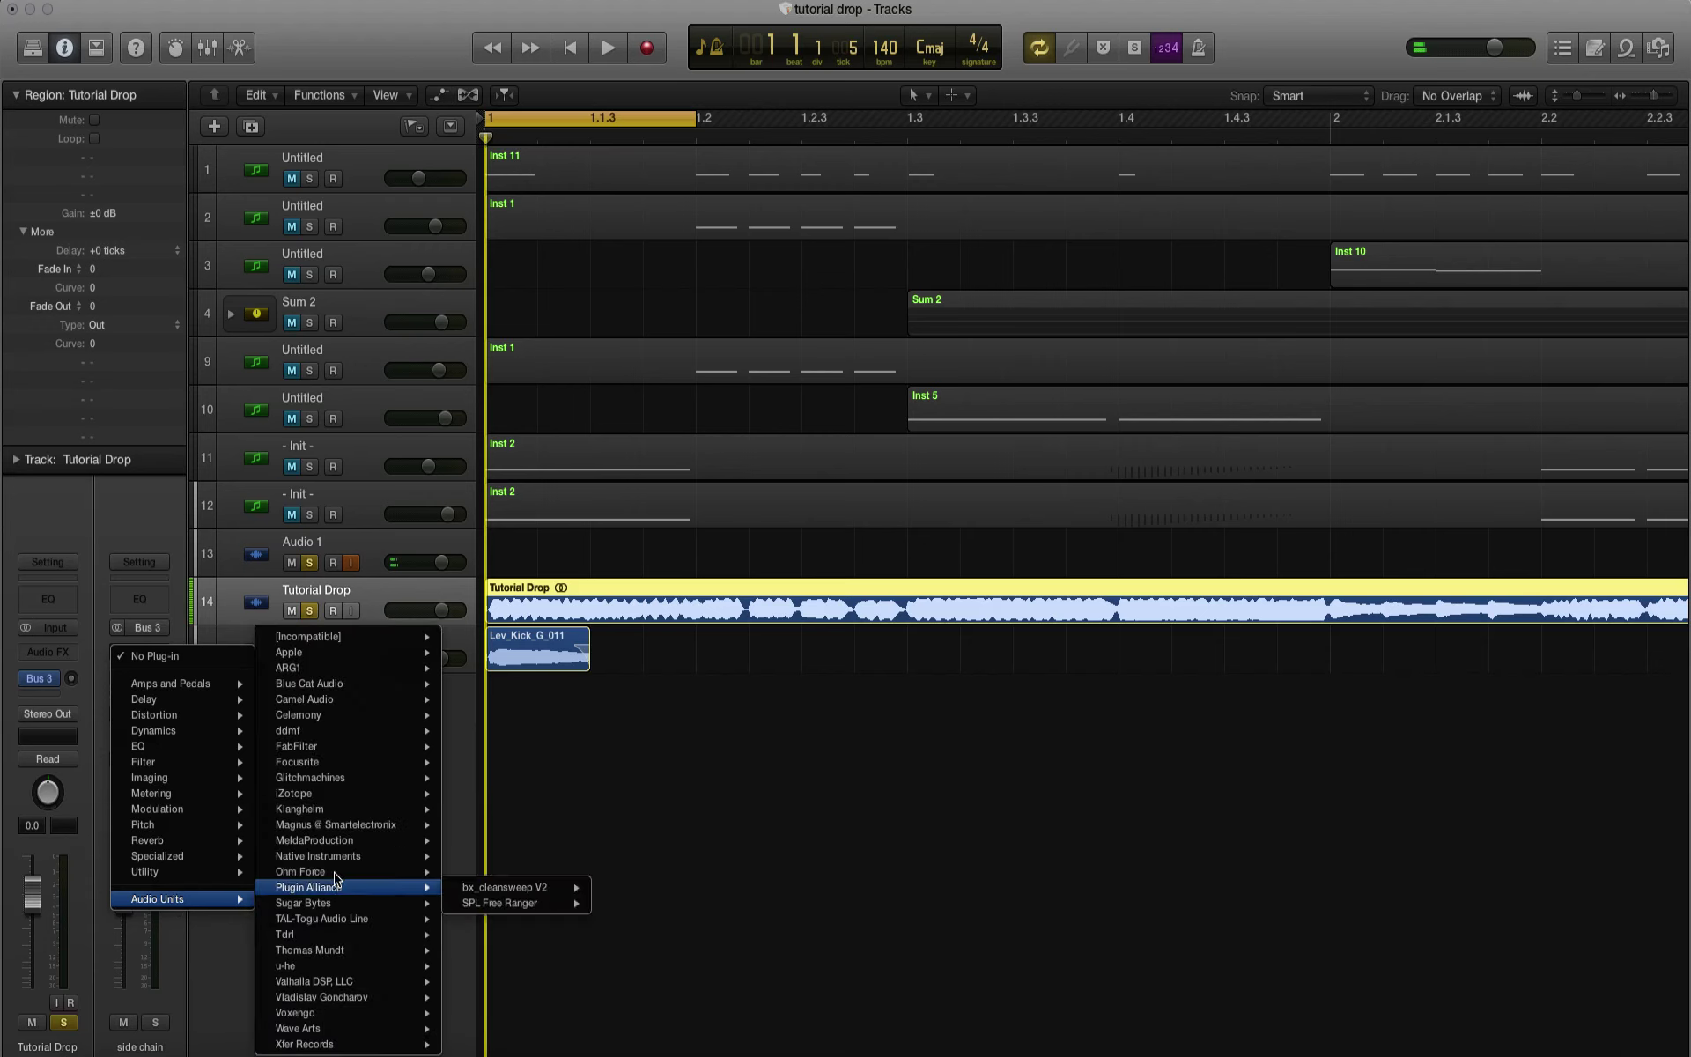
mouse_move(370, 1044)
mouse_move(542, 1028)
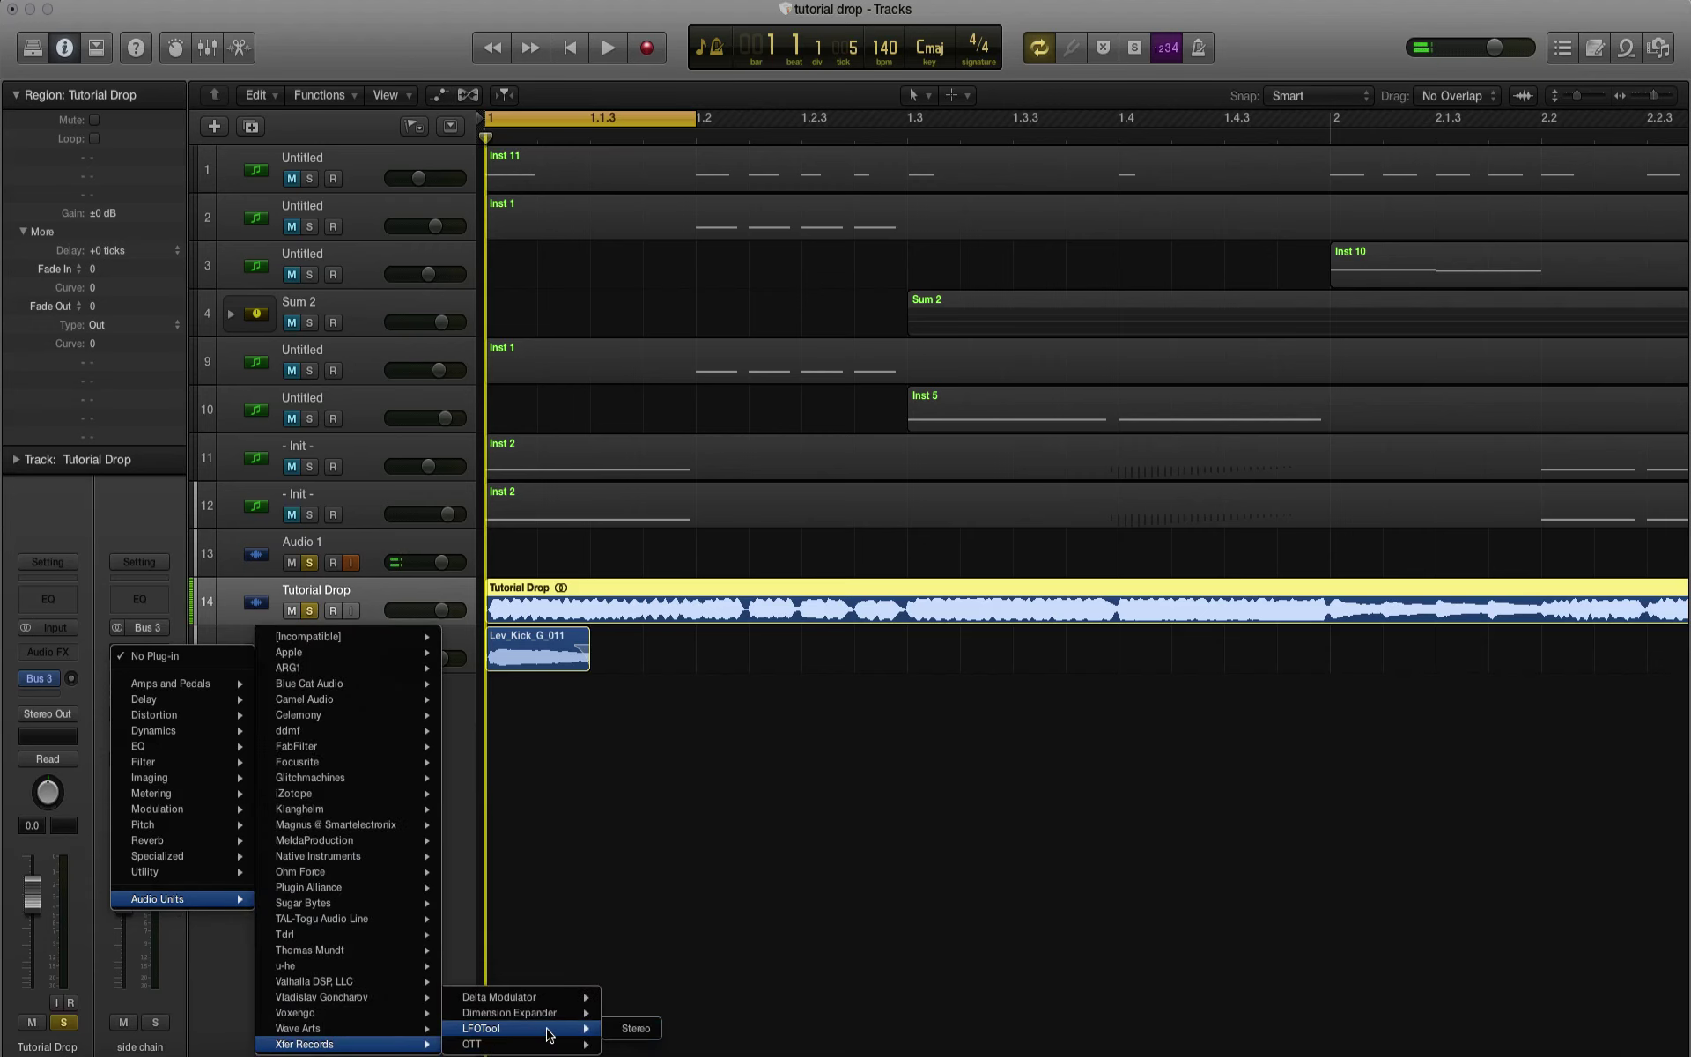
left_click(624, 1031)
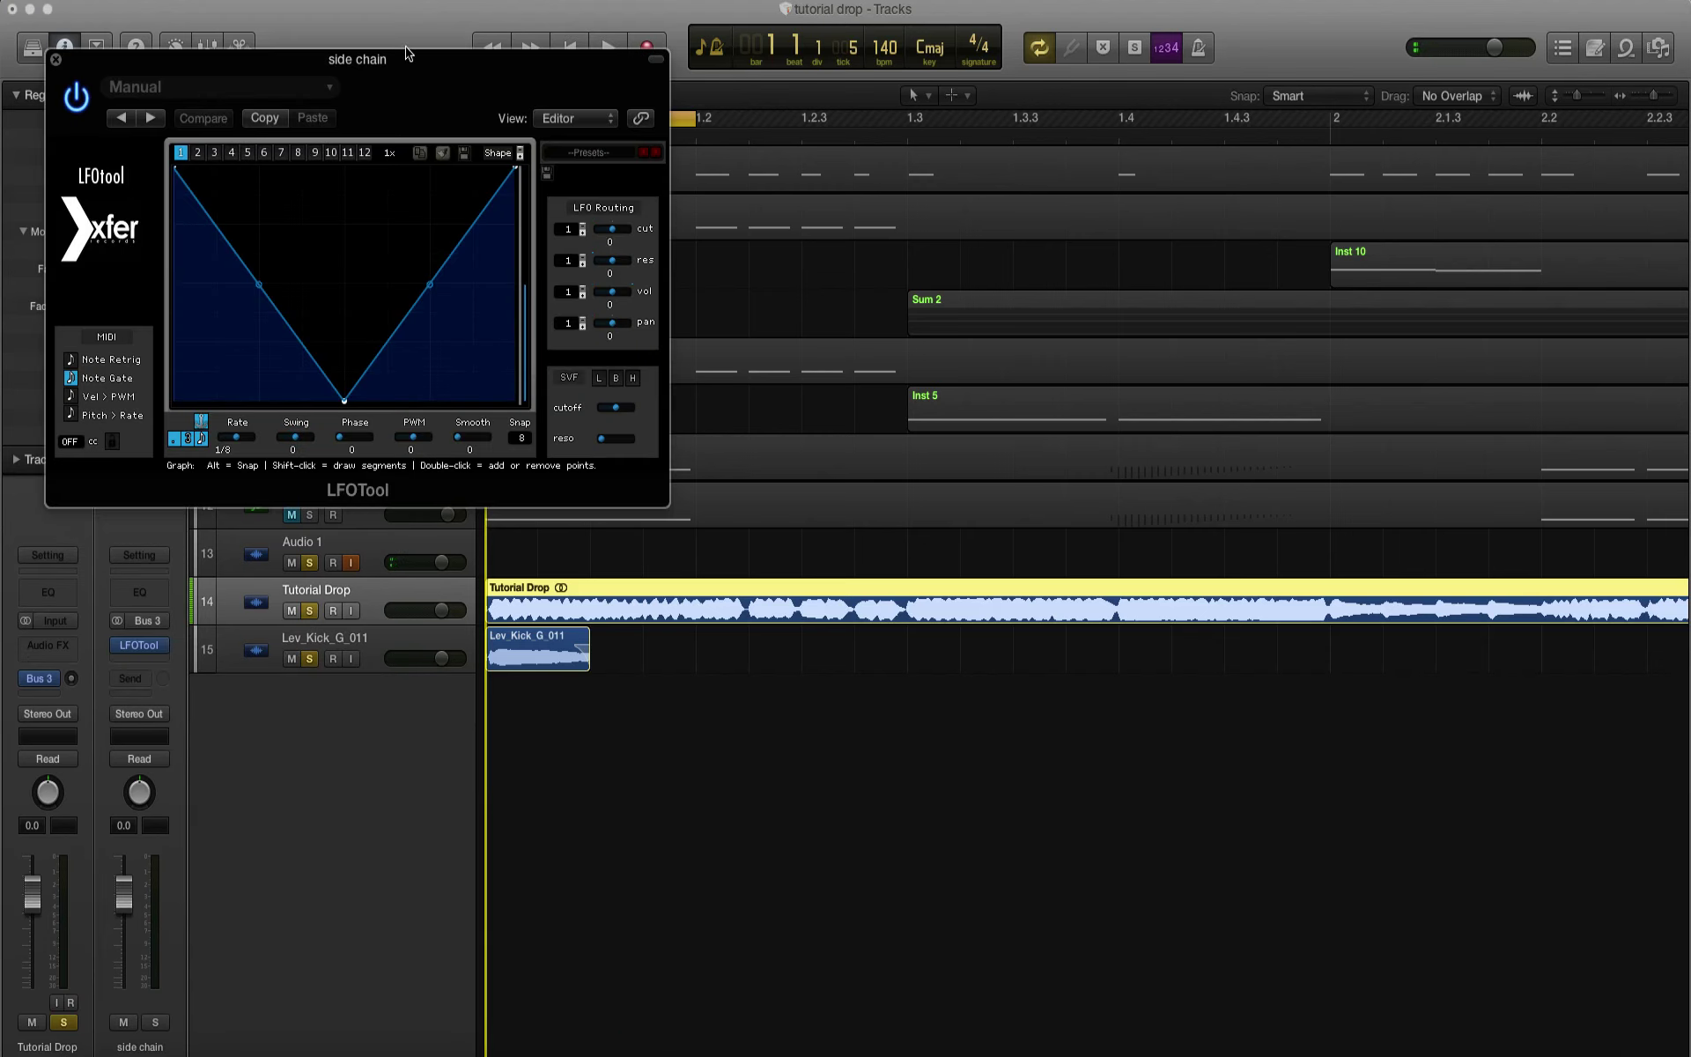
left_click_drag(407, 54, 1127, 436)
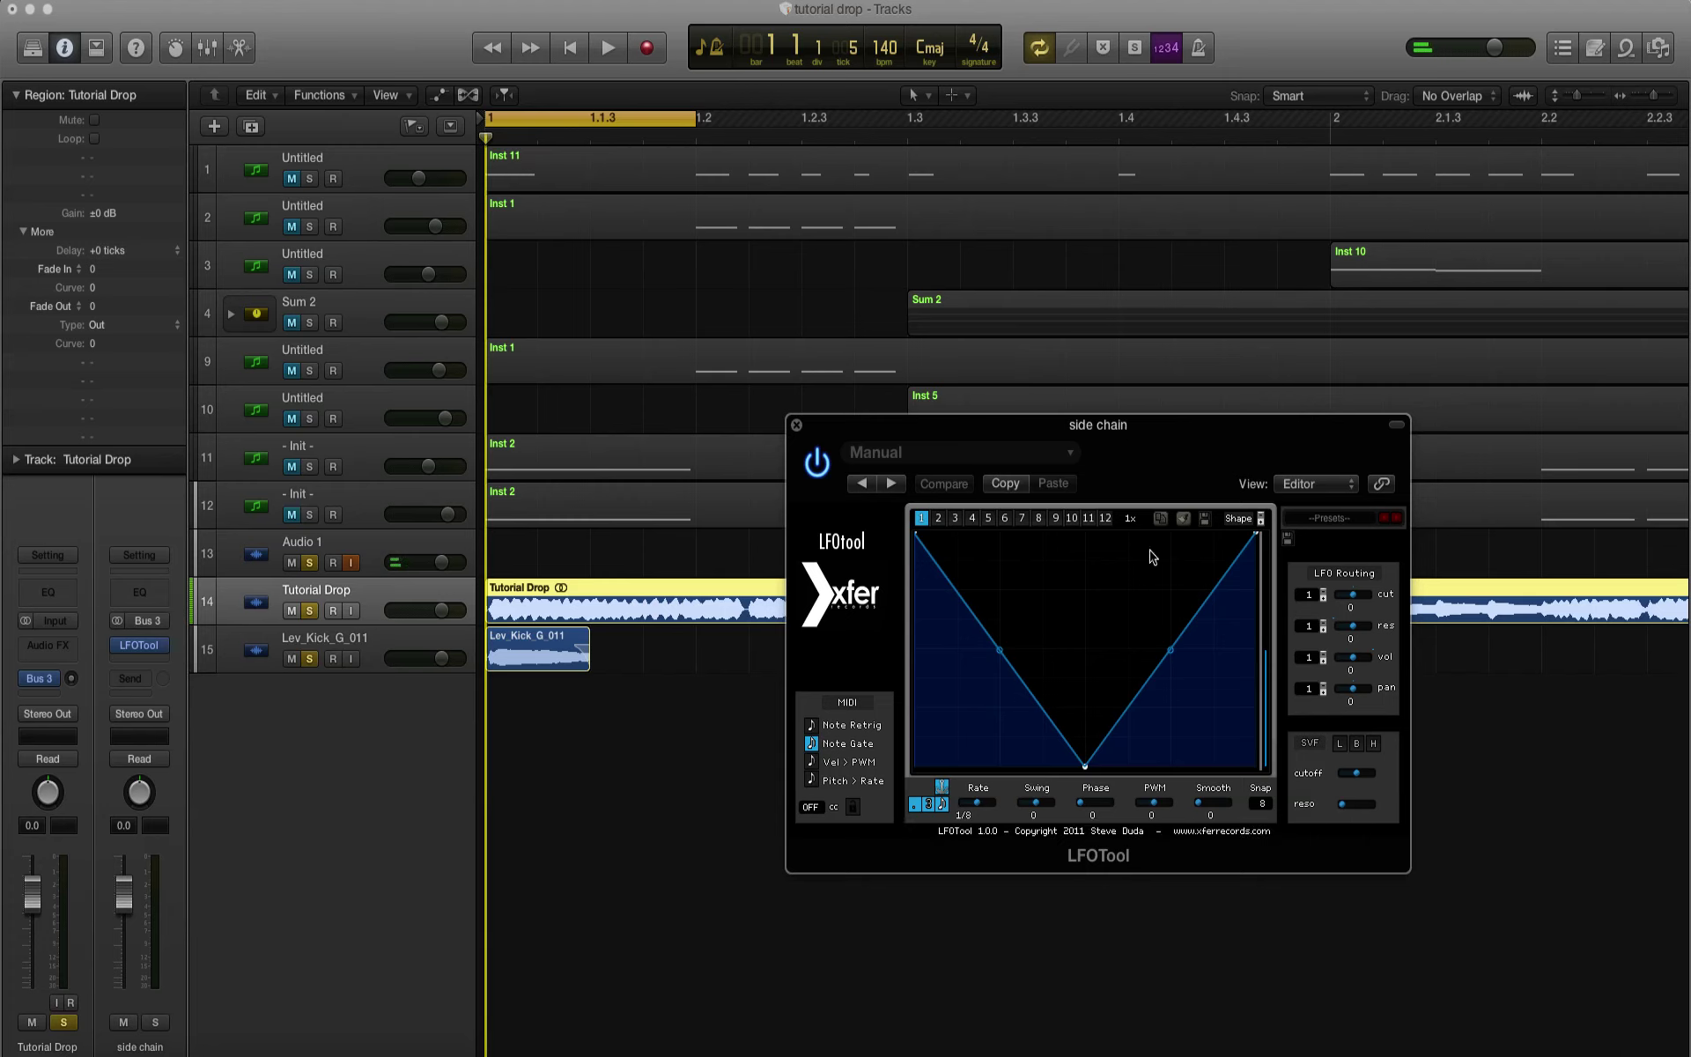
Step: Load the saved VR 140 setting into LFOTool
left_click(1334, 519)
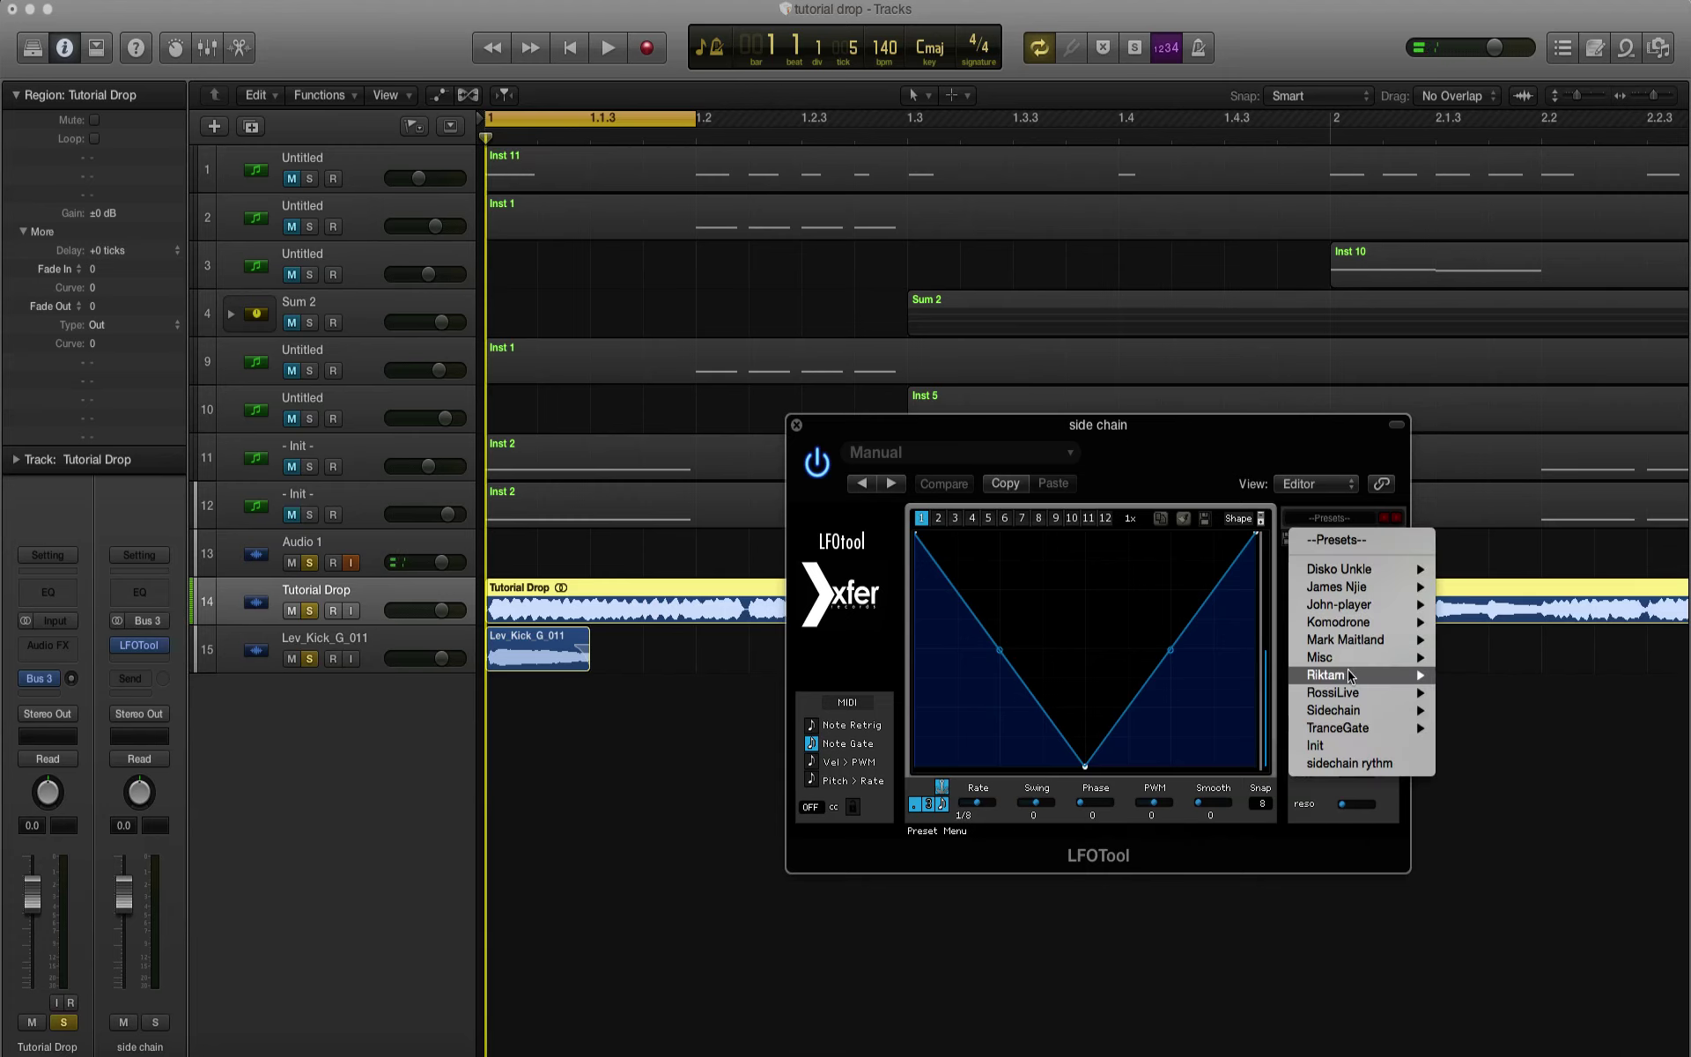
left_click(925, 453)
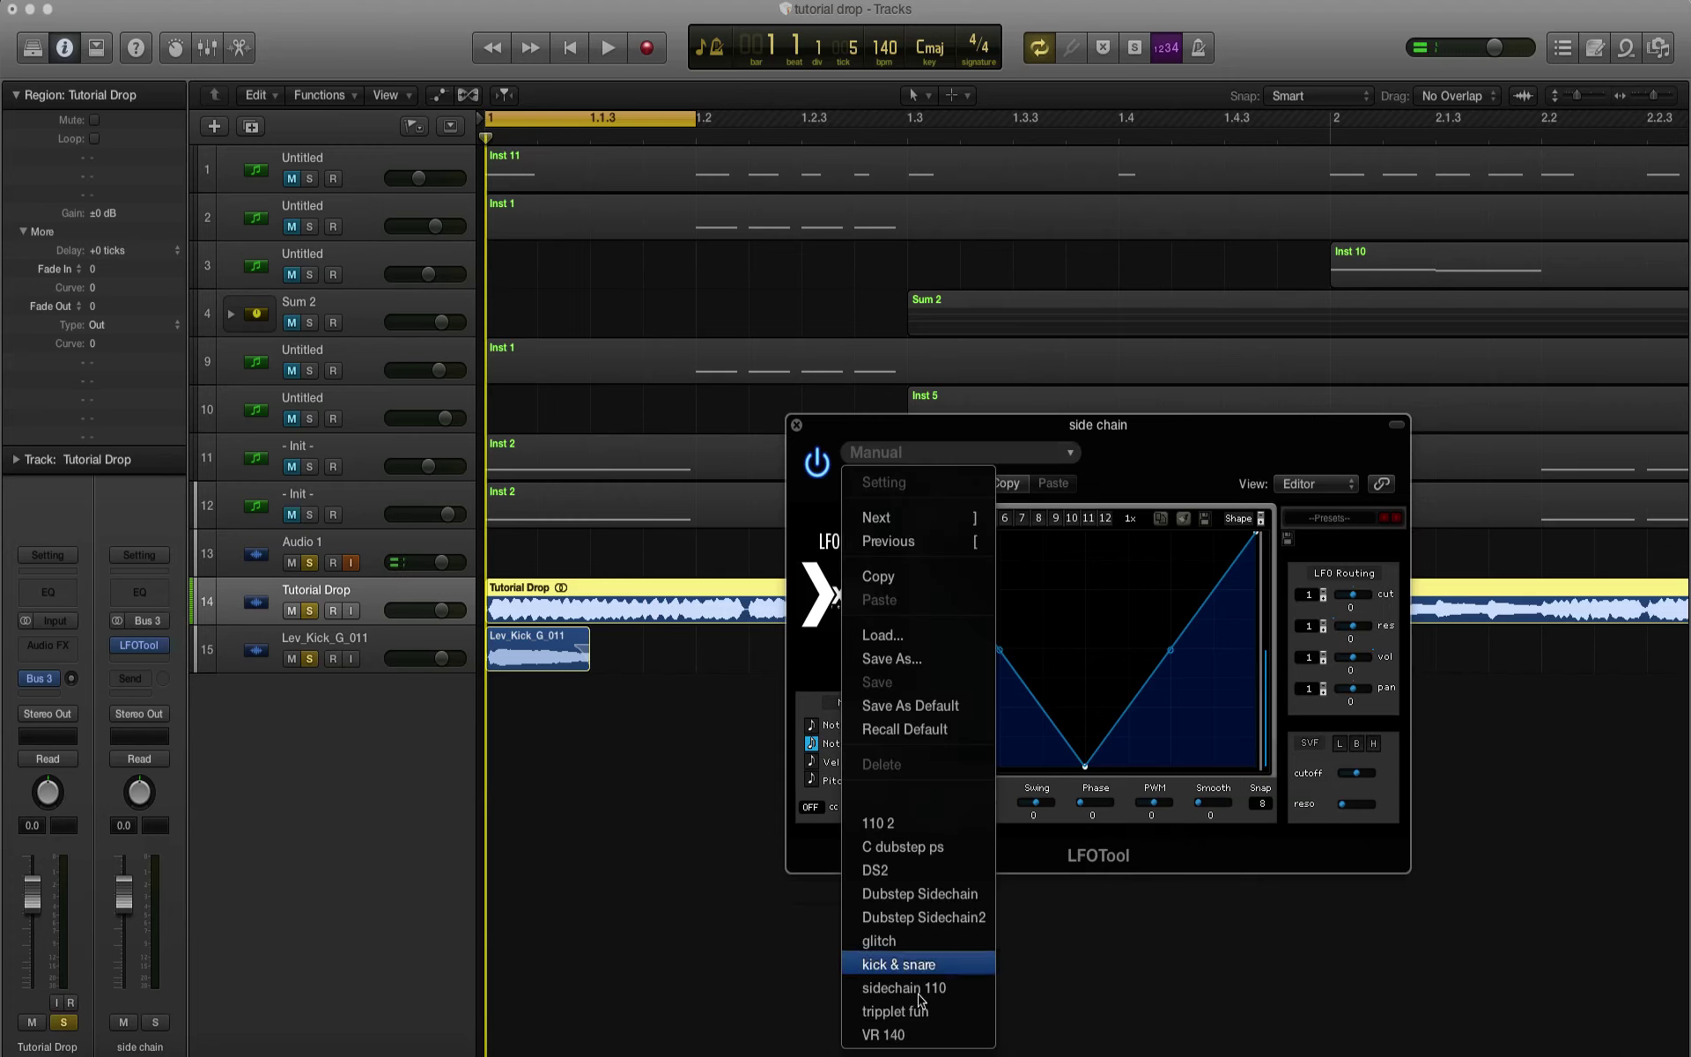
left_click(920, 1028)
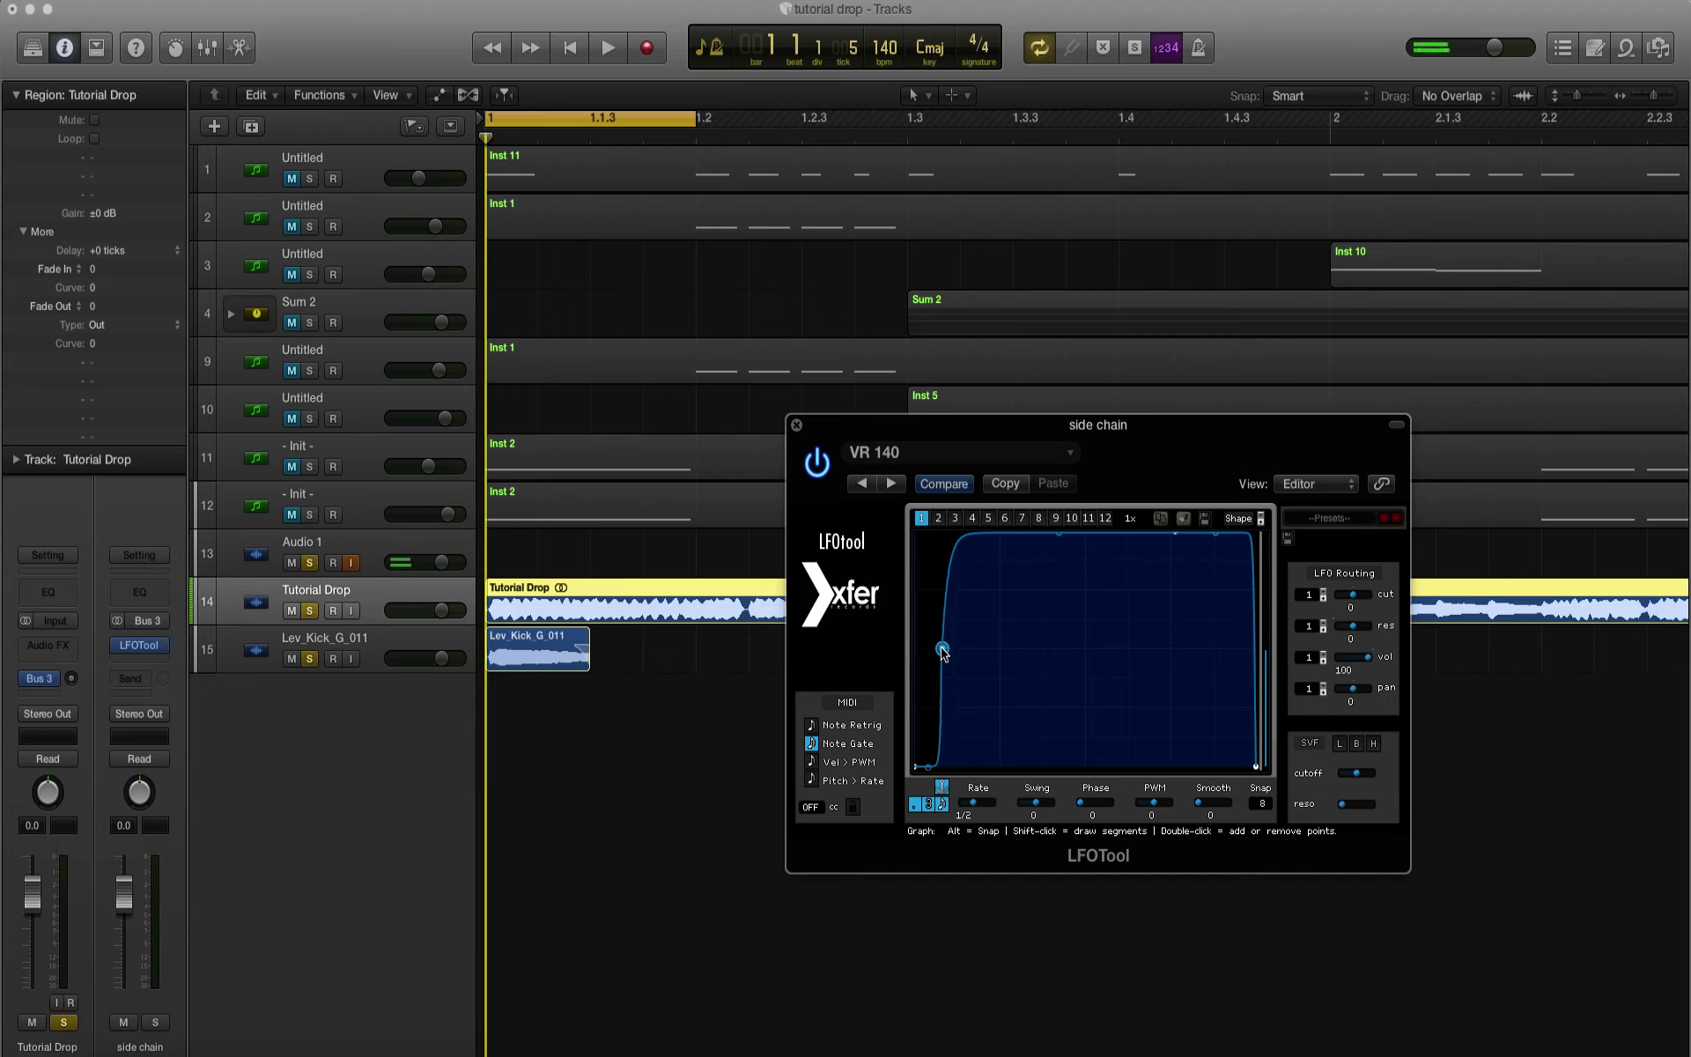
Step: Move the midpoint of the LFO curve's initial rise slightly later, play the loop and mute the kick track
left_click_drag(942, 652, 954, 655)
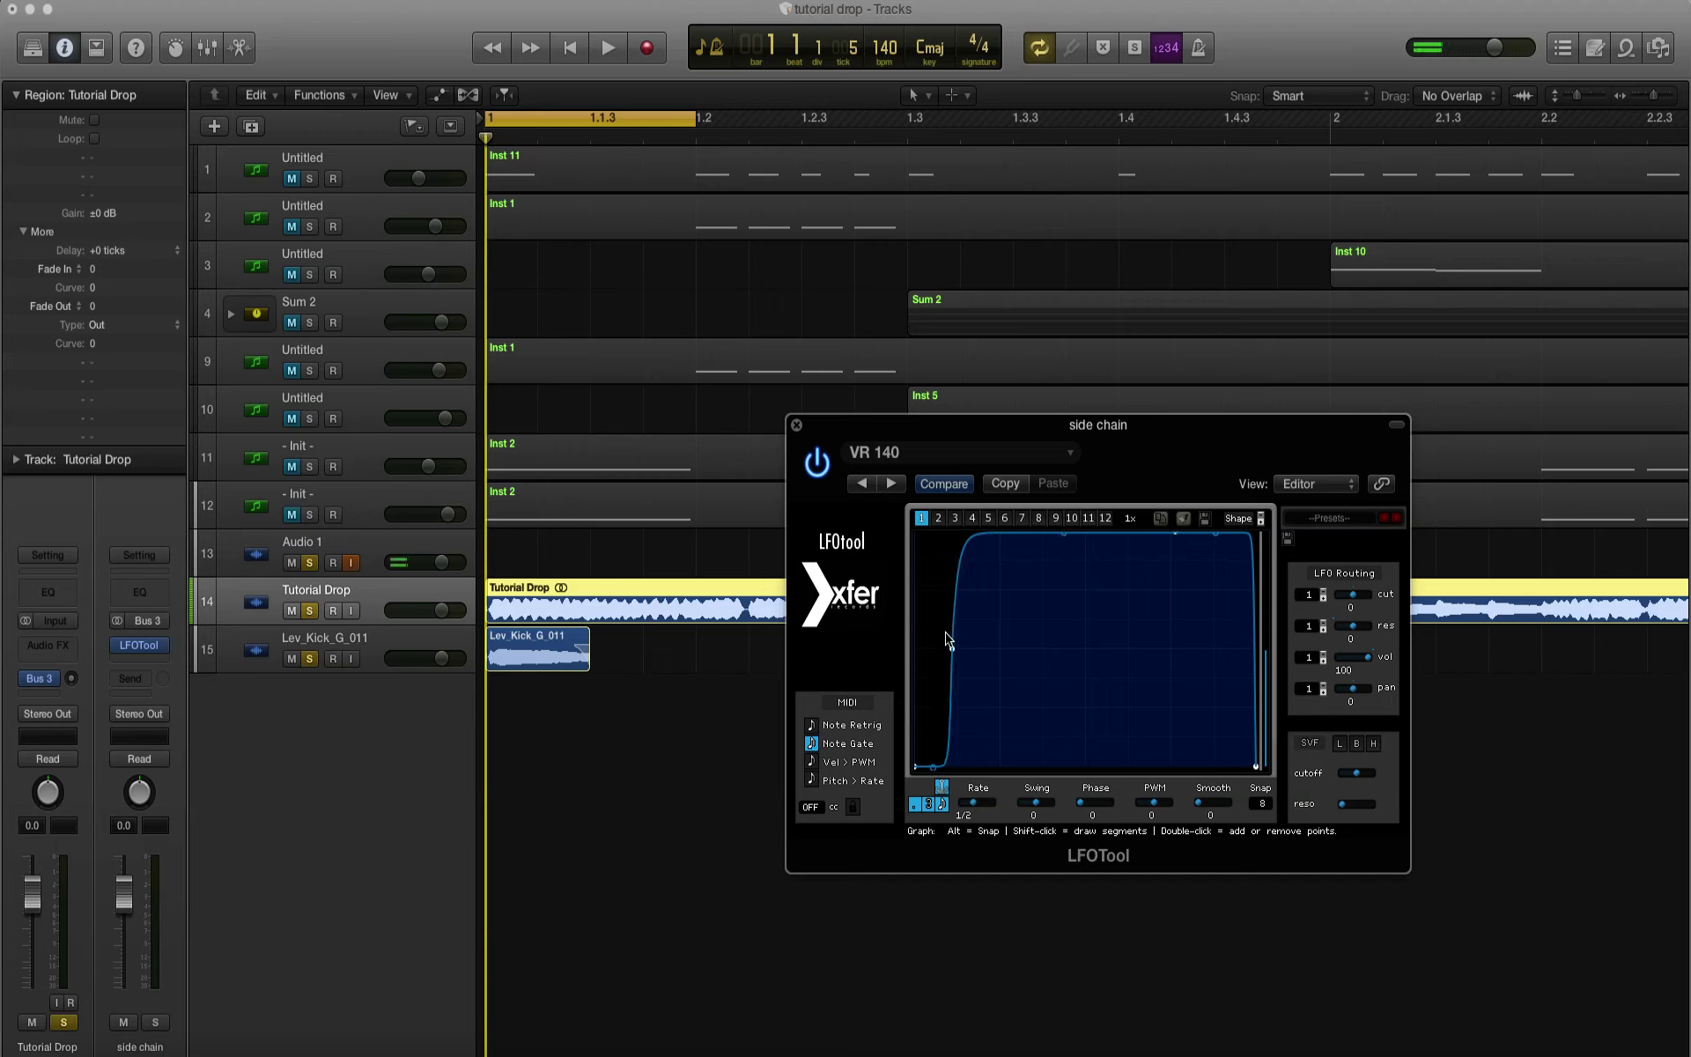
key("space")
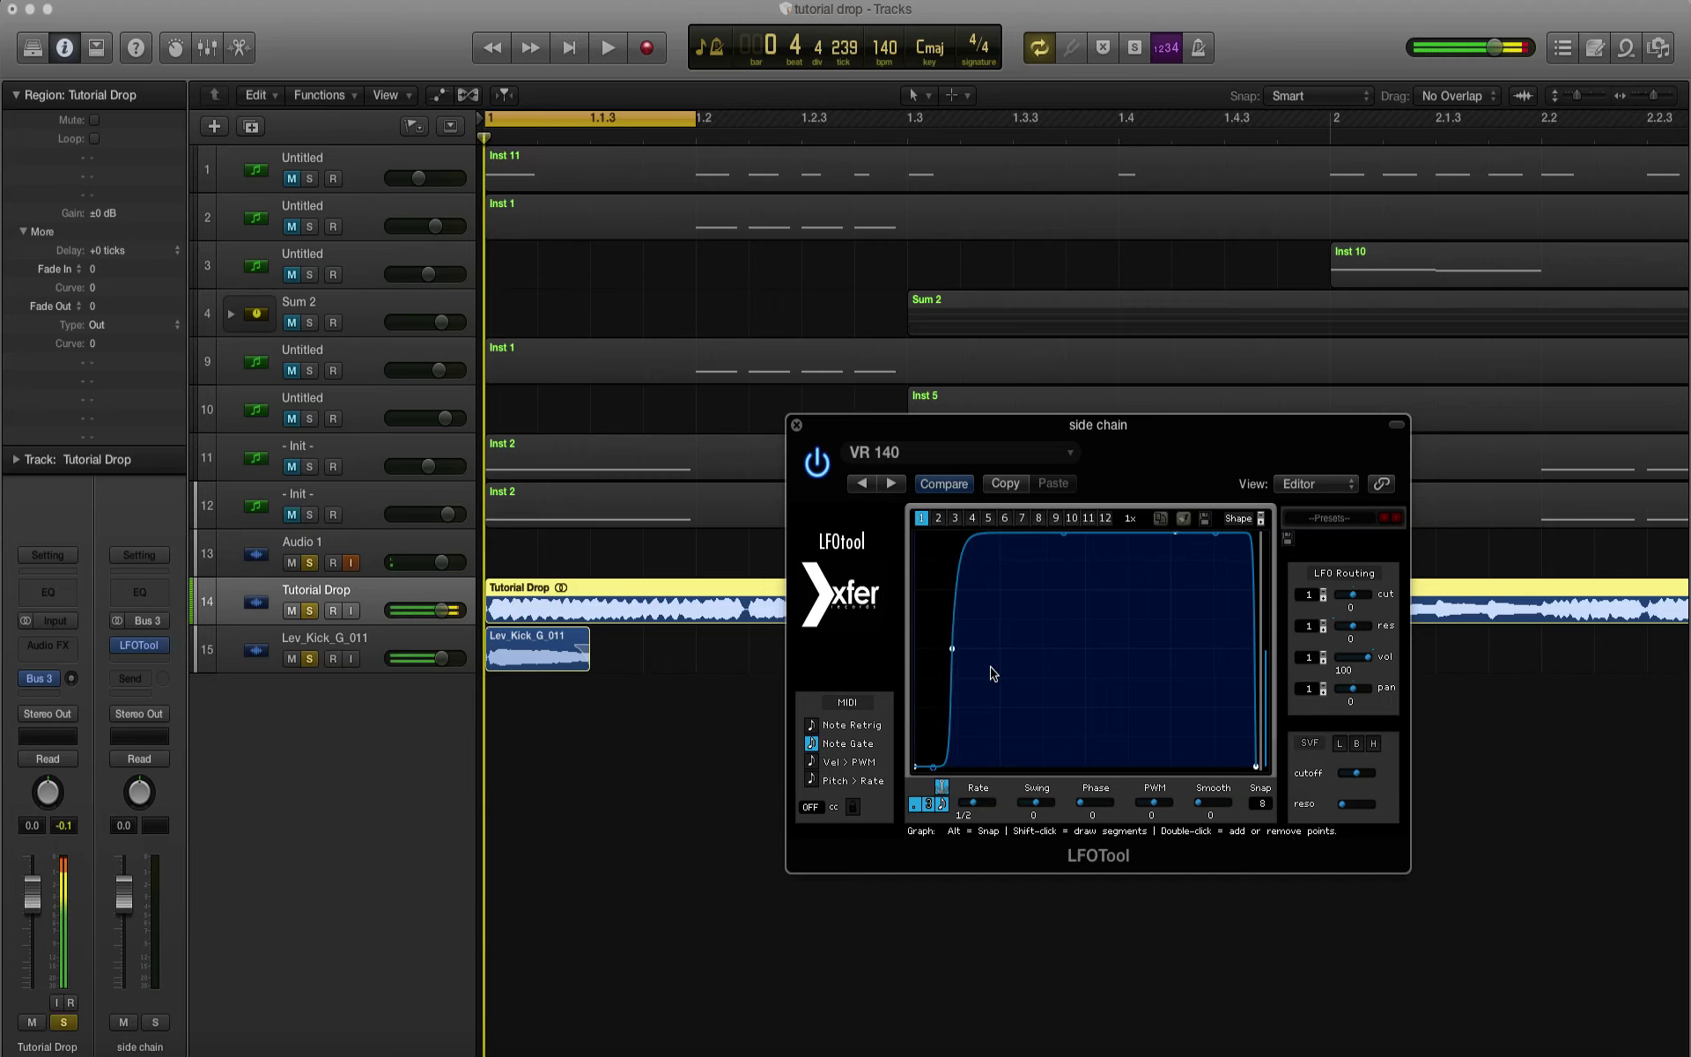
left_click(289, 660)
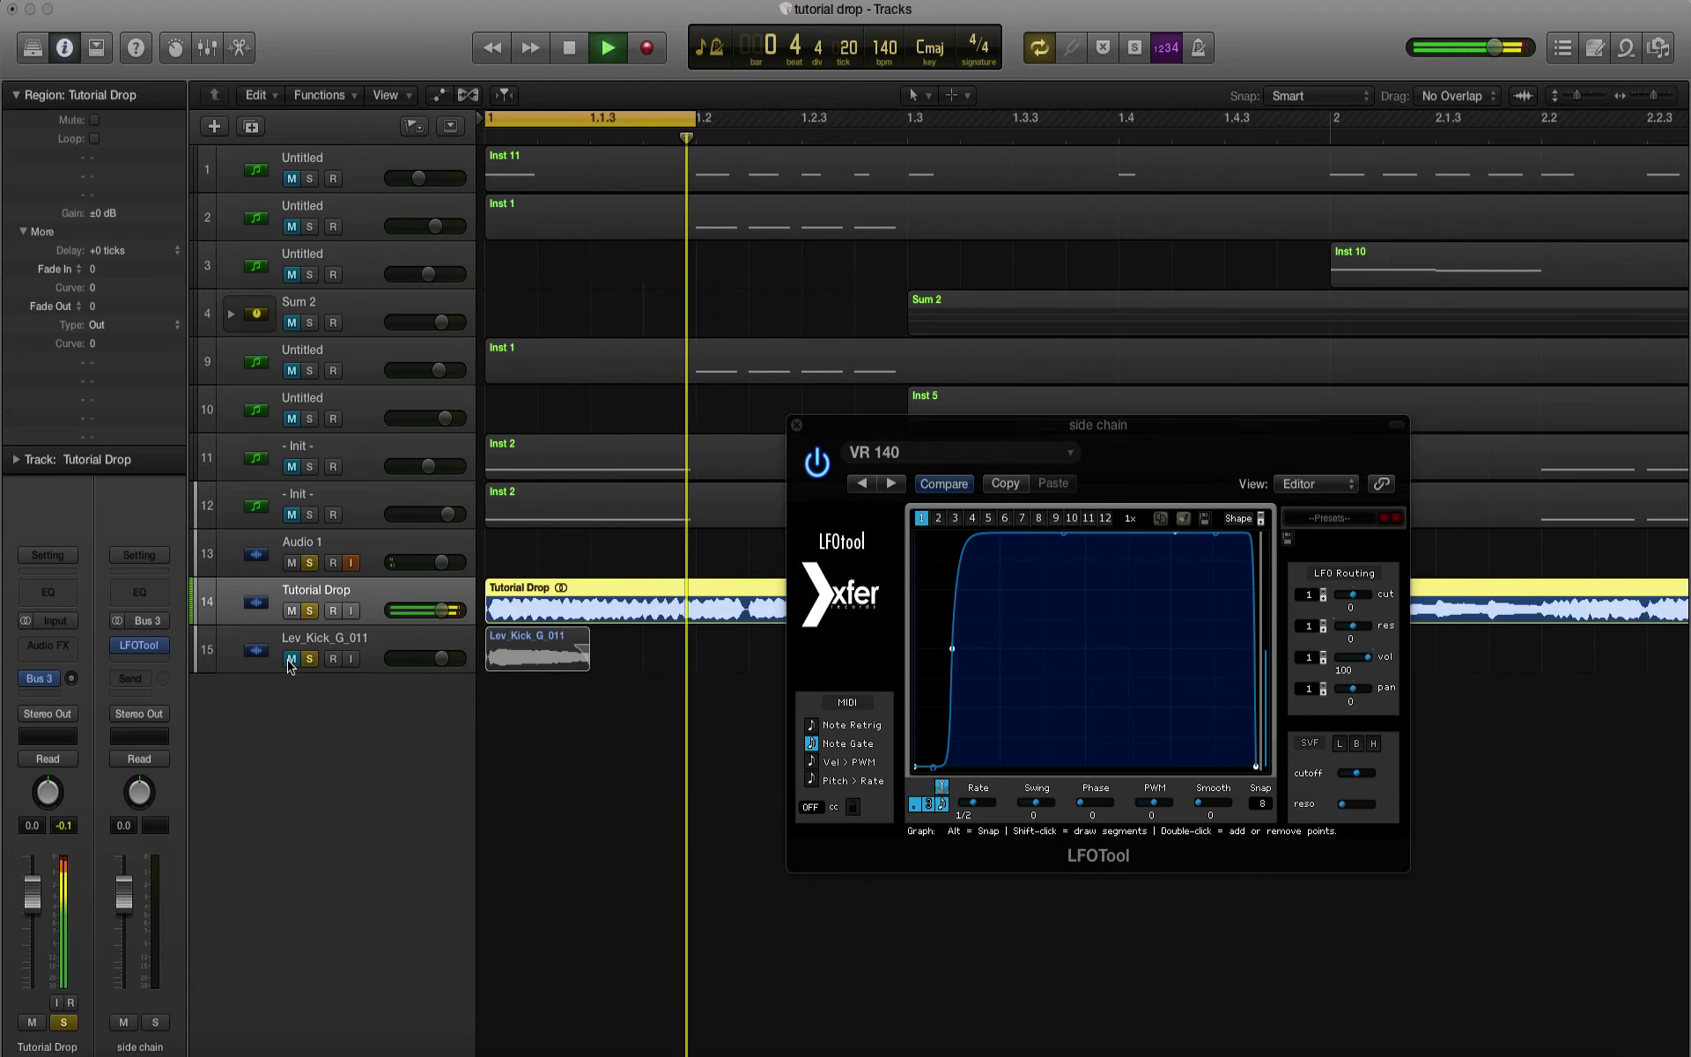
Step: Bypass the Tutorial Drop track's Bus 3 send and route its output to Bus 3 (side chain)
left_click(54, 679)
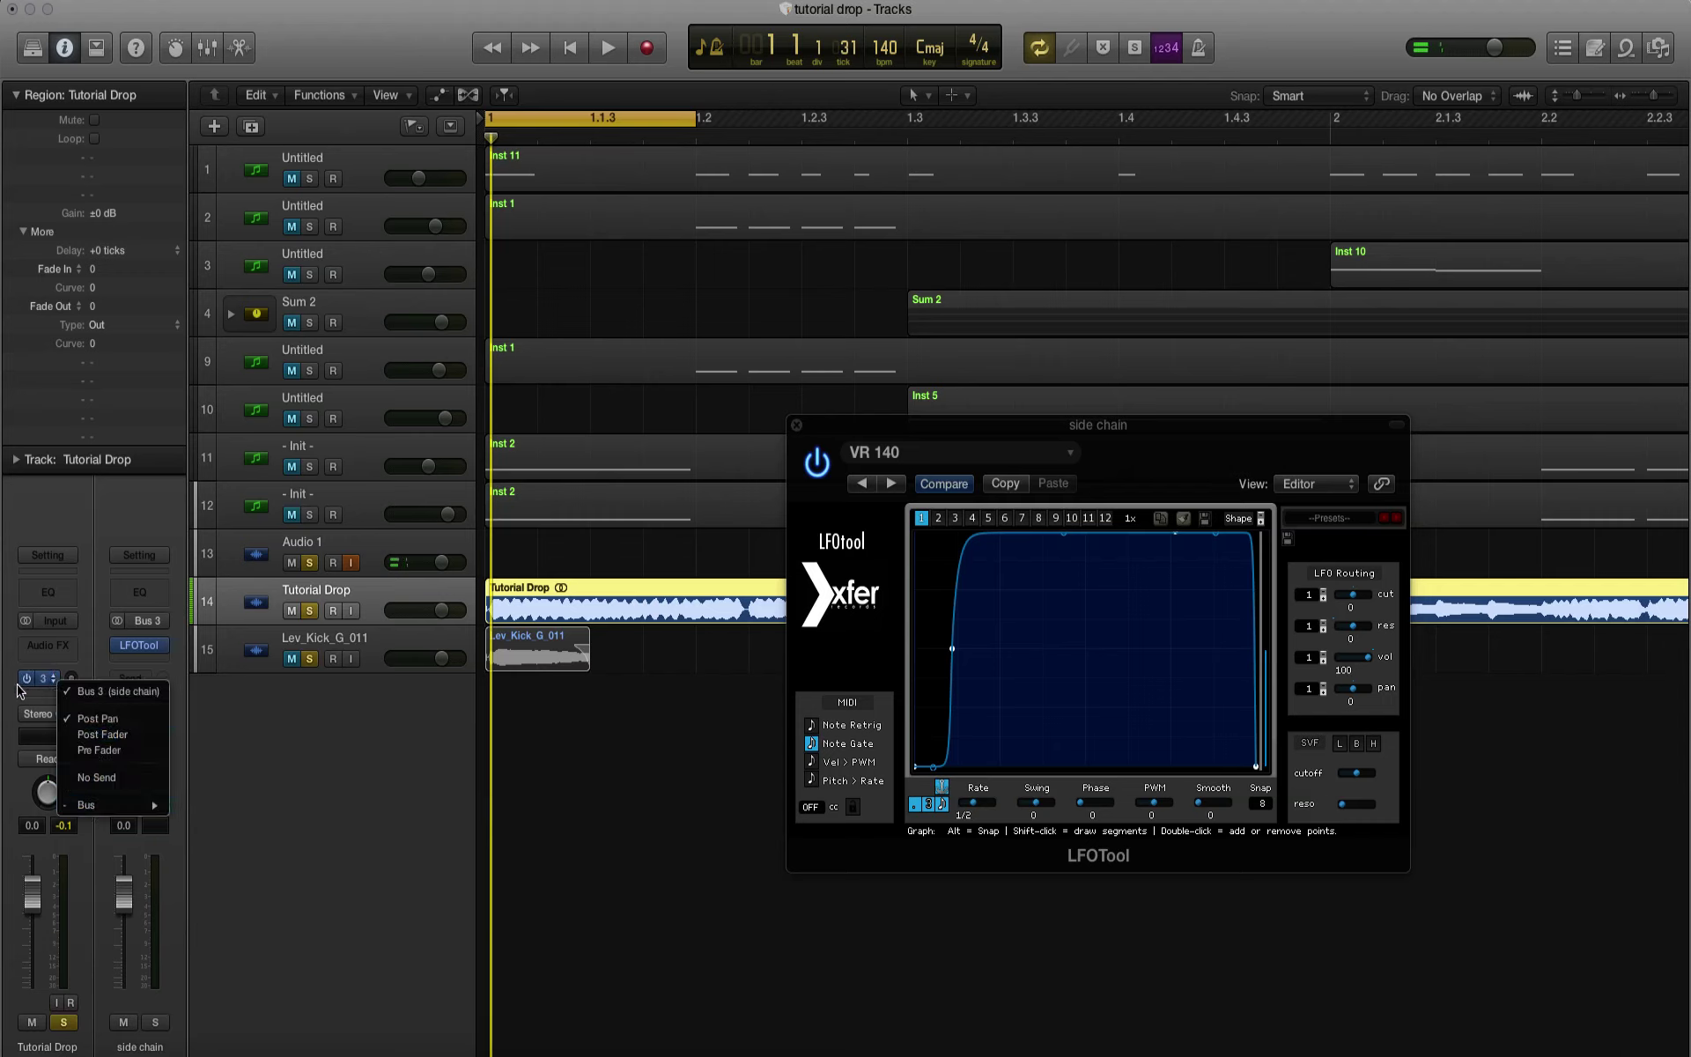
left_click(30, 687)
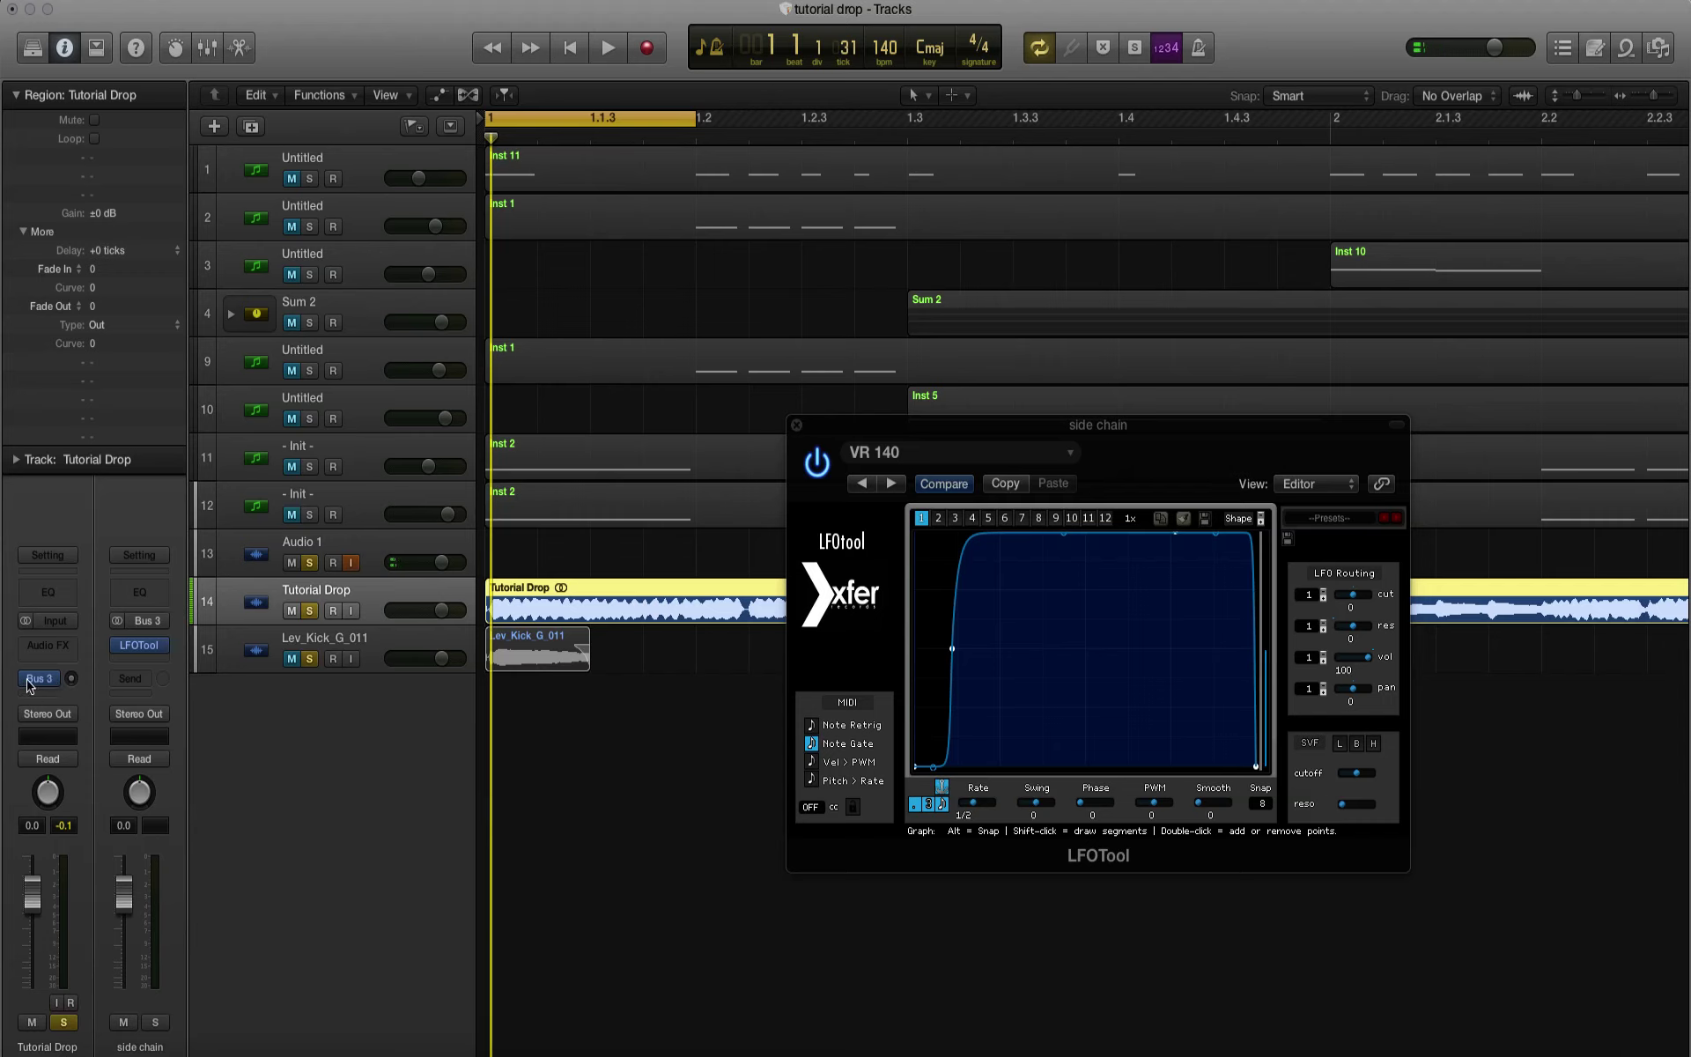
left_click(67, 723)
mouse_move(75, 783)
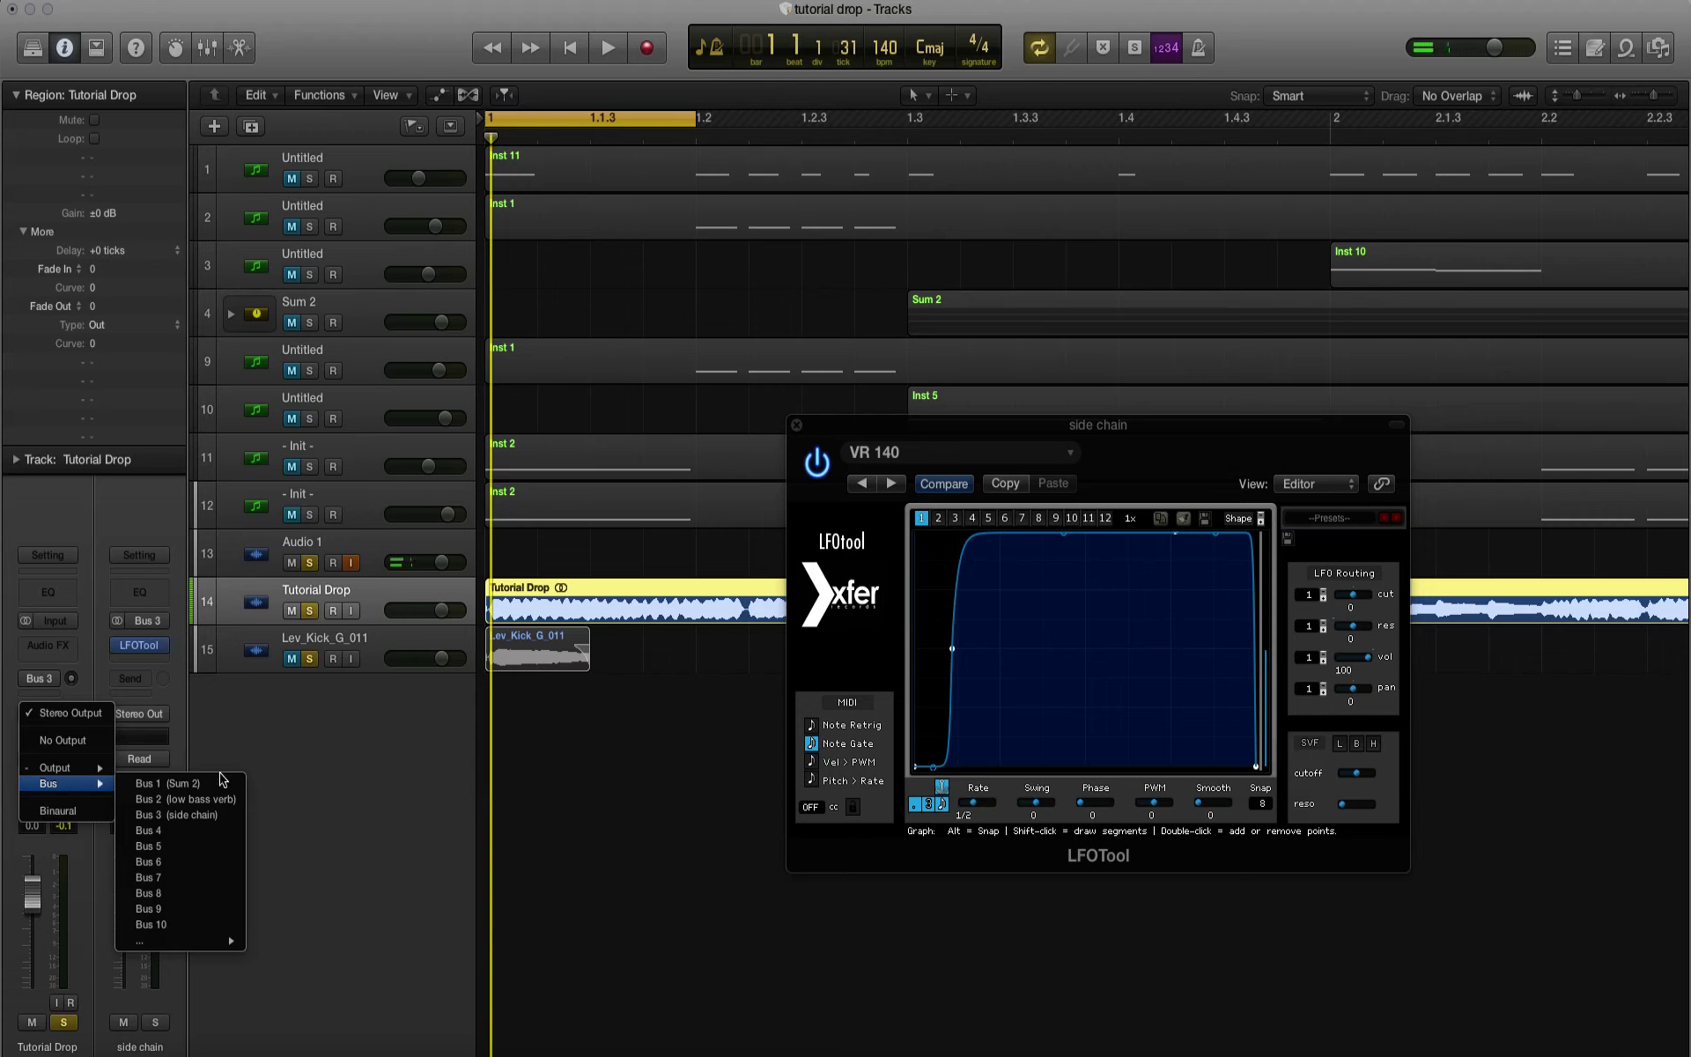
left_click(216, 815)
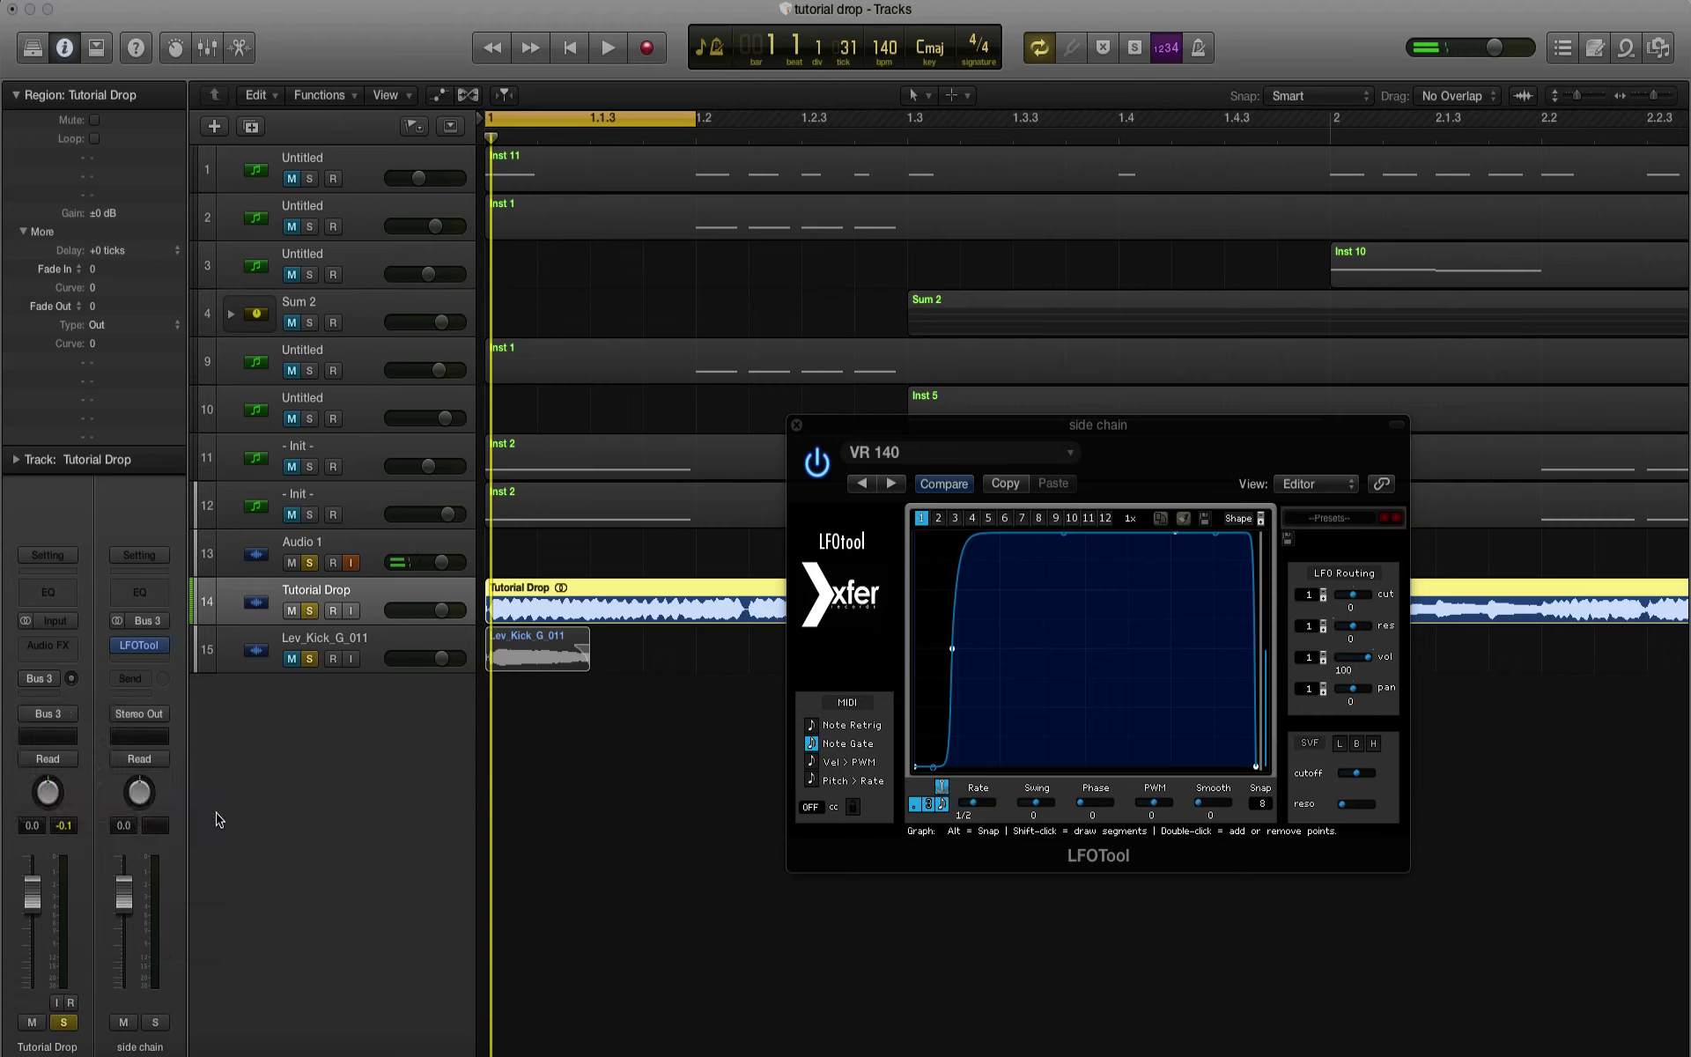
Step: Play the loop with the kick unmuted, move the LFO curve's initial rise further later and stop playback
key("space")
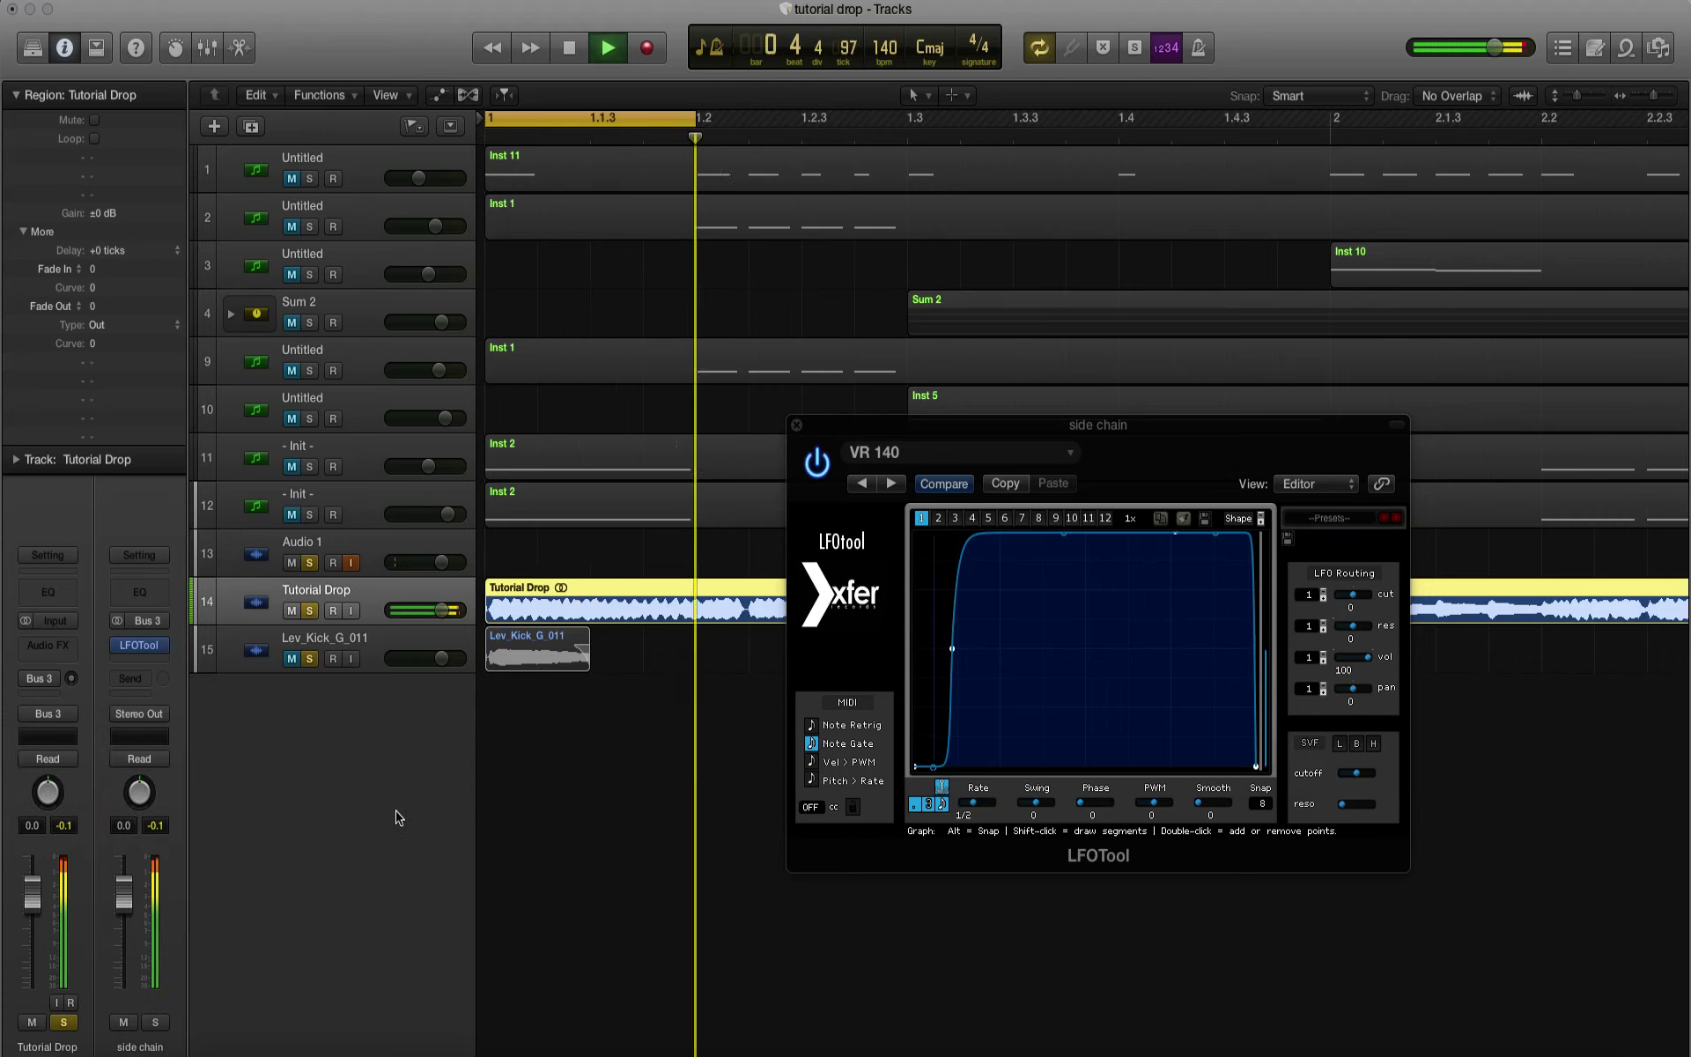
left_click(293, 659)
key("space")
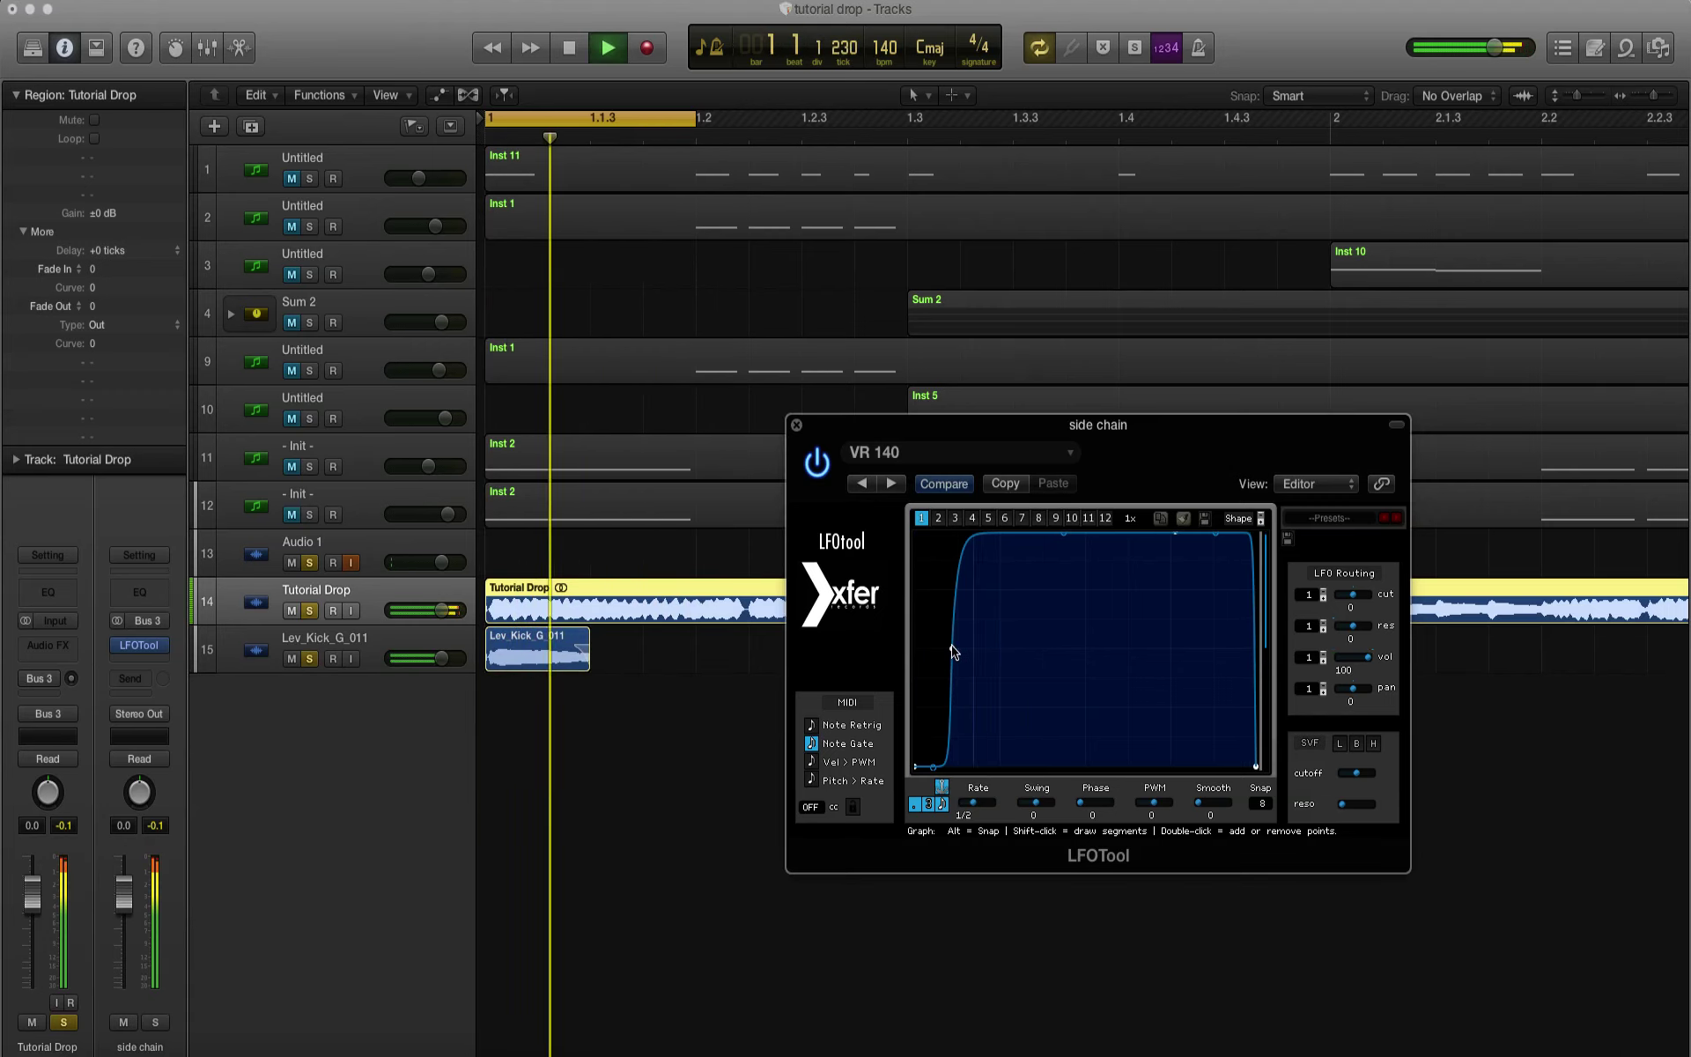
mouse_move(953, 649)
left_mouse_down()
mouse_move(995, 653)
mouse_move(932, 650)
mouse_move(967, 655)
left_mouse_up()
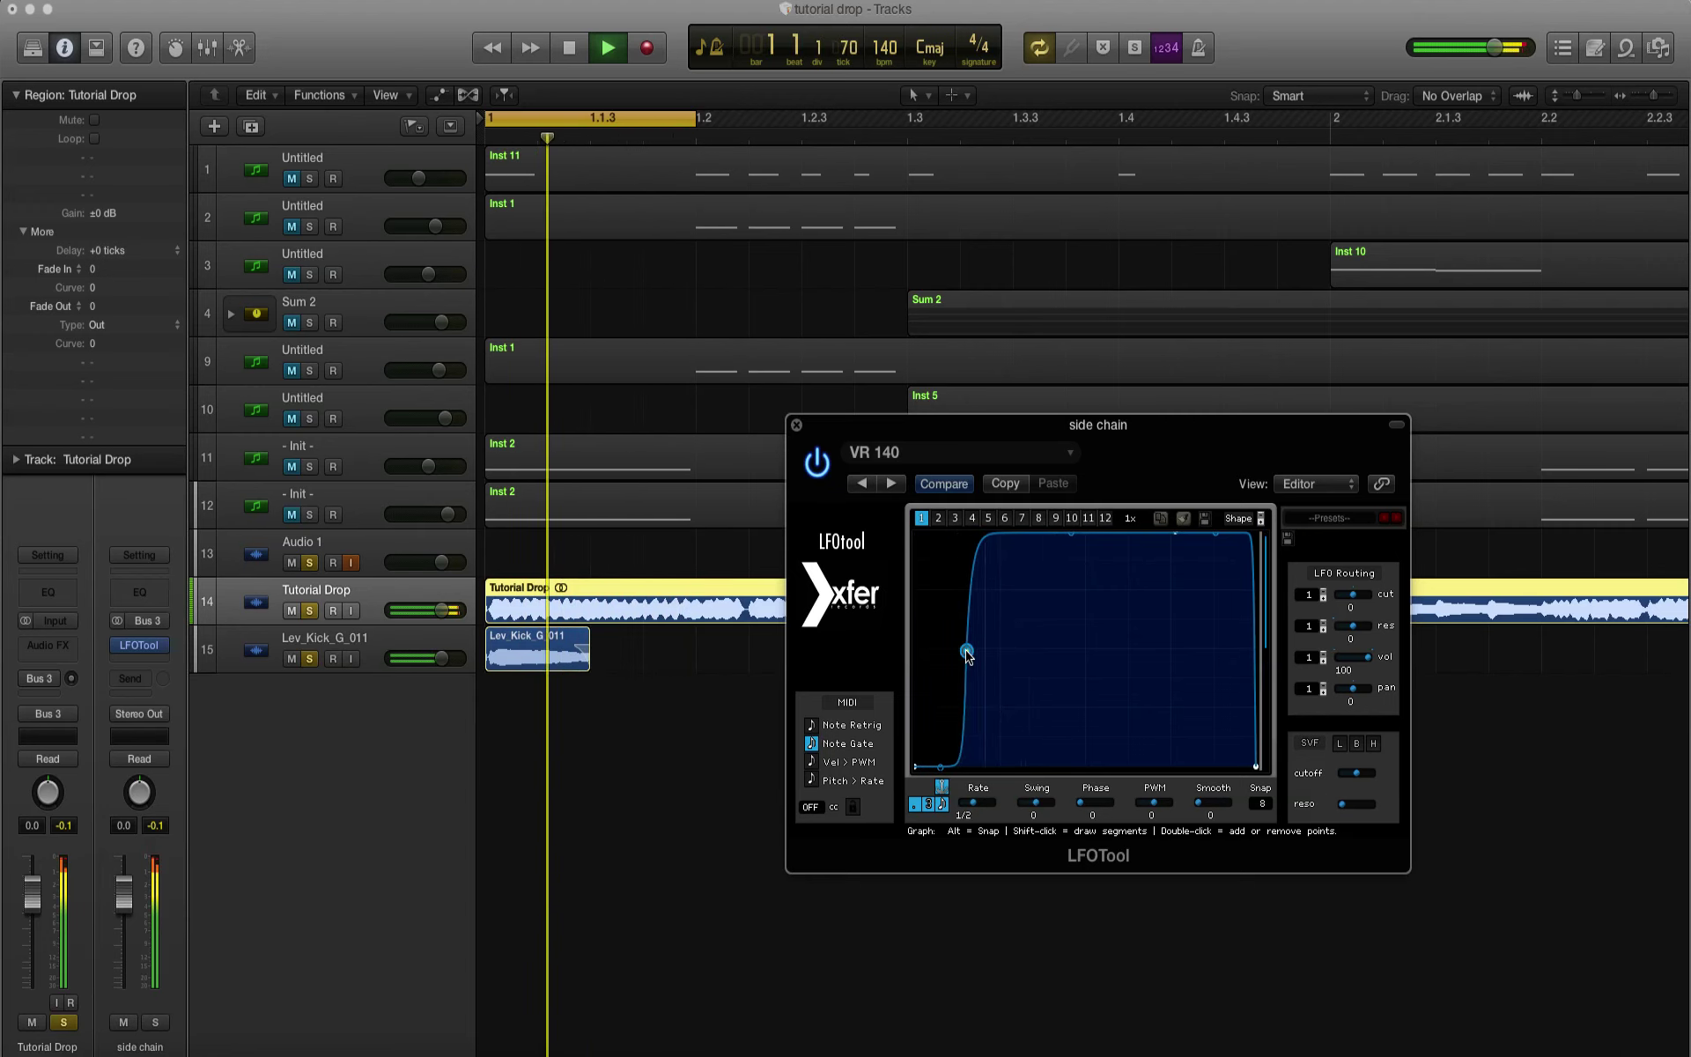
key("space")
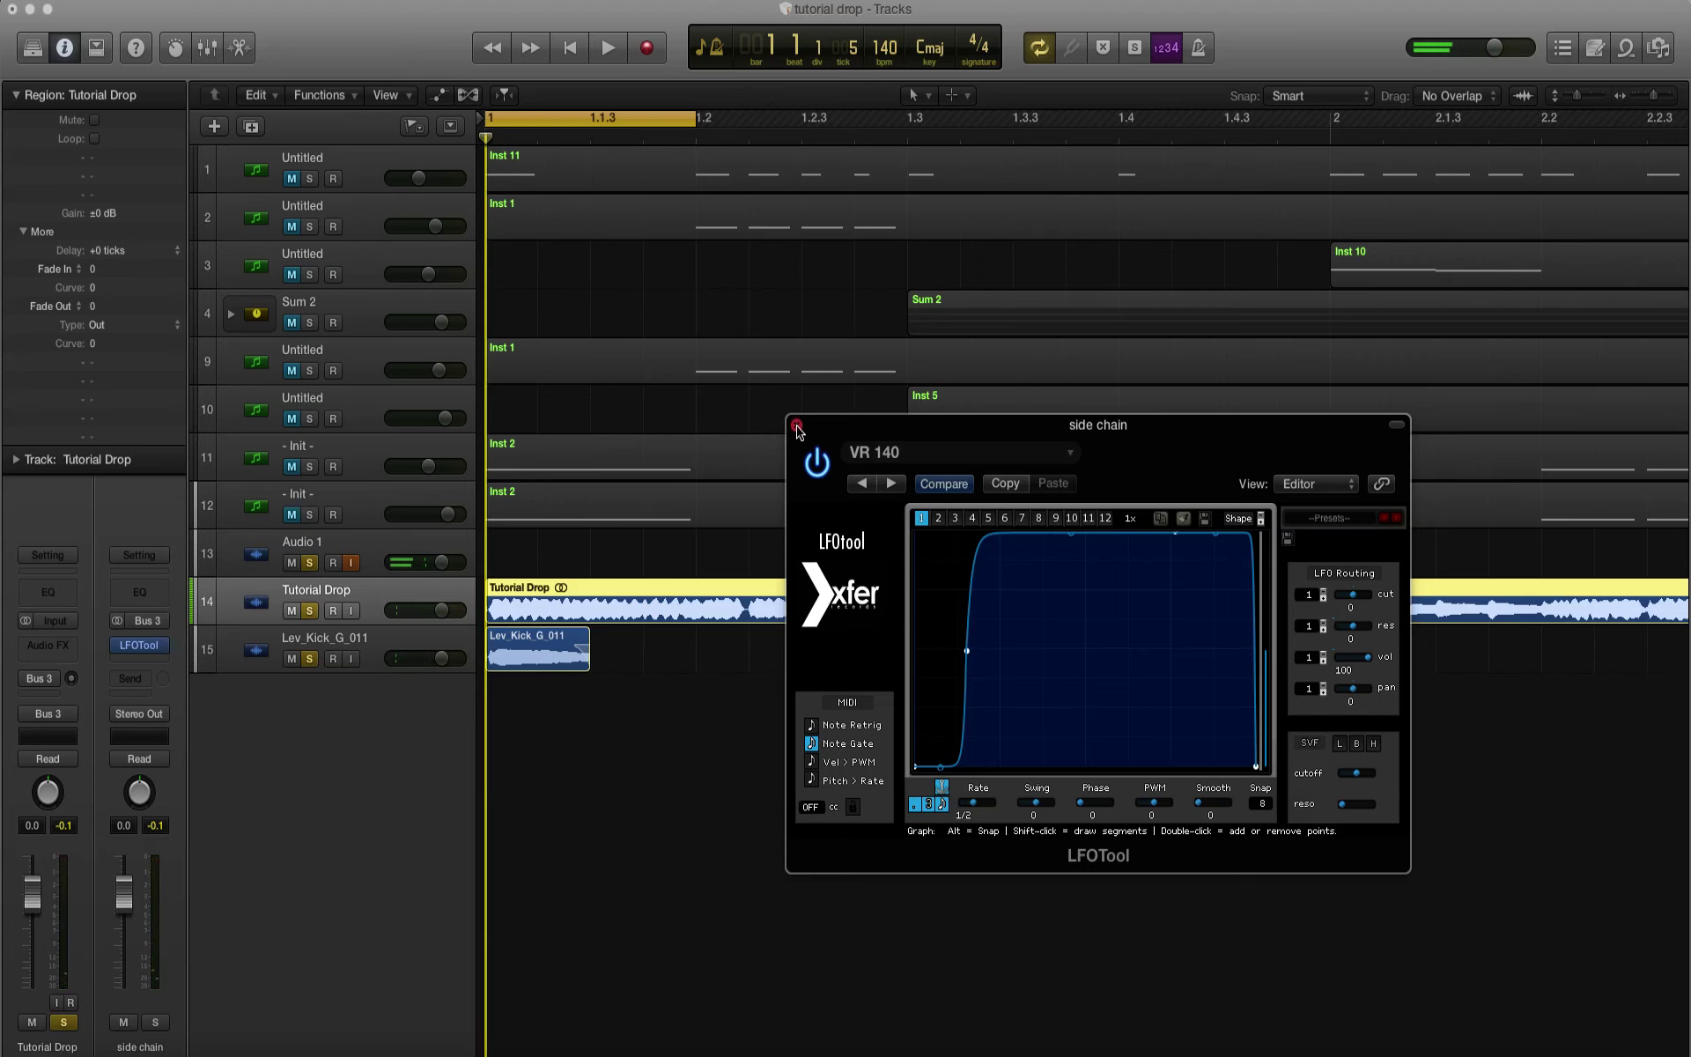
Step: Close LFOTool, extend the cycle range to span both bars from 1 to 3, and play the loop
left_click(797, 426)
left_click_drag(1647, 96, 1638, 101)
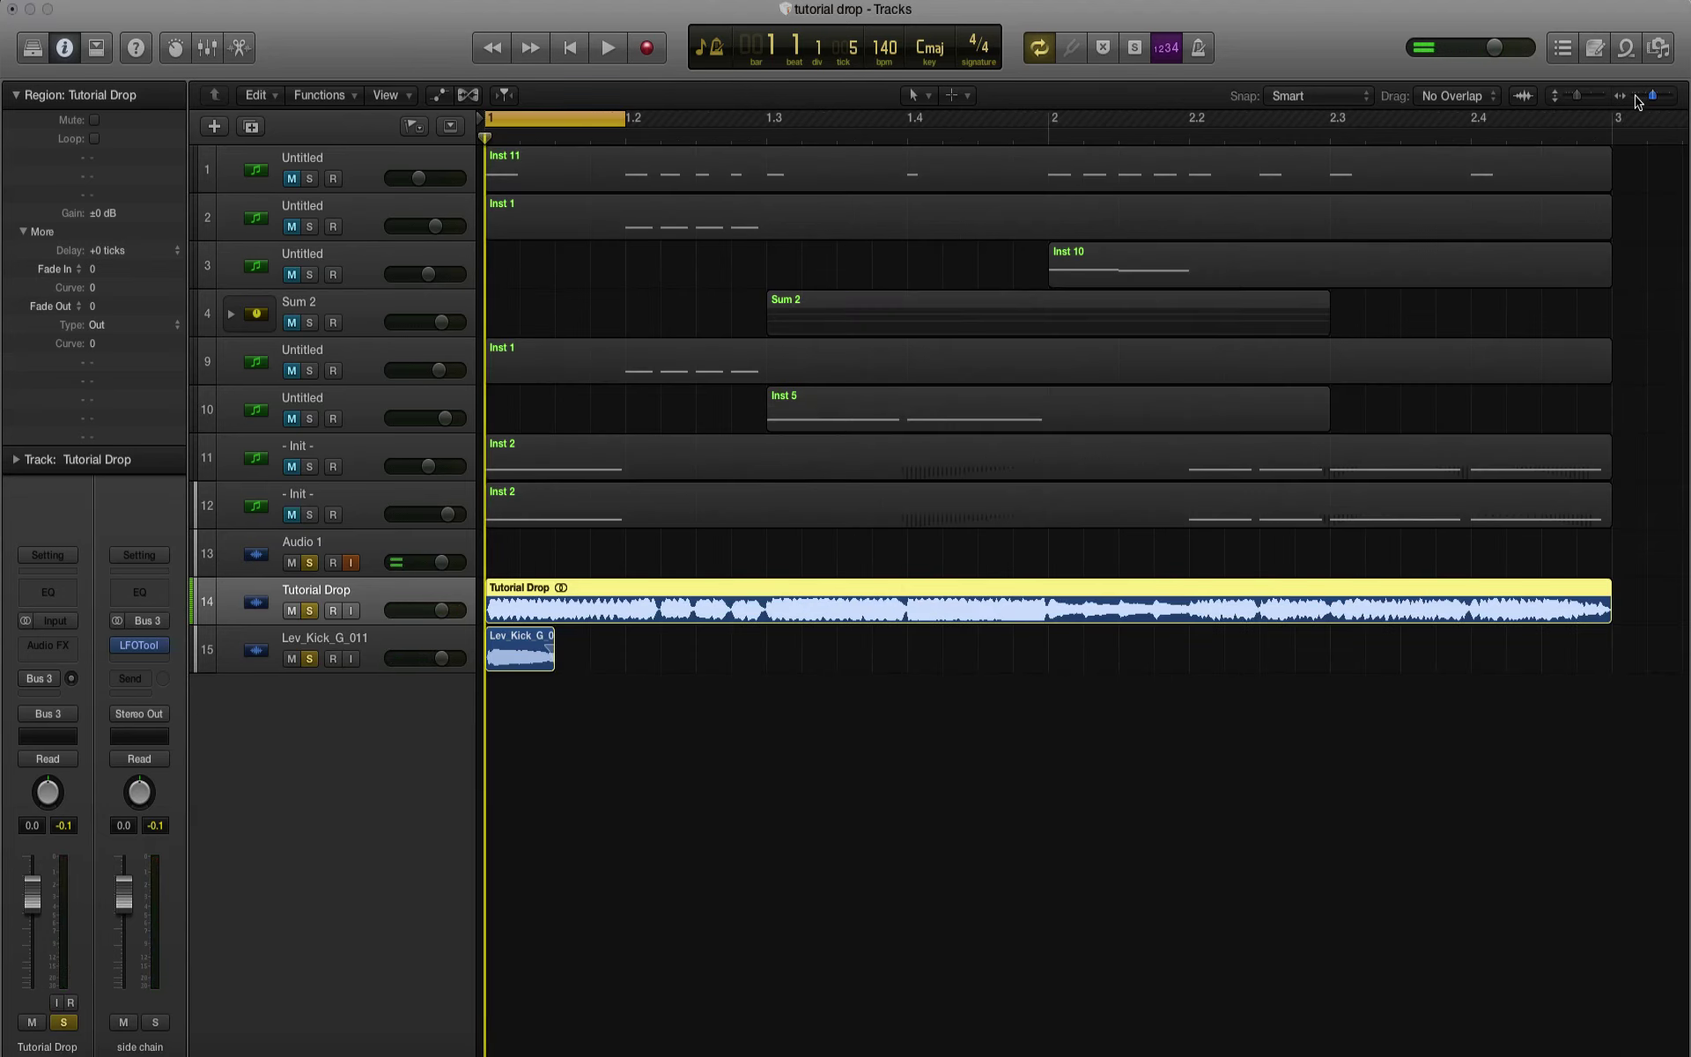
left_click_drag(623, 123, 1661, 357)
left_click(618, 766)
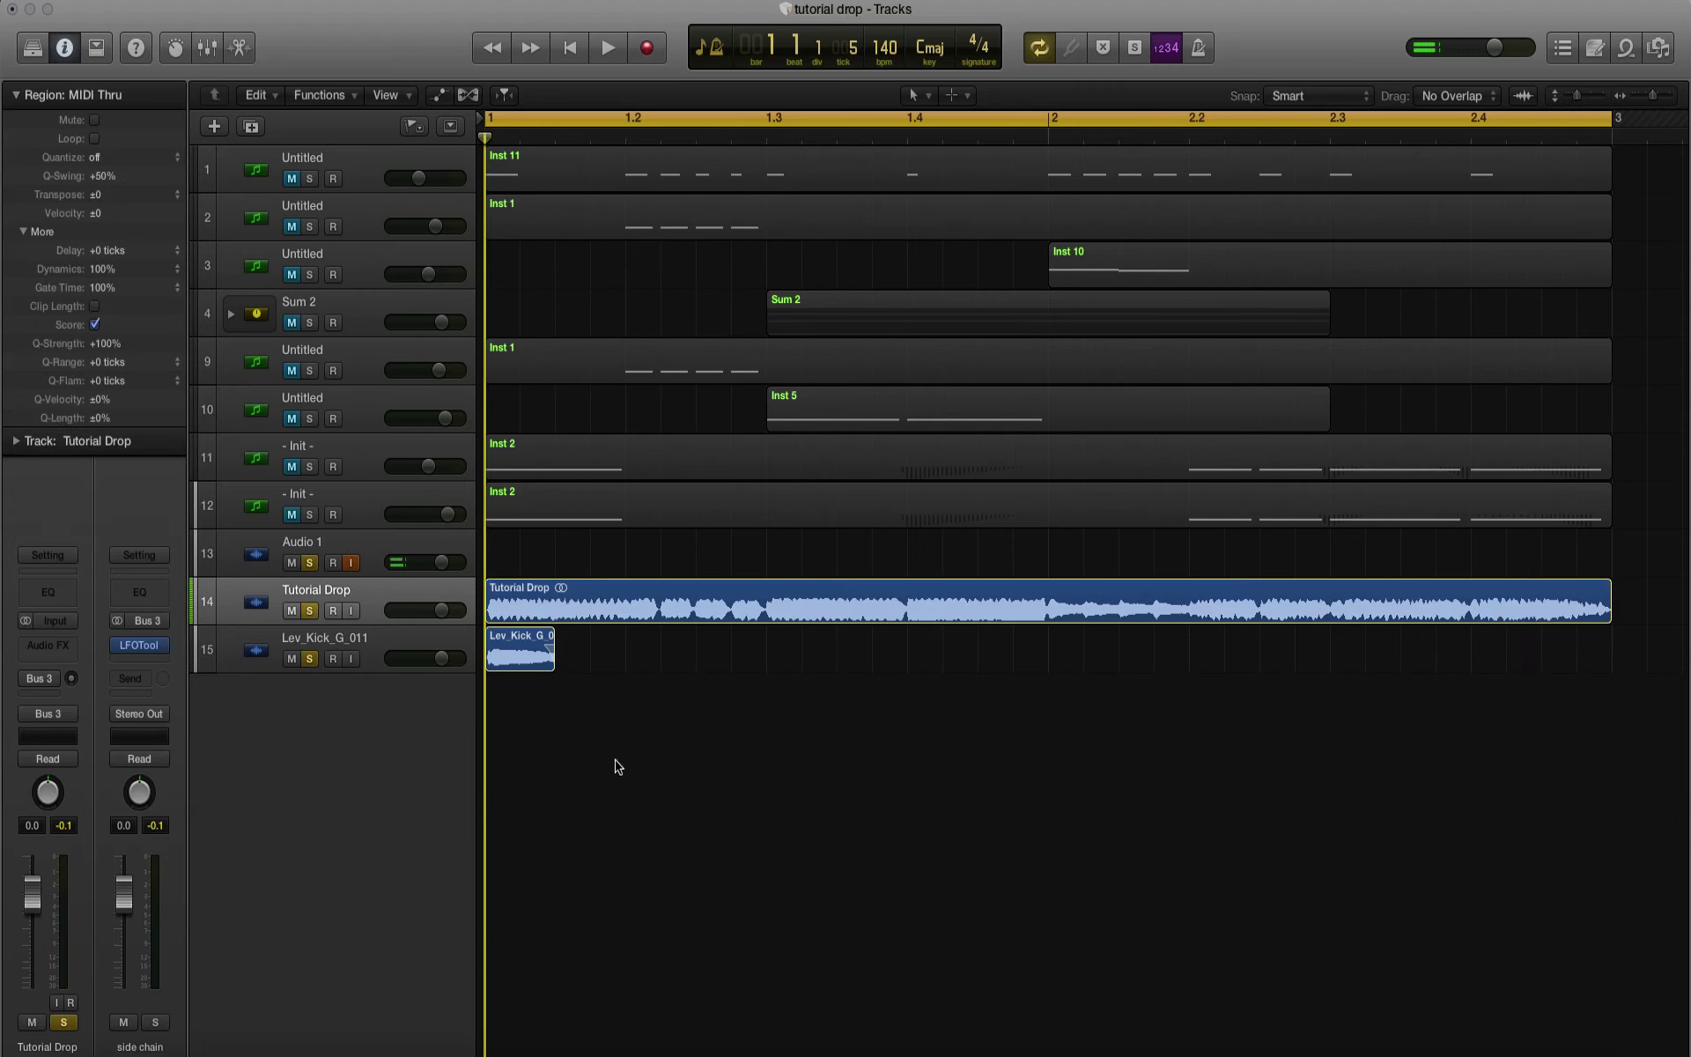
key("space")
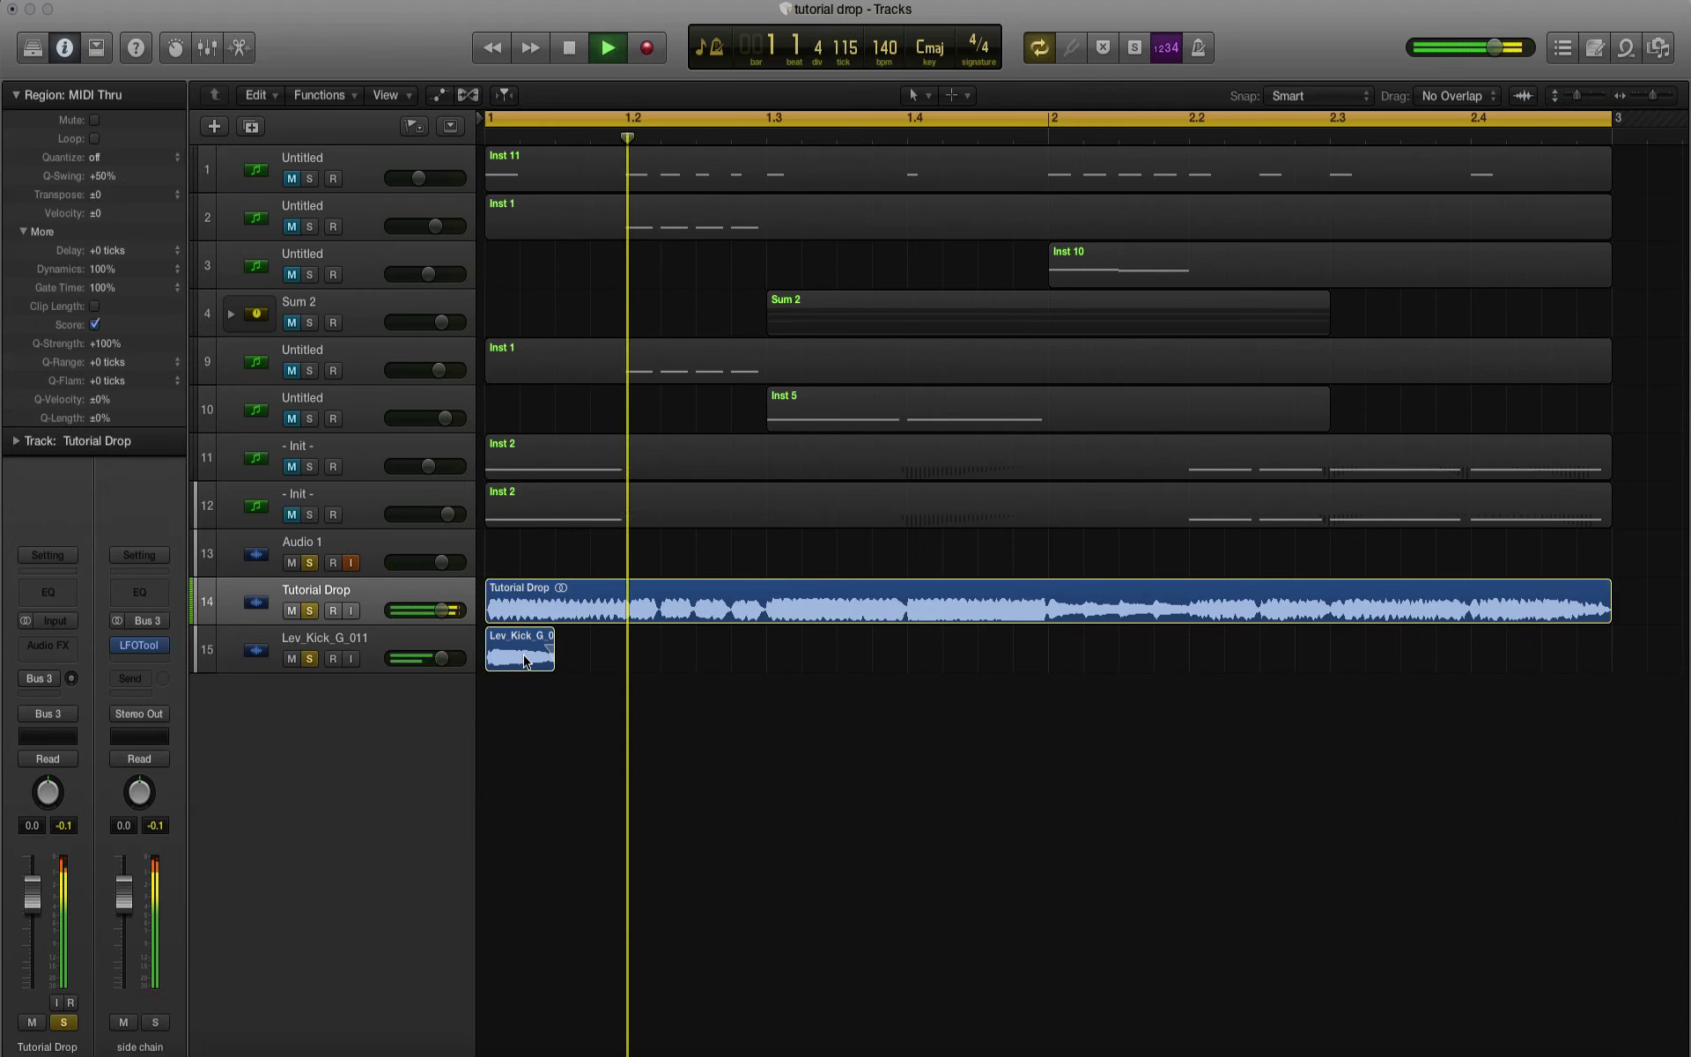
Step: Copy the kick region to 1.3, 2 and 2.3 on its track and play the loop
left_click_drag(524, 660, 1643, 648)
key("Delete")
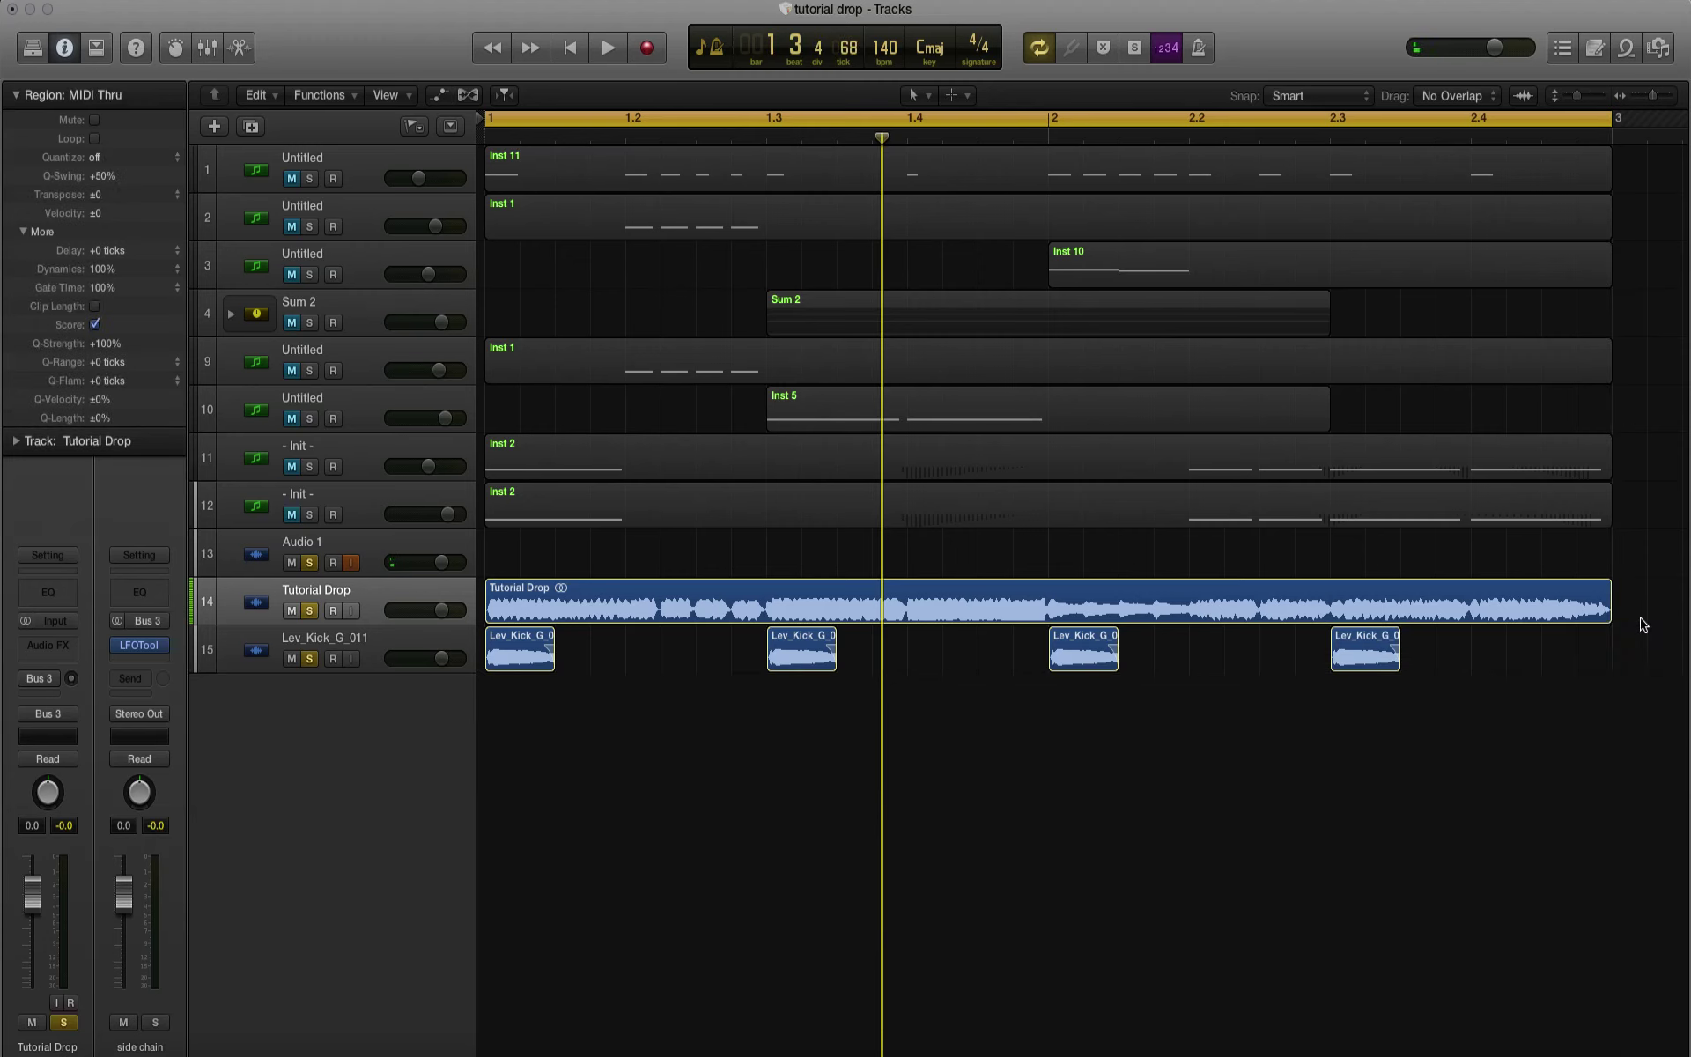
key("space")
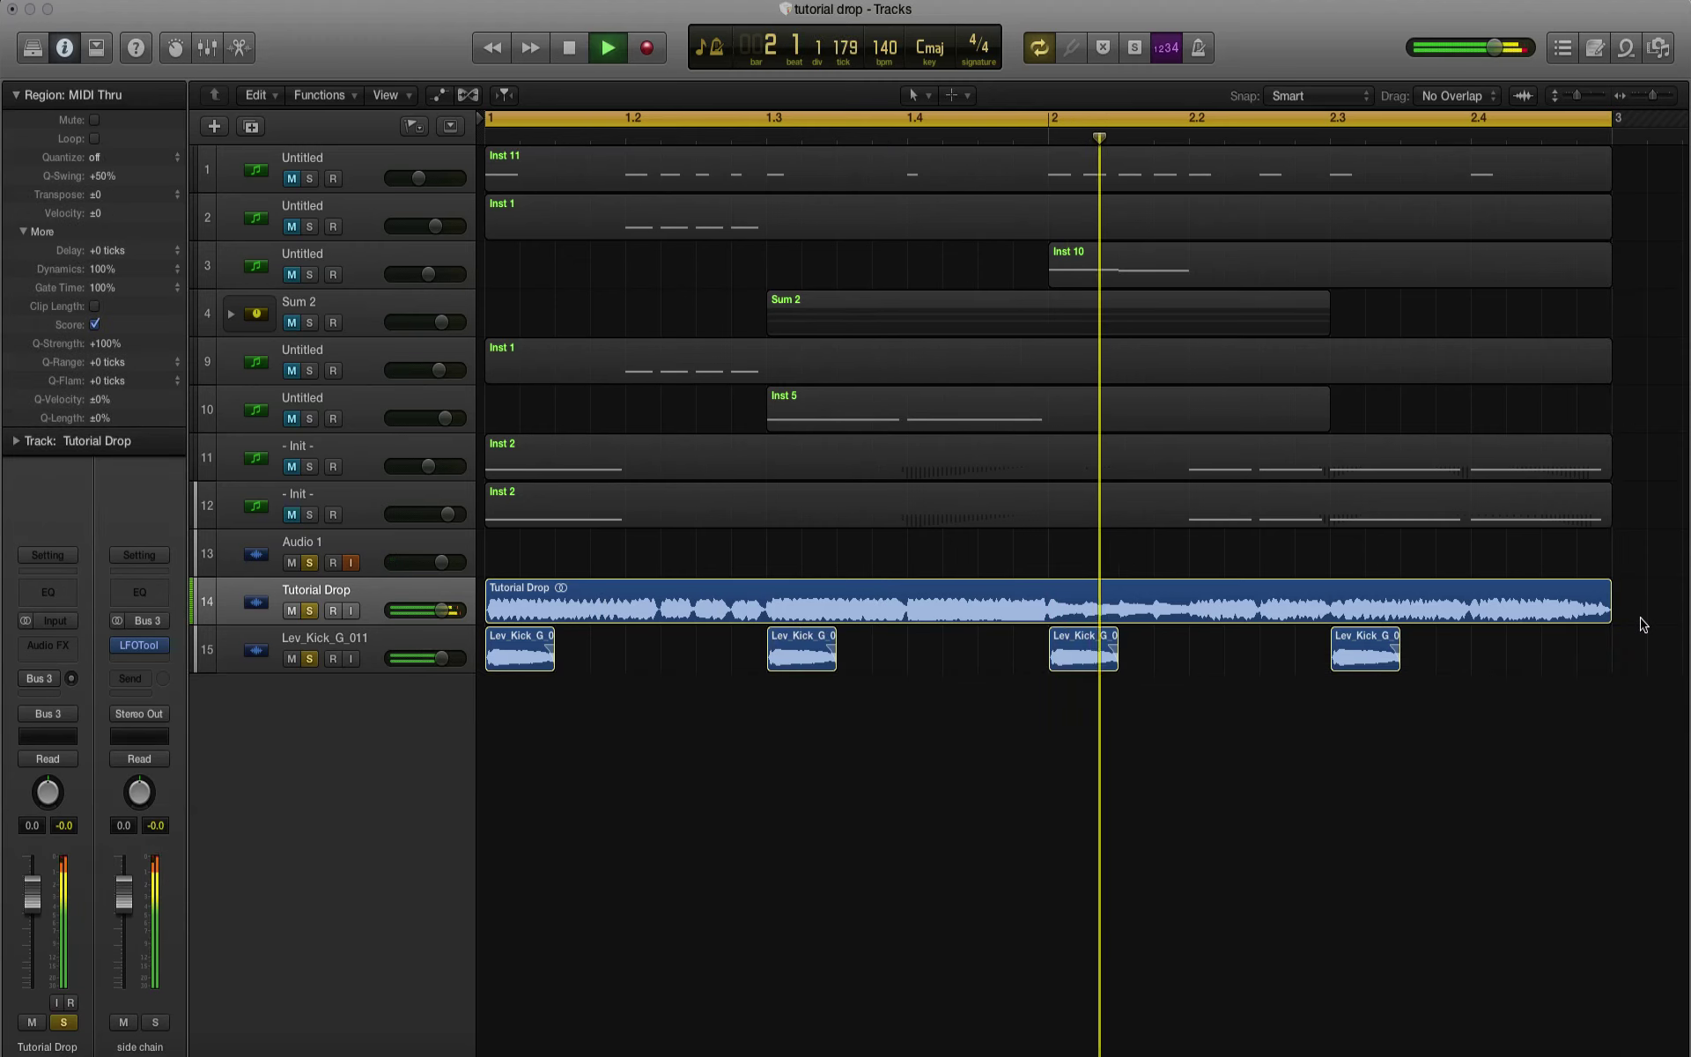
key("space")
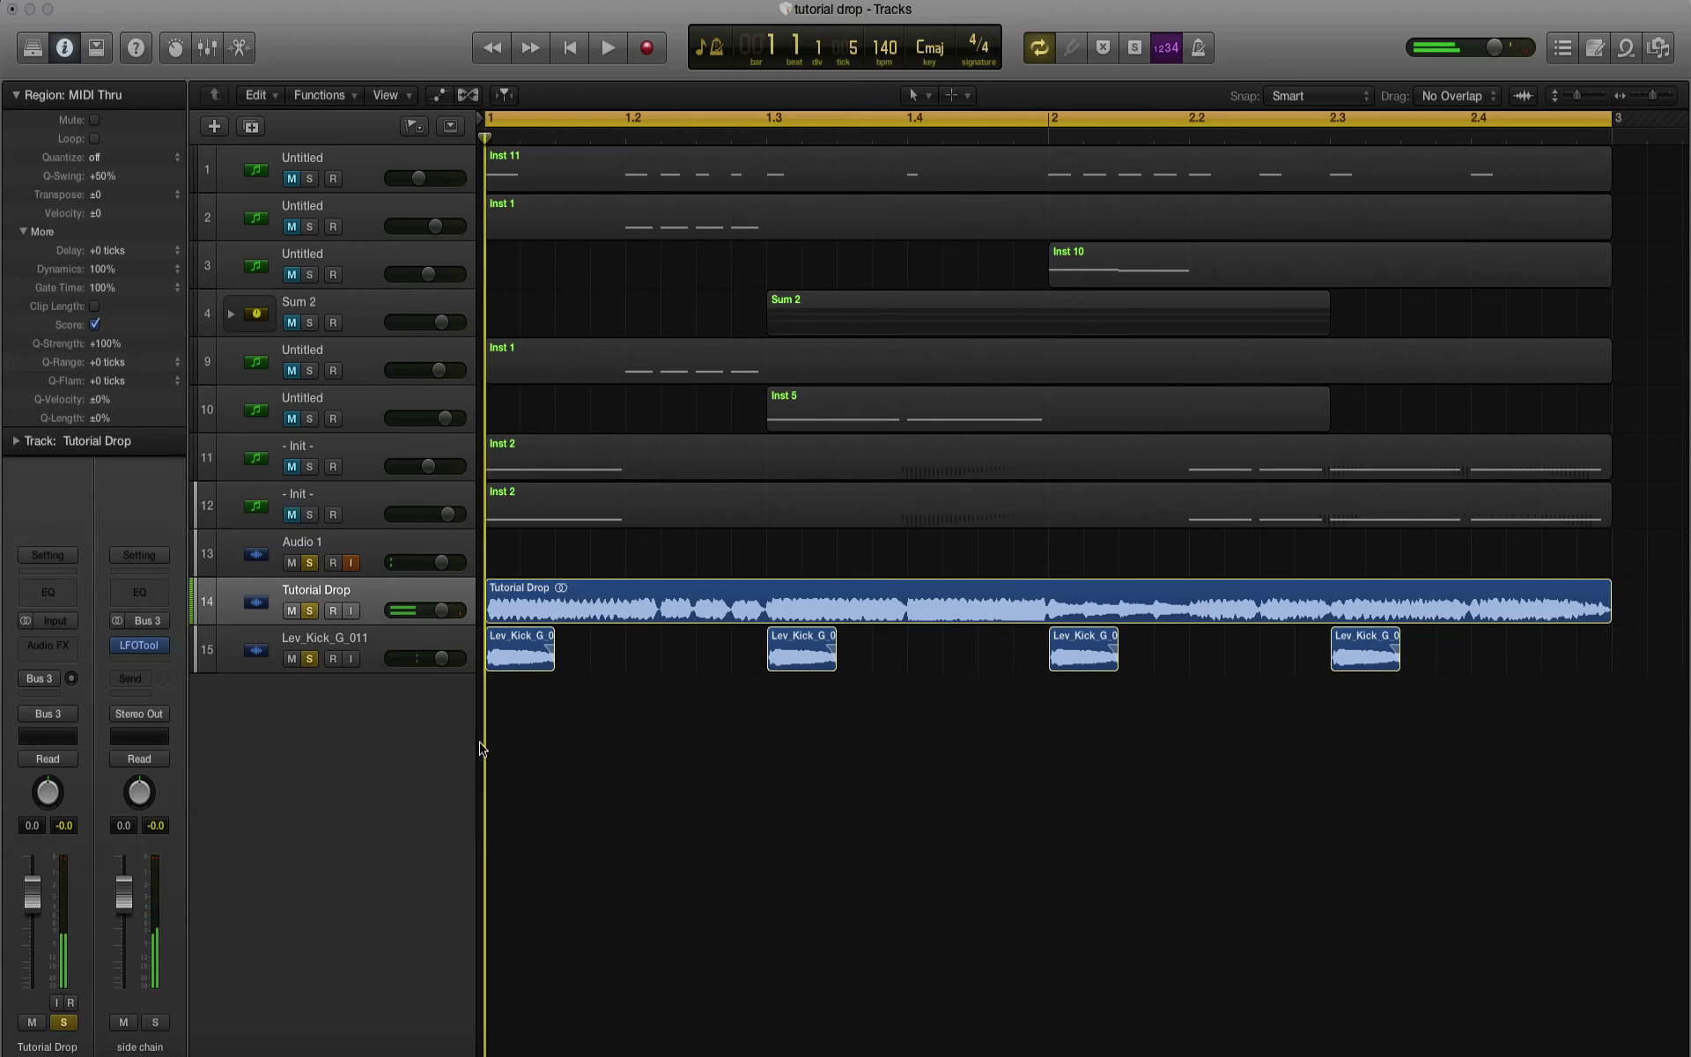
Step: Set the transient sustain in the kick track's iZotope Alloy 2 to -9.8, checking it in the playing loop
left_click(263, 654)
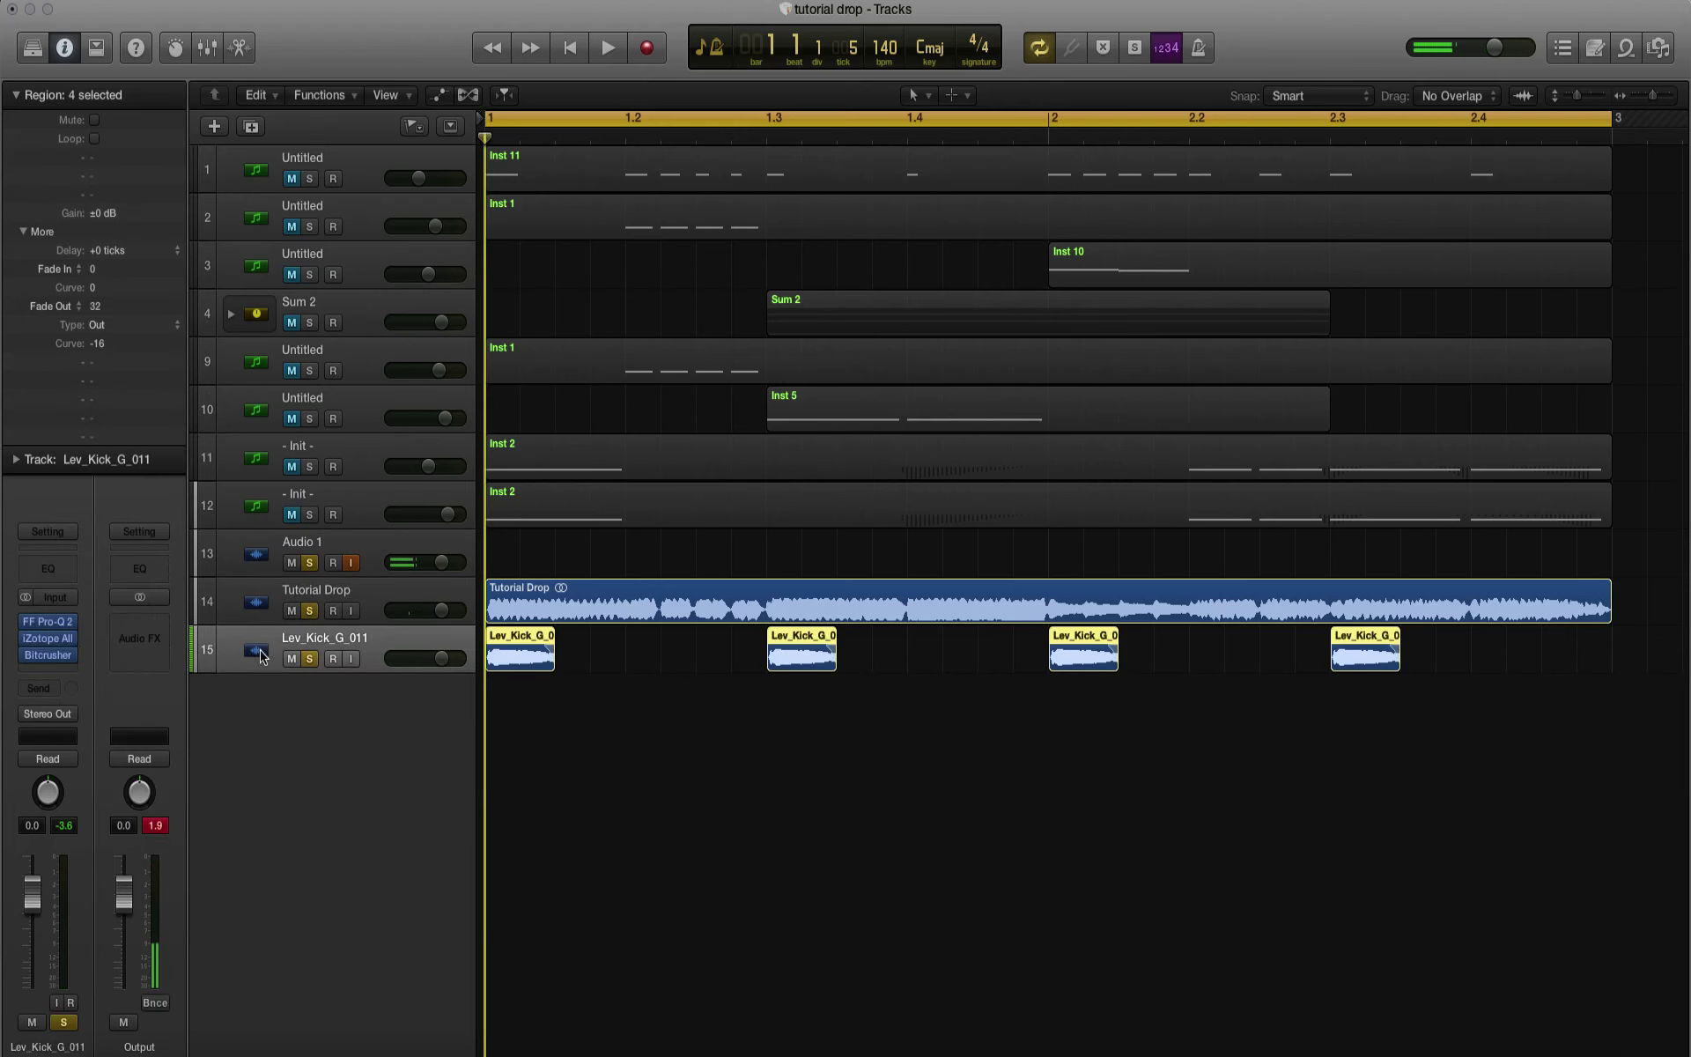
left_click(47, 640)
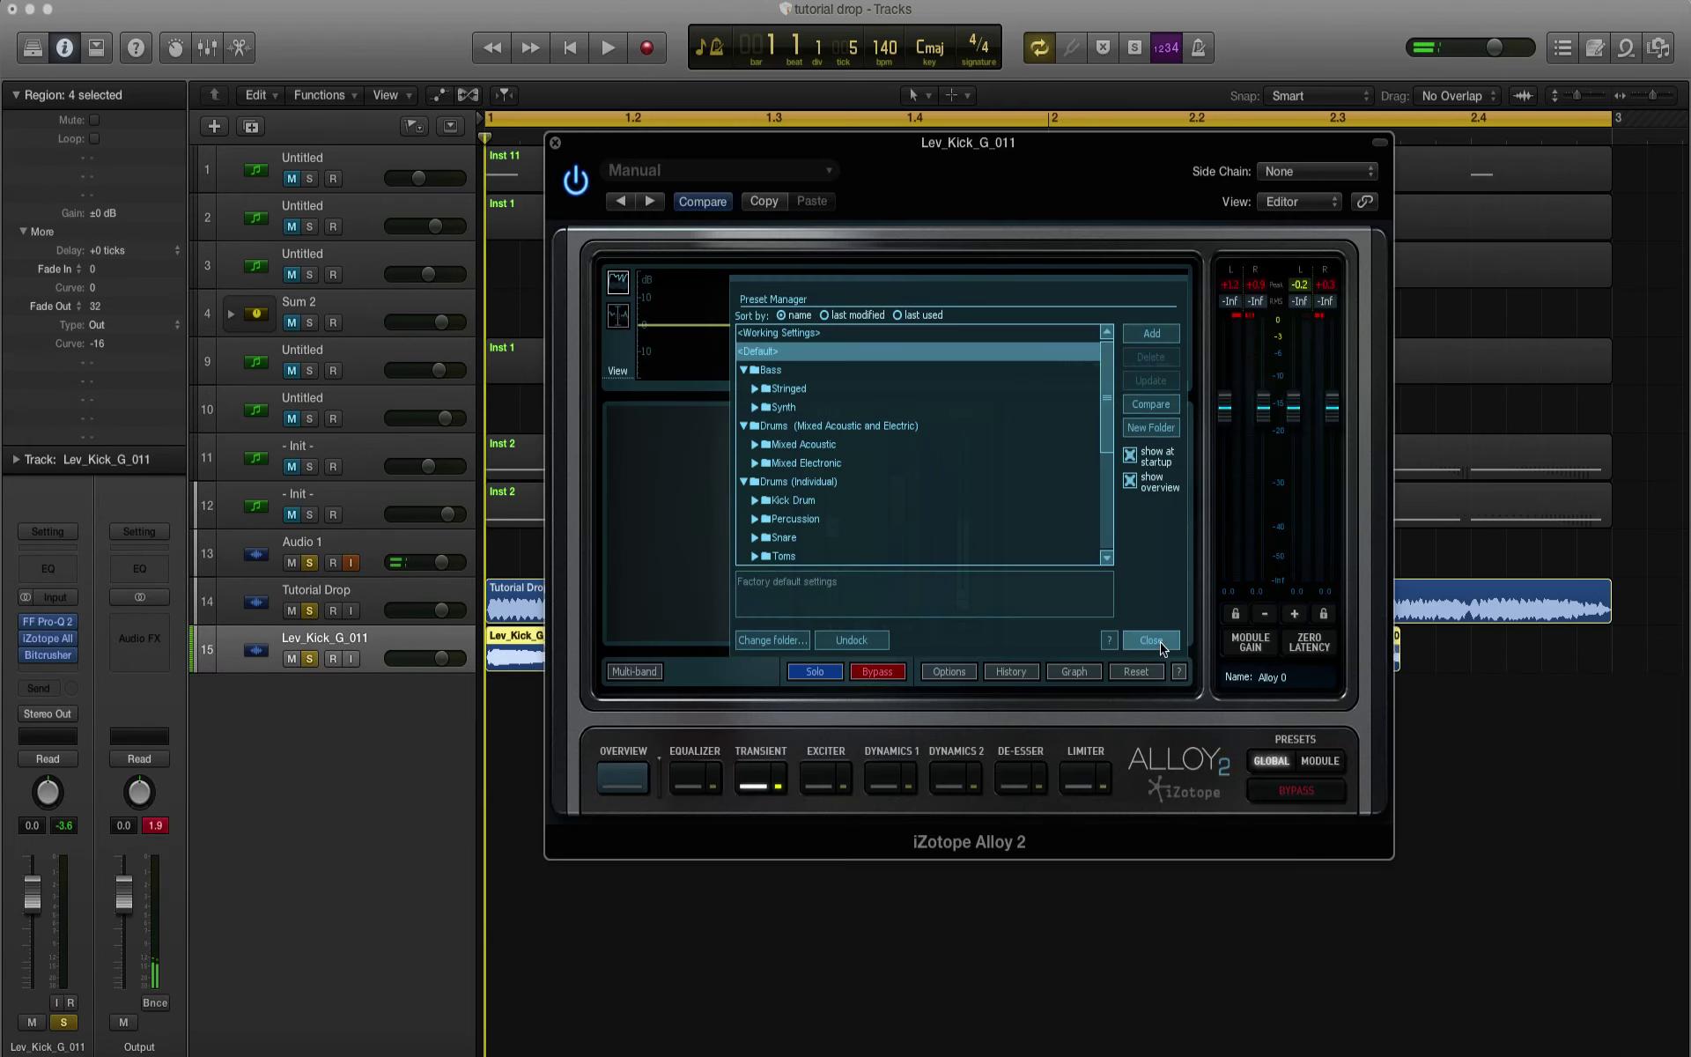
left_click(1151, 640)
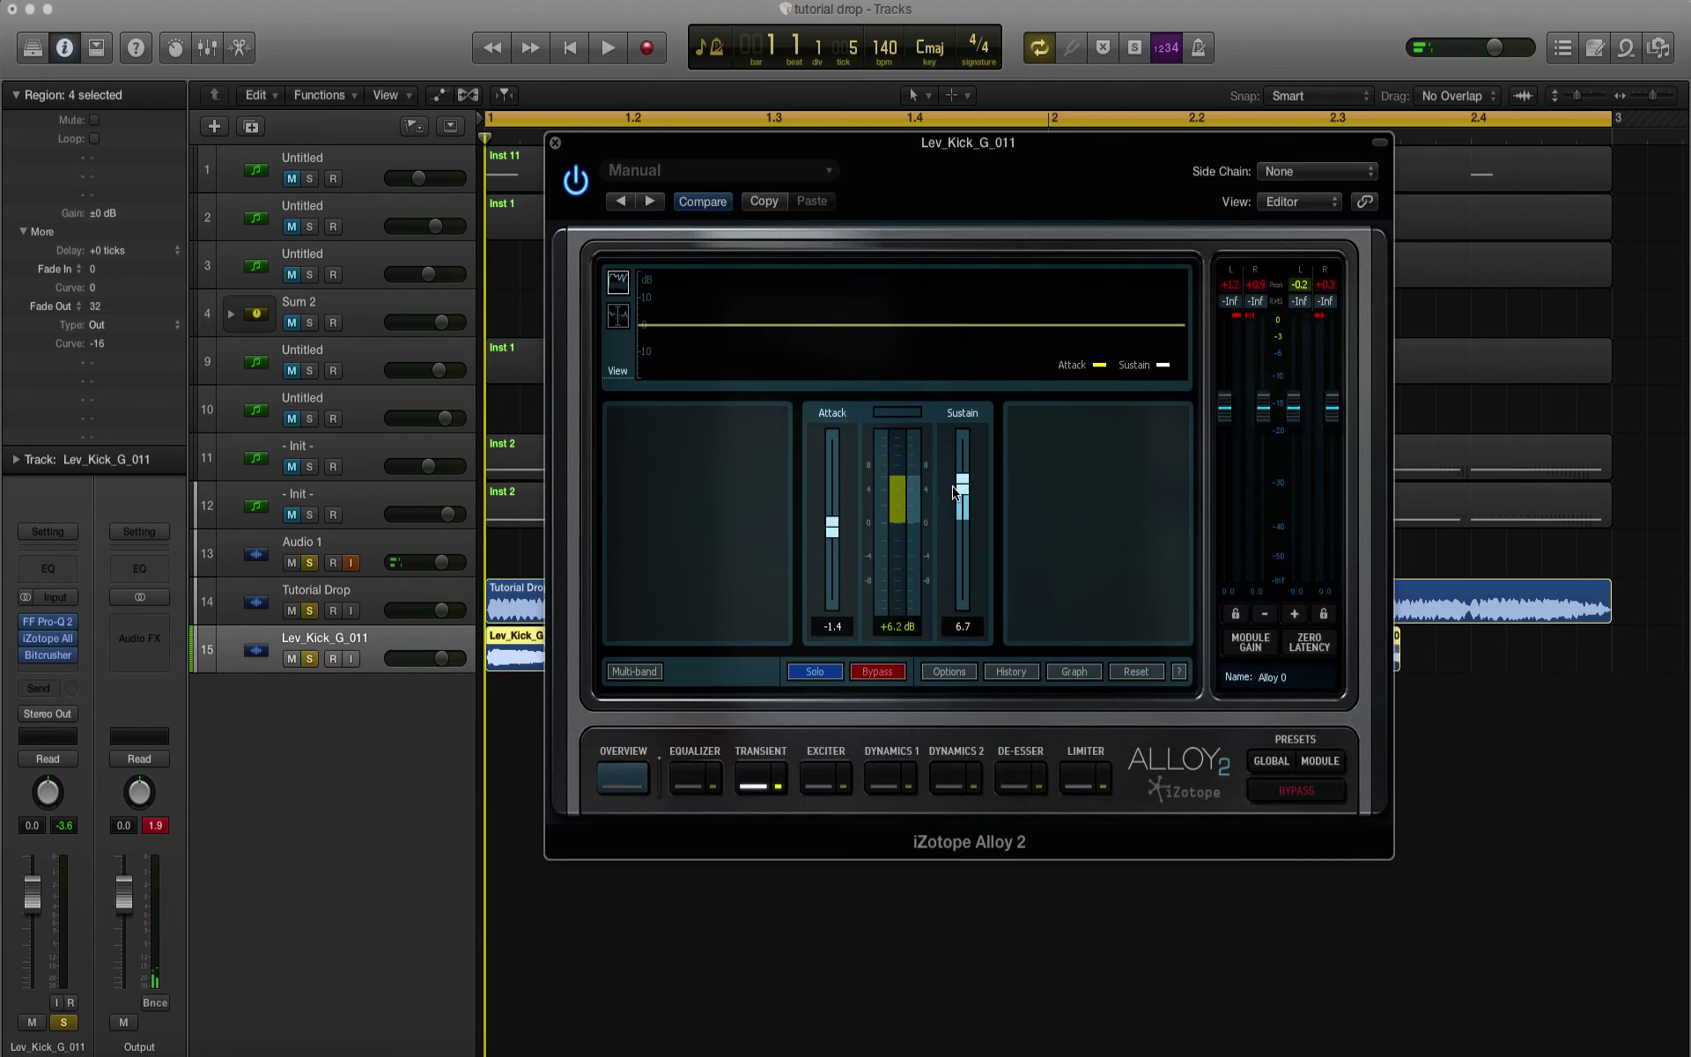
key("space")
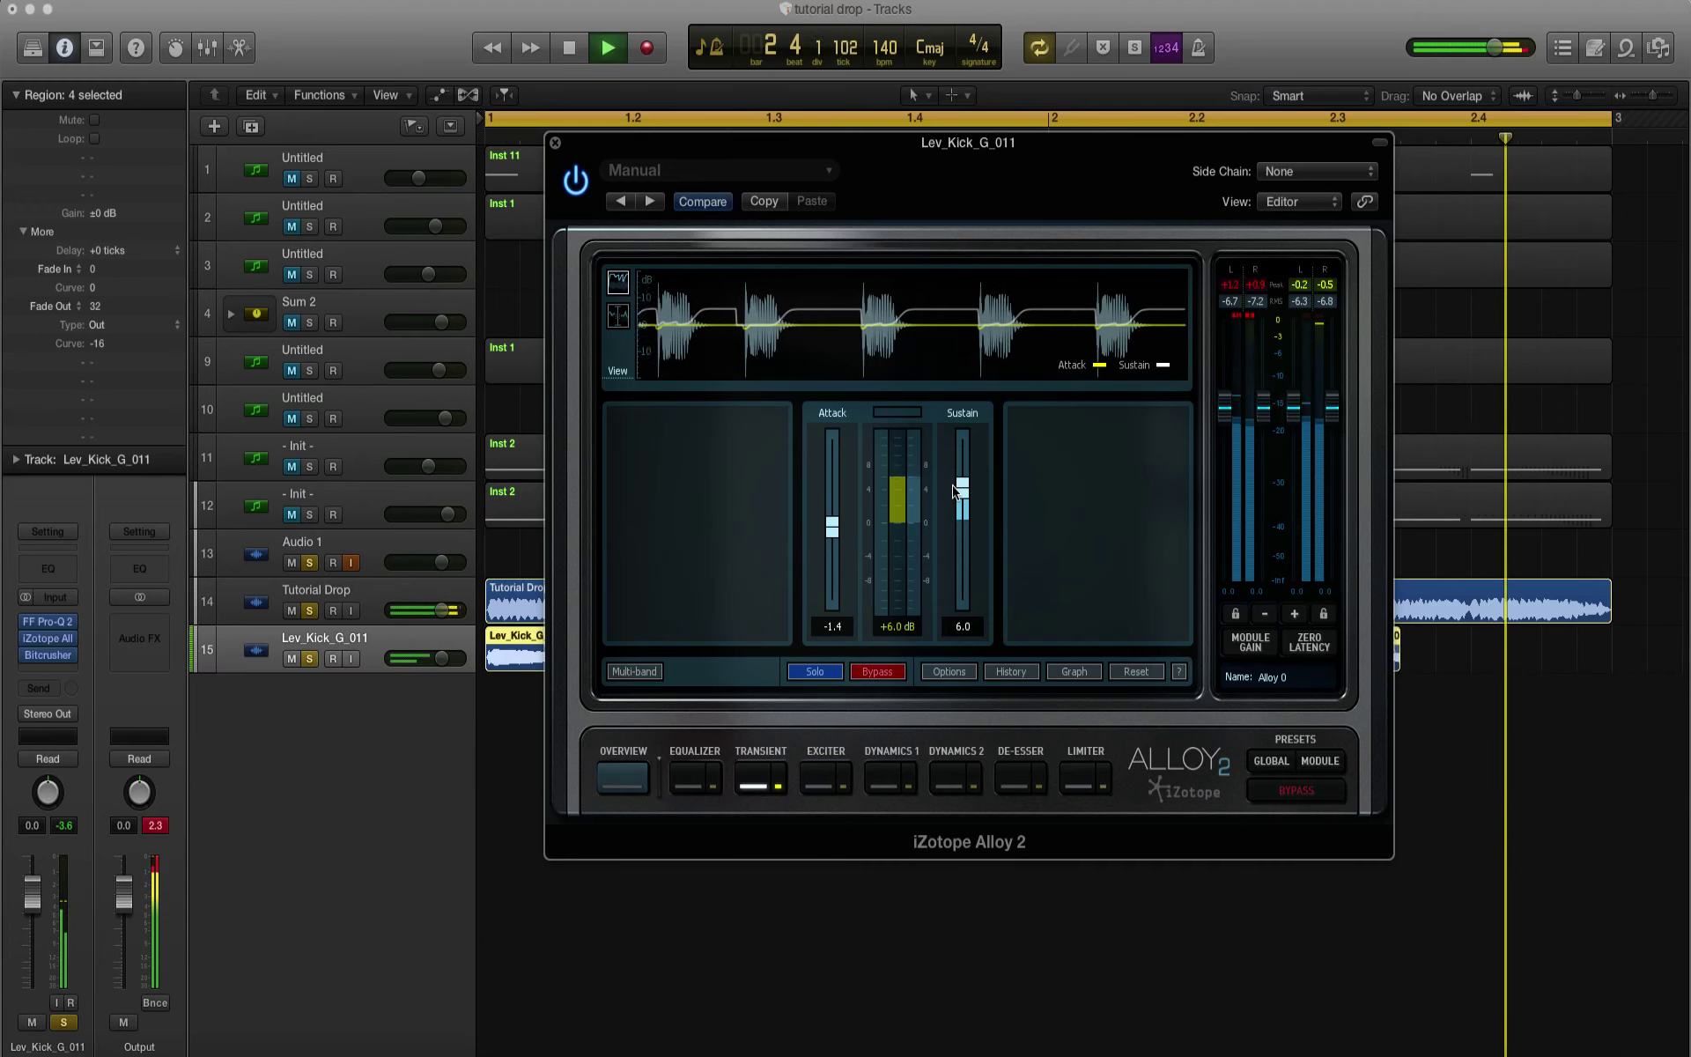
key("space")
left_click_drag(955, 495, 965, 565)
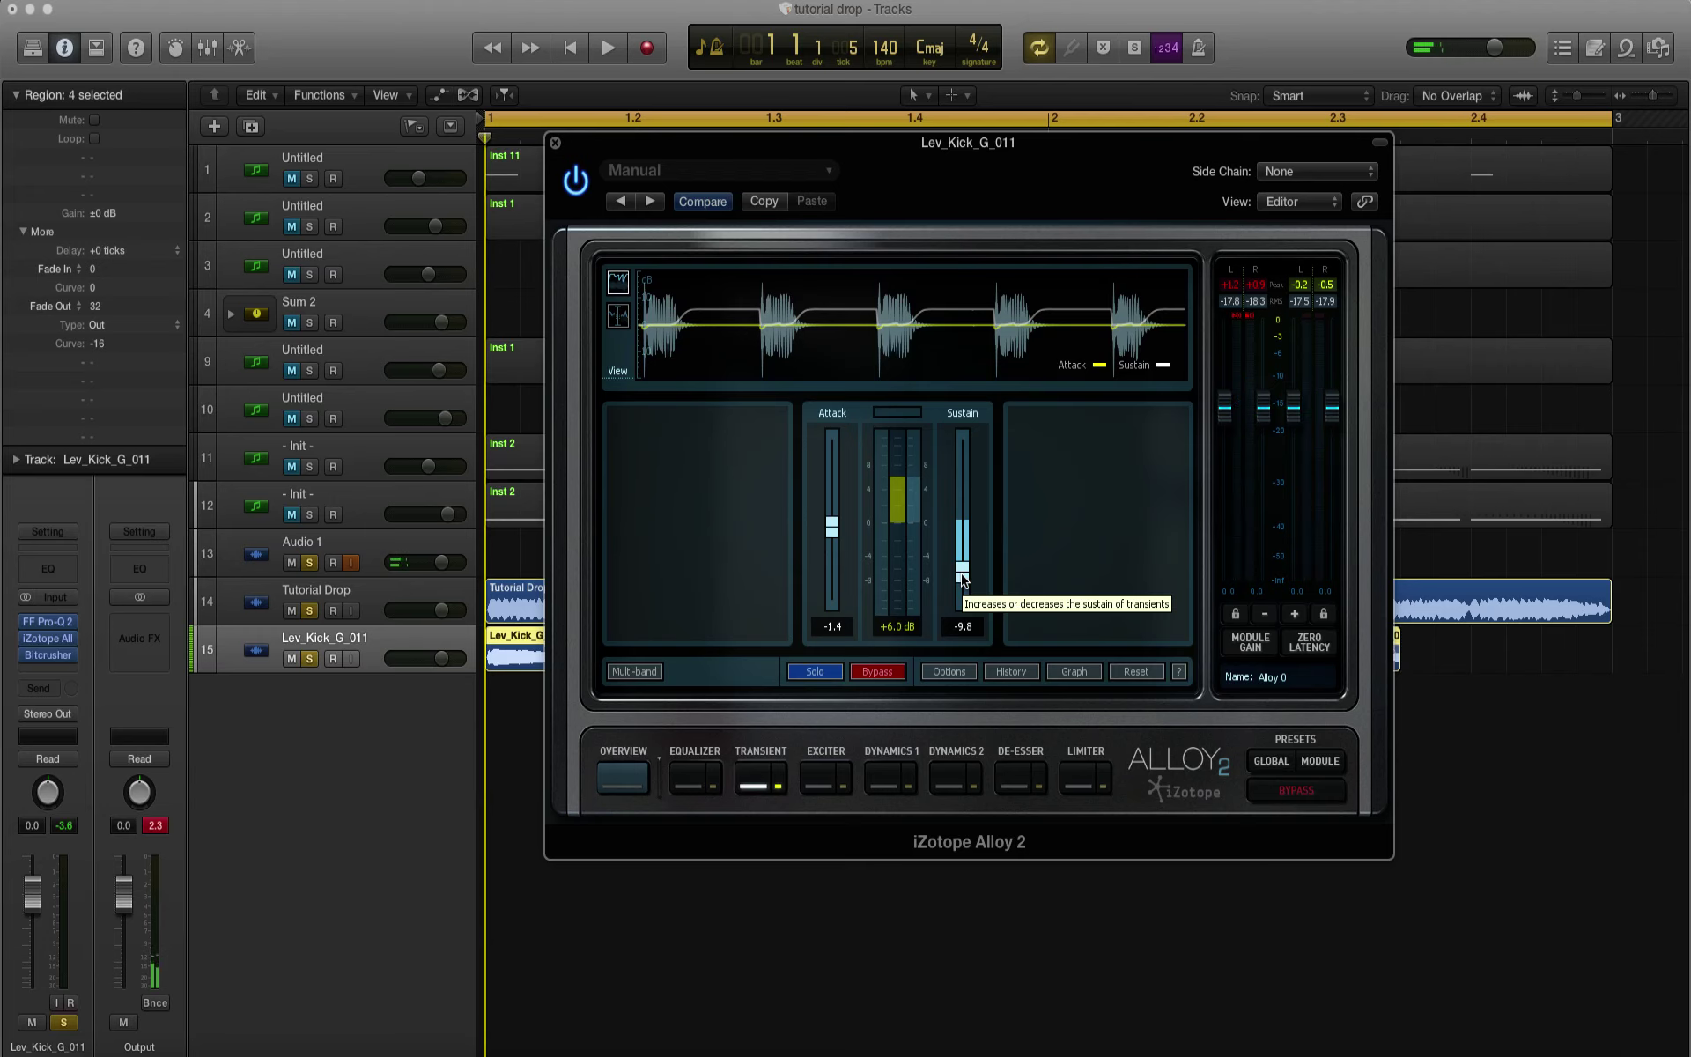
key("space")
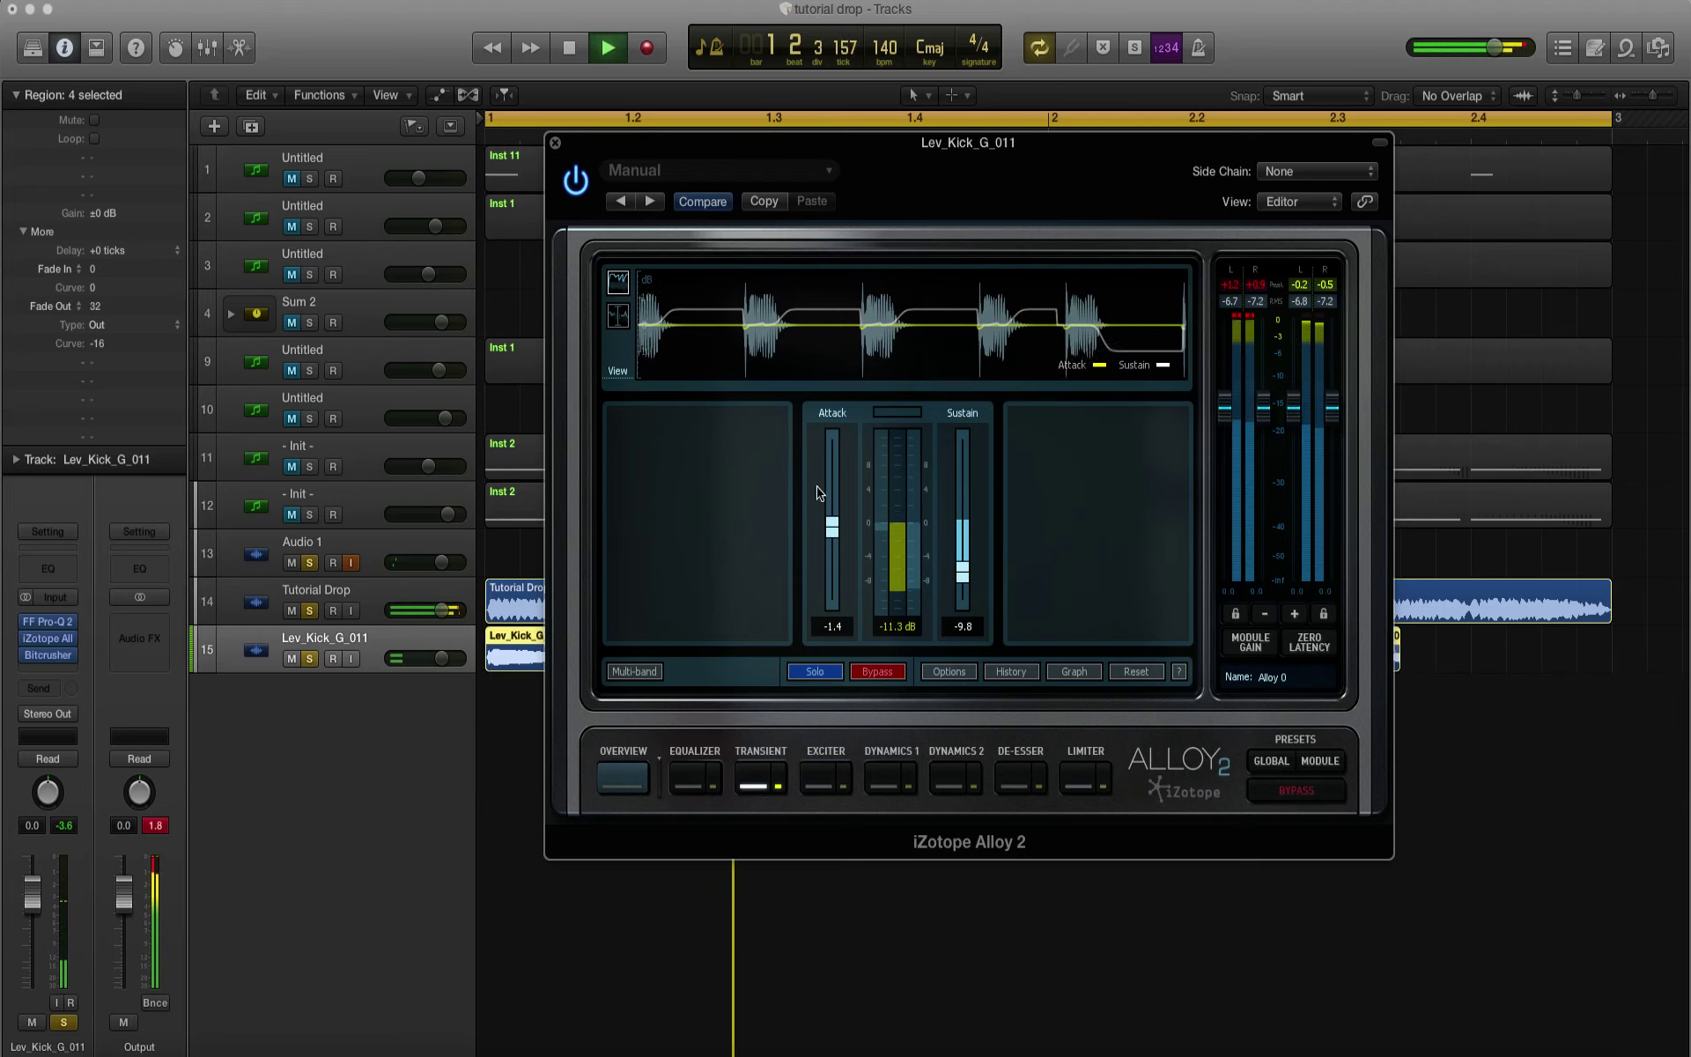
left_click(555, 145)
key("space")
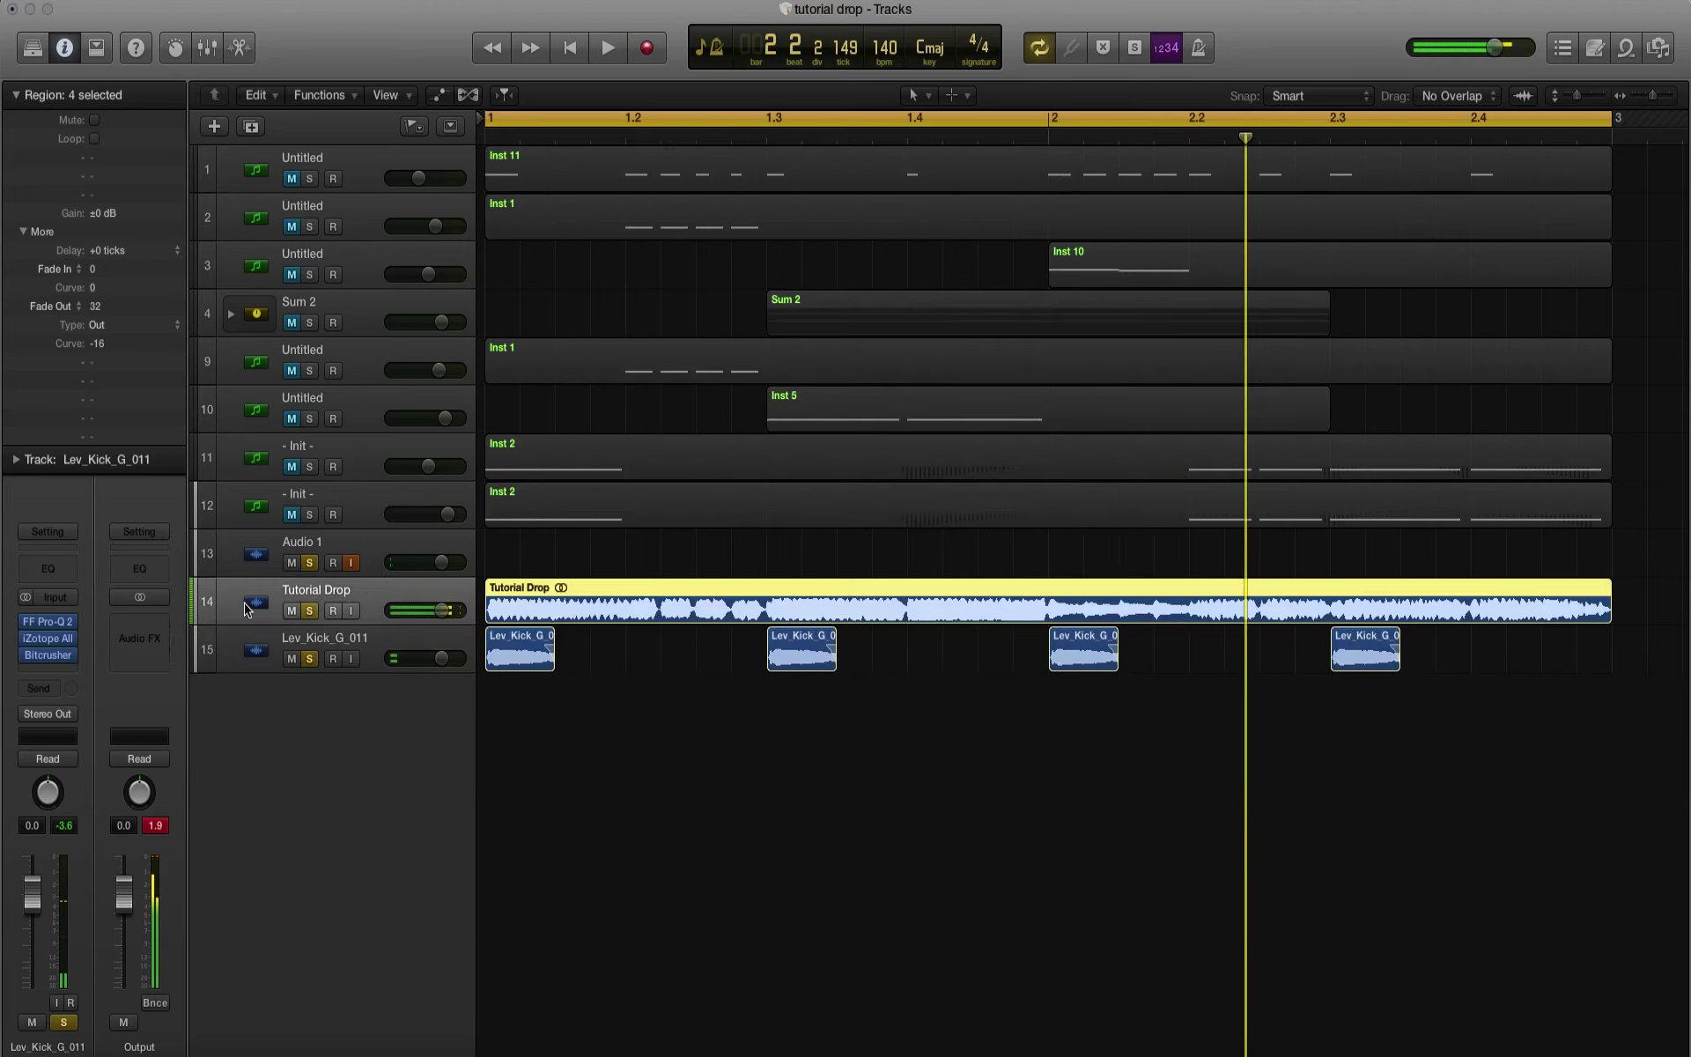
Step: Move the LFO curve's initial rise slightly earlier in the side chain bus's LFOTool and play the loop
left_click(370, 602)
left_click(139, 646)
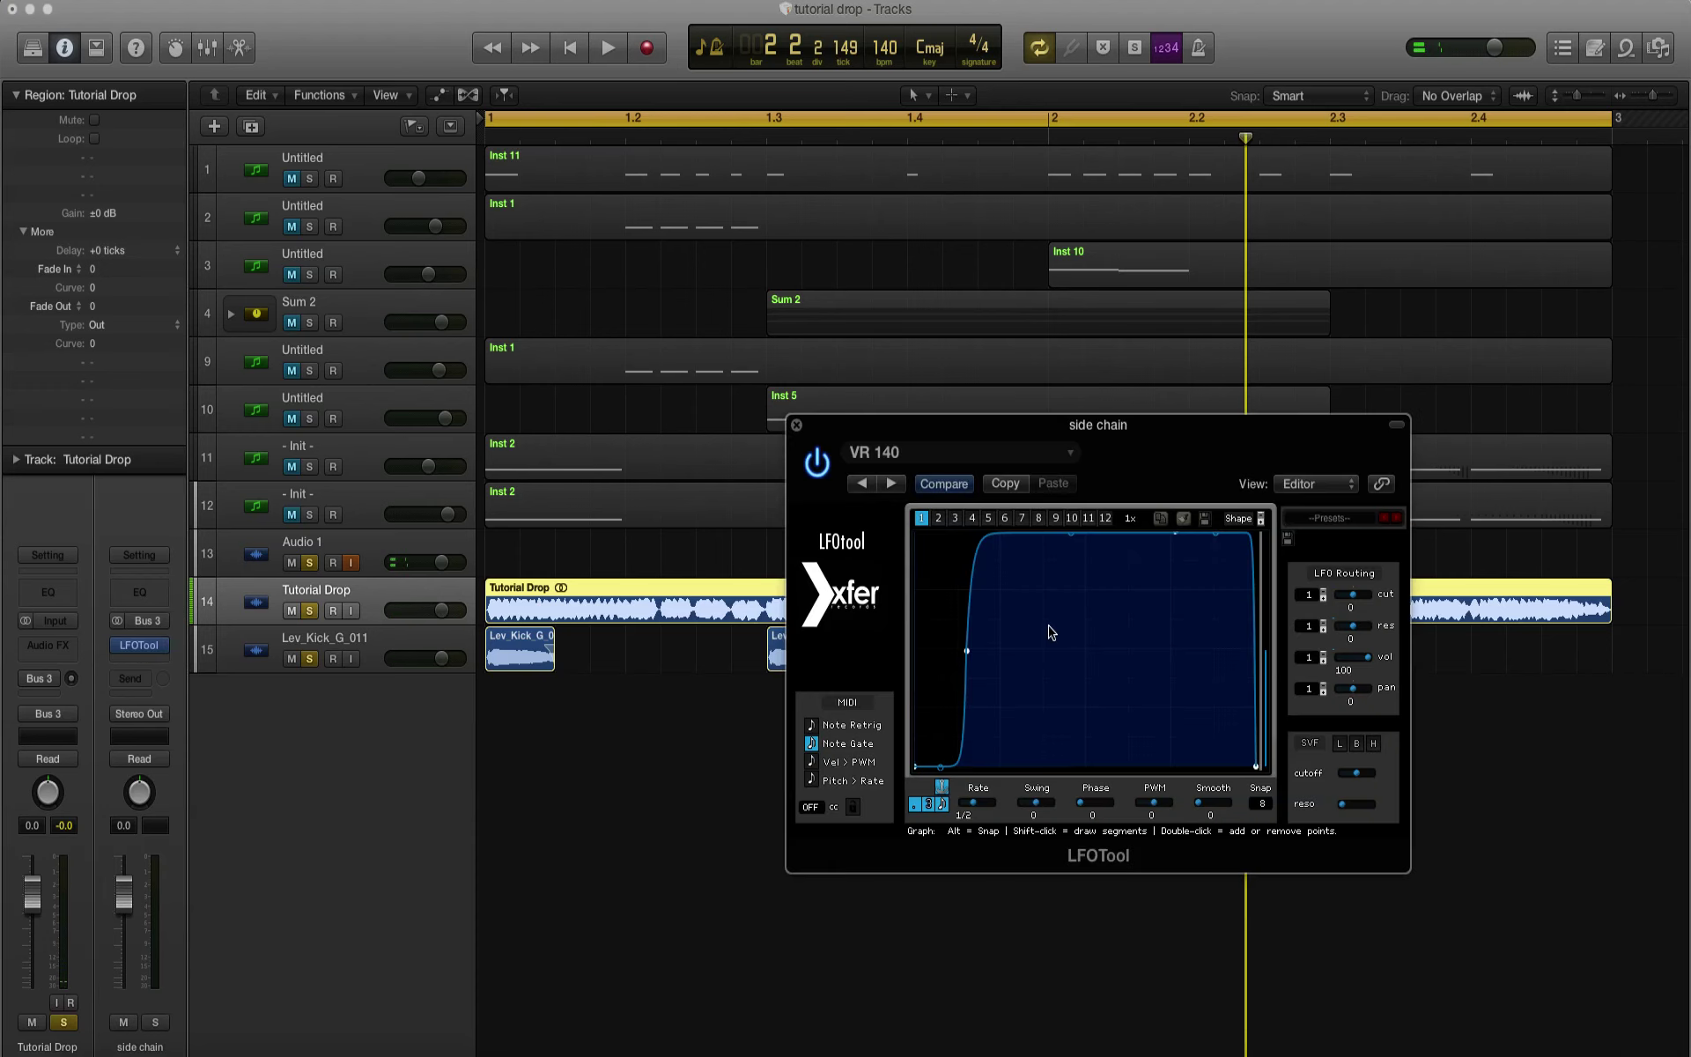
key("space")
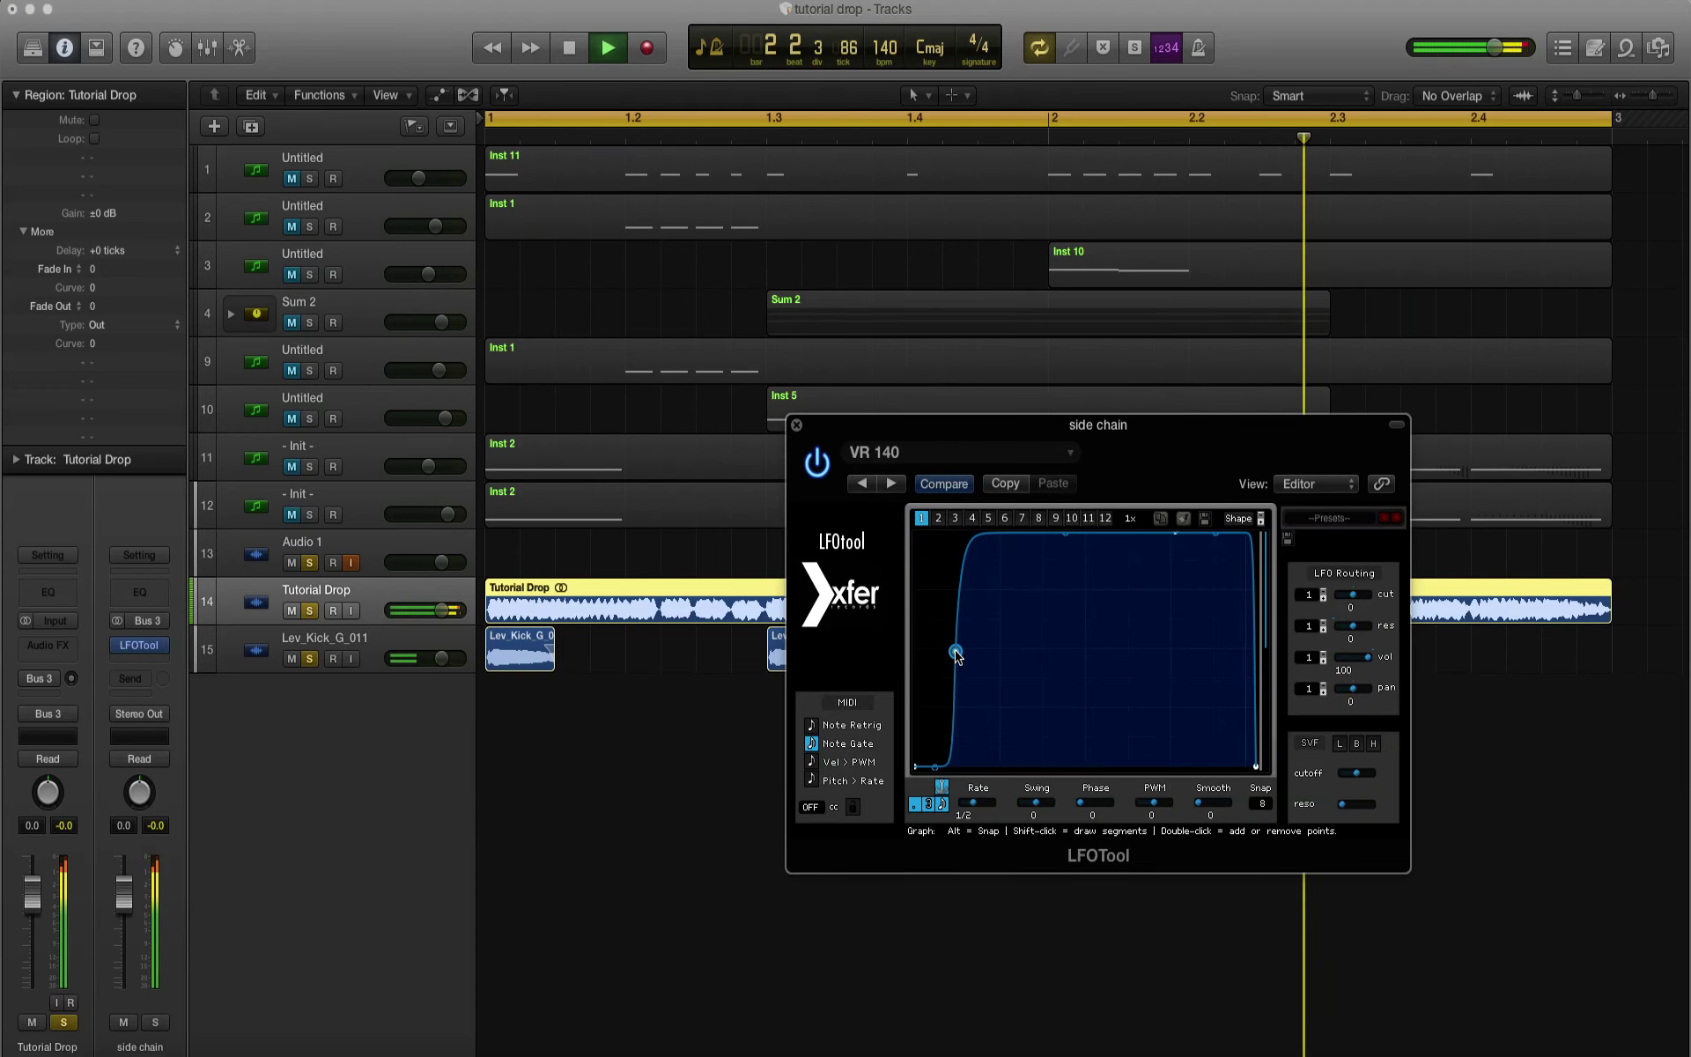
key("space")
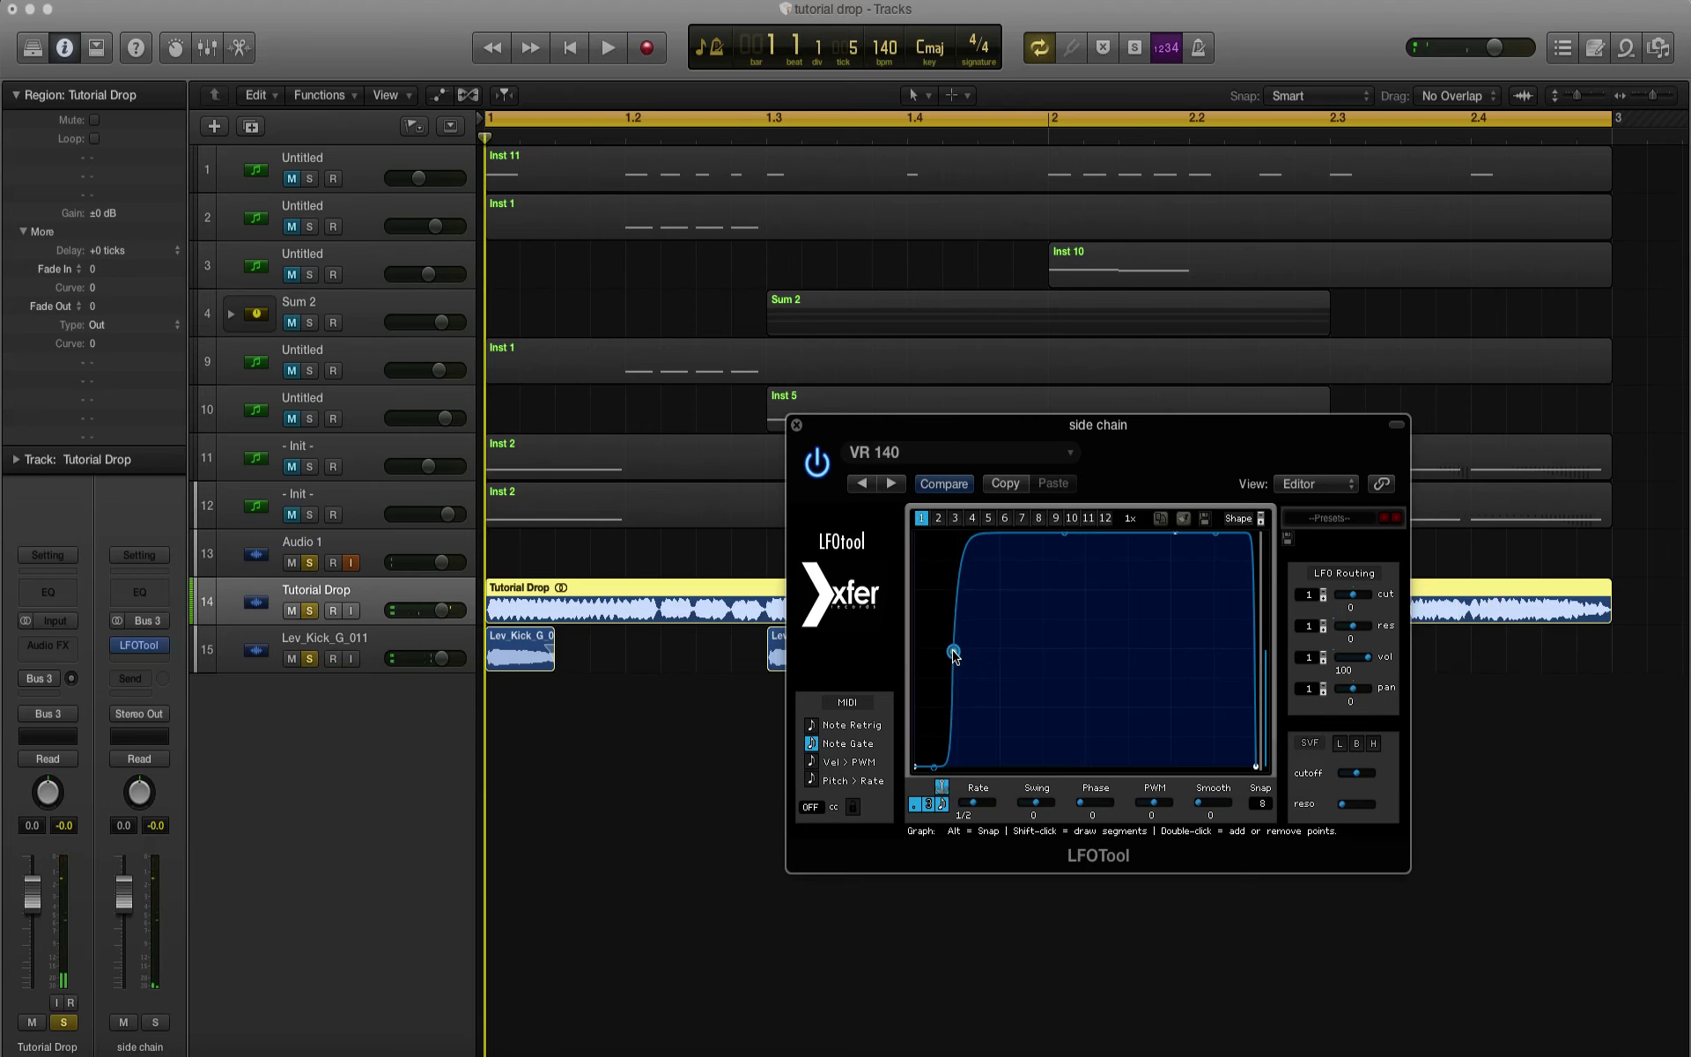
key("space")
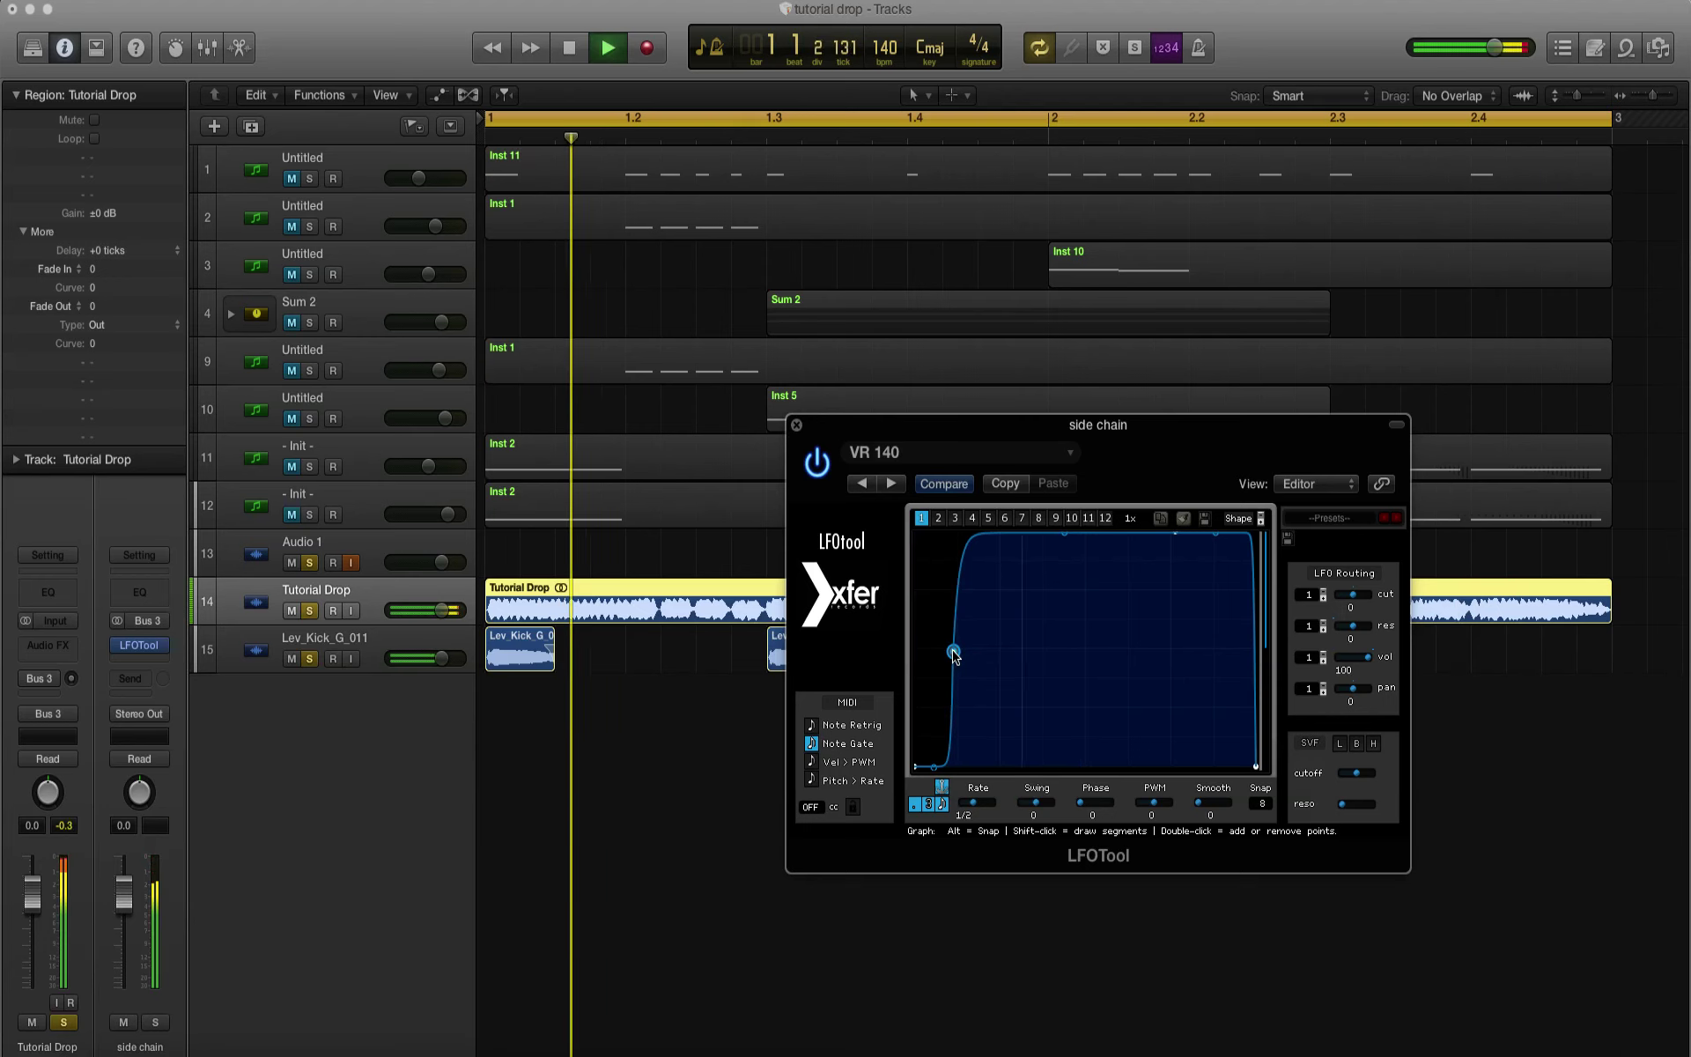
left_click(797, 426)
key("space")
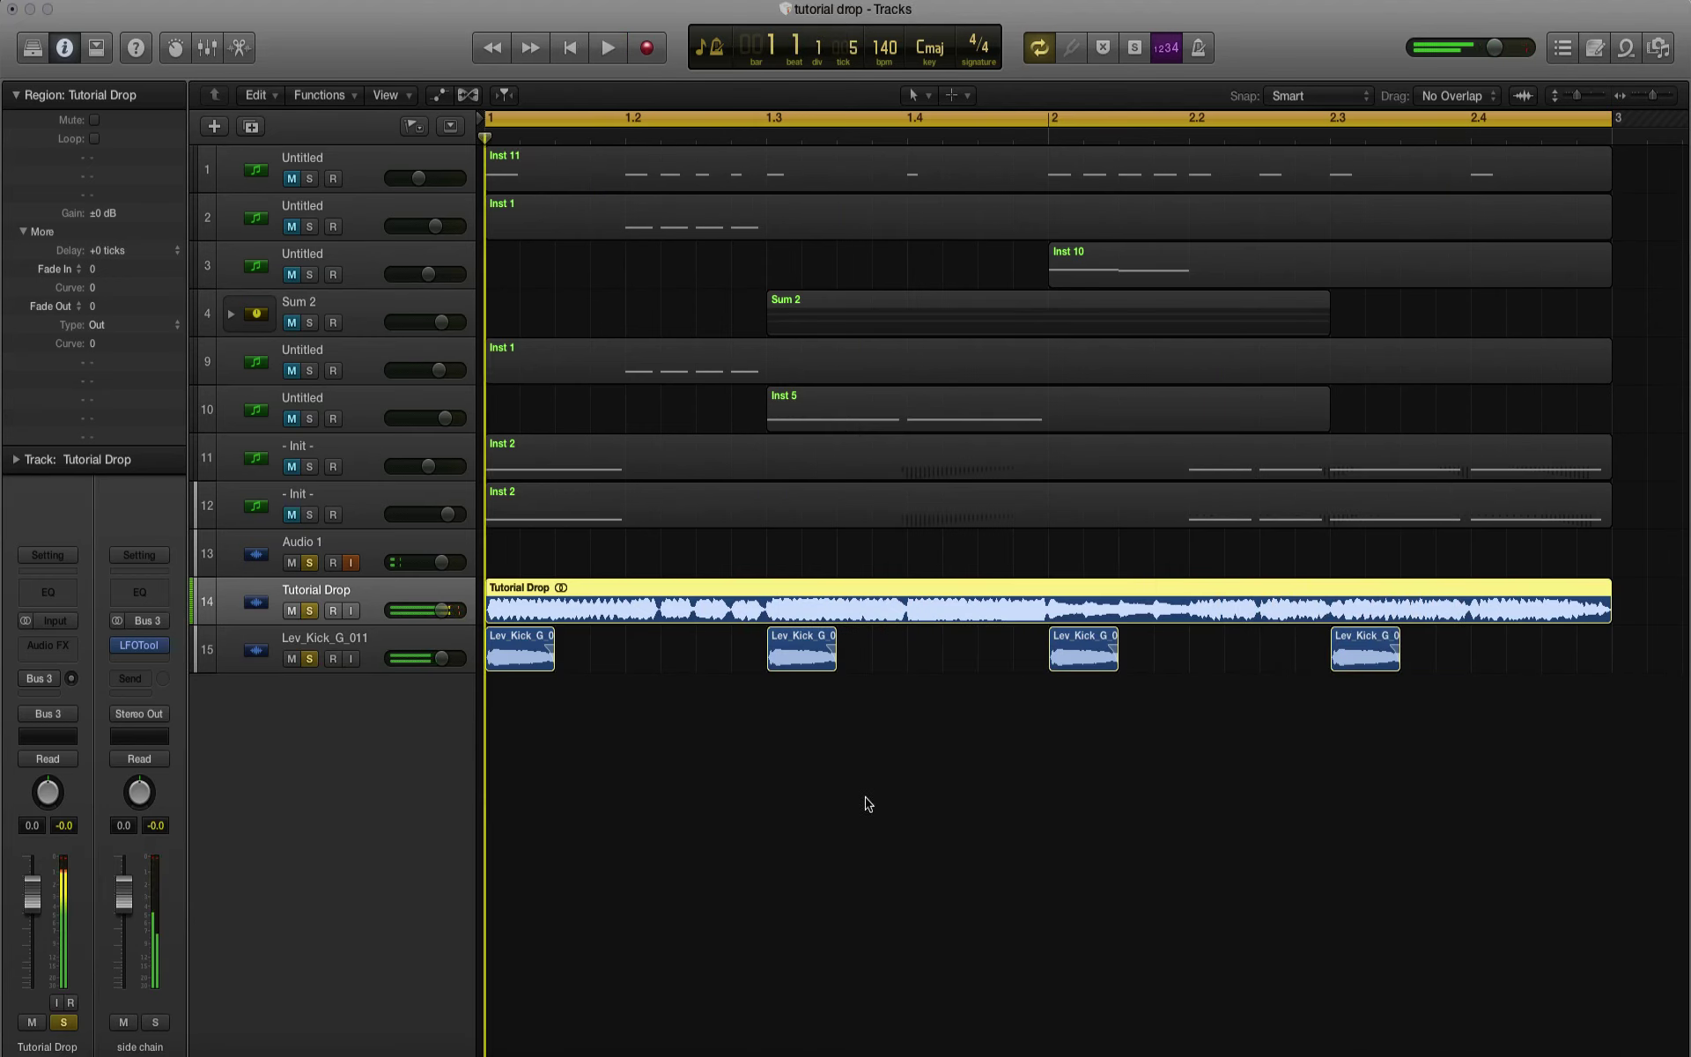
Step: Switch to Finder and search This Mac for "snare"
left_click(1380, 1044)
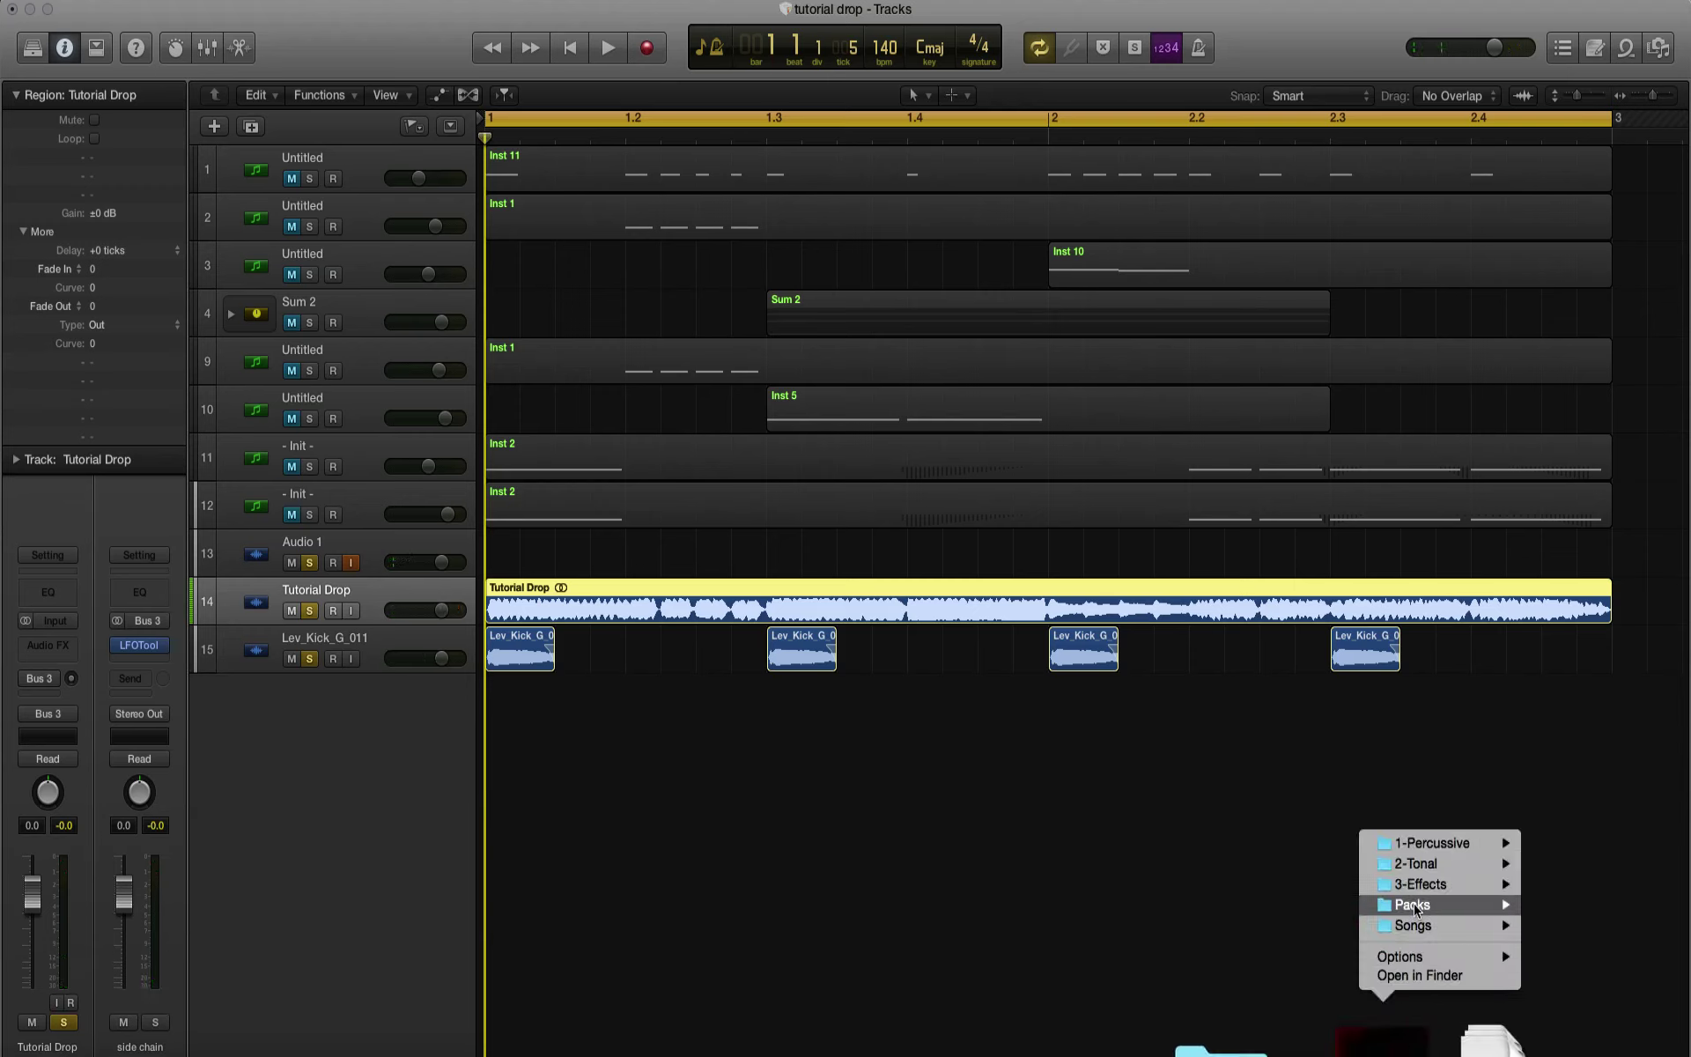
mouse_move(1413, 845)
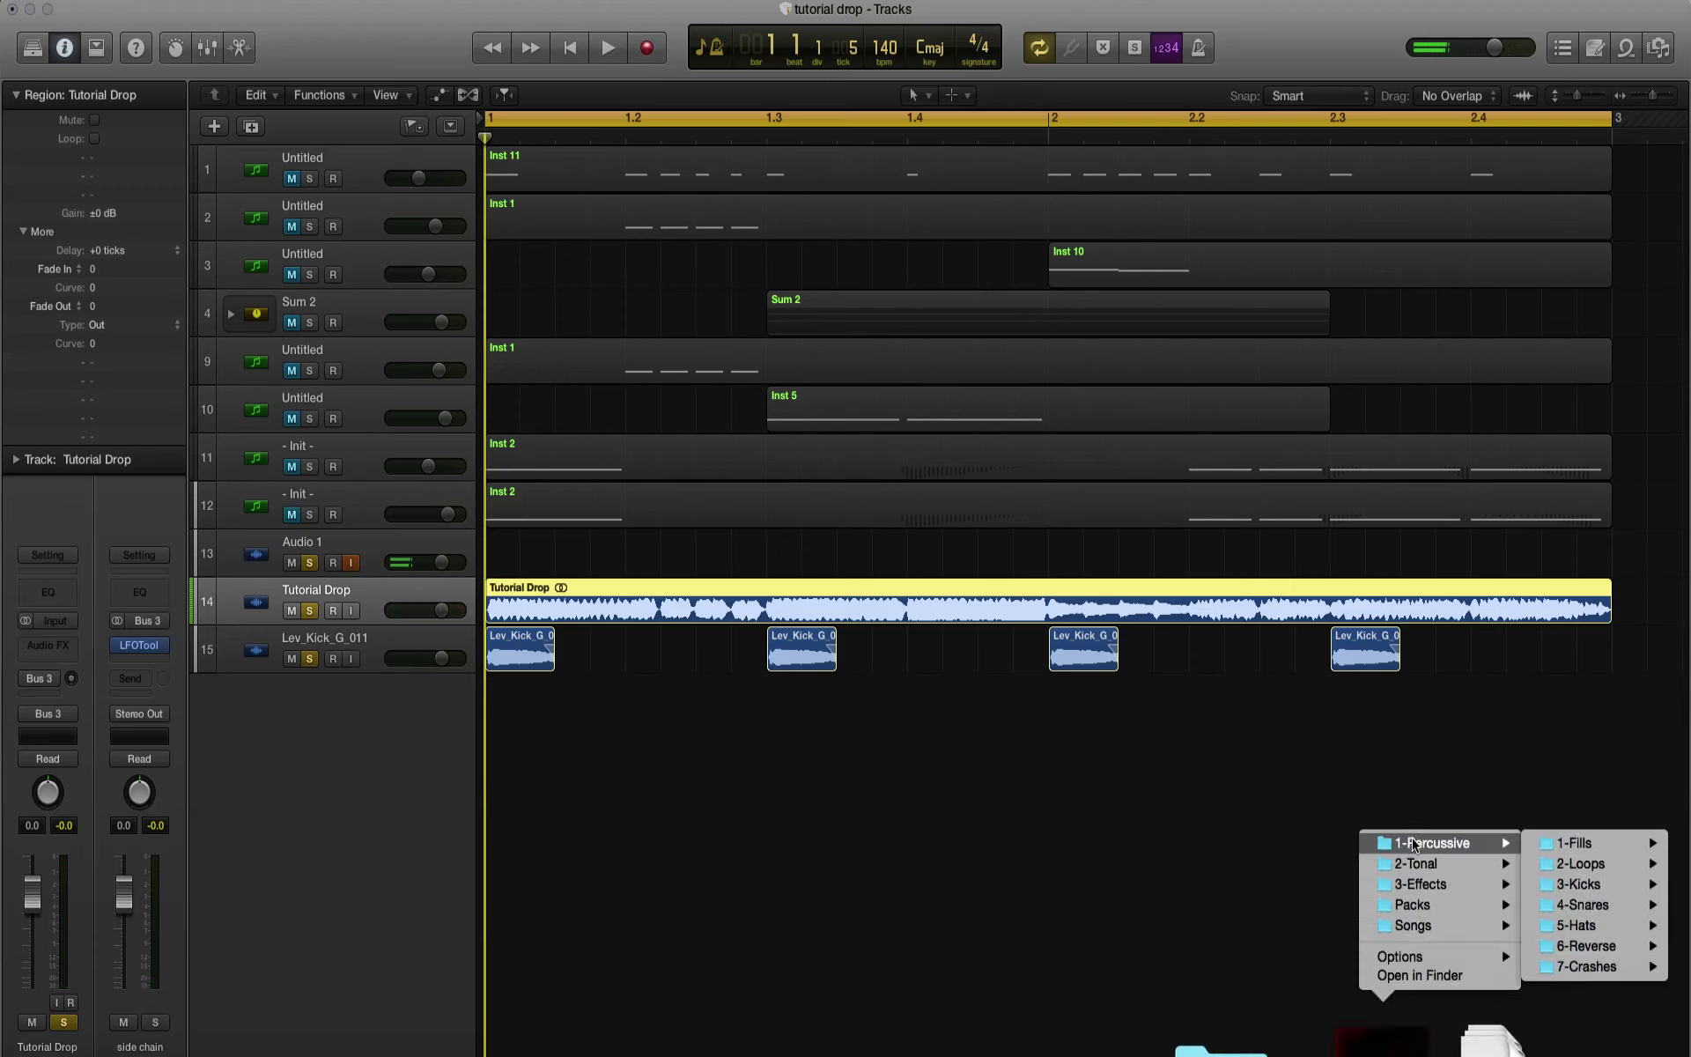
left_click(1380, 1044)
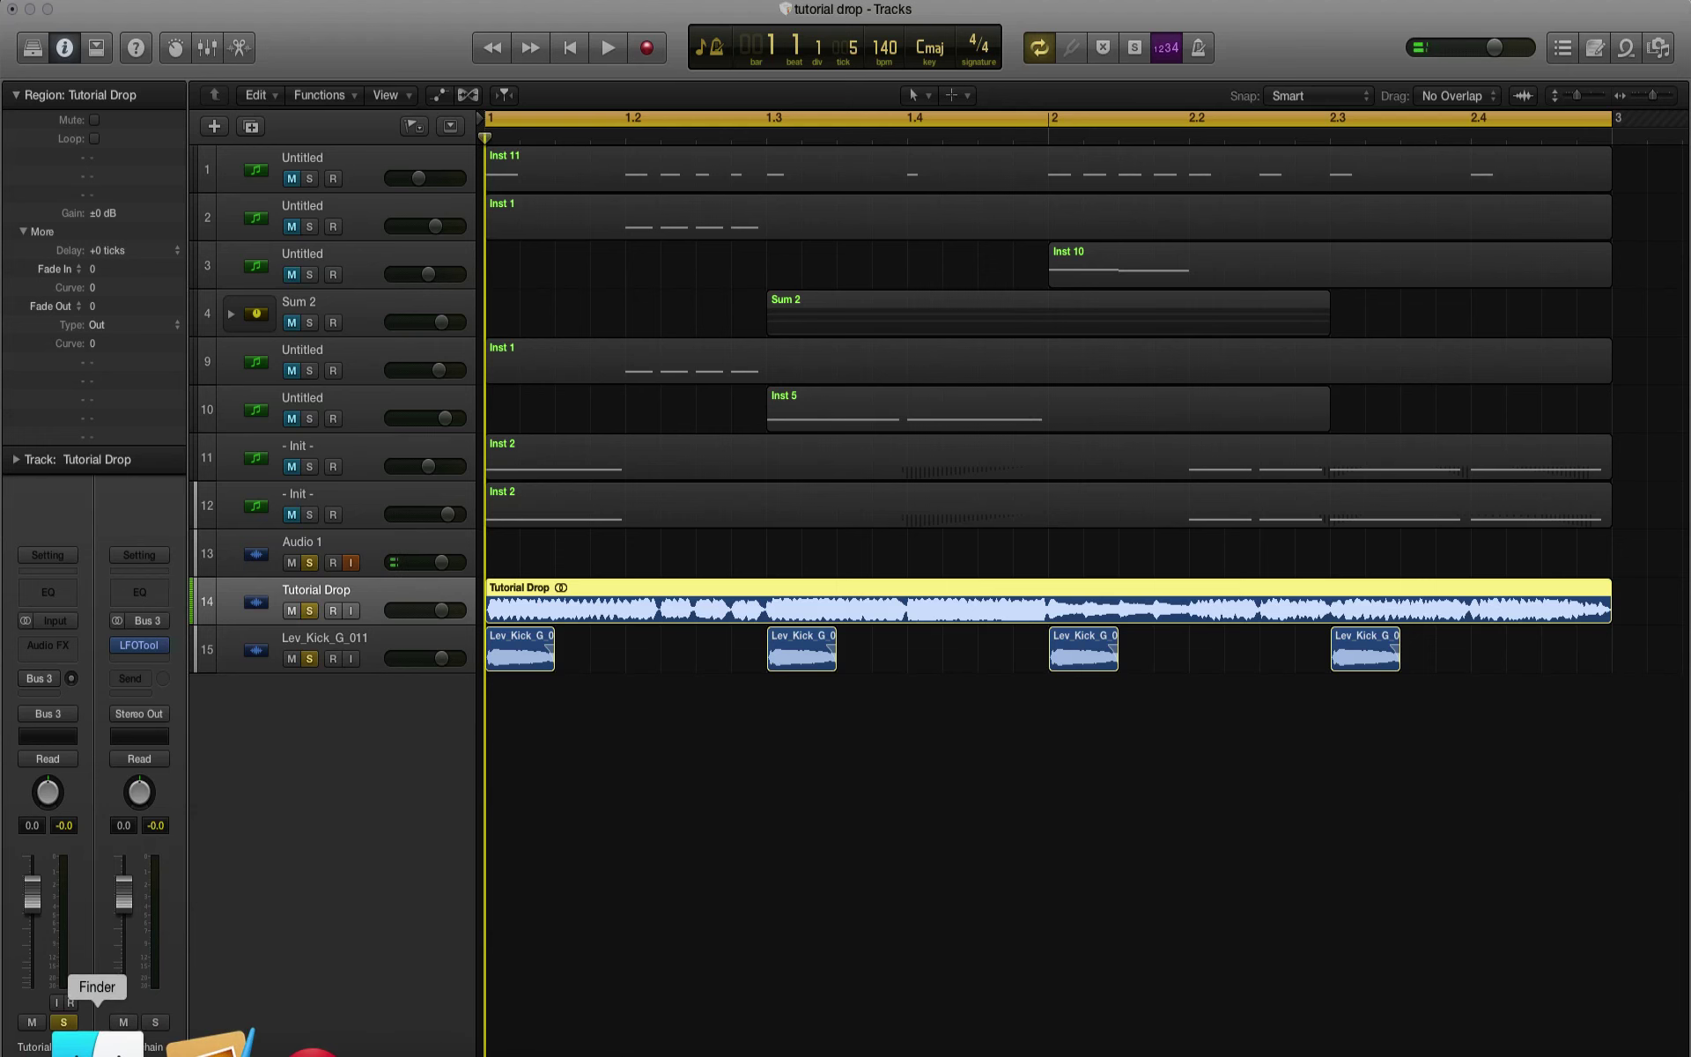
left_click(97, 1044)
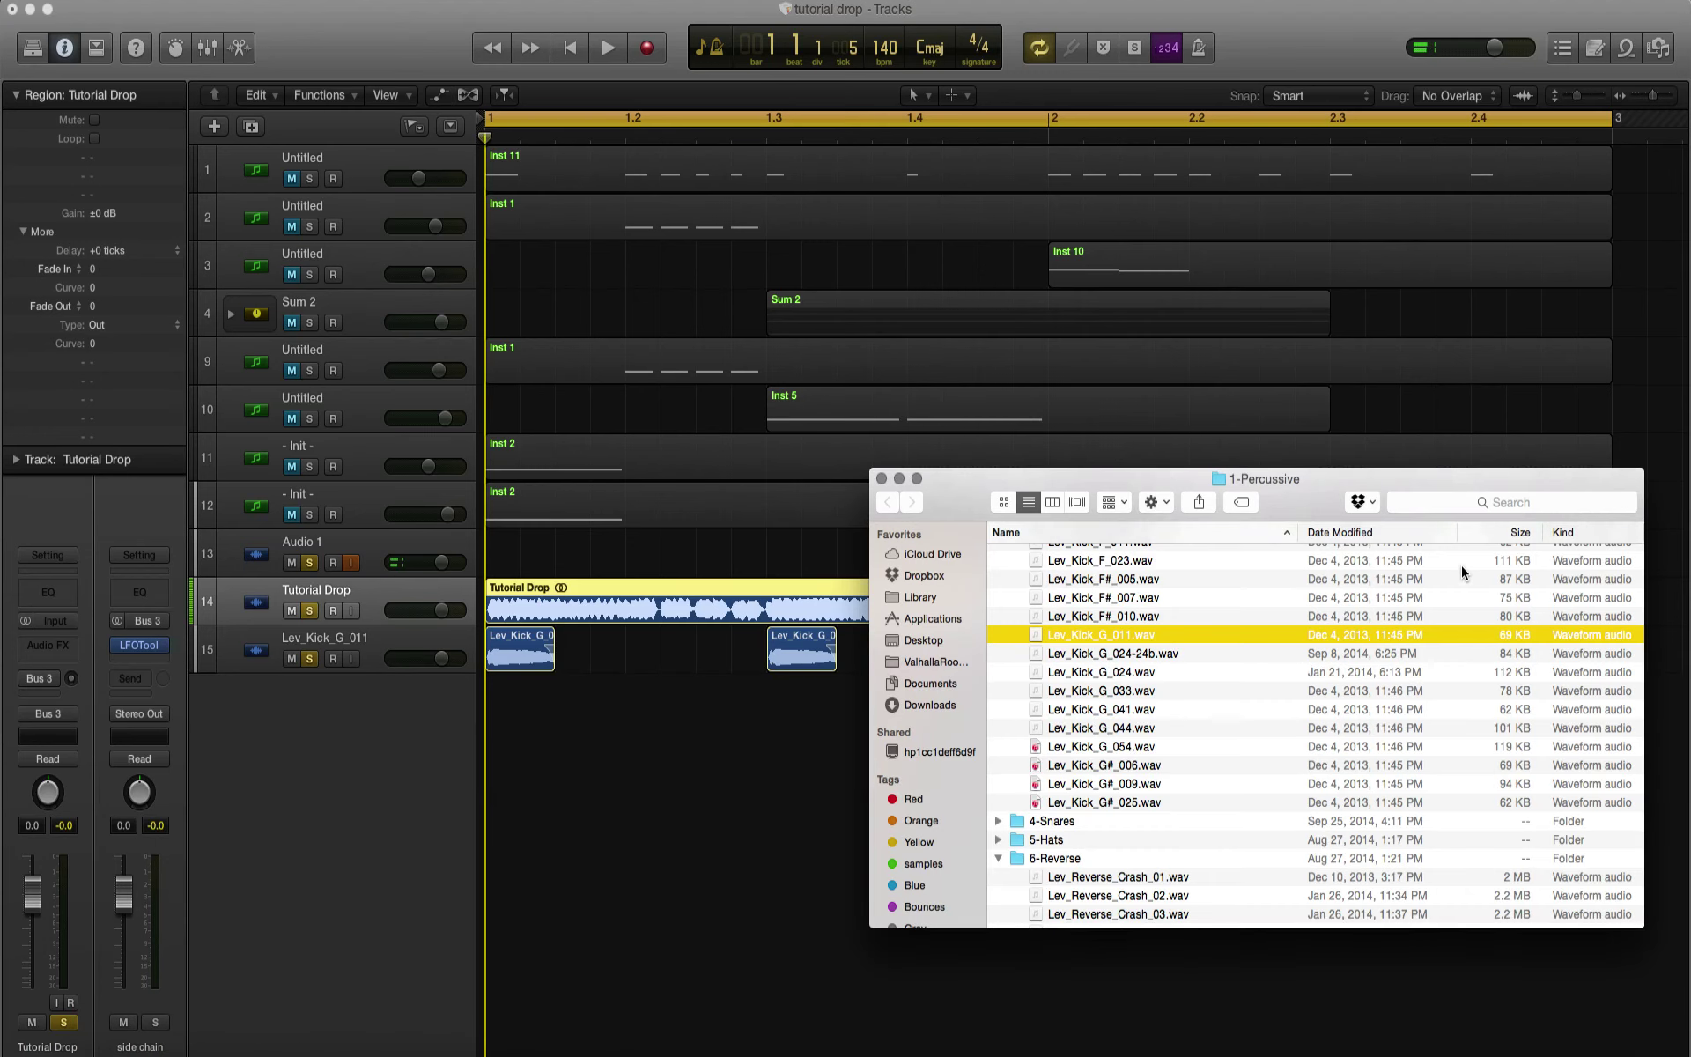
left_click(1451, 510)
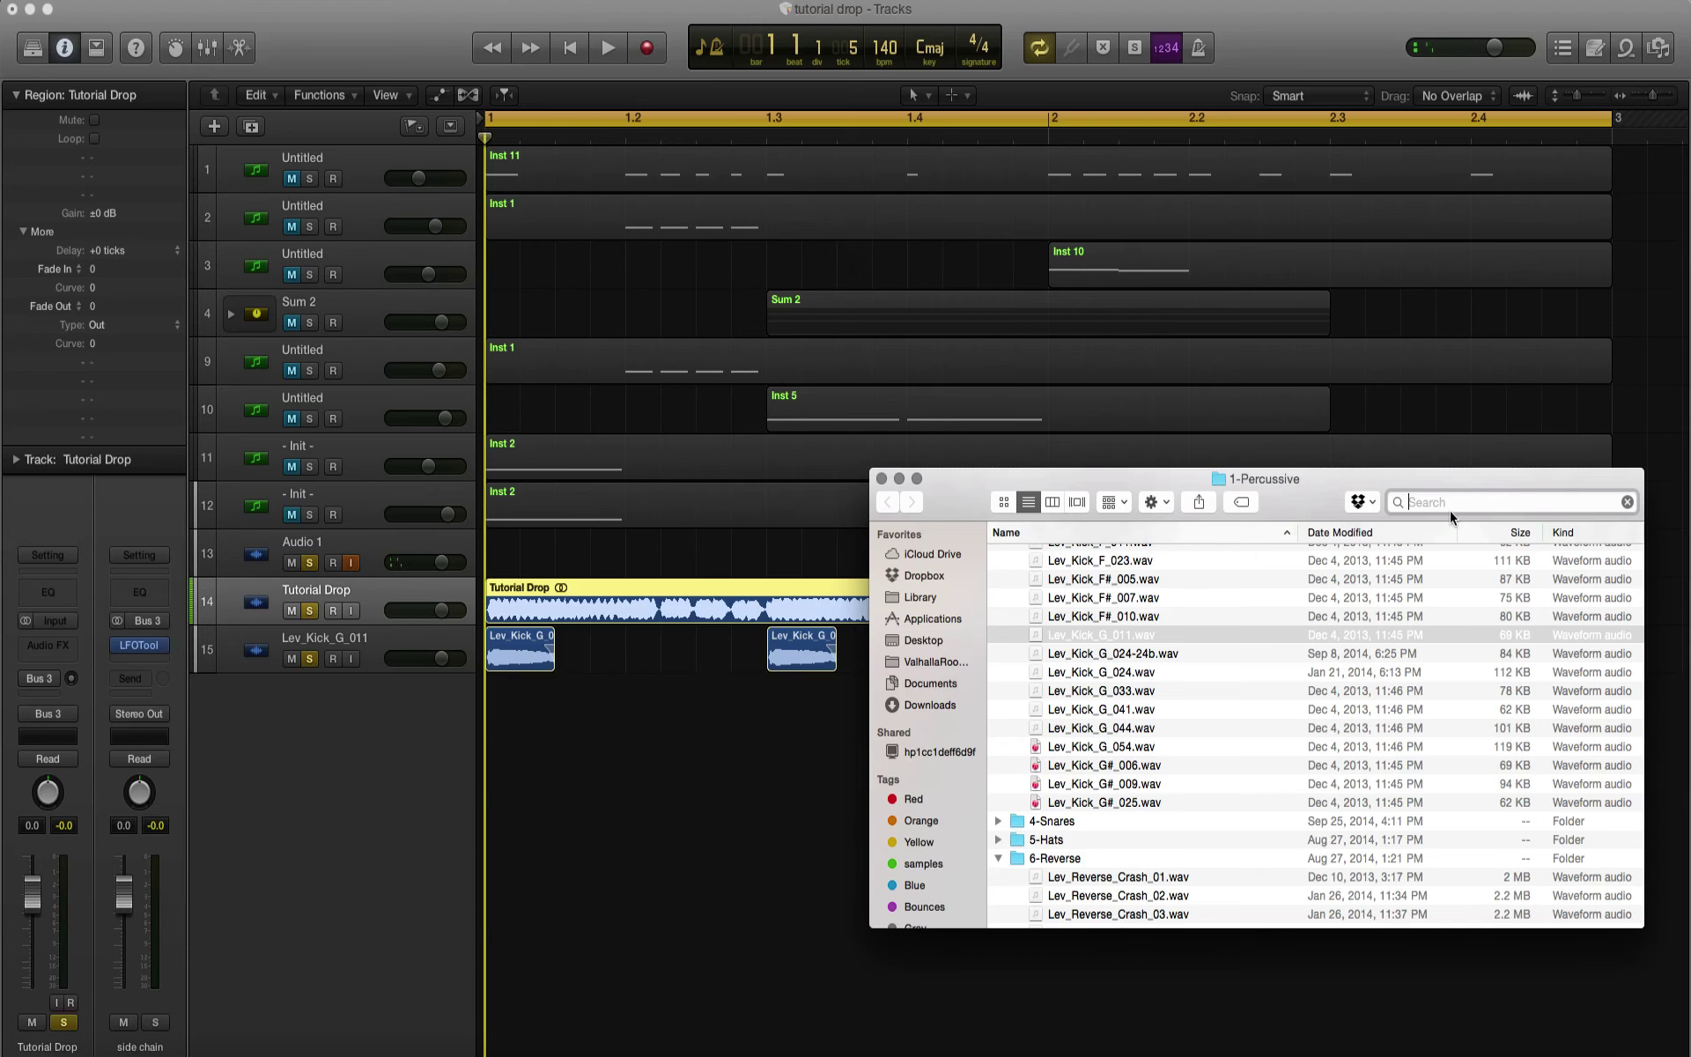
type("snare")
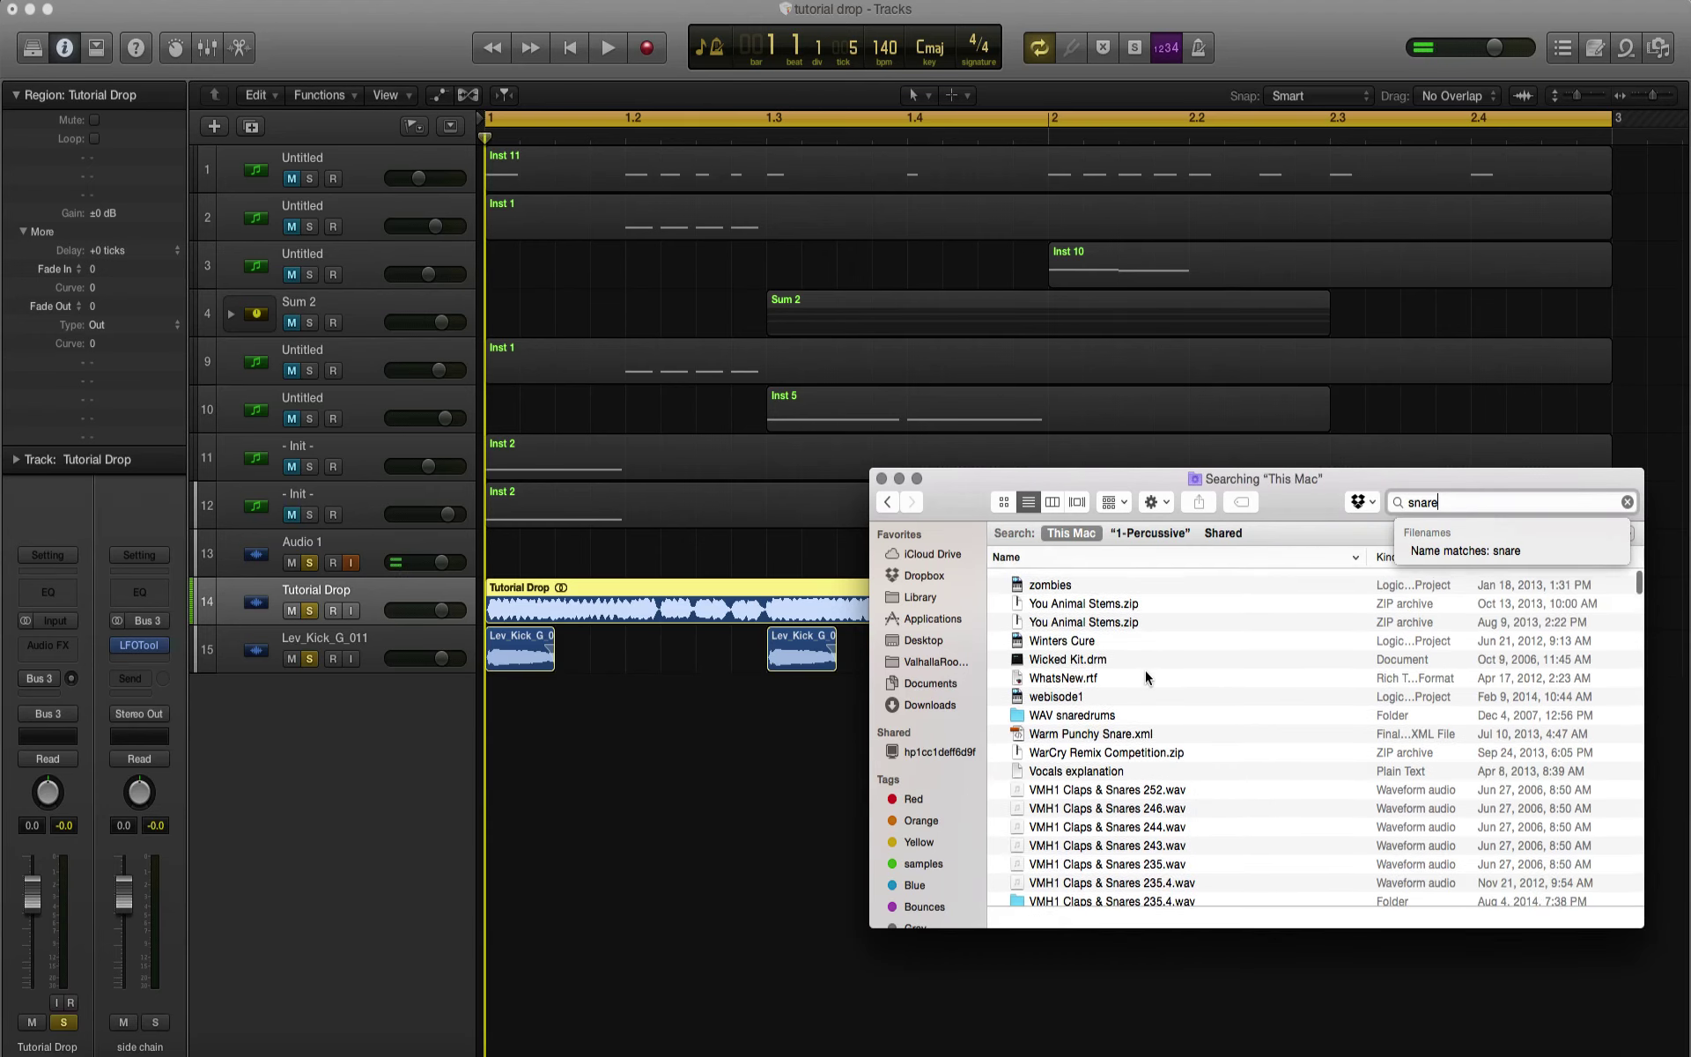
Step: Preview the VMH1 Claps & Snares samples from 252 to 235.4 in the search results
scroll(1145, 669, "down", 5)
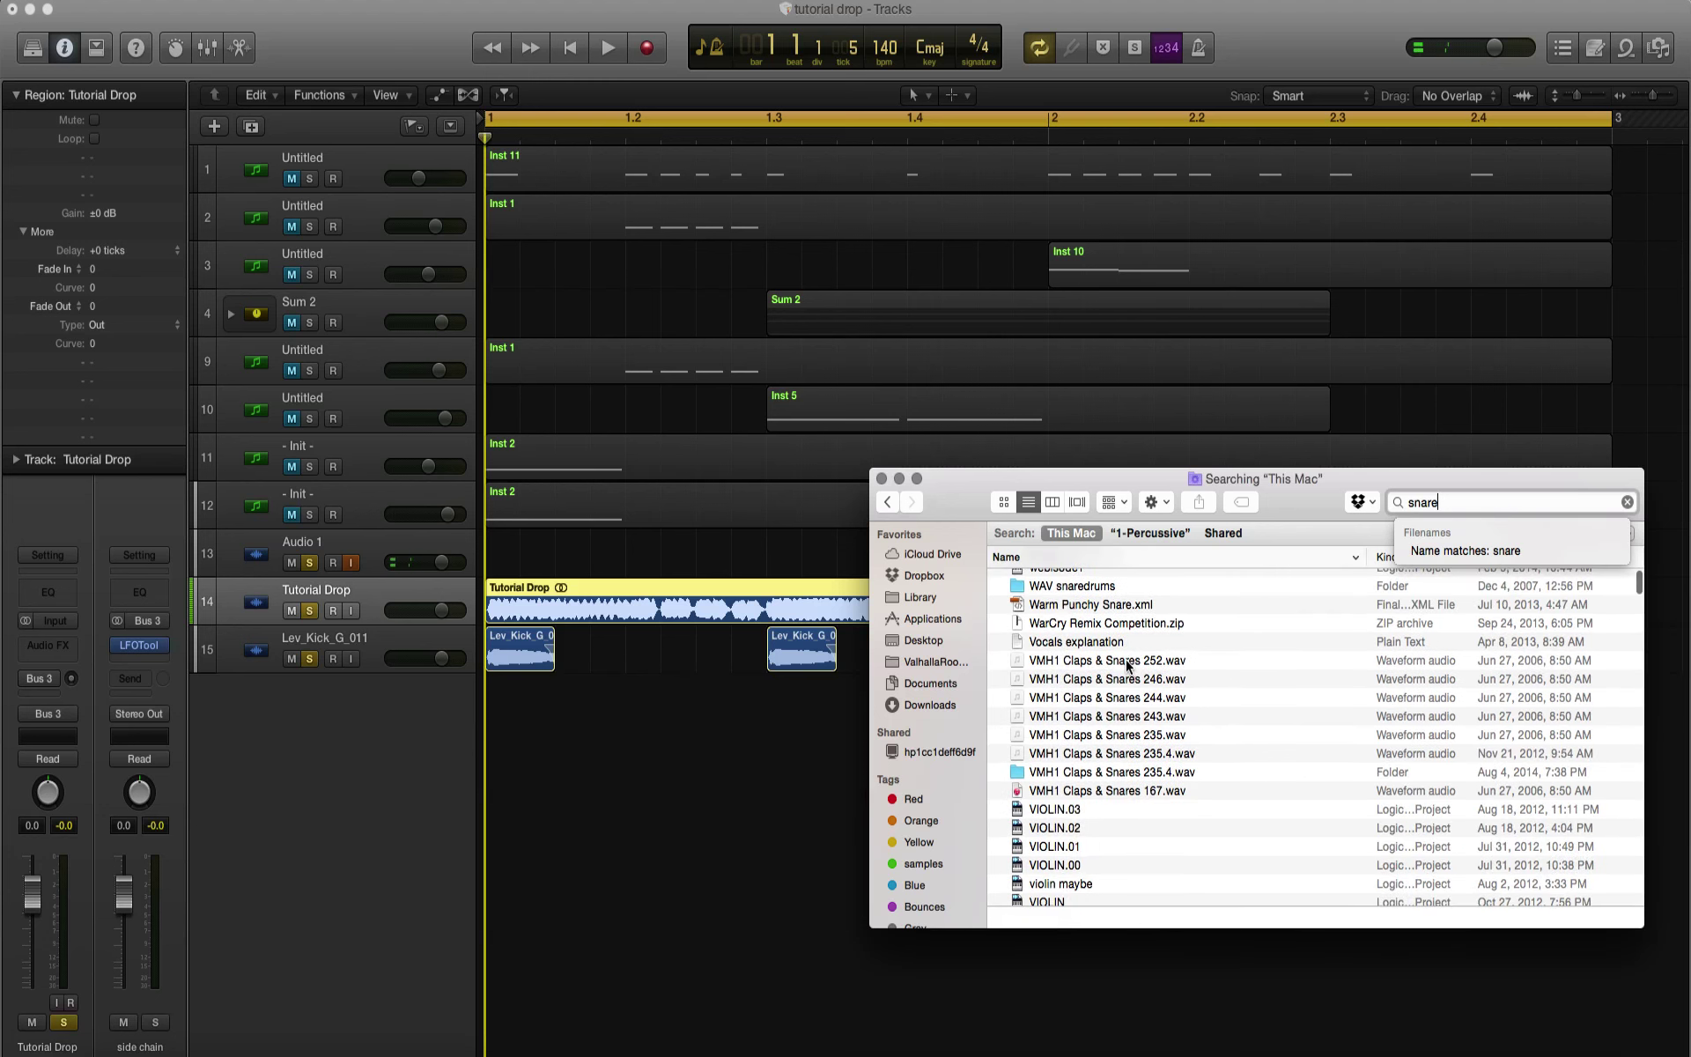
left_click(1128, 661)
key("space")
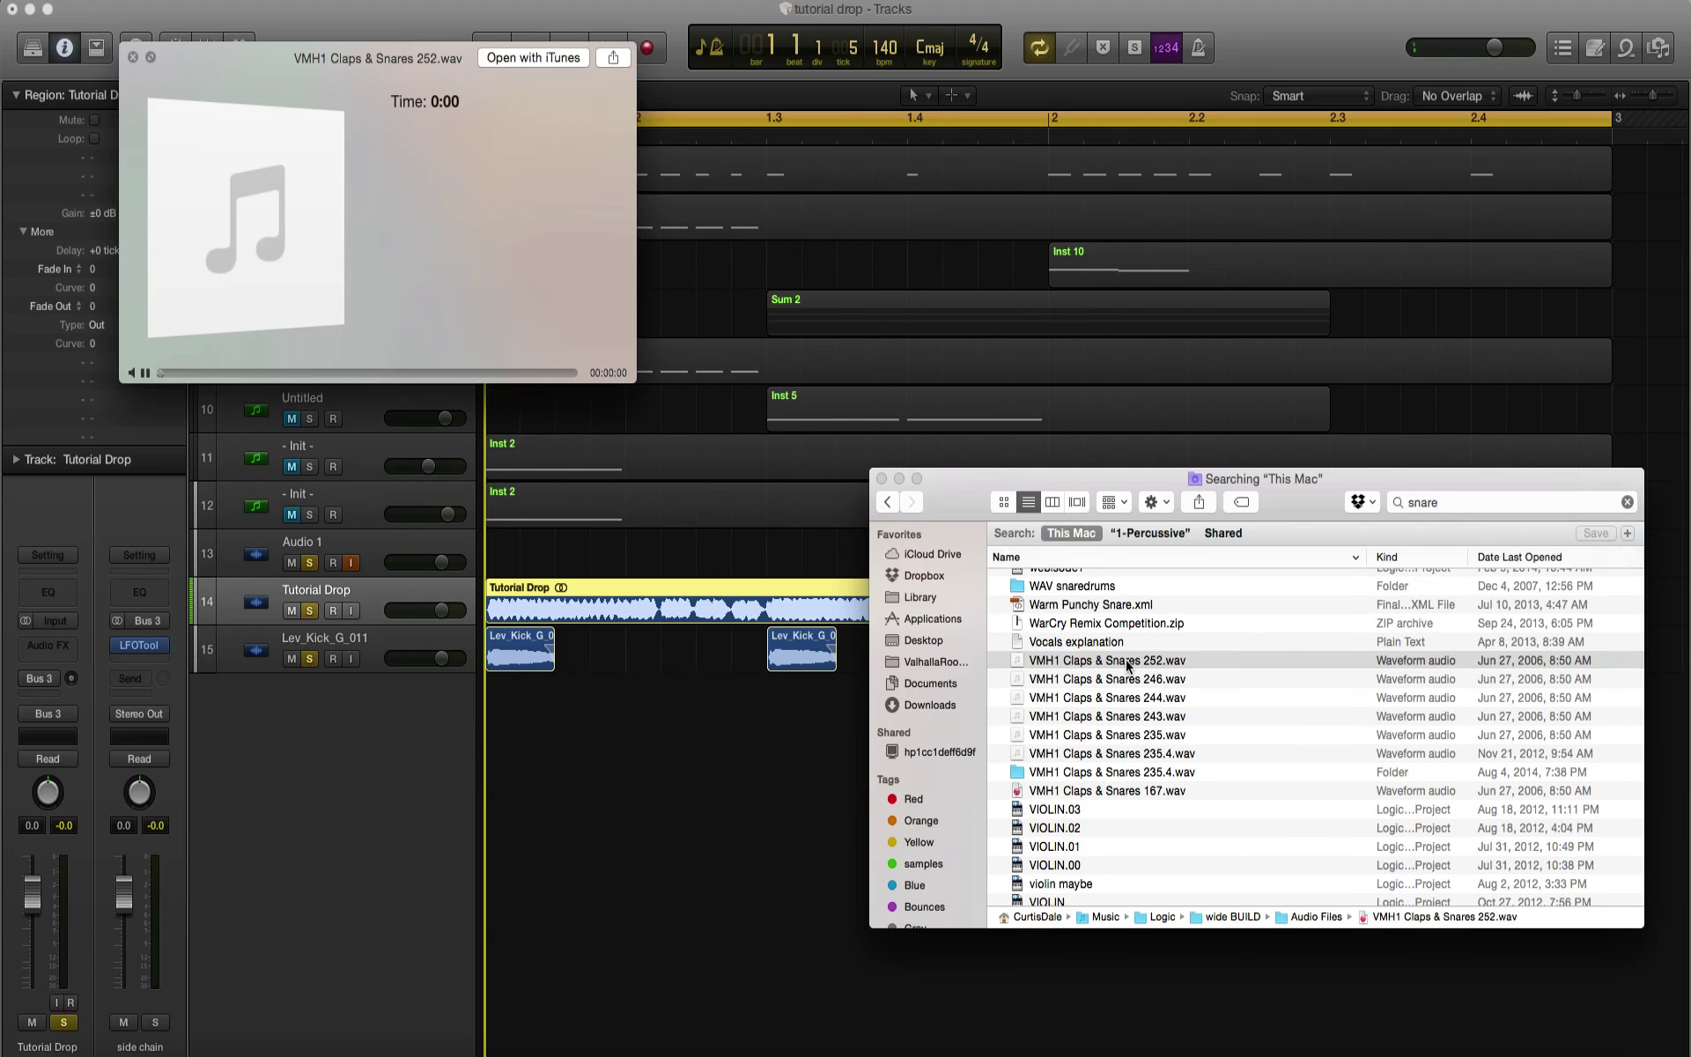
key("Down")
key("Down")
key("Down")
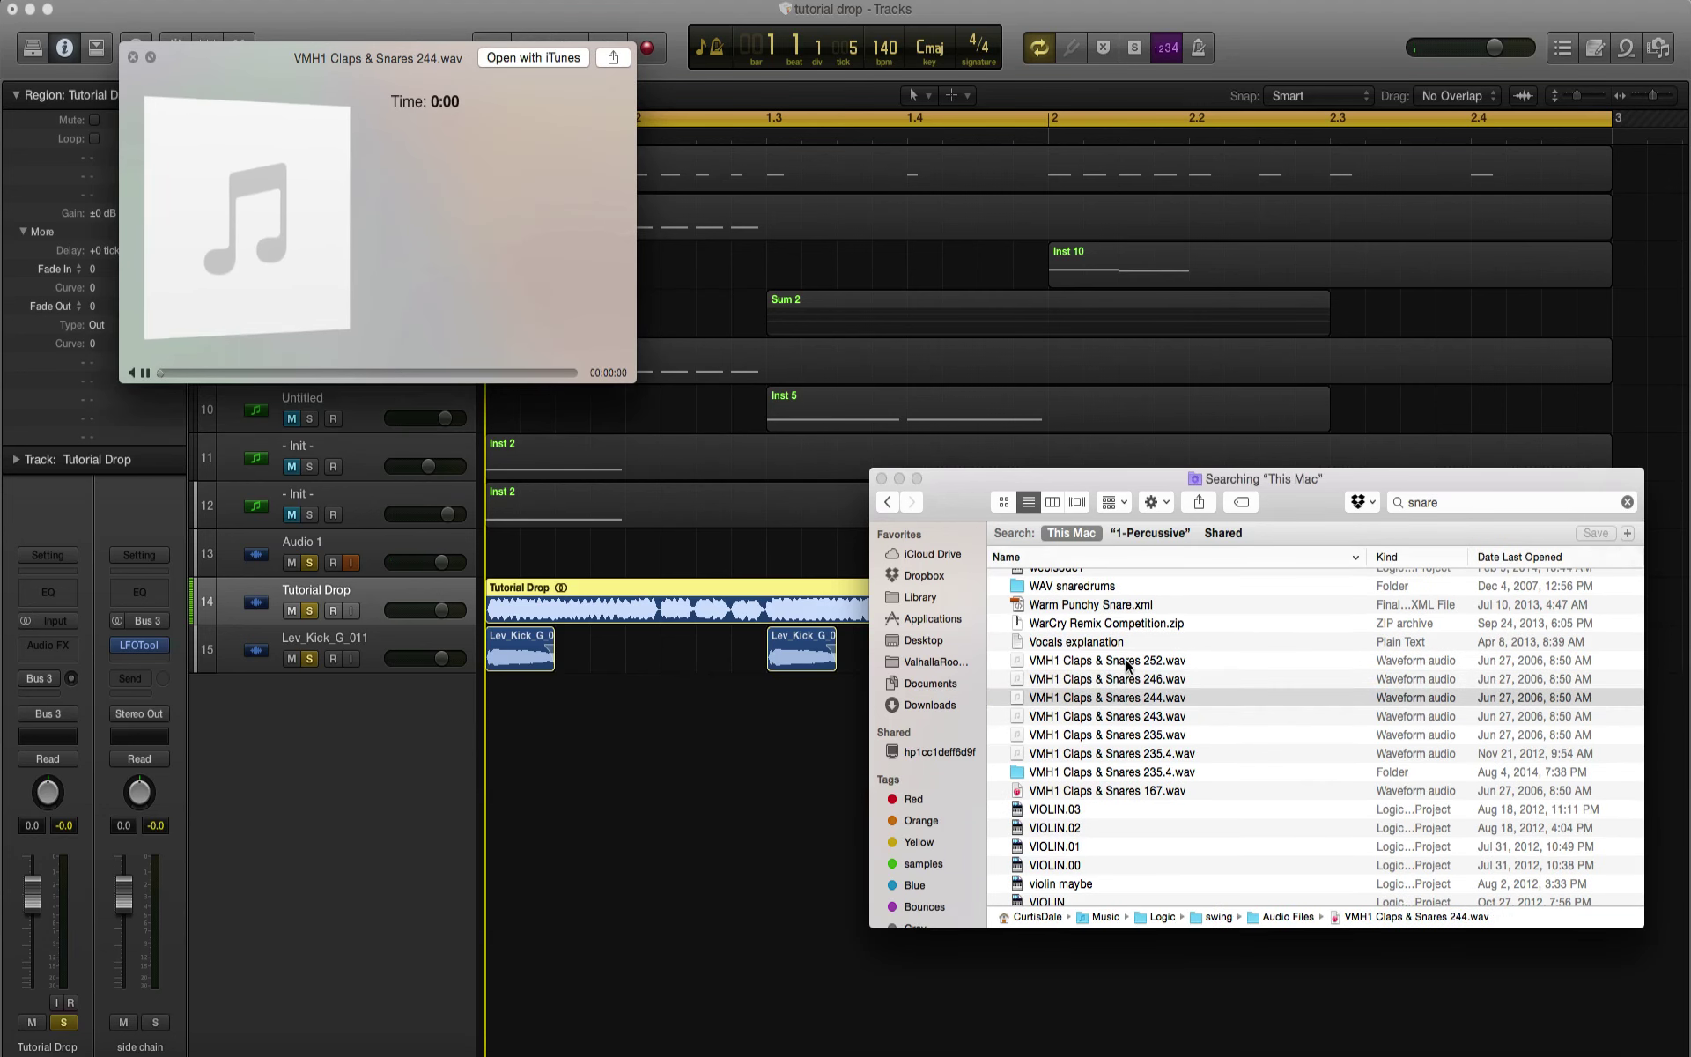
key("Down")
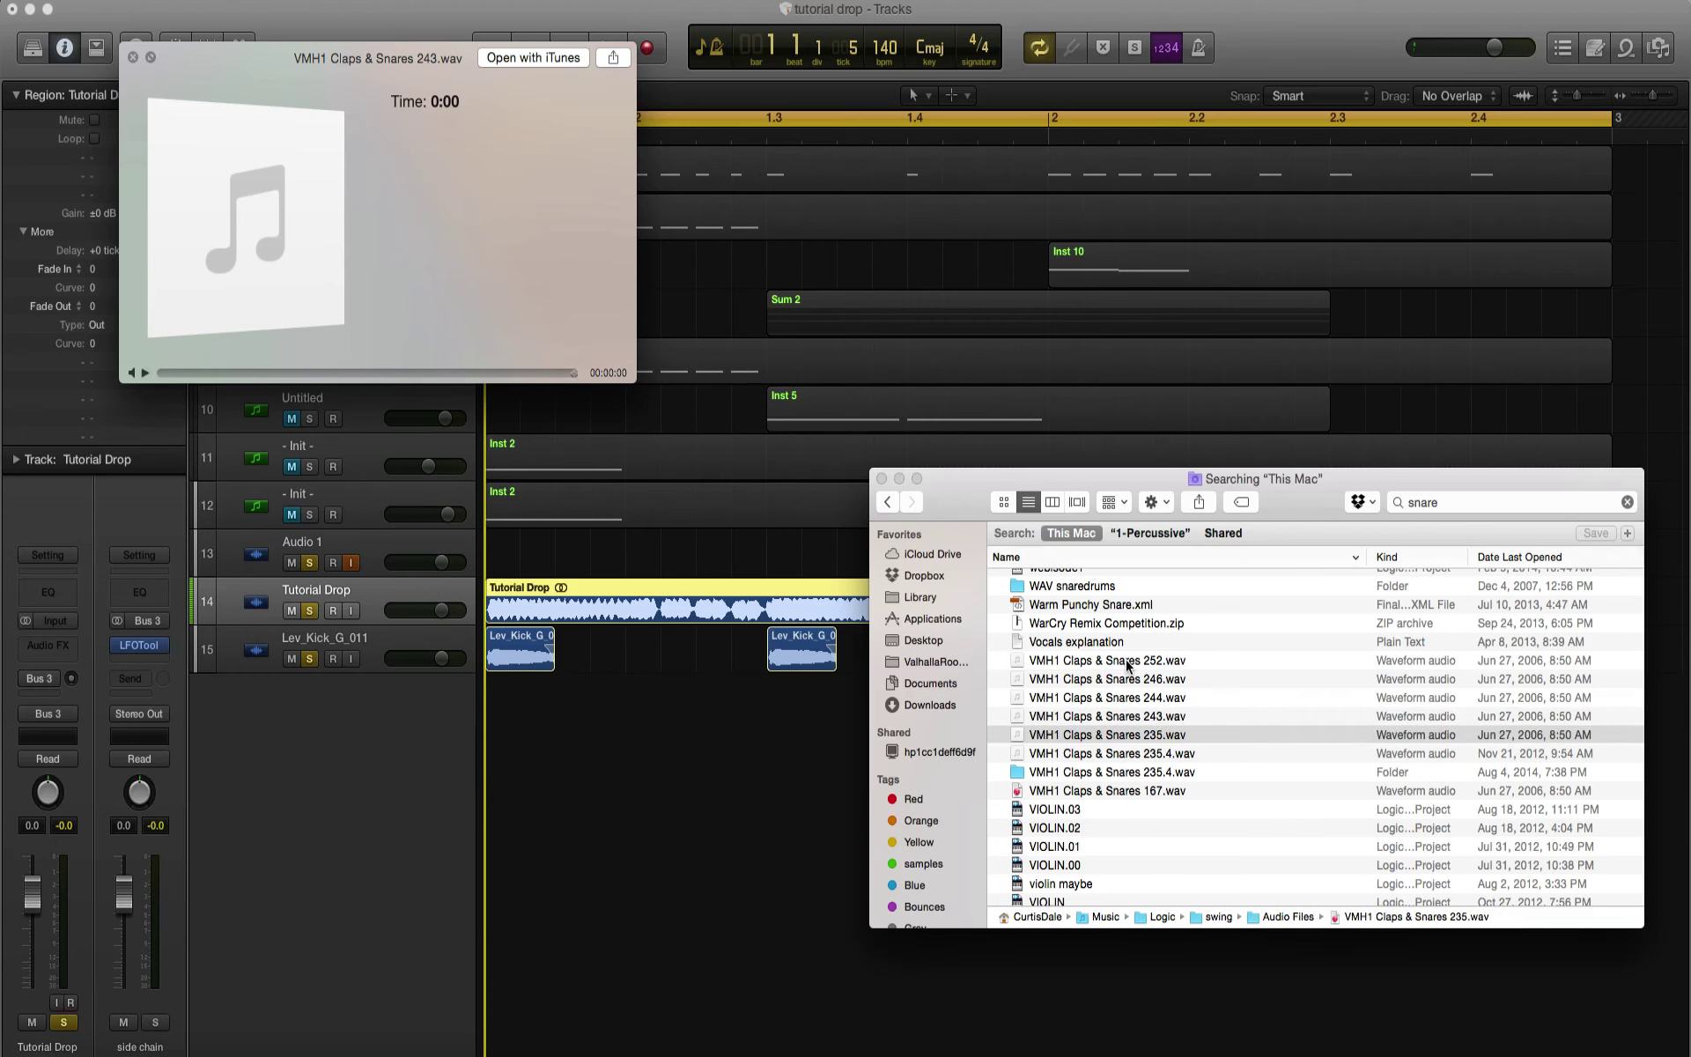
key("Down")
scroll(1128, 665, "down", 15)
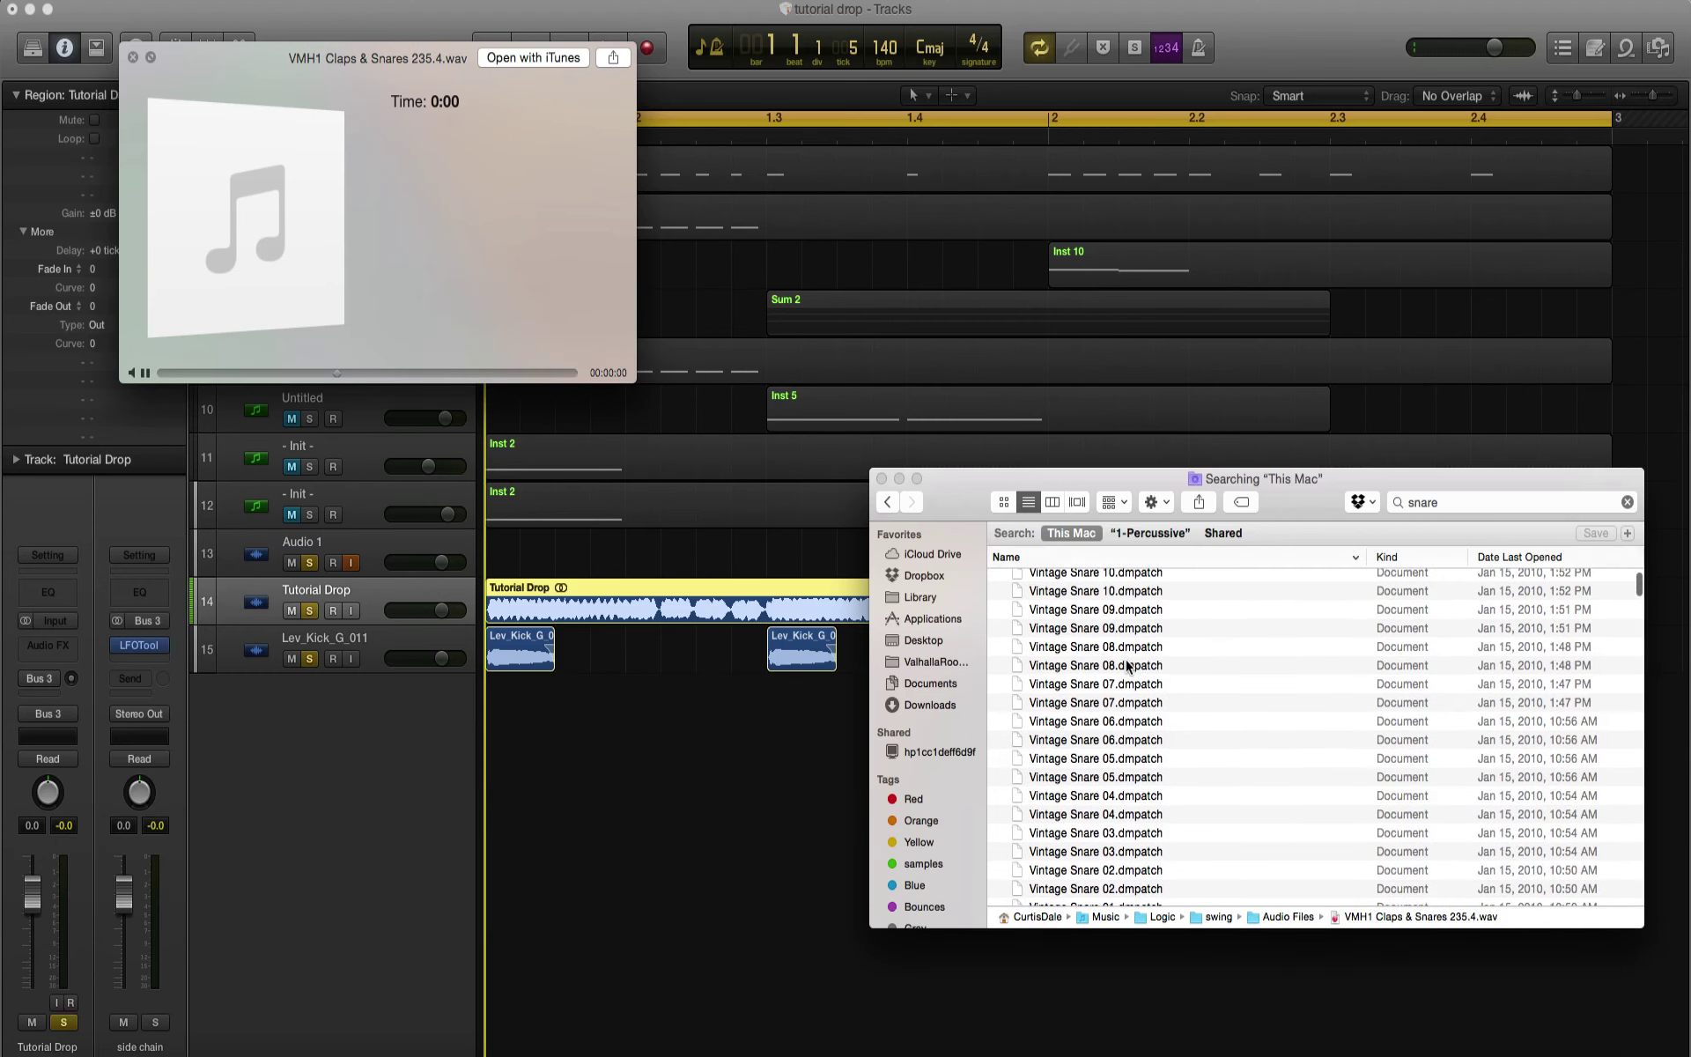
Step: Preview a selection of the VEH2 Snares samples from 028 down to 006 in the search results
left_click(1155, 729)
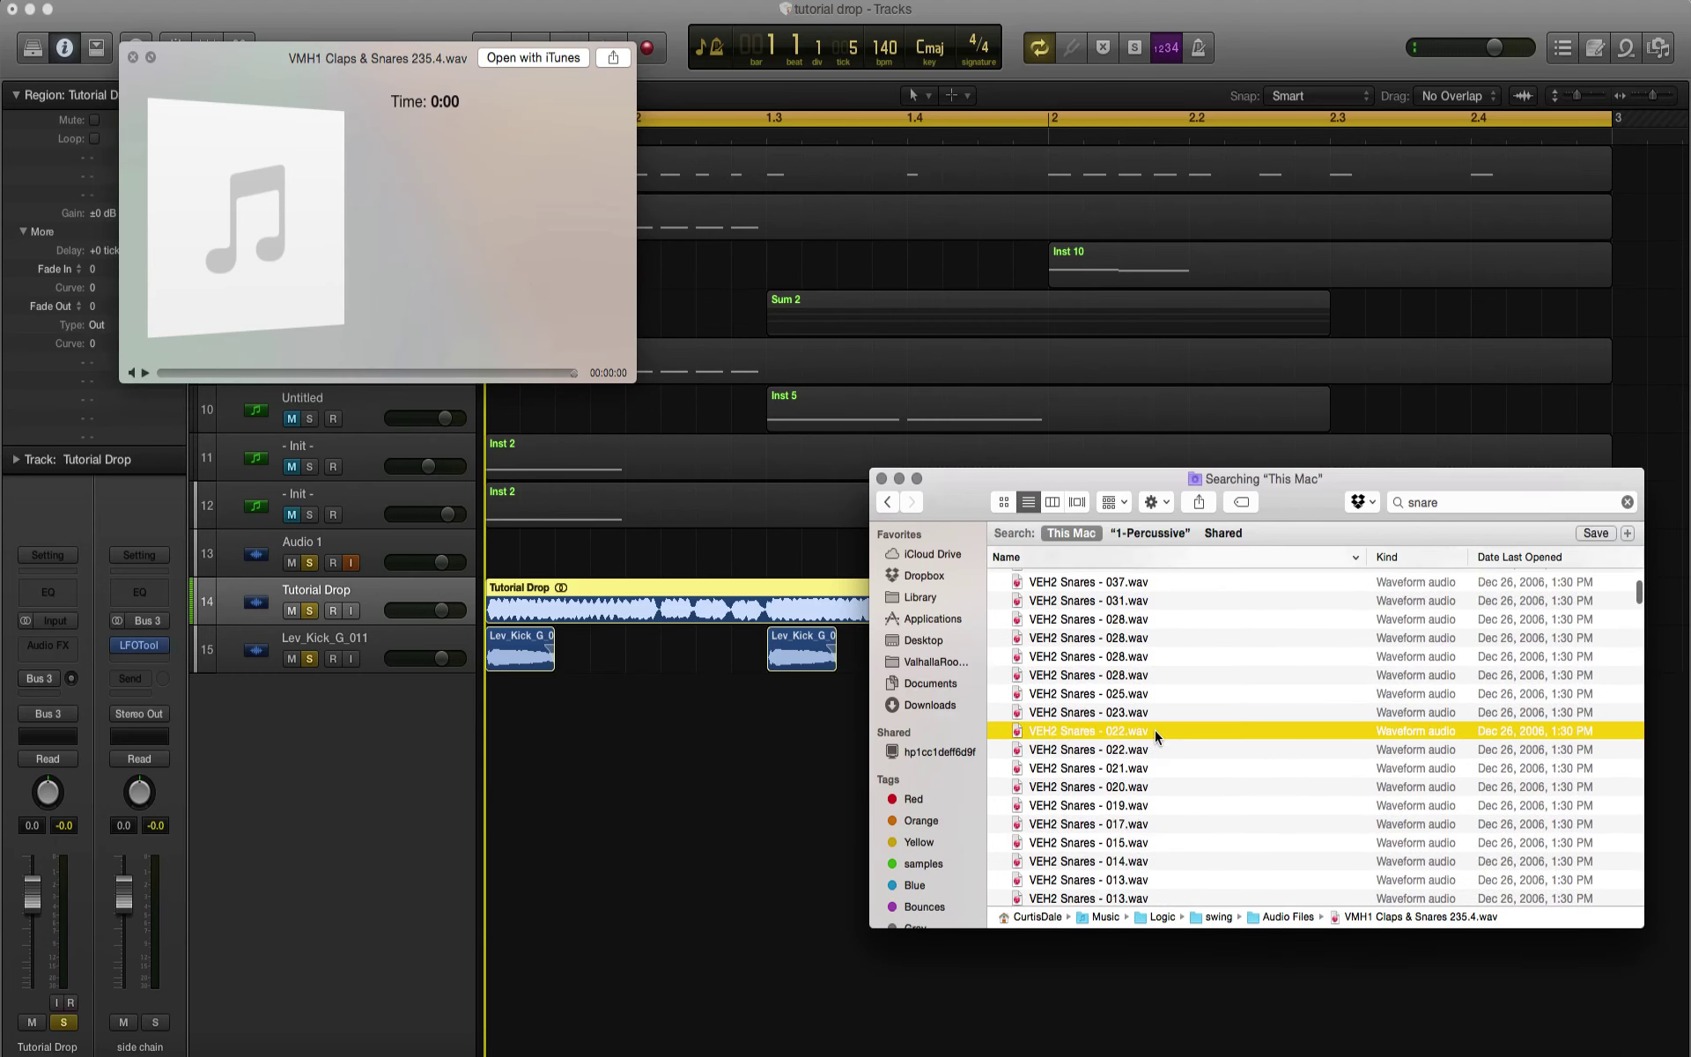
left_click(1097, 821)
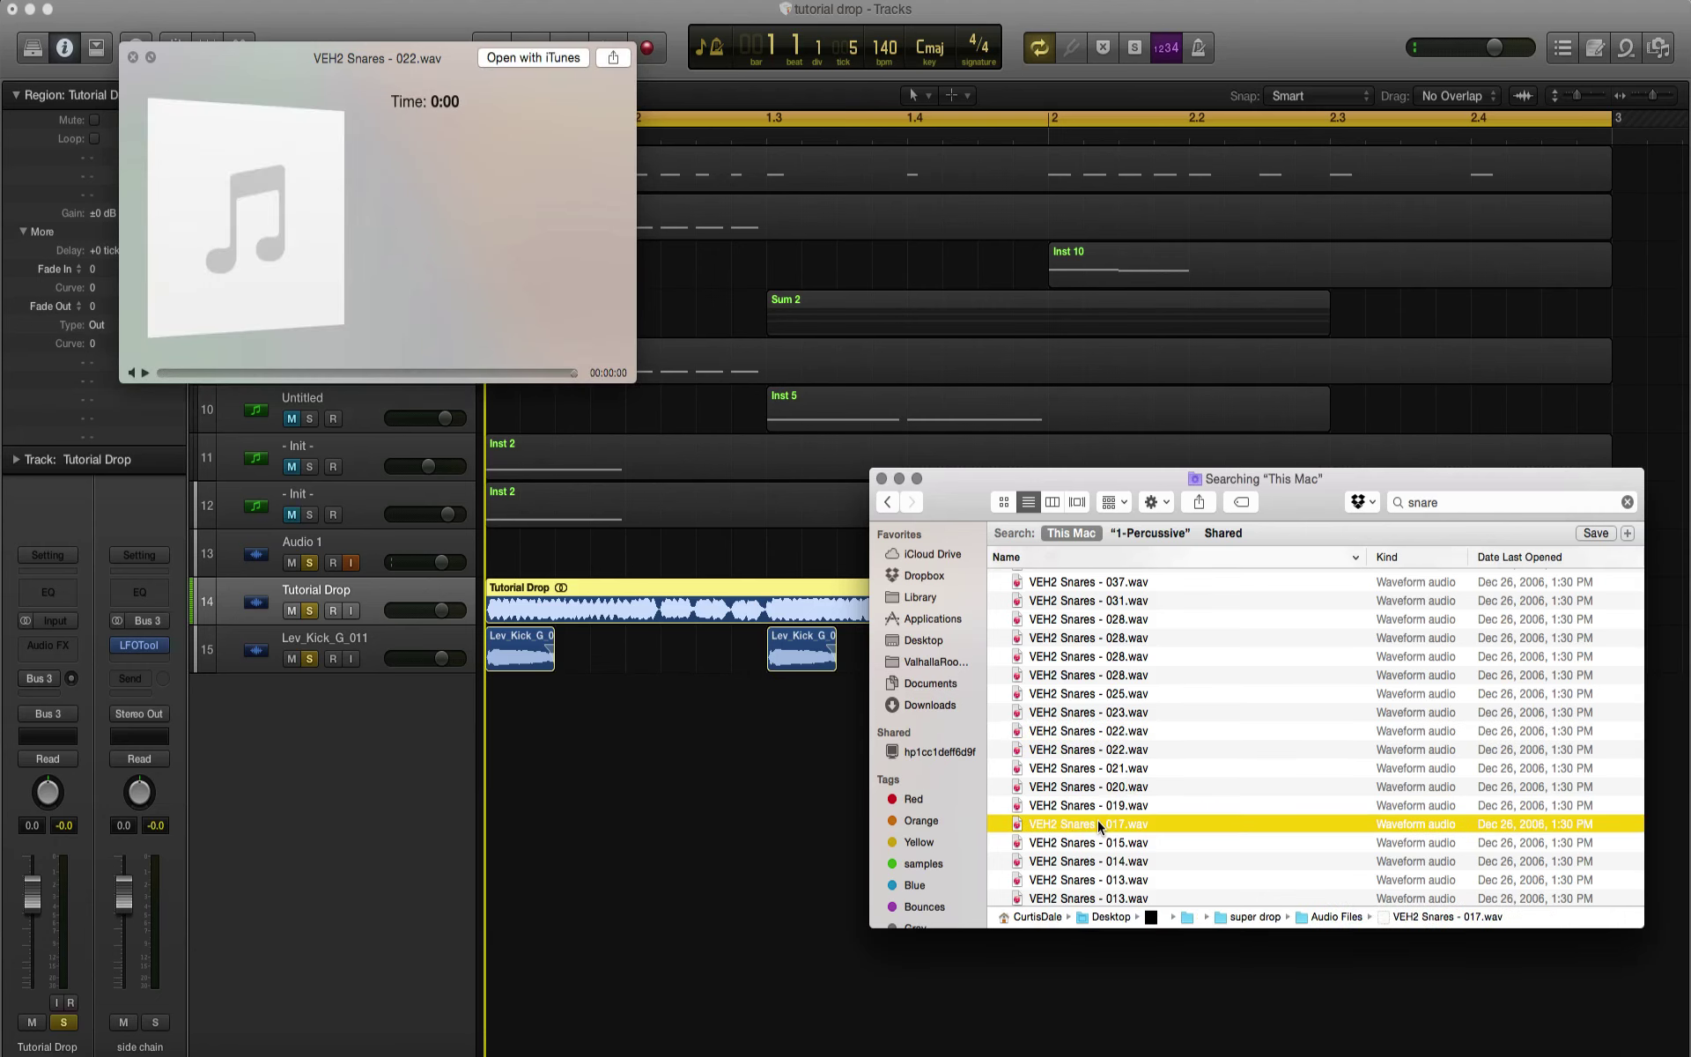
left_click(1095, 655)
scroll(1095, 656, "down", 10)
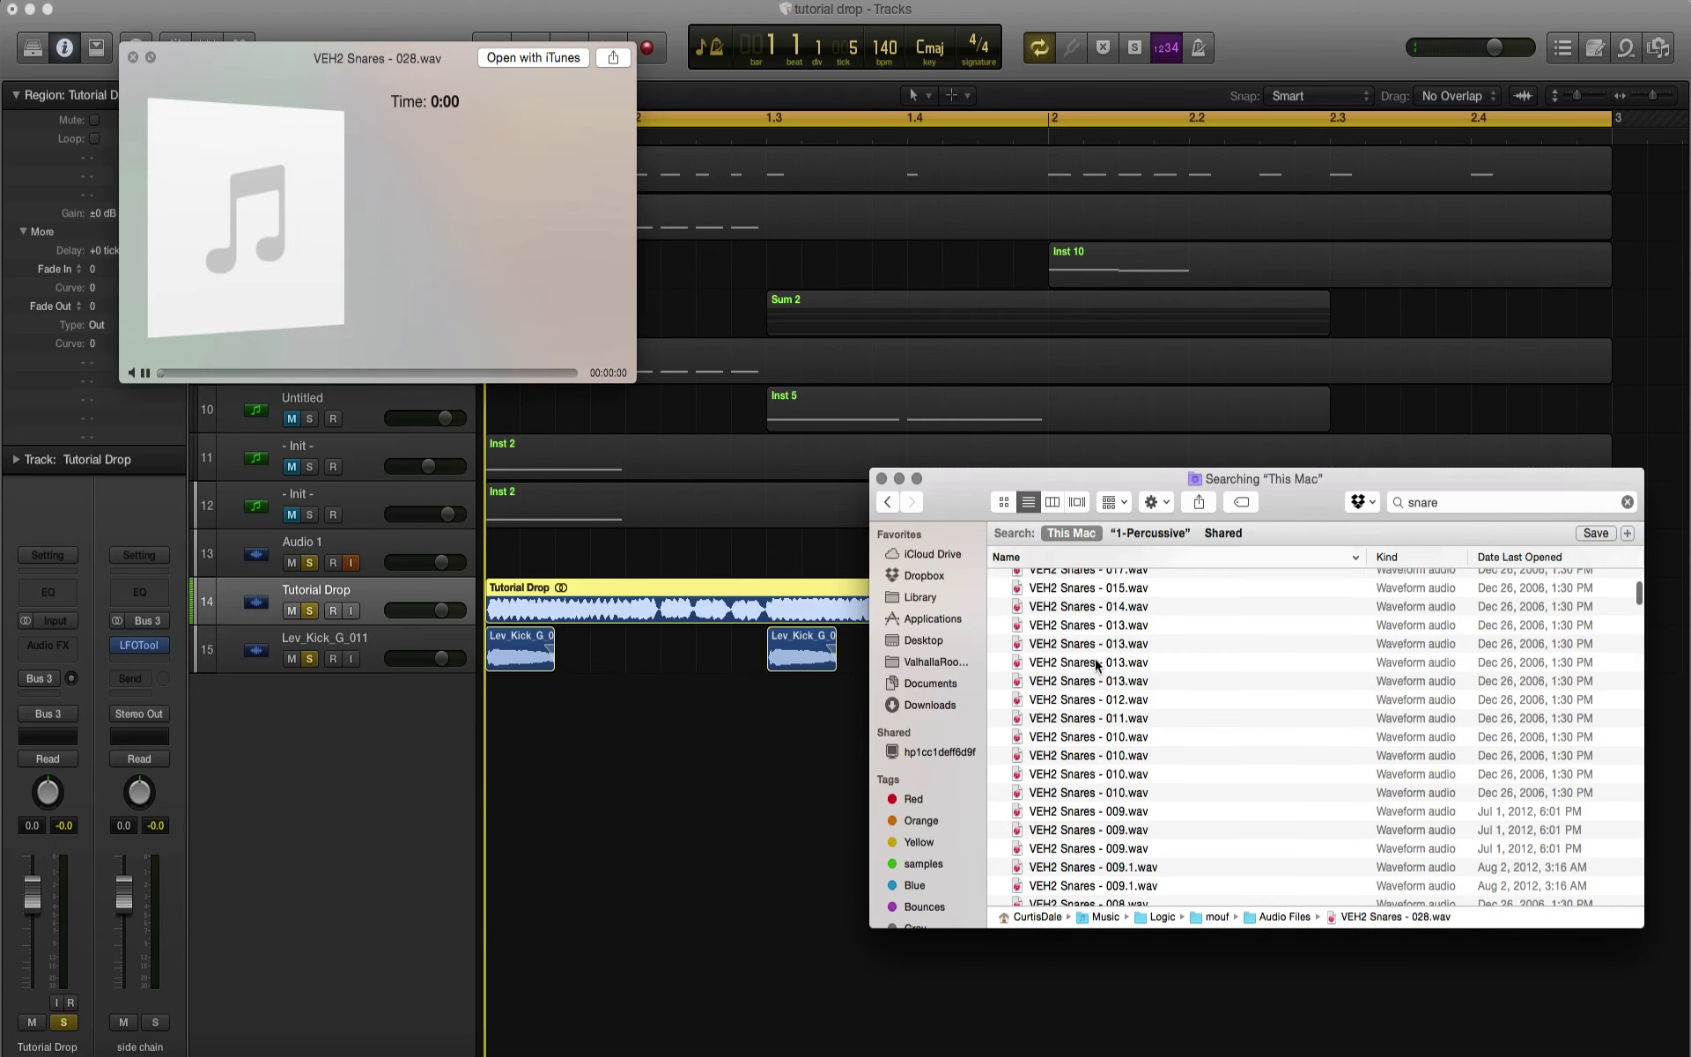
left_click(1081, 755)
scroll(1078, 756, "down", 3)
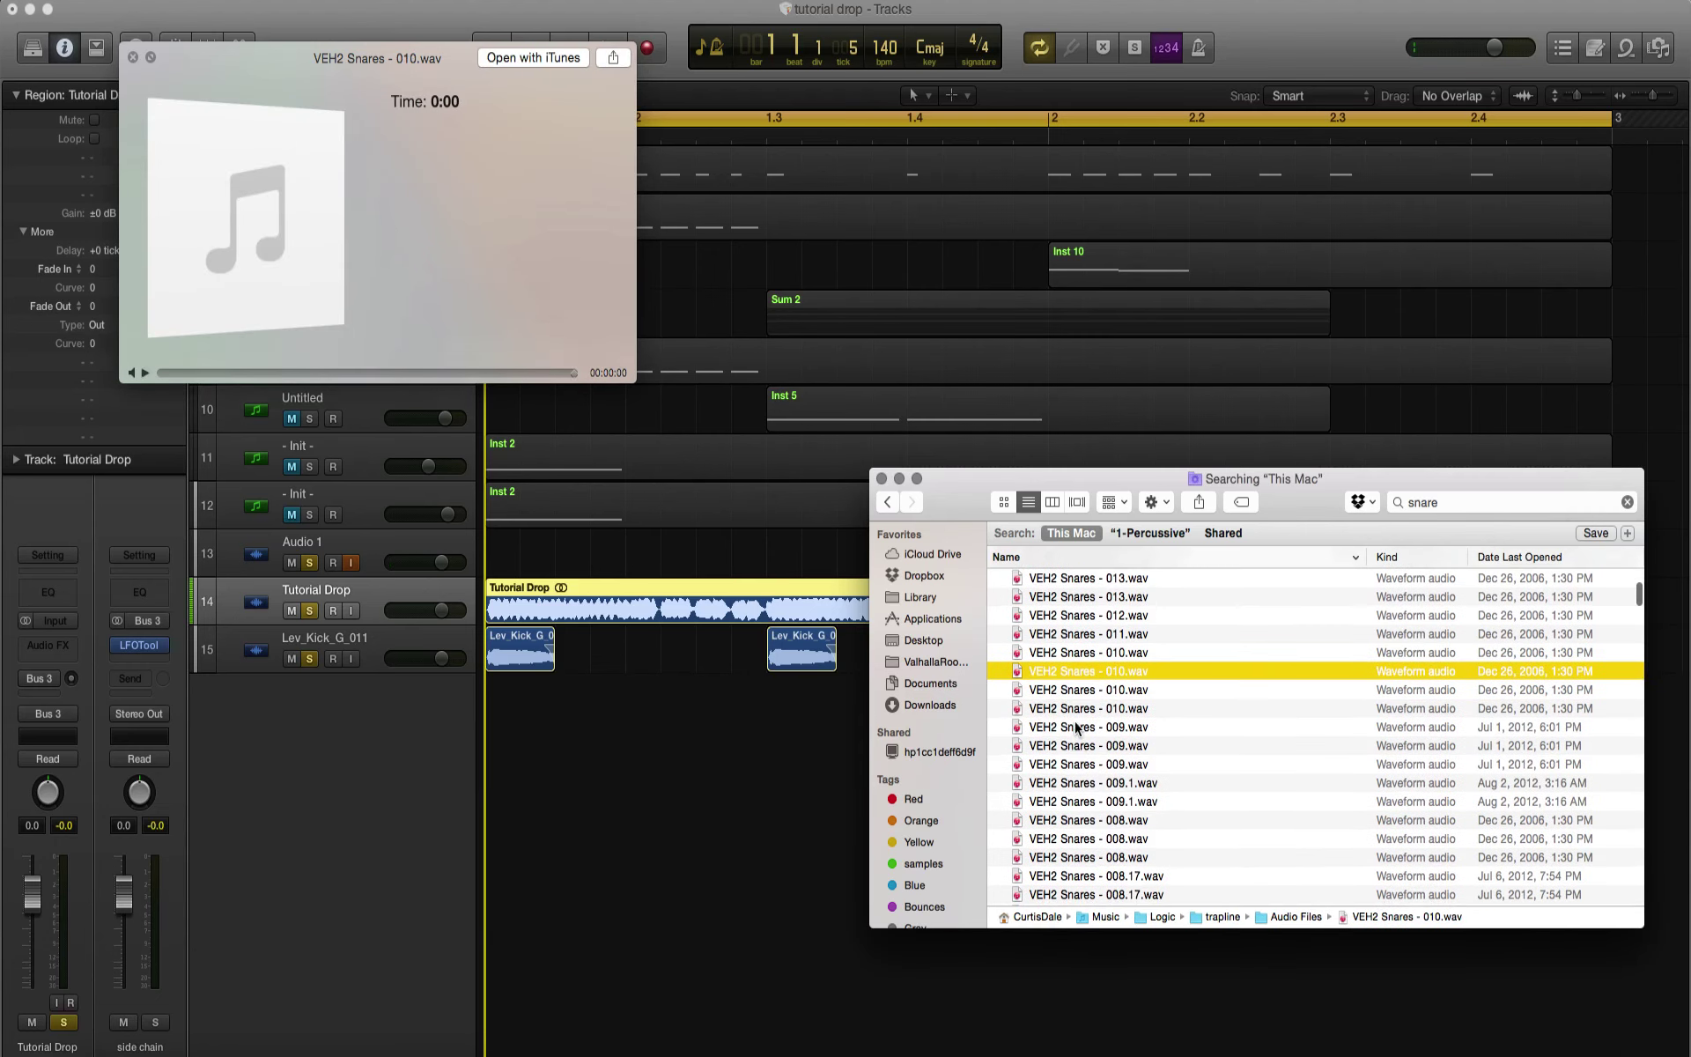
left_click(1076, 727)
scroll(1076, 728, "down", 3)
left_click(1072, 745)
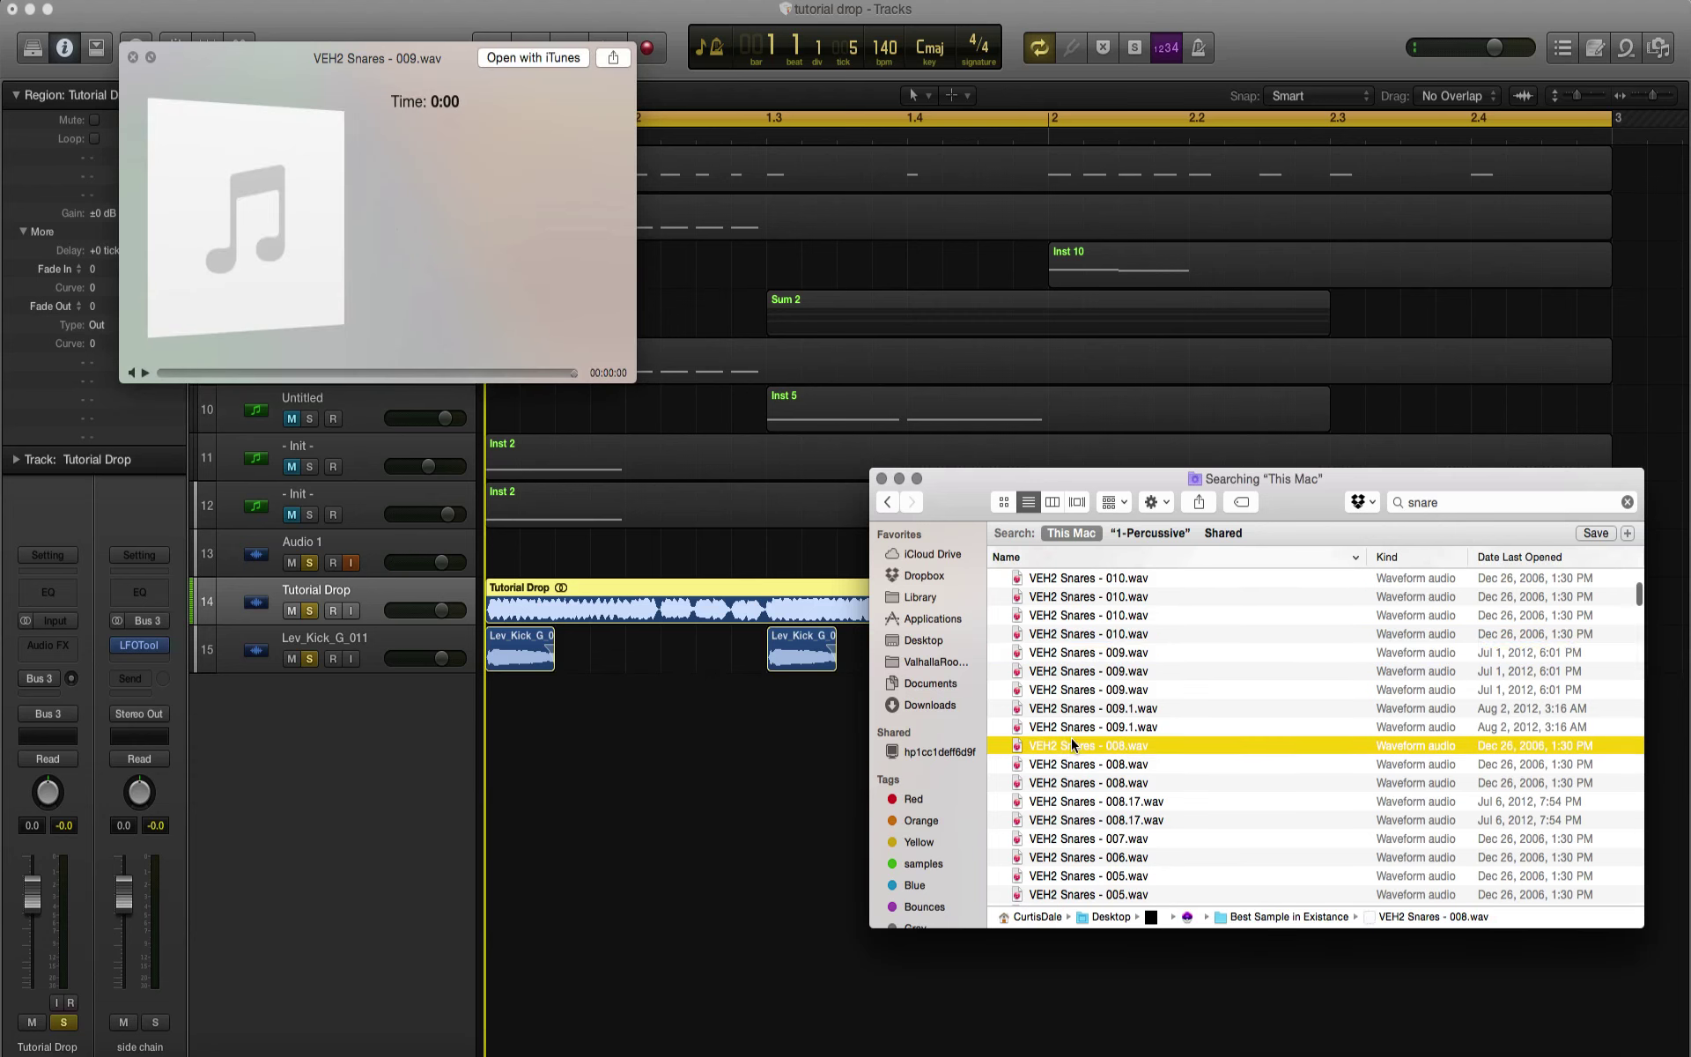
scroll(1072, 744, "down", 3)
left_click(1066, 807)
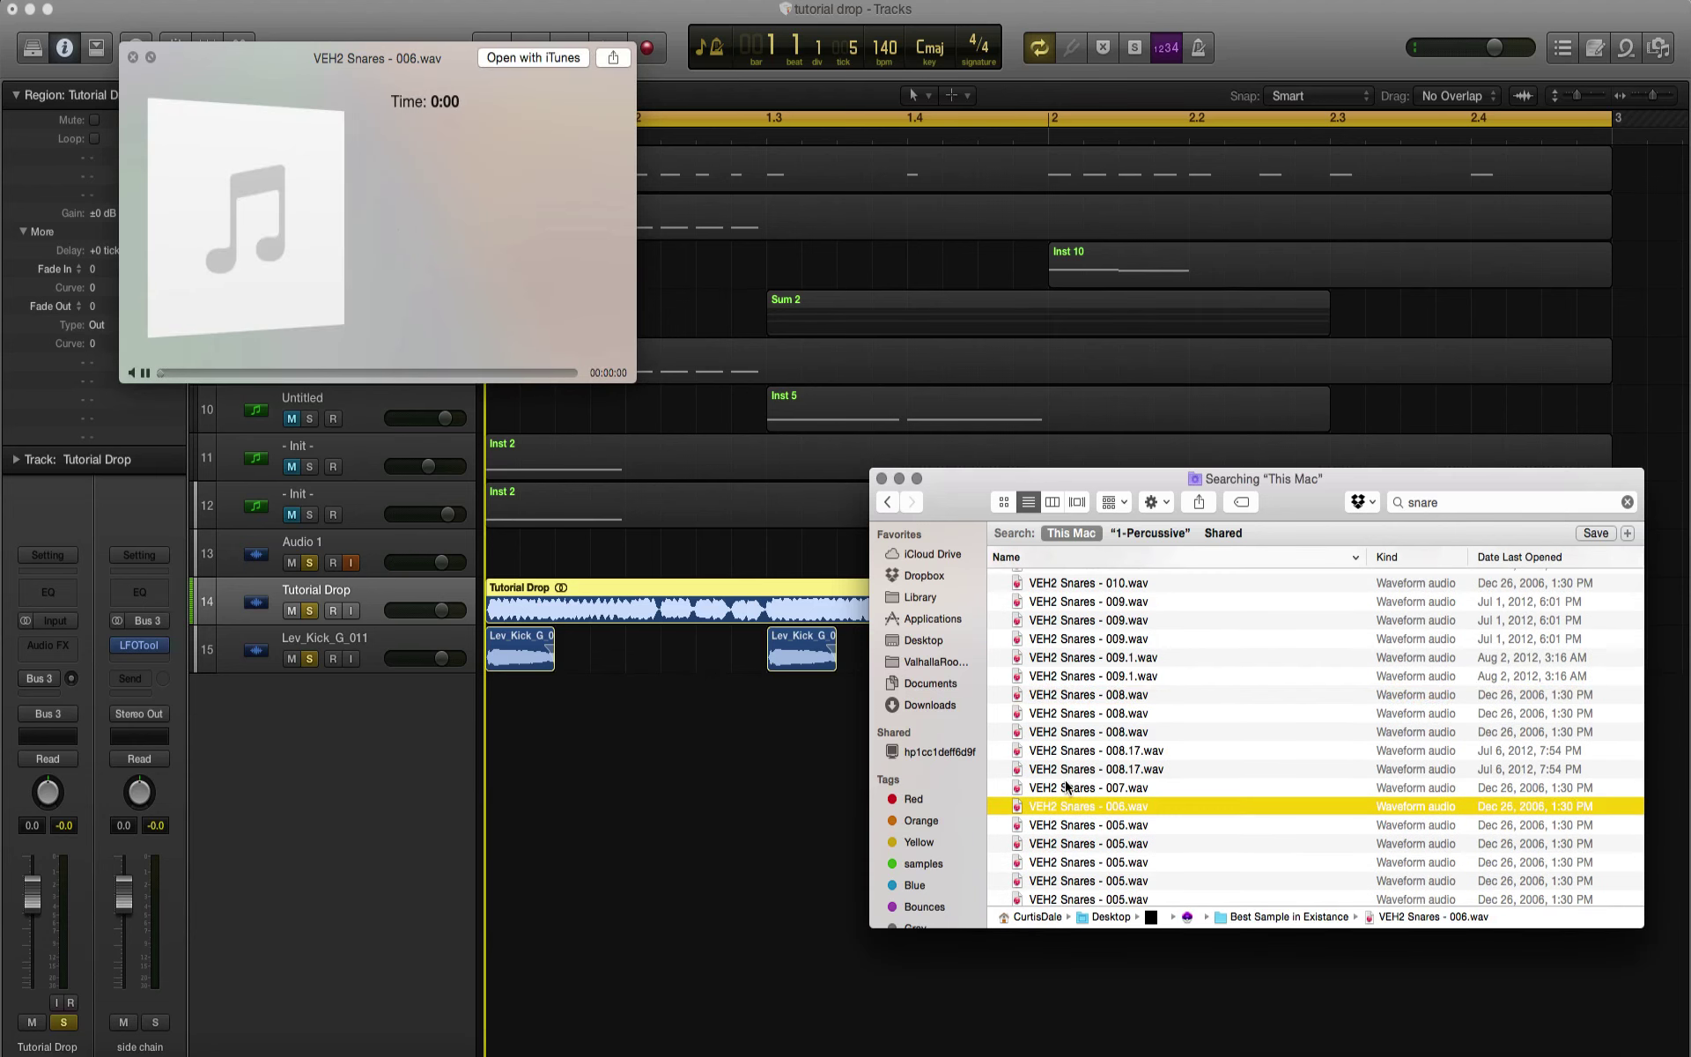
Step: Preview the VEH2 Snares samples from 007 down to 001, rechecking 003 against VEH1 Snares & Claps - 060.wav, and close the preview
left_click(1066, 787)
scroll(1067, 789, "down", 3)
left_click(1067, 786)
scroll(1067, 789, "down", 5)
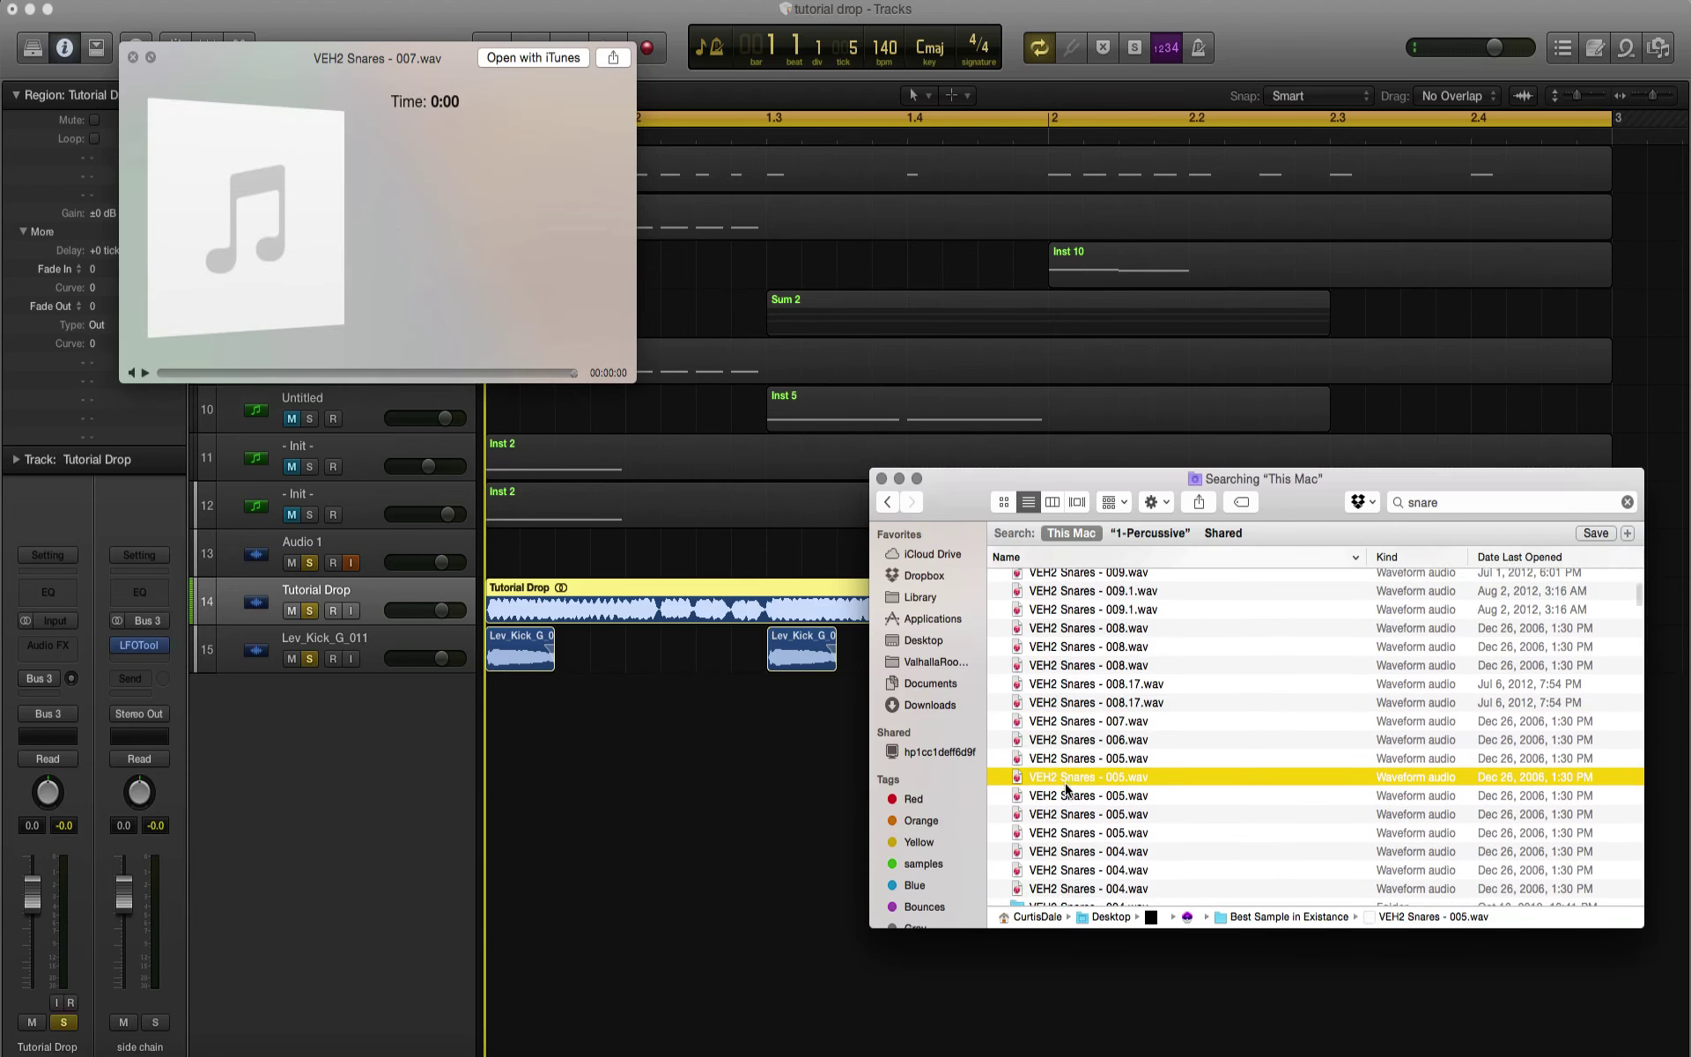
left_click(1066, 747)
scroll(1064, 751, "down", 3)
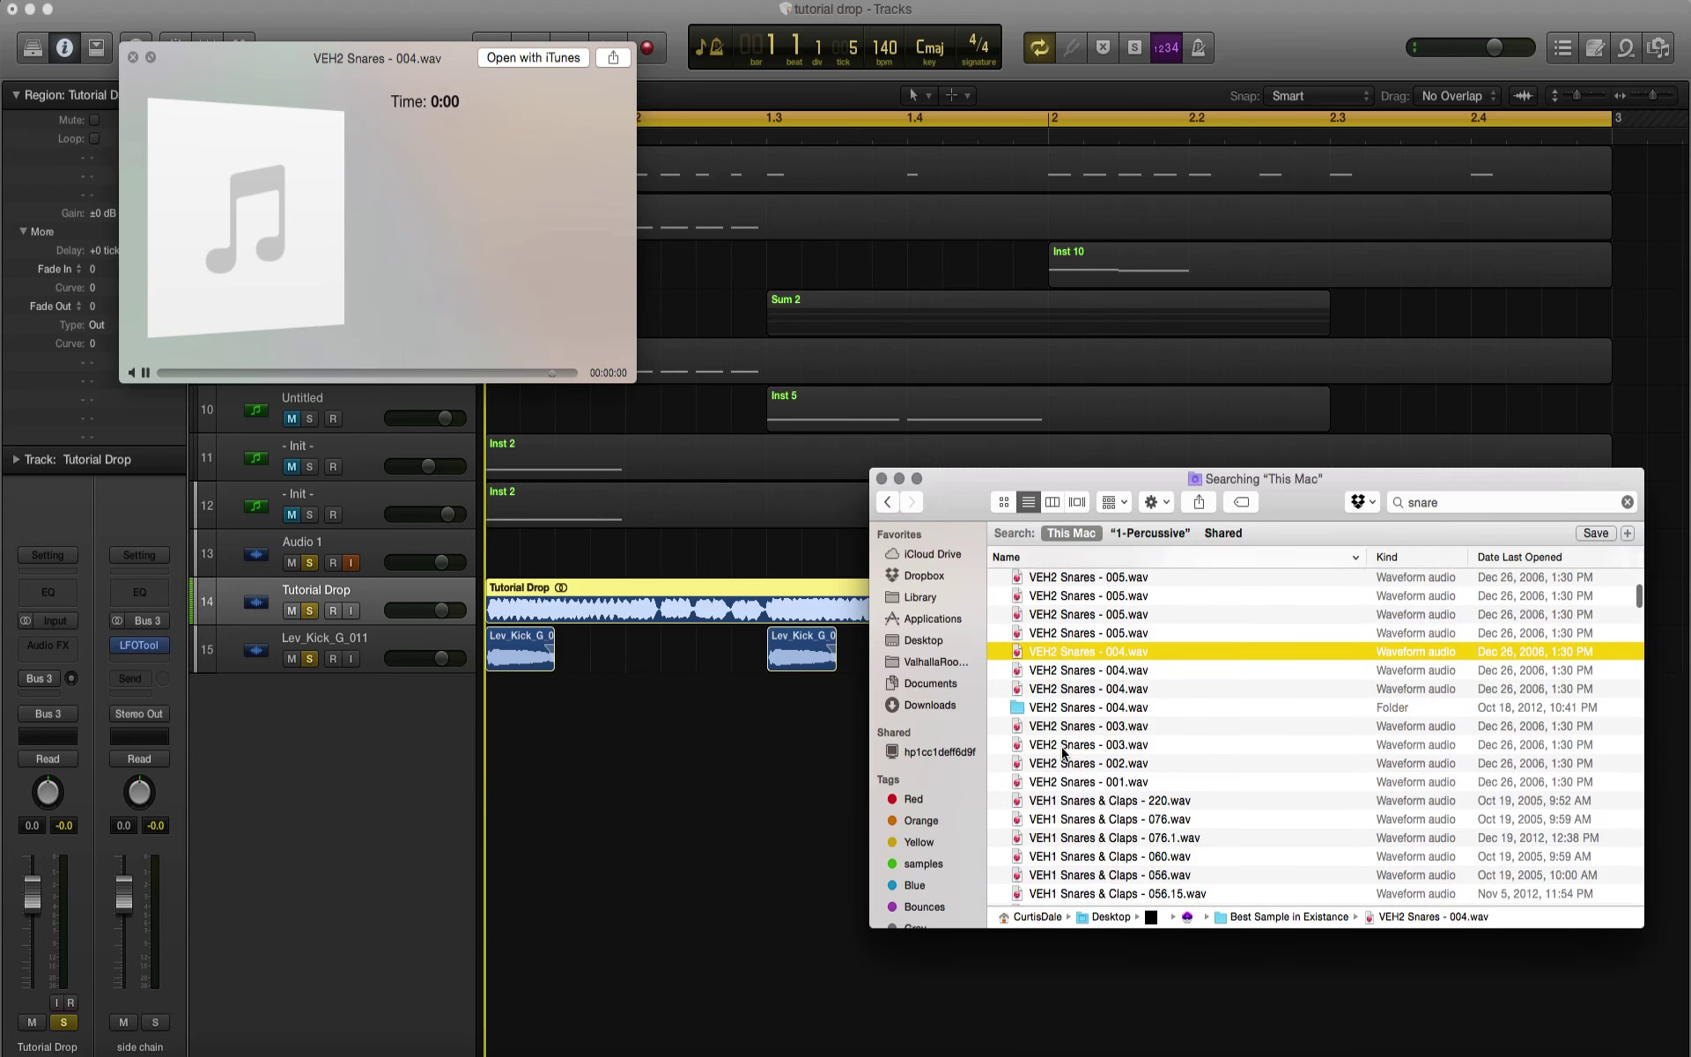
left_click(1061, 747)
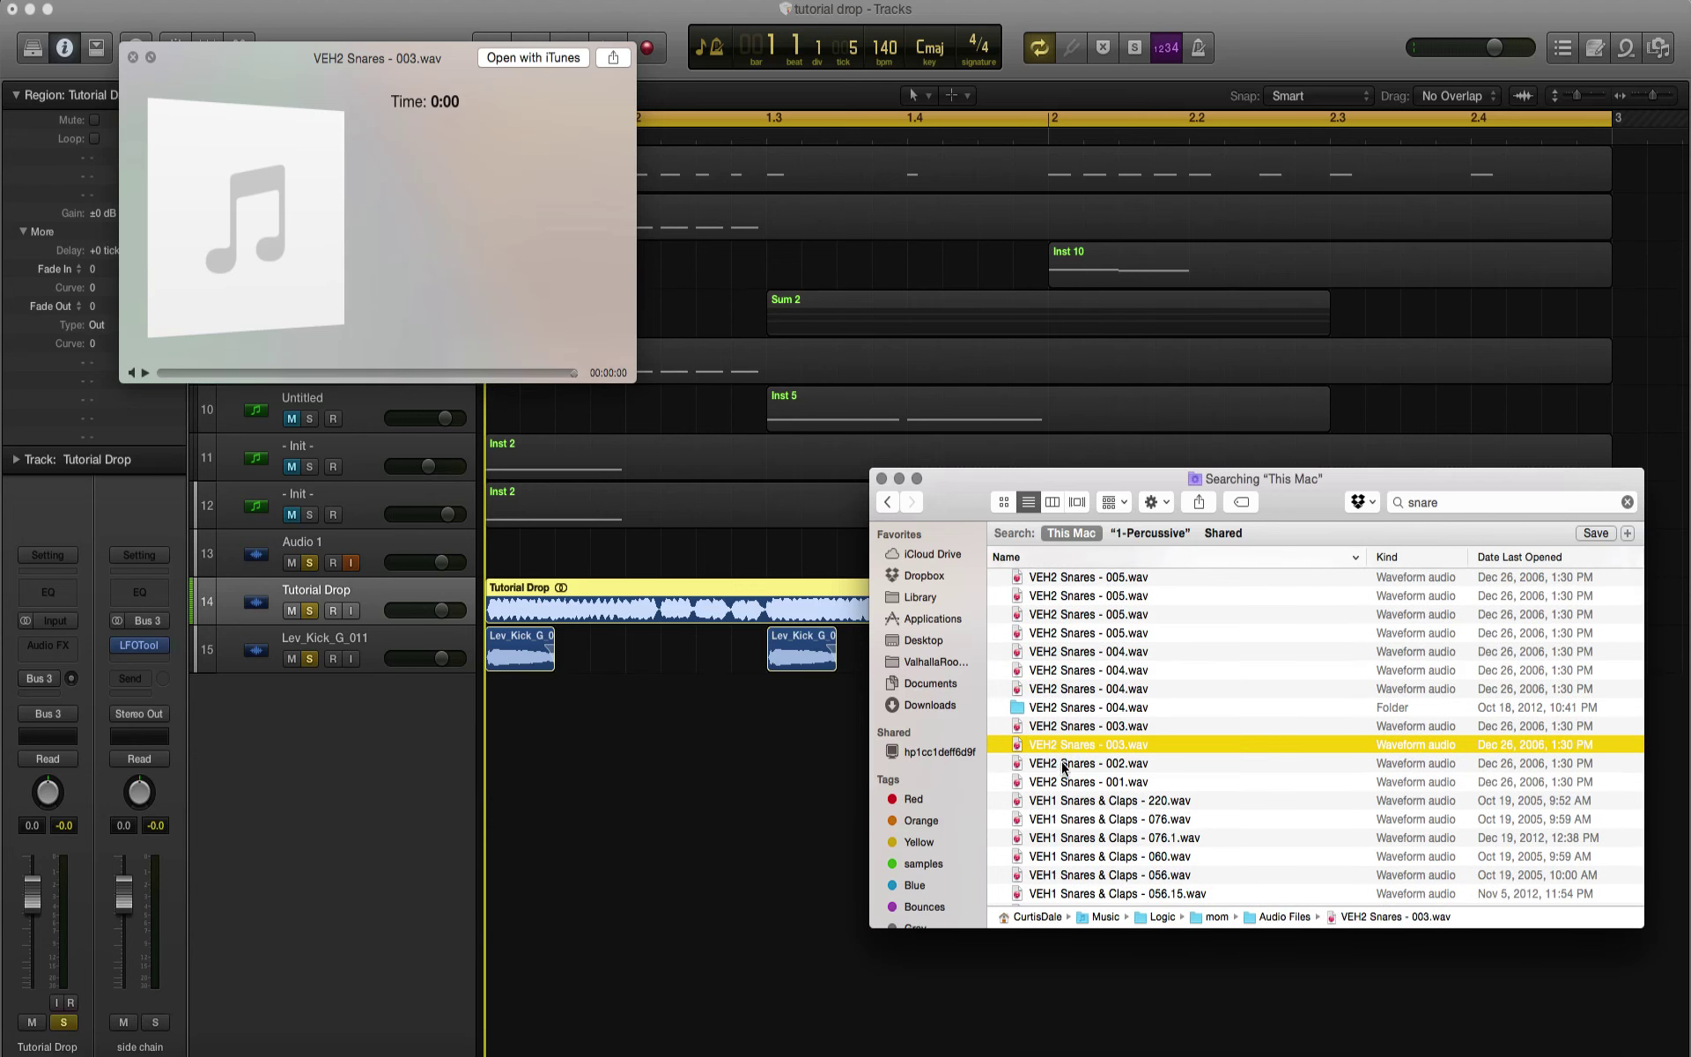
left_click(1063, 765)
left_click(1069, 783)
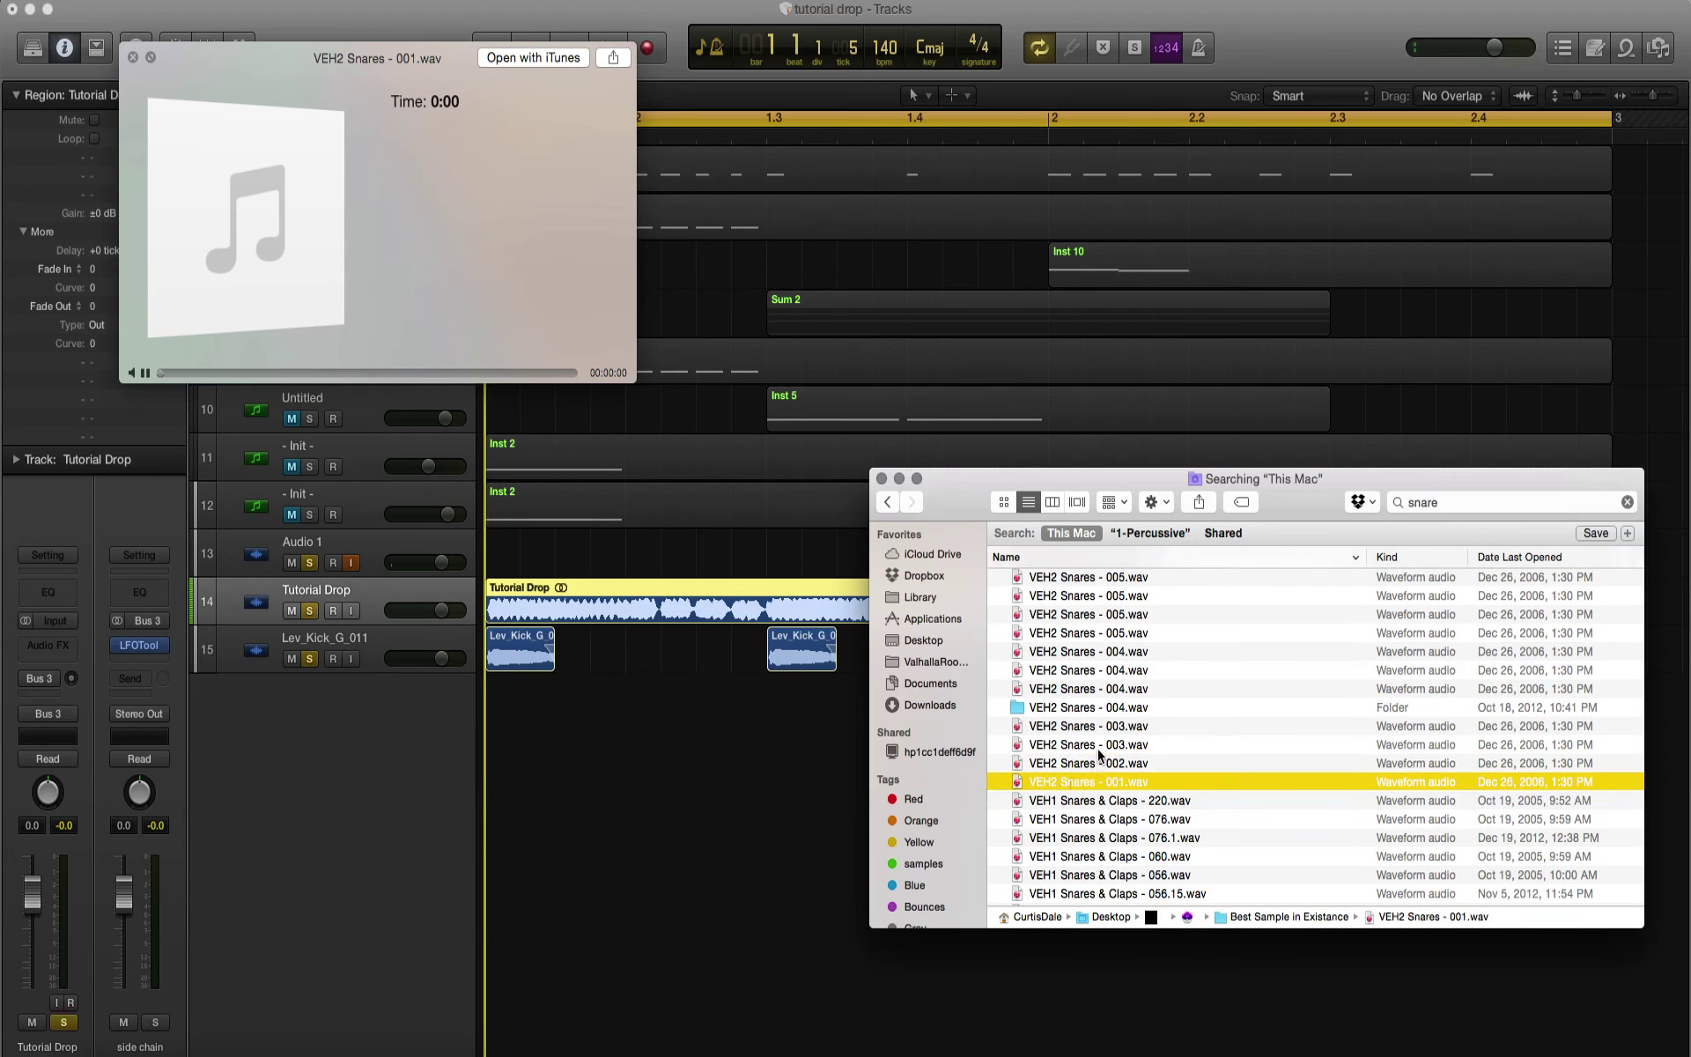
left_click(1092, 744)
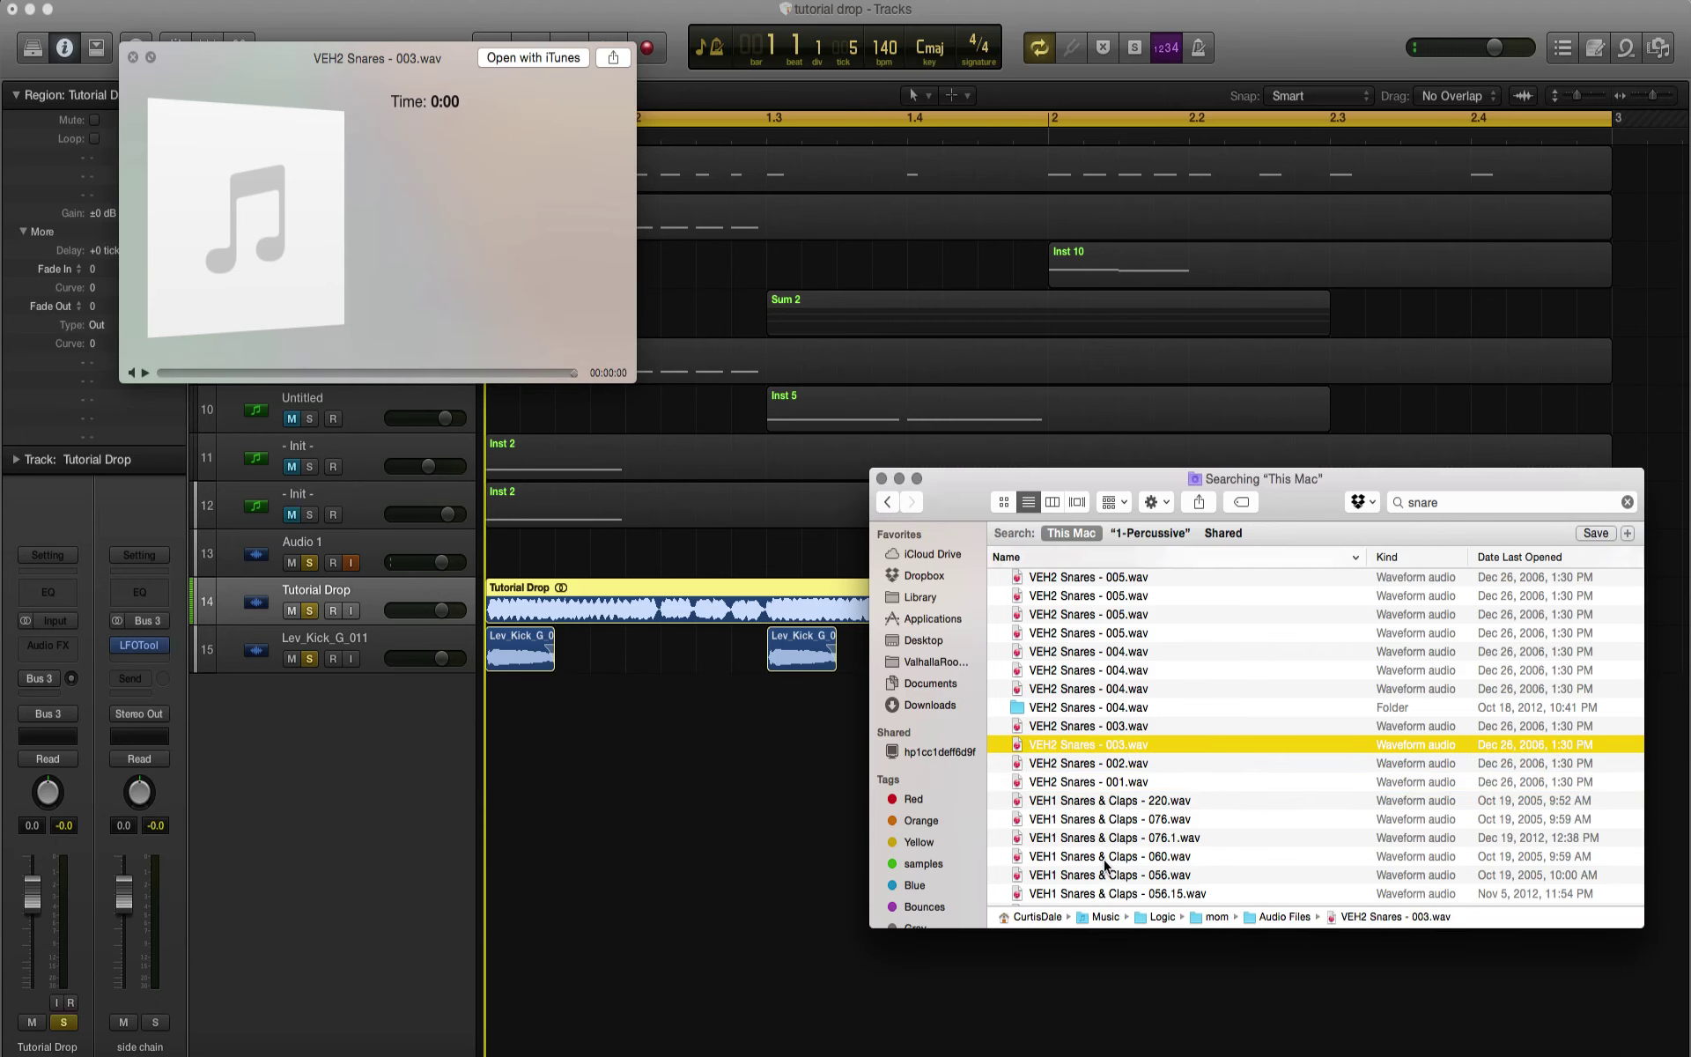
left_click(1105, 858)
left_click(1086, 746)
key("space")
Step: Add VEH1 Snares & Claps - 060.wav to the project as a new track below the kick track and solo that track
left_click(1062, 856)
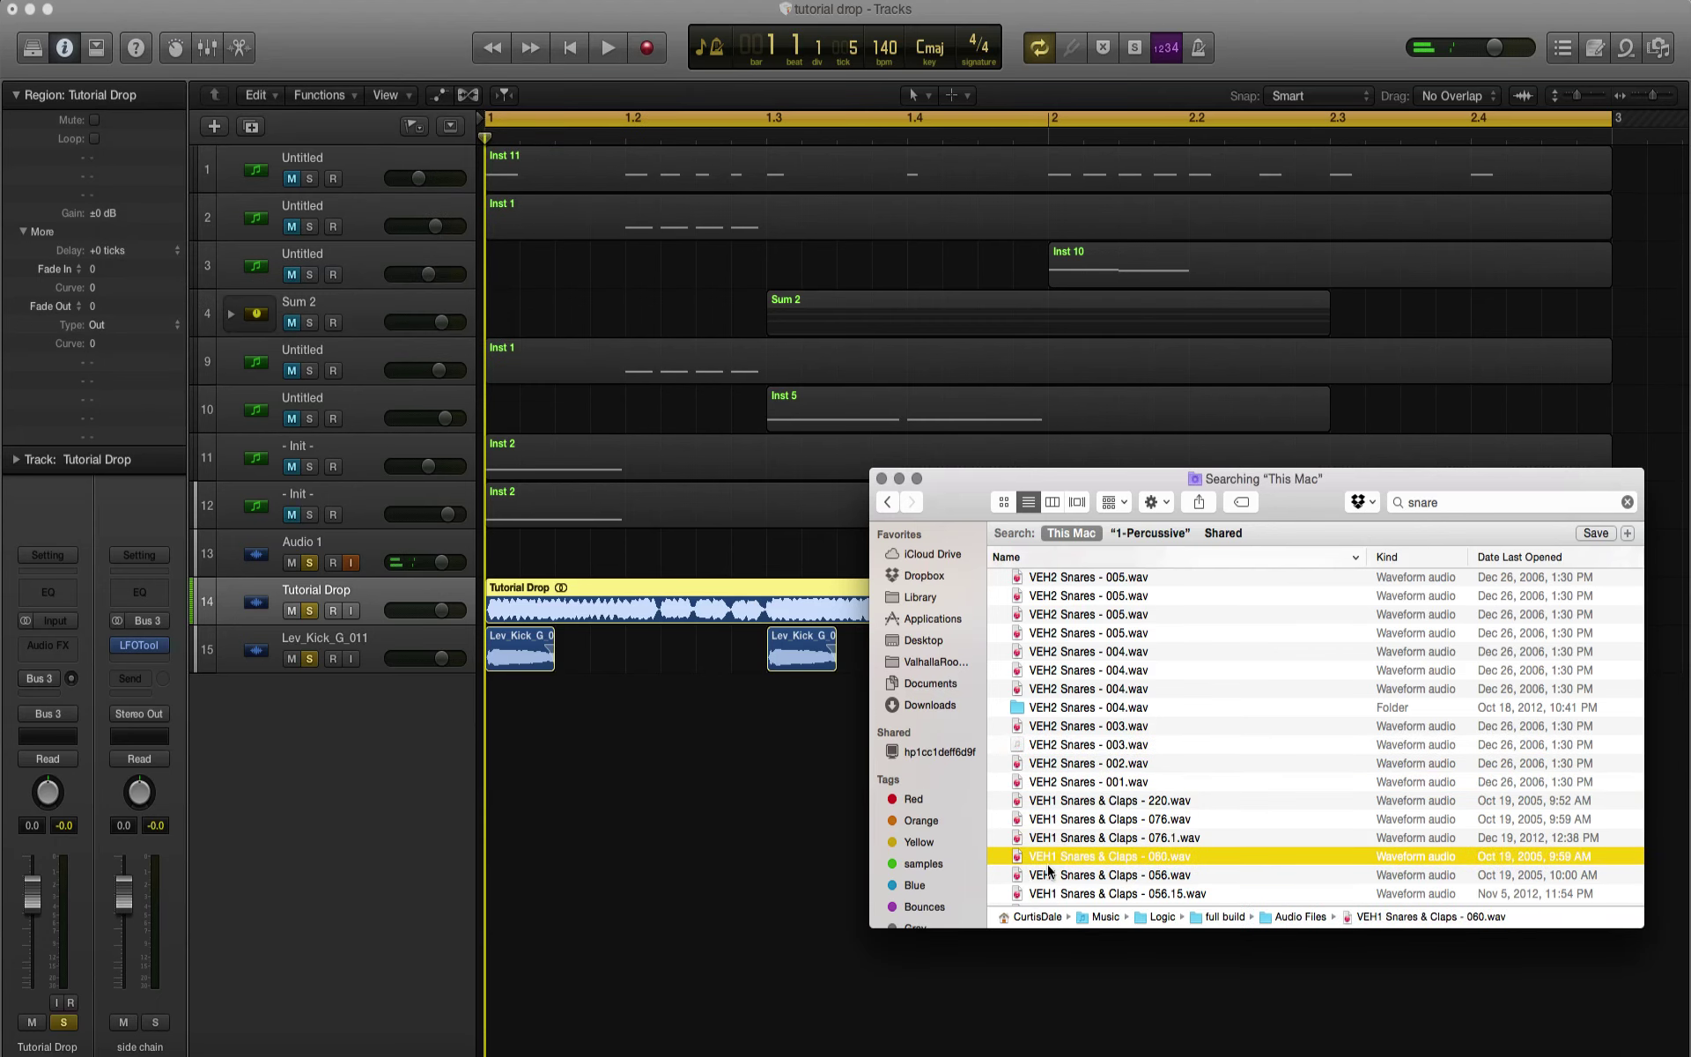
left_click_drag(705, 778, 688, 707)
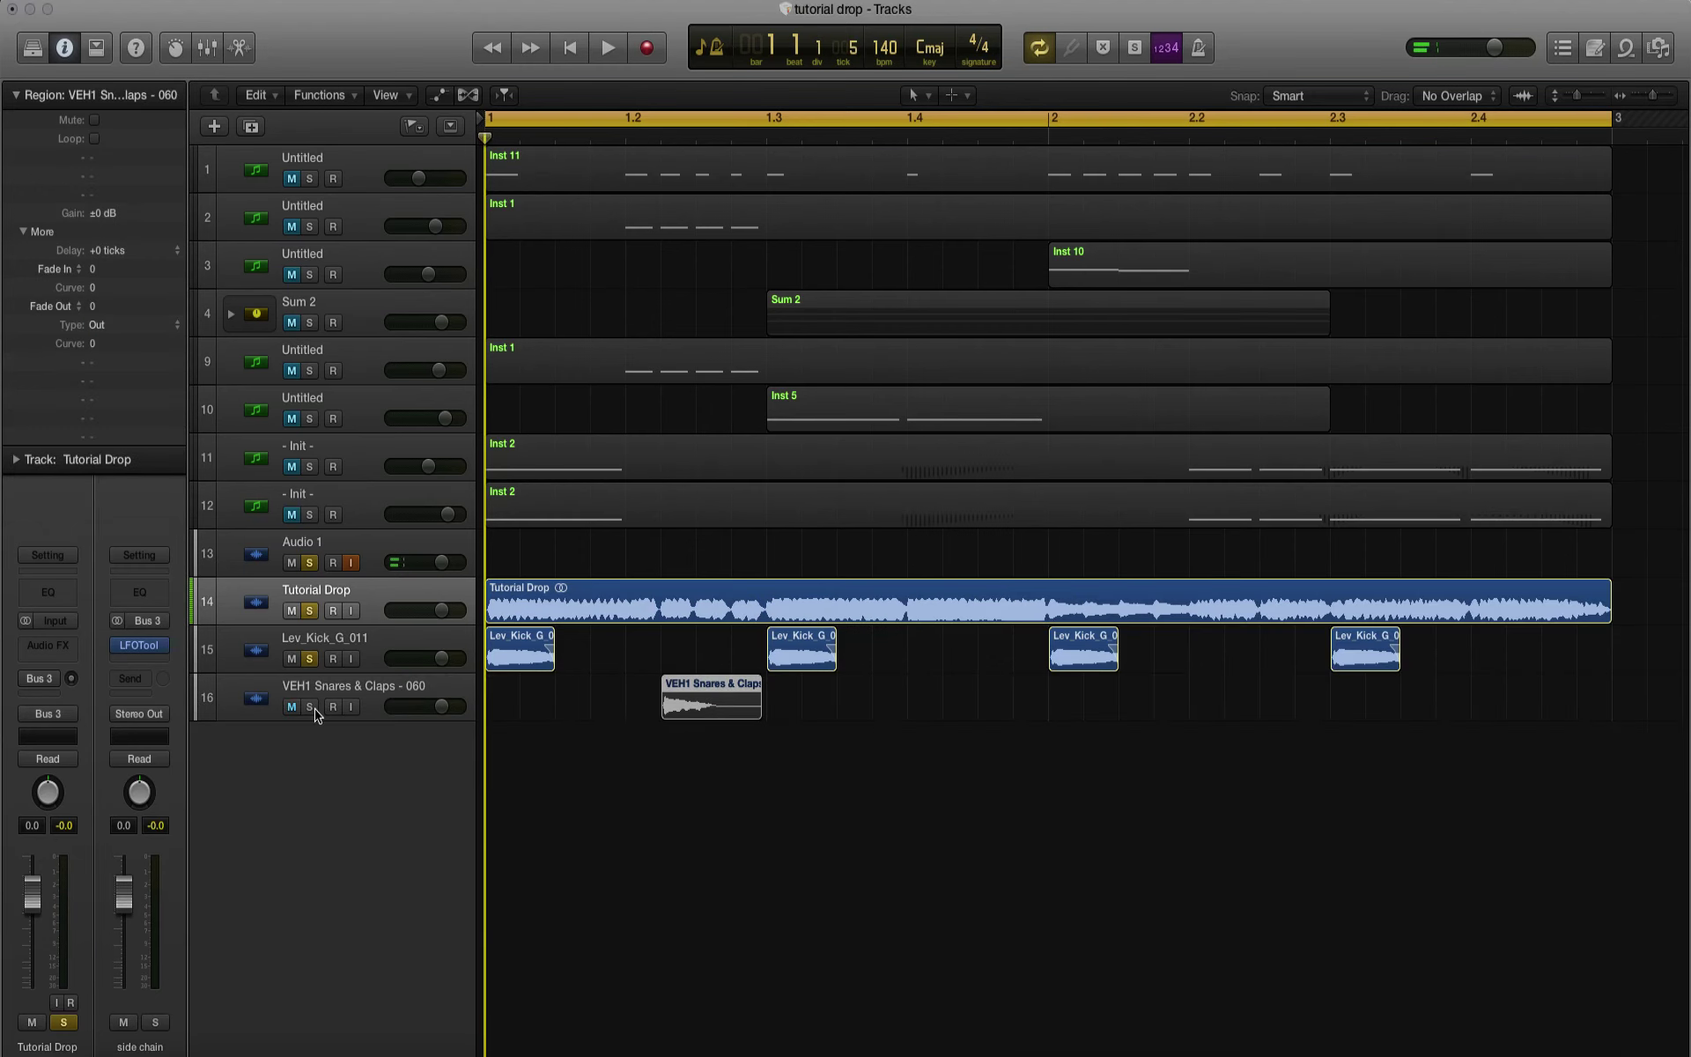
left_click(771, 784)
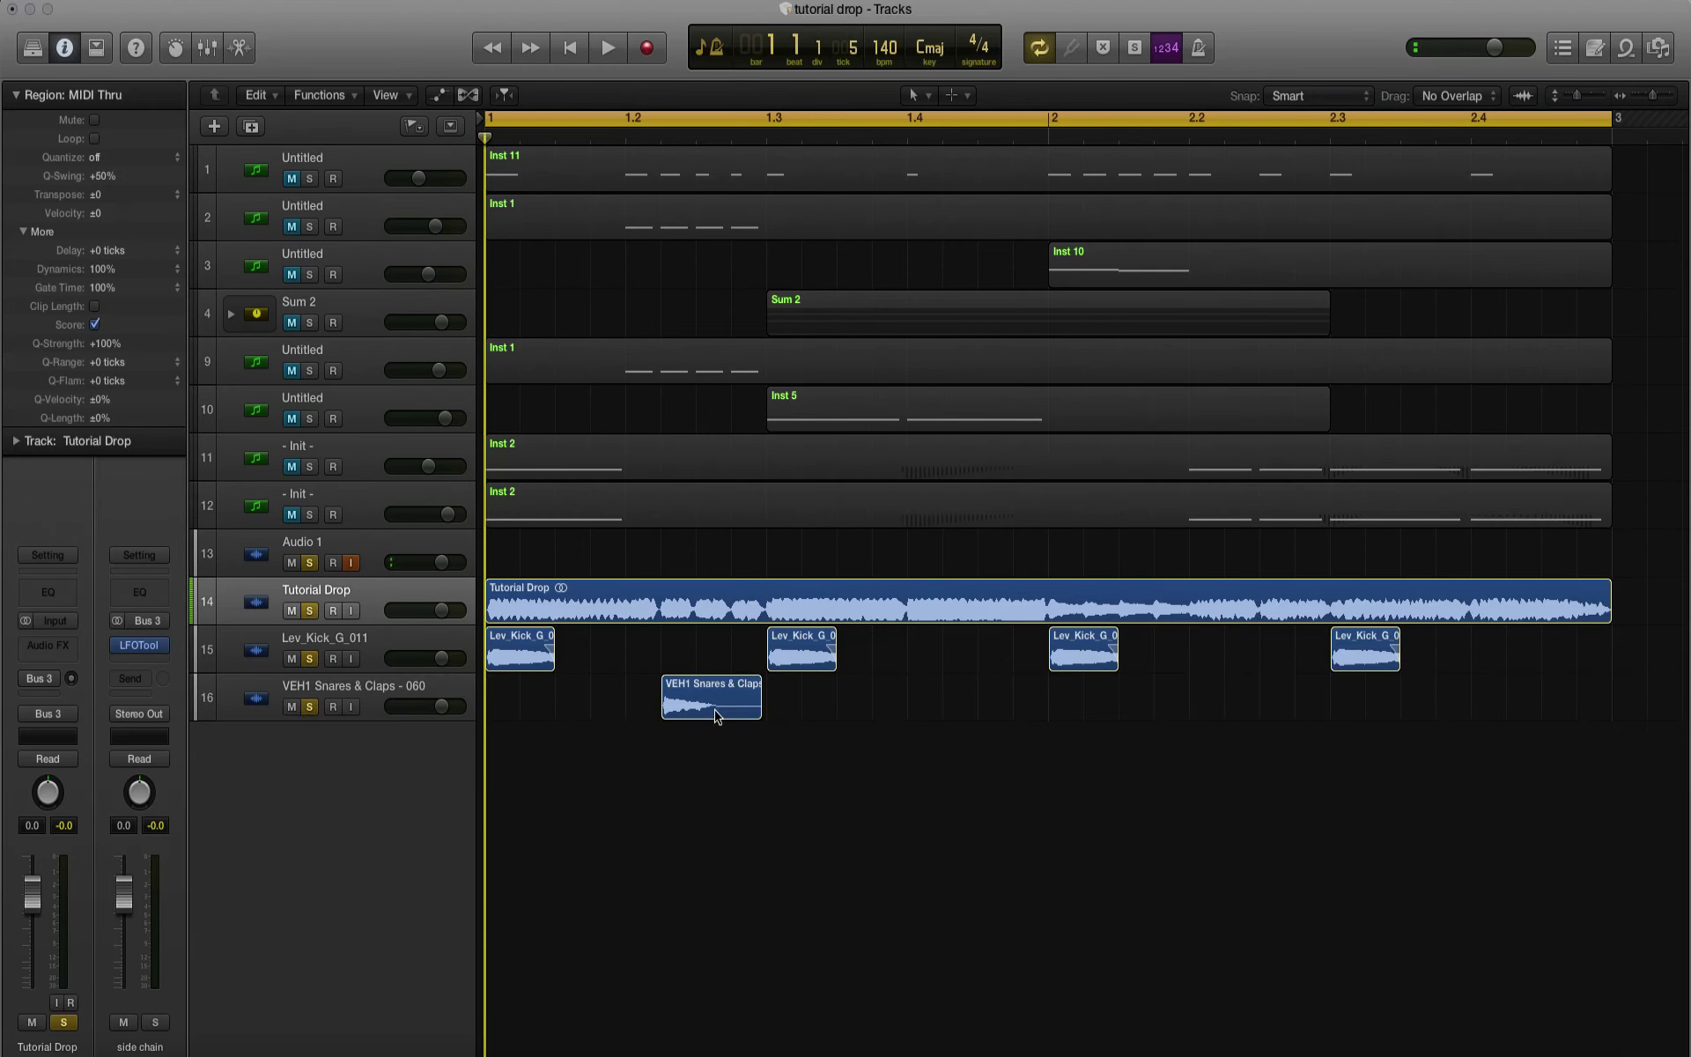
Step: Copy the snare region to 1.4, 2.2 and 2.4, and move the first snare region to 1.2
left_click_drag(704, 705, 1515, 705)
left_click(1461, 793)
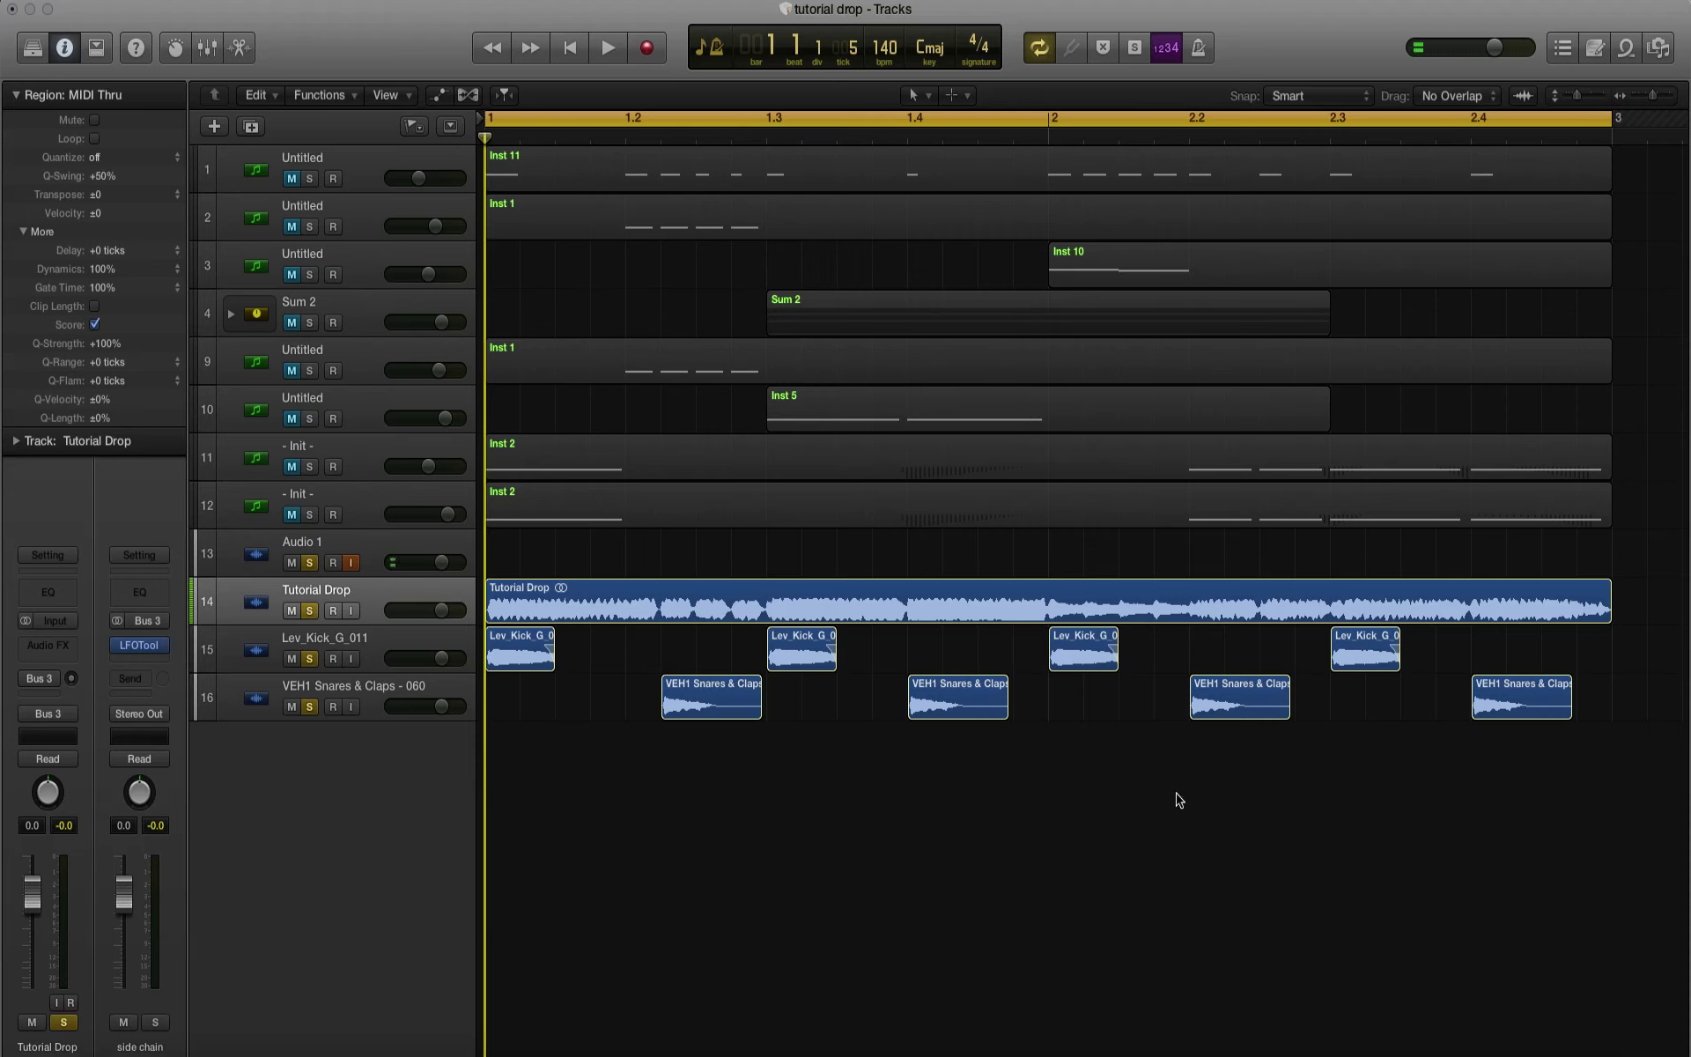
left_click_drag(740, 722, 705, 723)
left_click(728, 796)
Step: Play the loop with the snares, mute the Tutorial Drop track and play the kick and snare alone
key("space")
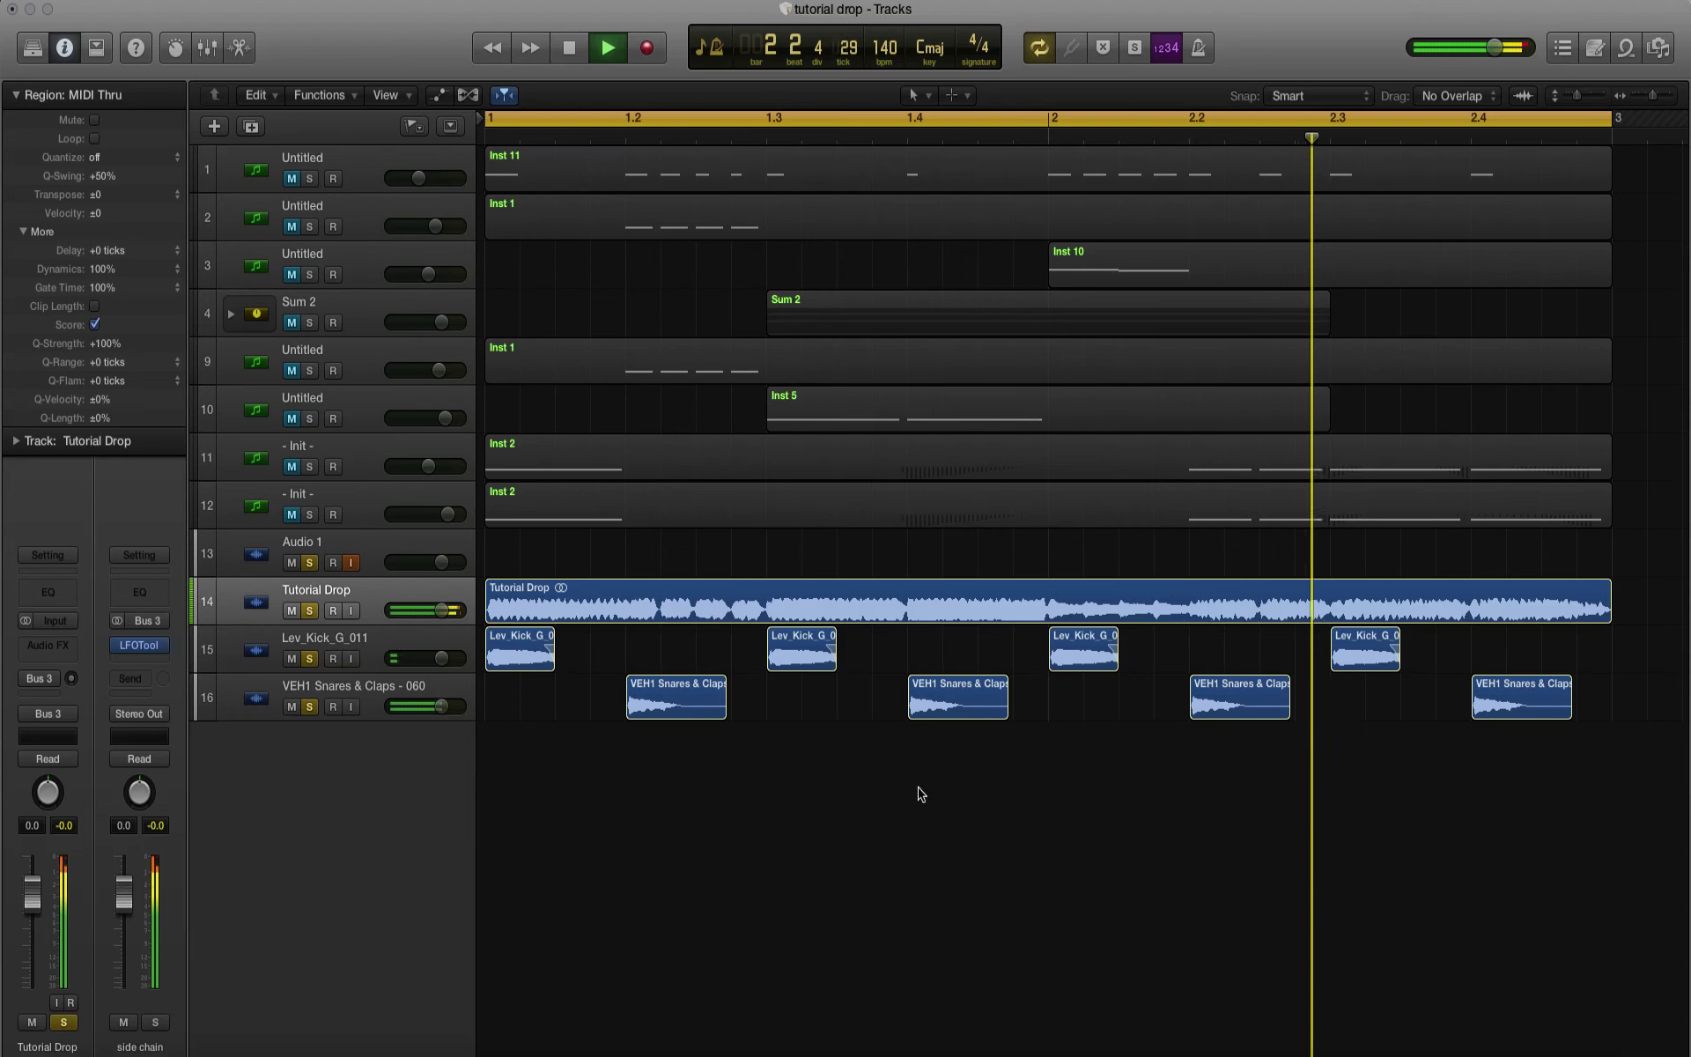
key("space")
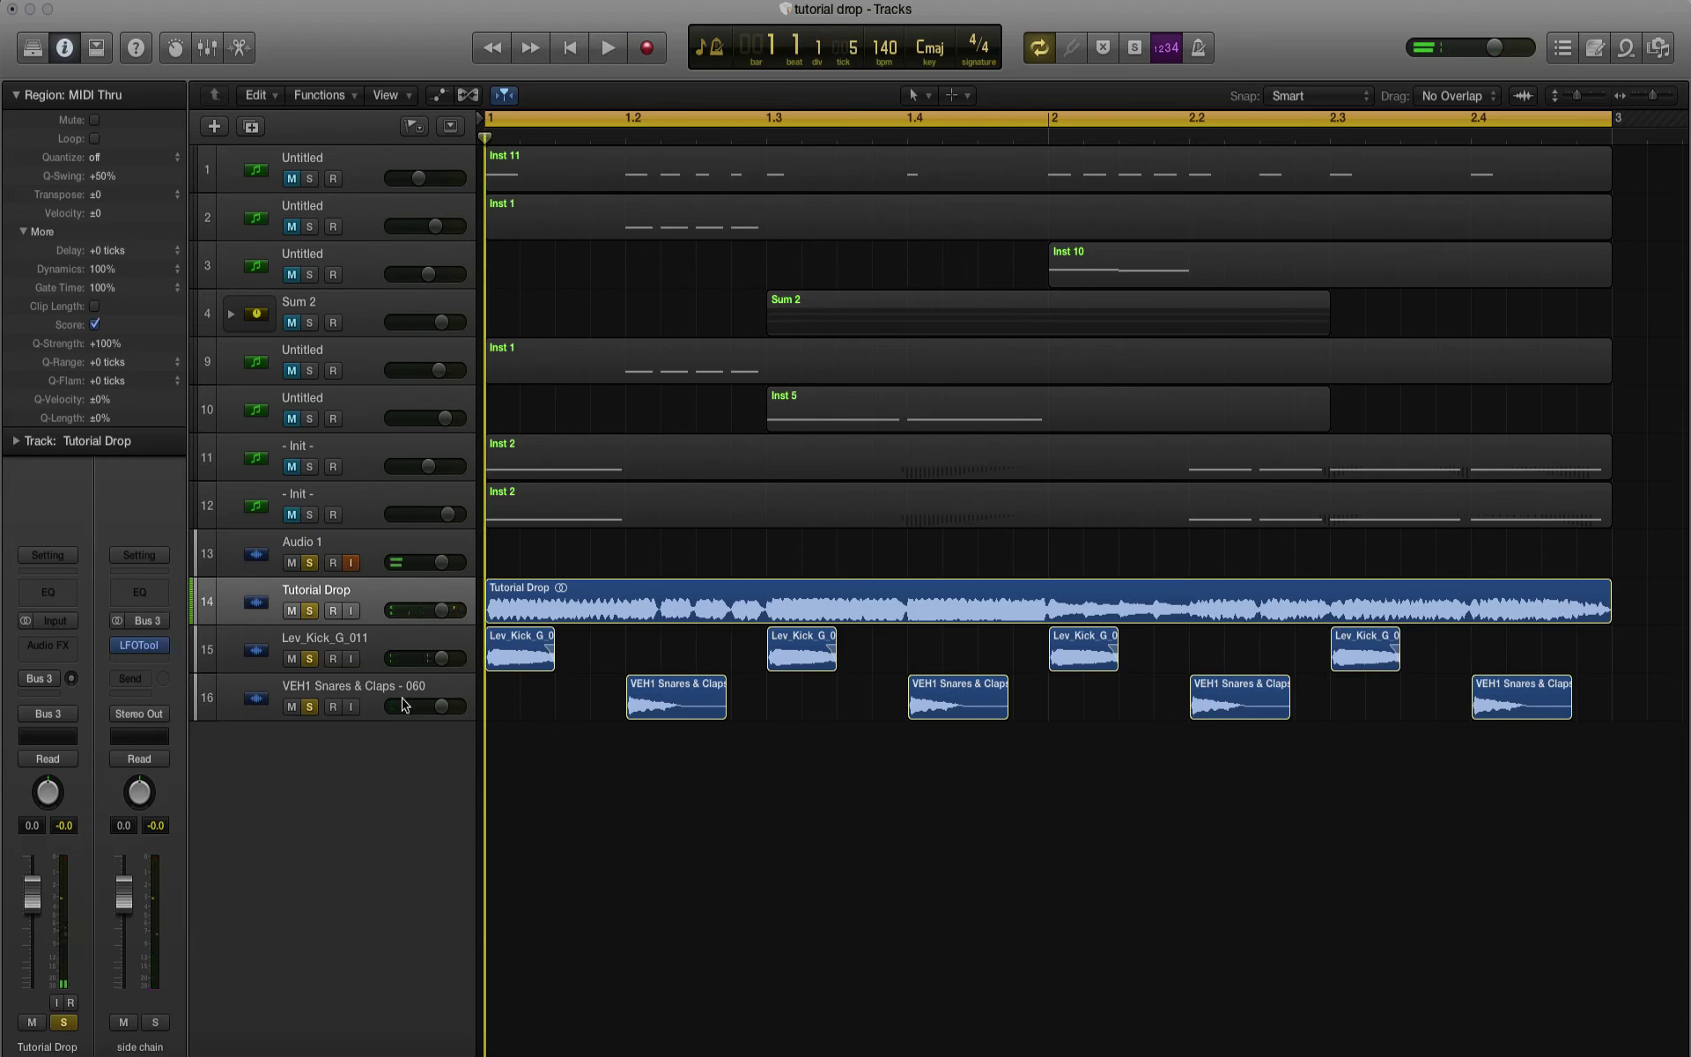
left_click(293, 611)
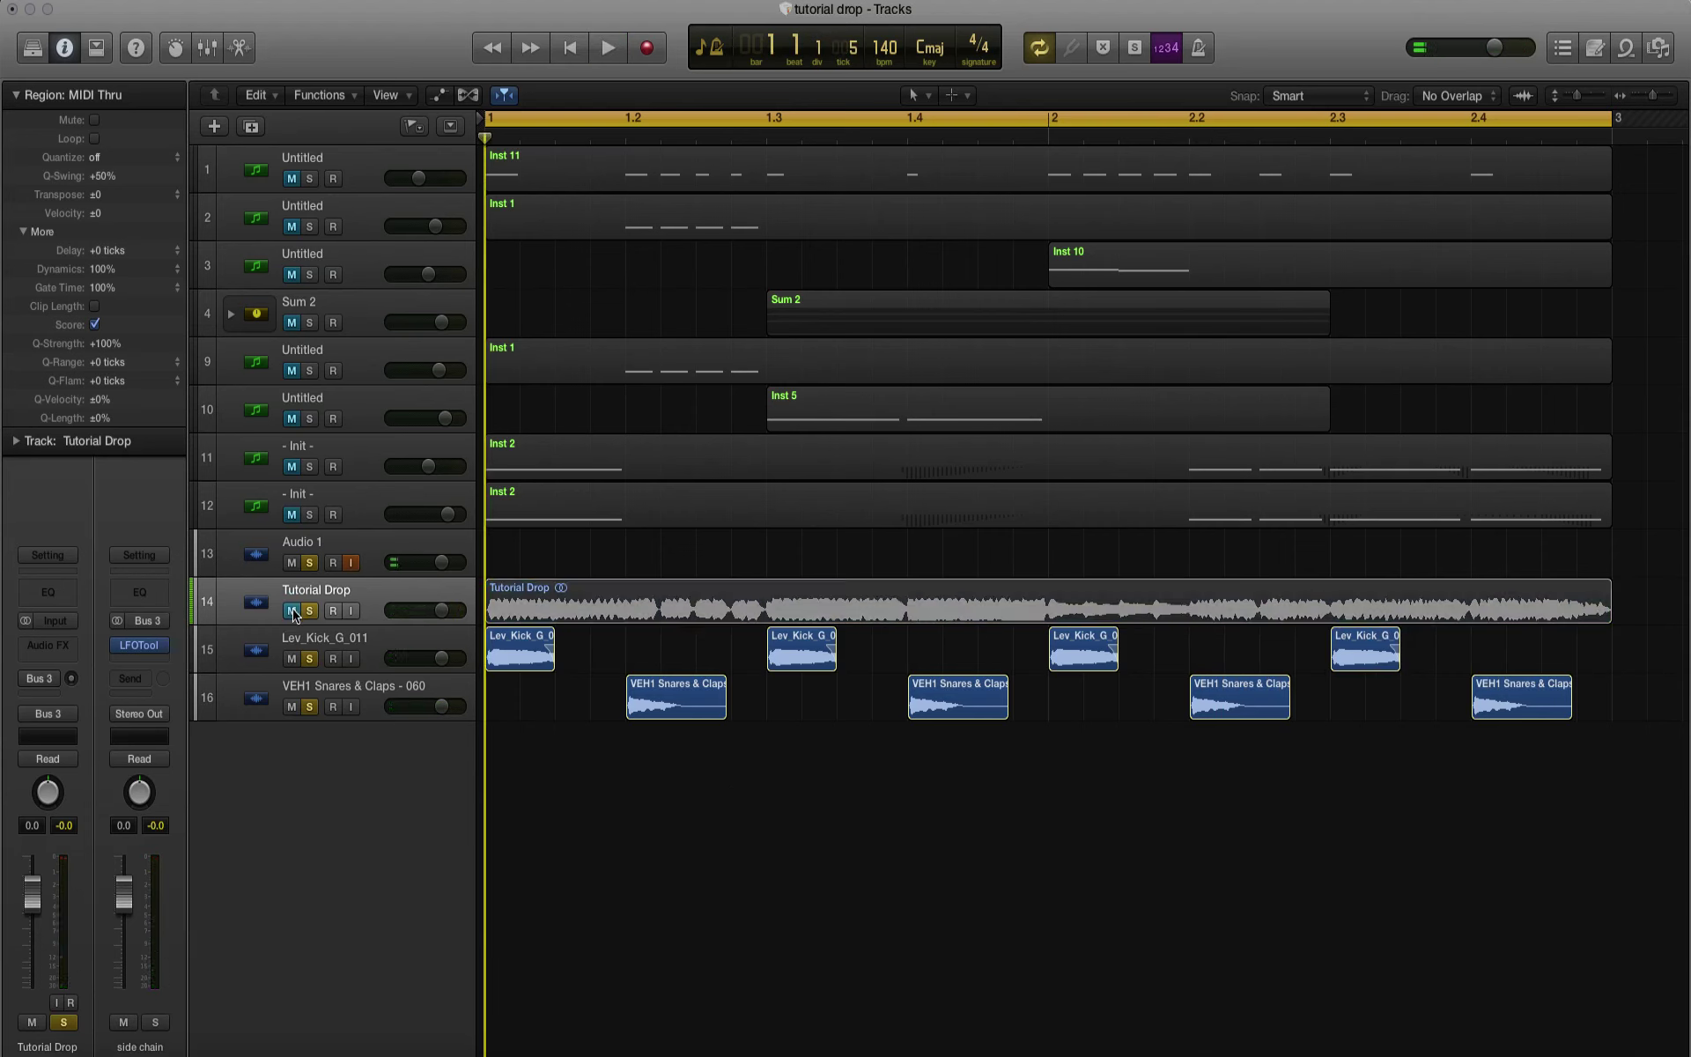
key("space")
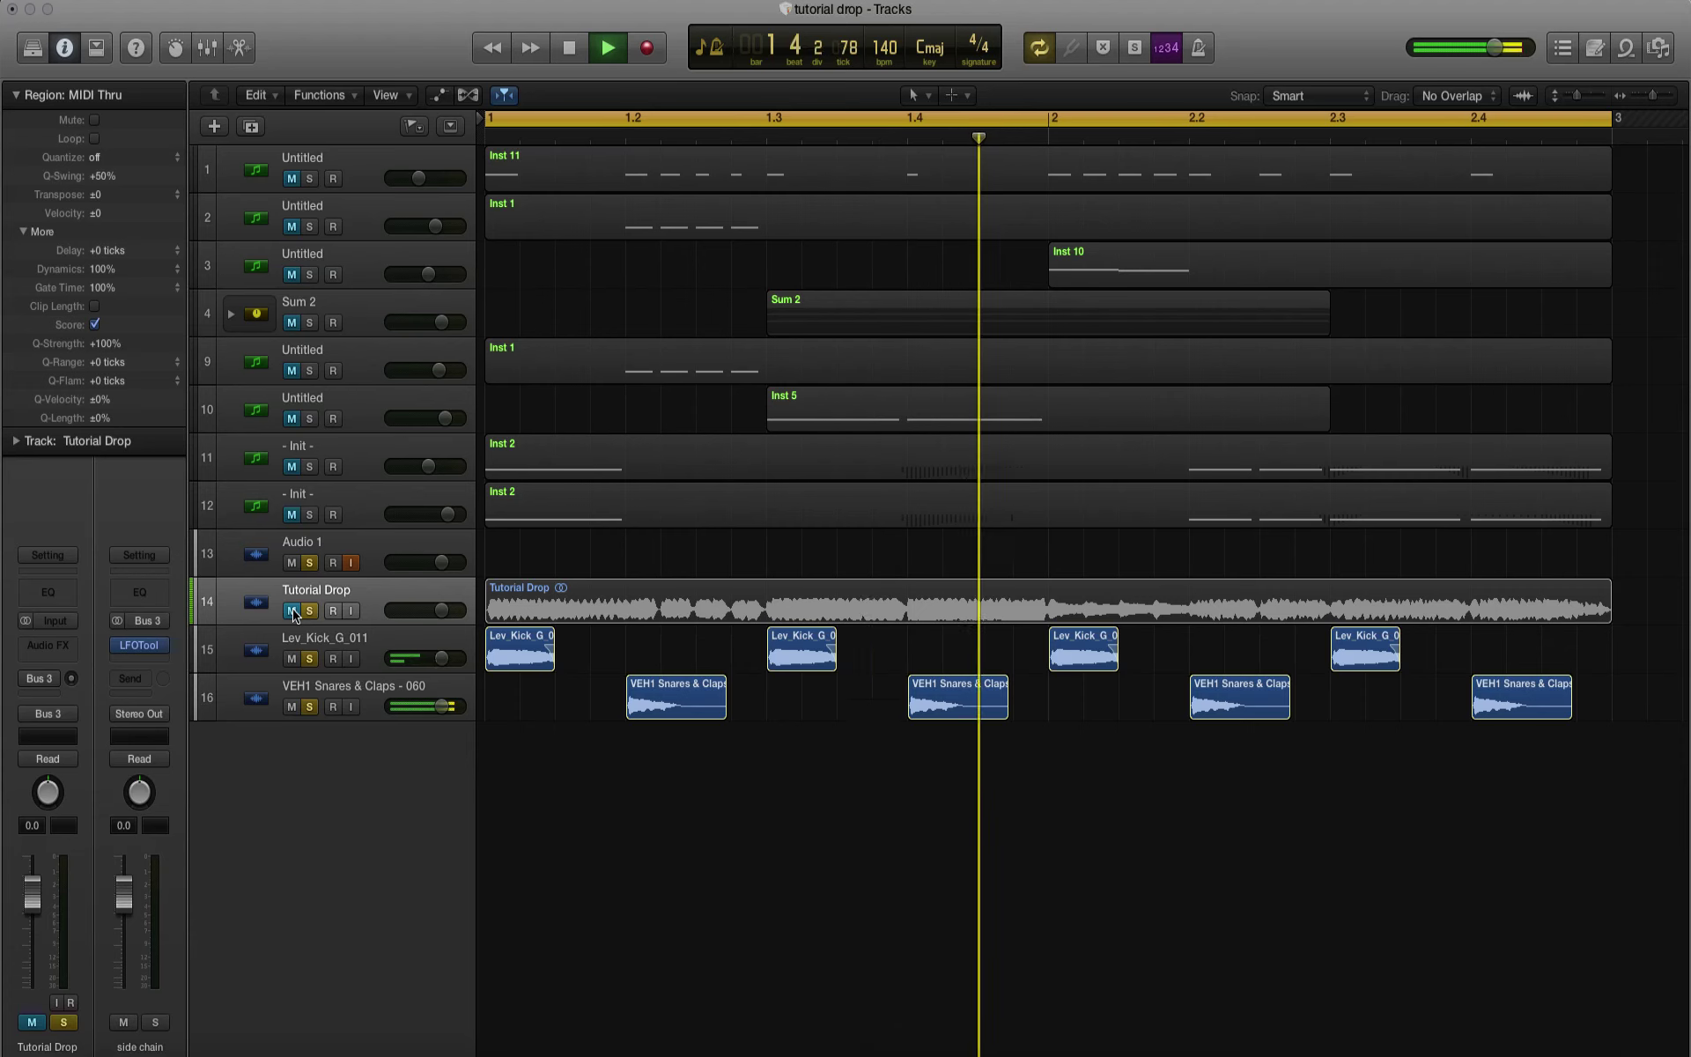
key("space")
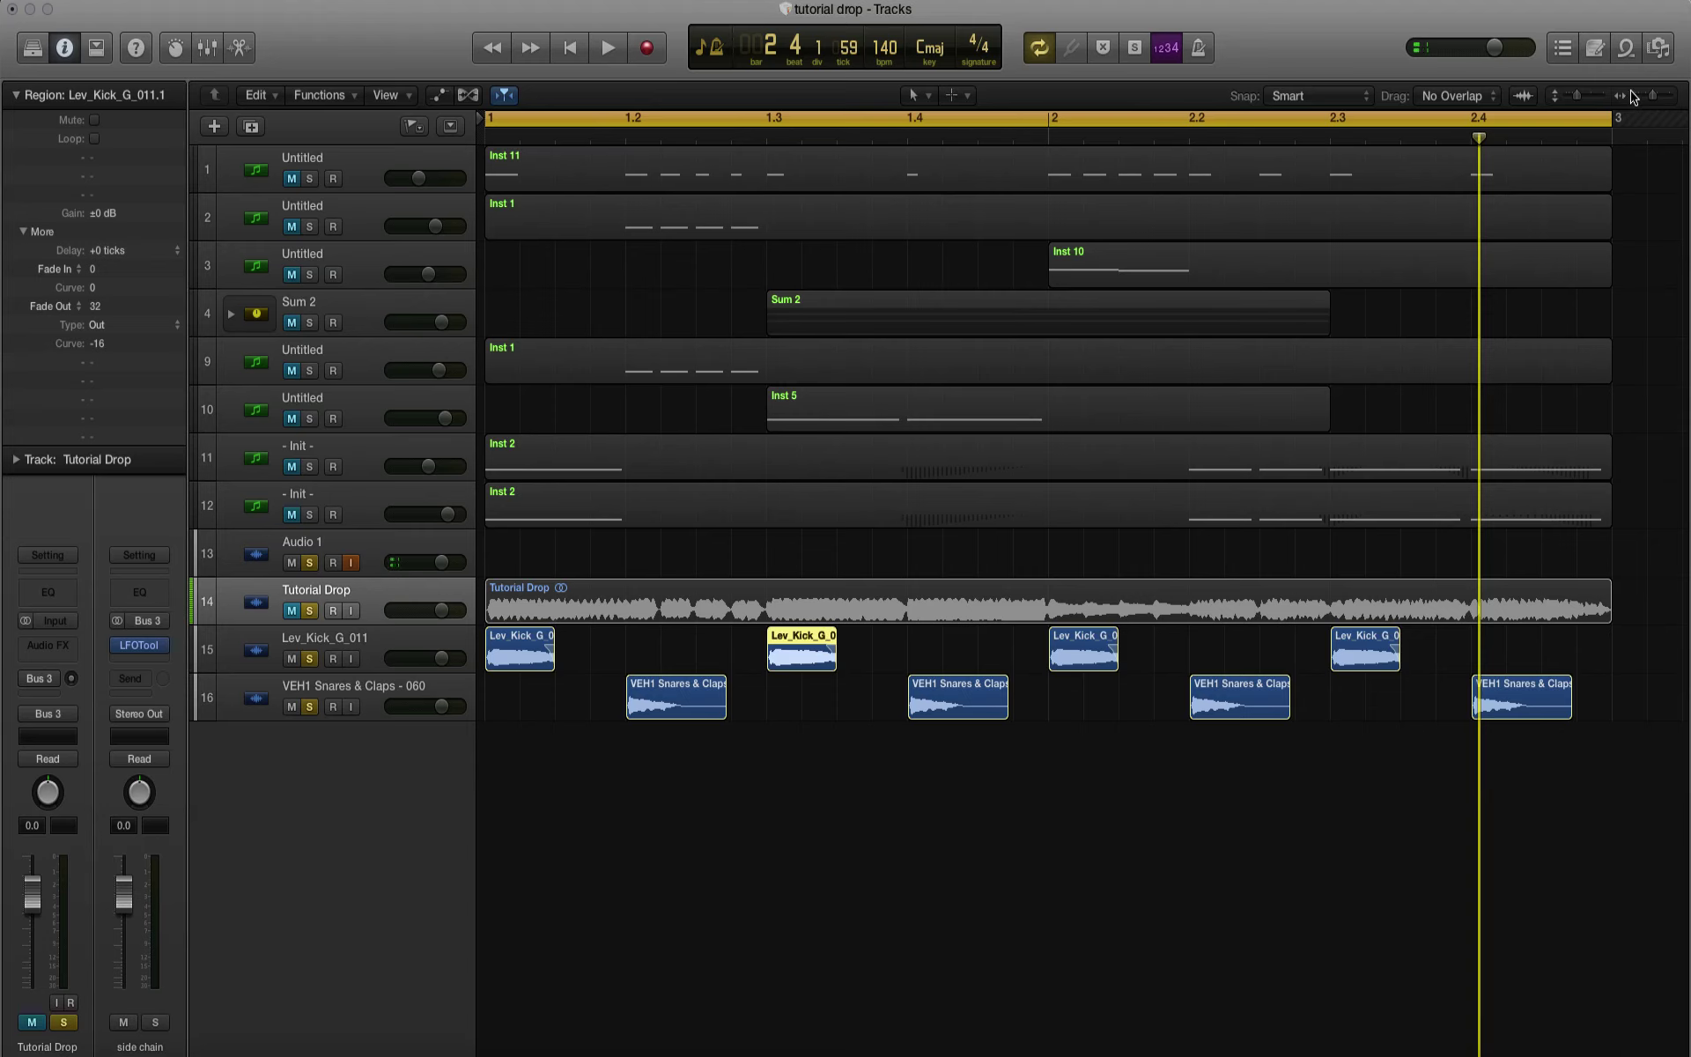
Step: Mute the snare track, unmute the Tutorial Drop track and play the loop with only the kick
key("super+Left")
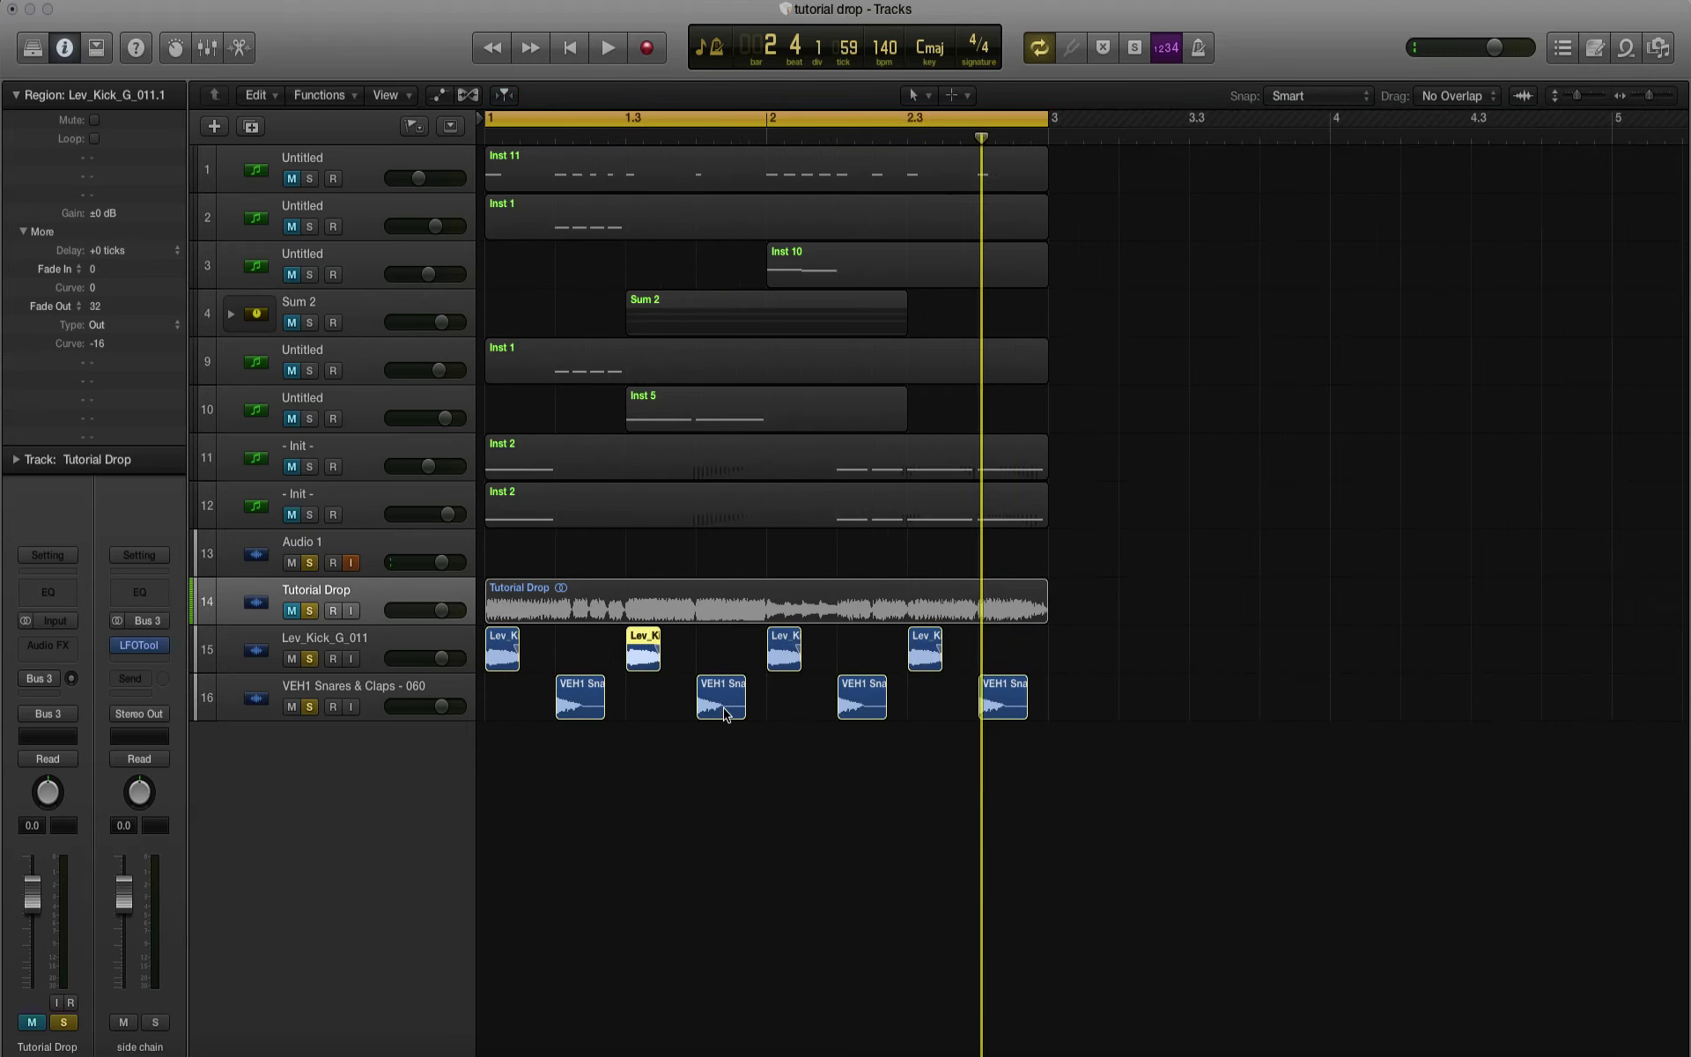
left_click(290, 706)
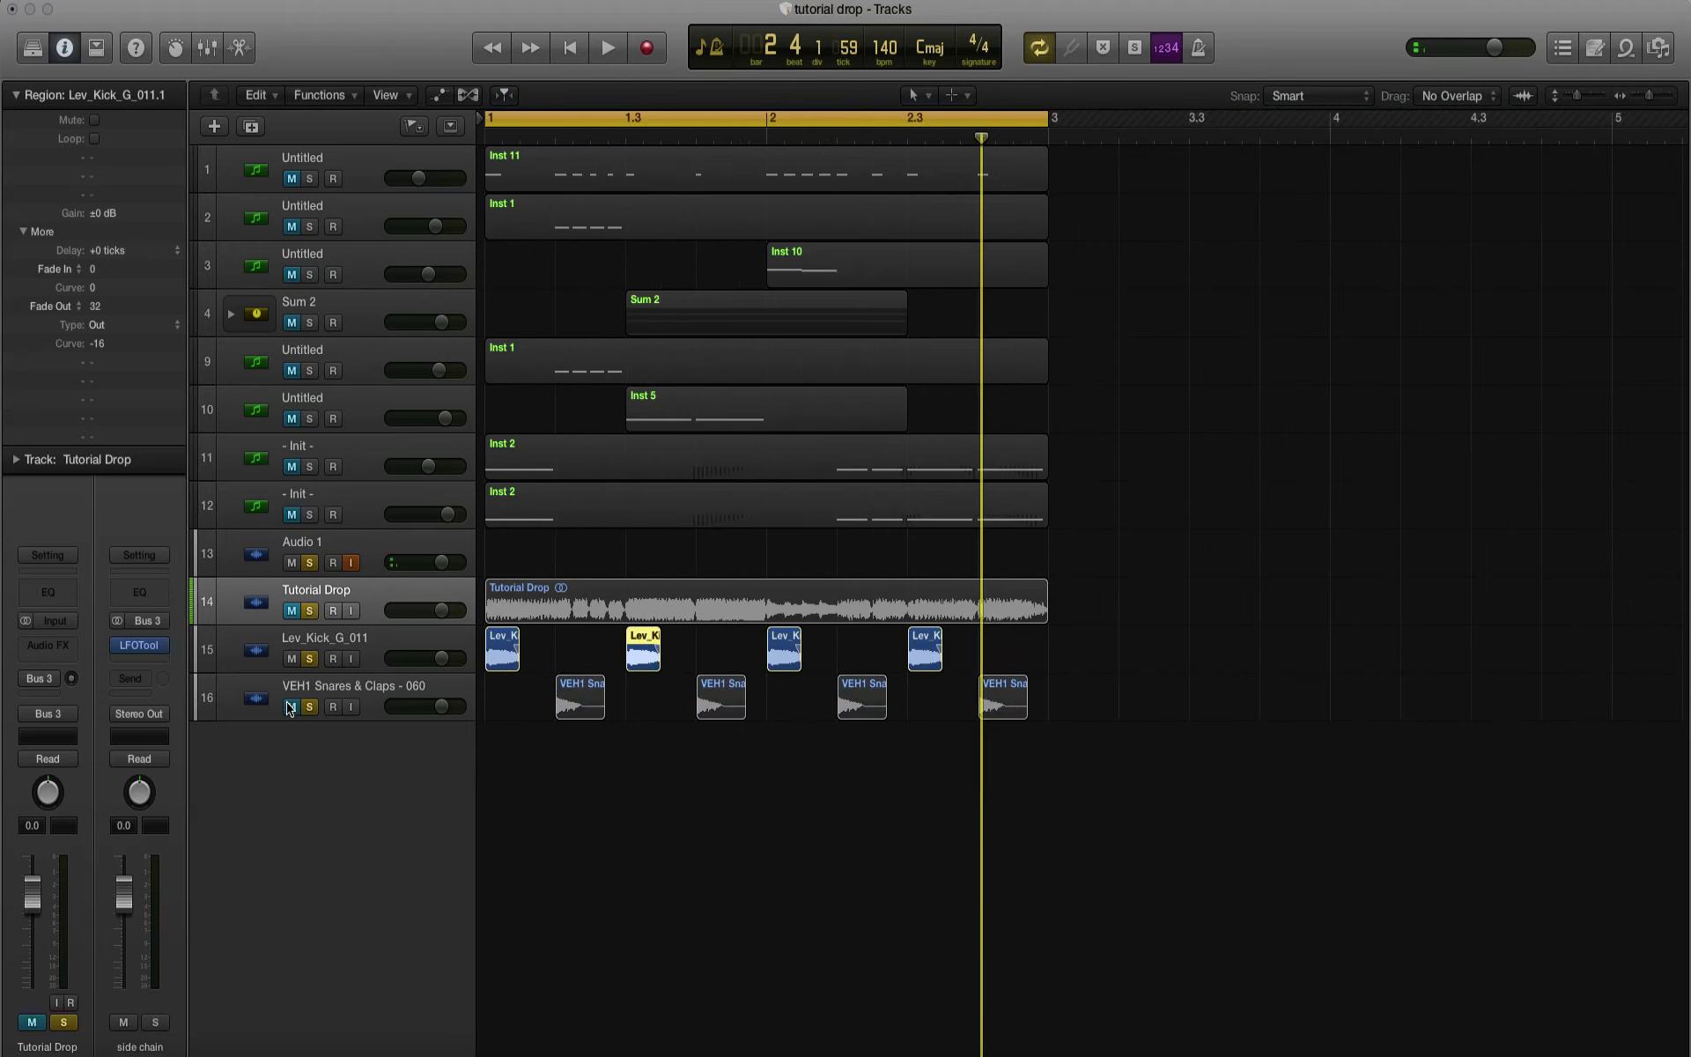
left_click(290, 610)
key("space")
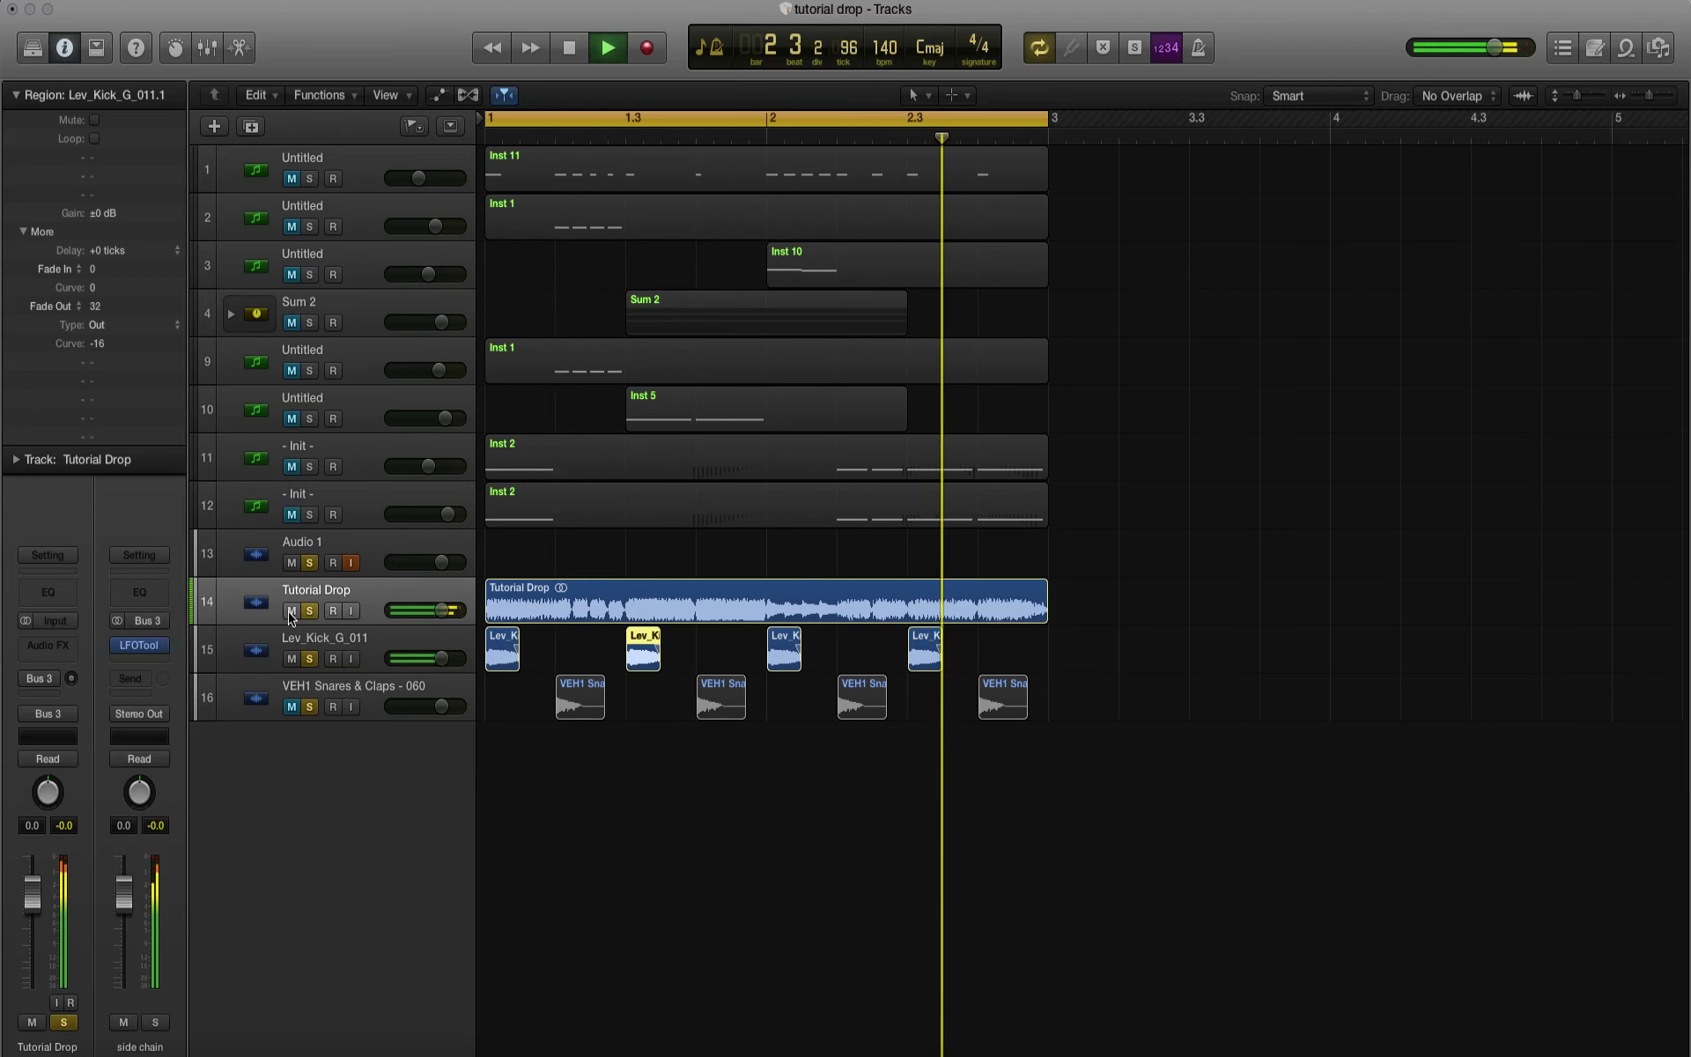
key("space")
Step: Delete the kick regions at 1.3 and 2.3 from the Lev_Kick_G_011 track
left_click(630, 666)
key("Delete")
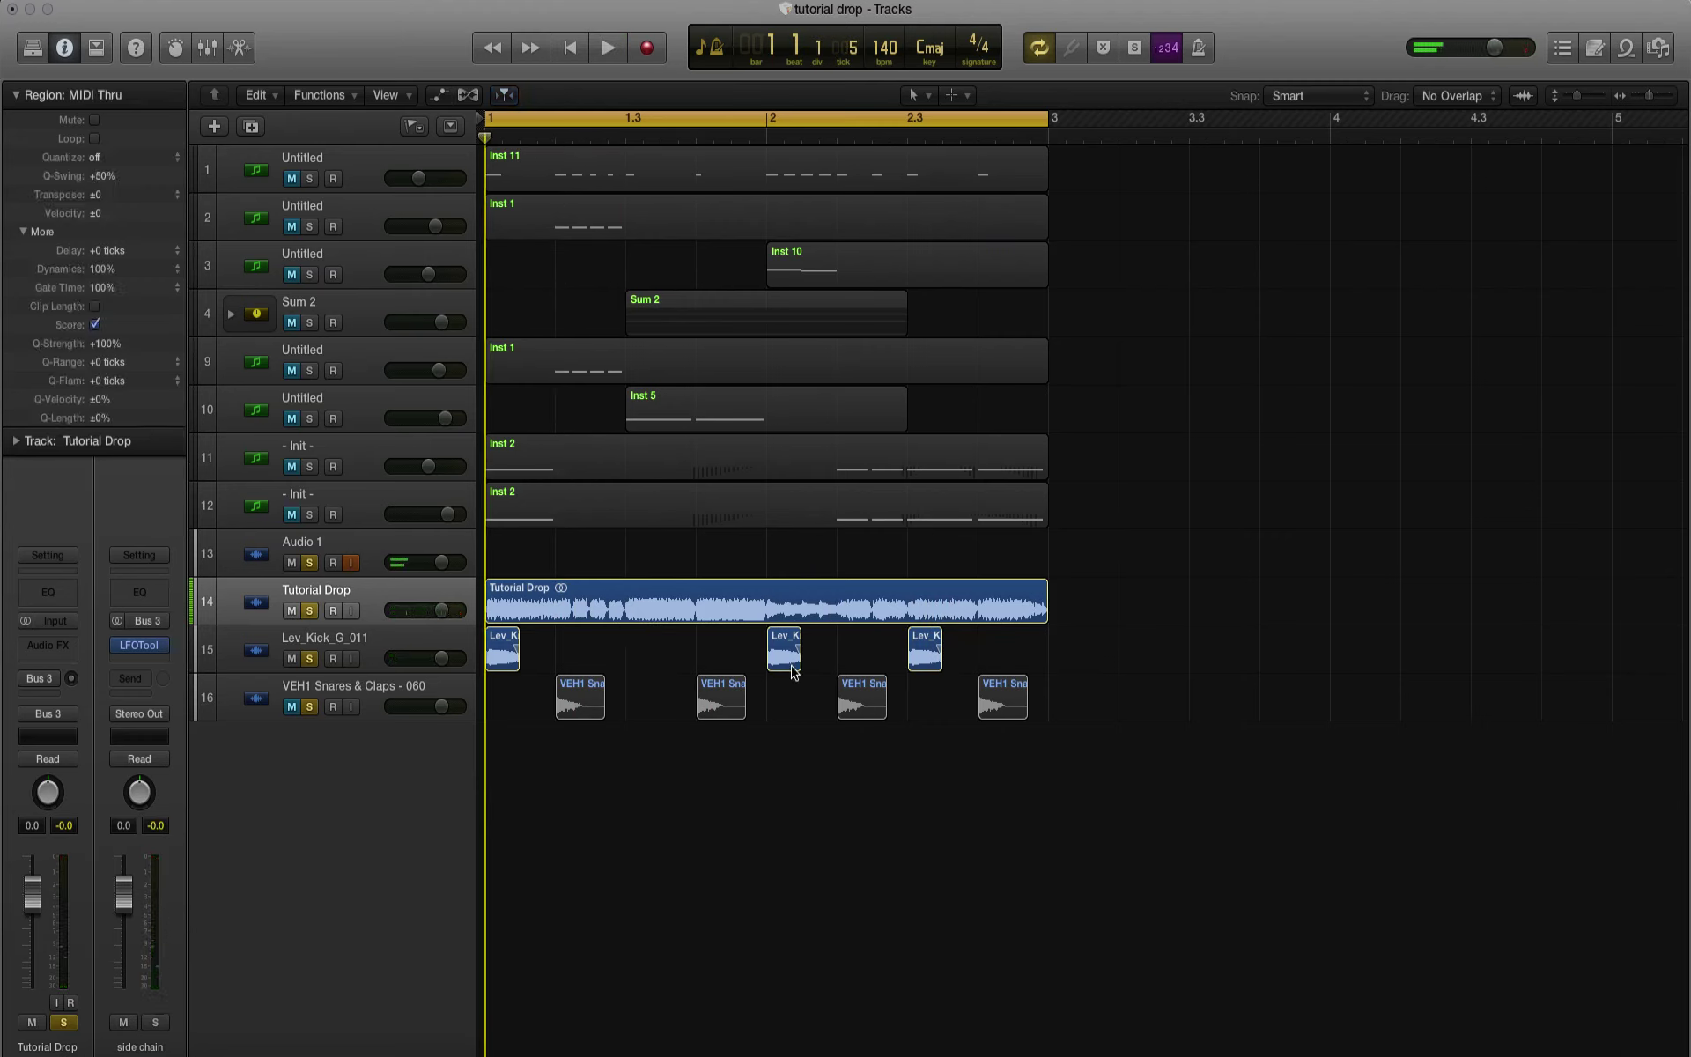
left_click_drag(937, 720, 936, 621)
left_click_drag(962, 726, 942, 659)
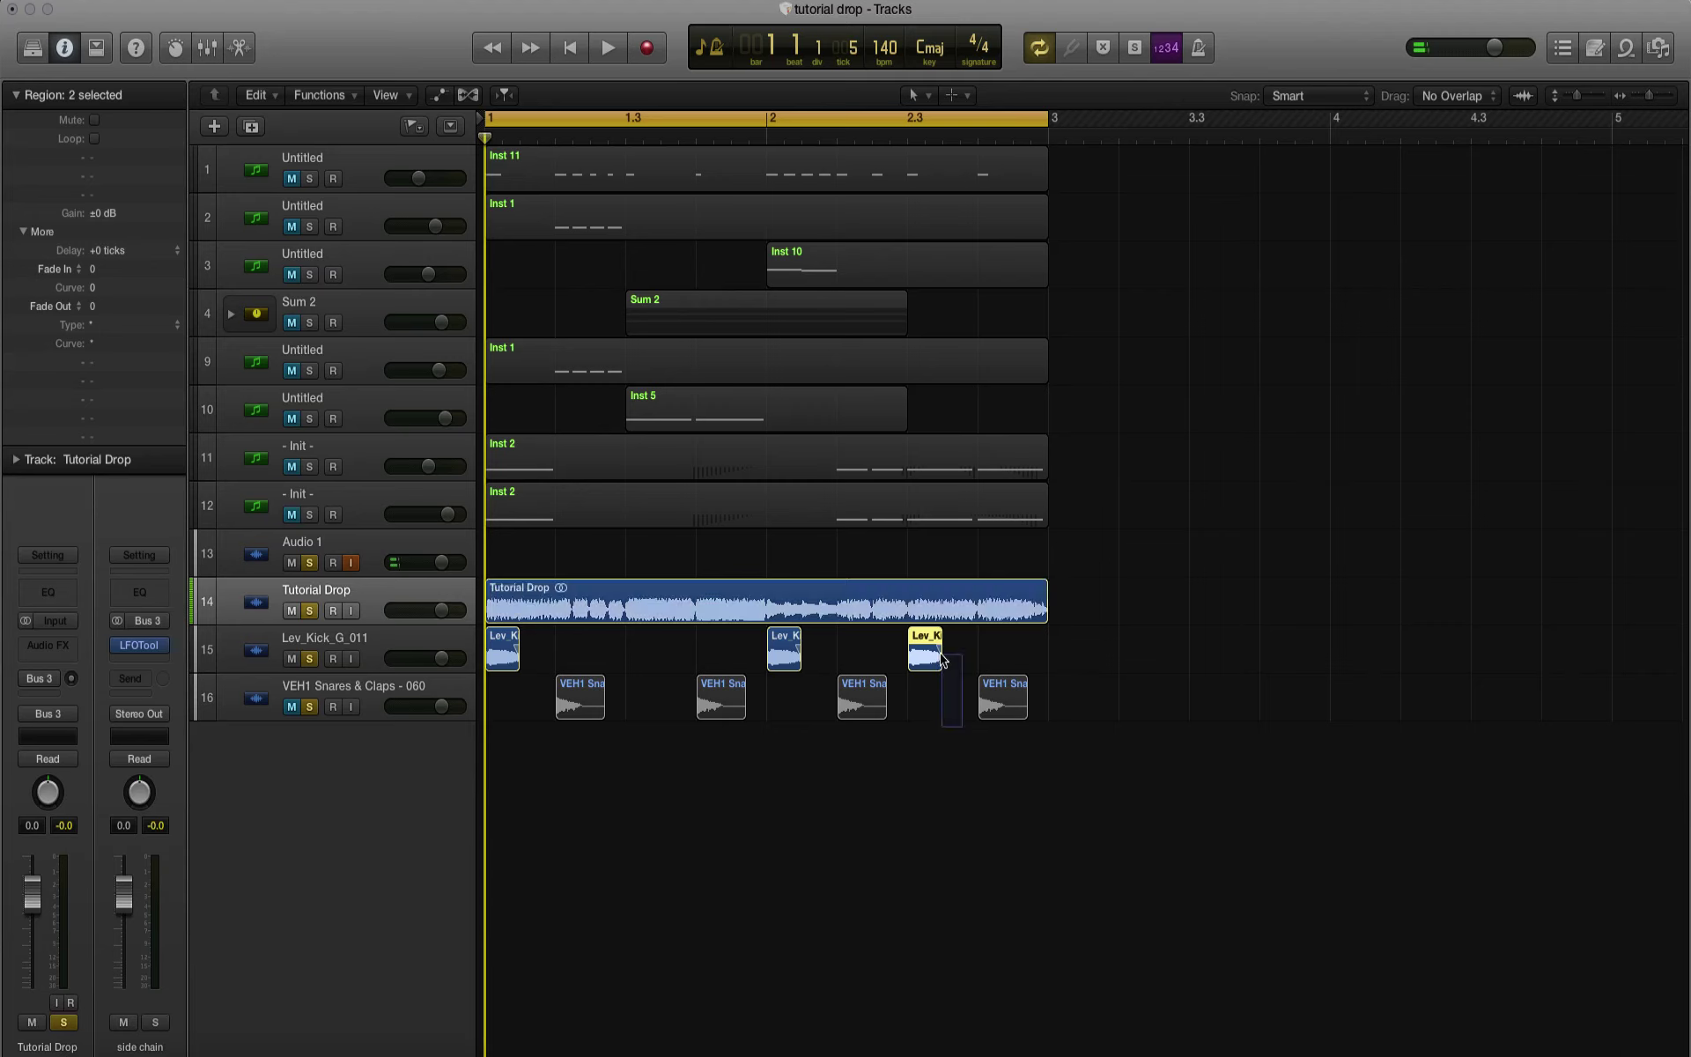
key("Delete")
Step: Move the snare regions from 1.2 and 2.2 to 1.3 and 2.3, delete the other two snares and unmute the snare track
left_click_drag(859, 709, 929, 710)
left_click_drag(586, 705, 656, 706)
key("Delete")
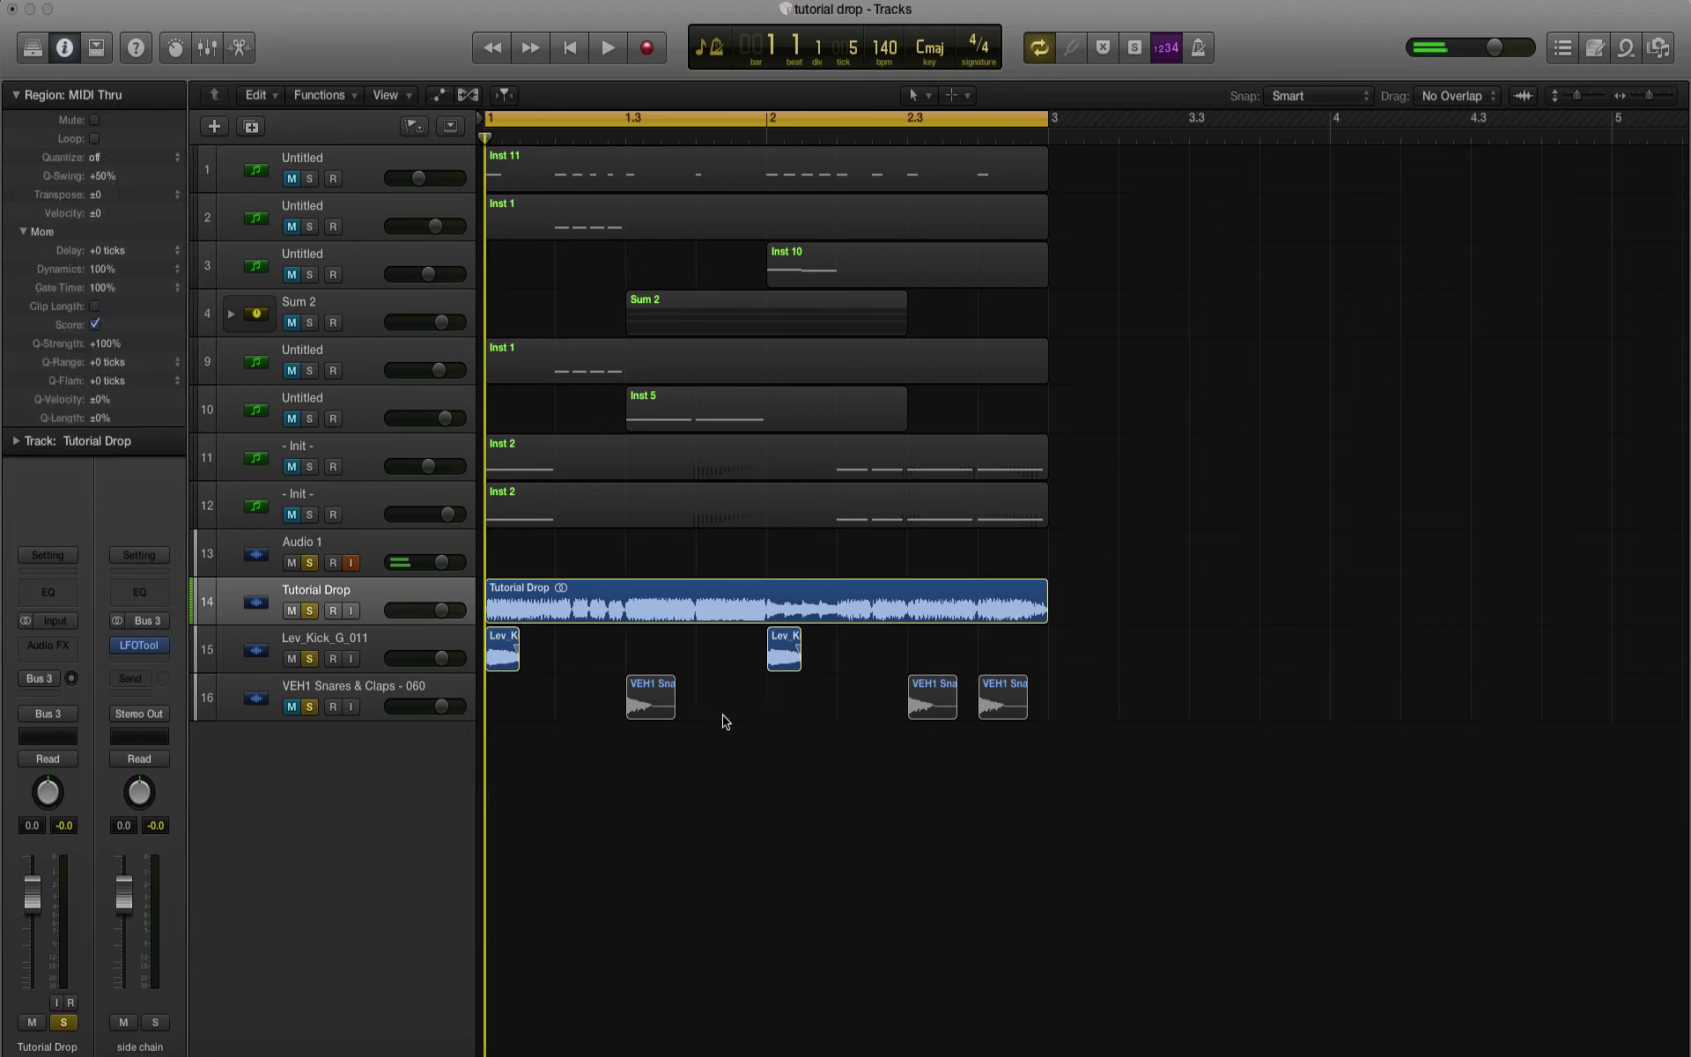
key("Delete")
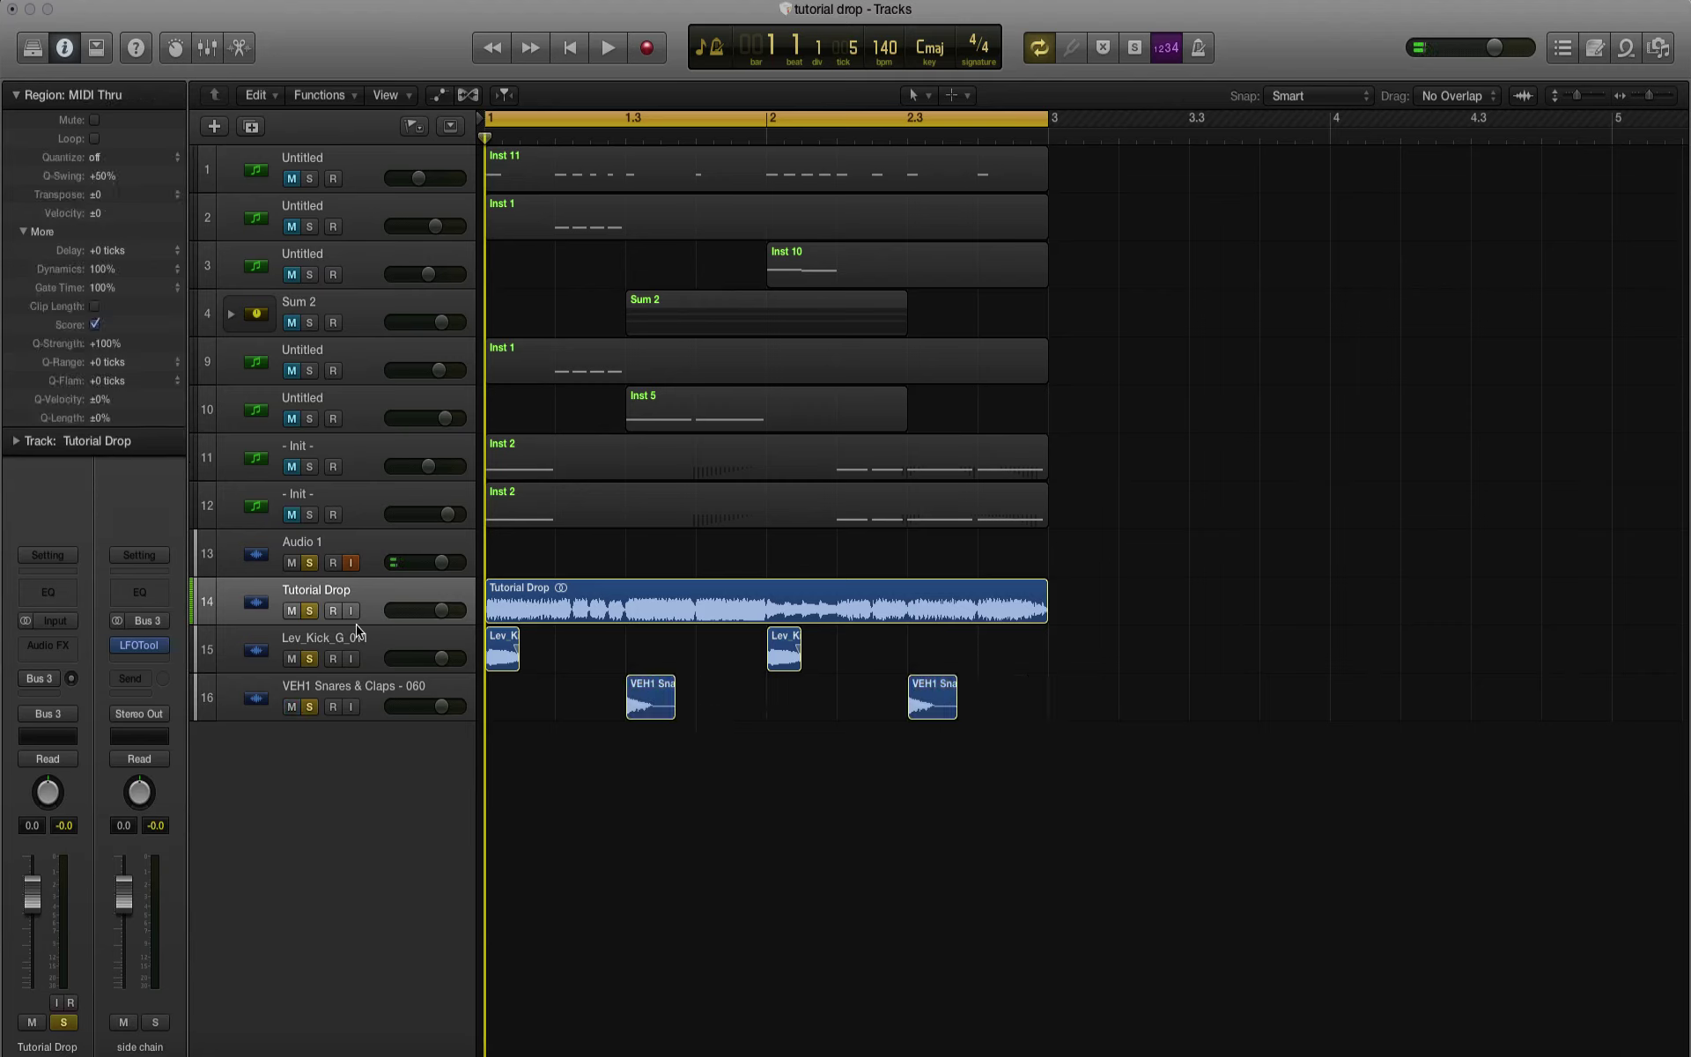
Step: Play the loop with the new kick and snare pattern, and mute the Tutorial Drop and Lev_Kick_G_011 tracks
key("space")
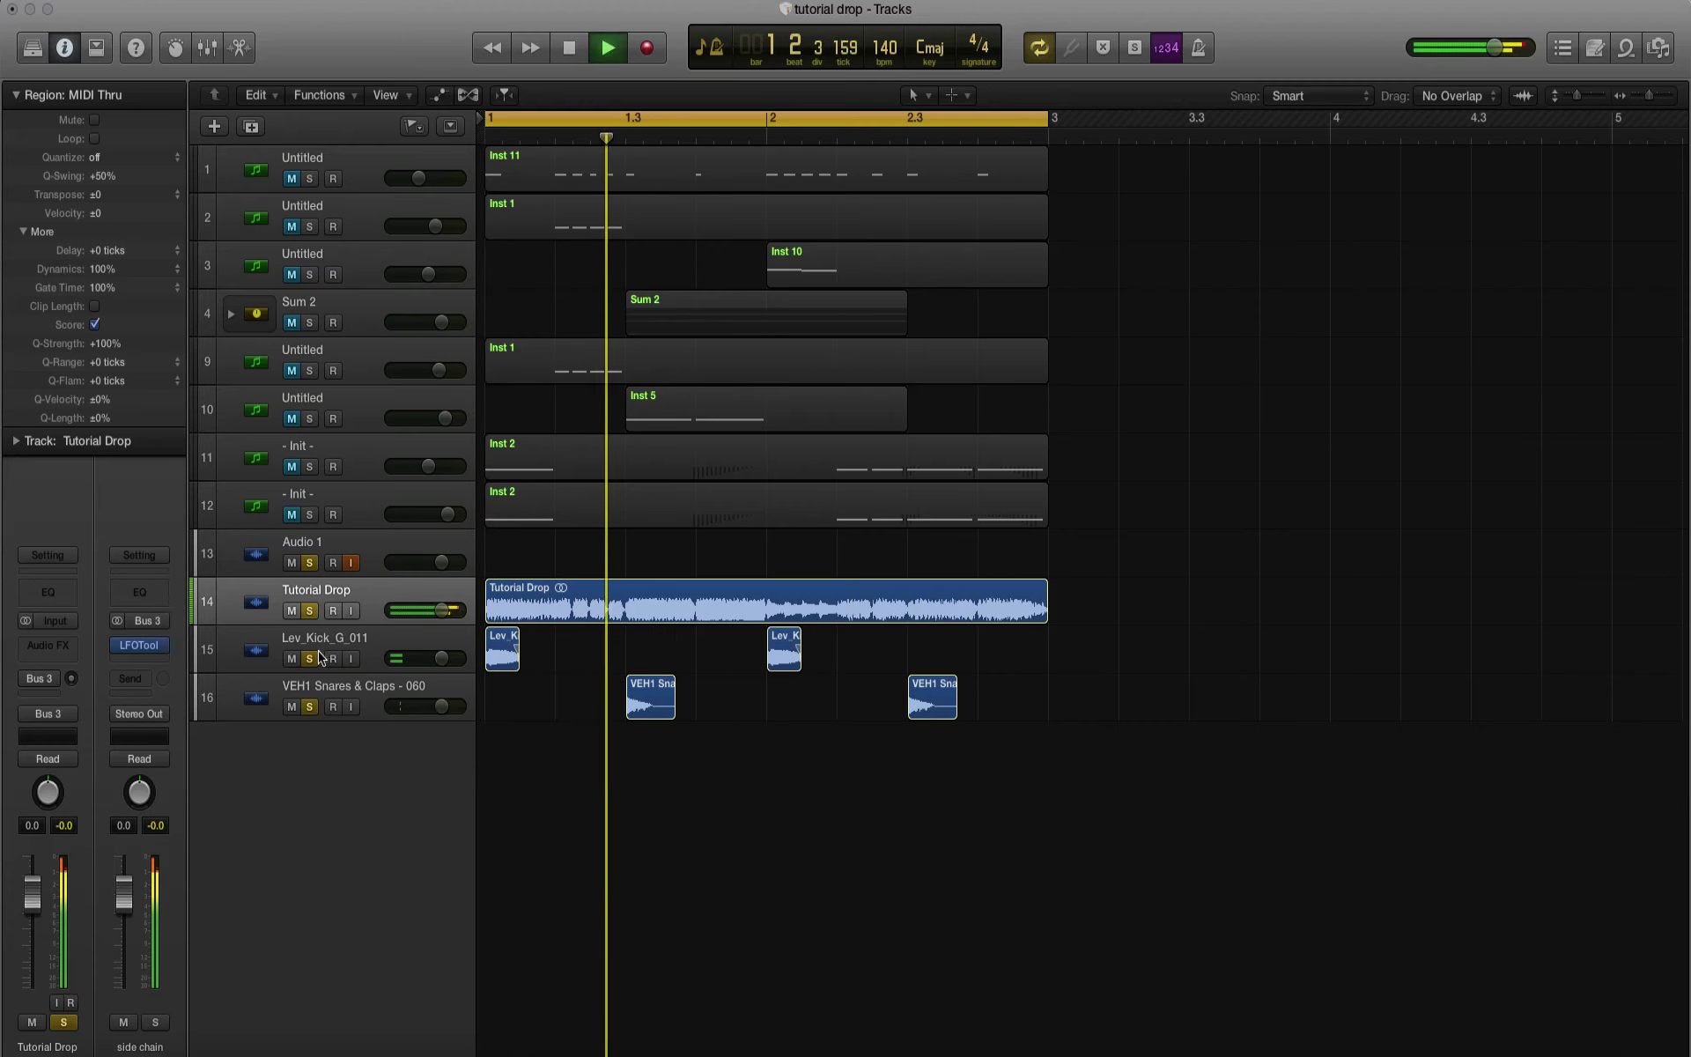
left_click(292, 610)
key("space")
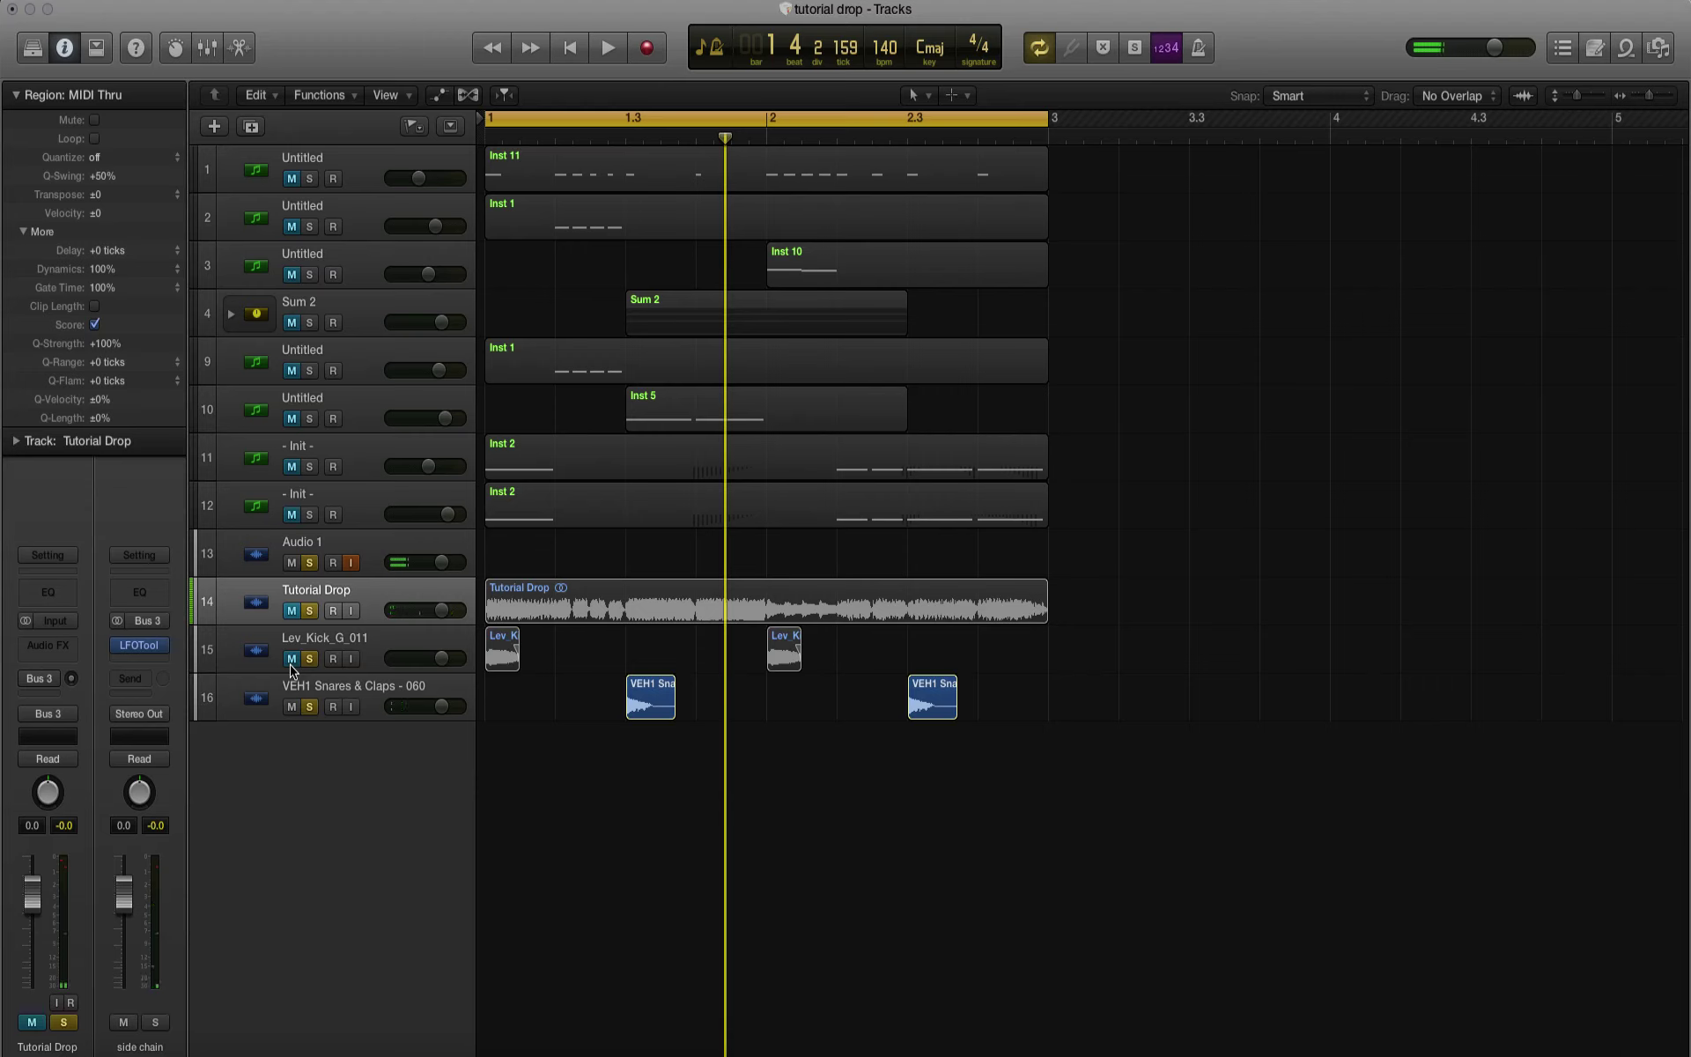
Step: Set the cycle range from 1.3 to 2 and play the first snare hit on its own
left_click(641, 121)
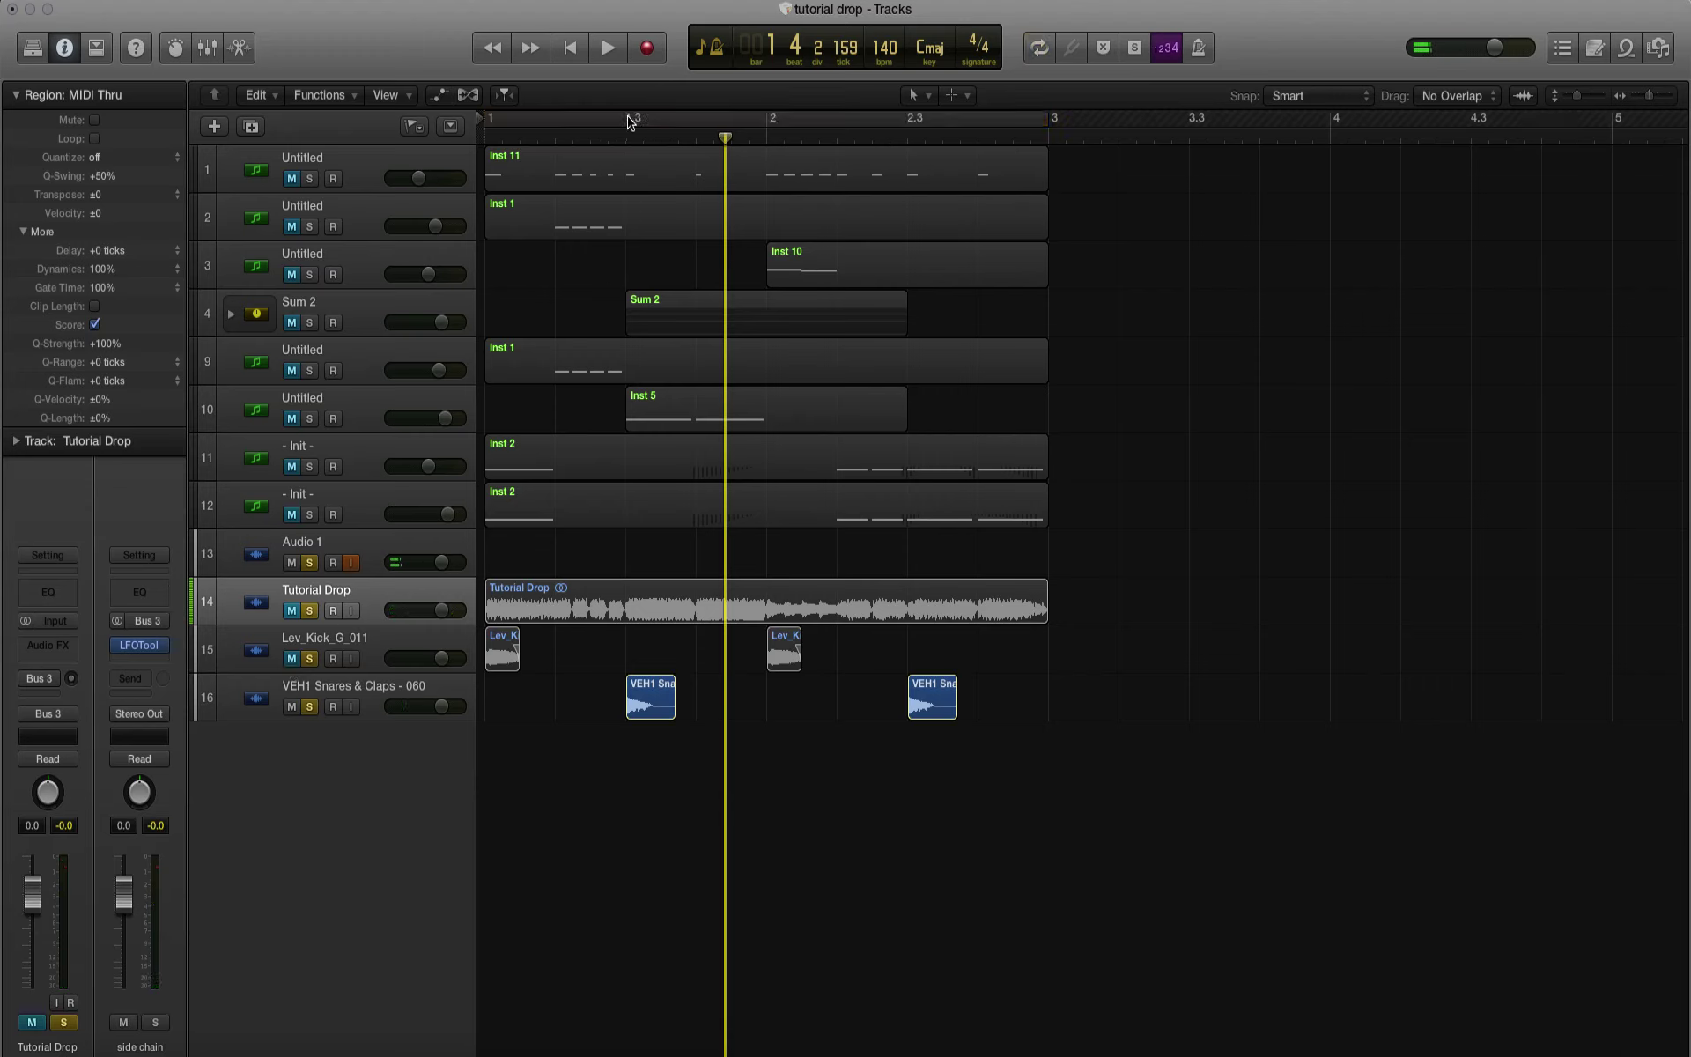
left_click_drag(631, 122, 765, 125)
key("space")
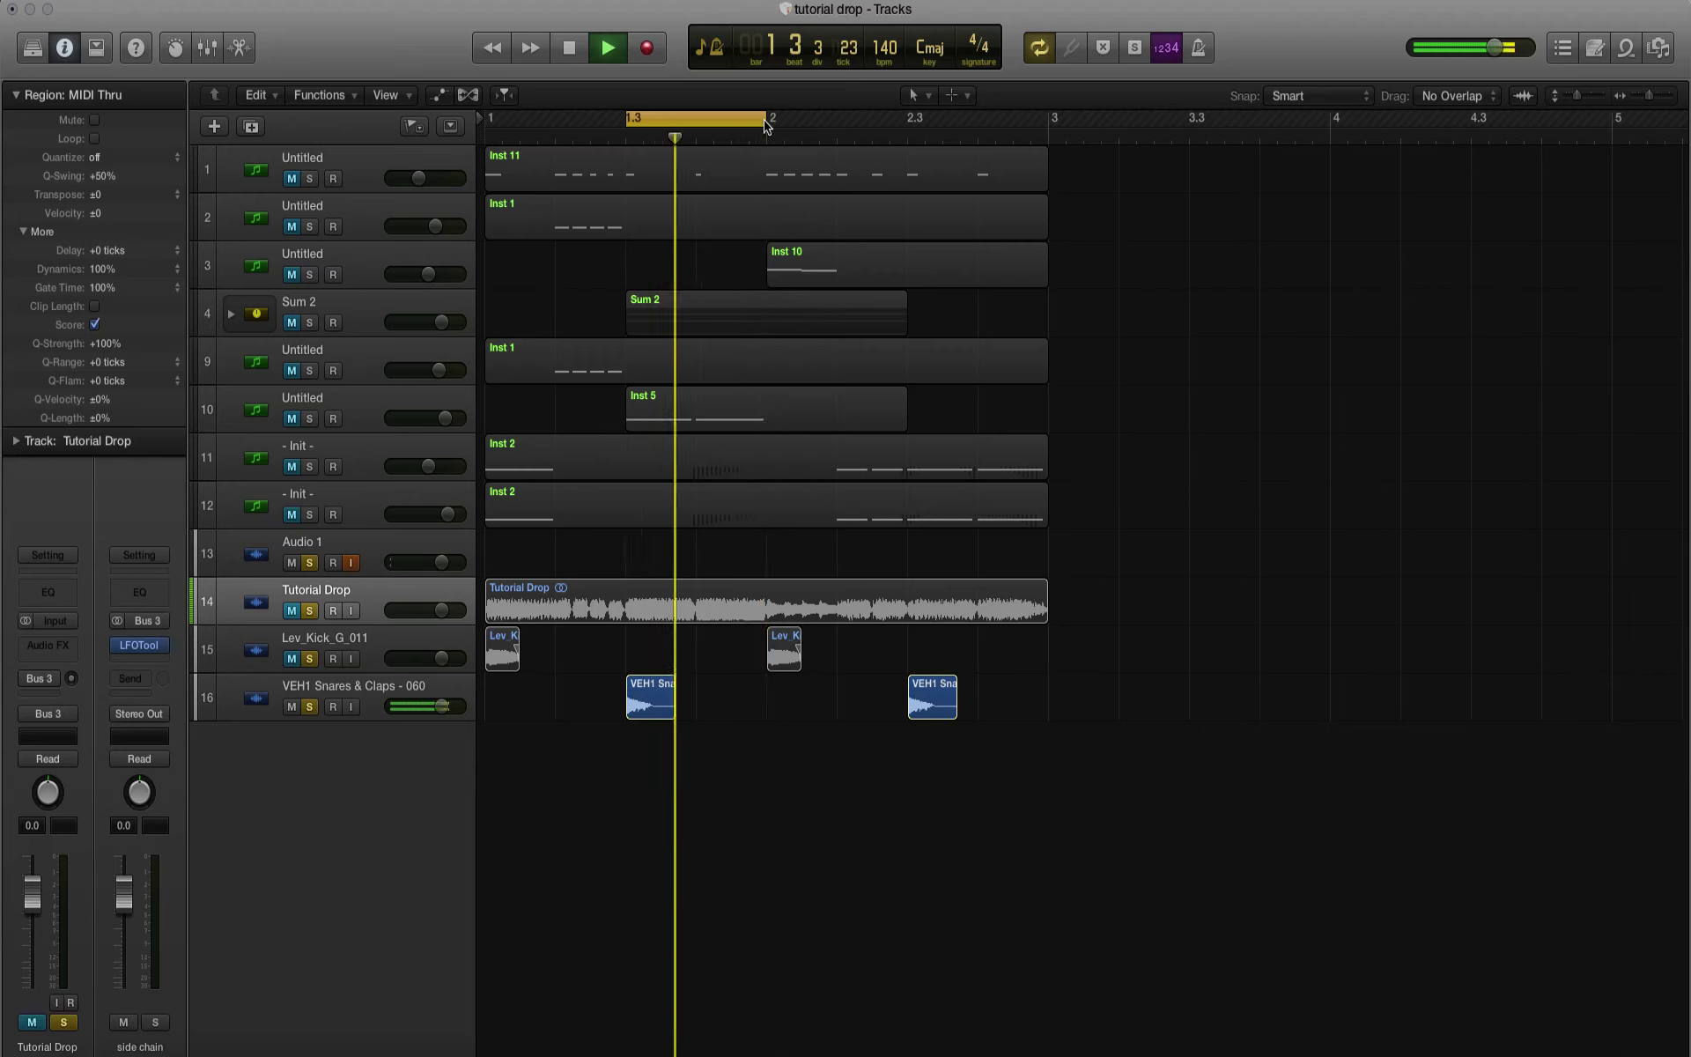
key("space")
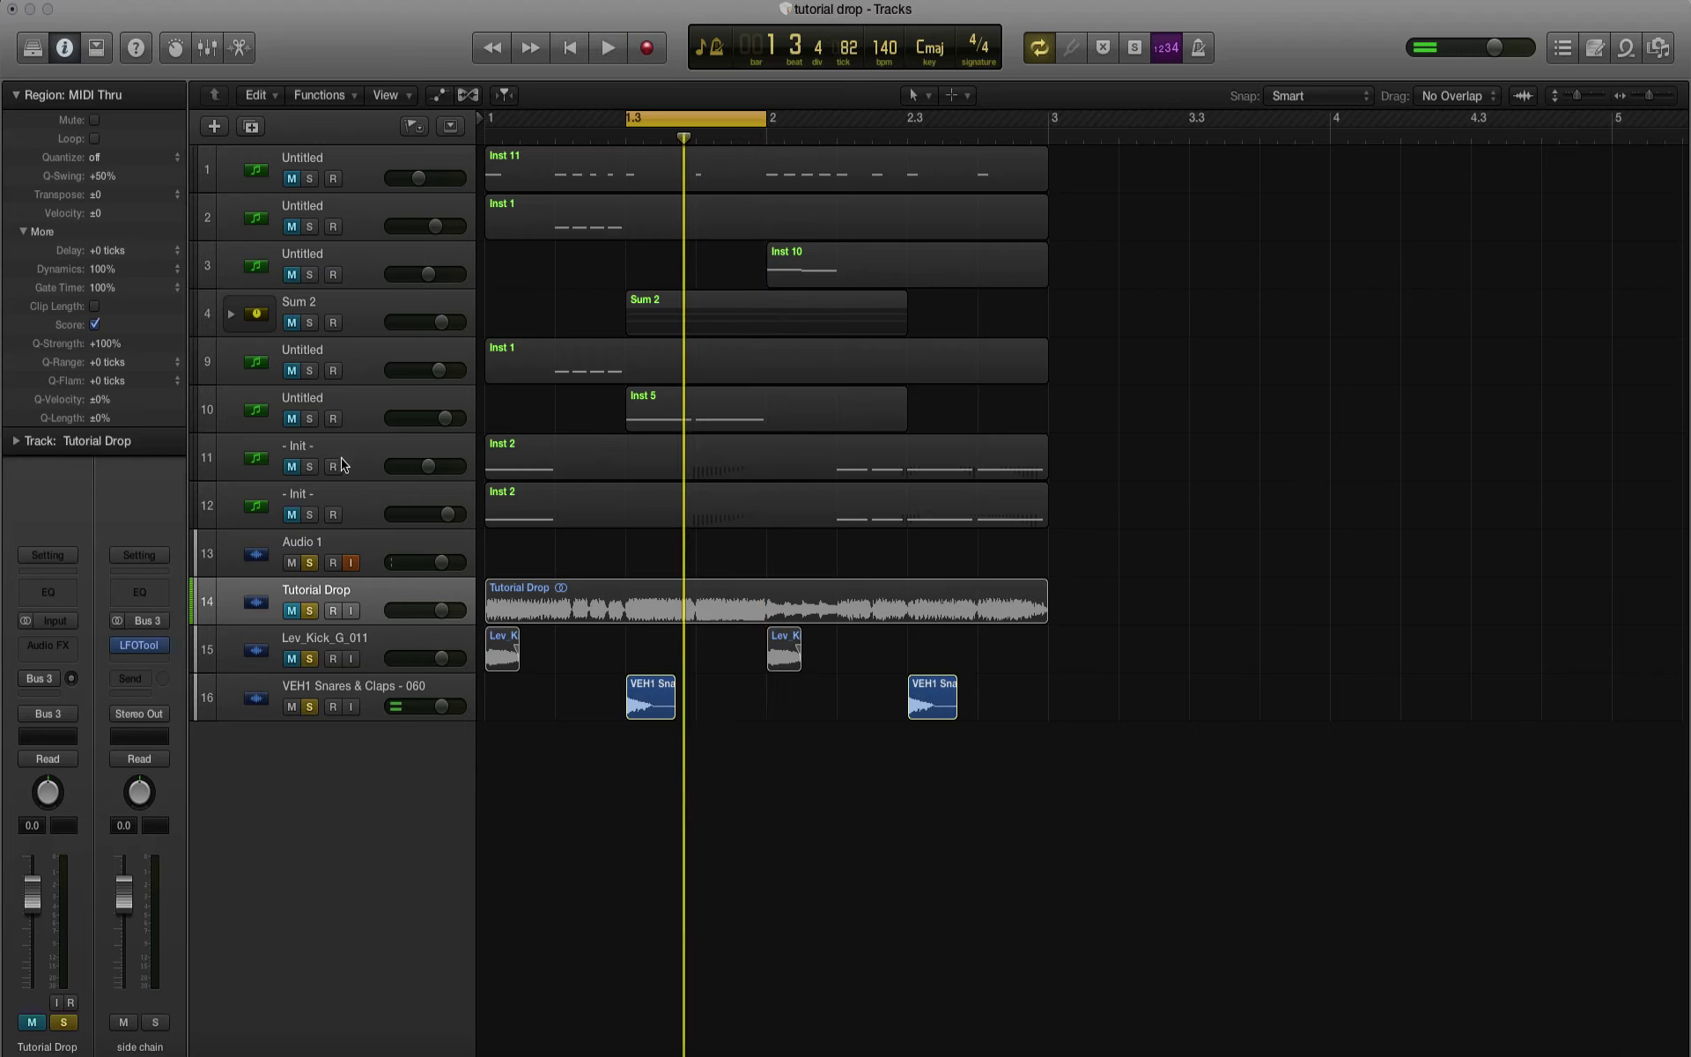
left_click(42, 649)
mouse_move(62, 877)
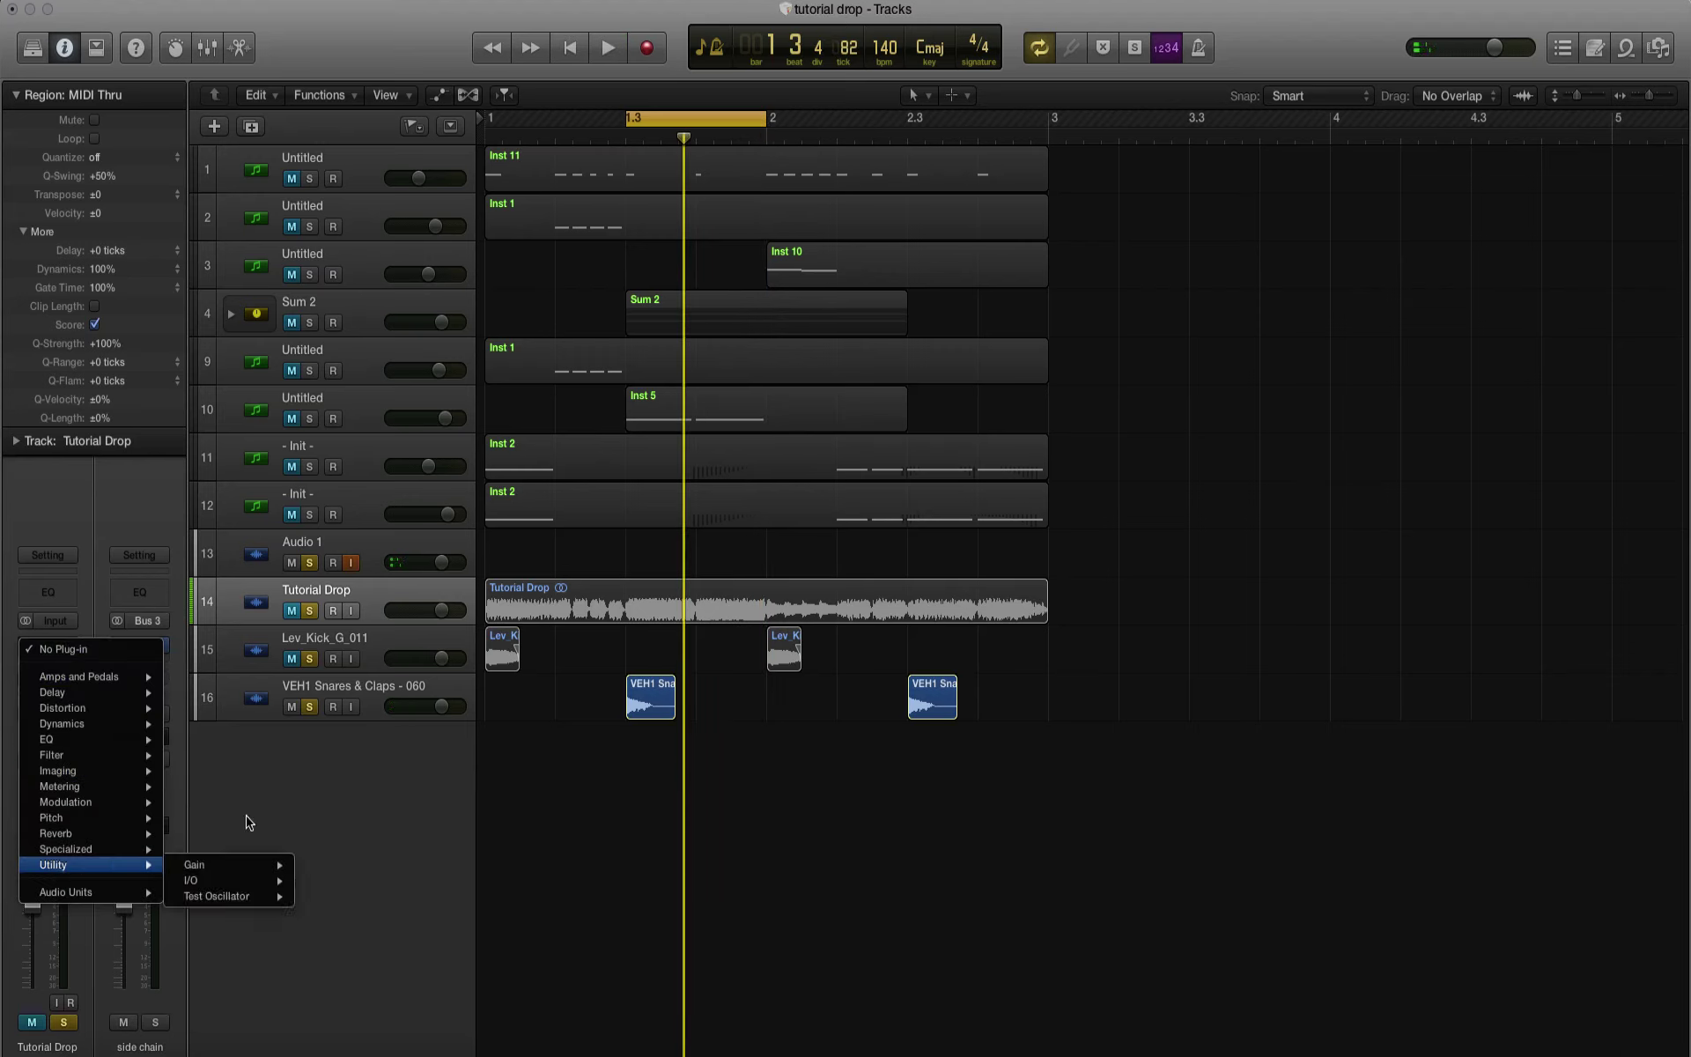
left_click(715, 777)
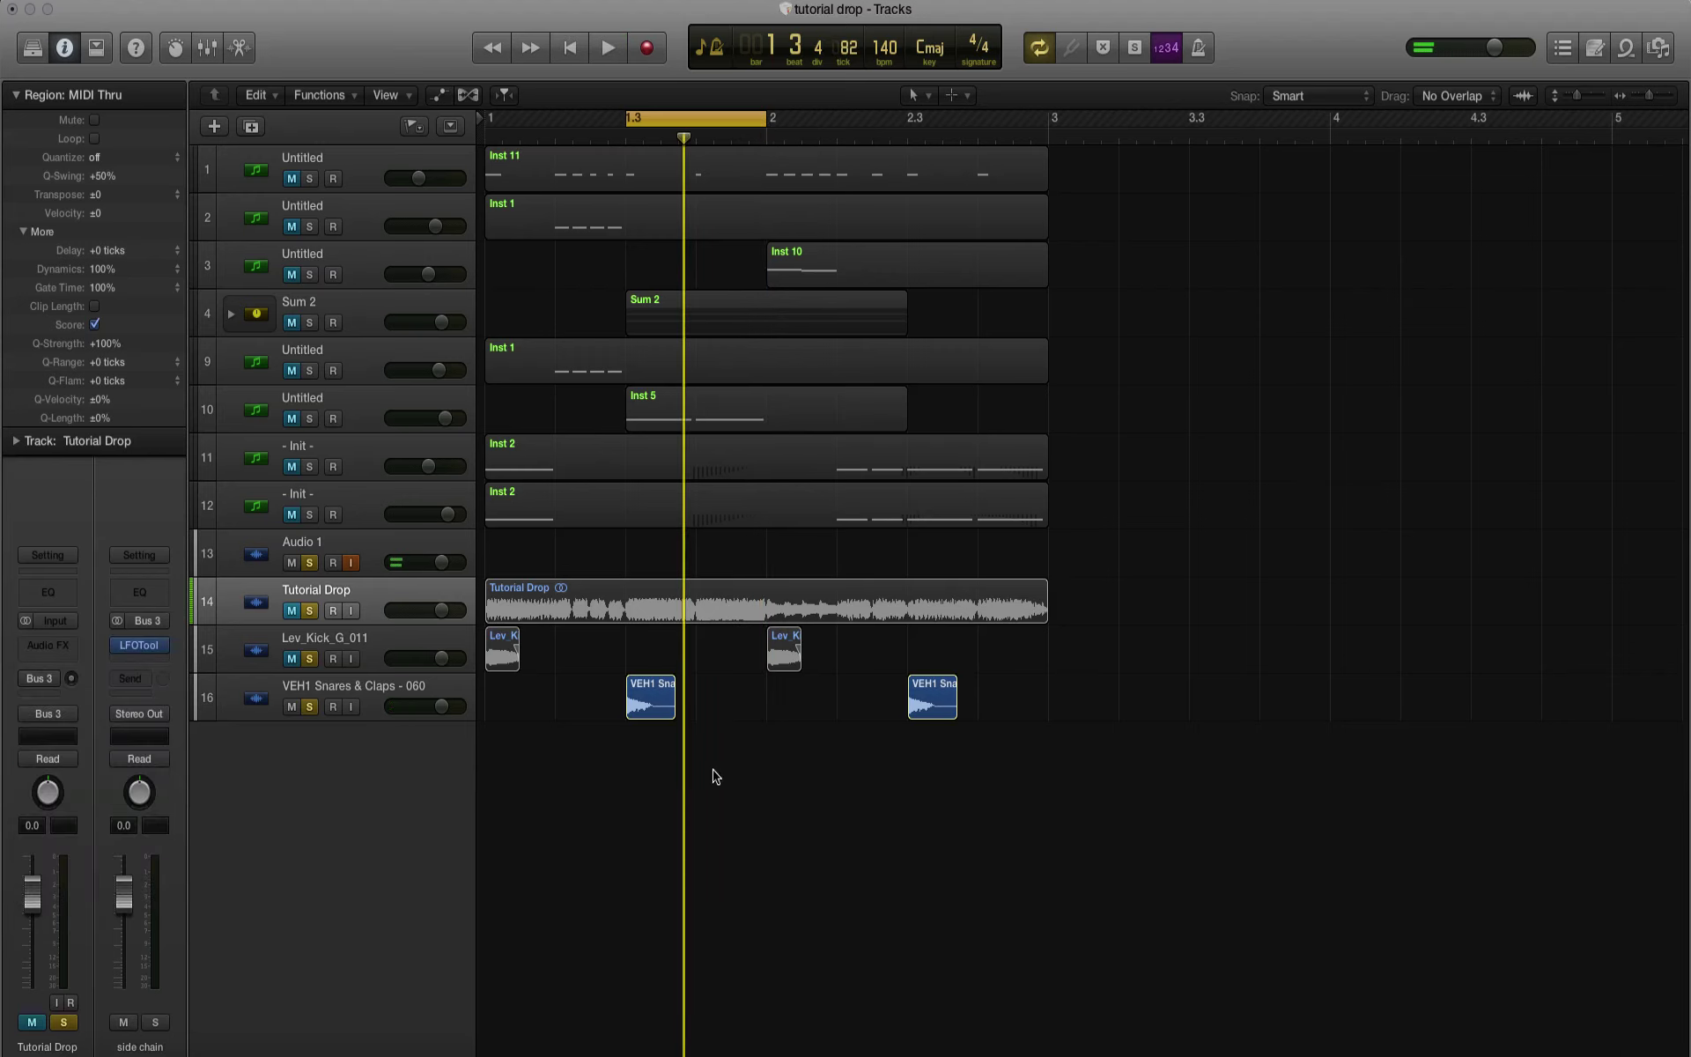
Step: Shorten both selected snare regions to about half their length, give them a fade-out of 35 with curve -15, and play them
left_click(1674, 97)
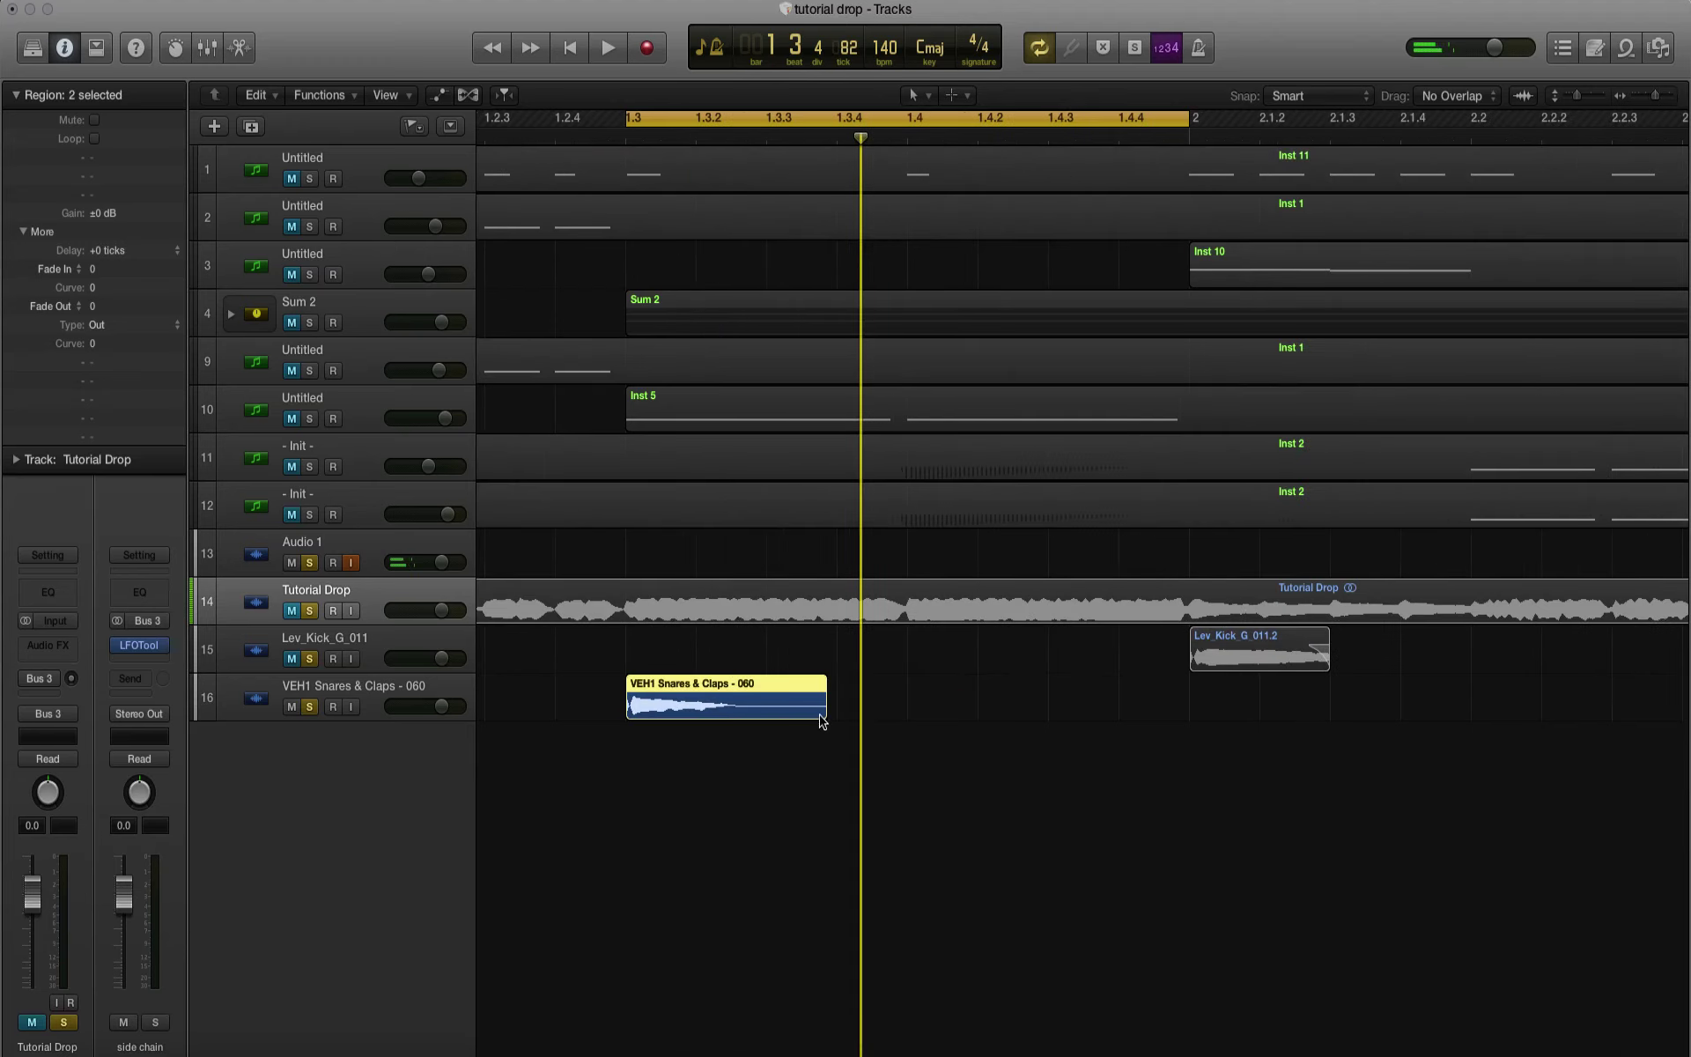
left_click_drag(825, 719, 722, 717)
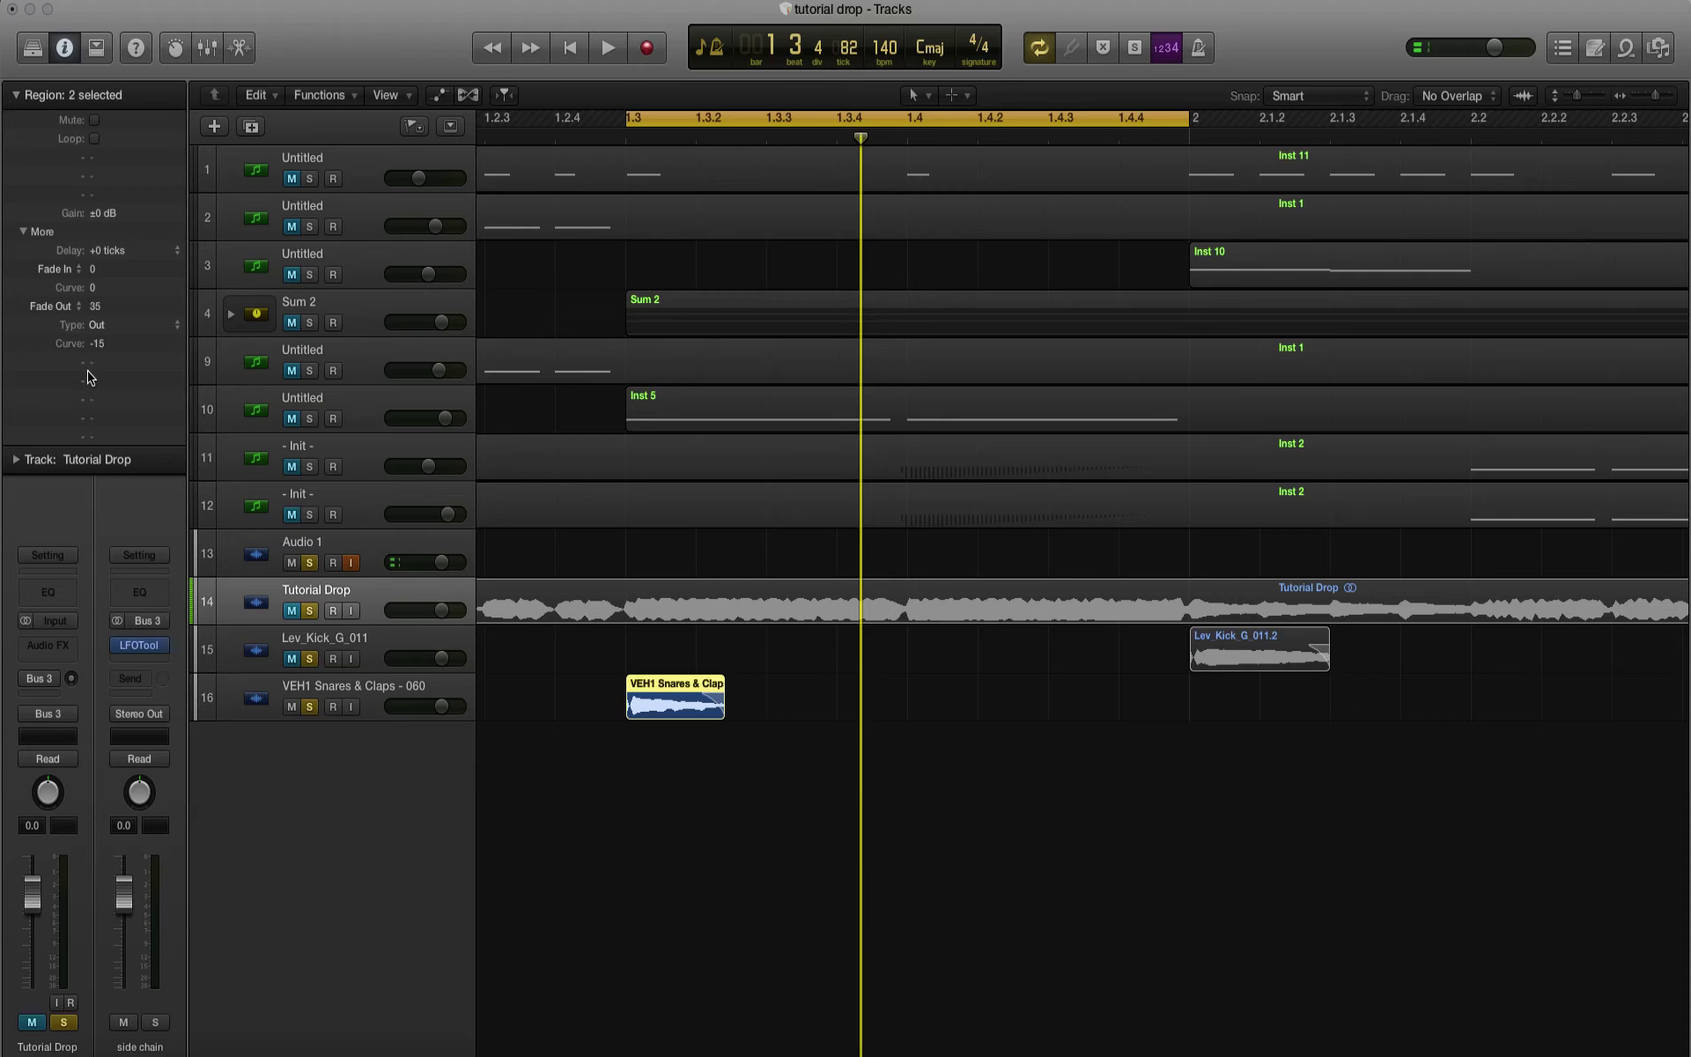
key("space")
key("space")
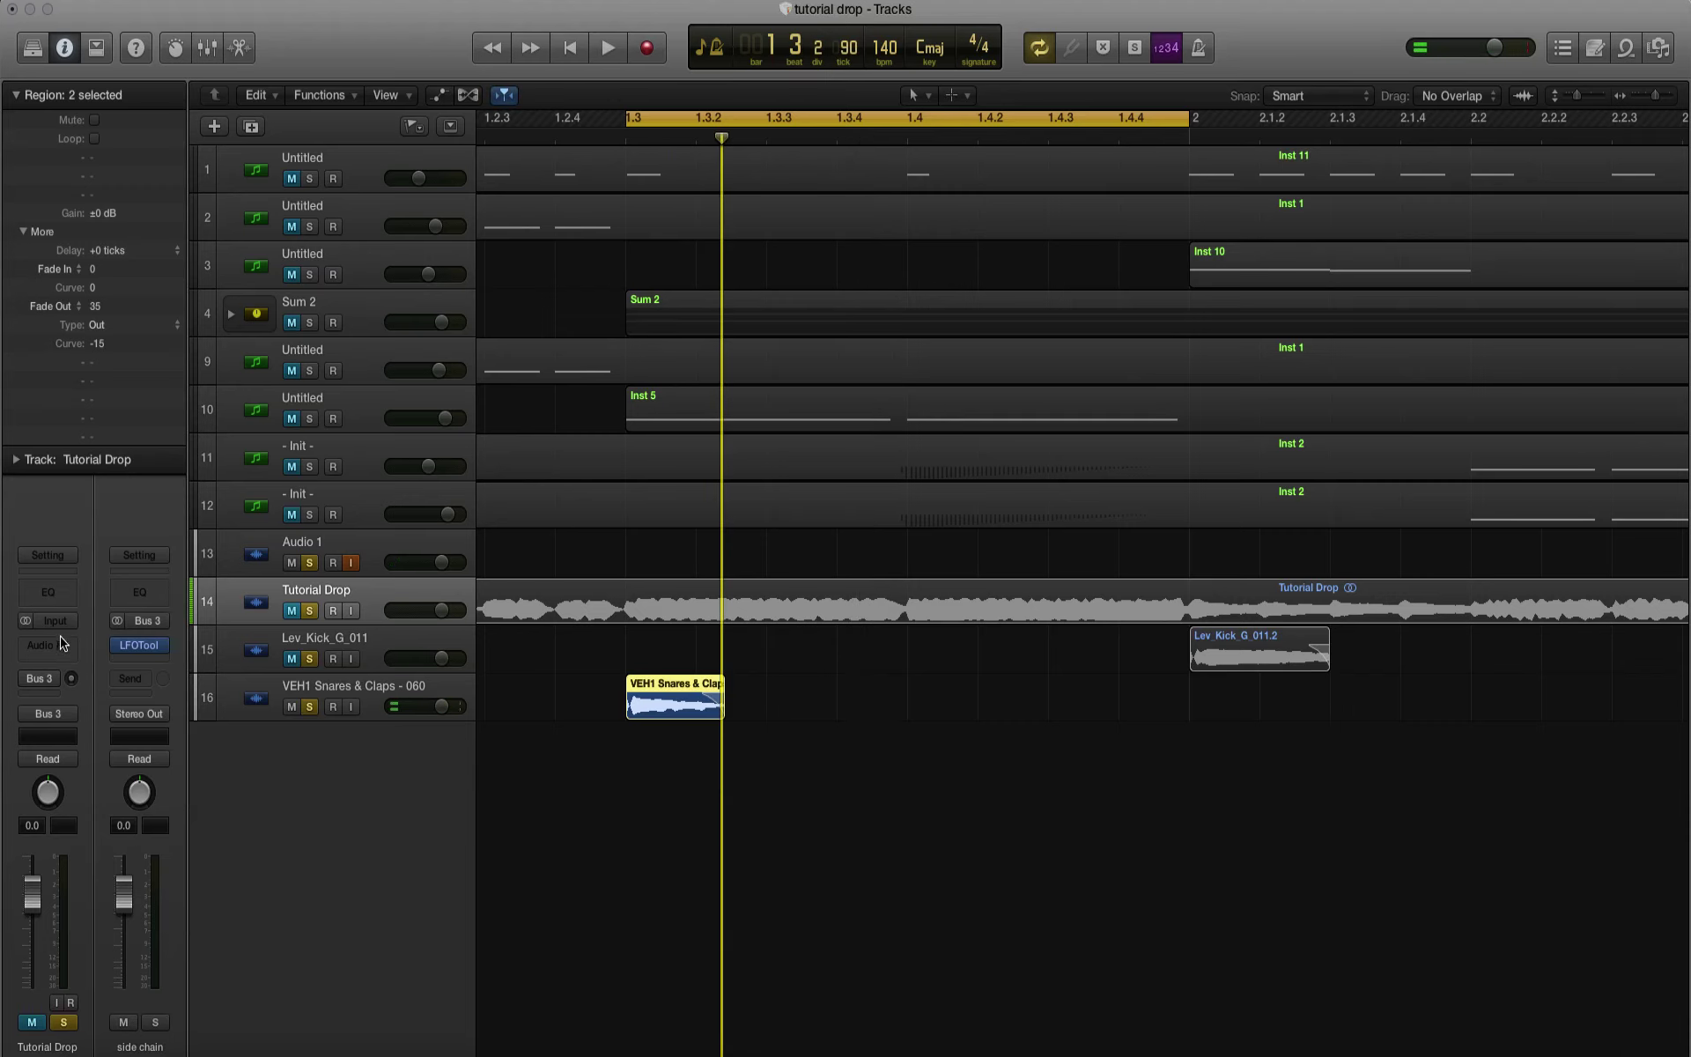
Step: Insert the stereo FabFilter FF Pro-Q 2 equalizer on the Tutorial Drop track
left_click(51, 645)
mouse_move(85, 895)
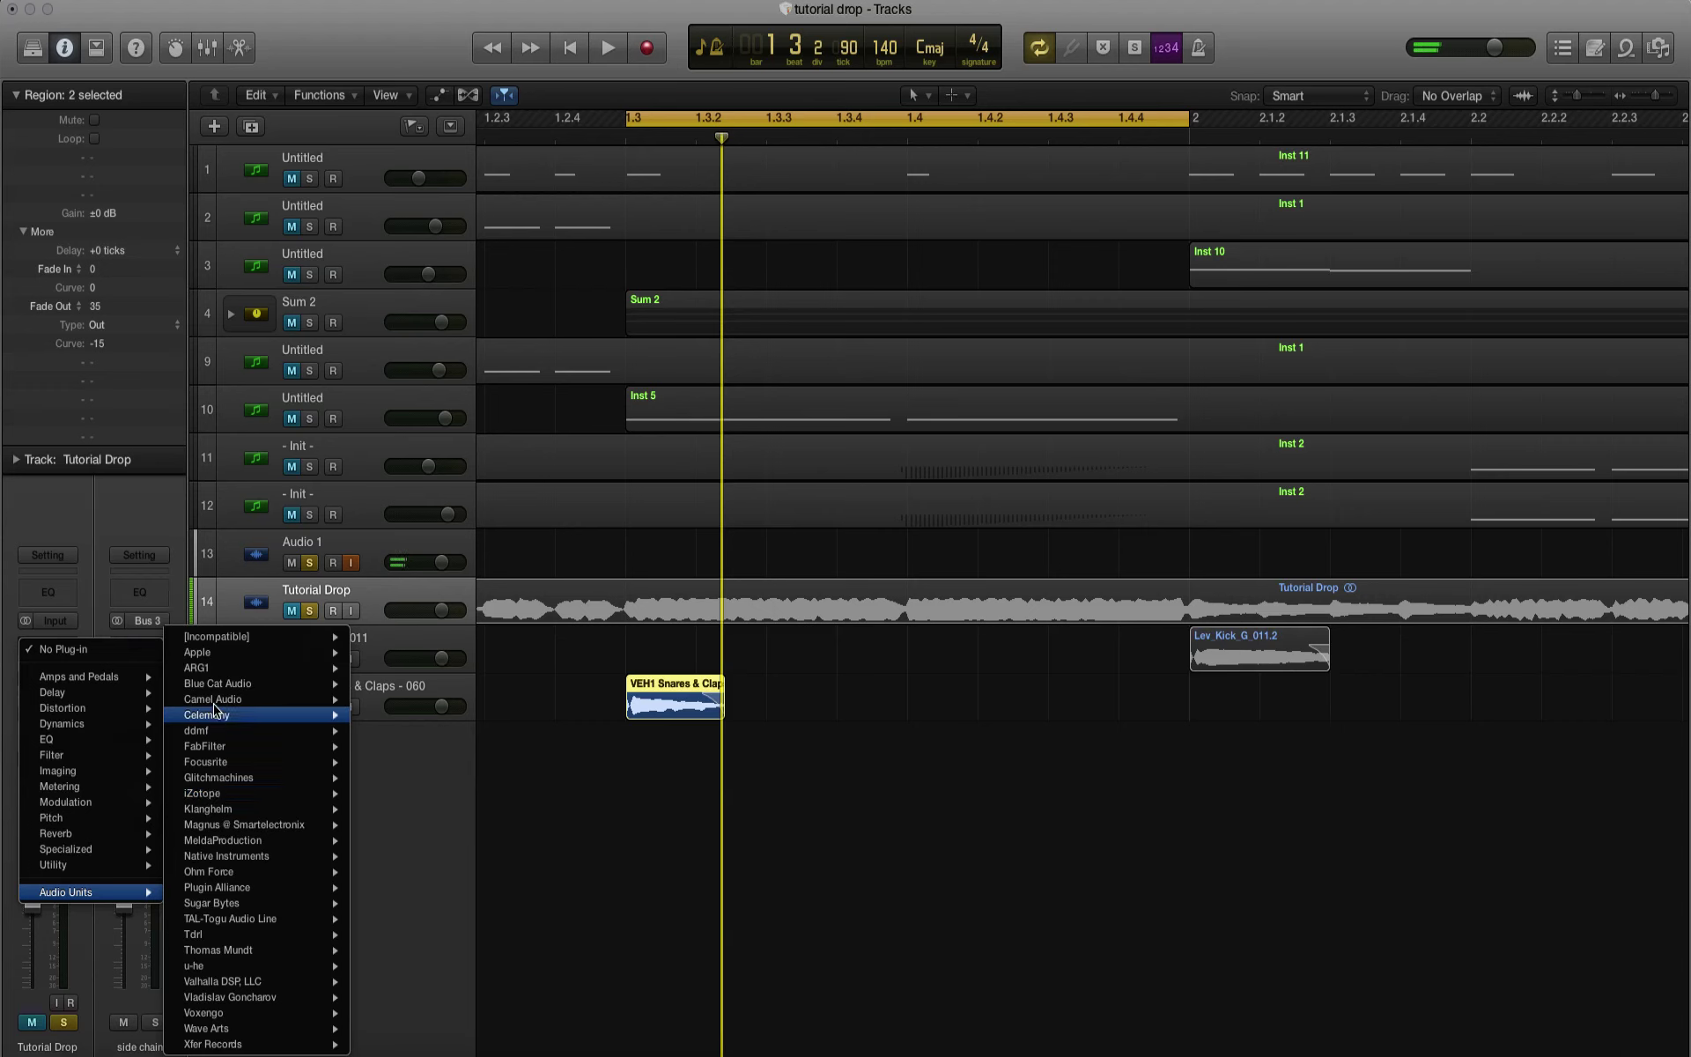
mouse_move(216, 747)
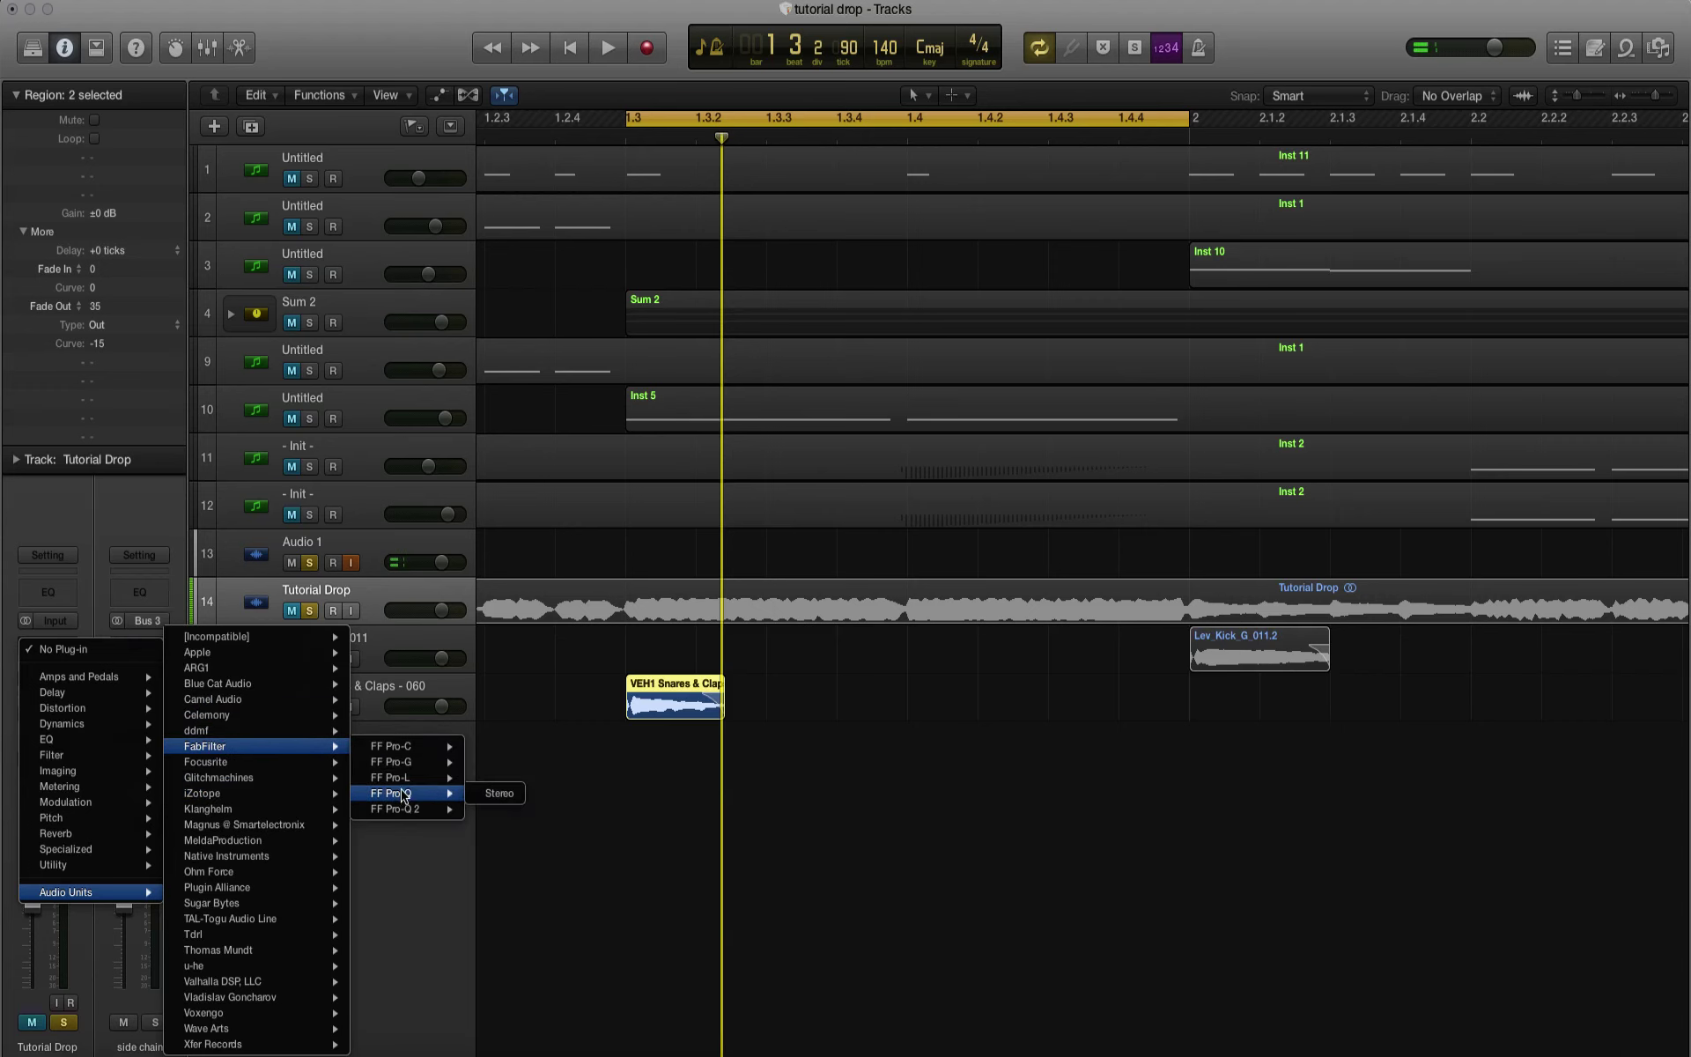
mouse_move(422, 807)
left_click(492, 807)
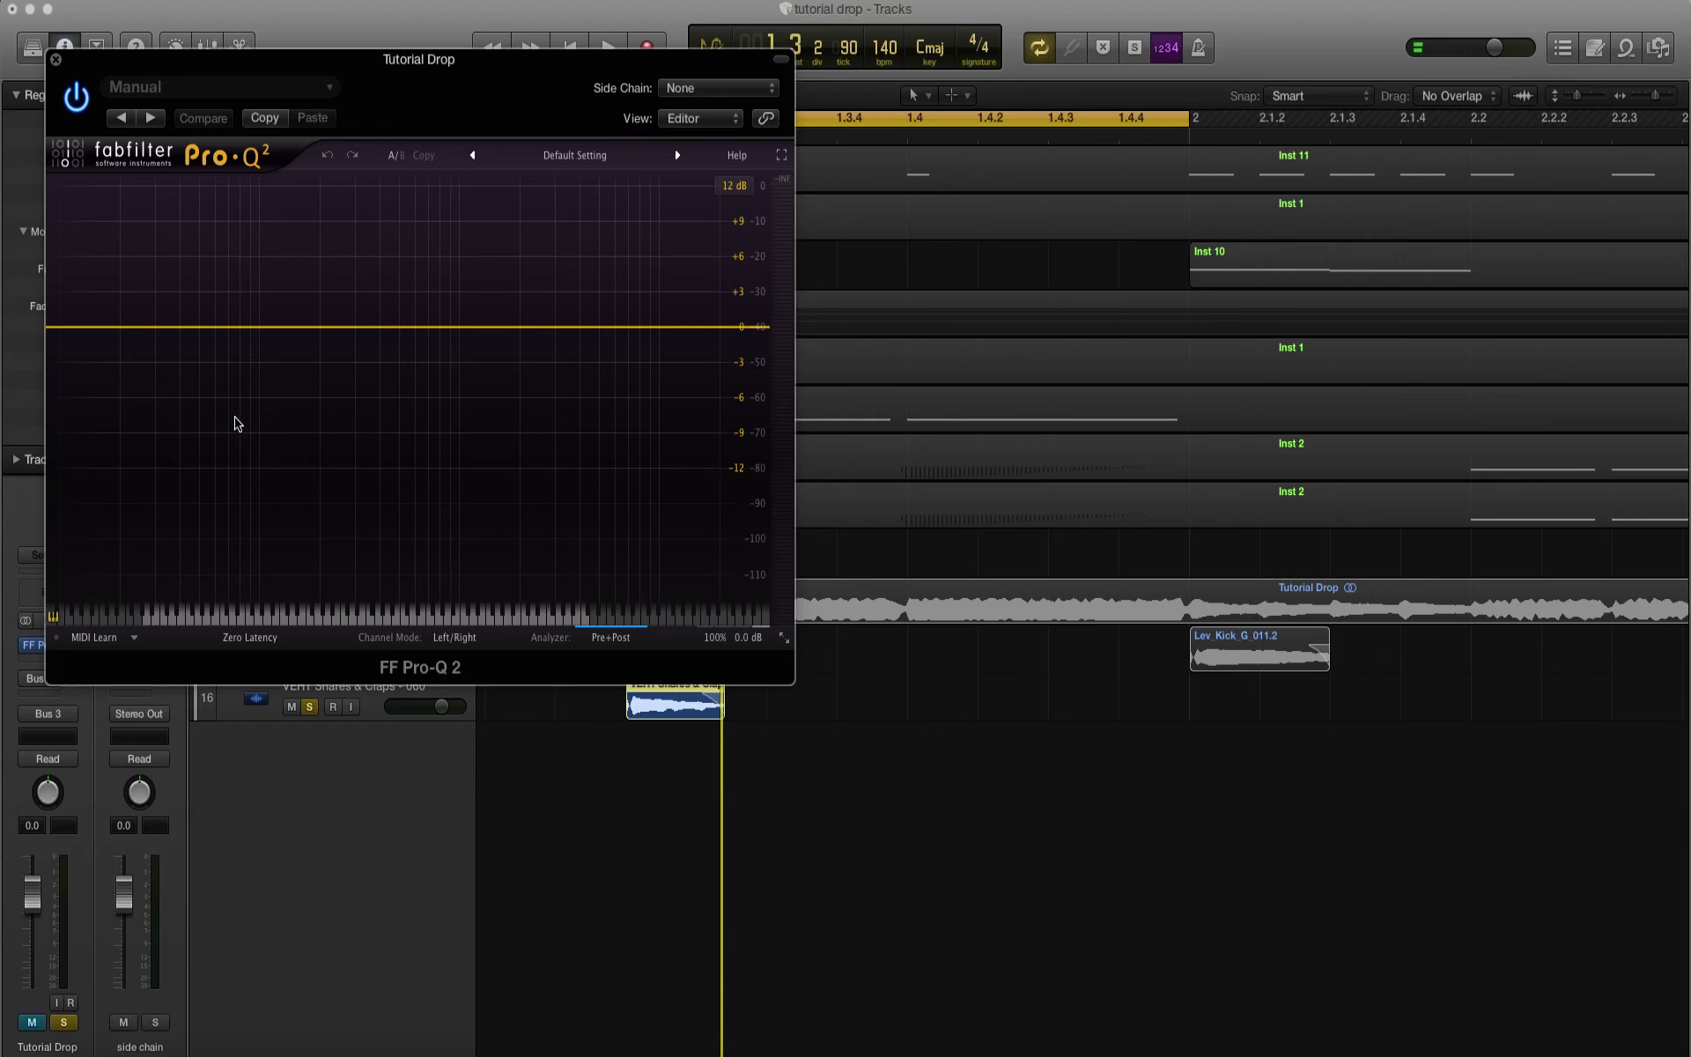
Step: Play briefly, add a band near 34 Hz in the Tutorial Drop EQ, and make it a Low Cut with a 96 dB/oct slope
key("space")
left_click(166, 325)
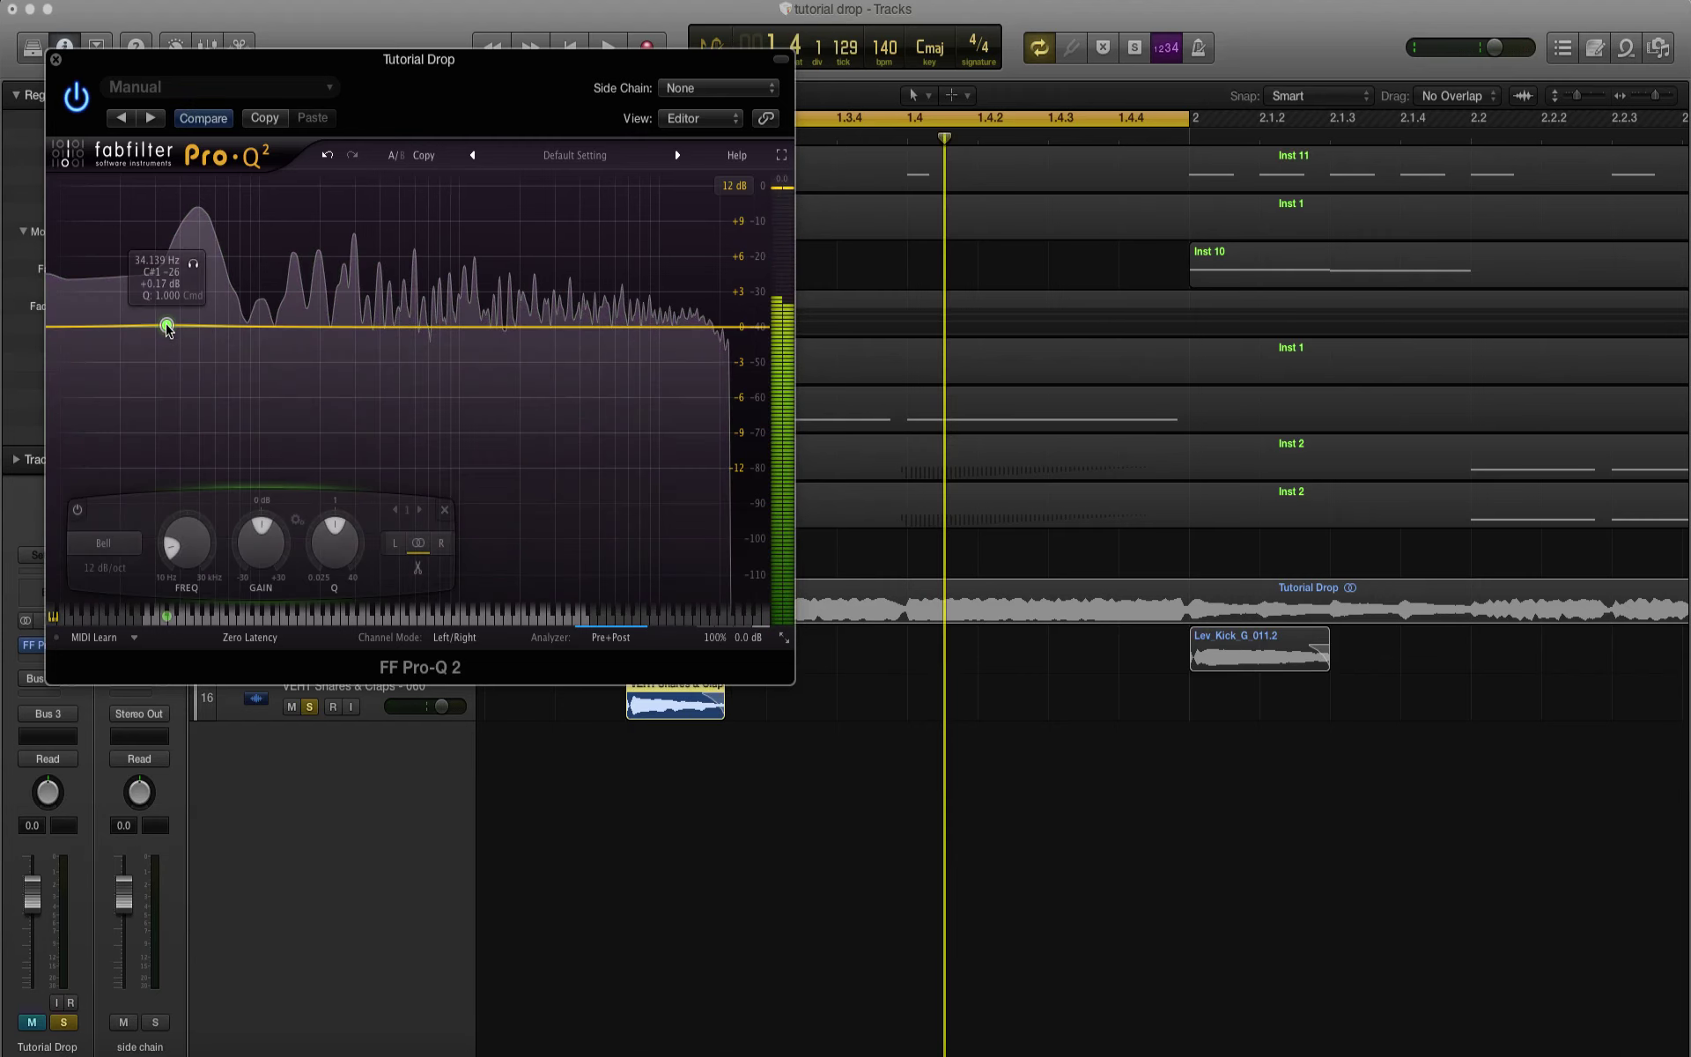
left_click(101, 544)
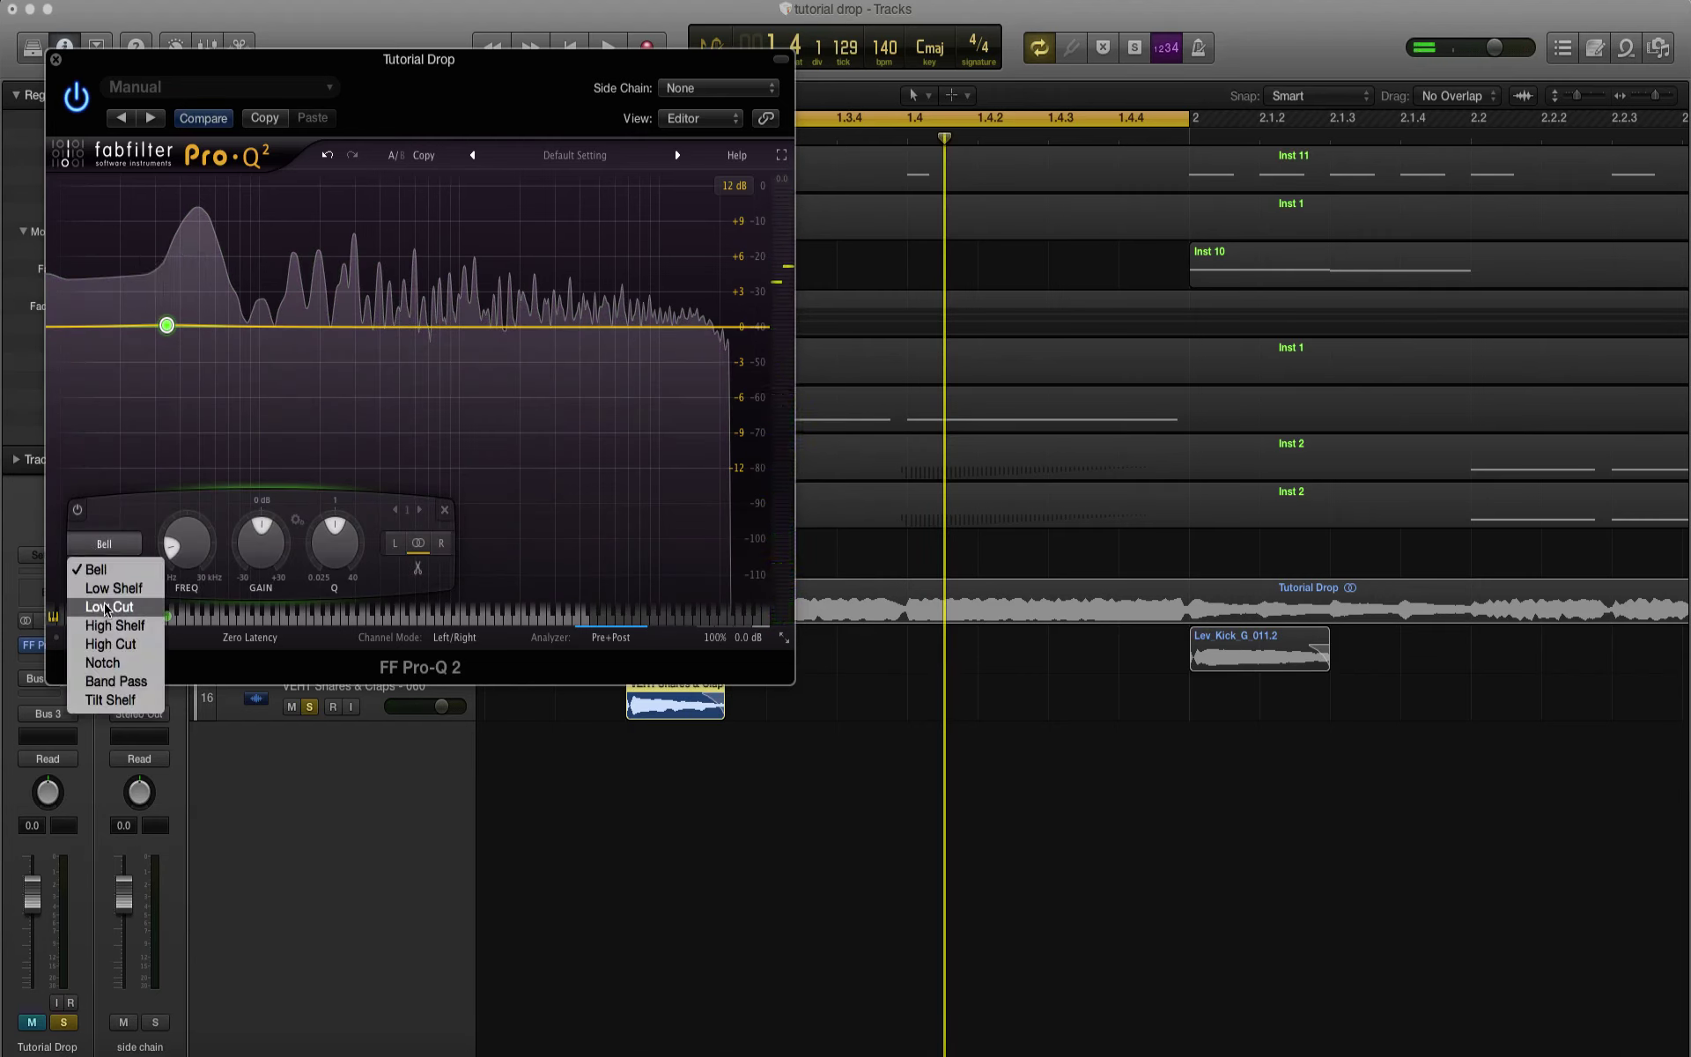
left_click(107, 607)
left_click(103, 565)
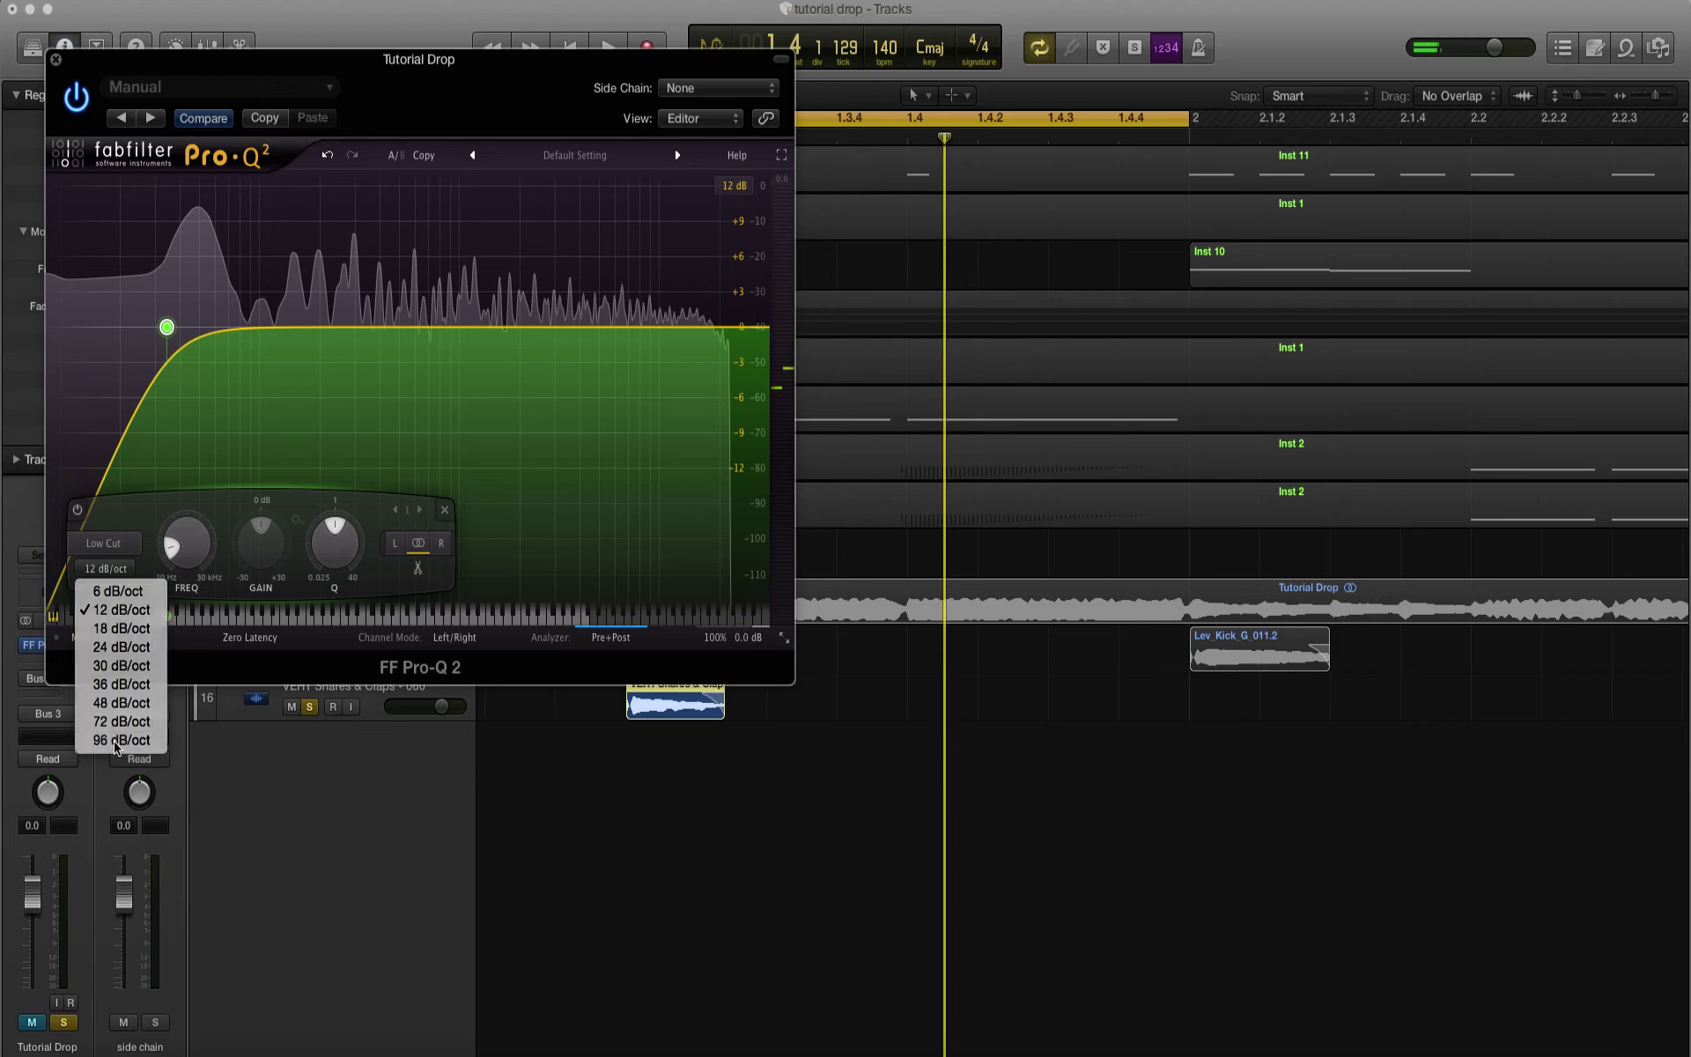
left_click(110, 741)
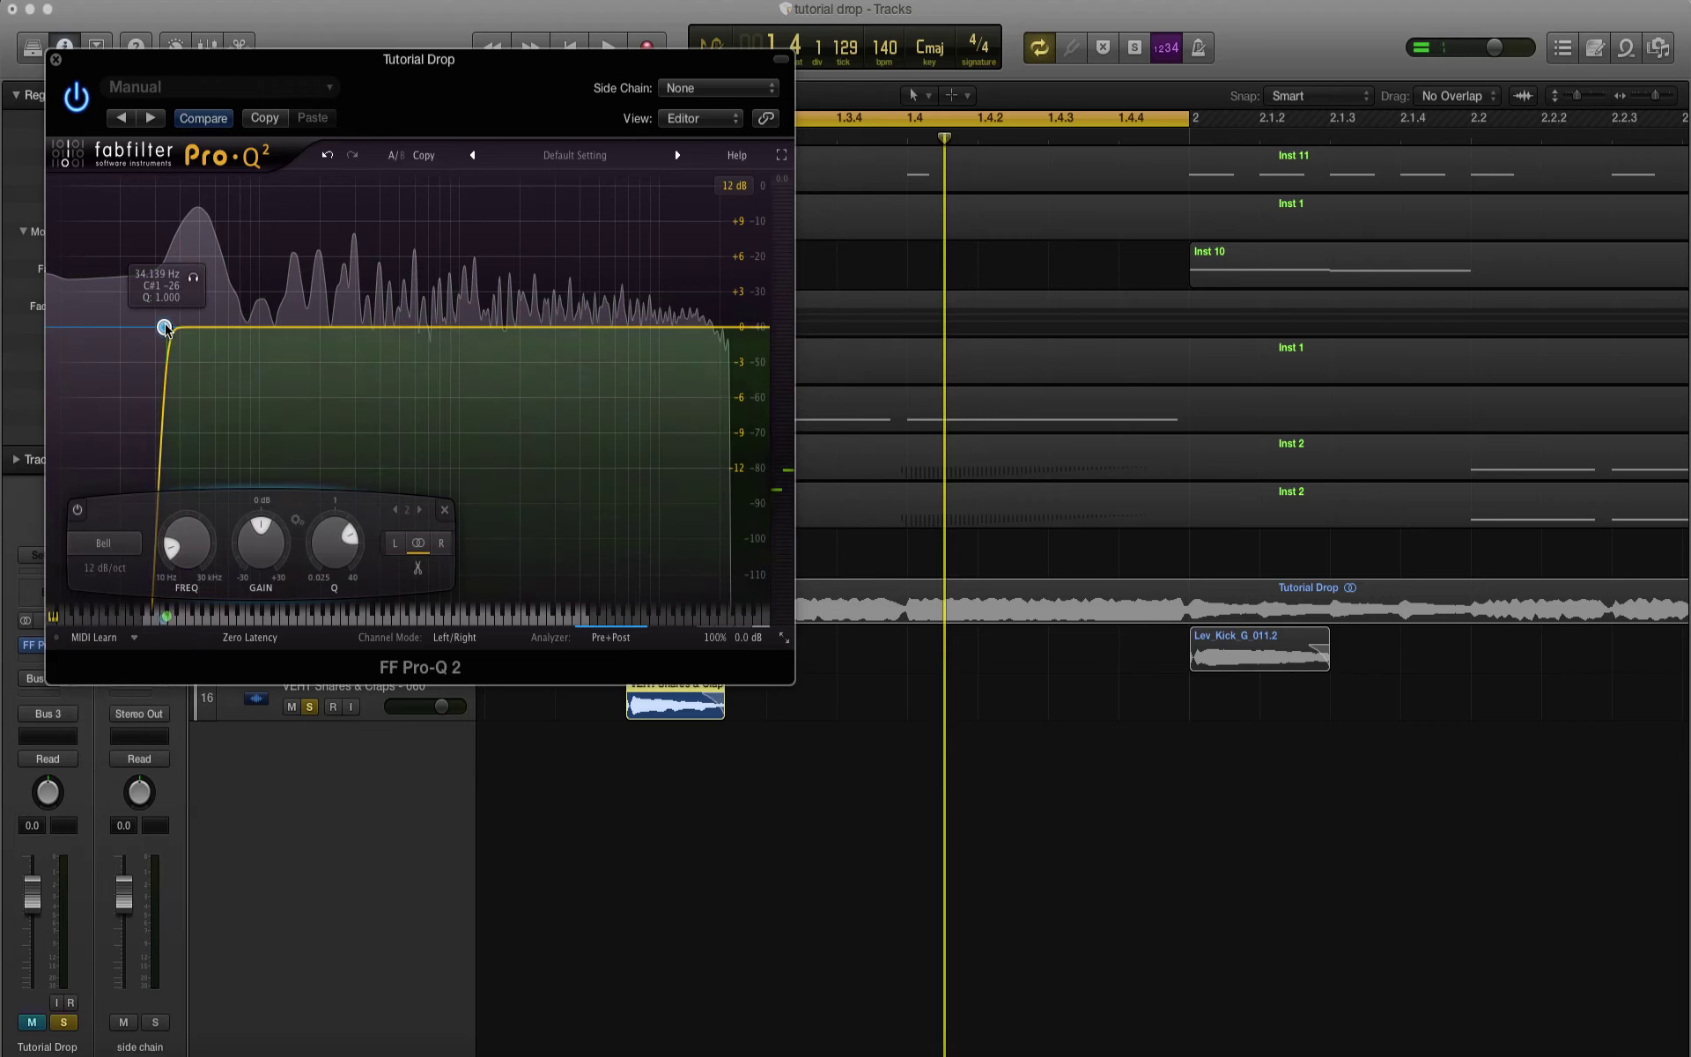
Step: Move the low cut down to about 10 Hz and delete the stray bell band near 33 Hz
left_click_drag(167, 331, 60, 332)
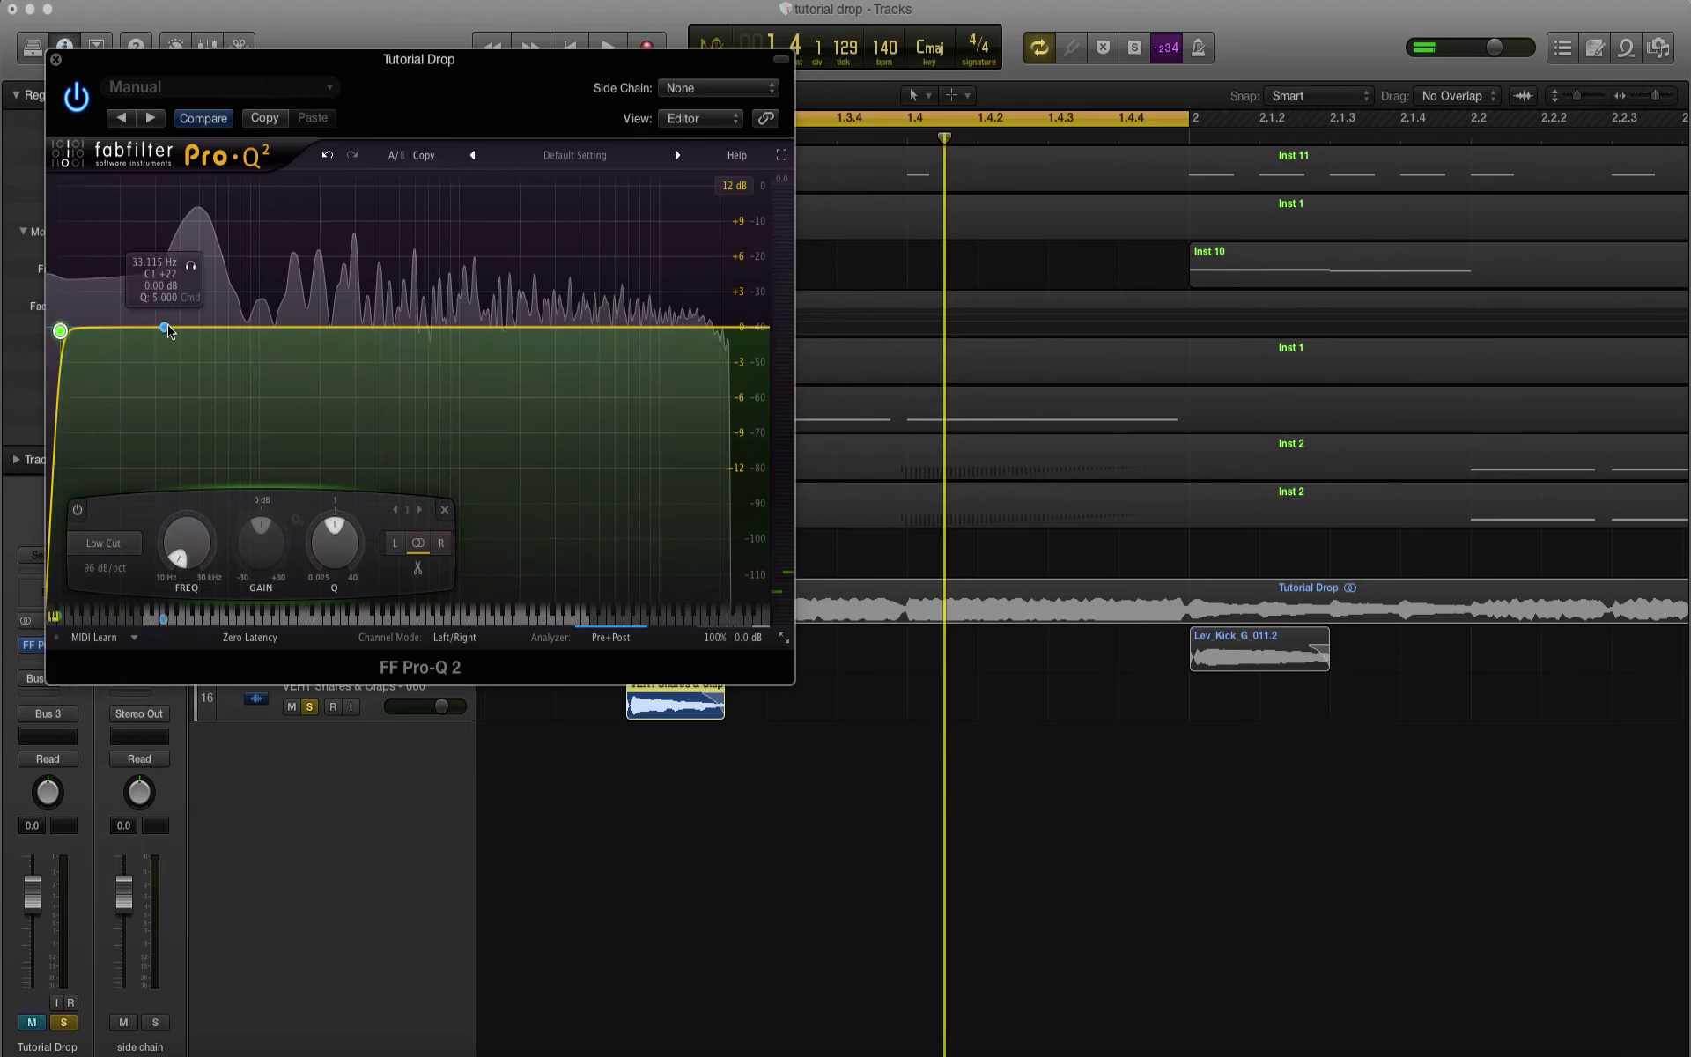
right_click(165, 328)
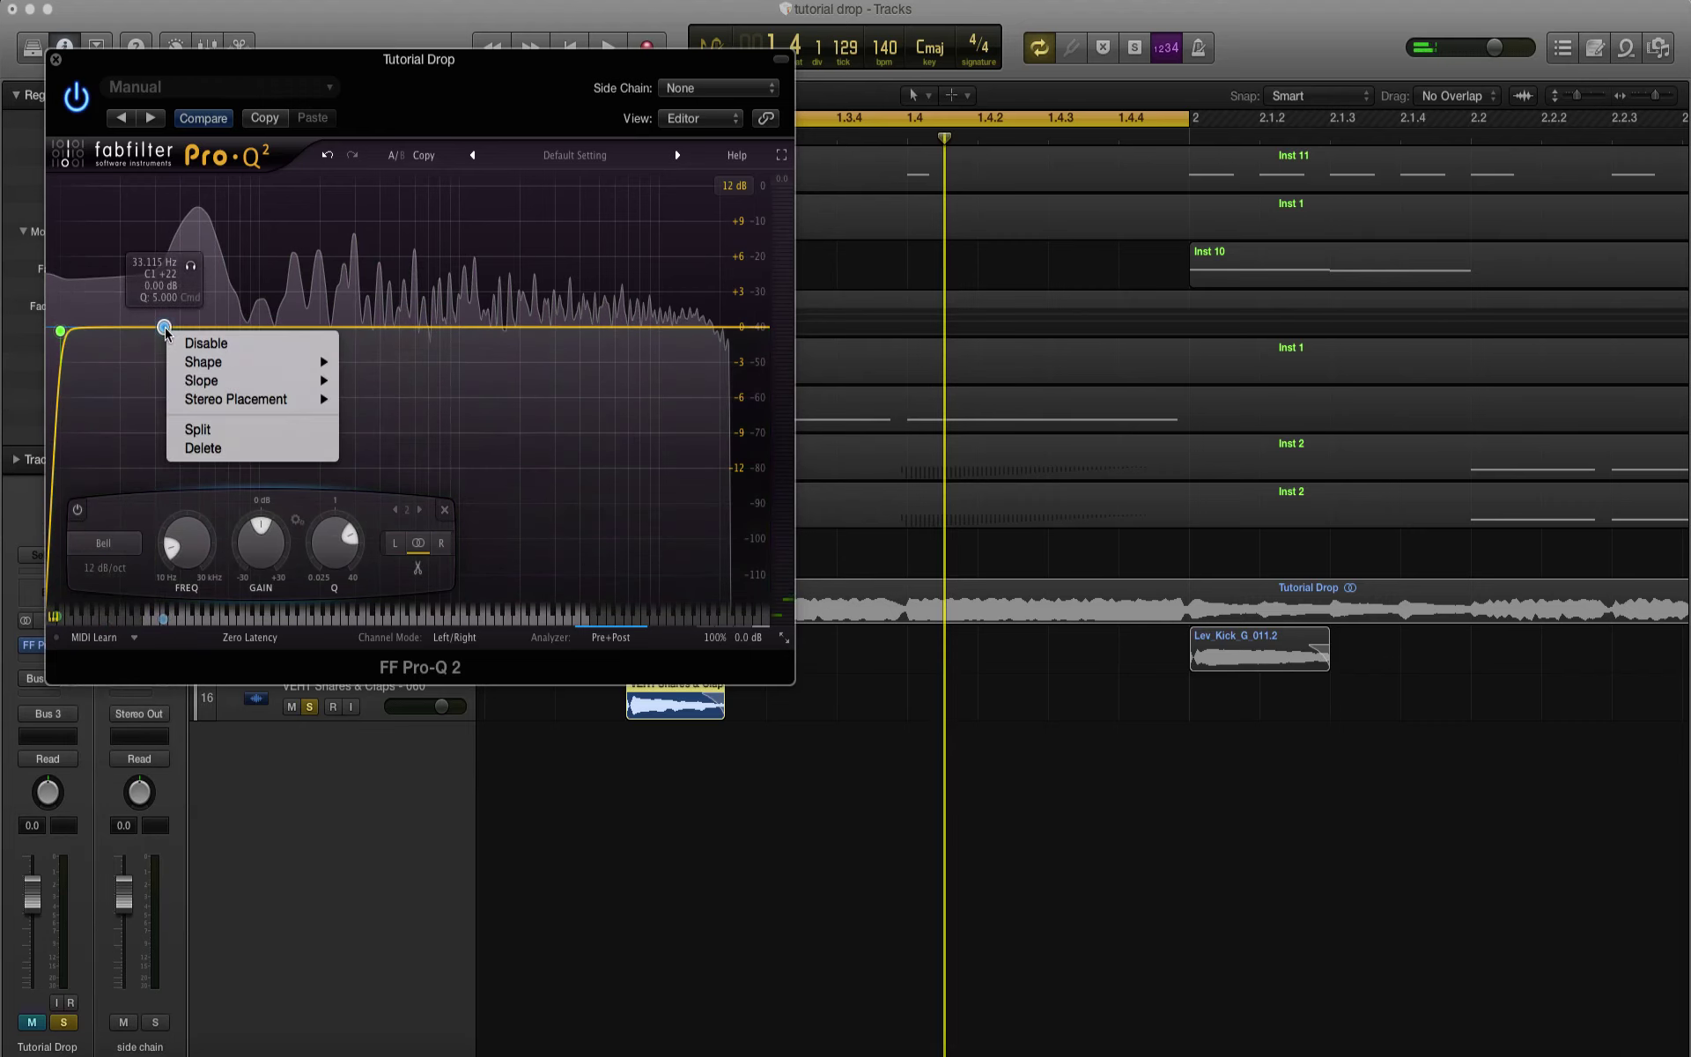
left_click(202, 448)
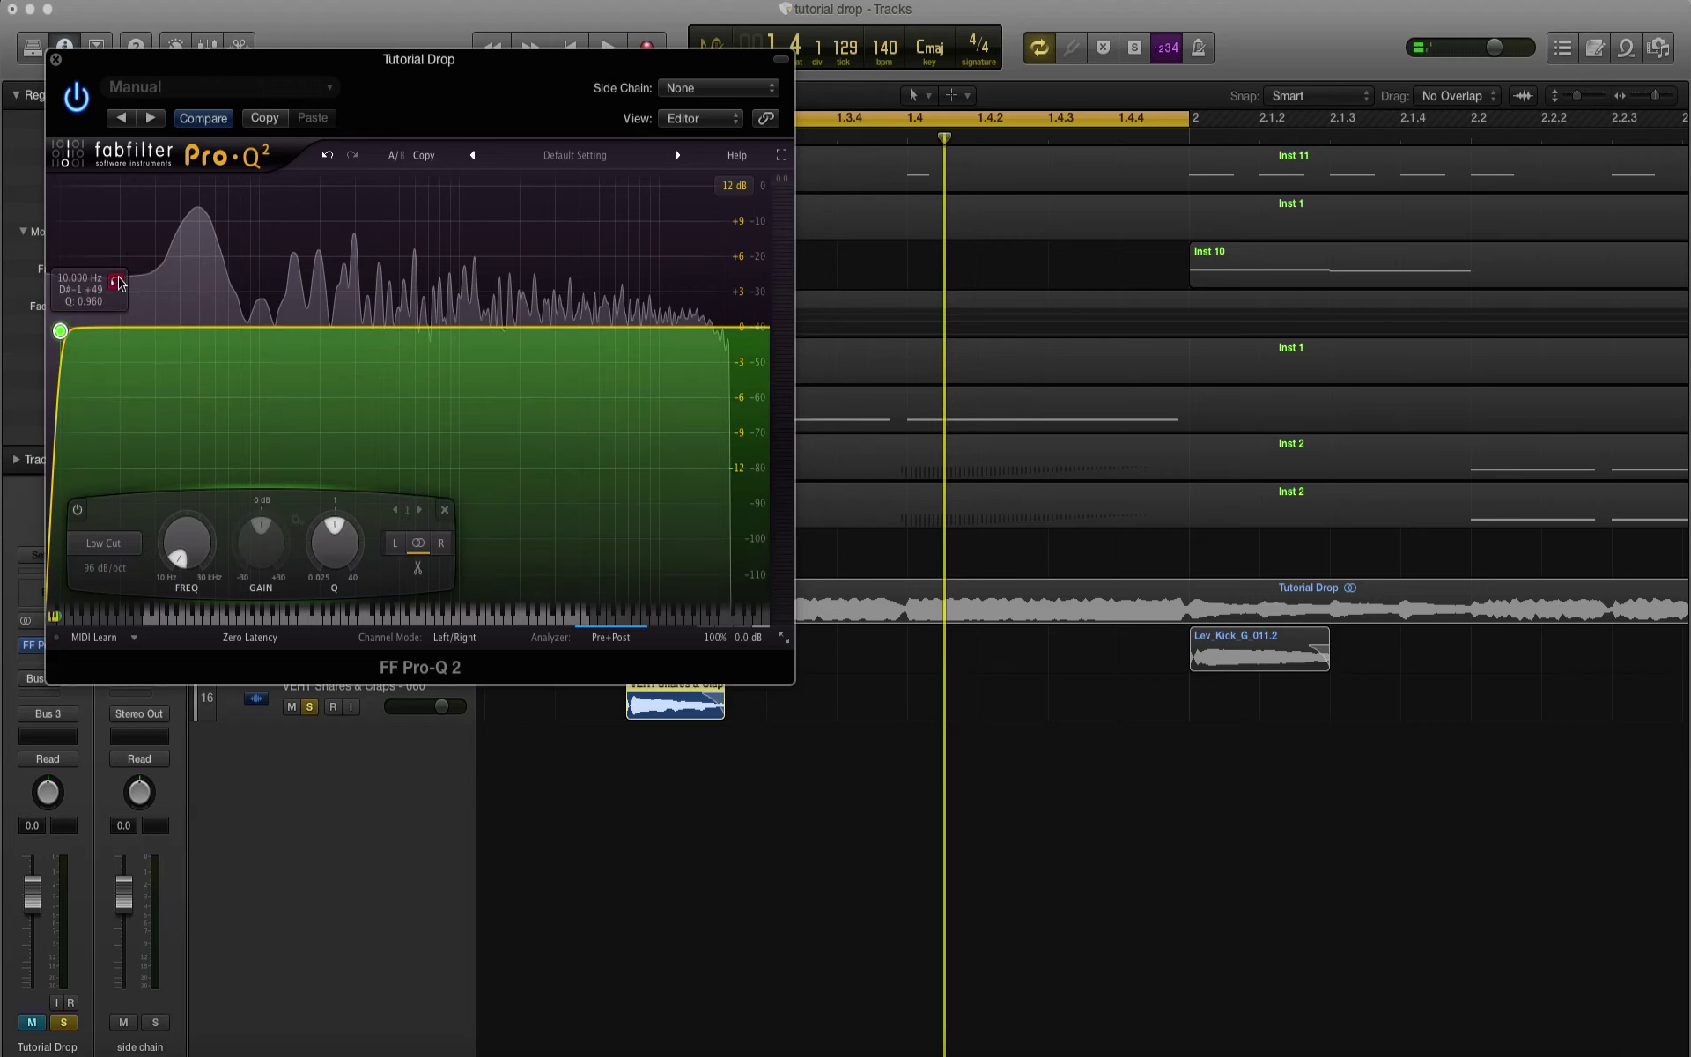
Step: Audition the low cut, place it at about 13 Hz, and close the Tutorial Drop EQ
key("space")
left_click_drag(117, 283, 146, 288)
key("space")
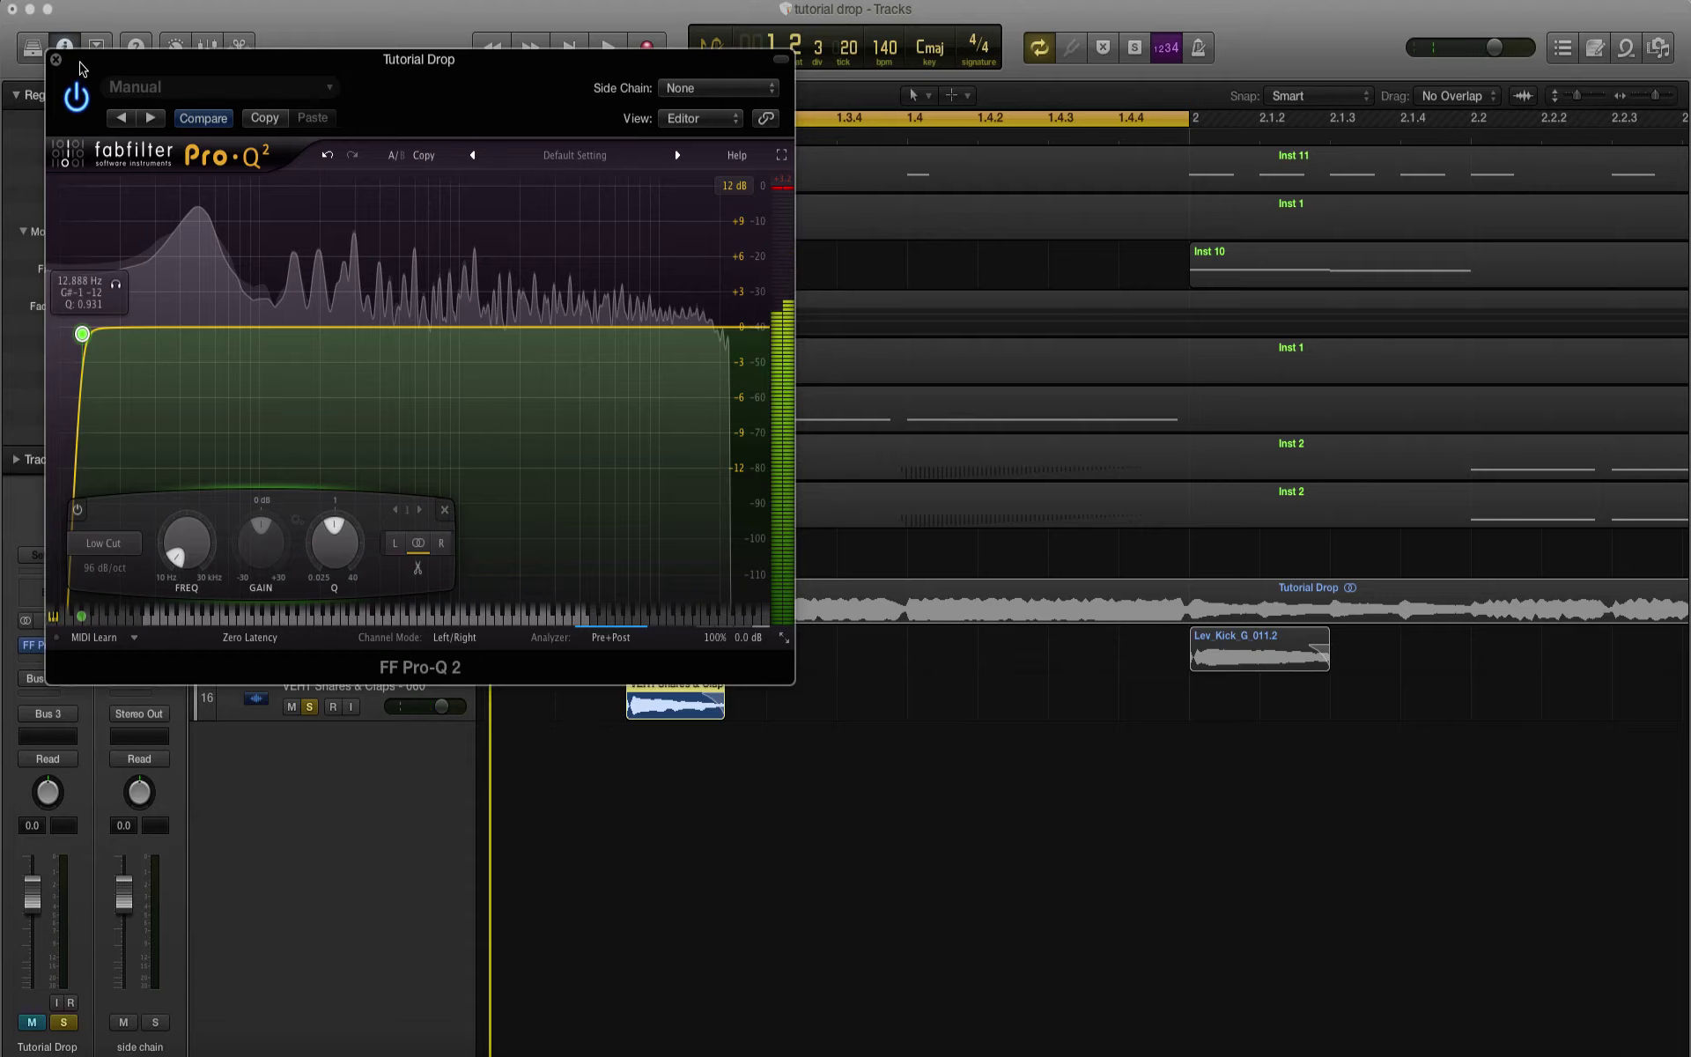
left_click_drag(82, 67, 783, 190)
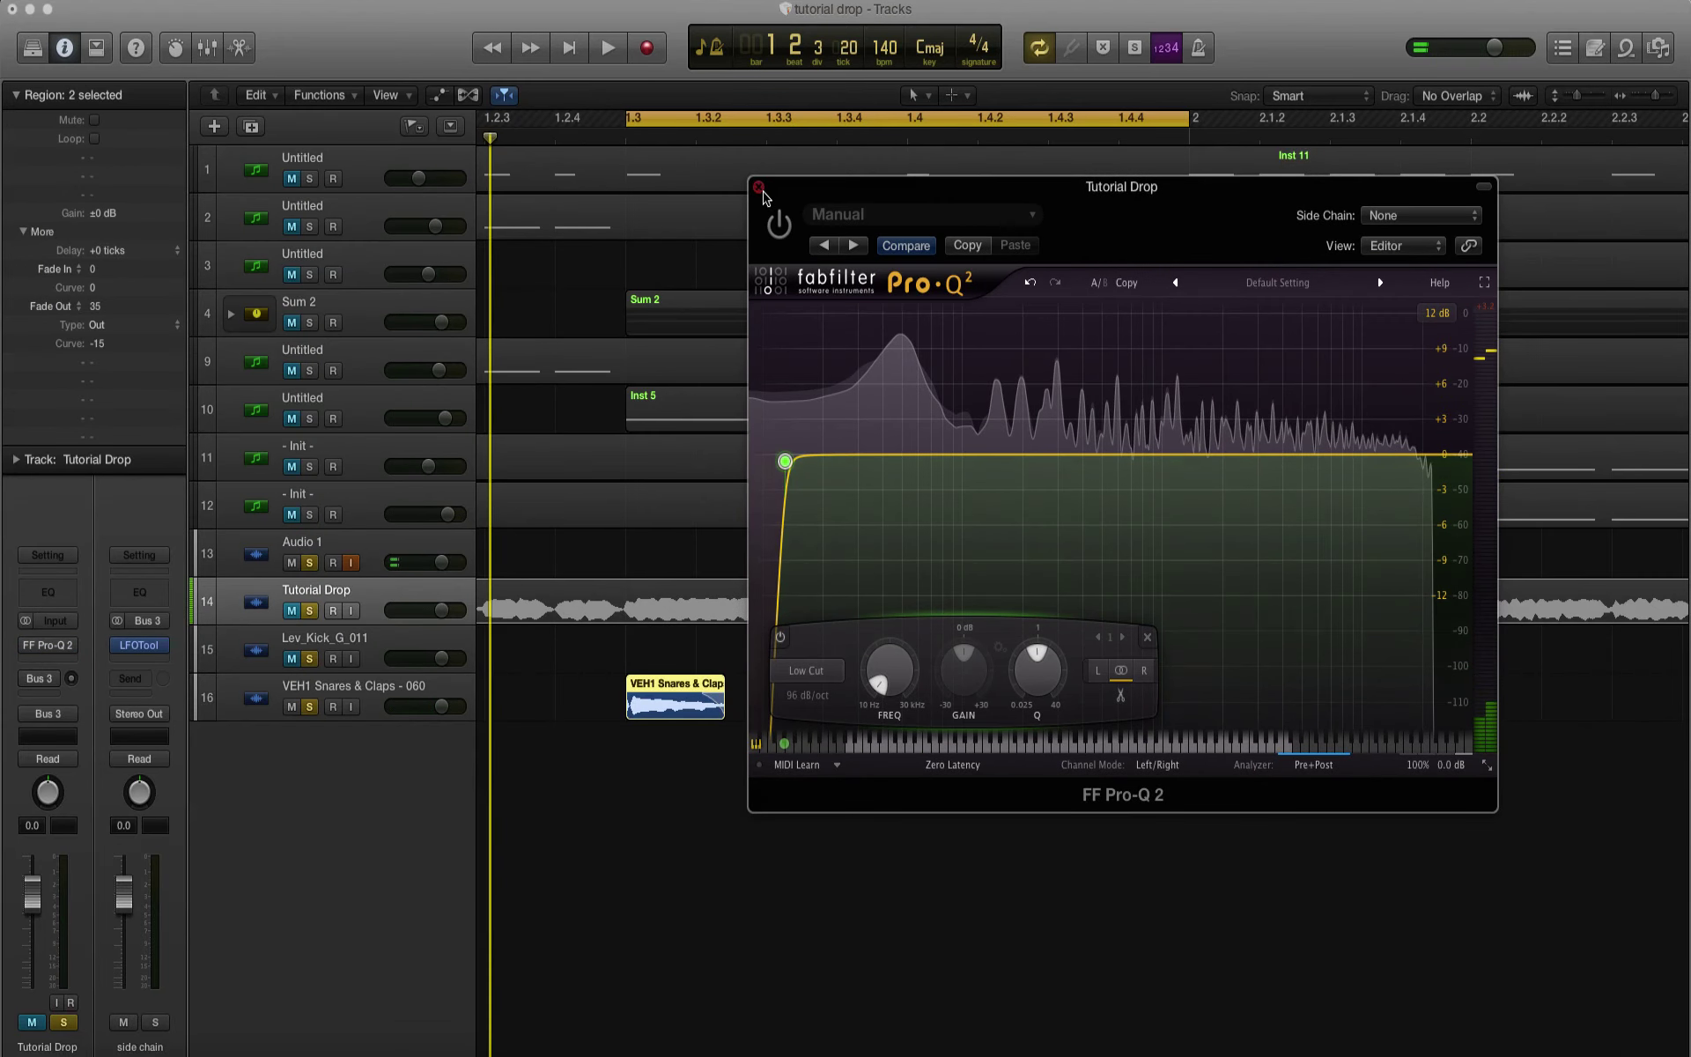
left_click(759, 188)
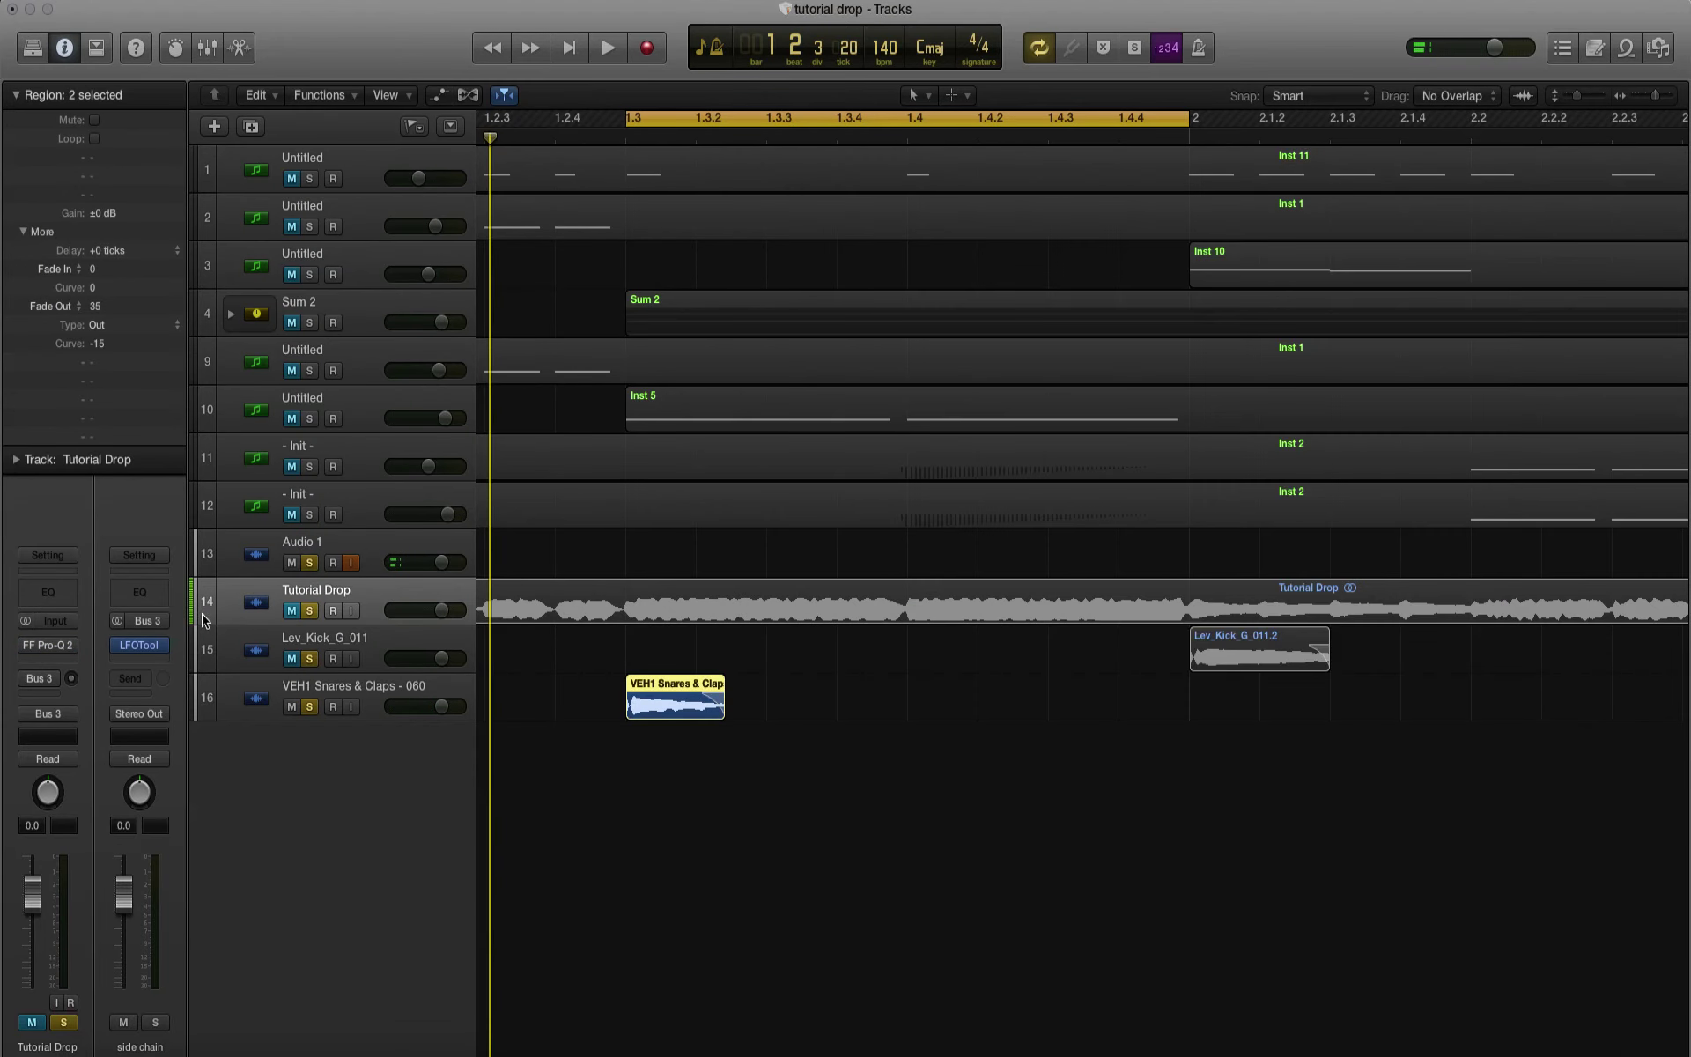
Step: Insert the stereo FabFilter FF Pro-Q 2 equalizer on the VEH1 Snares & Claps - 060 track
left_click(264, 700)
left_click(66, 665)
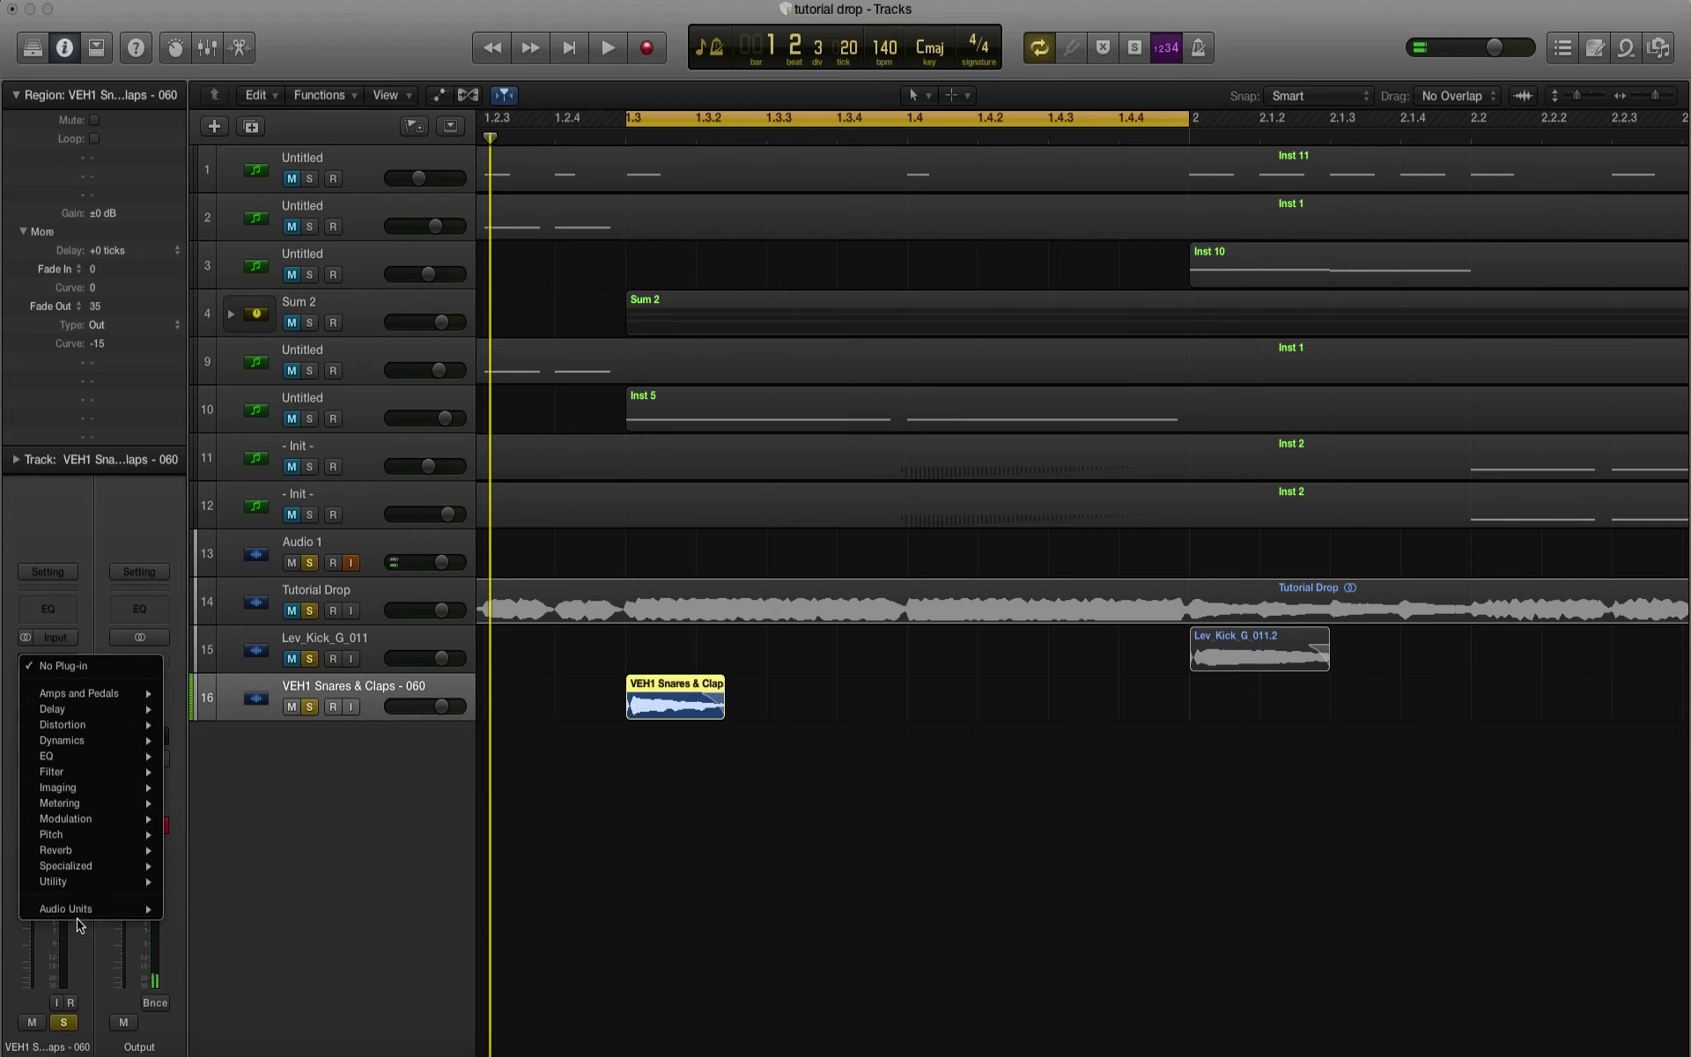
mouse_move(75, 912)
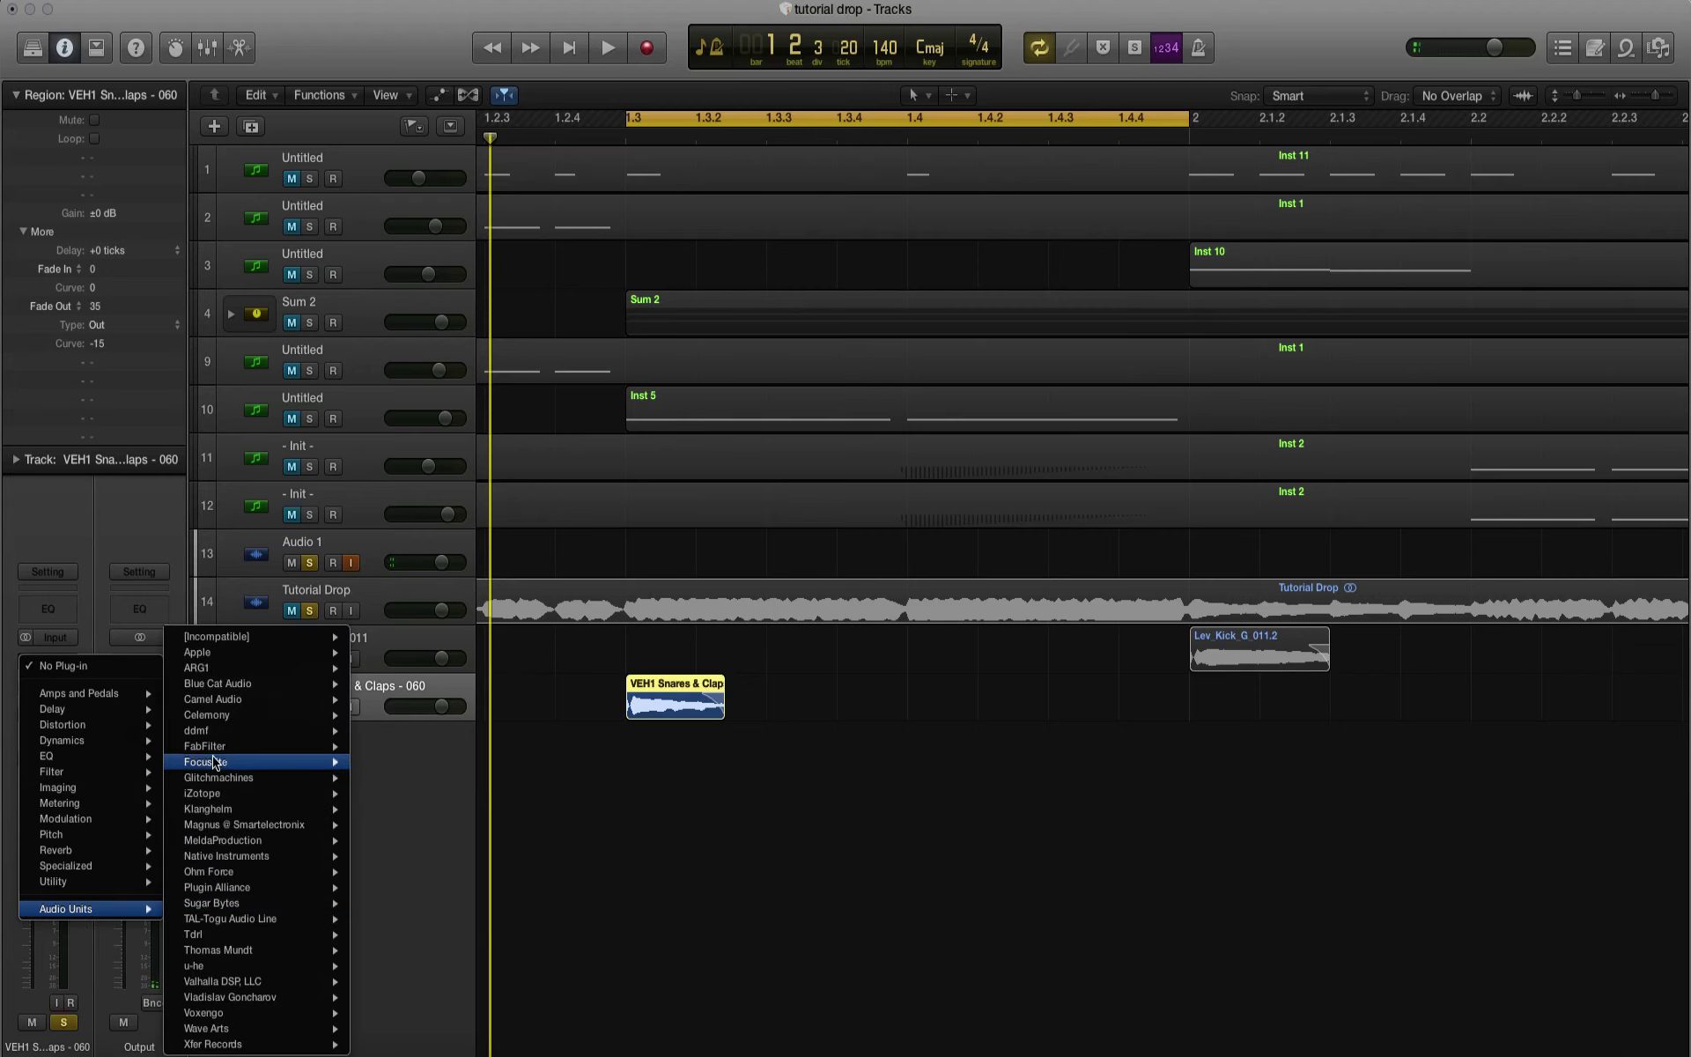
mouse_move(210, 751)
mouse_move(413, 808)
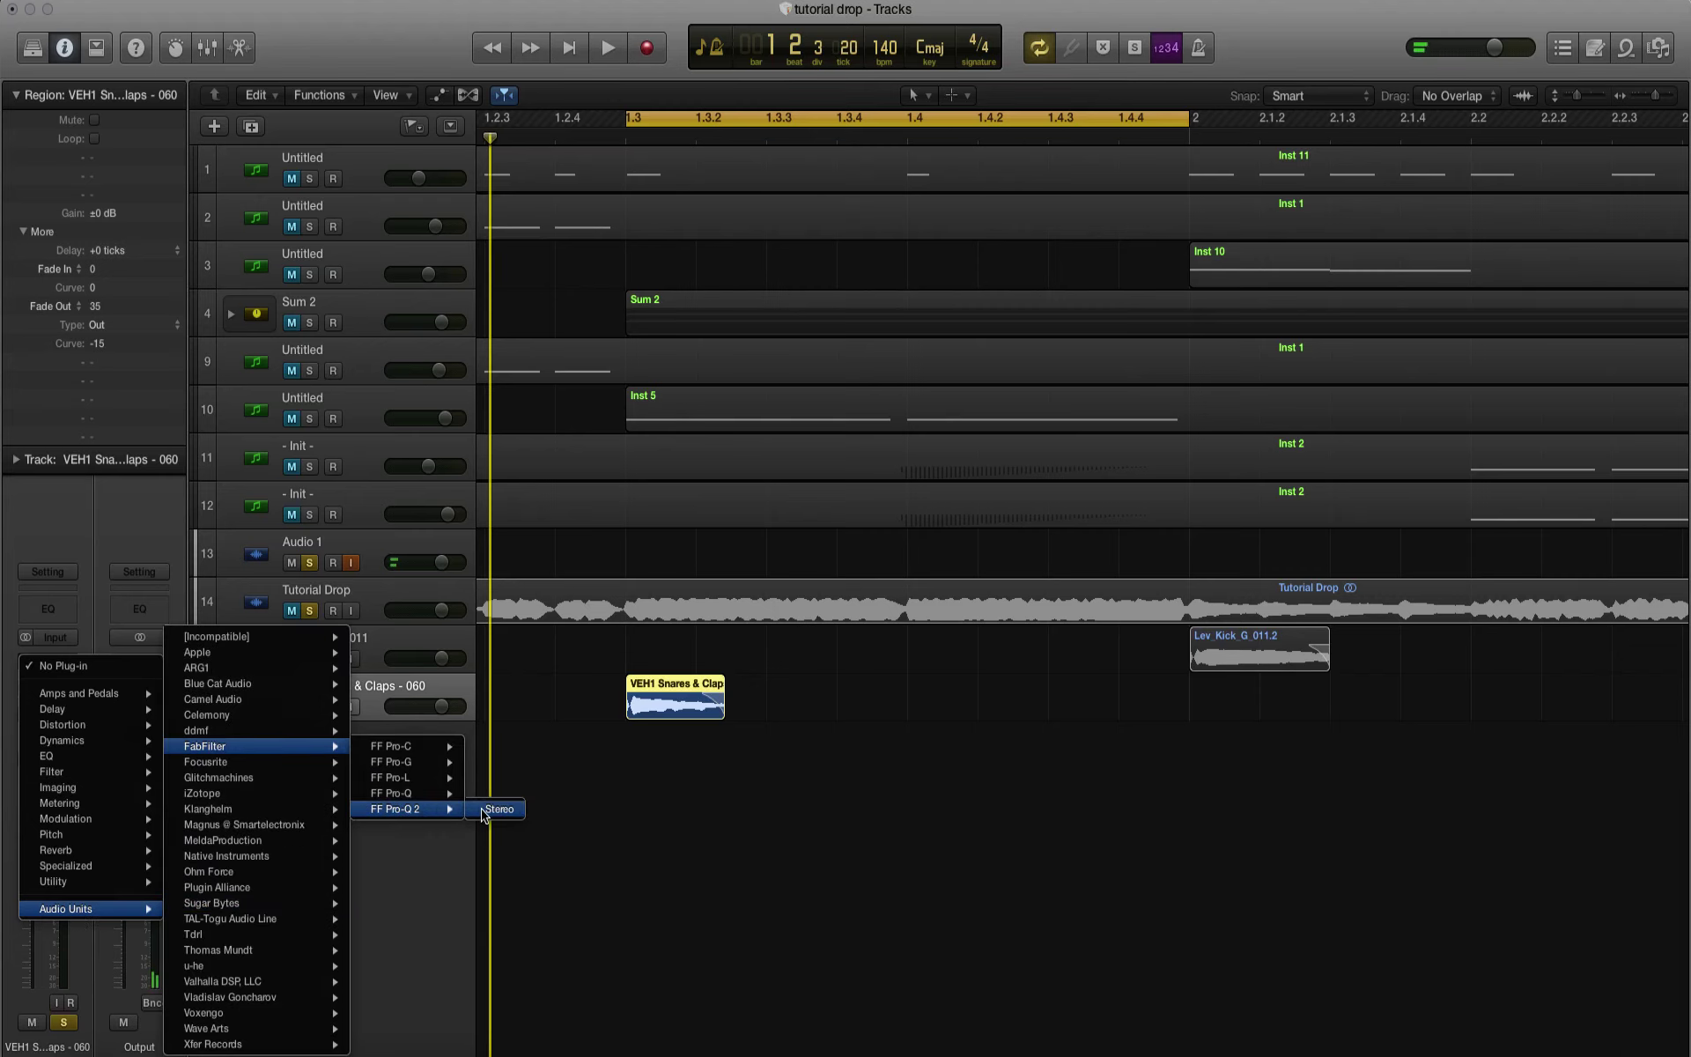
left_click(494, 810)
Step: Add a Low Cut band near 22 Hz to the snare EQ with a 96 dB/oct slope and a Q of 1
left_click(127, 328)
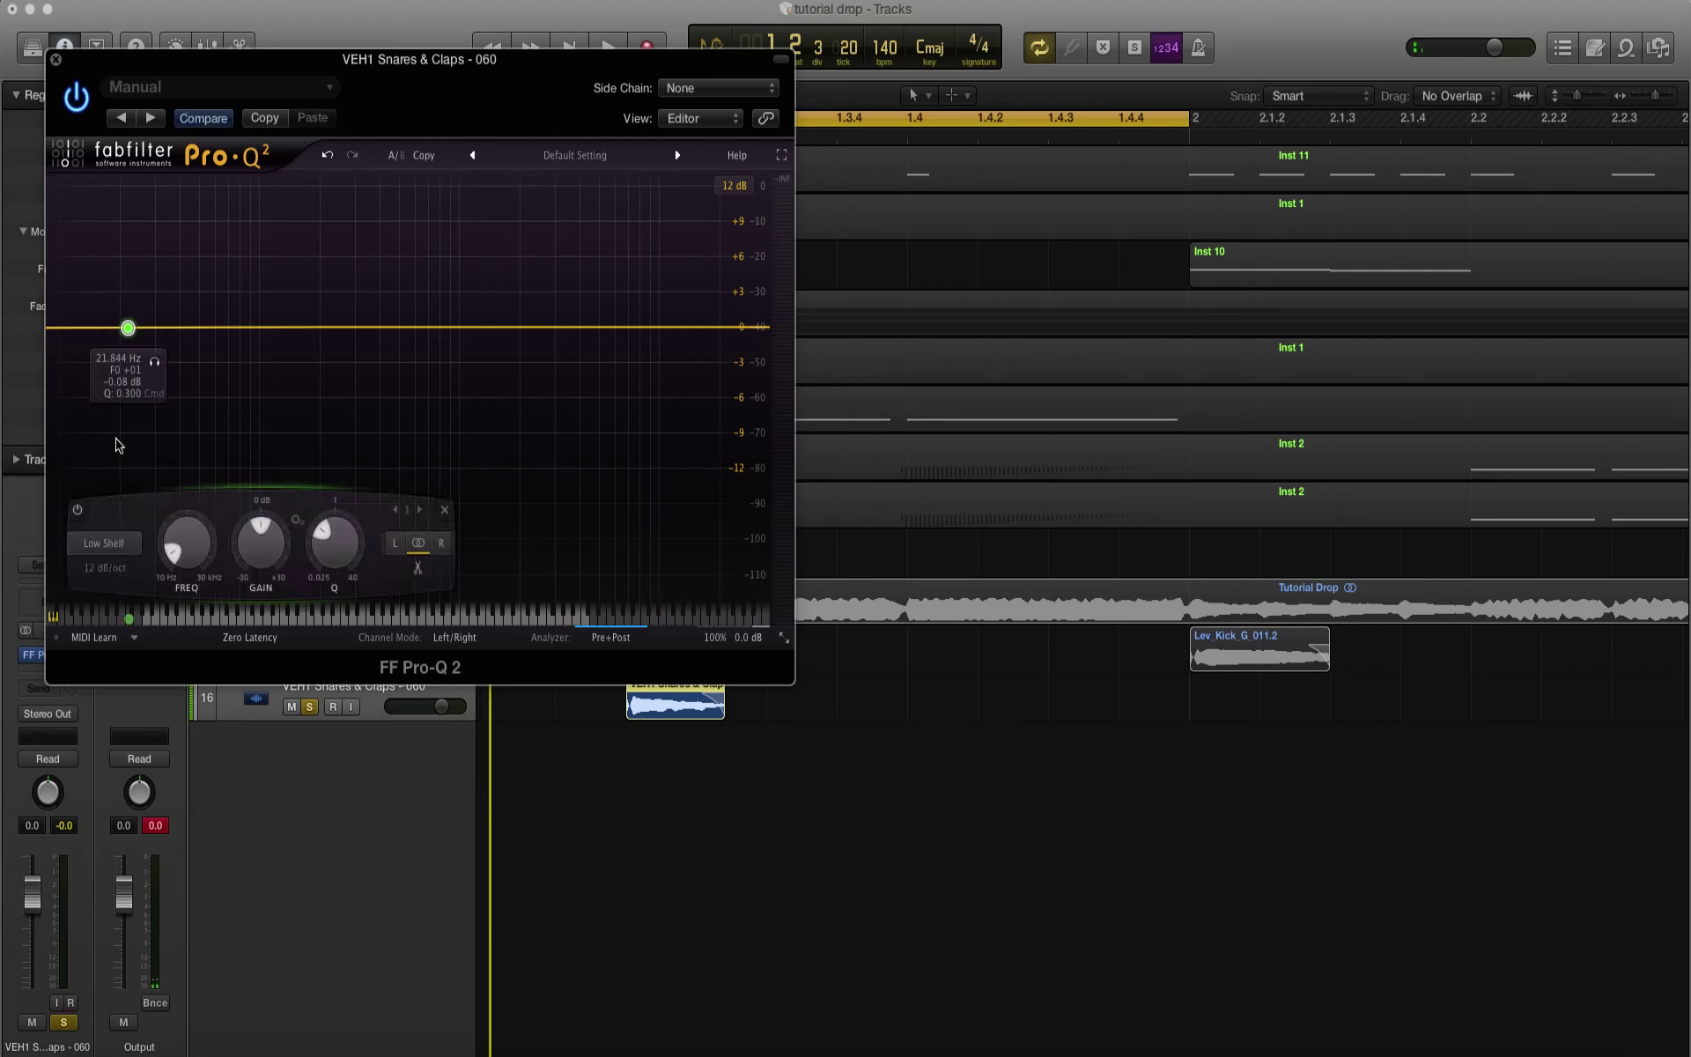
left_click(103, 539)
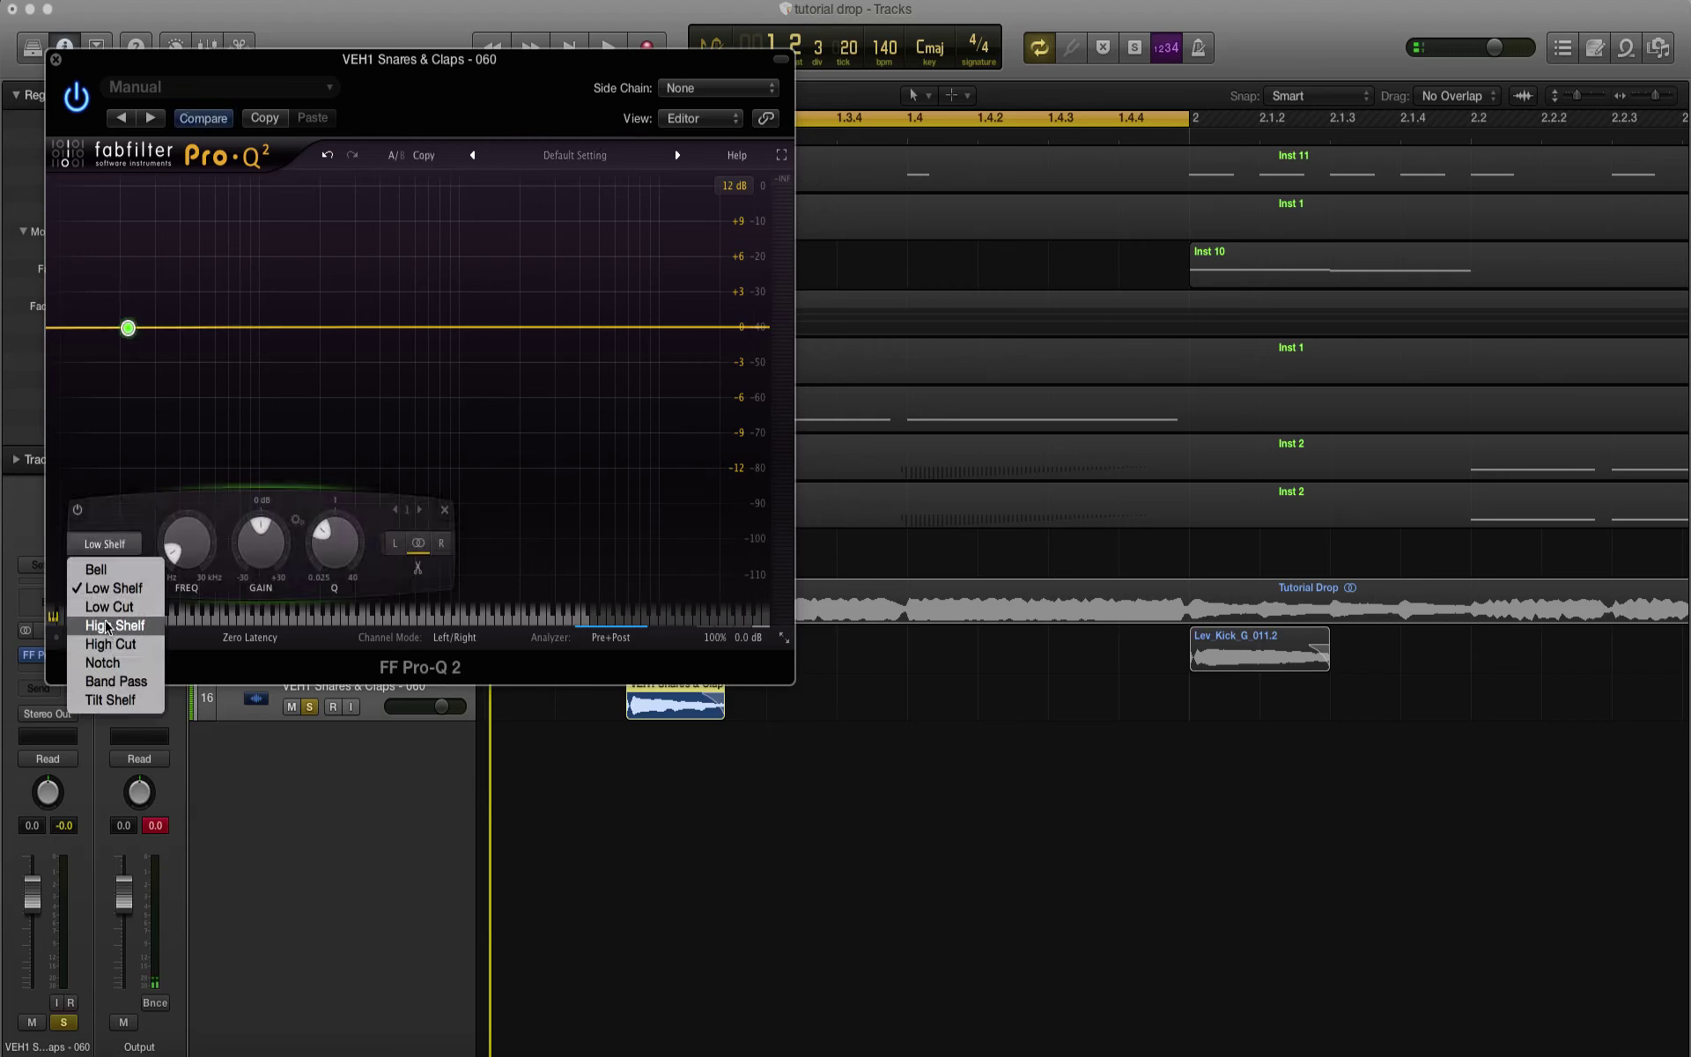
left_click(104, 606)
left_click(104, 568)
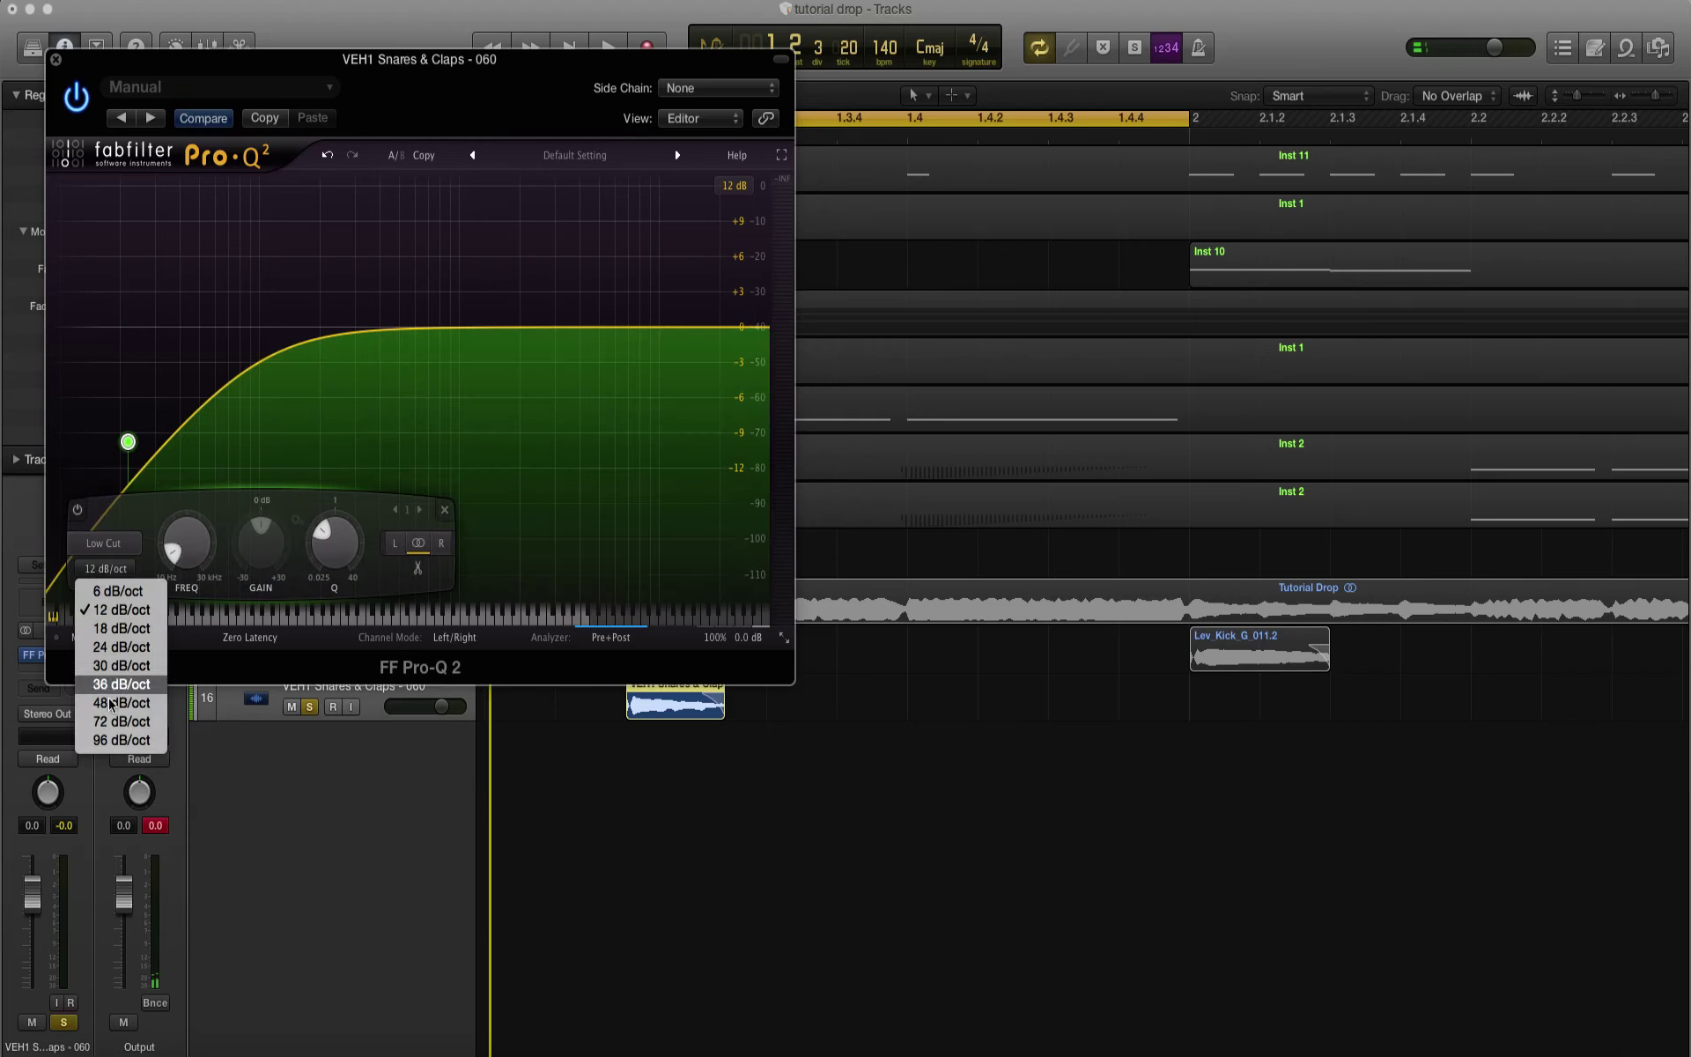
left_click(103, 738)
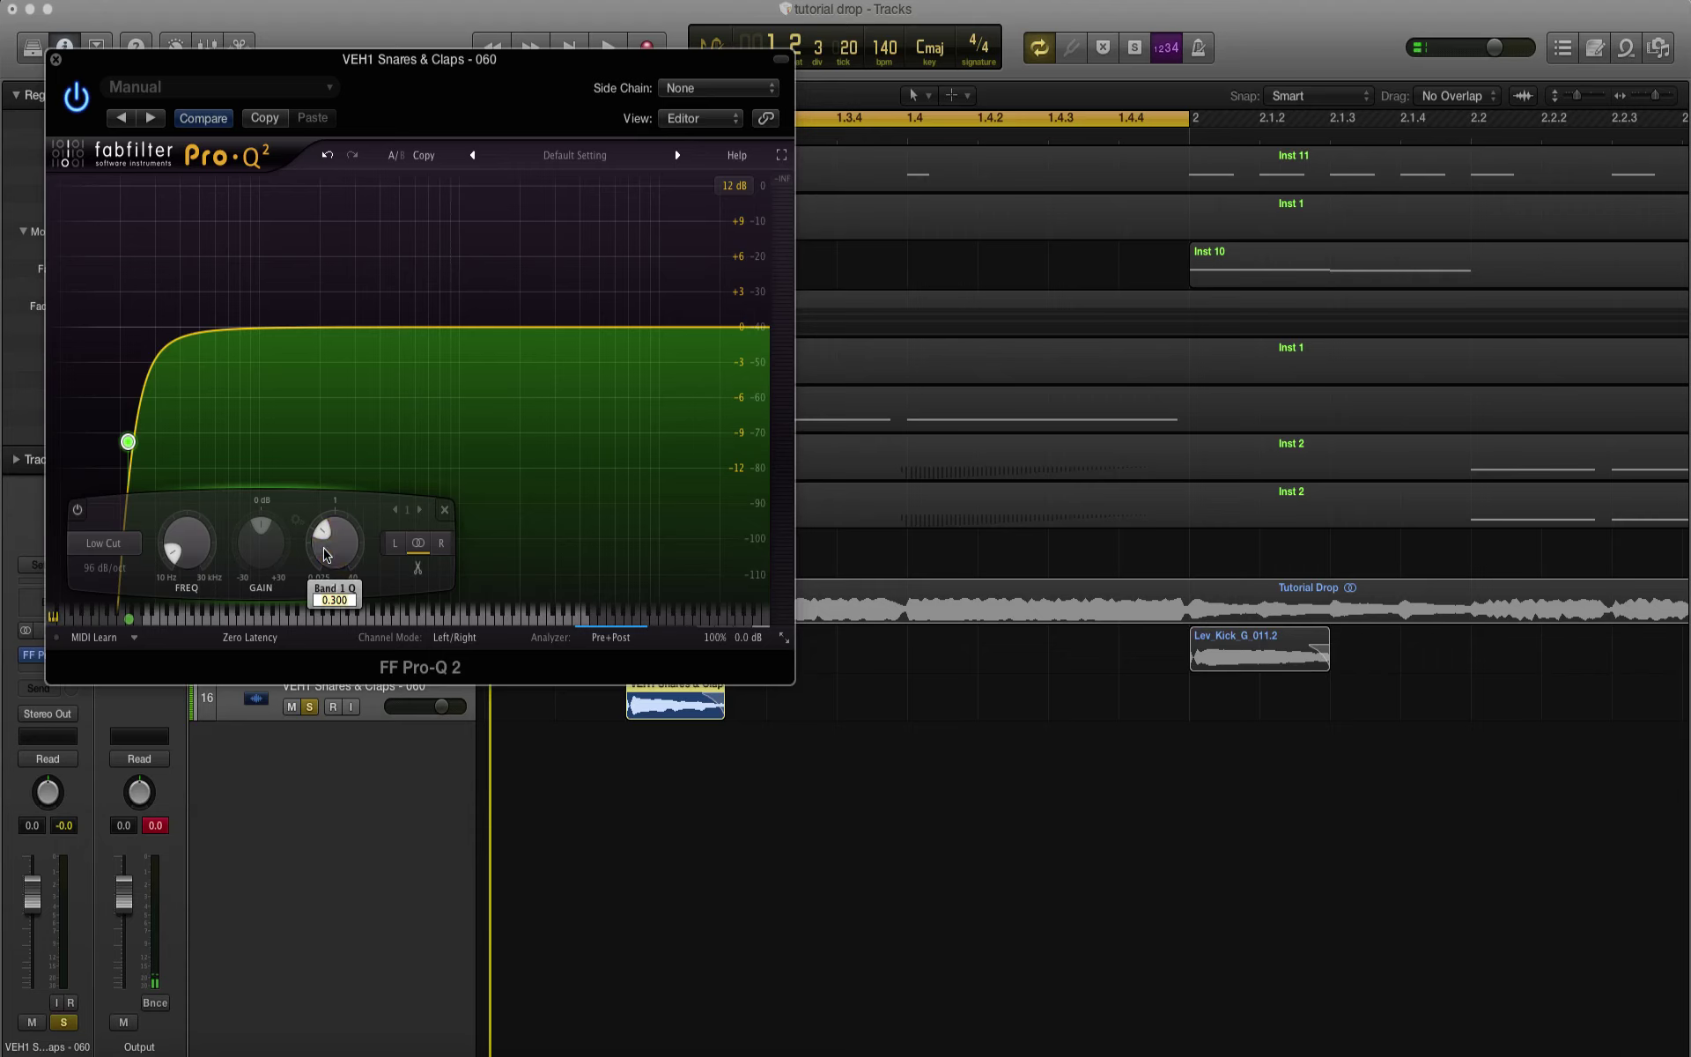
type("1")
key("Return")
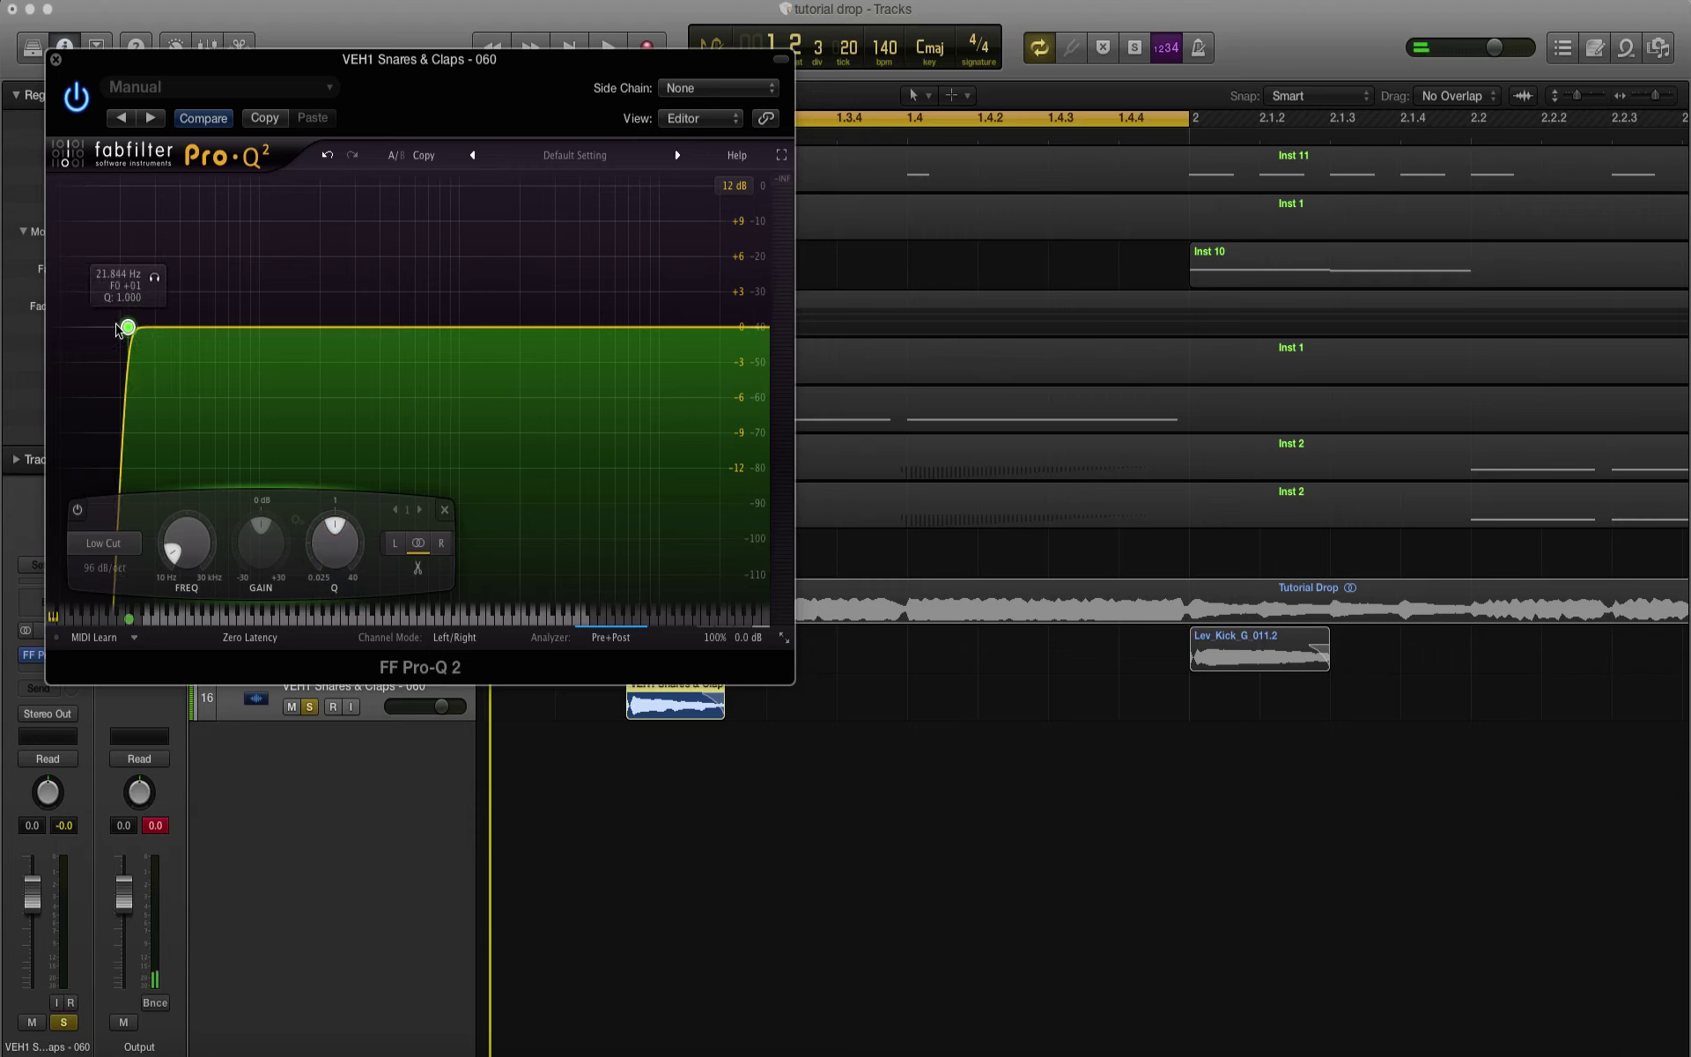
Step: Raise the snare's low cut to about 121 Hz while auditioning it during playback
left_click_drag(128, 327, 332, 302)
key("space")
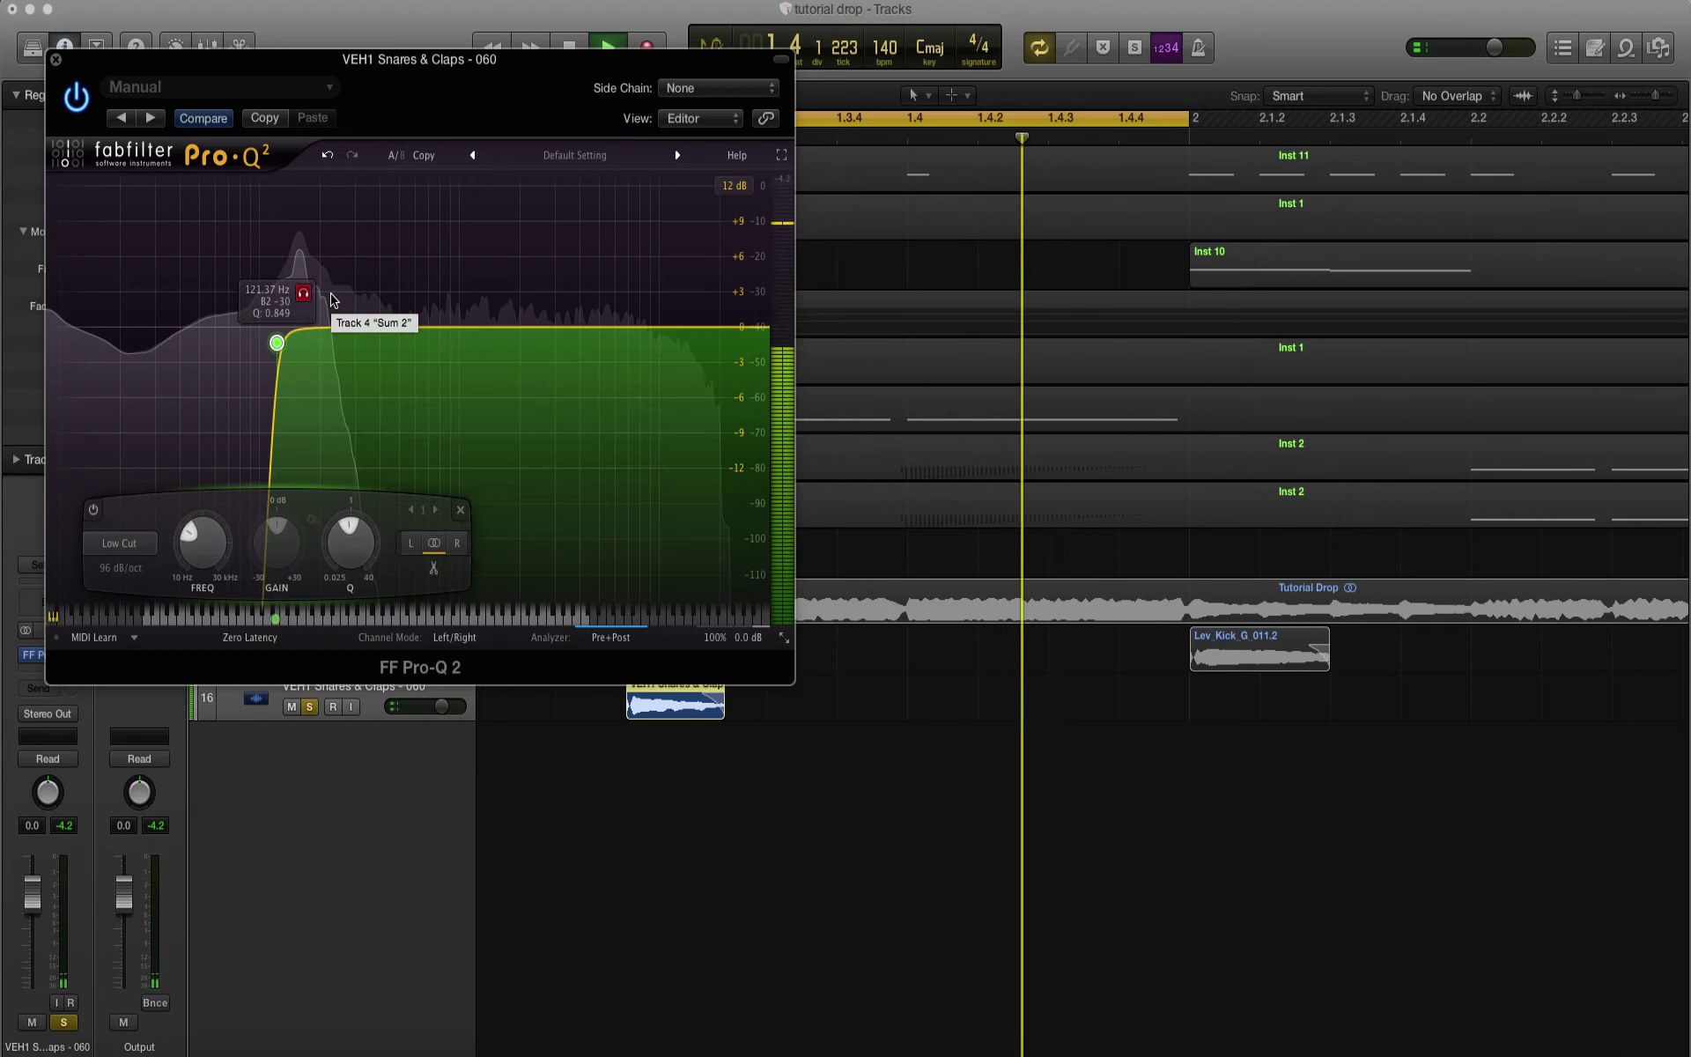
key("space")
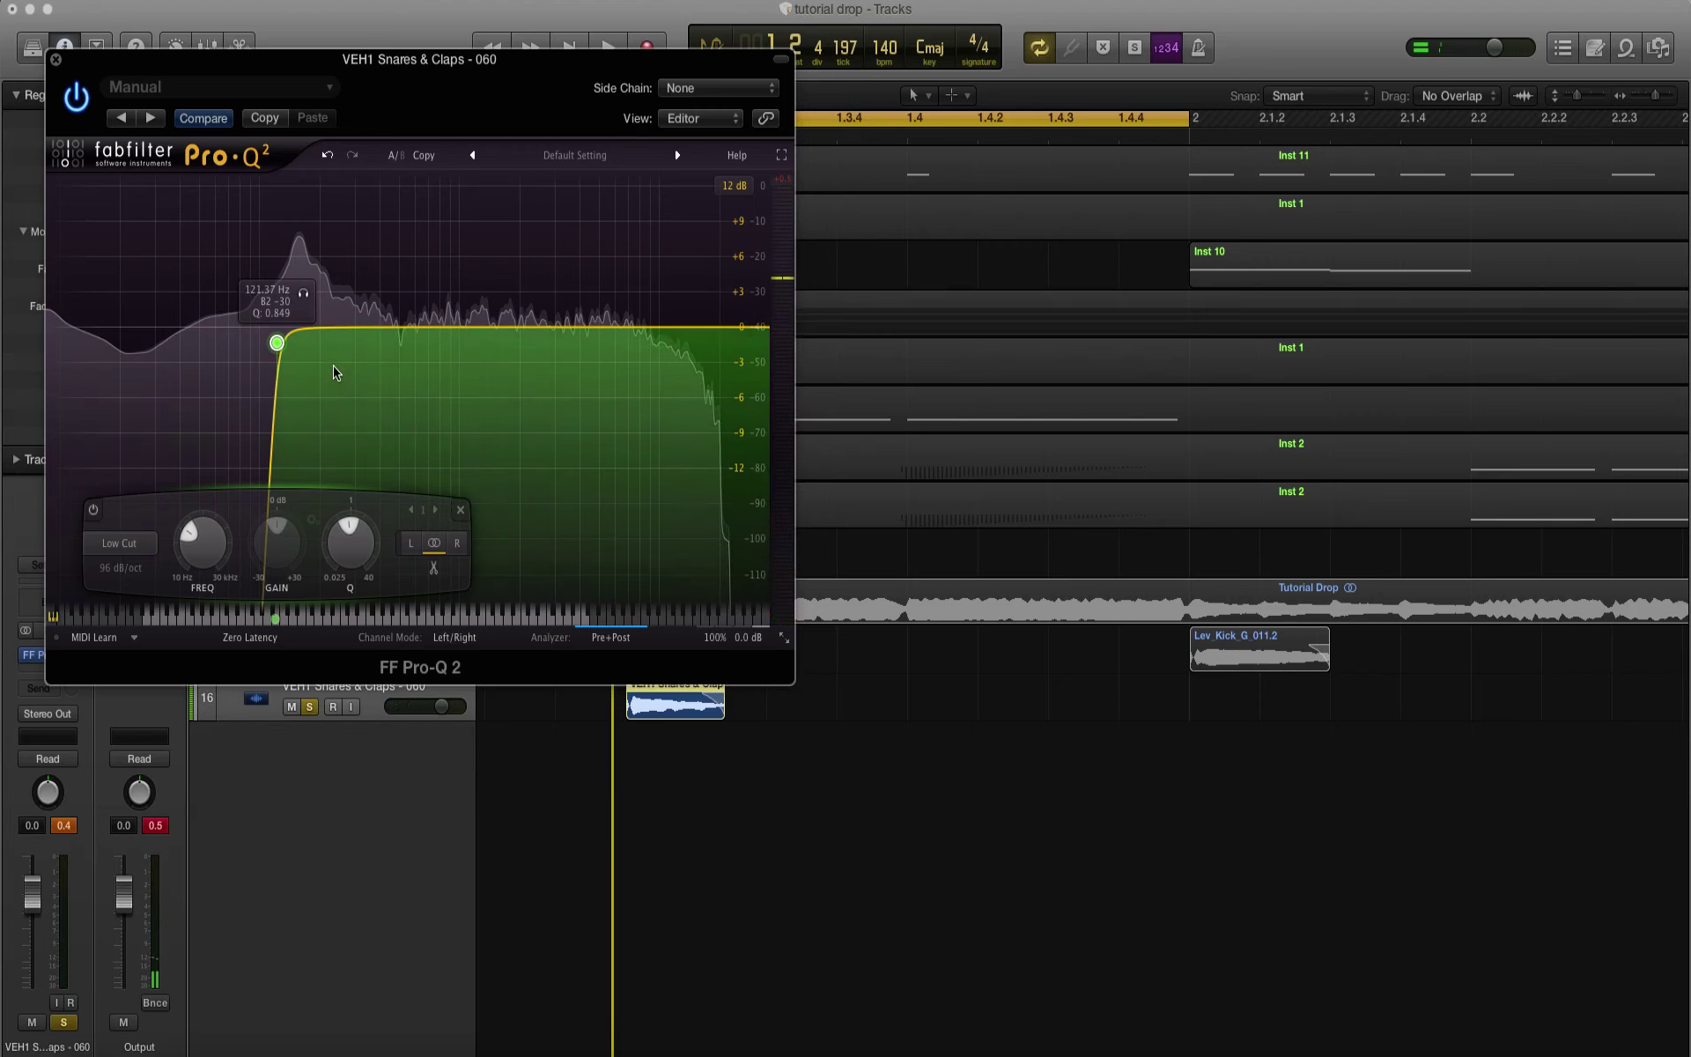
Step: Add a narrow bell cut of about -5.9 dB at 11557 Hz with a Q of about 15.2 to the snare EQ, and play it
left_click(384, 332)
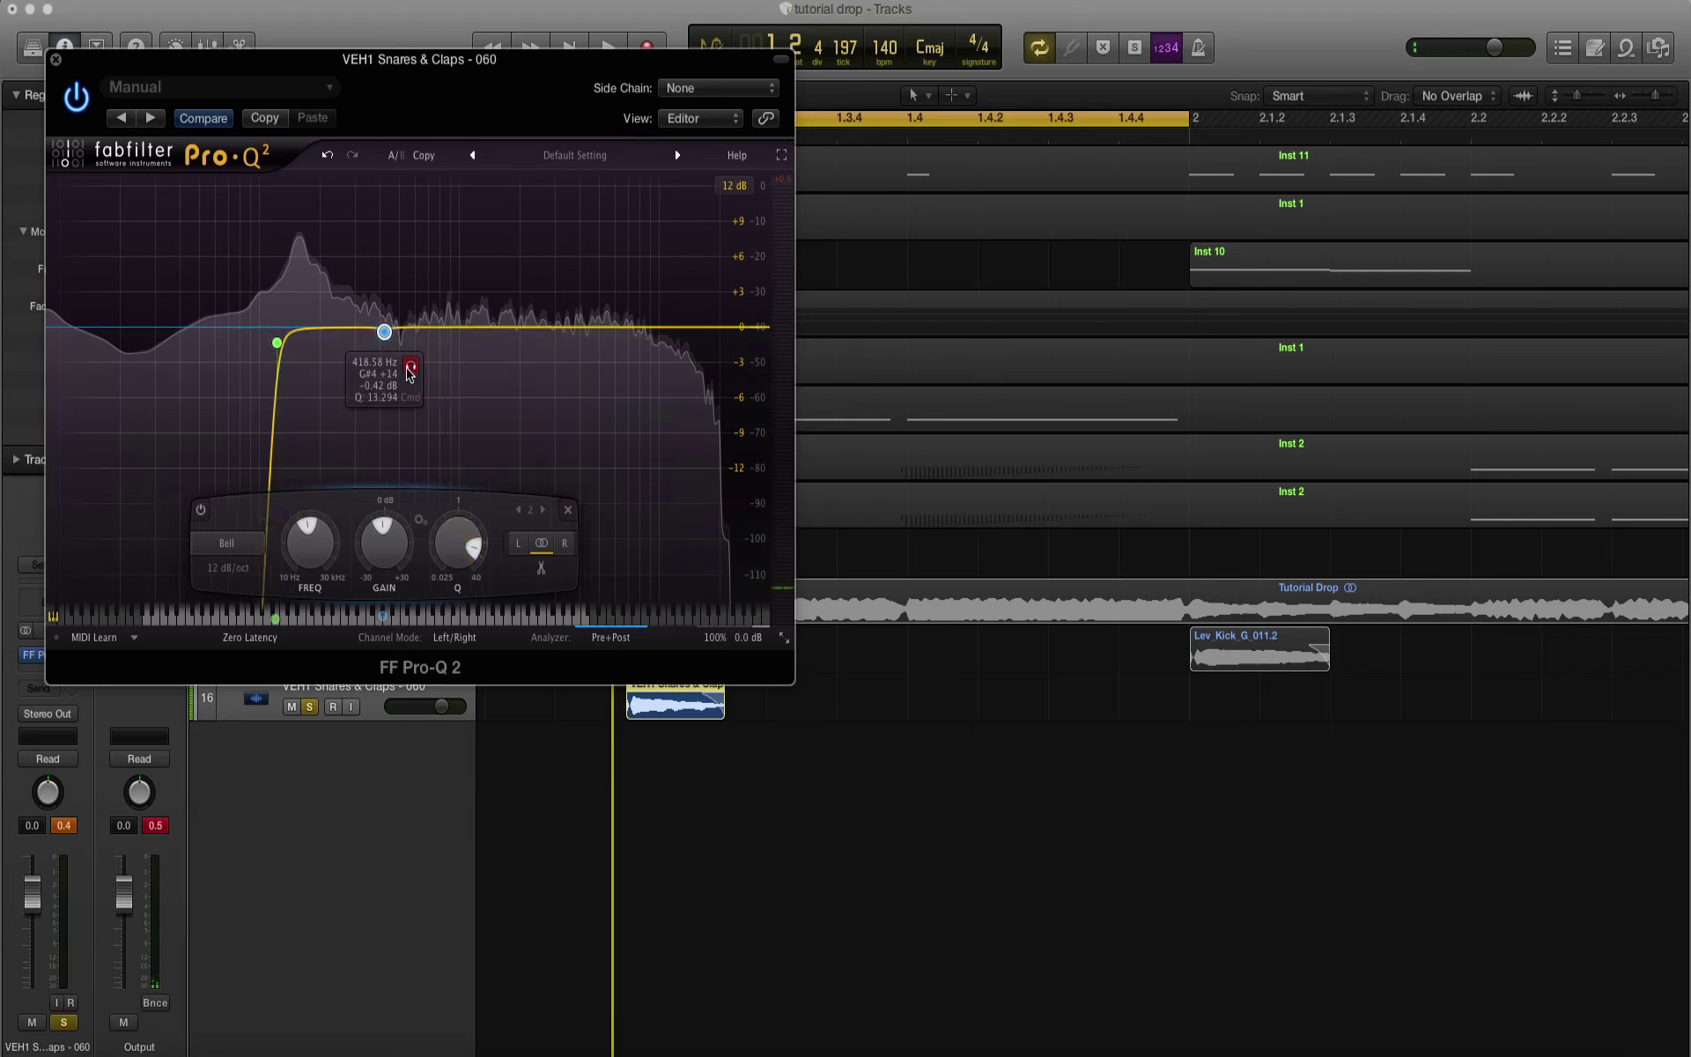
left_click_drag(409, 372, 696, 373)
key("space")
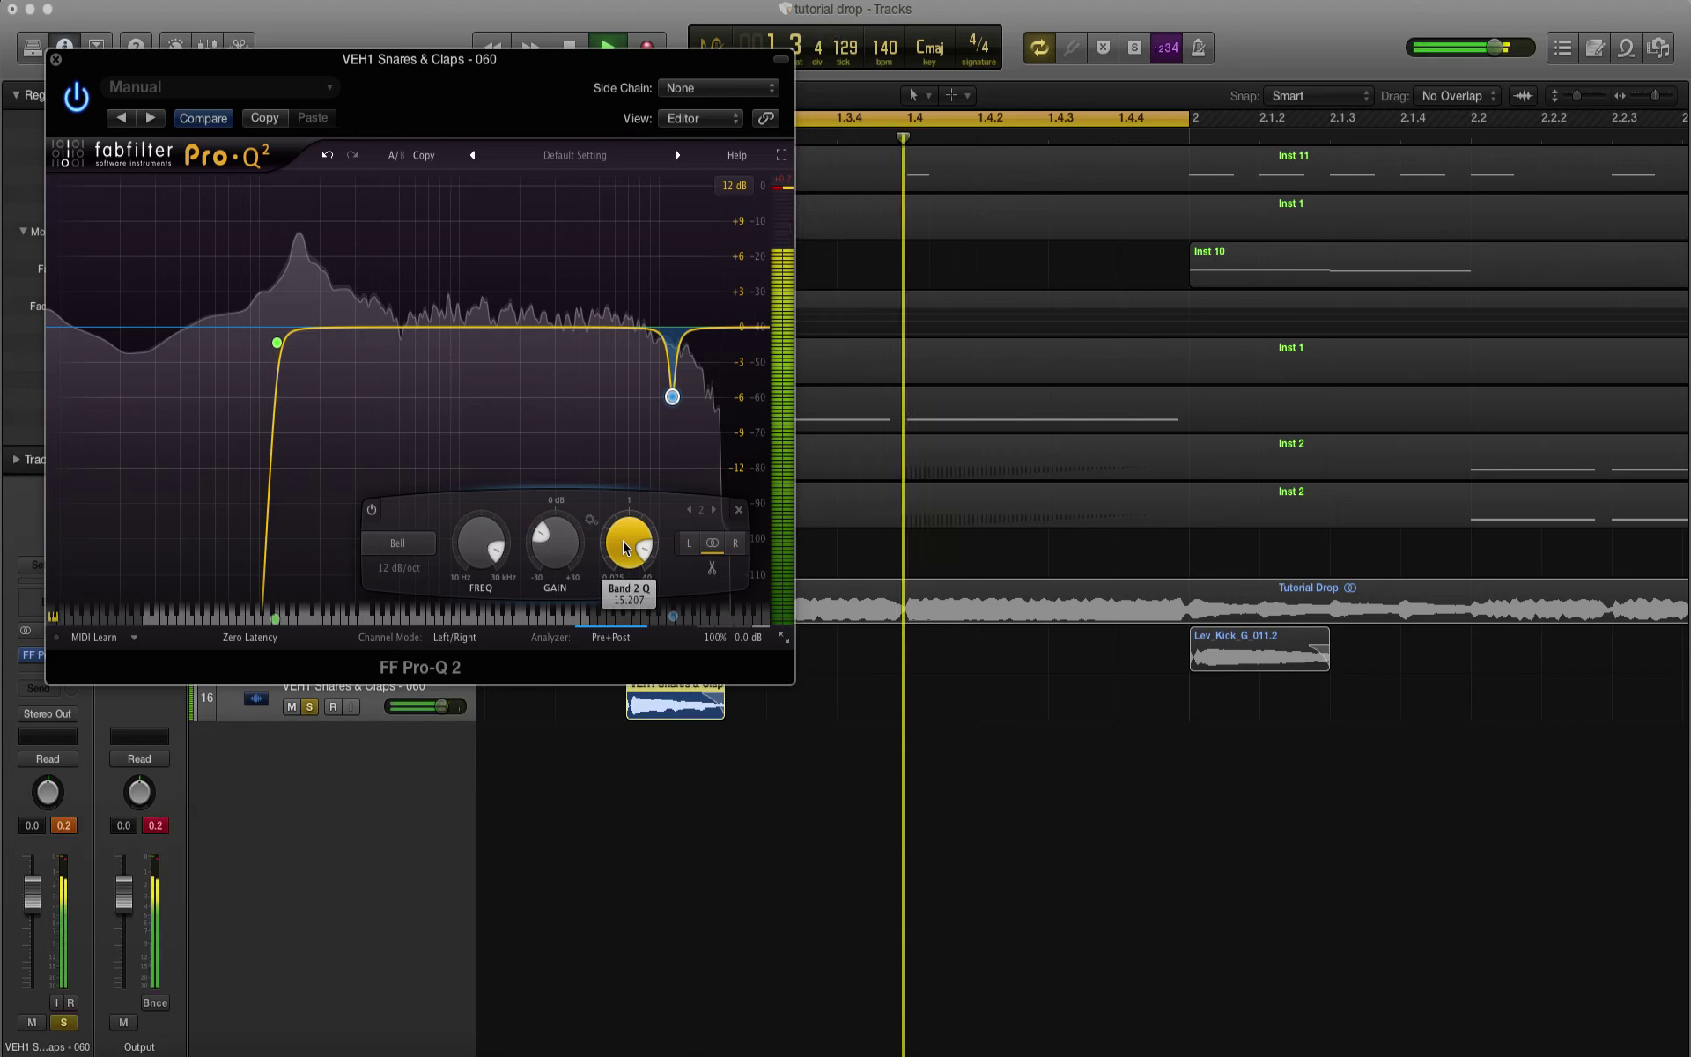
Step: Add a bell cut in the snare's low mids with a Q of about 5.6 and play it
left_click(400, 325)
mouse_move(393, 522)
left_mouse_down()
mouse_move(393, 581)
mouse_move(393, 522)
left_mouse_up()
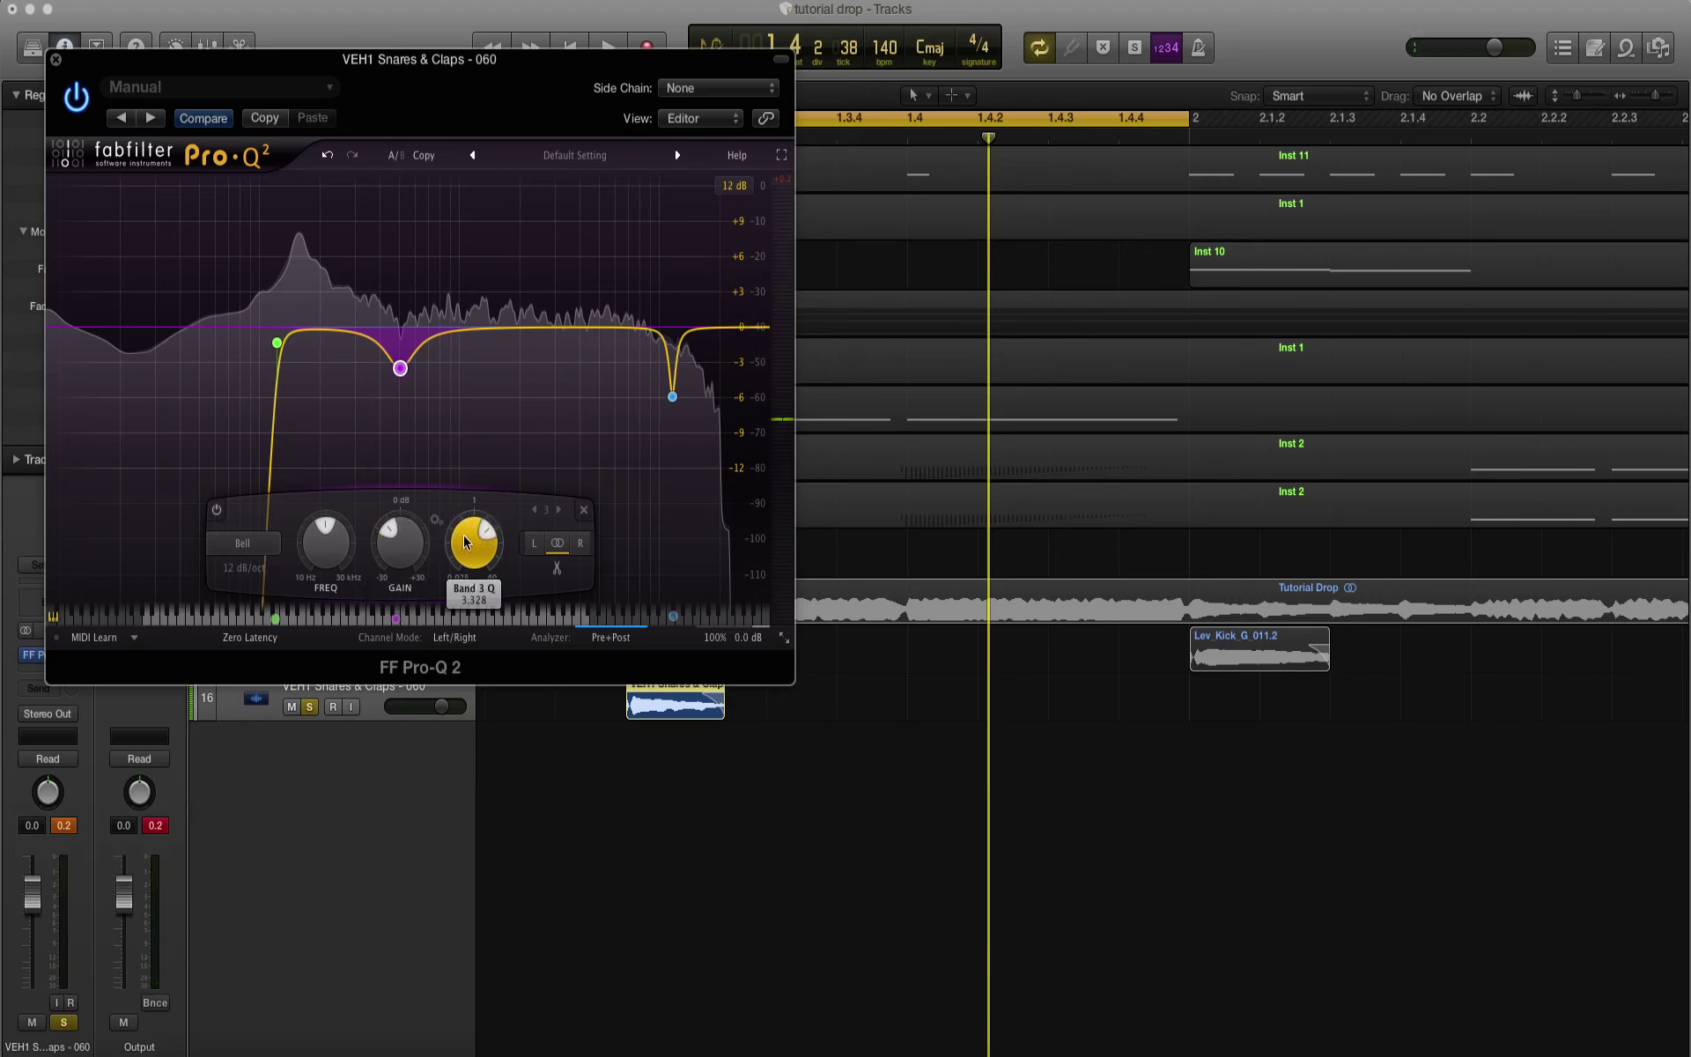
key("space")
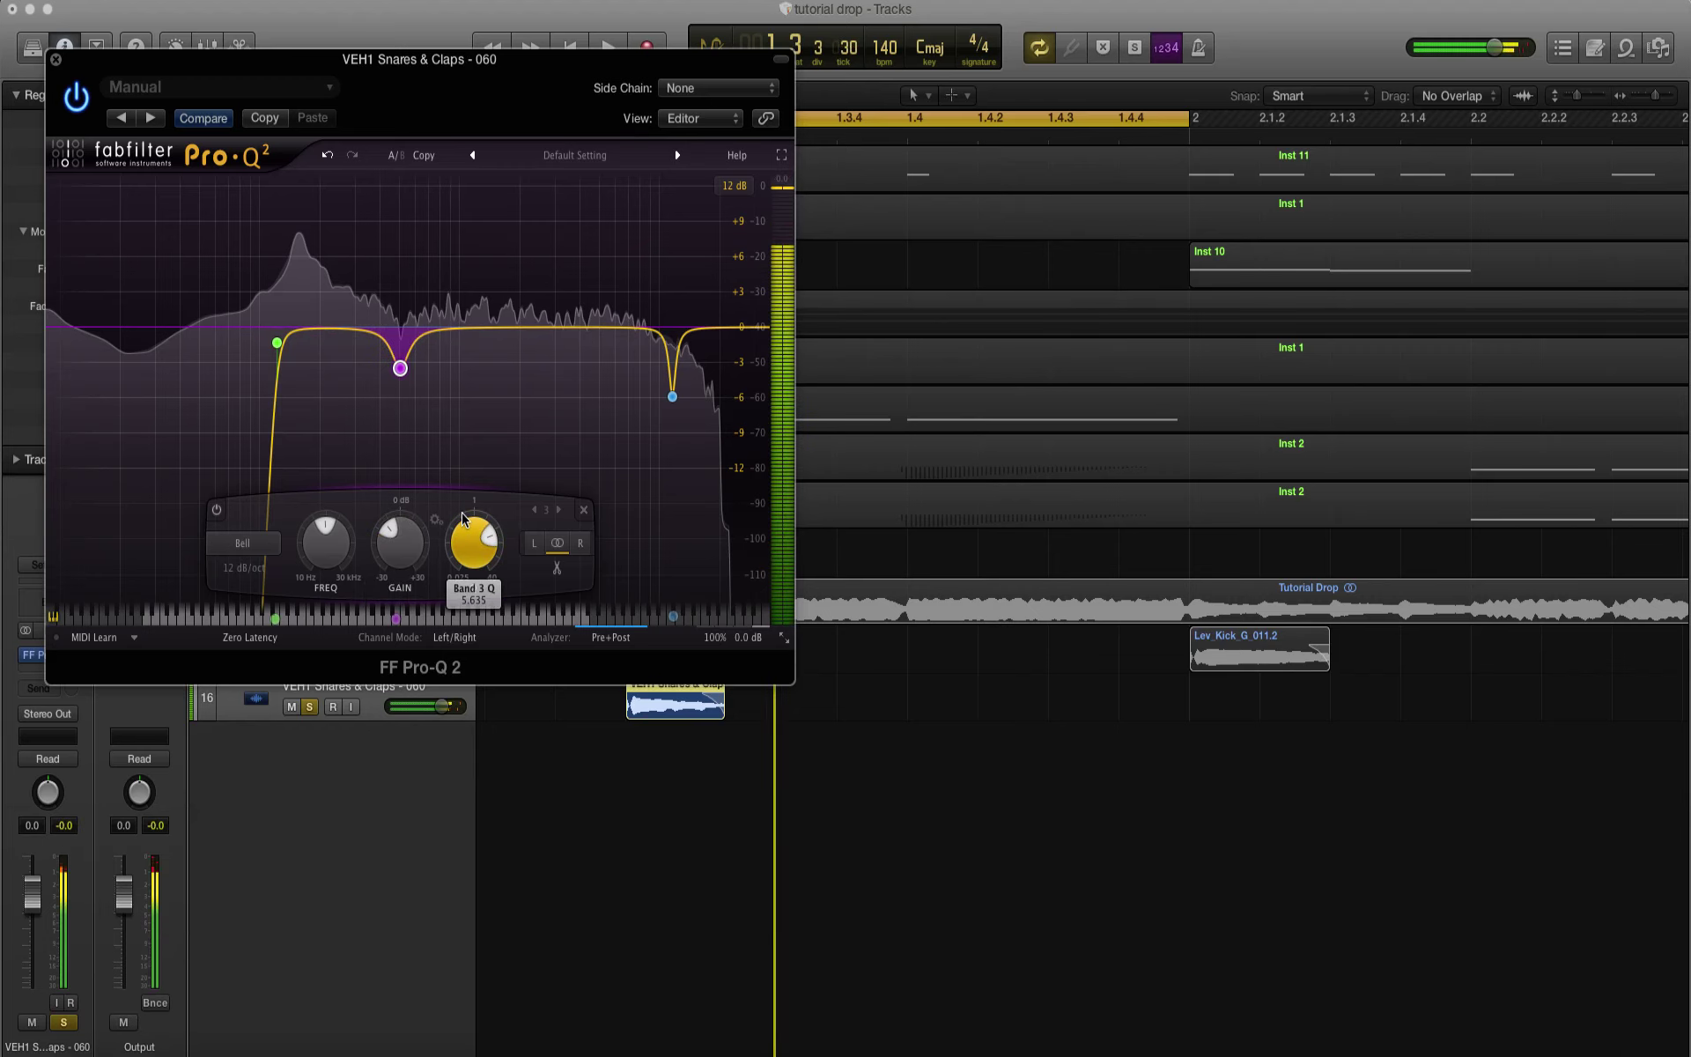
Step: Add a bell boost of about 2.25 dB near 4.5 kHz with a Q of about 3.9 to the snare EQ and listen to it
left_click_drag(558, 326, 581, 298)
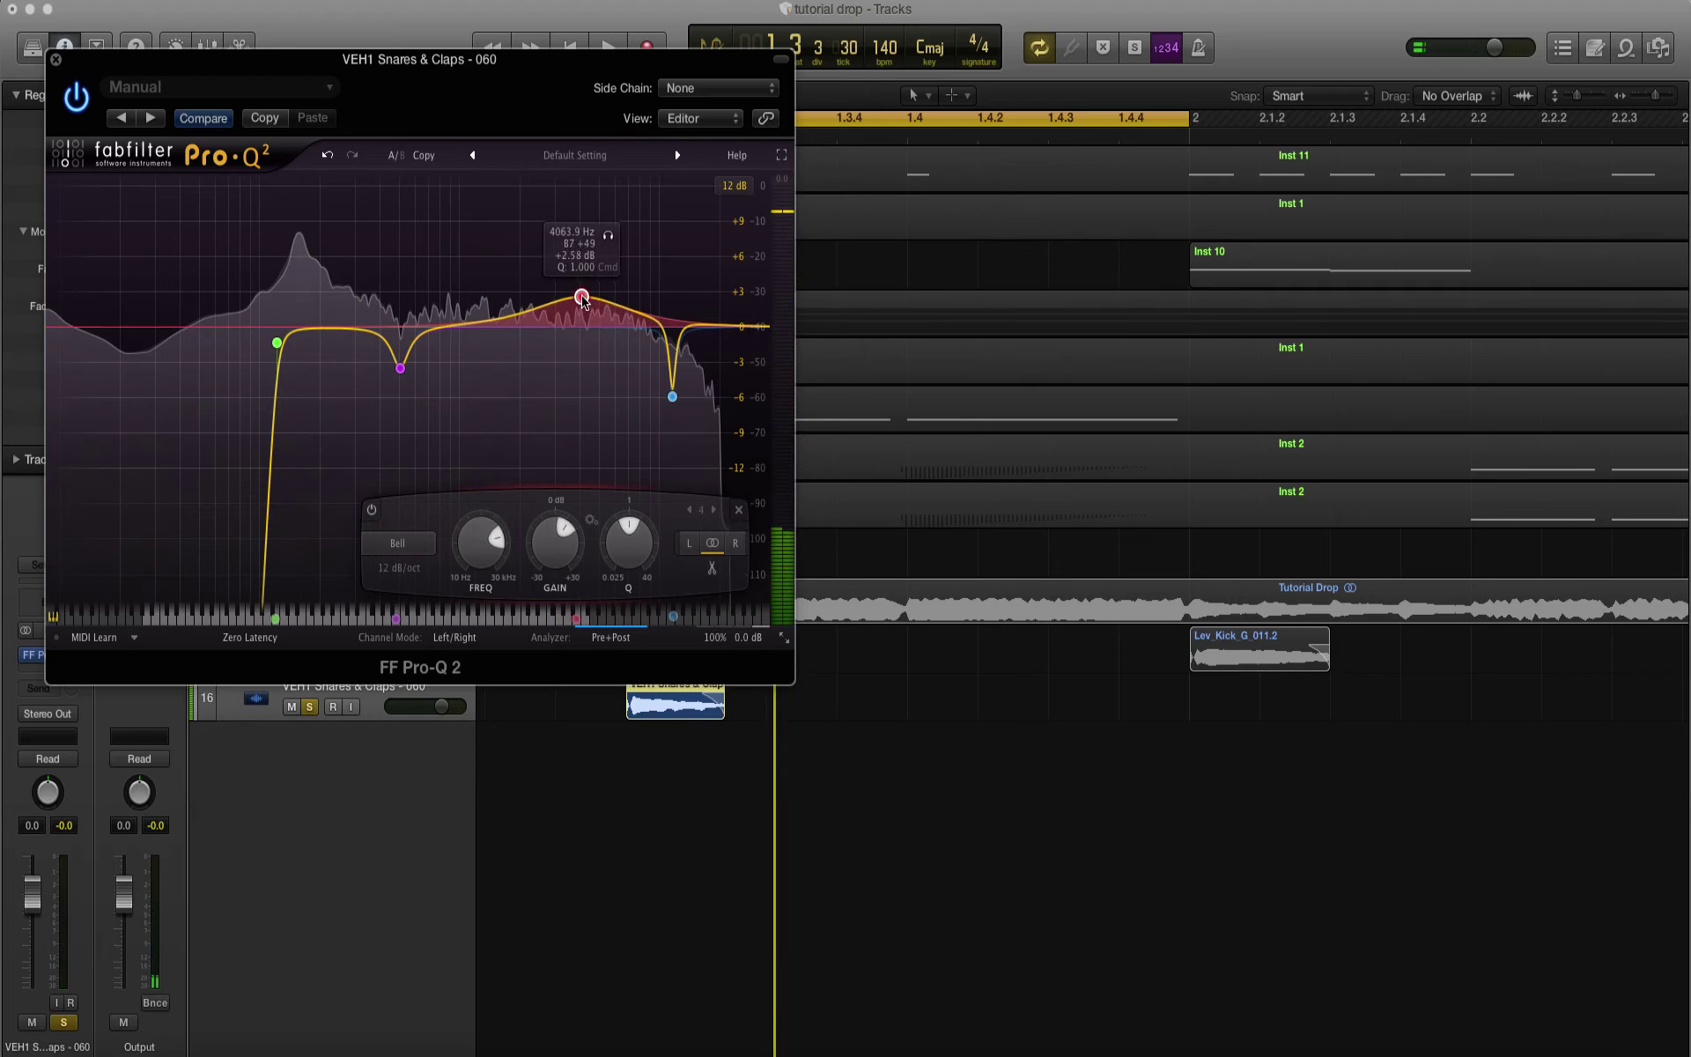
scroll(631, 540, "up", 2)
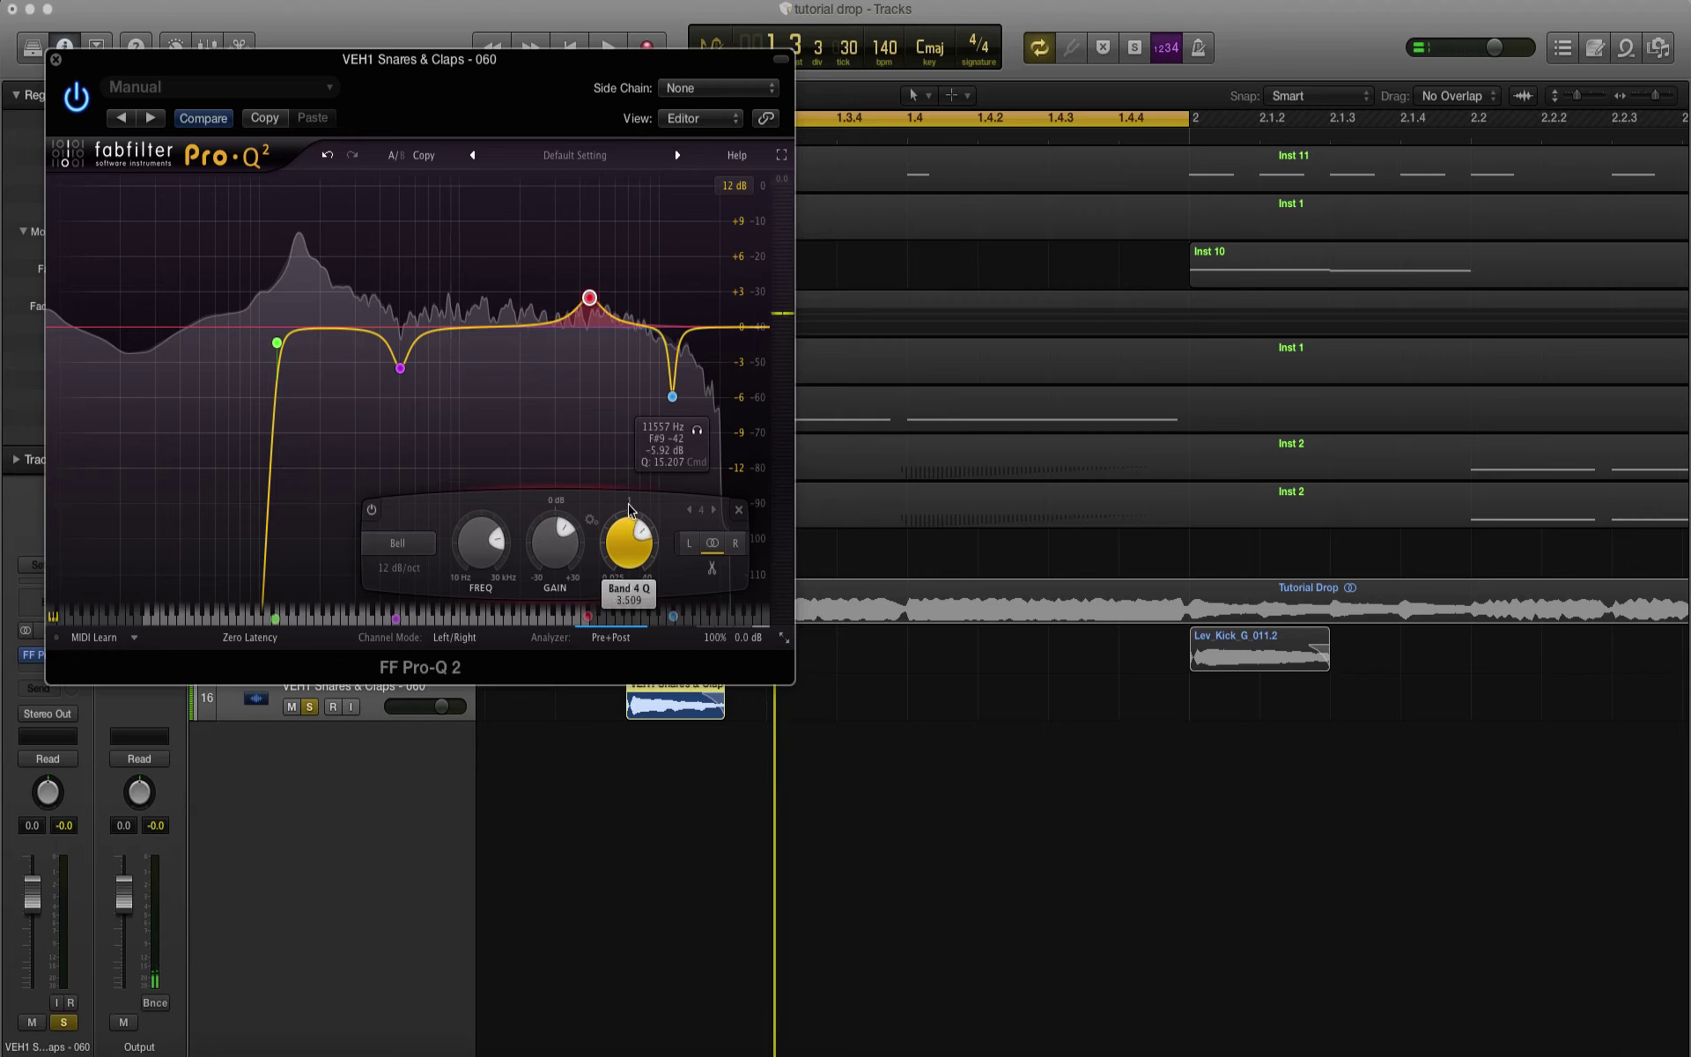
mouse_move(591, 303)
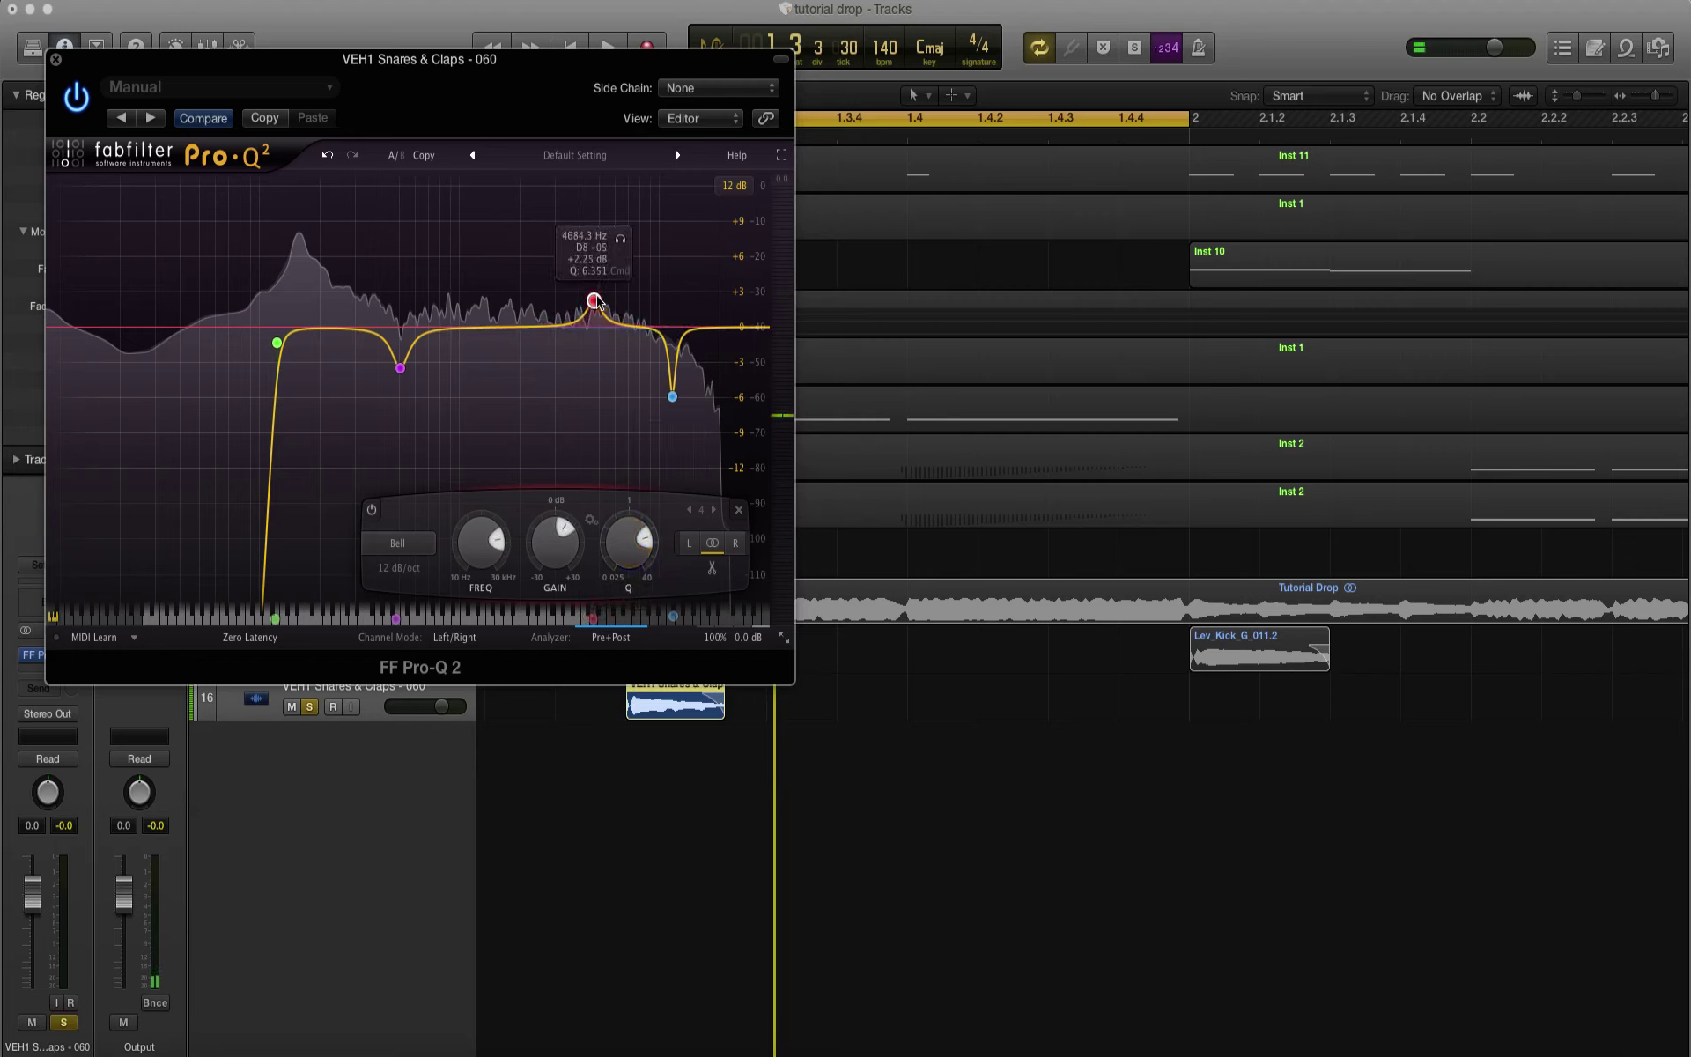
key("space")
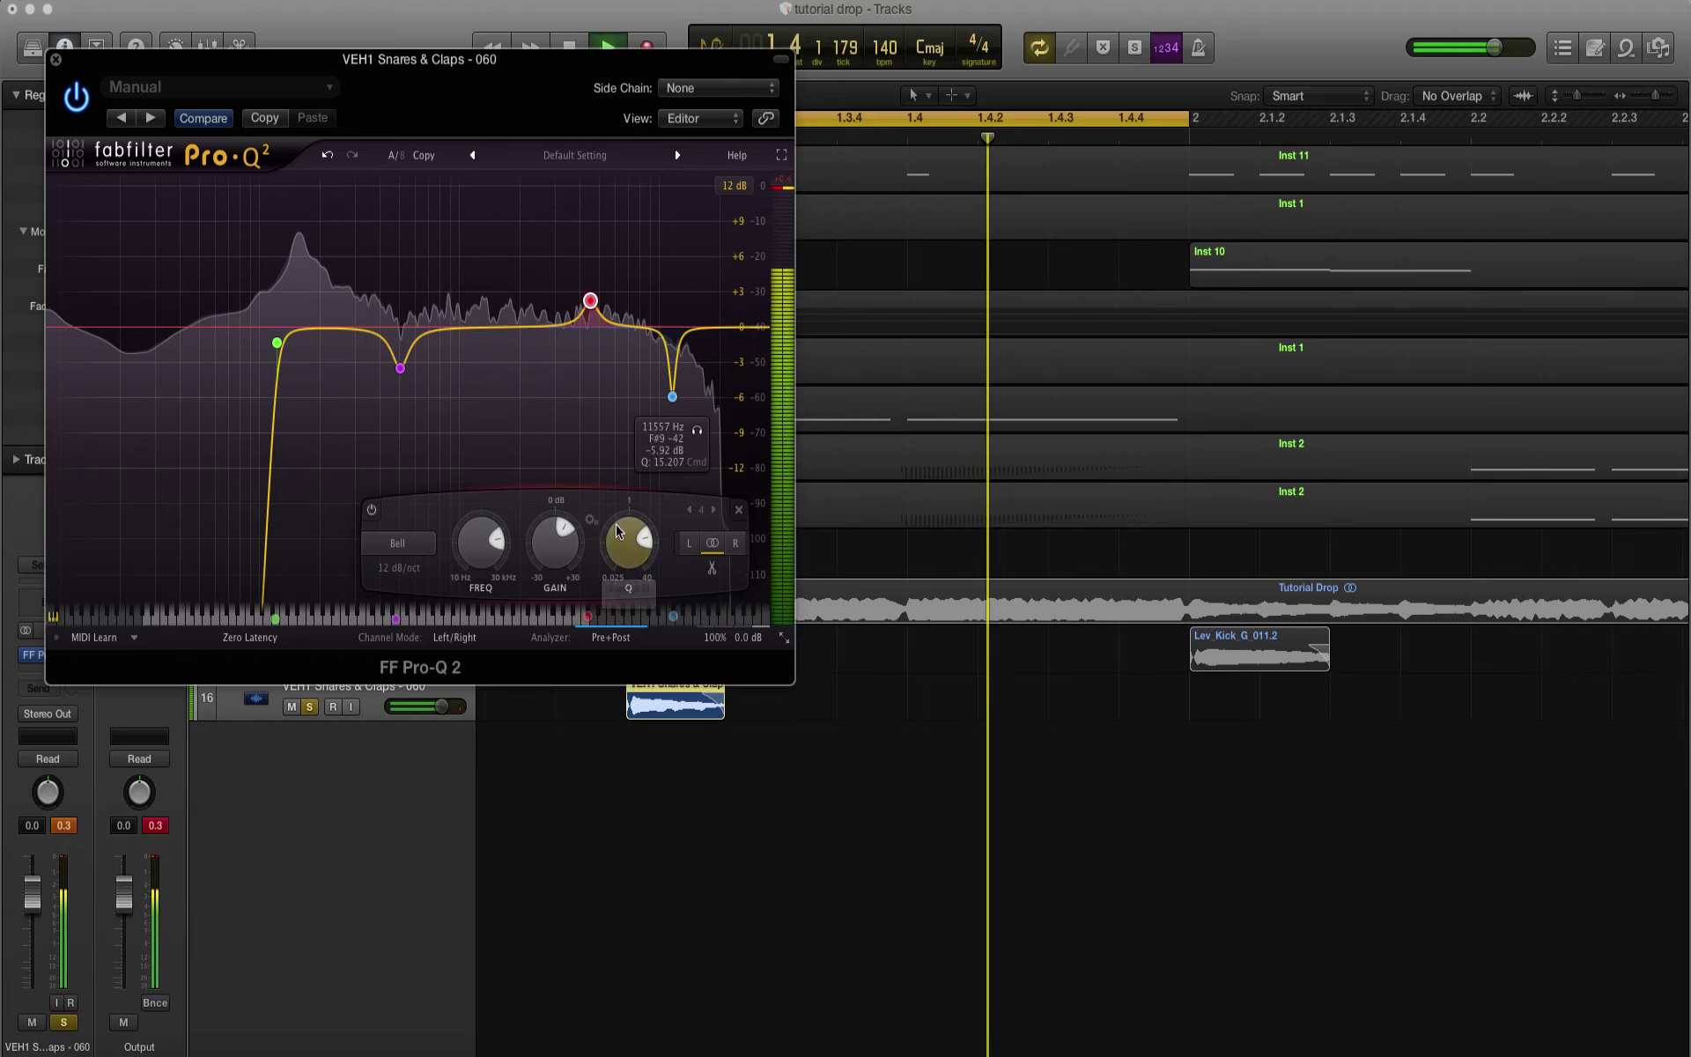
mouse_move(621, 557)
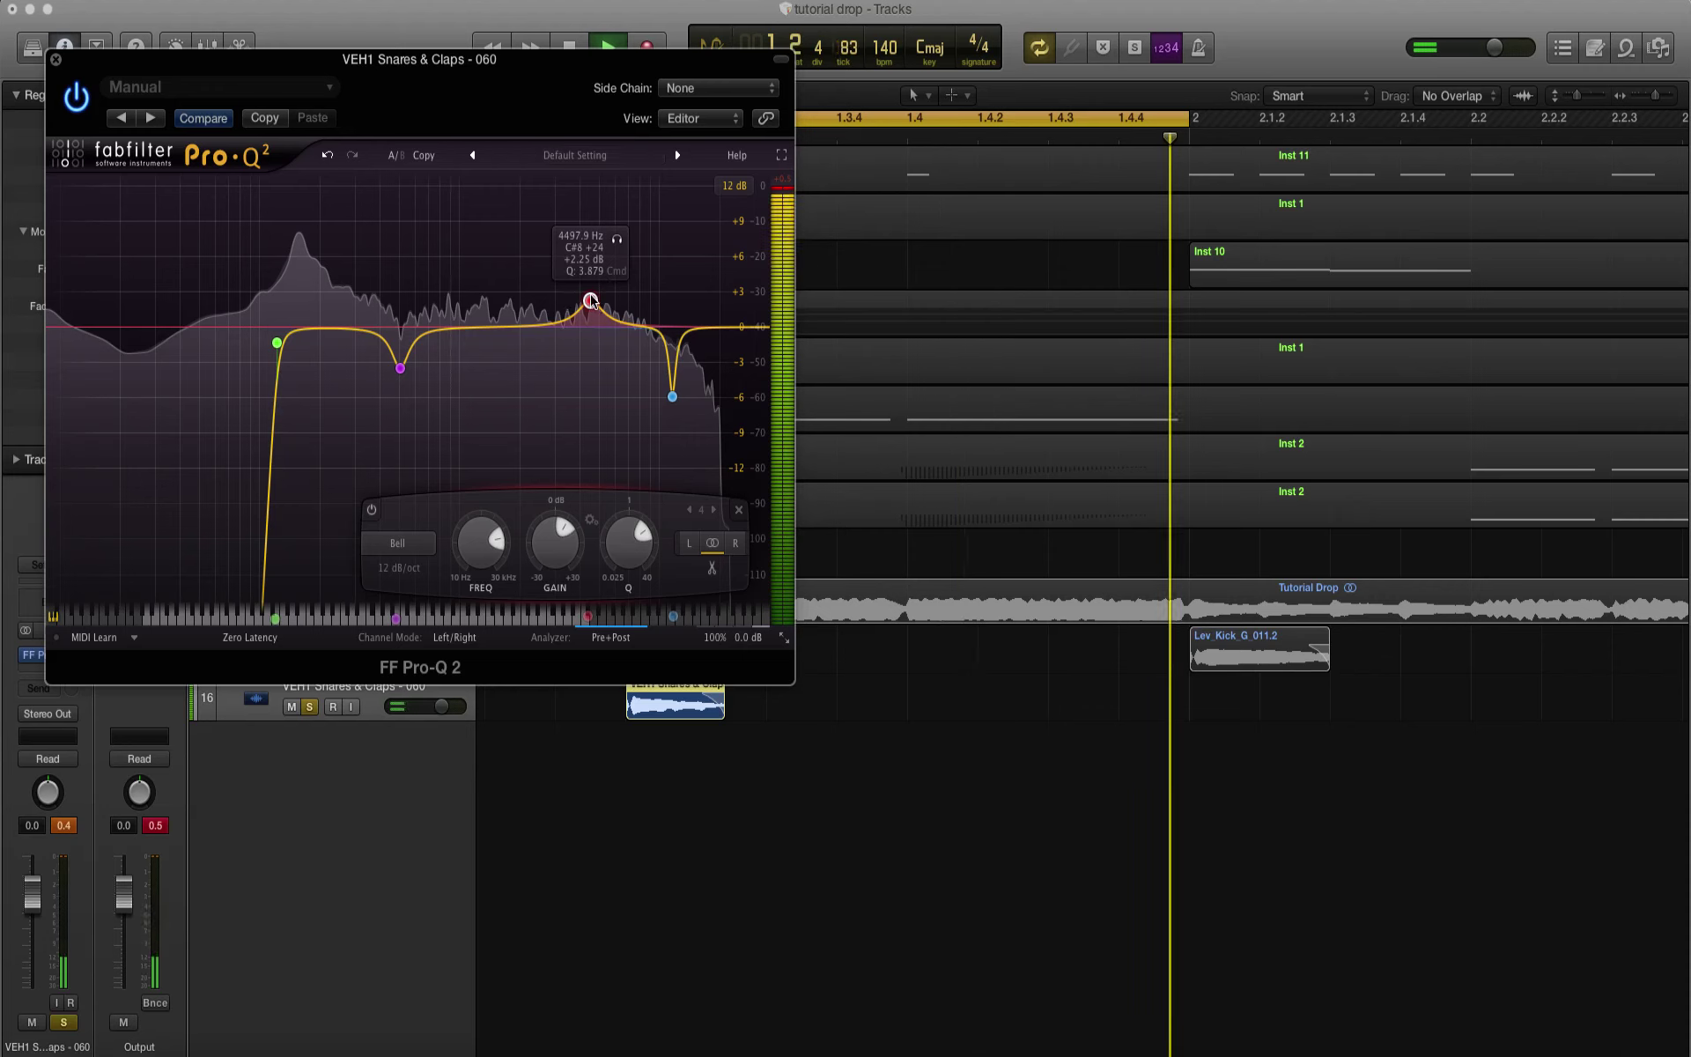
Step: Shift the snare EQ's 4.5 kHz boost to a higher frequency, set its gain to about 4 dB, and play it
left_click_drag(590, 300, 647, 205)
left_click(581, 188)
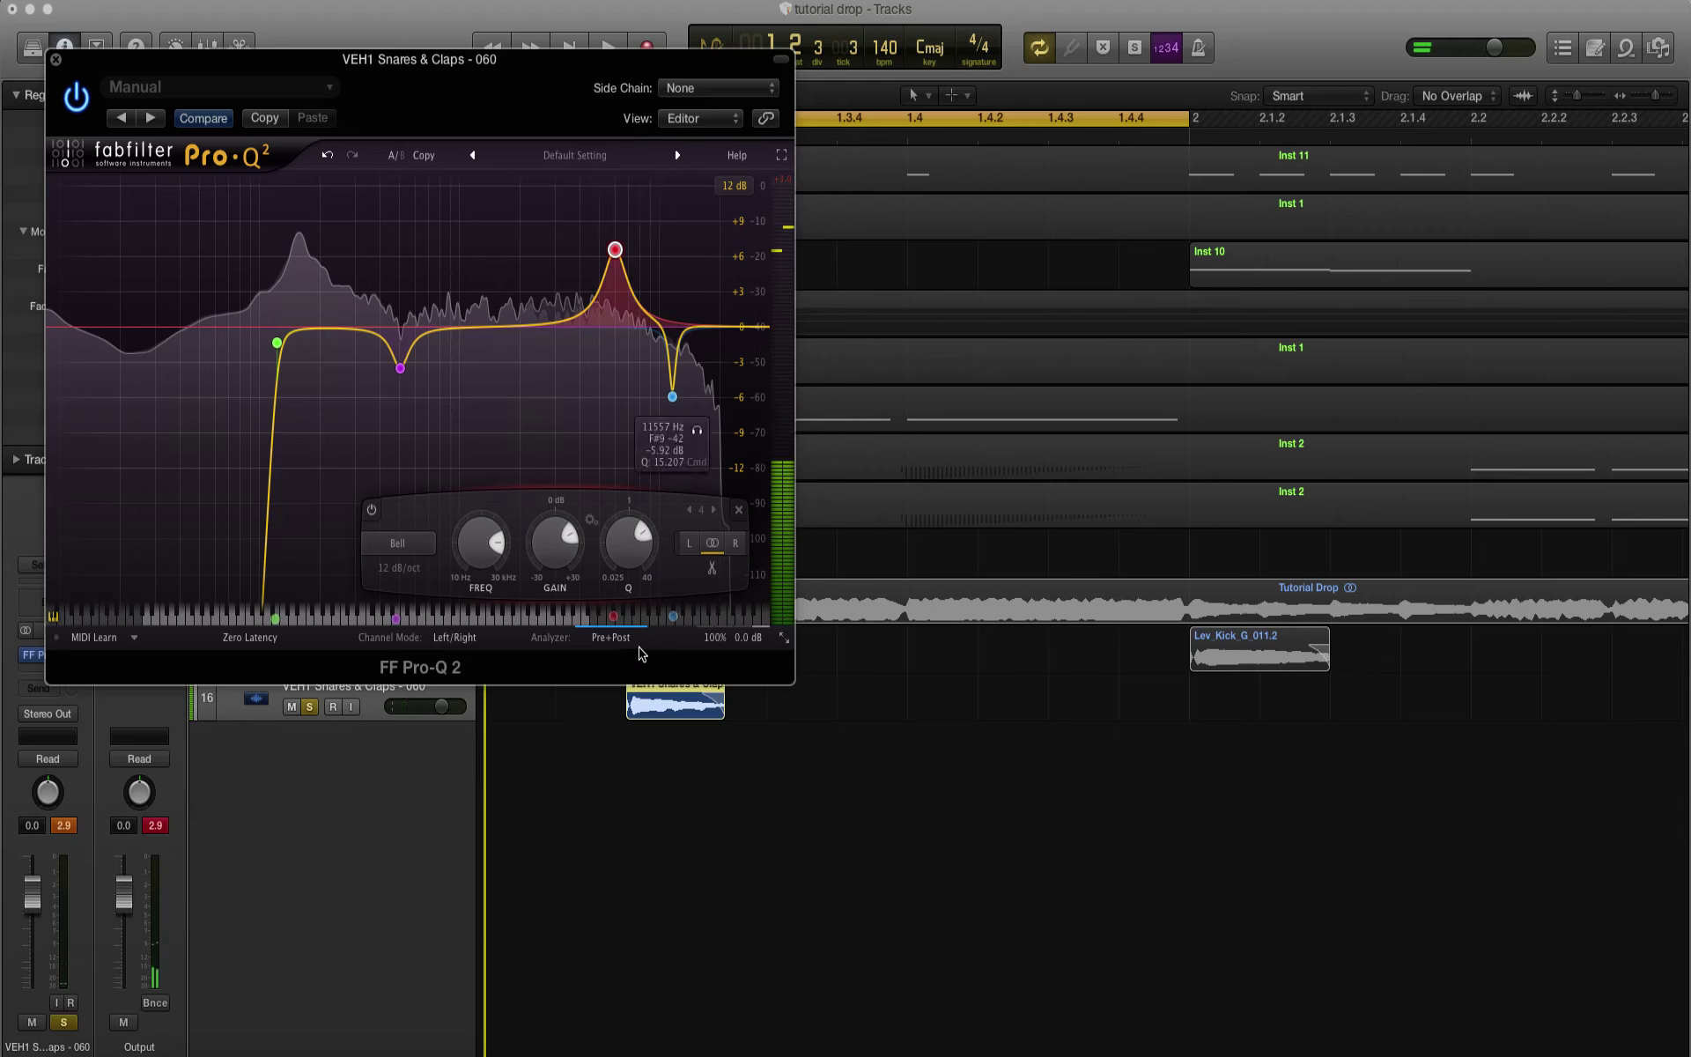
left_click_drag(555, 534, 552, 541)
left_click(568, 636)
key("space")
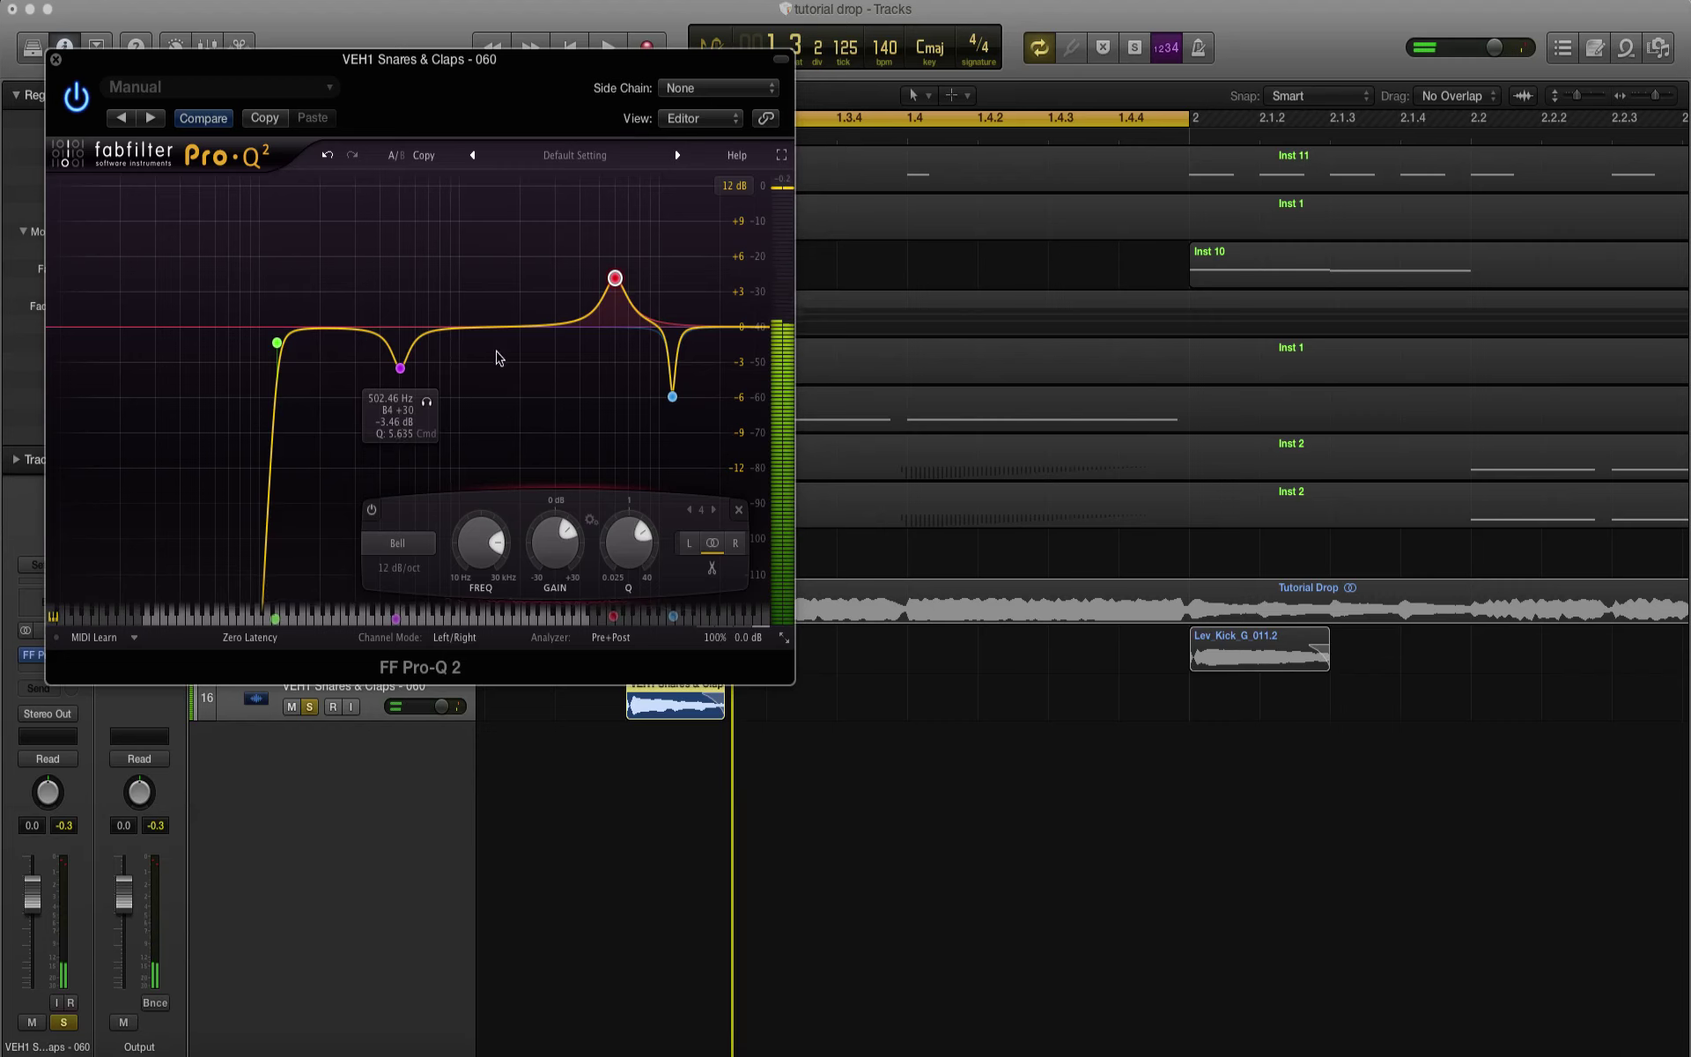
Step: Add a bell cut of about -4.42 dB at 1549.8 Hz with a Q of about 3.27 to the snare EQ
left_click_drag(498, 329, 497, 378)
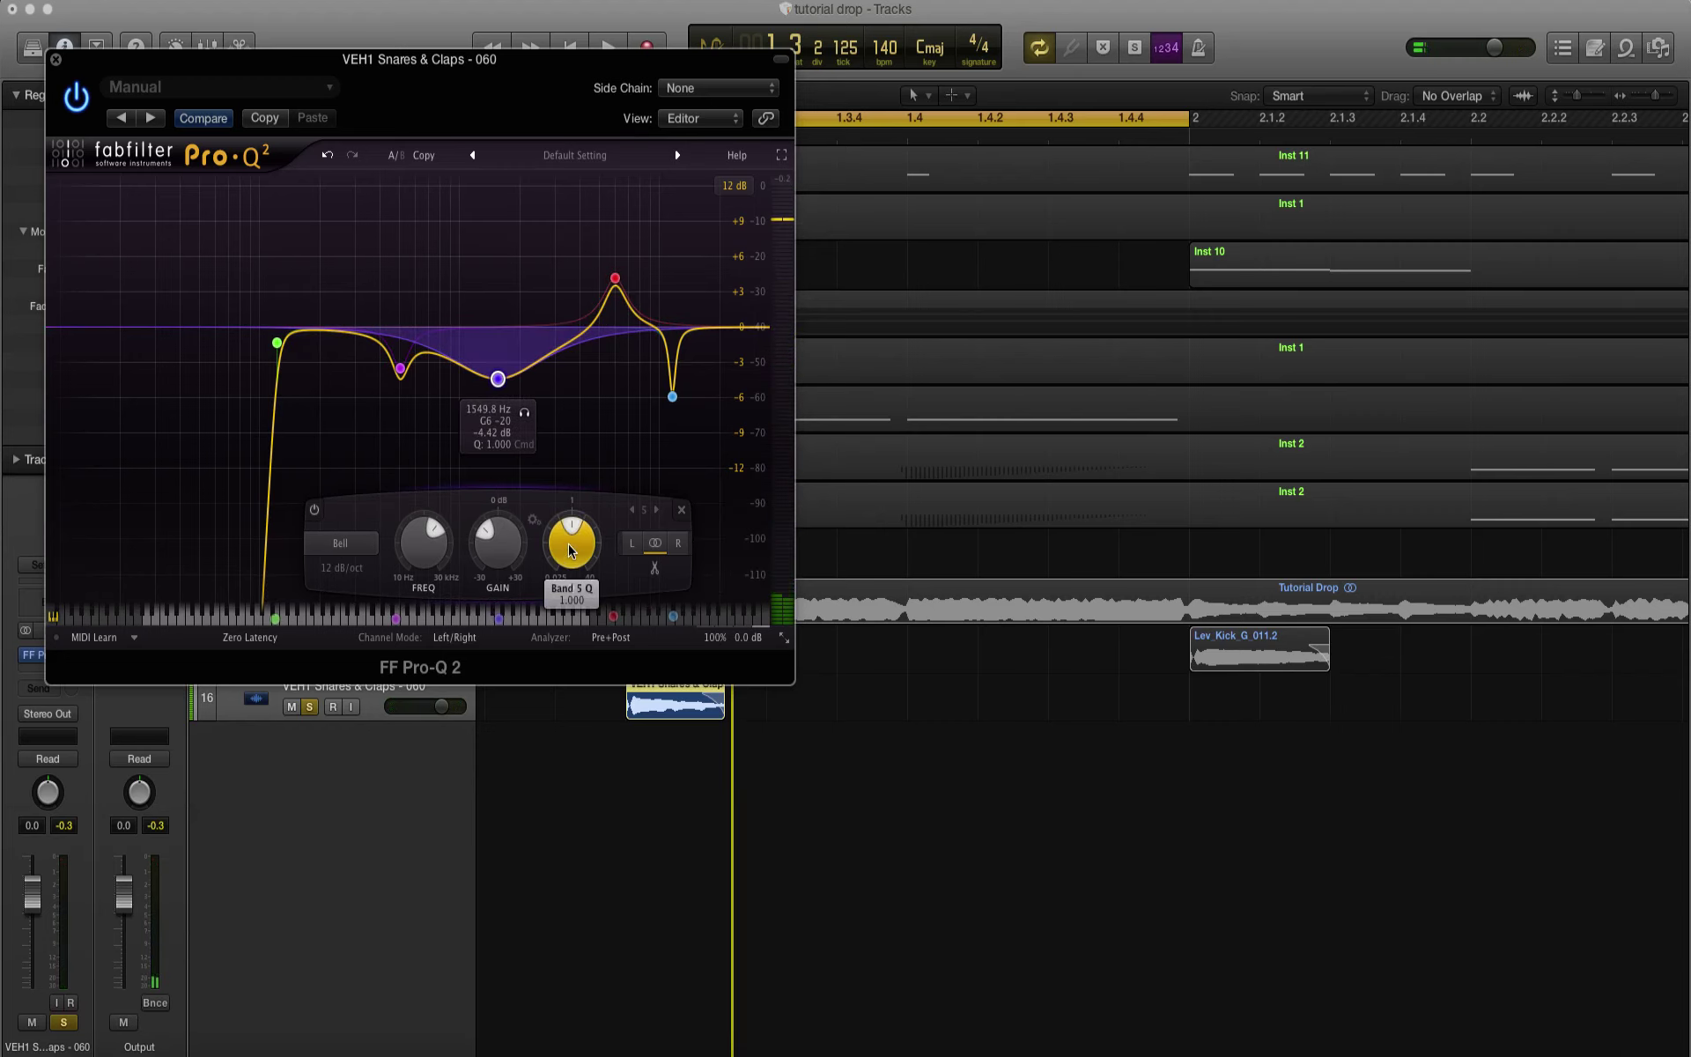
left_click_drag(570, 551, 571, 515)
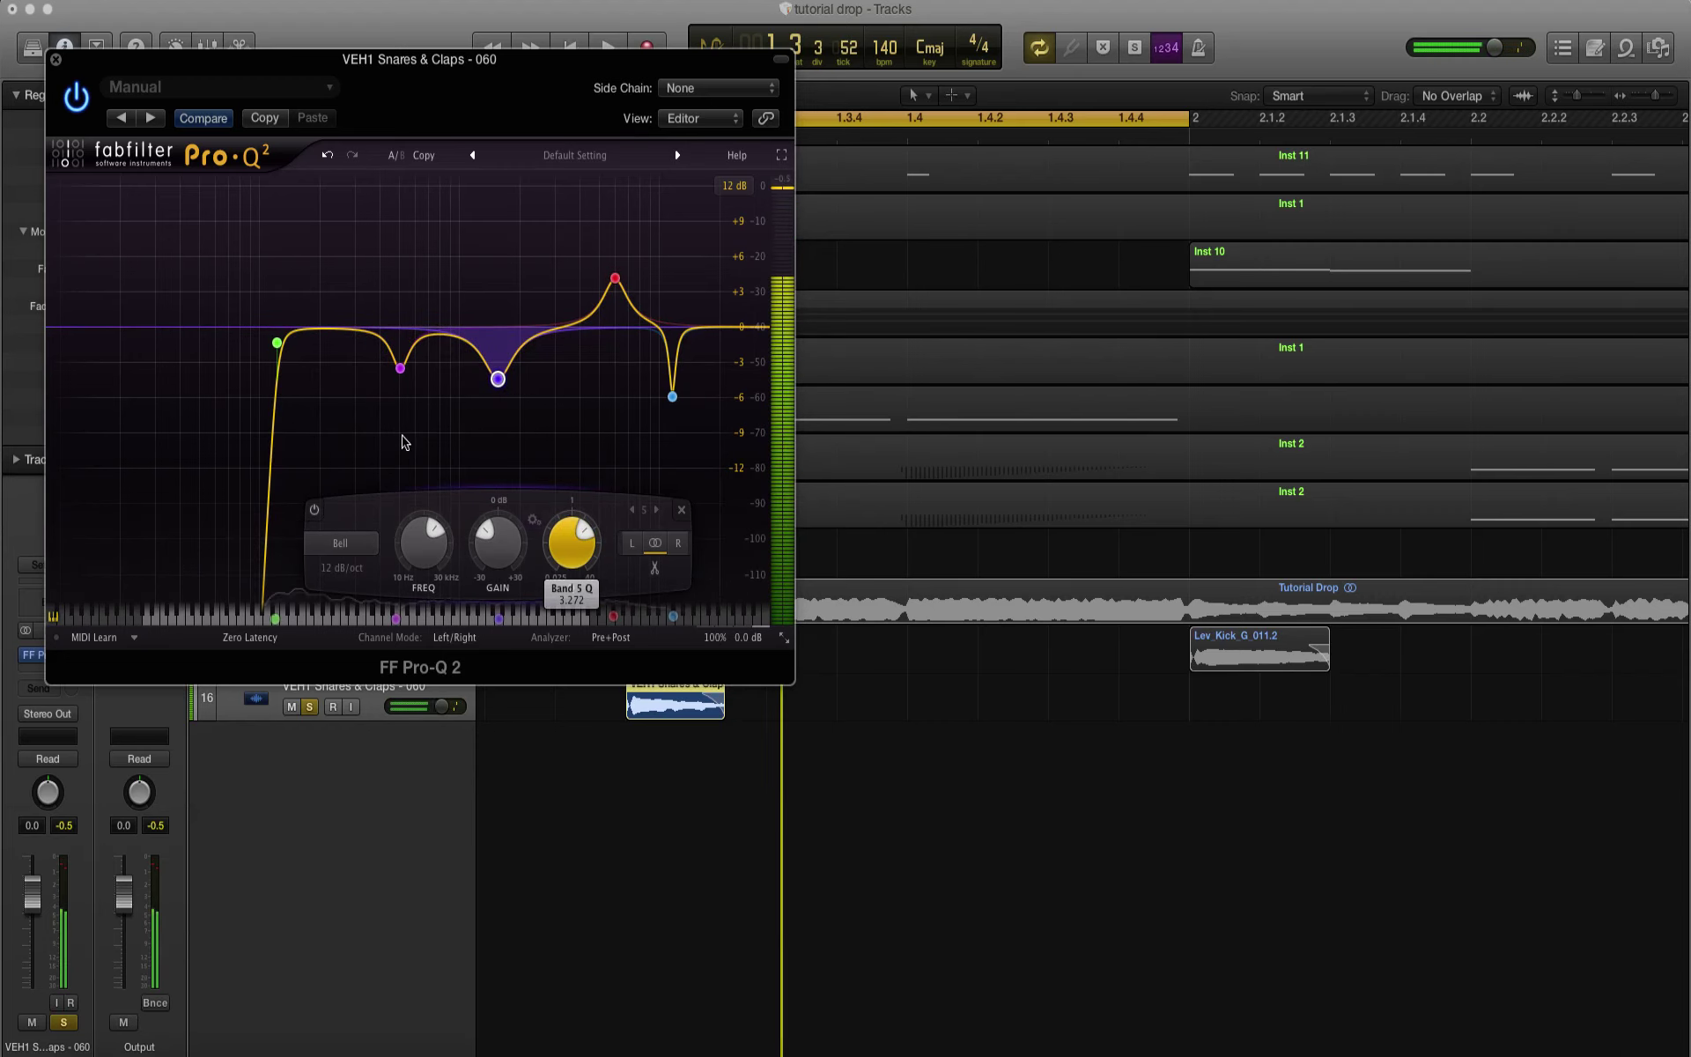
left_click(304, 331)
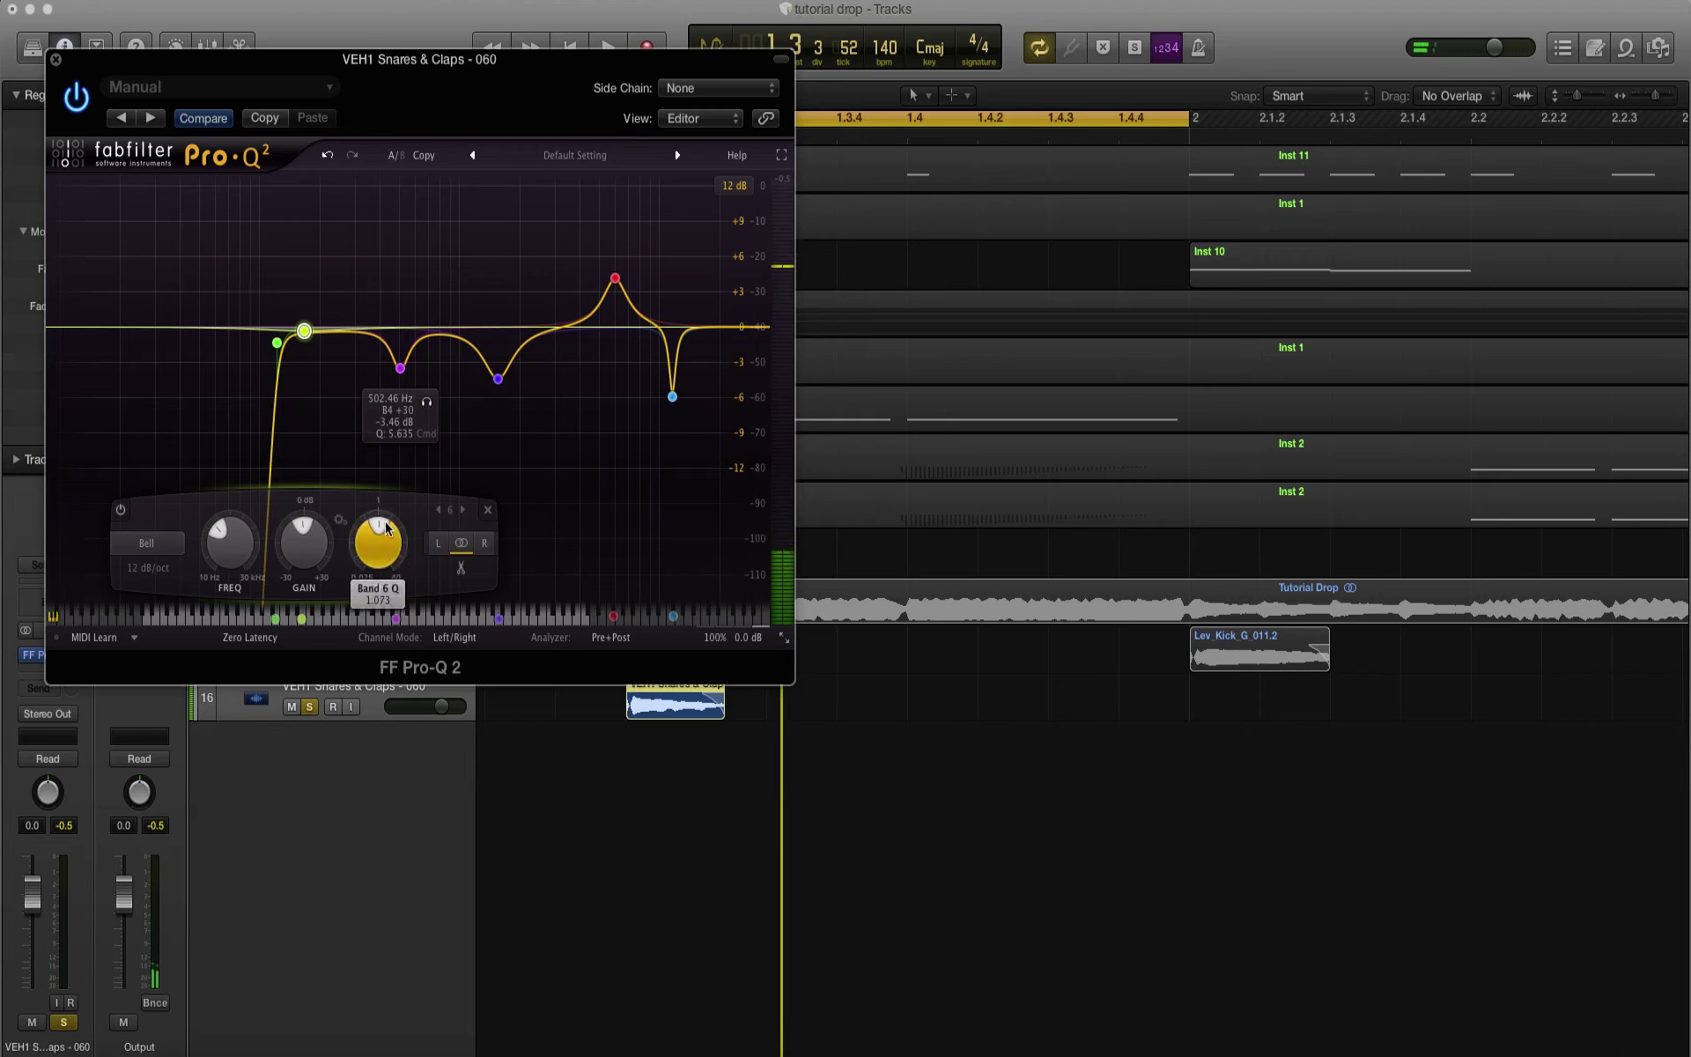
right_click(304, 331)
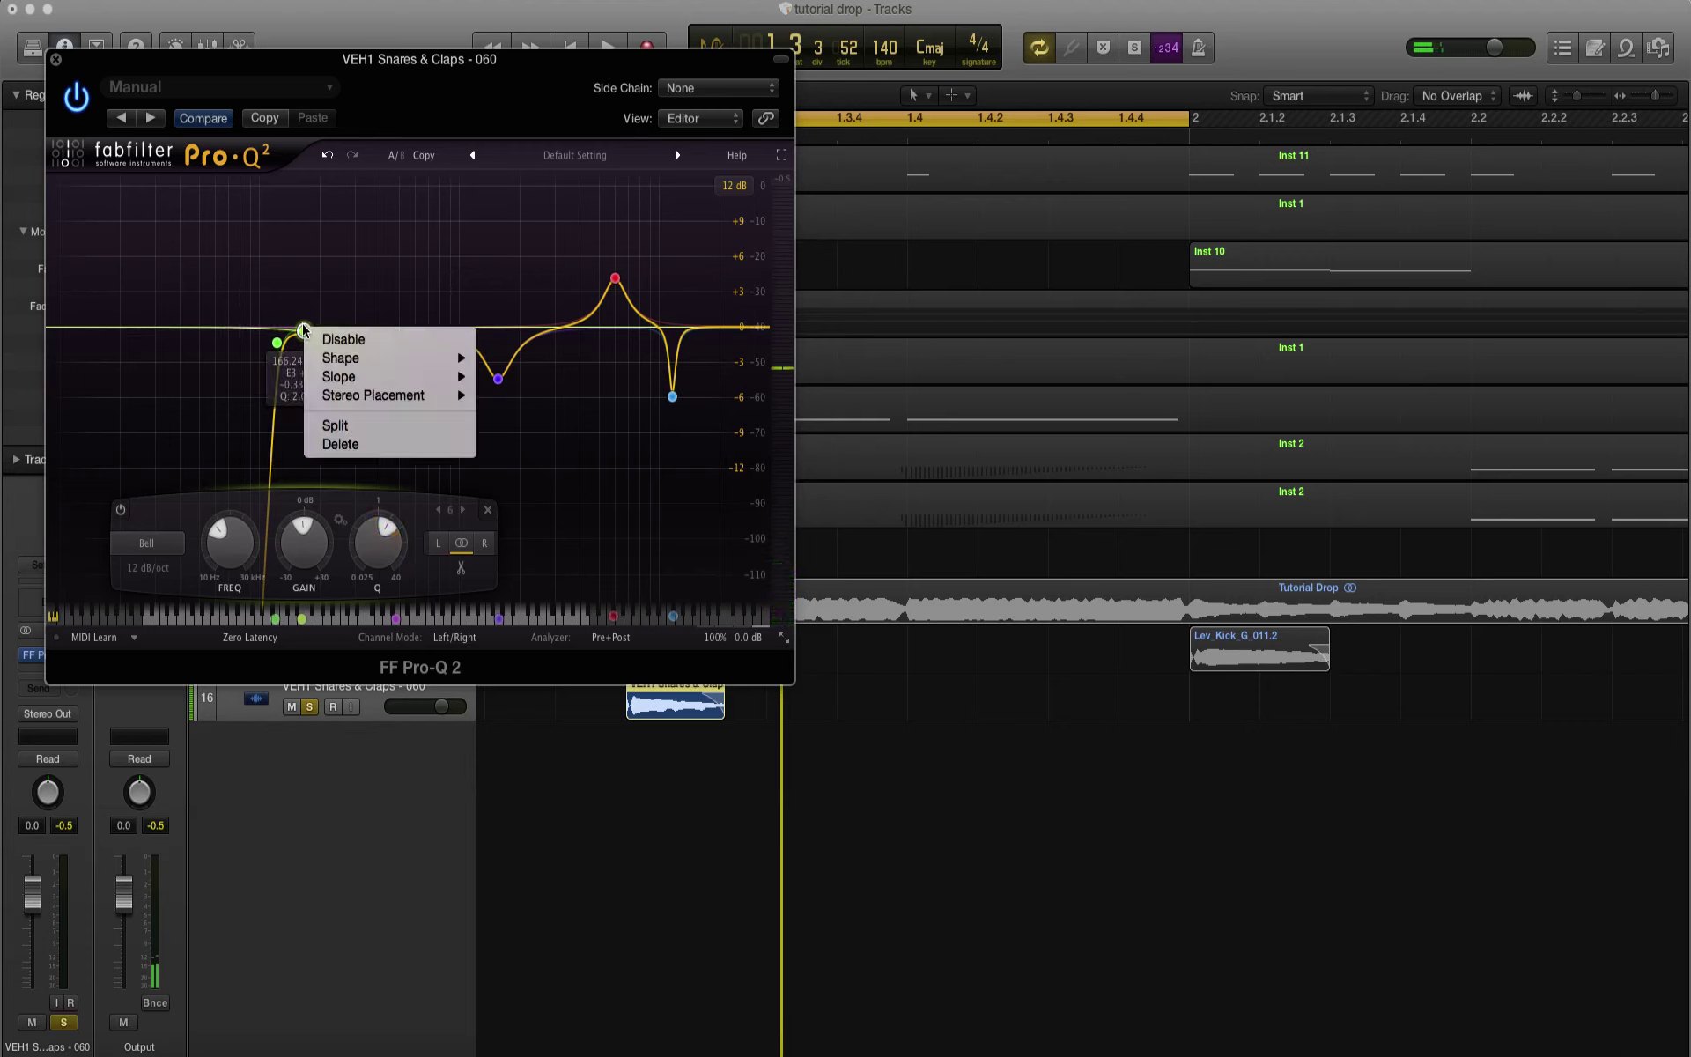
left_click(349, 445)
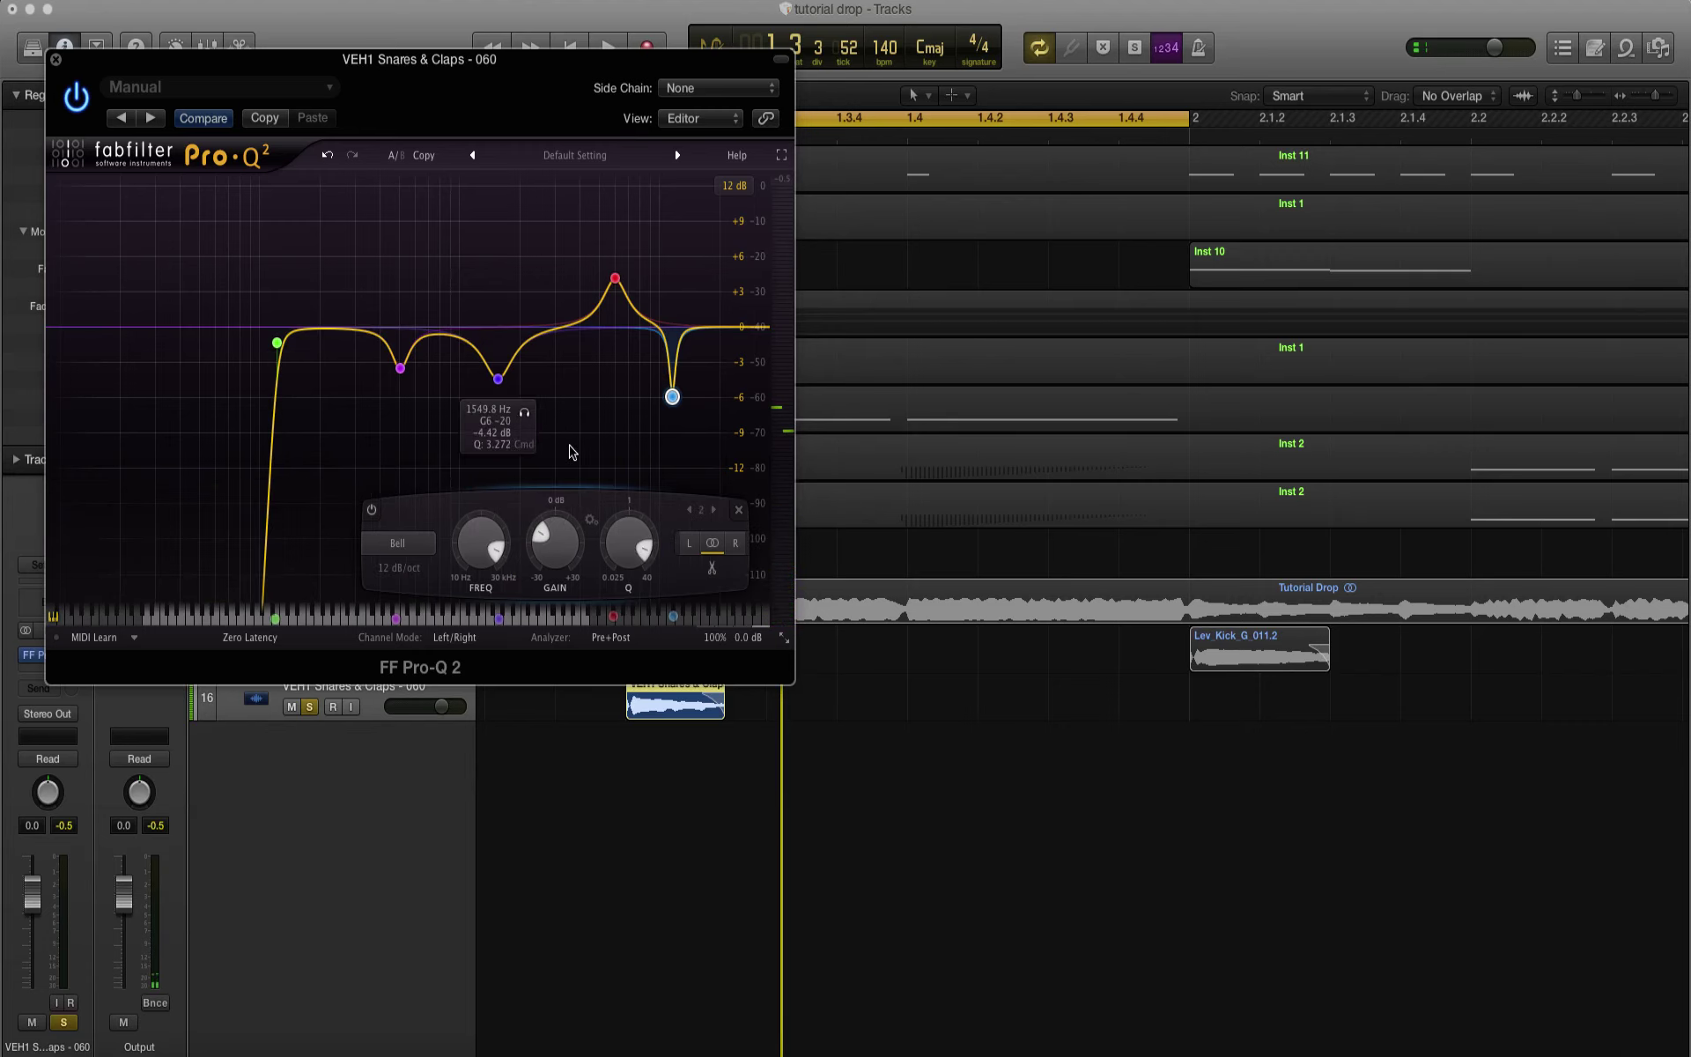
Step: Add a narrow bell boost of about 8.45 dB at 156 Hz with a Q of about 5.7 to the snare EQ during playback
left_click(619, 639)
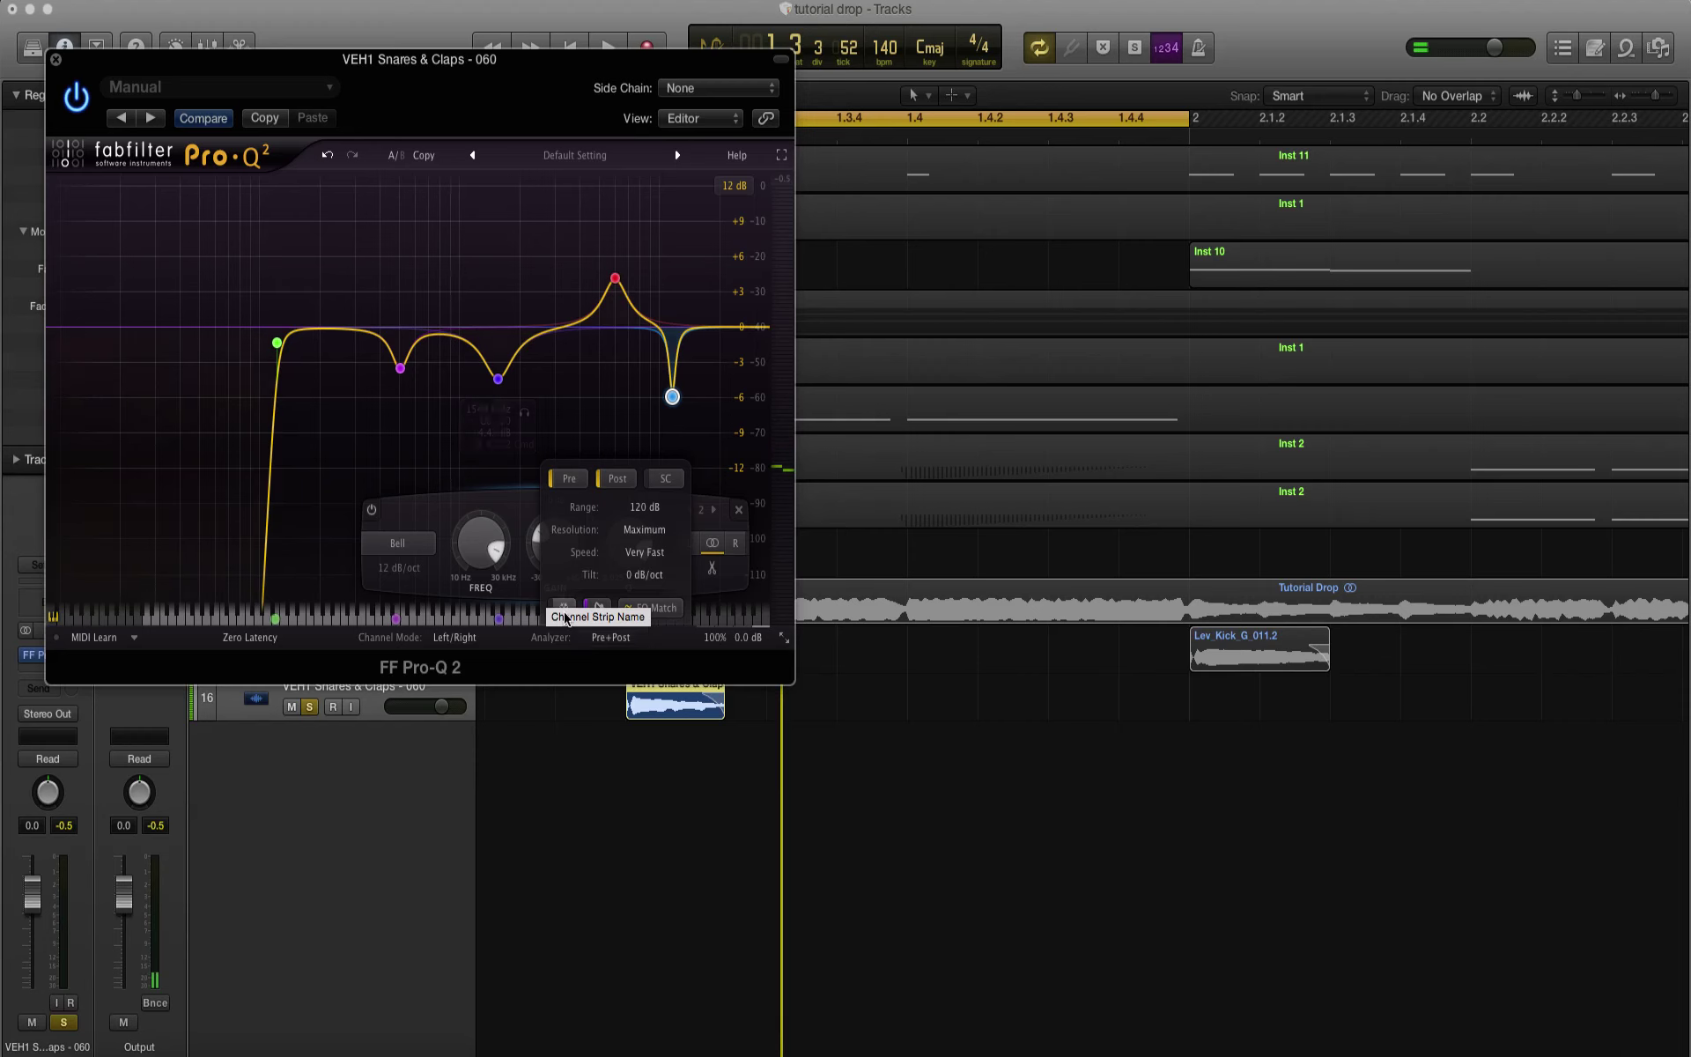
key("space")
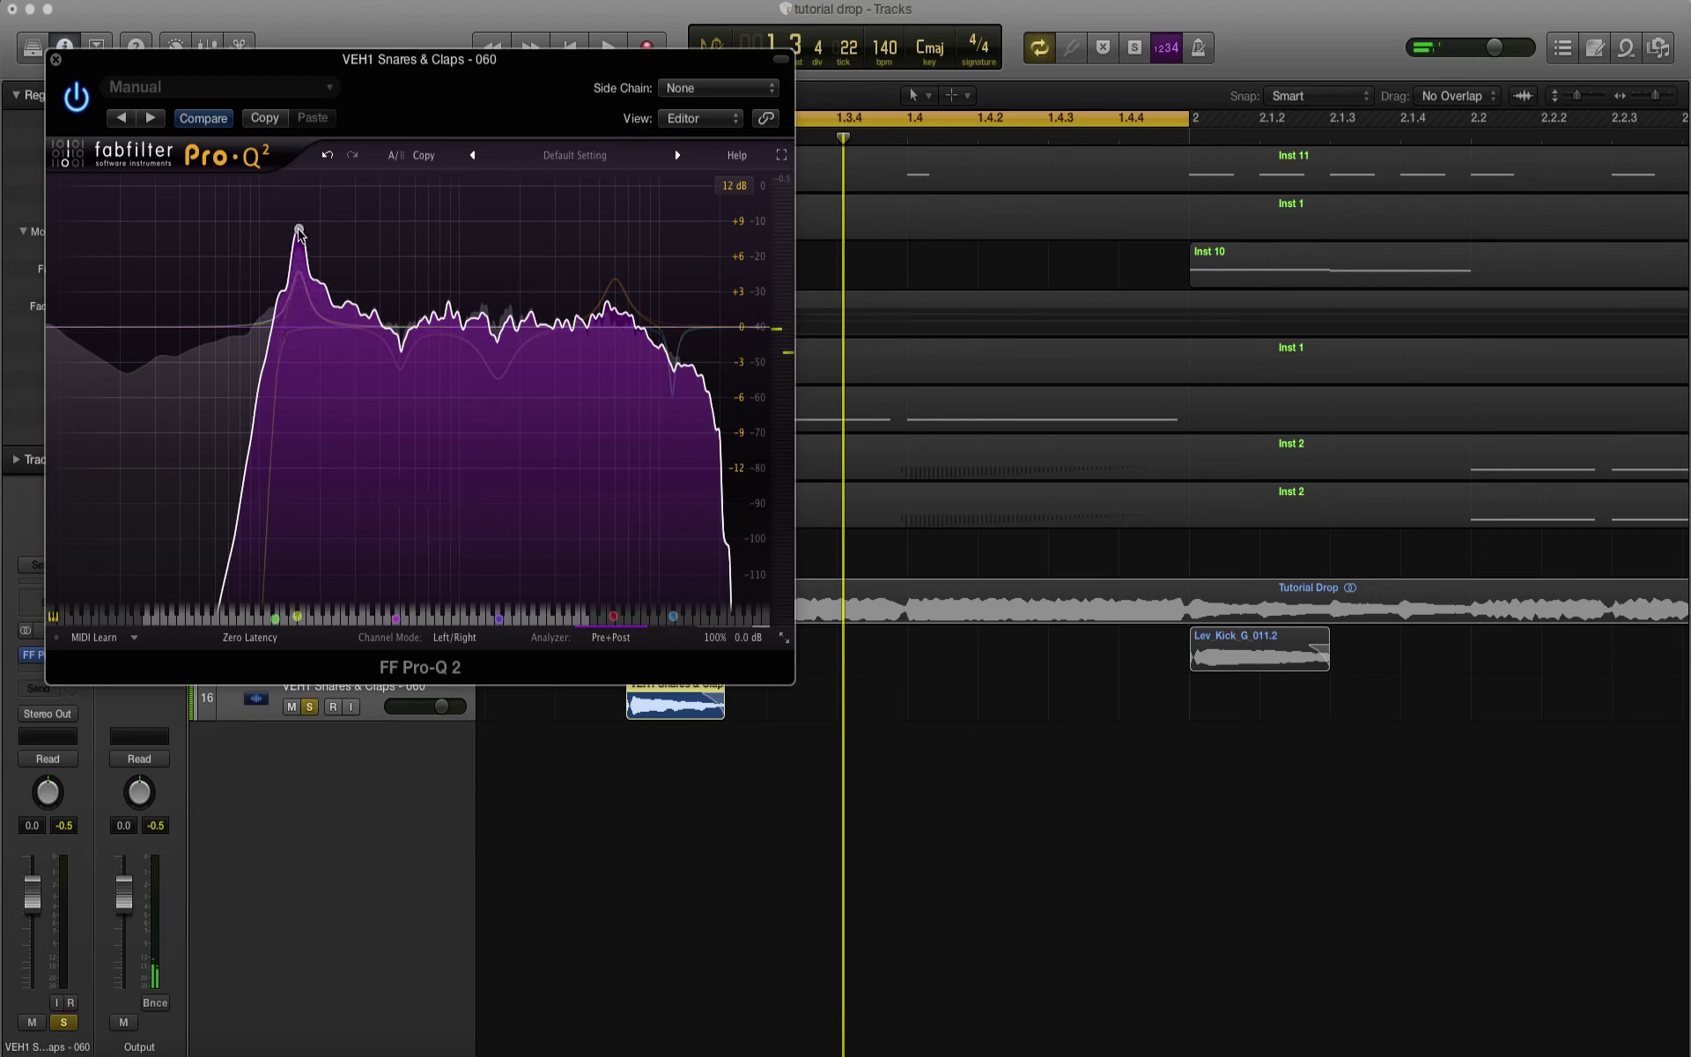
key("space")
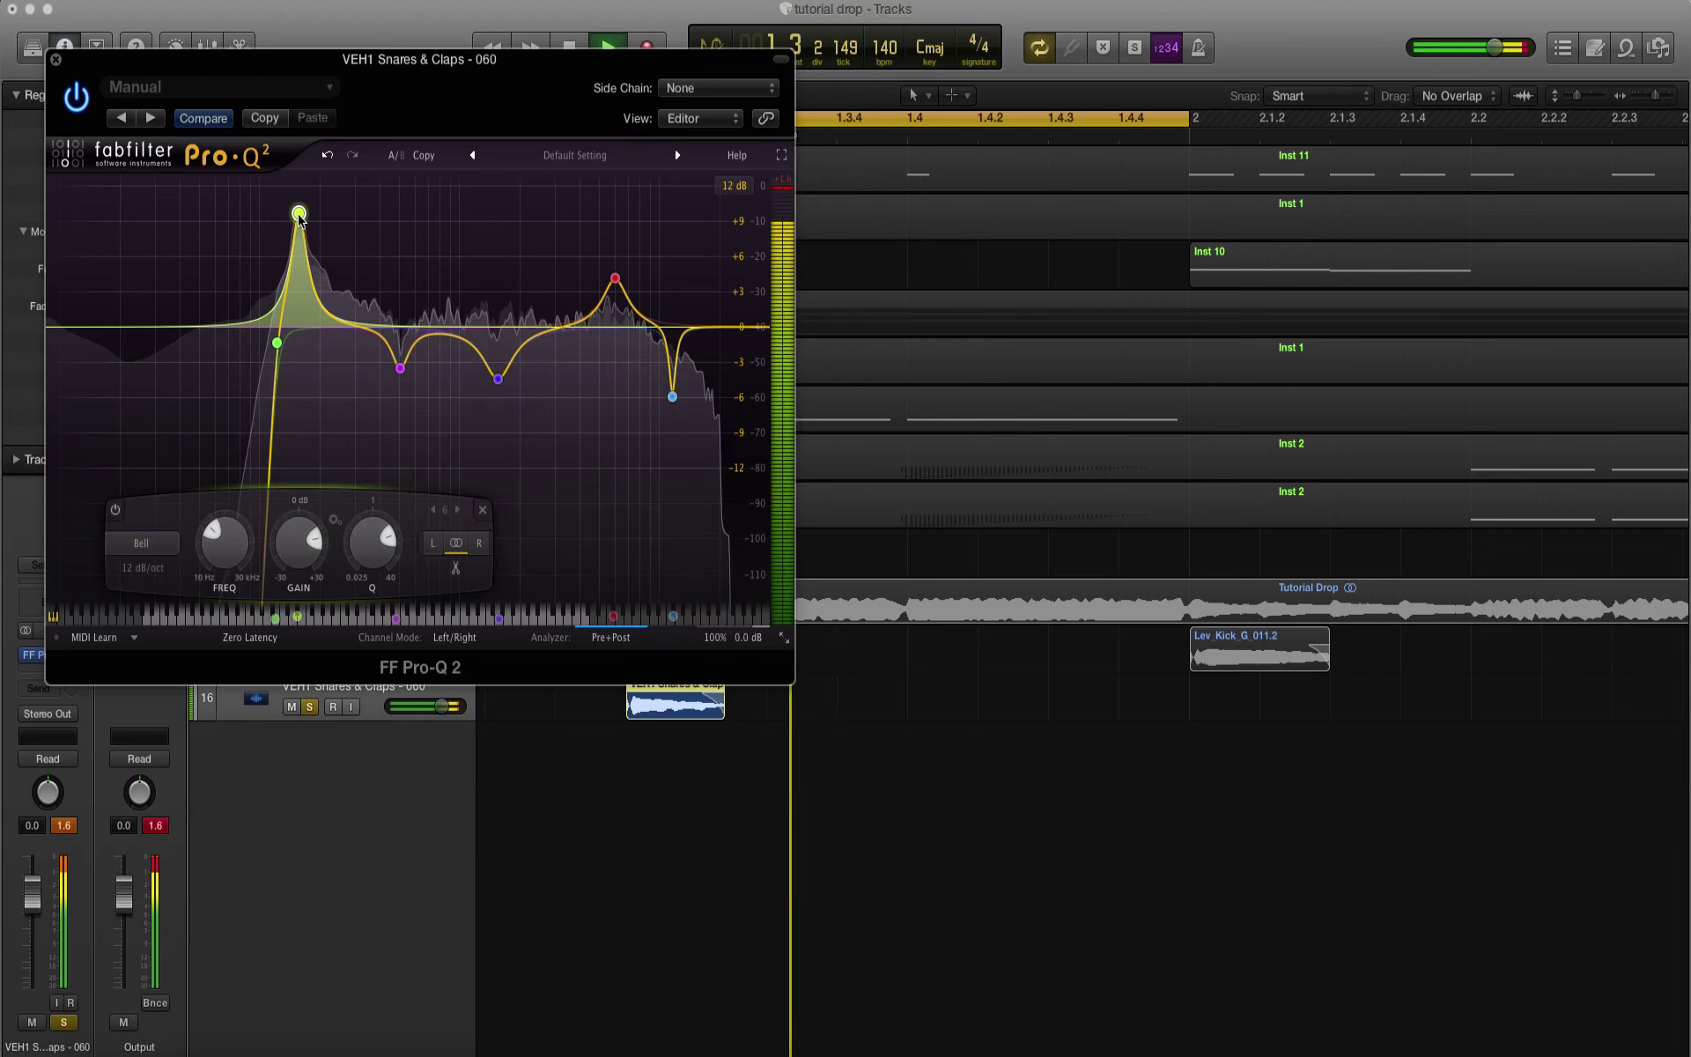
left_click_drag(299, 219, 301, 231)
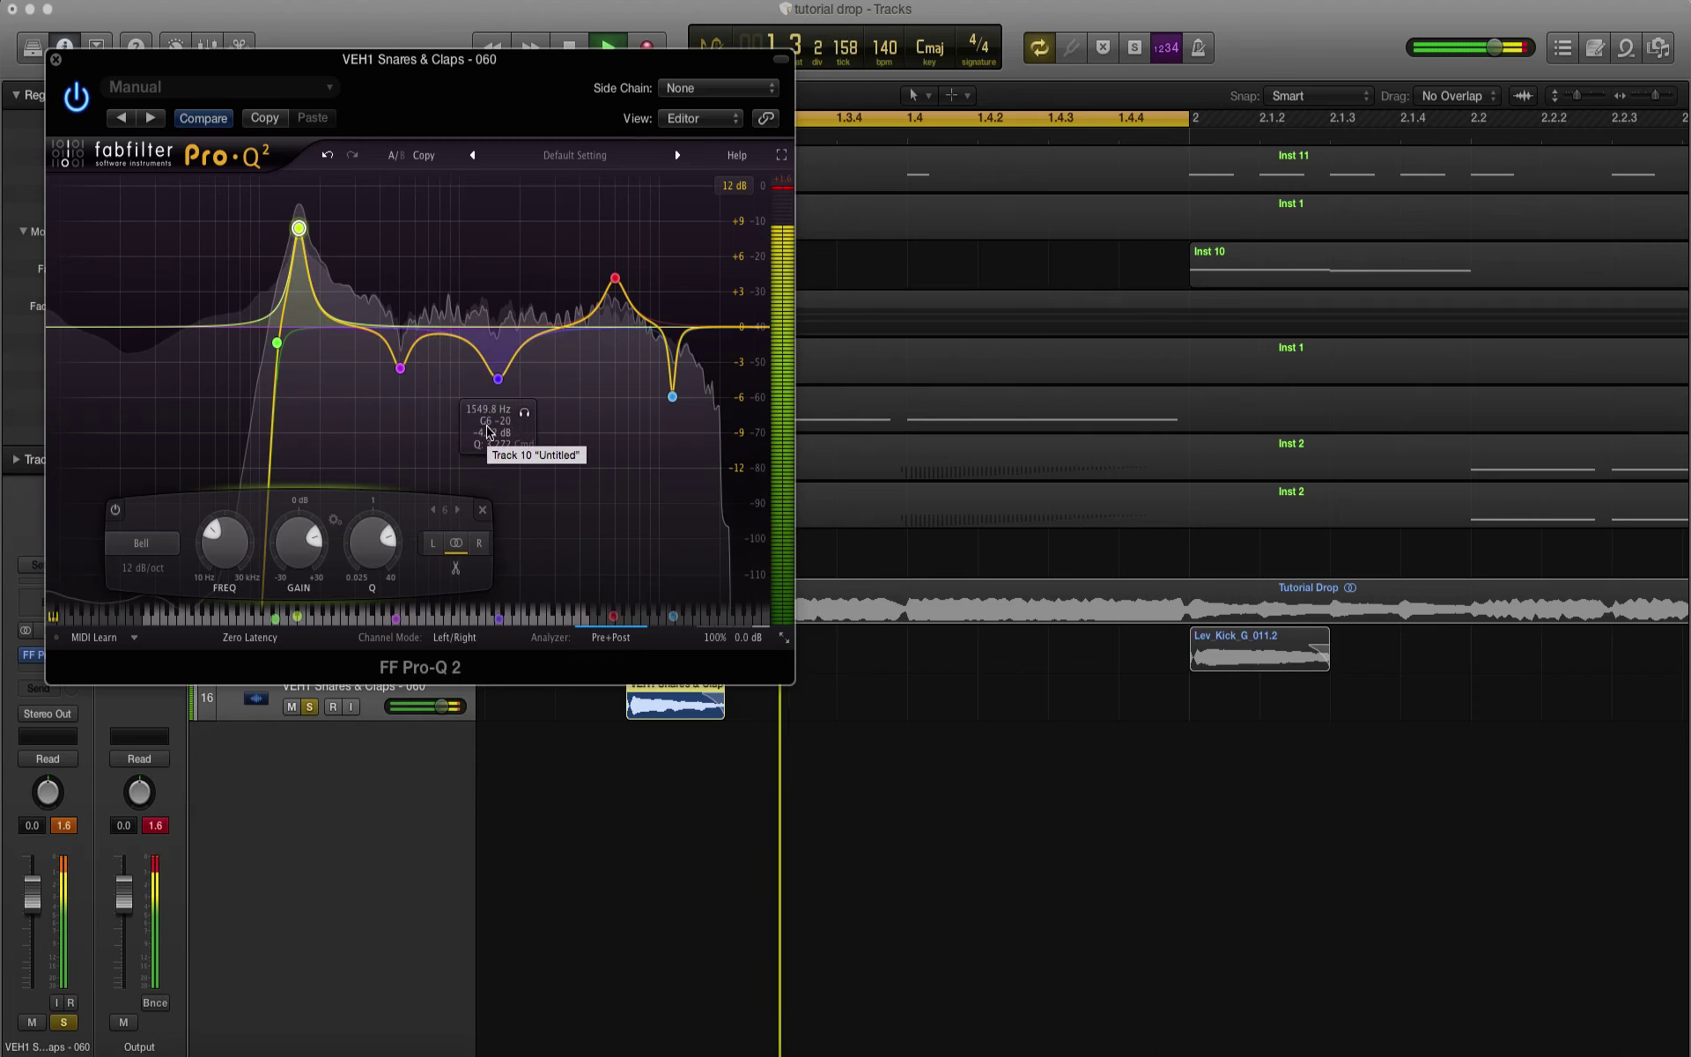
key("space")
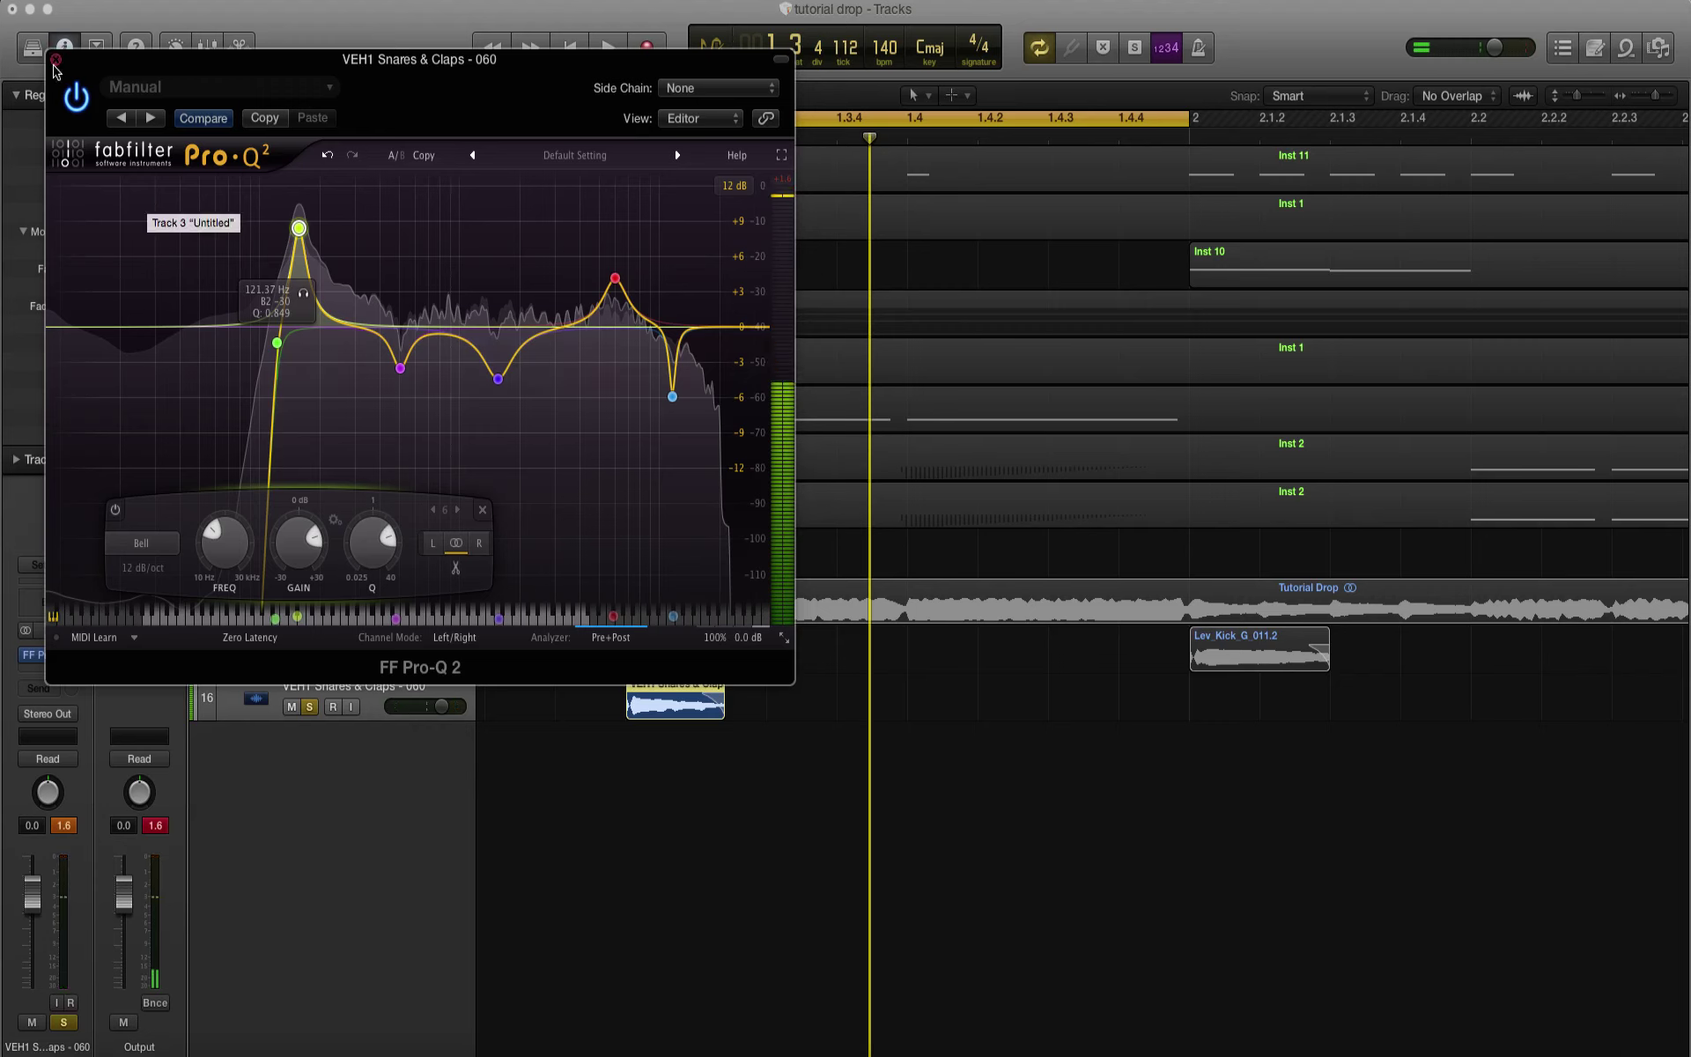
Step: Compare the snare with its EQ bypassed, lower the 156 Hz boost to about 5.95 dB, and close the EQ
left_click(76, 99)
key("space")
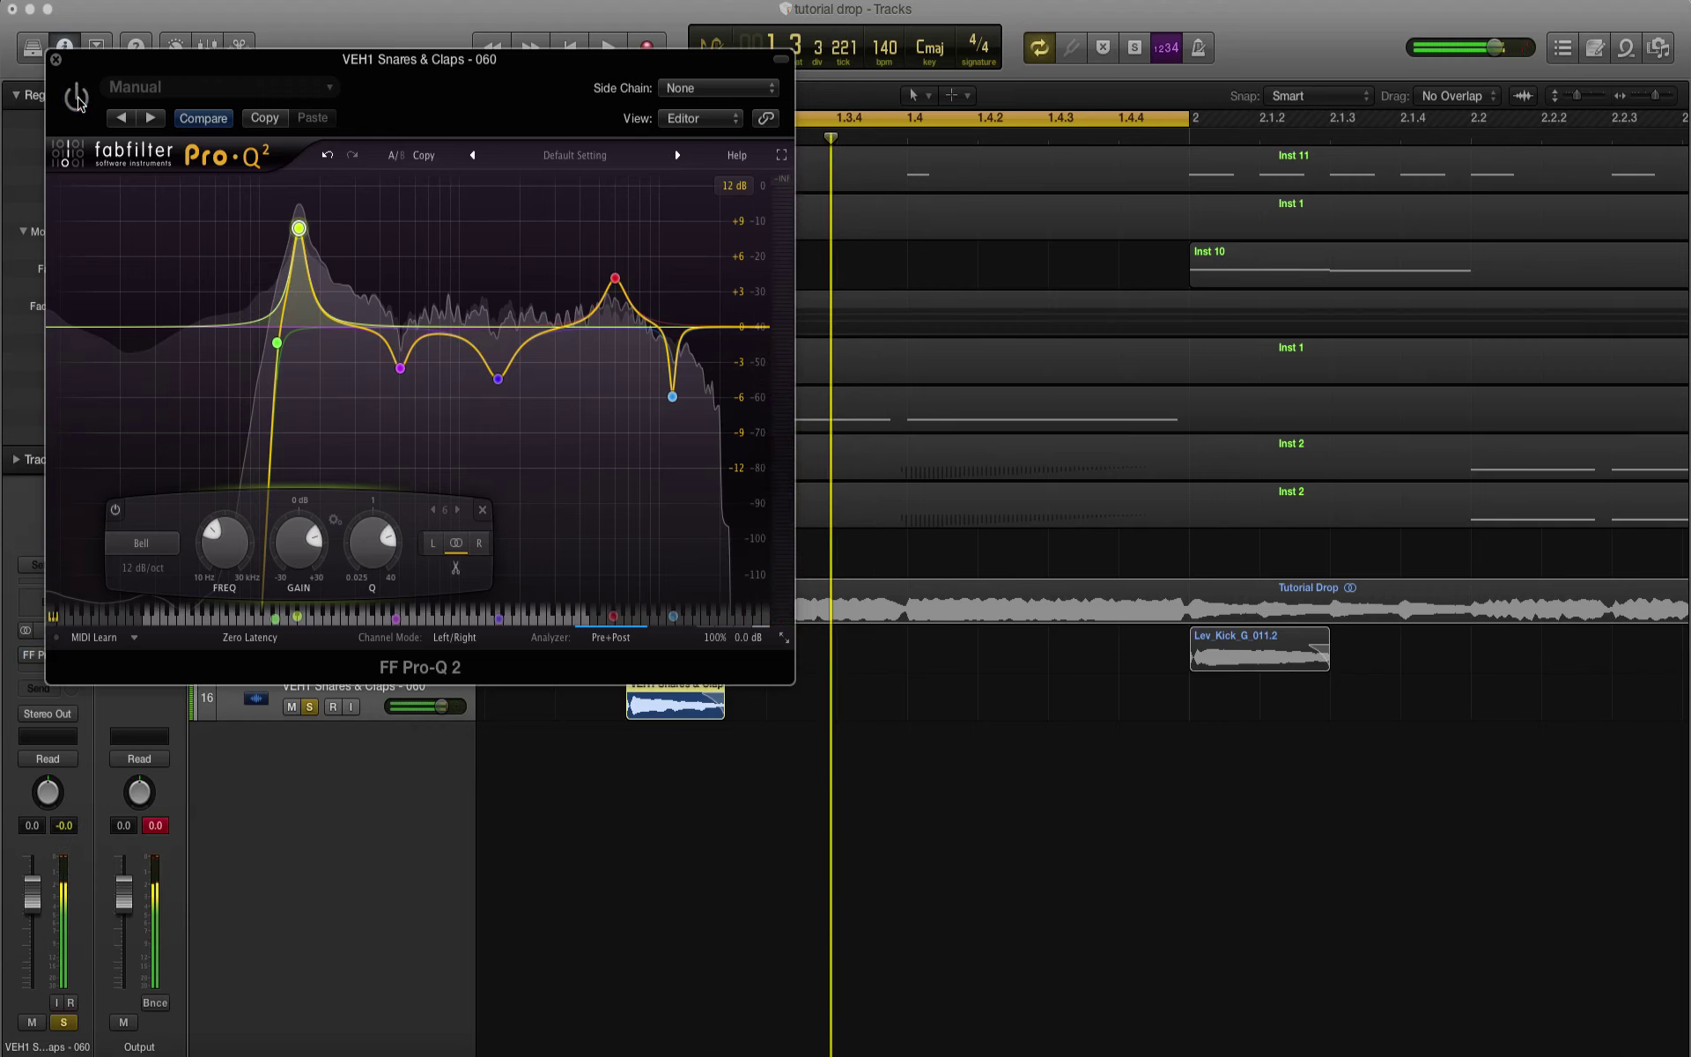
left_click(77, 99)
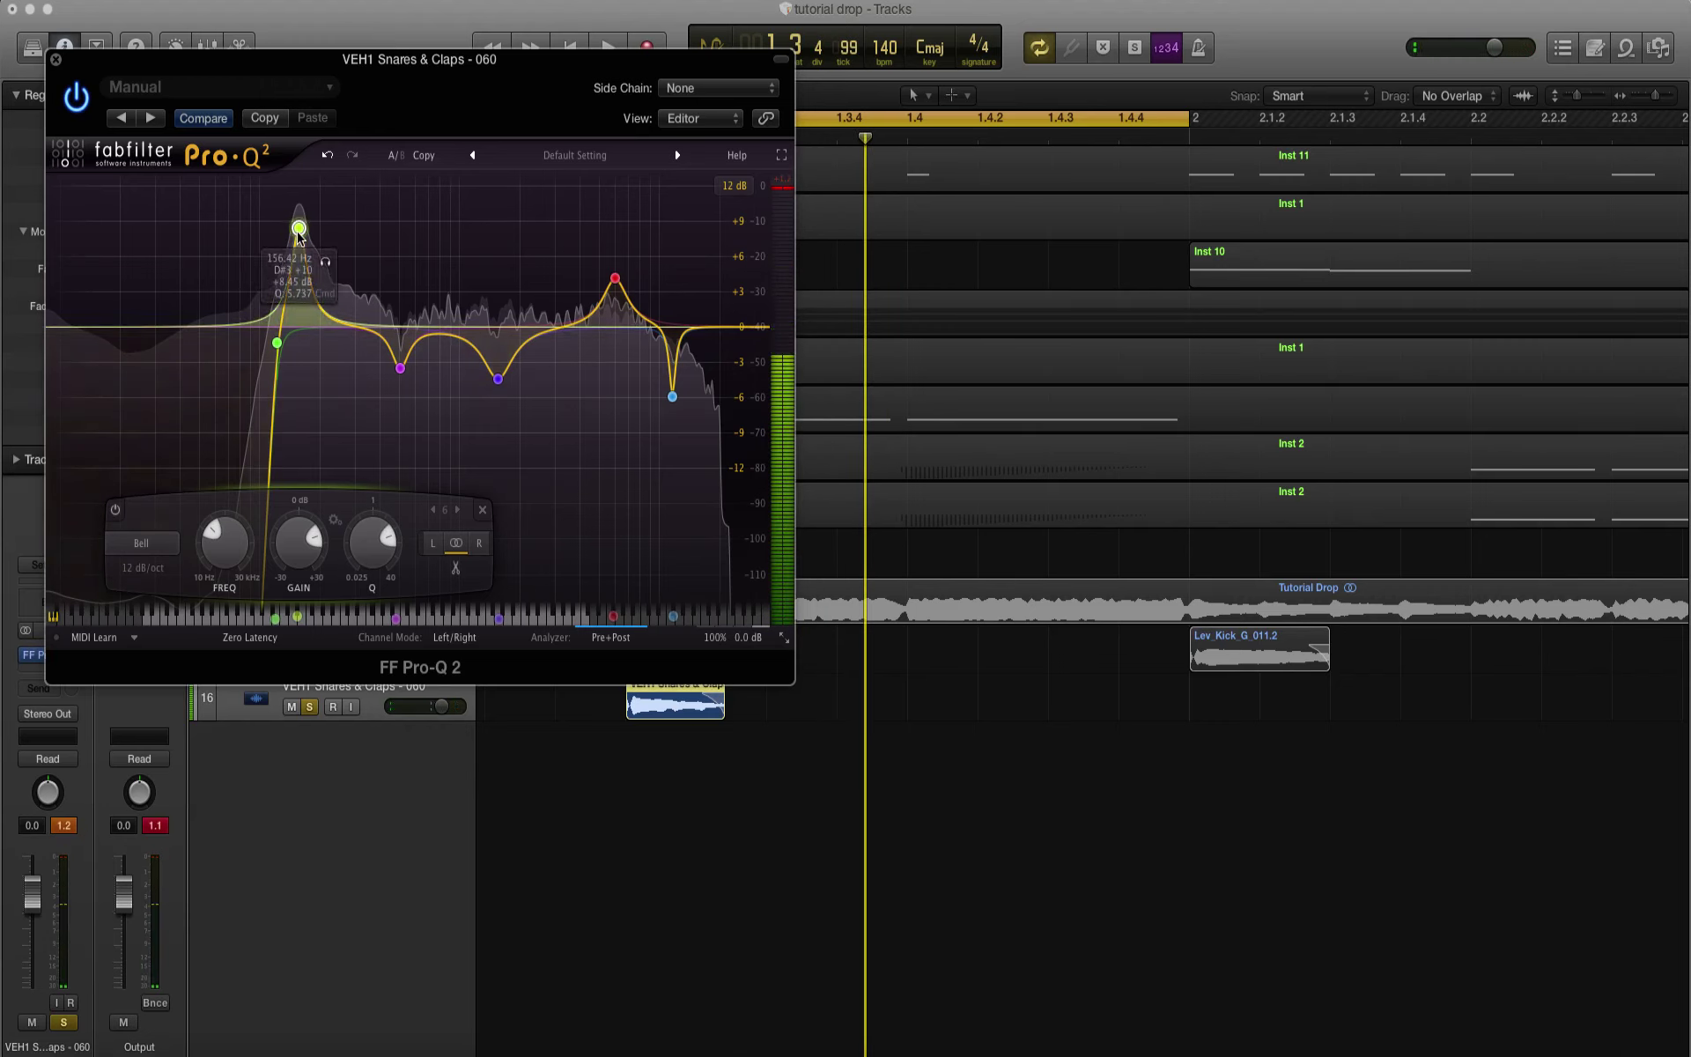
left_click_drag(300, 233, 300, 253)
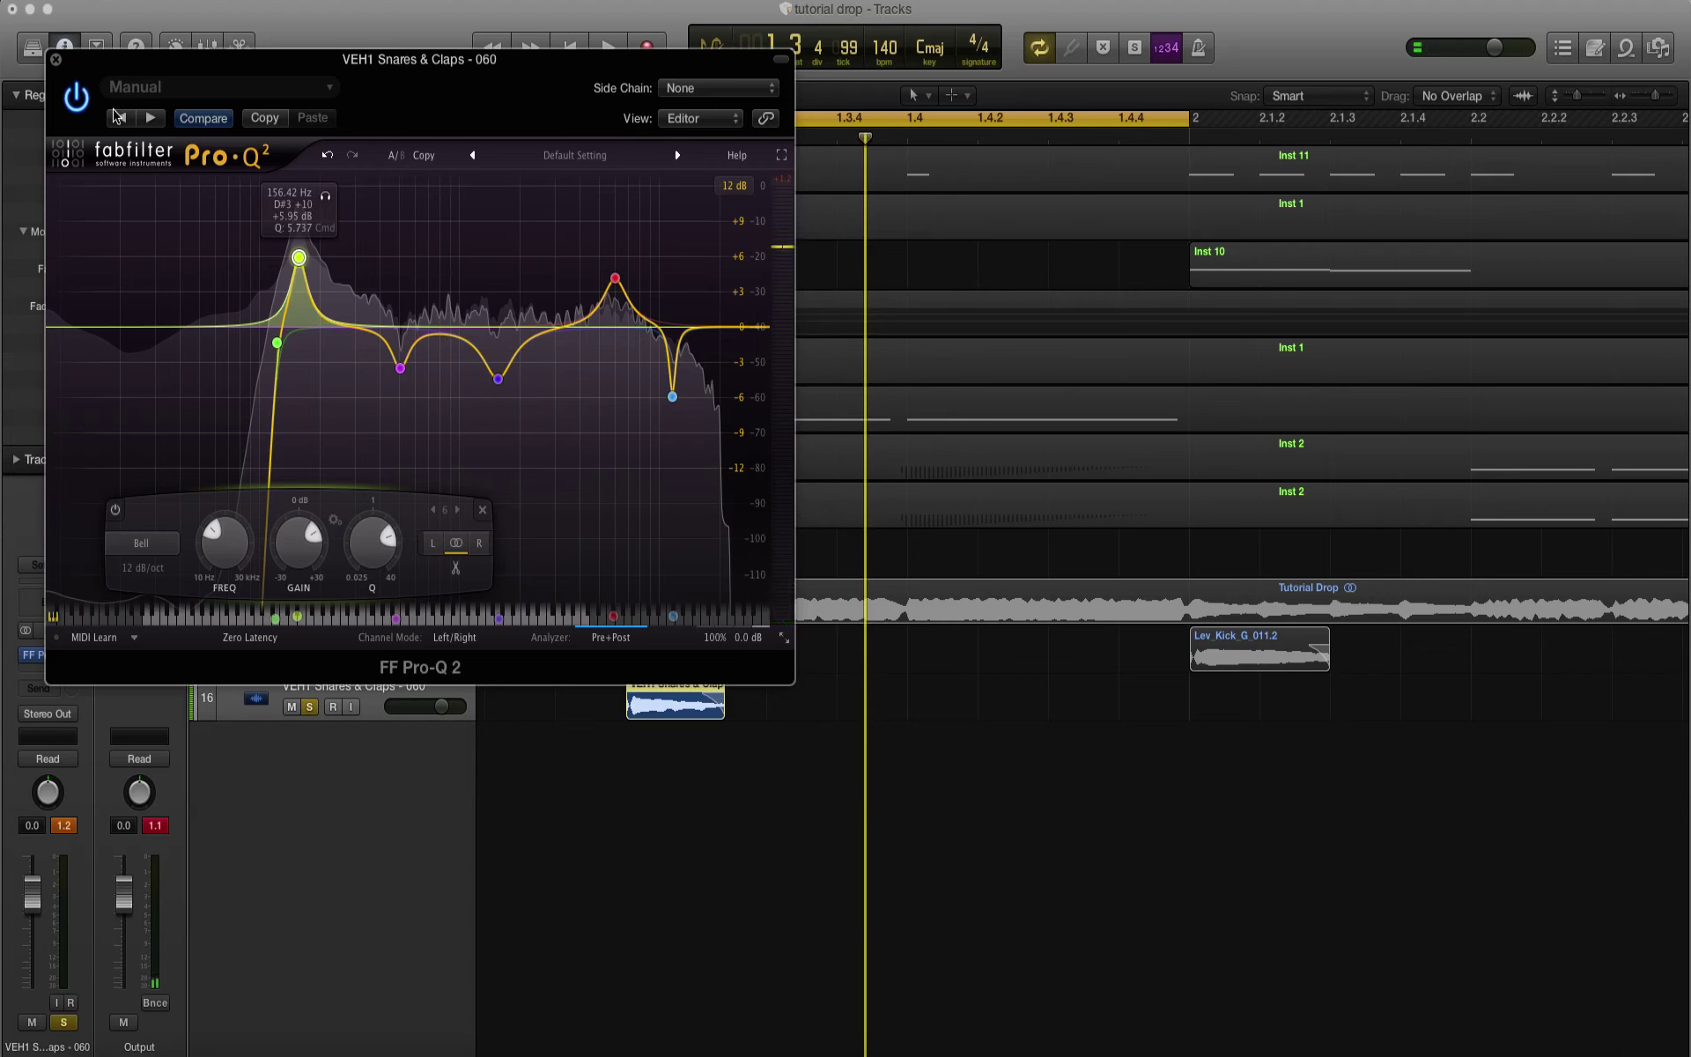
left_click(77, 98)
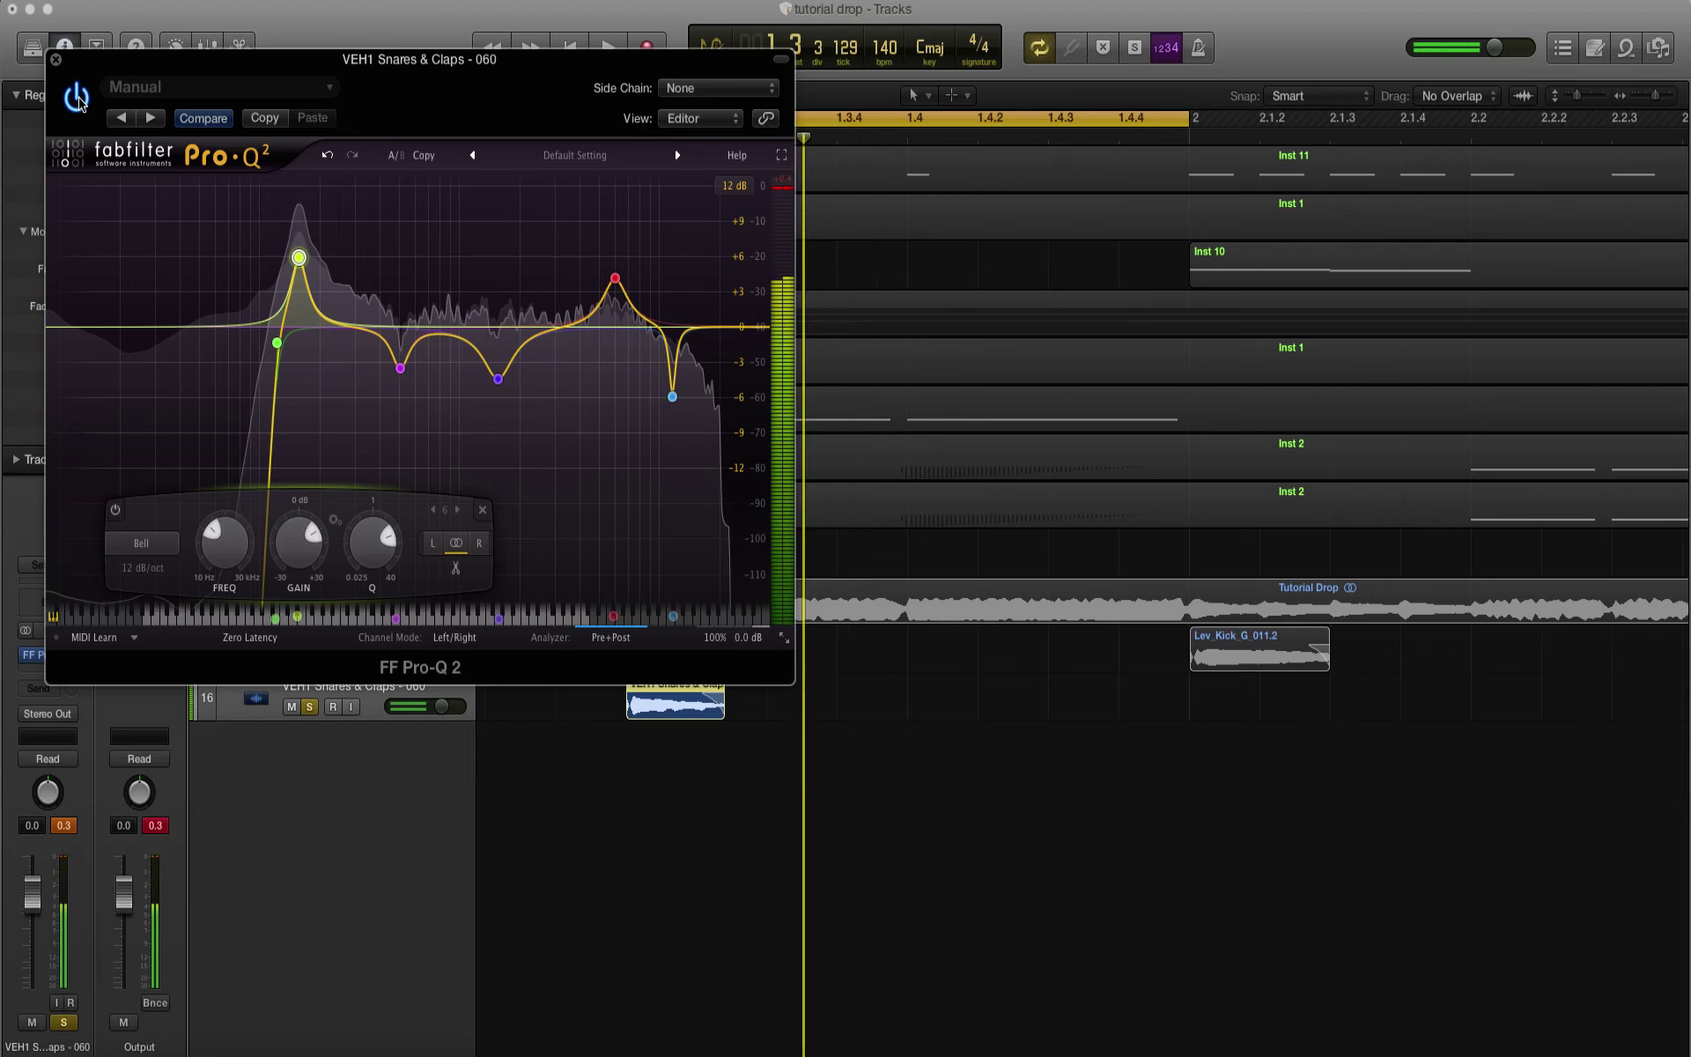
left_click(54, 59)
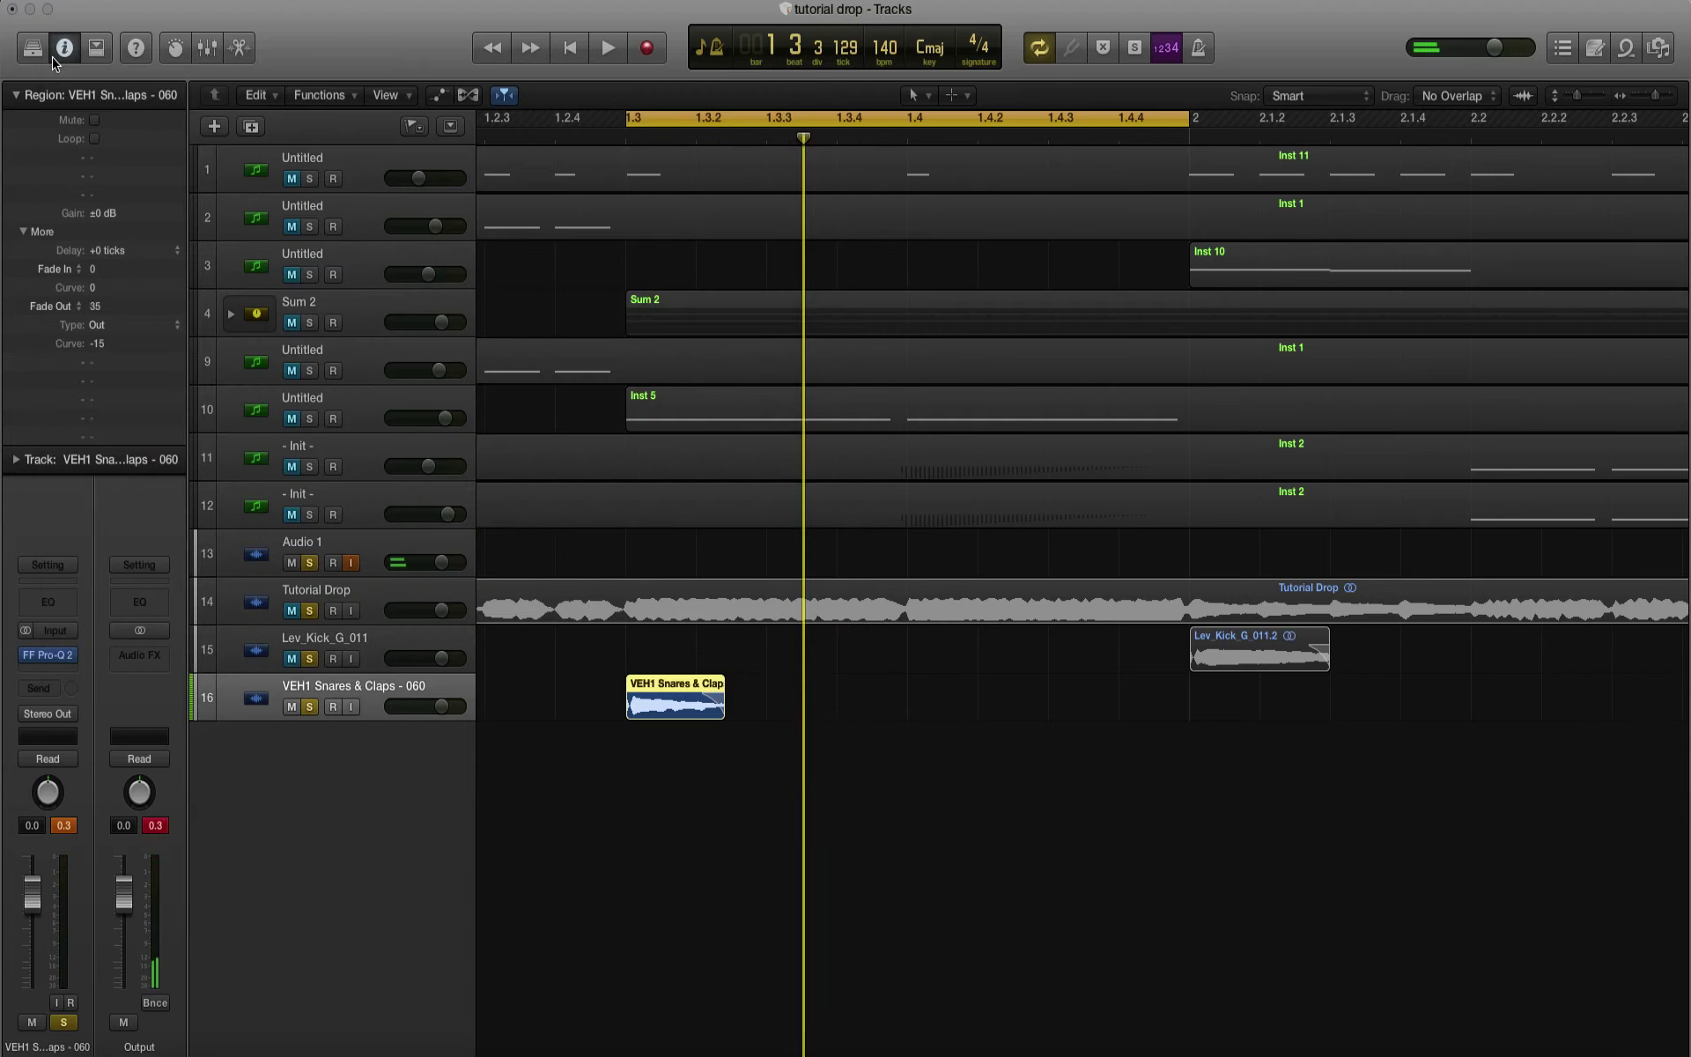
Step: Insert a stereo Dada Life Sausage Fattener after the EQ on the snare track and move its window clear of the snare region
left_click(46, 677)
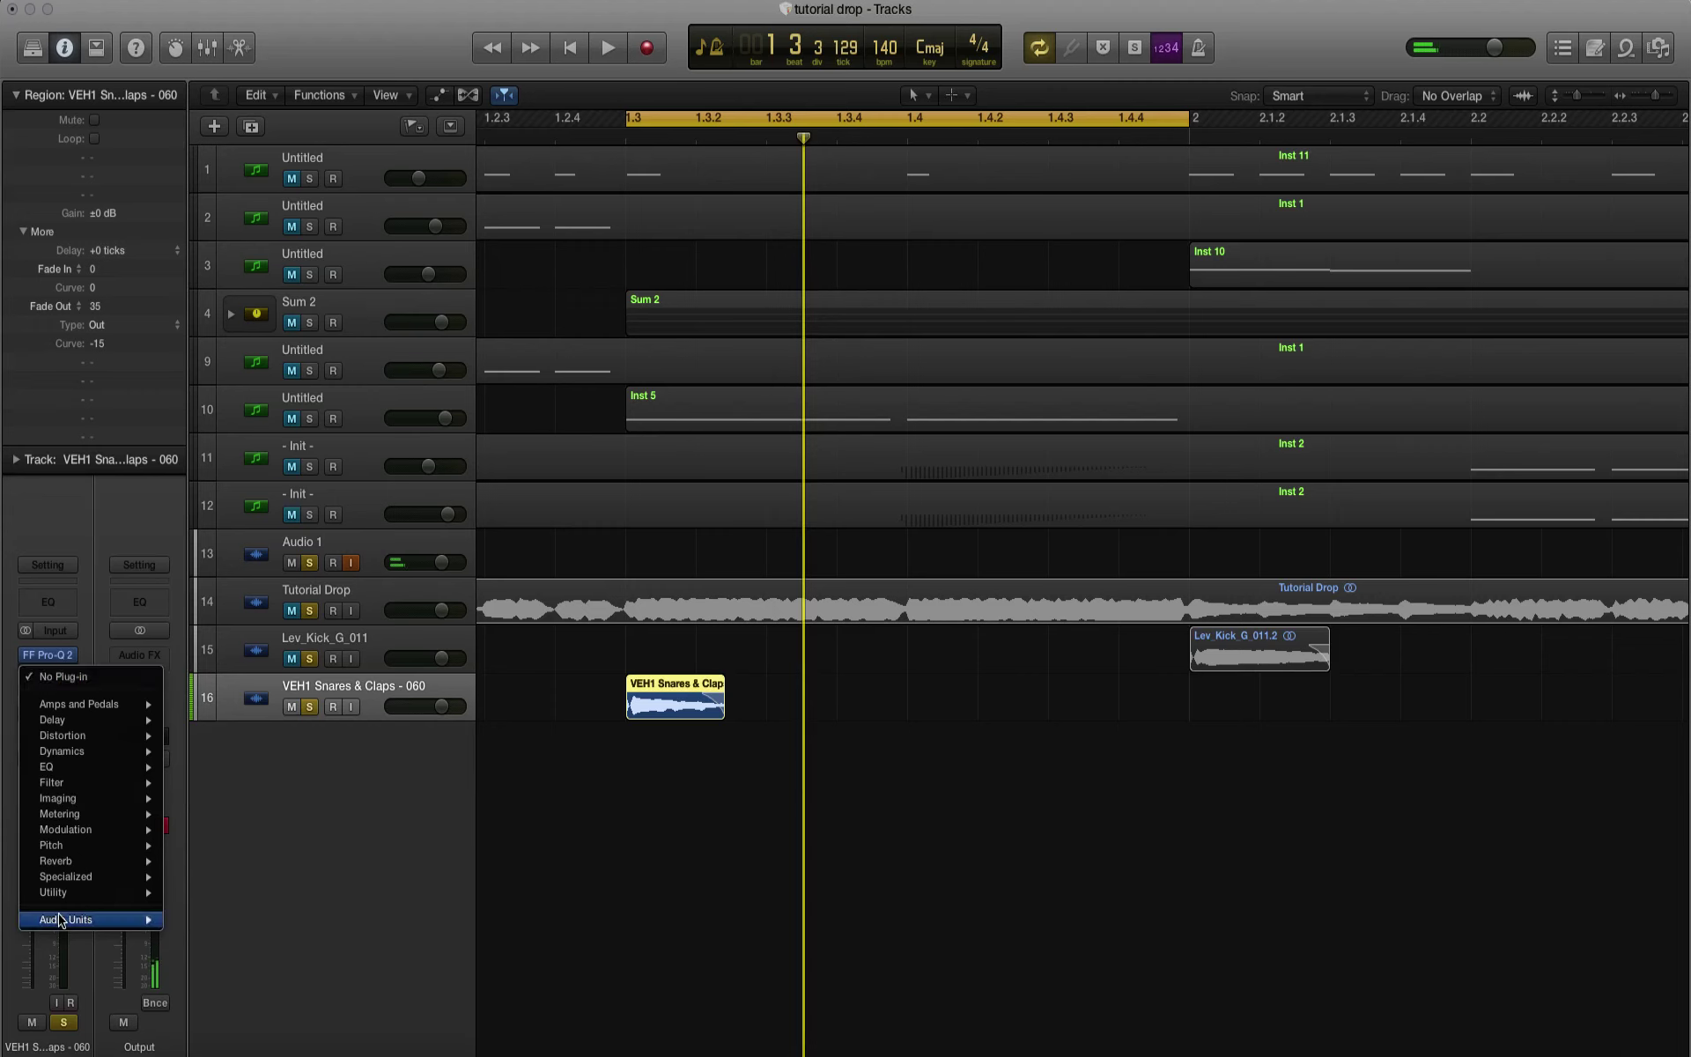
mouse_move(59, 921)
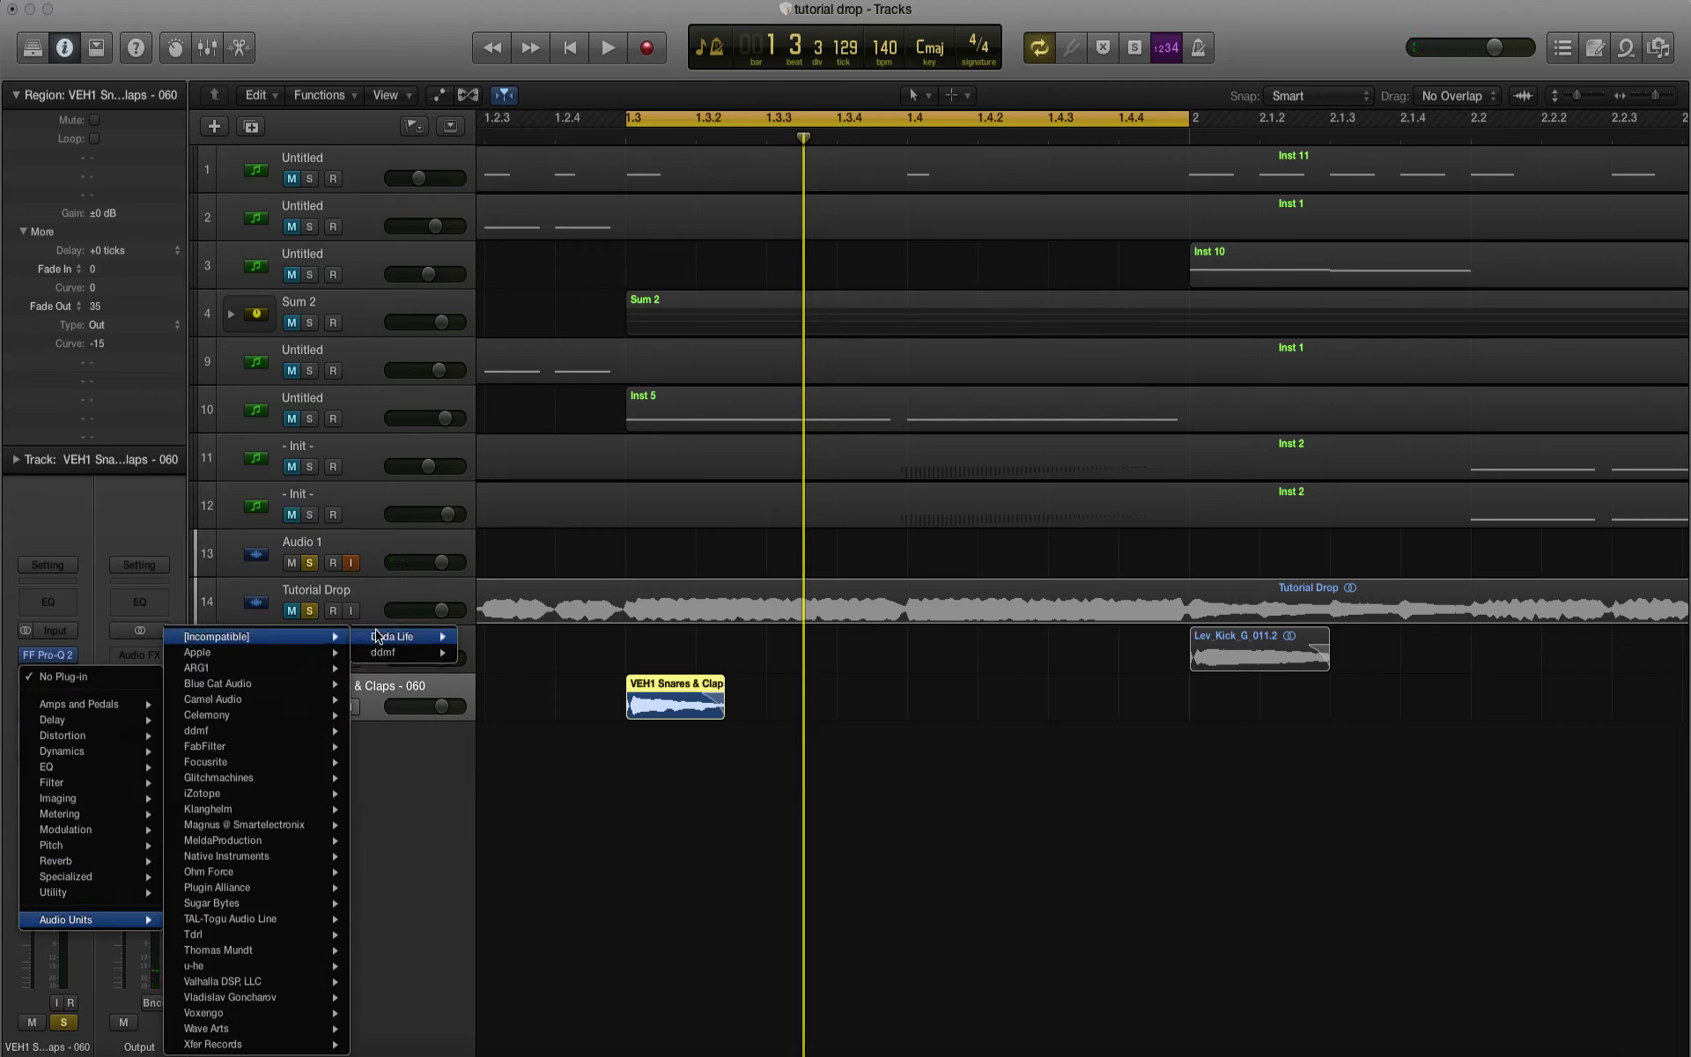
left_click(627, 638)
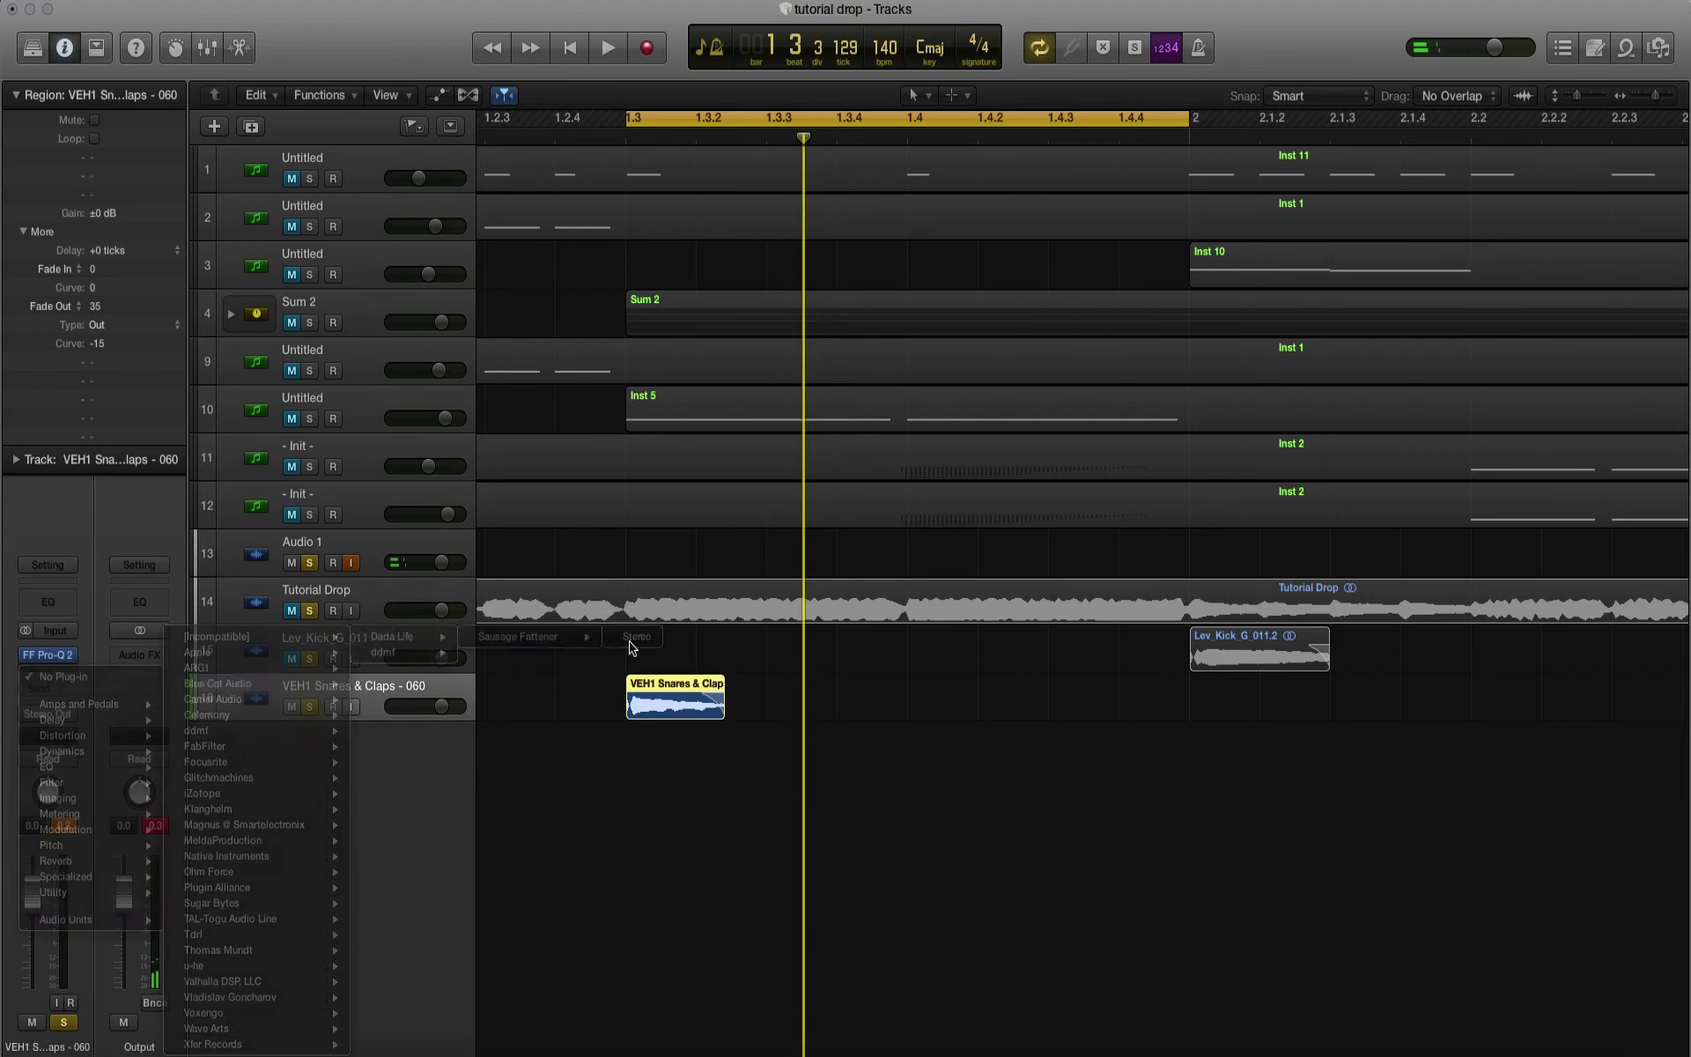
left_click(997, 352)
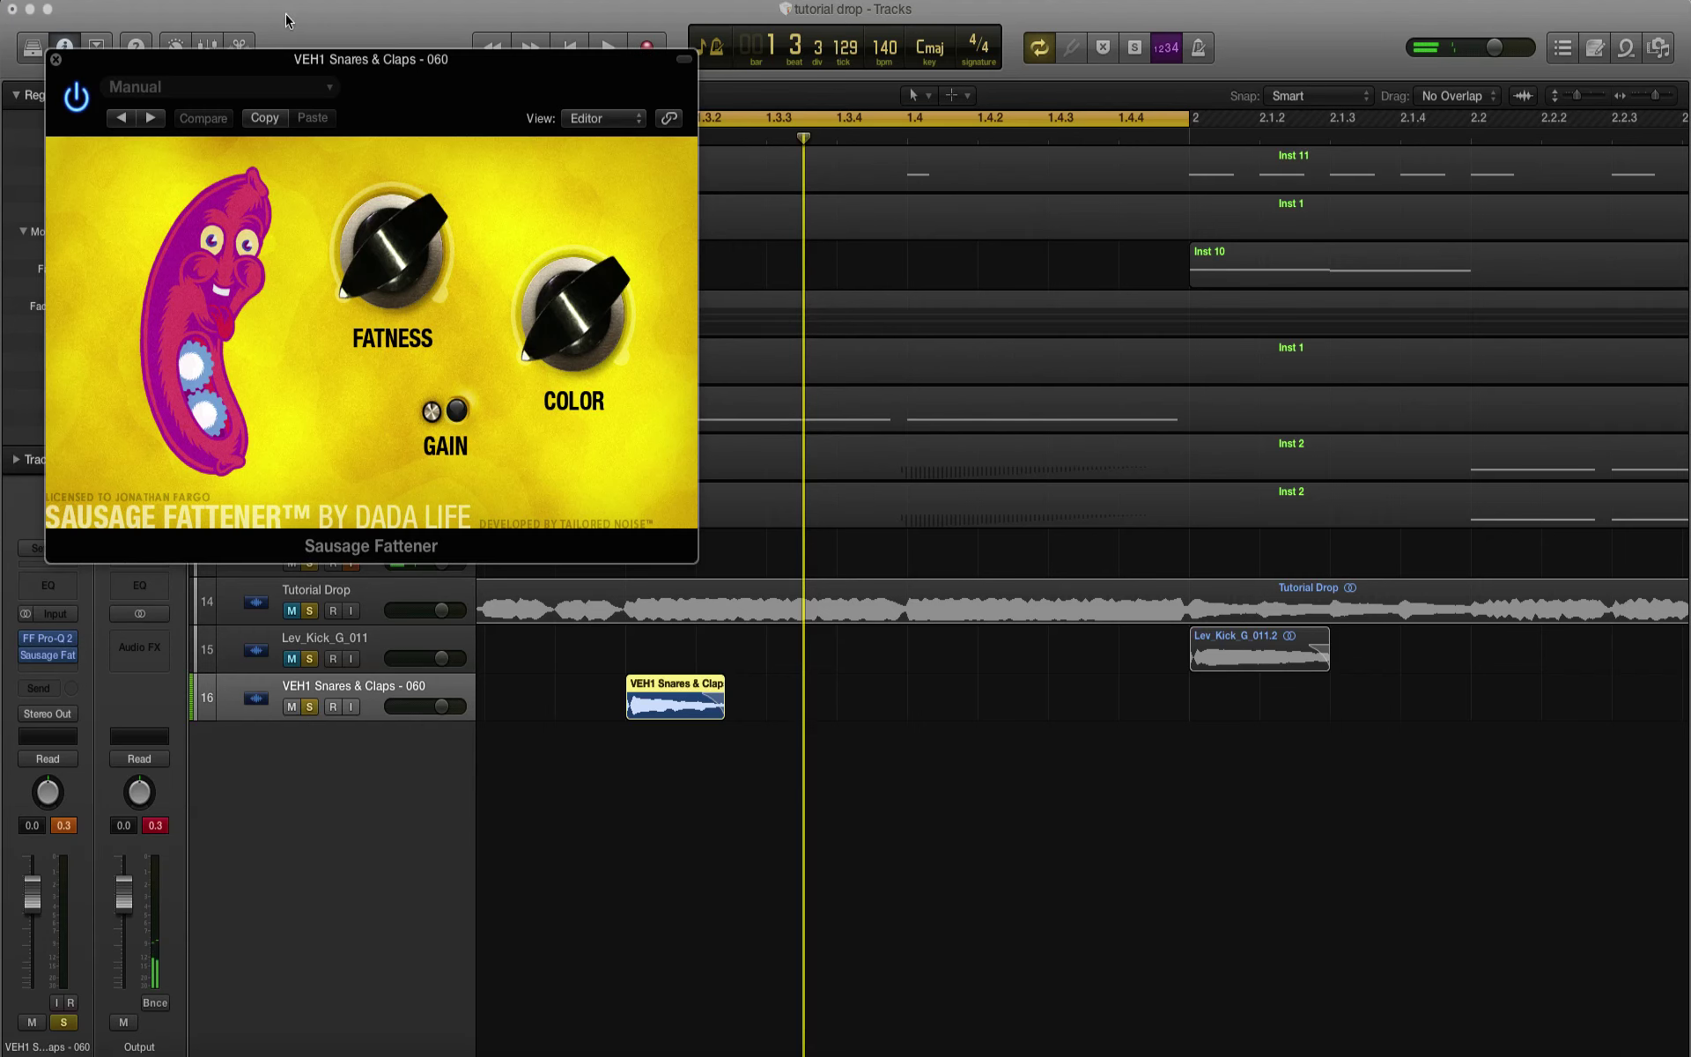
left_click_drag(243, 75, 1115, 486)
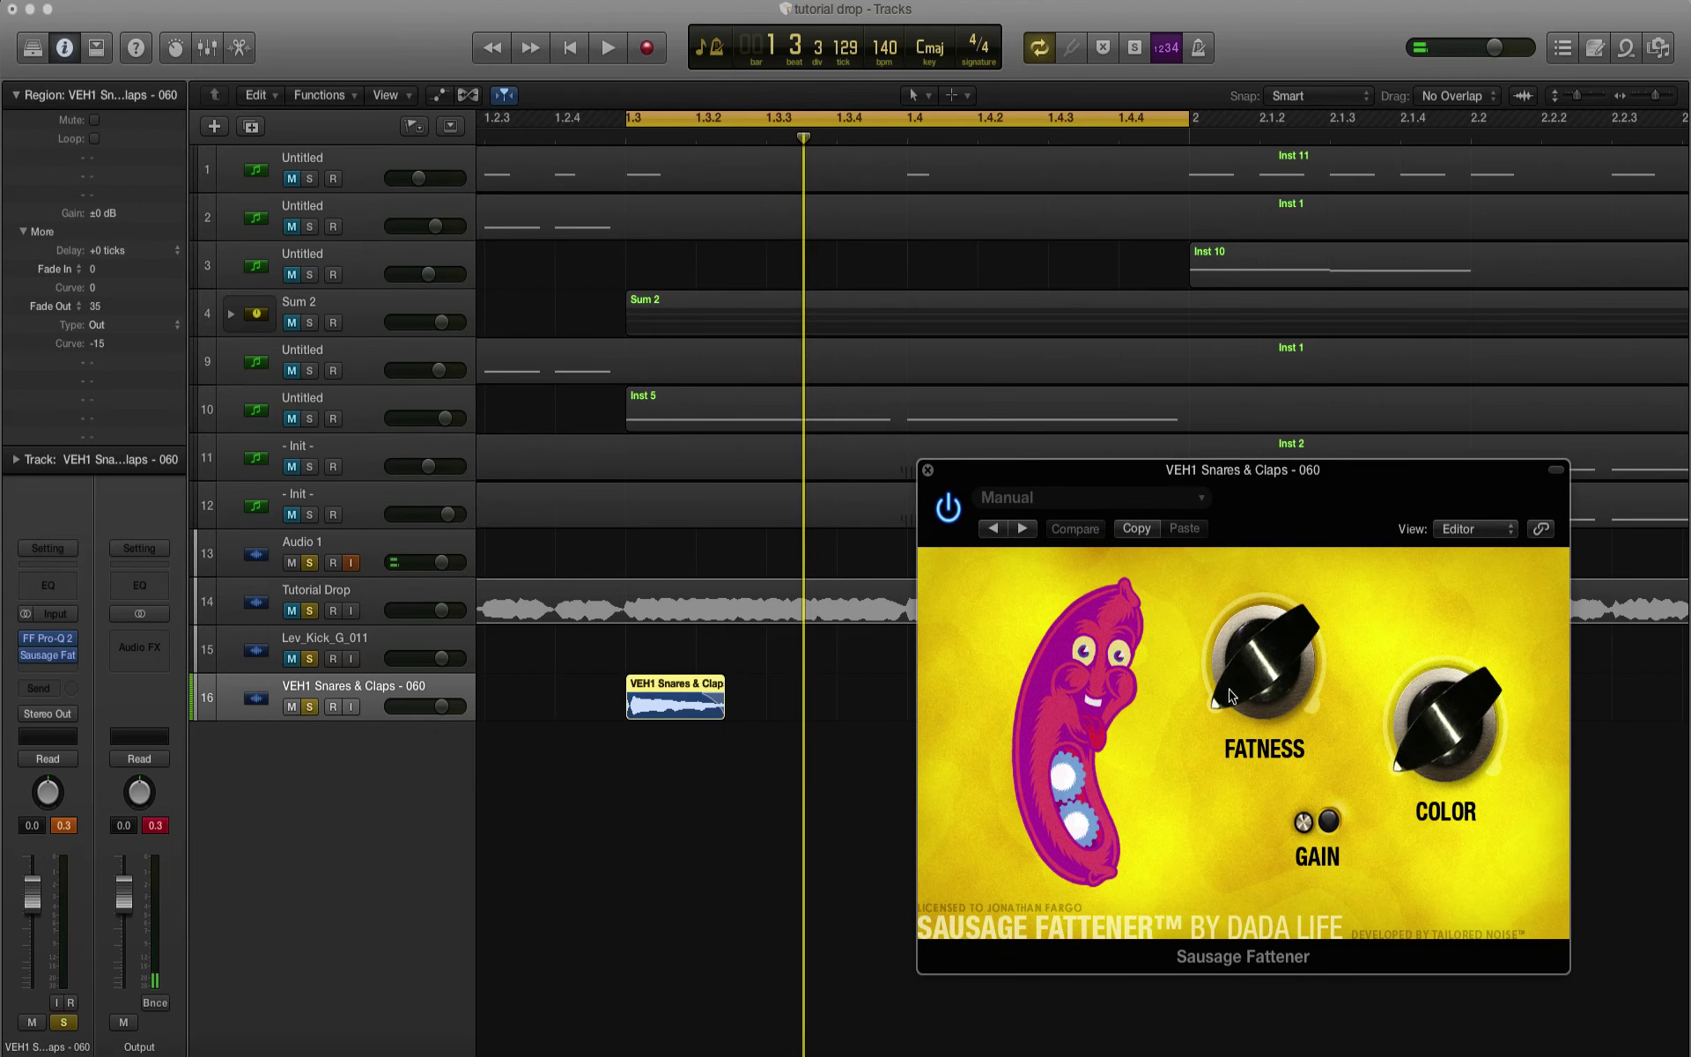
Step: Set Sausage Fattener's Fatness to 22% while auditioning the snare, and close the plug-in
left_click_drag(1240, 690, 1234, 605)
key("space")
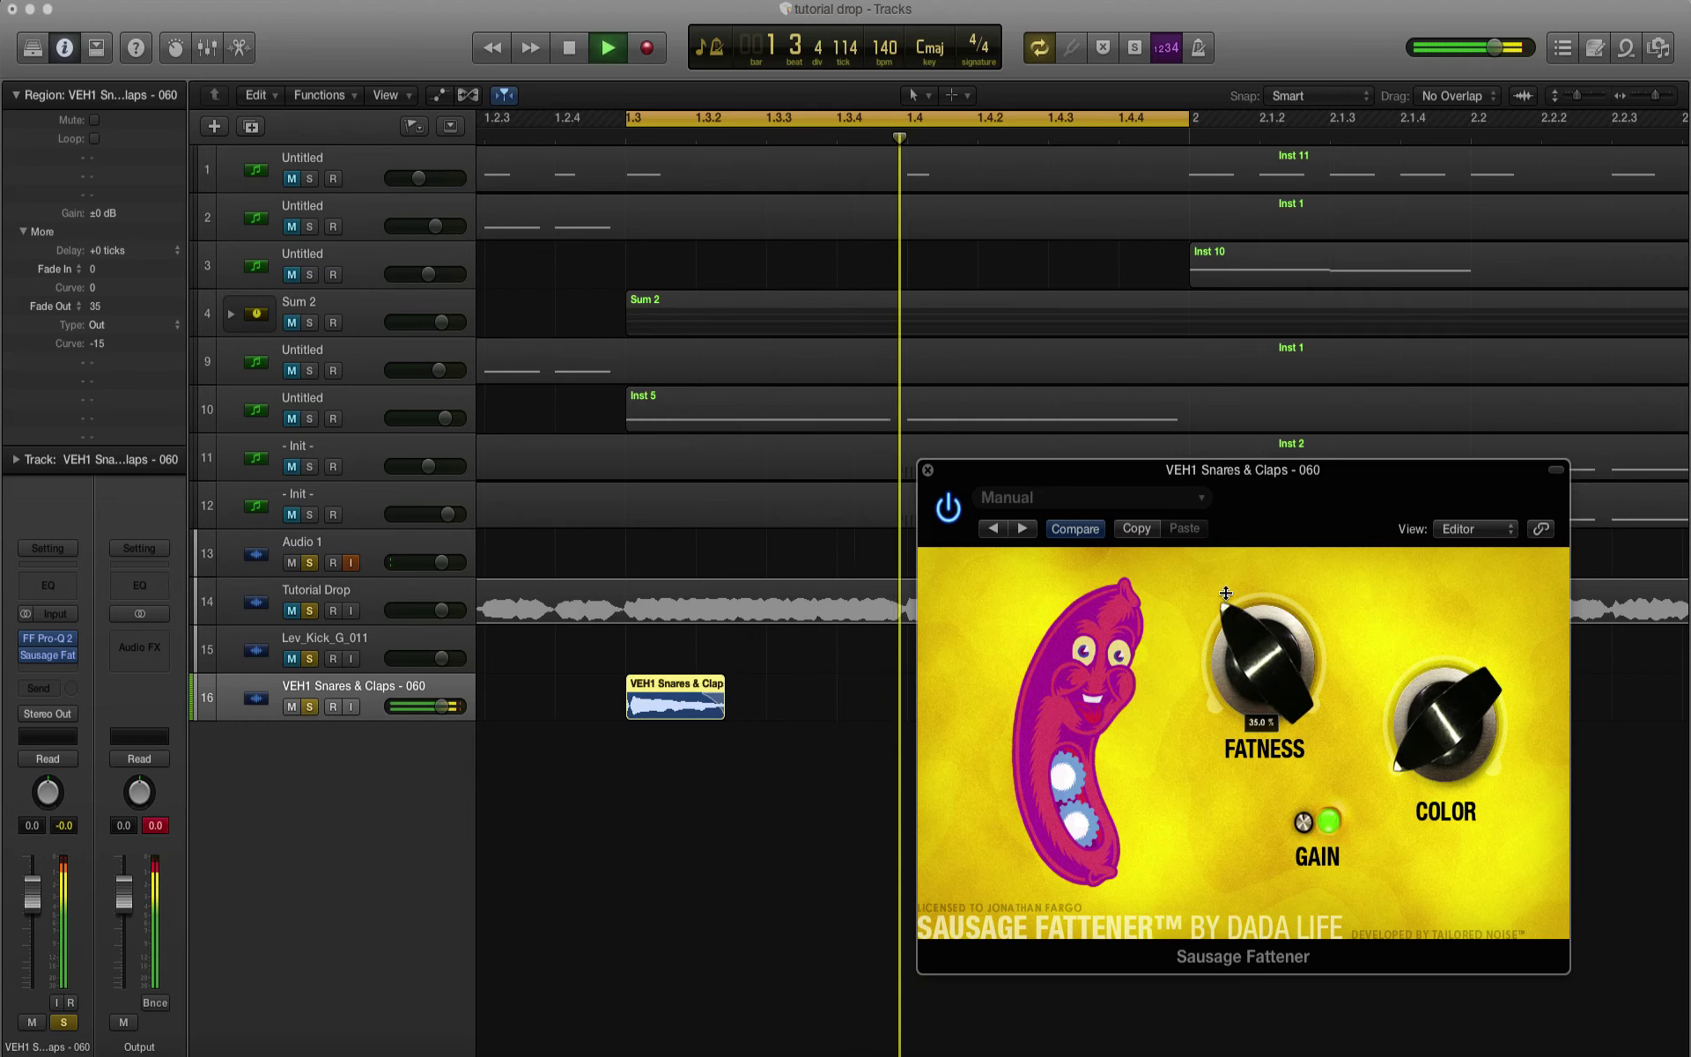
left_click_drag(1227, 578, 1225, 636)
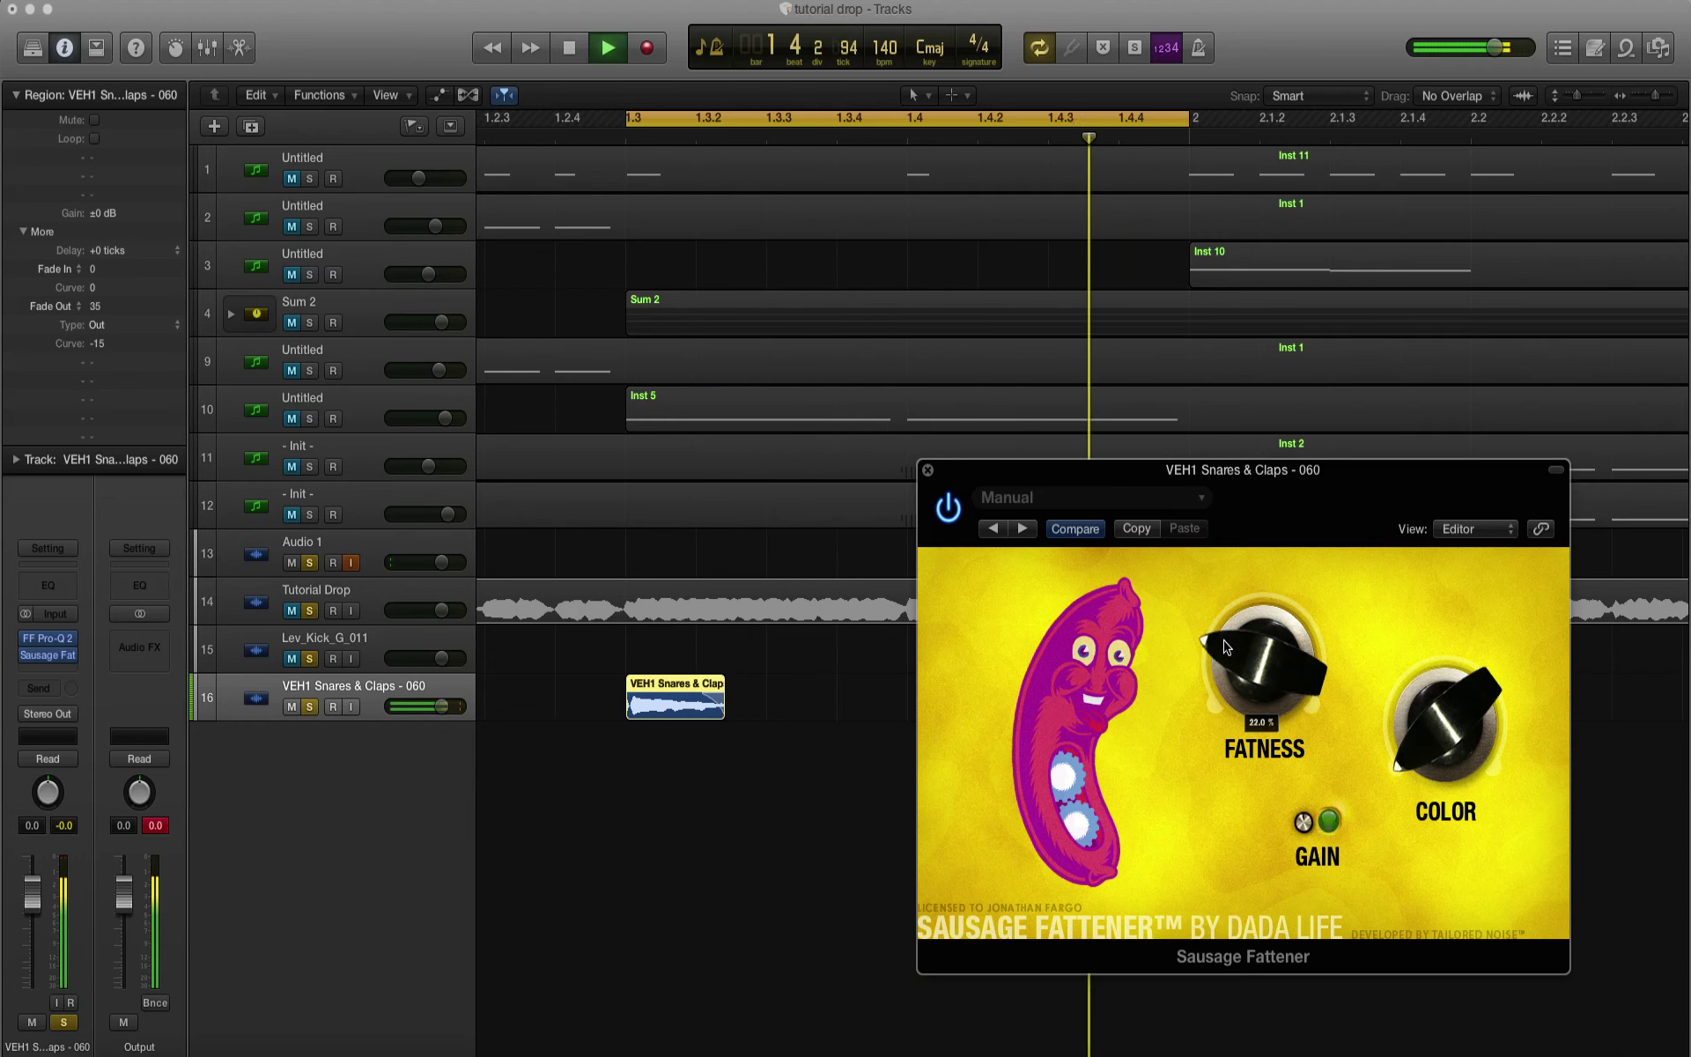
left_click(928, 469)
key("space")
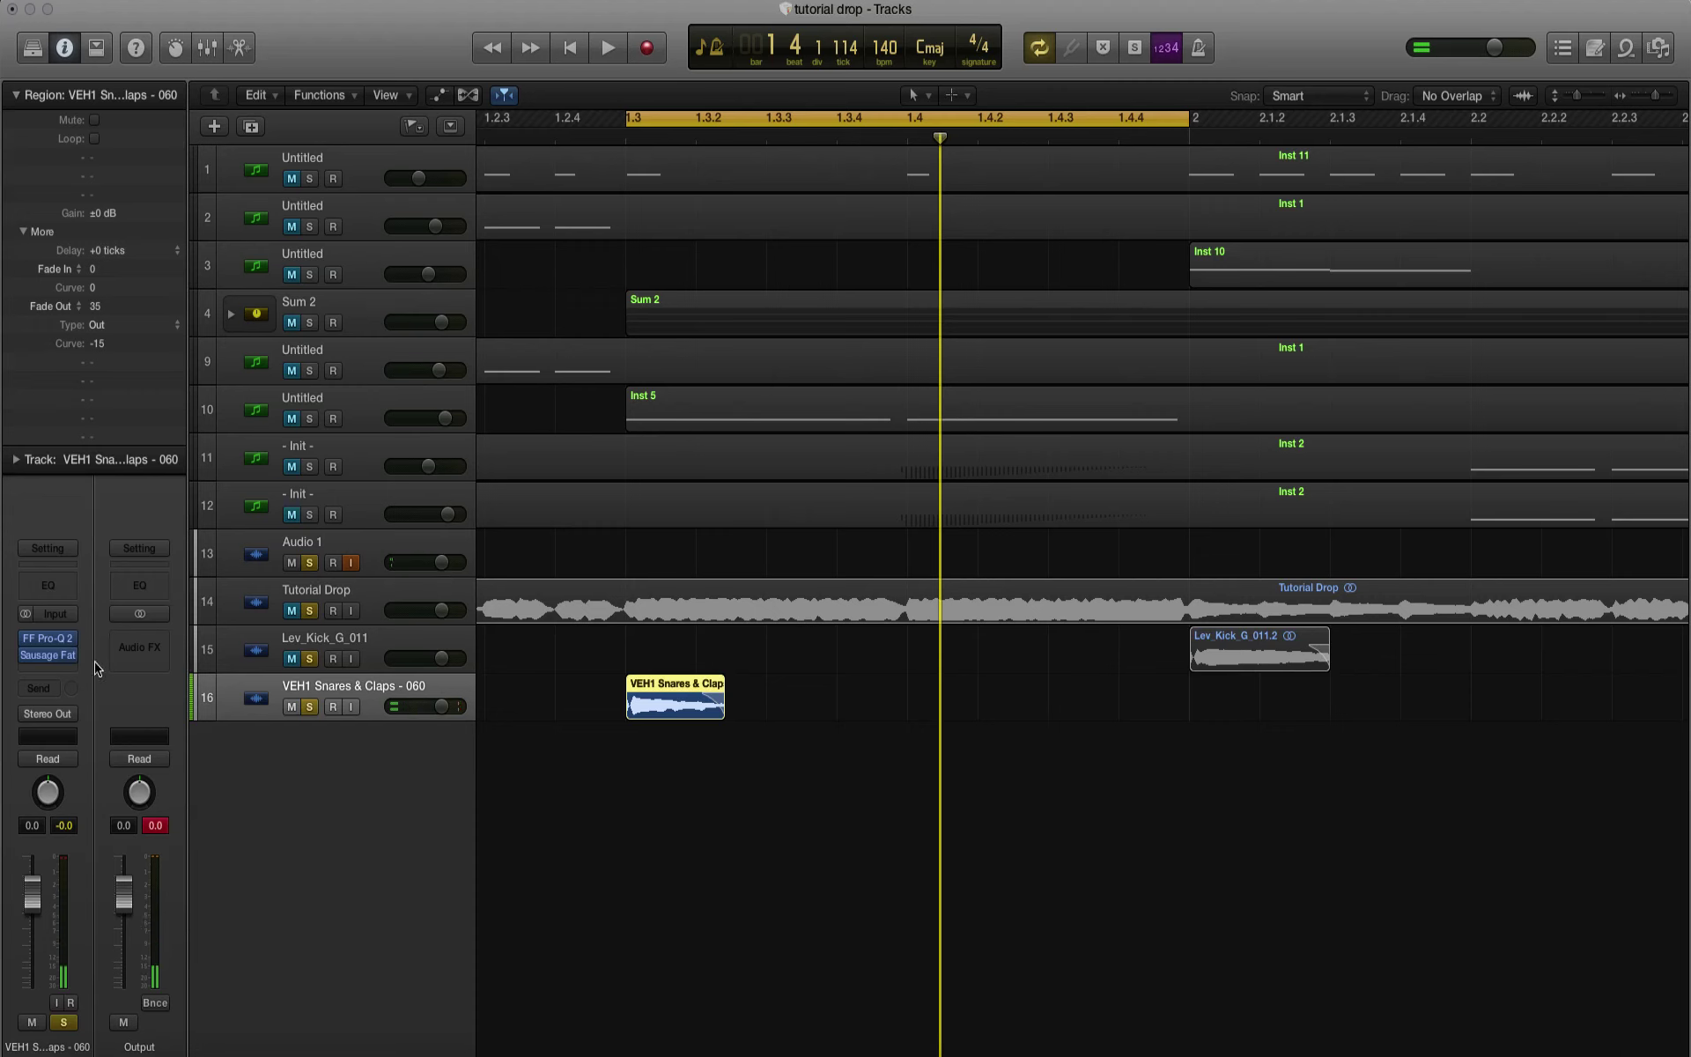
Step: Insert a stereo iZotope Alloy 2 after Sausage Fattener on the snare track and dismiss its preset manager
left_click(53, 667)
mouse_move(66, 920)
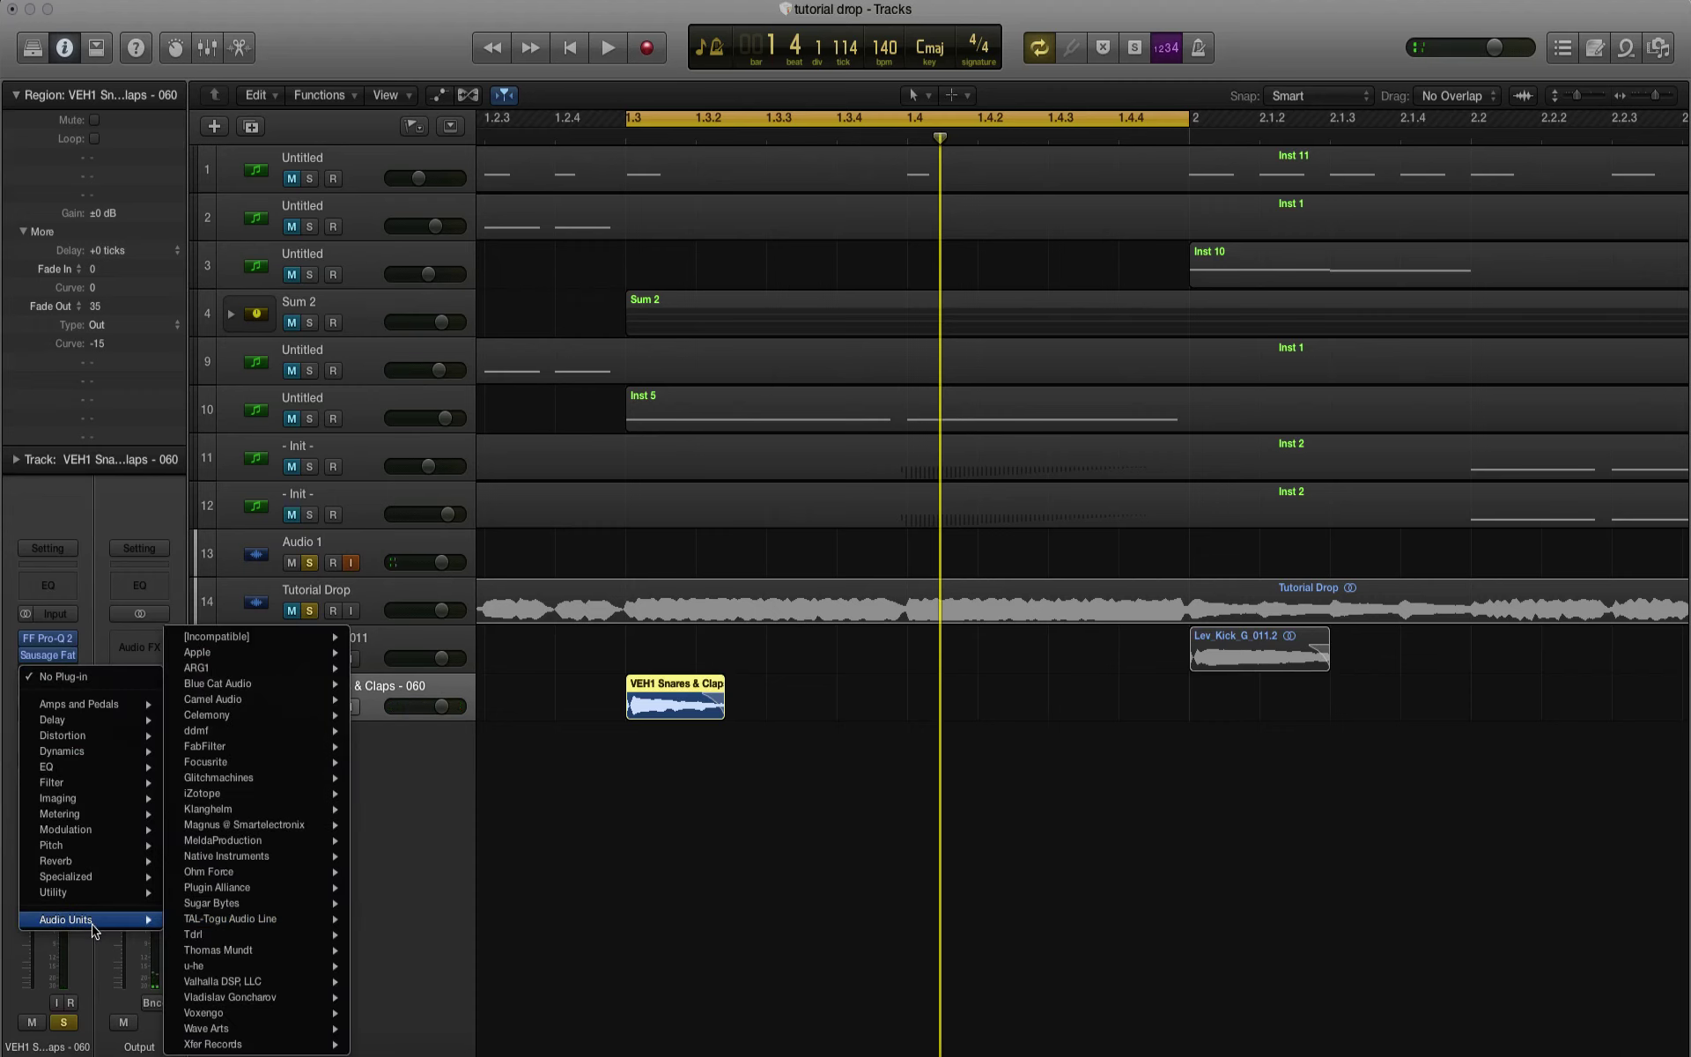
mouse_move(211, 793)
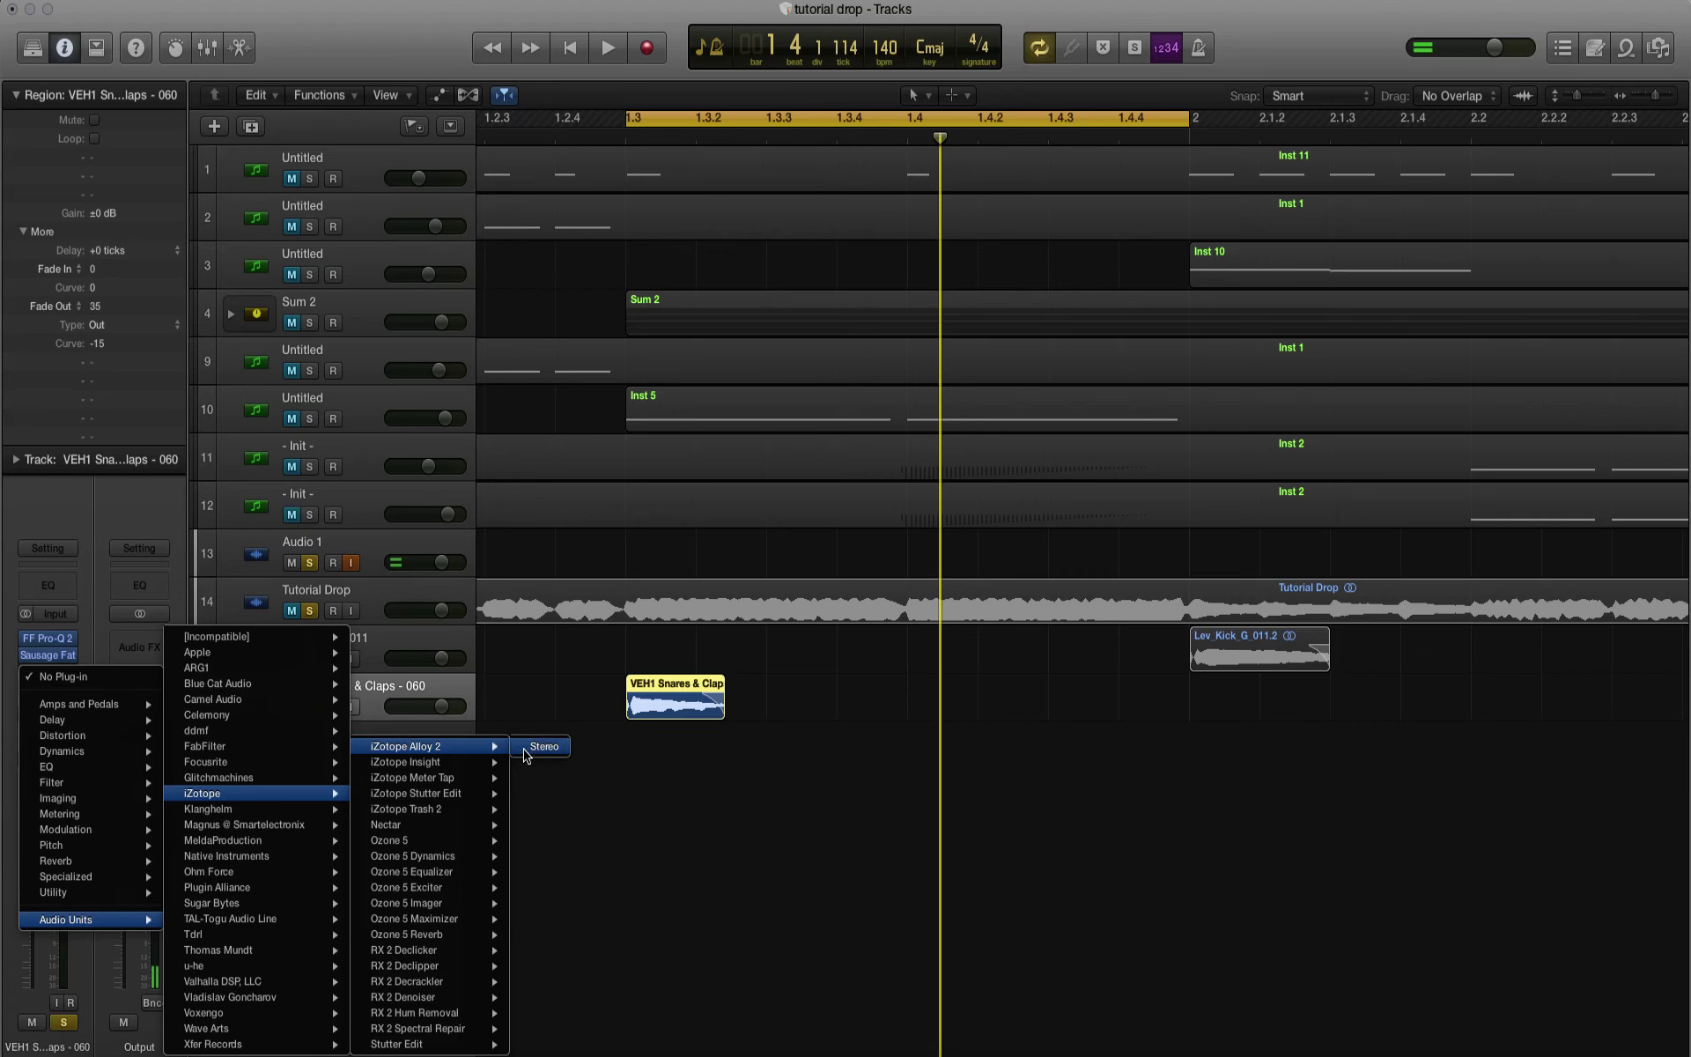
left_click(529, 748)
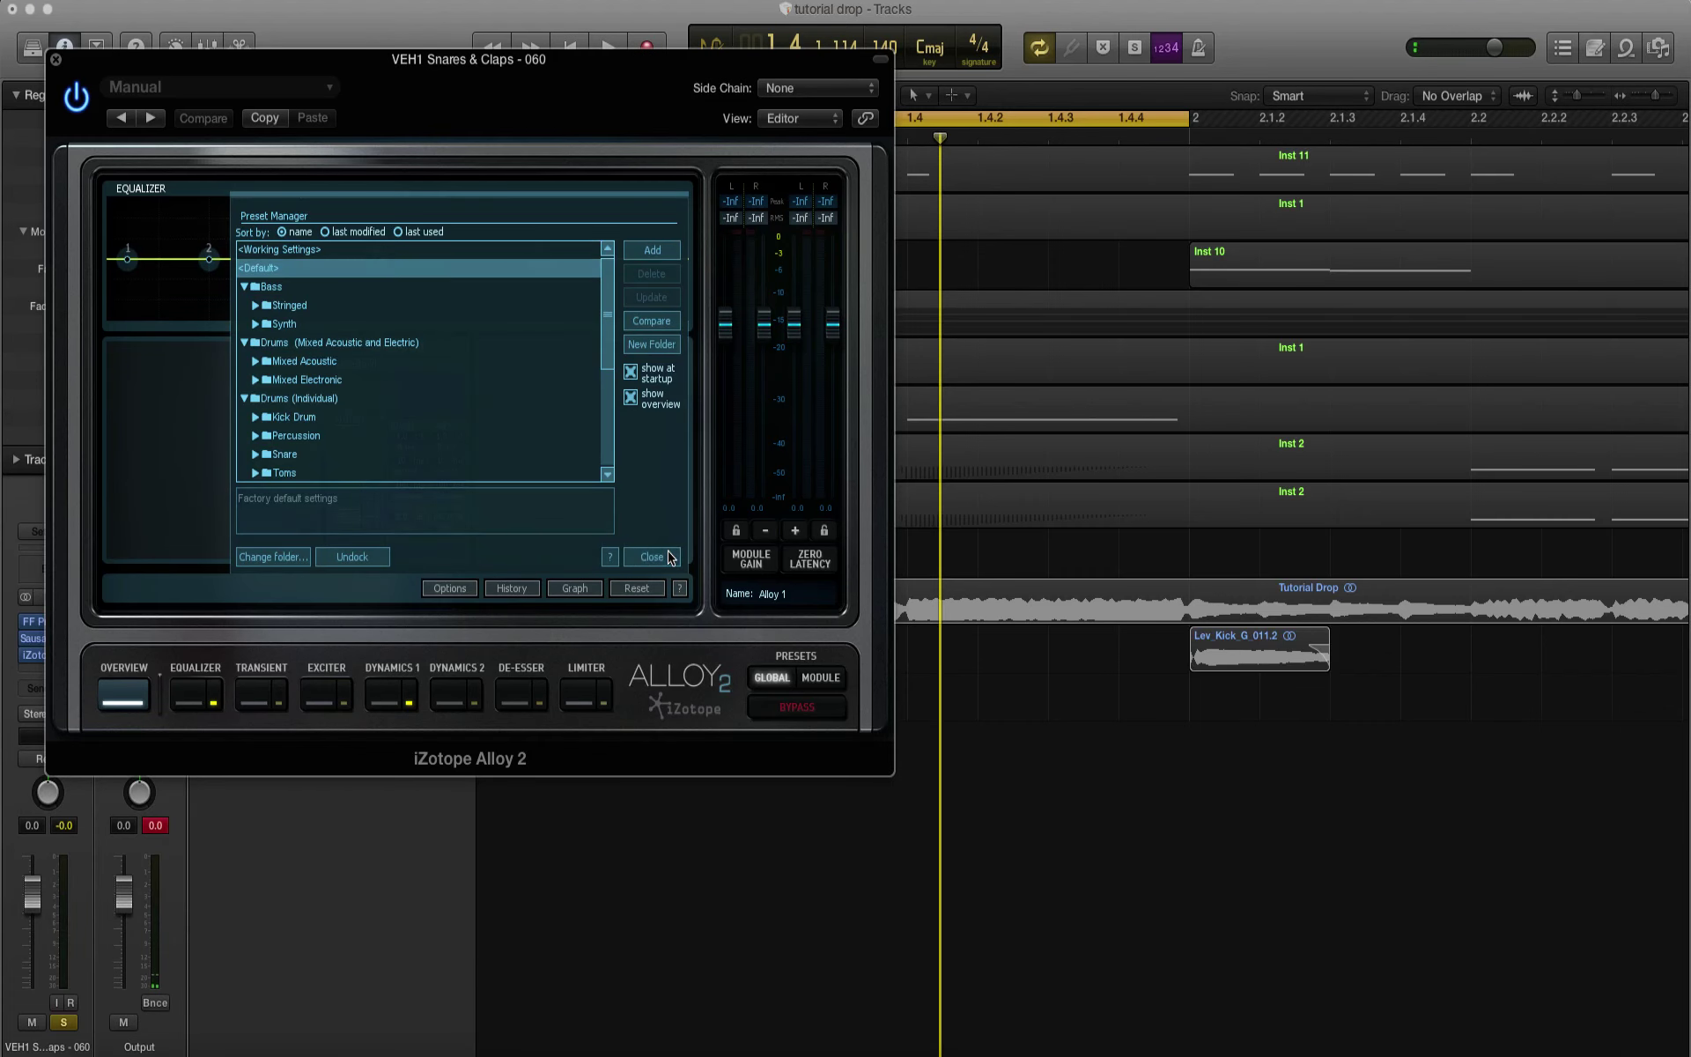
left_click(669, 556)
left_click_drag(287, 76, 1044, 203)
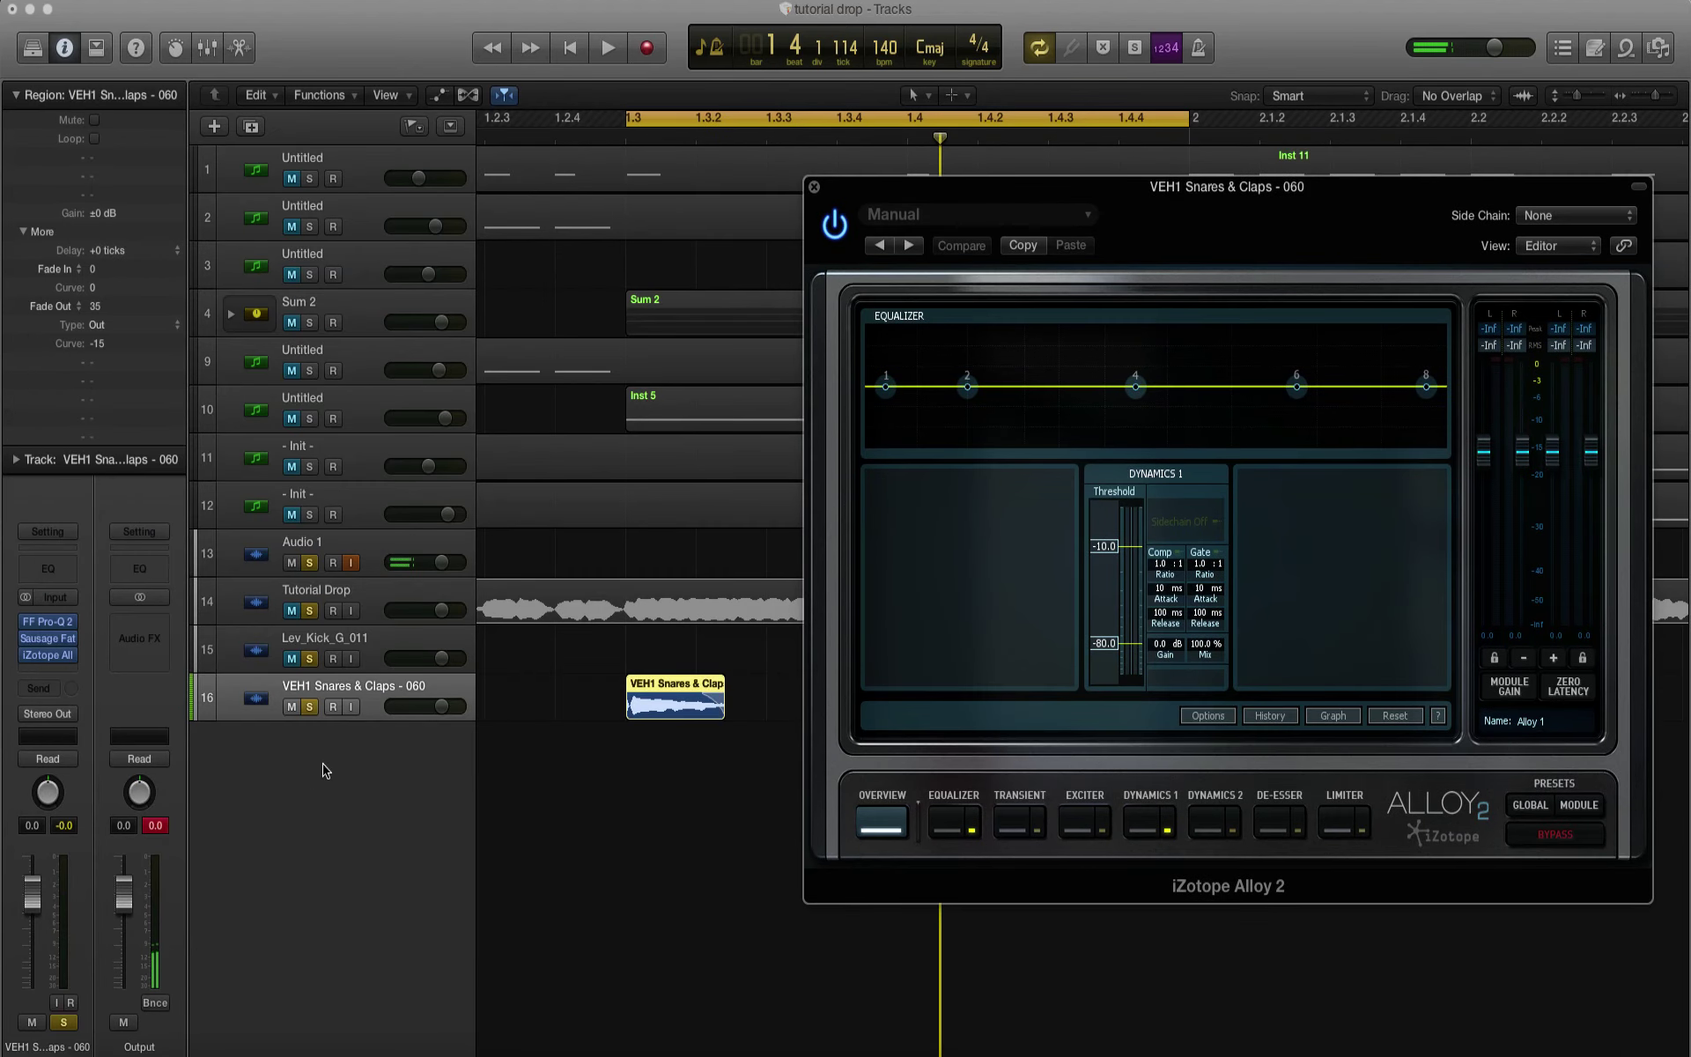
Step: Turn off Alloy 2's Dynamics 1 module and enable the Transient module with Sustain at -15.0 and Attack at 5.8
left_click(1169, 828)
left_click(1013, 823)
left_click(1039, 828)
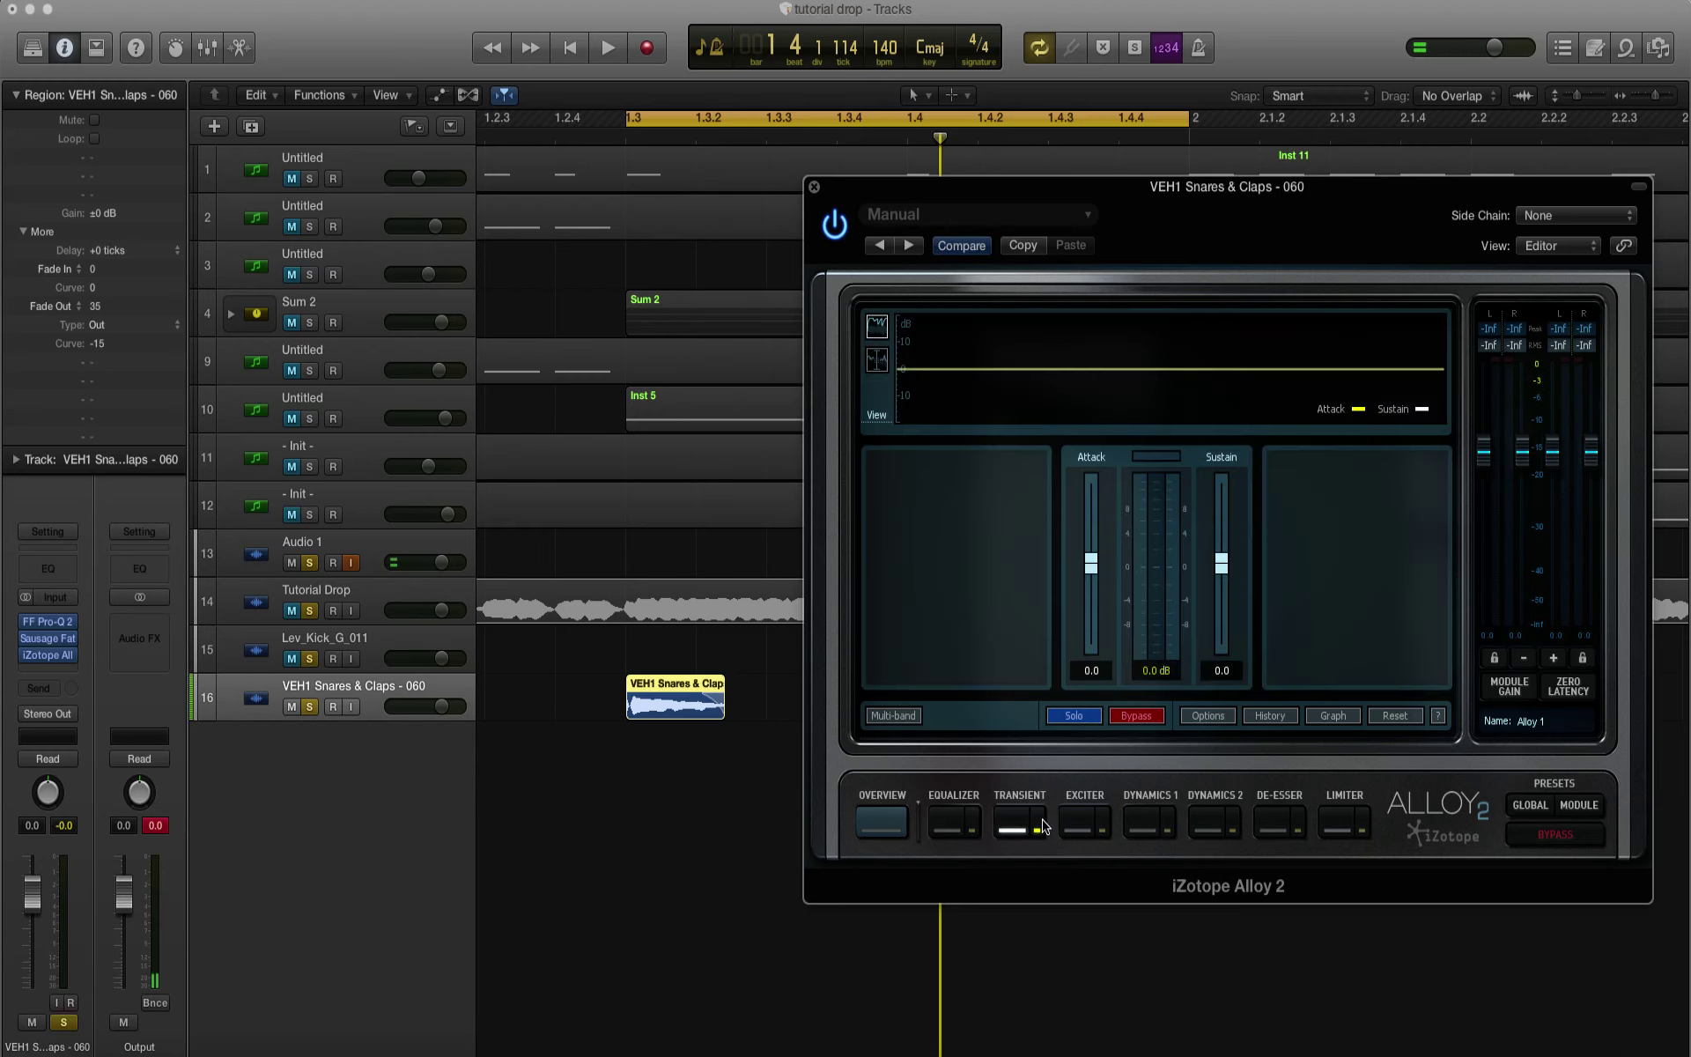
left_click_drag(1221, 564, 1218, 784)
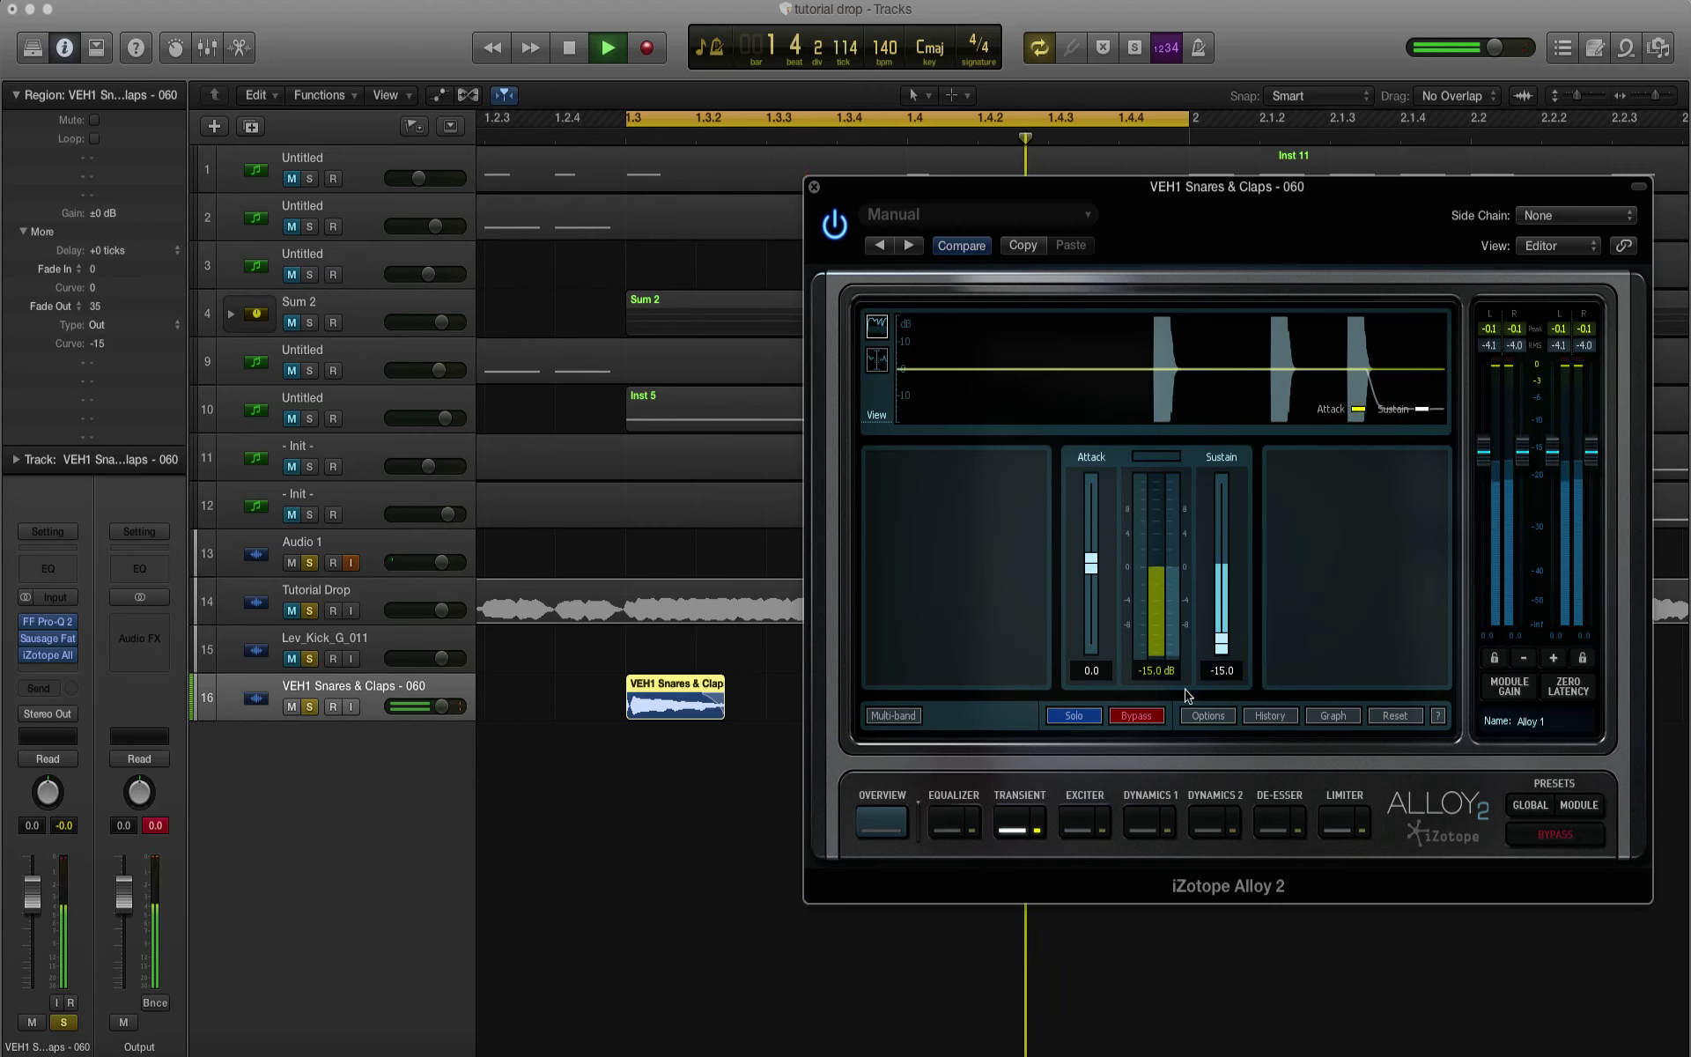
left_click_drag(1091, 564, 1091, 528)
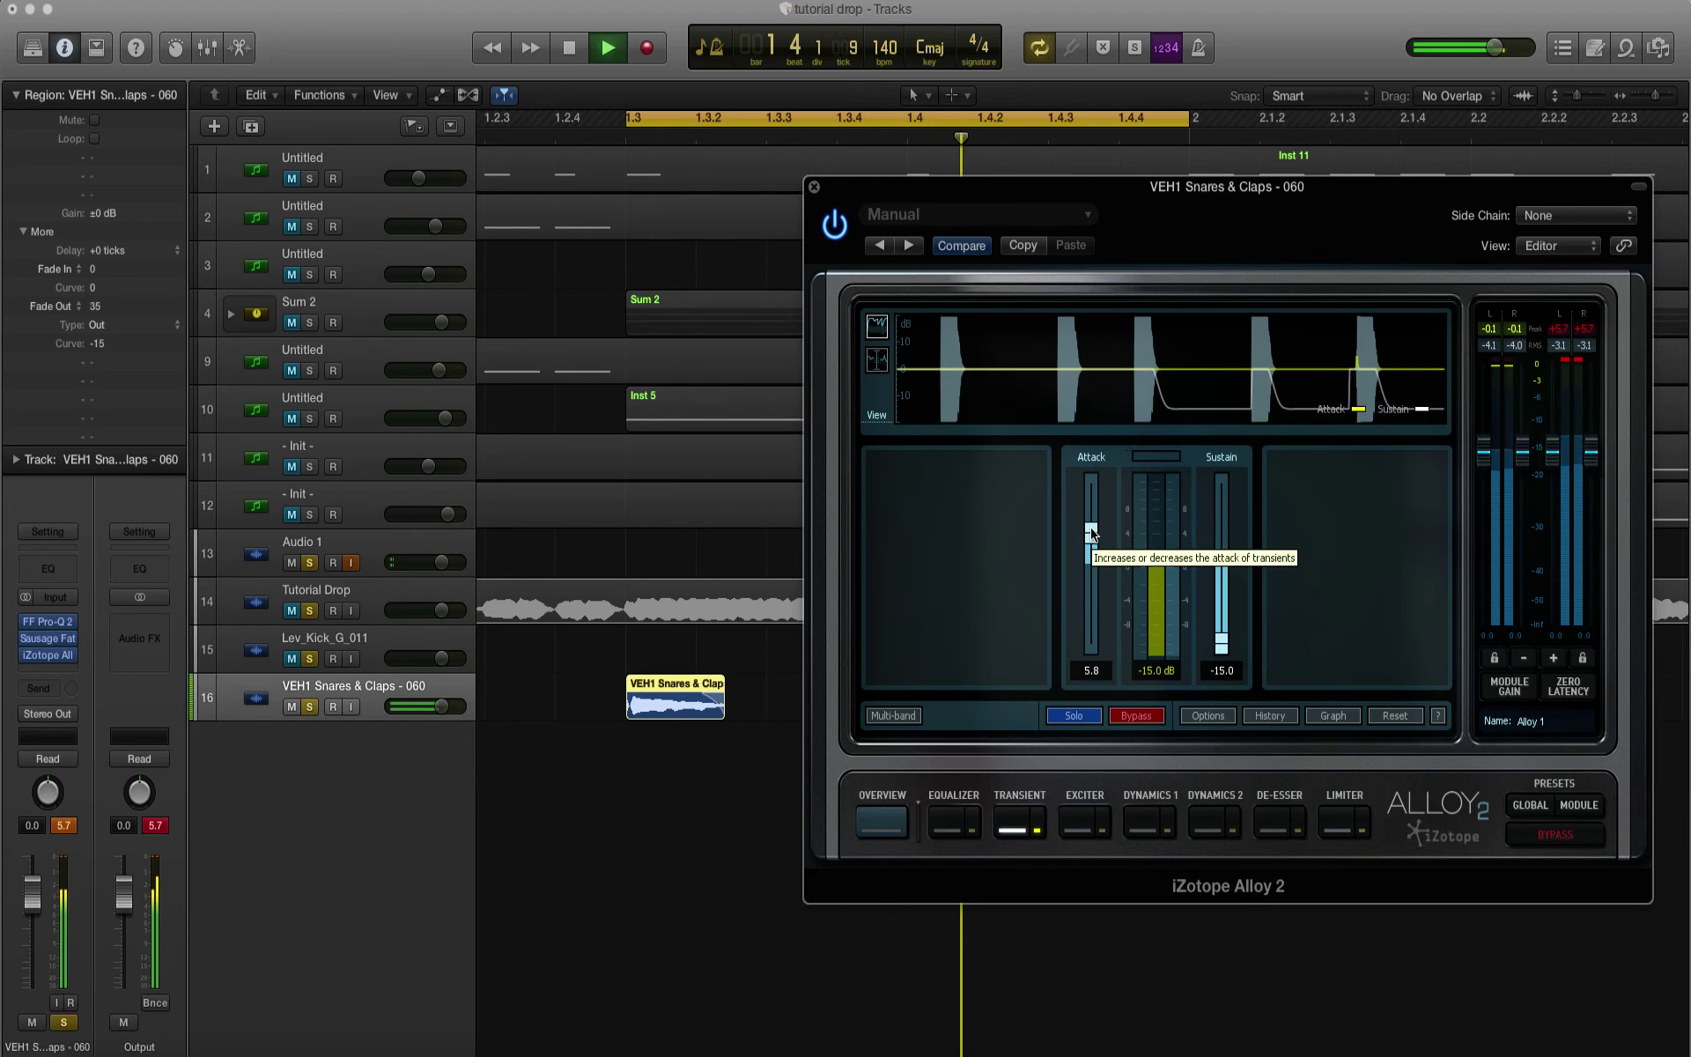
Step: Lower the snare track's volume to -9.8 dB, and enable Alloy 2's Limiter with the input gain at about -3.7 dB
left_click_drag(440, 702, 418, 705)
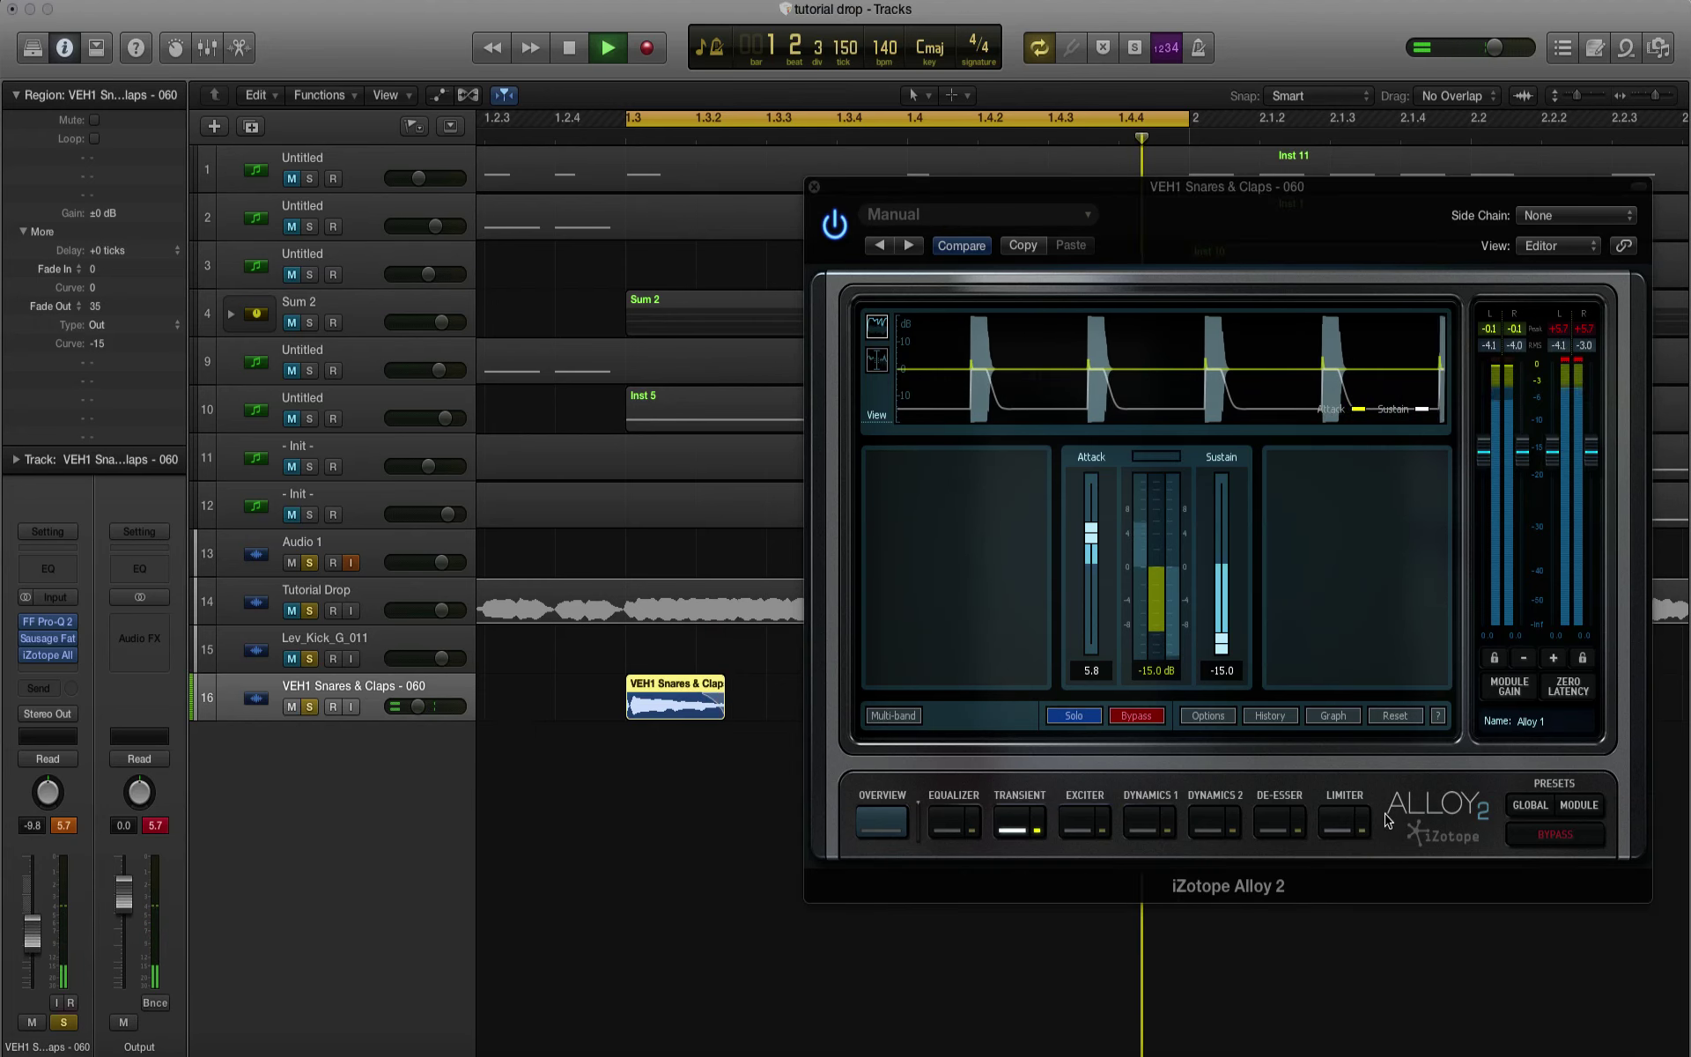
left_click(1323, 830)
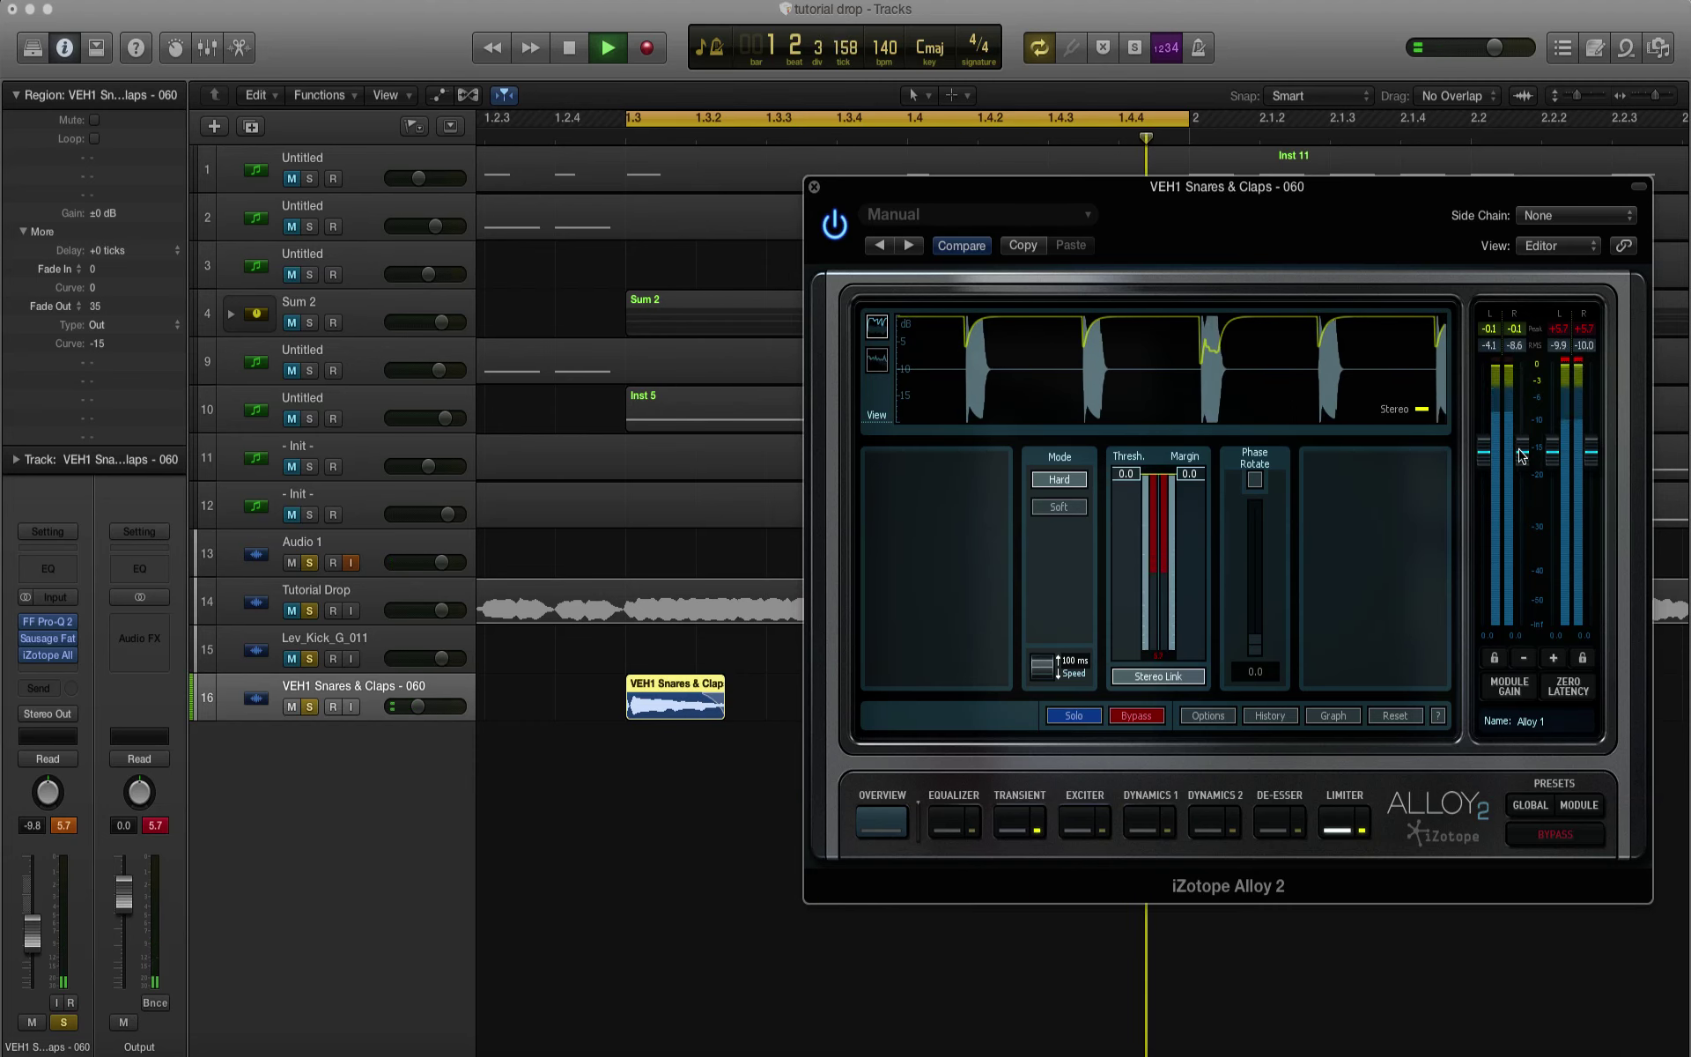
left_click_drag(1521, 454, 1522, 480)
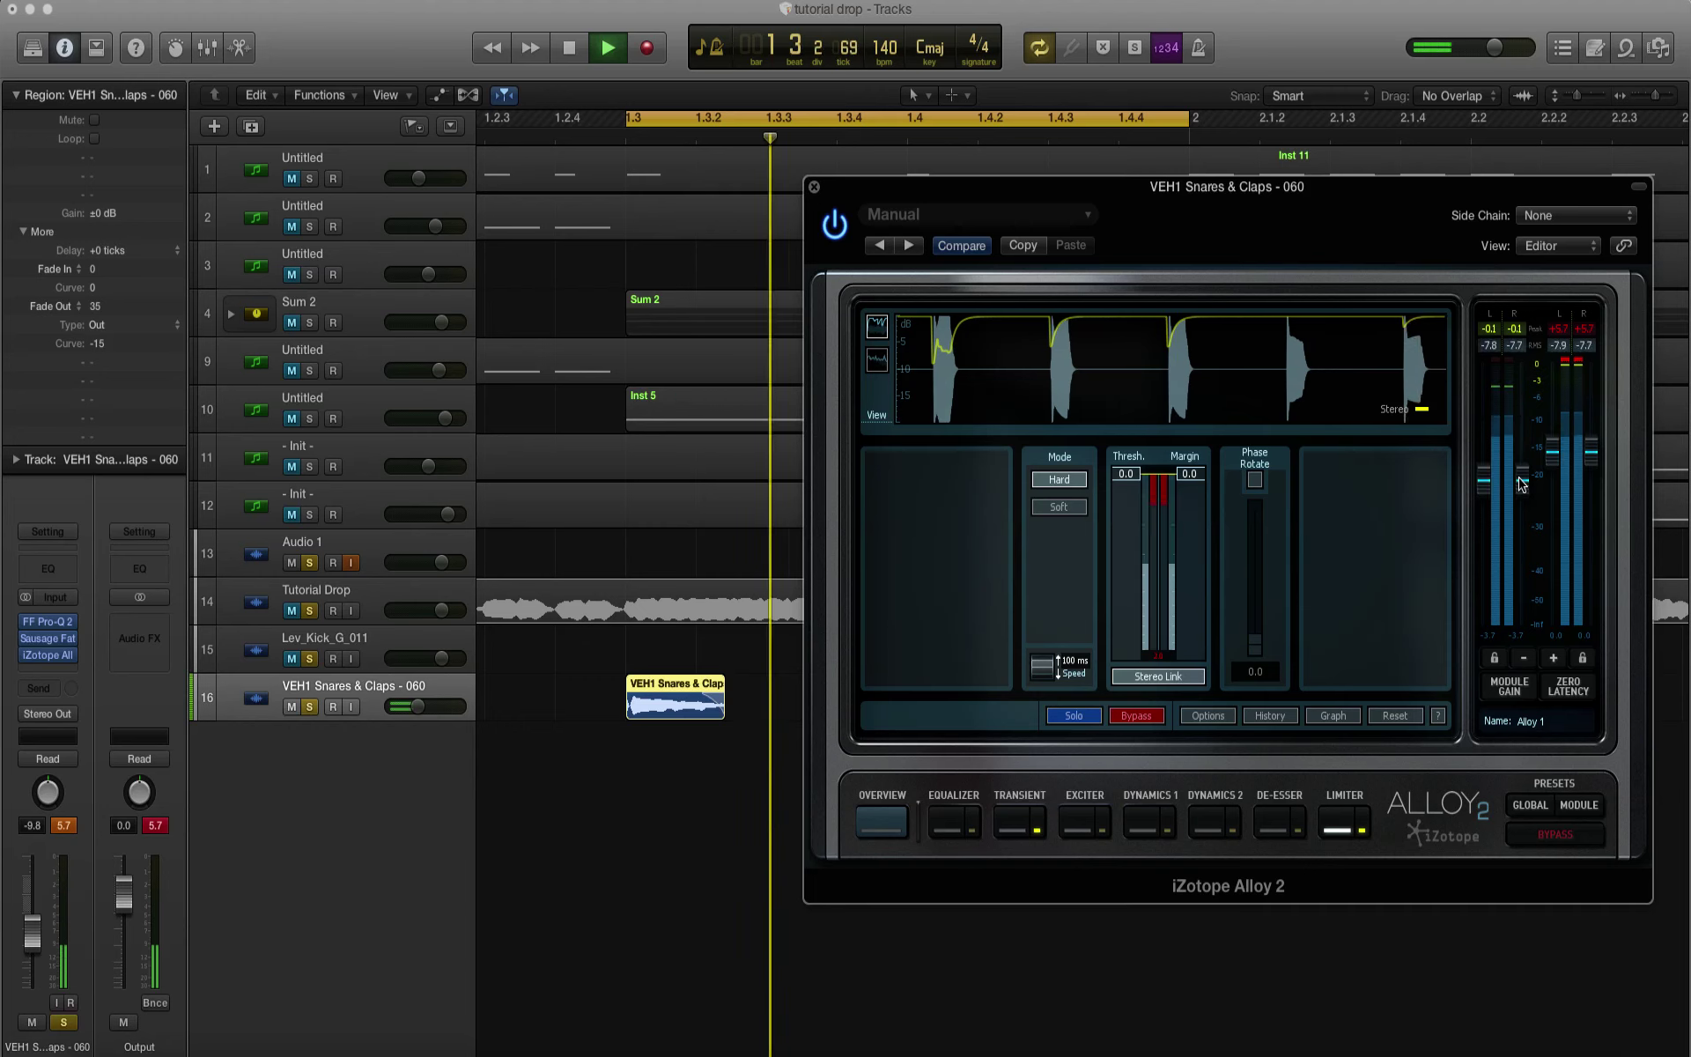
Step: Close Alloy 2, stop playback, and set the cycle range to cover all of bar 1
left_click(814, 187)
key("space")
scroll(547, 672, "left", 5)
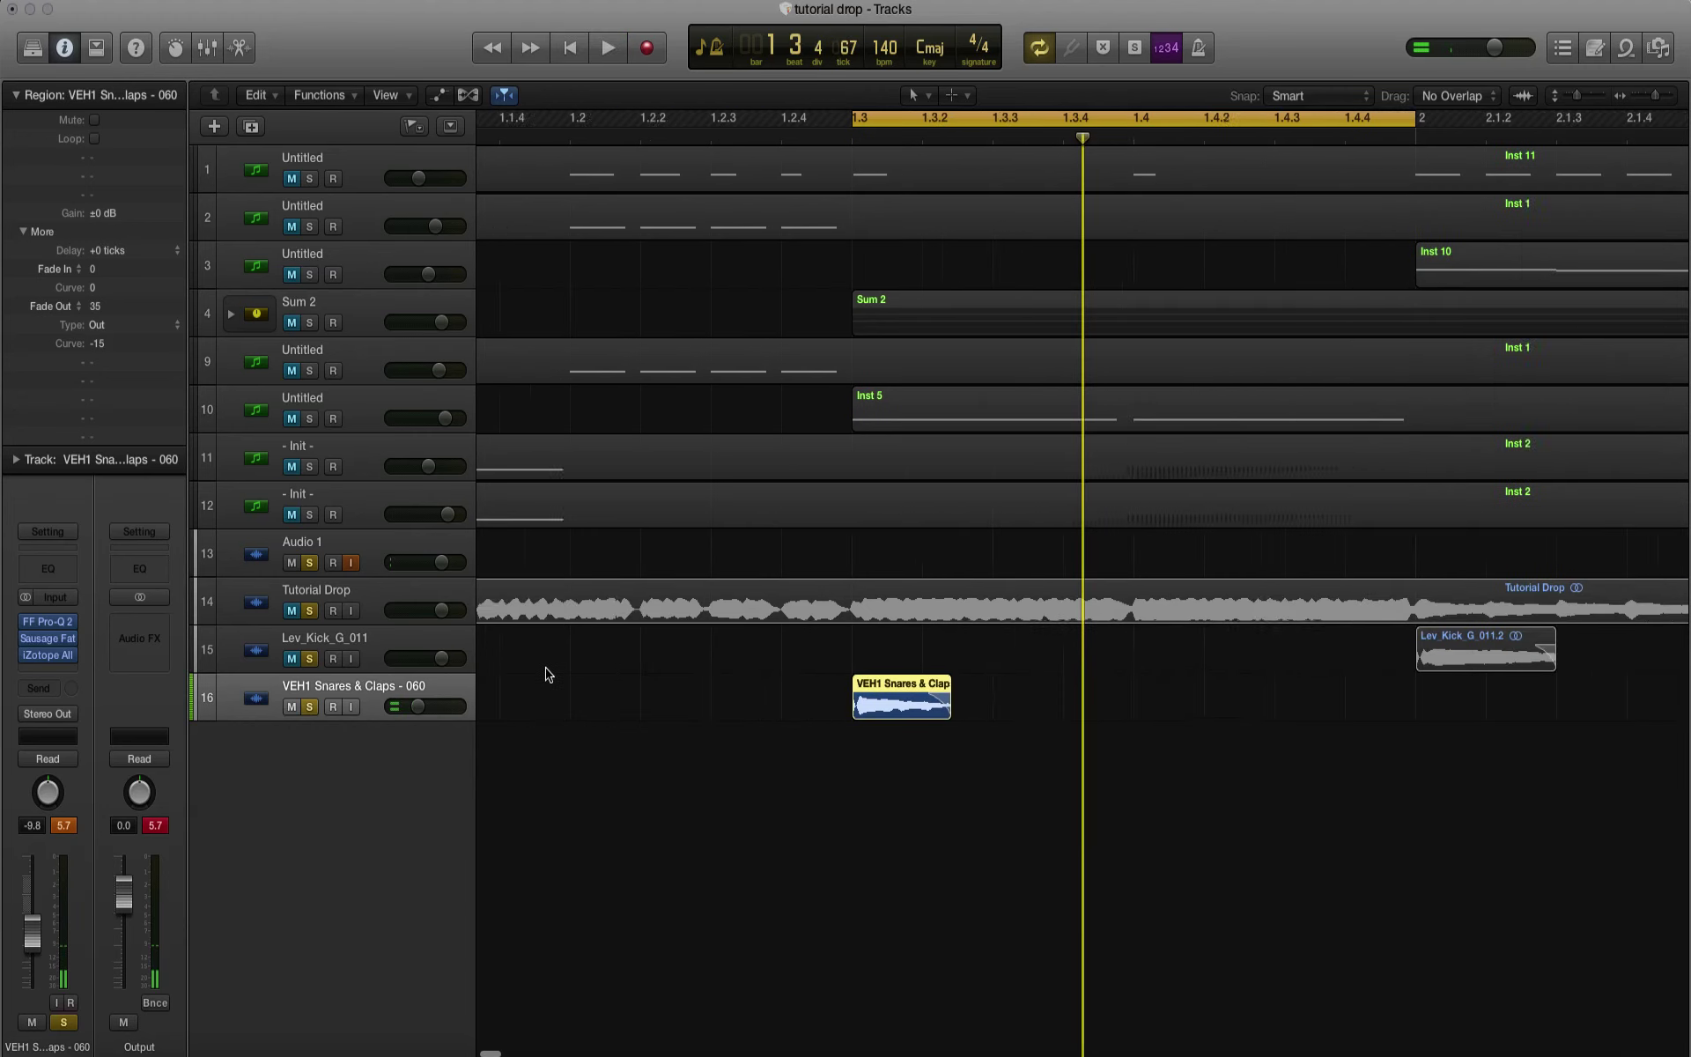
left_click_drag(1022, 117, 489, 209)
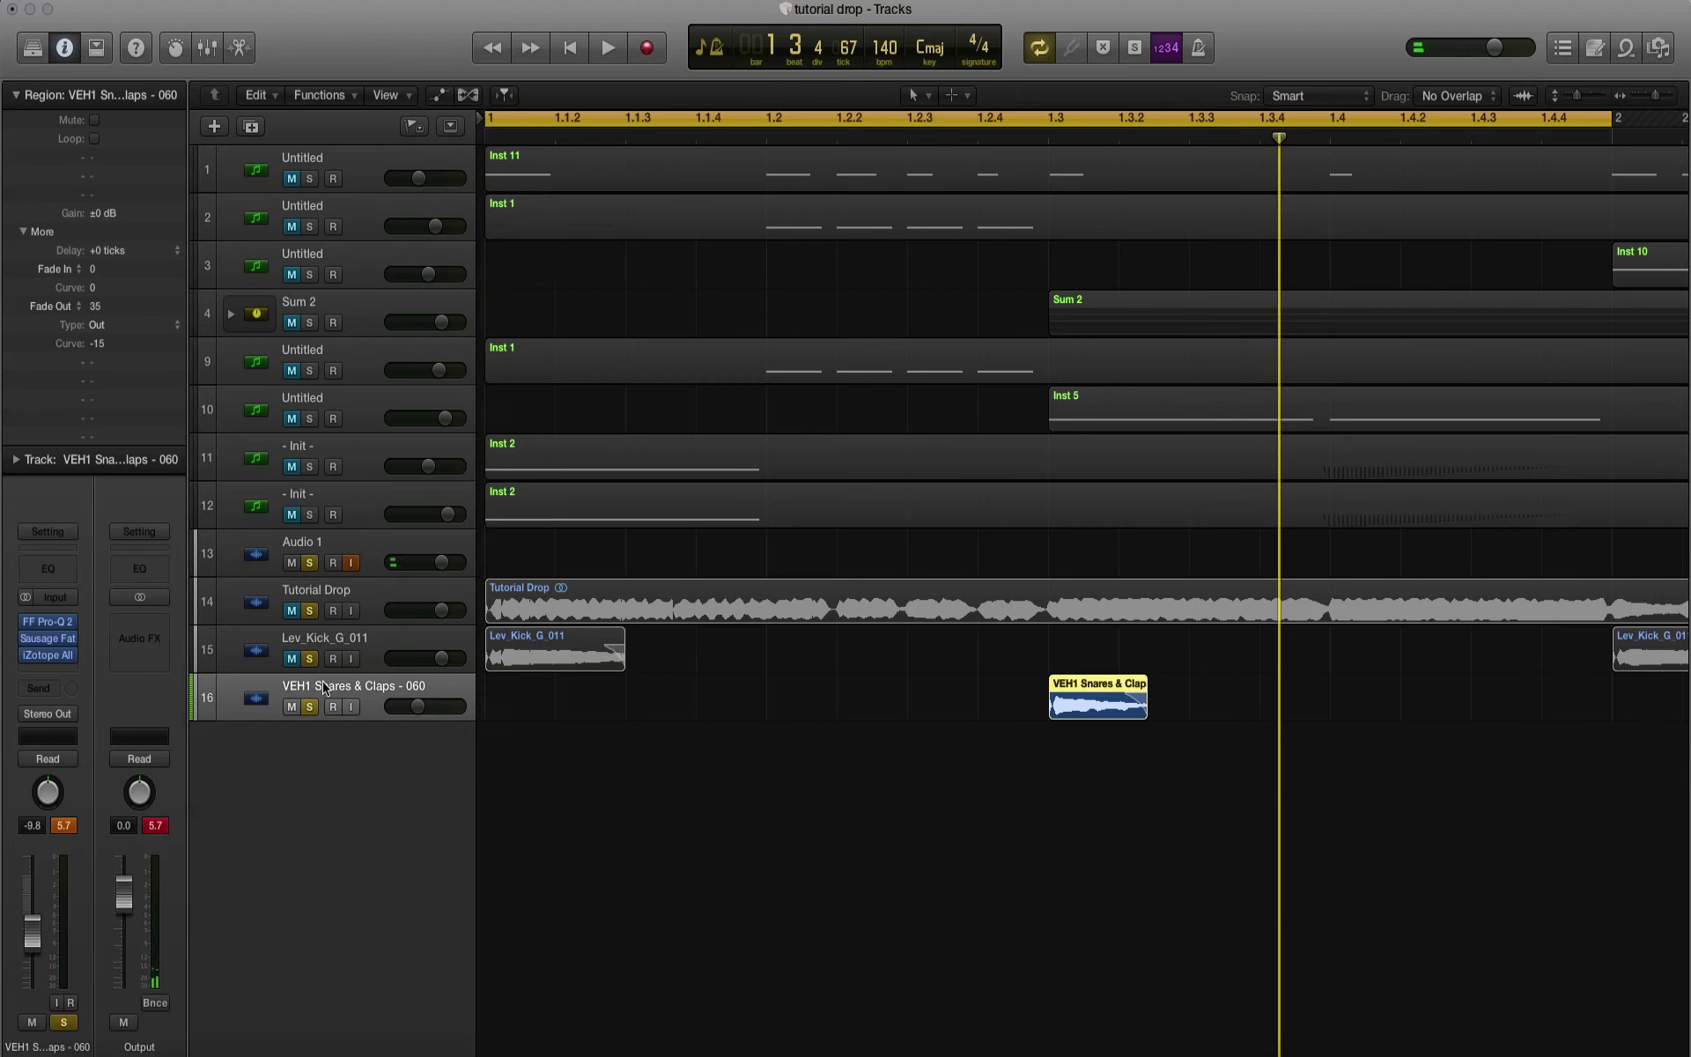
Step: Unmute the Lev_Kick_G_011 track and lower its volume to balance it with the snare during playback
left_click(291, 659)
key("space")
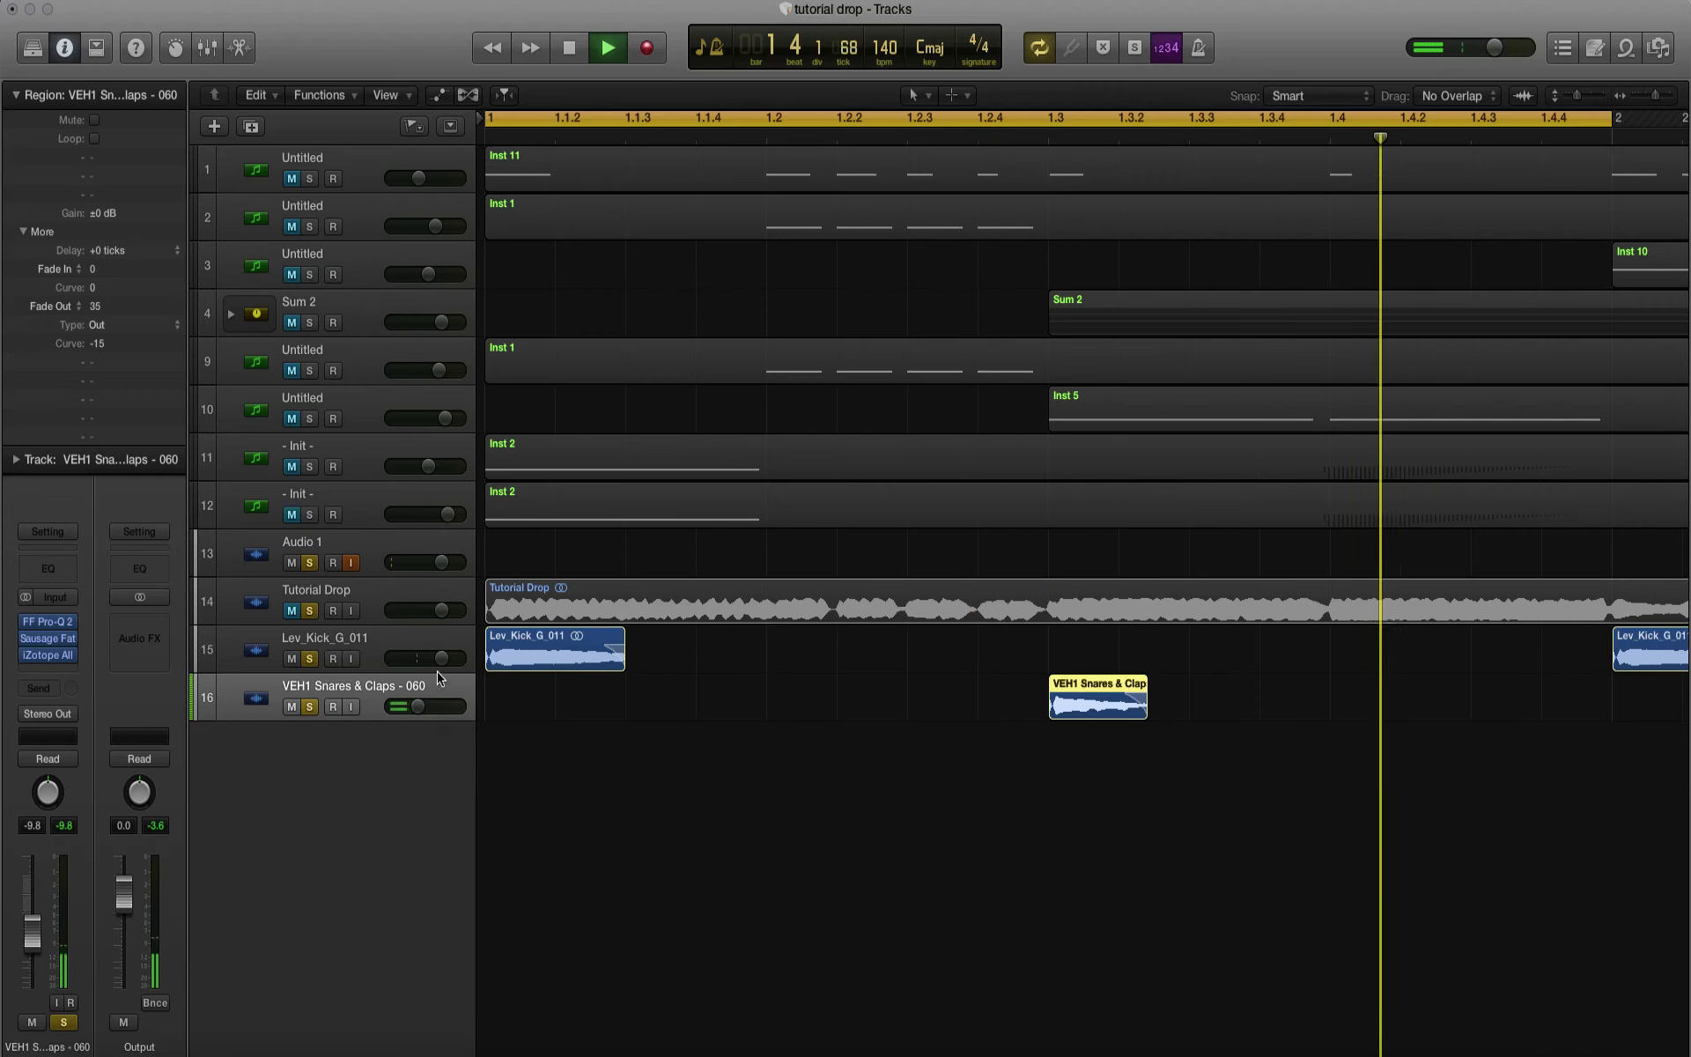
left_click(418, 710)
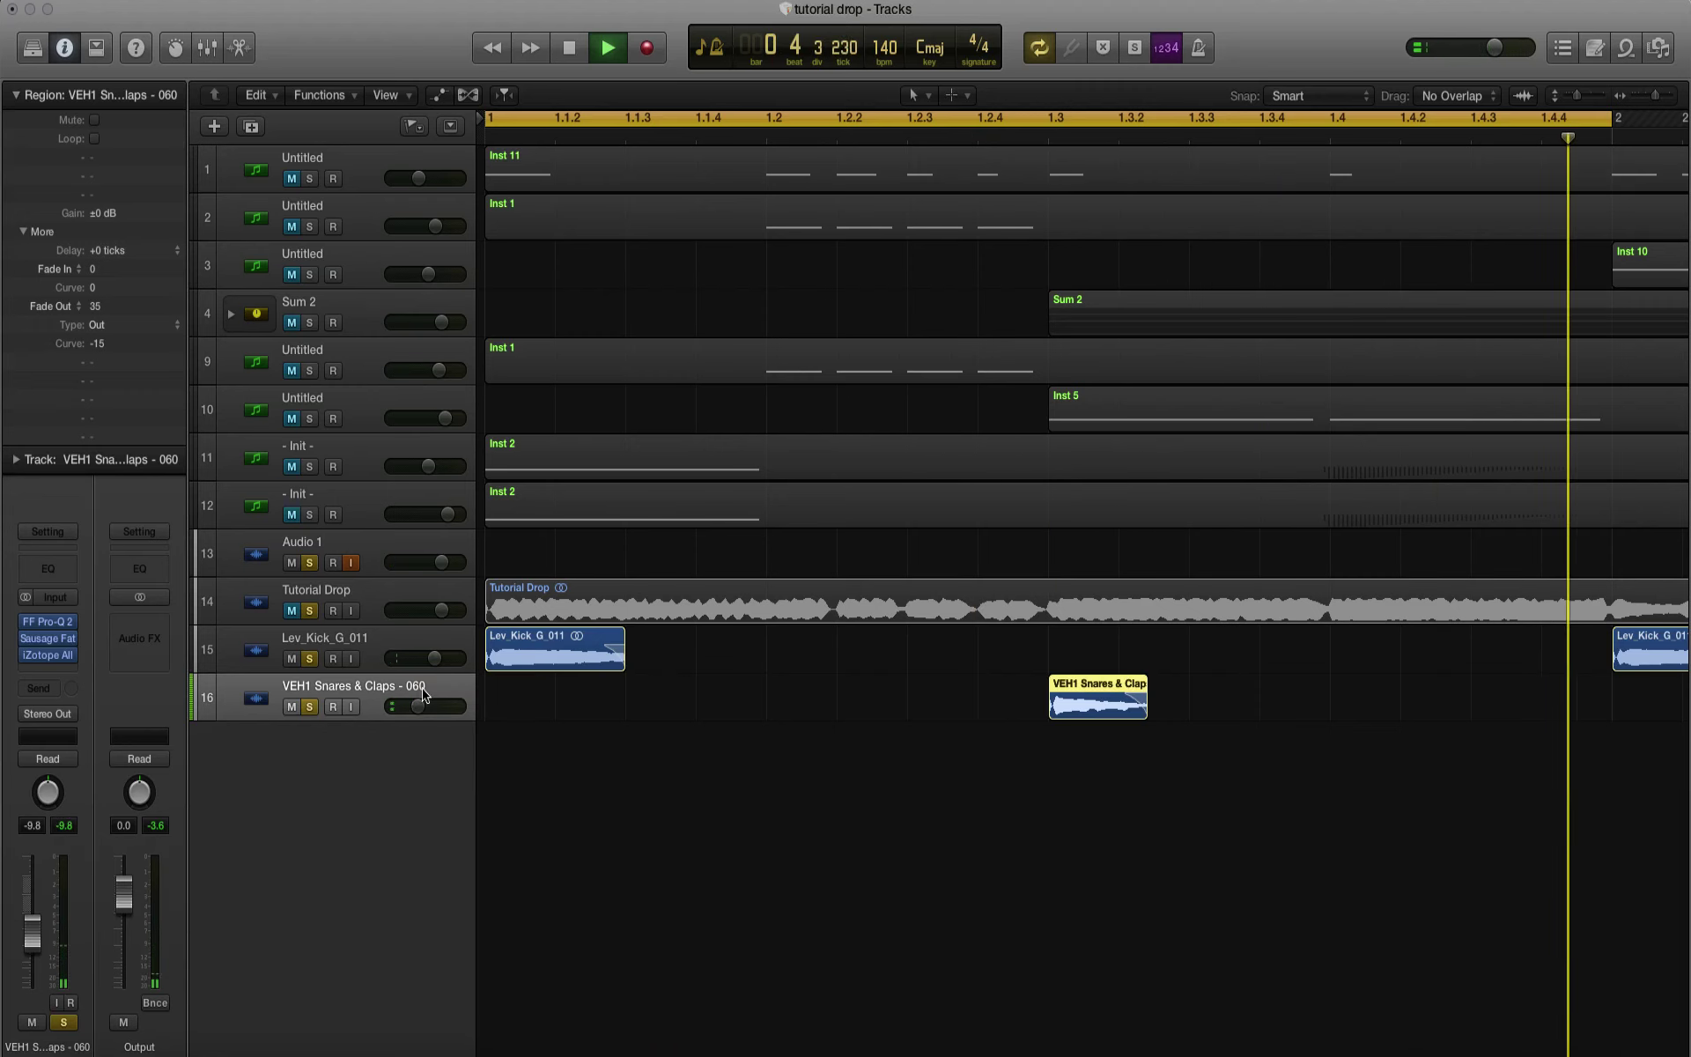
left_click_drag(438, 658, 408, 665)
key("space")
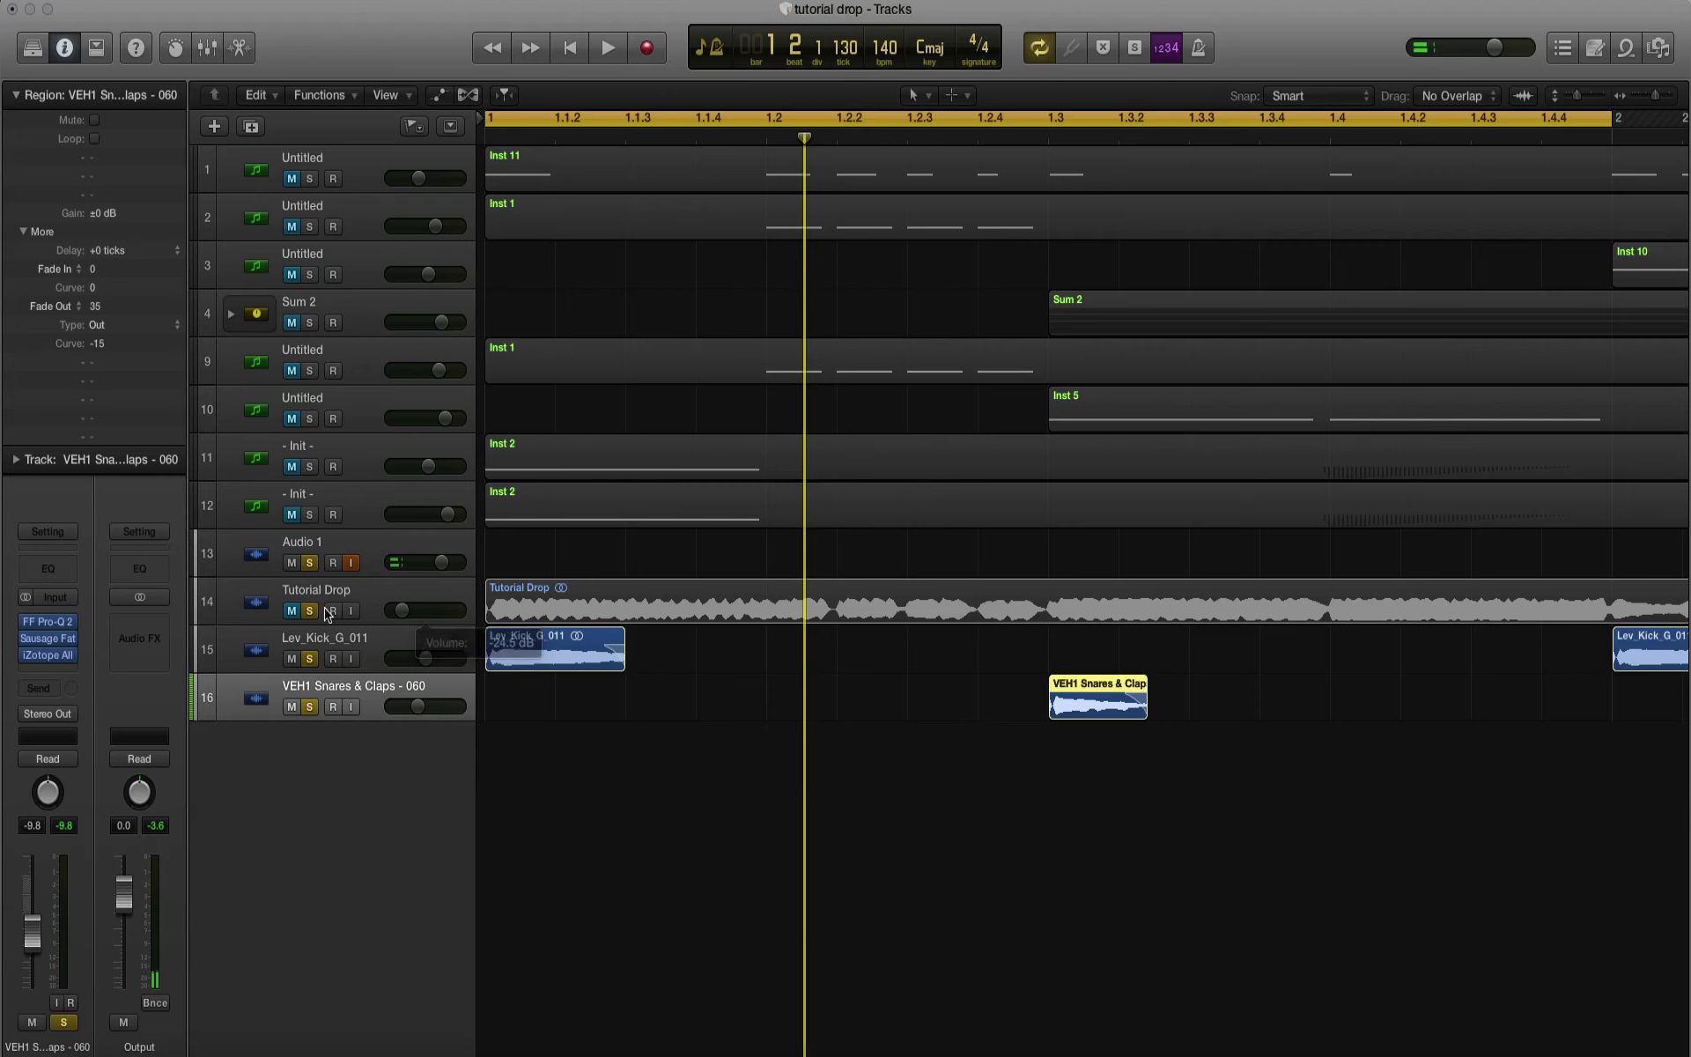
Step: Unmute the Tutorial Drop track, extend the cycle range to bar 3, and raise the track's volume to -5.8 dB during playback
left_click(293, 611)
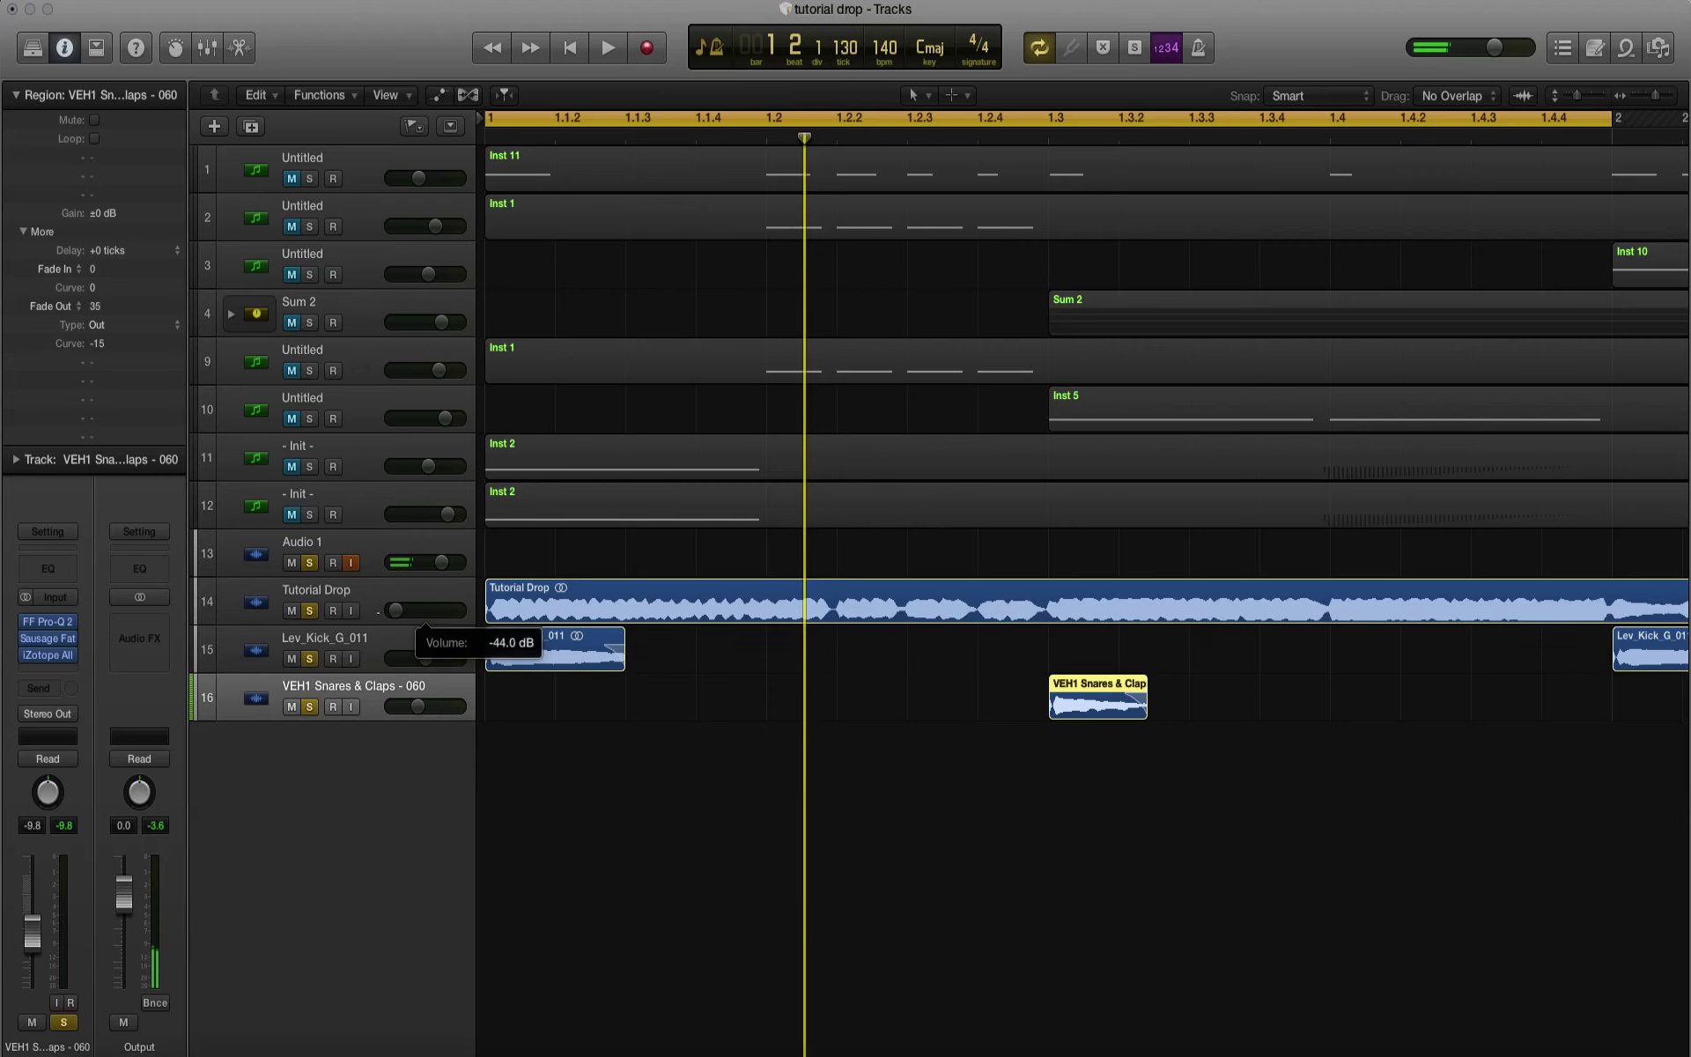
left_click(1643, 99)
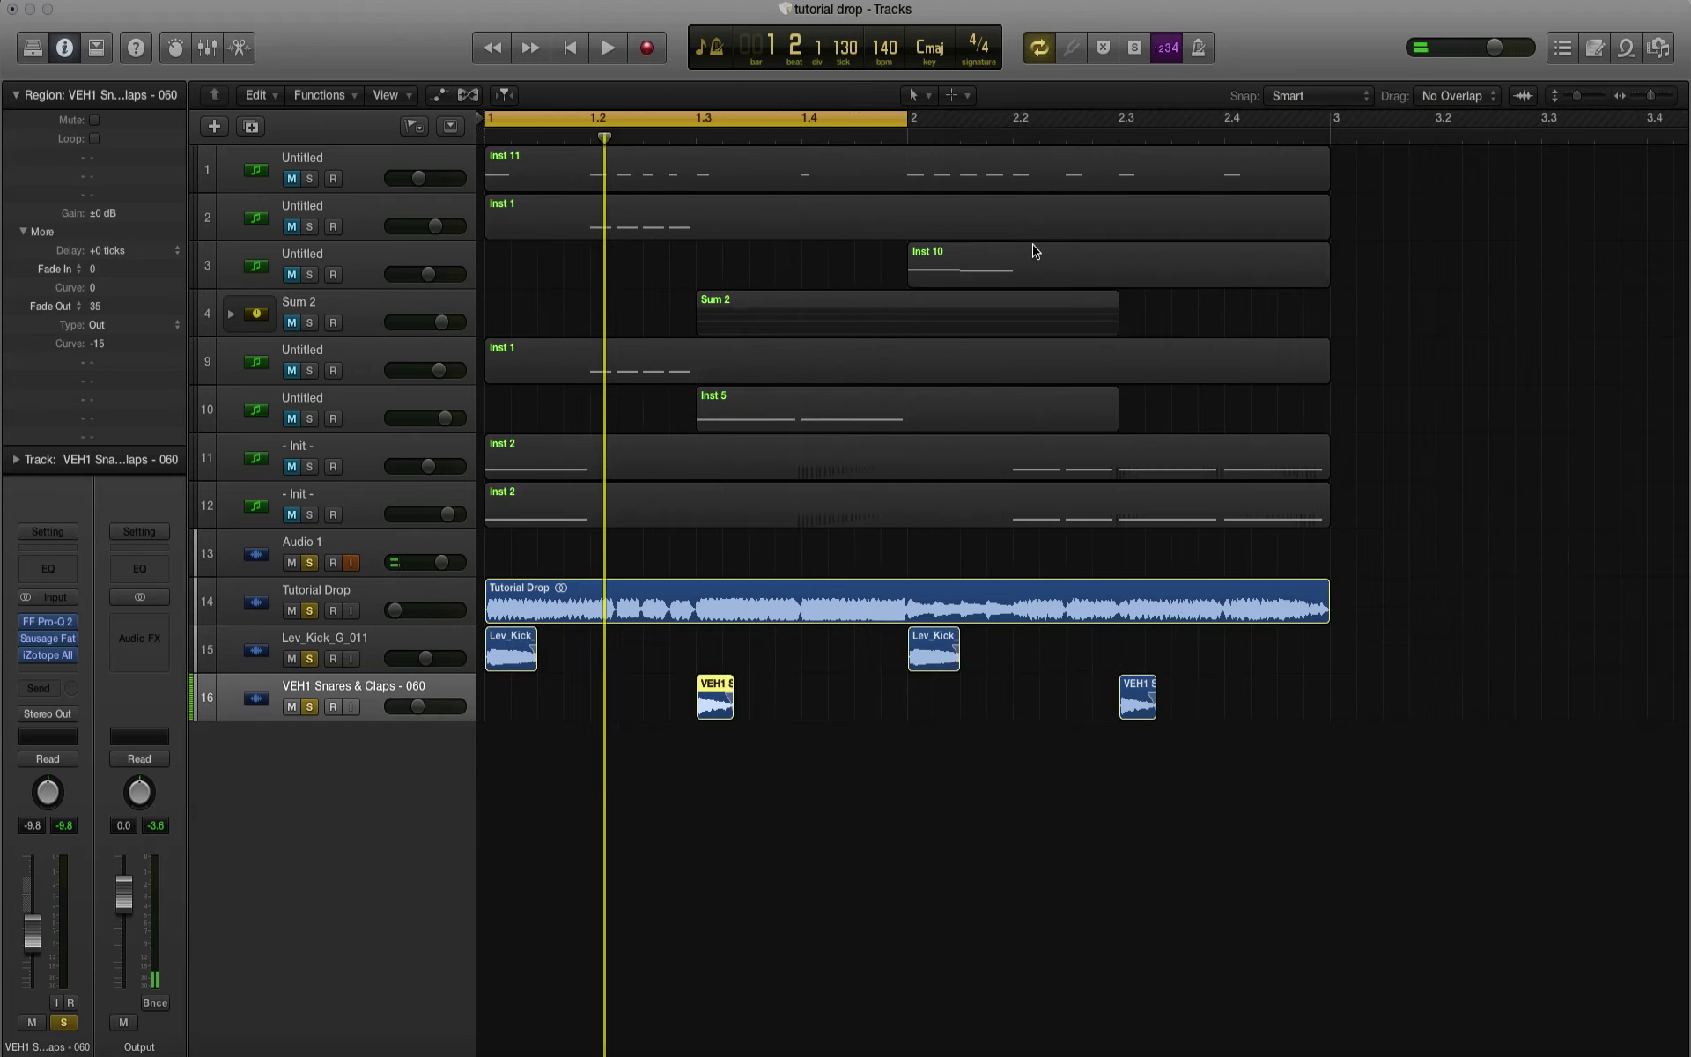
left_click_drag(910, 132, 1330, 255)
key("space")
left_click_drag(386, 619, 485, 620)
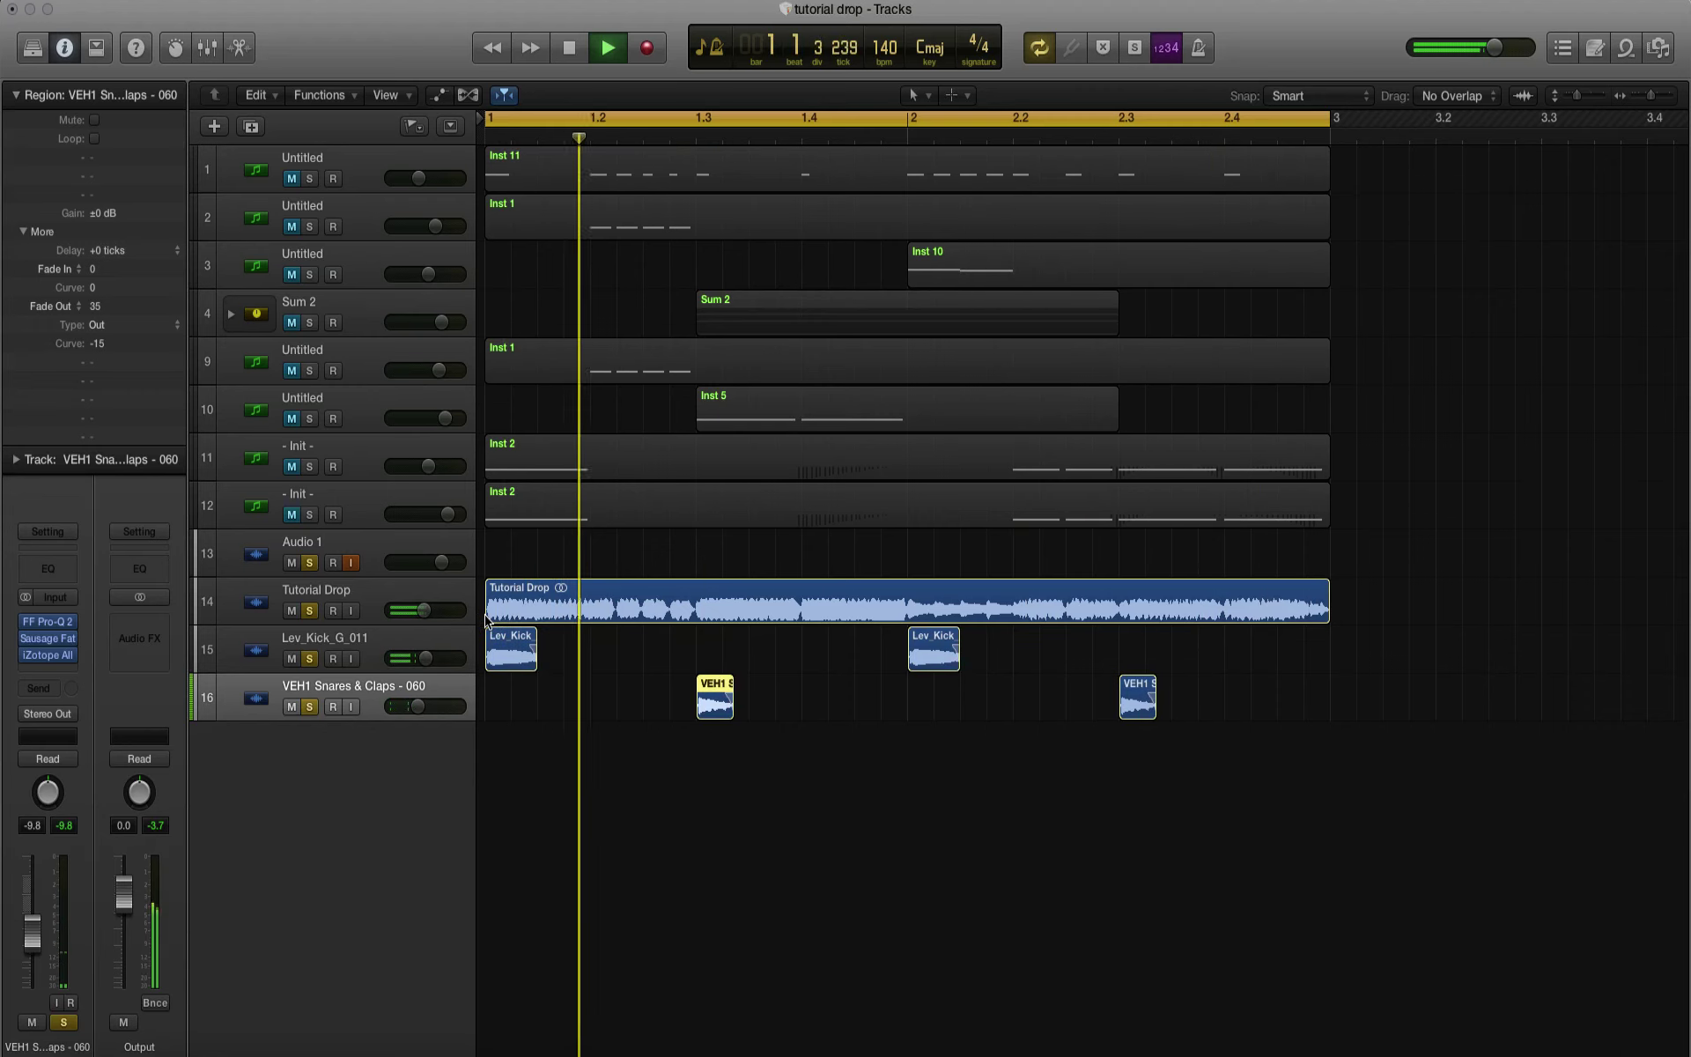
Step: Audition the two-bar loop and fine-tune the kick's volume against the snare and the drop
key("space")
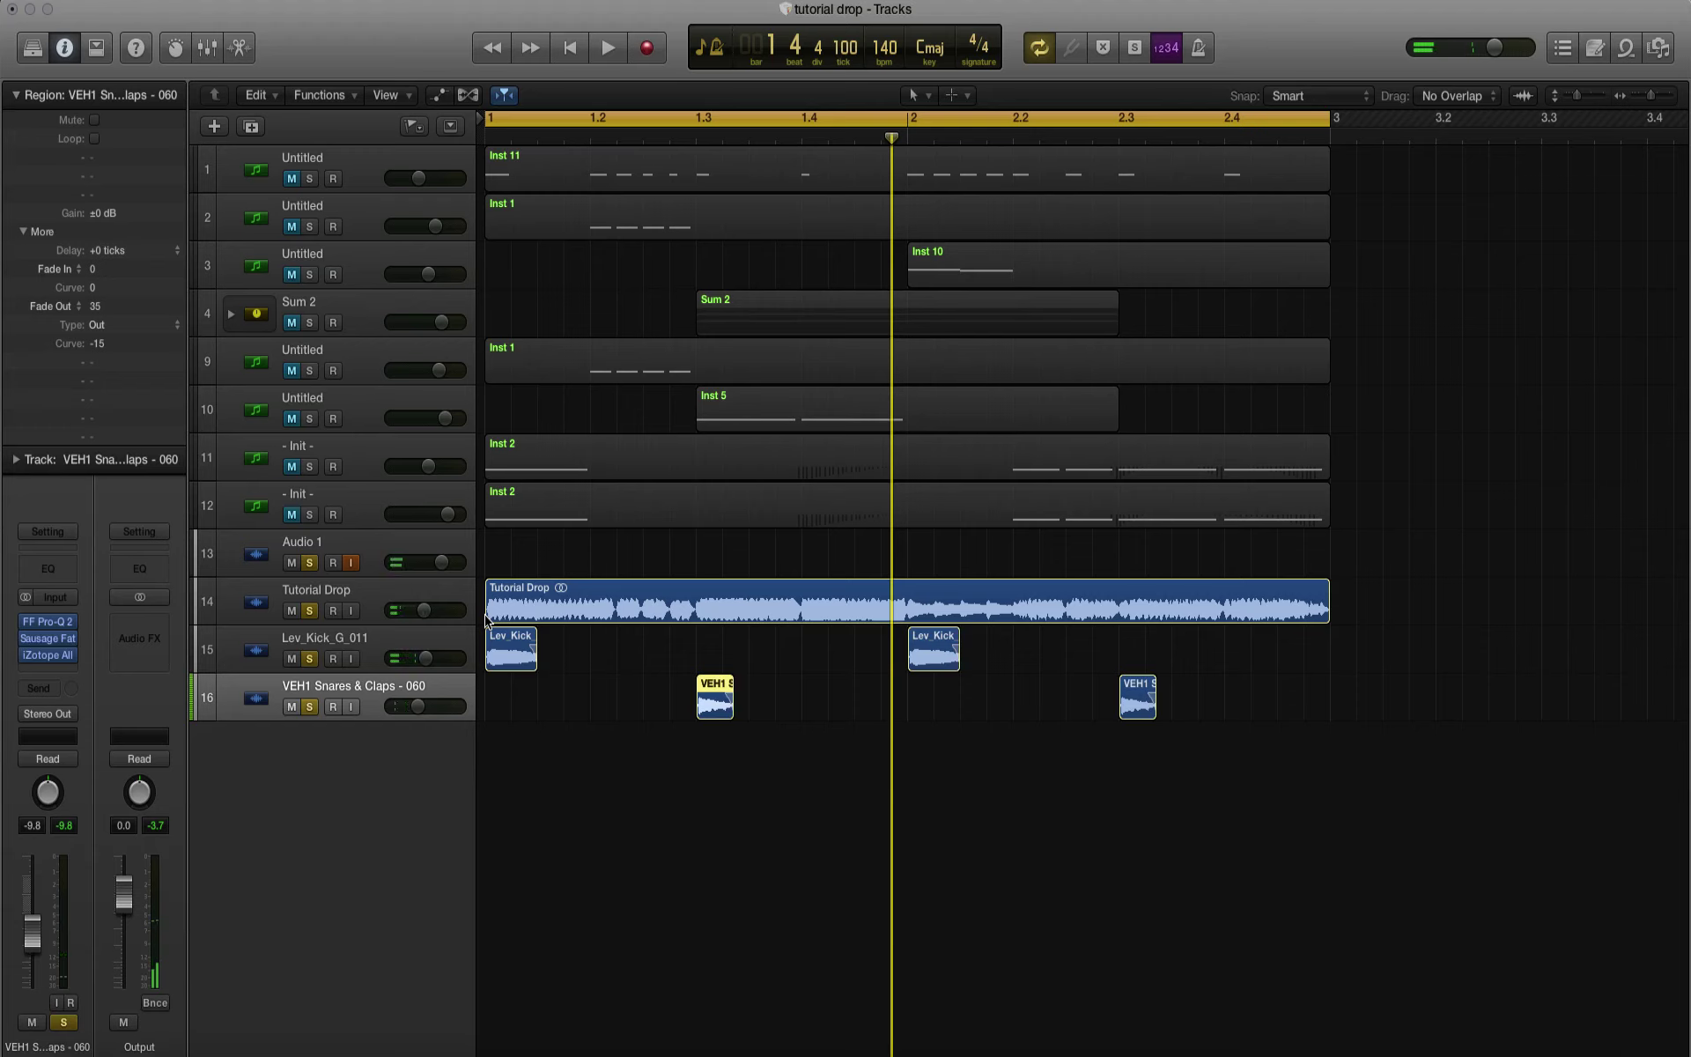
key("XF86AudioRaiseVolume")
key("space")
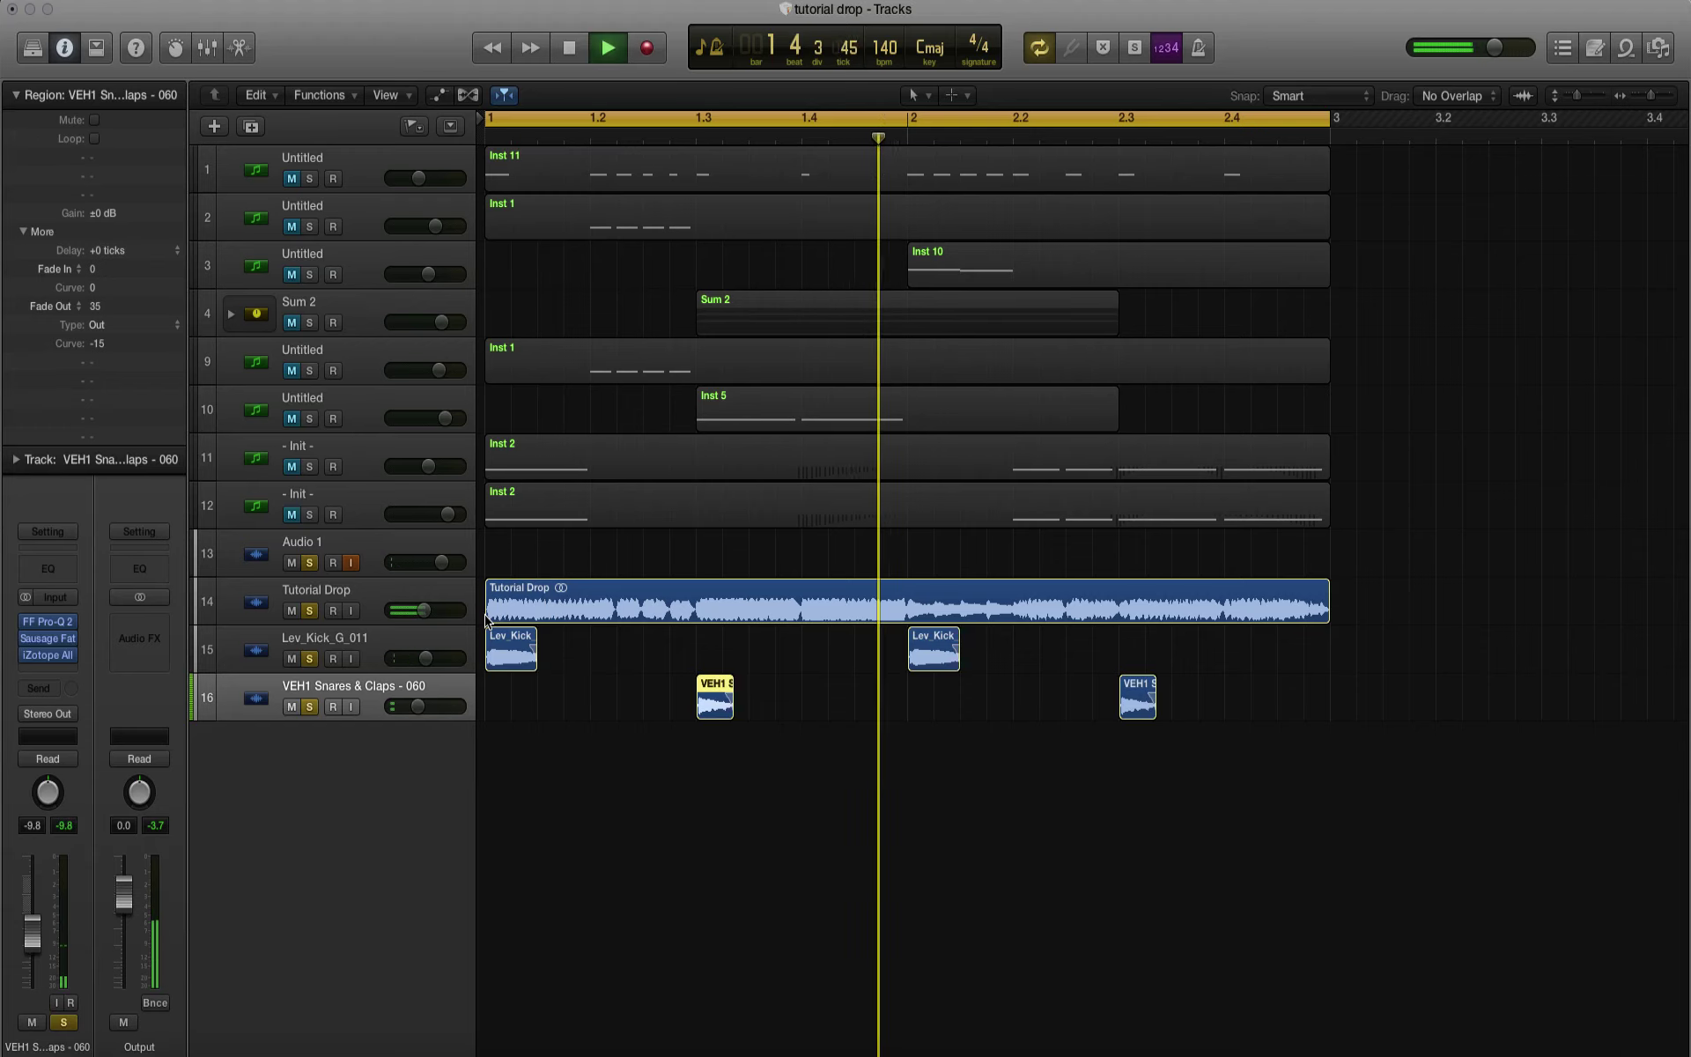
key("space")
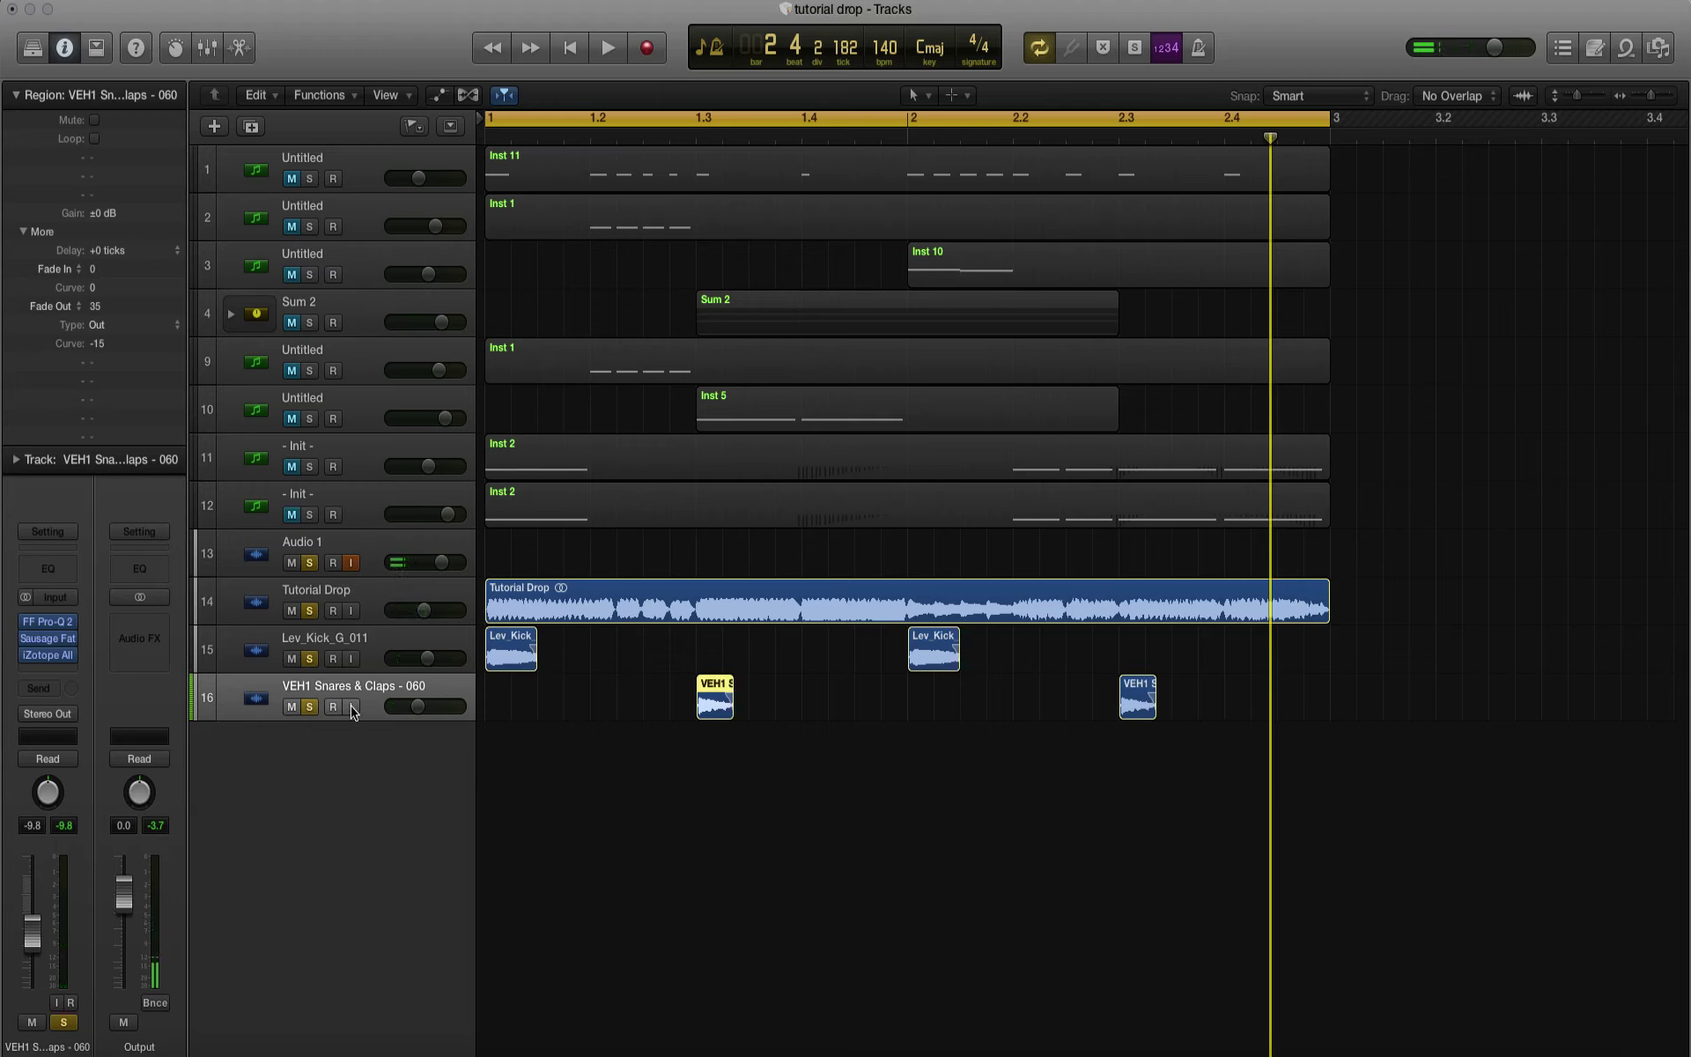
key("space")
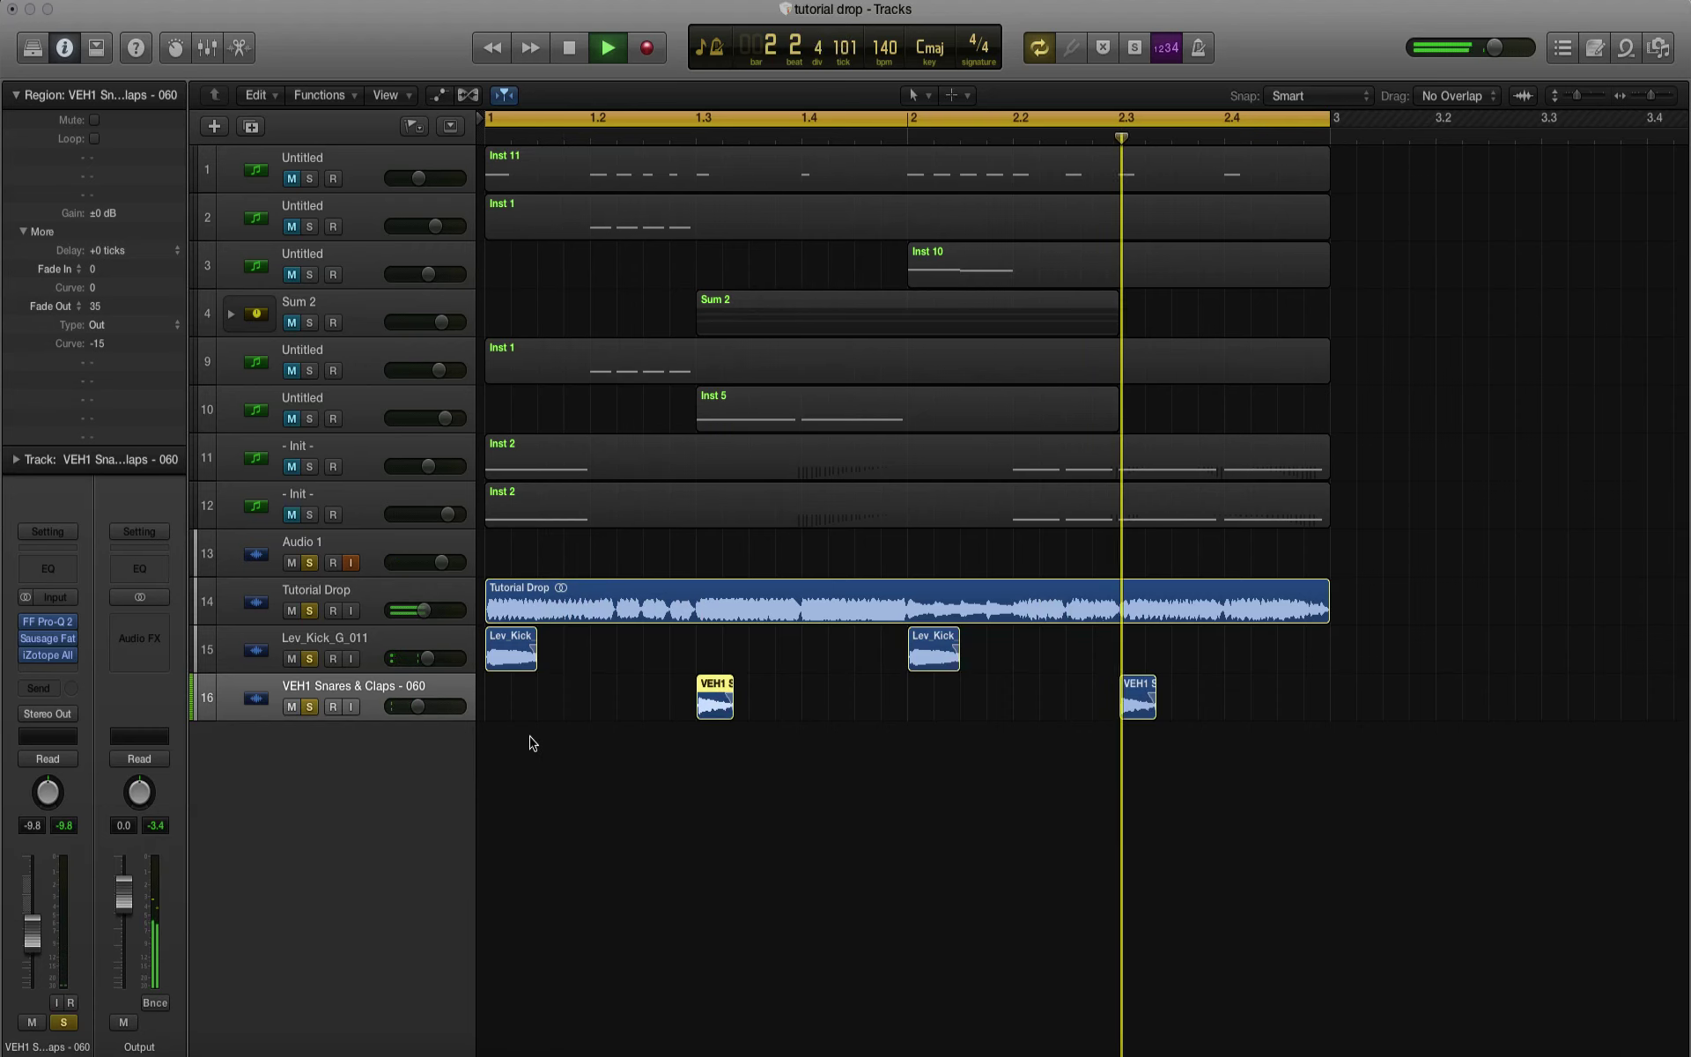
key("space")
Step: Move the rise of LFOTool's curve on the side chain bus slightly later while the loop plays, and close the plug-in
left_click(235, 603)
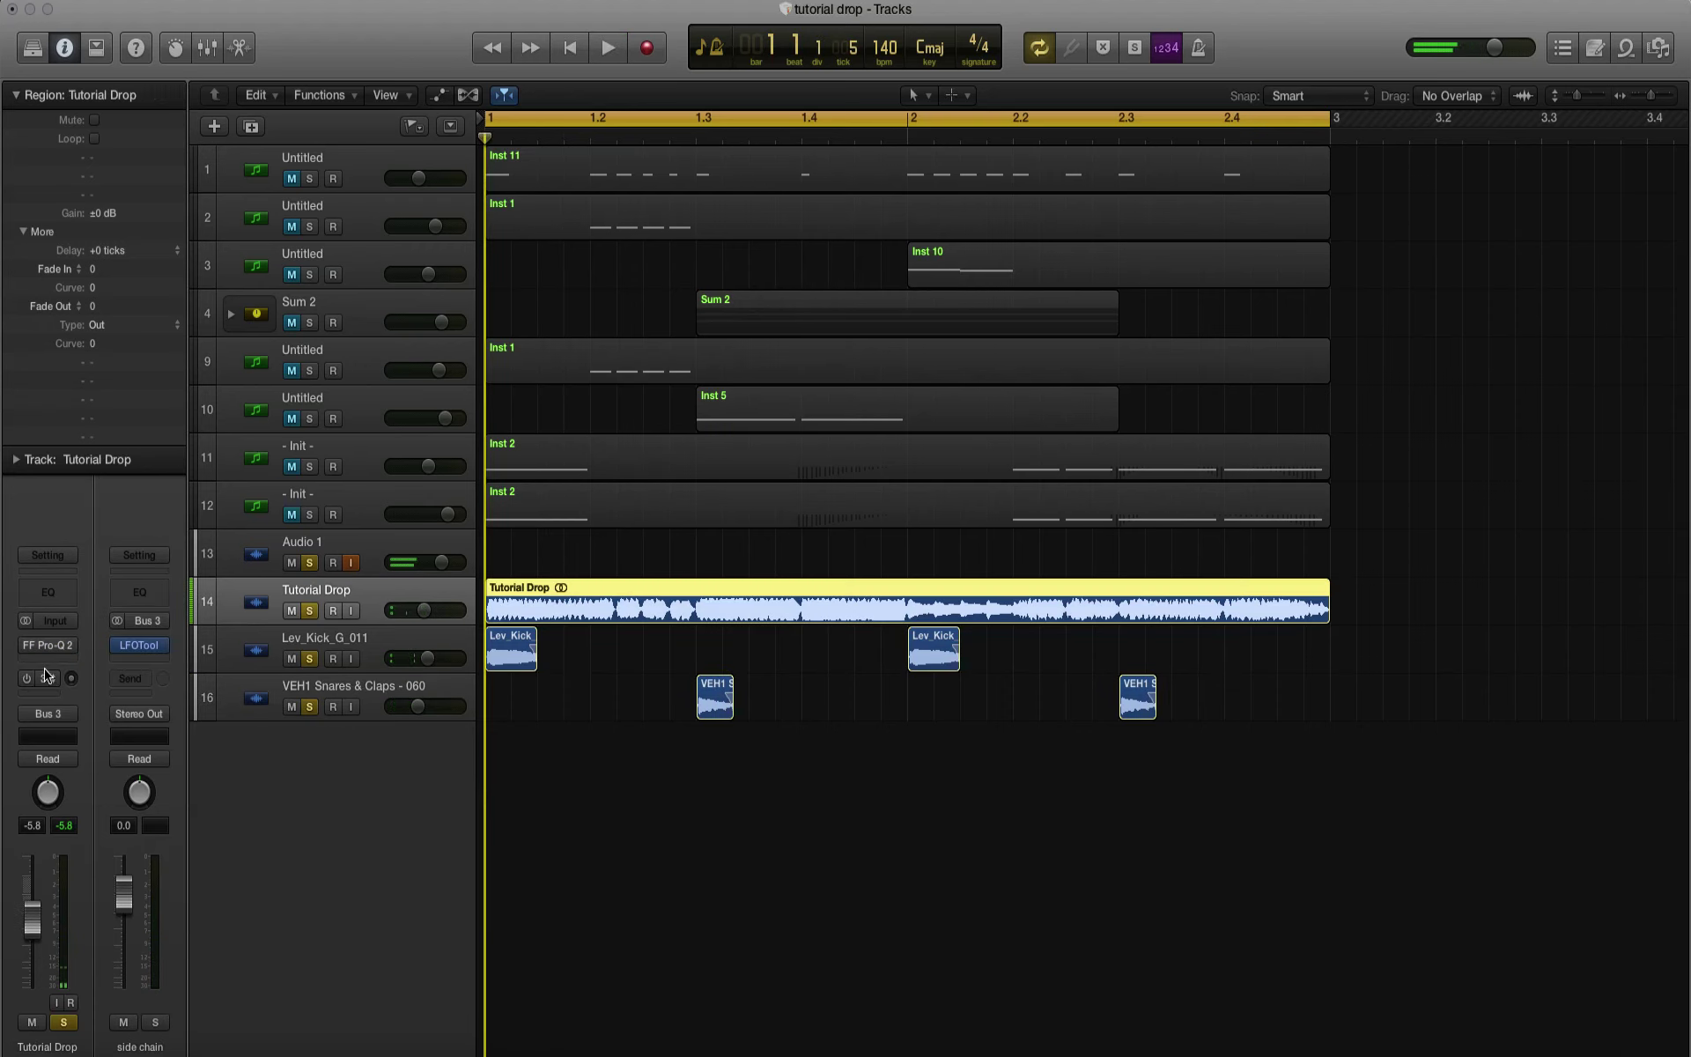
left_click(137, 649)
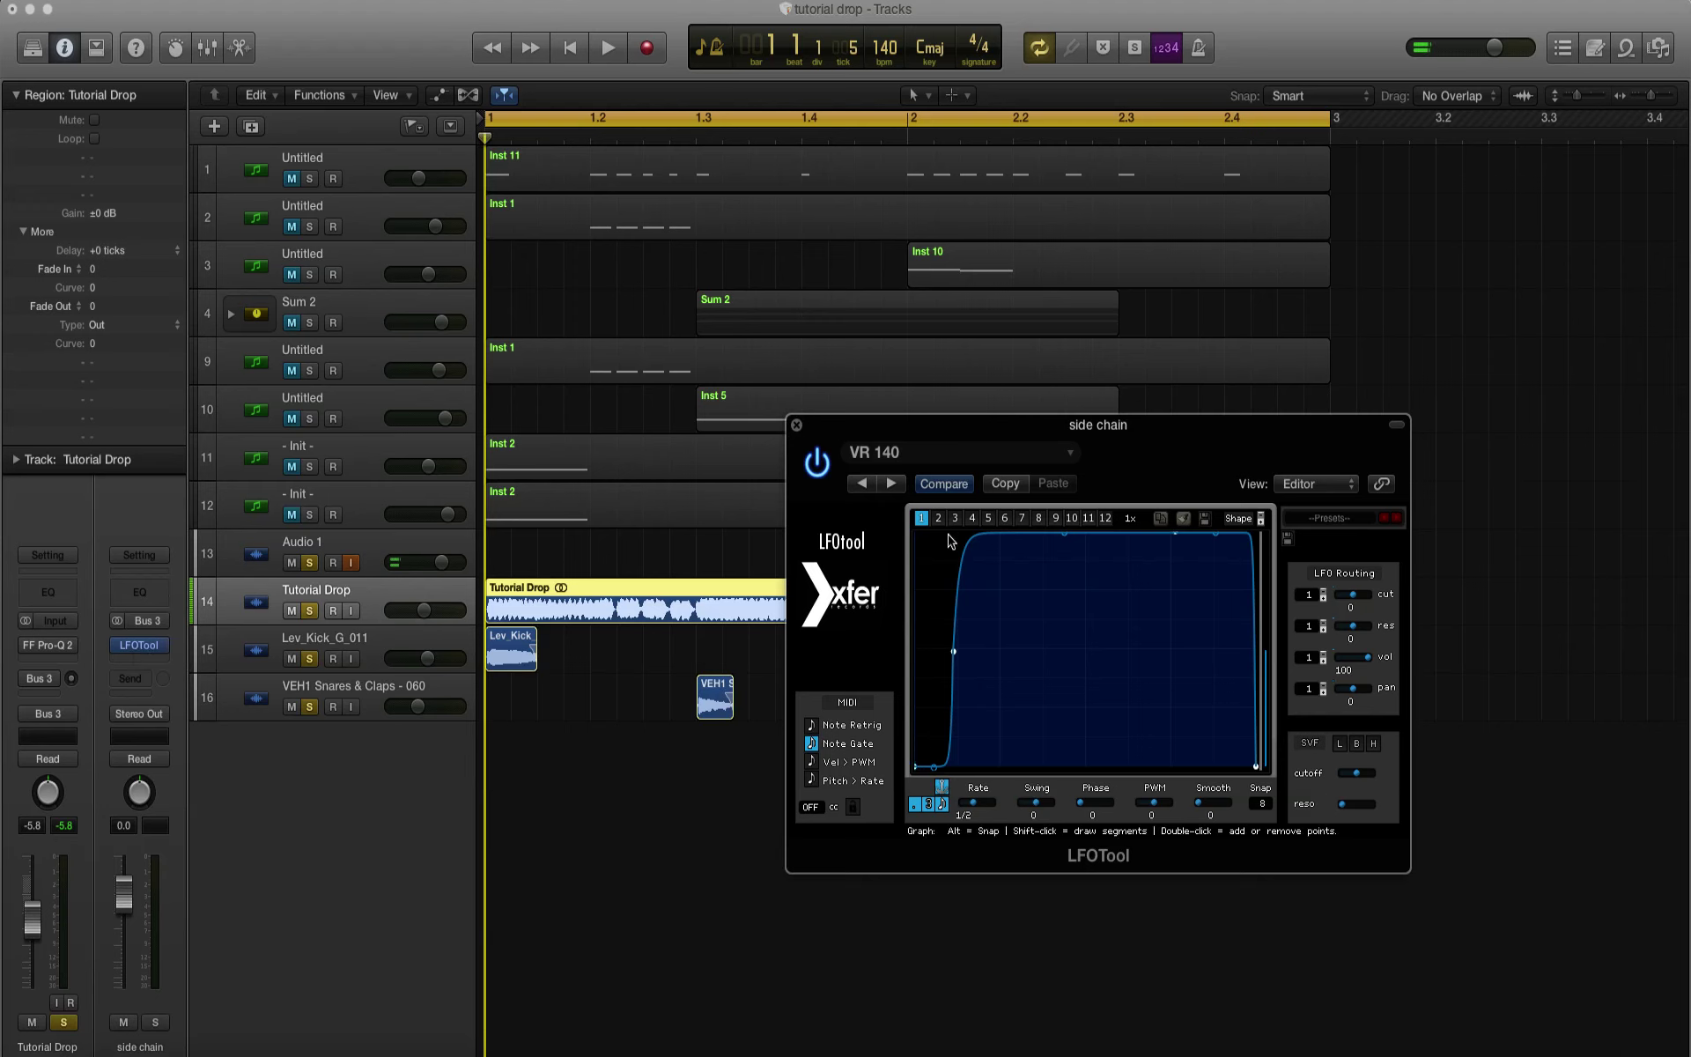
key("space")
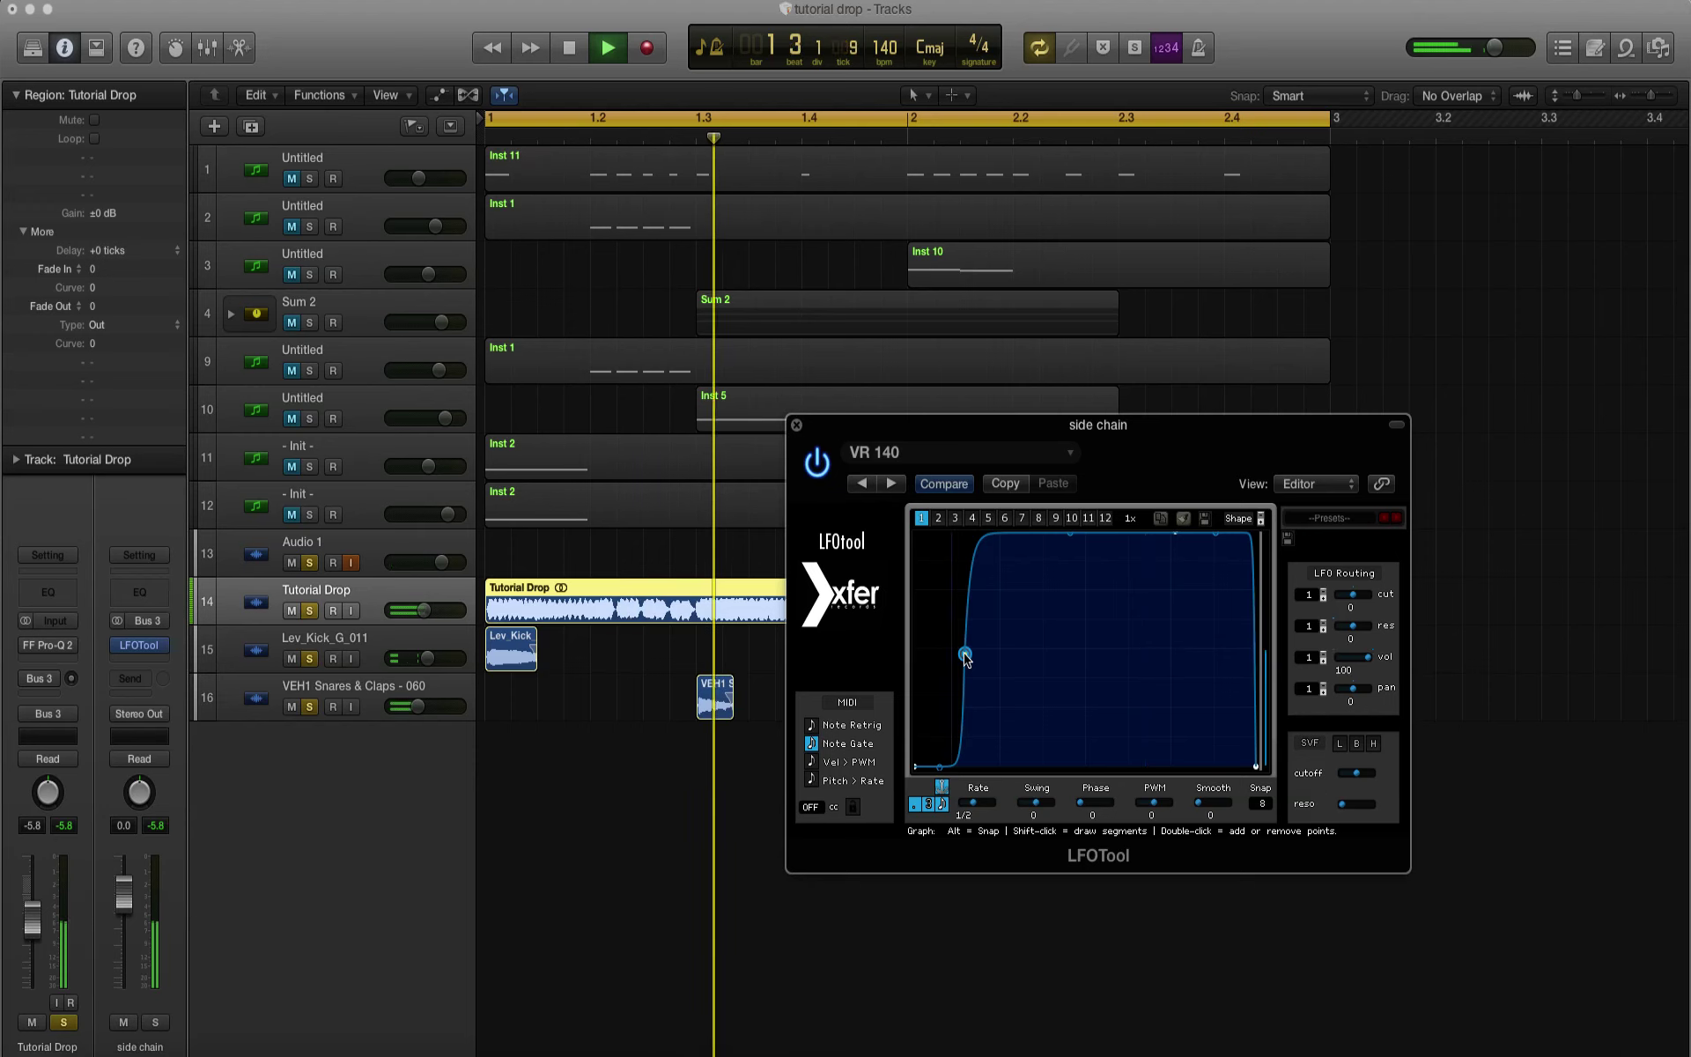
left_click(797, 426)
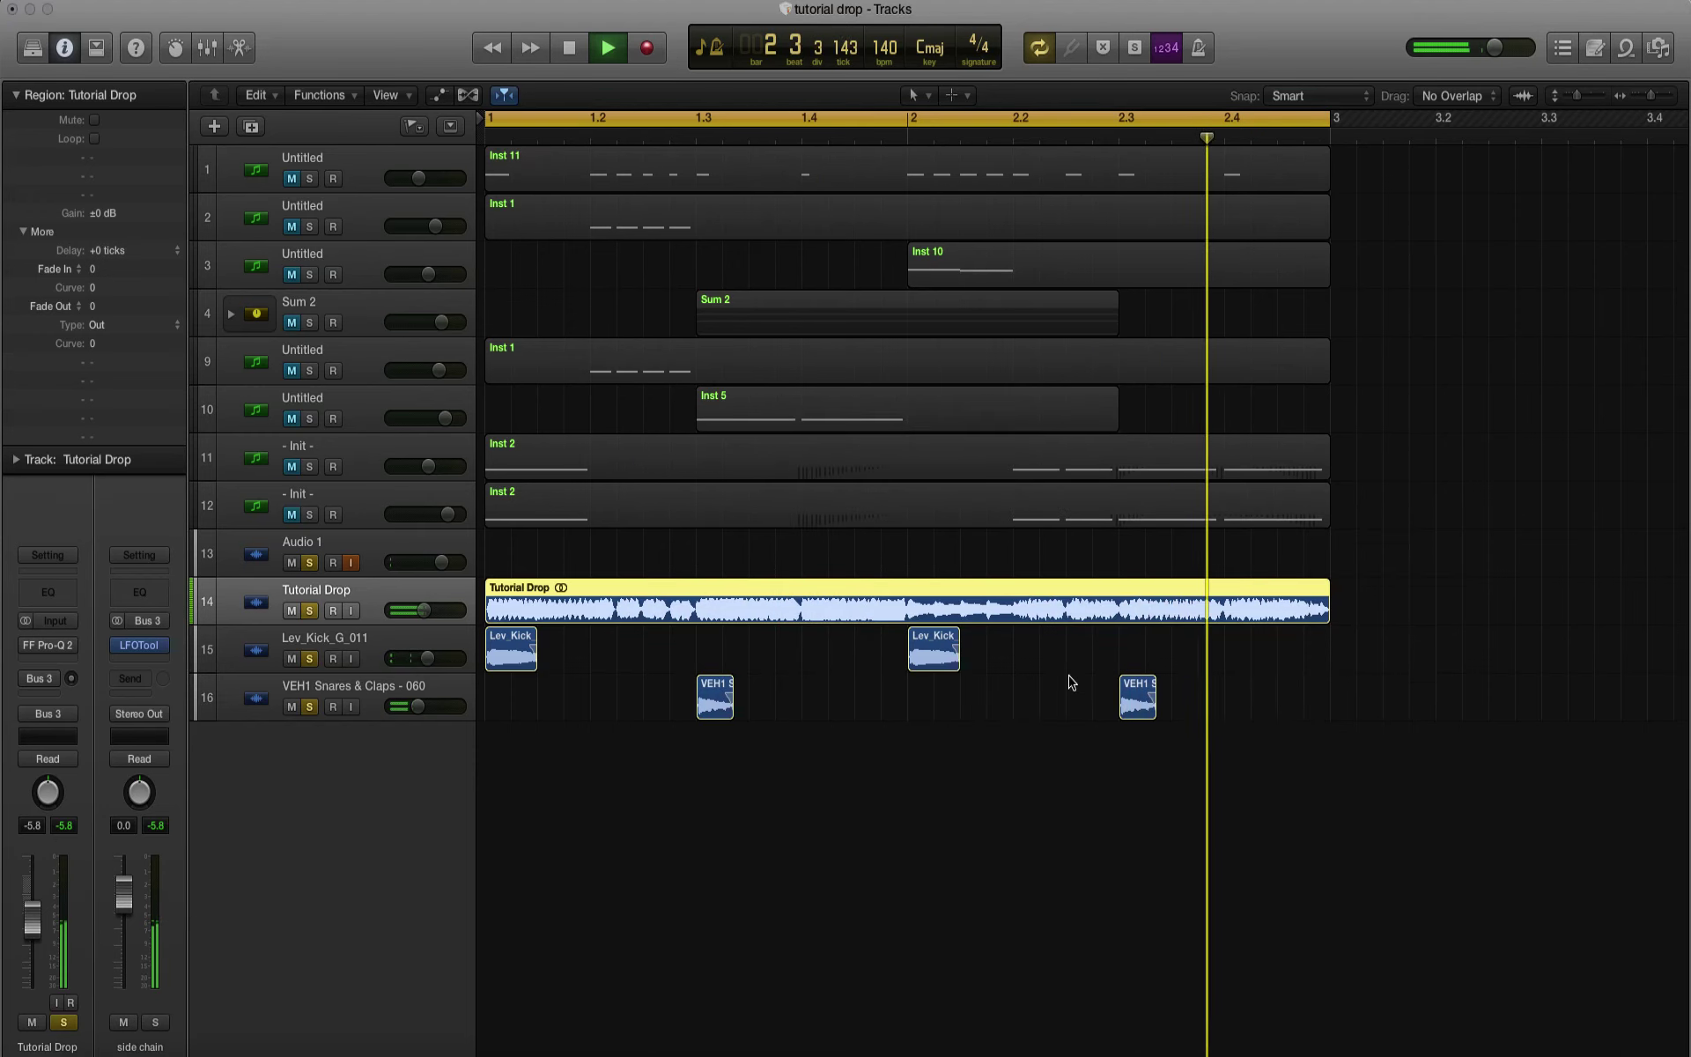
key("space")
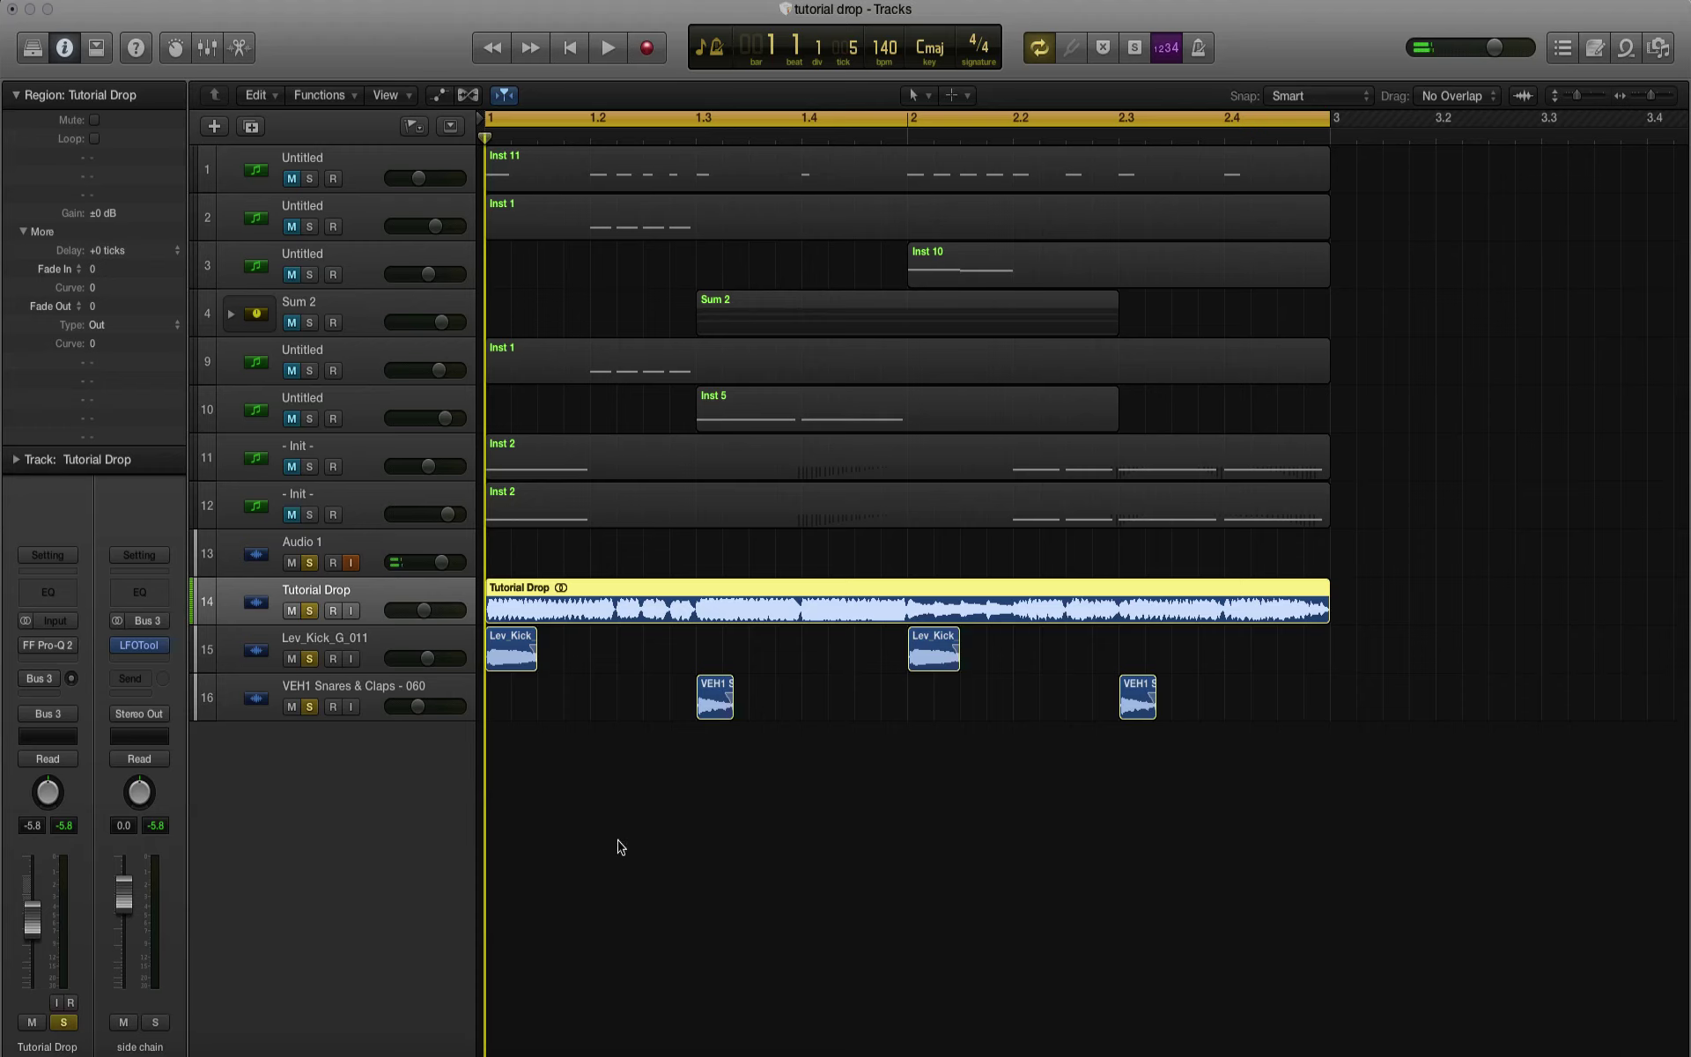
Step: Open the 1-Percussive sample folder in Finder and import Lev_Crash_01.wav onto a new track at bar 1
left_click(1371, 1039)
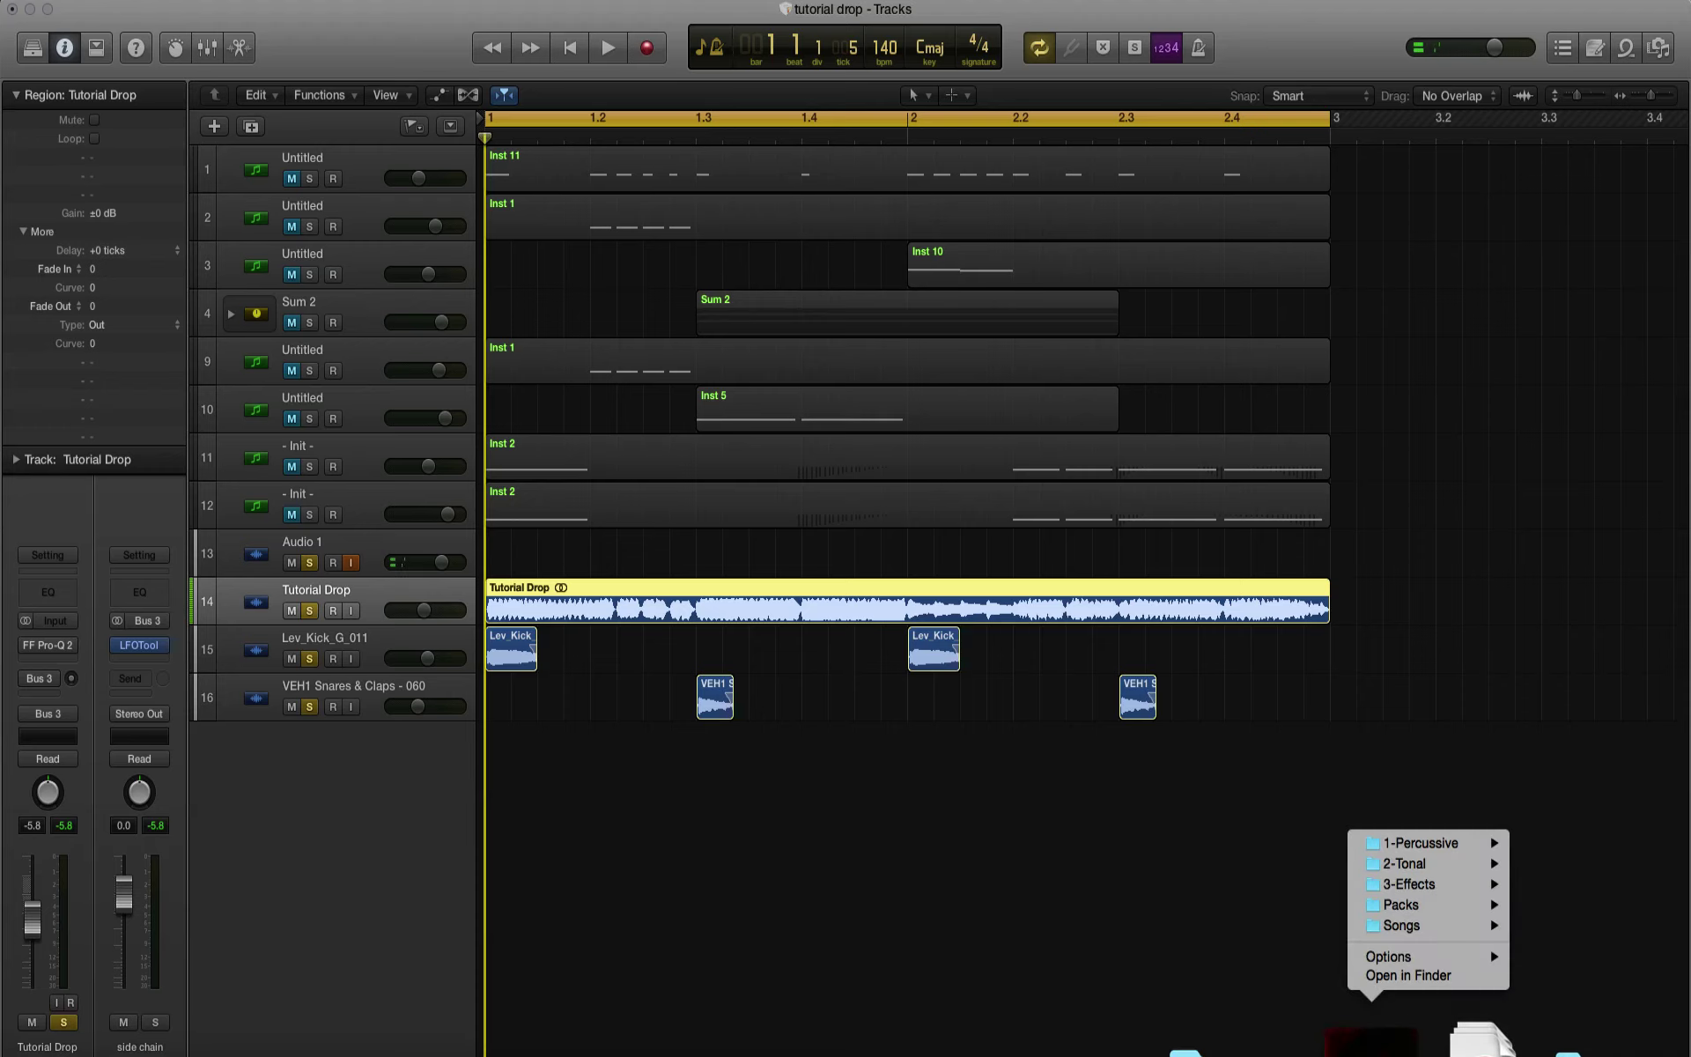
left_click(1420, 844)
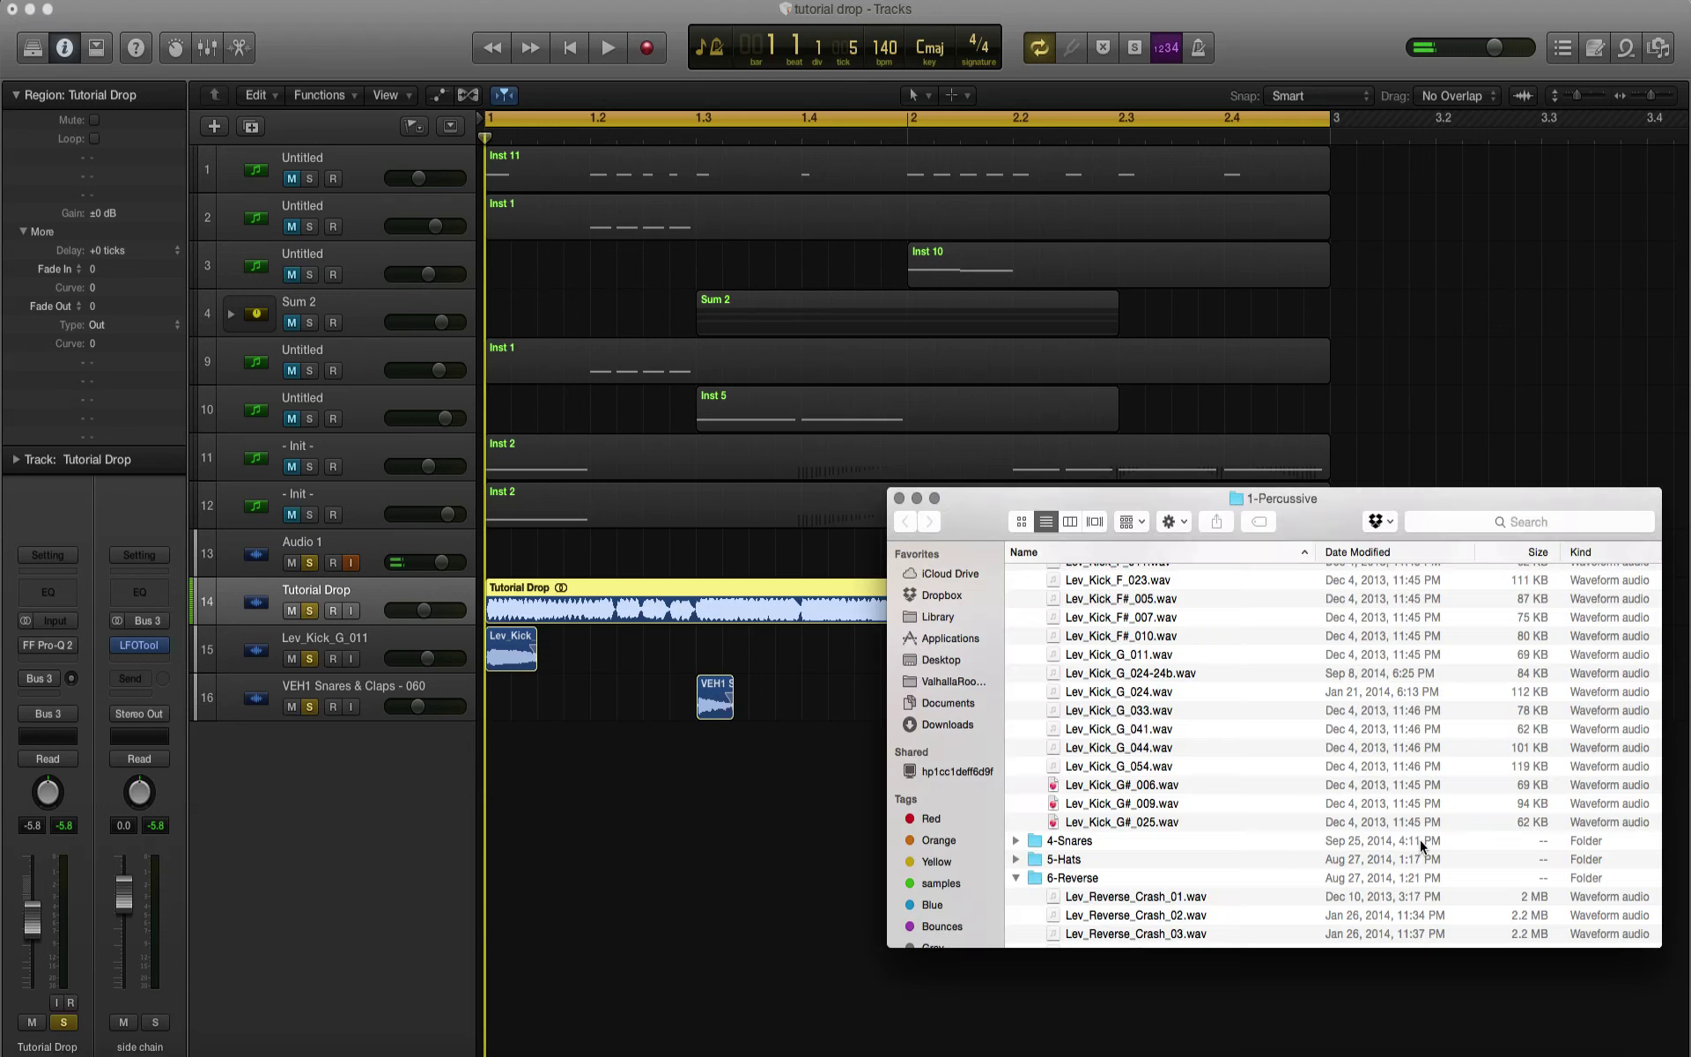
scroll(1152, 743, "down", 10)
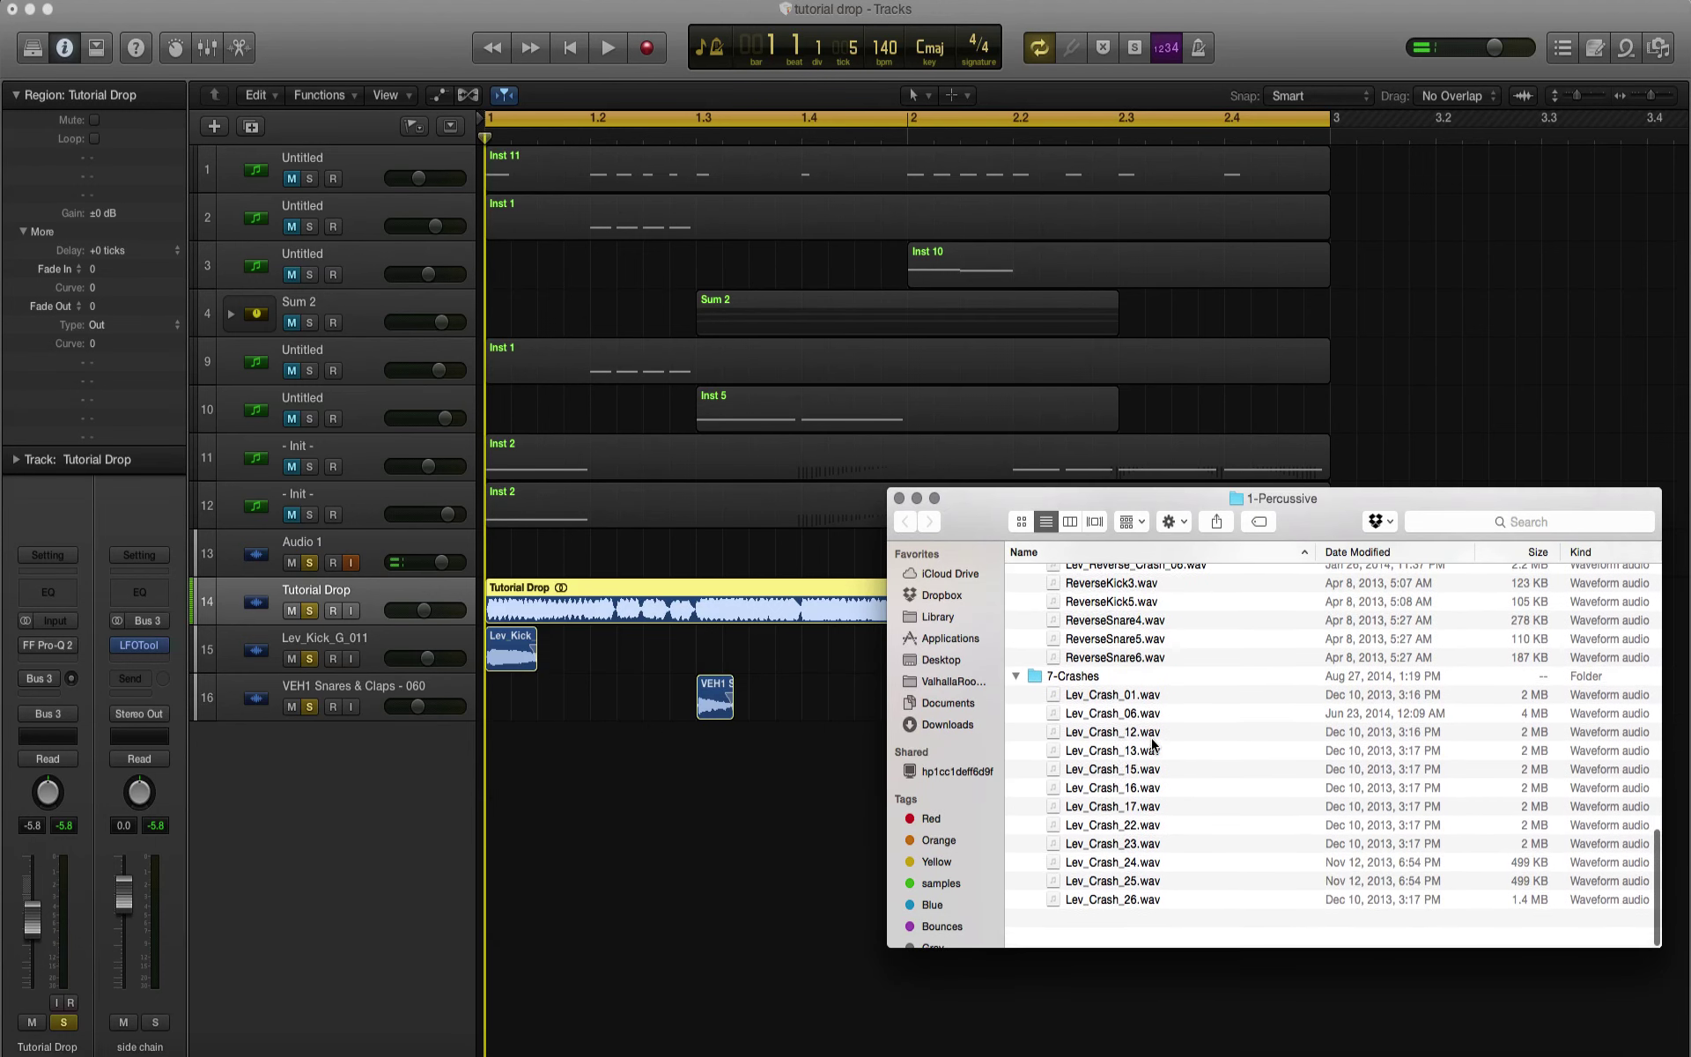
left_click(1099, 737)
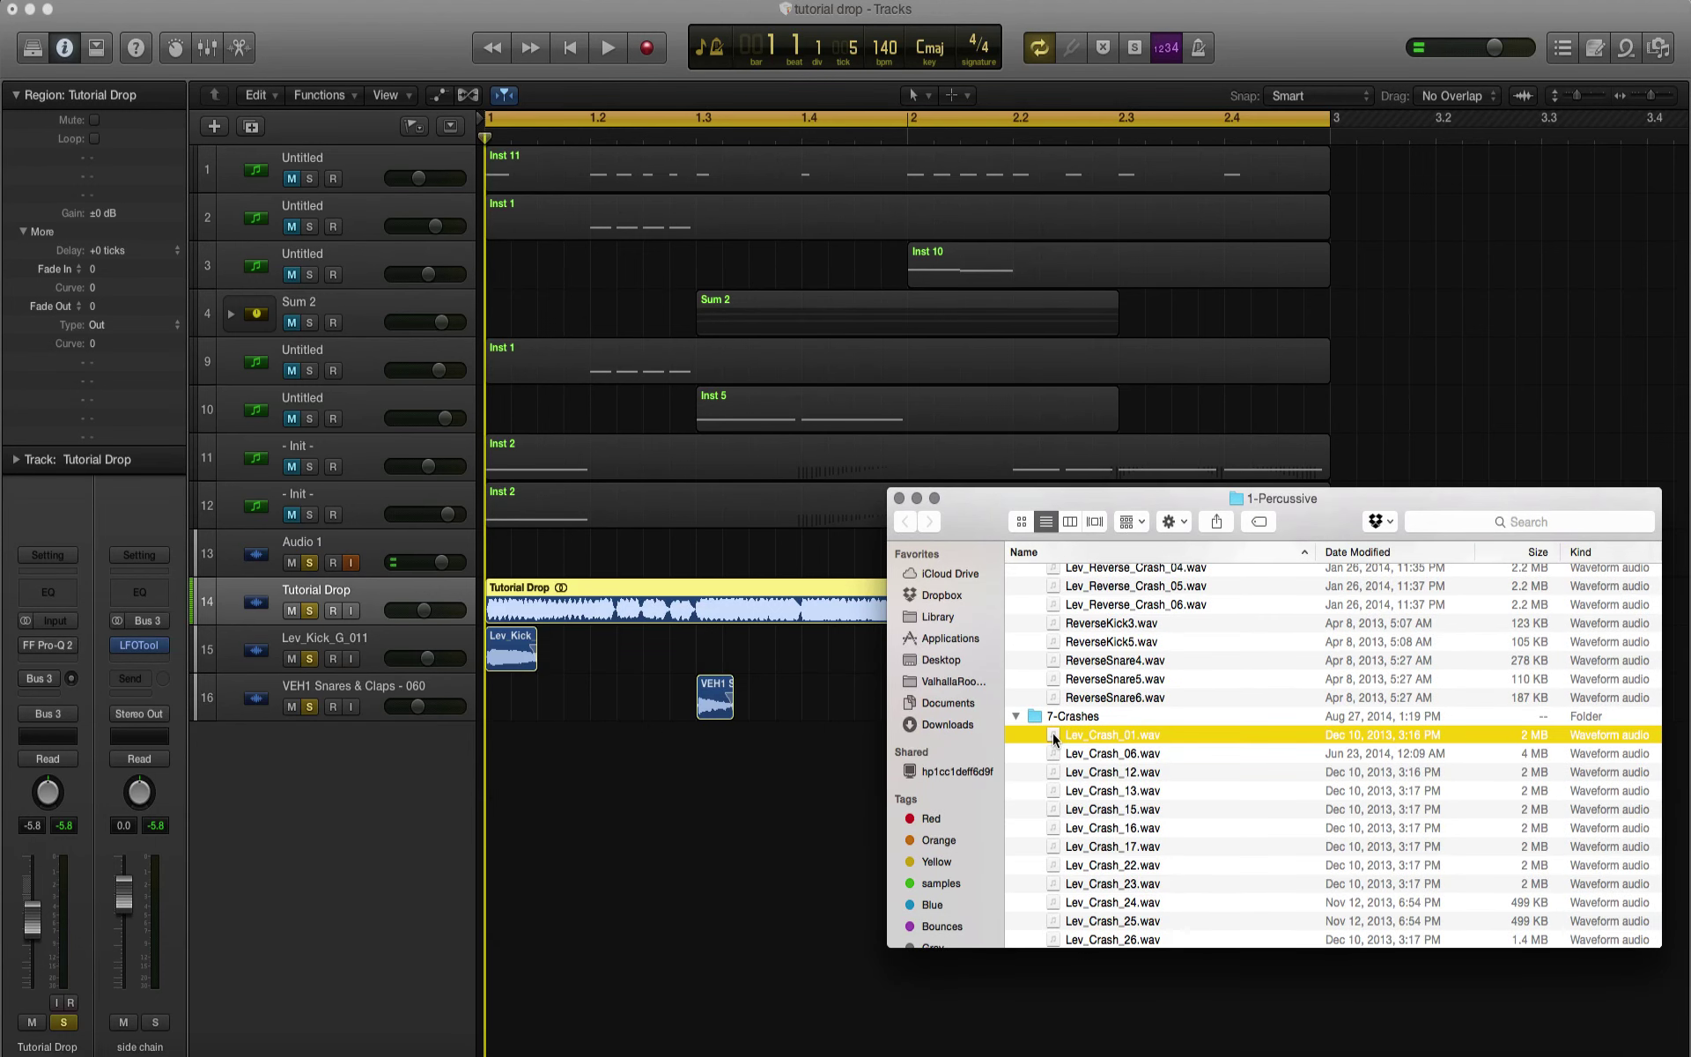
left_click_drag(1054, 740, 501, 810)
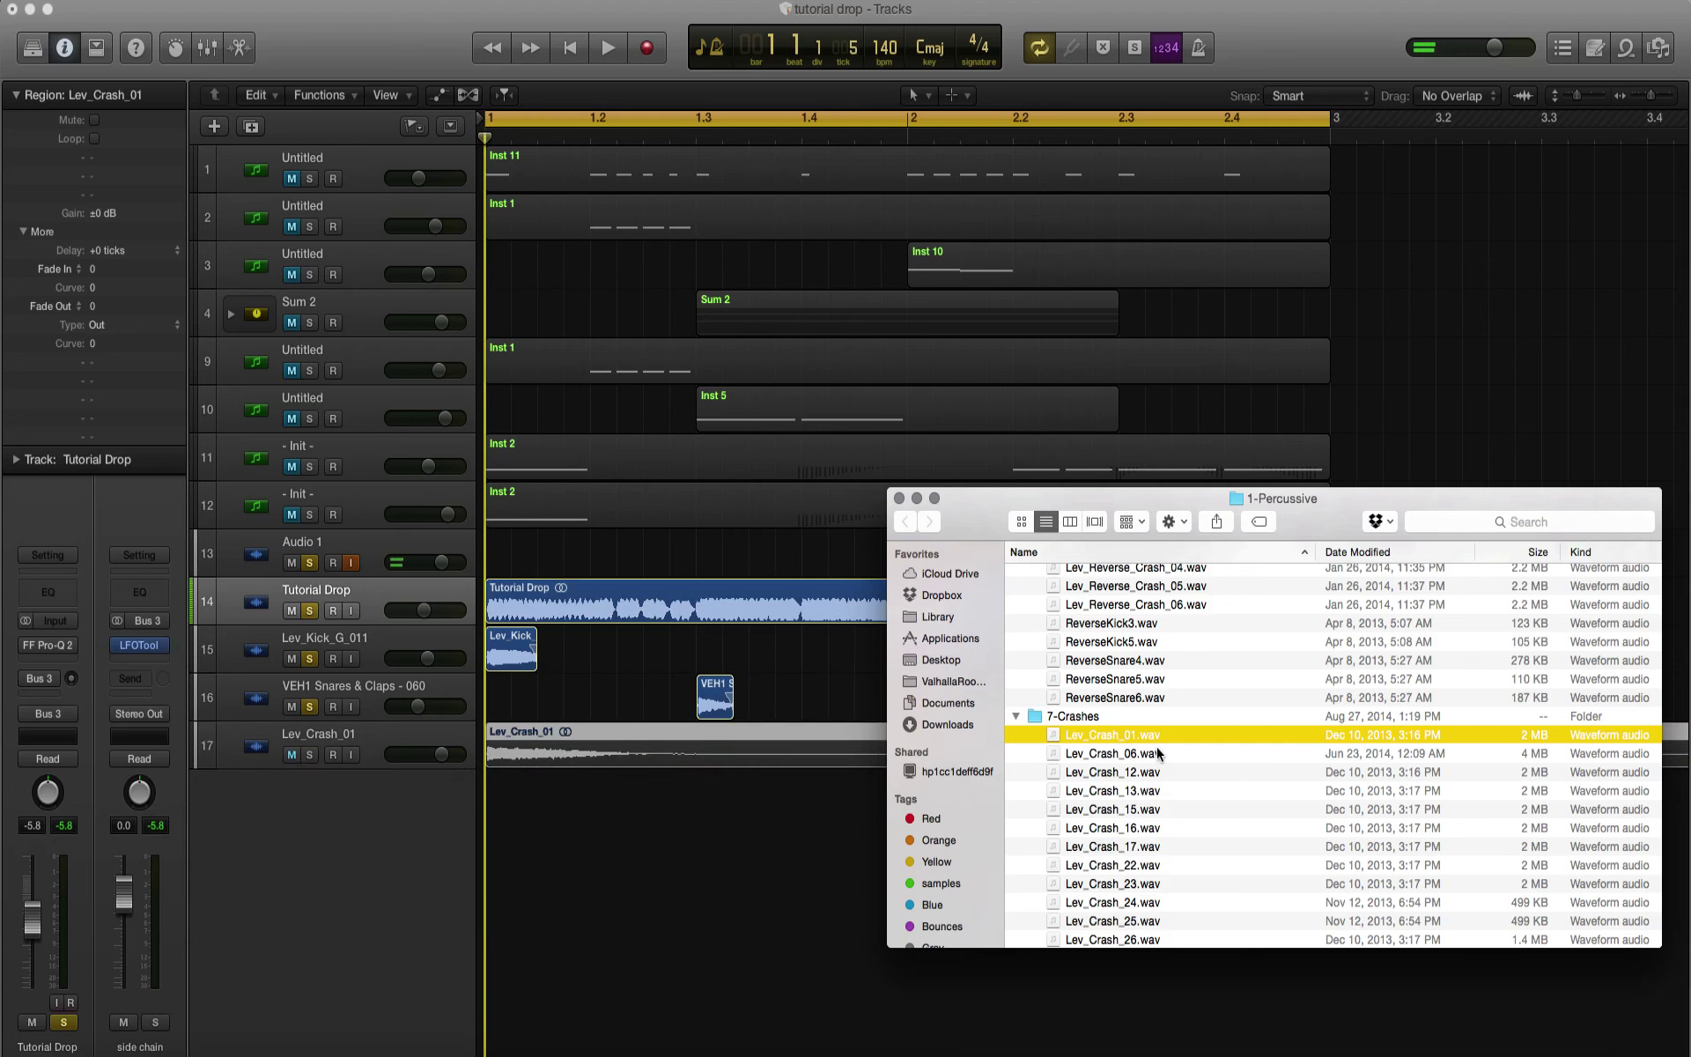
Step: Import ReverseSnare6.wav from the 6-Reverse folder onto a new track at bar 1
scroll(1157, 753, "up", 2)
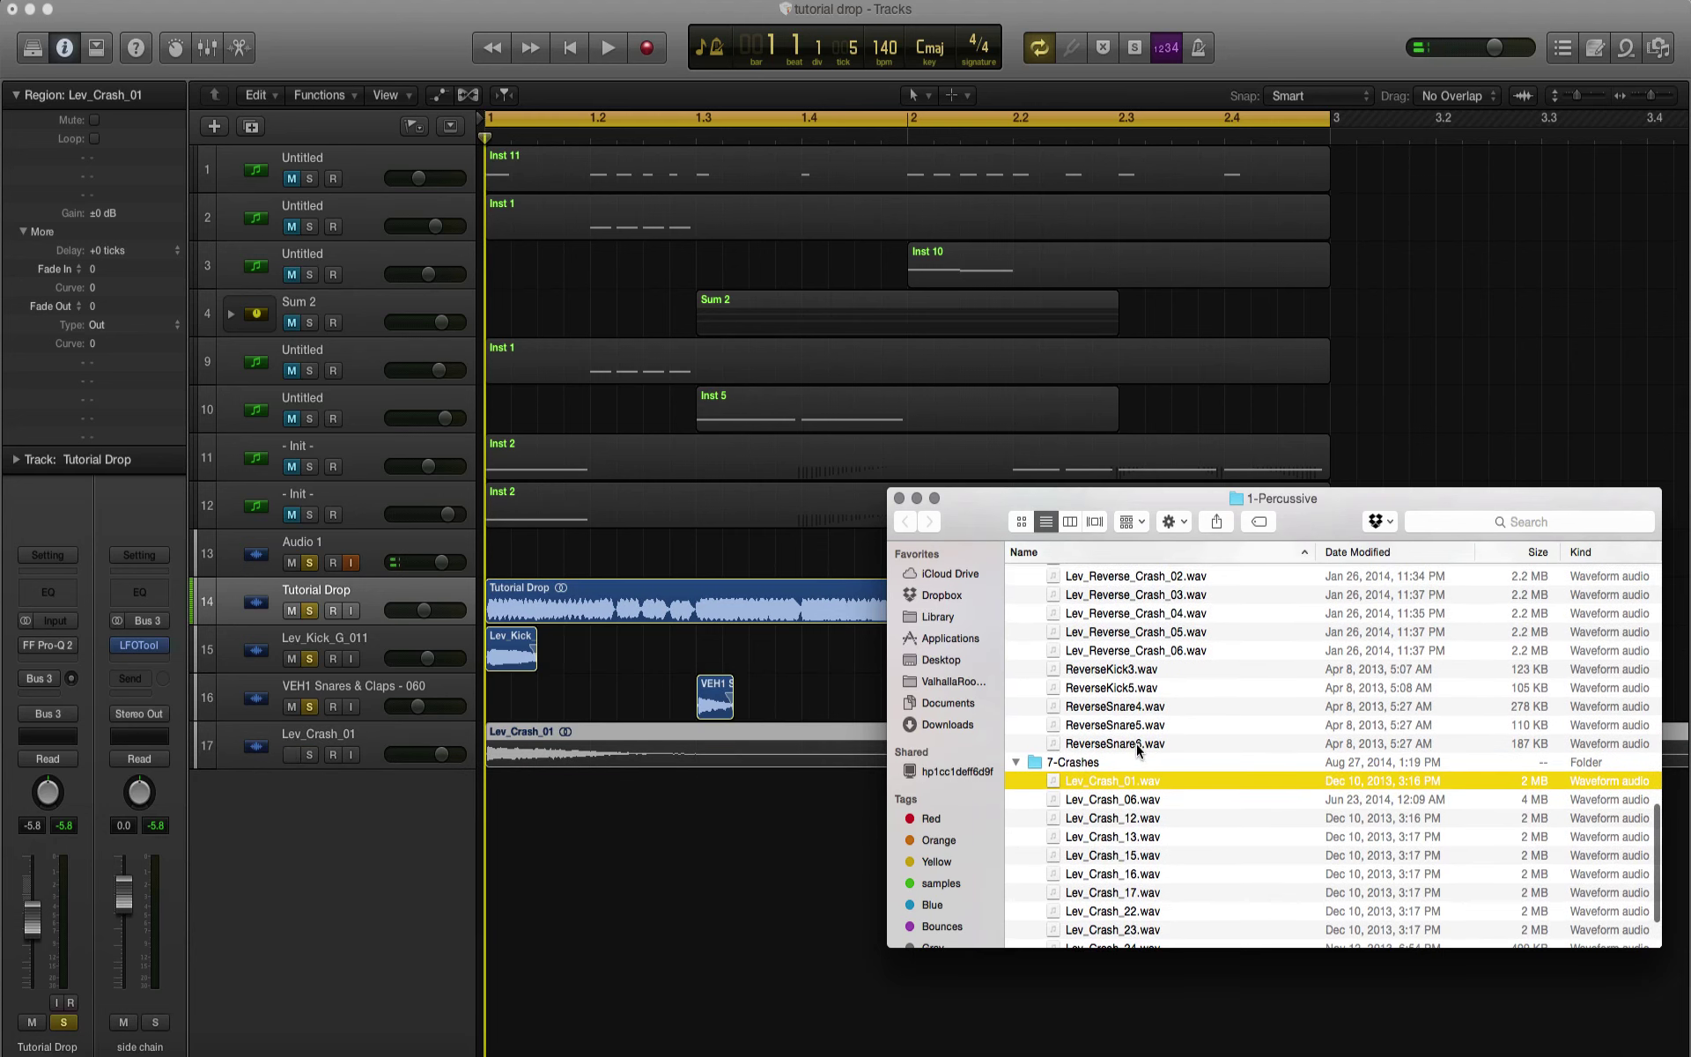
left_click(1138, 747)
left_click_drag(945, 766, 693, 848)
Step: Preview closed hats in the 5-Hats folder and import Lev_Chh_019.wav onto a new track at bar 1
scroll(1195, 771, "up", 5)
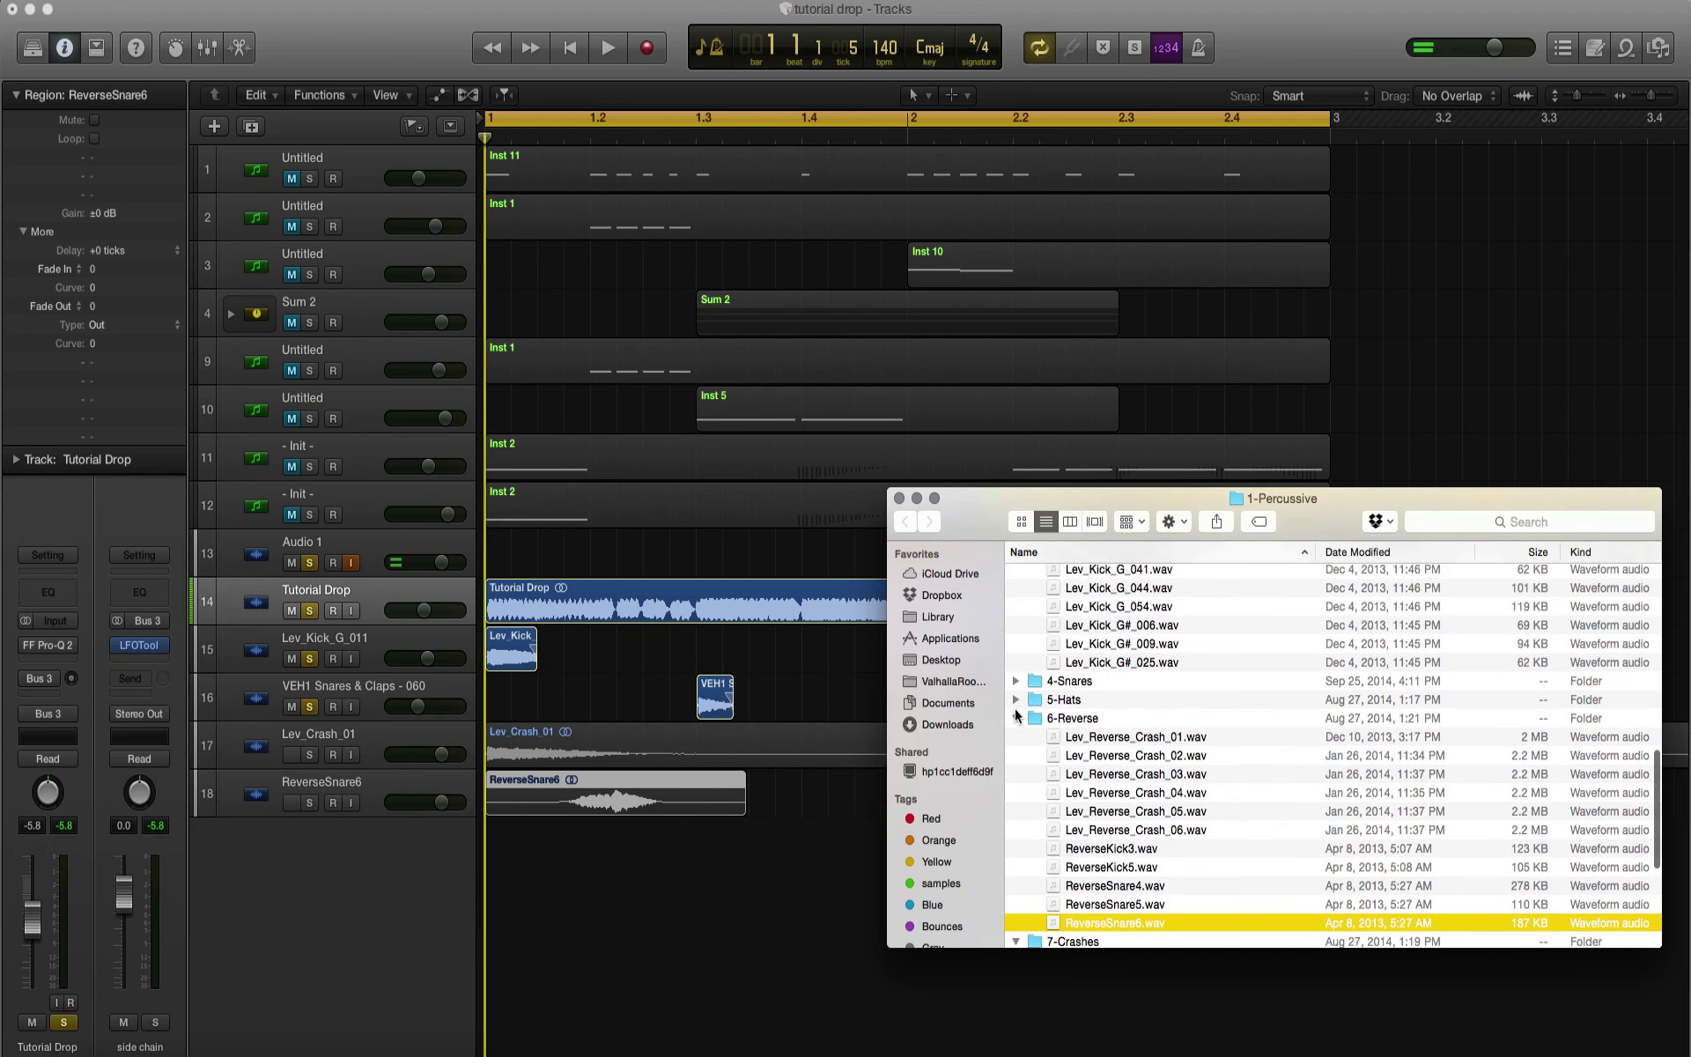
left_click(1016, 701)
left_click(1133, 757)
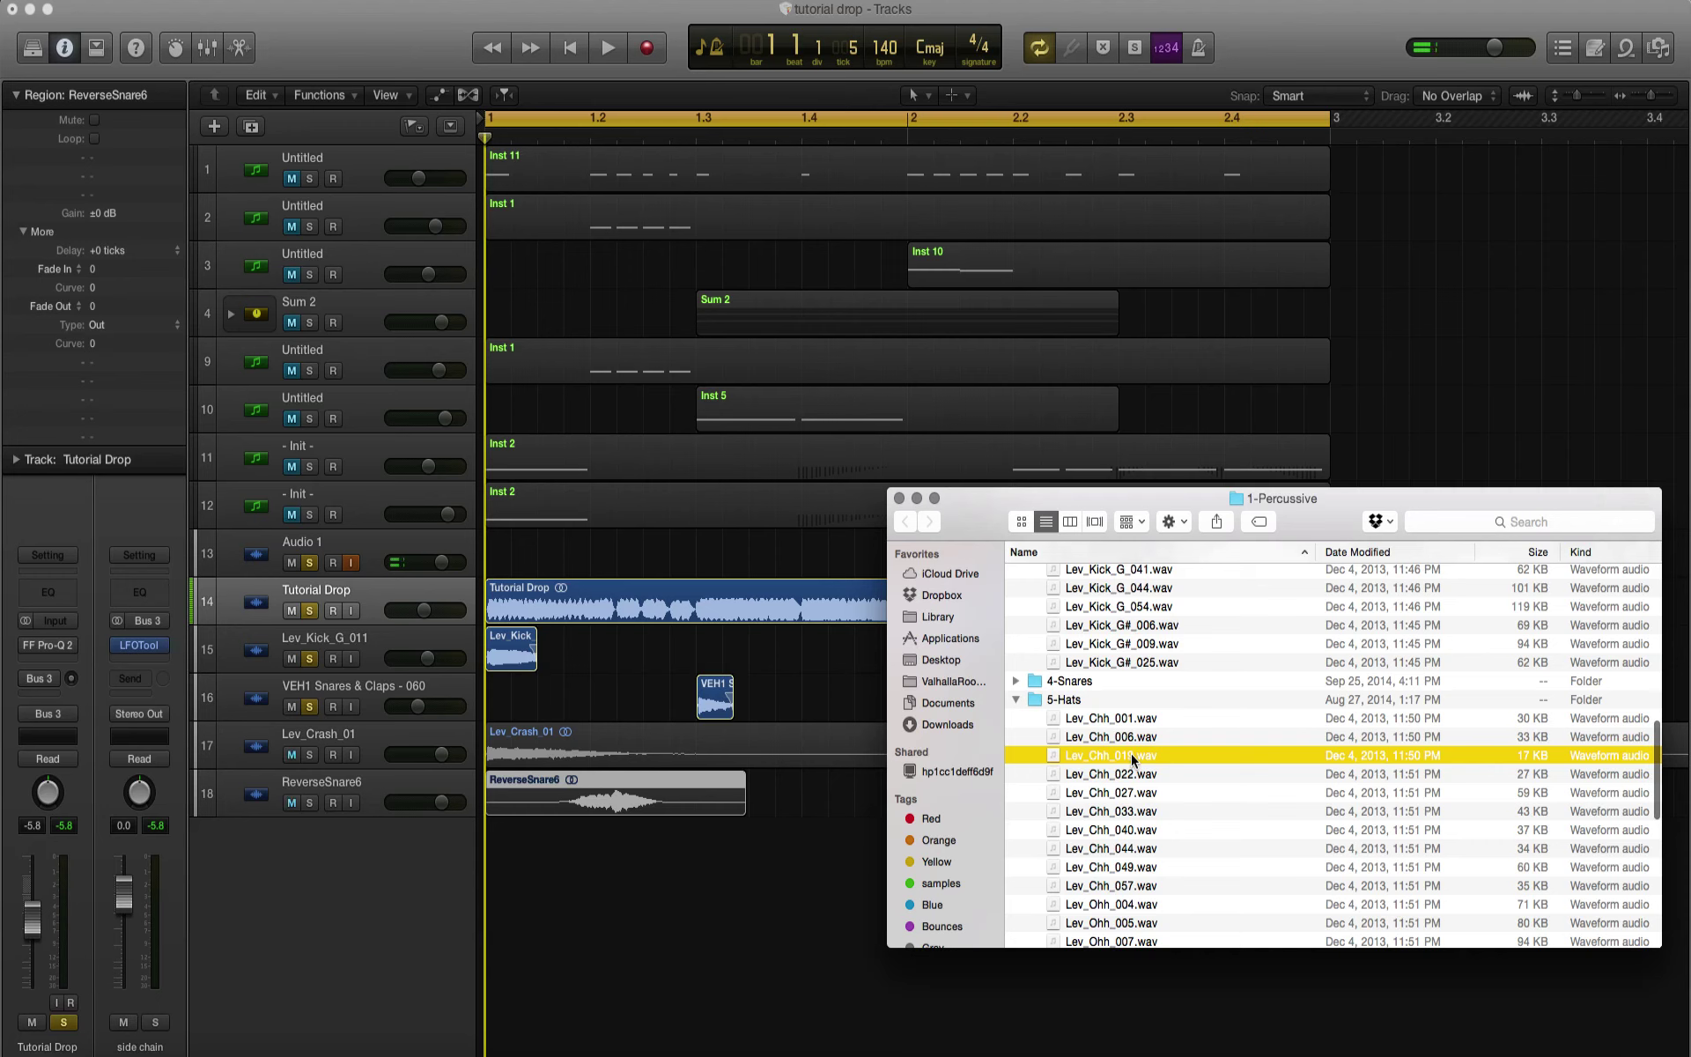
key("space")
key("Up")
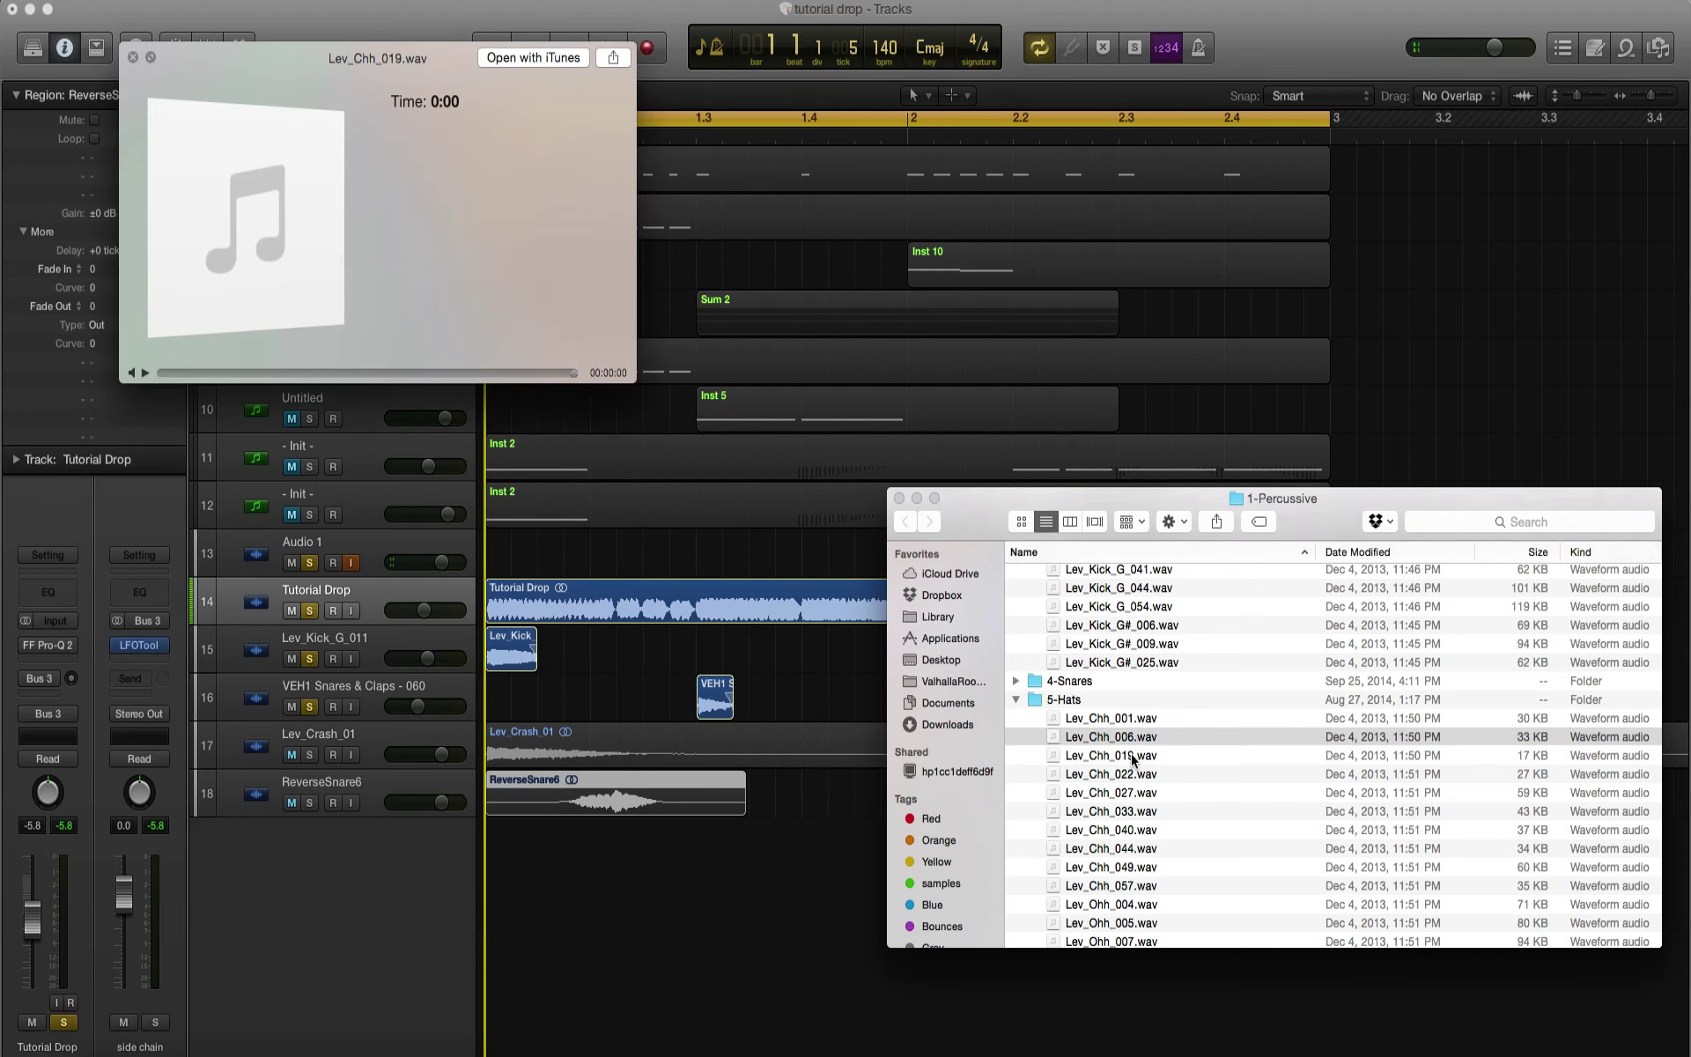
key("Down")
key("space")
left_click_drag(1133, 758, 528, 923)
key("XF86AudioRaiseVolume")
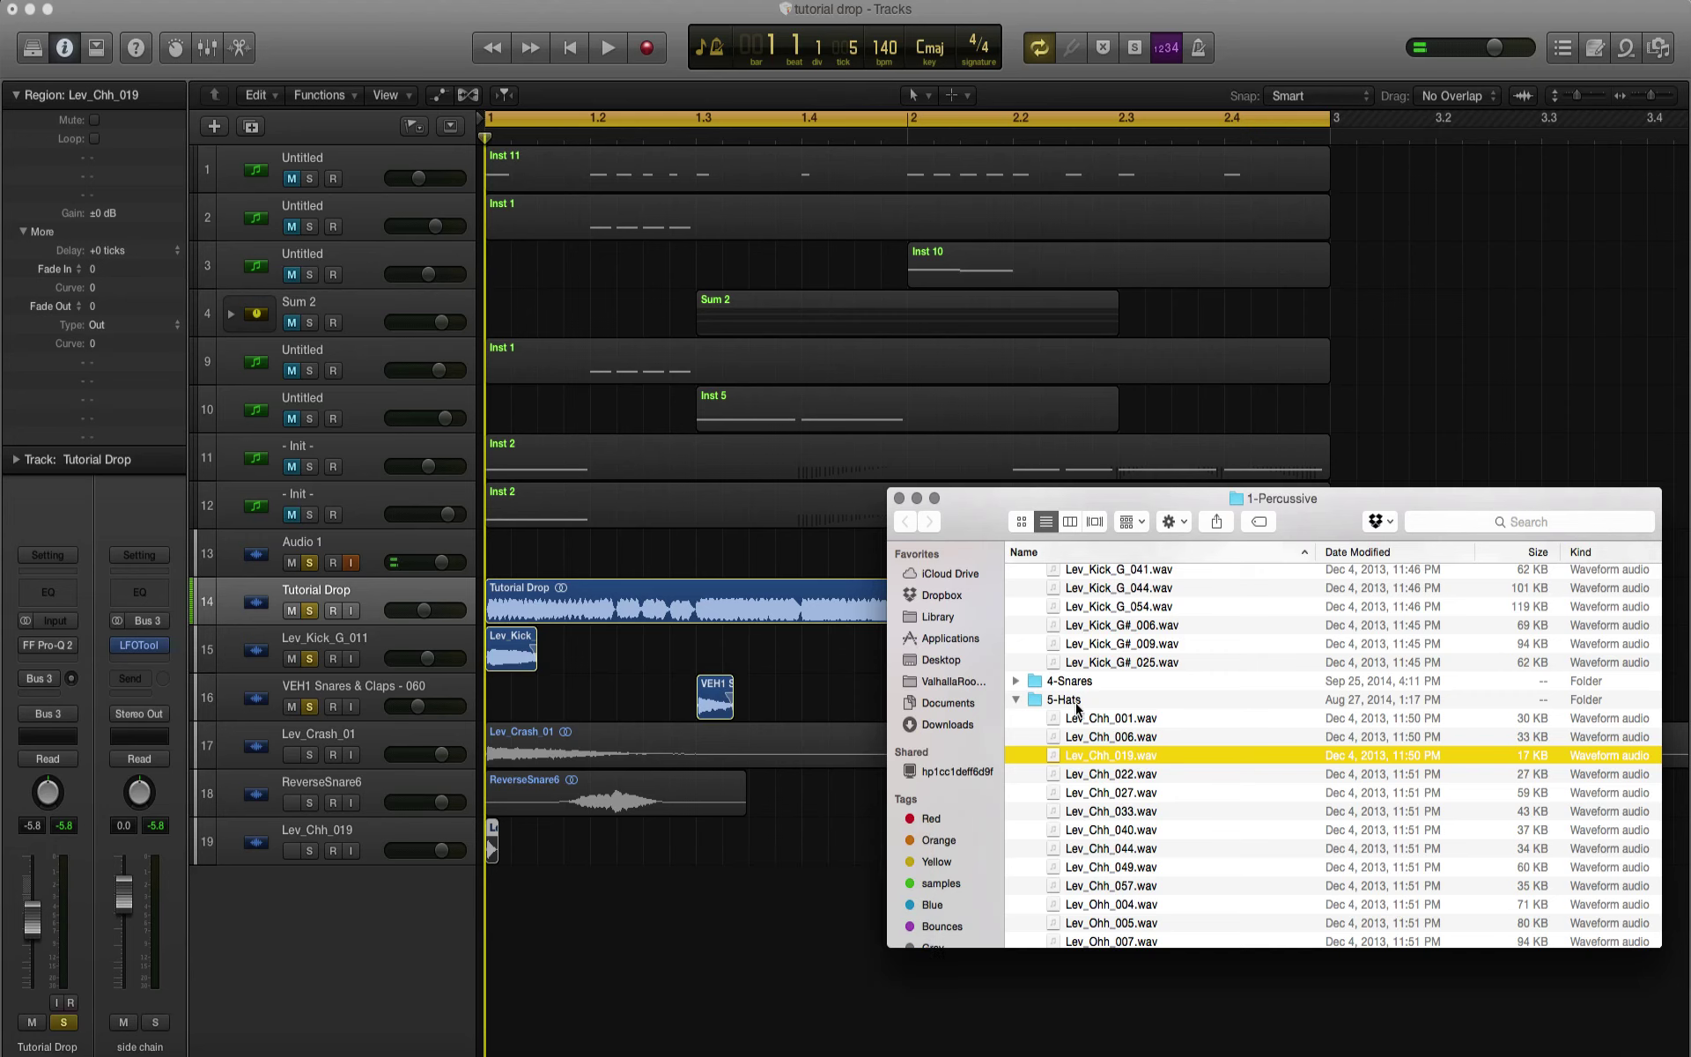
Step: Preview open hats in the 5-Hats folder and import Lev_Ohh_007.wav onto a new track at bar 1
scroll(1049, 712, "up", 10)
scroll(1076, 709, "up", 5)
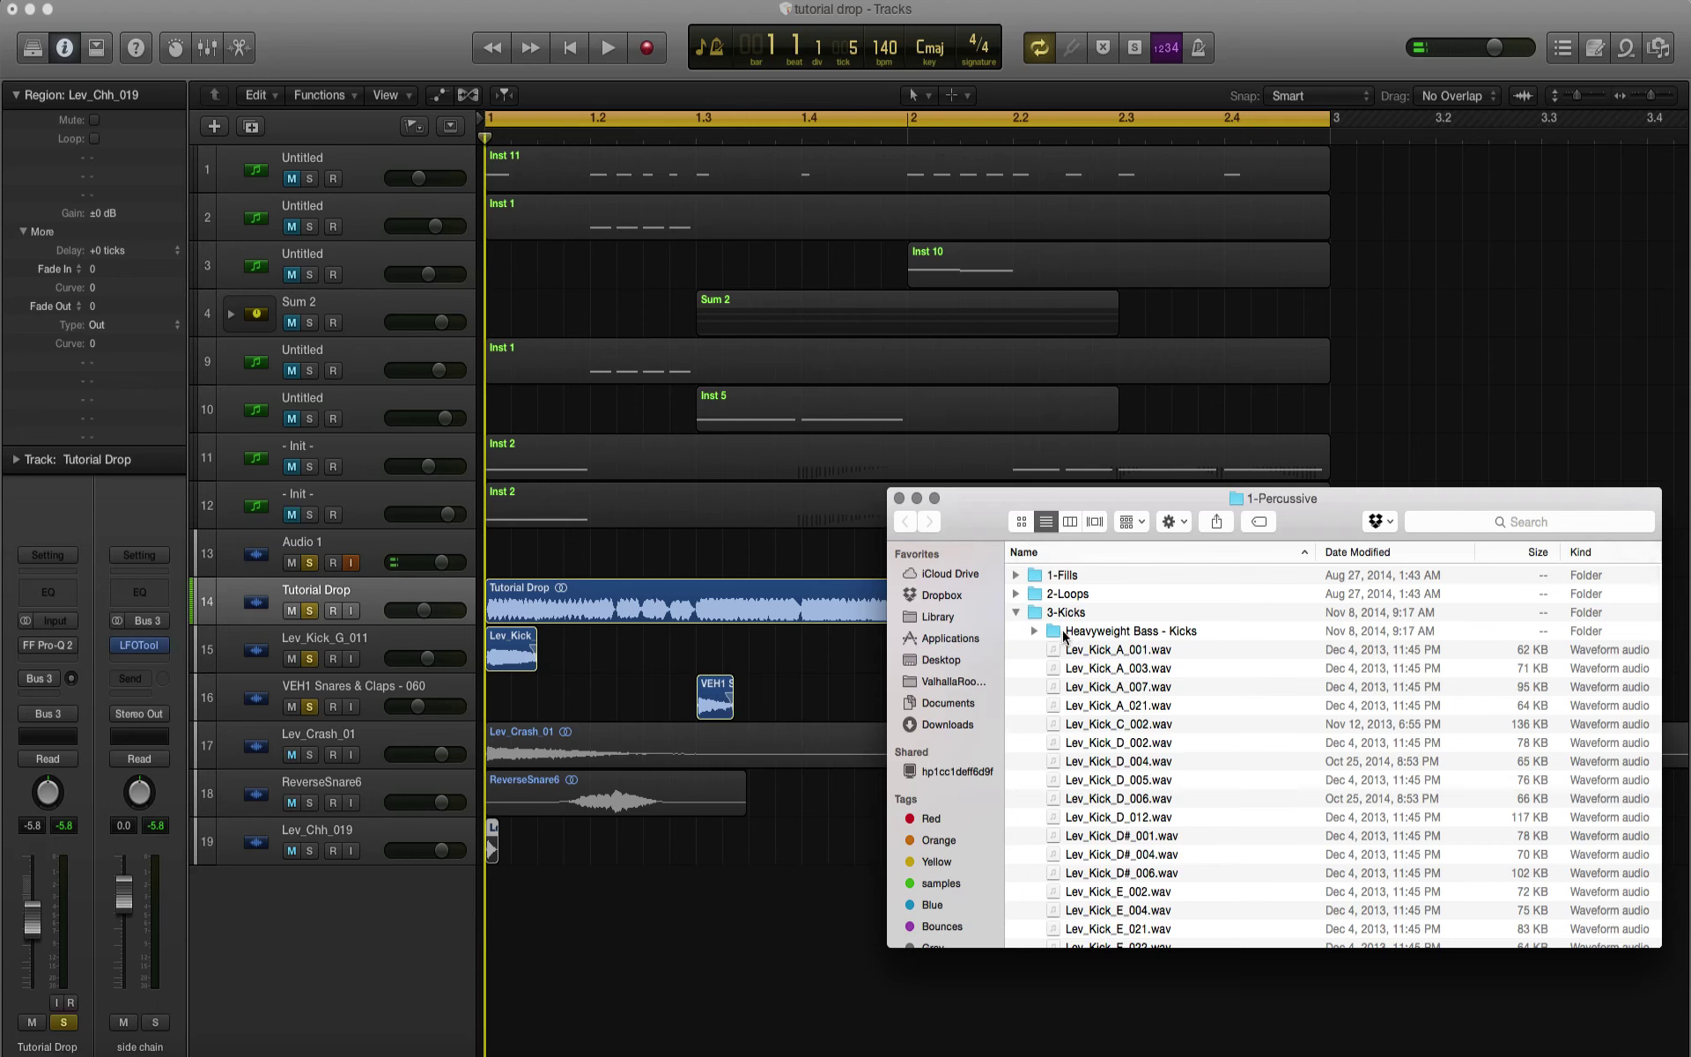
scroll(1063, 636, "down", 12)
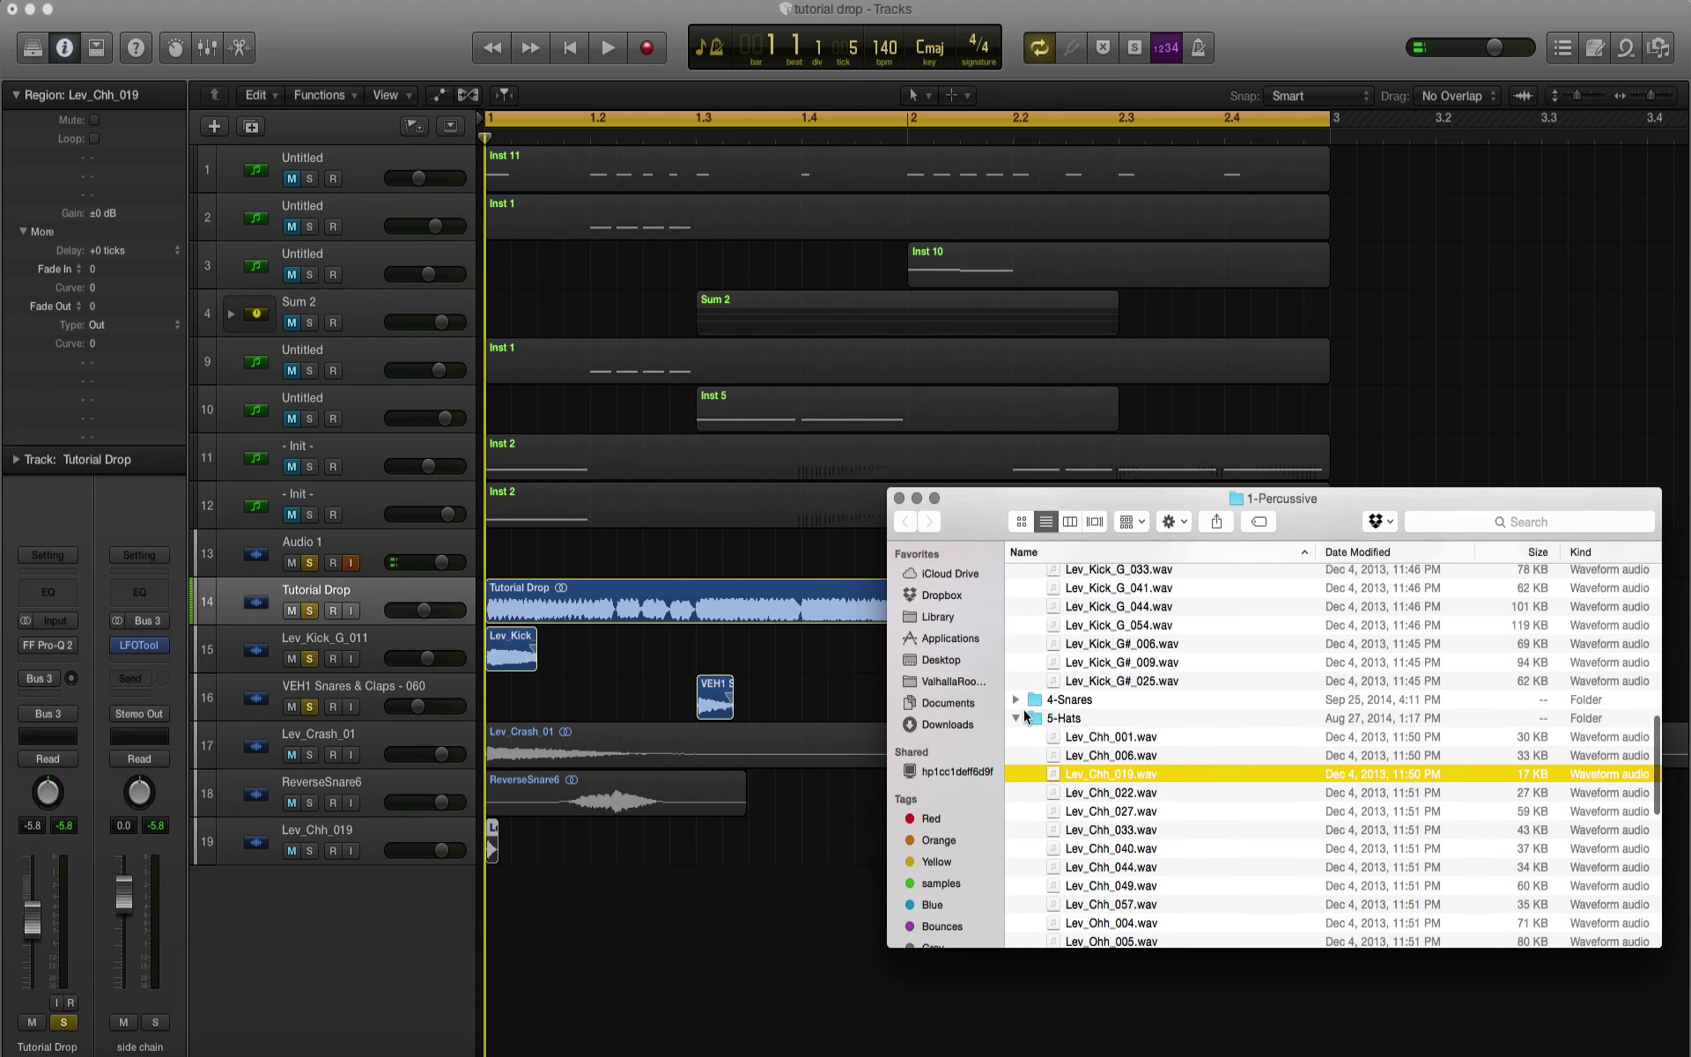
scroll(1159, 818, "down", 3)
left_click(1087, 877)
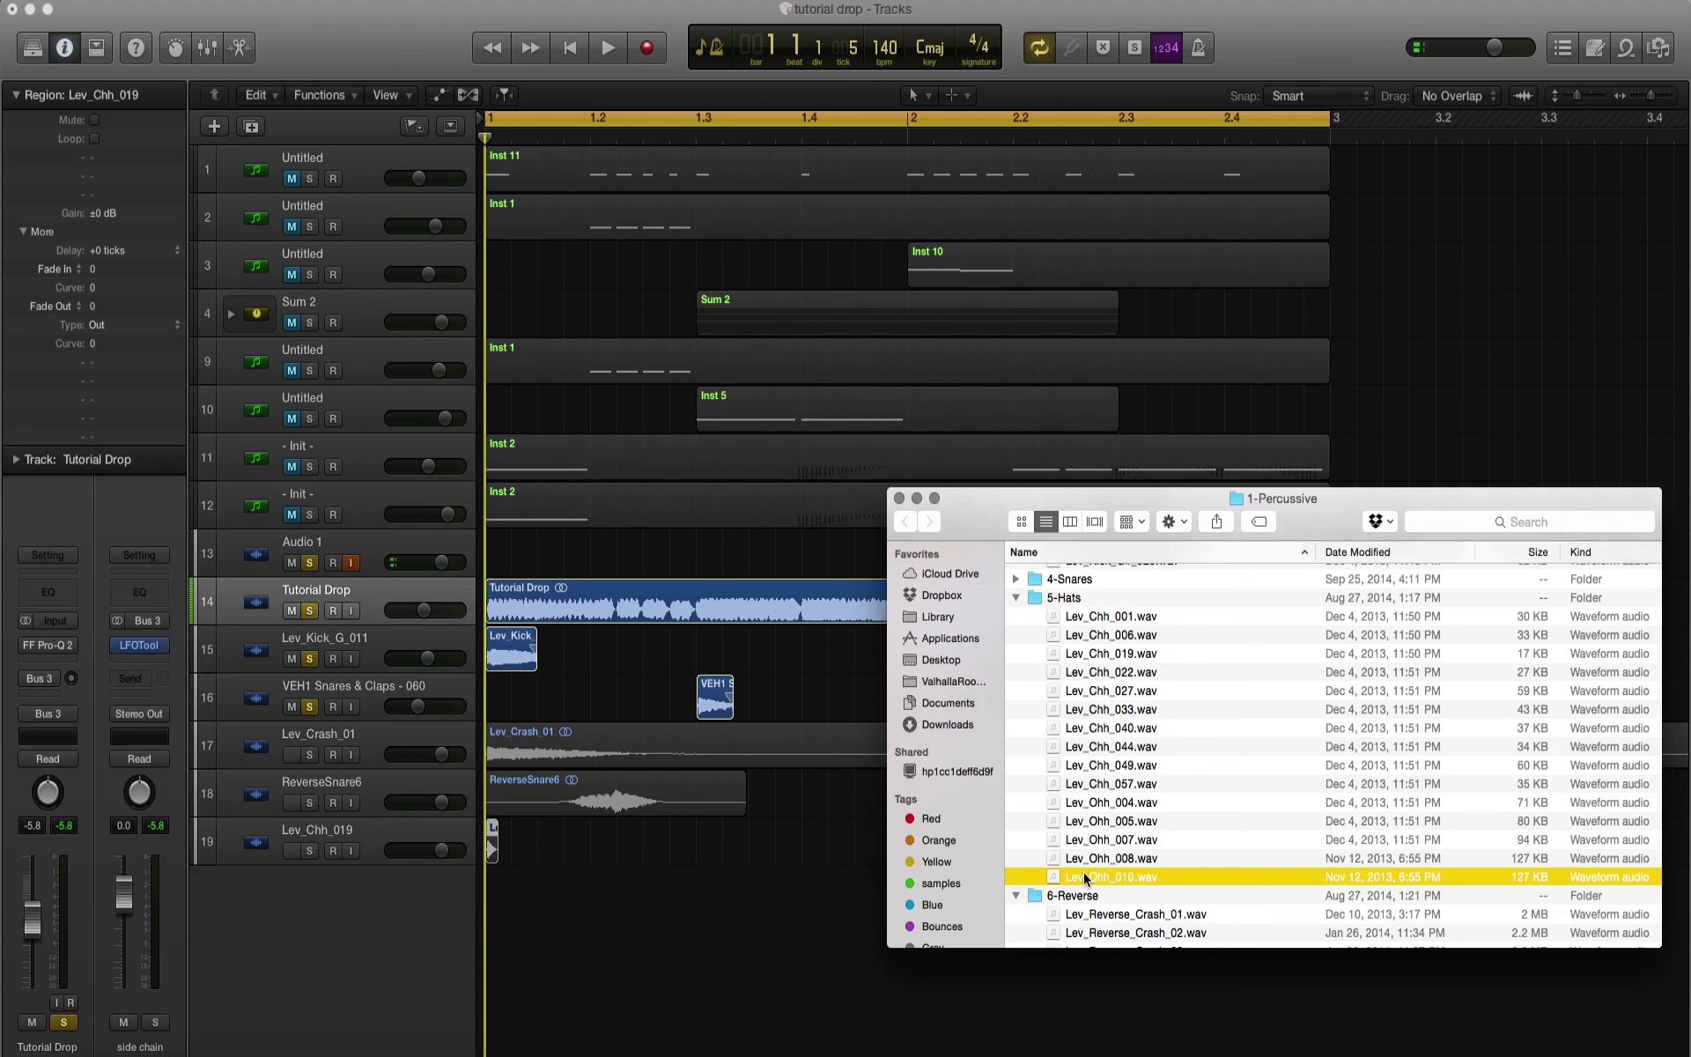
key("space")
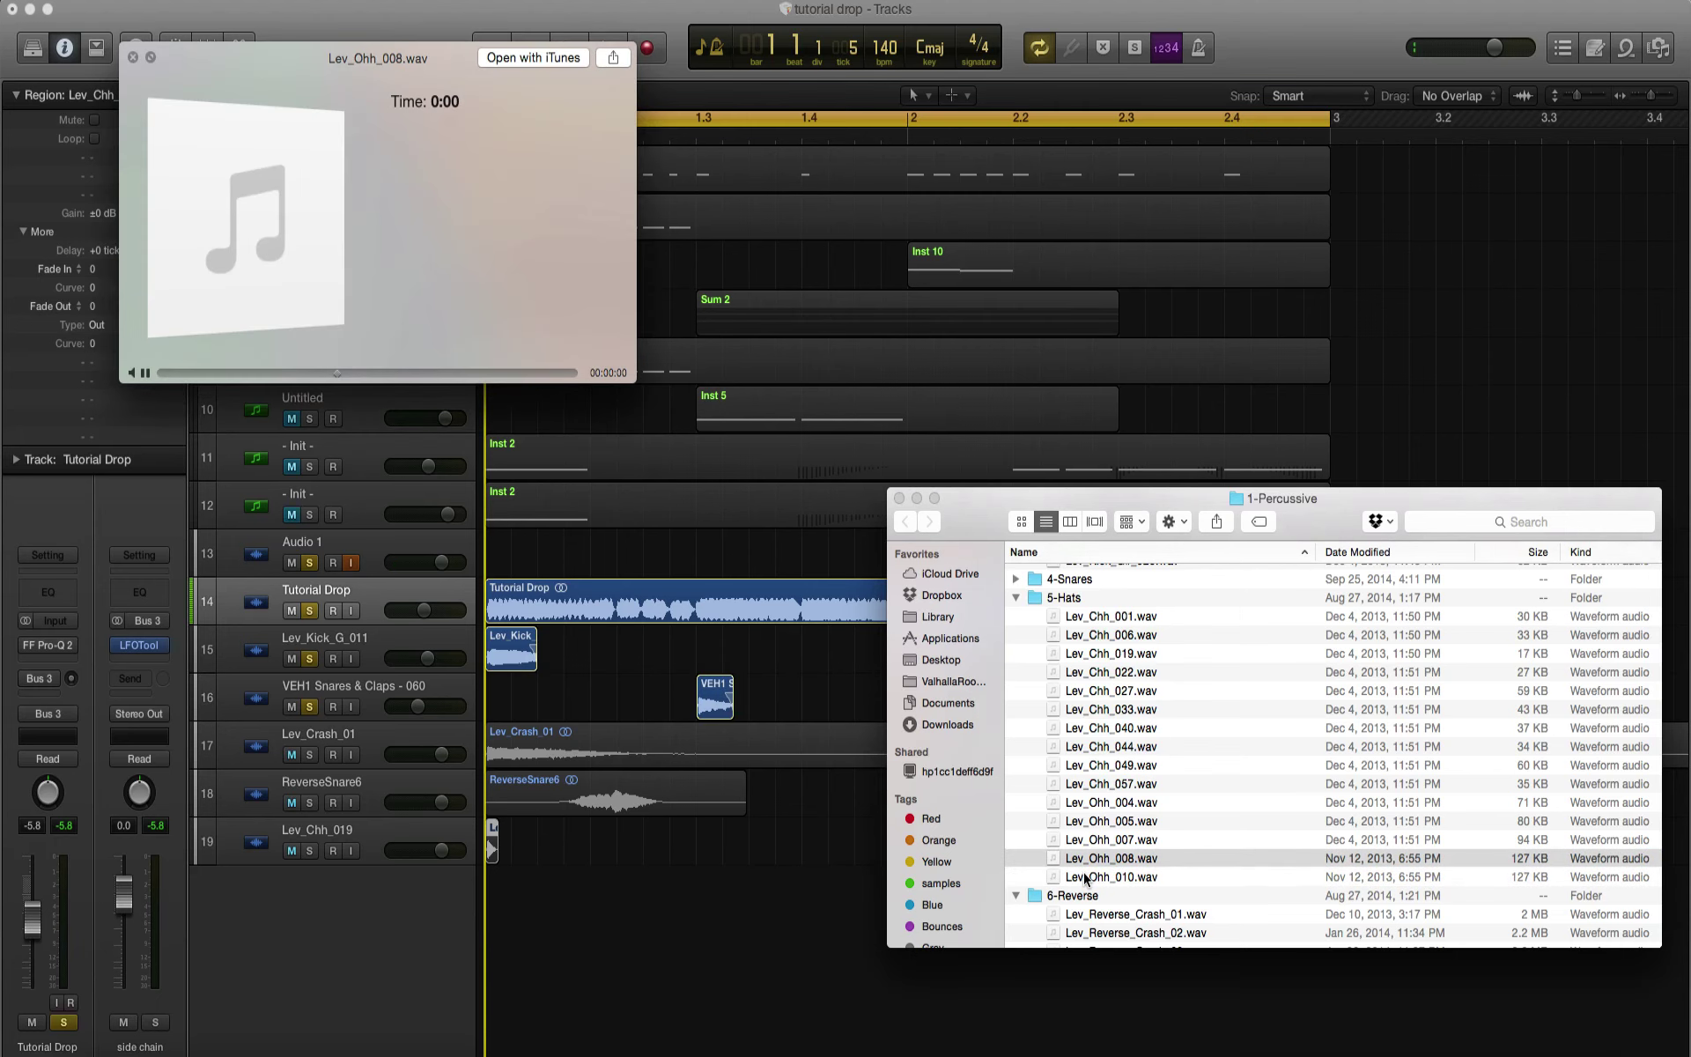
key("Up")
key("space")
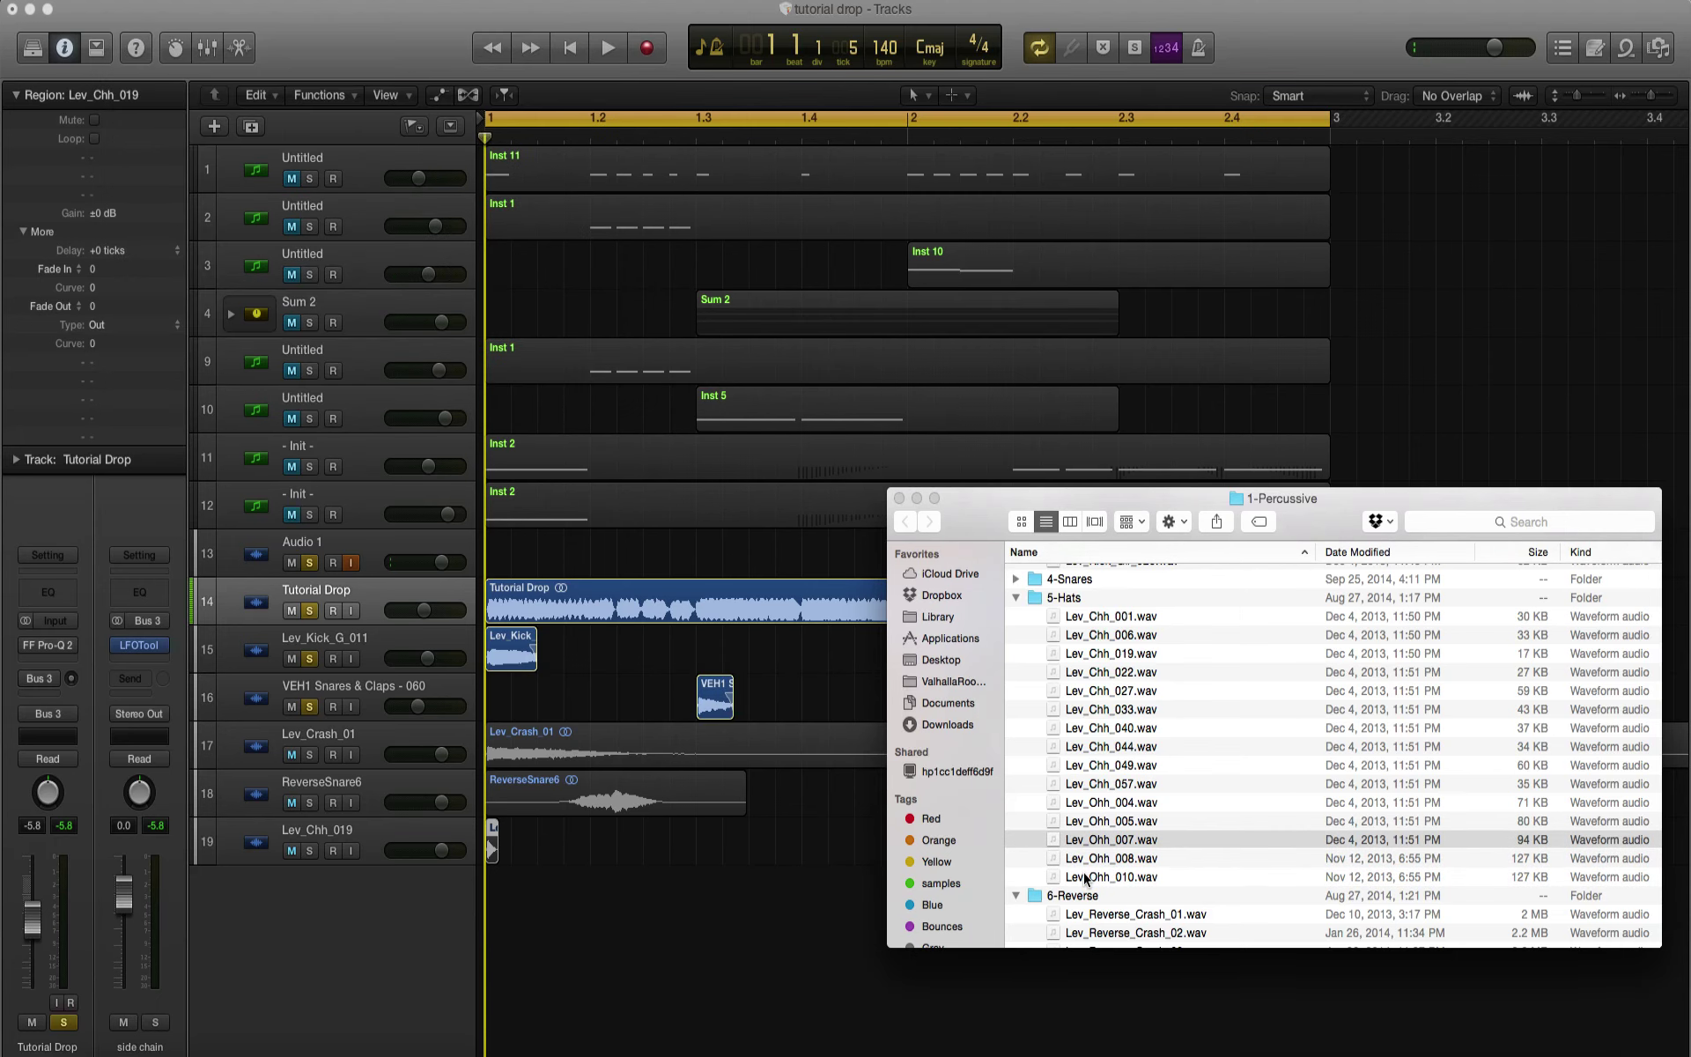
left_click(1050, 832)
left_click_drag(540, 938, 508, 951)
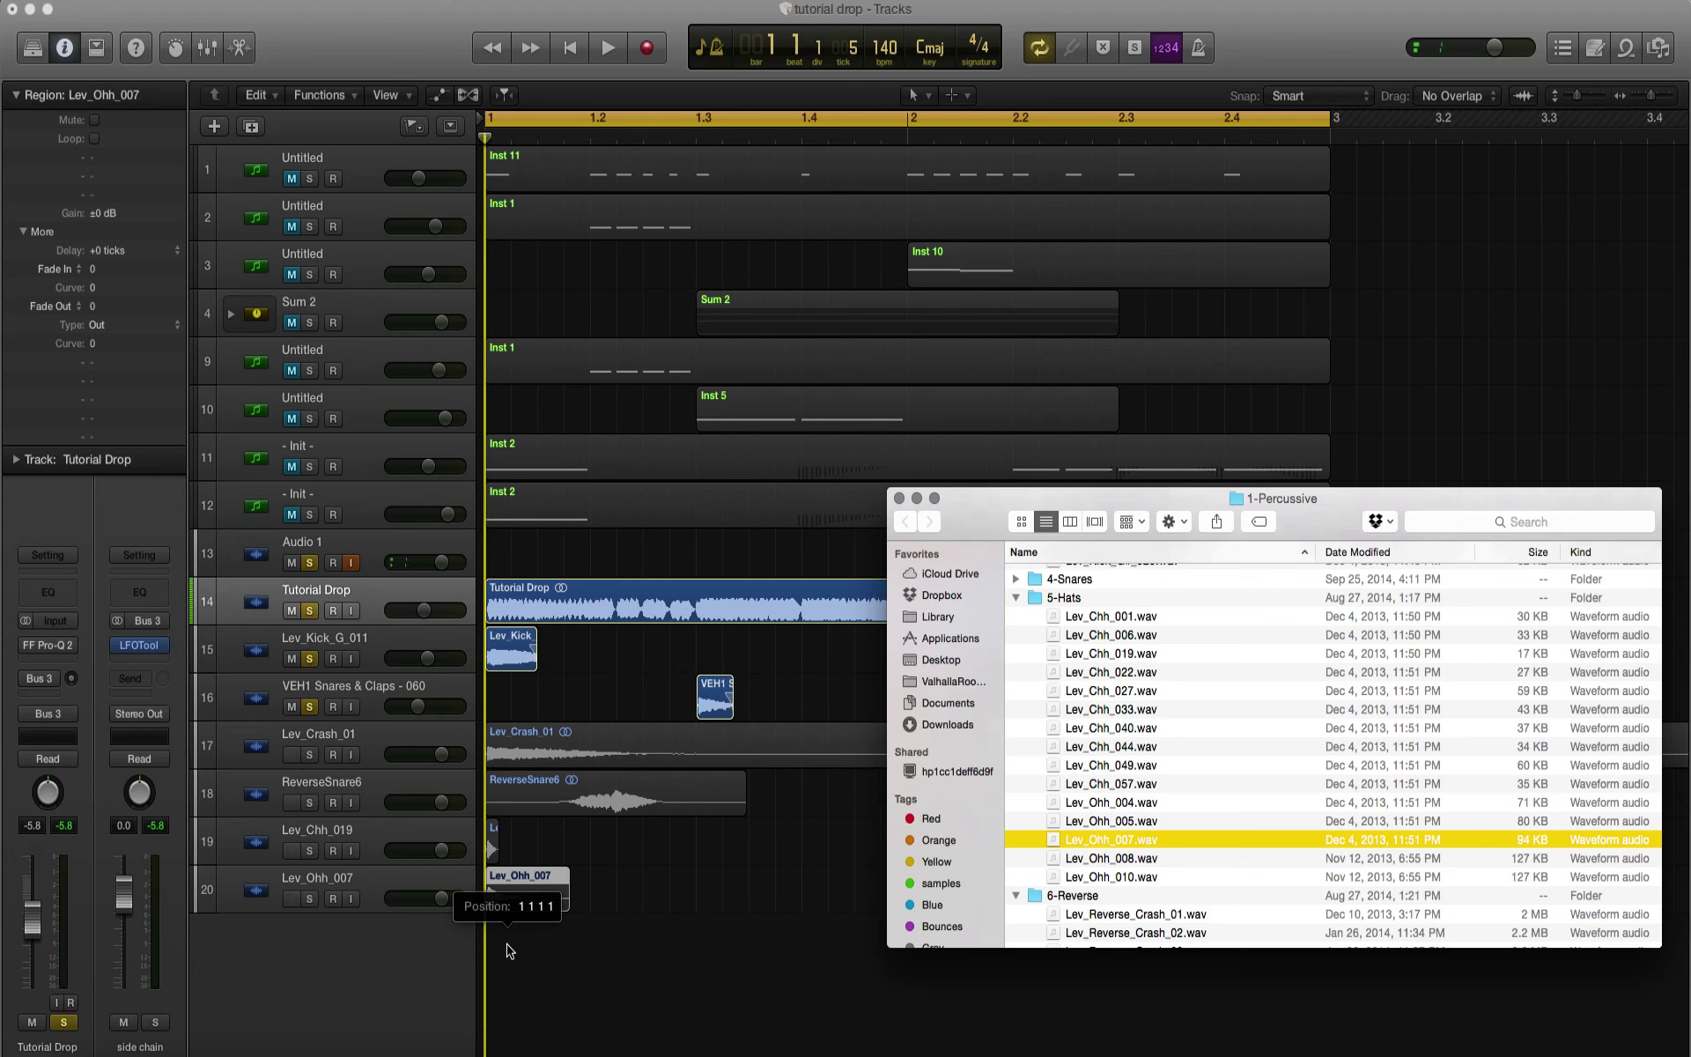
Step: Import Lev_Reverse_Crash_02.wav from the 6-Reverse folder onto a new track at bar 1
scroll(1222, 732, "down", 10)
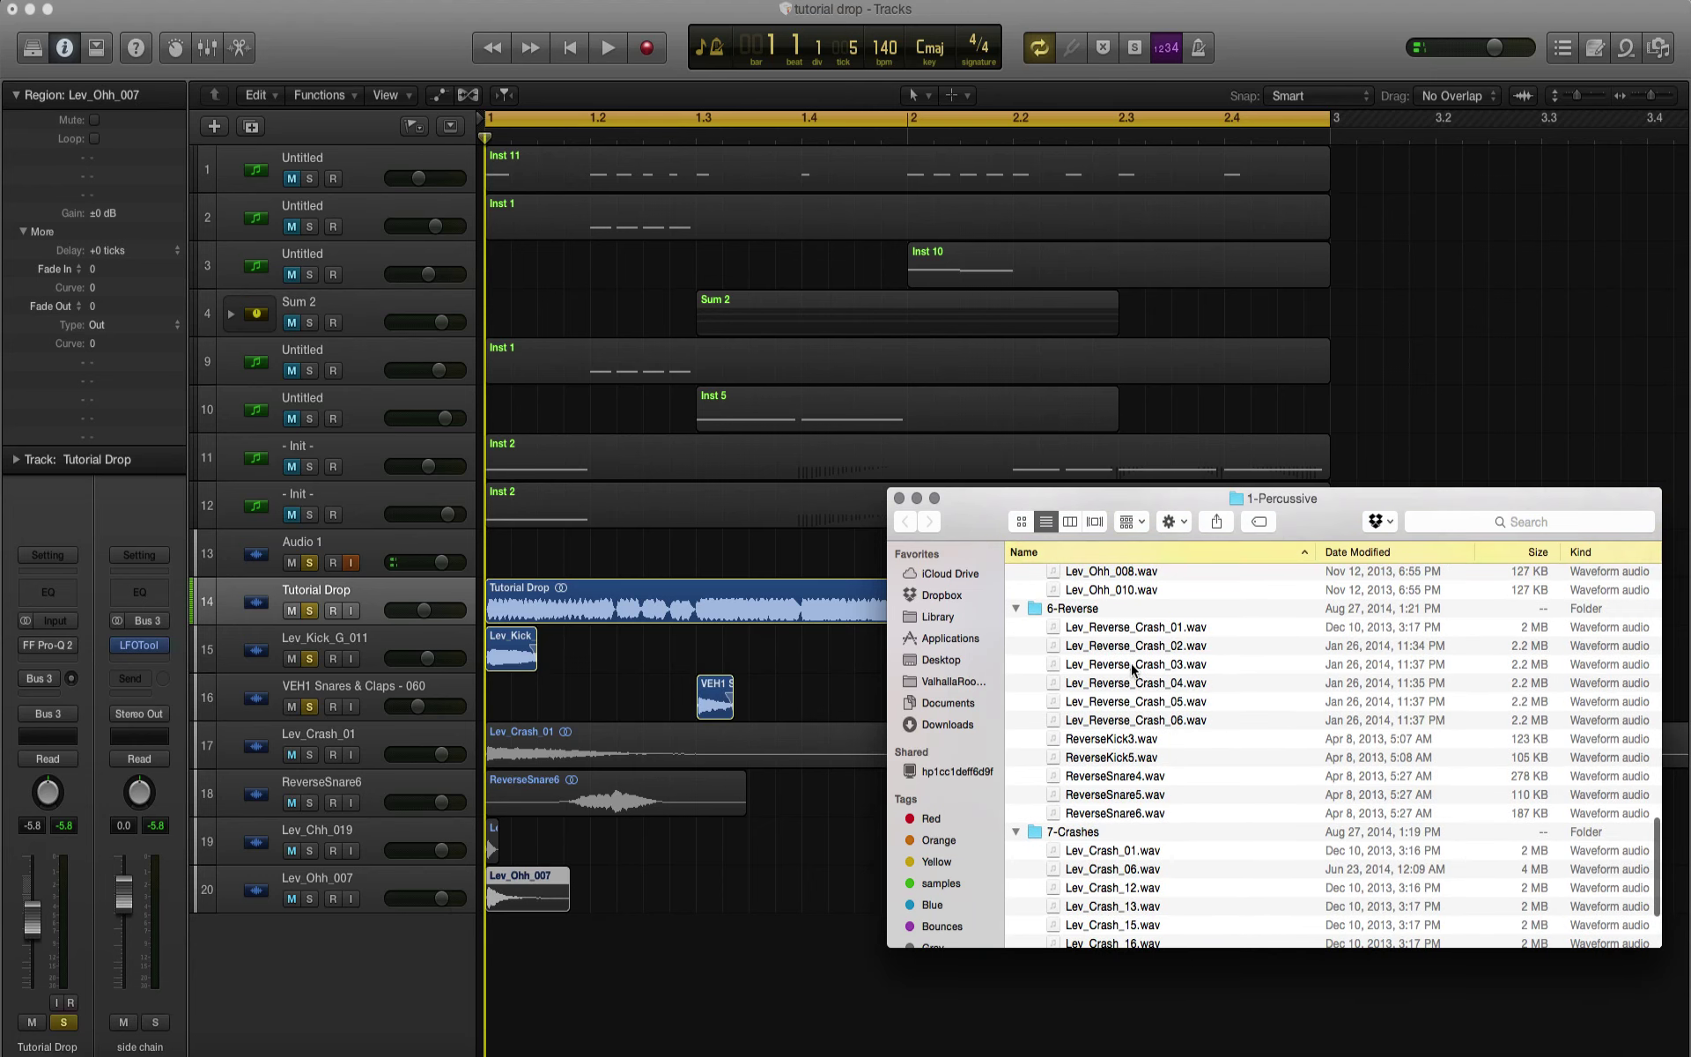
left_click(1121, 648)
left_click_drag(1061, 651, 509, 967)
scroll(1196, 805, "down", 3)
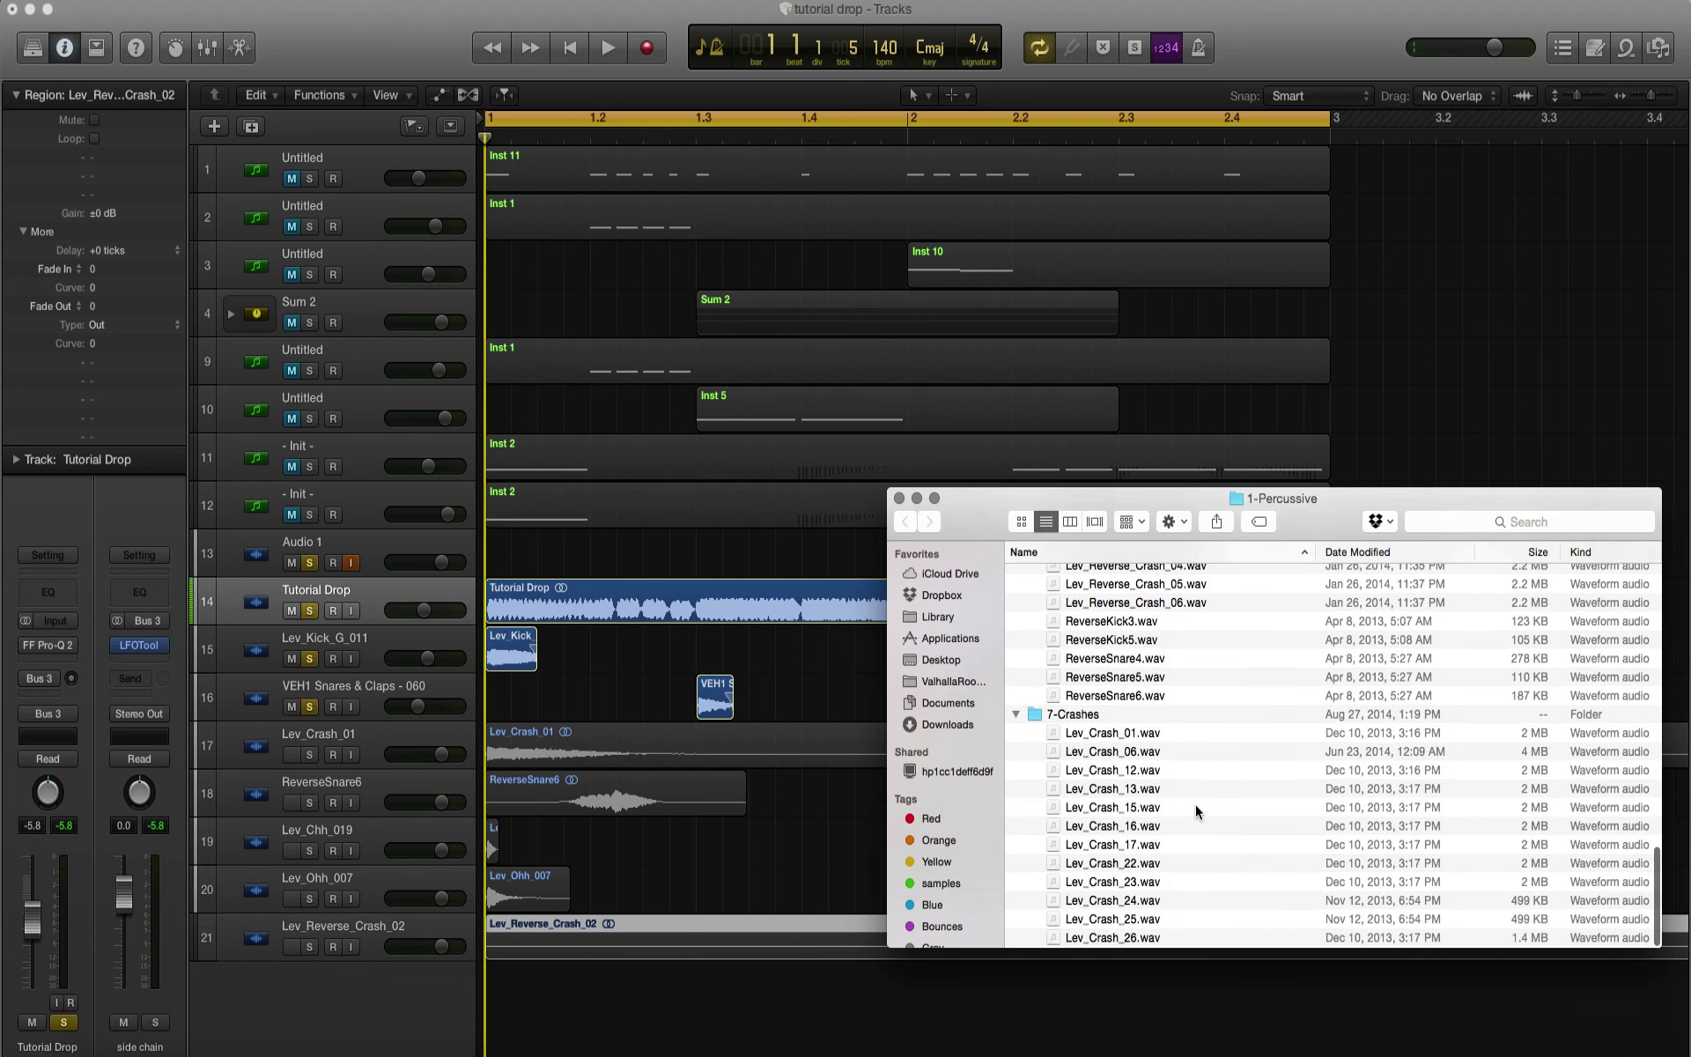
Step: Search this Mac for "killer drum fills" in the sample browser window
left_click(1466, 521)
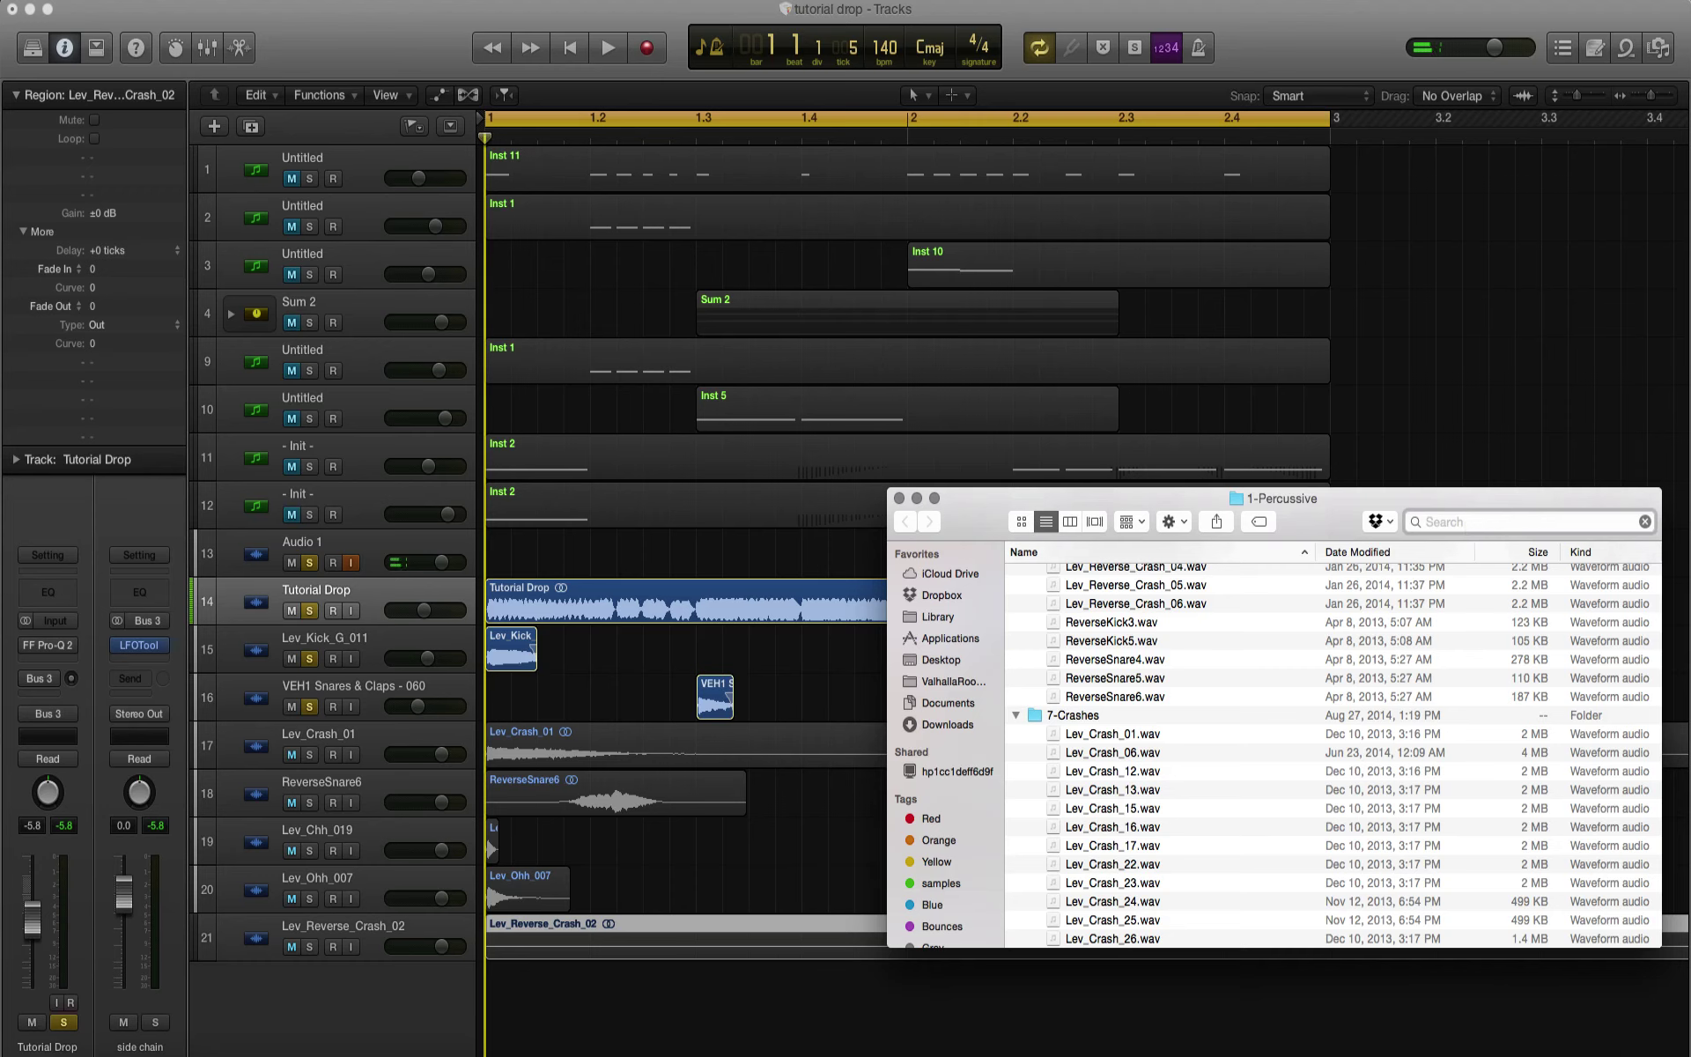
type("drum")
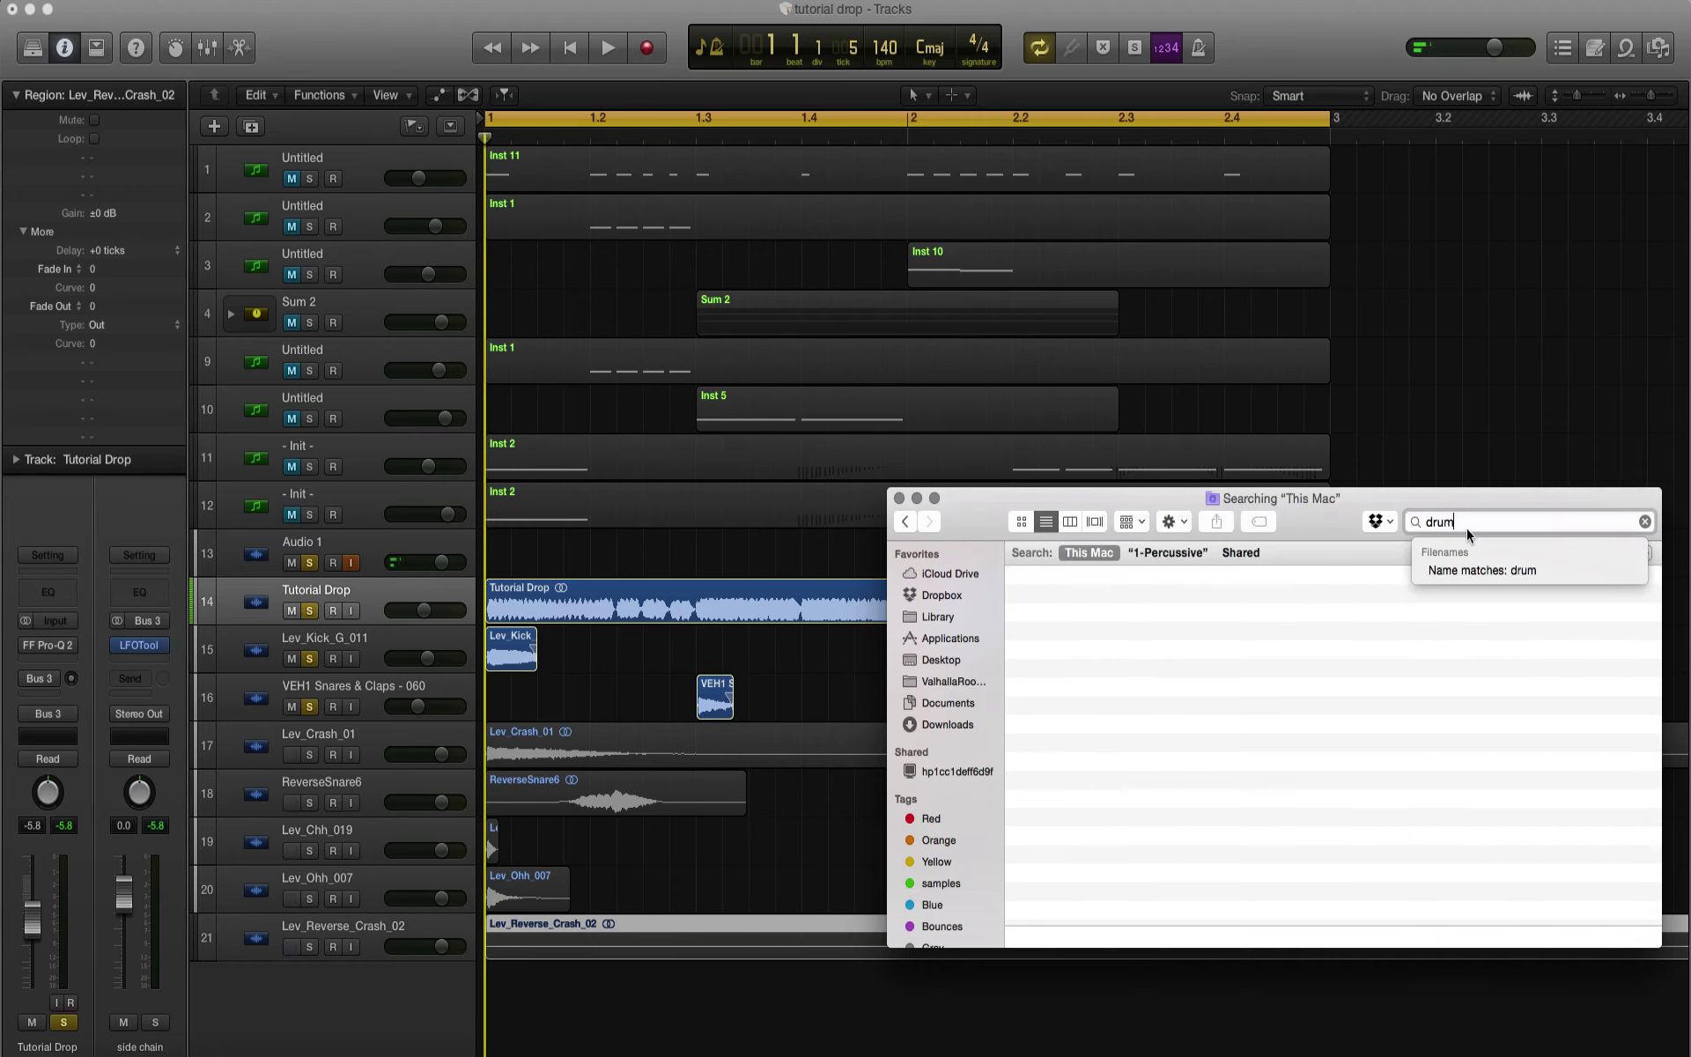
key("BackSpace")
key("BackSpace")
key("BackSpace")
key("BackSpace")
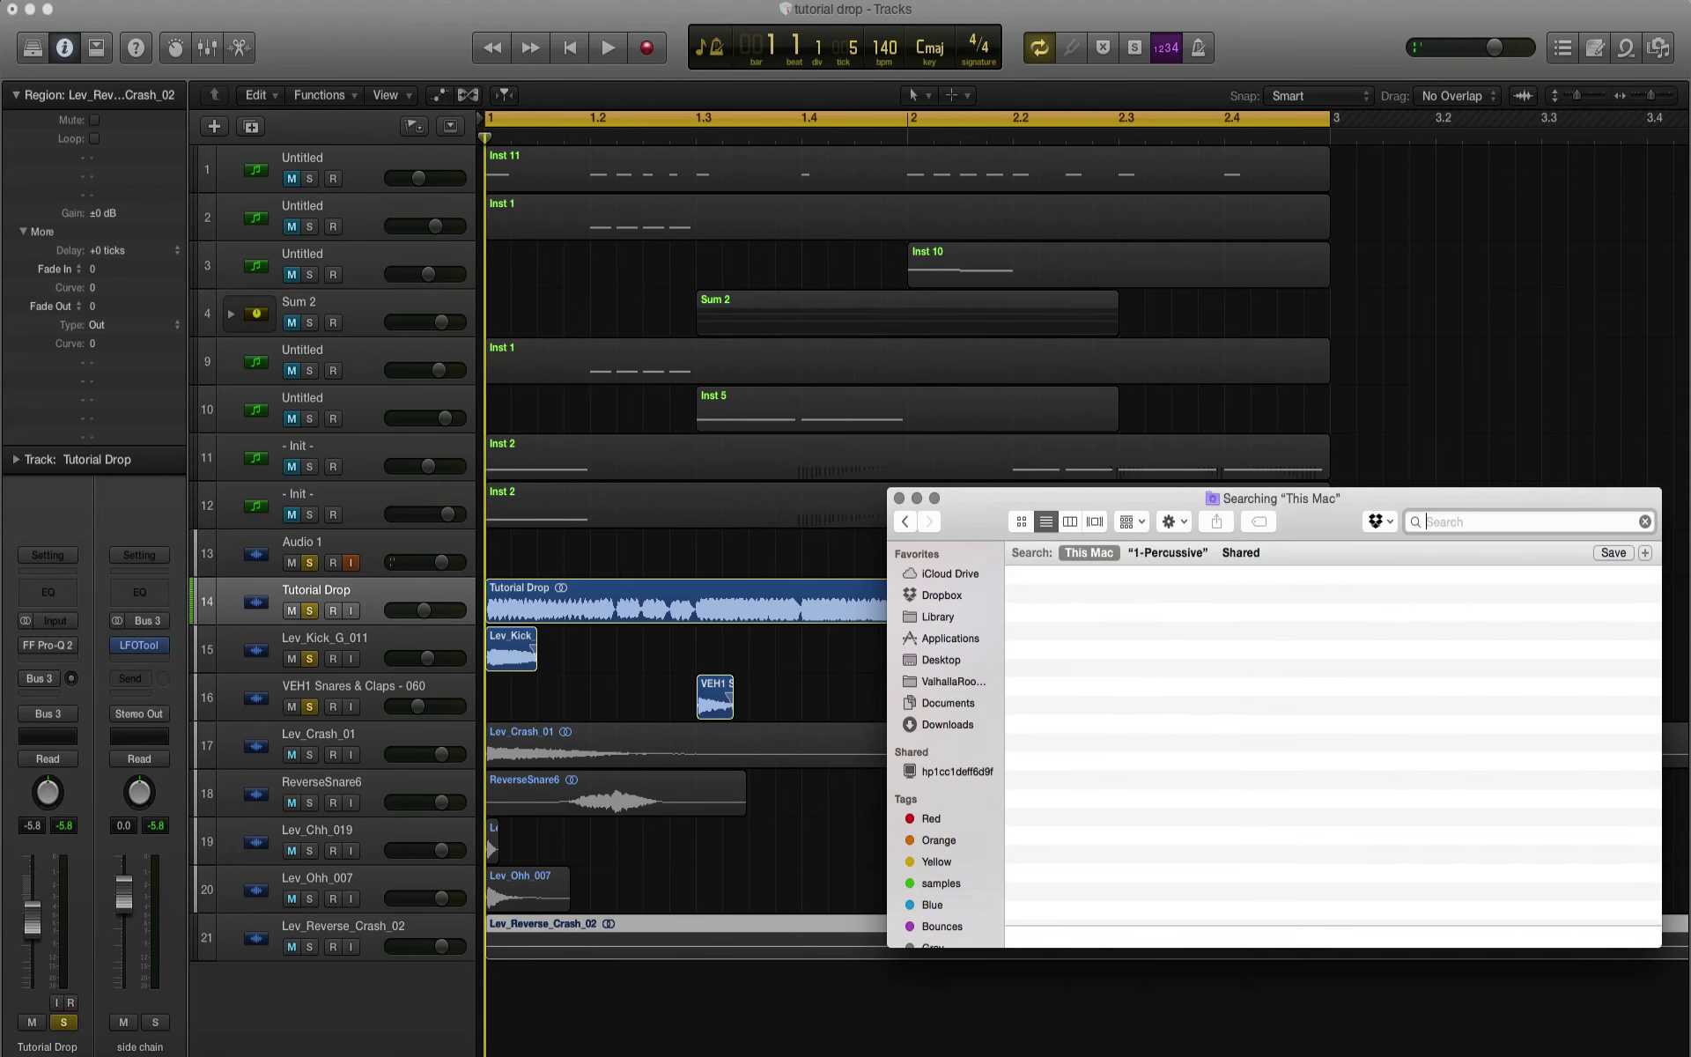
type("killer")
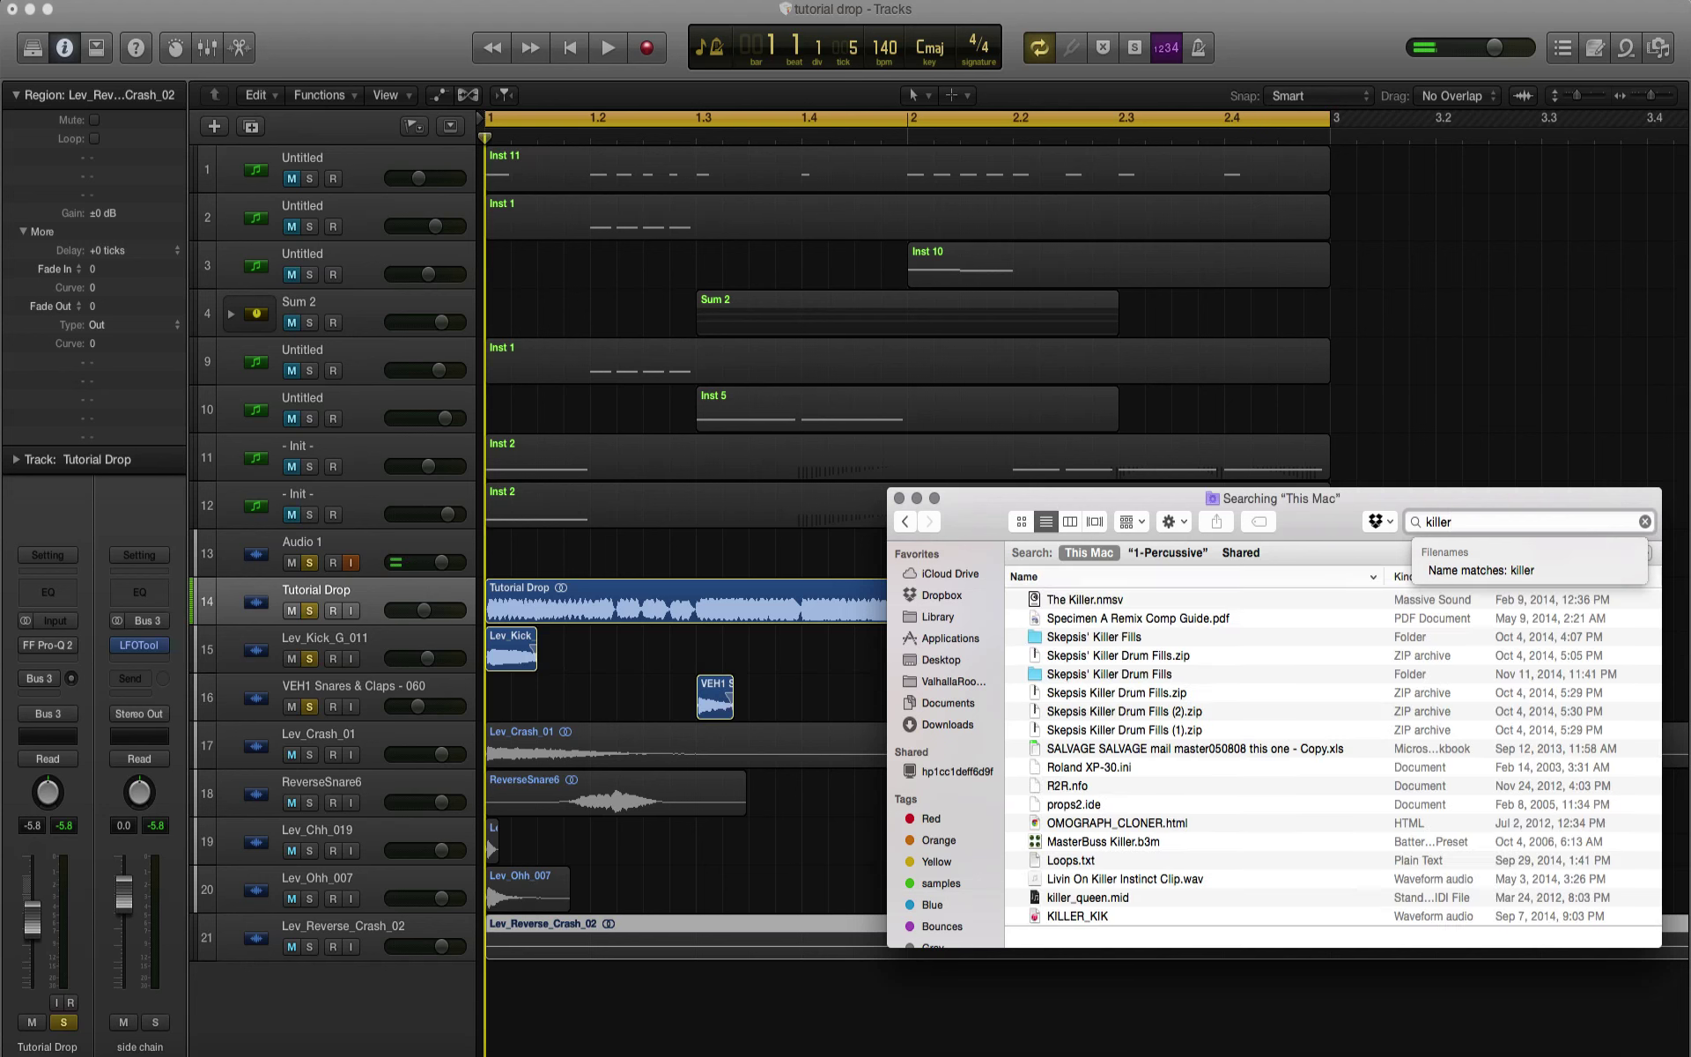
type(" drumn")
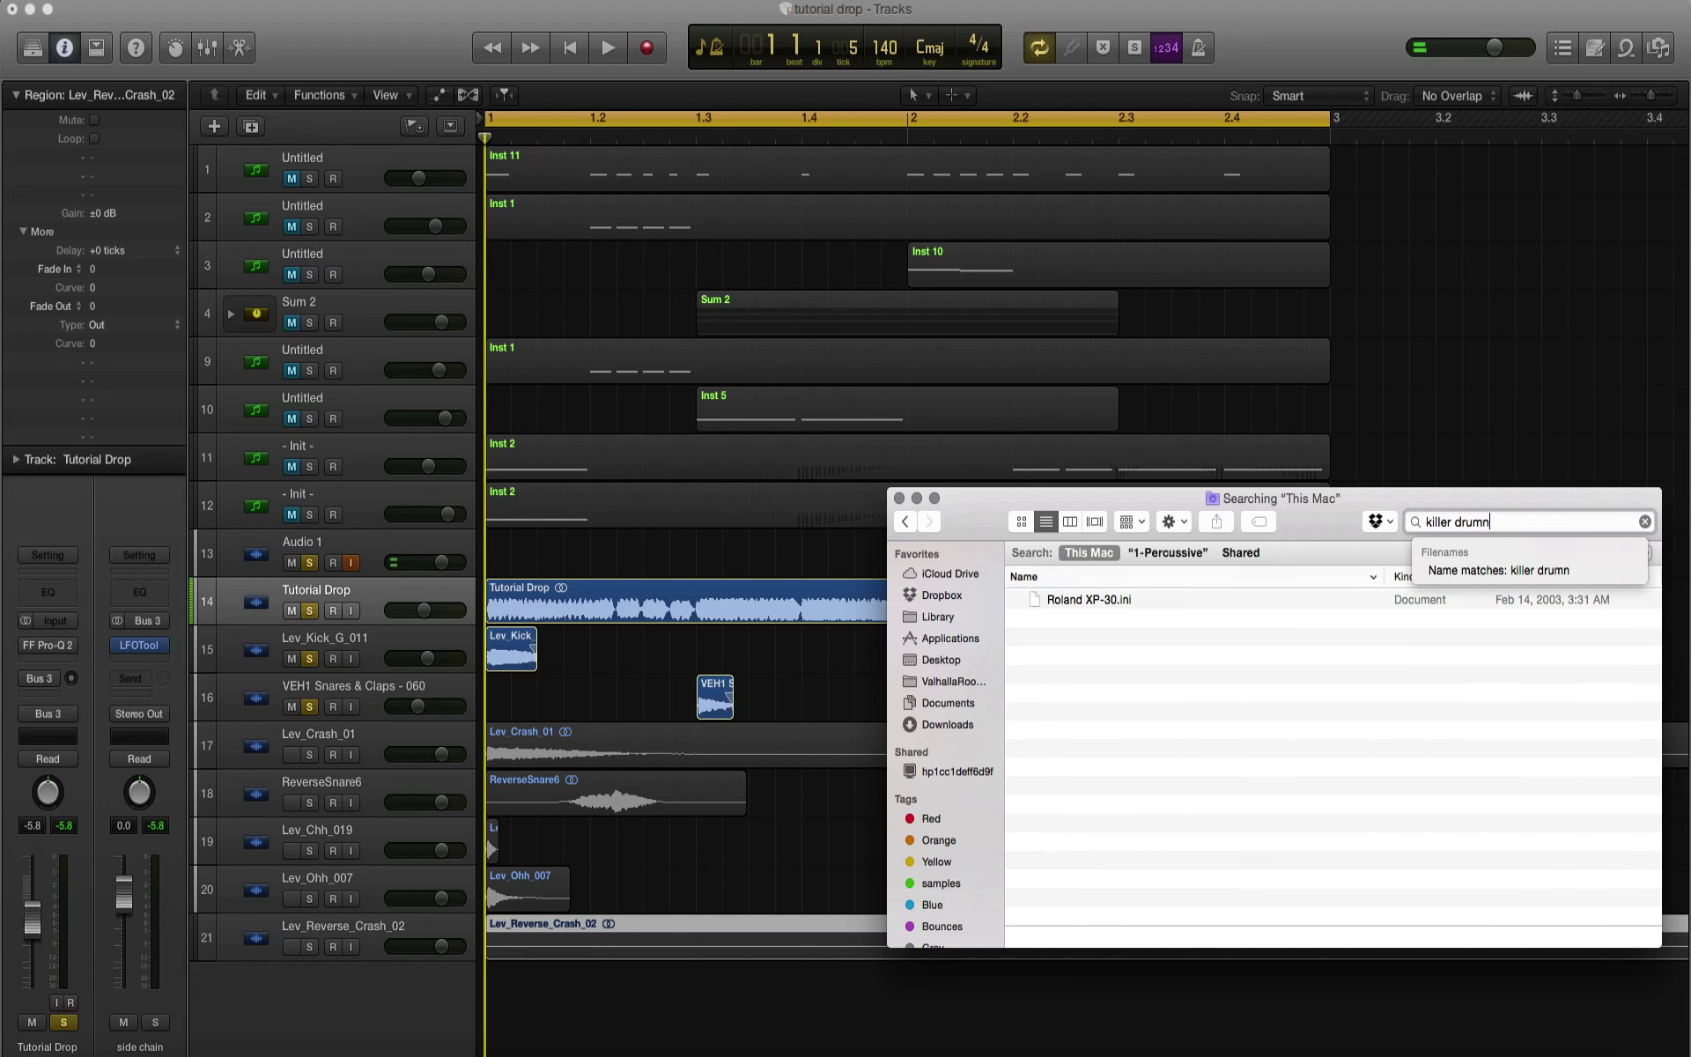
key("BackSpace")
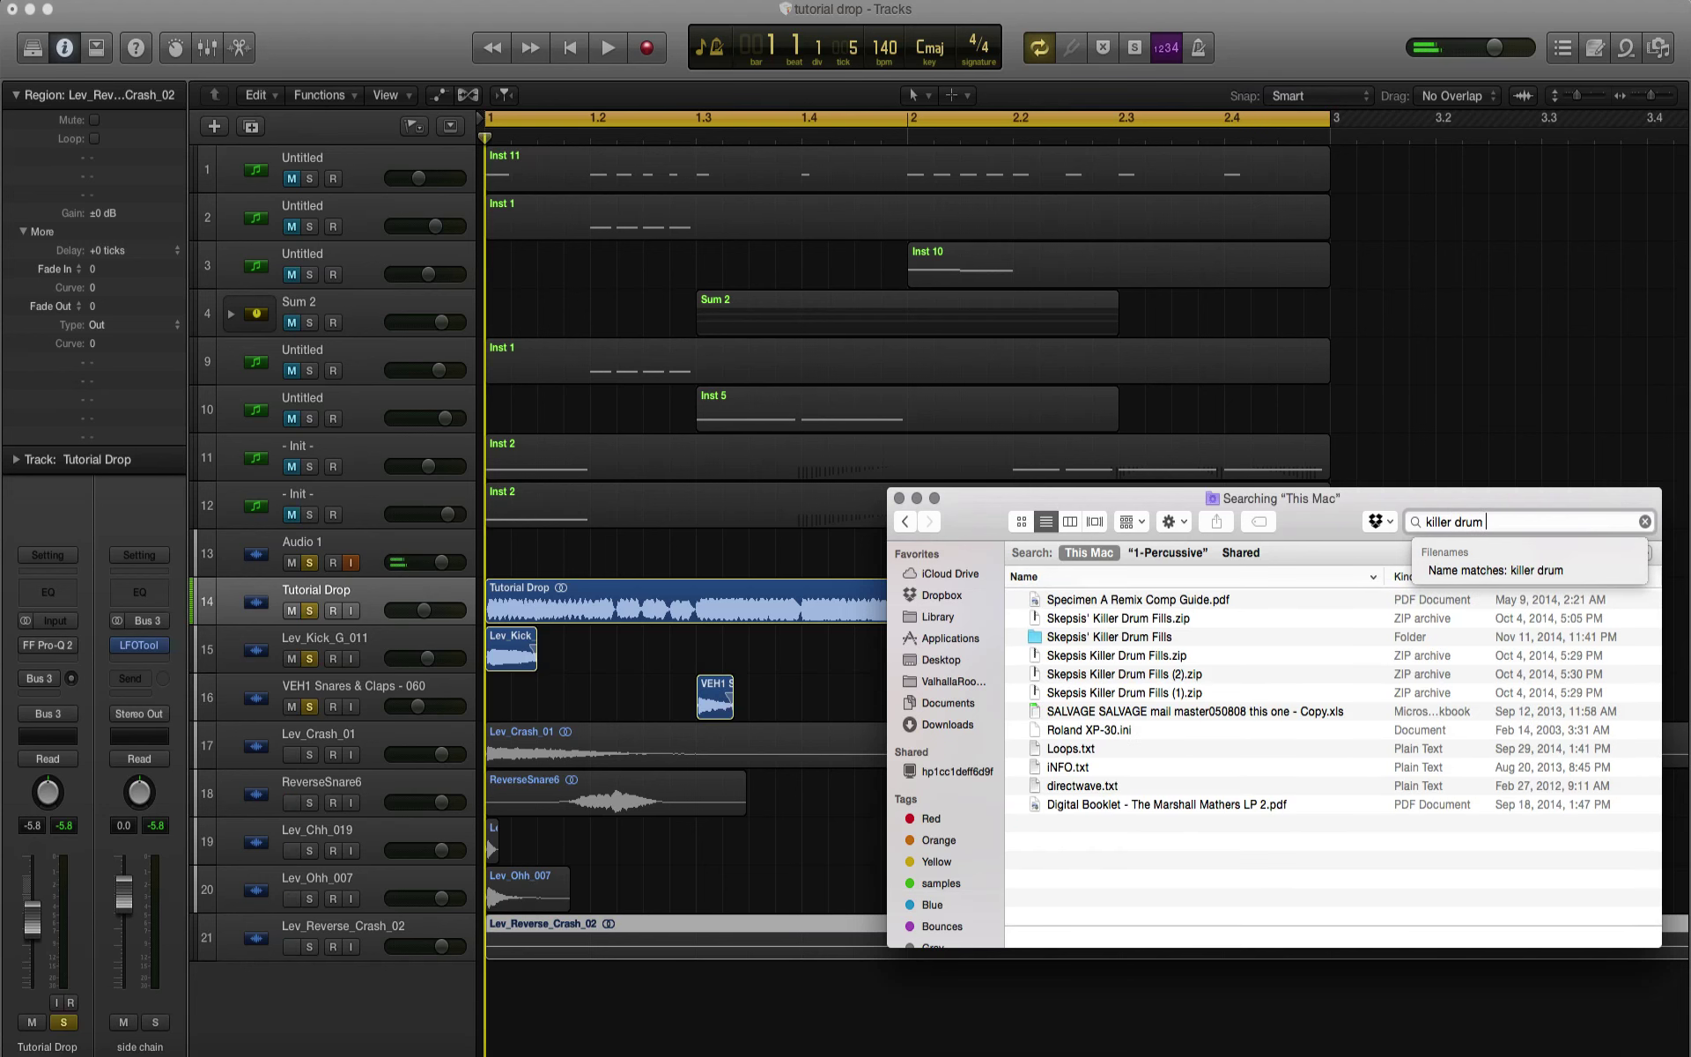
type("lls")
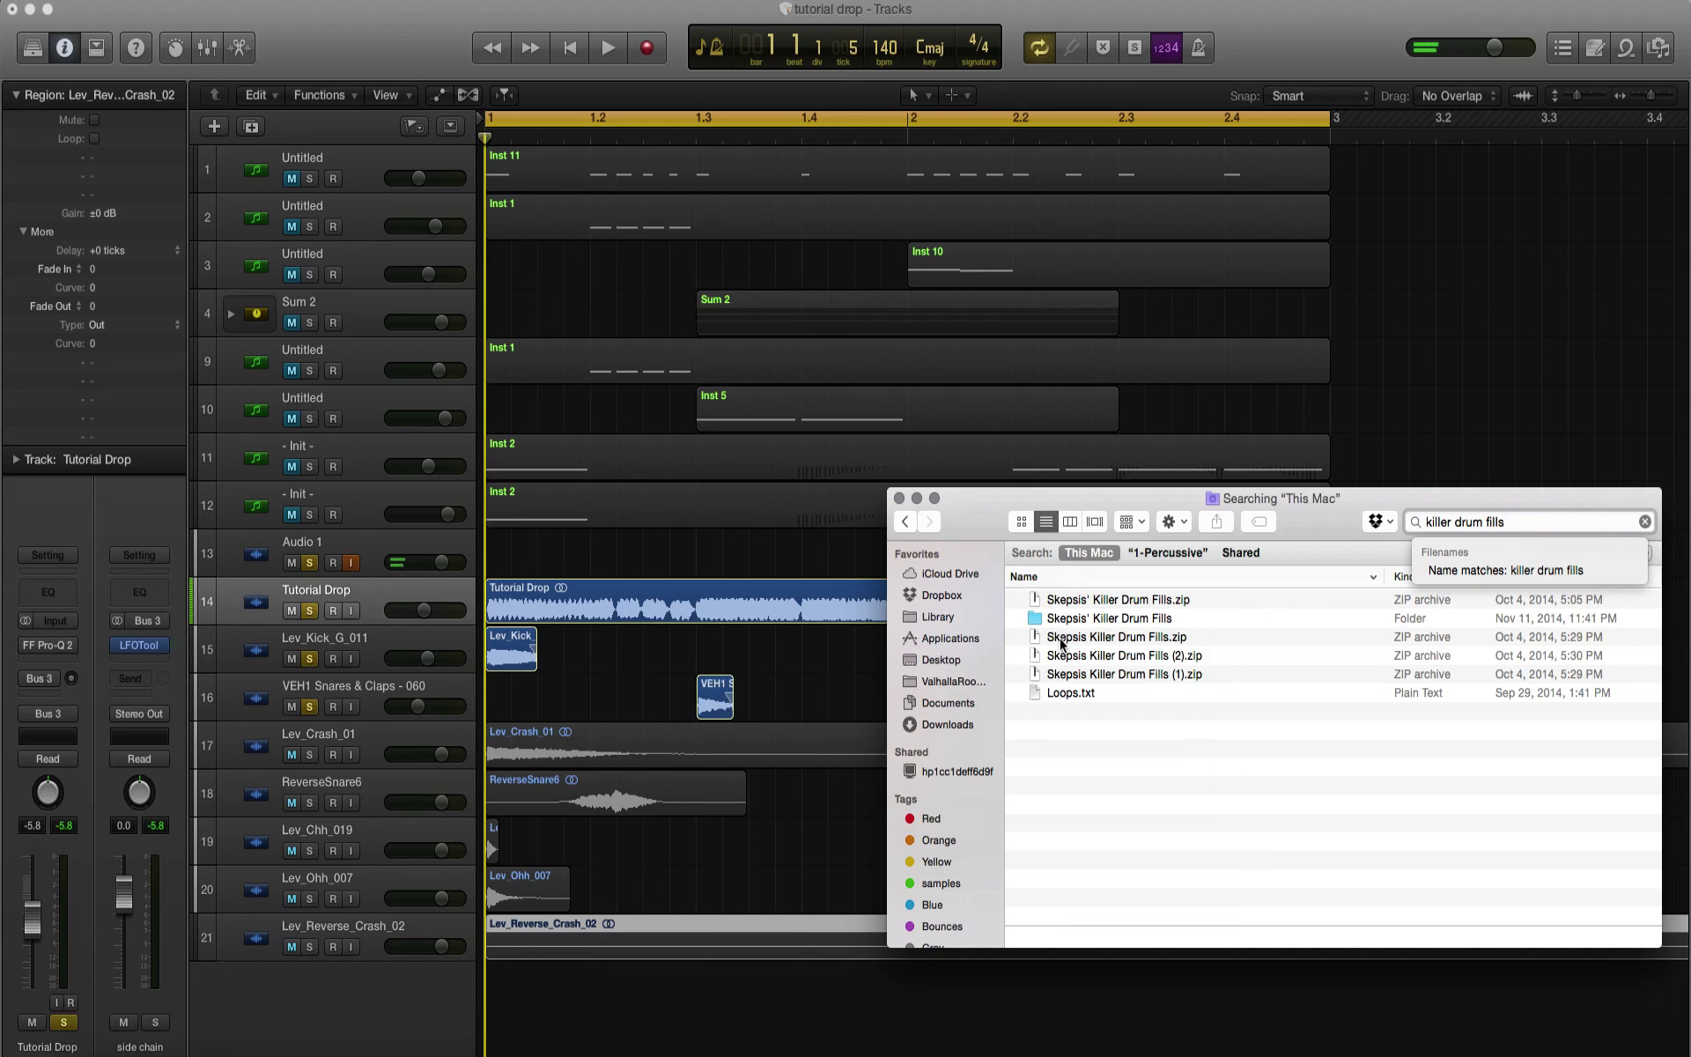
Step: Open the Skepsis' Killer Drum Fills folder and look through the fill samples in its 140 BPM subfolder
double_click(1034, 618)
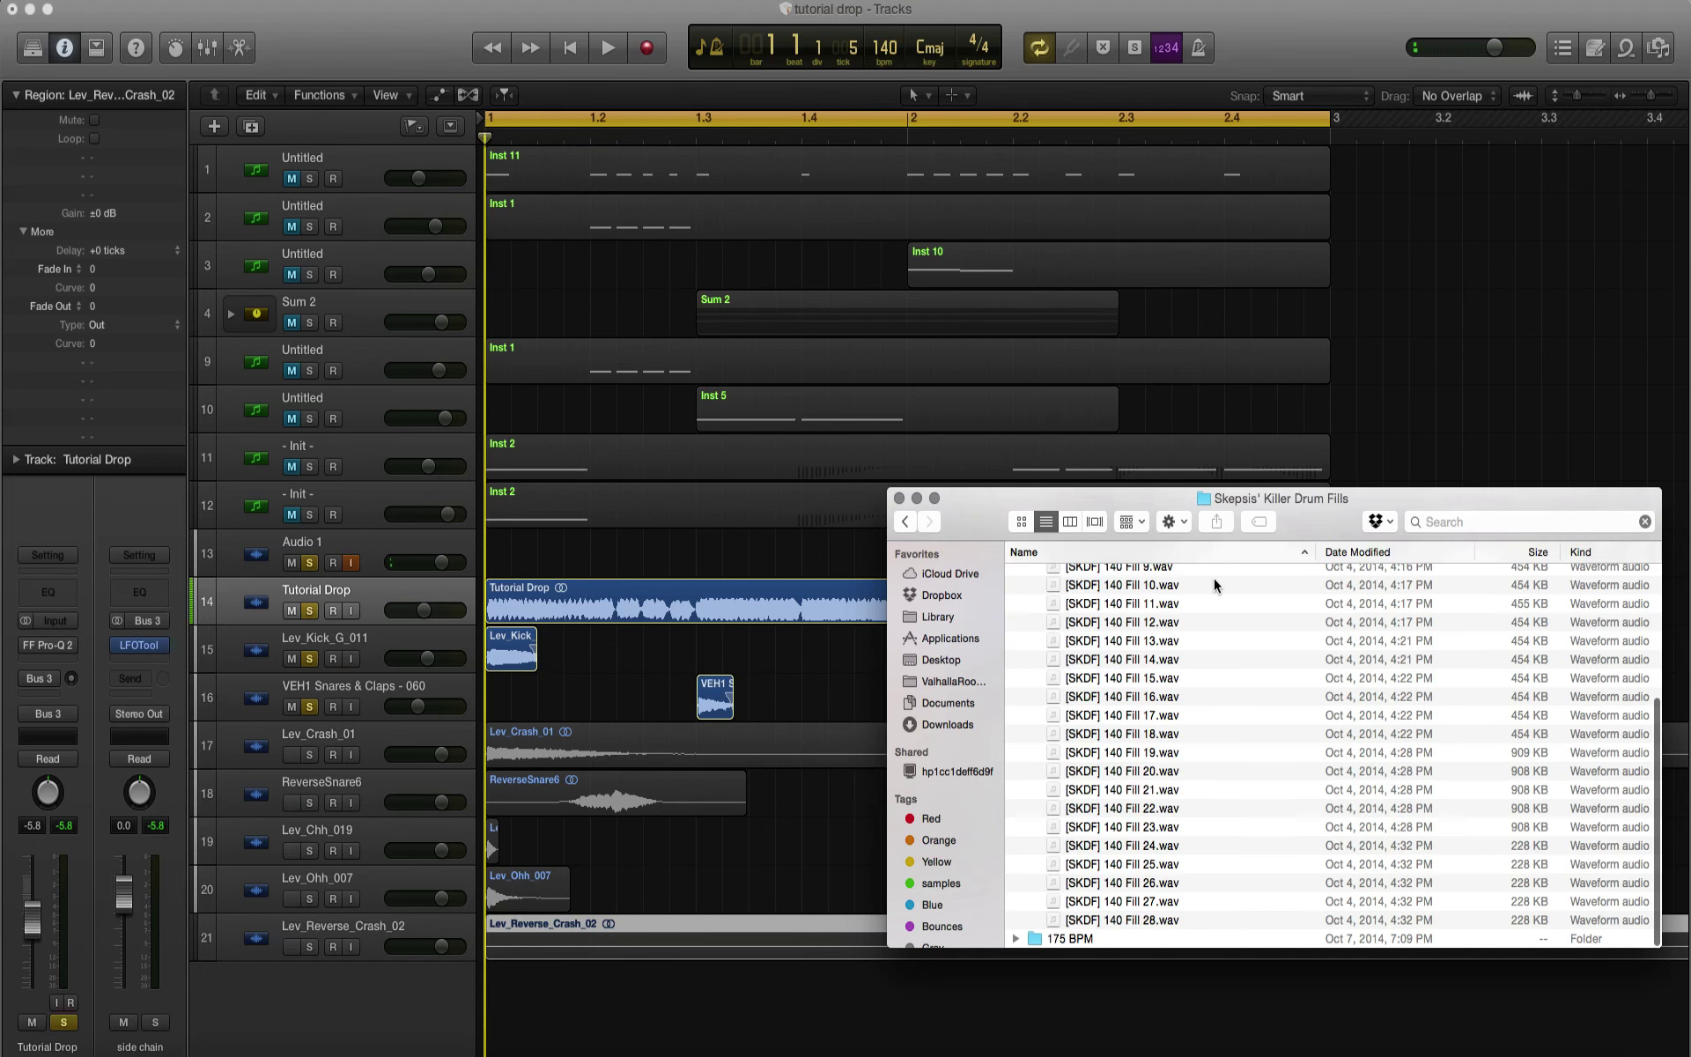
scroll(1214, 582, "up", 5)
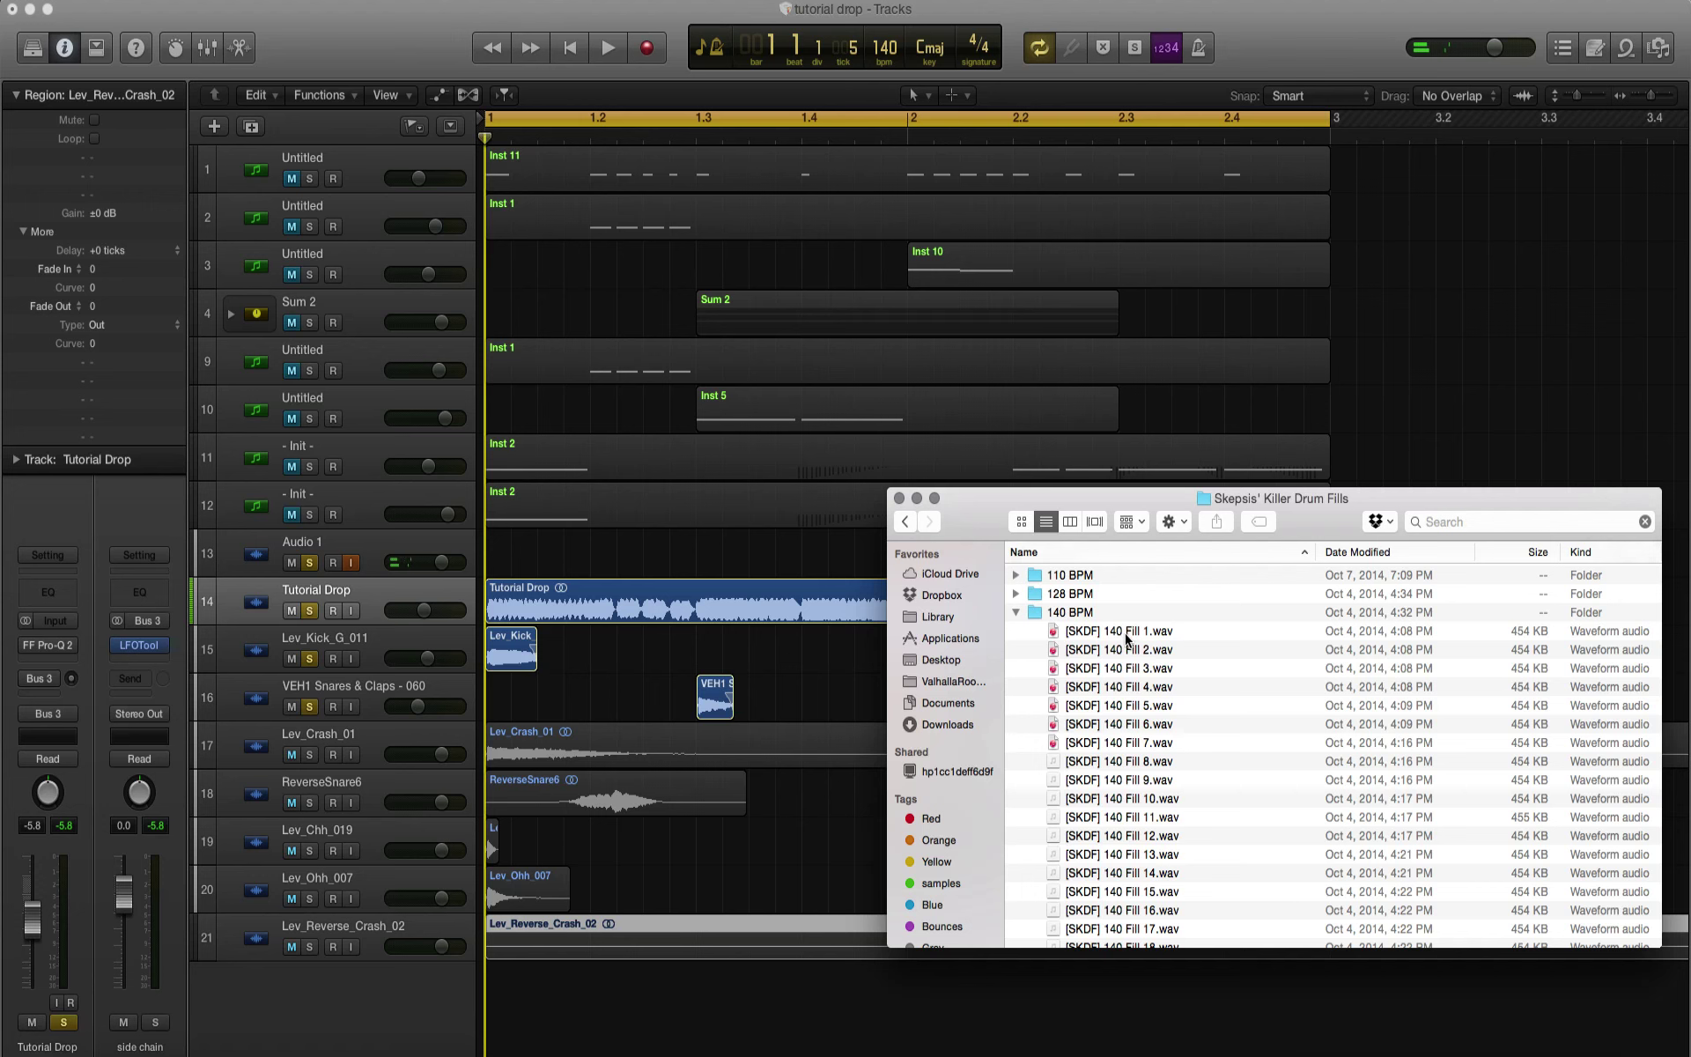
scroll(1127, 632, "down", 5)
scroll(1128, 632, "up", 5)
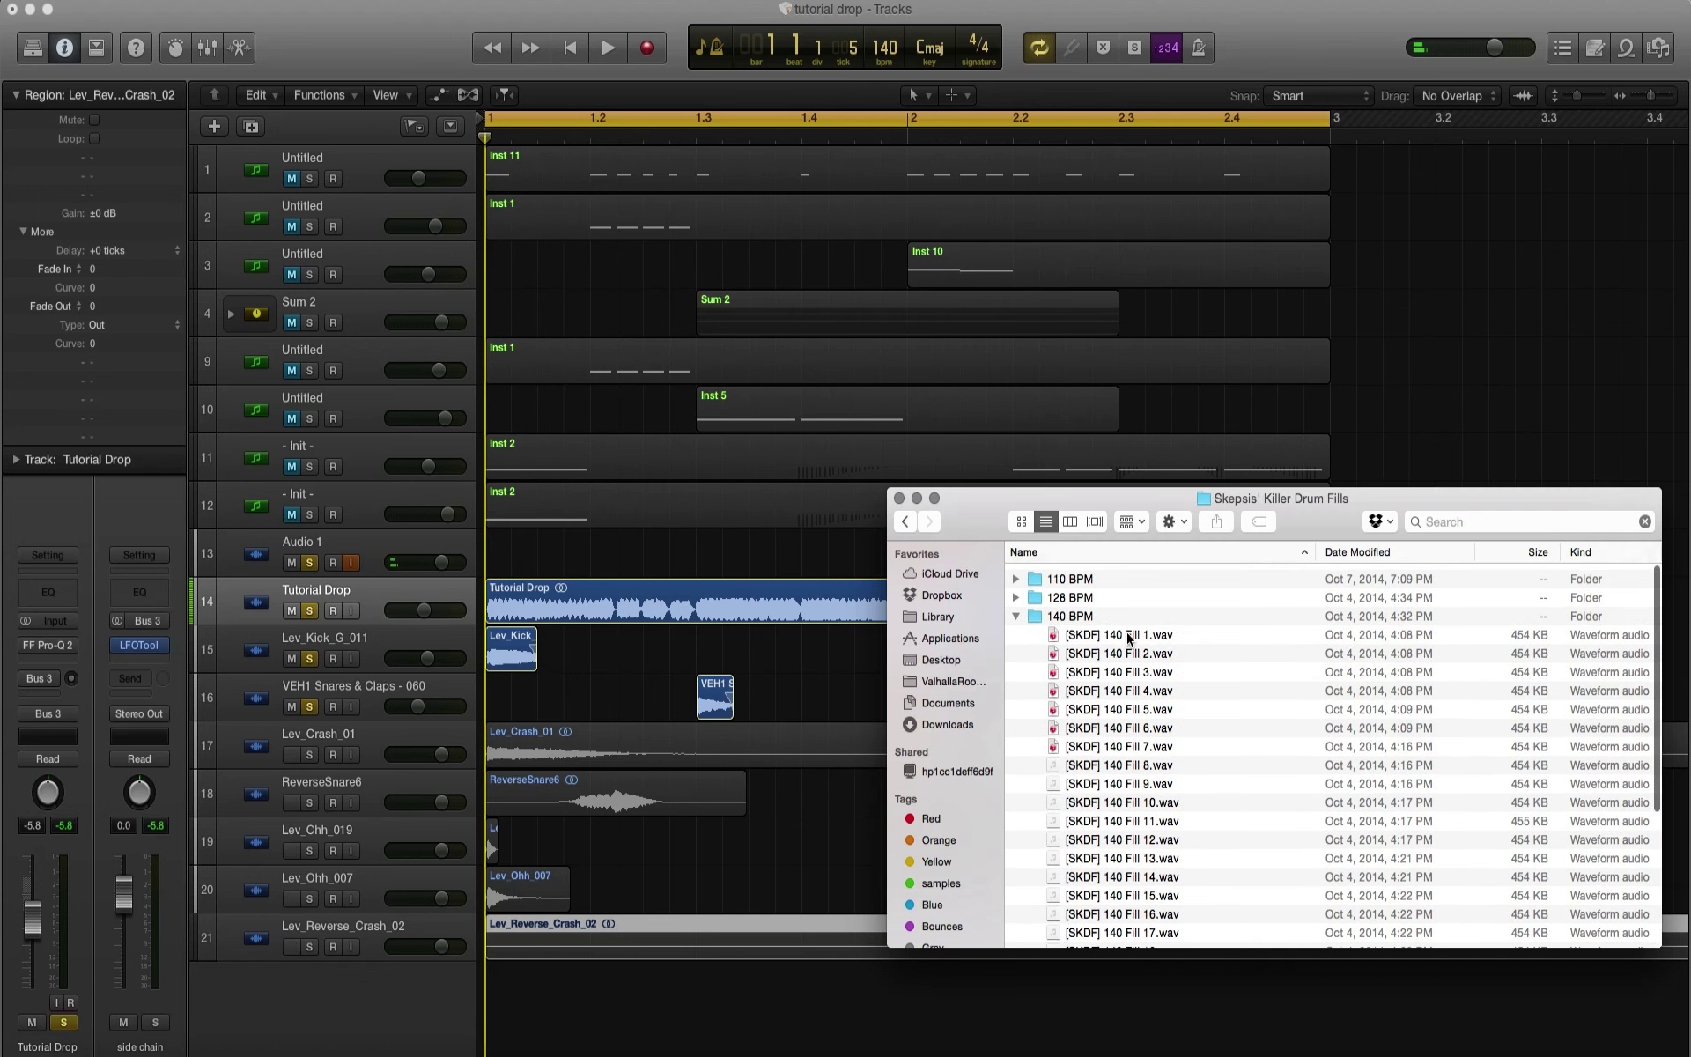
Step: Audition several drum fills from the 140 BPM folder, including Fill 1, 2, 17 and 23
left_click(1127, 631)
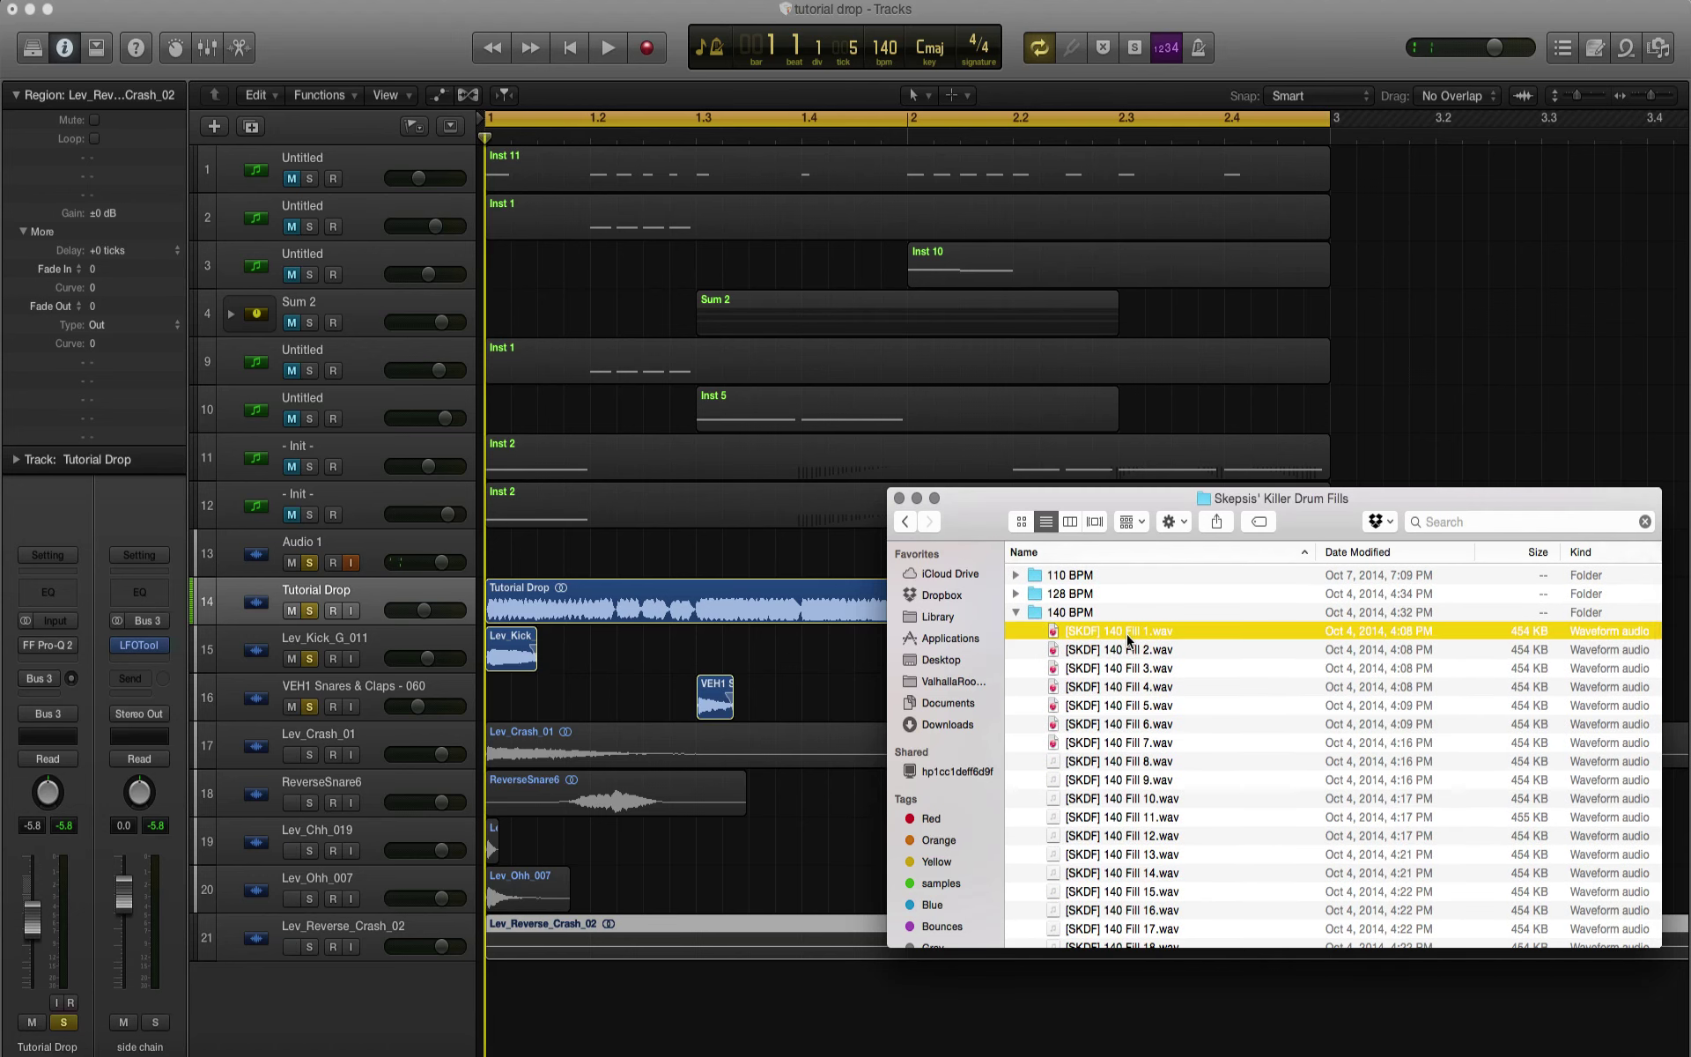
key("space")
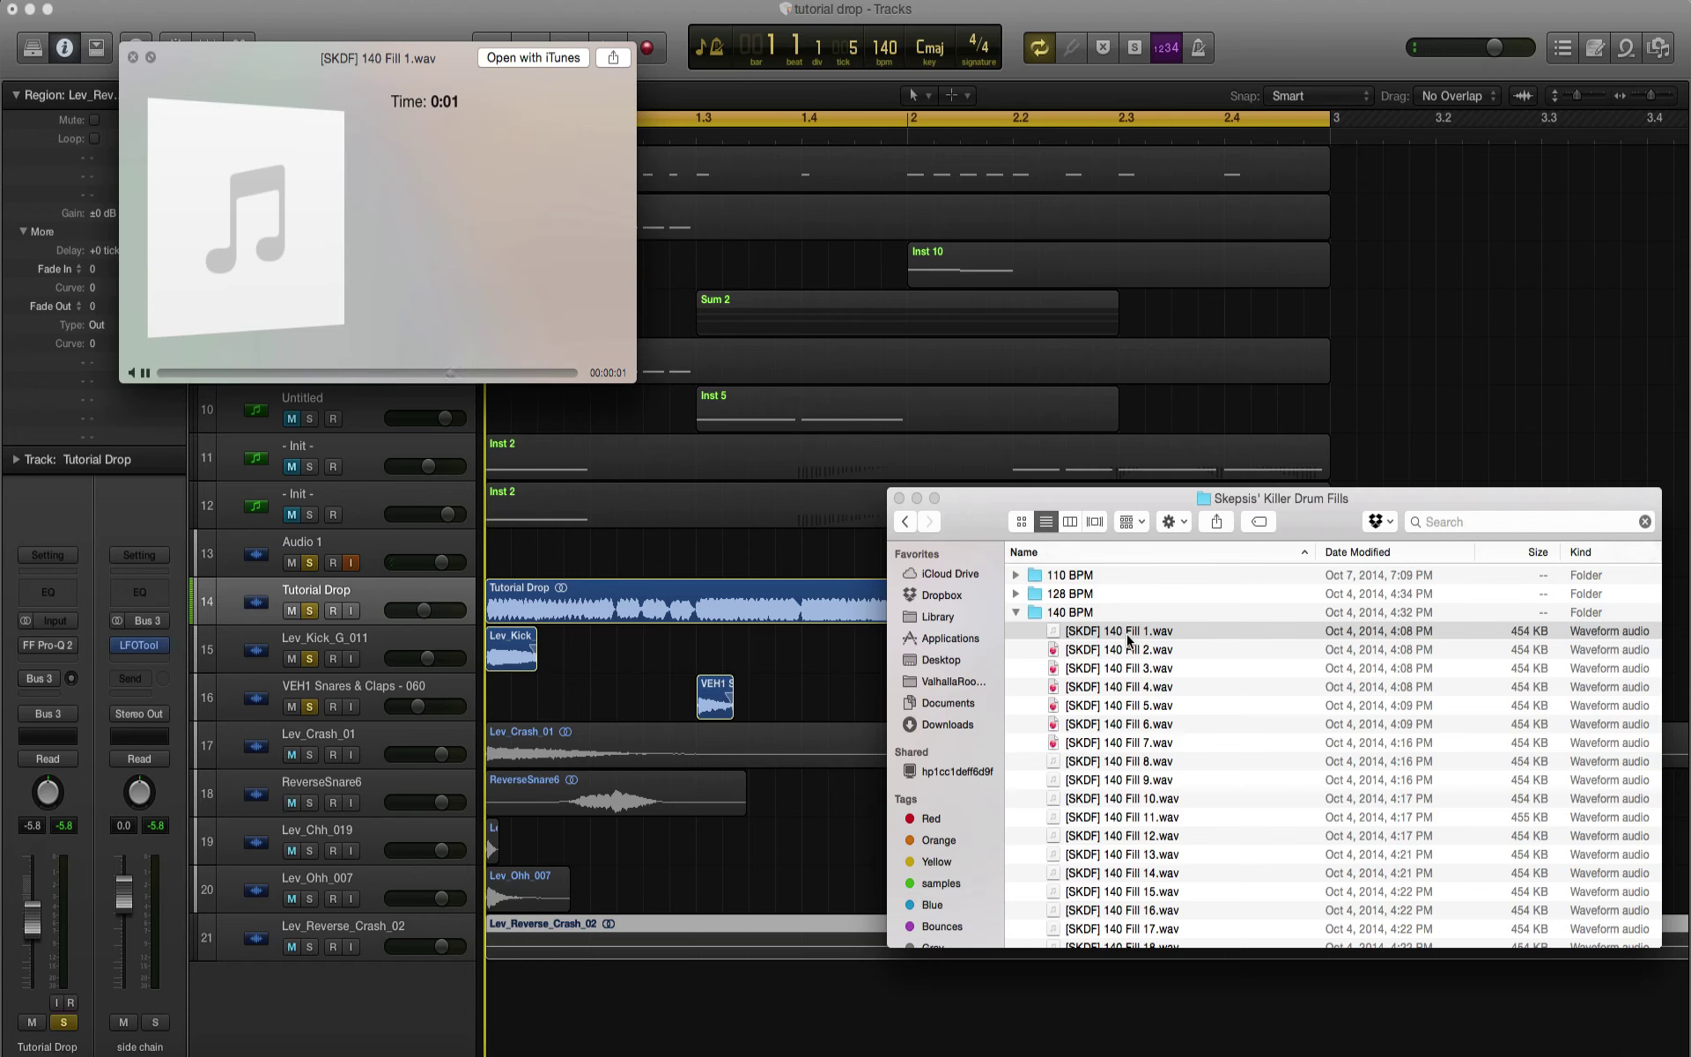
key("Down")
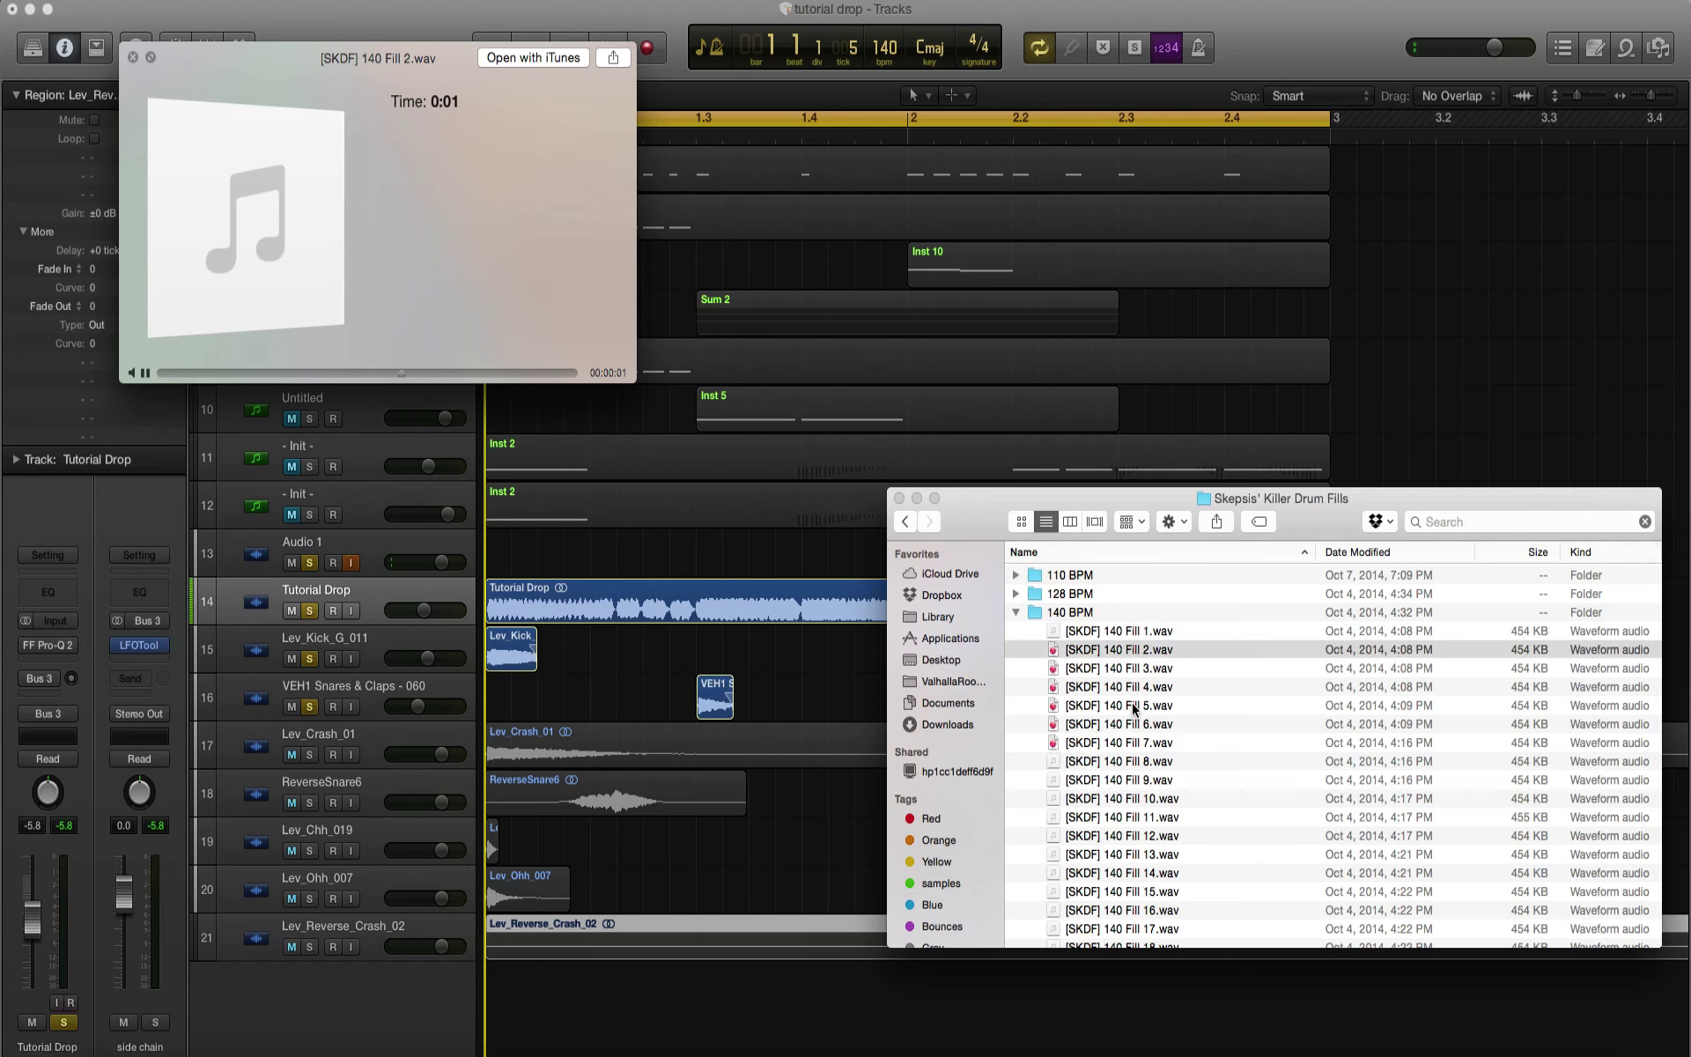
left_click(1134, 709)
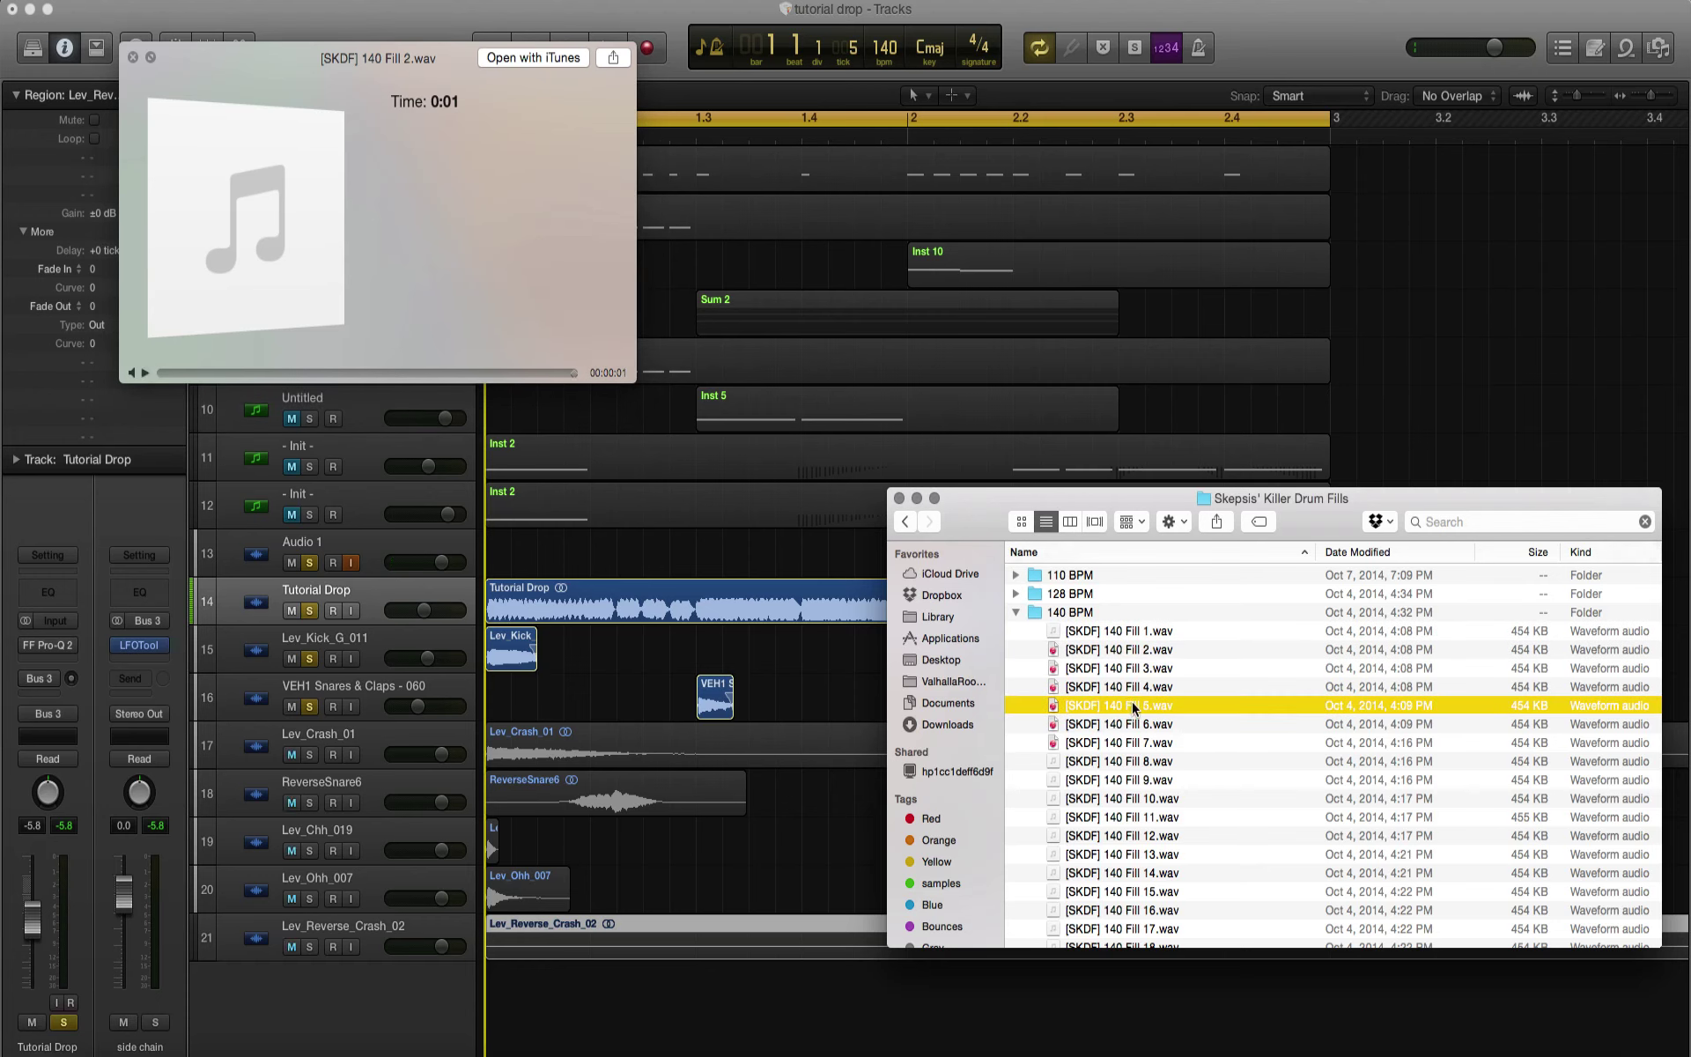
scroll(1133, 863, "down", 3)
left_click(1133, 867)
scroll(1132, 863, "down", 5)
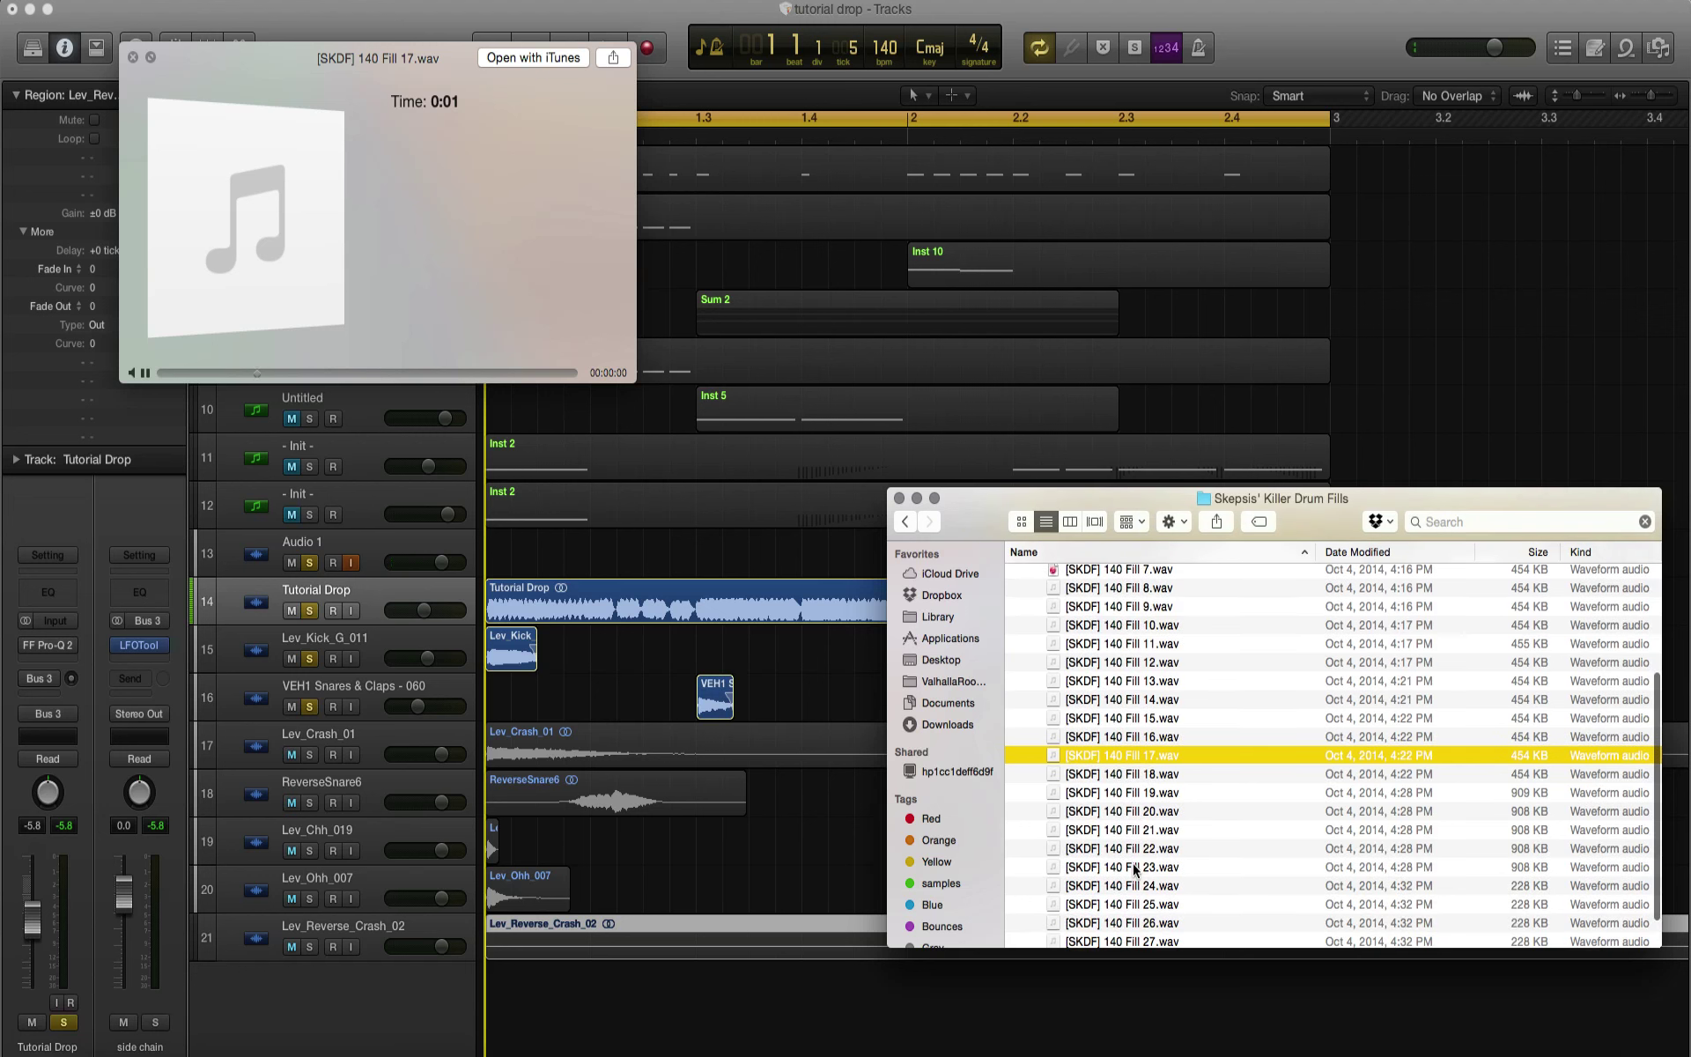
left_click(1136, 868)
scroll(1135, 870, "down", 2)
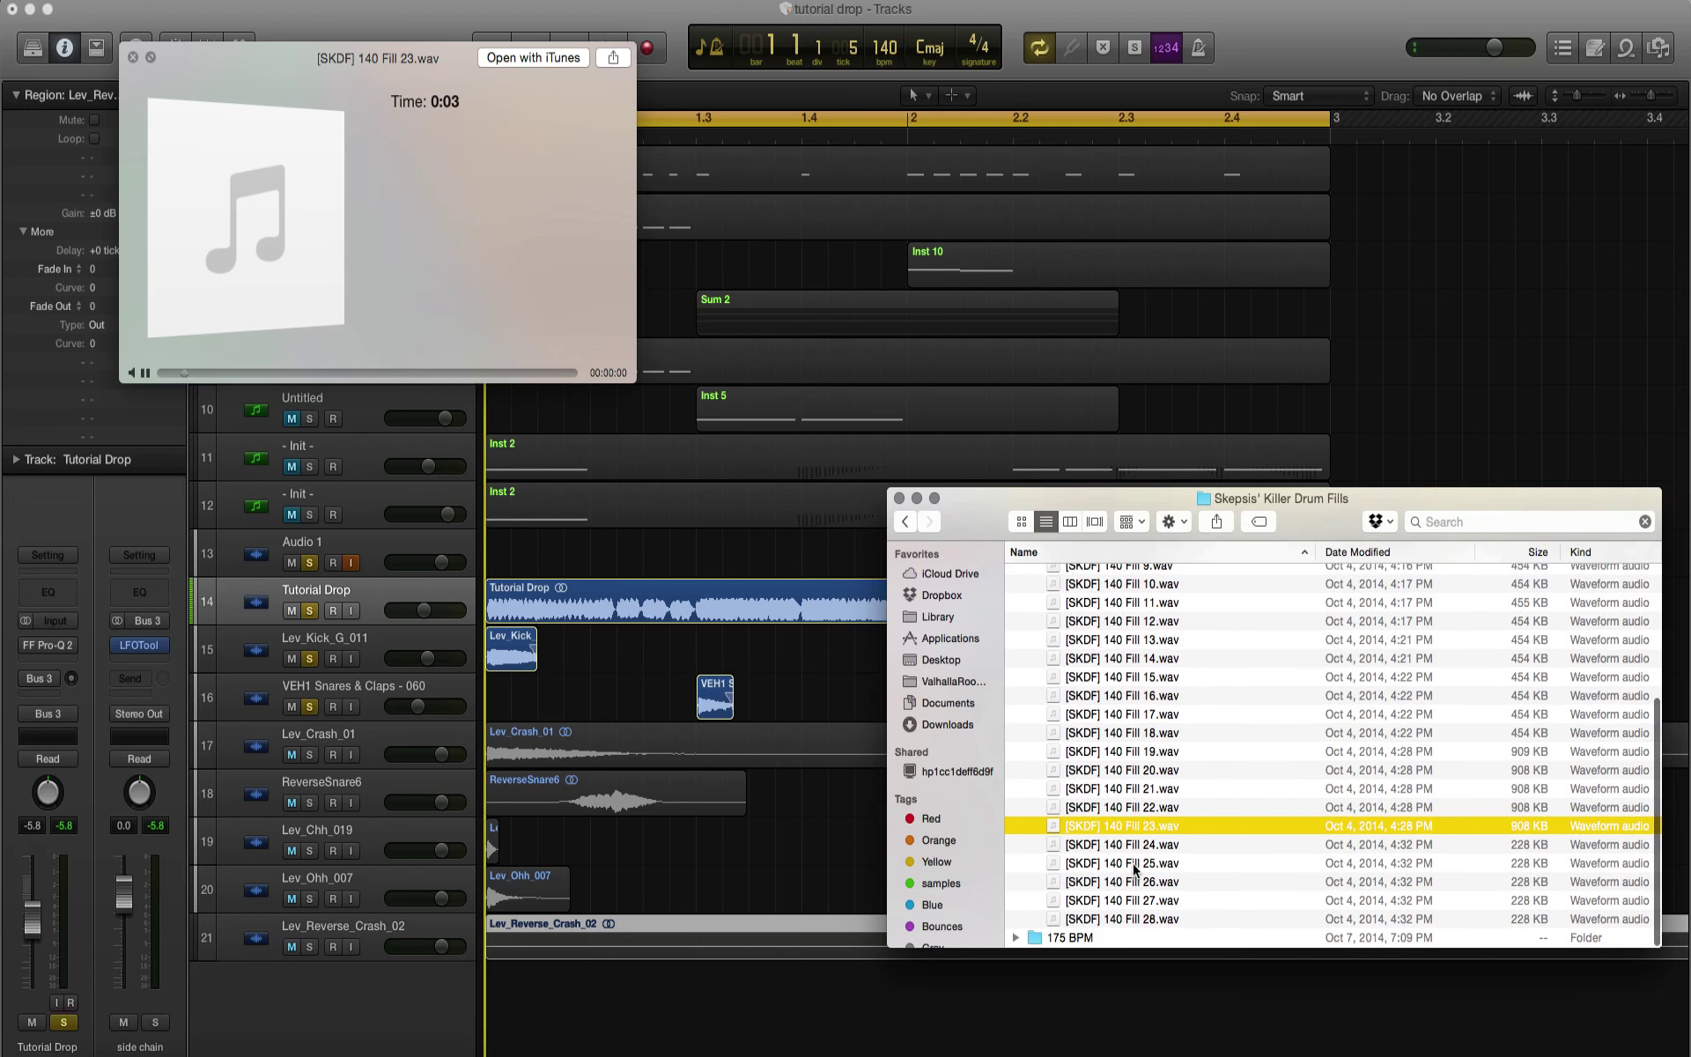
left_click(1135, 901)
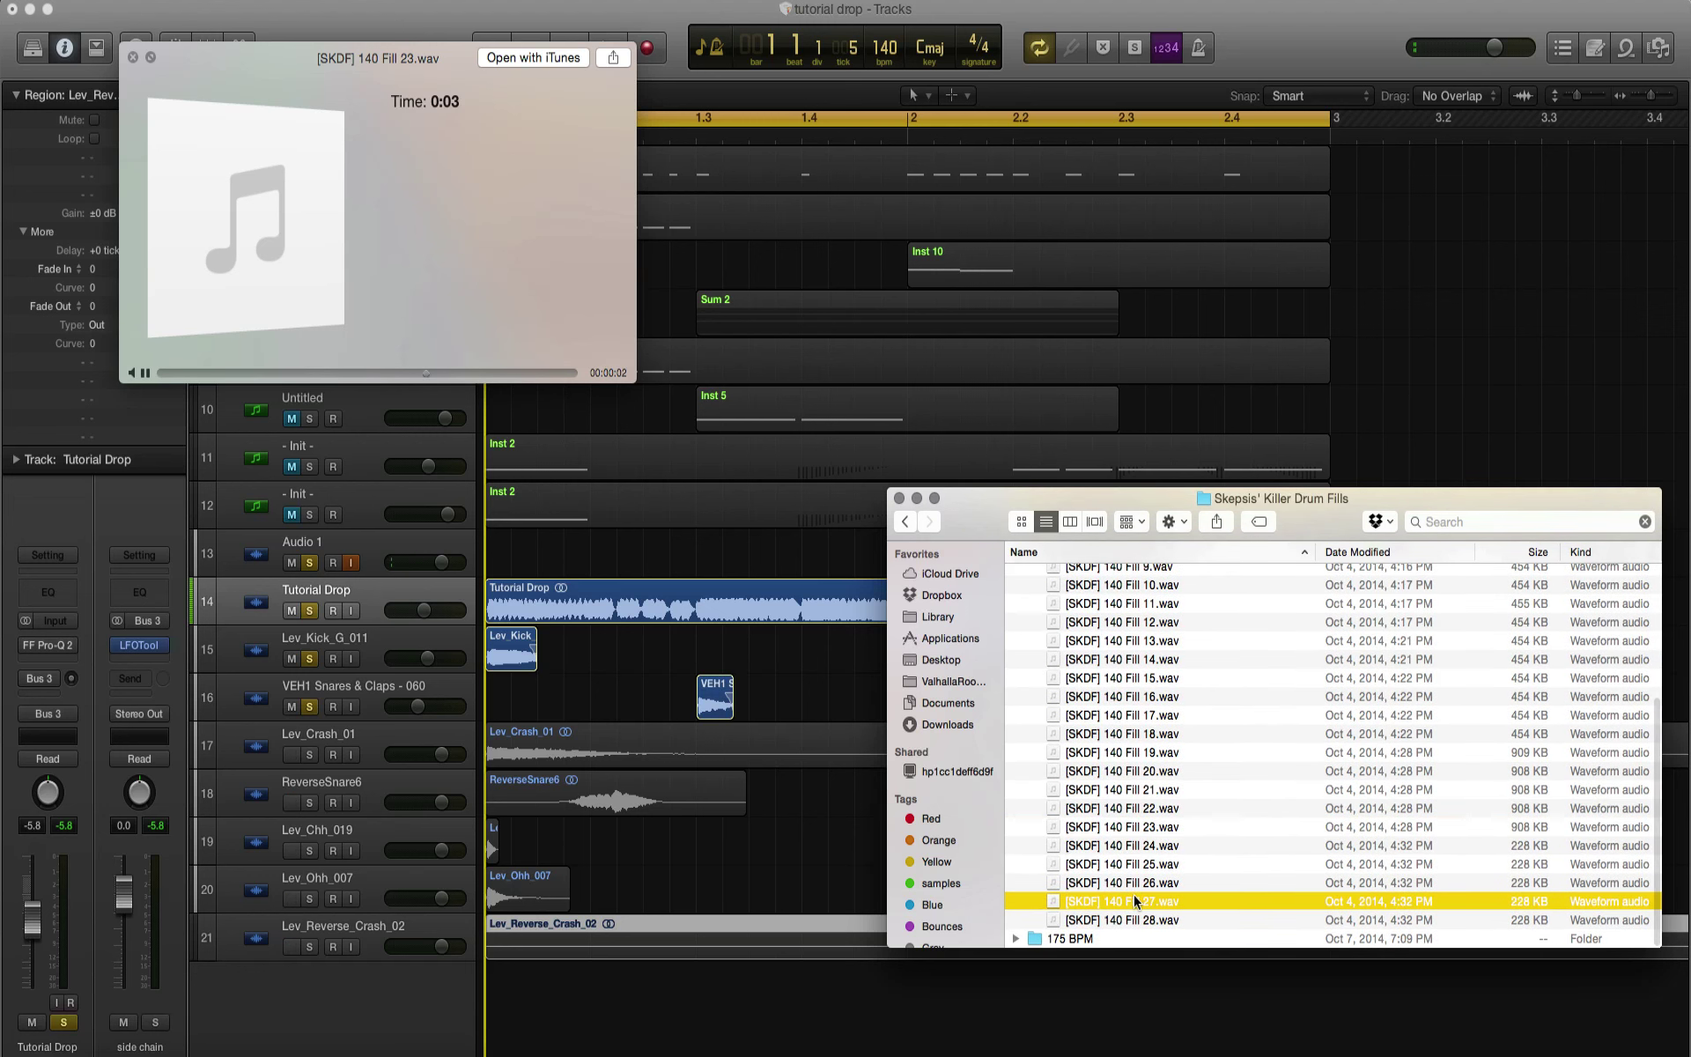
key("space")
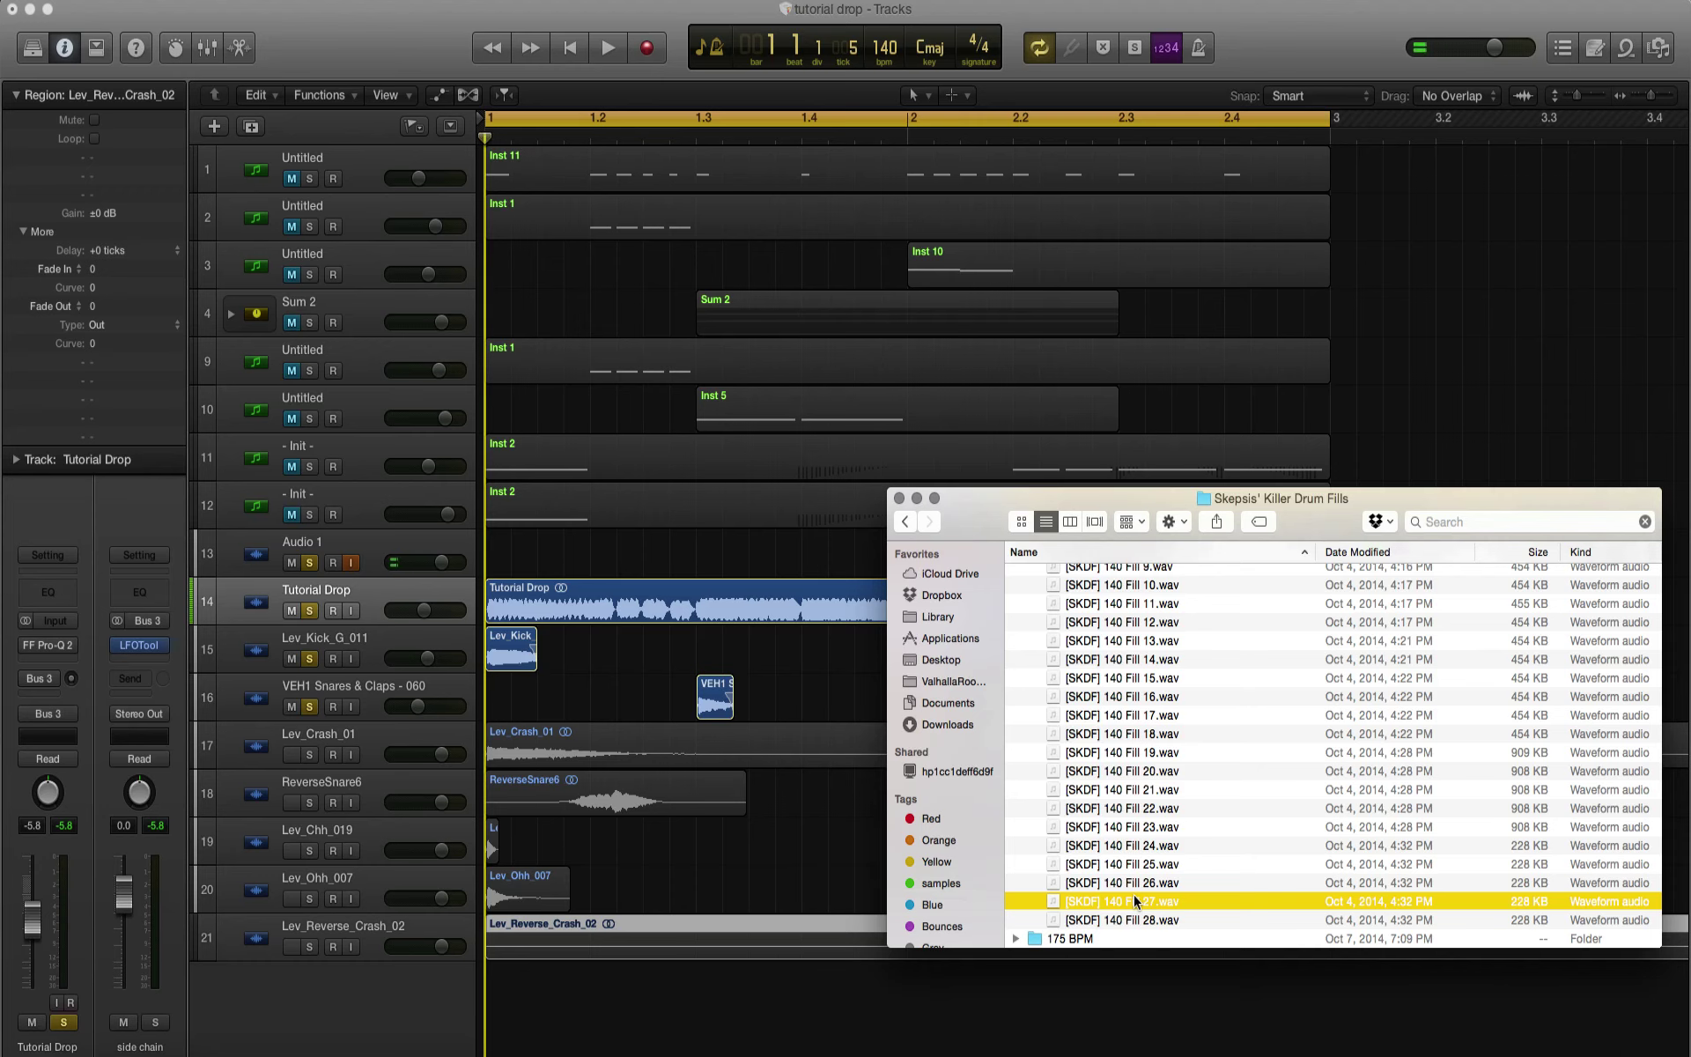
Step: Return to the Logic project, solo the Lev_Crash_01 track and pull its volume far down
left_click(641, 991)
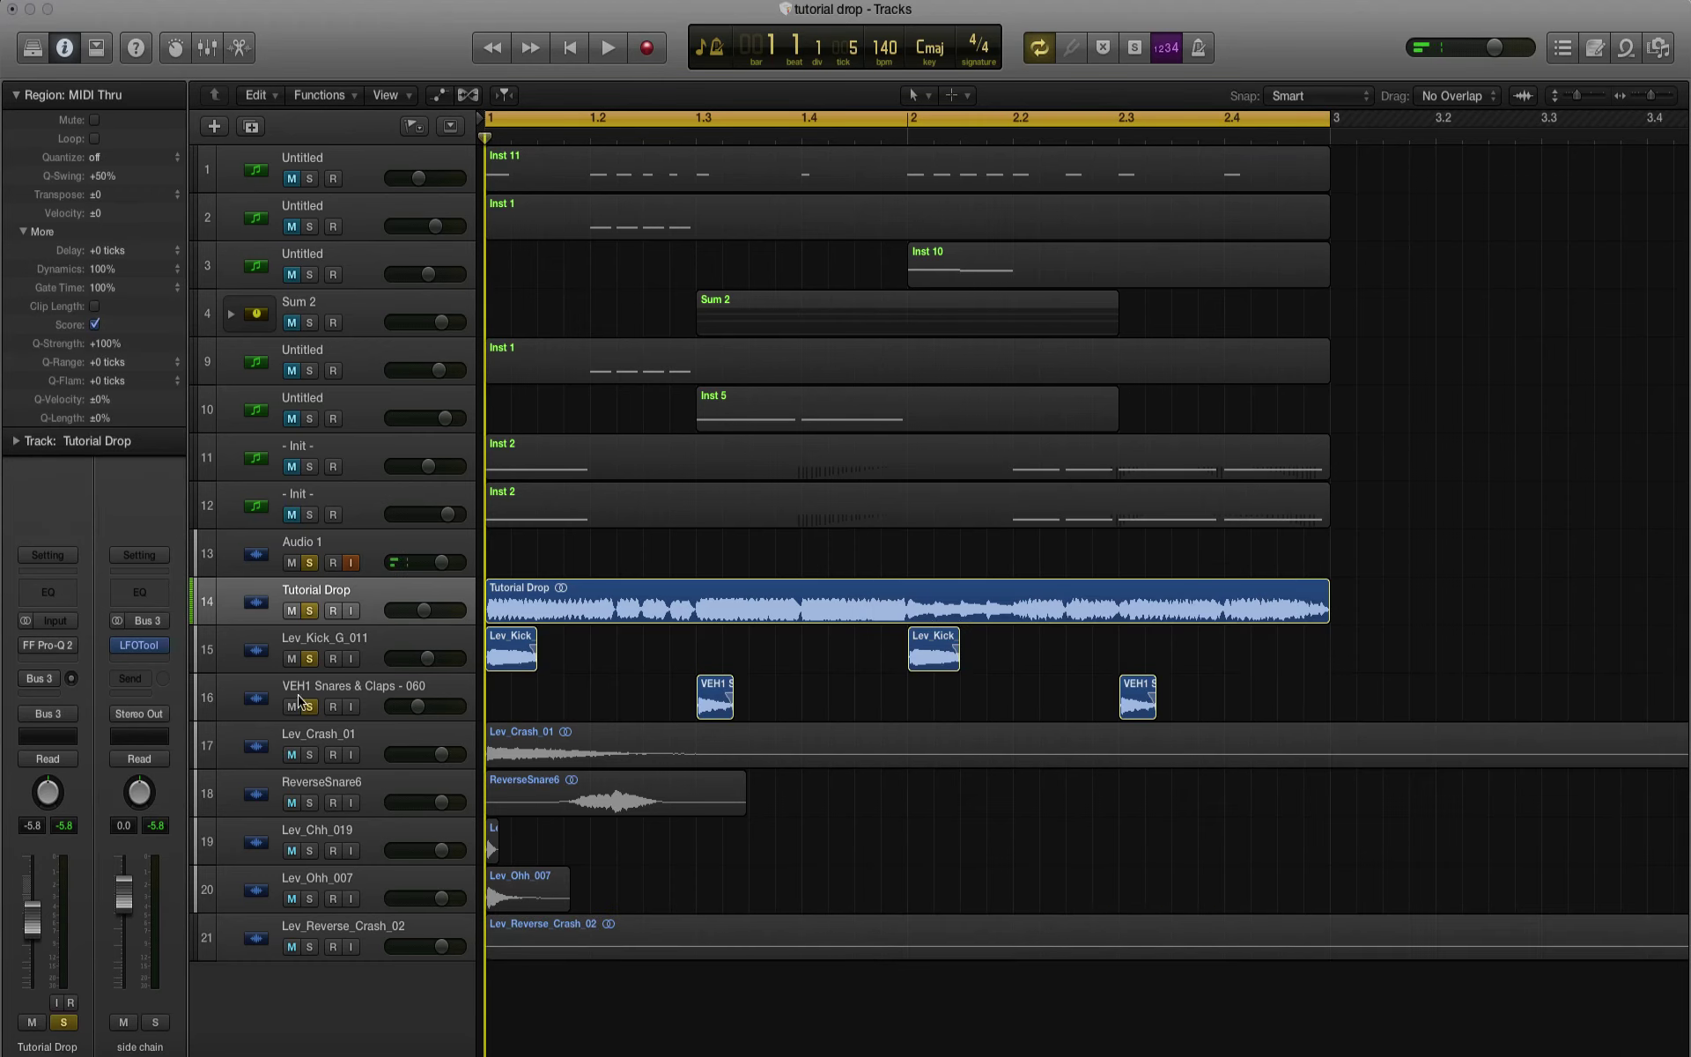
left_click(309, 755)
left_click(443, 754)
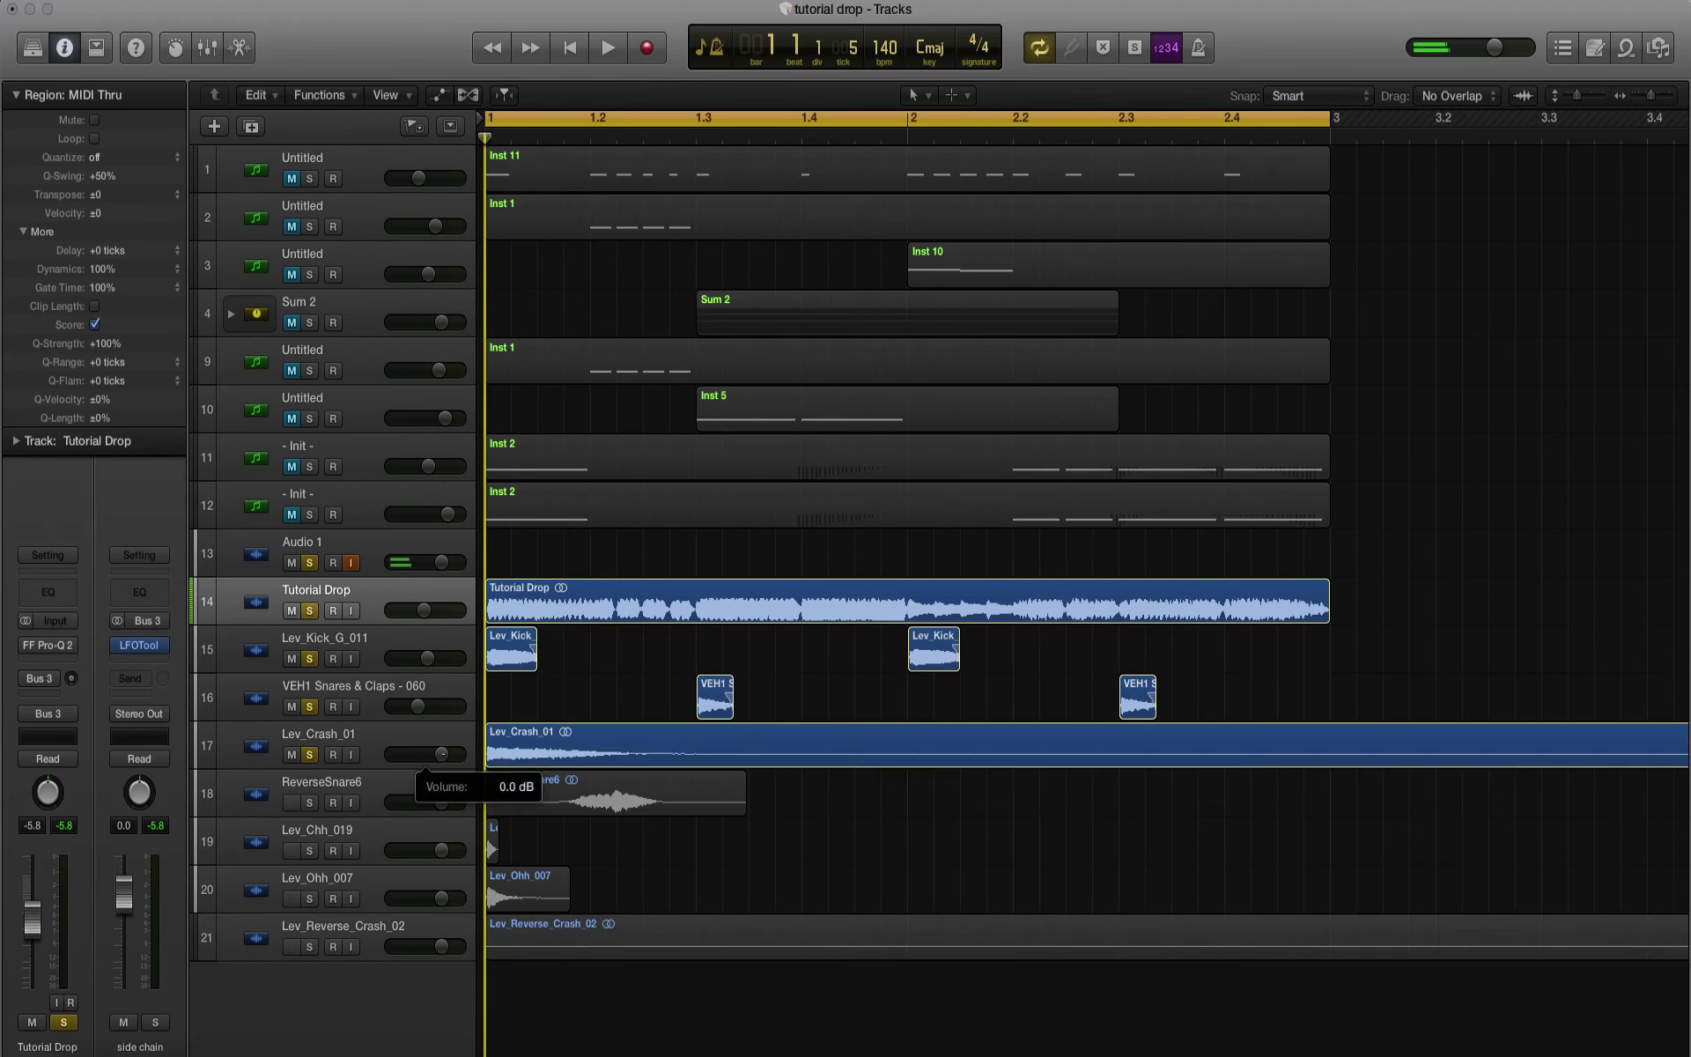
left_click_drag(408, 754, 395, 754)
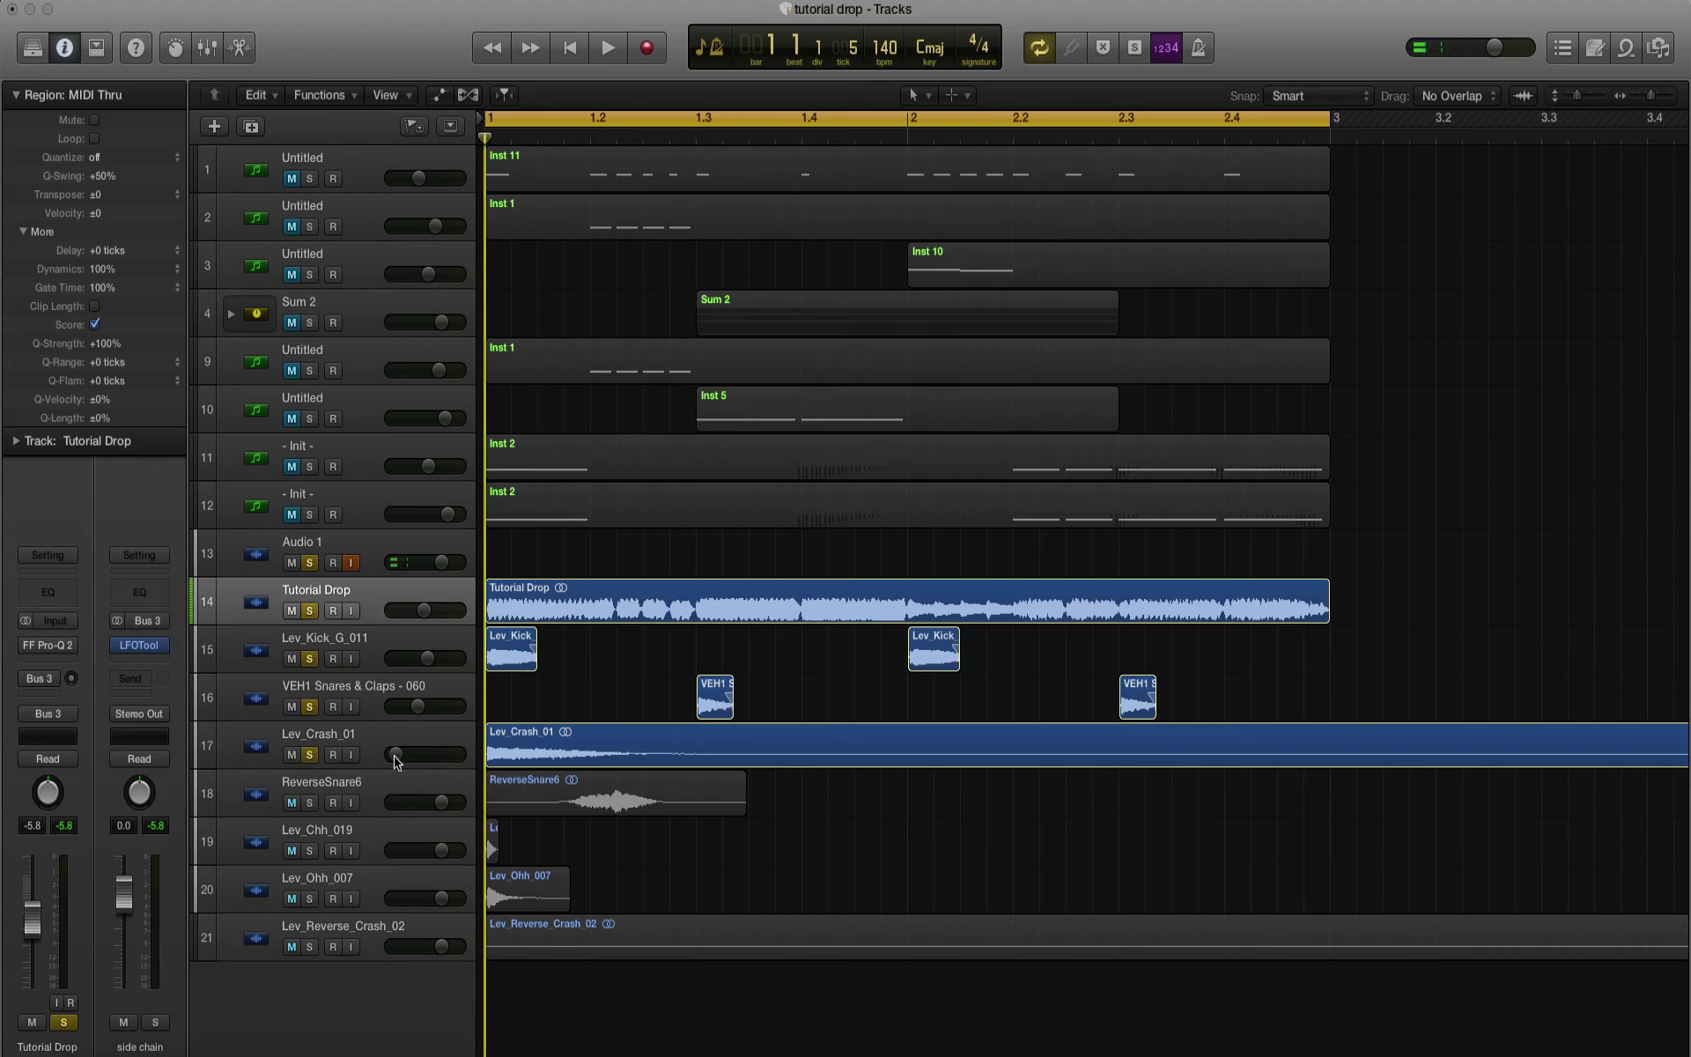
Step: Play the drop repeatedly and raise the Lev_Crash_01 volume to about -9.4 dB by ear, lowering the system volume along the way
key("space")
left_click_drag(395, 754, 431, 755)
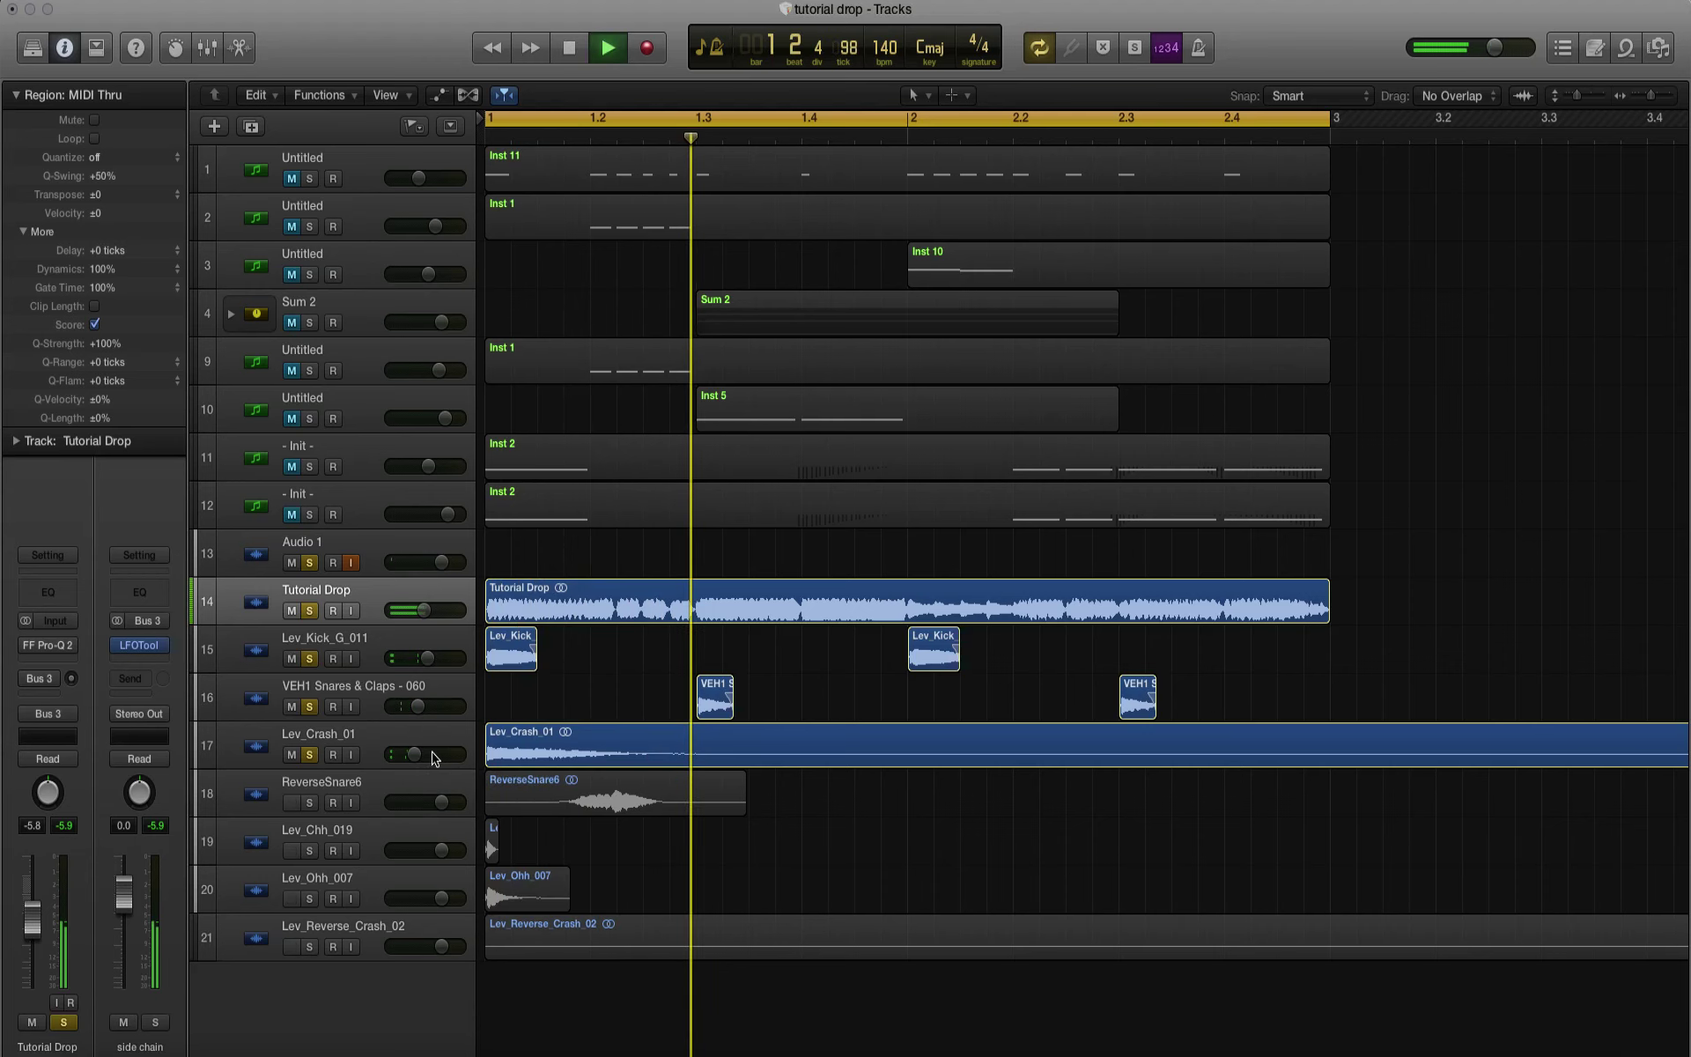
key("space")
key("XF86AudioLowerVolume")
key("space")
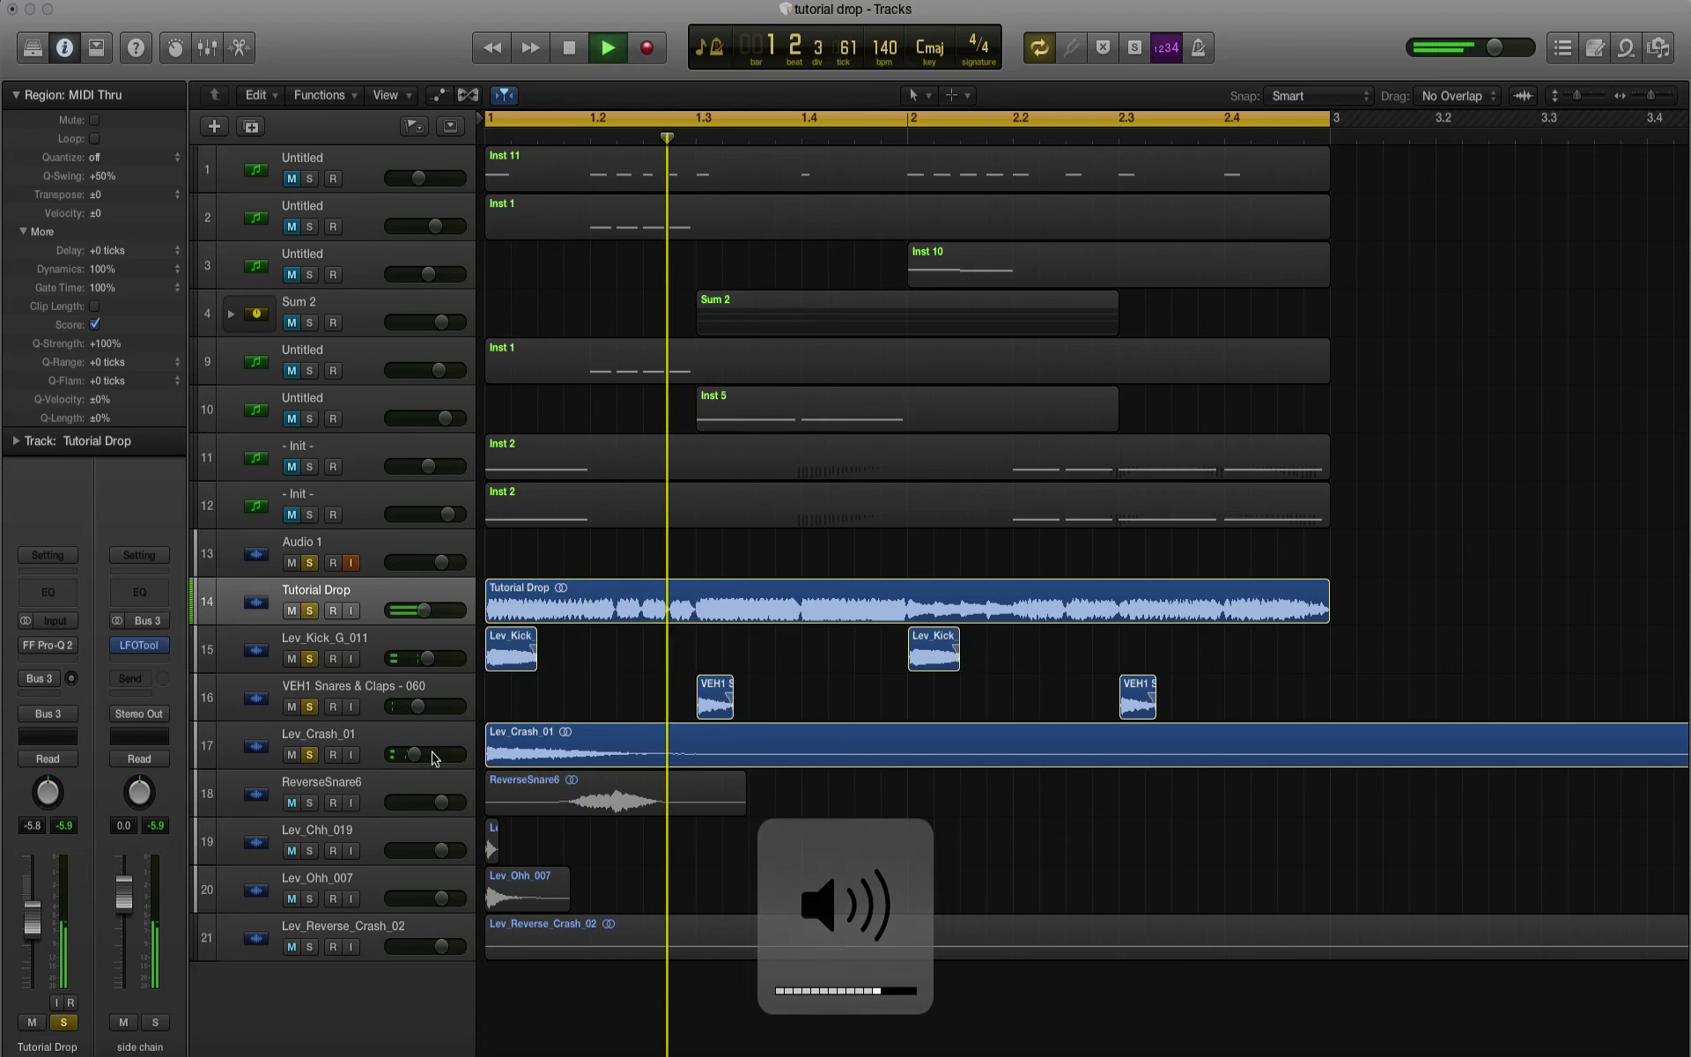
key("space")
left_click_drag(412, 759, 423, 760)
key("space")
key("space")
key("XF86AudioLowerVolume")
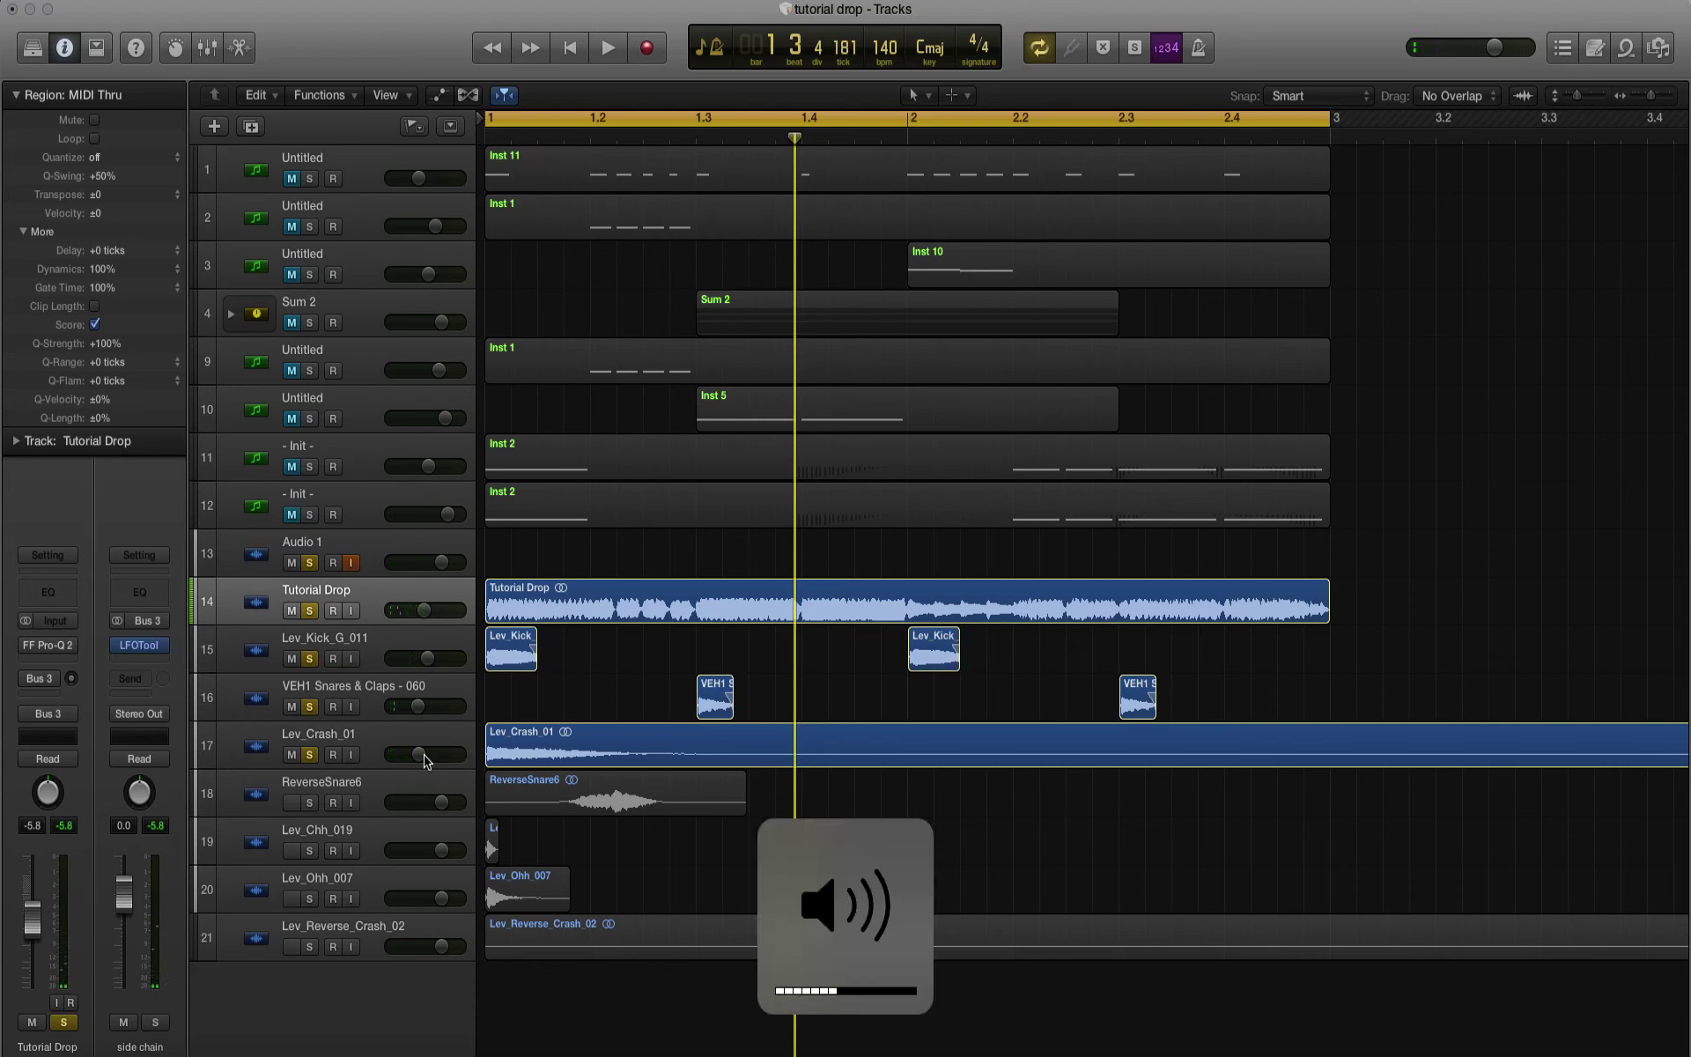
Step: Route the Lev_Crash_01 track's output to Bus 3 (side chain)
left_click(258, 750)
left_click(48, 713)
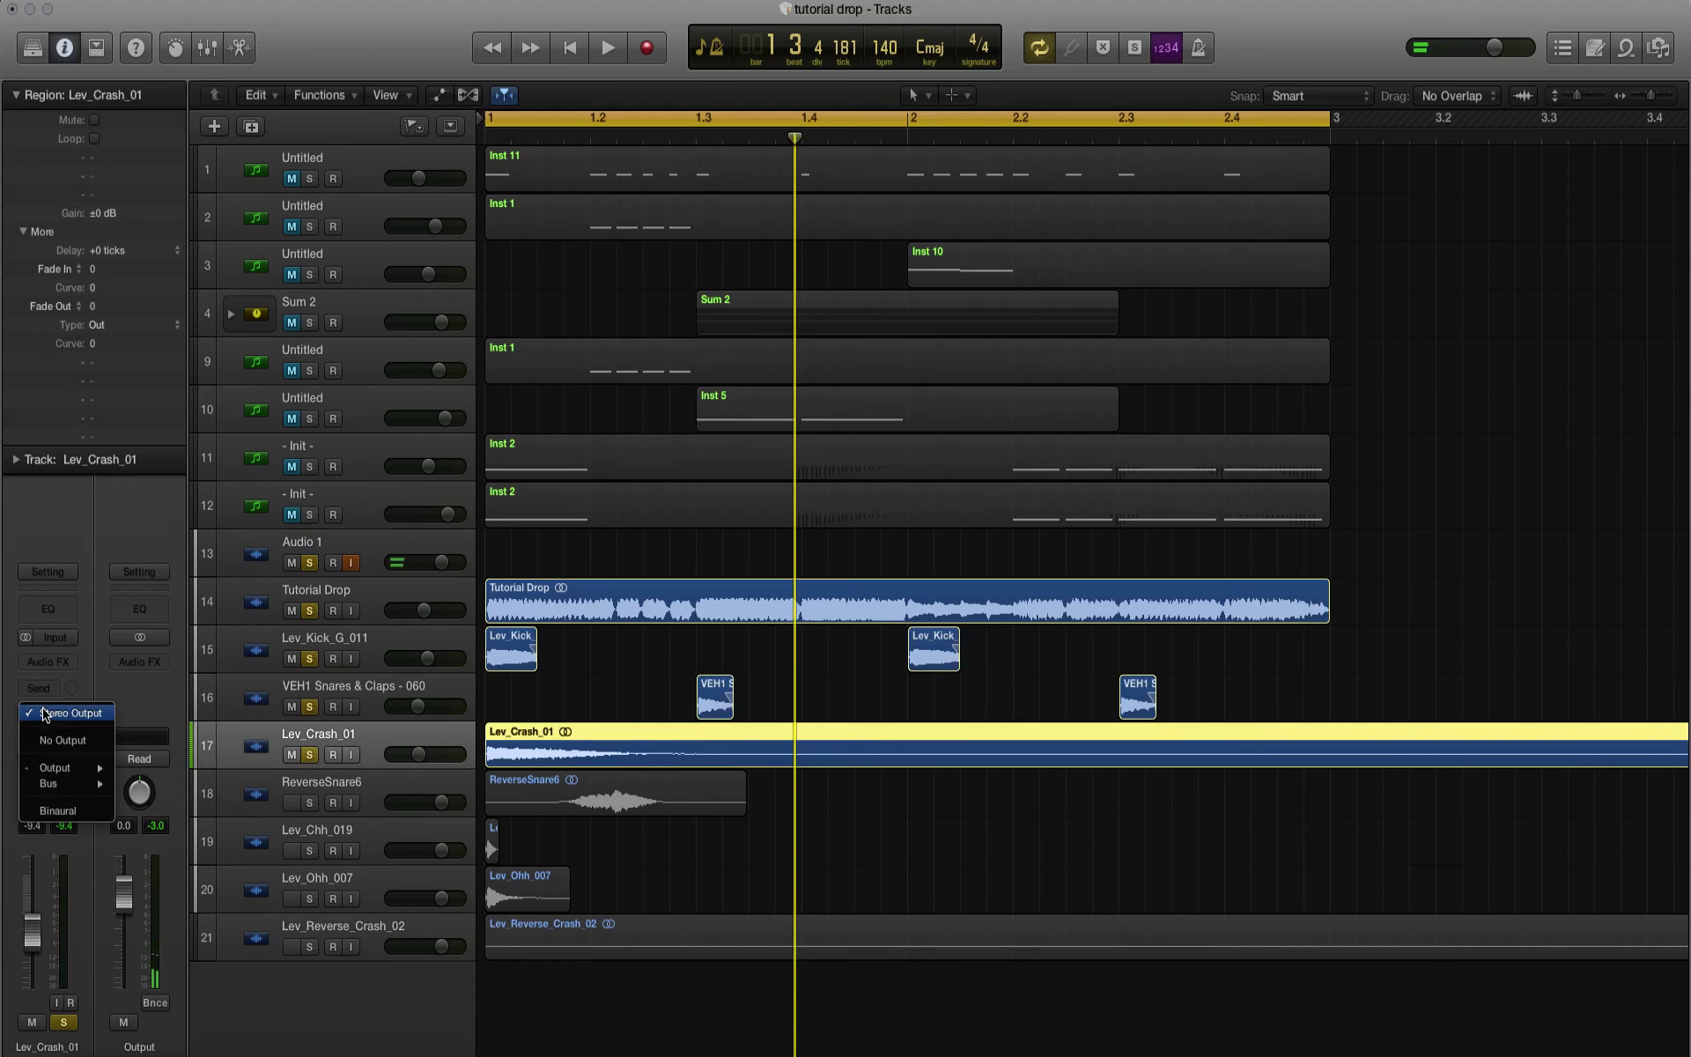
mouse_move(53, 783)
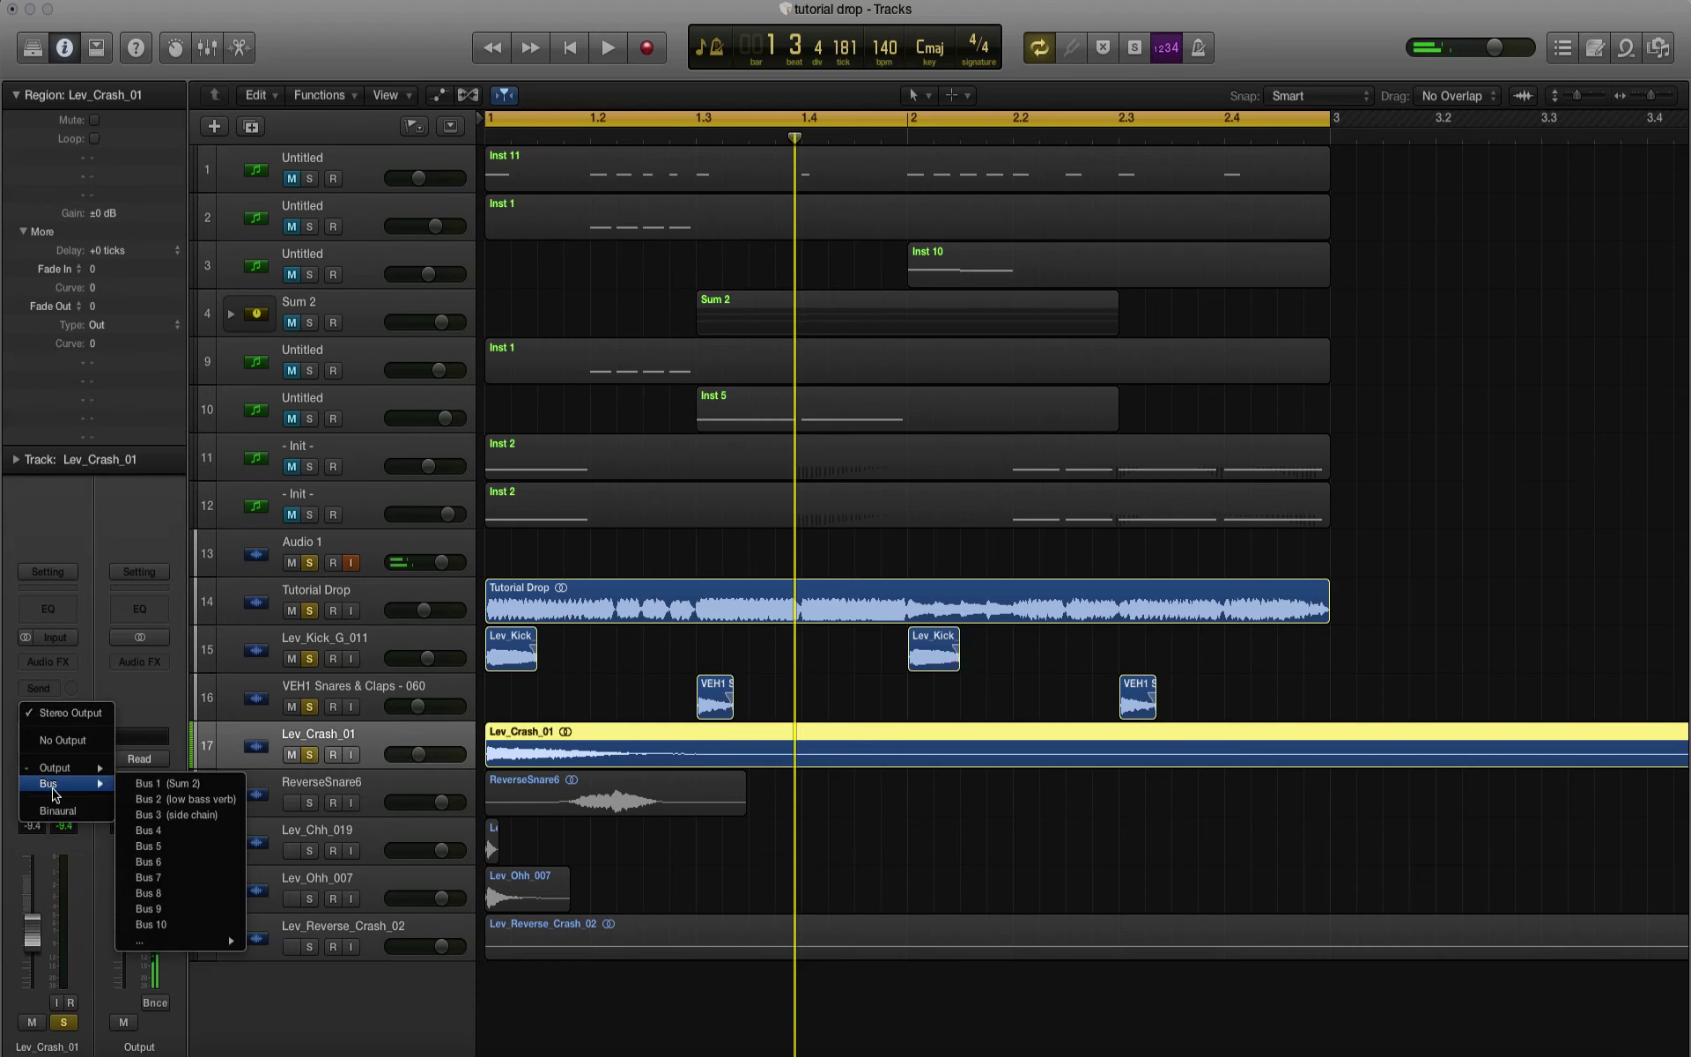
left_click(196, 818)
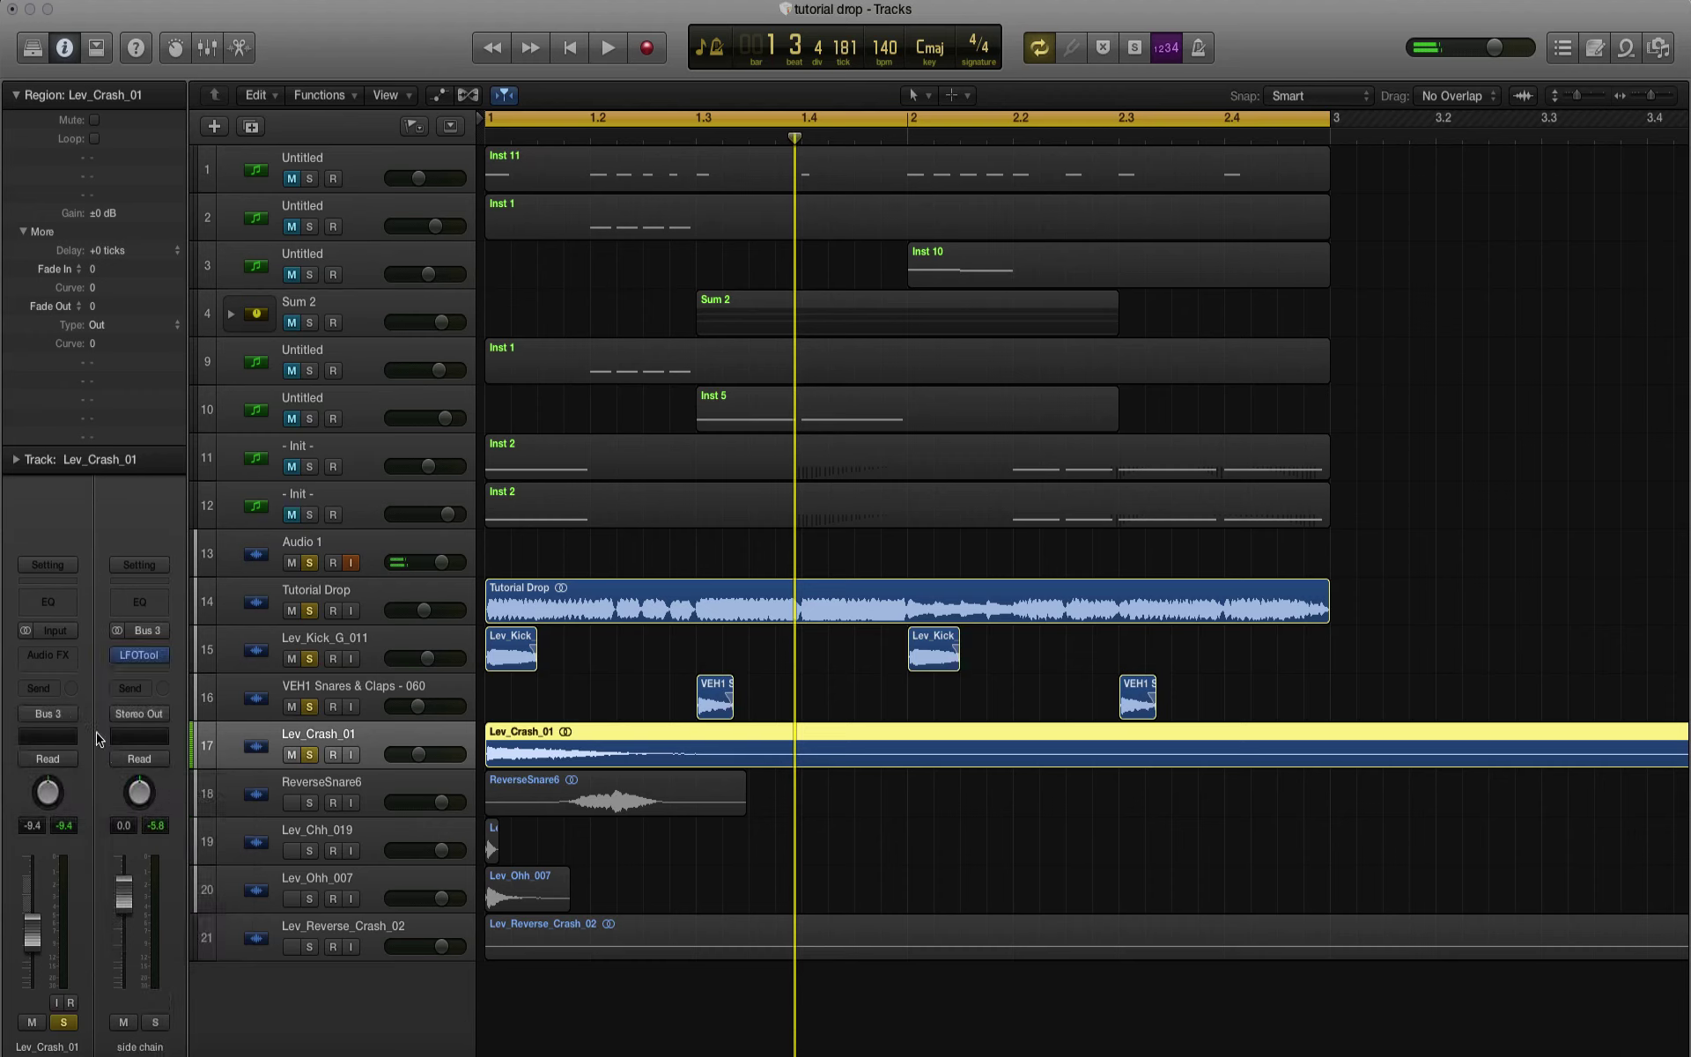
Step: Add a send from Lev_Crash_01 to Bus 2 (low bass verb) and play the drop with that bus soloed
left_click(37, 690)
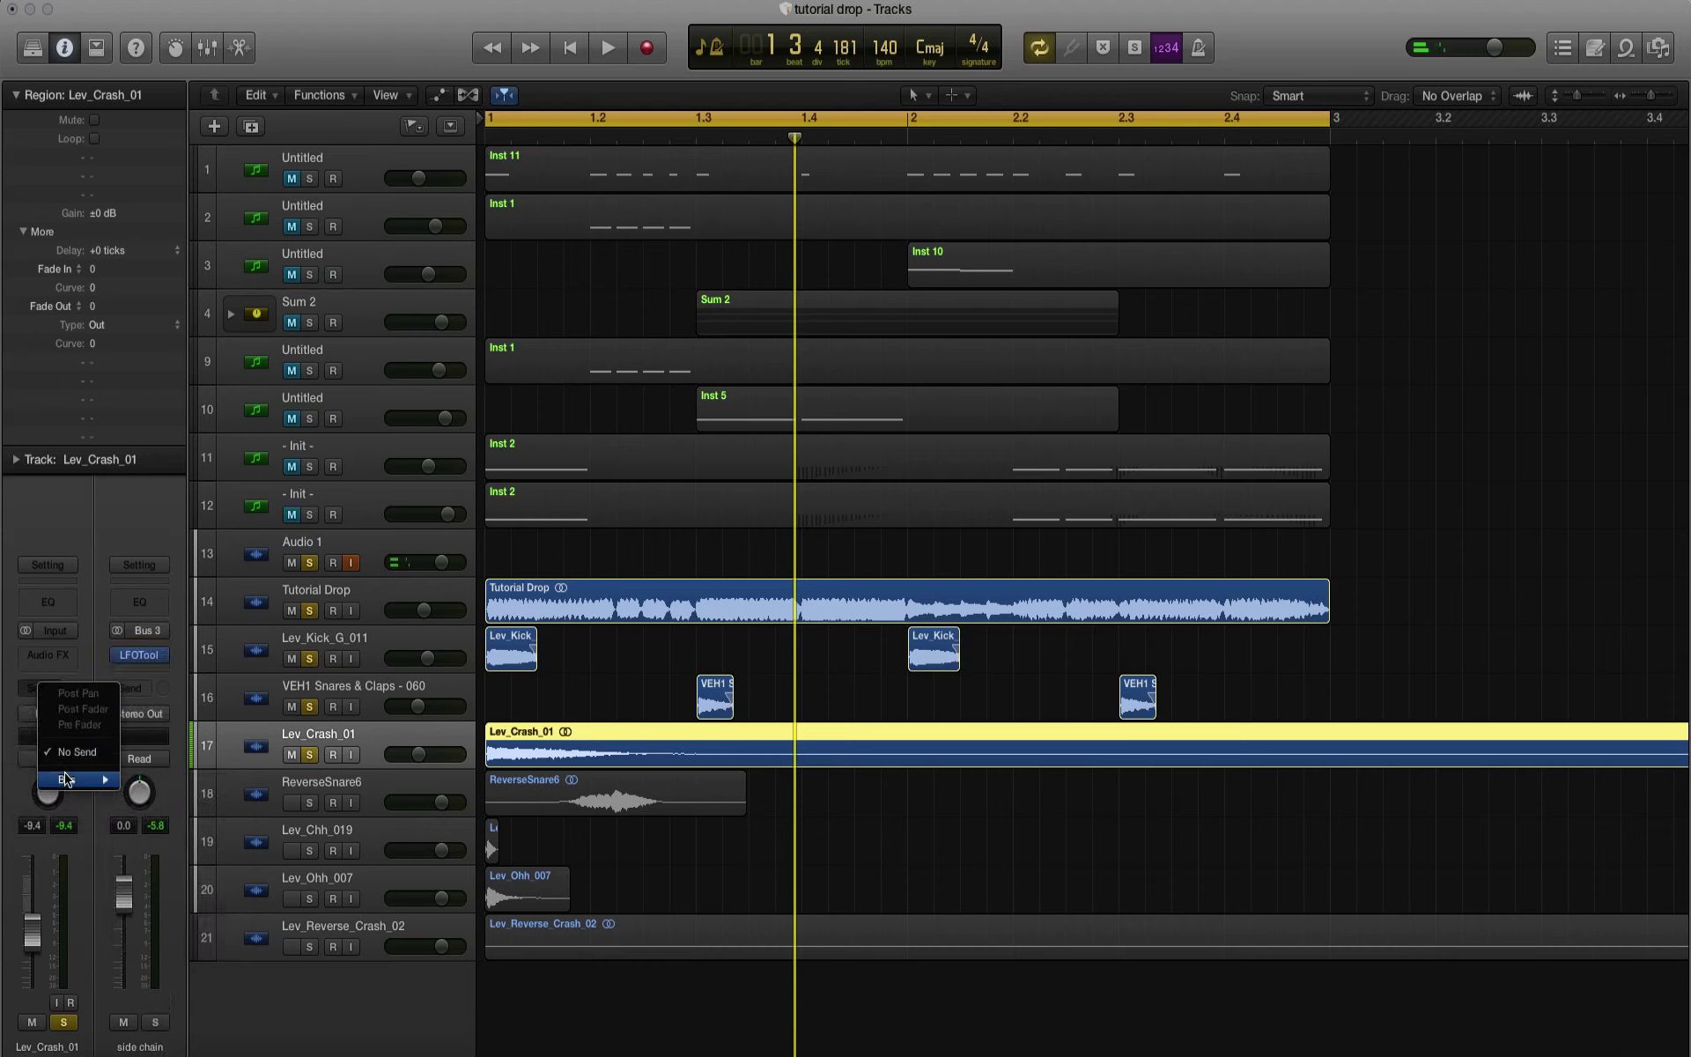
mouse_move(75, 779)
left_click(241, 797)
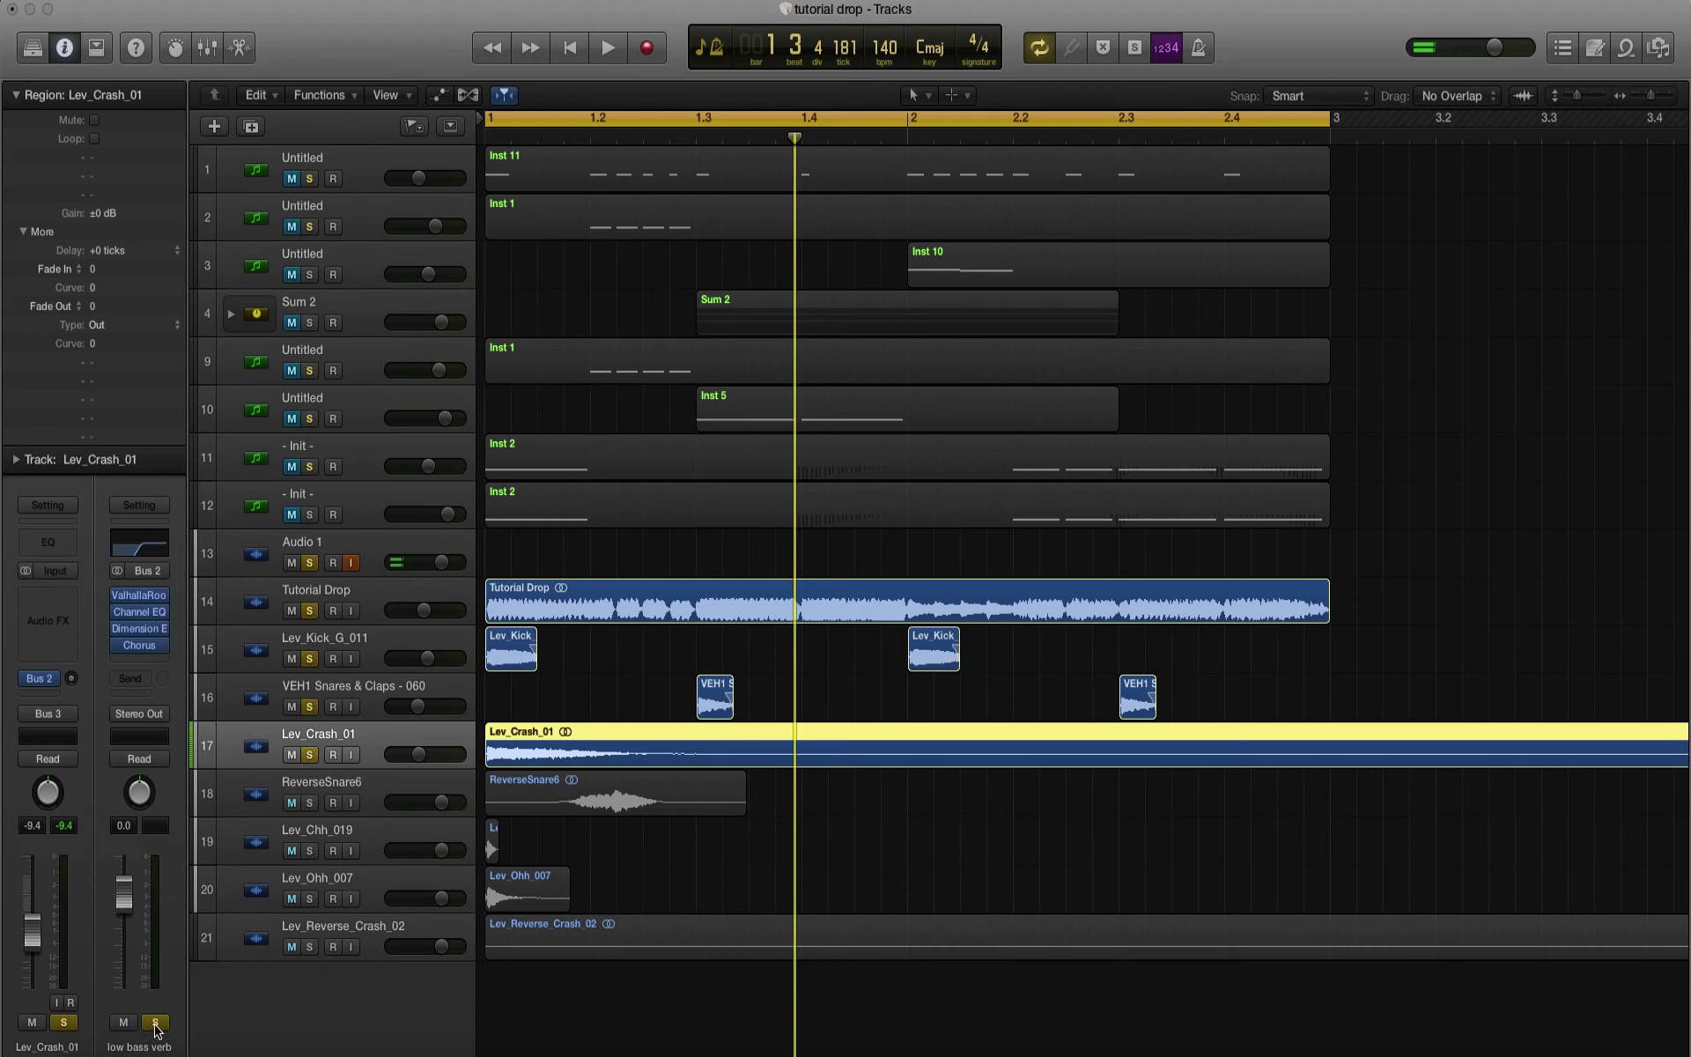
key("space")
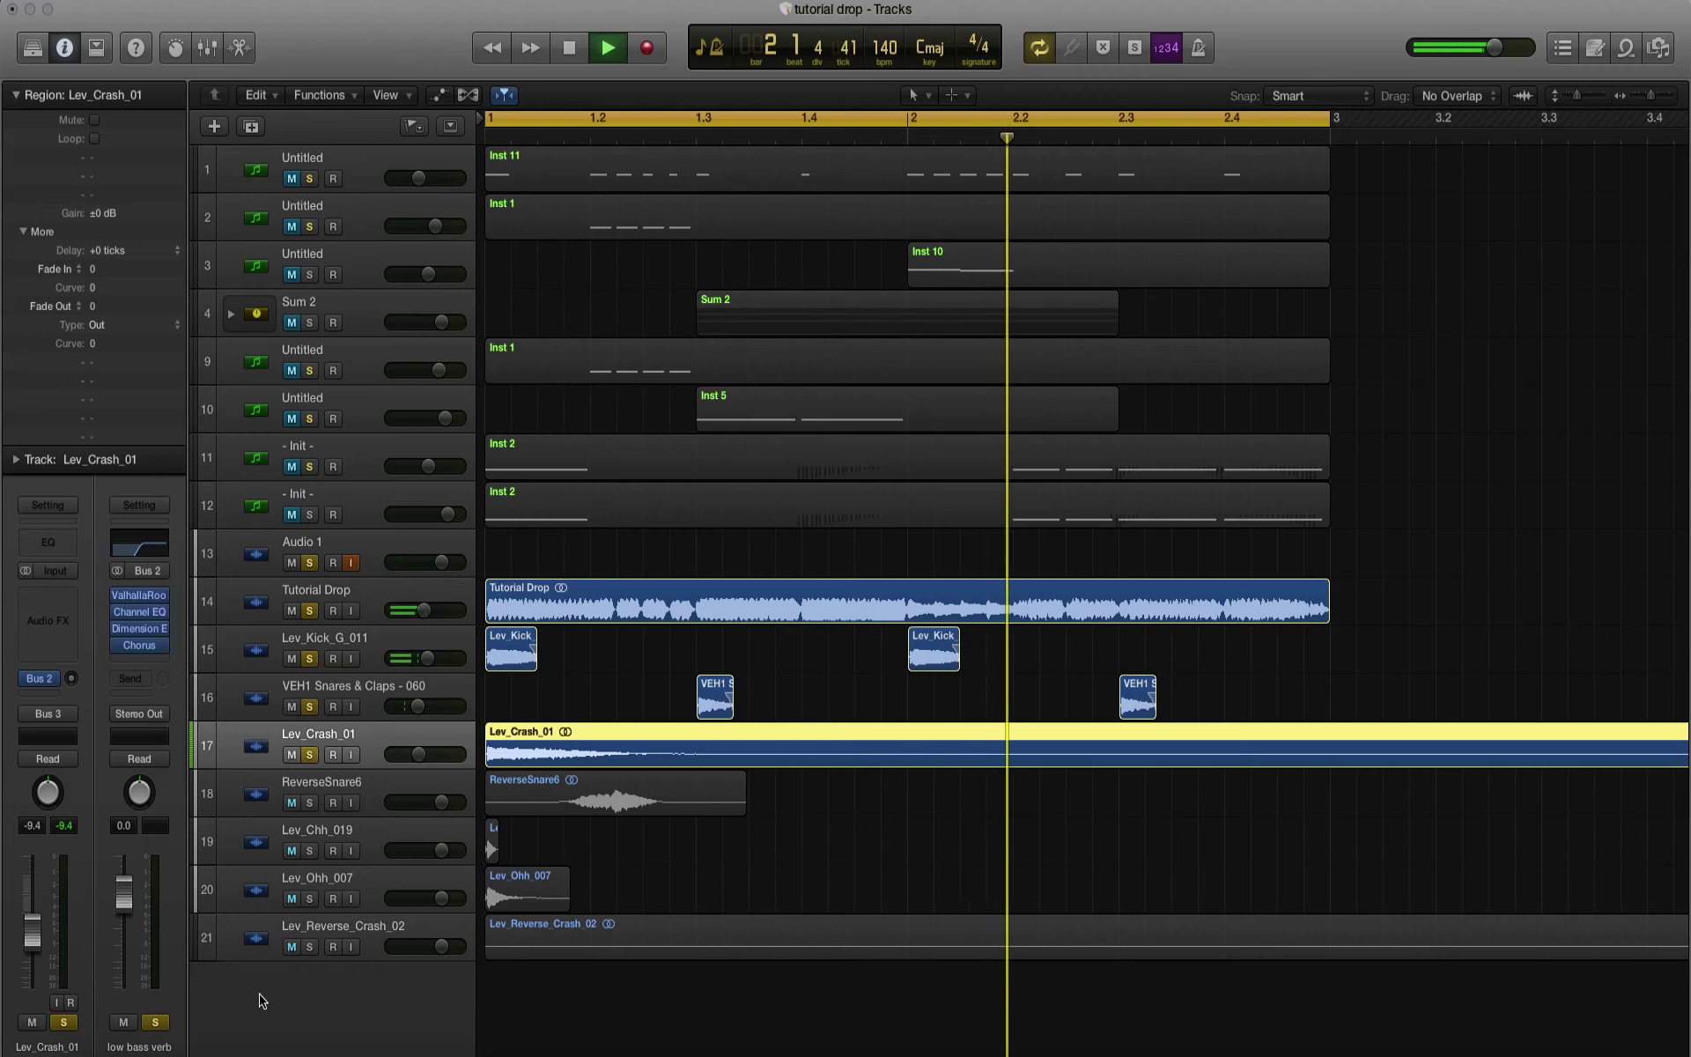
key("space")
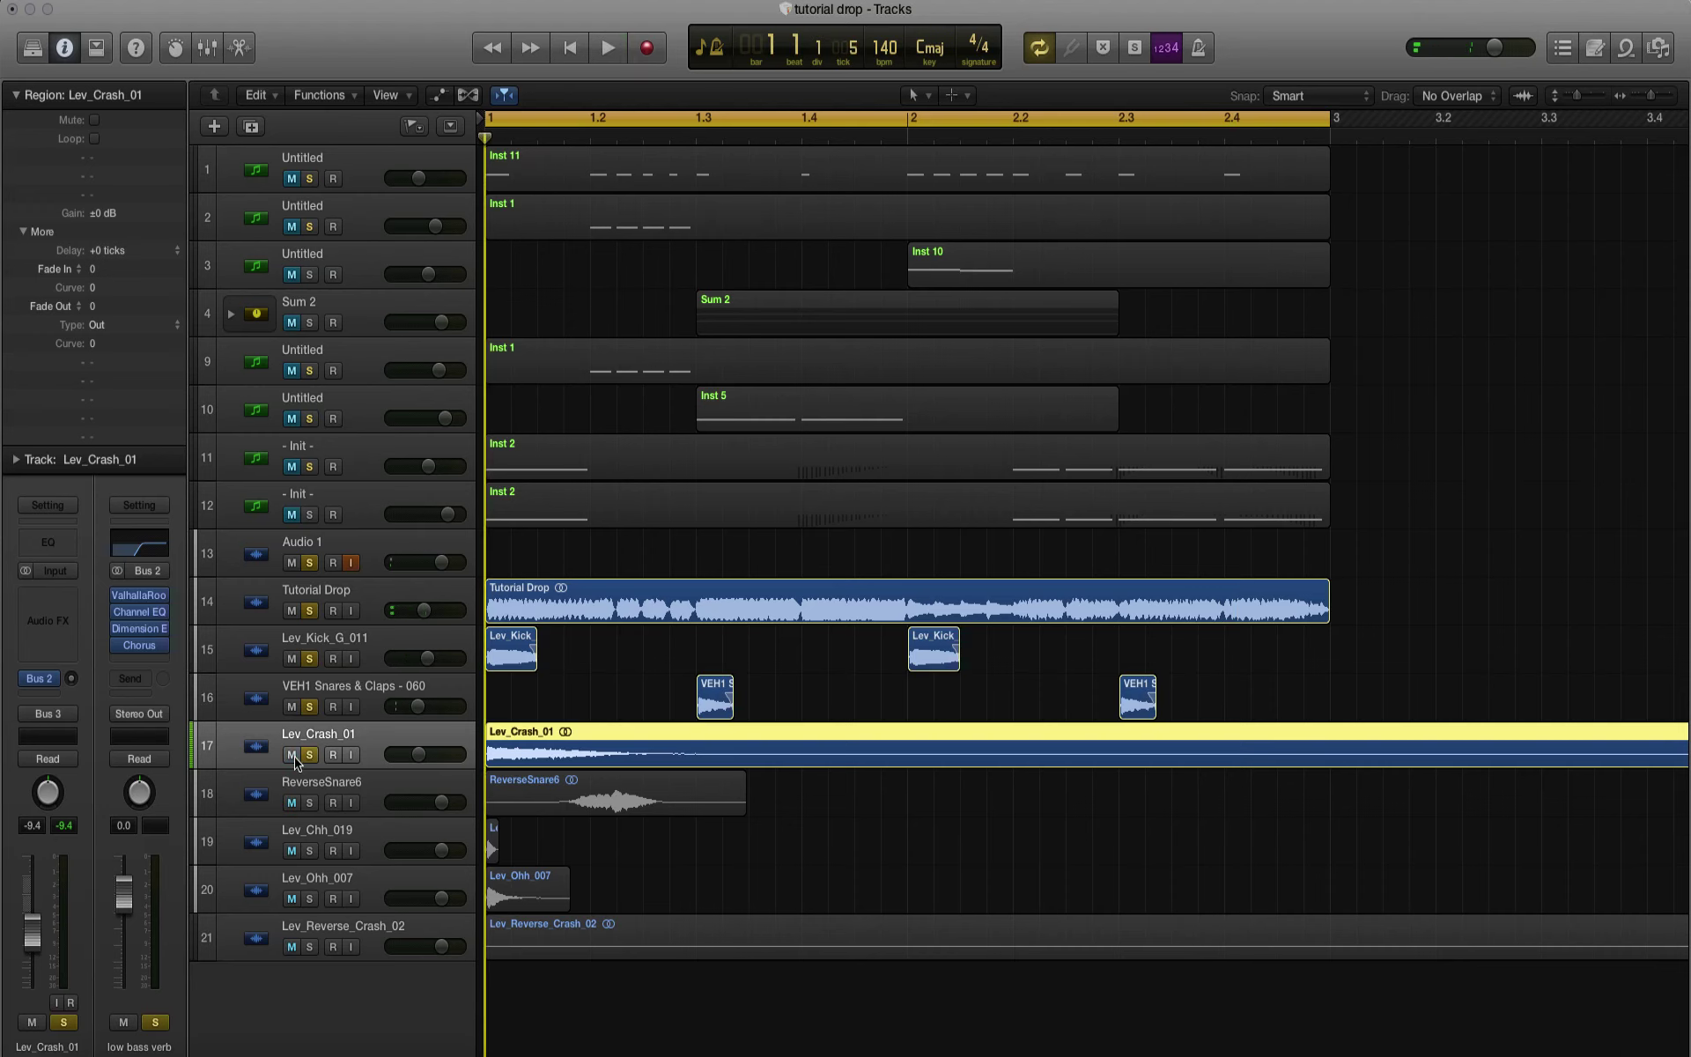
Step: Clear the solos on the audio tracks except Audio 1 and audition the loop with the side chain bus soloed
left_click(308, 754)
left_click(308, 755)
left_click(308, 755)
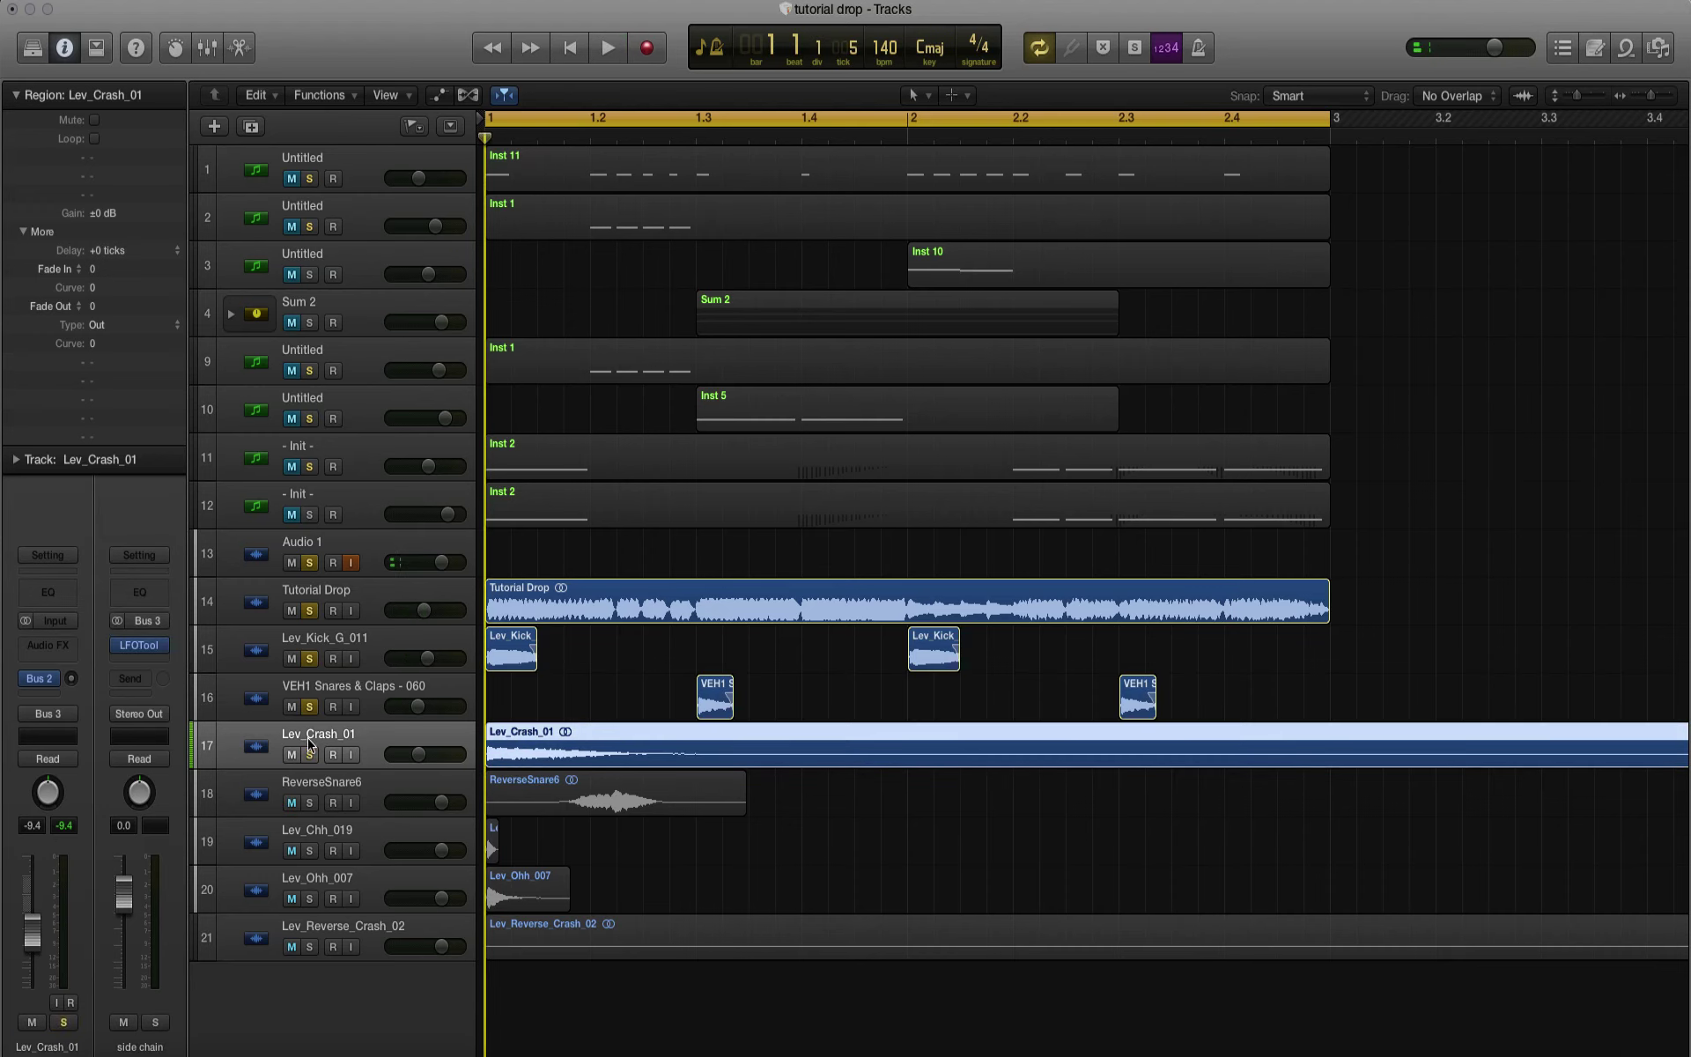
left_click(309, 563)
left_click(310, 612)
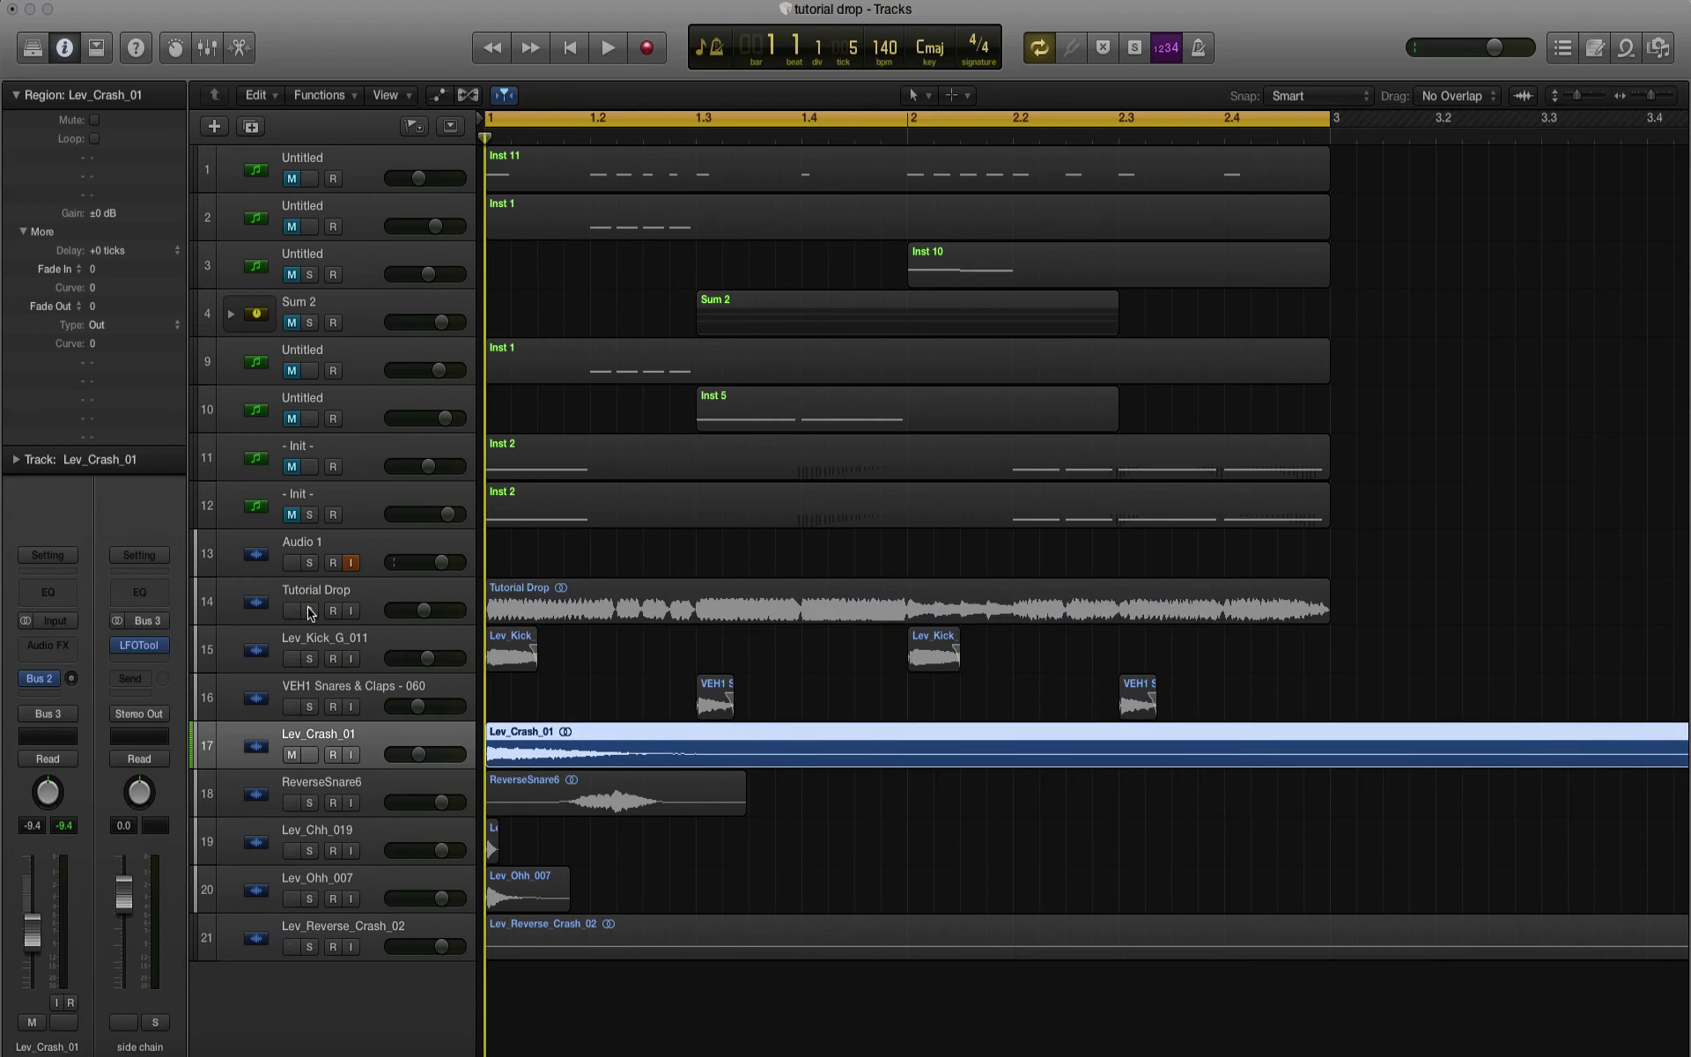
left_click(310, 563)
key("space")
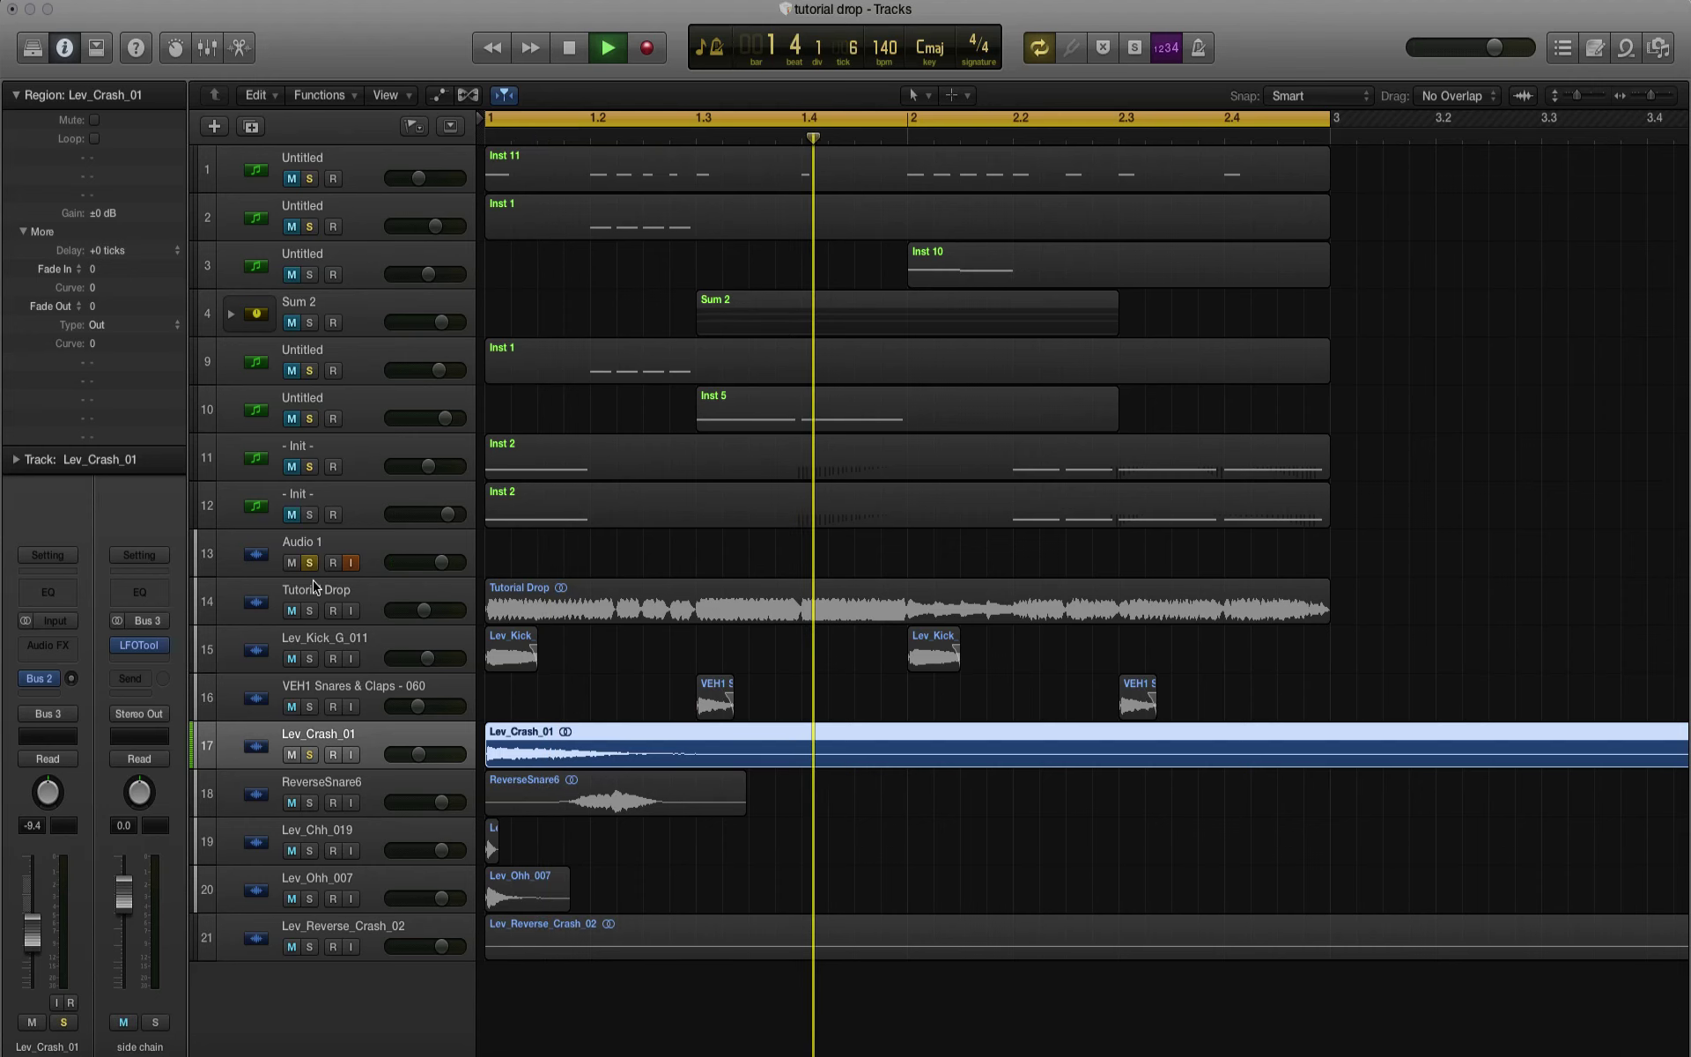
left_click(155, 1022)
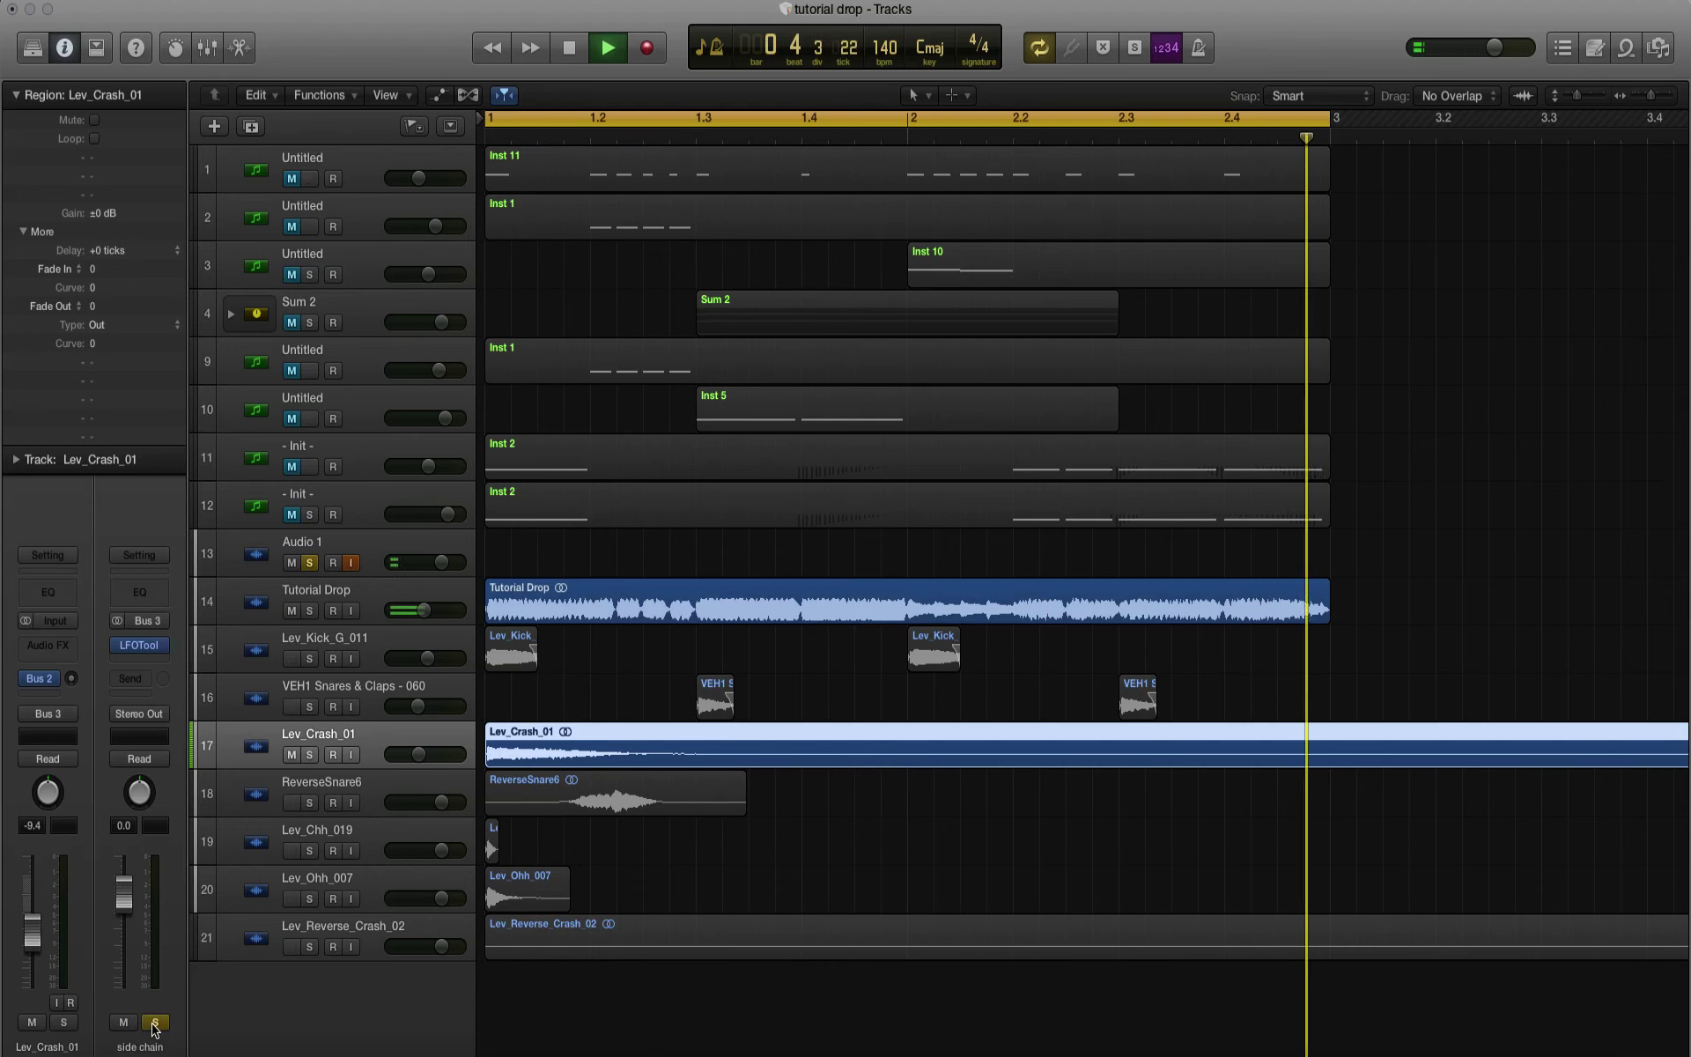
key("space")
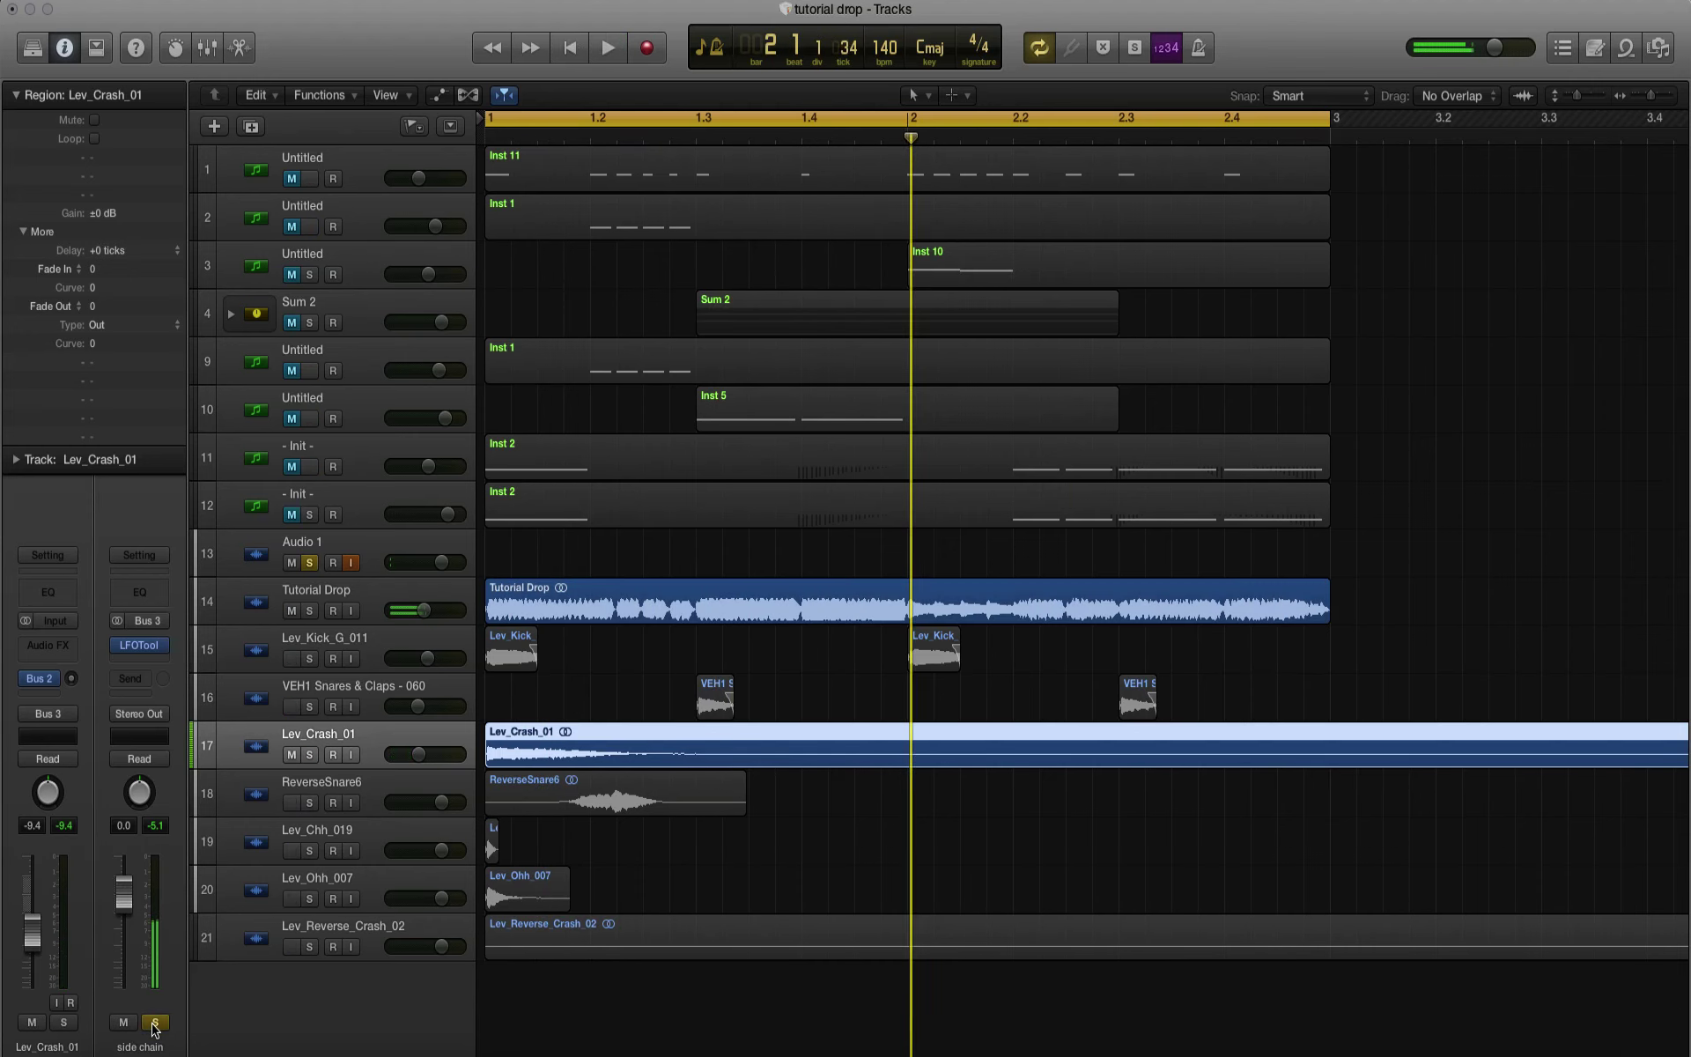
Step: Audition the low bass verb bus of Lev_Crash_01 and clear the solos on the low bass verb and side chain buses
left_click(37, 687)
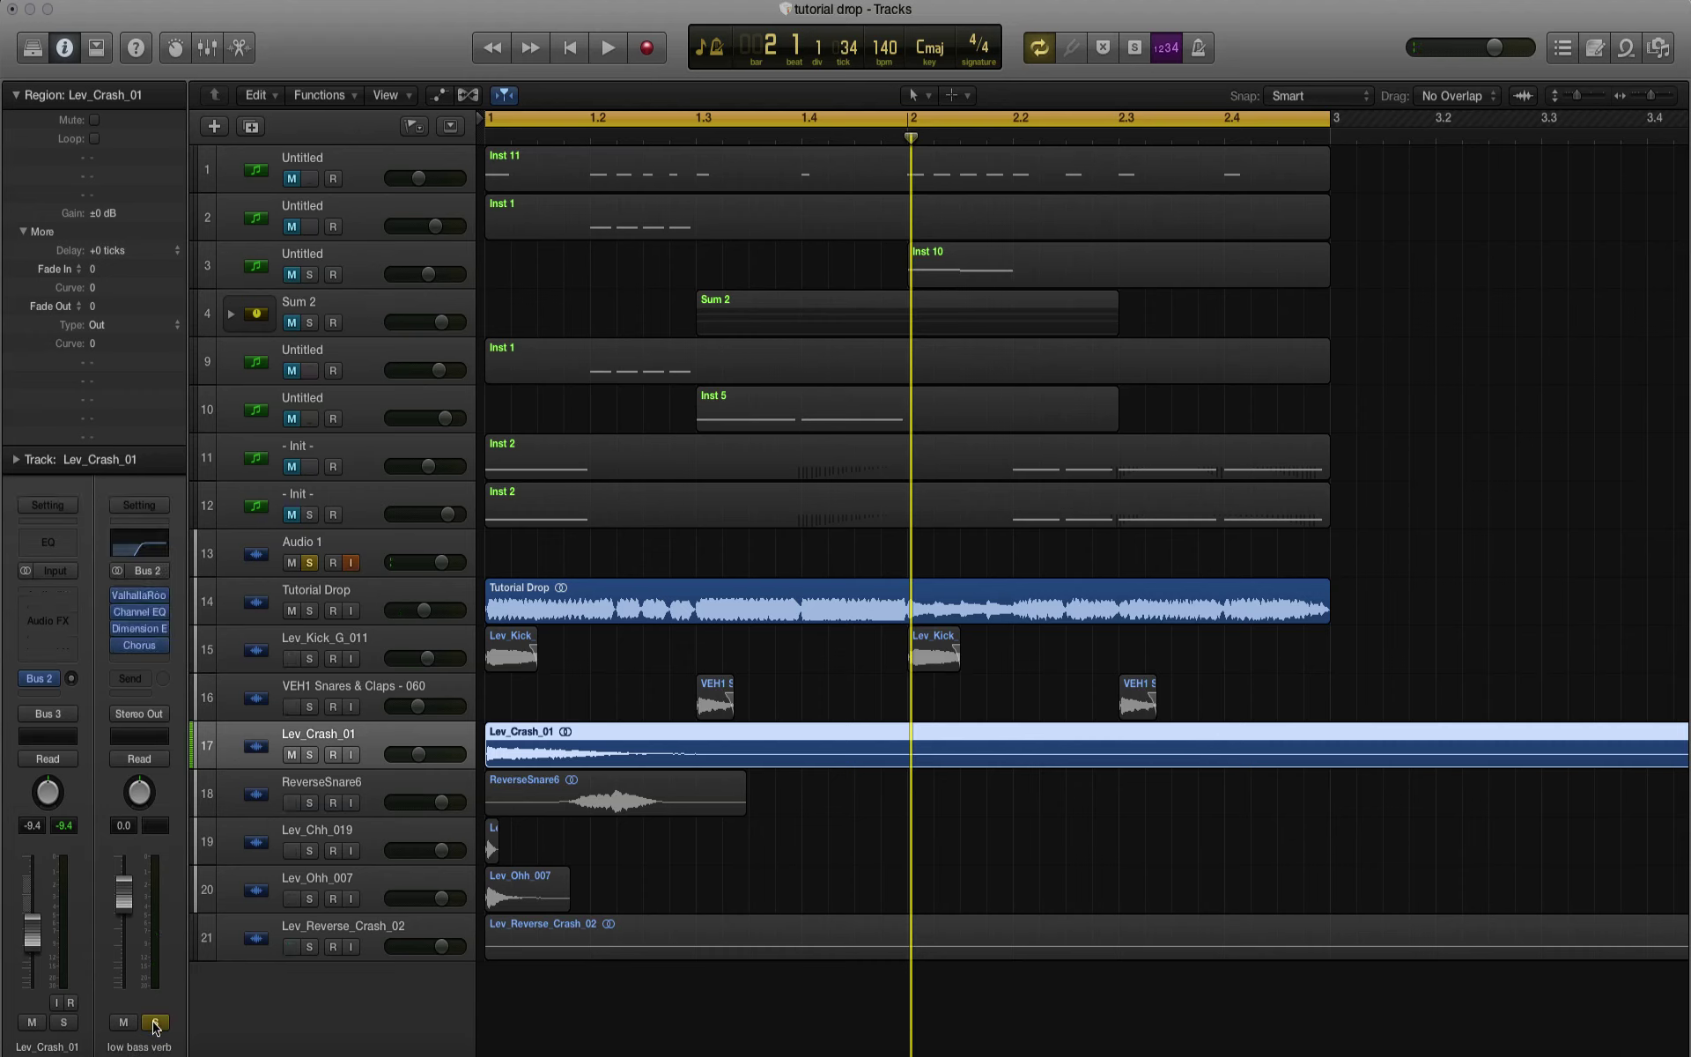
key("space")
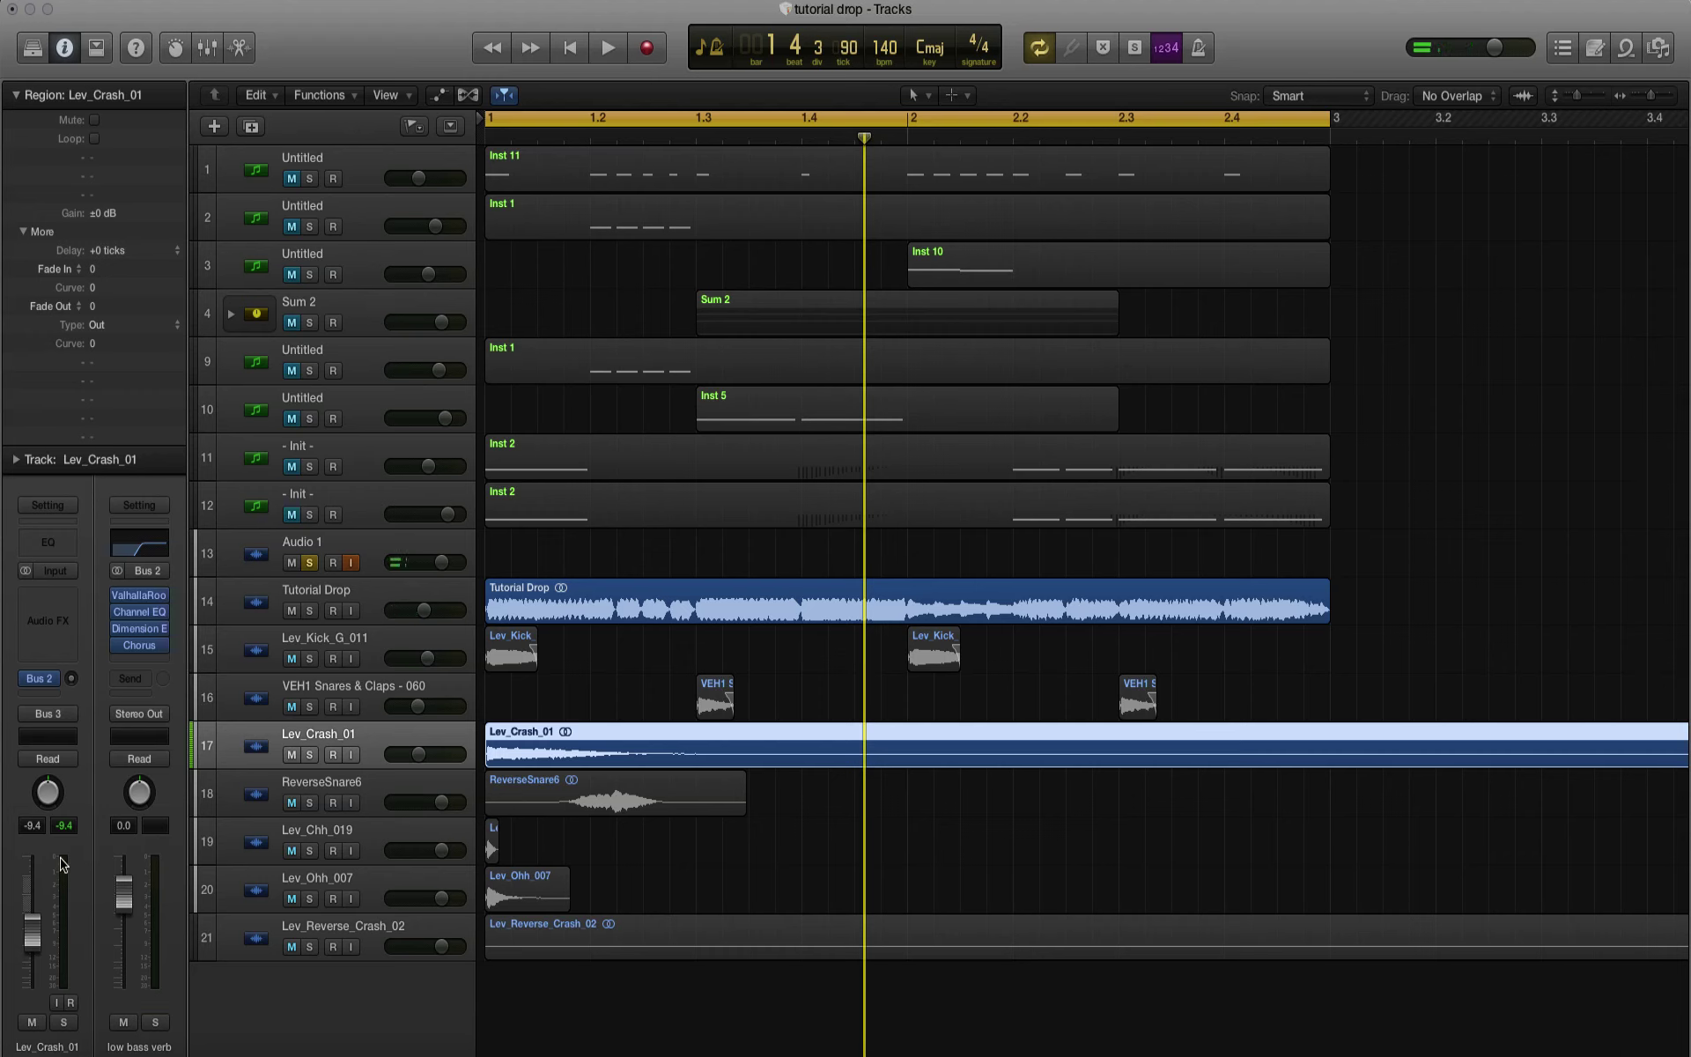
left_click(256, 698)
left_click(256, 763)
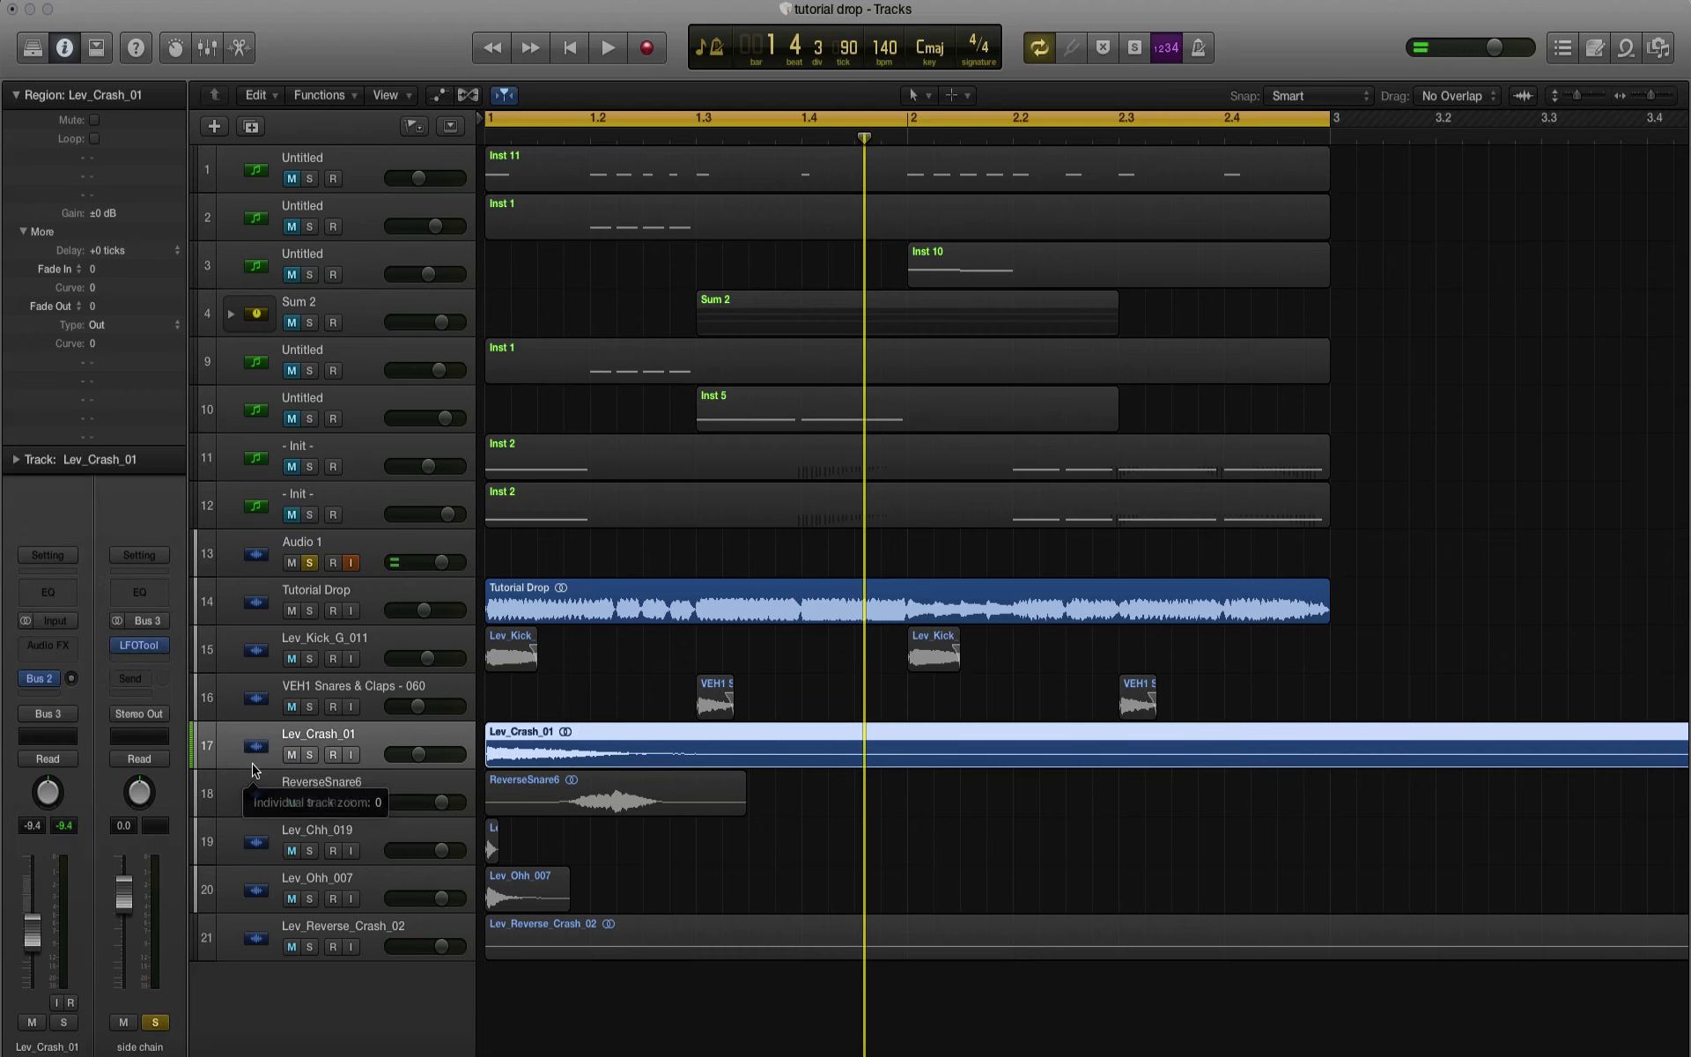
left_click(155, 1022)
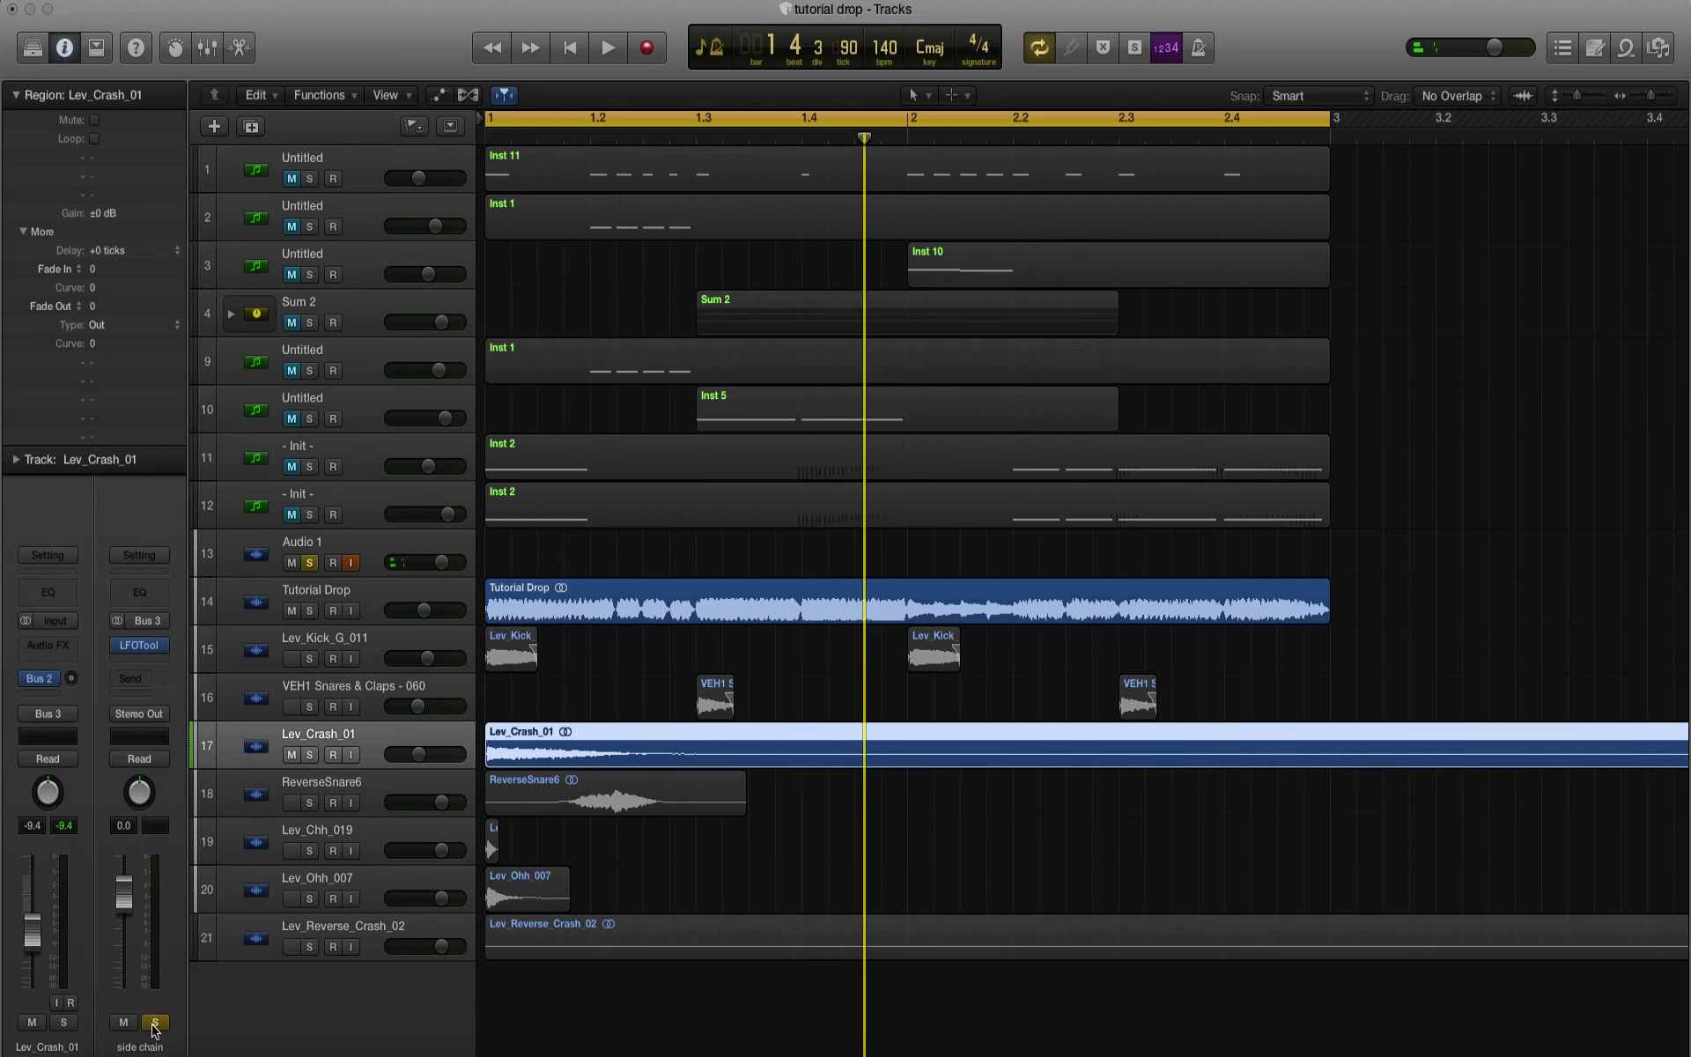
left_click(155, 1022)
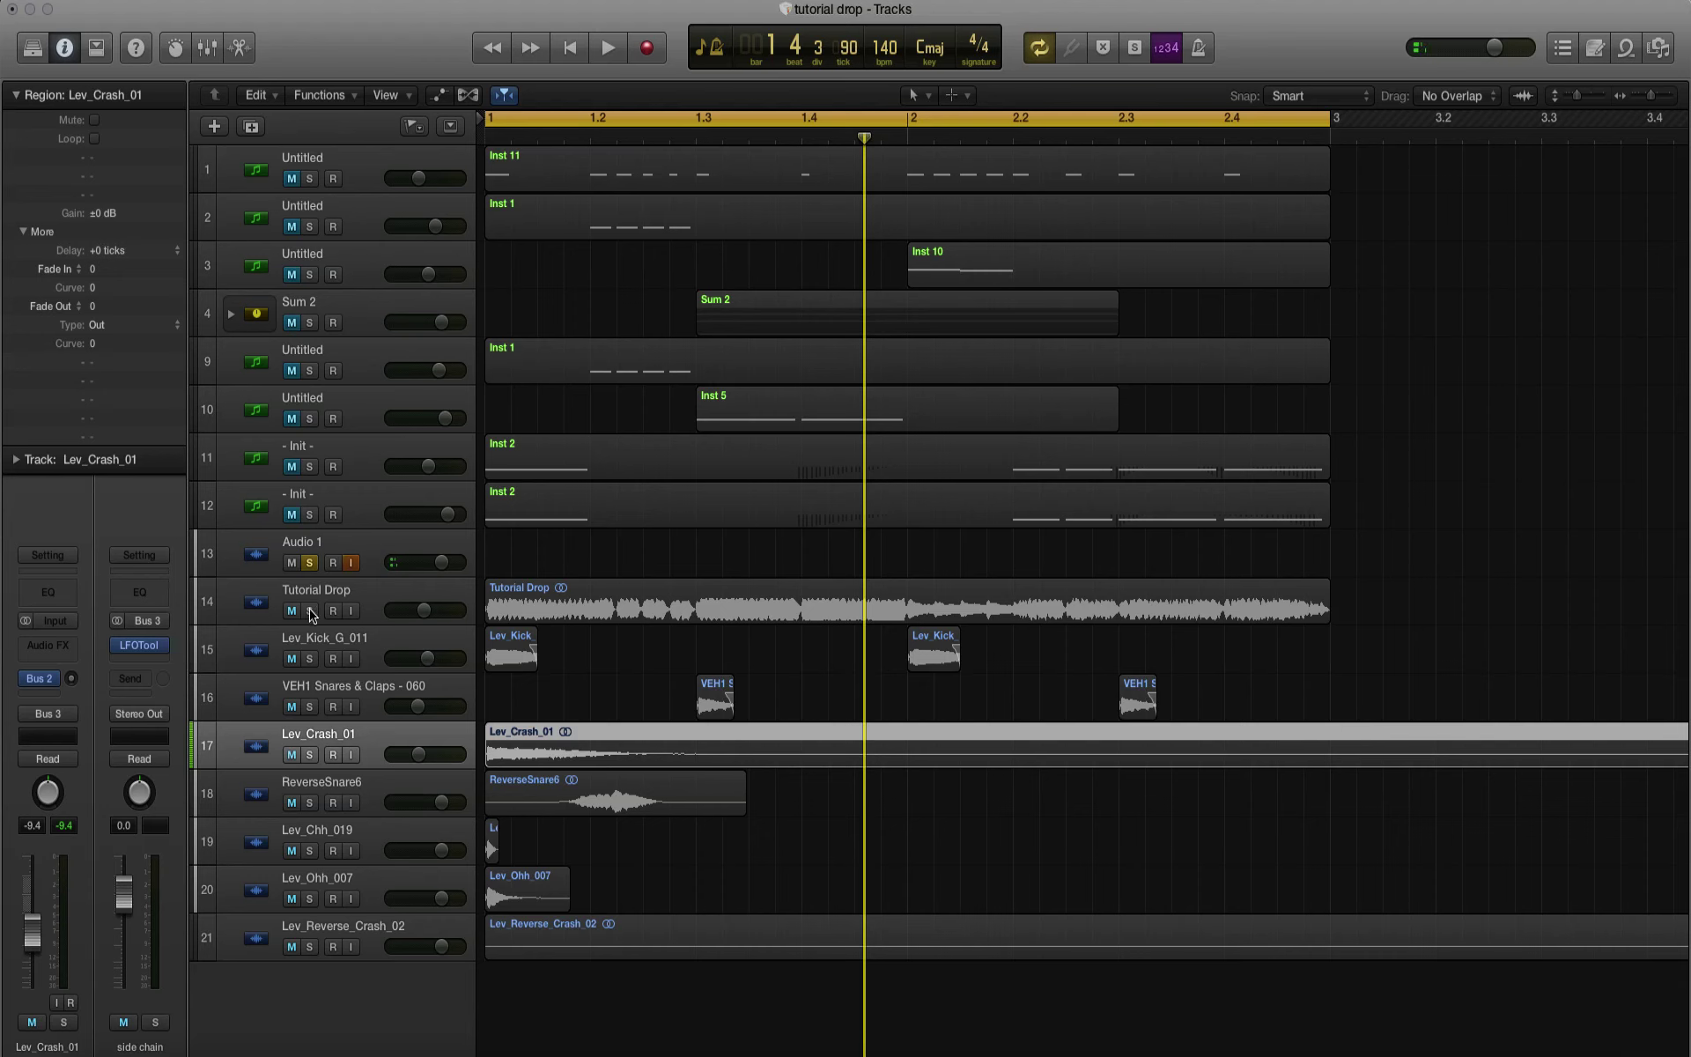
Step: Solo tracks 14 through 21, mute the four tracks from ReverseSnare6 to Lev_Reverse_Crash_02, and check the mix by playing the loop
left_click_drag(309, 611, 307, 1026)
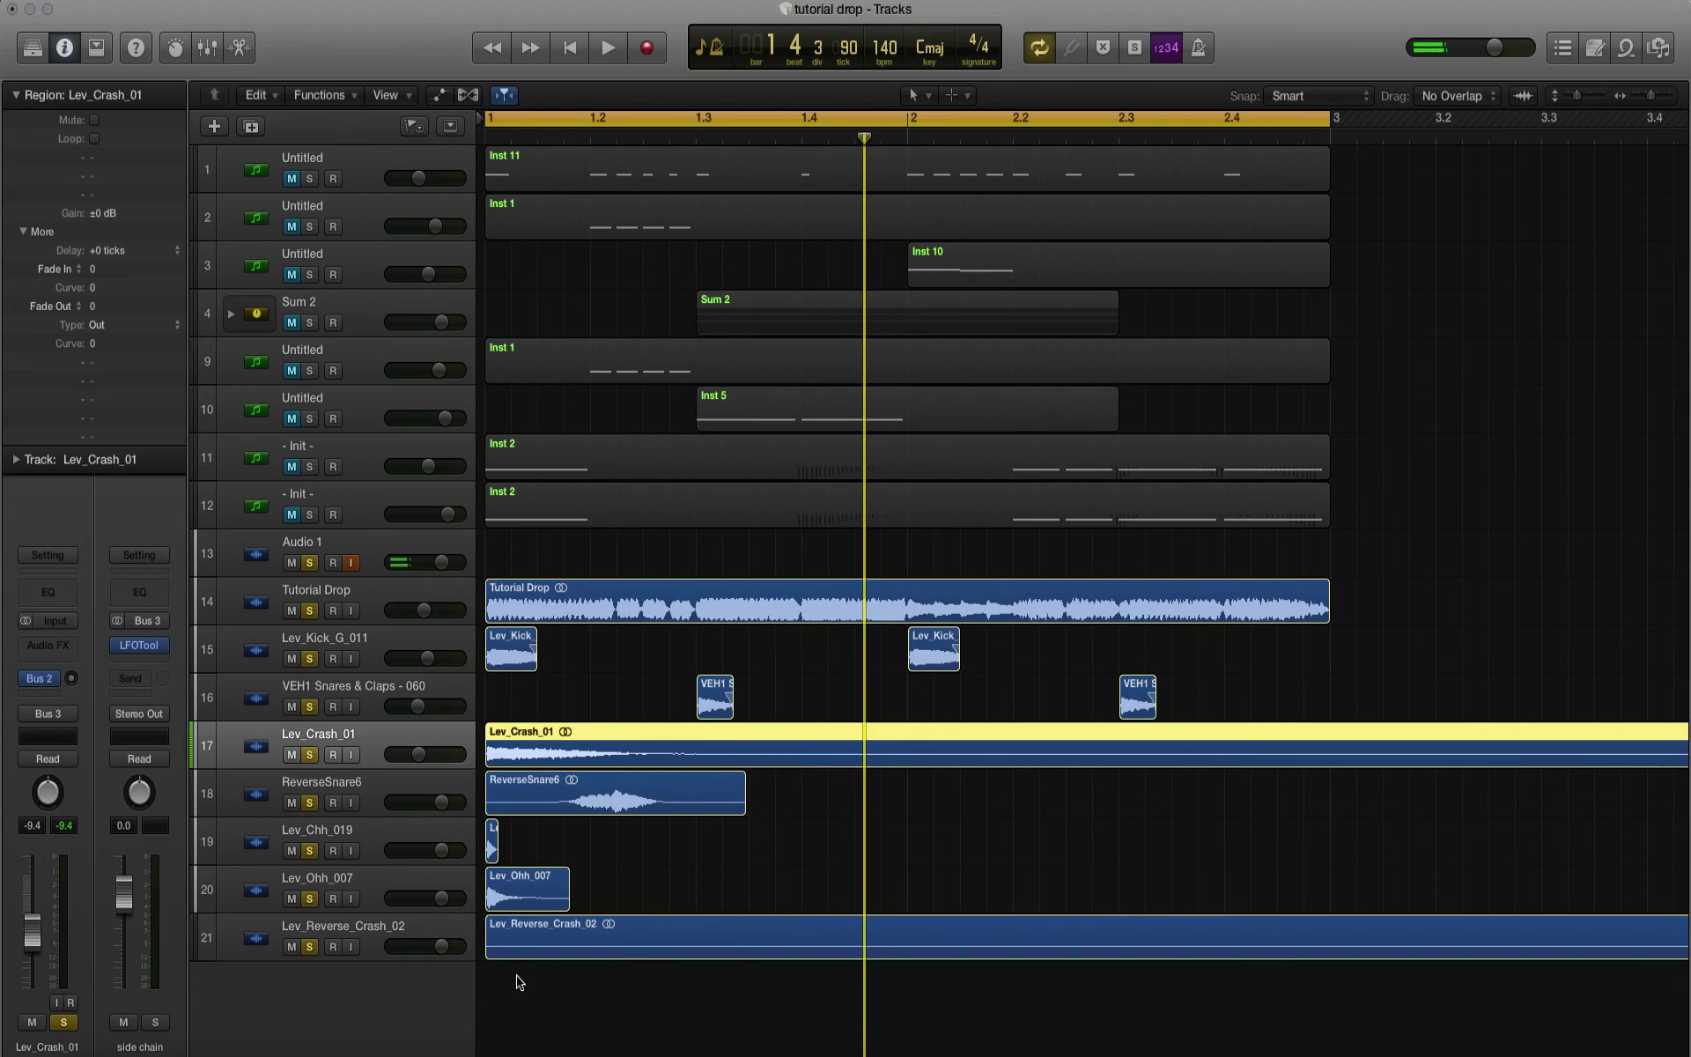
key("space")
key("space")
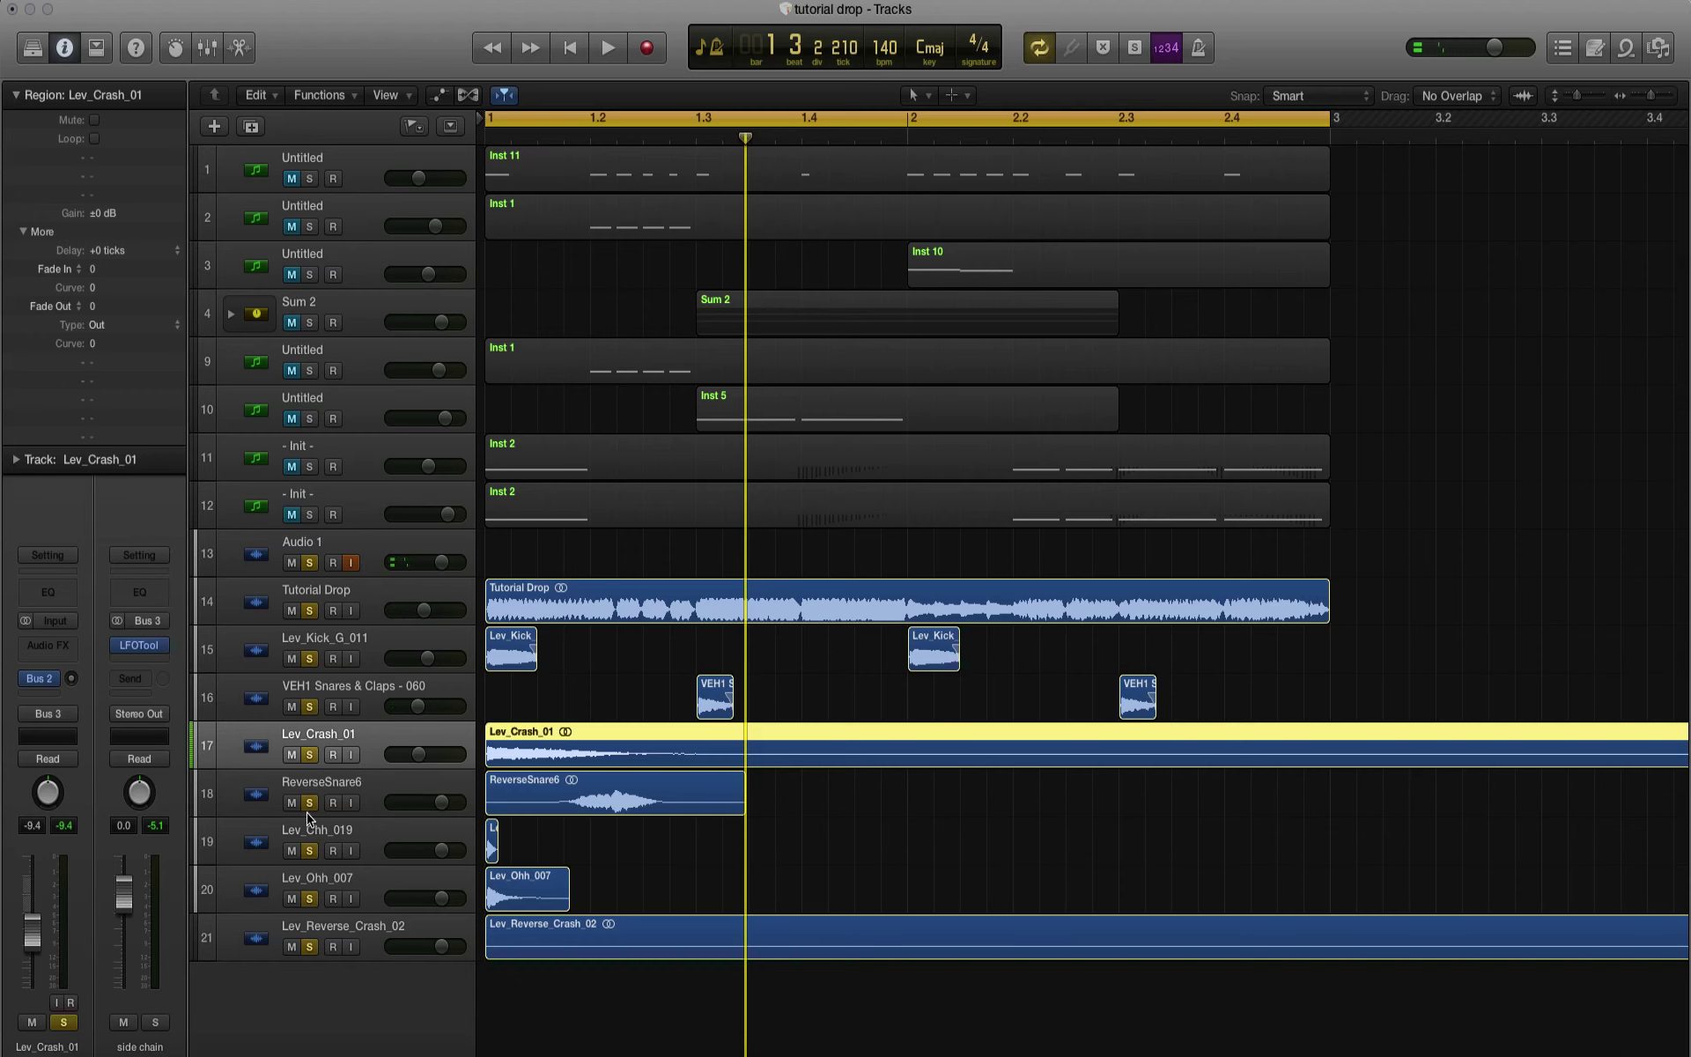
left_click_drag(299, 804, 307, 947)
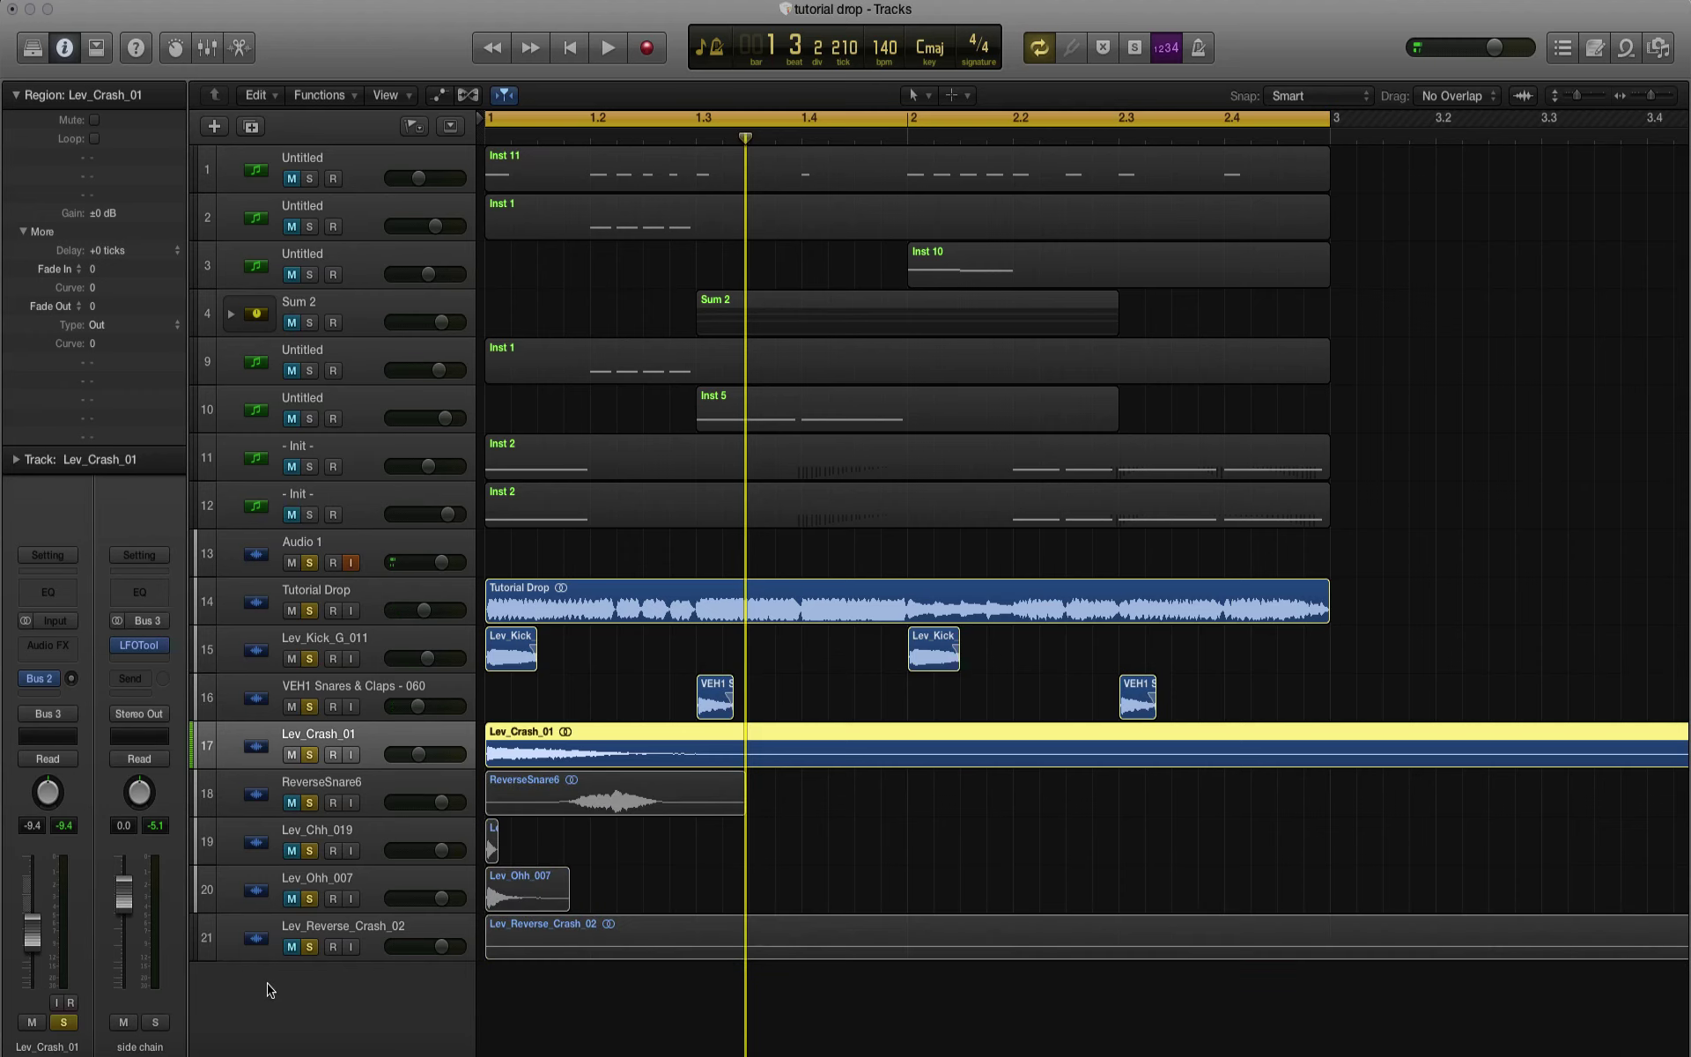
key("space")
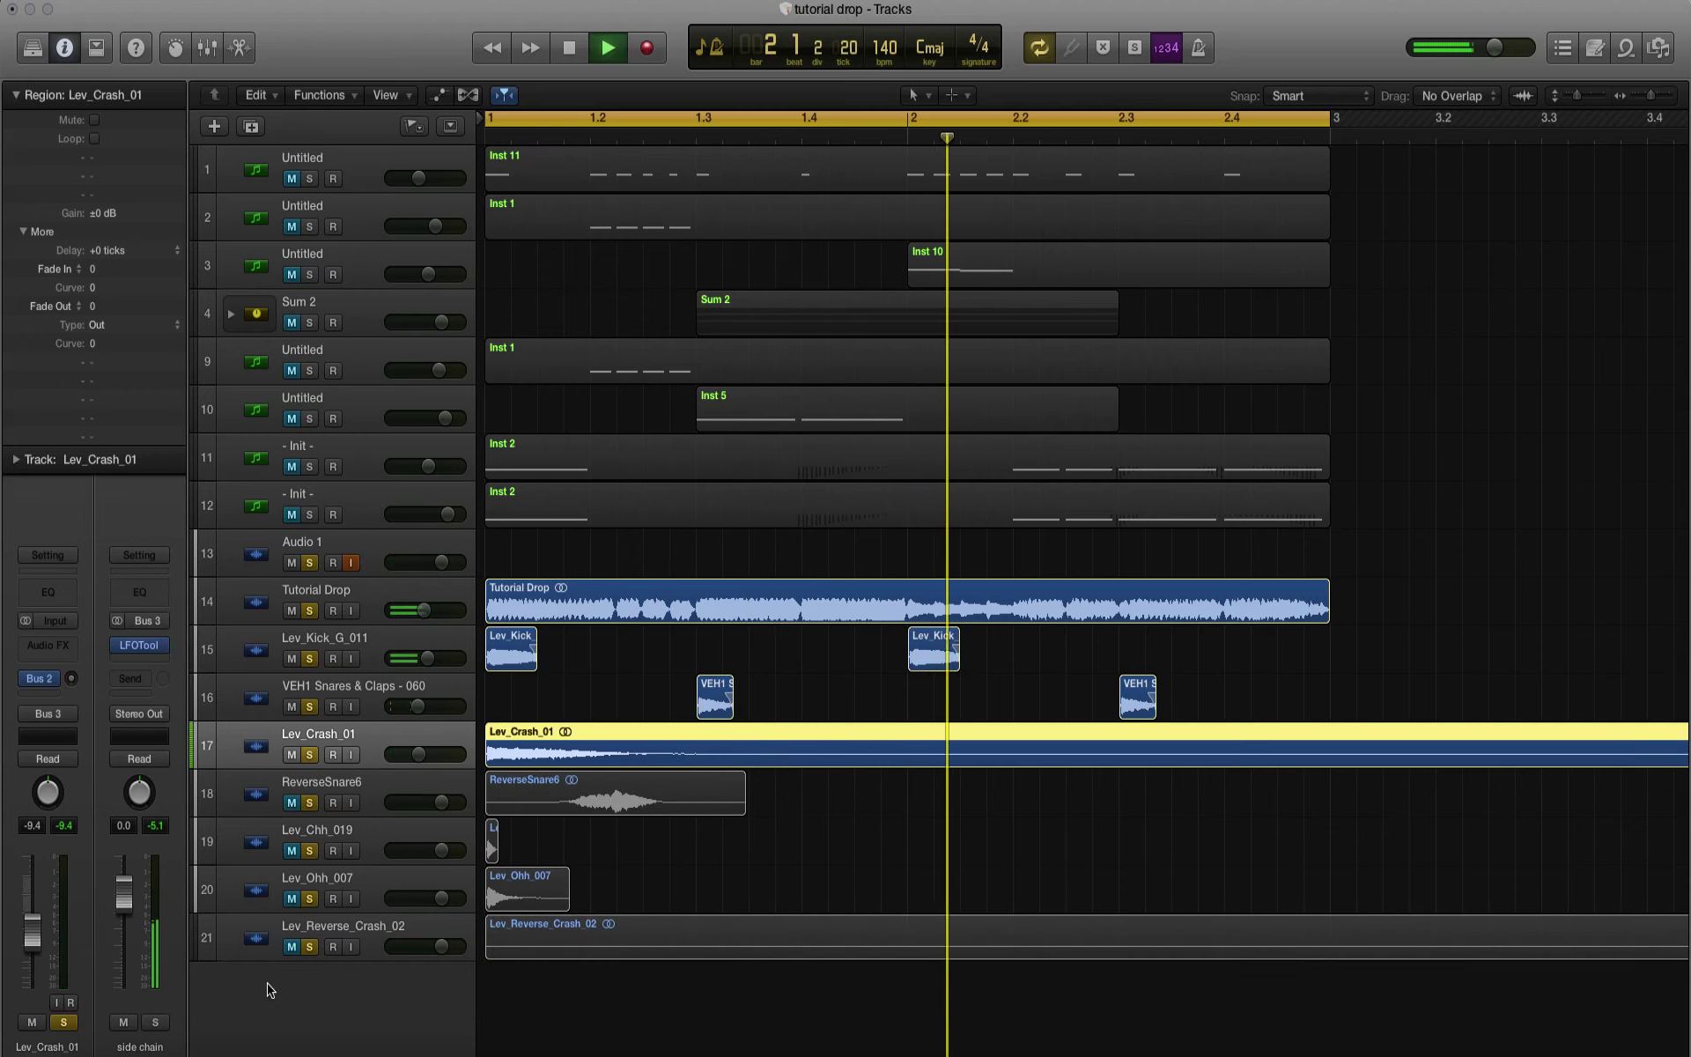
Step: Stop the loop, insert ValhallaRoom in stereo on Lev_Crash_01 and move the plug-in window clear of the track list
key("space")
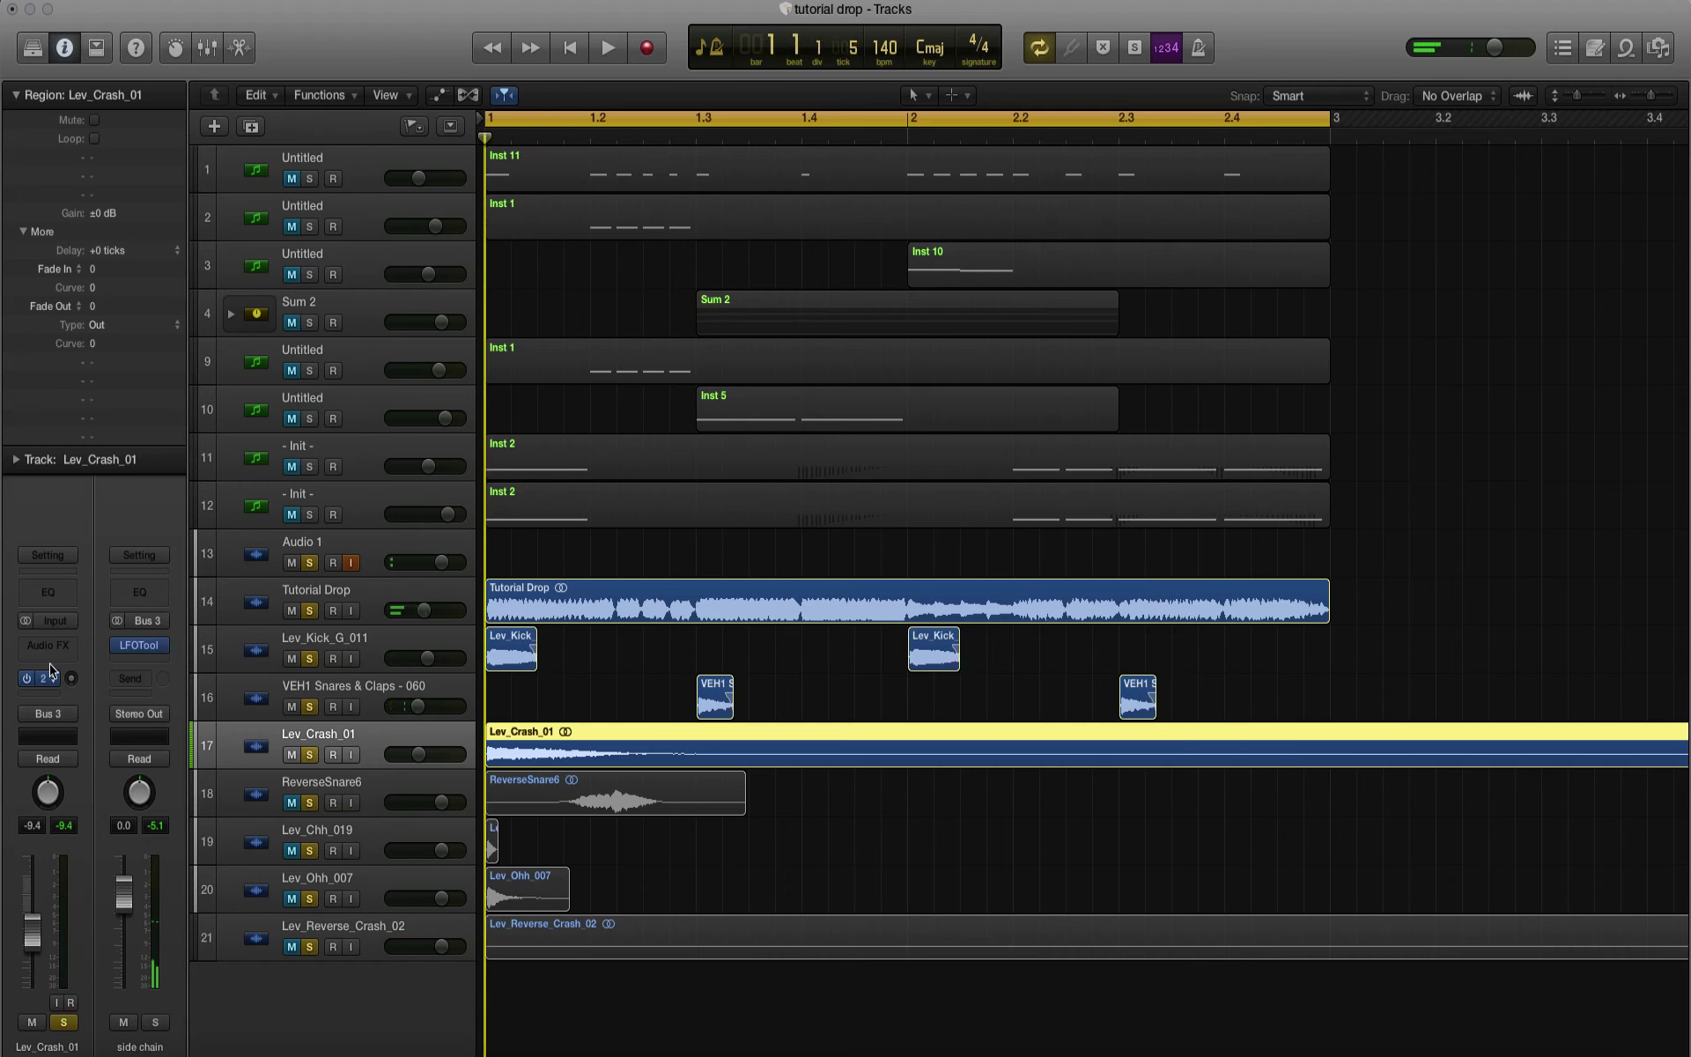
left_click(48, 652)
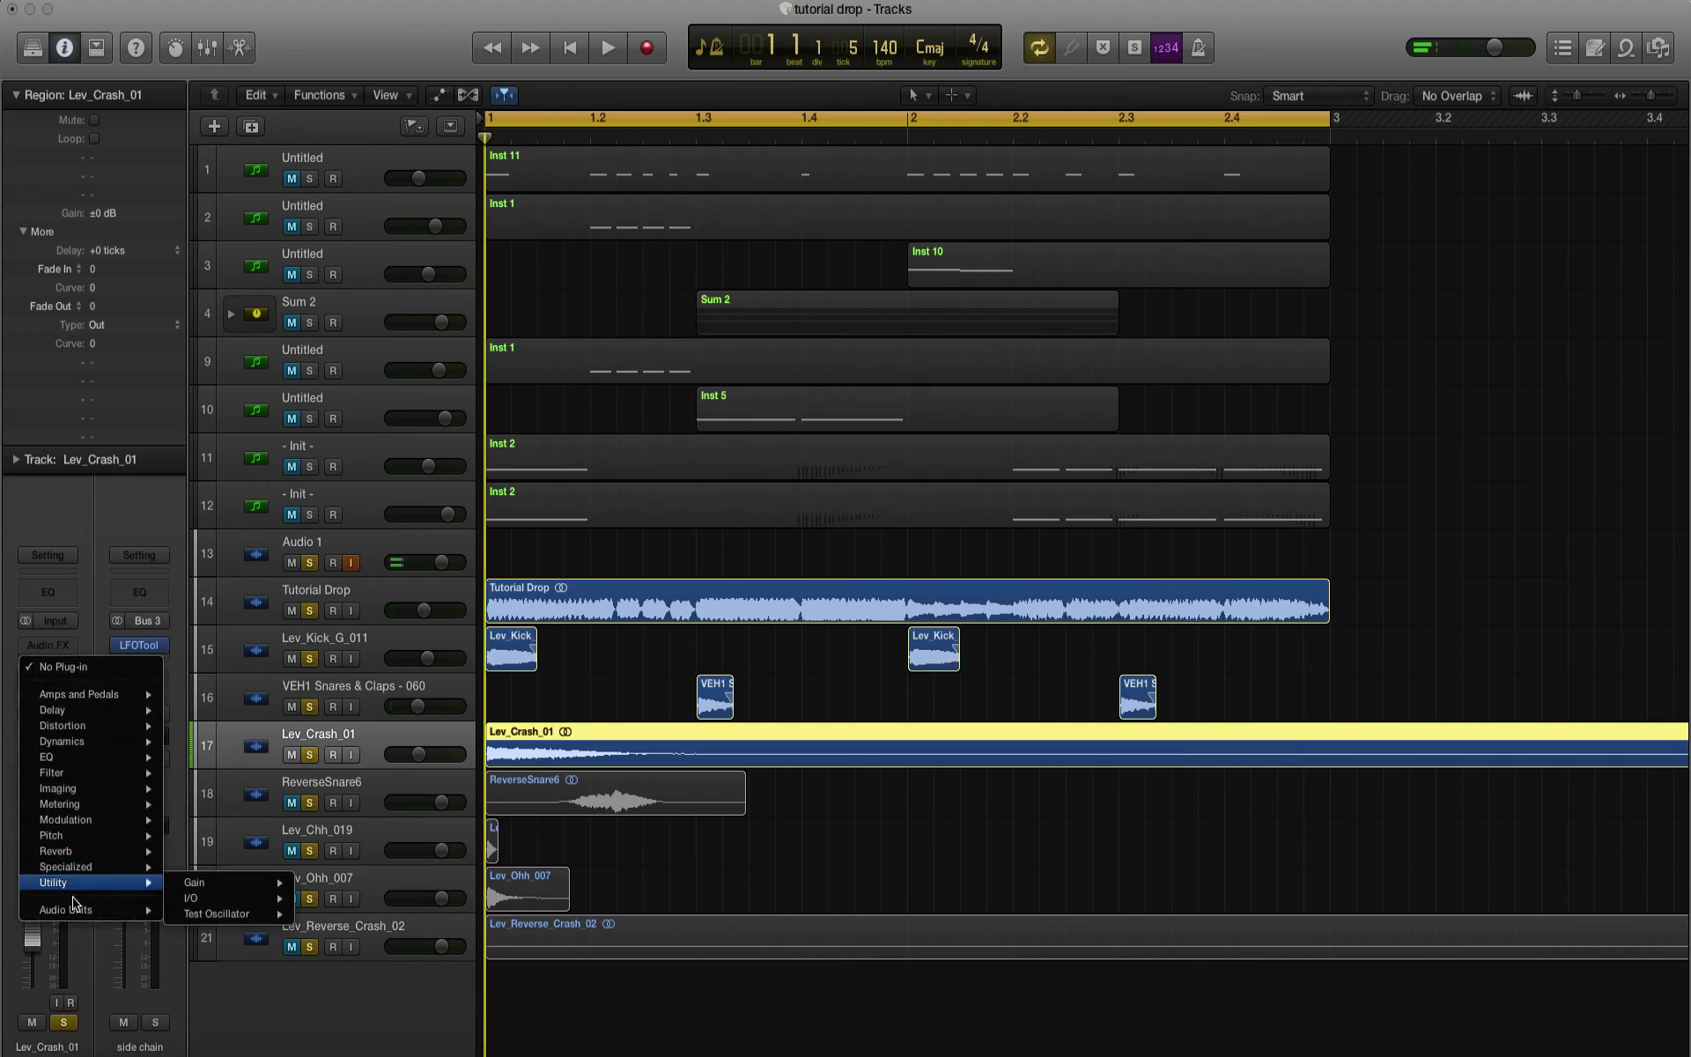
mouse_move(73, 910)
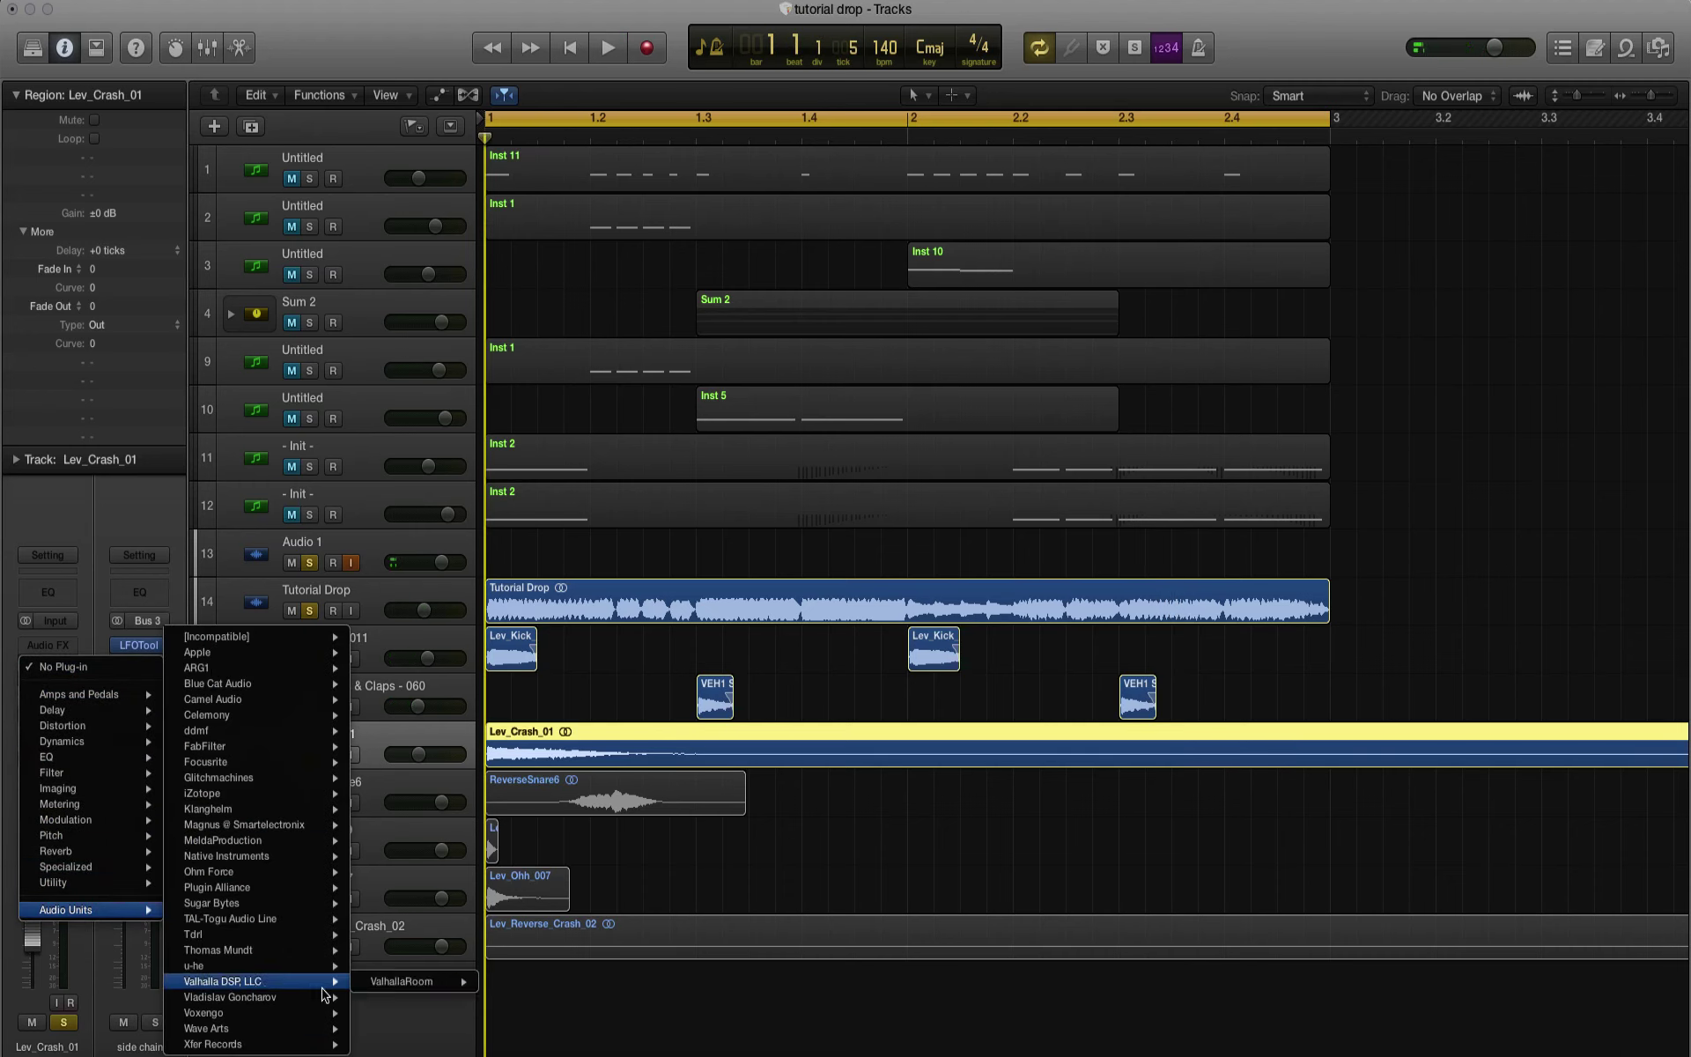
mouse_move(335, 981)
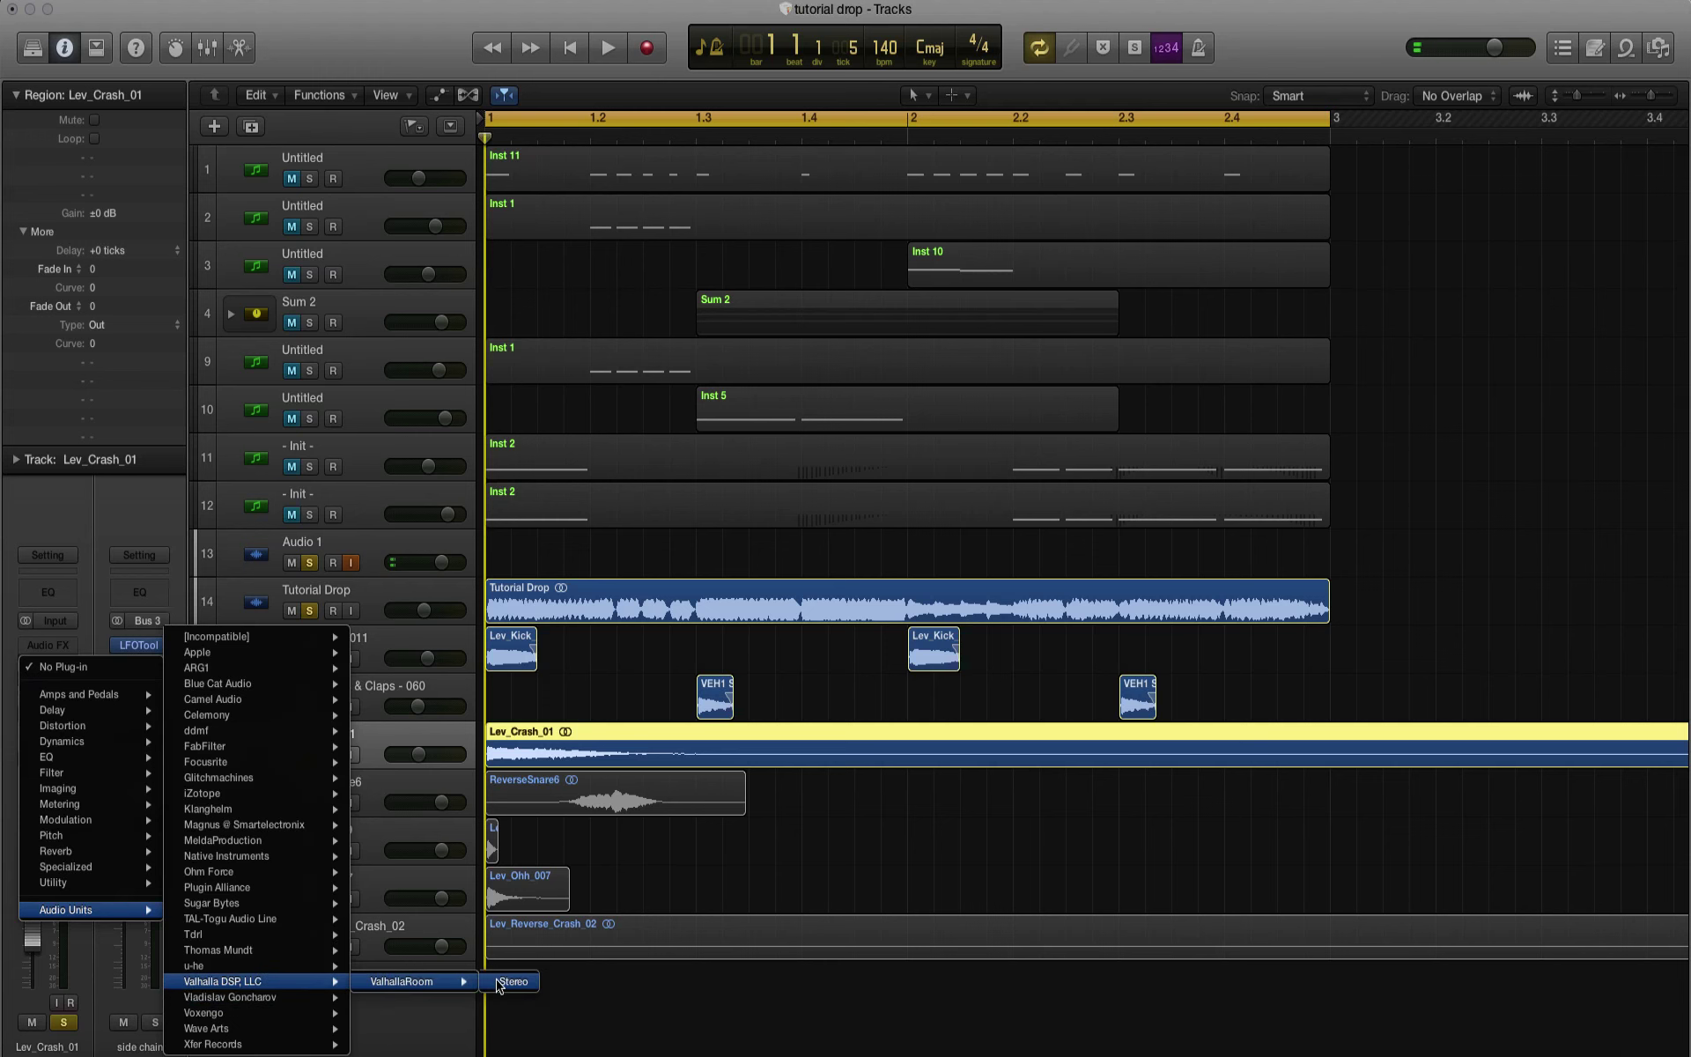
left_click(493, 982)
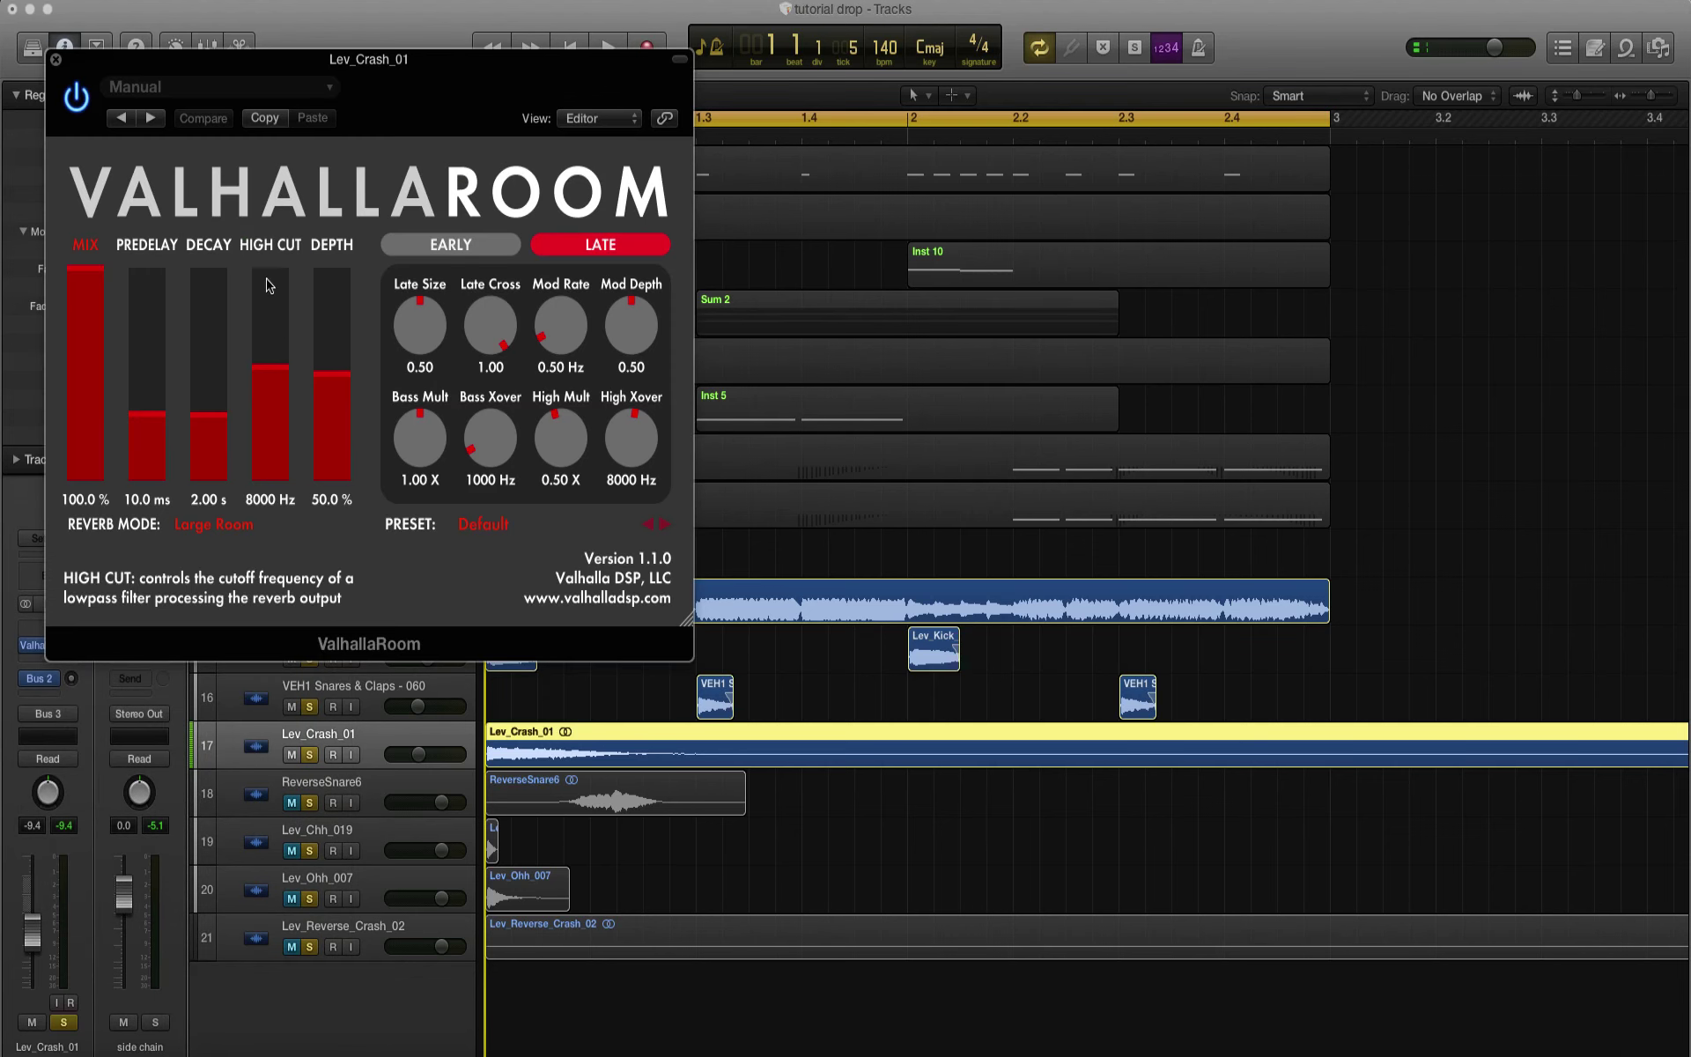
left_click_drag(177, 68, 1020, 400)
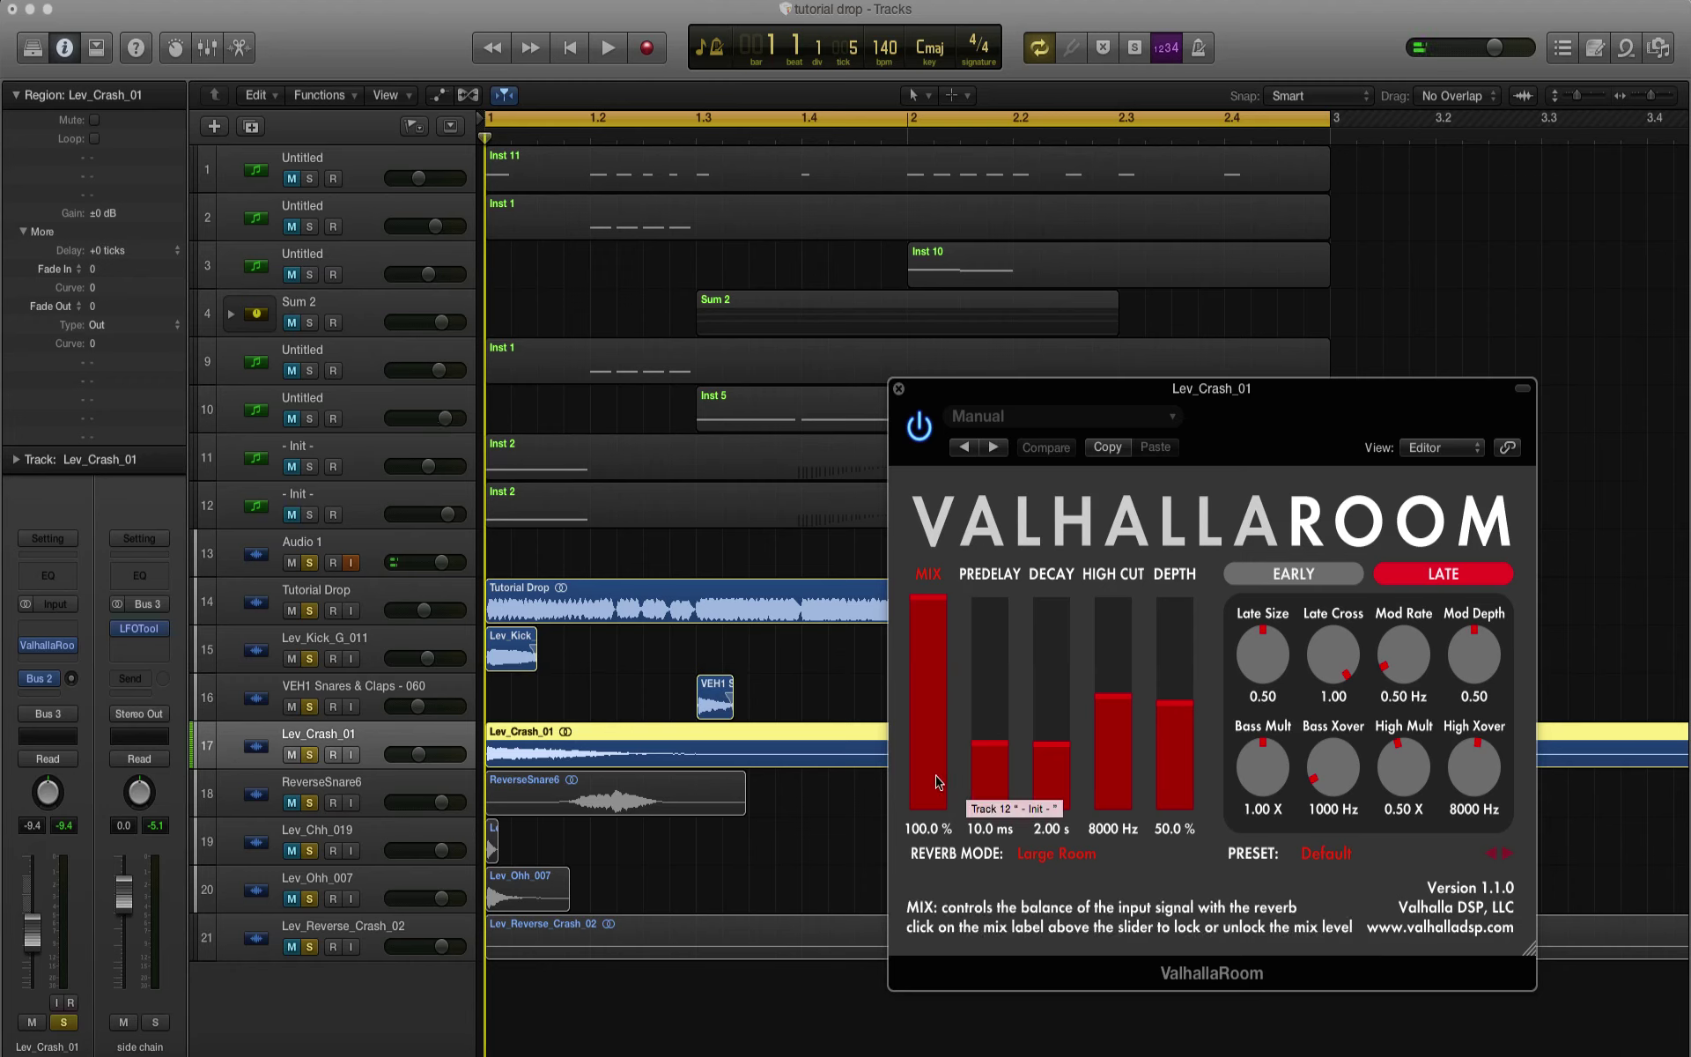
Step: Load the snare preset in the crash's ValhallaRoom reverb
left_click(994, 447)
left_click(995, 415)
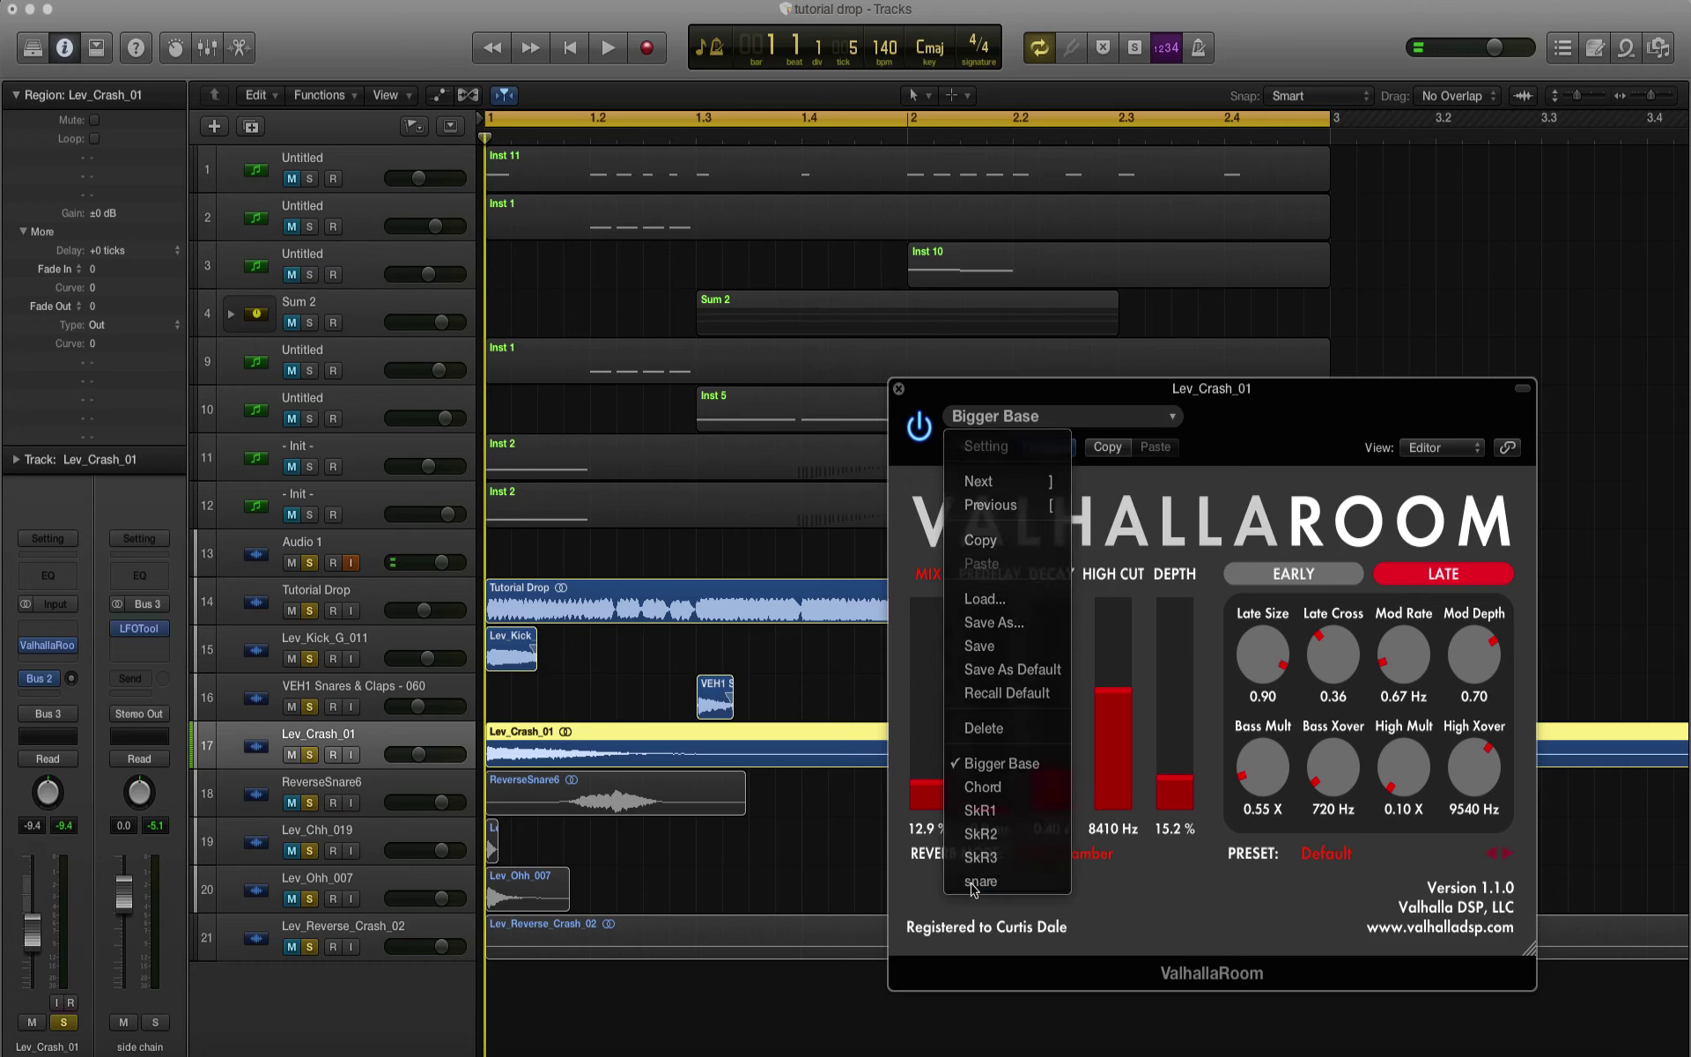
left_click(978, 881)
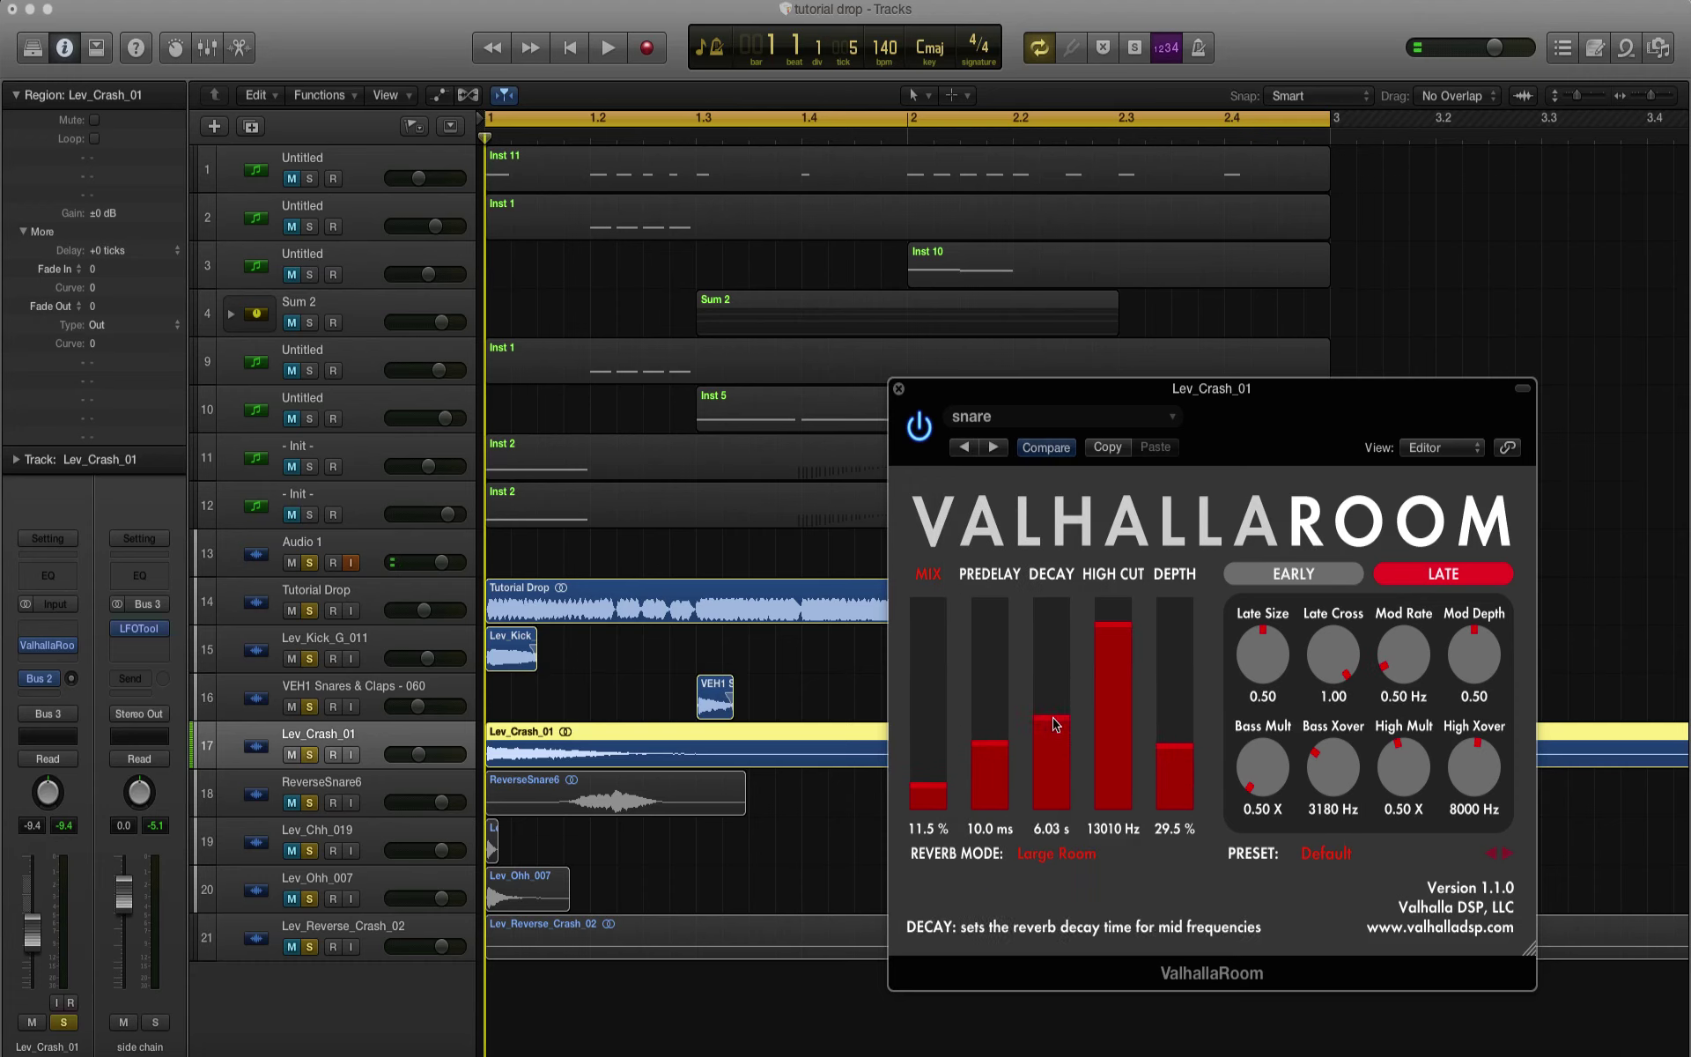
Step: Mute tracks 14 through 16 and, while auditioning the crash, set its reverb decay to 9.56 s, depth to 100% and mix to 44.7%
left_click_drag(292, 707, 292, 563)
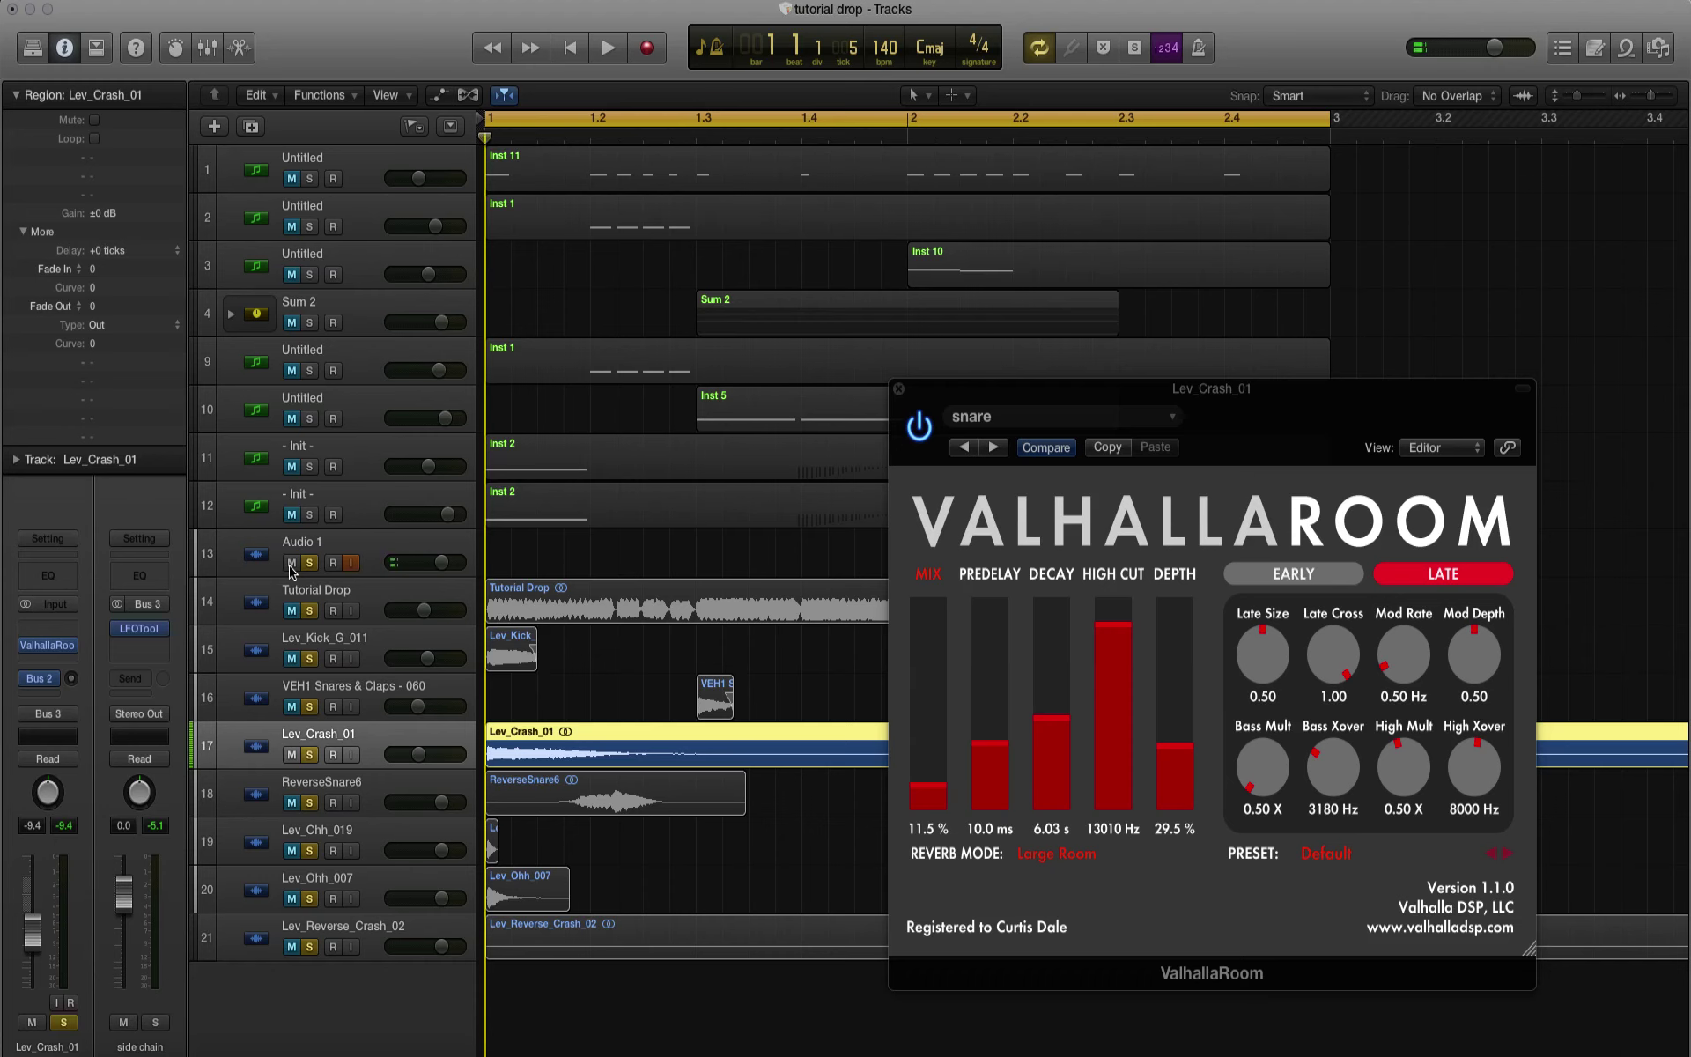
key("space")
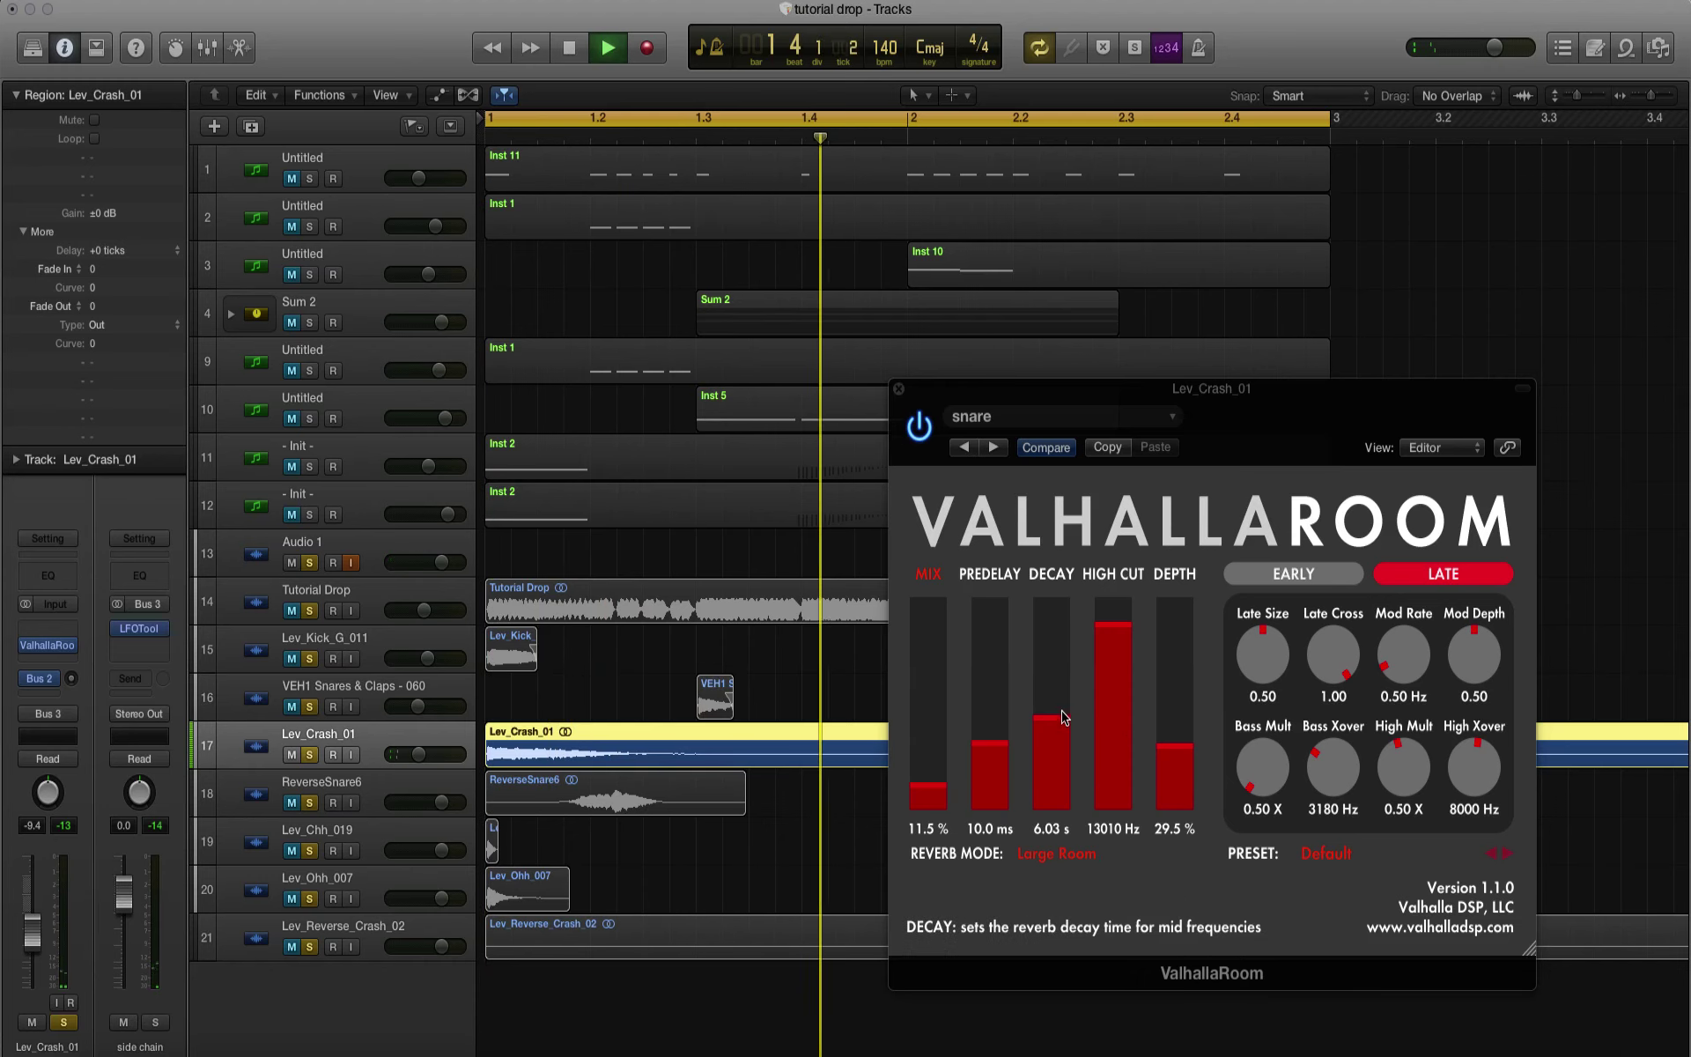
left_click_drag(1061, 710, 1060, 703)
left_click_drag(1175, 745, 1192, 426)
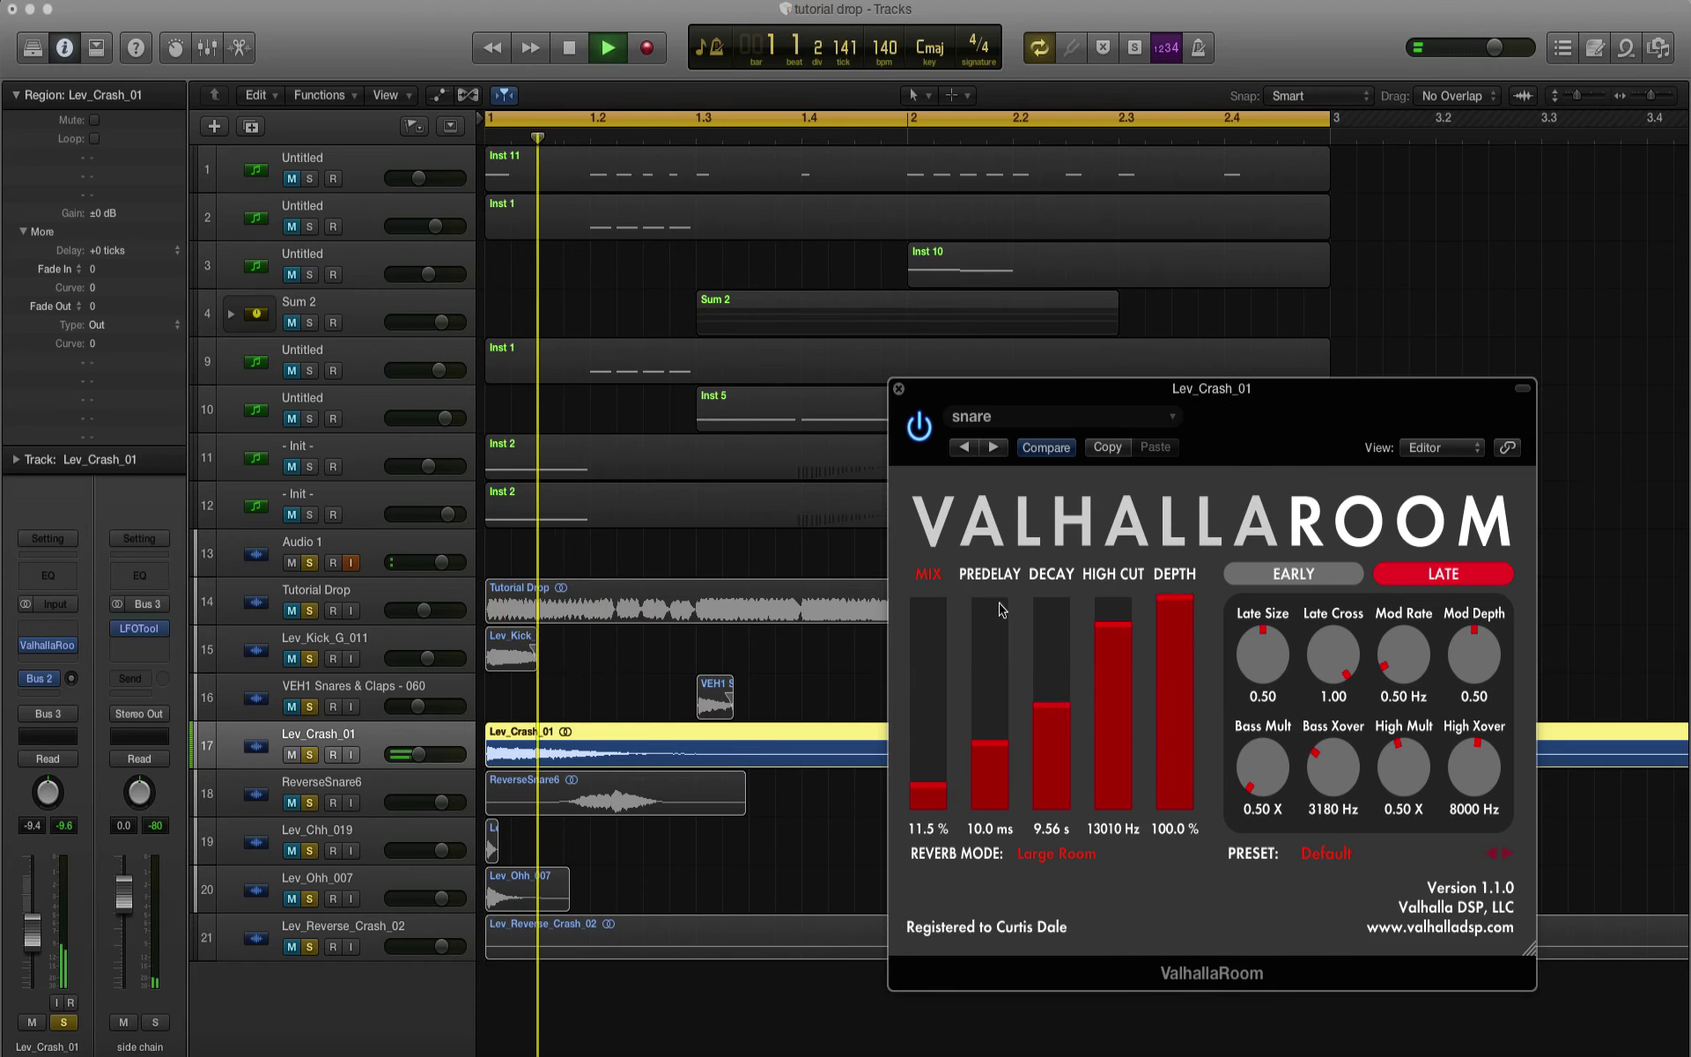
left_click_drag(927, 782, 916, 705)
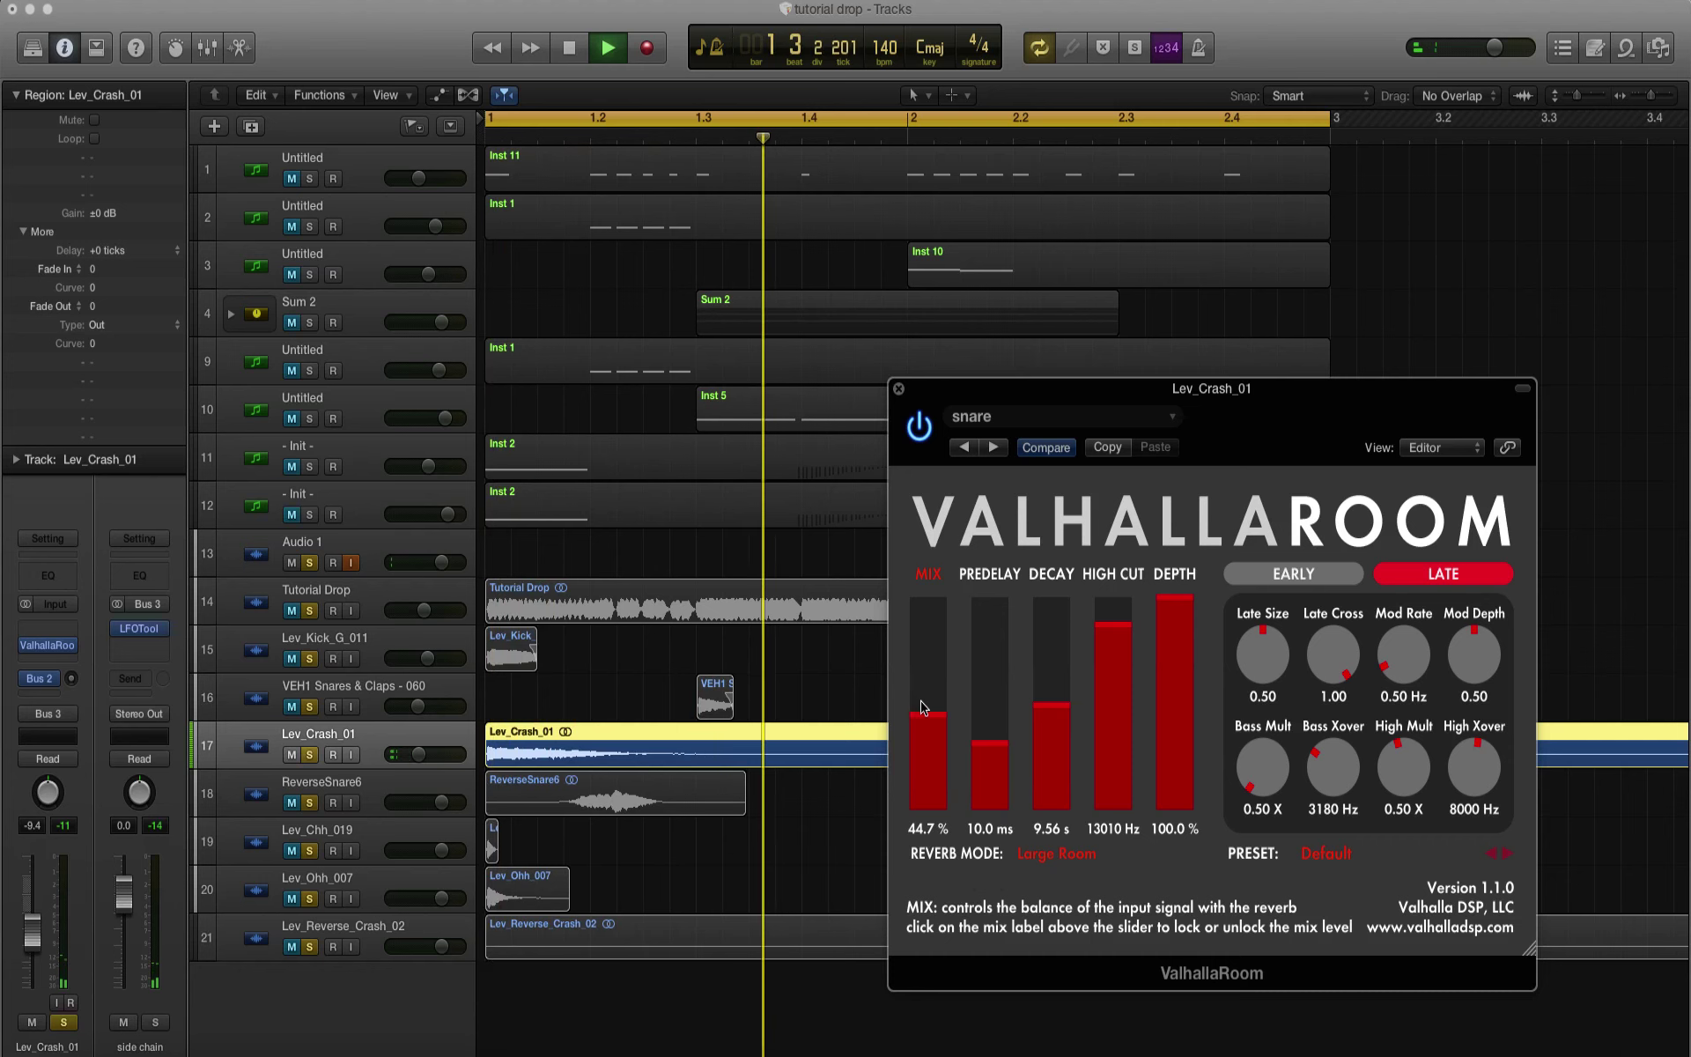
key("space")
key("Return")
key("space")
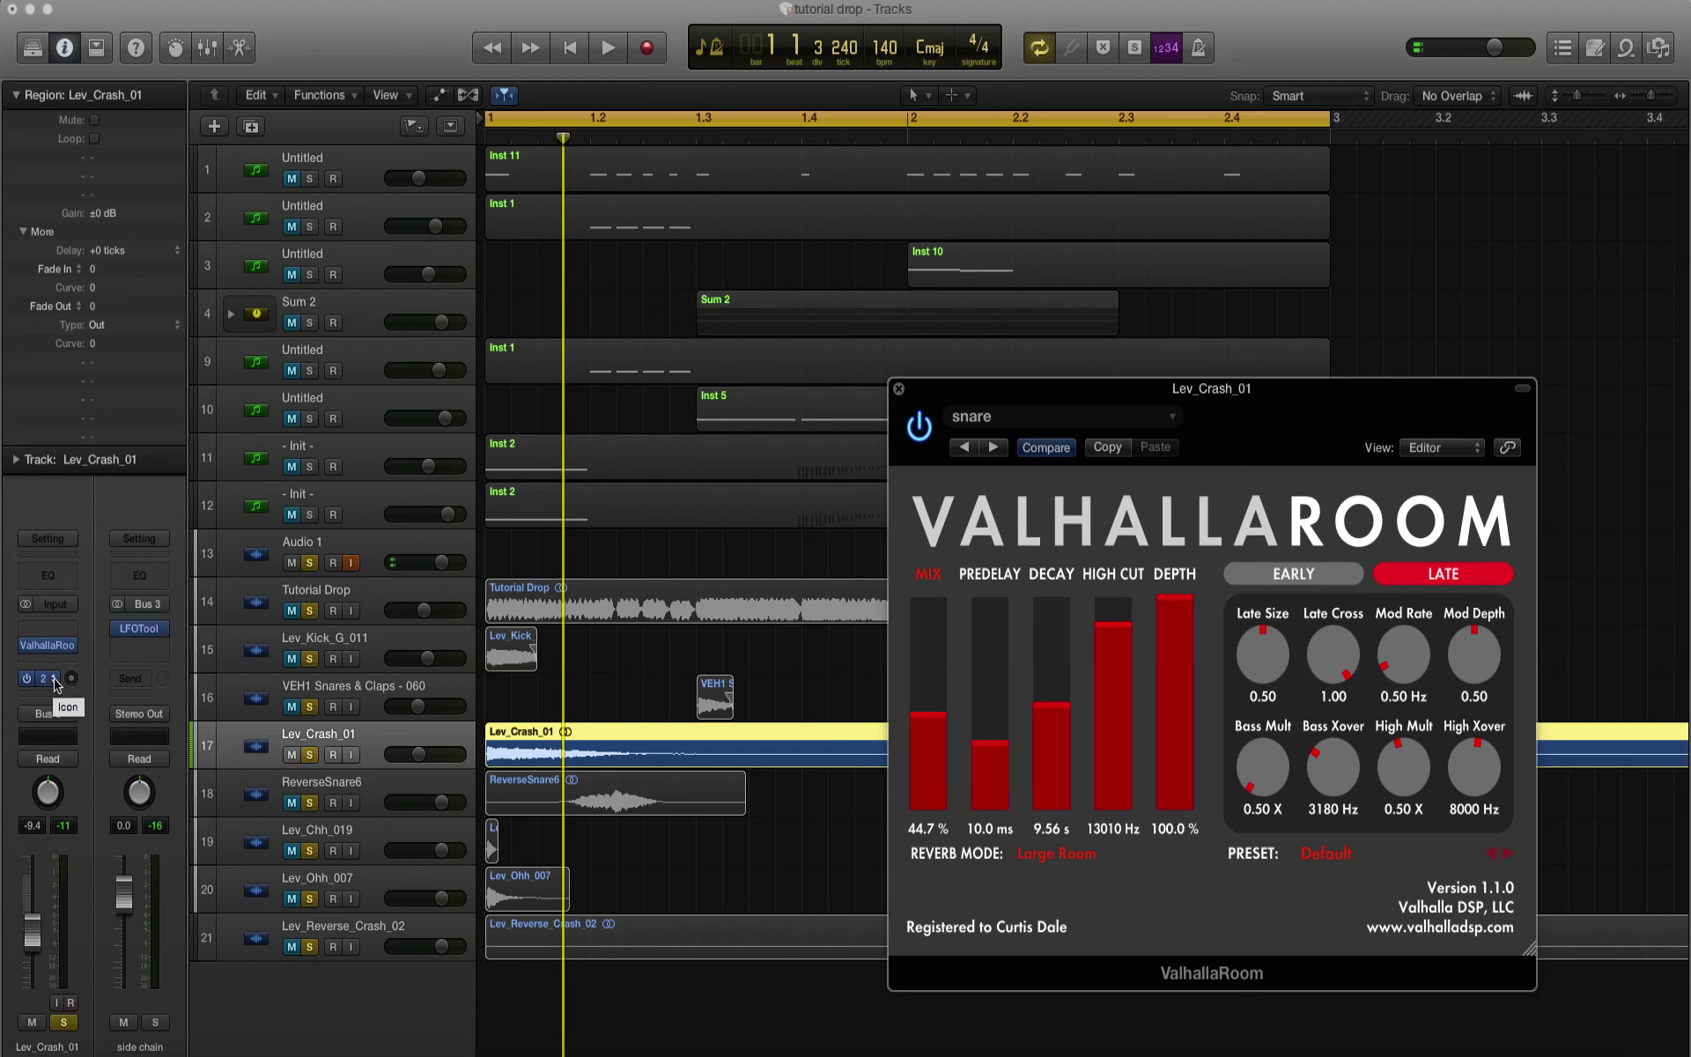
Step: Bypass the Bus 2 send of Lev_Crash_01 and audition the crash with only its own reverb
left_click(24, 681)
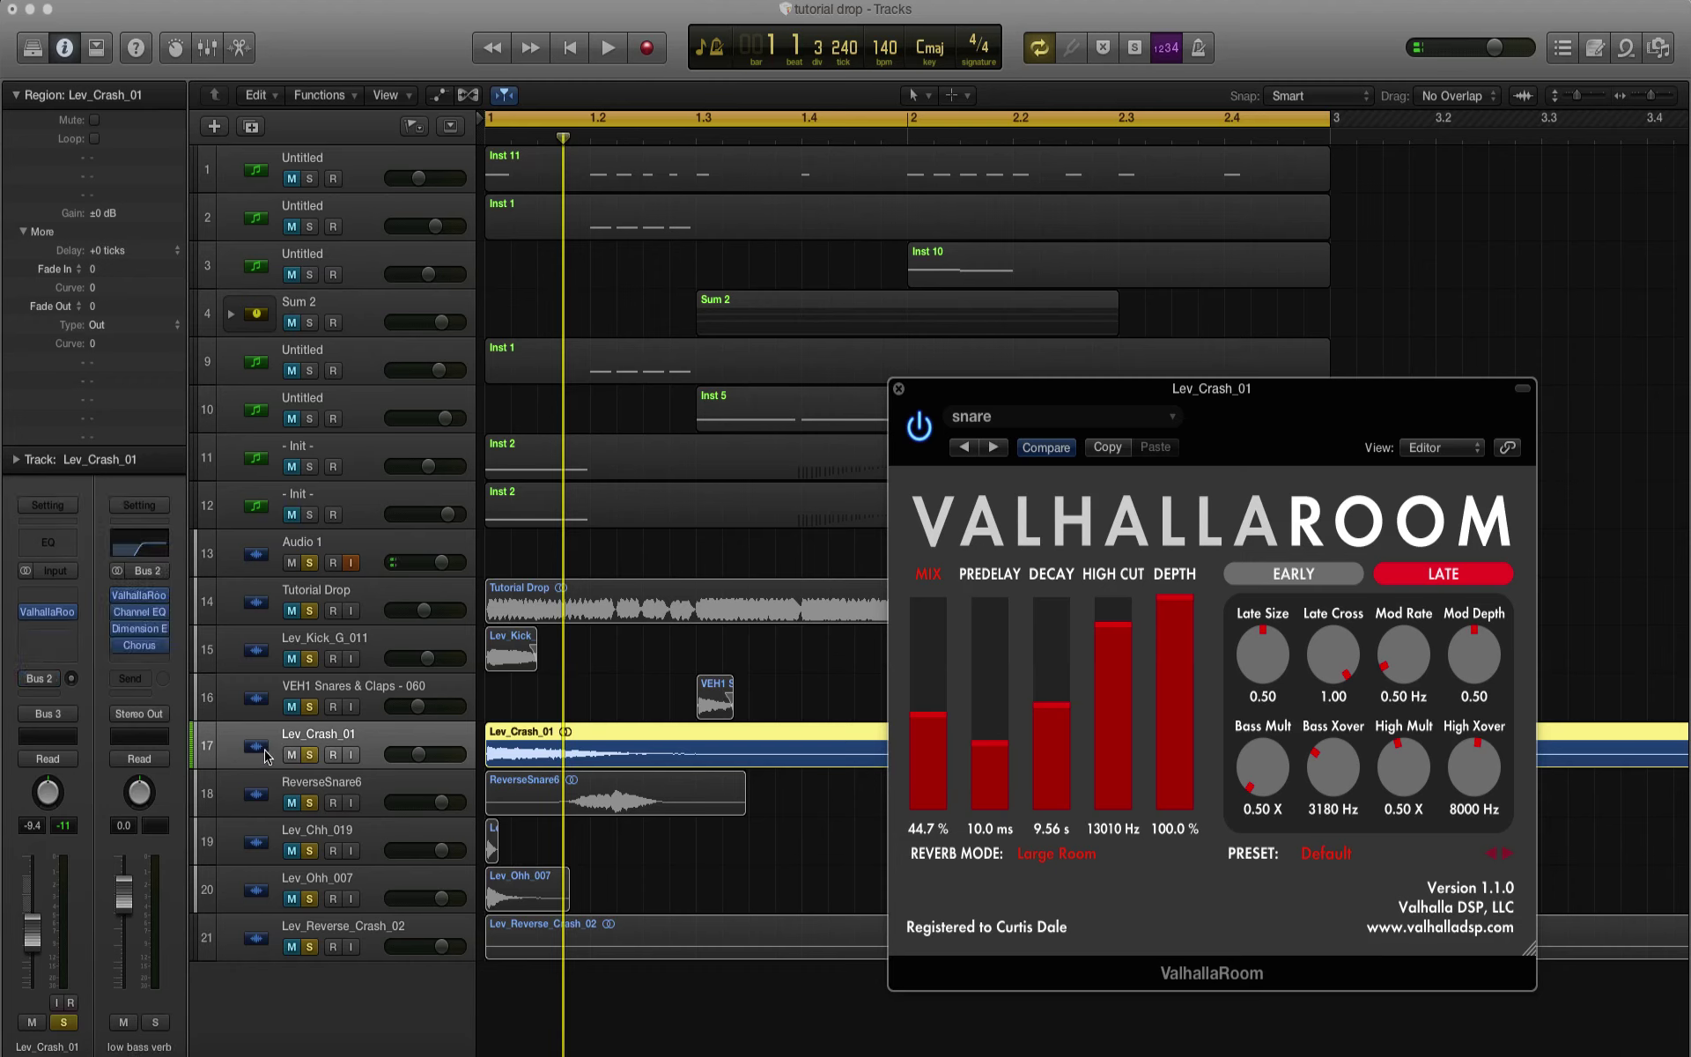
key("space")
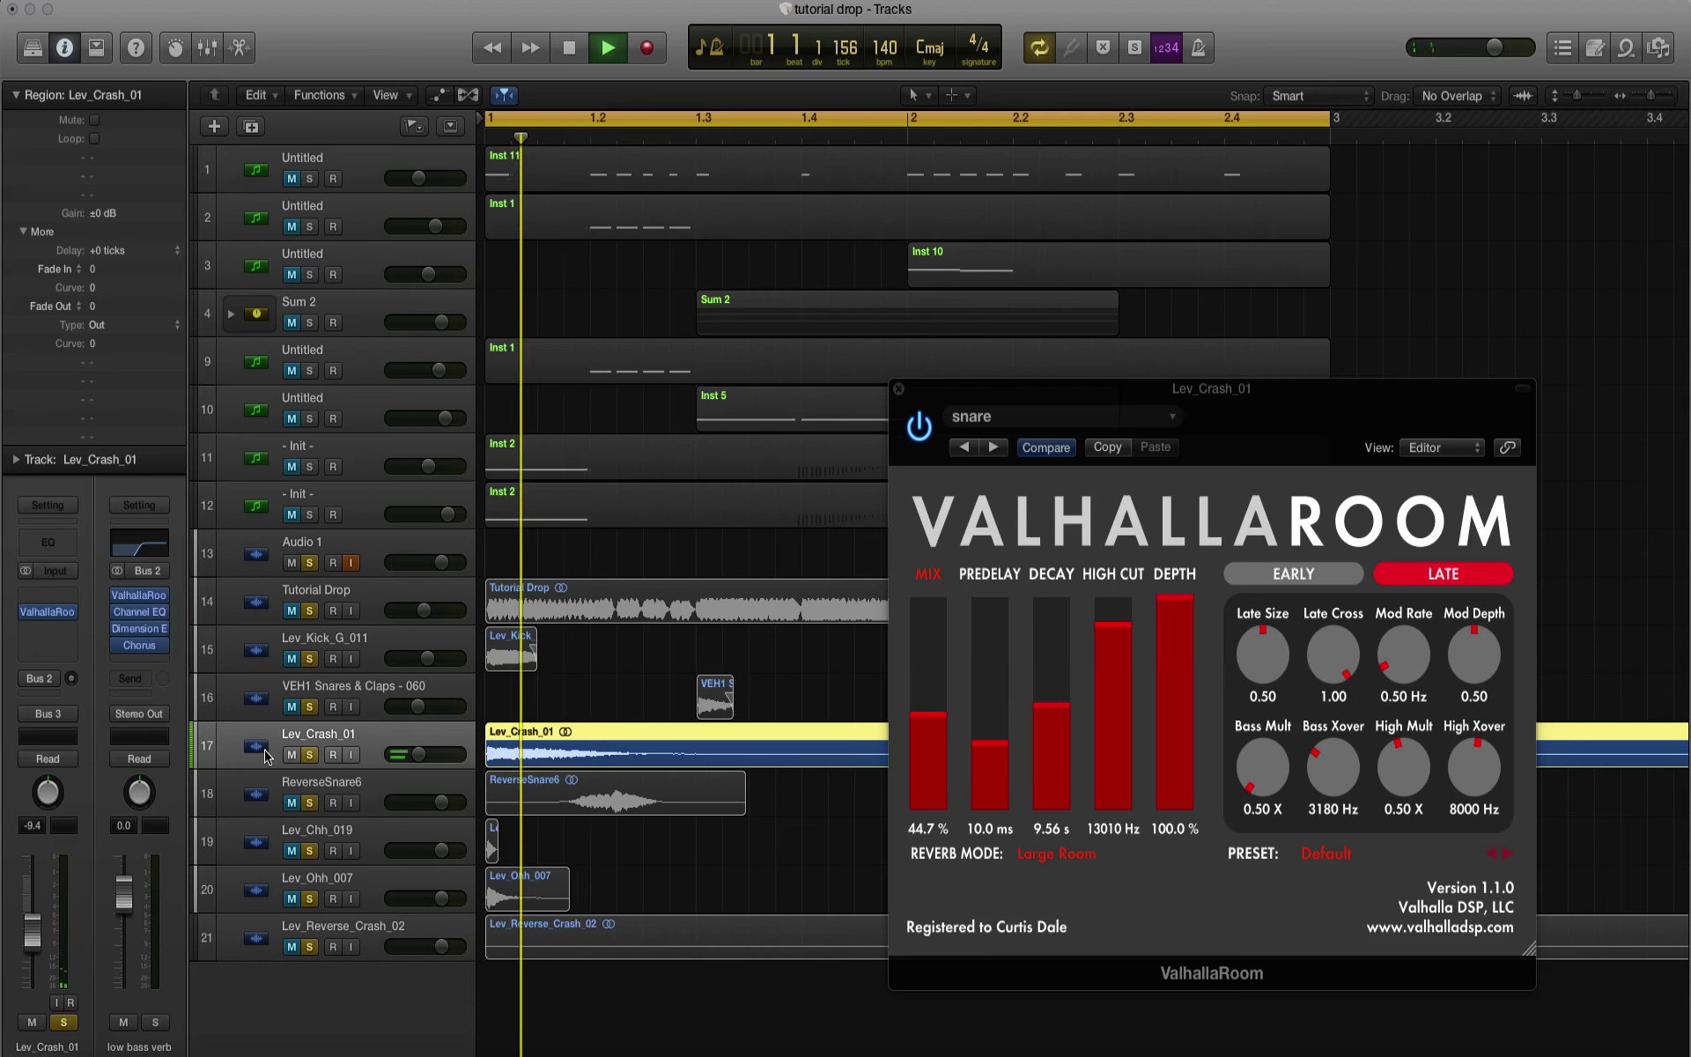
key("space")
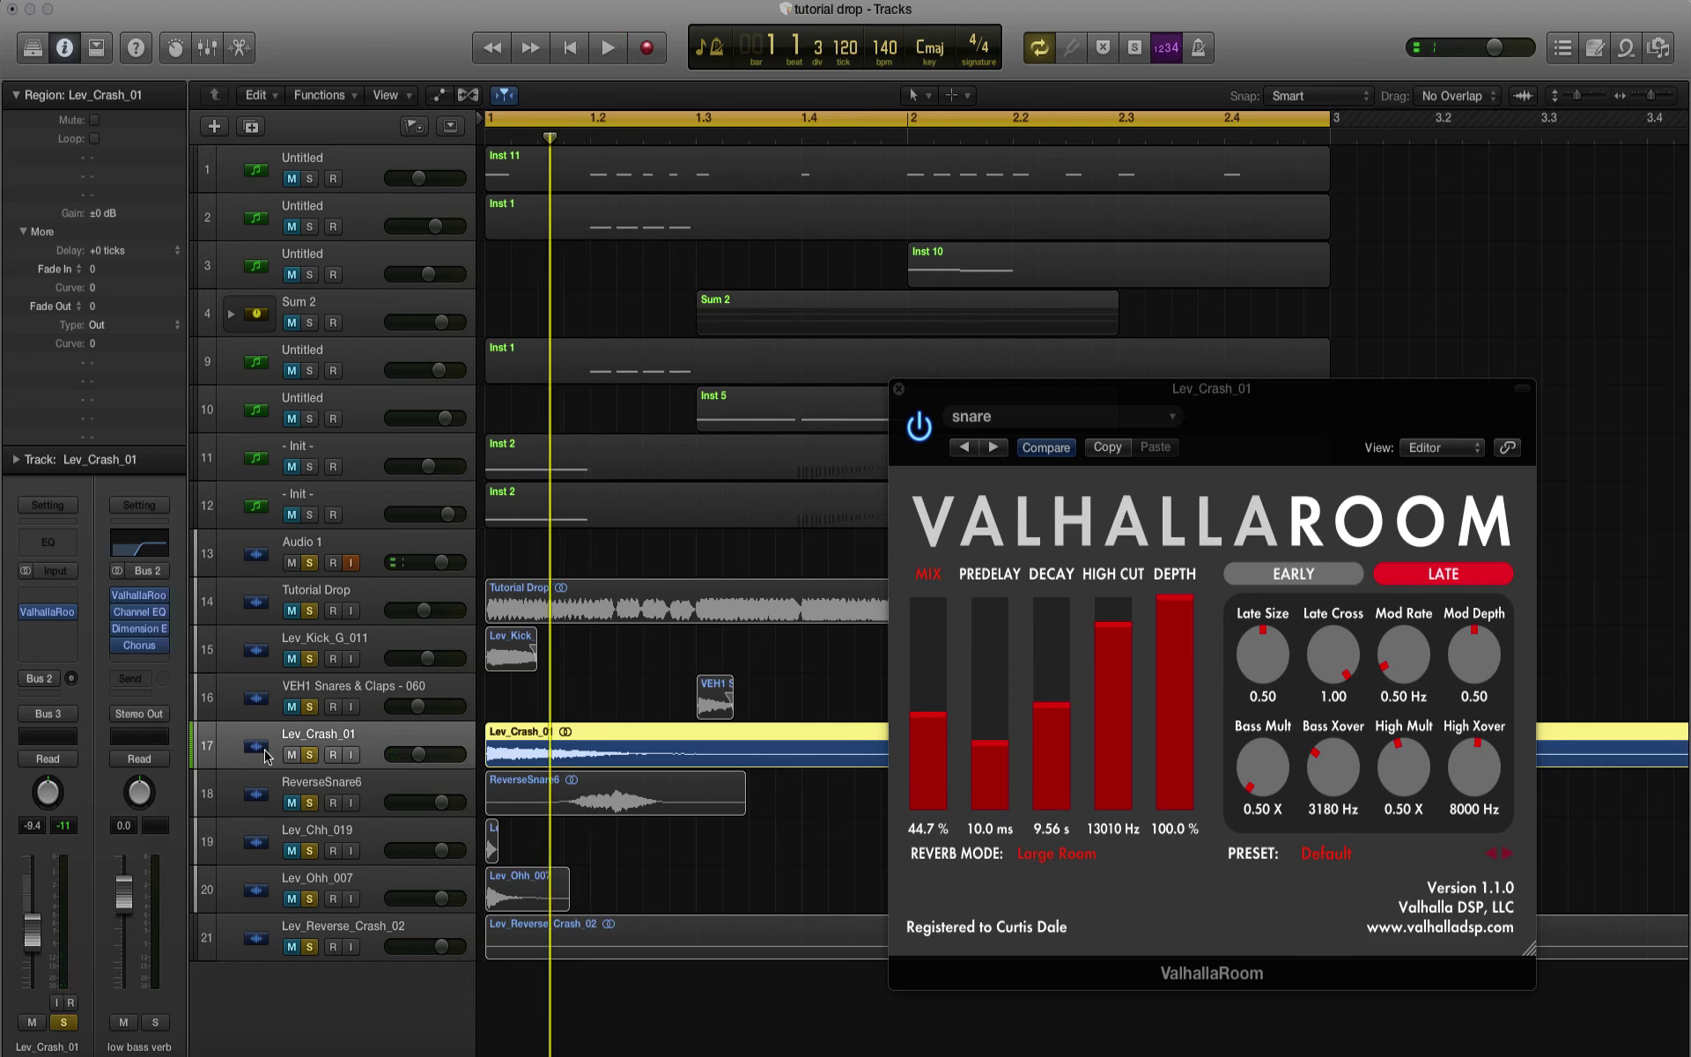
Step: Step back through the ValhallaRoom presets to SkR1 while auditioning the crash
left_click(967, 452)
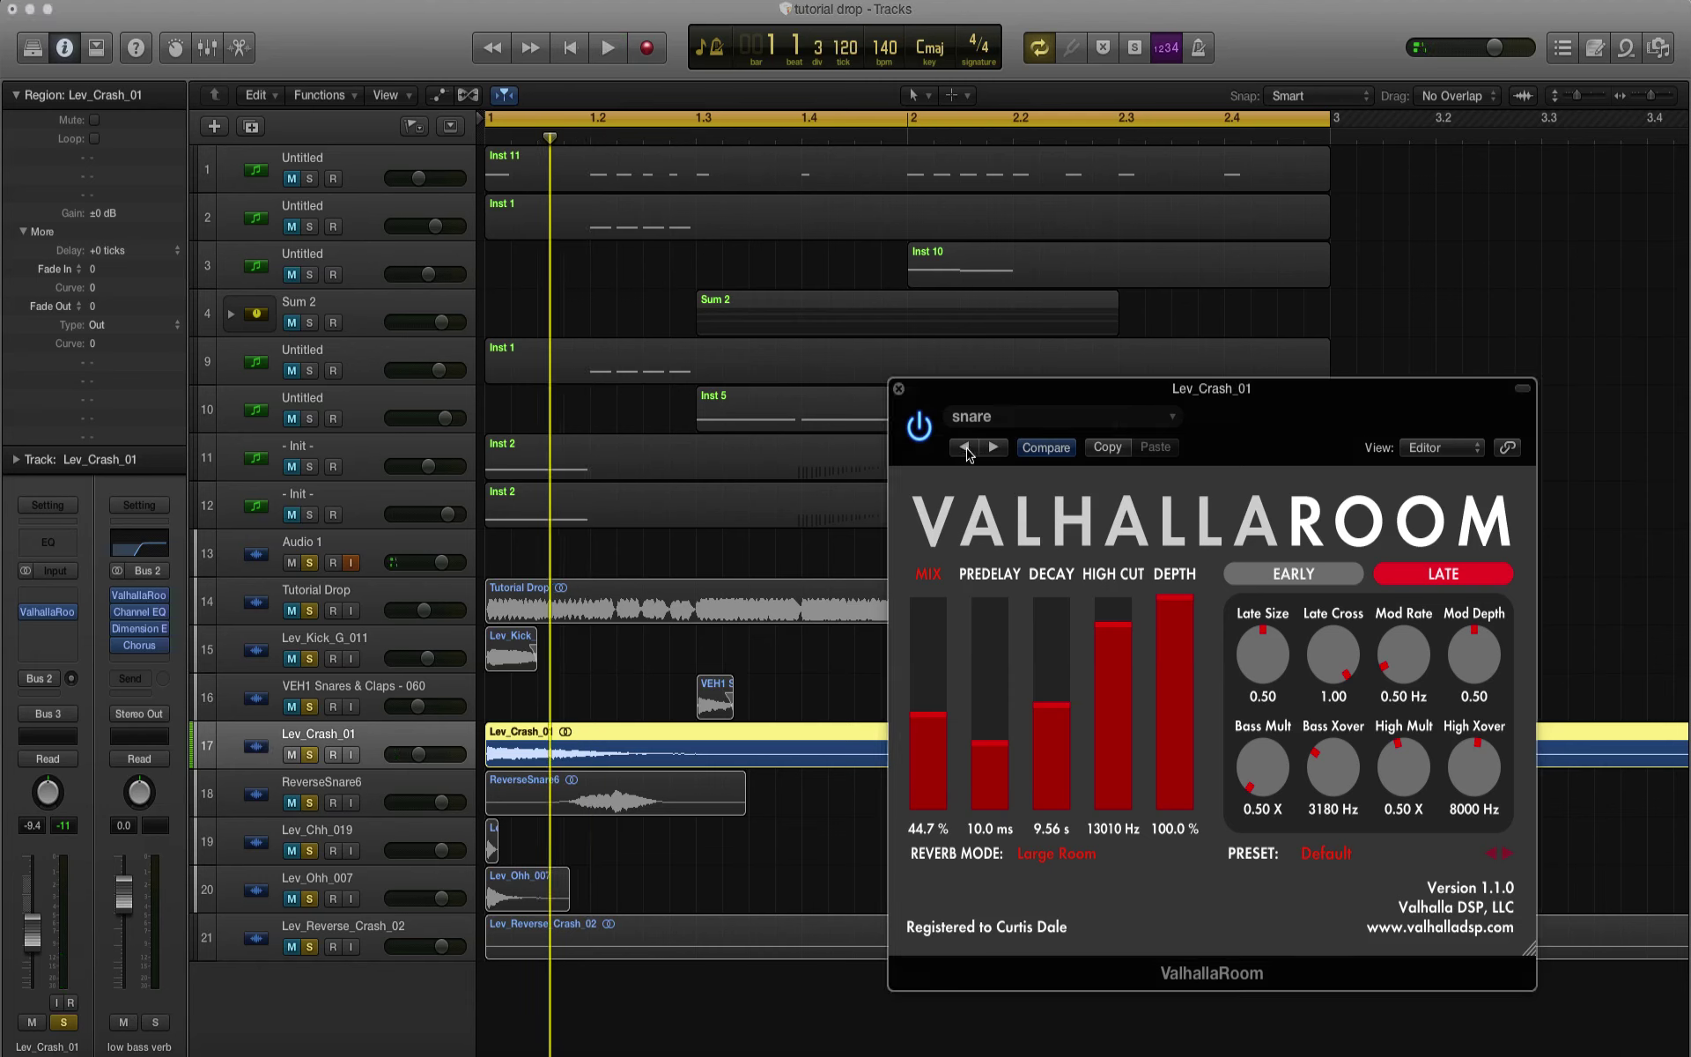
left_click(967, 449)
key("space")
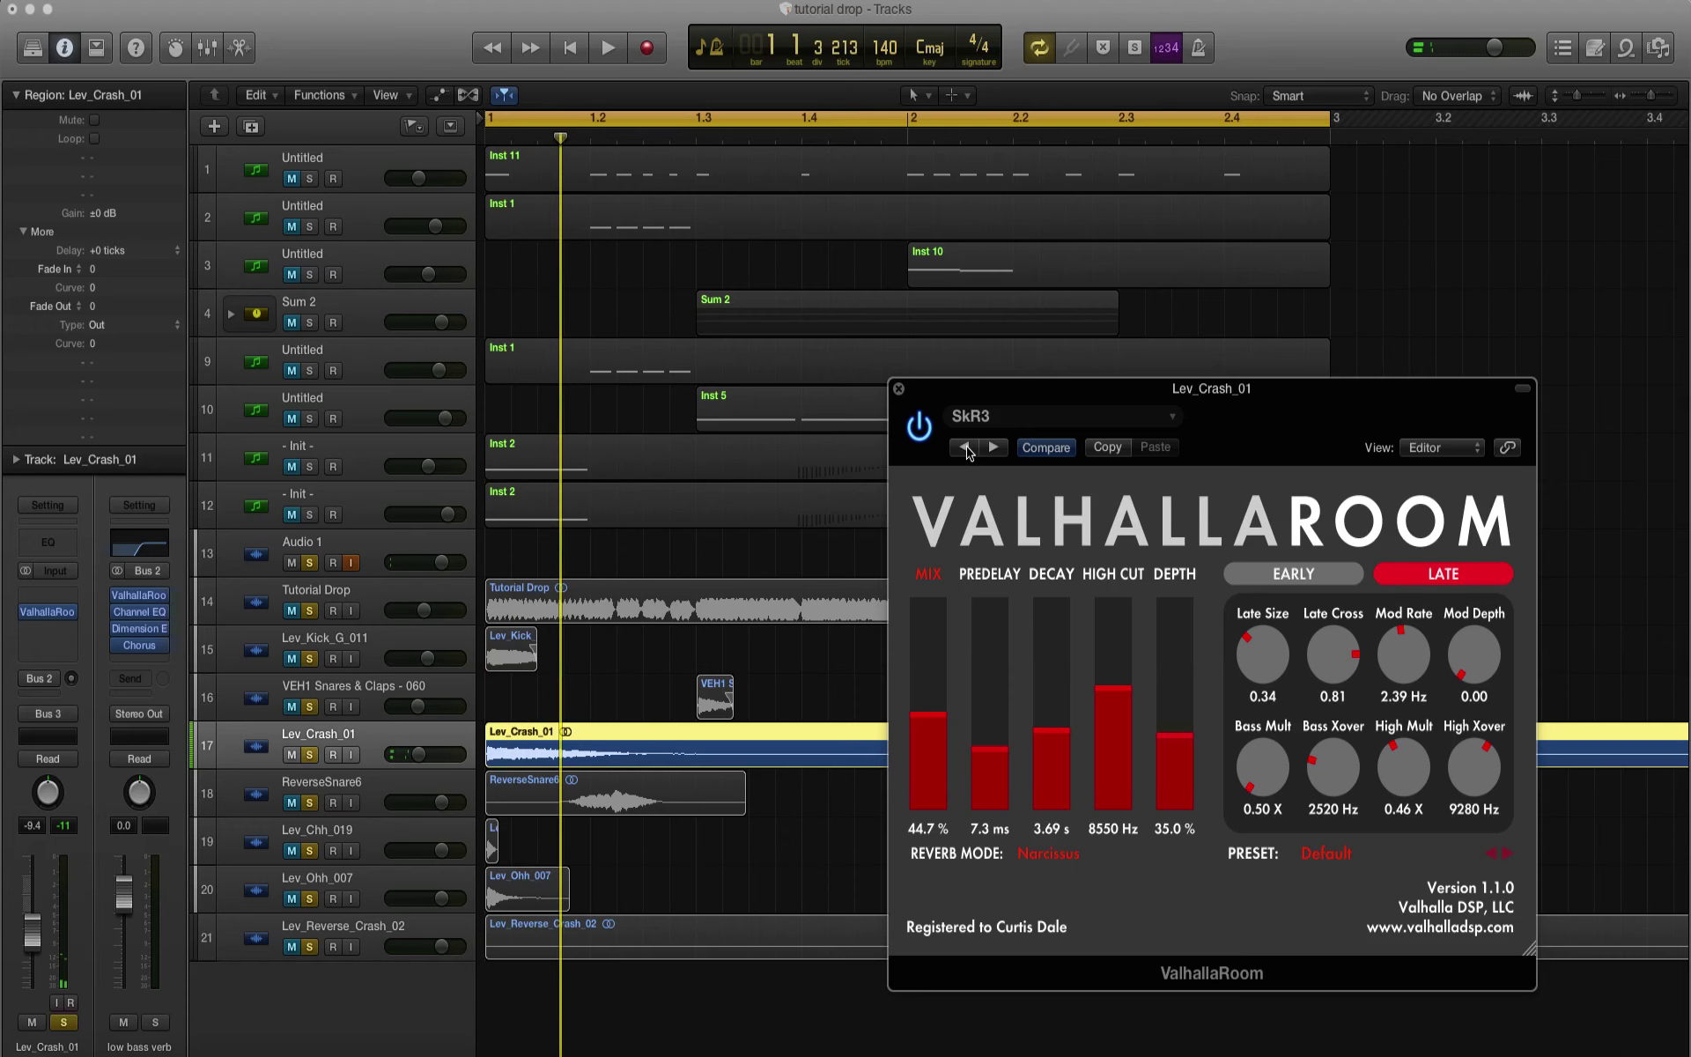
left_click(967, 450)
key("space")
left_click(967, 450)
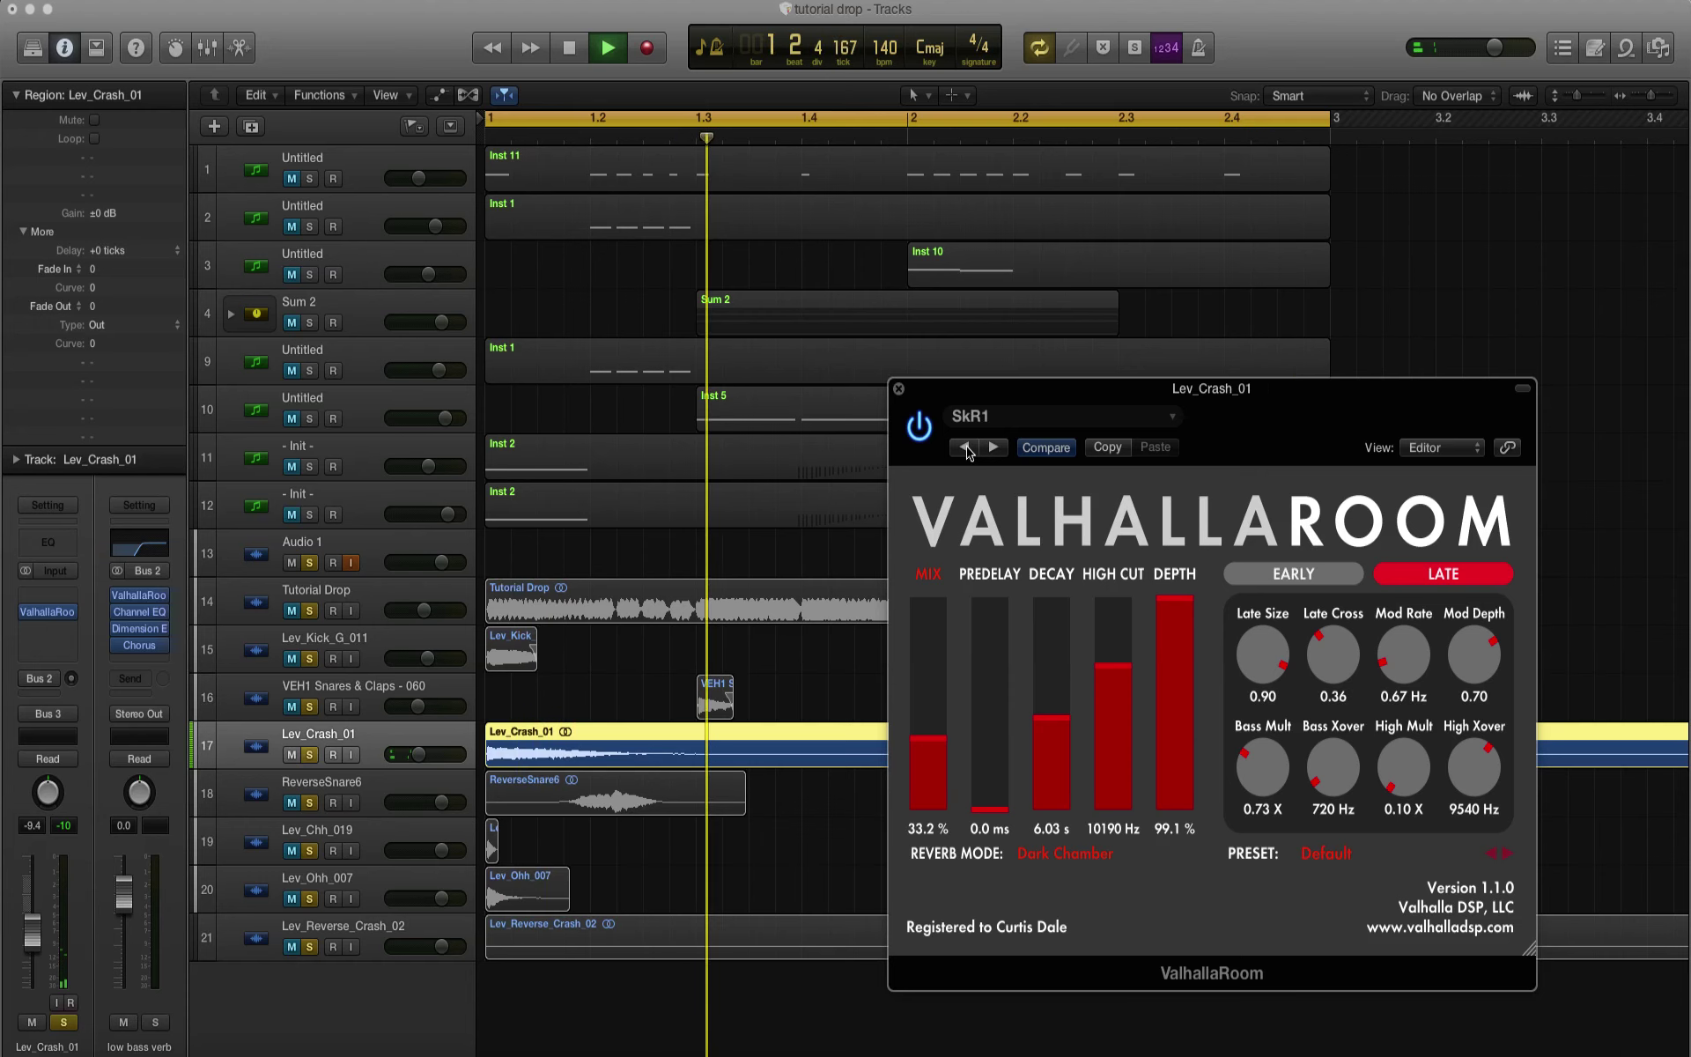
key("space")
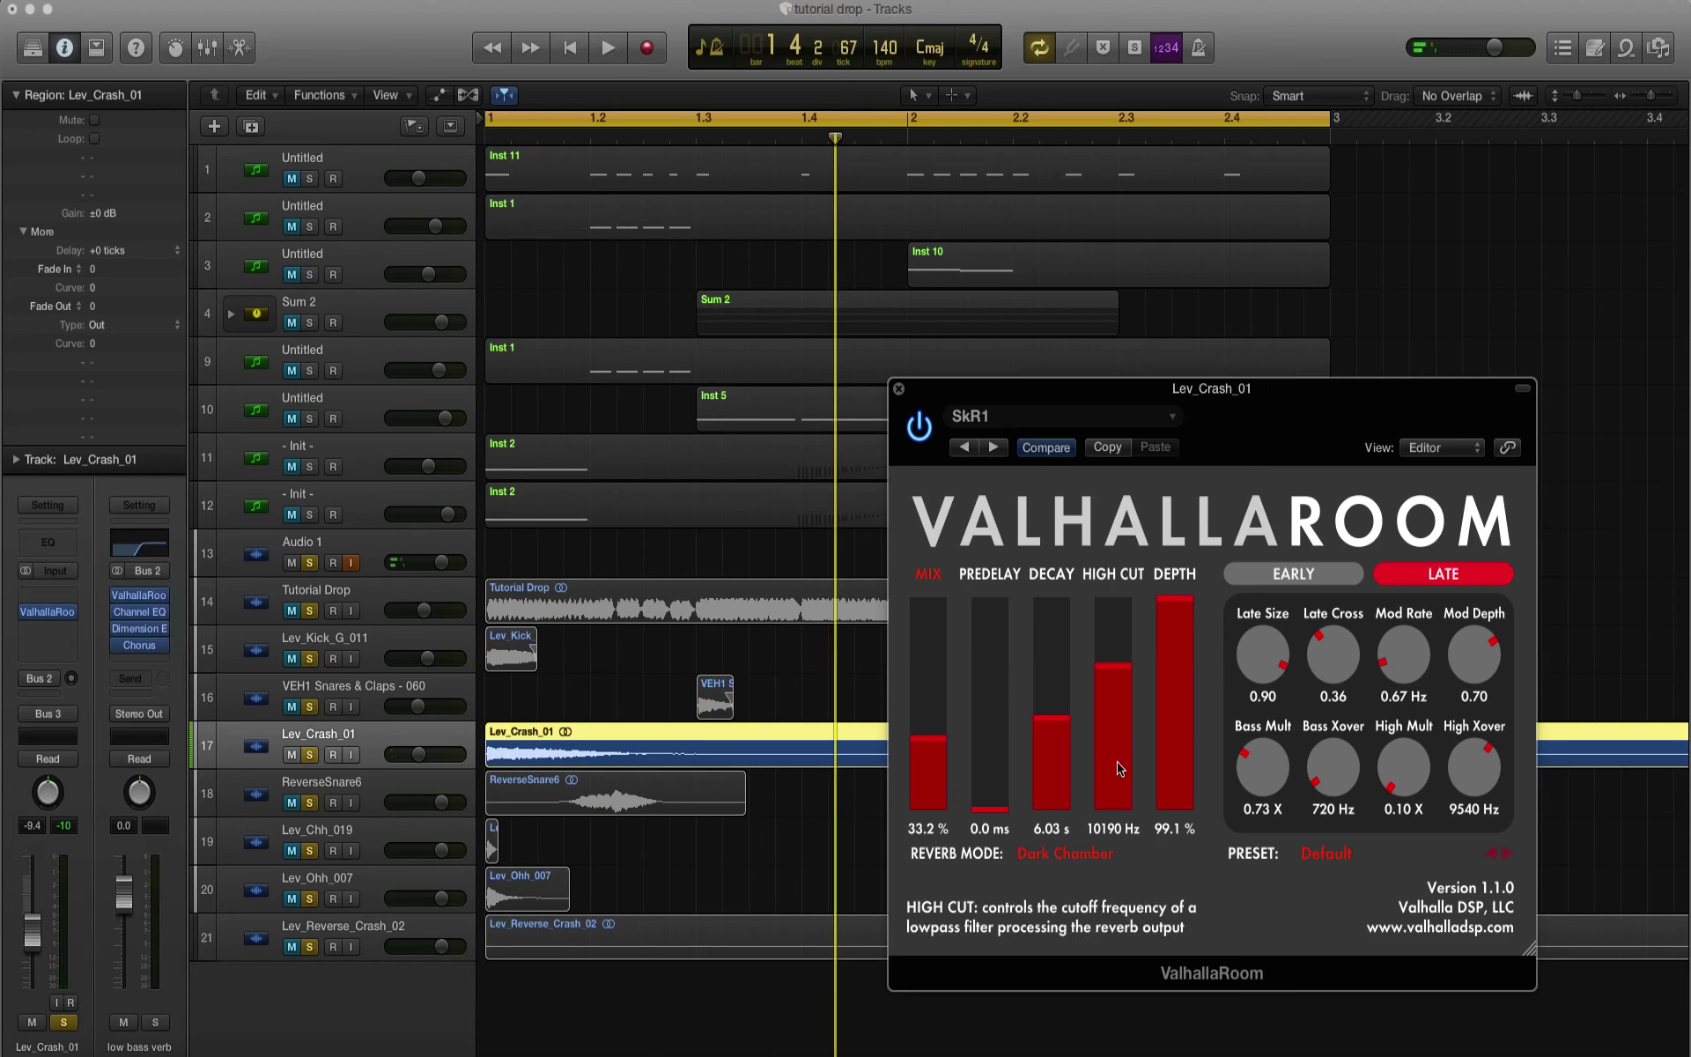
Step: Set the crash reverb's mix to 27.6%, predelay to 12.1 ms, decay to 5.03 s, high cut to 12940 Hz and depth to 72.4%
left_click_drag(928, 733, 939, 497)
key("space")
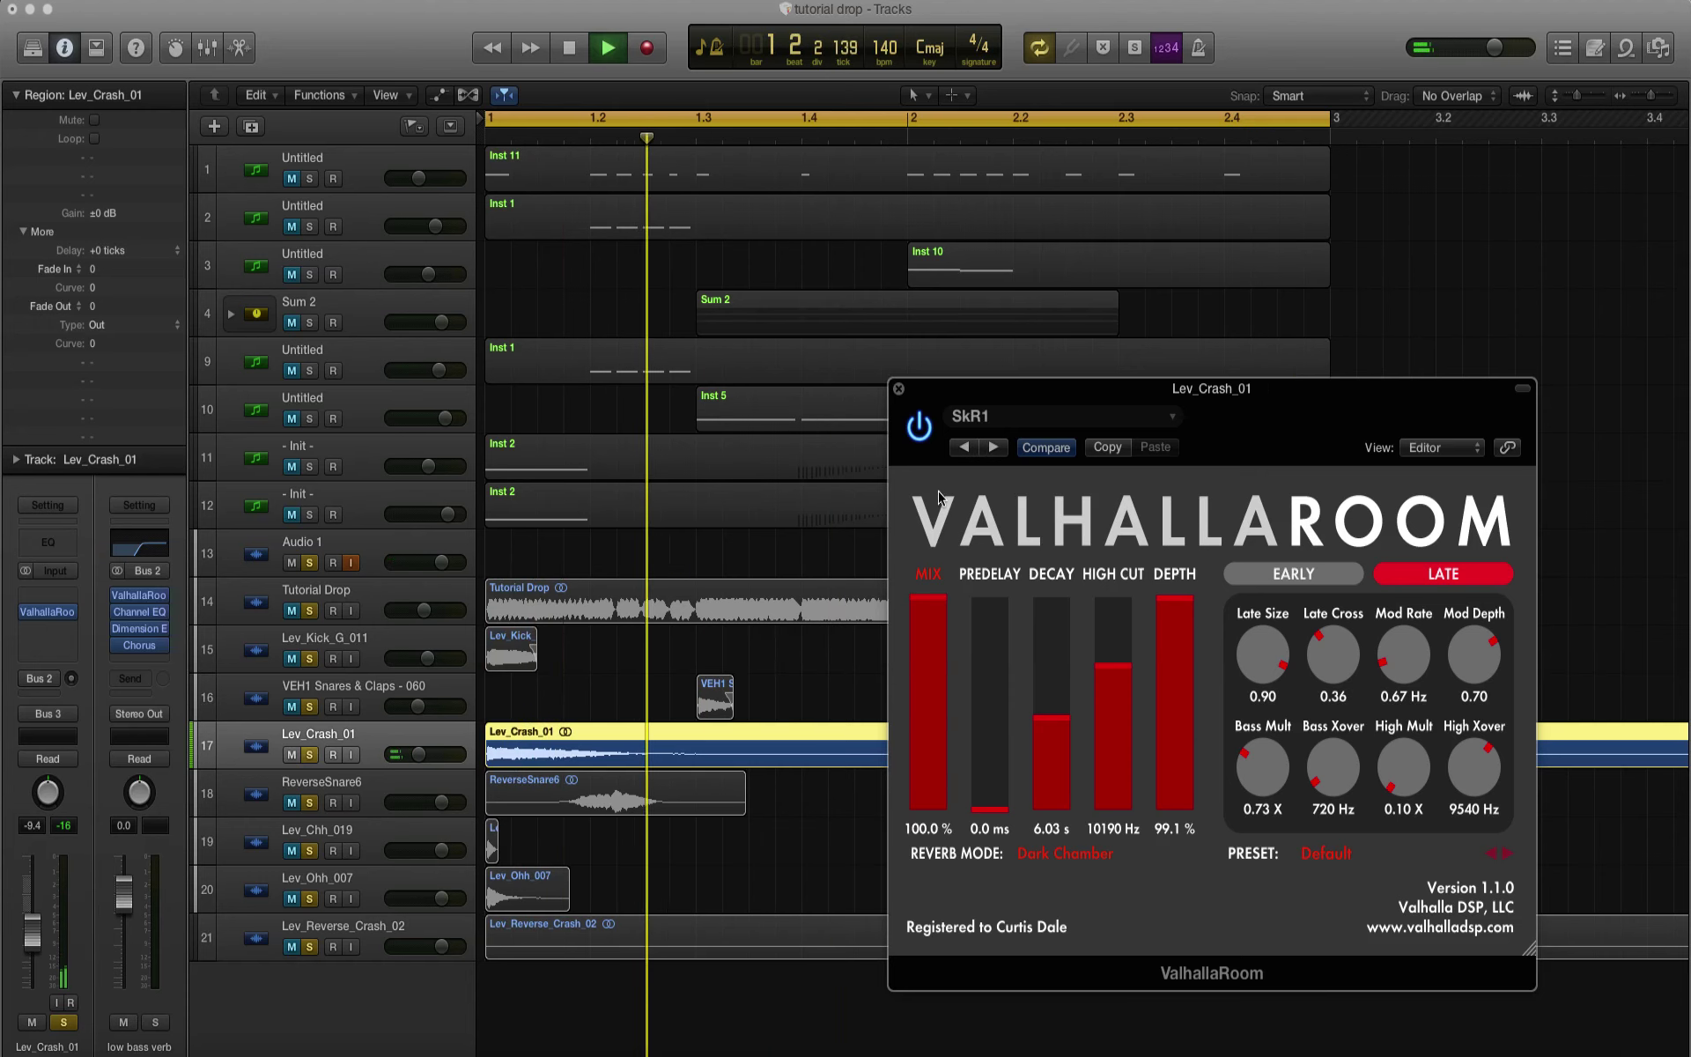
left_click_drag(928, 616, 1043, 691)
key("space")
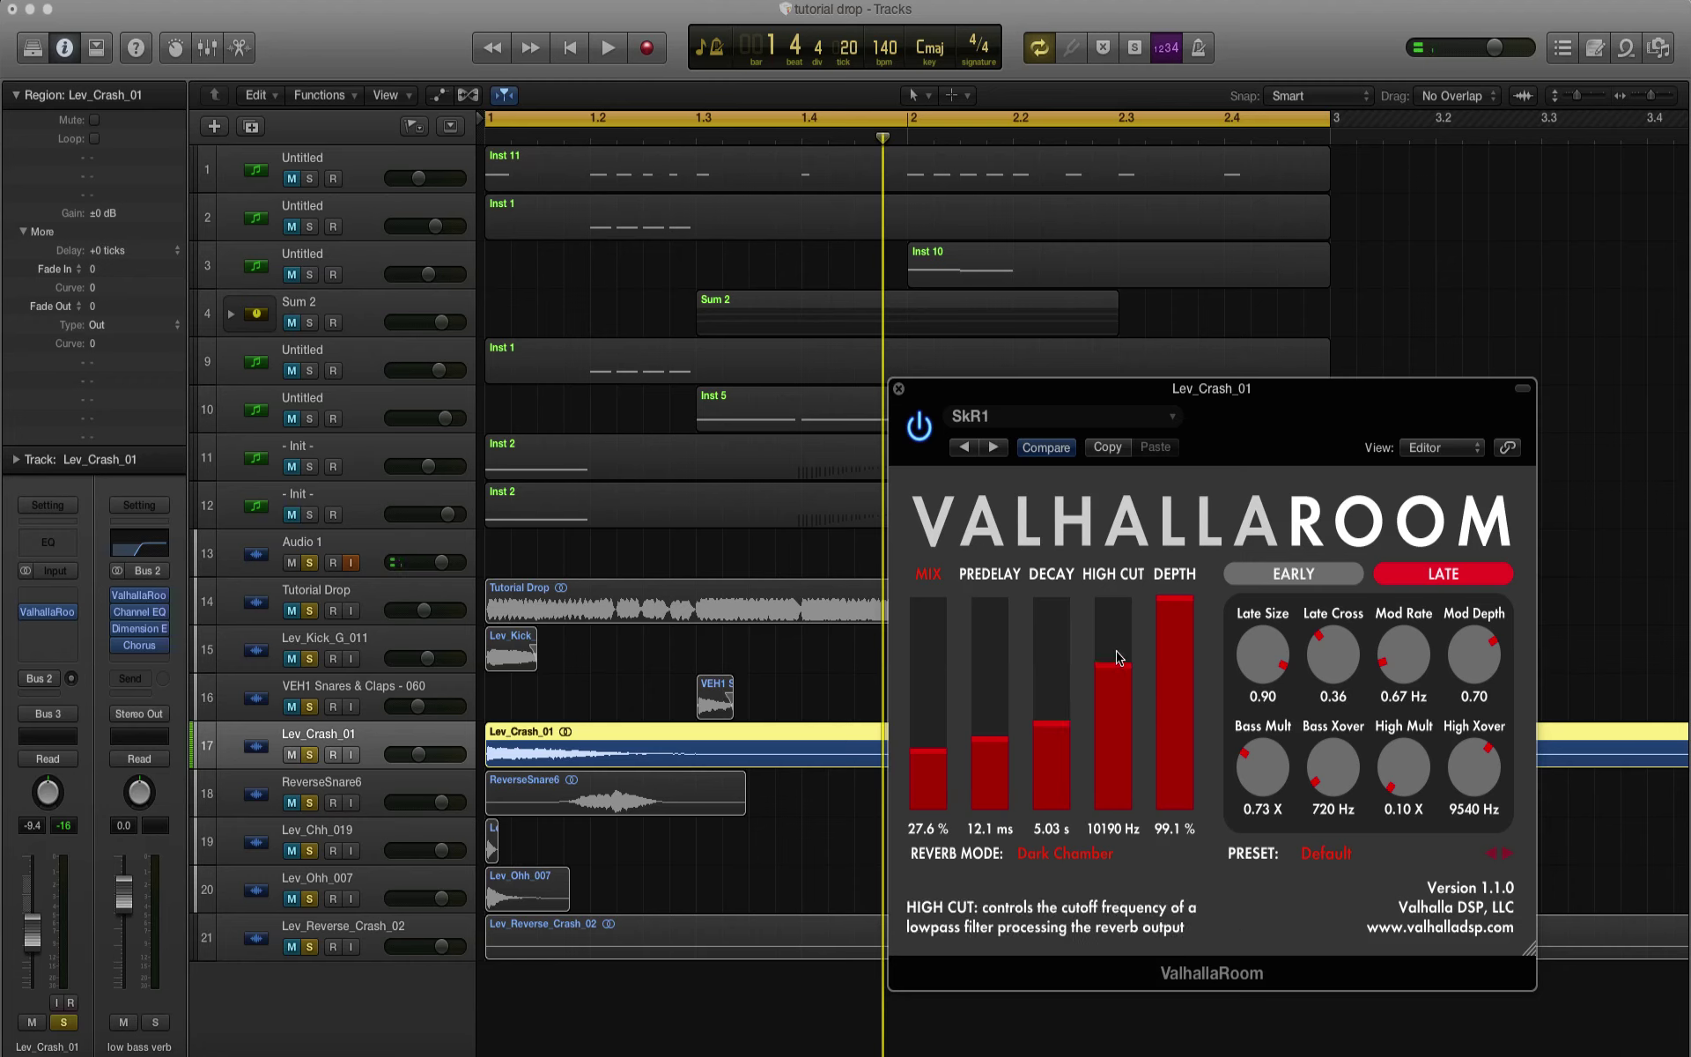
left_click_drag(1116, 647, 1186, 661)
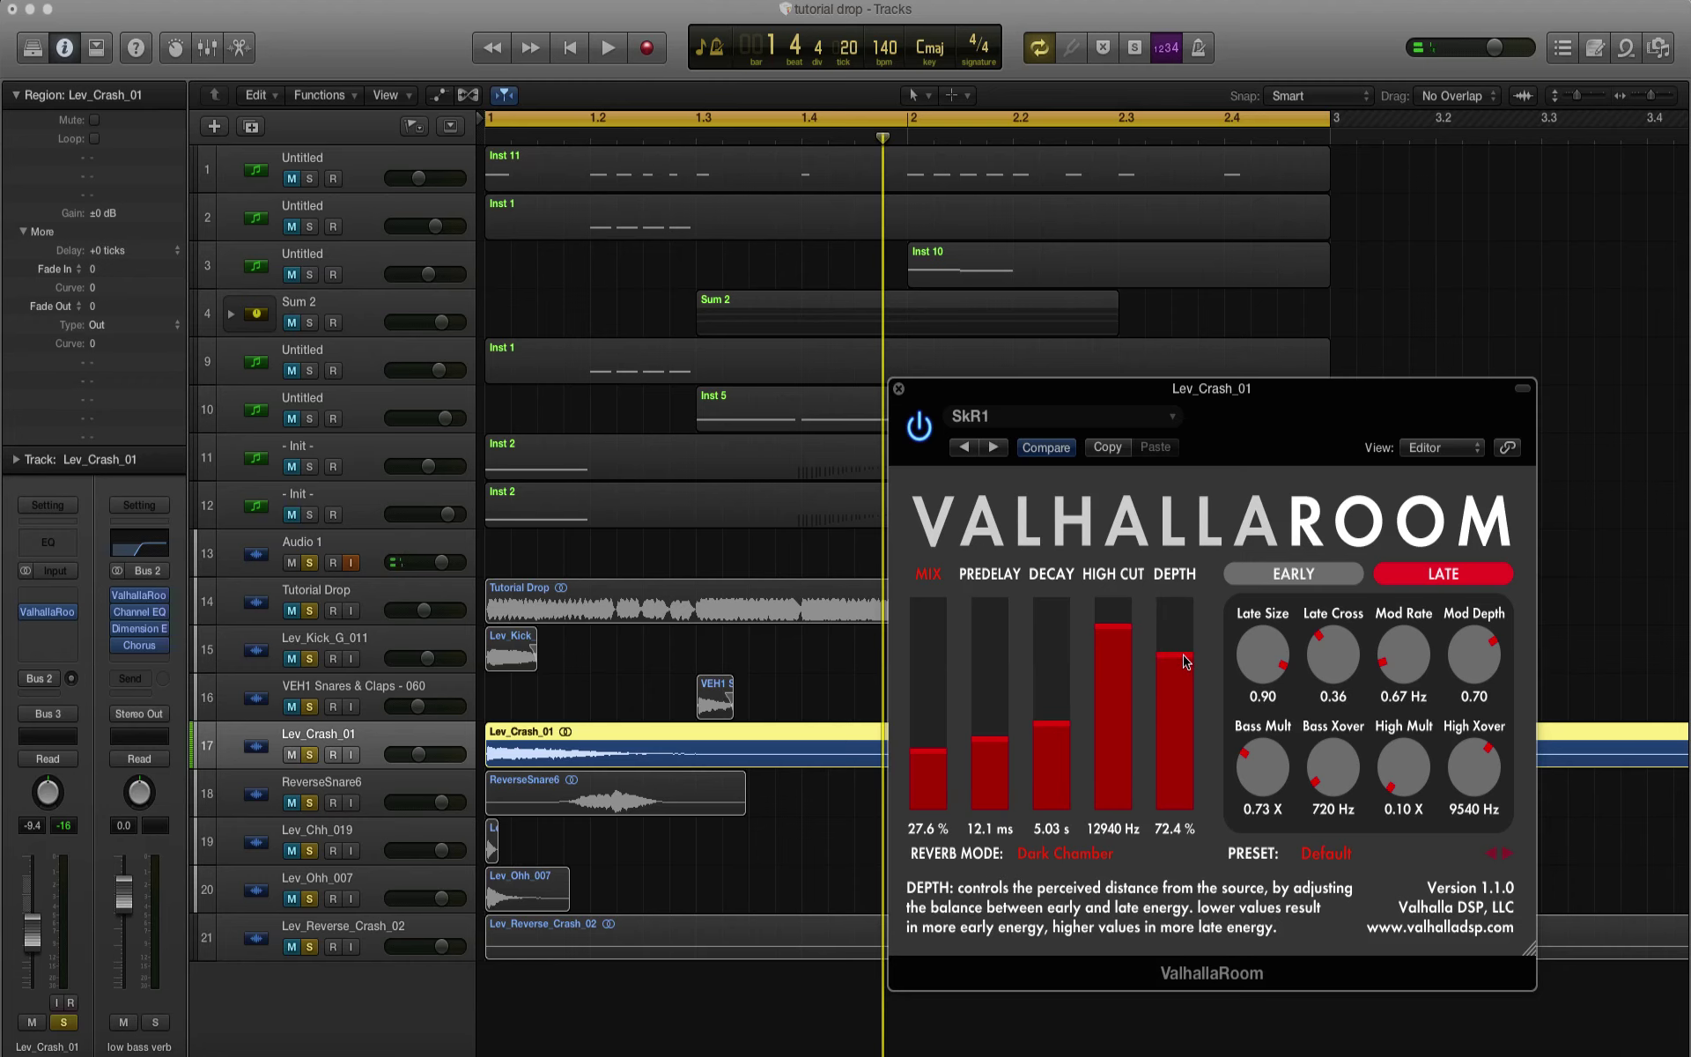
key("space")
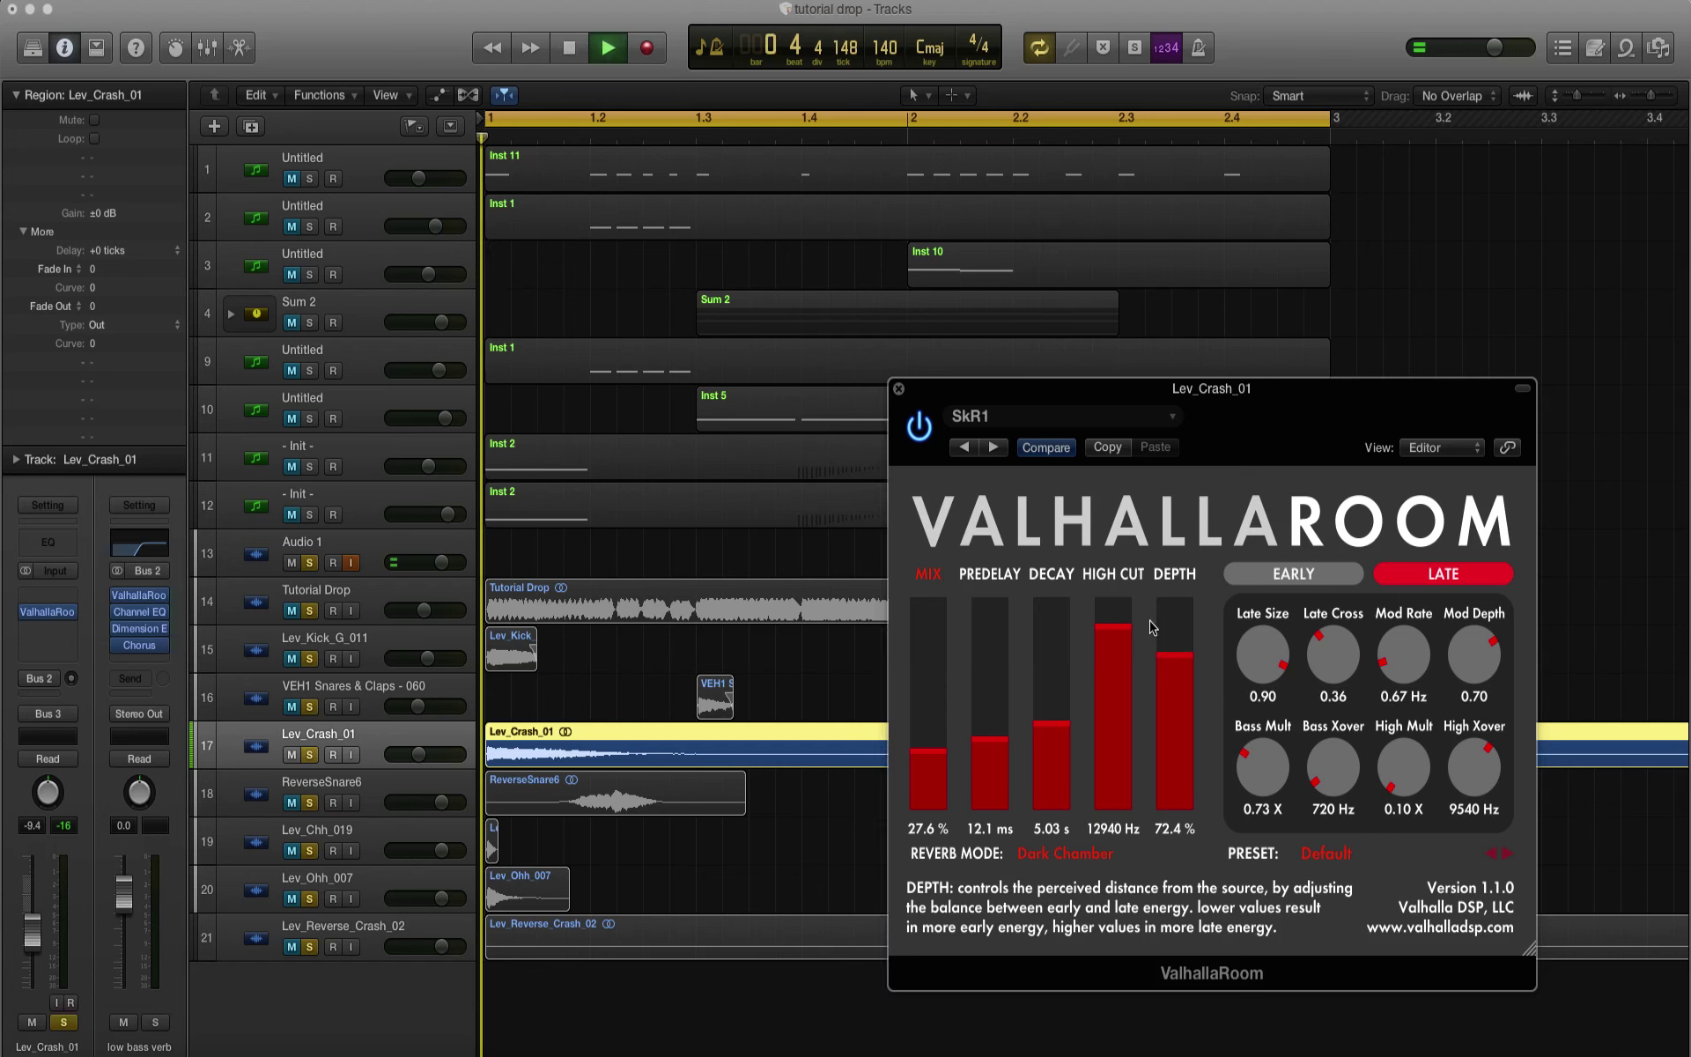
left_click(899, 389)
key("space")
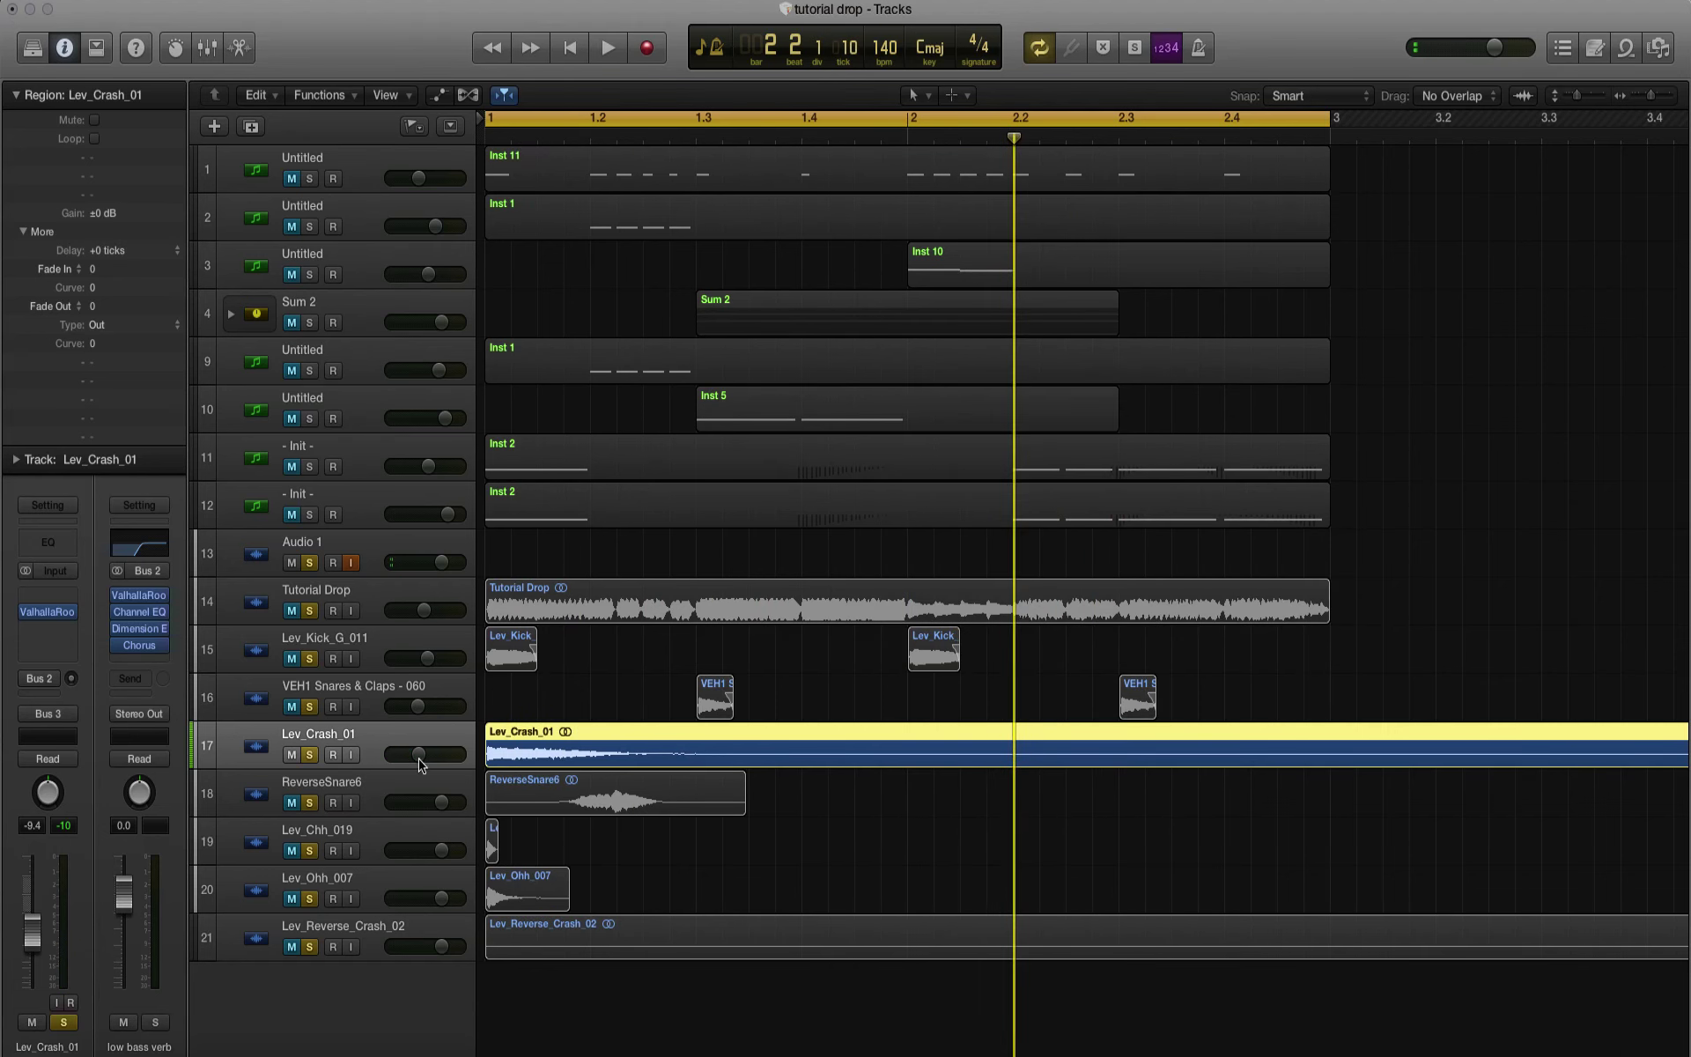
Step: Raise Lev_Crash_01 to -5.2 dB, unmute tracks 14 through 16 and play the loop
mouse_move(426, 755)
left_click_drag(425, 755, 438, 758)
left_click_drag(306, 714, 295, 610)
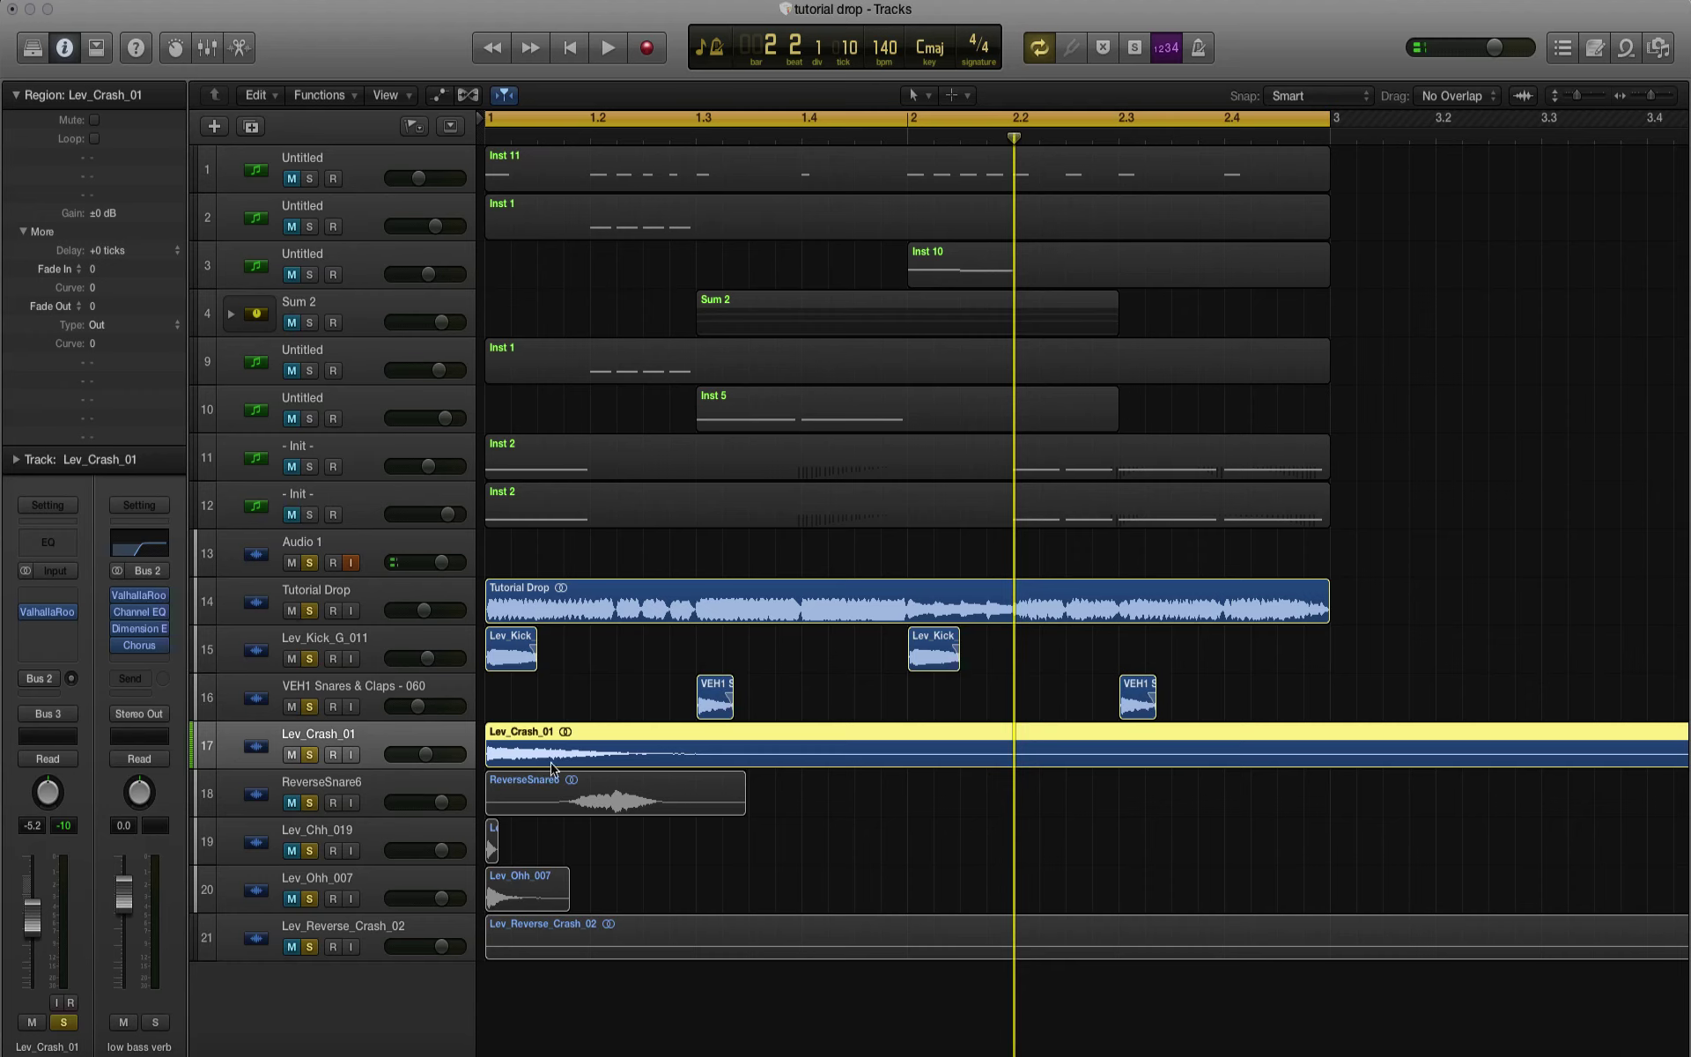
key("space")
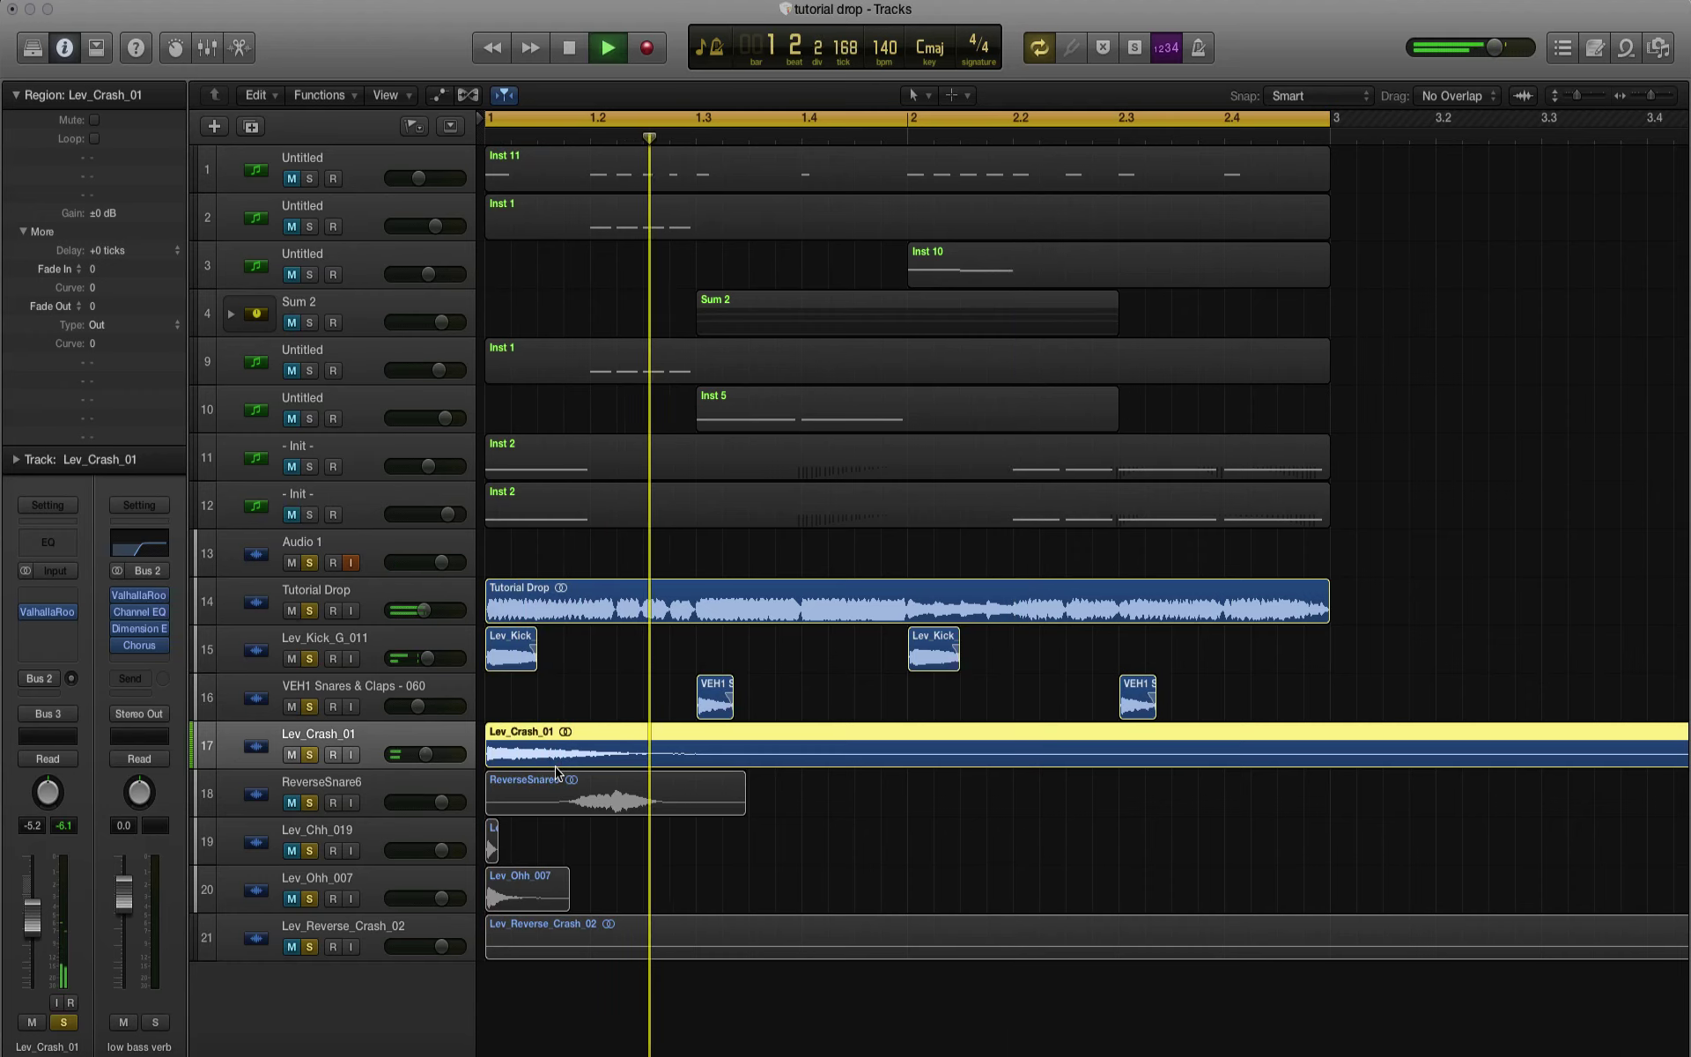
Step: Lower Lev_Crash_01 to -8.2 dB and replay the loop to judge the crash against the other drums
mouse_move(425, 754)
left_click_drag(425, 754, 414, 756)
key("space")
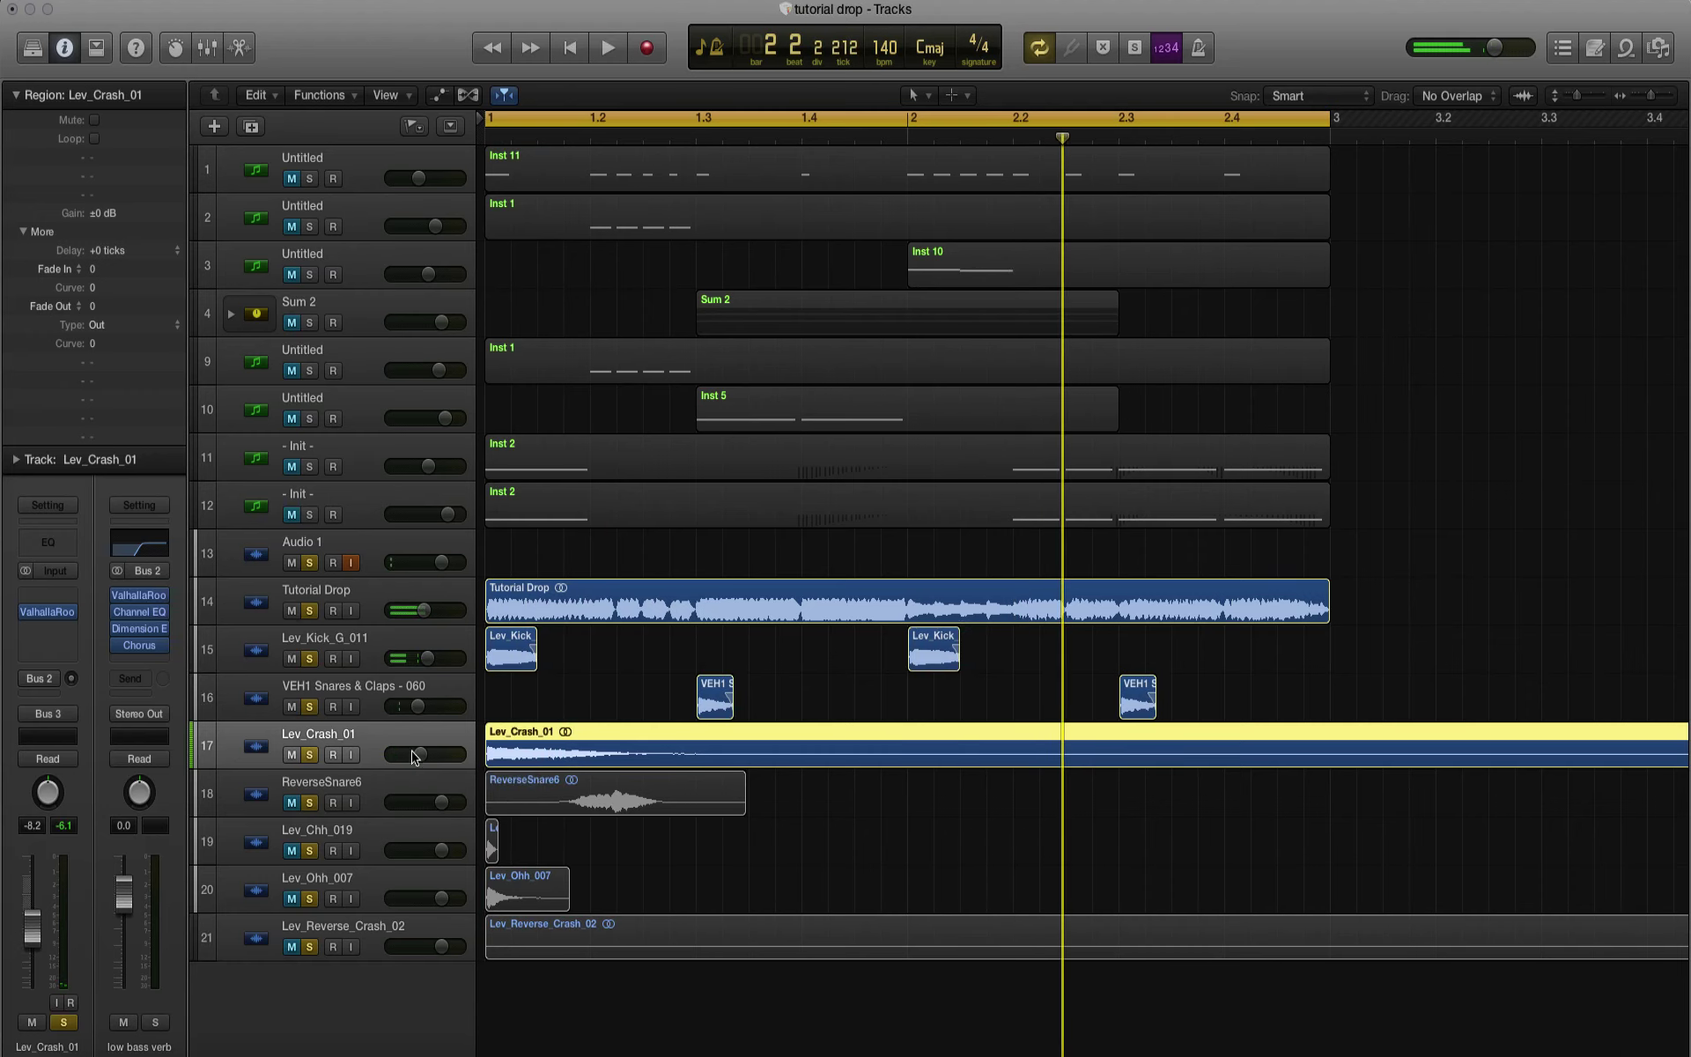
key("space")
key("space")
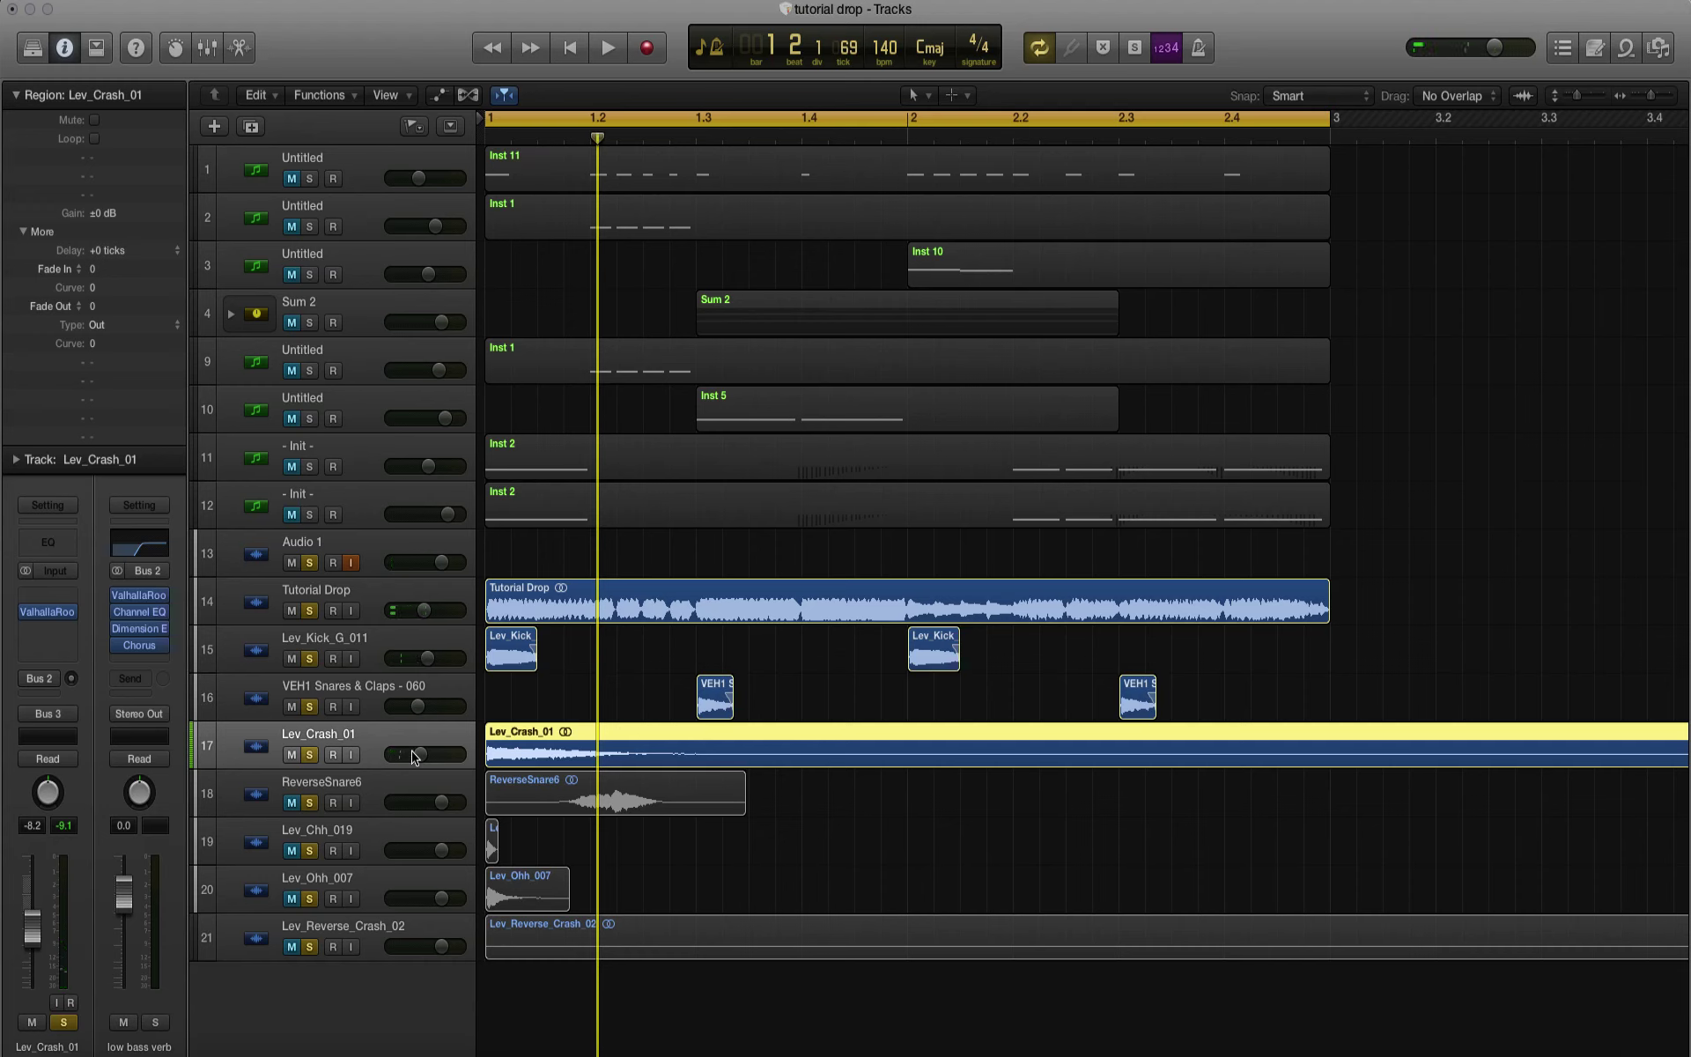
Step: Adjust the system volume and raise Lev_Crash_01 to -4.3 dB while checking the mix in playback
key("XF86AudioRaiseVolume")
key("space")
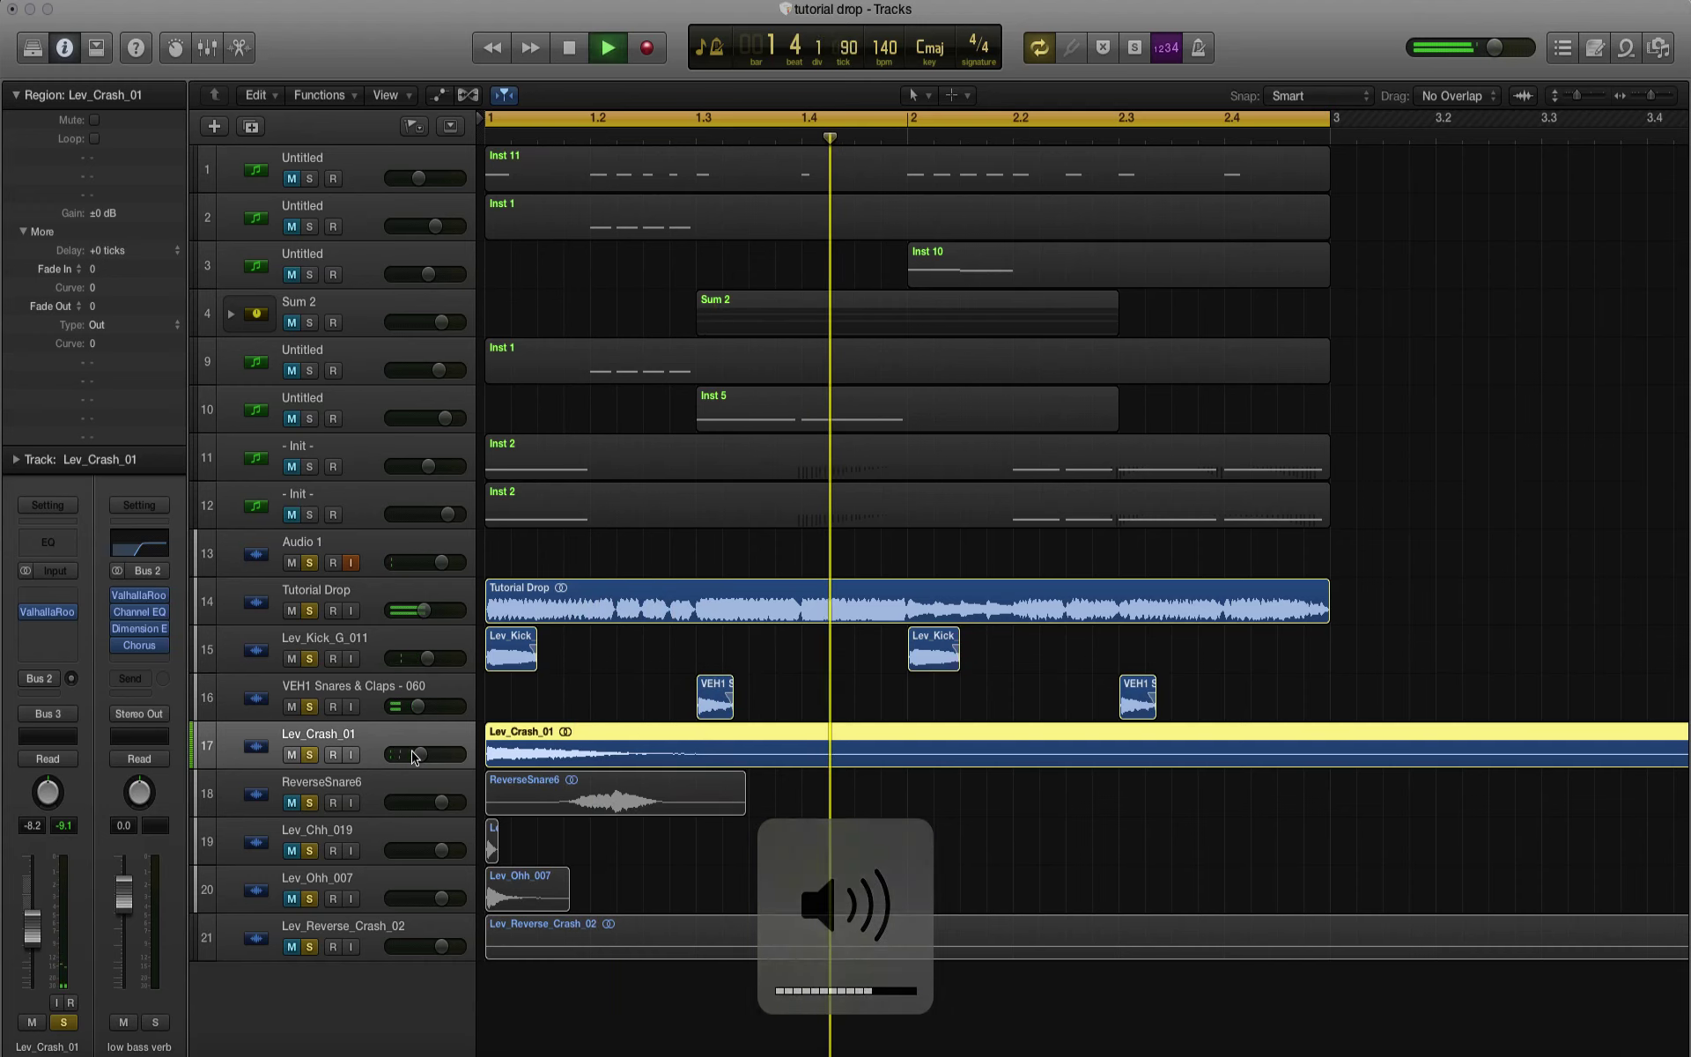
key("XF86AudioRaiseVolume")
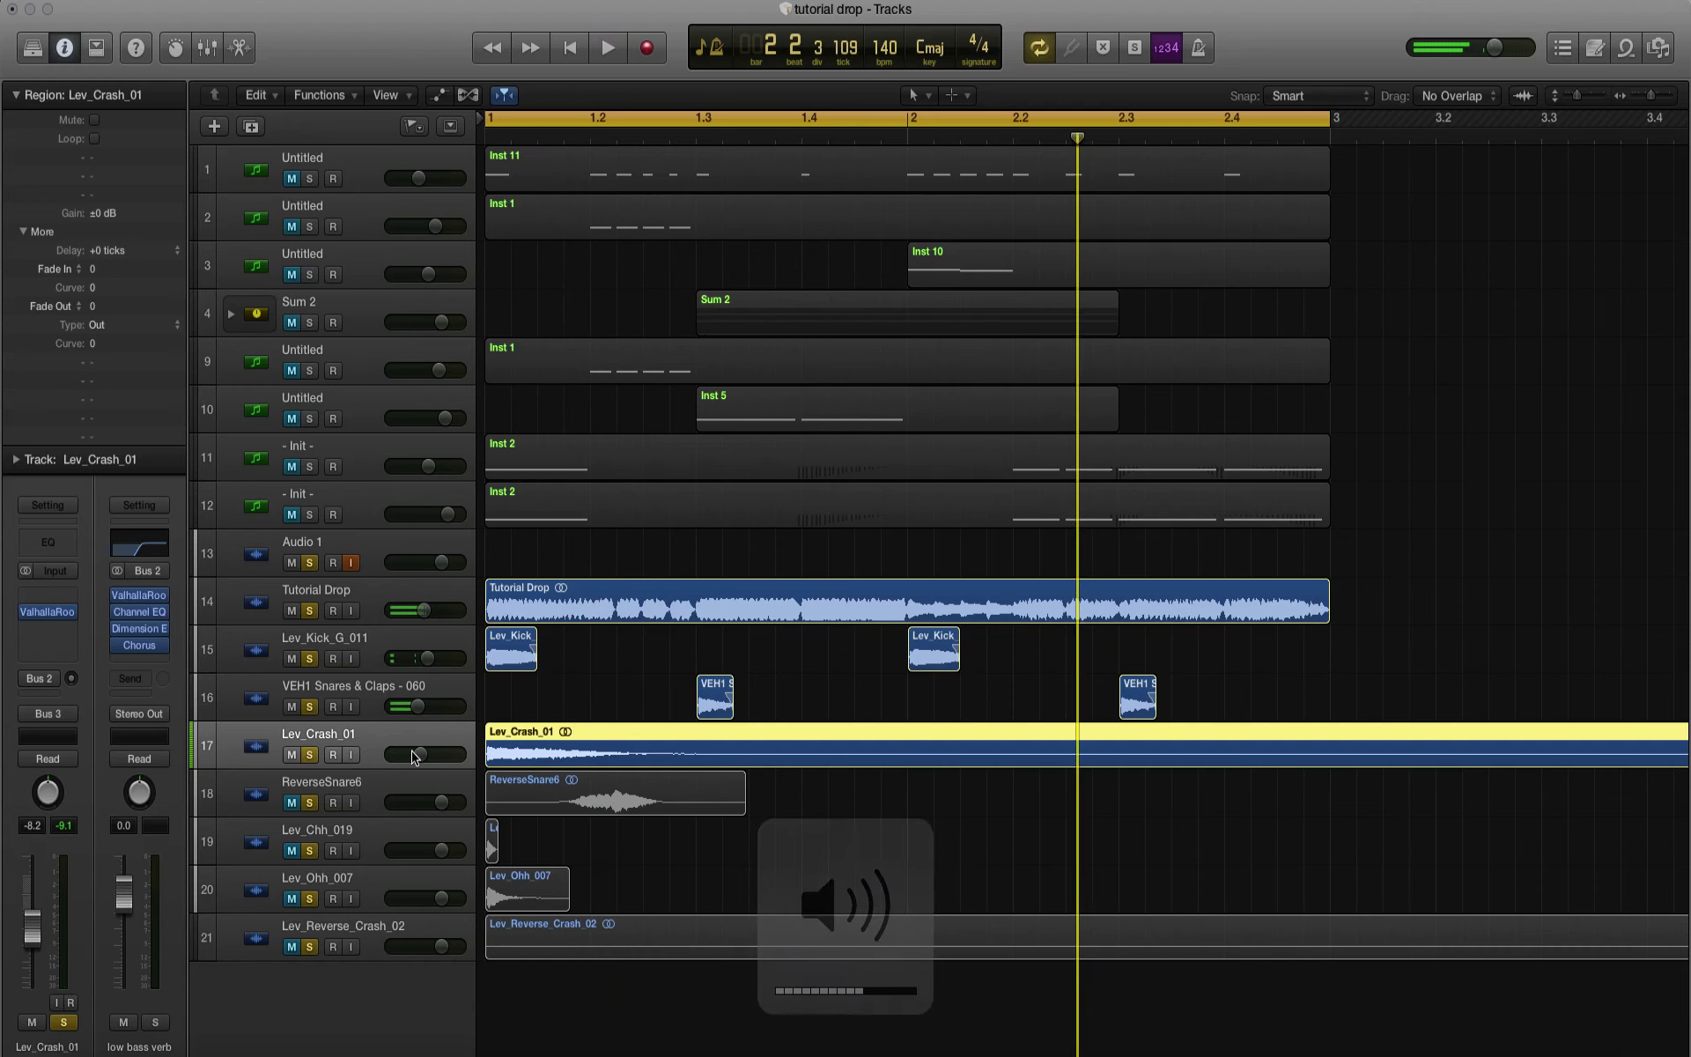
key("space")
left_click_drag(420, 760, 430, 761)
key("space")
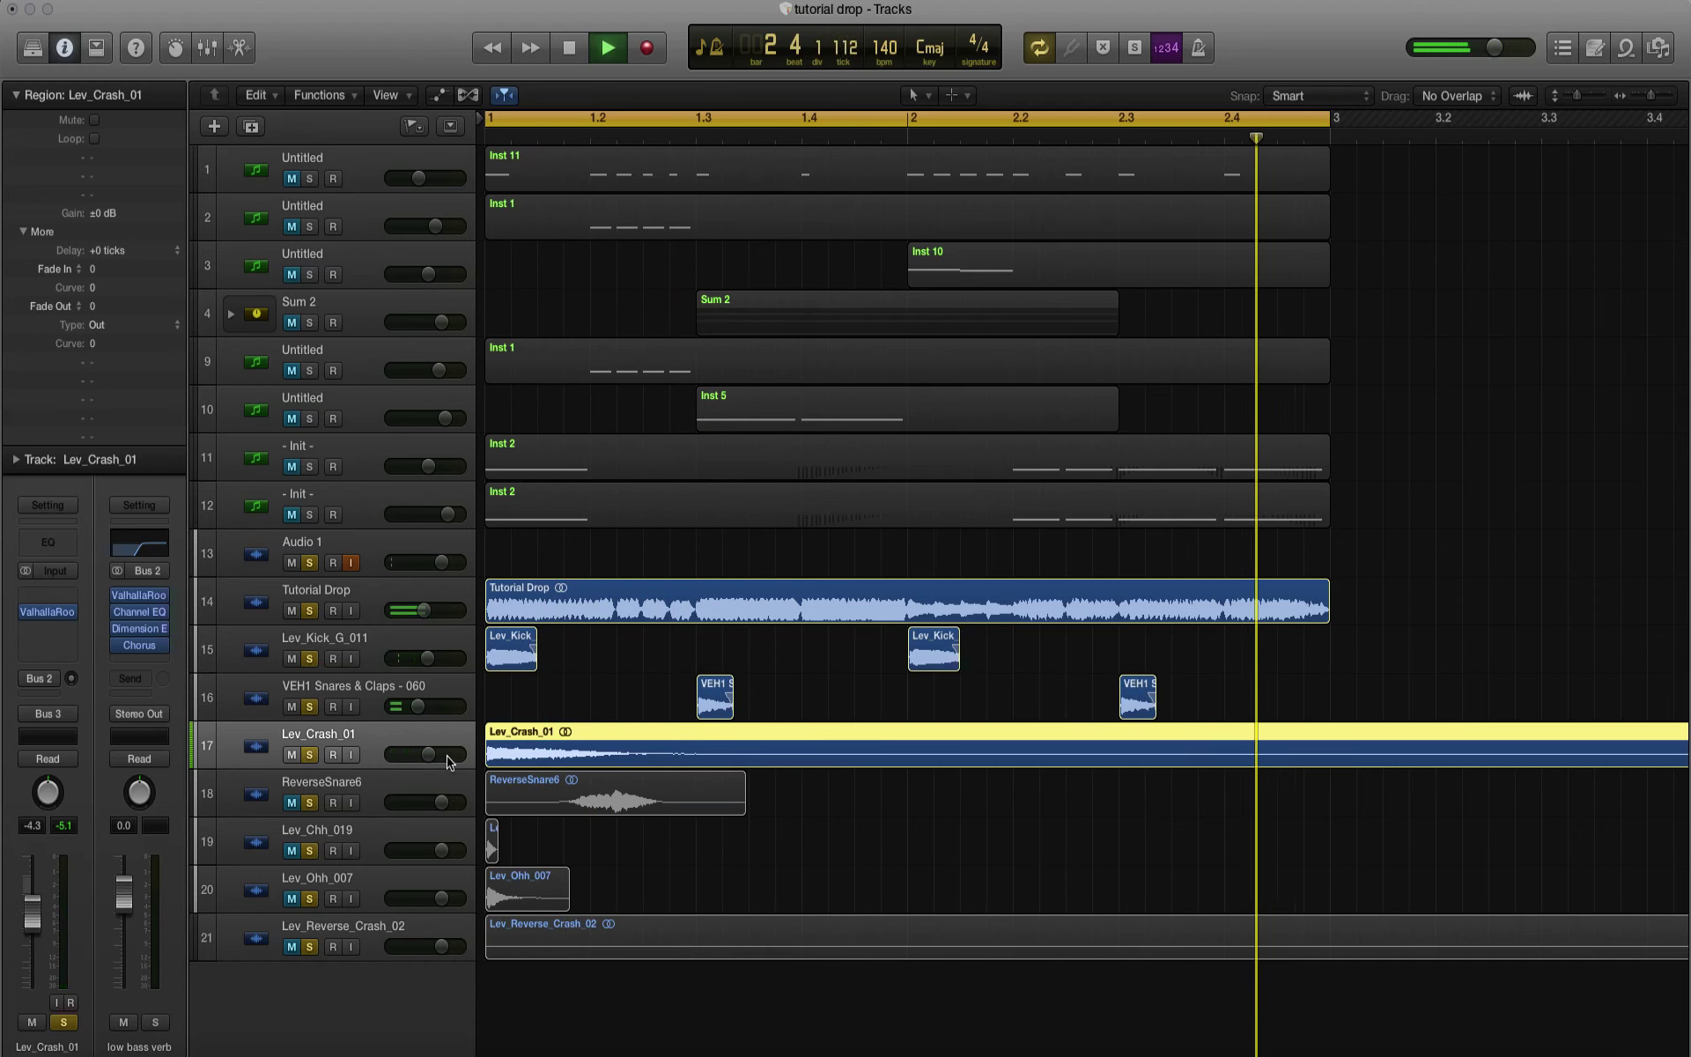
key("space")
Step: Open the LFOTool of the side chain bus from Tutorial Drop and move the midpoint of the rising volume curve slightly earlier
left_click(362, 591)
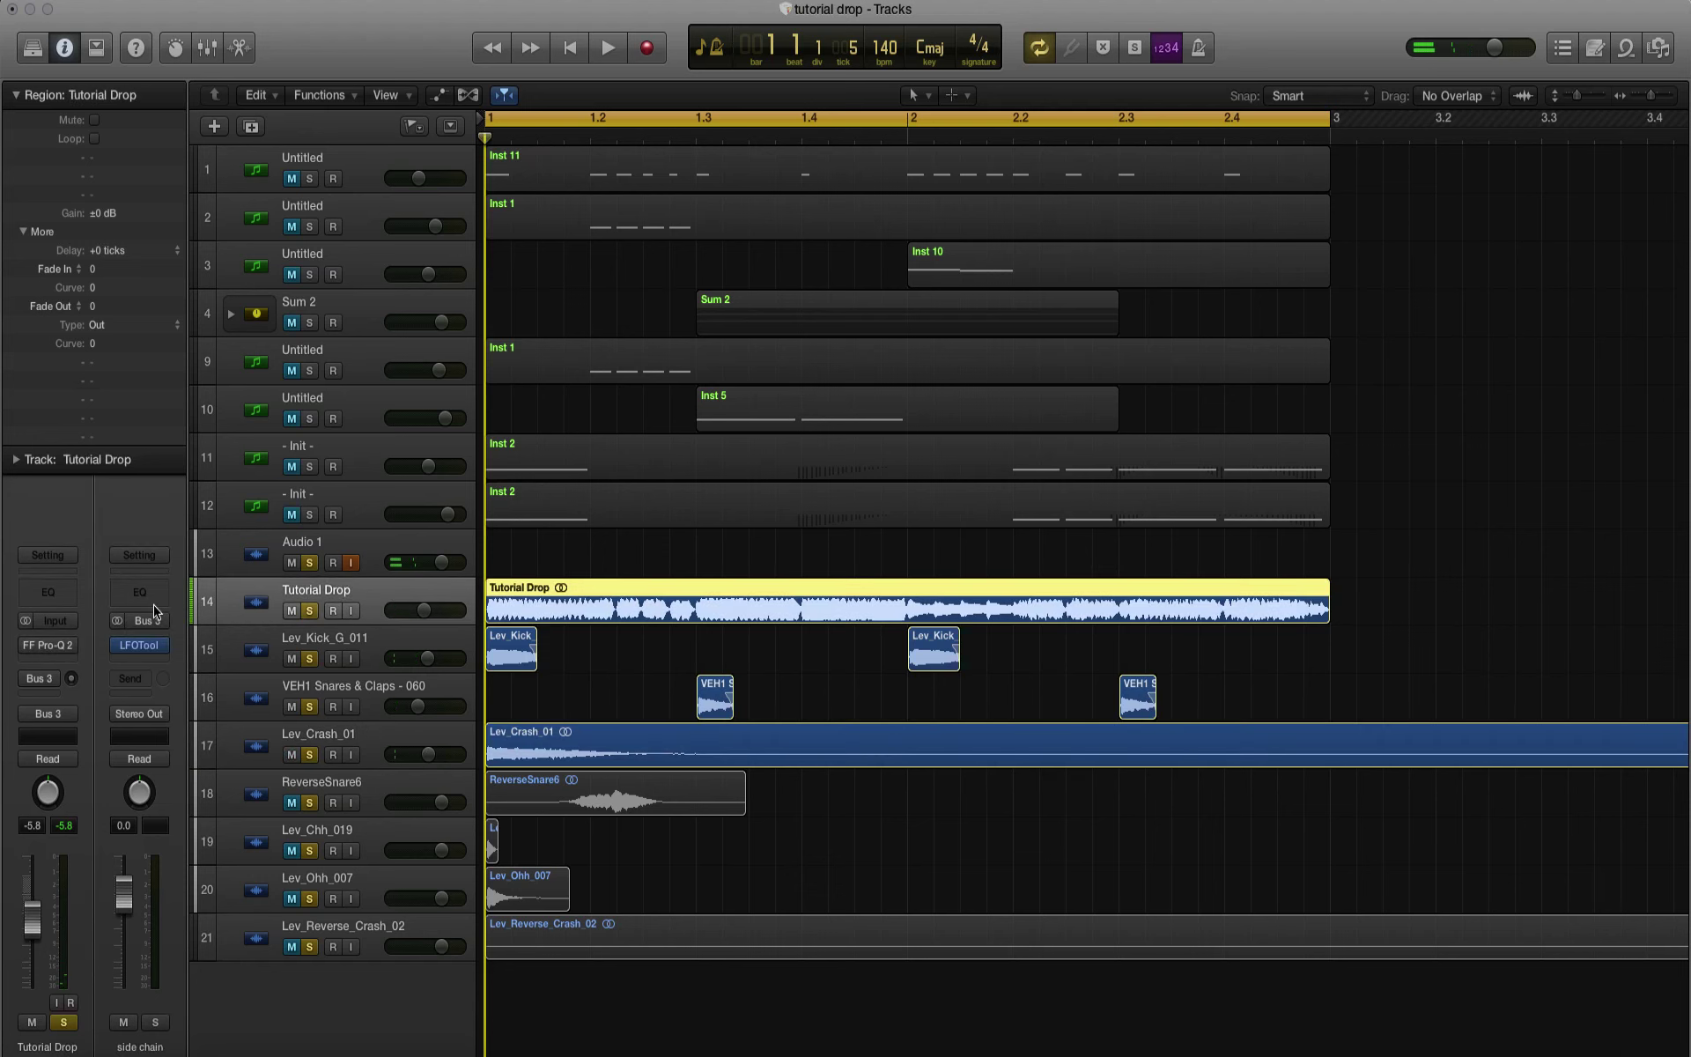
left_click(139, 645)
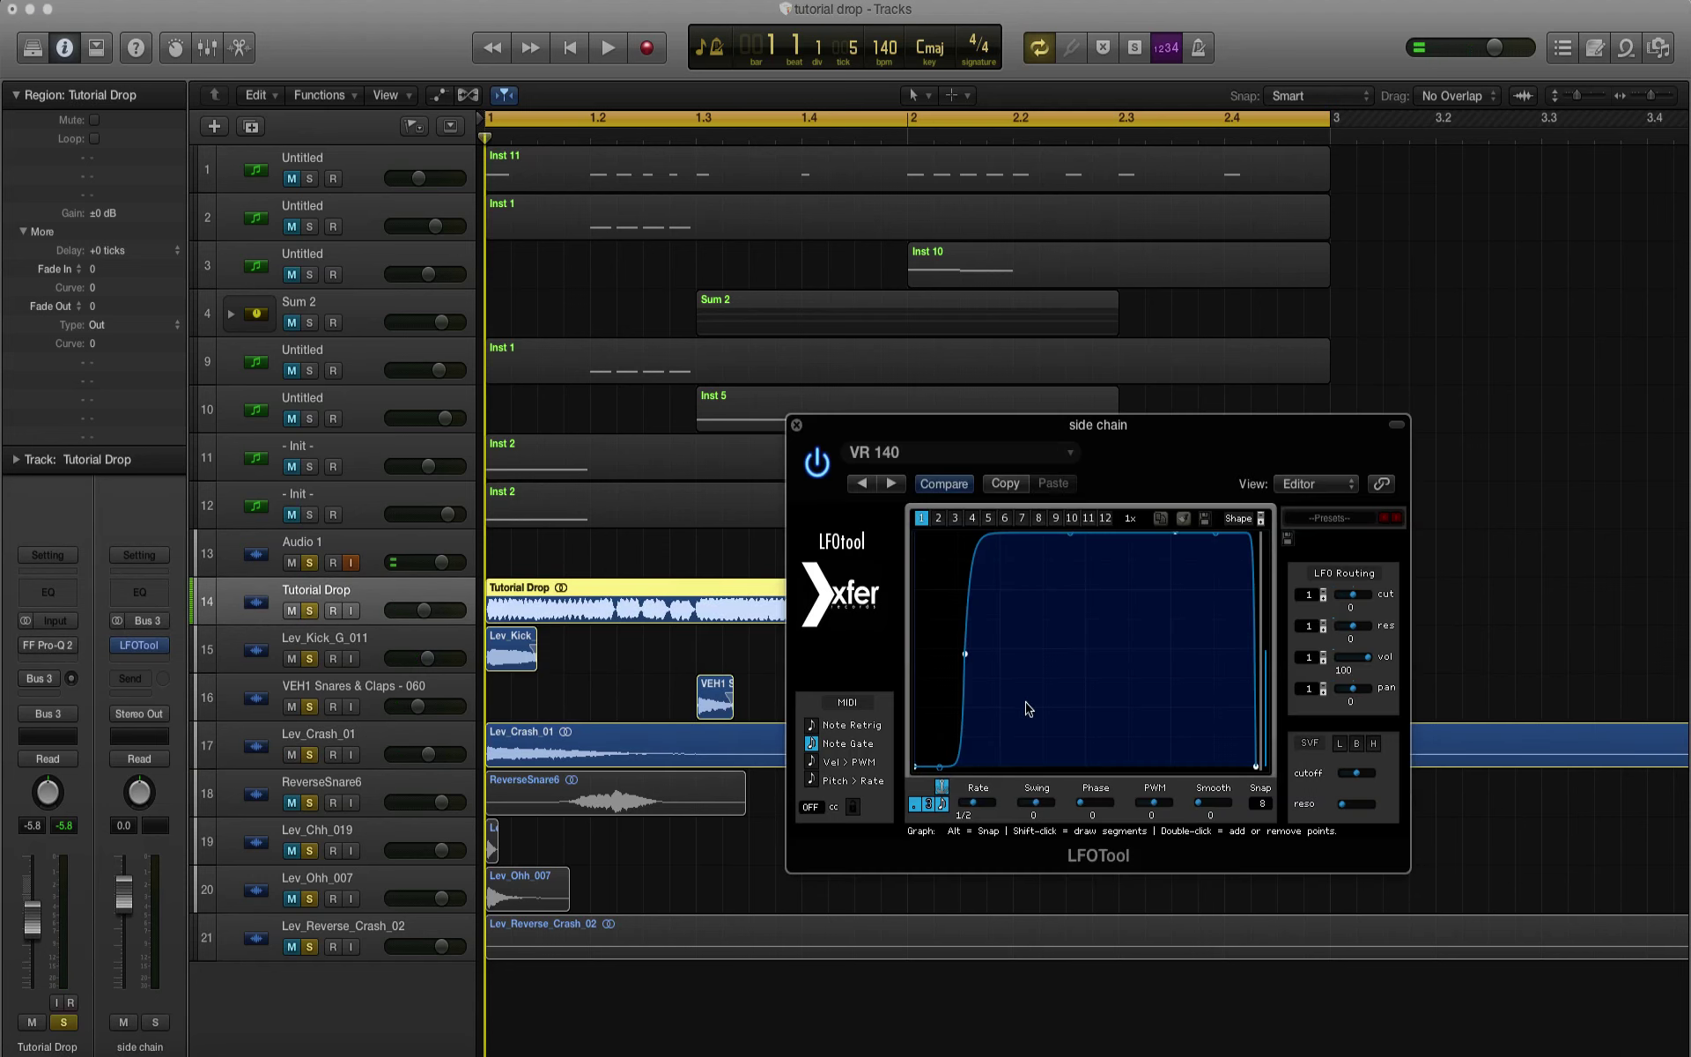
left_click_drag(966, 657, 958, 656)
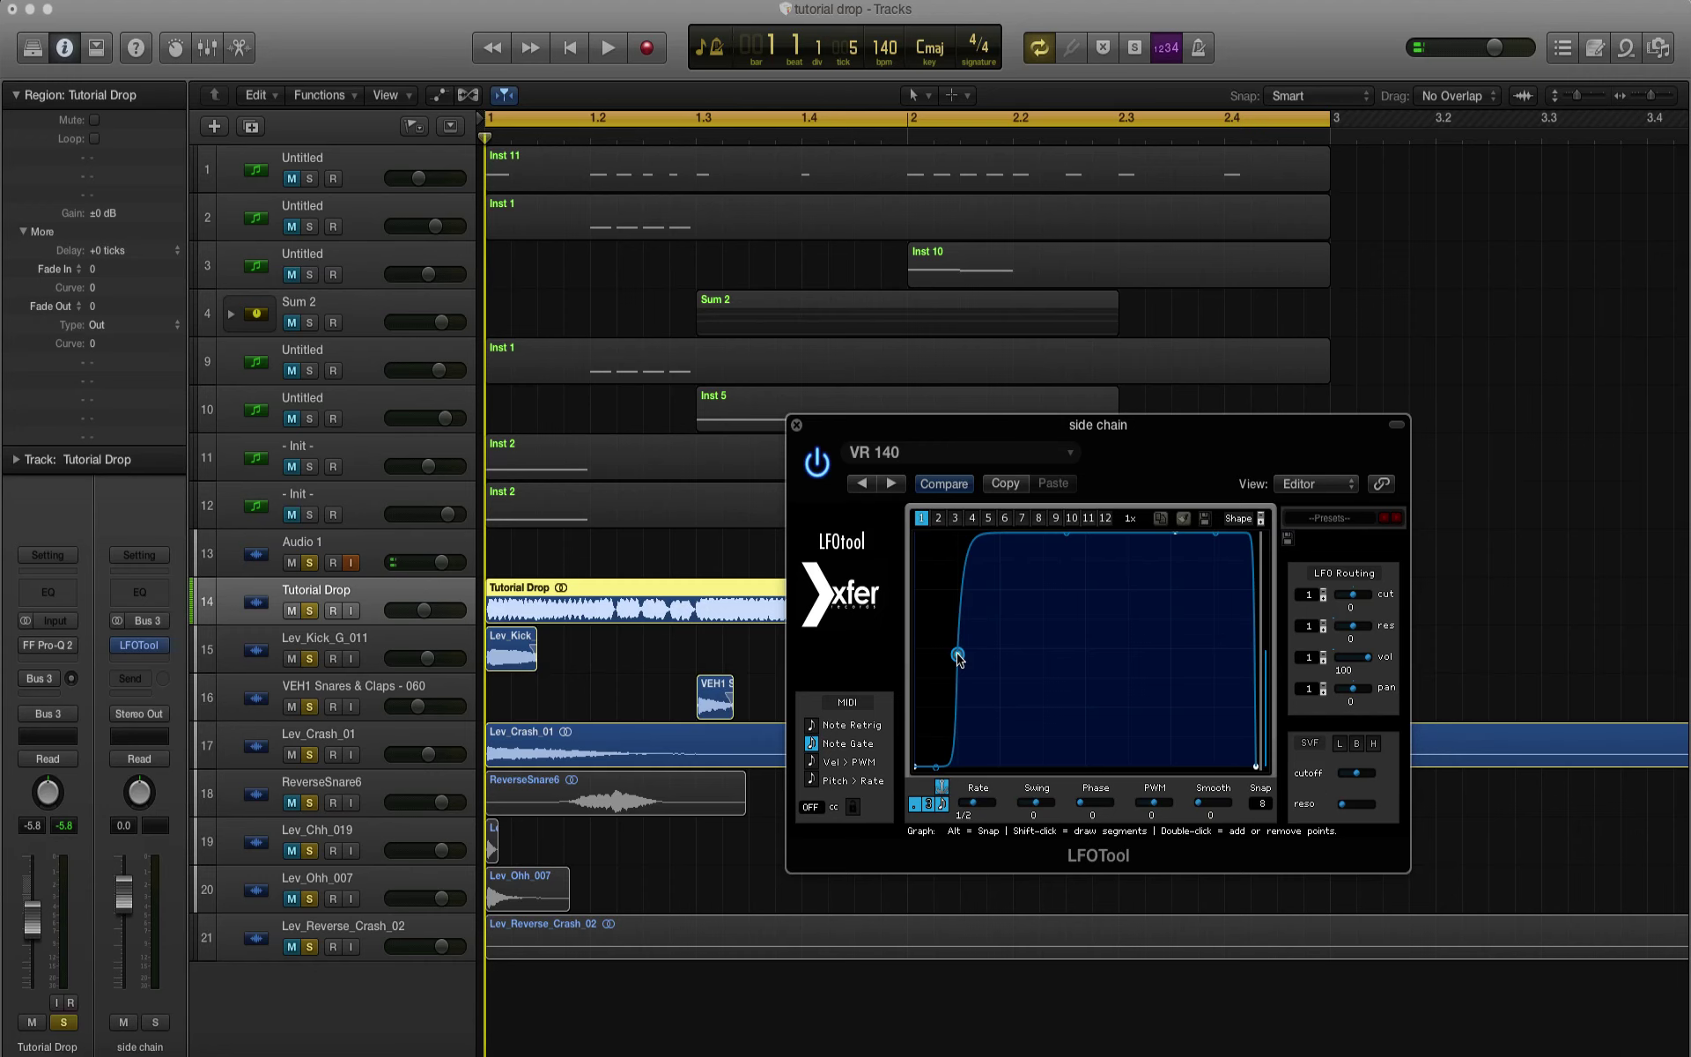
Step: Play the loop to check the reshaped side chain curve and close LFOTool
key("space")
left_click(797, 424)
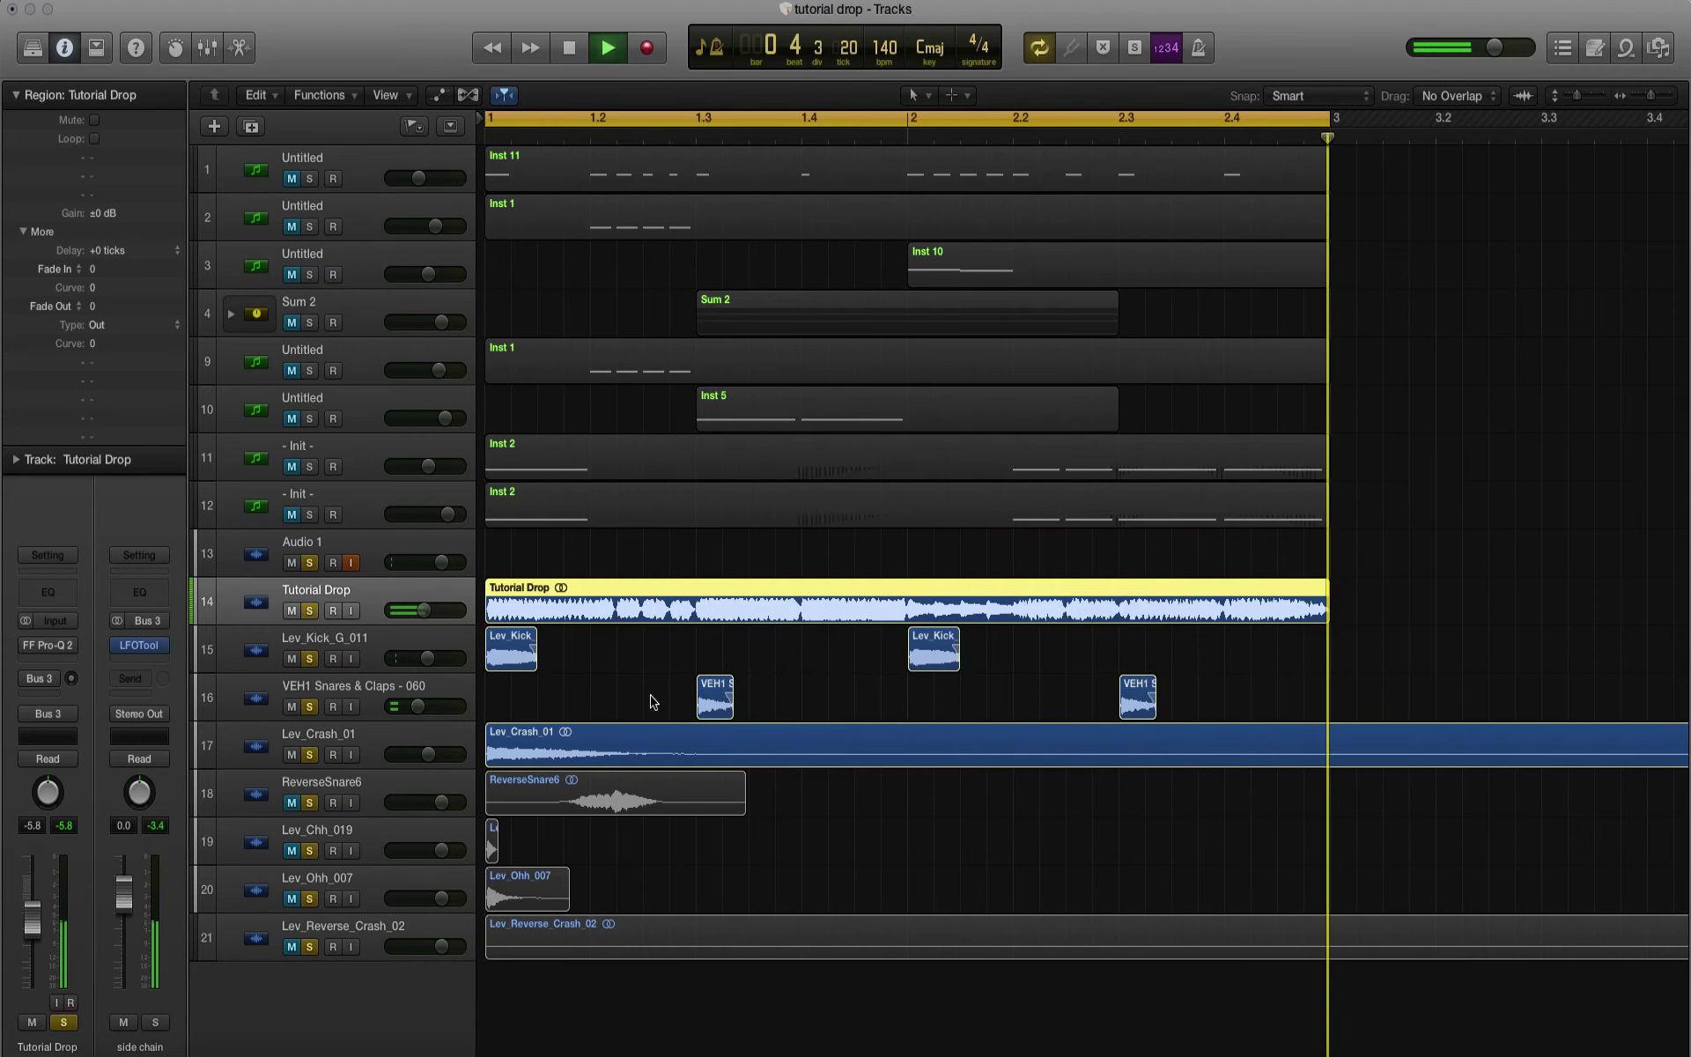
key("space")
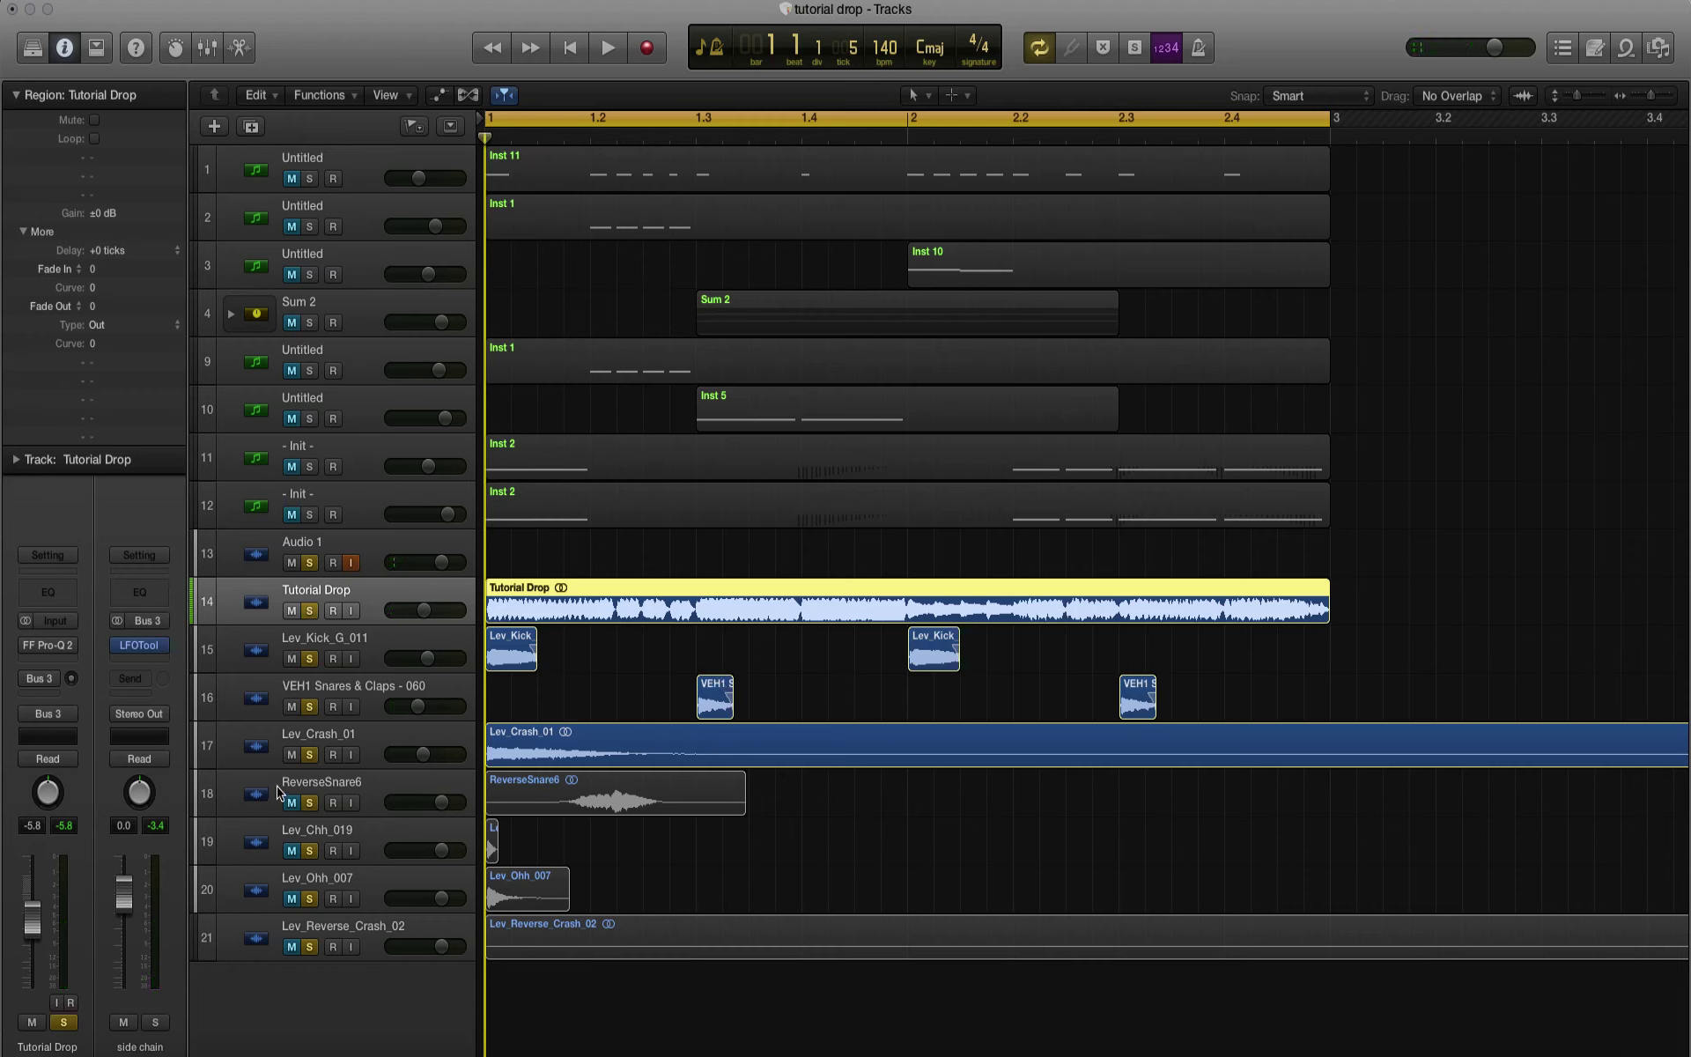
Step: Unmute ReverseSnare6 and mute tracks 14 through 17
left_click(281, 801)
left_click(293, 801)
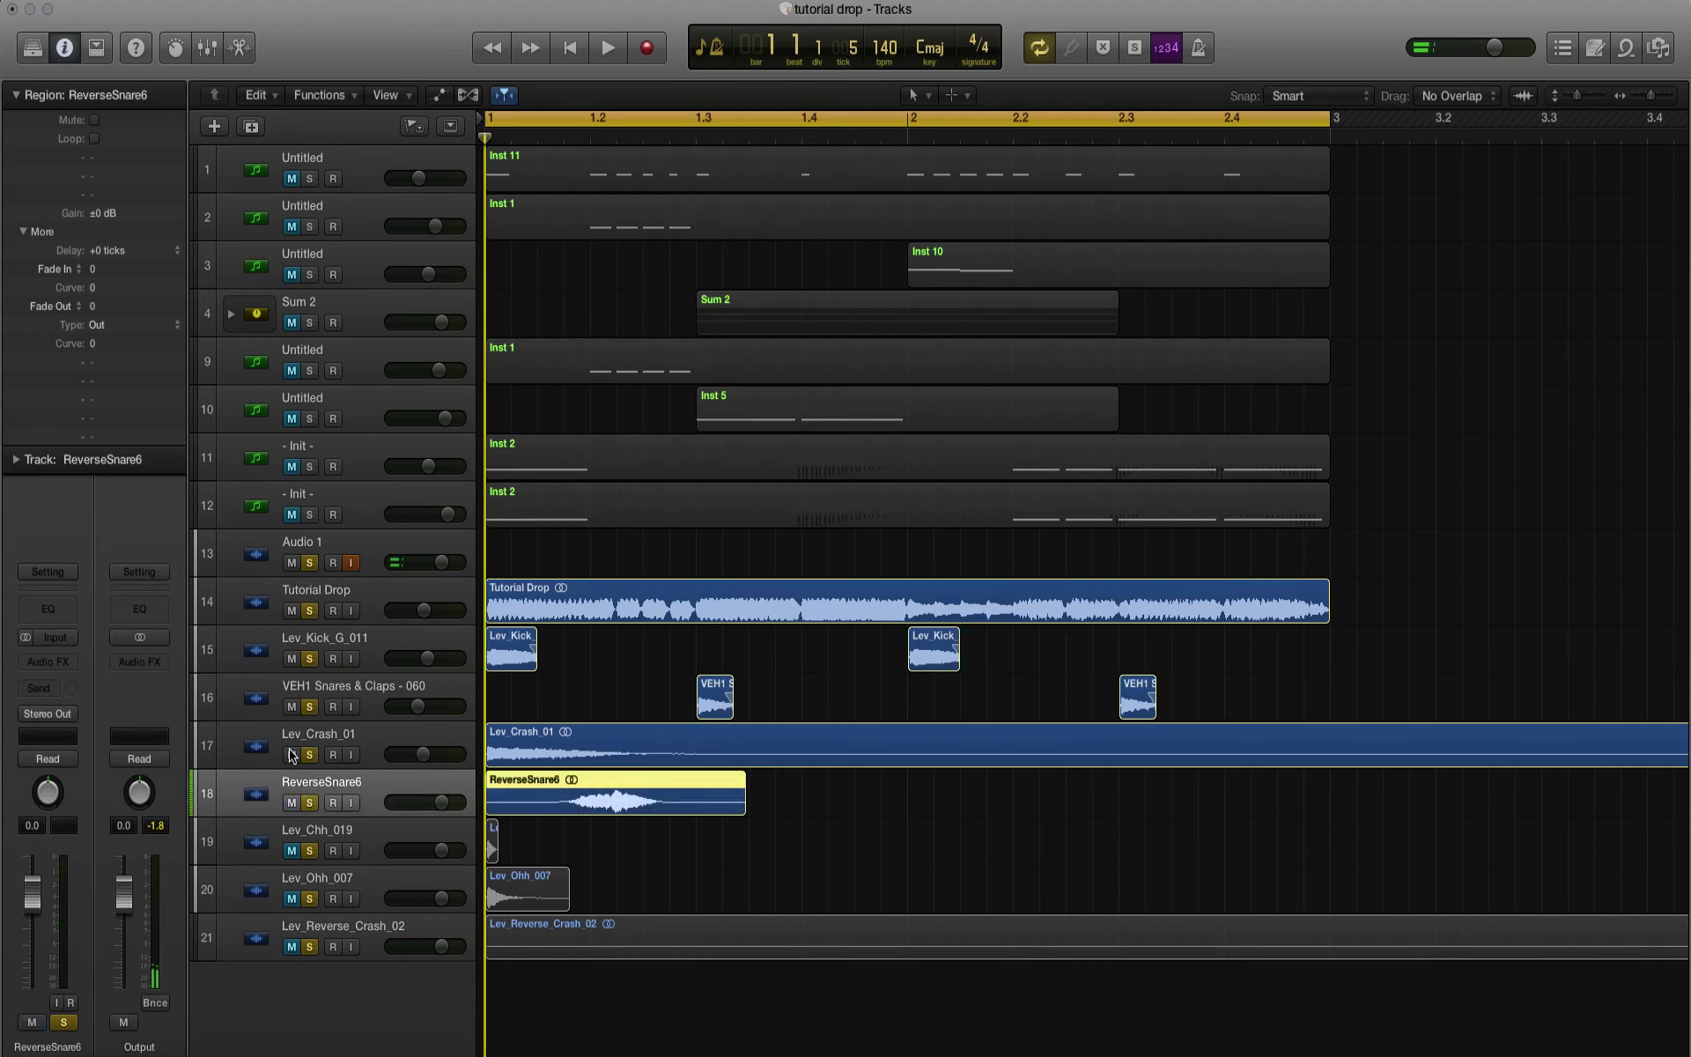
left_click_drag(291, 755, 291, 587)
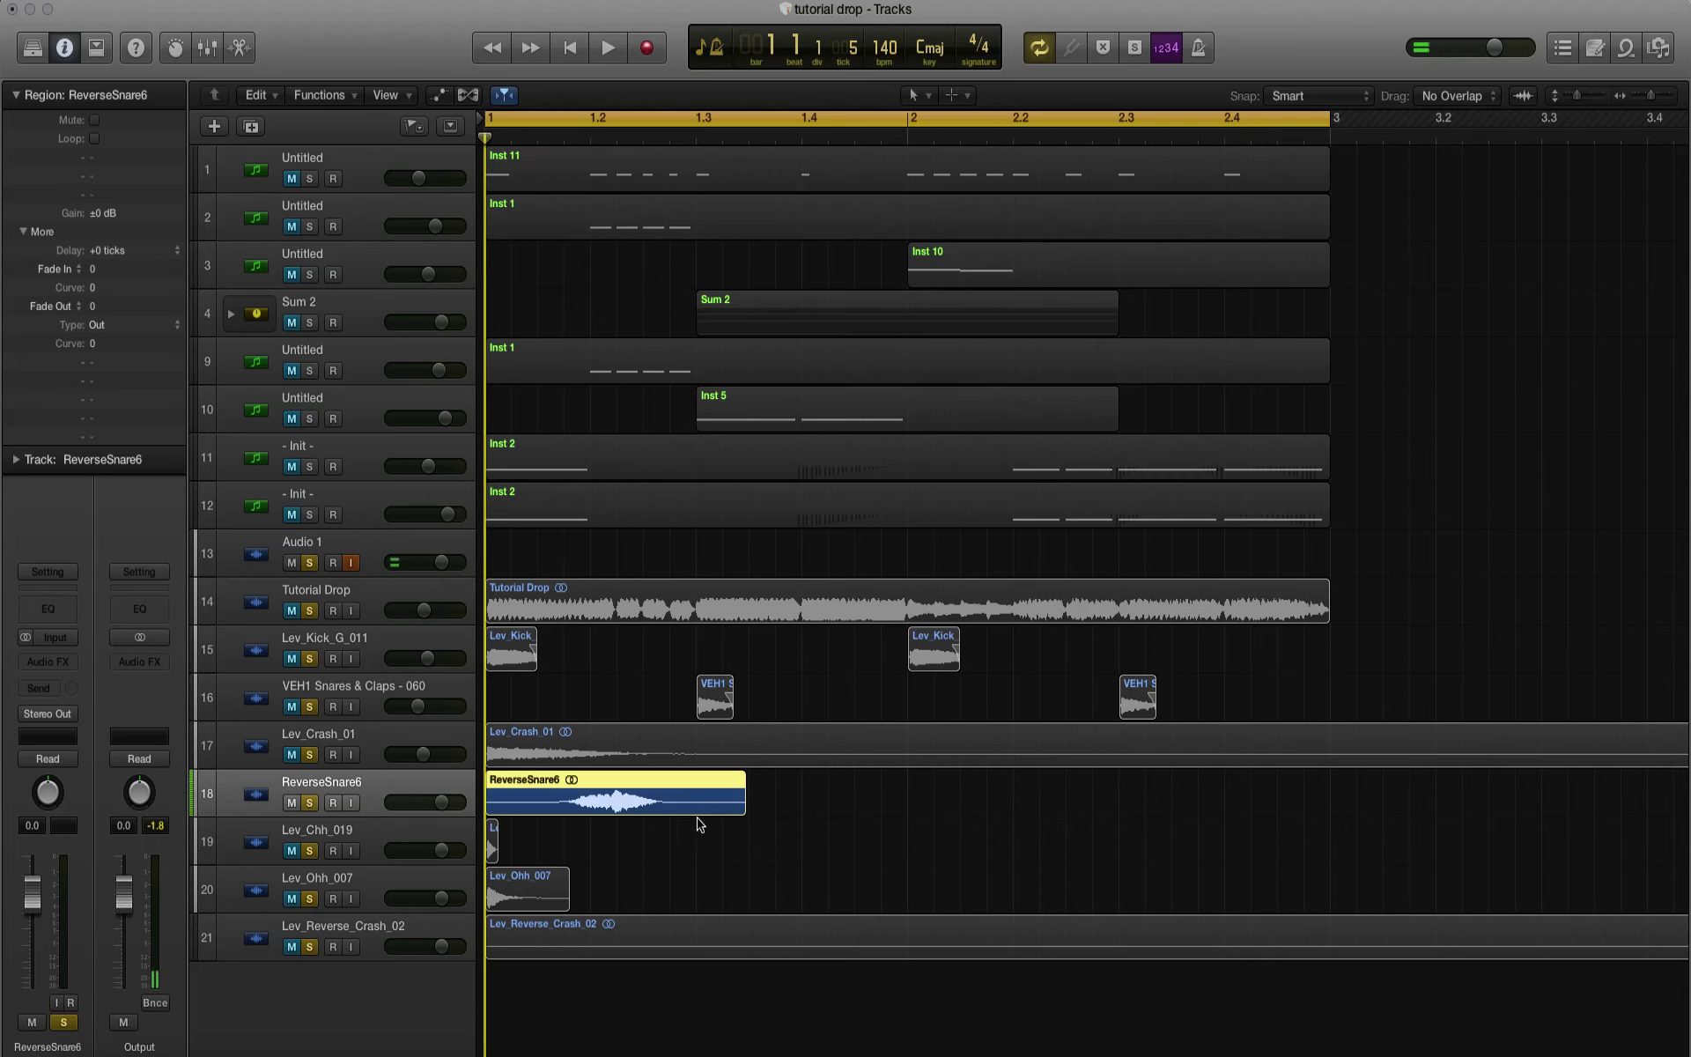
Step: Trim the end of the ReverseSnare6 region and place it so the reverse swell finishes at beat 1.3
key("super+Right")
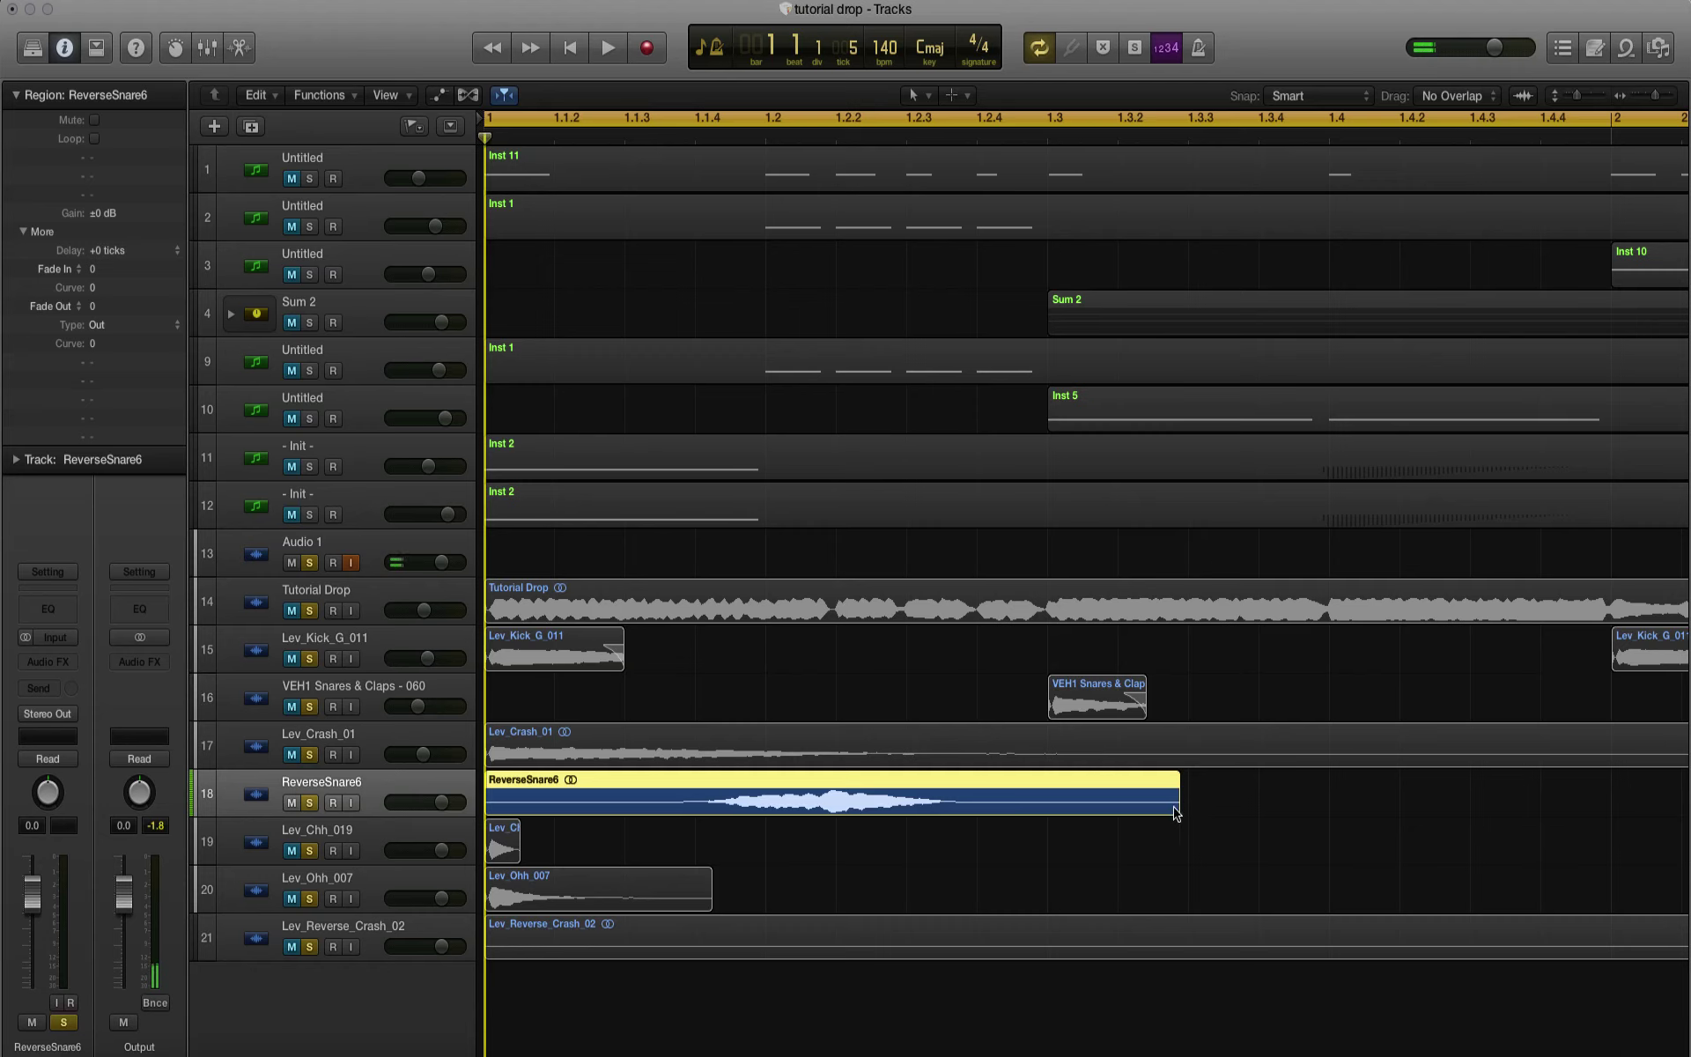
left_click_drag(1177, 813, 1017, 782)
key("Return")
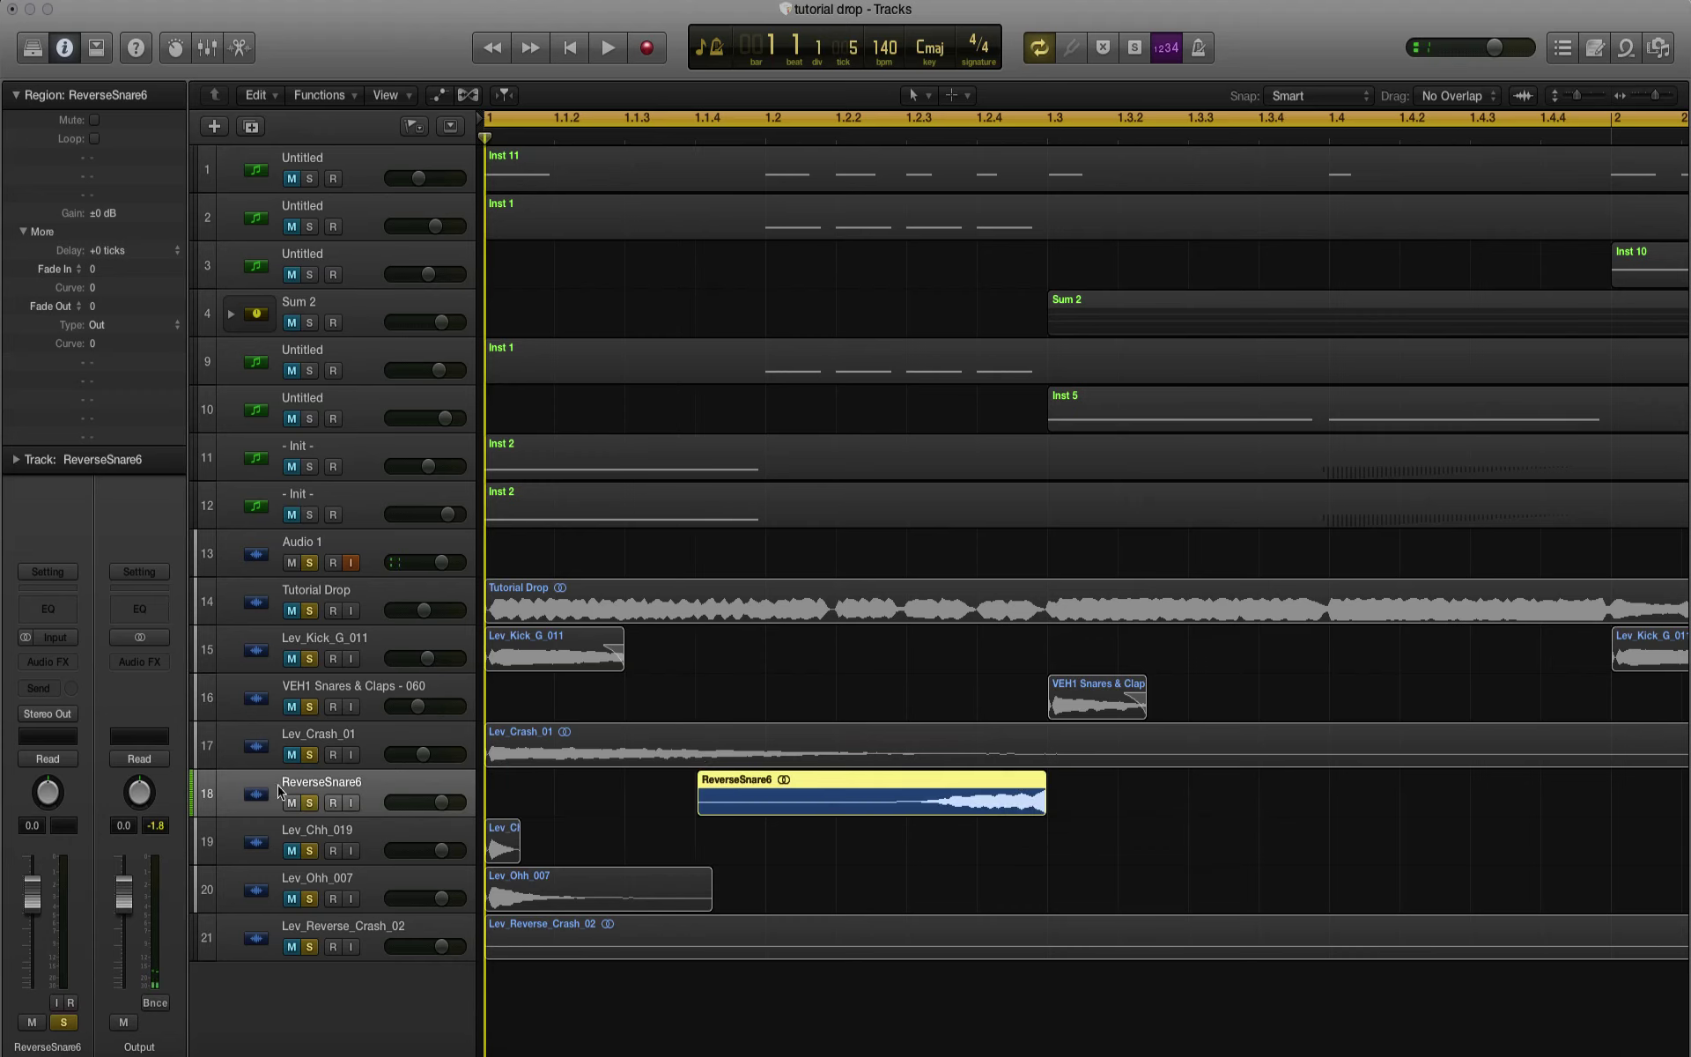
Step: Lower ReverseSnare6 to -21.5 dB during playback and unmute tracks 14 through 17
key("space")
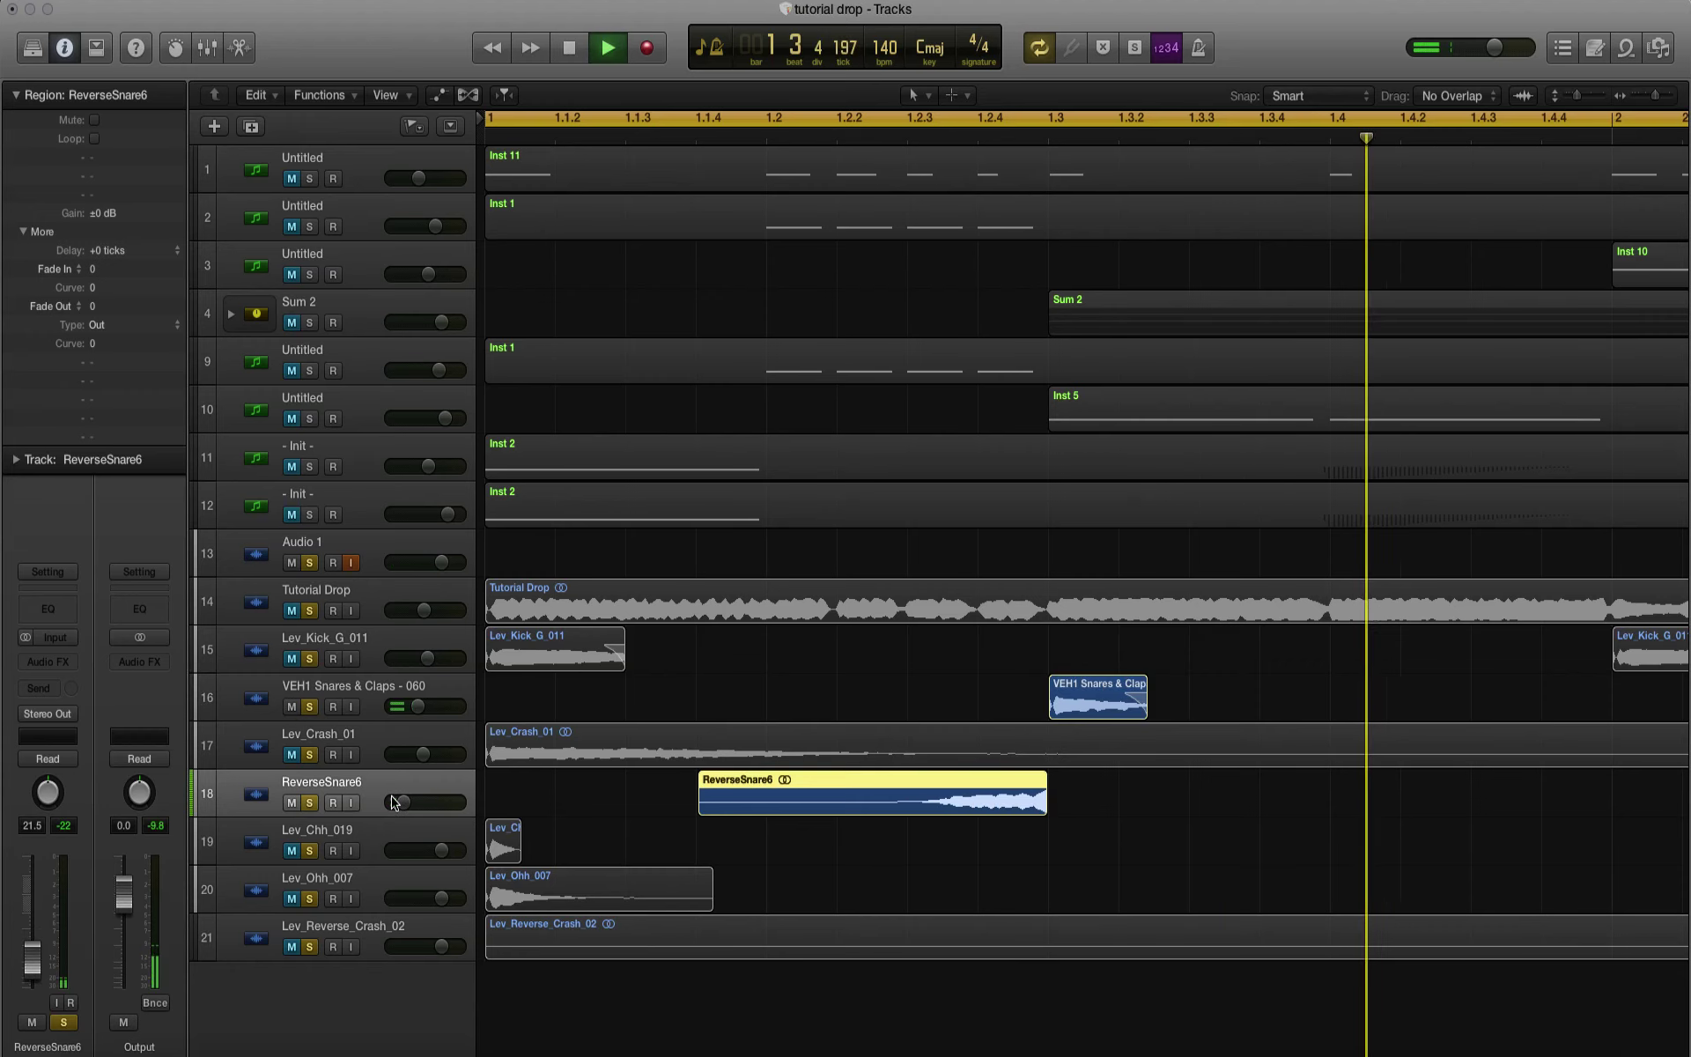
left_click(292, 755)
left_click(291, 661)
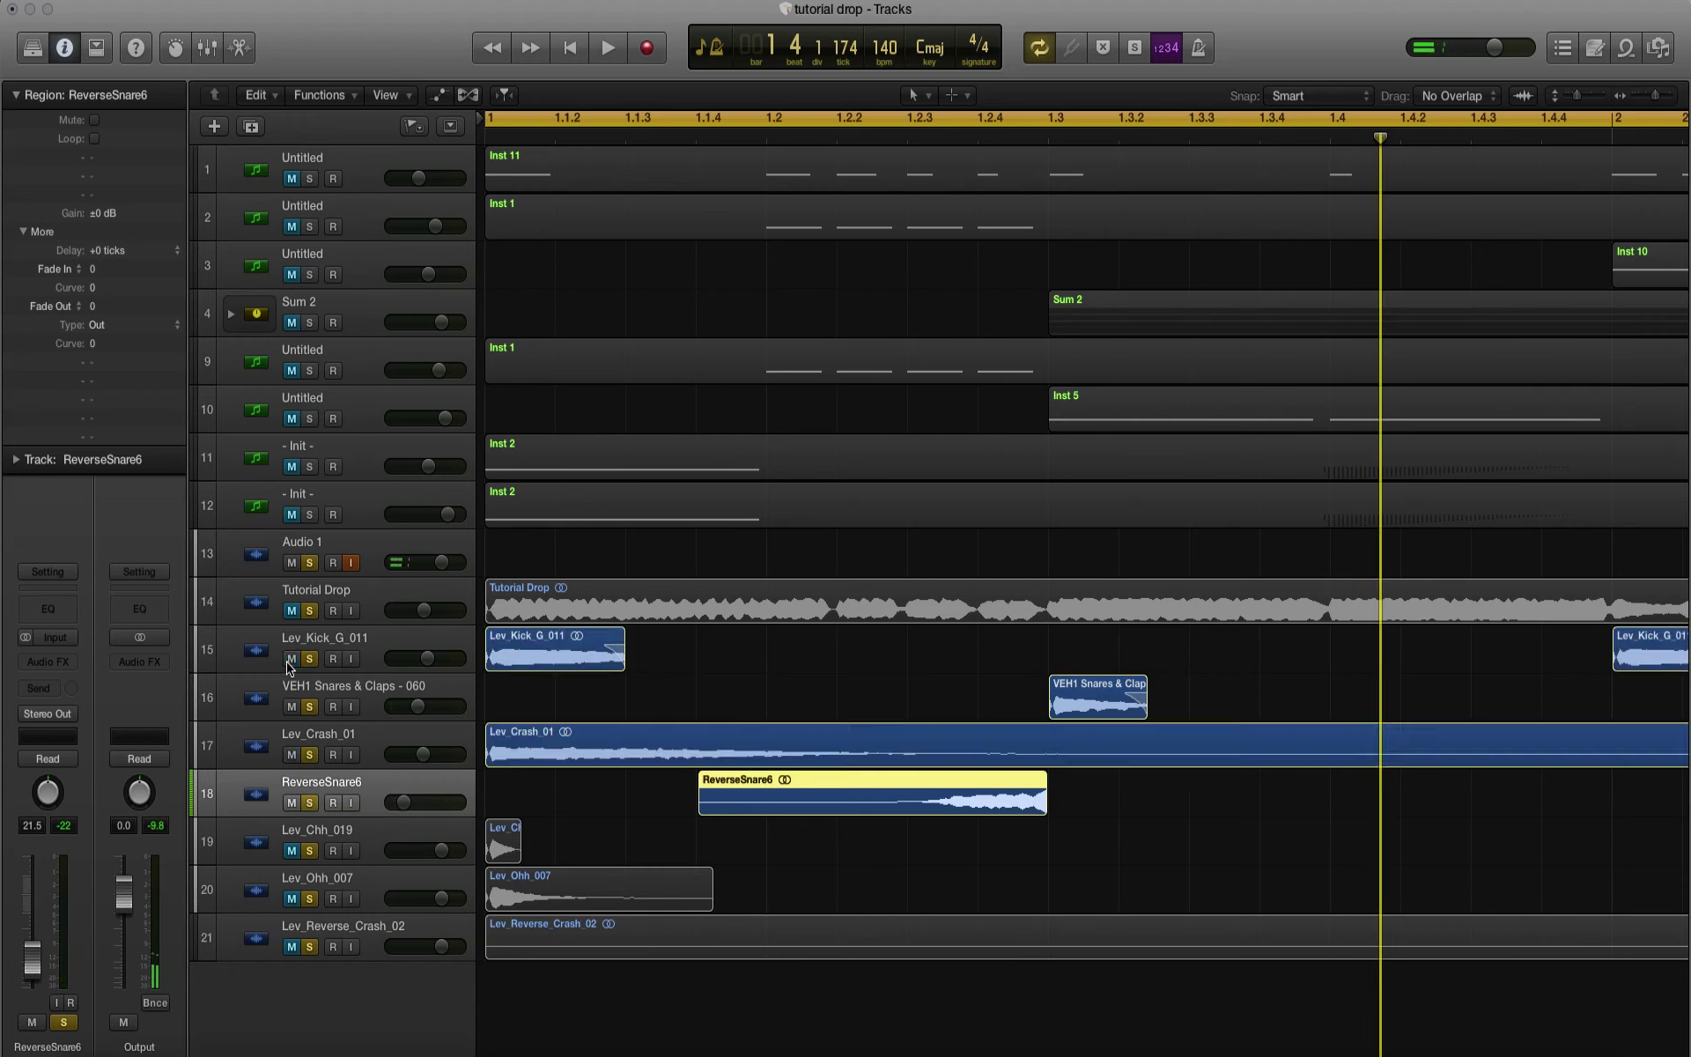
left_click(291, 610)
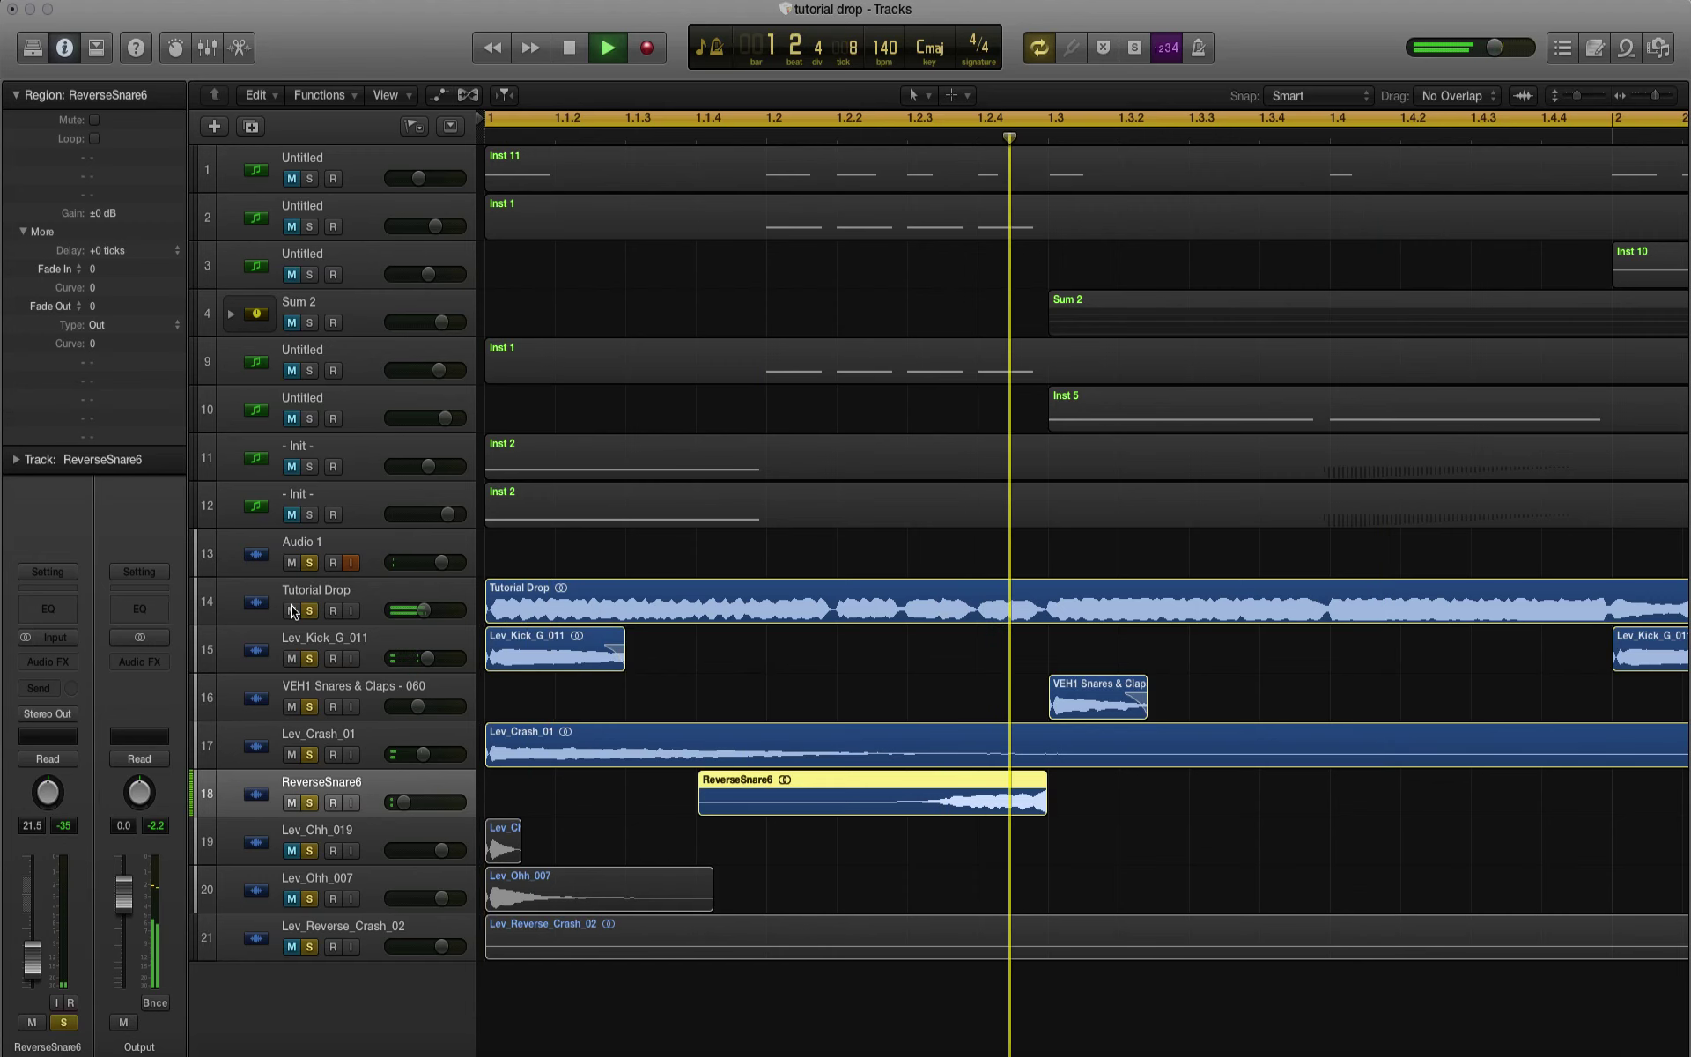
Step: Copy the ReverseSnare6 region so one ends at beat 2.3, and delete the middle copy ending at bar 2
key("space")
left_click(1634, 97)
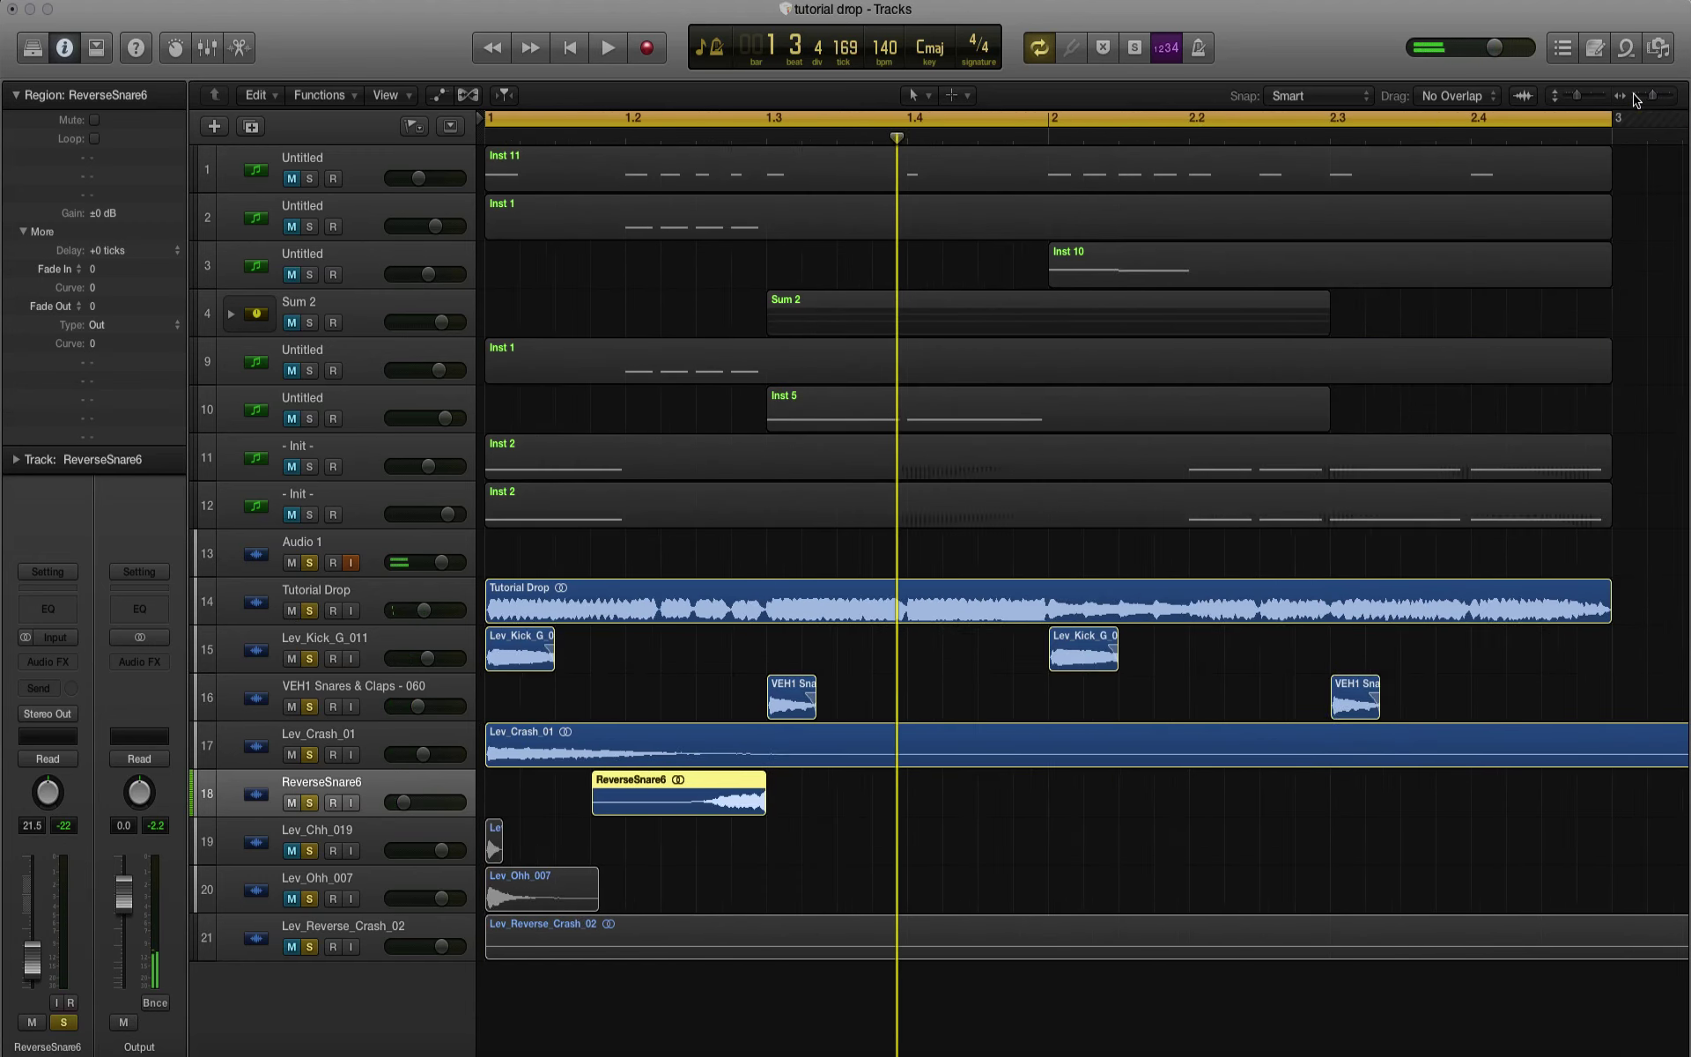
left_click_drag(650, 793, 1072, 788)
left_click(835, 806)
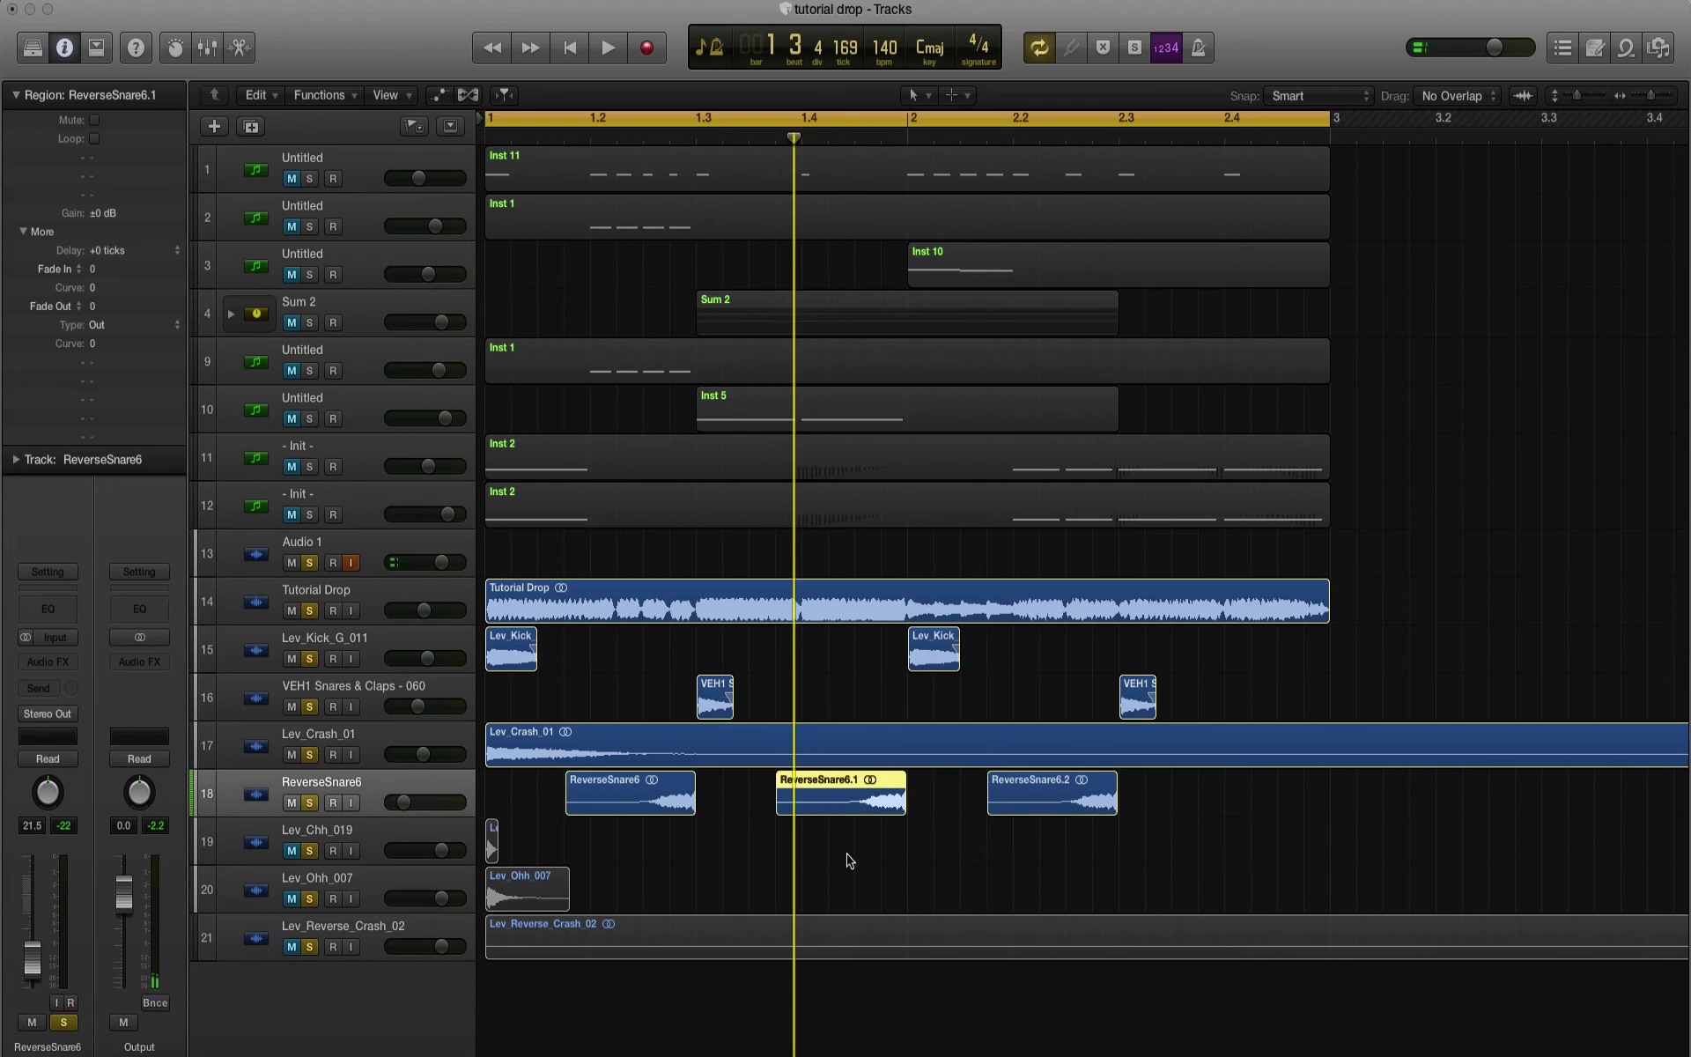
key("Delete")
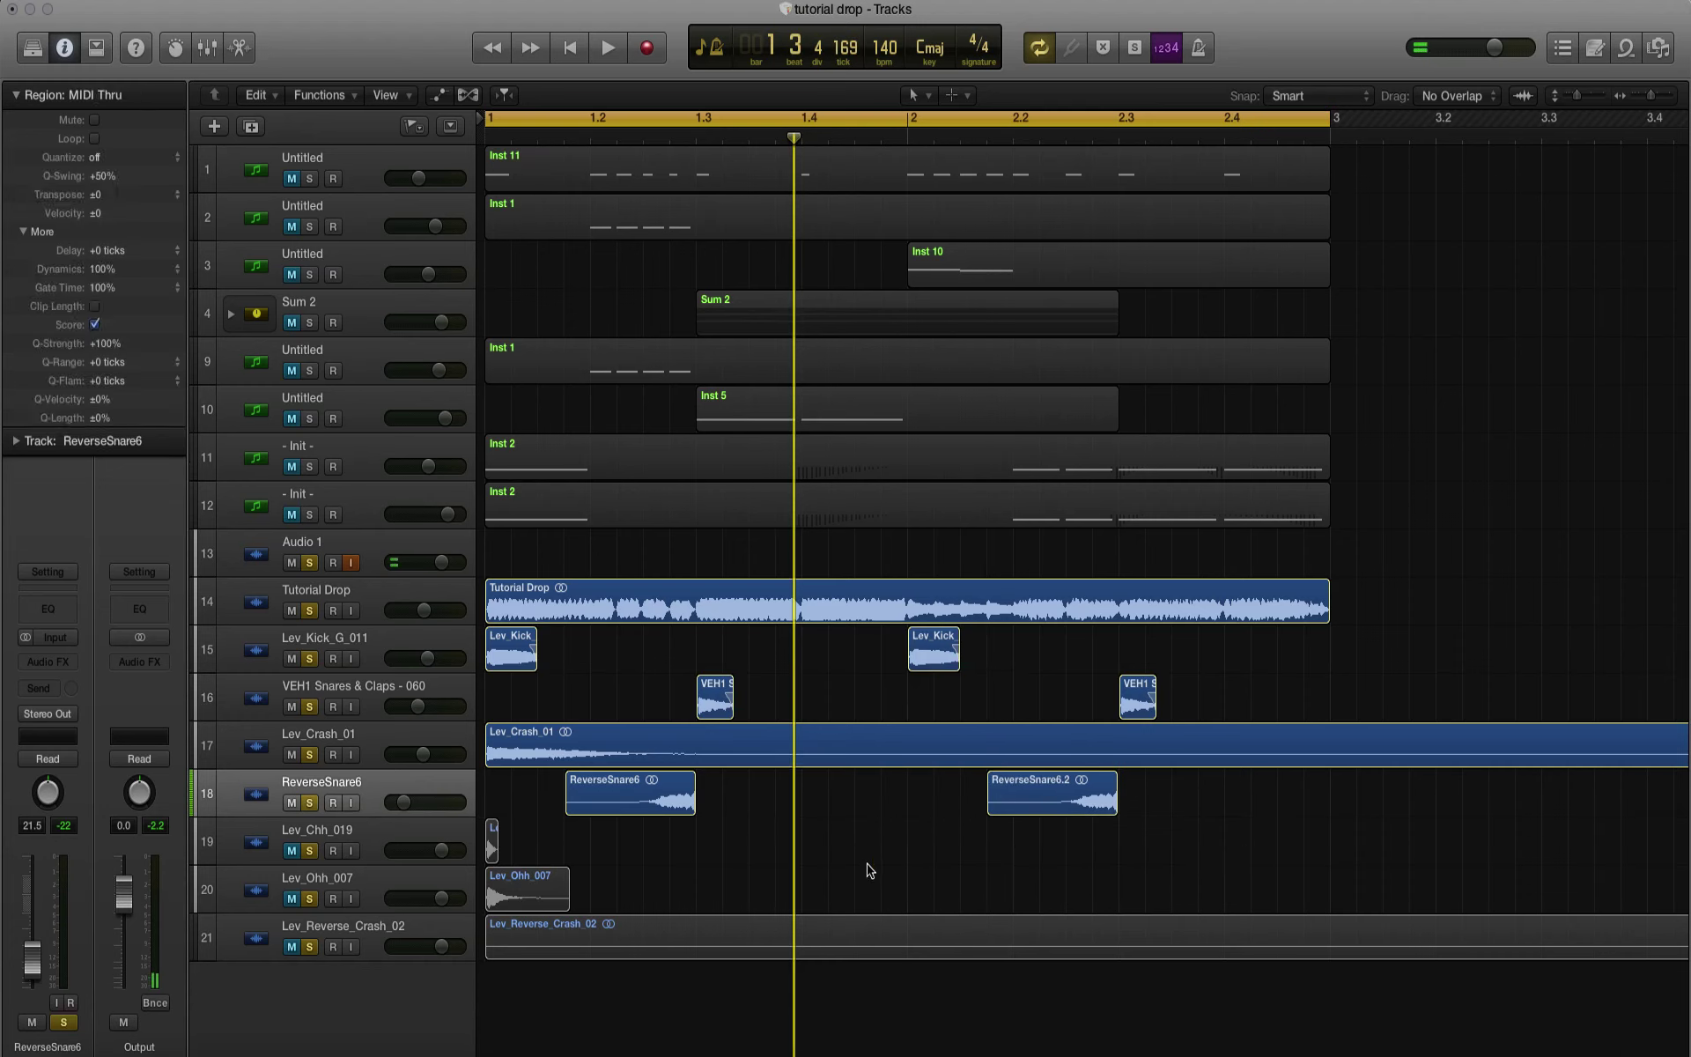
Step: Raise ReverseSnare6 to -17.2 dB in playback and move both of its regions two beats later, ending at bars 2 and 3
key("space")
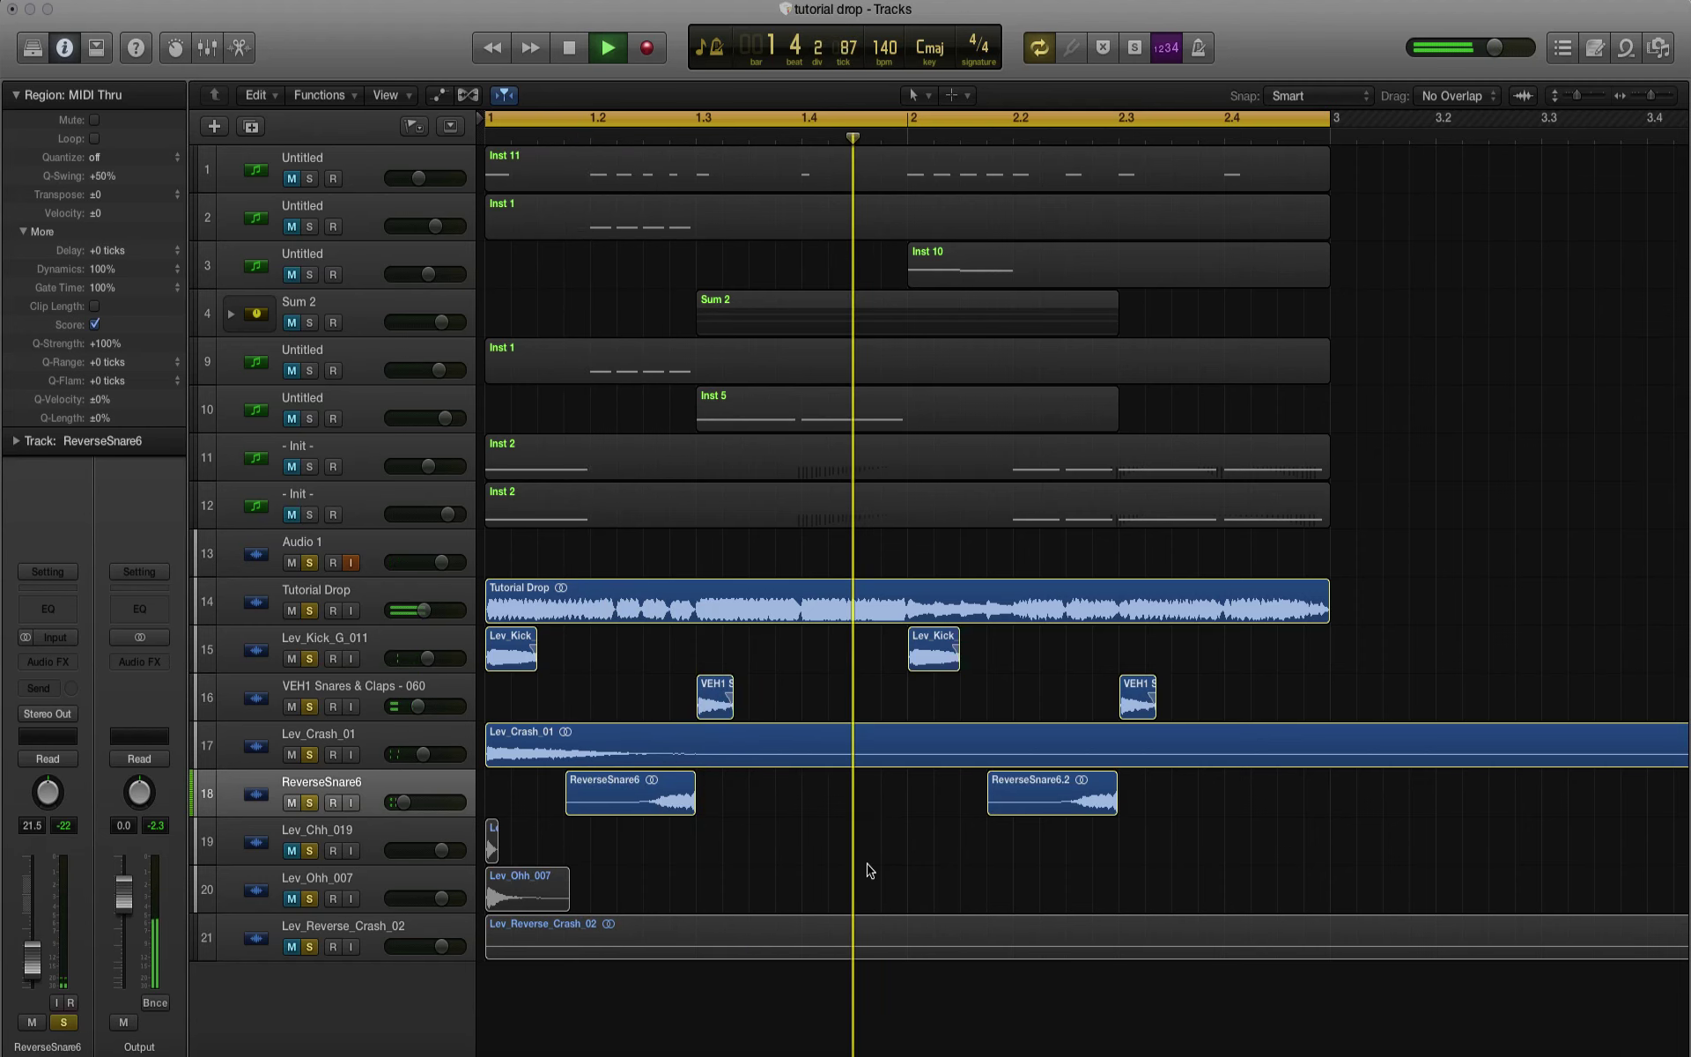
key("space")
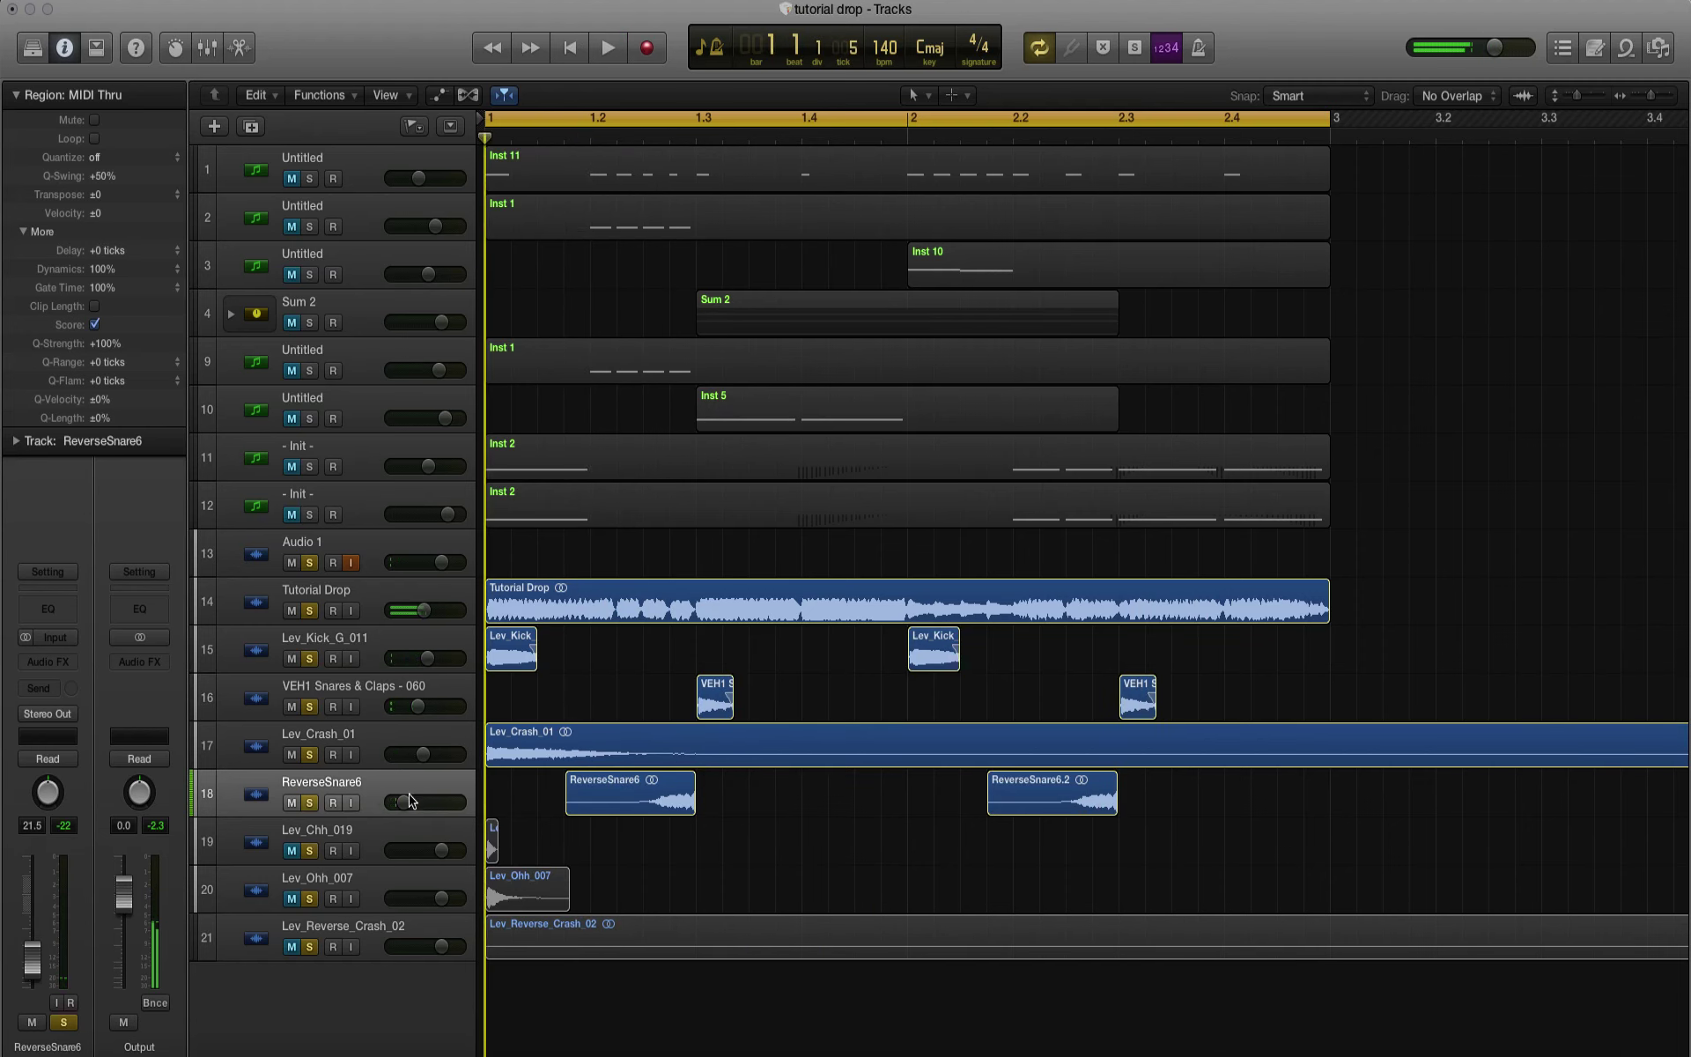
key("space")
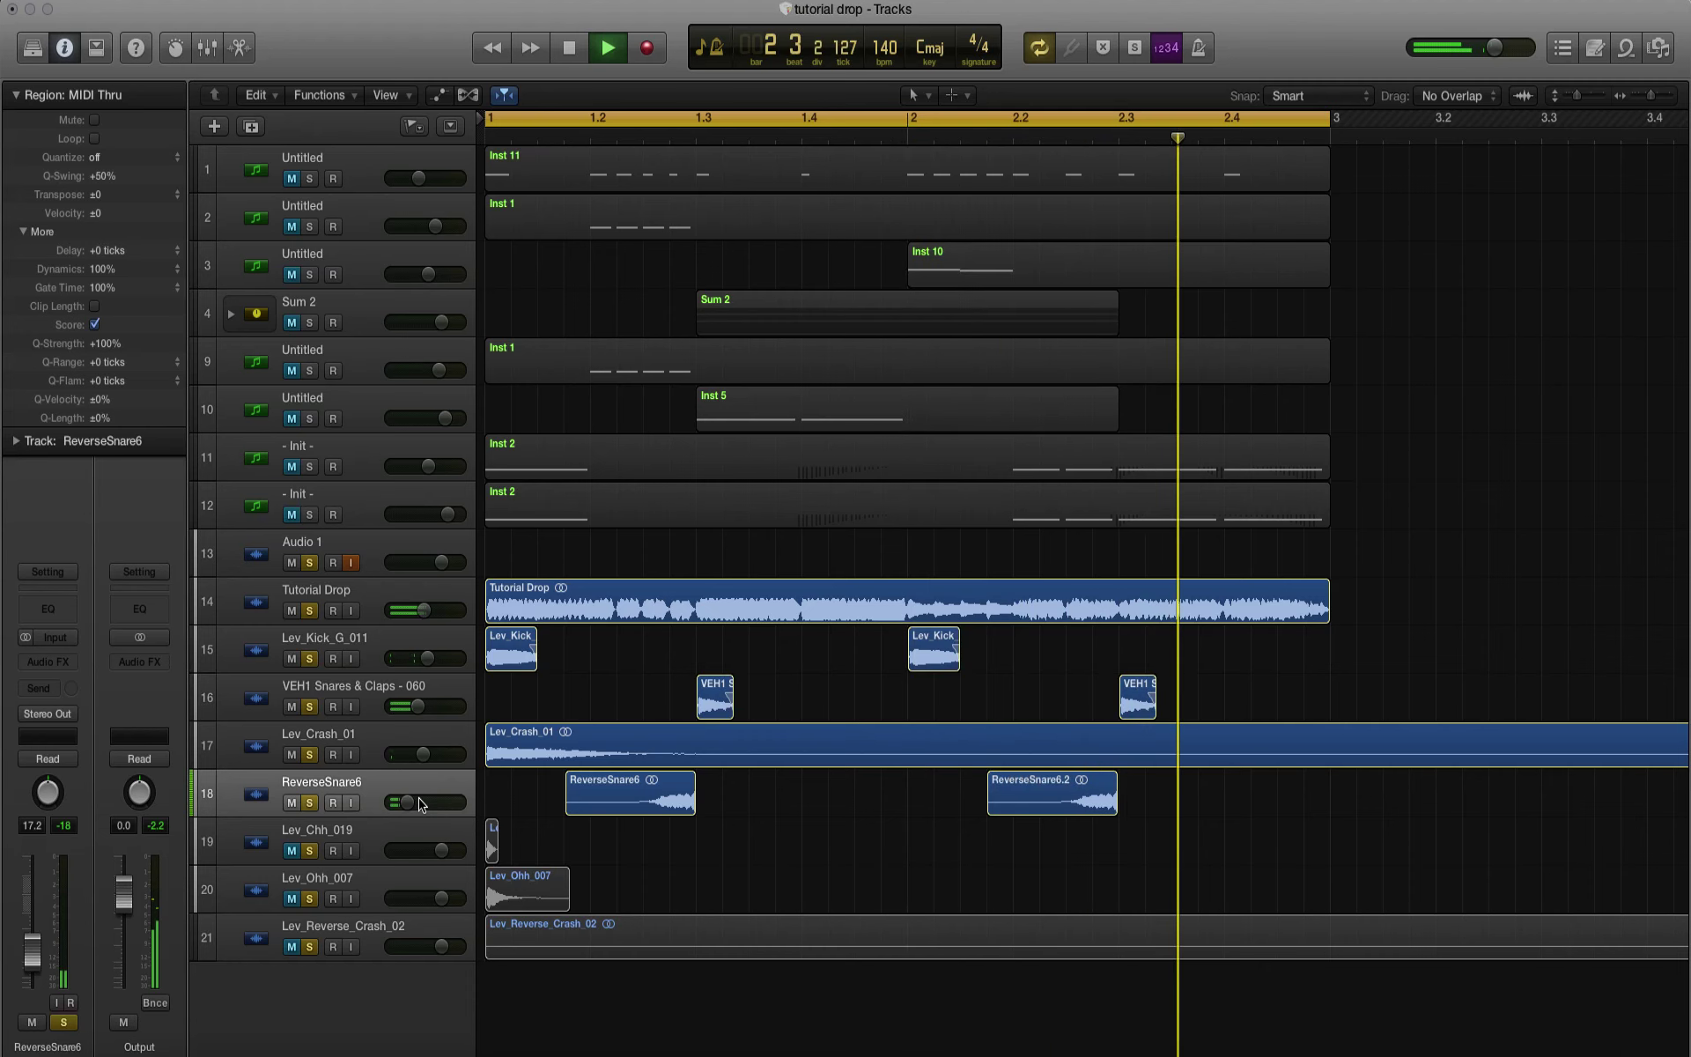
key("space")
left_click_drag(1155, 803, 846, 812)
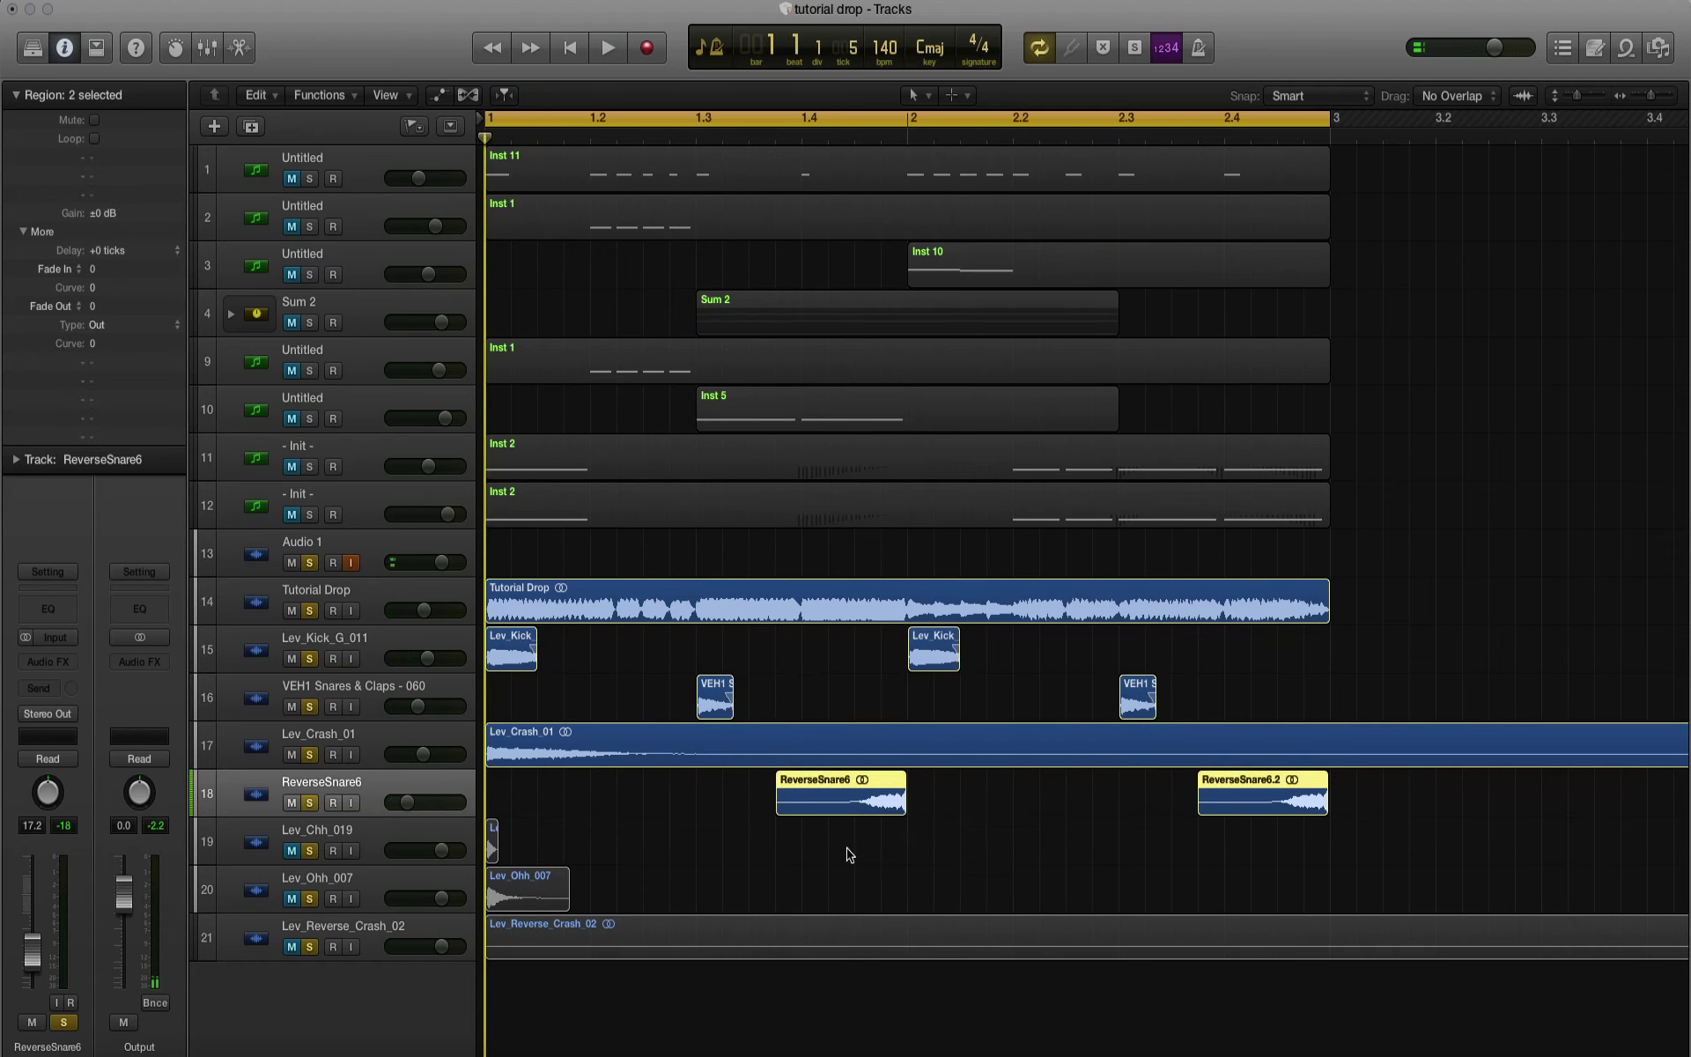
left_click(849, 854)
Step: Raise ReverseSnare6 to -13.4 dB while checking the loop and unmute Lev_Chh_019
key("space")
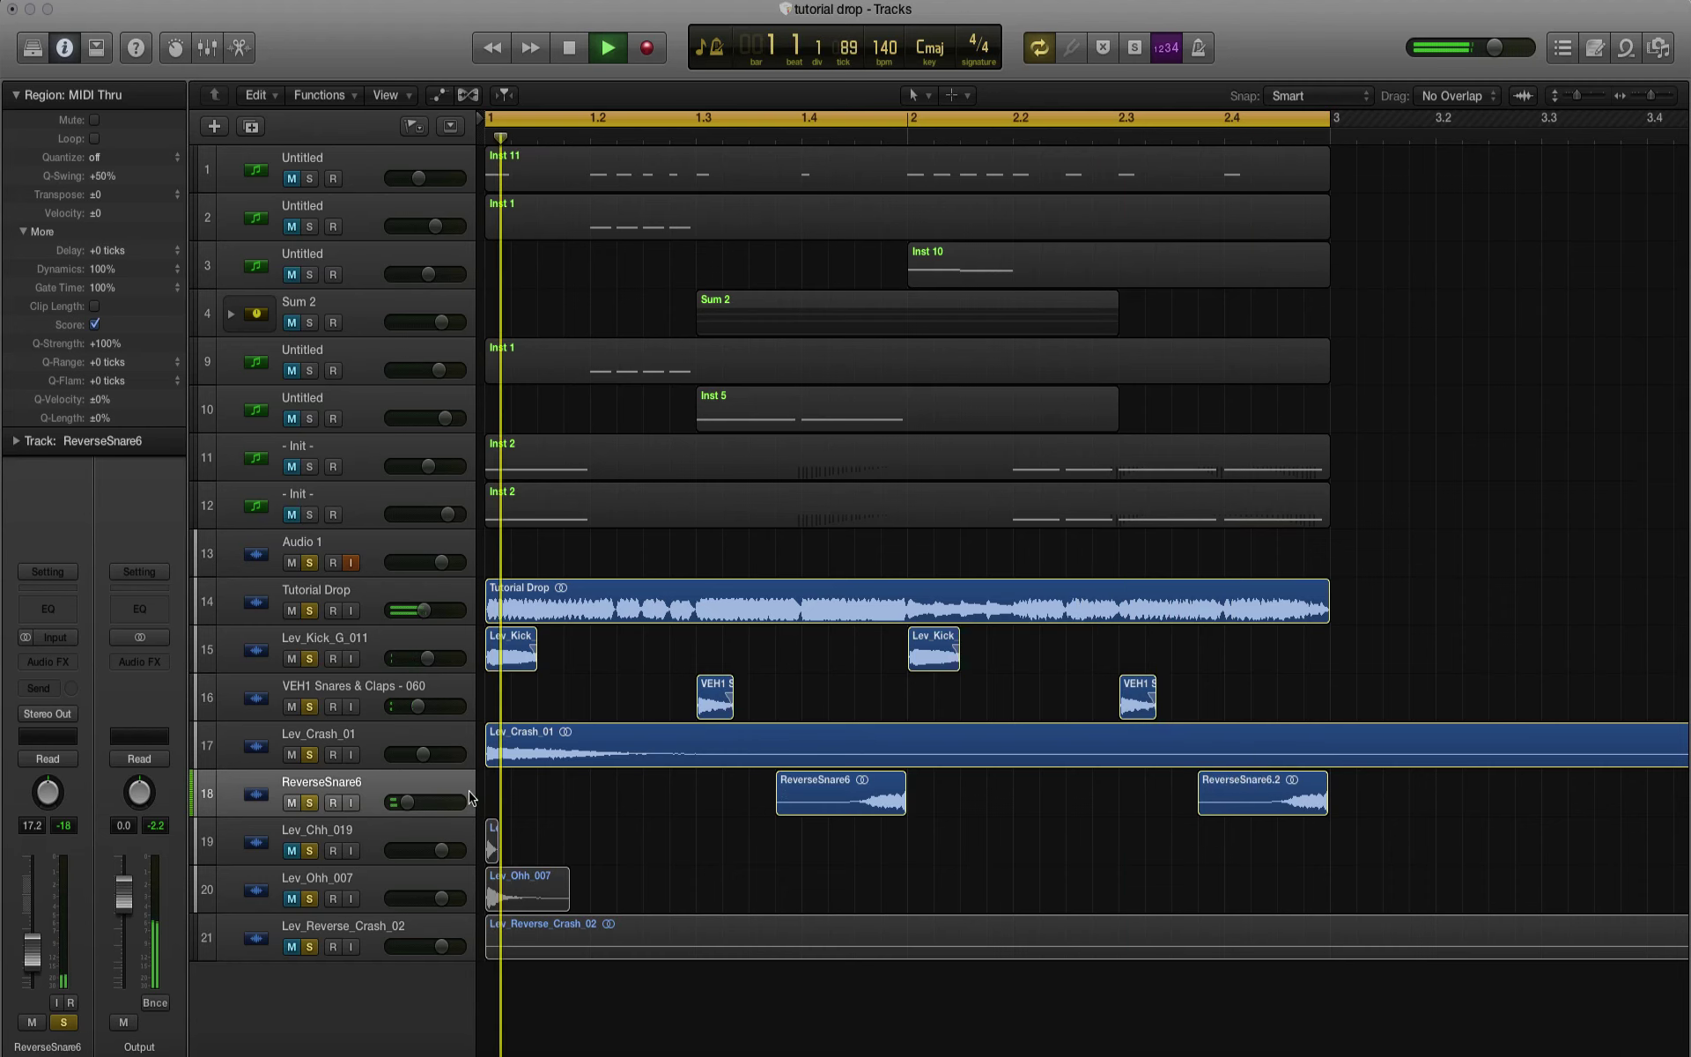
key("space")
key("space")
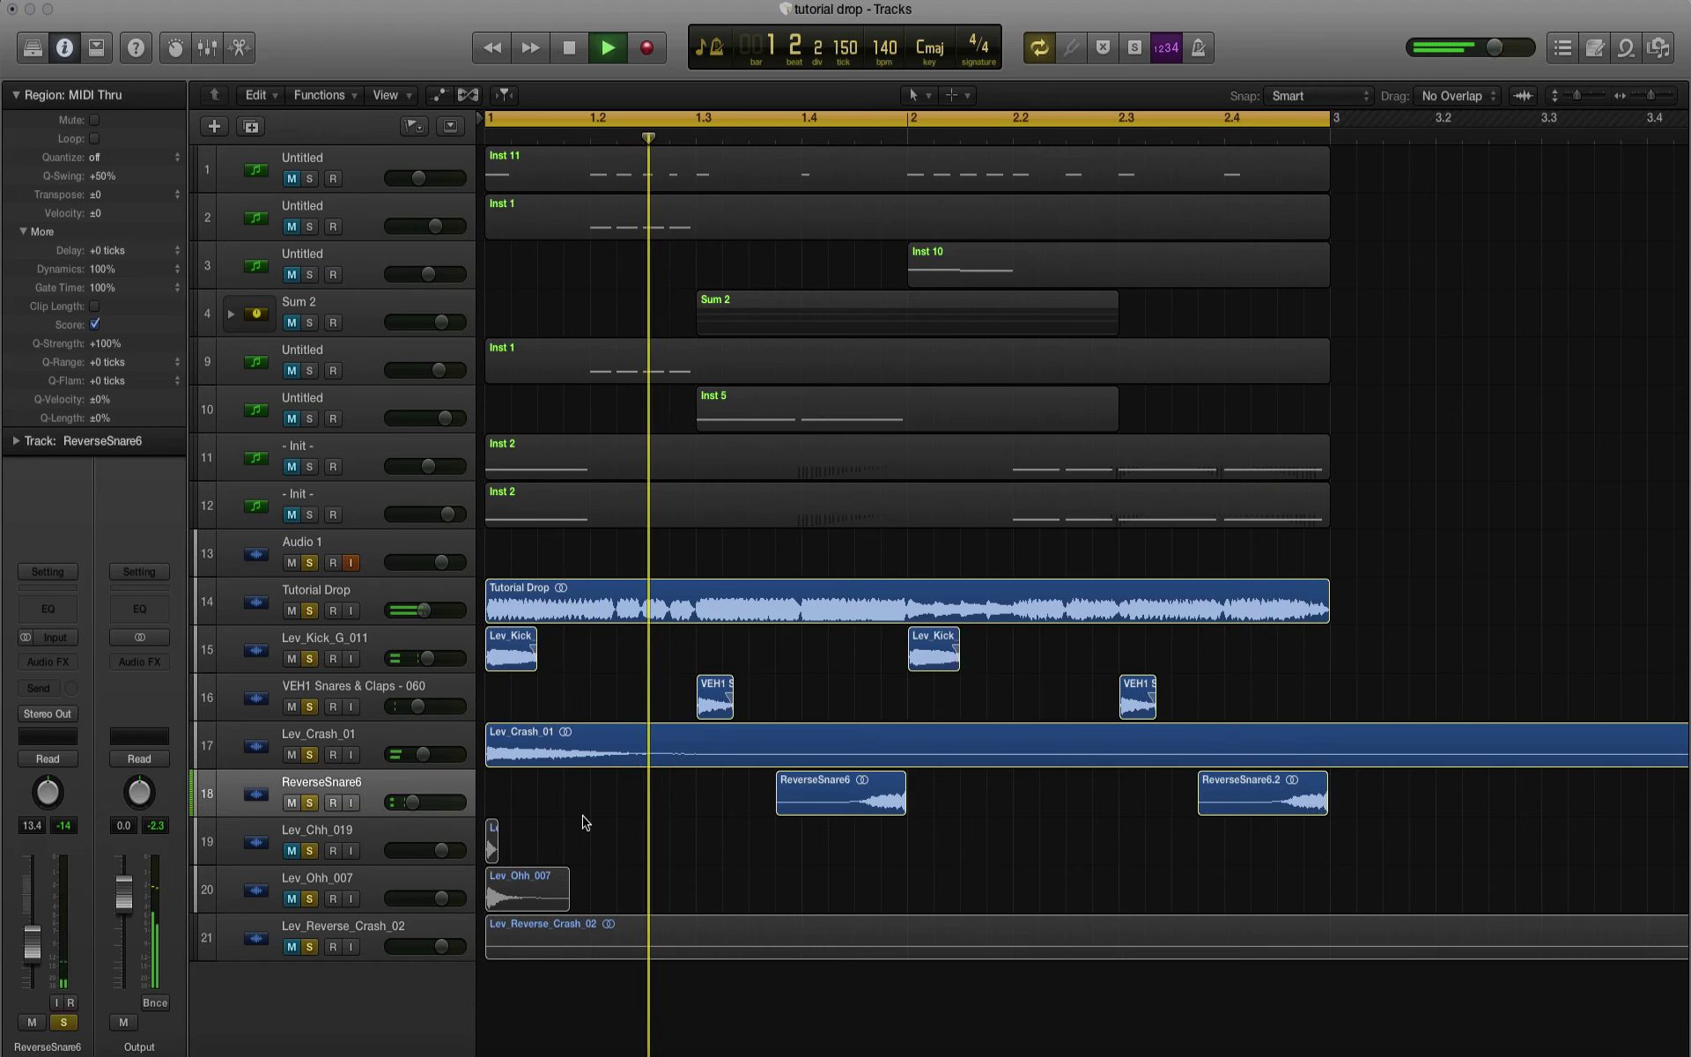
key("space")
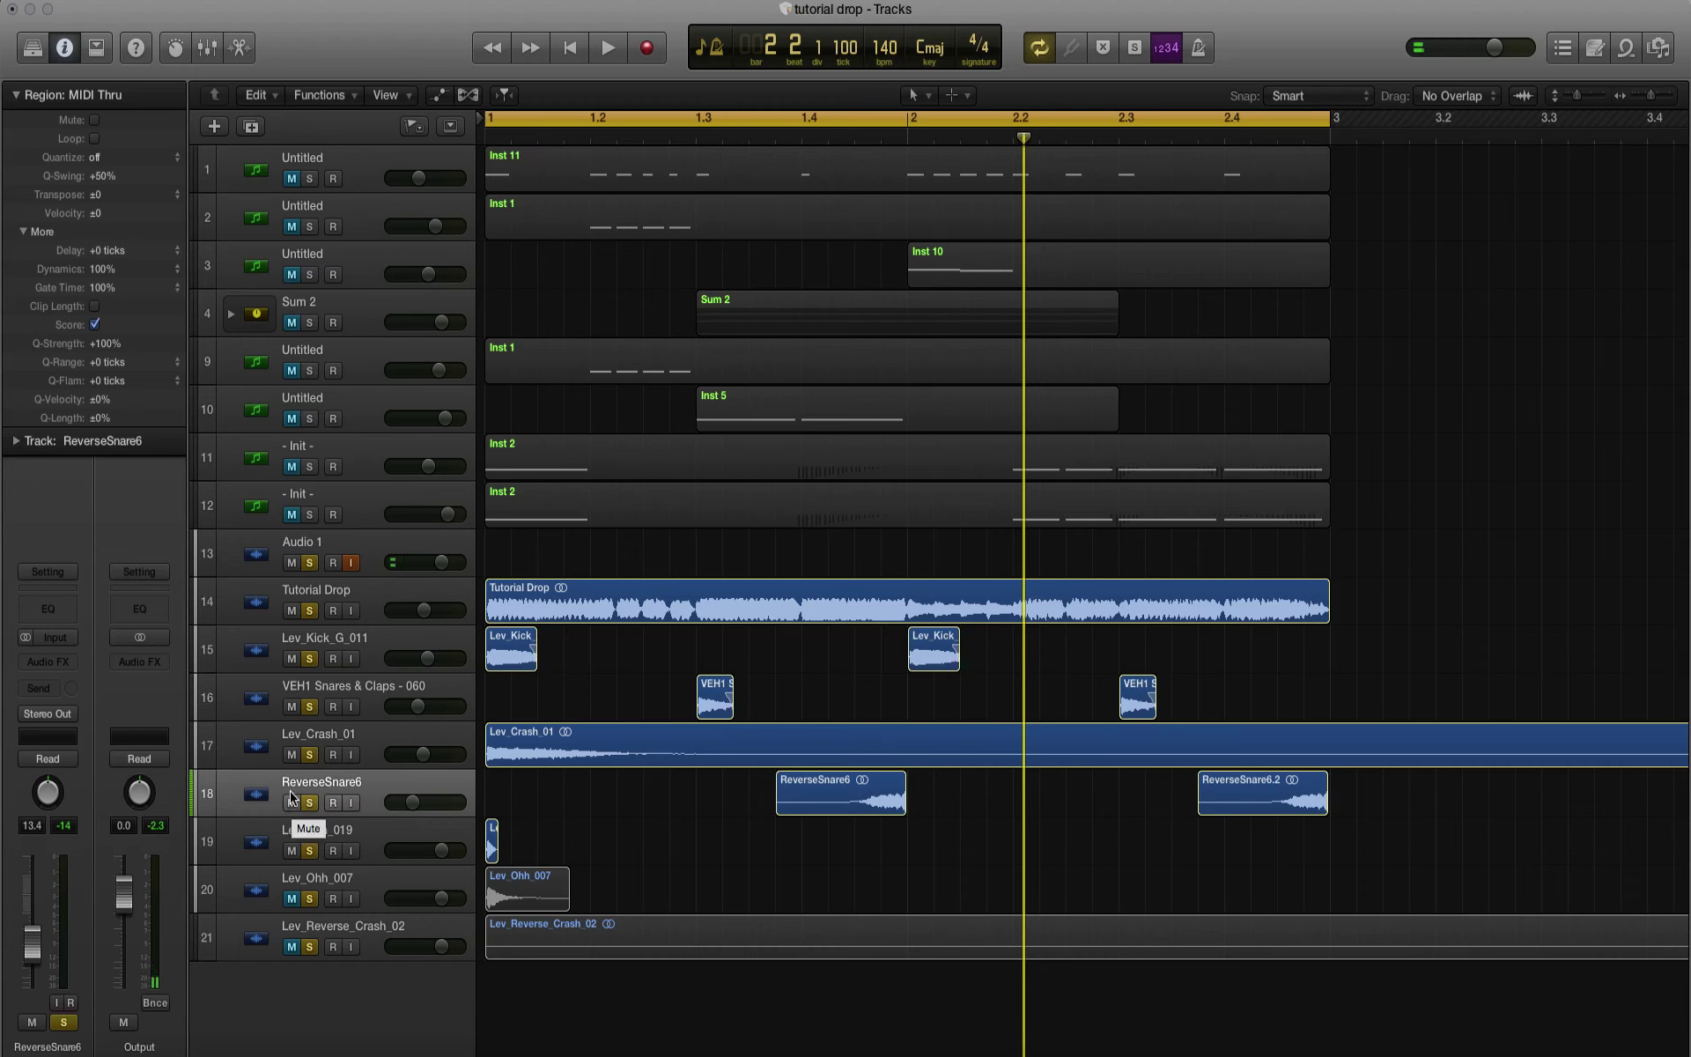
Step: Mute Tutorial Drop and copy the Lev_Chh_019 hit onto every beat from bar 1 to bar 3, checking the pattern in playback
left_click(292, 611)
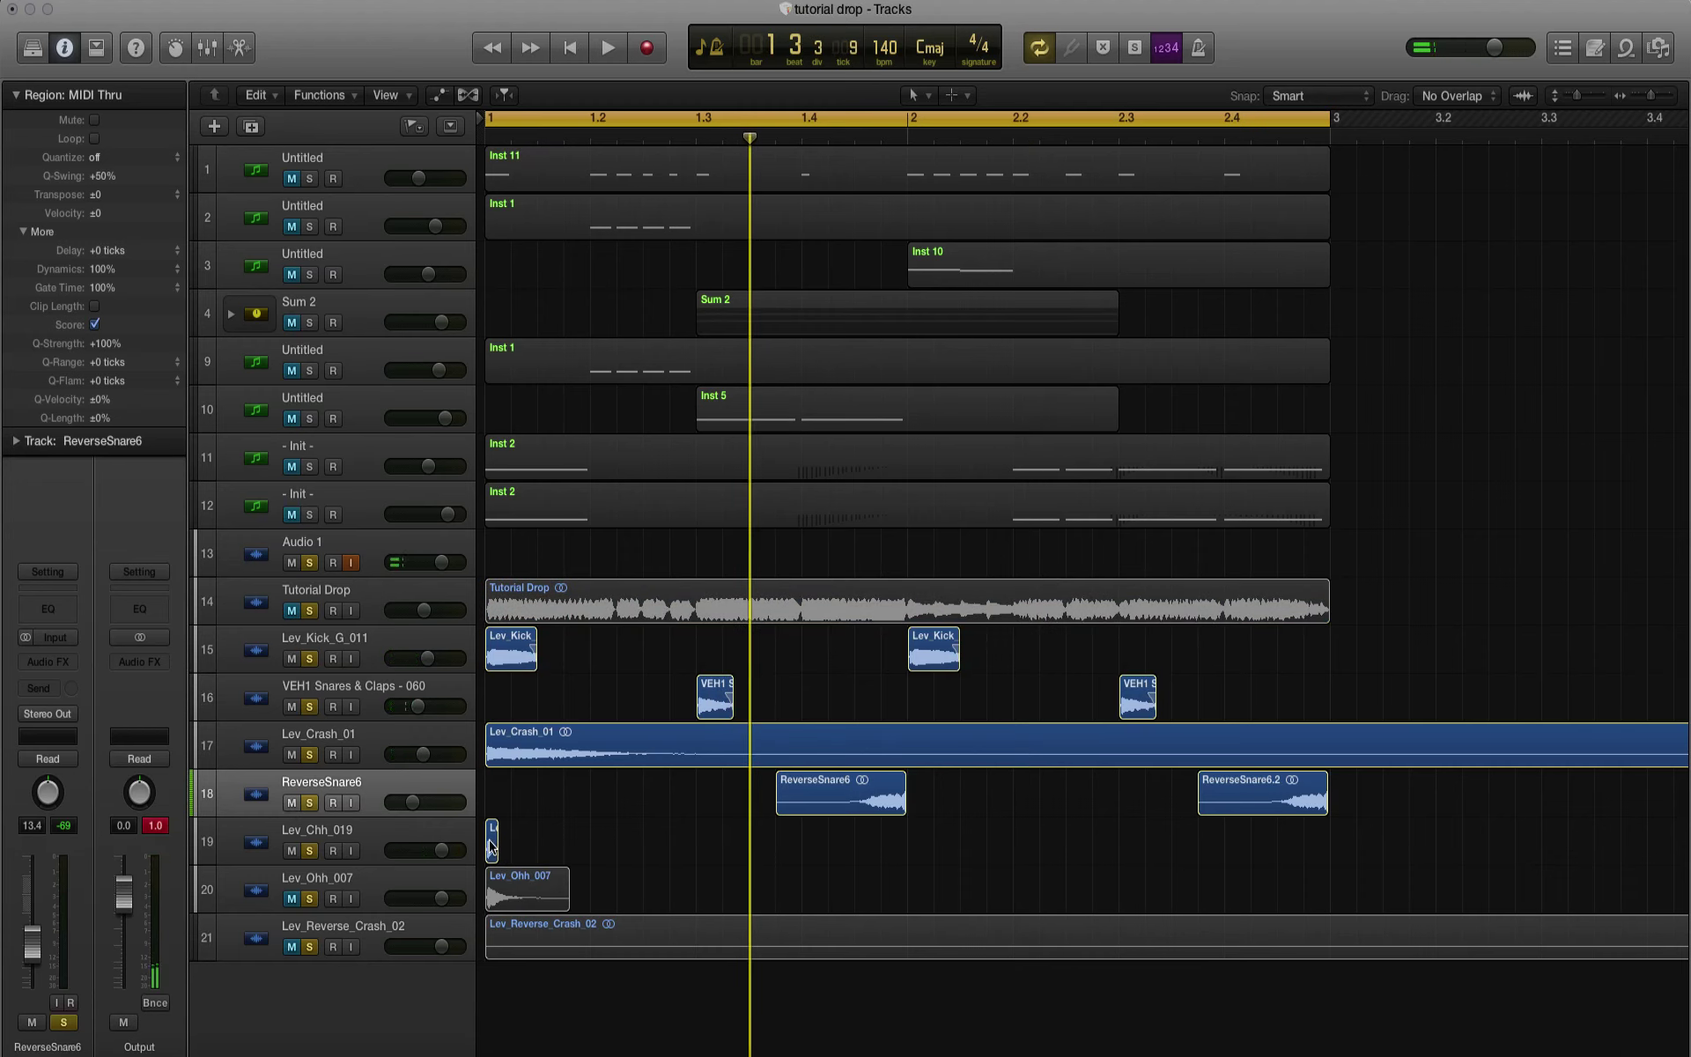
left_click_drag(492, 845, 705, 848)
key("space")
key("space")
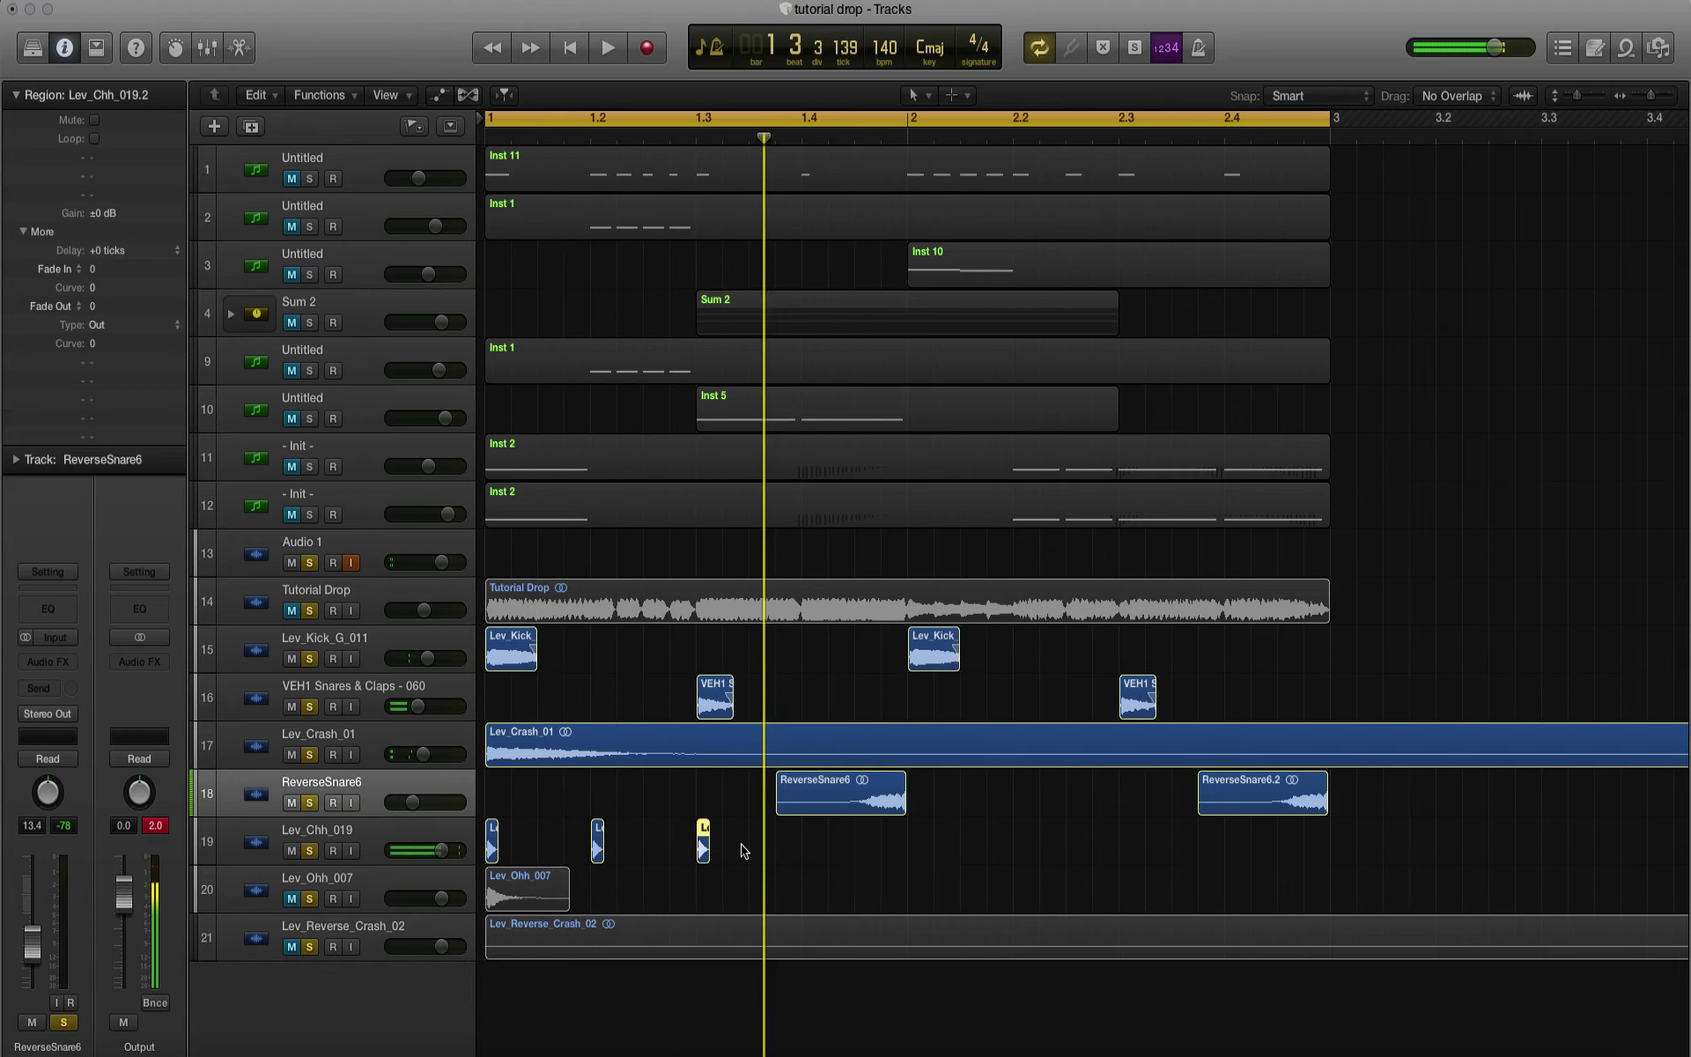
left_click_drag(492, 847, 811, 849)
left_click_drag(998, 847, 1126, 849)
key("space")
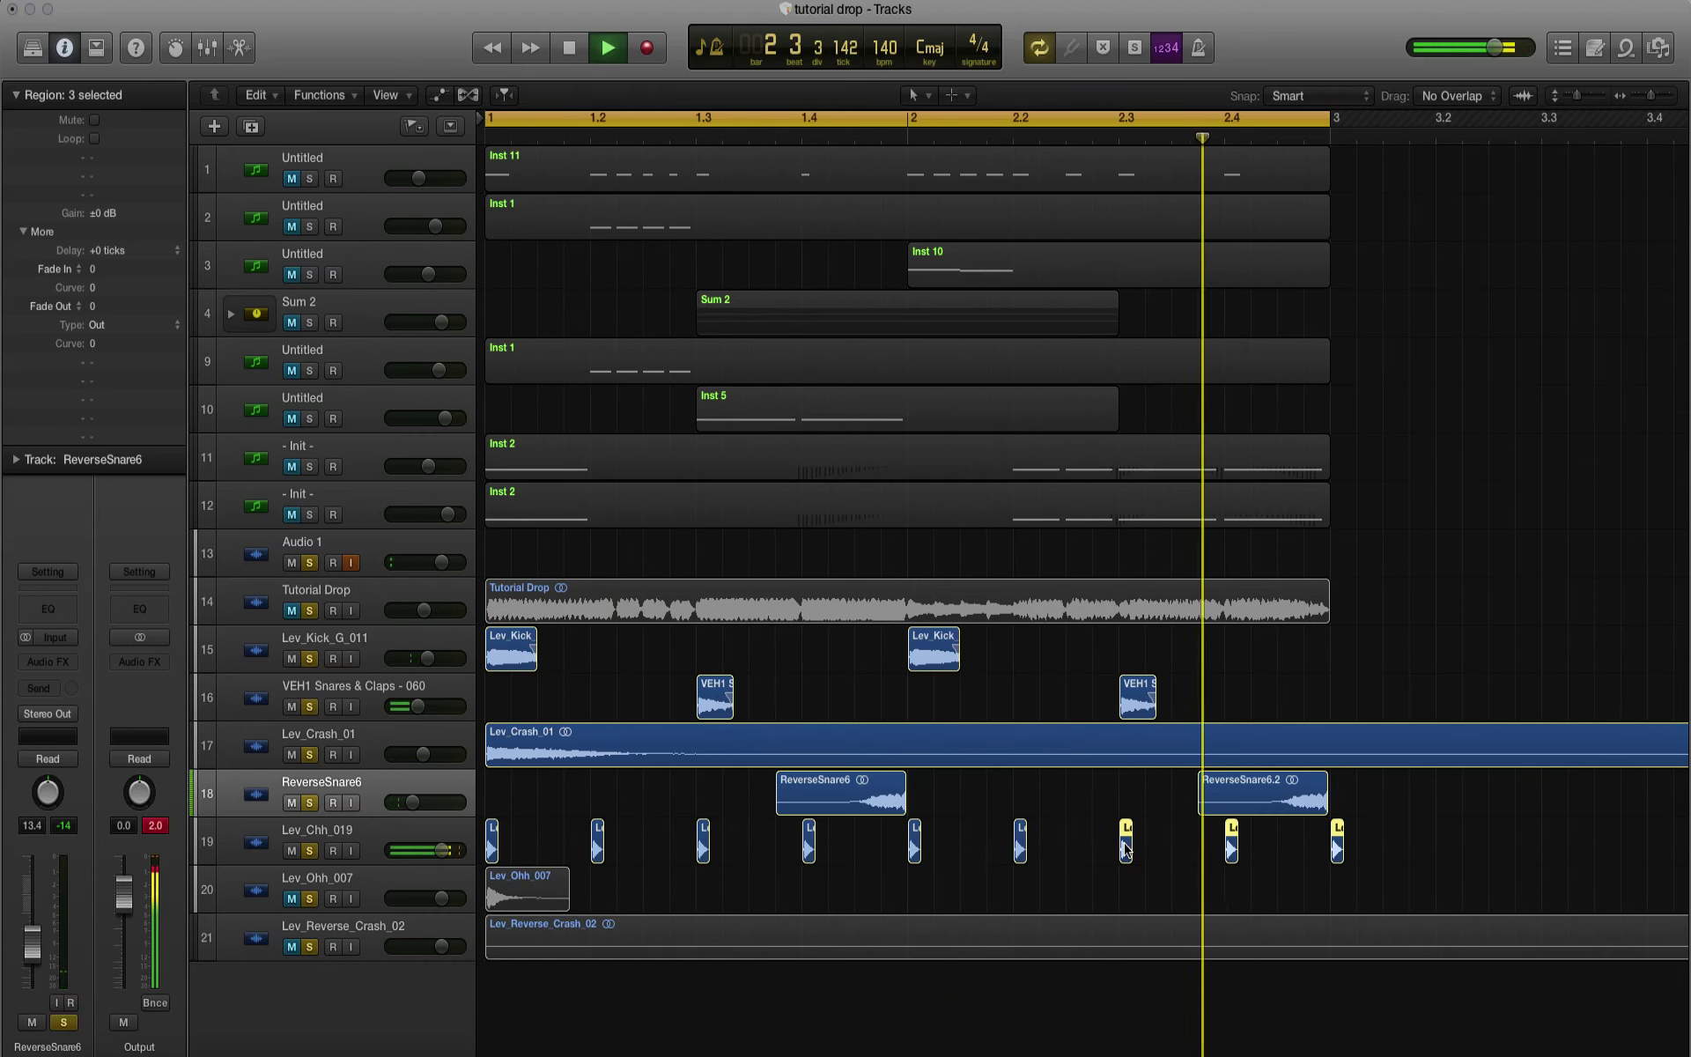
Step: Route the output of the Lev_Chh_019 track to Bus 3, the side chain bus
left_click(260, 848)
key("space")
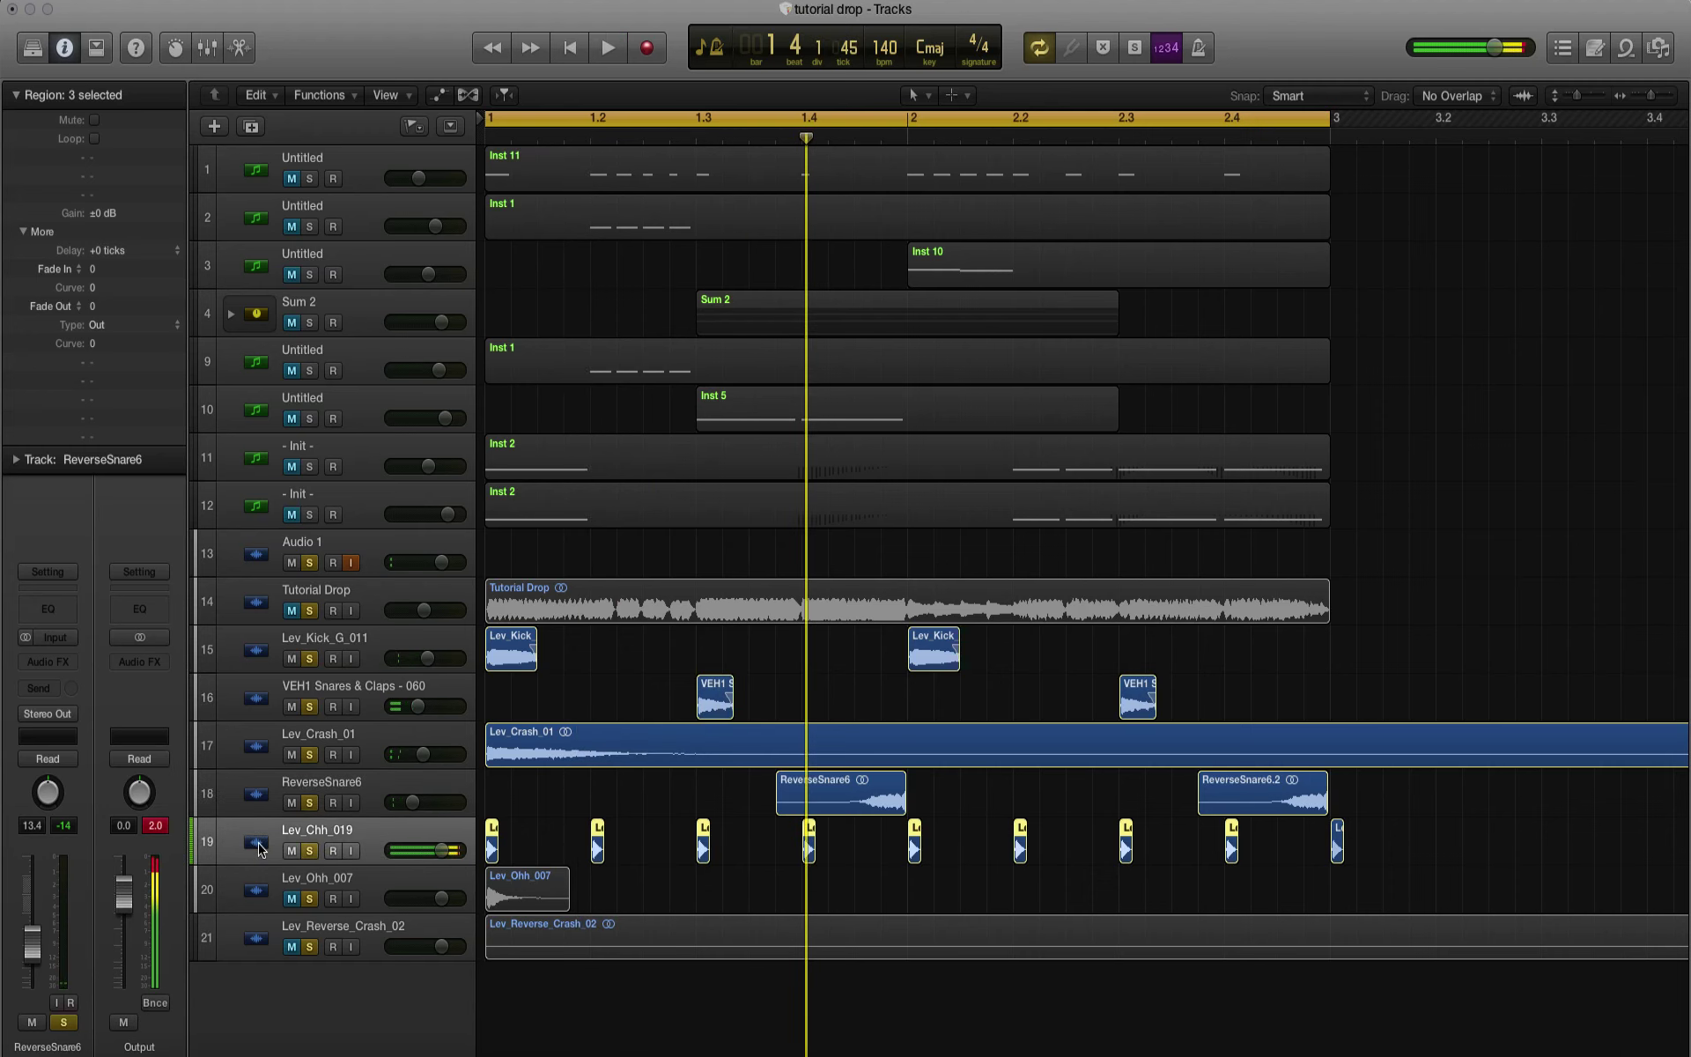
left_click(49, 715)
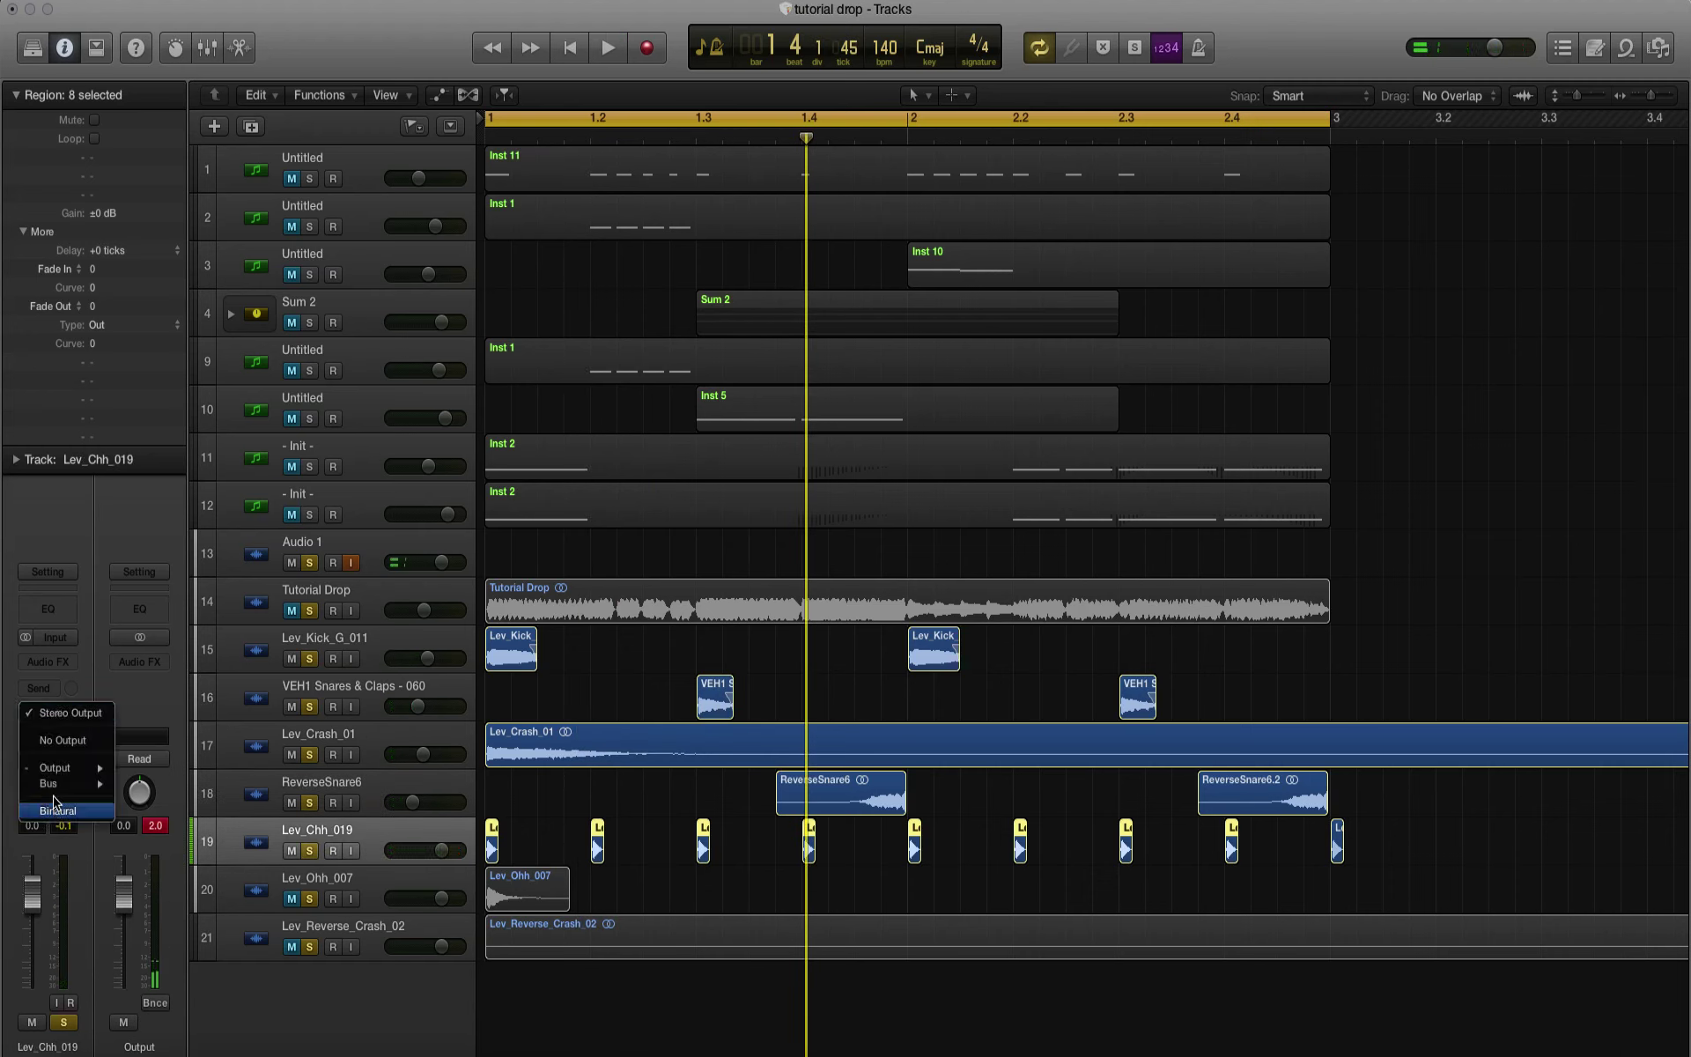
mouse_move(55, 785)
left_click(215, 817)
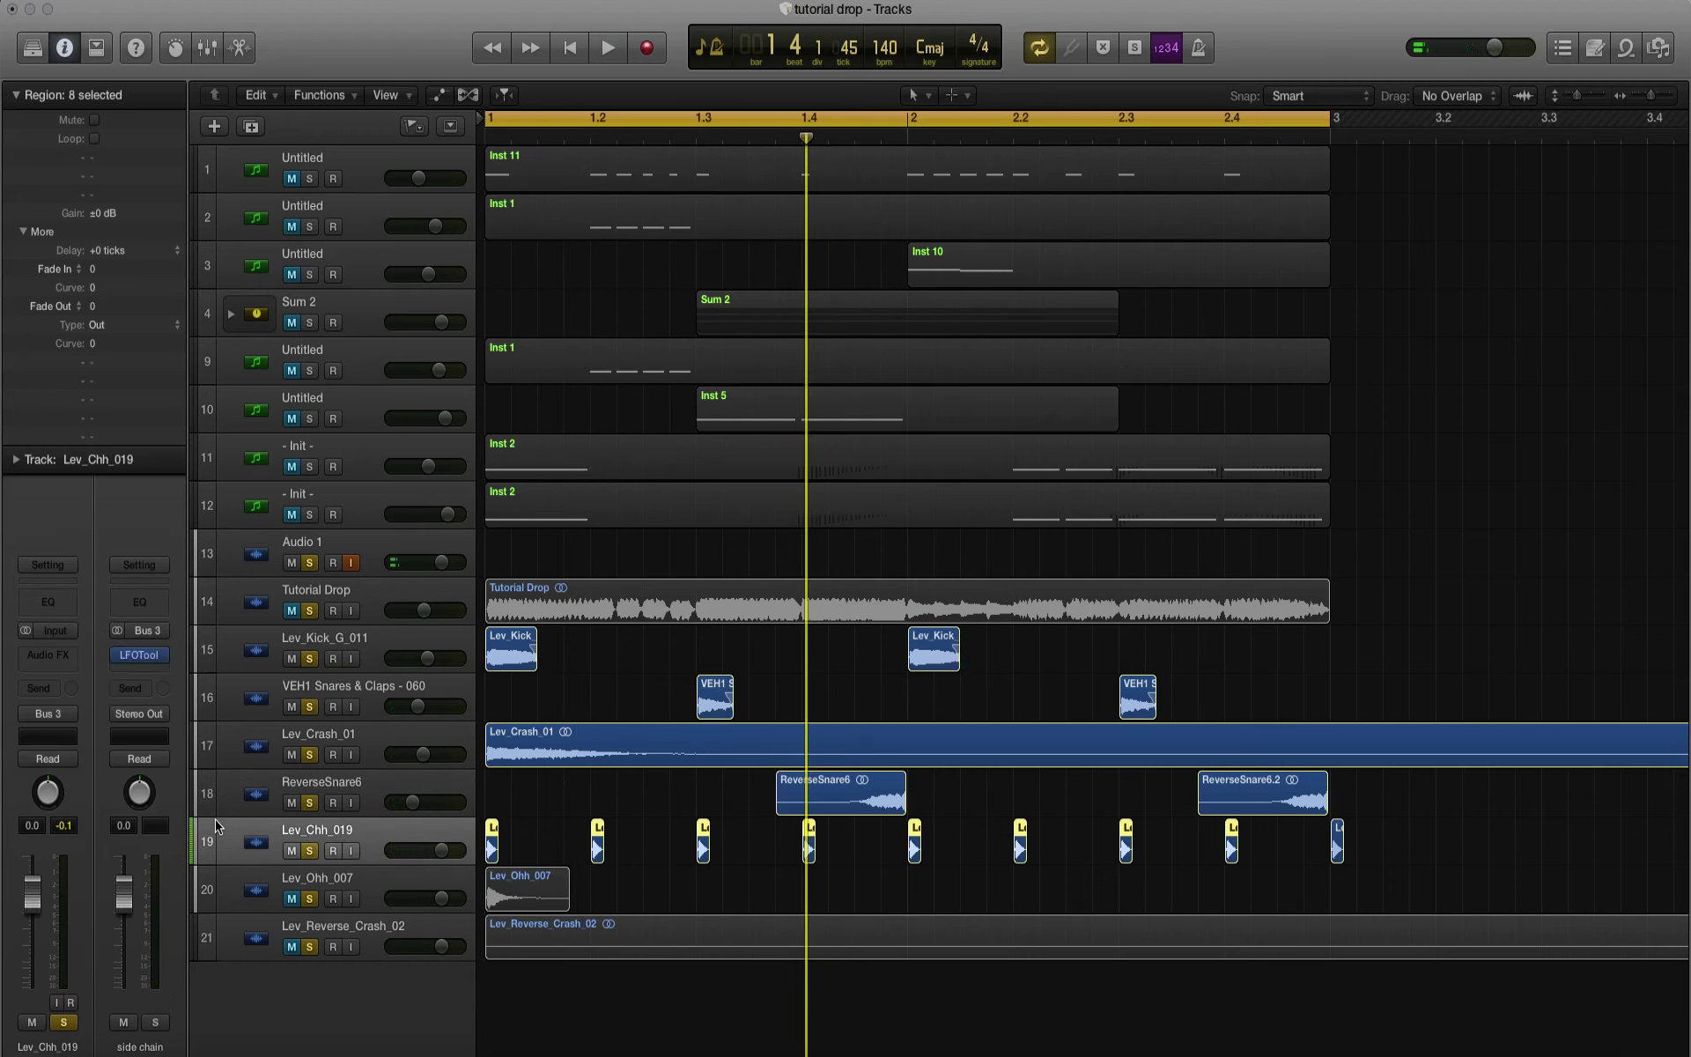
Step: Lower Lev_Chh_019 to -10.8 dB and raise the VEH1 Snares & Claps track slightly while replaying the loop
key("space")
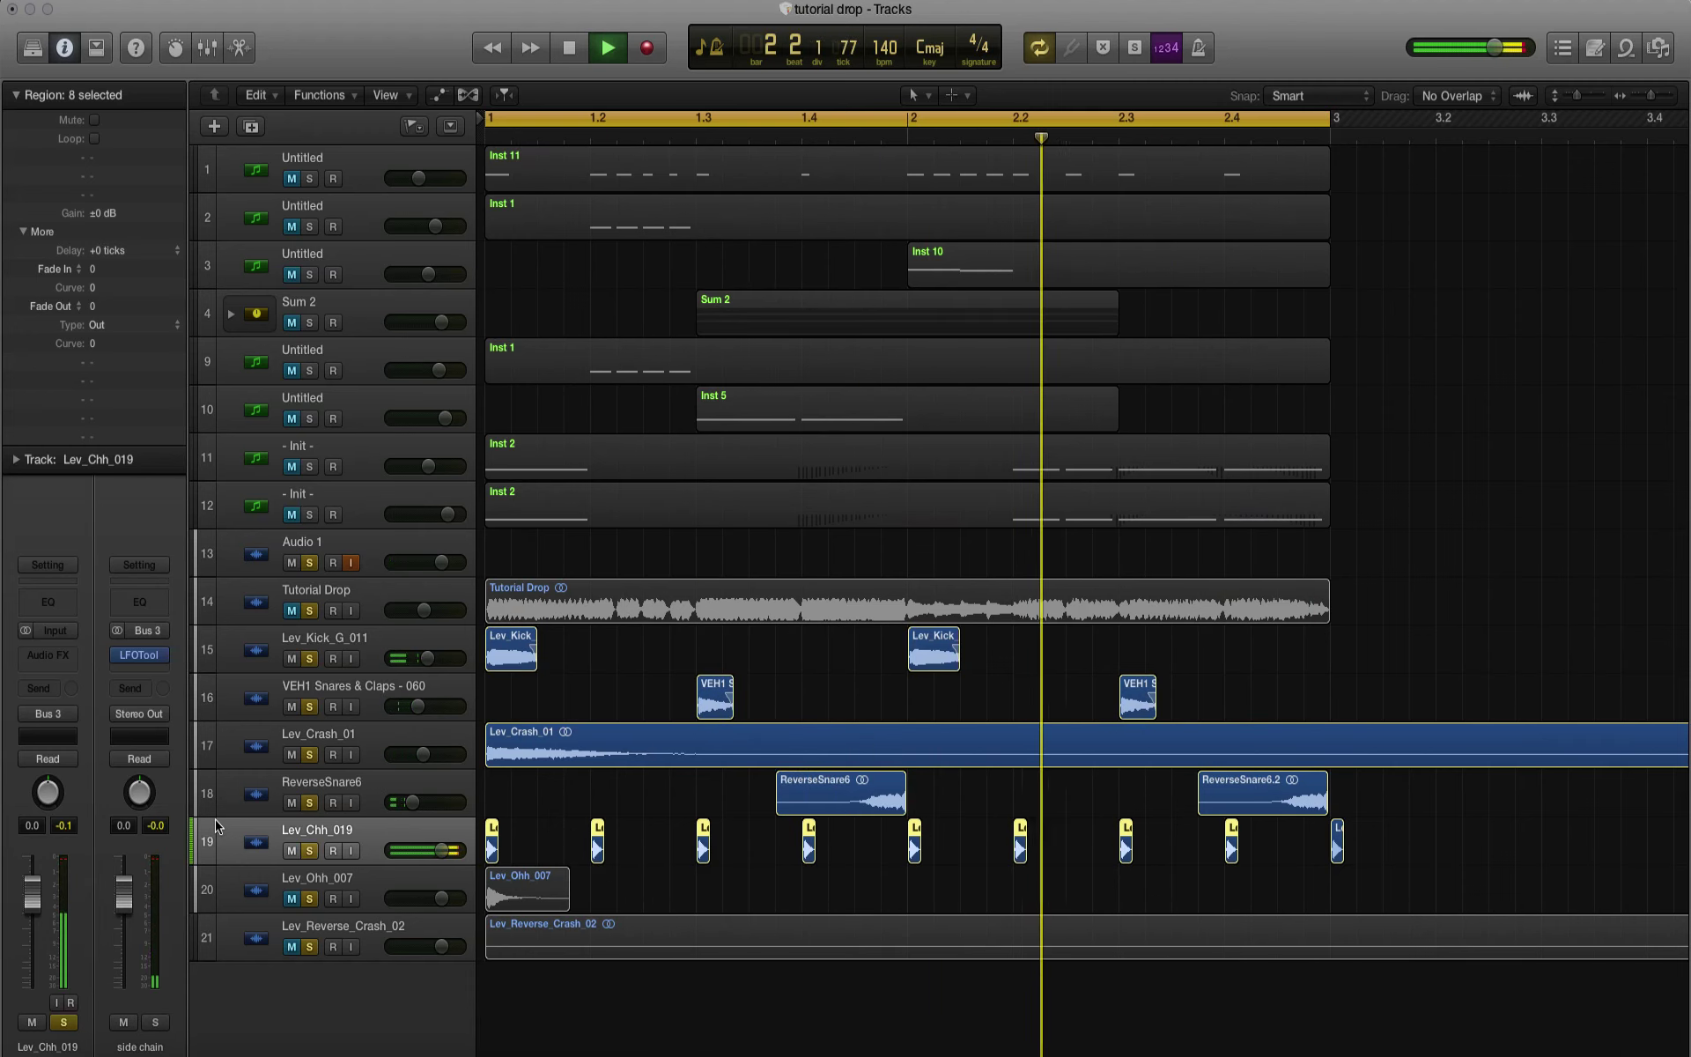
key("space")
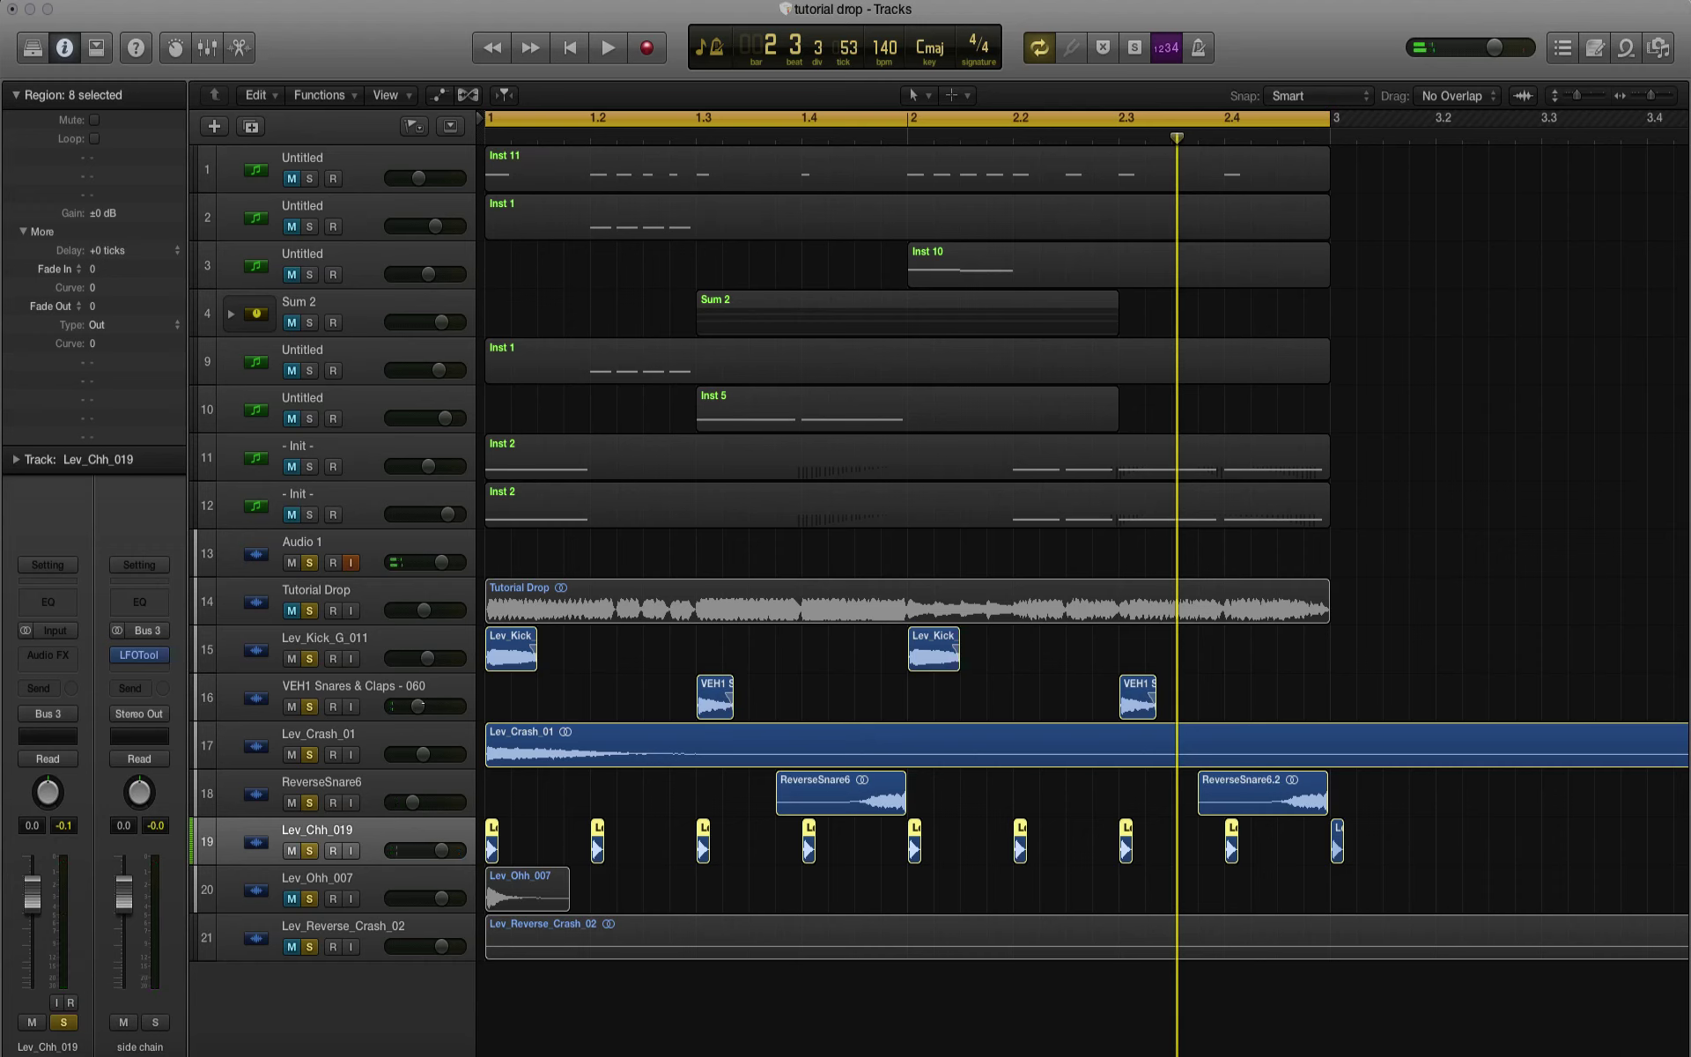
key("space")
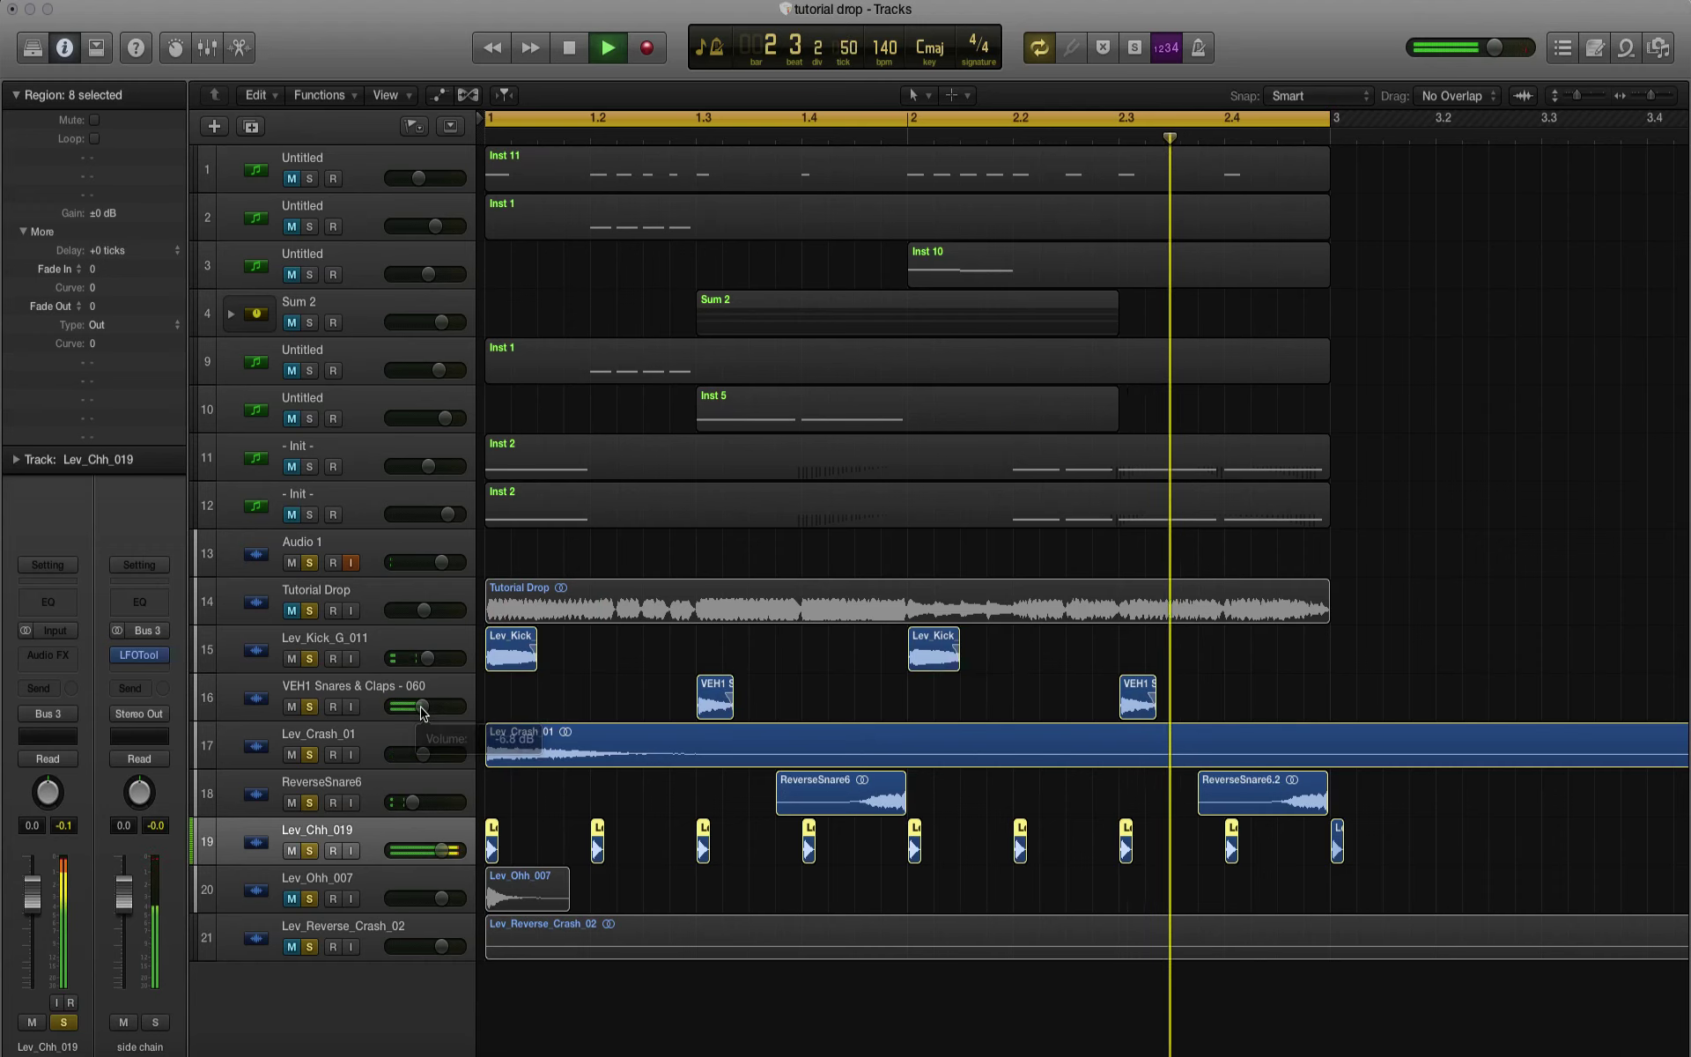
key("space")
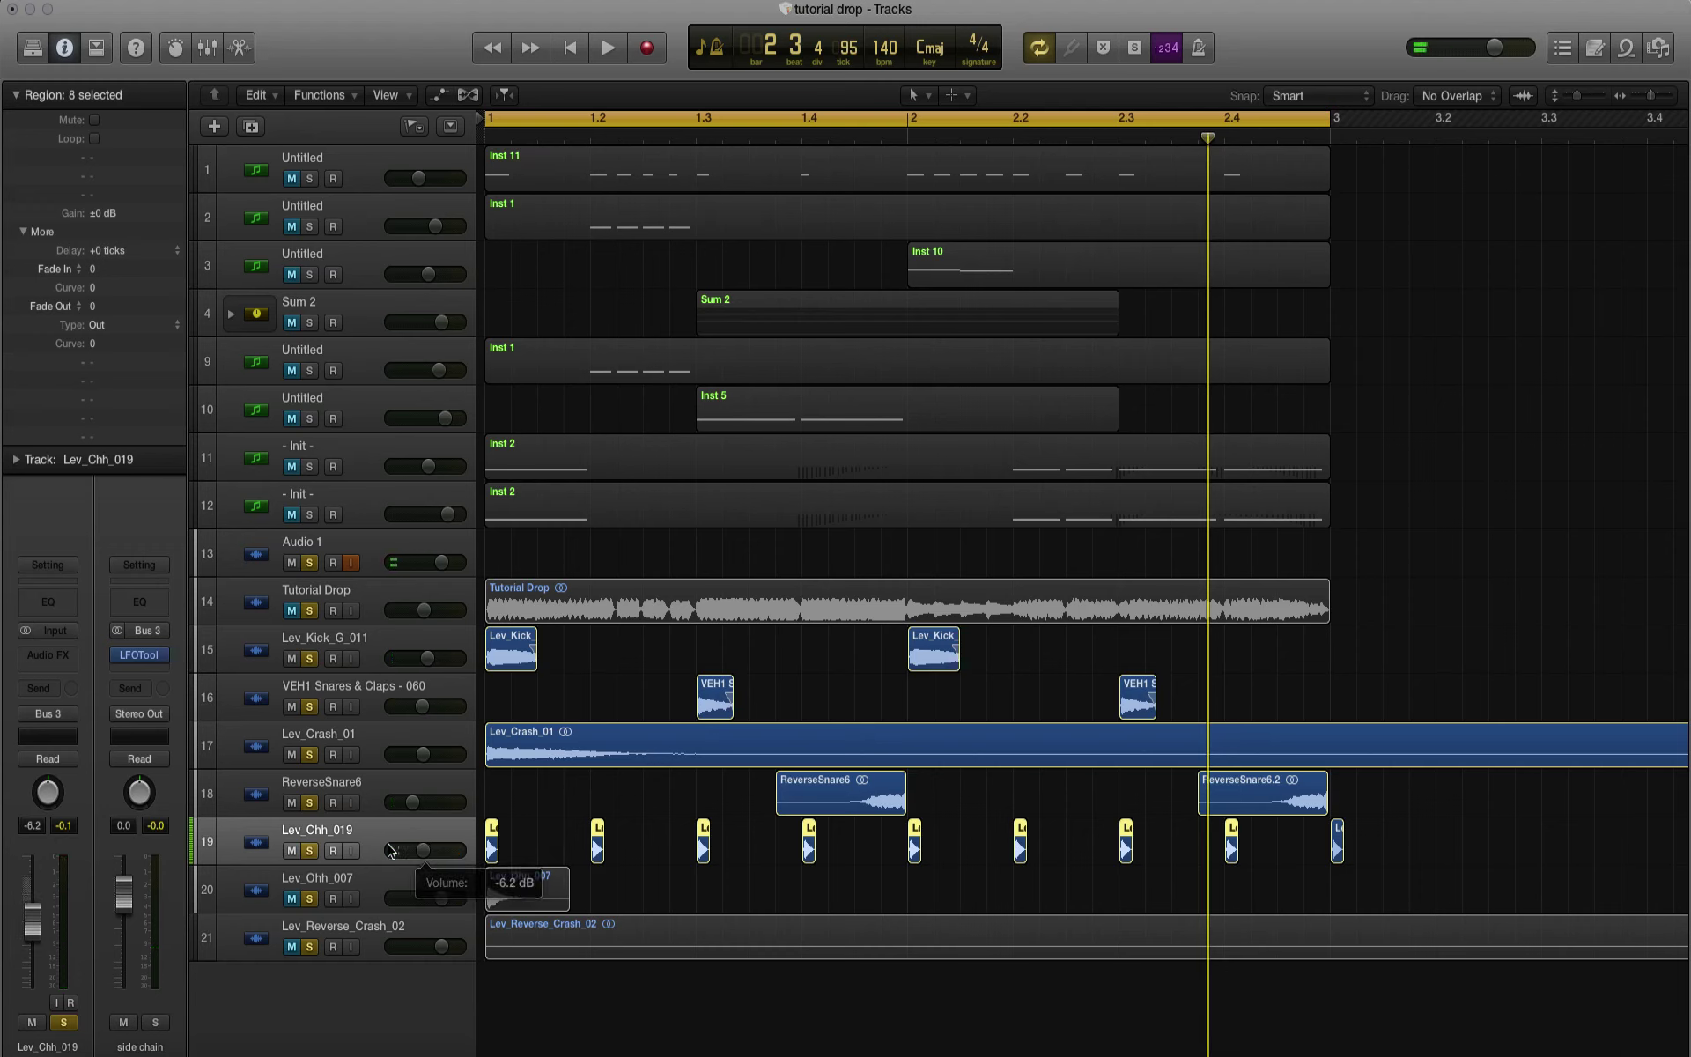
key("space")
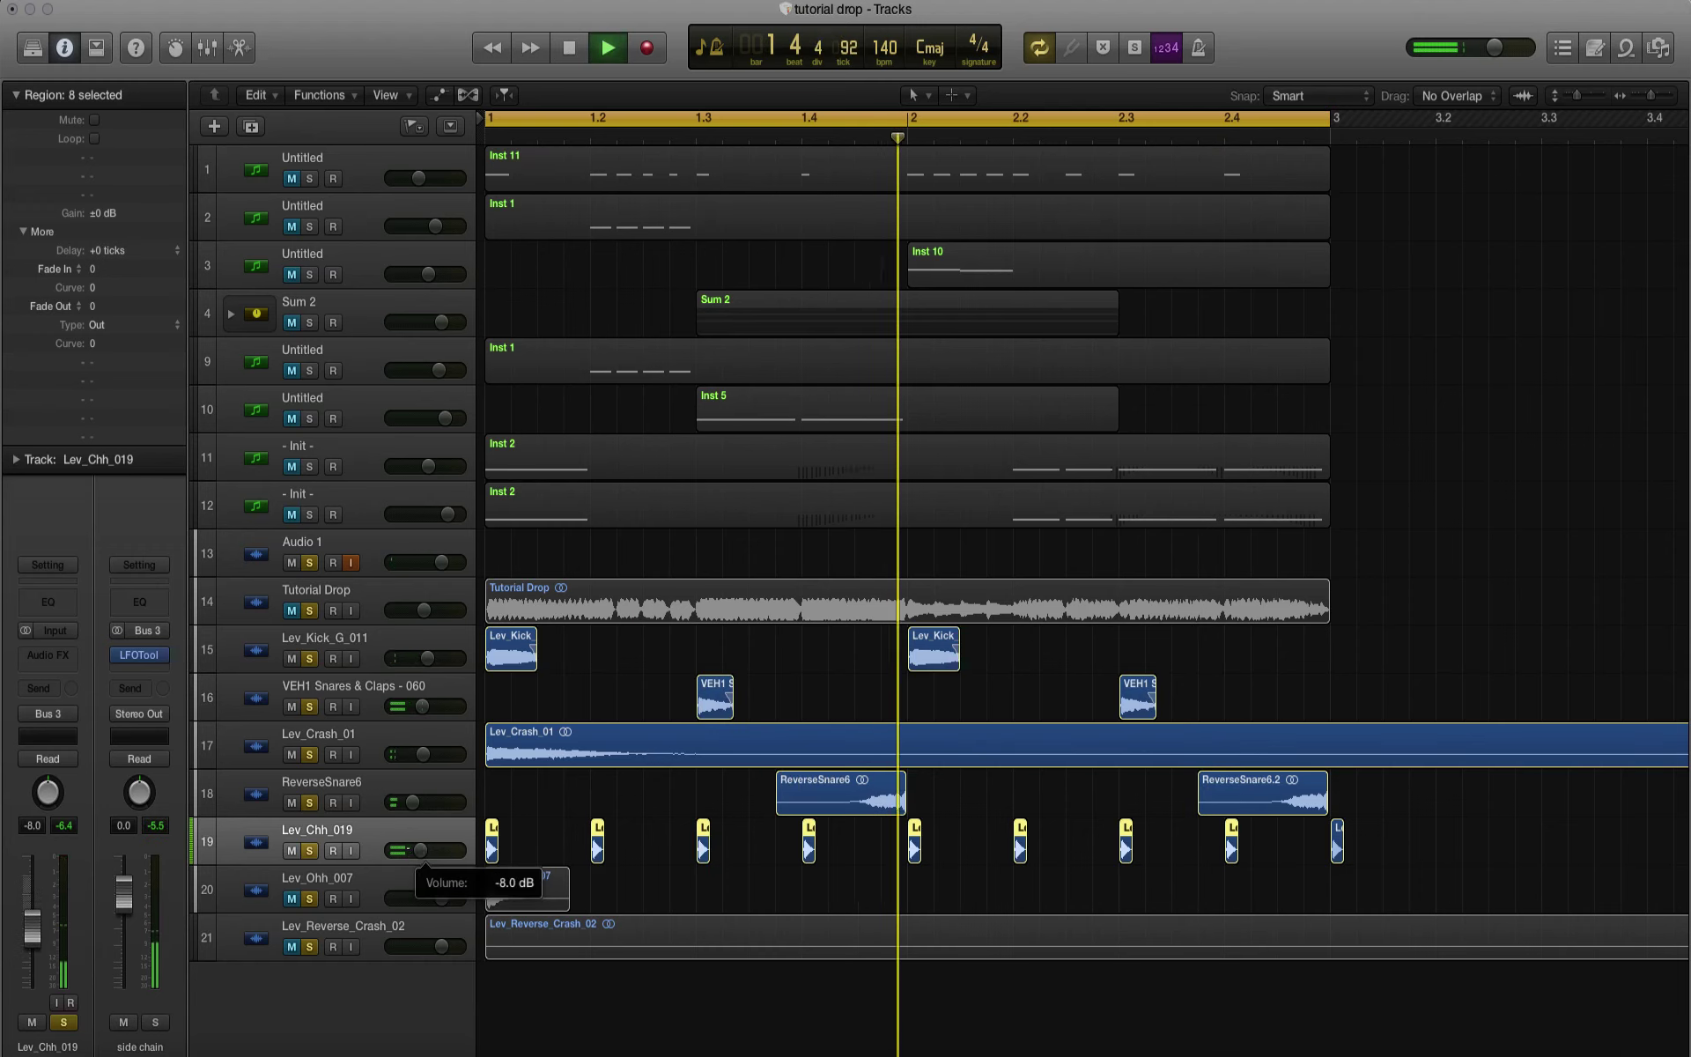
left_click_drag(420, 850, 417, 850)
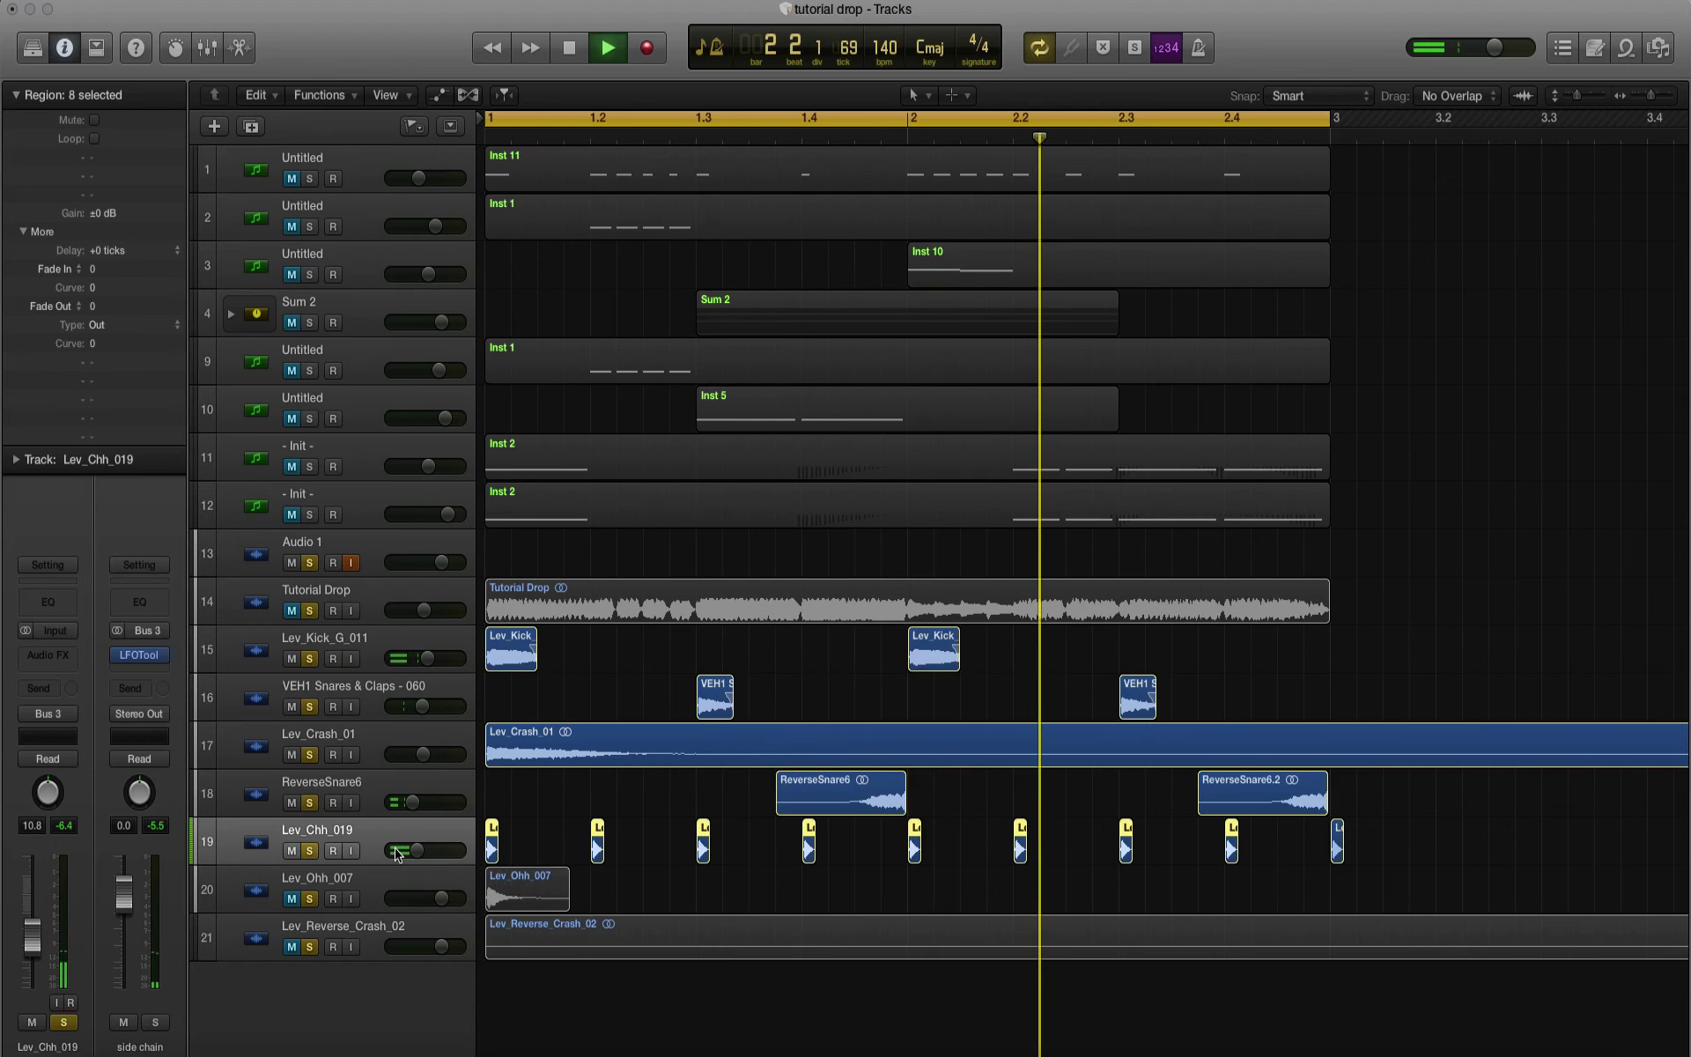
key("space")
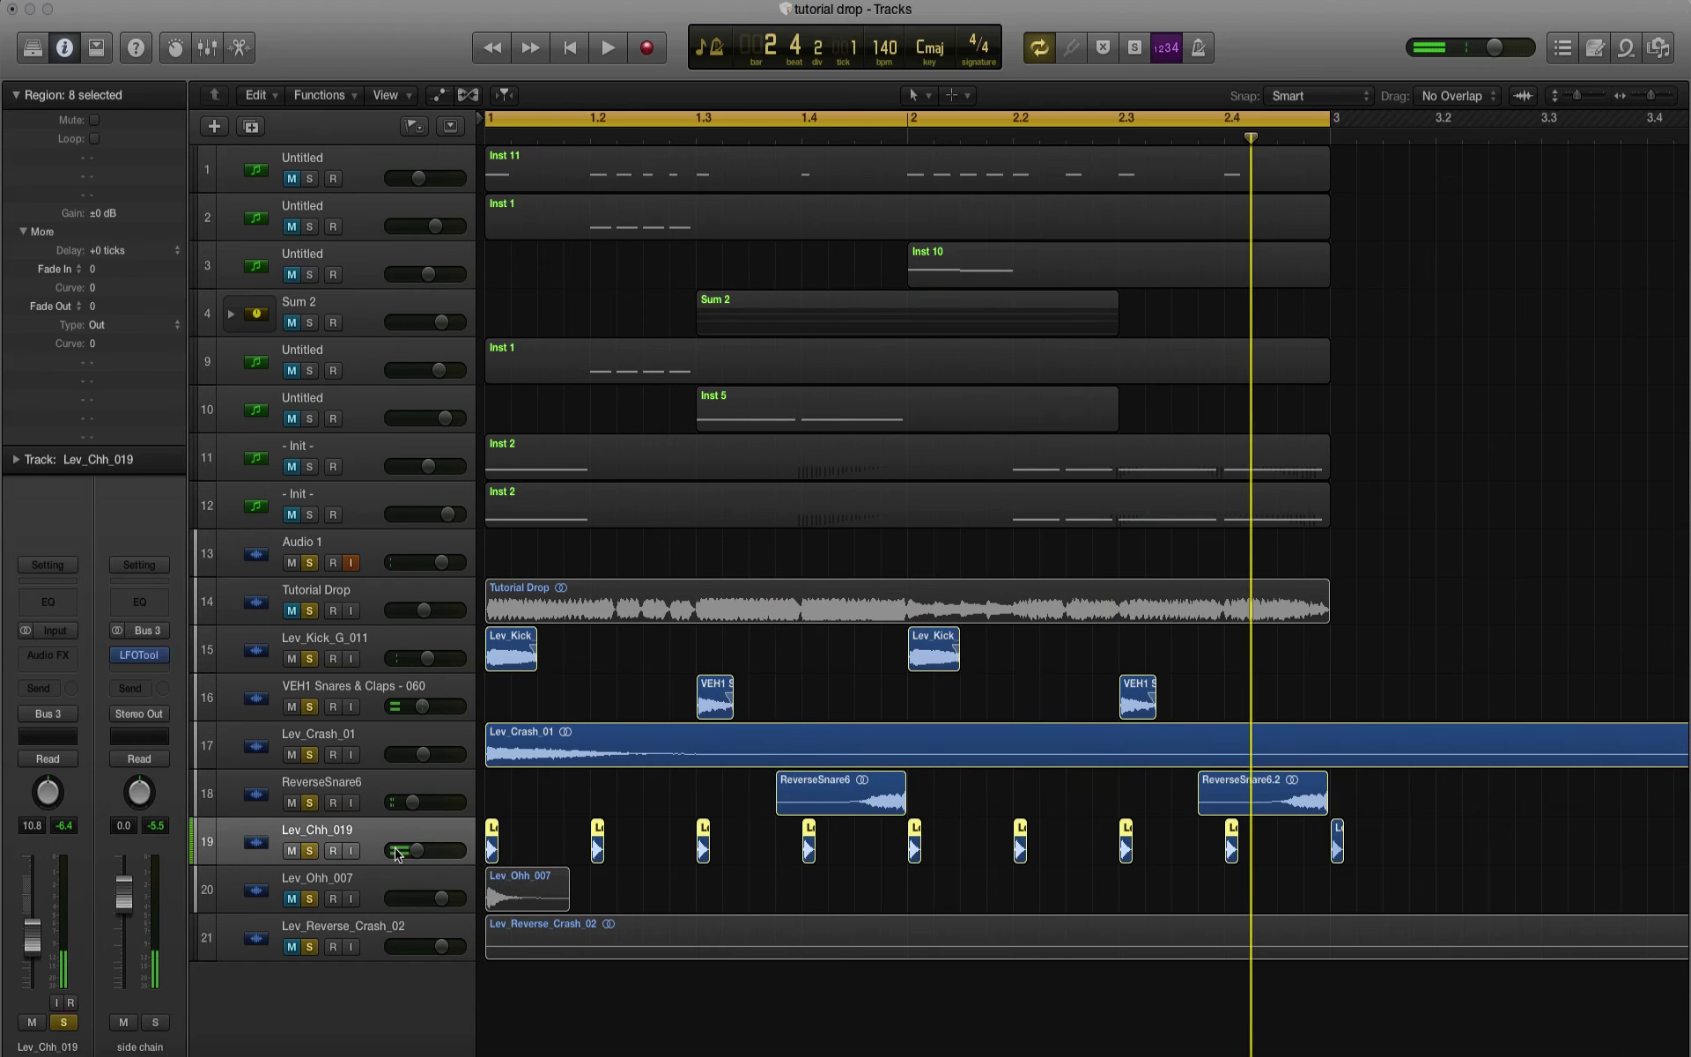
Step: Add a Channel EQ to Lev_Chh_019 with a 250 Hz, 24 dB/Oct low cut, check it in playback and close the EQ
left_click(64, 610)
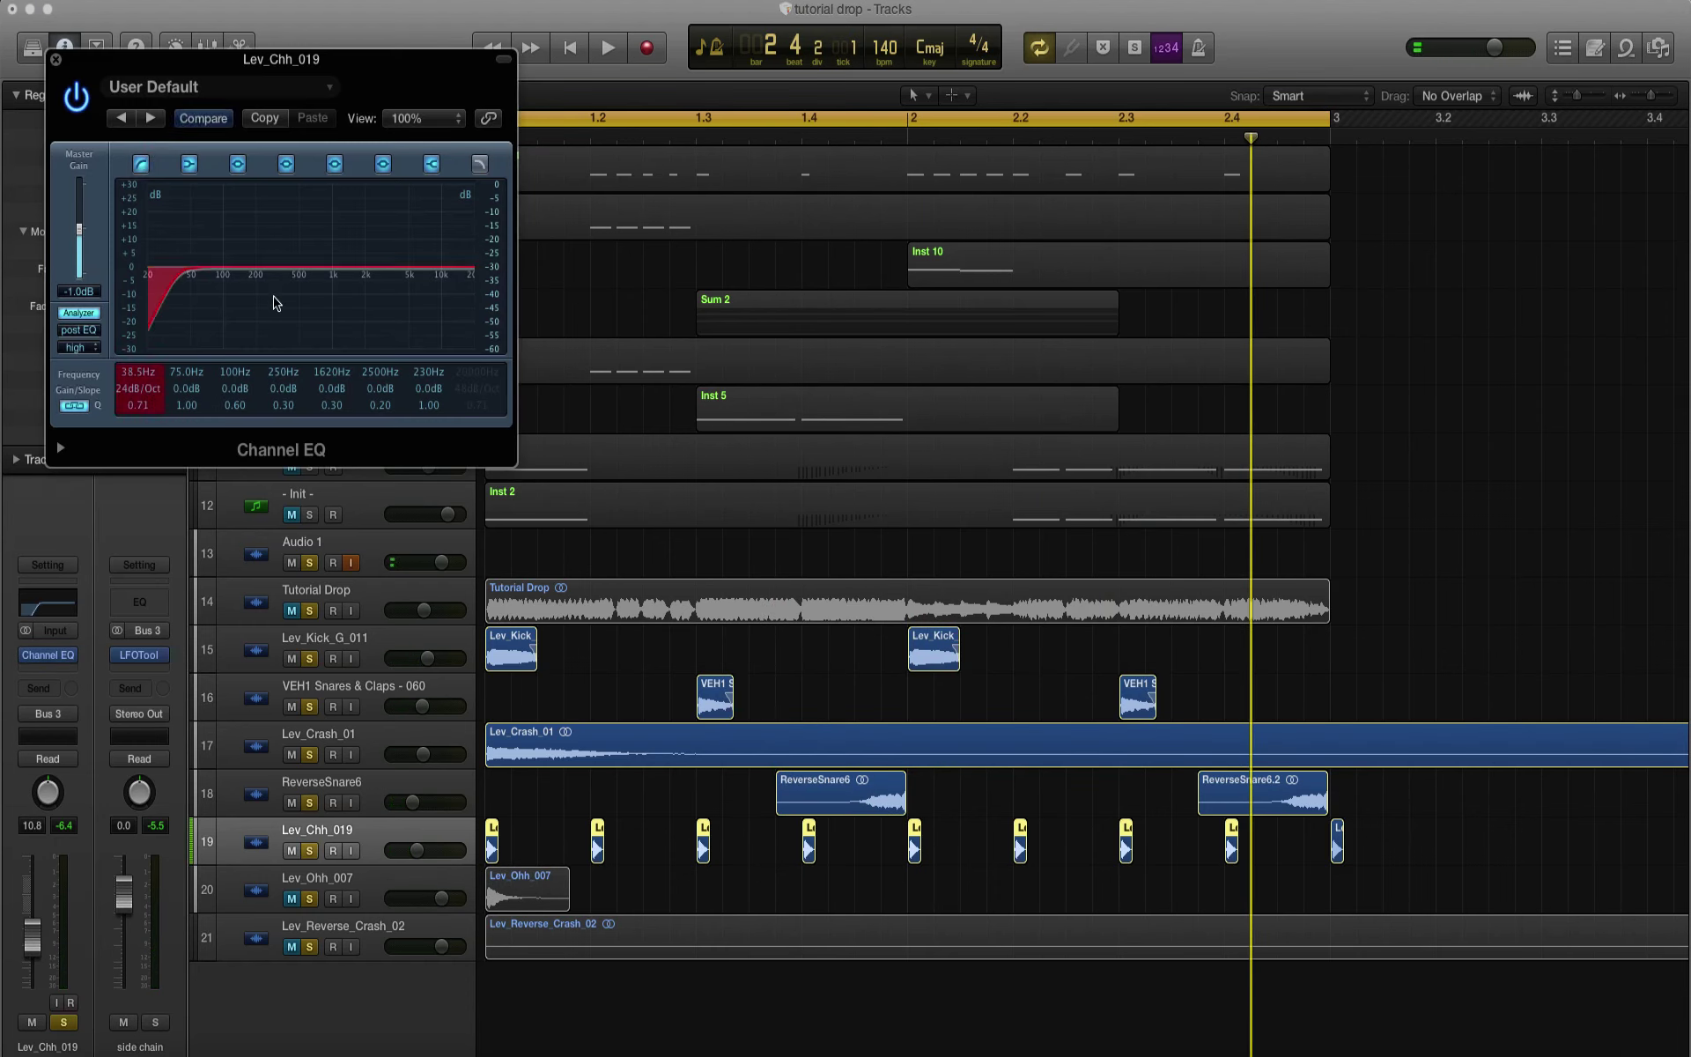
left_click_drag(276, 303, 272, 302)
key("space")
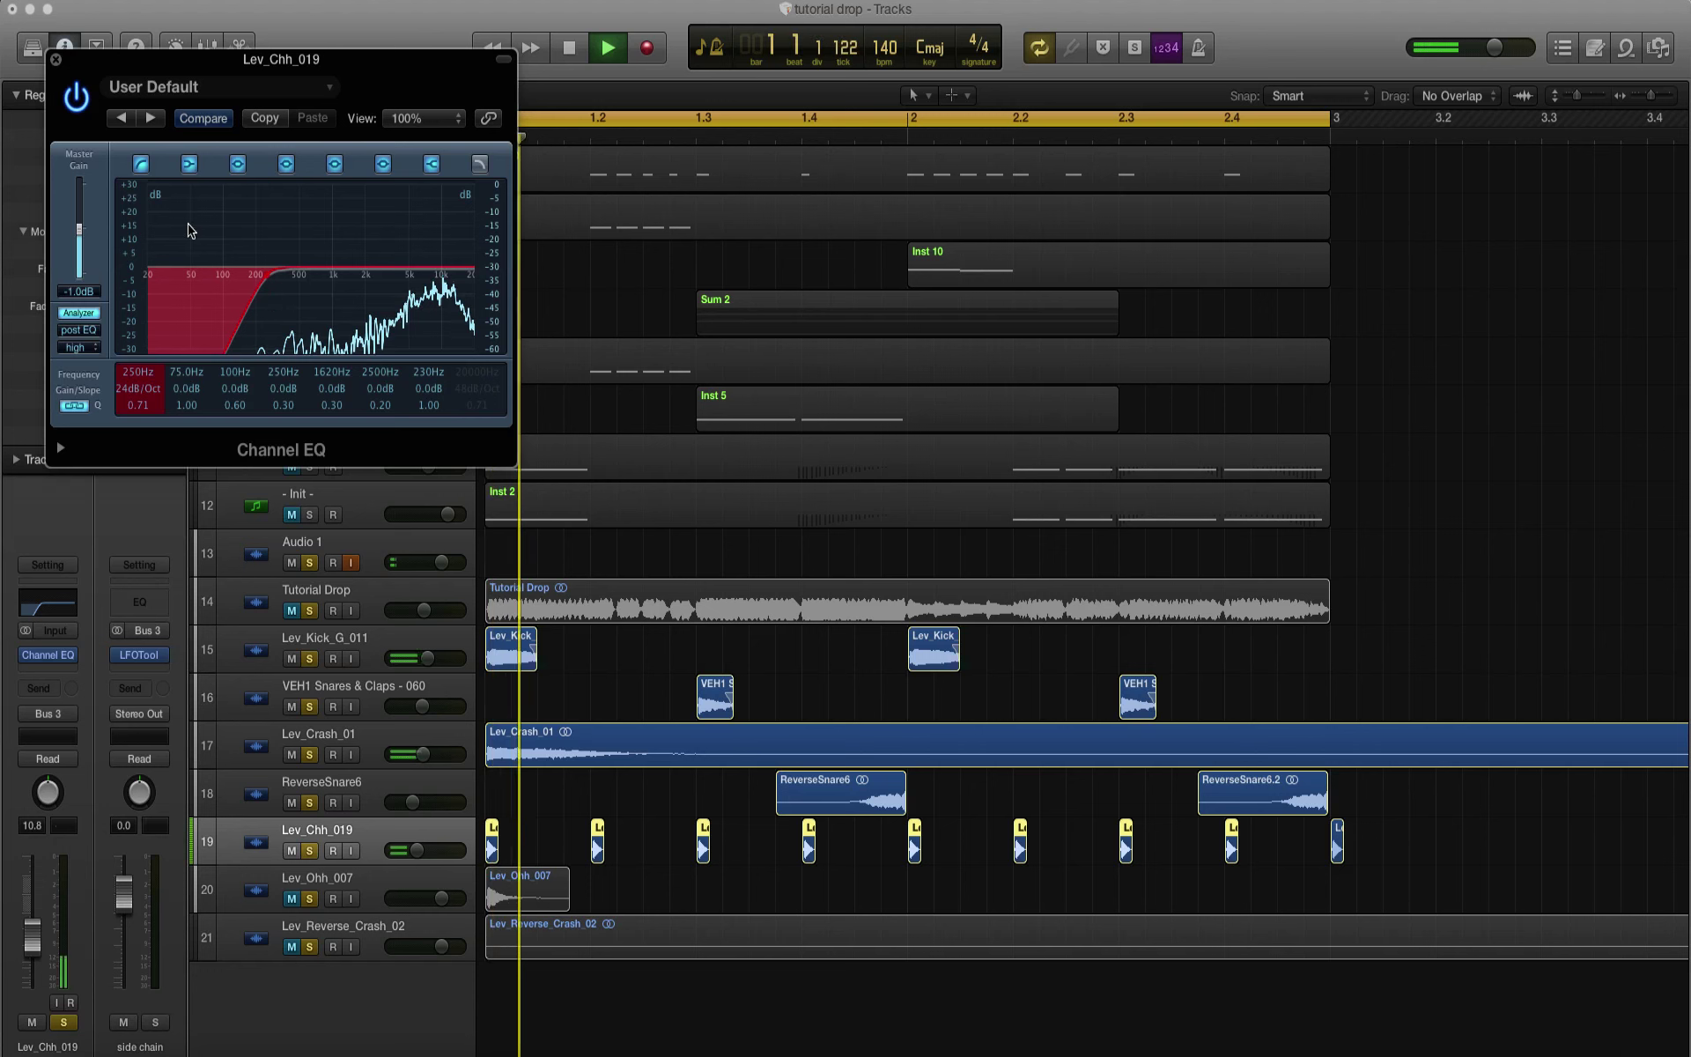
left_click(55, 61)
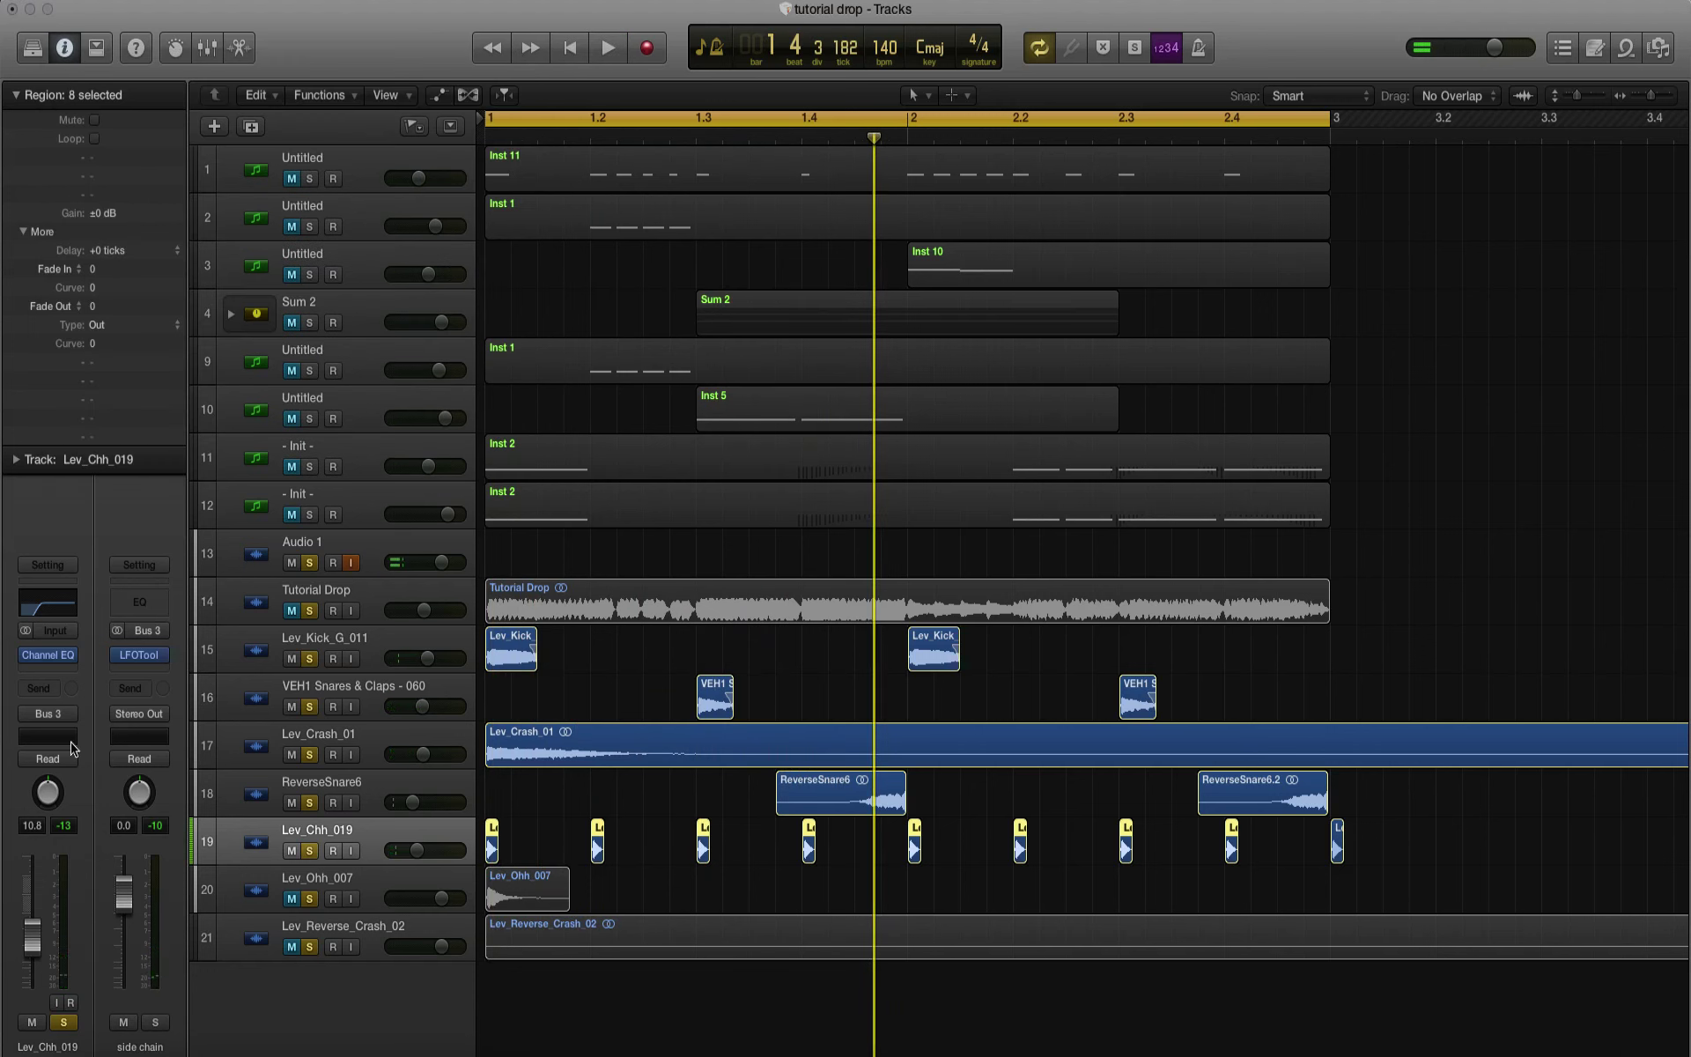
Step: Insert ValhallaRoom on the Lev_Chh_019 track with the Chord preset, check it in playback and close the plug-in
left_click(56, 665)
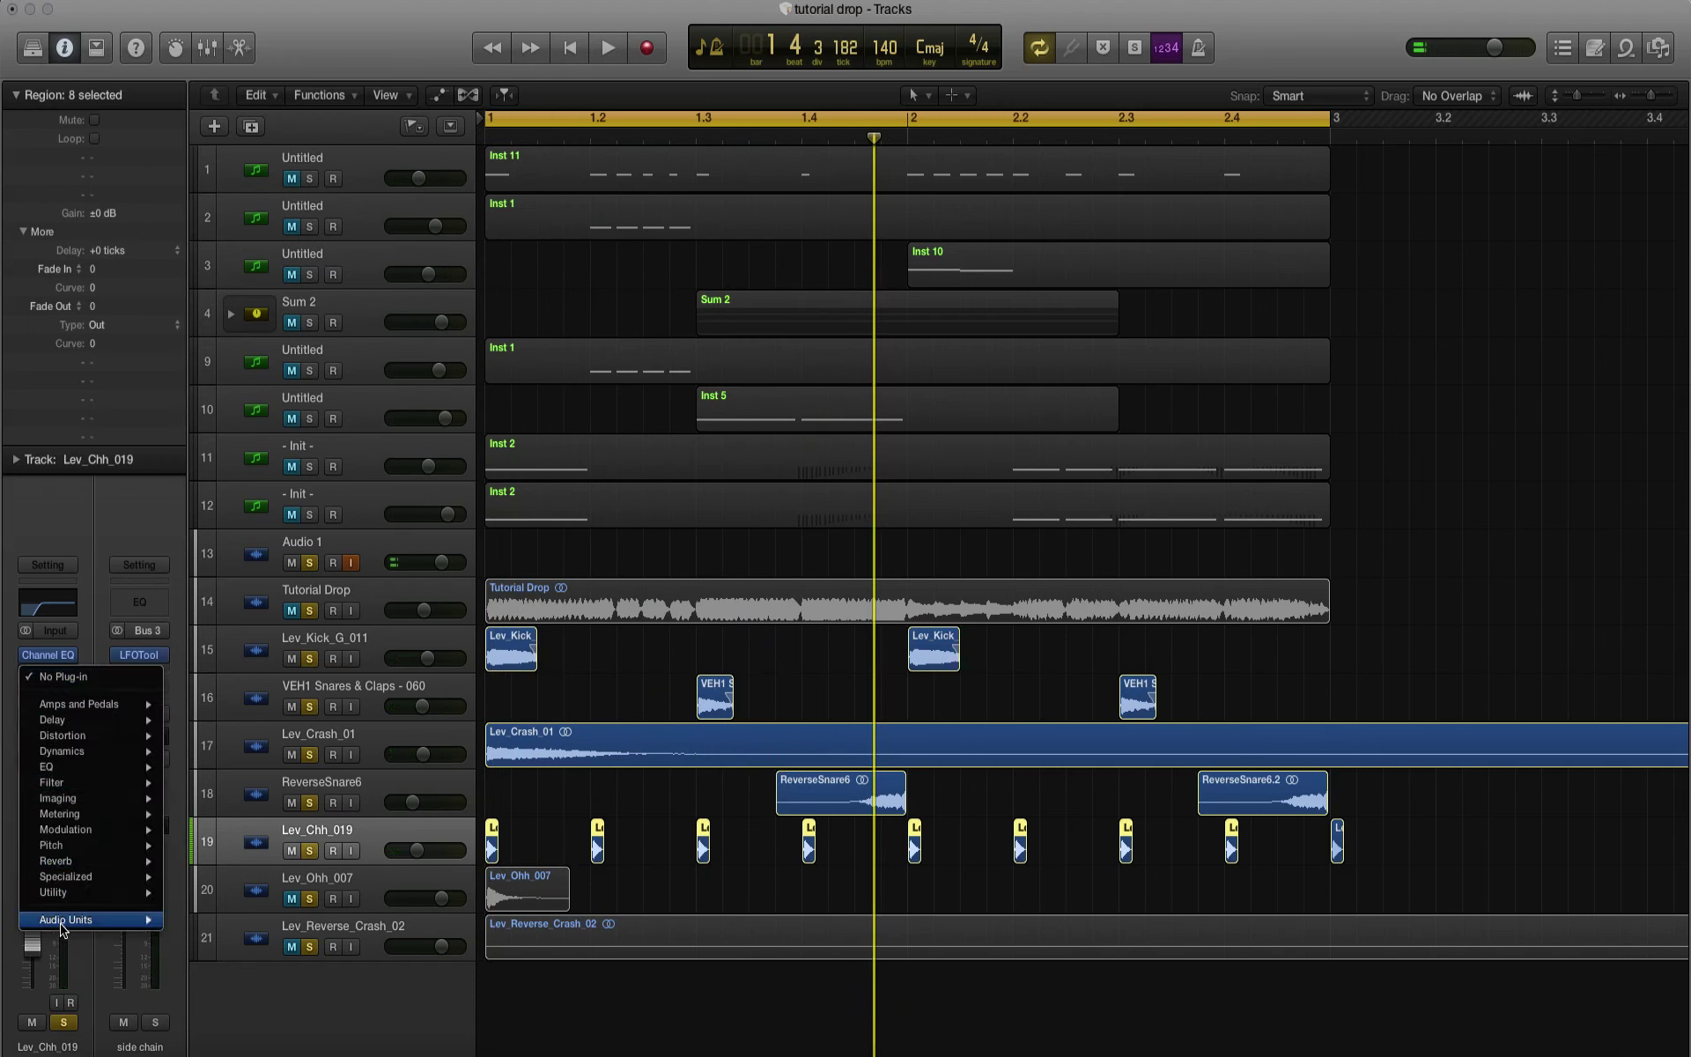
mouse_move(62, 930)
mouse_move(229, 988)
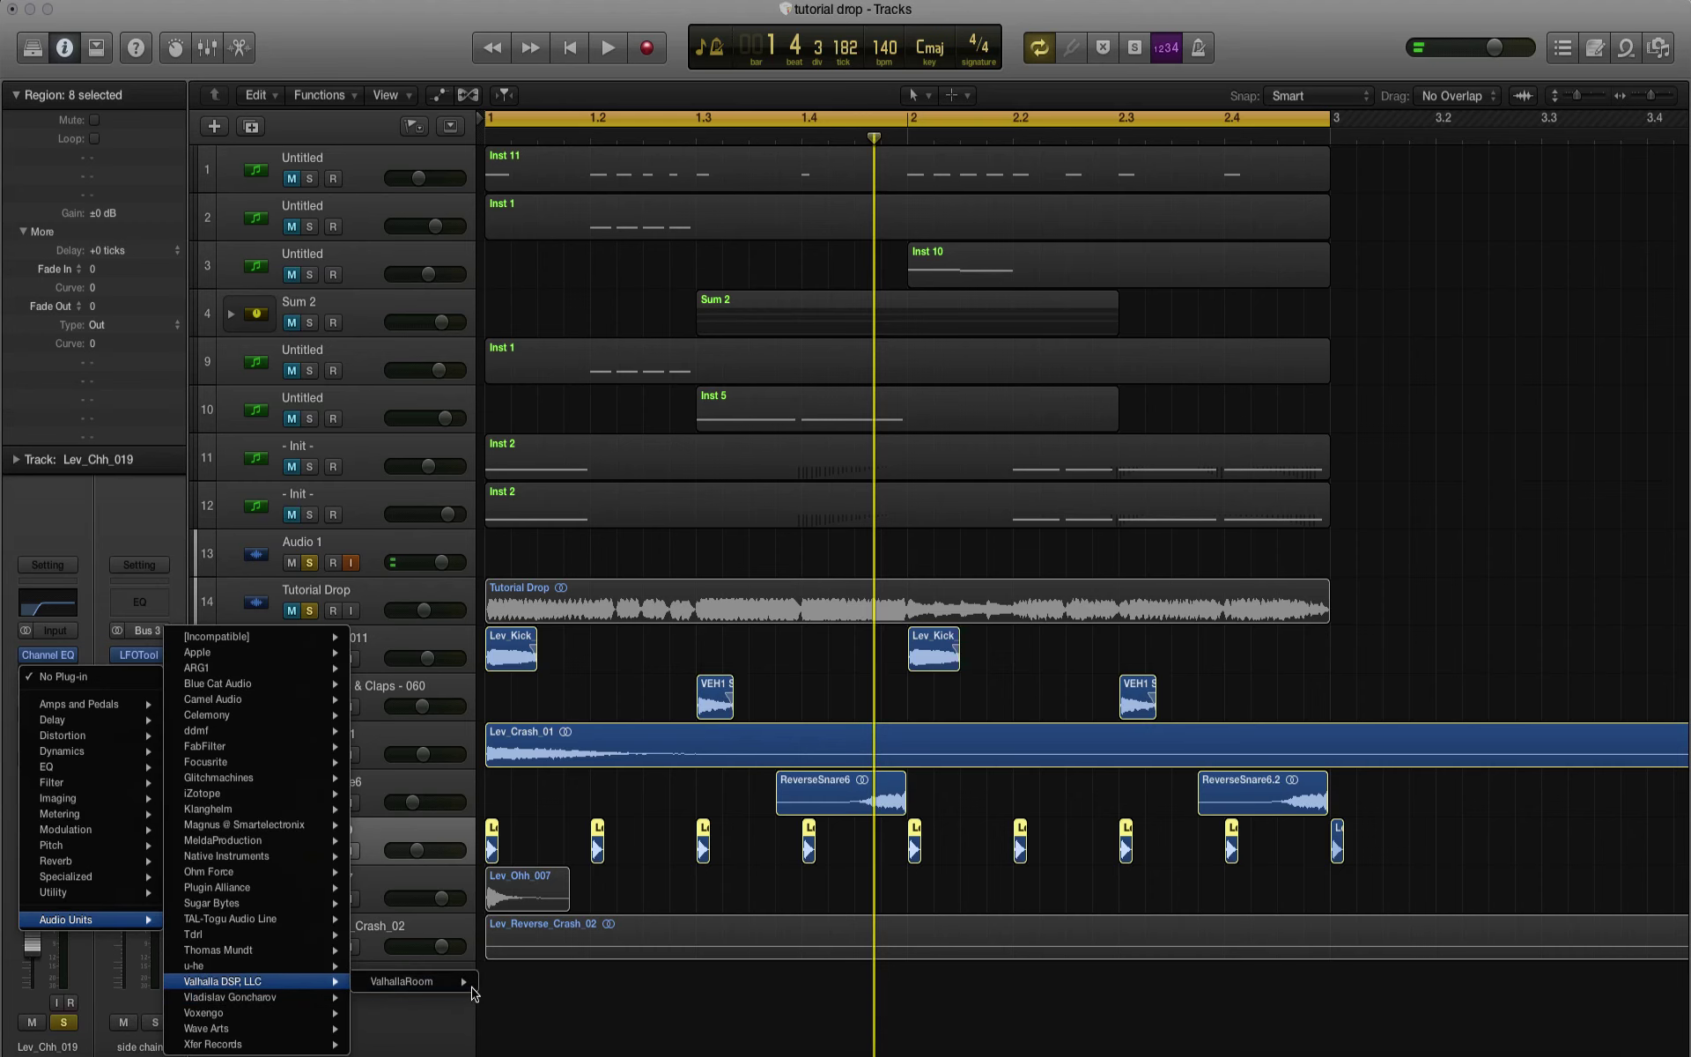
left_click(506, 989)
left_click(152, 118)
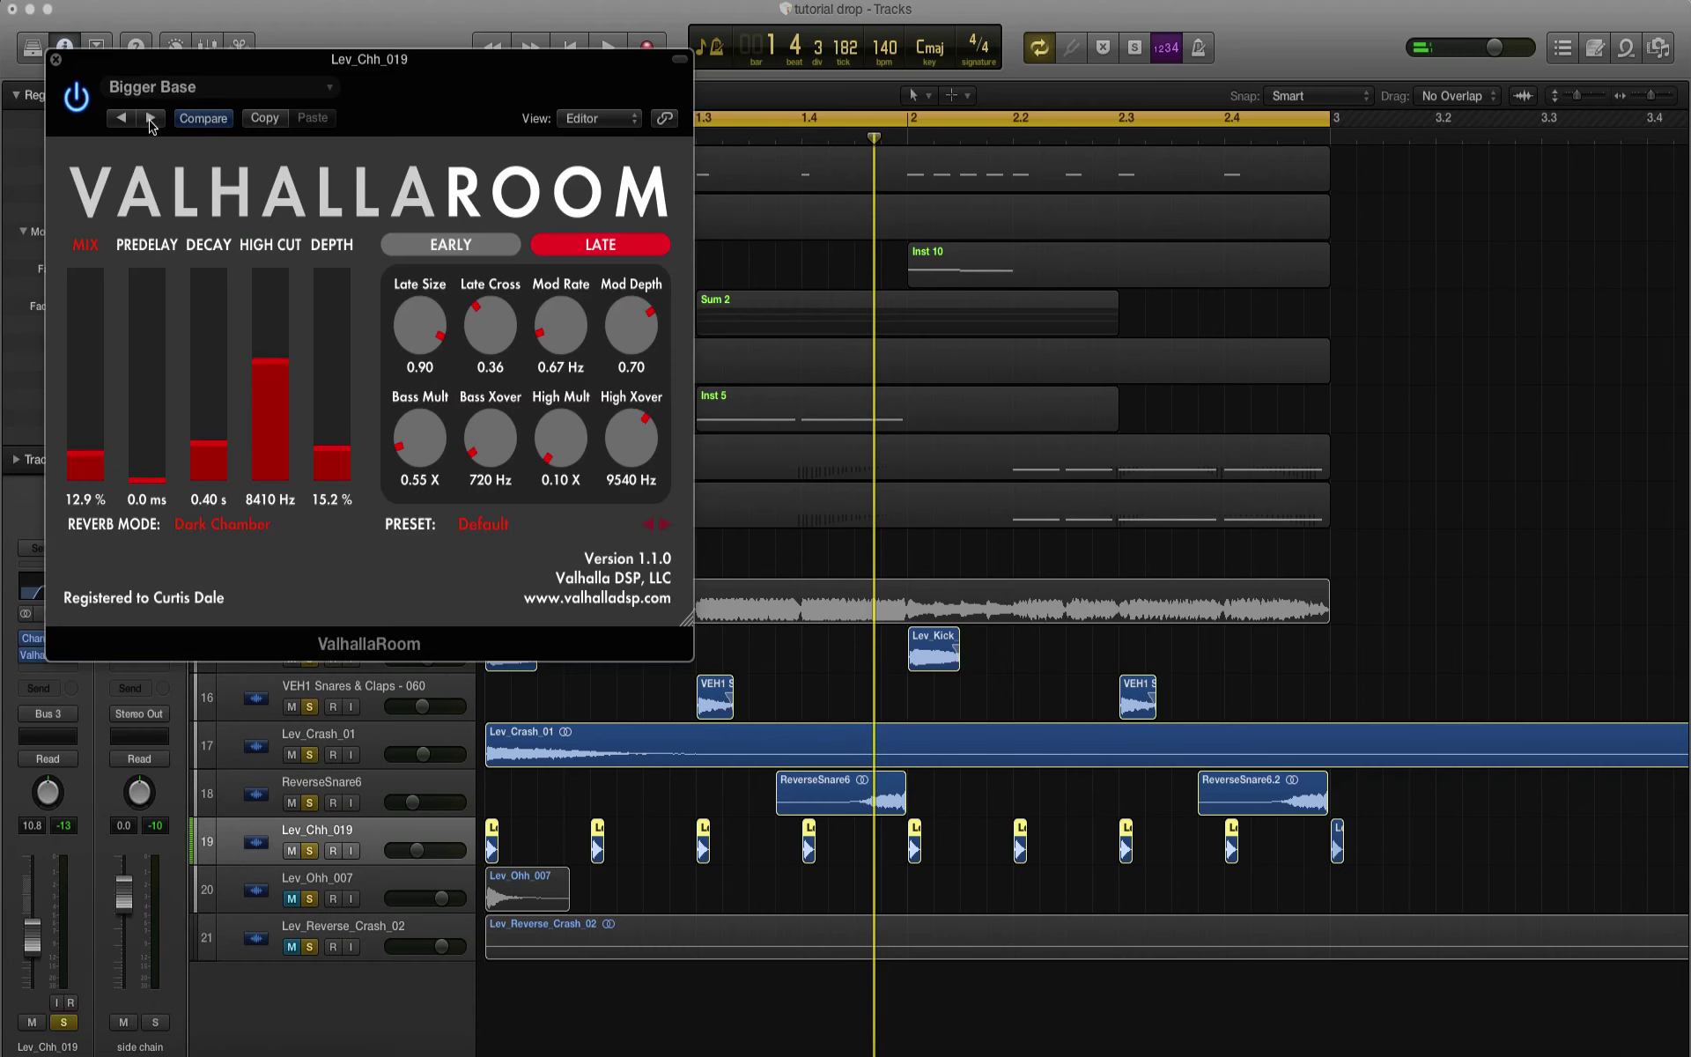
left_click(152, 118)
key("space")
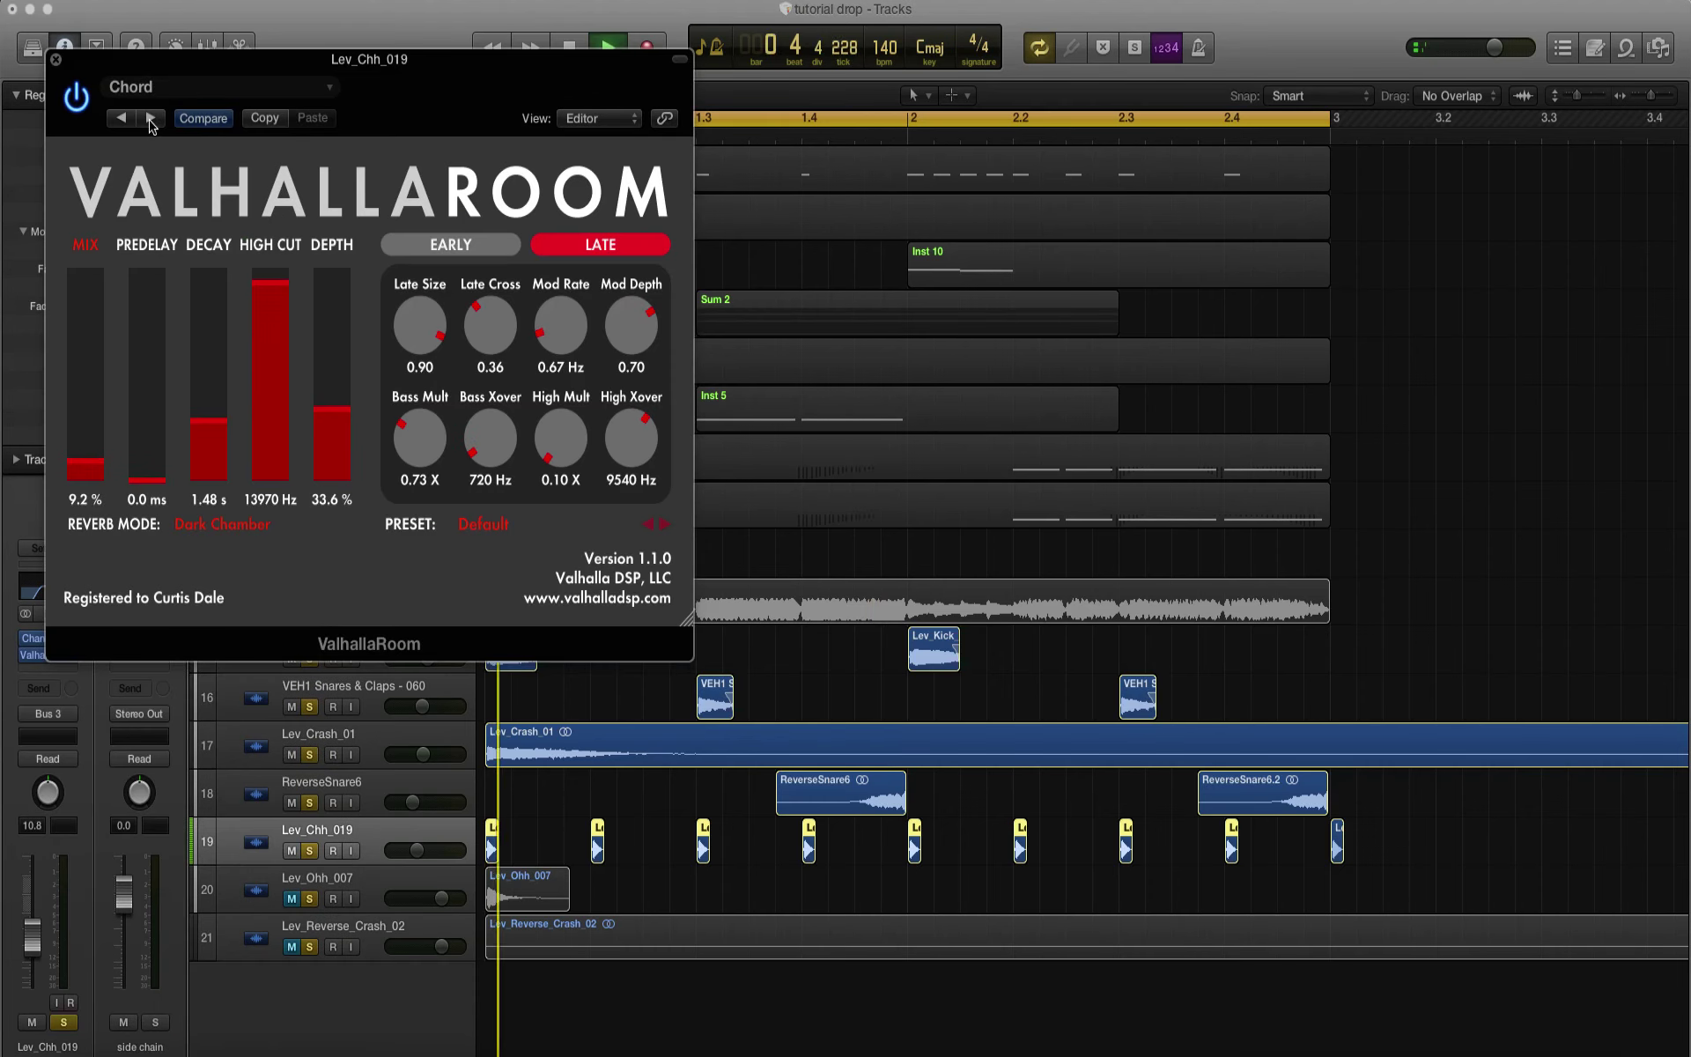
left_click(56, 62)
key("space")
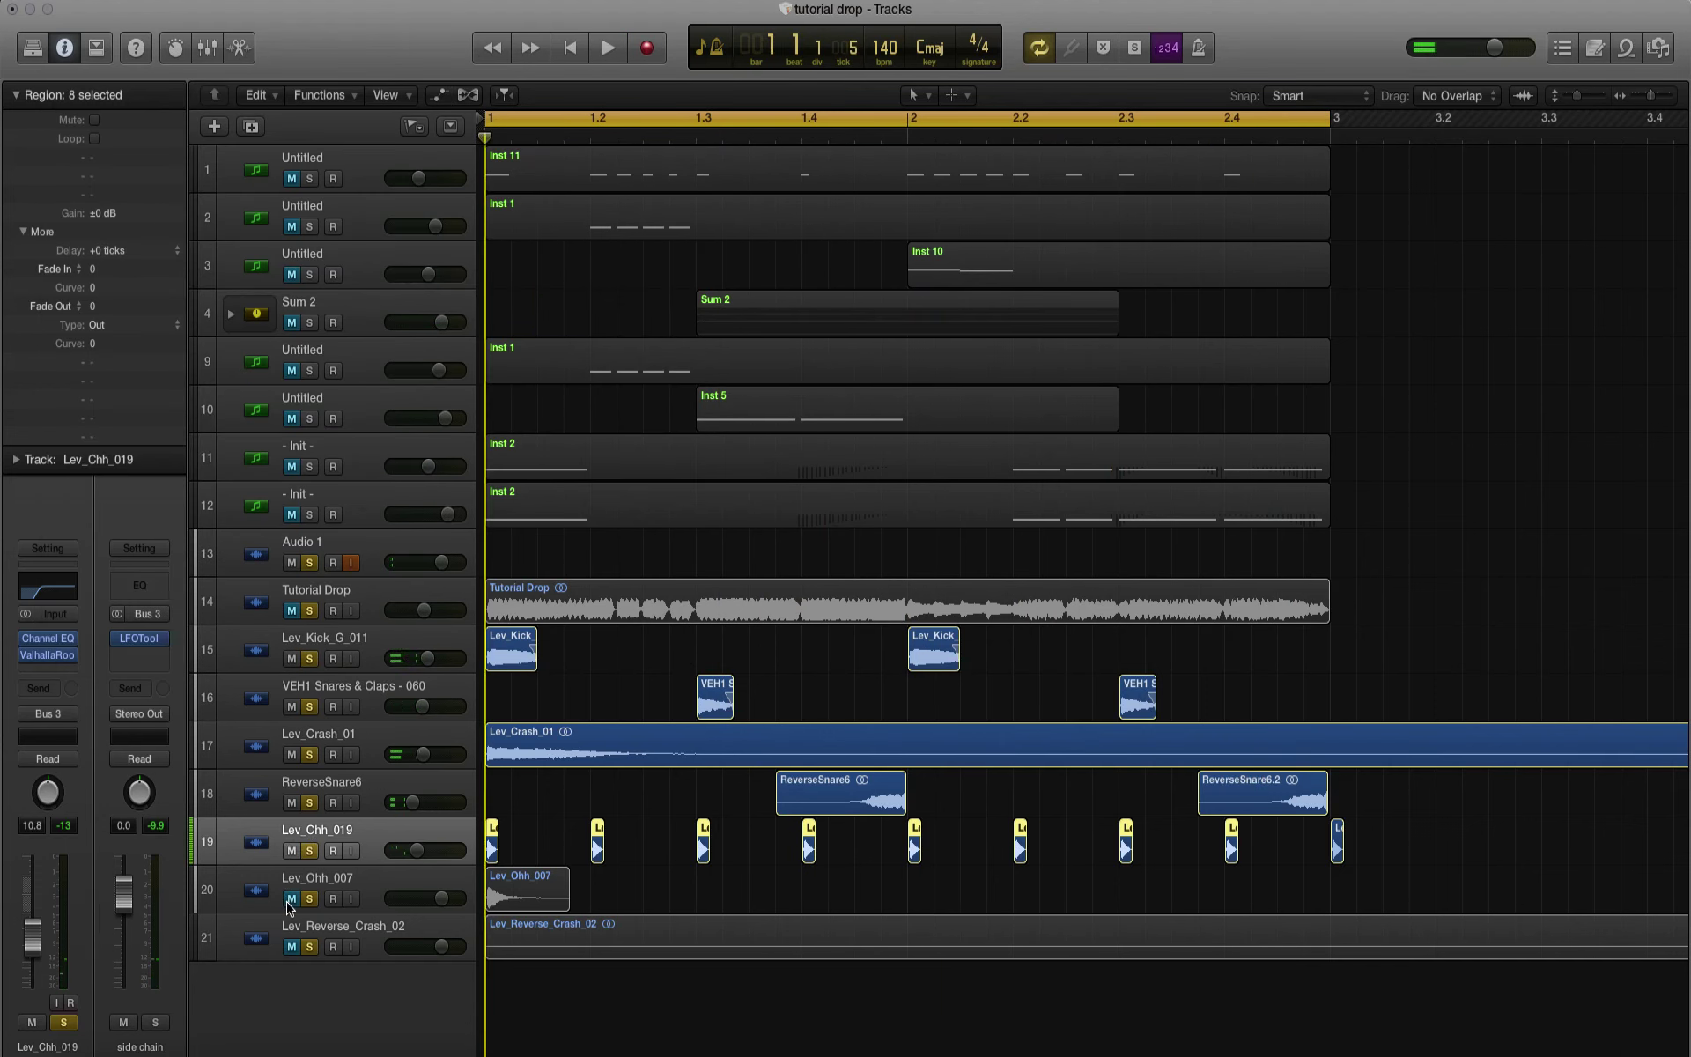
Step: Unmute Lev_Ohh_007, copy its hit to 1.3, 2 and 2.3, and lower the track's level while playing the loop
left_click_drag(524, 897, 733, 888)
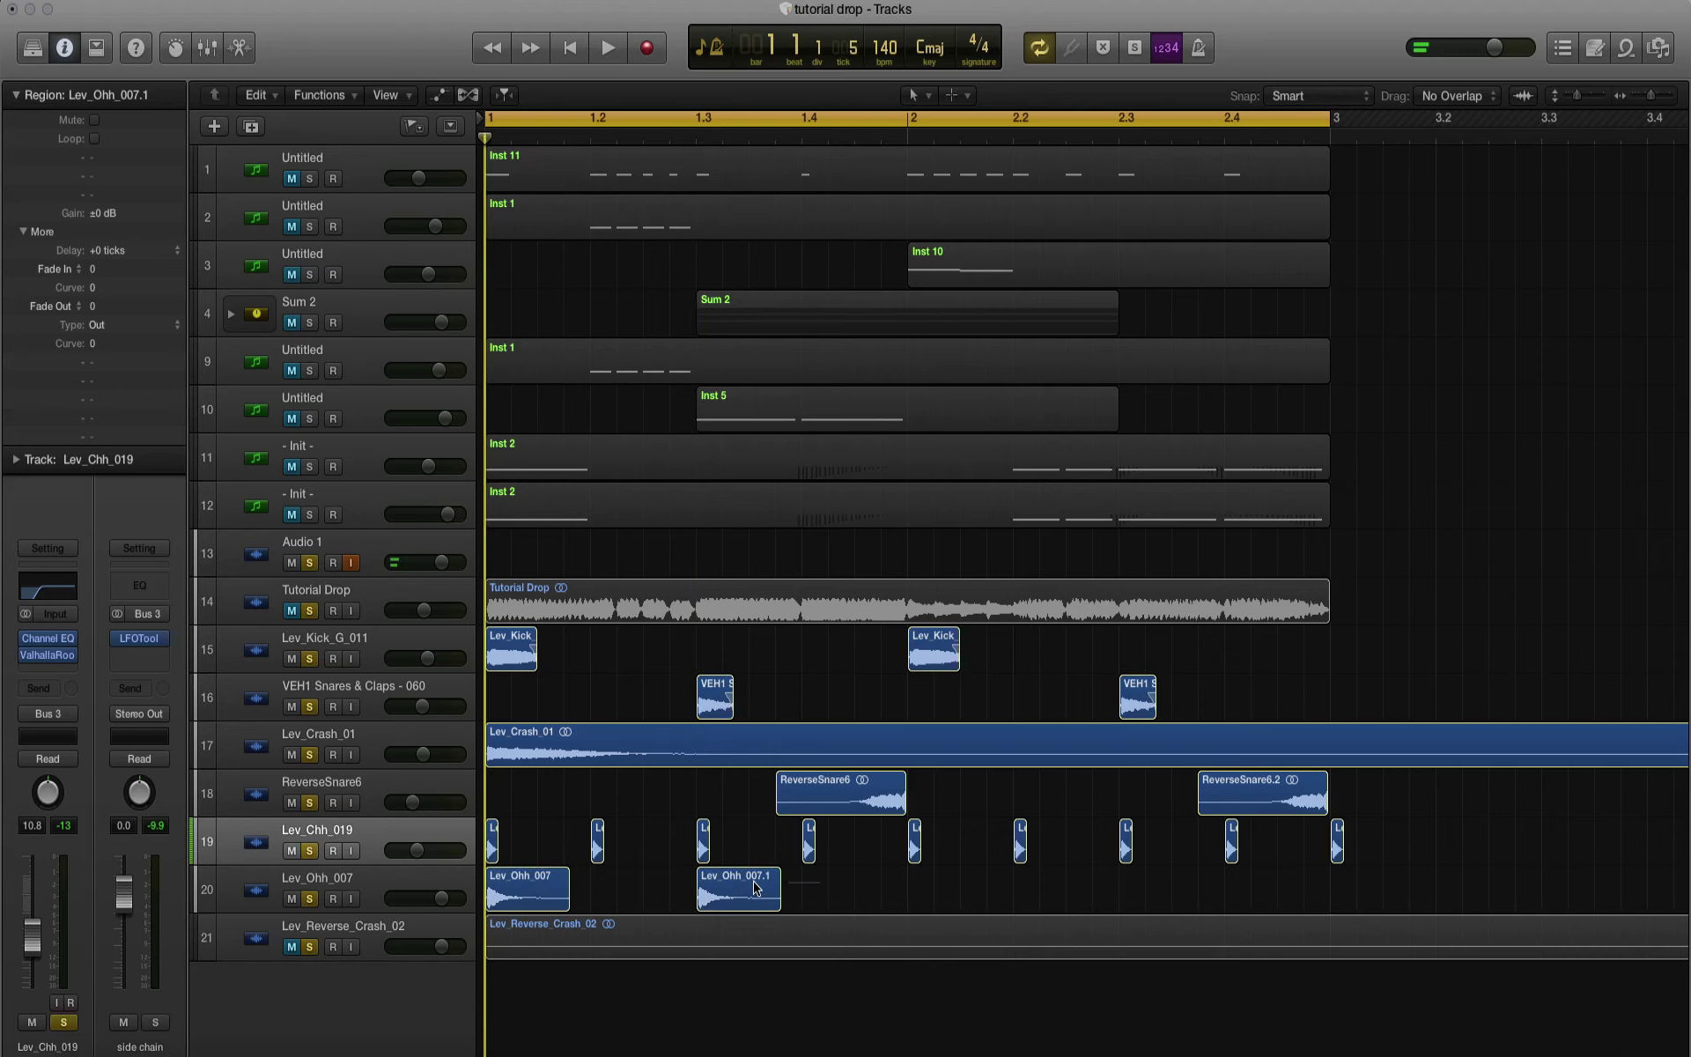
left_click_drag(570, 903, 991, 899)
left_click(1273, 872)
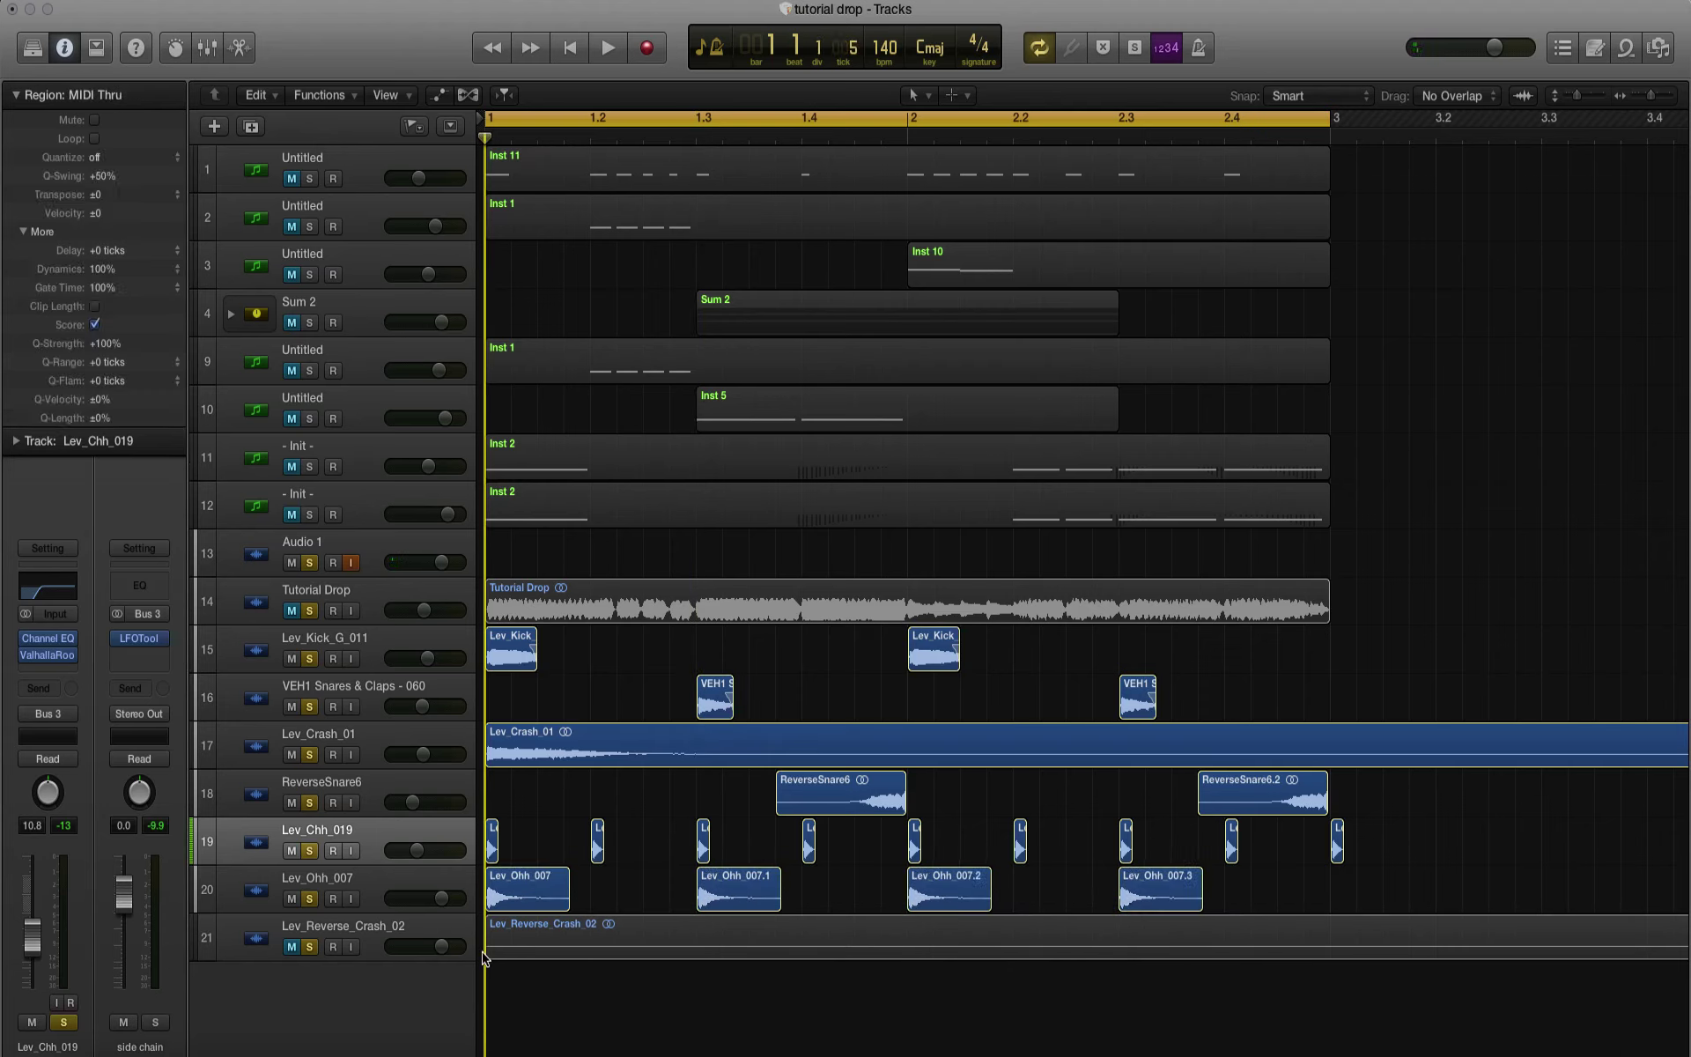
key("space")
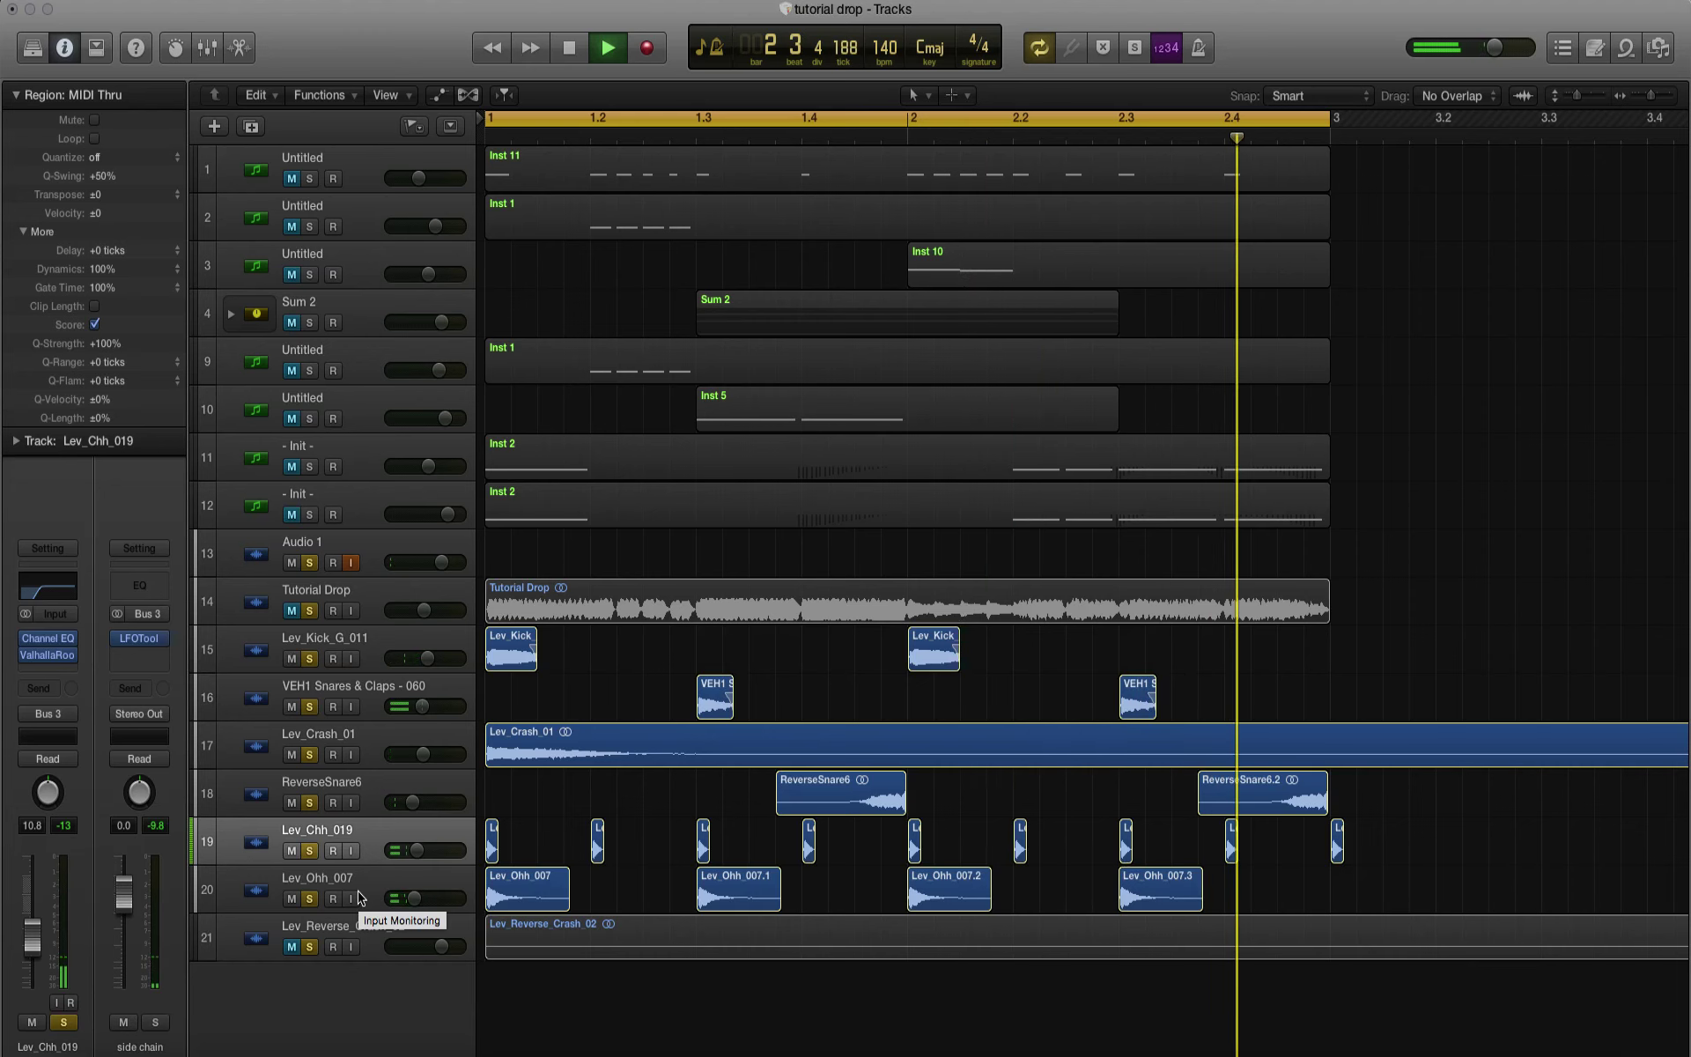
key("space")
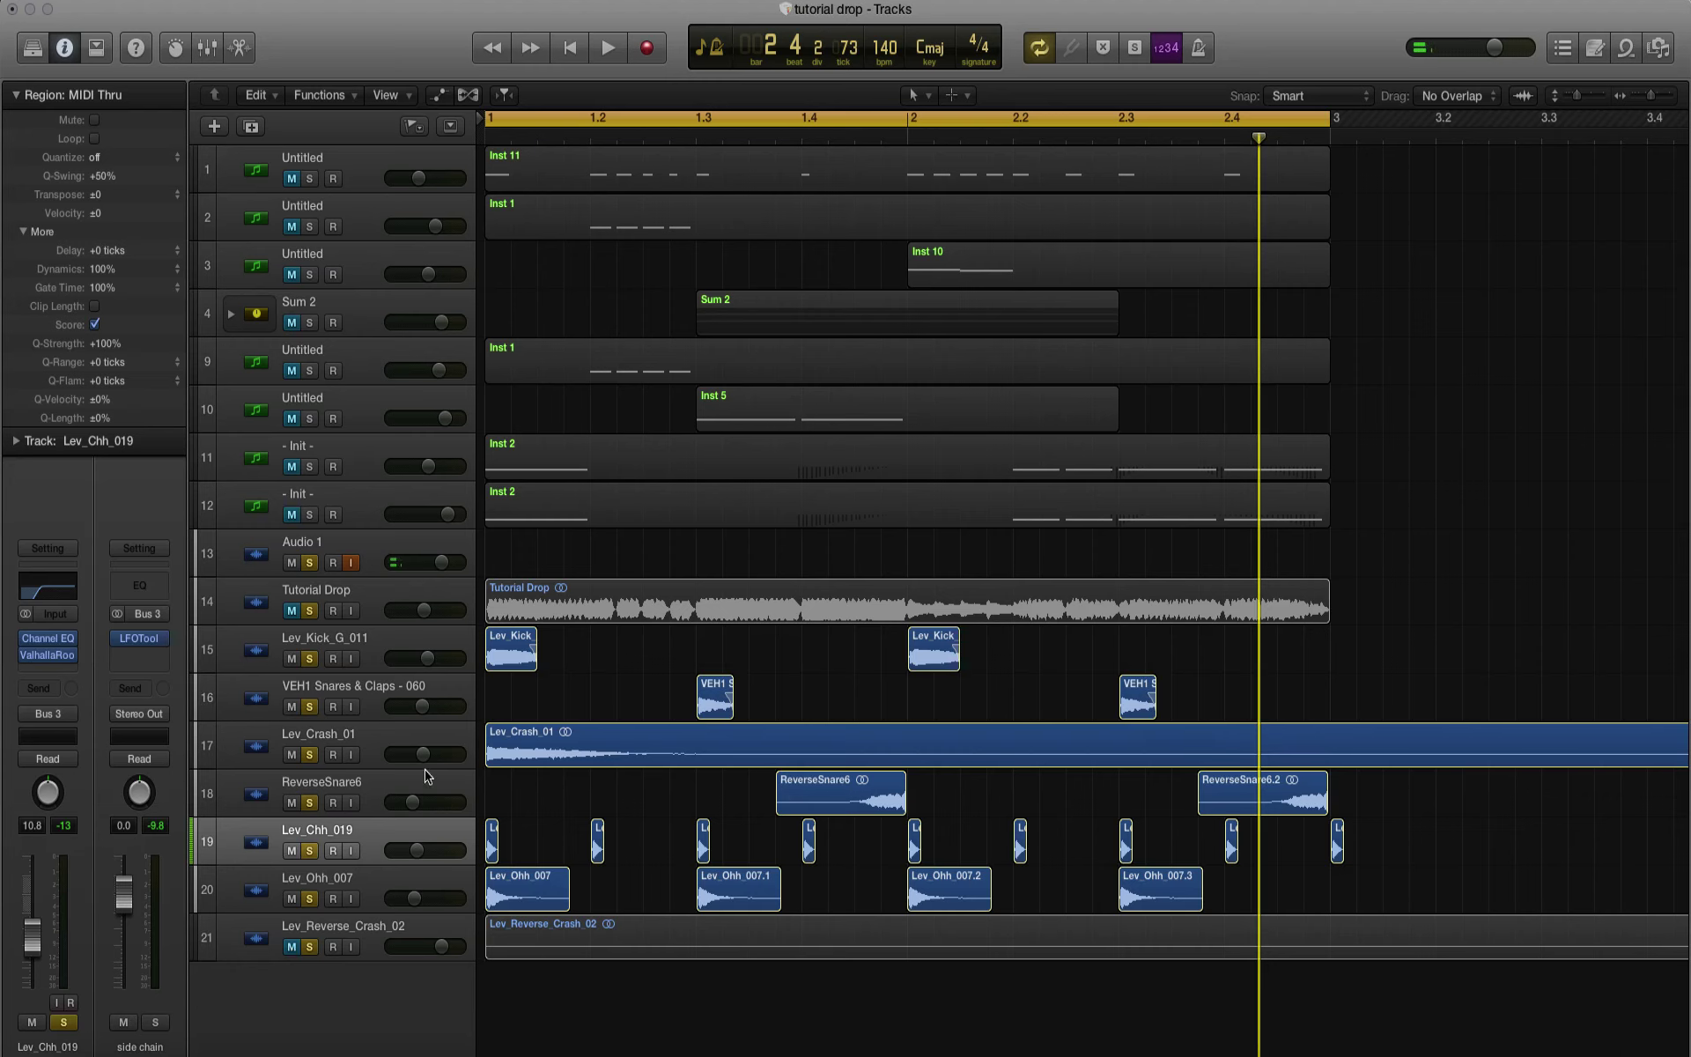
Step: Unmute Tutorial Drop and slightly lower the Lev_Crash_01 level while playing the loop
left_click(292, 611)
key("XF86AudioRaiseVolume")
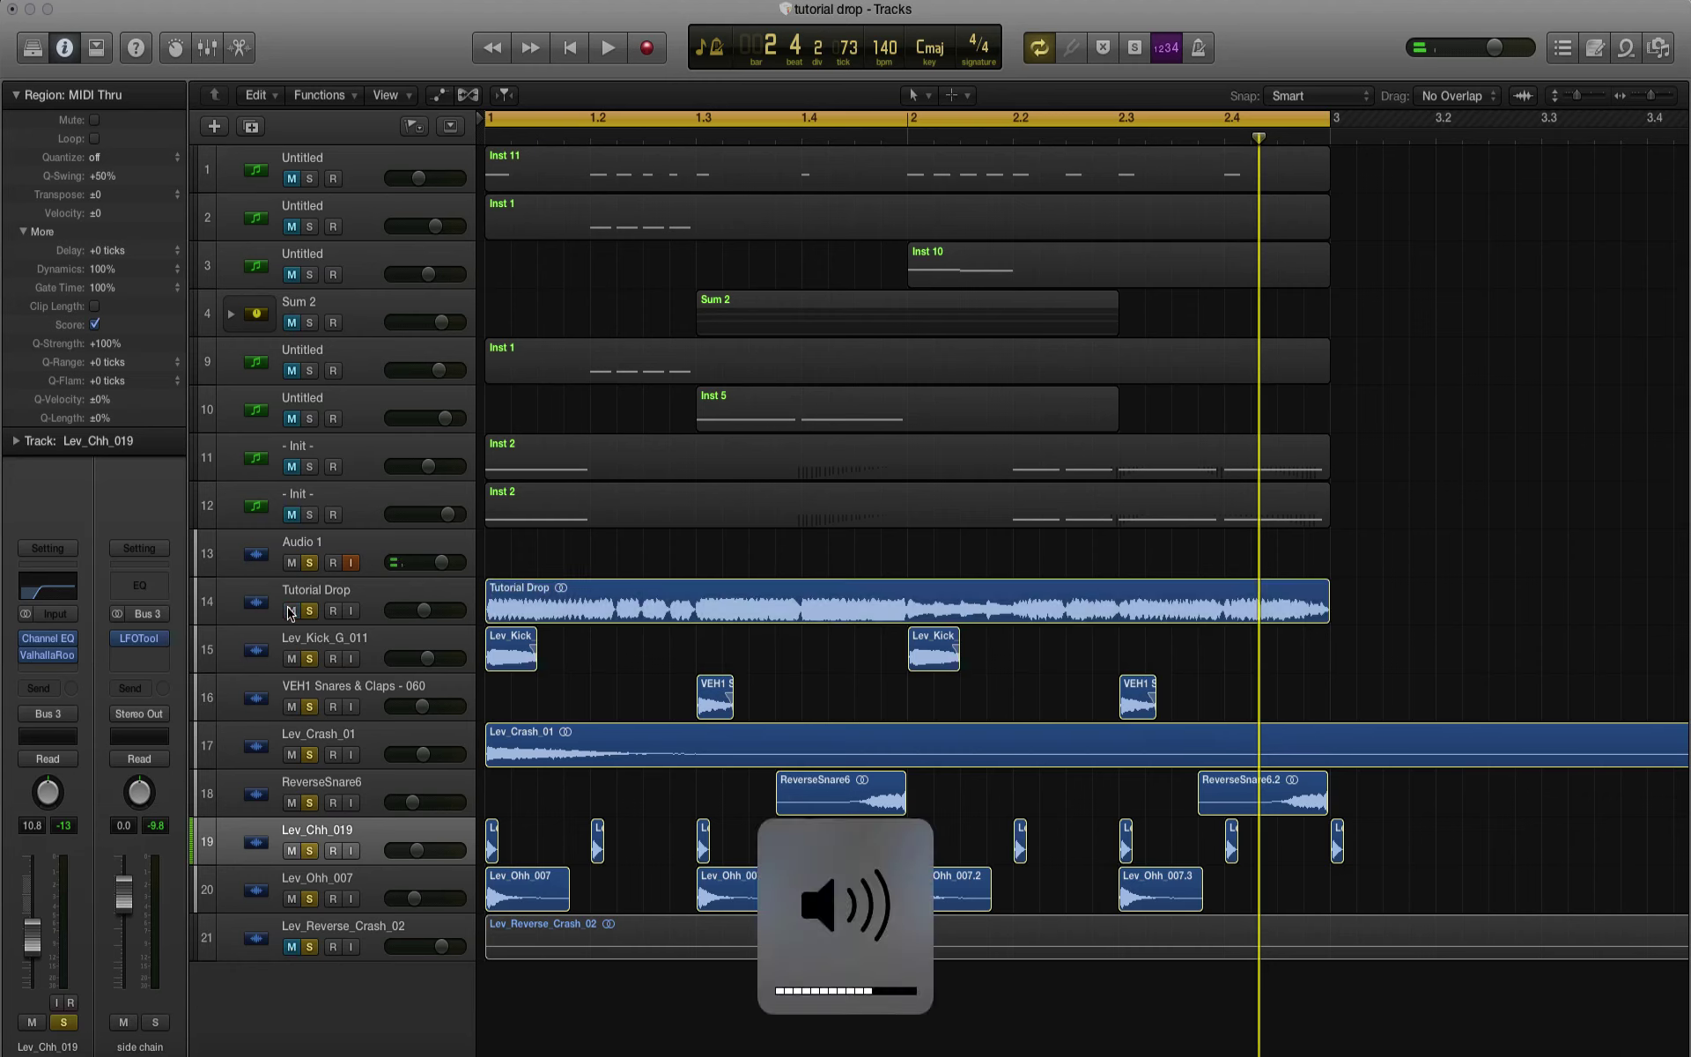
key("space")
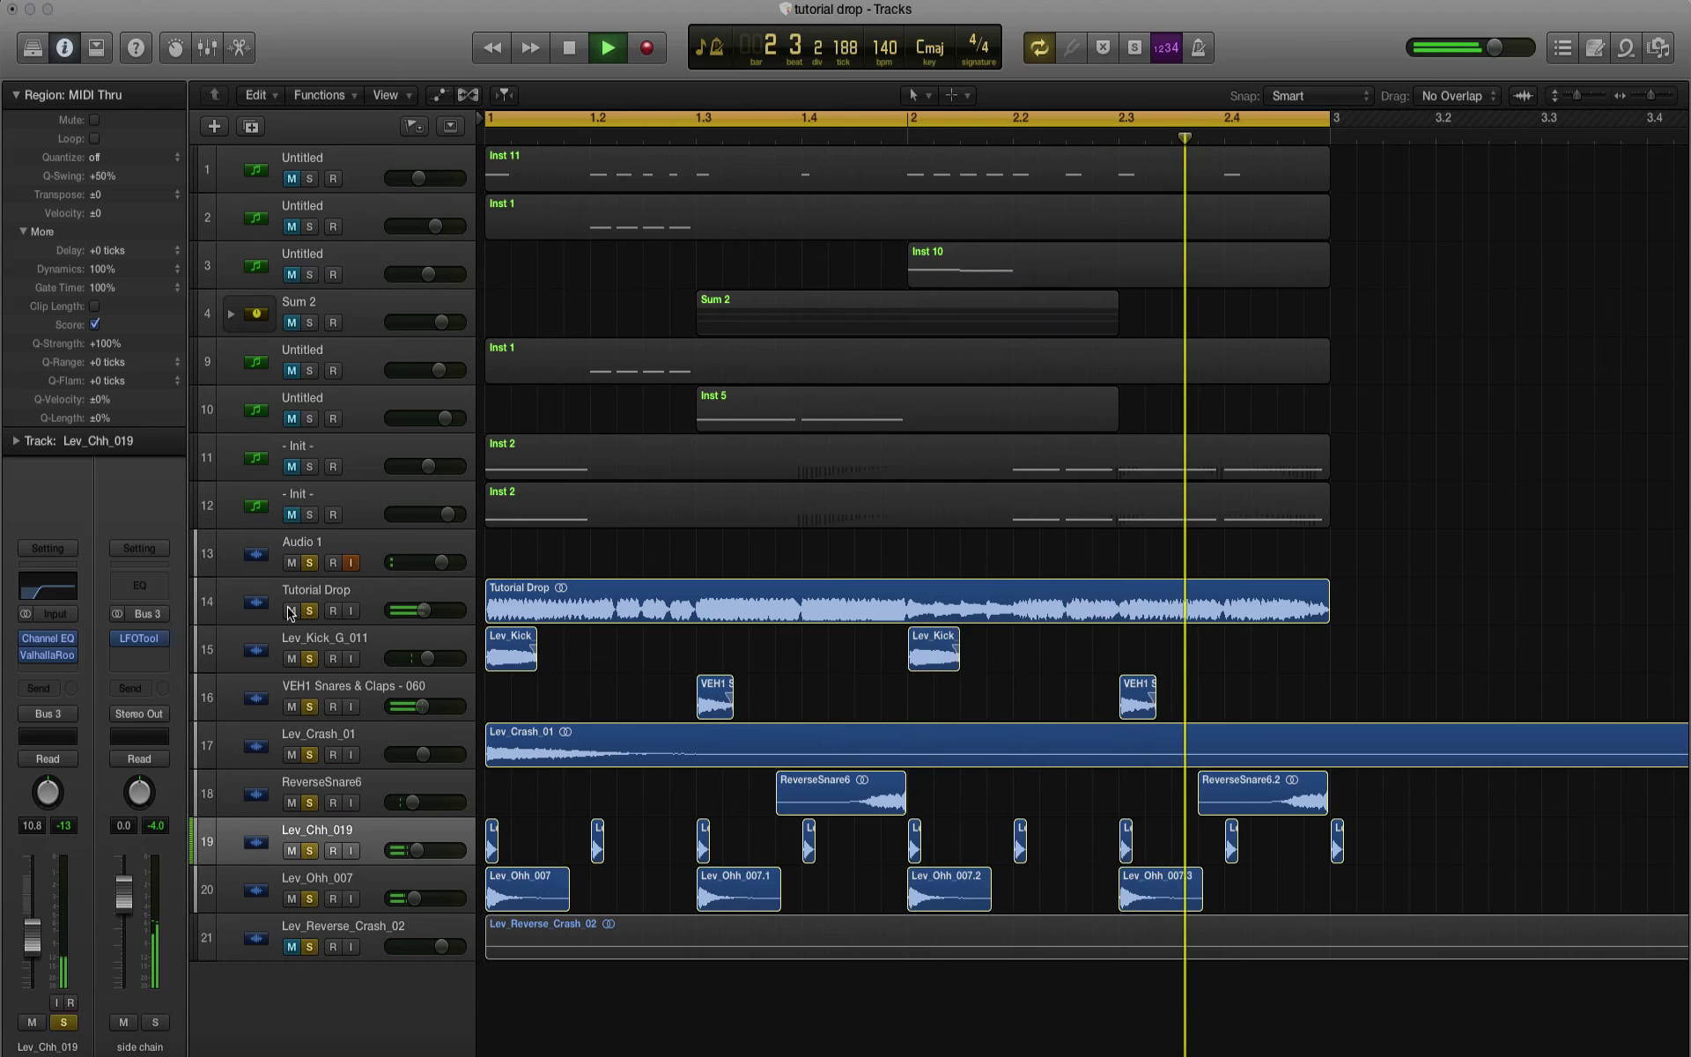
left_click(255, 554)
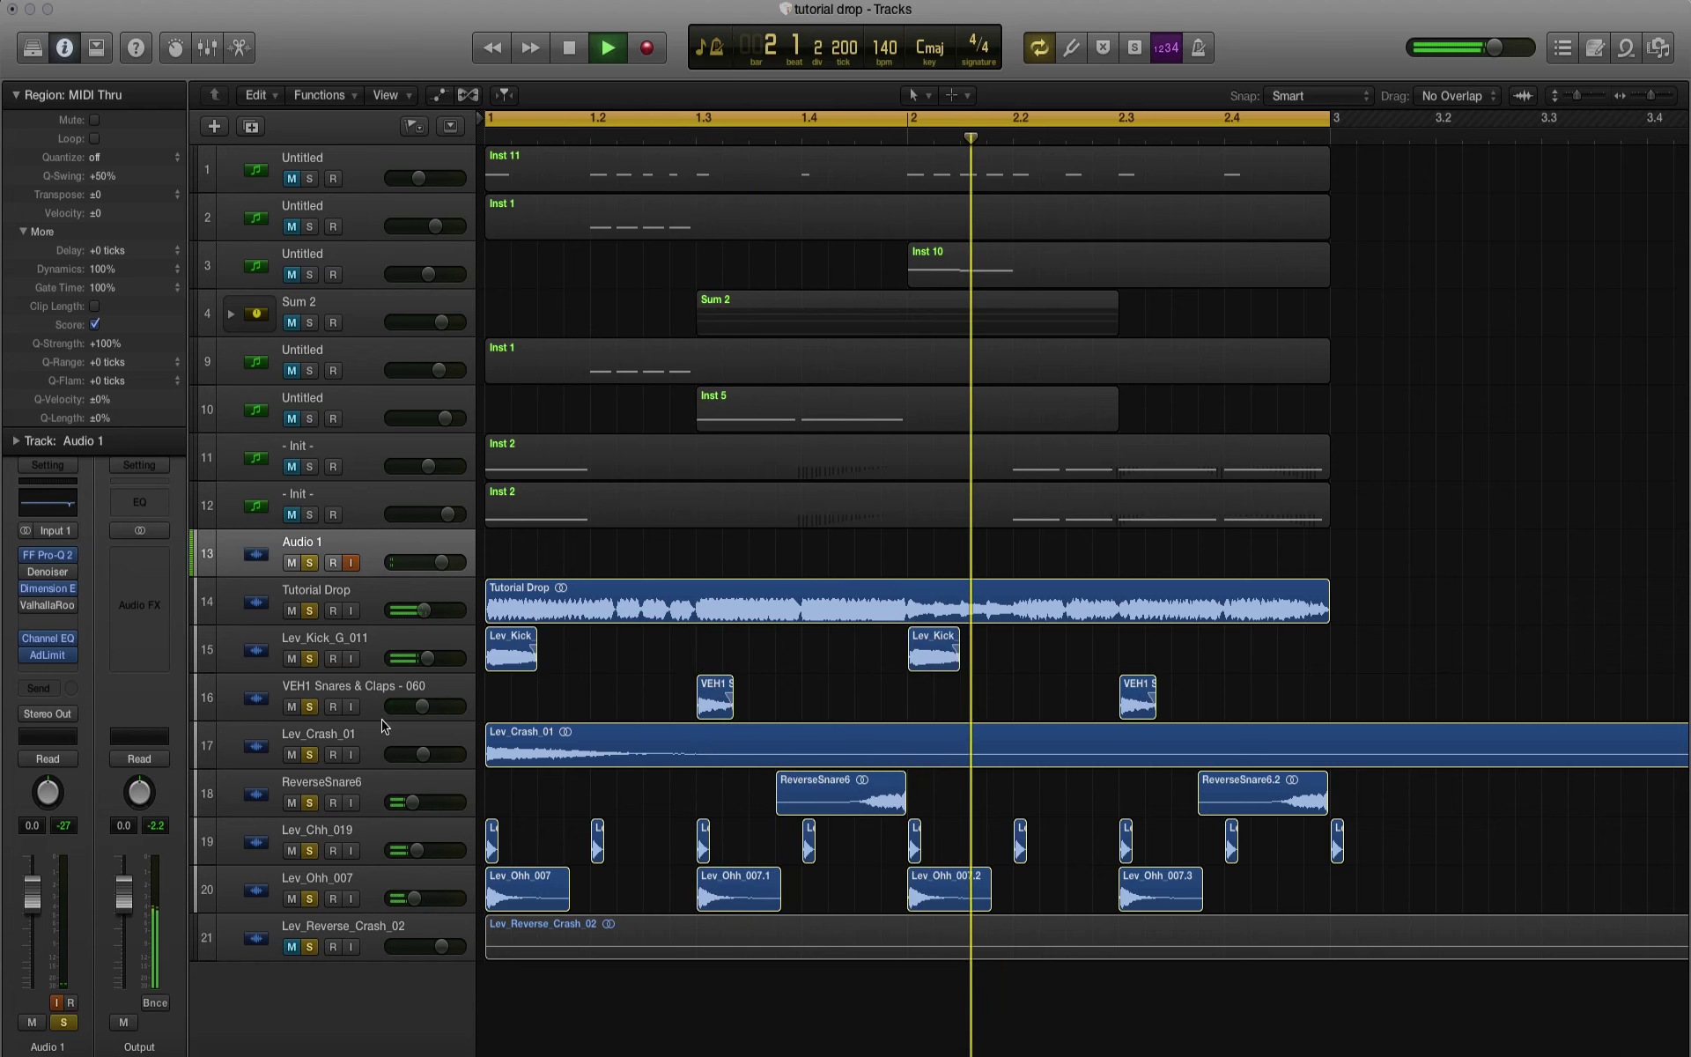
left_click(424, 754)
left_click_drag(424, 755, 416, 762)
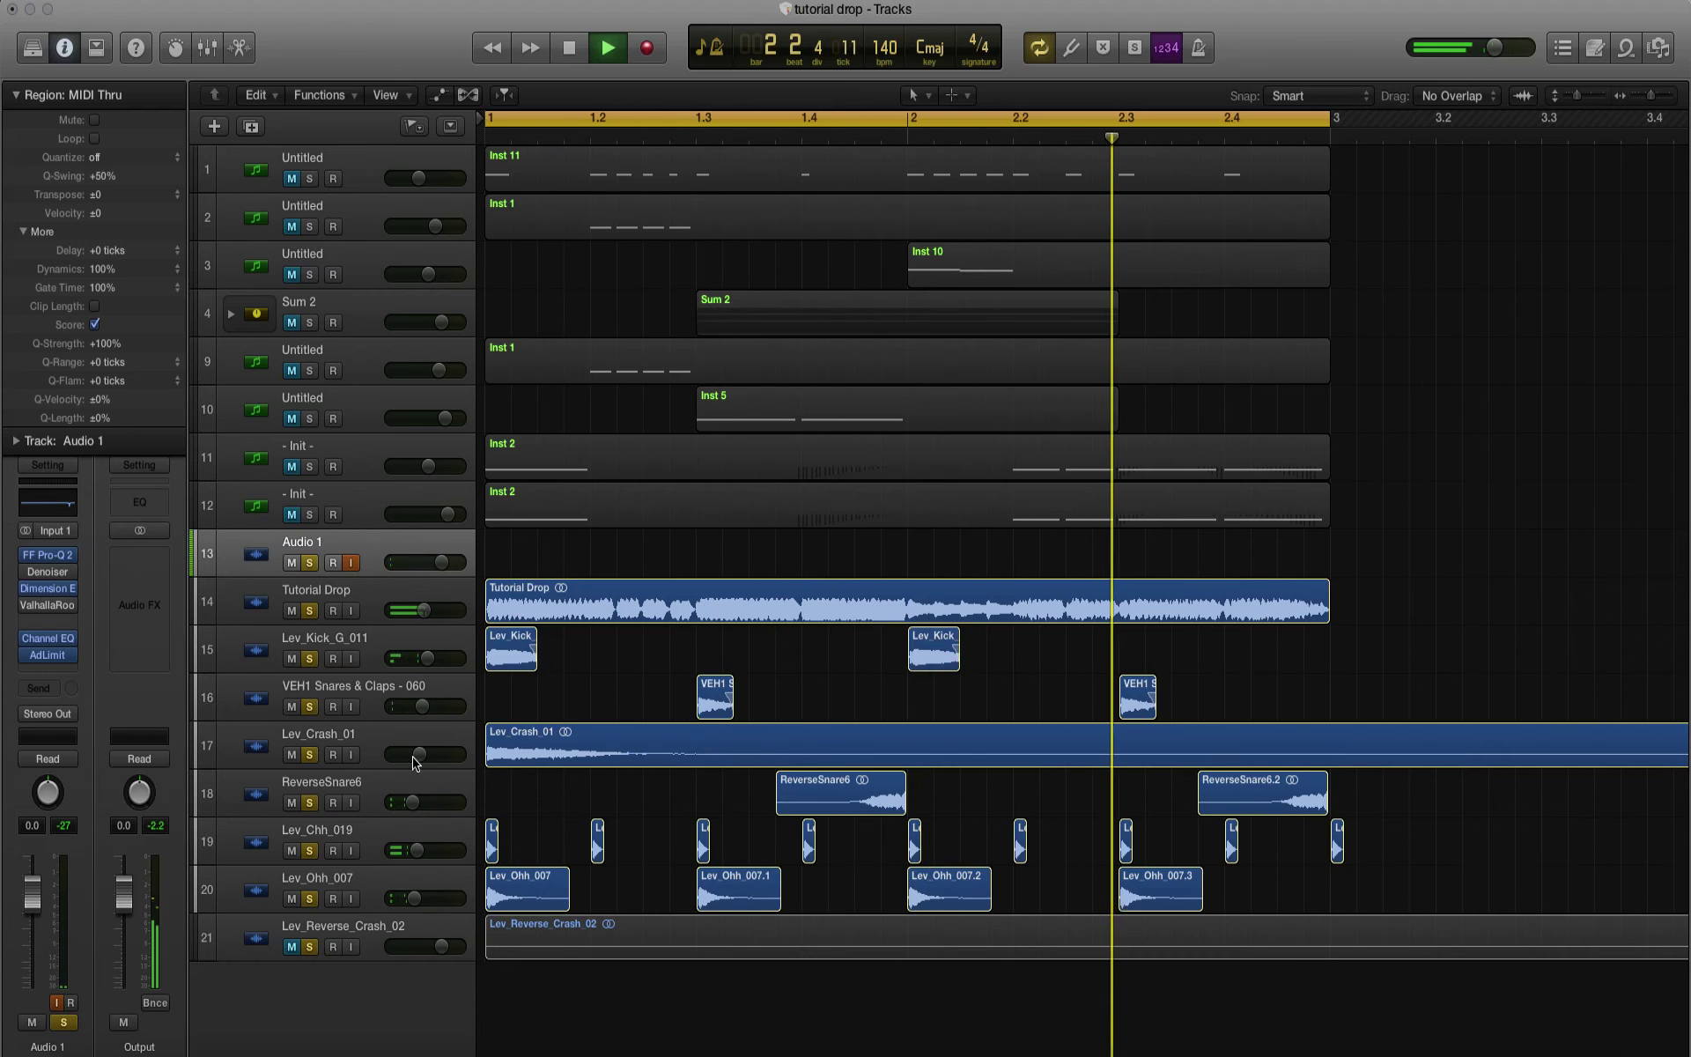
key("space")
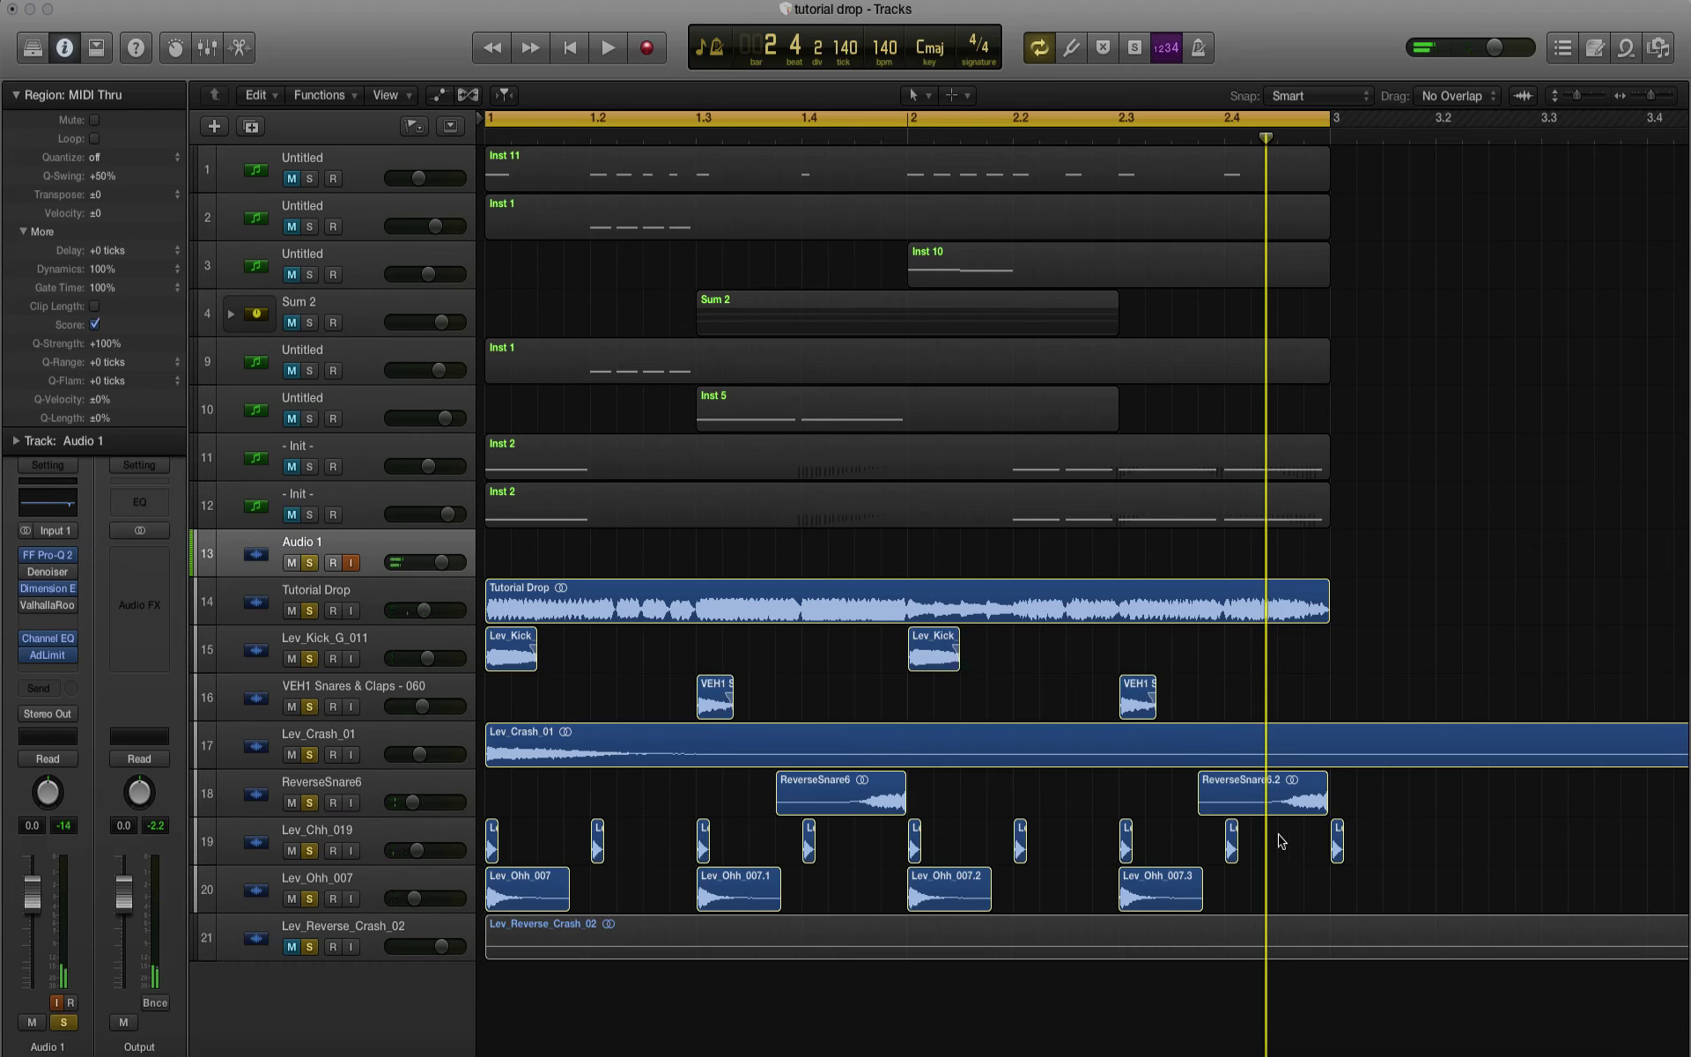
Step: Try doubling the Lev_Chh_019 pattern with off-beat copies ending before bar 3, audition the loop and undo the copies
mouse_move(541, 843)
left_mouse_down()
mouse_move(491, 846)
mouse_move(544, 846)
left_mouse_up()
left_click(1356, 868)
left_click_drag(1438, 845, 1334, 847)
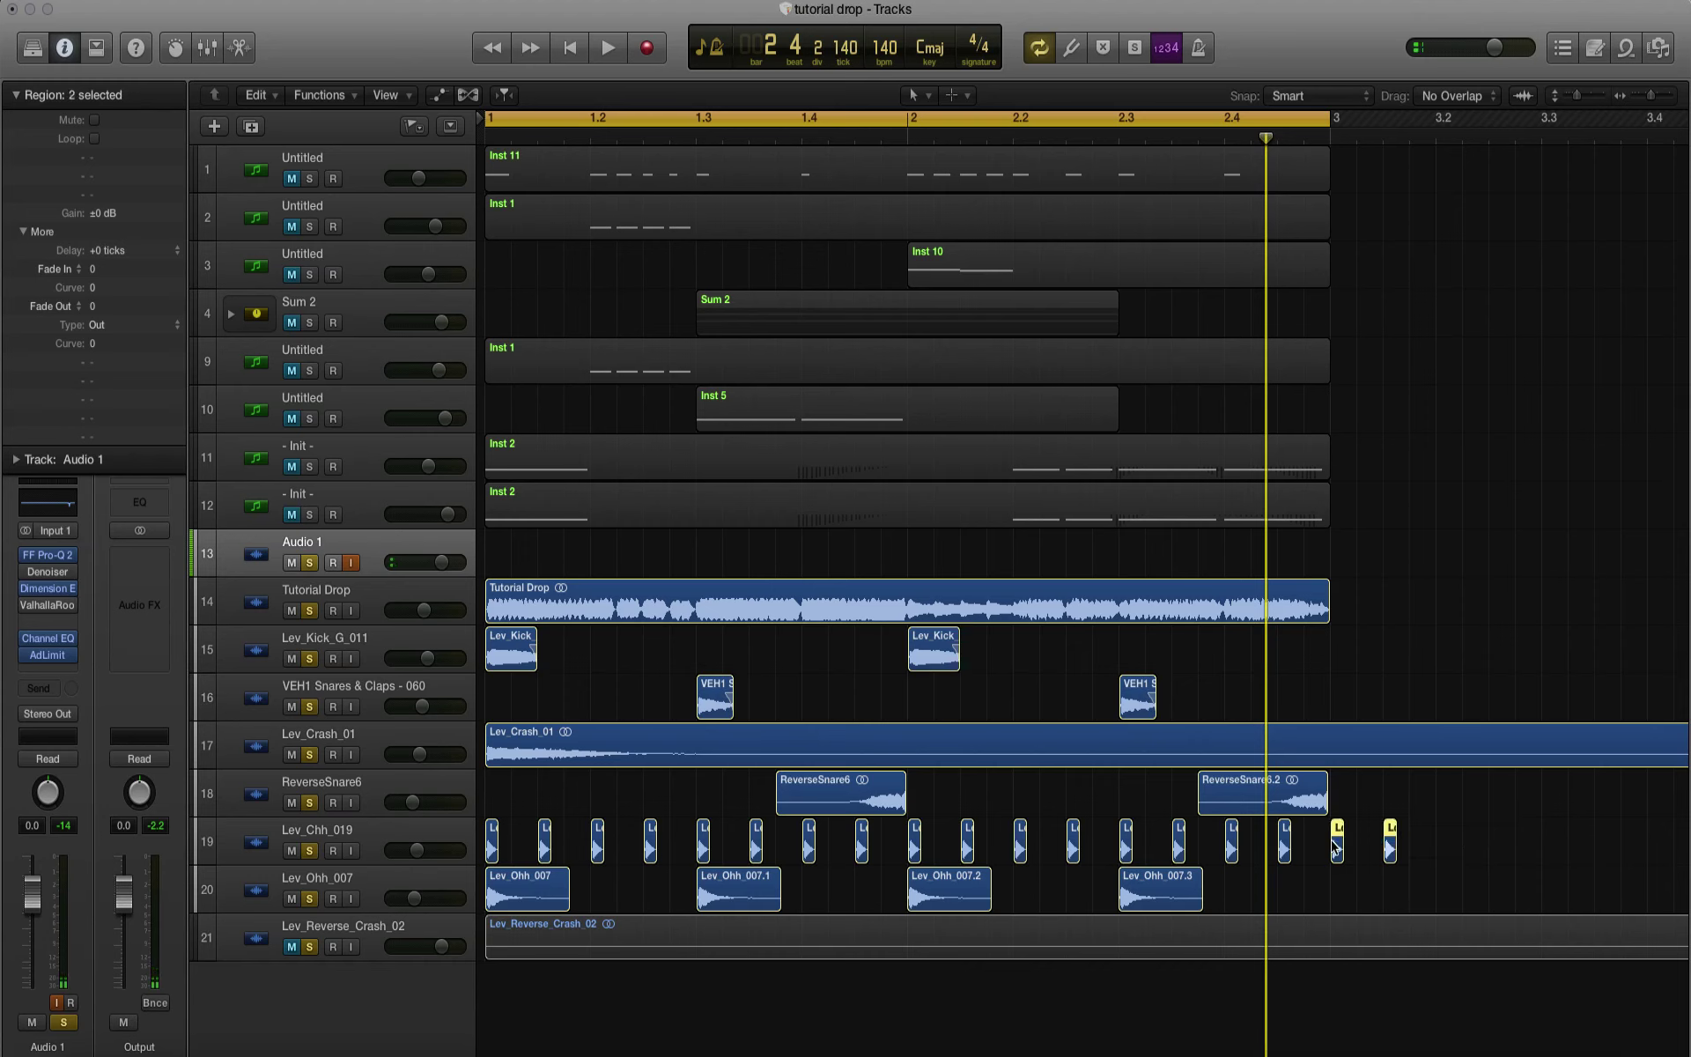
key("Delete")
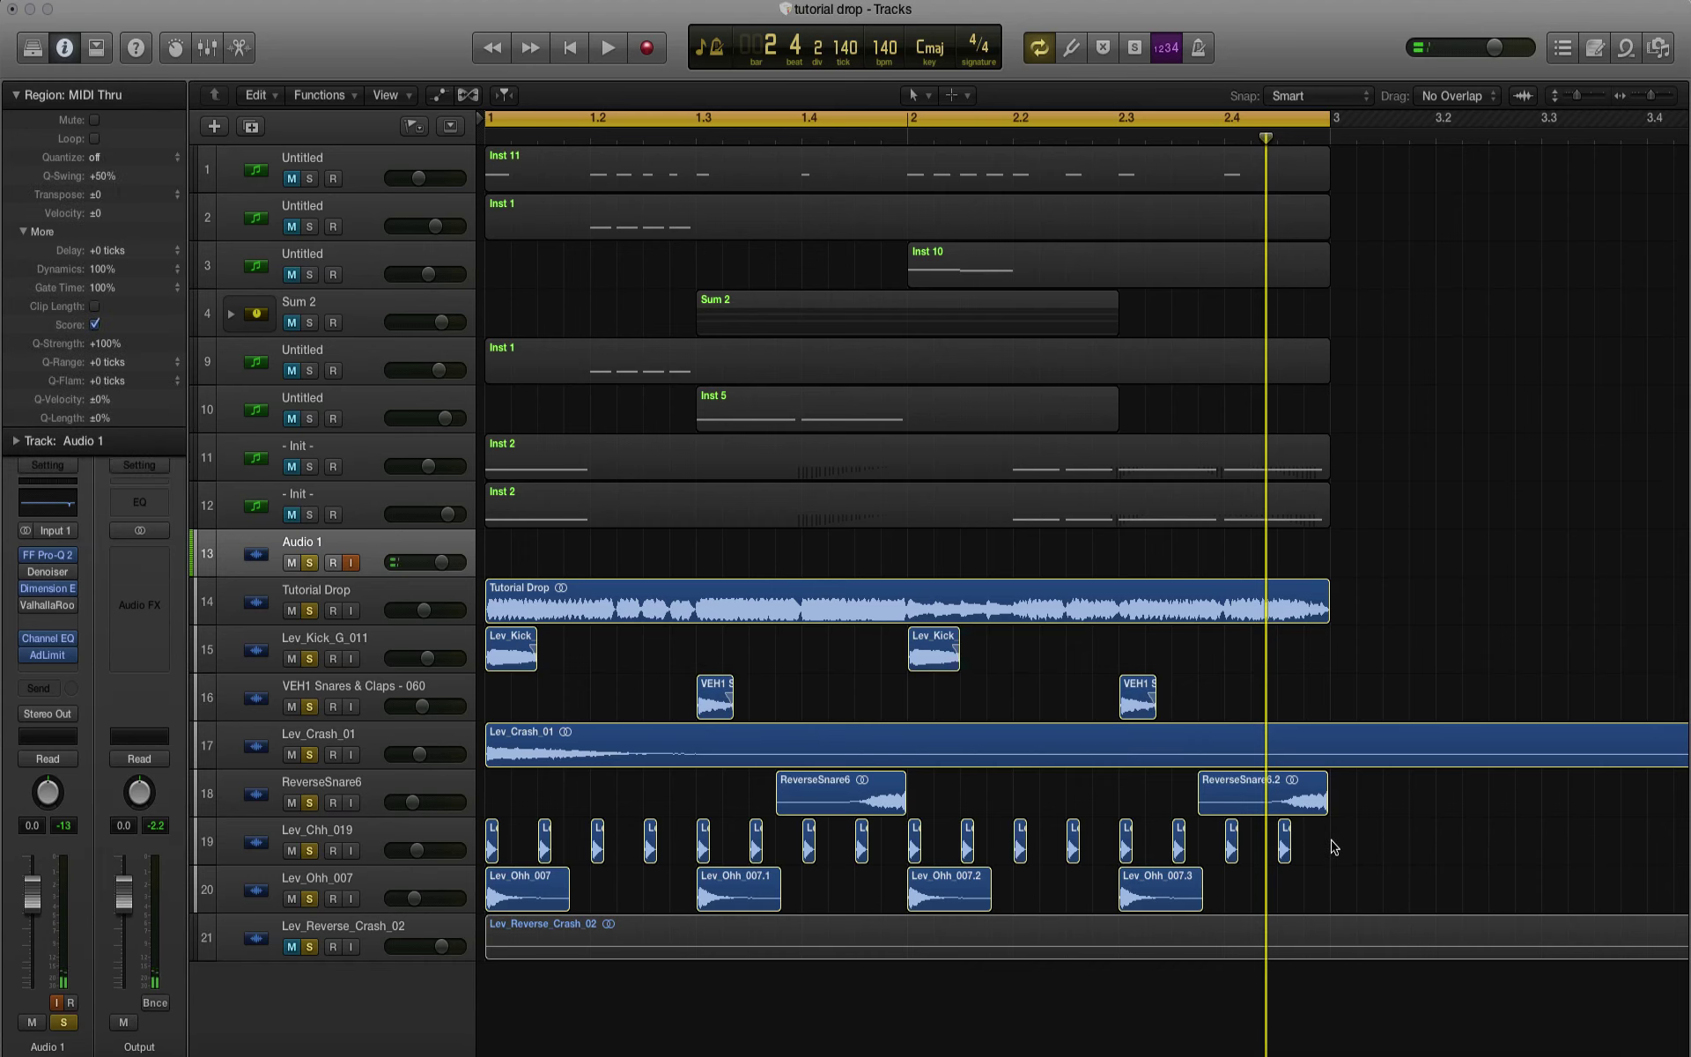
key("space")
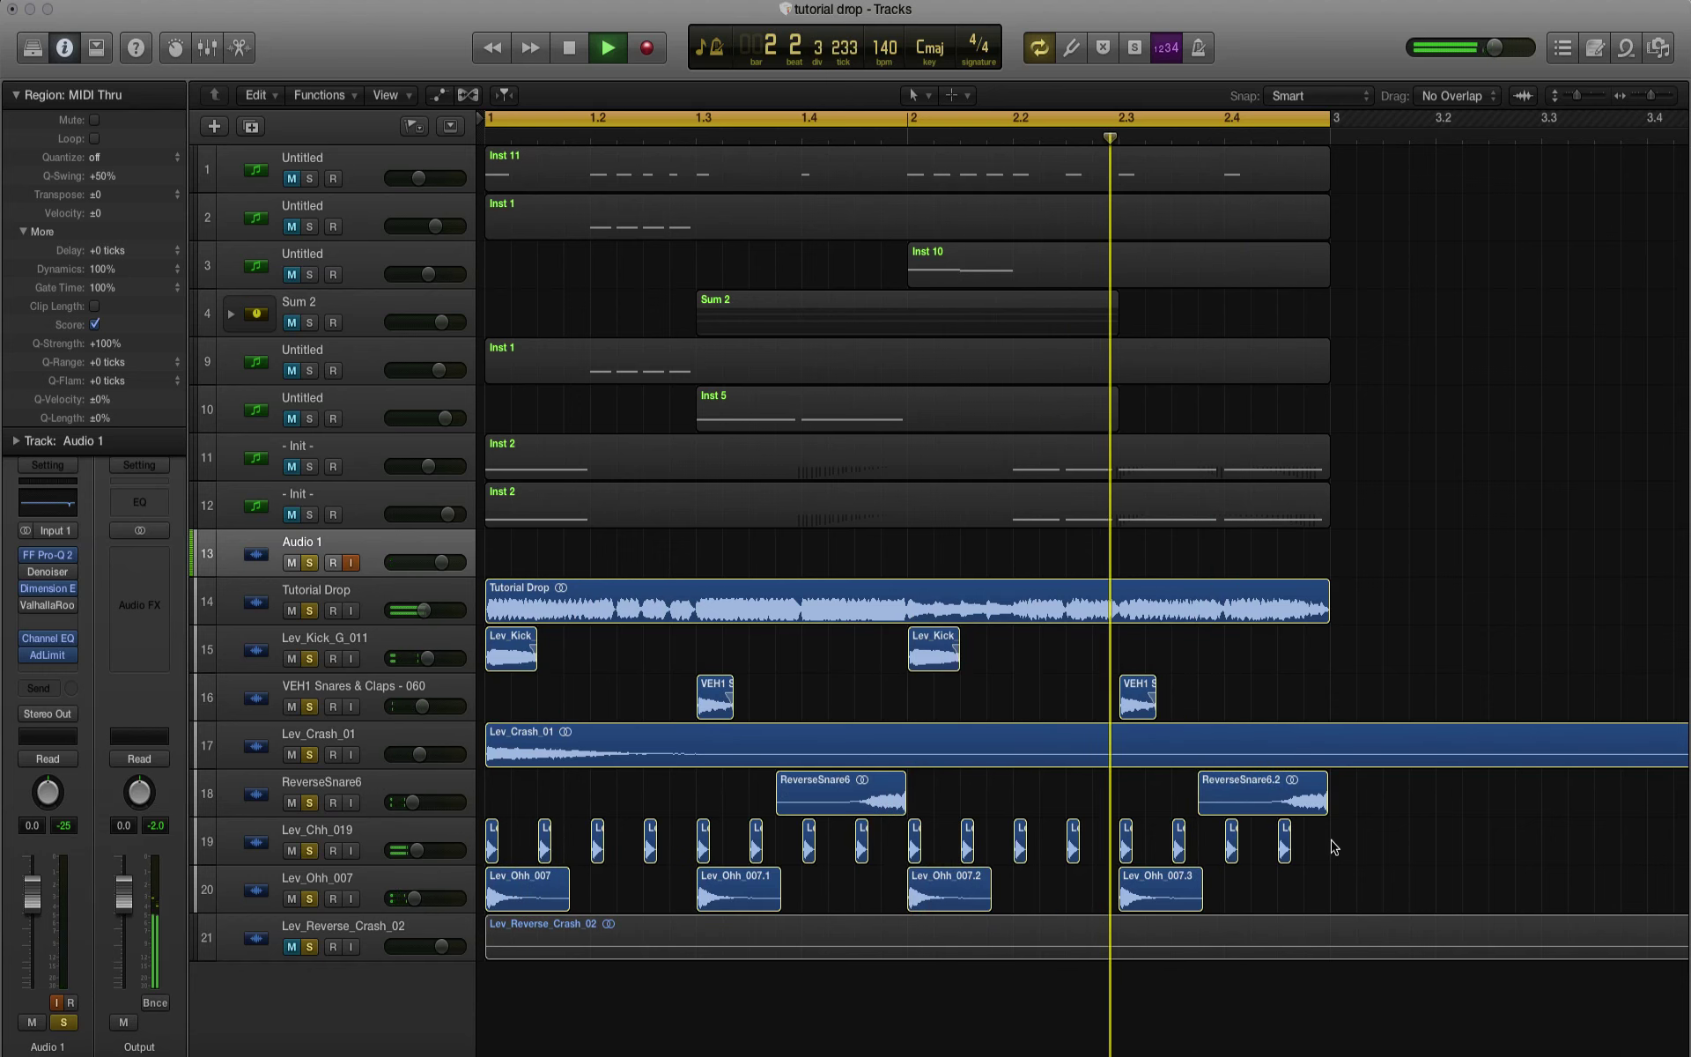
key("space")
key("super+v")
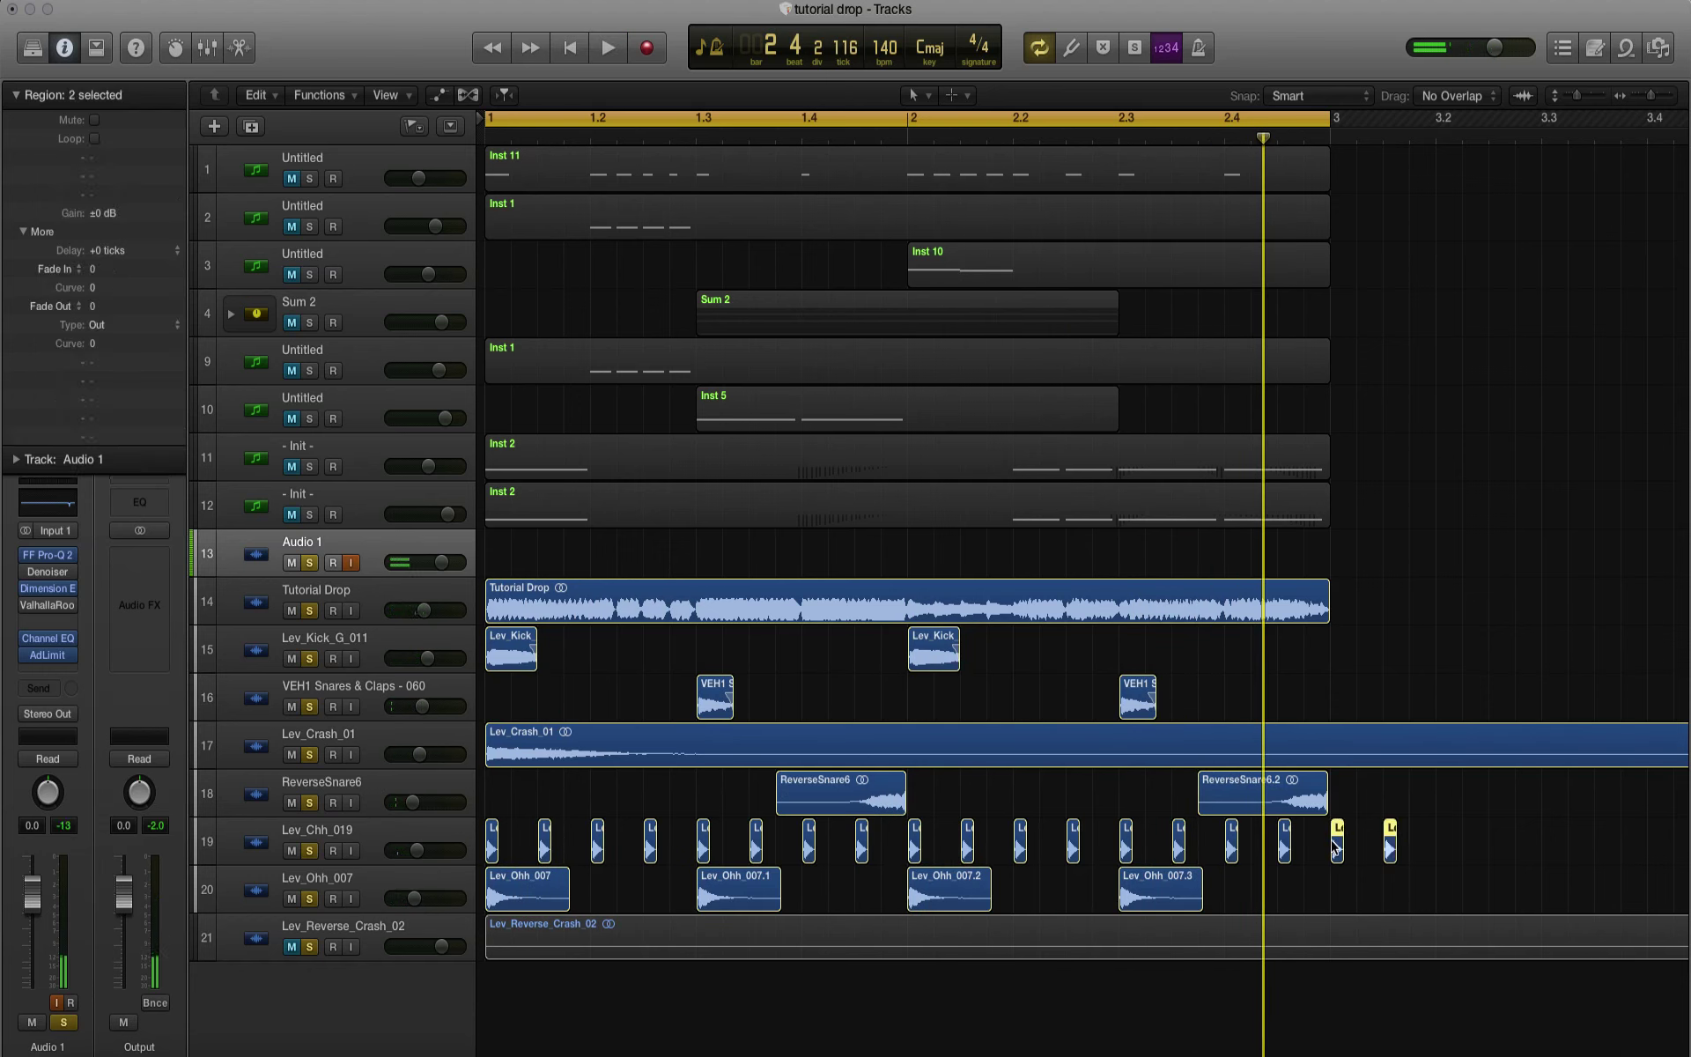
key("super+z")
Step: Insert a Stereo Delay on Lev_Chh_019 and mute Tutorial Drop and the other drum tracks to hear the closed hi-hat alone
left_click(264, 843)
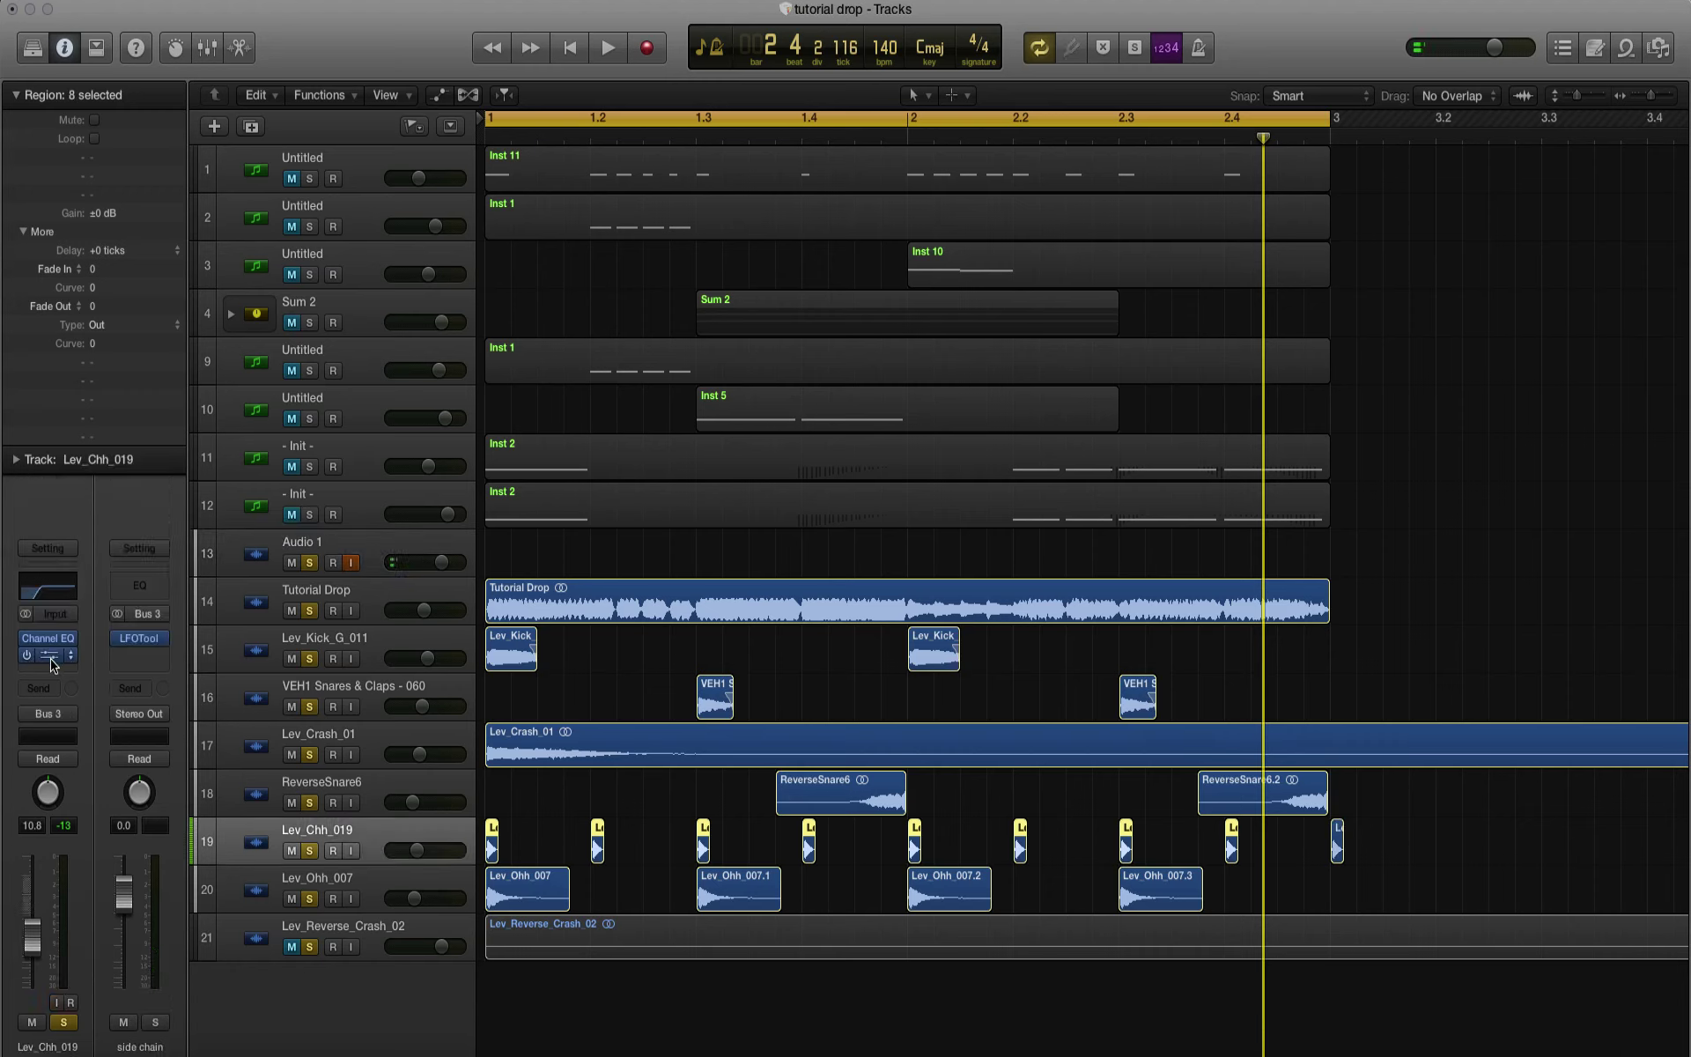
left_click(51, 672)
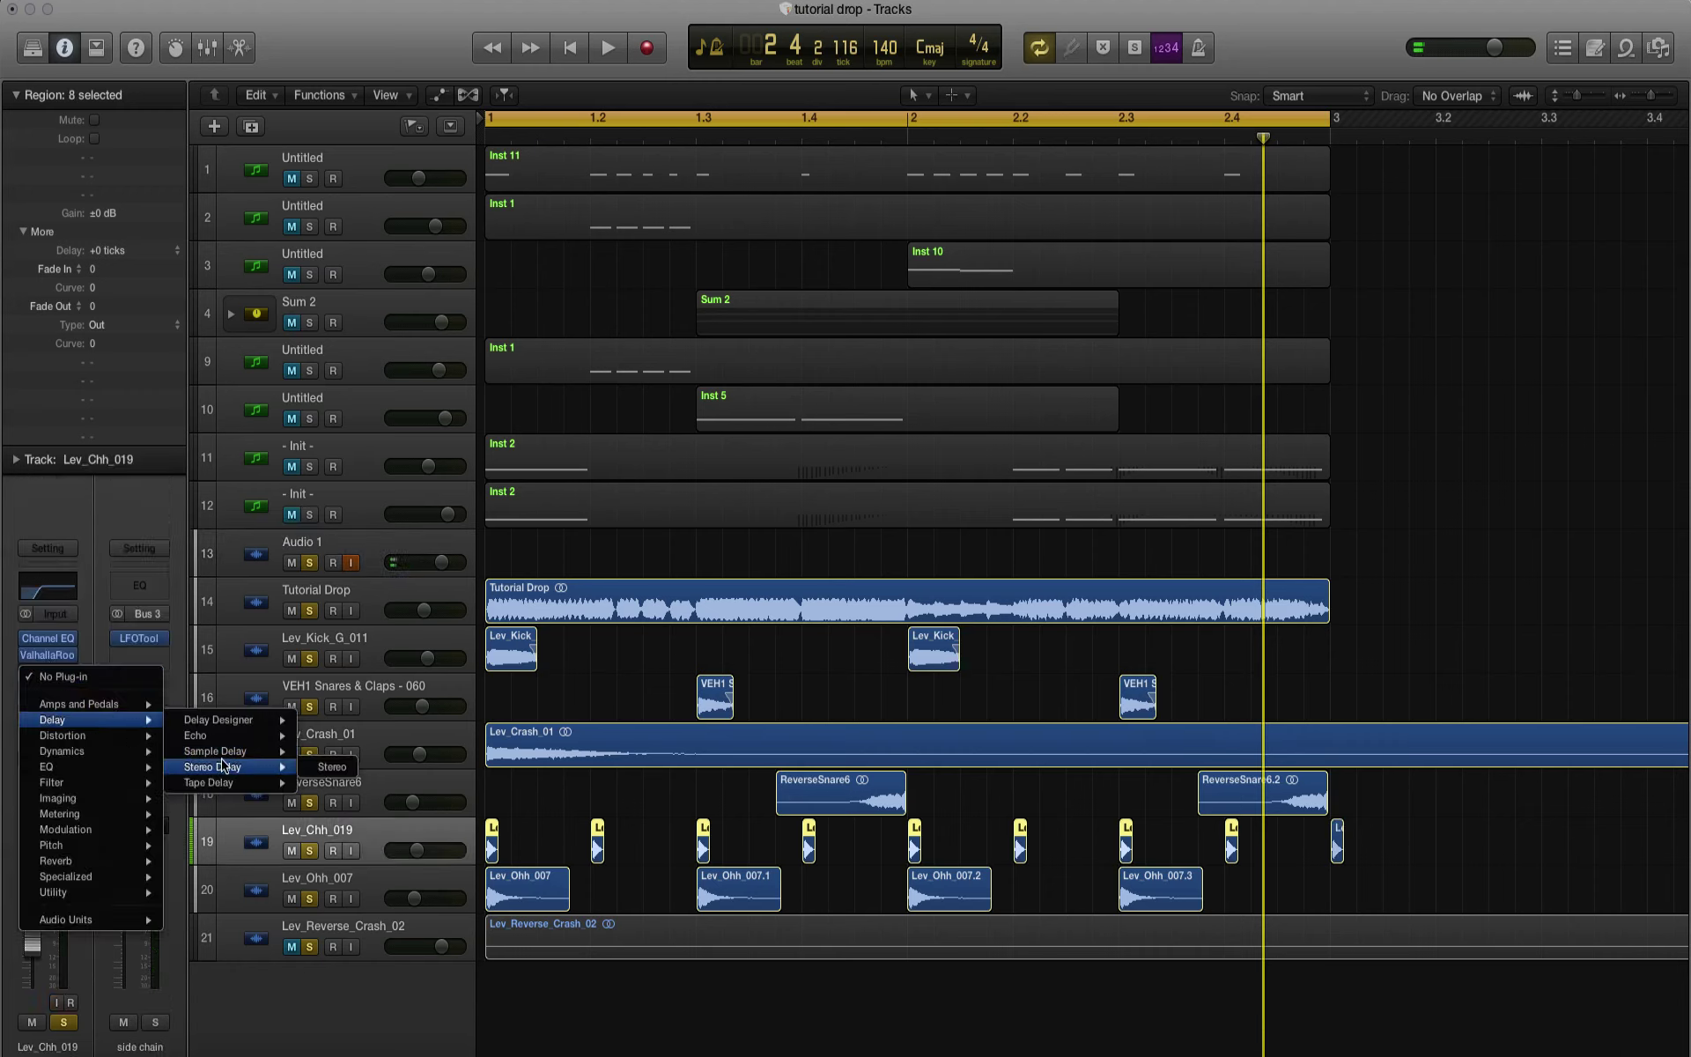
left_click(313, 769)
left_click(291, 899)
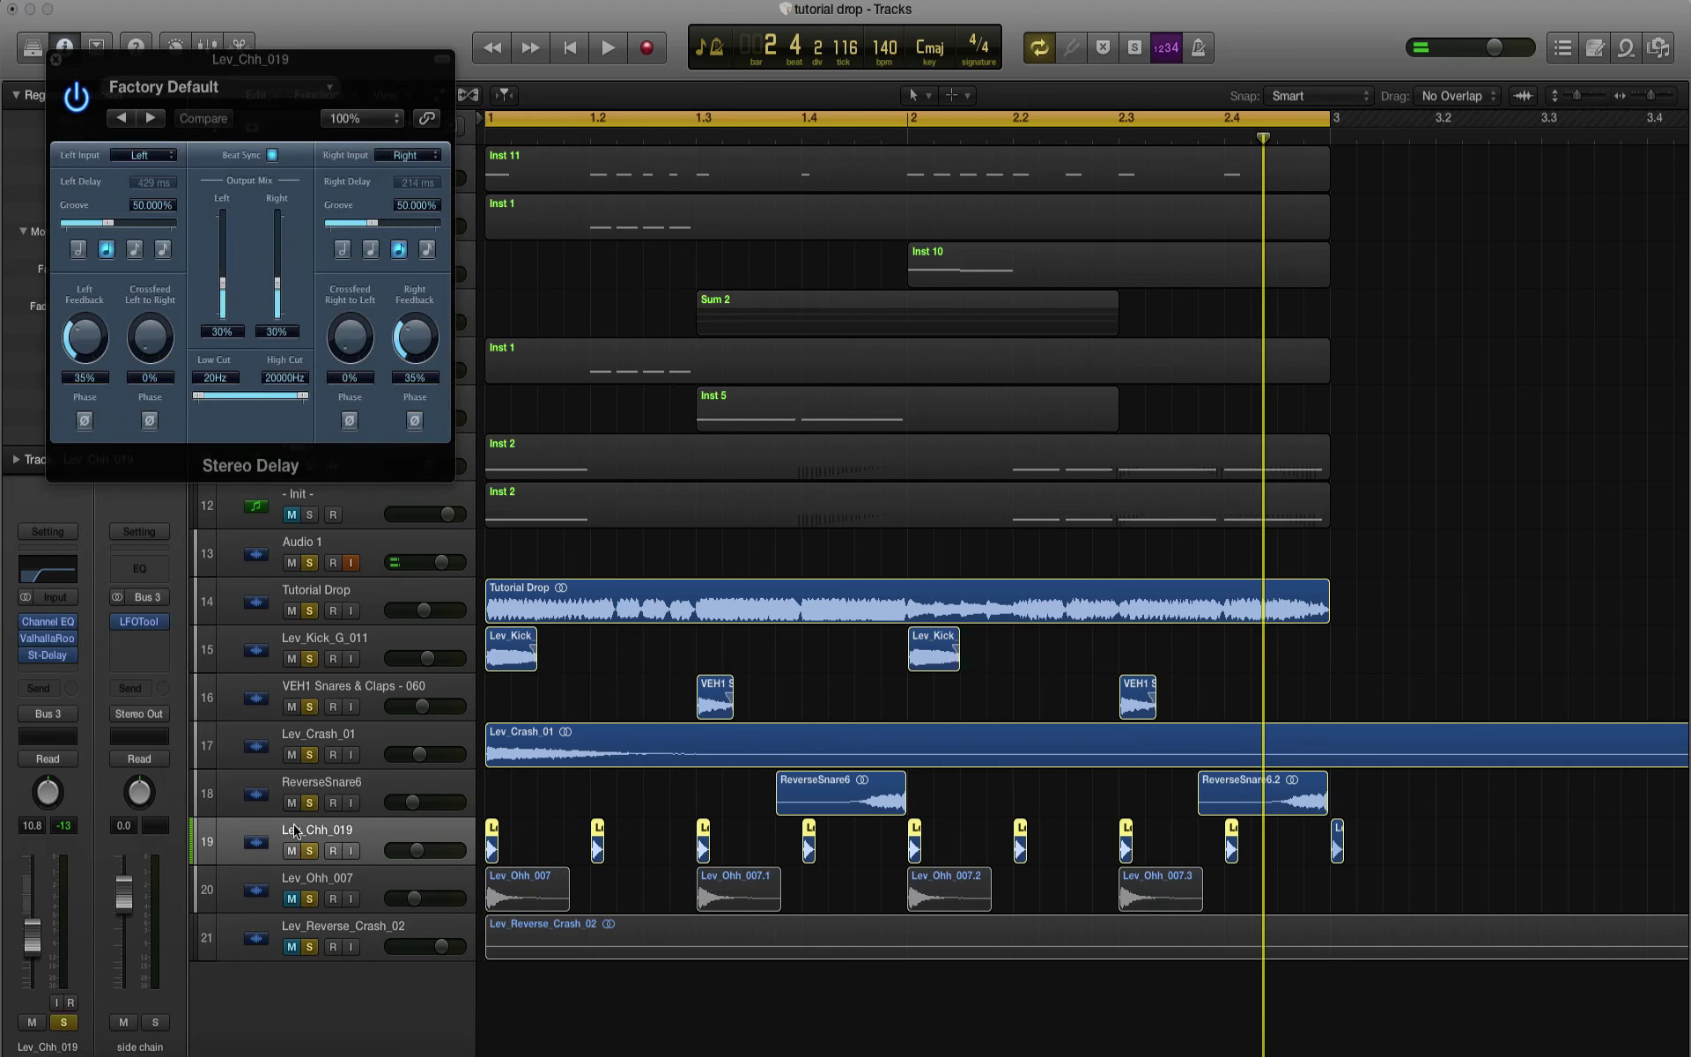
left_click_drag(293, 806, 294, 615)
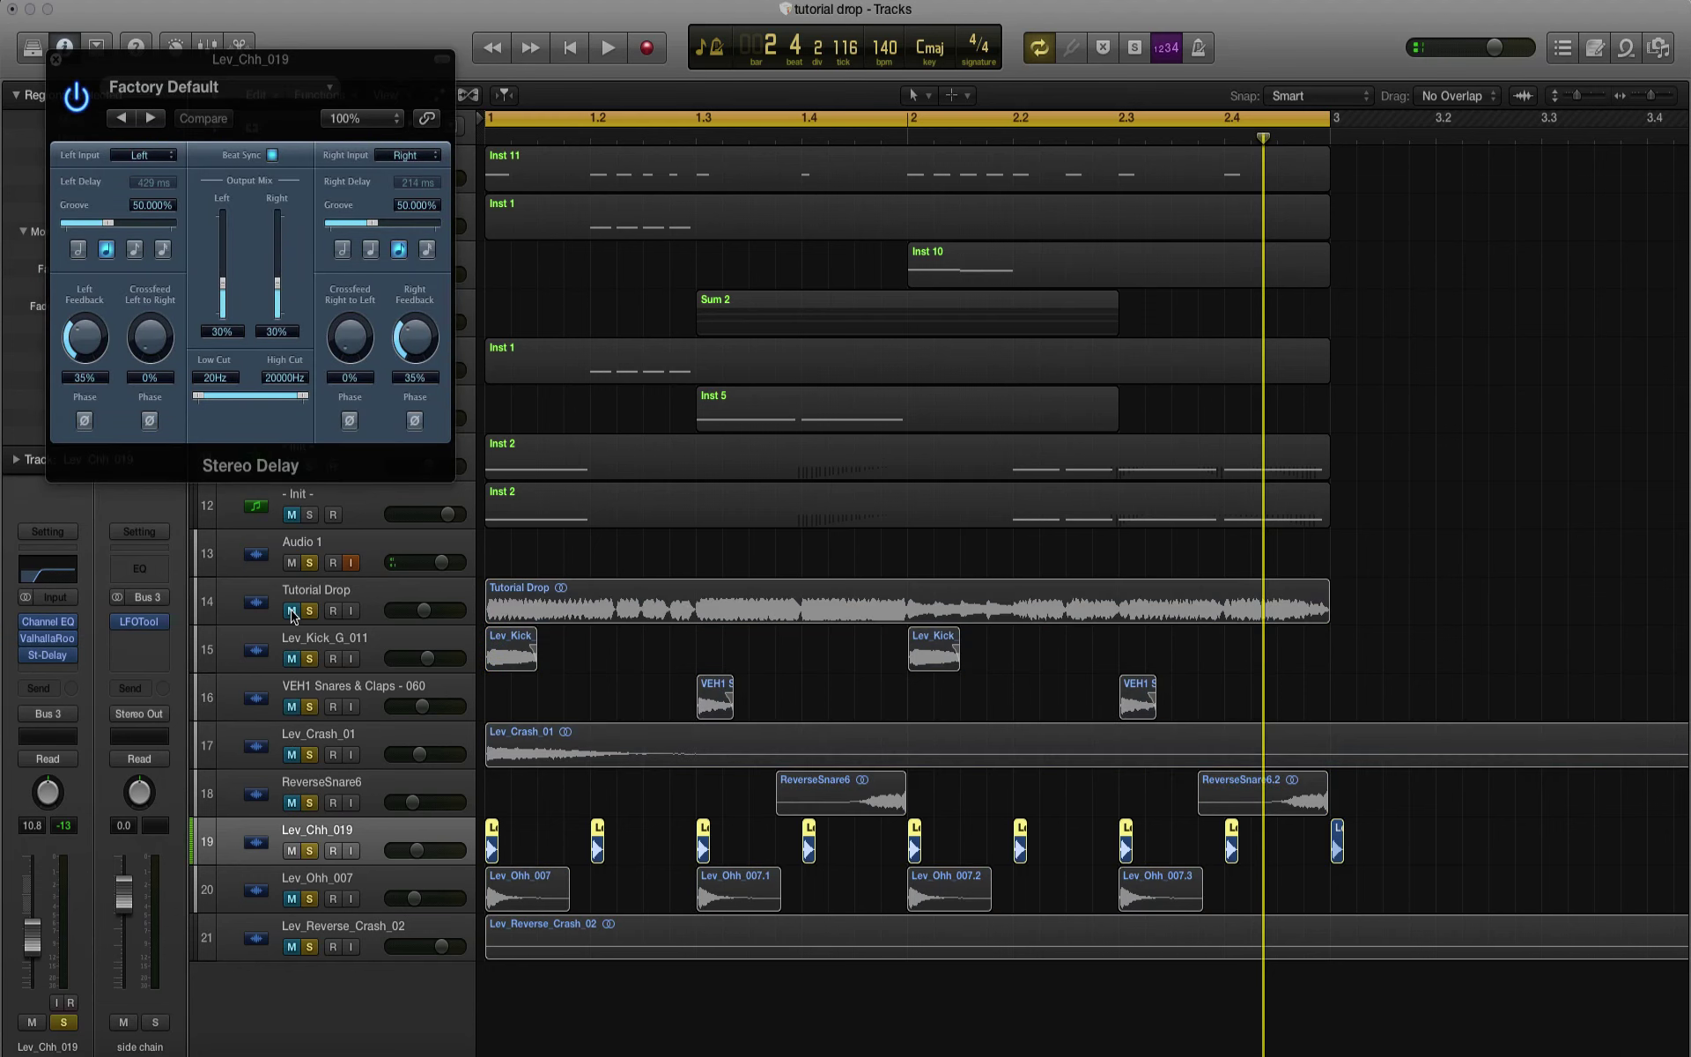
key("space")
Step: Set the Stereo Delay to a 2300 Hz low cut, eighth-note left delay with 75% groove, and 16% left and 17% right output mix
left_click_drag(198, 396, 266, 398)
left_click(134, 249)
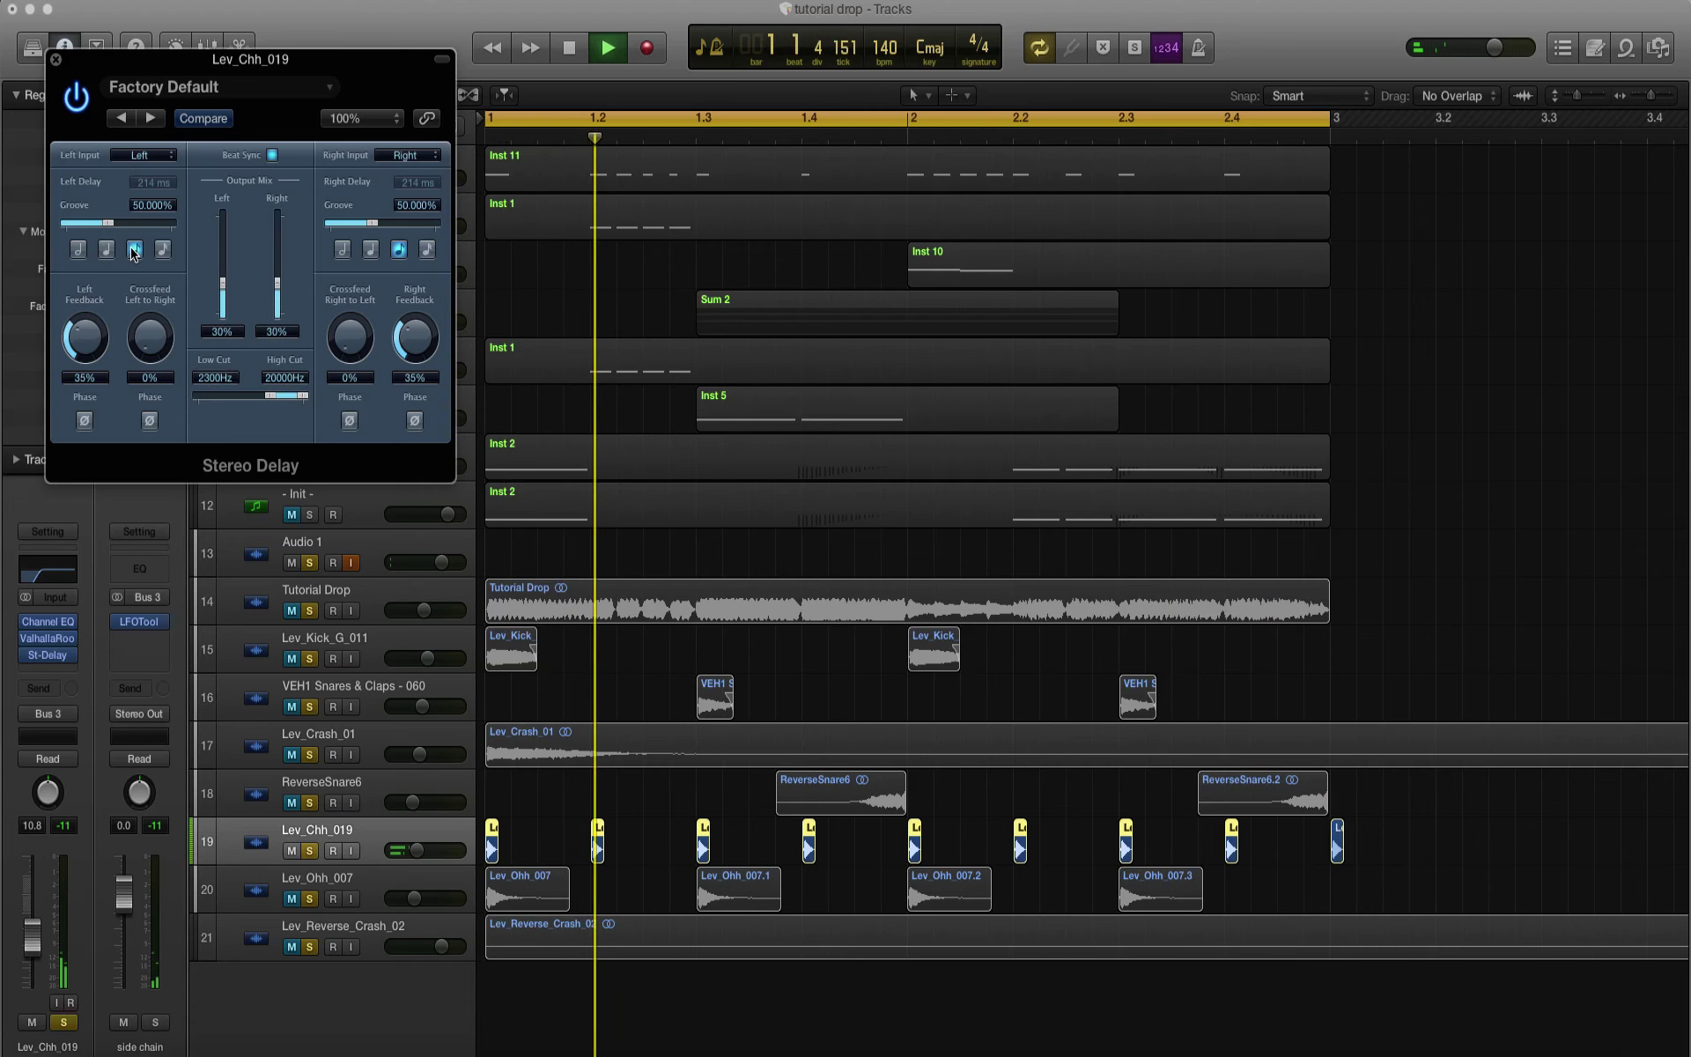
left_click_drag(109, 223, 170, 223)
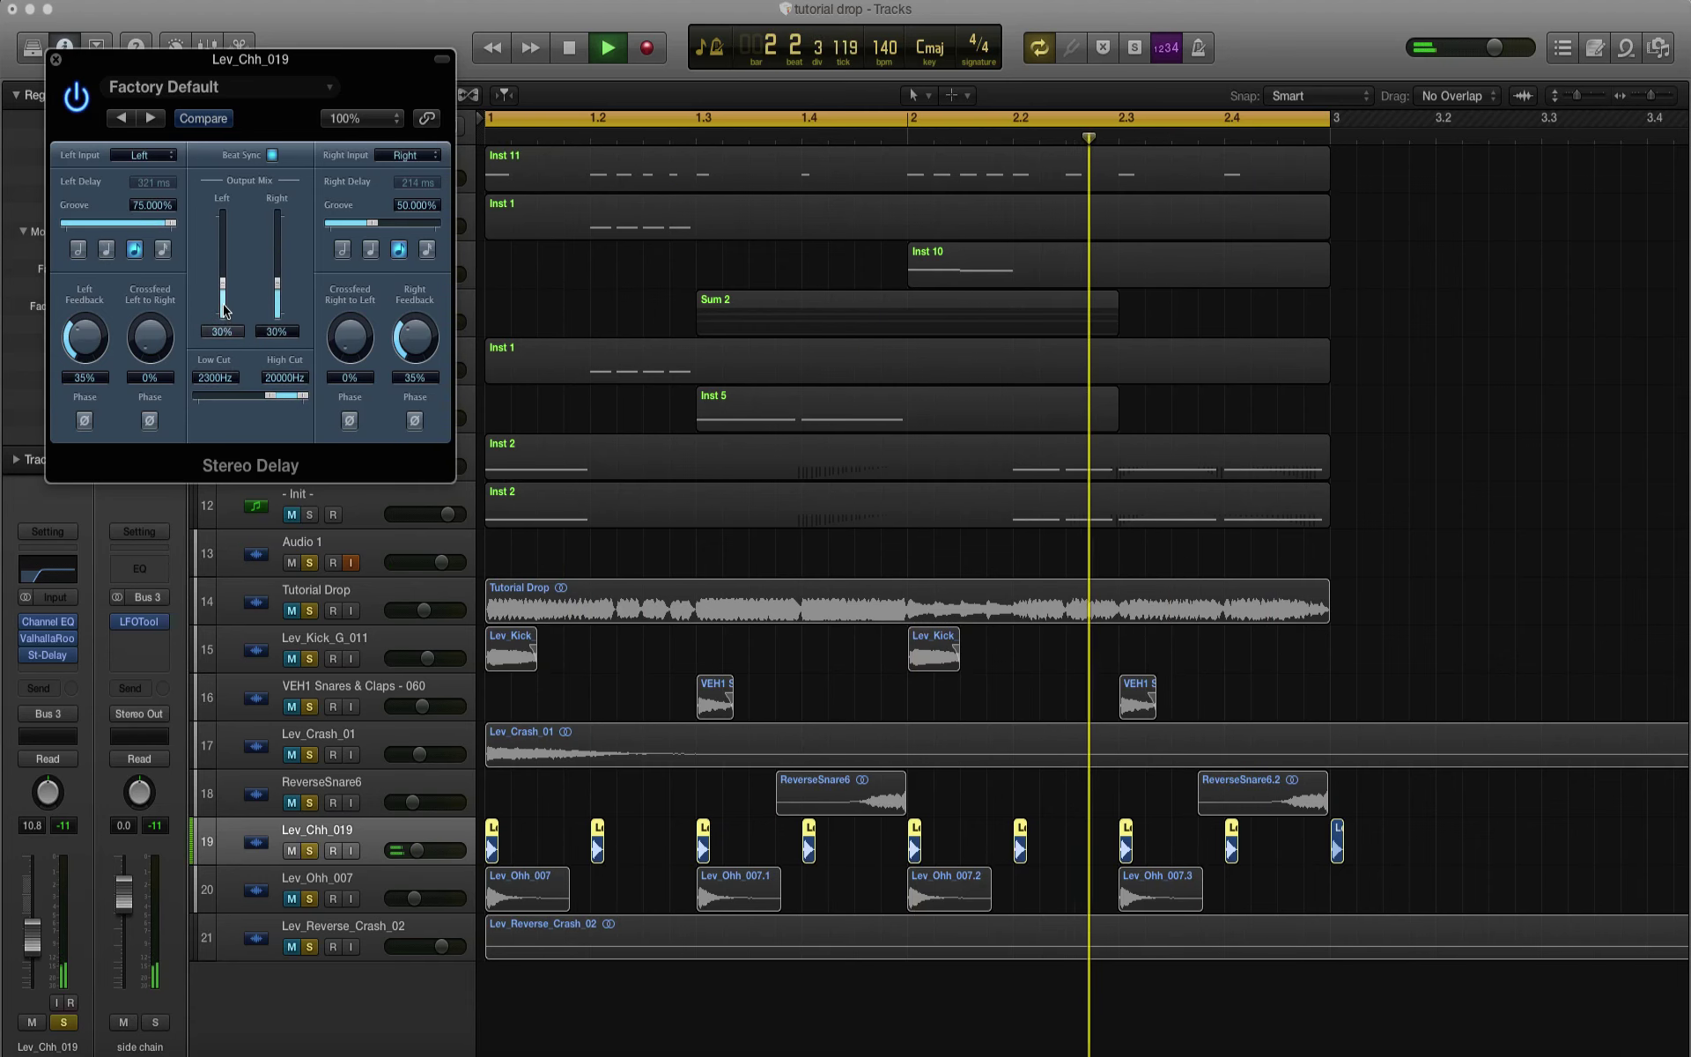
left_click_drag(224, 309, 280, 304)
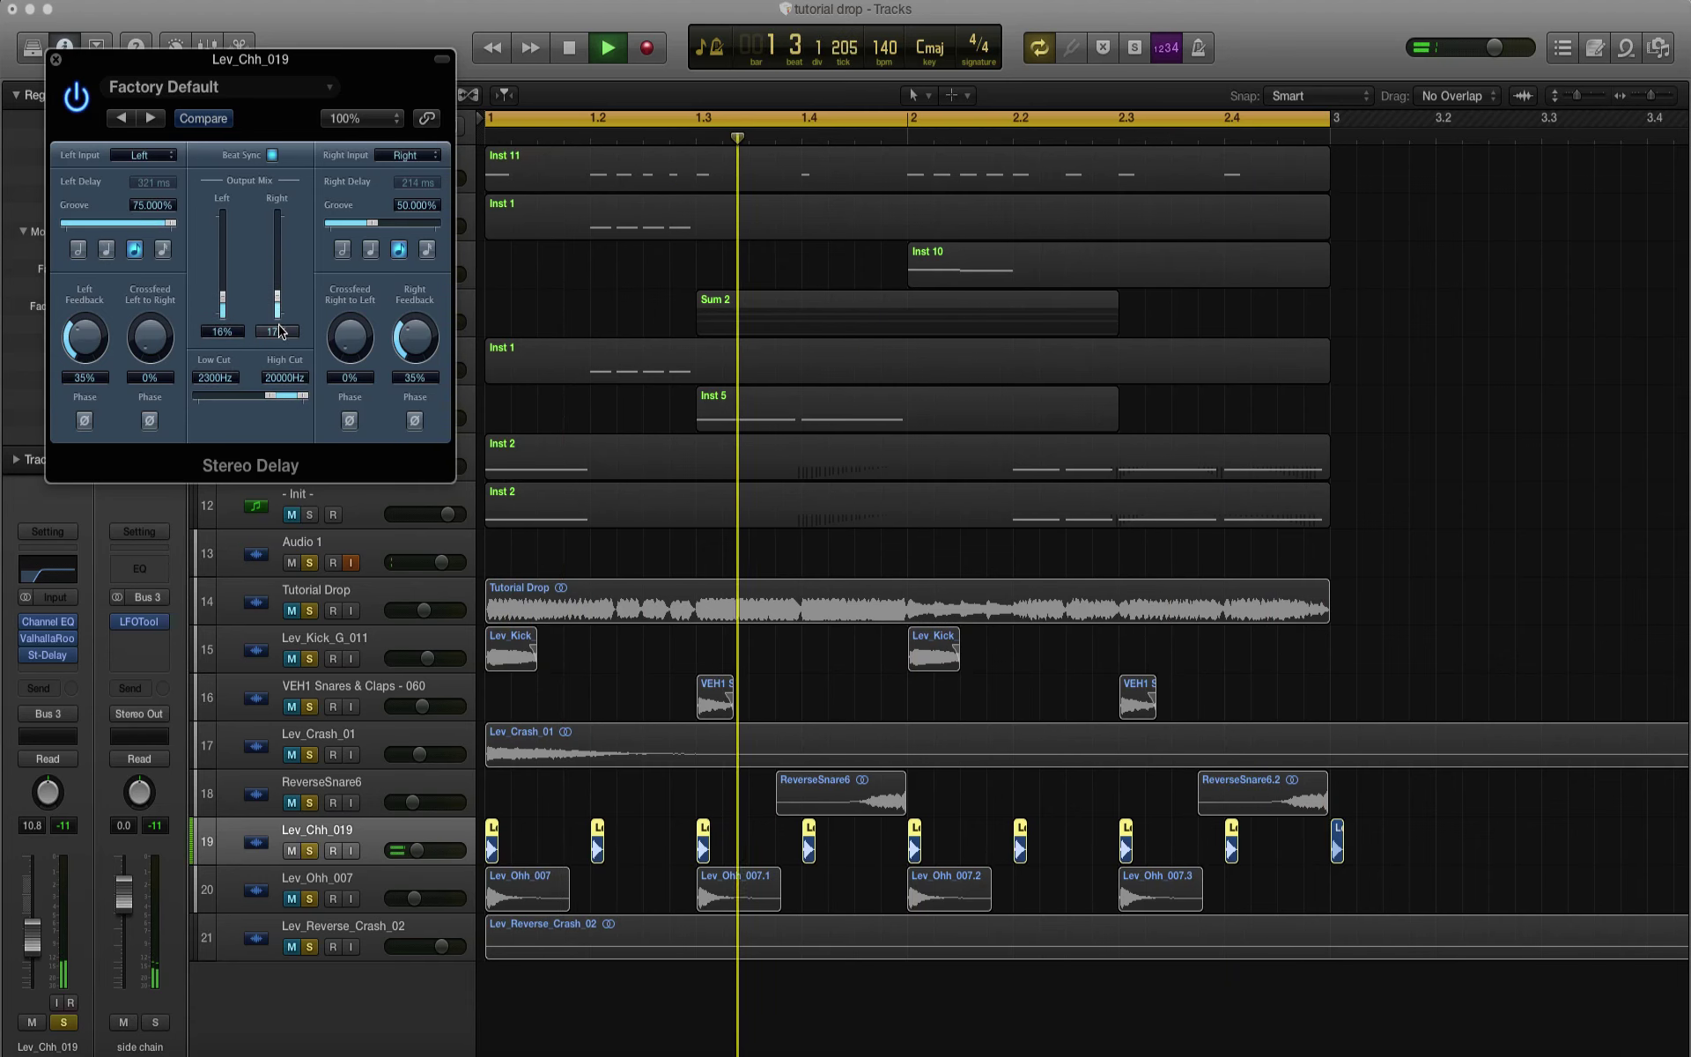
key("super+w")
key("space")
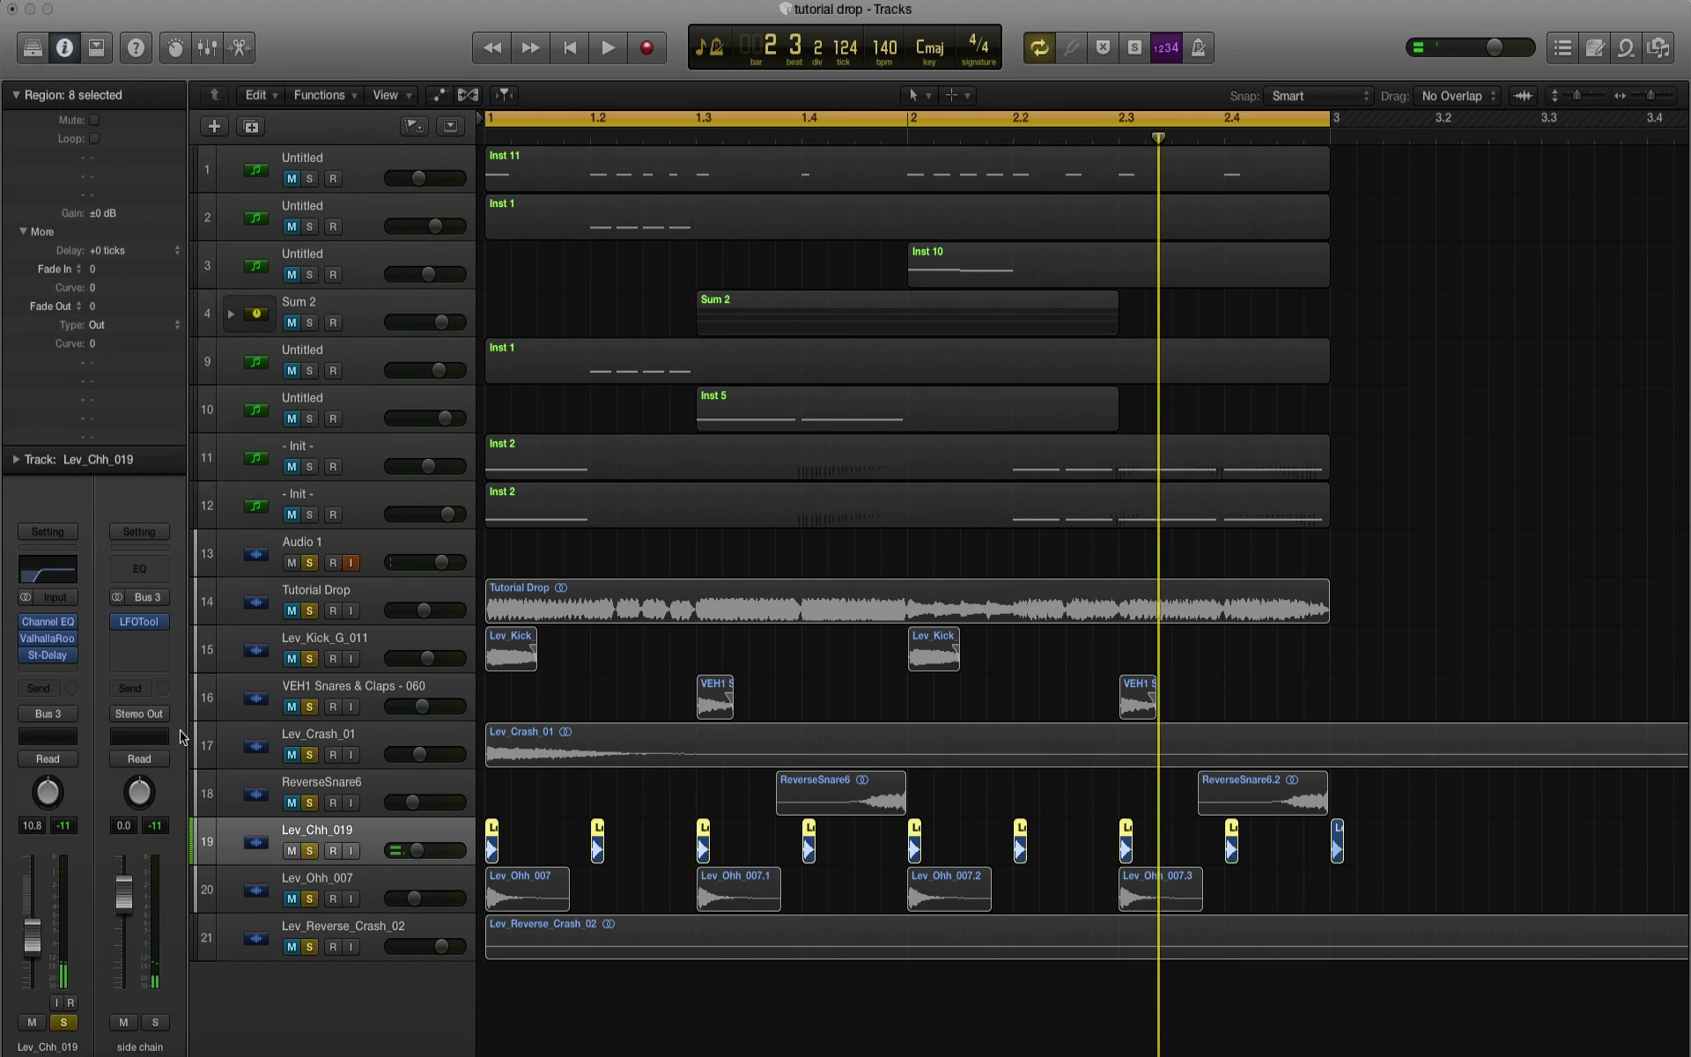
Step: Unmute Tutorial Drop and the other drum tracks, raising Lev_Chh_019 to -7.8 dB and Lev_Ohh_007 slightly while the loop plays
left_click(292, 902)
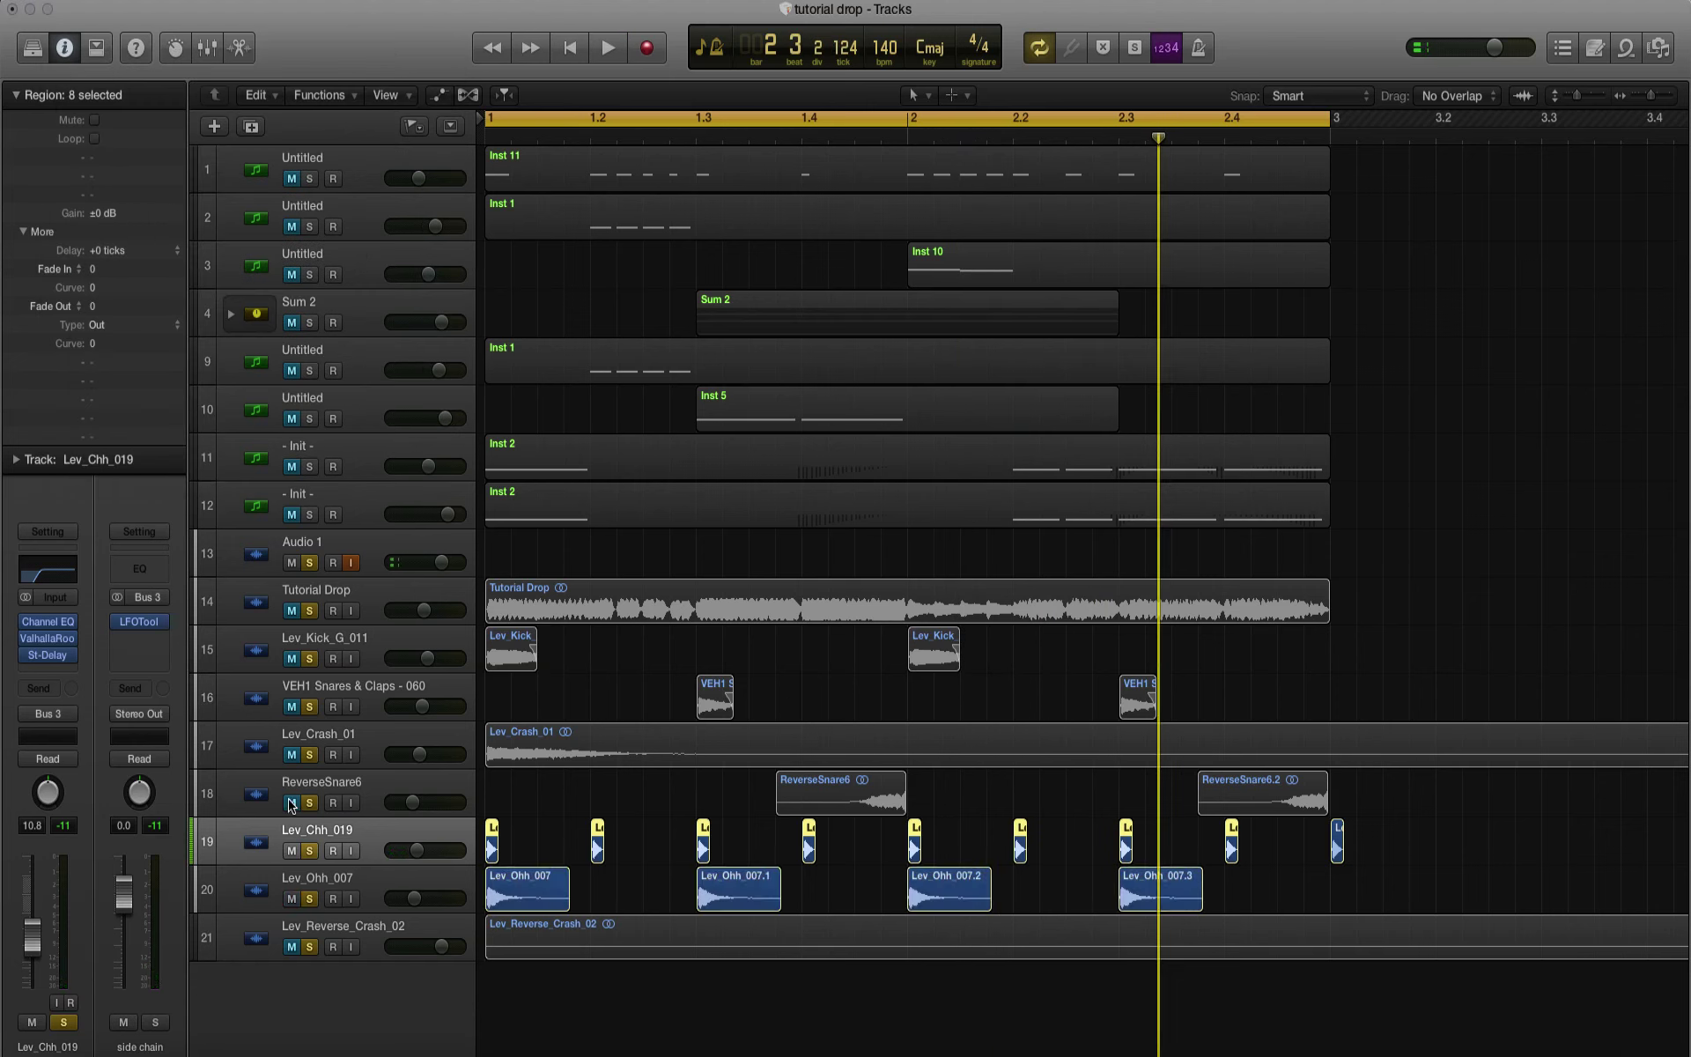
left_click_drag(290, 804, 291, 616)
key("space")
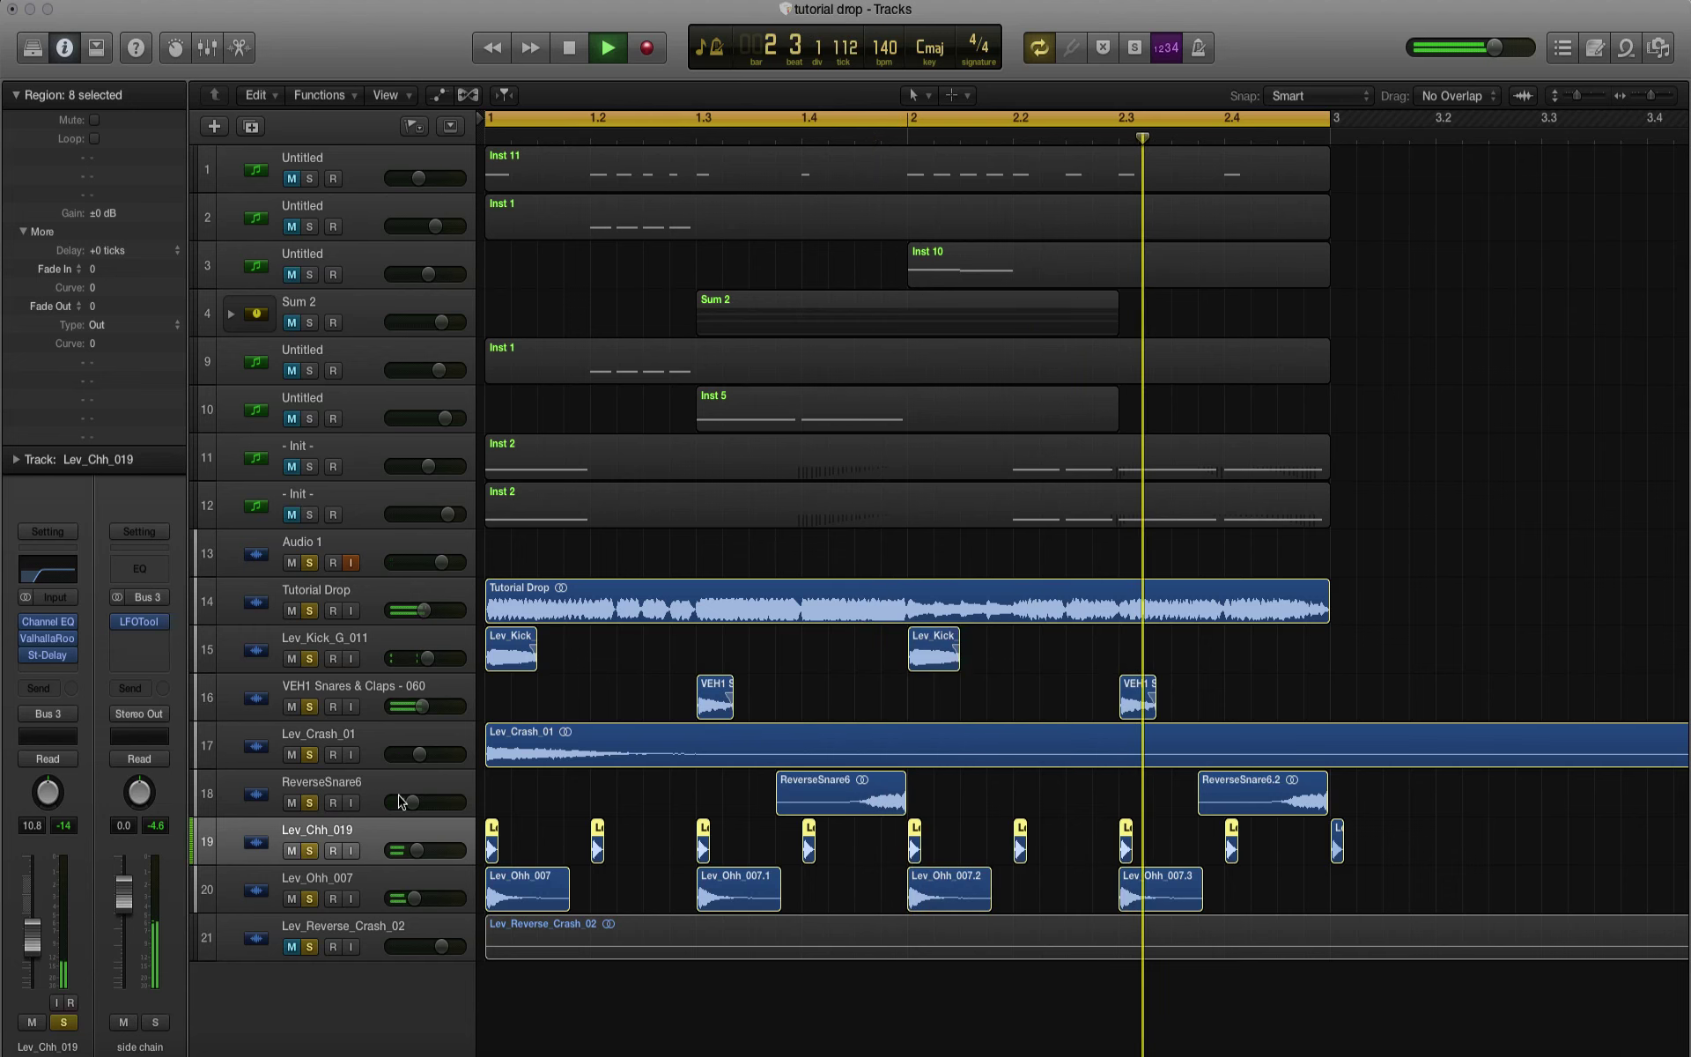
left_click_drag(417, 850, 419, 899)
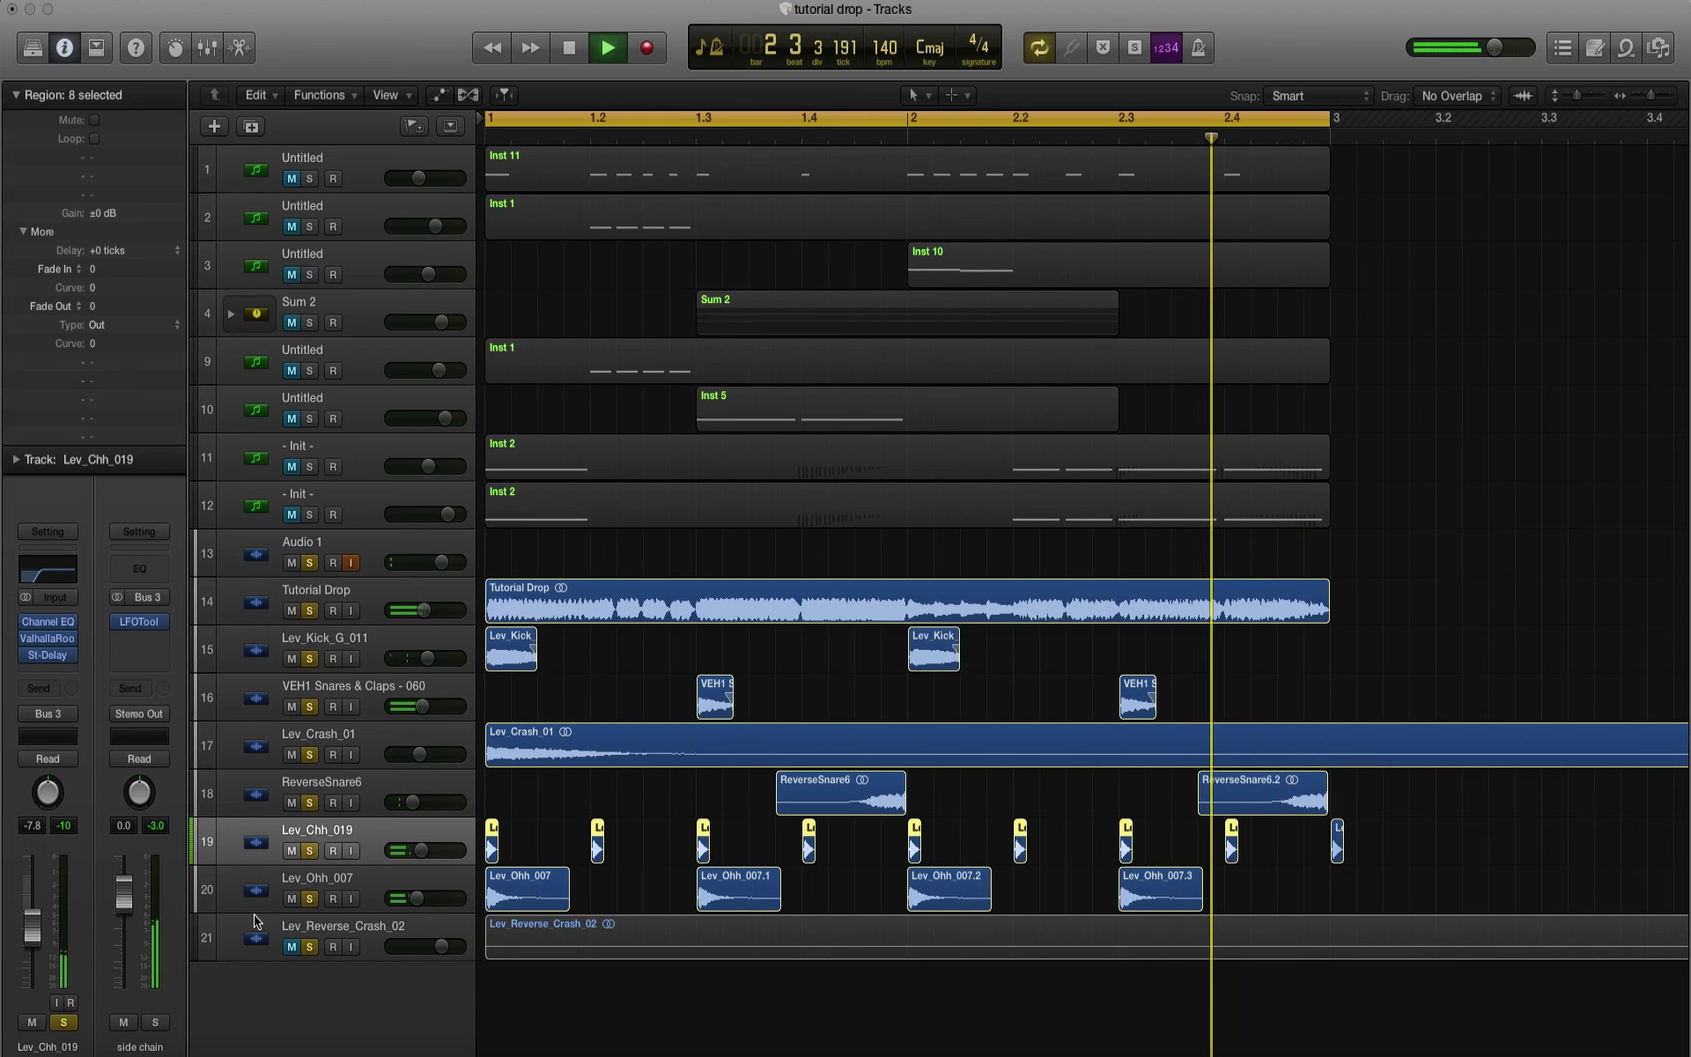
Step: Audition the kick with and without Tutorial Drop by muting the other drum tracks, and restore all mutes, keeping Lev_Reverse_Crash_02 muted
left_click(293, 707)
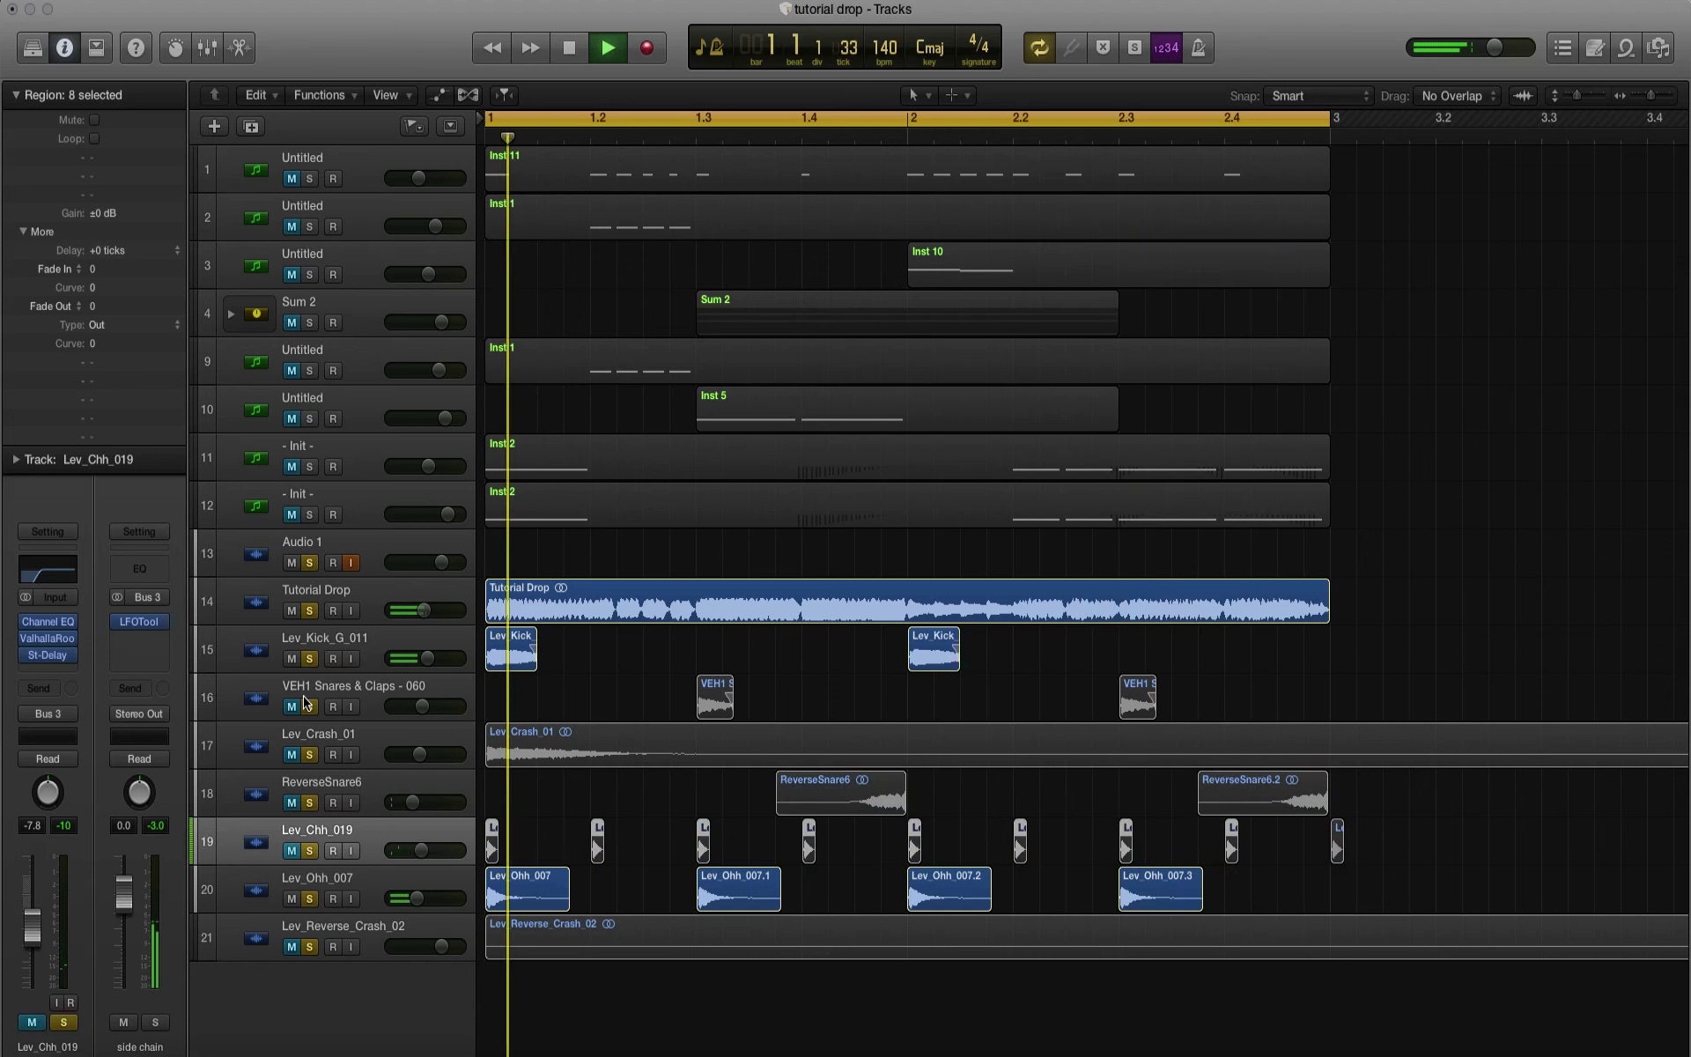
left_click(291, 611)
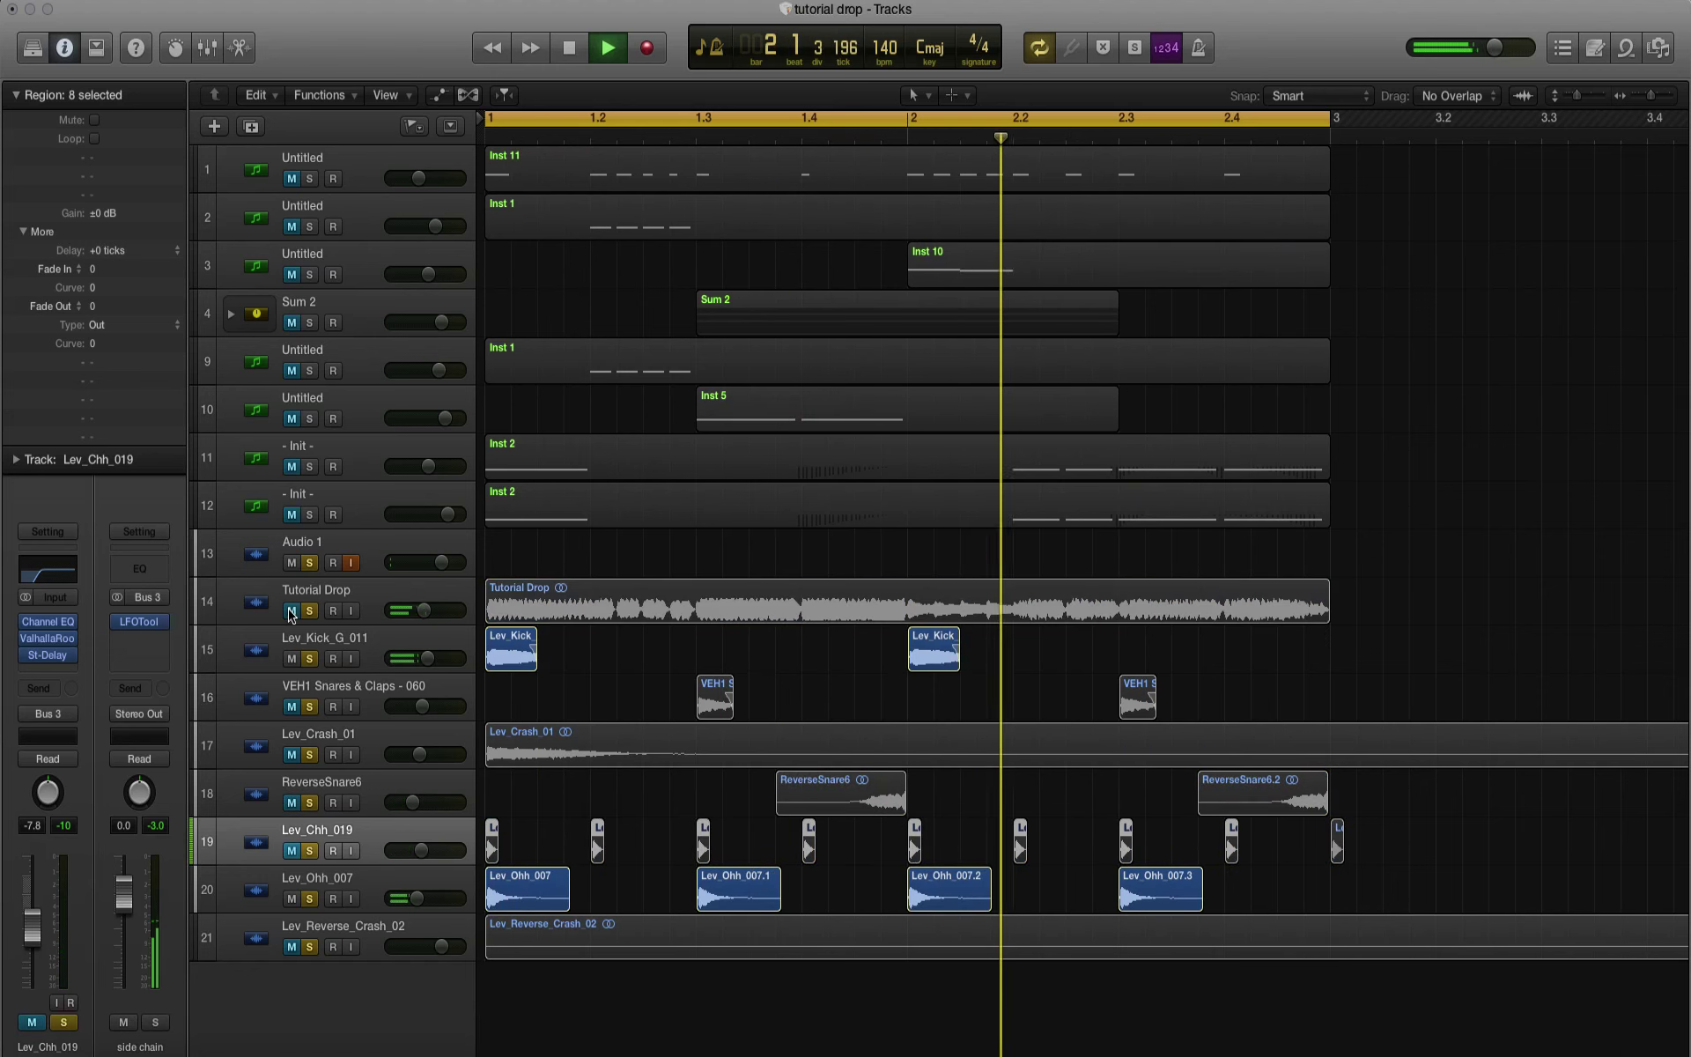
left_click(291, 899)
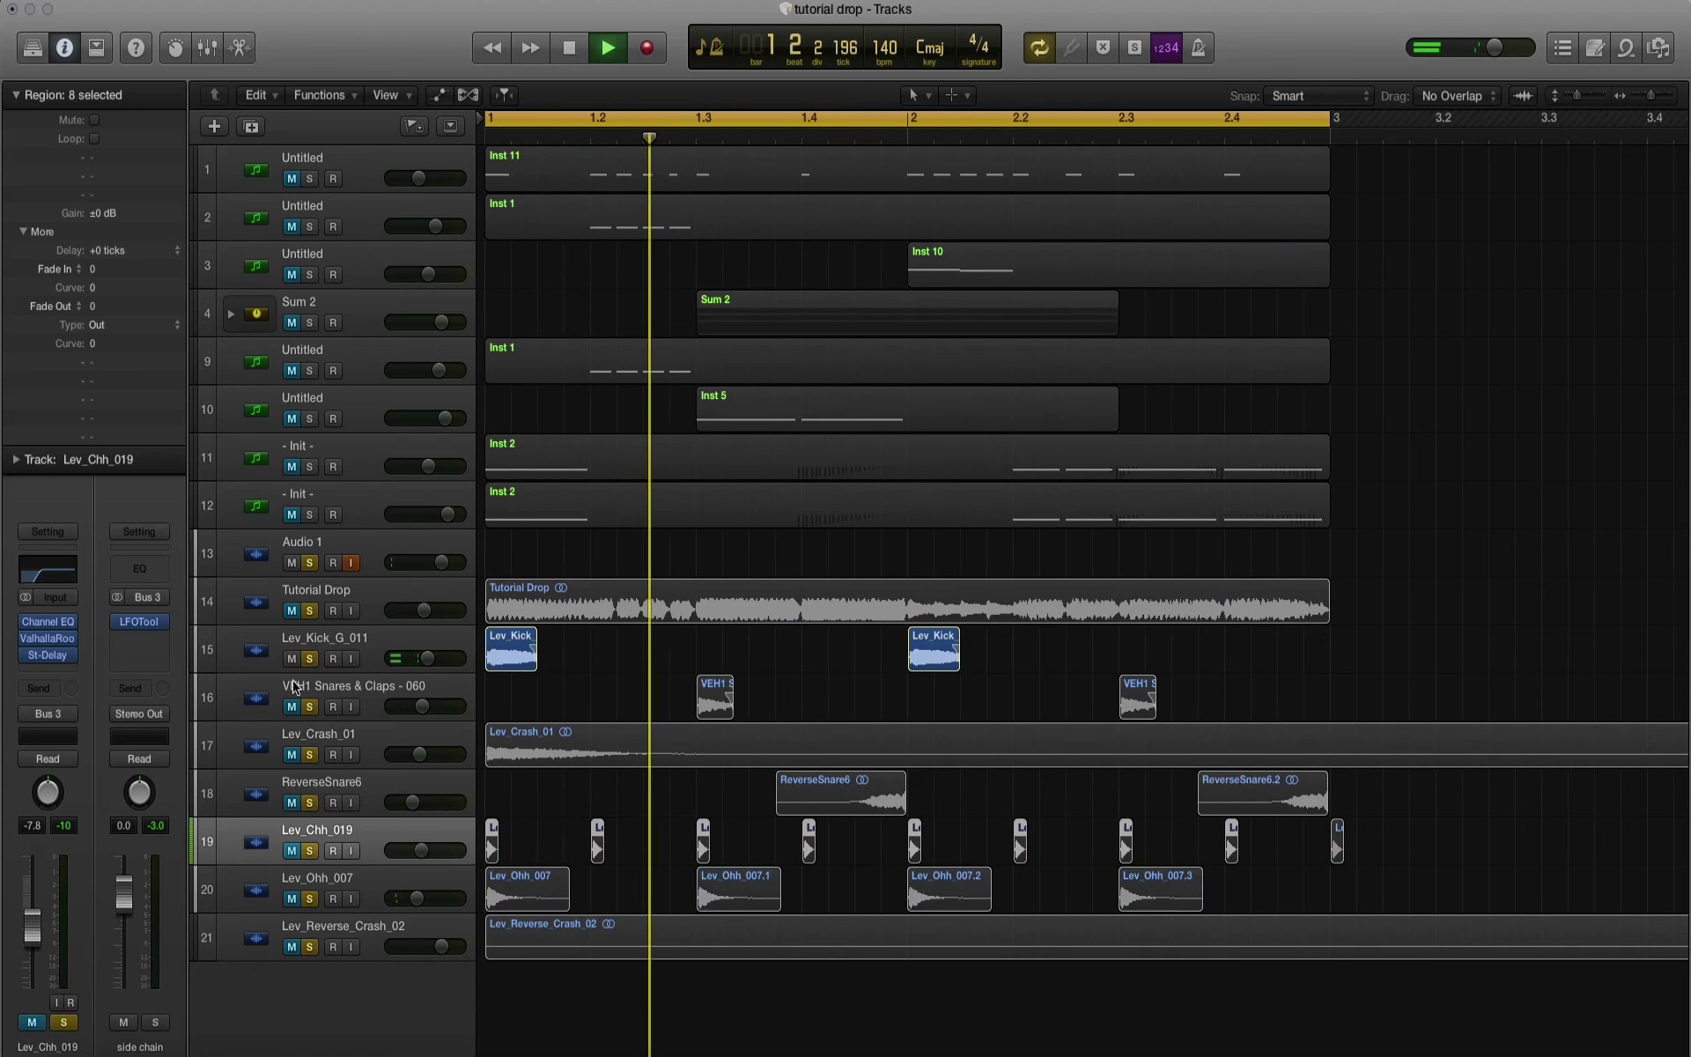
left_click(292, 611)
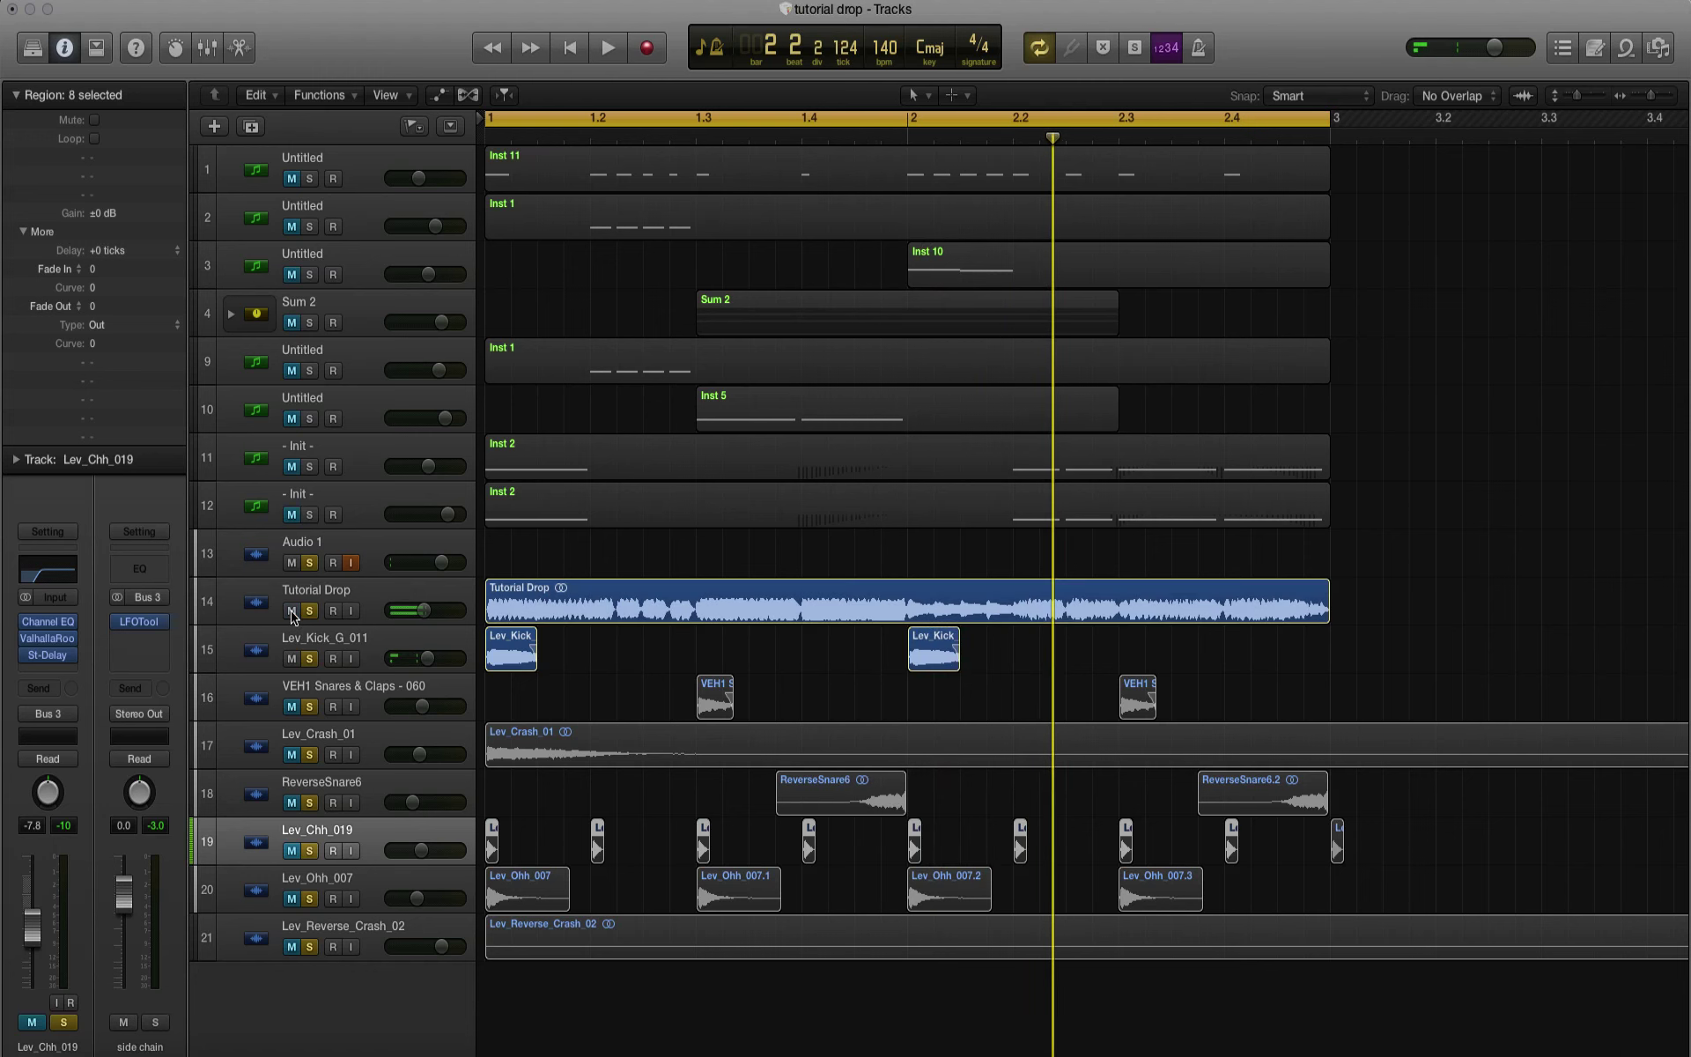
left_click_drag(291, 706, 294, 964)
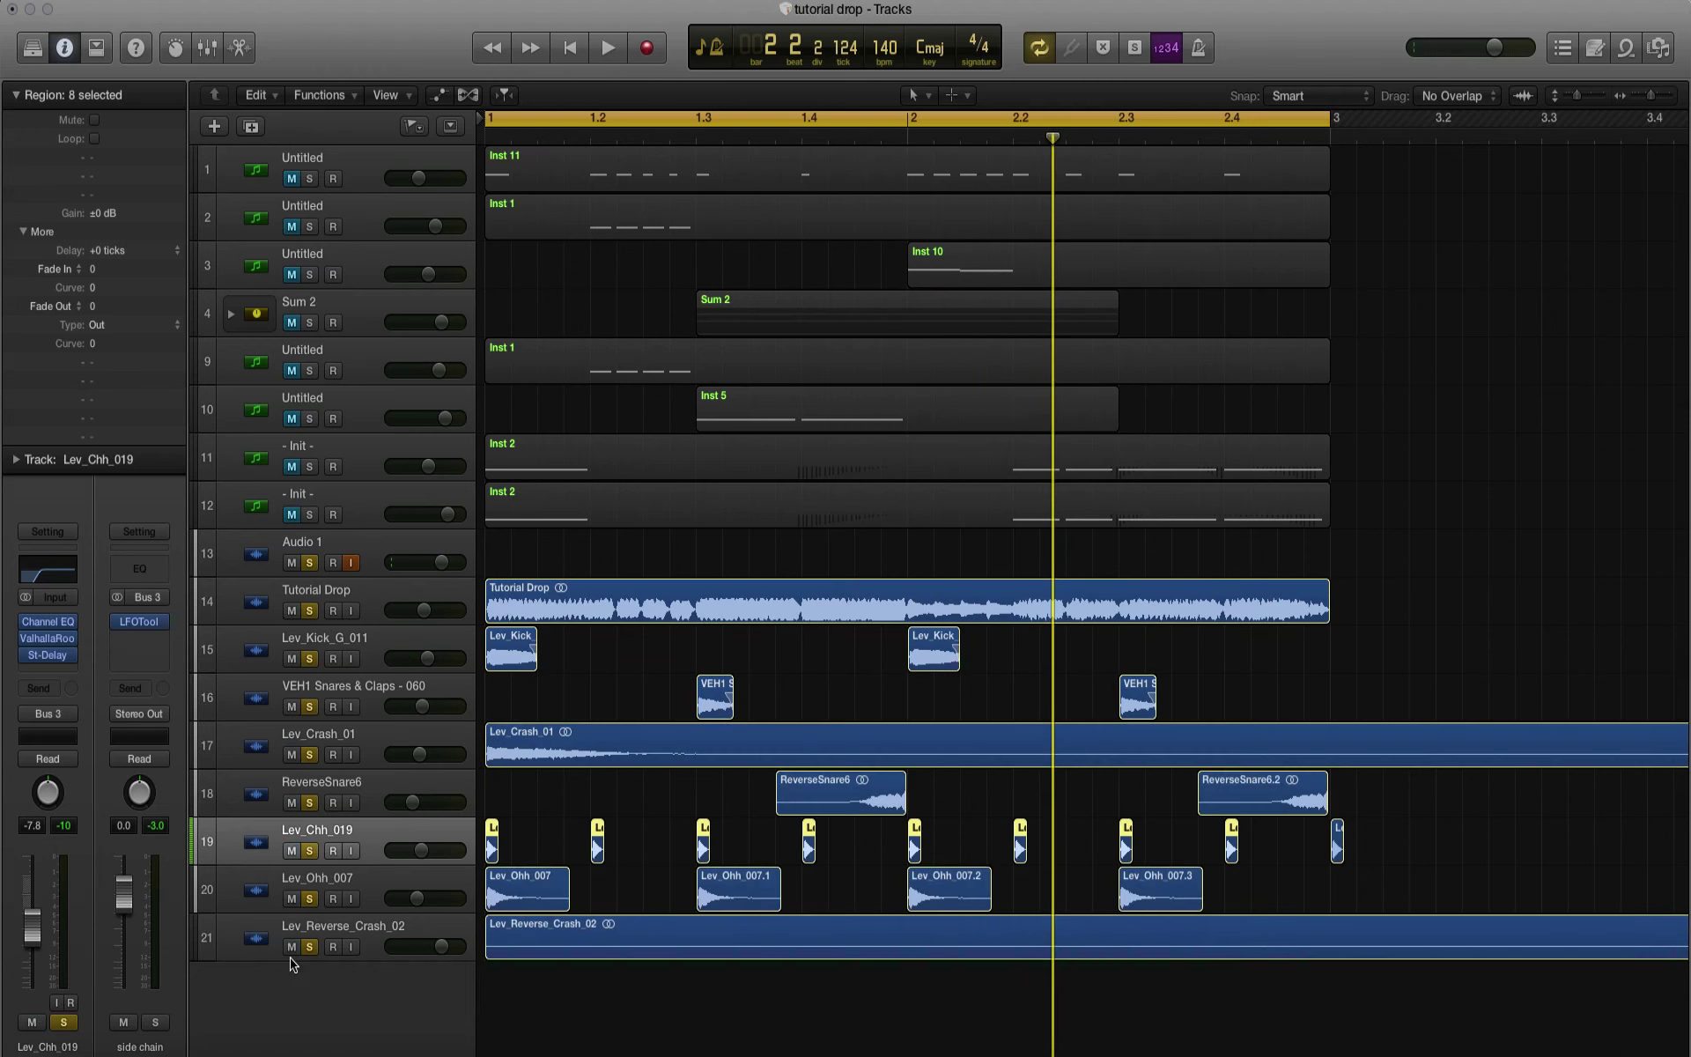
left_click(292, 947)
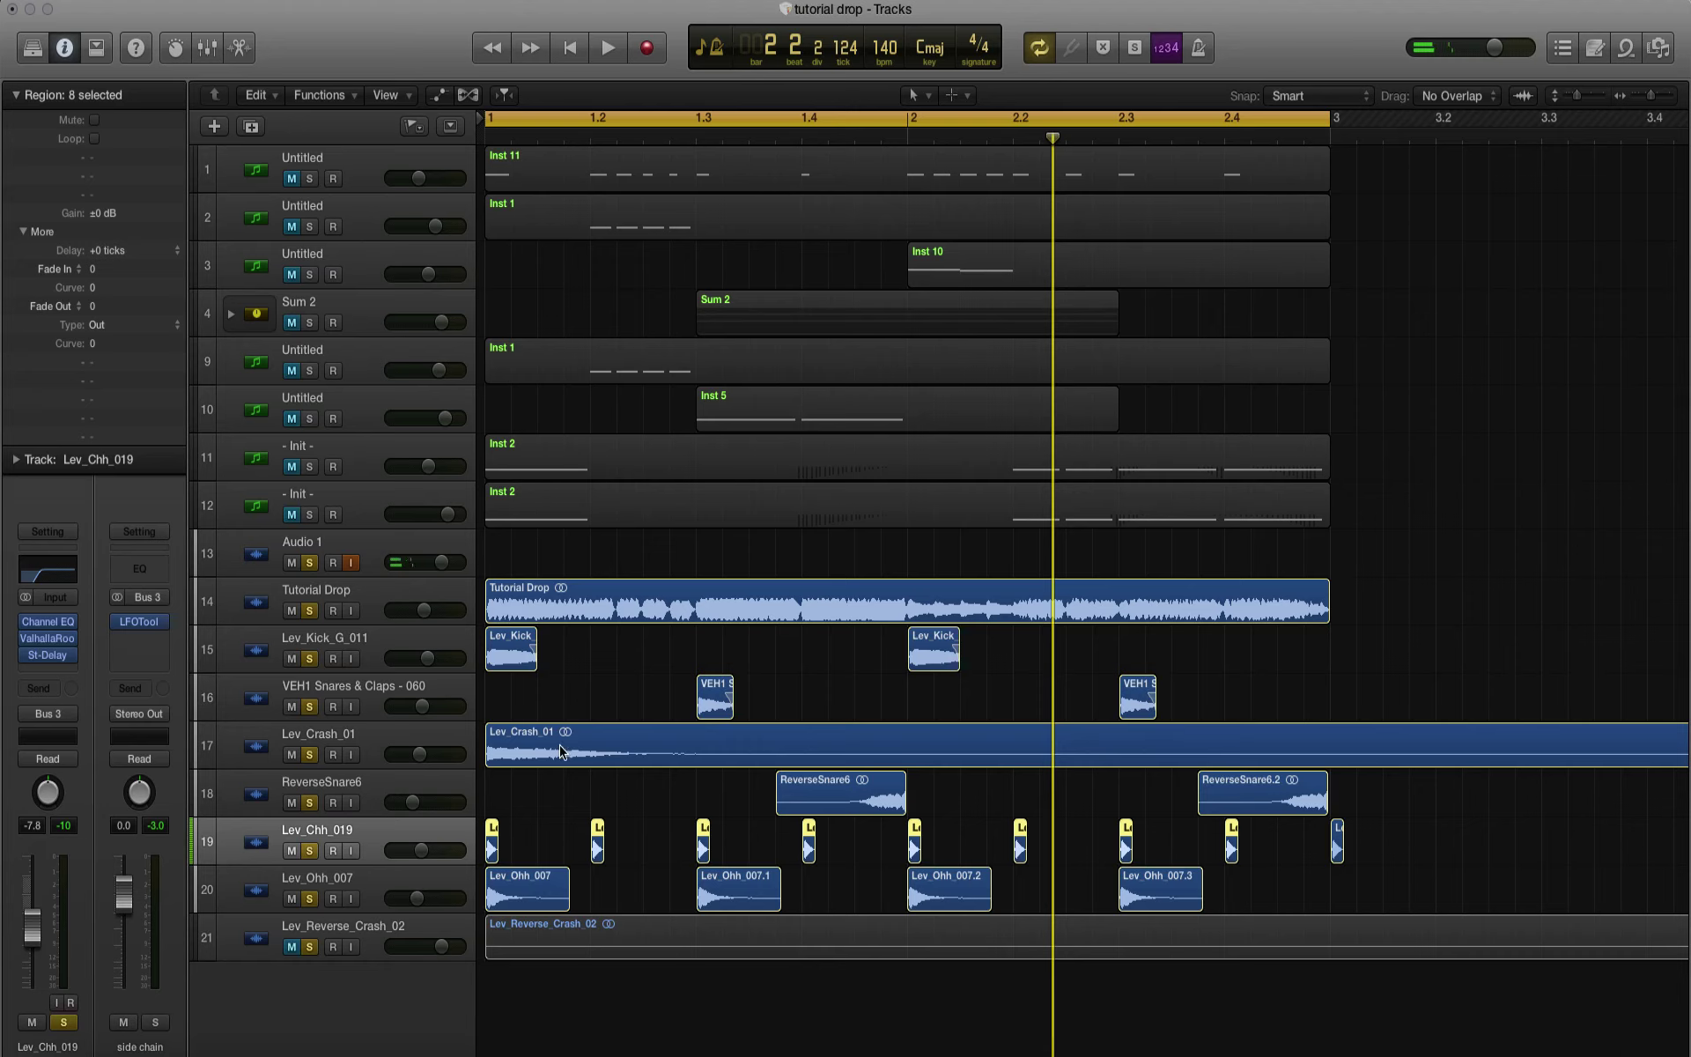
Step: Create one new software instrument track and place it below Lev_Reverse_Crash_02
left_click(384, 621)
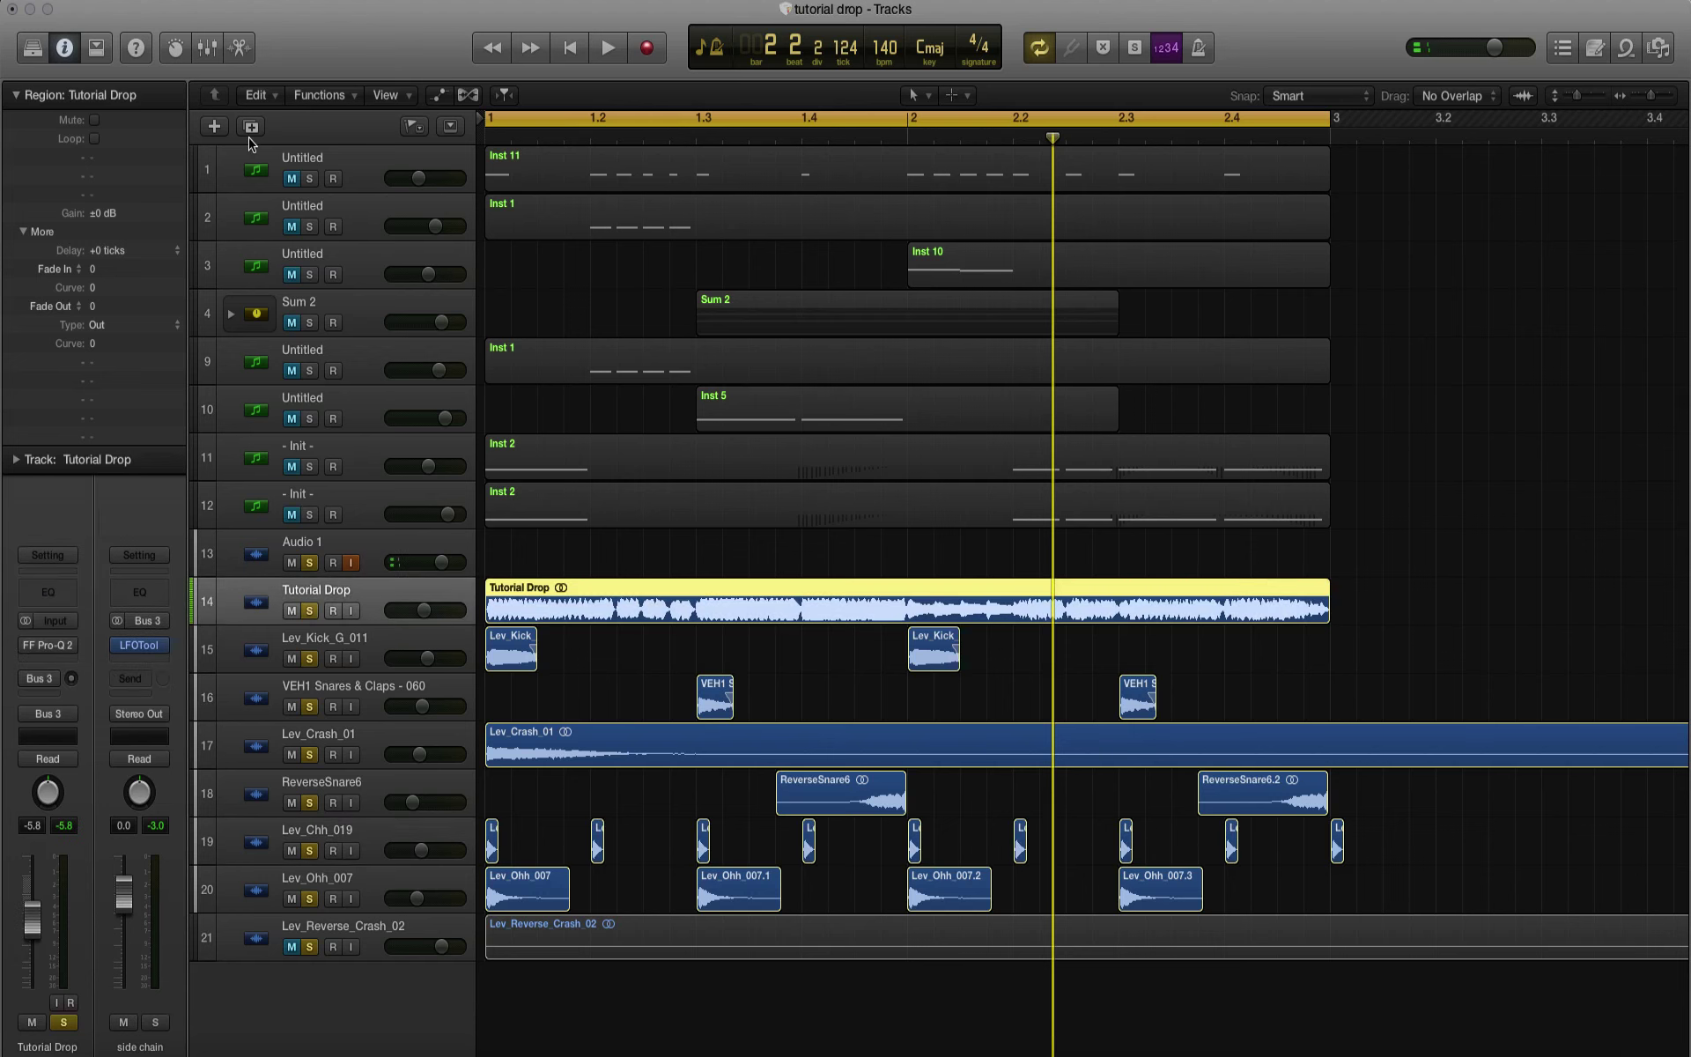
left_click(216, 130)
left_click(1073, 297)
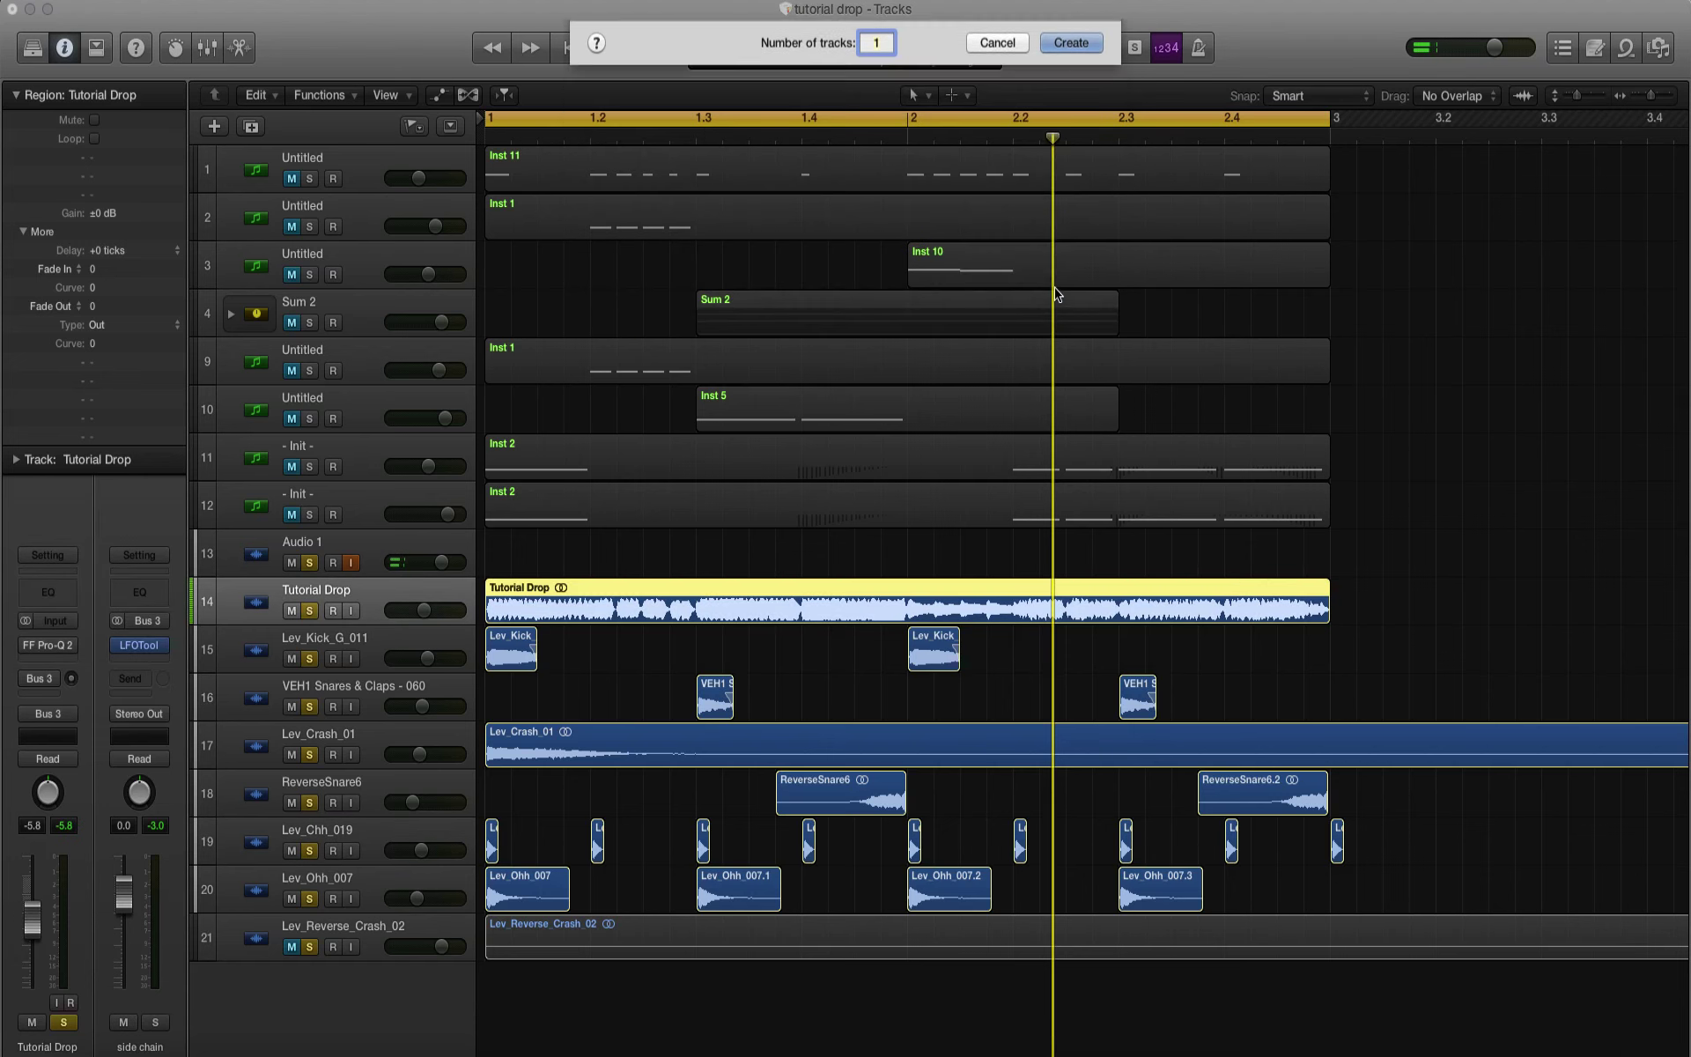
left_click_drag(302, 664, 302, 986)
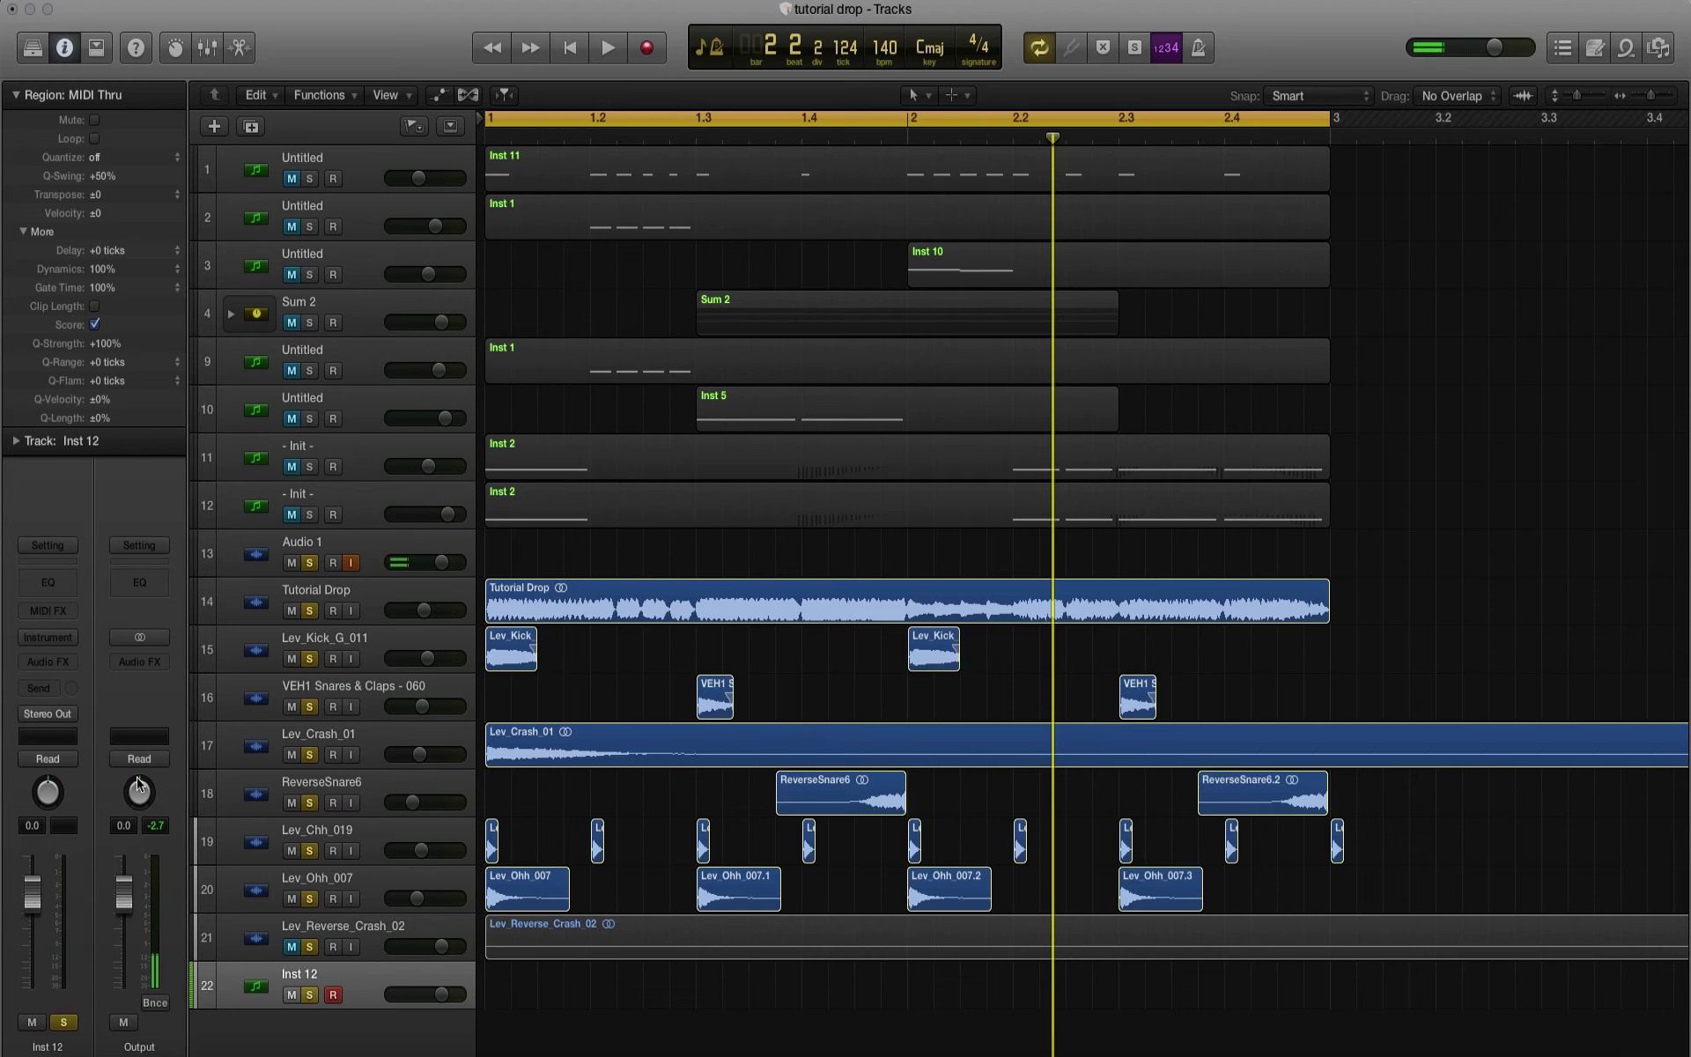
Step: Load Native Instruments Massive in stereo as the instrument on the new Inst 12 track
left_click(48, 637)
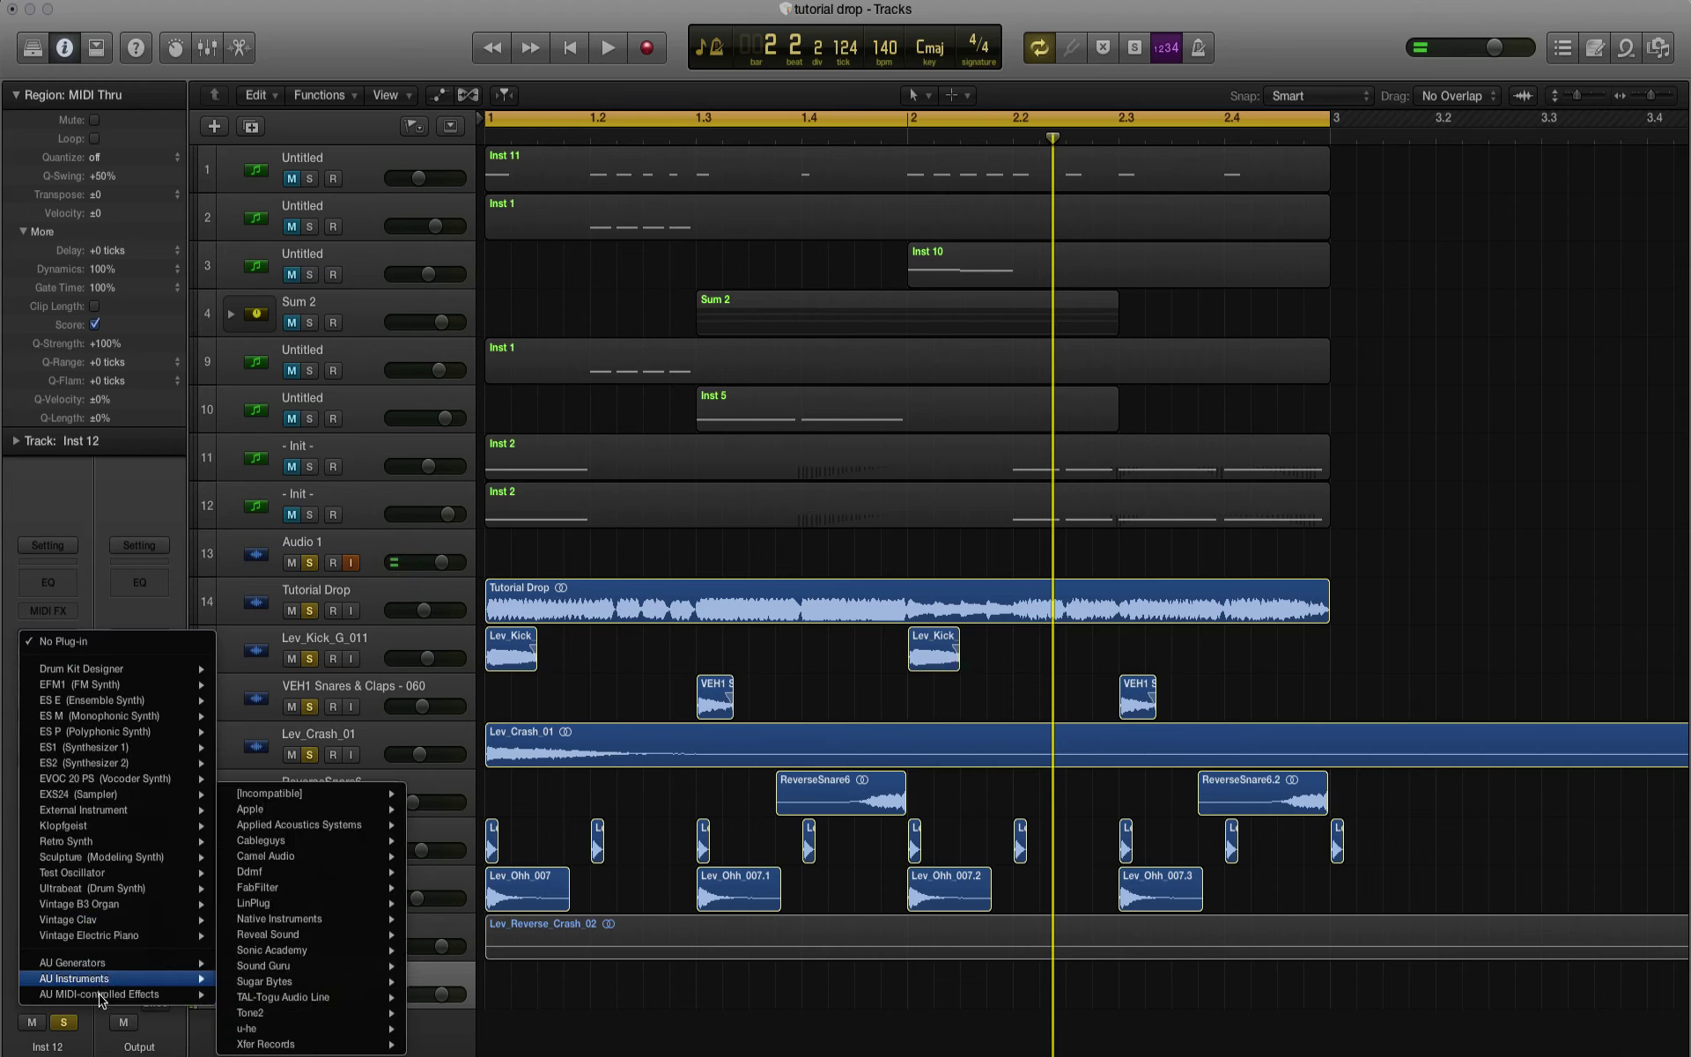
mouse_move(306, 927)
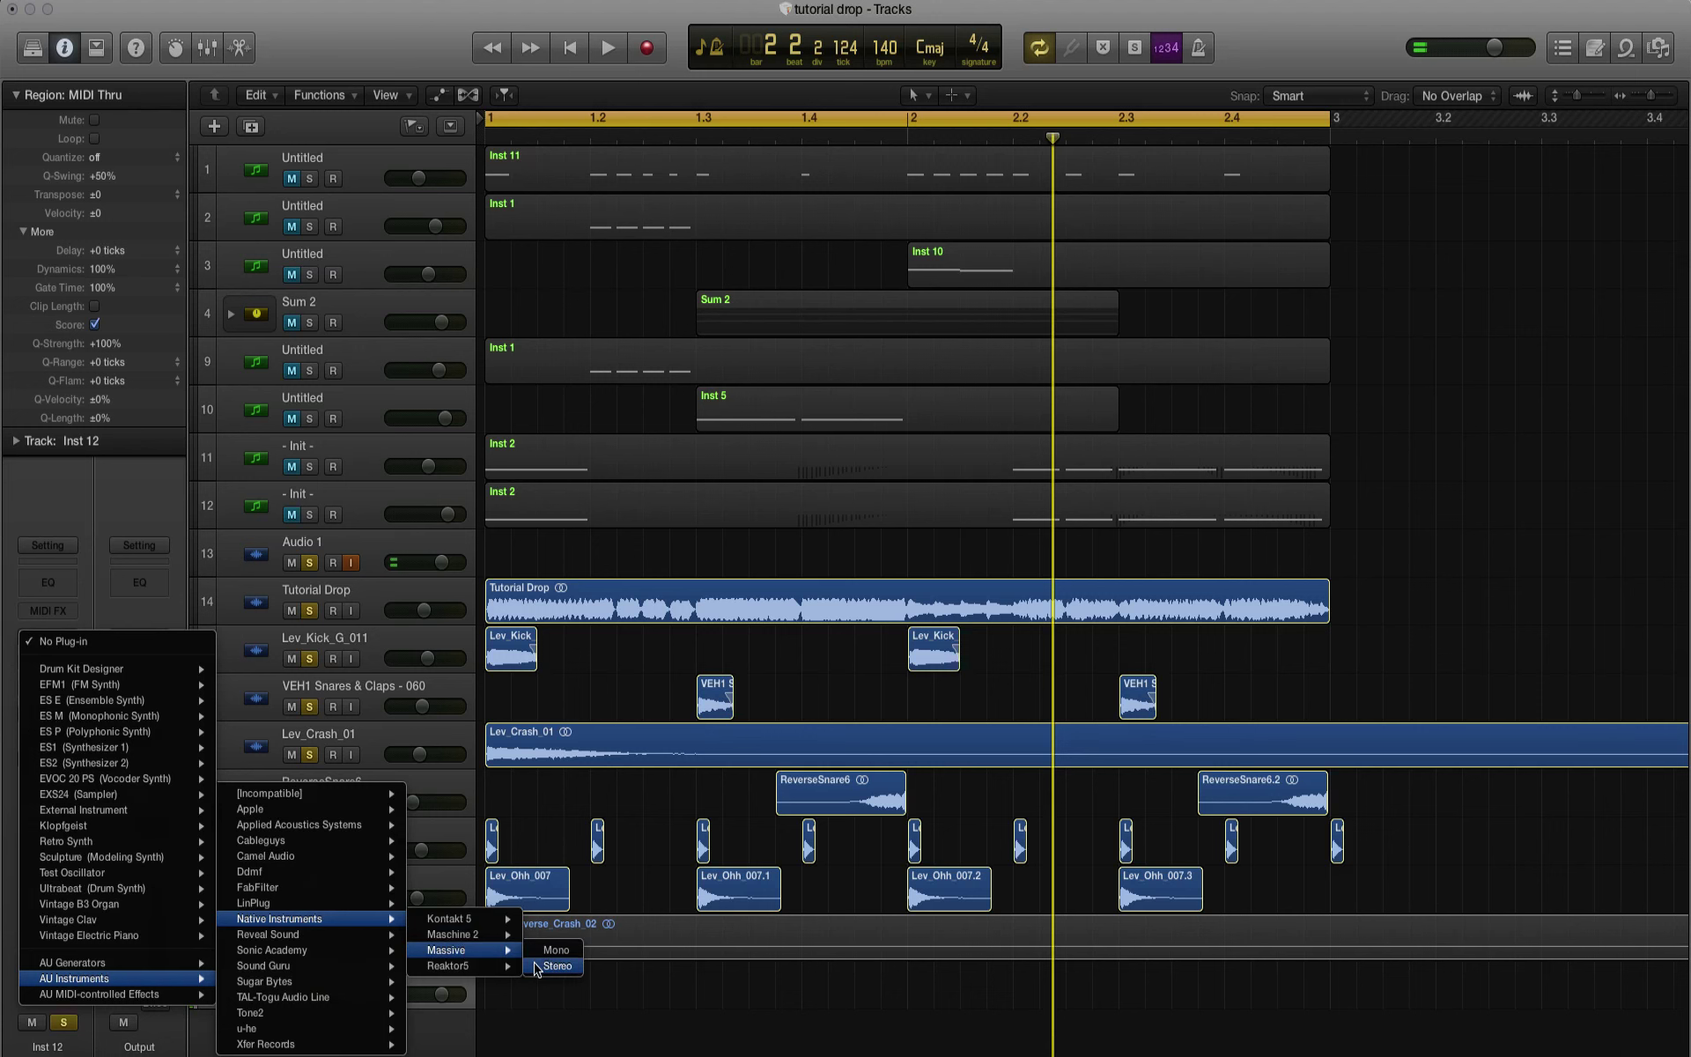
left_click(571, 952)
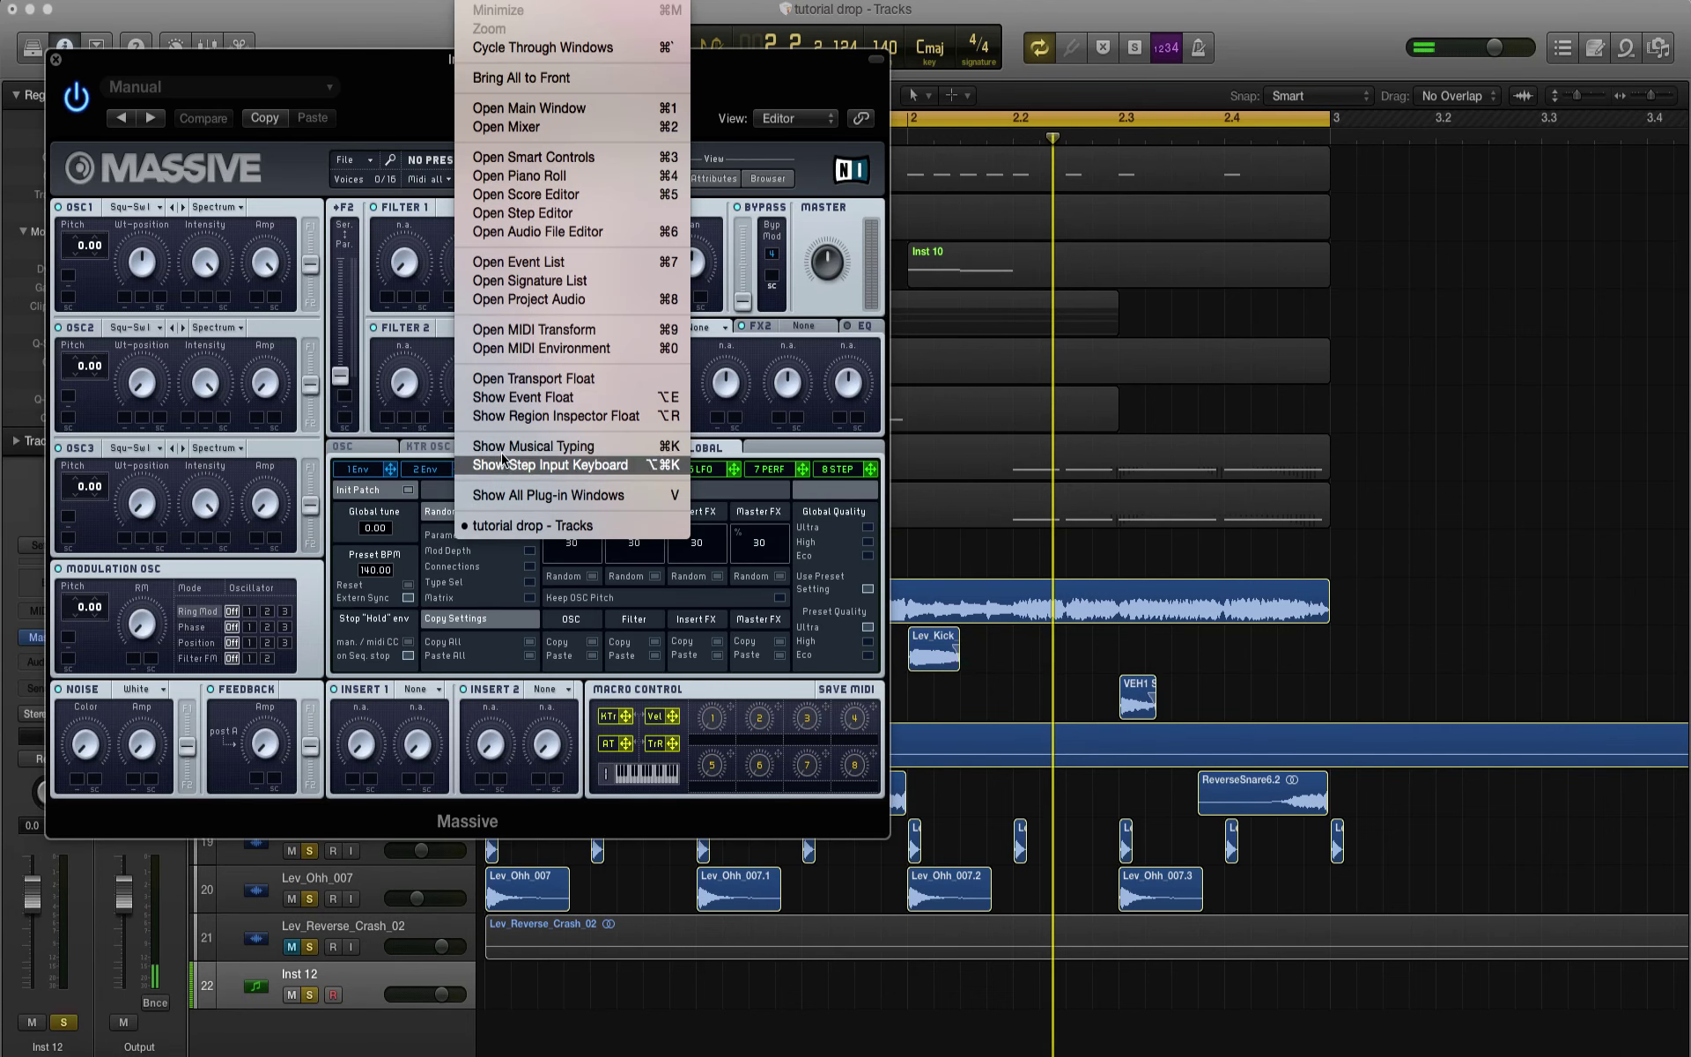
Step: Show the Musical Typing keyboard, move it clear of the Massive window, and lower Massive's master volume
left_click(504, 460)
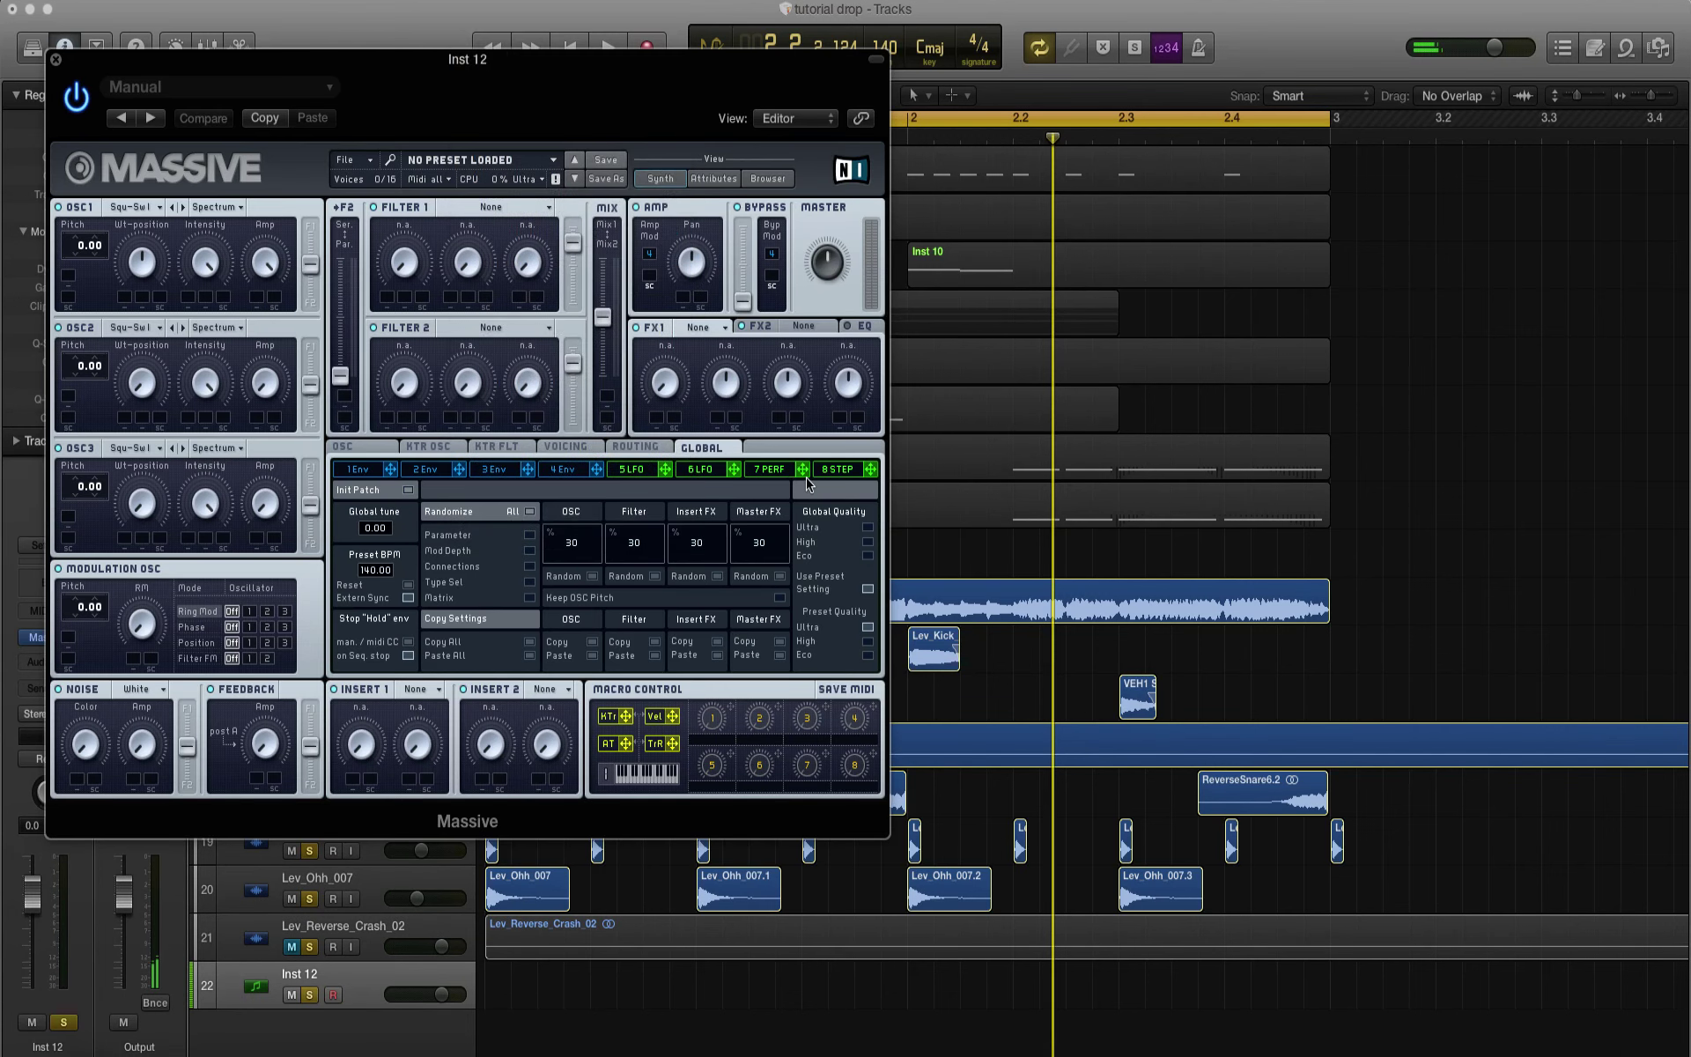
key("super+k")
left_click_drag(484, 754, 673, 361)
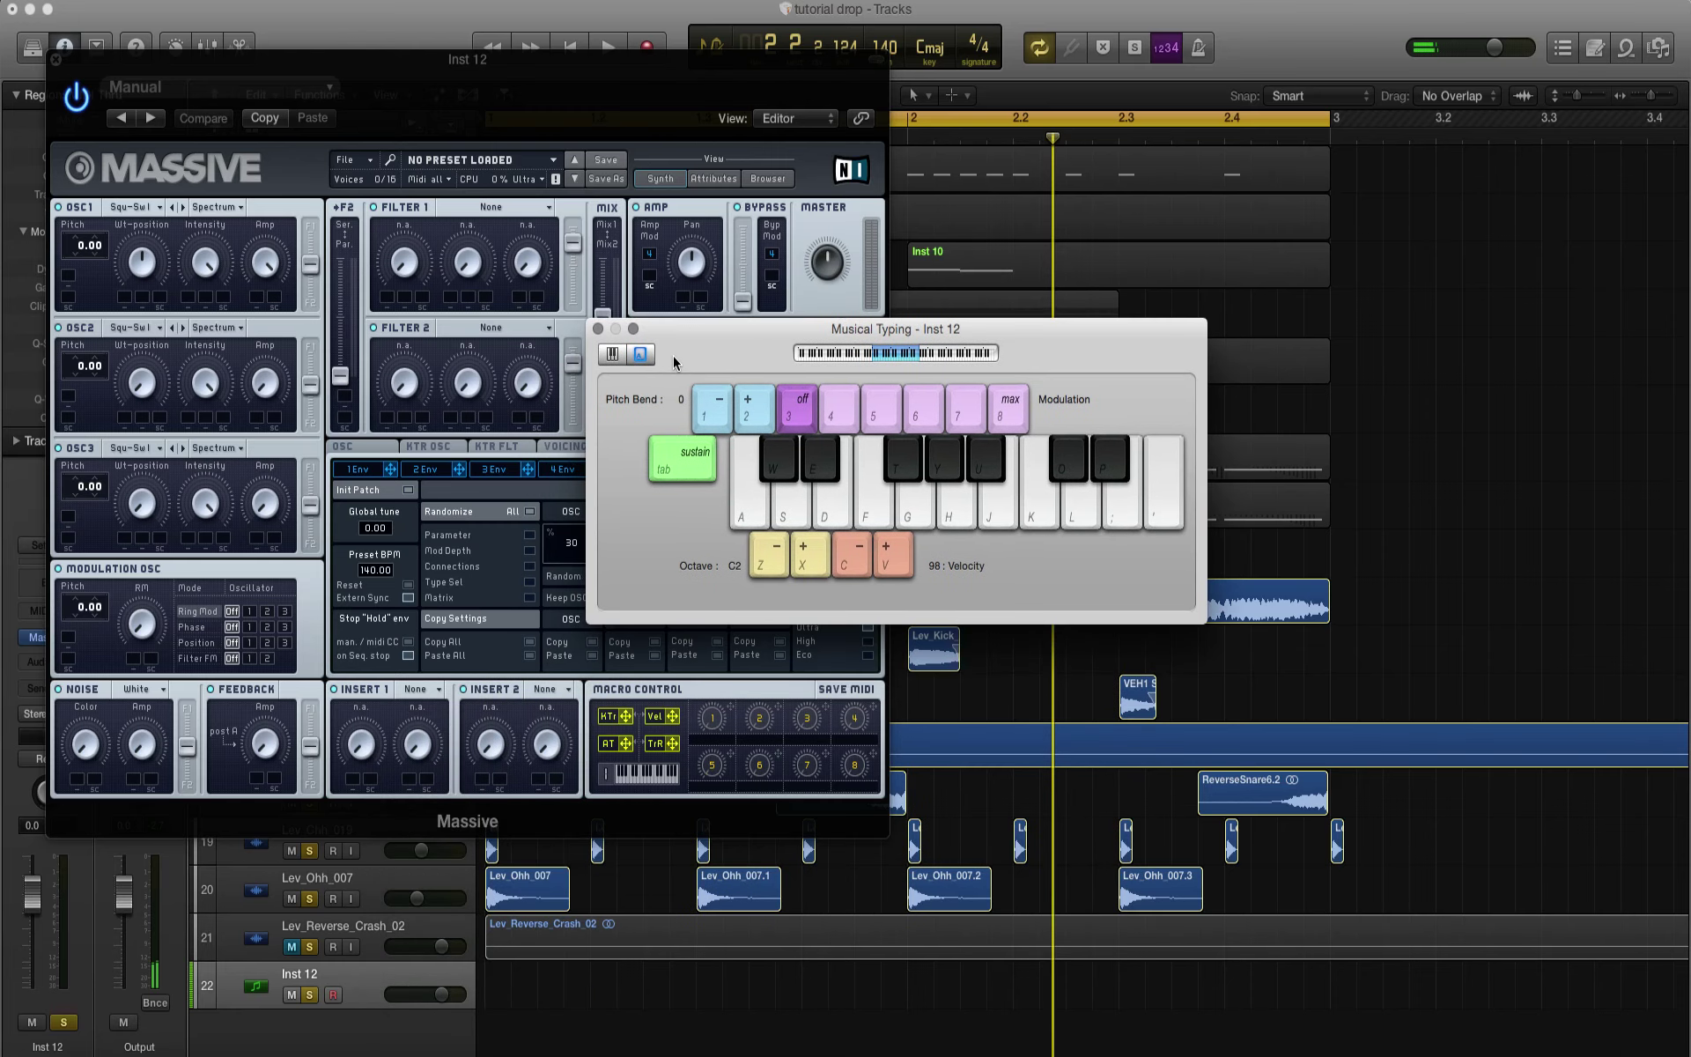
left_click(480, 0)
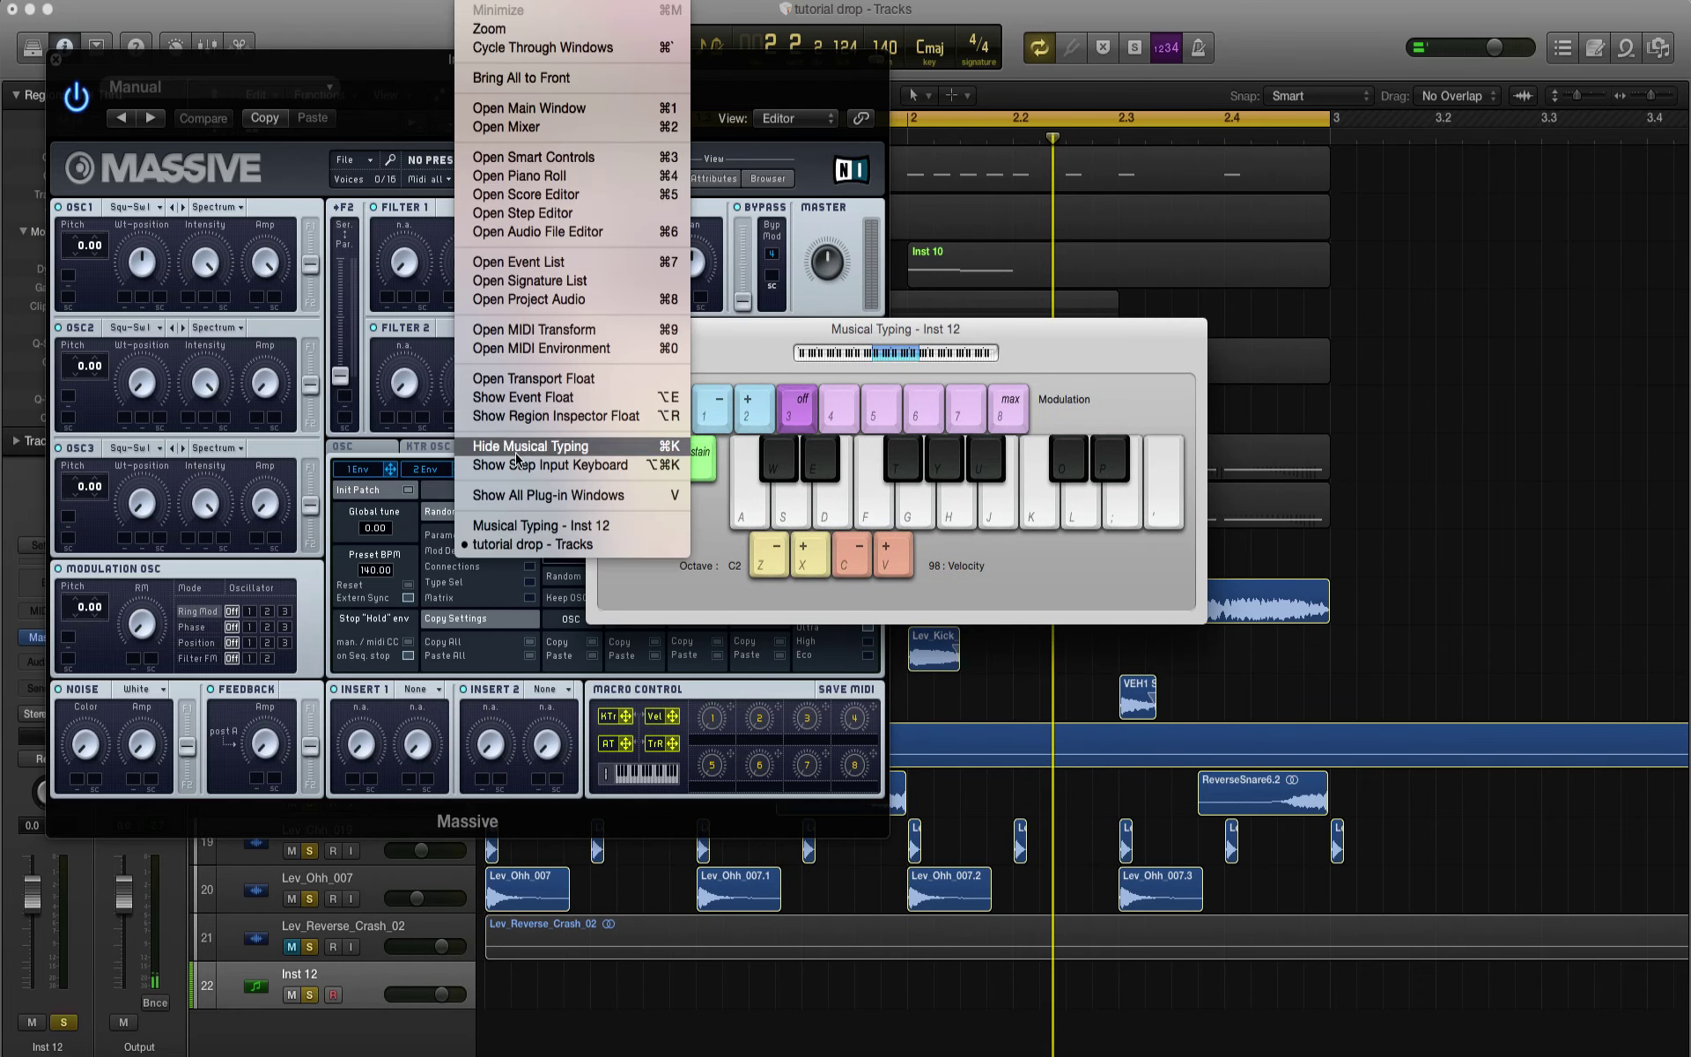
left_click(517, 495)
left_click_drag(673, 361, 1583, 353)
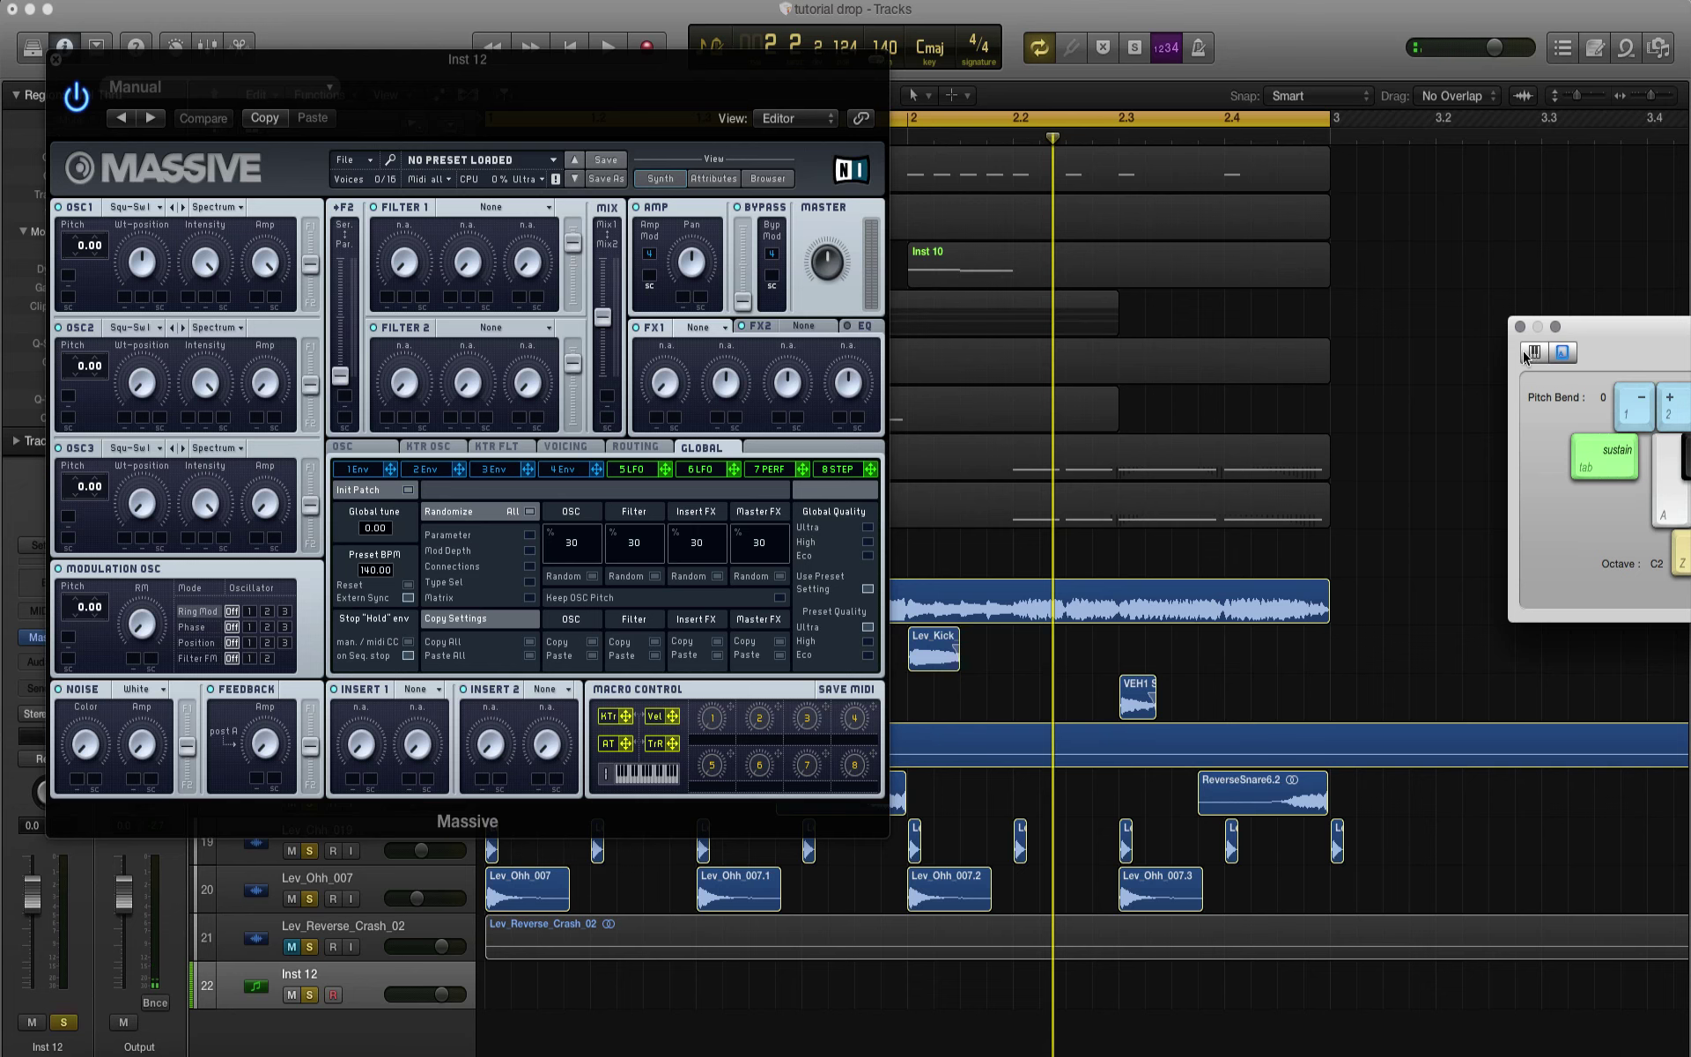
key("a")
left_click(817, 261)
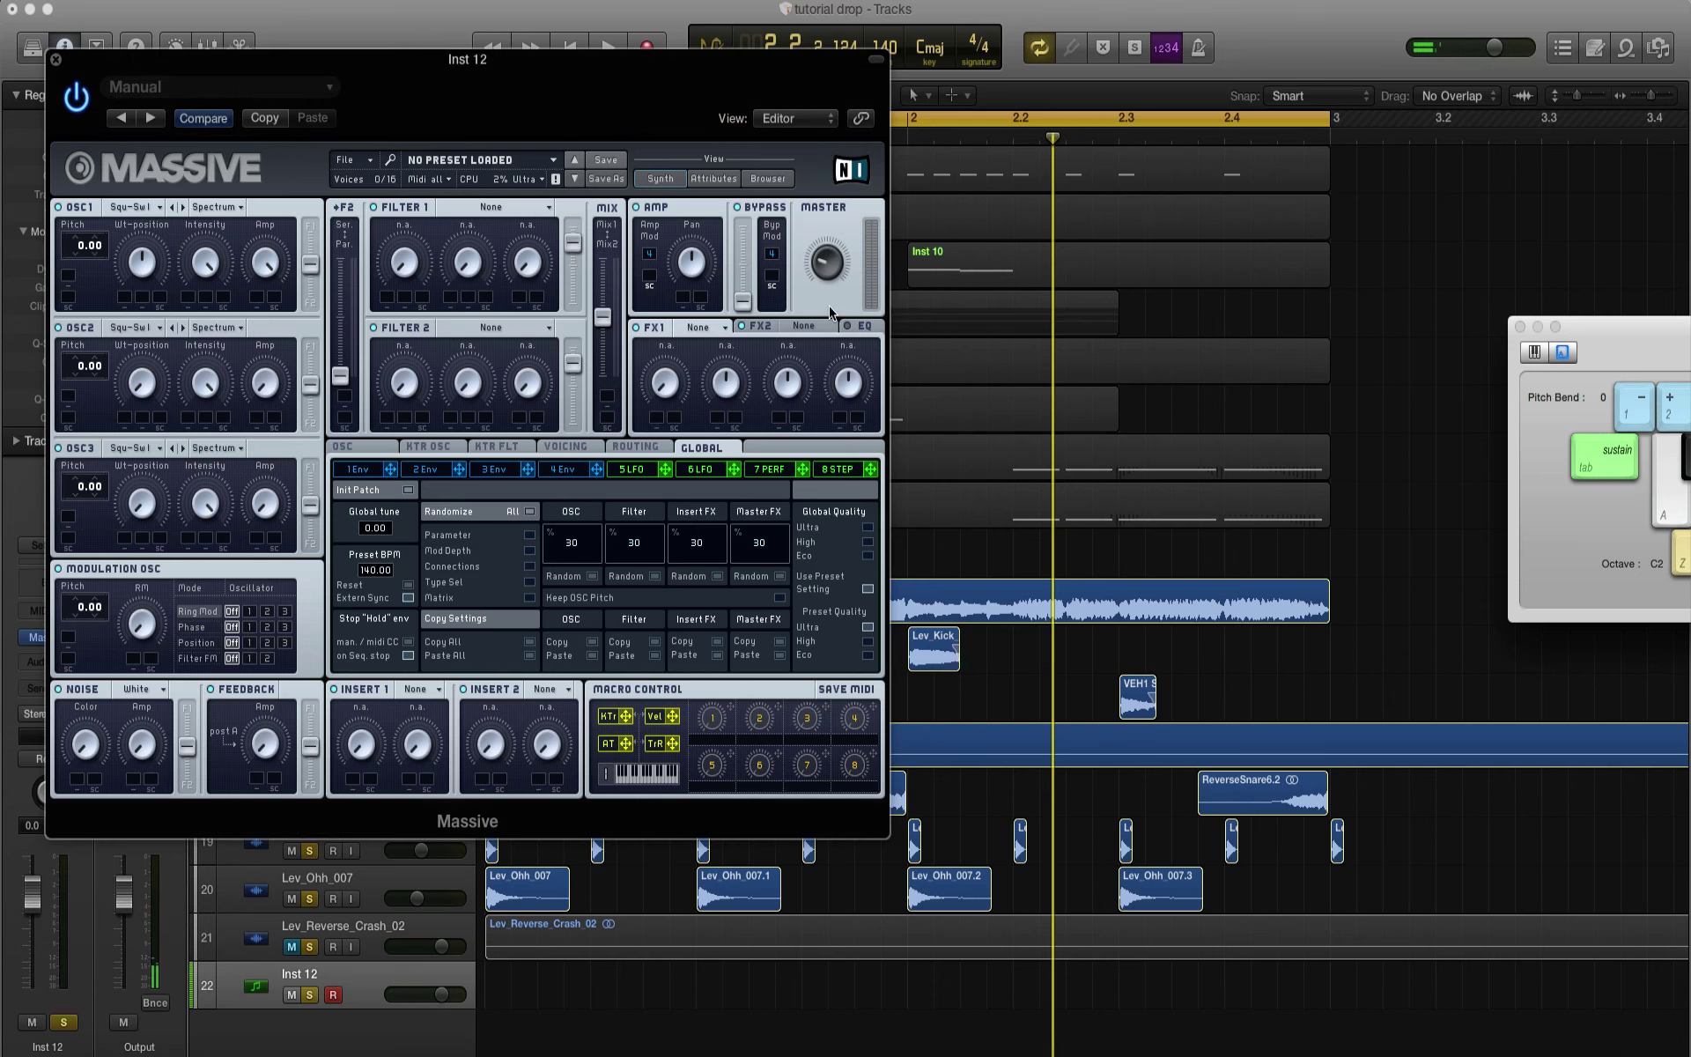
Step: Filter Massive's preset browser to the Basic Pad subtype, leaving Bright Pad deselected, and raise the system volume
left_click(767, 179)
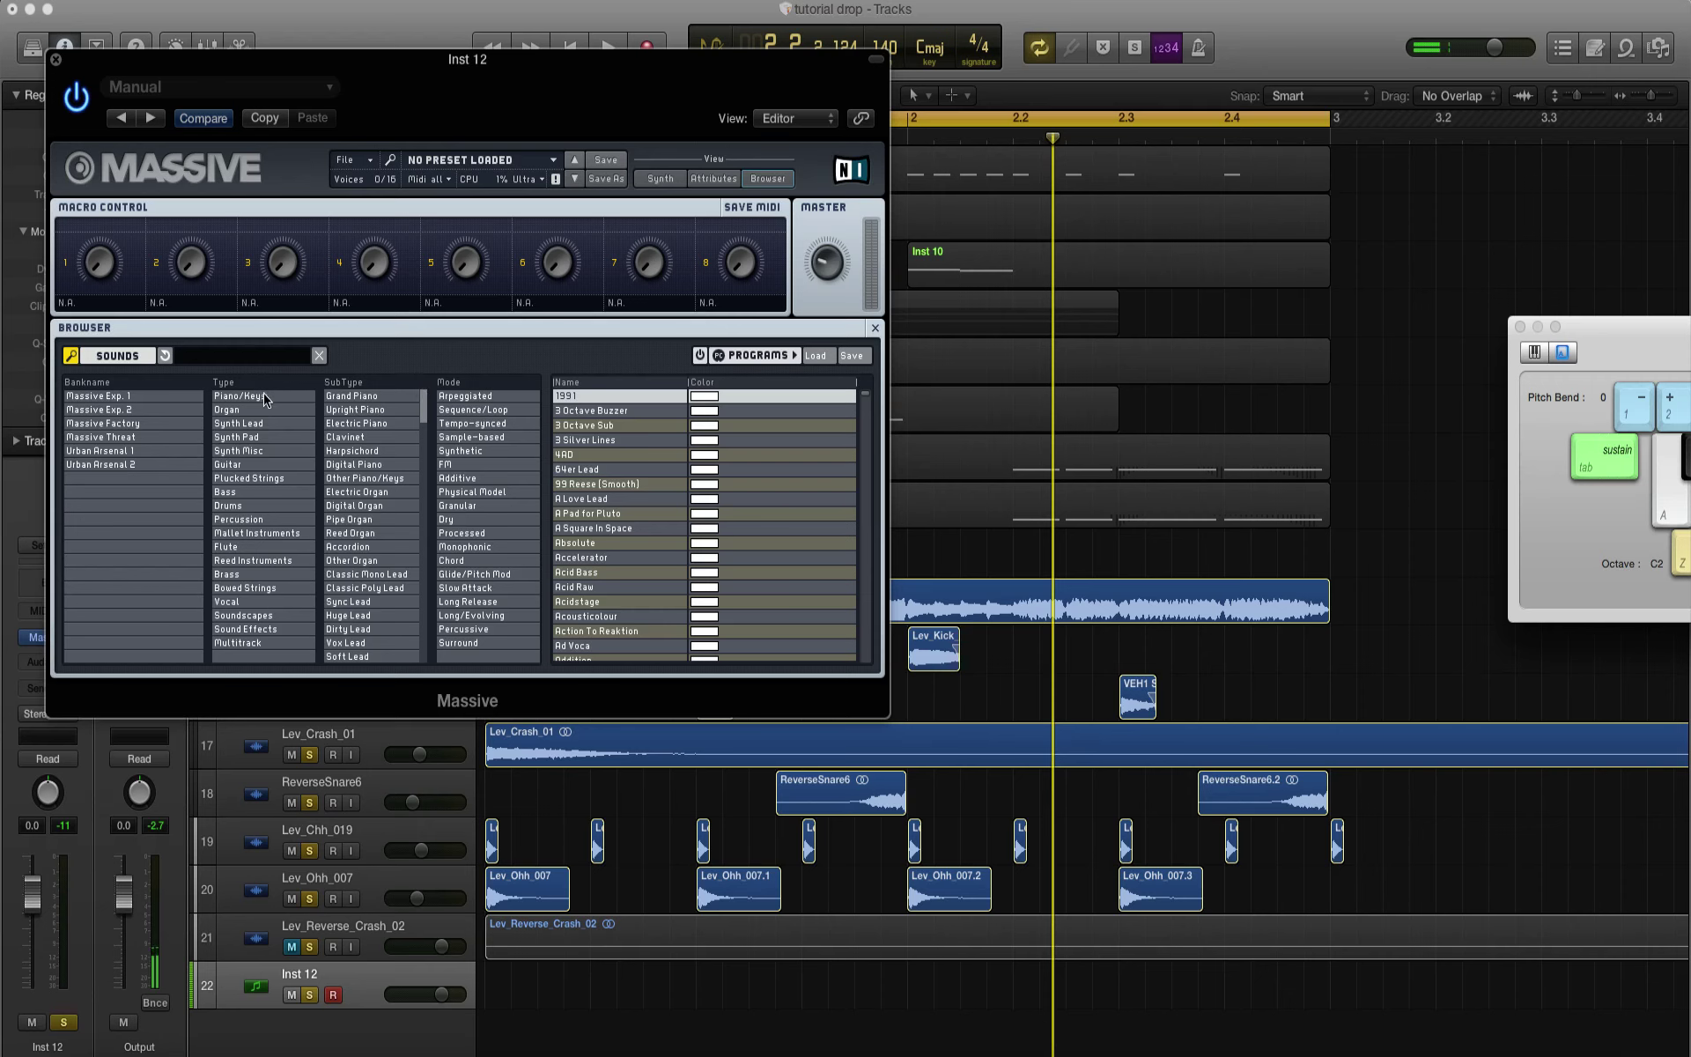
scroll(359, 536, "down", 3)
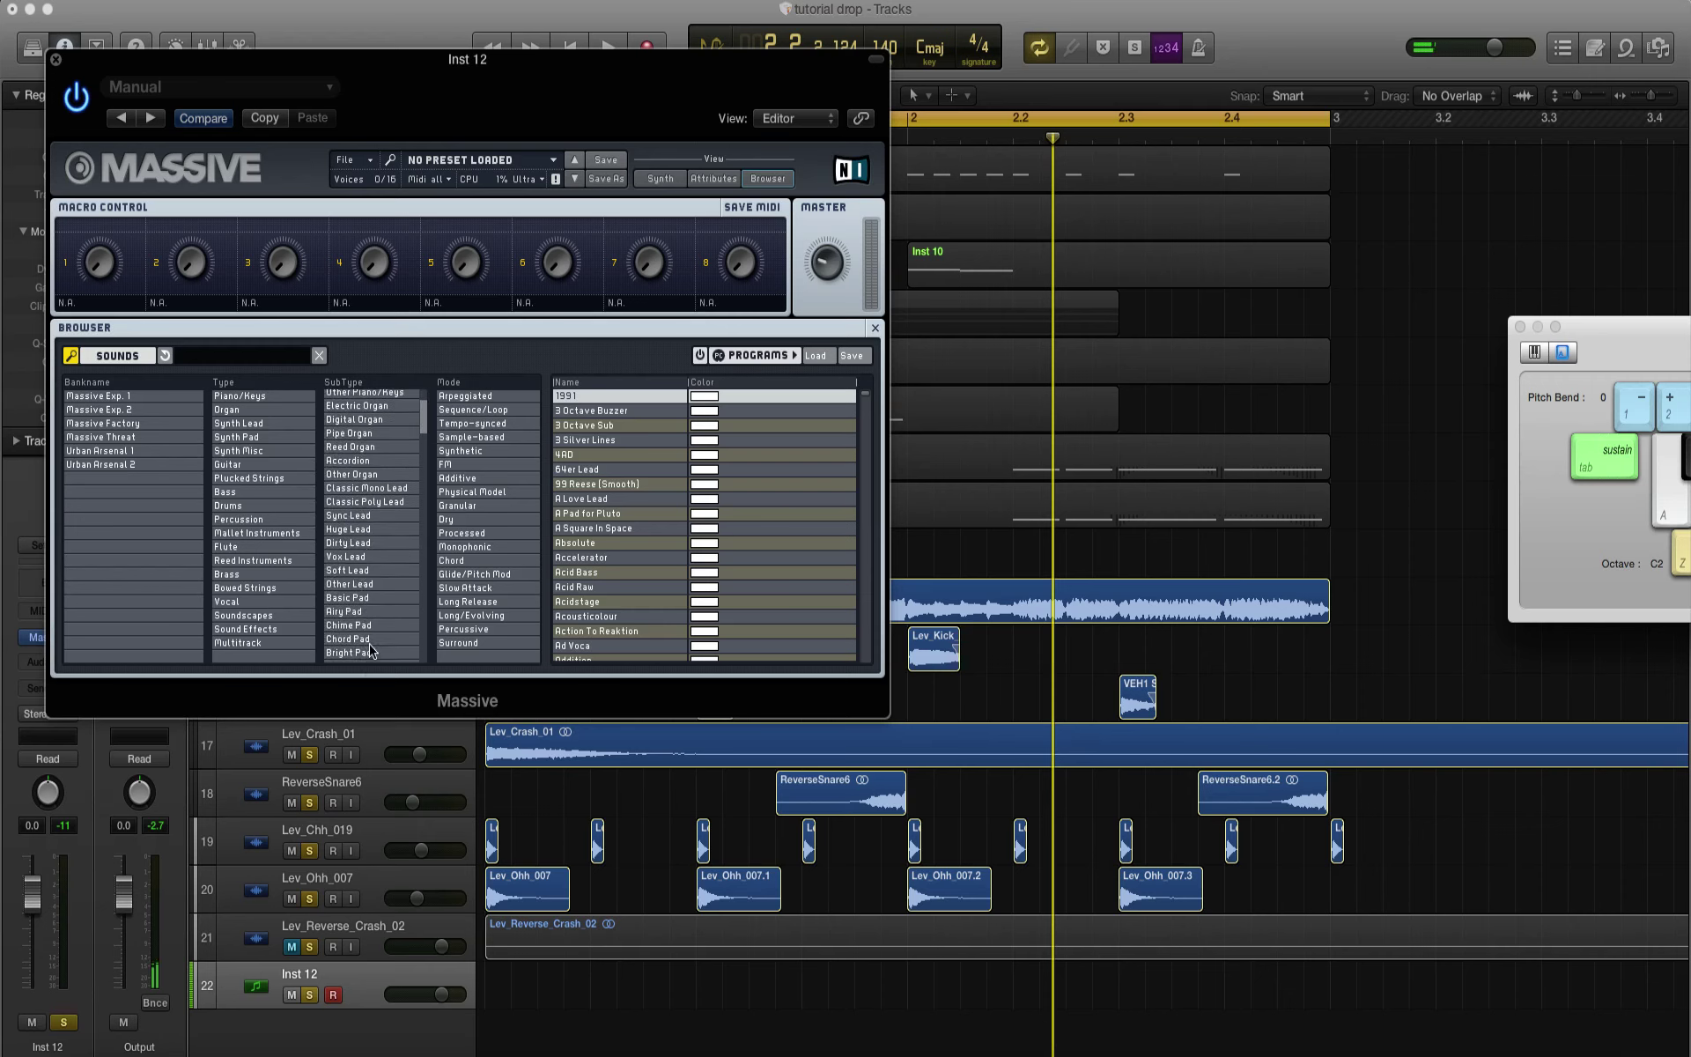
scroll(371, 650, "down", 2)
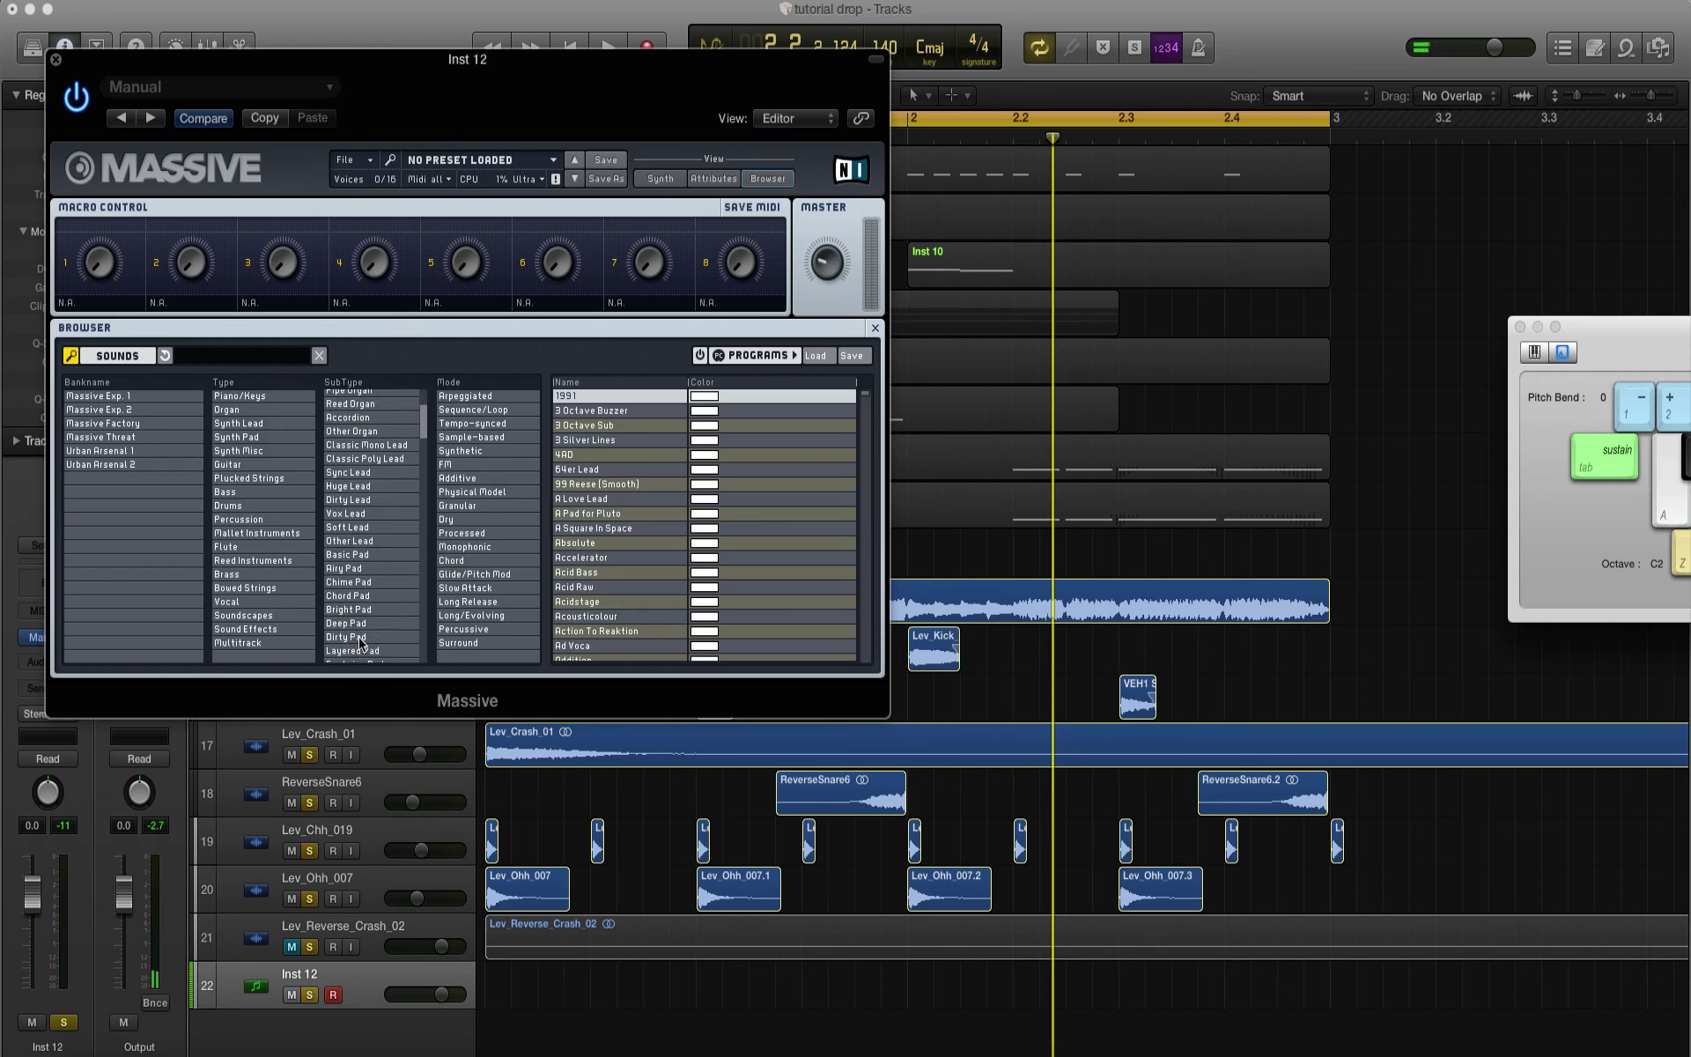
scroll(394, 612, "down", 1)
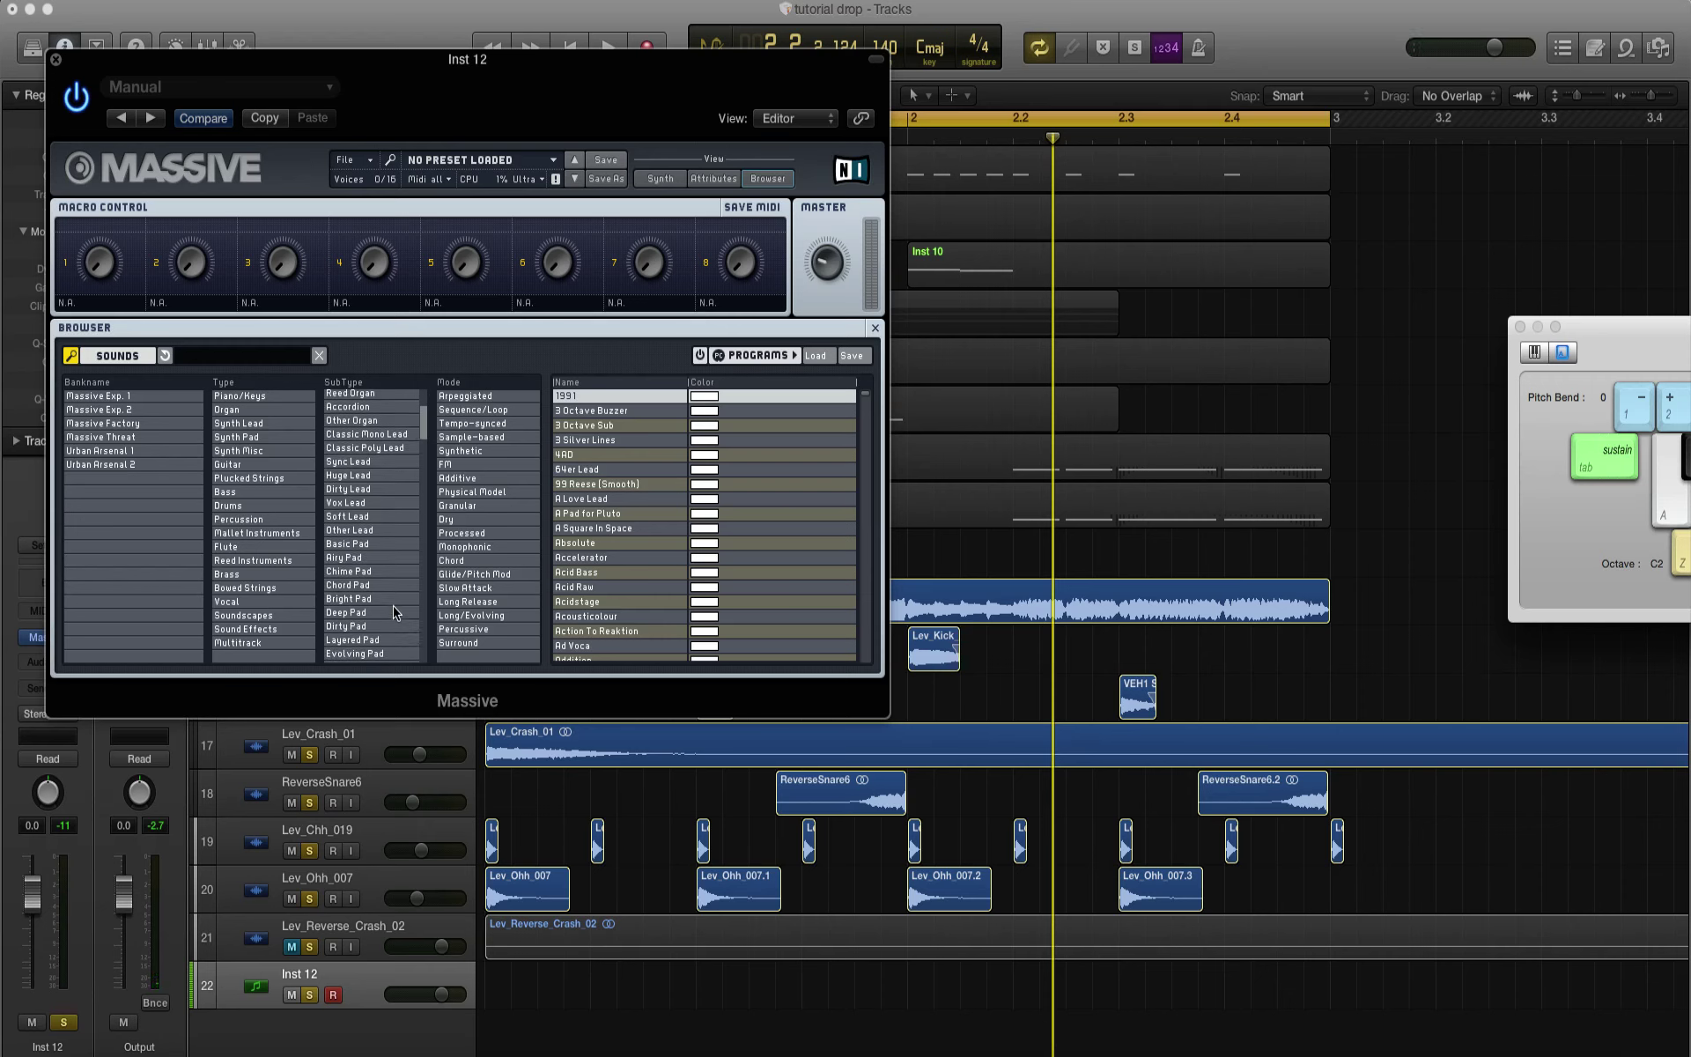
left_click(370, 599)
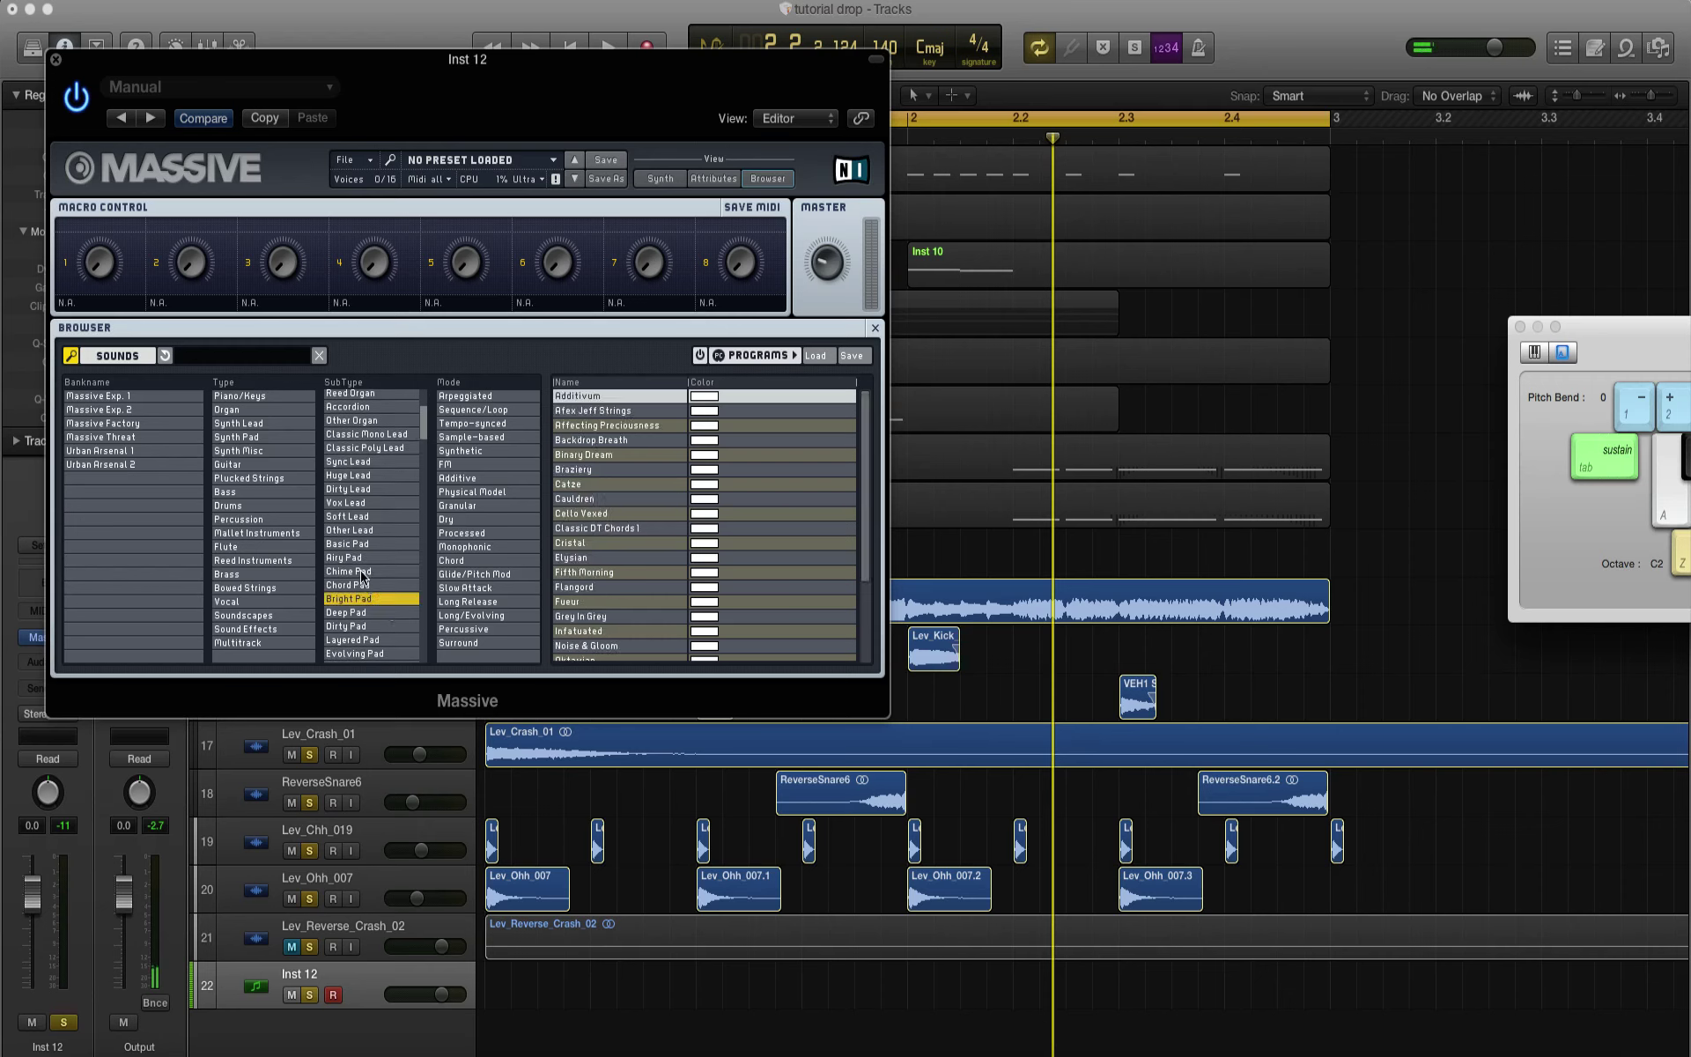
left_click(350, 544, "super")
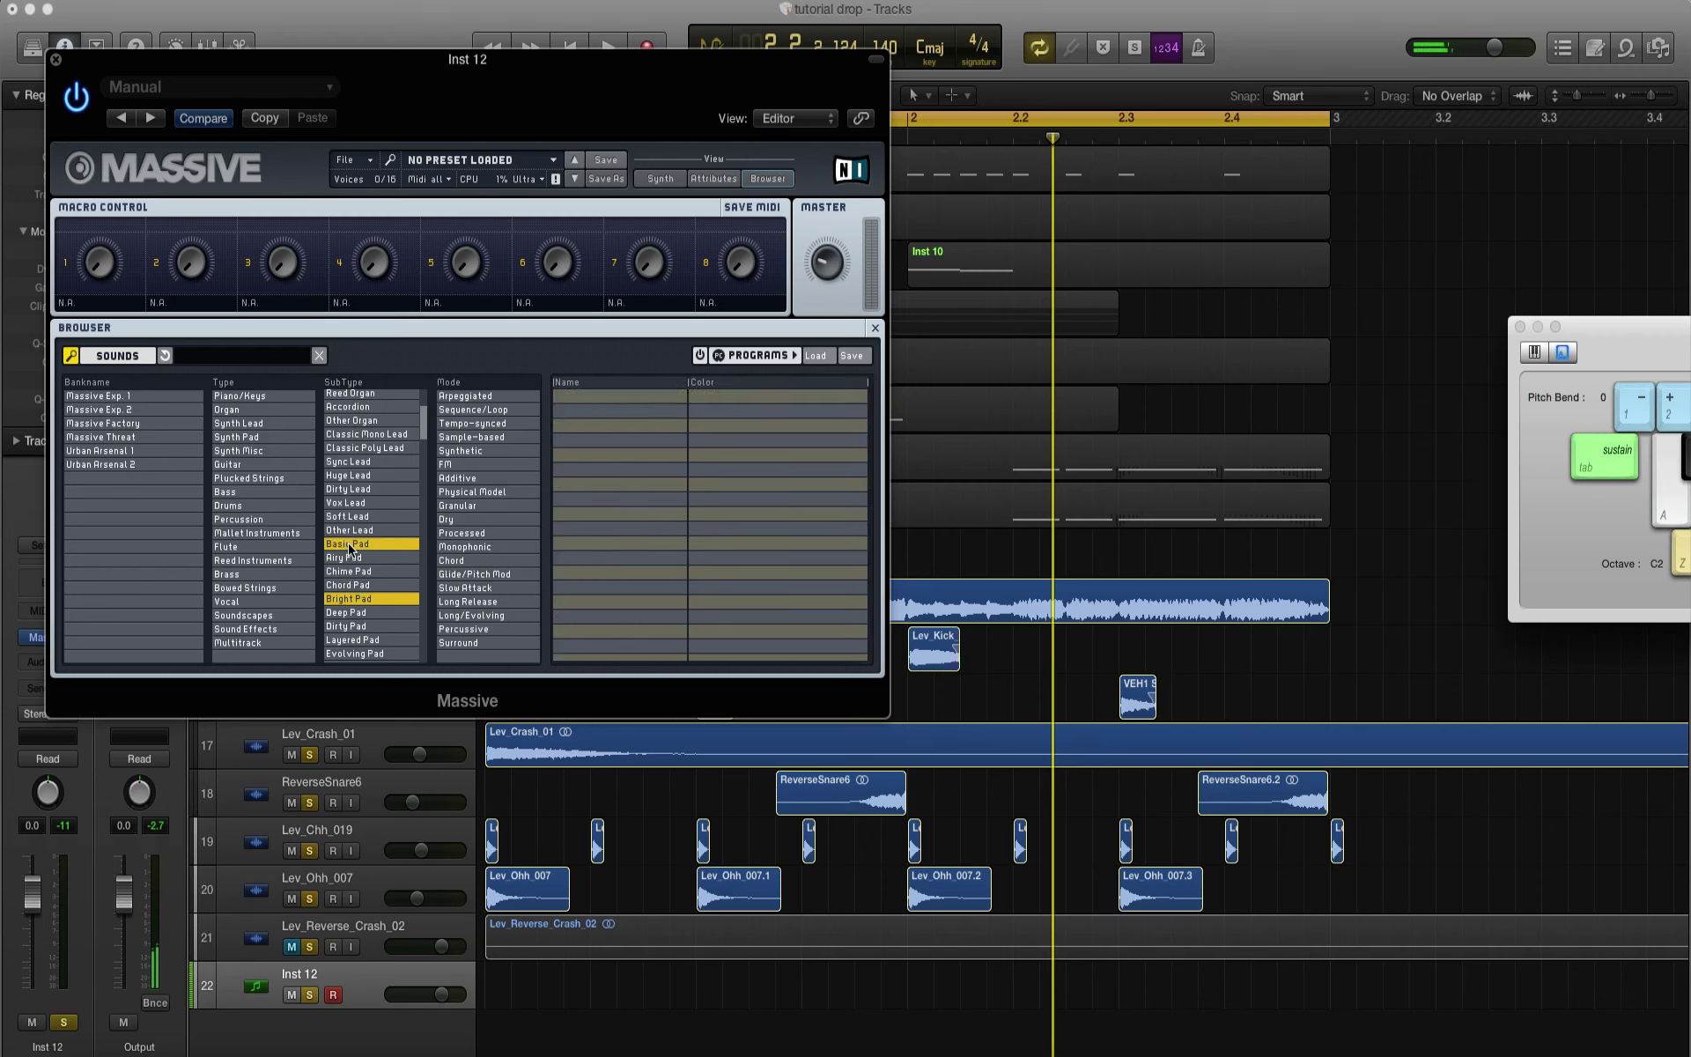
left_click(350, 600, "super")
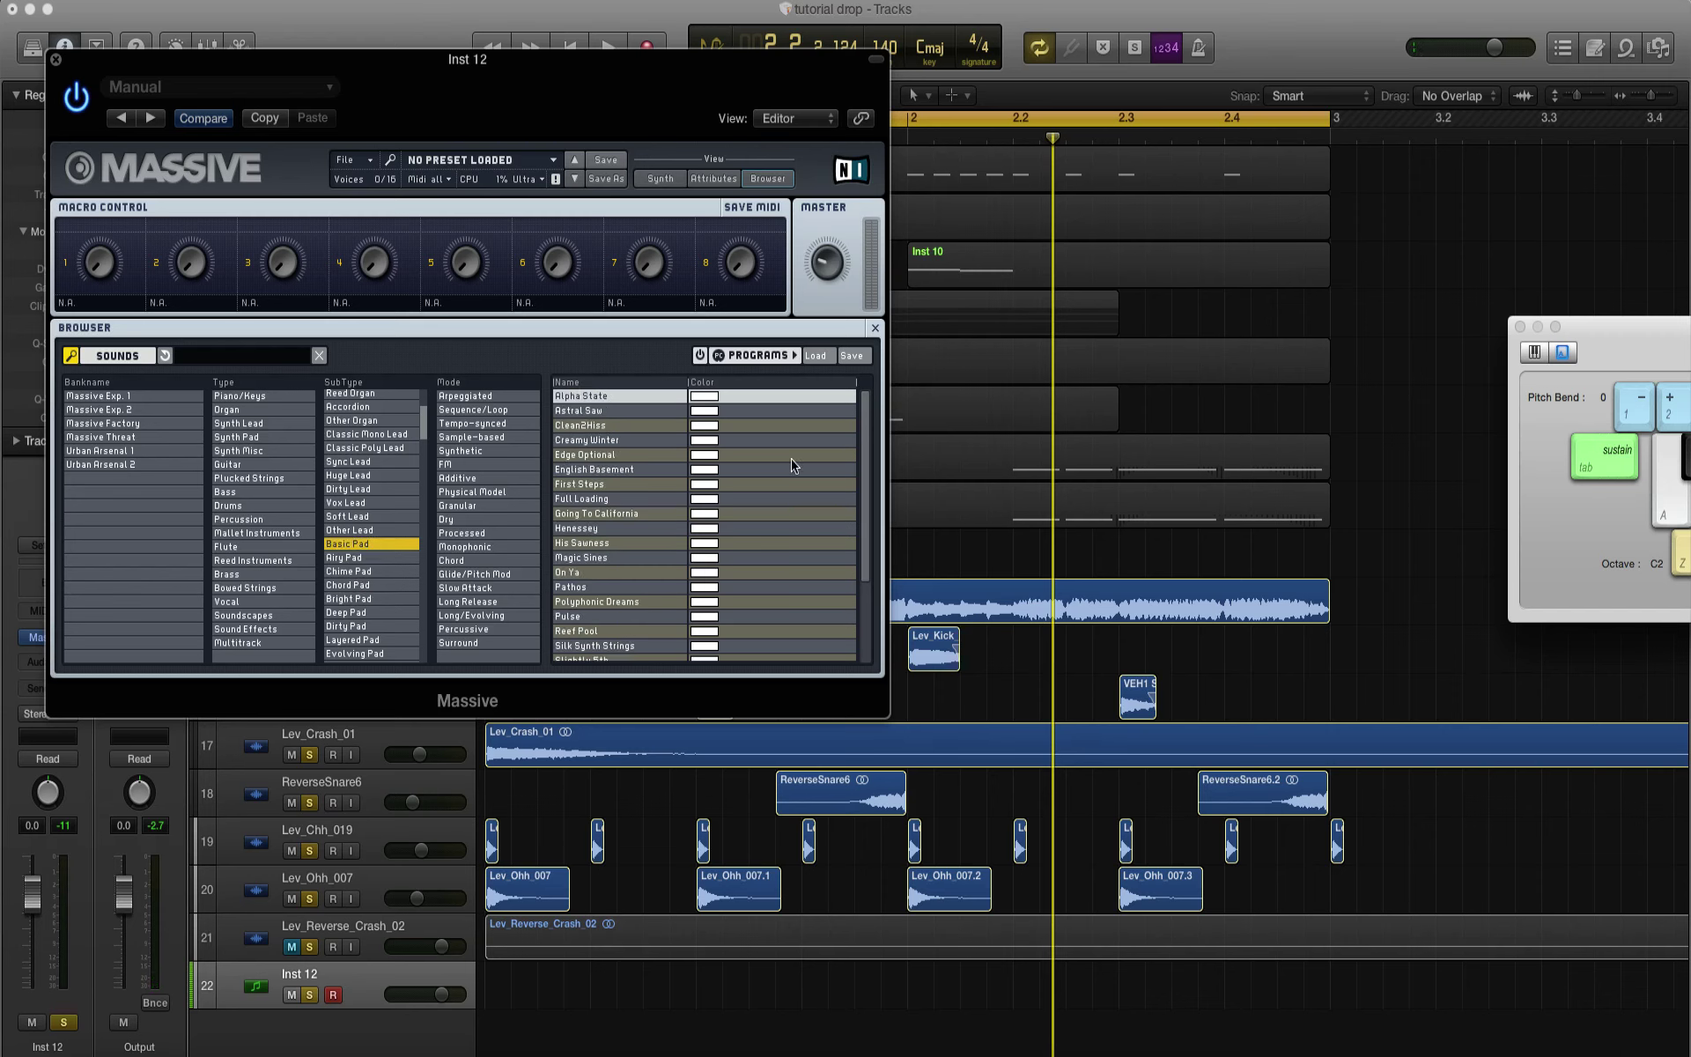
key("XF86AudioRaiseVolume")
Step: Audition the presets Alpha State, Astral Saw, Clean2Hiss, Creamy Winter and Edge Optional, lowering the typing keyboard's octave to C1
left_click(574, 399)
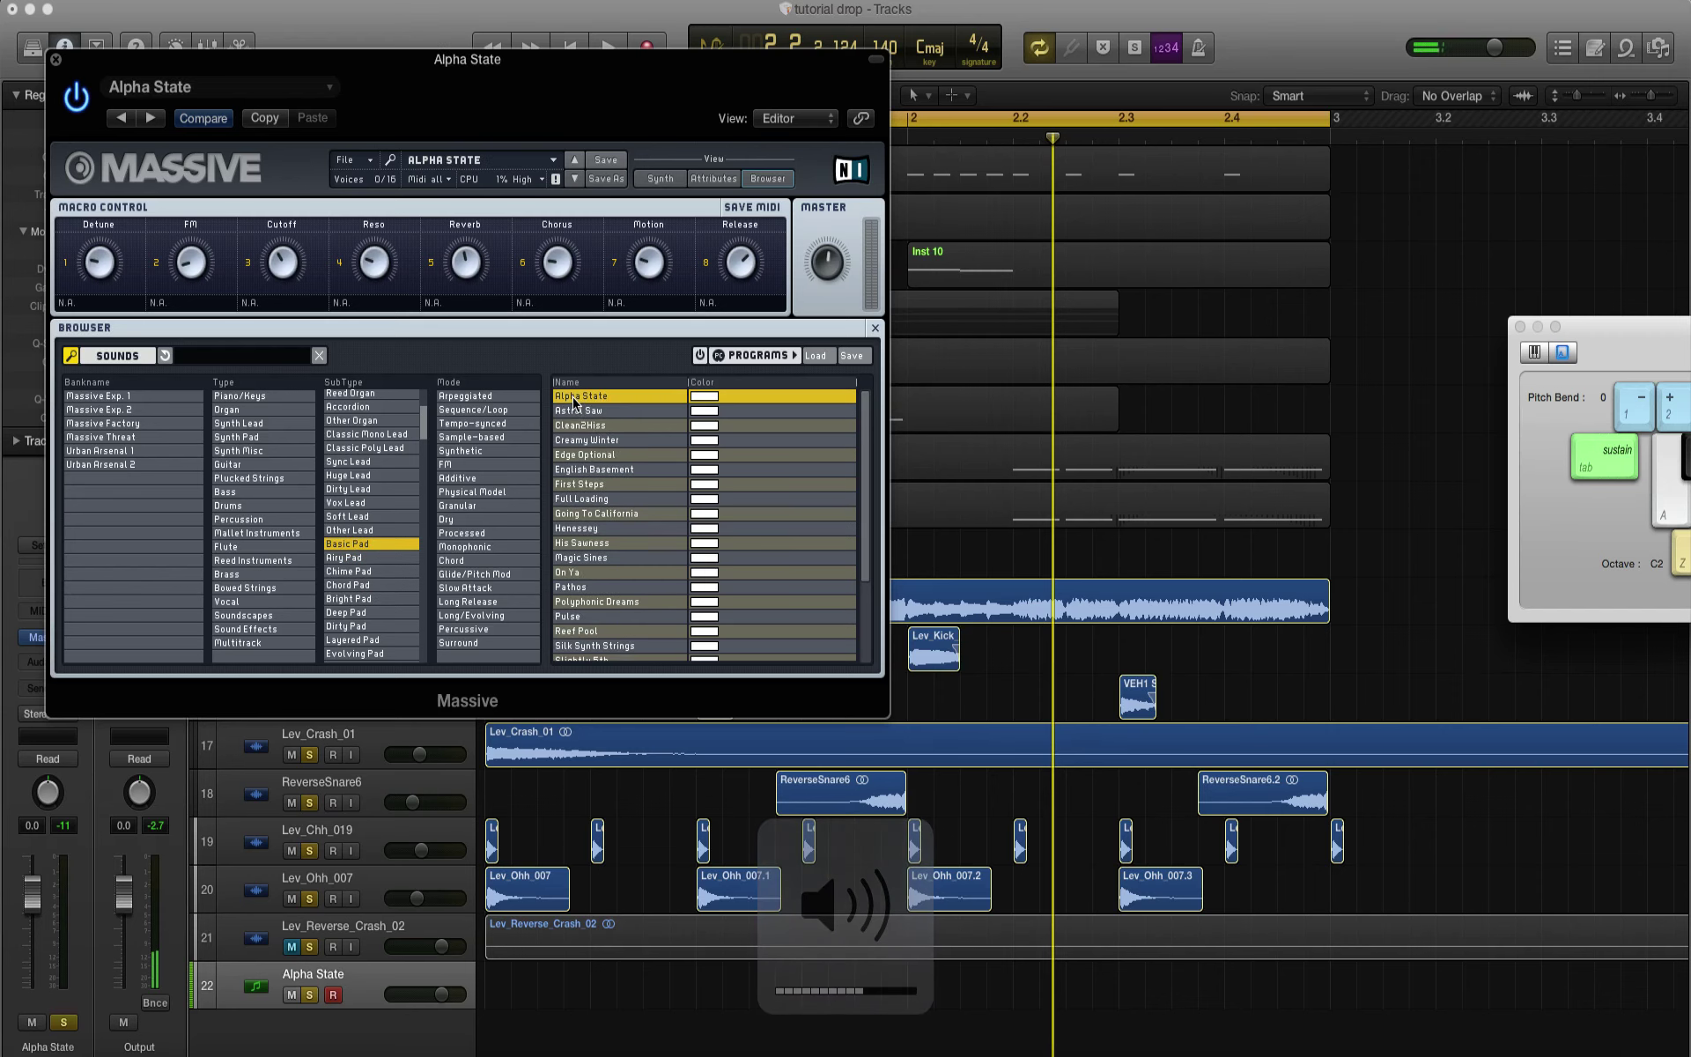
key("a")
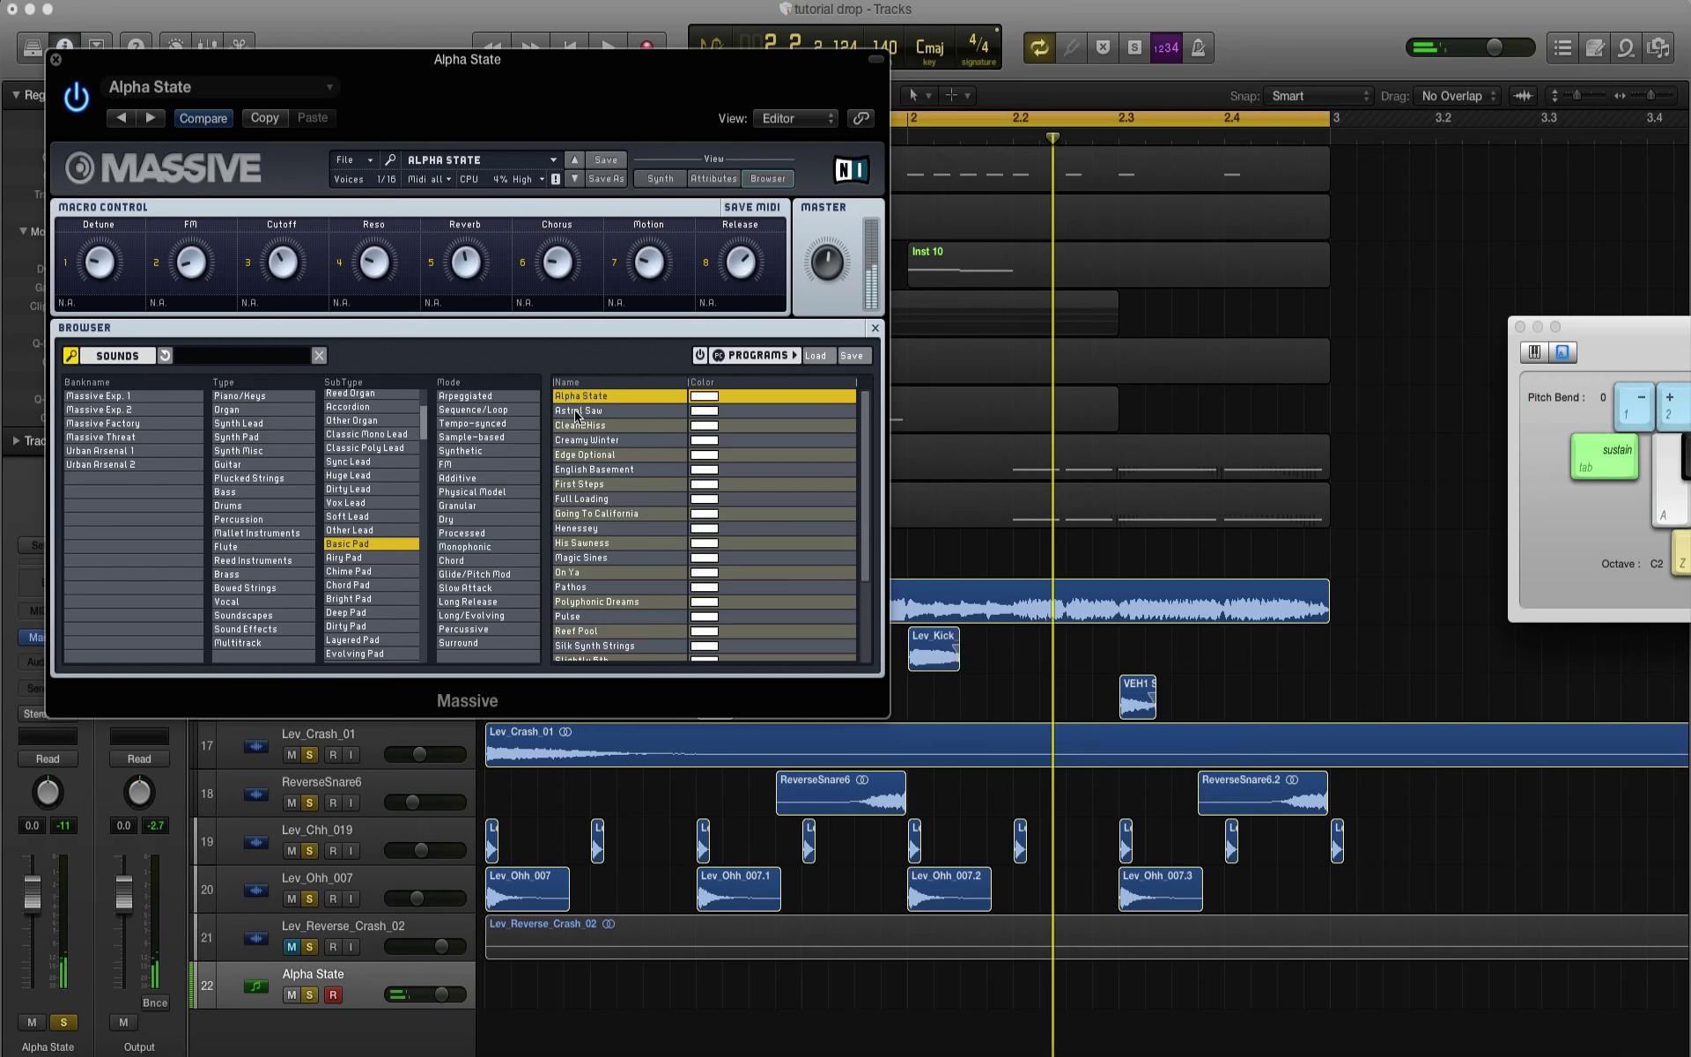
left_click(577, 412)
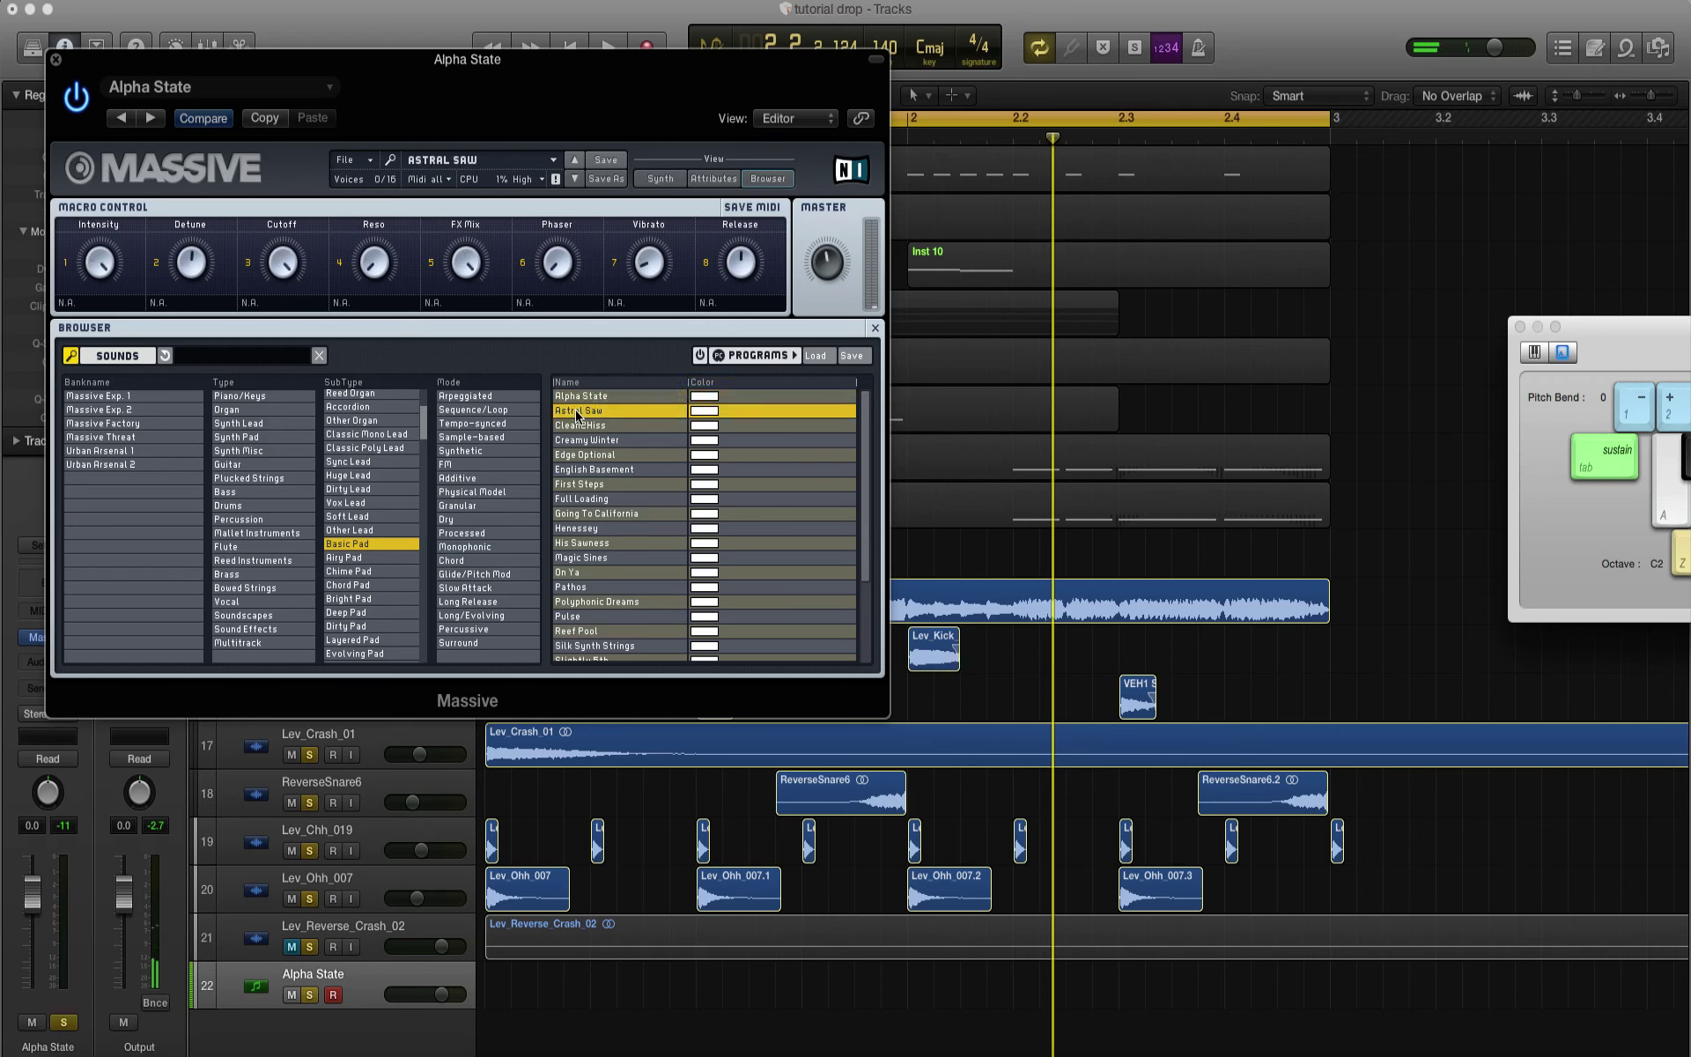
key("a")
left_click(586, 426)
left_click(589, 440)
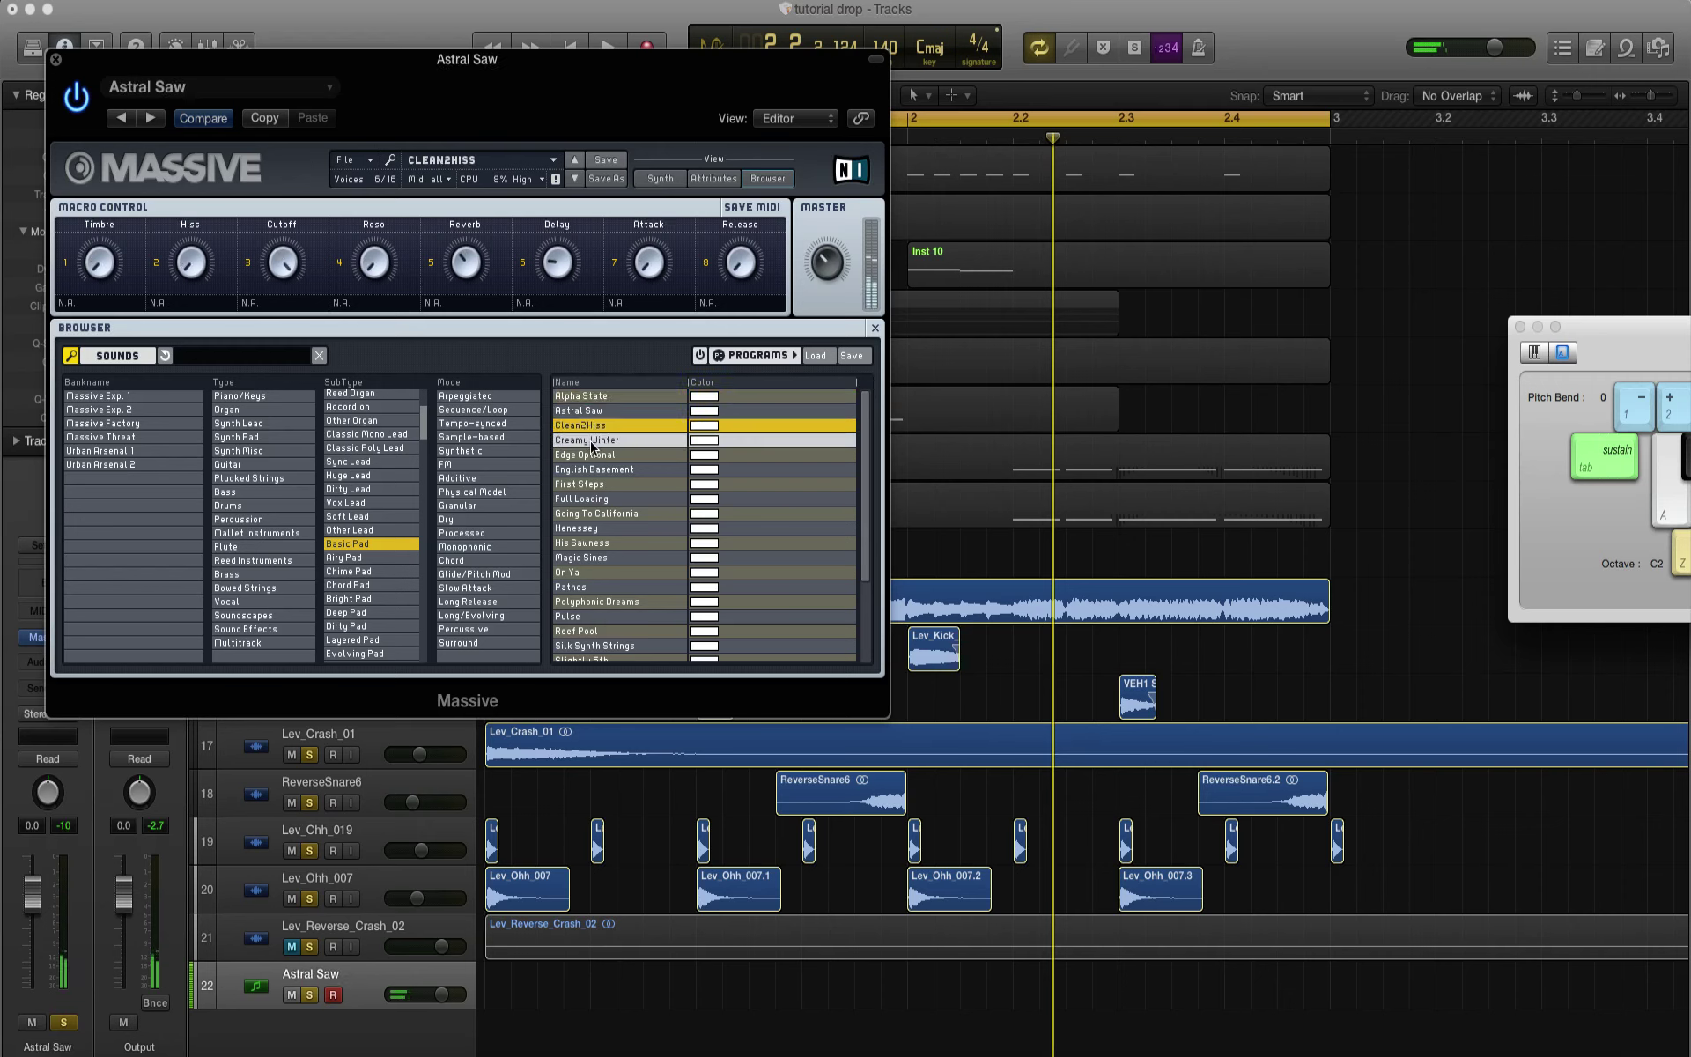
left_click(595, 455)
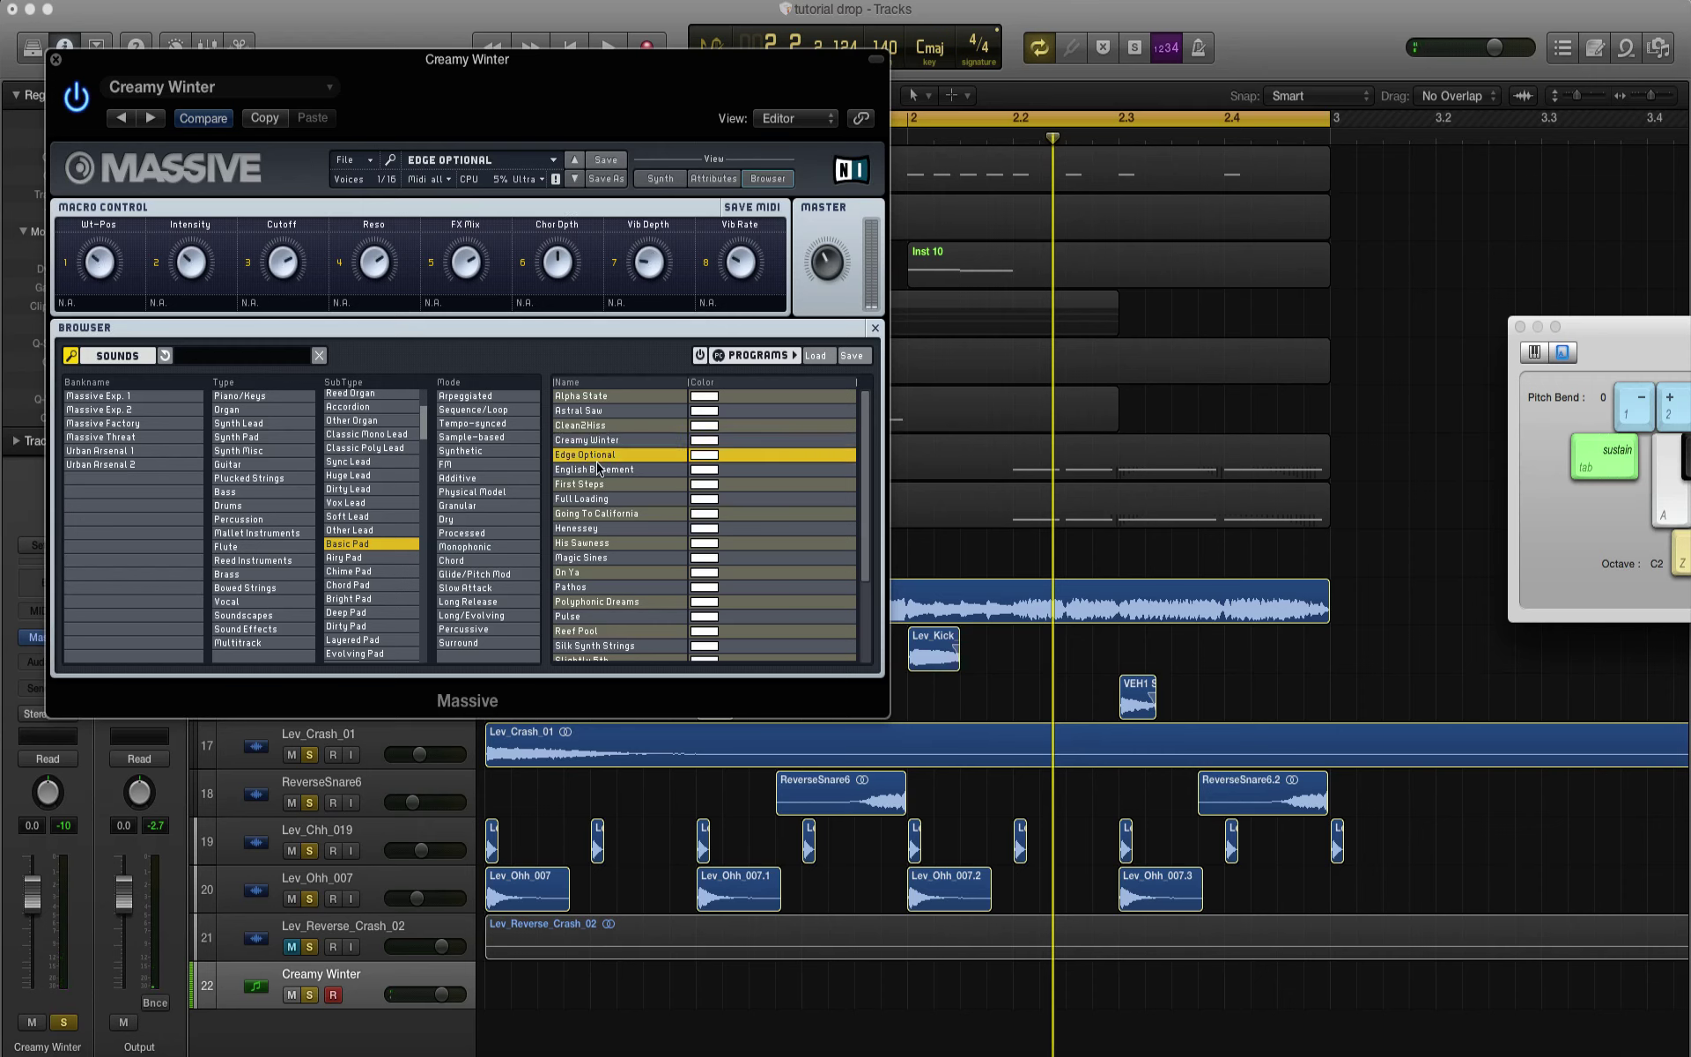
key("z")
Step: Close Massive, lower the pad track's volume to -6.0 dB, and mute Tutorial Drop and all the drum tracks
left_click(55, 60)
left_click_drag(442, 994, 424, 995)
left_click_drag(293, 900, 289, 616)
Step: Route the pad track's output to Bus 3 (side chain)
left_click(38, 721)
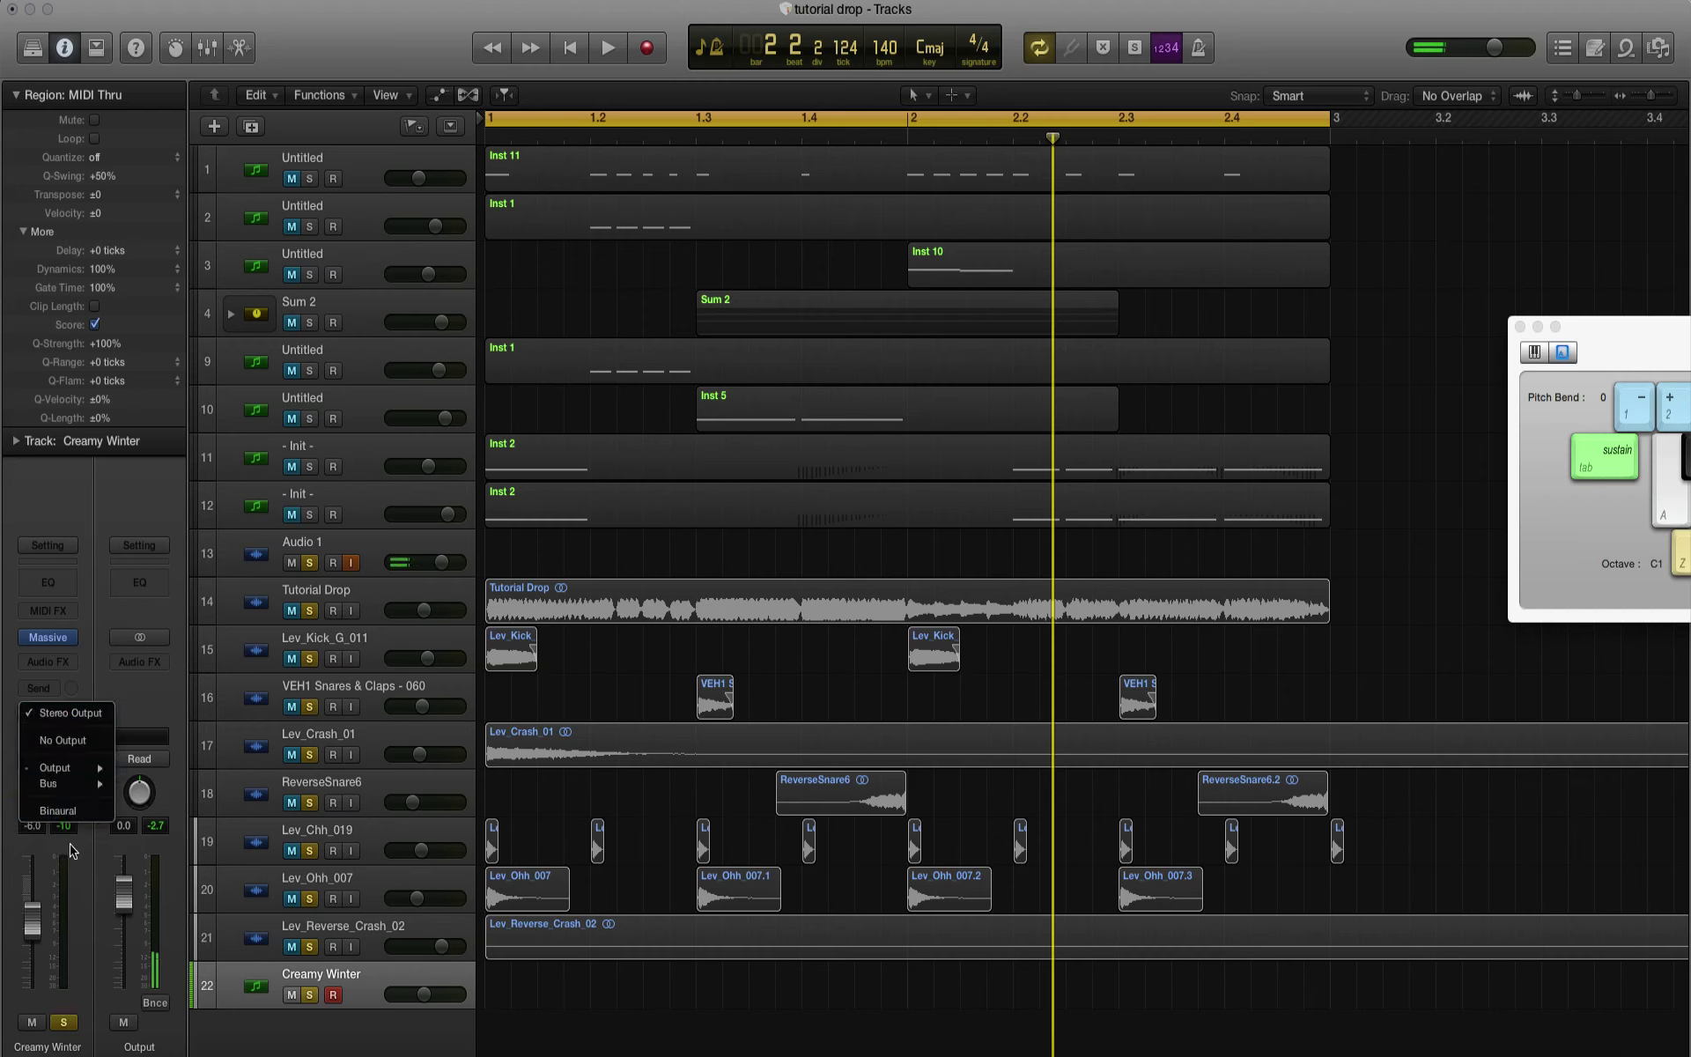
mouse_move(97, 783)
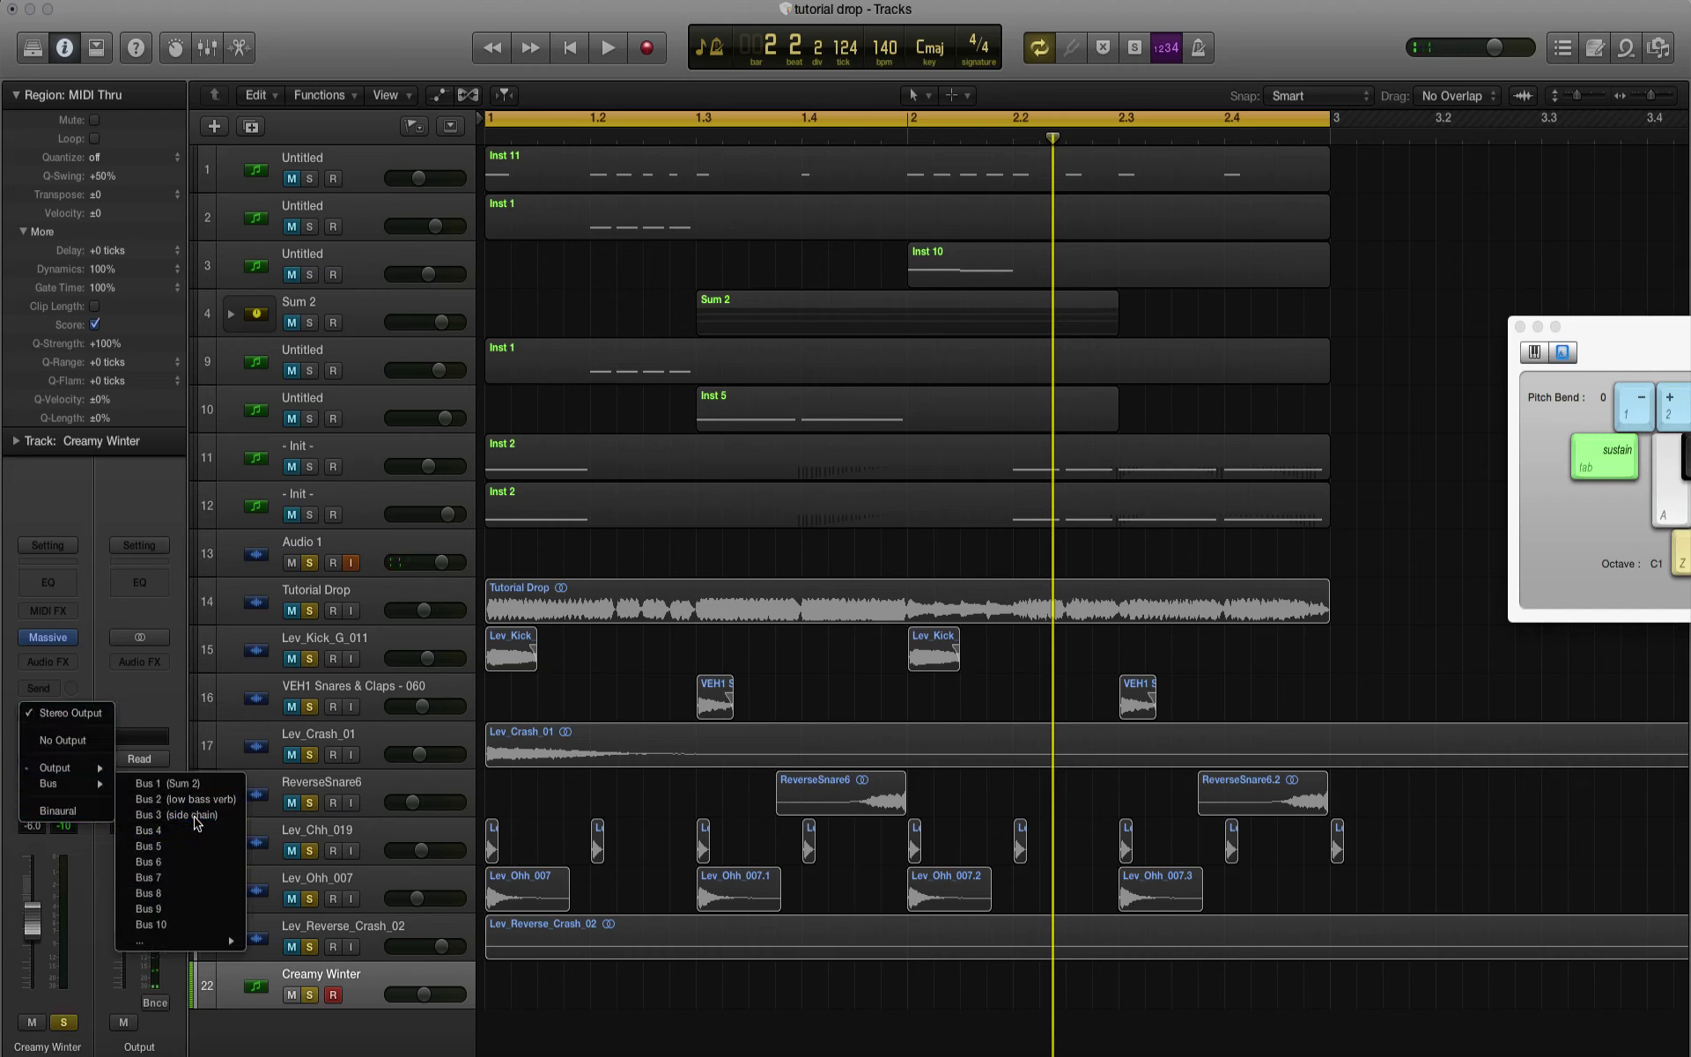
left_click(195, 818)
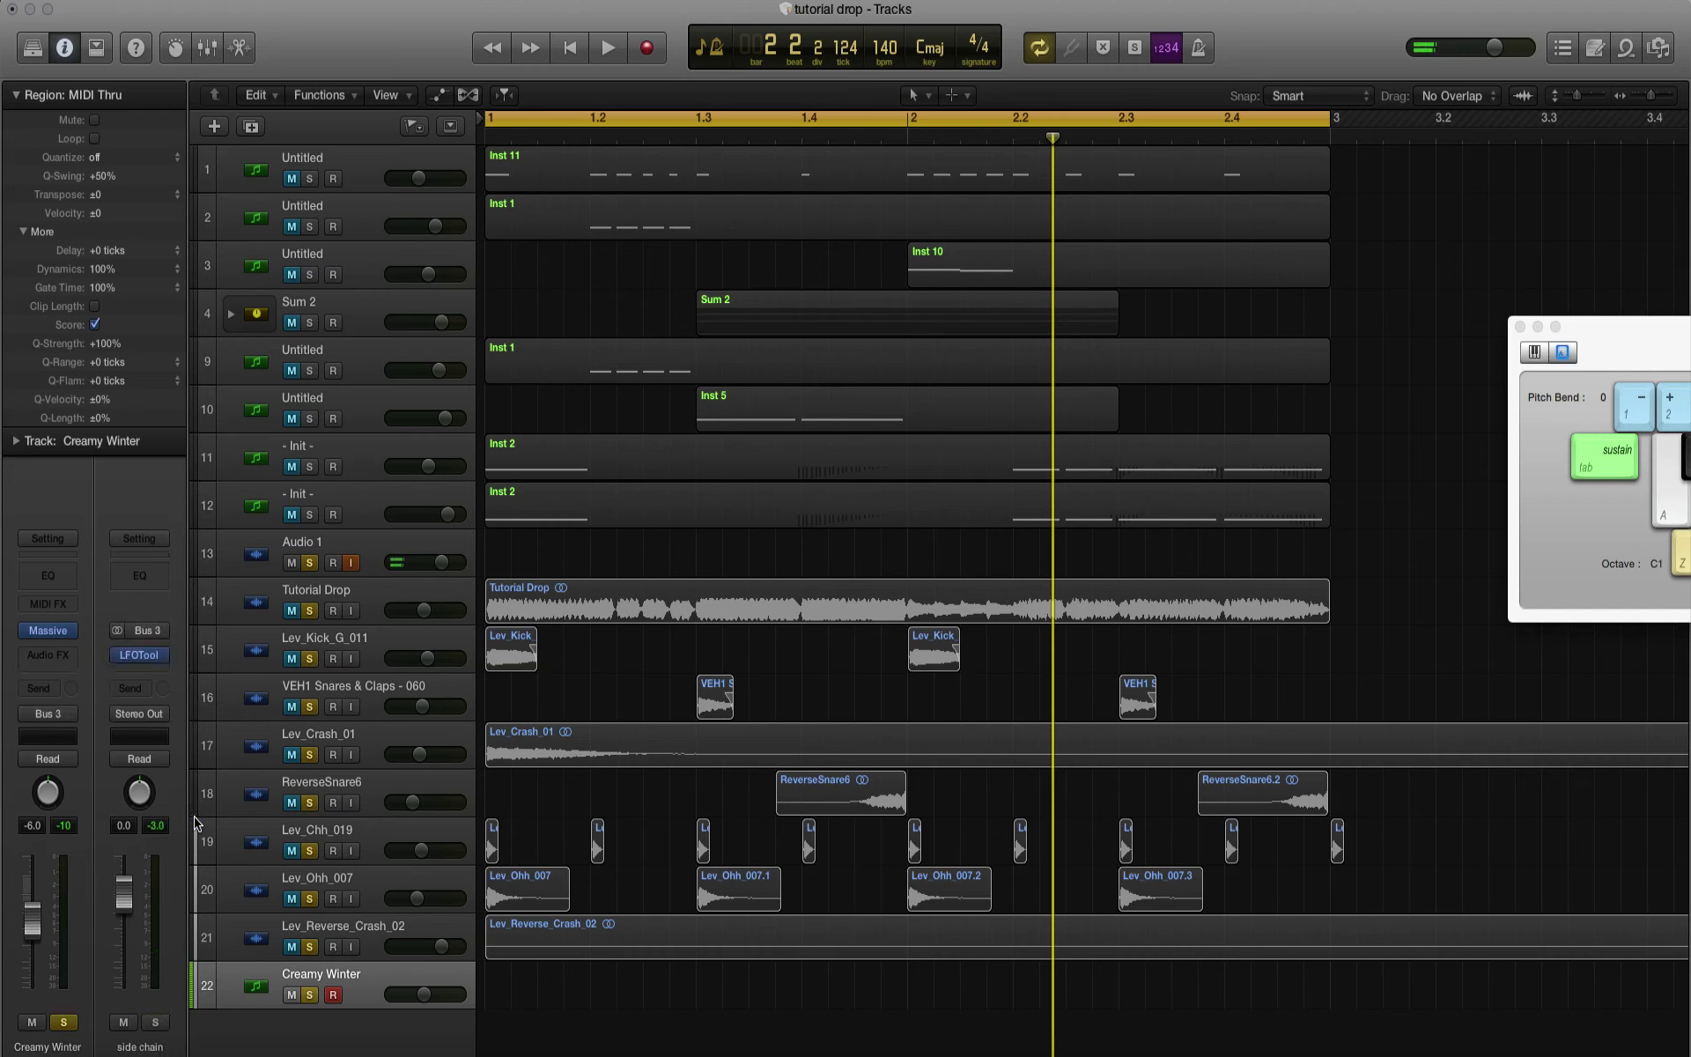
Step: Record one sustained low note over the two-bar loop on the Creamy Winter track and quantize it to 1/4 Note
left_click(643, 56)
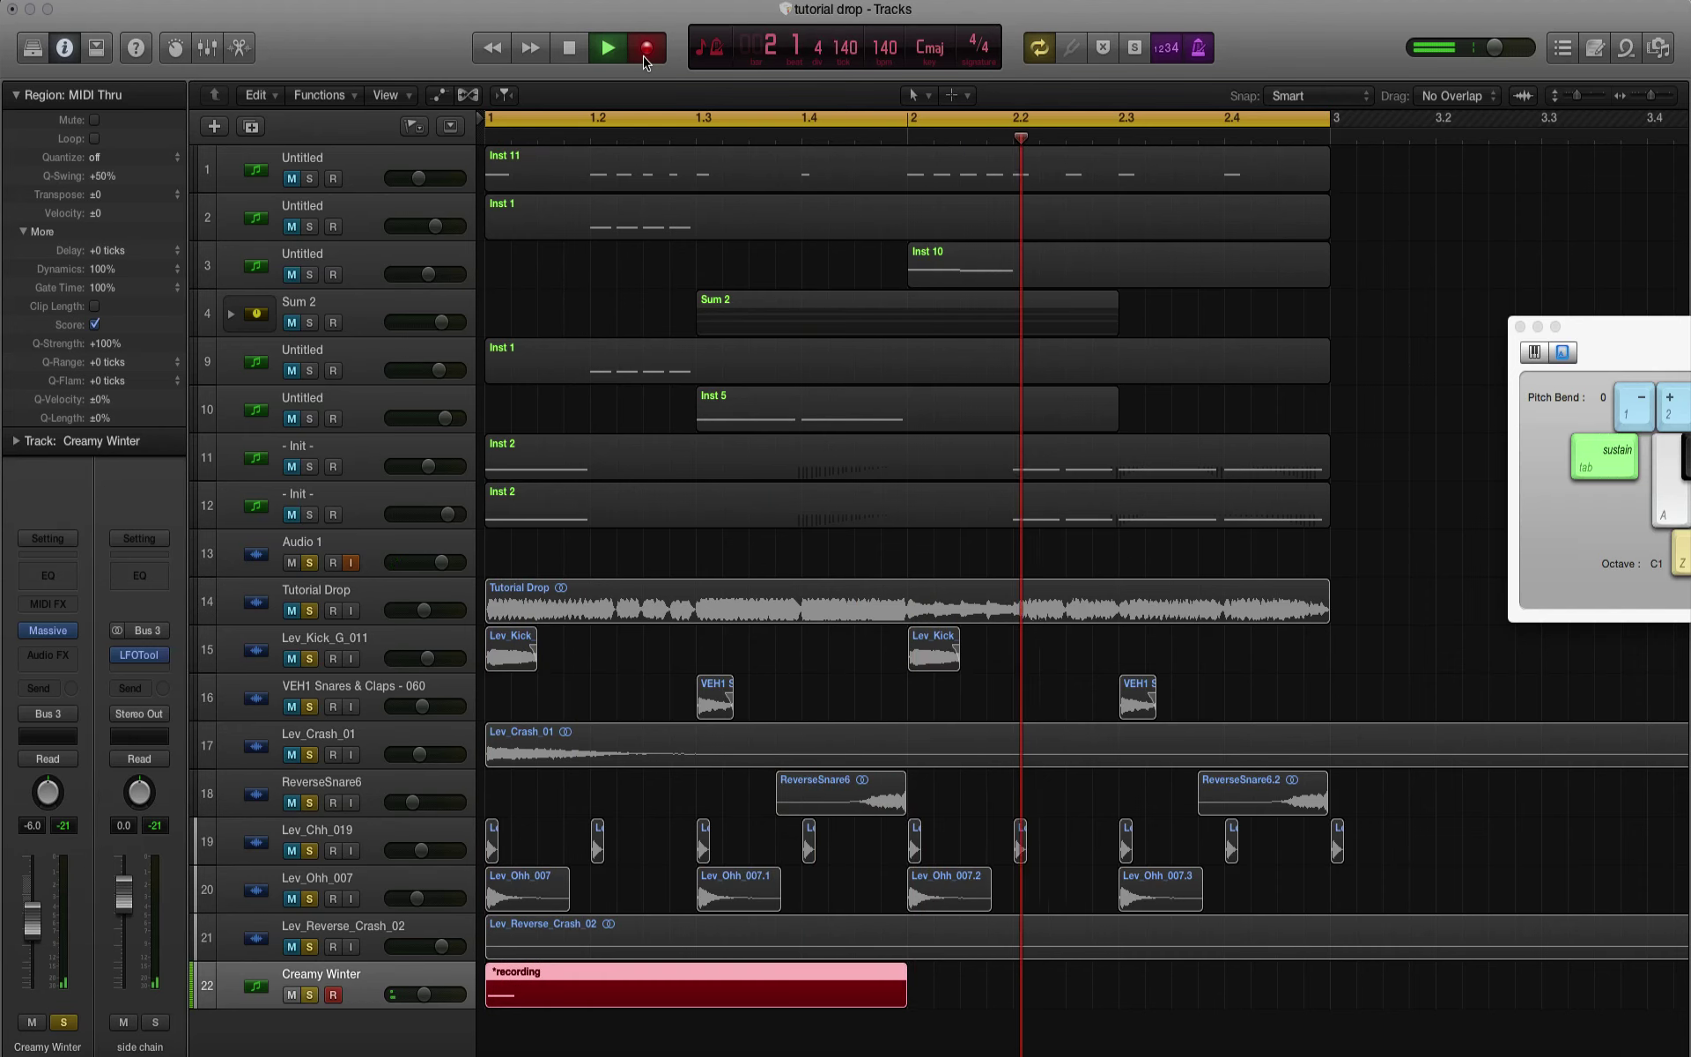
key("space")
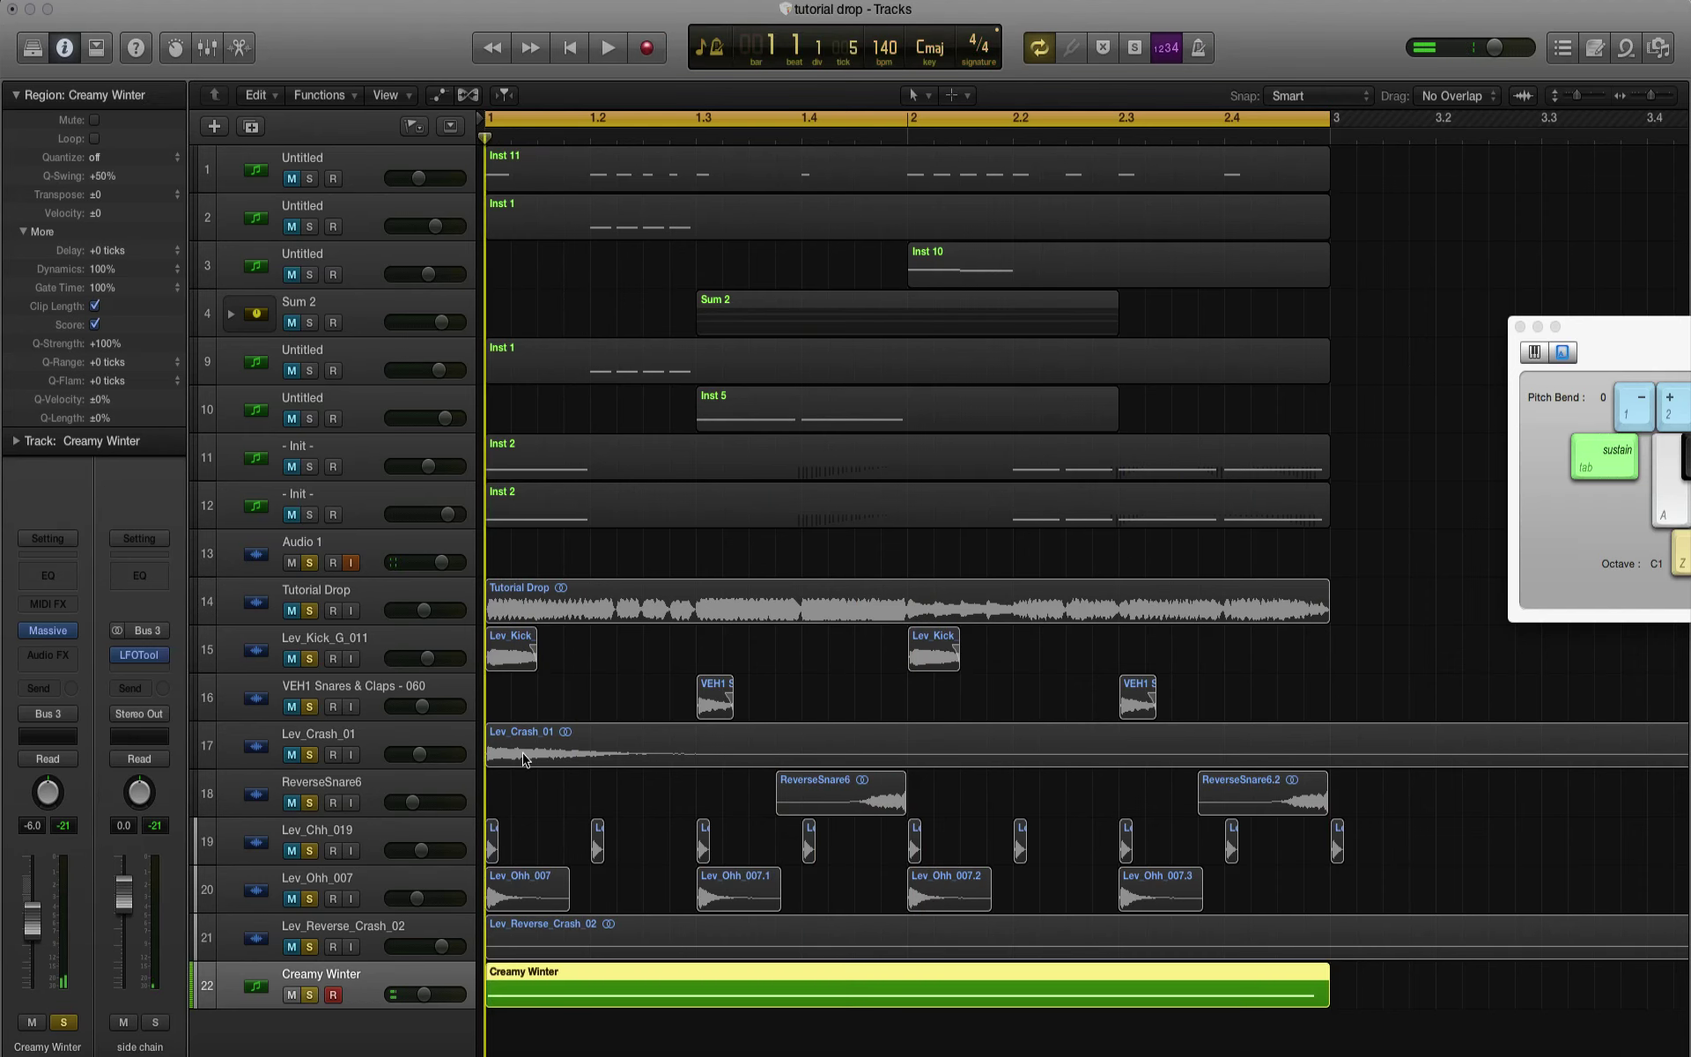
key("p")
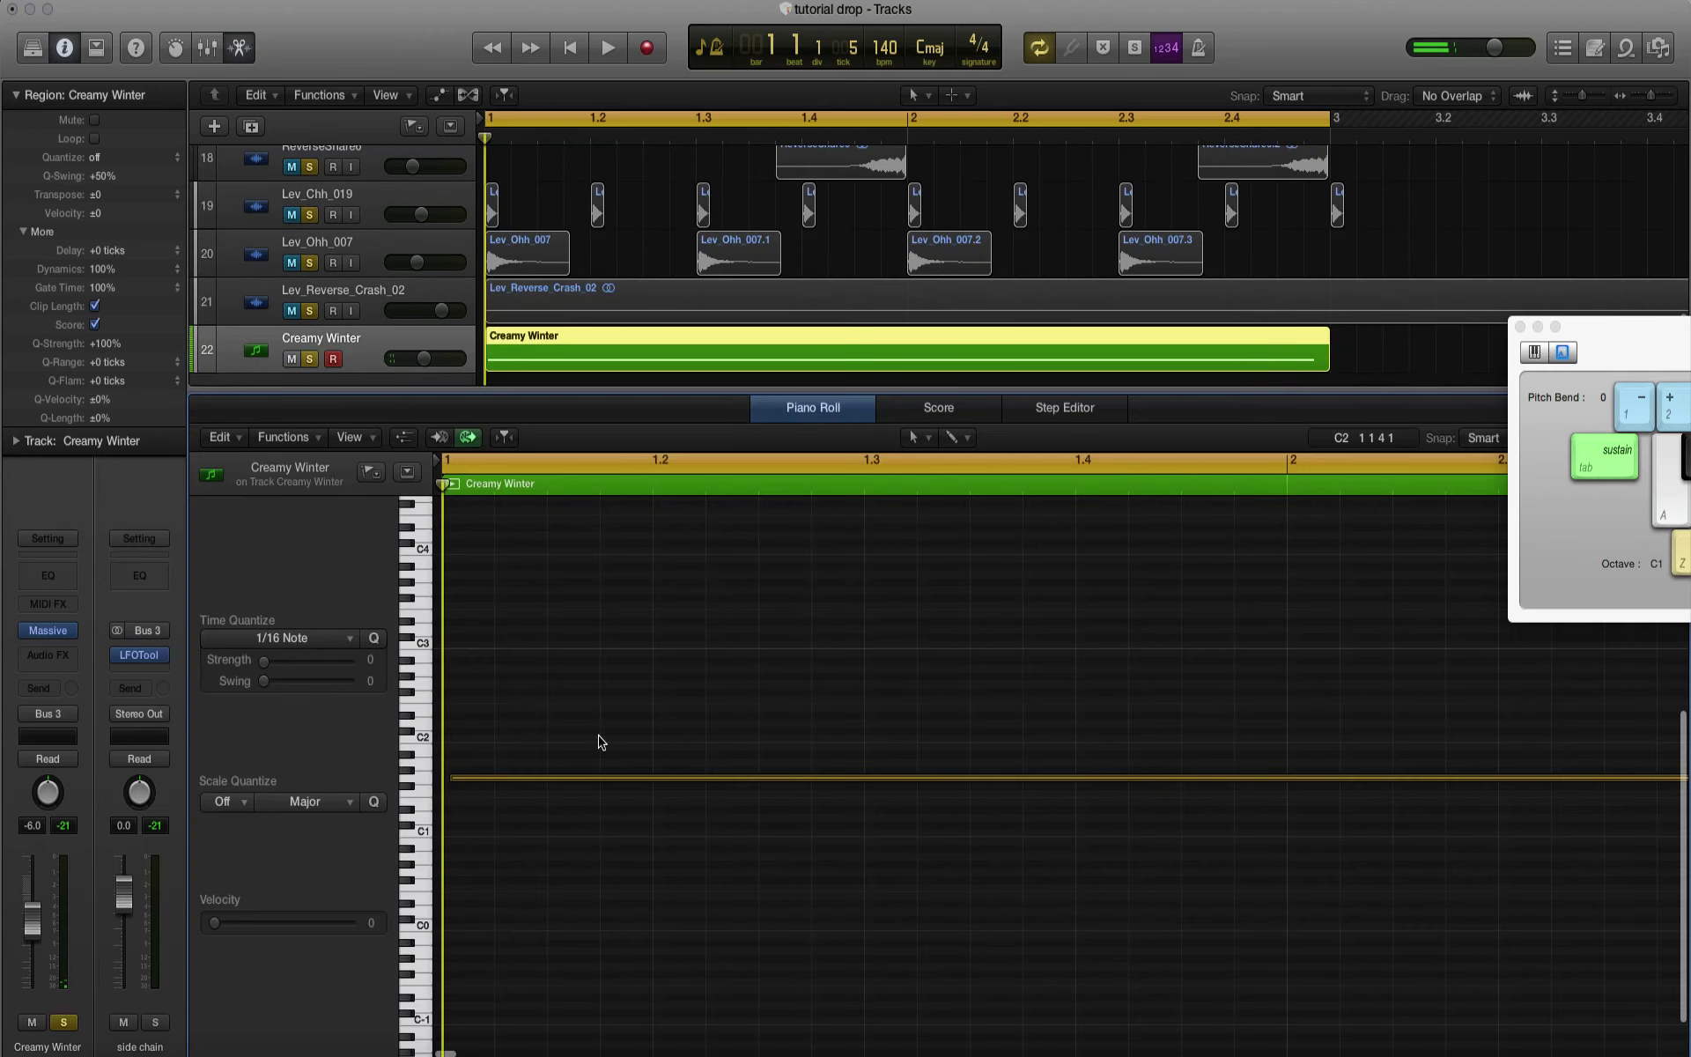
left_click(302, 640)
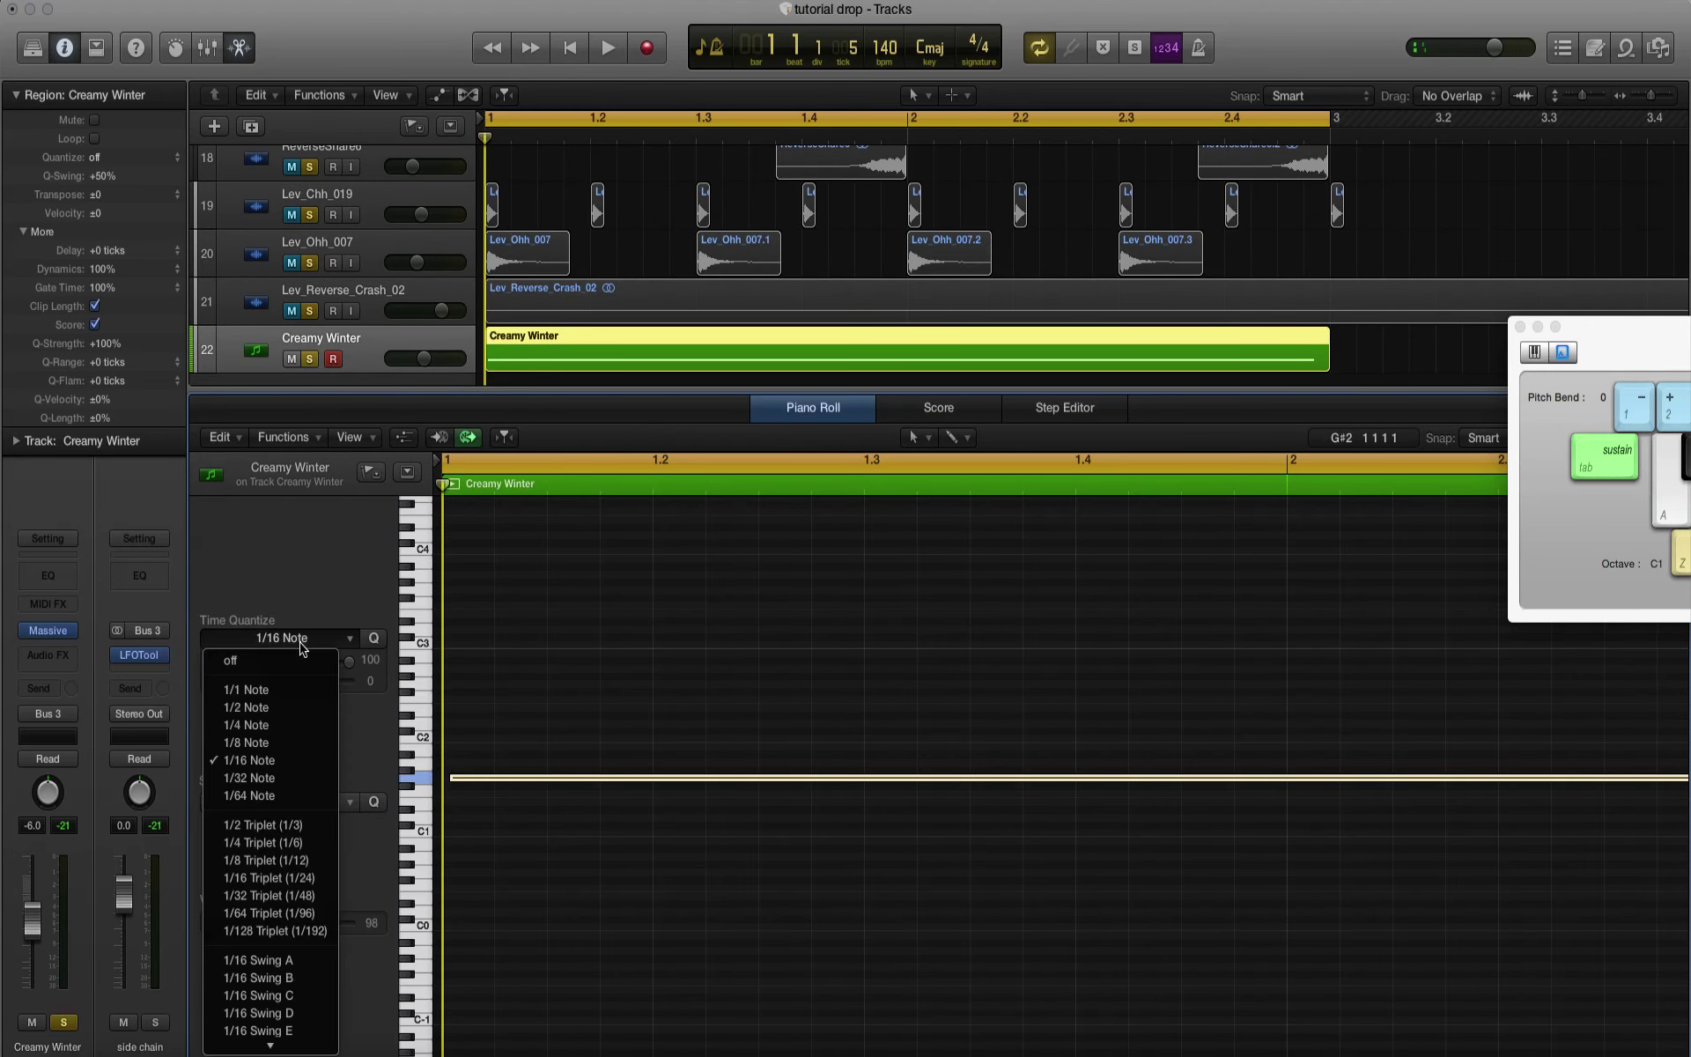
left_click(281, 728)
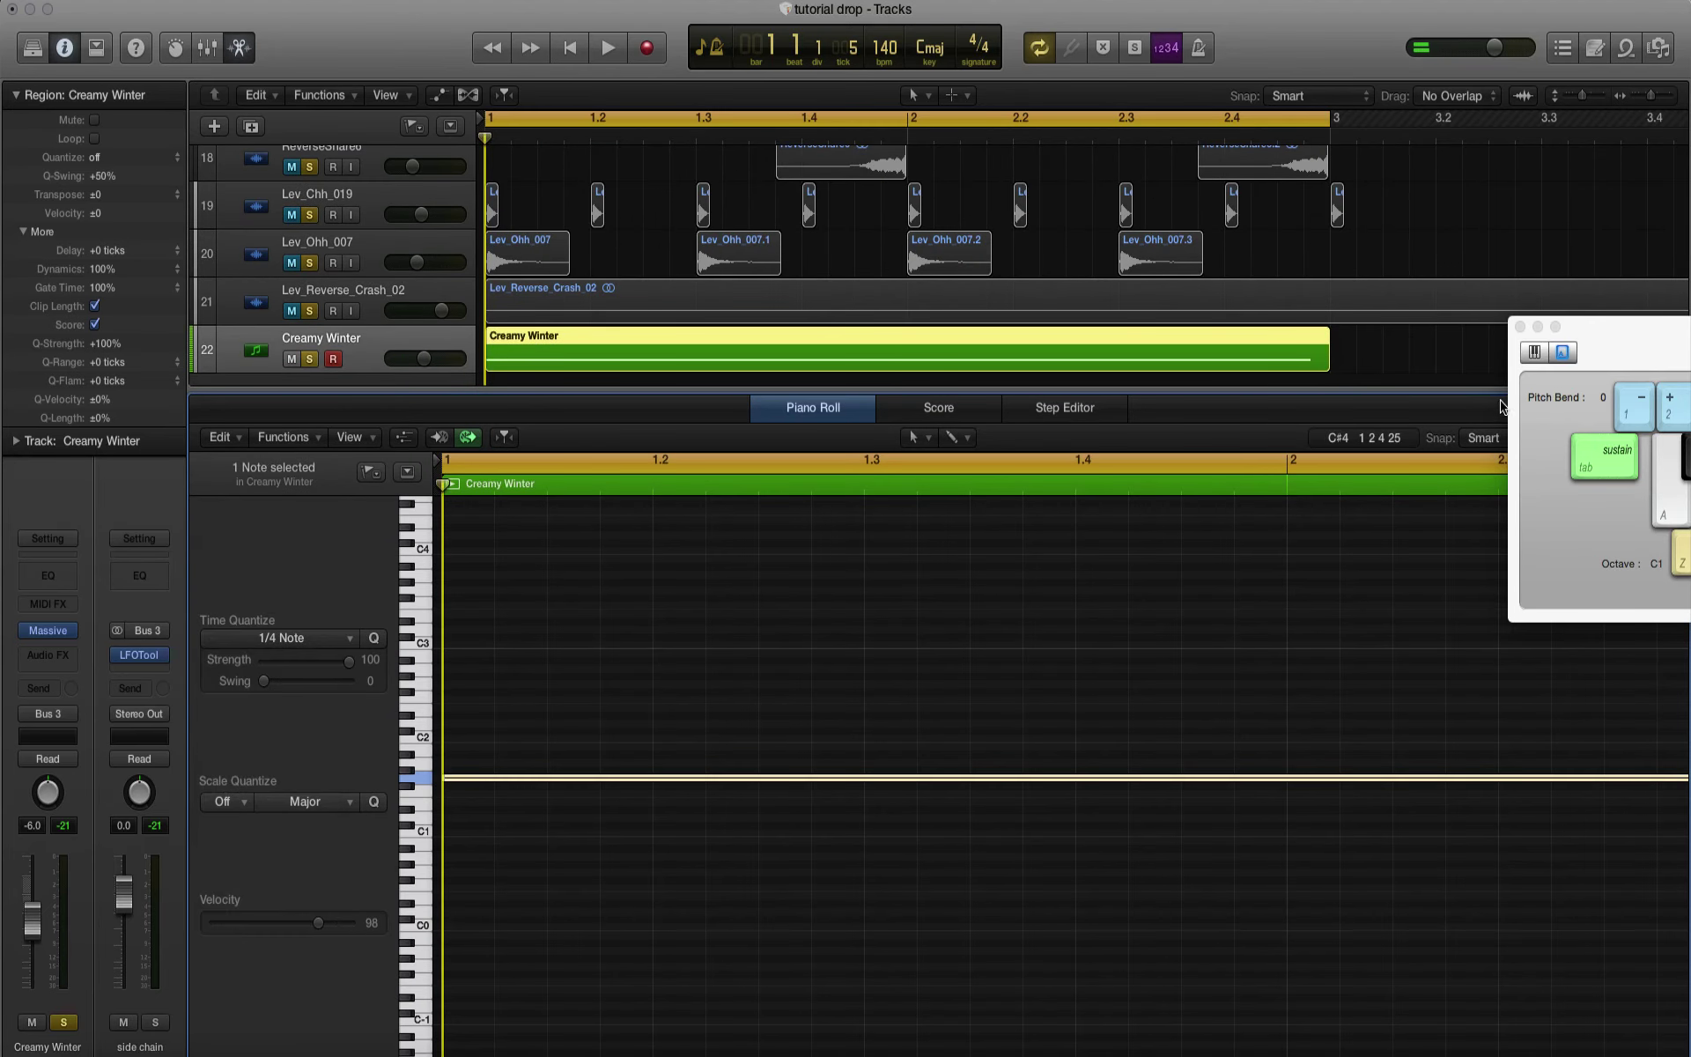
Step: Extend the recorded note to bar 3 and add copies of it one and two octaves higher
left_click_drag(1615, 328, 1687, 58)
left_click(1646, 435)
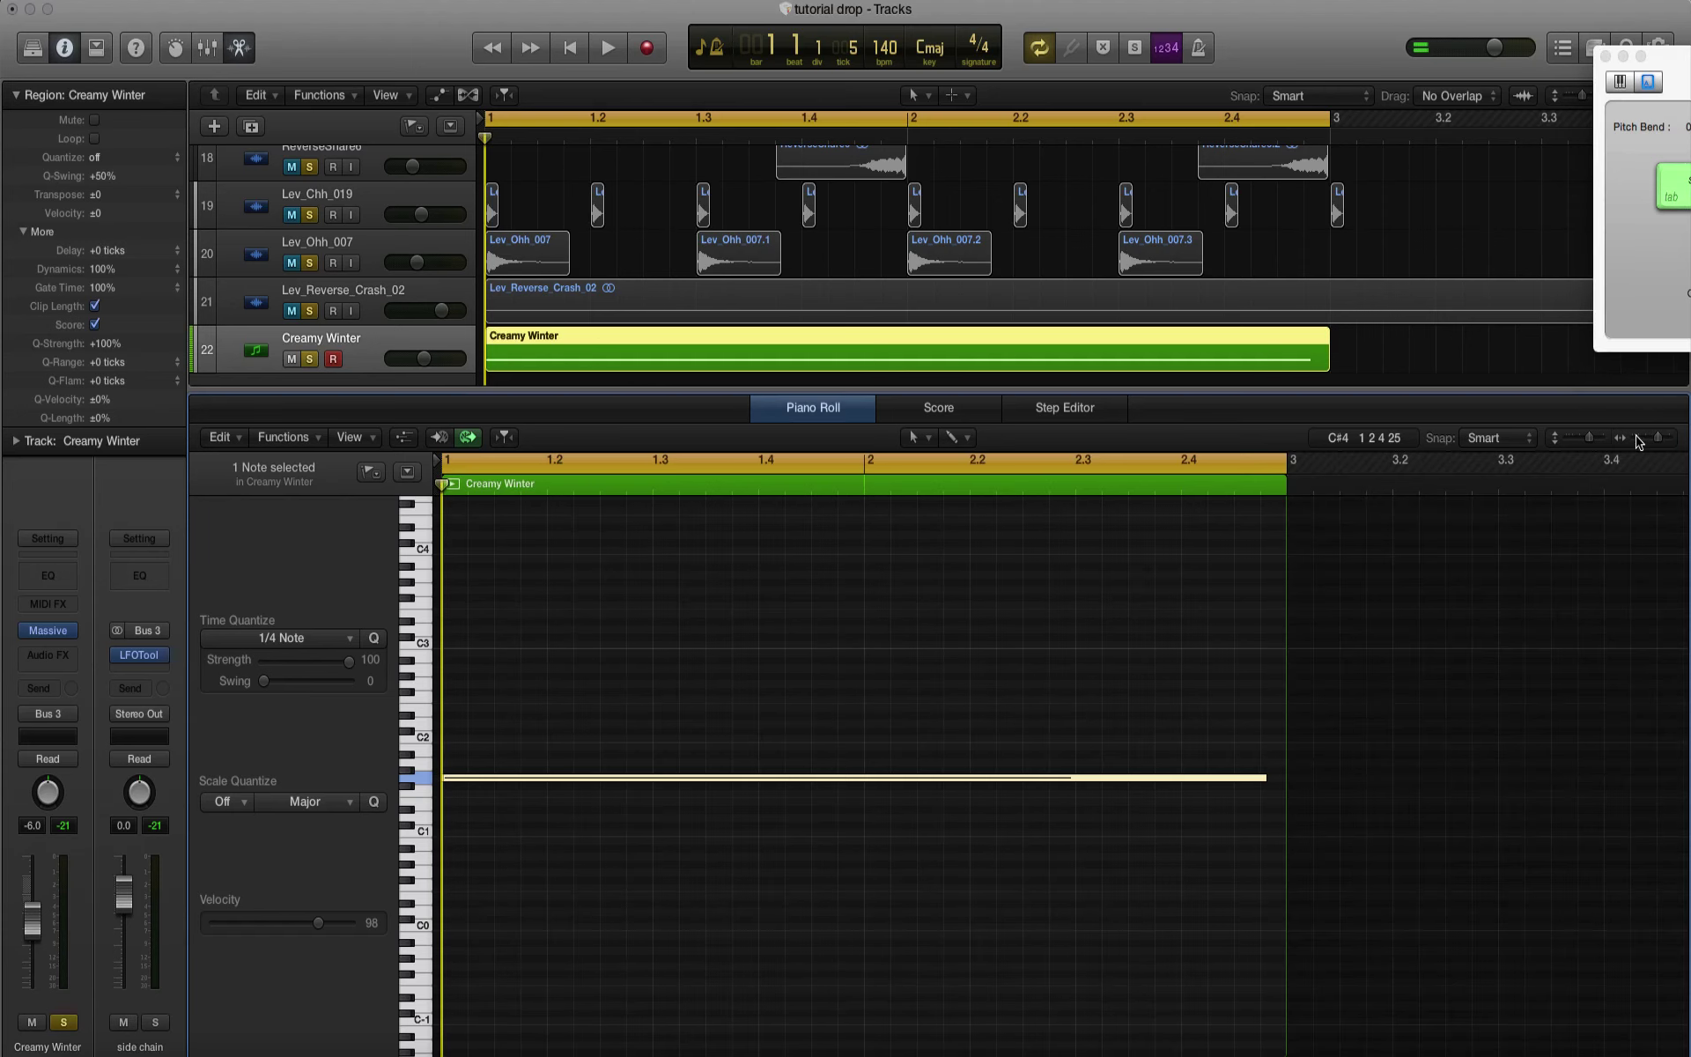
left_click(1266, 787)
left_click_drag(1266, 786, 1286, 782)
left_click_drag(590, 783, 592, 595)
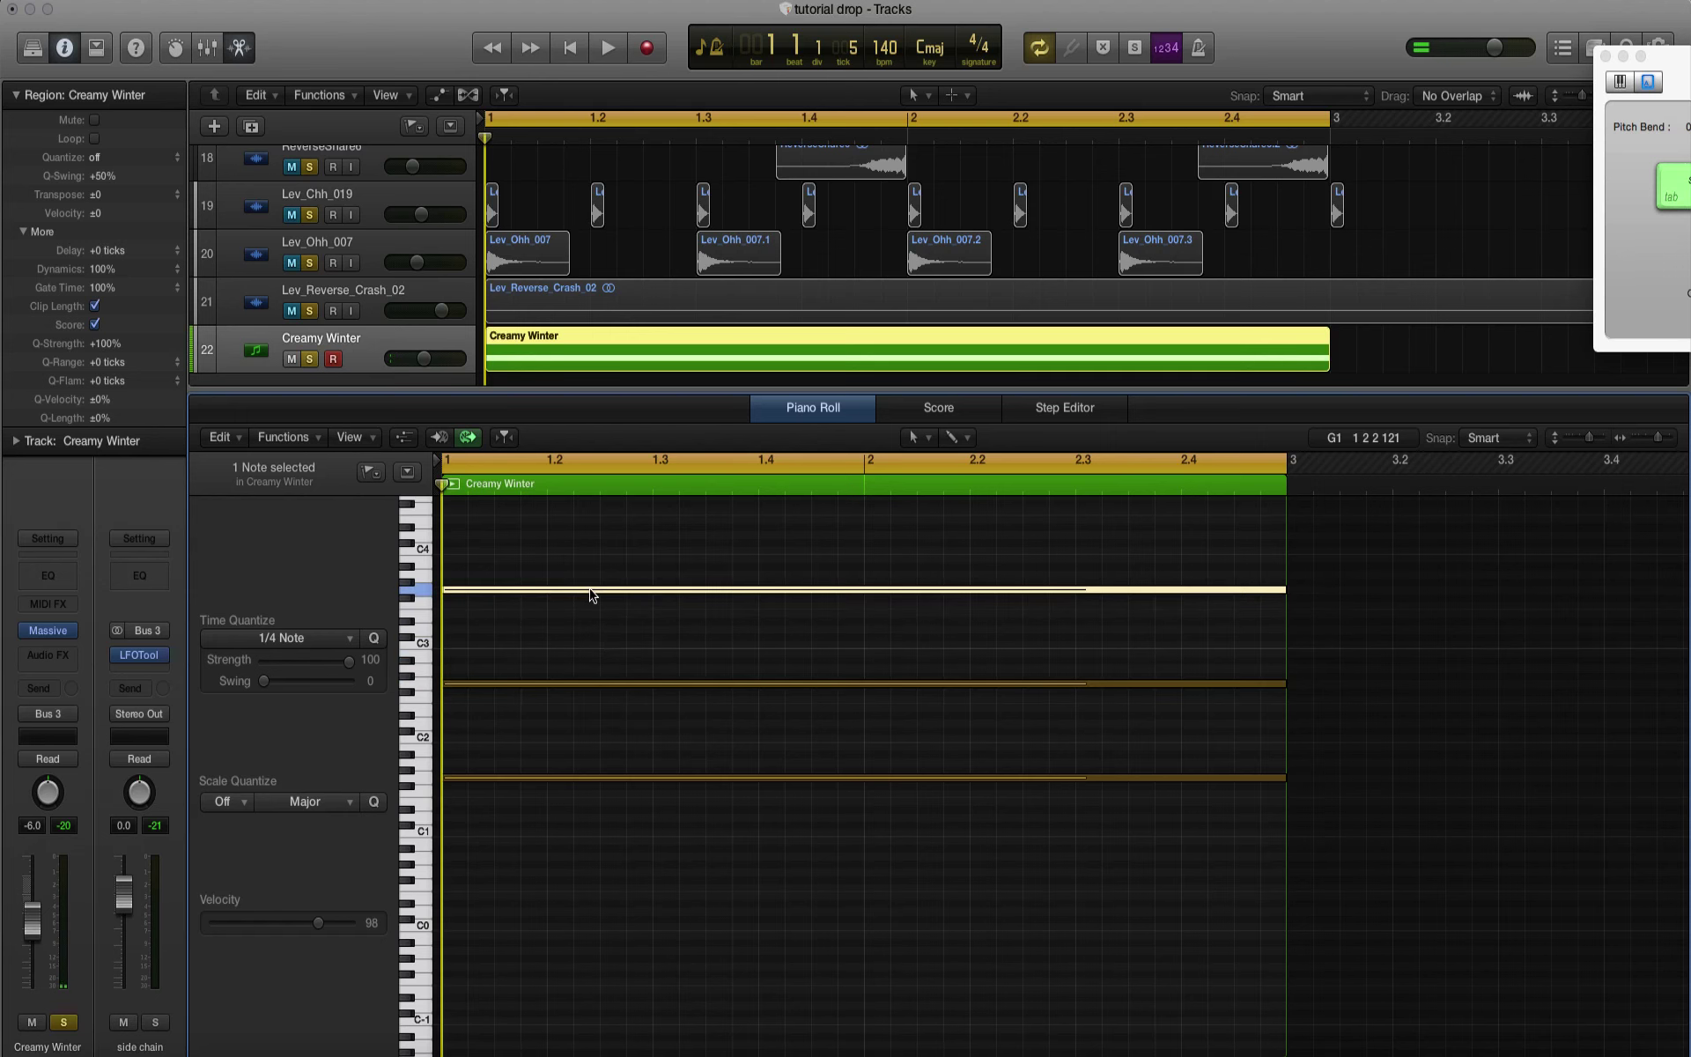
Step: Play the Creamy Winter region to hear the three stacked octaves, and stop playback
key("space")
scroll(590, 594, "up", 1)
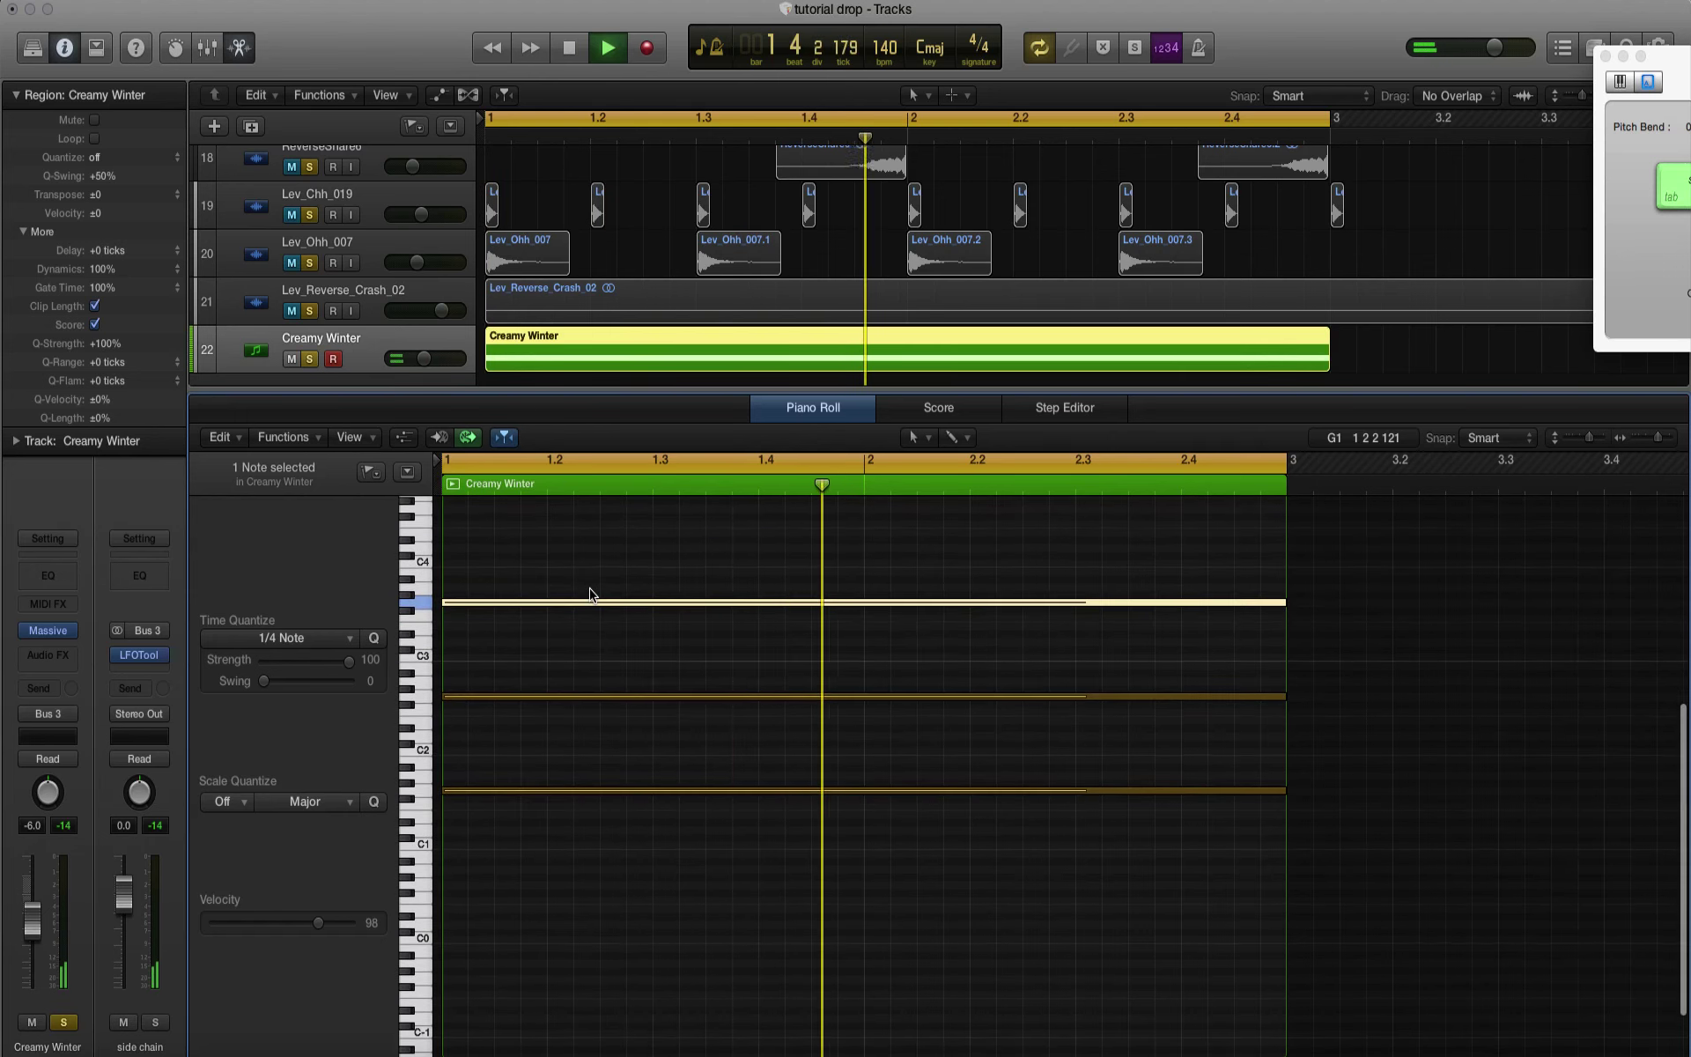
key("space")
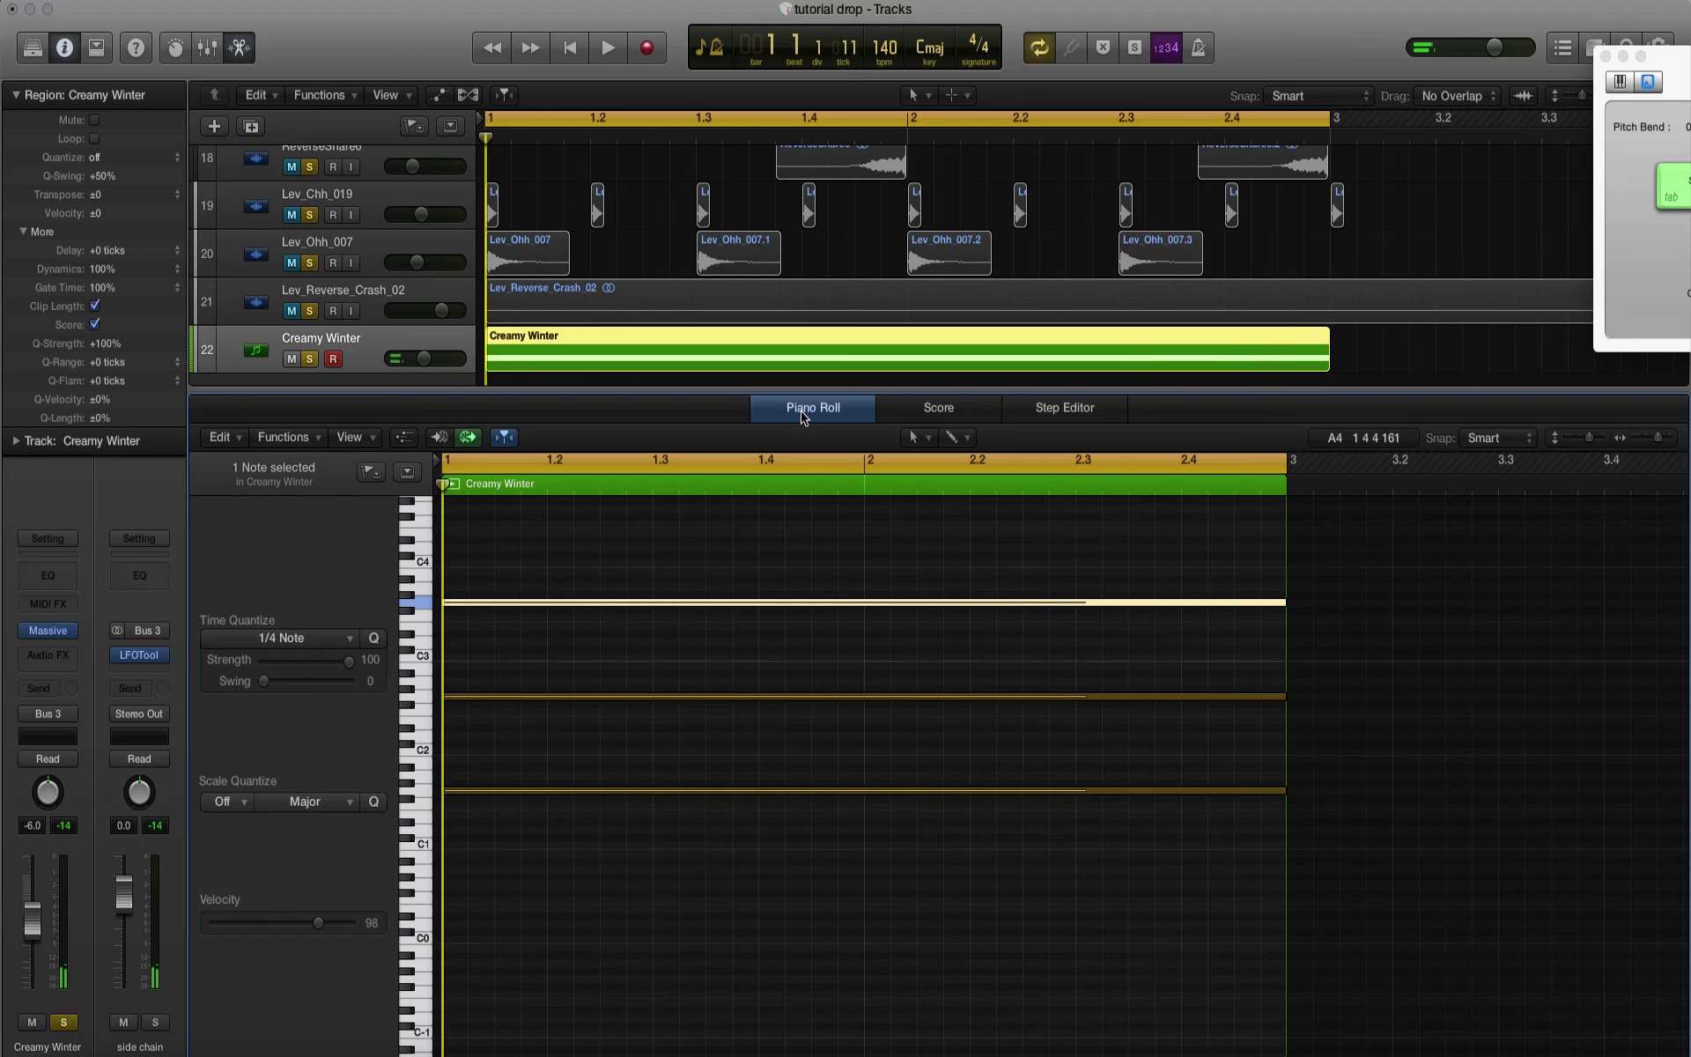
Step: Duplicate the Creamy Winter track with its settings and copy its region onto the new track
left_click(802, 407)
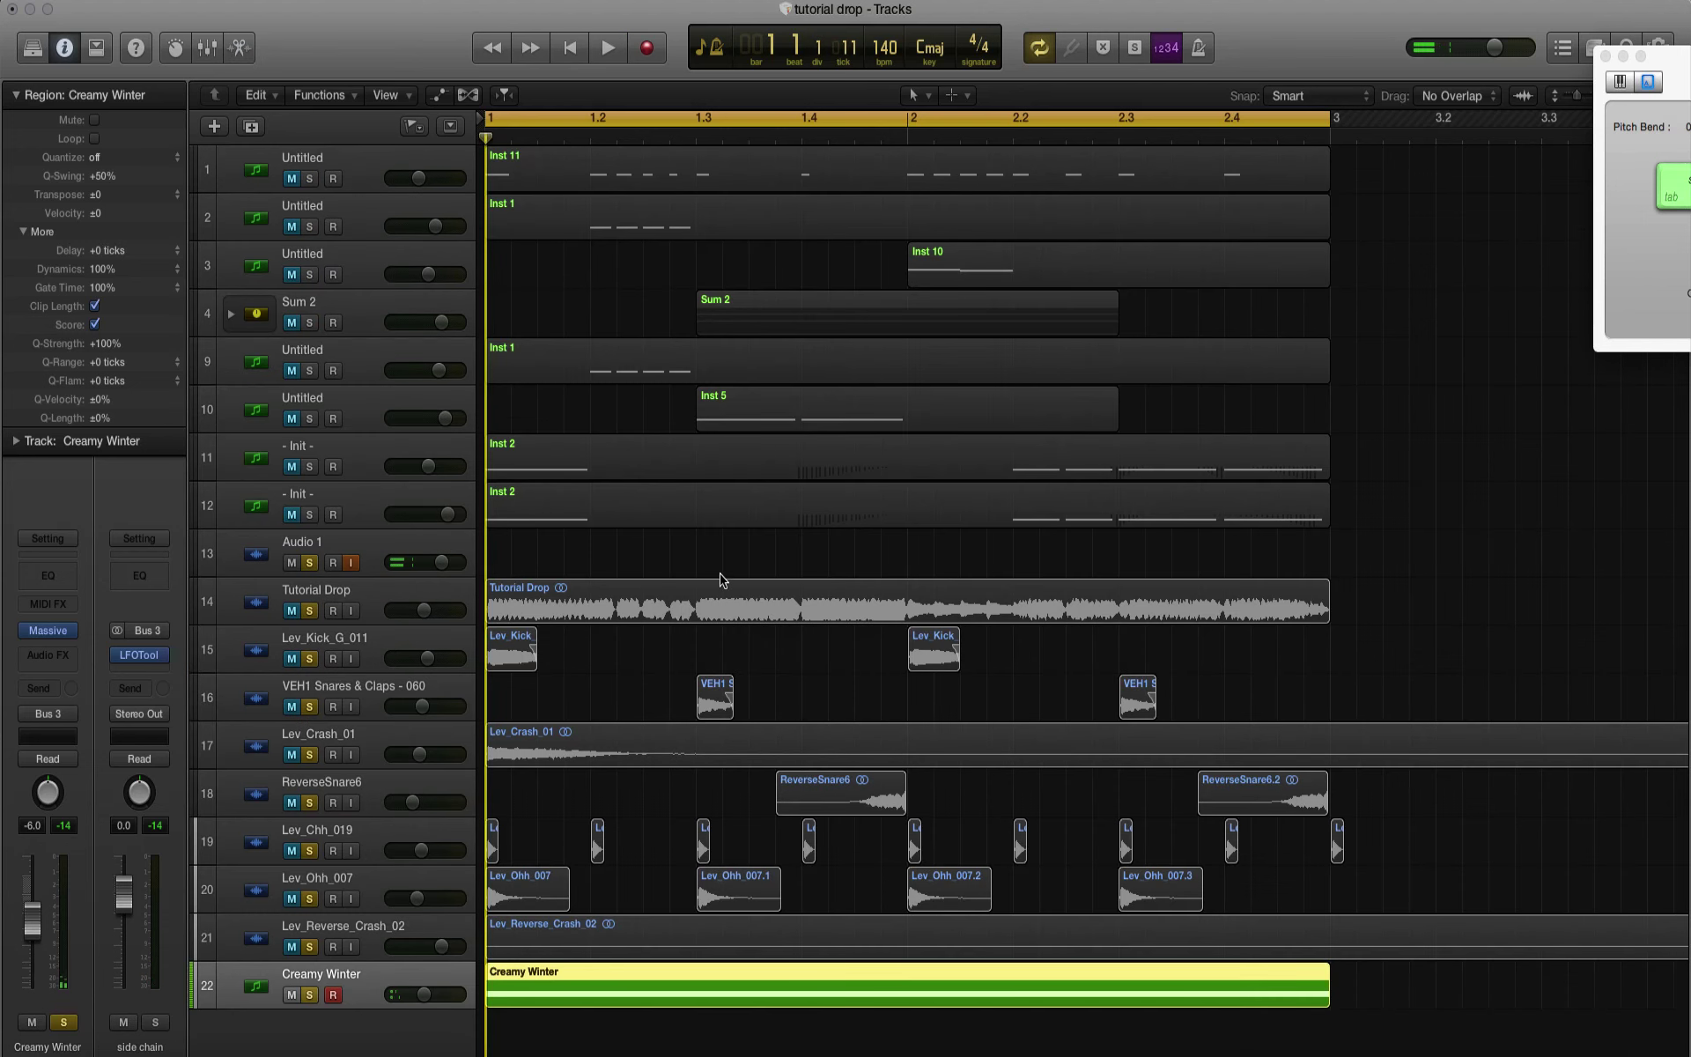
key("super+d")
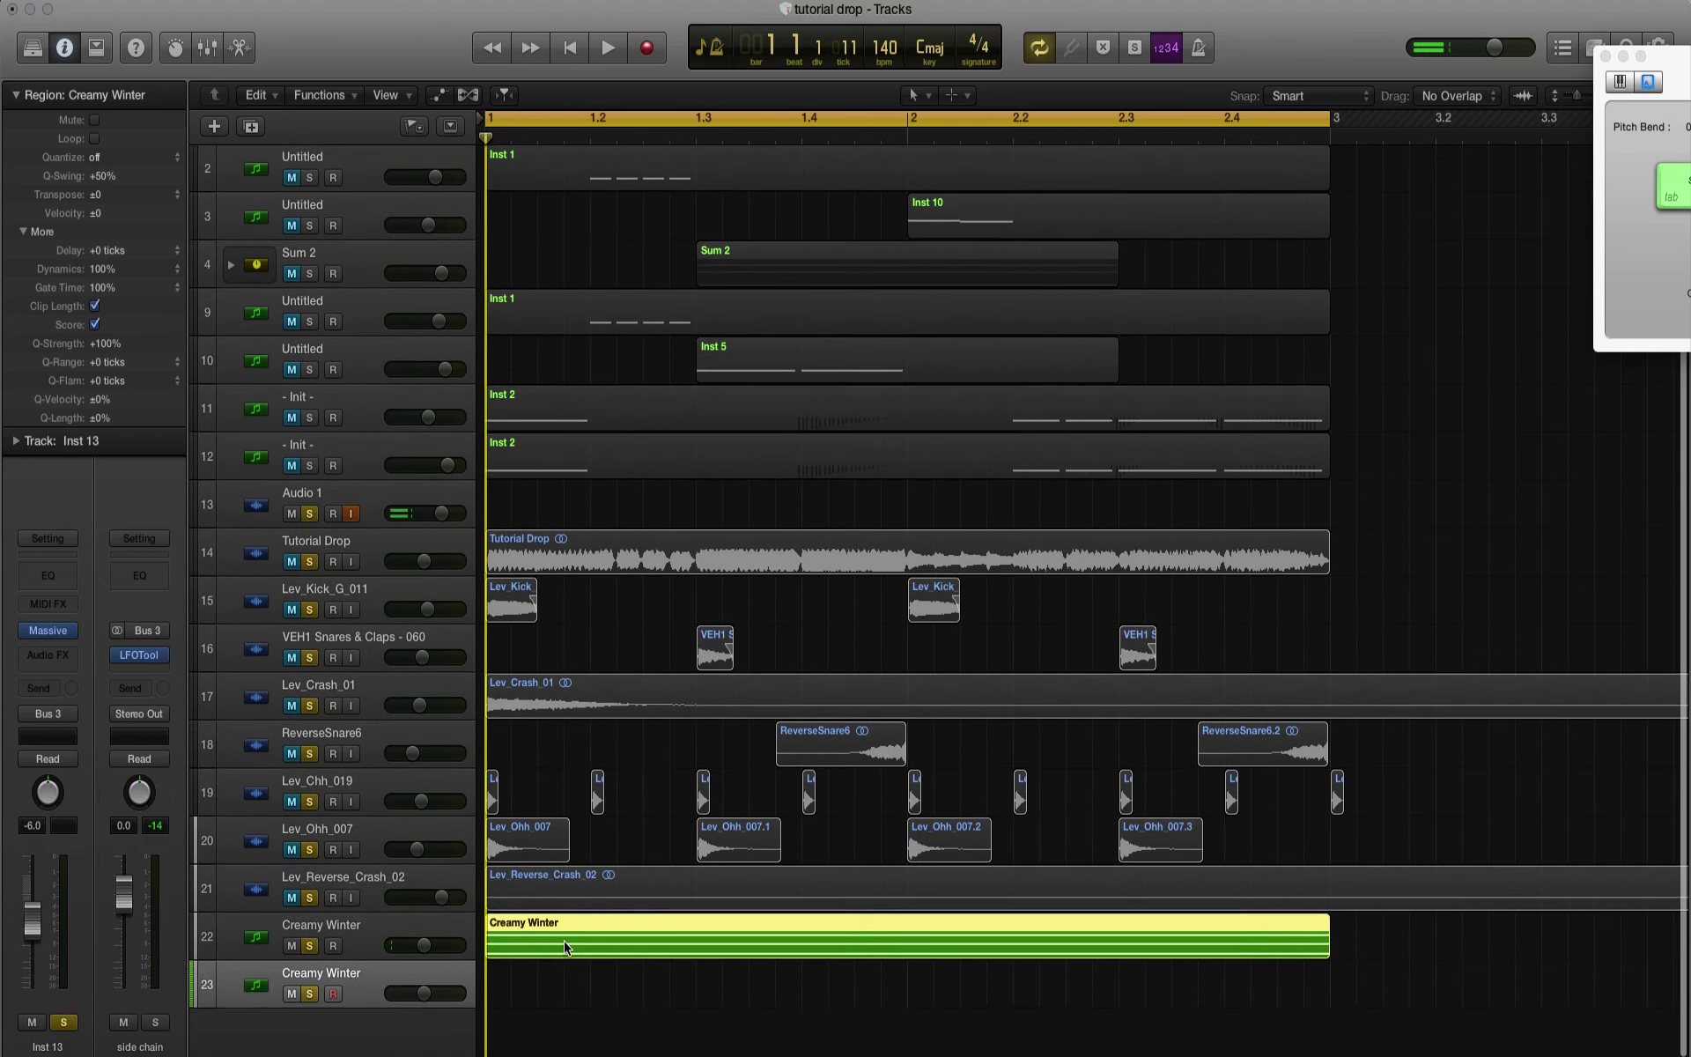
left_click_drag(585, 943, 566, 993)
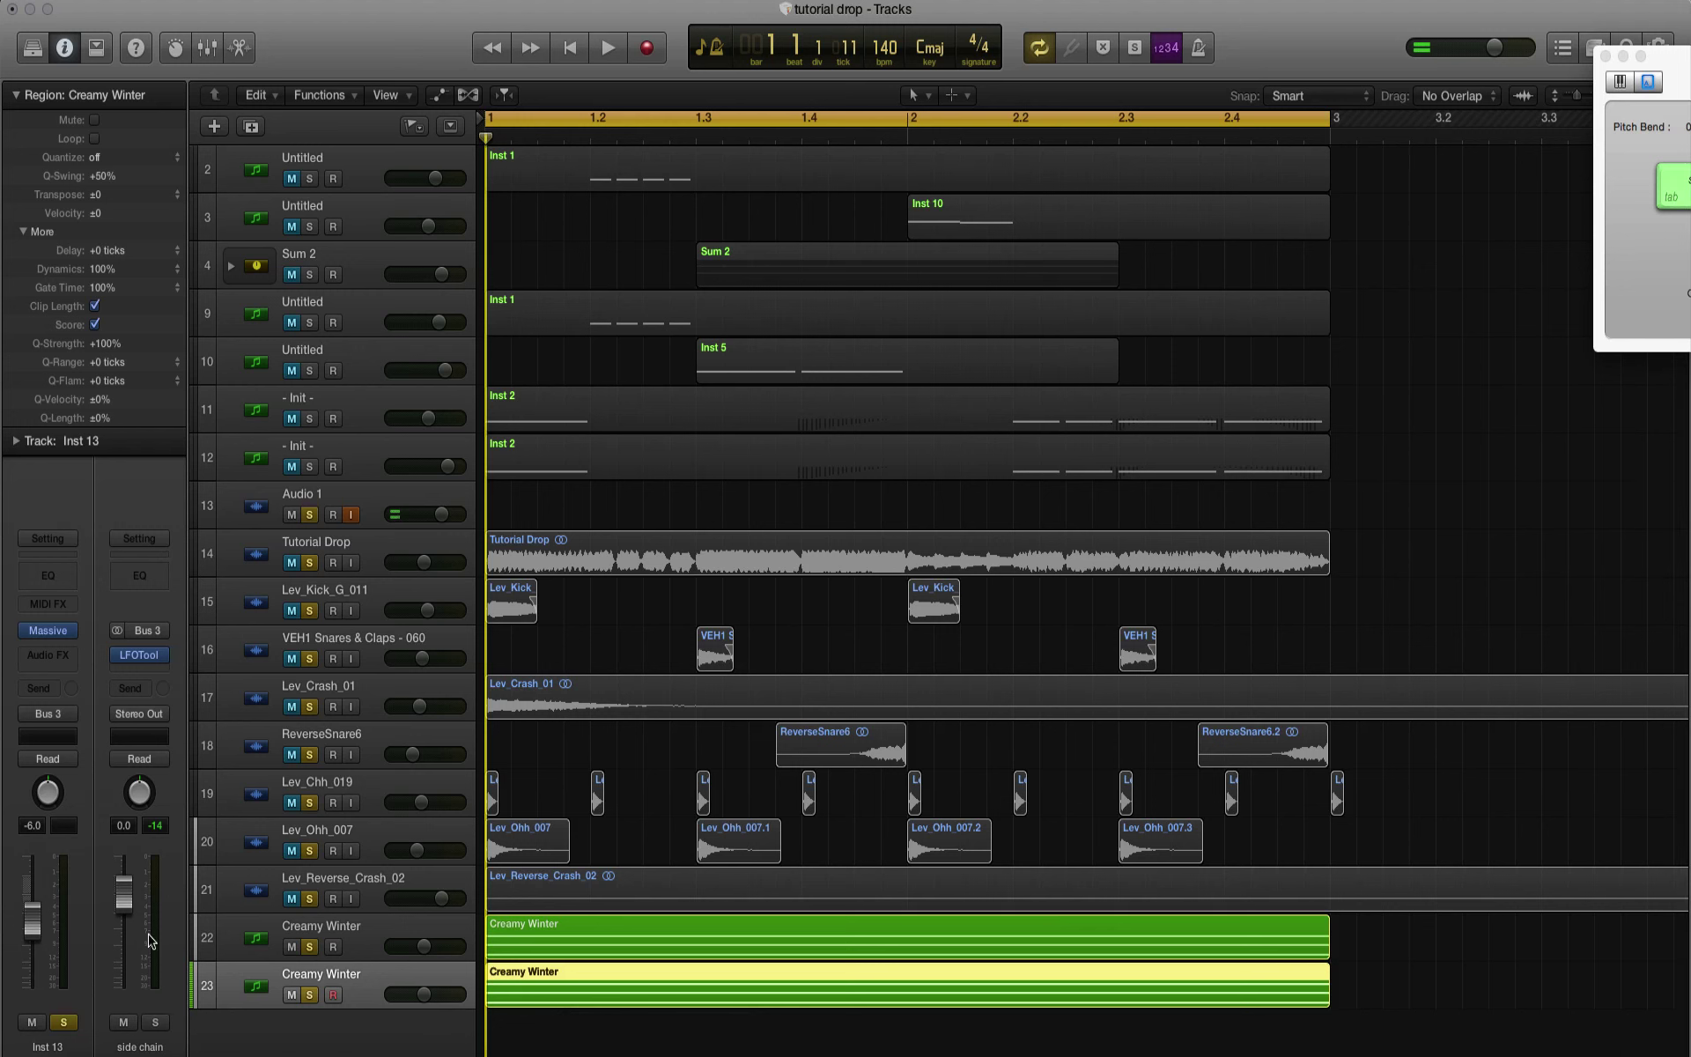
Step: Load a new blank sound in Massive on the duplicated track, show envelope 4, and play the layers briefly
left_click(45, 631)
left_click(343, 164)
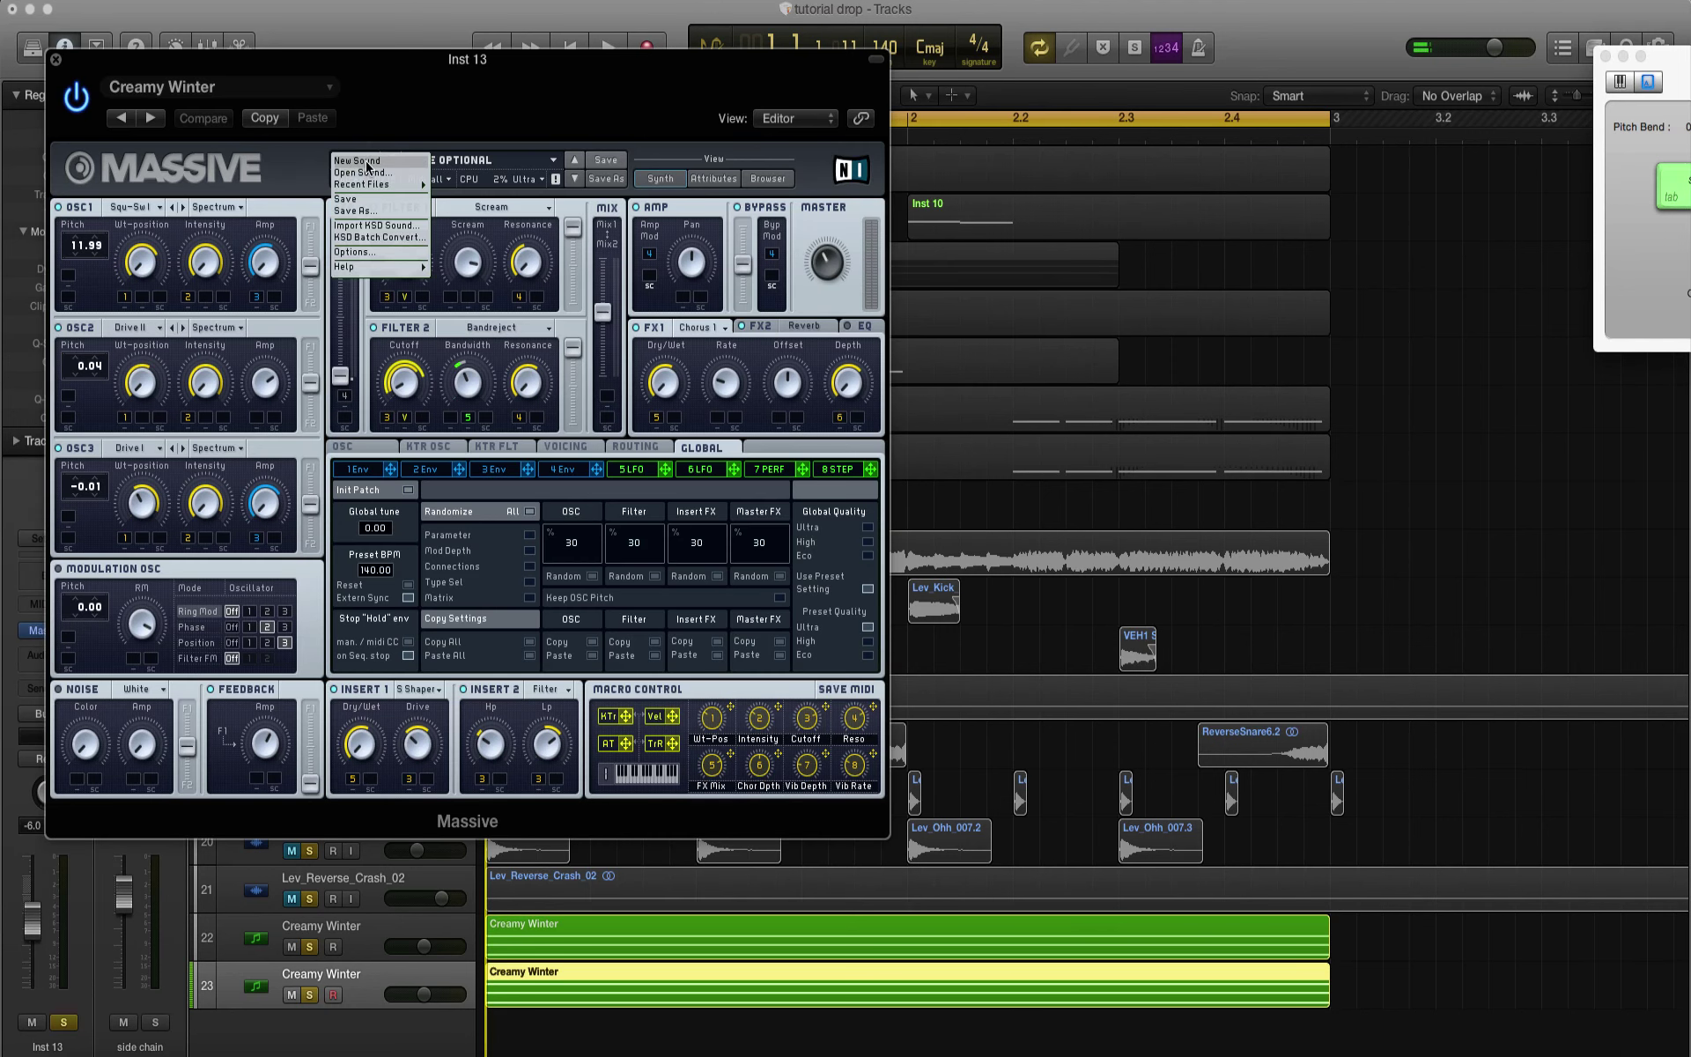
left_click(369, 165)
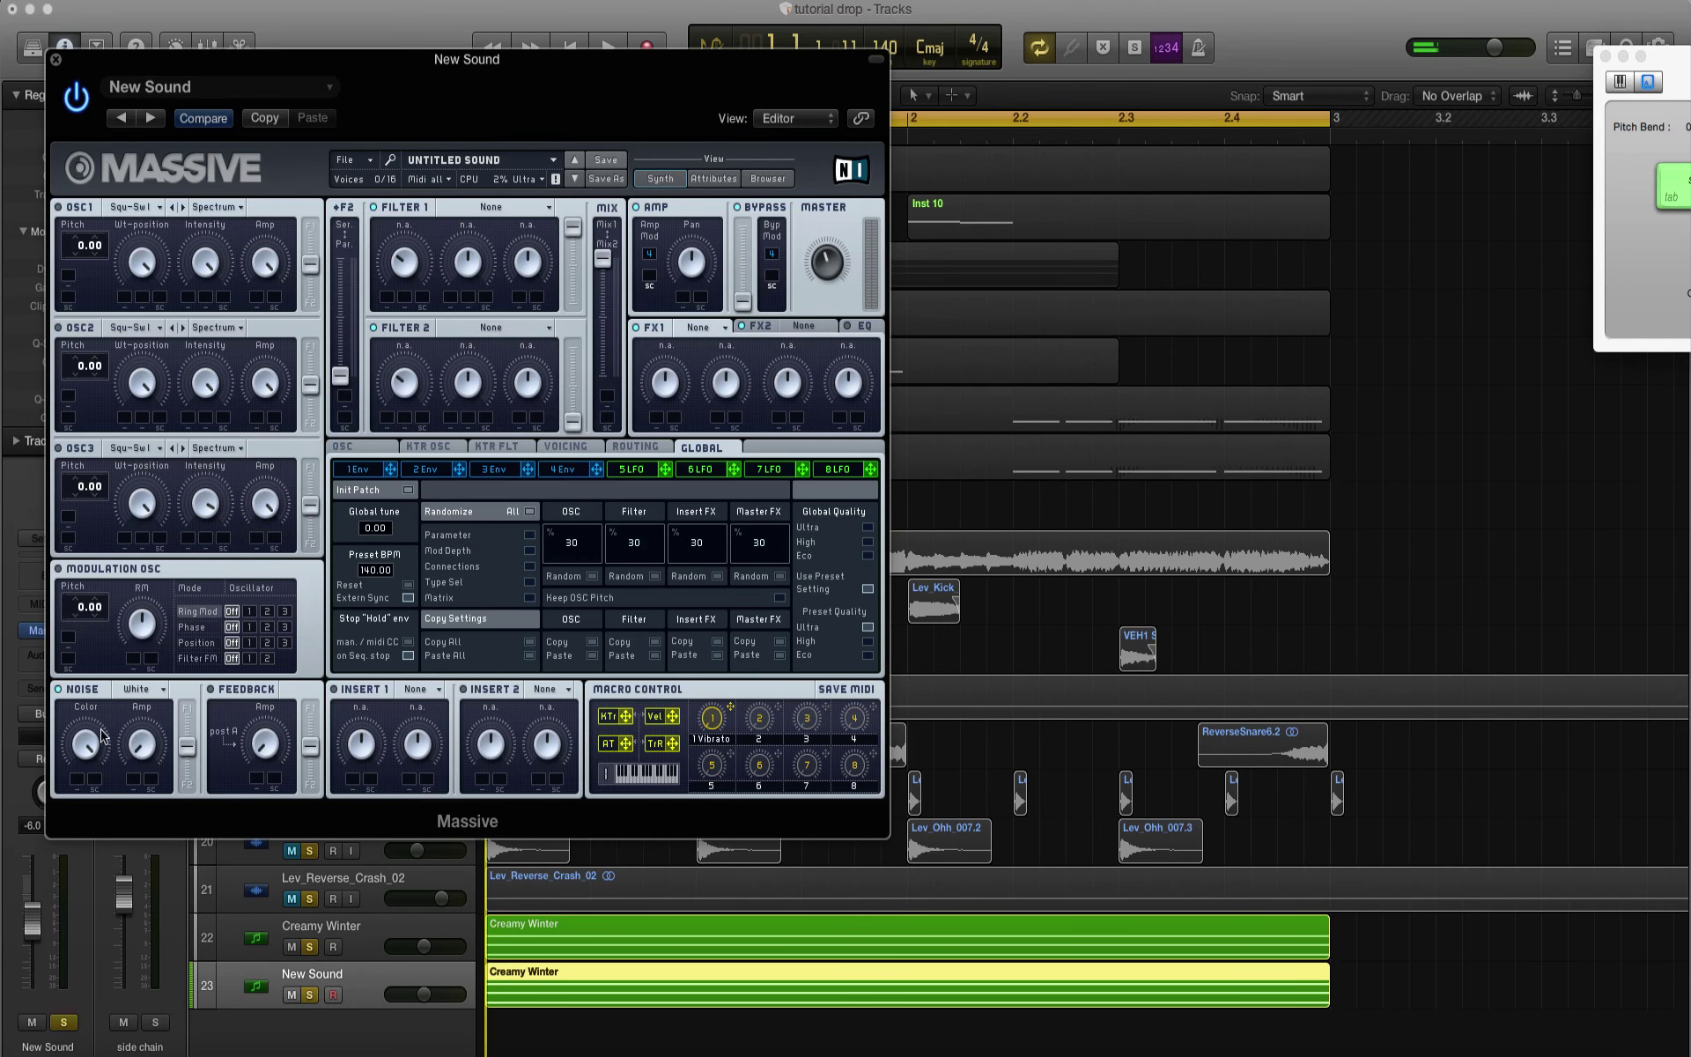
left_click(569, 471)
key("space")
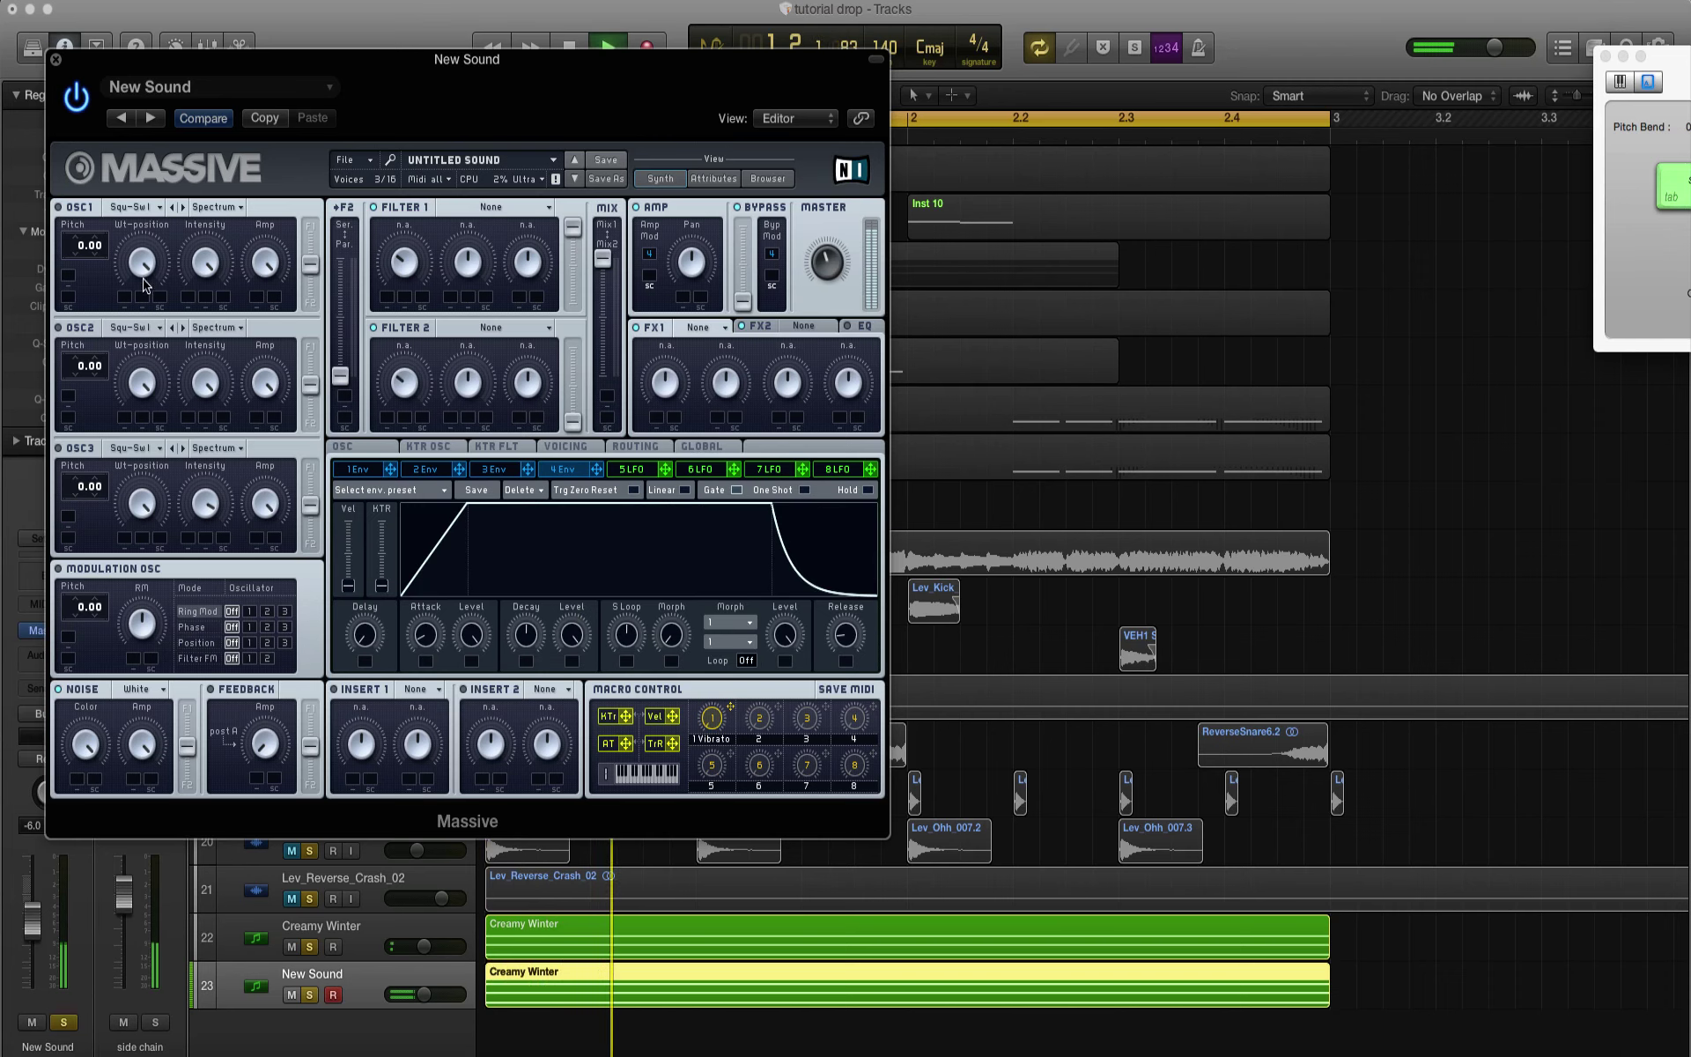
left_click(55, 59)
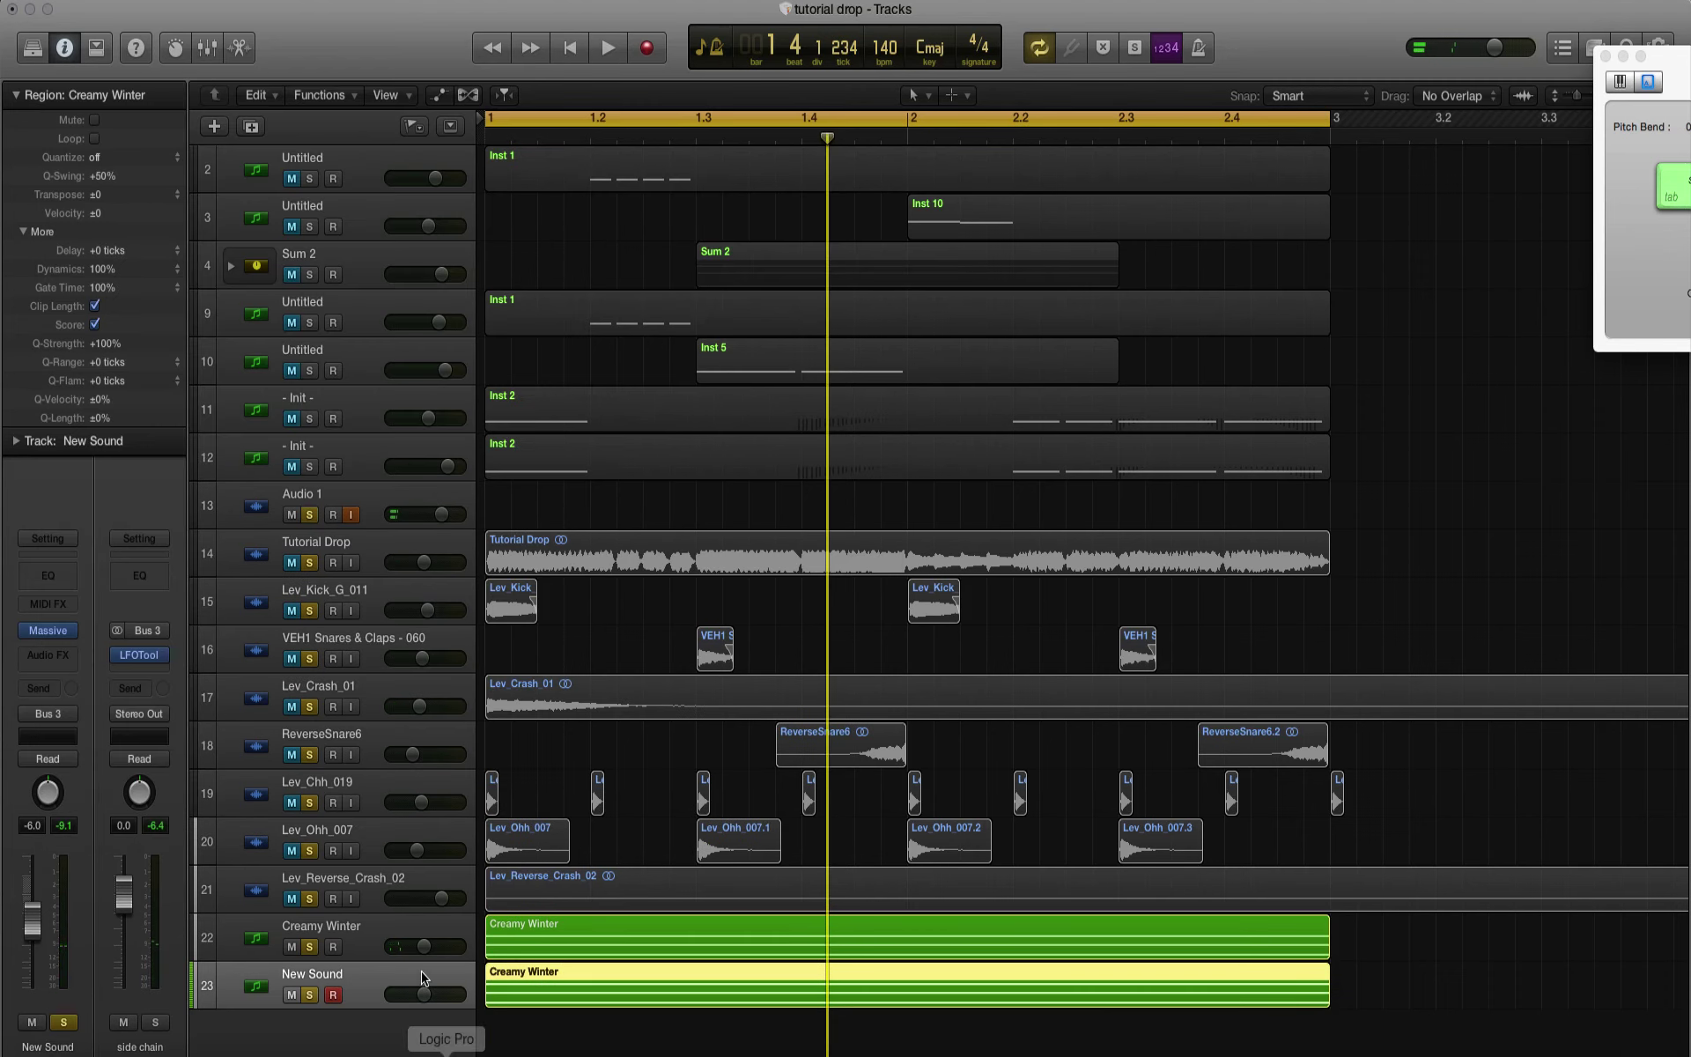
Step: Lower the New Sound track to -37.0 dB and Creamy Winter to a similar level, and audition them
left_click_drag(425, 994, 356, 992)
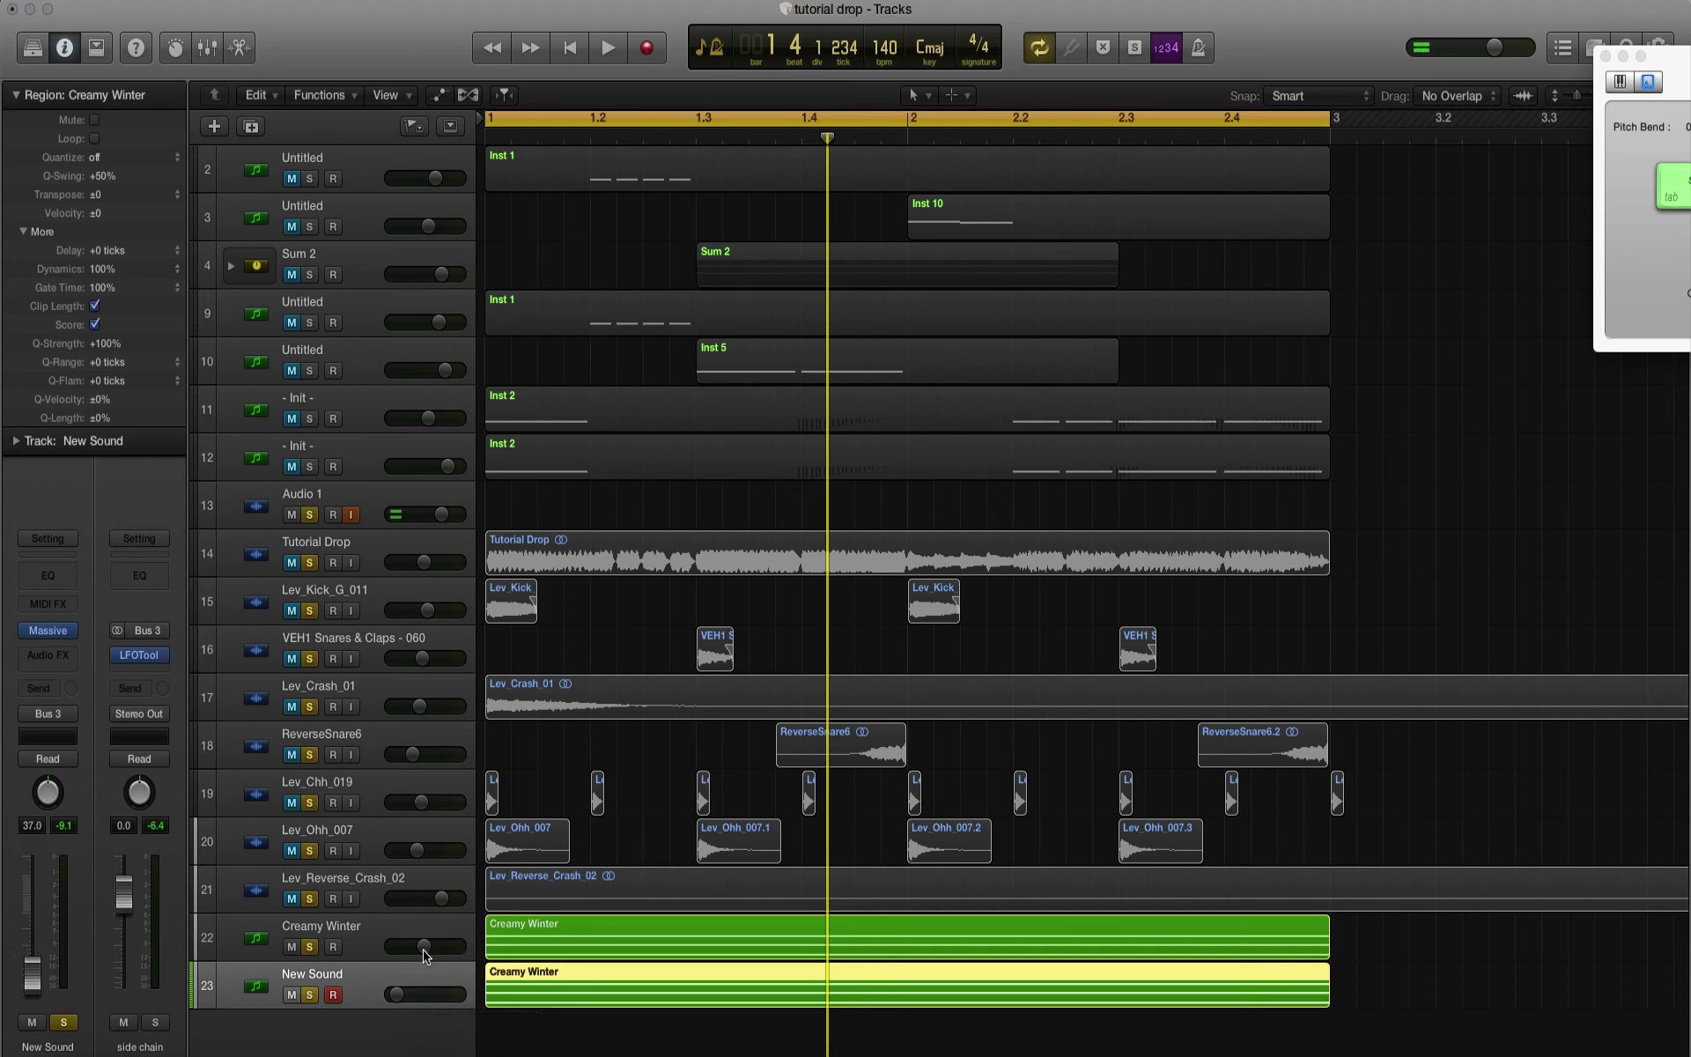
left_click_drag(425, 946, 406, 946)
key("space")
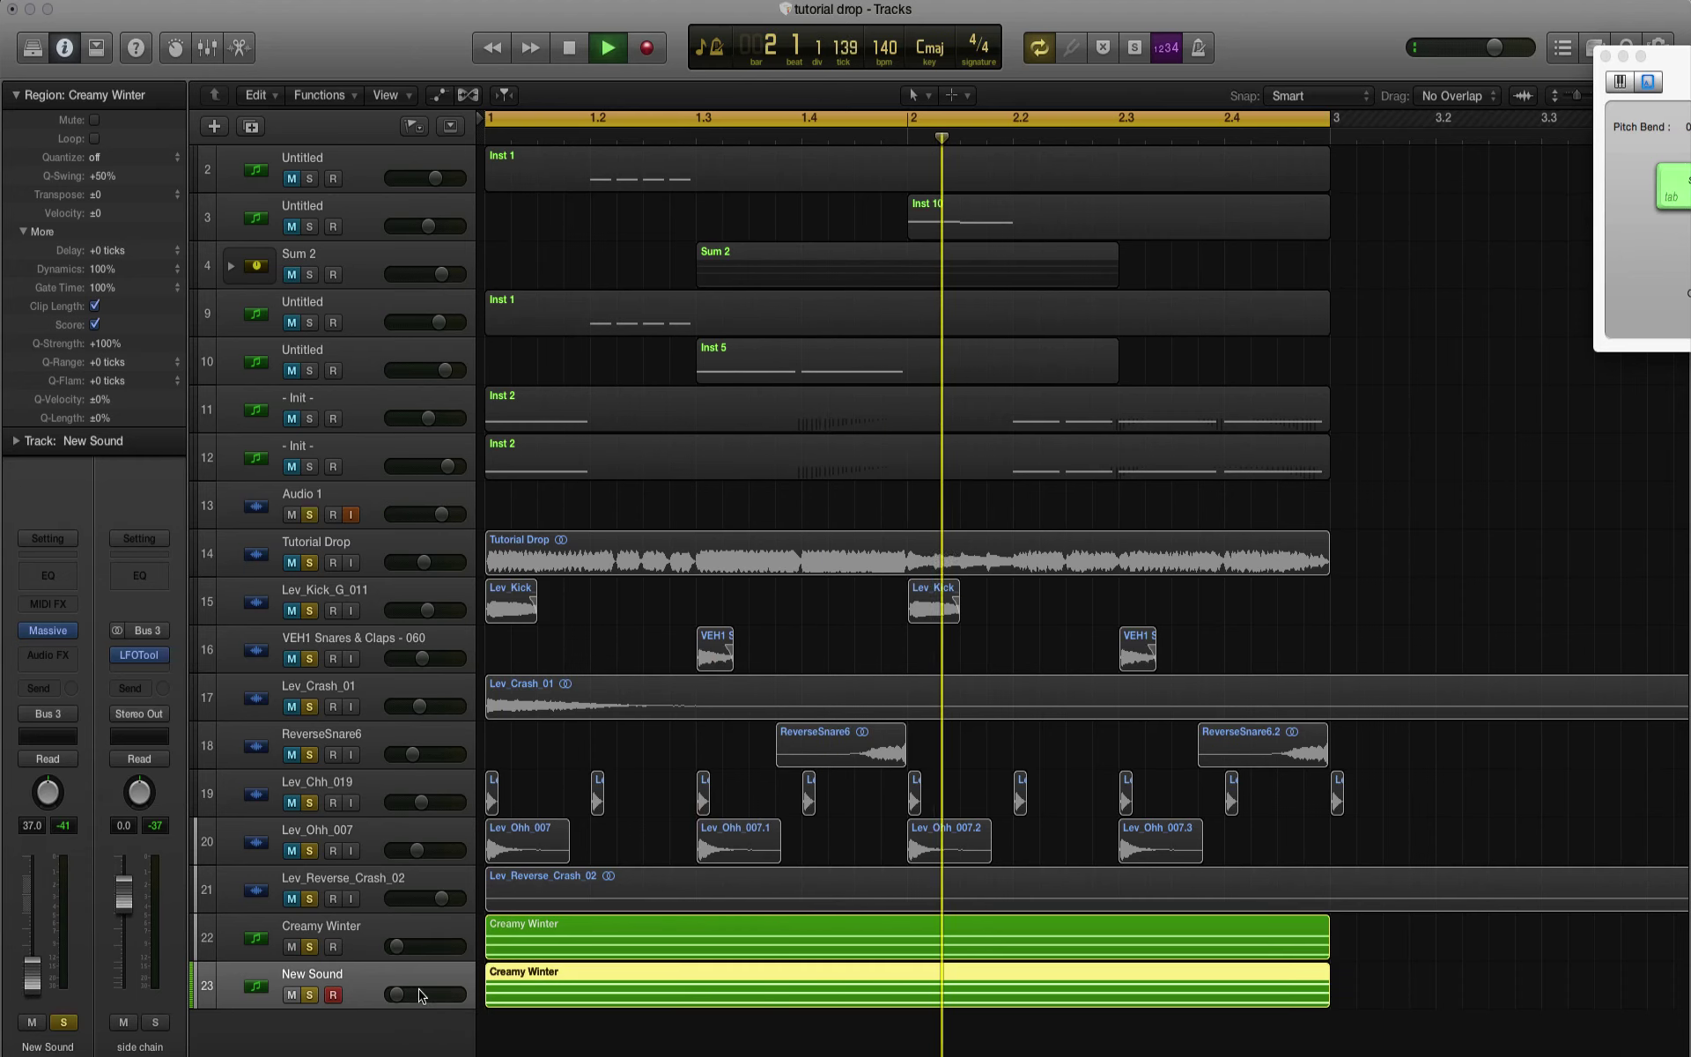
key("space")
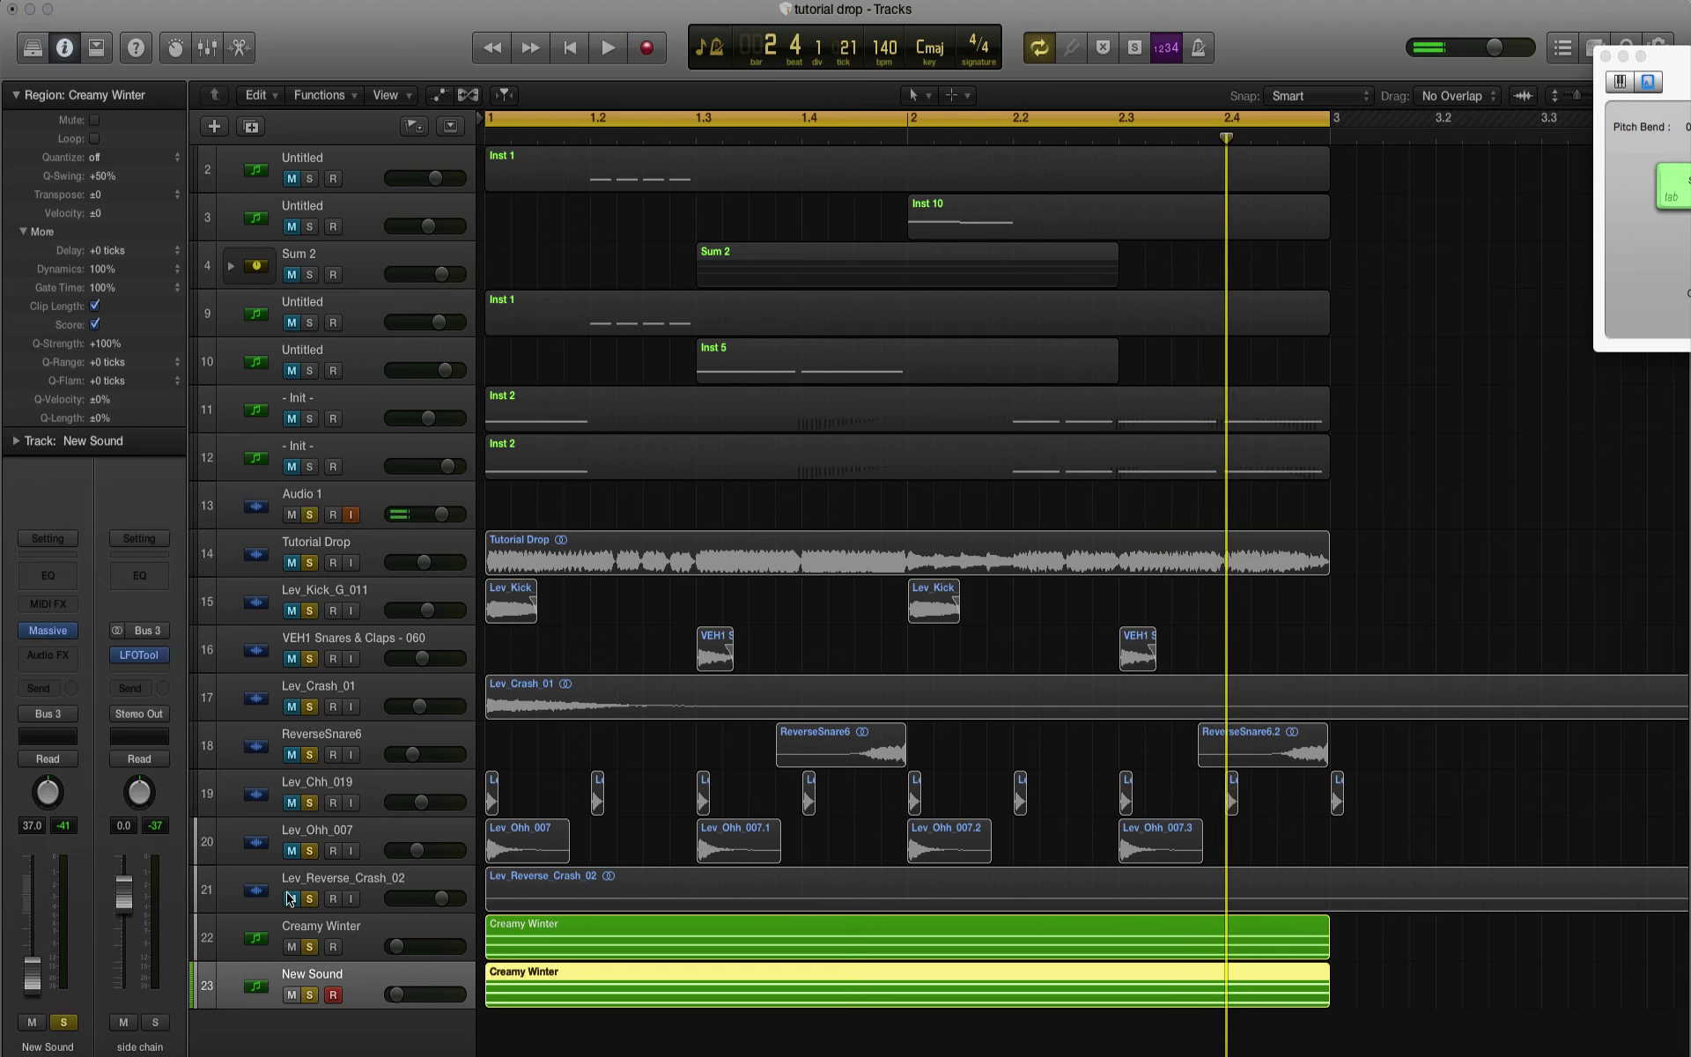
Step: Unmute tracks 14 to 20, keeping Lev_Reverse_Crash_02 muted, and play the loop
left_click_drag(289, 897, 295, 568)
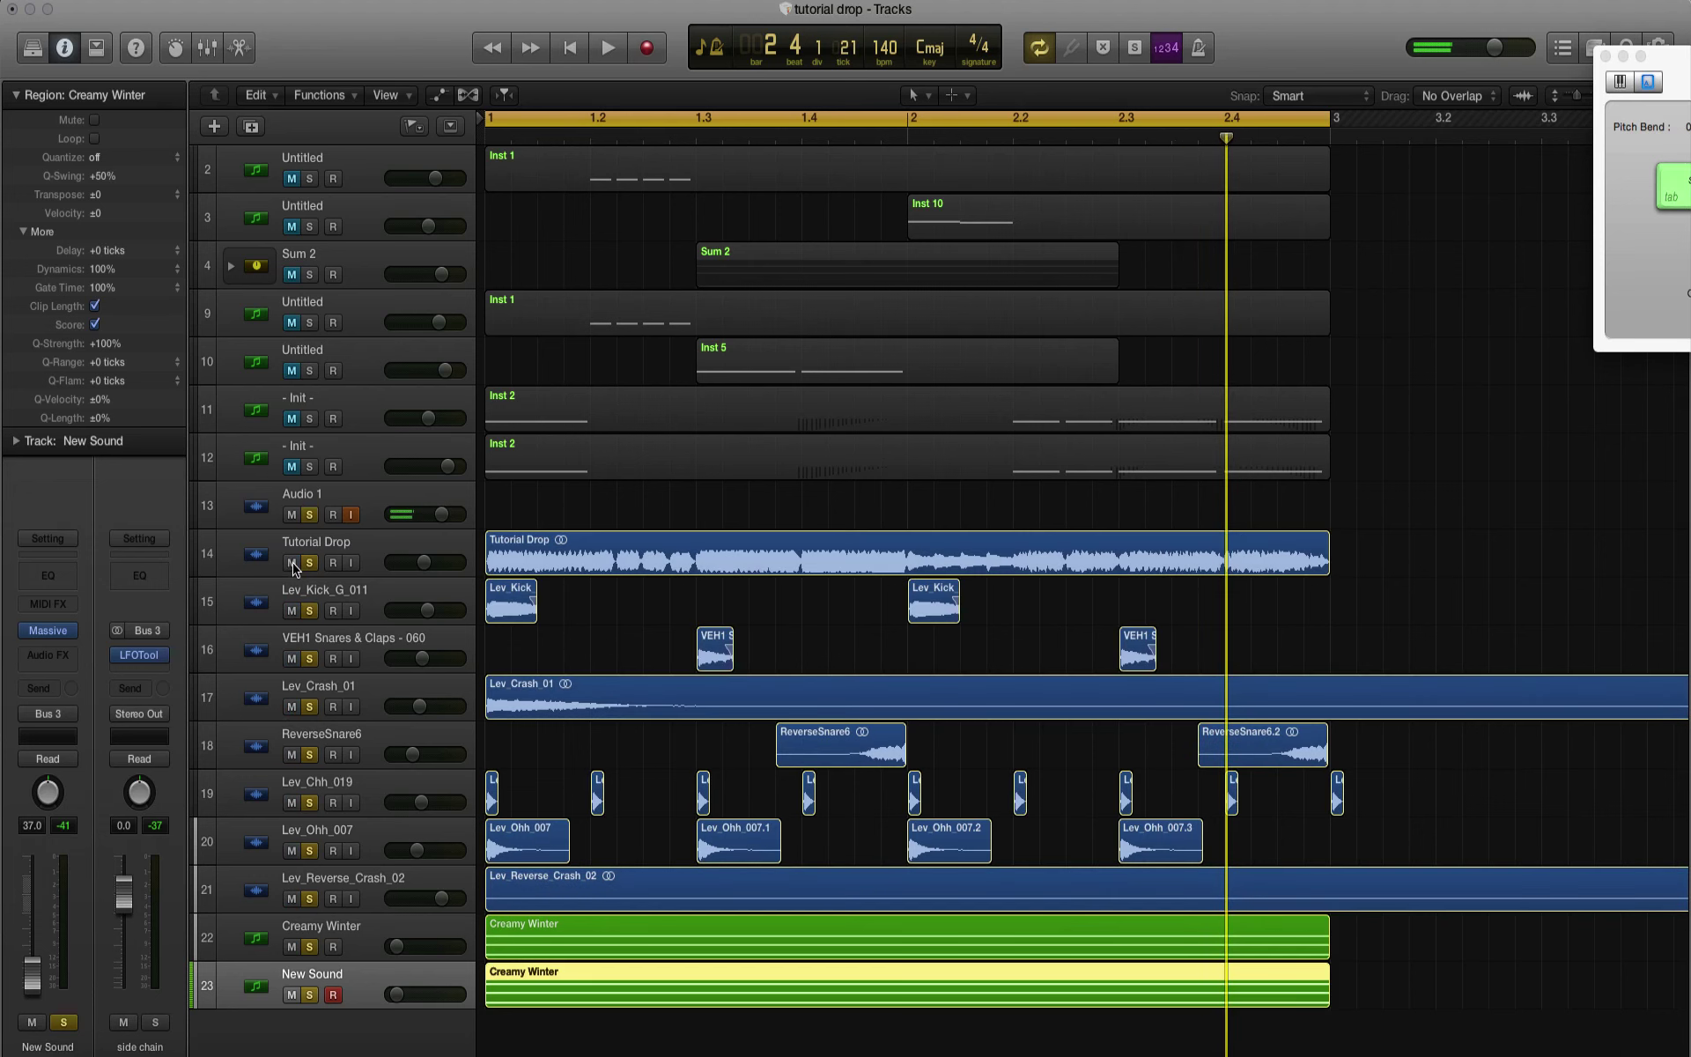
left_click(290, 898)
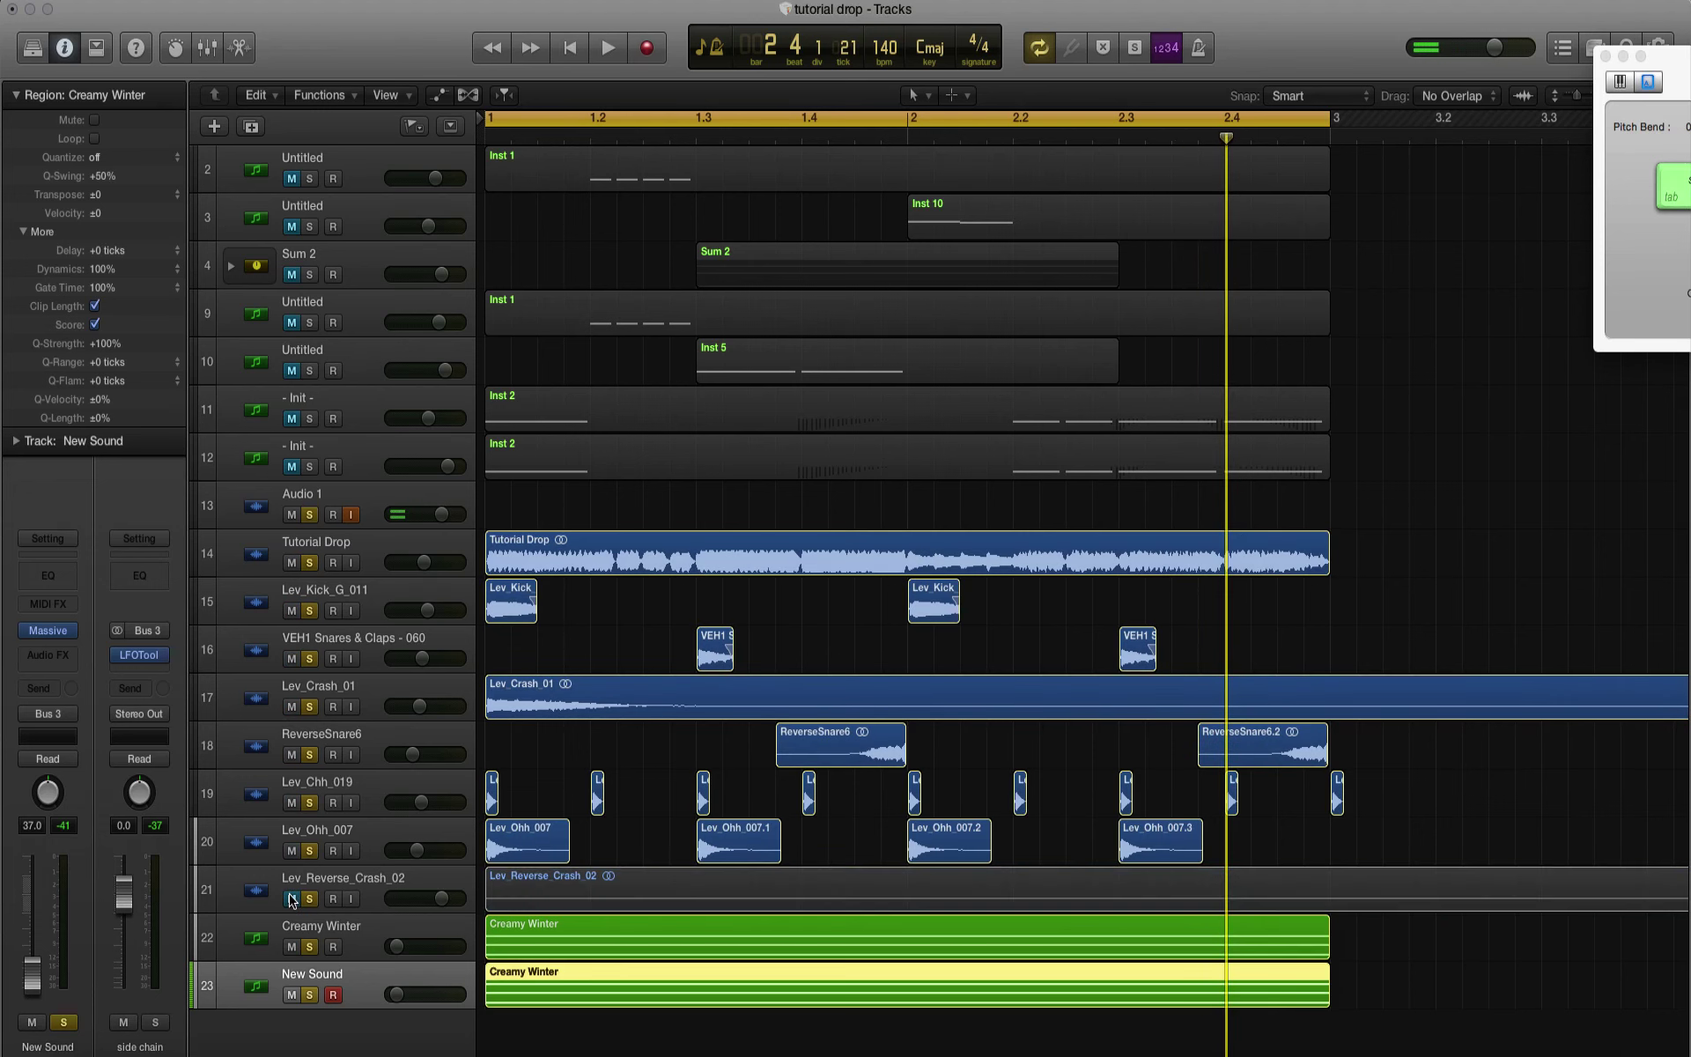
key("space")
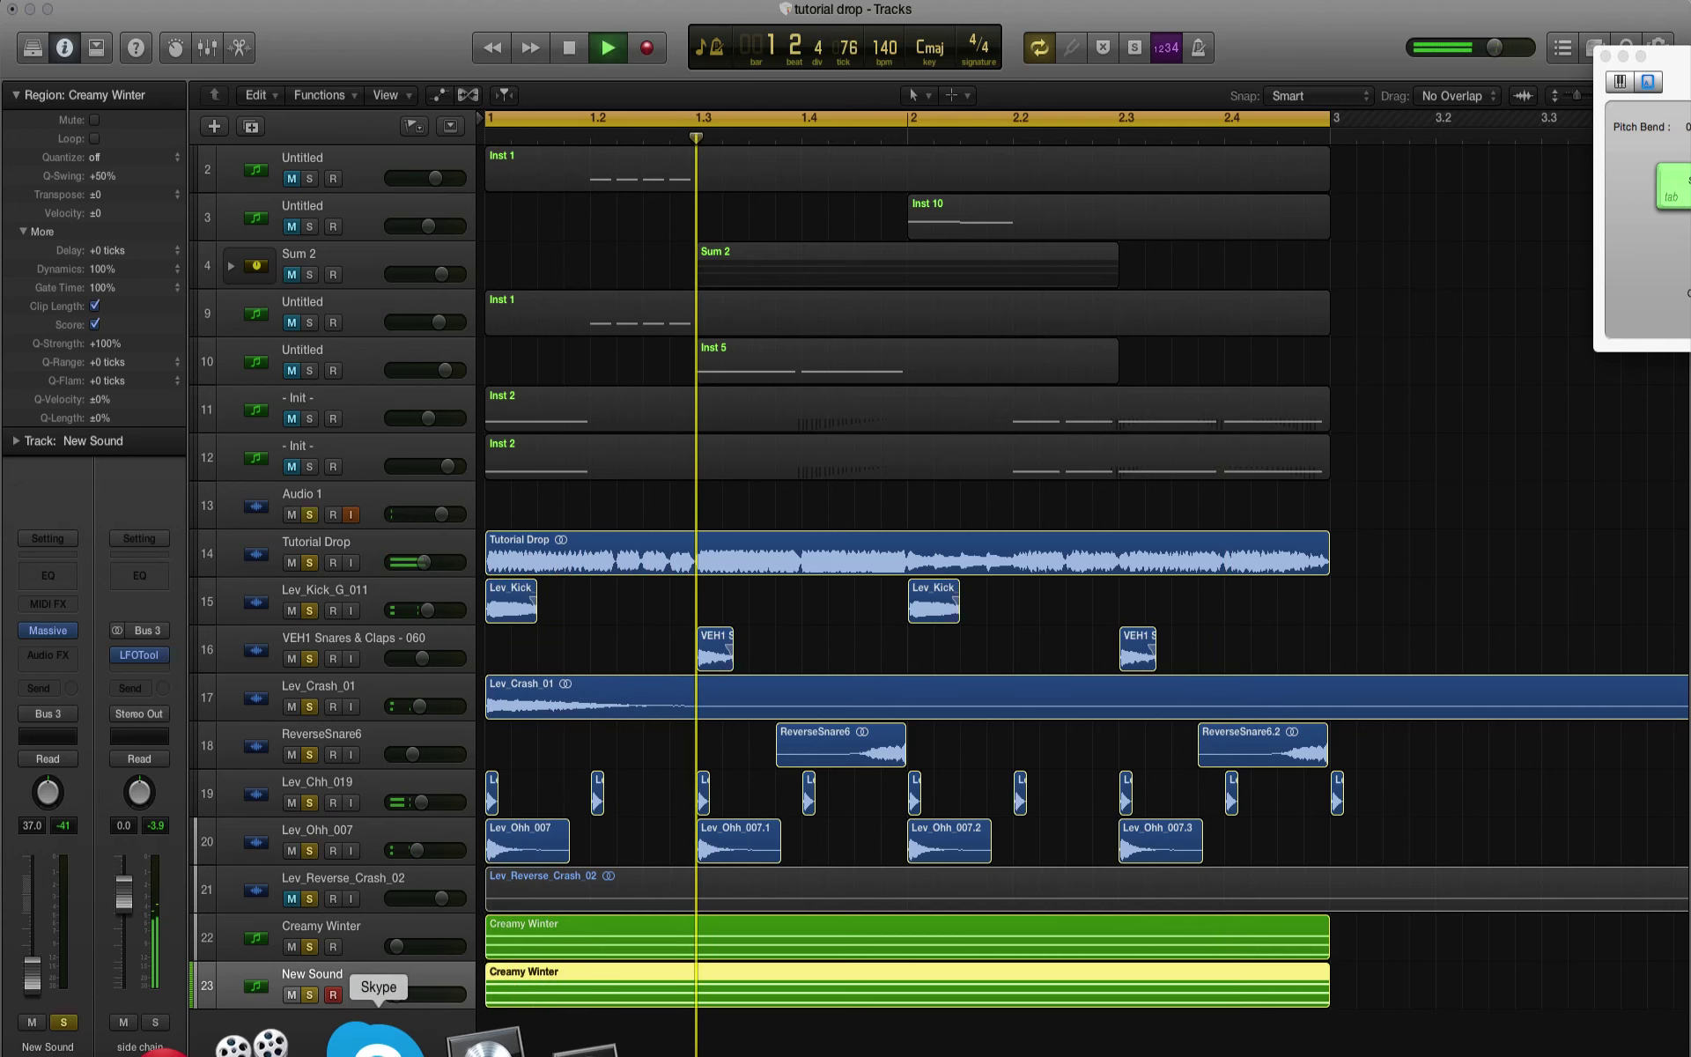
Step: With the system volume raised, set New Sound to -28.0 dB and Creamy Winter to -27.5 dB during playback, and stop it
key("XF86AudioRaiseVolume")
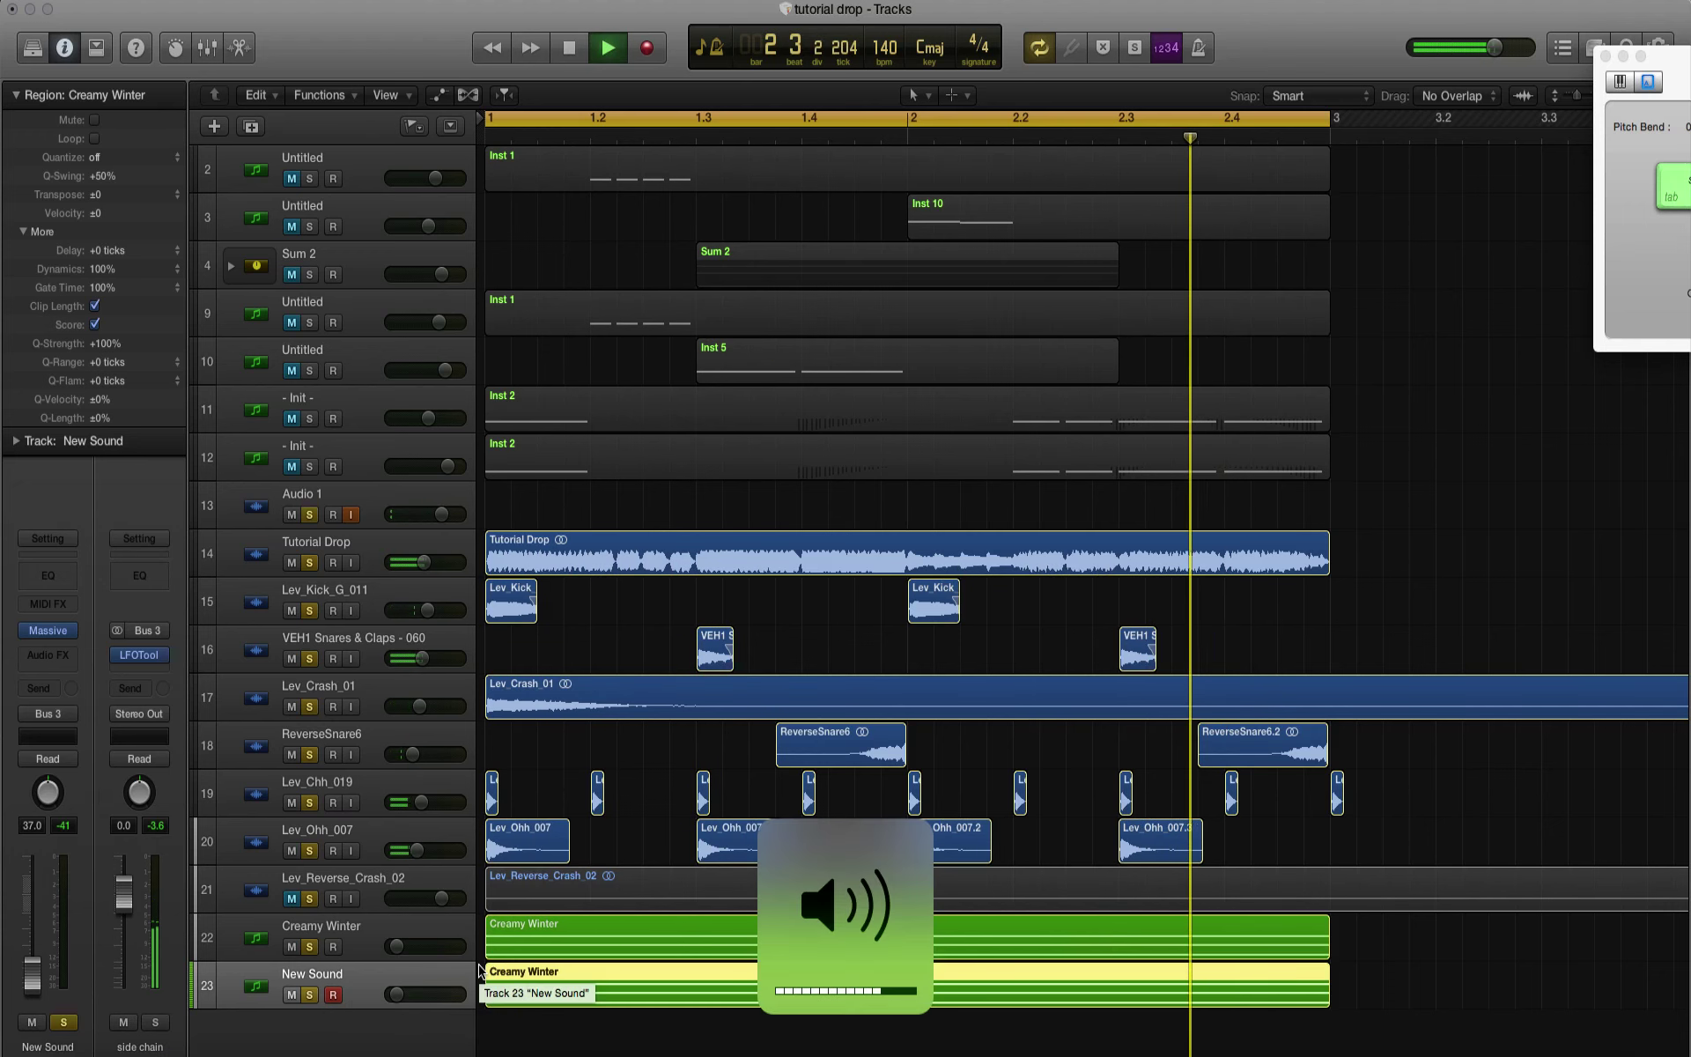
left_click_drag(399, 947, 400, 994)
key("space")
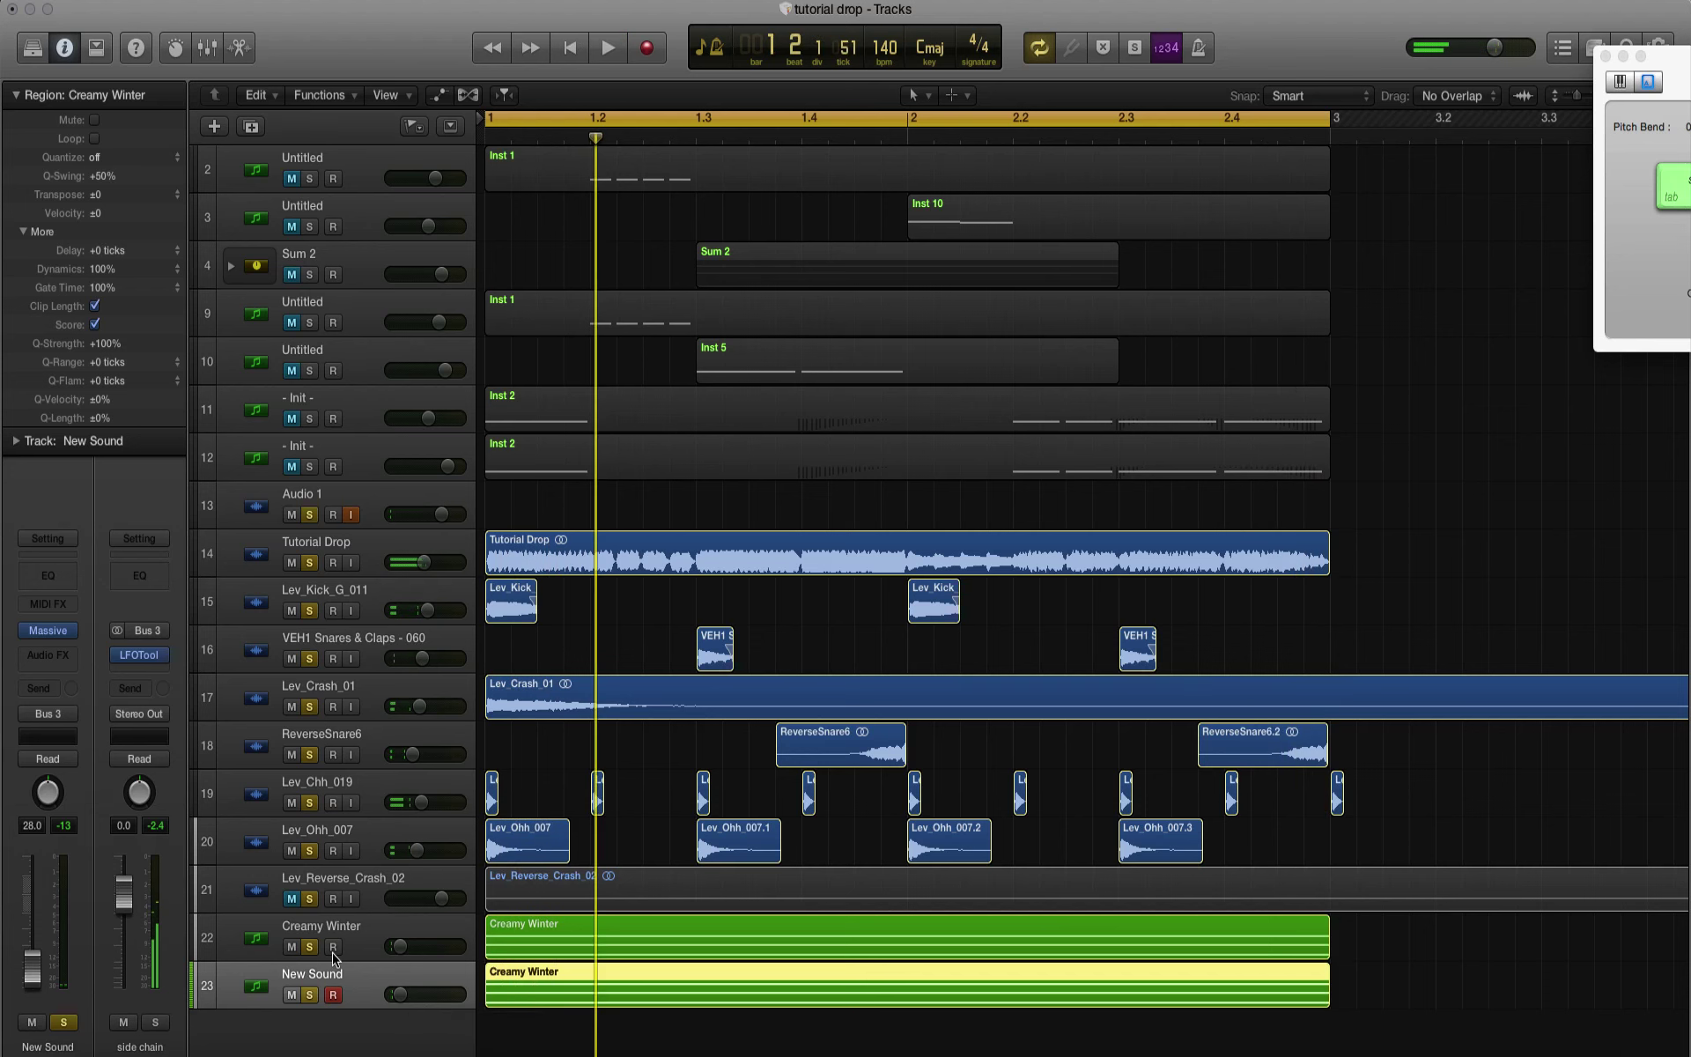
Step: Mute tracks 14 to 20 and turn the system volume down
left_click(291, 850)
left_click_drag(292, 846, 295, 566)
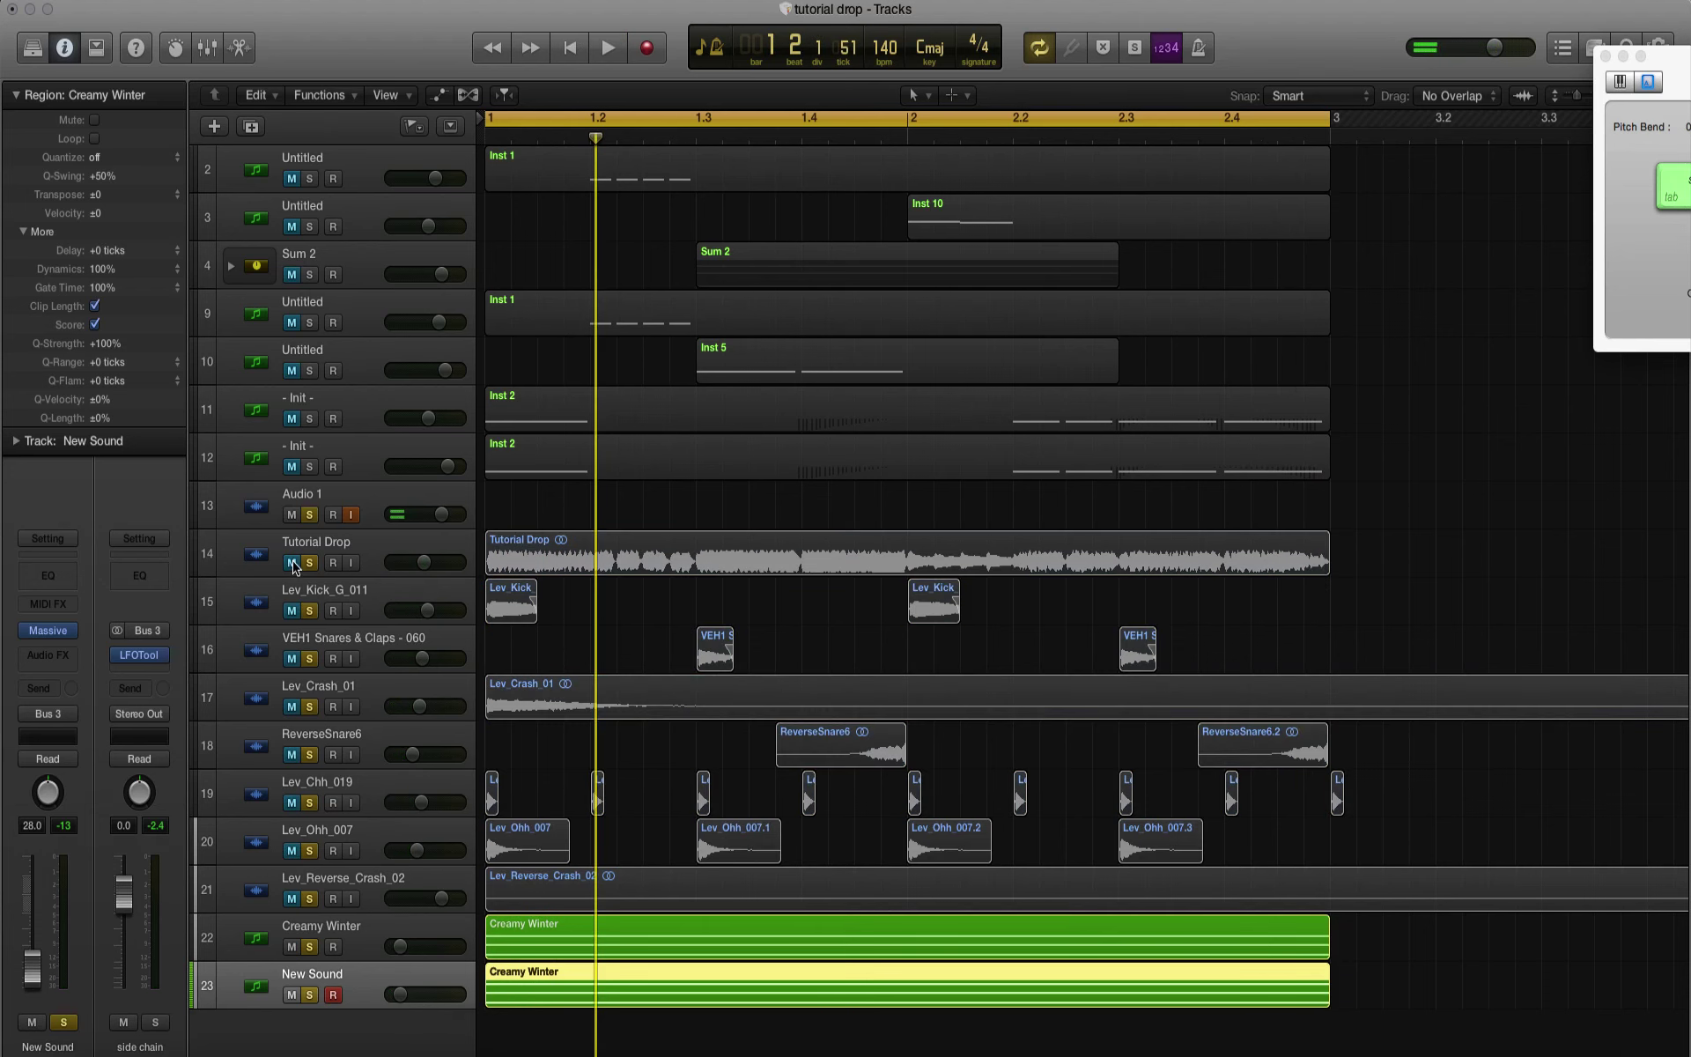
key("XF86AudioRaiseVolume")
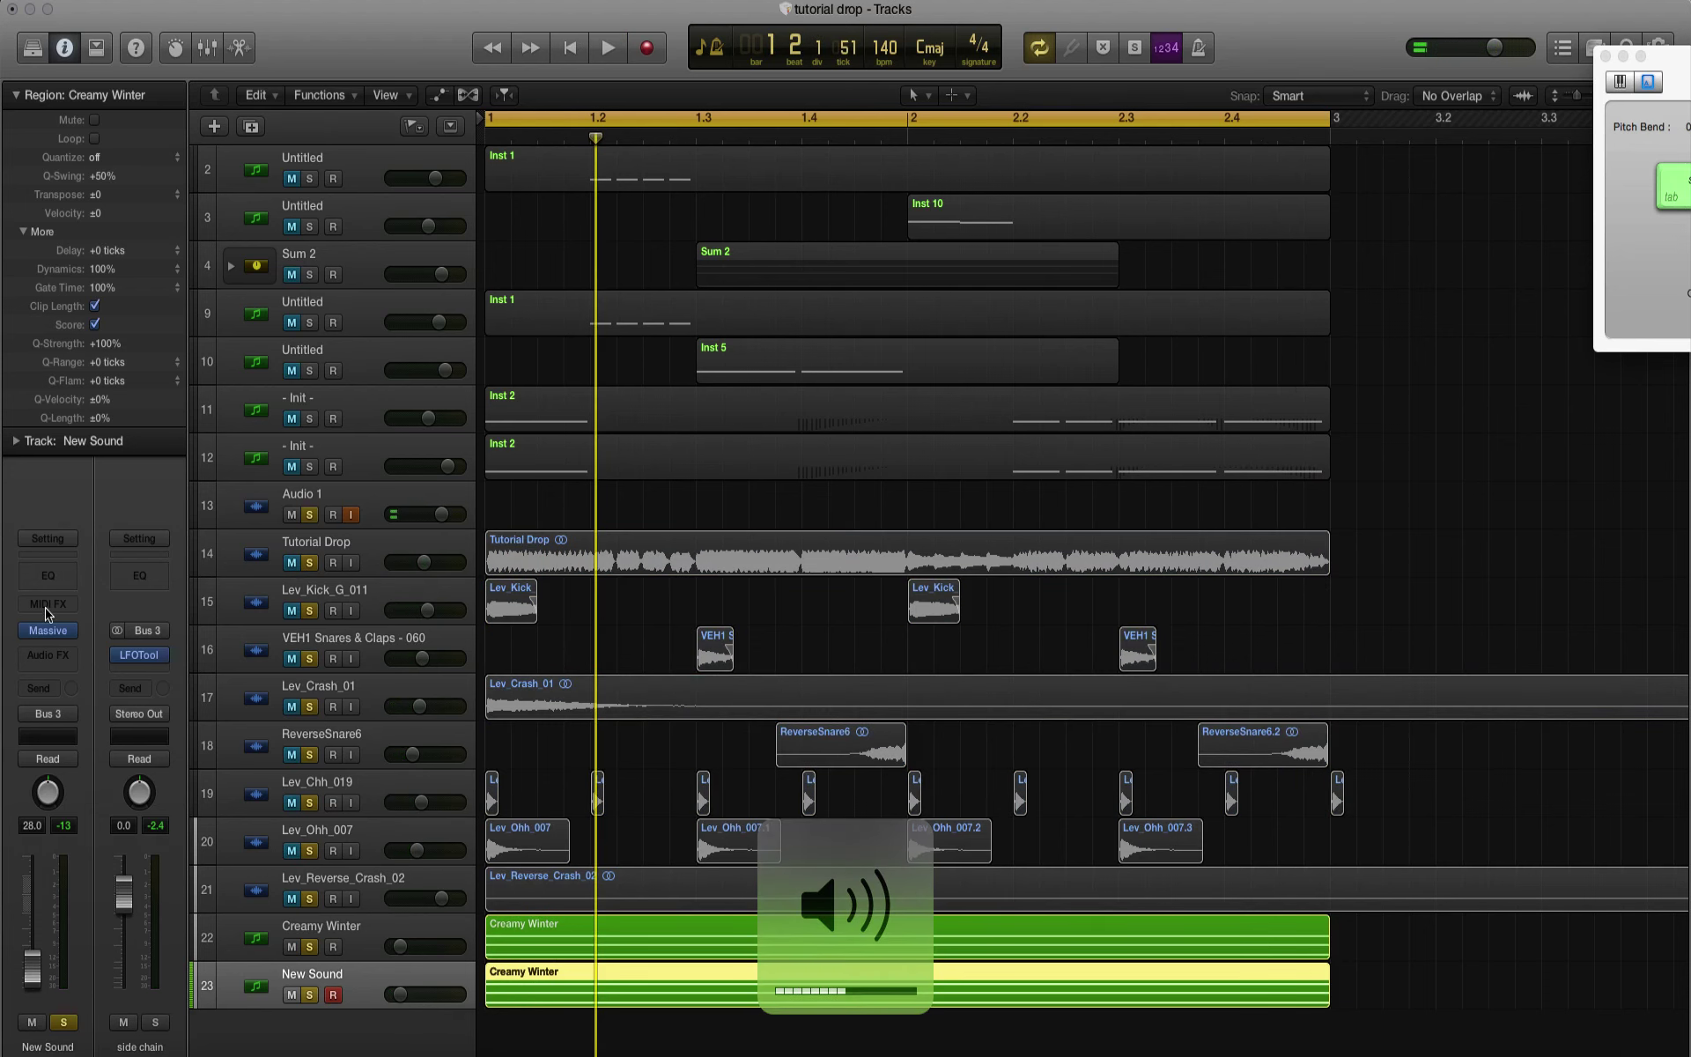
Step: Add a Channel EQ to New Sound with a 255 Hz, 24 dB/Oct low cut and a 7100 Hz, 48 dB/Oct high cut
left_click(47, 575)
left_click(139, 163)
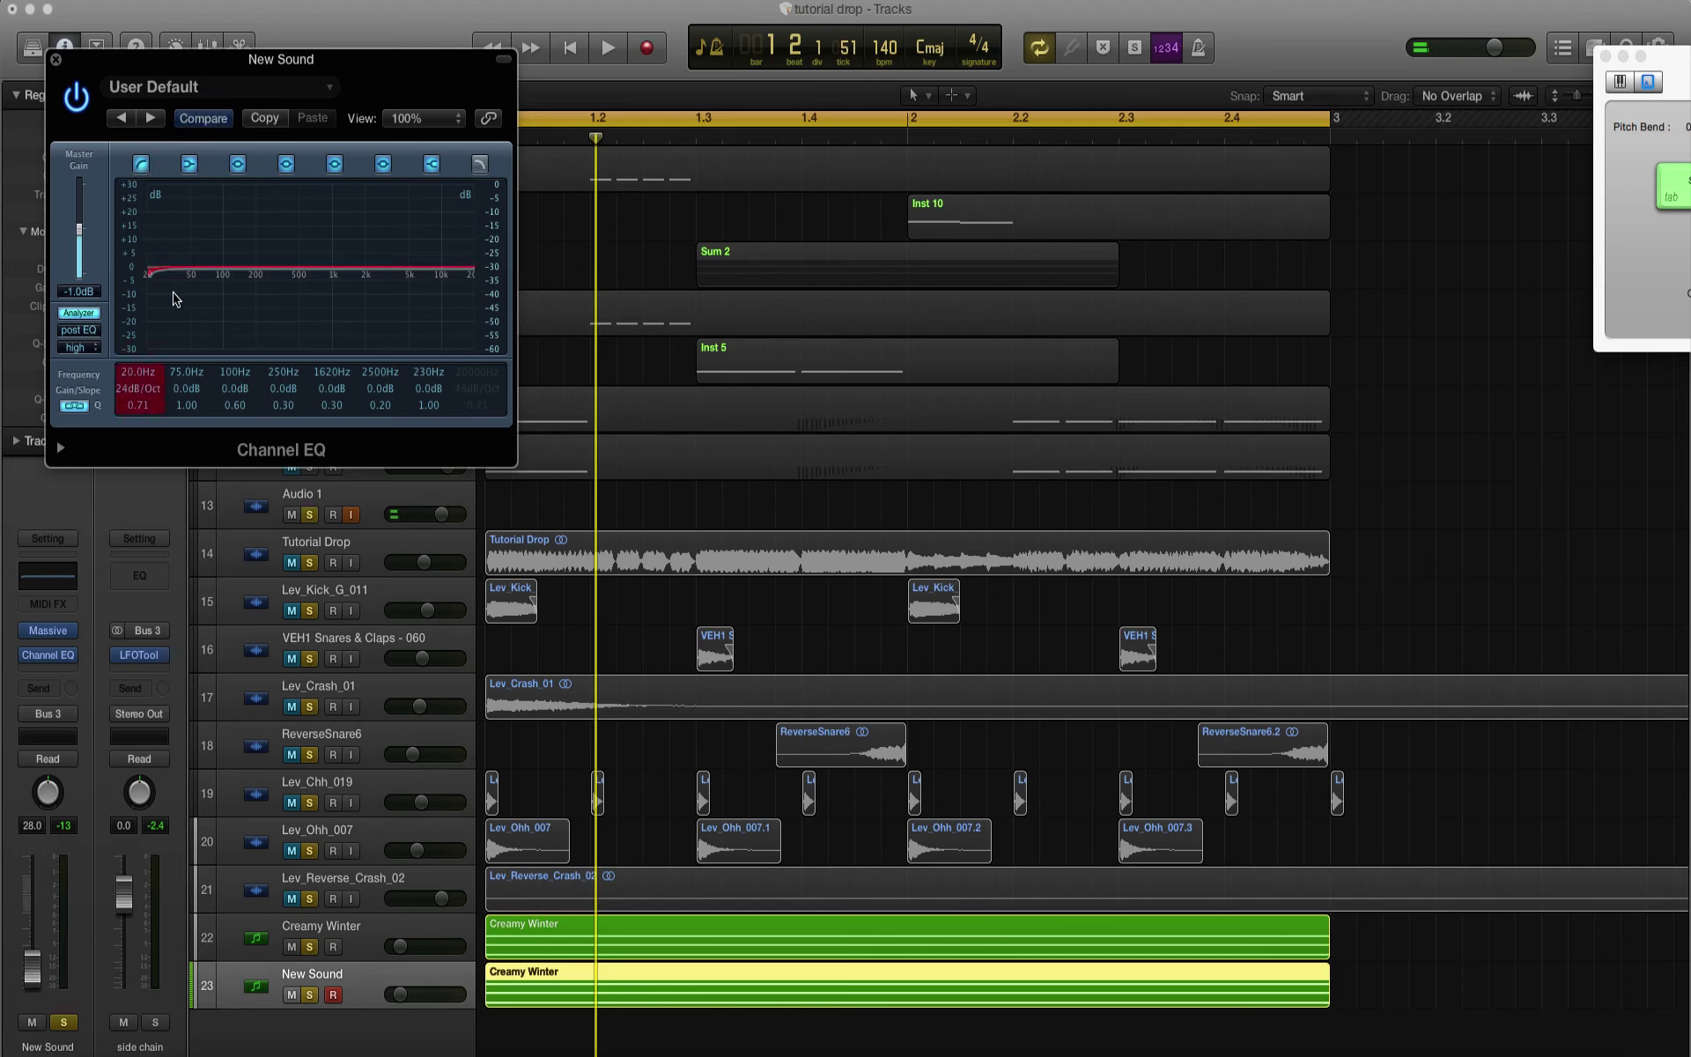
left_click_drag(174, 294, 276, 300)
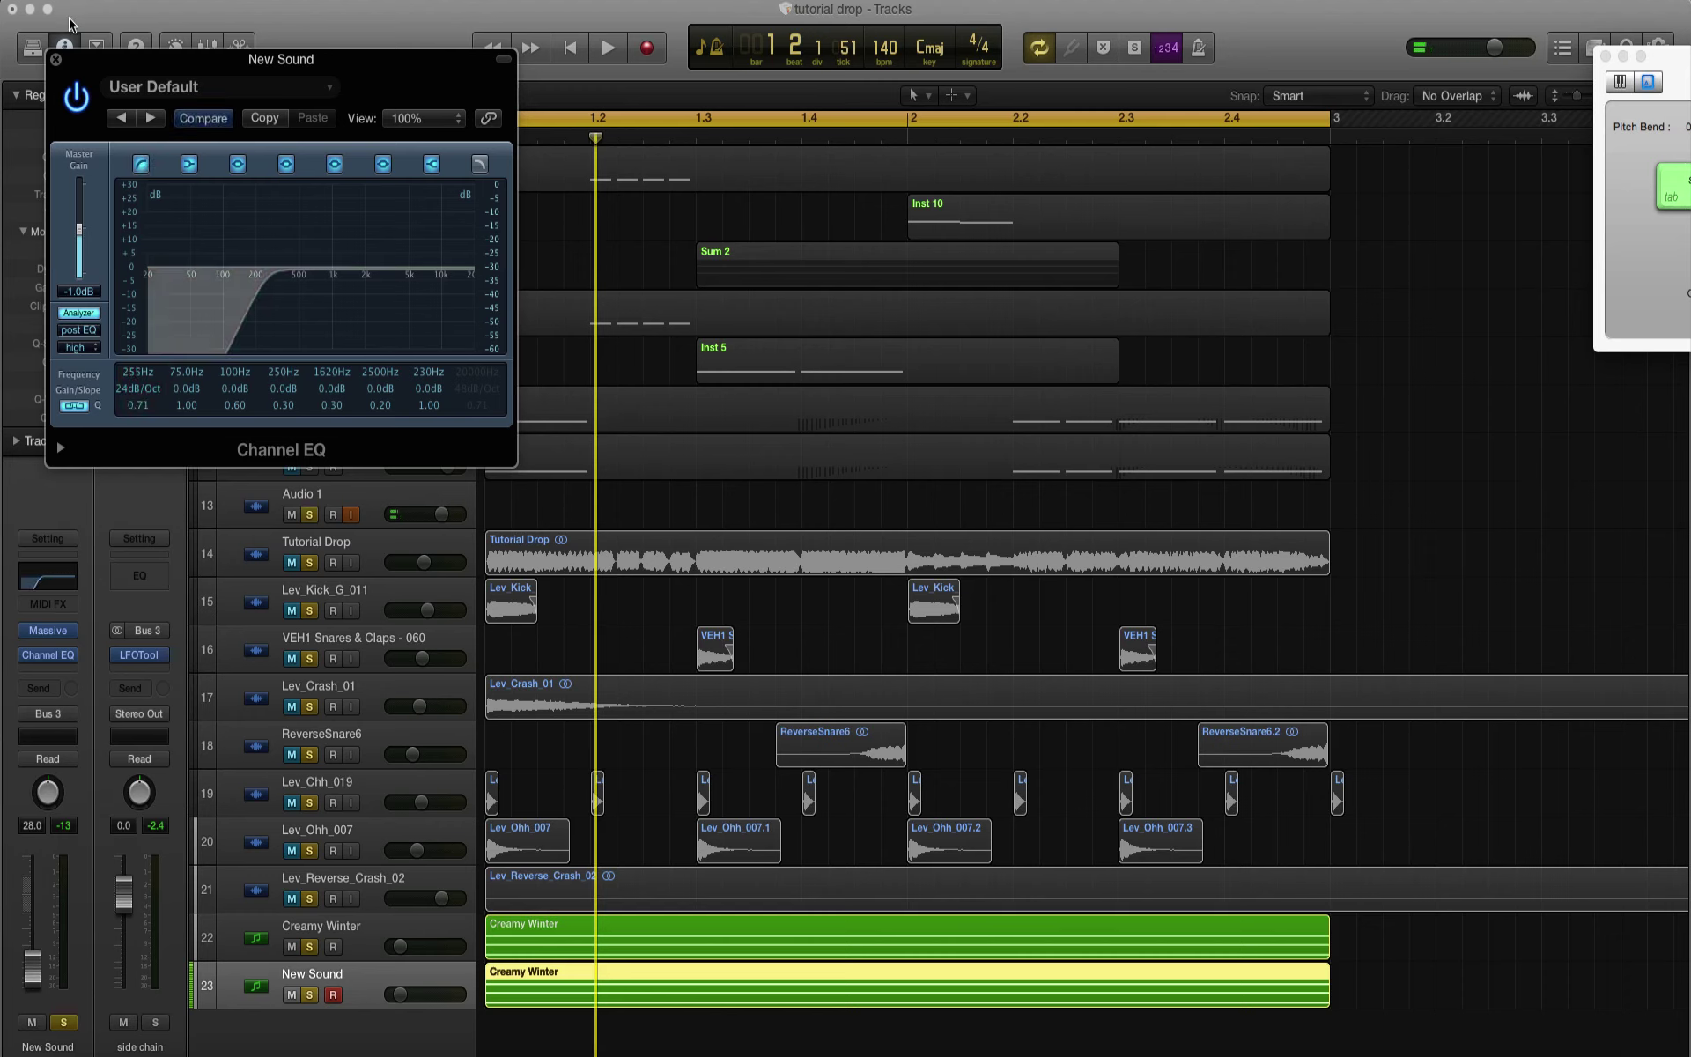
left_click(474, 385)
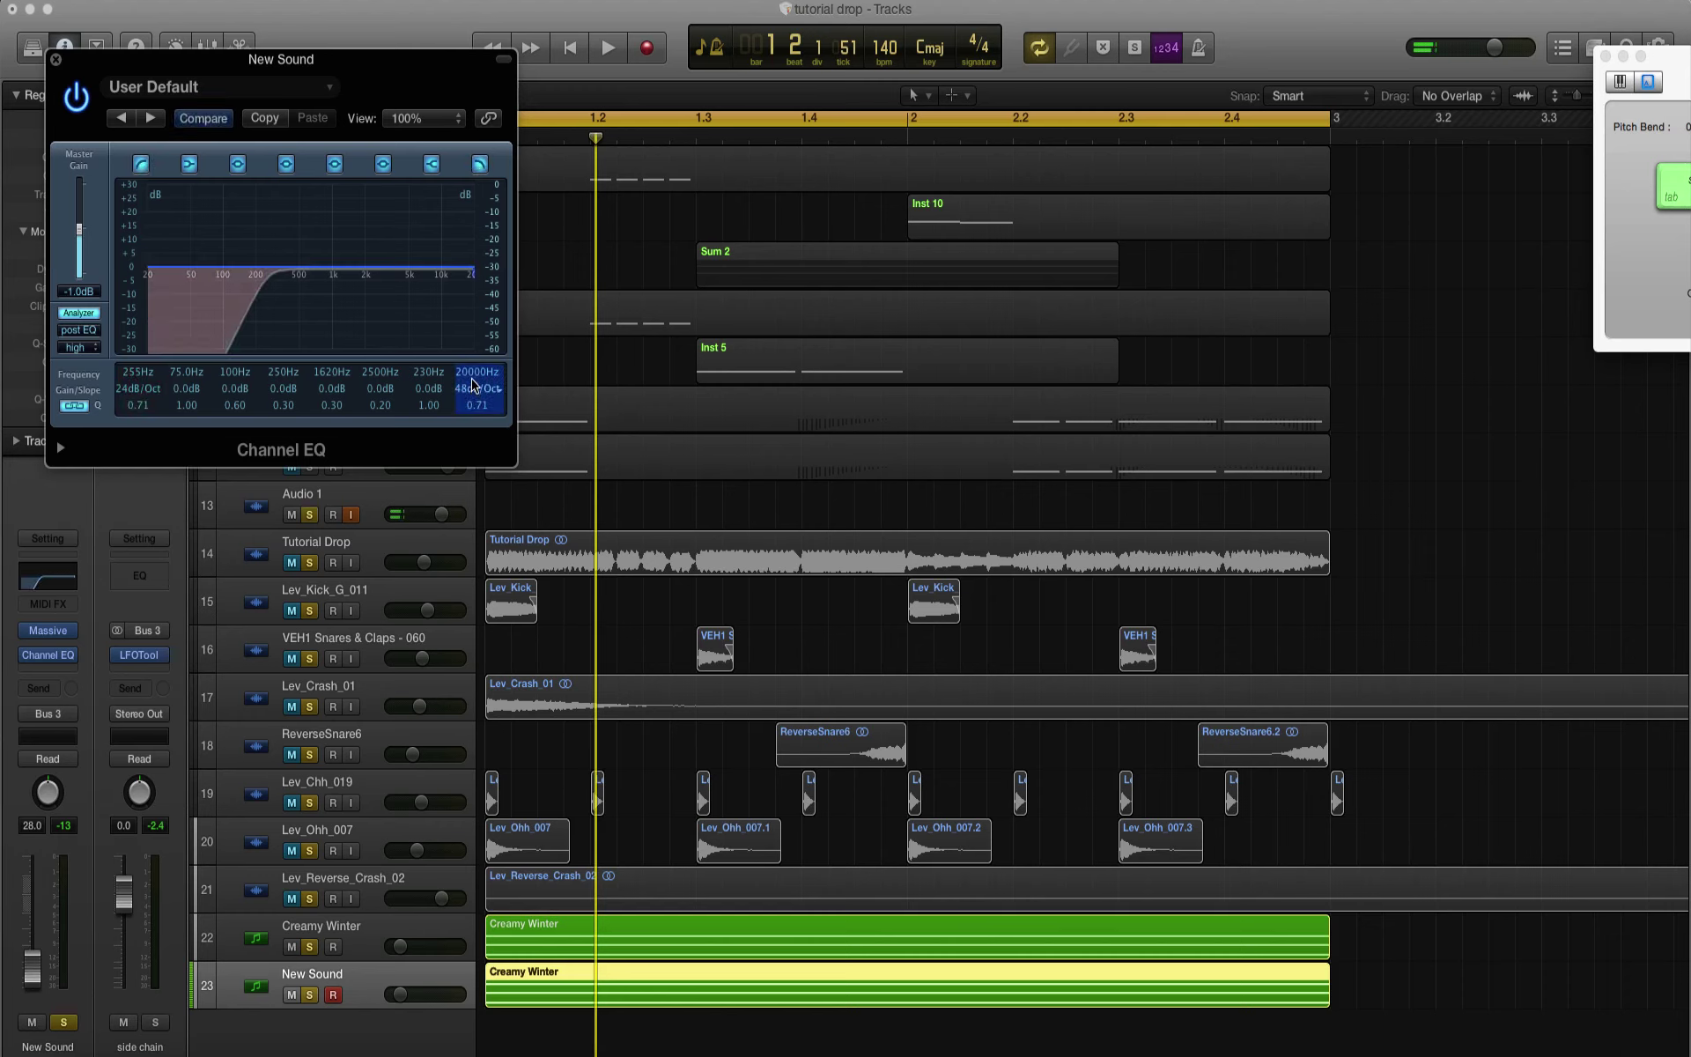
left_click_drag(470, 342, 424, 334)
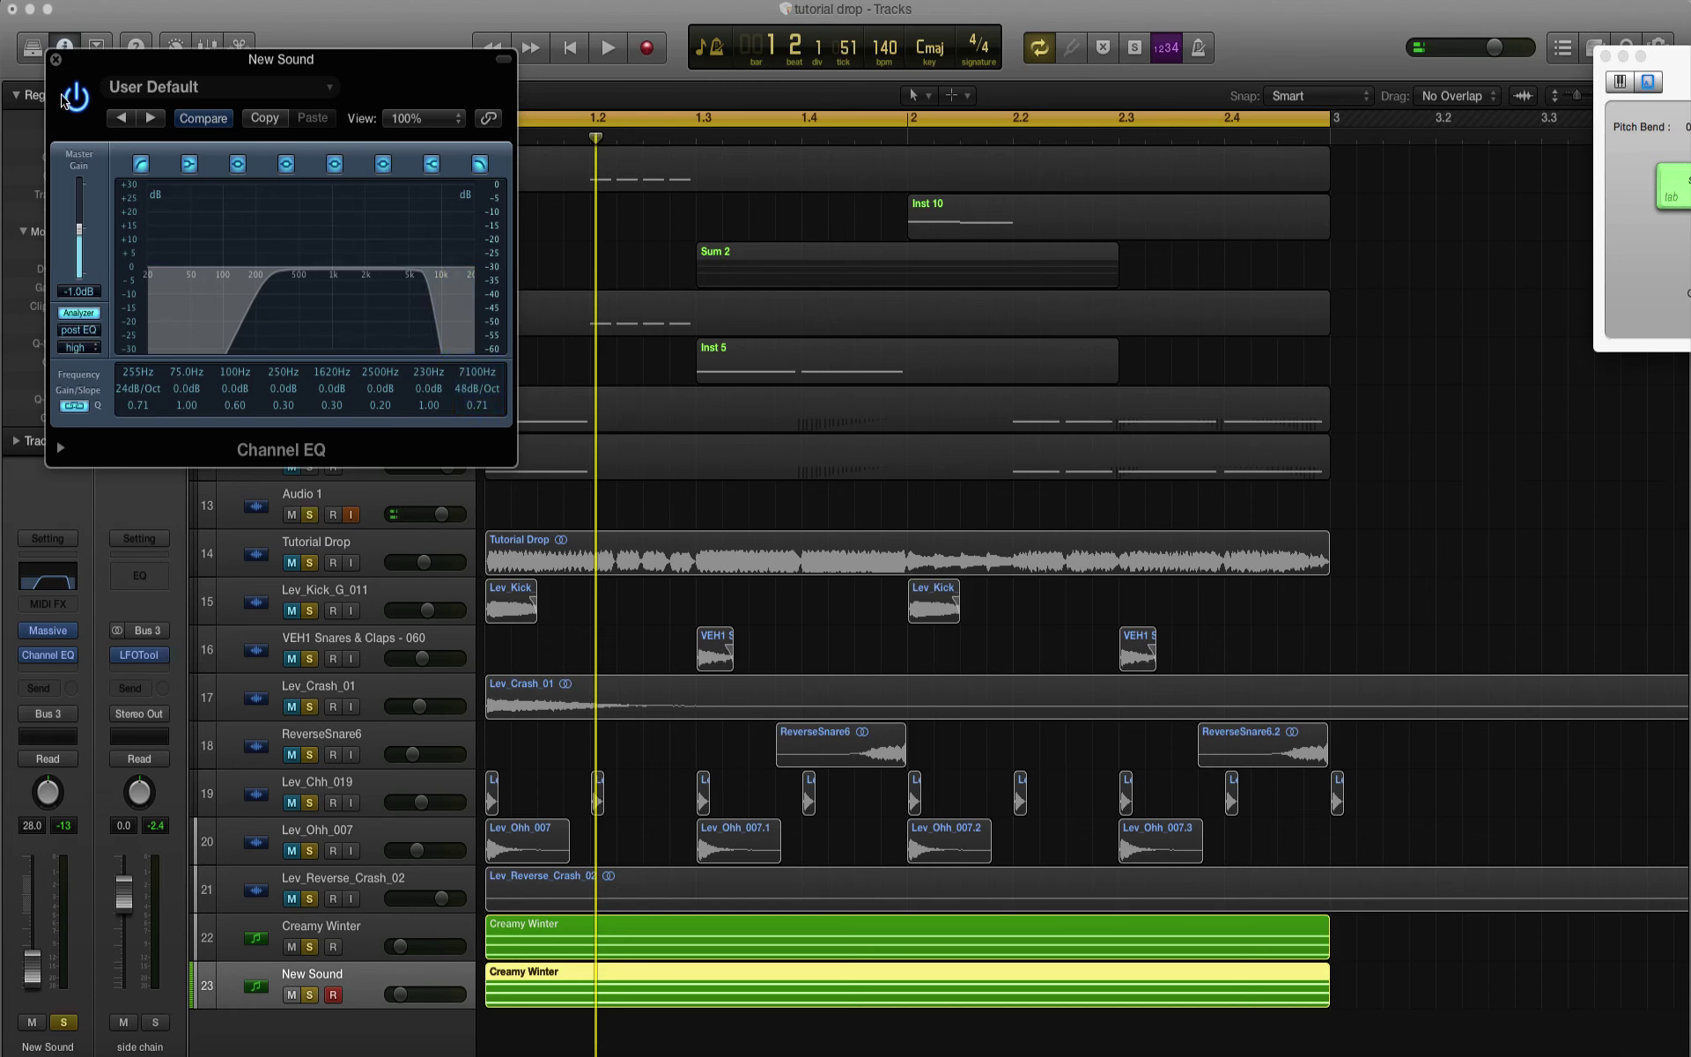
left_click(56, 59)
Step: Add a Channel EQ to Creamy Winter with a 108 Hz, 48 dB/Oct low cut, and audition both pad layers
left_click(262, 946)
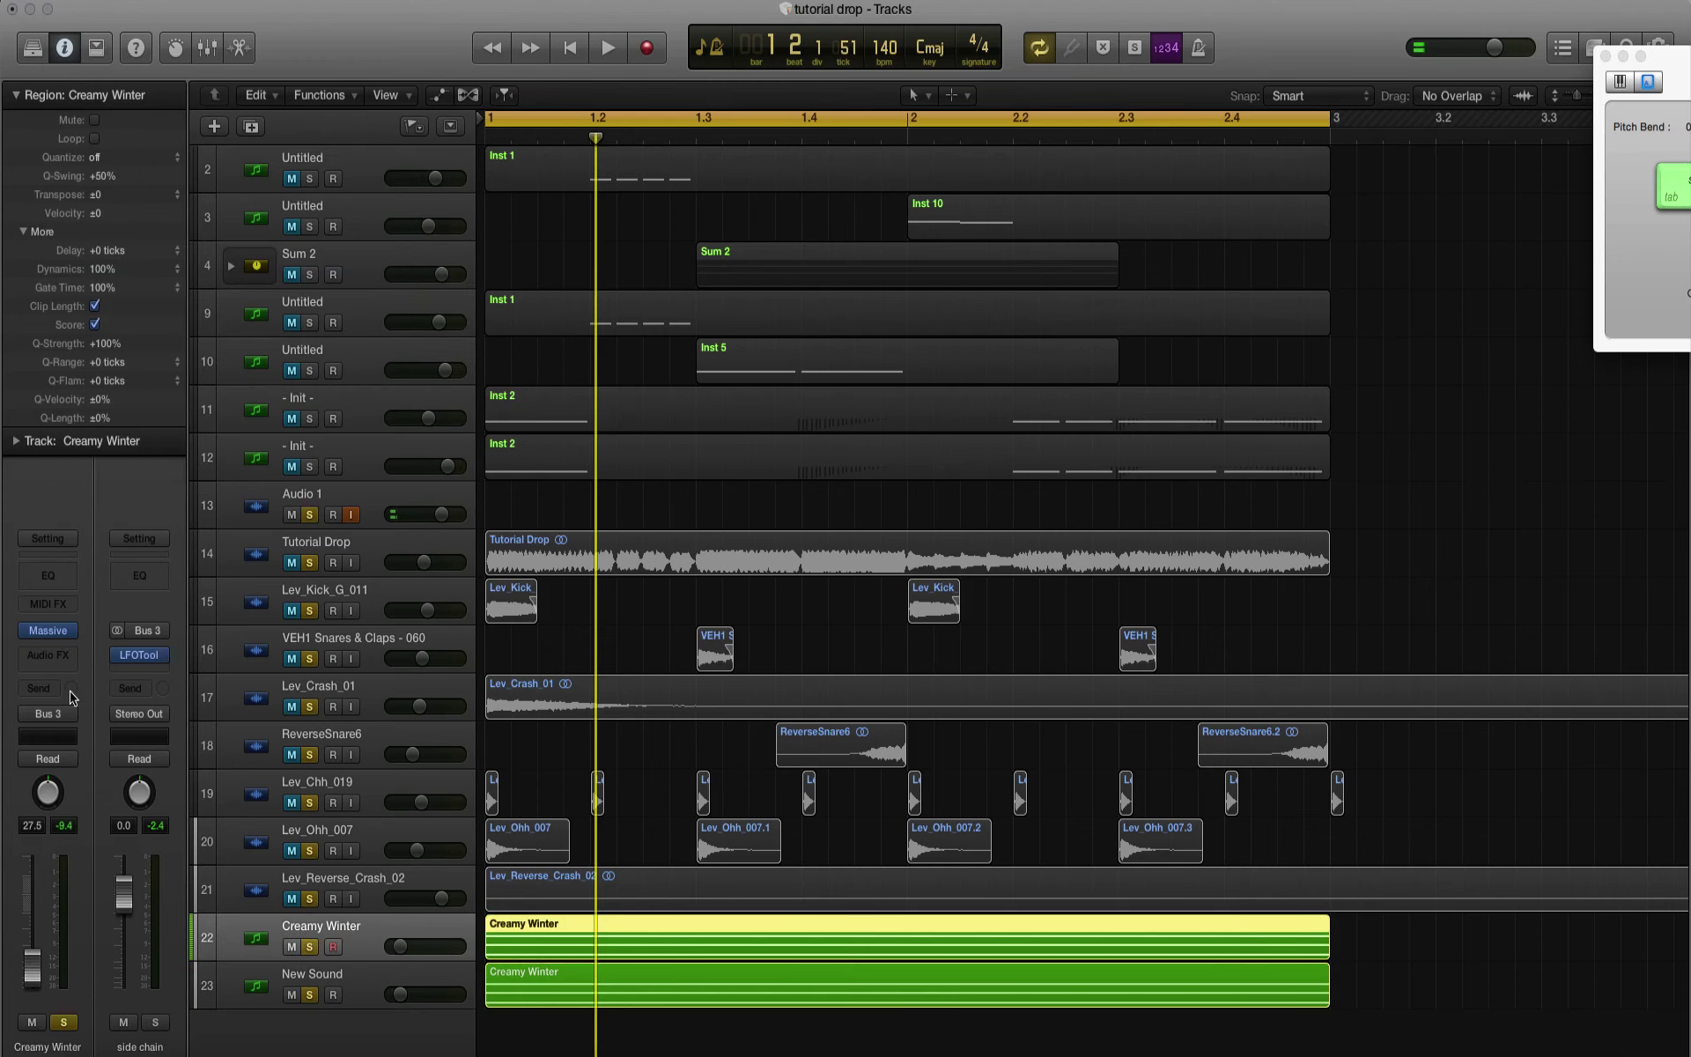
left_click(48, 572)
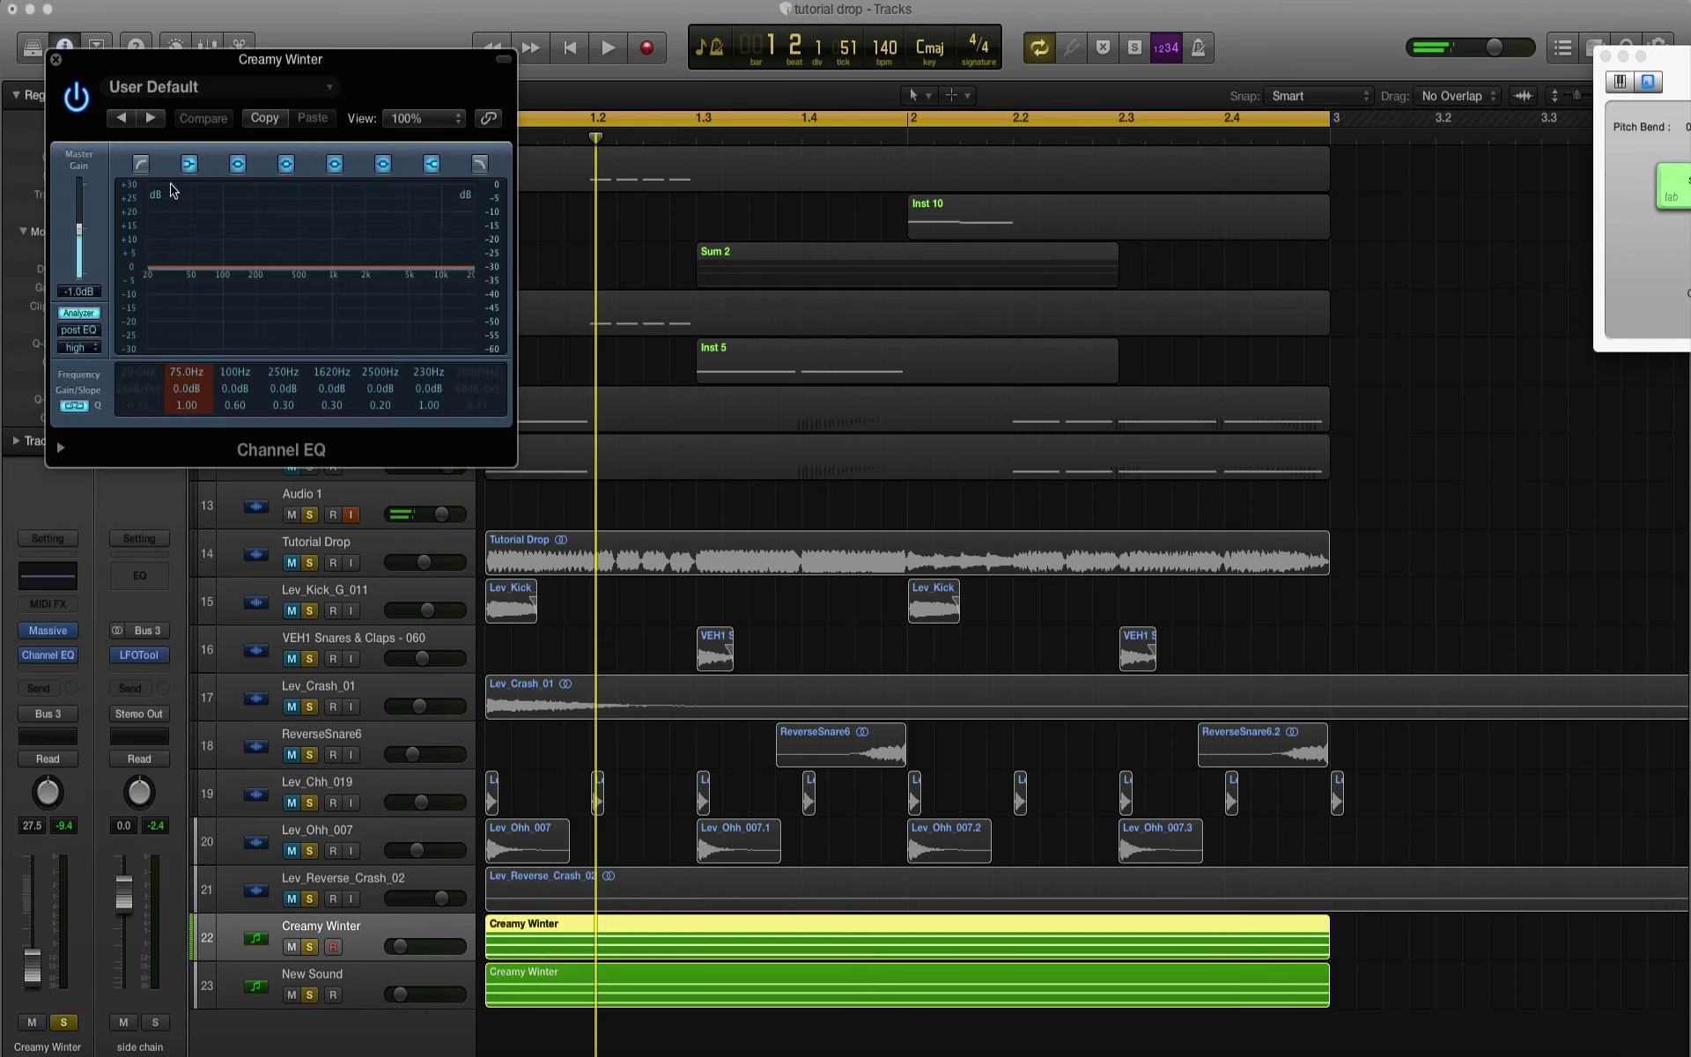
left_click_drag(139, 389, 258, 328)
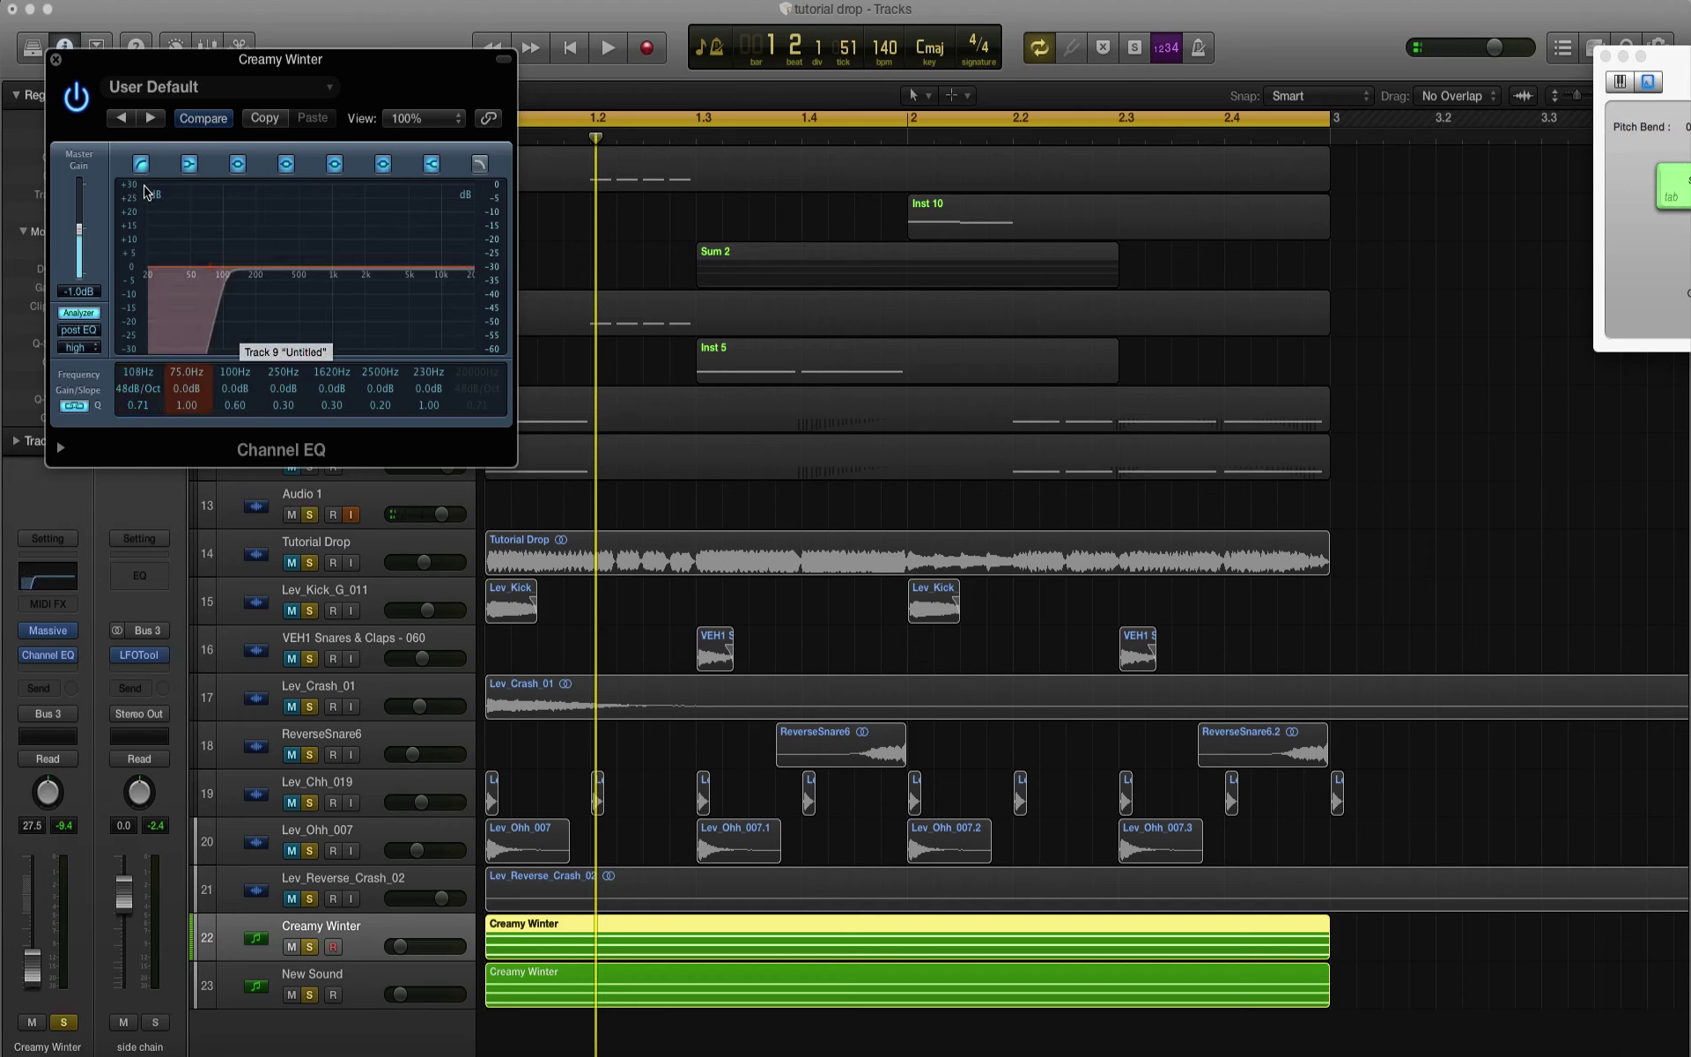
left_click(56, 60)
key("space")
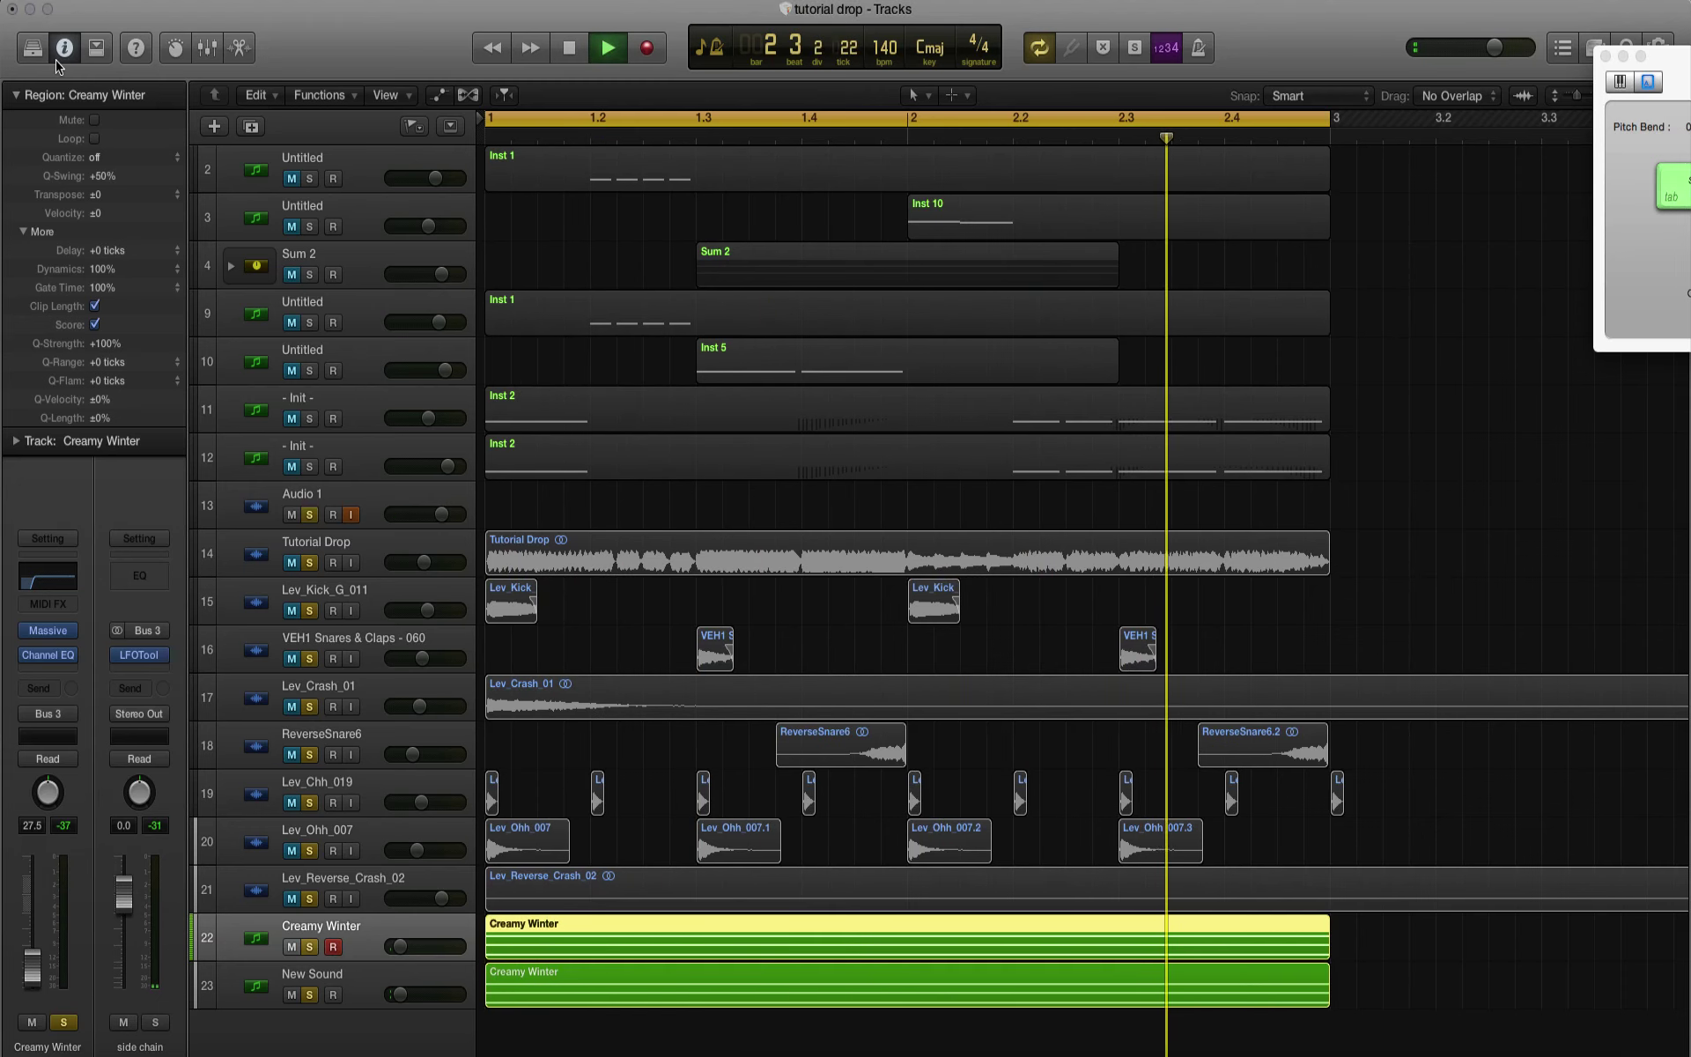
key("space")
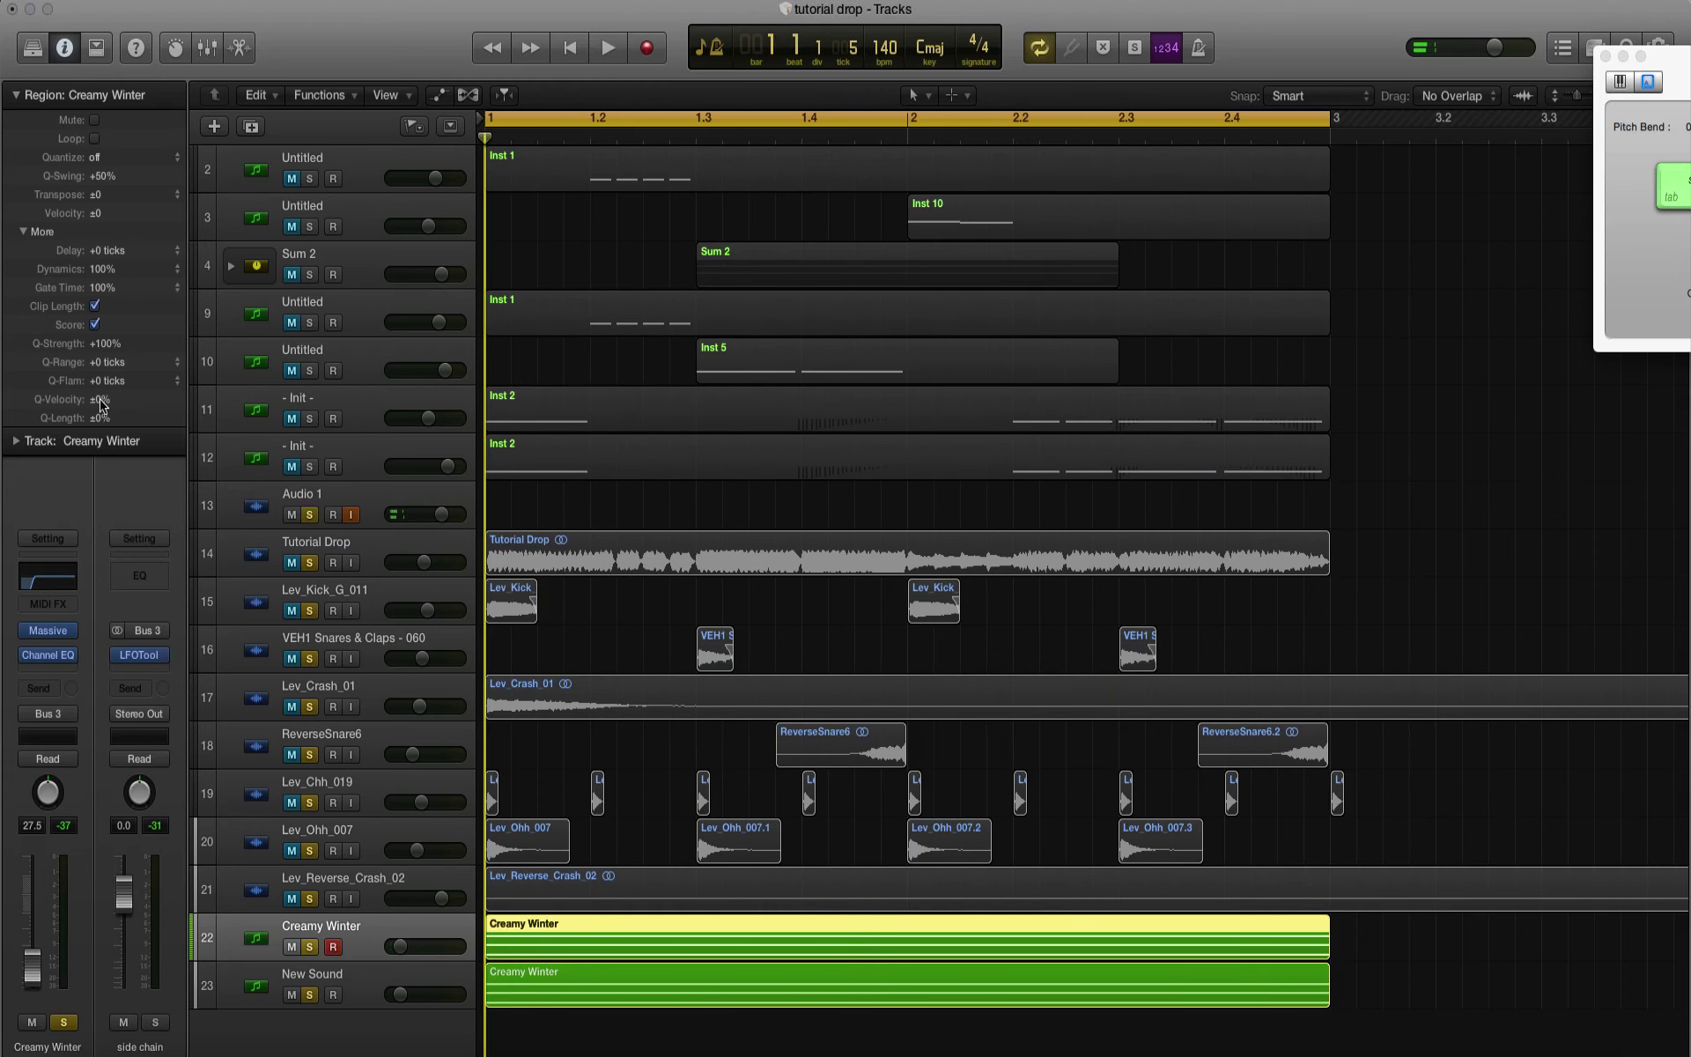
Step: Select the New Sound track, unmute tracks 14 to 20, and play the equalized pads with the full drop
left_click(240, 998)
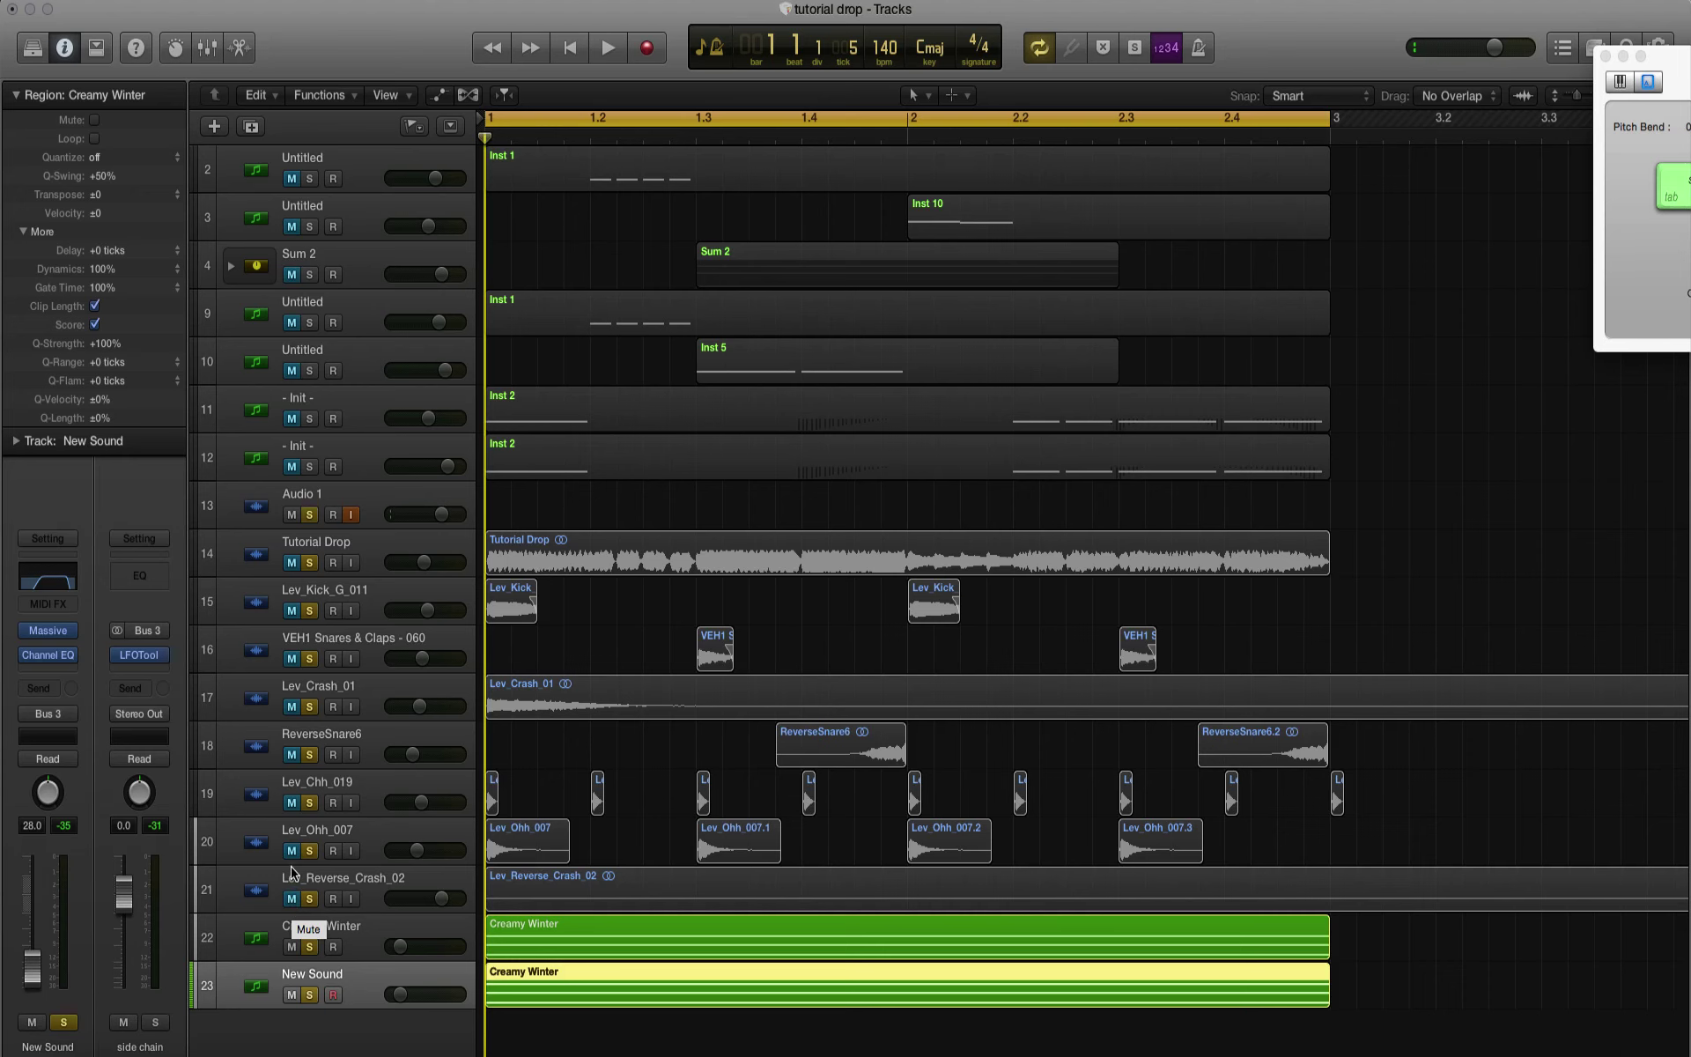
left_click_drag(292, 851, 297, 560)
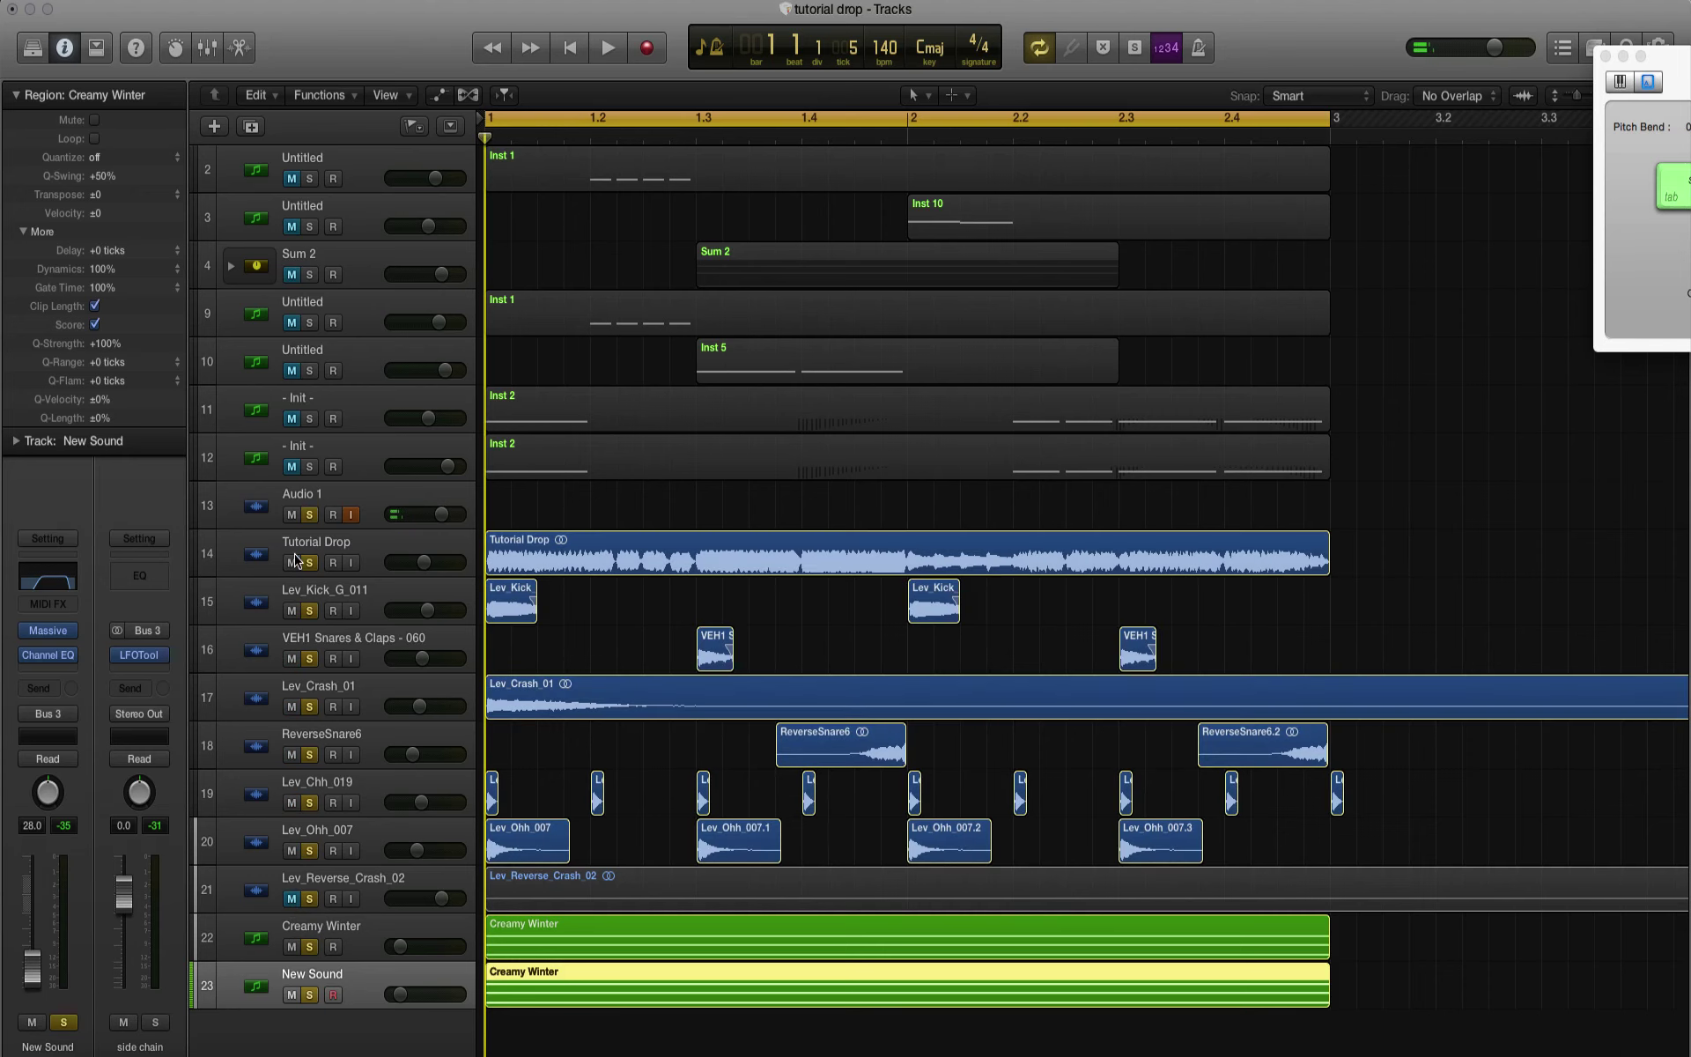
key("space")
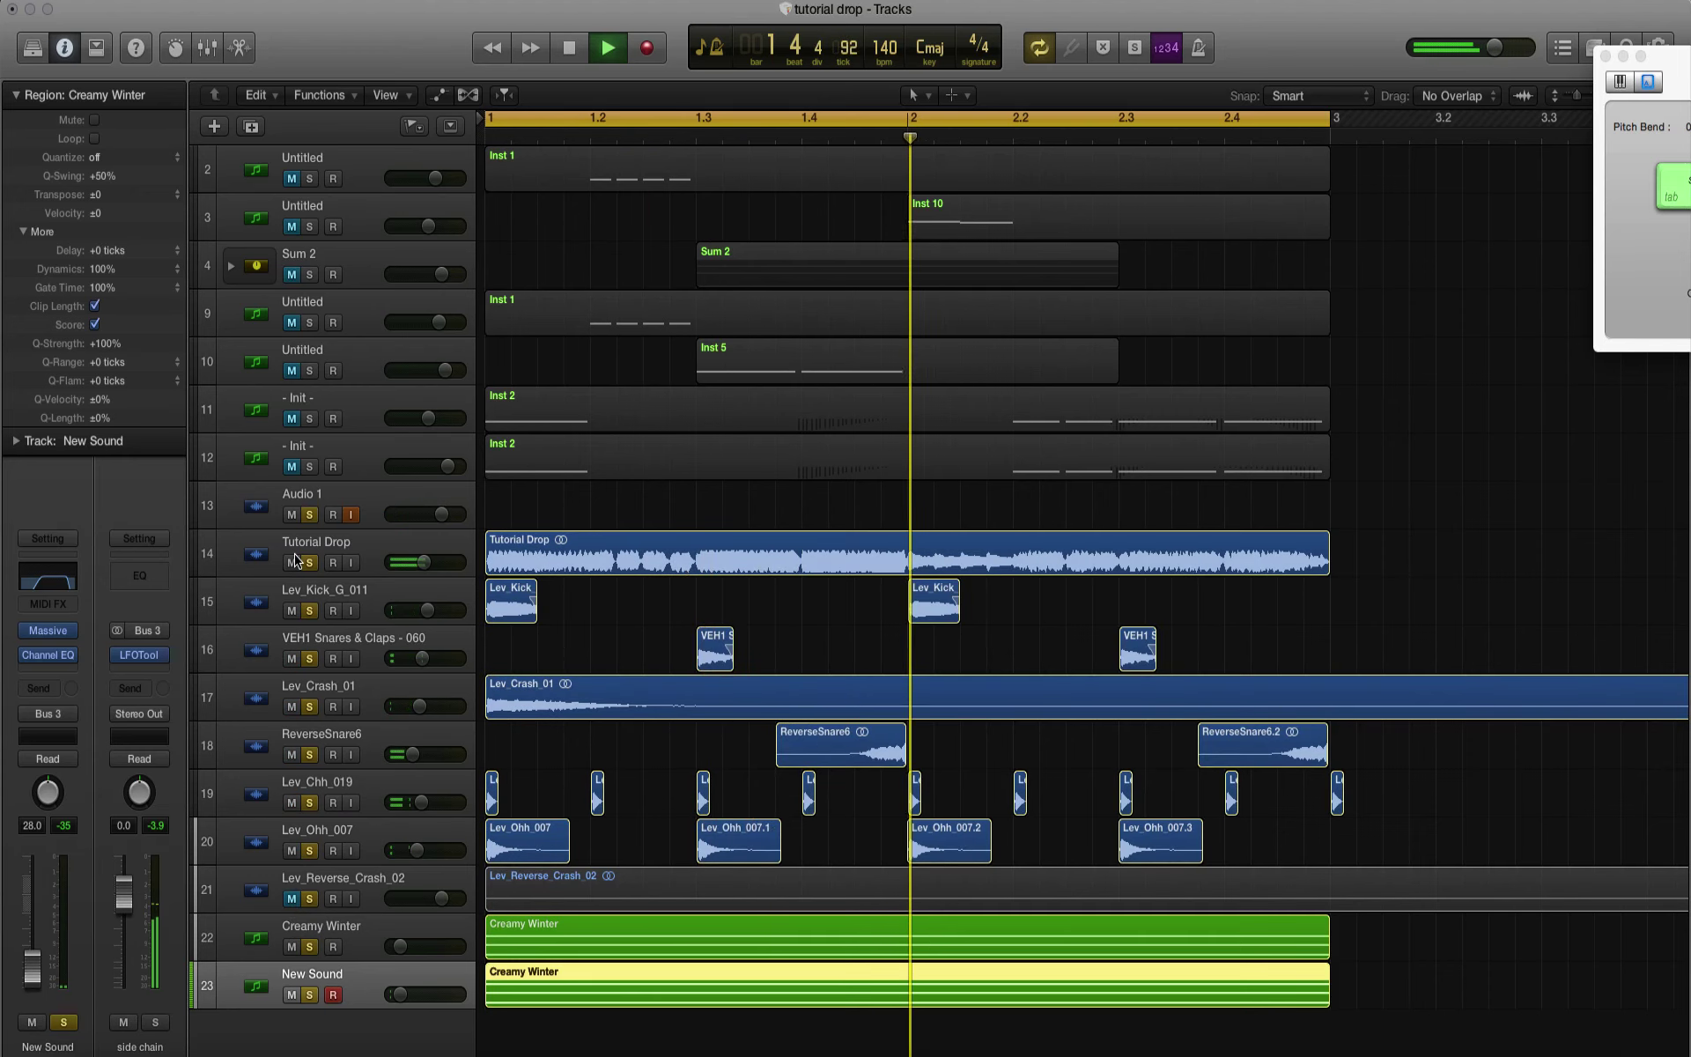
key("space")
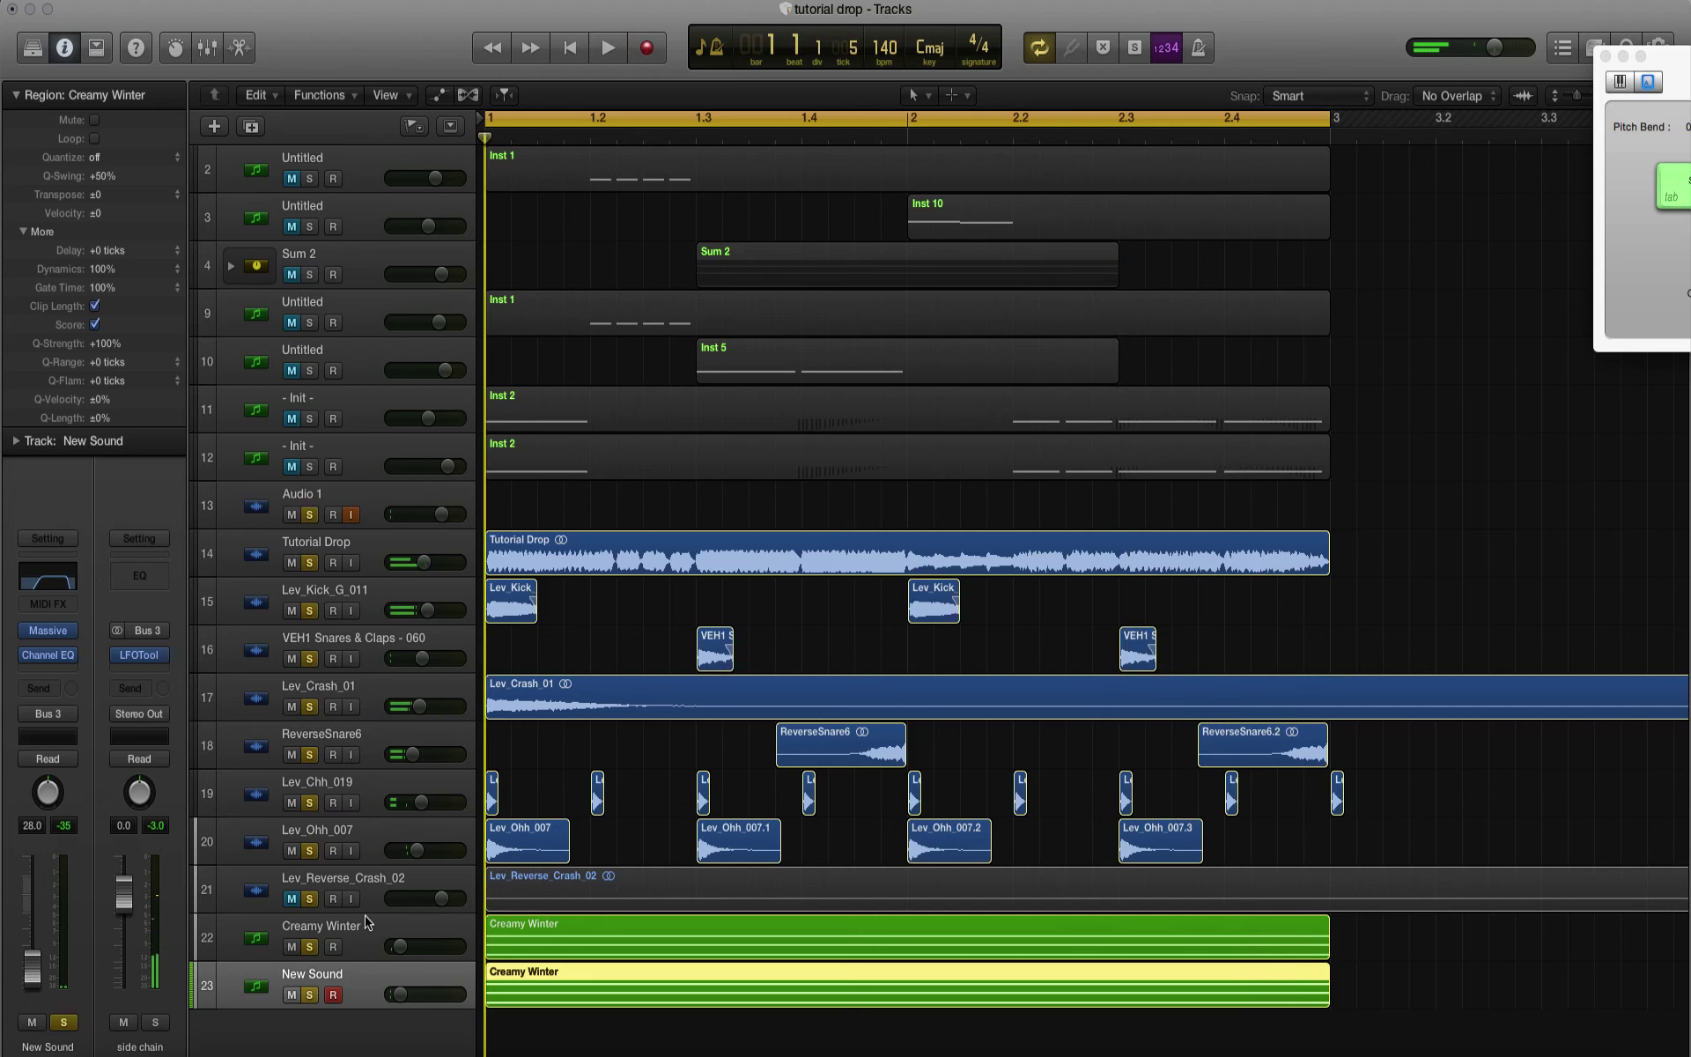
Step: Lower Creamy Winter slightly and New Sound to -30.0 dB, and check the balance in the loop
left_click(397, 947)
left_click_drag(385, 950, 394, 1002)
key("space")
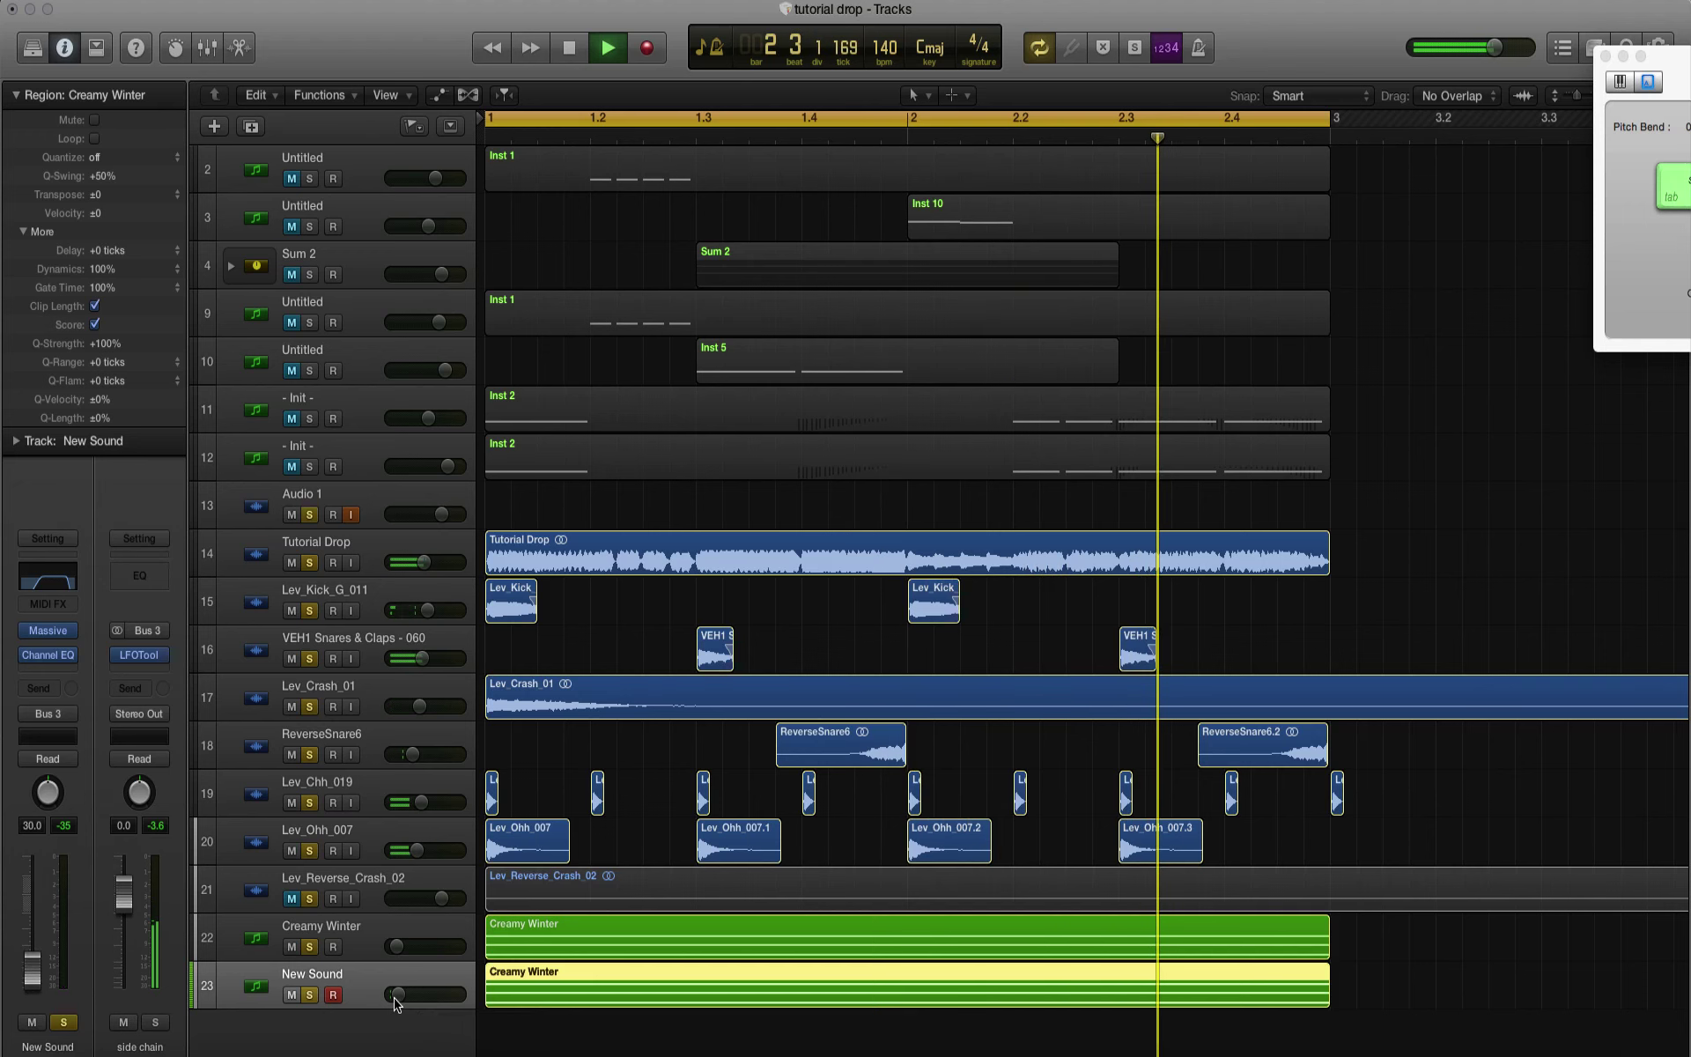
key("space")
Step: Mute tracks 14 to 20 to hear the two pad layers alone, and unmute those tracks again
left_click_drag(293, 853, 282, 569)
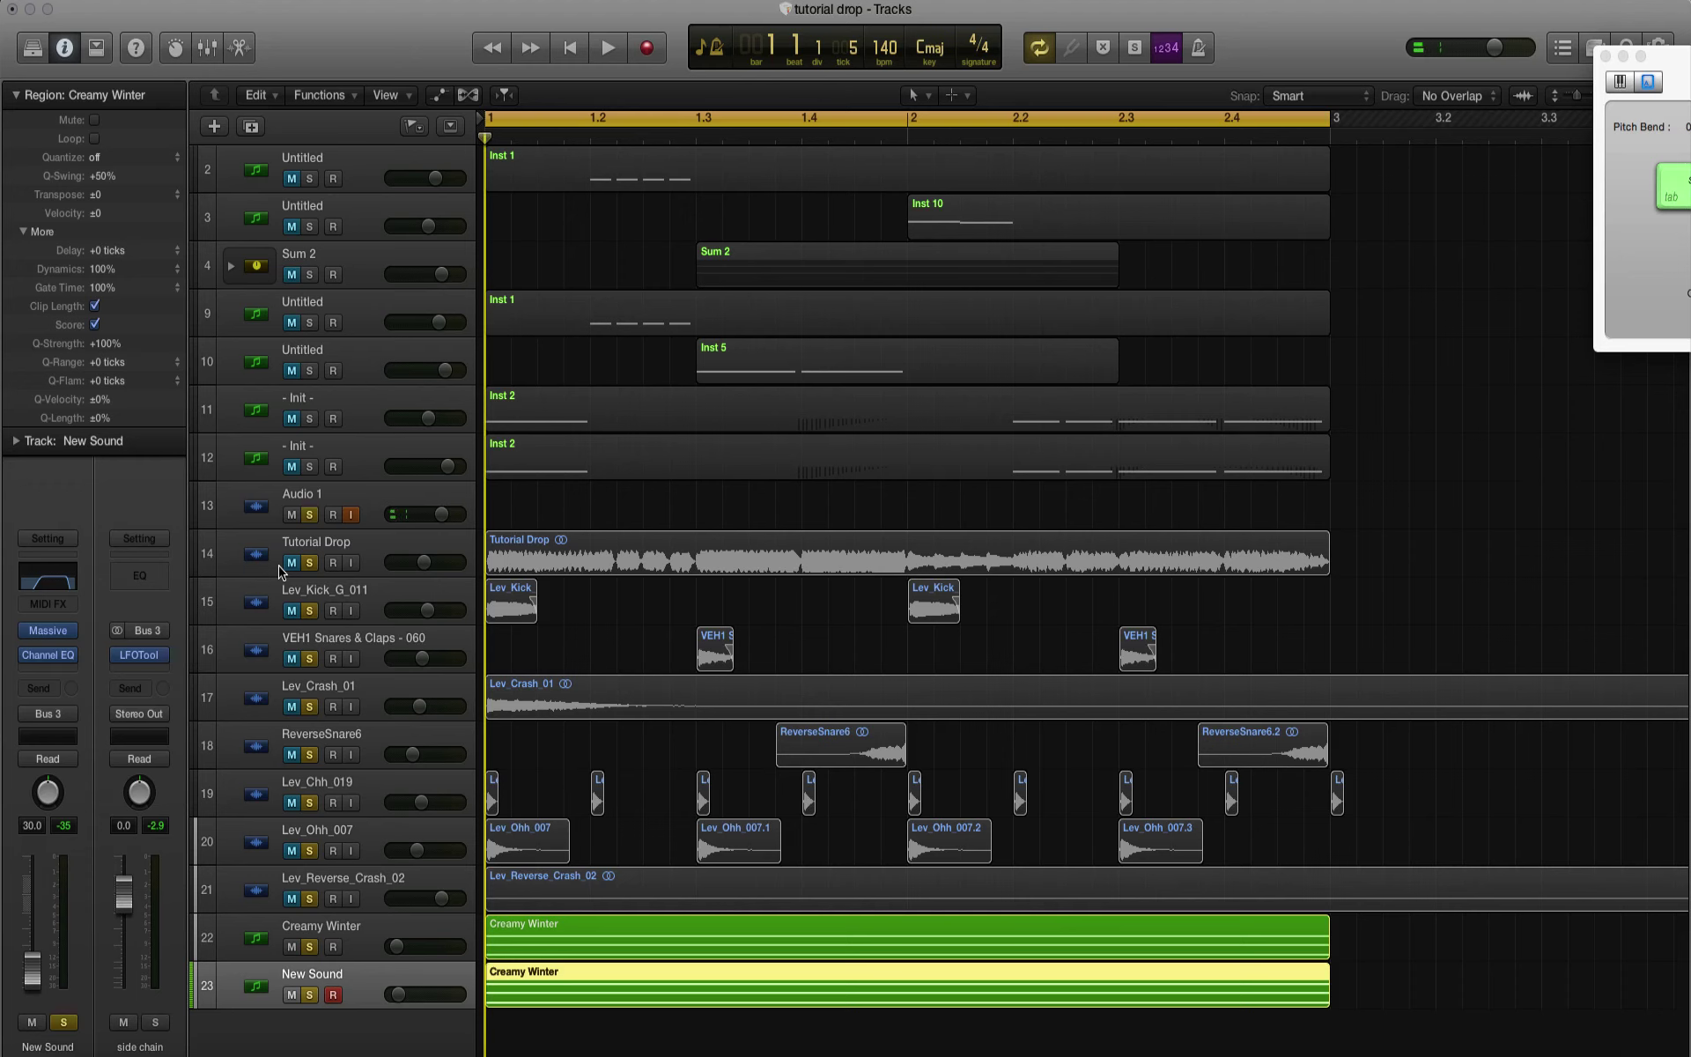
key("space")
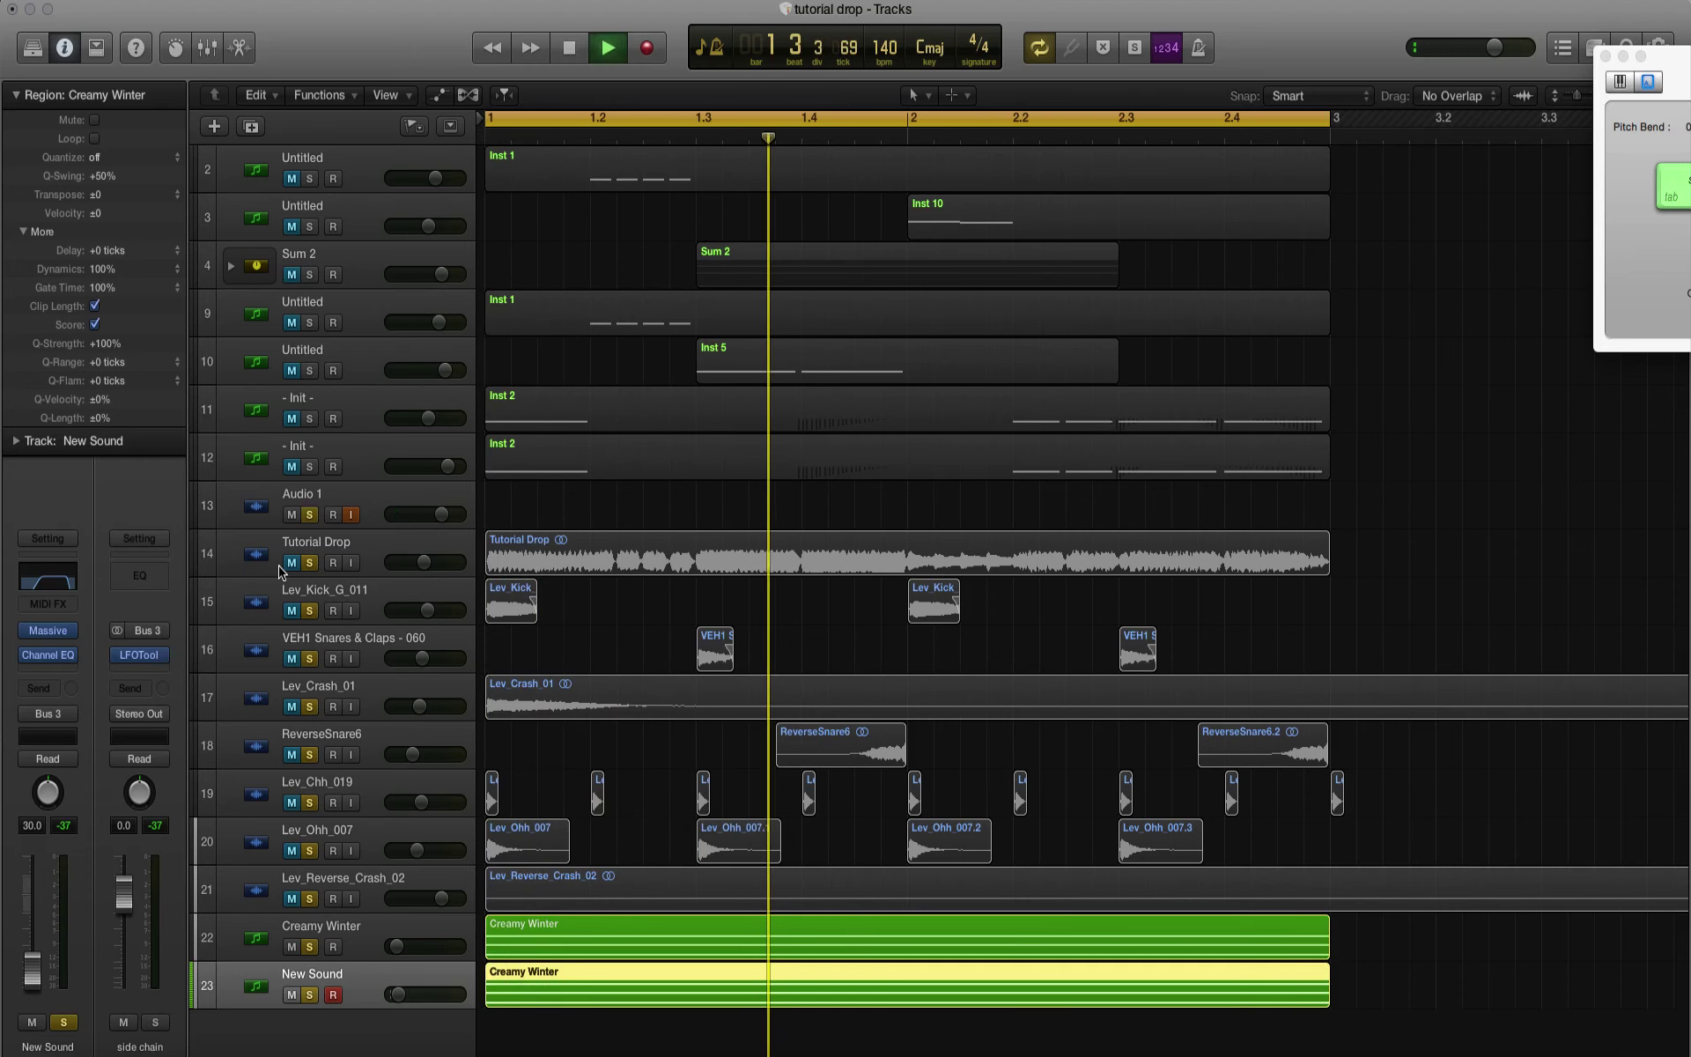
key("space")
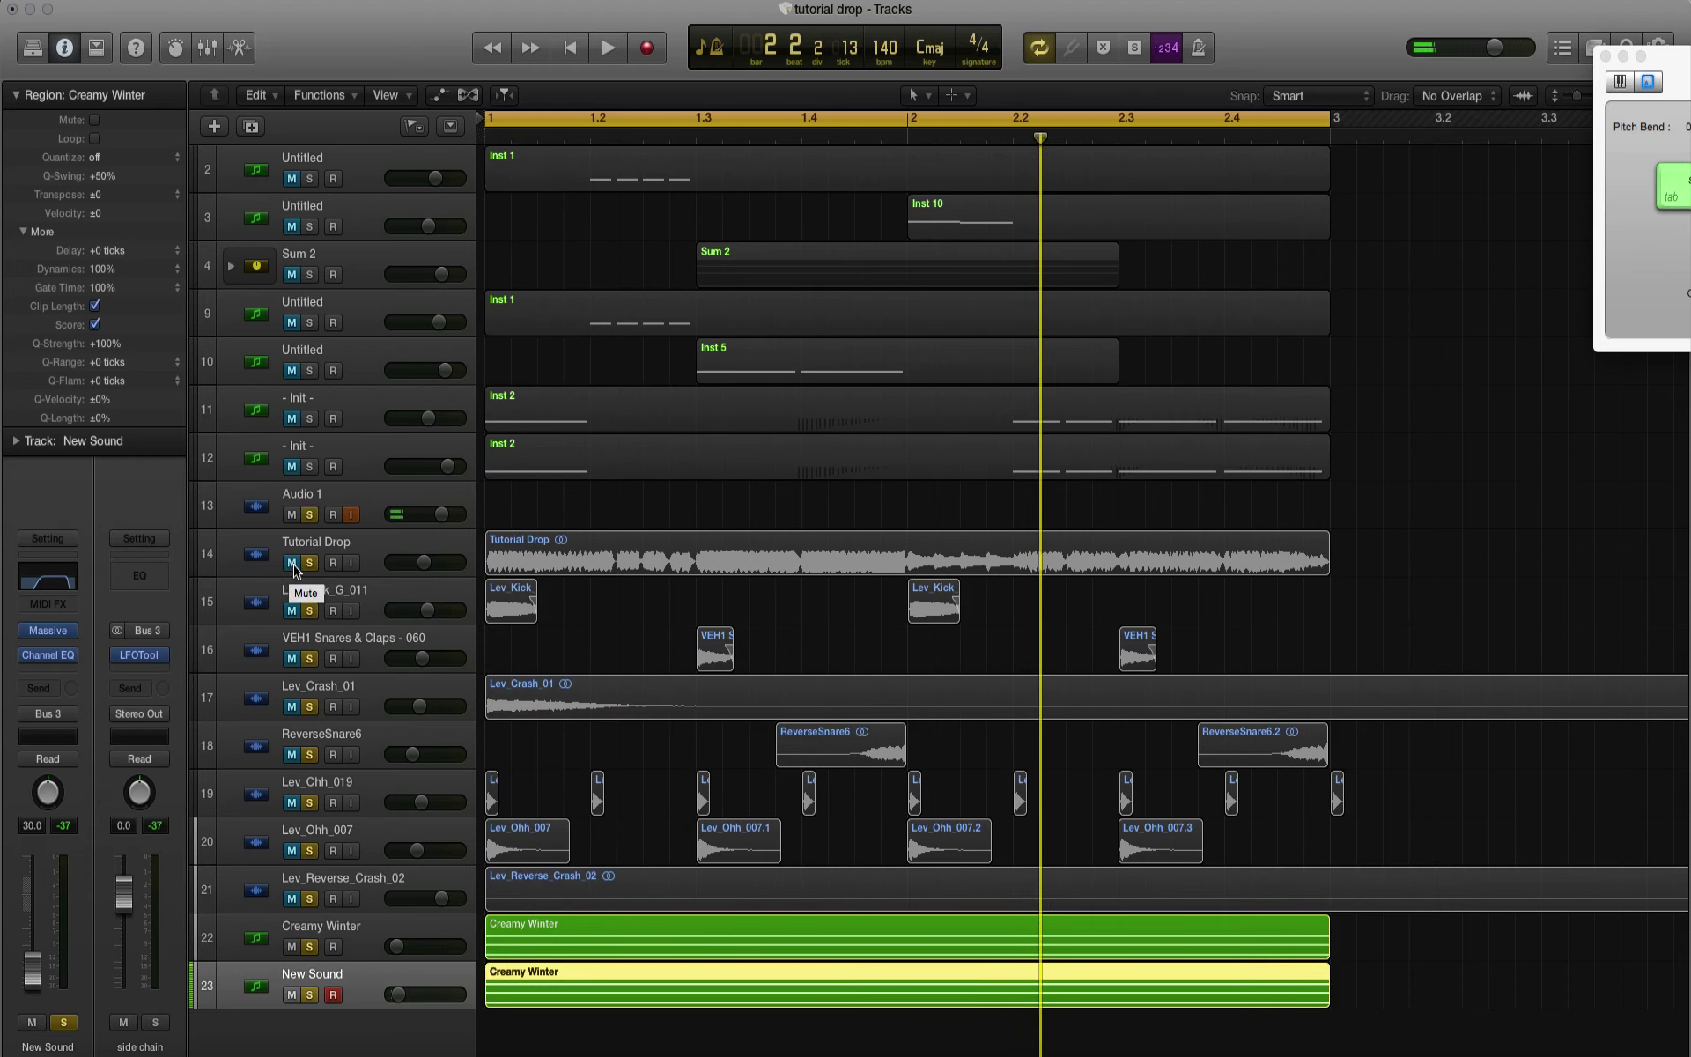
left_click_drag(293, 568, 288, 836)
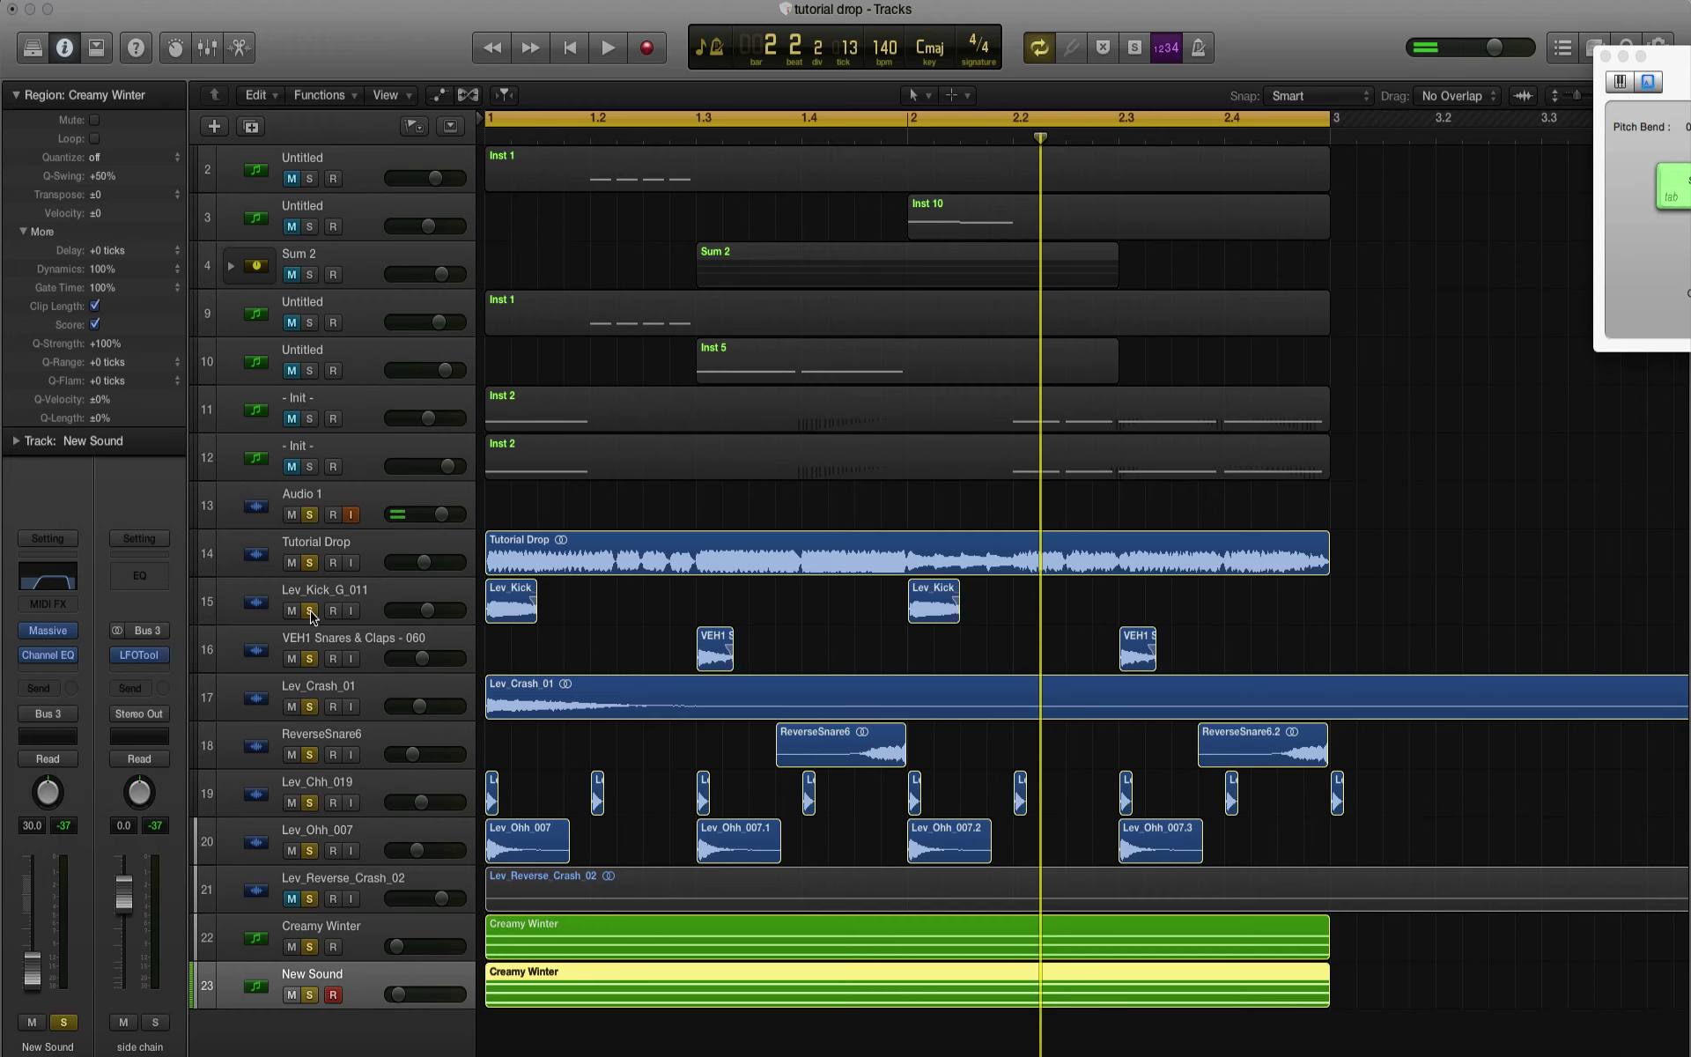
Step: Mute tracks 15 to 23 while keeping them soloed, and play the Tutorial Drop track on its own
left_click_drag(311, 617, 310, 1003)
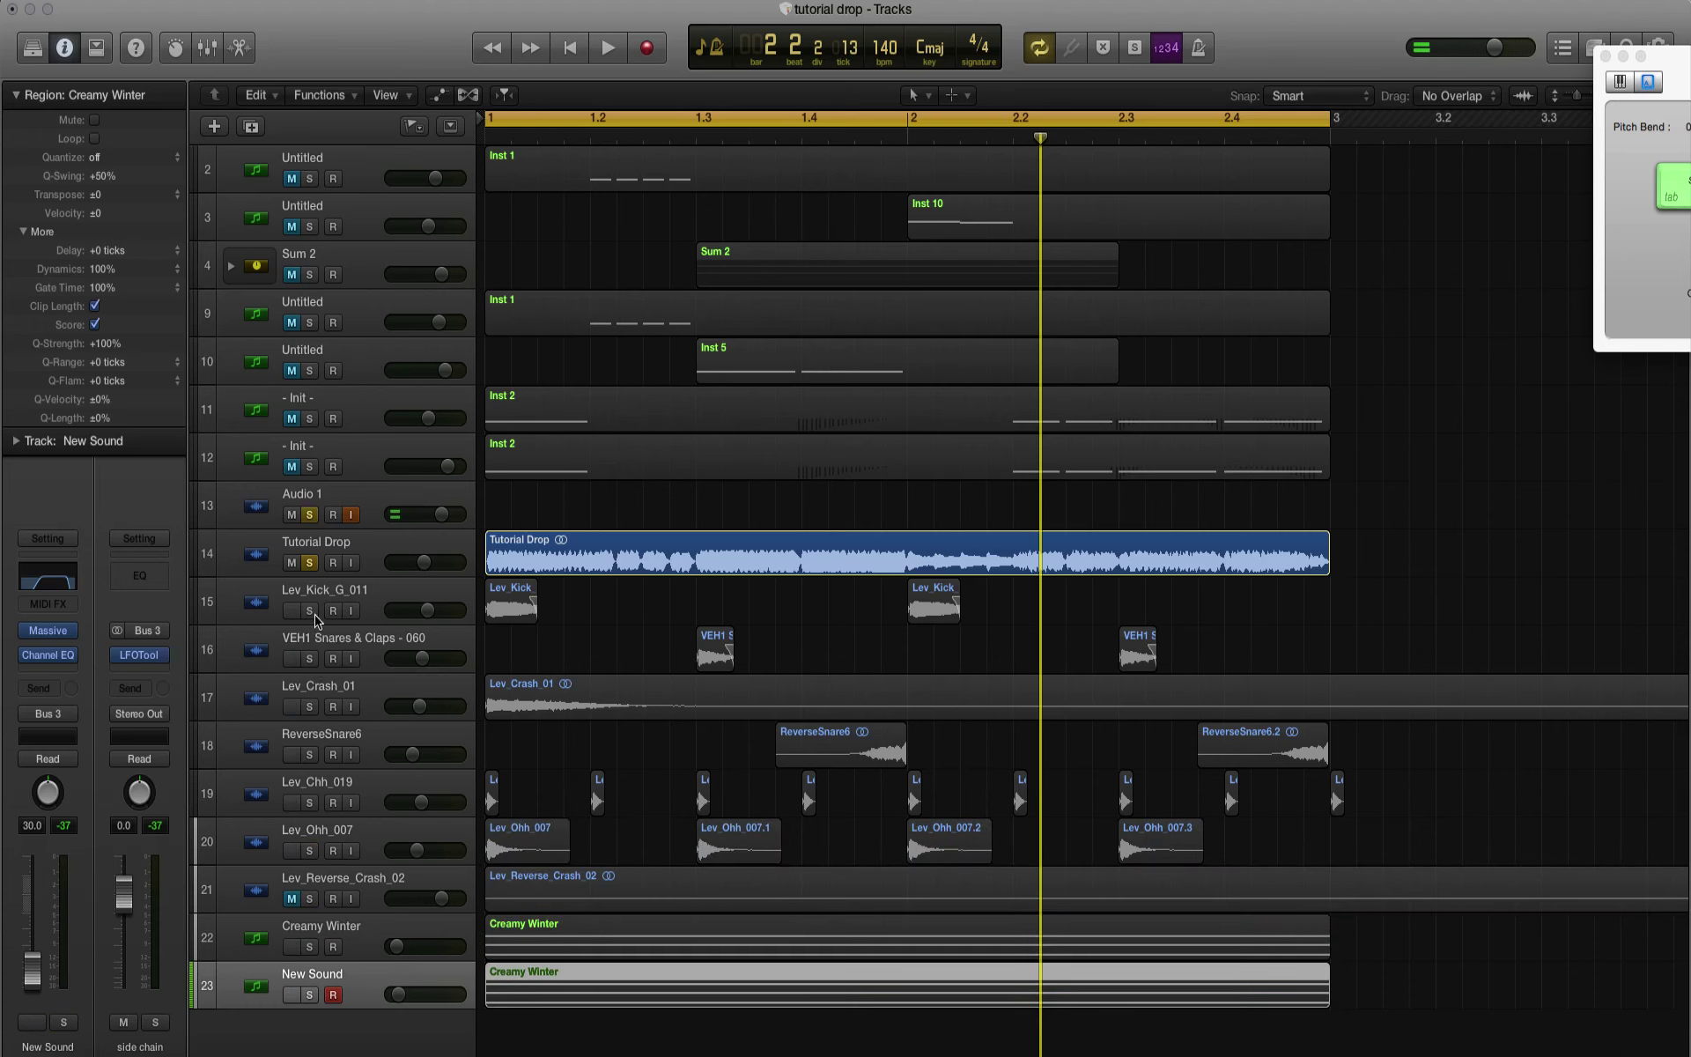
mouse_move(315, 619)
left_mouse_down()
mouse_move(312, 980)
mouse_move(293, 621)
left_mouse_up()
key("space")
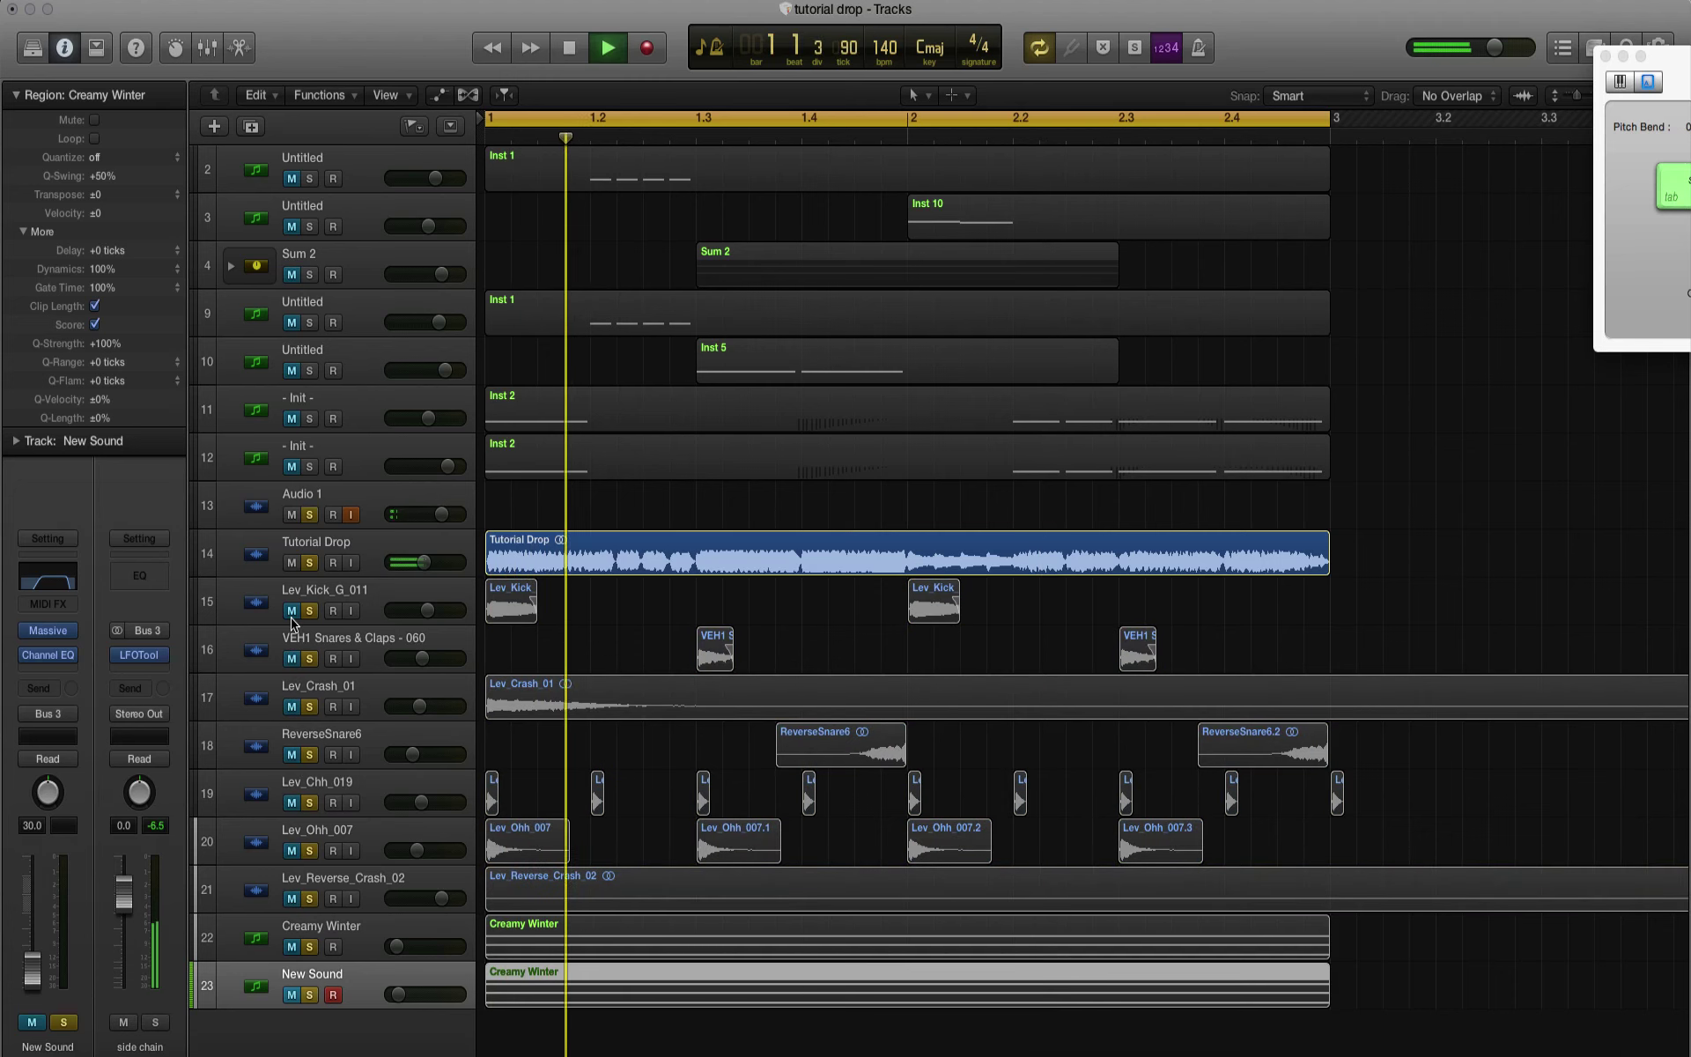
Step: Create one software instrument track directly below Tutorial Drop and solo it
left_click(282, 553)
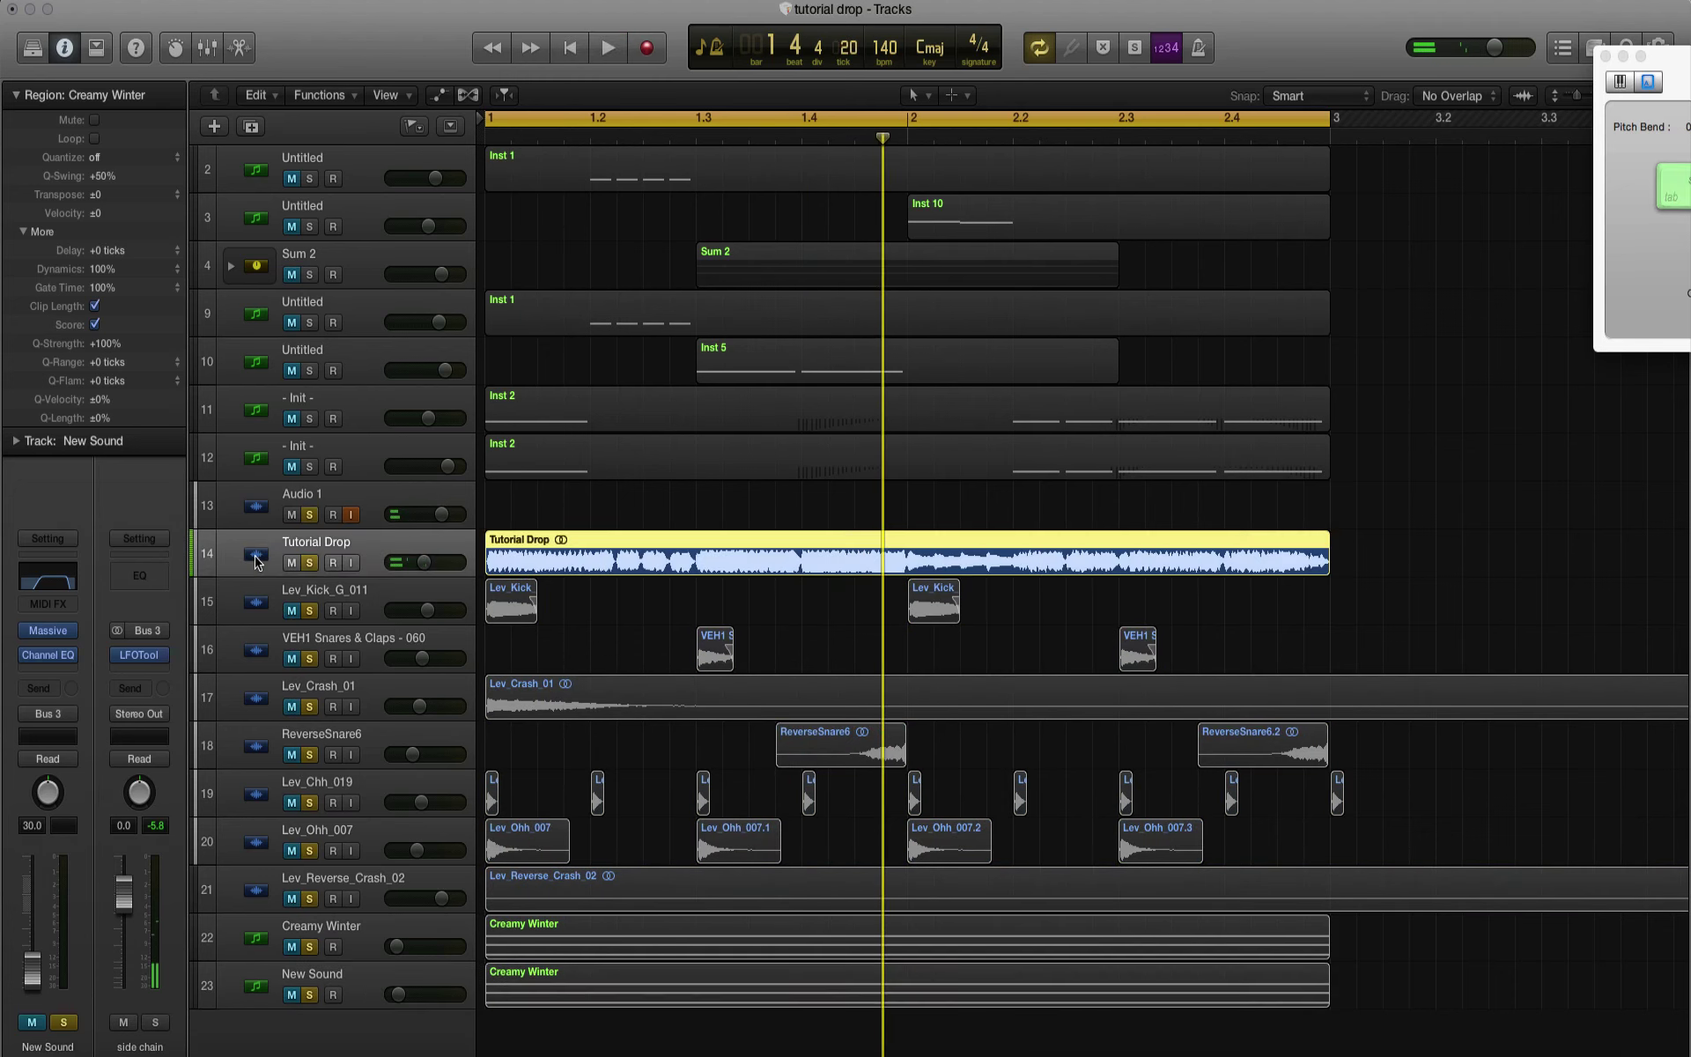
left_click(213, 129)
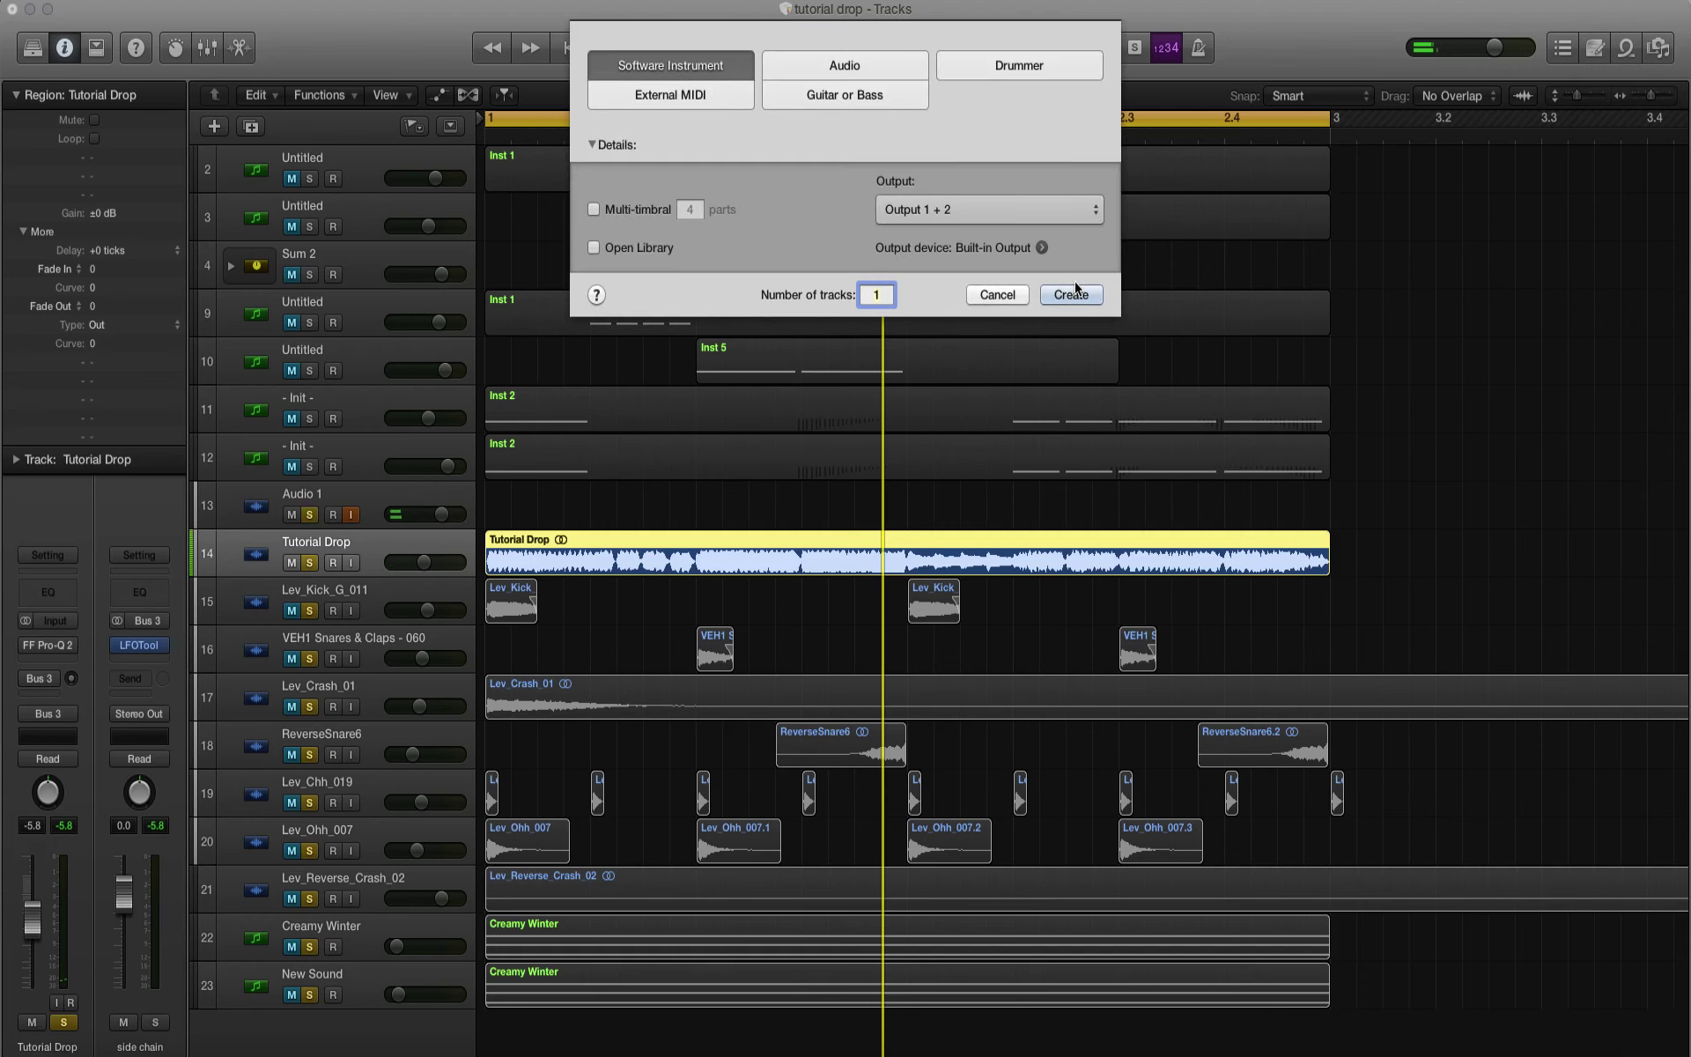
left_click(1076, 300)
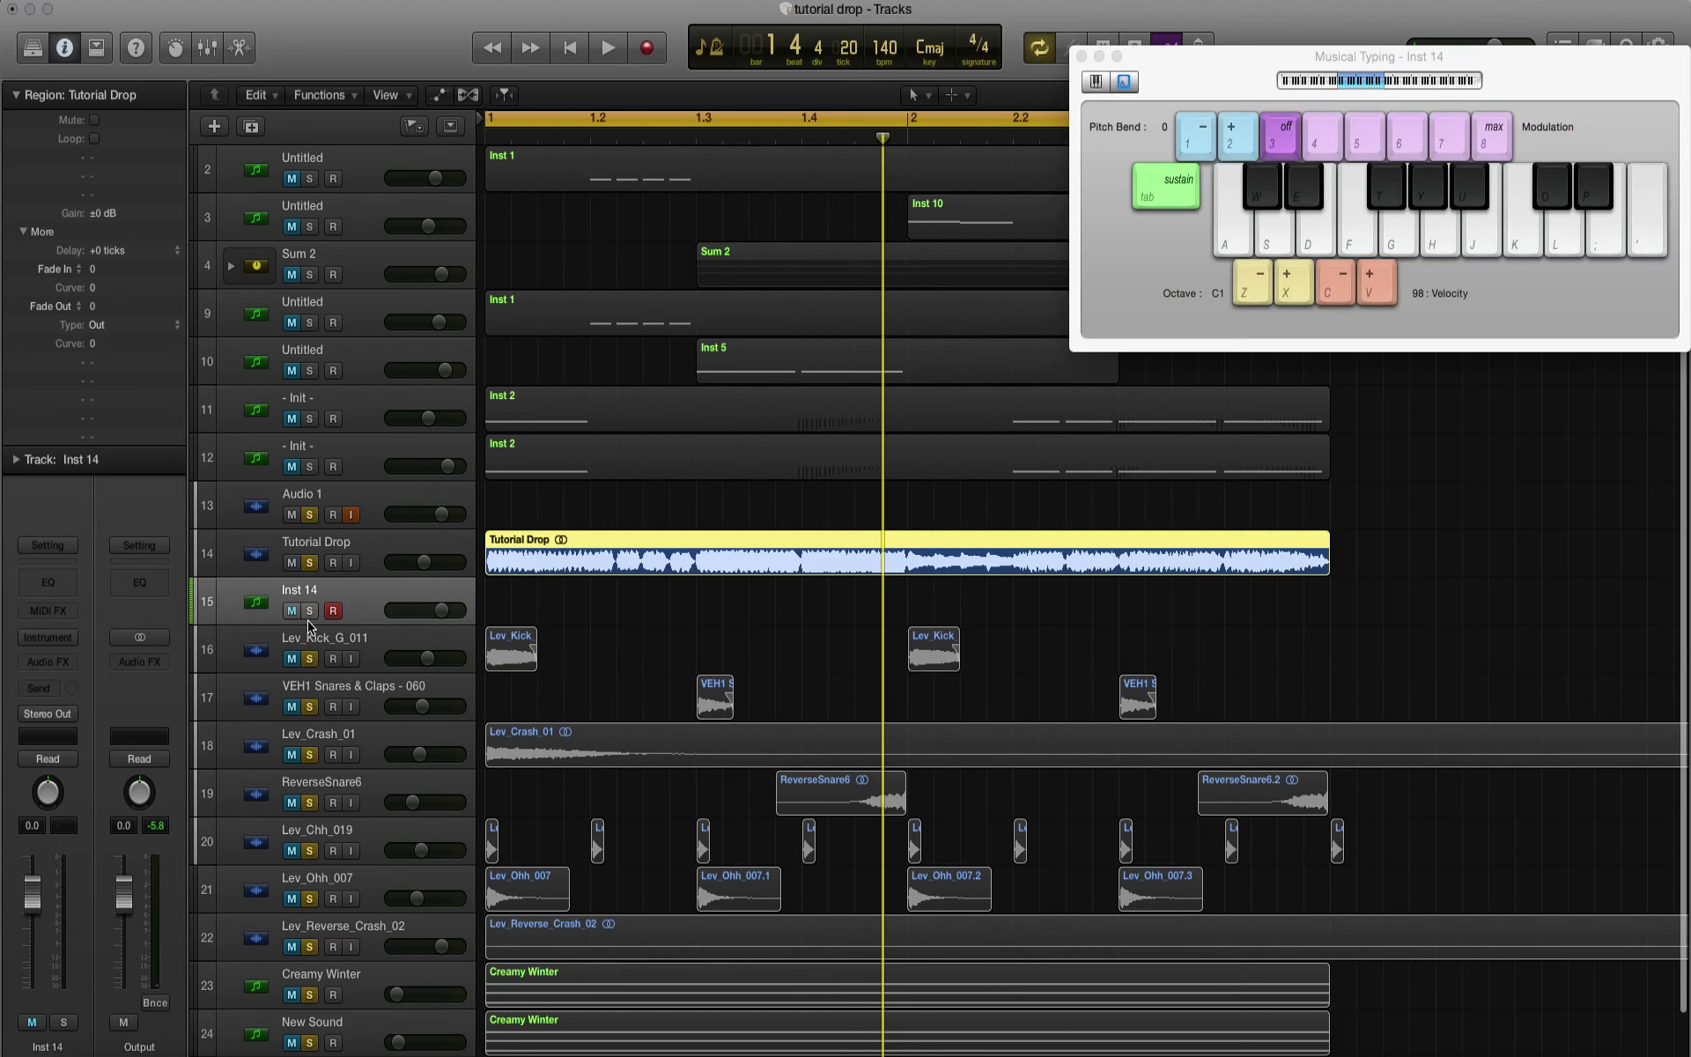
left_click(310, 611)
Step: Load the stereo version of Native Instruments Massive on the Inst 14 track
left_click(53, 637)
mouse_move(95, 991)
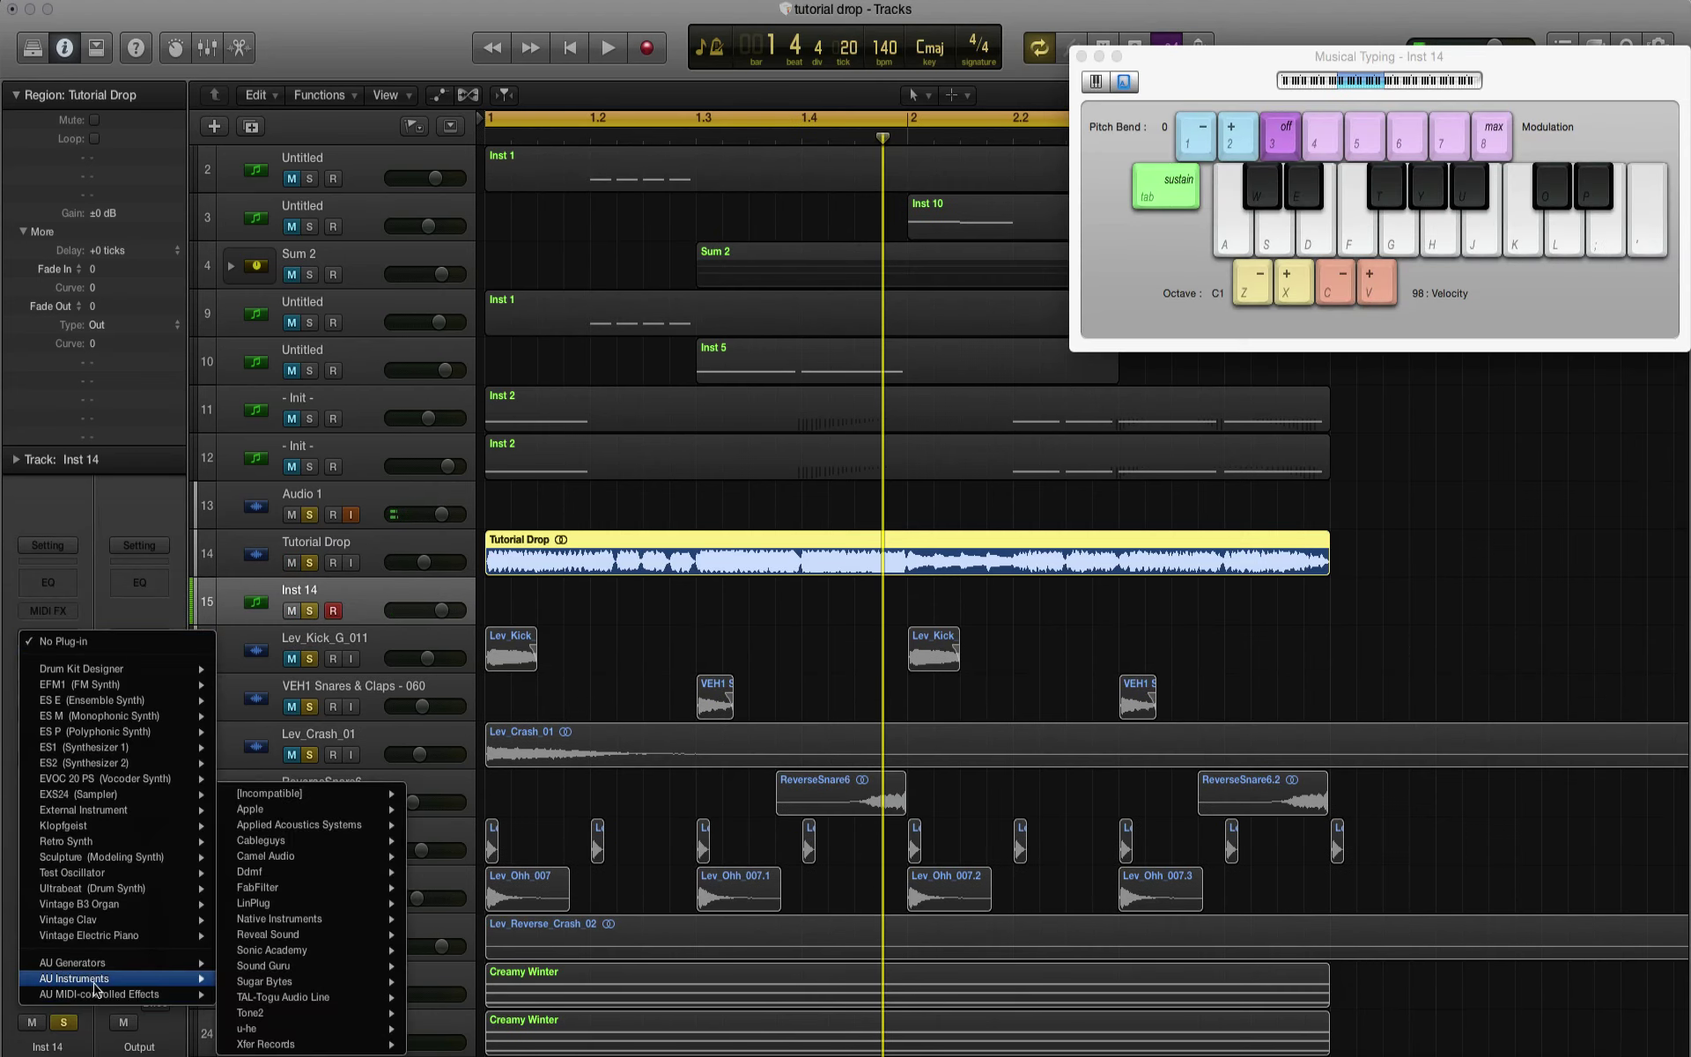
mouse_move(280, 920)
mouse_move(480, 951)
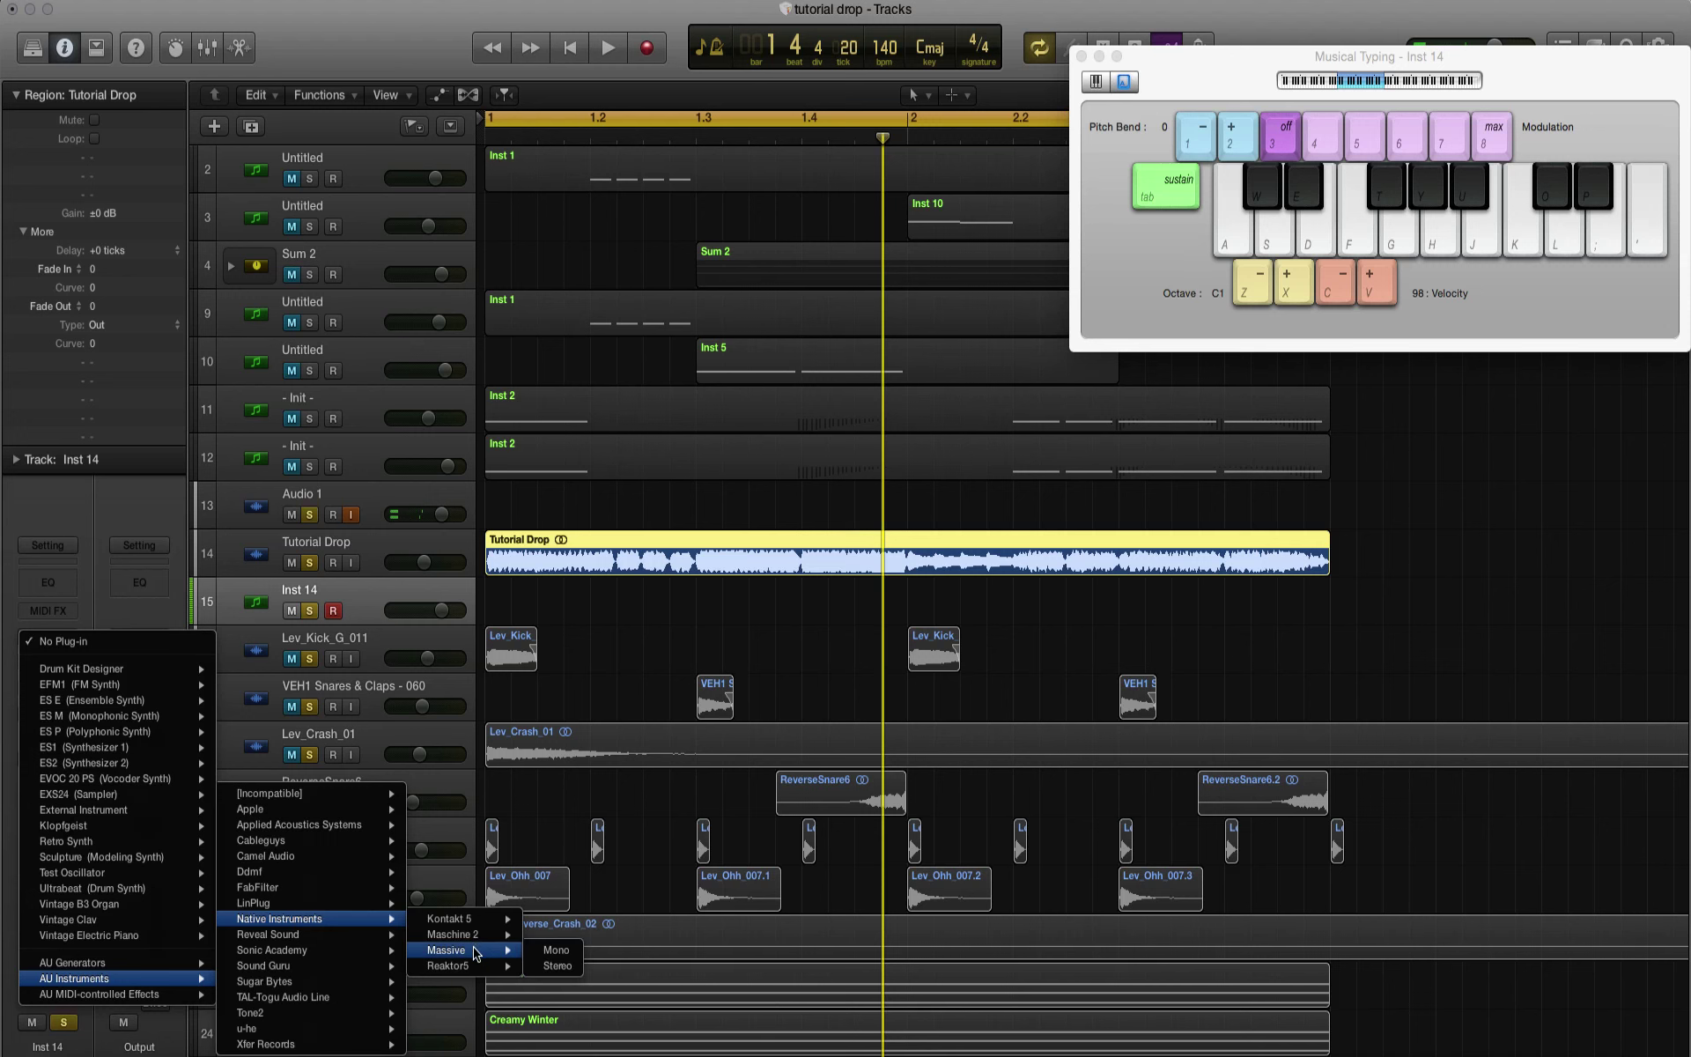
left_click(564, 967)
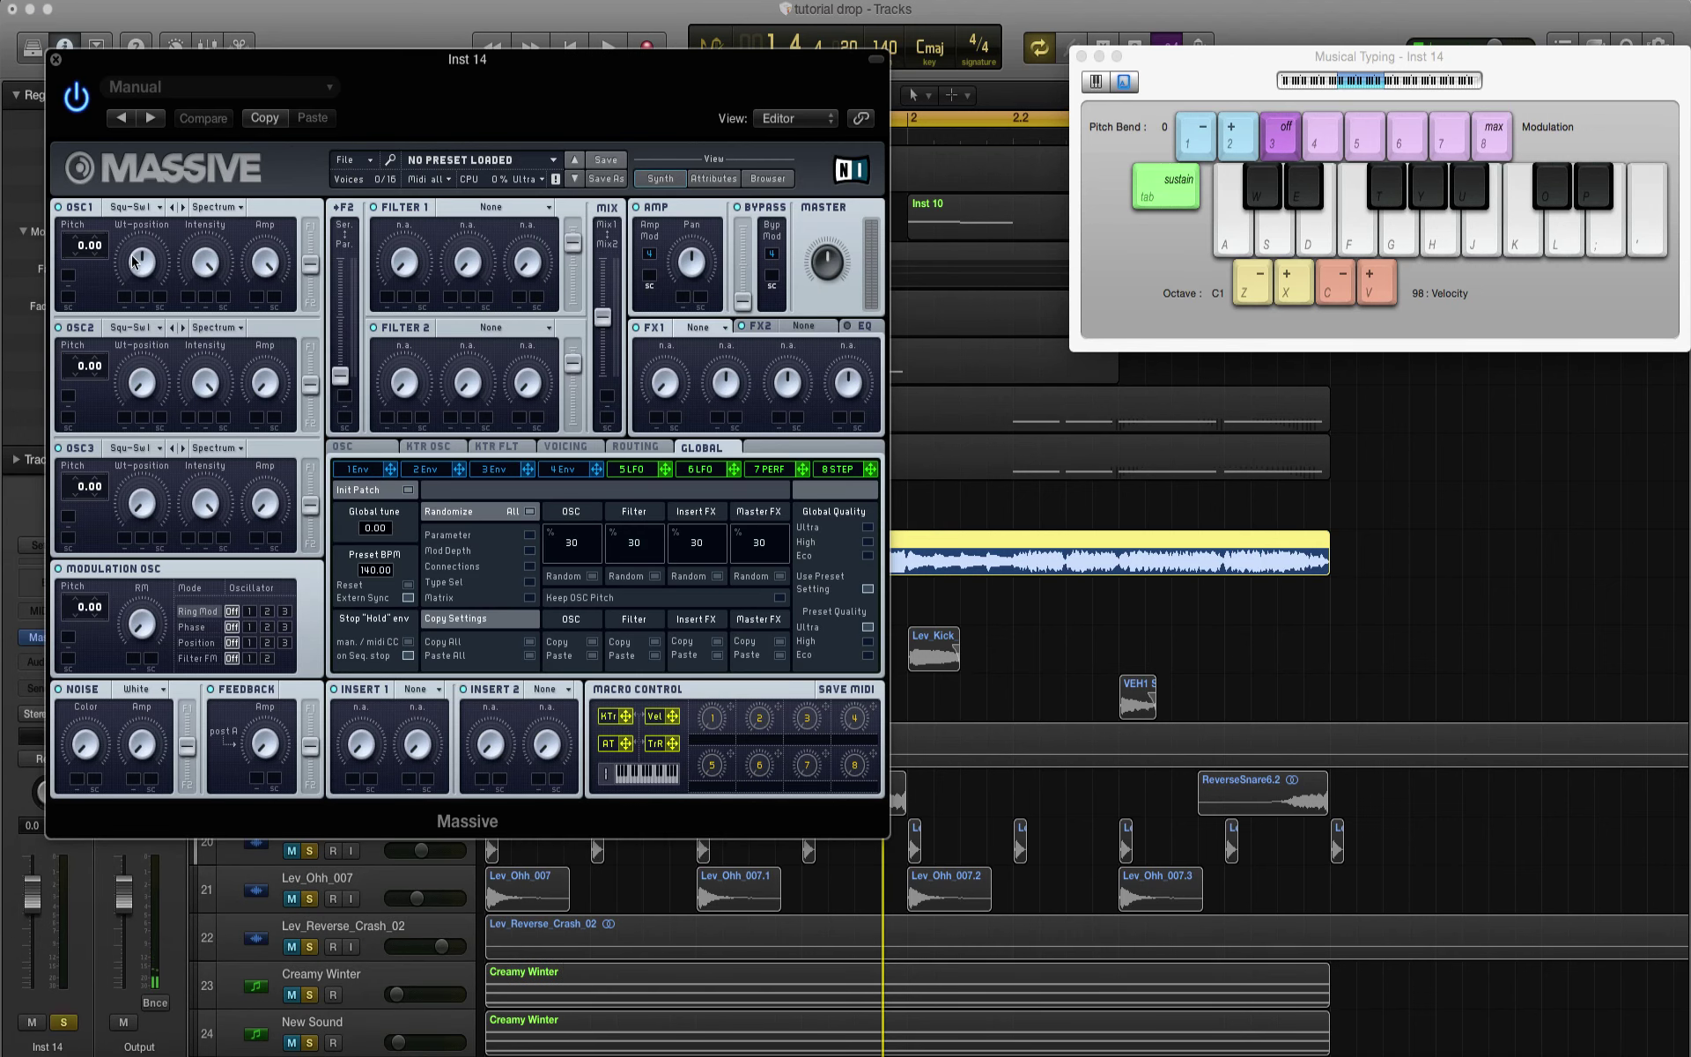
Step: Set OSC1 to the Drive II wavetable, raise its pitch to 12.00, and audition a few notes
left_click(132, 212)
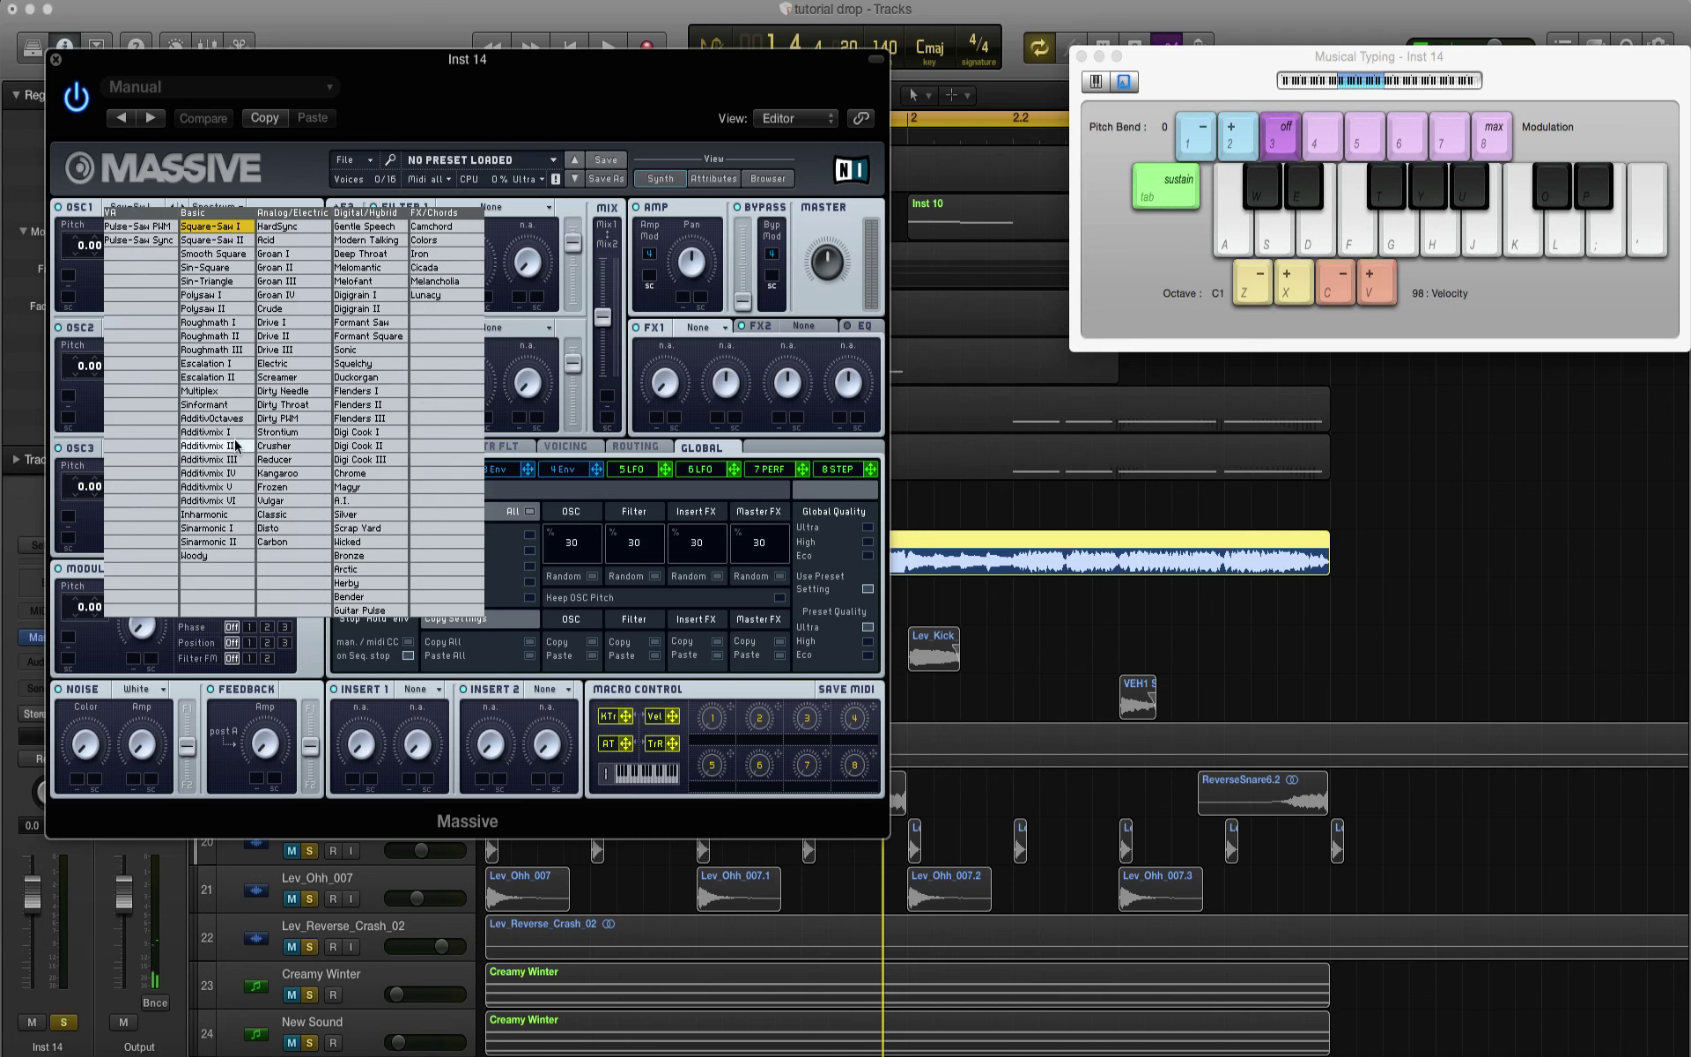
left_click(300, 332)
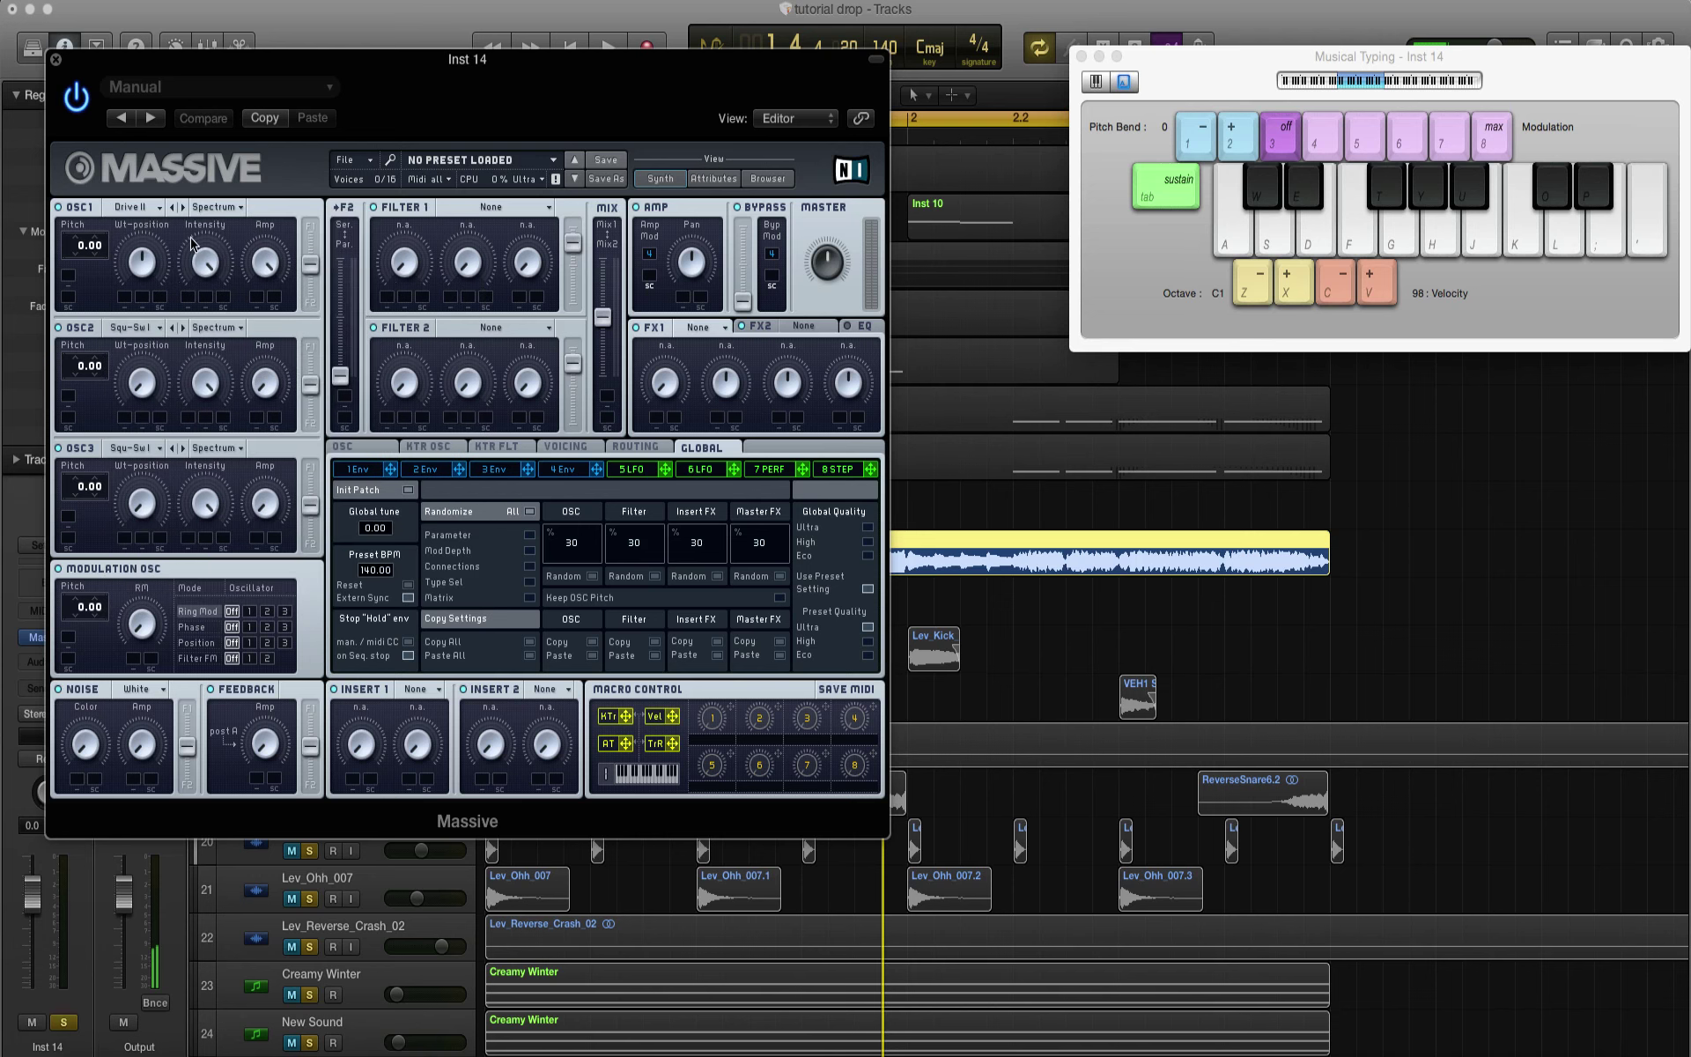
key("g")
key("g")
left_click_drag(82, 249, 82, 226)
key("g")
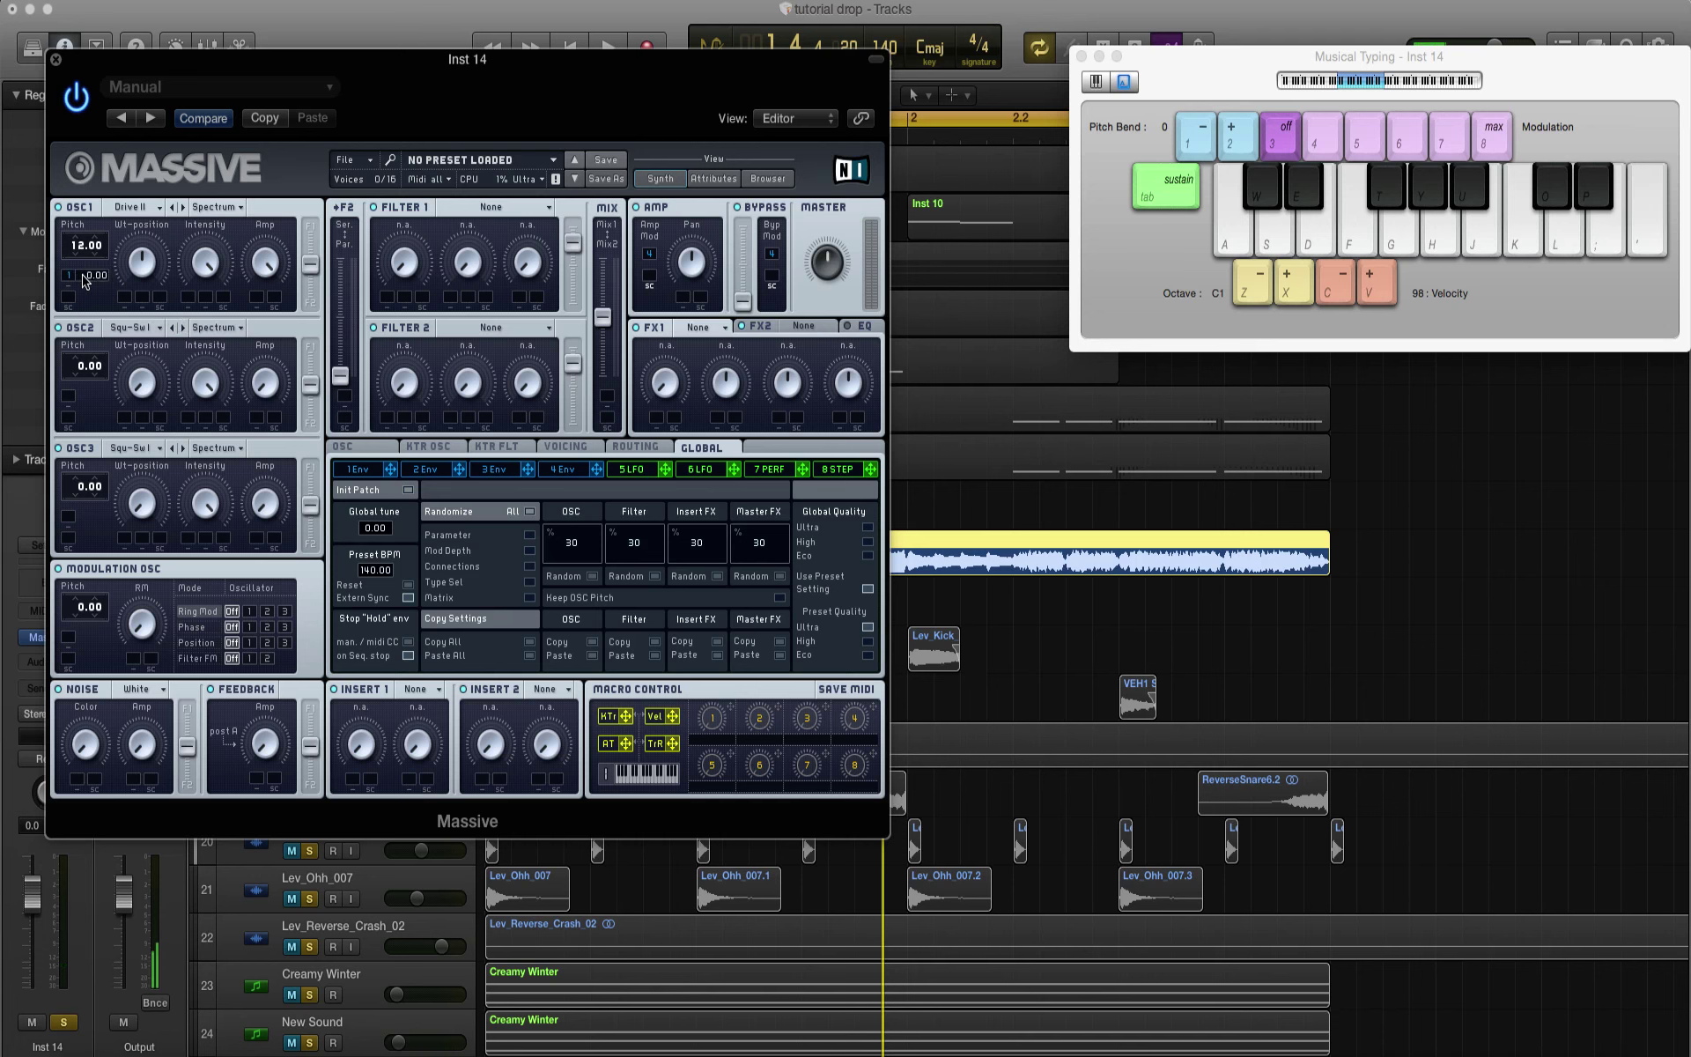
Step: Modulate OSC1's pitch by 64.00 with Envelope 1, adjust that envelope's attack, drop its decay level to zero, and audition the sweep
left_click(358, 468)
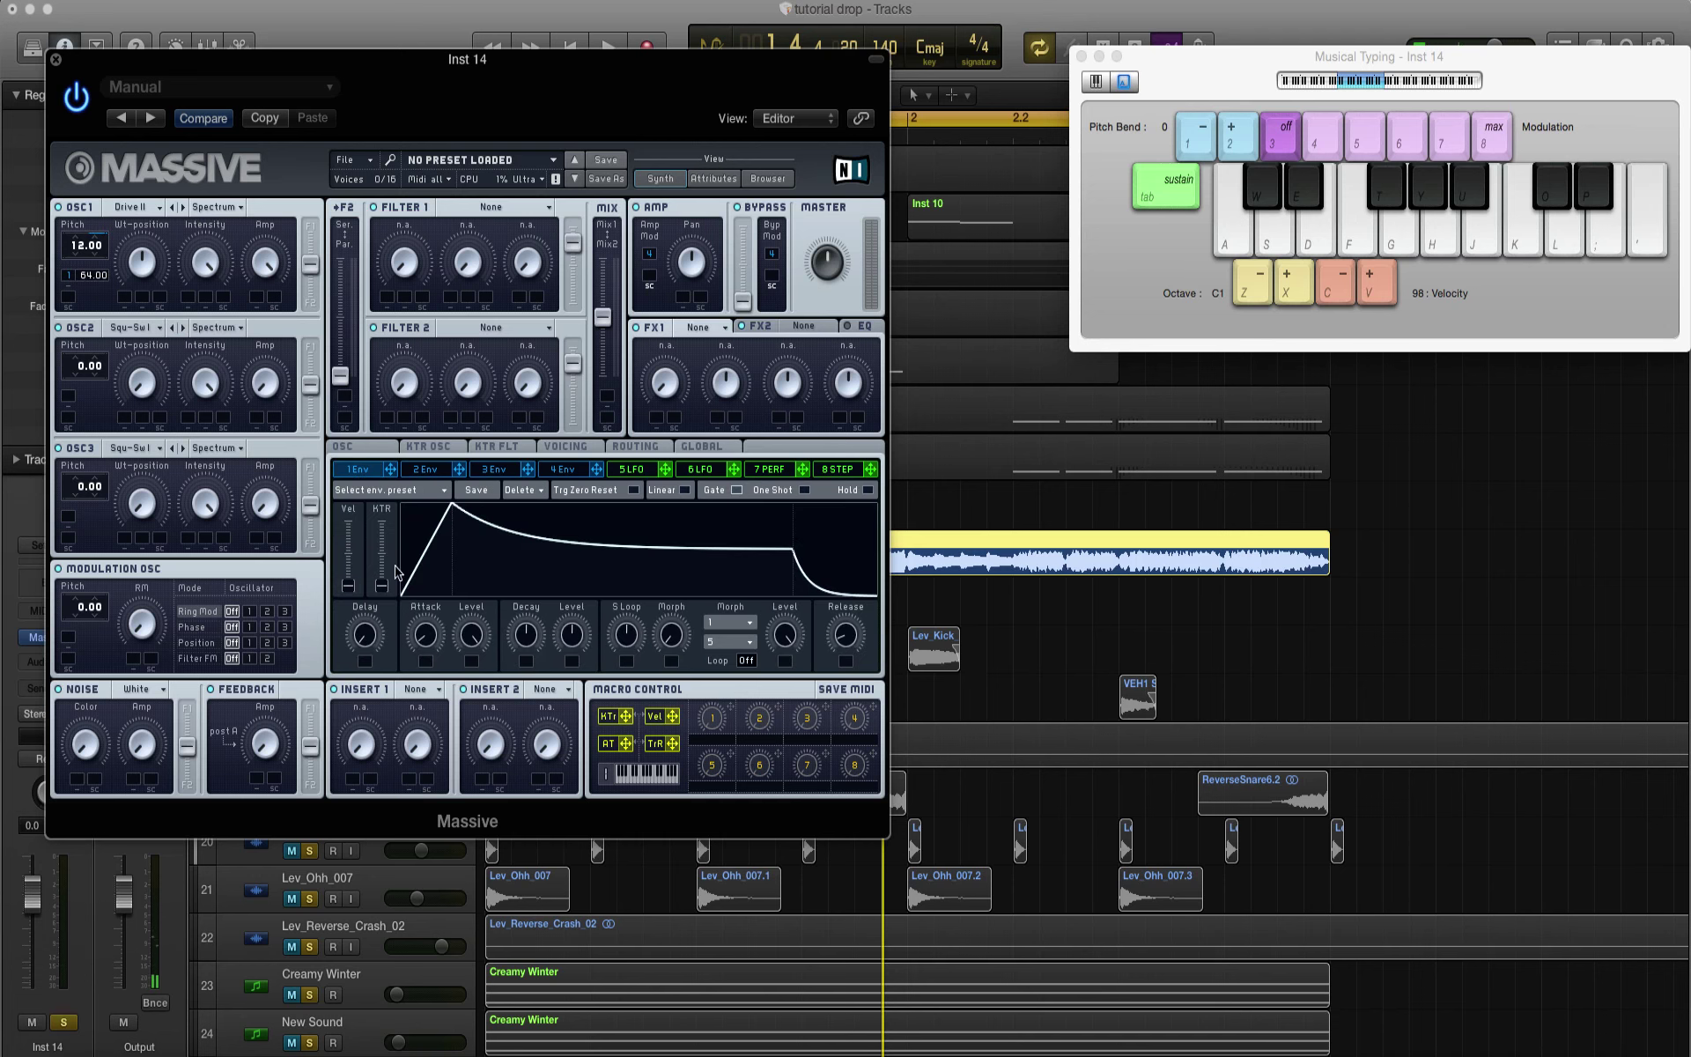
left_click_drag(426, 635, 426, 629)
left_click_drag(568, 621, 526, 696)
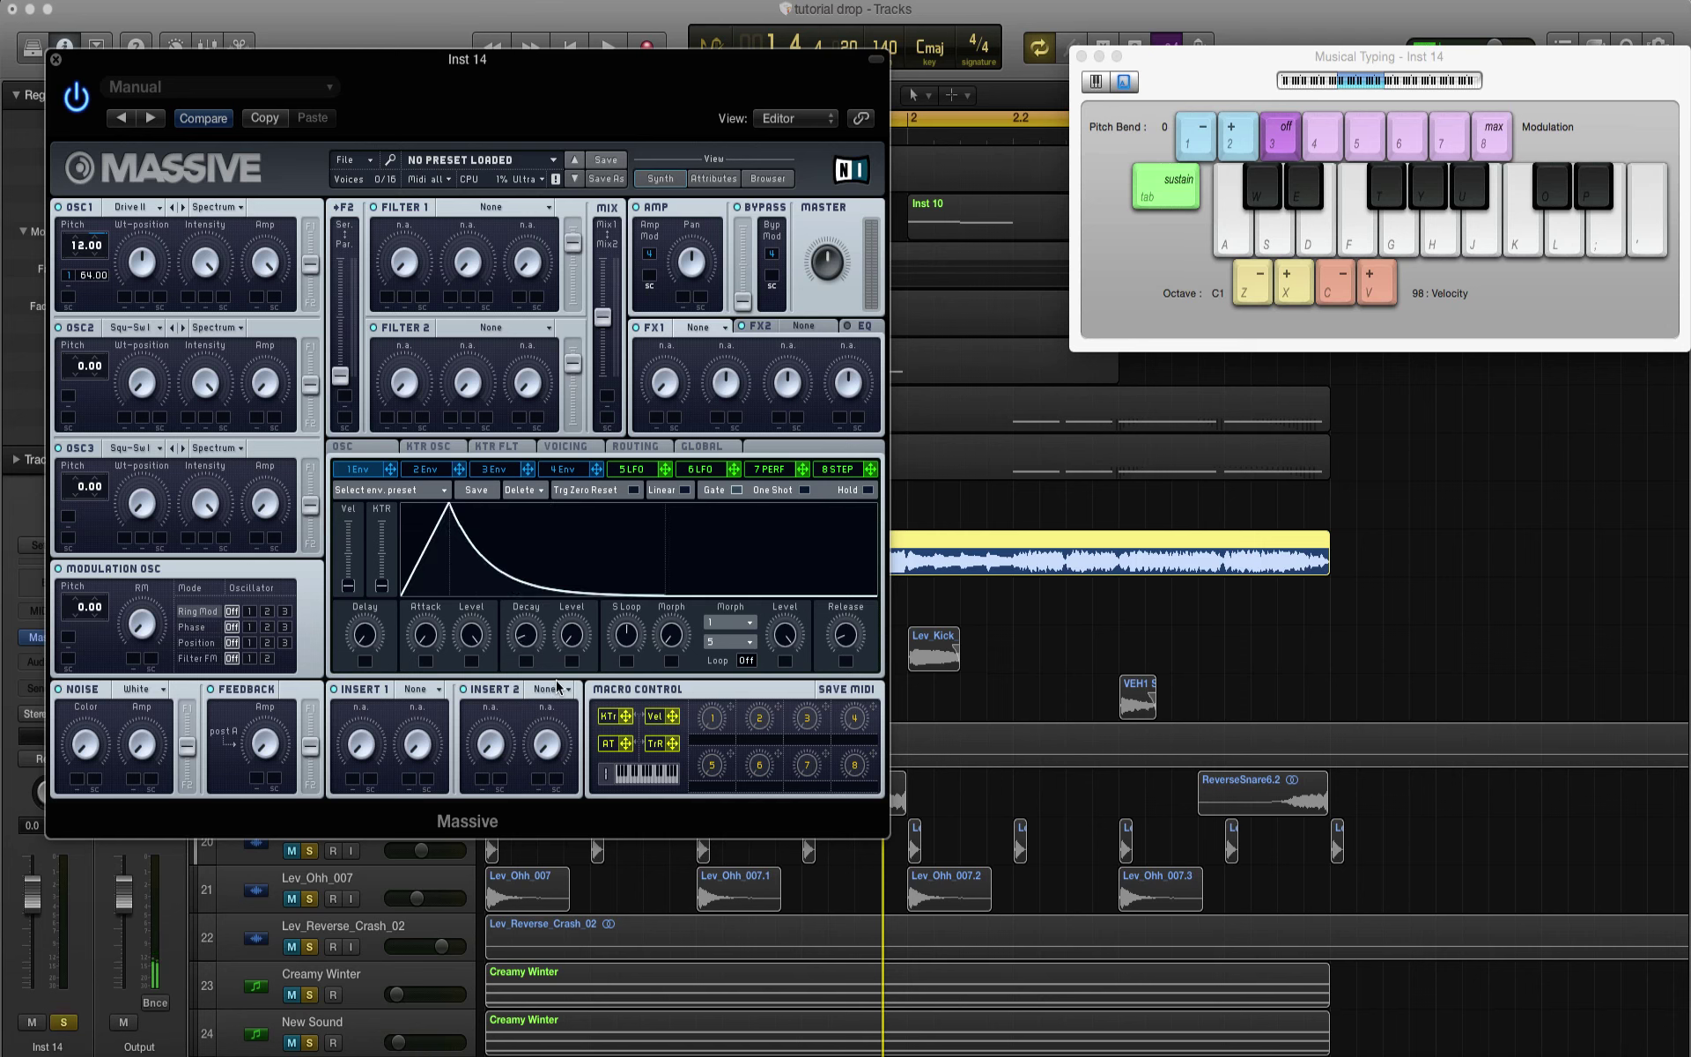
key("g")
key("g")
key("k")
key("g")
key("k")
key("g")
key("s")
key("u")
key("g")
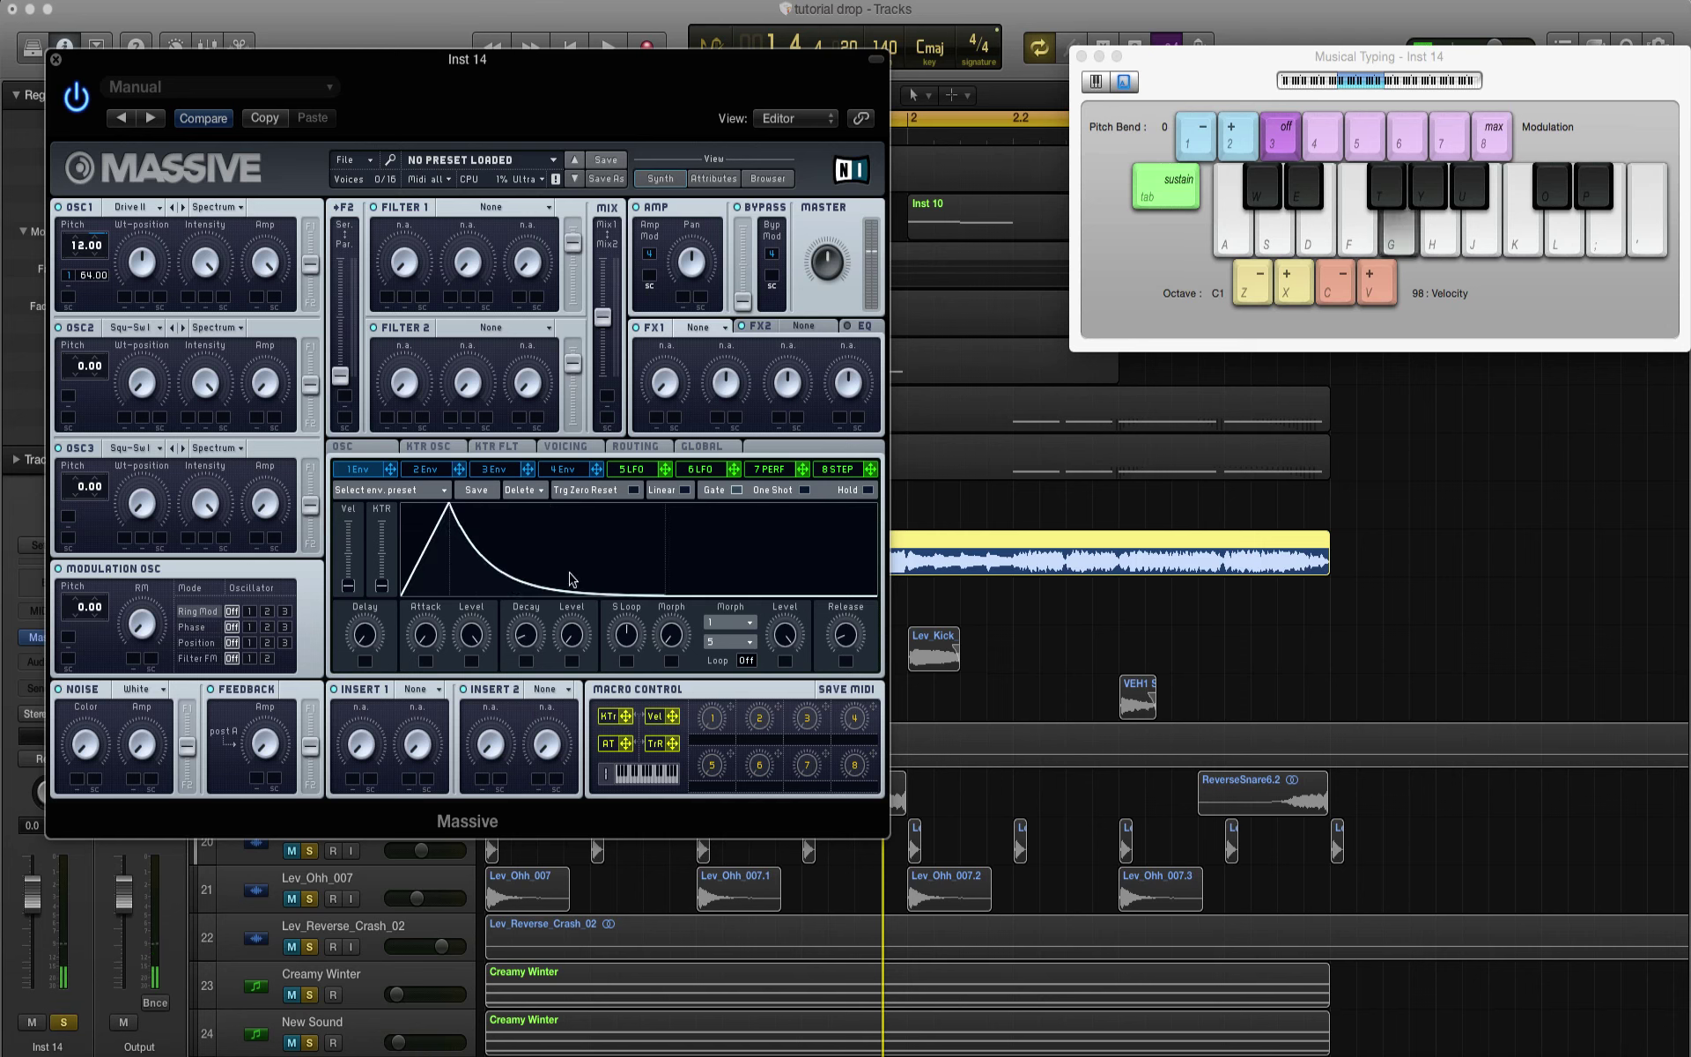
Step: Raise Envelope 4's decay level to full, lengthen its release, and audition the tail with several notes
left_click(564, 469)
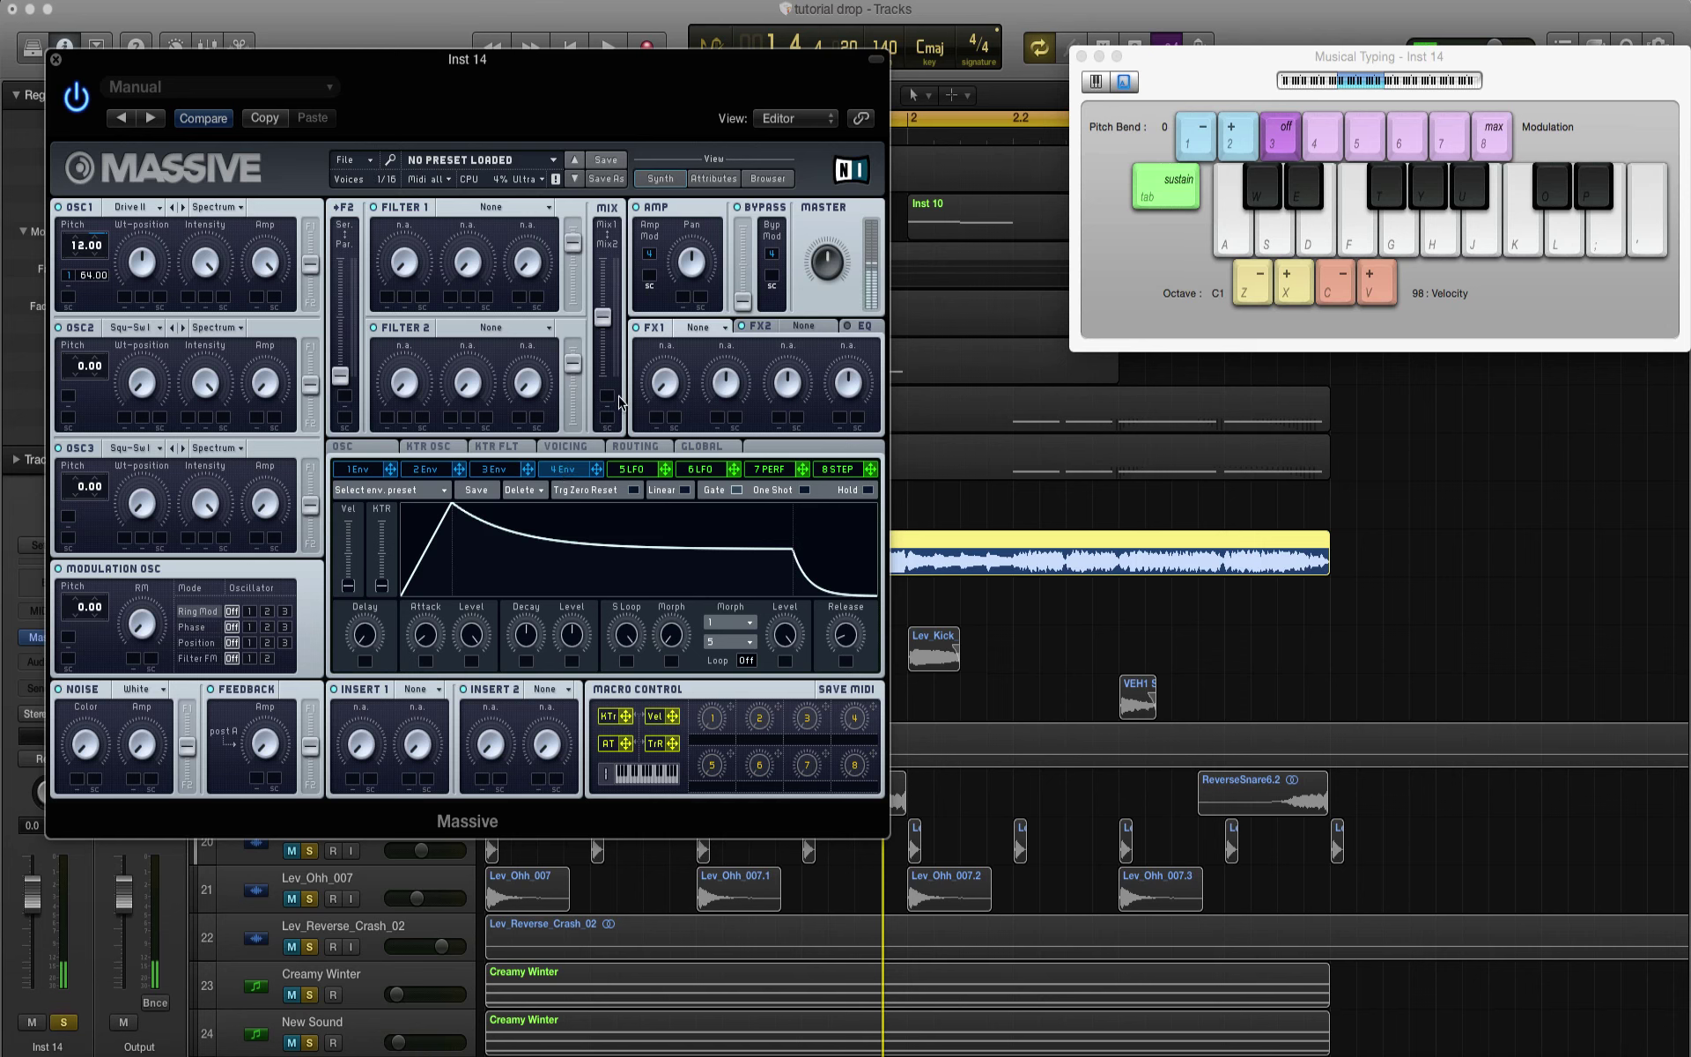
key("g")
left_click_drag(575, 640, 606, 405)
key("g")
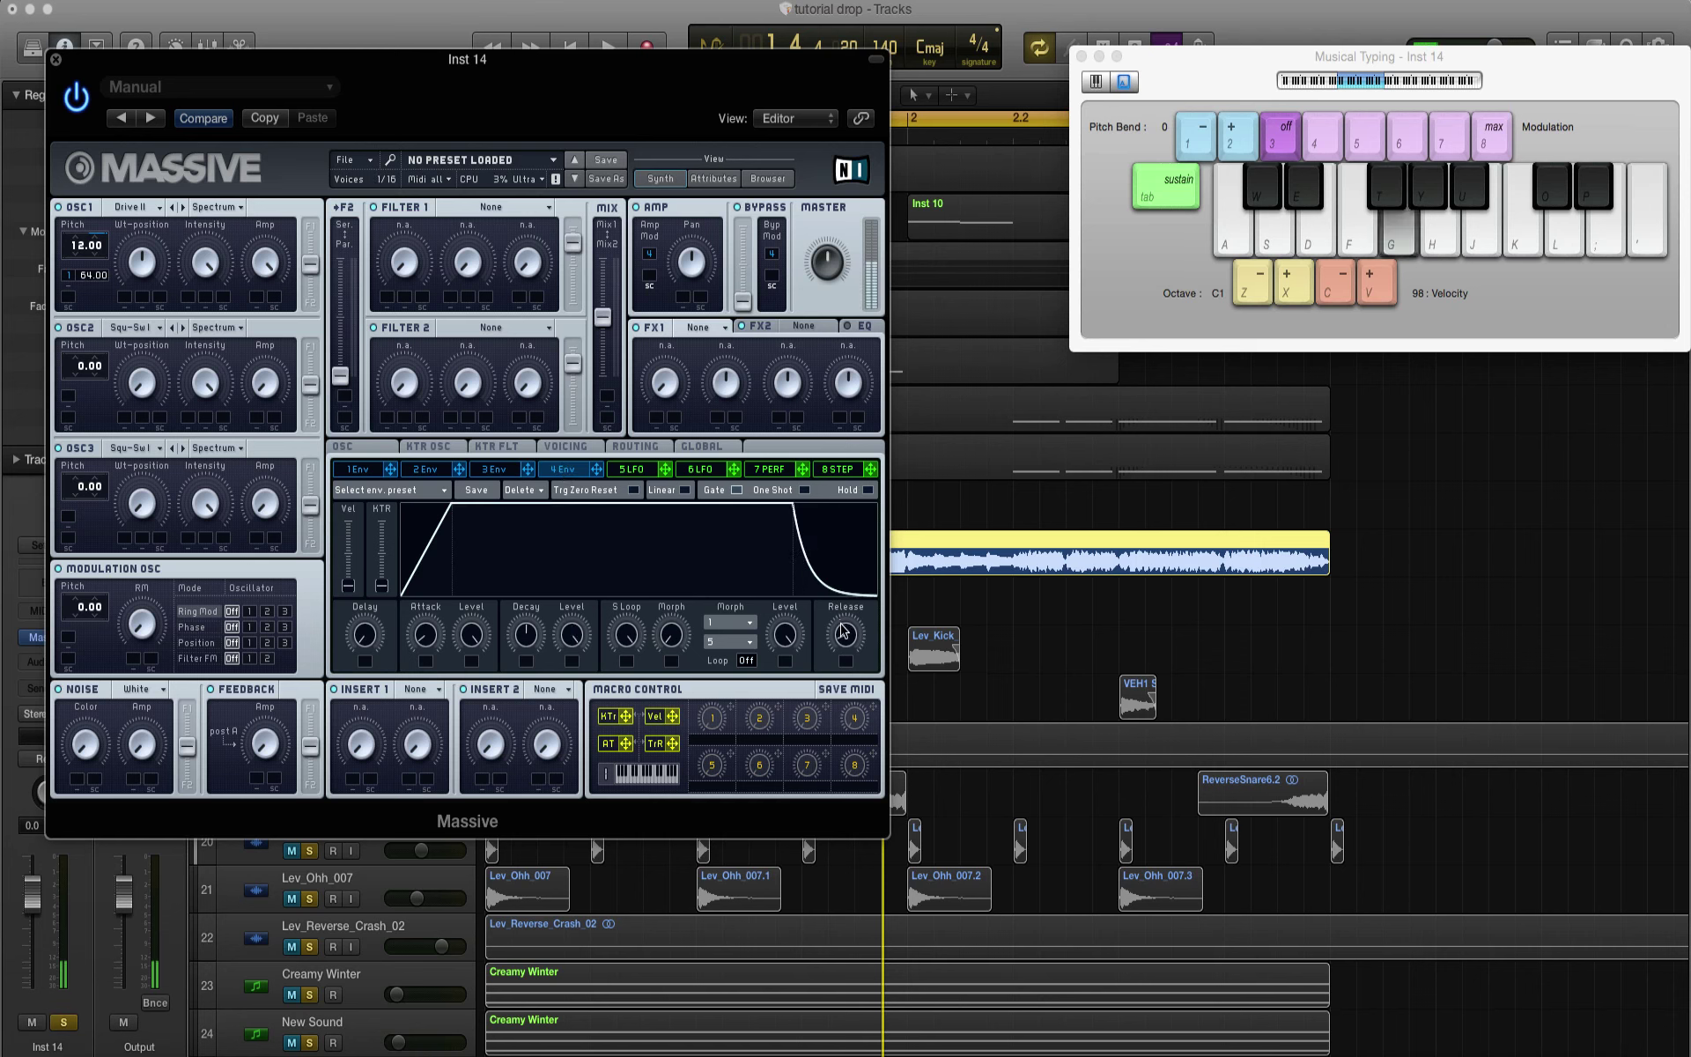
left_click_drag(843, 631, 836, 609)
key("g")
key("g")
key("k")
key("u")
key("e")
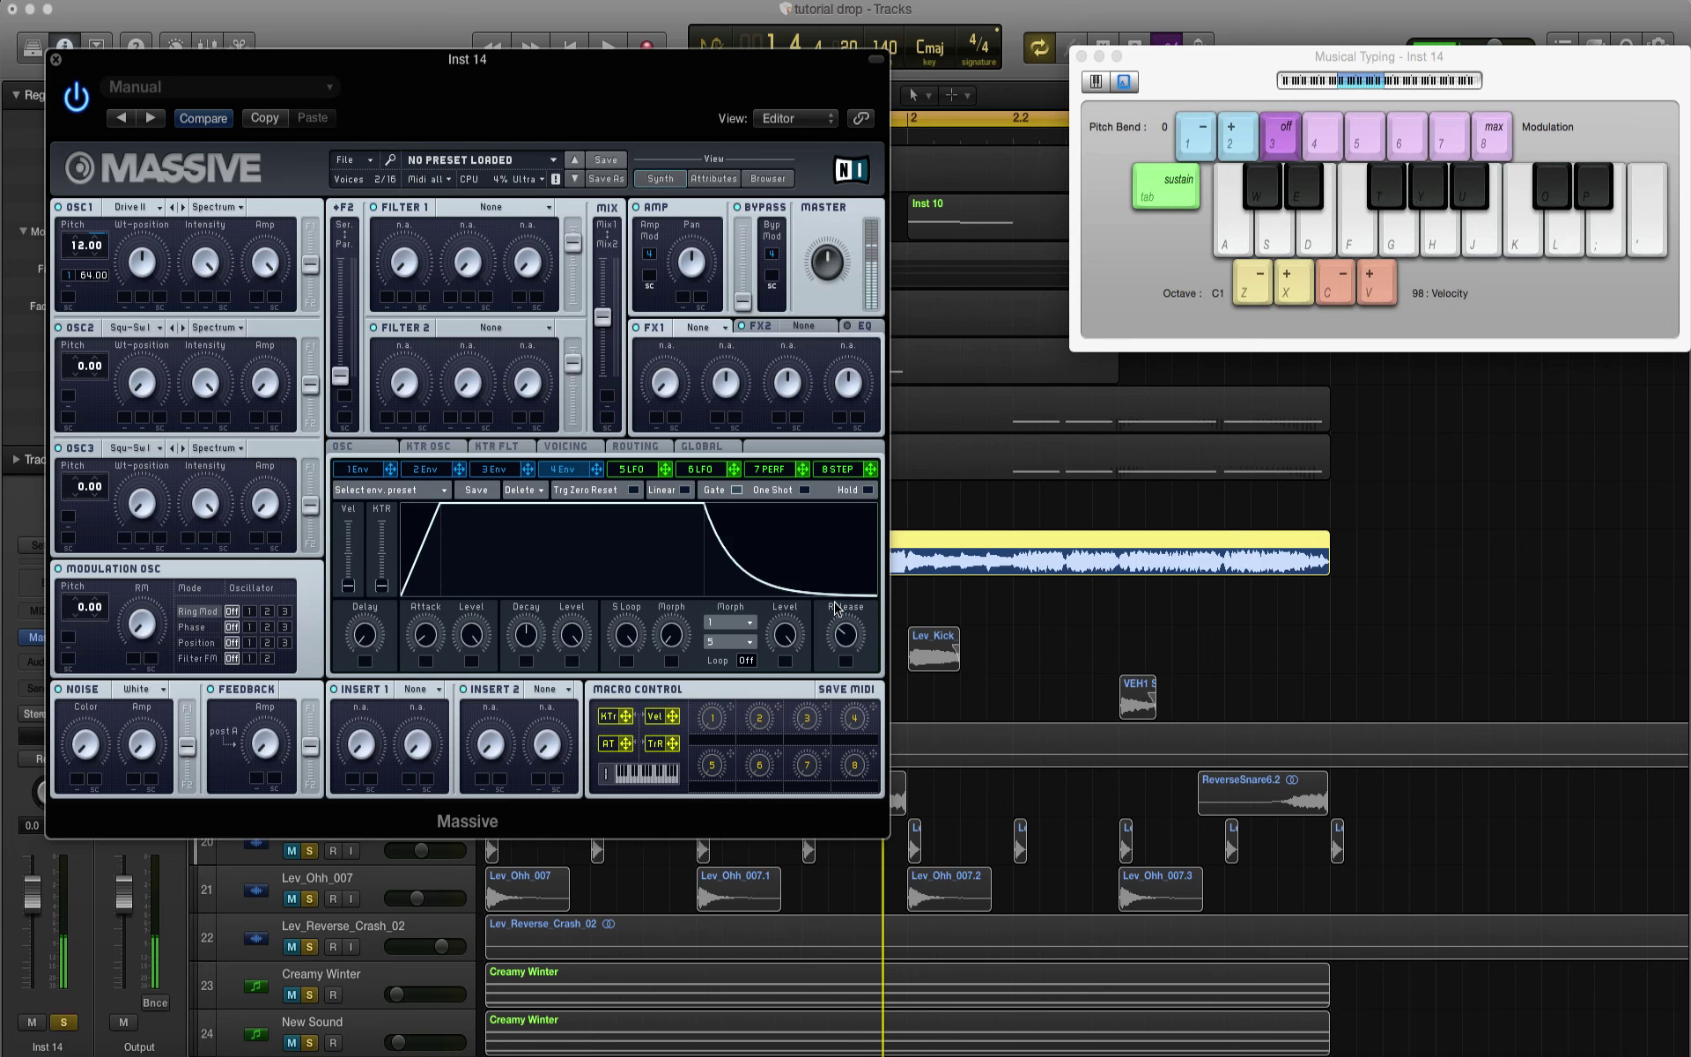
key("u")
key("u")
Step: Shift the musical typing octave up to C2 and audition OSC1 while raising its wavetable position
key("x")
key("g")
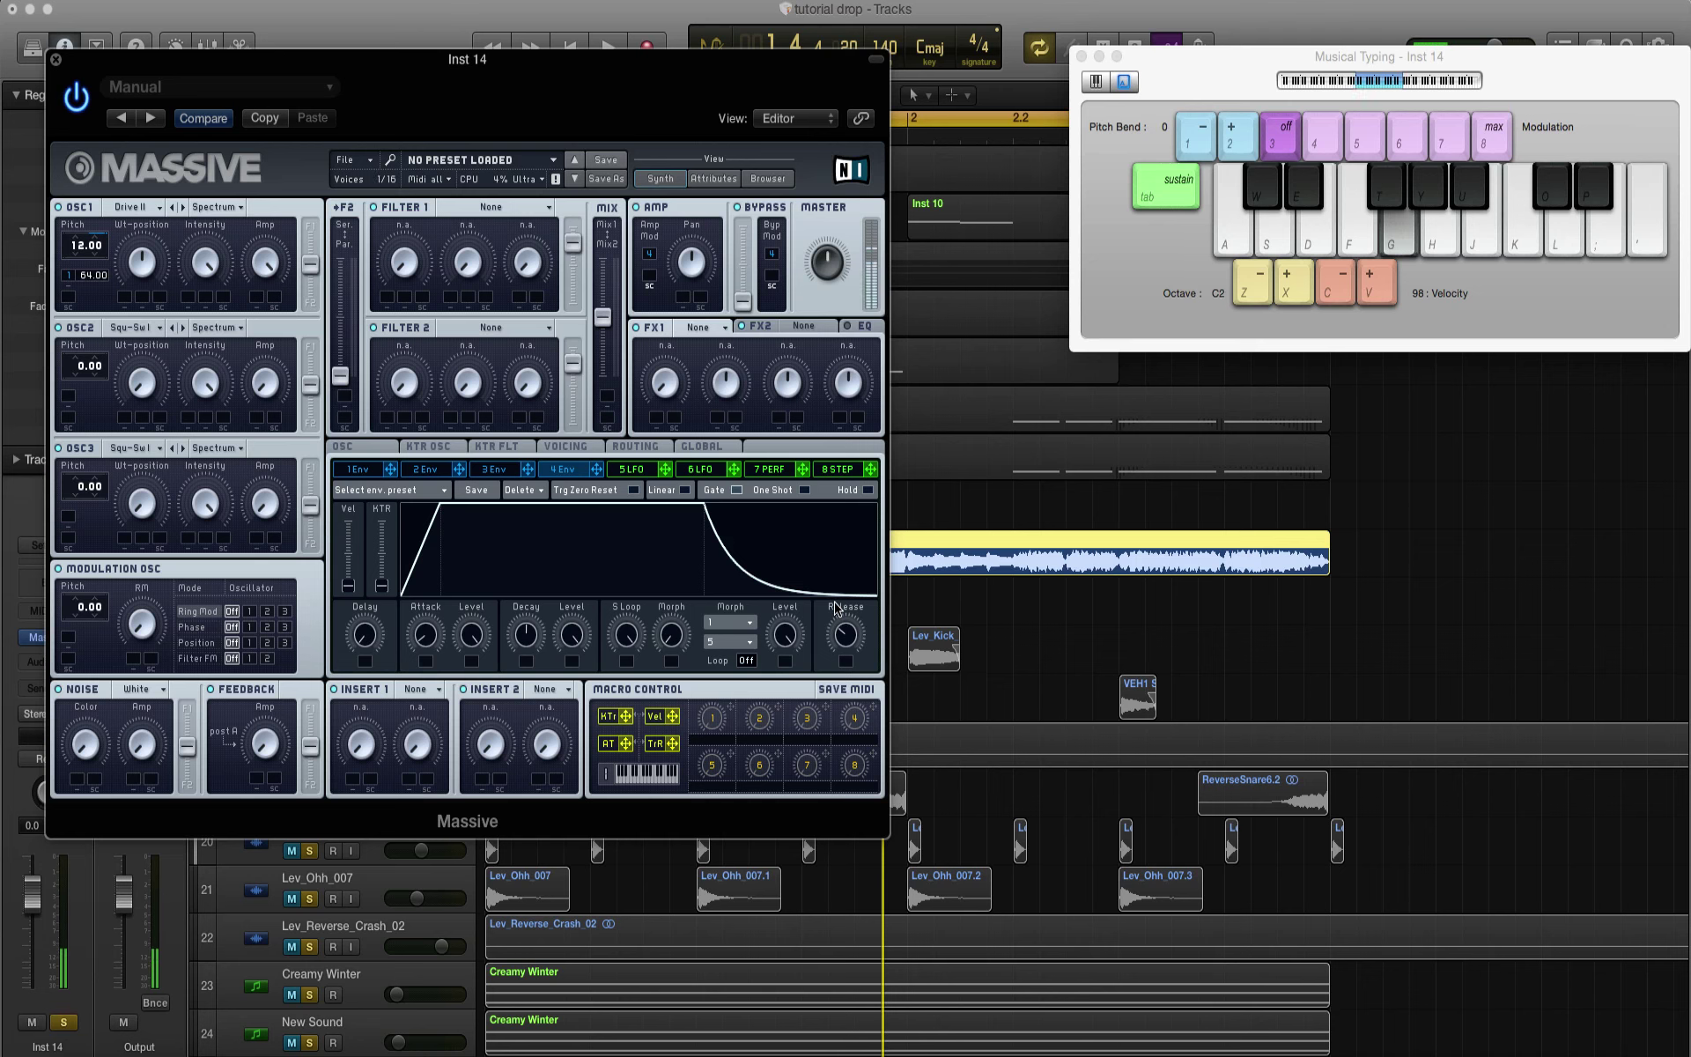
key("a")
key("g")
key("g")
key("g")
Step: Try the Bend -/+ mode on OSC1 with a lower wavetable position, and audition it
left_click(211, 208)
key("g")
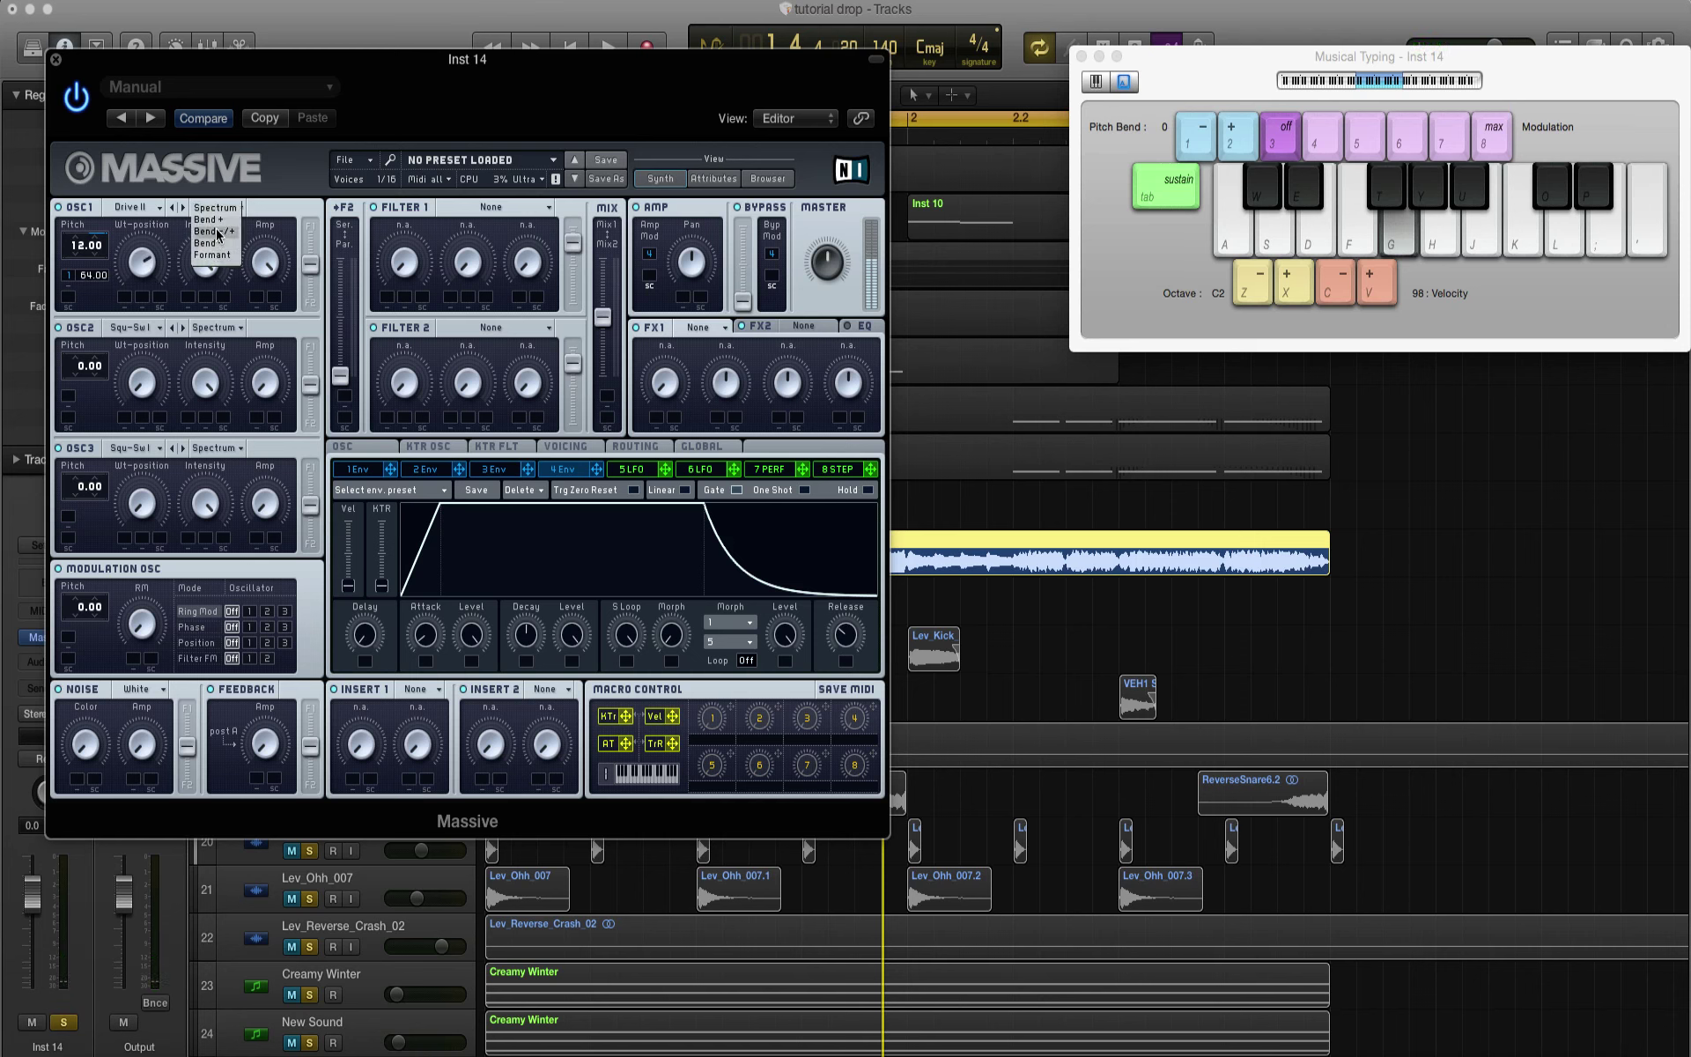
left_click(215, 231)
key("g")
key("g")
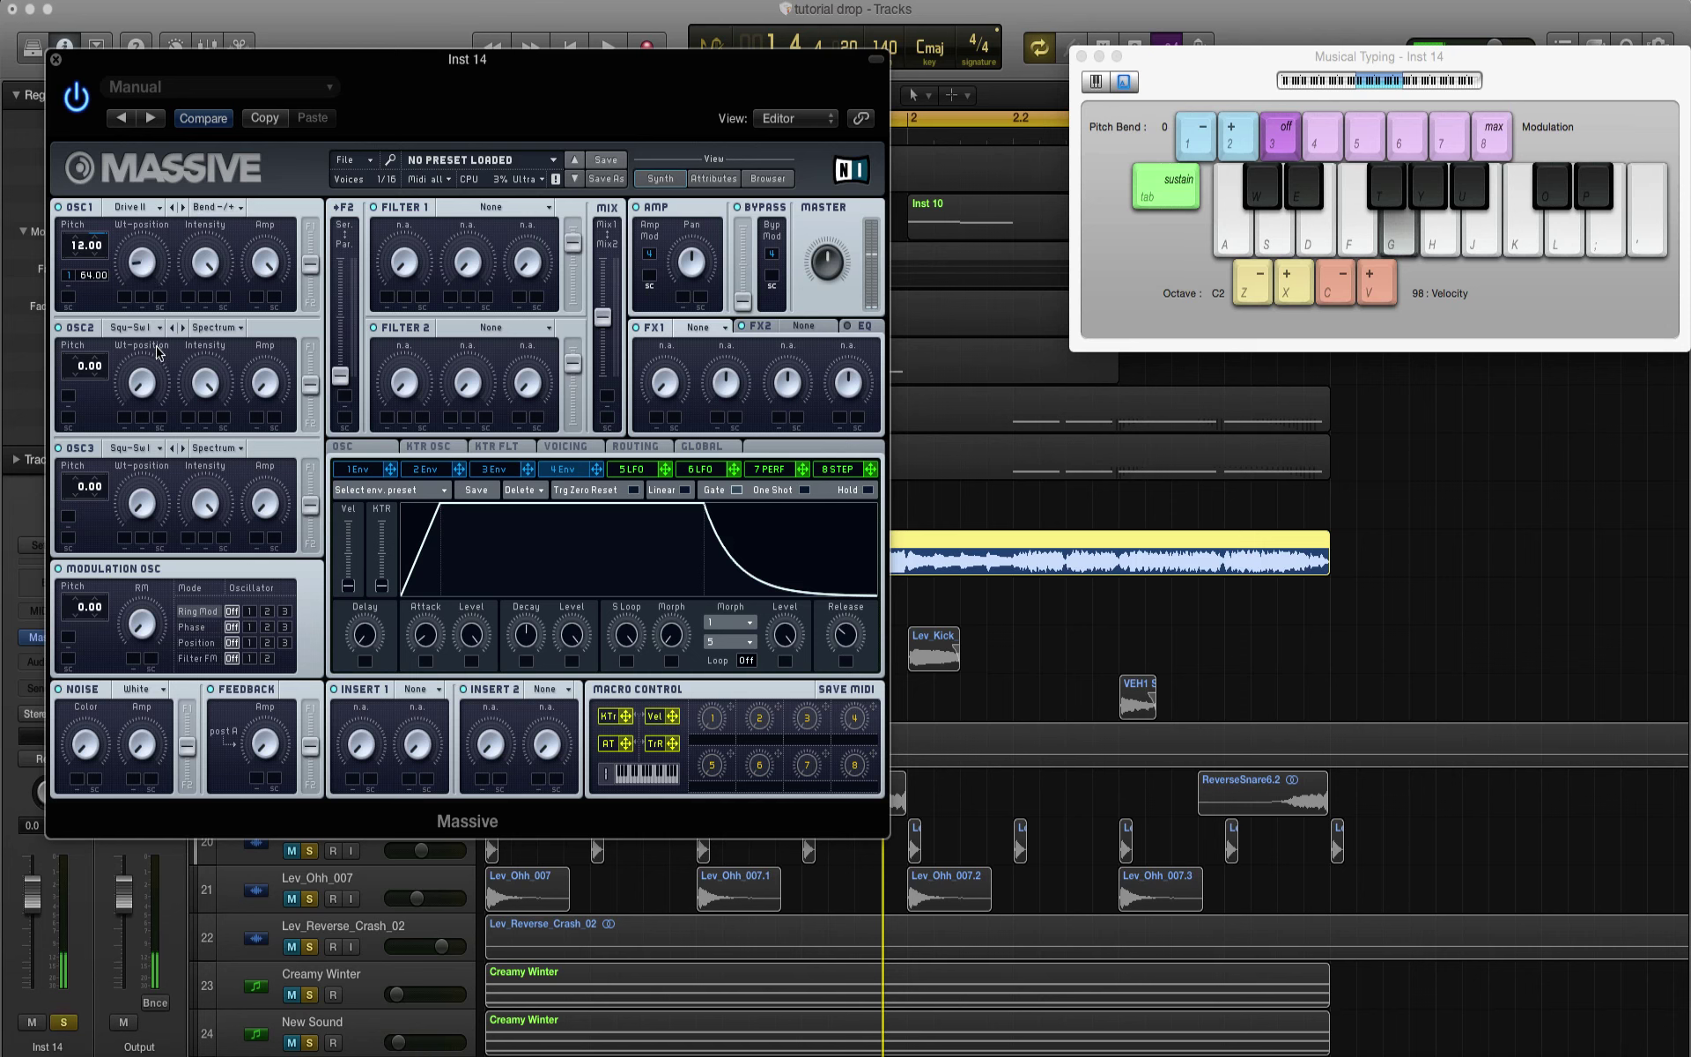
Step: Change OSC1's wavetable to Sin-Square, adjust its wavetable position, and audition the sound
left_click(132, 207)
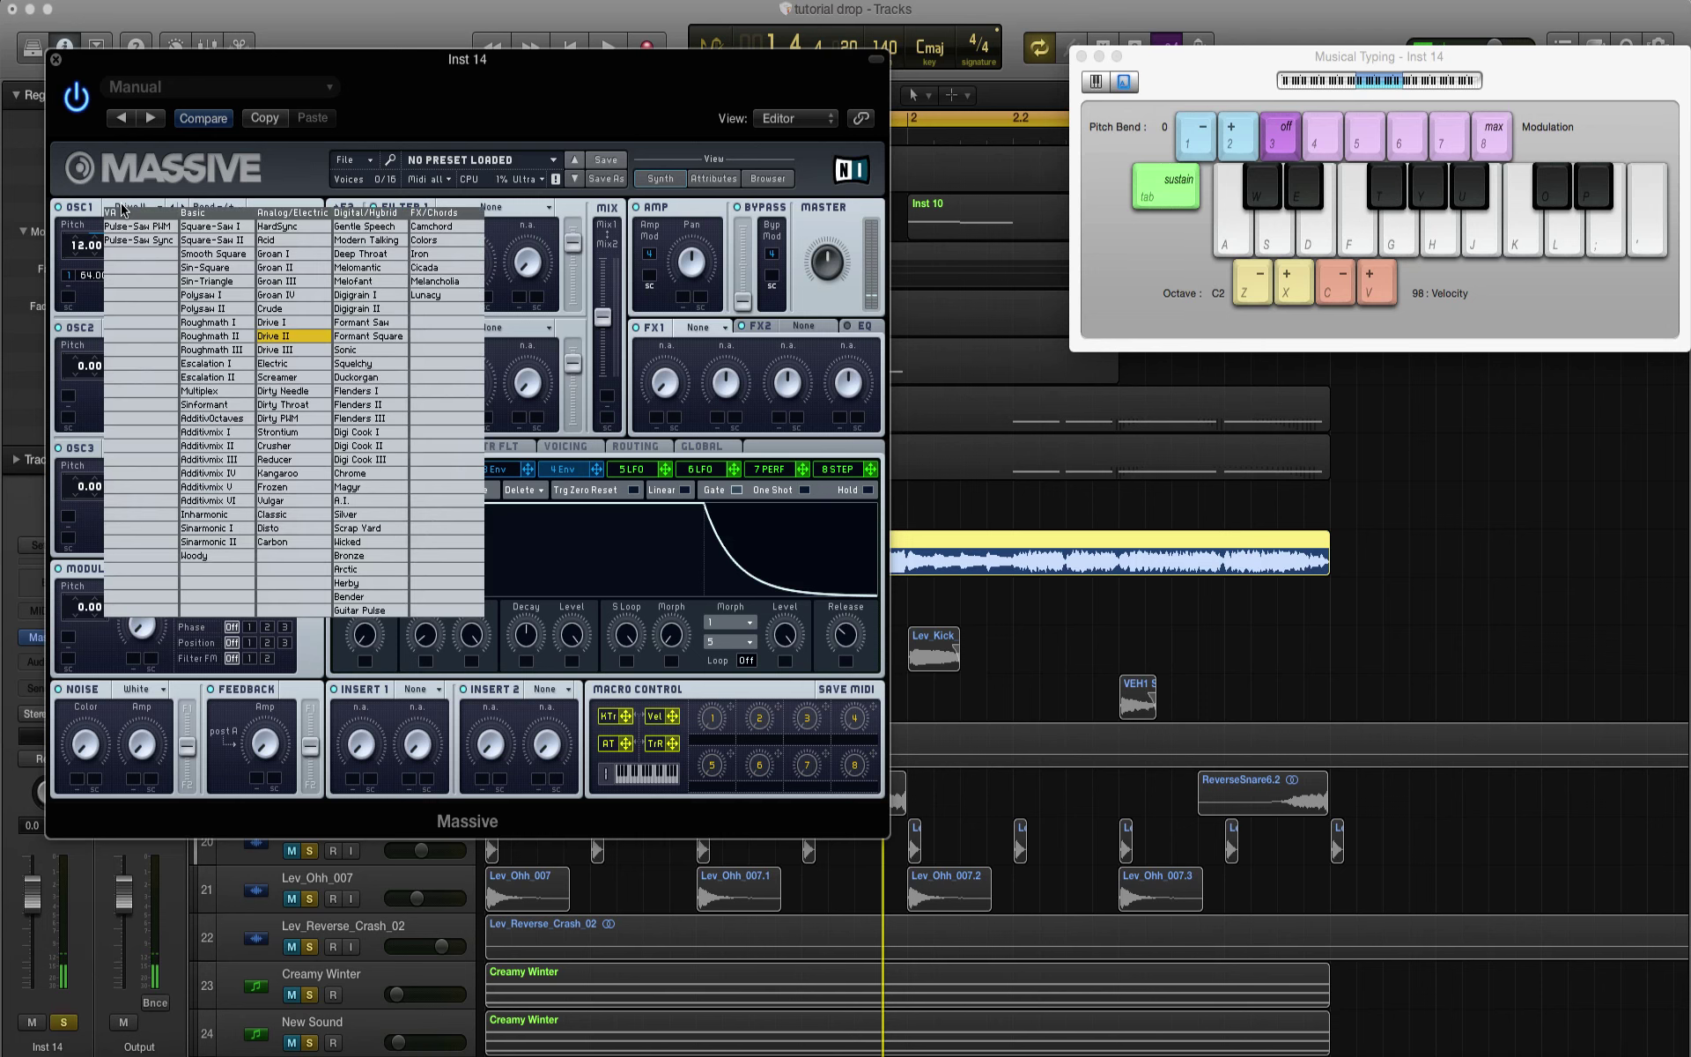
left_click(214, 270)
key("g")
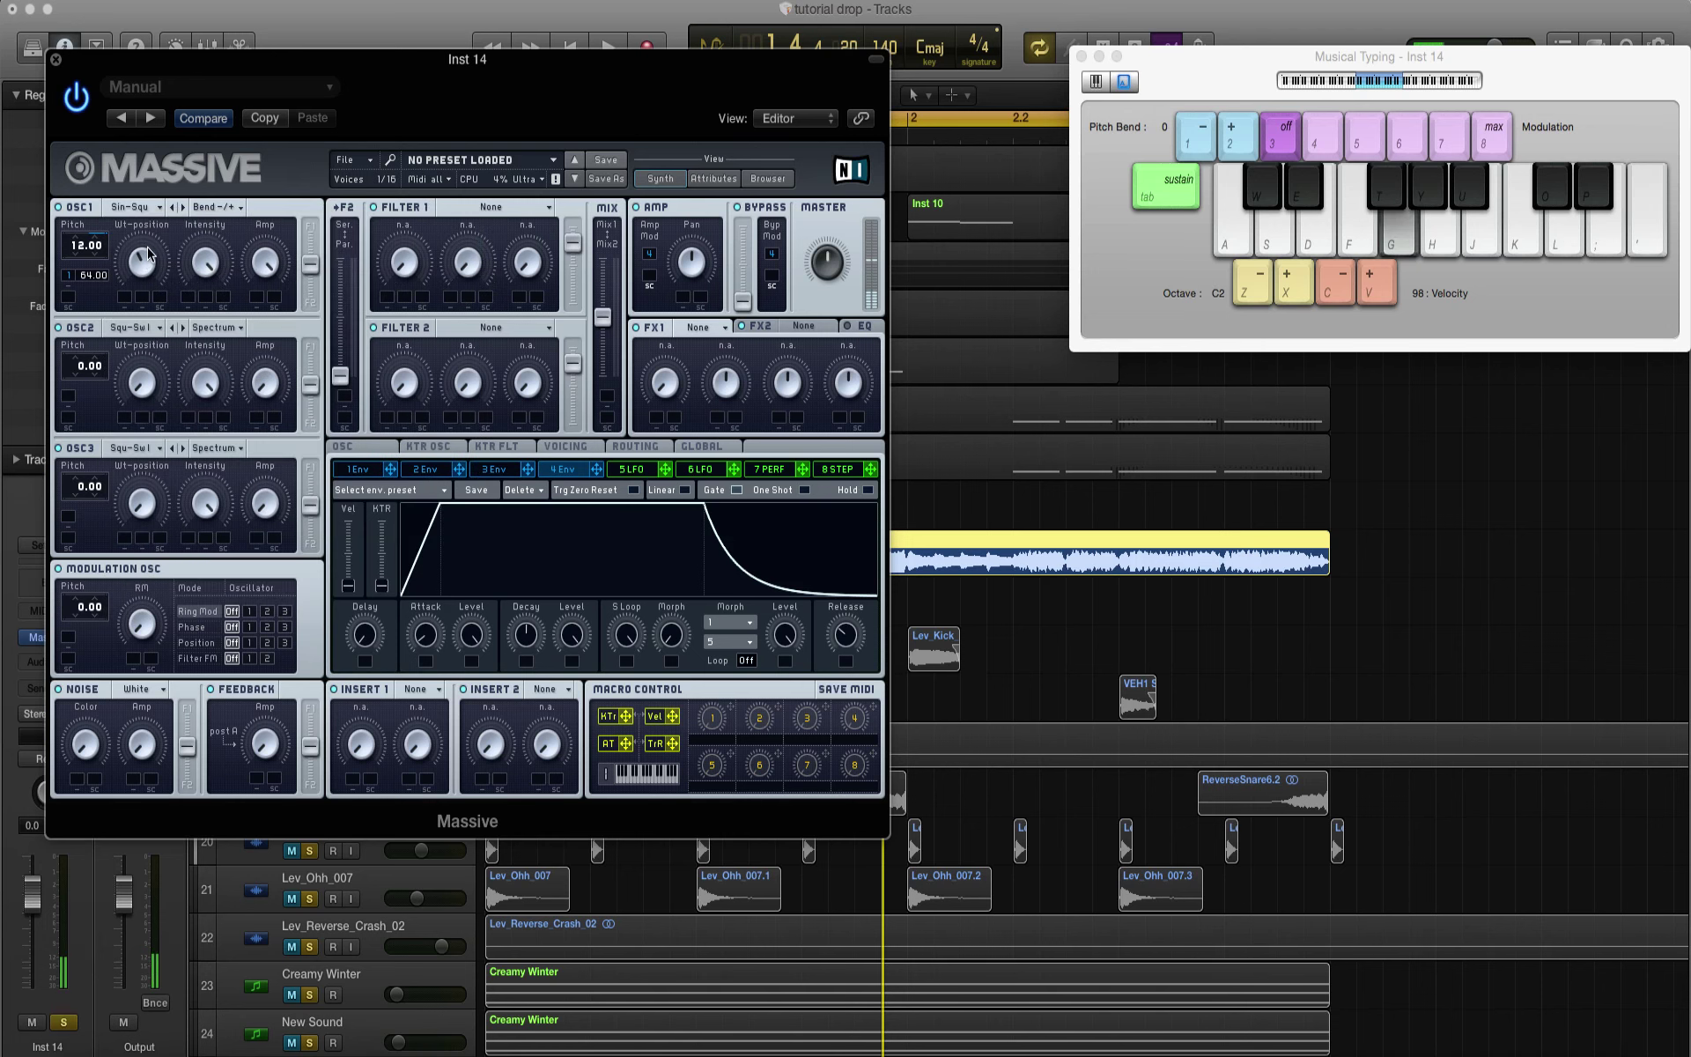
key("g")
key("g")
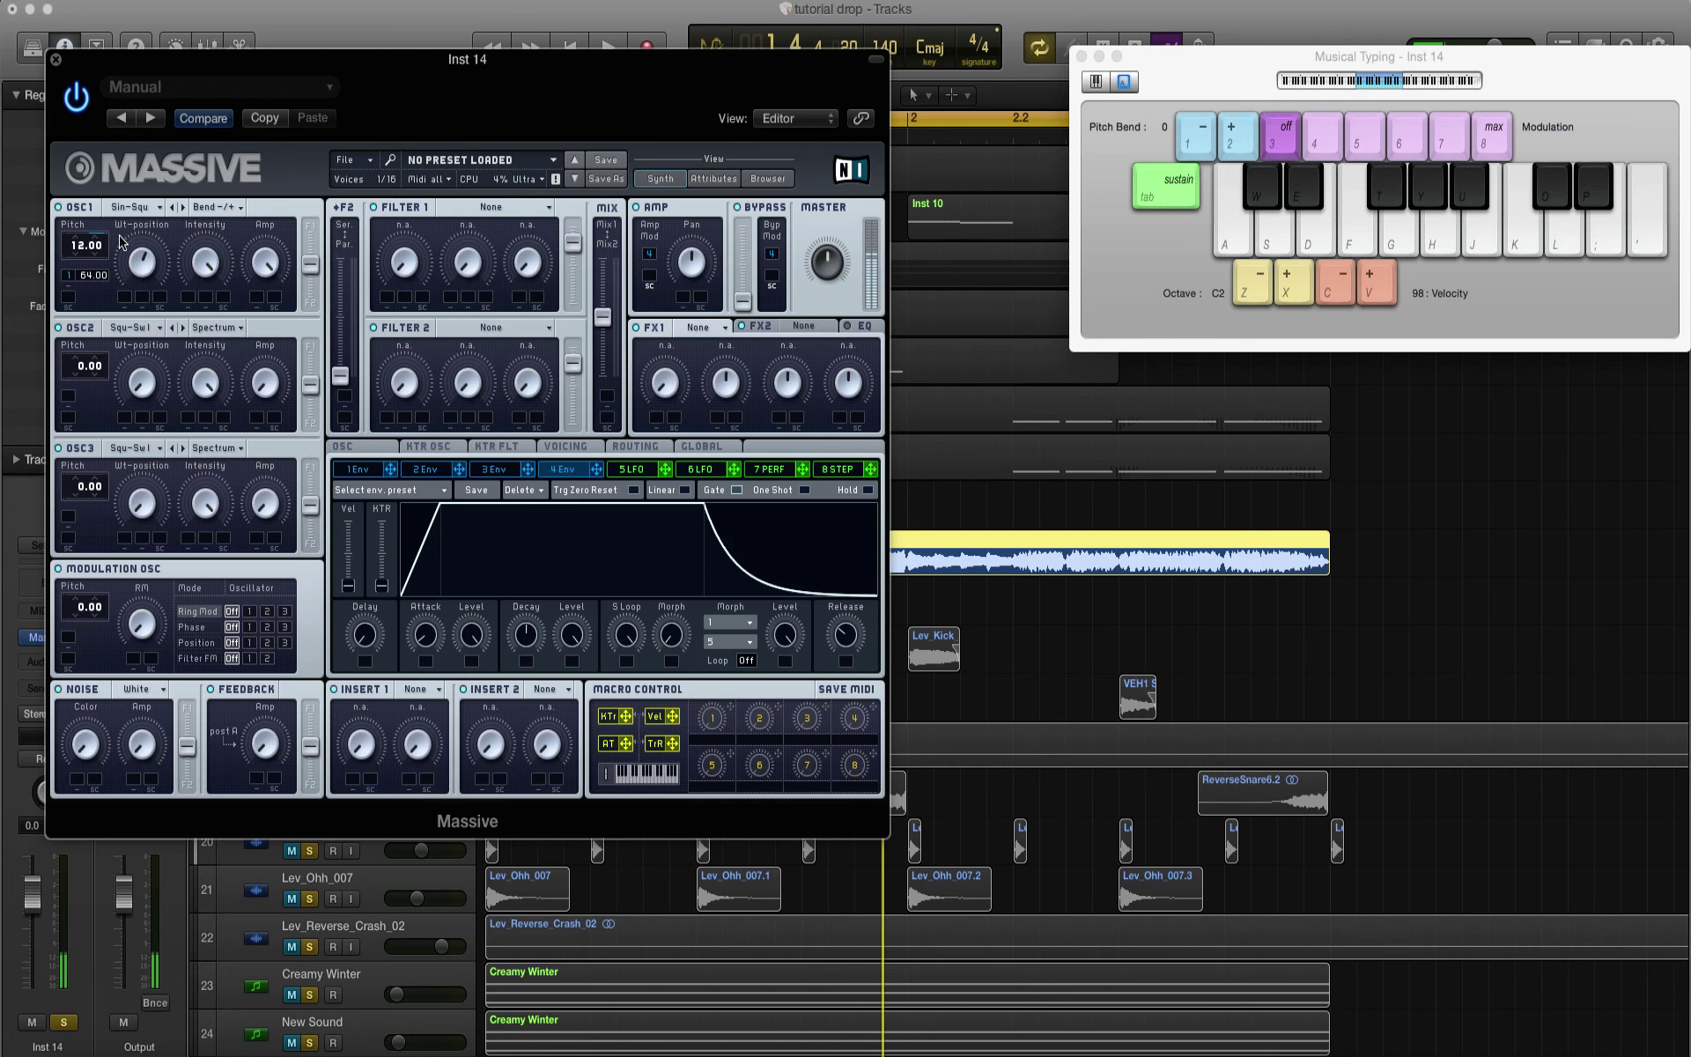
key("g")
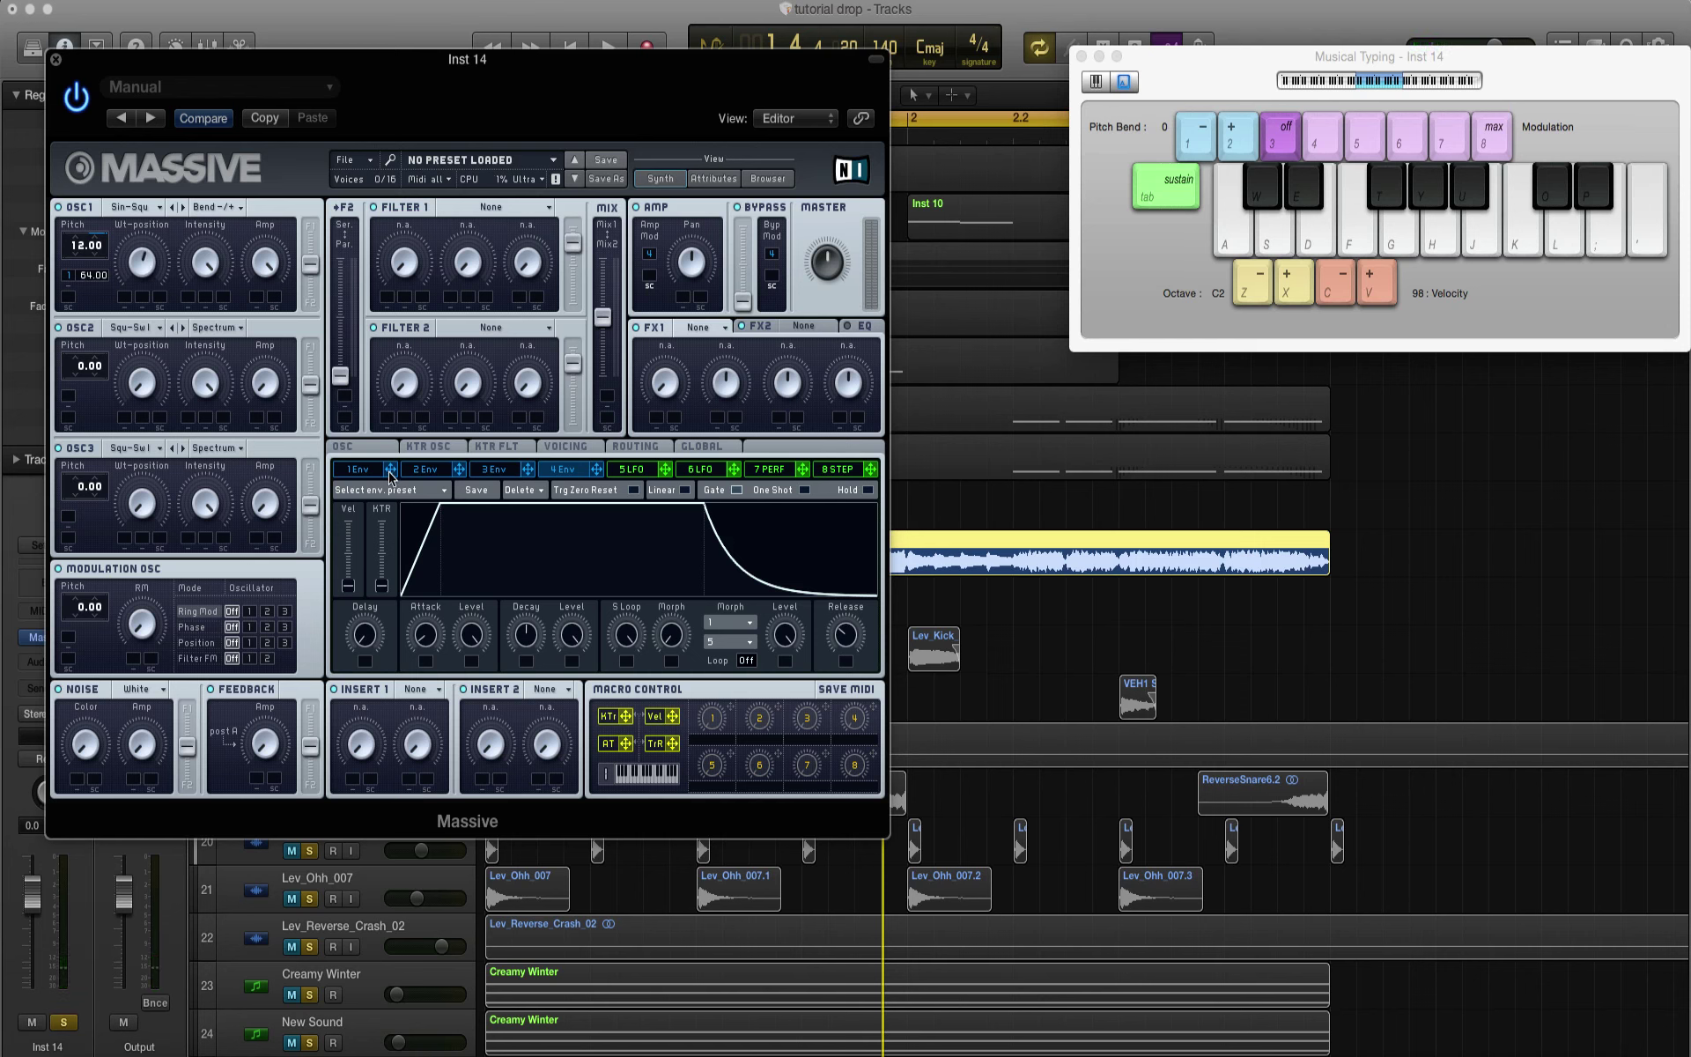
key("g")
key("g")
key("g")
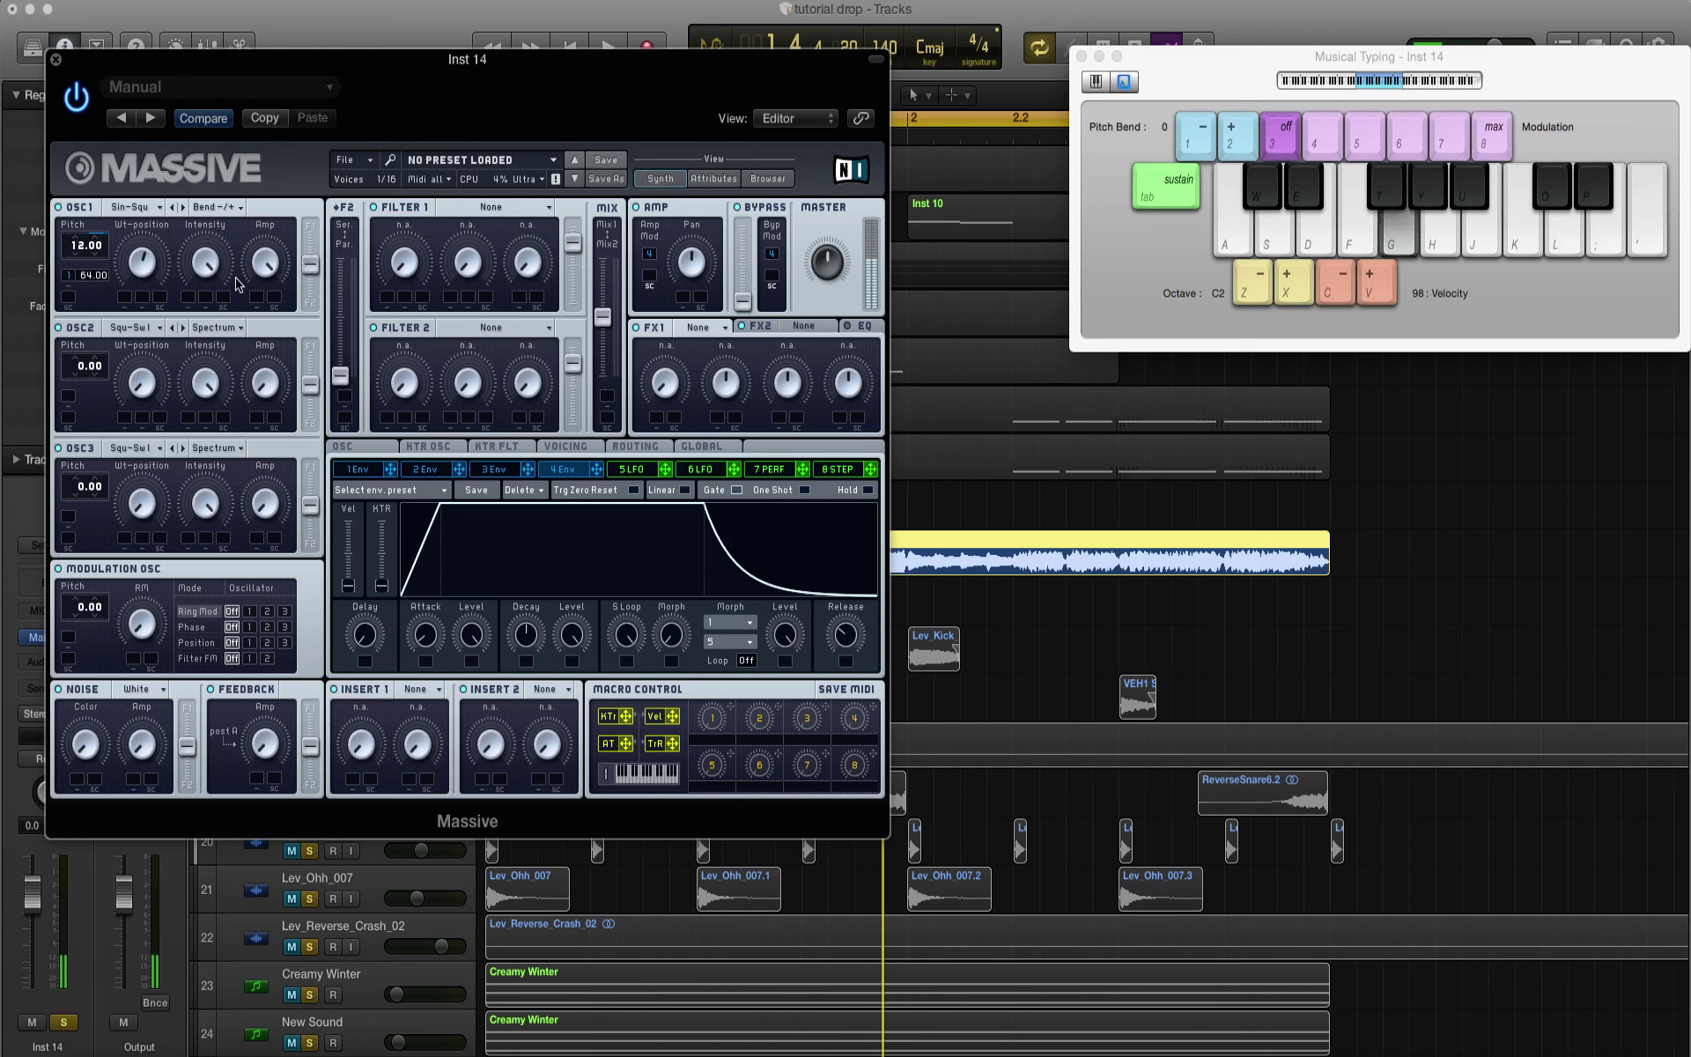
Step: Set OSC1 back to Spectrum mode, lower its wavetable position, and audition notes at octave C3
left_click(215, 207)
left_click(219, 215)
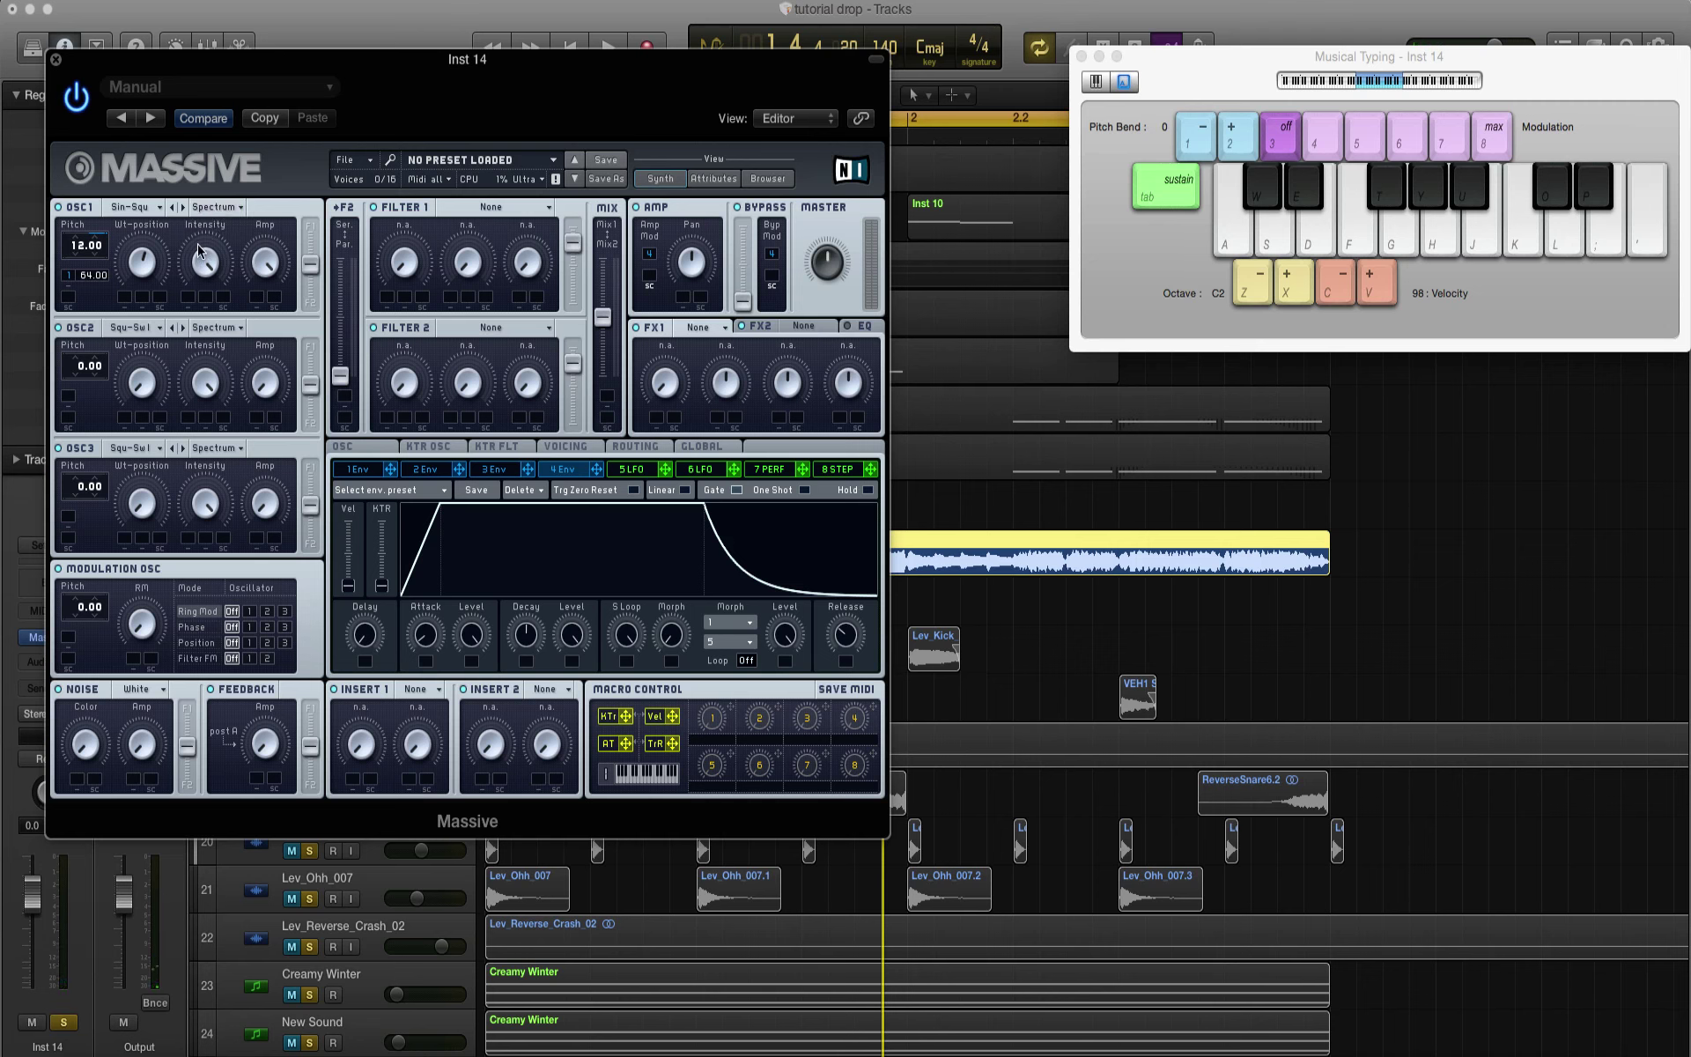
key("g")
key("g")
key("x")
key("g")
key("k")
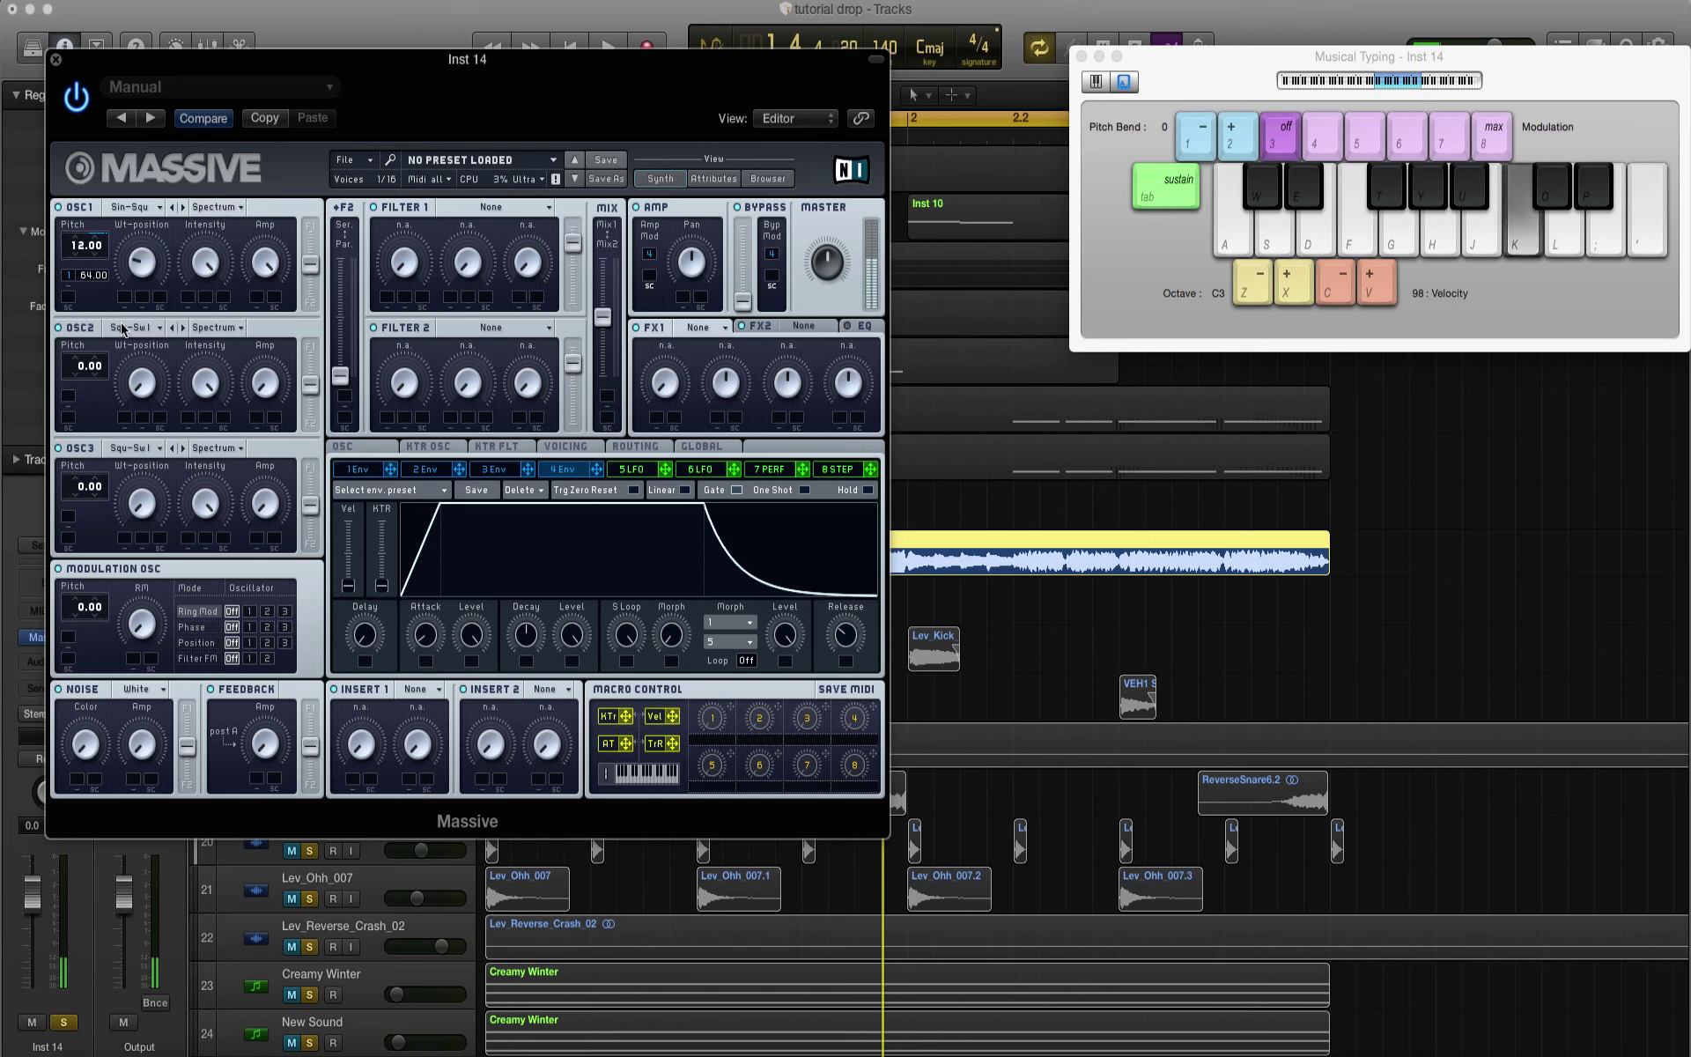
key("g")
key("u")
key("g")
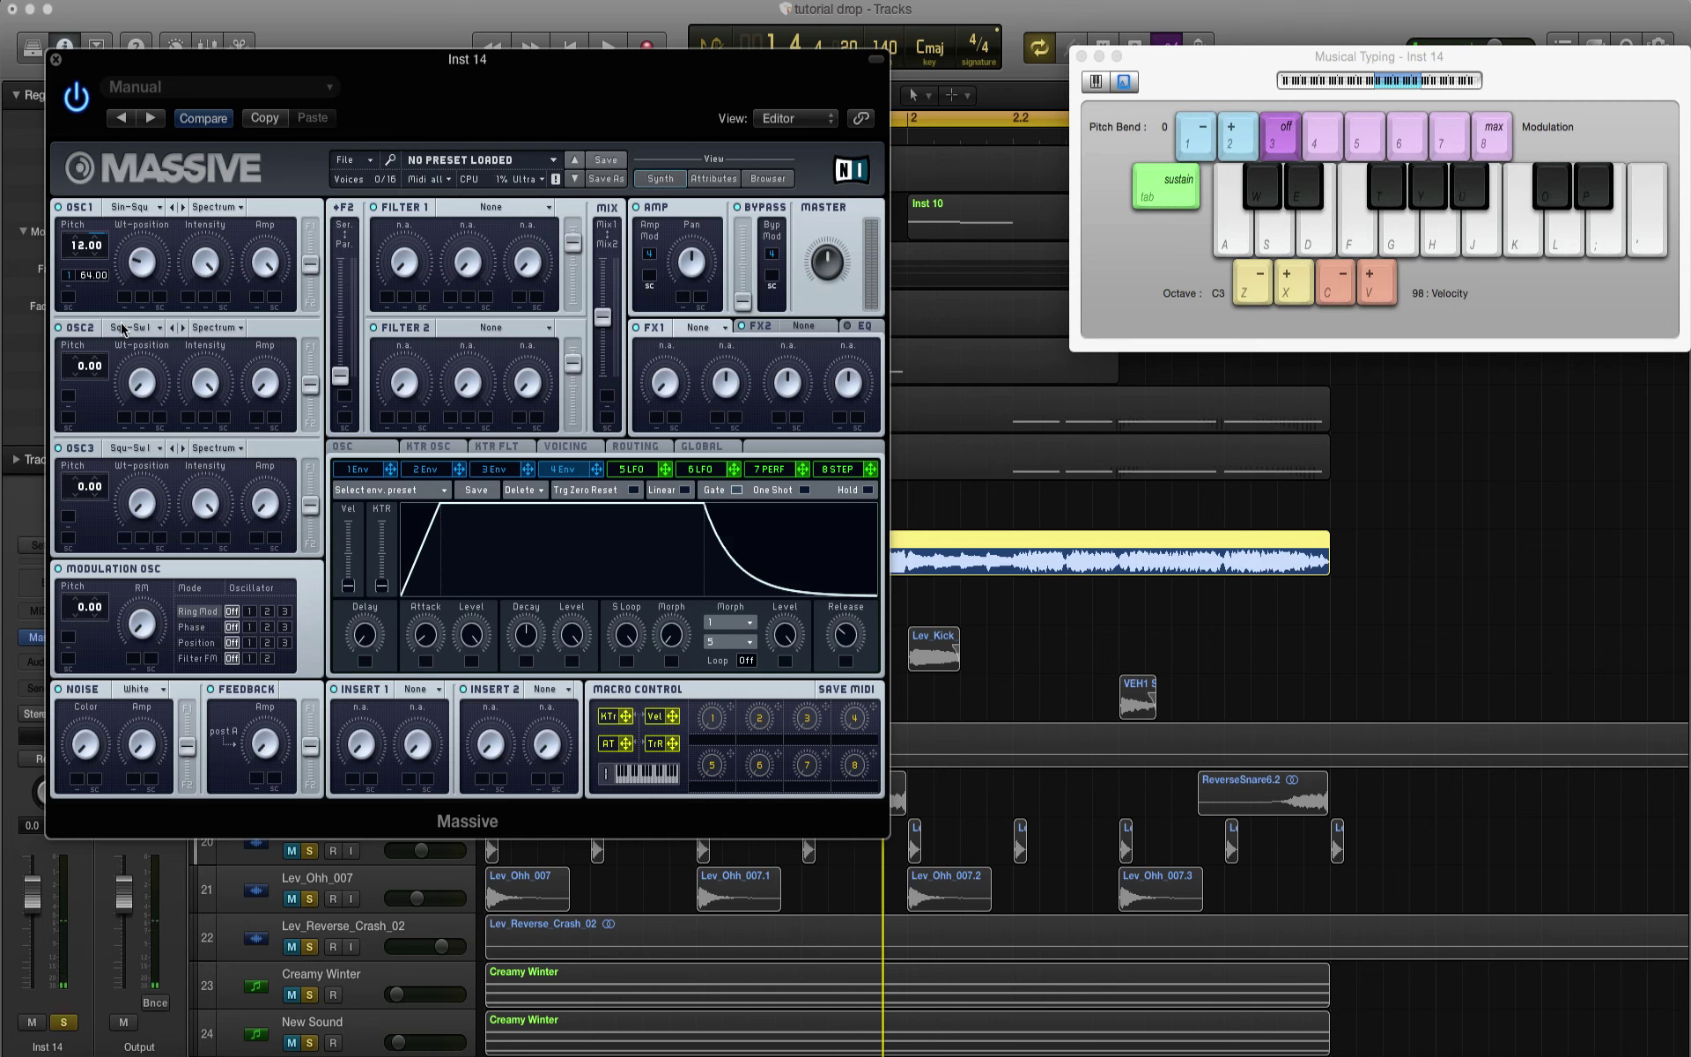
key("l")
key("g")
Step: Play test notes at octave C3 over the Tutorial Drop loop, and repeat them with playback stopped
key("space")
key("g")
key("u")
key("l")
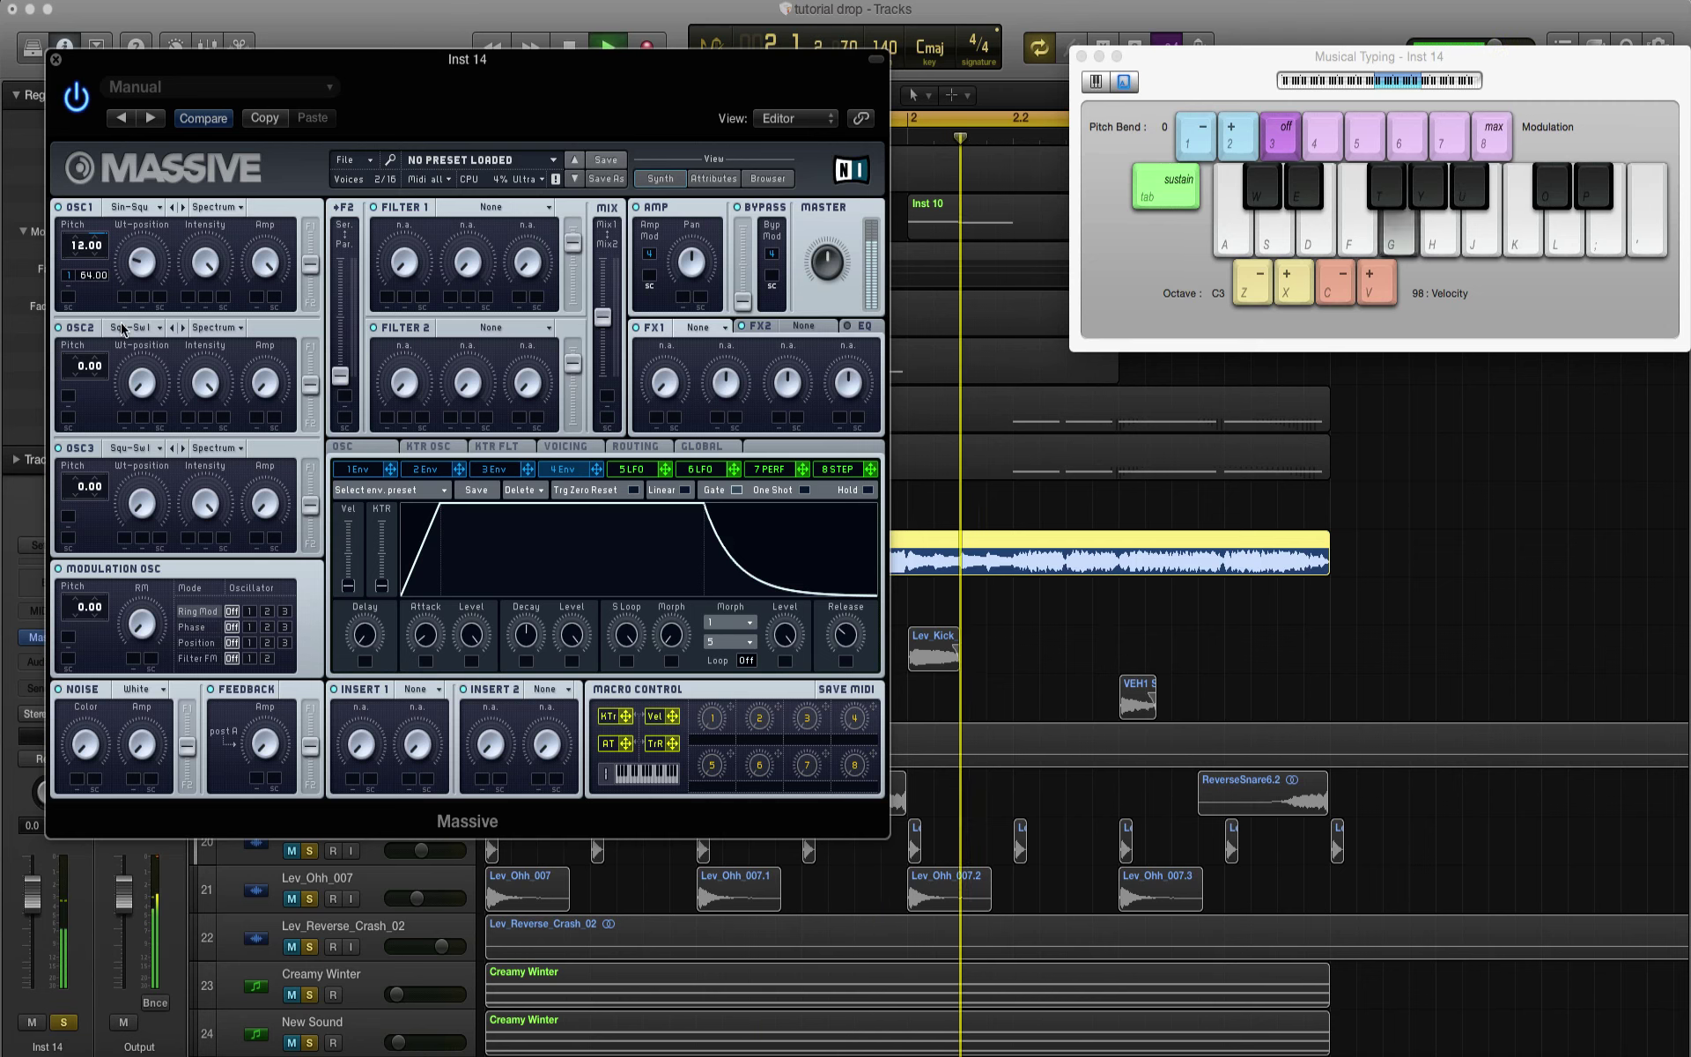
key("space")
key("x")
key("z")
key("z")
key("l")
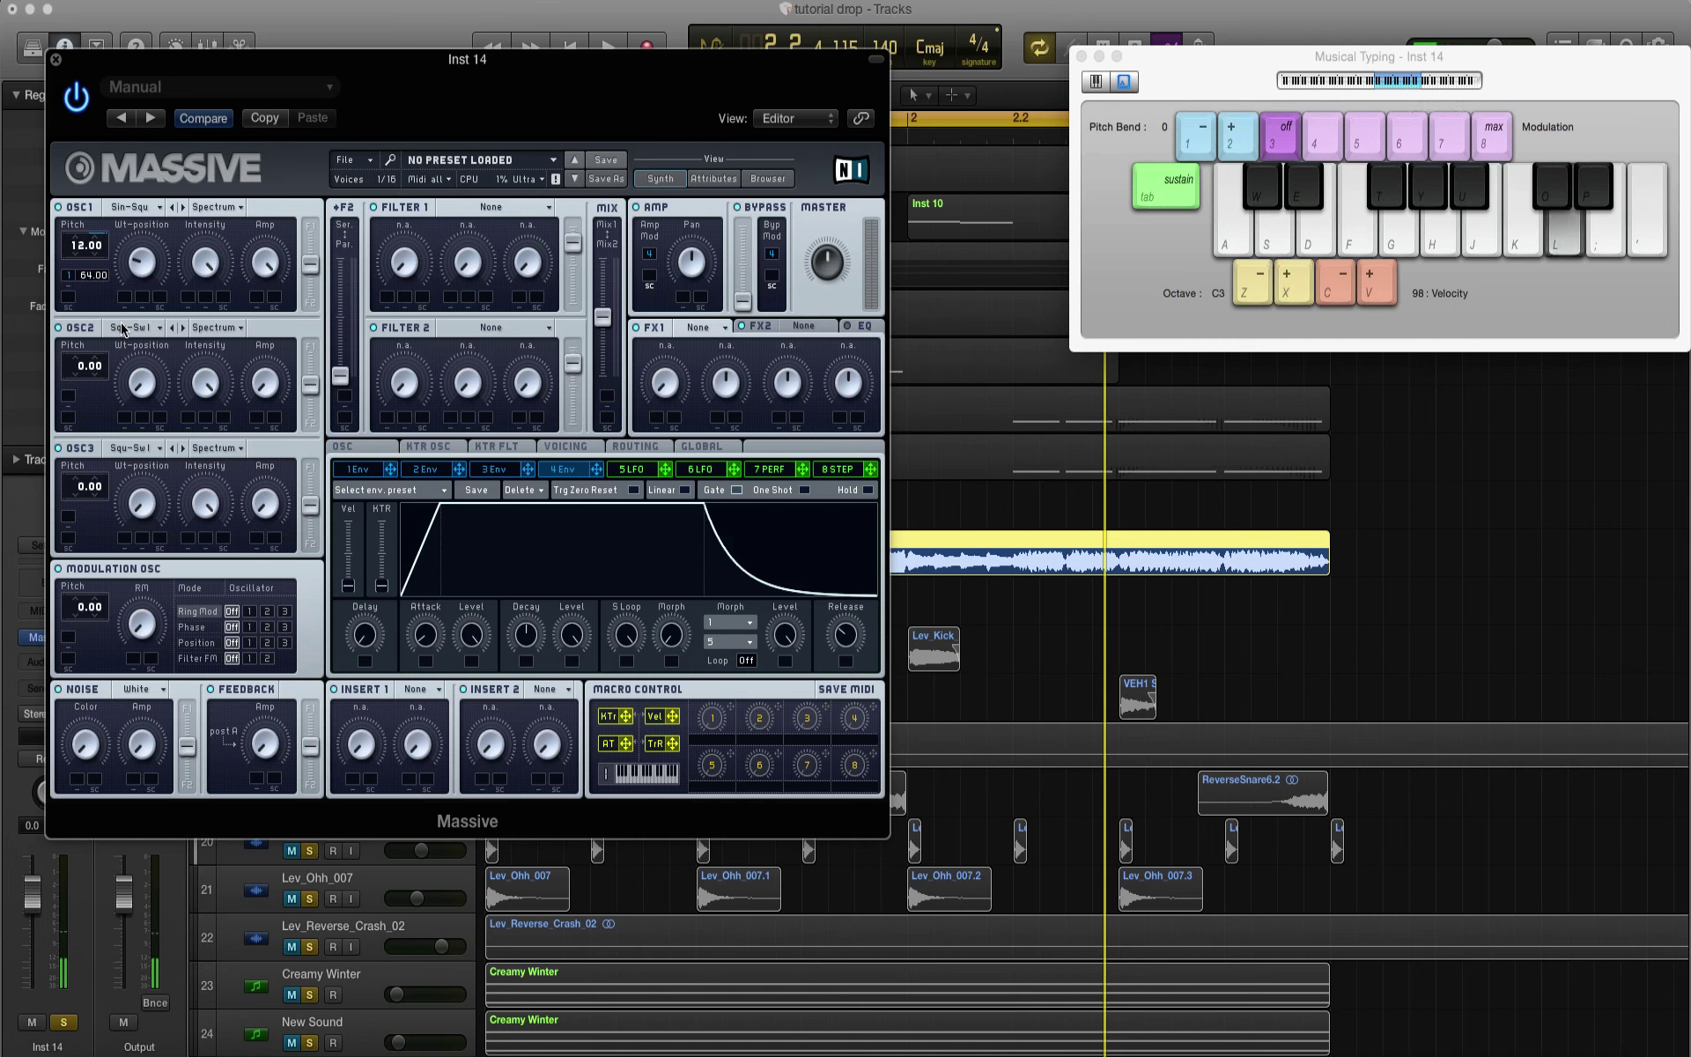
key("g")
key("l")
key("g")
Step: Play the loop again with test notes at octave C2, and return to octave C3 to compare
key("space")
key("l")
key("l")
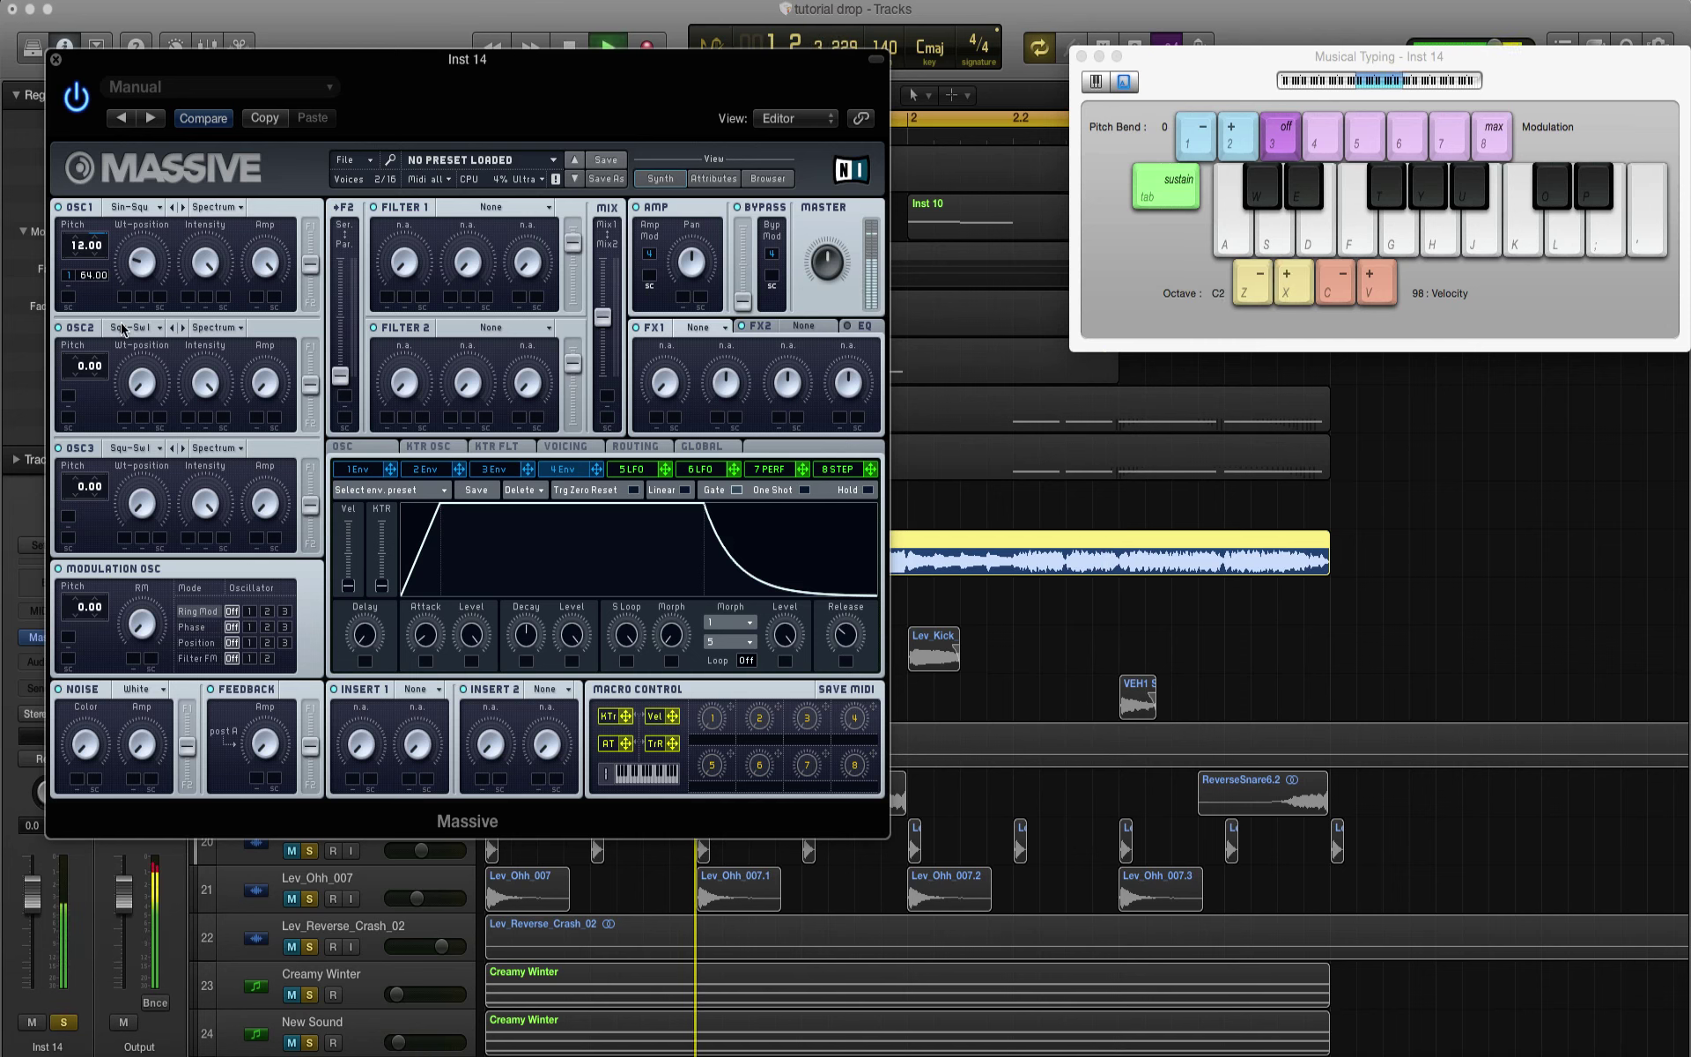
key("l")
key("x")
key("l")
key("g")
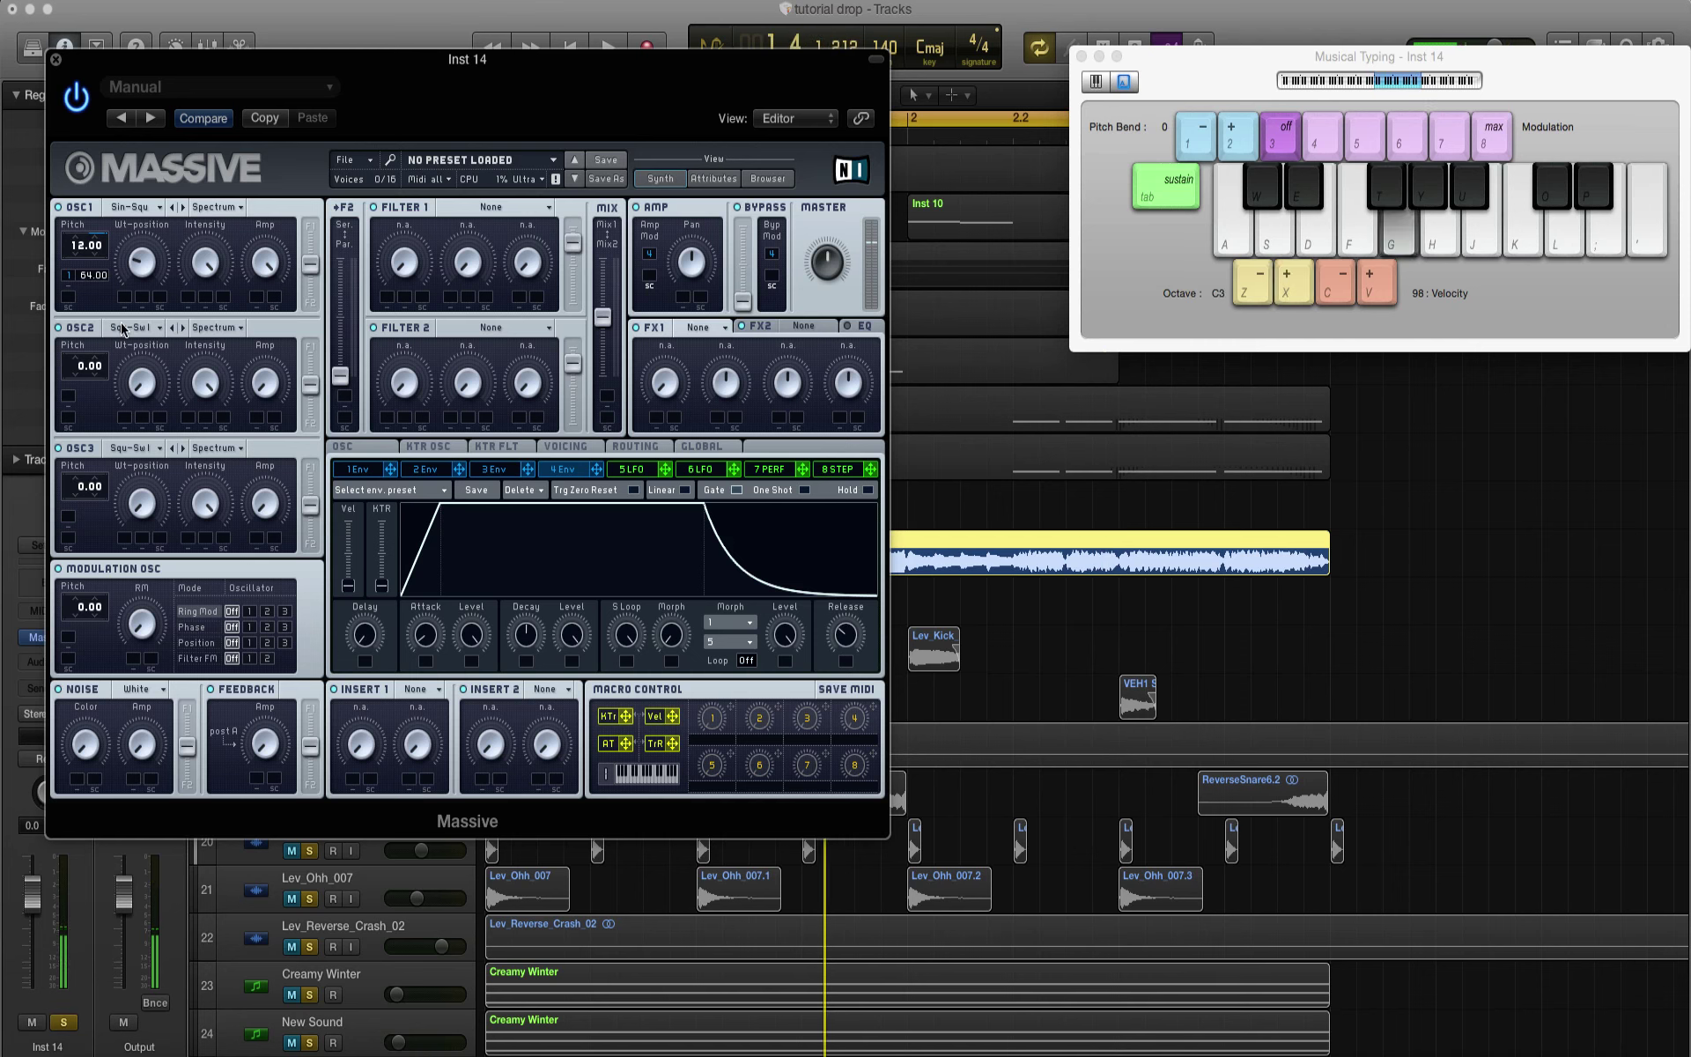
Step: Raise OSC1's wavetable position and check the sound at octave C2 against the Tutorial Drop loop
key("g")
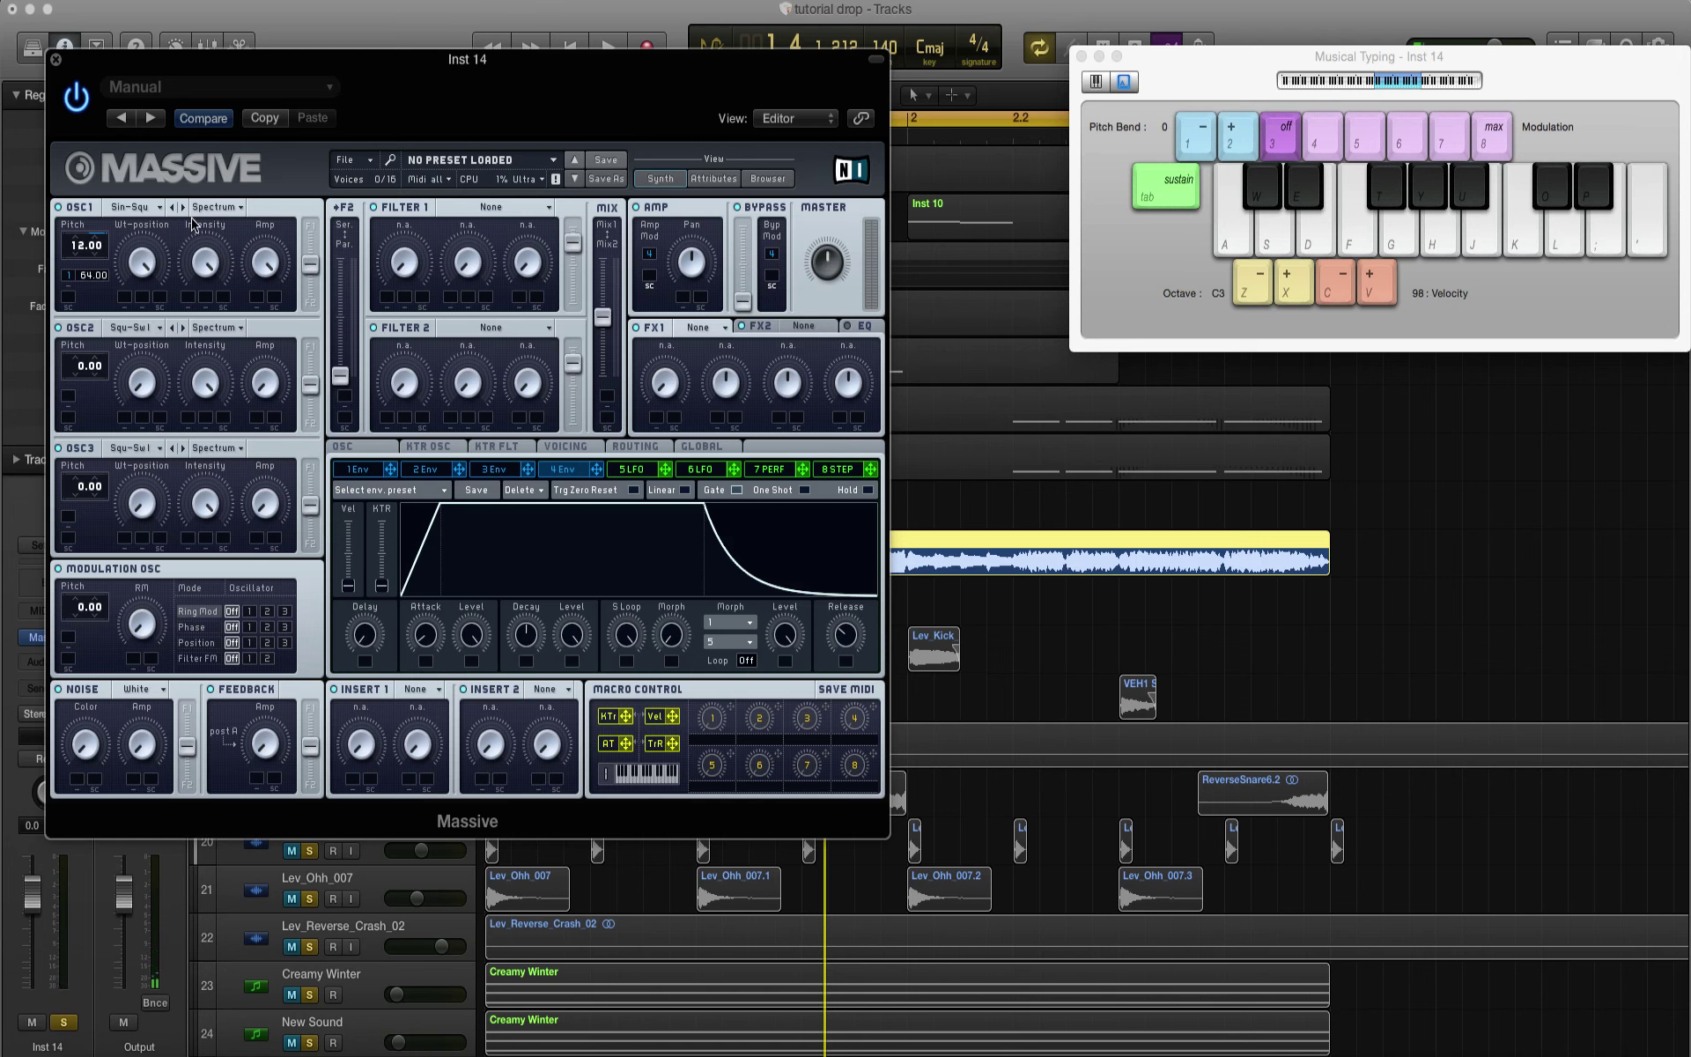
key("g")
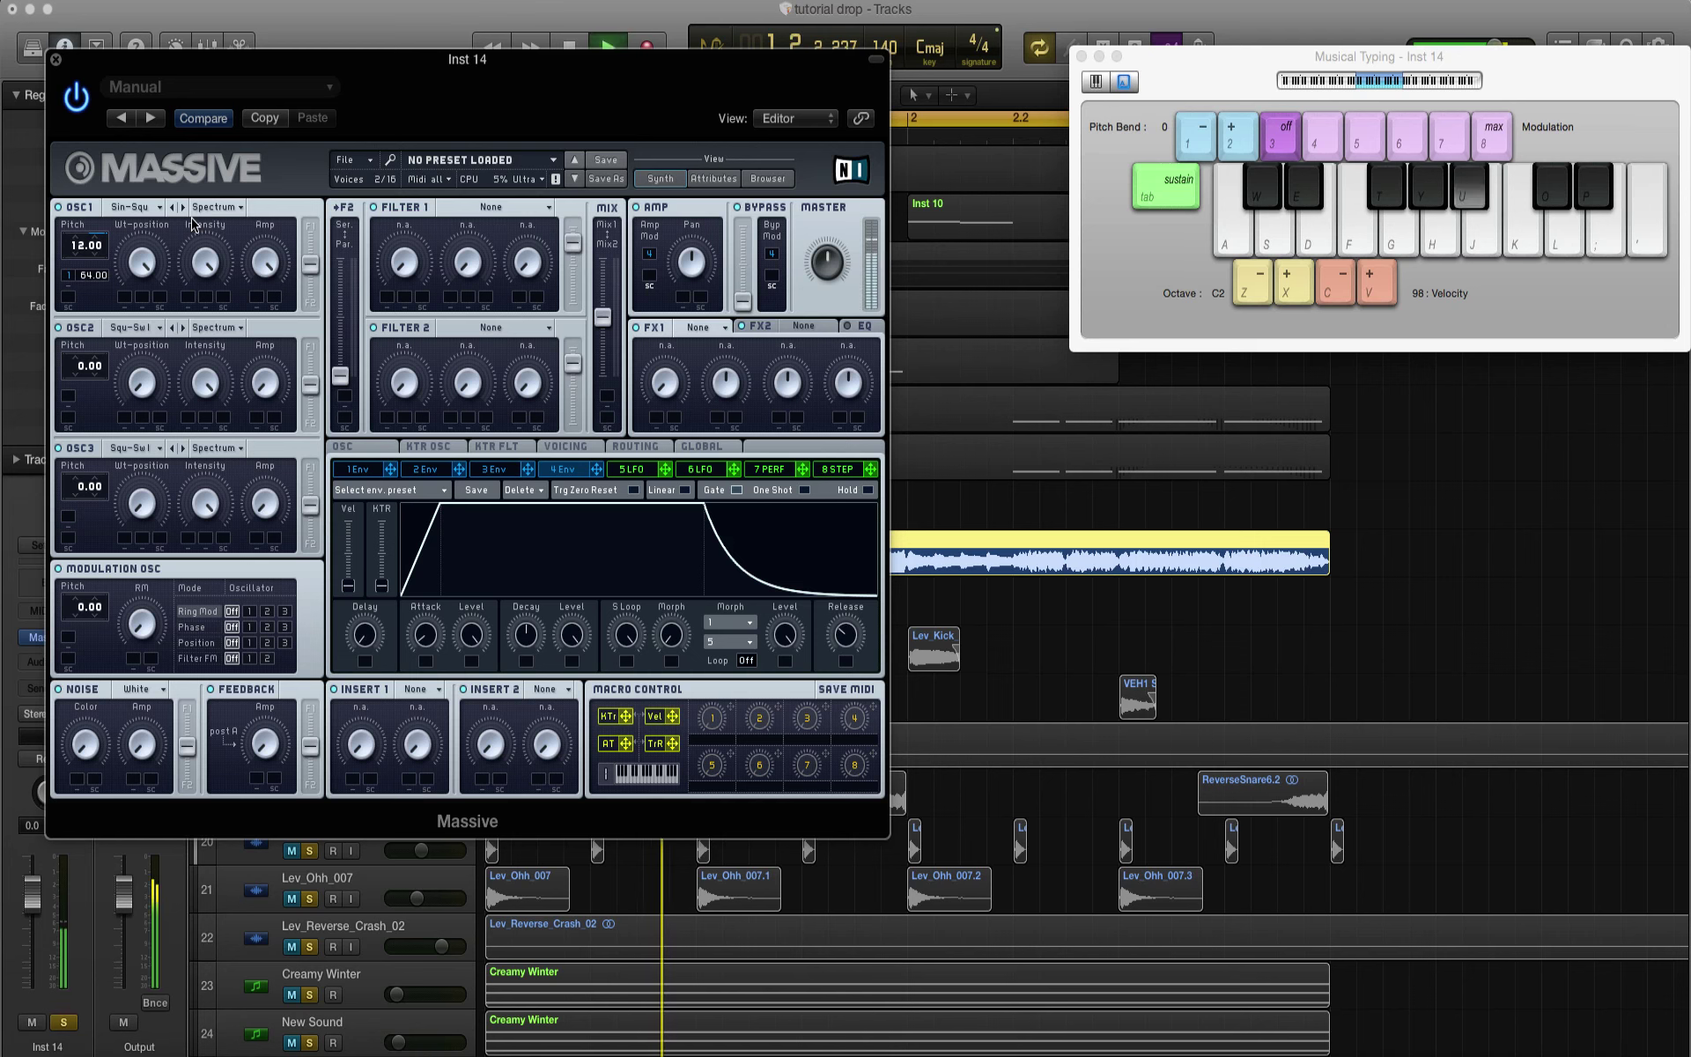
key("g")
key("space")
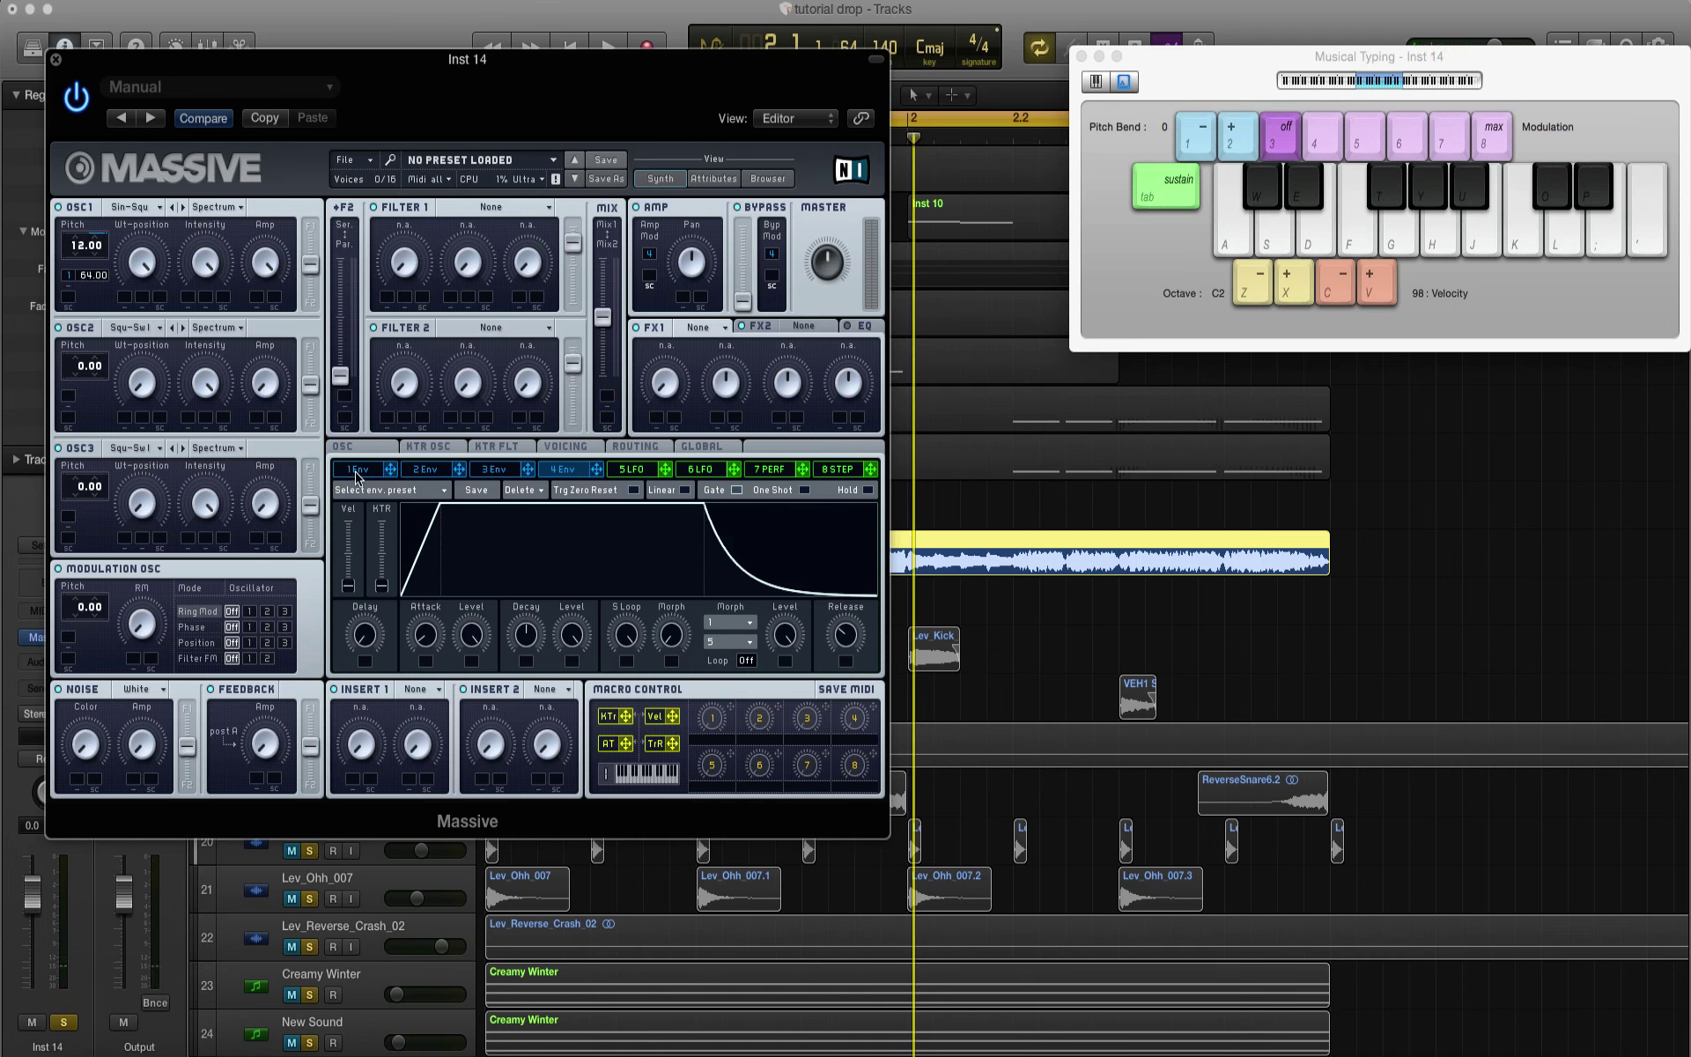
Step: Set Massive's FX1 to Chorus and FX2 to Dimension Expander, and audition a note at octave C2
left_click(705, 327)
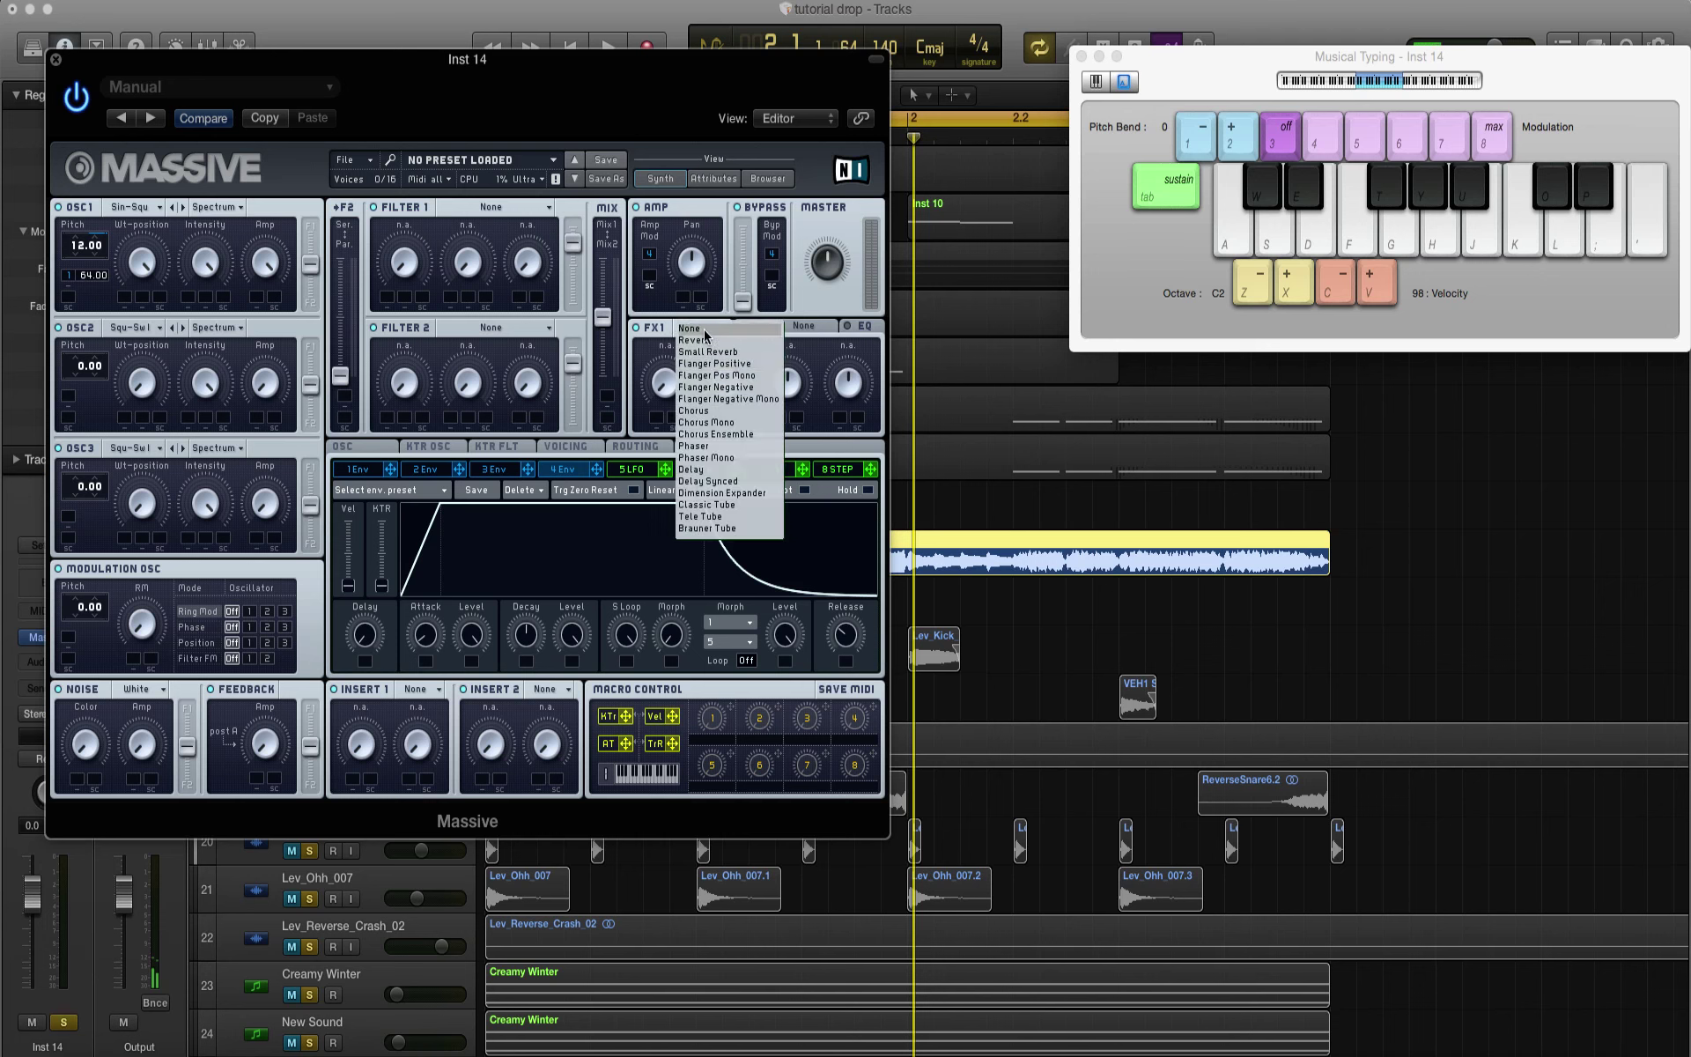
left_click(695, 407)
left_click(780, 327)
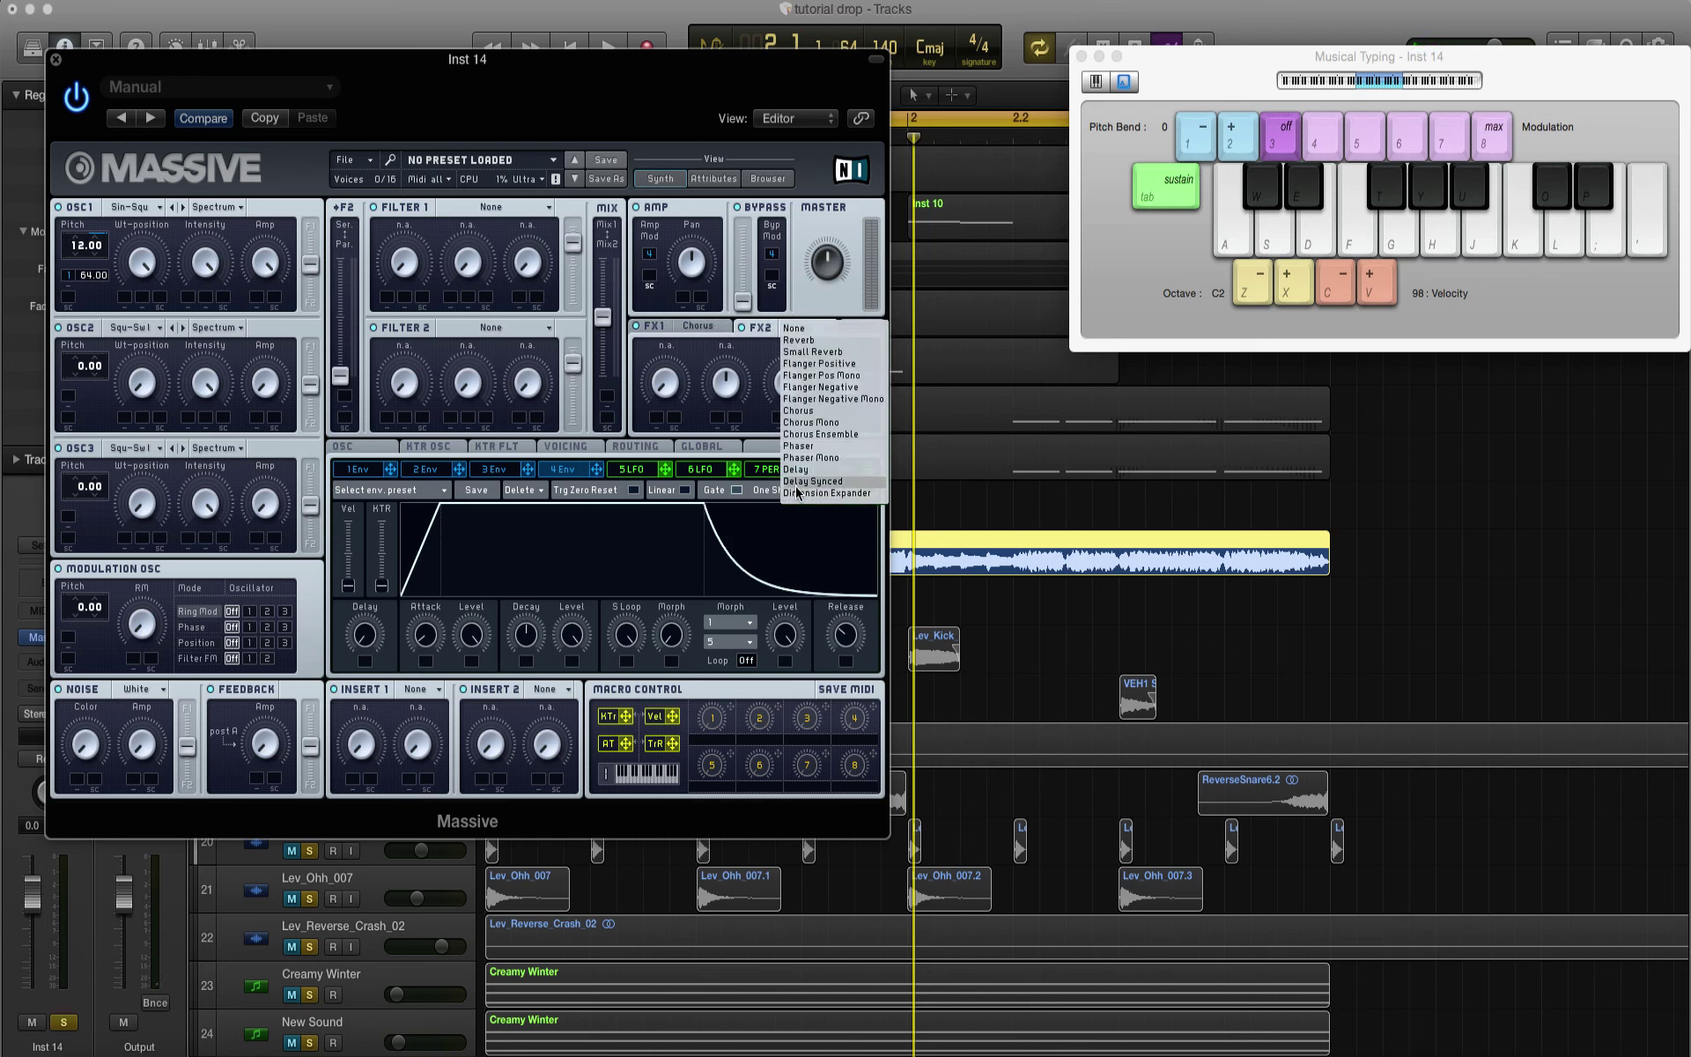
left_click(827, 492)
key("g")
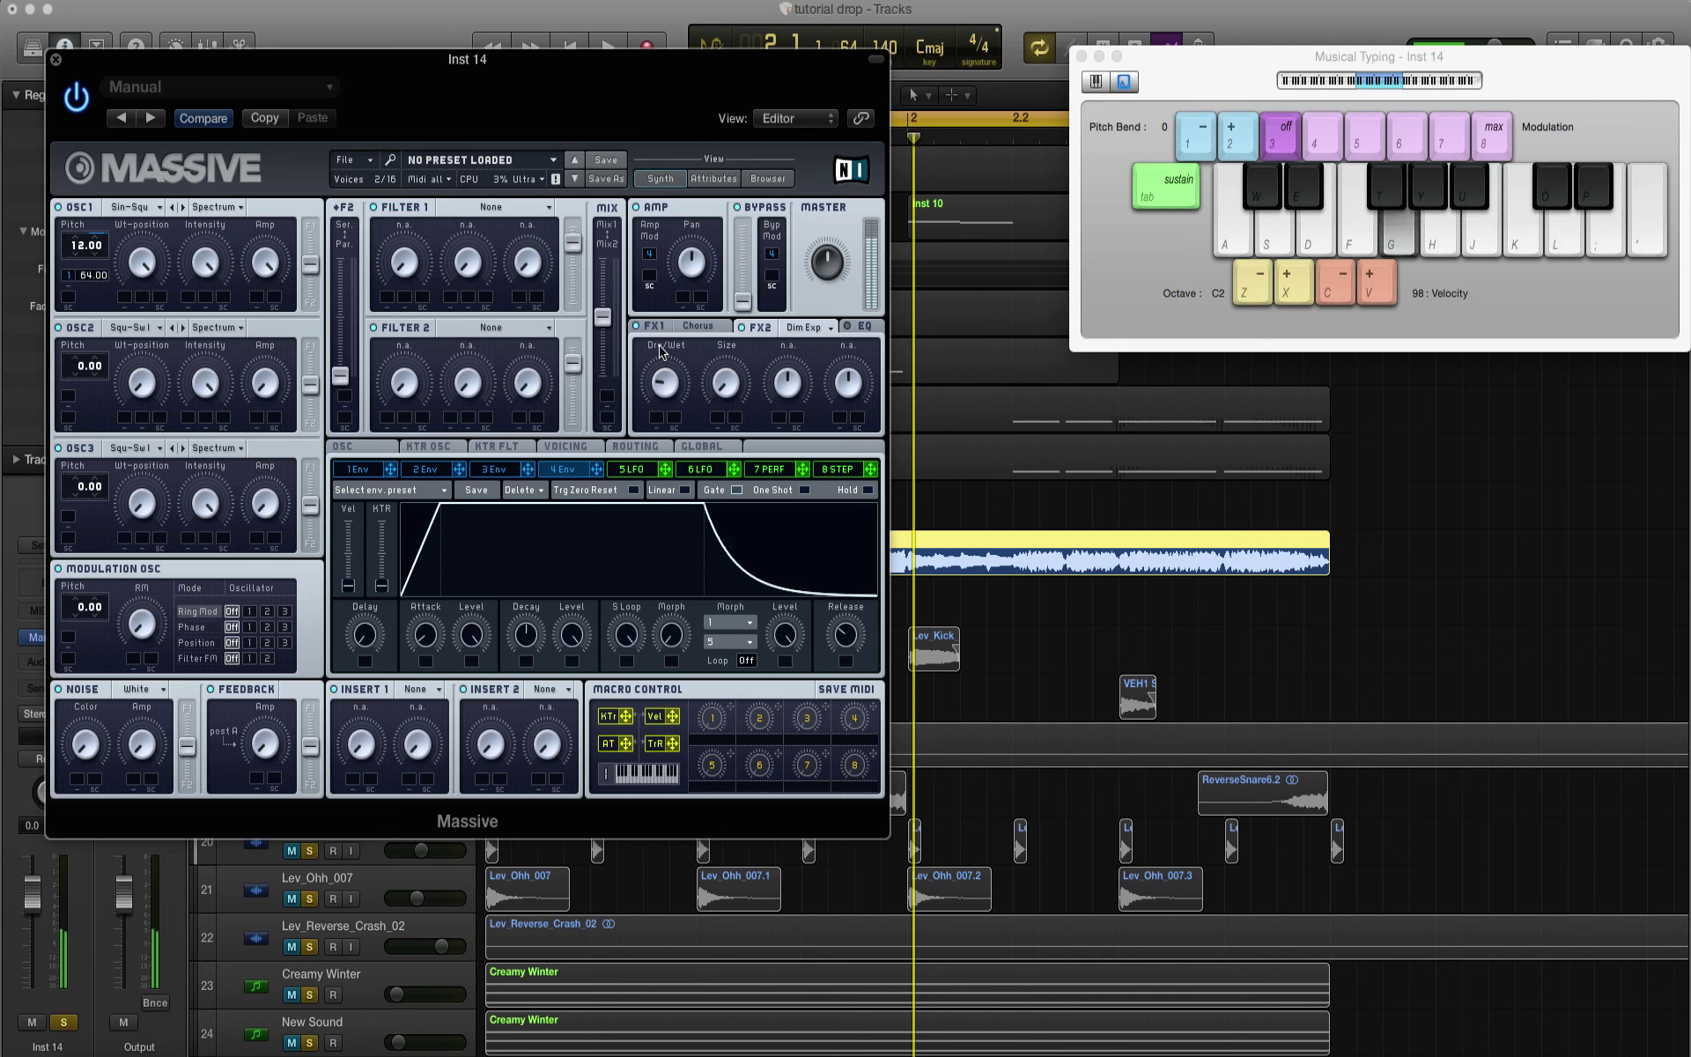
Step: Examine Massive's oscillator settings and EQ page while auditioning repeated notes at octave C2
left_click(376, 449)
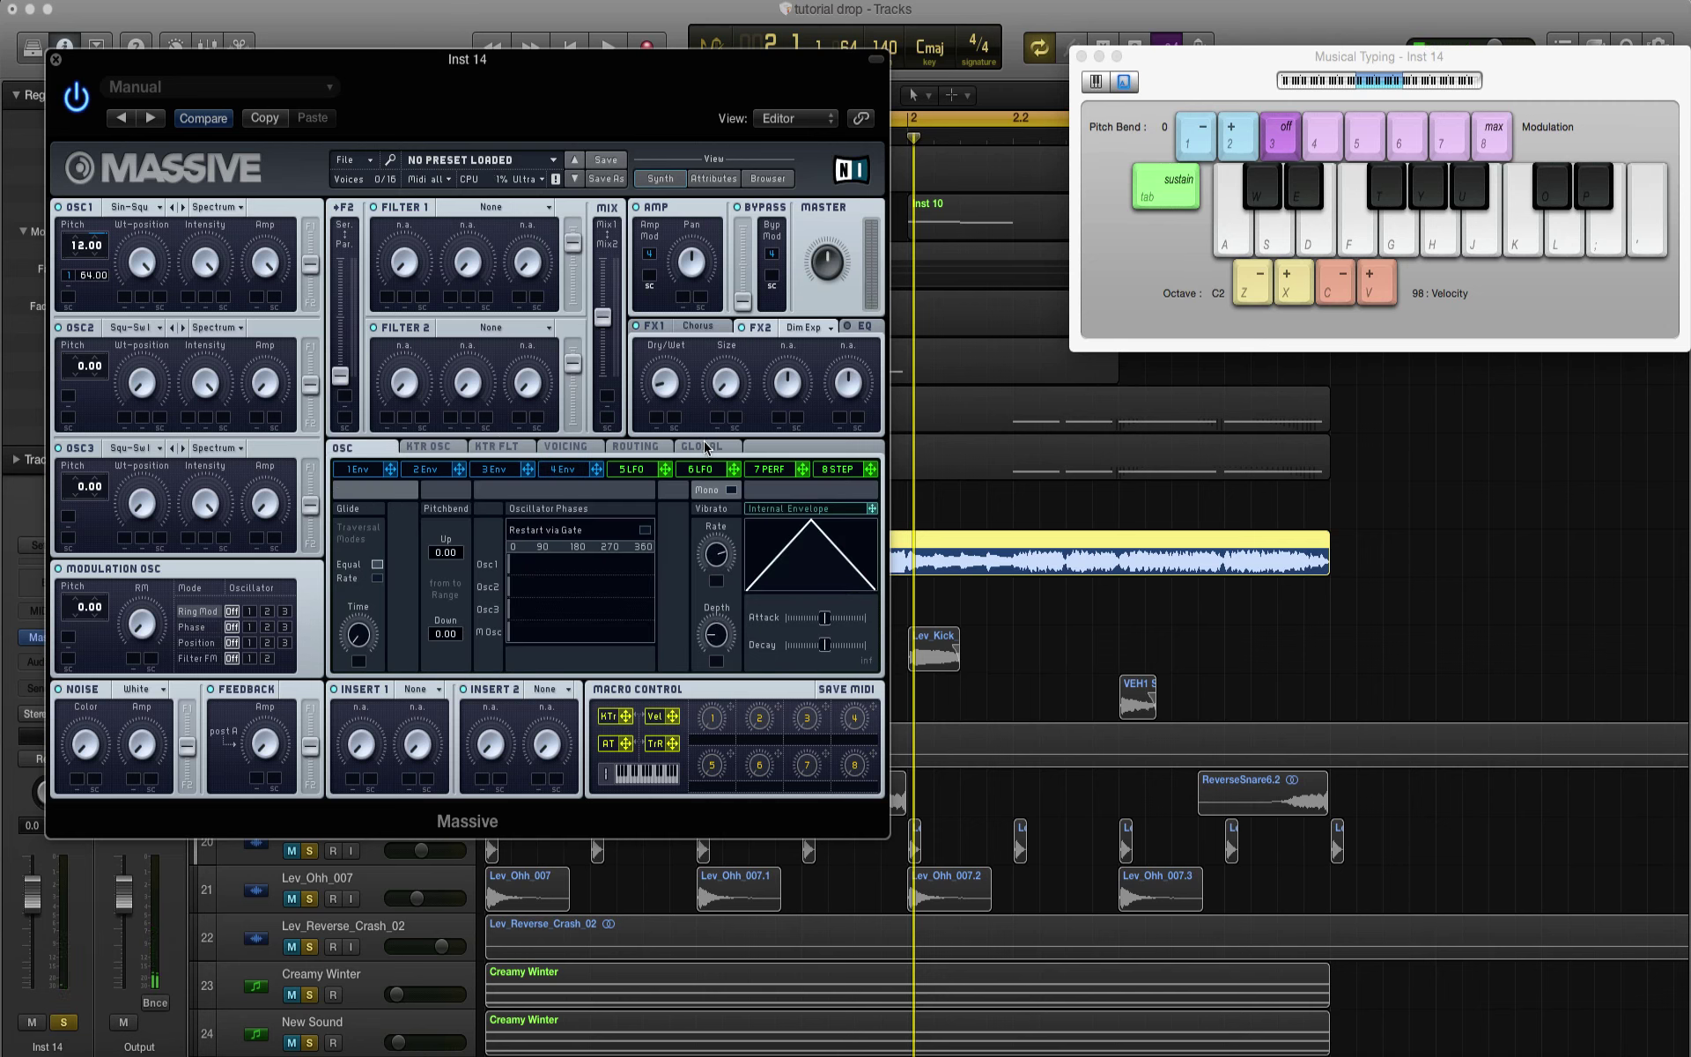
key("g")
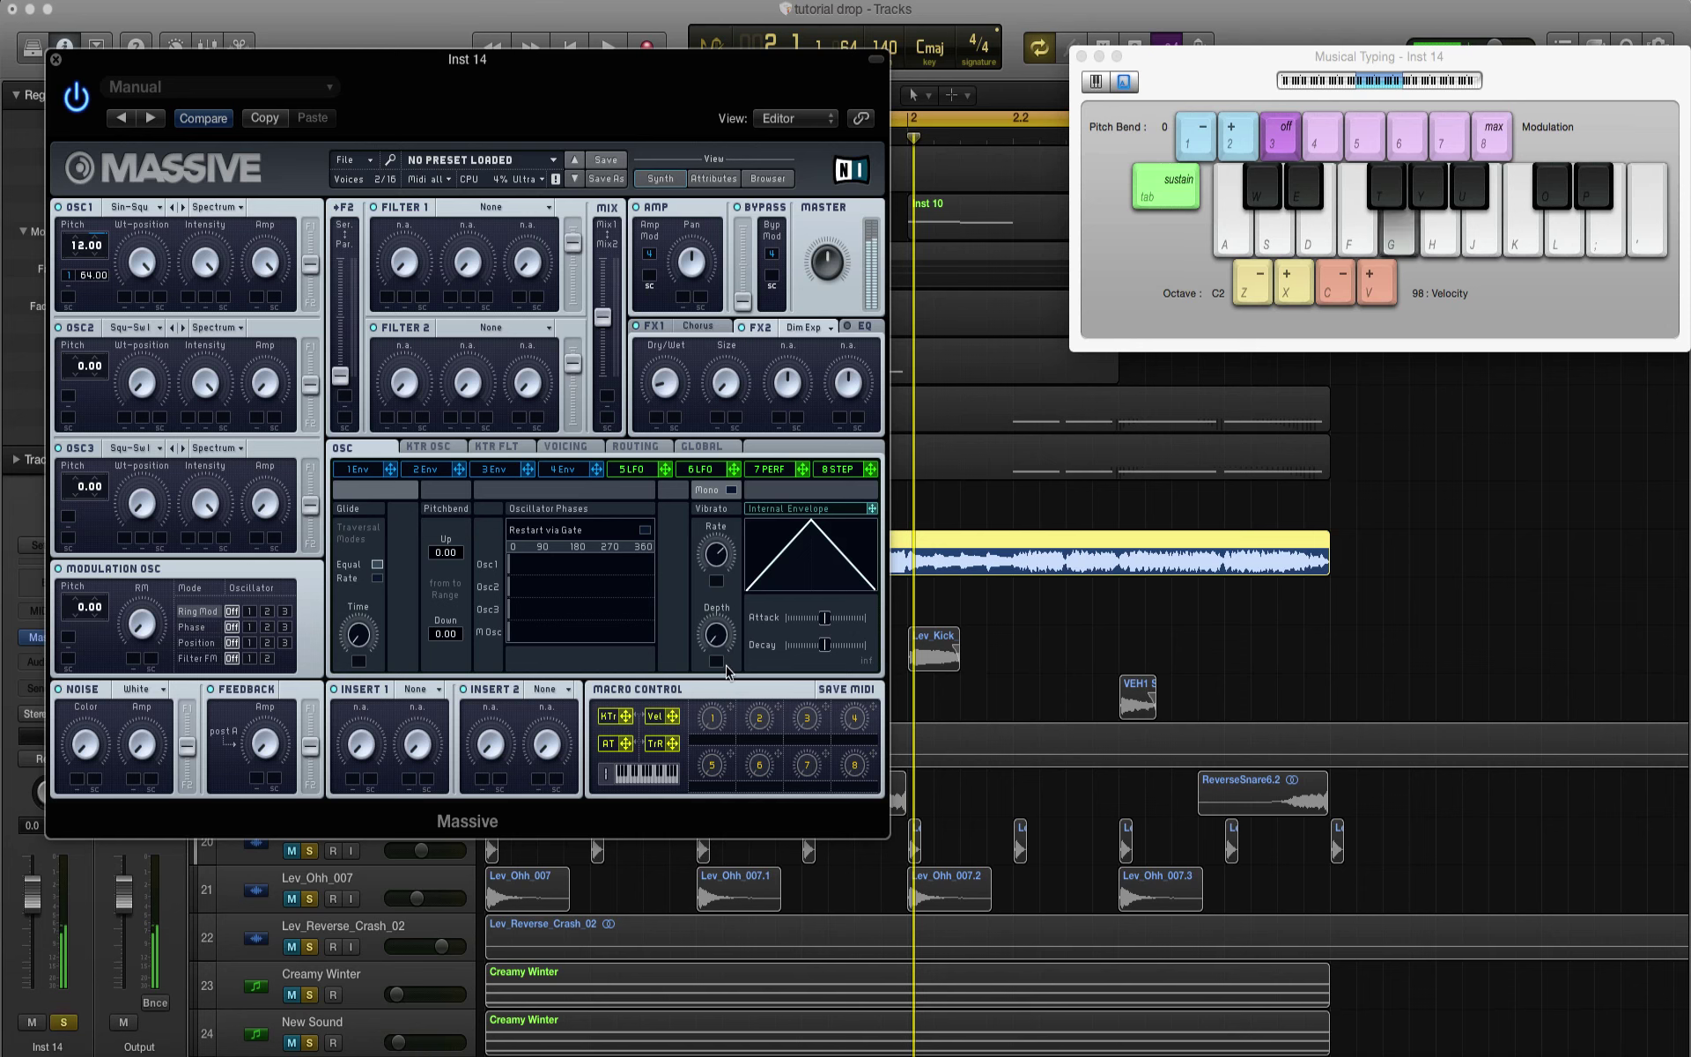
left_click(861, 328)
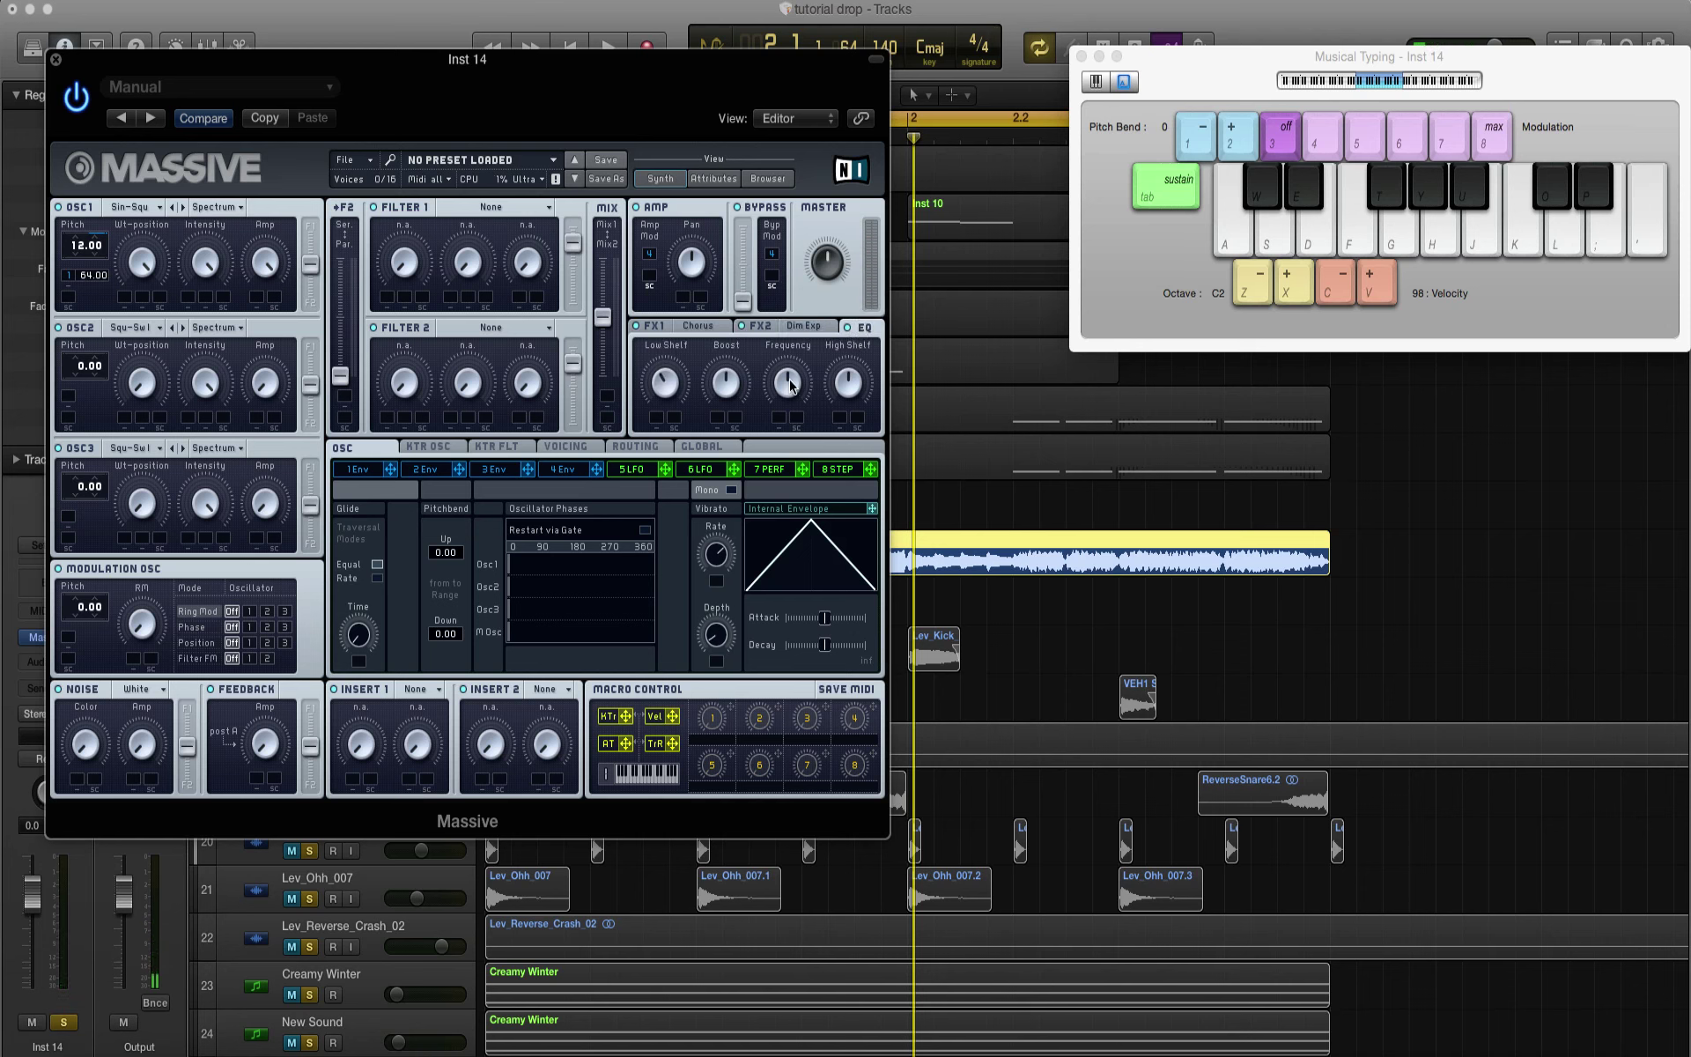
key("g")
key("g")
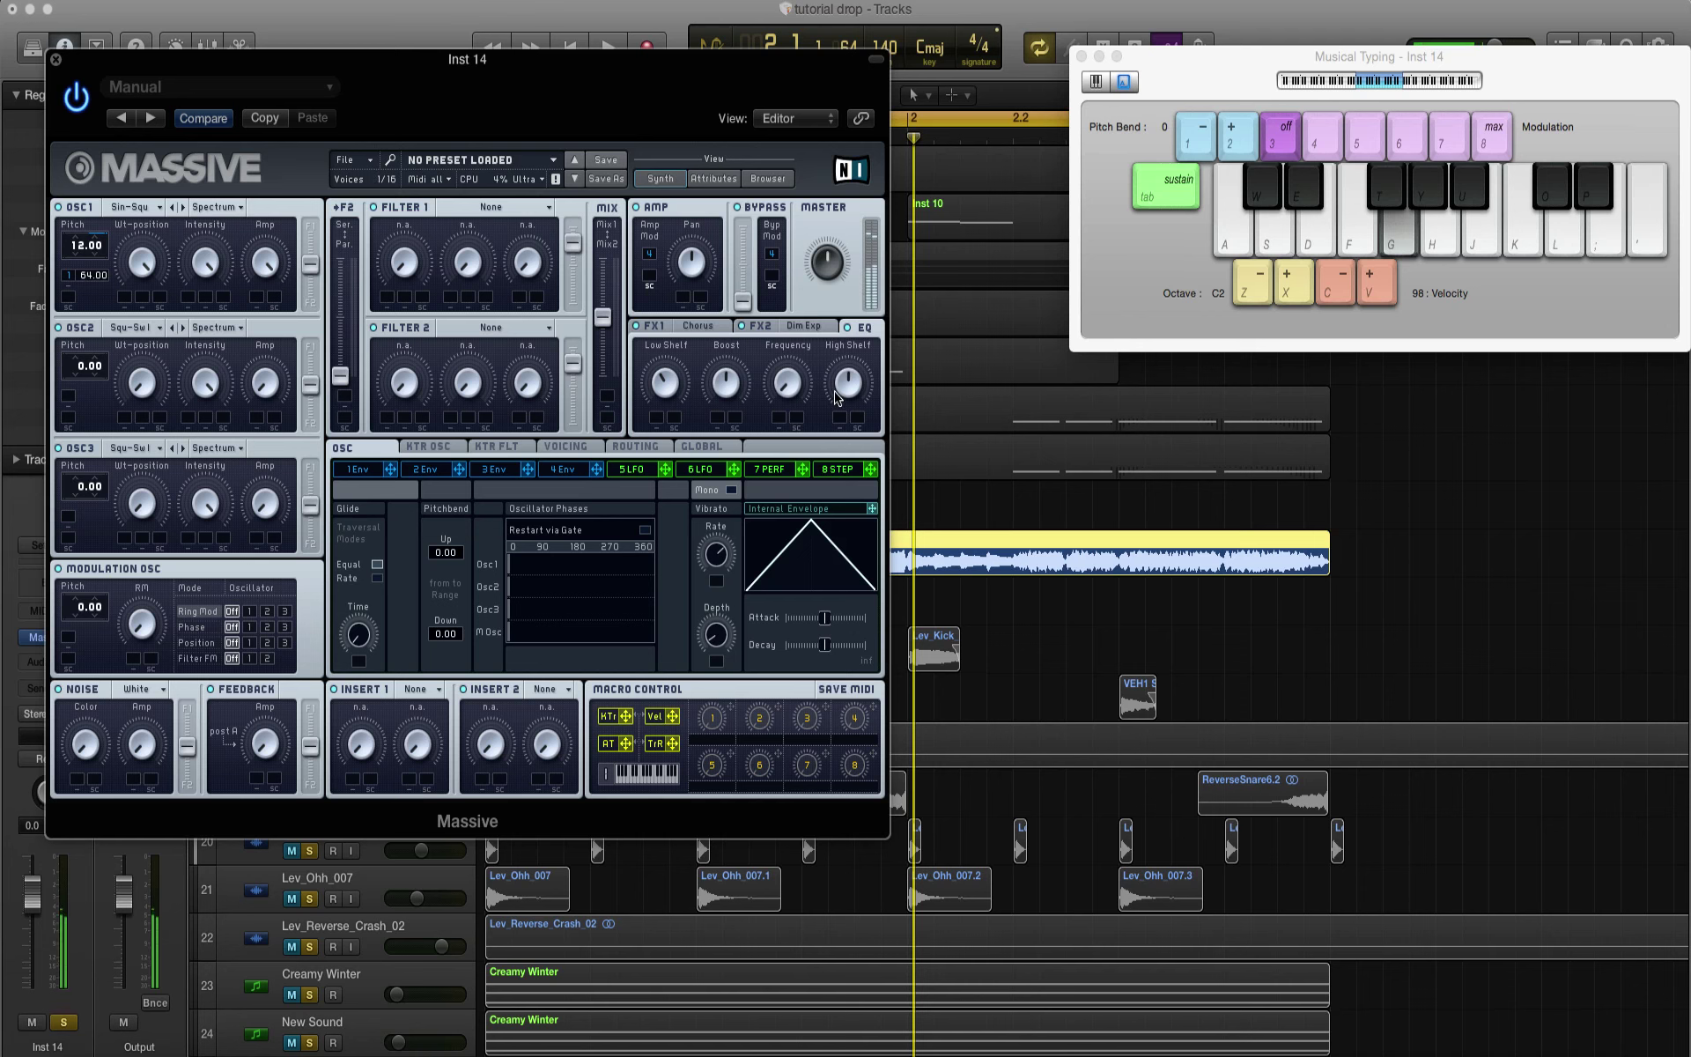
key("g")
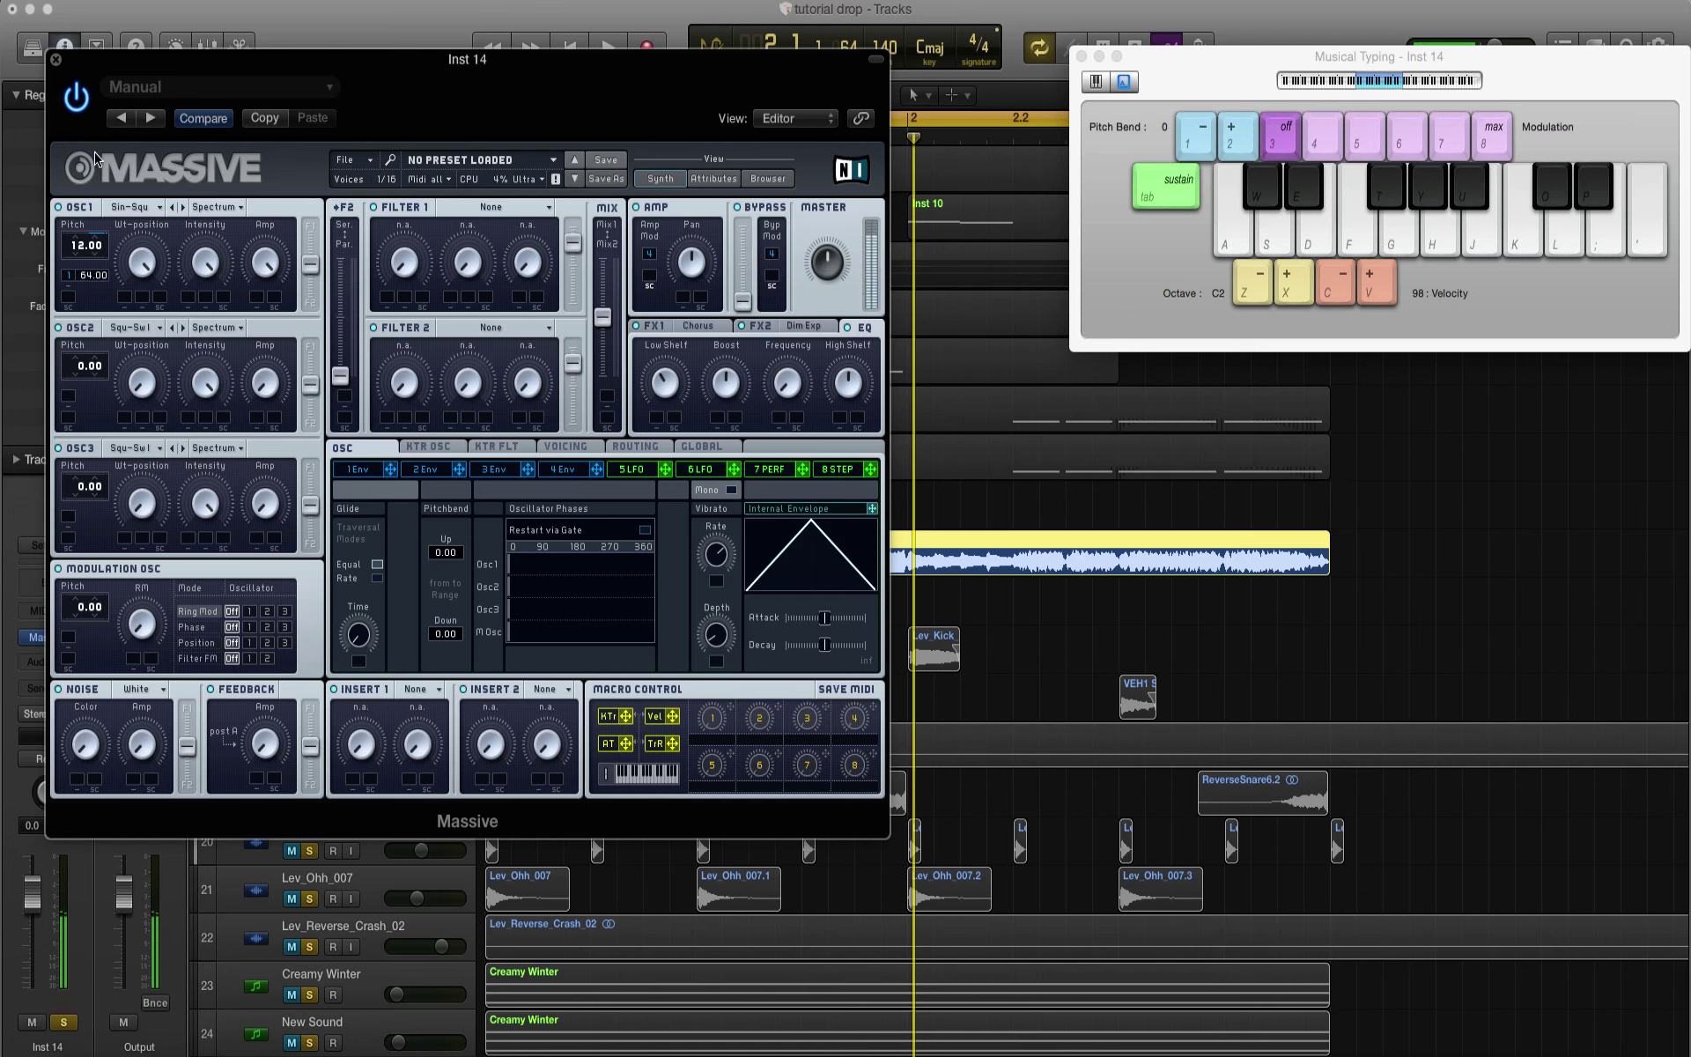
Step: Change Massive's noise type to Bright, adjust its amp, audition notes at octave C2, and close the synth
left_click(134, 689)
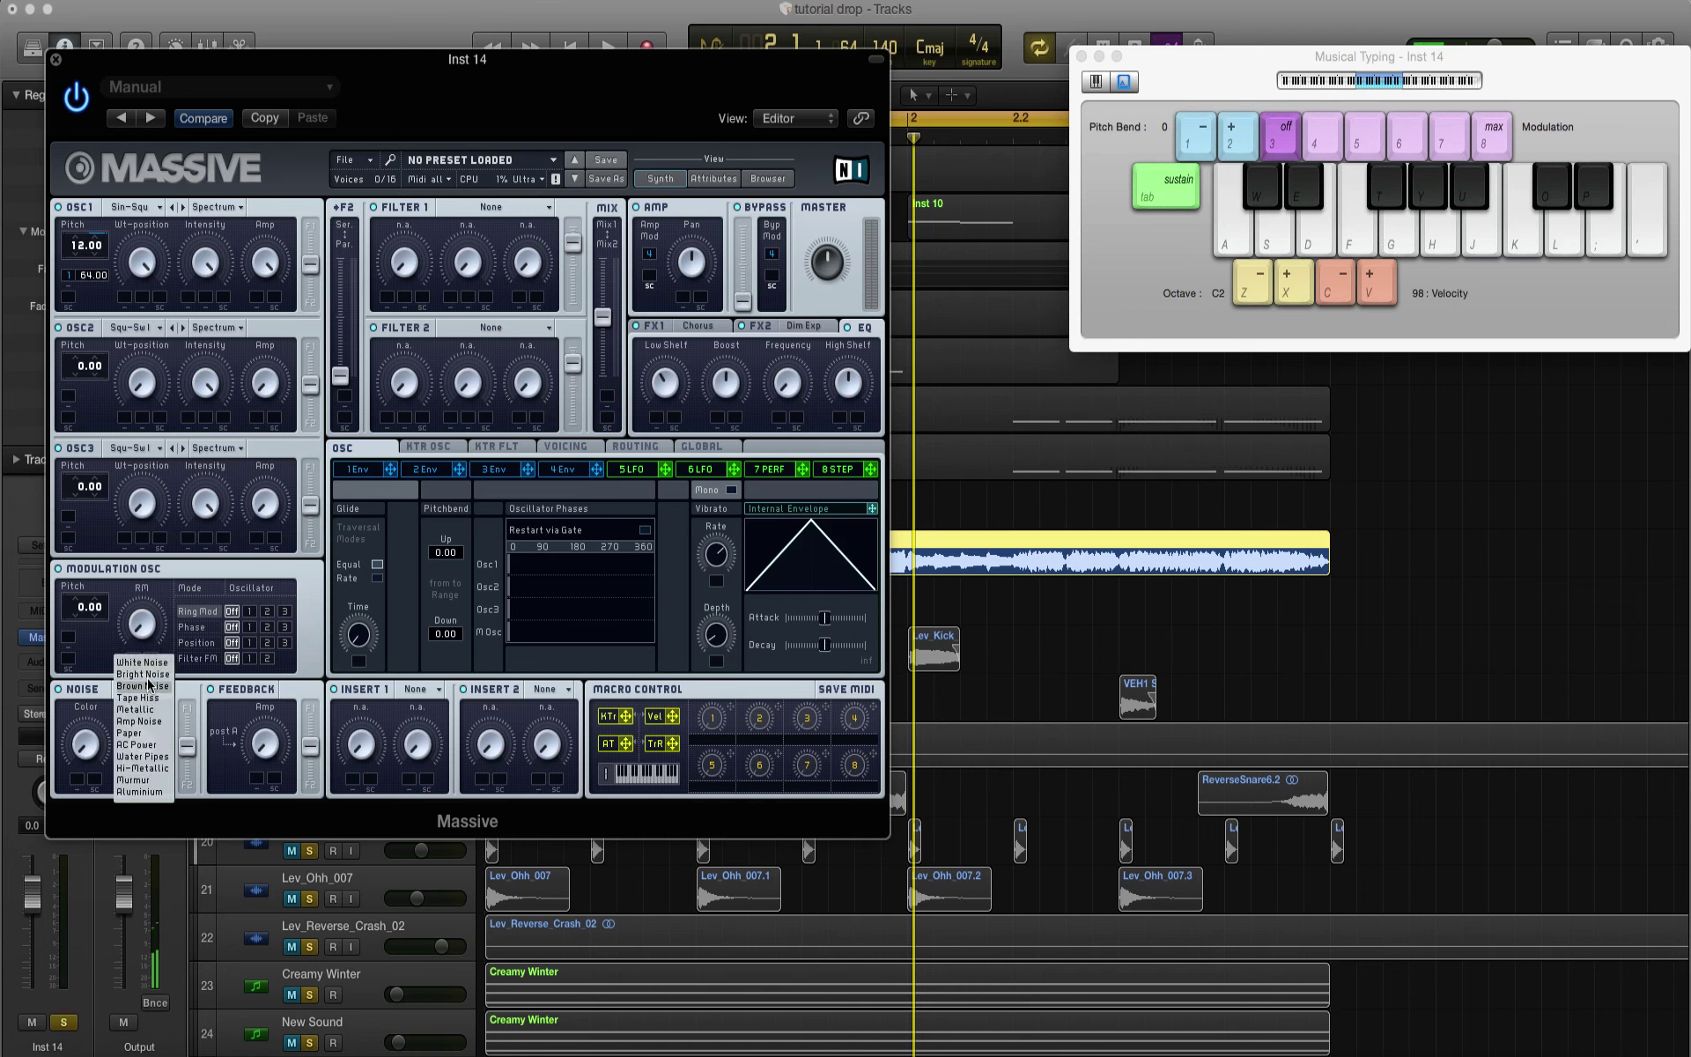
left_click(130, 674)
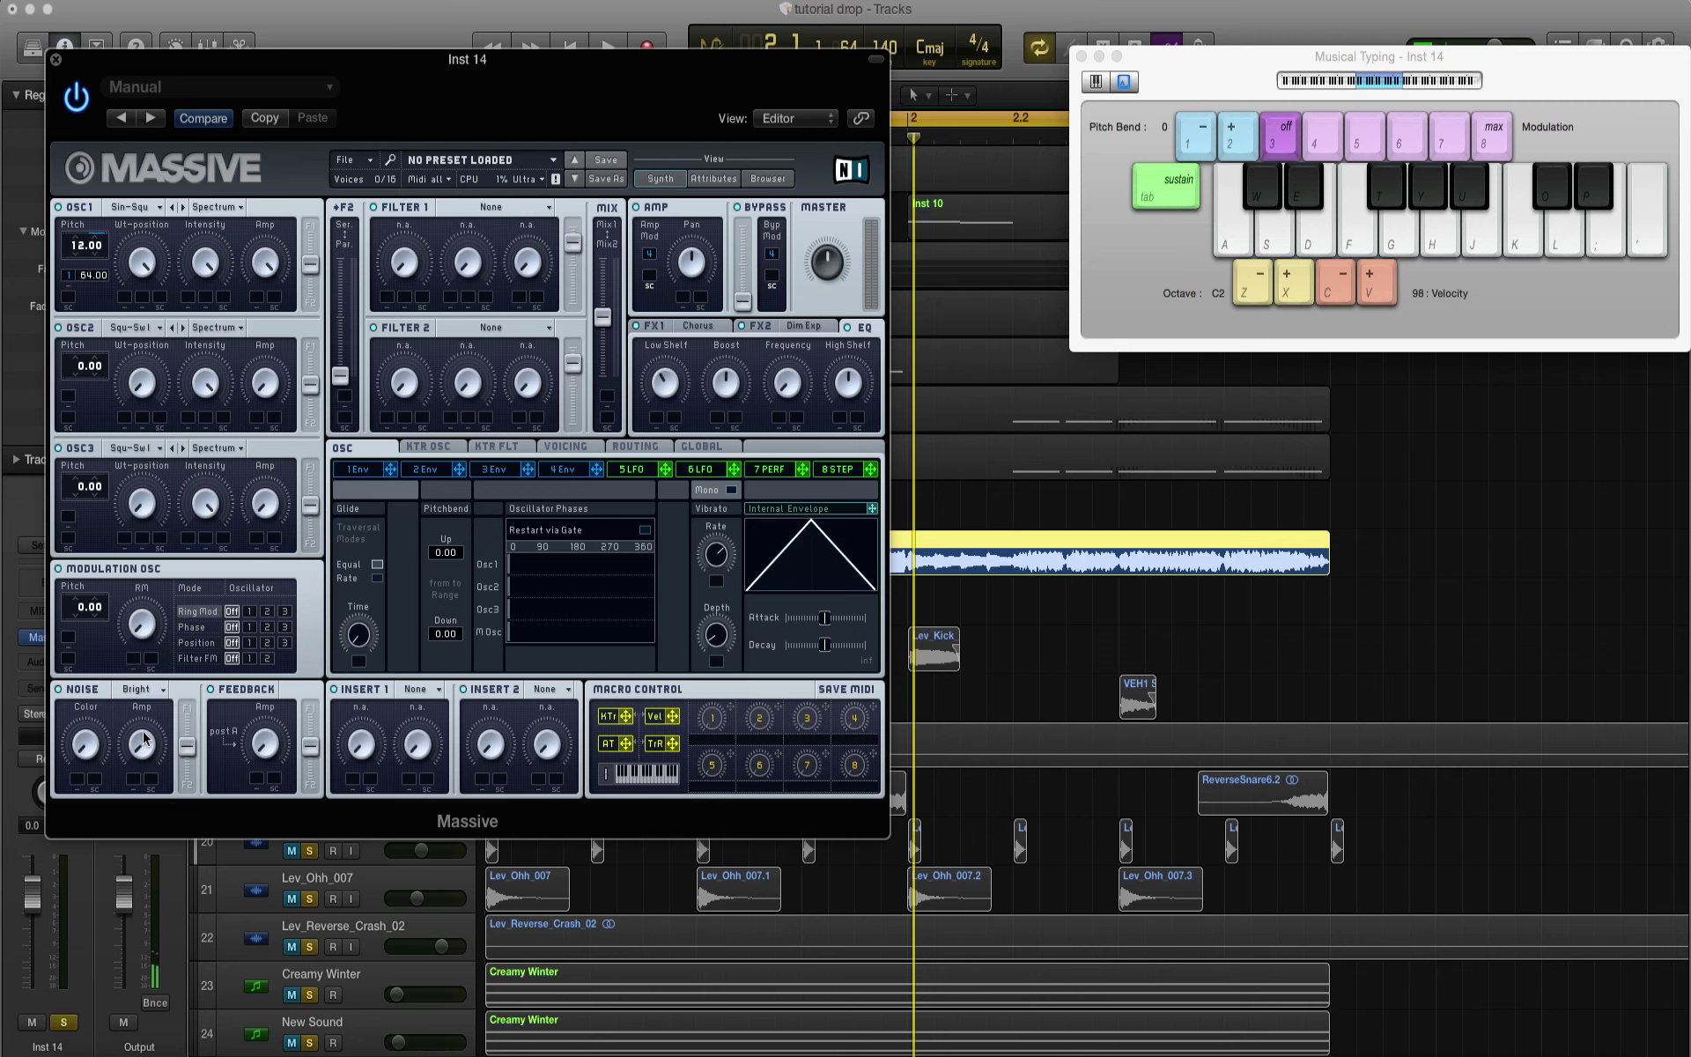
key("g")
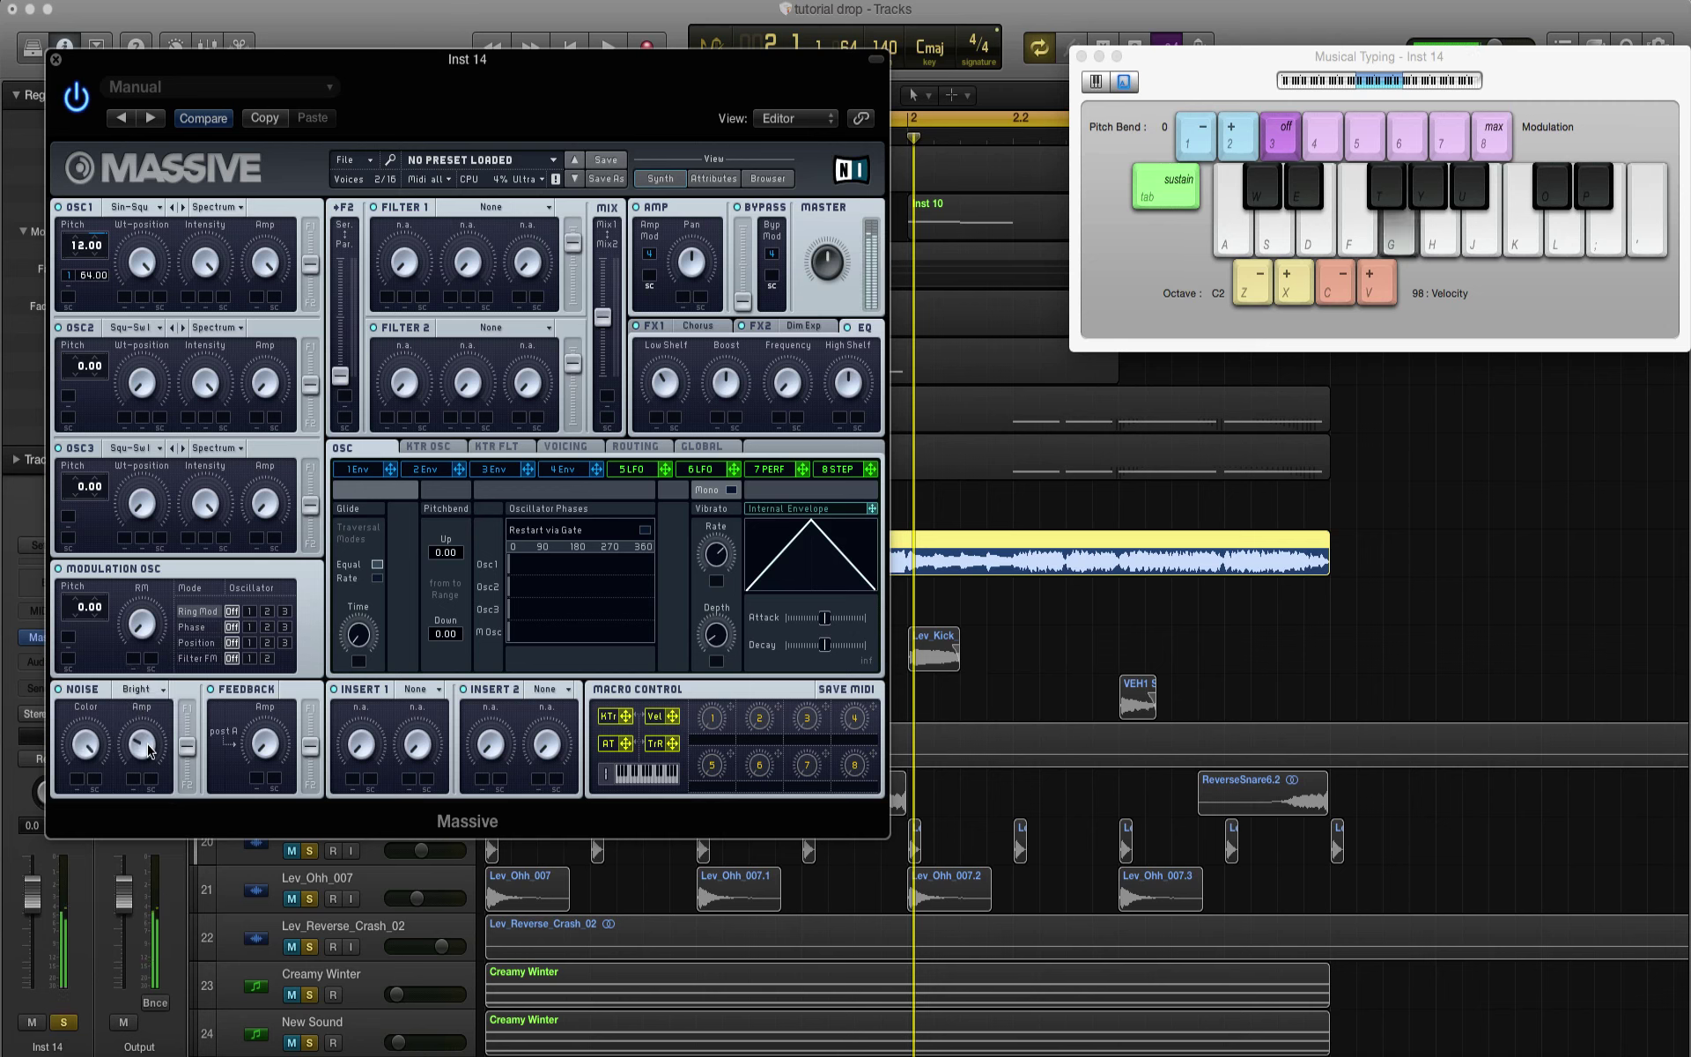
key("g")
key("g")
left_click(55, 60)
Step: Insert the ValhallaRoom reverb on the Inst 14 track and load the Bigger Base preset
left_click(72, 637)
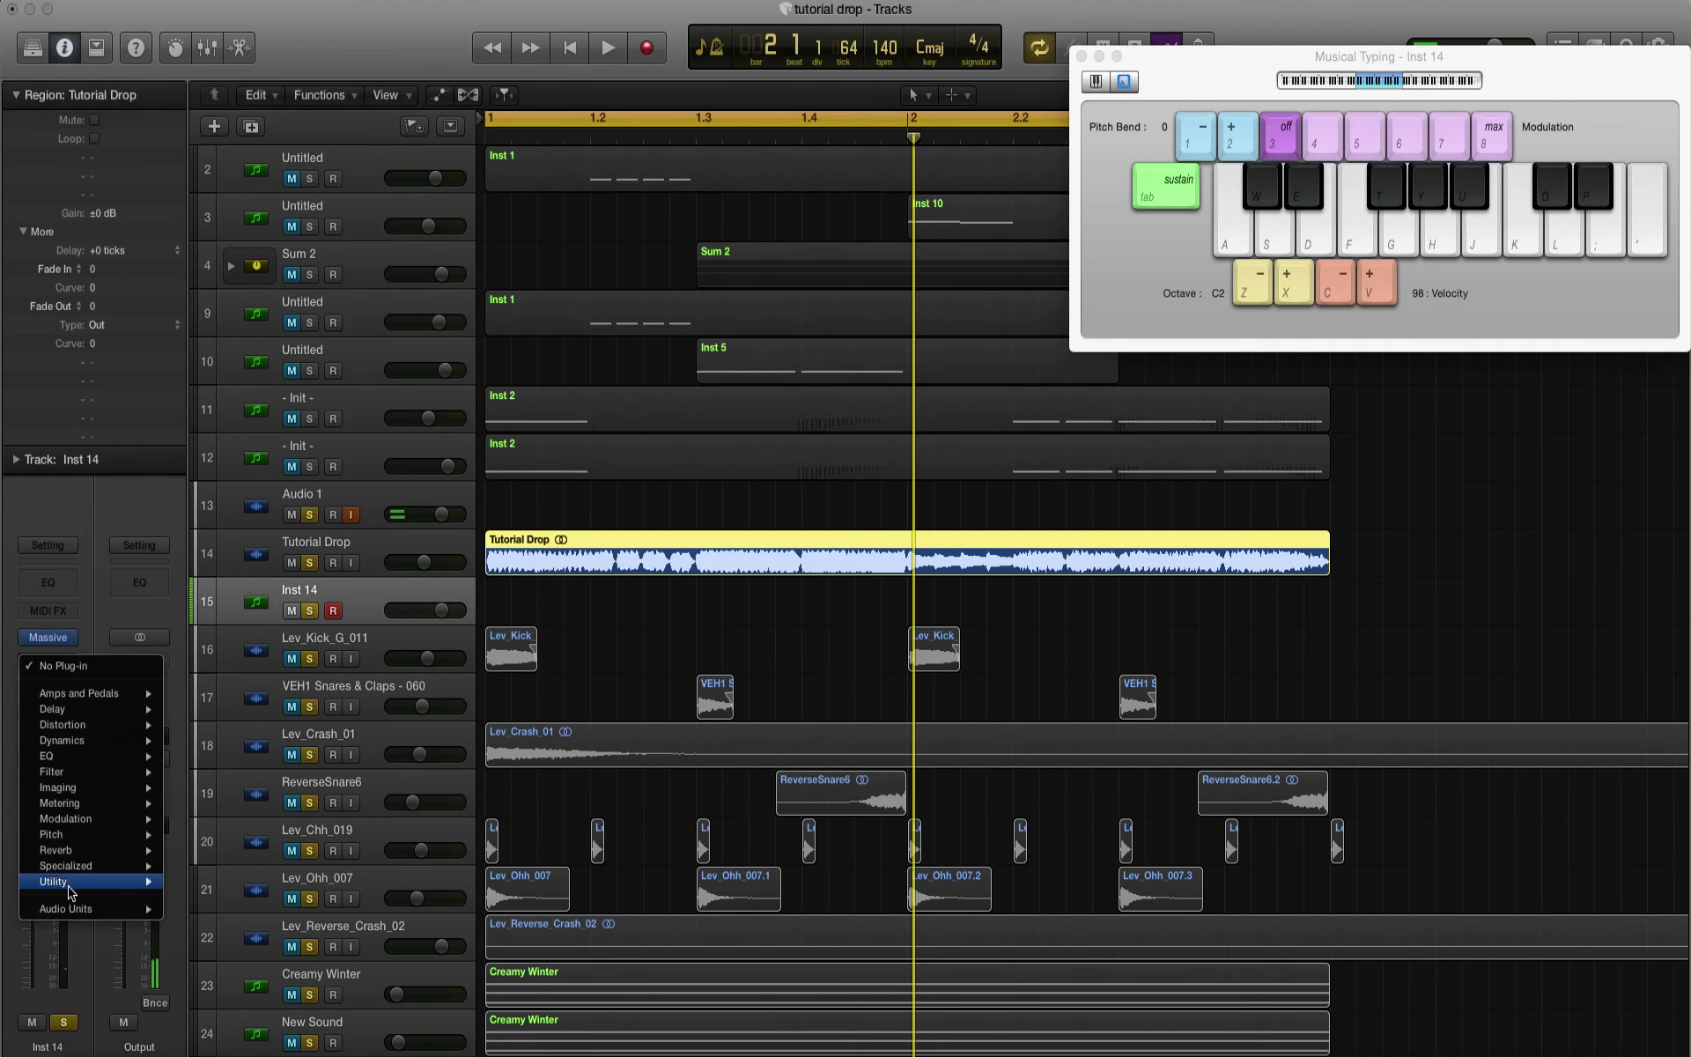
mouse_move(97, 909)
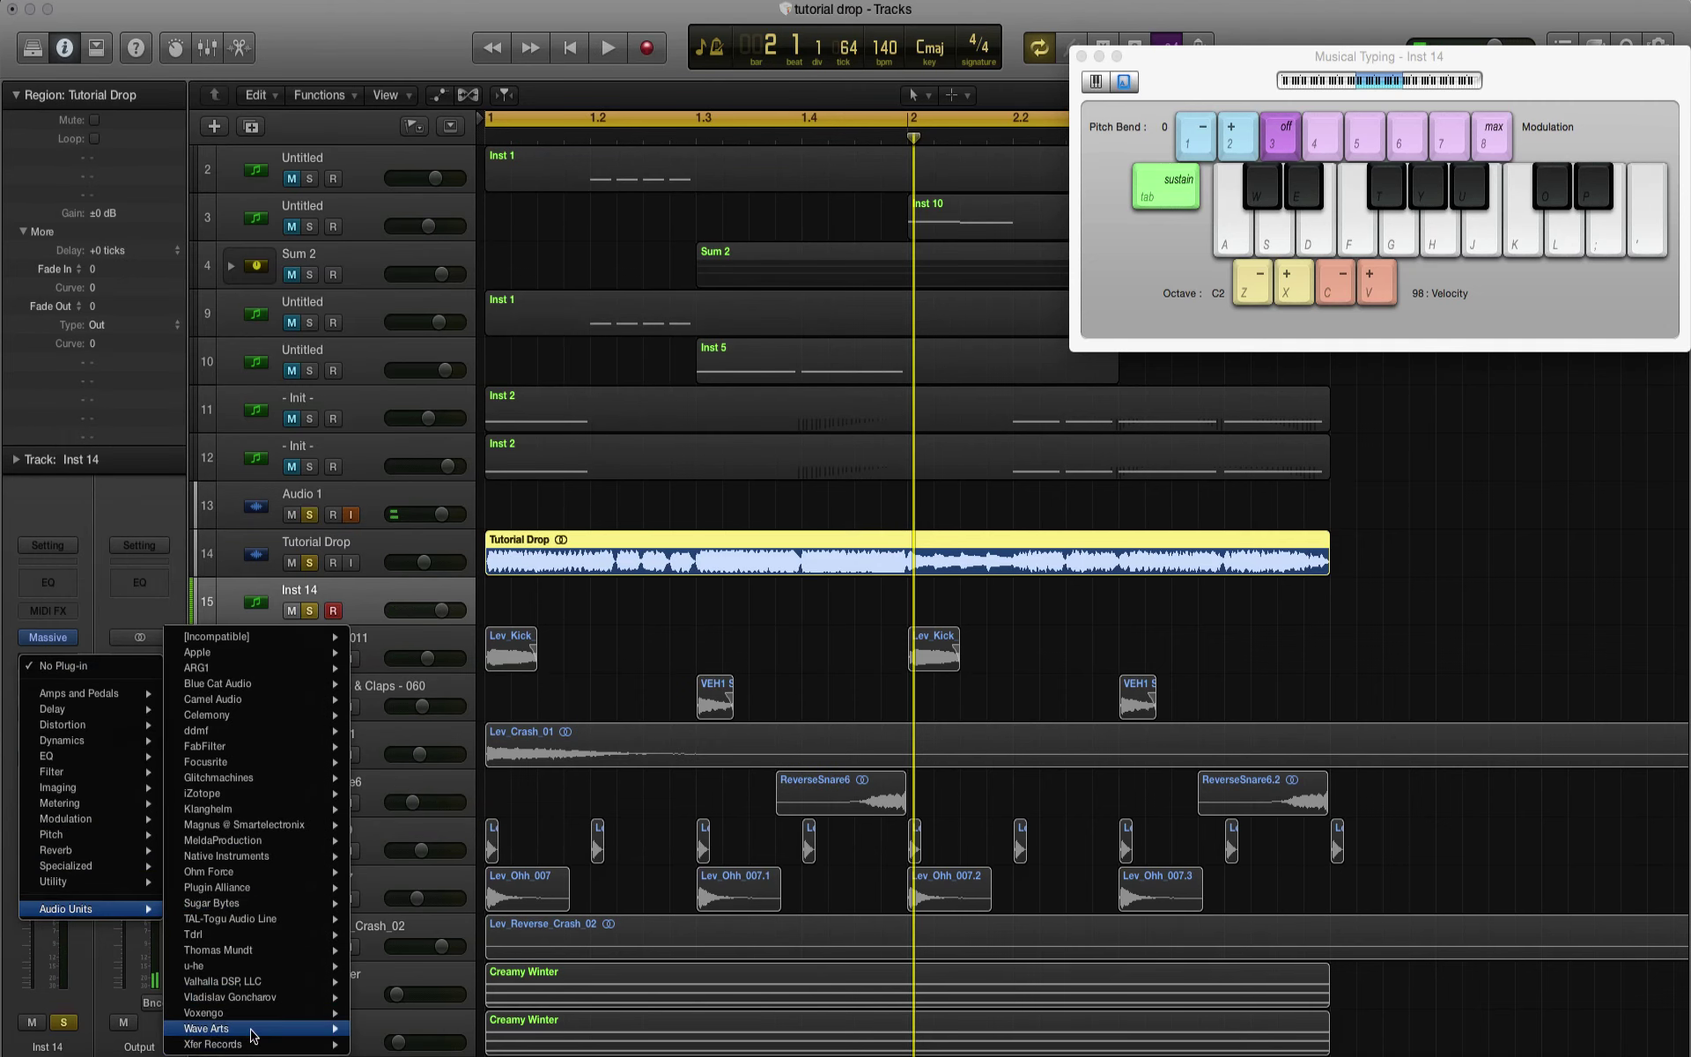
mouse_move(239, 983)
left_click(509, 983)
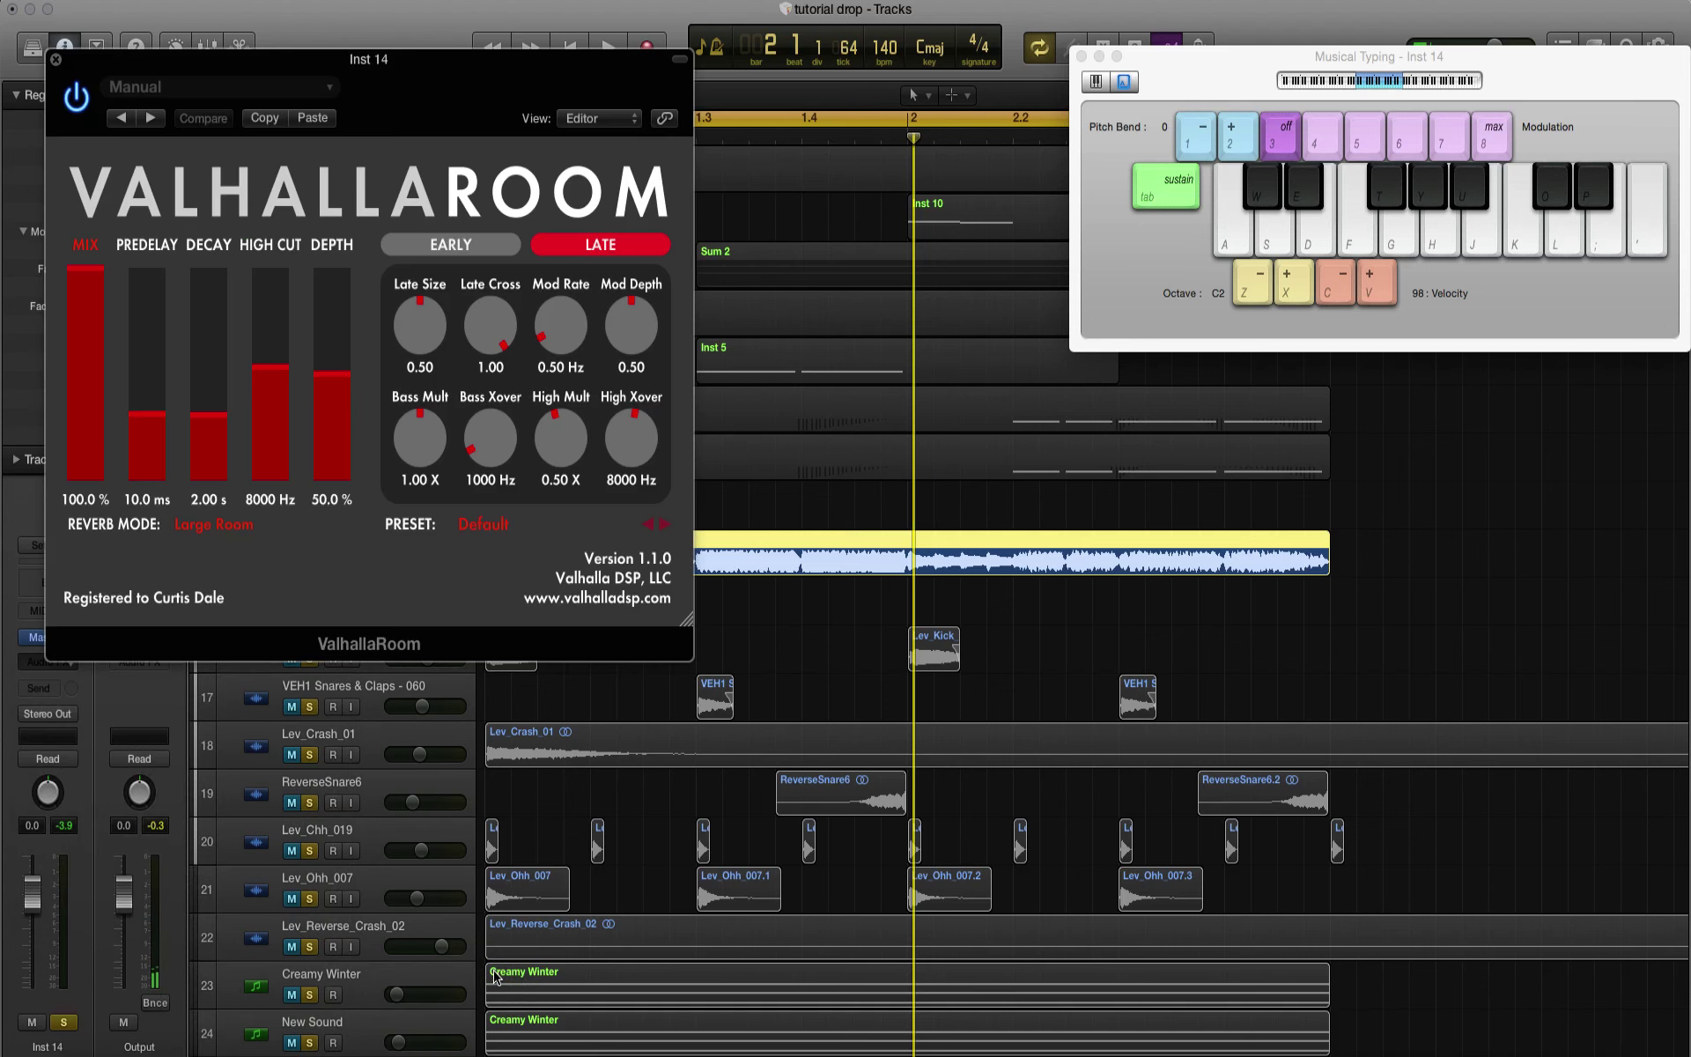
left_click(155, 118)
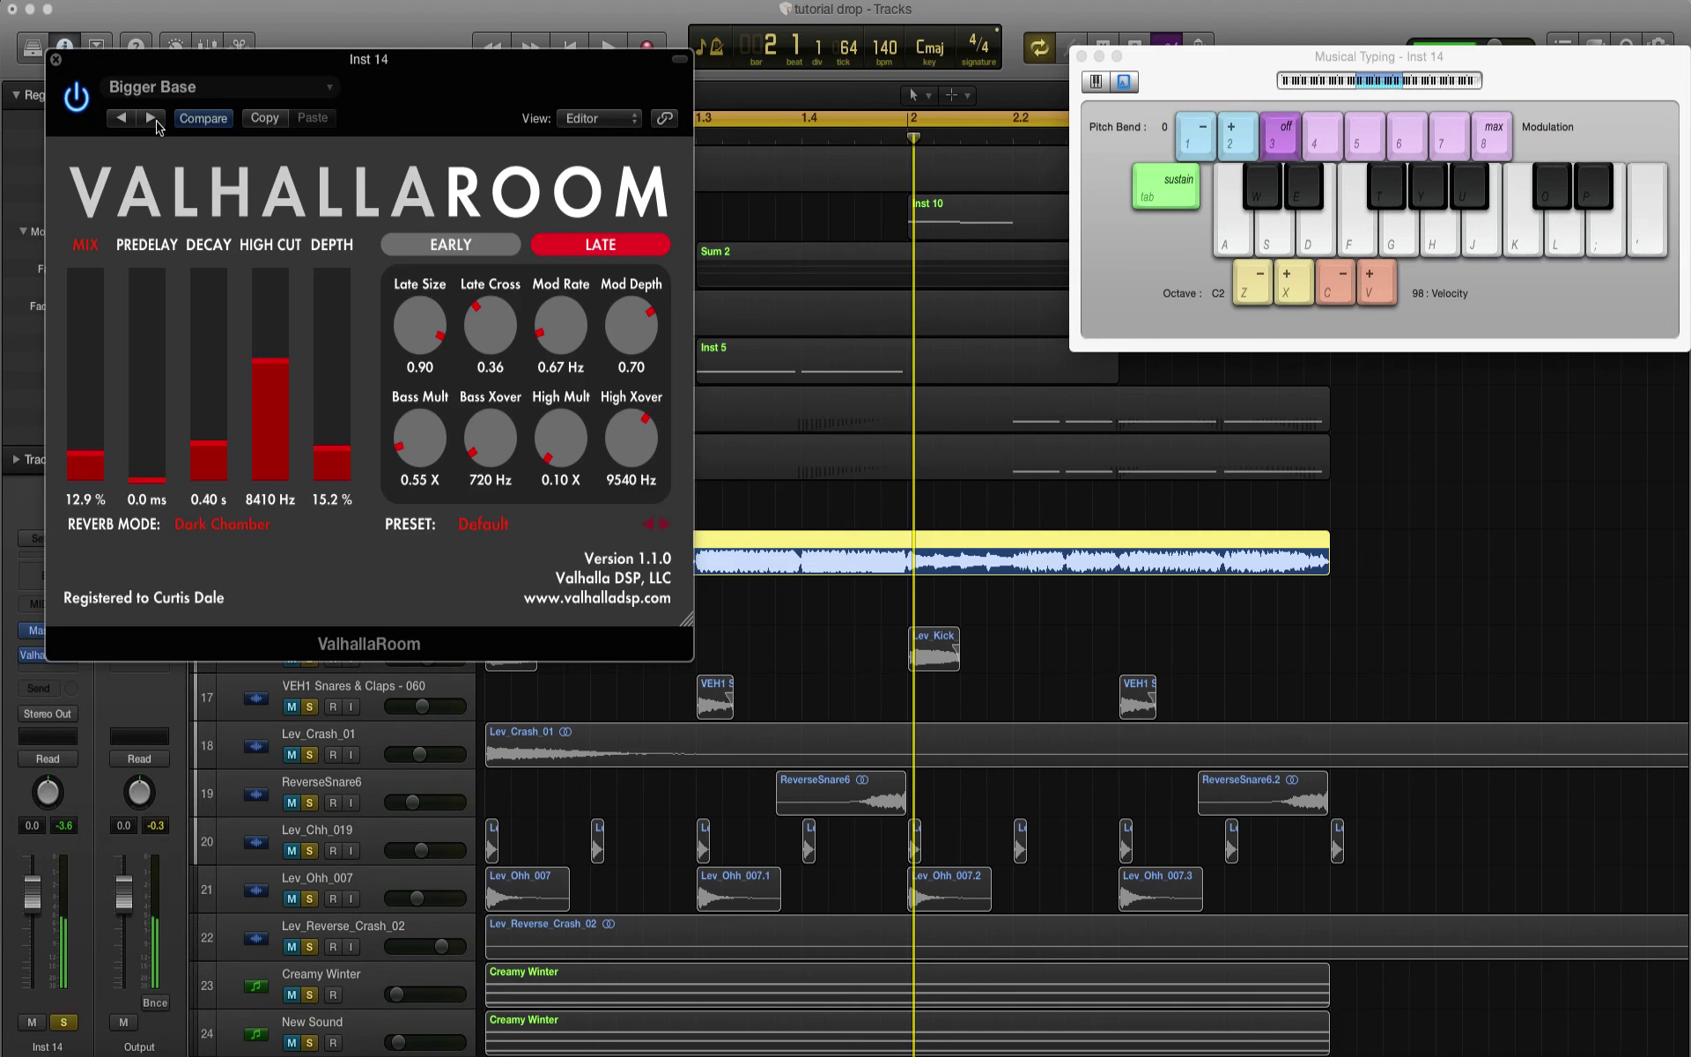
Step: Set ValhallaRoom's mix to 23.0 %, predelay to 0.3 ms, decay to 1.33 s and depth to 42.4 %
left_click(94, 438)
left_click(209, 432)
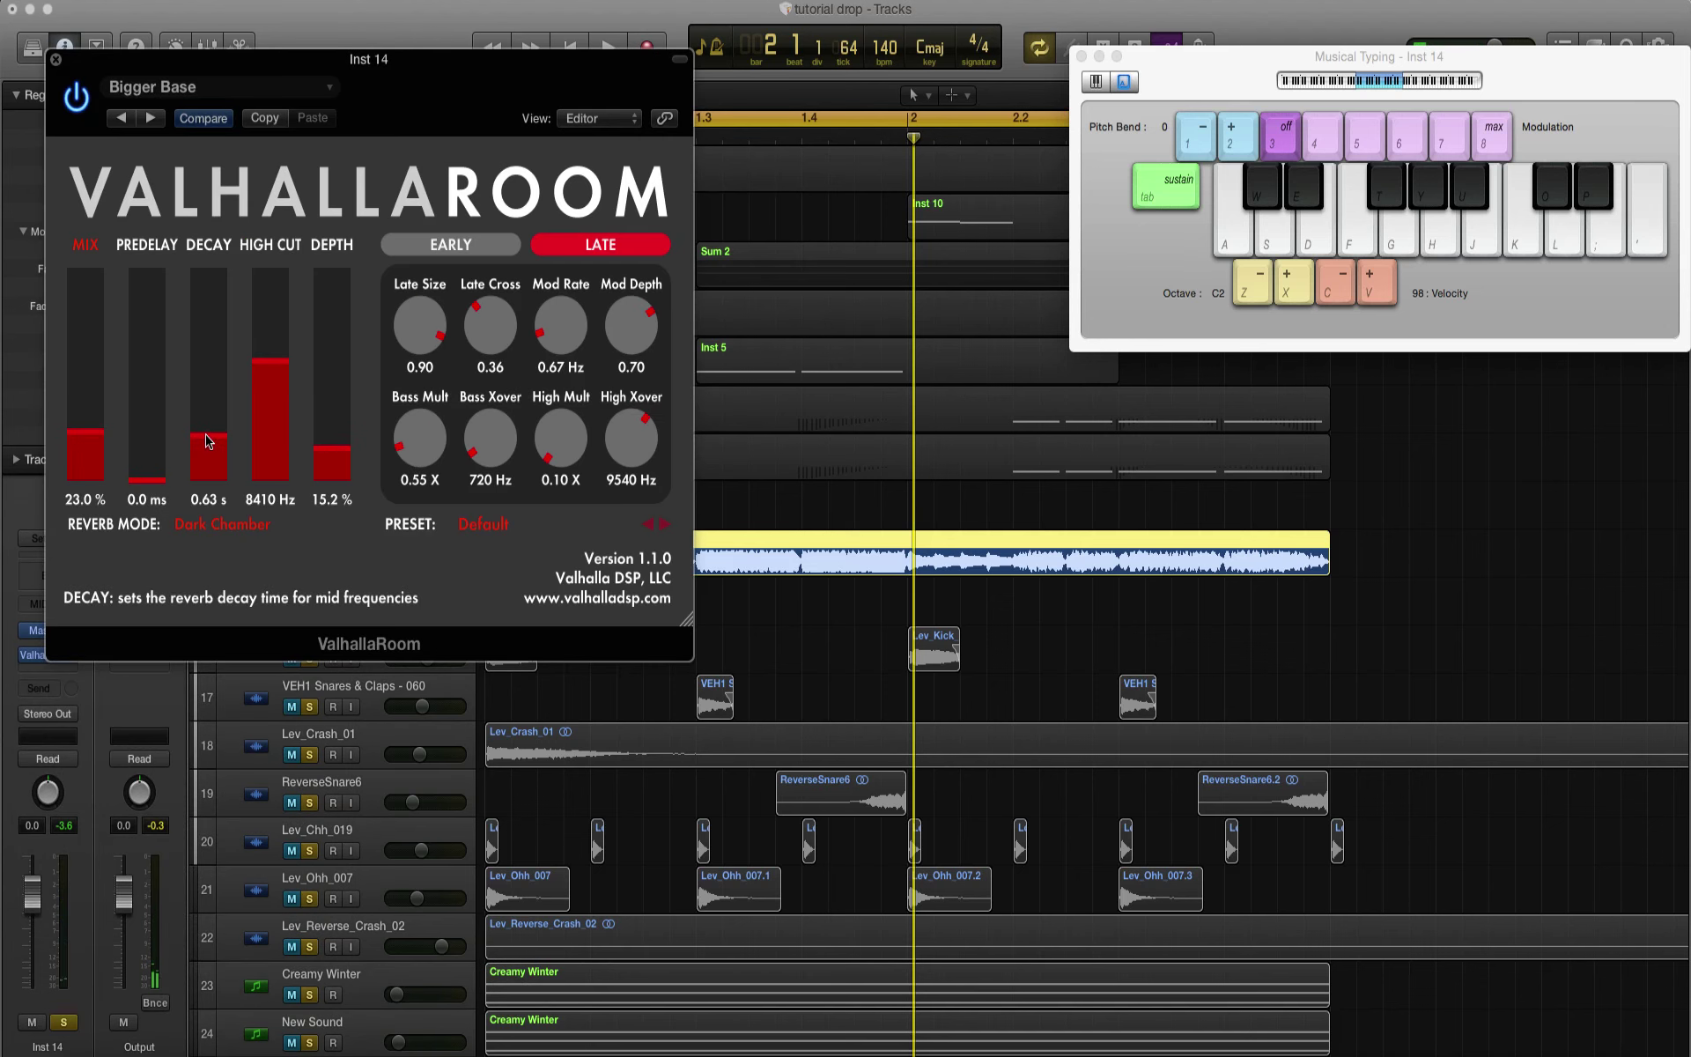
left_click(328, 387)
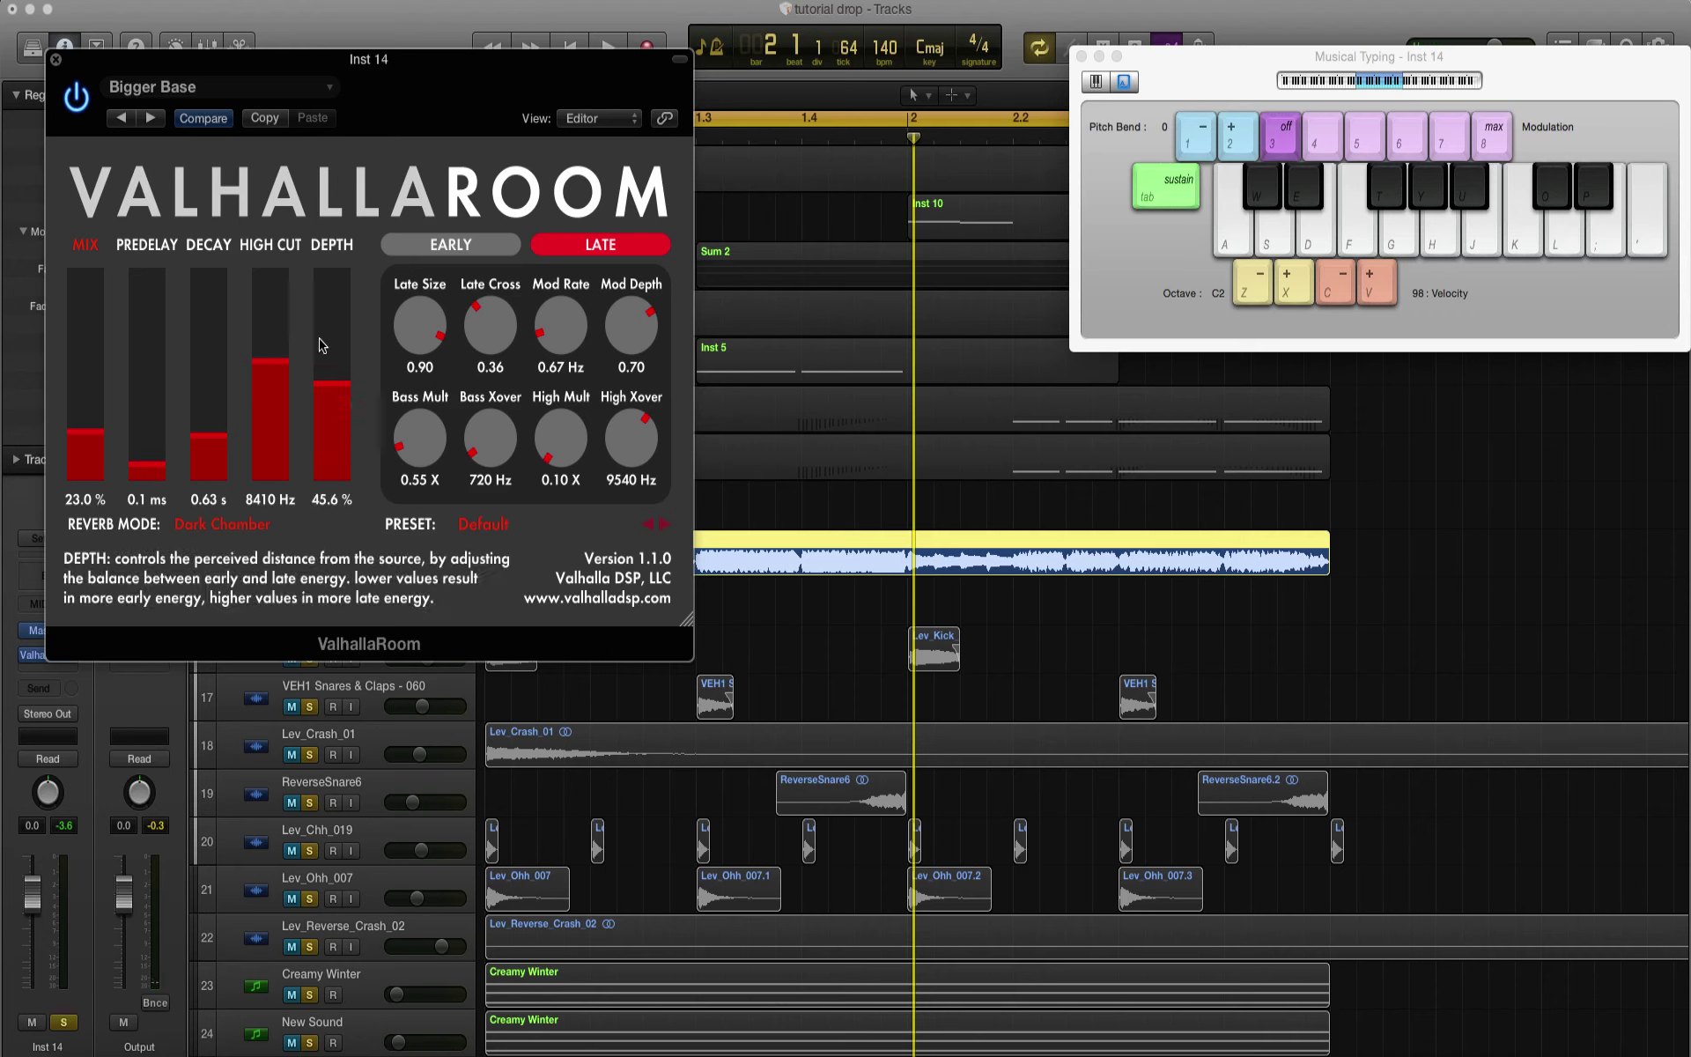
left_click(326, 330)
left_click(209, 421)
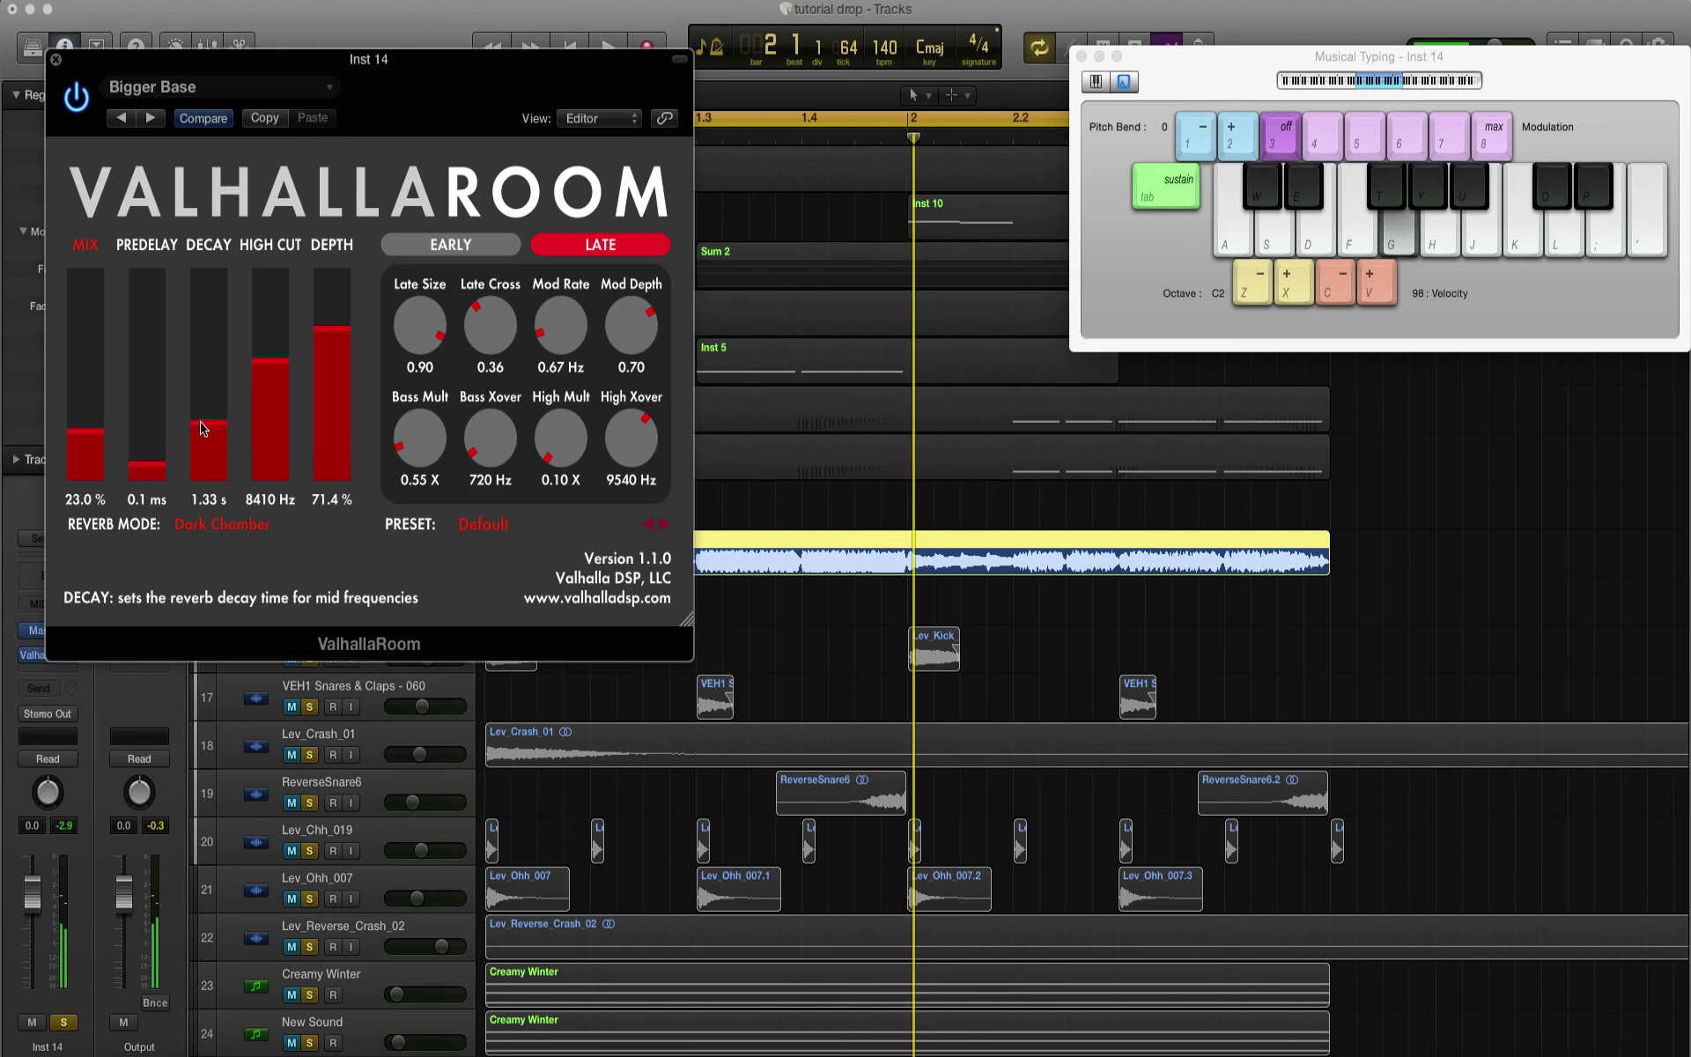
left_click(332, 388)
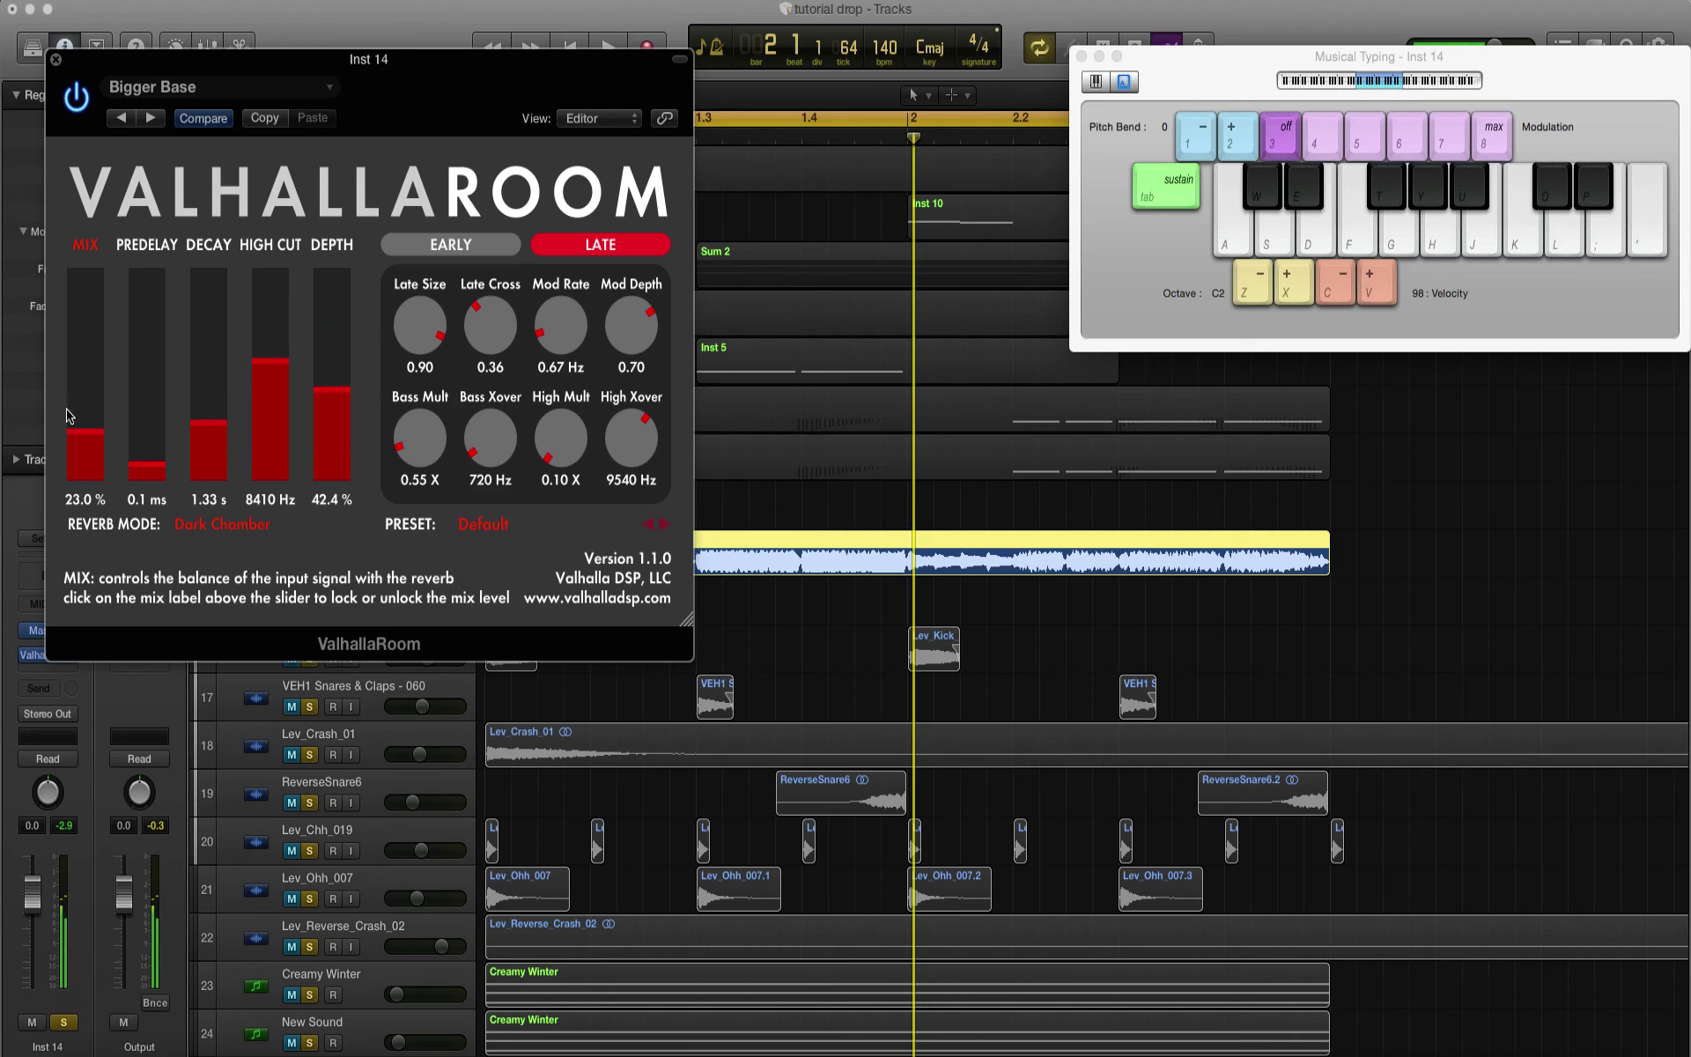
left_click(145, 456)
key("g")
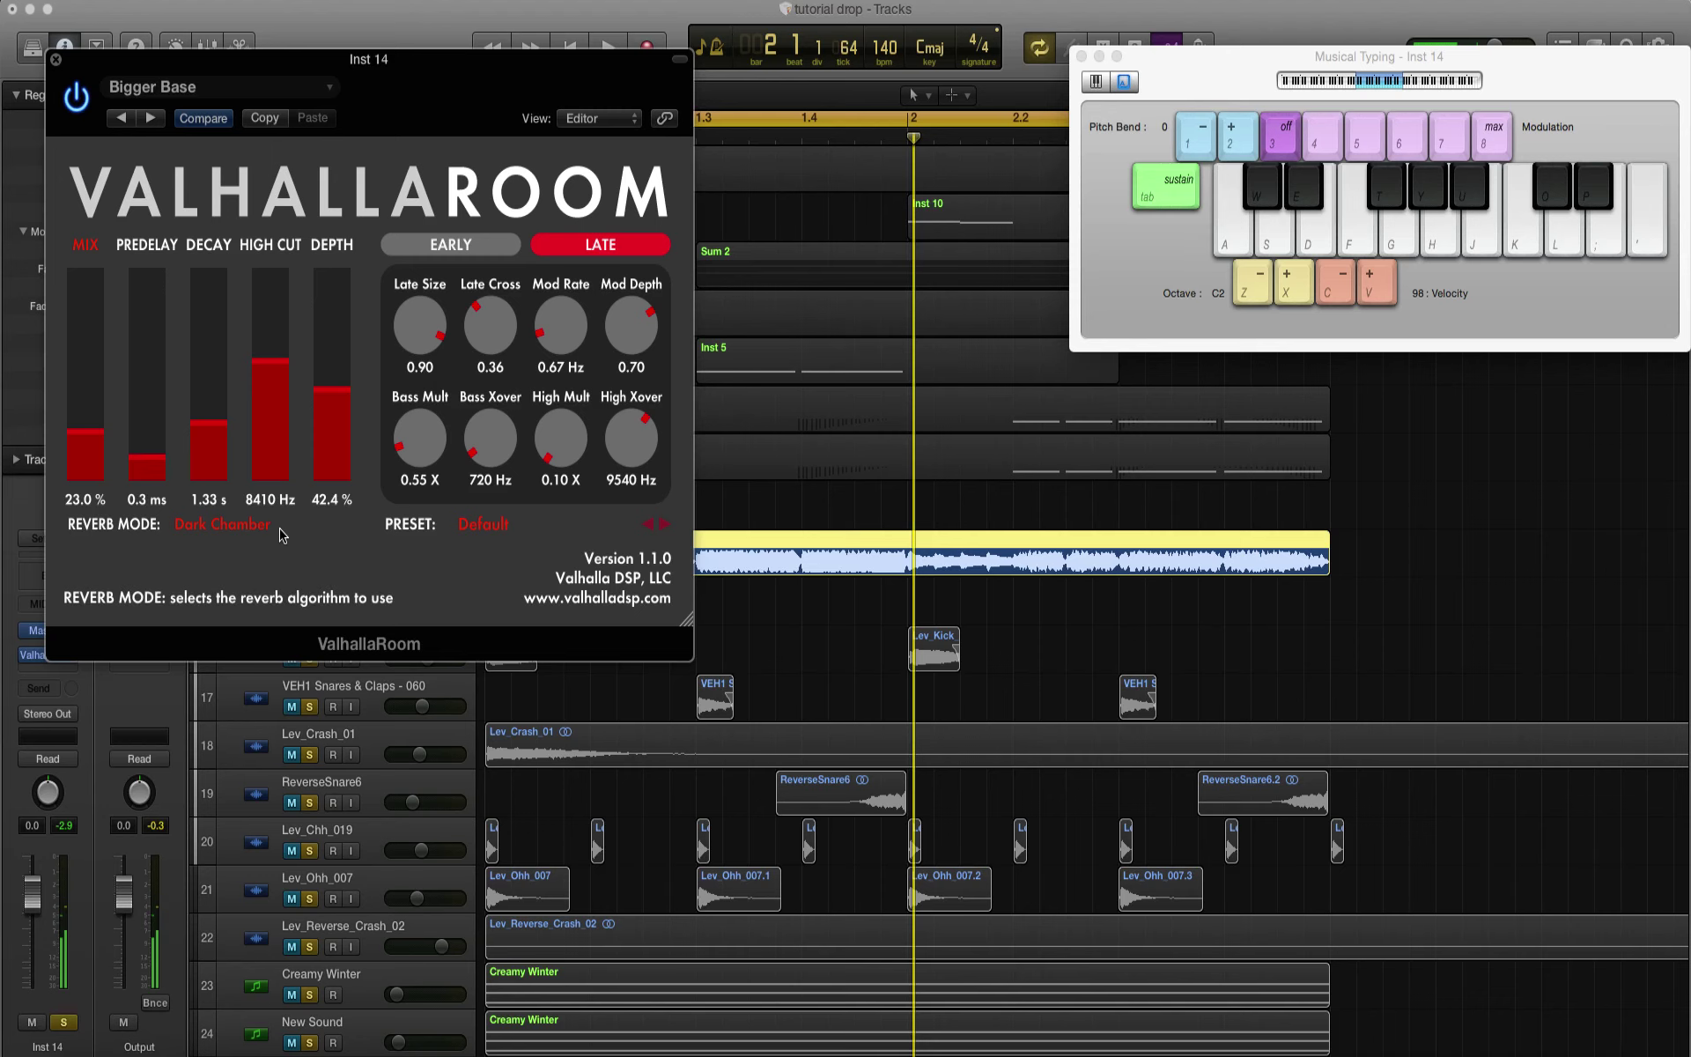
Step: Change ValhallaRoom's reverb mode to Large Room, audition notes at octave C2, and close the reverb
left_click(251, 537)
left_click(238, 548)
key("g")
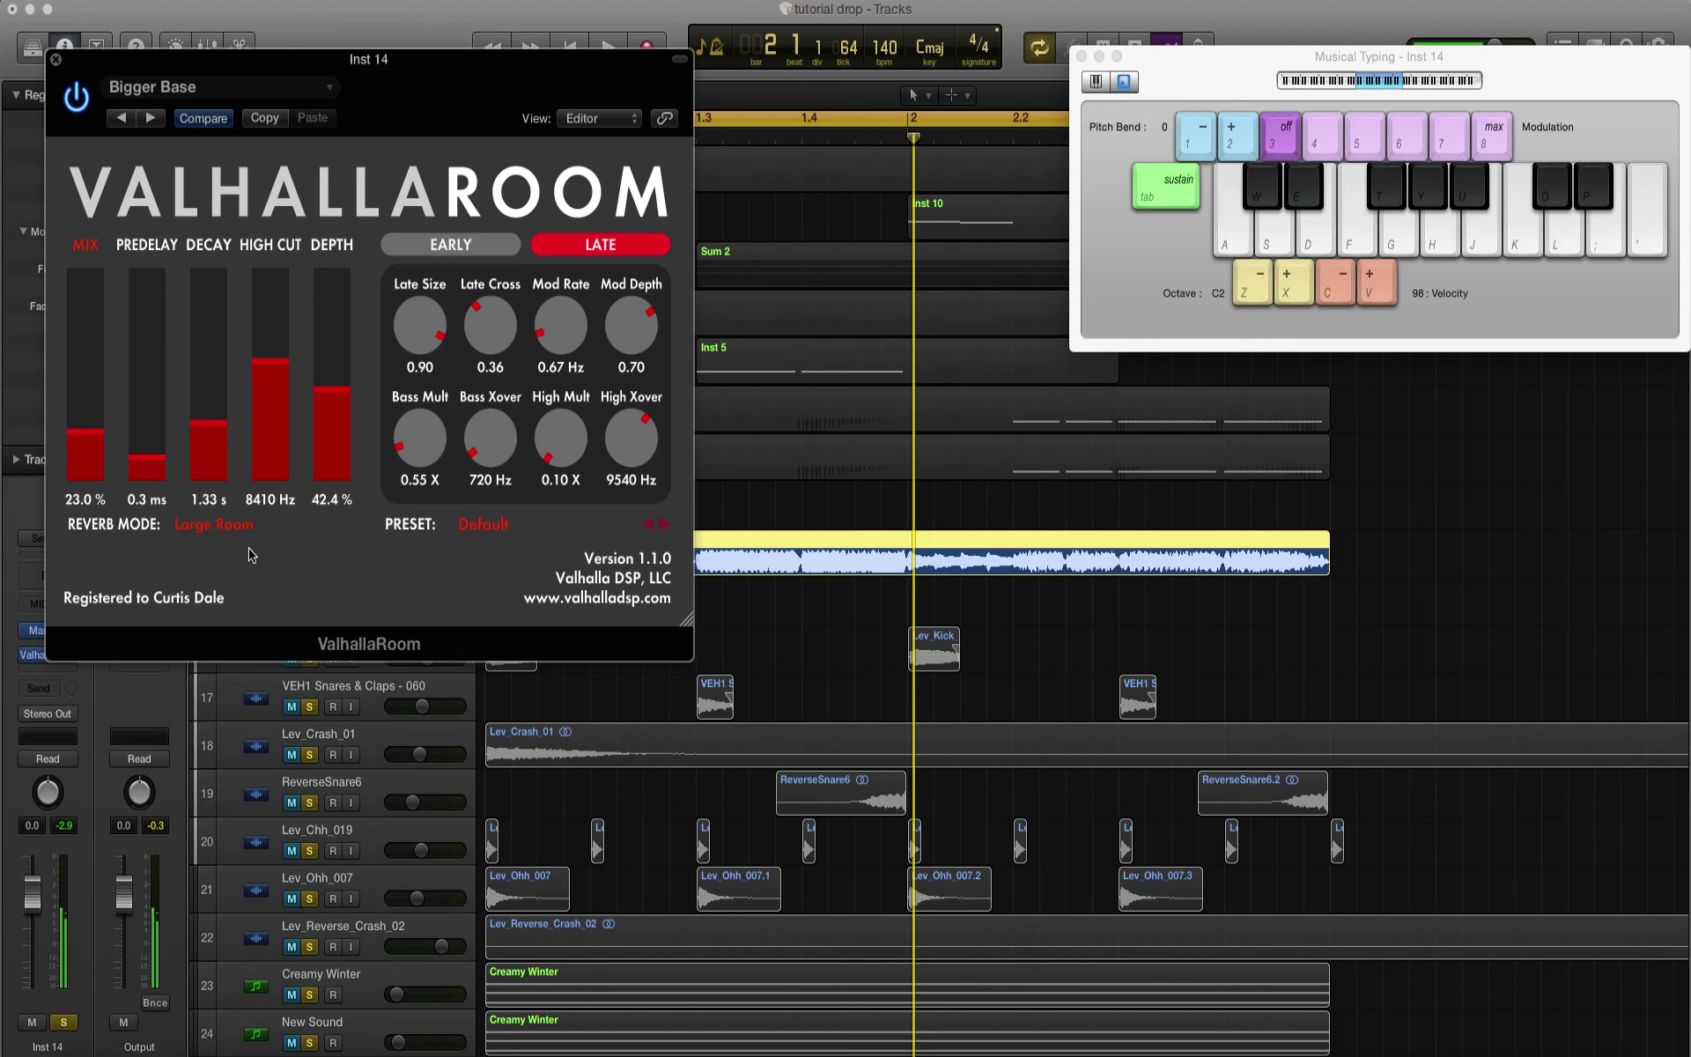
key("g")
key("g")
left_click(55, 60)
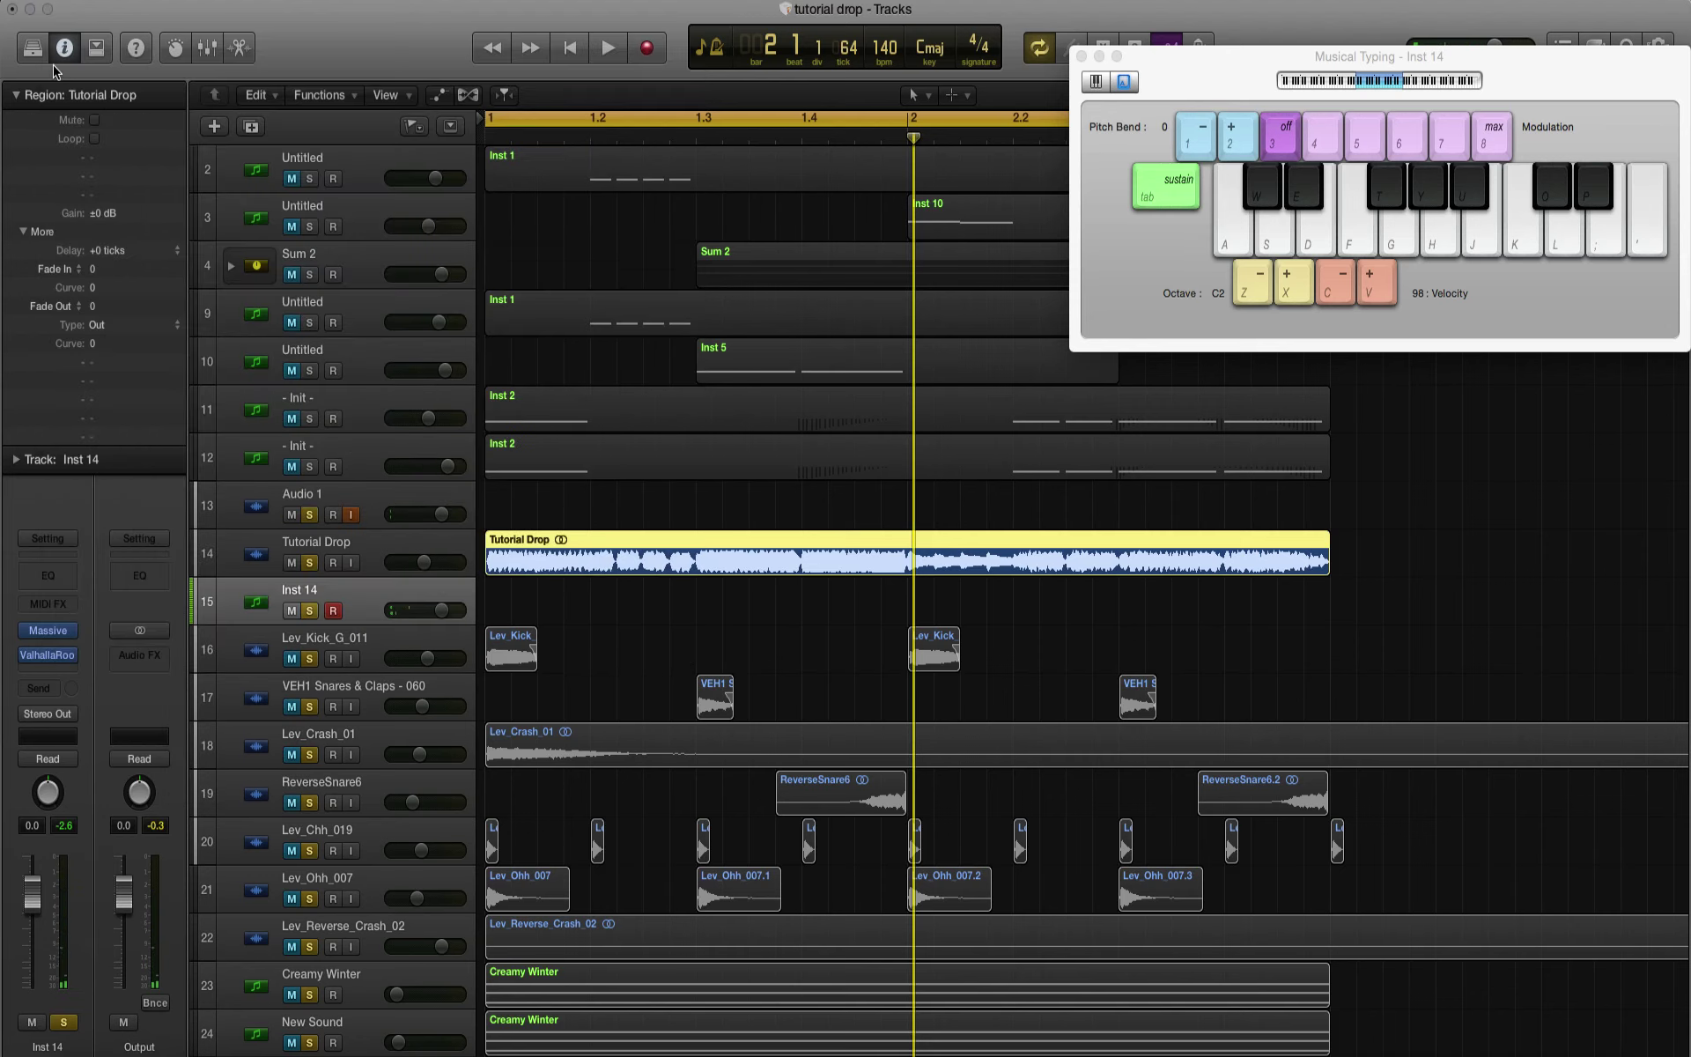
Step: Audition the reverberated Inst 14 sound with alternating low and high notes at octave C2
key("g")
key("semicolon")
key("l")
key("l")
key("g")
key("l")
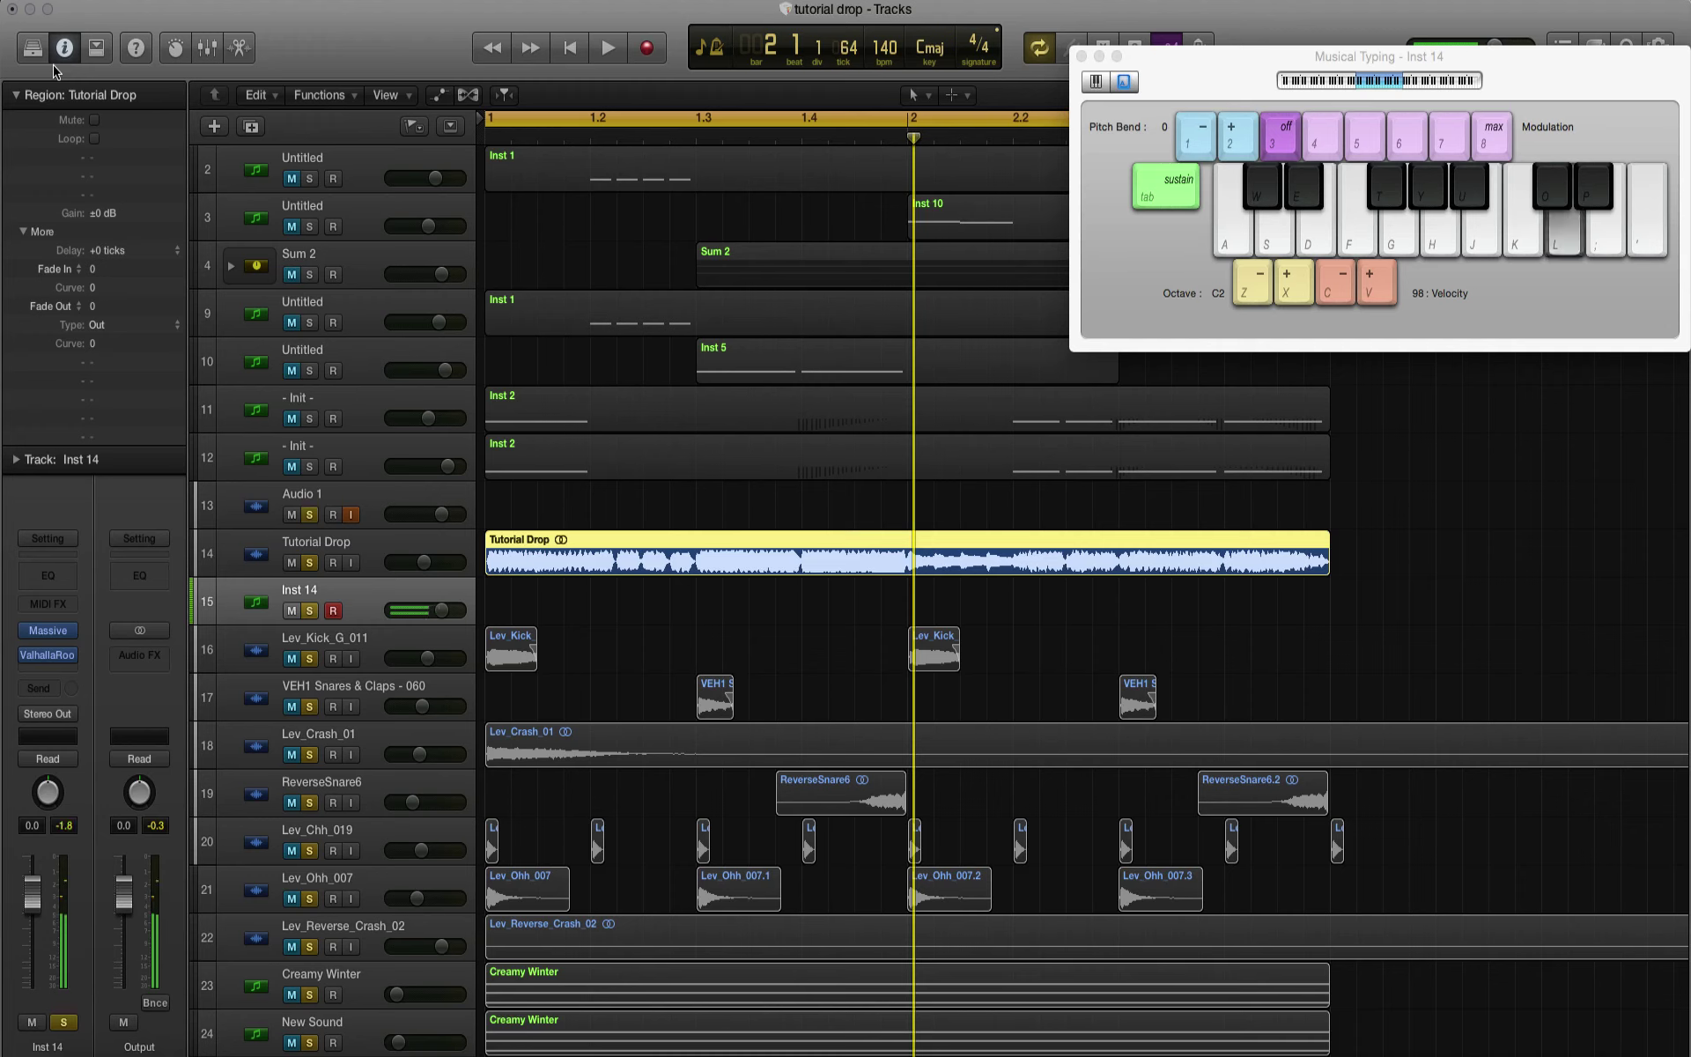
key("g")
key("l")
key("g")
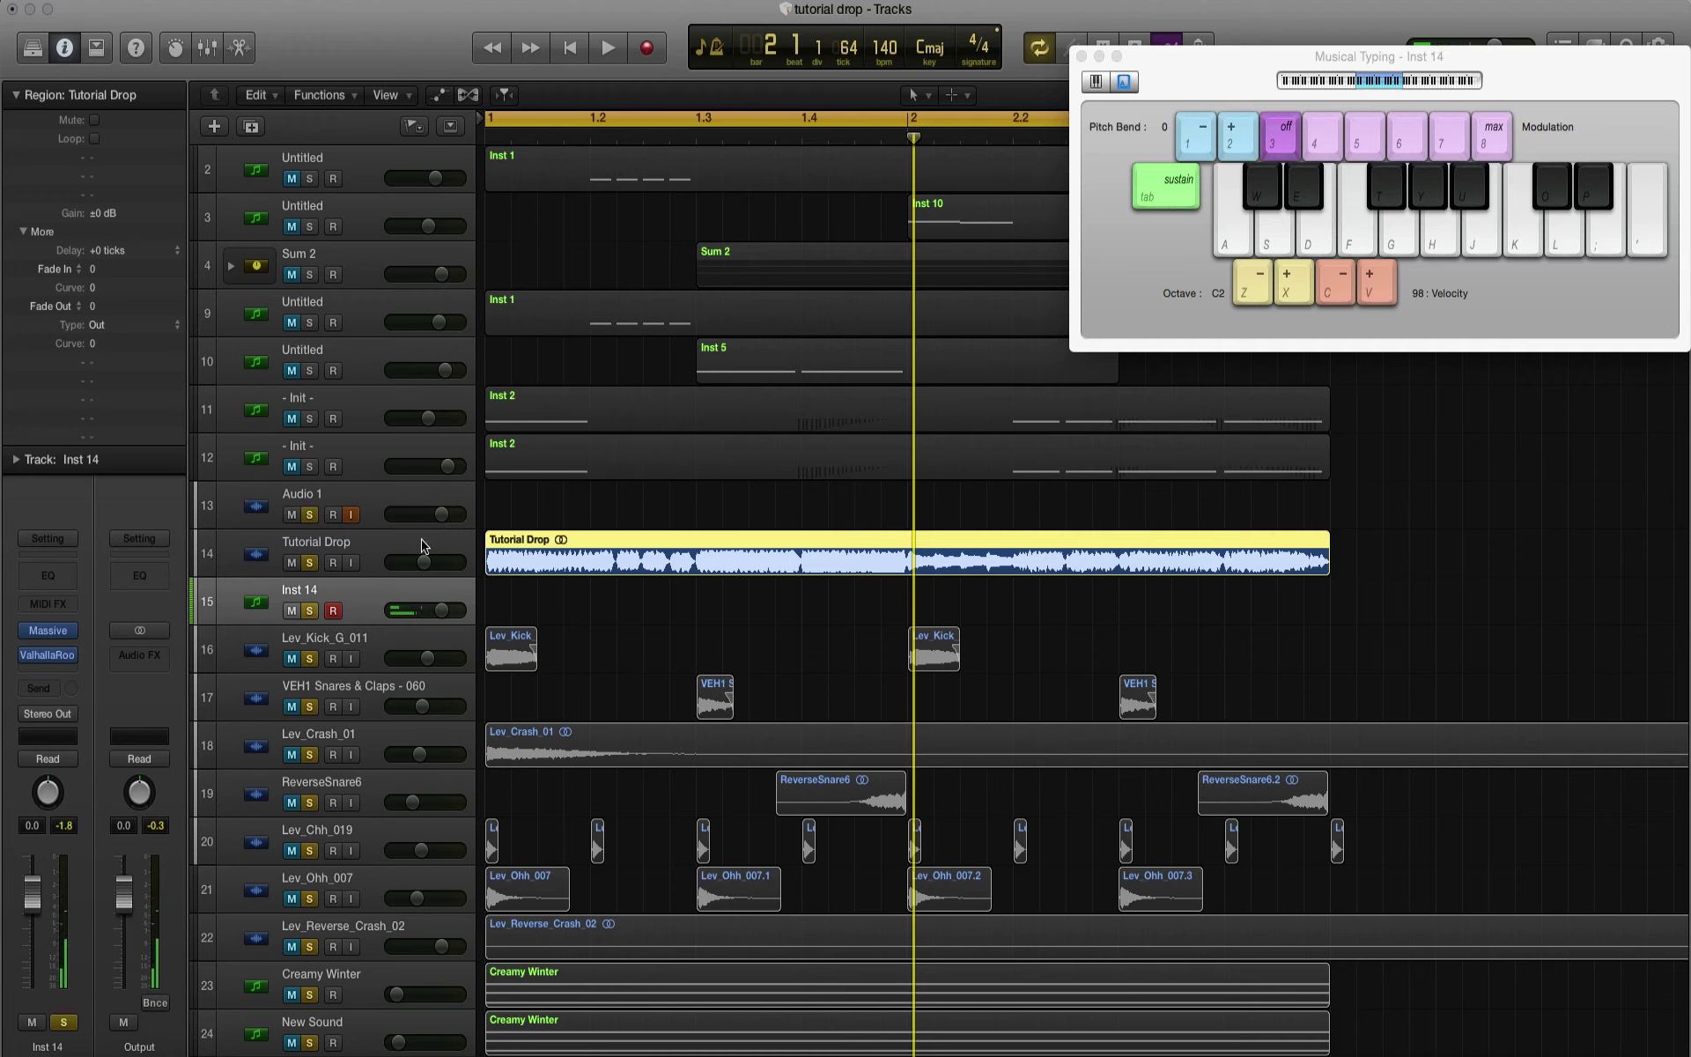
Step: Lower Inst 14's volume to -14.4 dB and test it over the Tutorial Drop loop at octave C3
left_click_drag(447, 617, 399, 614)
key("space")
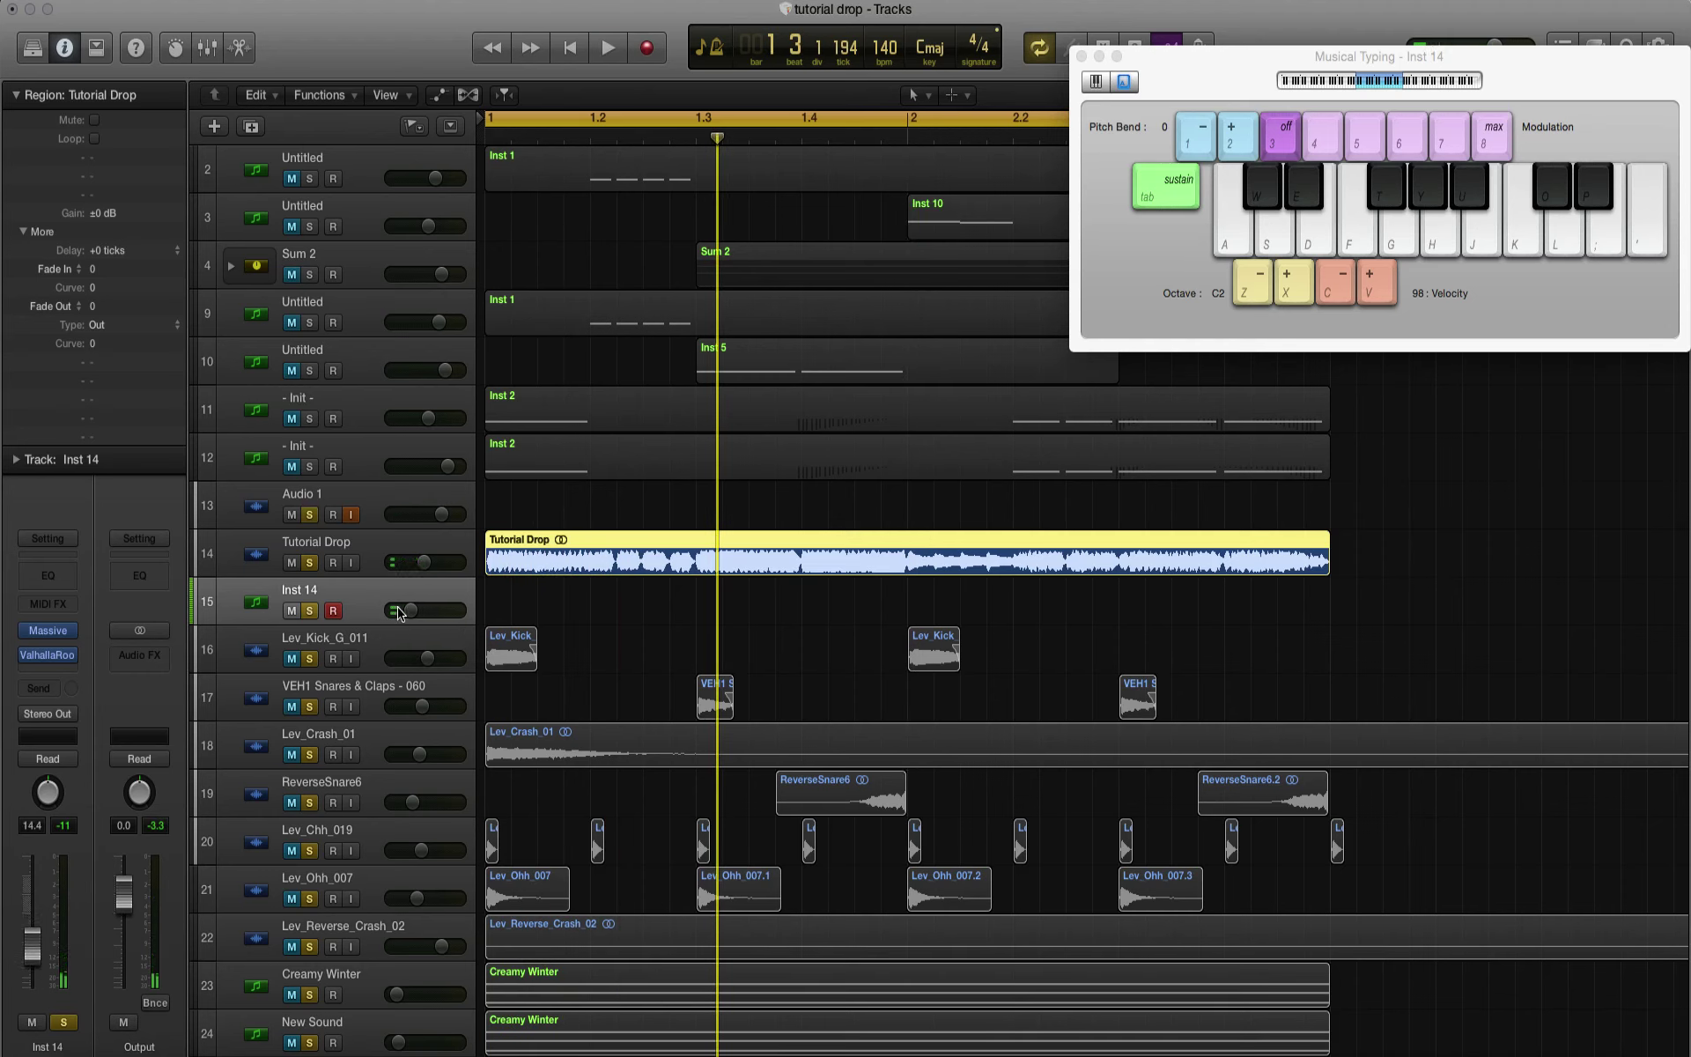
key("x")
key("g")
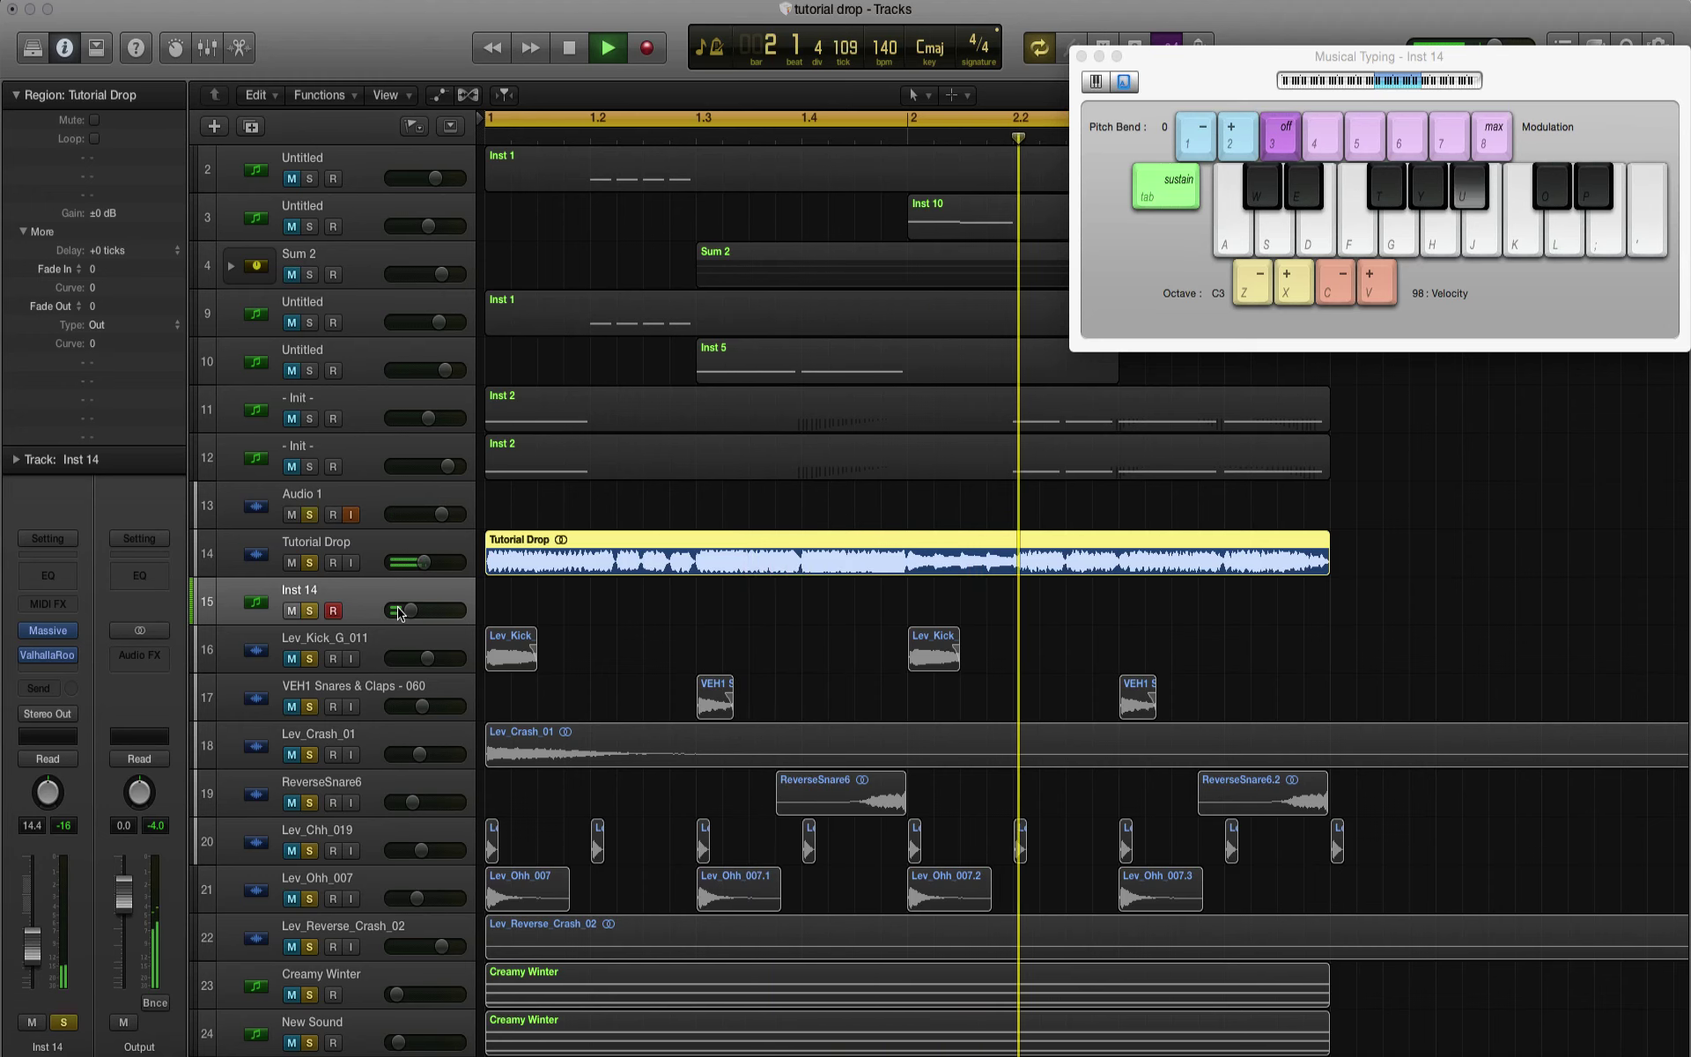
key("space")
Step: Reduce Inst 14's volume to -18.0 dB and recheck it against the playing loop
left_click_drag(399, 614, 394, 615)
key("space")
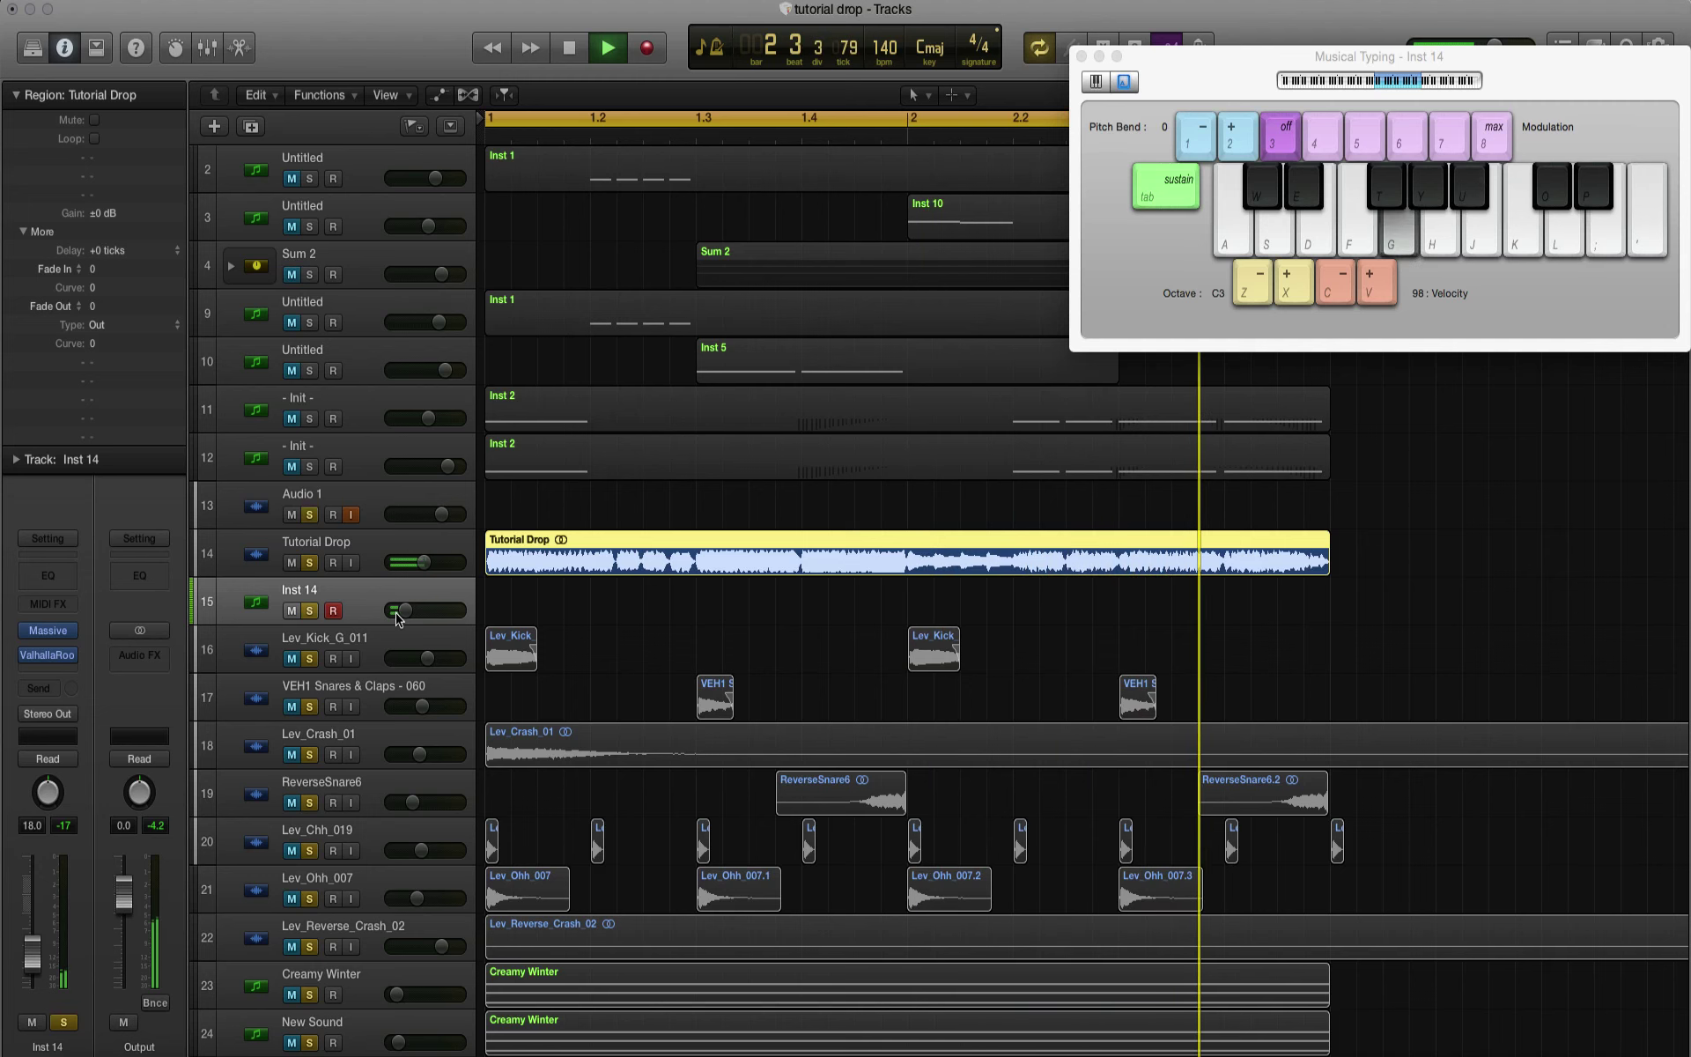
key("space")
Step: Bring Inst 14's volume down to -23.0 dB, raise the system volume, and play test notes over the loop
left_click(397, 614)
left_click_drag(397, 615, 398, 619)
key("XF86AudioRaiseVolume")
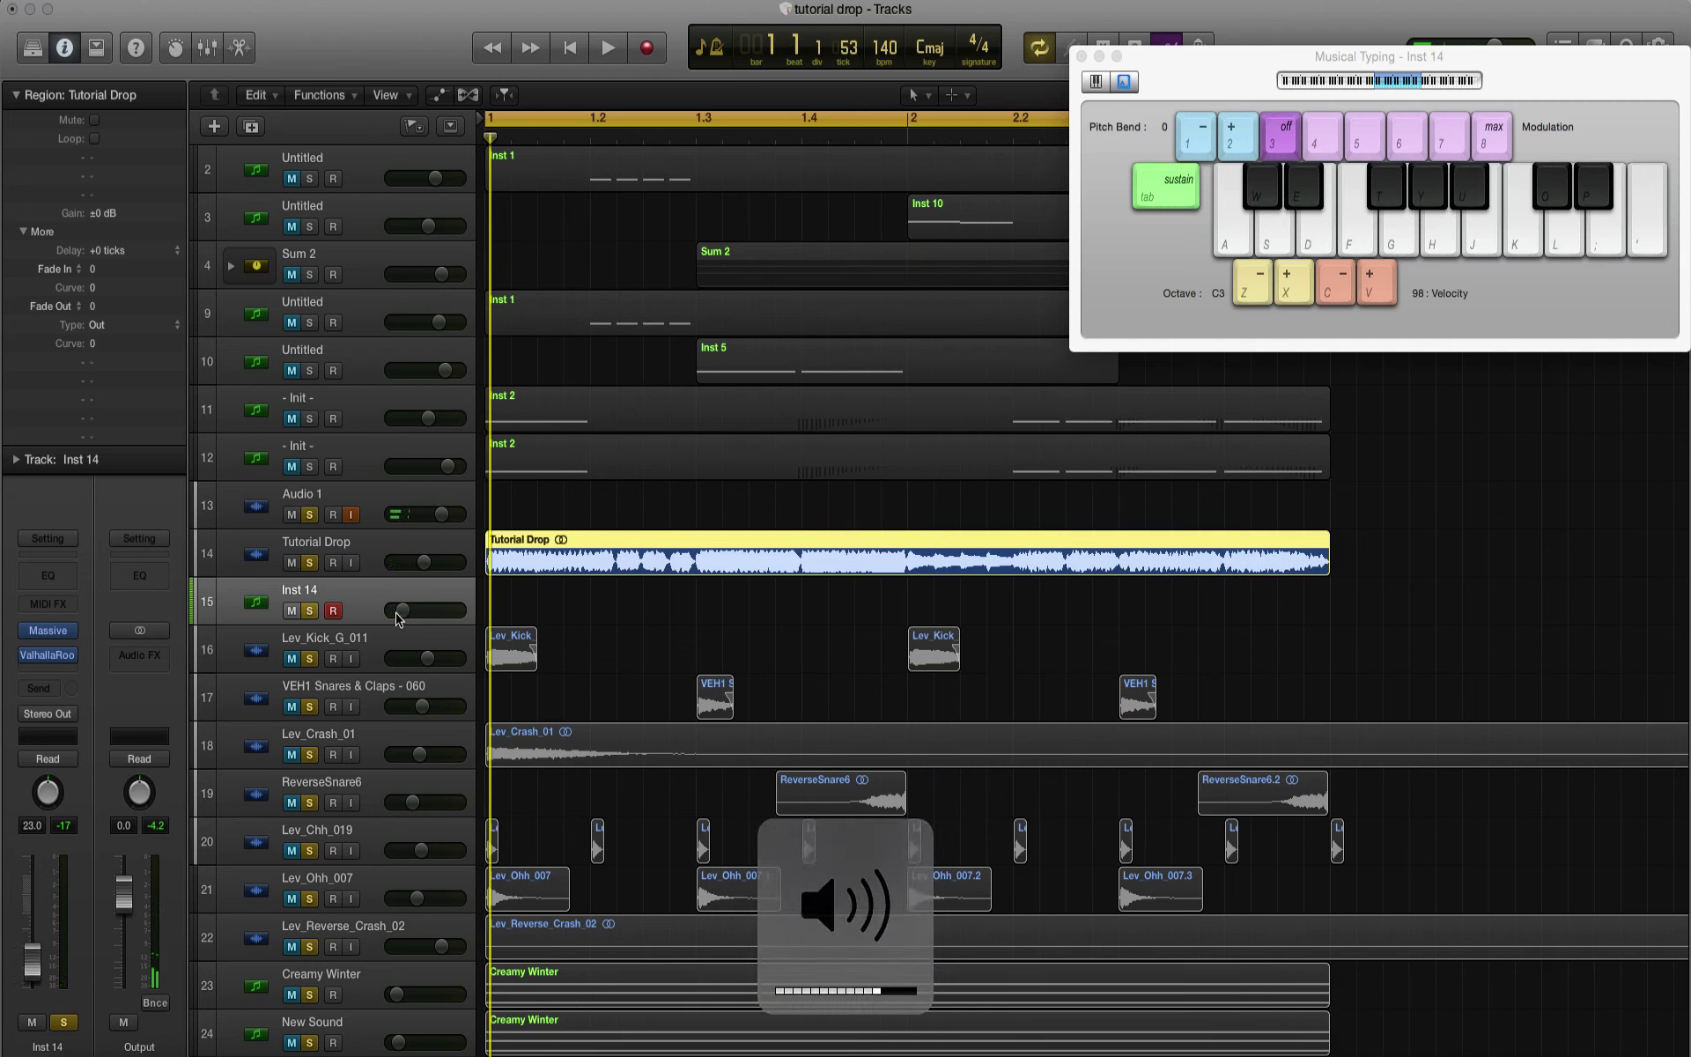
key("space")
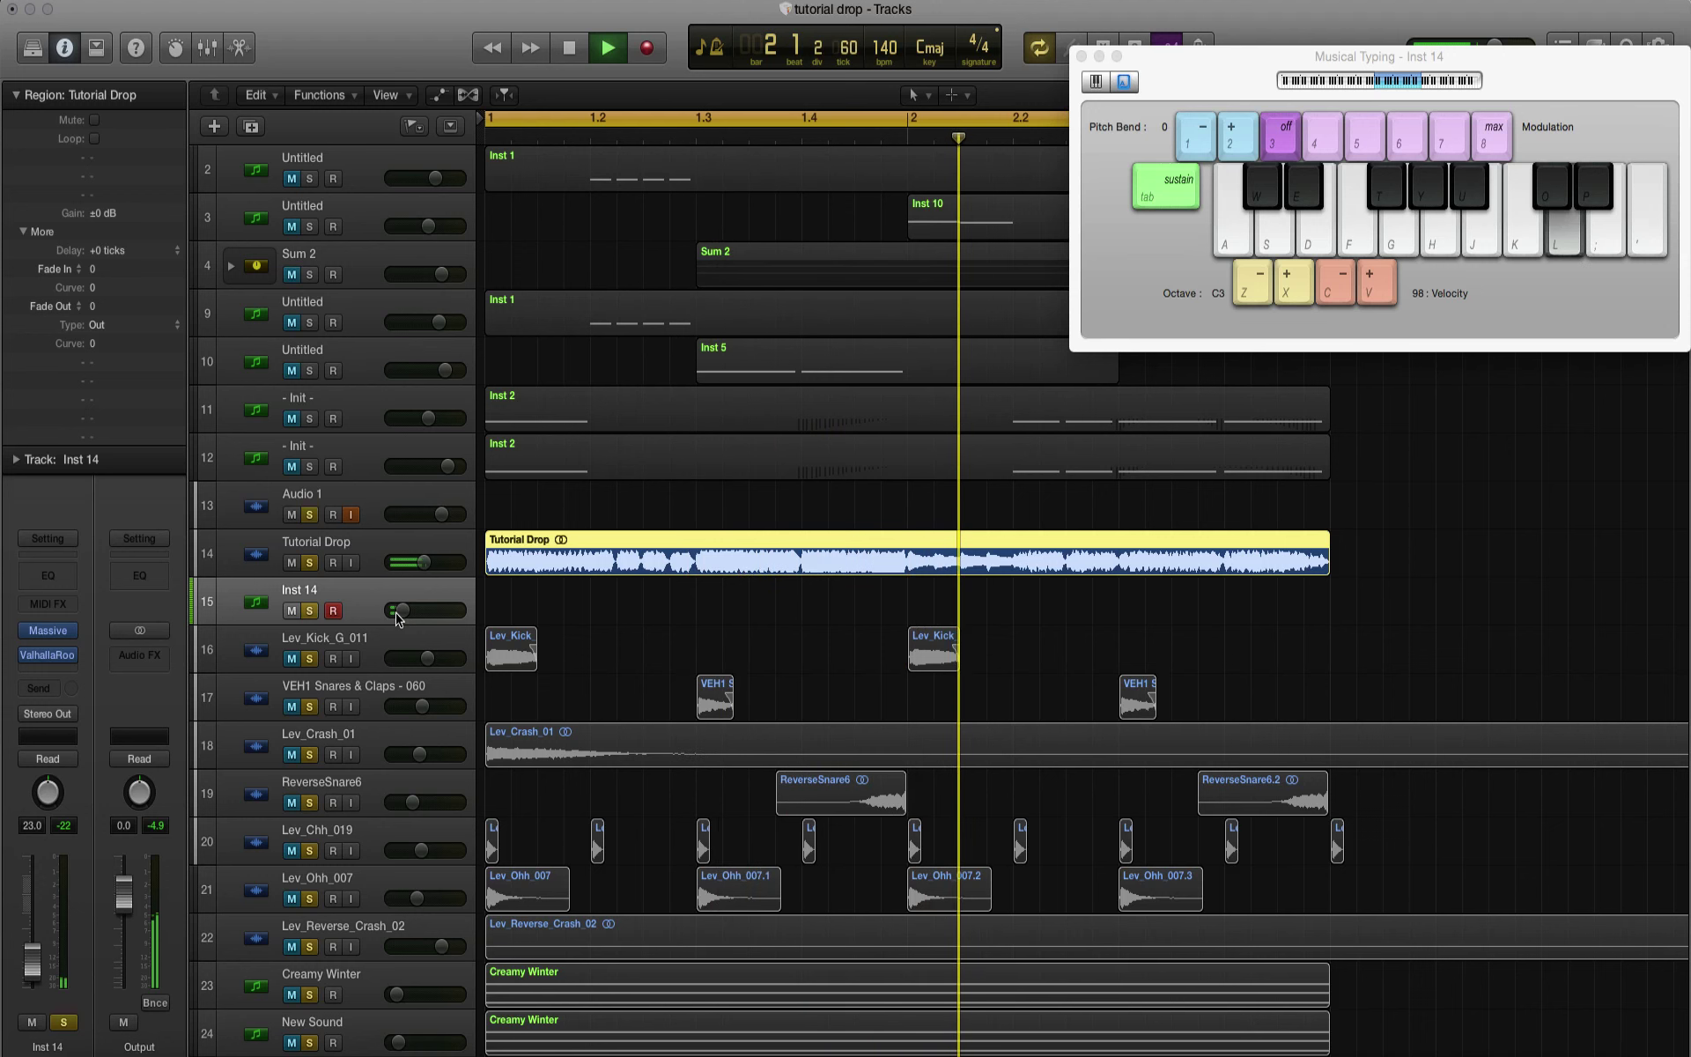
key("space")
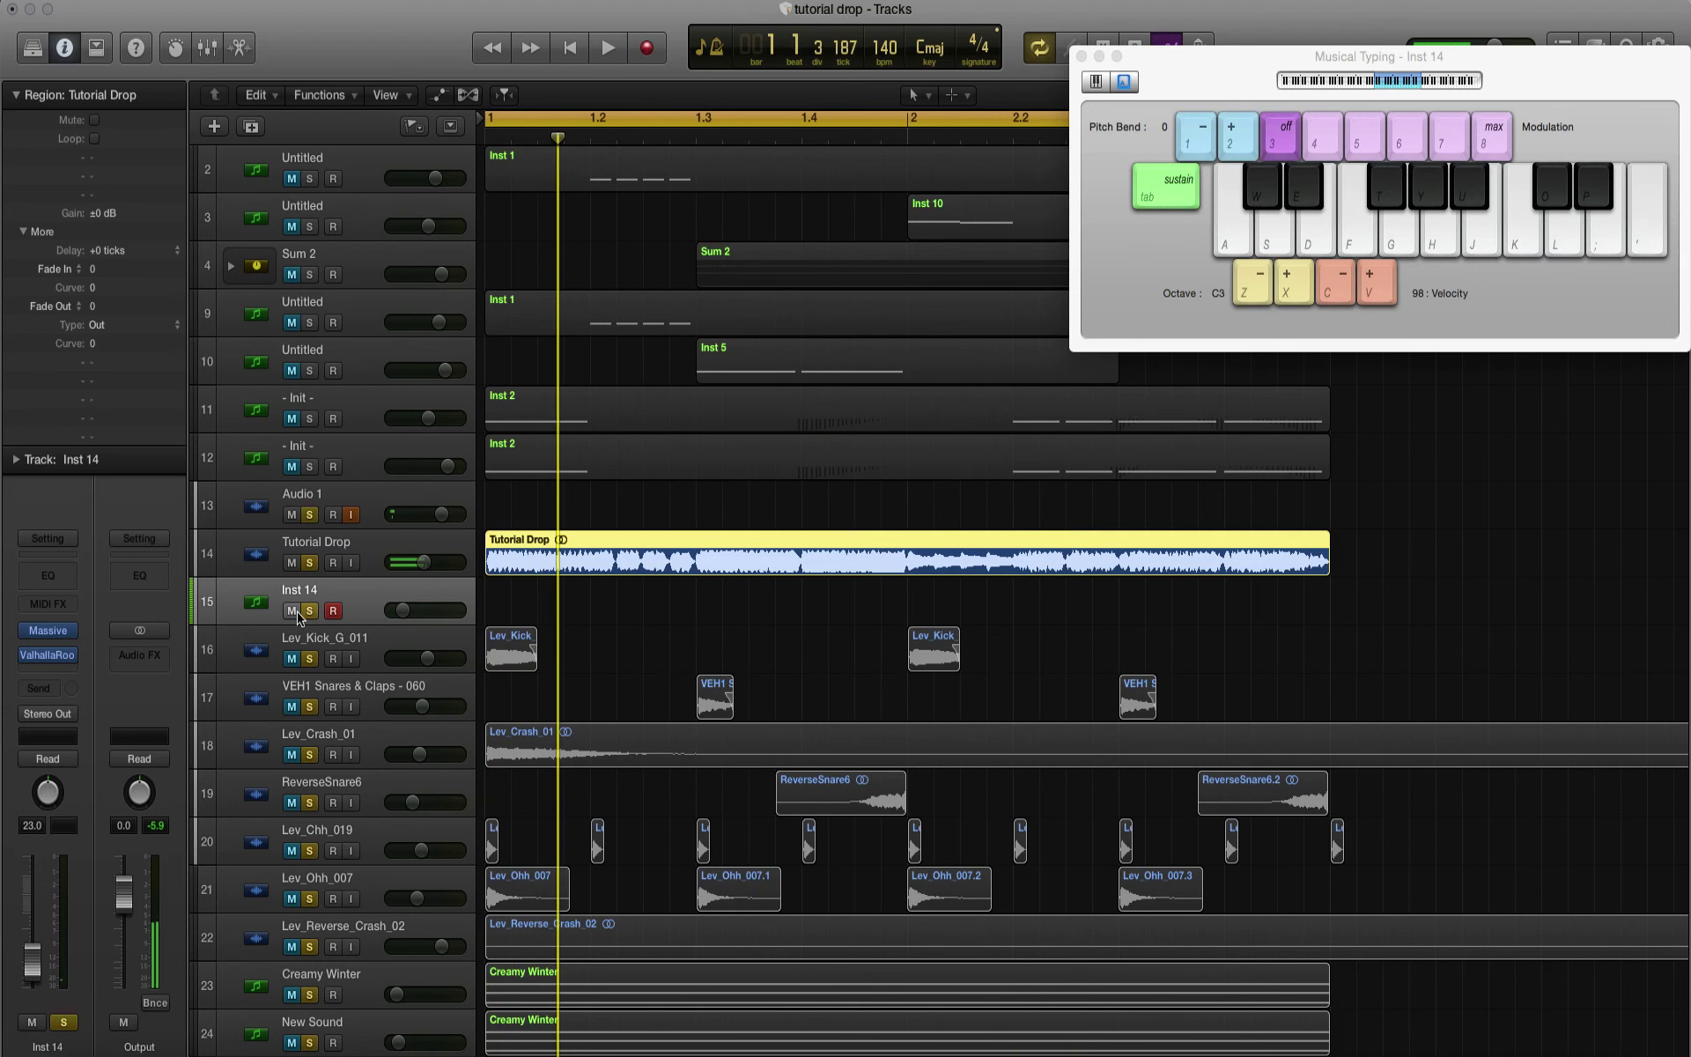
Step: Reopen Massive, shorten Env 4's release, and audition repeated notes at octave C3
left_click(48, 630)
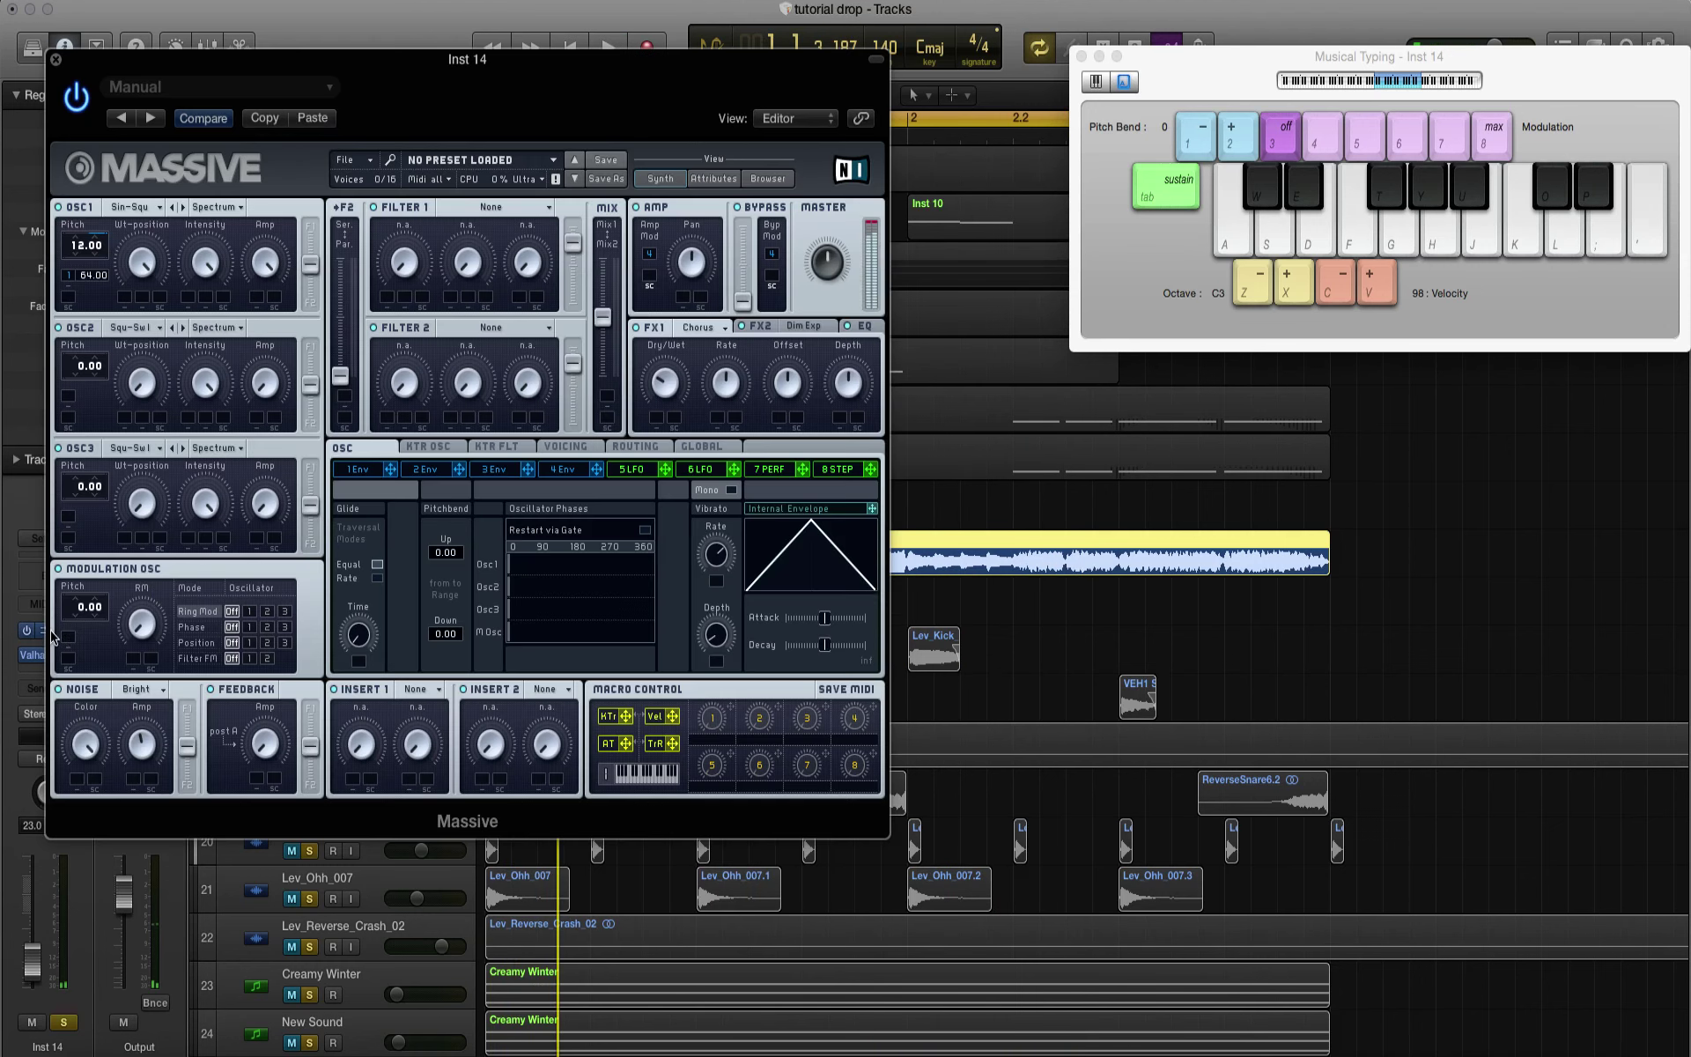
left_click(564, 471)
left_click_drag(845, 641, 846, 678)
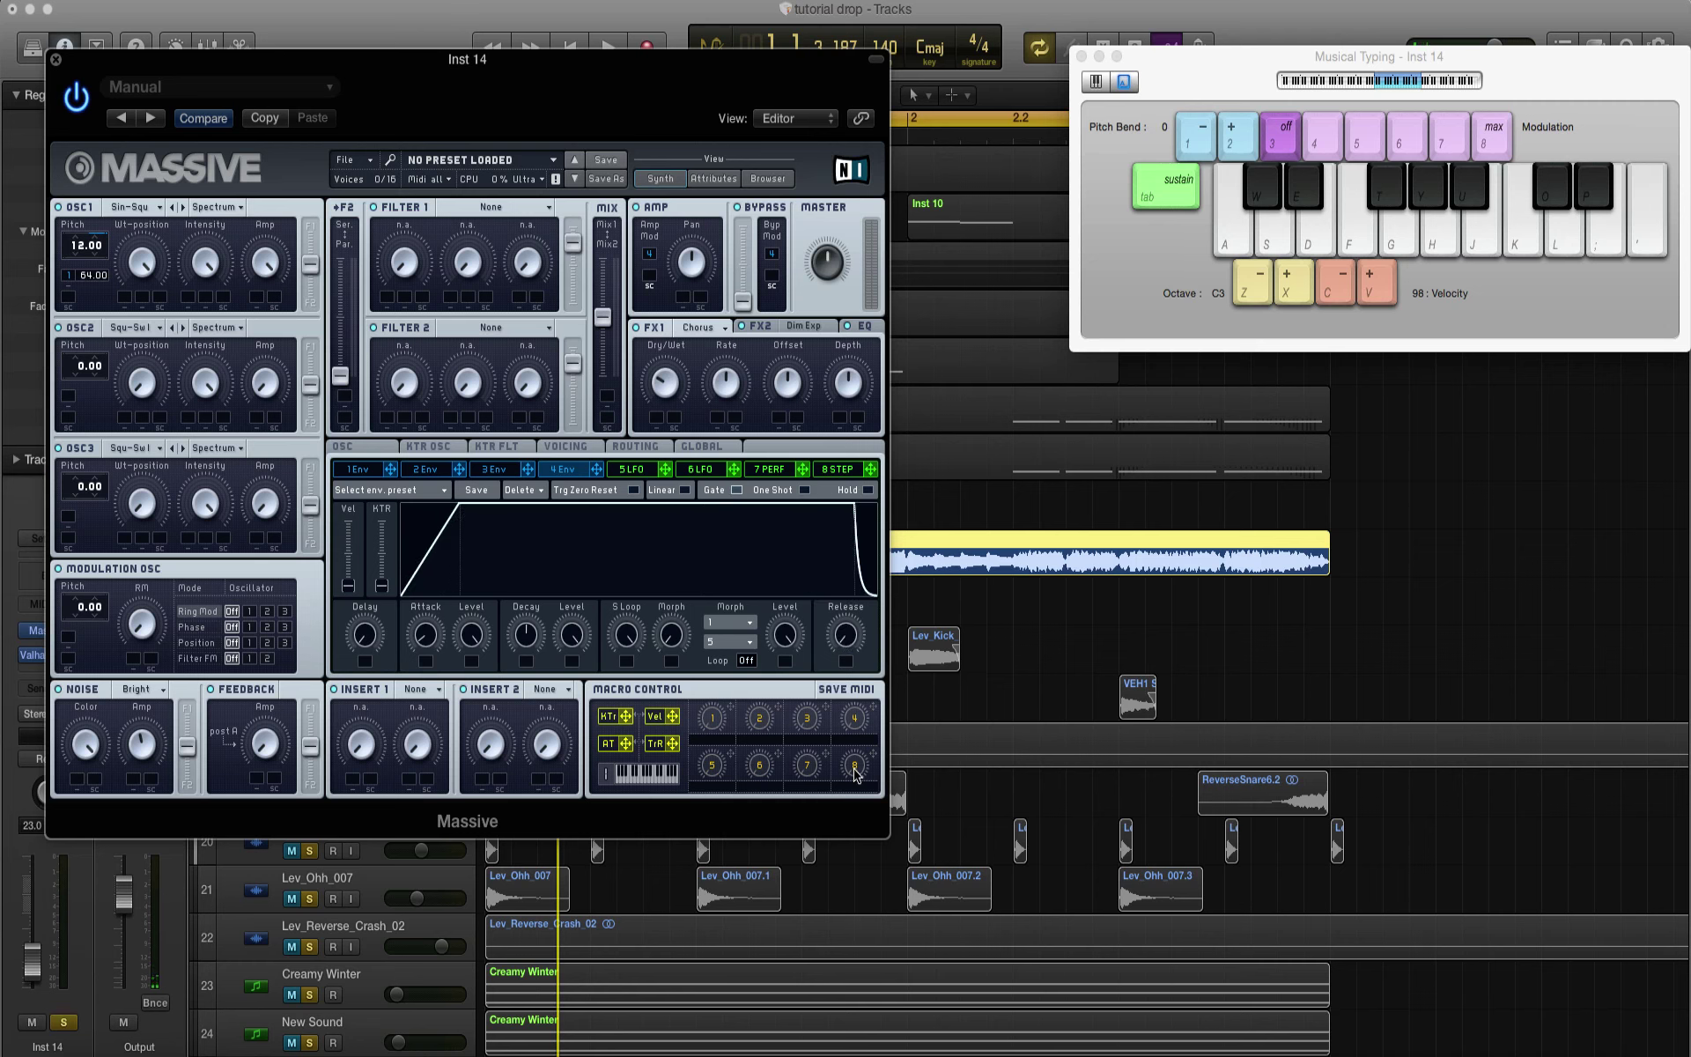
key("g")
key("g")
key("g")
Step: Open Massive's Voicing settings
left_click(364, 447)
left_click(563, 447)
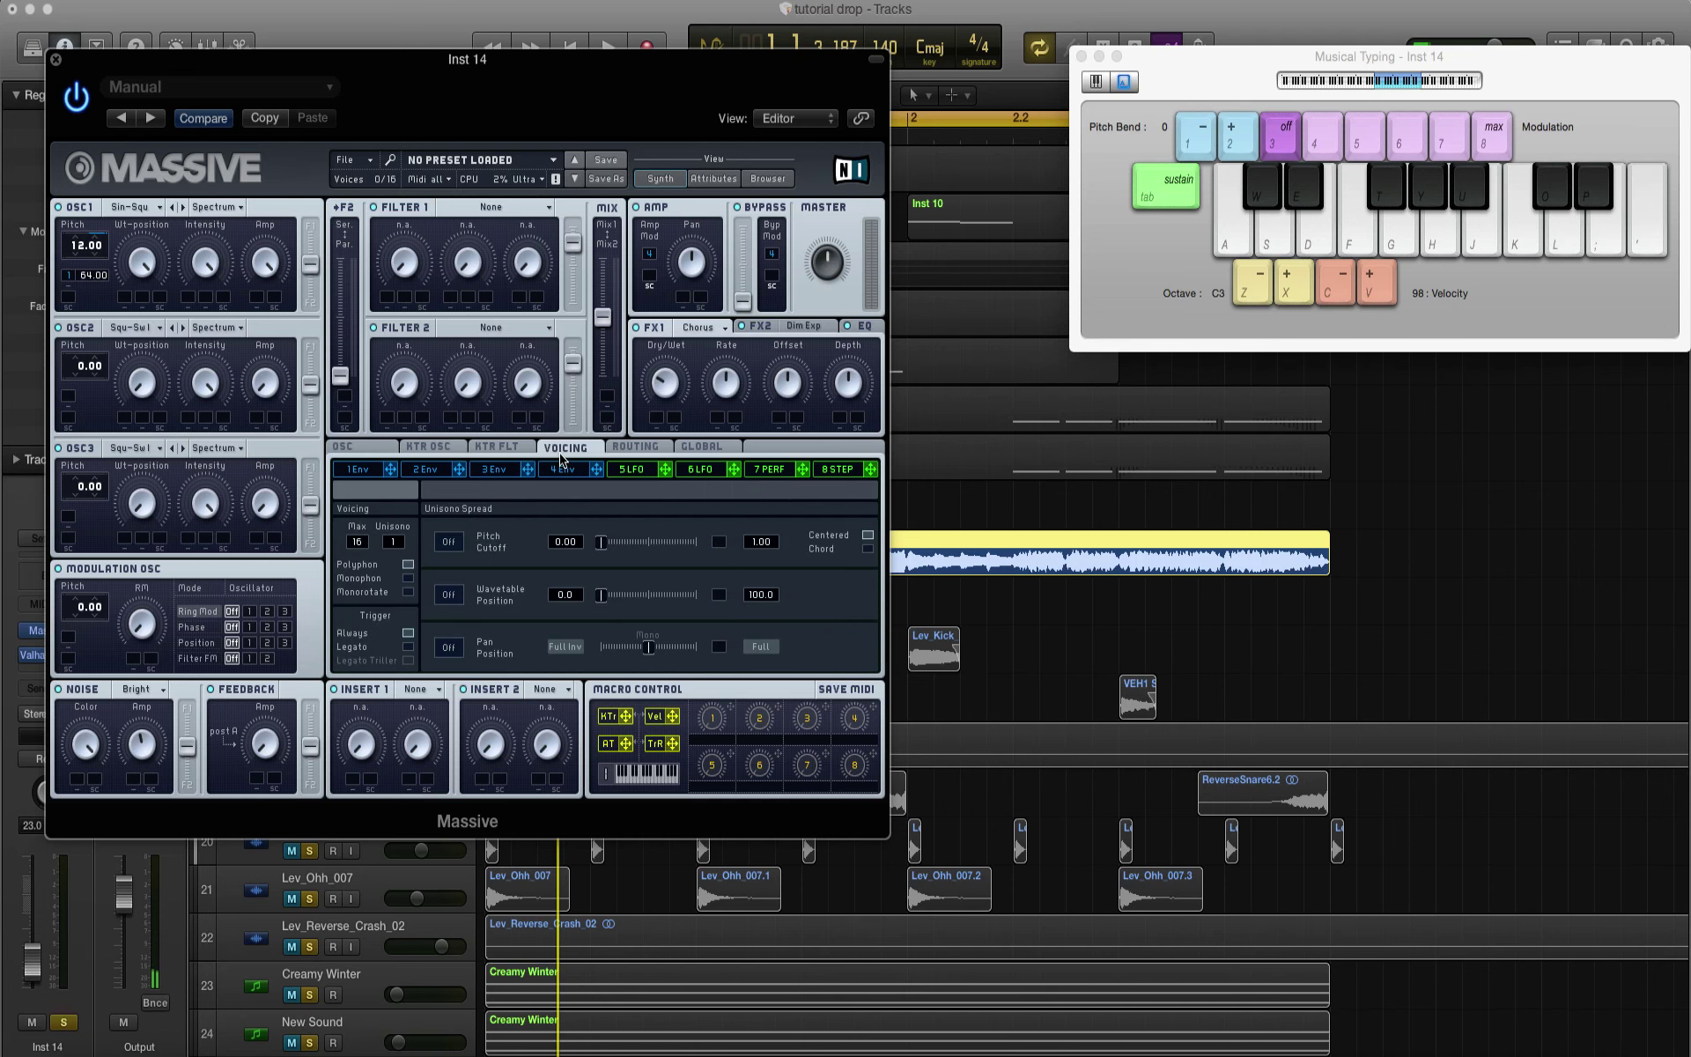
Step: Switch Massive's voicing to Monophon and audition the sound with a few played notes
key("l")
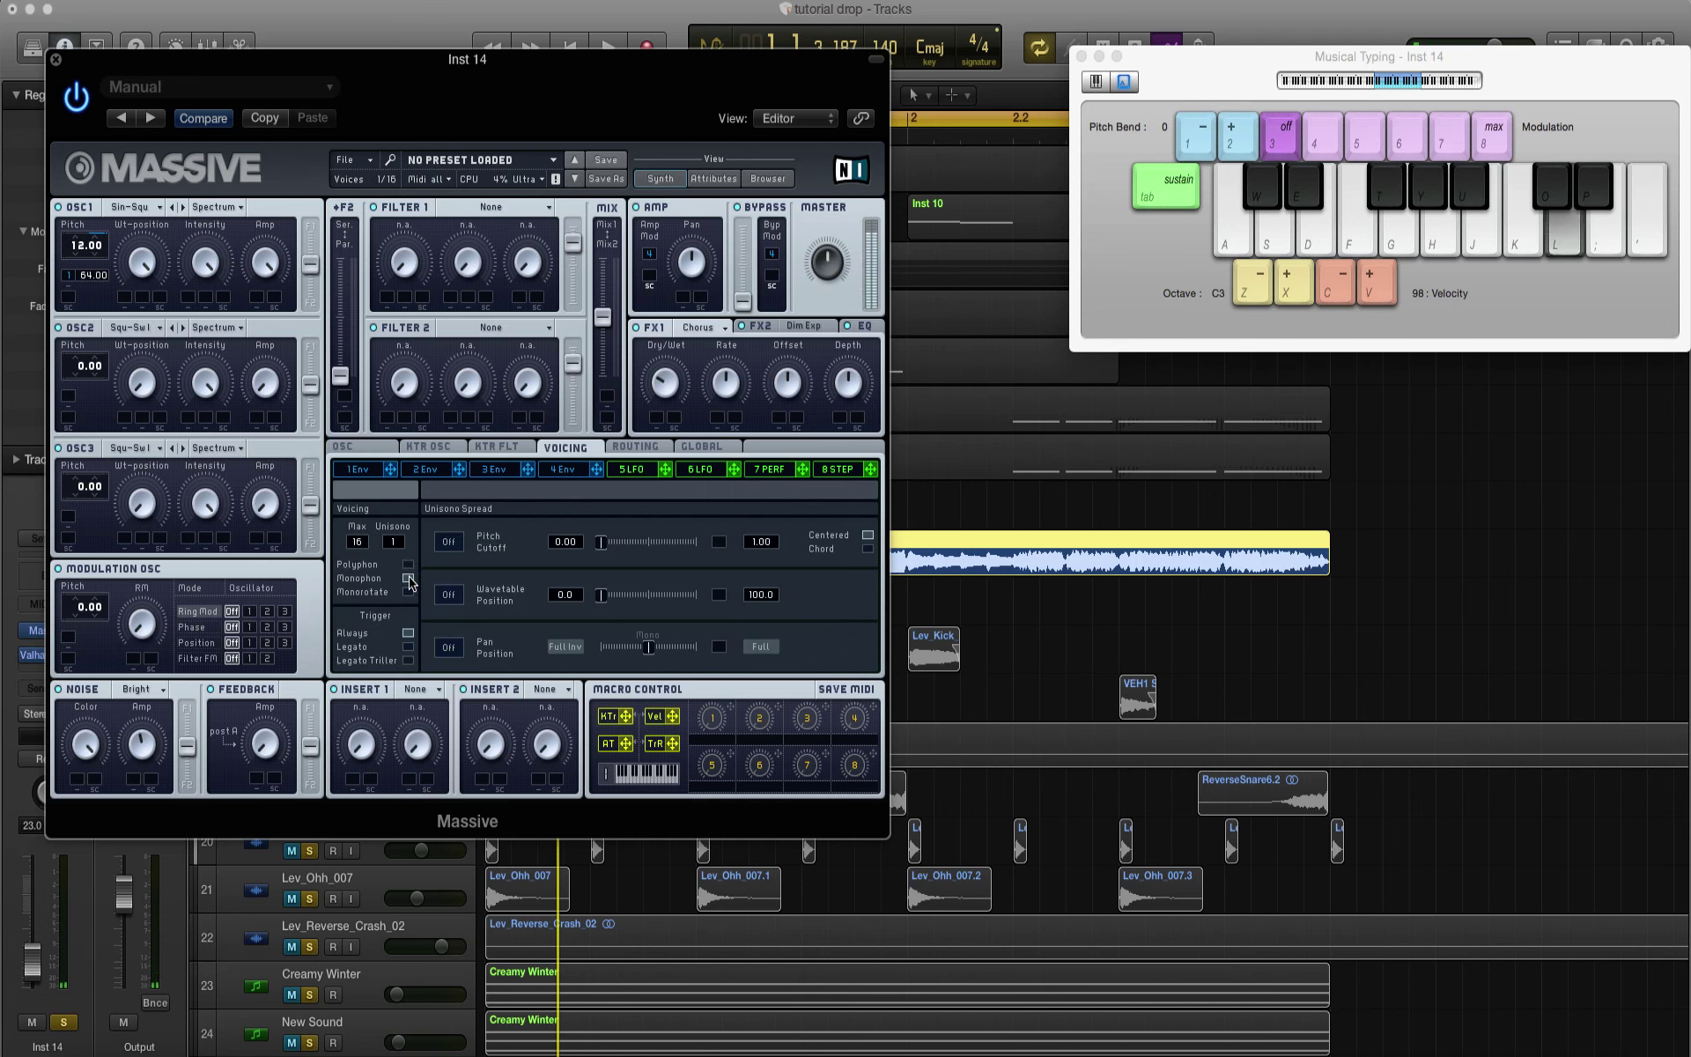
key("u")
key("u")
key("l")
key("g")
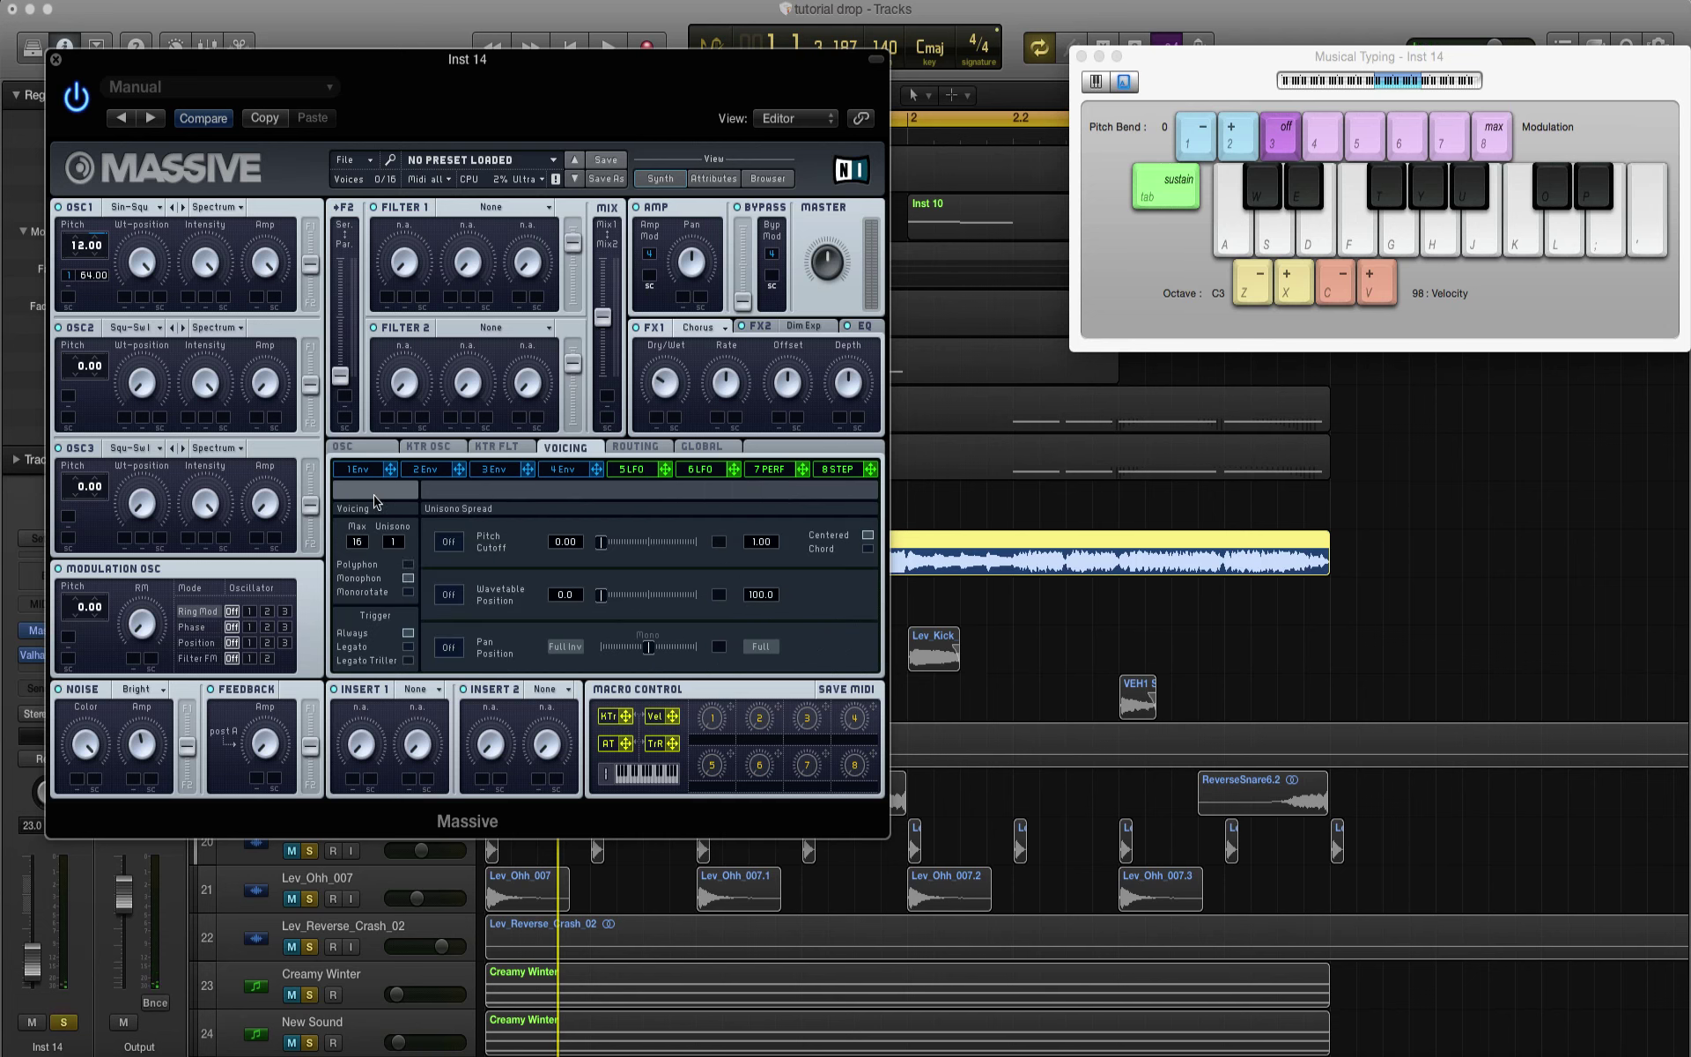
Step: Show Massive's oscillator glide settings and audition the monophonic sound by playing a short repeated note pattern
left_click(355, 468)
left_click(342, 448)
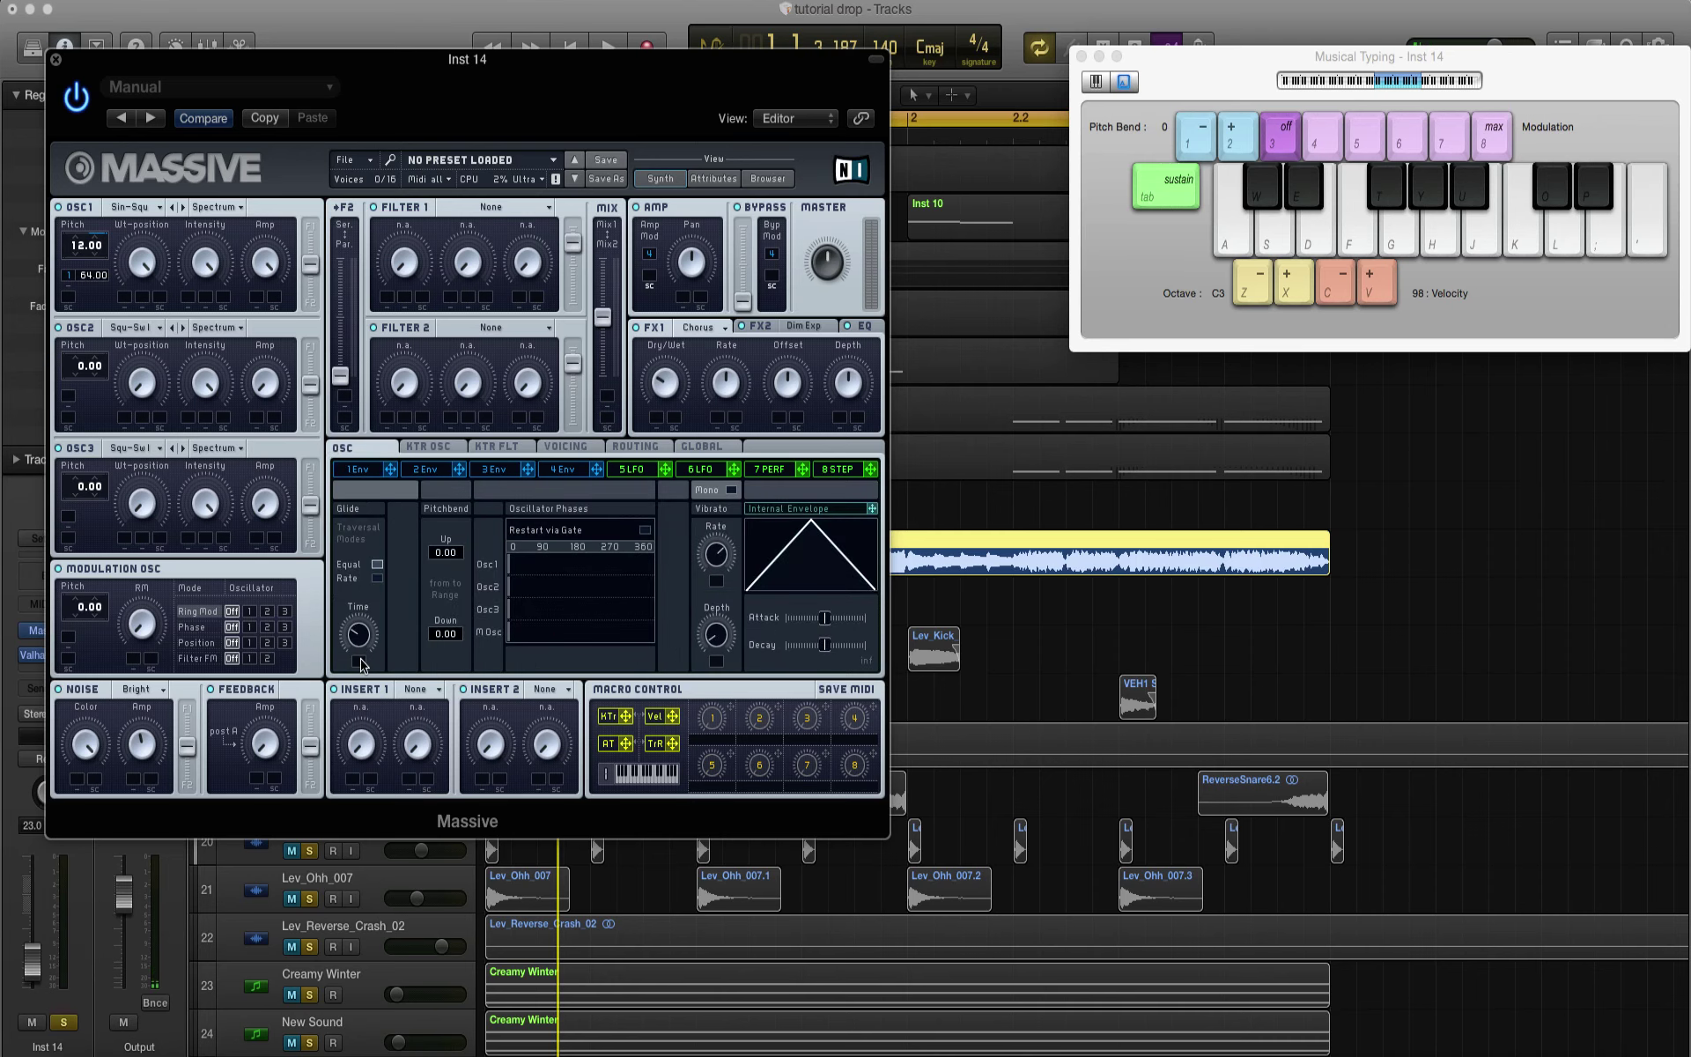
key("l")
key("u")
key("l")
key("g")
key("u")
key("l")
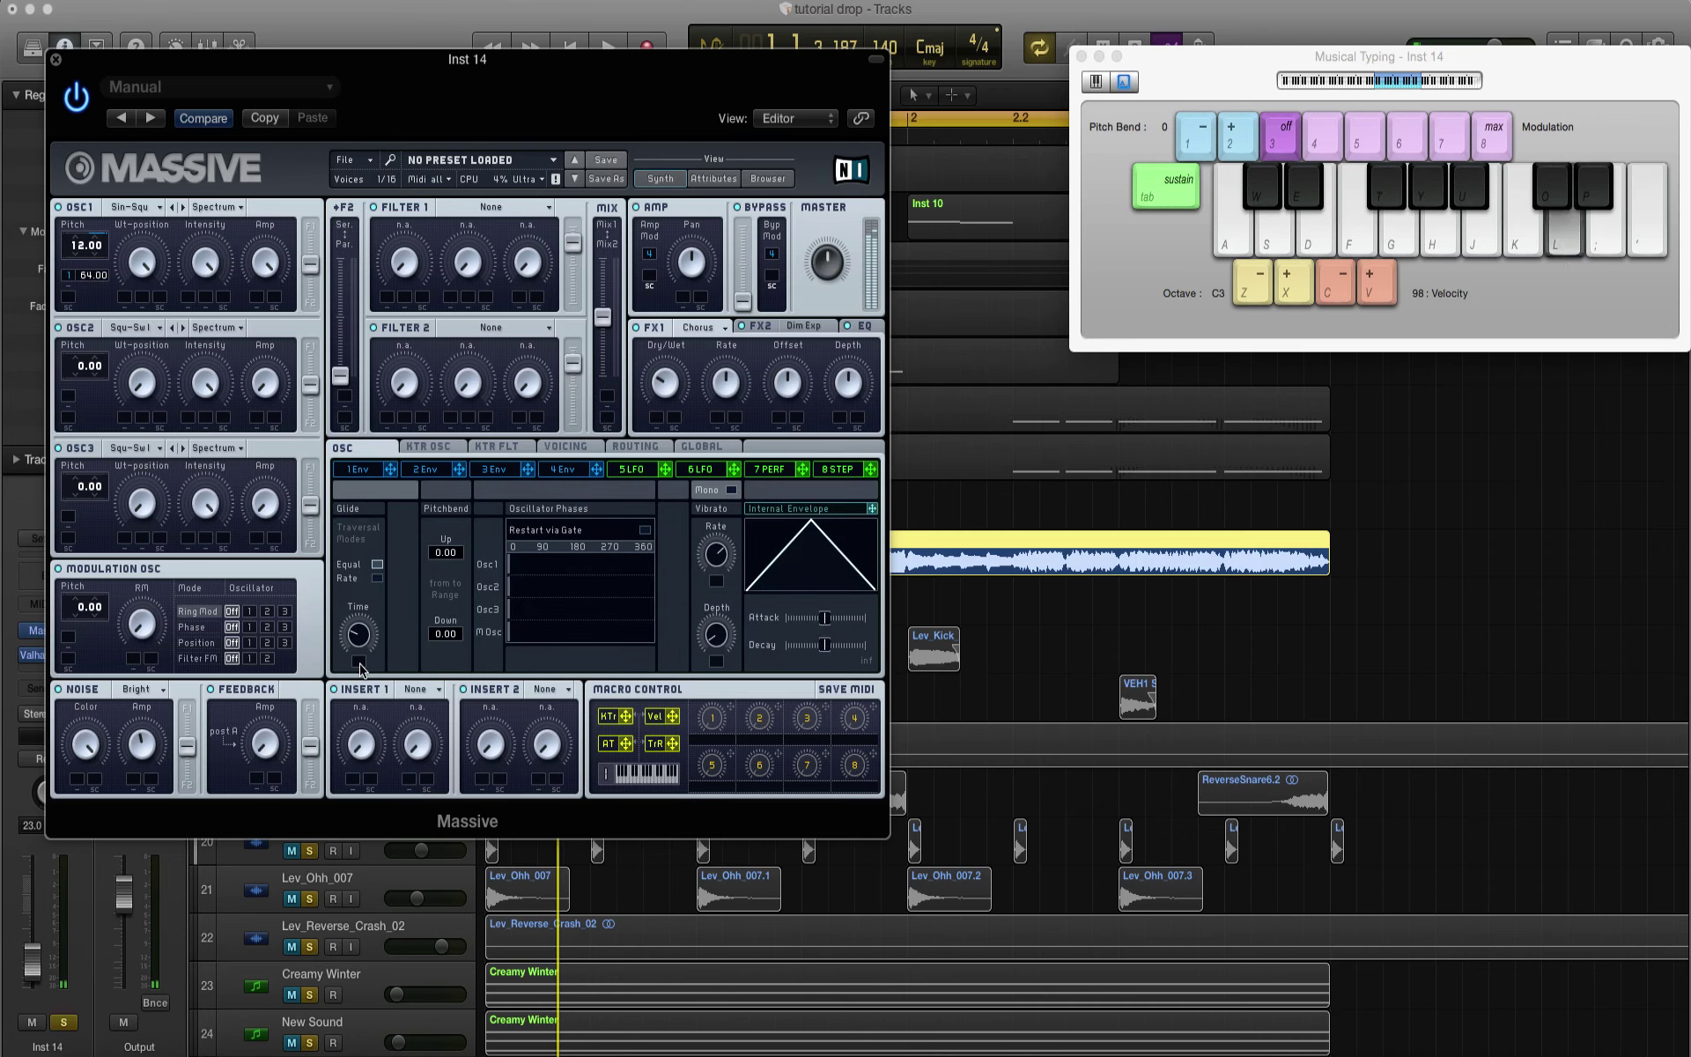
key("u")
key("l")
key("u")
key("l")
key("u")
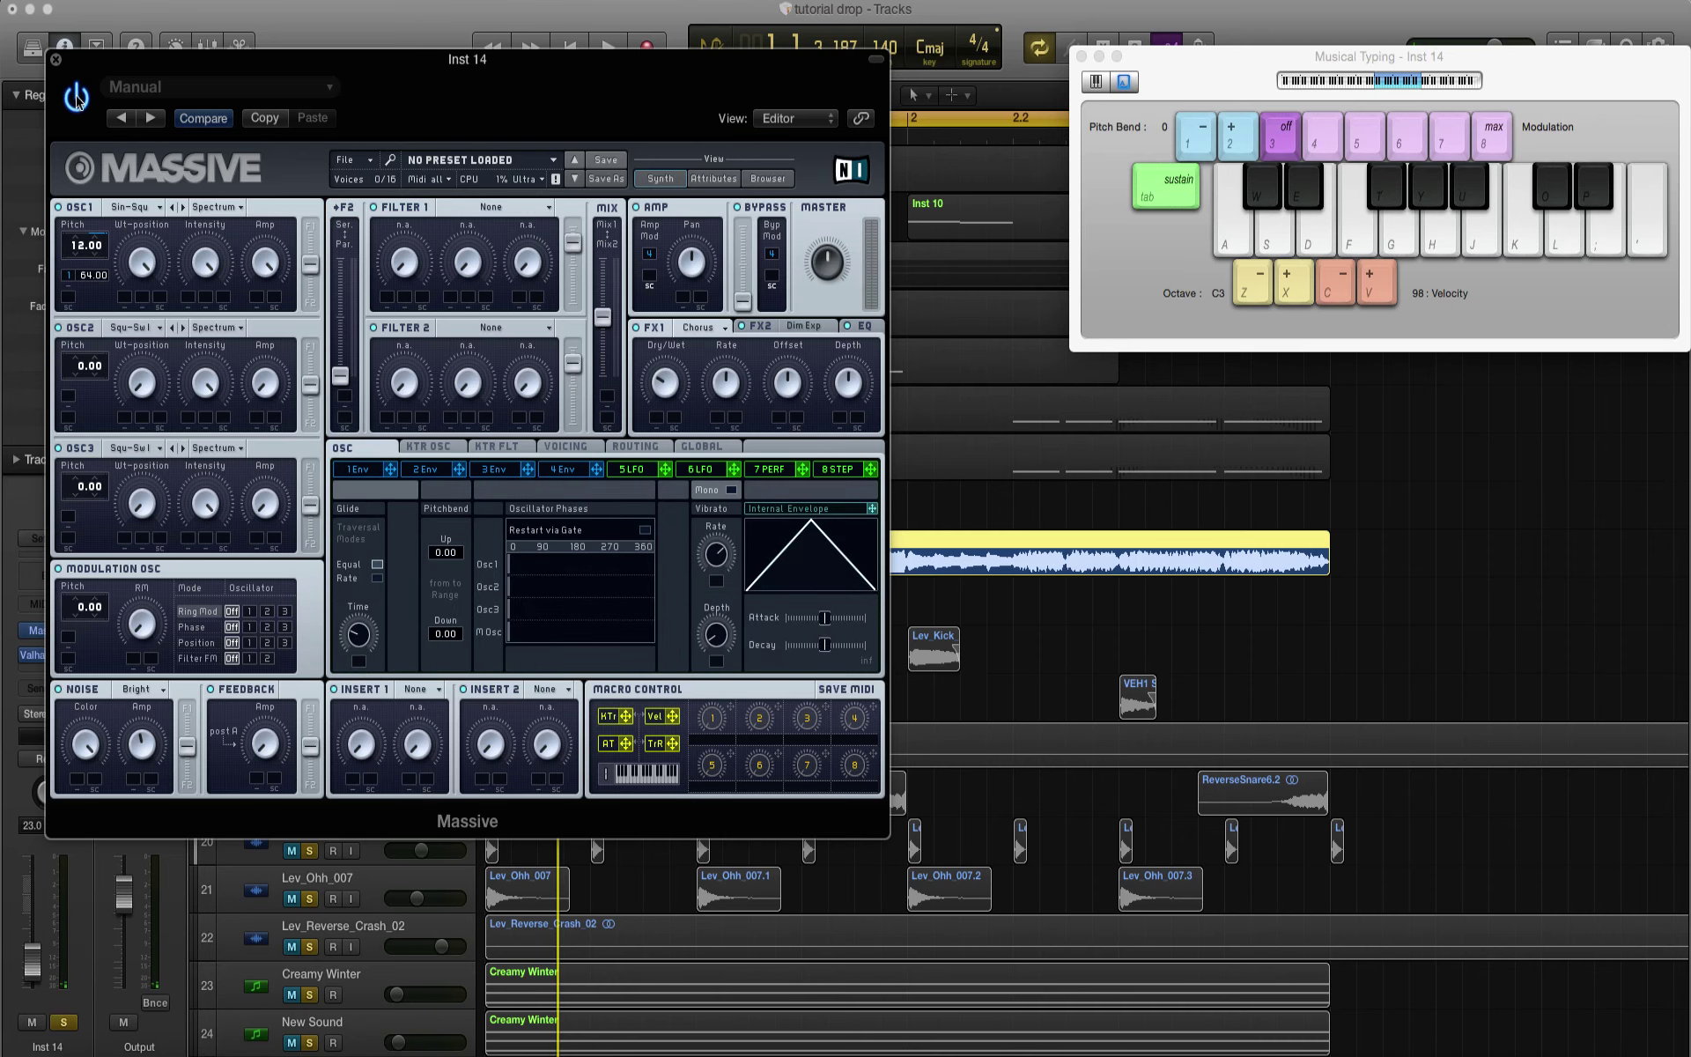
Step: Close the Massive window, raise the system volume and play back the opening of the drop
left_click(55, 59)
key("XF86AudioRaiseVolume")
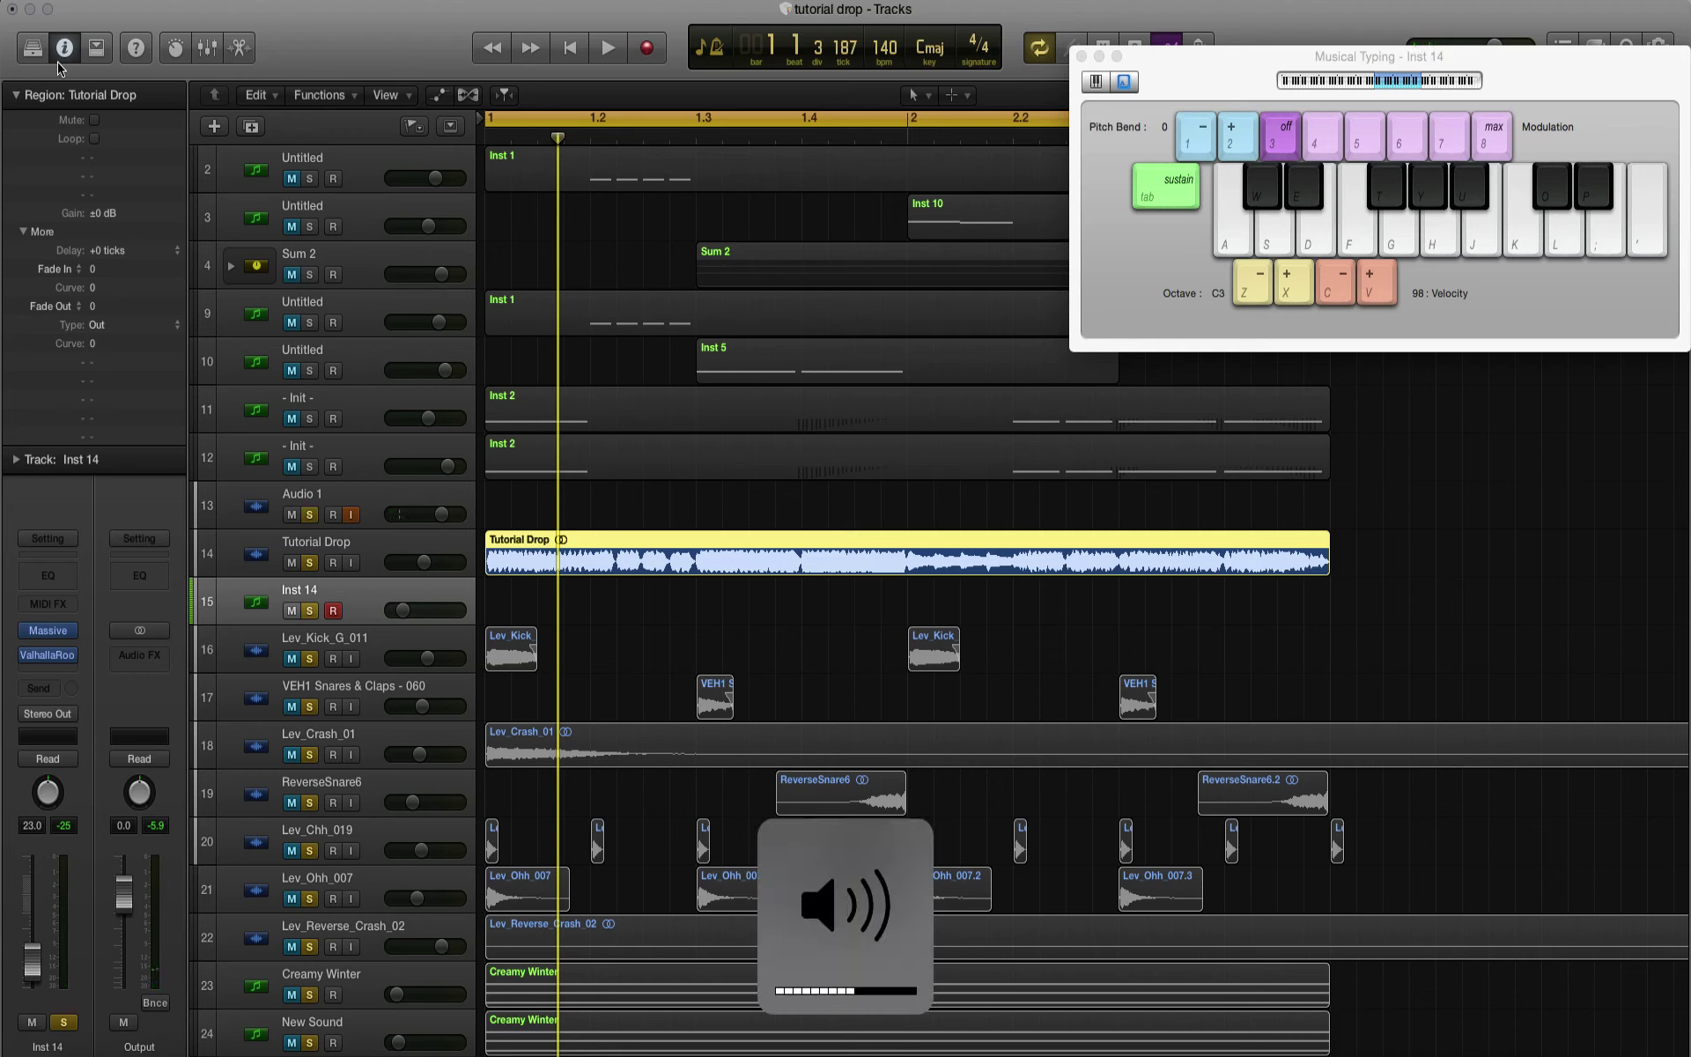
key("space")
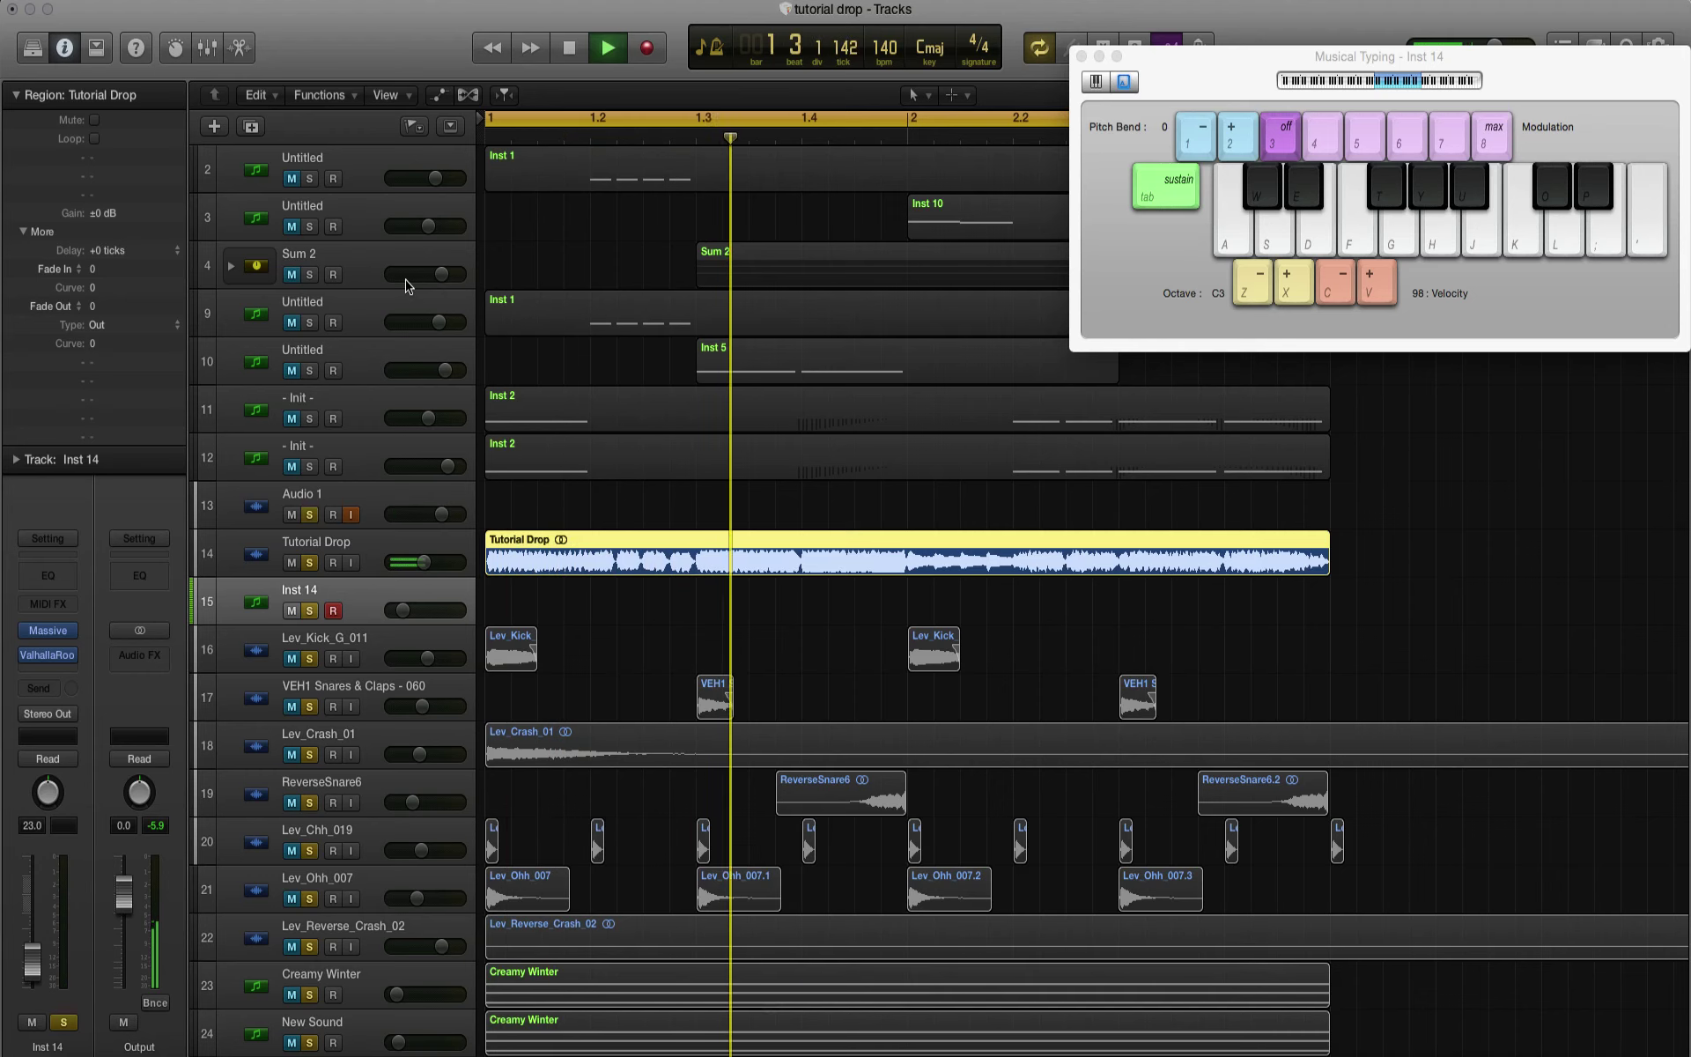
key("space")
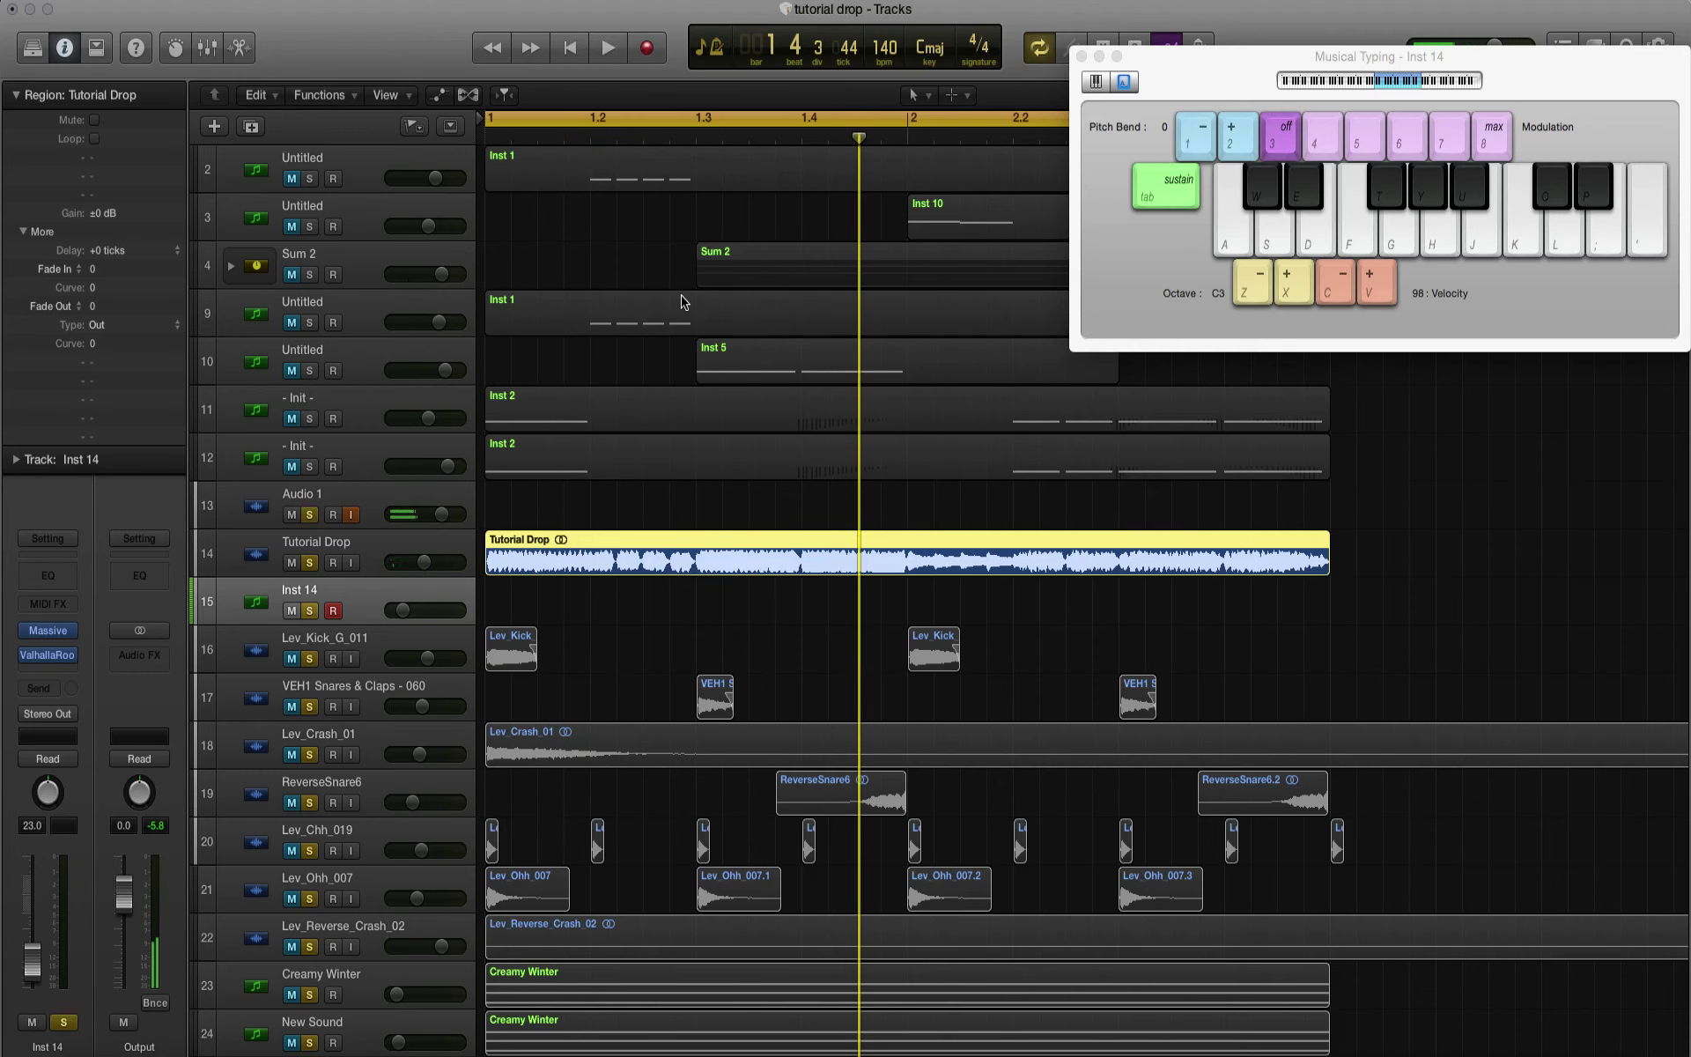
key("space")
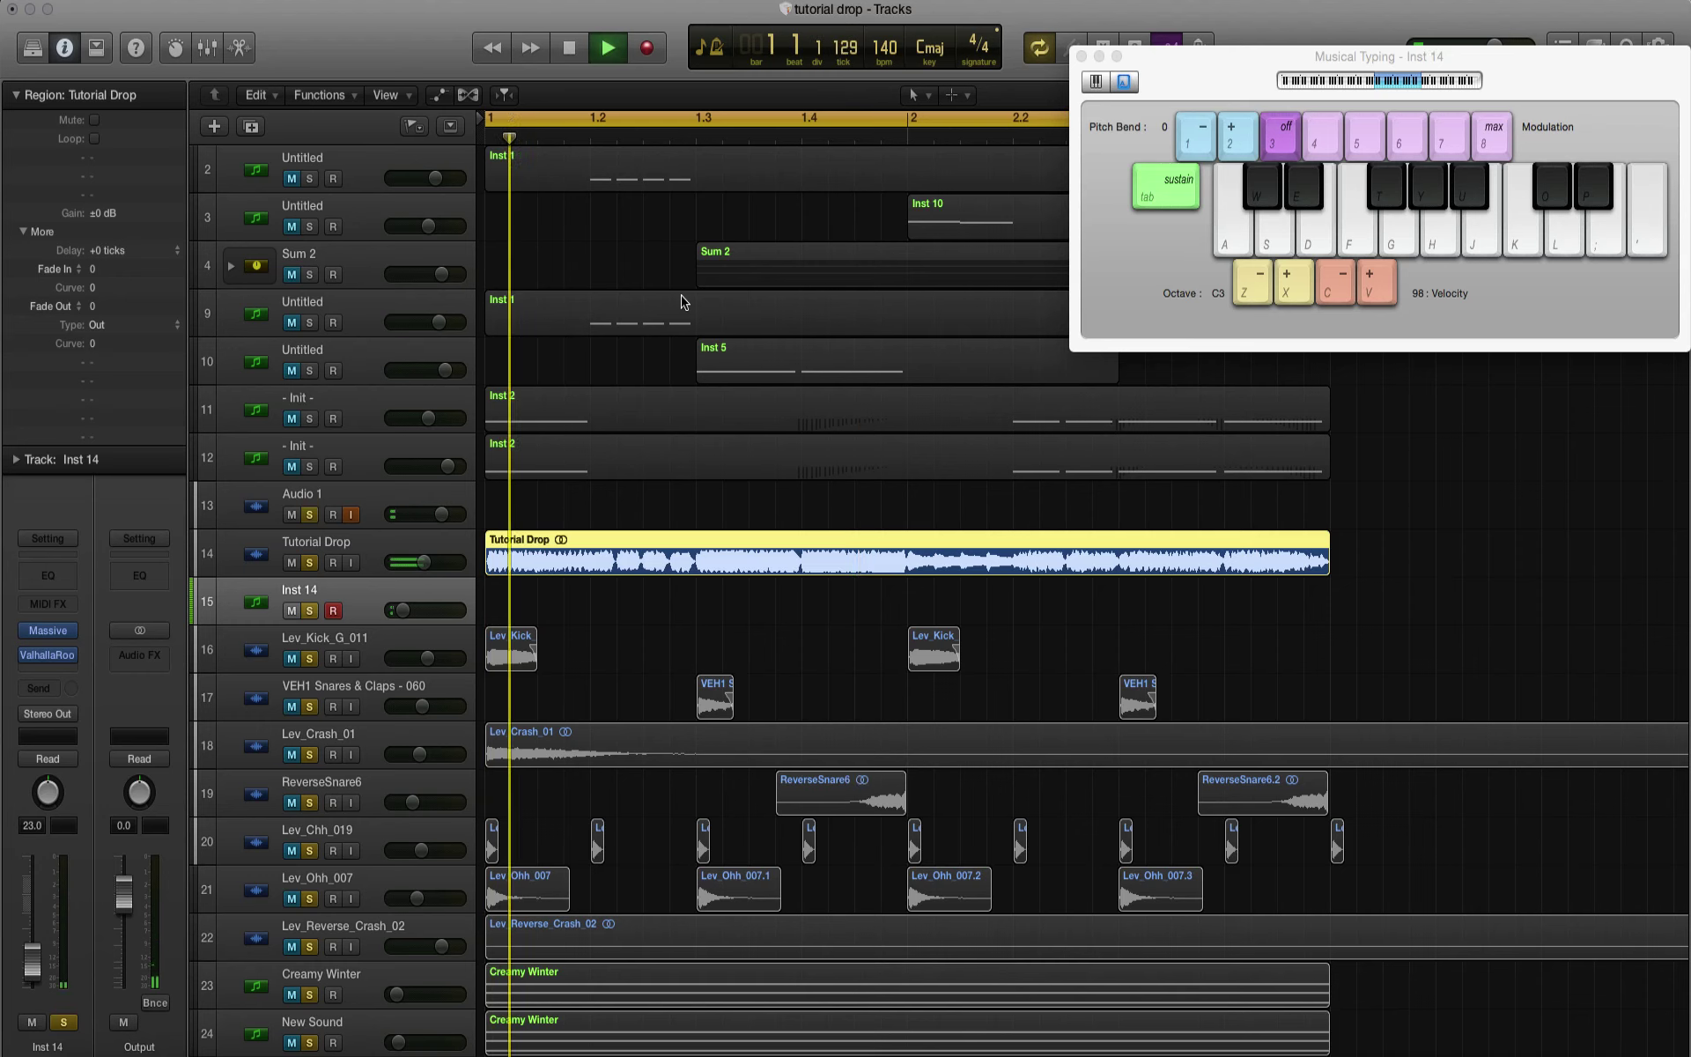
key("space")
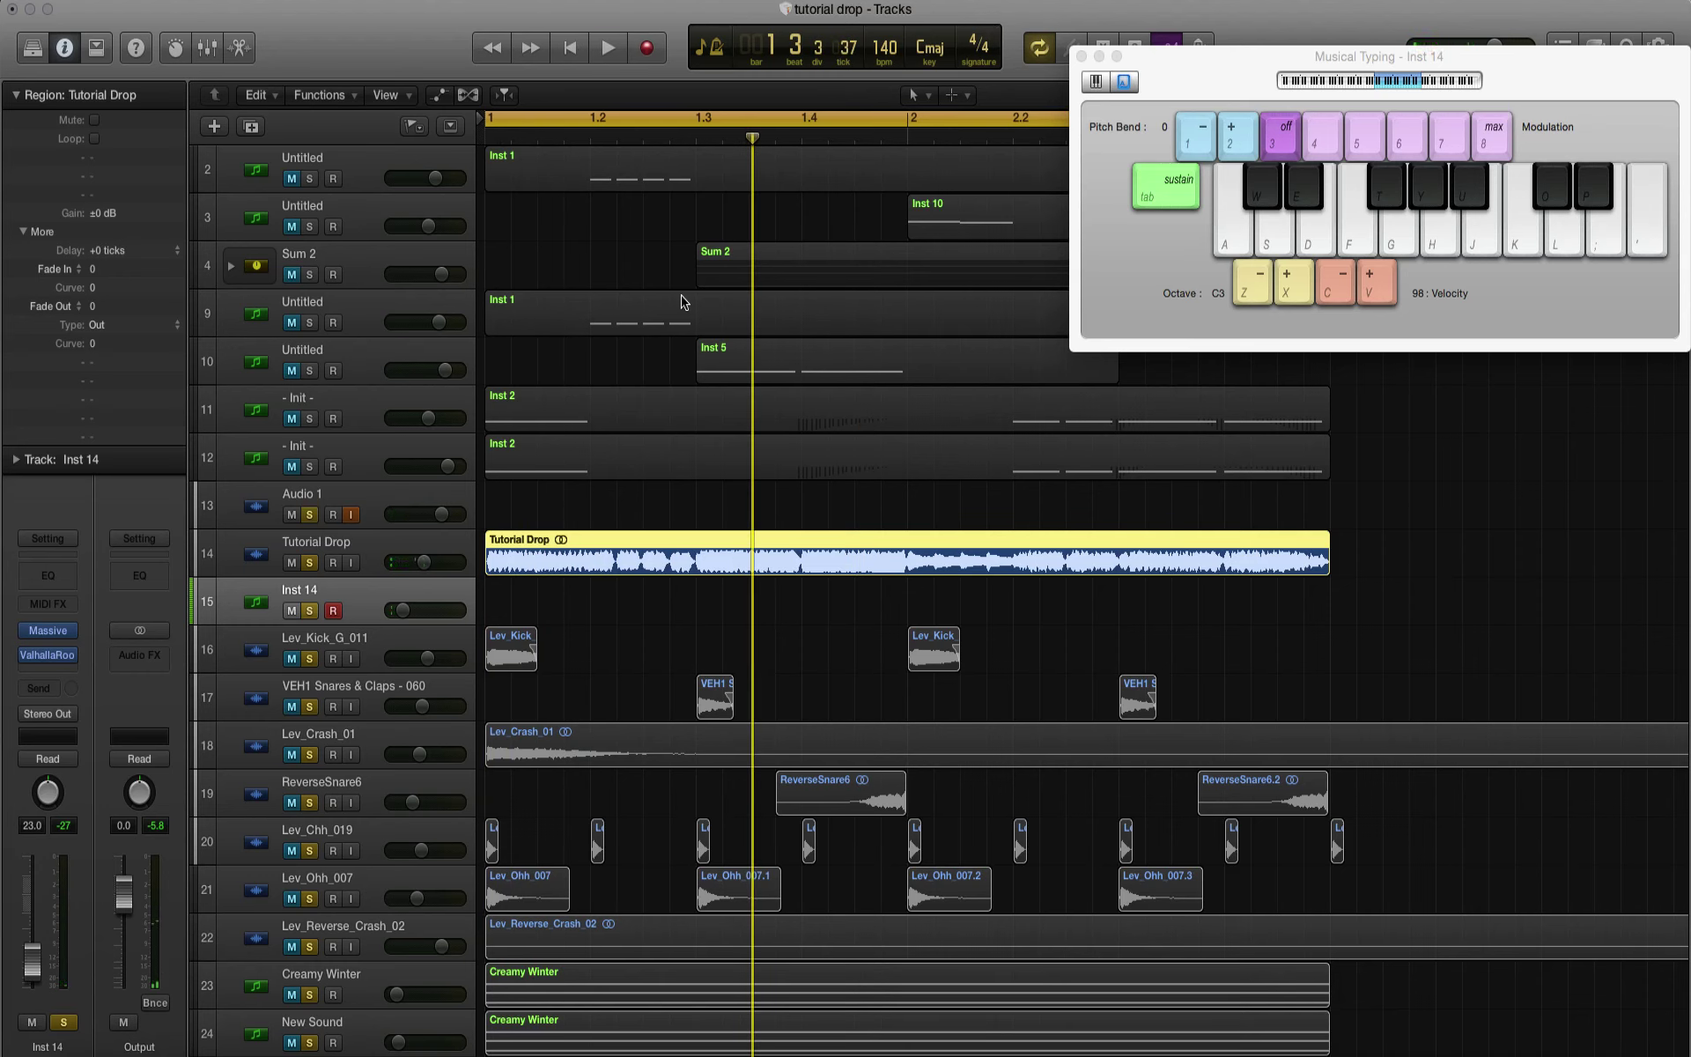
Step: Record a short descending melody onto the Inst 14 track over the opening bar
key("l")
key("r")
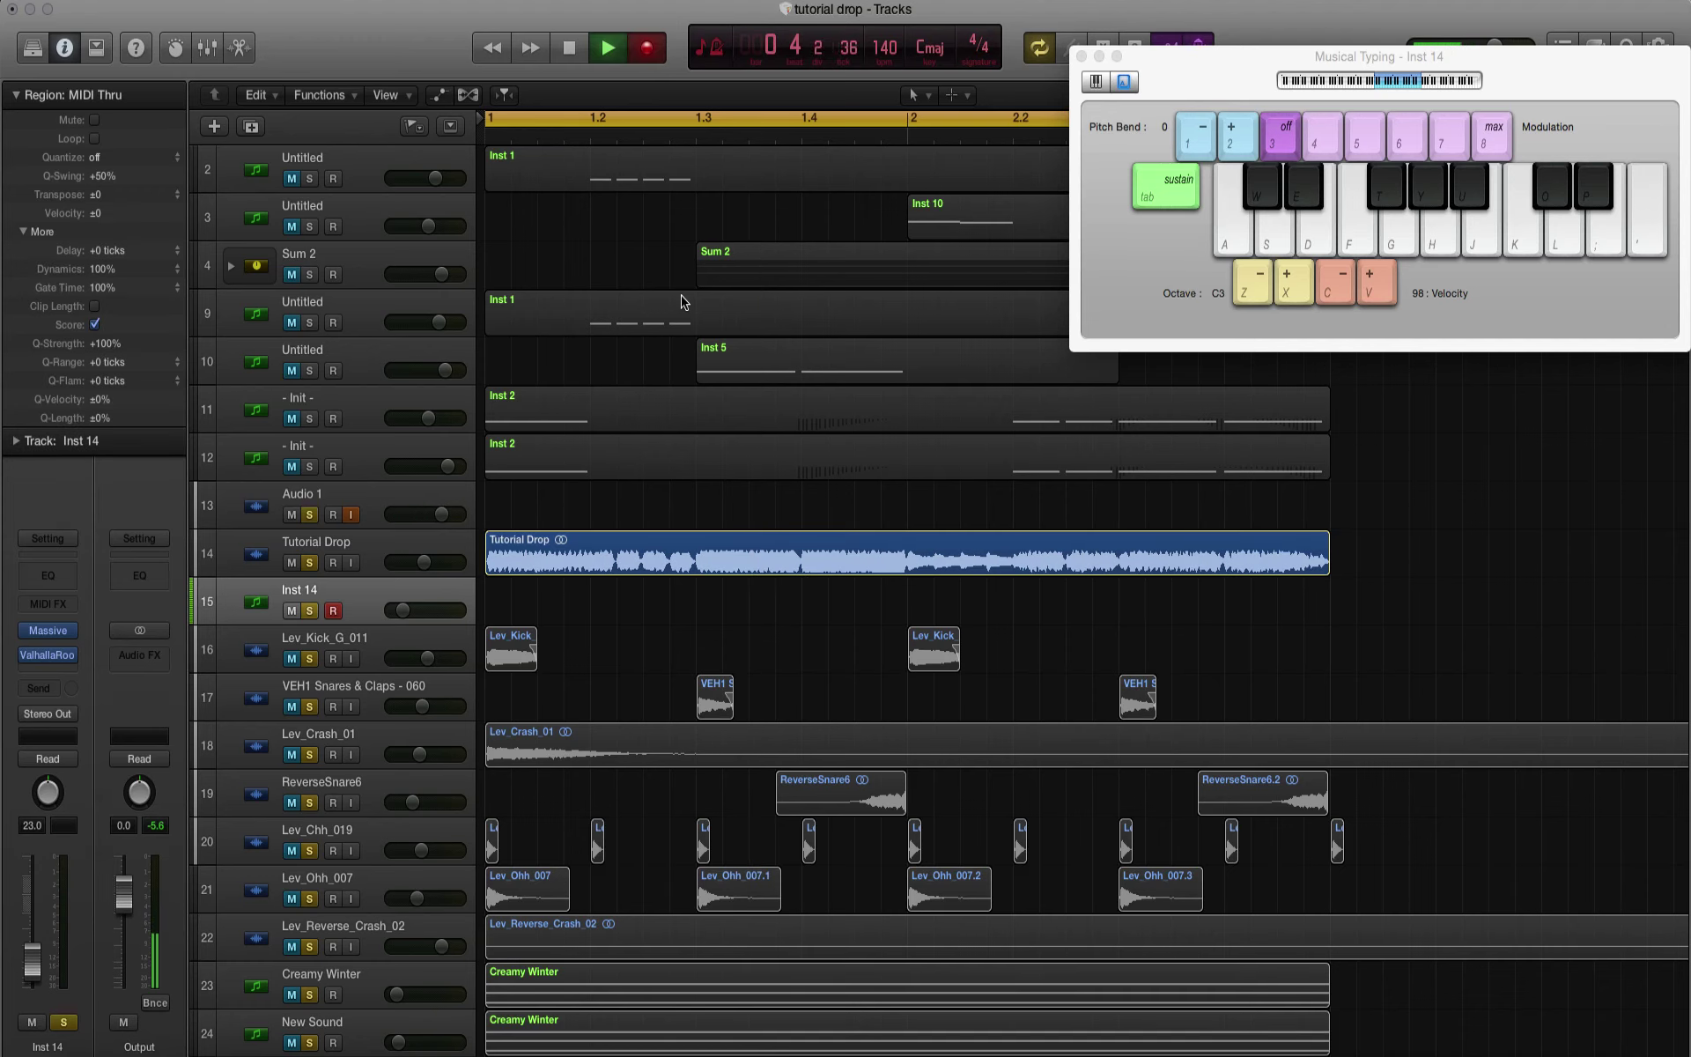
key("l")
key("space")
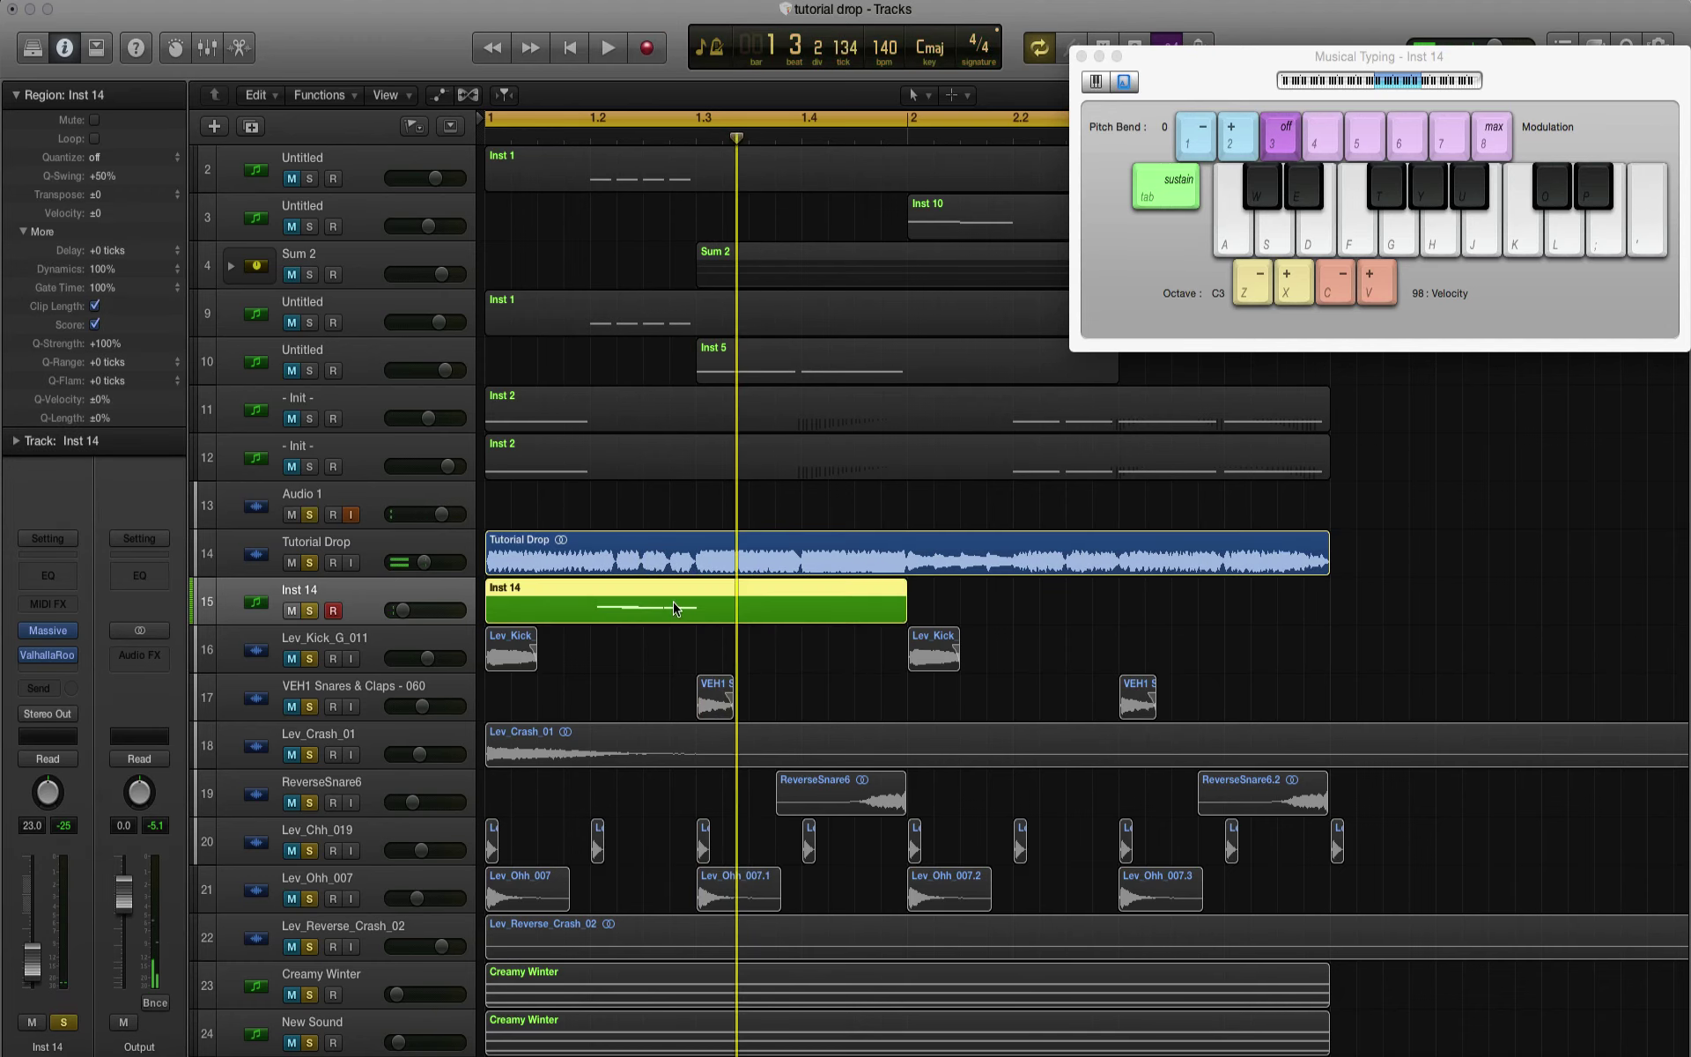
Step: In the Inst 14 region, tighten the recorded notes into a descending run from beat 1.2 and add a fourth note on D3
double_click(675, 608)
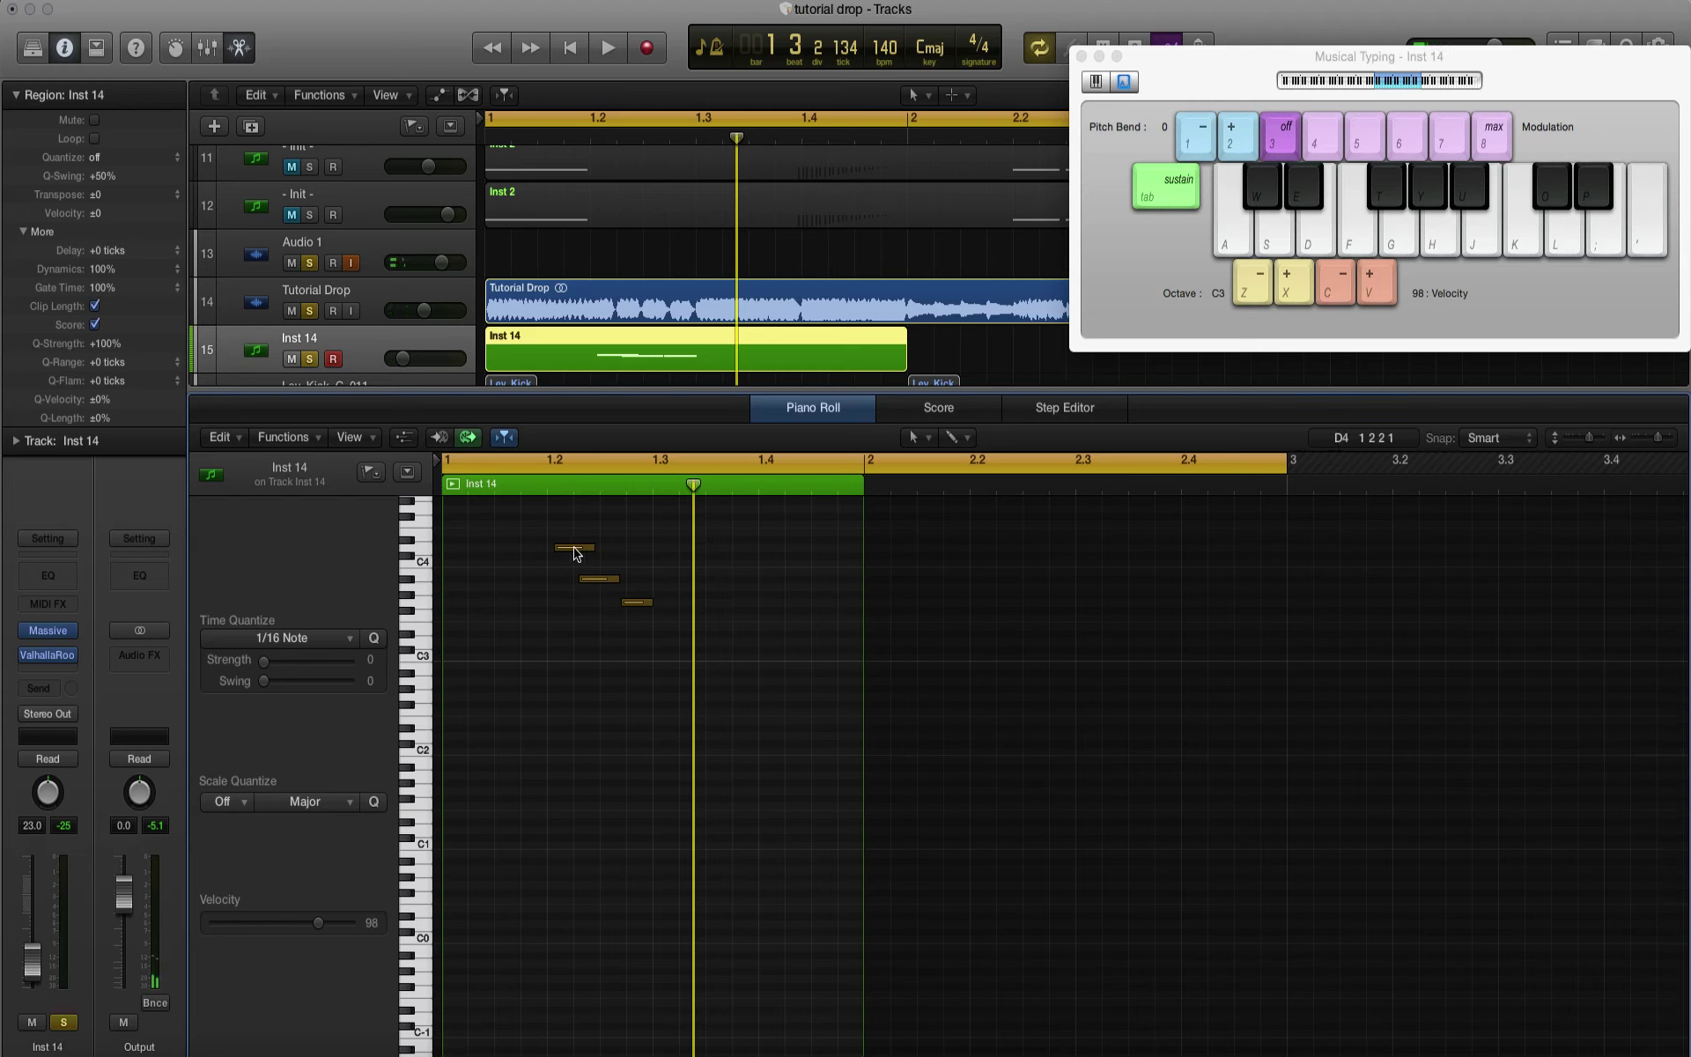
left_click(606, 141)
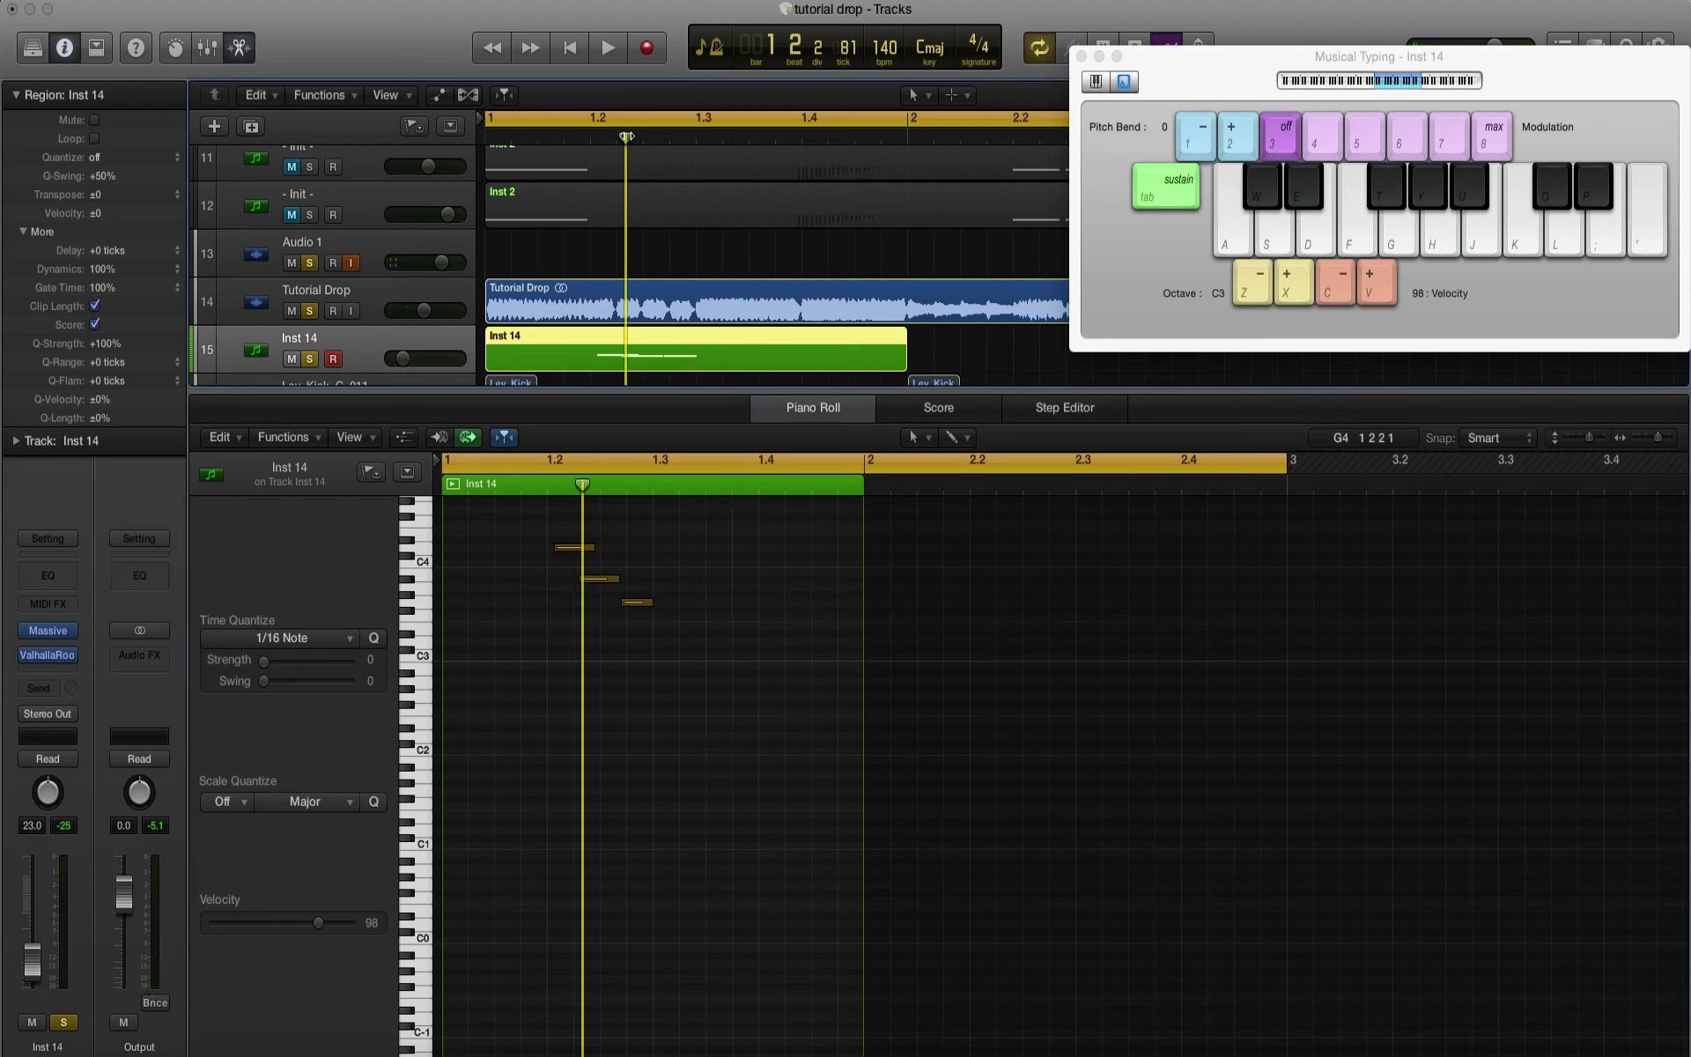
left_click_drag(616, 137, 591, 140)
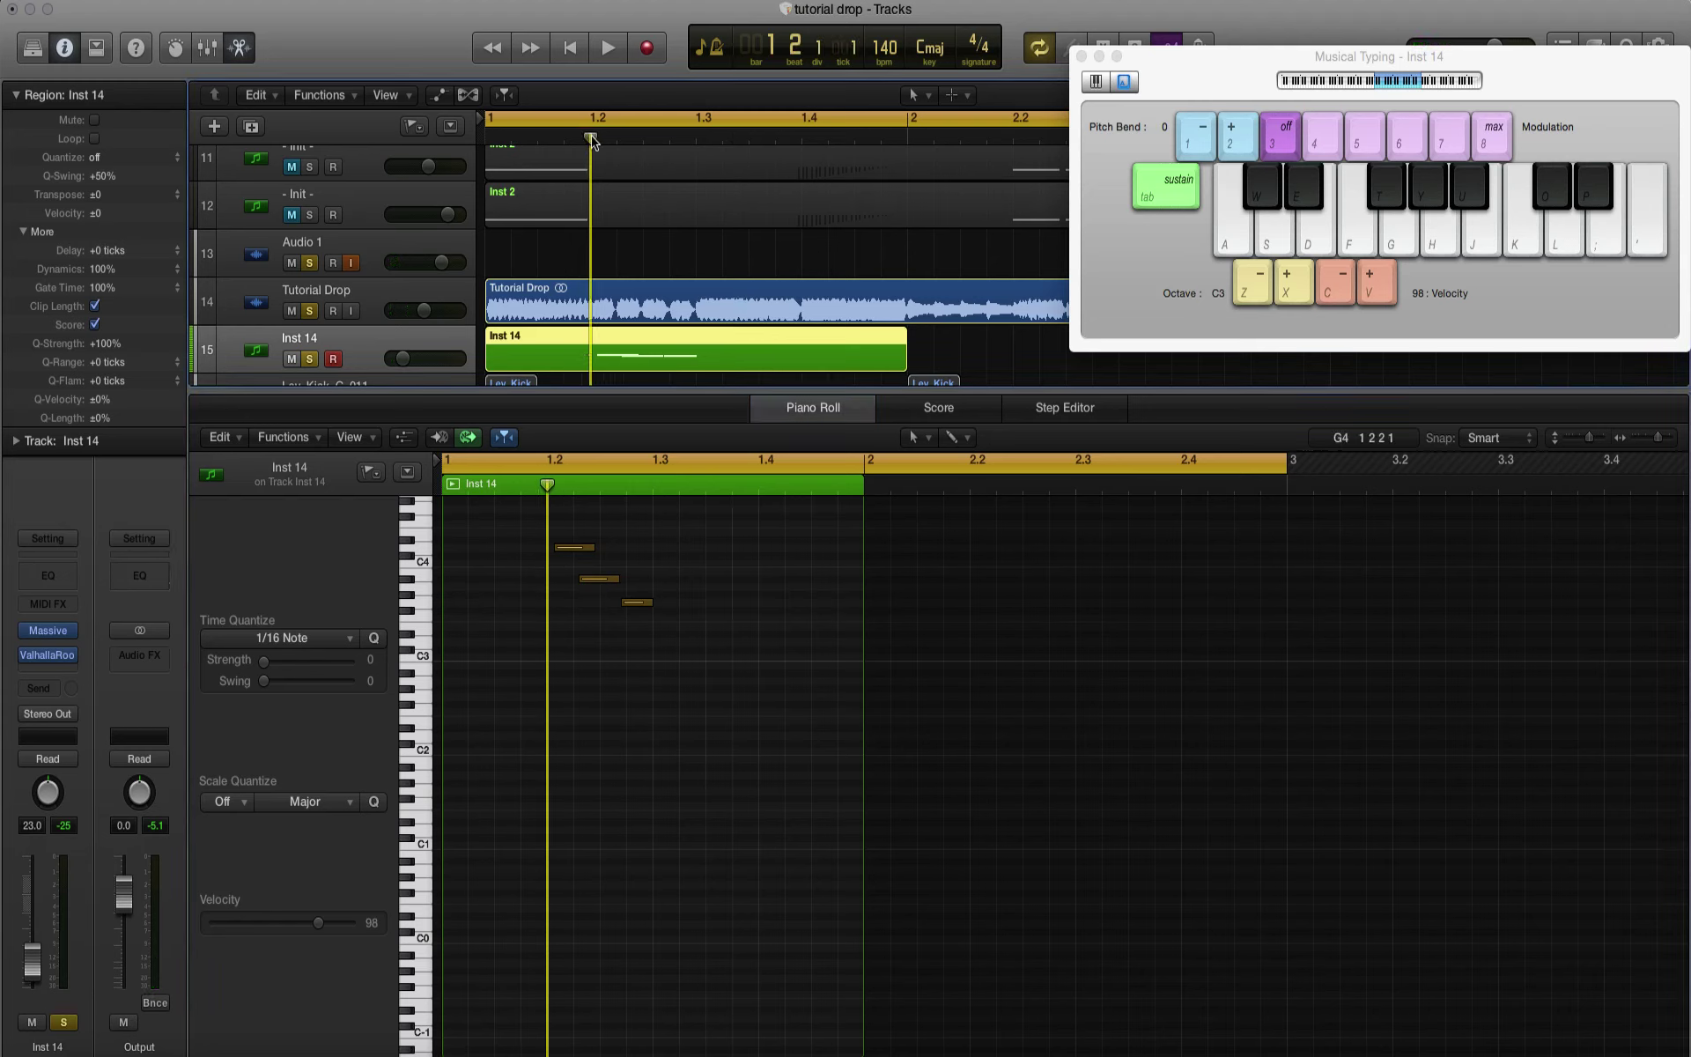
left_click(571, 553)
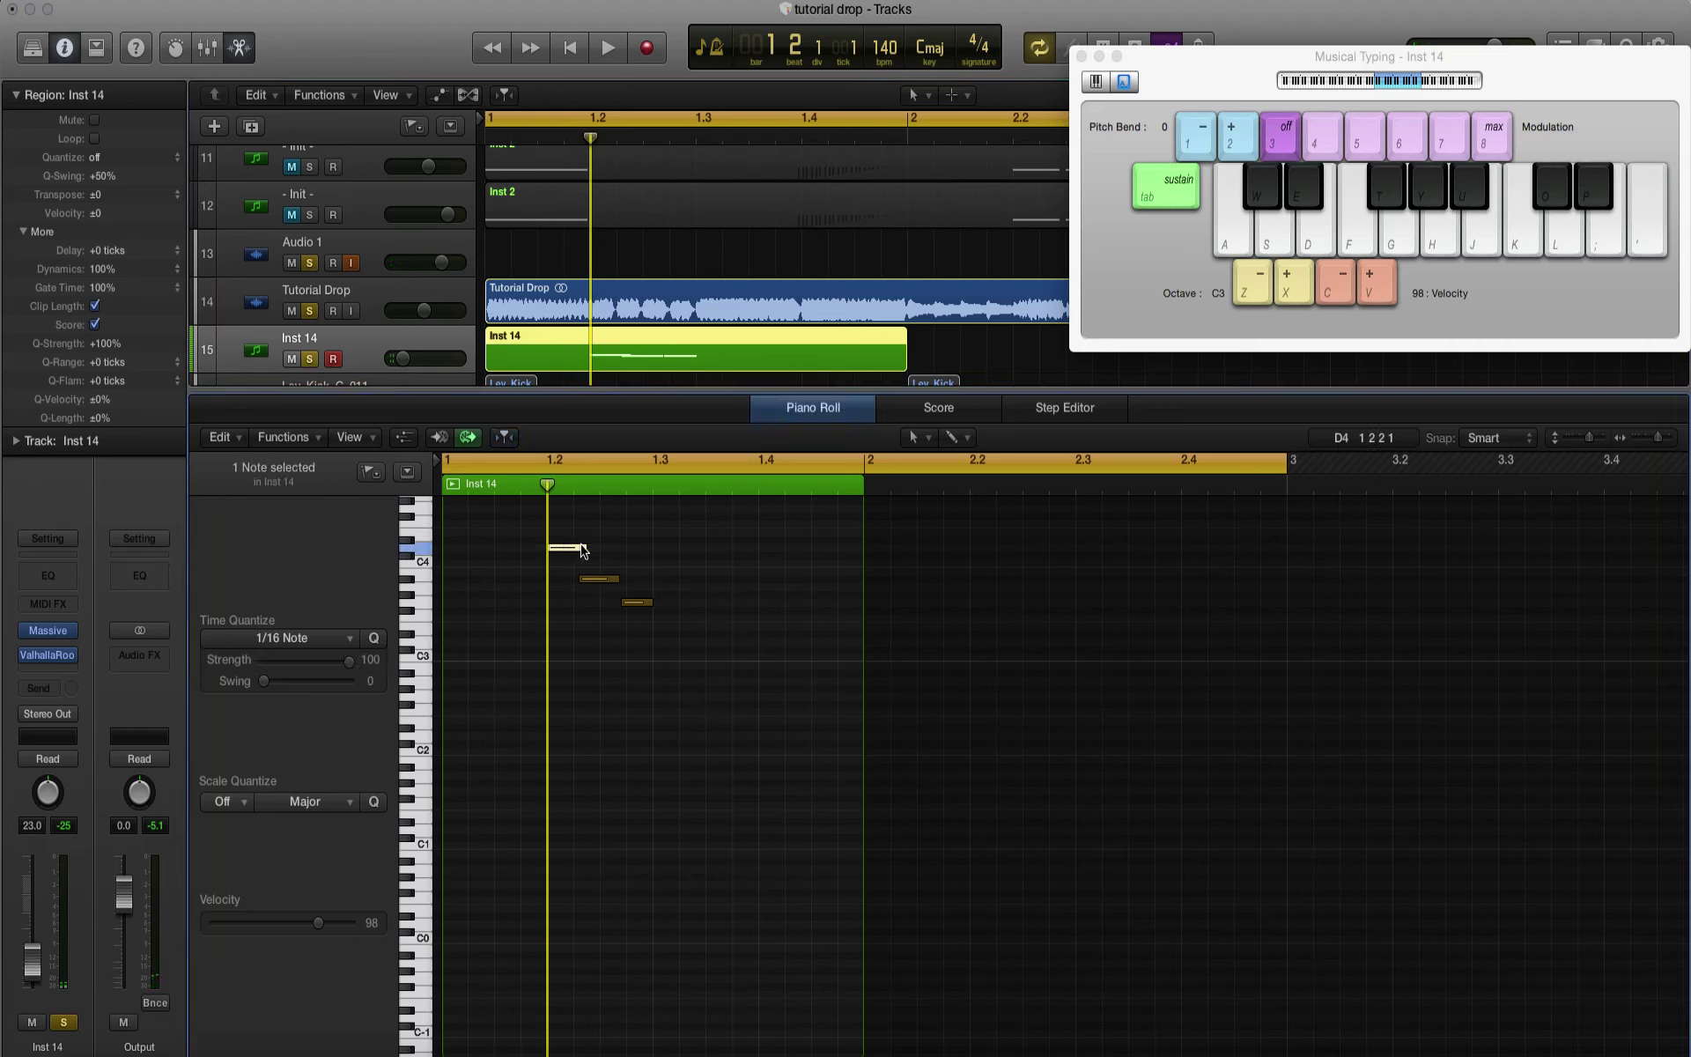
left_click_drag(568, 549, 578, 553)
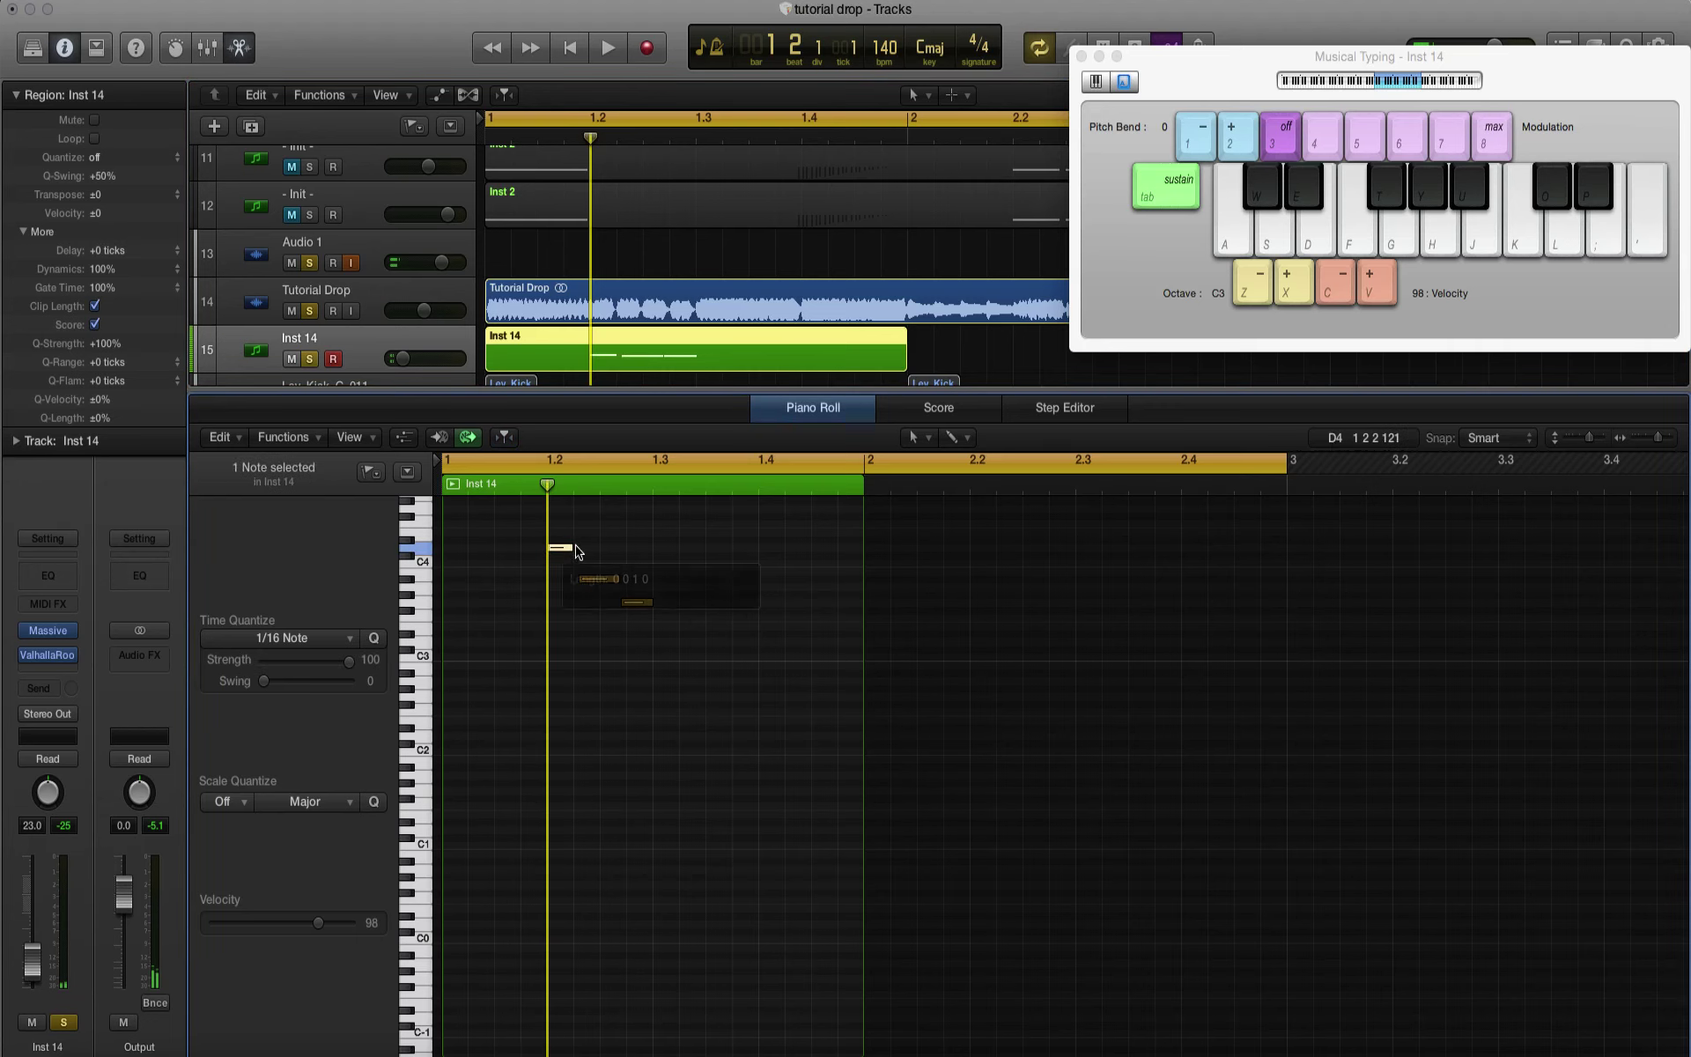
left_click(615, 139)
left_click_drag(602, 579, 640, 648)
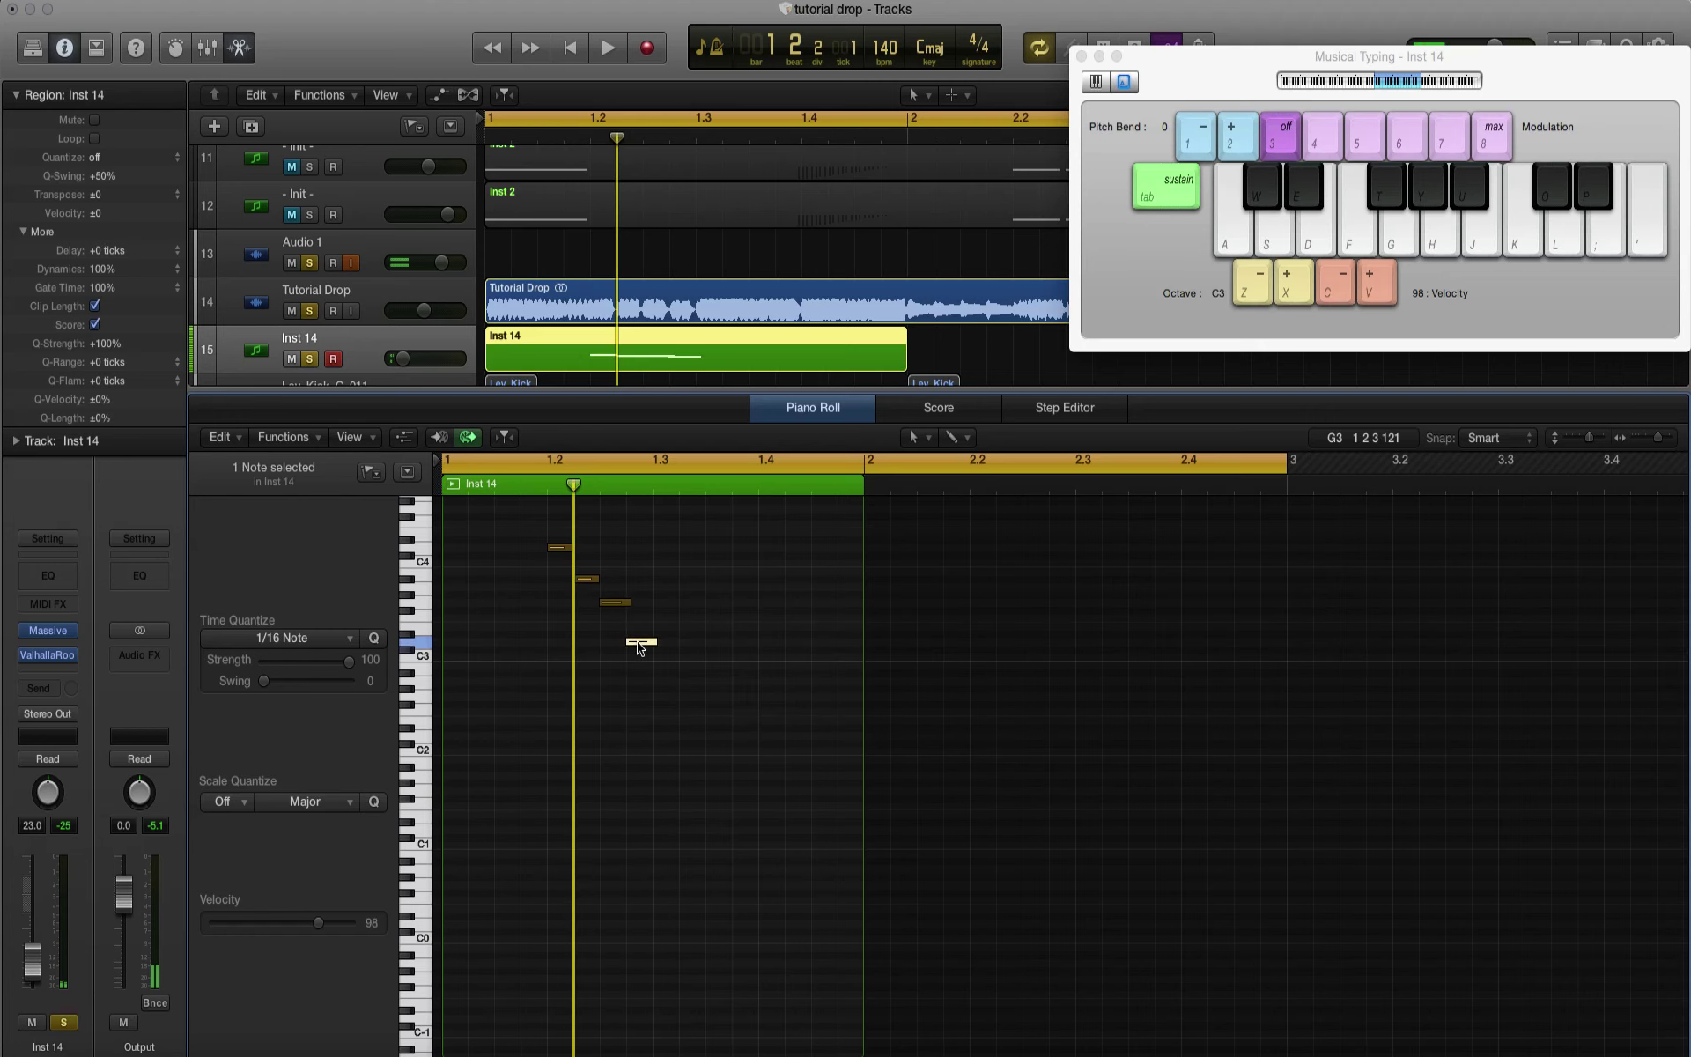
Step: Close the note editor and lower the Inst 14 track volume to -29.5 dB while checking it in playback
left_click(780, 414)
left_click(794, 471)
key("space")
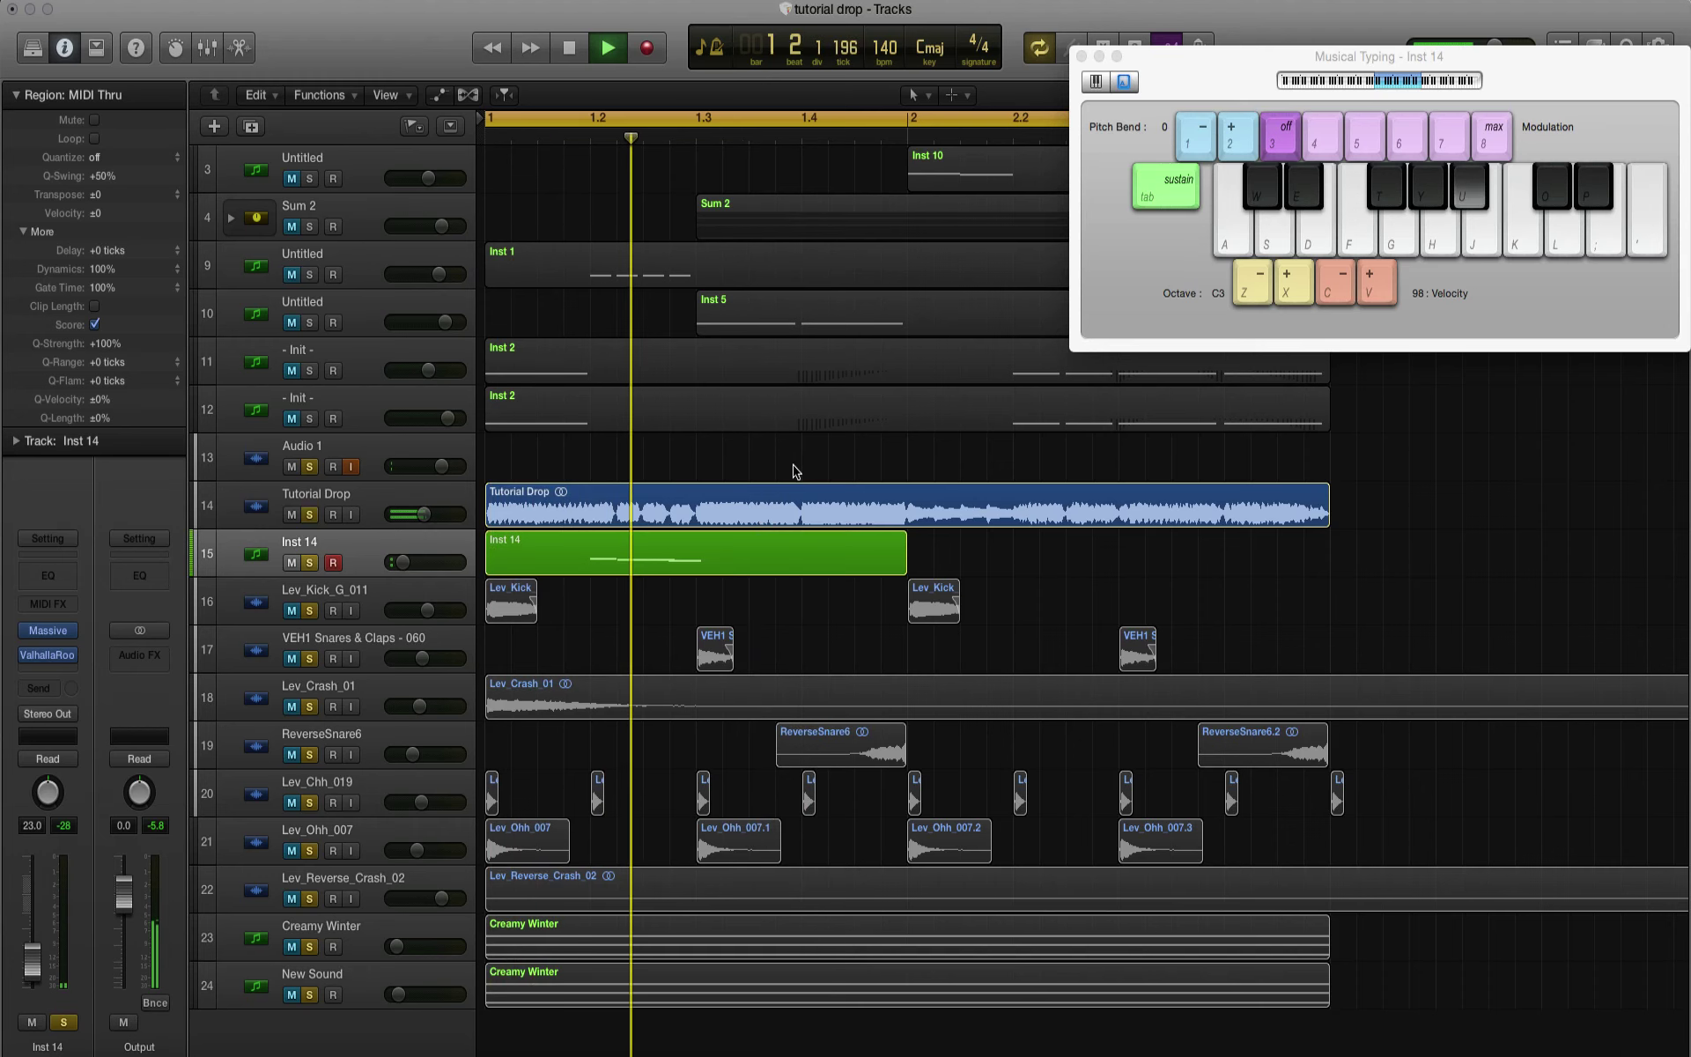
key("space")
left_click_drag(404, 559, 401, 561)
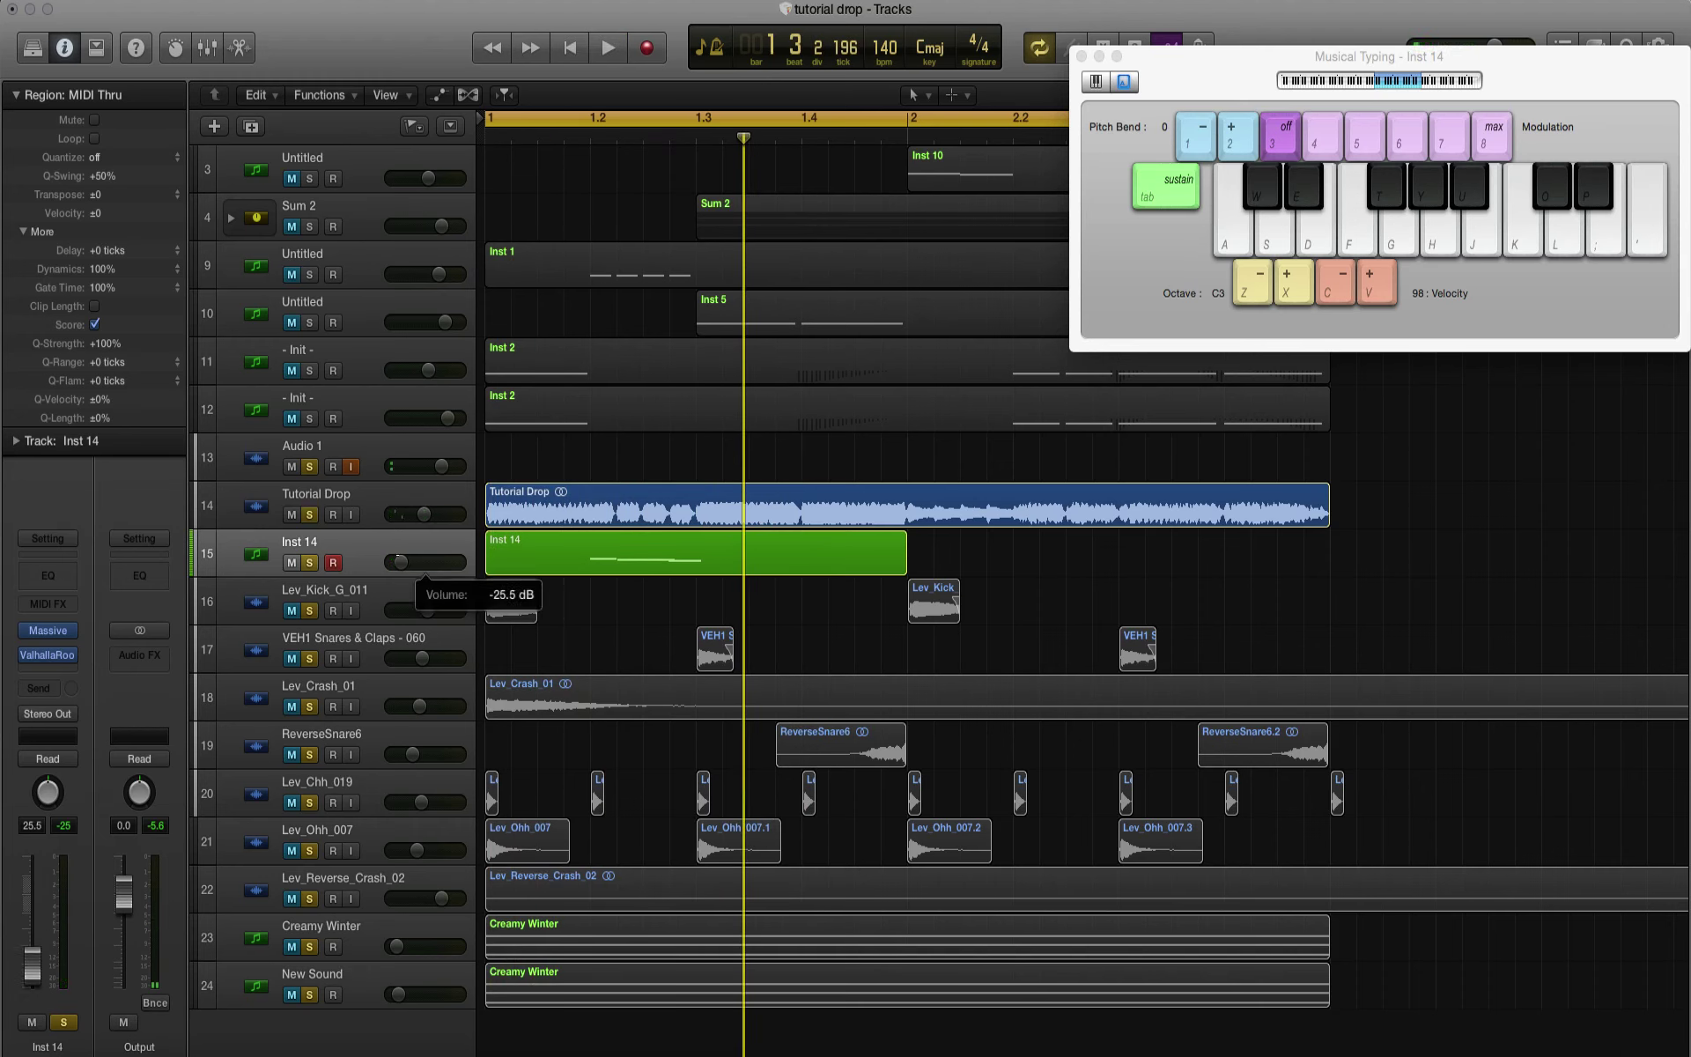
key("space")
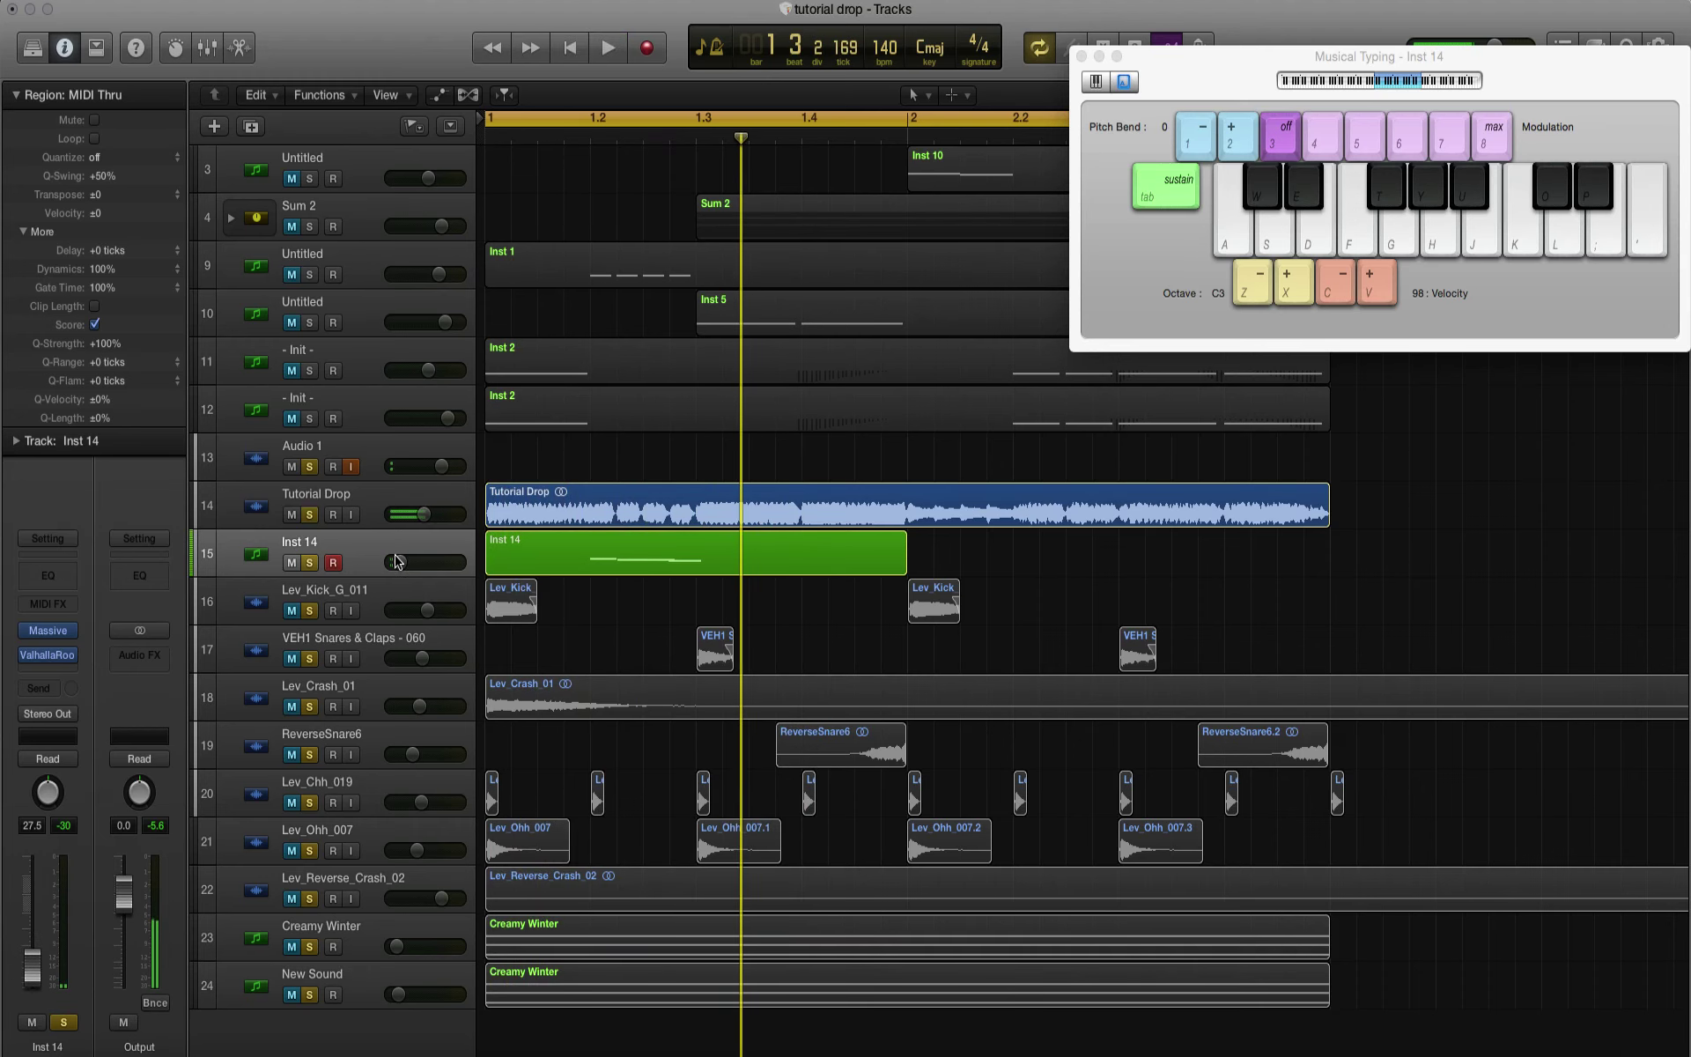
key("space")
left_click(396, 561)
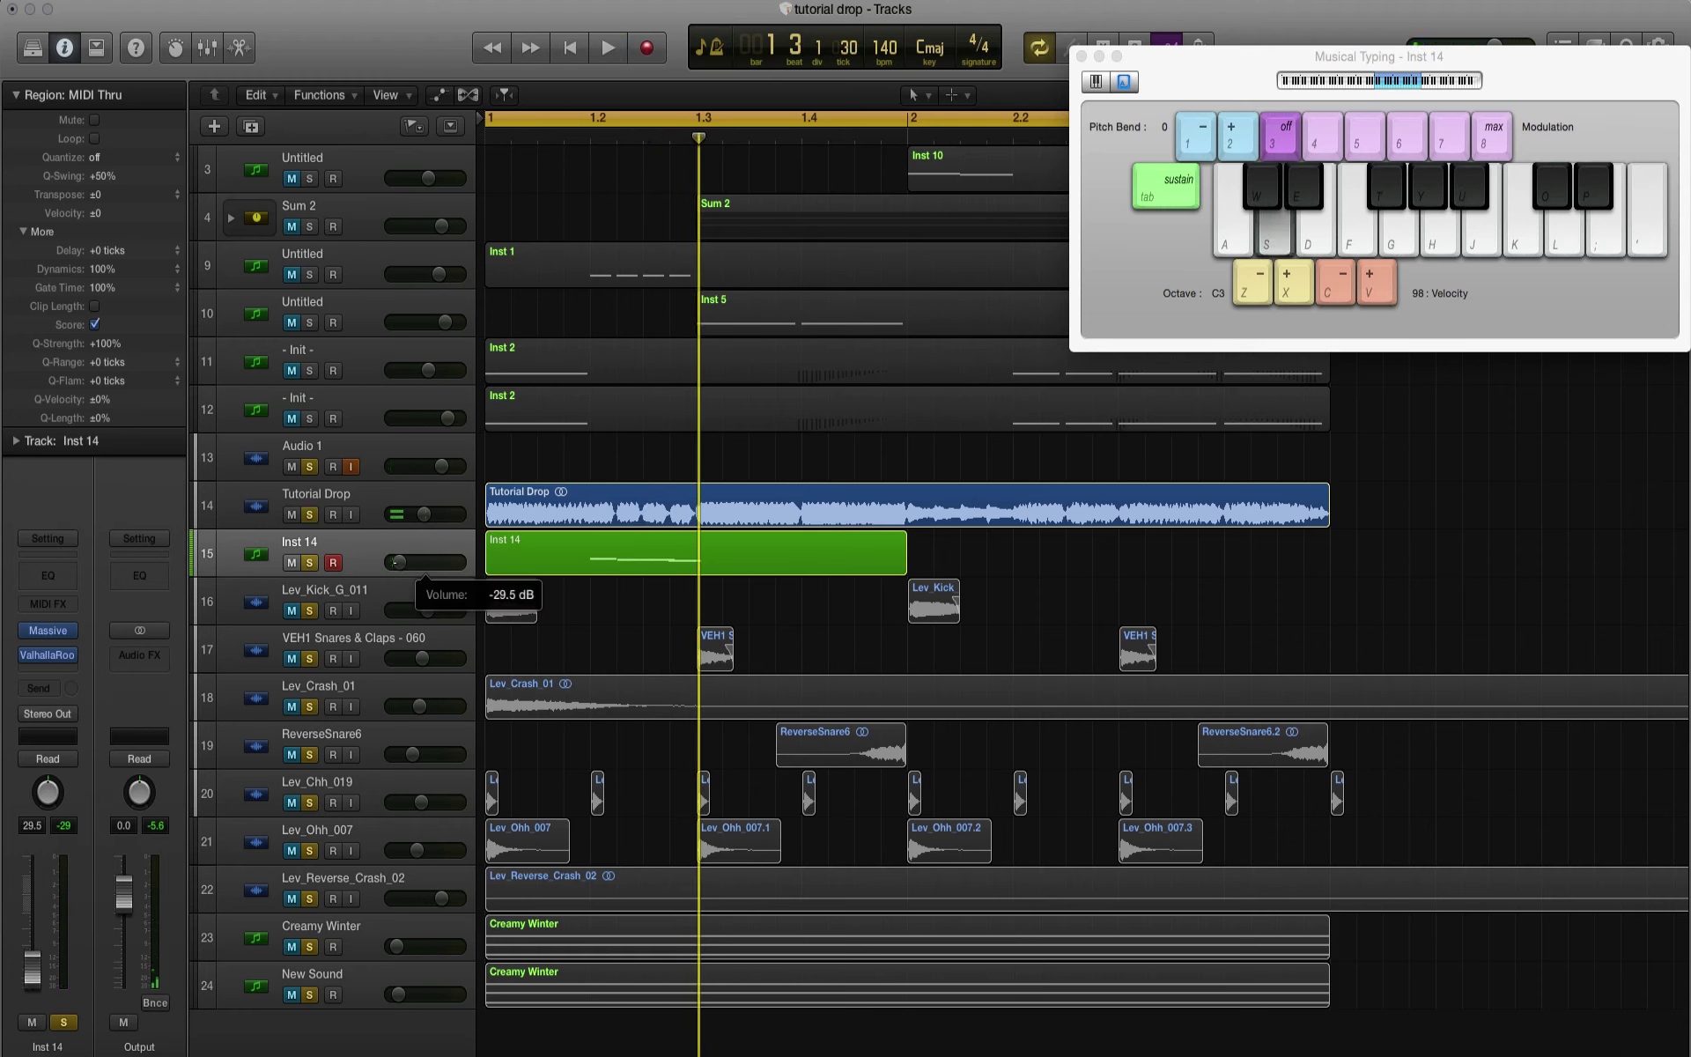
key("space")
key("space")
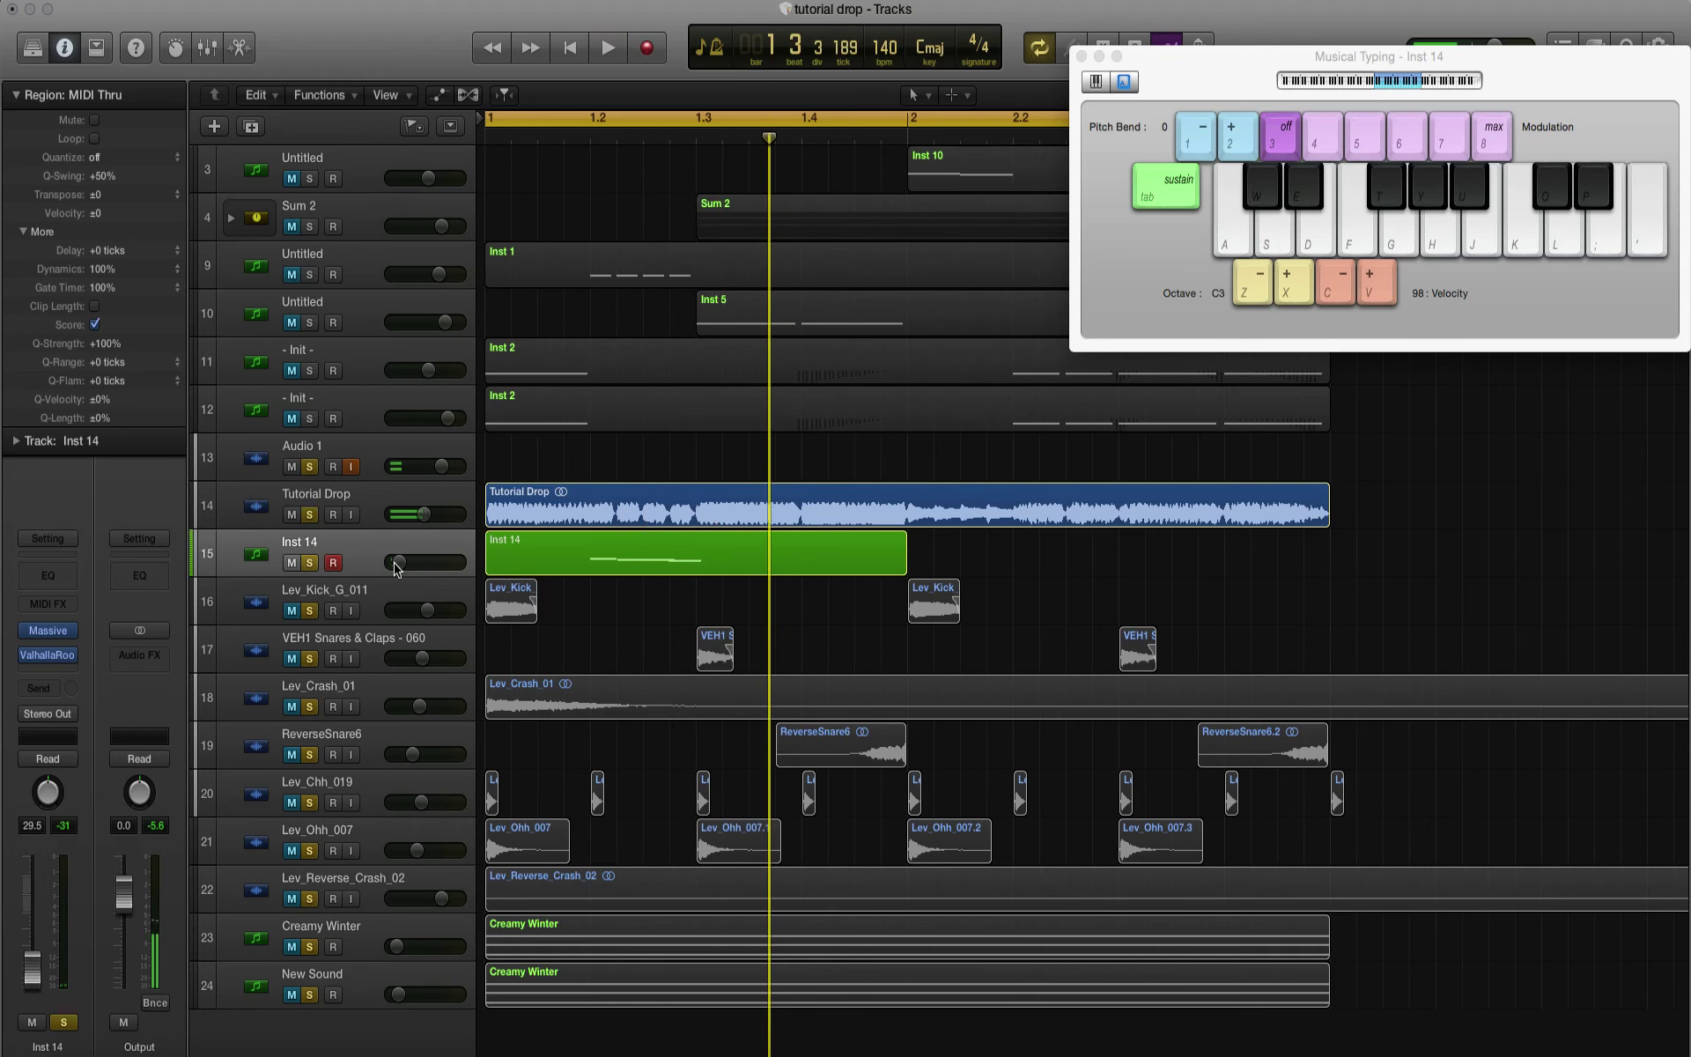
Step: Raise the system volume and replay the opening bar to check the riff against the reference track
key("XF86AudioRaiseVolume")
key("space")
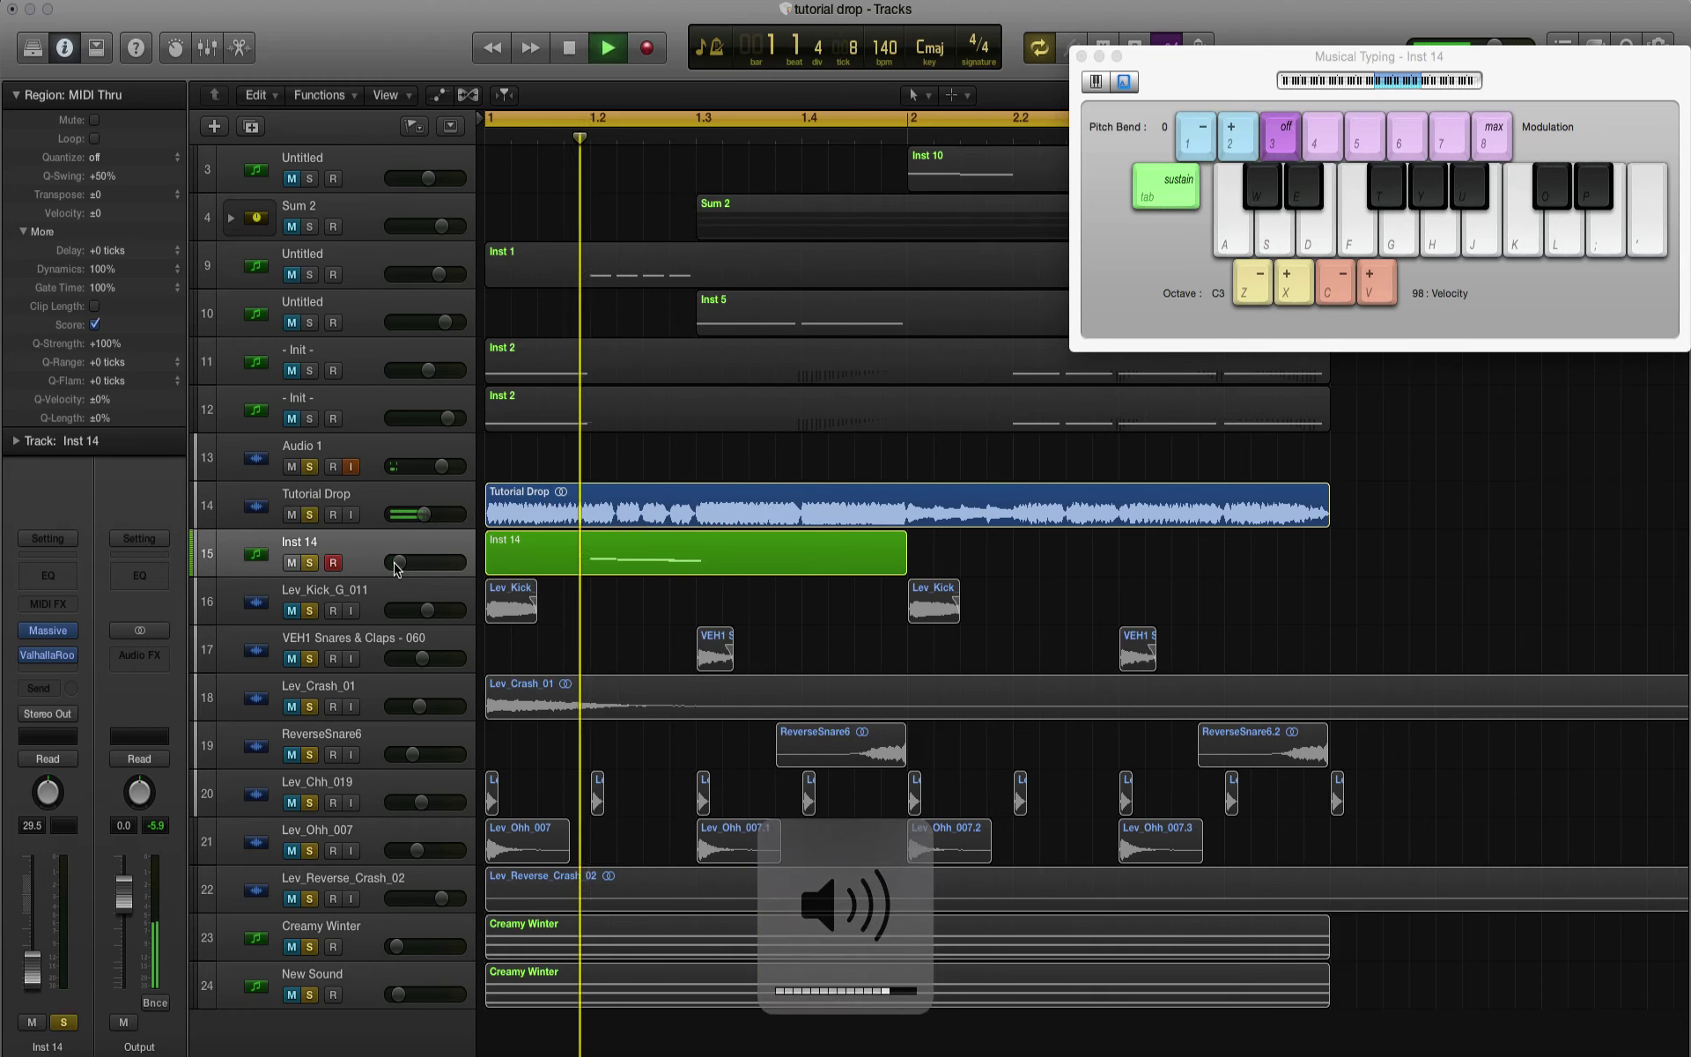
key("space")
key("space")
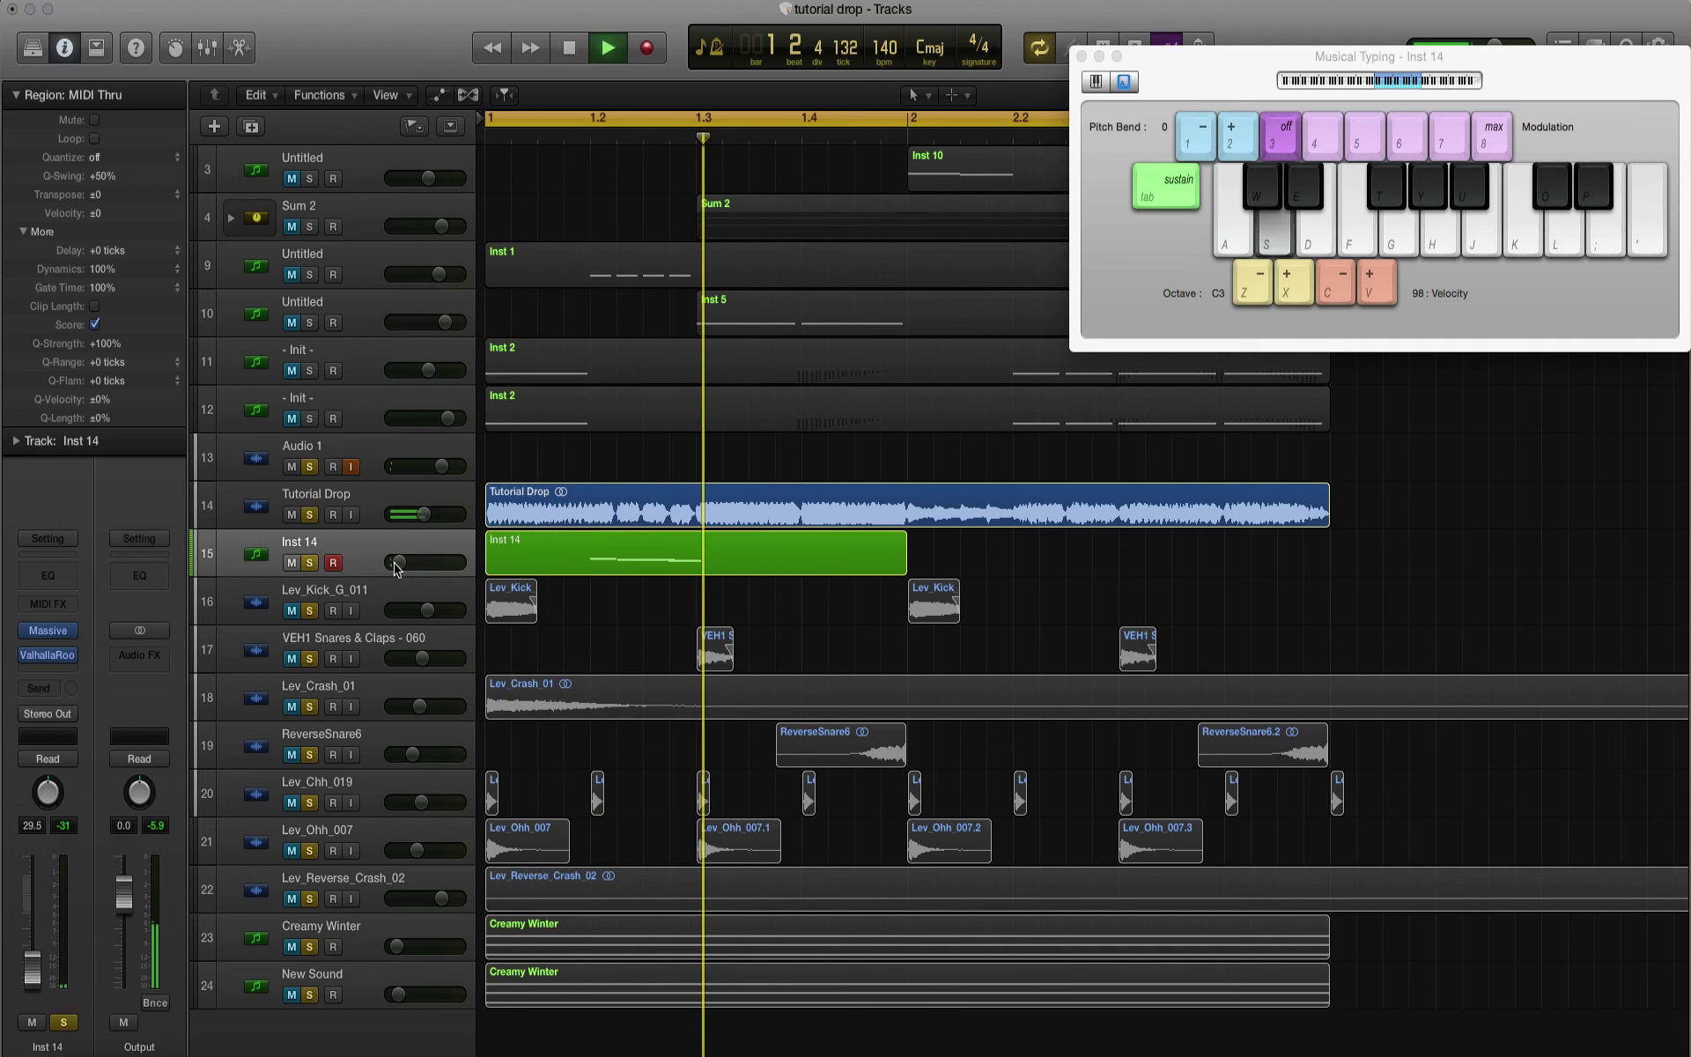
key("space")
Step: Reopen the Inst 14 region's notes at a closer zoom, mute the Tutorial Drop track and play back the riff alone
double_click(572, 573)
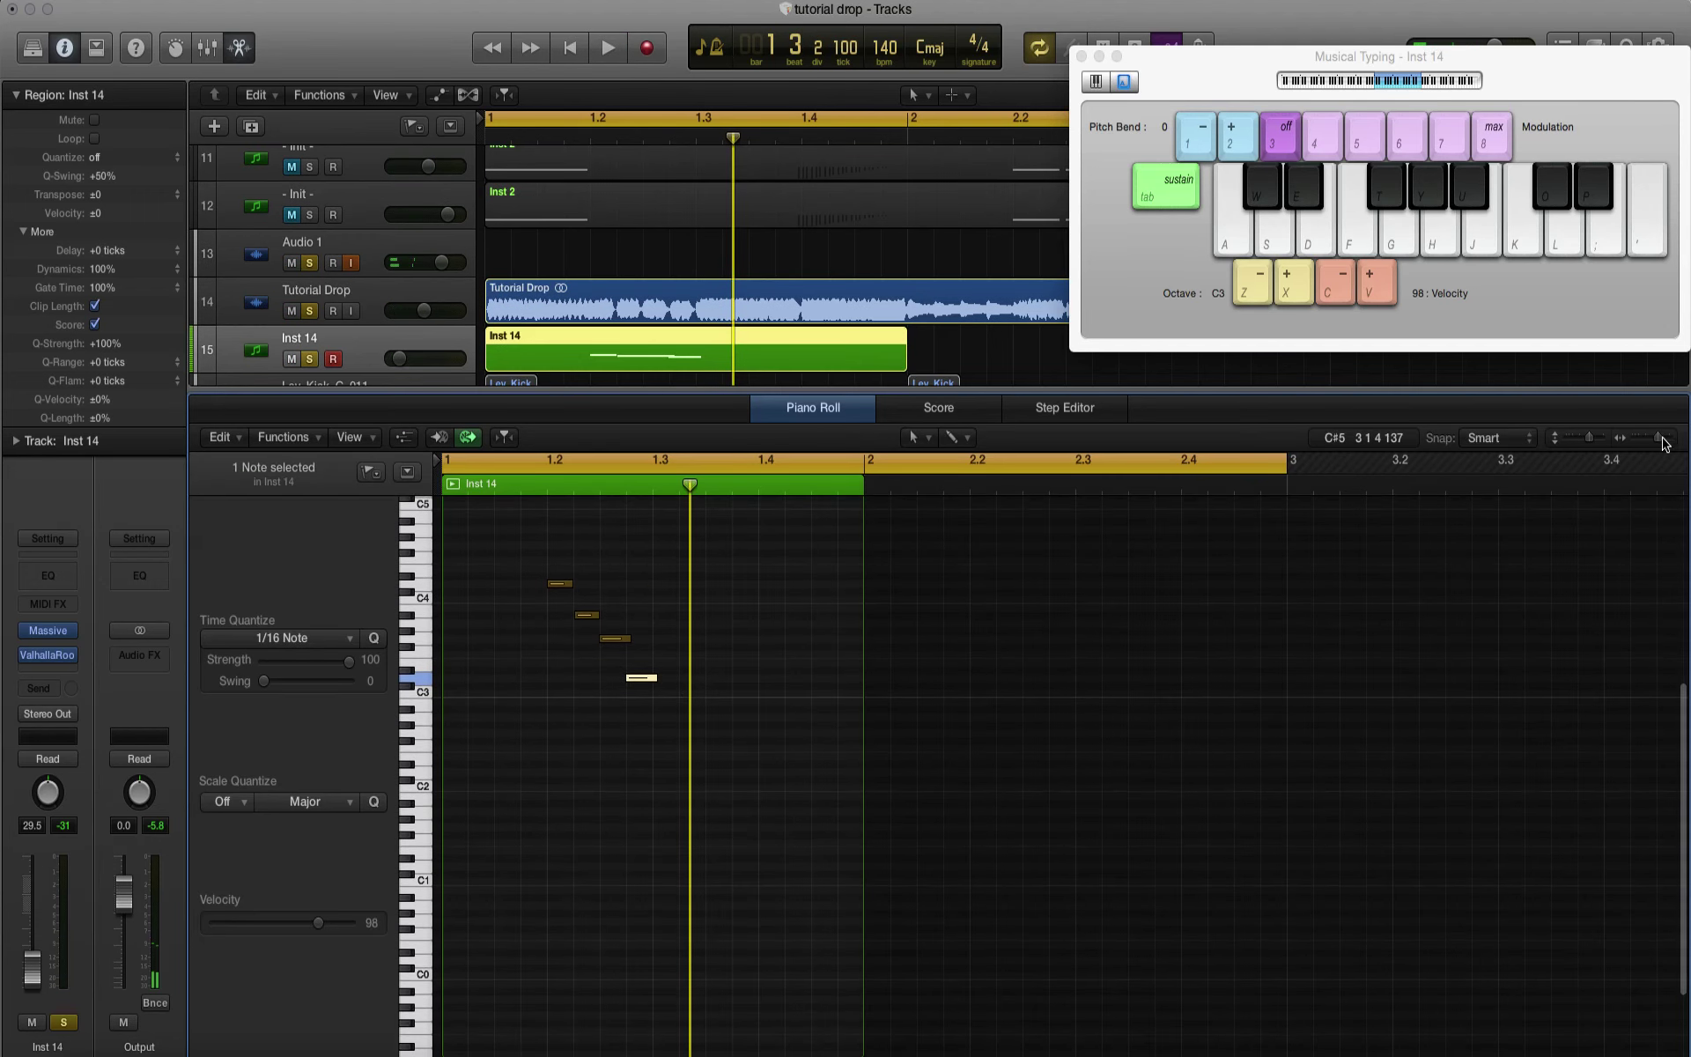
left_click_drag(1660, 438, 1665, 437)
scroll(944, 555, "left", 5)
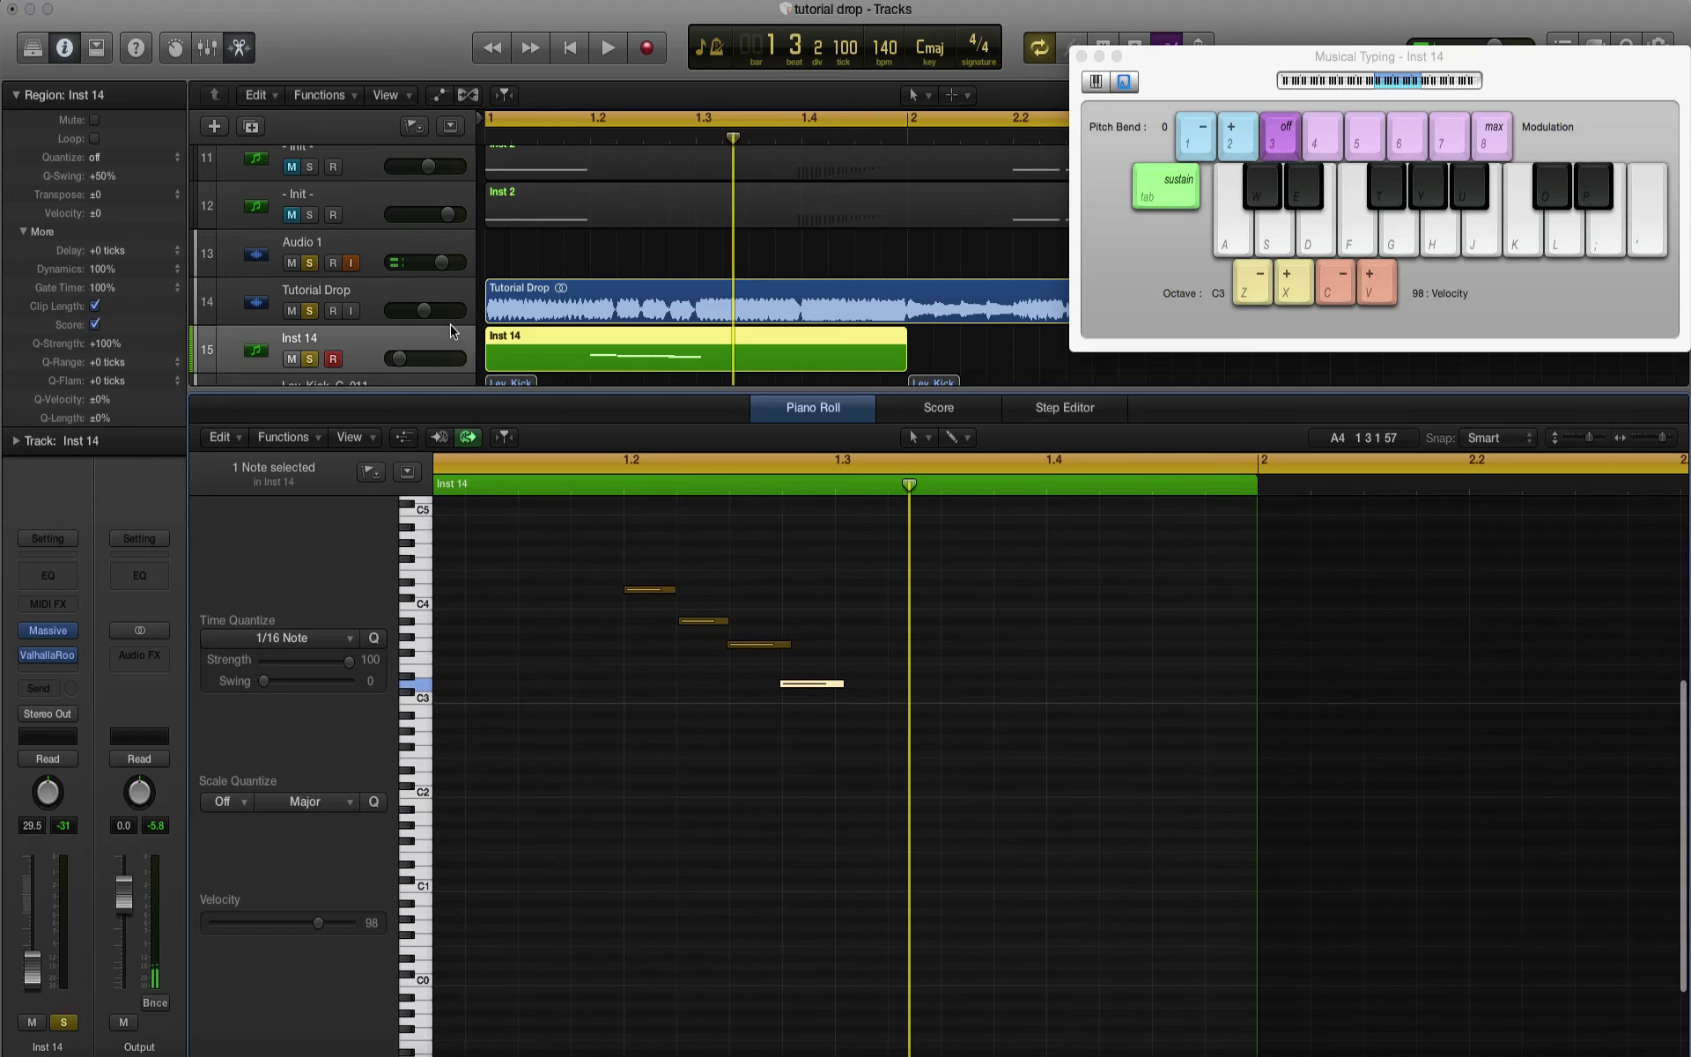
left_click(292, 311)
key("XF86AudioRaiseVolume")
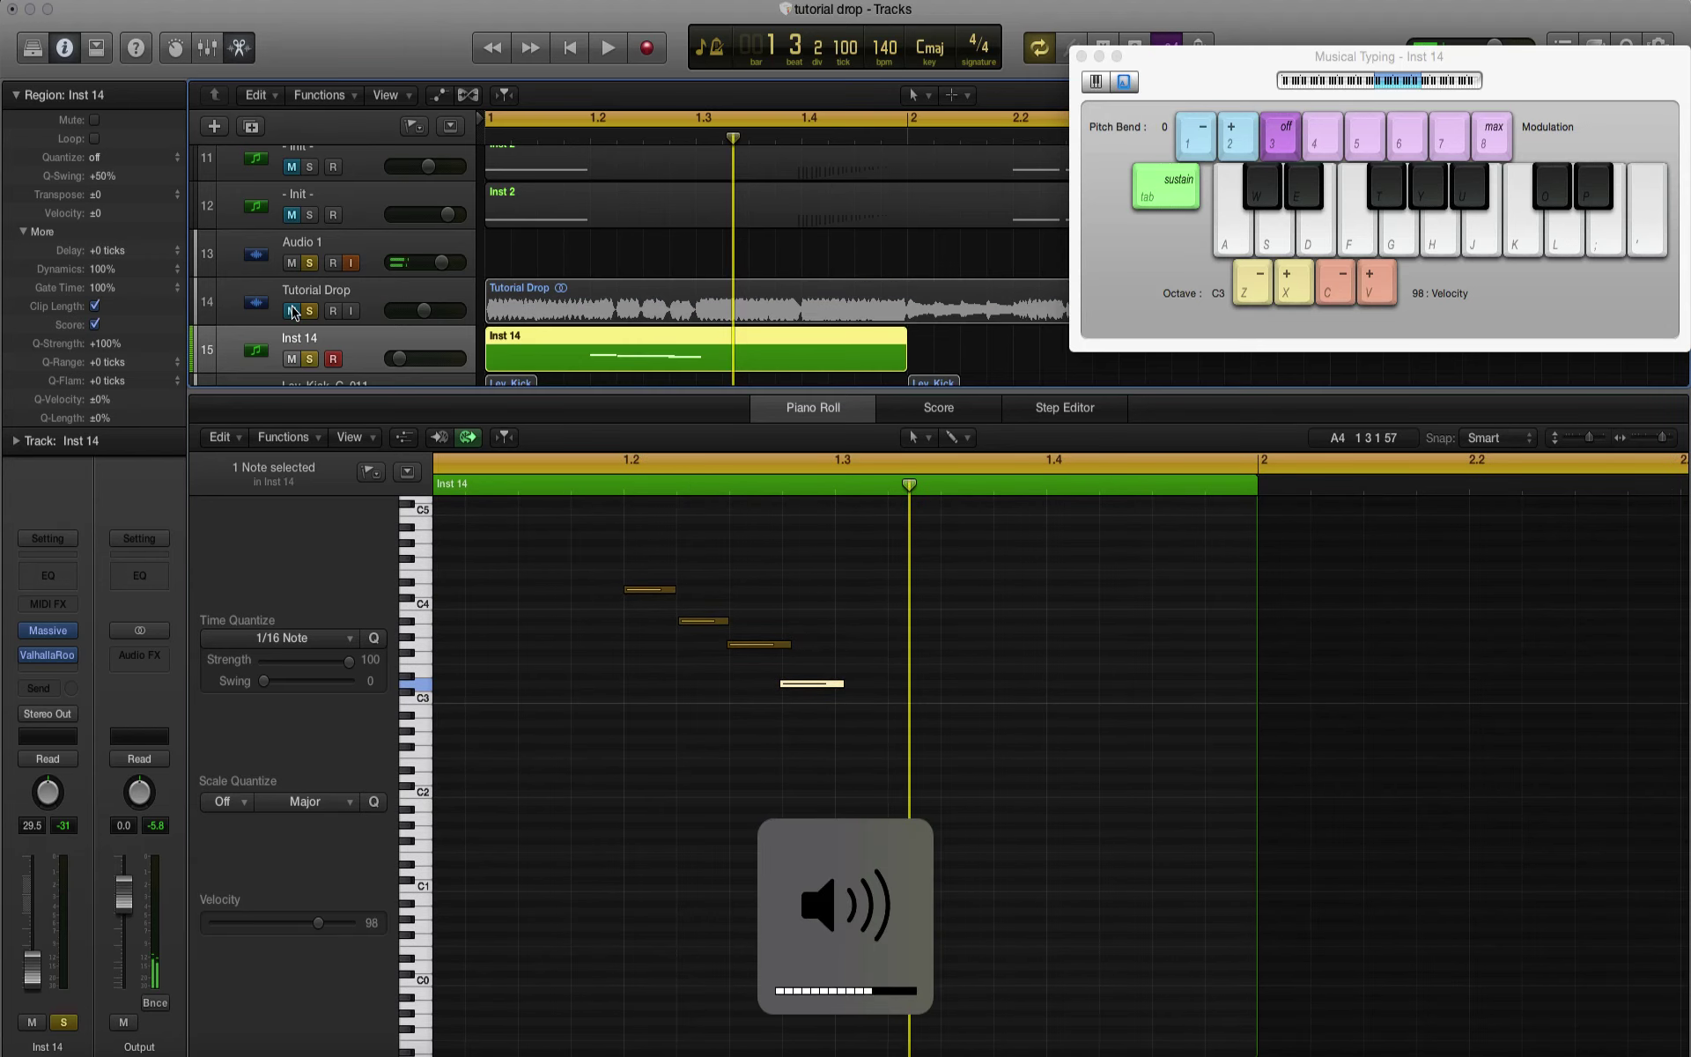
key("space")
key("space")
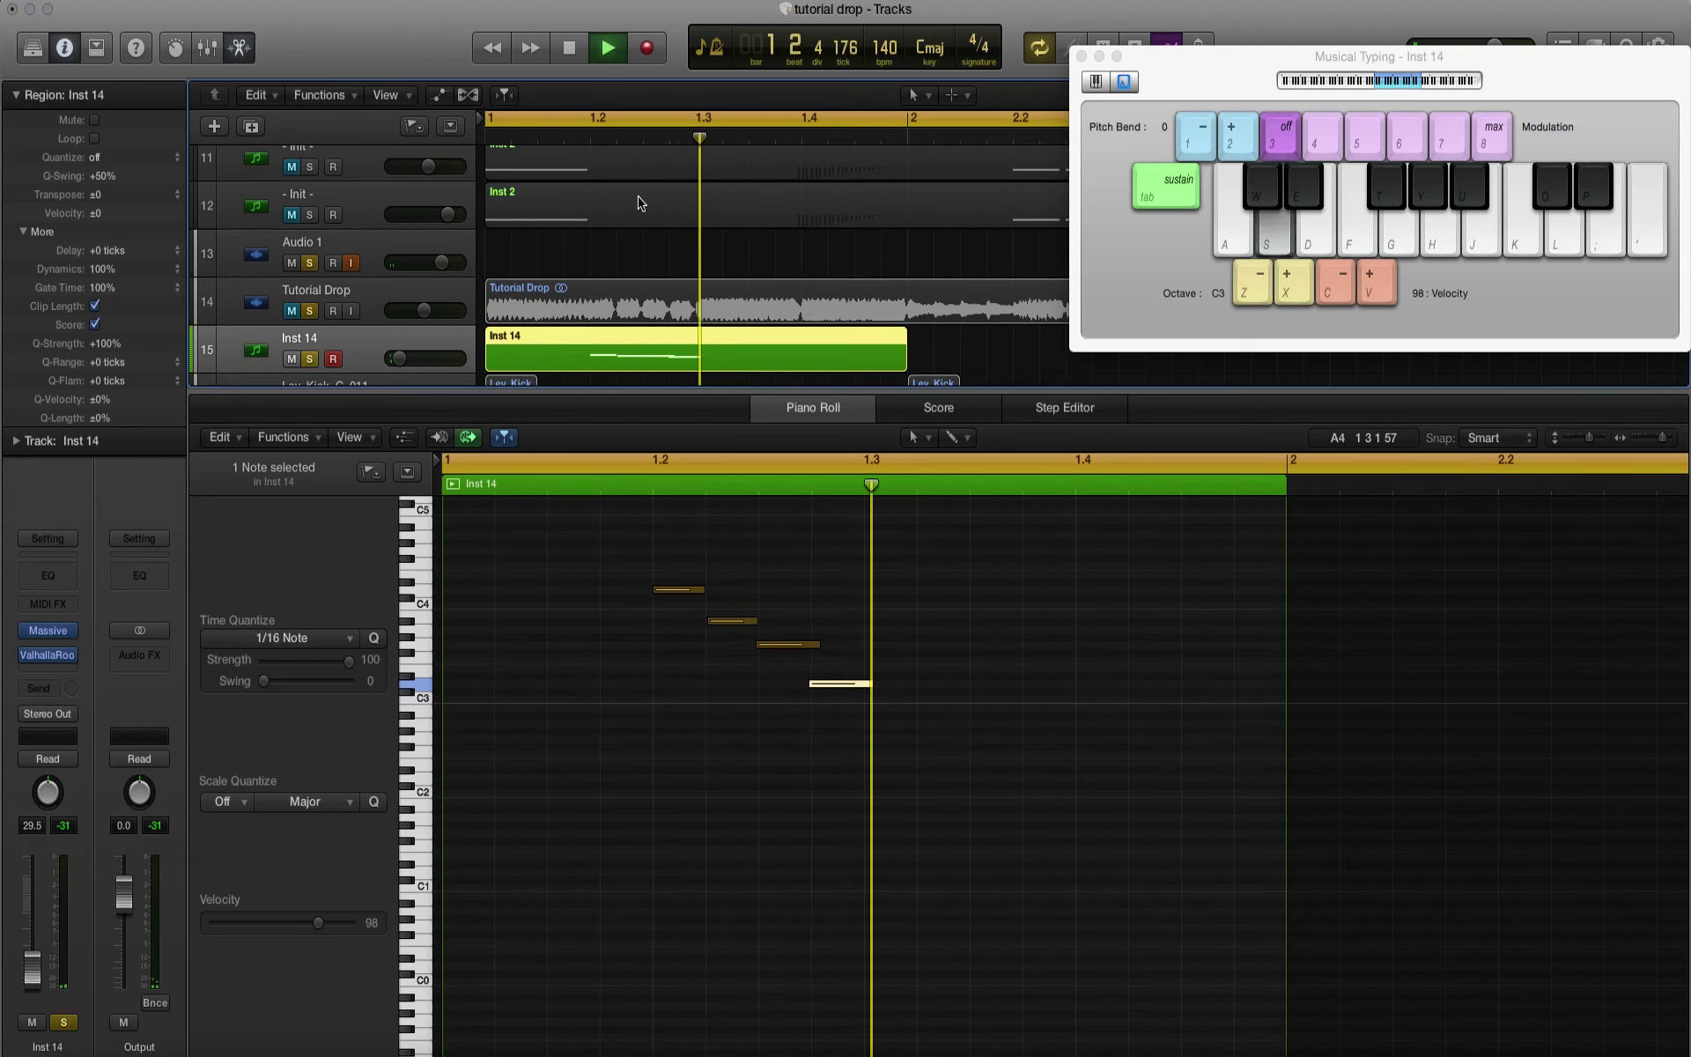
Step: Set the cycle range from beat 1.2 to beat 1.3 around the riff
left_click(592, 124)
left_click_drag(592, 124, 702, 125)
scroll(837, 705, "up", 3)
scroll(850, 775, "up", 2)
left_click(859, 821)
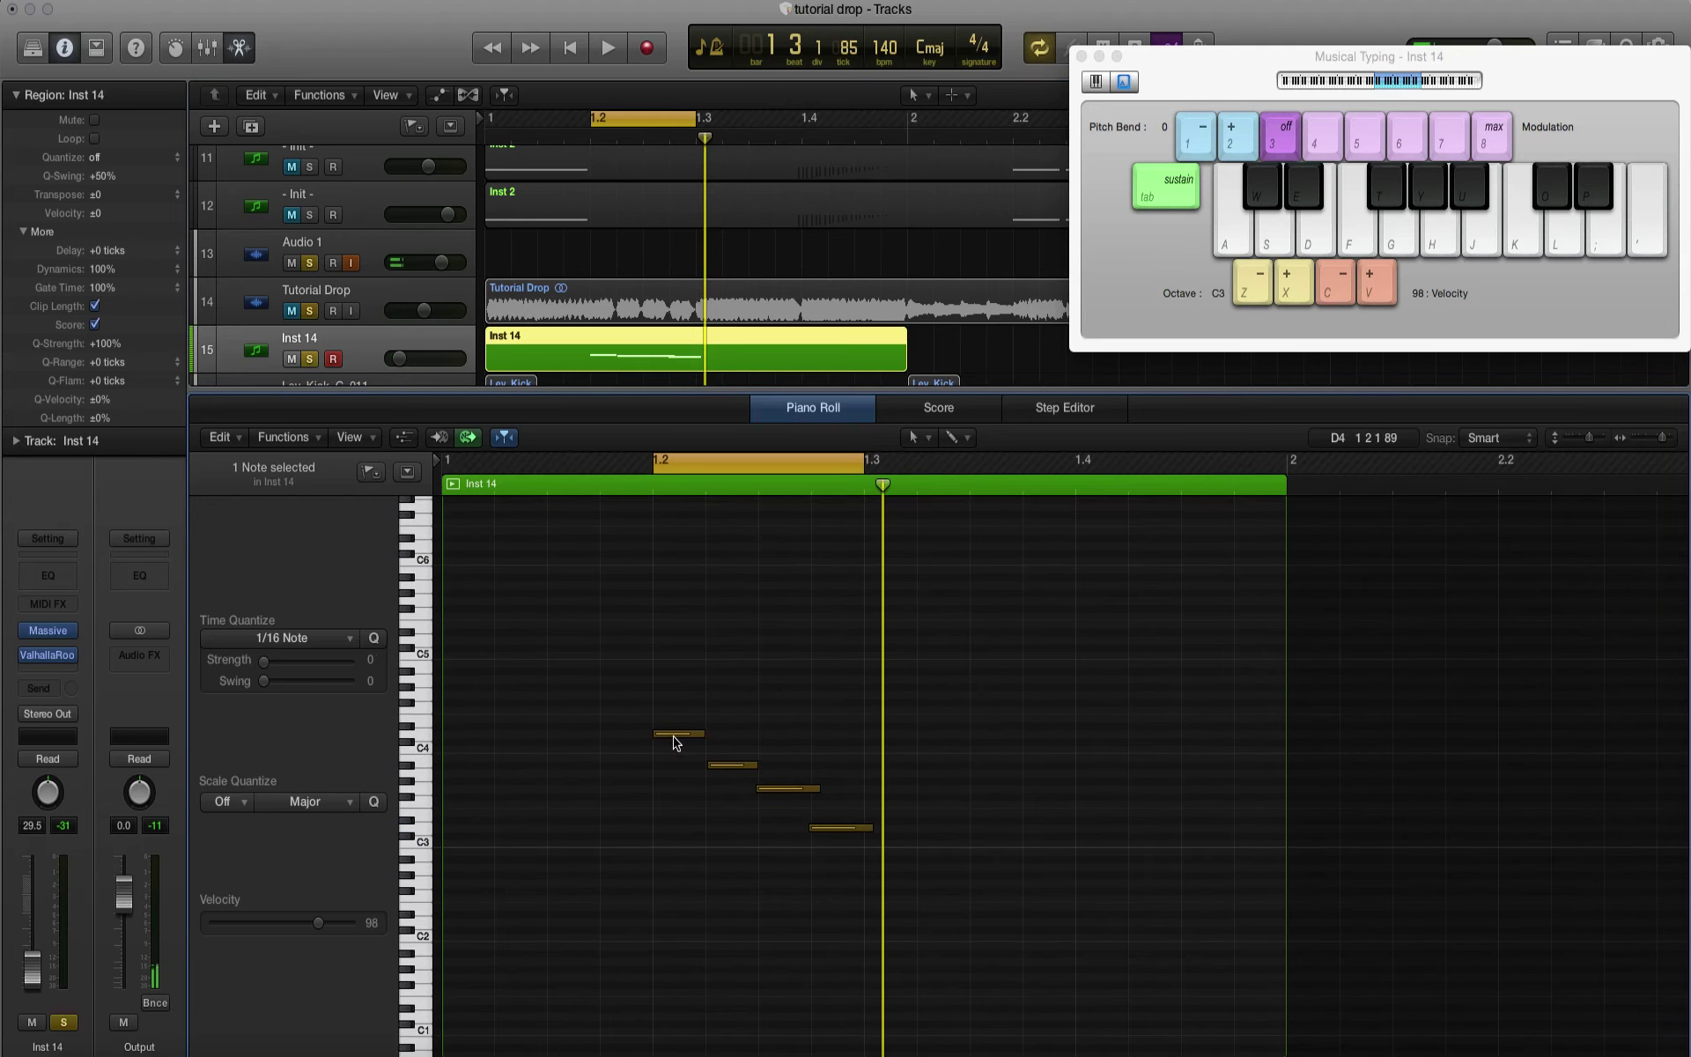
Step: Build a faster descending run of short copied notes on D5, A#4, G4 and D4 starting at beat 1.2, and audition it
left_click_drag(675, 738, 690, 675)
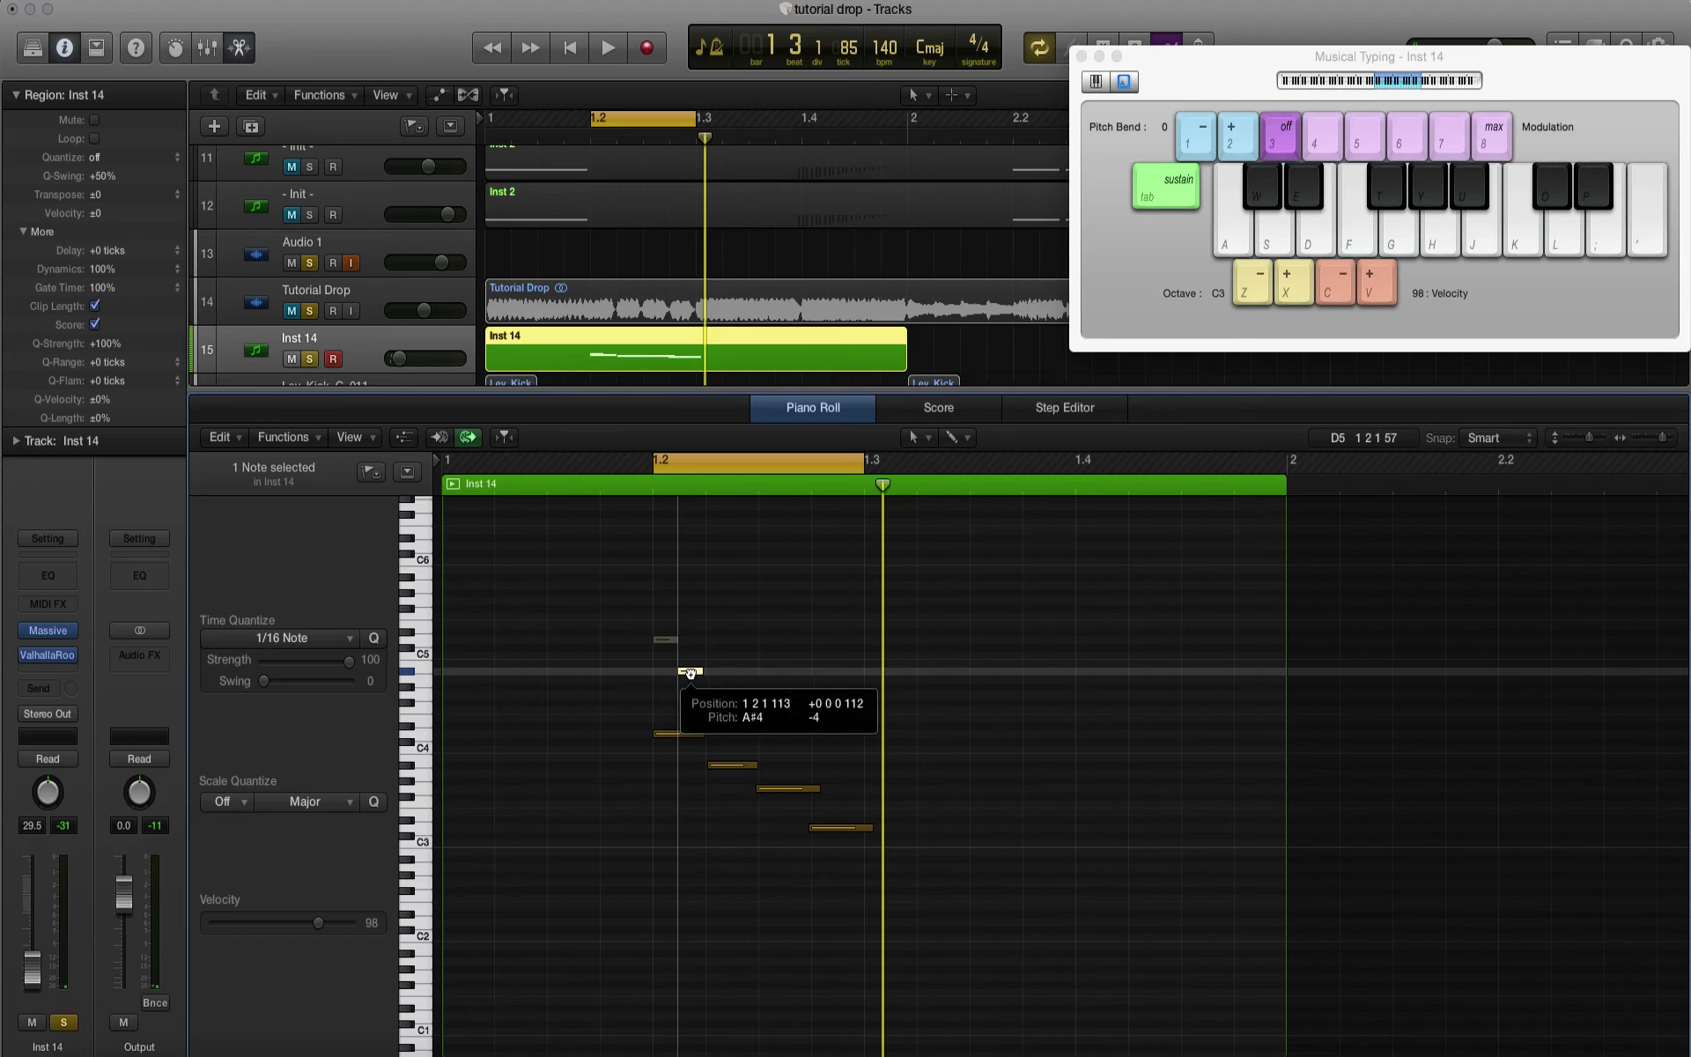
left_click_drag(690, 677, 688, 695)
left_click(686, 734)
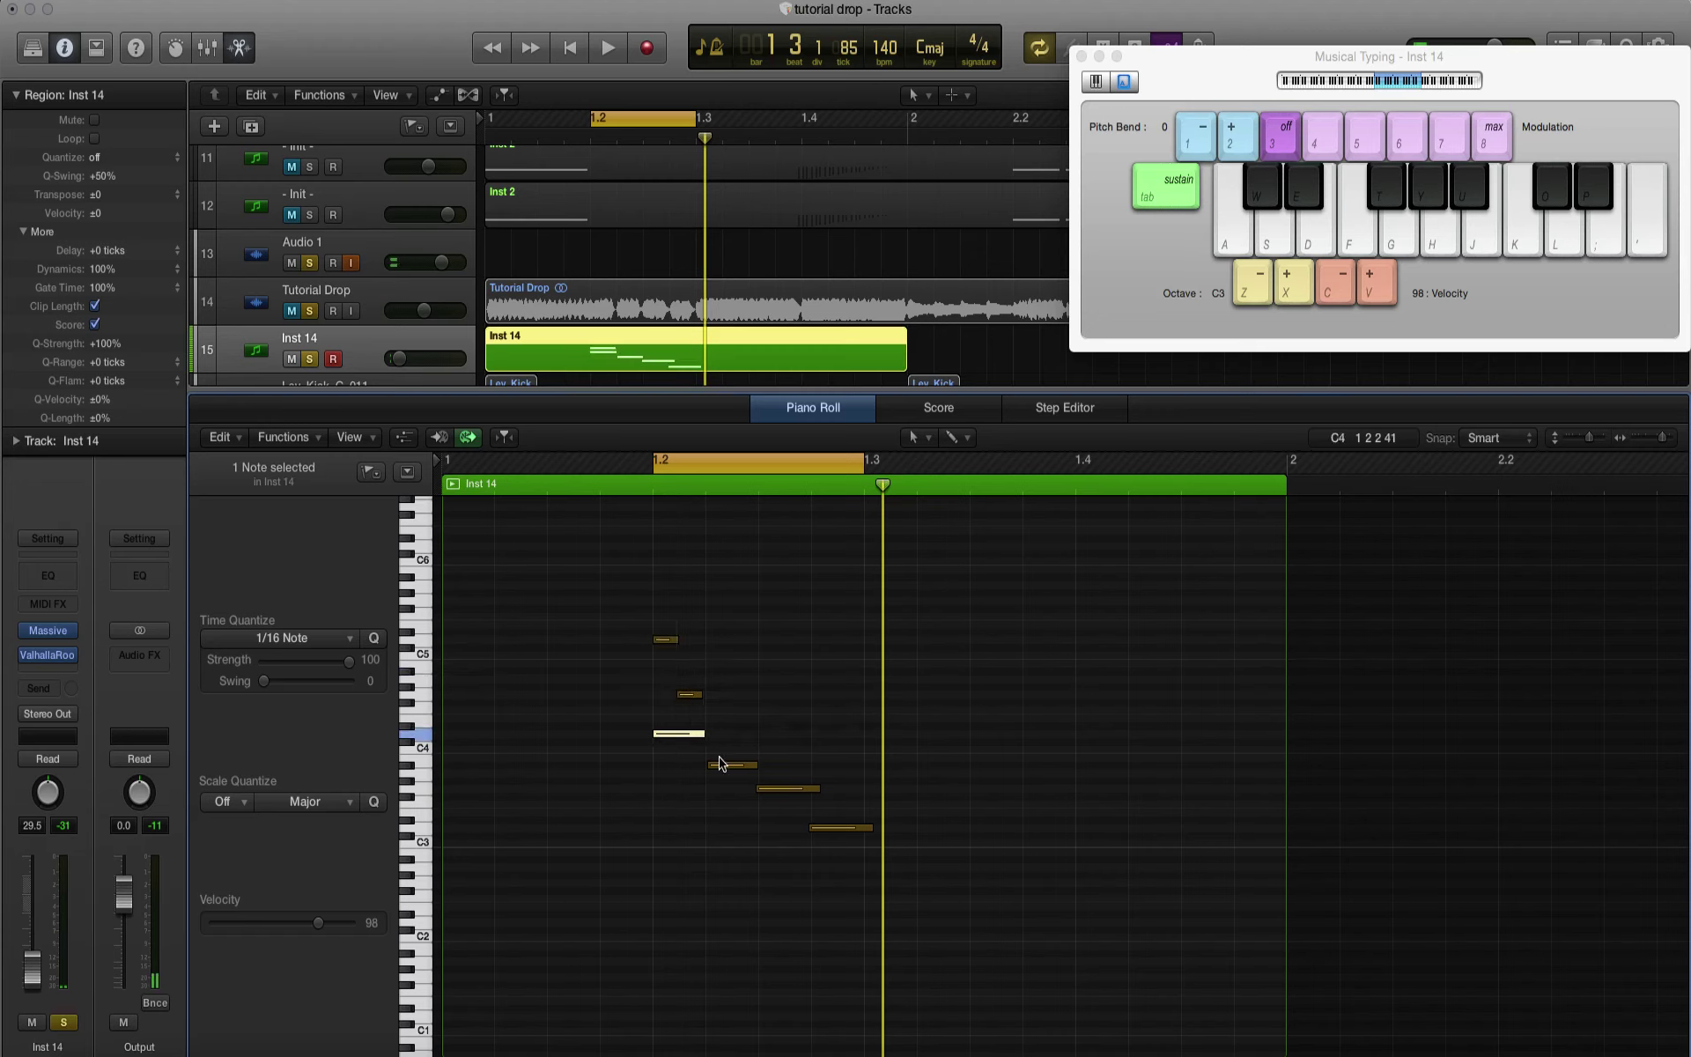
left_click_drag(689, 700, 748, 740)
key("space")
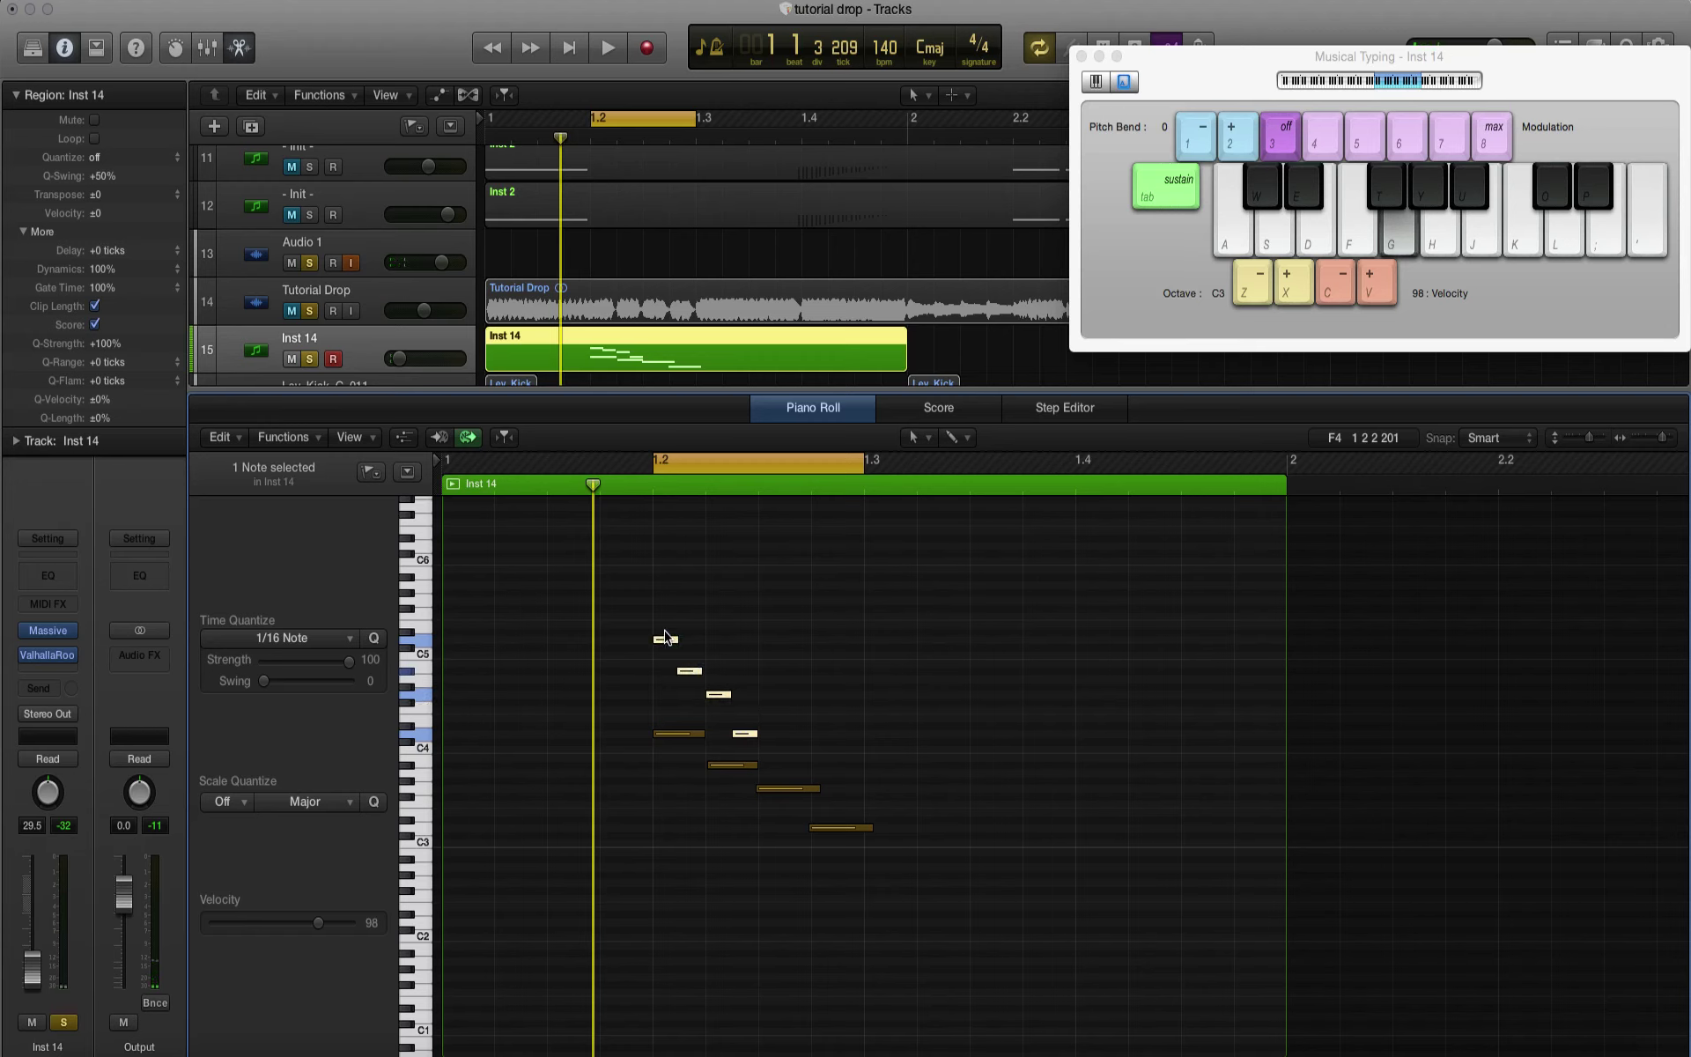
Step: Repeat the four-note short run and rearrange the copies as G4, D4, G4 and A#4 ending at beat 1.3, then audition them
key("super+r")
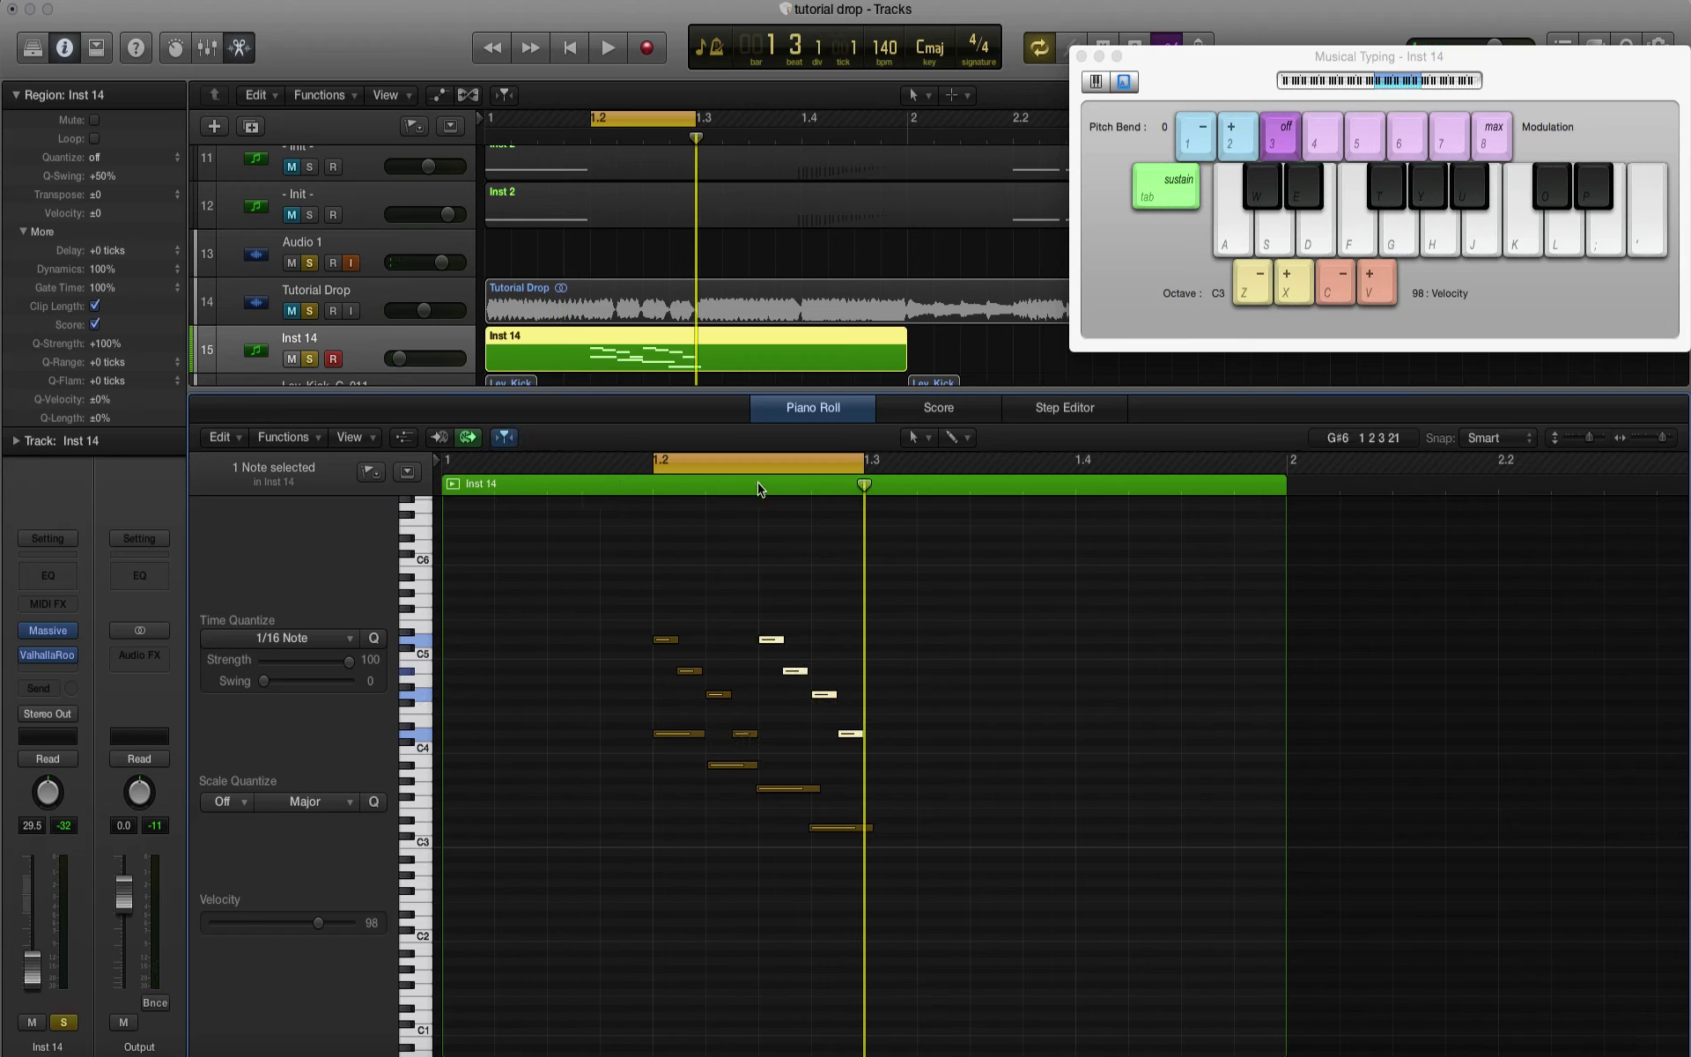
left_click(766, 675)
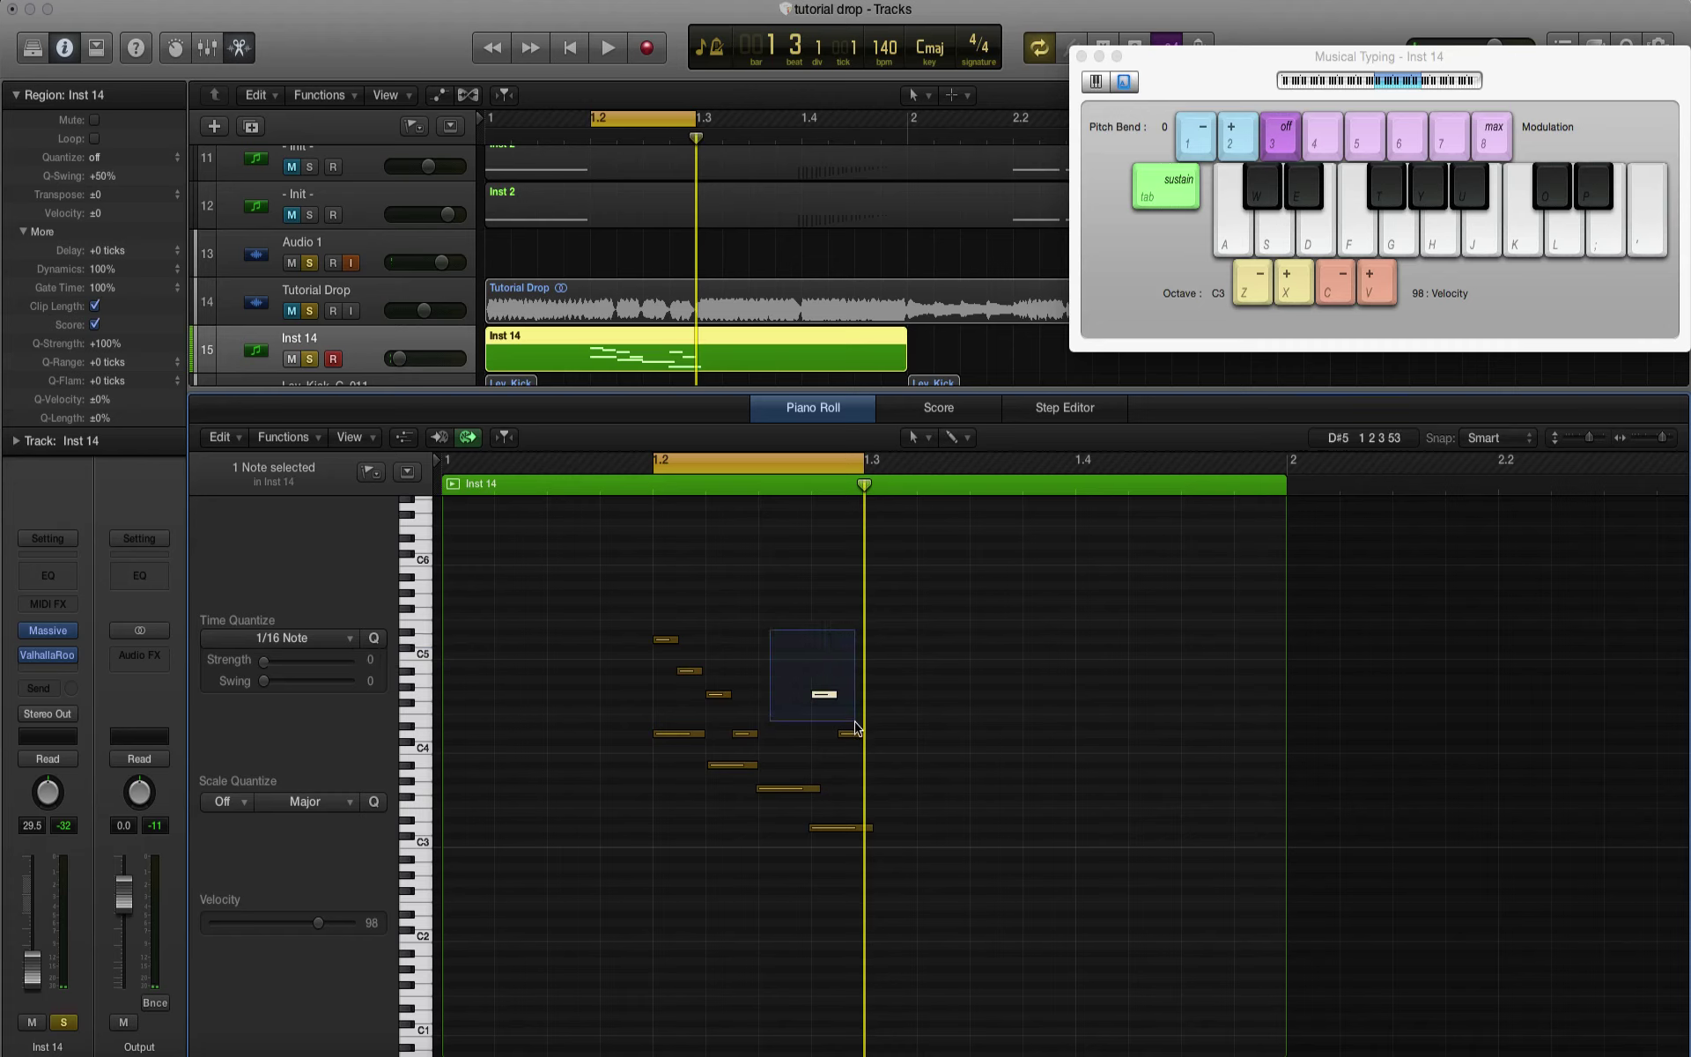
left_click_drag(826, 700, 877, 698)
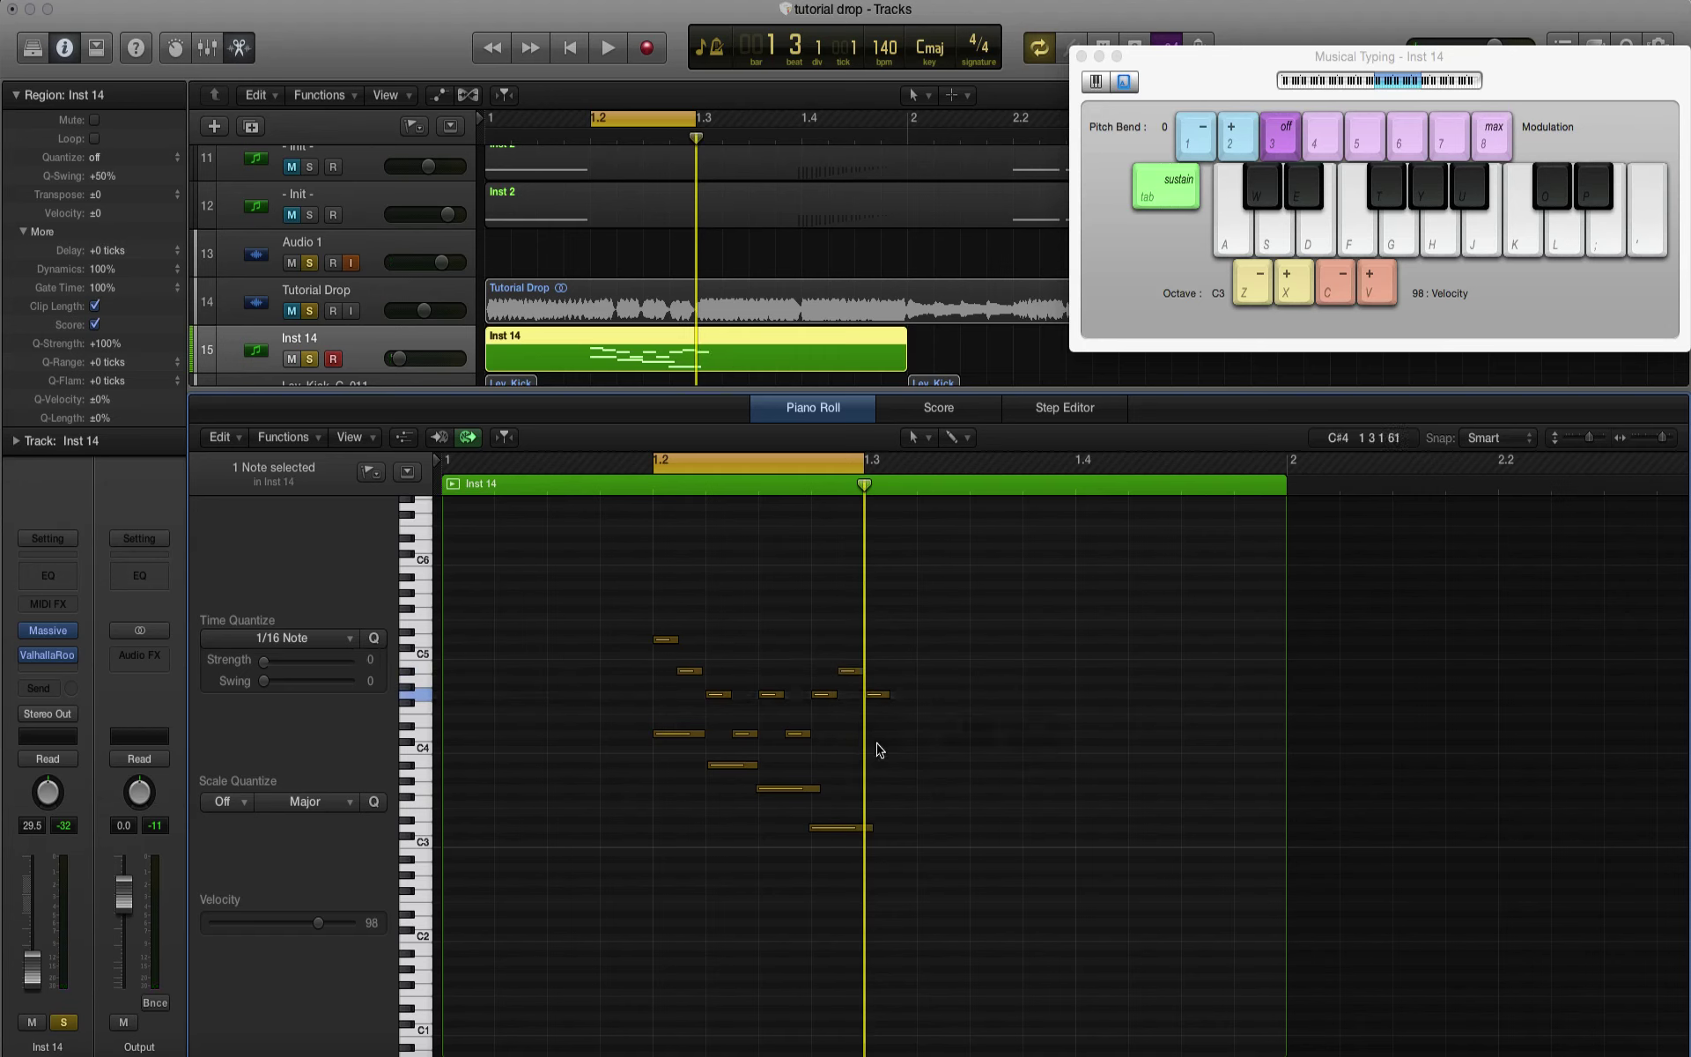
key("l")
key("g")
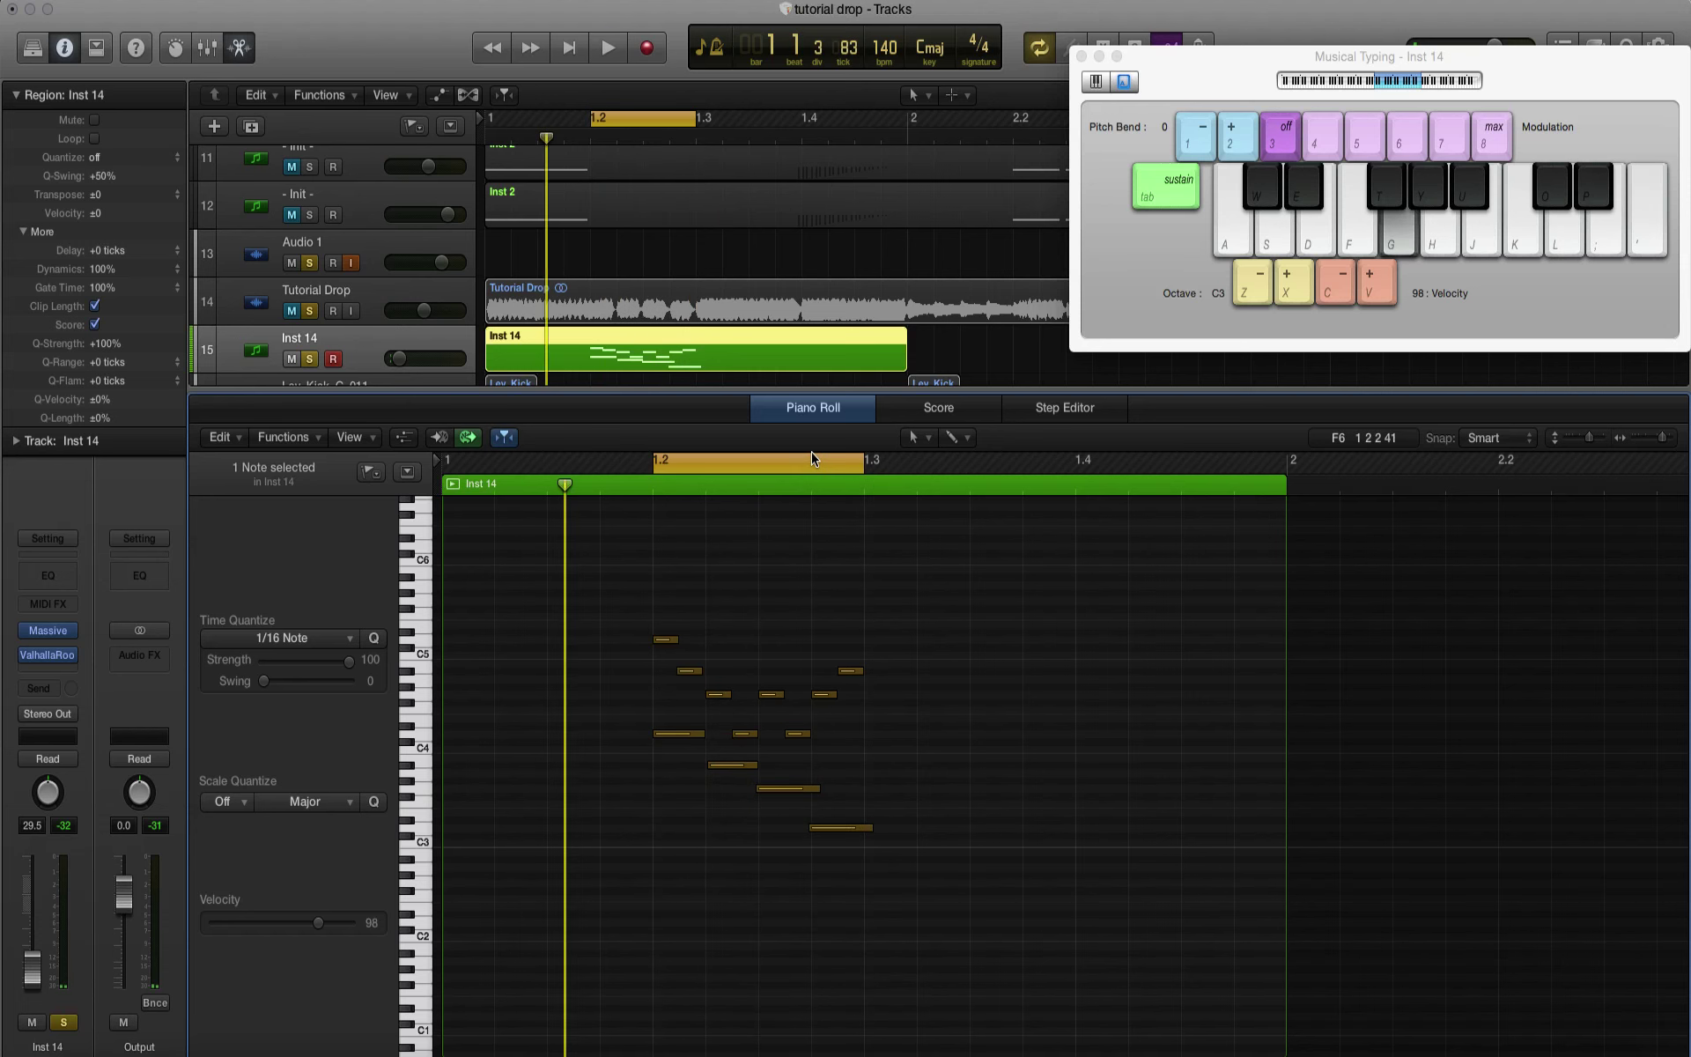
Step: Examine the voicing settings of the Massive patch on Inst 14 while auditioning the riff
left_click(779, 408)
left_click(50, 631)
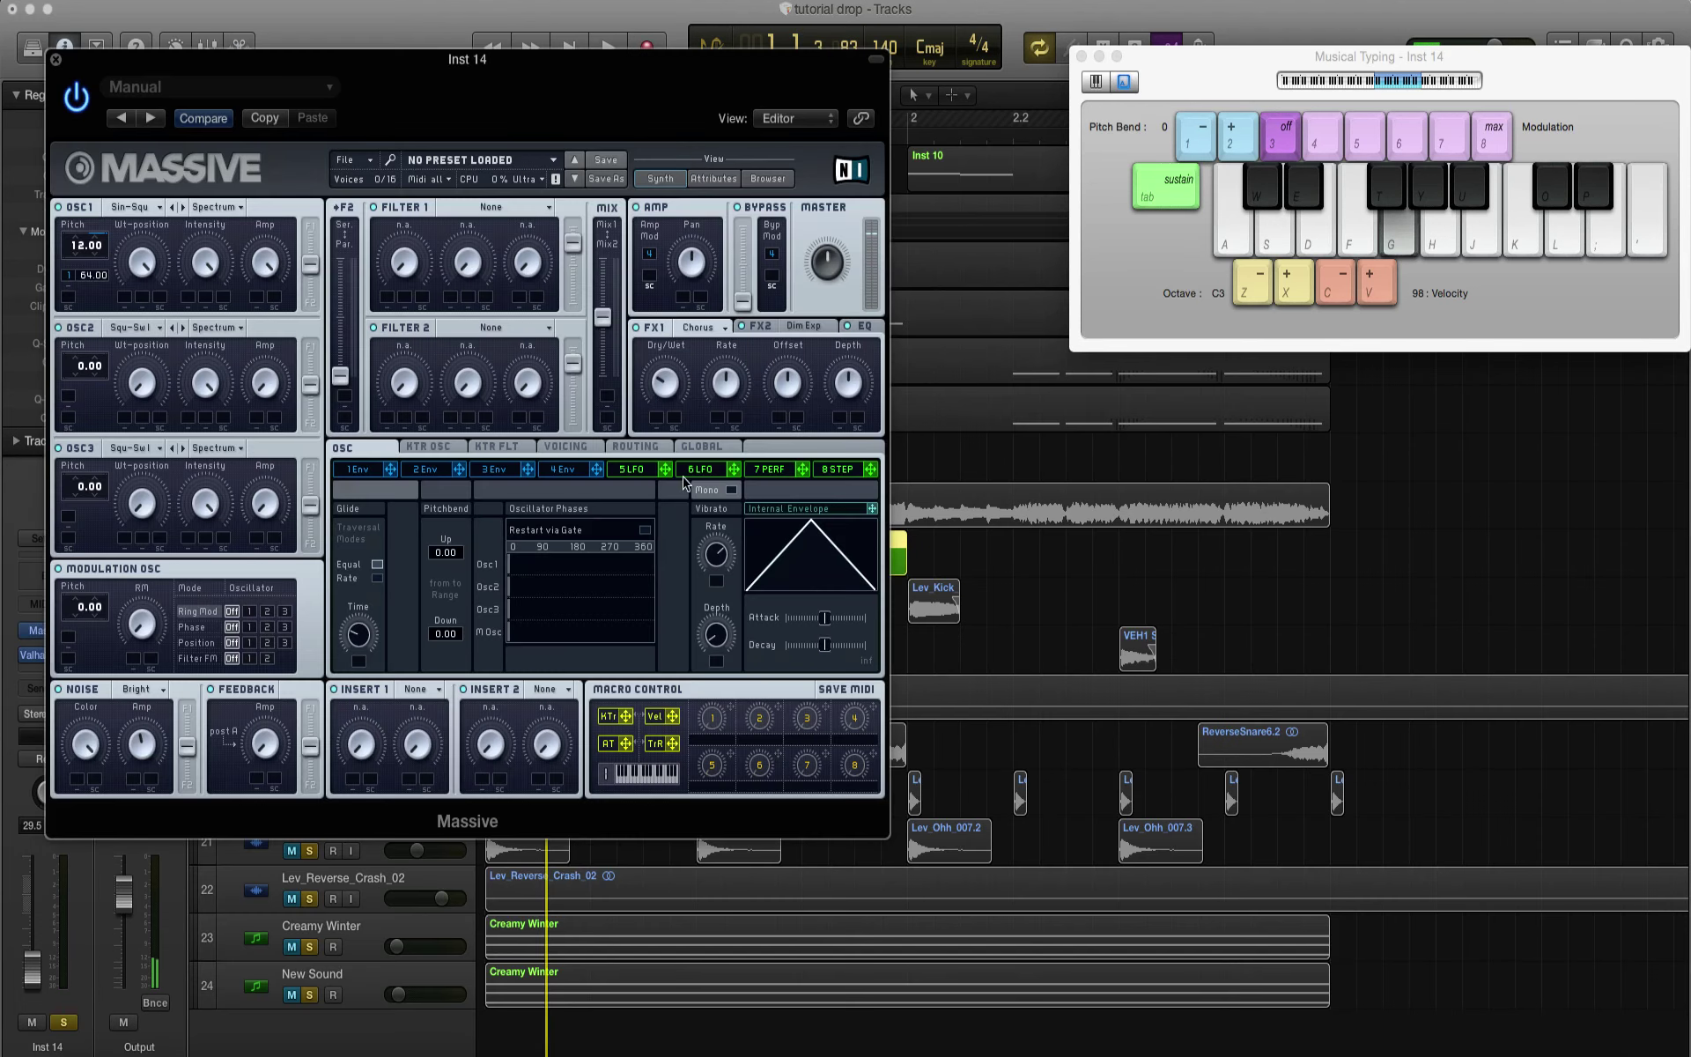
left_click(564, 447)
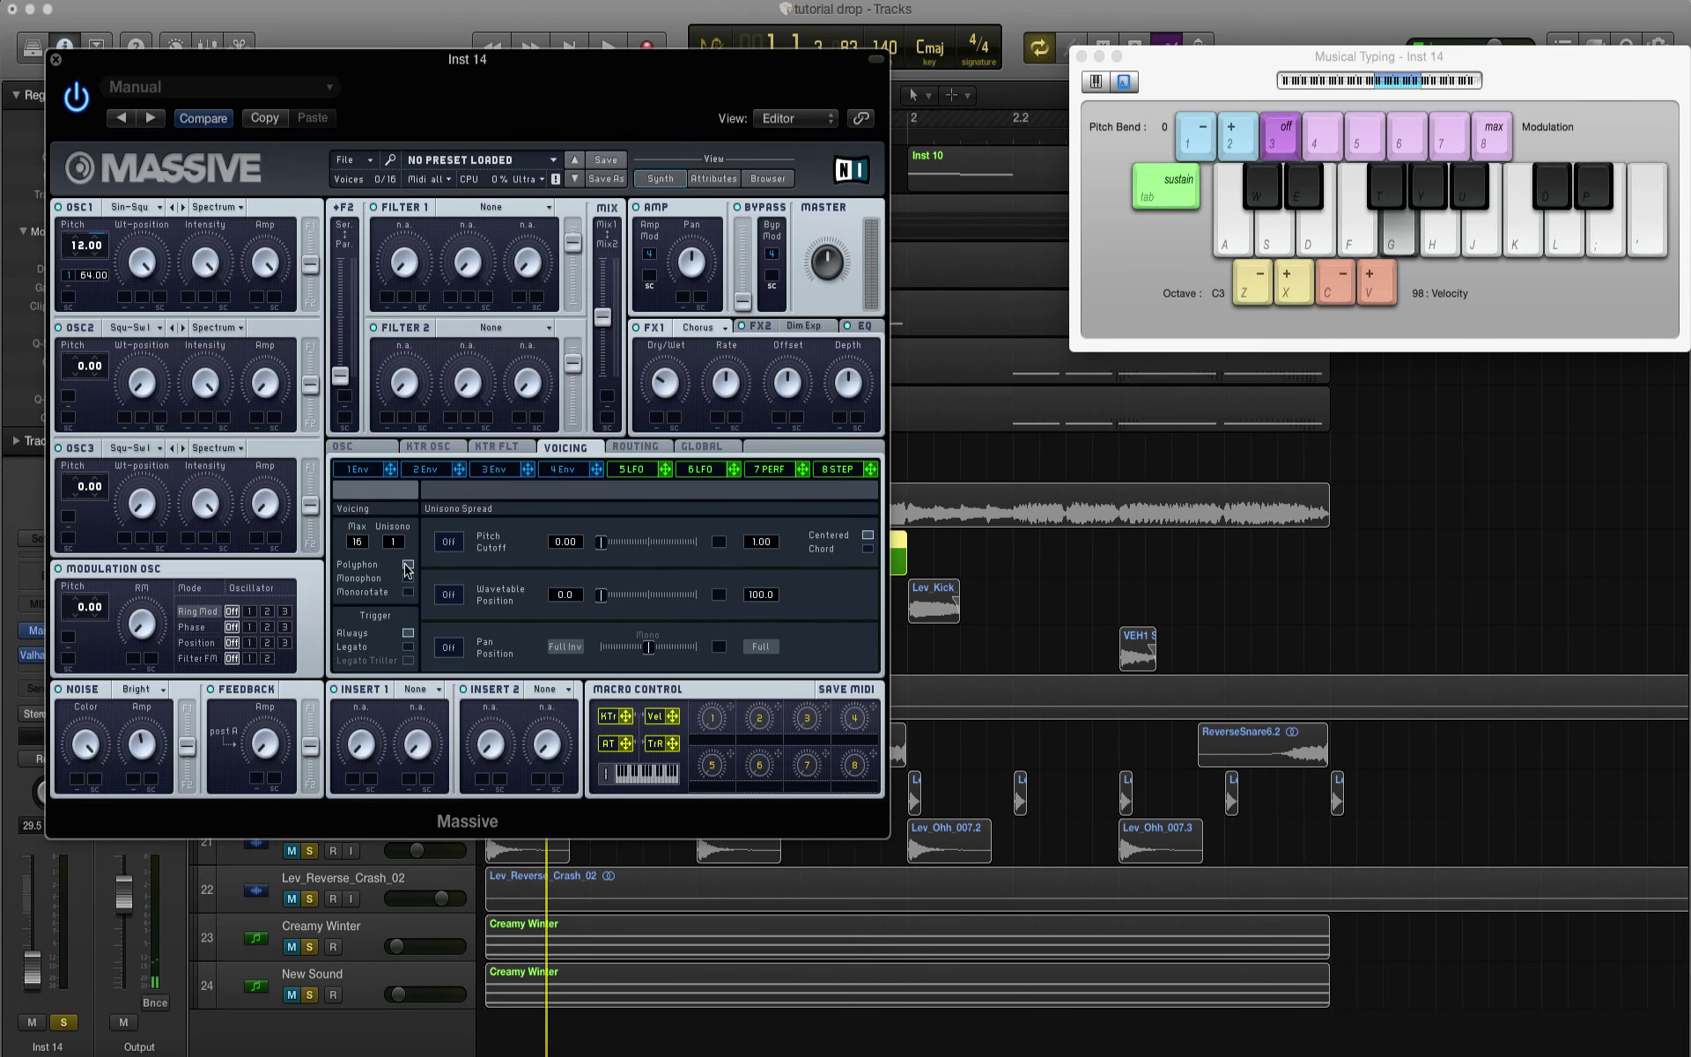
key("space")
key("g")
key("l")
key("s")
key("l")
key("g")
key("l")
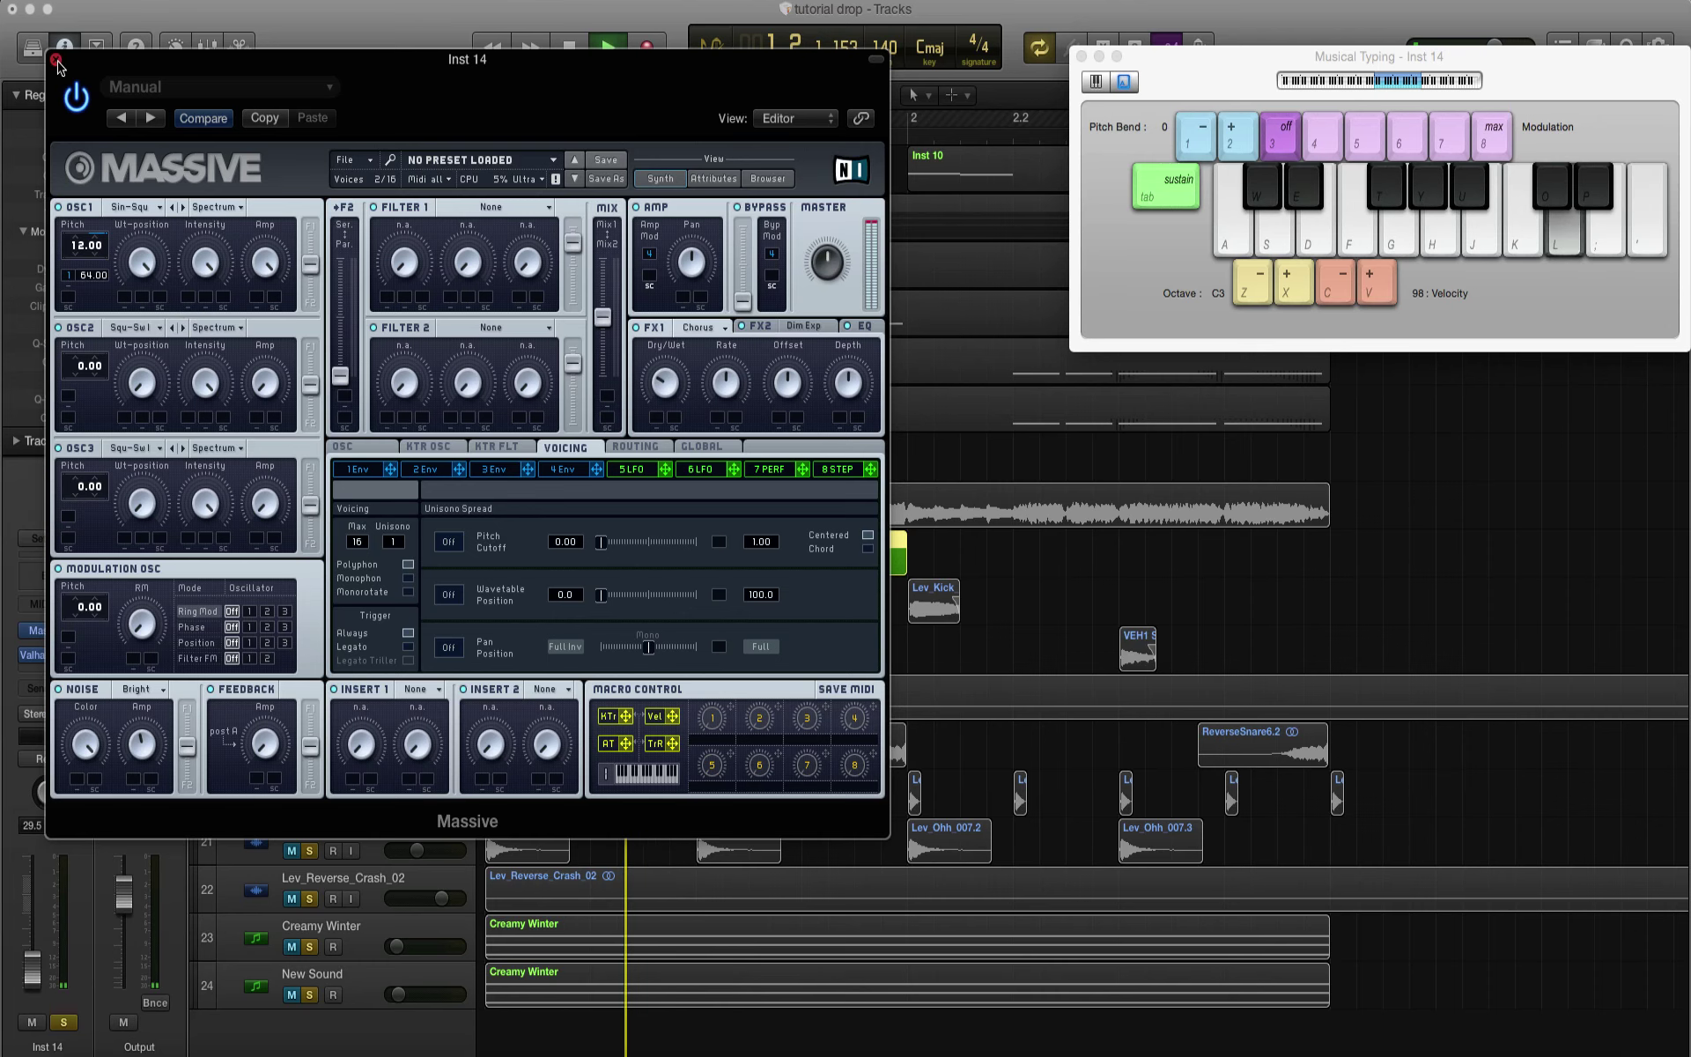
left_click(55, 62)
key("space")
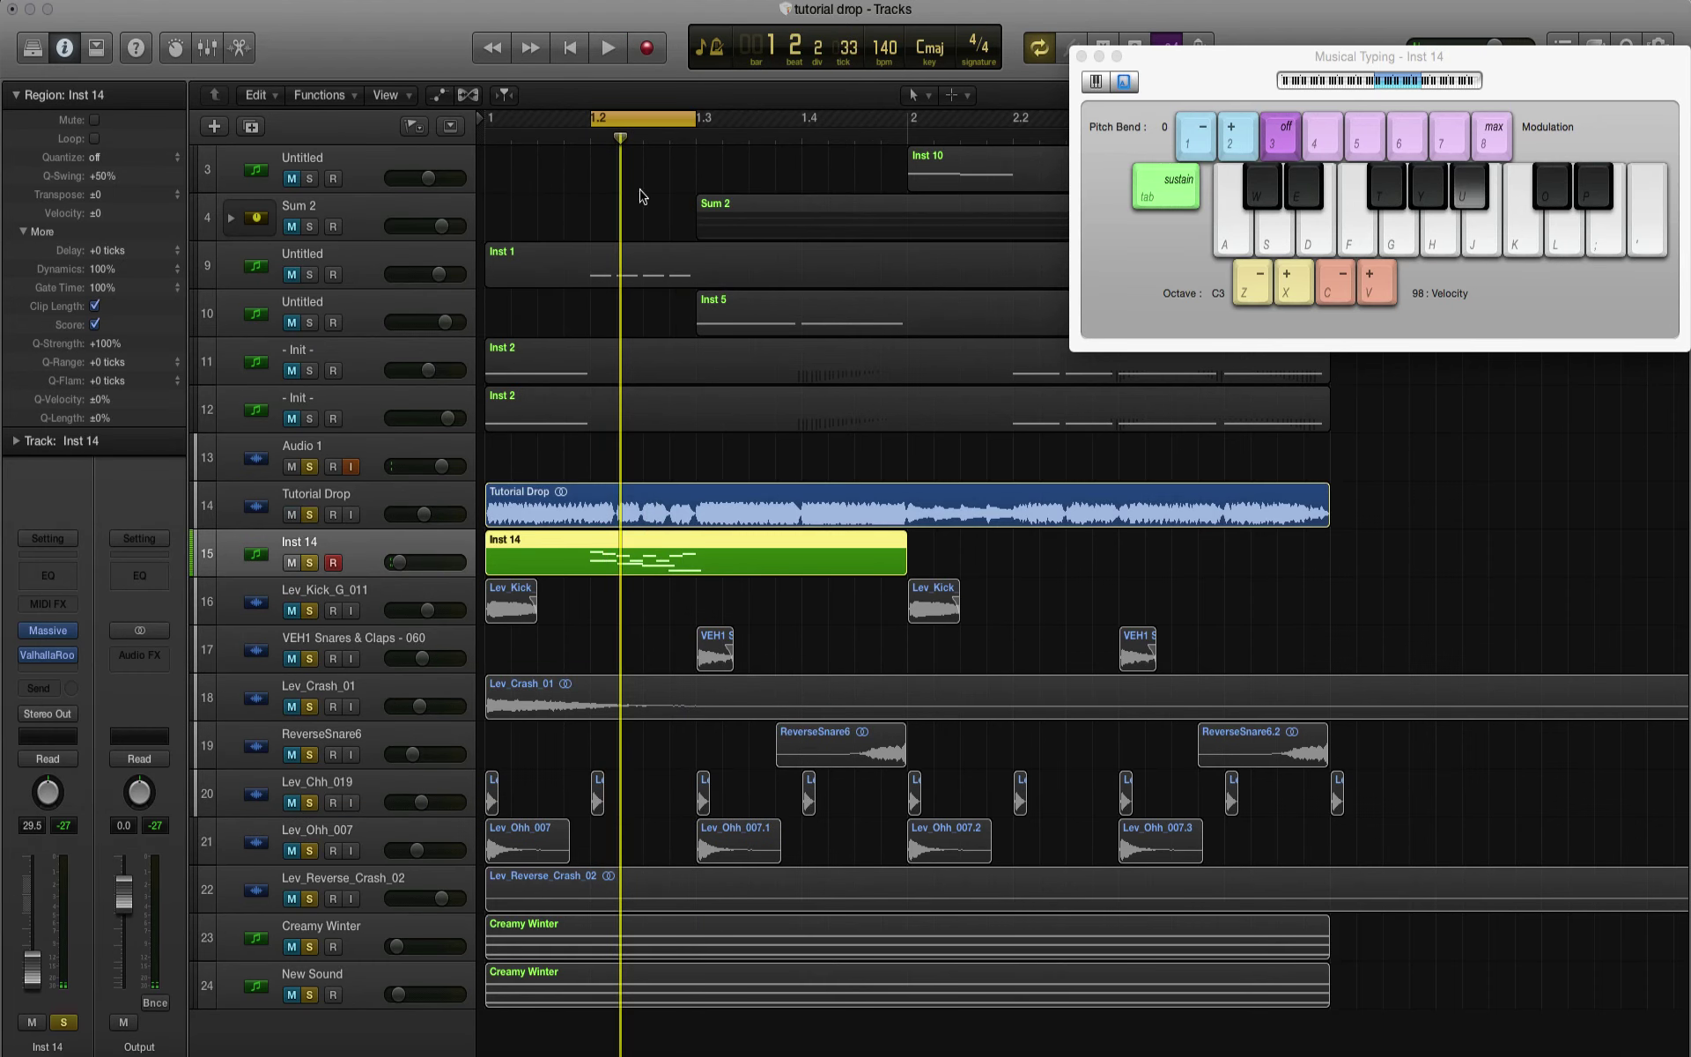
Step: Set the cycle range from bar 1 to bar 3 and play the riff together with the Tutorial Drop track
left_click(596, 120)
left_click_drag(596, 124, 1329, 189)
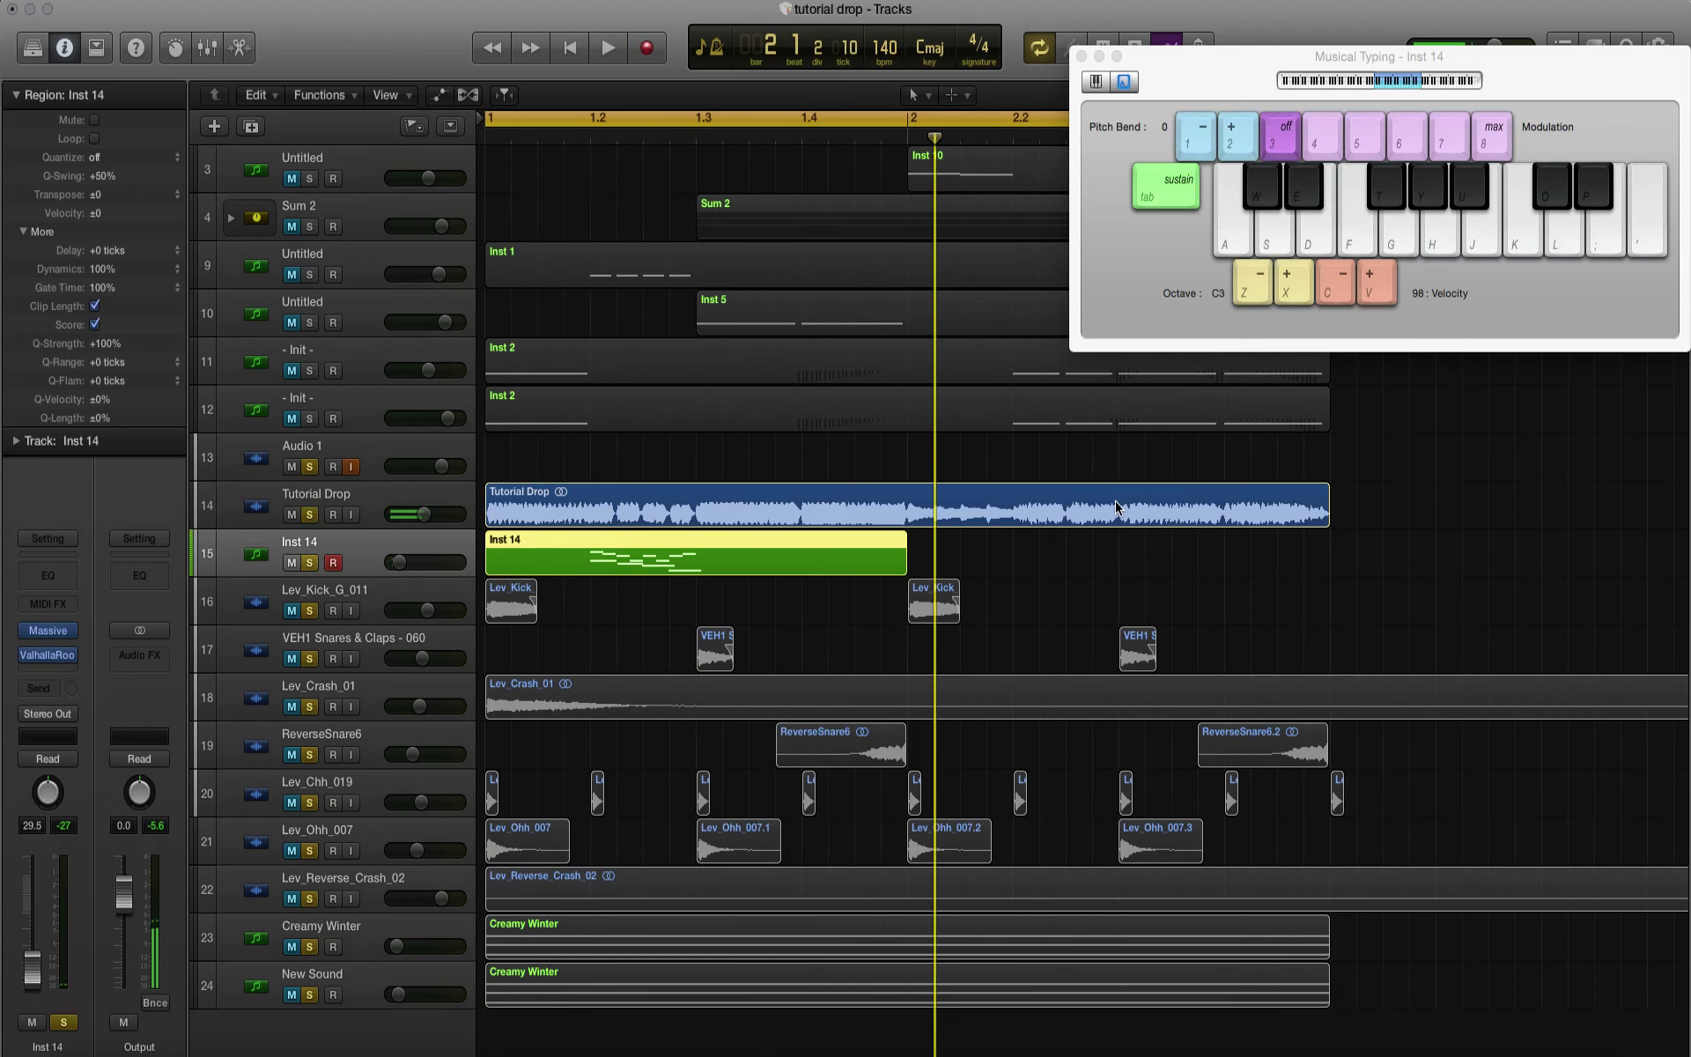
key("space")
Step: Raise the Inst 14 track volume to -21.5 dB and replay it against the reference
left_click_drag(399, 562, 403, 562)
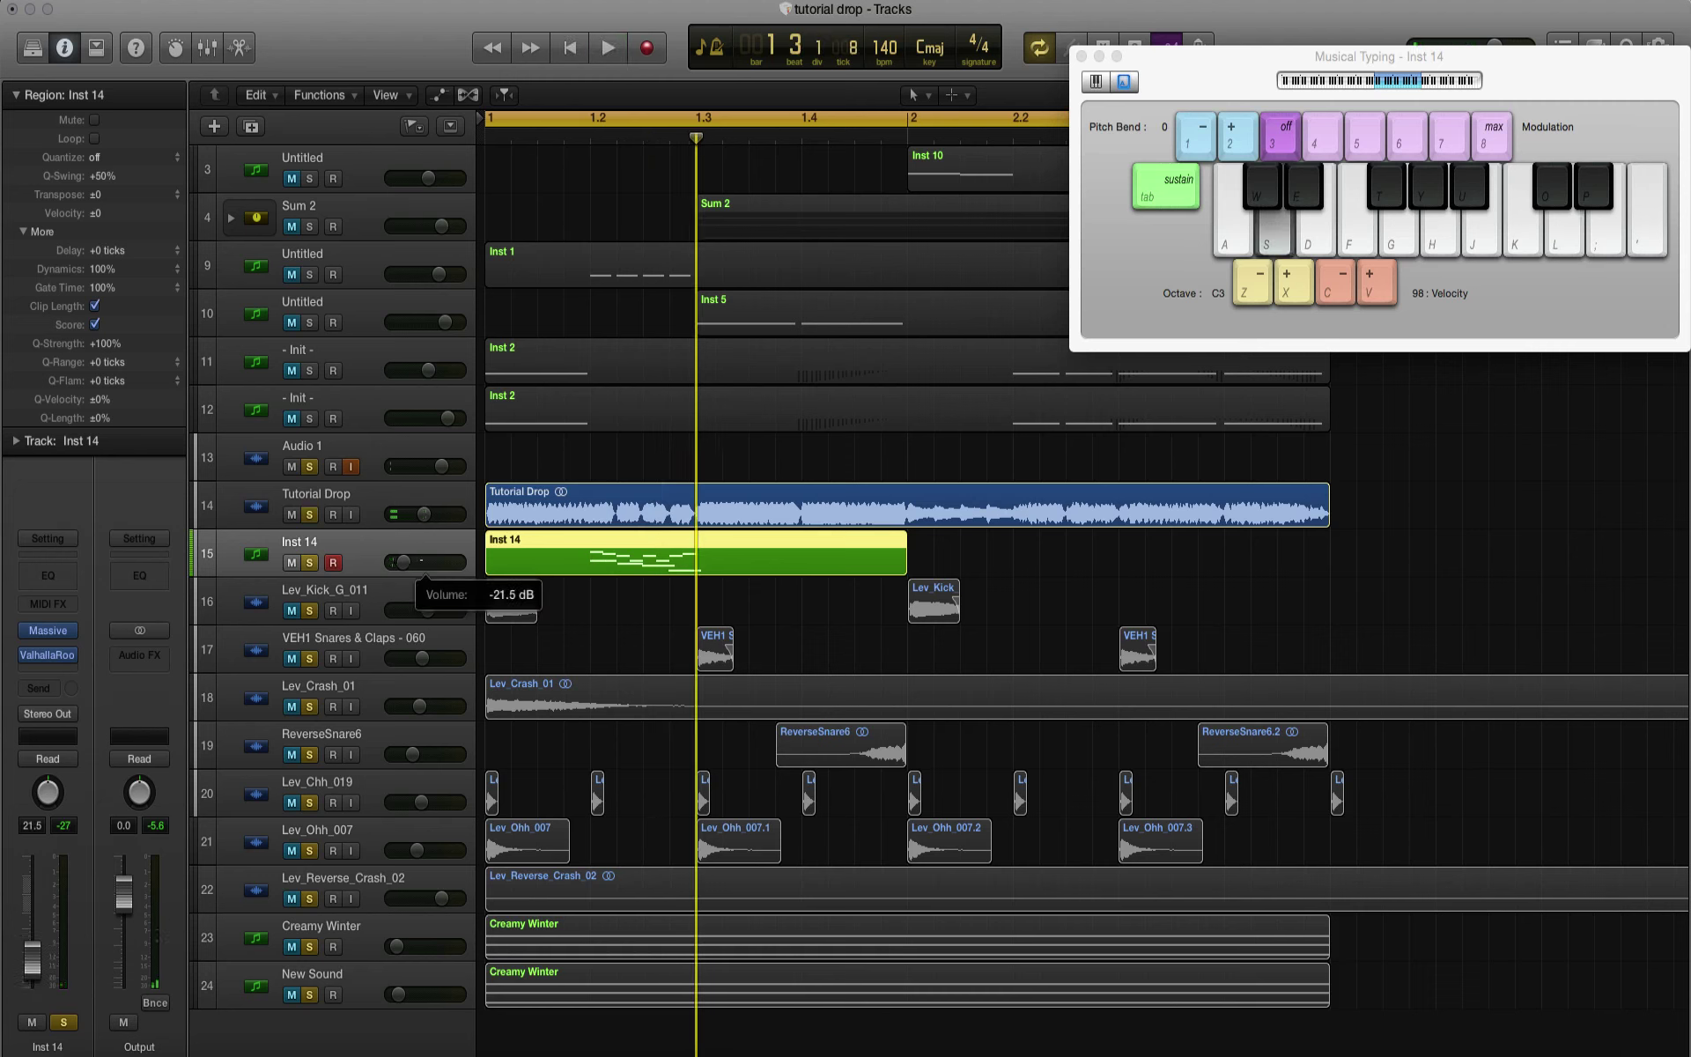
key("space")
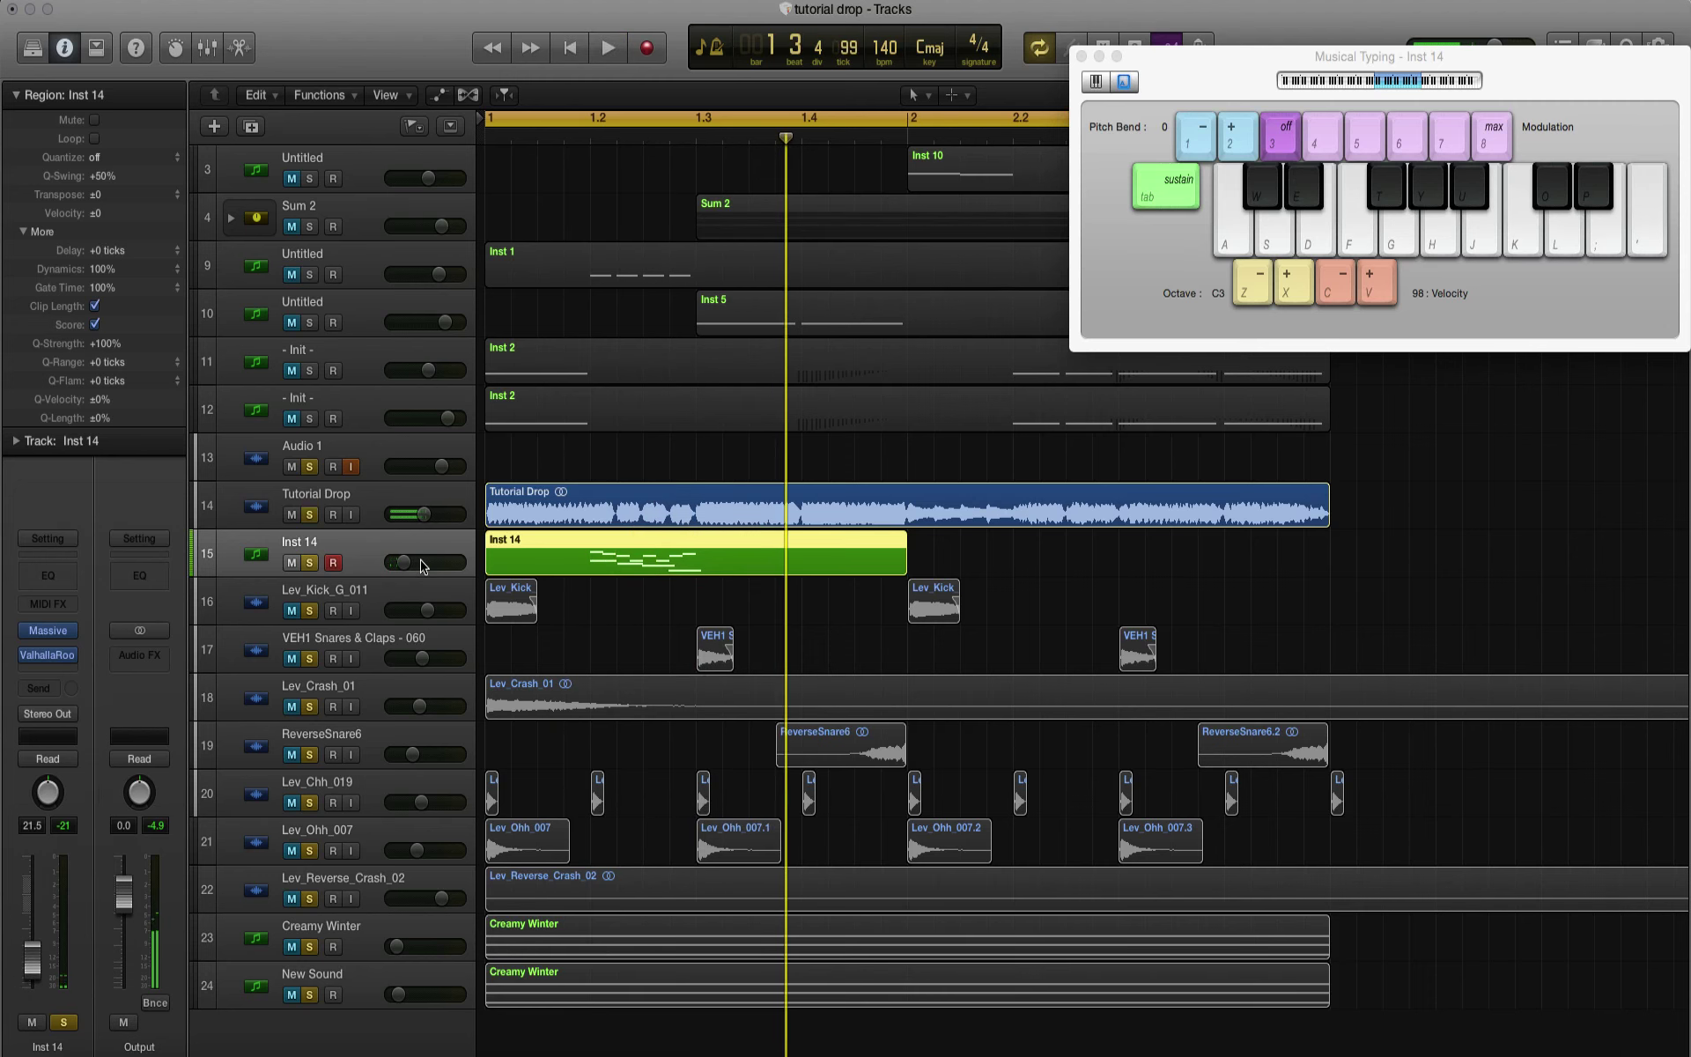
key("space")
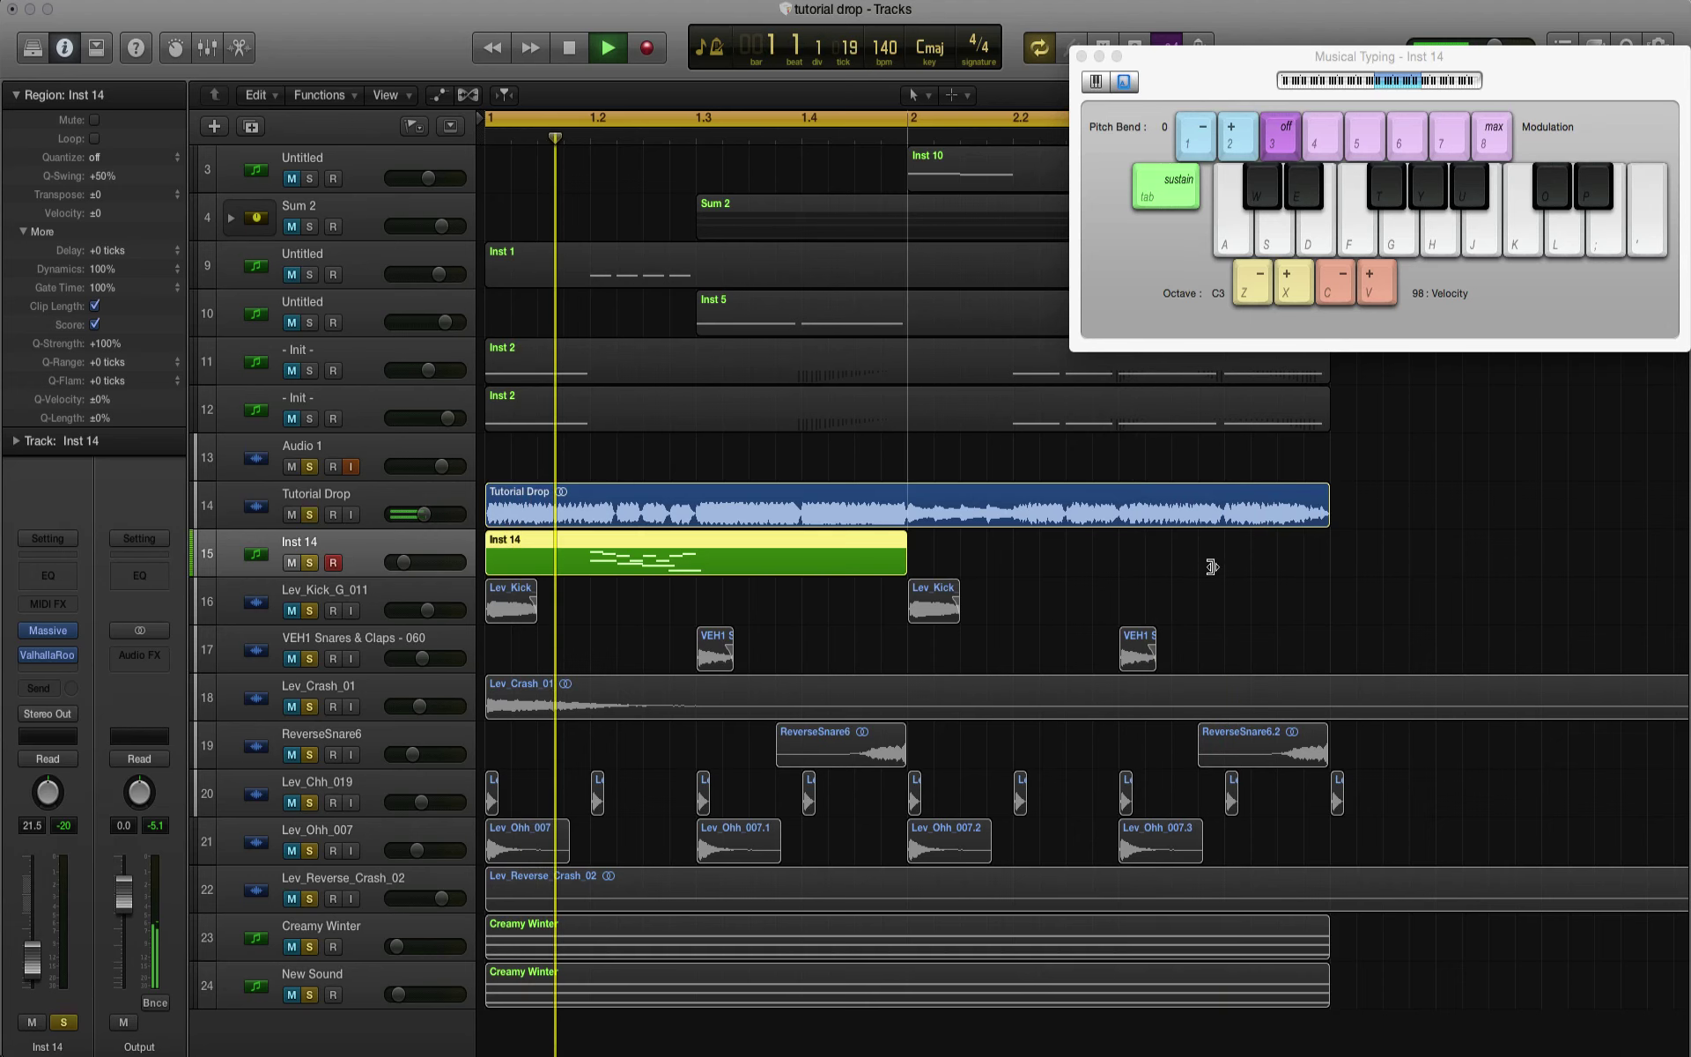
Step: Extend the Inst 14 region to about two bars and move the Musical Typing window out of the way
left_click_drag(1212, 566, 1330, 571)
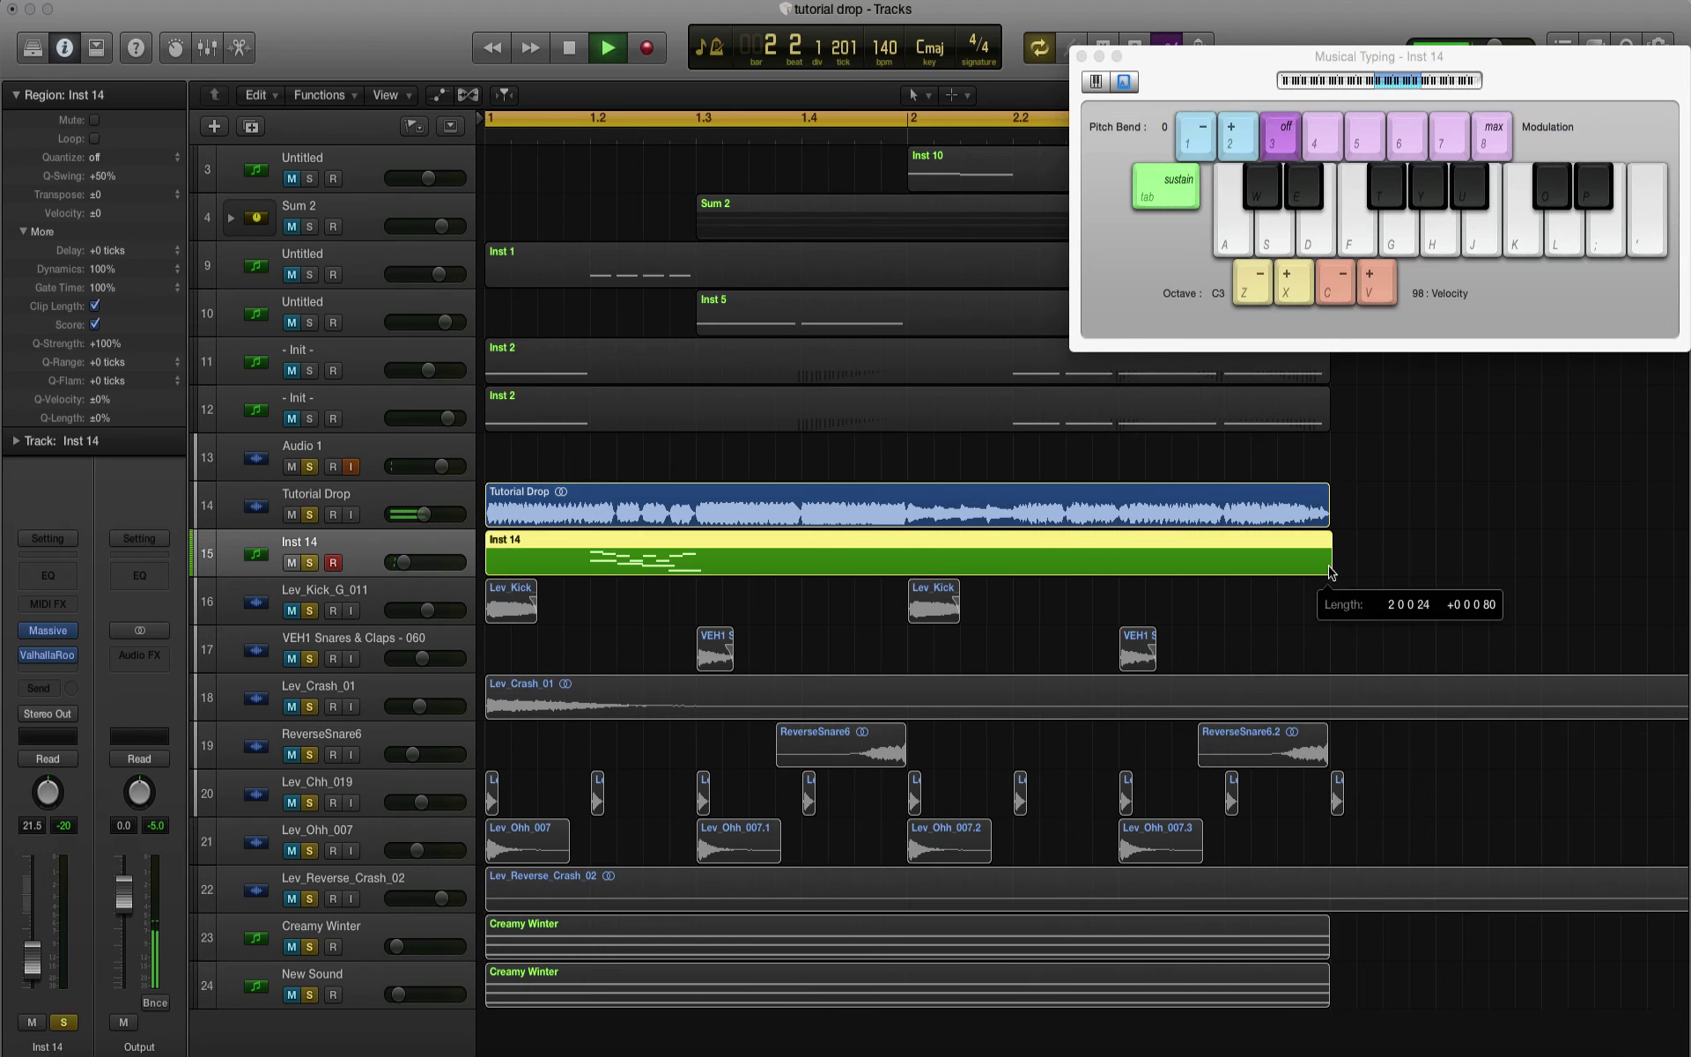
left_click_drag(1156, 125, 1664, 269)
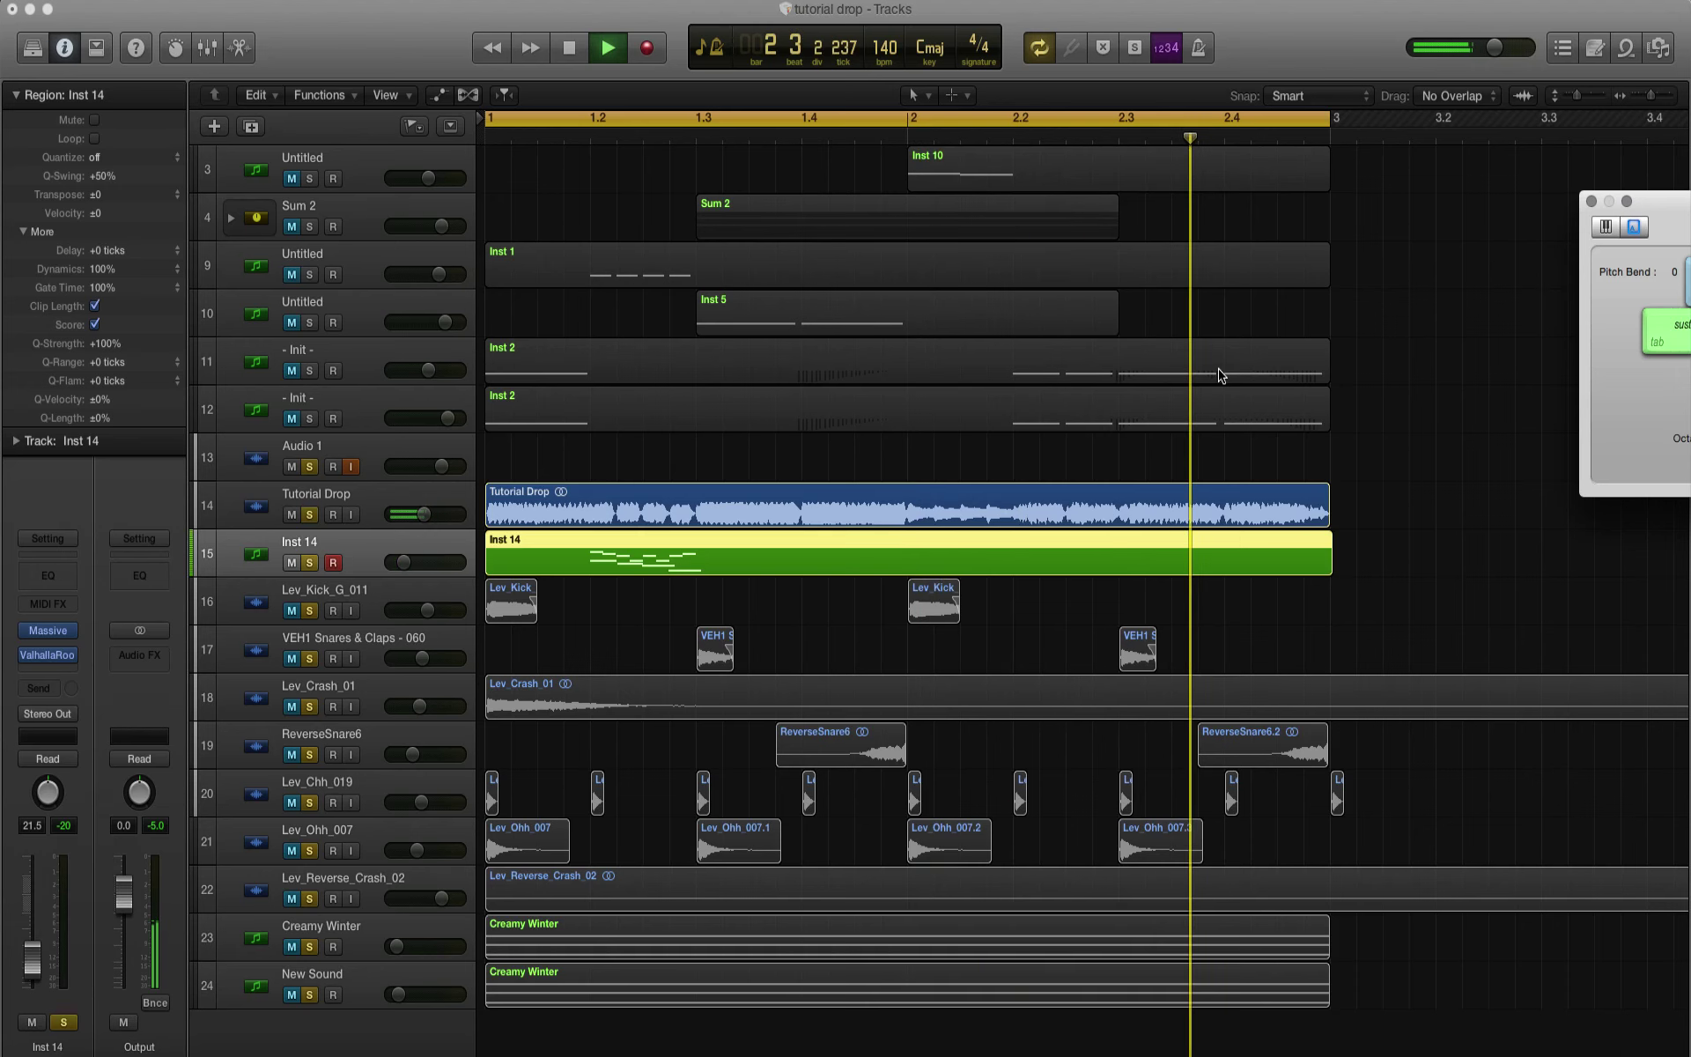
key("space")
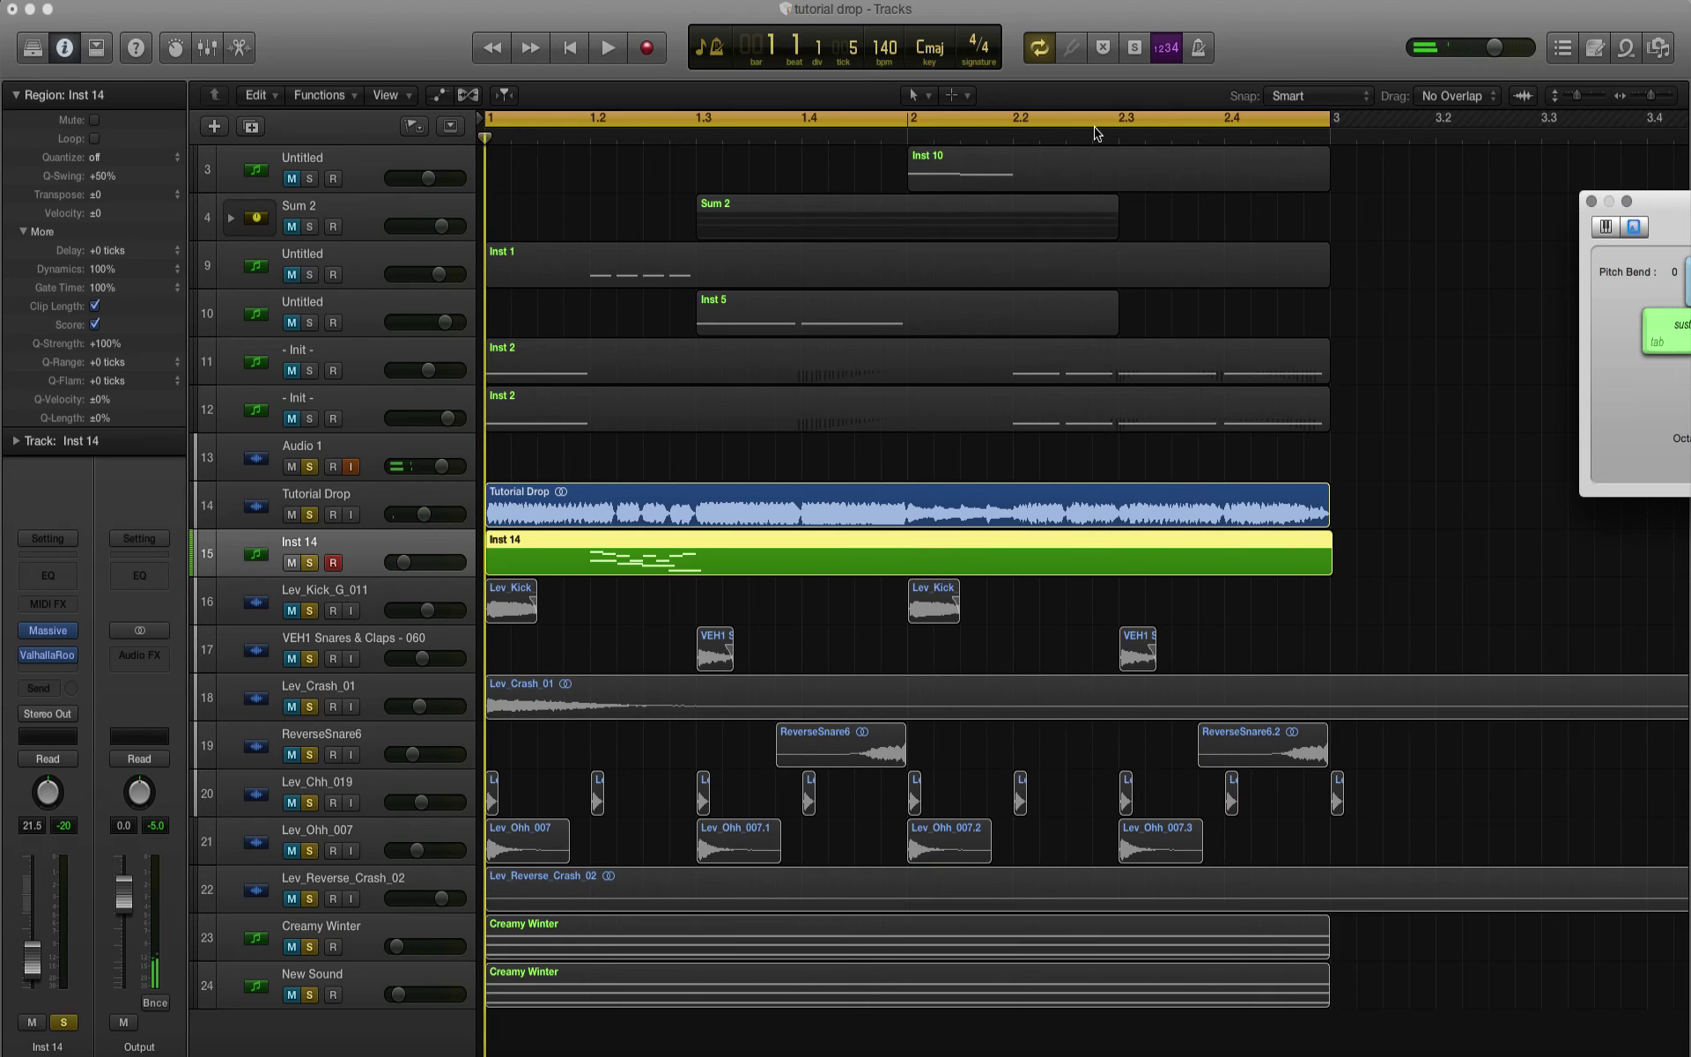
Step: Duplicate the Inst 14 track with its settings and record a rising four-note phrase on the new track
key("super+d")
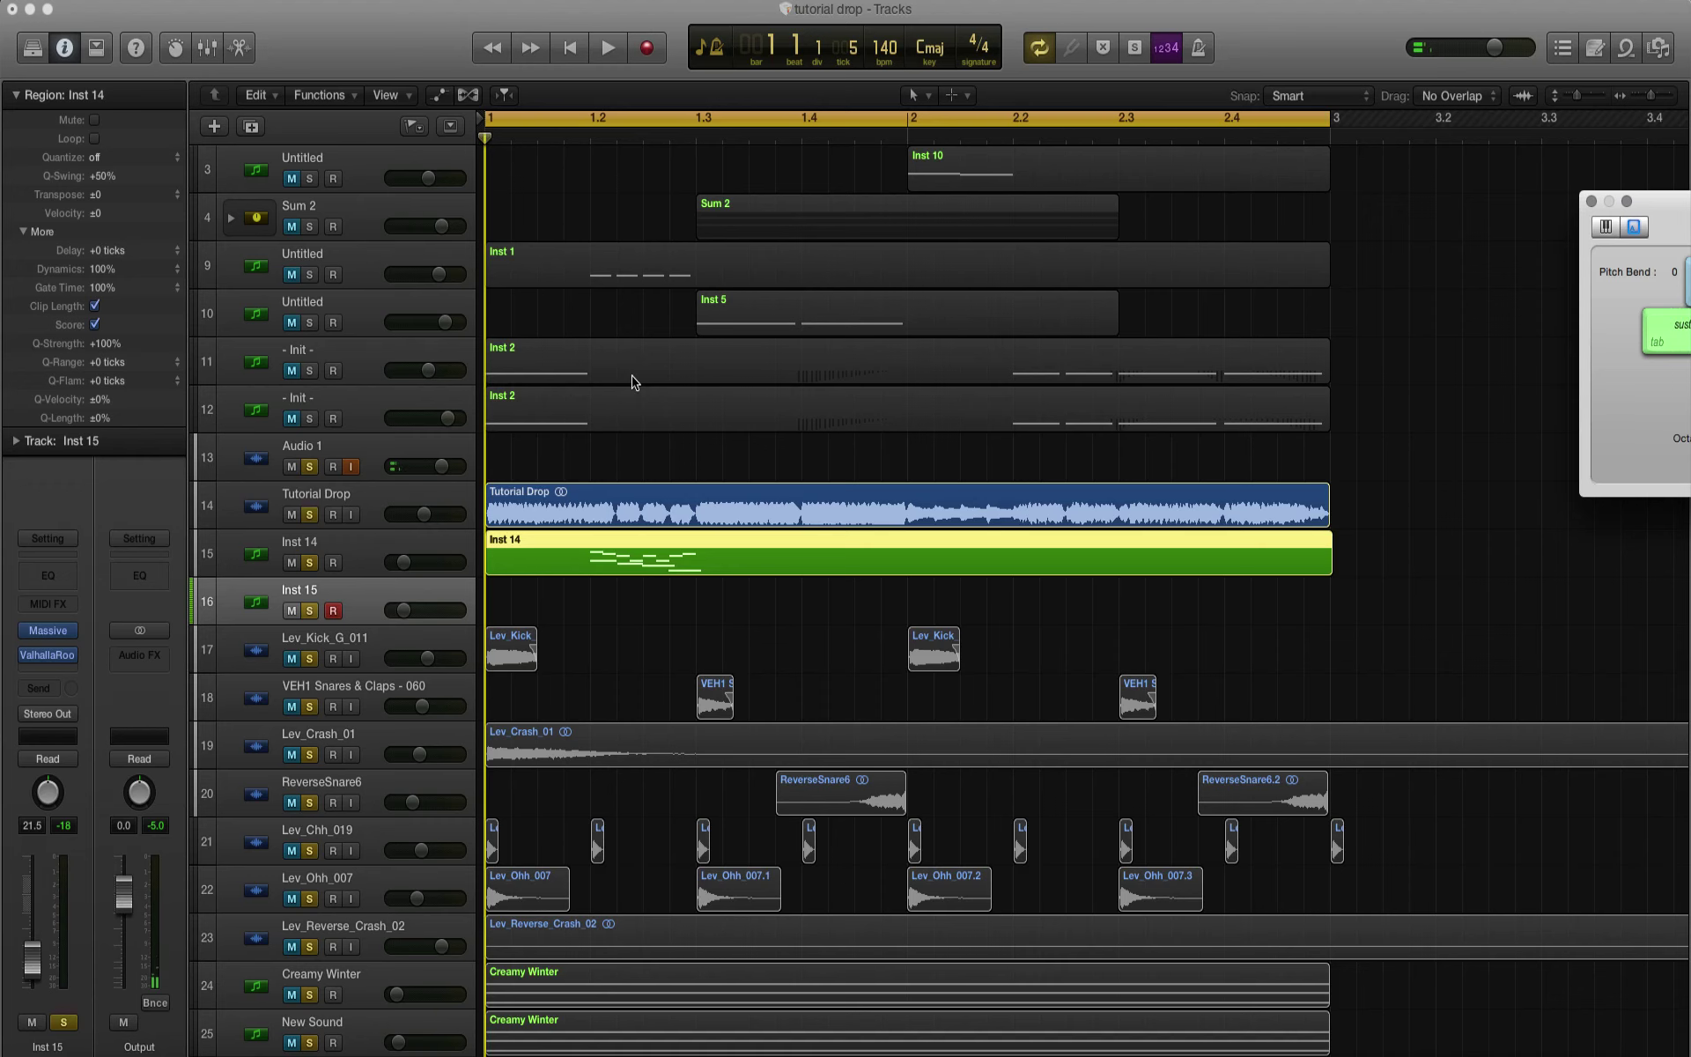
key("space")
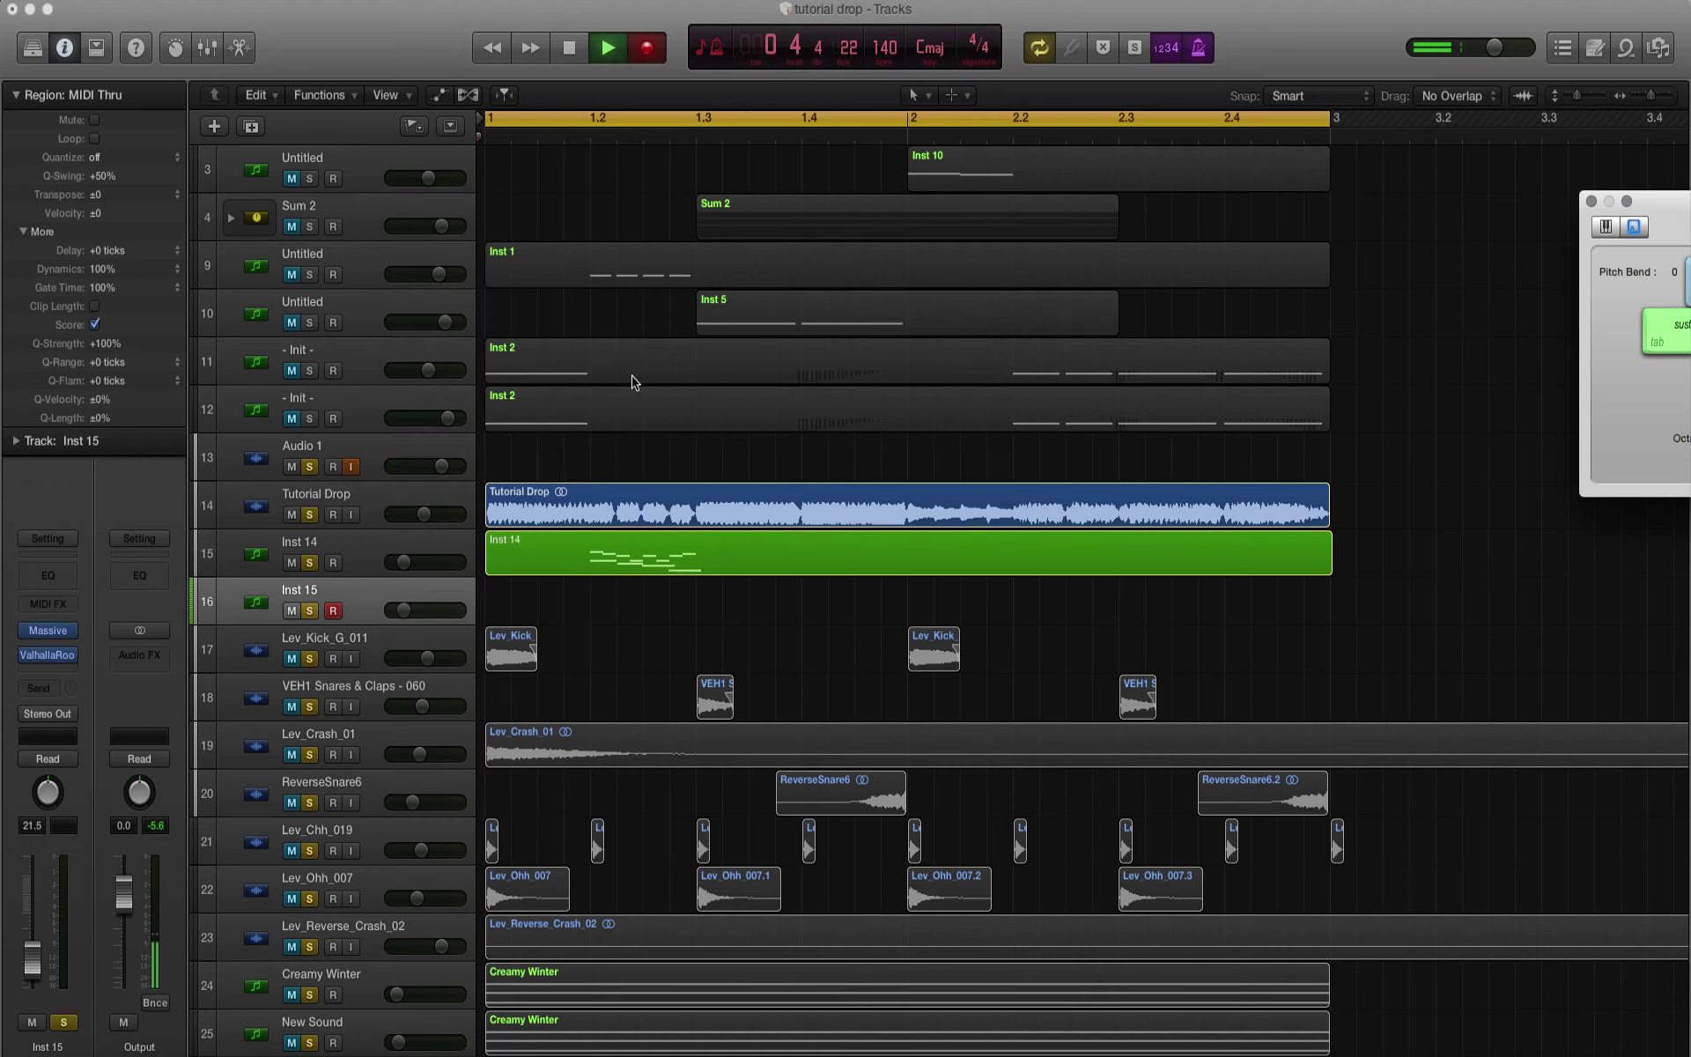
key("space")
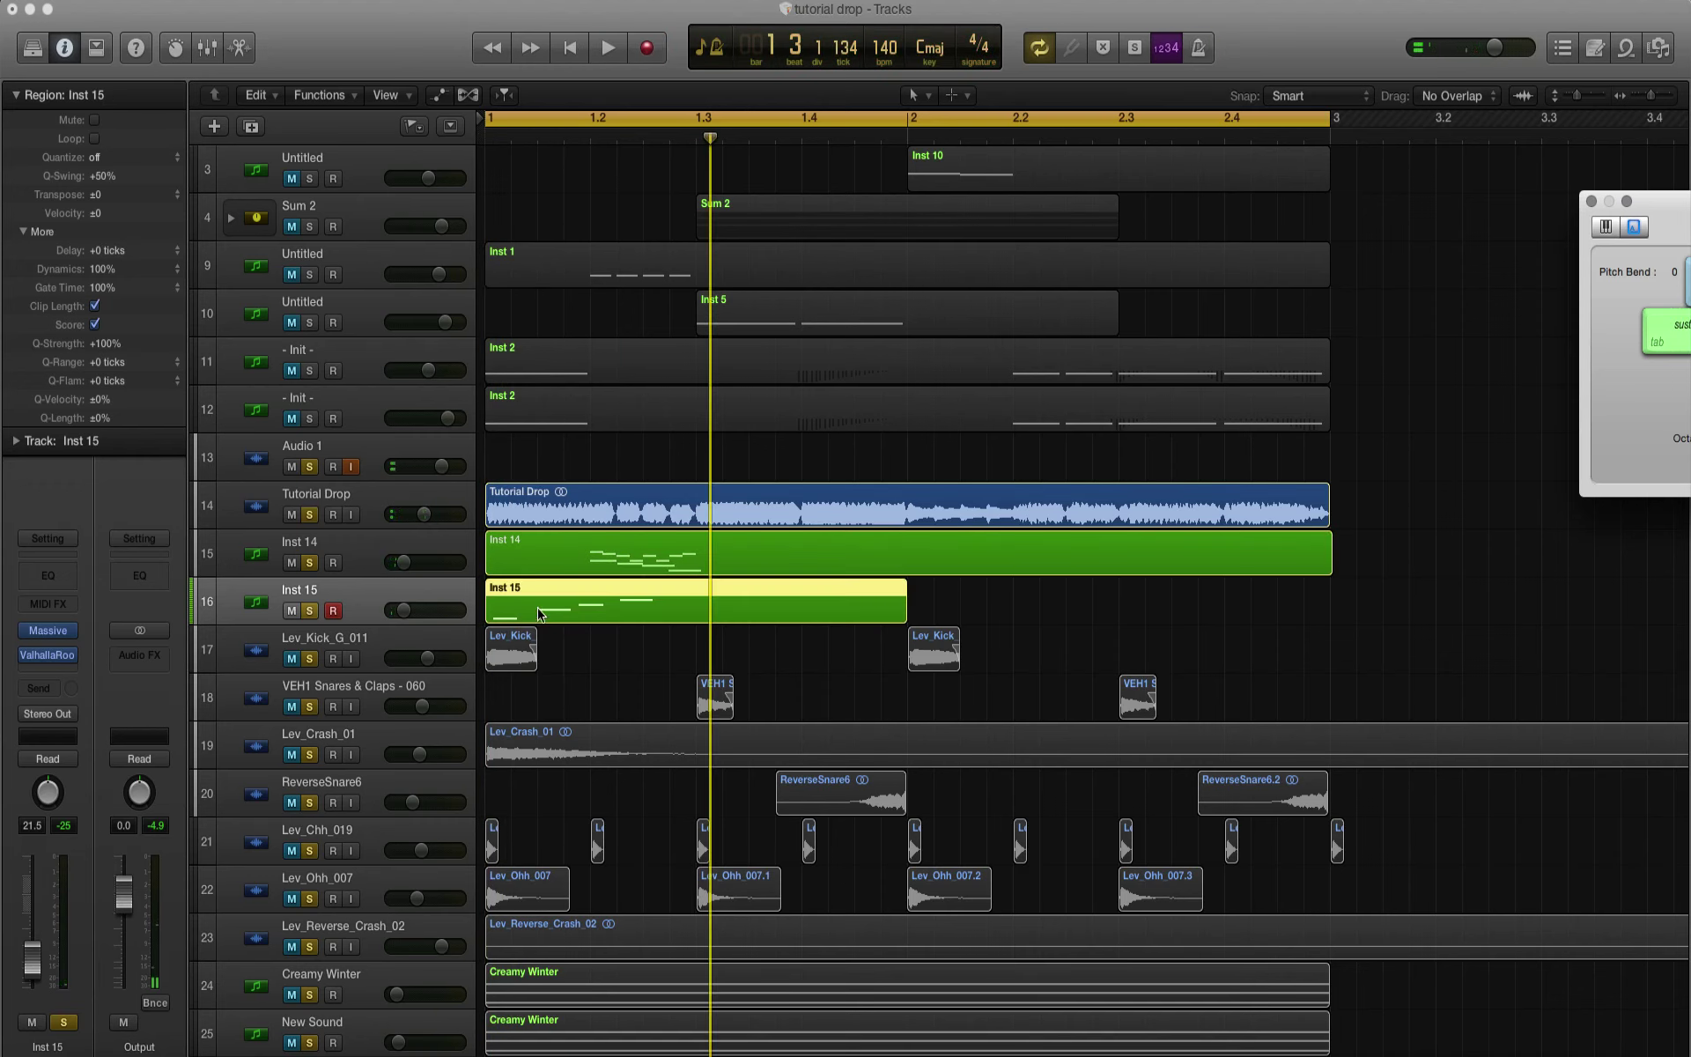
Step: Move the recorded Inst 15 region so it starts at beat 2.3
left_click_drag(539, 613, 1128, 618)
left_click(1666, 97)
scroll(1238, 630, "right", 5)
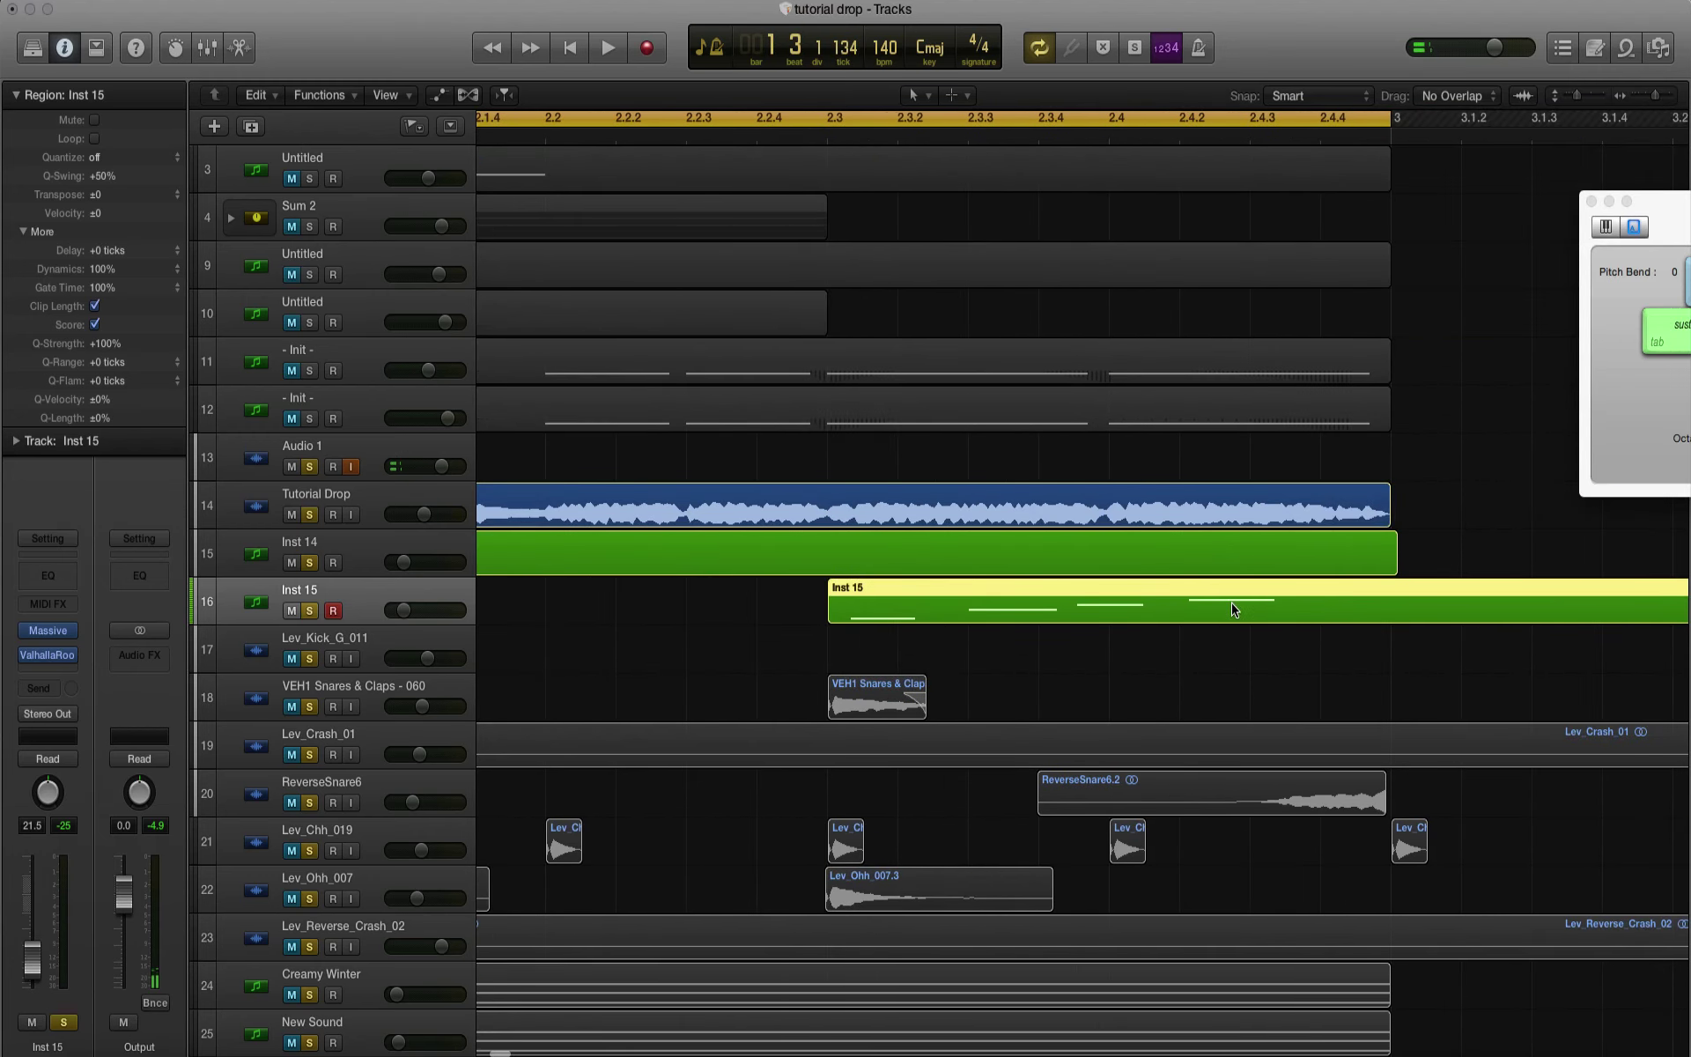
Step: Open the Inst 15 region's notes and quantize all of them to 1/4 notes
double_click(1232, 610)
scroll(851, 706, "left", 3)
left_click_drag(957, 863, 529, 696)
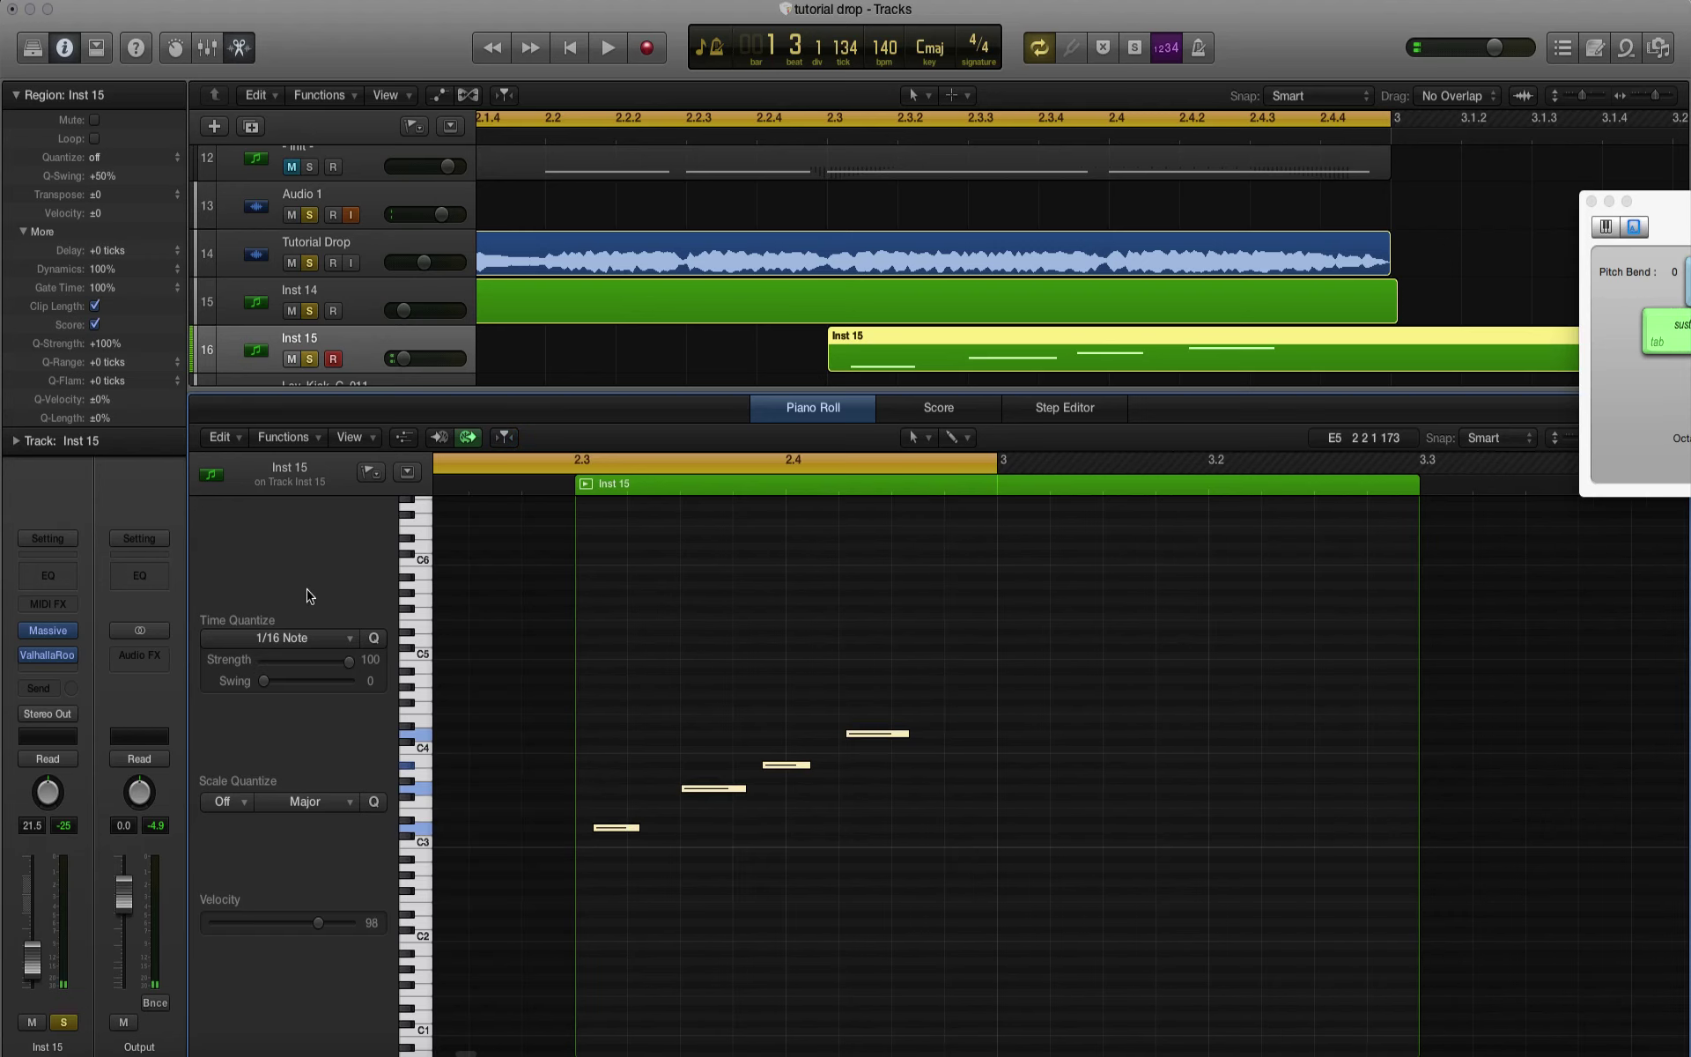
left_click(282, 638)
left_click(247, 740)
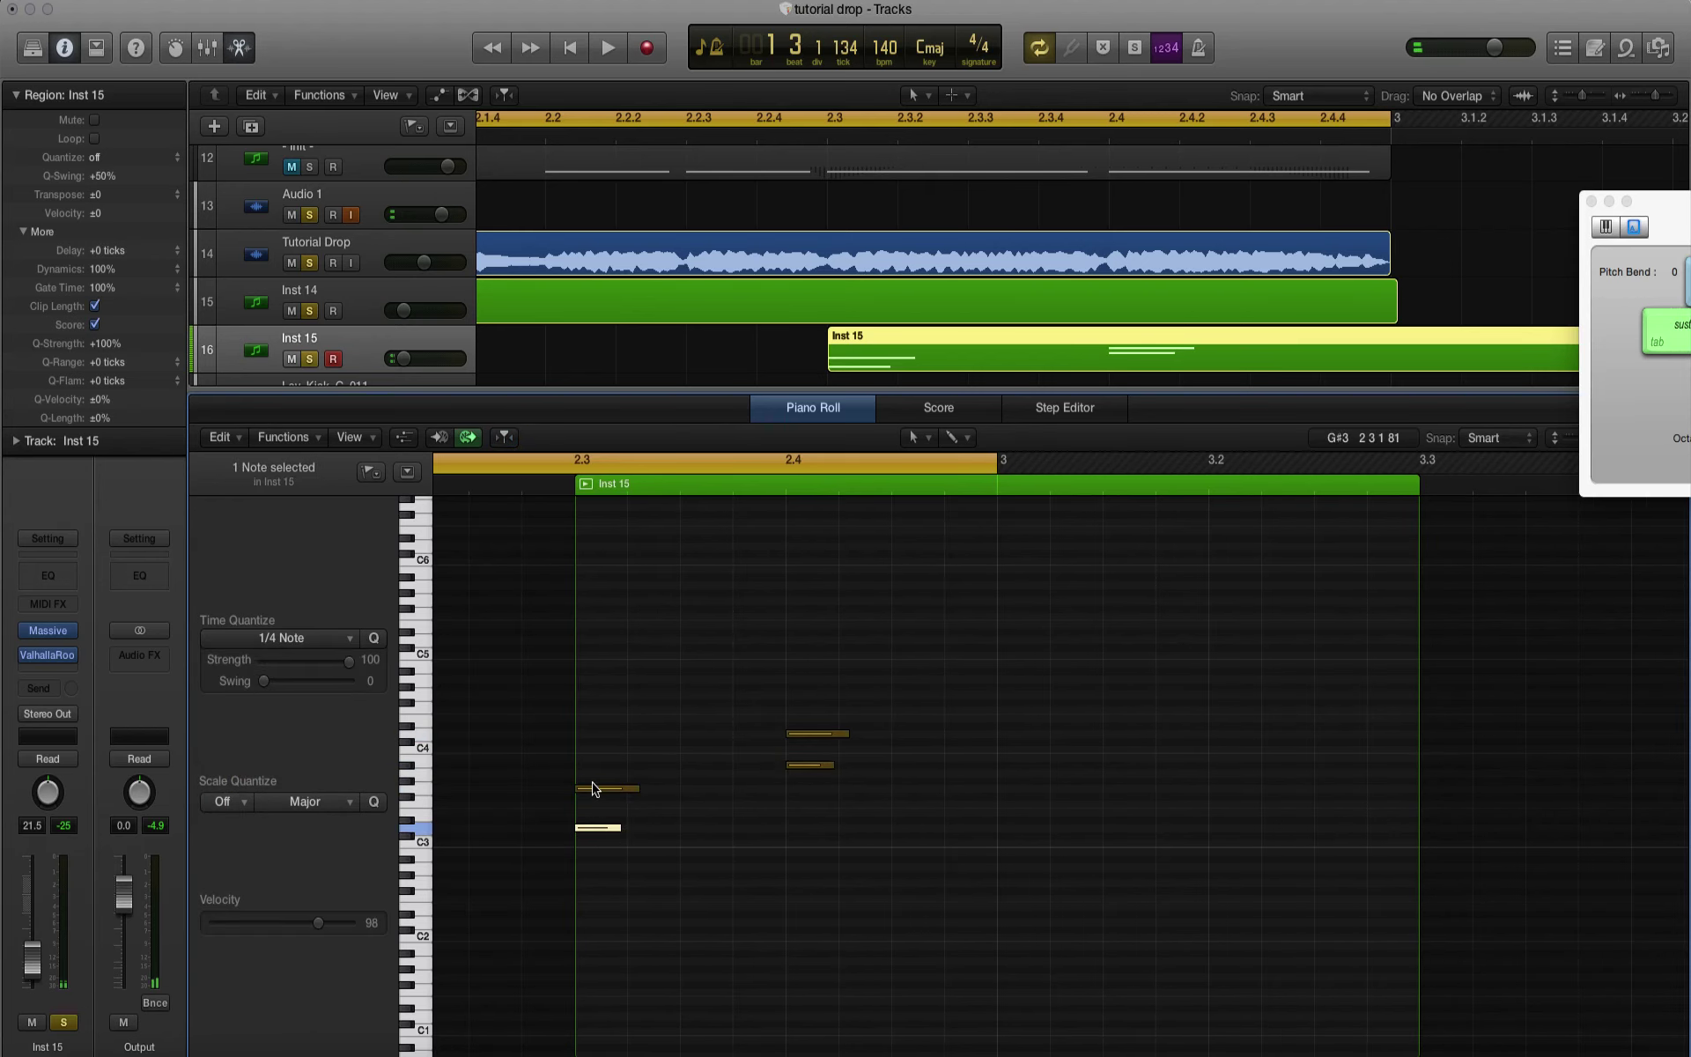
Step: Arrange the Inst 15 notes as an evenly spaced rising run of D3, G3, A3, A#3 and D4 from beat 2.3, and audition it
left_click_drag(592, 791, 710, 780)
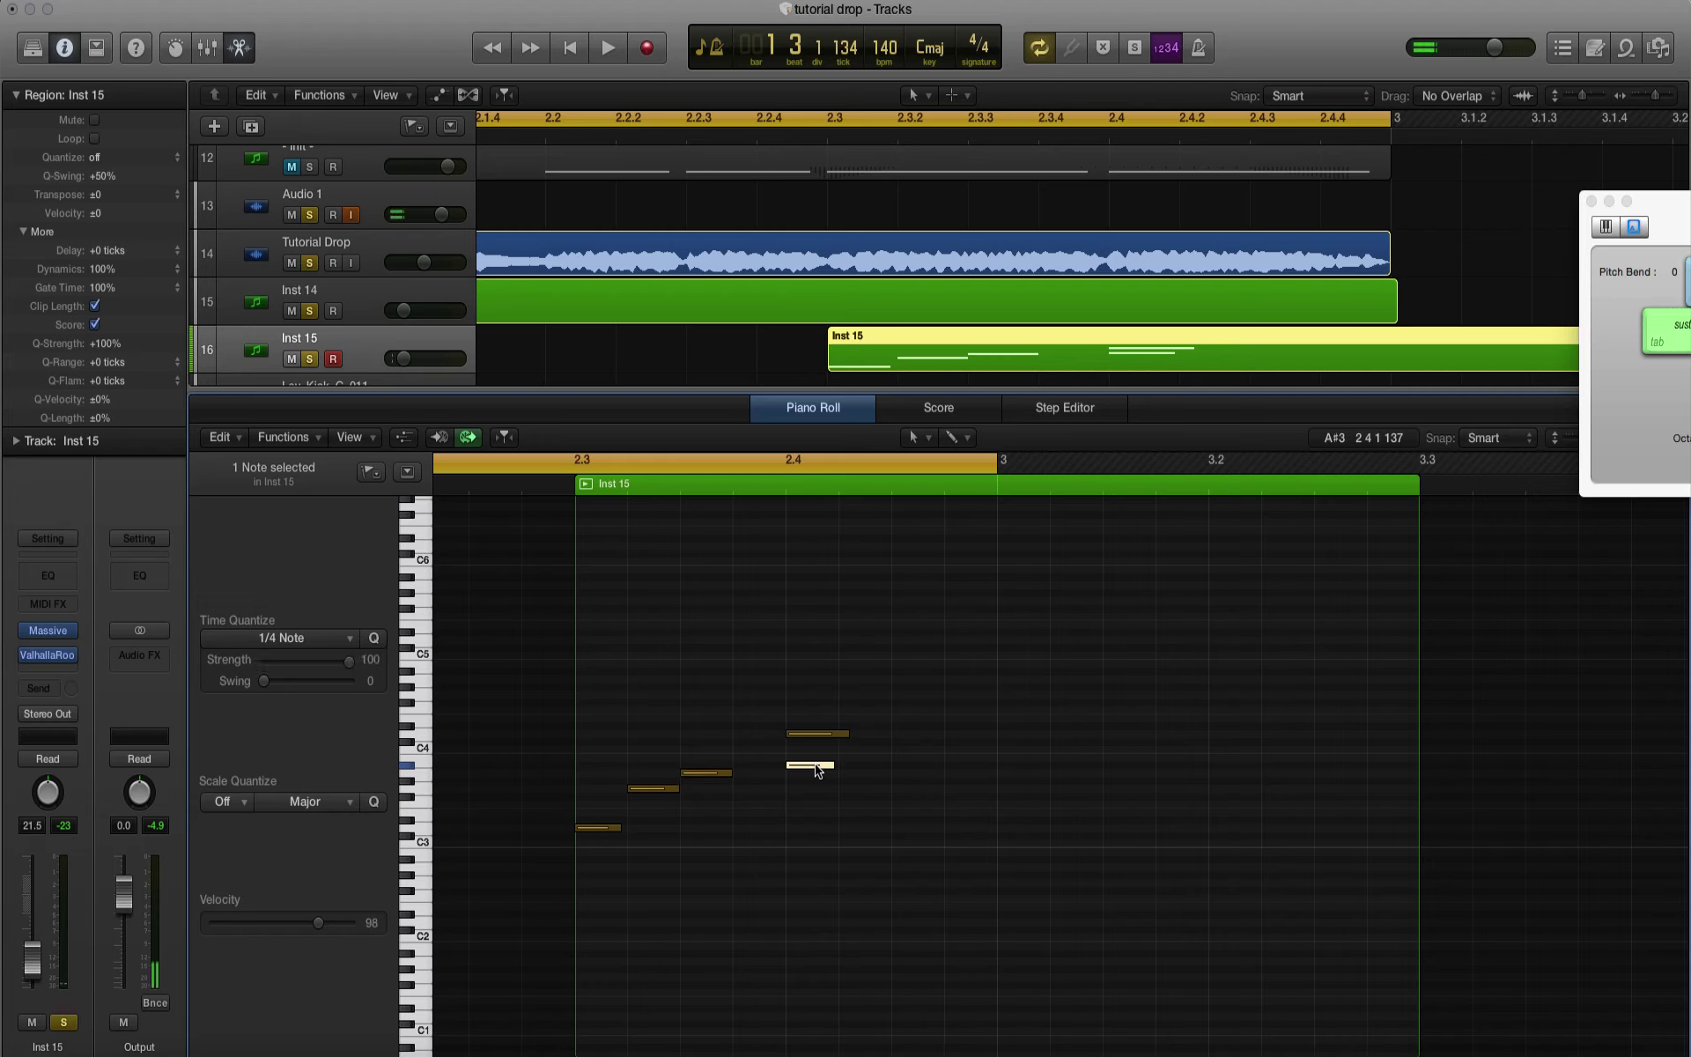
left_click_drag(818, 771, 838, 738)
left_click(810, 143)
key("space")
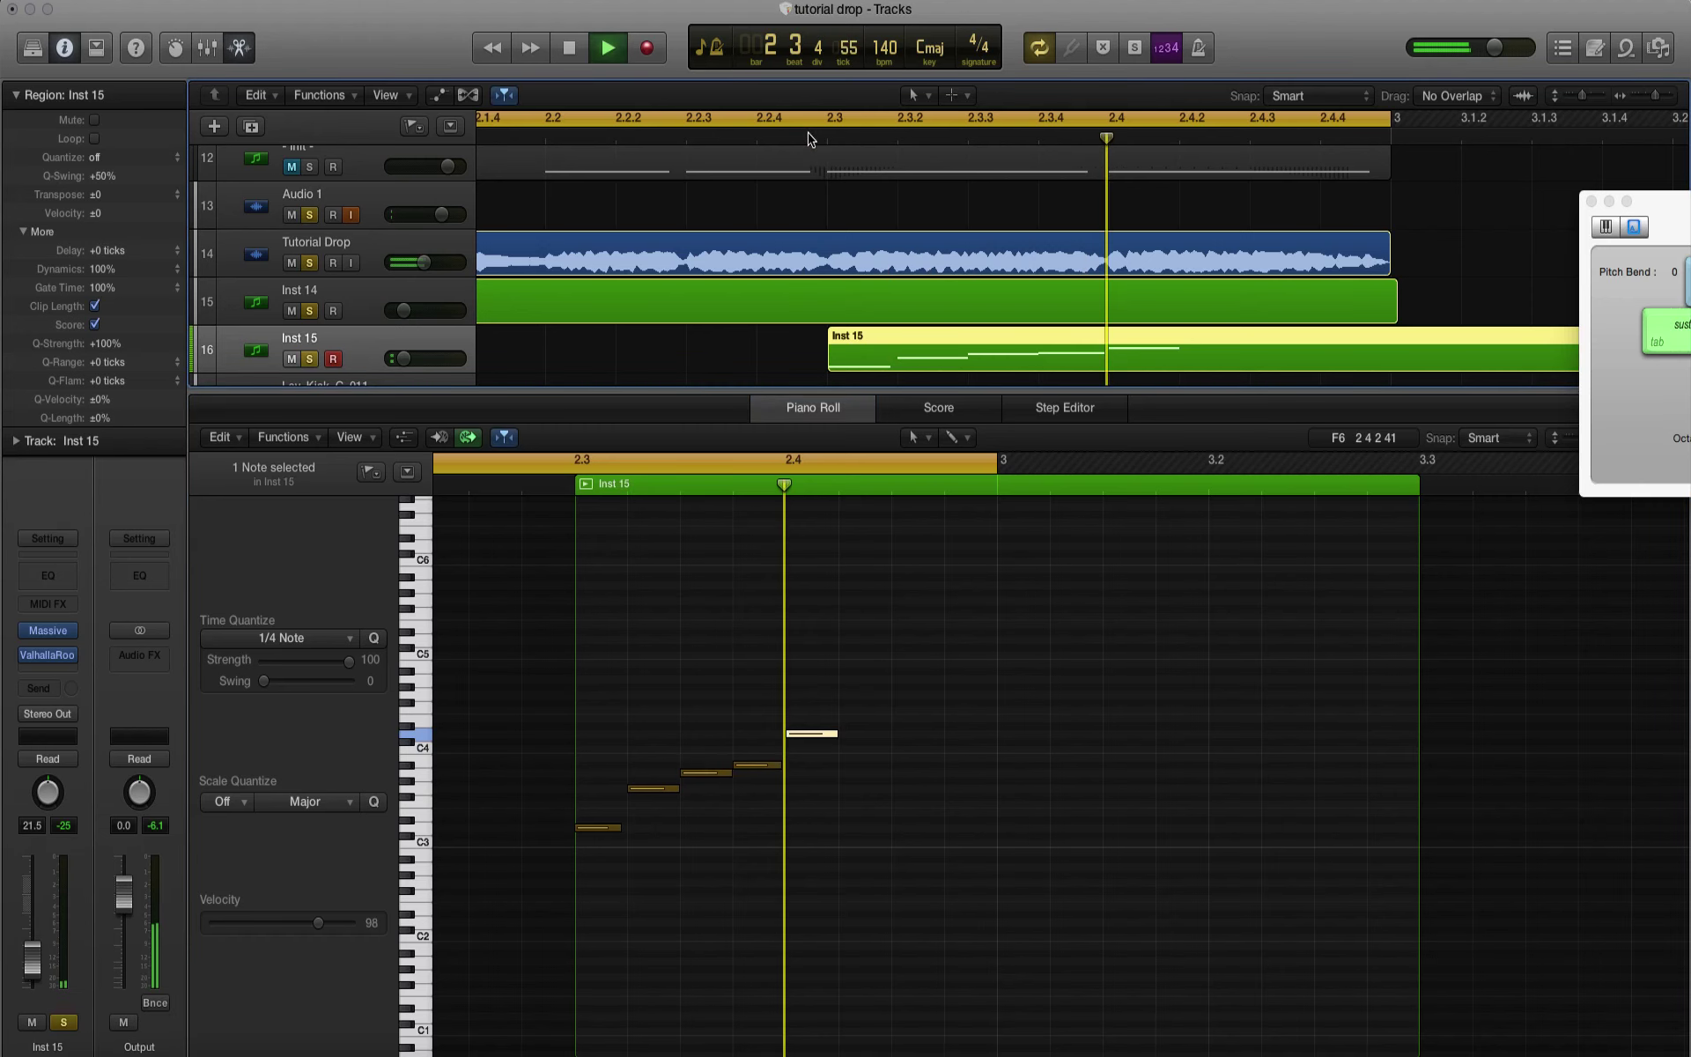
Step: Play both riffs from the start of the project against the reference in the full track view
key("Return")
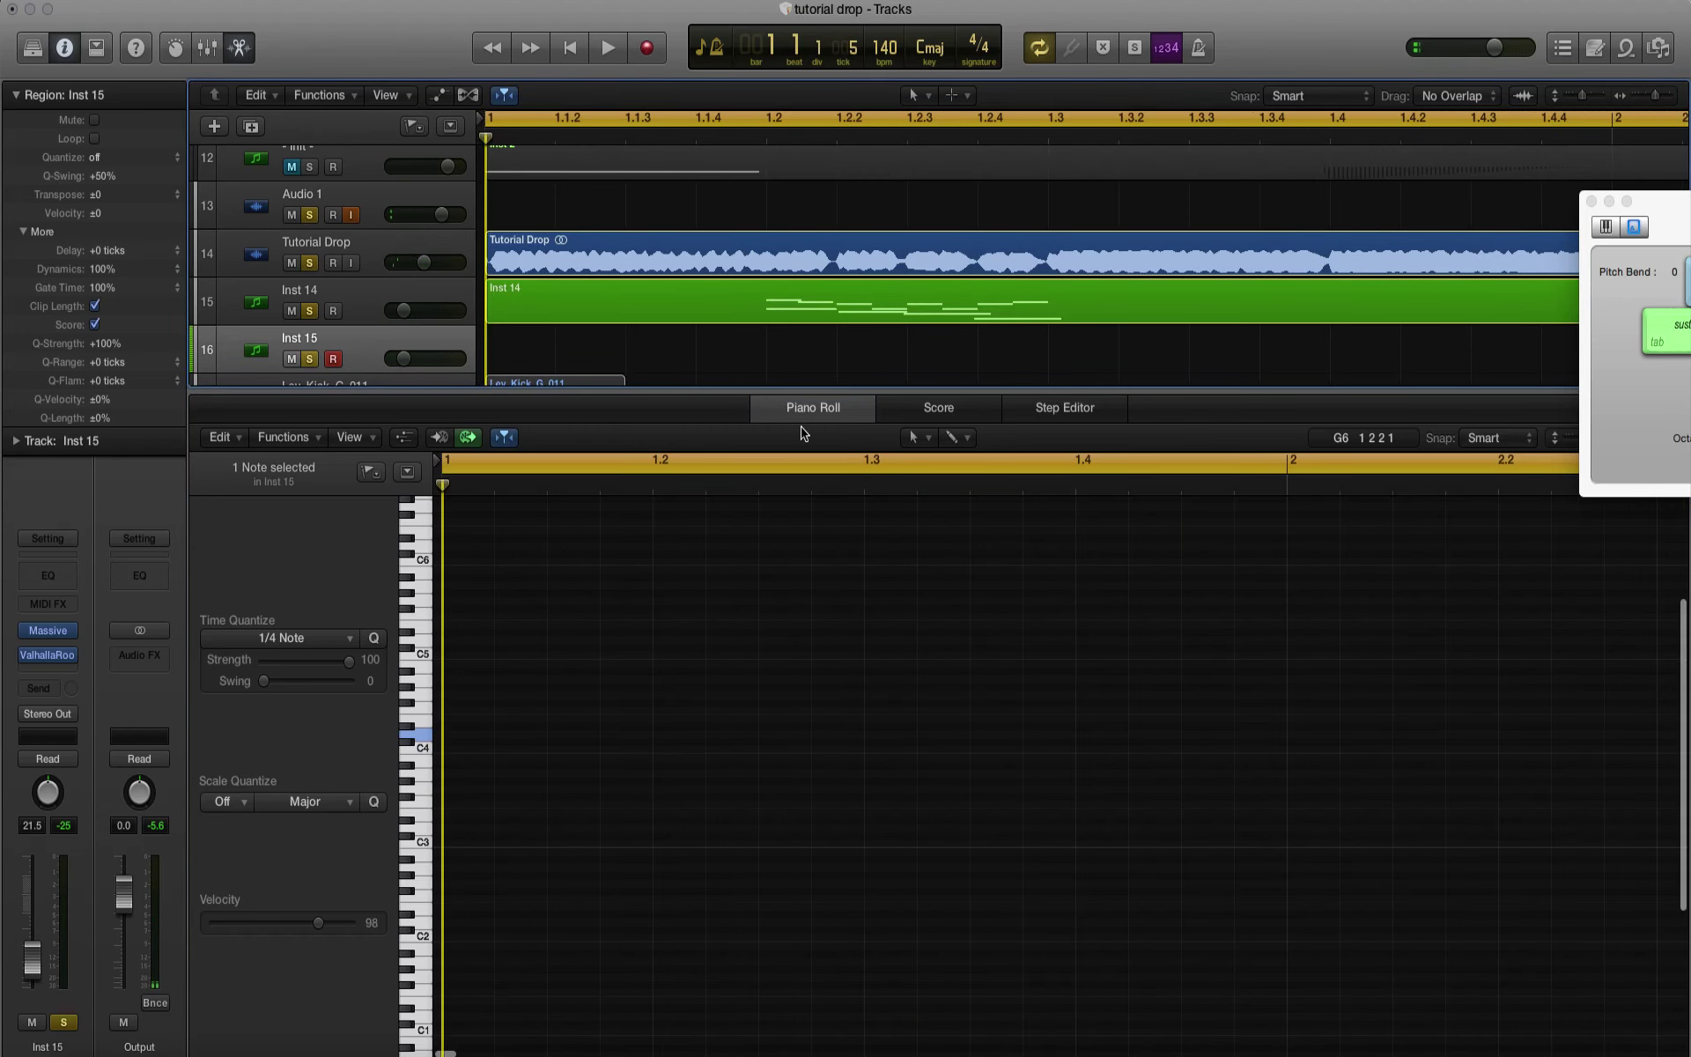
key("space")
key("e")
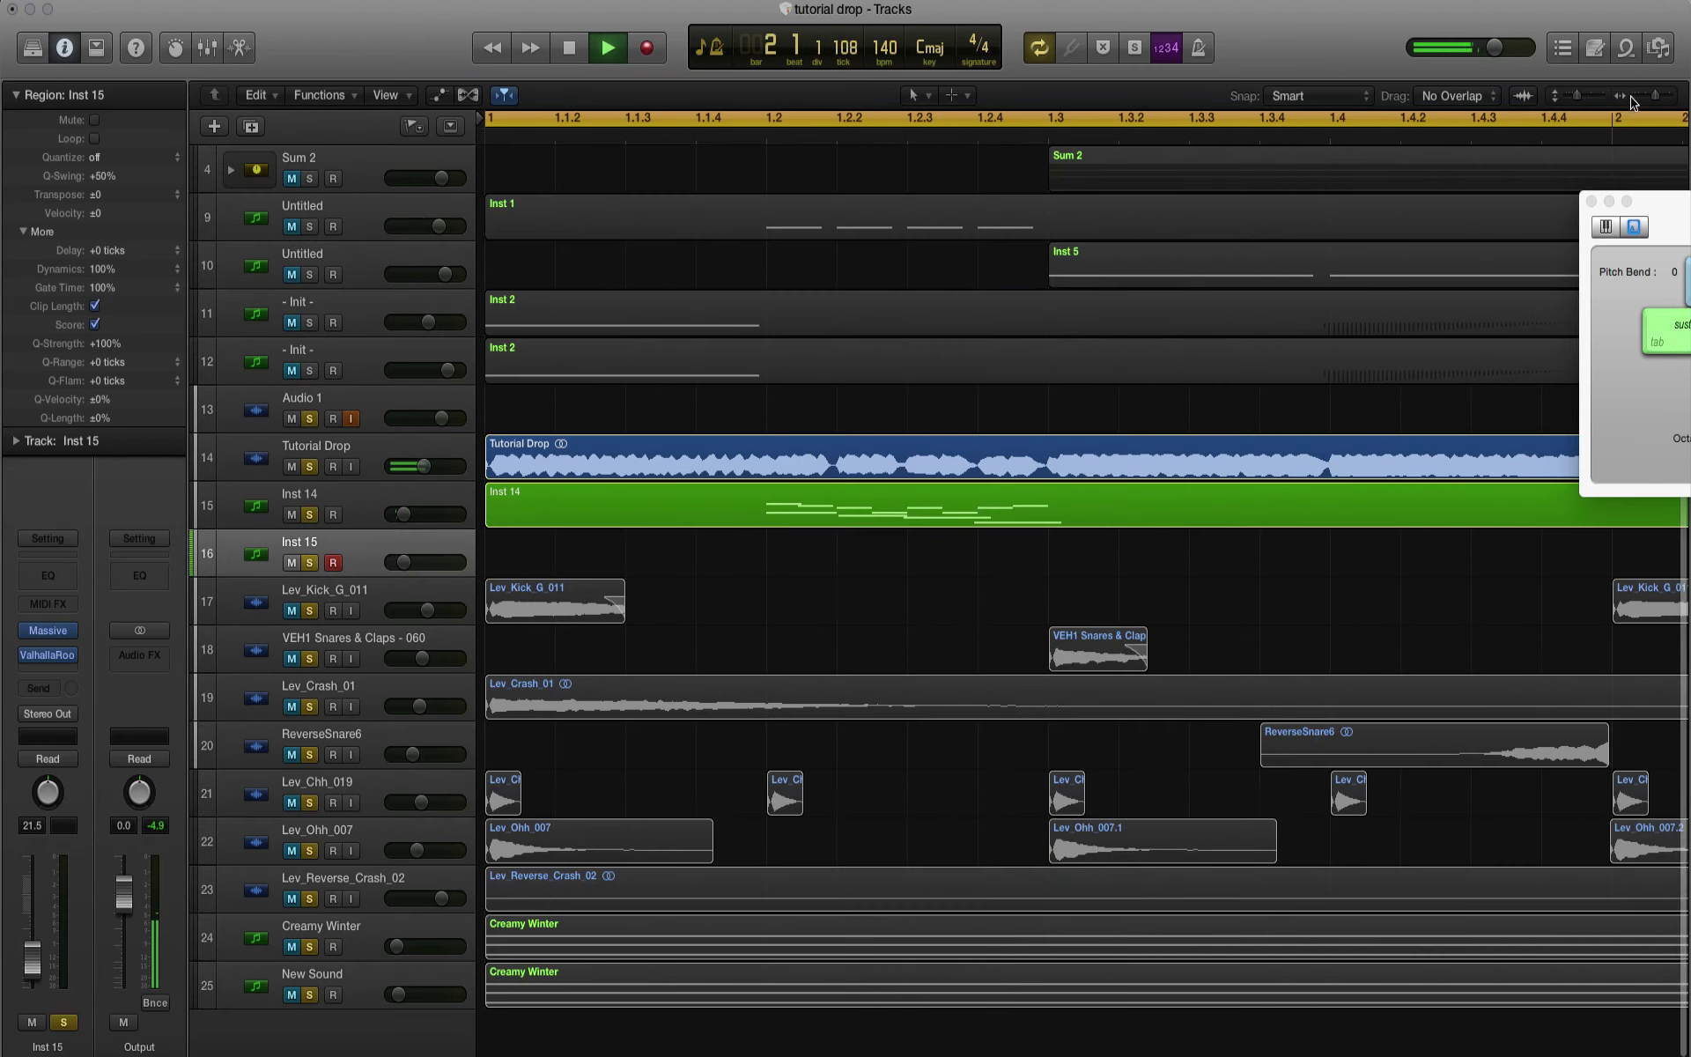
key("super+Left")
key("super+Left")
key("space")
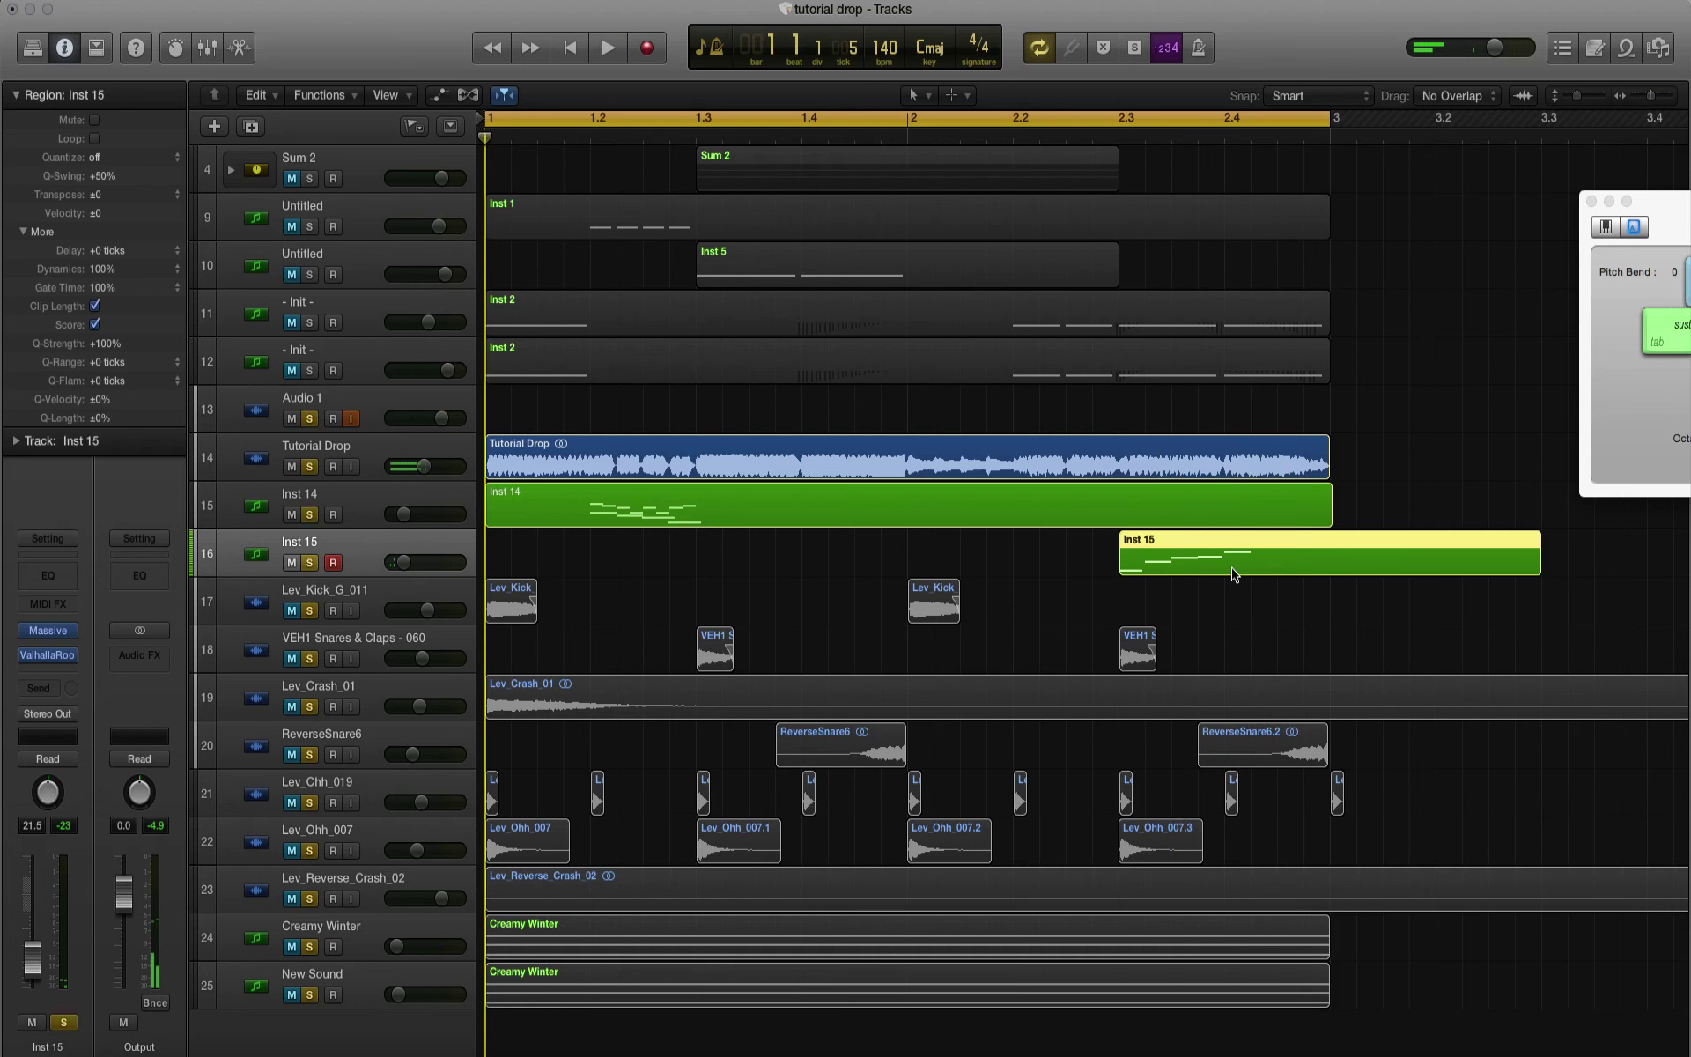
Step: Add copied notes A#4, A4 and G4 after the D4 in Inst 15, and audition them with the cycle range set from bar 2 to bar 3
key("e")
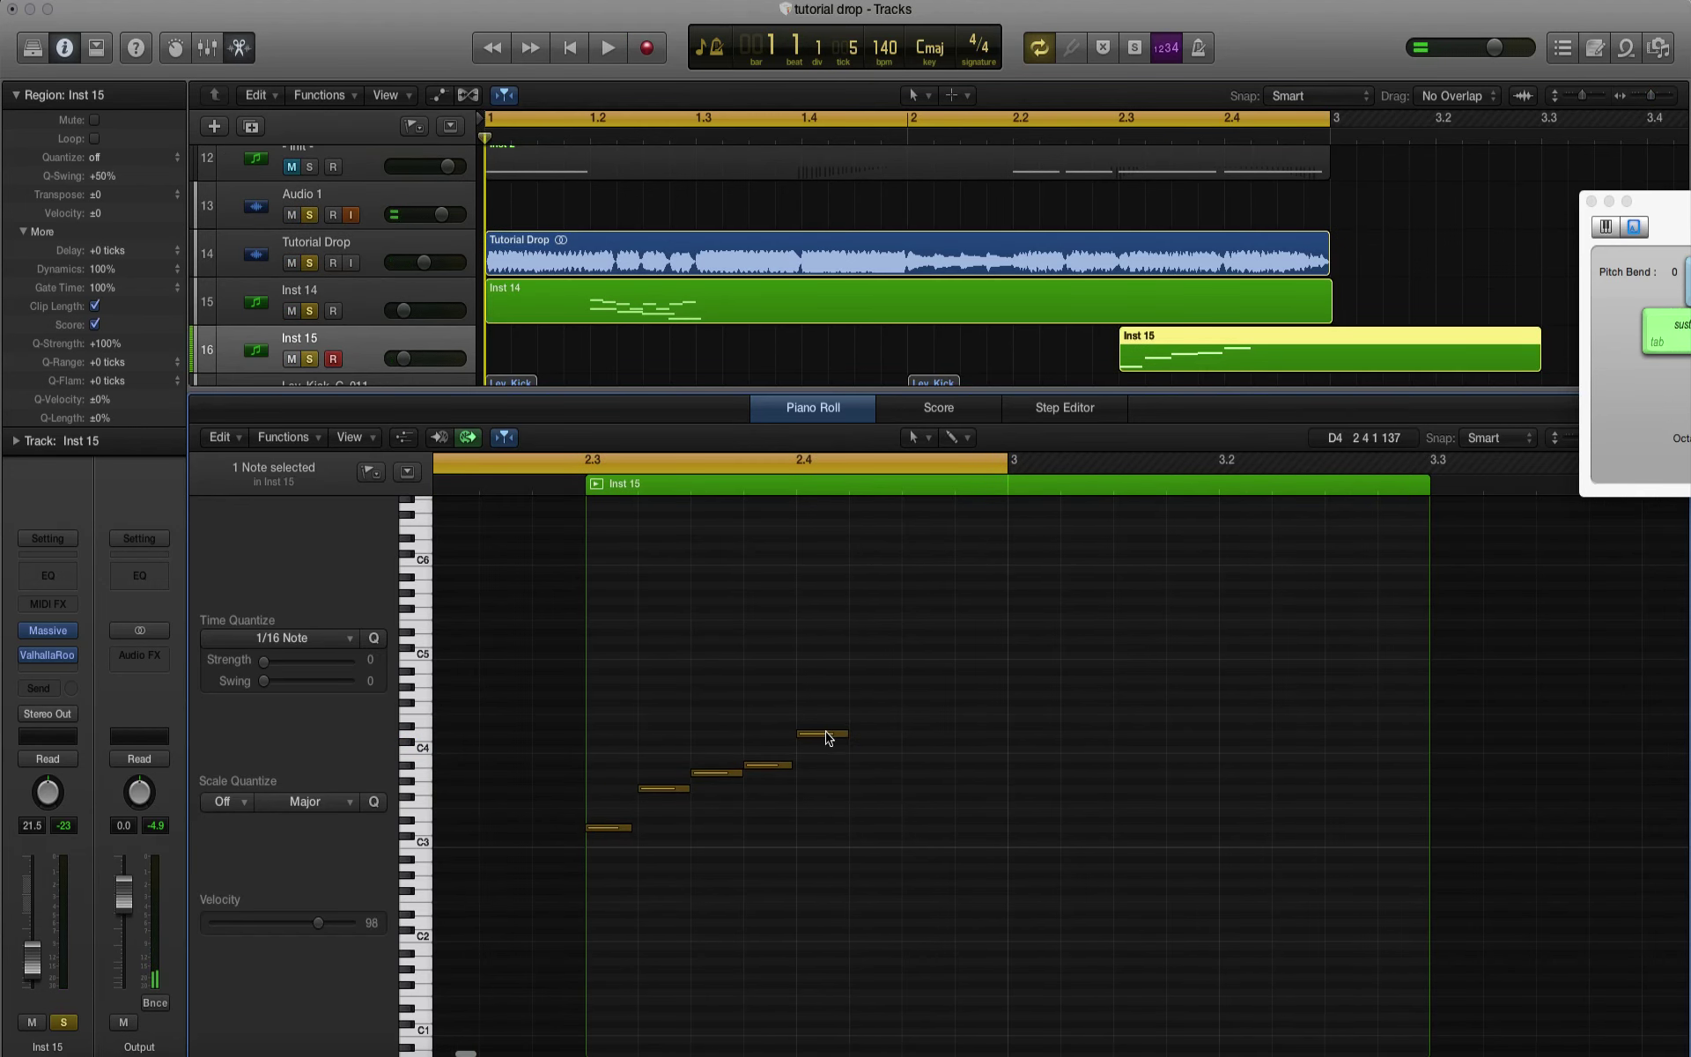
left_click_drag(828, 738, 979, 702)
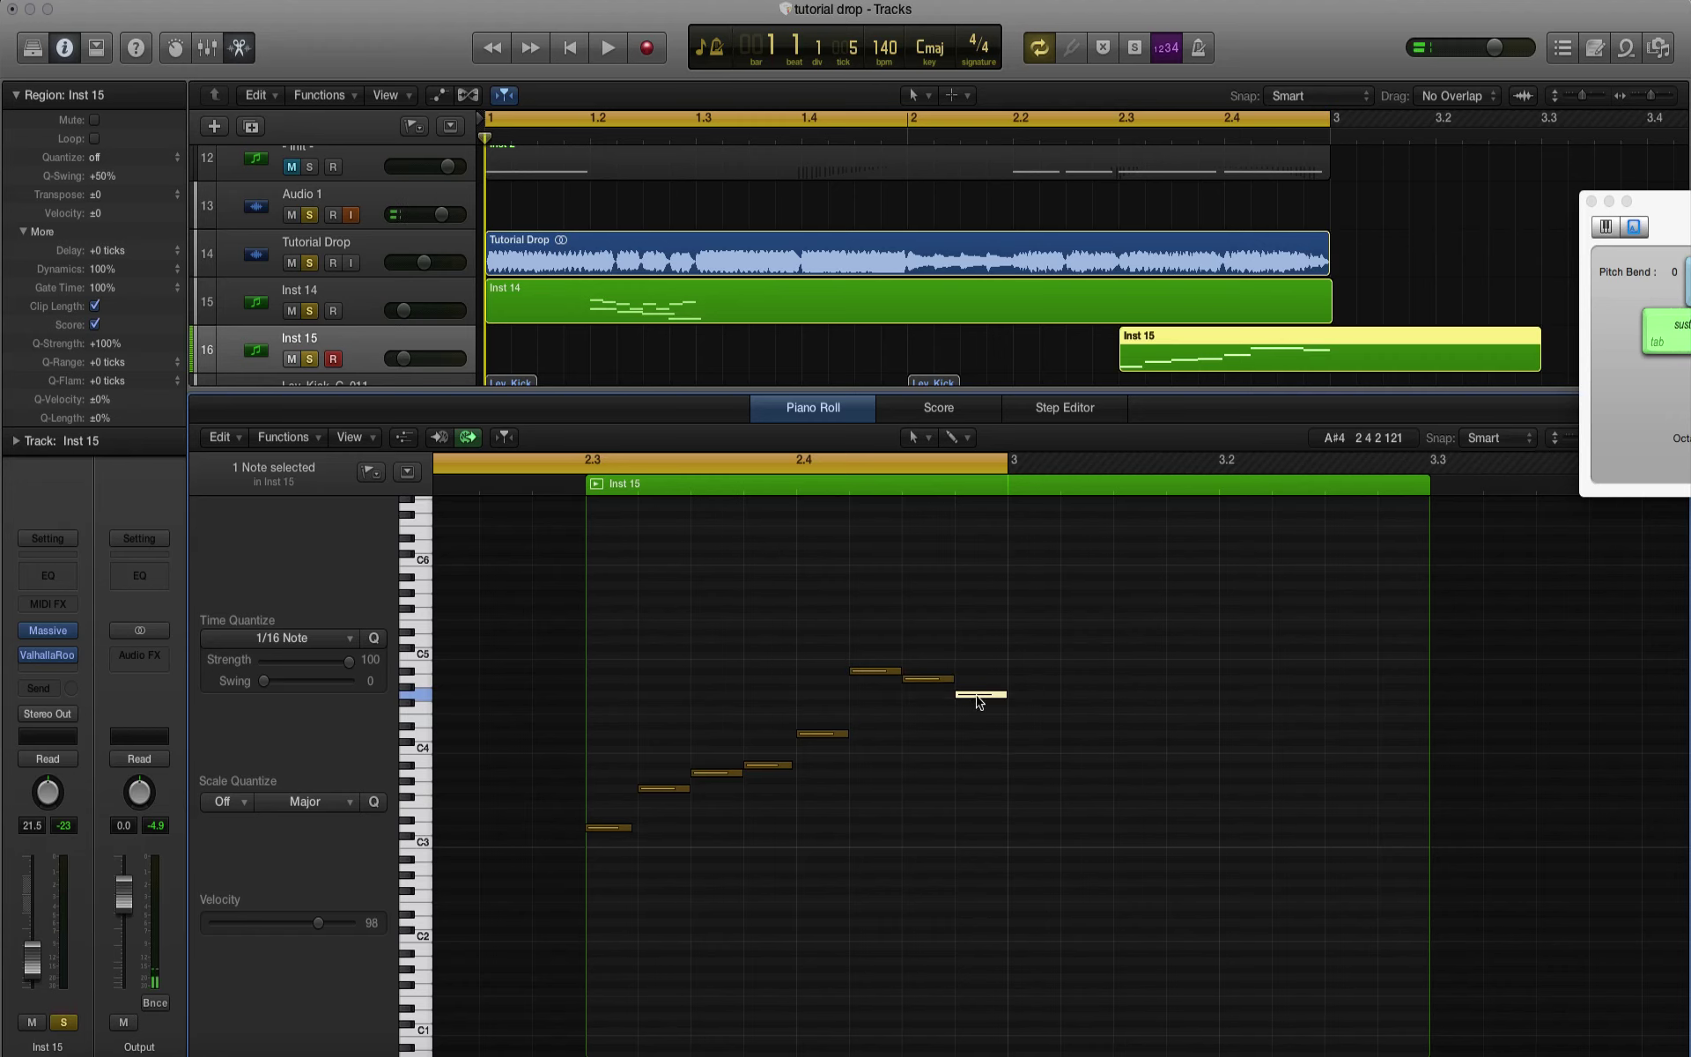
left_click(917, 121)
left_click_drag(912, 126, 1319, 167)
key("space")
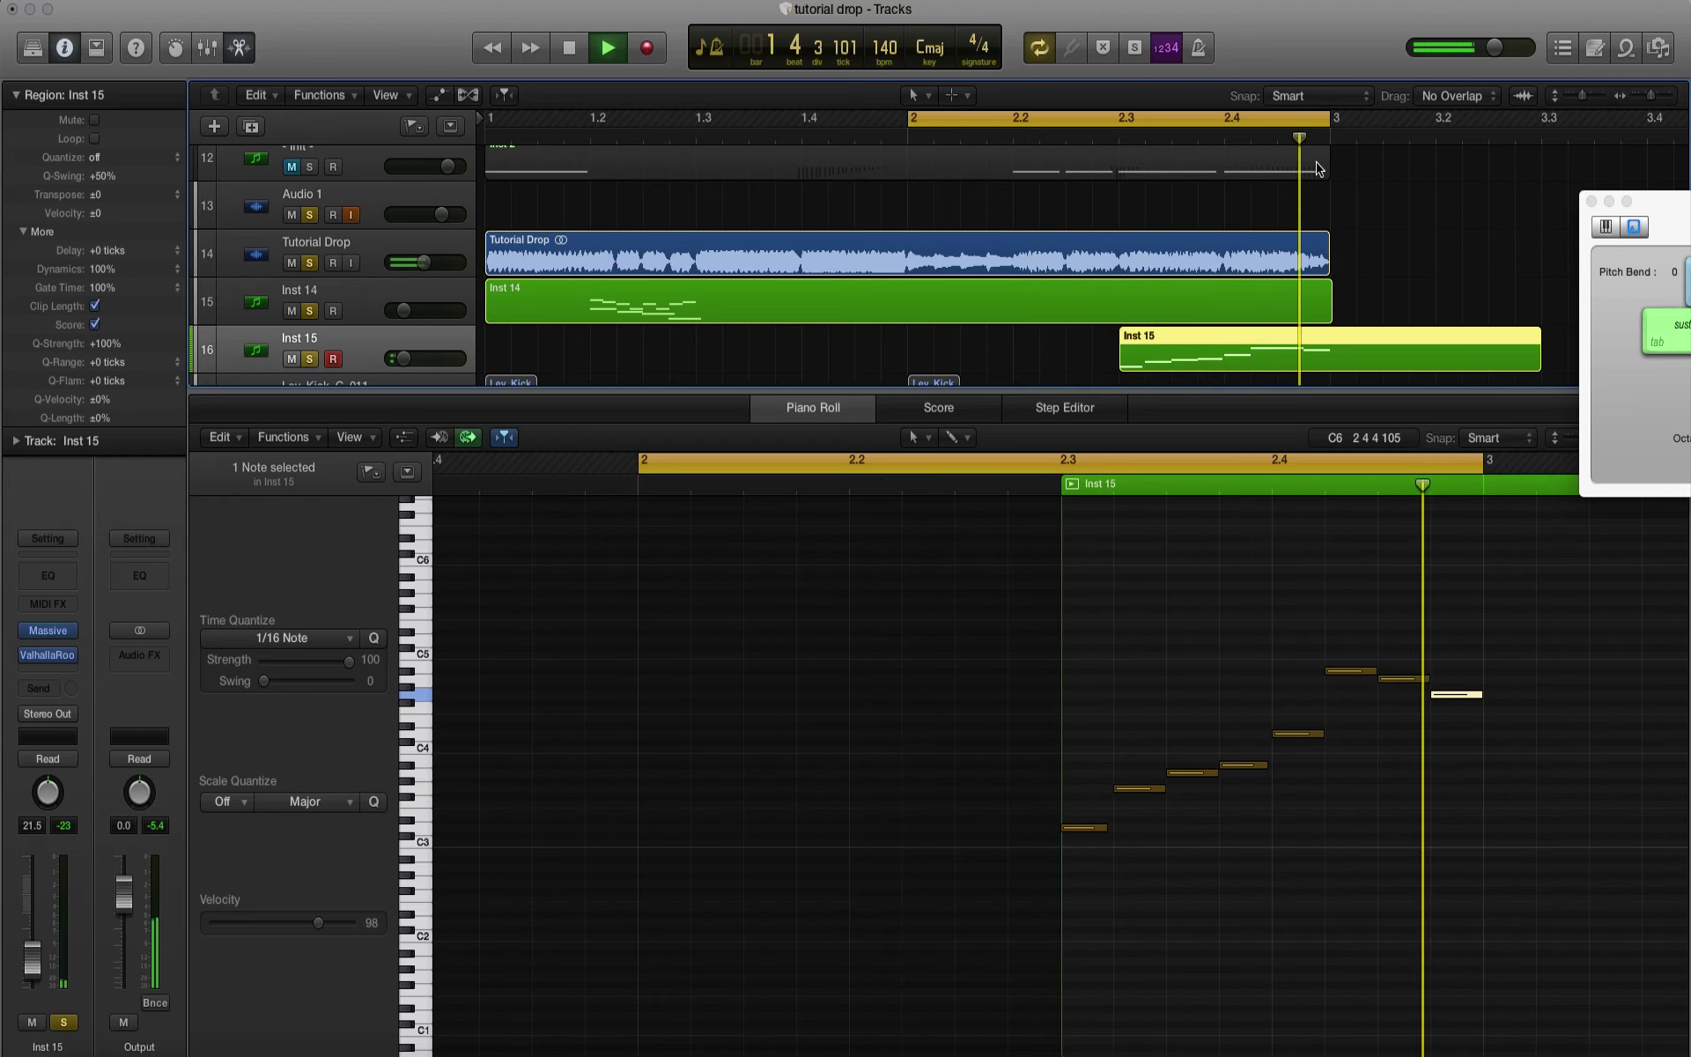
key("space")
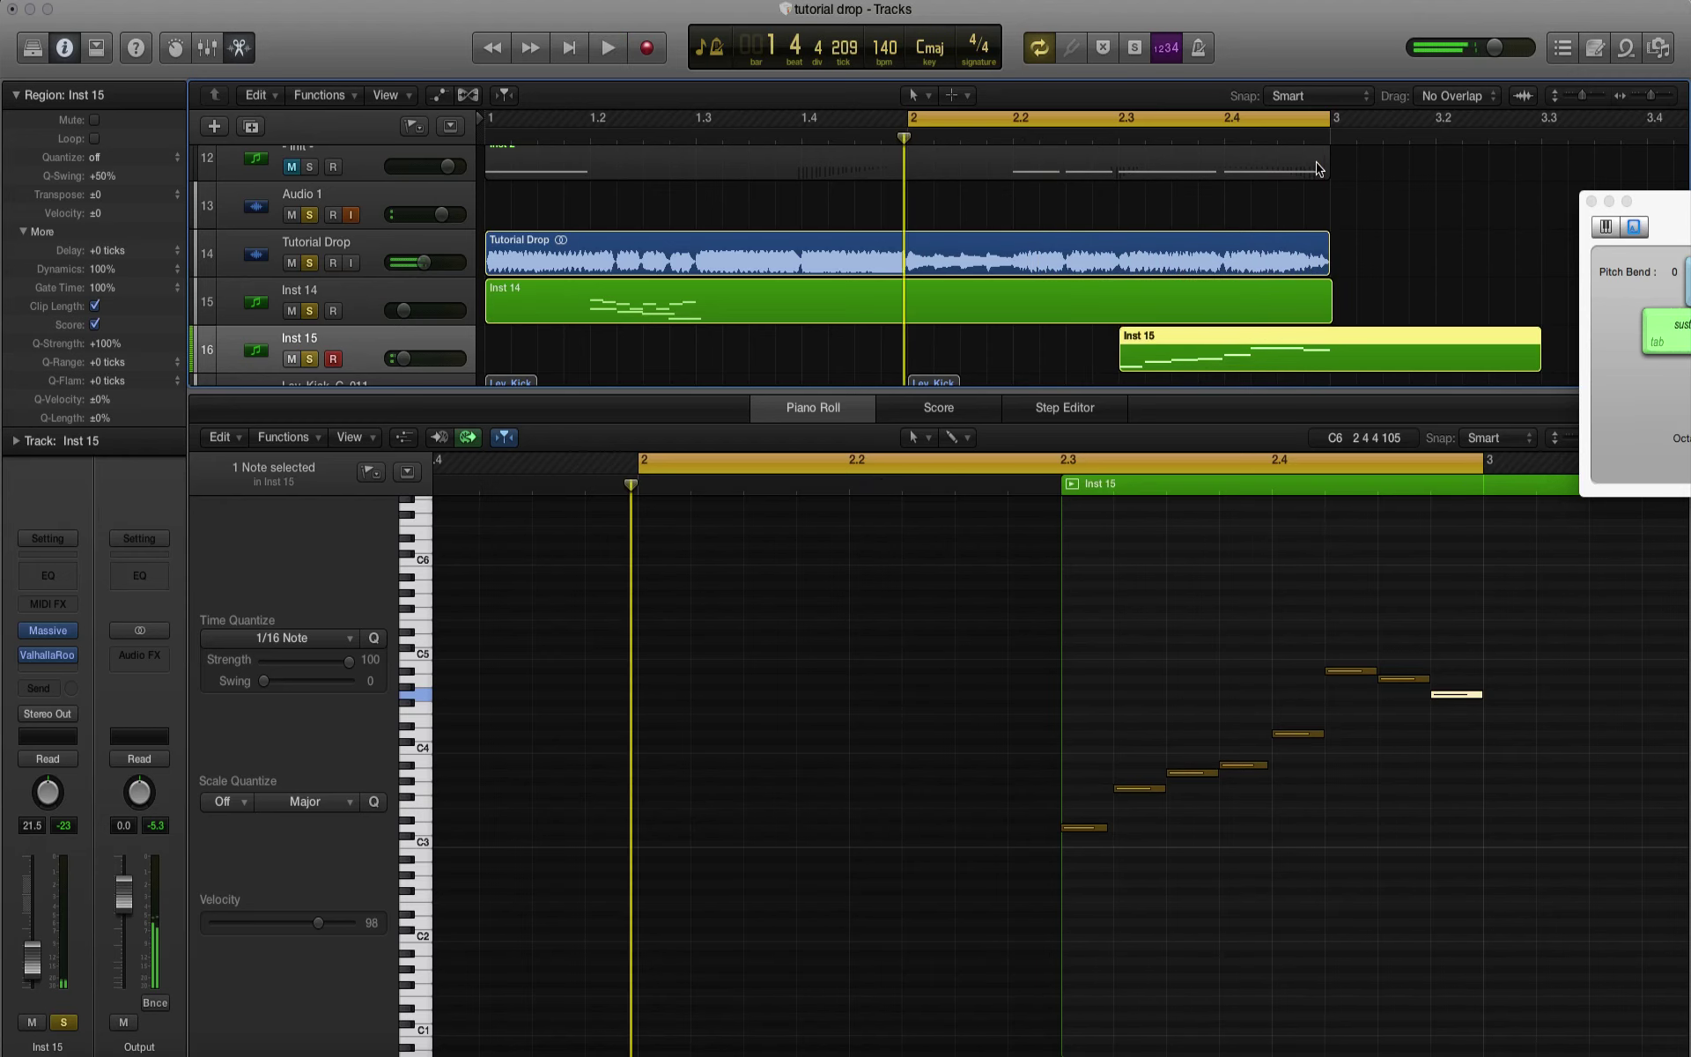
Step: Add two runs of short copied notes, A#4 down to D3 from beat 2.3 and G4 down to D3 ending at bar 3, and audition them
scroll(1405, 666, "right", 5)
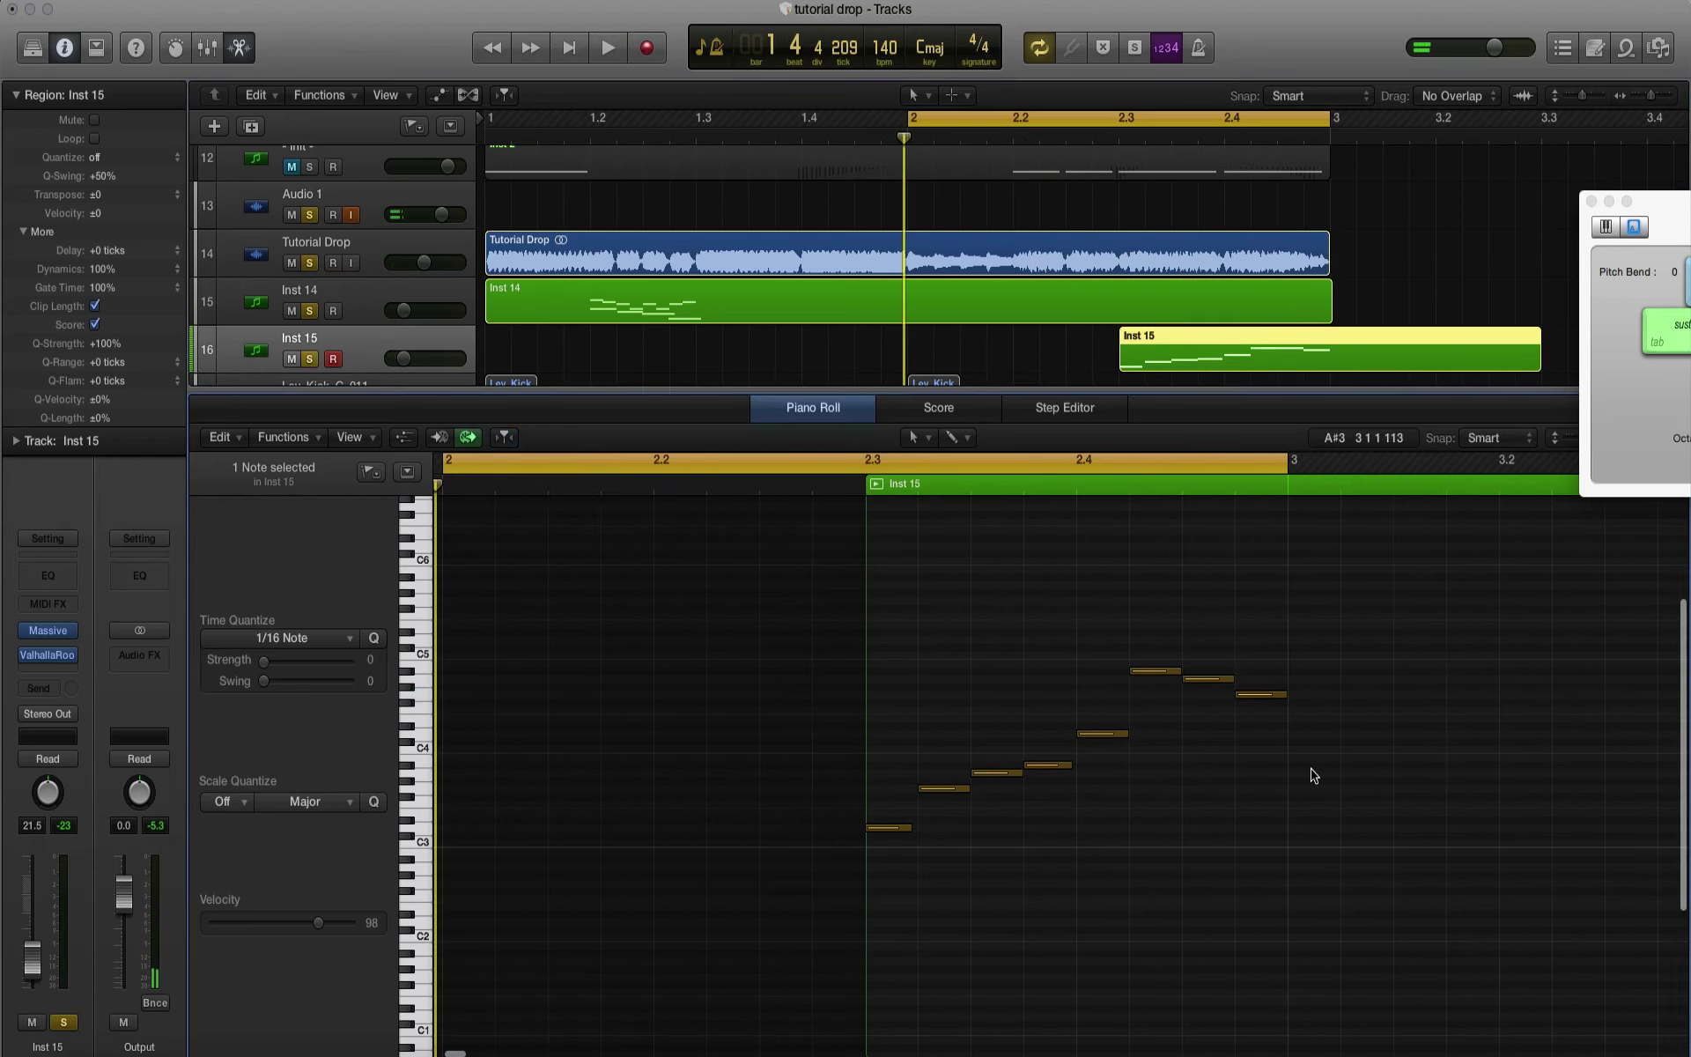
left_click_drag(1153, 671, 1113, 833)
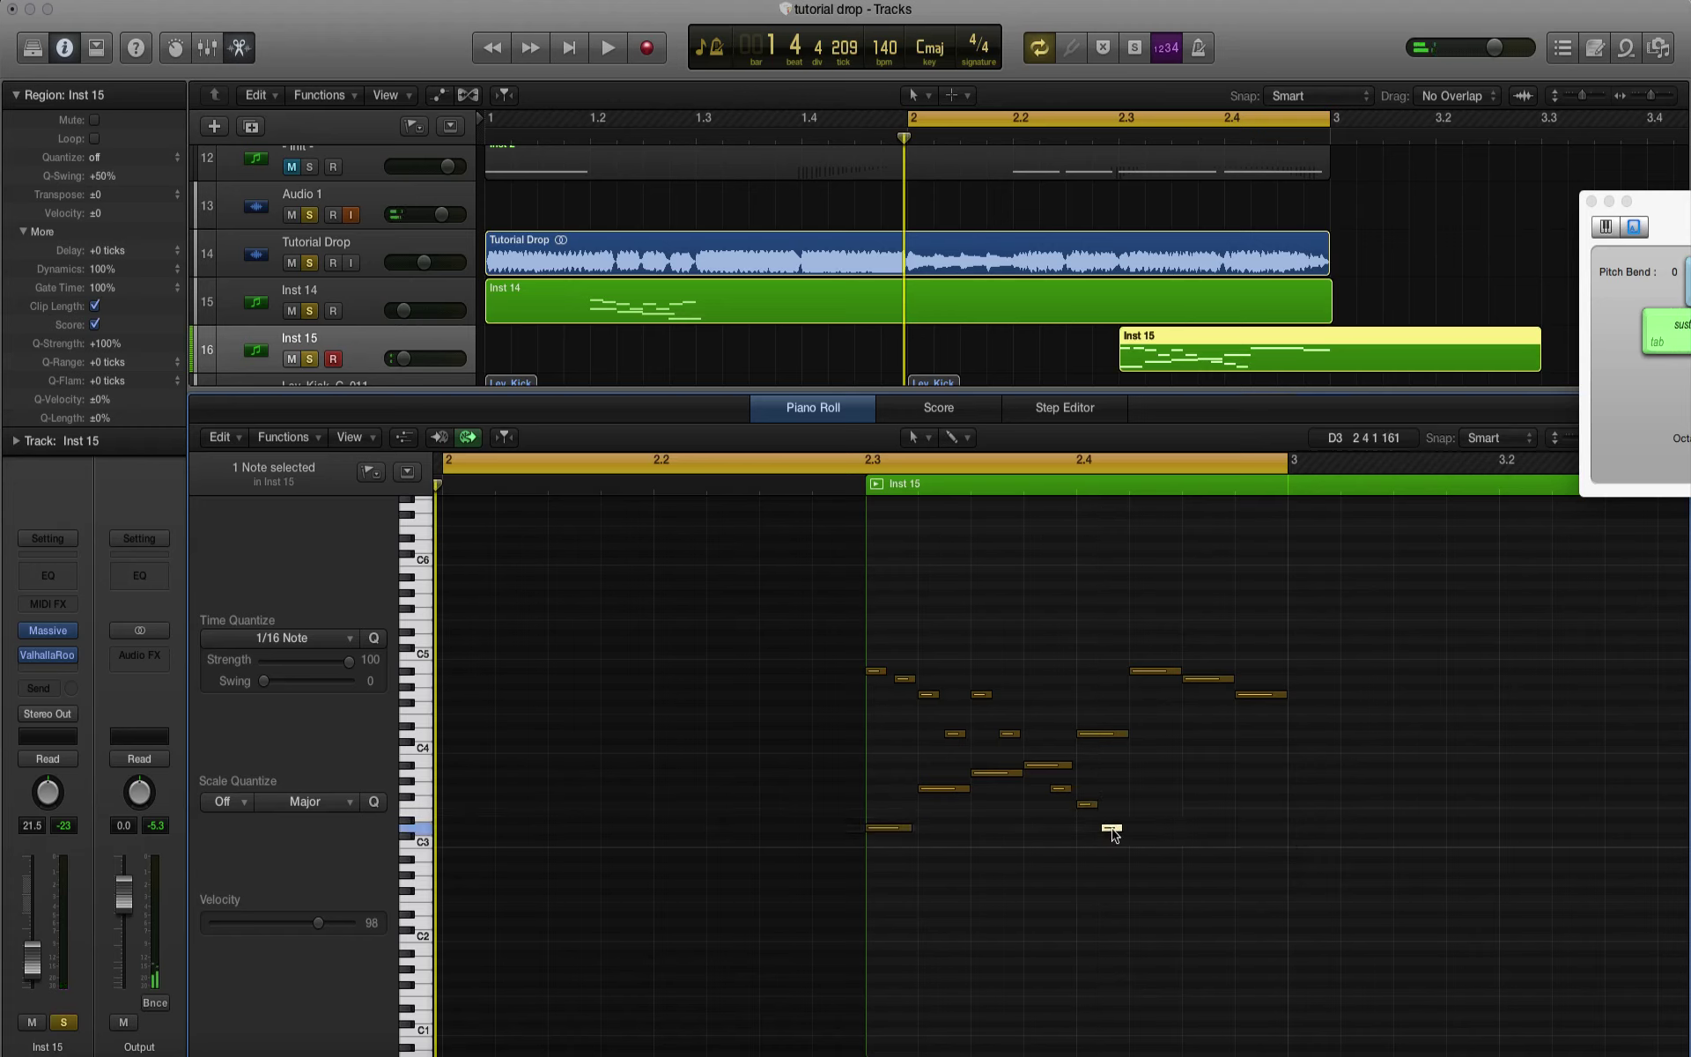
left_click_drag(1112, 834, 1162, 738)
left_click_drag(1165, 737, 1274, 832)
key("space")
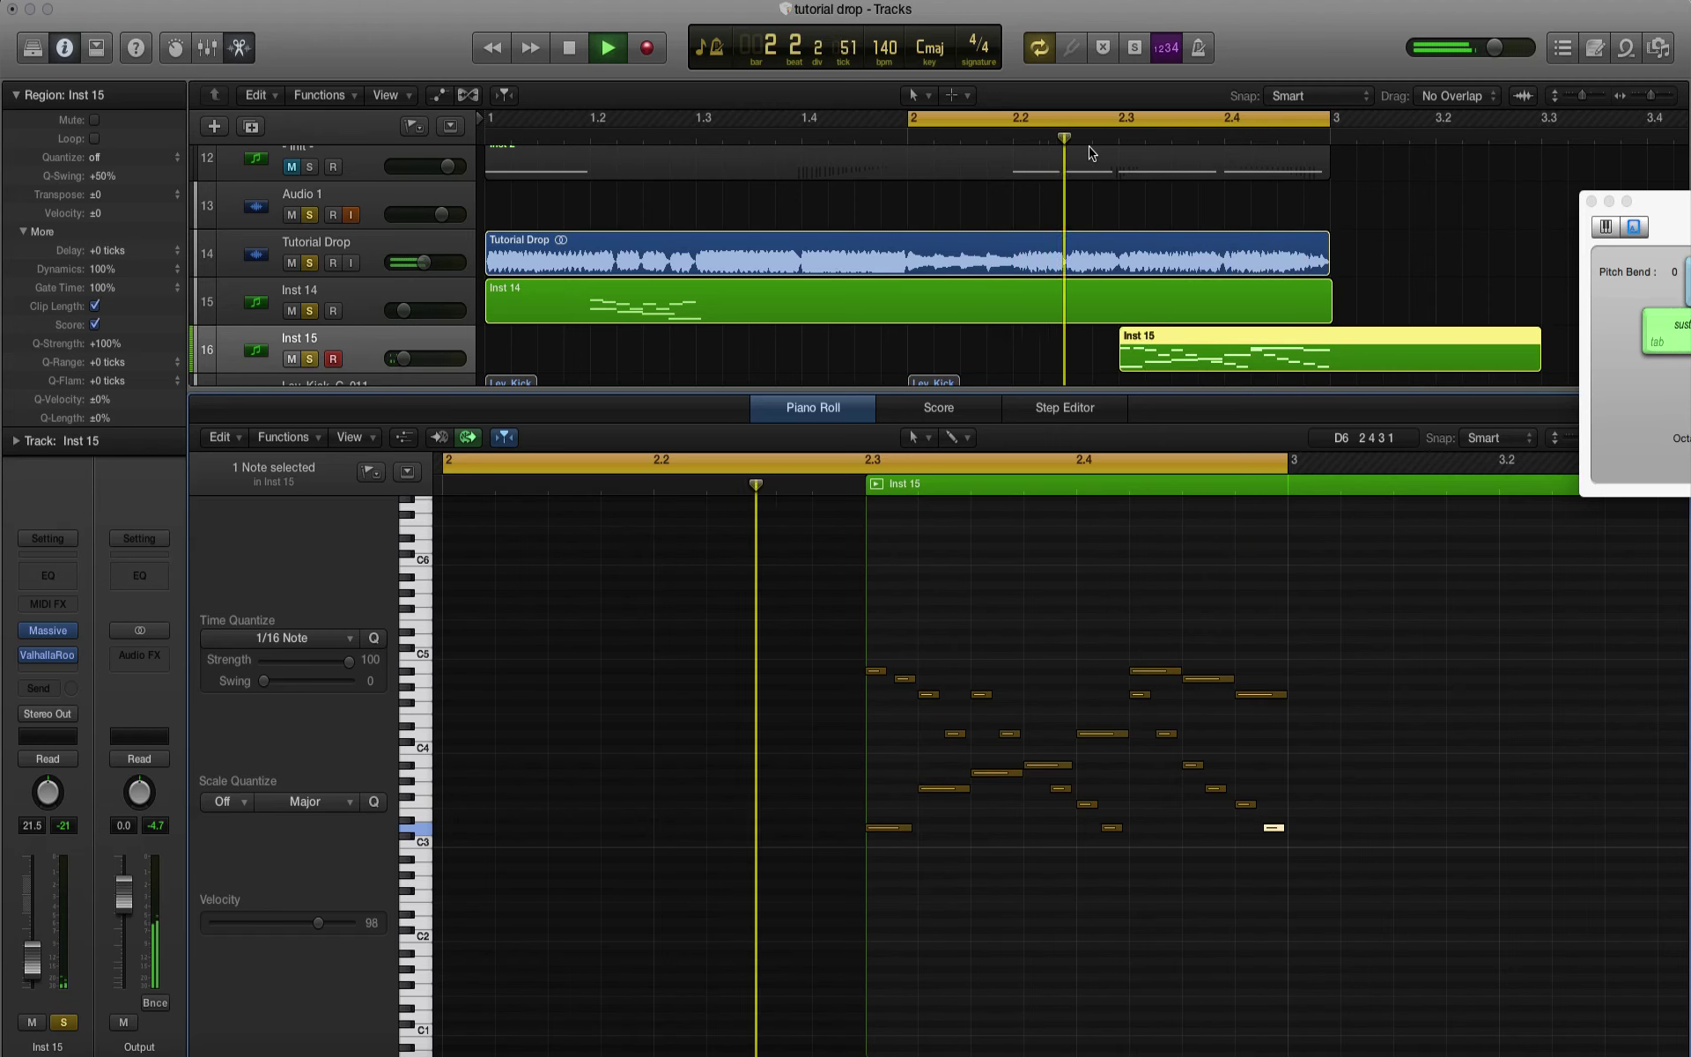
key("space")
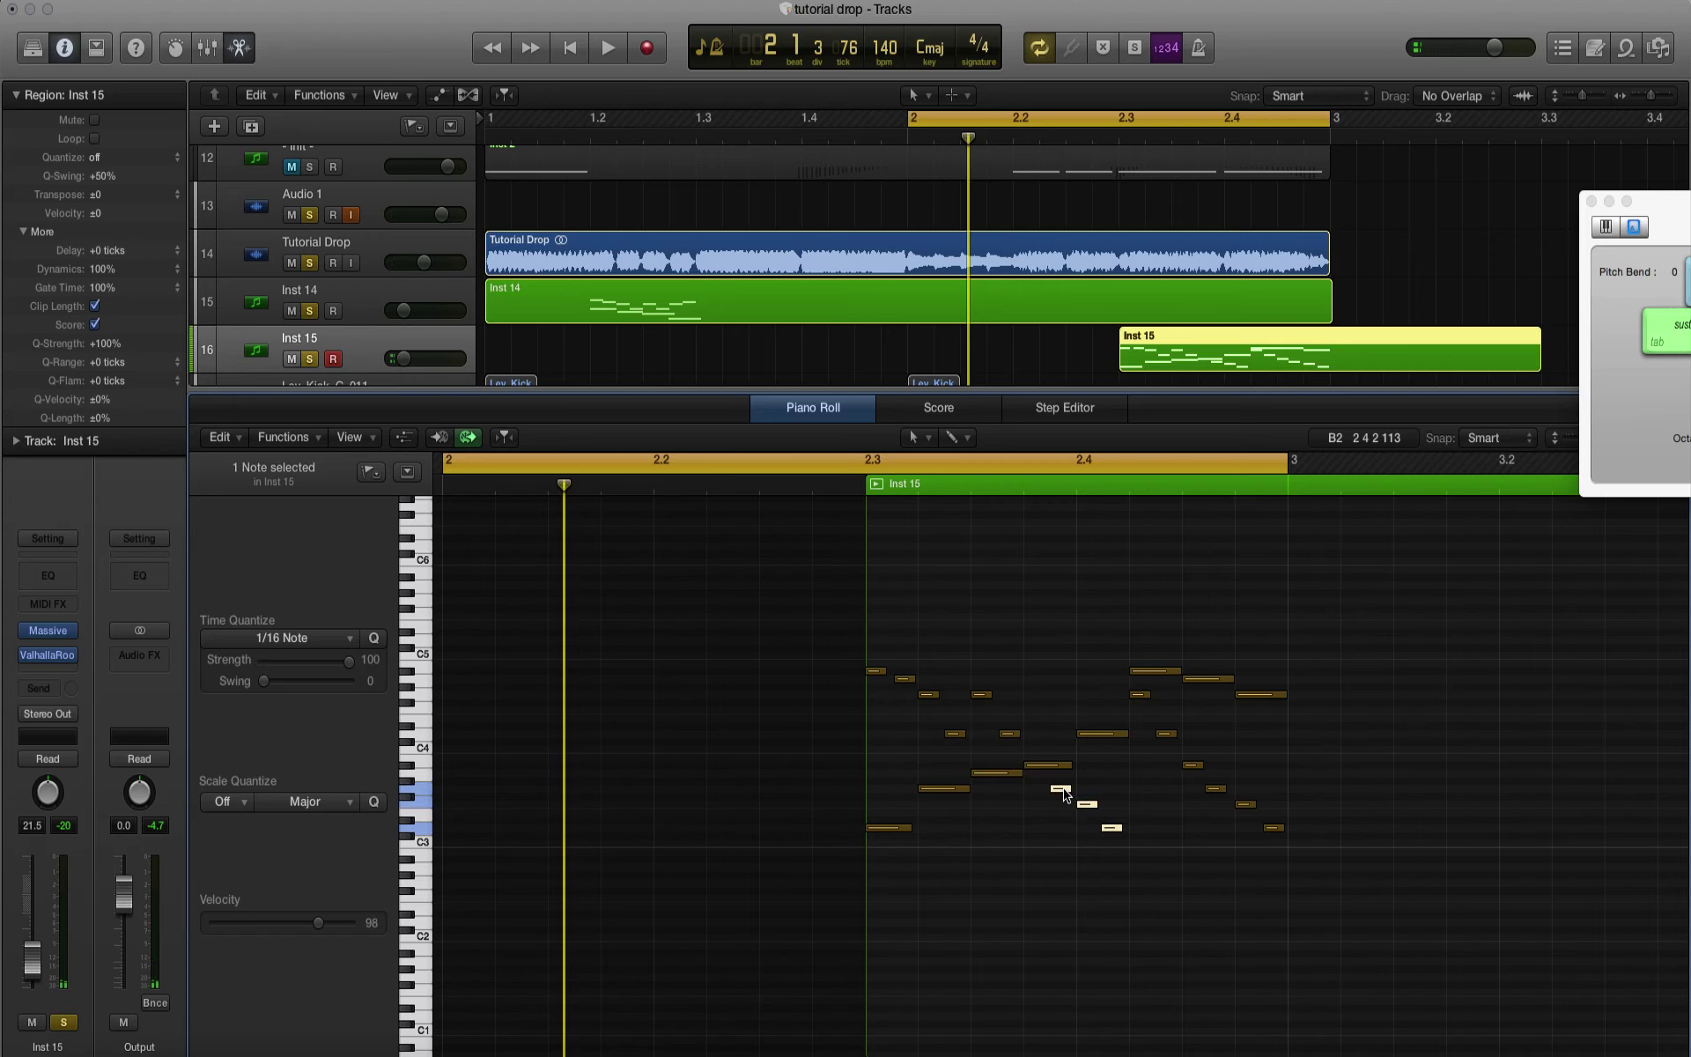
Step: Delete the three short notes G3, F3 and D3 around beat 2.4, and mute the Tutorial Drop track
key("space")
key("space")
left_click(290, 263)
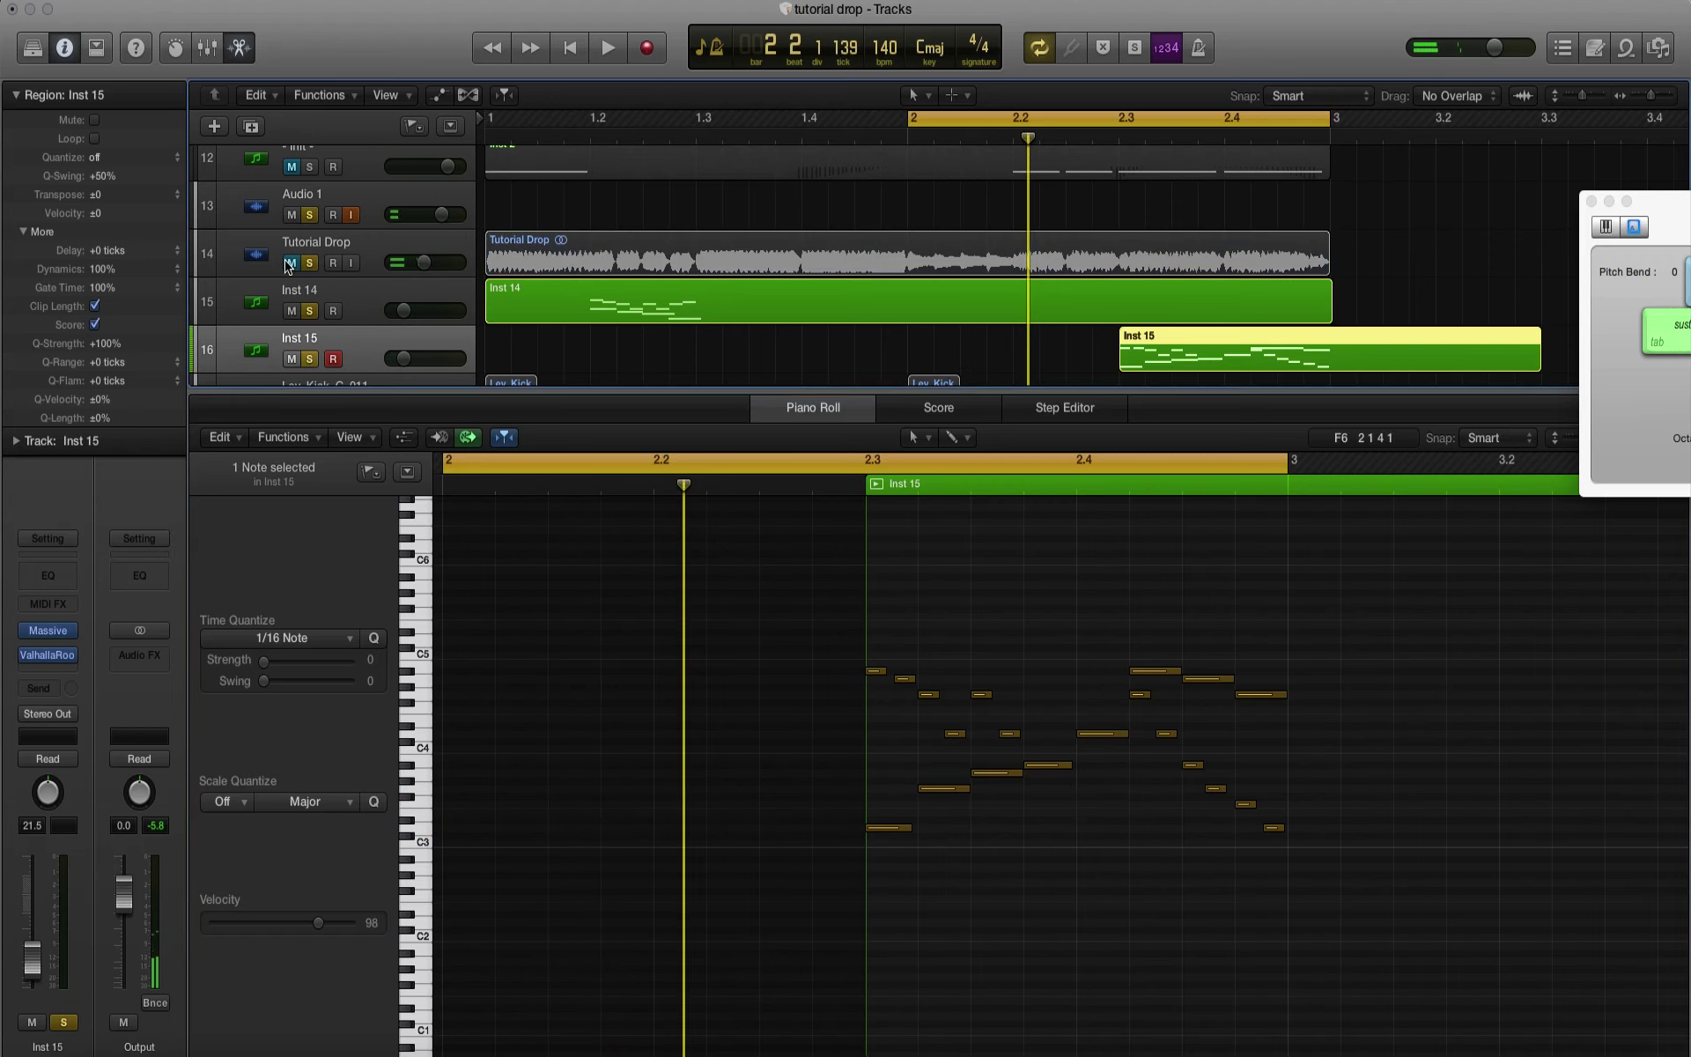
Step: Delete the six remaining short notes A#4, A4, G4 and D4 between beats 2.3 and 2.4 in Inst 15, and audition the riff
key("space")
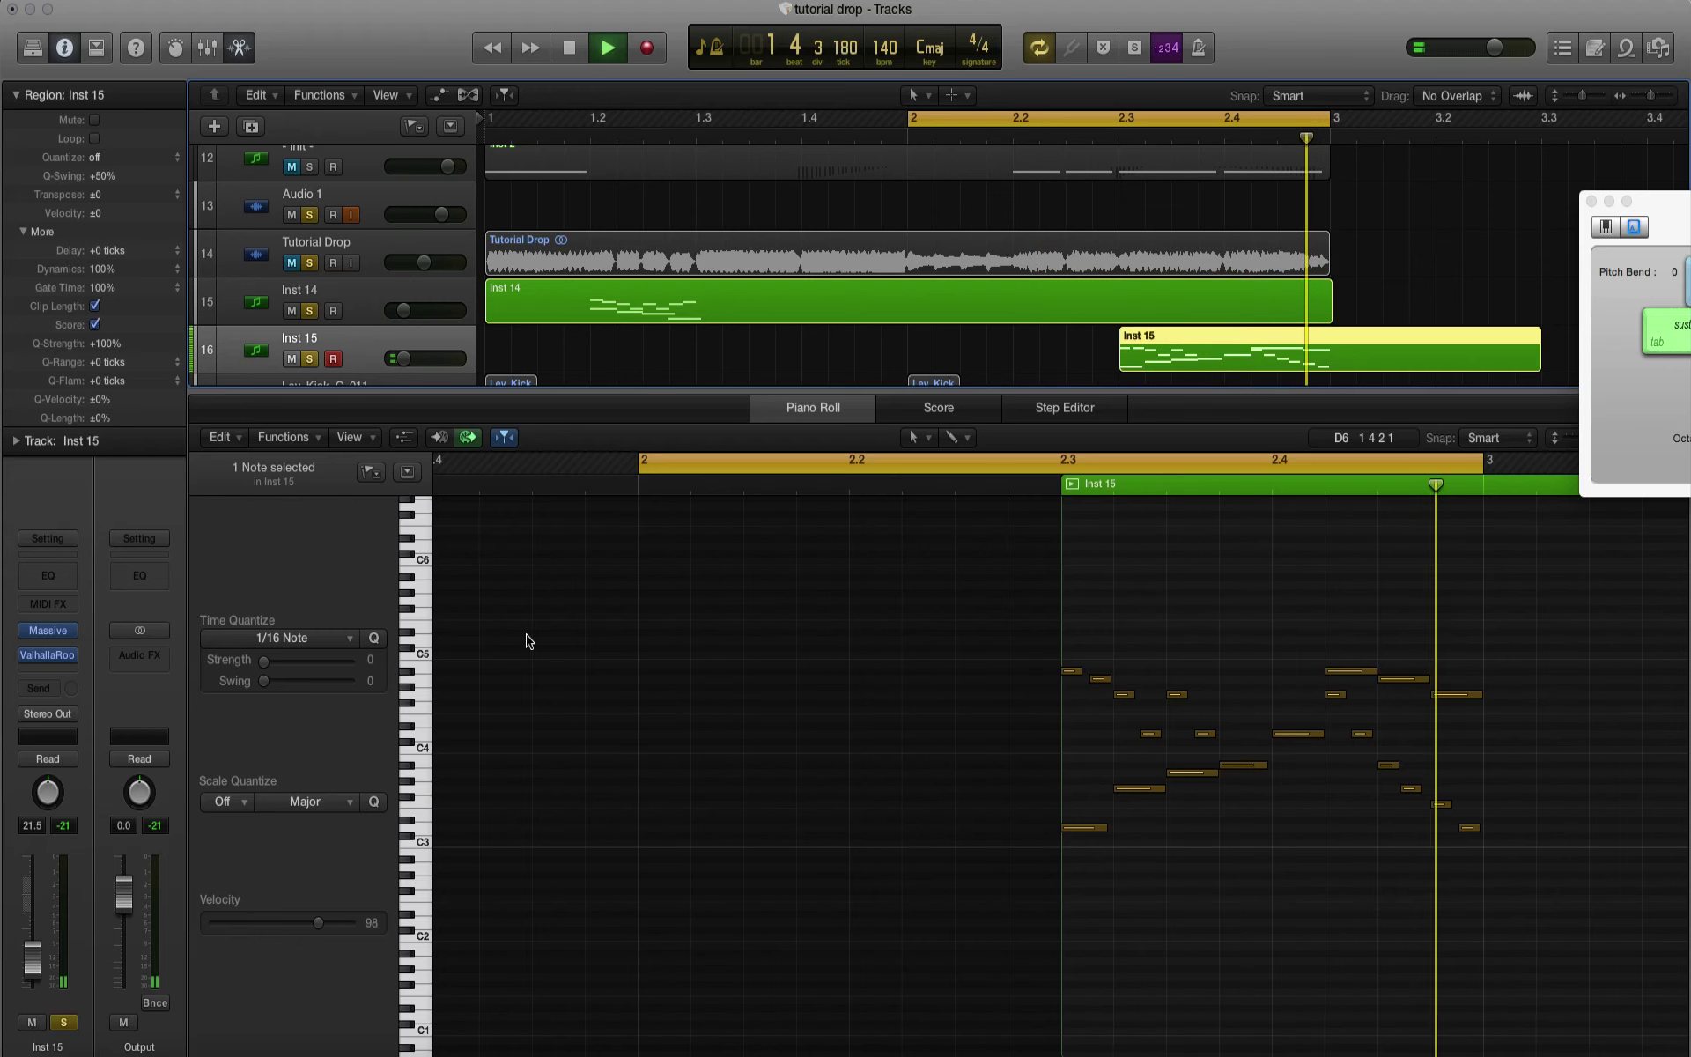
key("space")
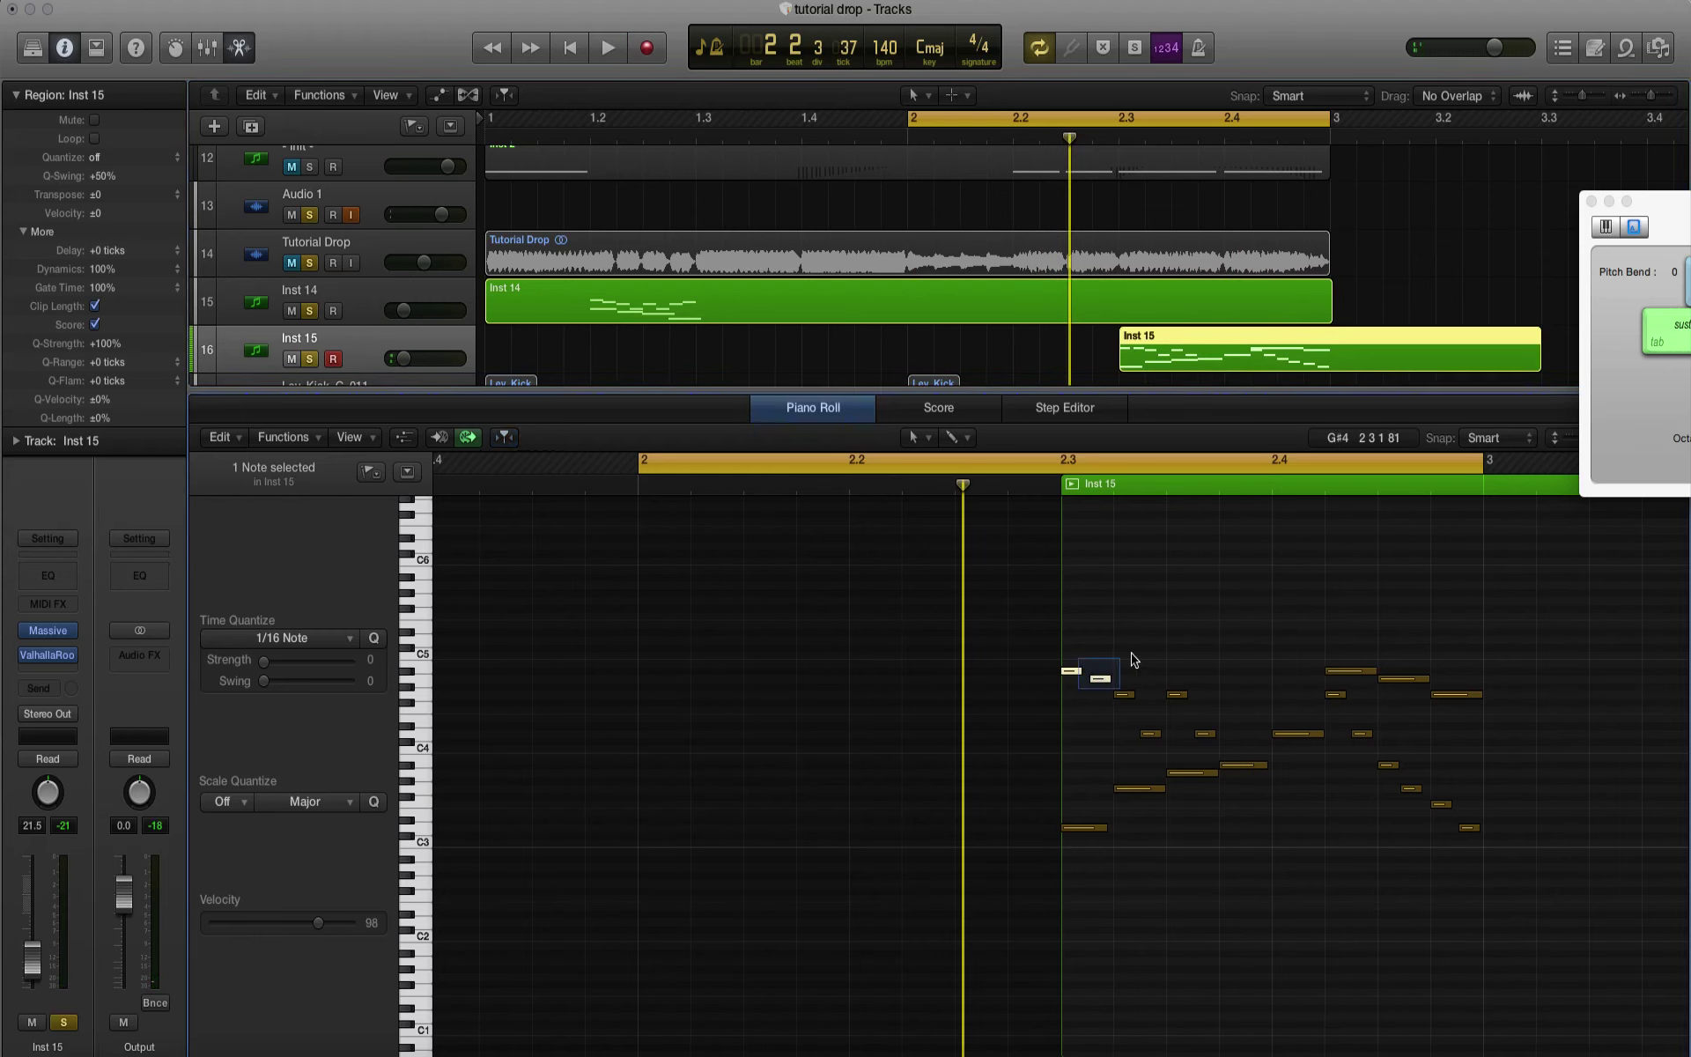
key("Delete")
key("space")
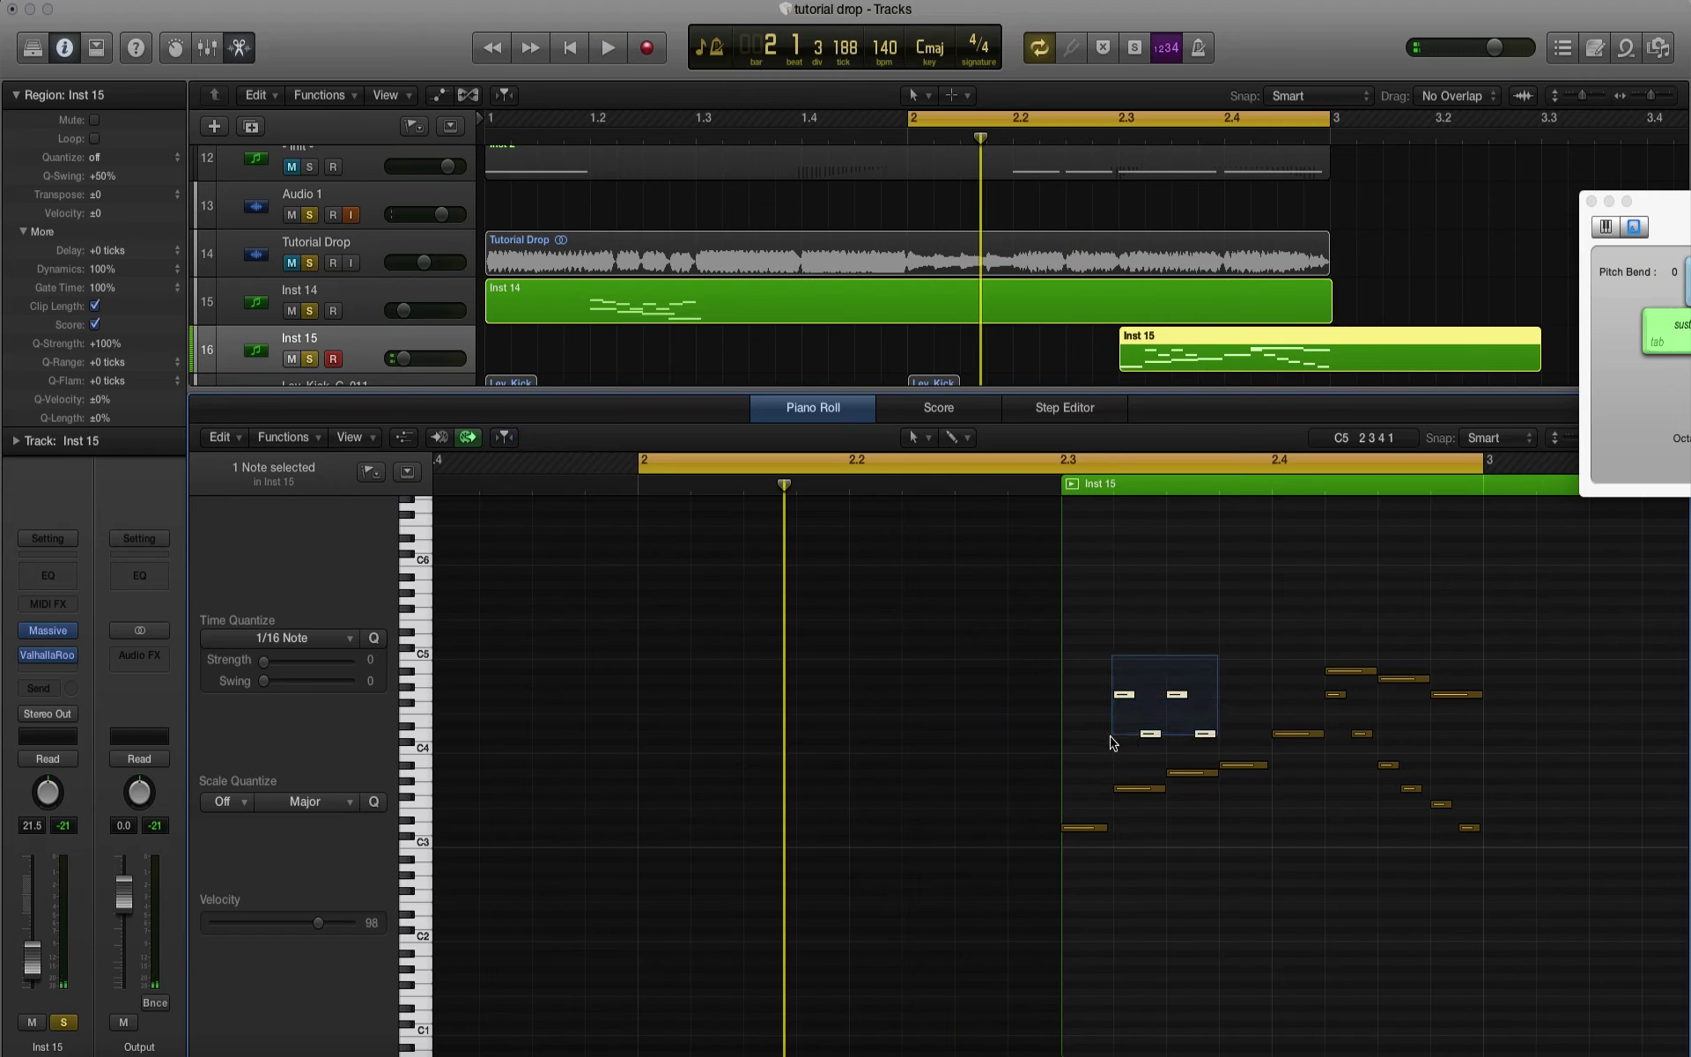
key("Delete")
key("space")
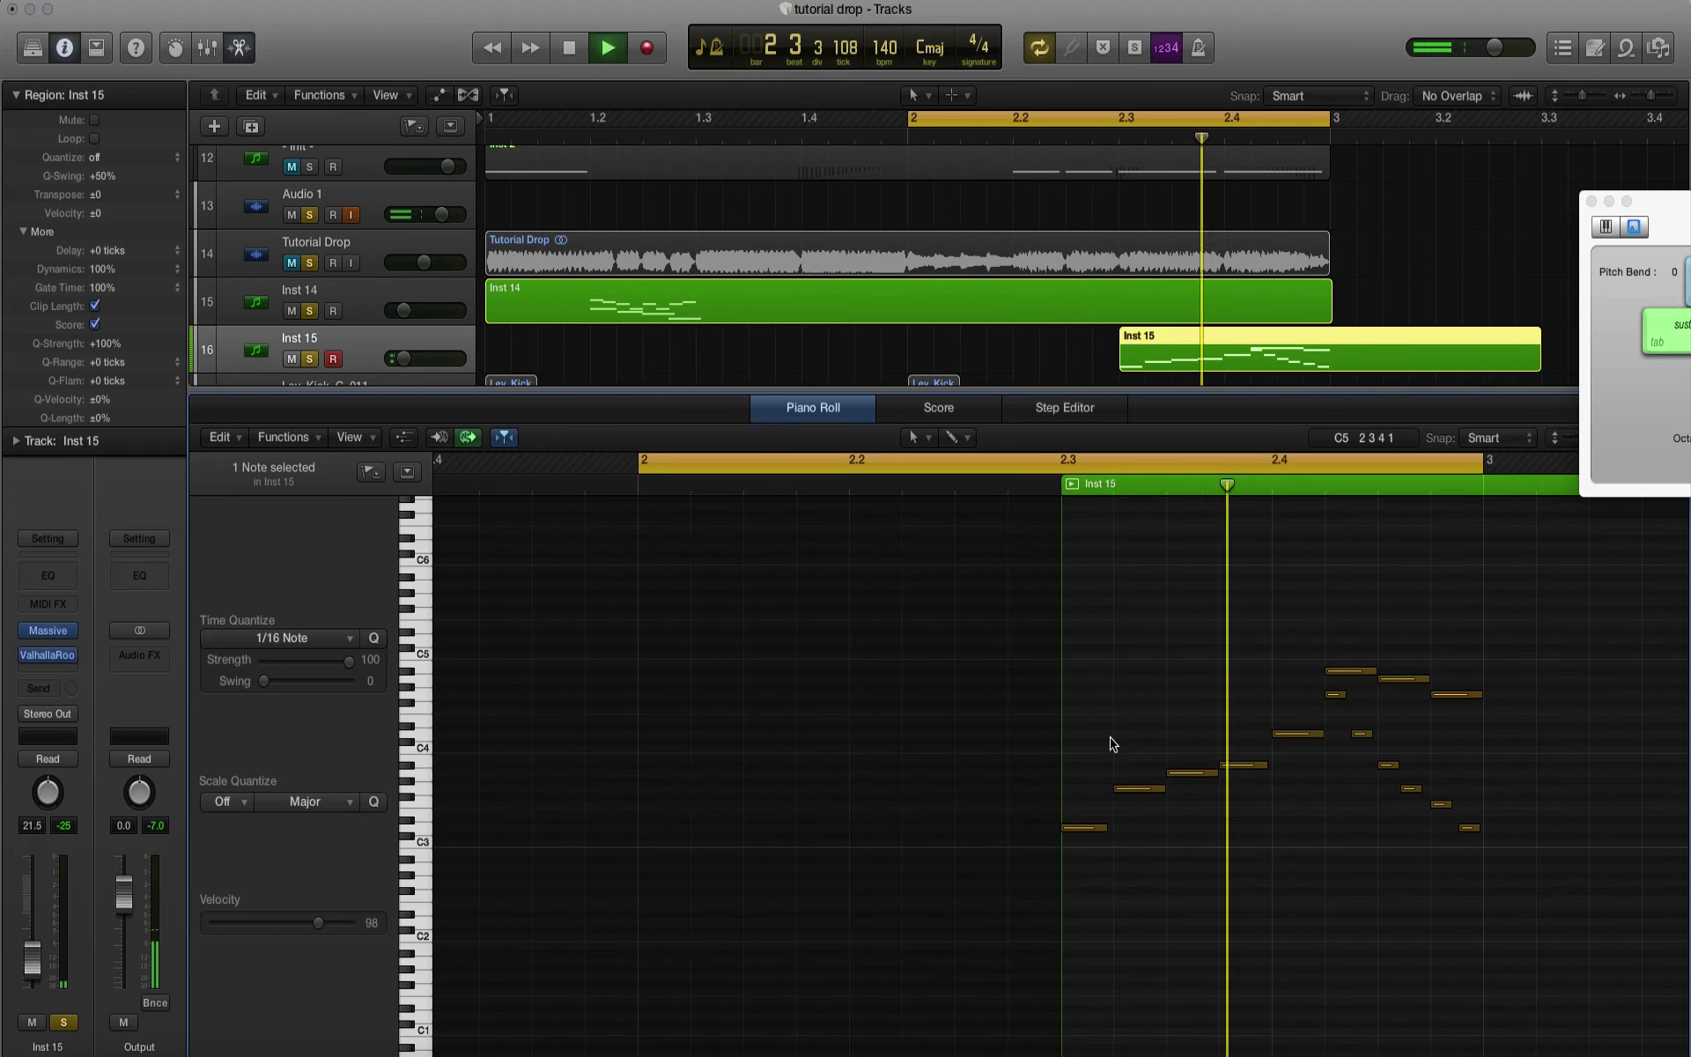
Step: Examine the first envelope of the Massive patch on Inst 15 while playing the cycle
left_click(775, 410)
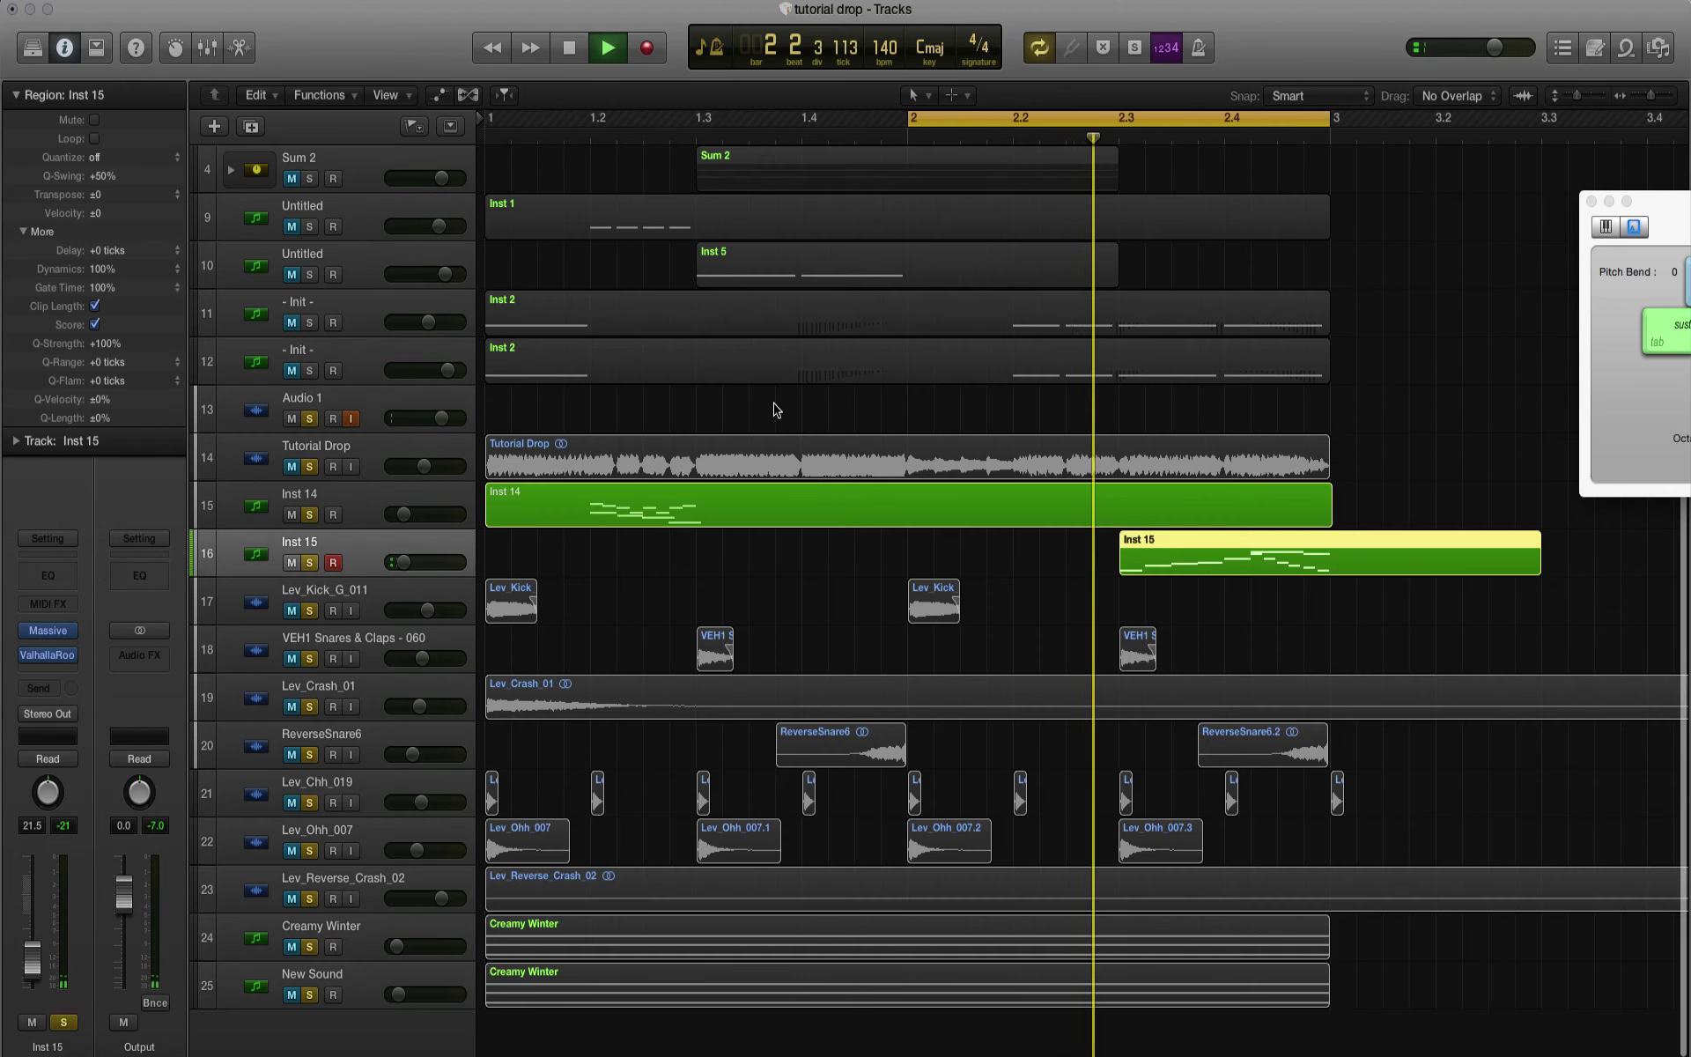
key("space")
left_click(49, 634)
left_click(350, 469)
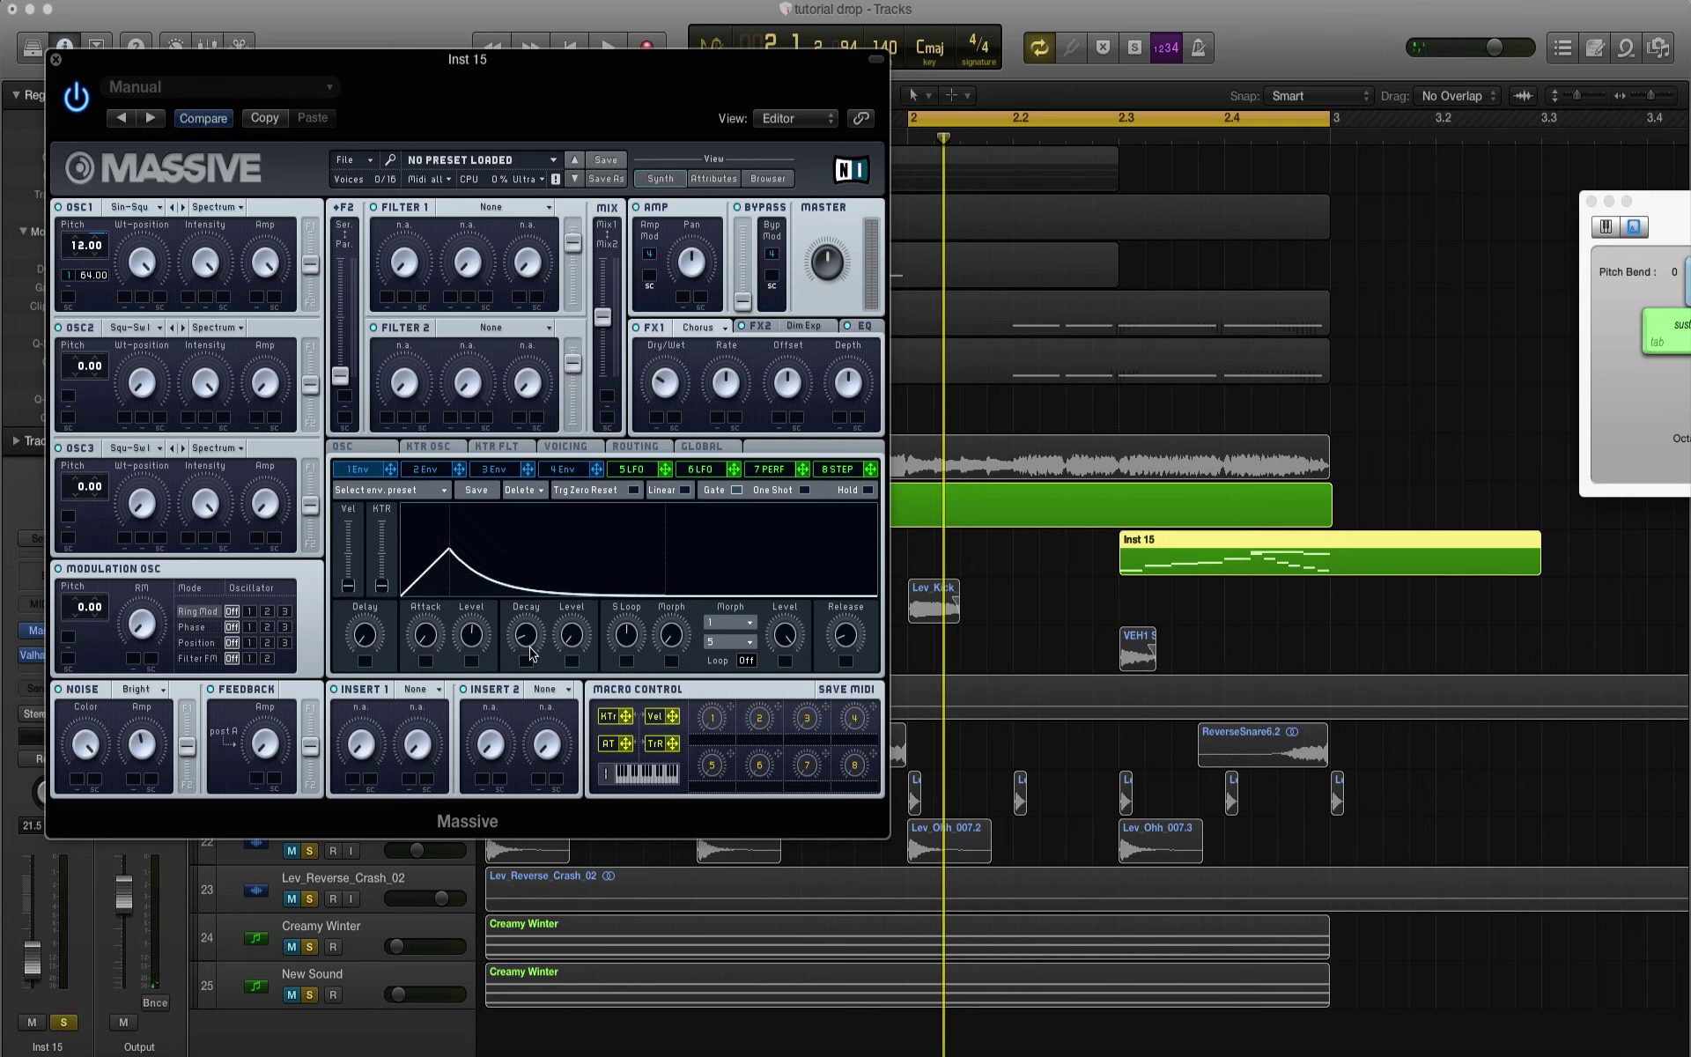
key("space")
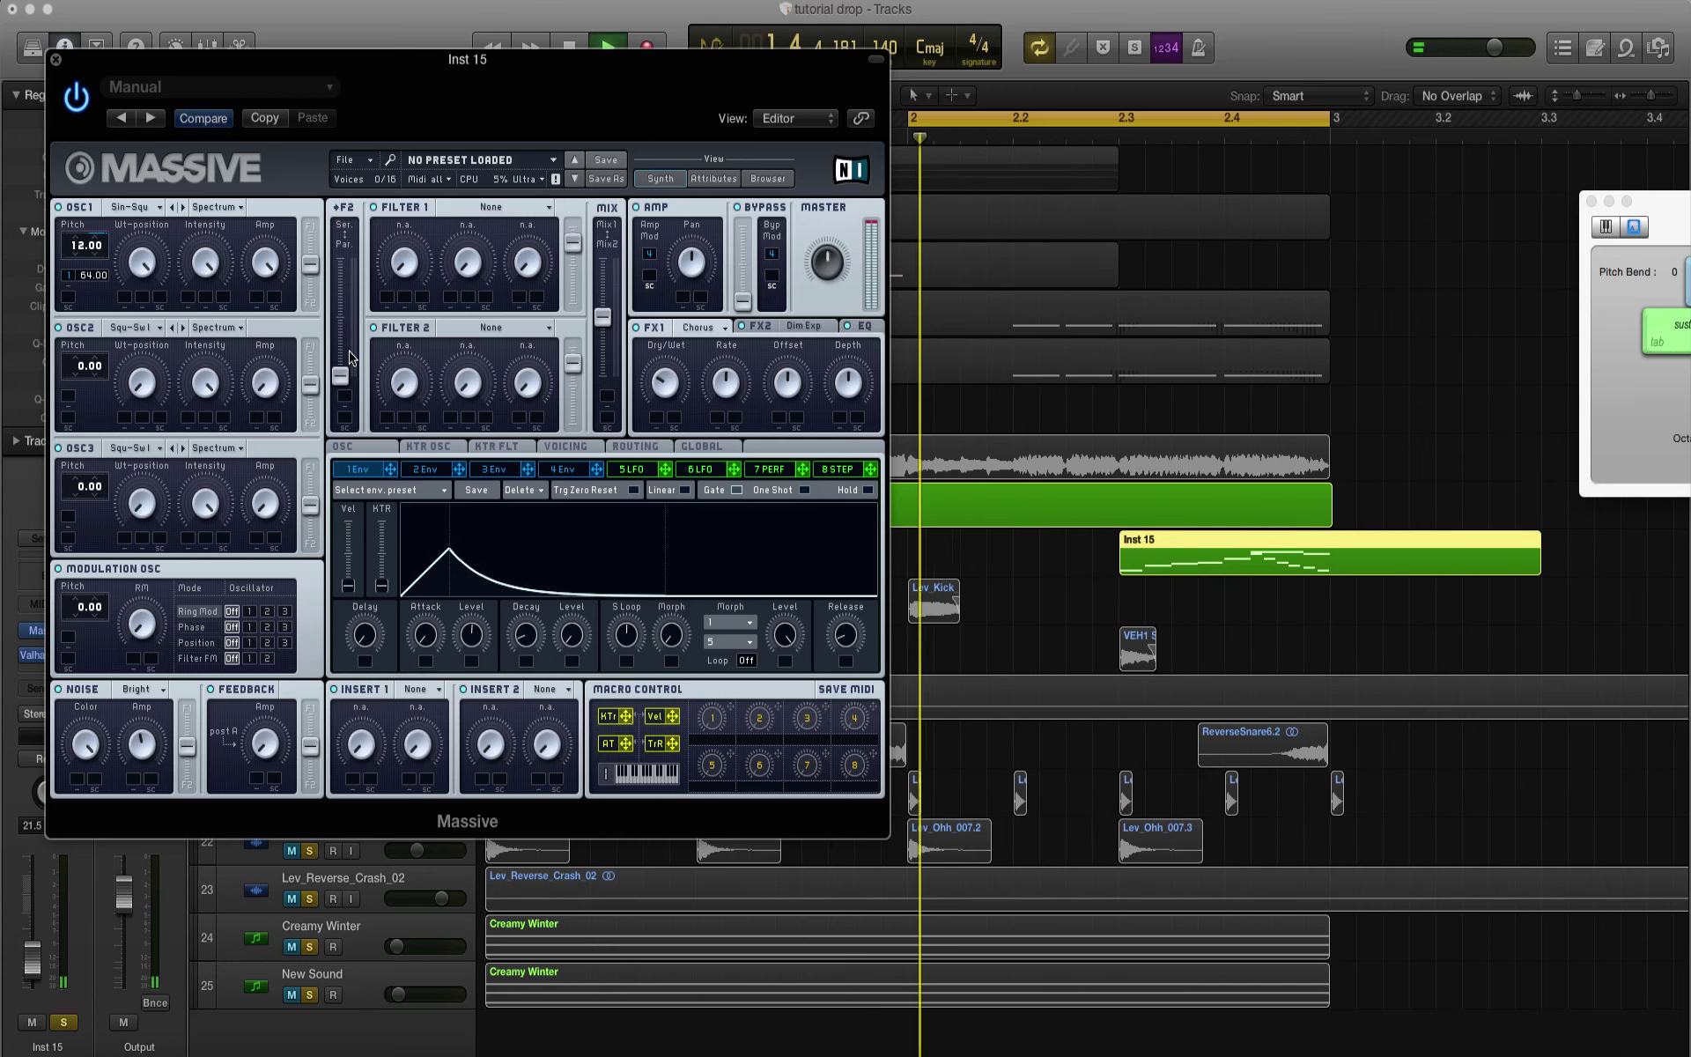
left_click(56, 61)
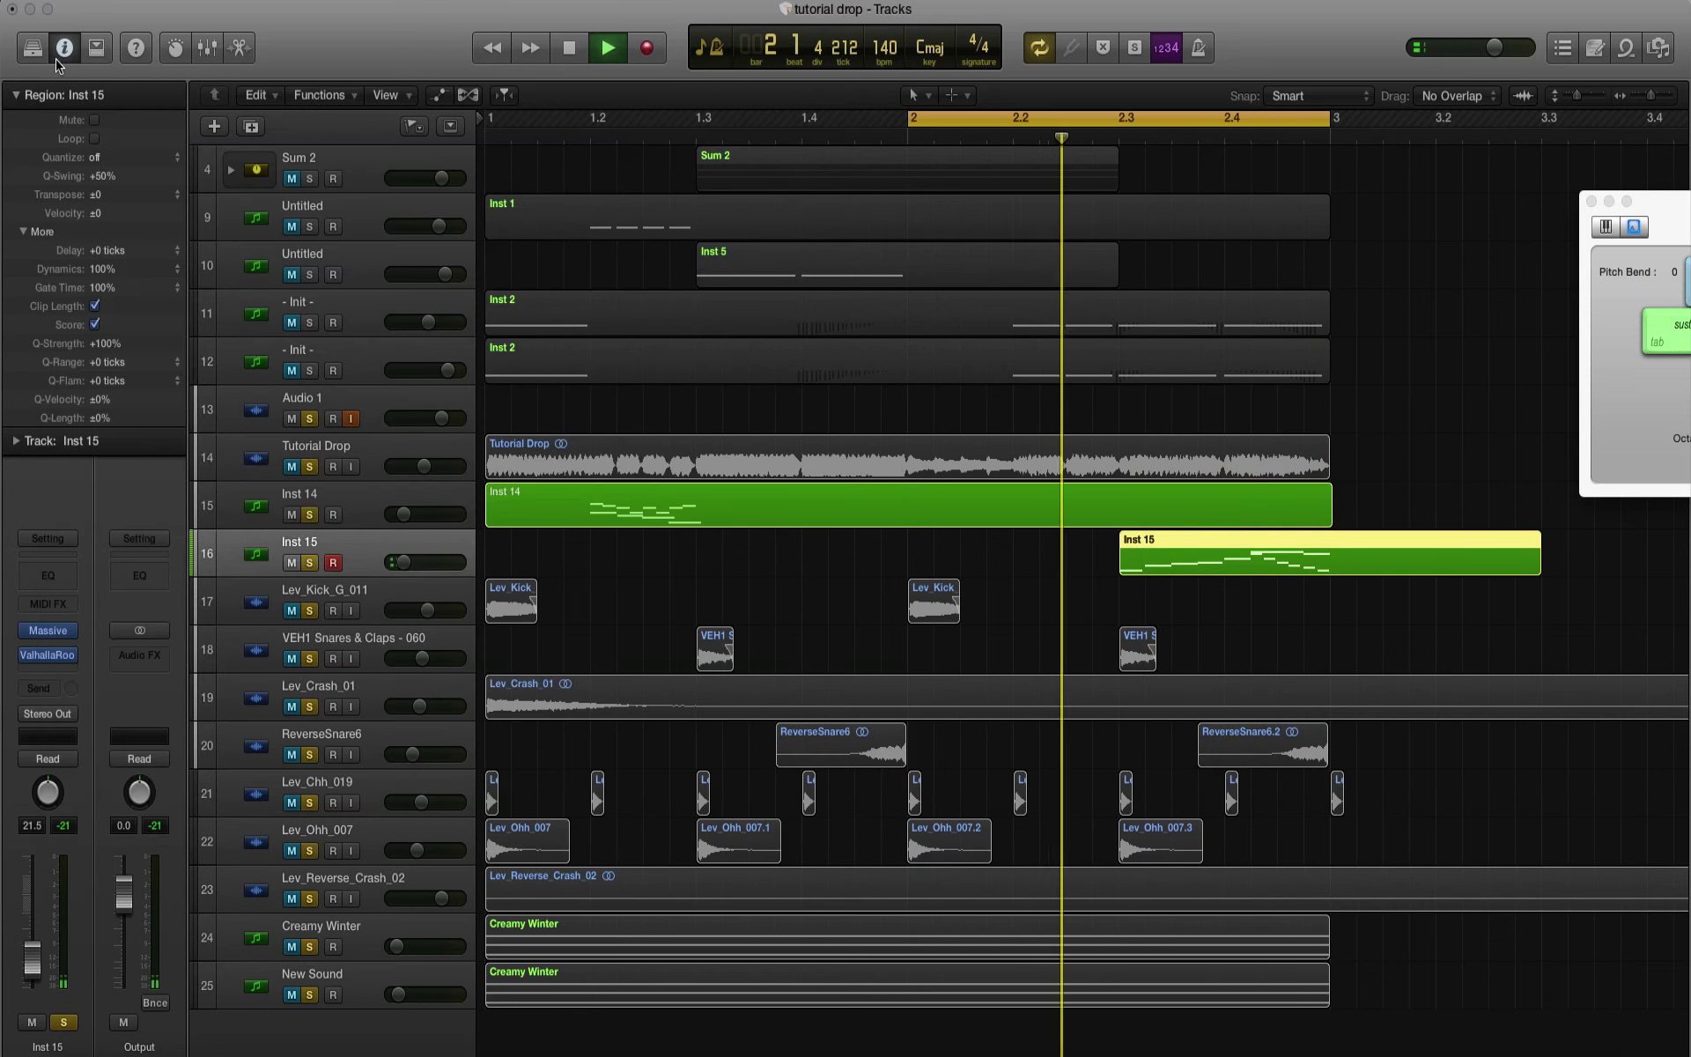
Step: Unmute the Tutorial Drop track and extend the cycle range to run from bar 1 to bar 3
left_click(511, 474)
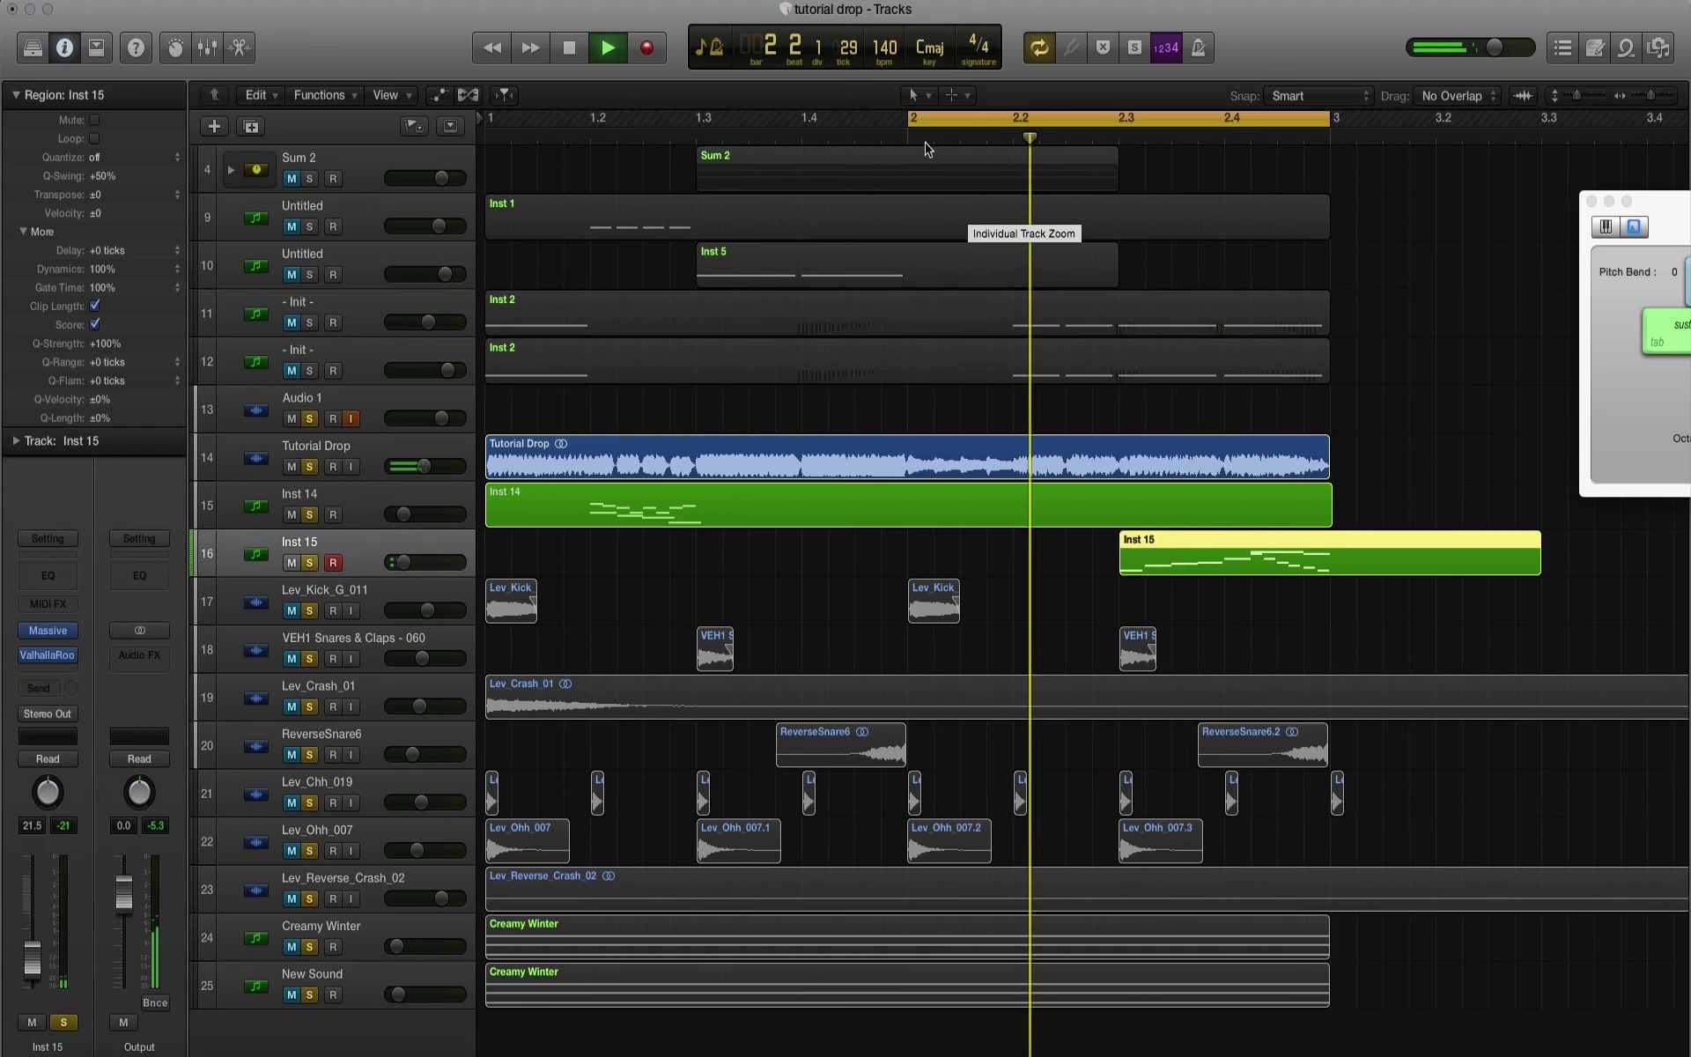
left_click_drag(911, 121, 486, 123)
key("space")
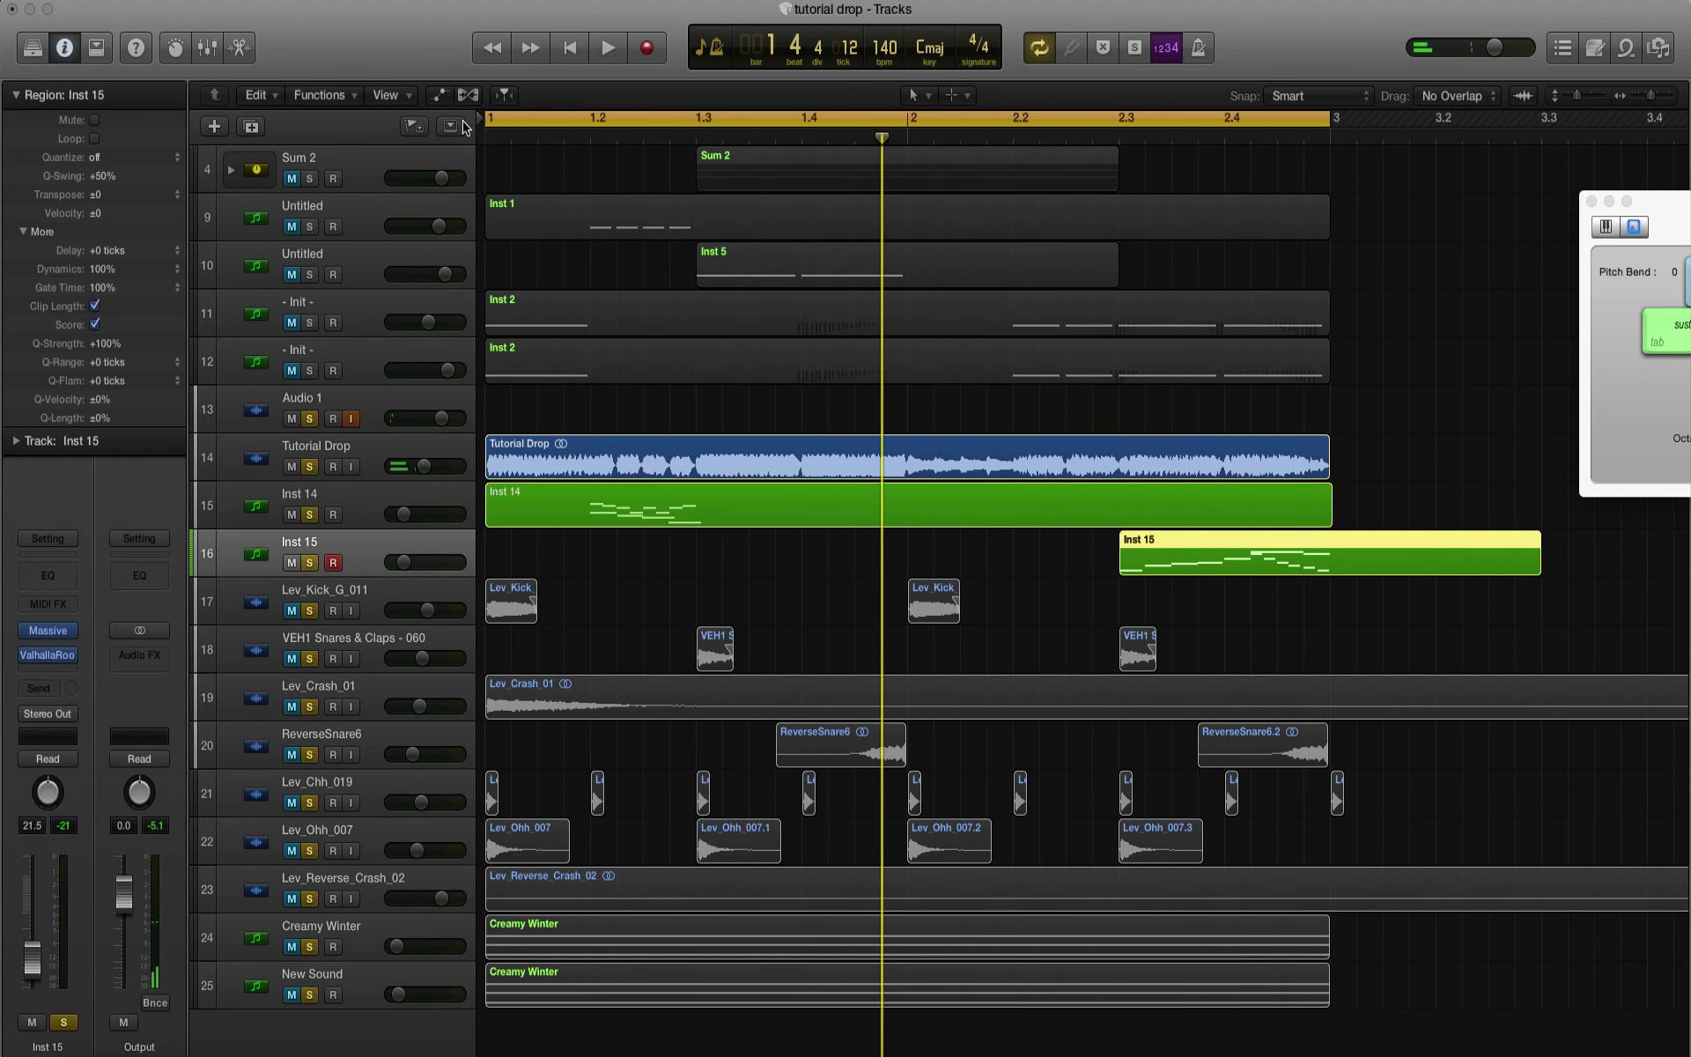
Step: Group the Inst 14 and Inst 15 tracks into a new summing track stack
left_click(358, 522)
left_click(369, 565, "shift")
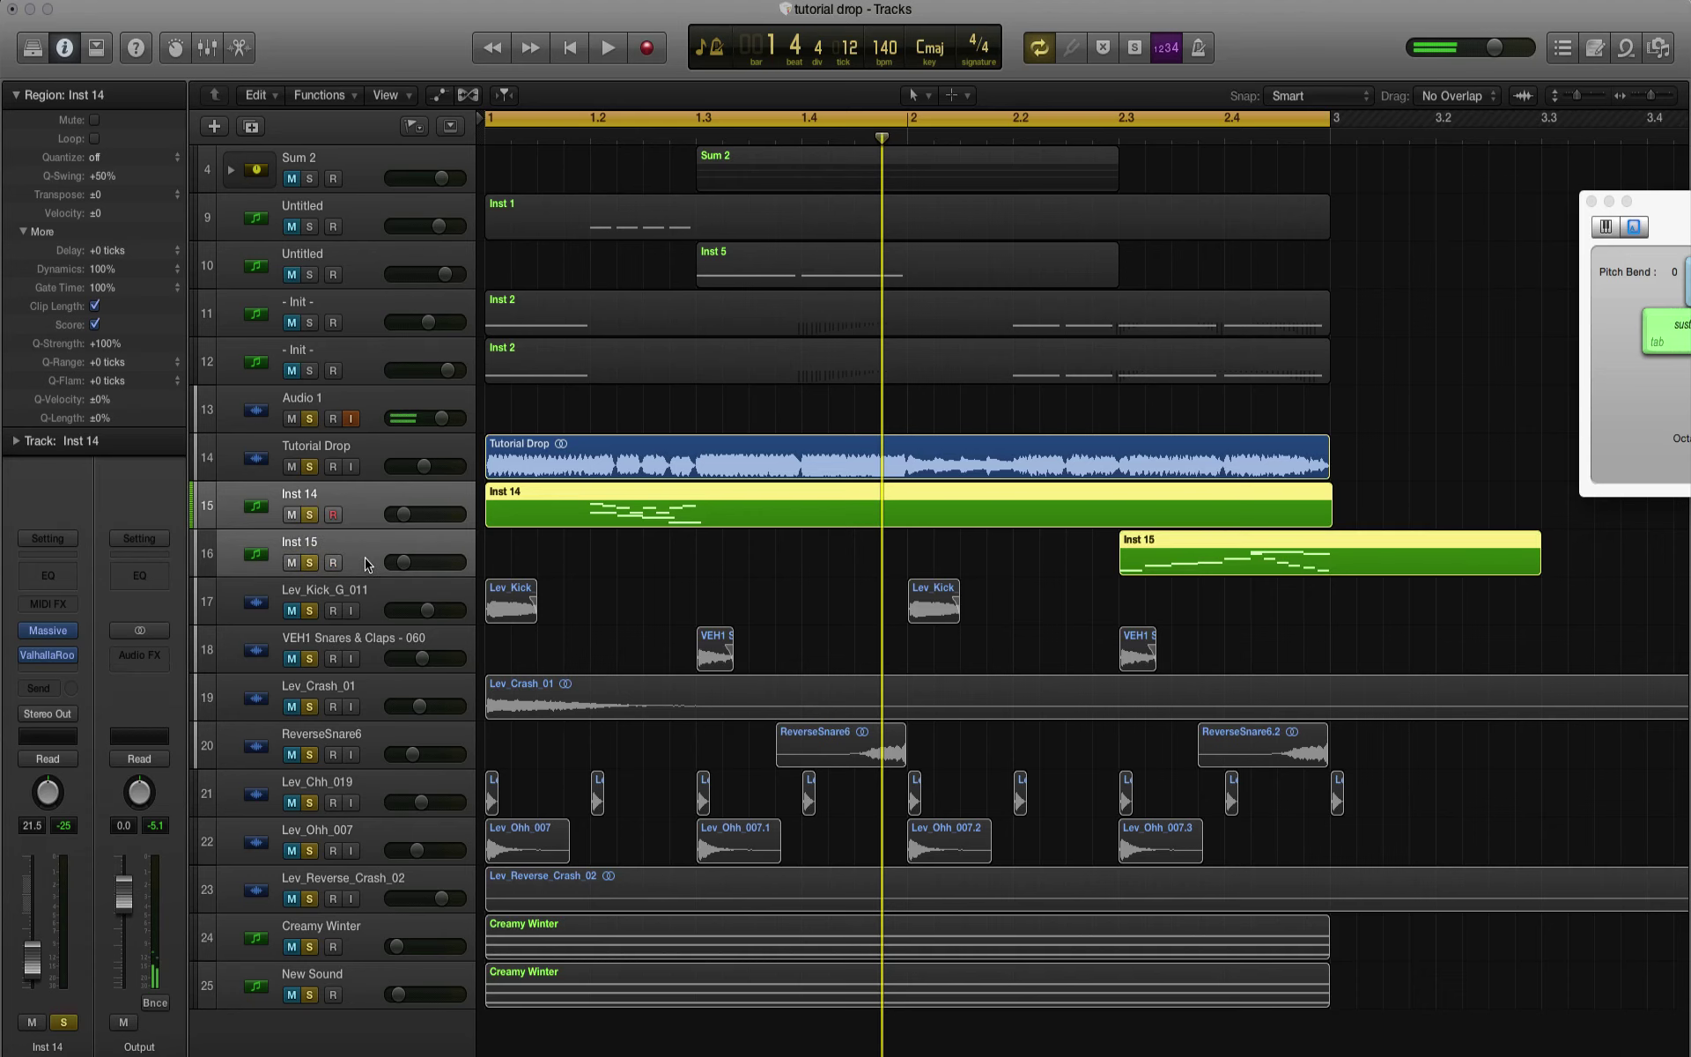
right_click(367, 563)
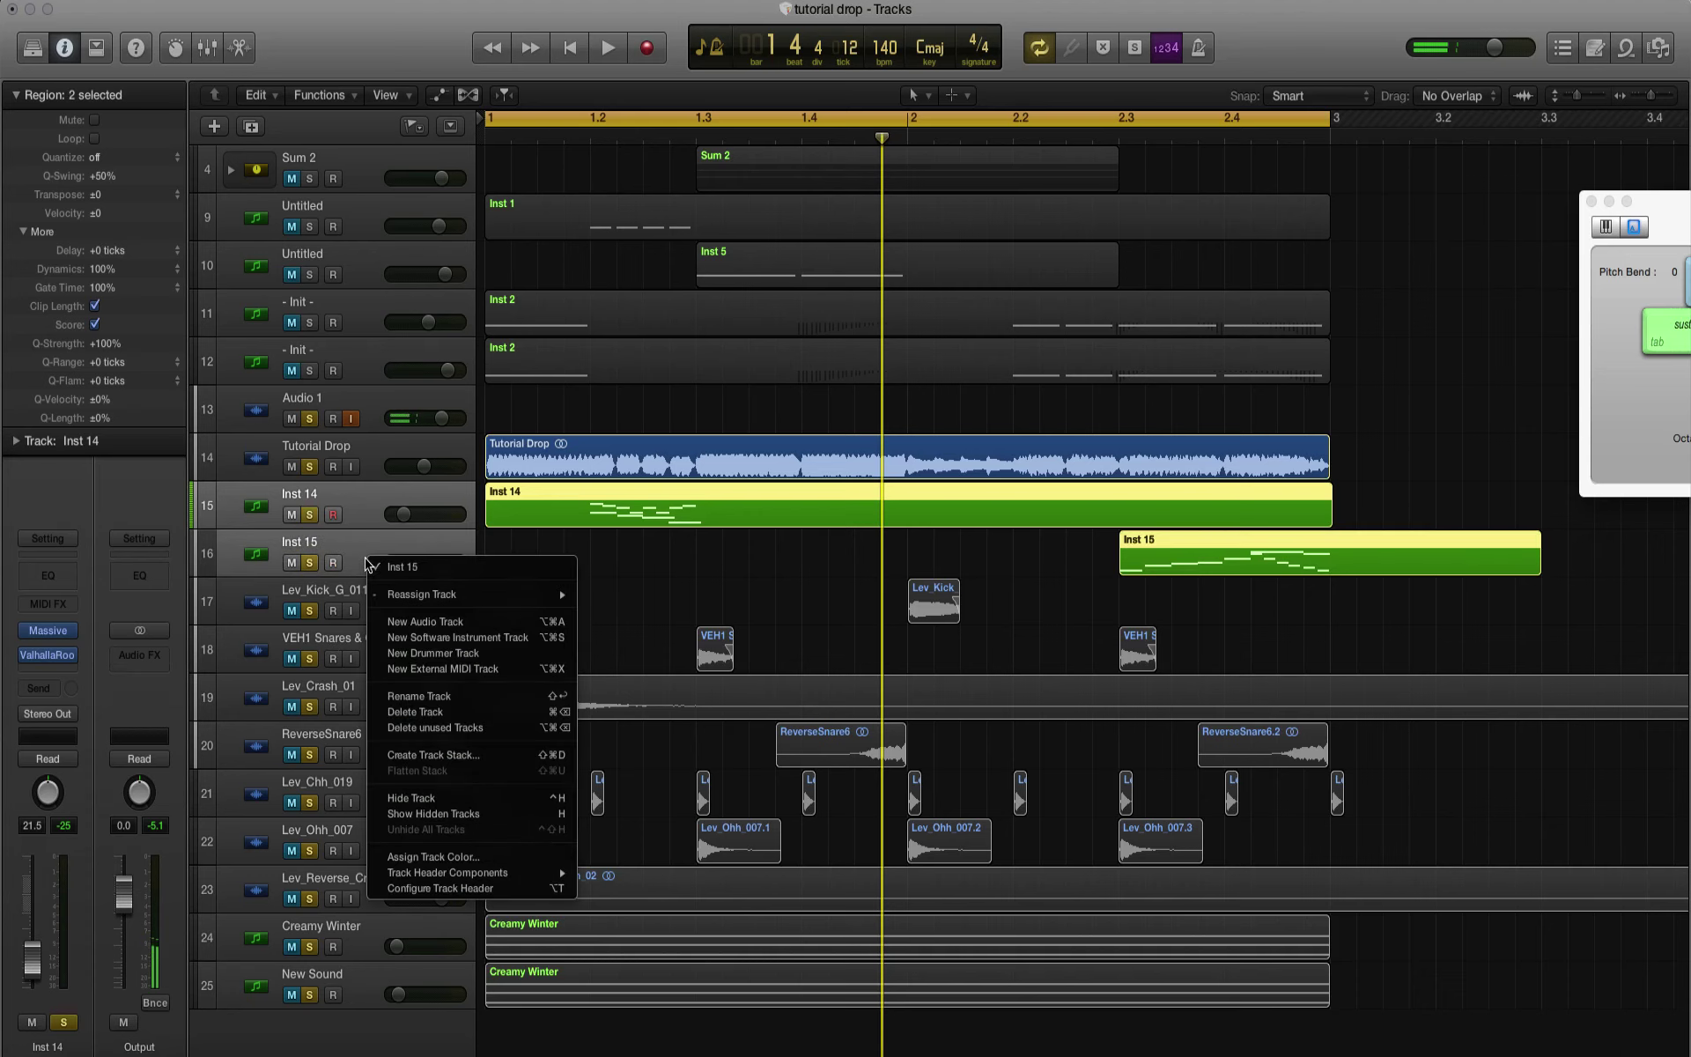
left_click(407, 754)
left_click(982, 169)
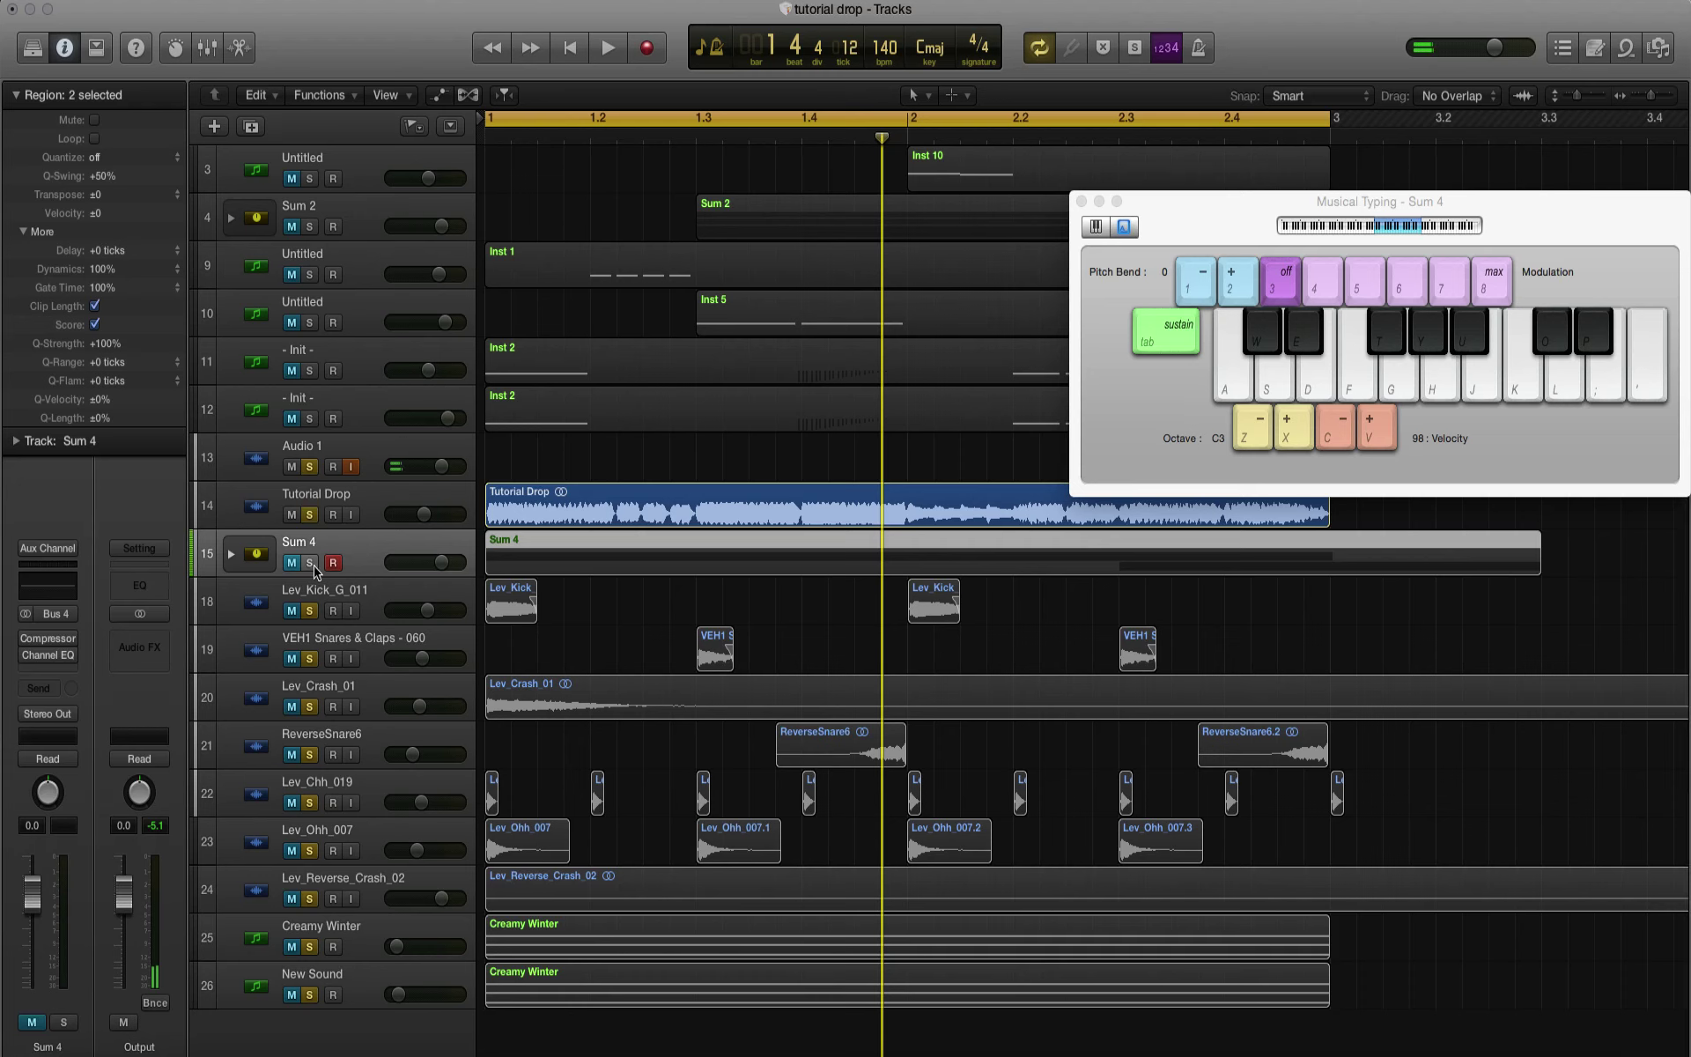
Step: Solo the Sum 4 stack and route its output to Bus 3 (side chain)
left_click(310, 562)
left_click(70, 718)
mouse_move(79, 783)
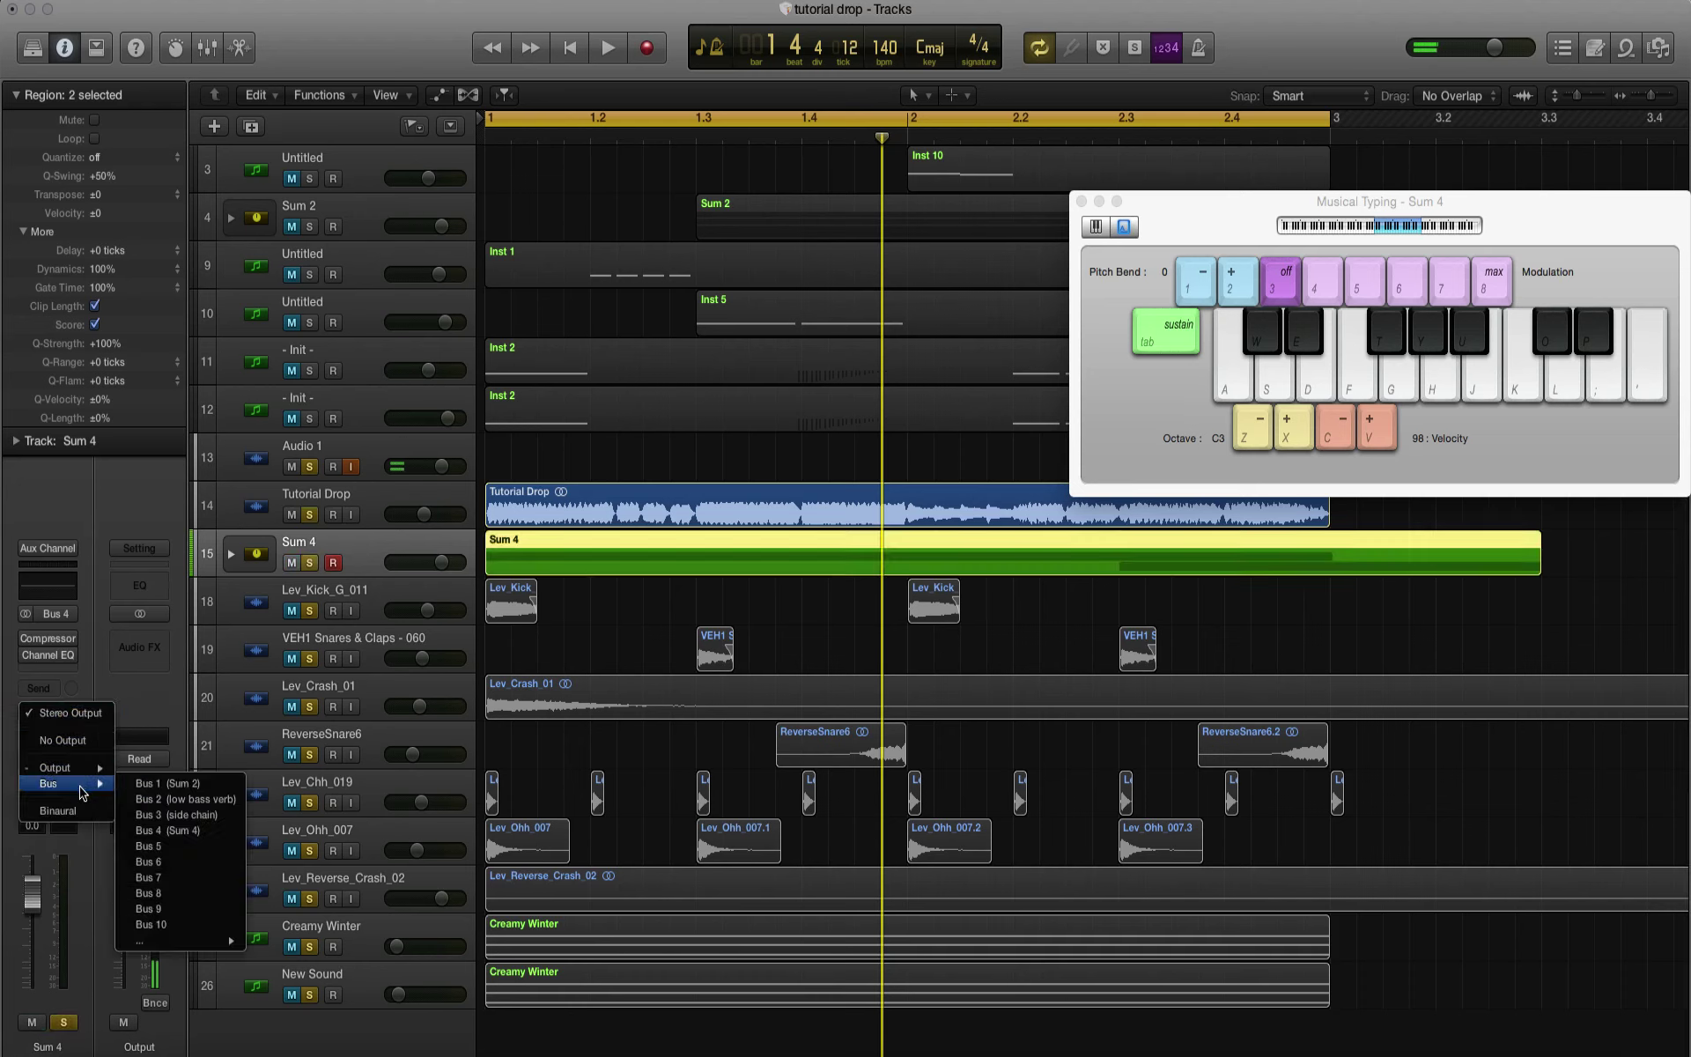
left_click(151, 818)
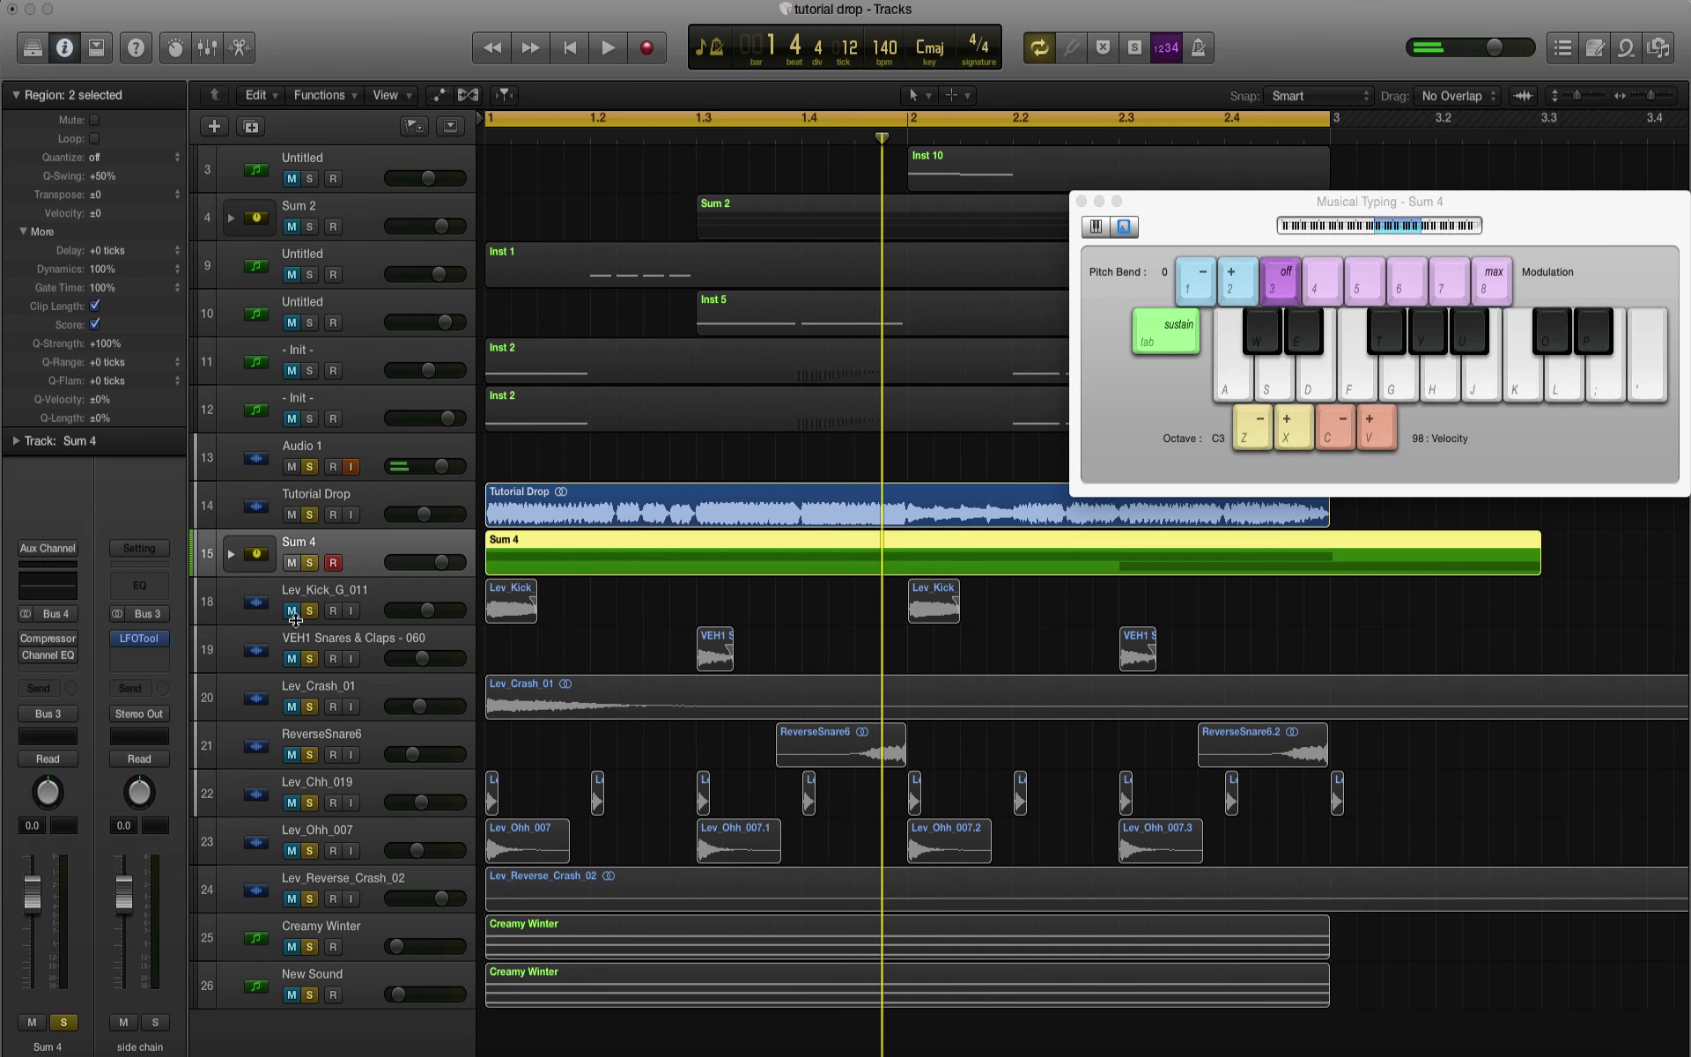
Step: Unmute all tracks from Lev_Kick_G_011 through New Sound, raise the system volume, and play the full mix
left_click_drag(295, 620, 291, 1004)
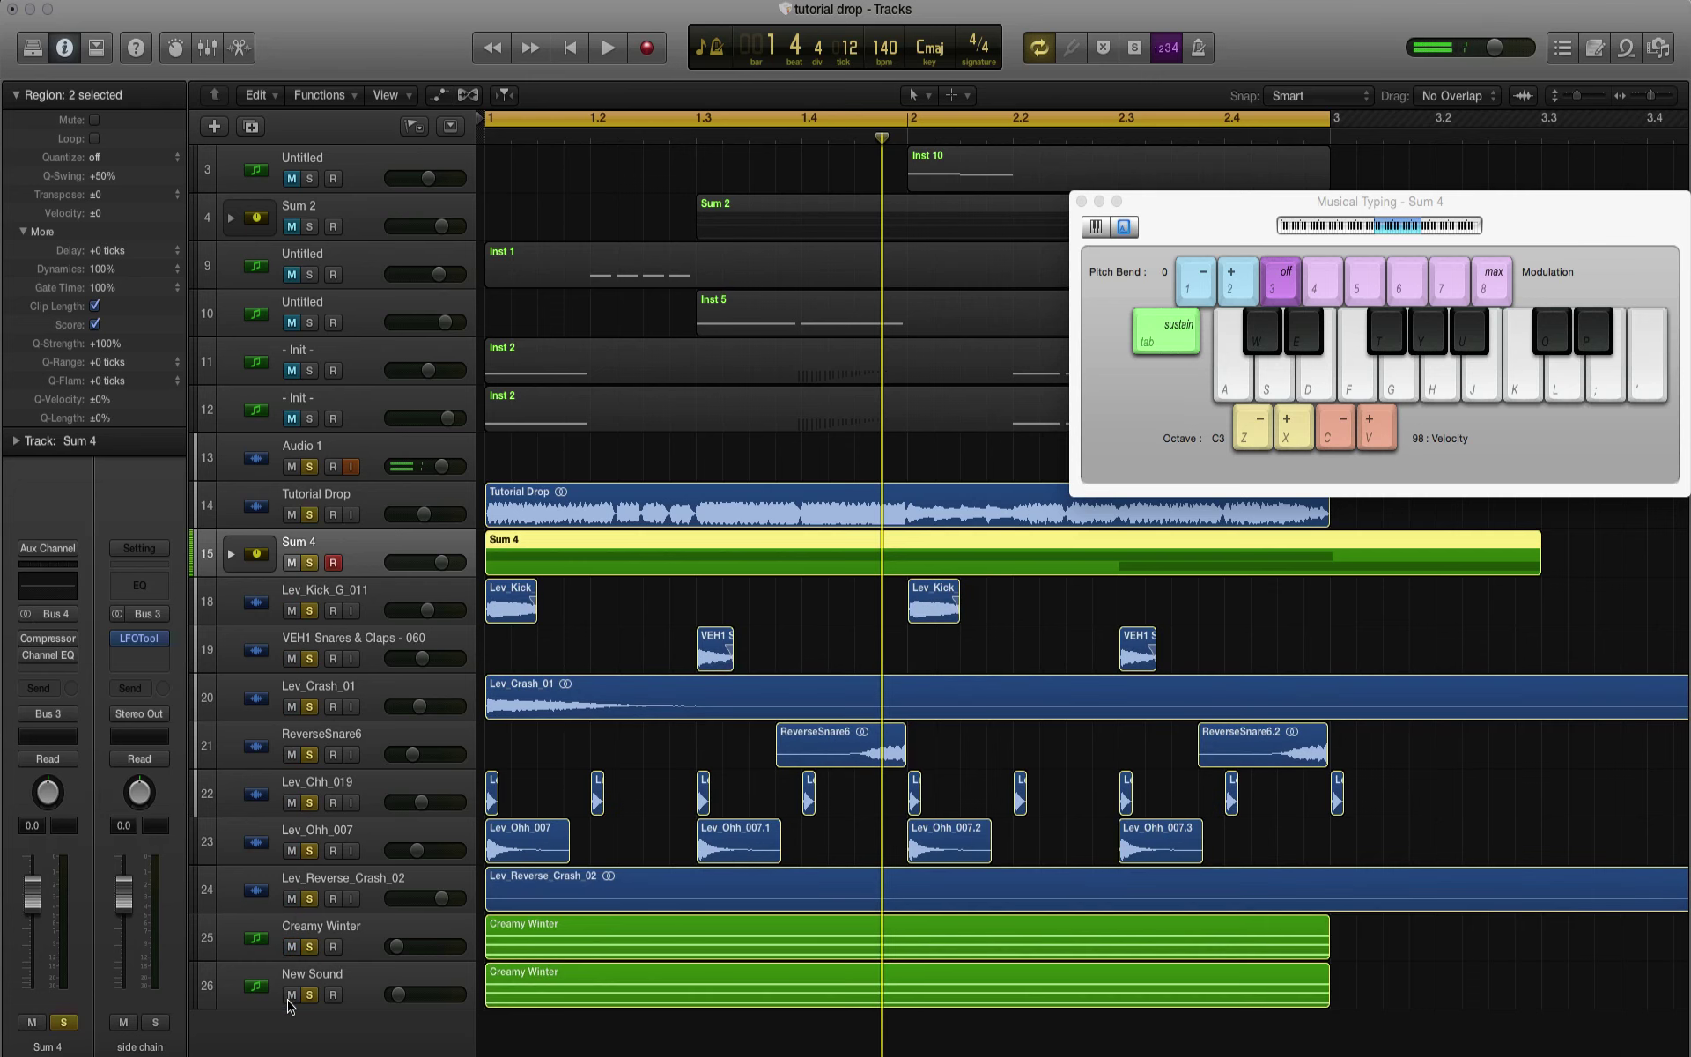
key("XF86AudioRaiseVolume")
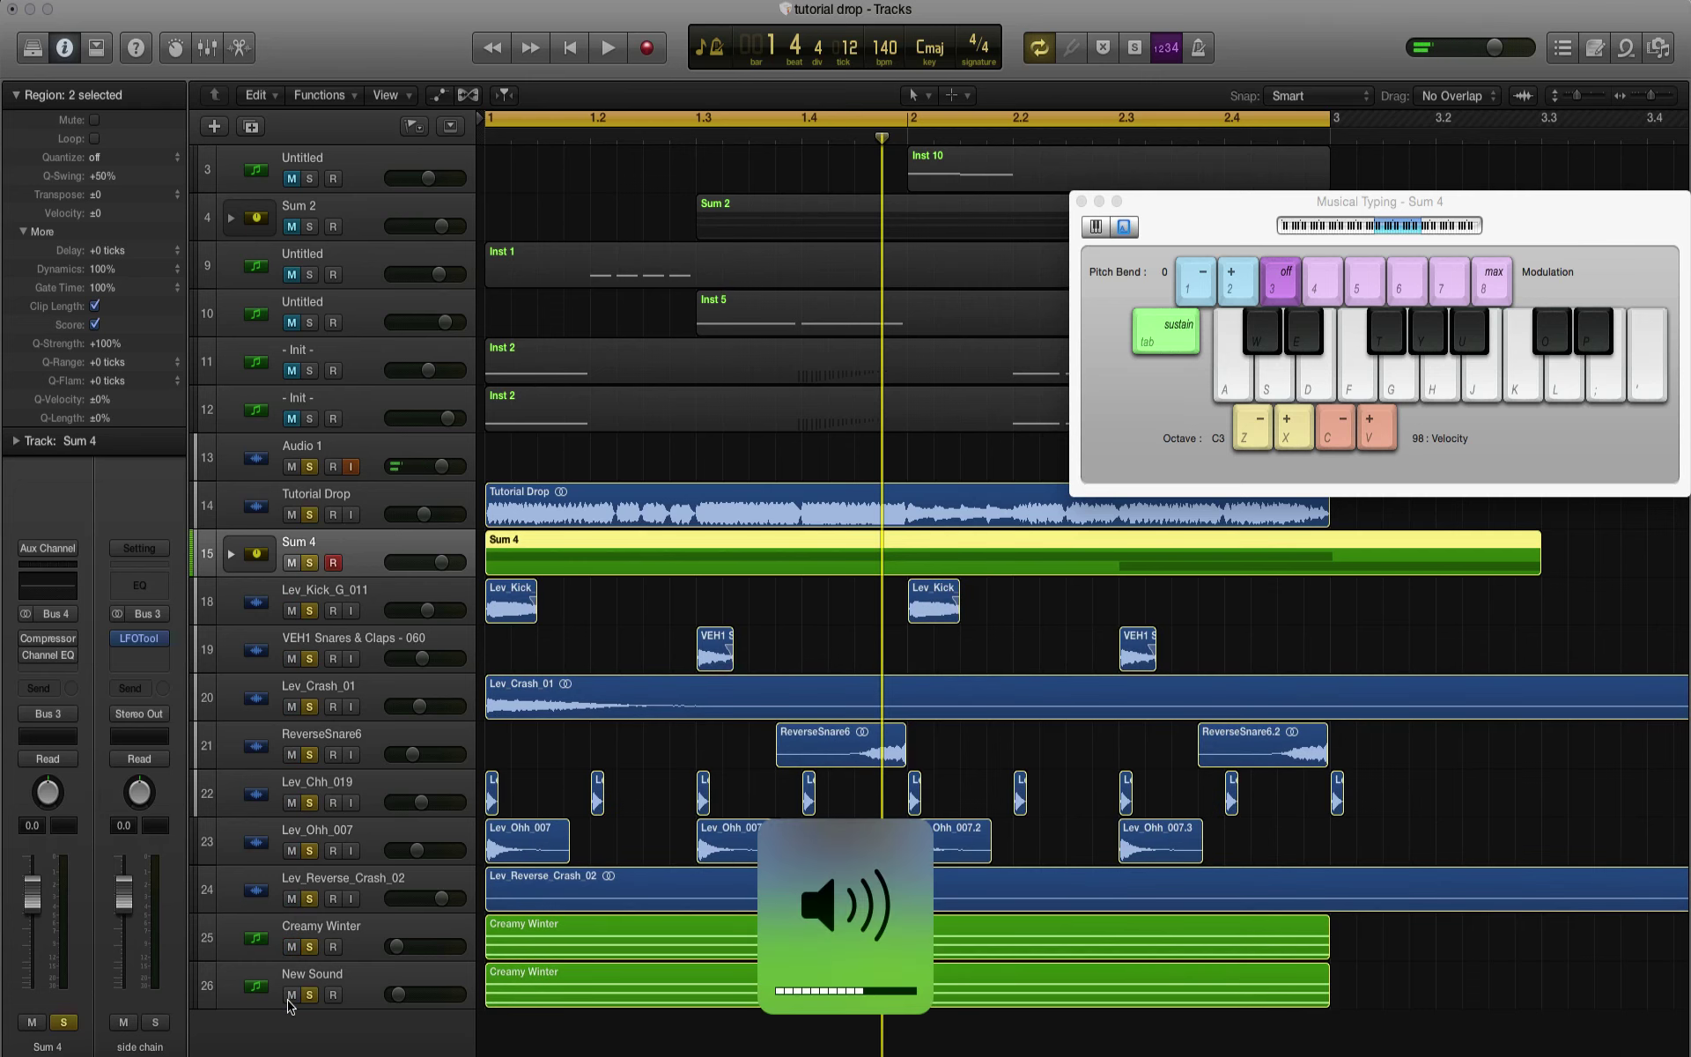
key("space")
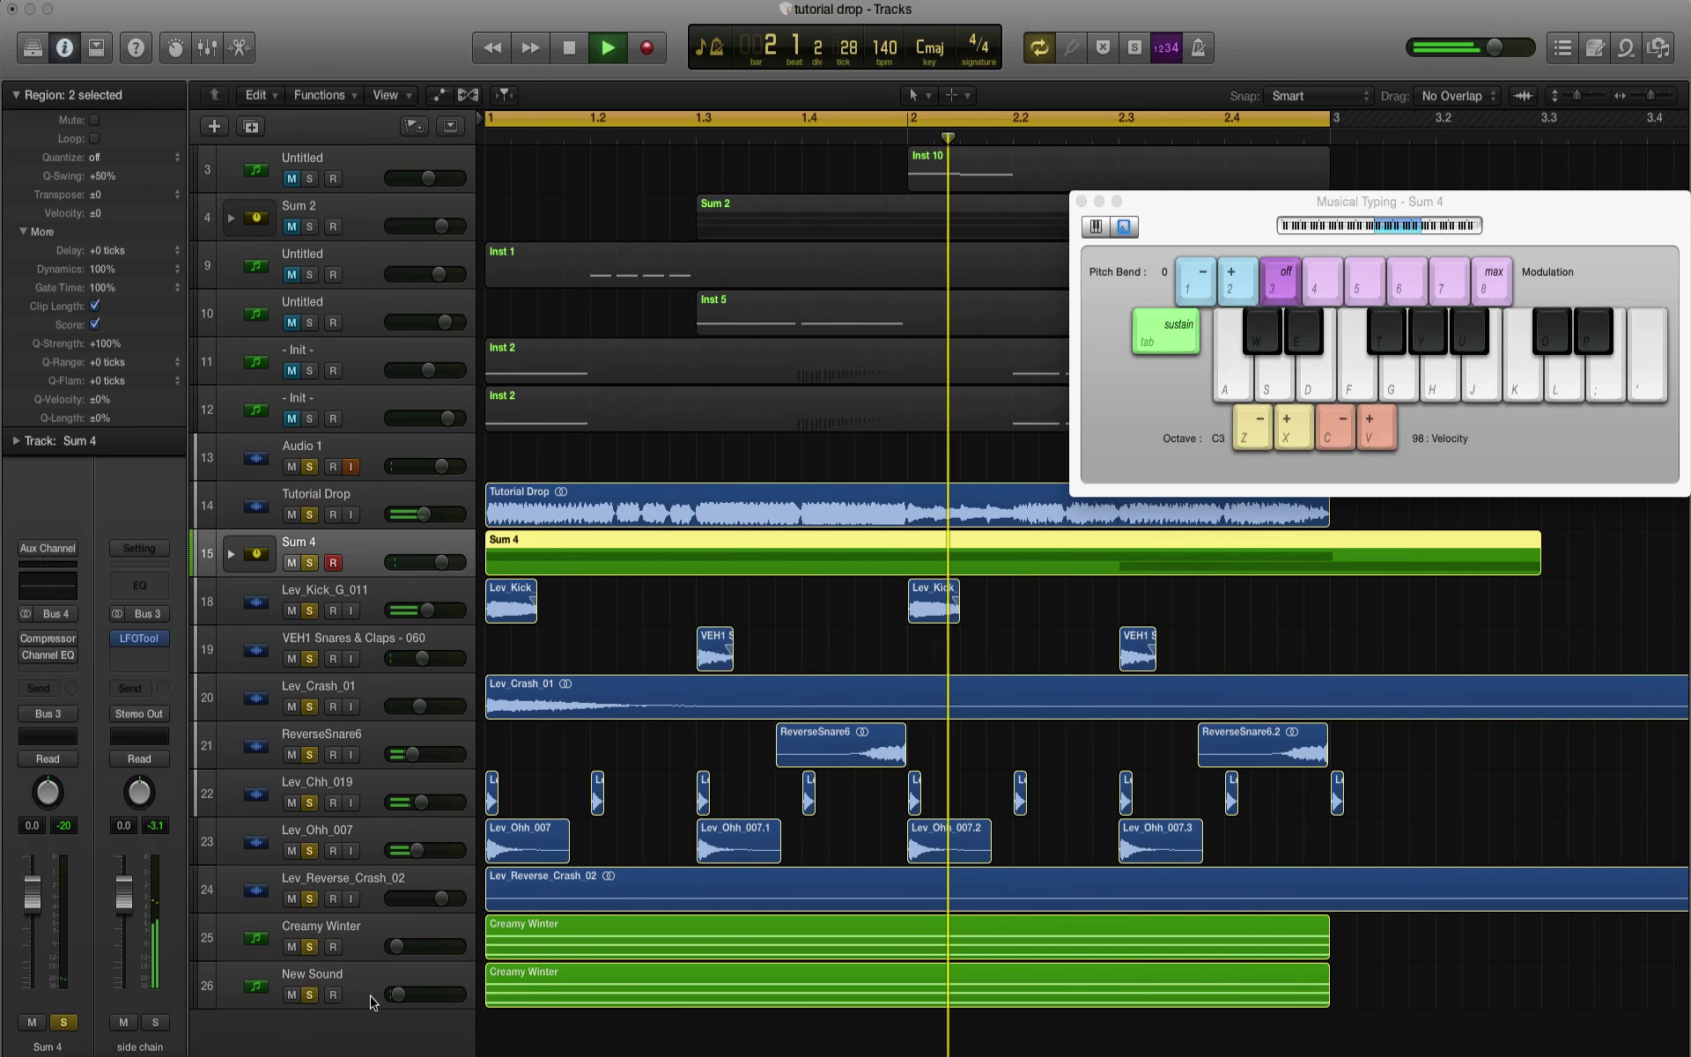
Step: Expand the Sum 4 stack and raise the volume of Inst 15, checking it in playback
left_click(232, 554)
key("space")
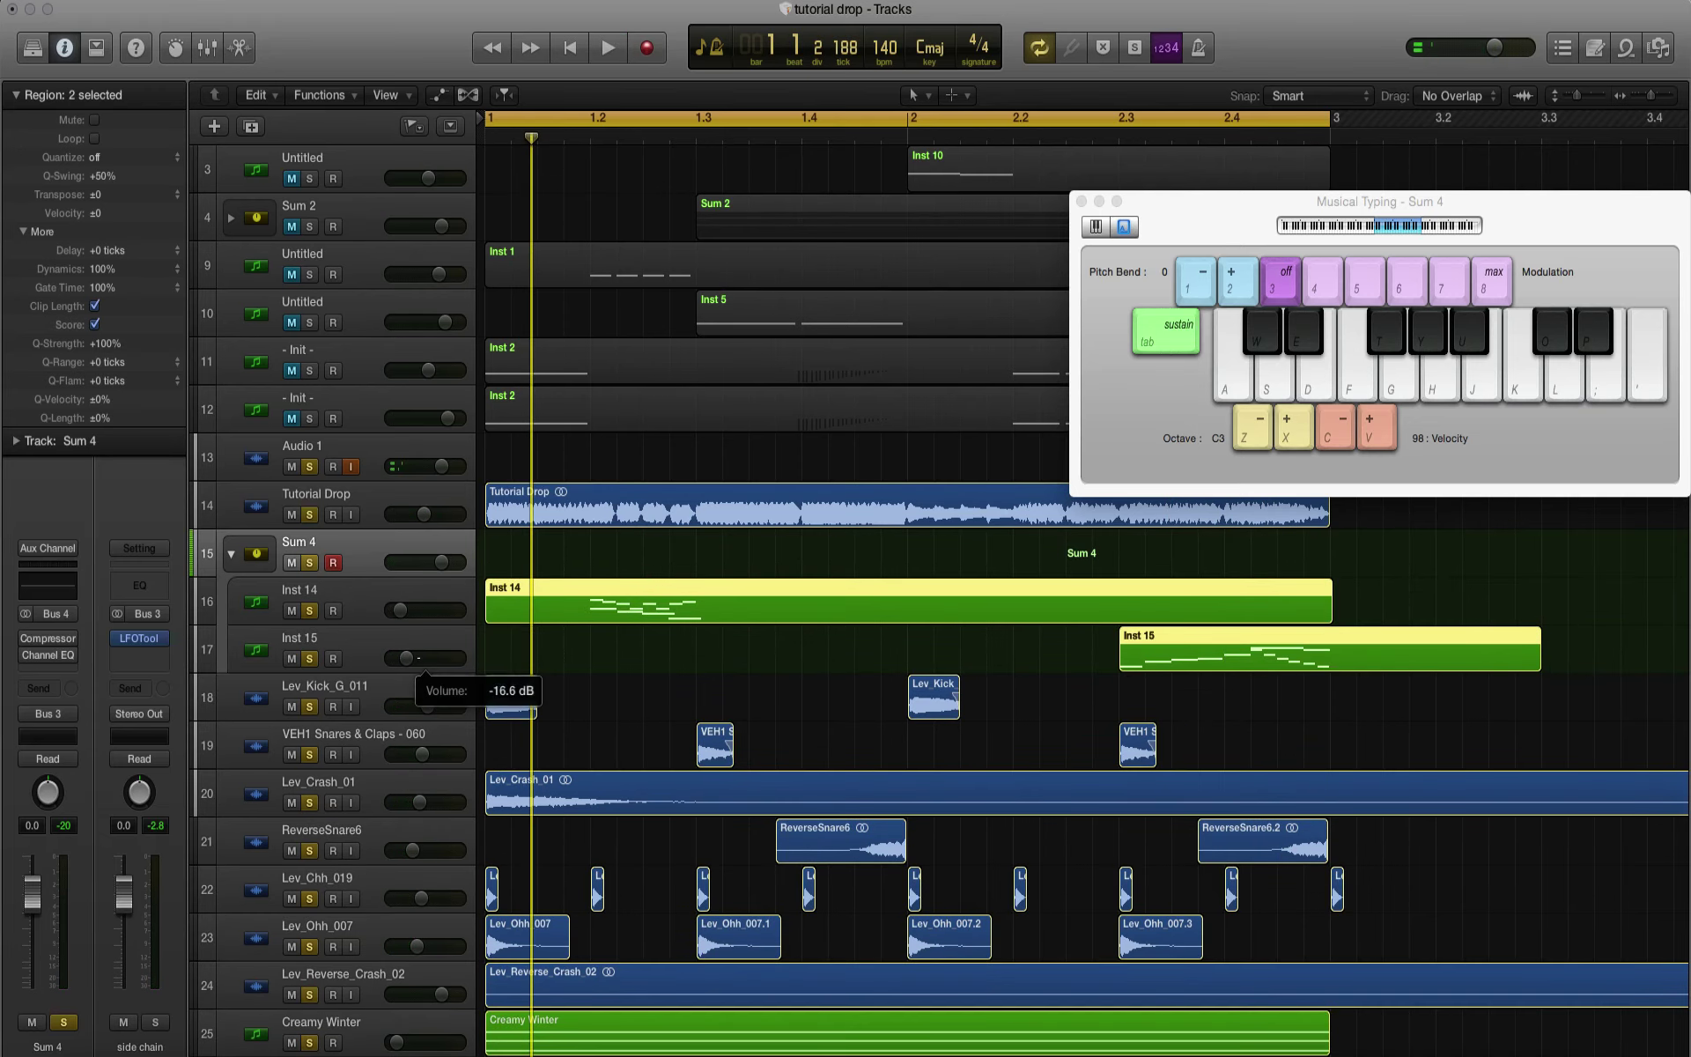
key("space")
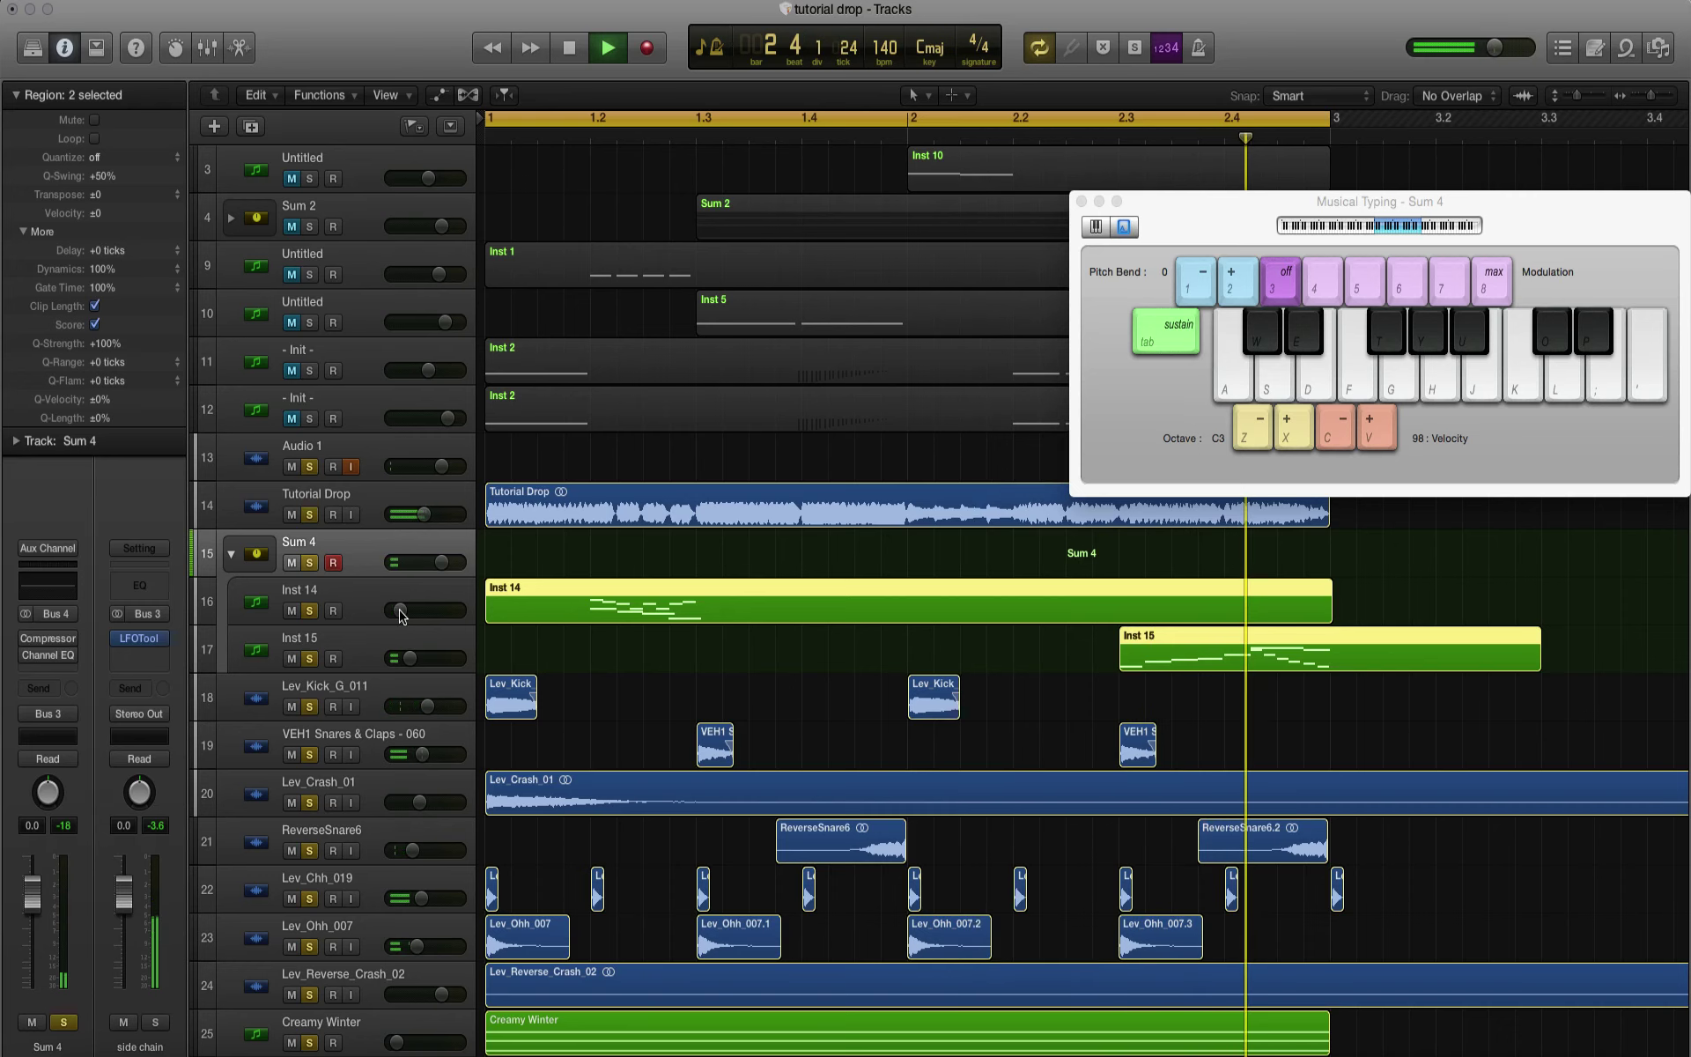
Step: Try a louder level for Inst 14 during playback, then bring its volume down to -28.0 dB
left_click_drag(401, 614, 410, 615)
key("space")
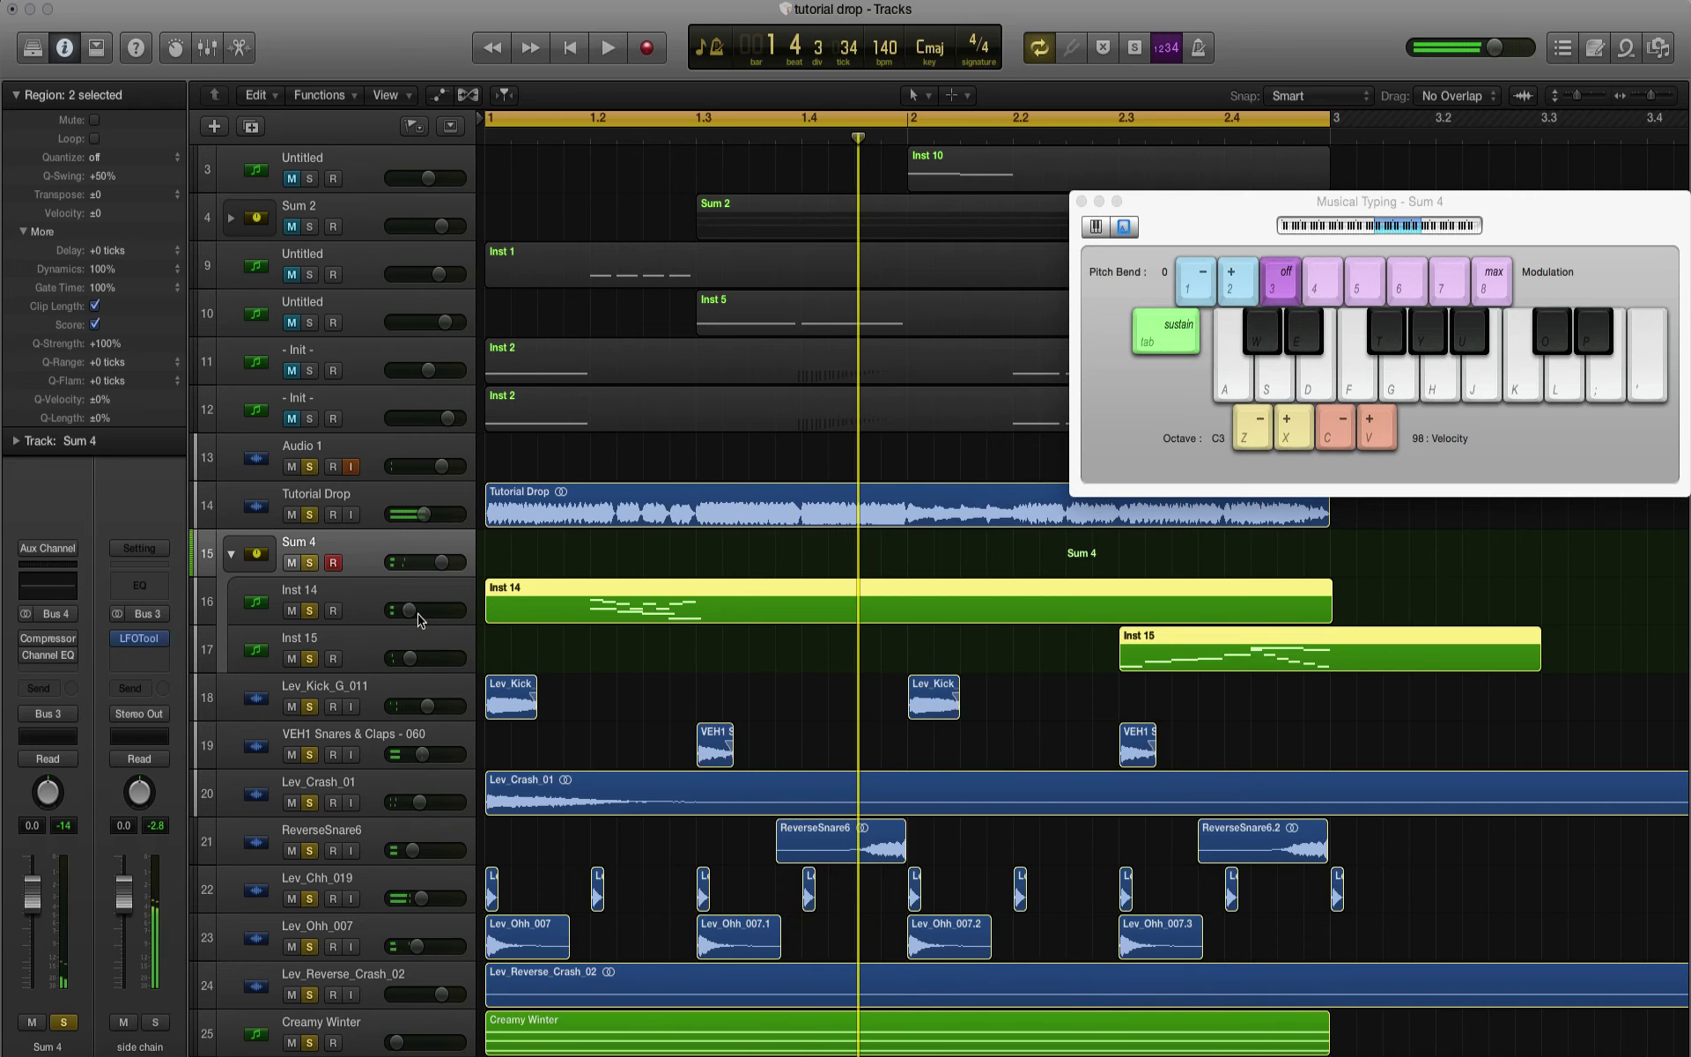
key("space")
left_click(419, 612)
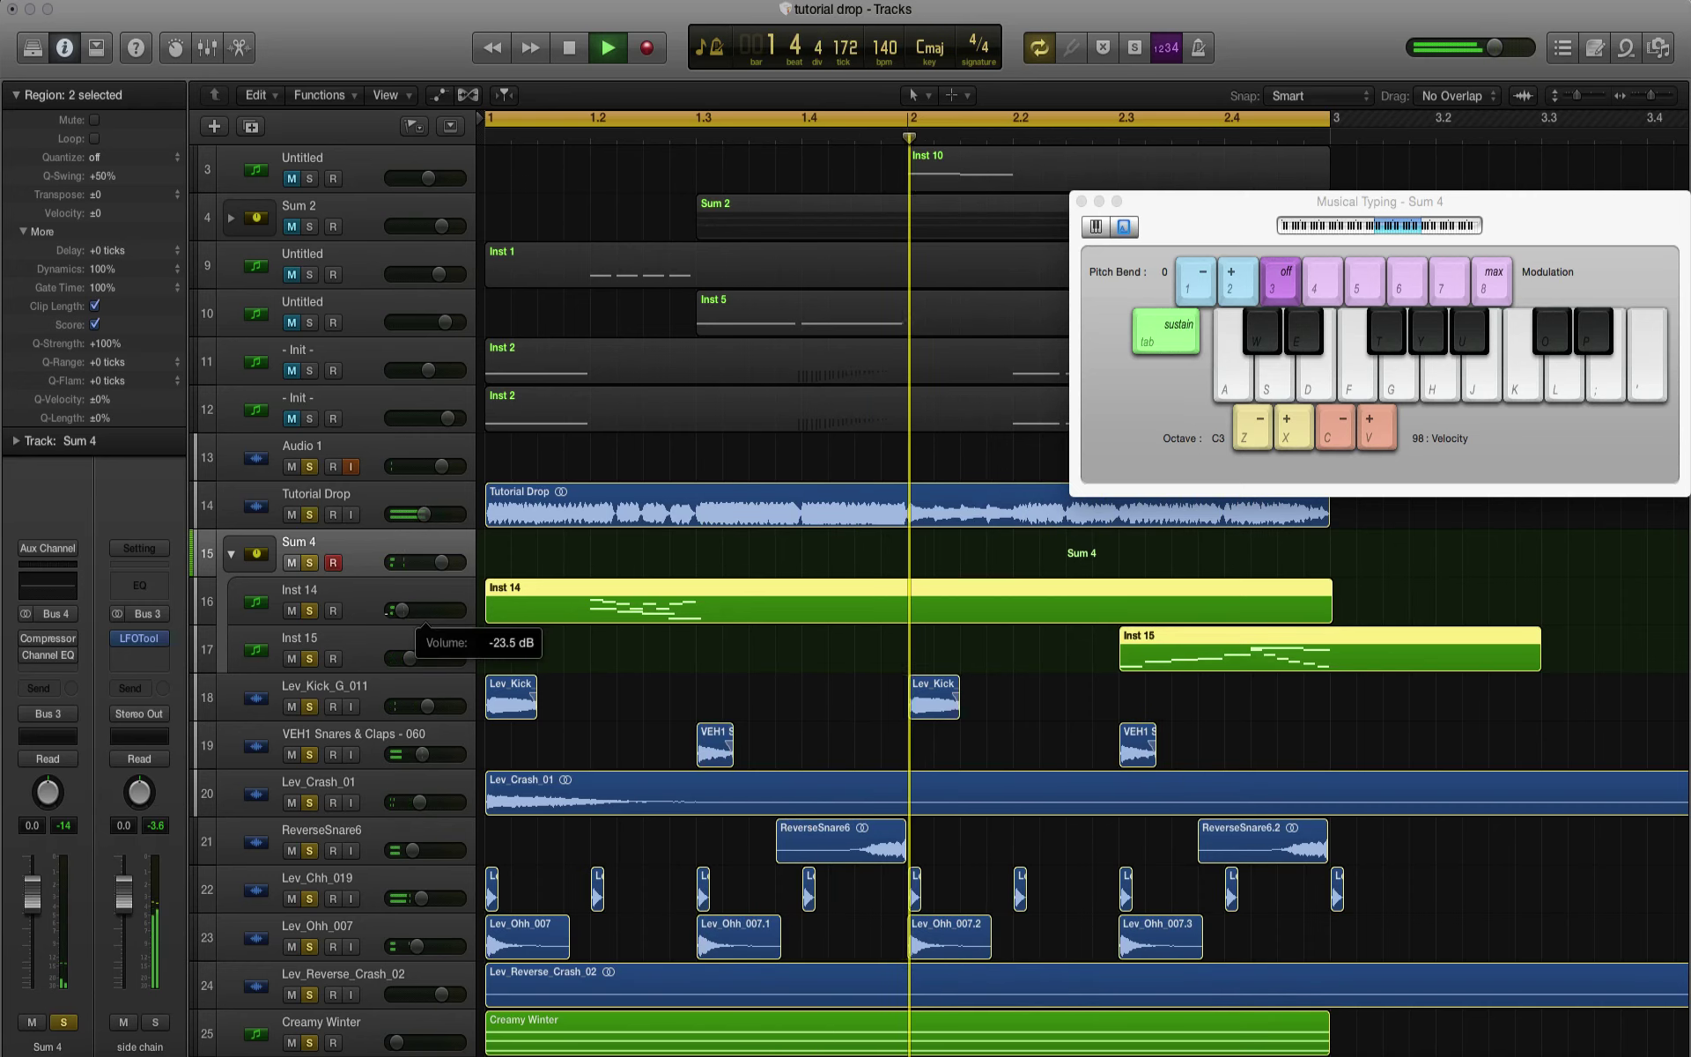
left_click_drag(401, 610, 399, 610)
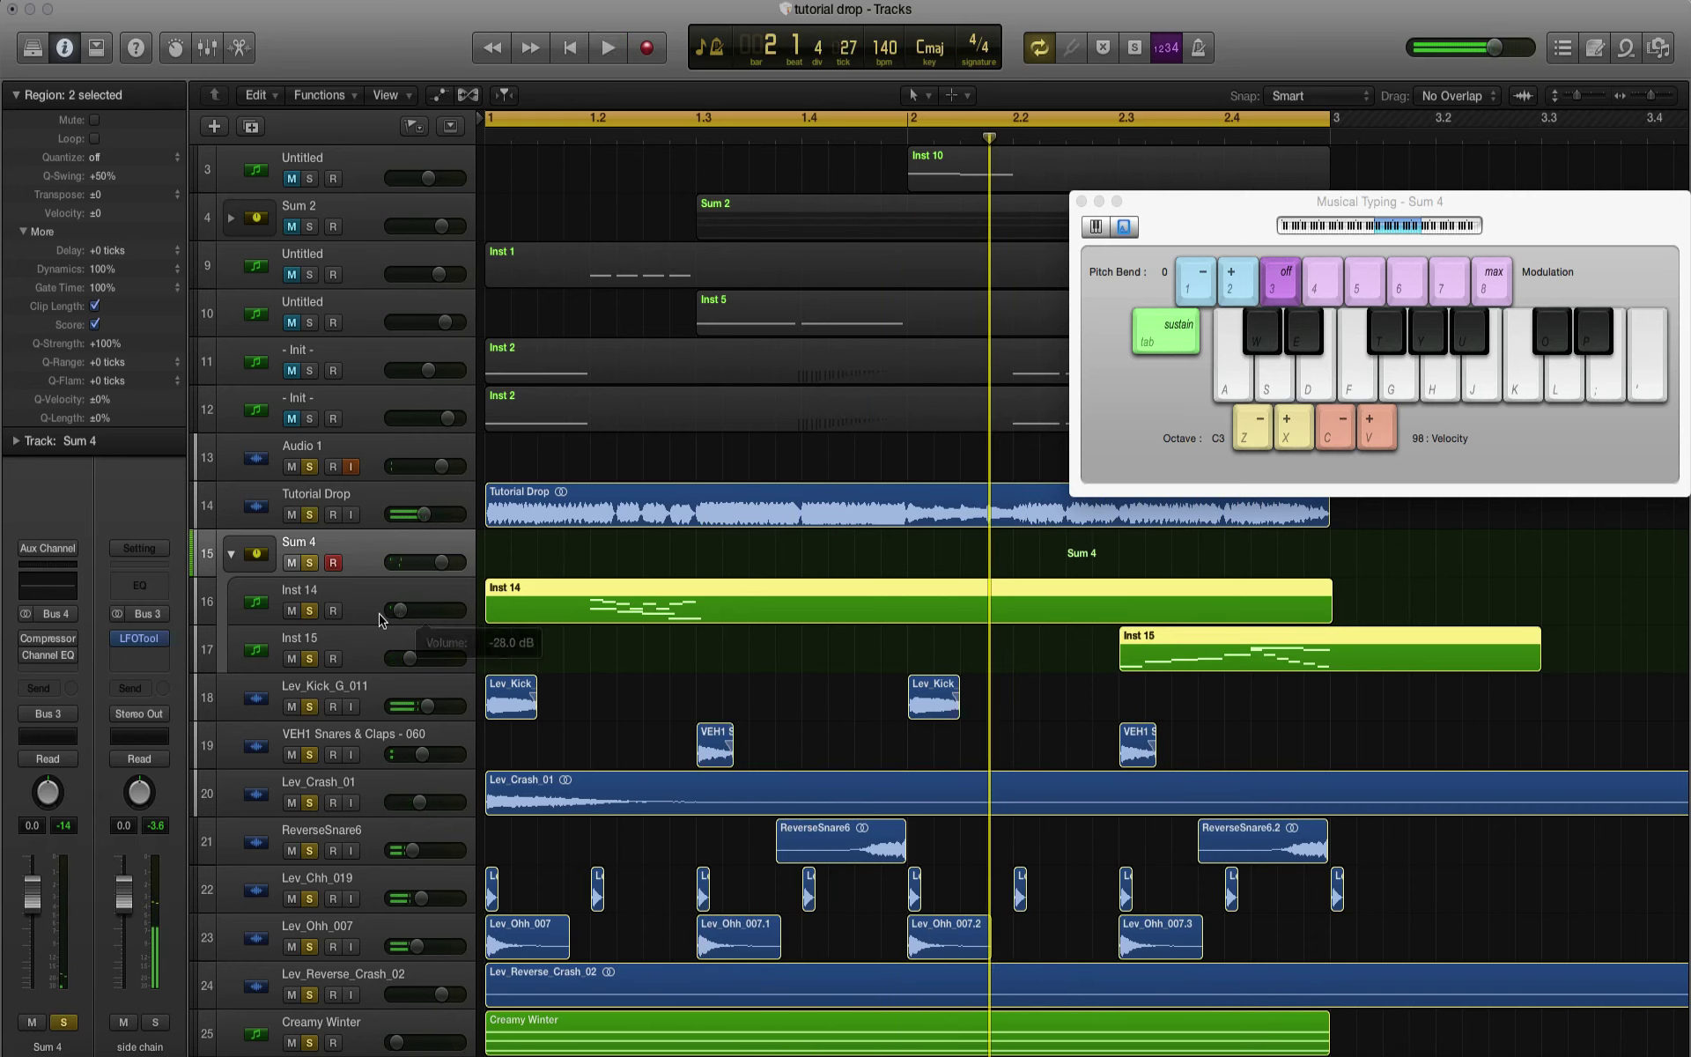
key("space")
Step: Open Inst 14 in the Piano Roll, transpose all twelve notes up one octave, and audition them
left_click(646, 629)
double_click(643, 617)
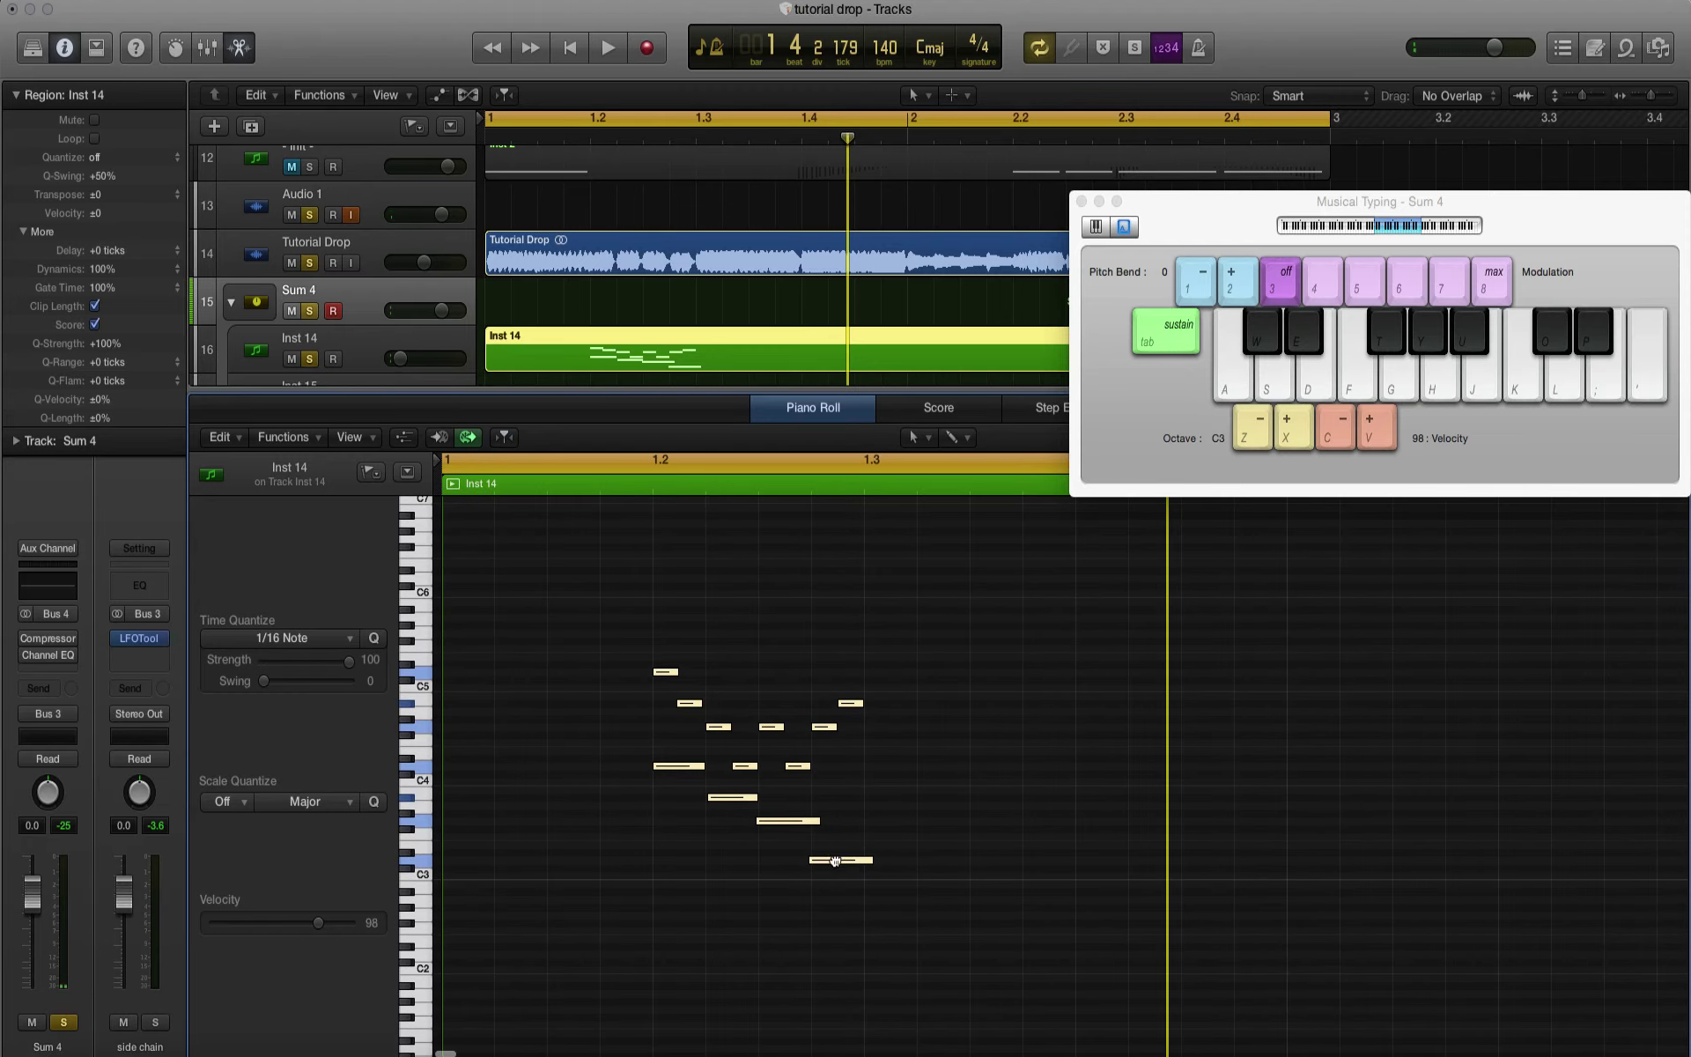
left_click_drag(835, 861, 844, 770)
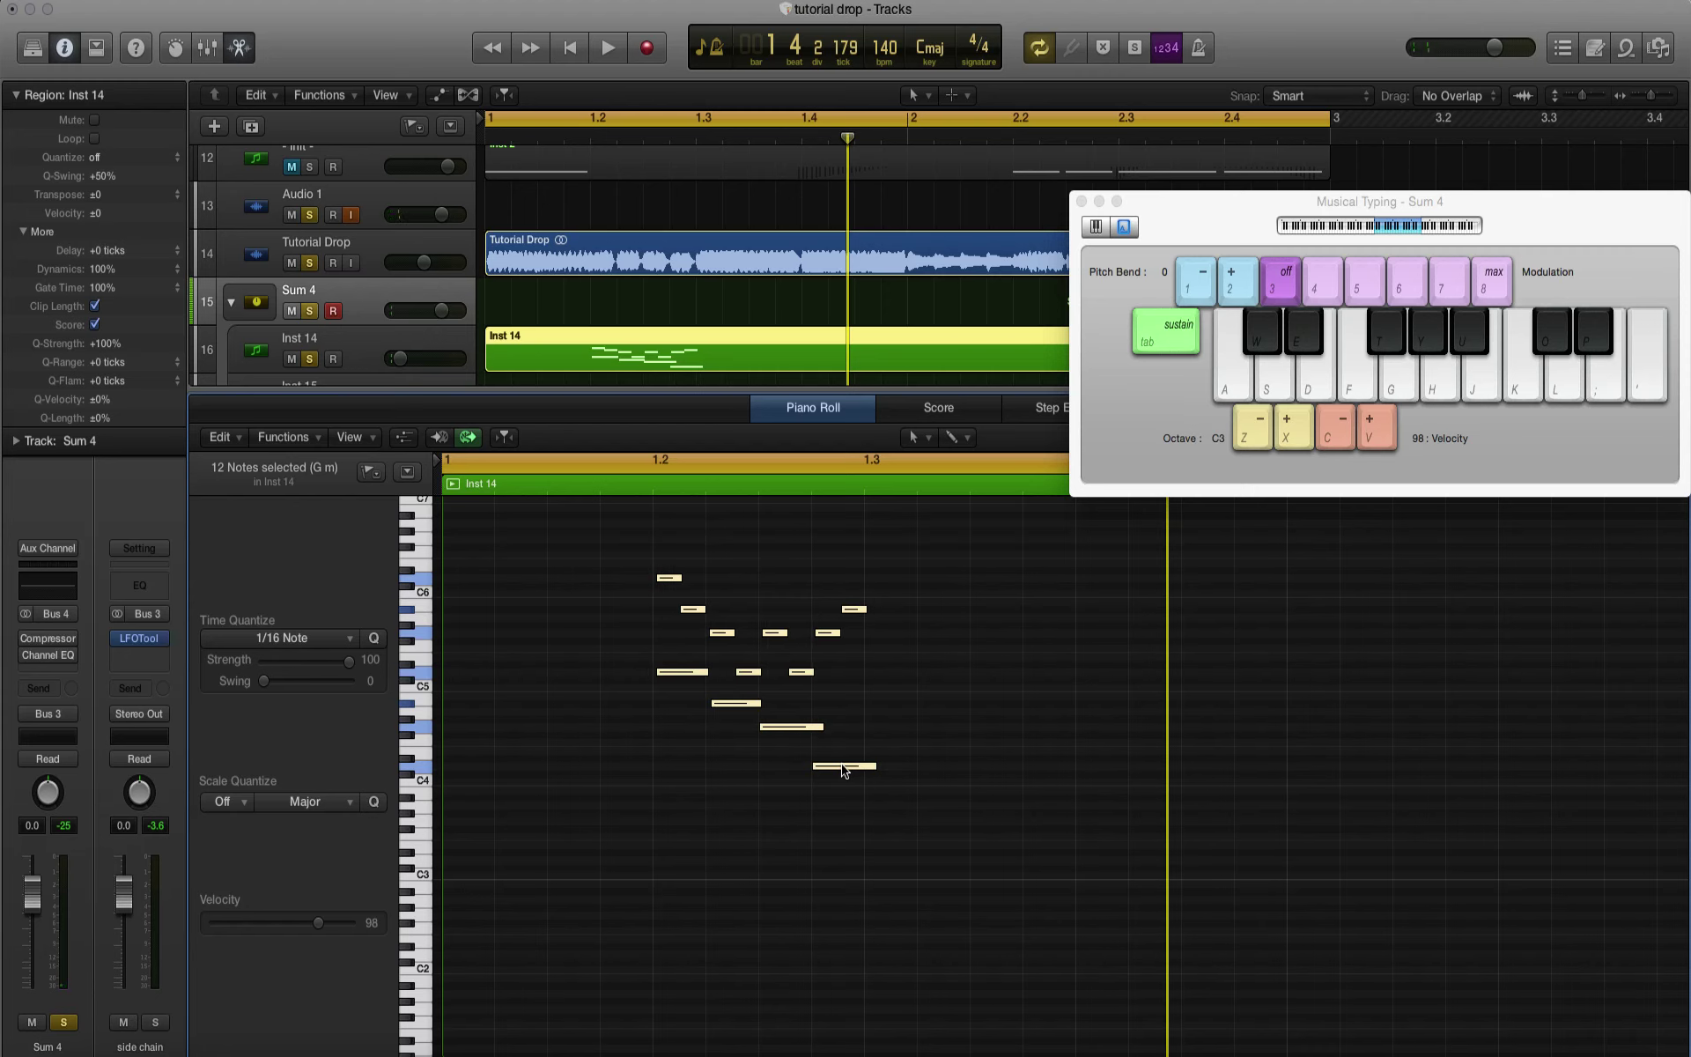
key("space")
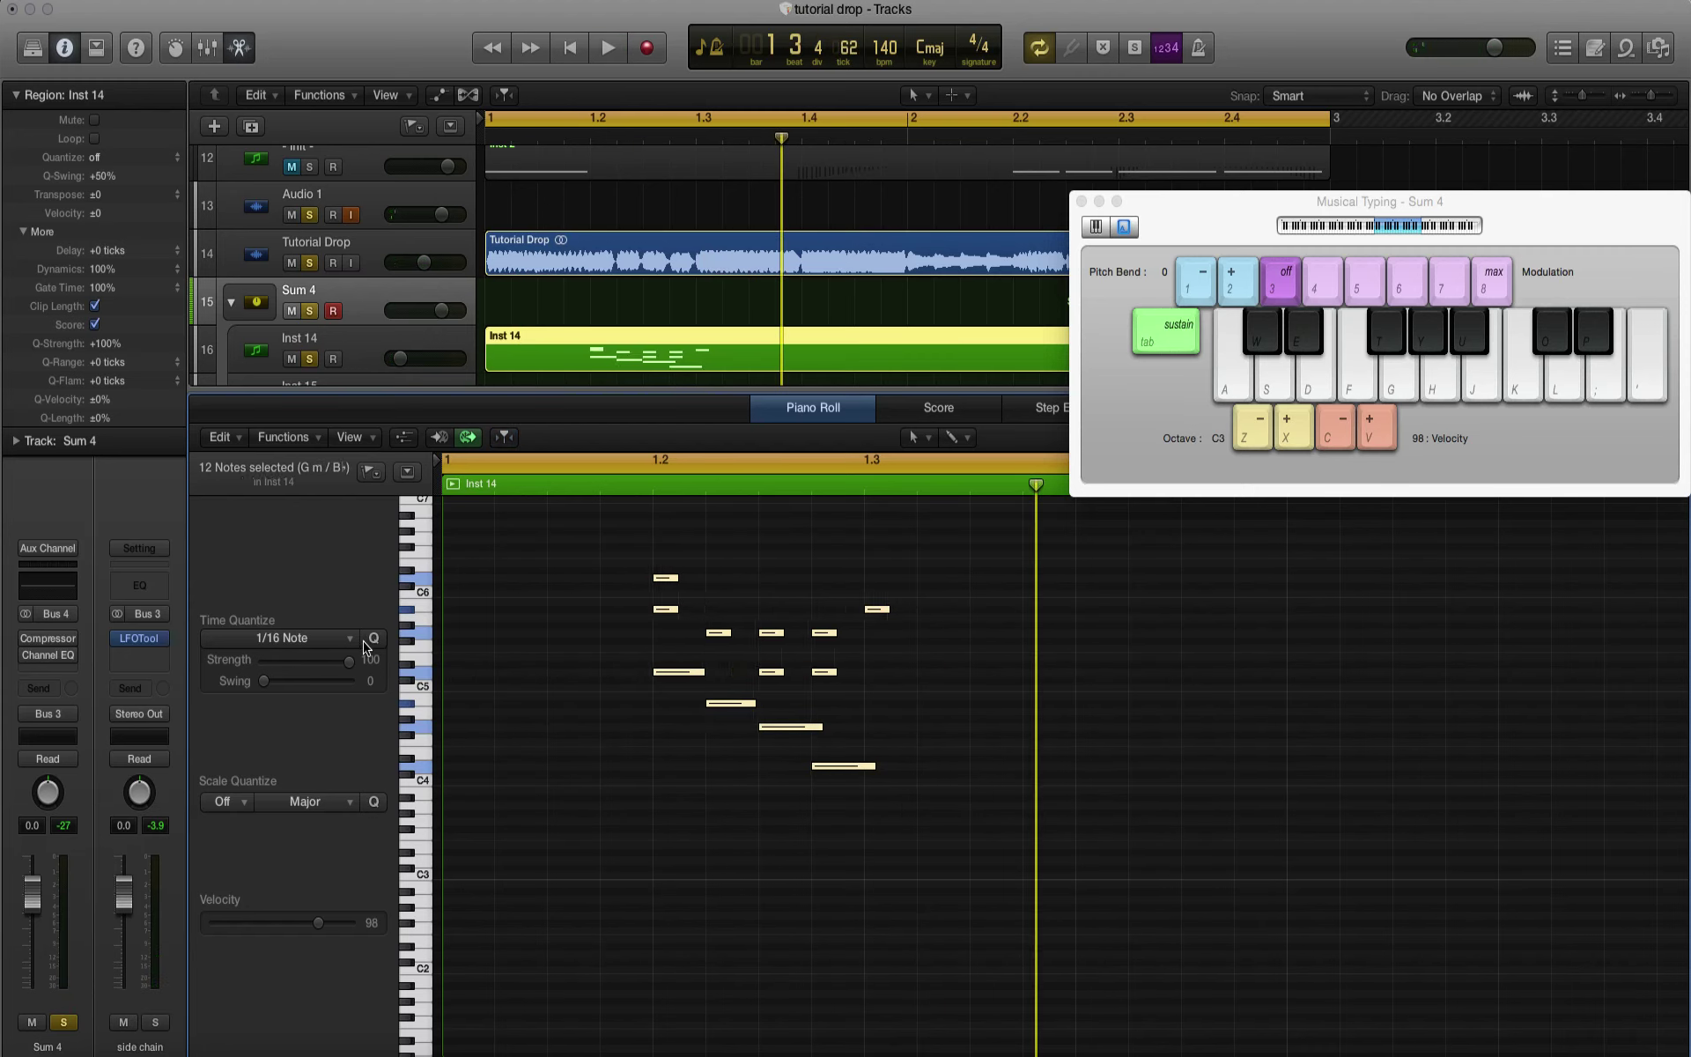
Step: Quantize the selected Inst 14 notes to 1/32 Note and play them back
left_click(312, 641)
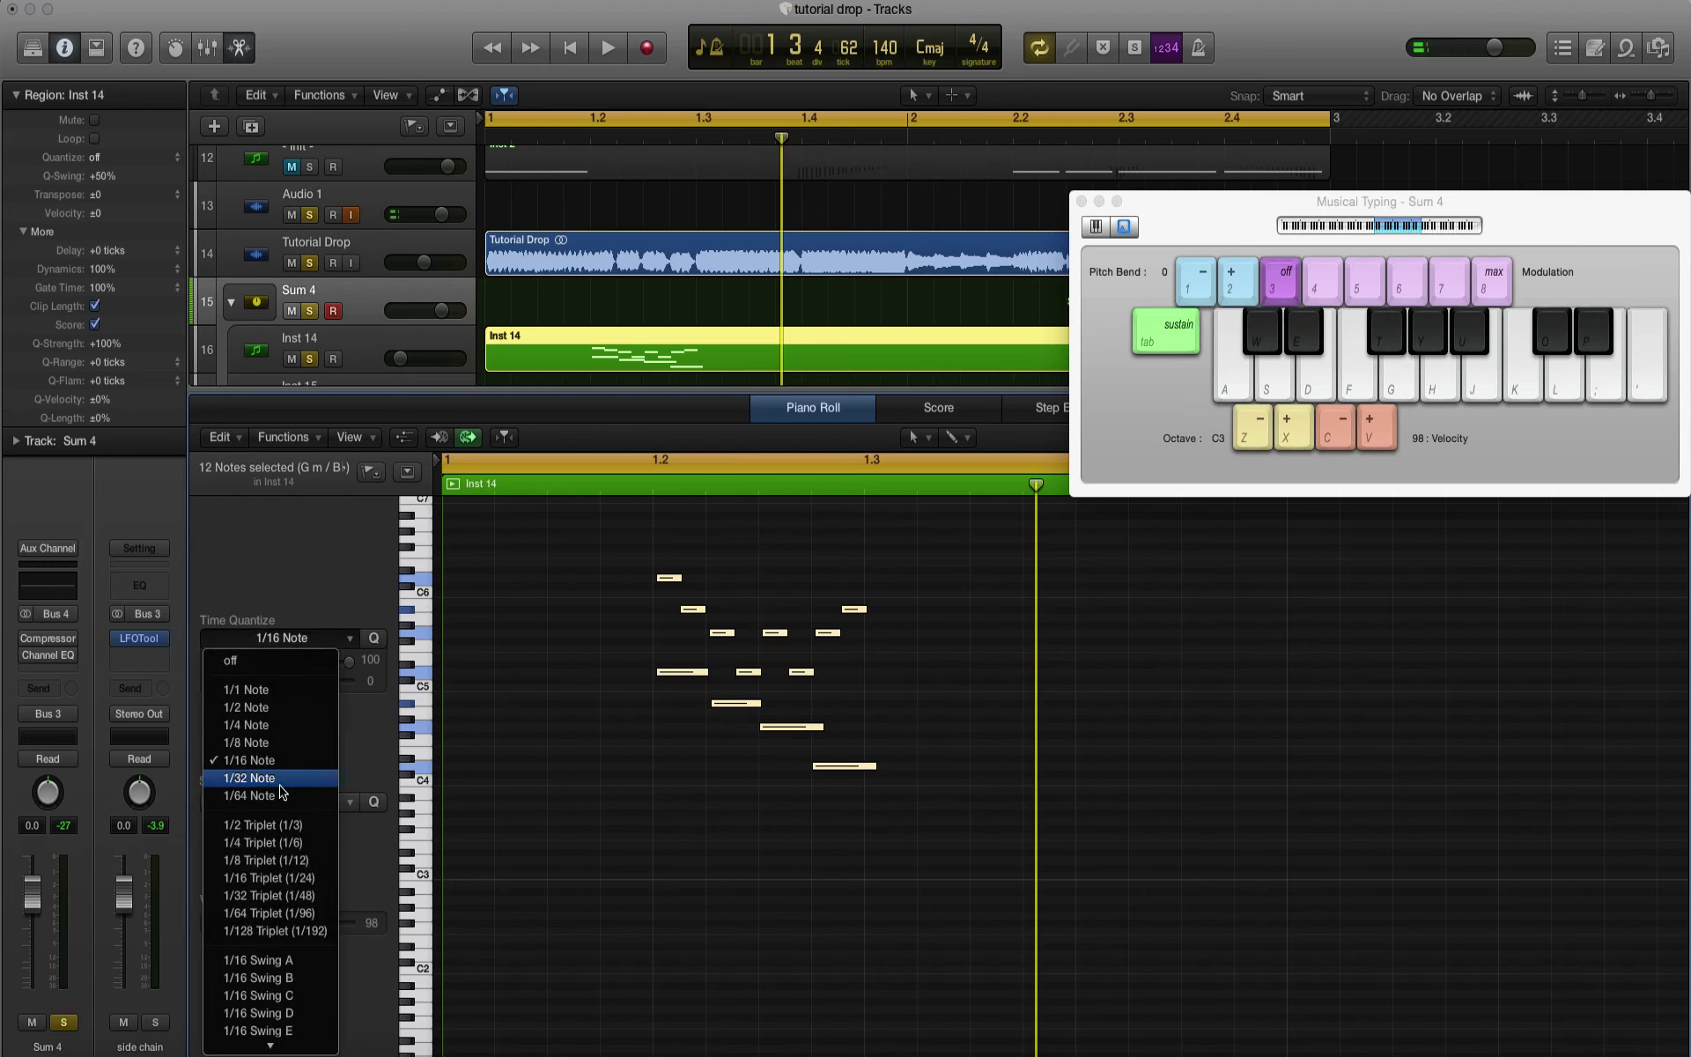
left_click(281, 784)
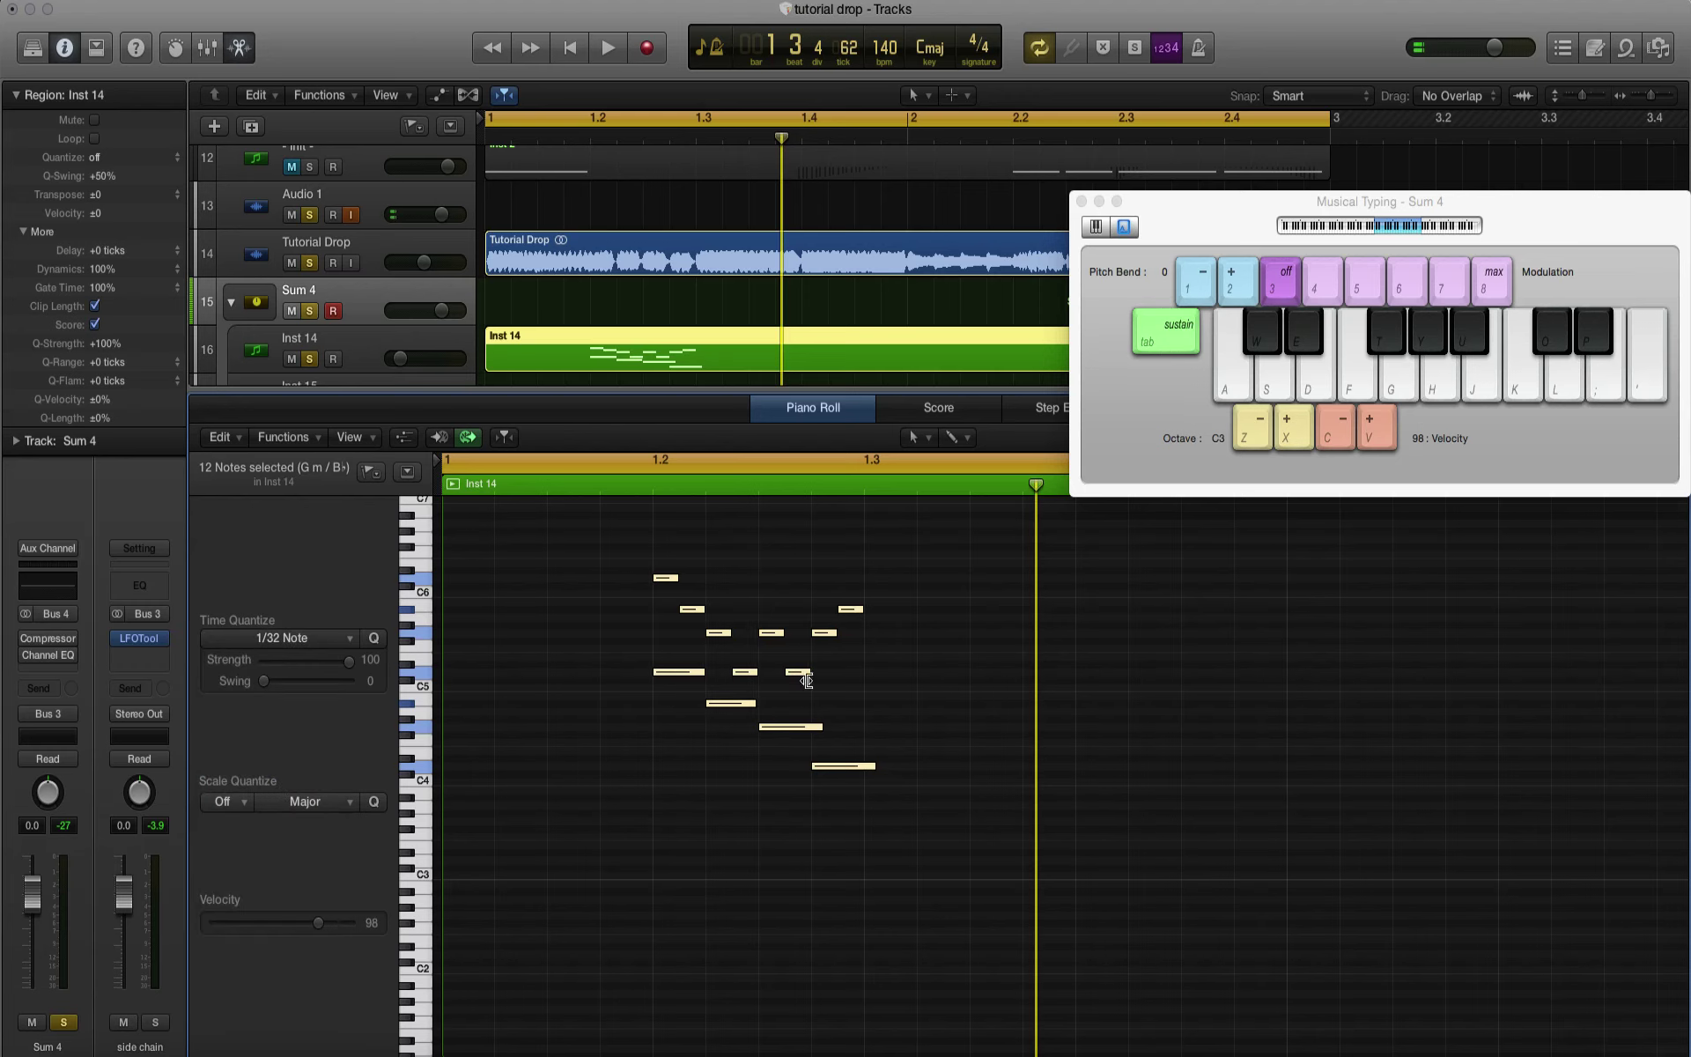
key("space")
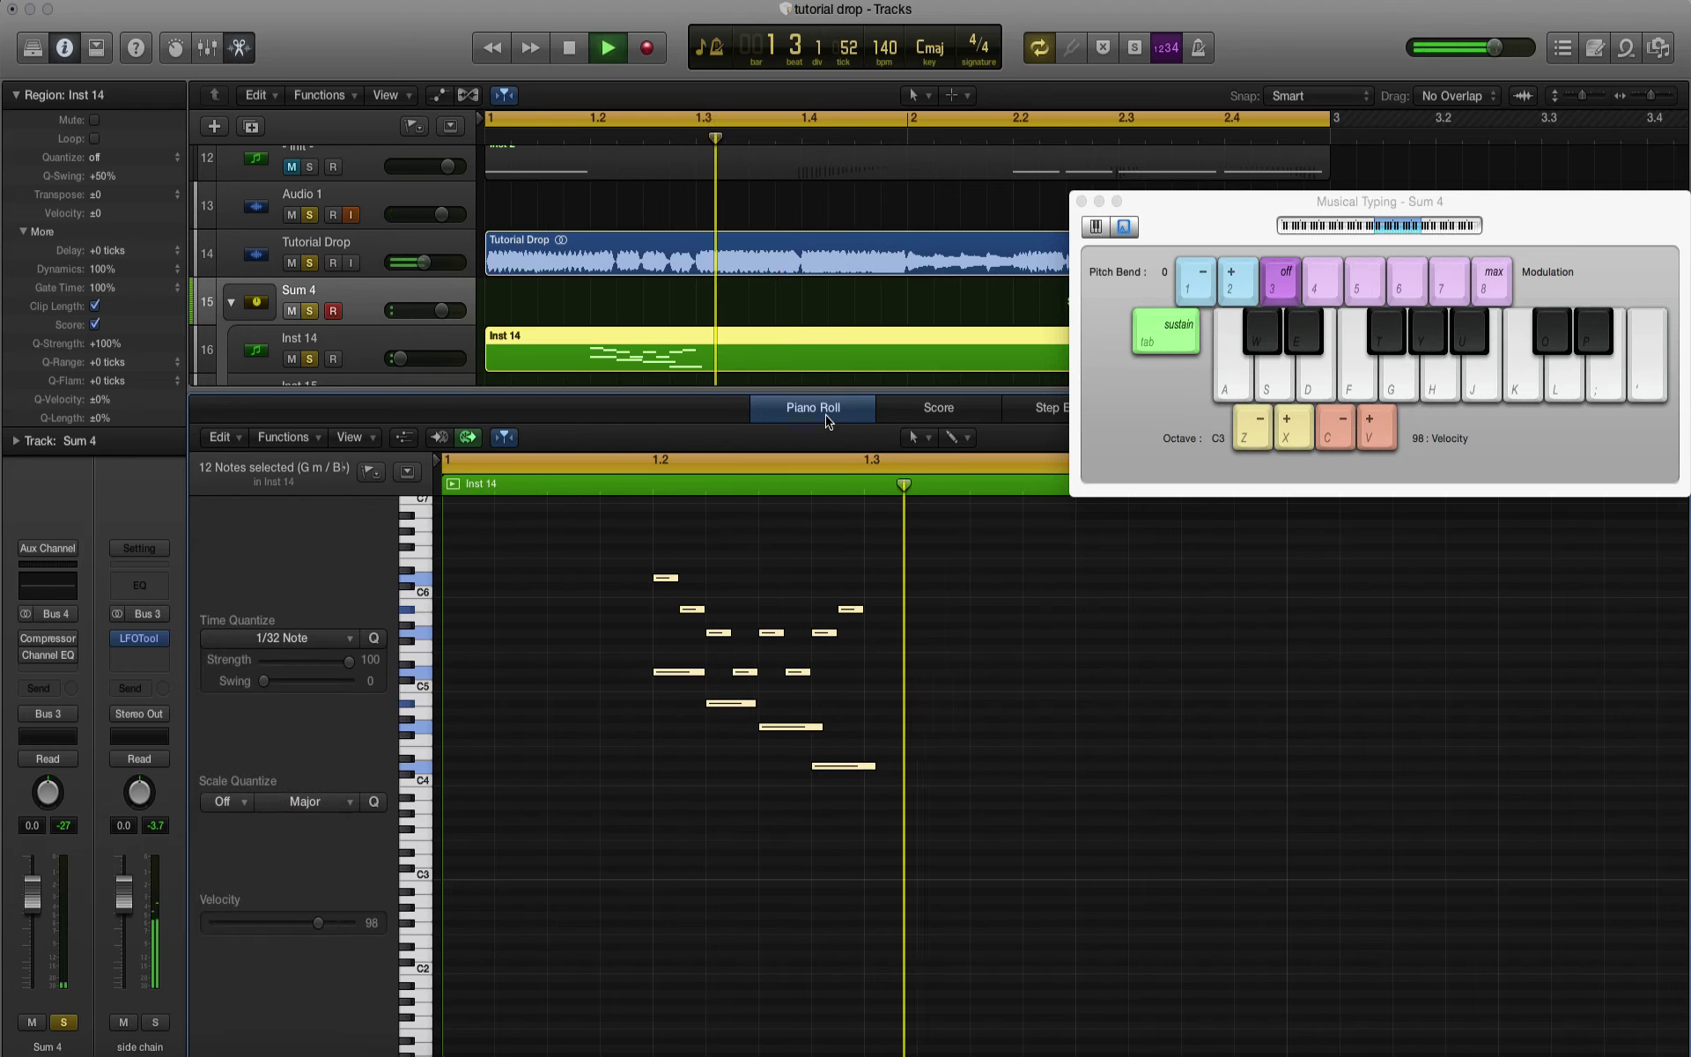
Step: Return to the full track view, raise the Inst 14 volume during playback, and move the Musical Typing window clear of the regions
left_click(827, 408)
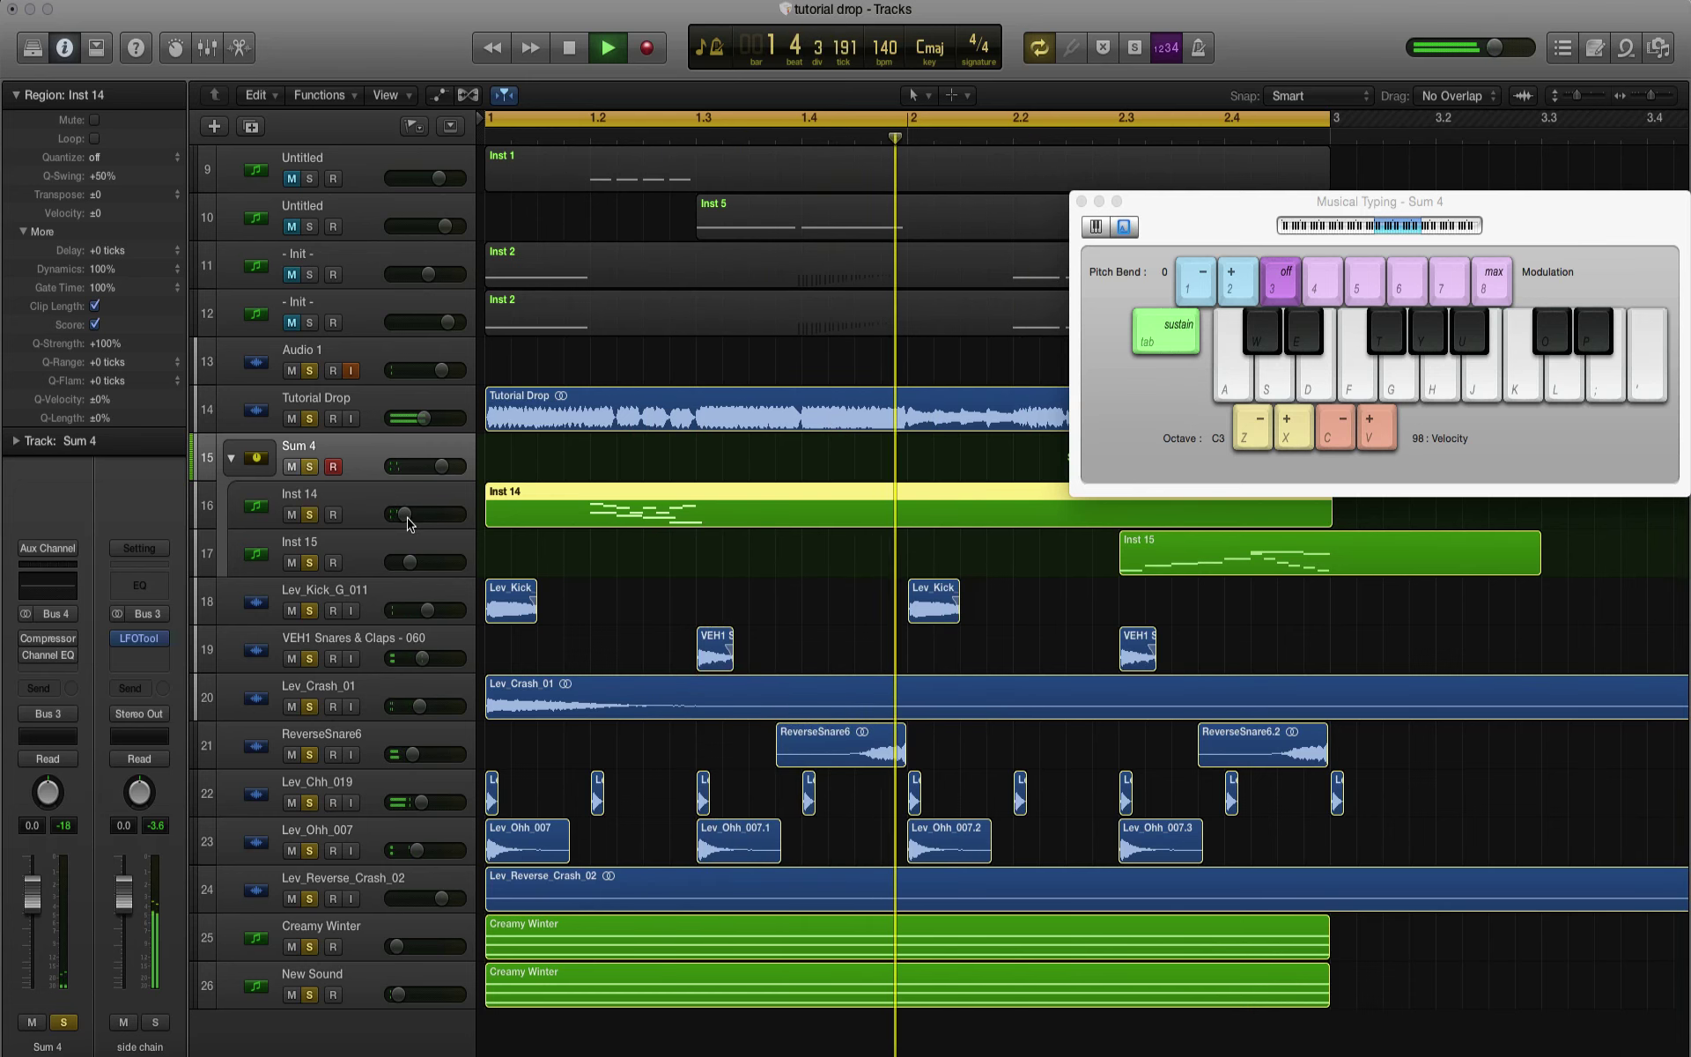
left_click_drag(419, 516, 414, 524)
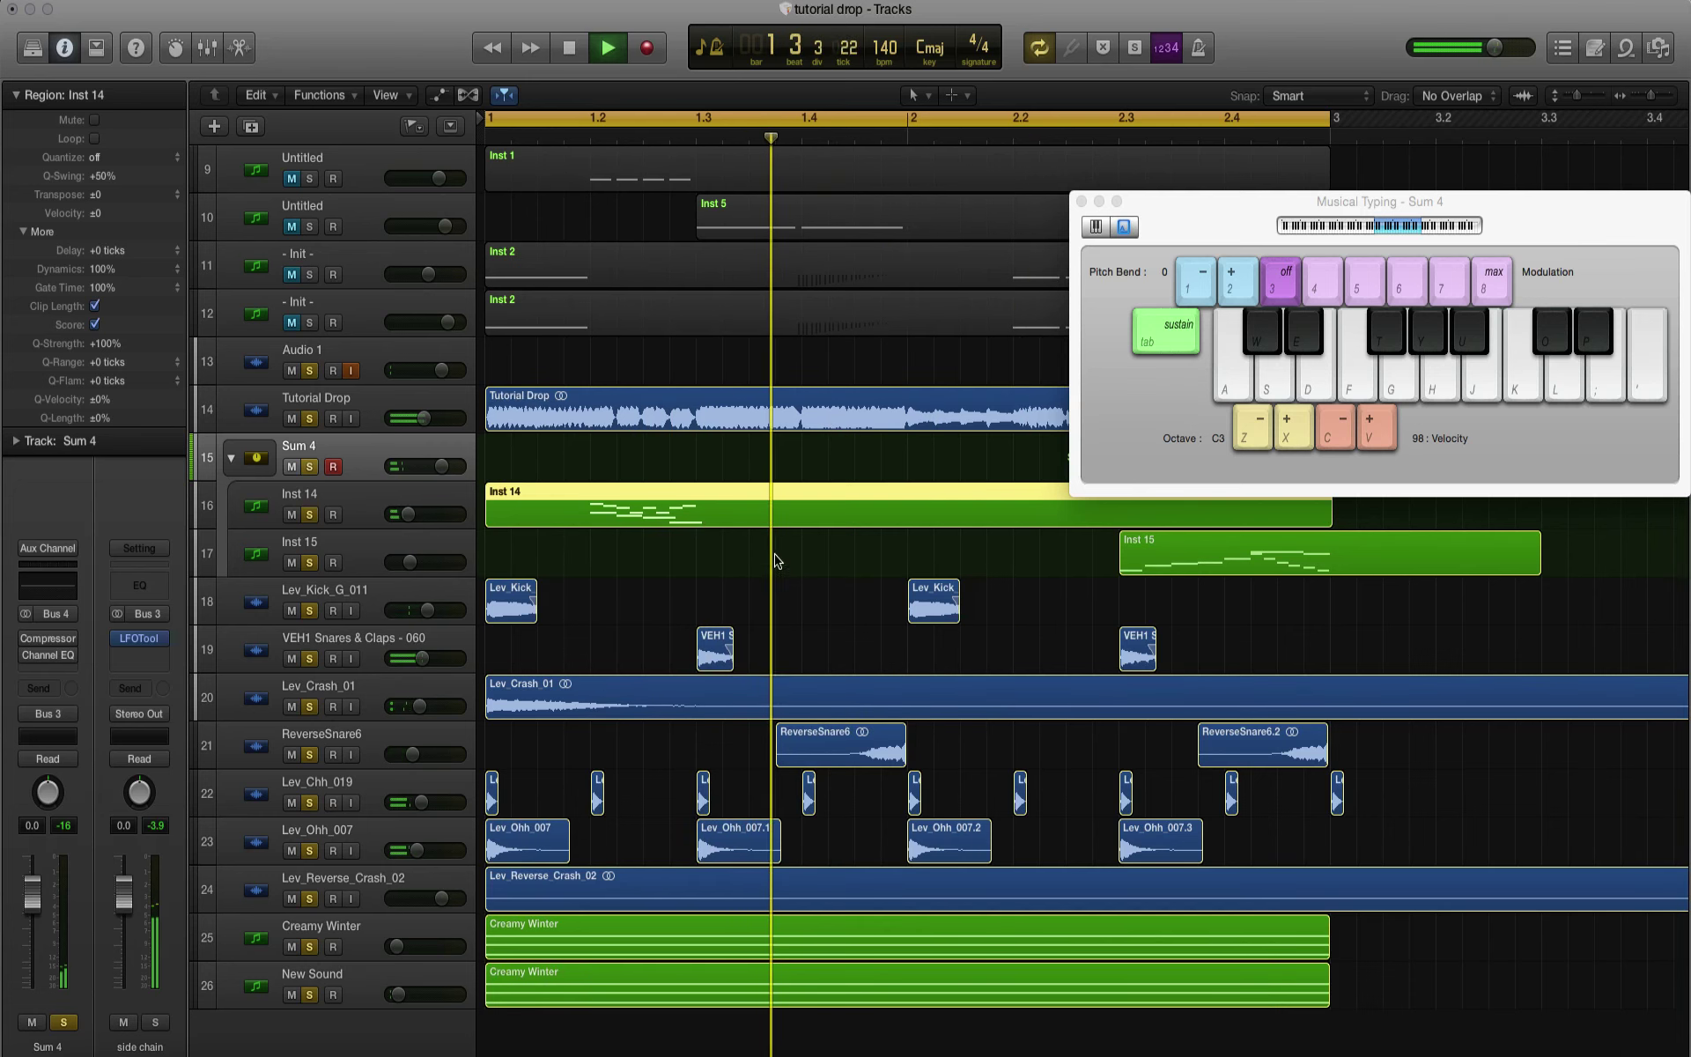
left_click_drag(1171, 227, 1495, 169)
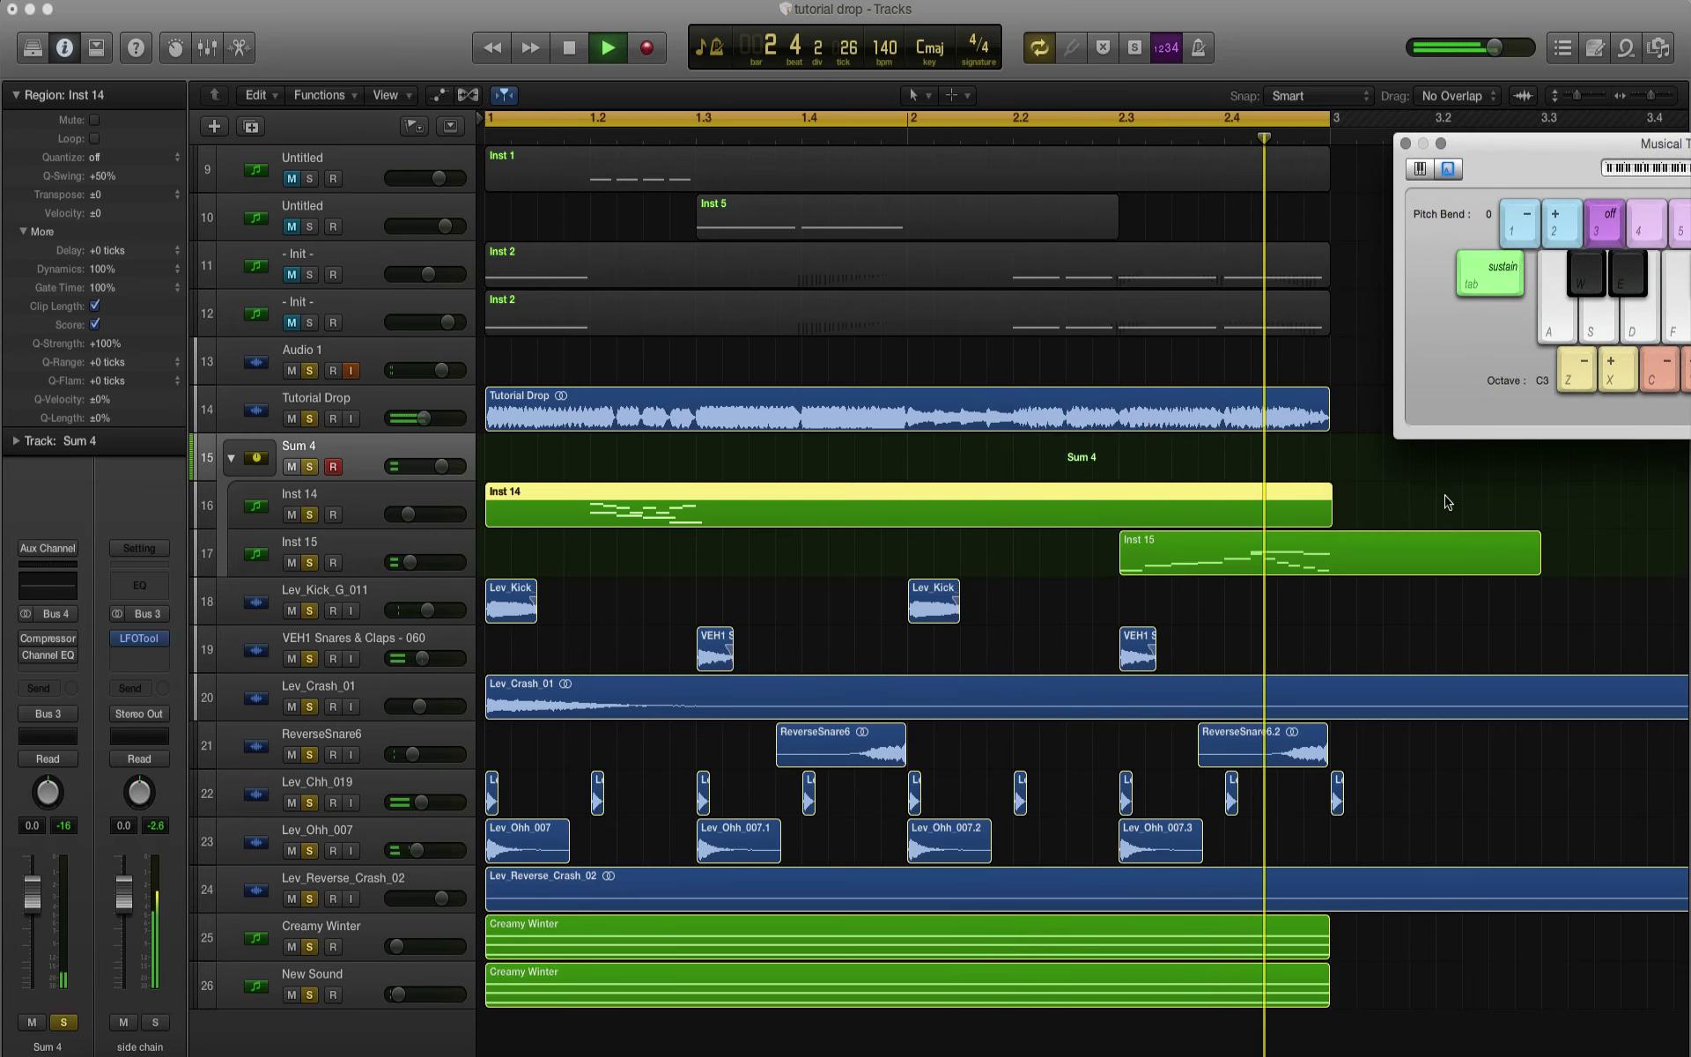
Step: Rearrange the five long rising notes in Inst 15 into a descending run D4, A#3, A3, G3, D3 from beat 2.3 to 2.4
double_click(1229, 572)
key("space")
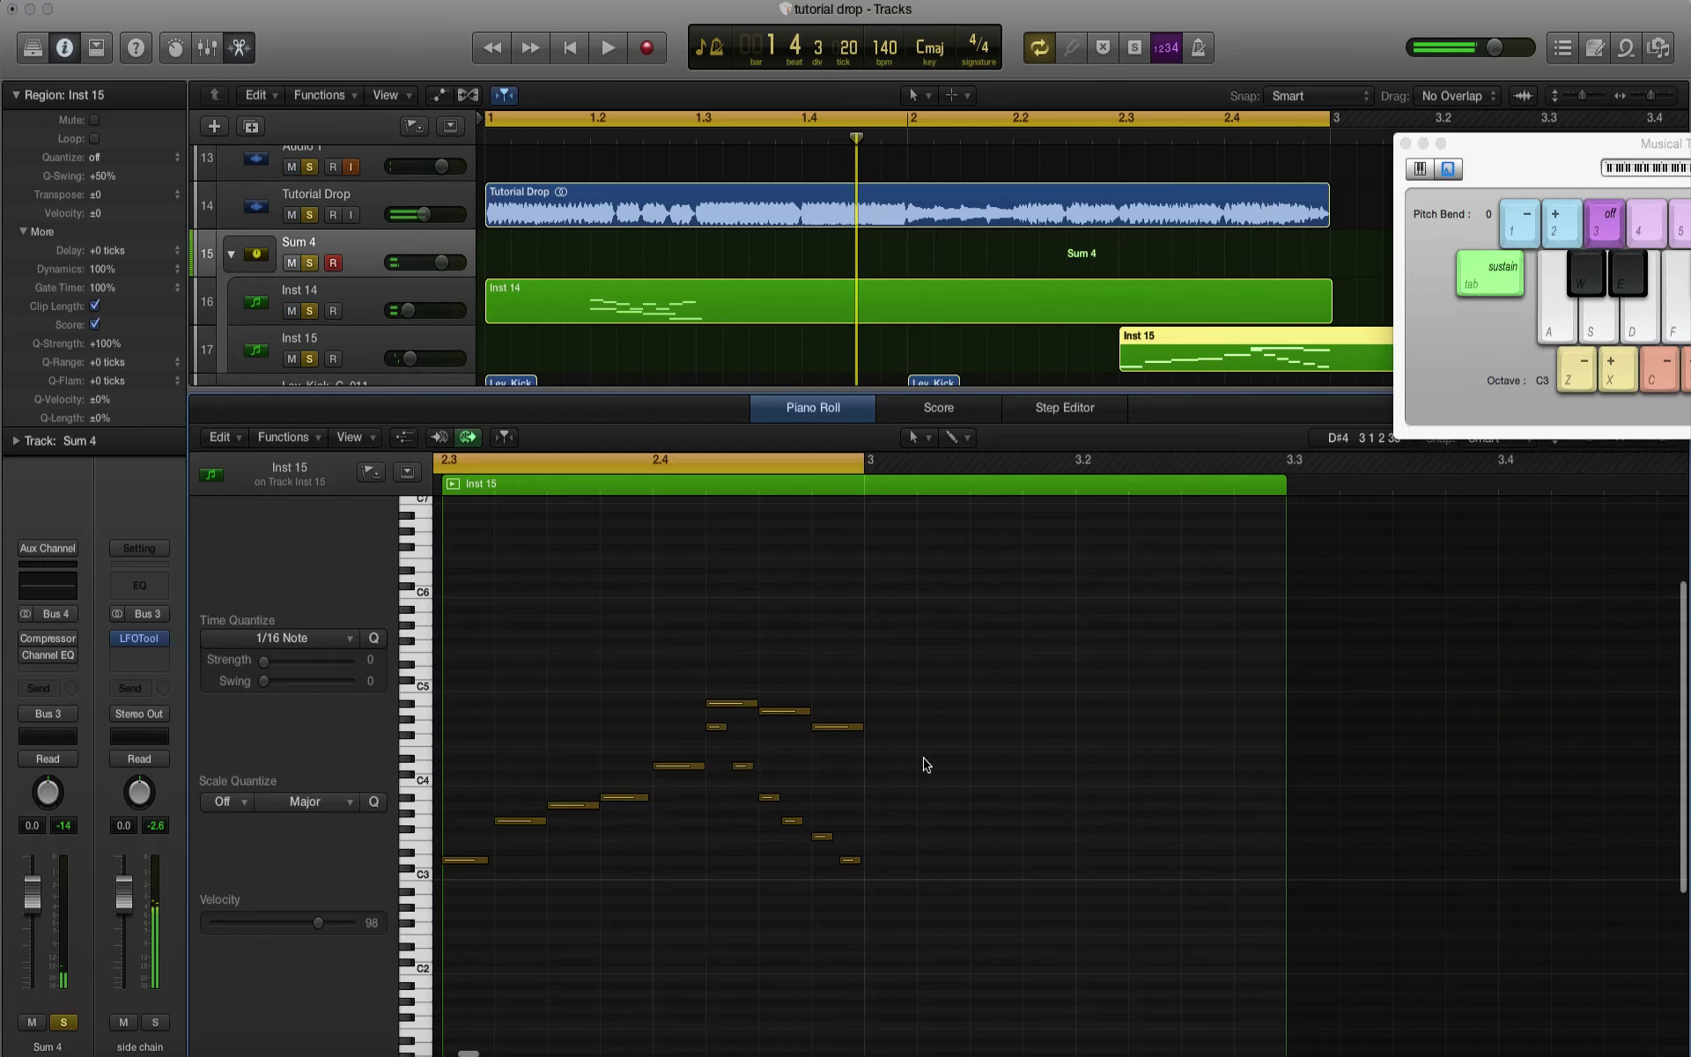
left_click_drag(805, 768, 631, 767)
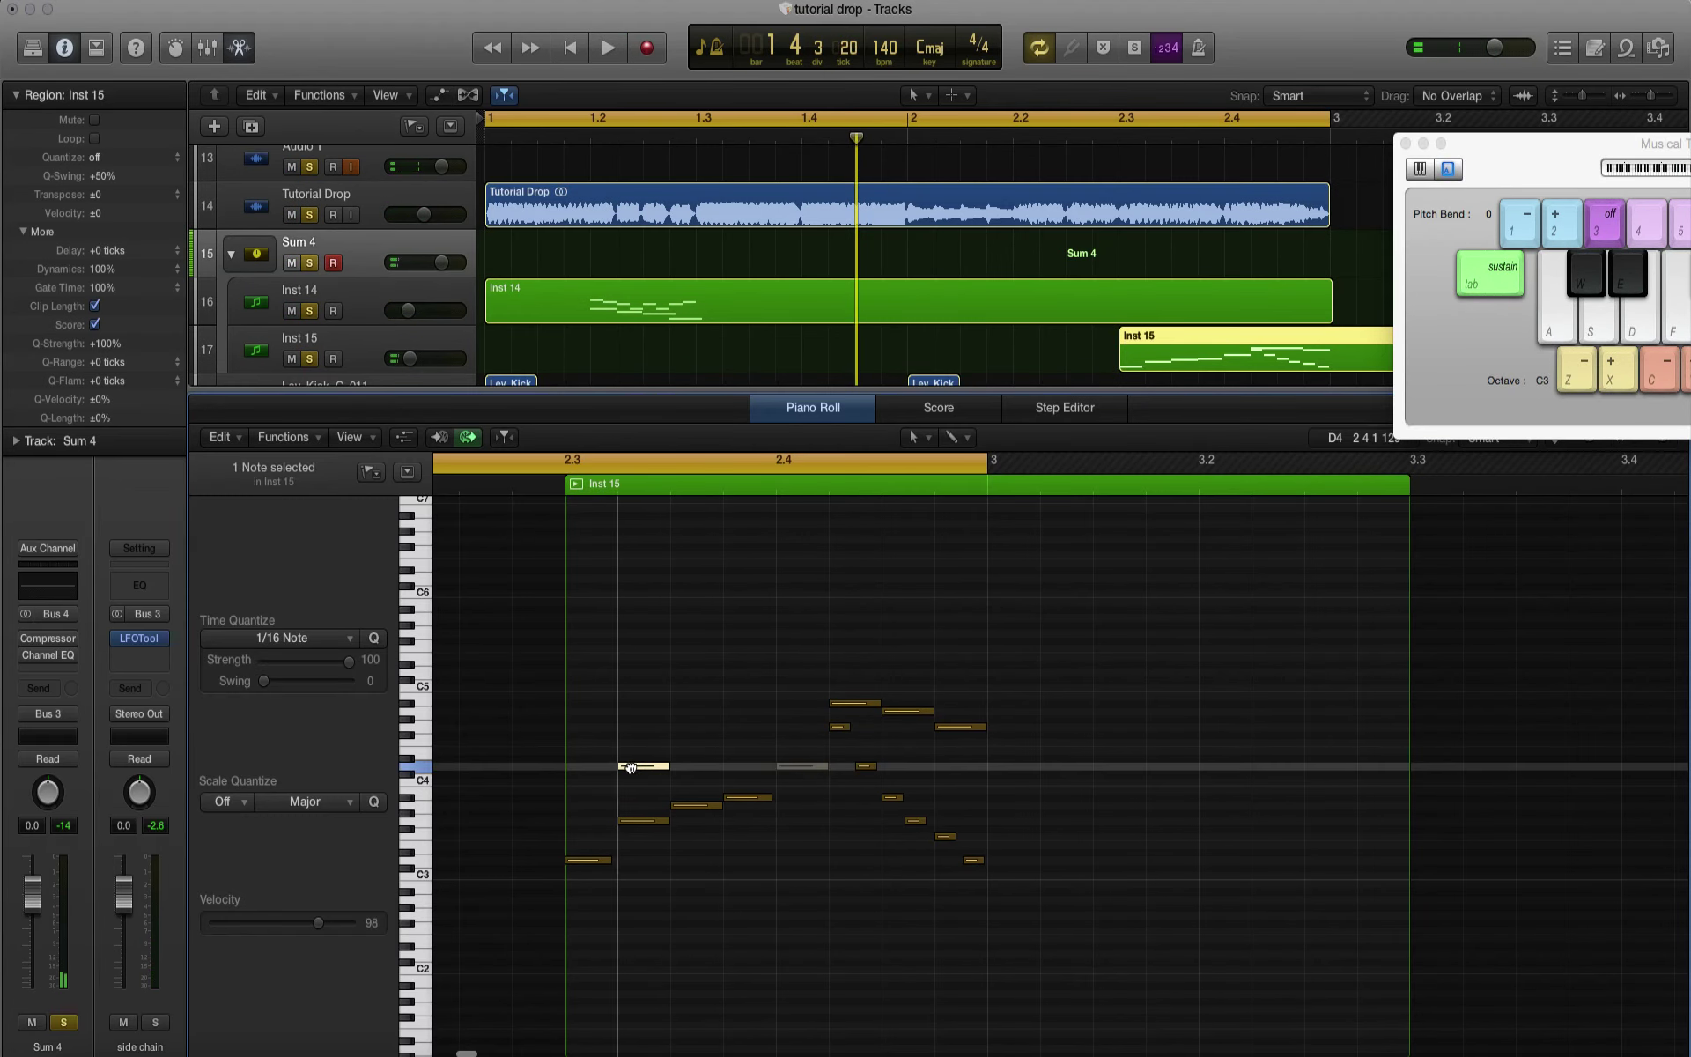
mouse_move(747, 798)
left_mouse_down()
mouse_move(648, 802)
mouse_move(740, 821)
left_mouse_up()
left_click_drag(581, 868, 794, 865)
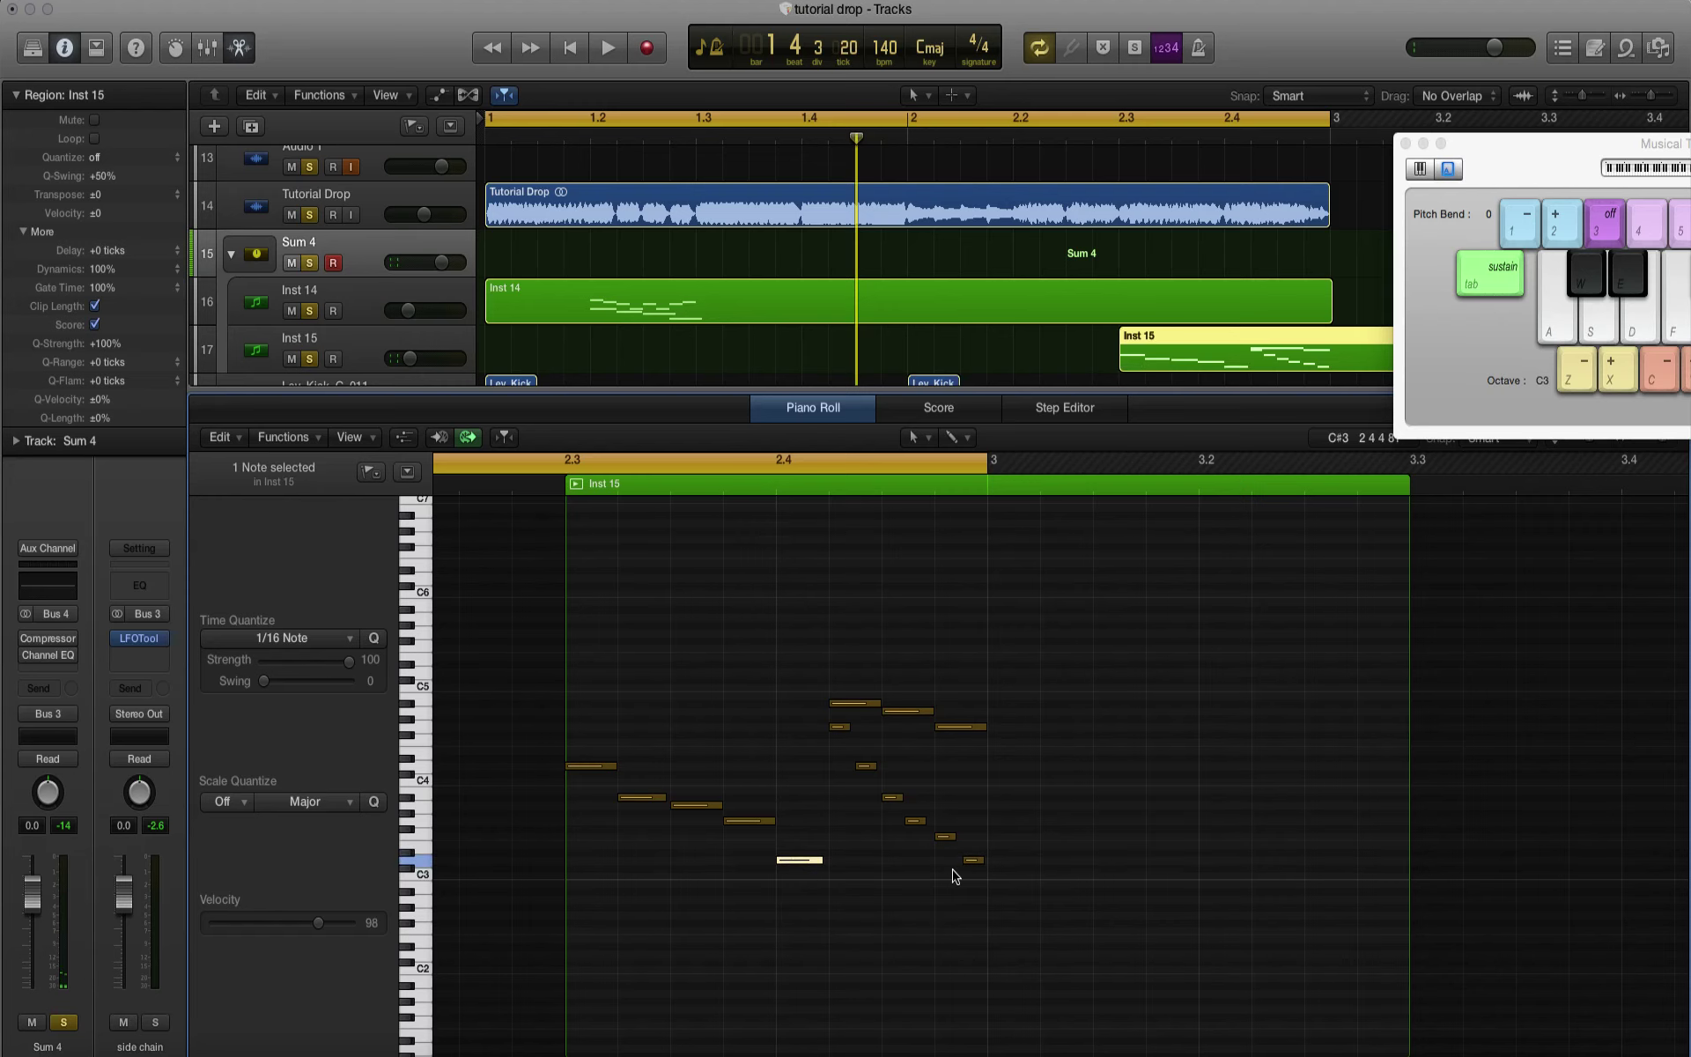
Step: Delete the four long notes between beats 2.3 and 2.4 in Inst 15, audition the riff, and return to the full track view
key("space")
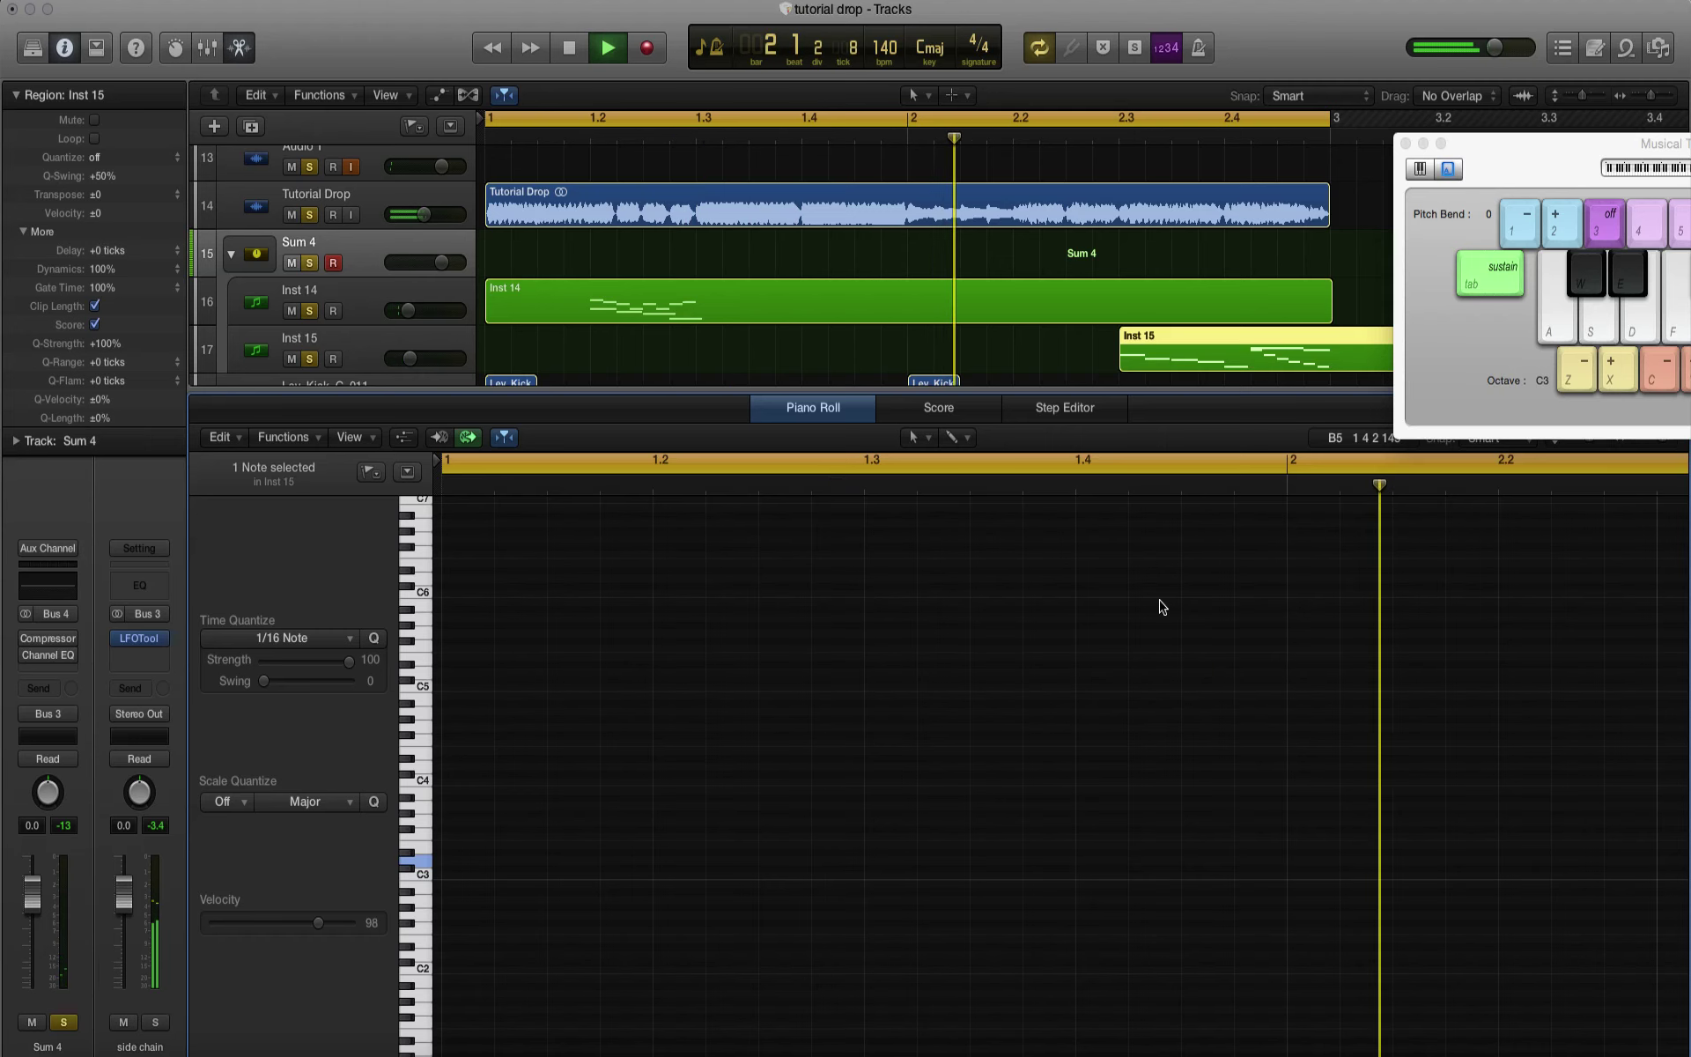
key("space")
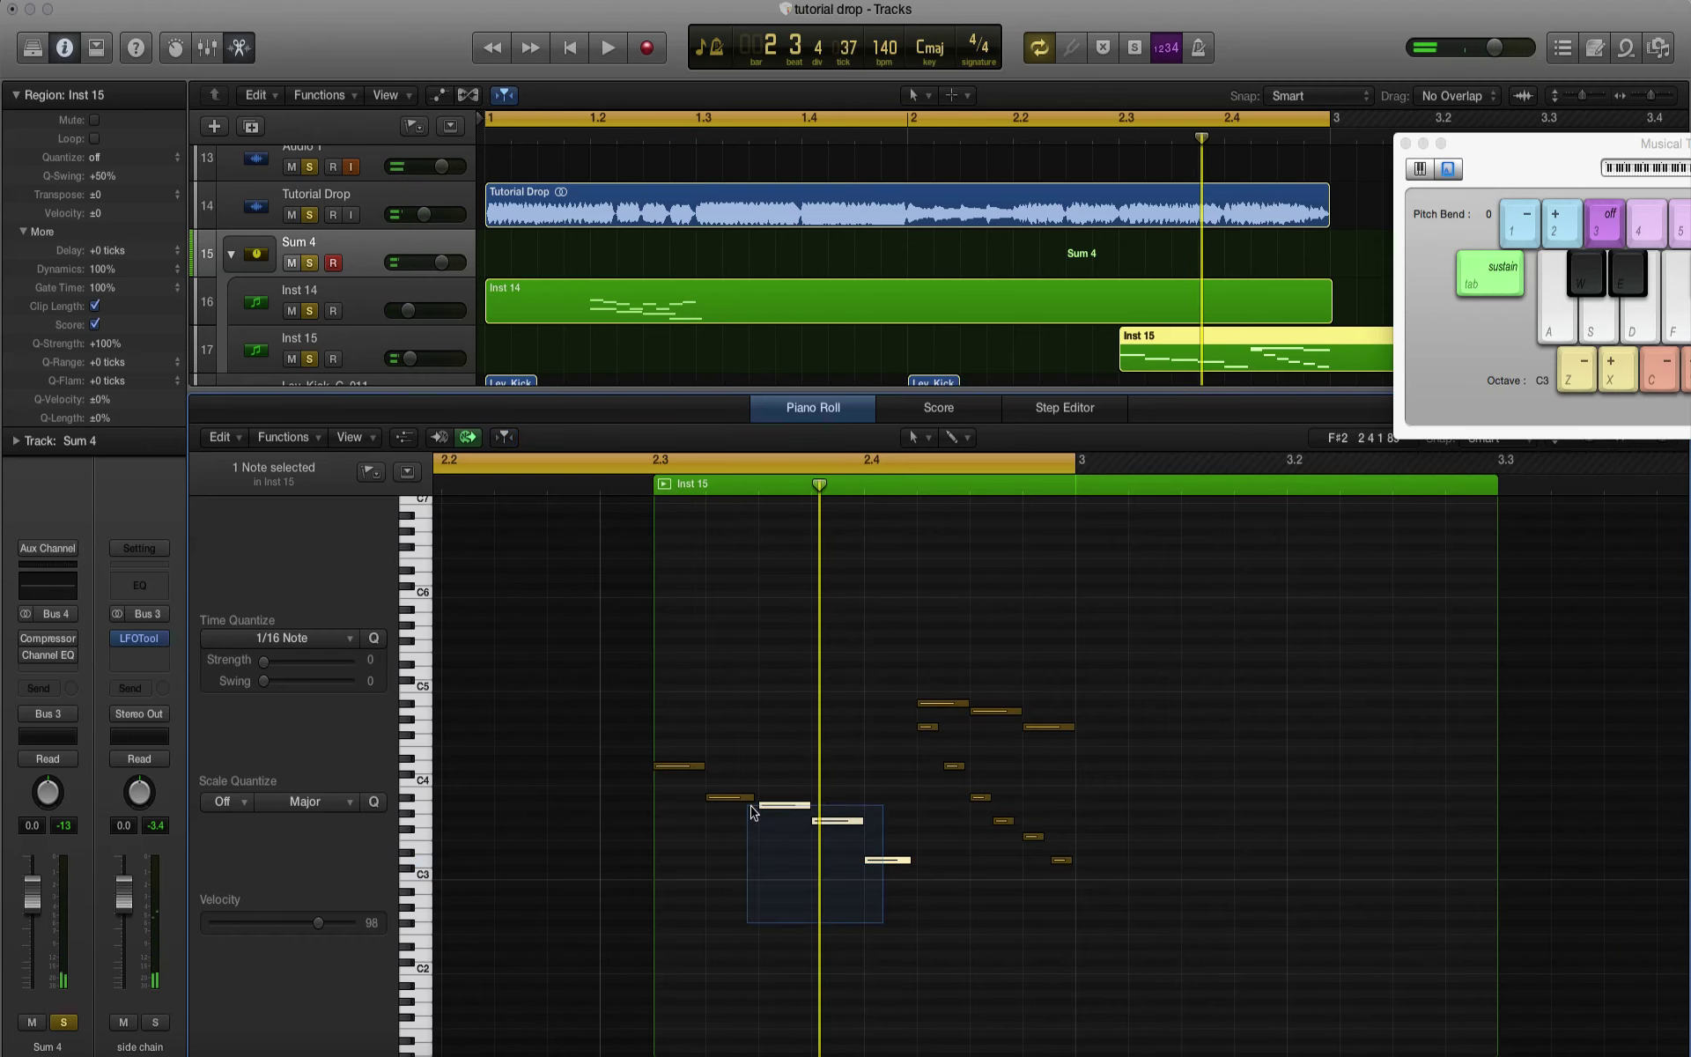
key("space")
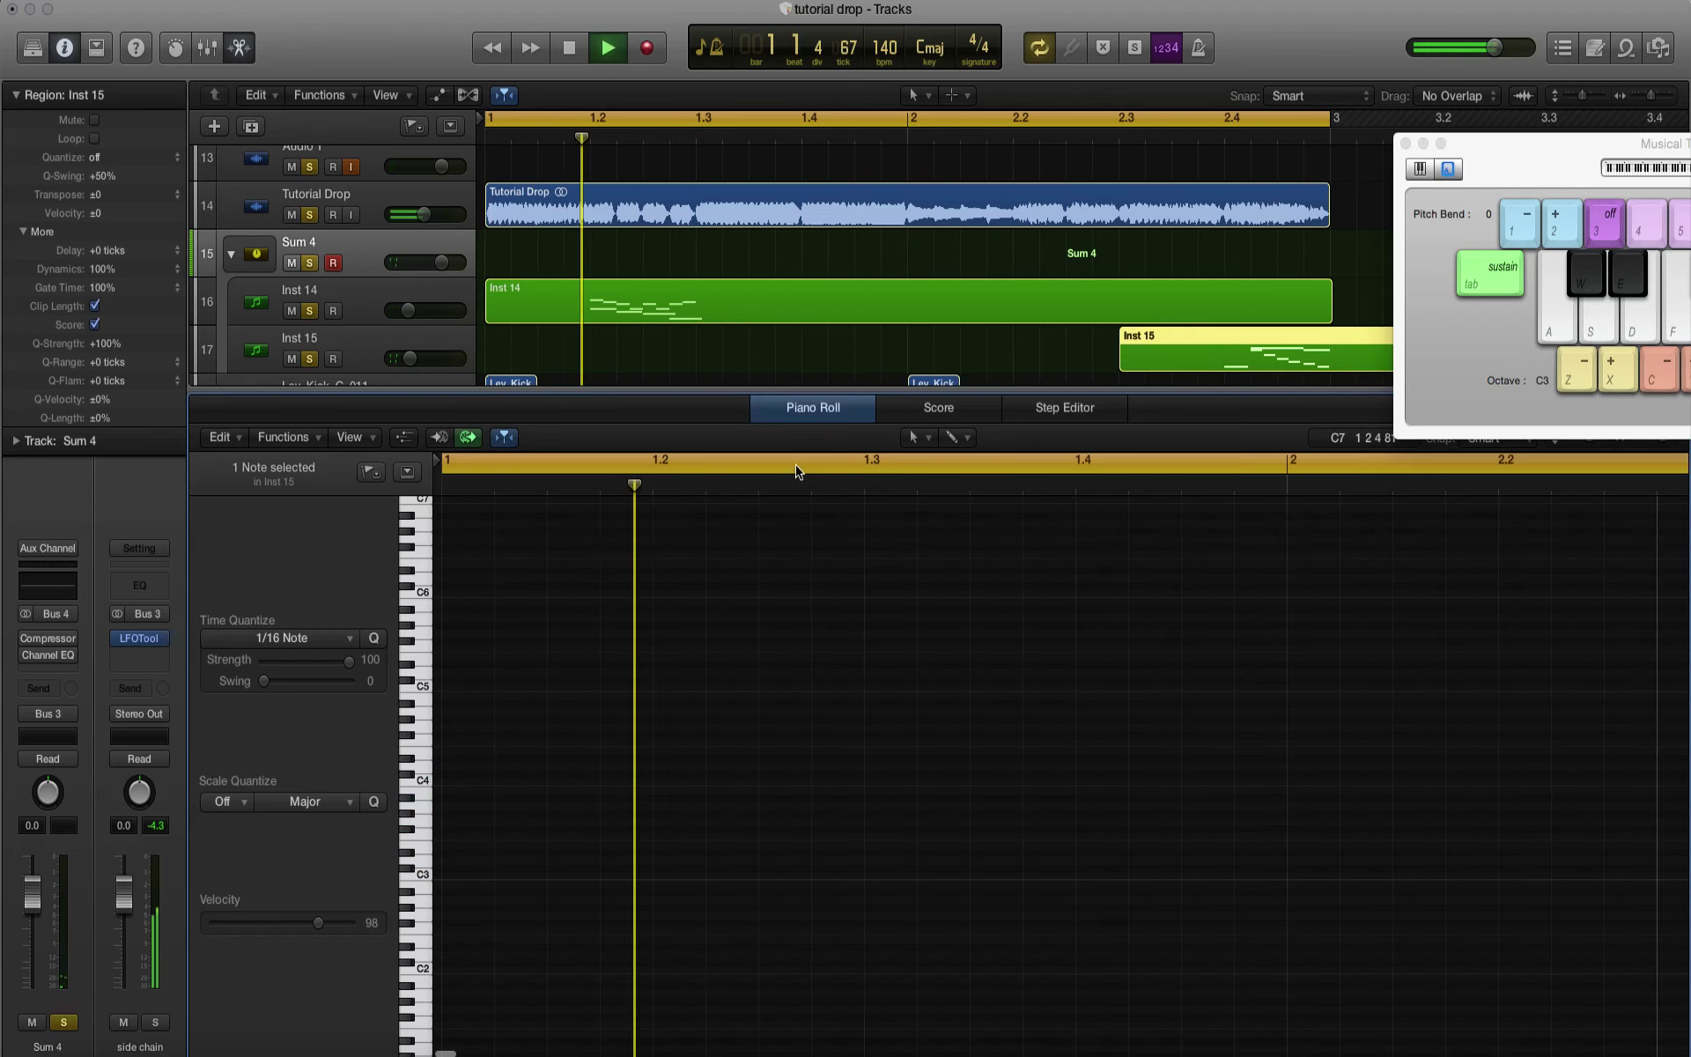
left_click(786, 416)
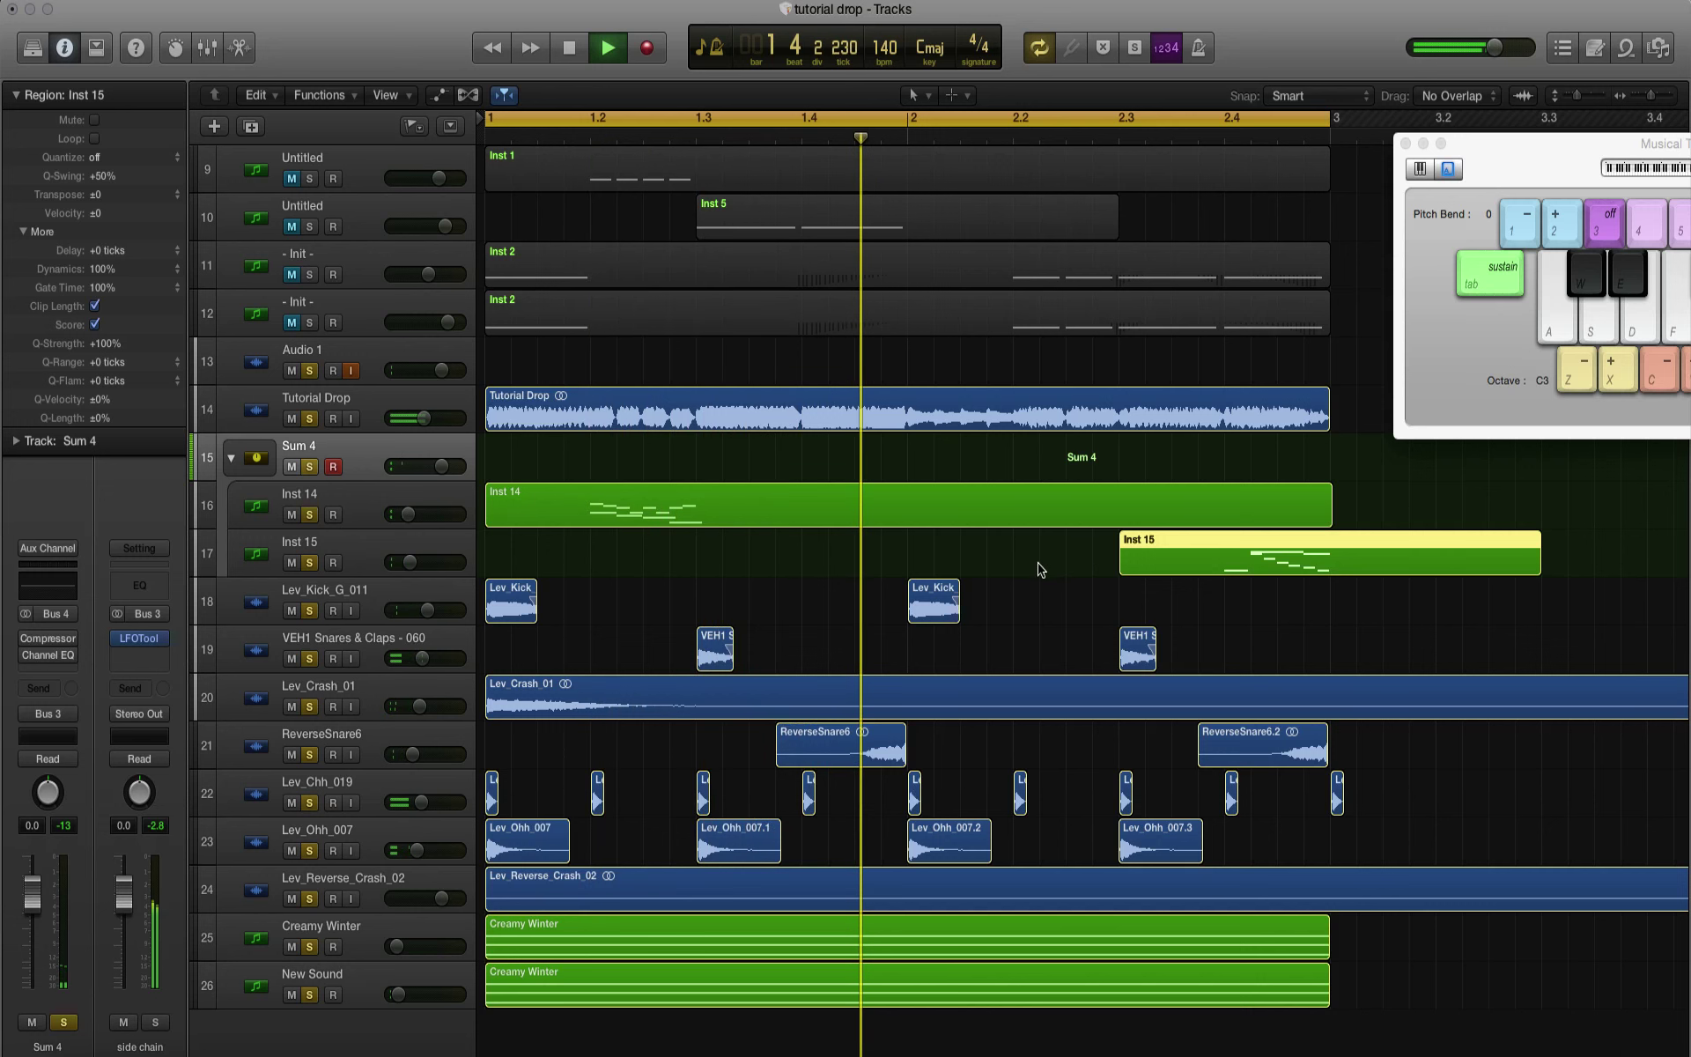
Step: Raise the last, lowest long note in the Inst 14 riff to A#4, play it back, and return to the full track view
key("space")
double_click(698, 519)
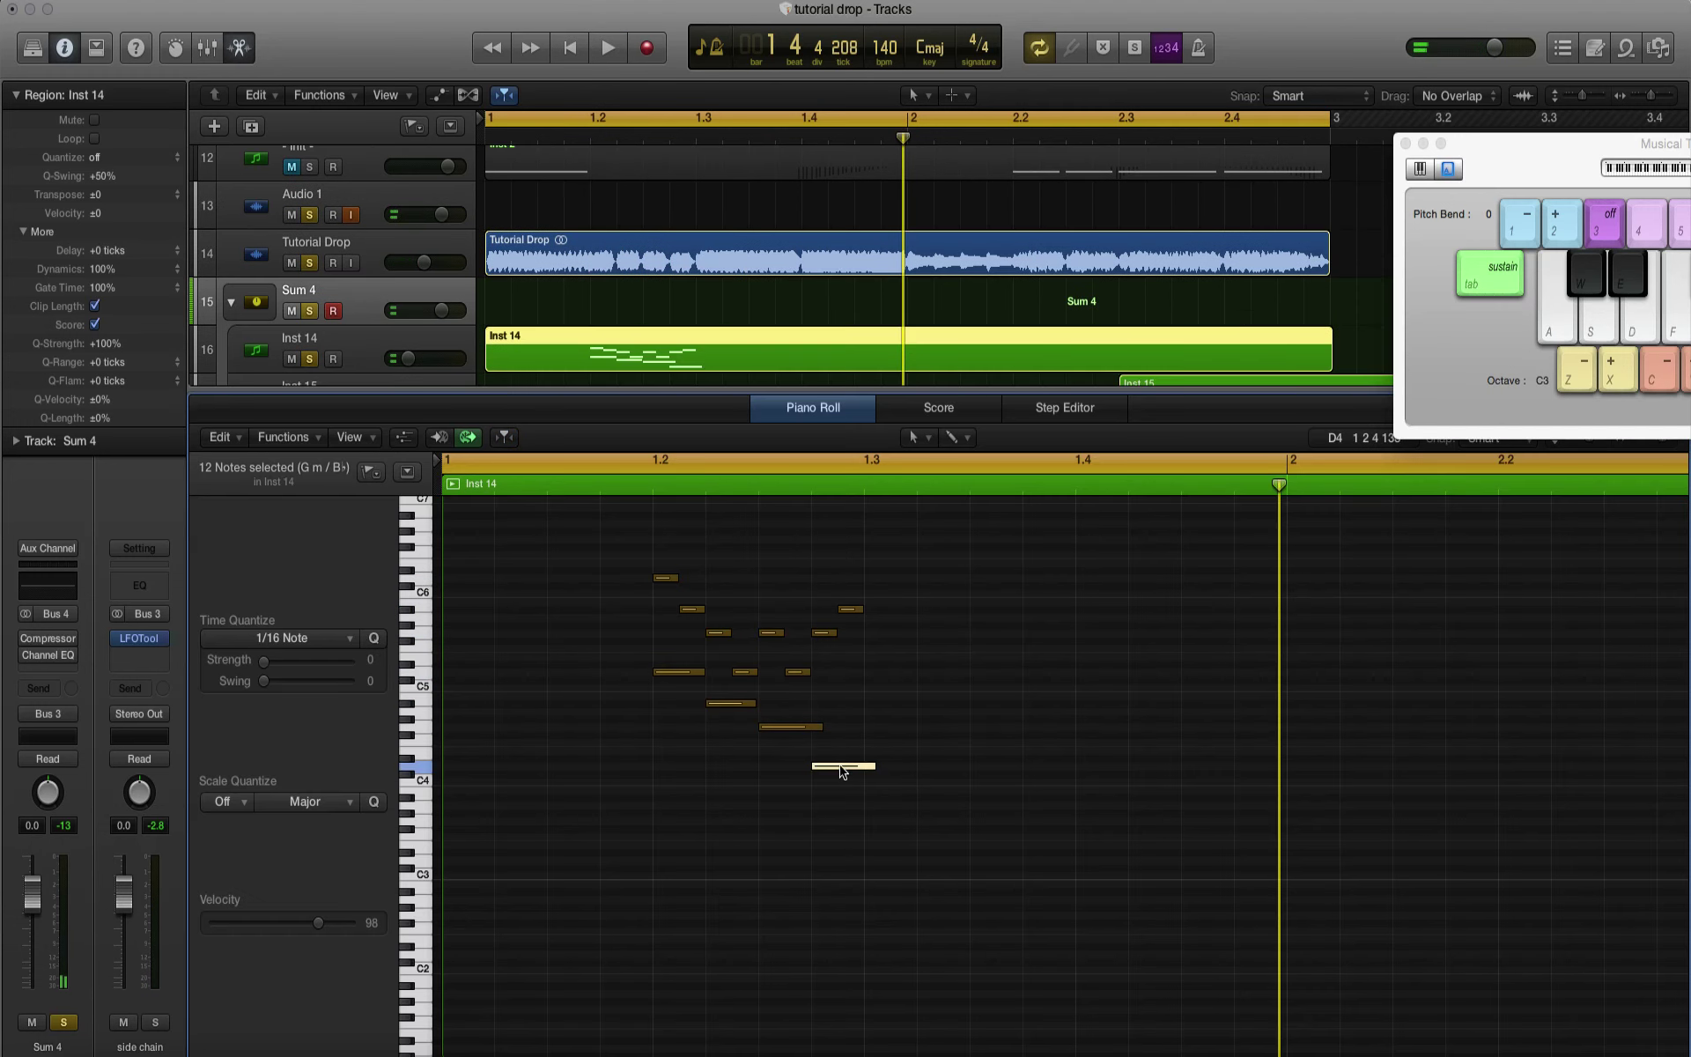
left_click_drag(841, 771, 863, 712)
key("space")
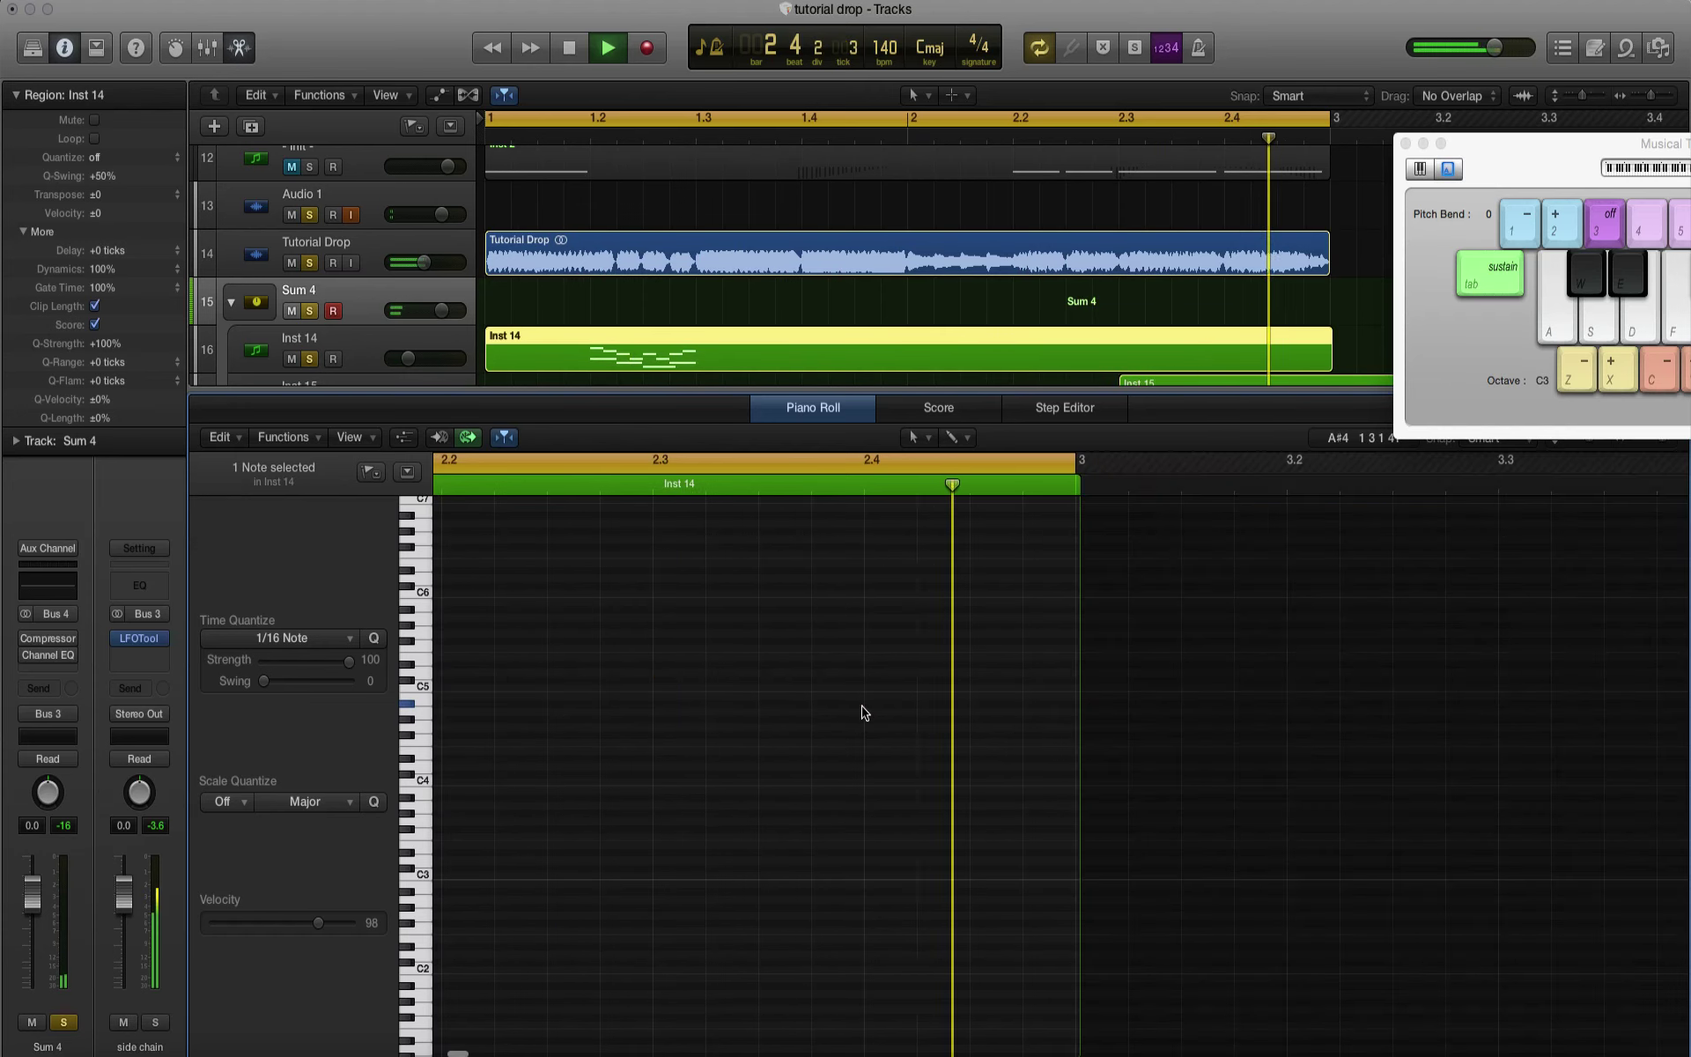
key("e")
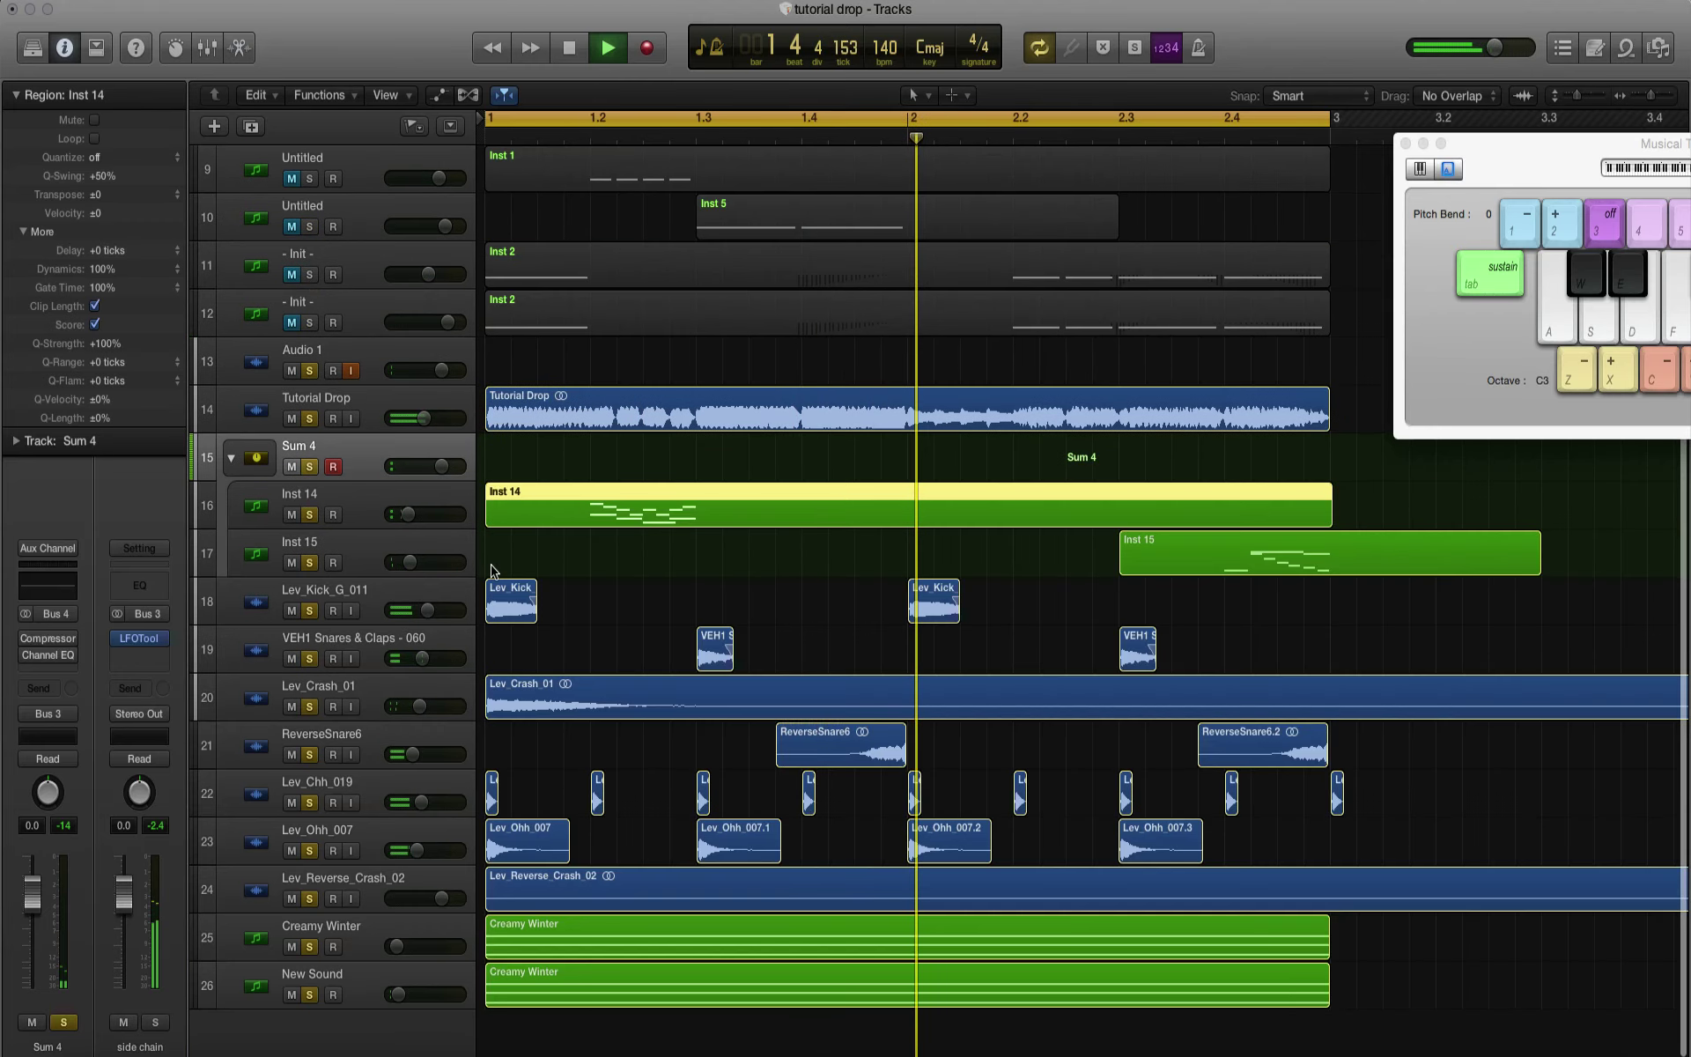
Step: Collapse the Sum 4 stack, mute Tutorial Drop and all tracks from Lev_Kick_G_011 to Lev_Reverse_Crash_02, and play back the stack
left_click(231, 457)
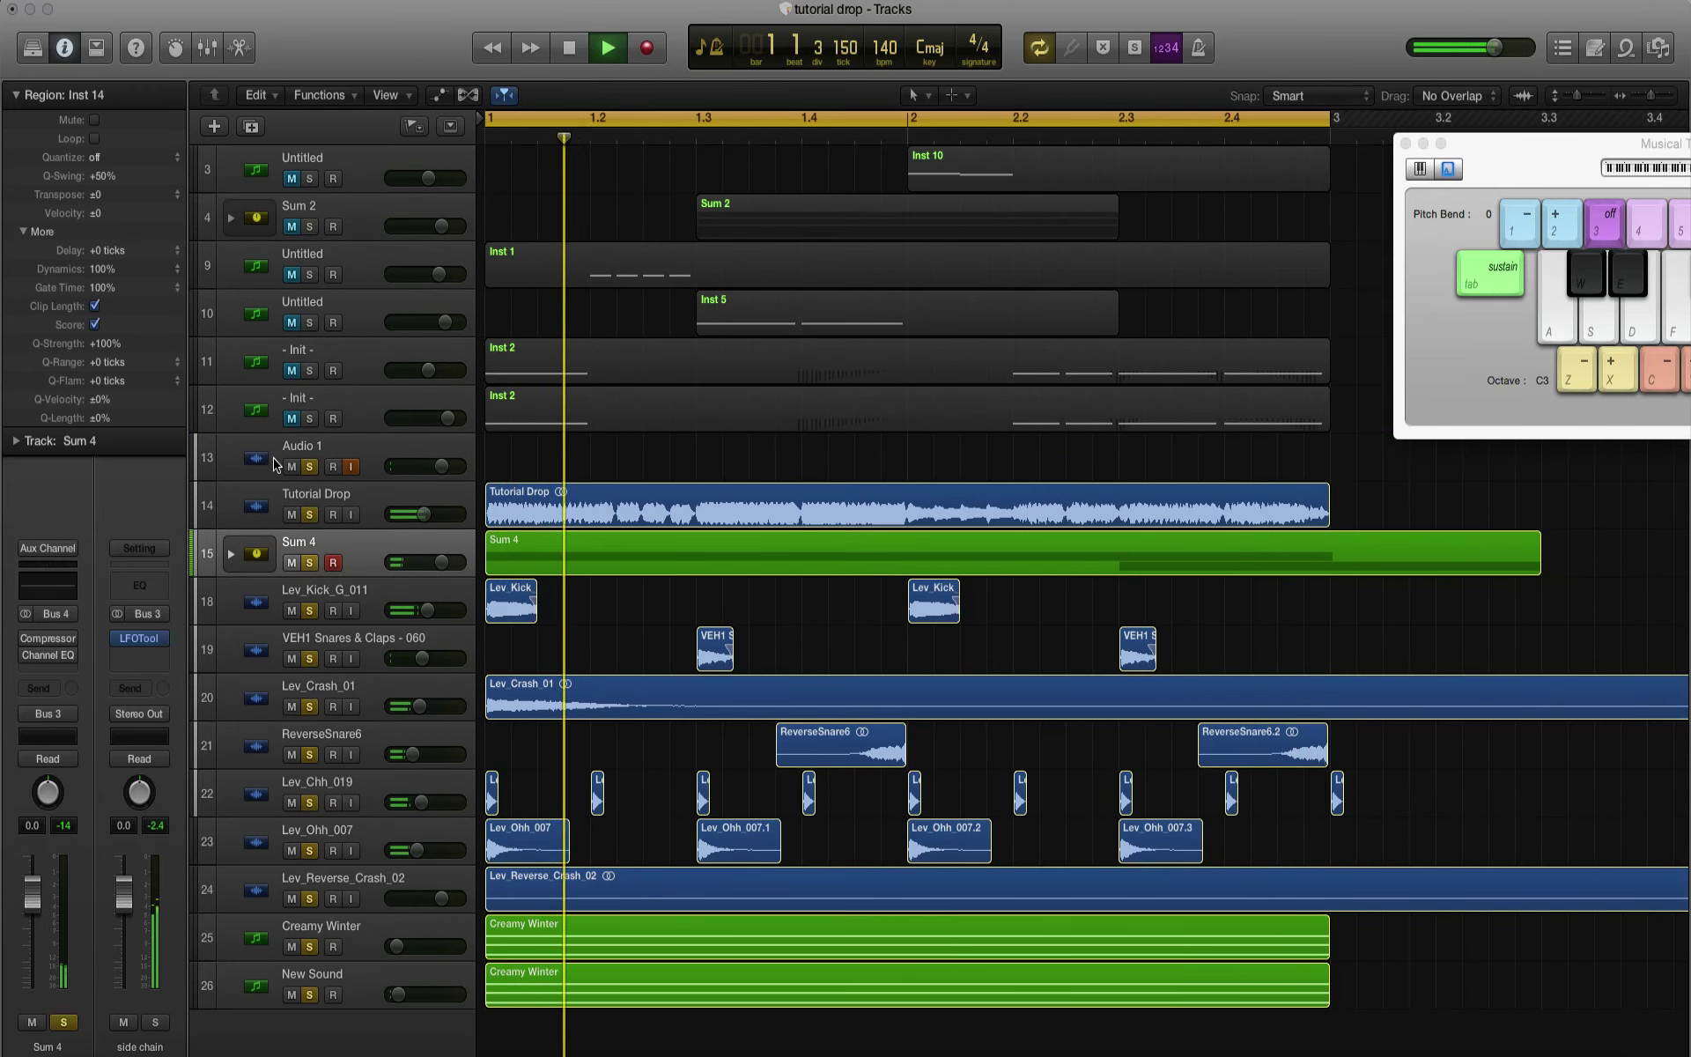
left_click(292, 515)
key("space")
left_click_drag(294, 612, 284, 885)
key("space")
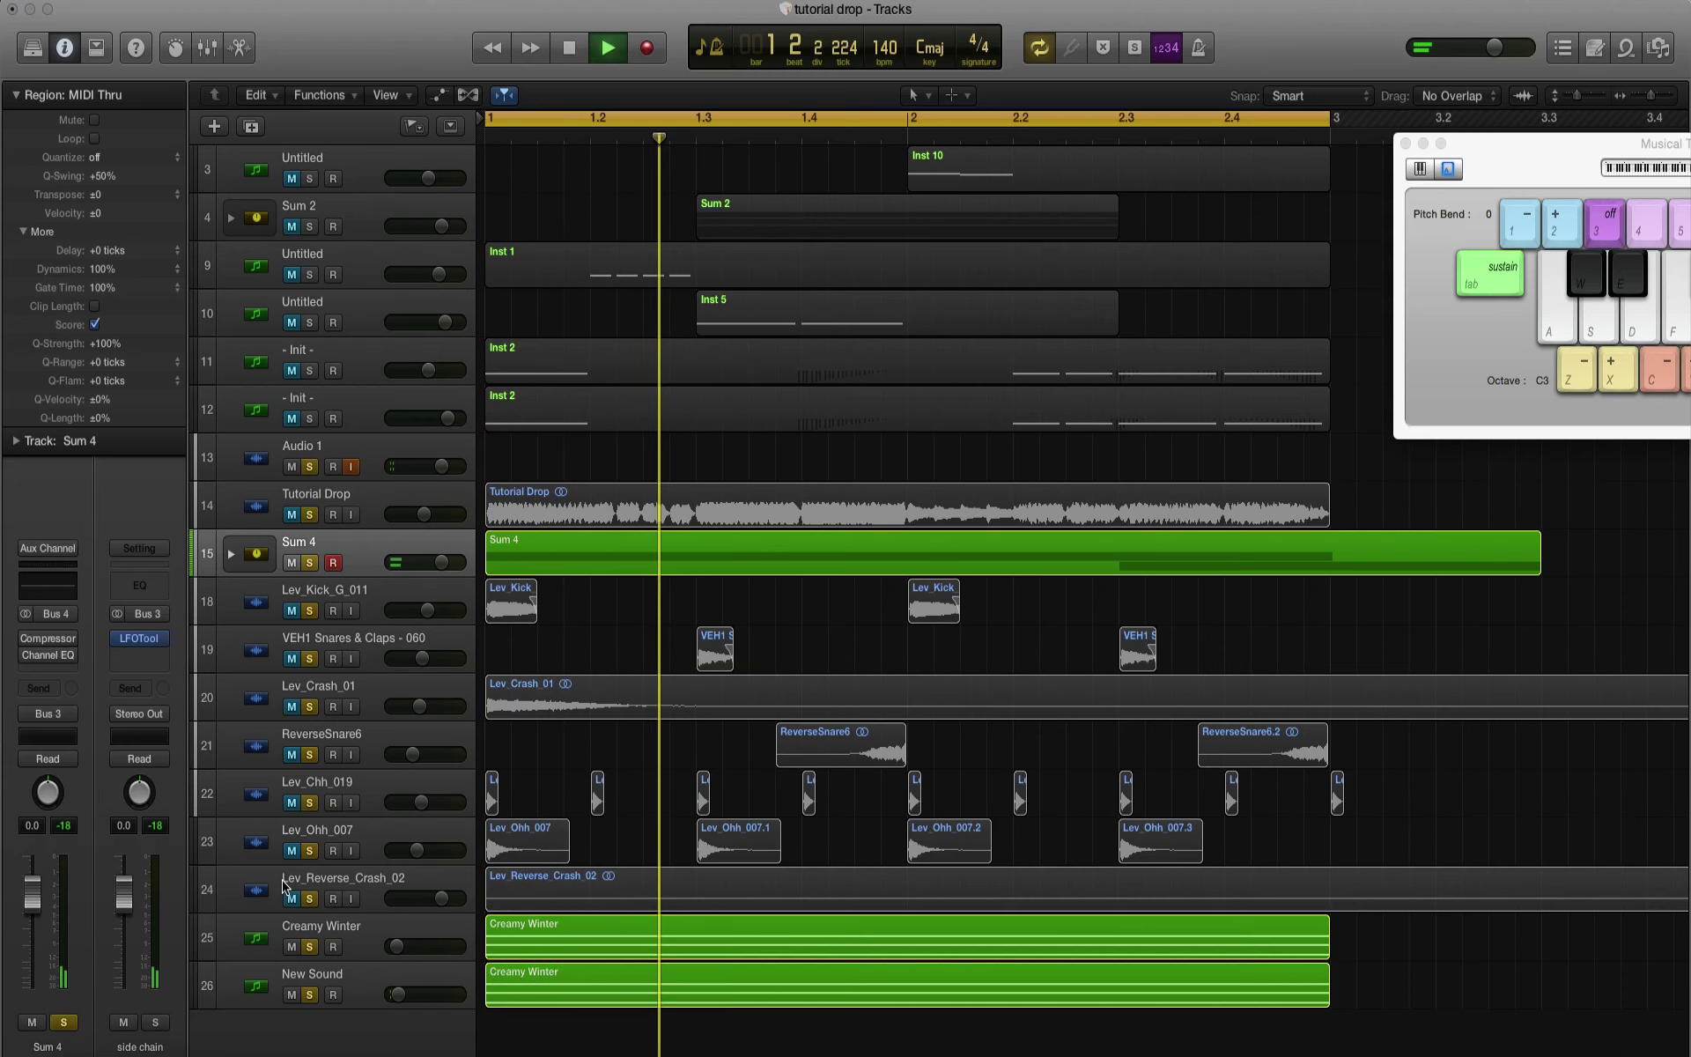
Step: Insert a Stereo Delay on Sum 4 and set its left feedback to 69% and right feedback to 67% during playback
left_click(54, 673)
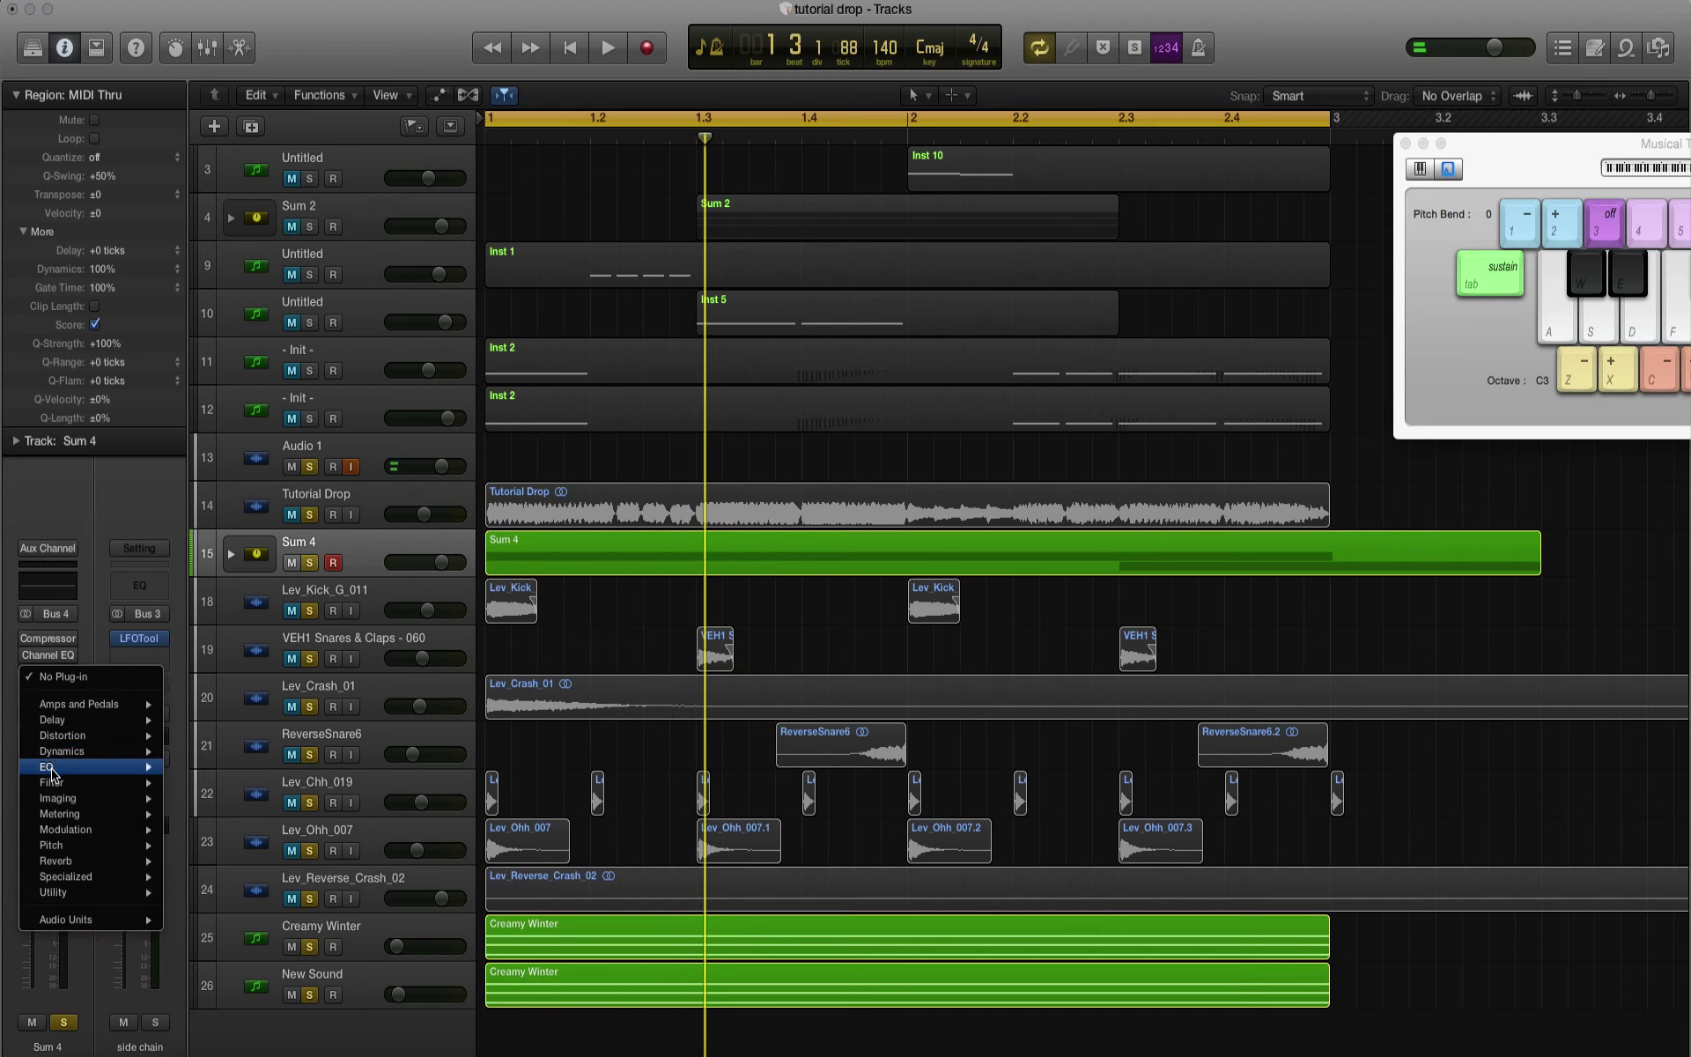
mouse_move(279, 766)
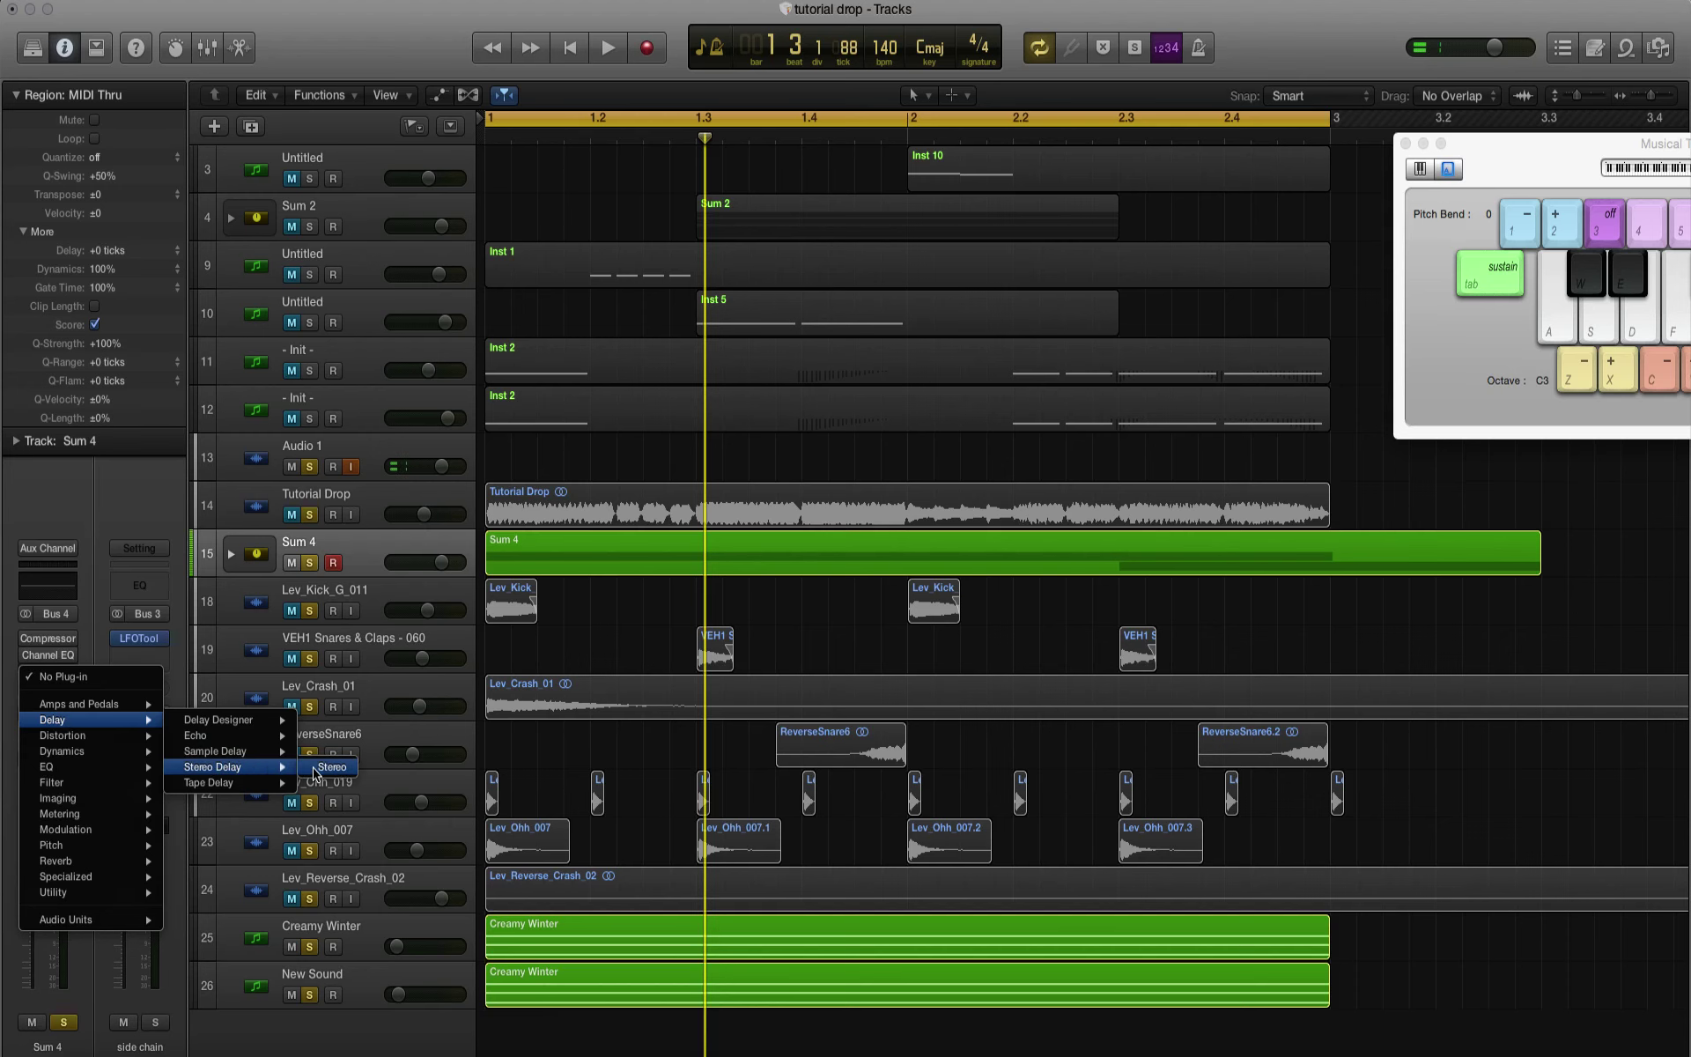
left_click(326, 778)
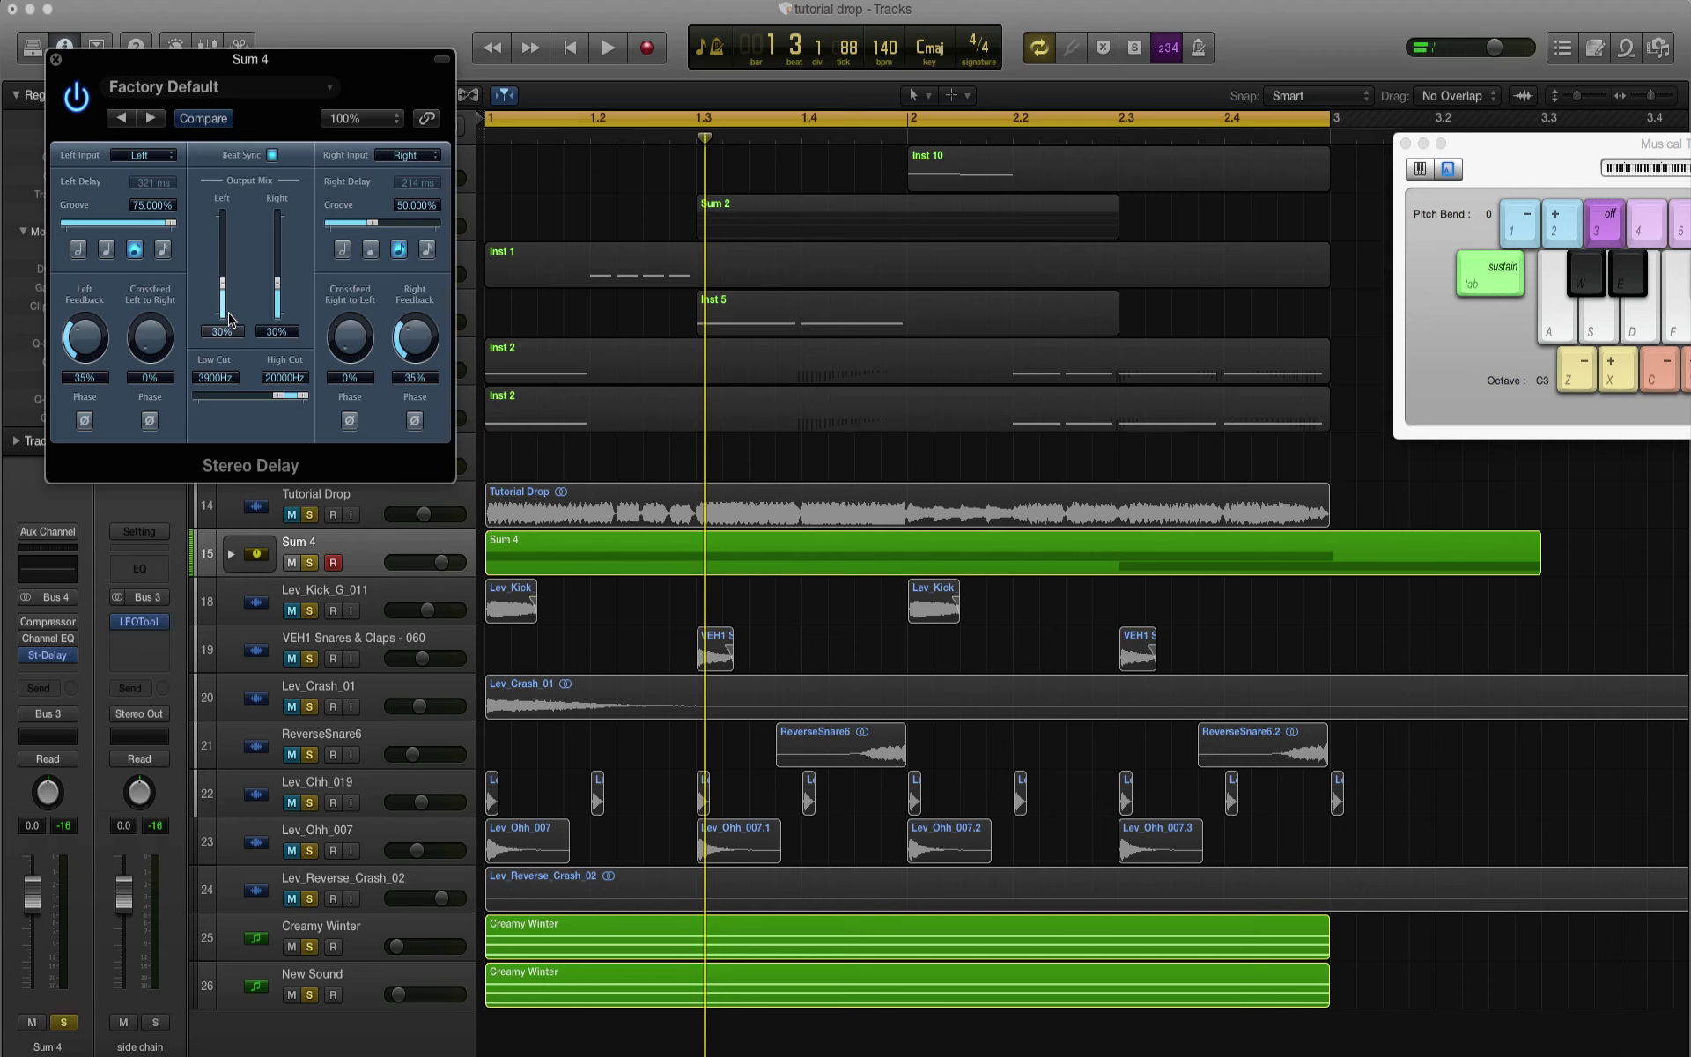
key("space")
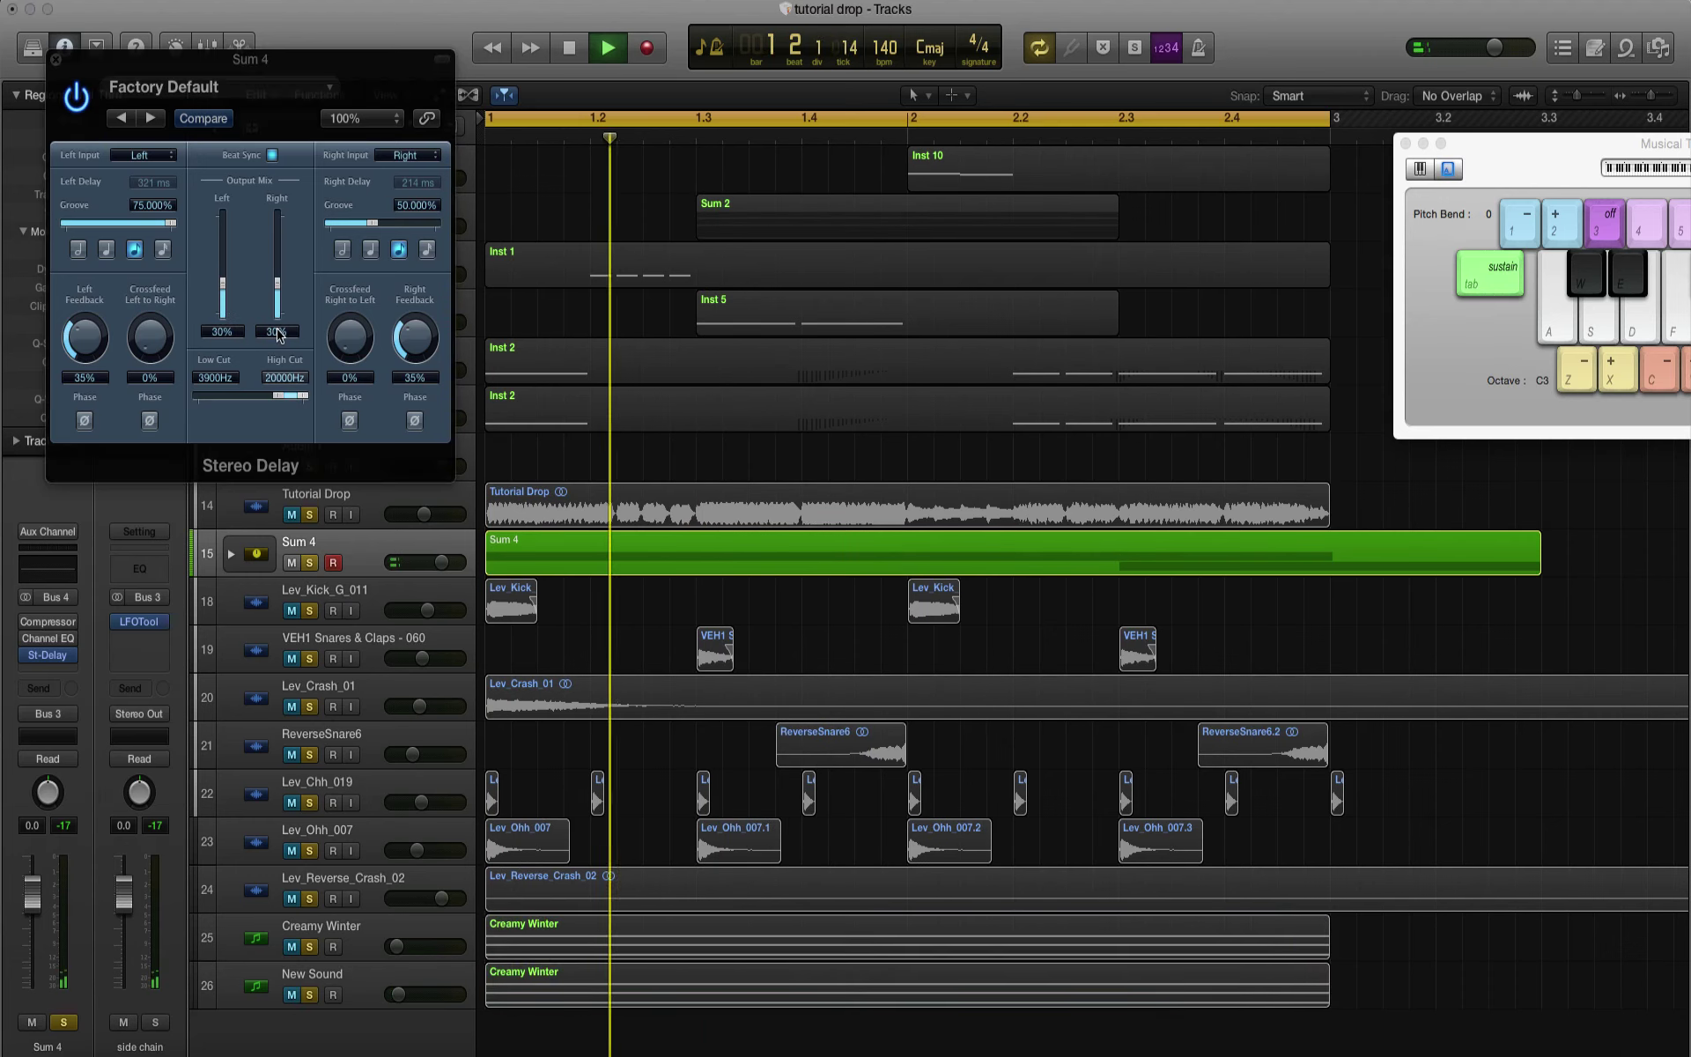
left_click_drag(415, 338, 405, 227)
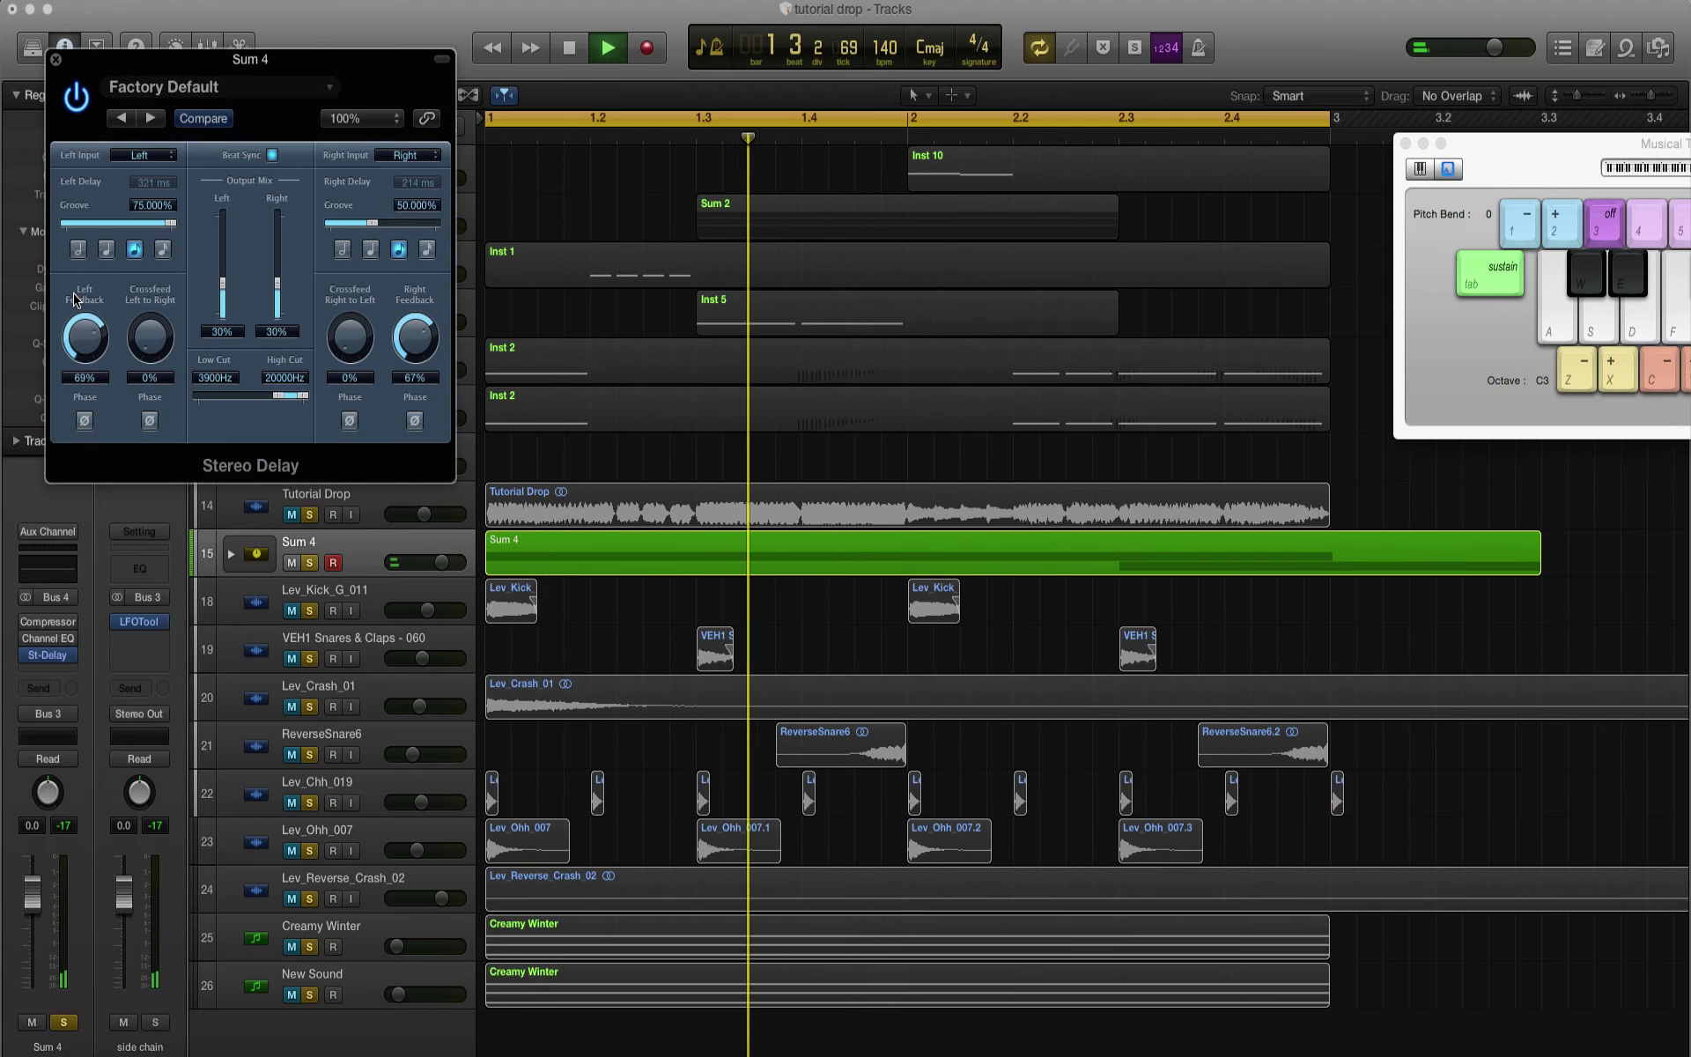
left_click(55, 59)
key("space")
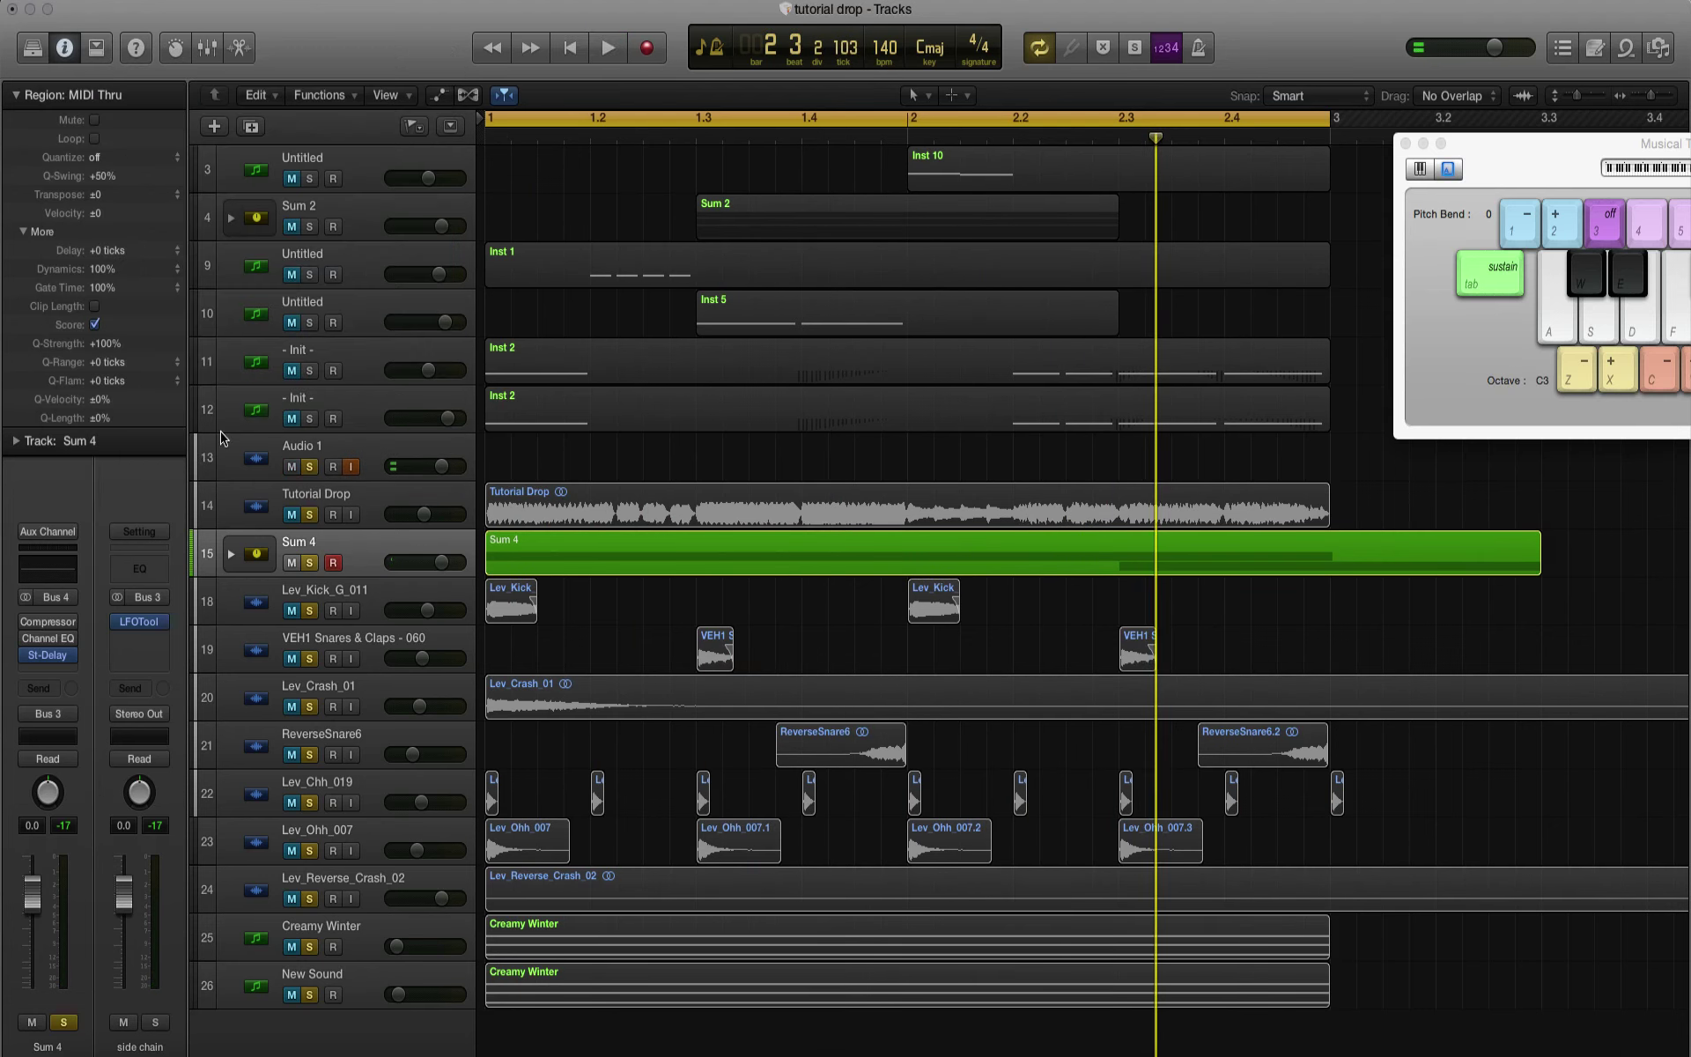
Step: Unmute Tutorial Drop, the drum tracks, Creamy Winter and New Sound, keep Lev_Reverse_Crash_02 muted, and play the full mix
left_click(283, 879, "shift")
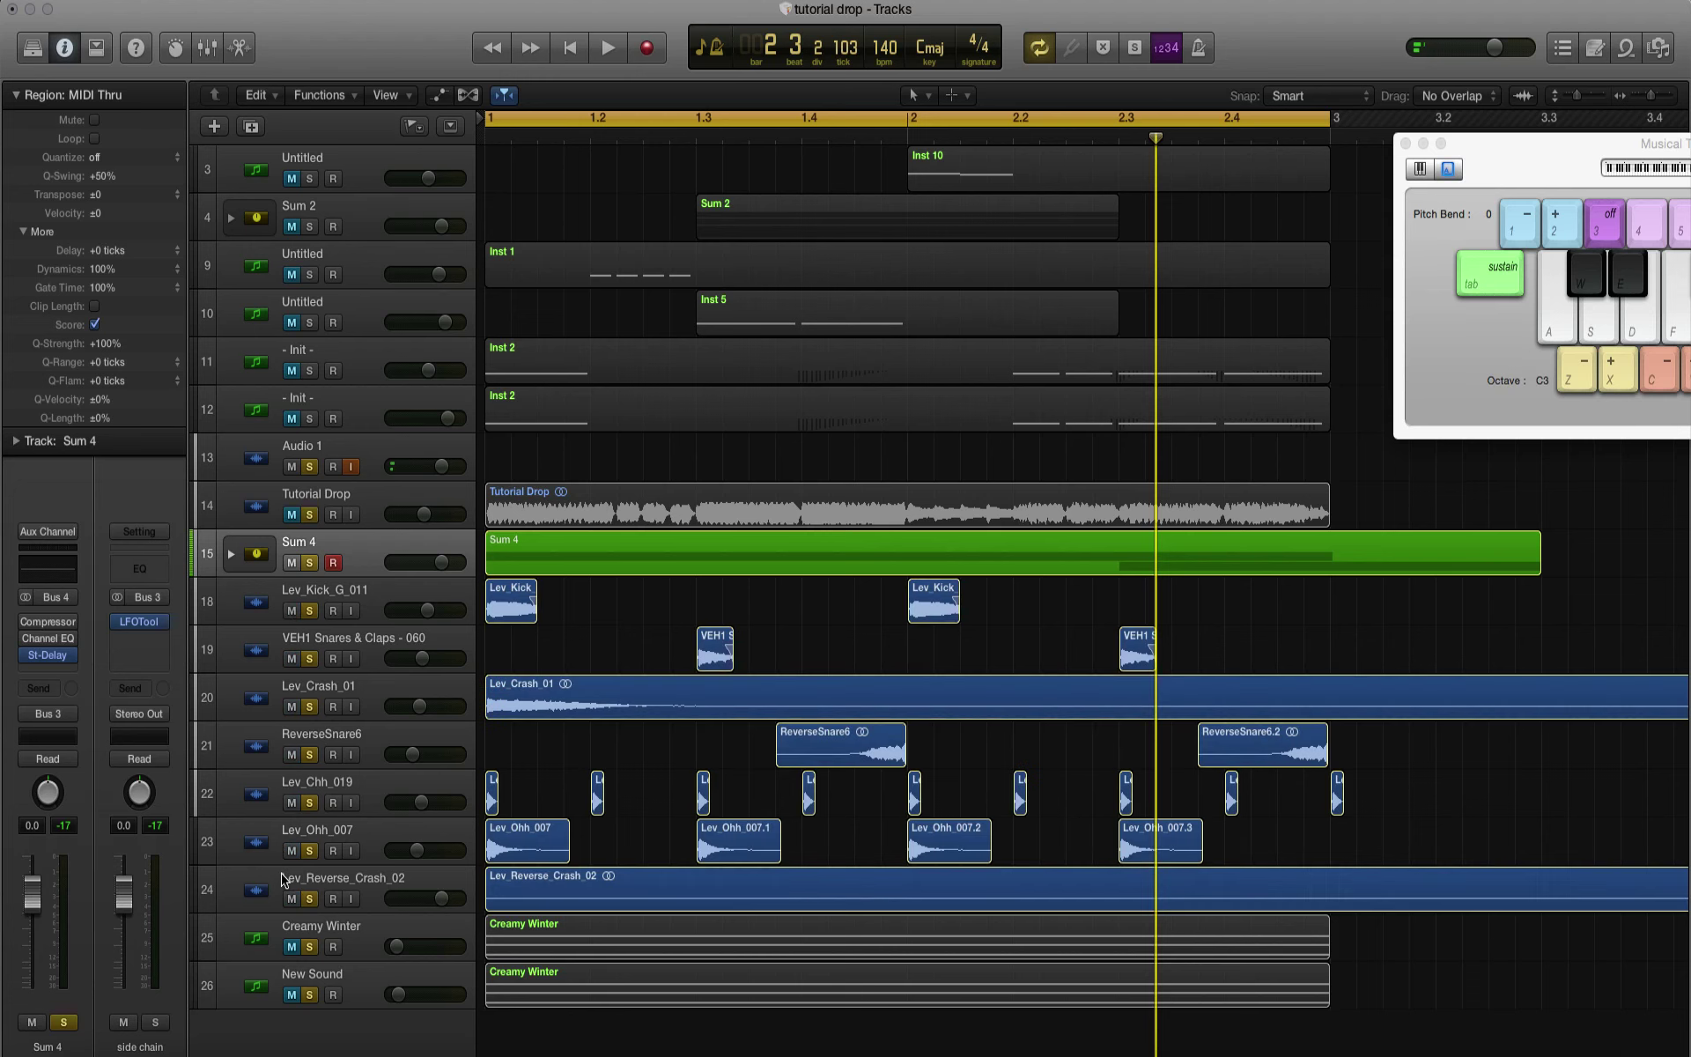
left_click(292, 898)
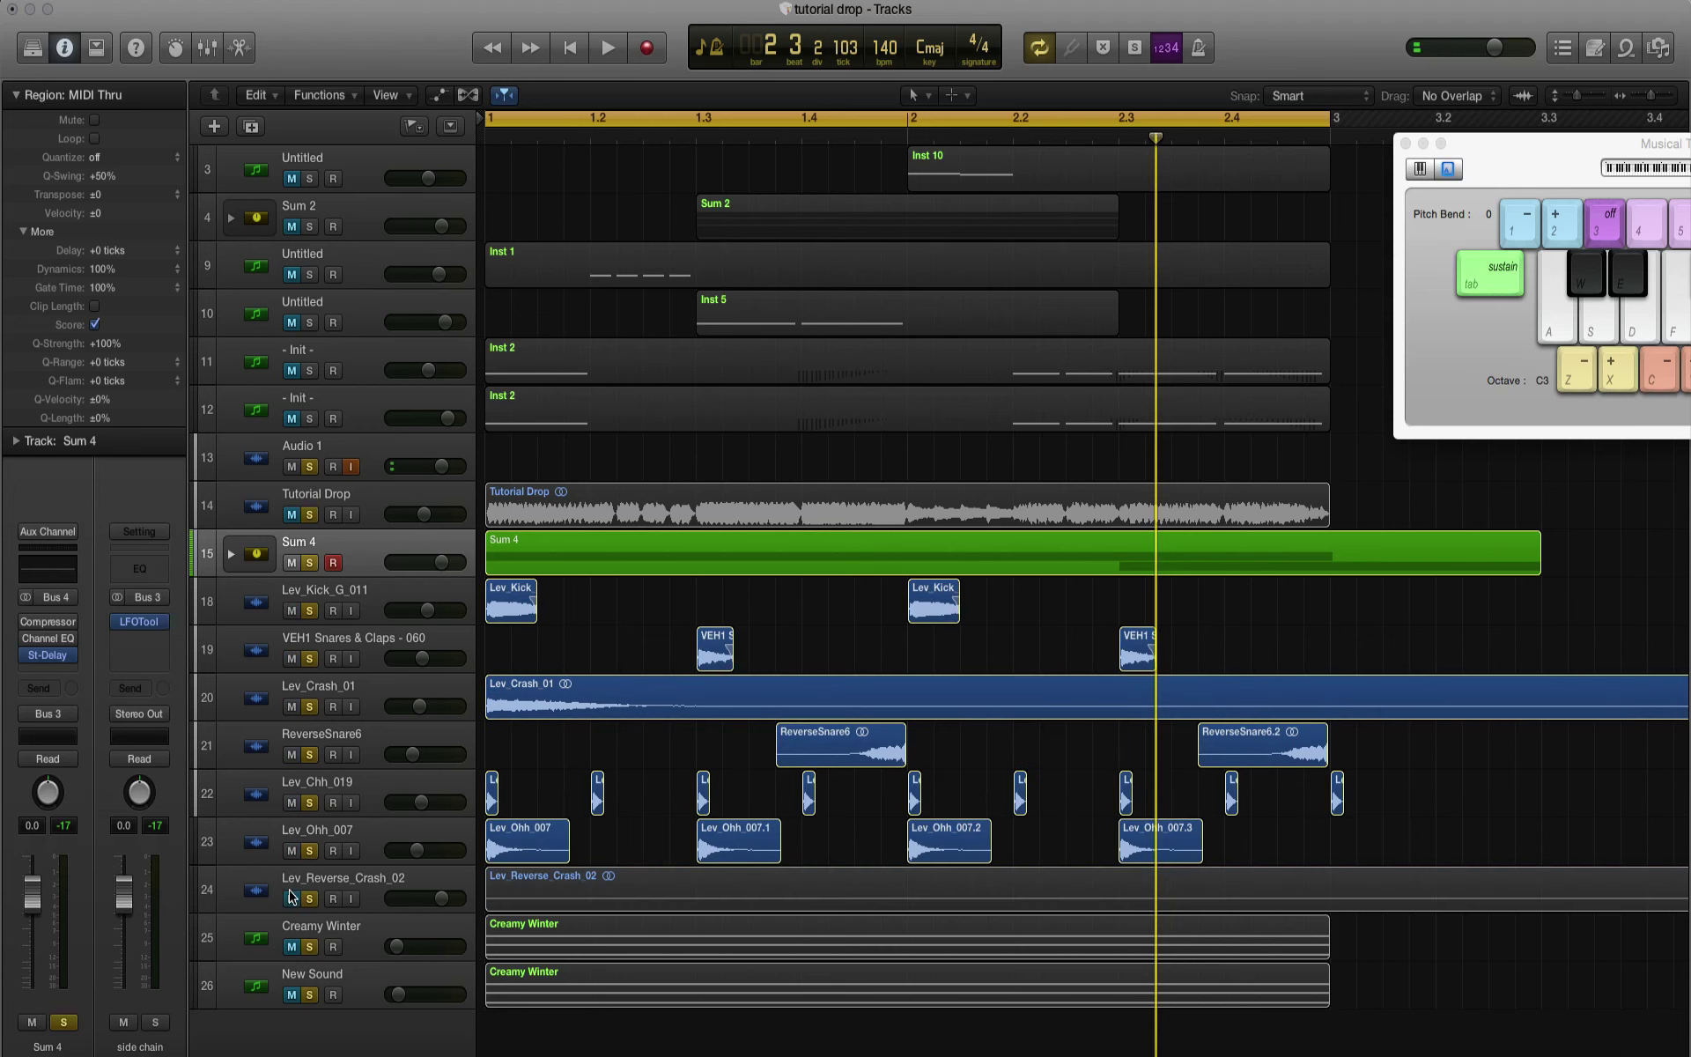
left_click(292, 944)
left_click(291, 514)
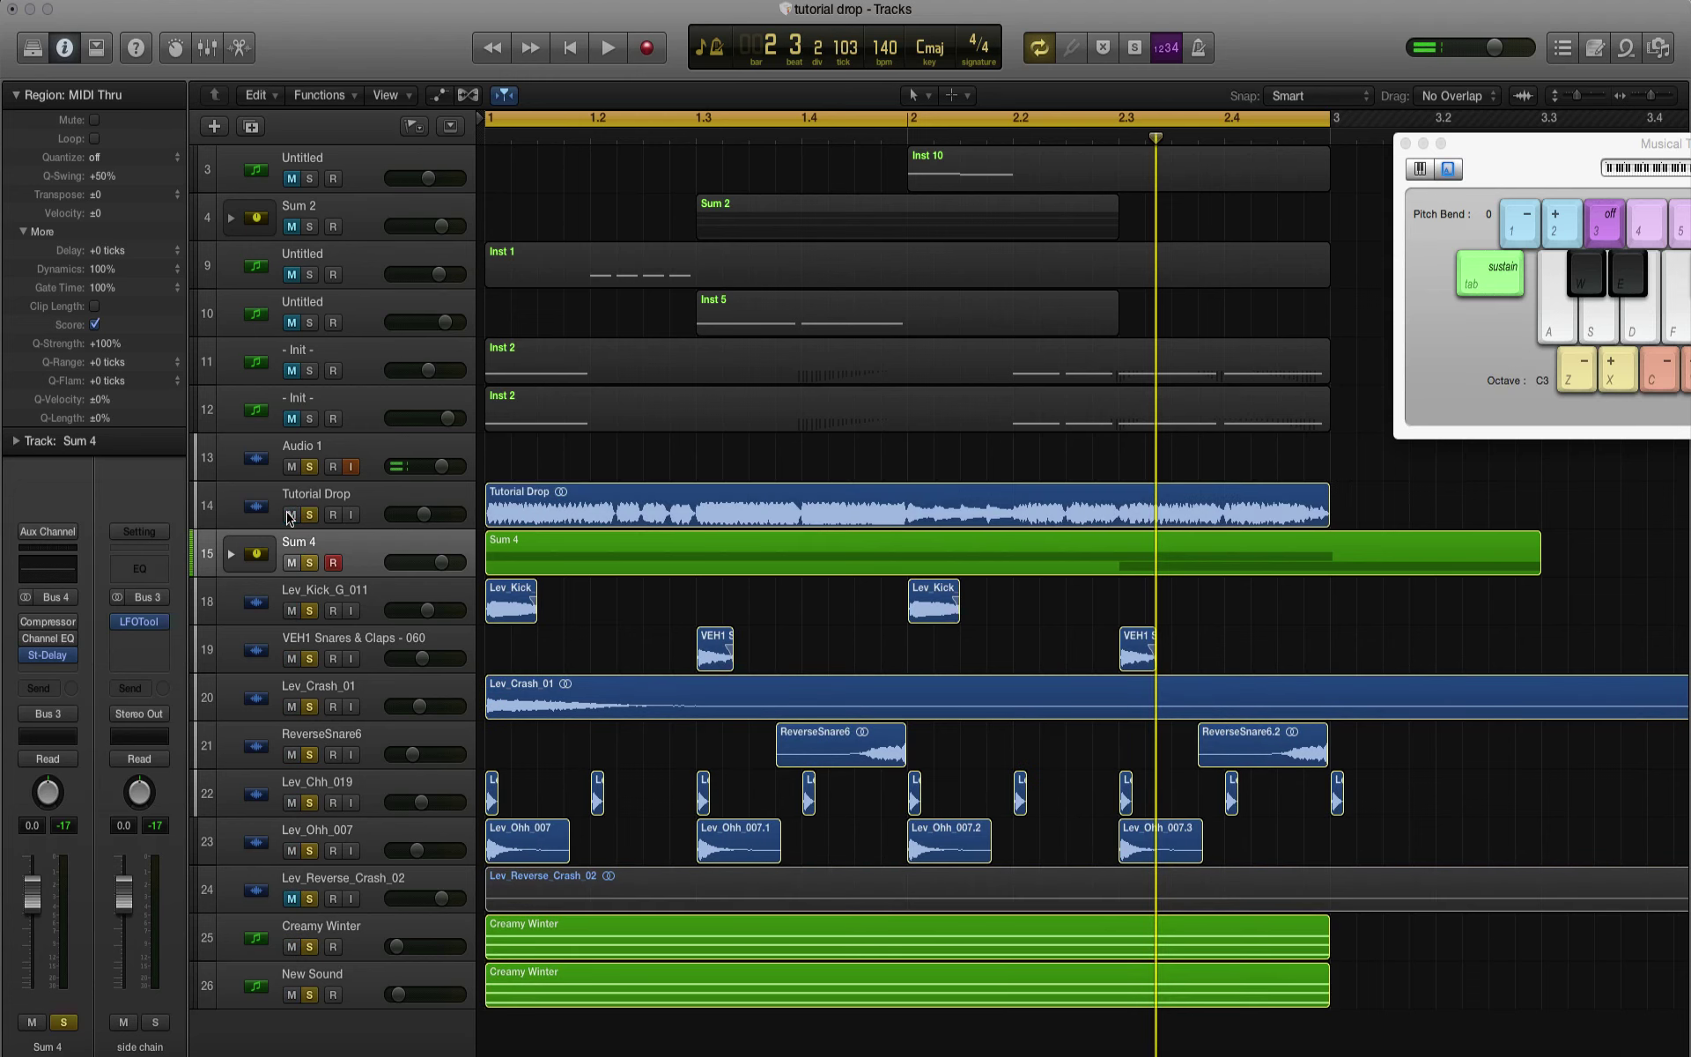
key("space")
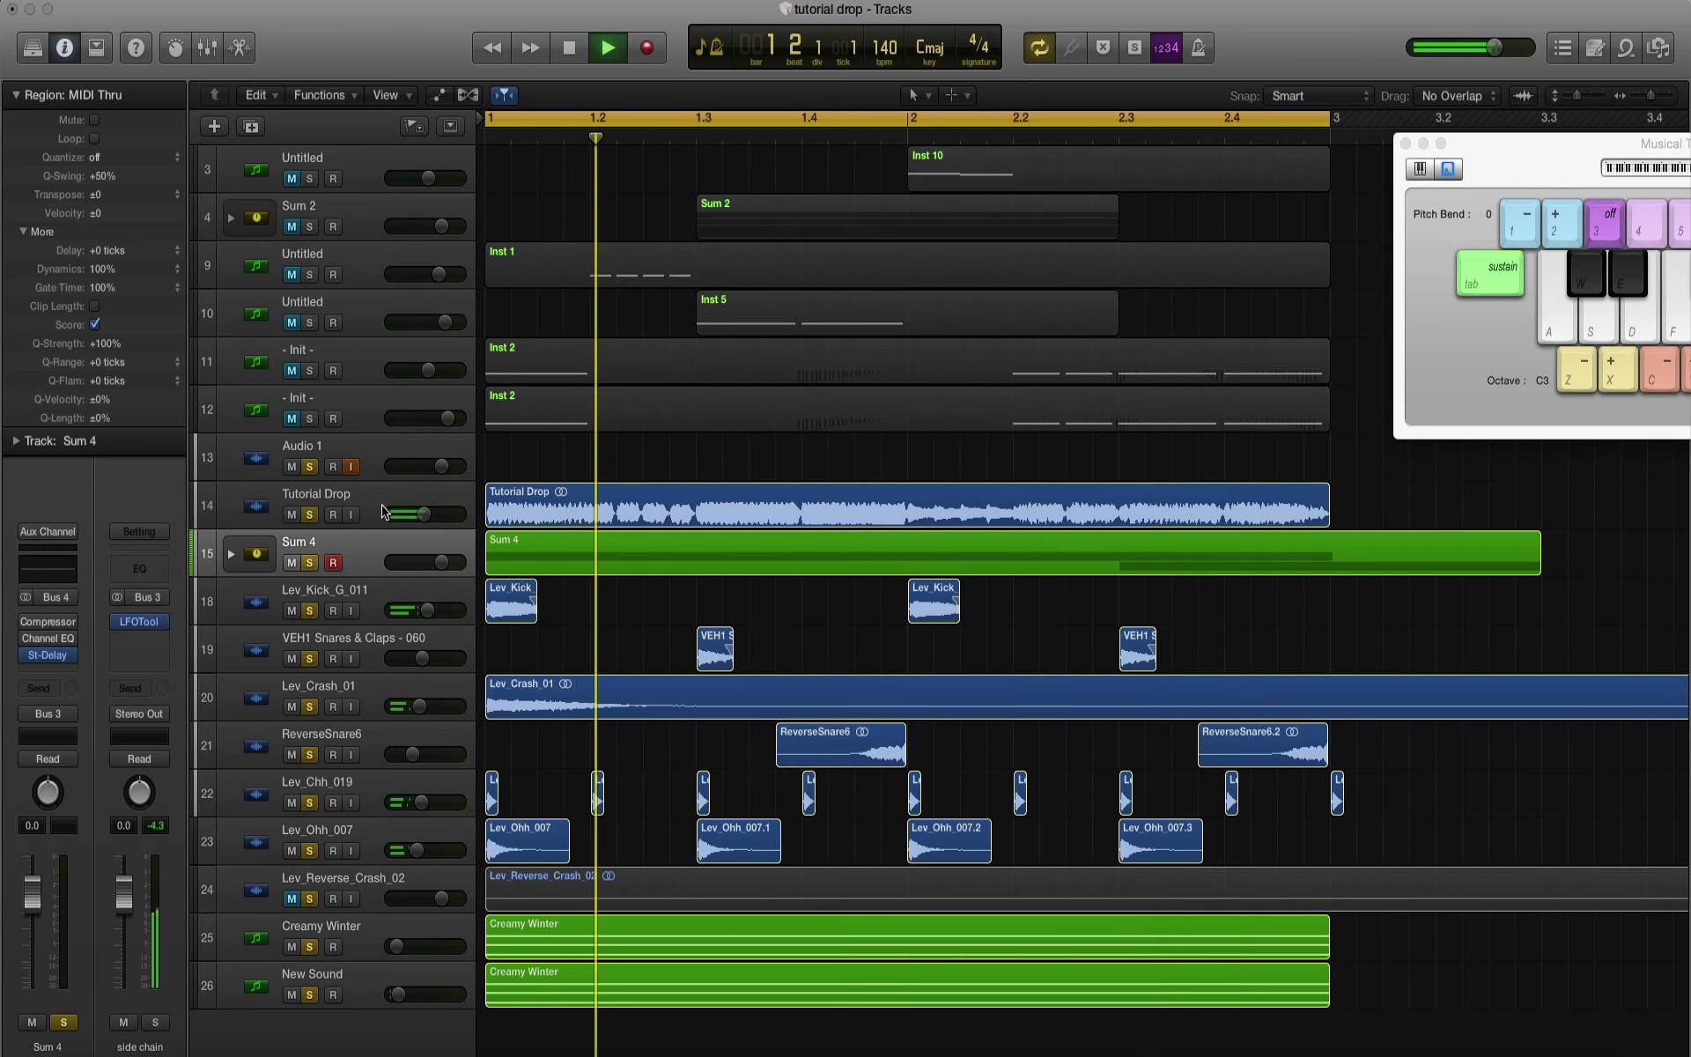
Step: Lower the Sum 4 volume to -14.2 dB during playback and turn the computer's output volume down slightly
left_click_drag(441, 562, 432, 562)
key("XF86AudioLowerVolume")
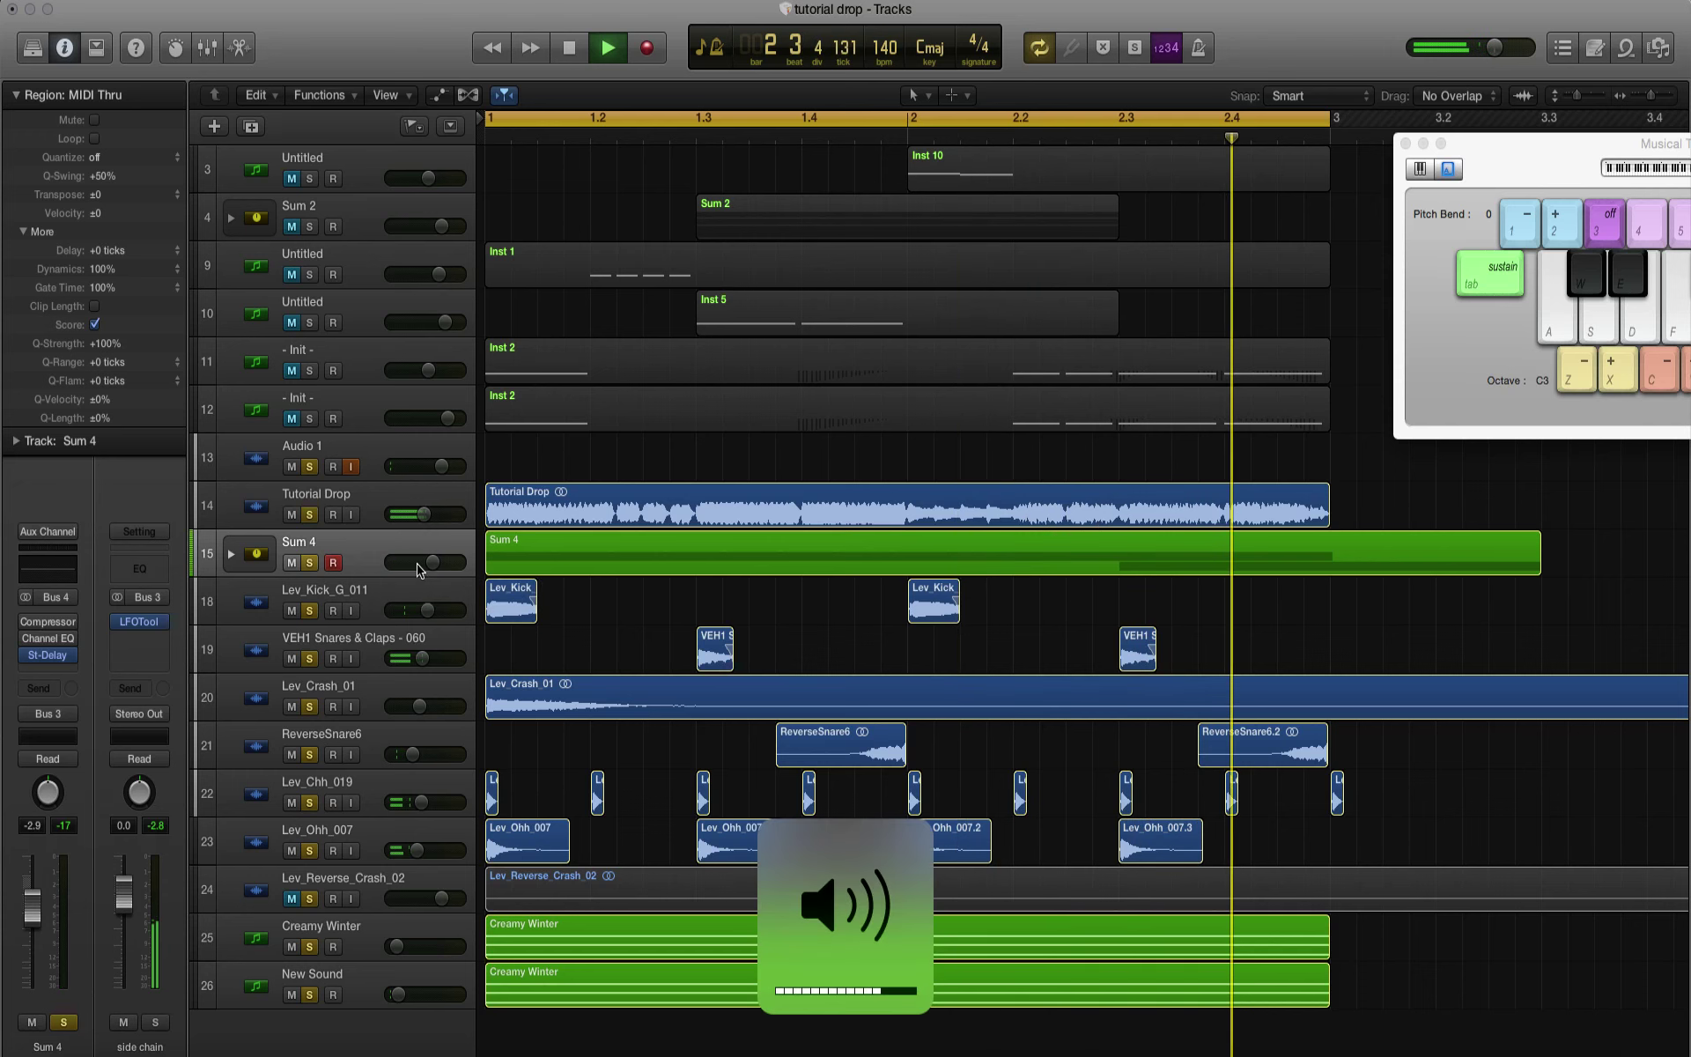
key("XF86AudioLowerVolume")
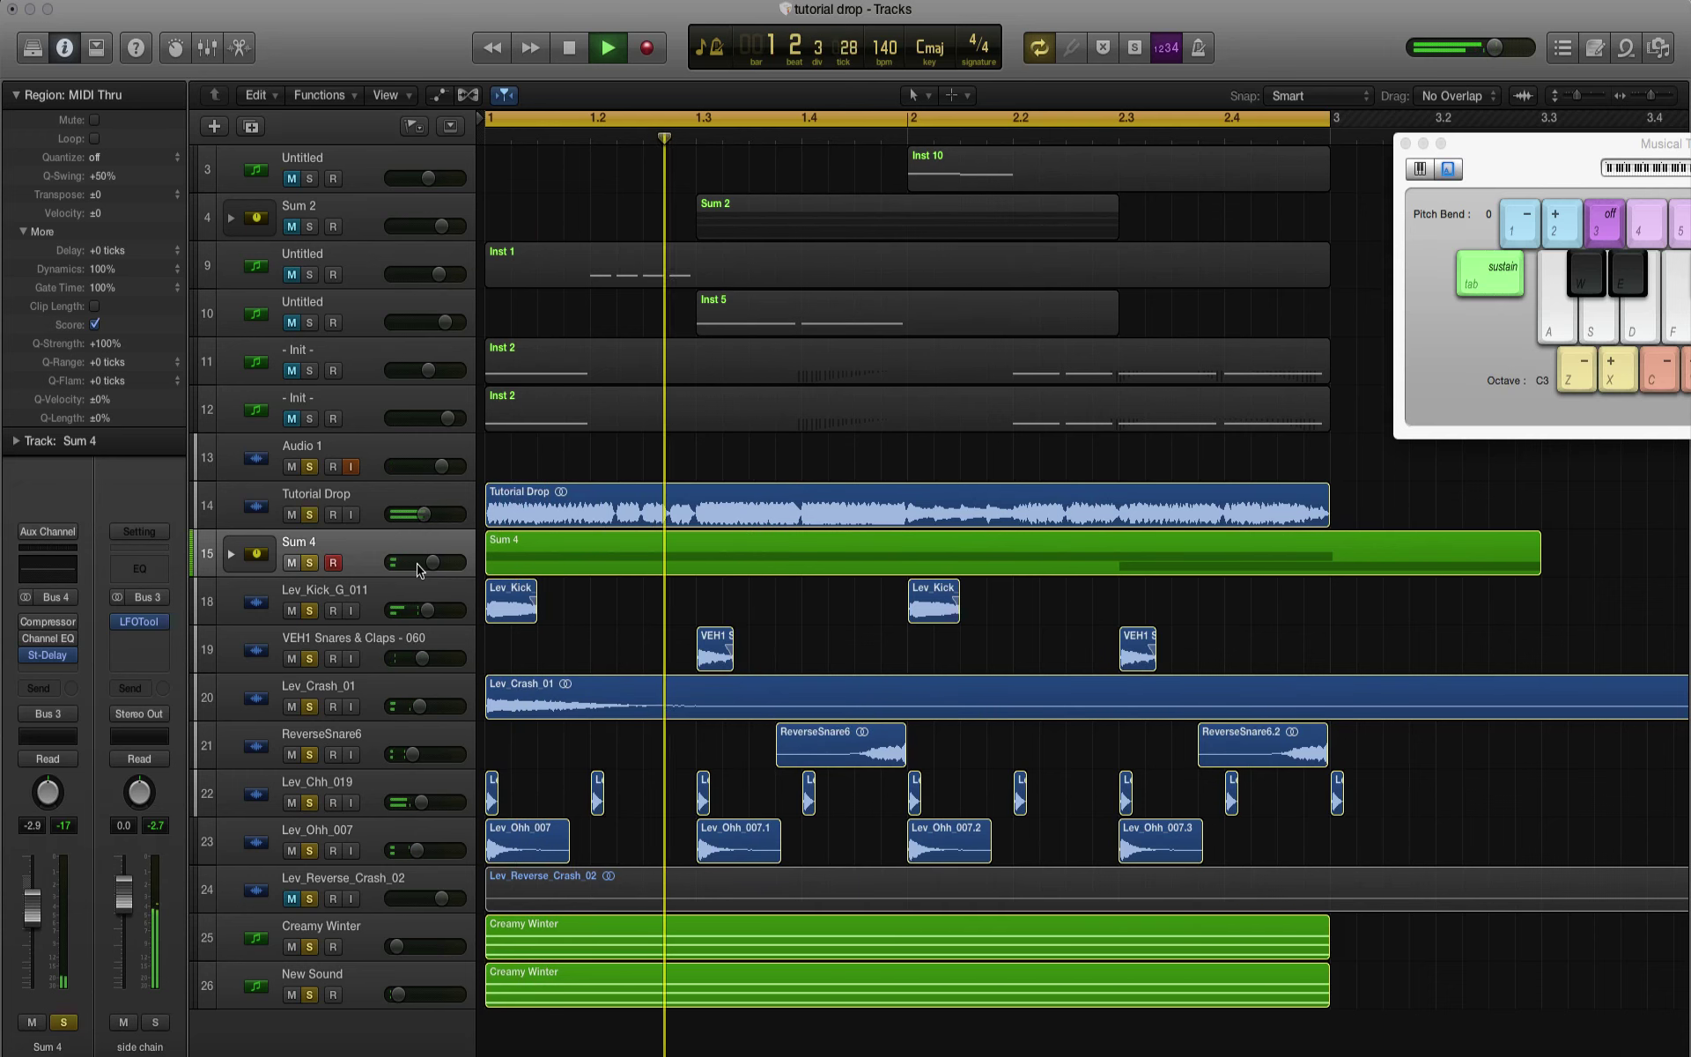
left_click(432, 562)
left_click_drag(432, 562, 411, 568)
key("space")
Step: Toggle the Tutorial Drop mute off and on for comparison, and lower the Sum 4 volume to -15.0 dB during playback
left_click(291, 514)
left_click(291, 515)
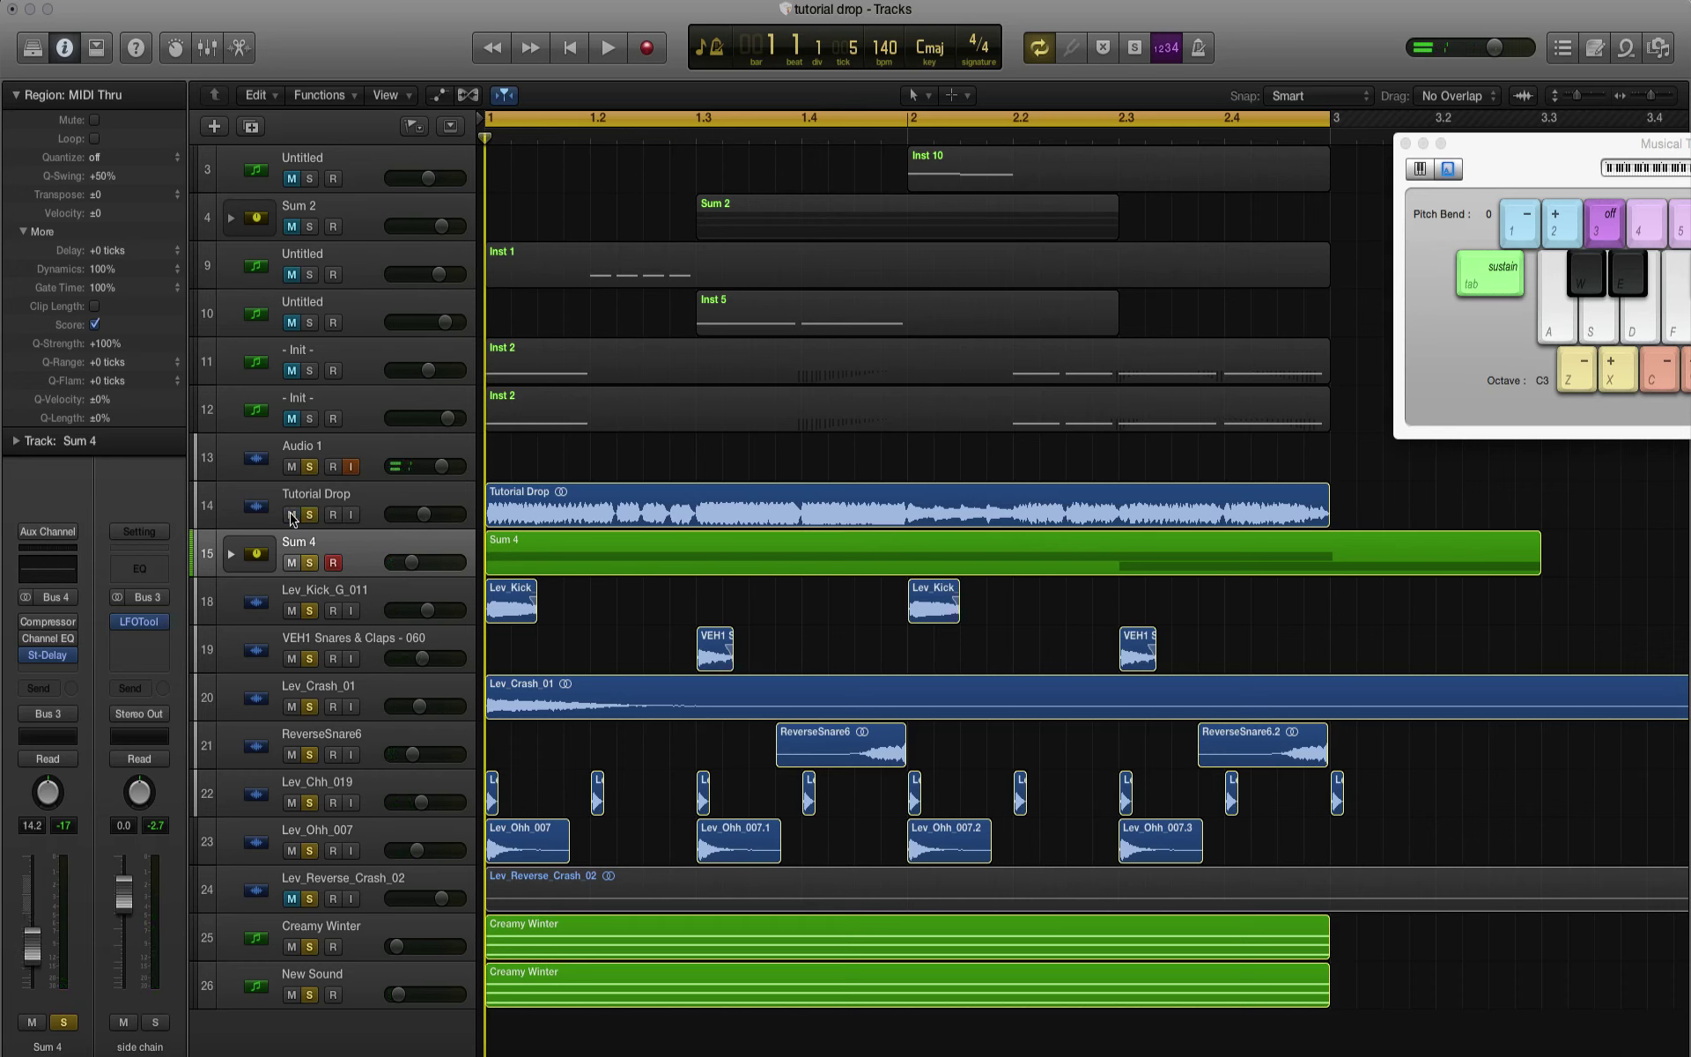
key("space")
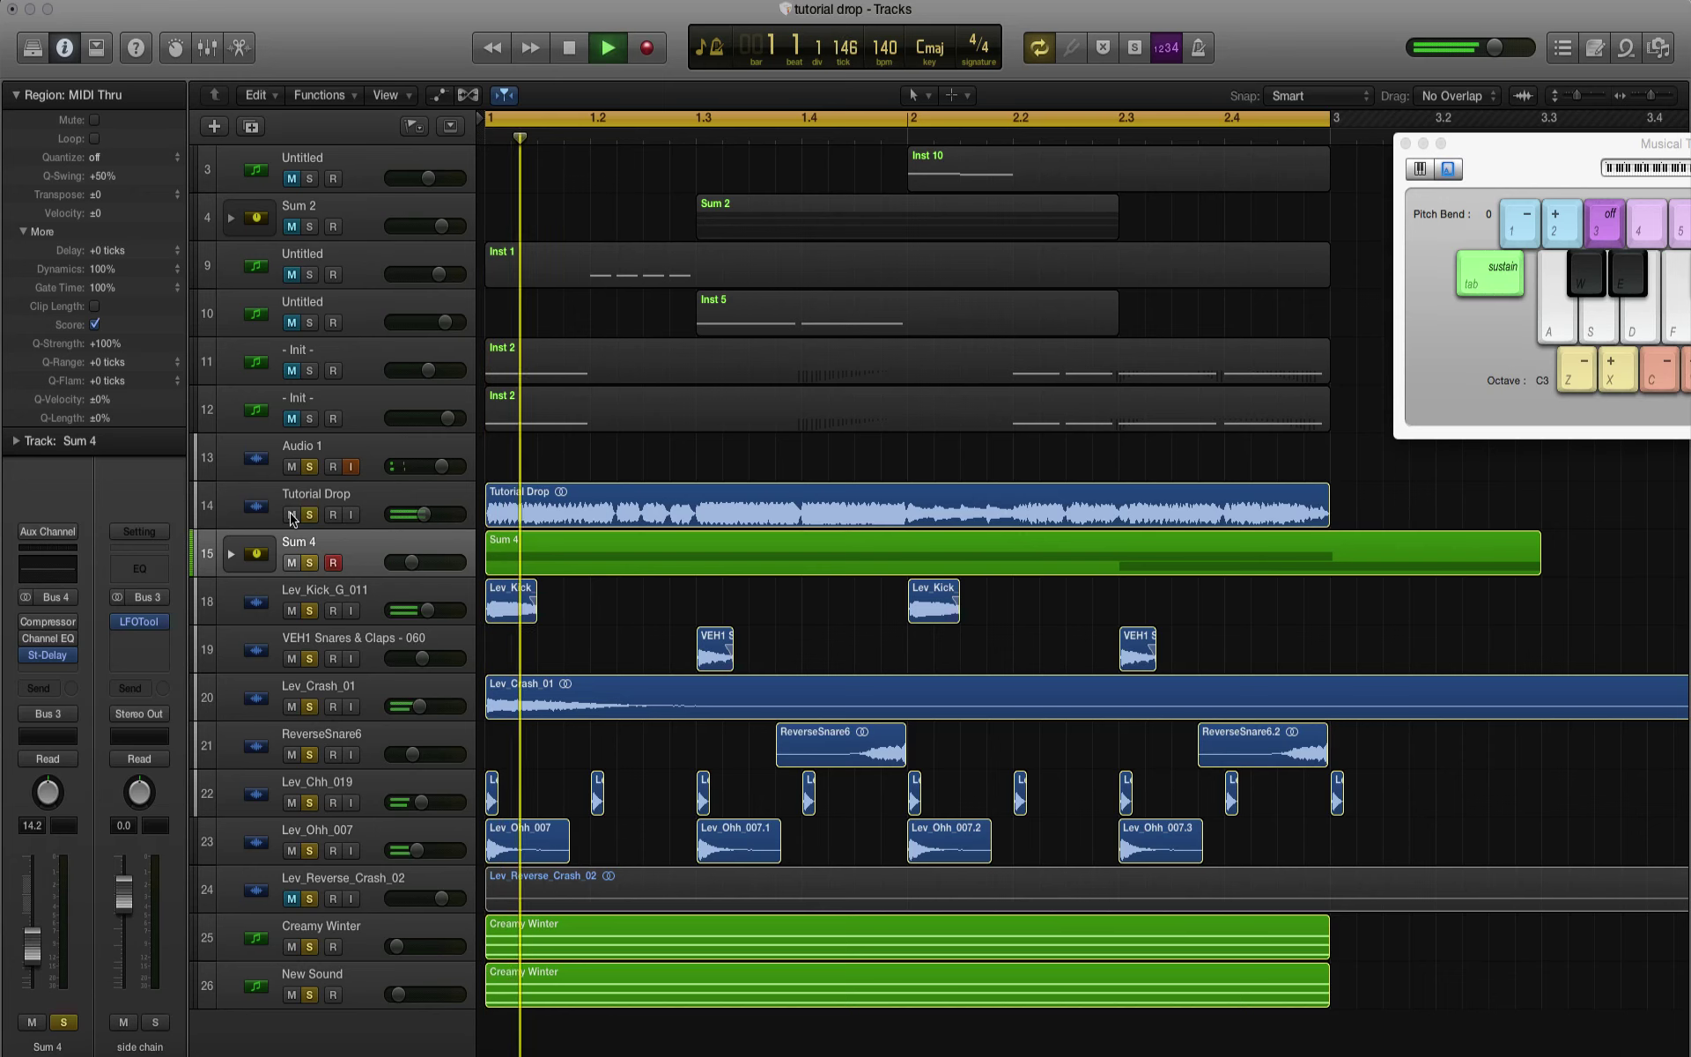
left_click_drag(410, 566, 407, 567)
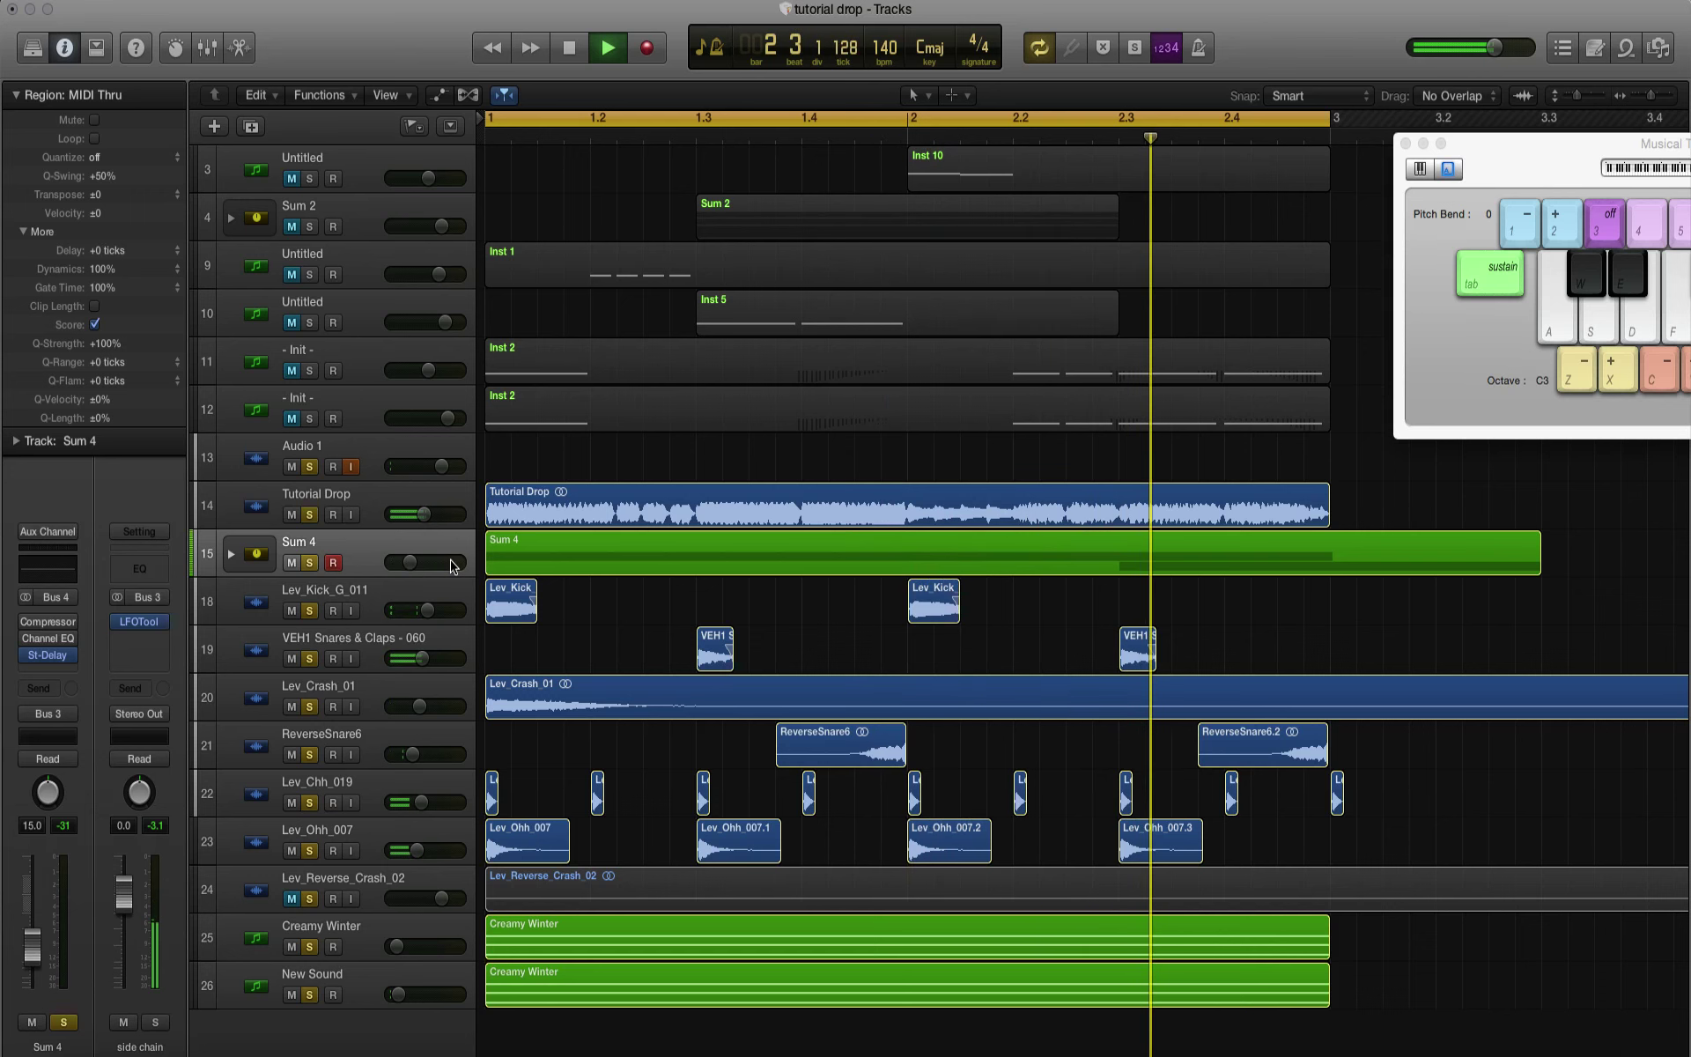
key("space")
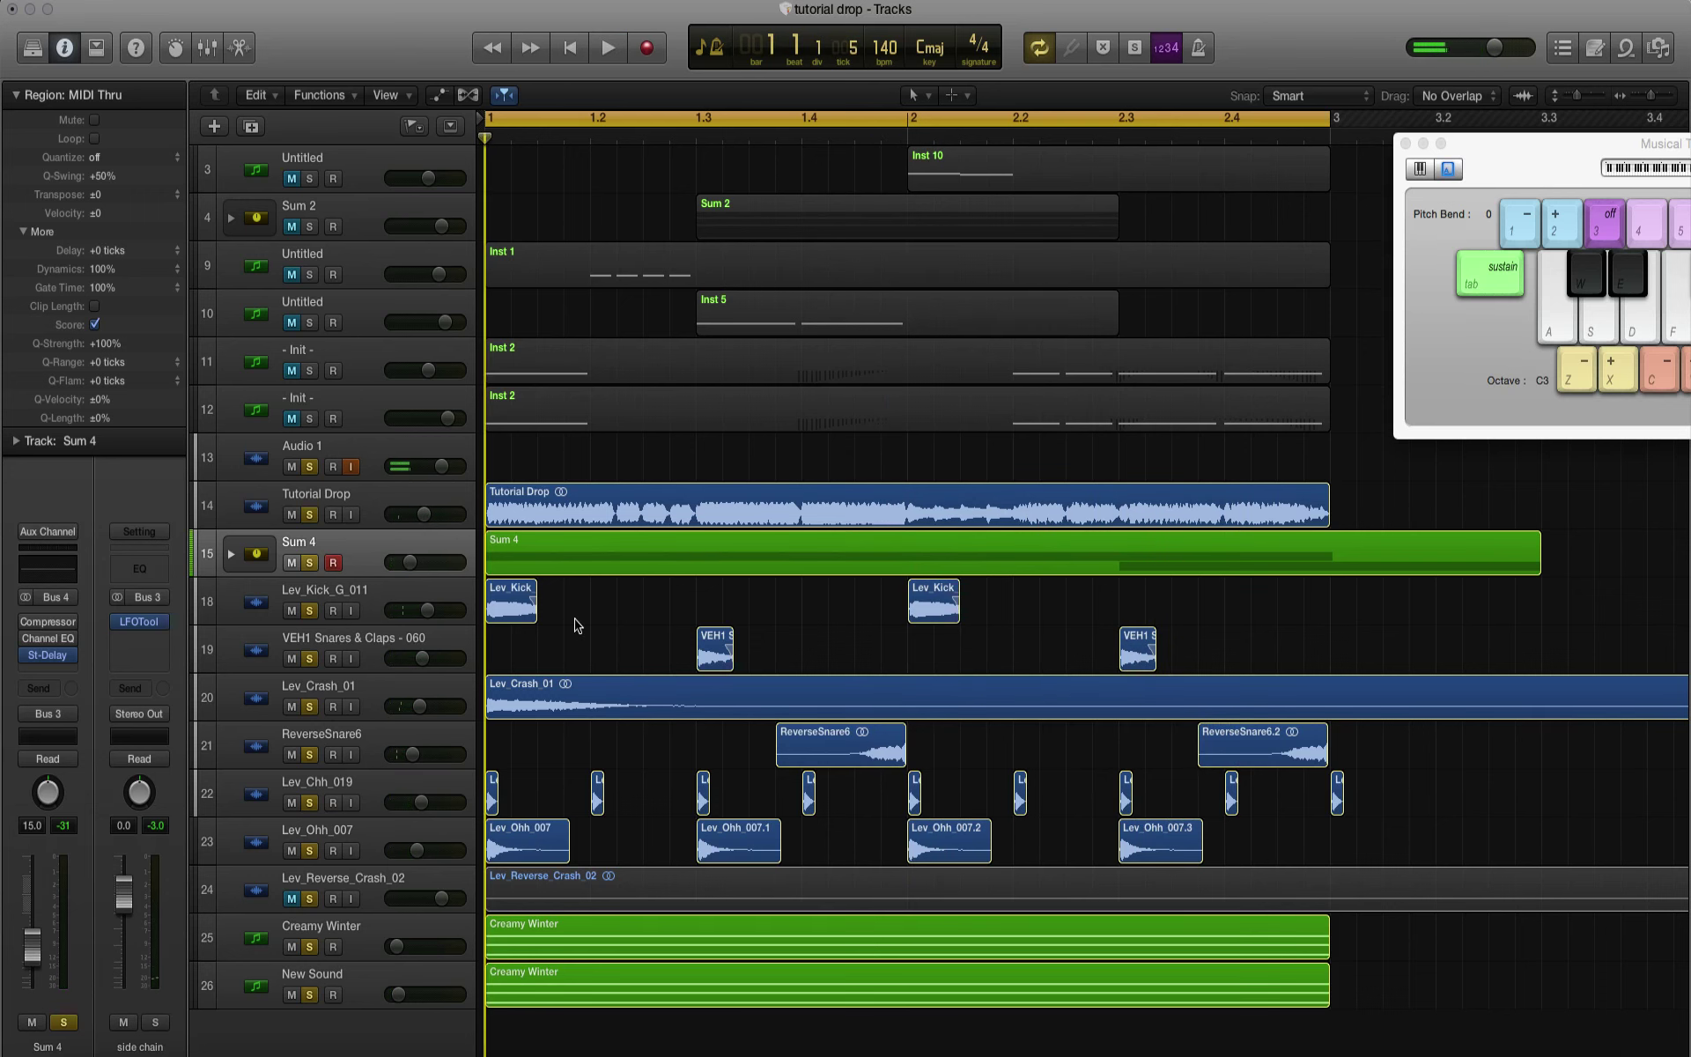
left_click(306, 504)
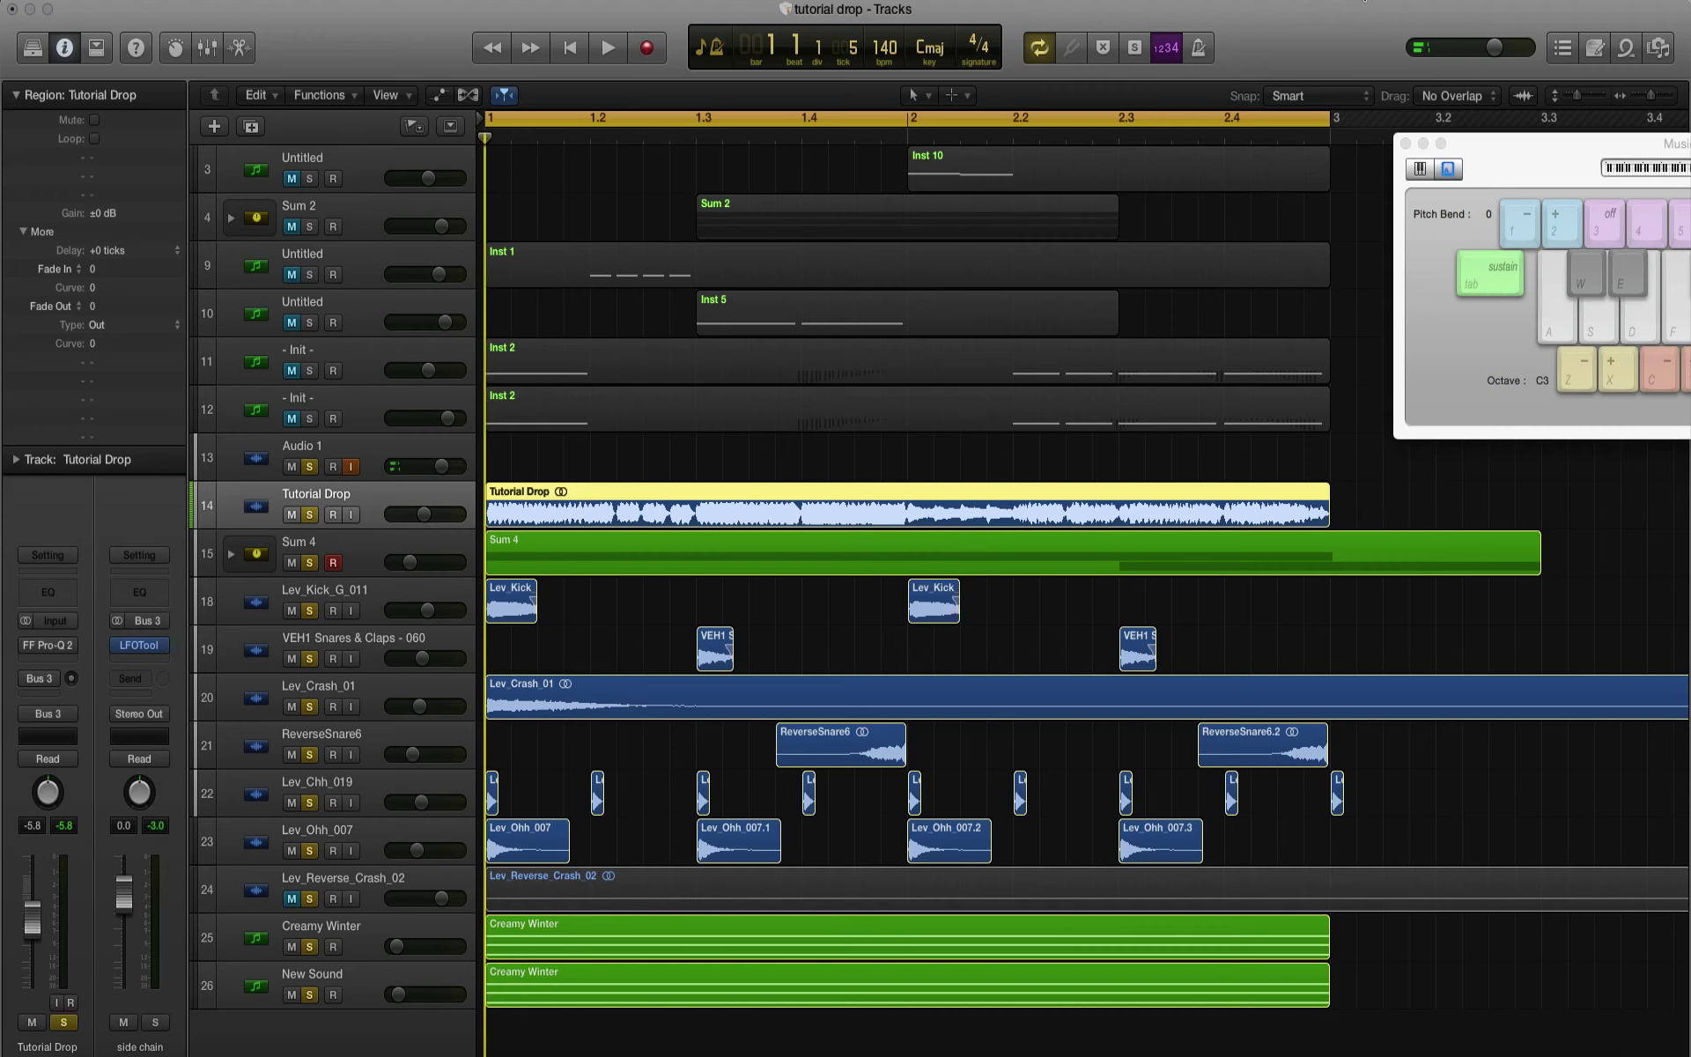
left_click(1079, 1)
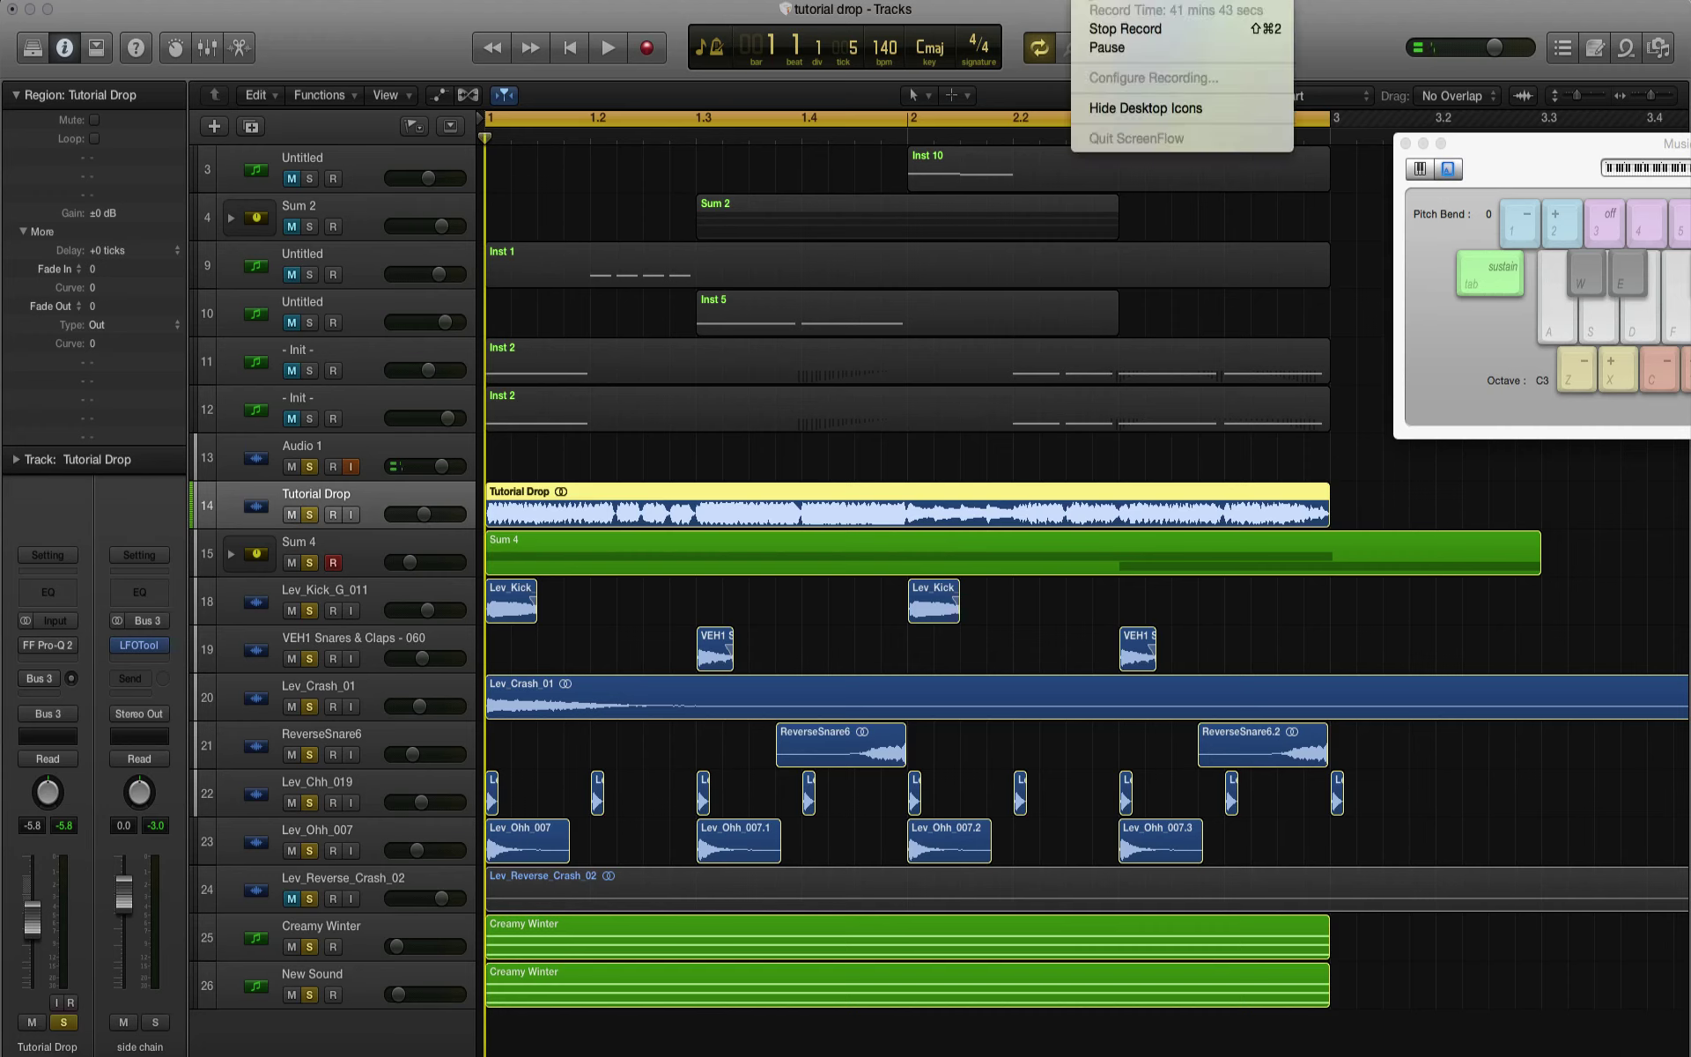
left_click(1033, 15)
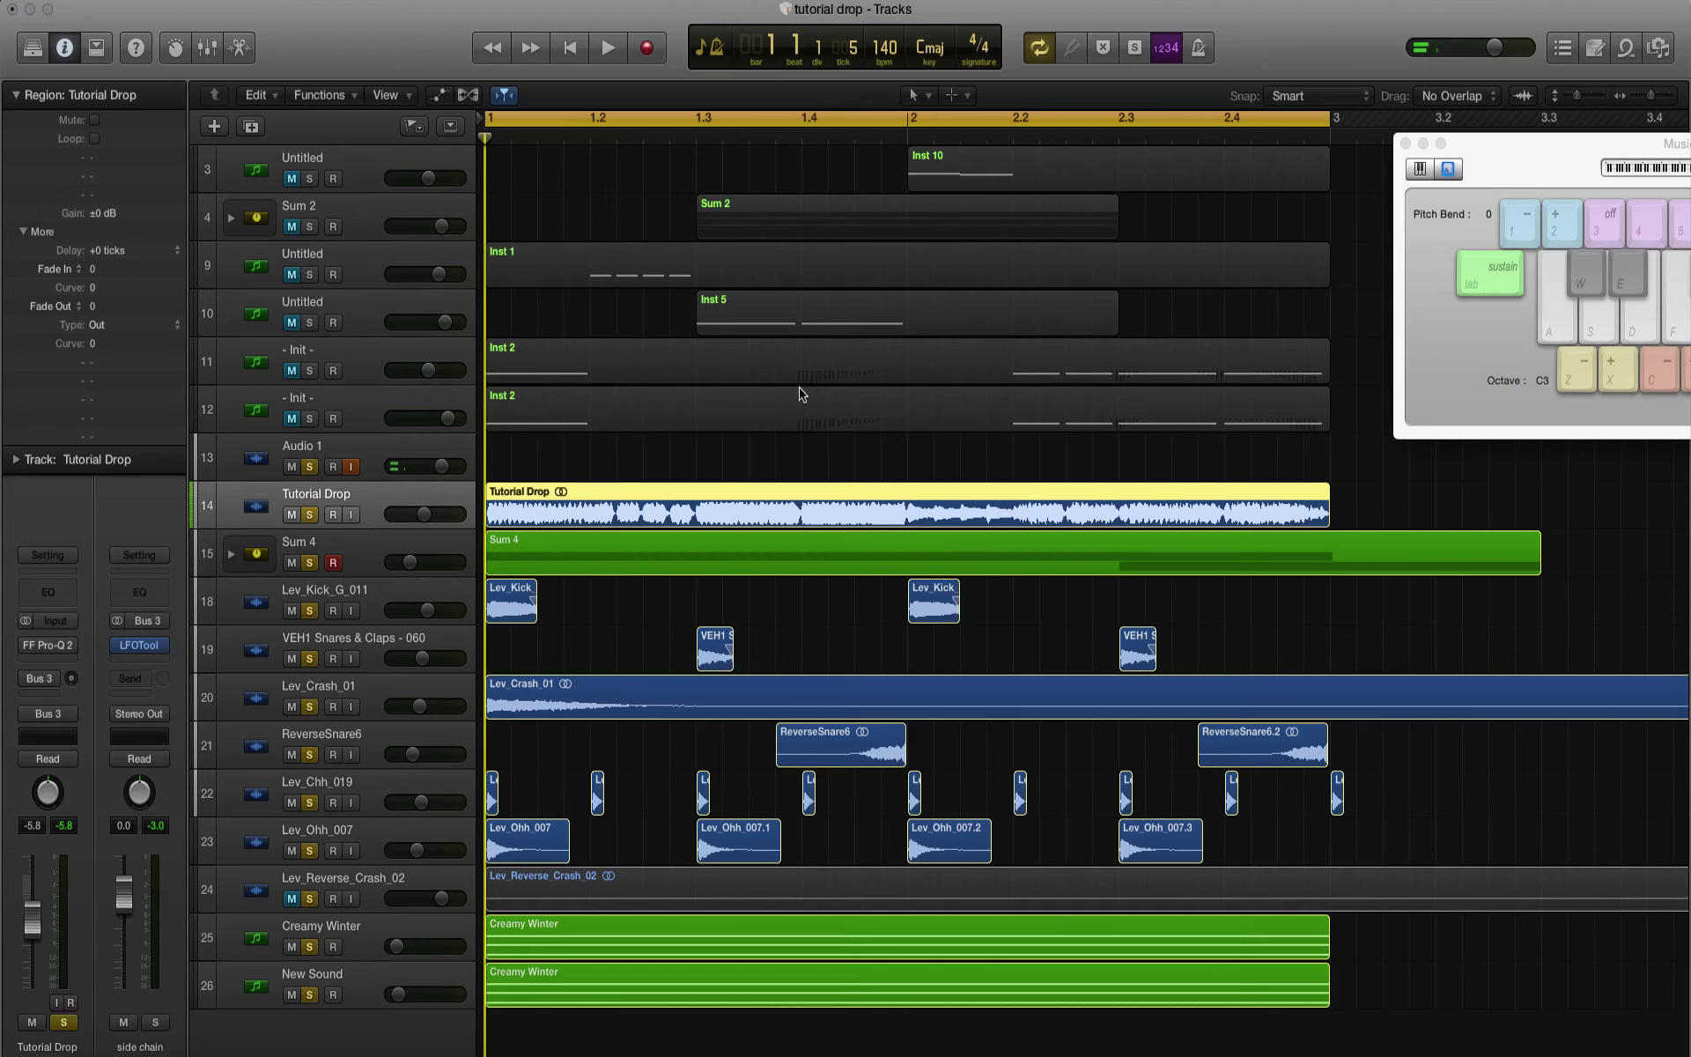
Step: Audition the full mix and create one new Software Instrument track directly below Lev_Ohh_007
key("space")
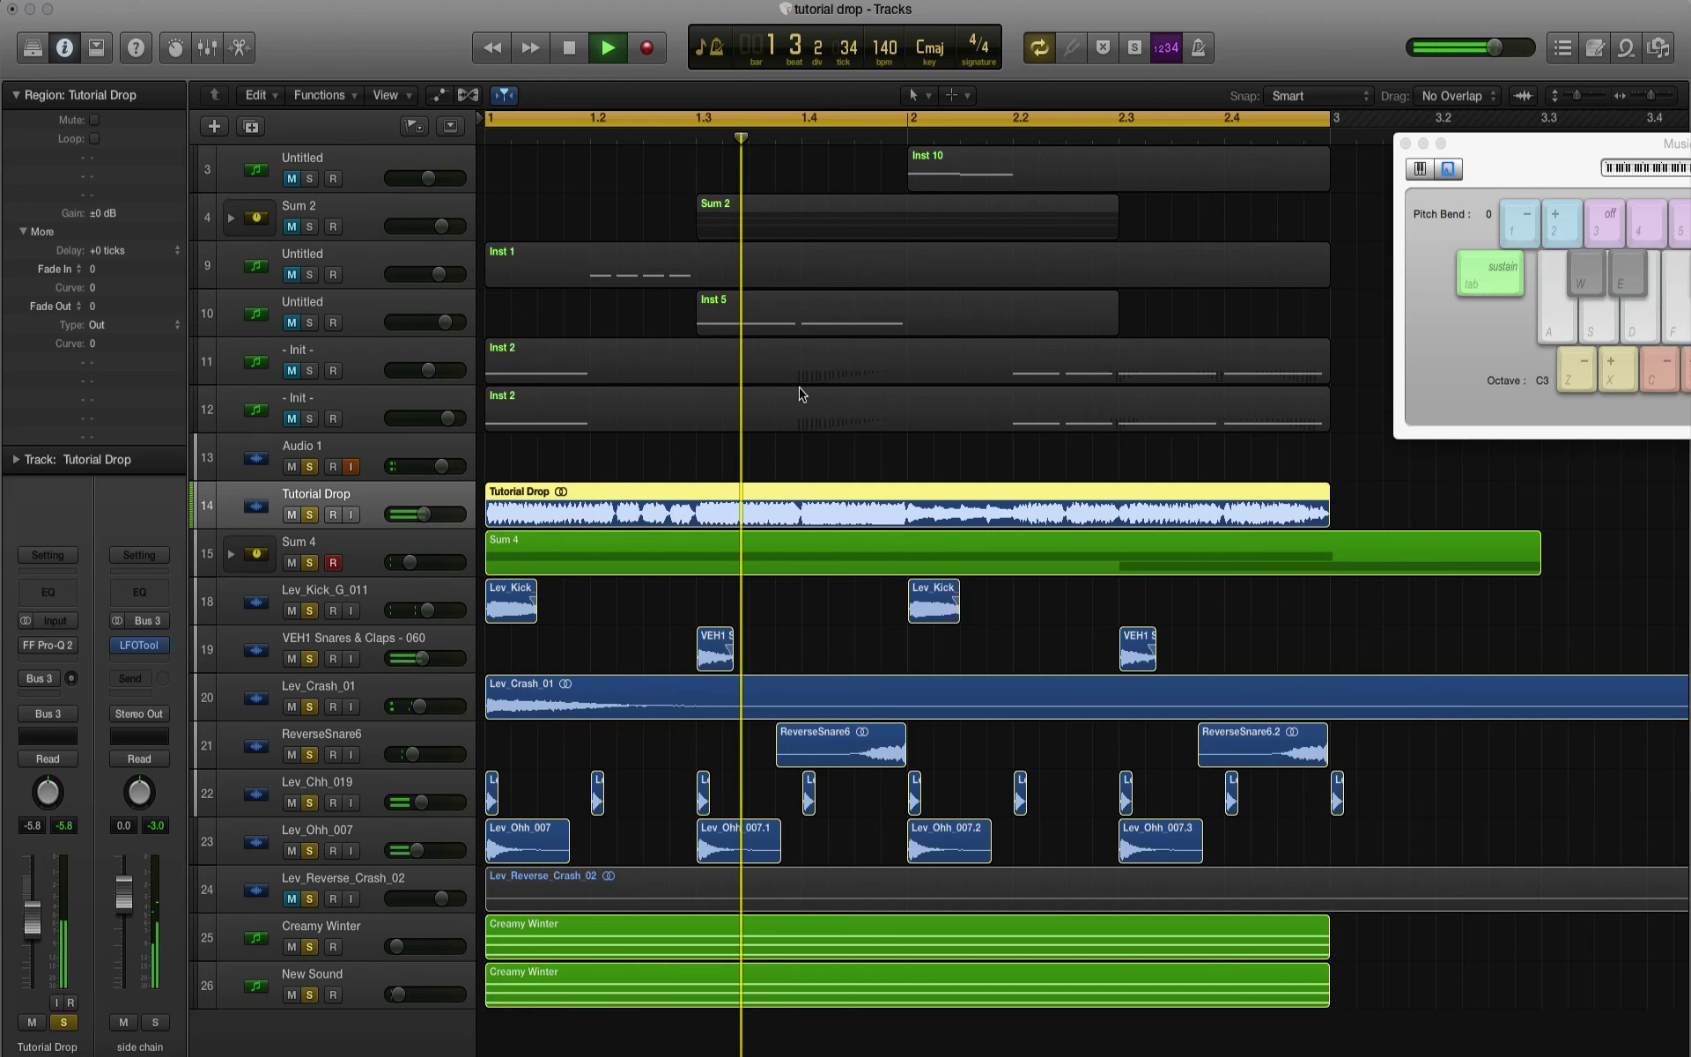
key("space")
left_click(361, 844)
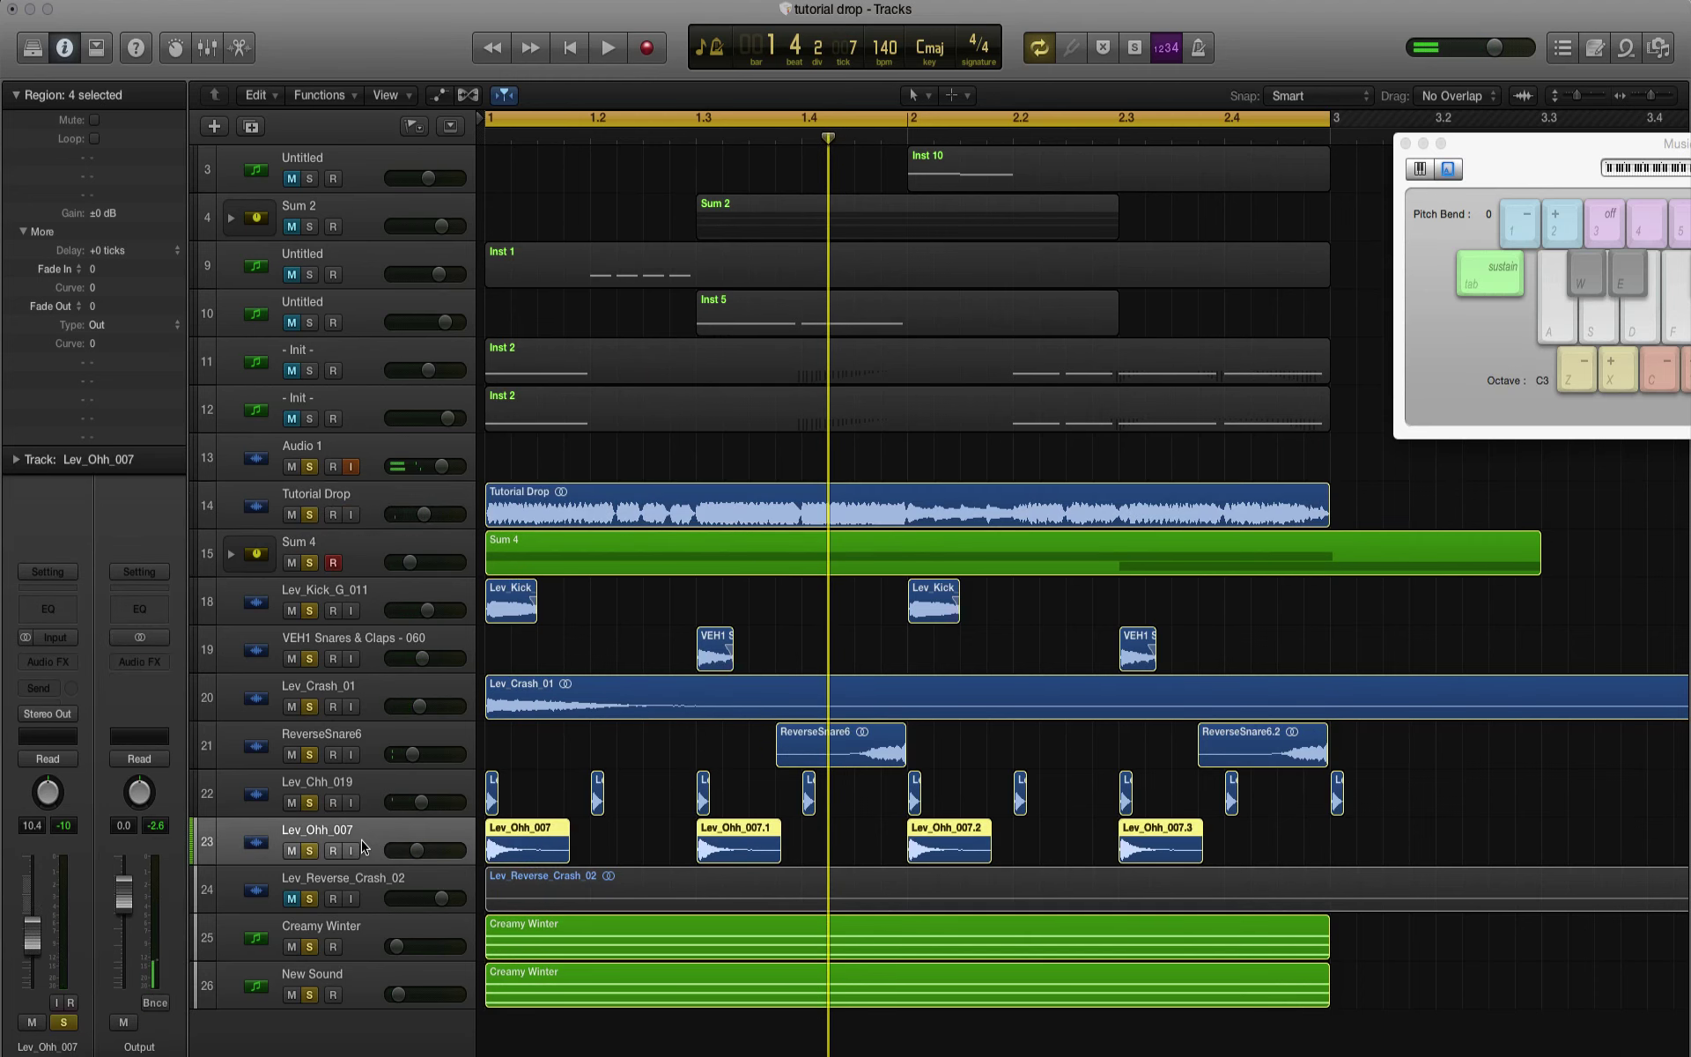
left_click(208, 132)
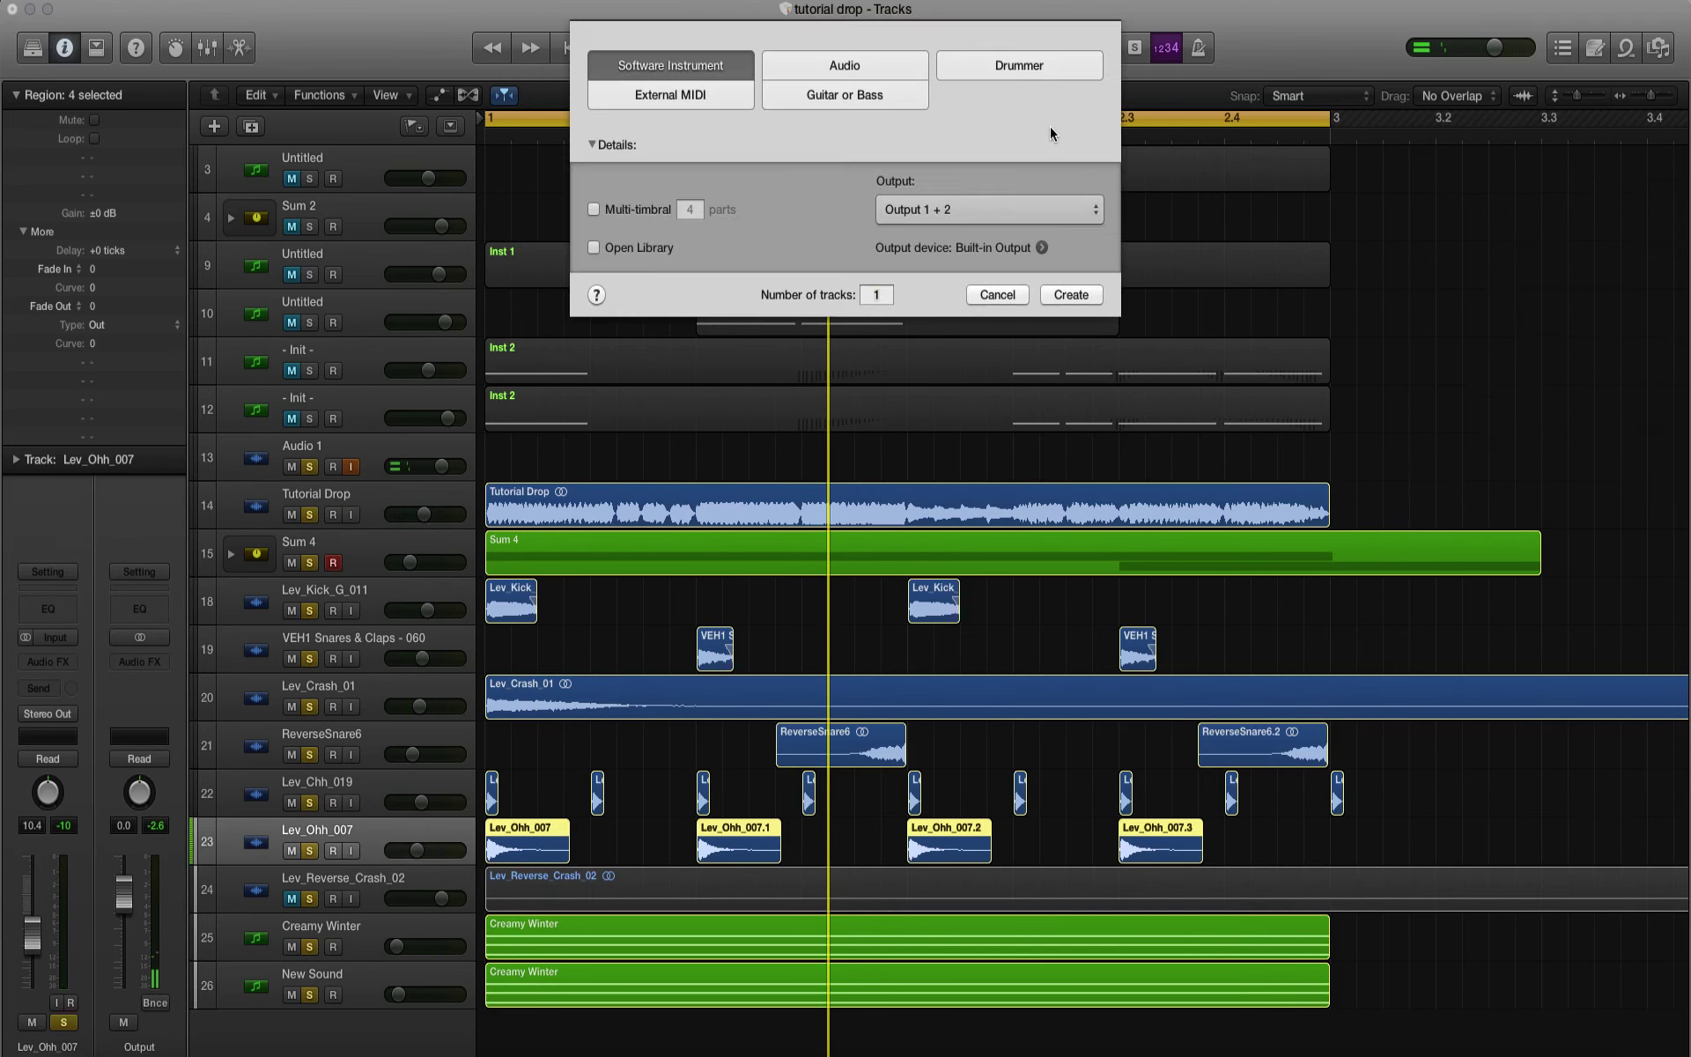
left_click(1071, 297)
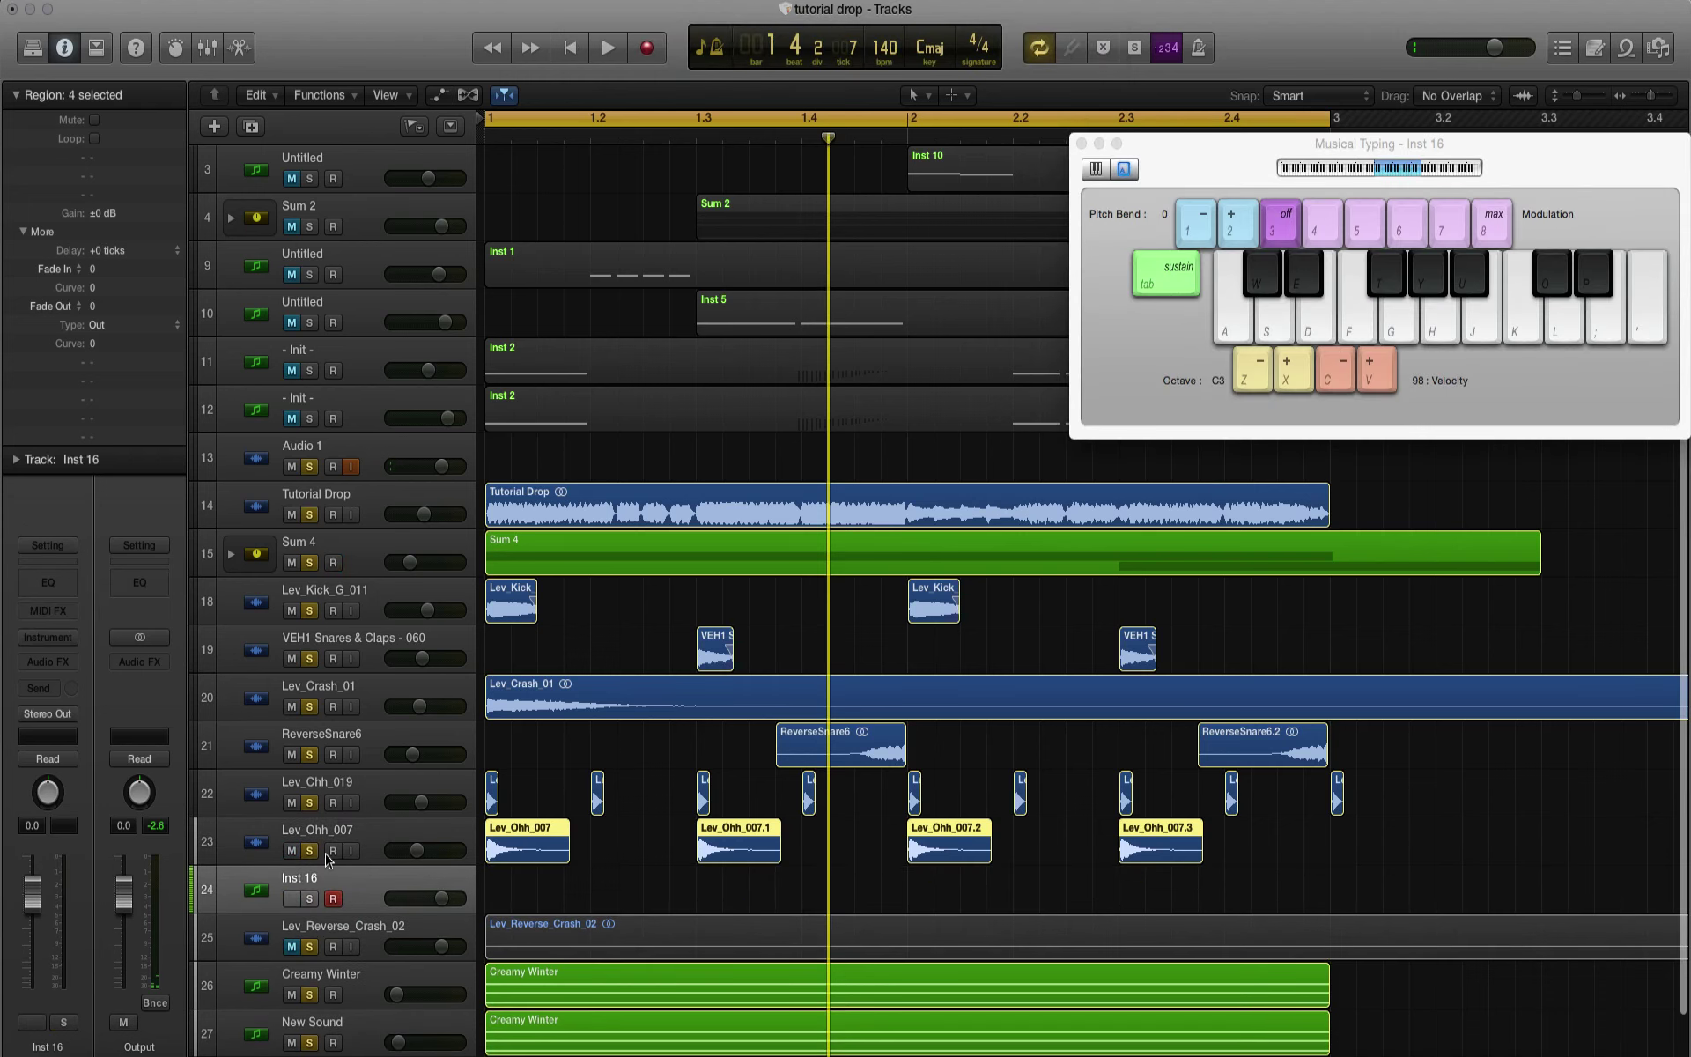
Step: Solo the new Inst 16 track and load Native Instruments Massive as its instrument
left_click(74, 638)
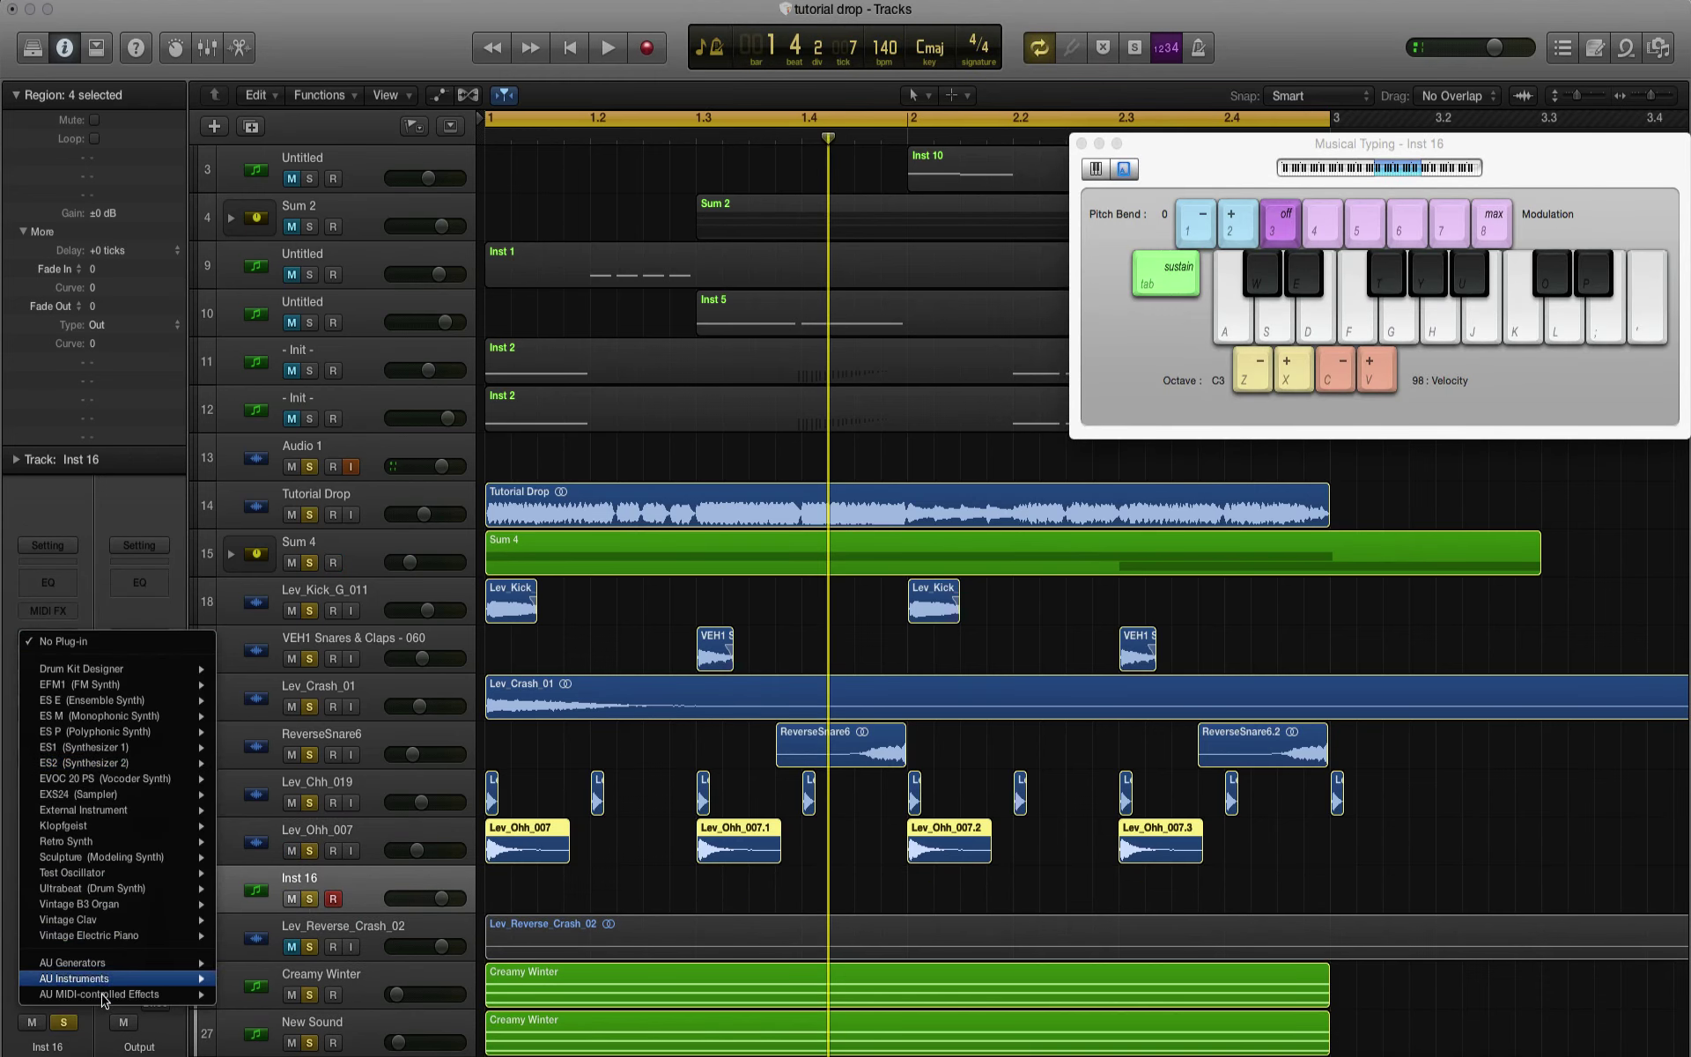
mouse_move(99, 981)
mouse_move(352, 919)
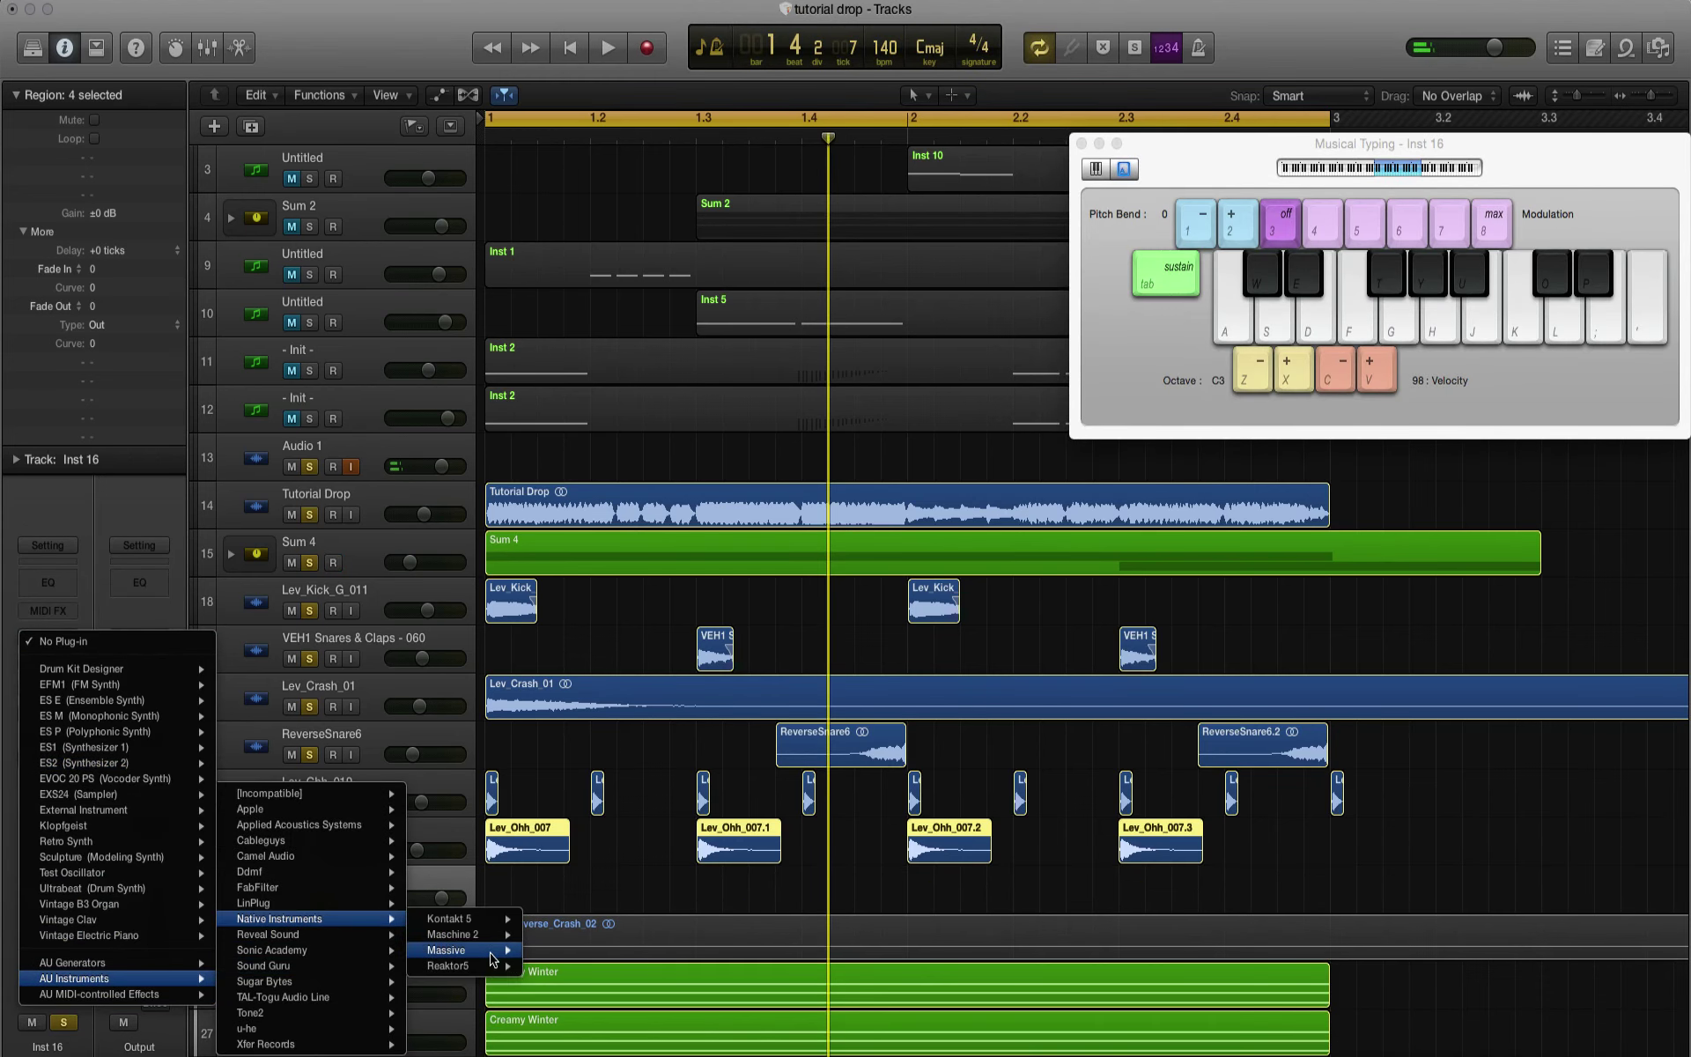
mouse_move(493, 951)
left_click(547, 965)
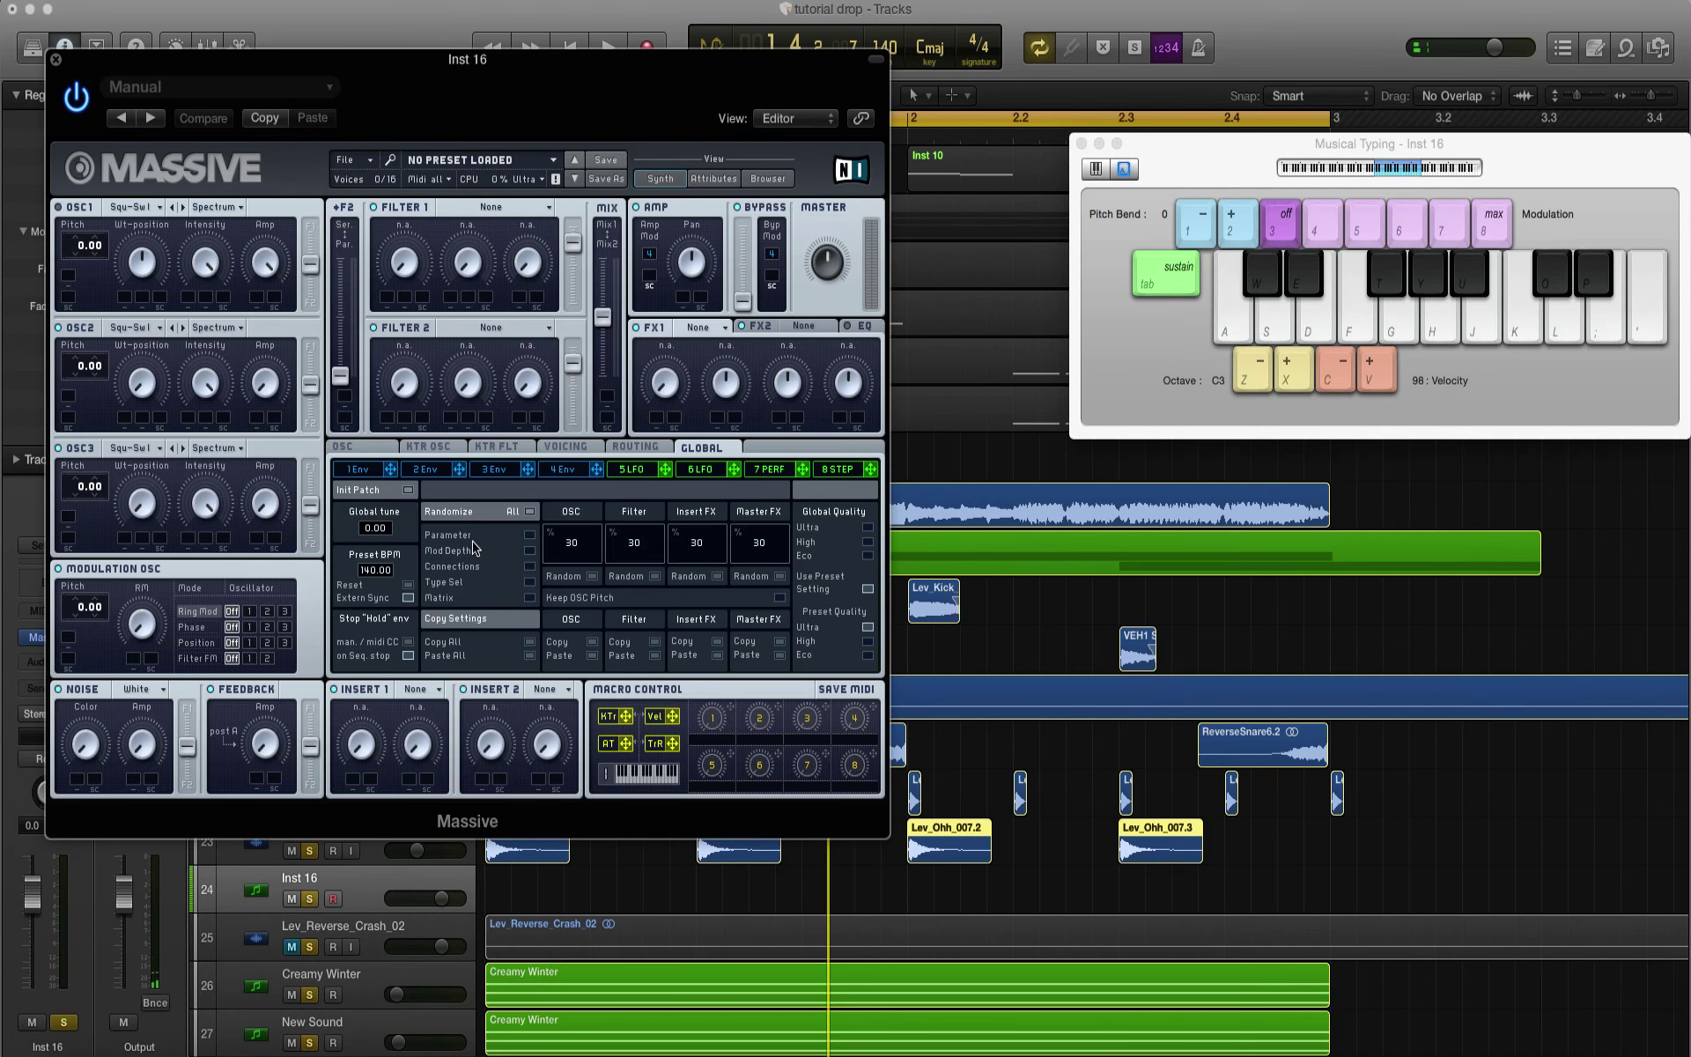
Step: Load the "snair tail 10" preset into Massive on Inst 16, audition a note, and close the plug-in
key("a")
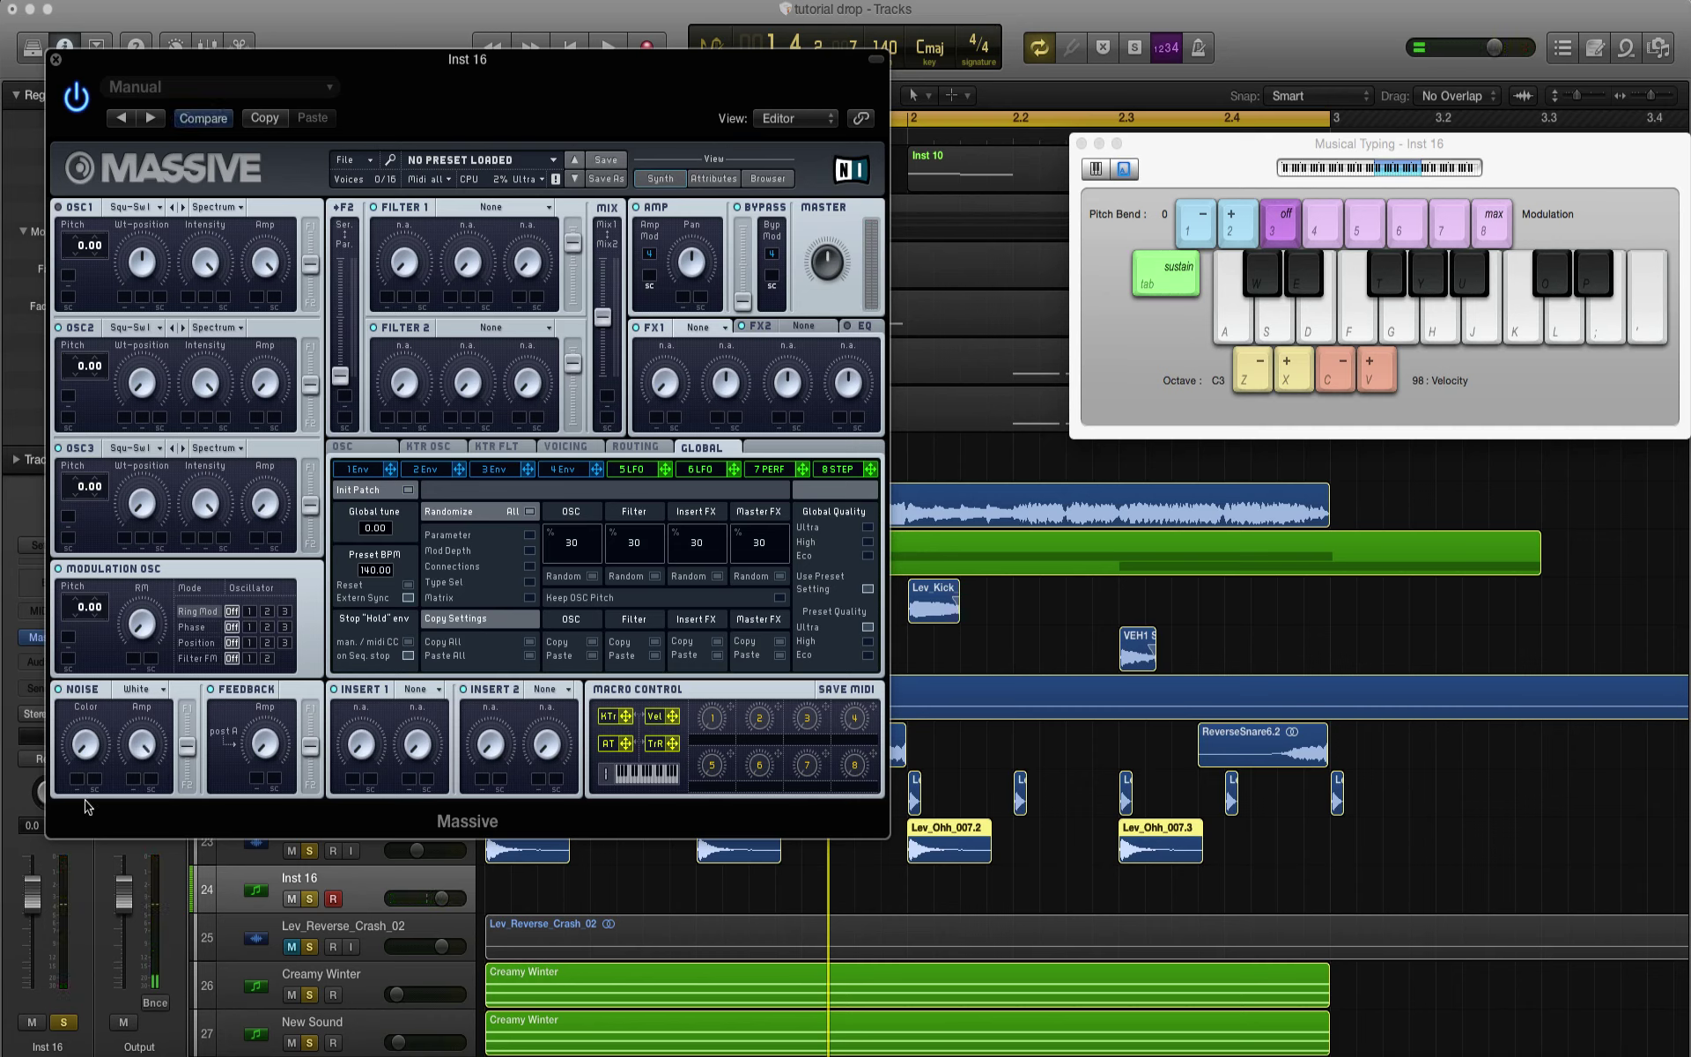
left_click(171, 93)
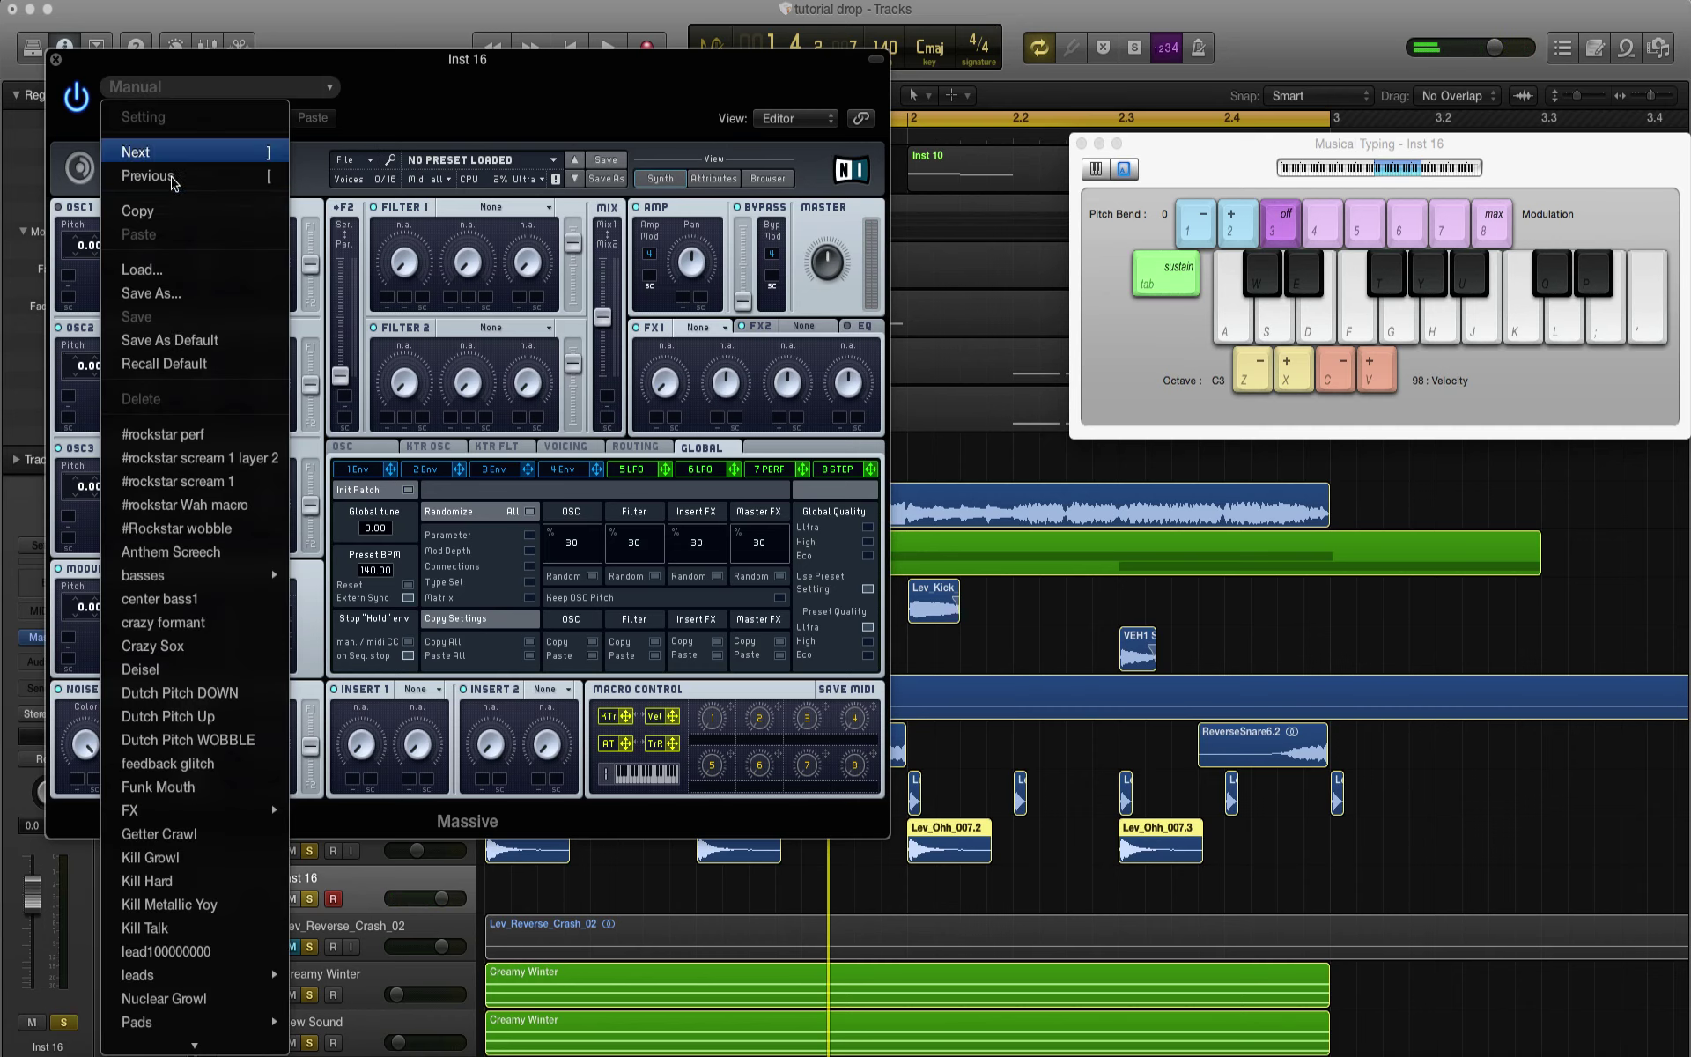
mouse_move(171, 816)
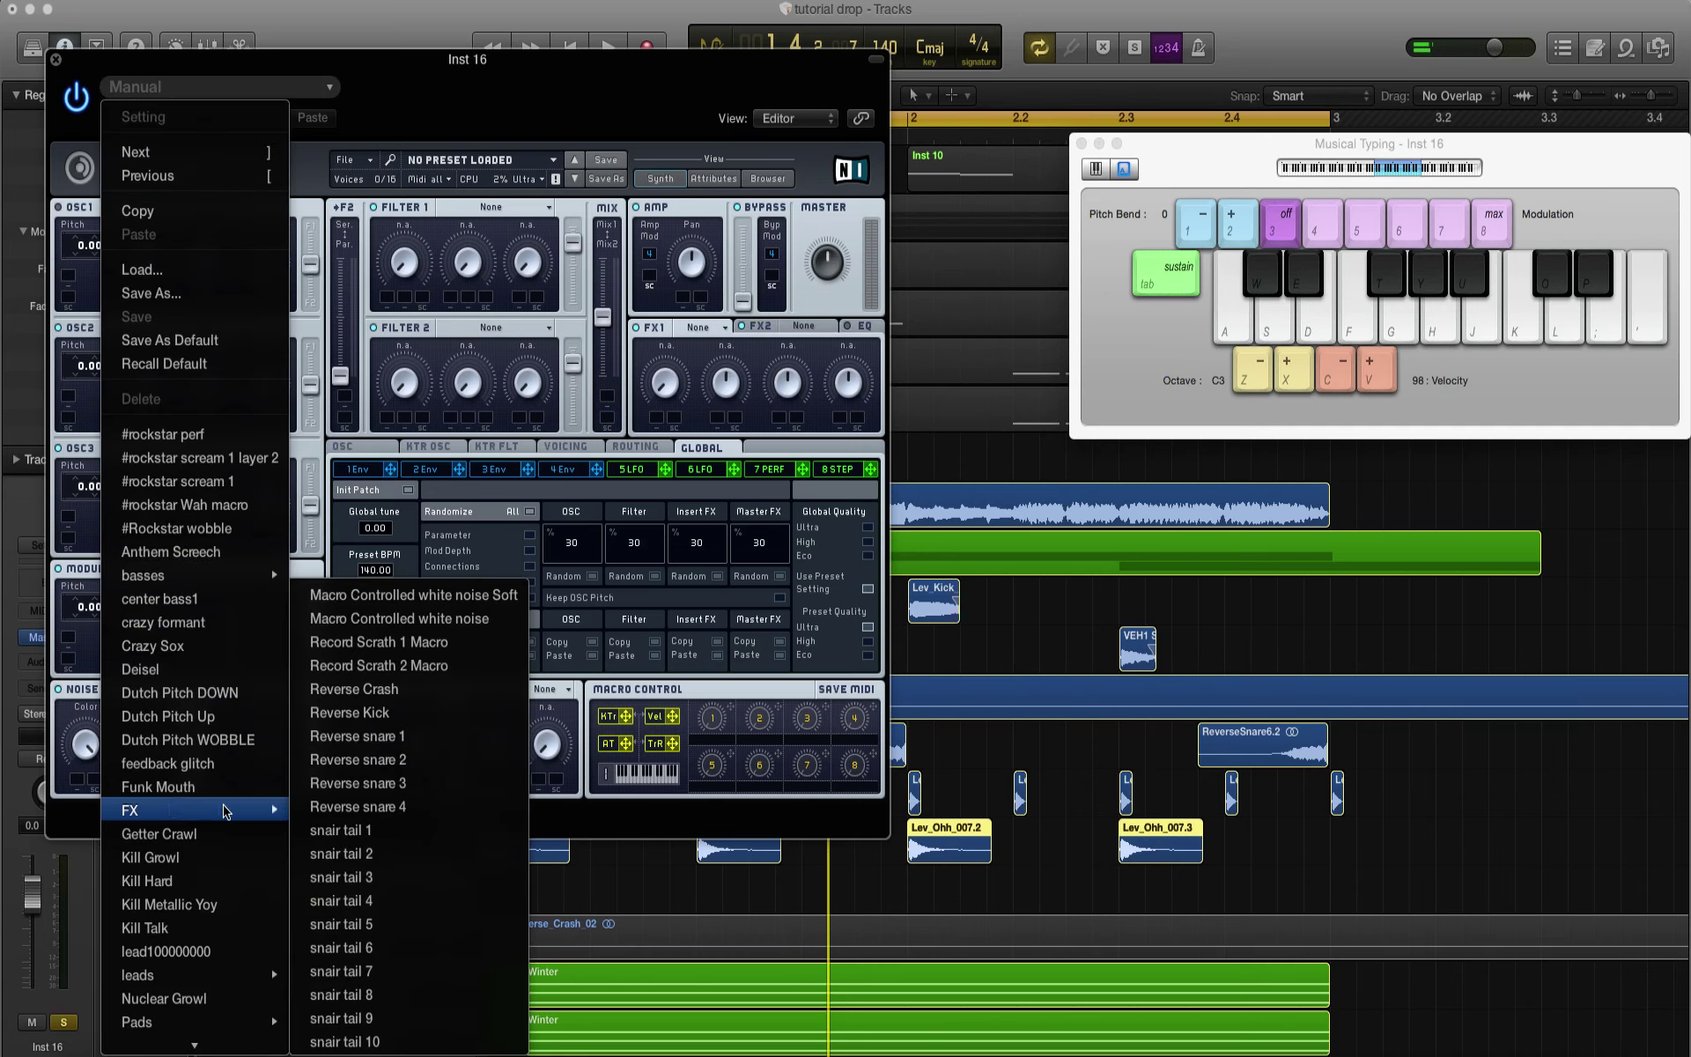
left_click(359, 1038)
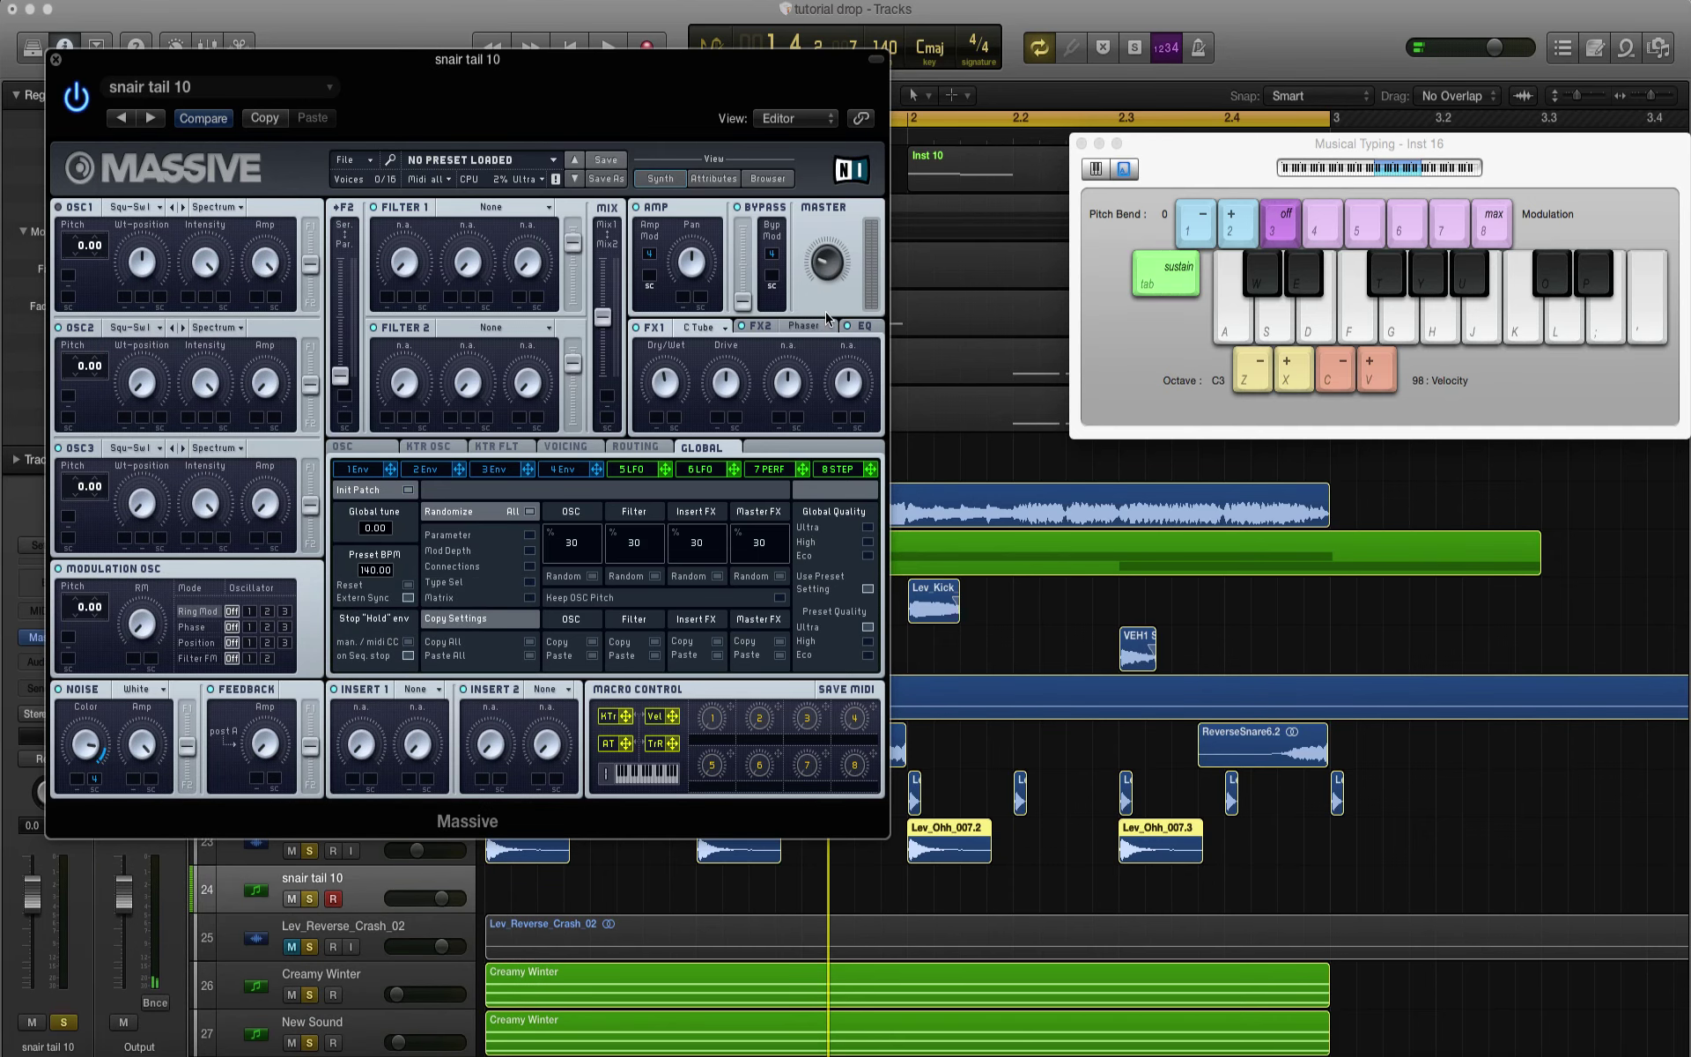
key("g")
left_click(57, 62)
key("g")
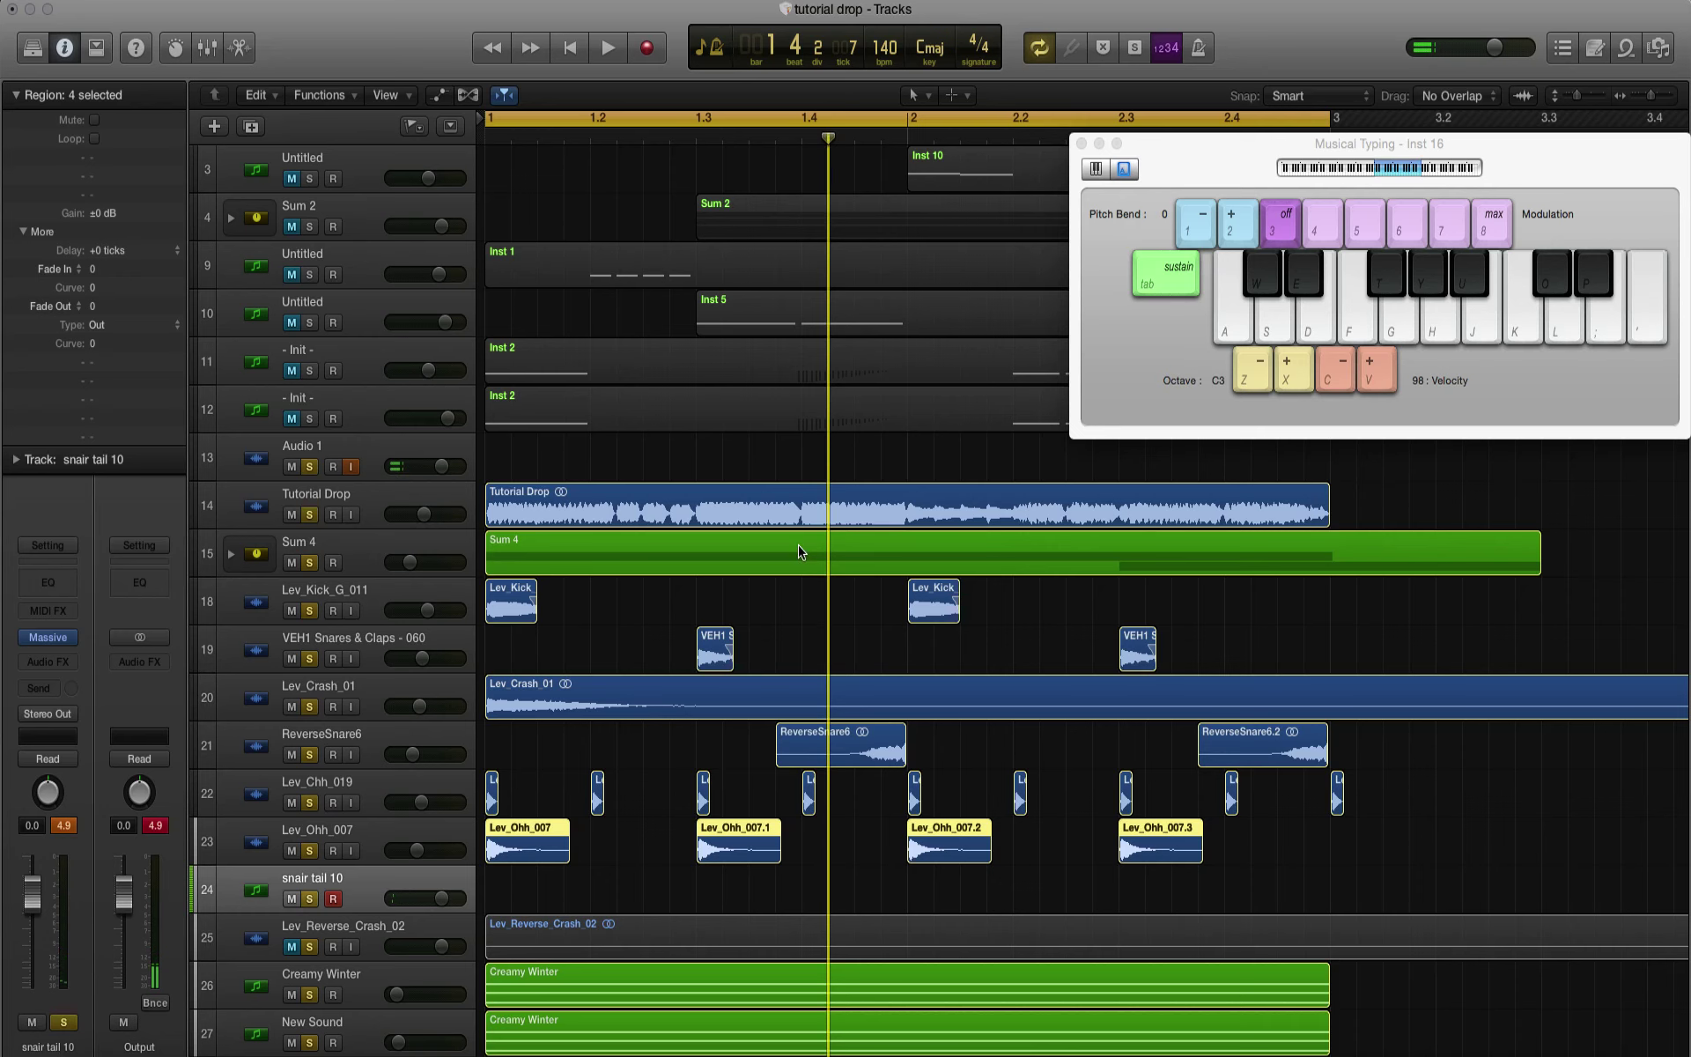
Step: Record a single G note on the snair tail 10 track near beat 1.2, then stop recording
key("r")
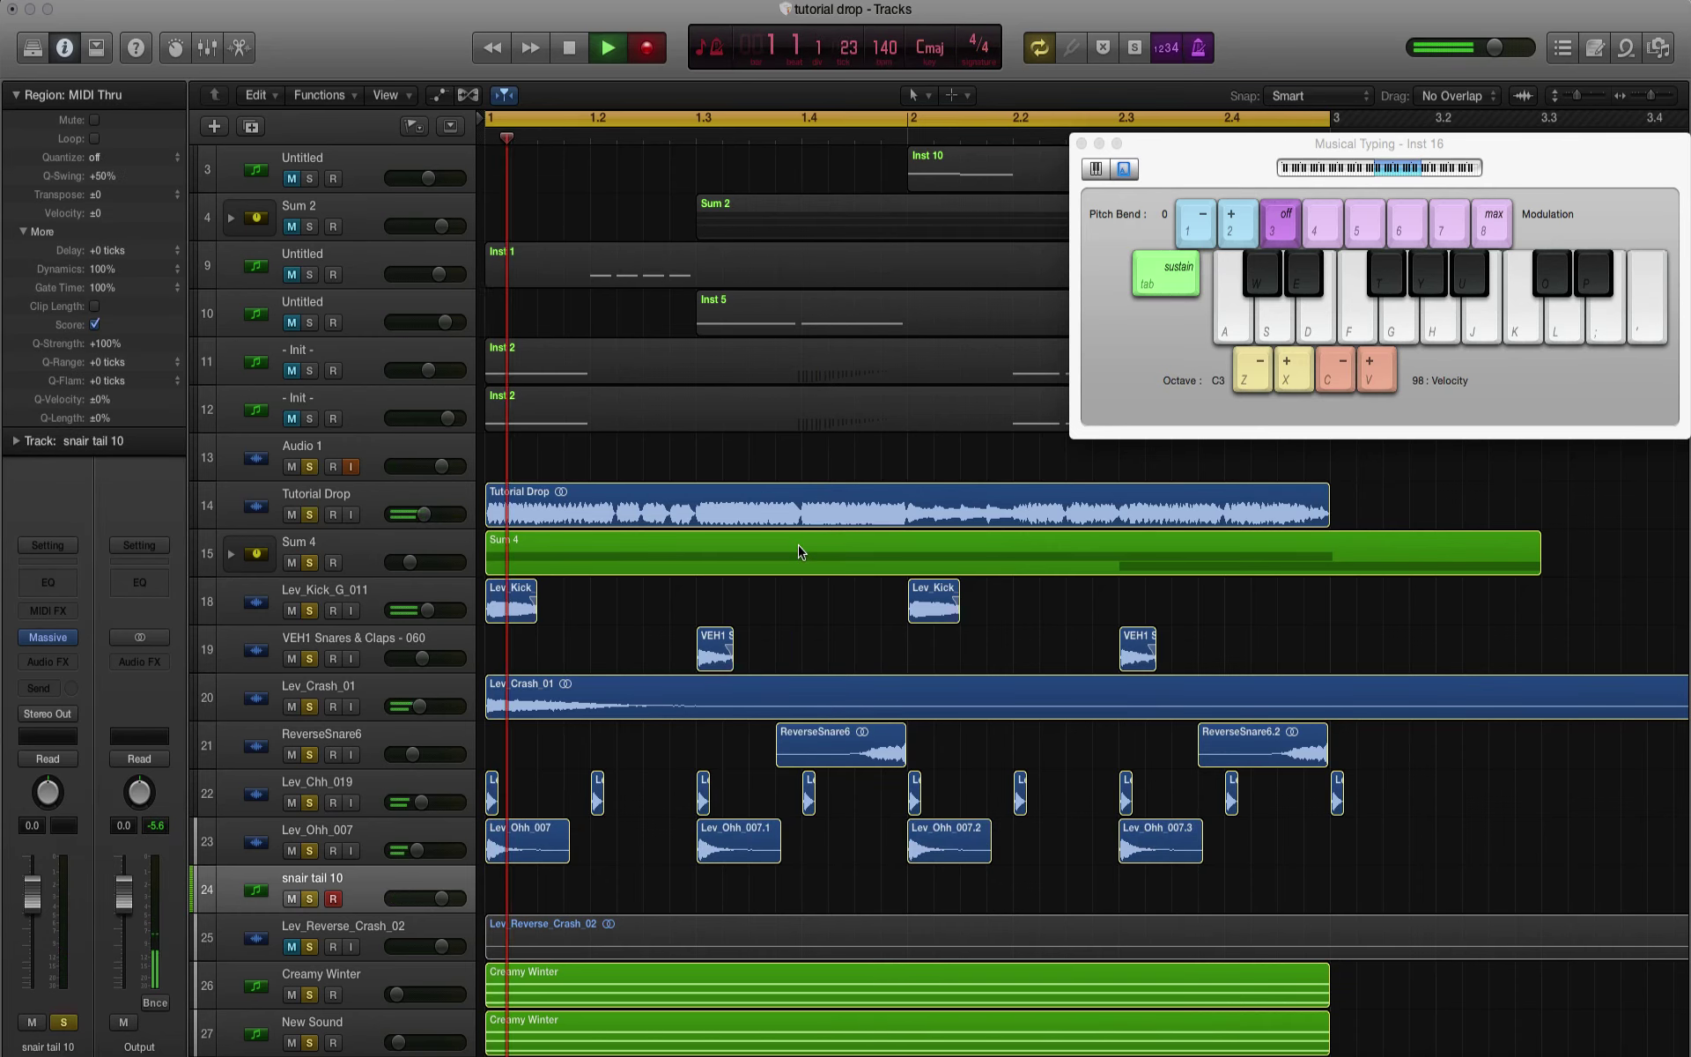
key("g")
key("space")
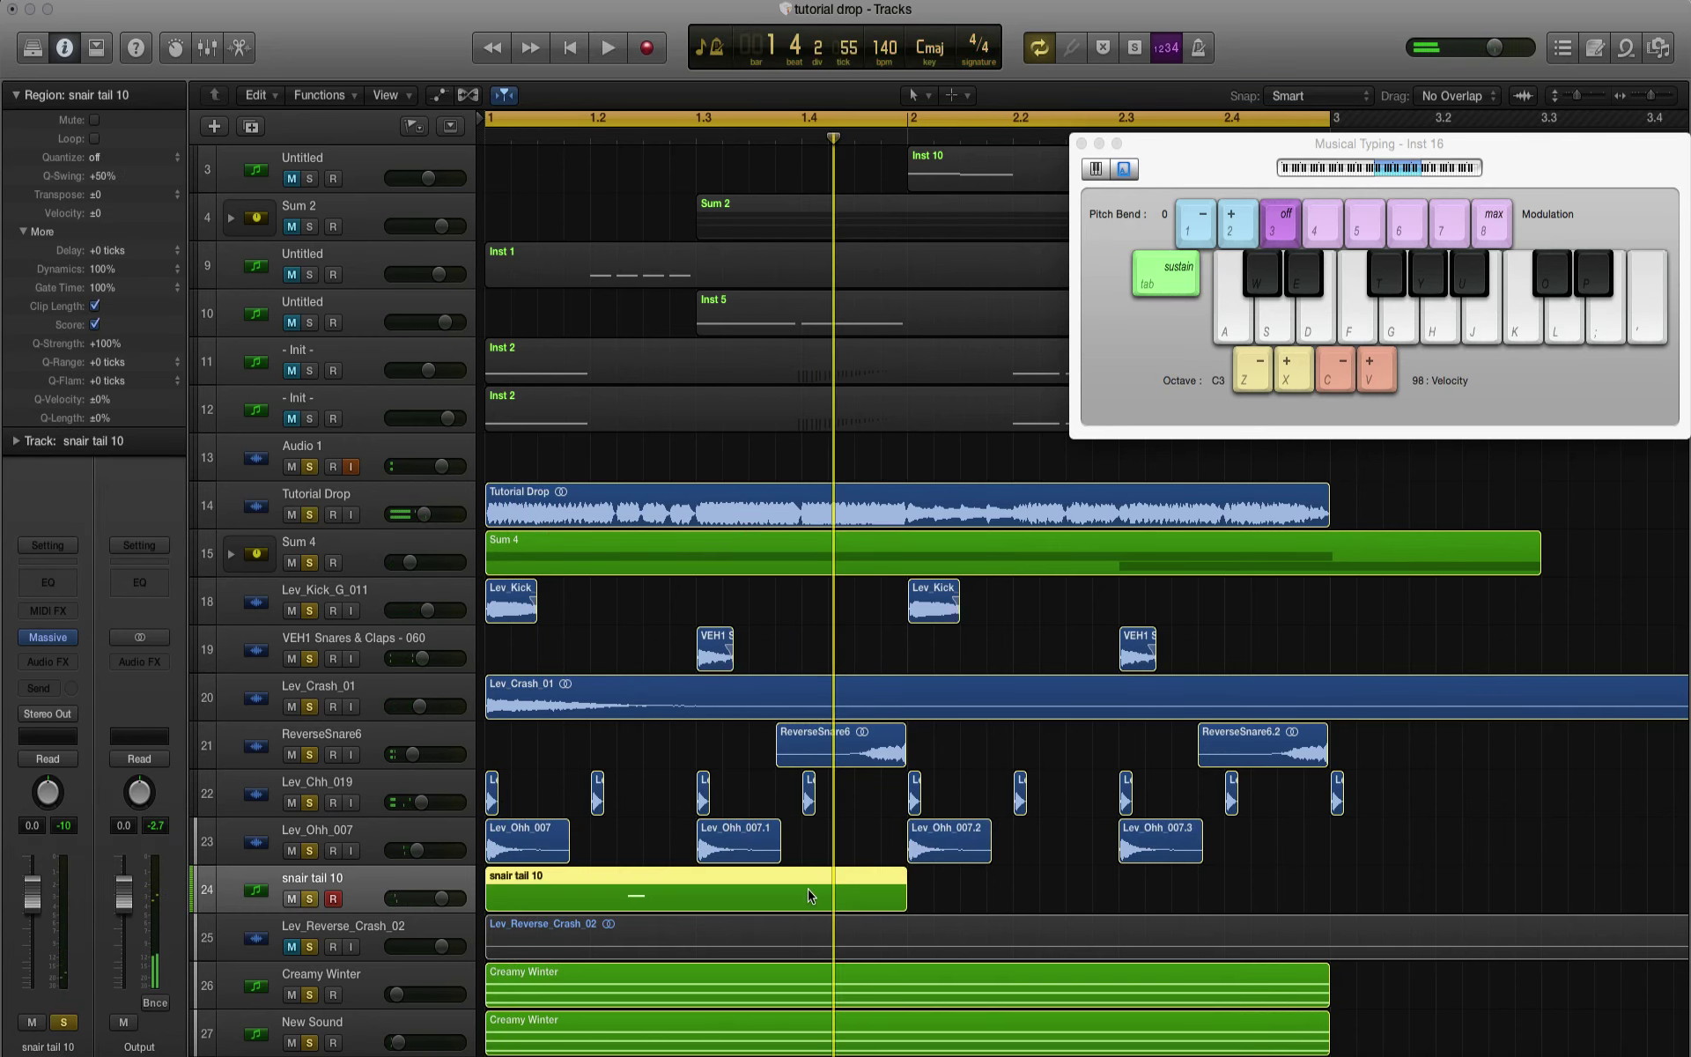
Step: Open the snair tail 10 region in the Piano Roll, move its note to beat 1.3, and audition the placement
double_click(811, 896)
right_click(744, 824)
key("Escape")
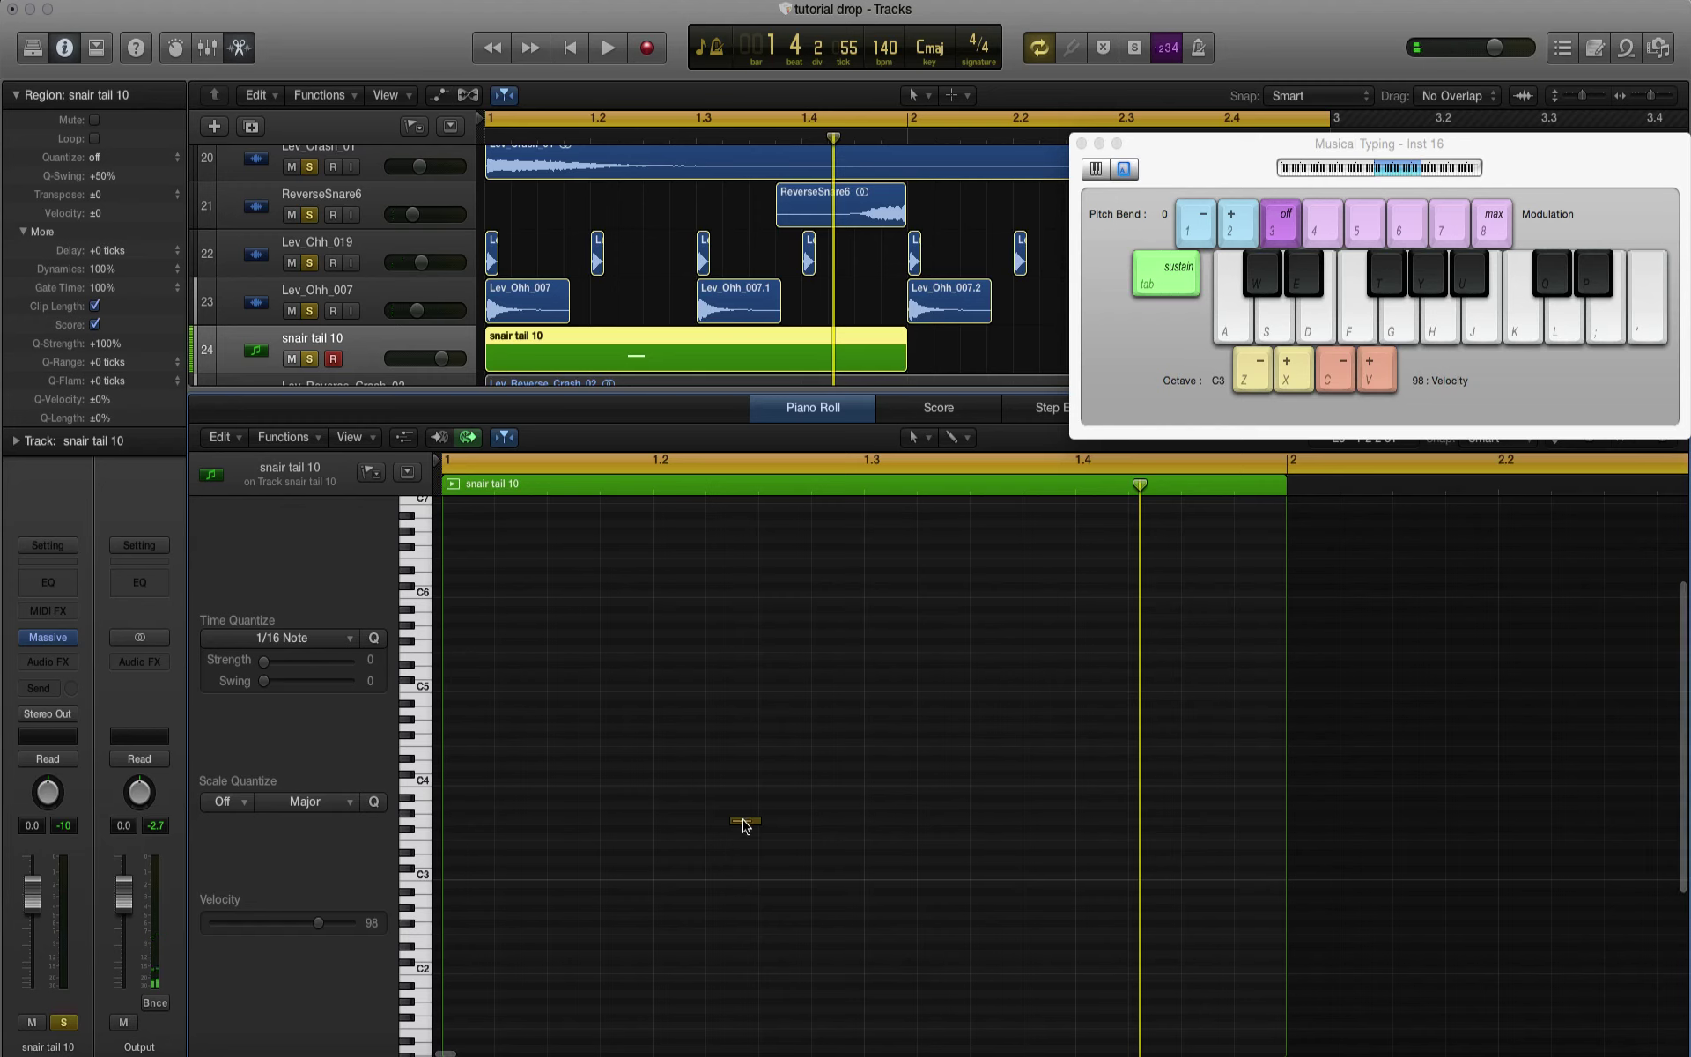
left_click_drag(744, 823, 879, 820)
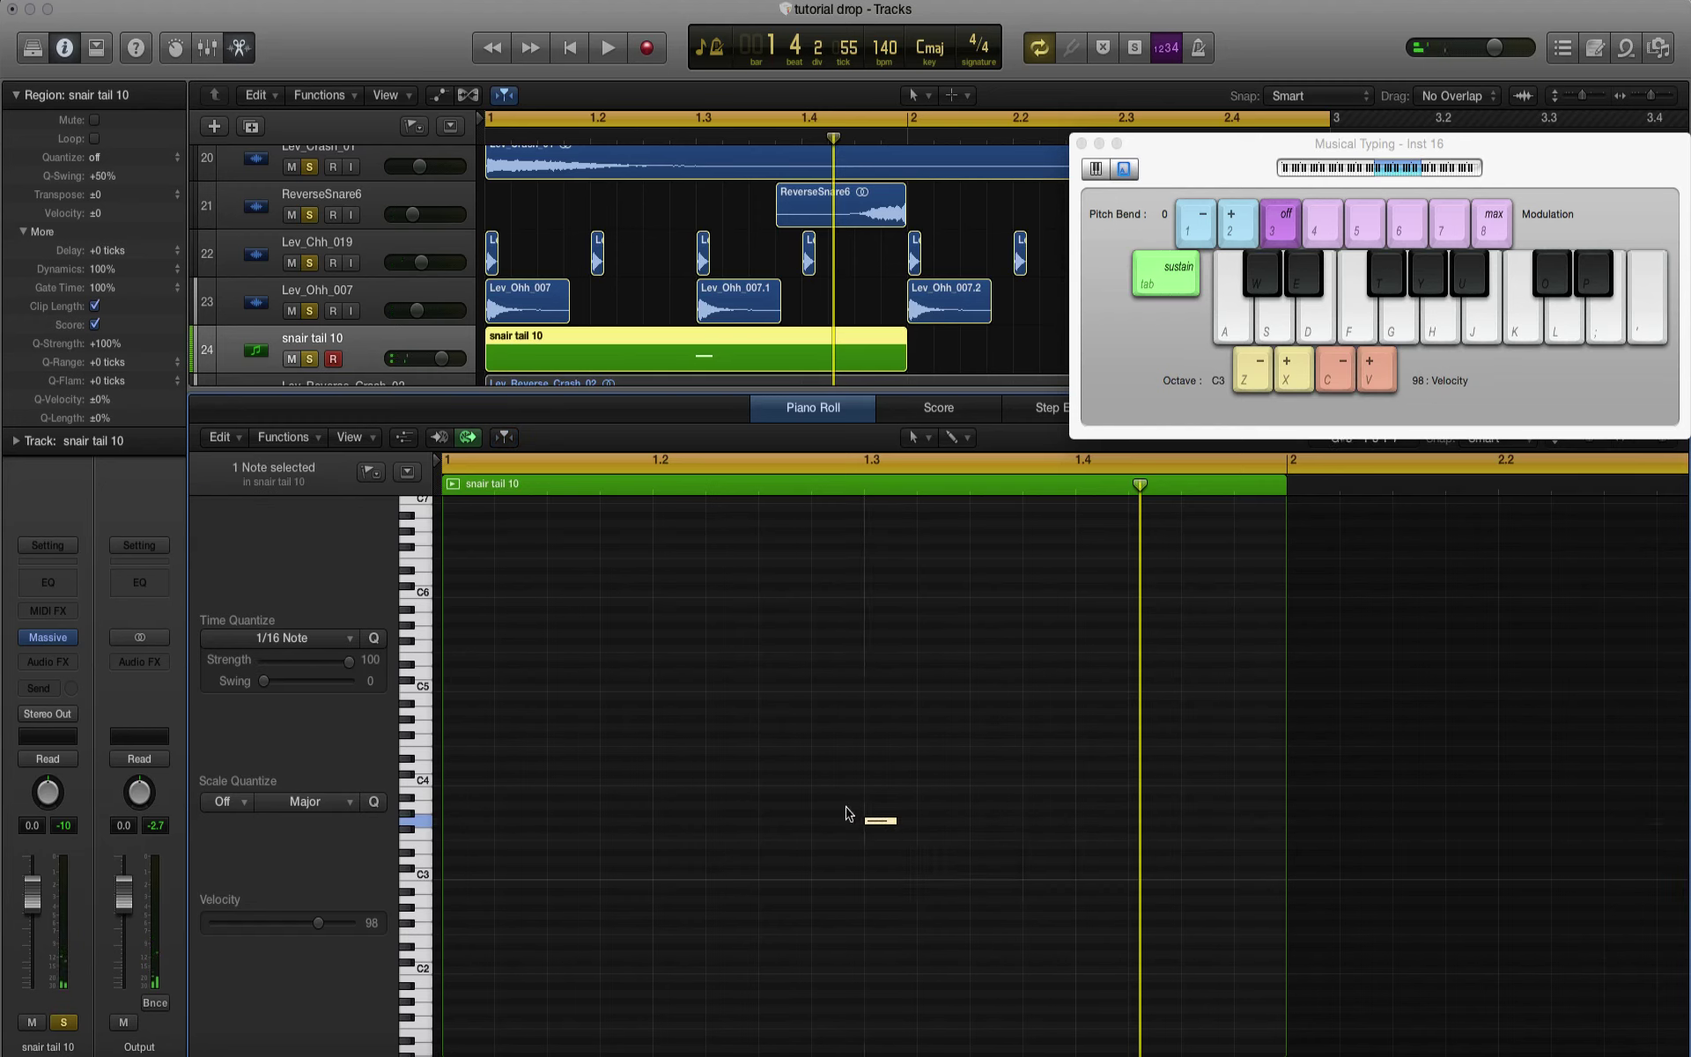
key("space")
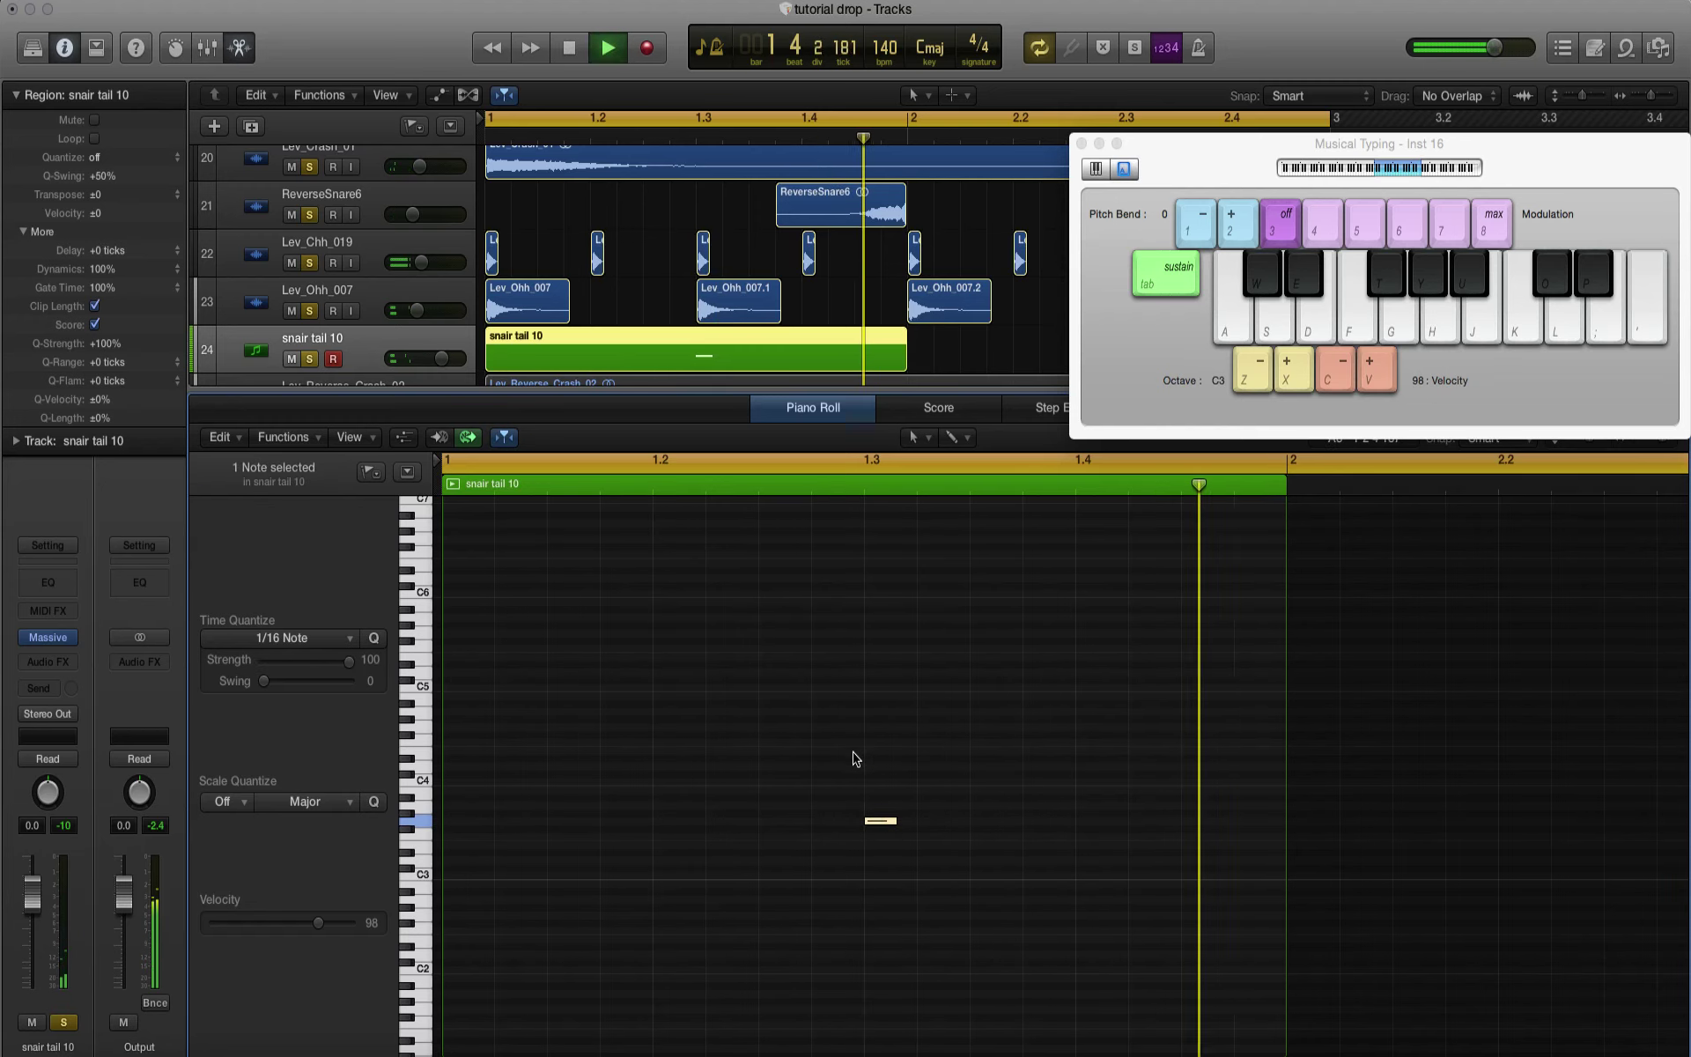
key("space")
Step: Close the Piano Roll, loop the snair tail 10 region to bar 3, and raise its track volume to +5.7 dB
left_click(819, 417)
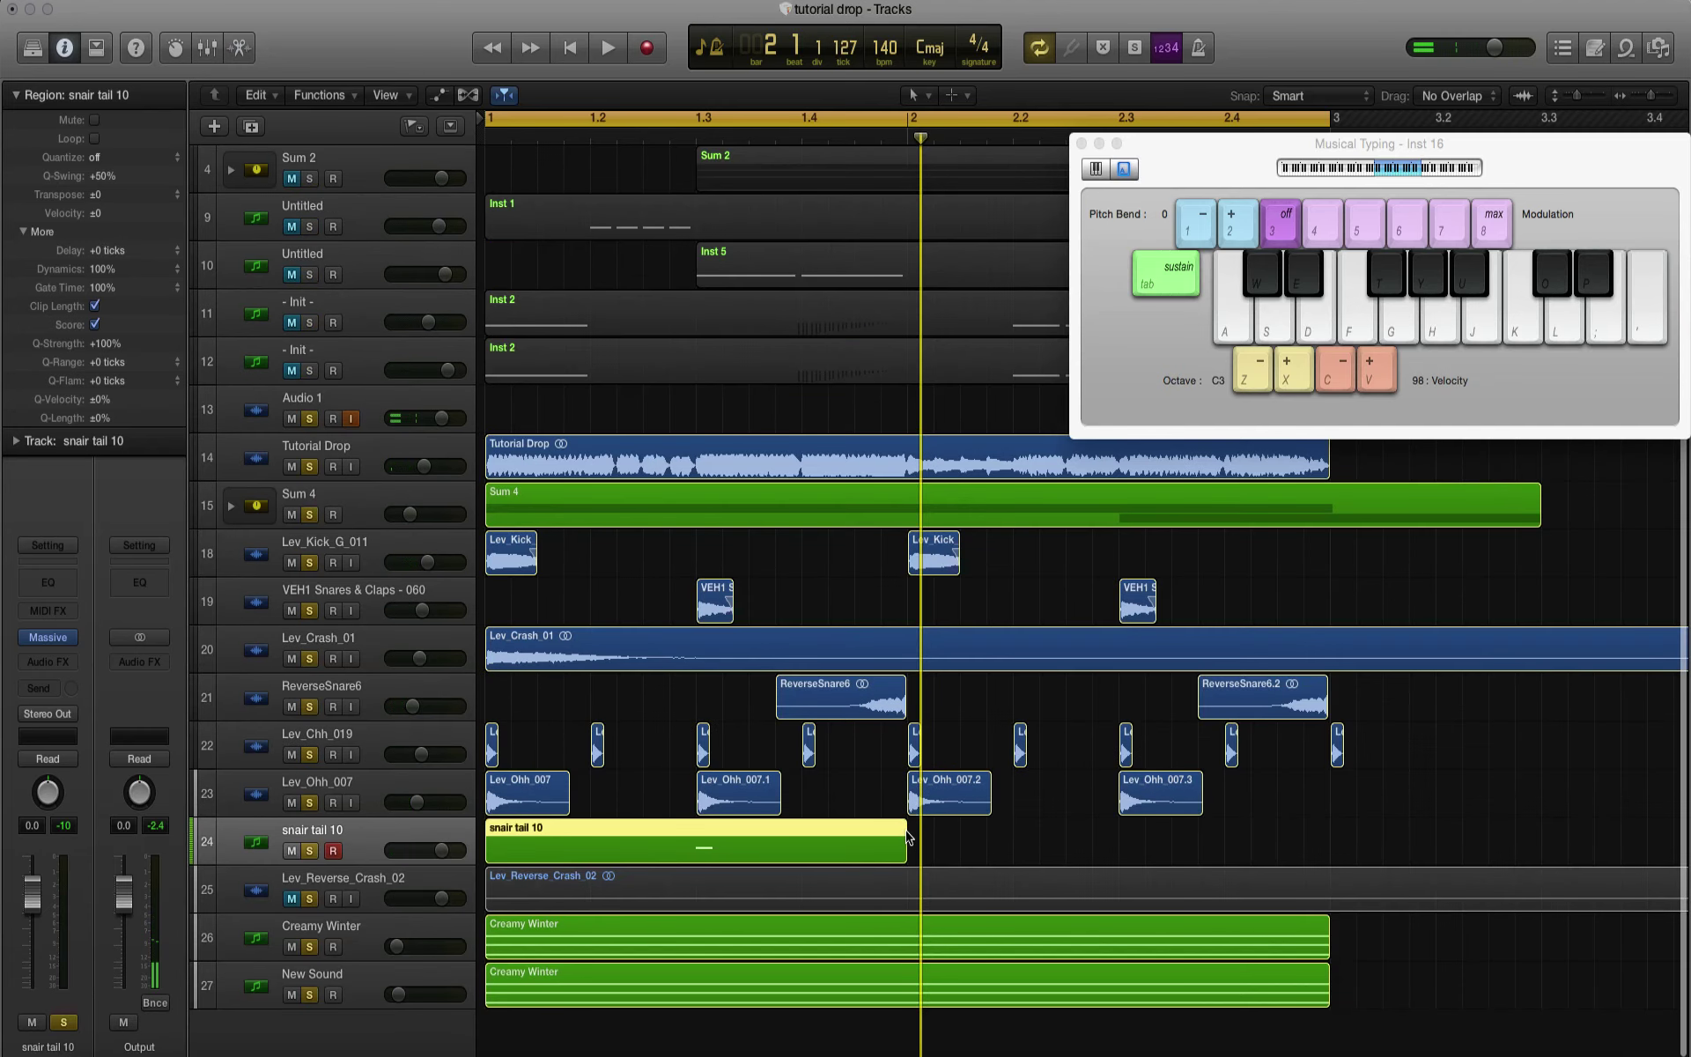
left_click_drag(1108, 808, 1327, 835)
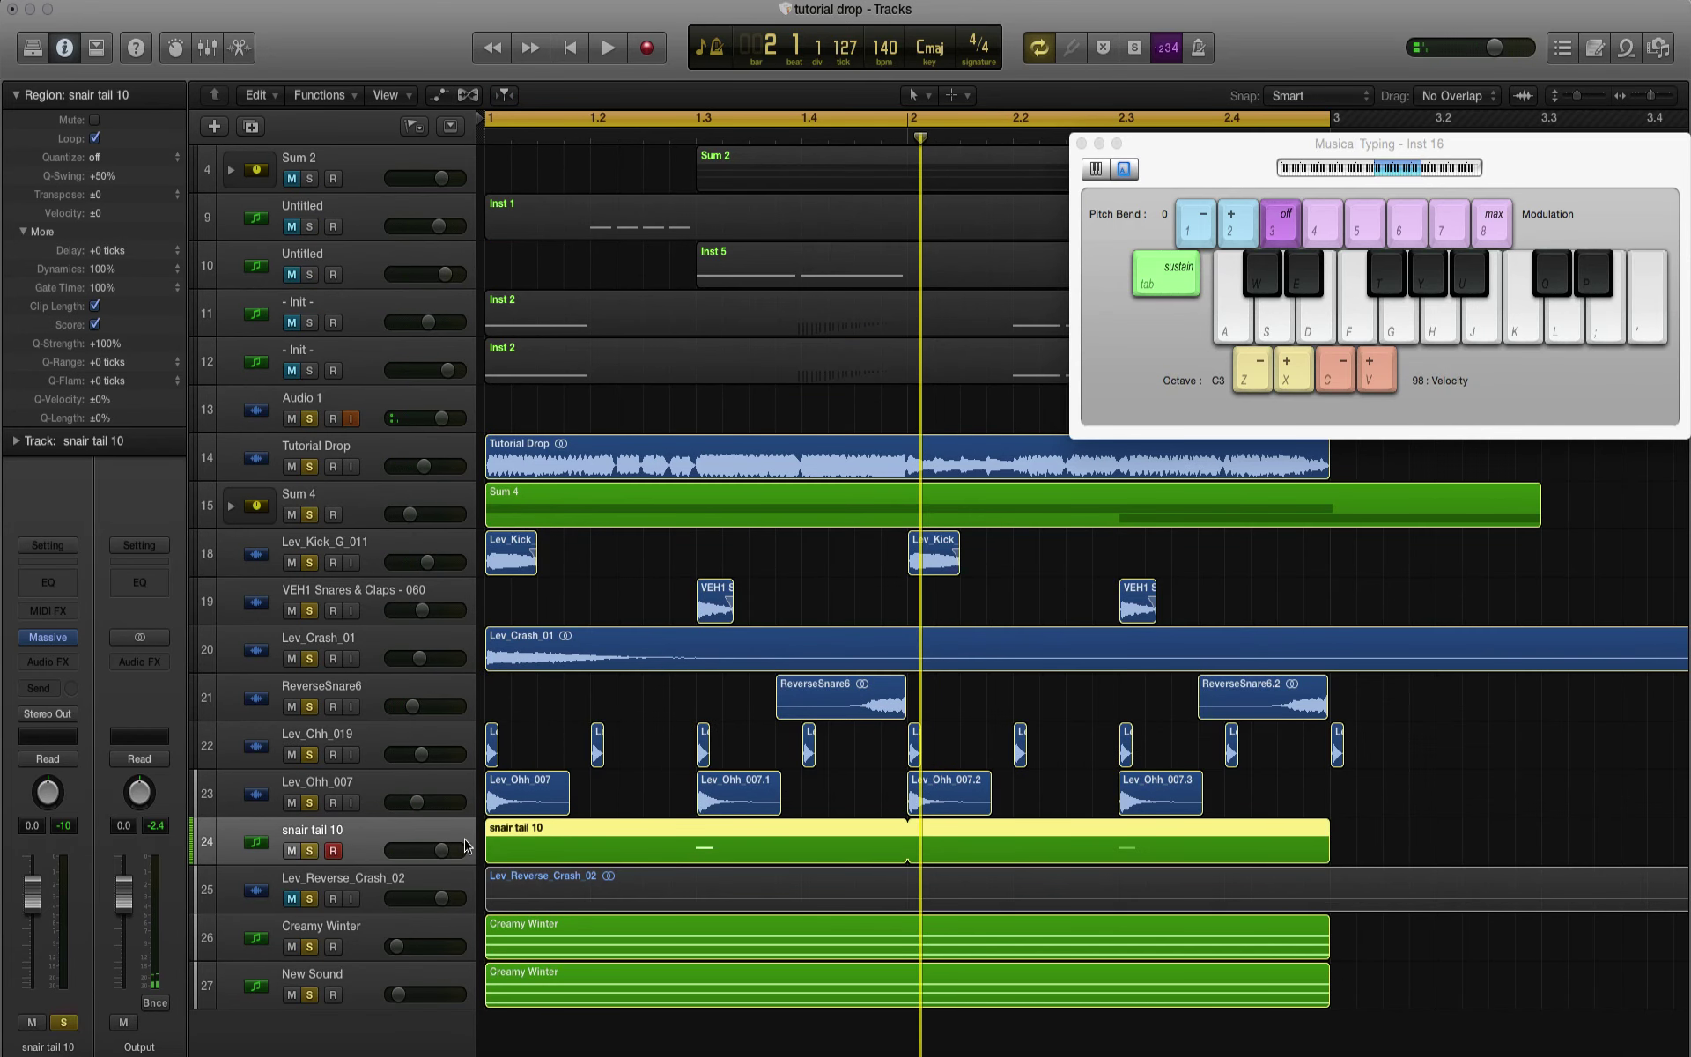
left_click_drag(464, 846, 459, 853)
key("space")
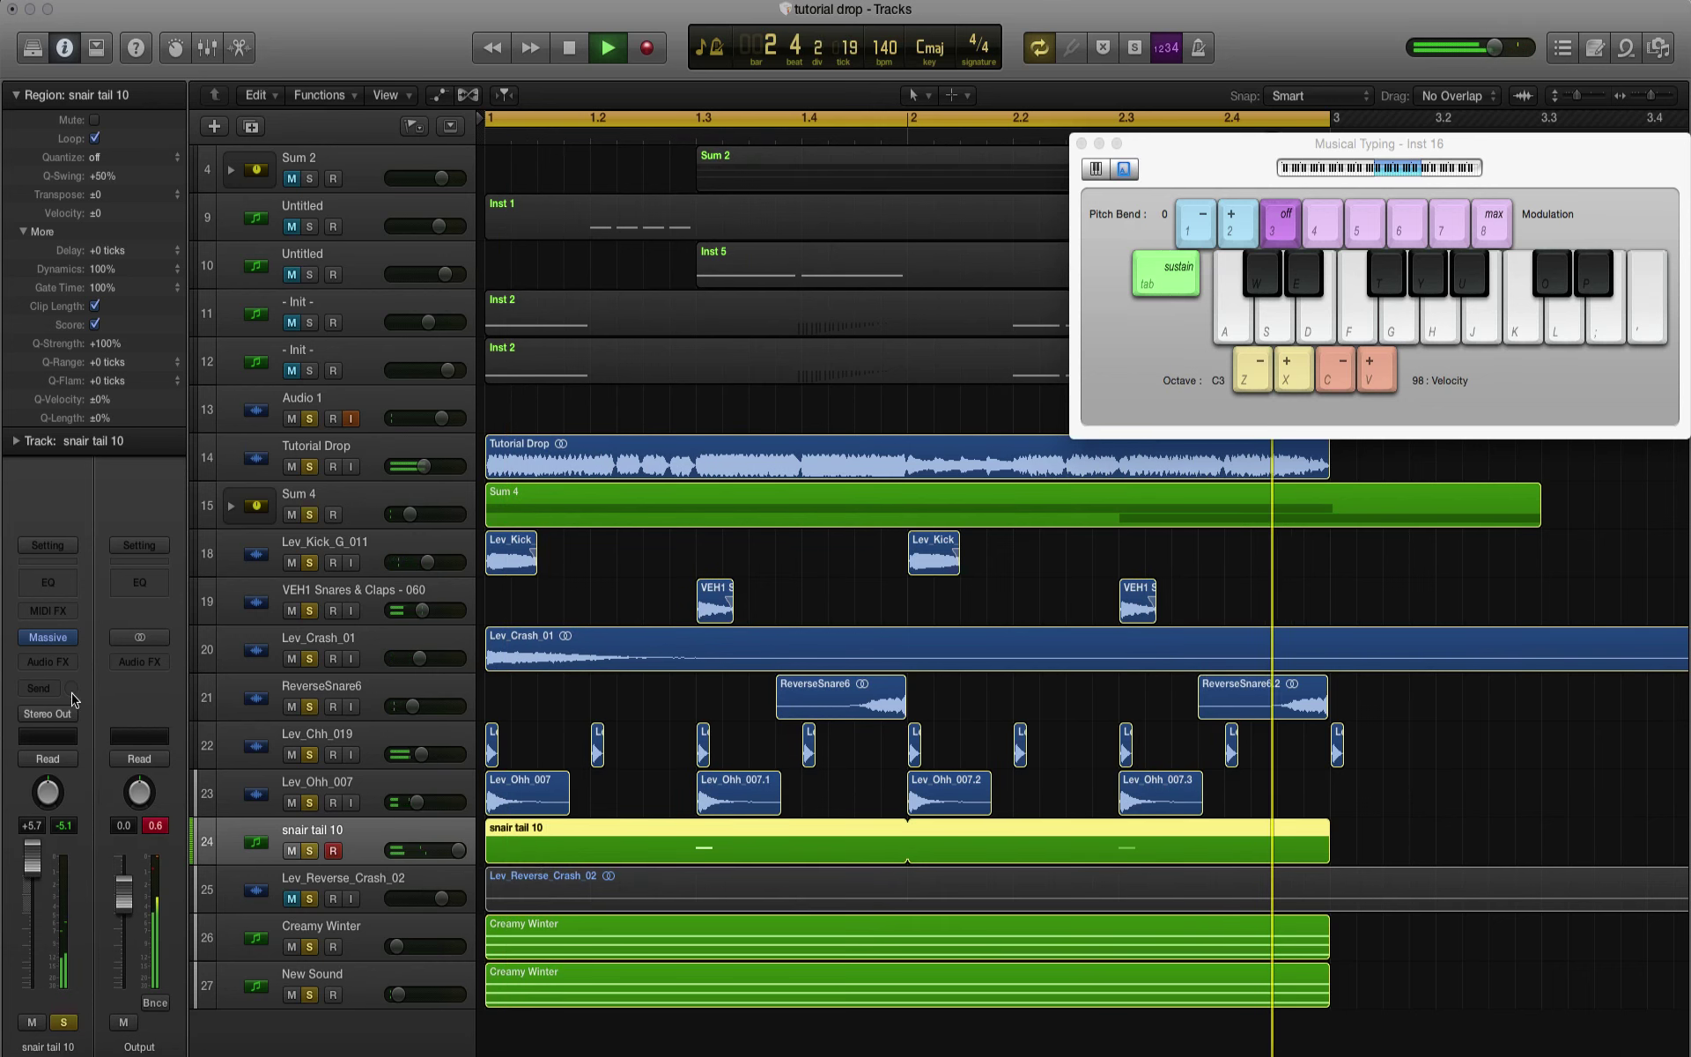
Step: Try routing the snair tail 10 output to Bus 3 (side chain) and audition the mix
left_click(54, 662)
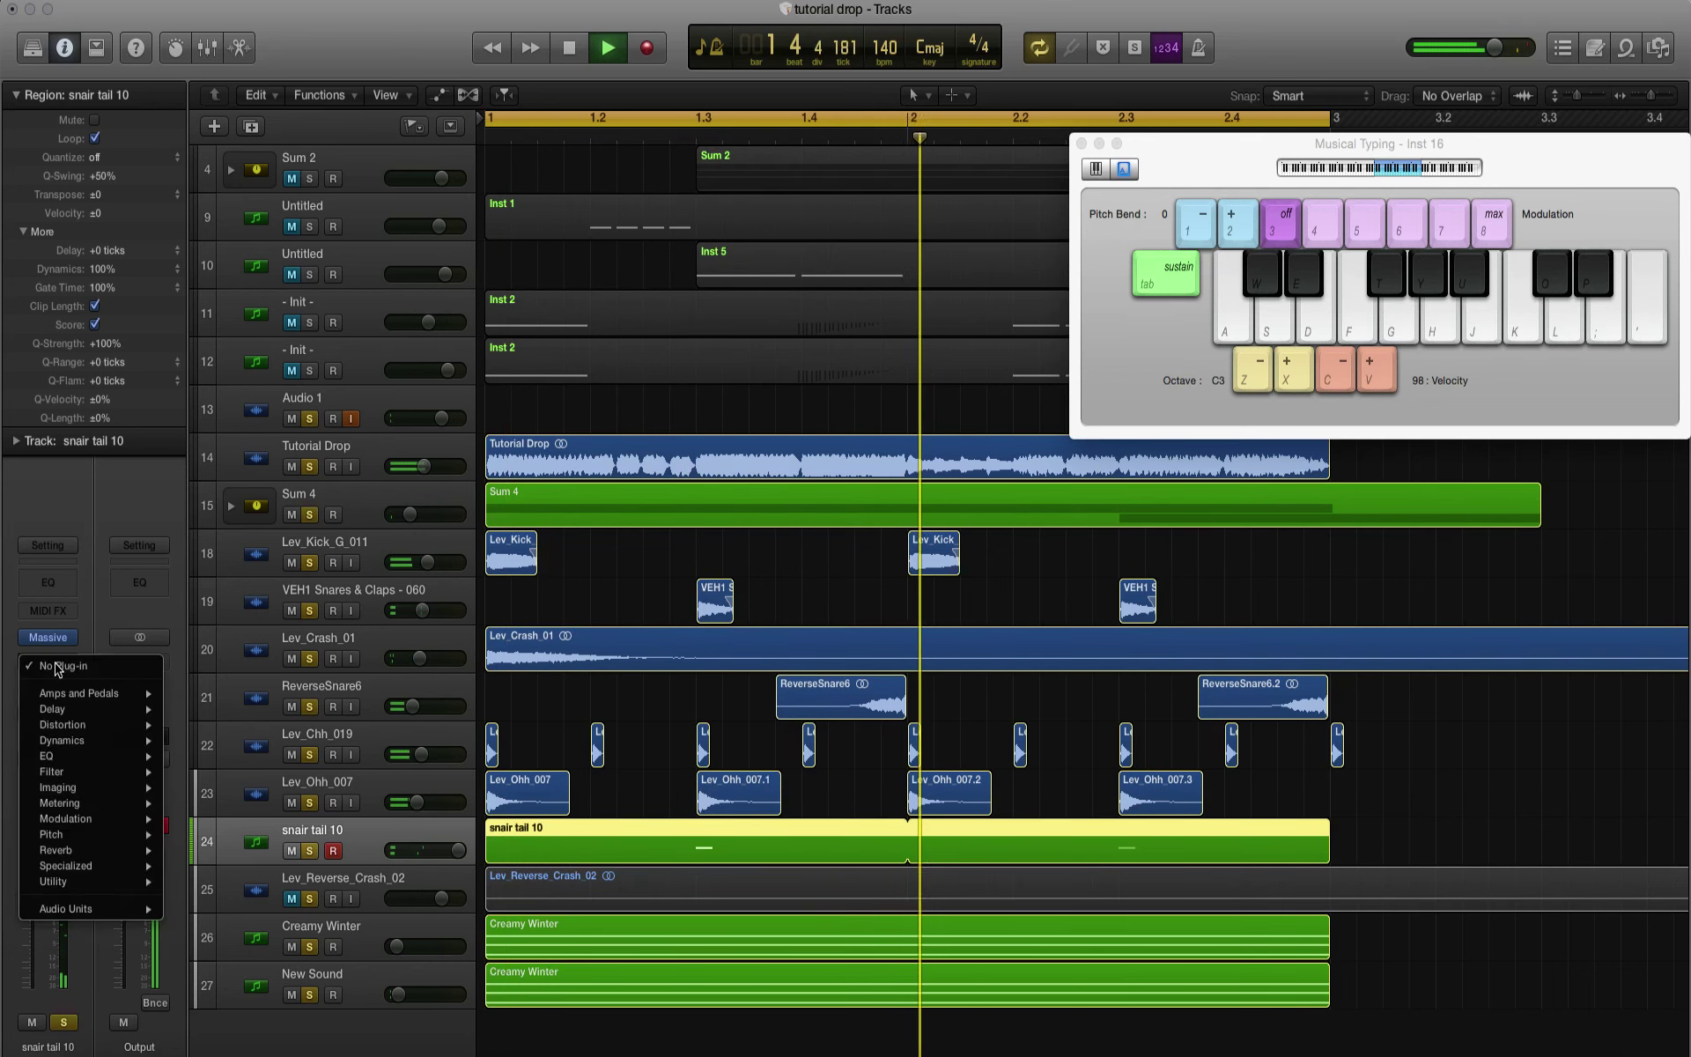
key("Escape")
left_click(72, 714)
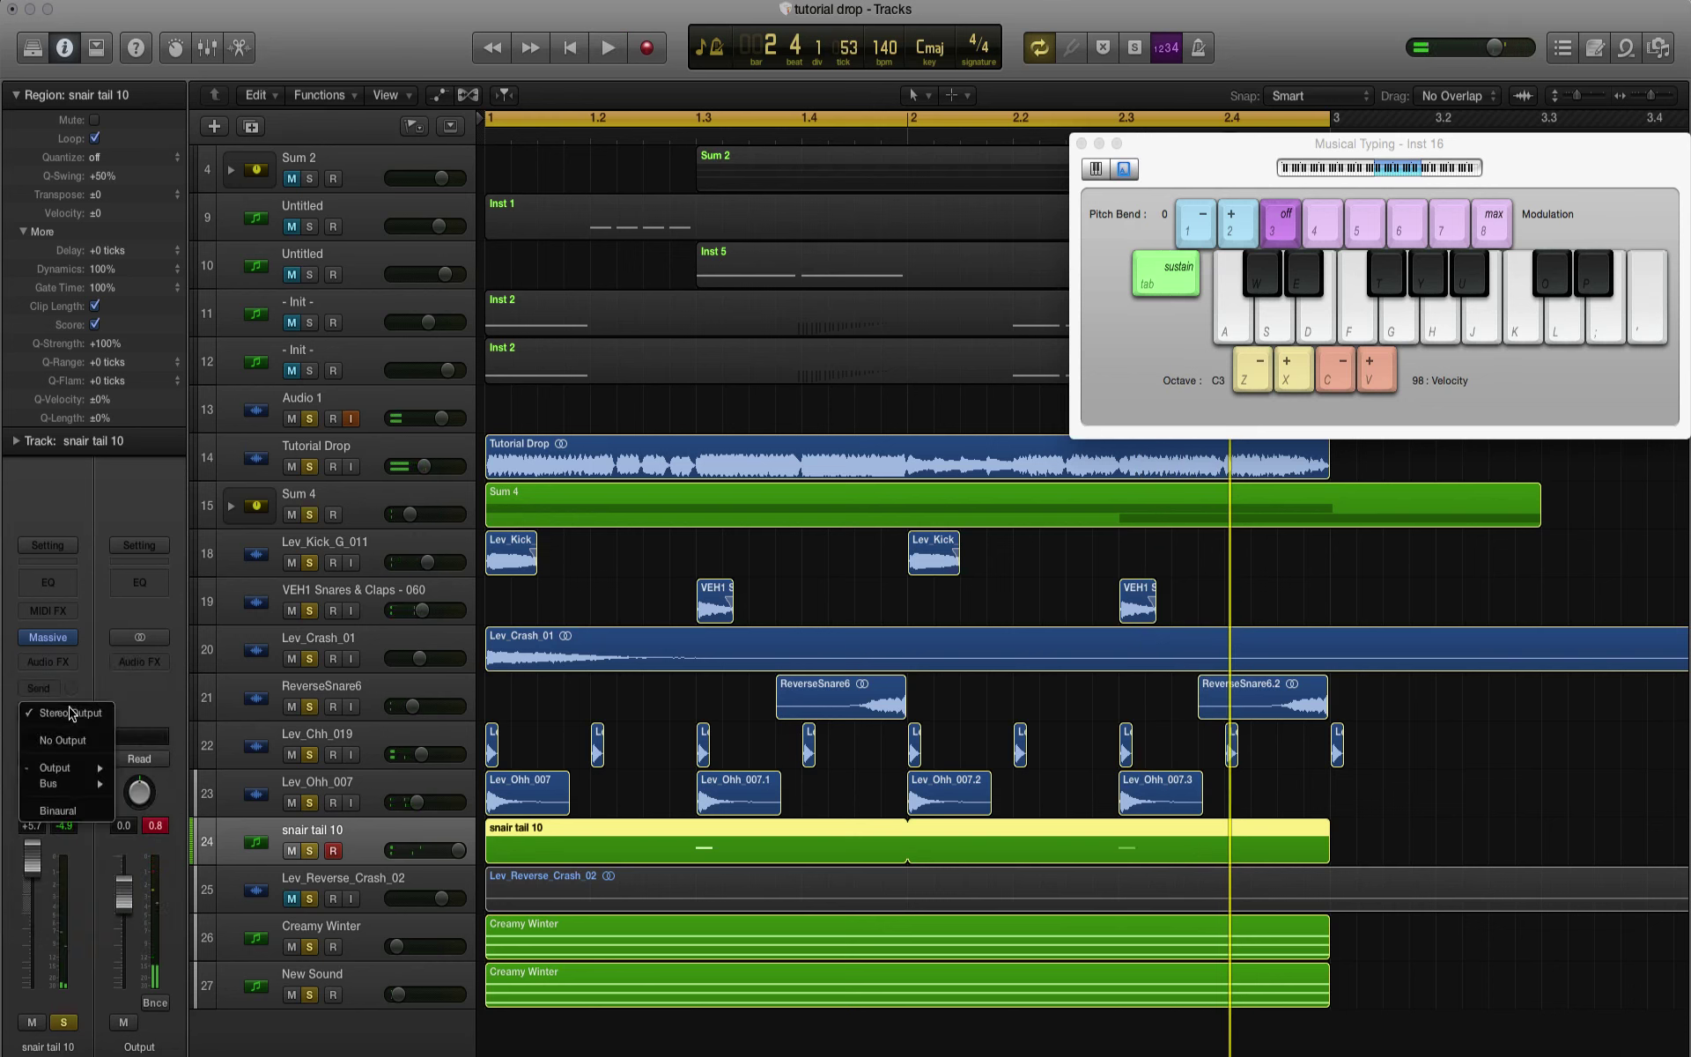
mouse_move(78, 784)
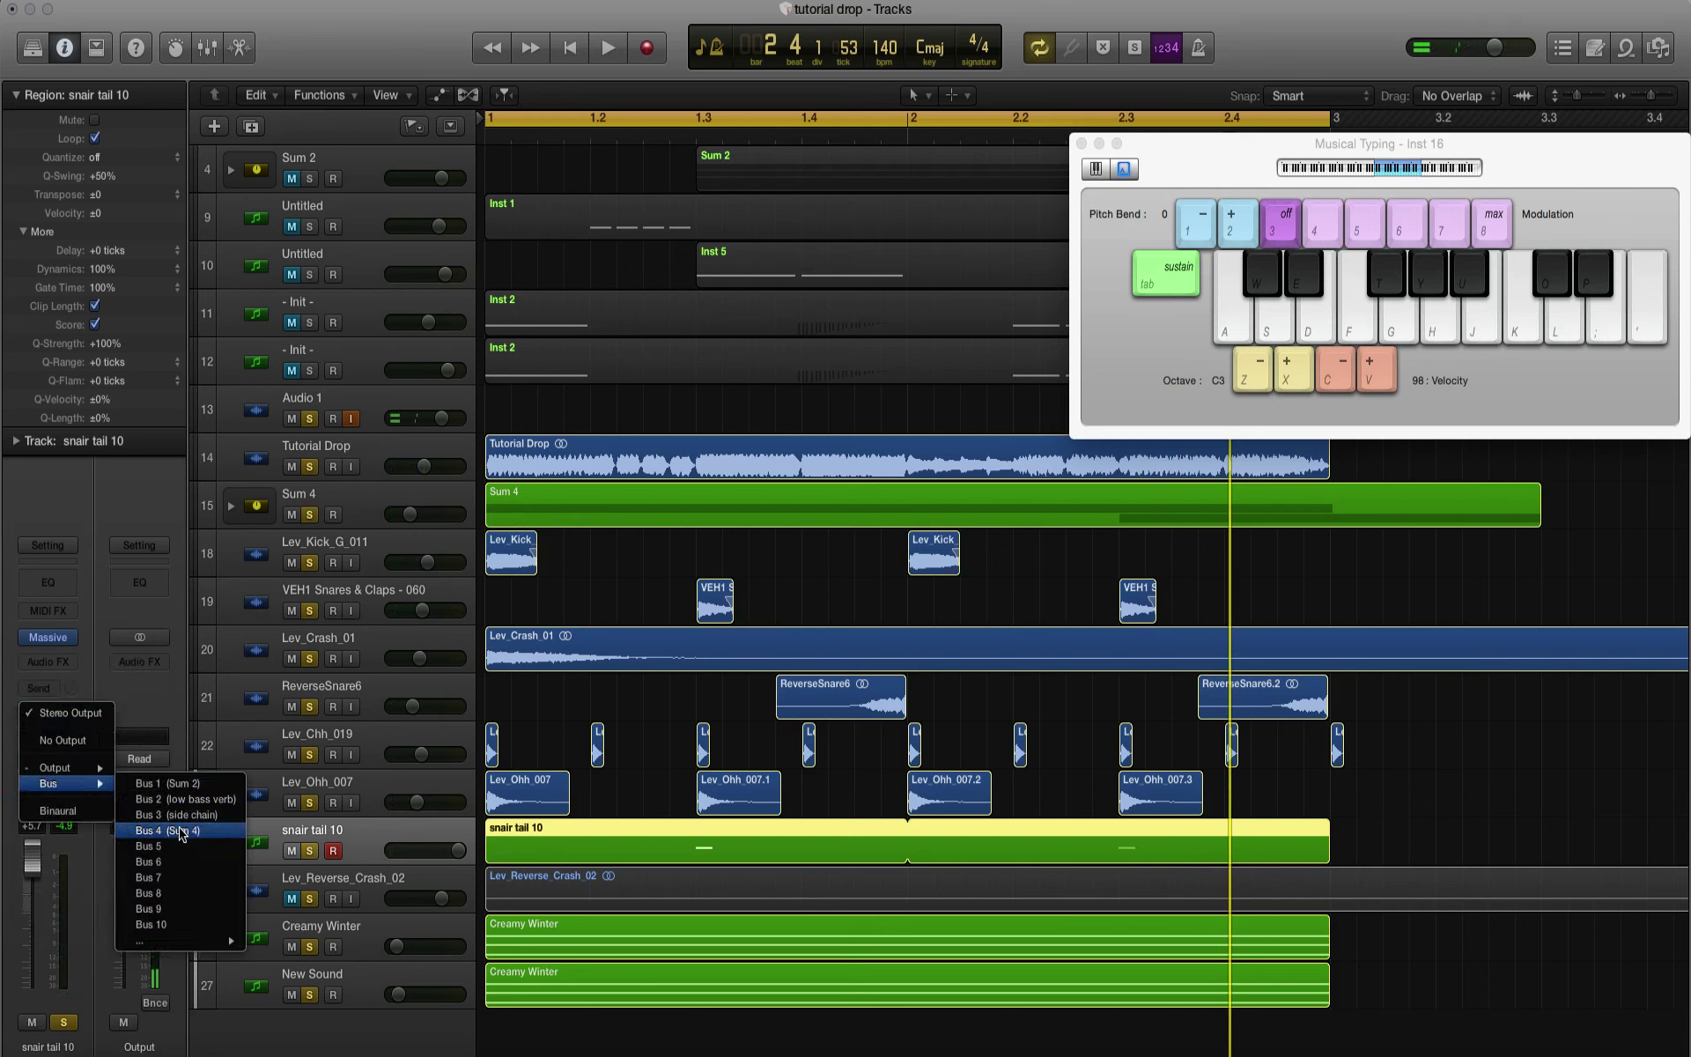
left_click(179, 815)
key("space")
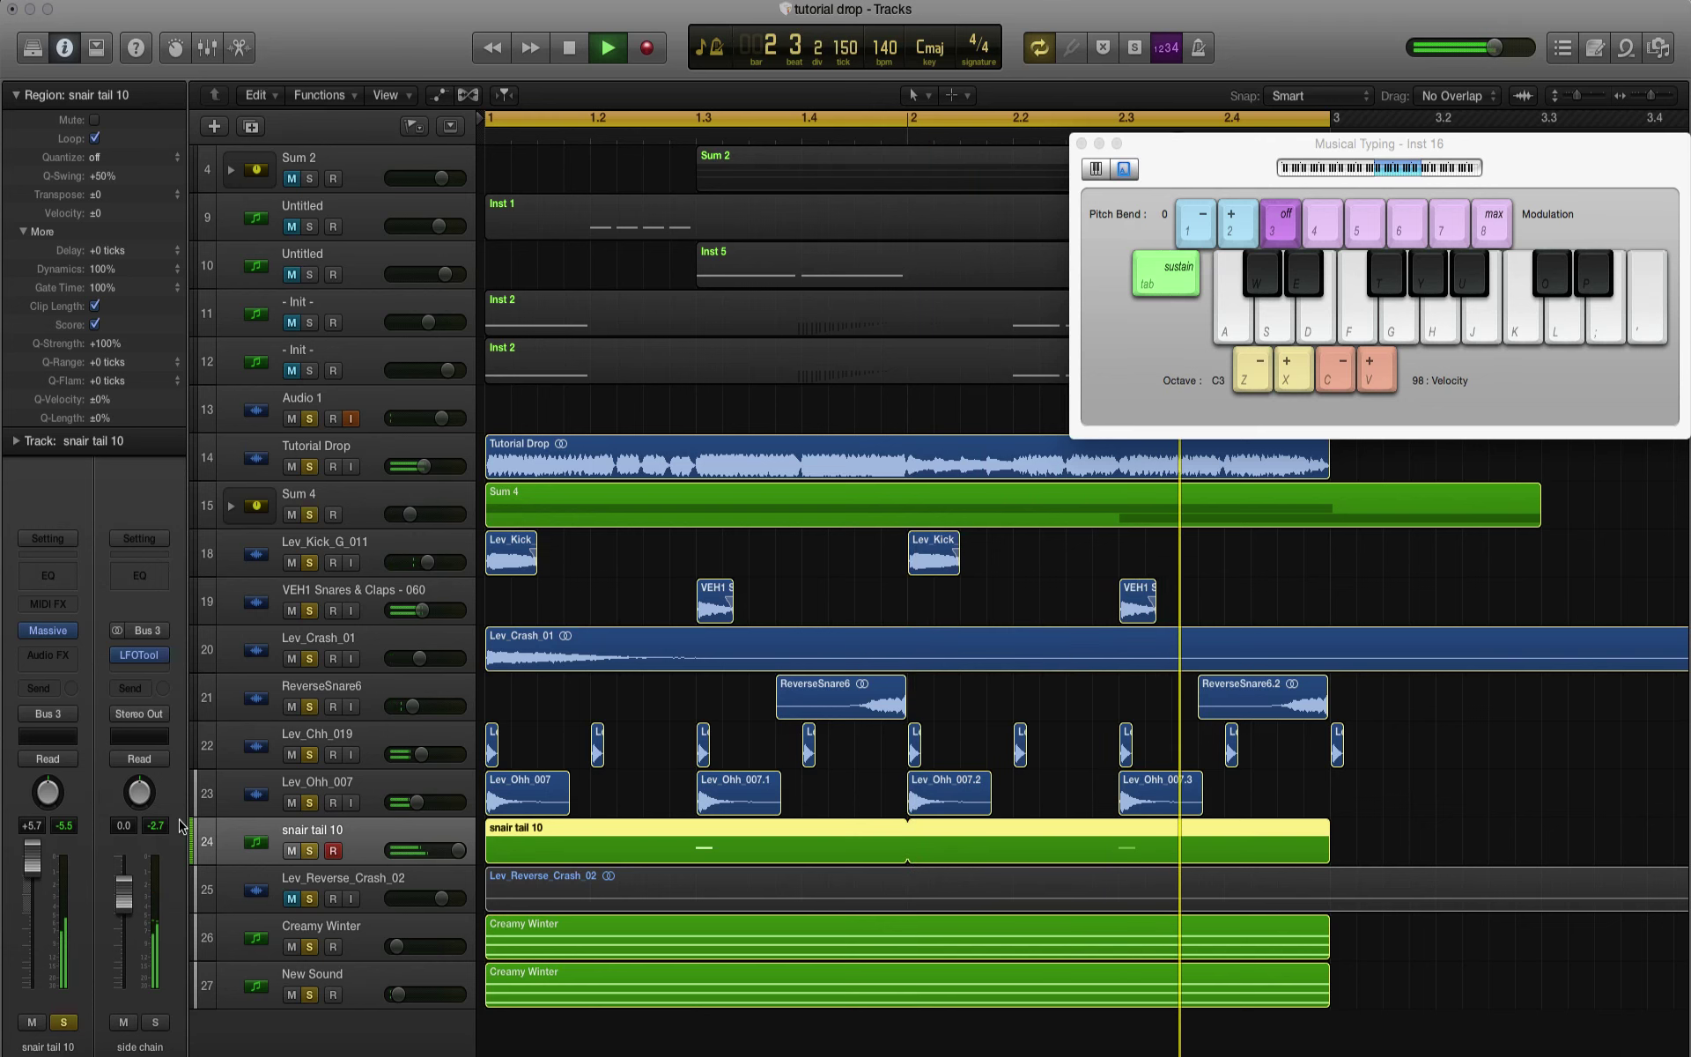
key("space")
Step: Return the snair tail 10 output to Stereo Out and audition the mix
left_click(66, 720)
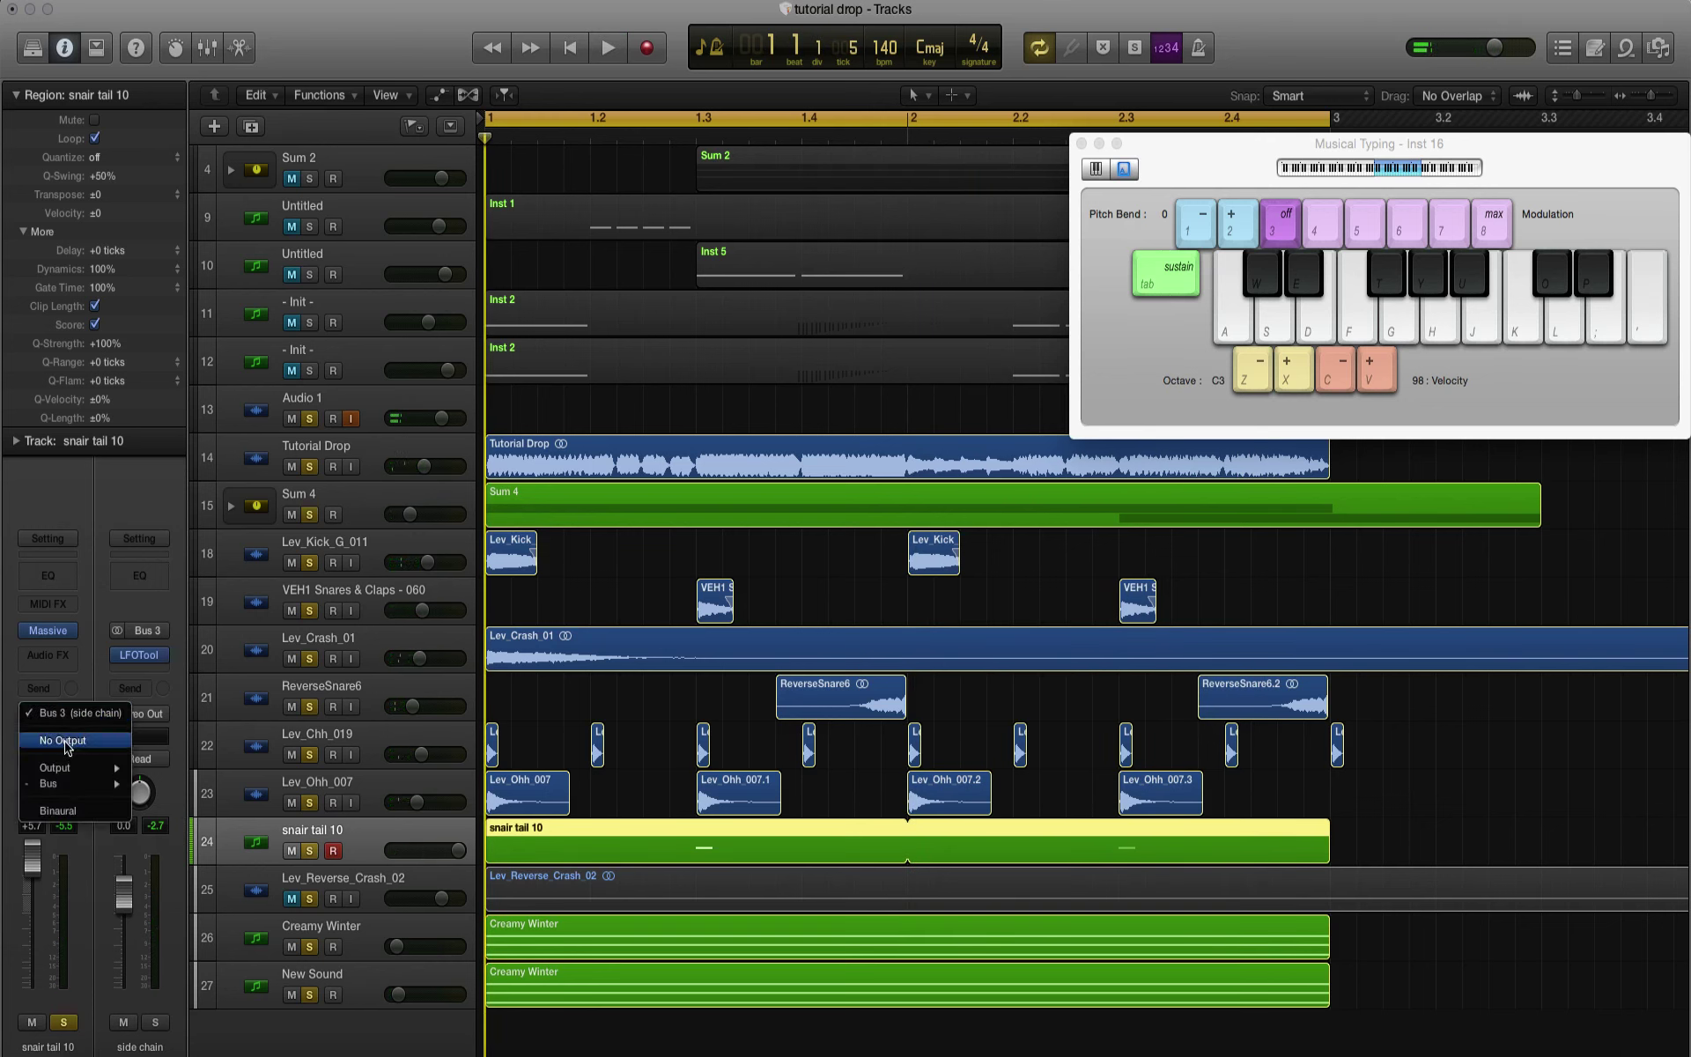
left_click(154, 775)
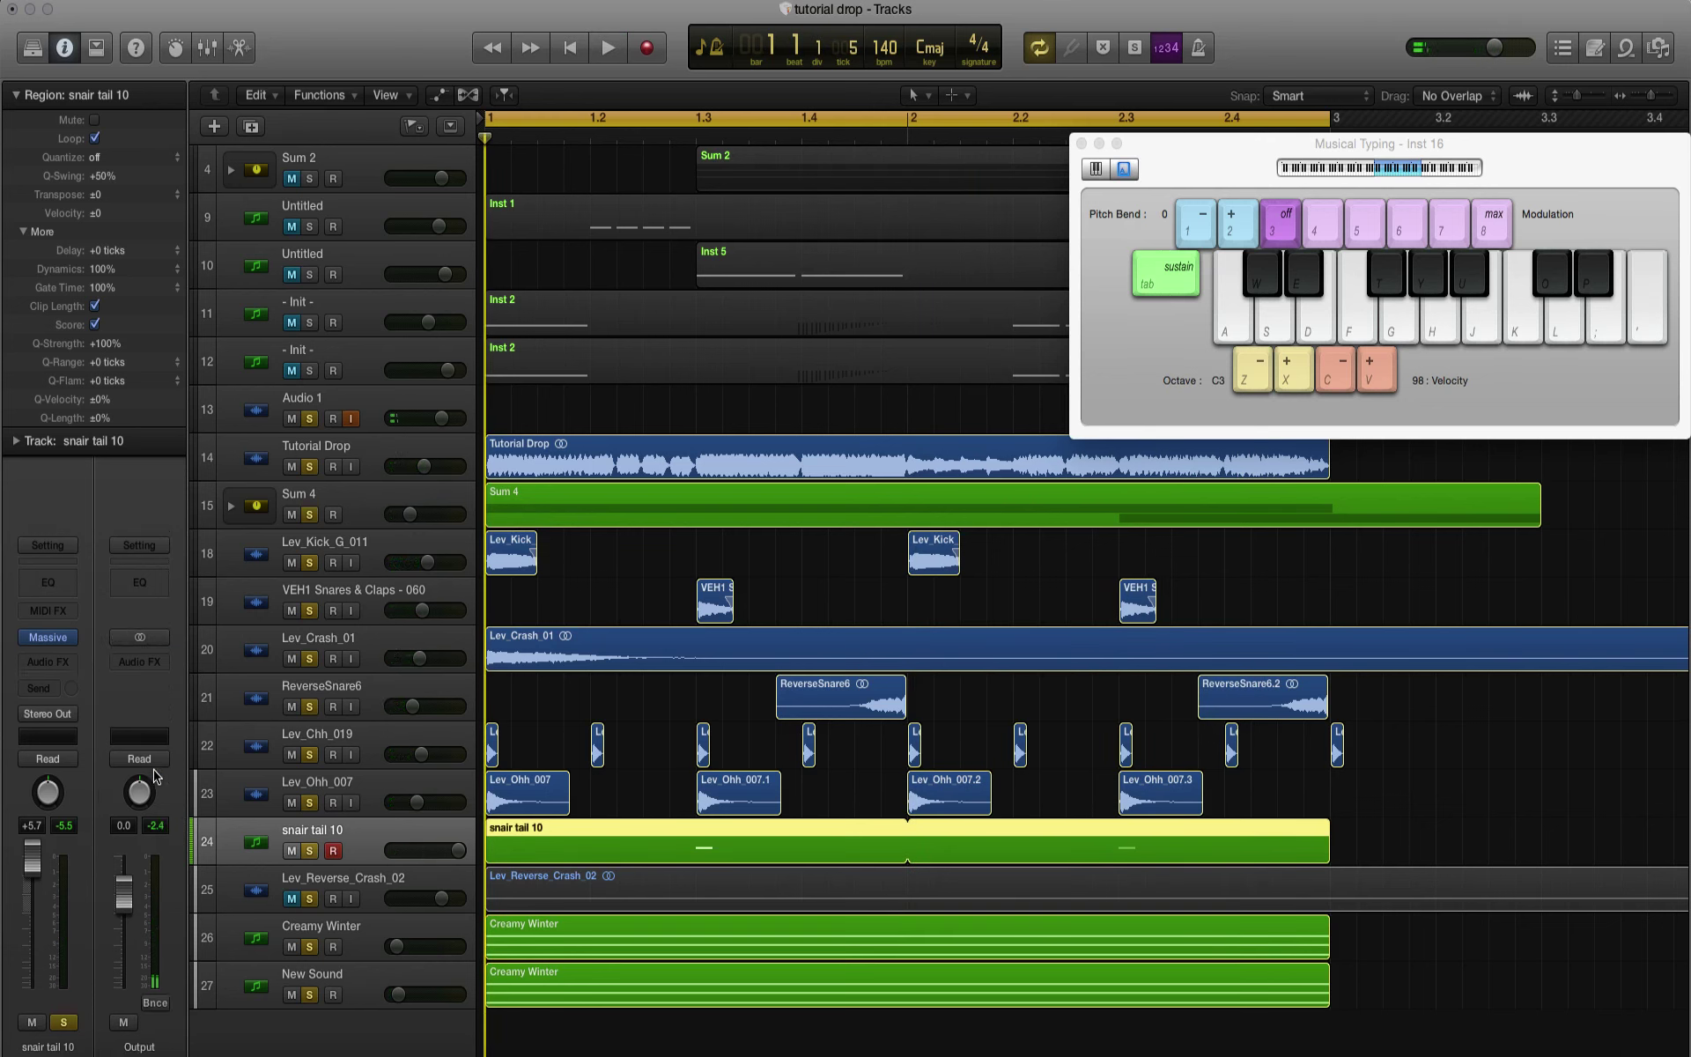
key("space")
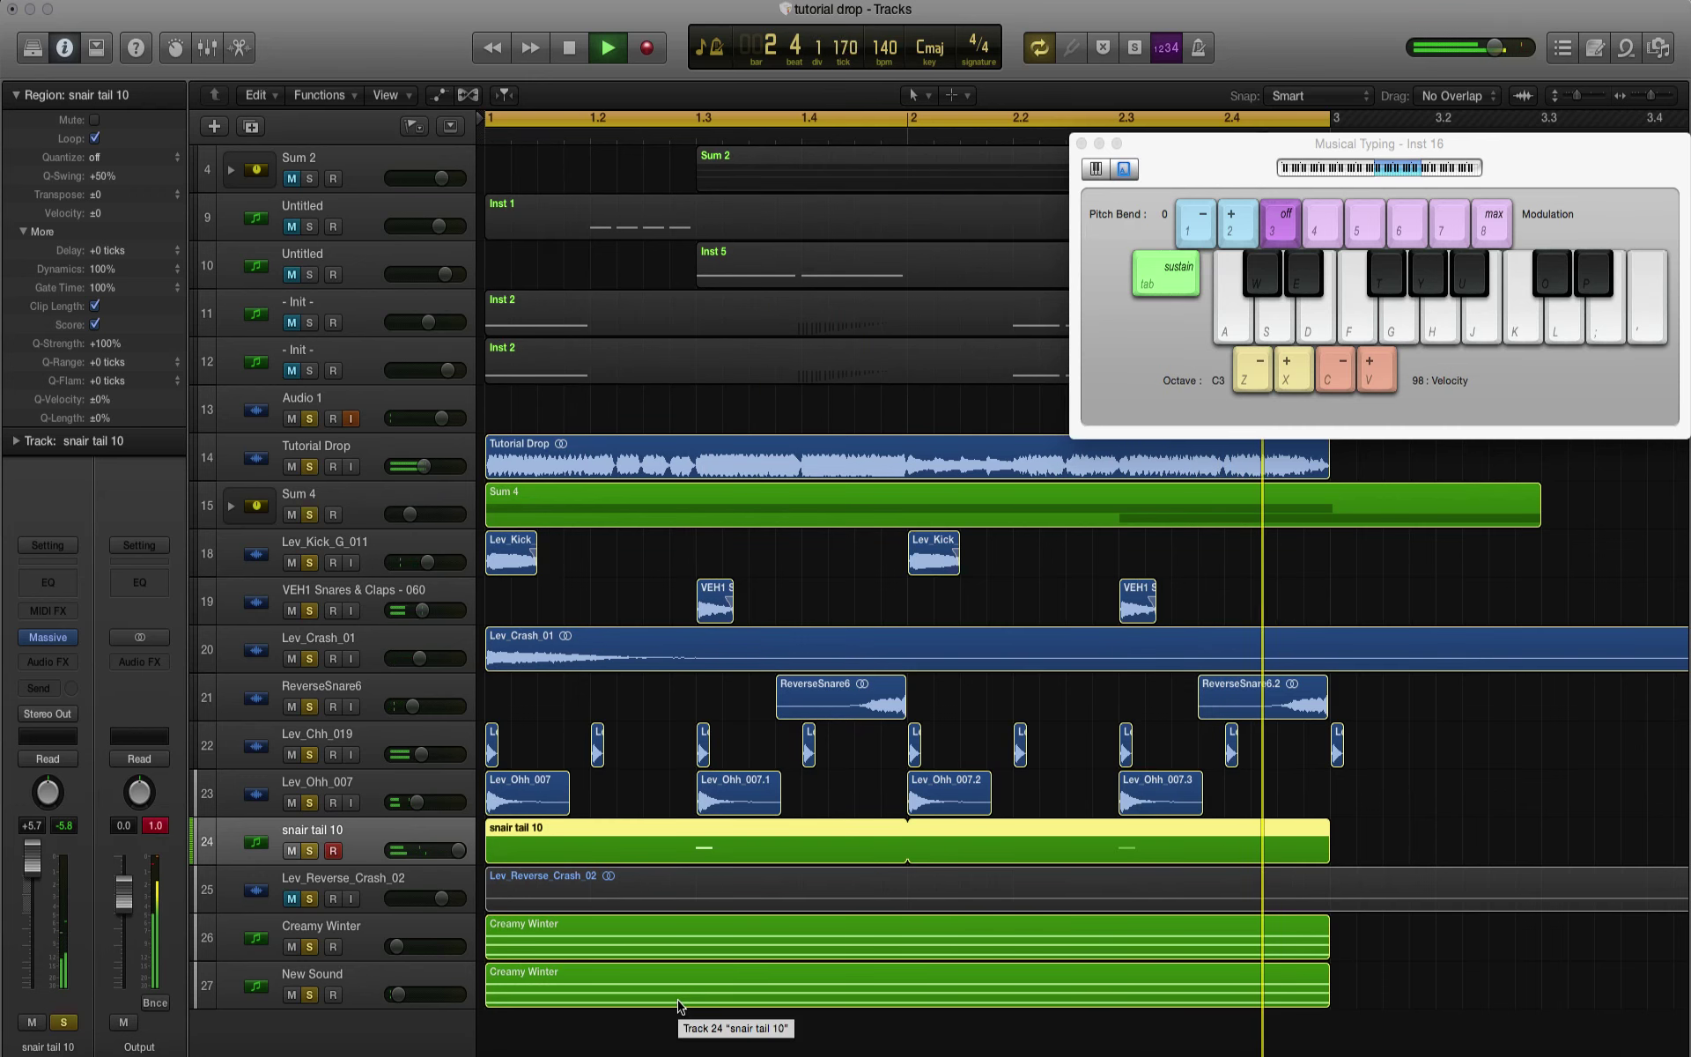
key("space")
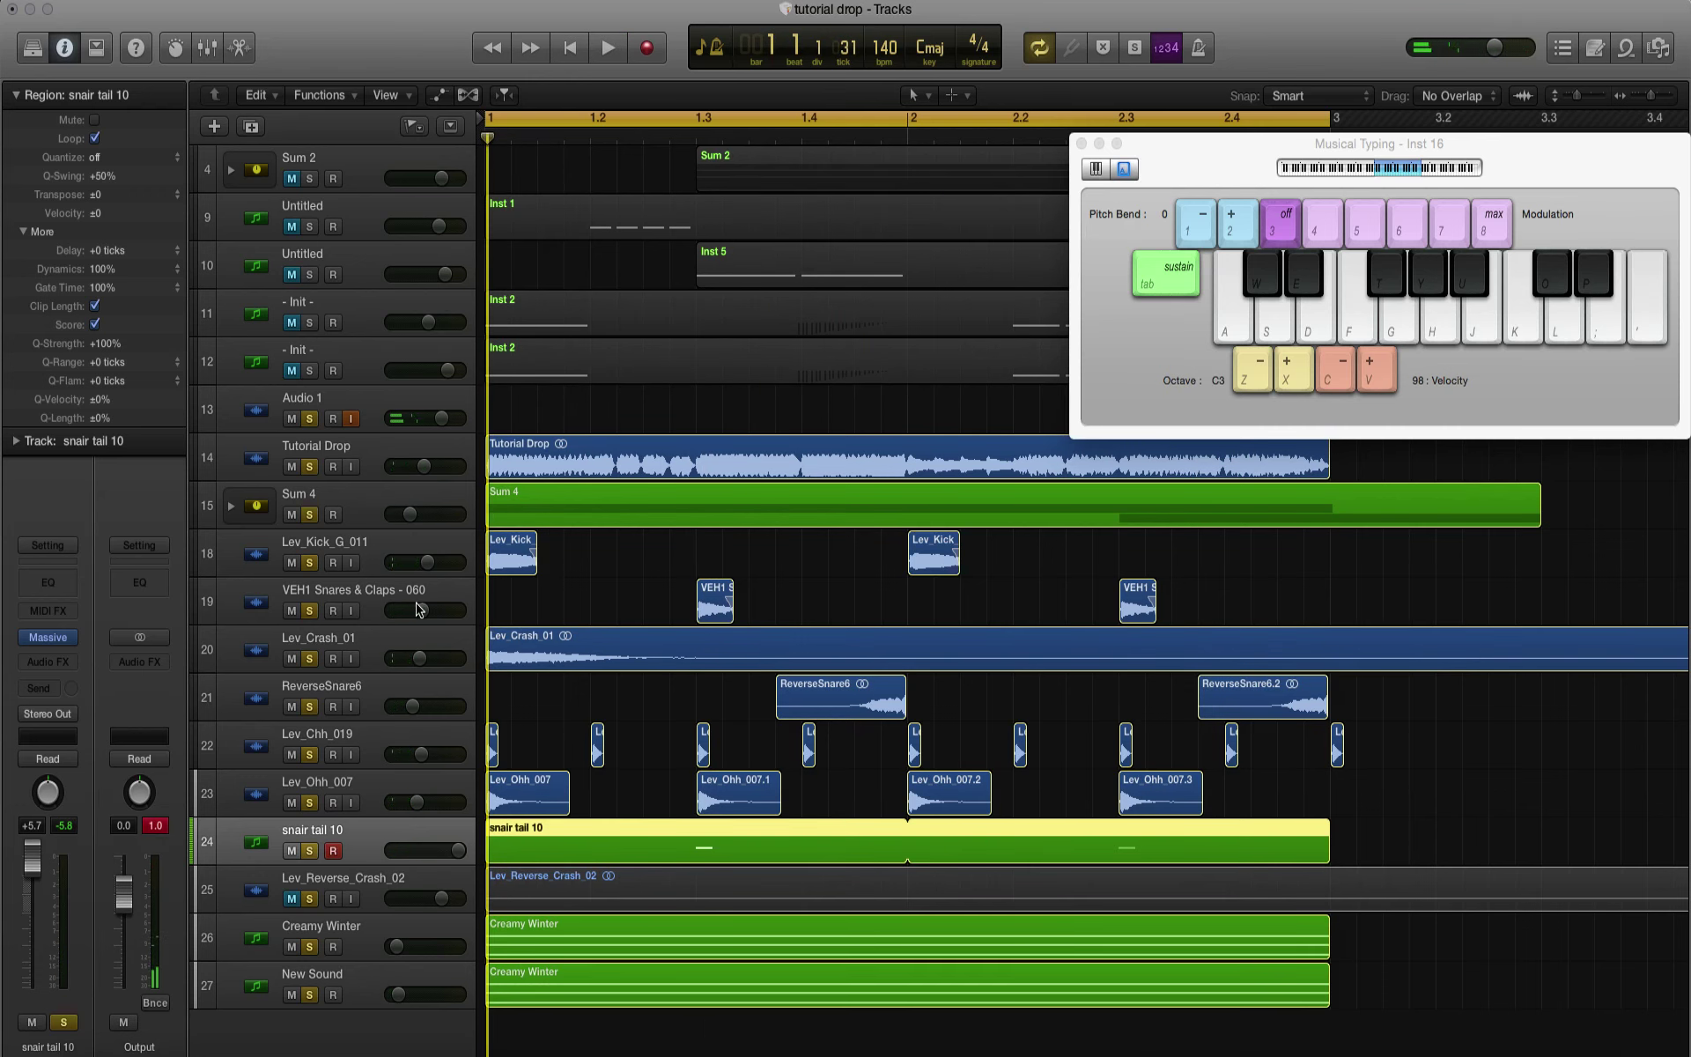
Step: Lower VEH1 Snares & Claps to -9.0 dB and snair tail 10 to +2.6 dB, and audition the balance
left_click_drag(418, 610, 422, 610)
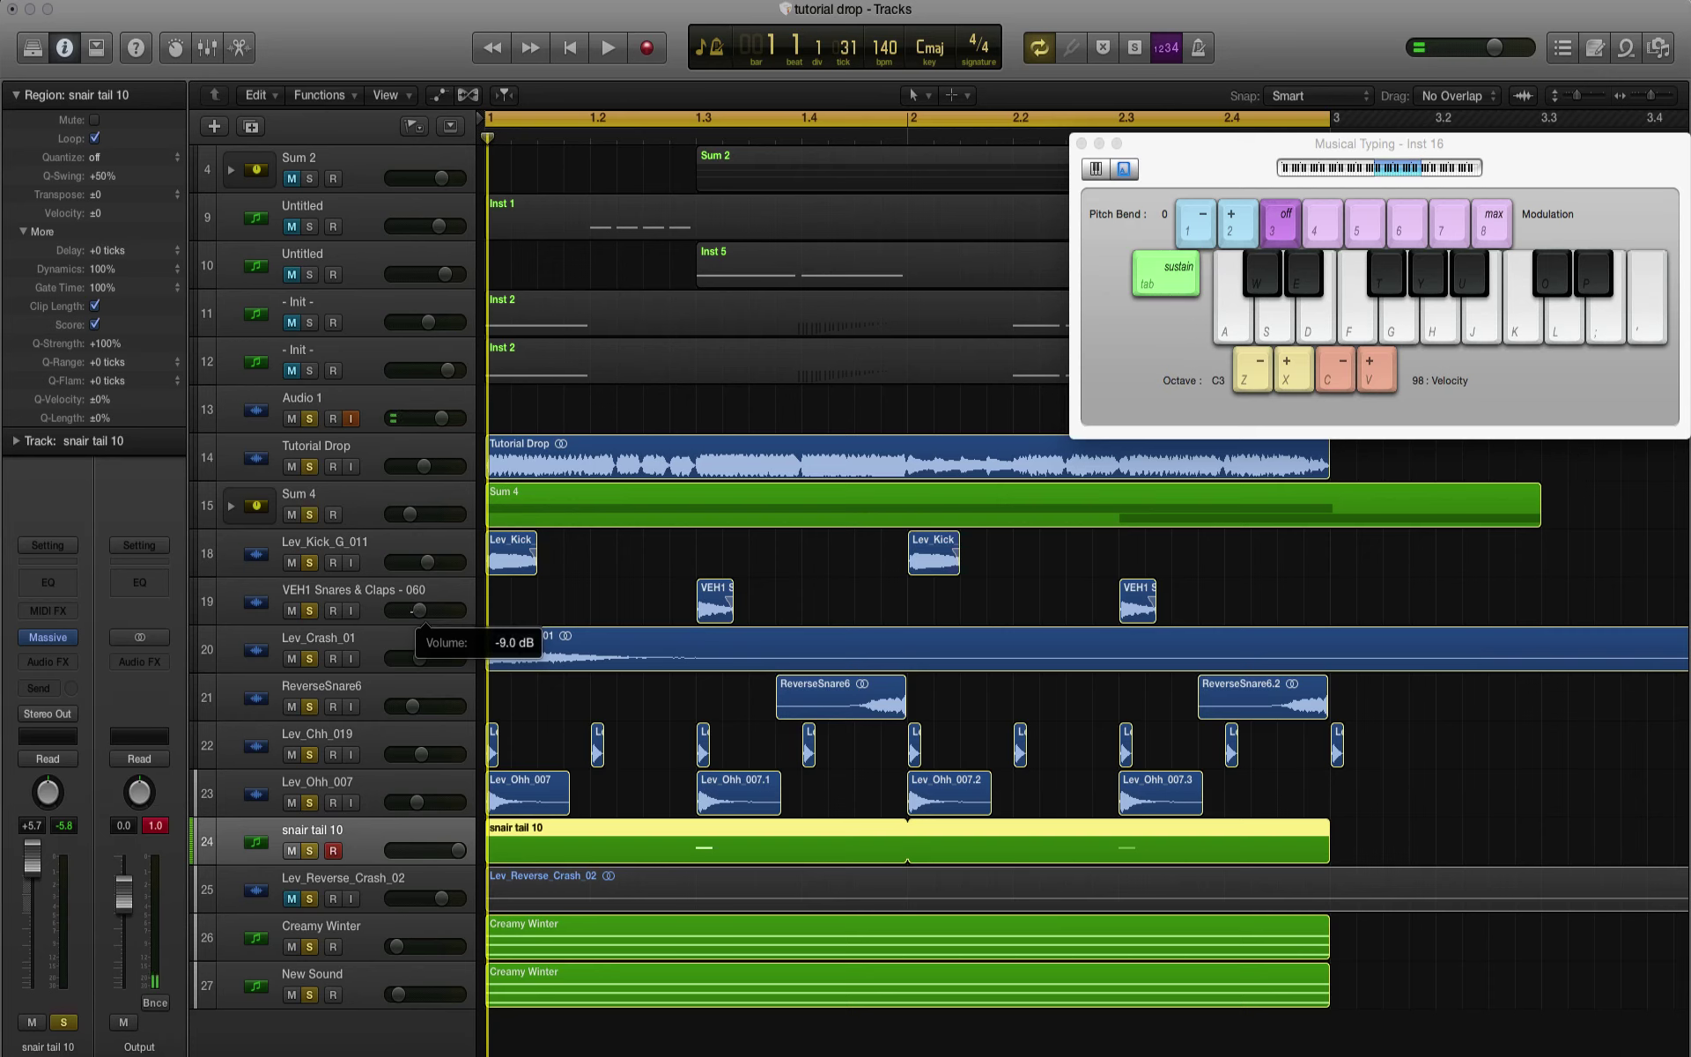
left_click(455, 850)
left_click_drag(426, 851, 426, 853)
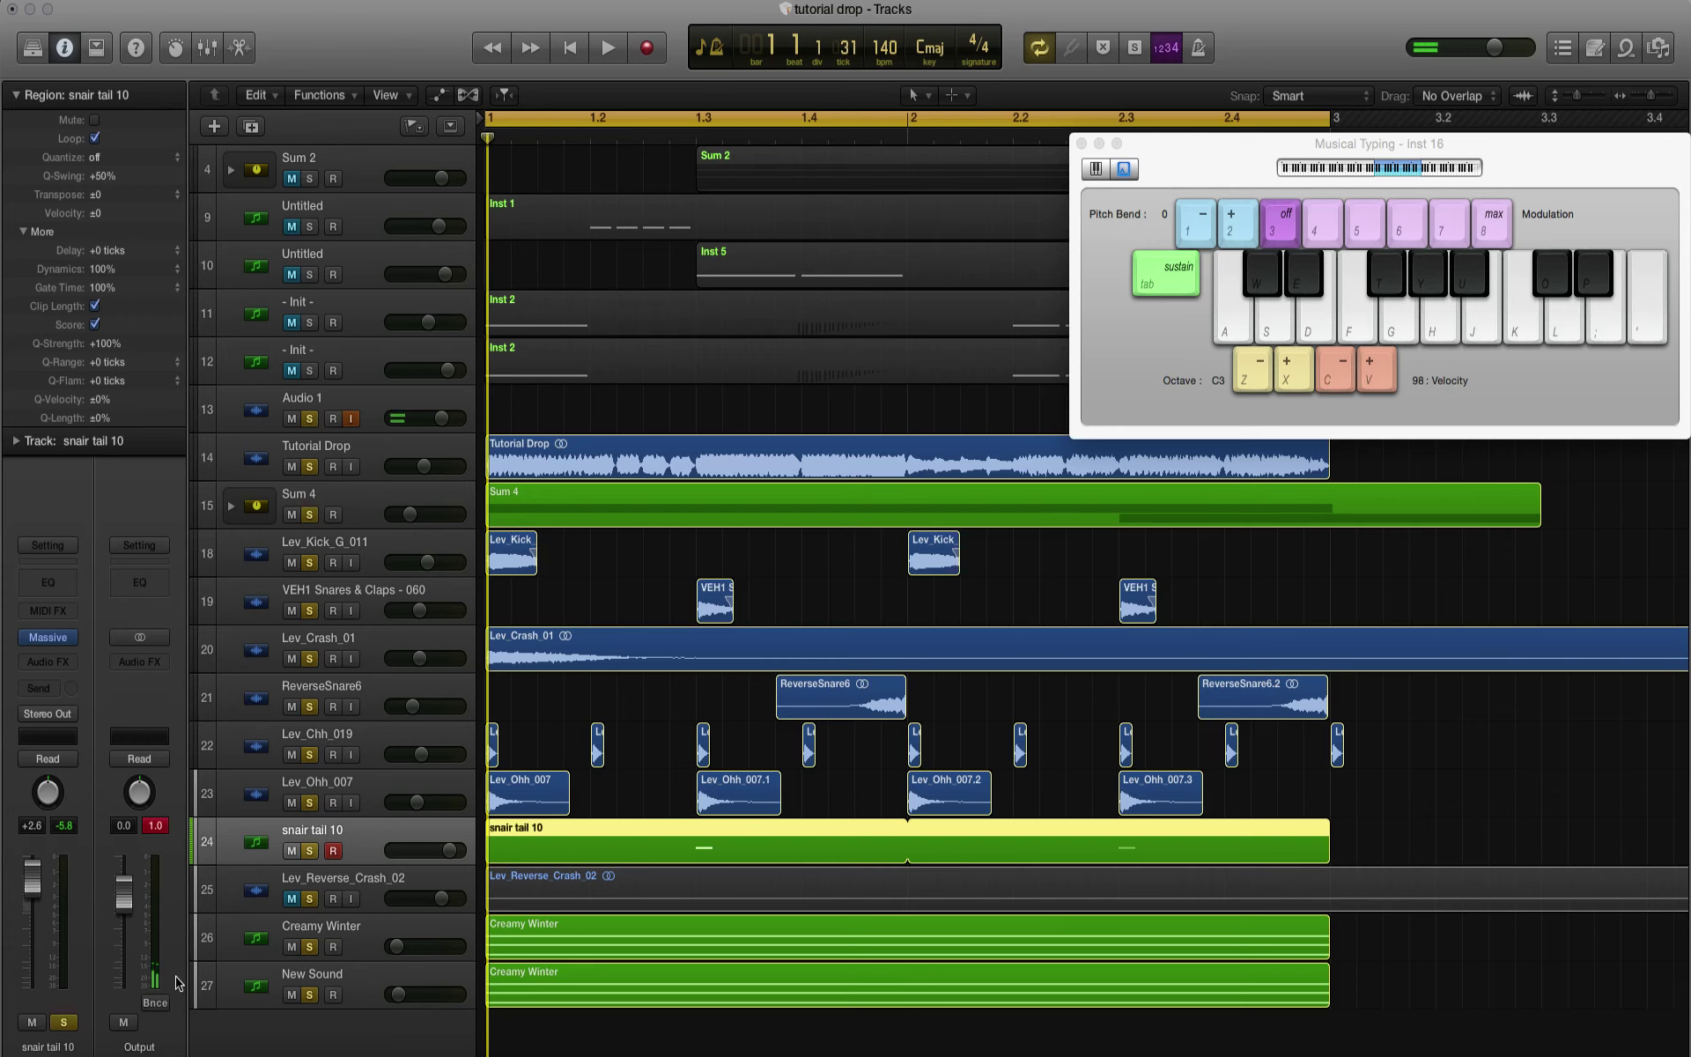
key("space")
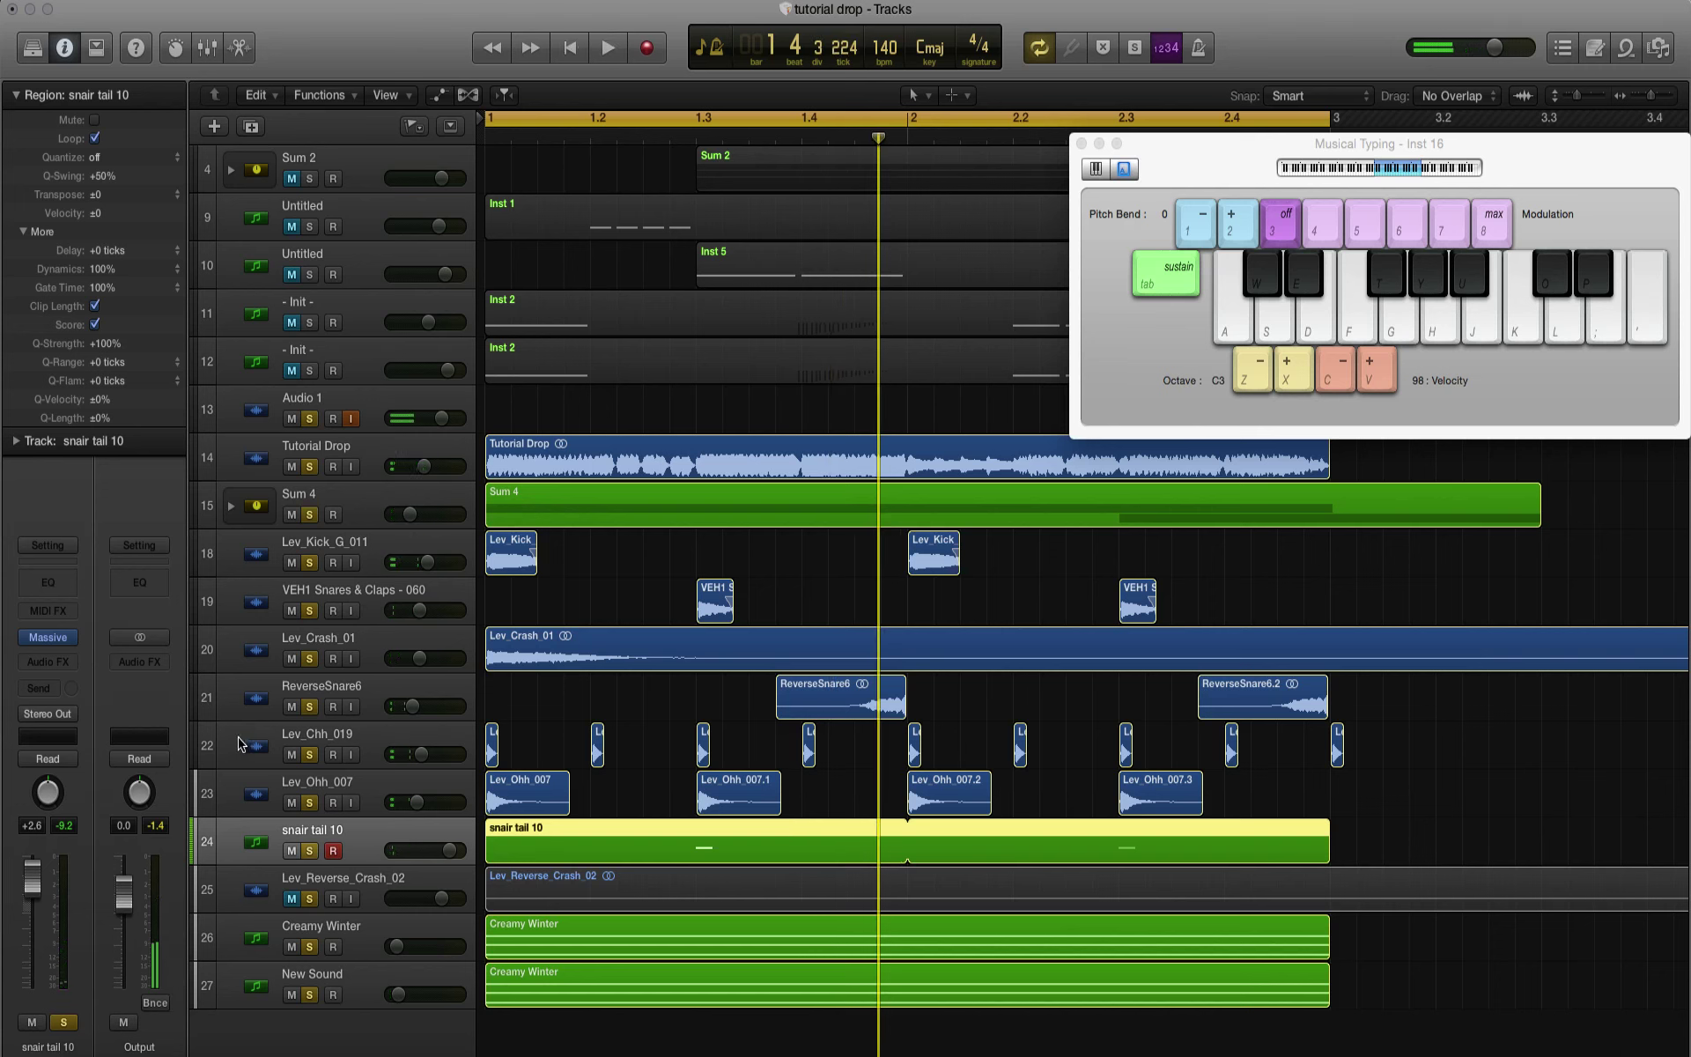
Step: Mute all tracks from Lev_Kick_G_011 through Lev_Ohh_007, plus Creamy Winter and New Sound
left_click_drag(295, 806, 295, 568)
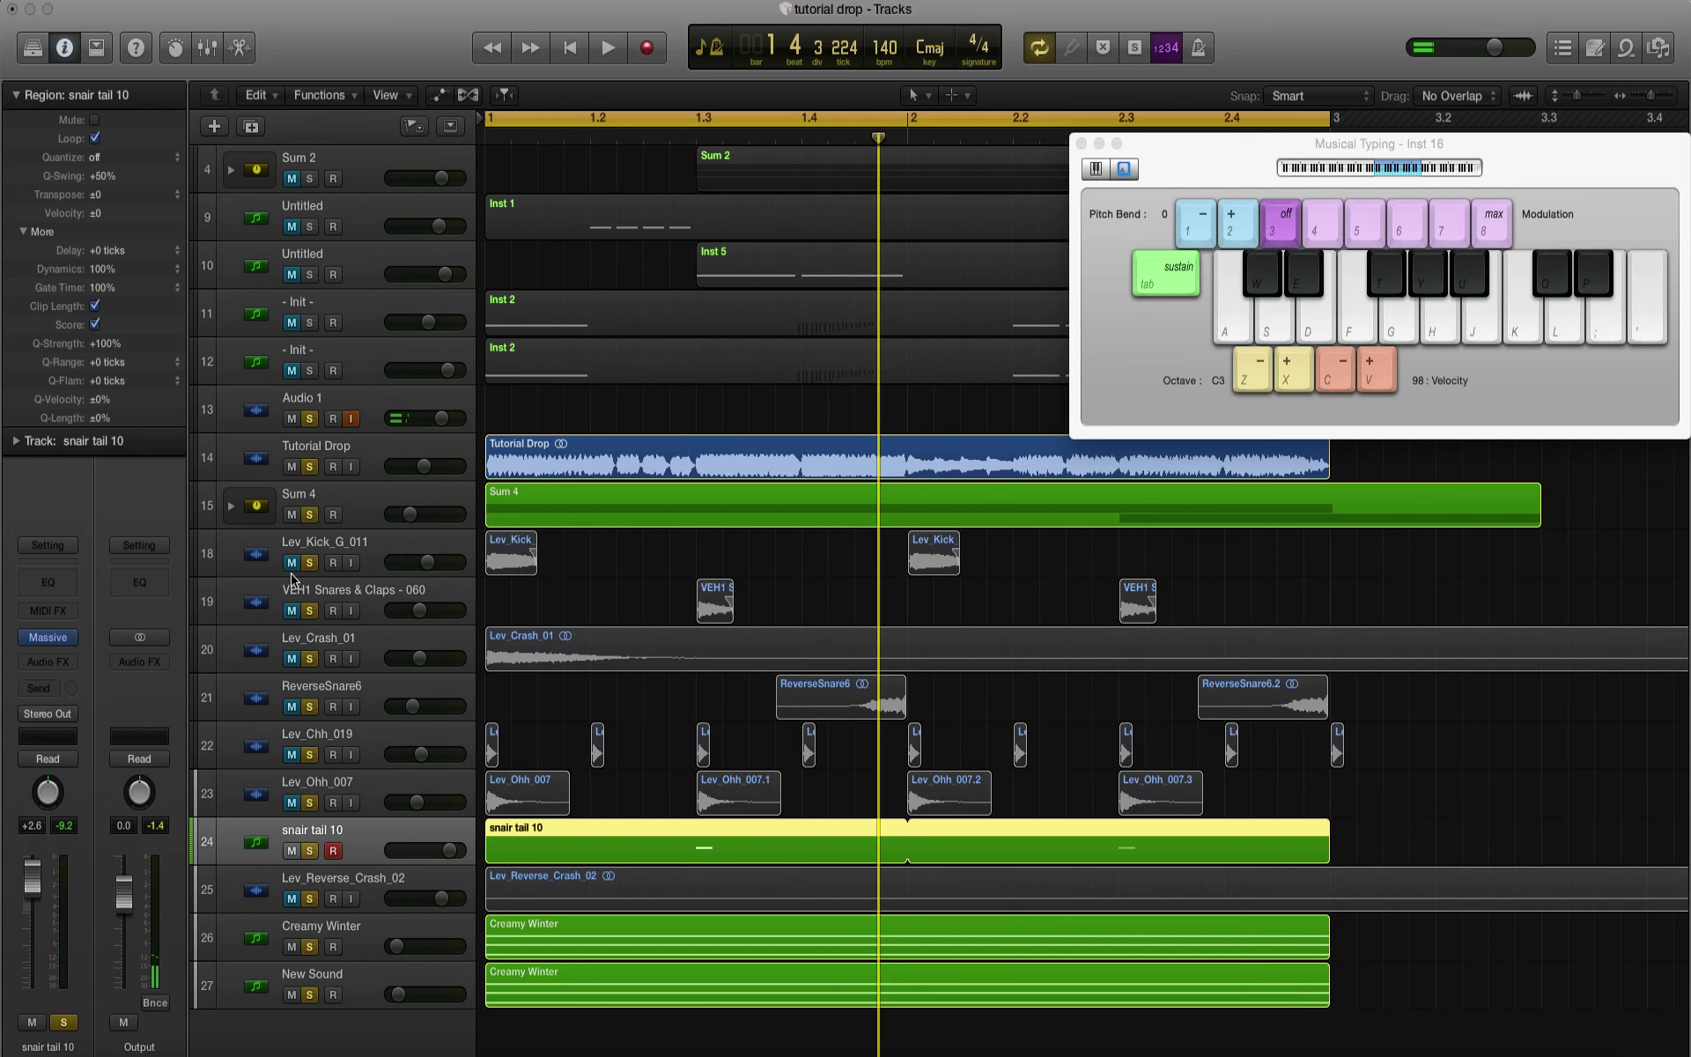
left_click(292, 947)
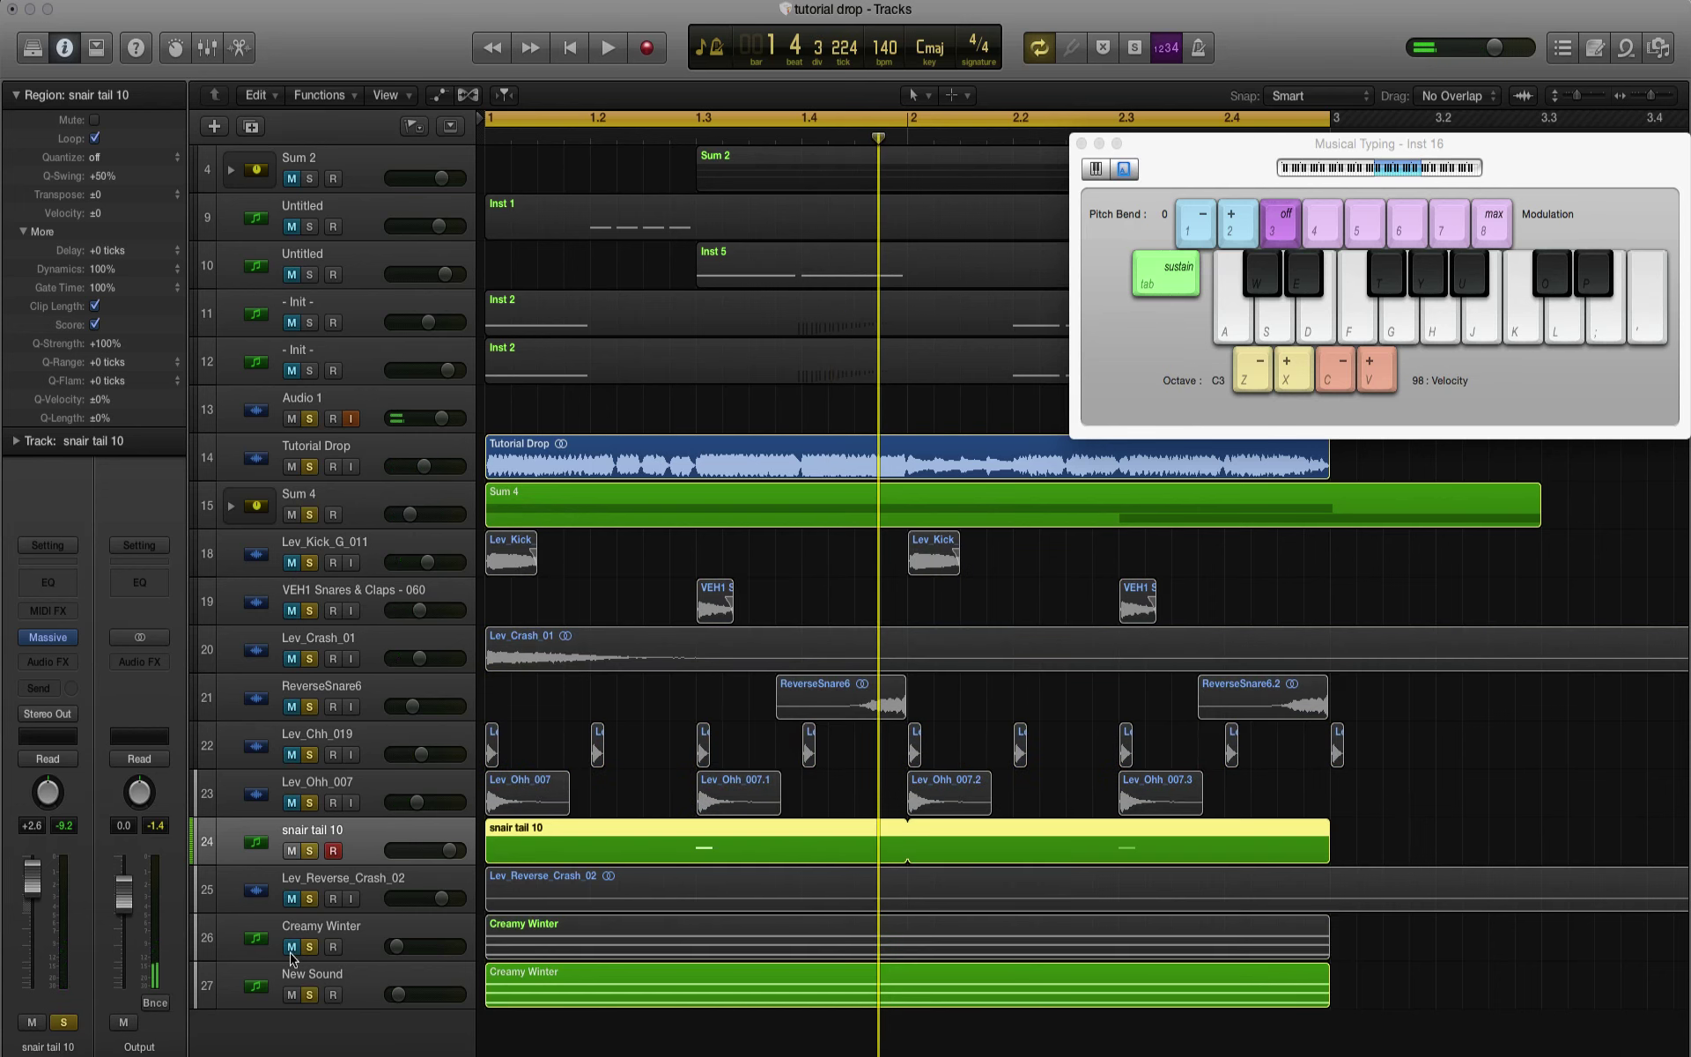
left_click_drag(292, 959, 296, 997)
Step: Insert Bitcrusher on snair tail 10 and set its resolution to 24bit and drive to 1.5 dB
left_click(59, 670)
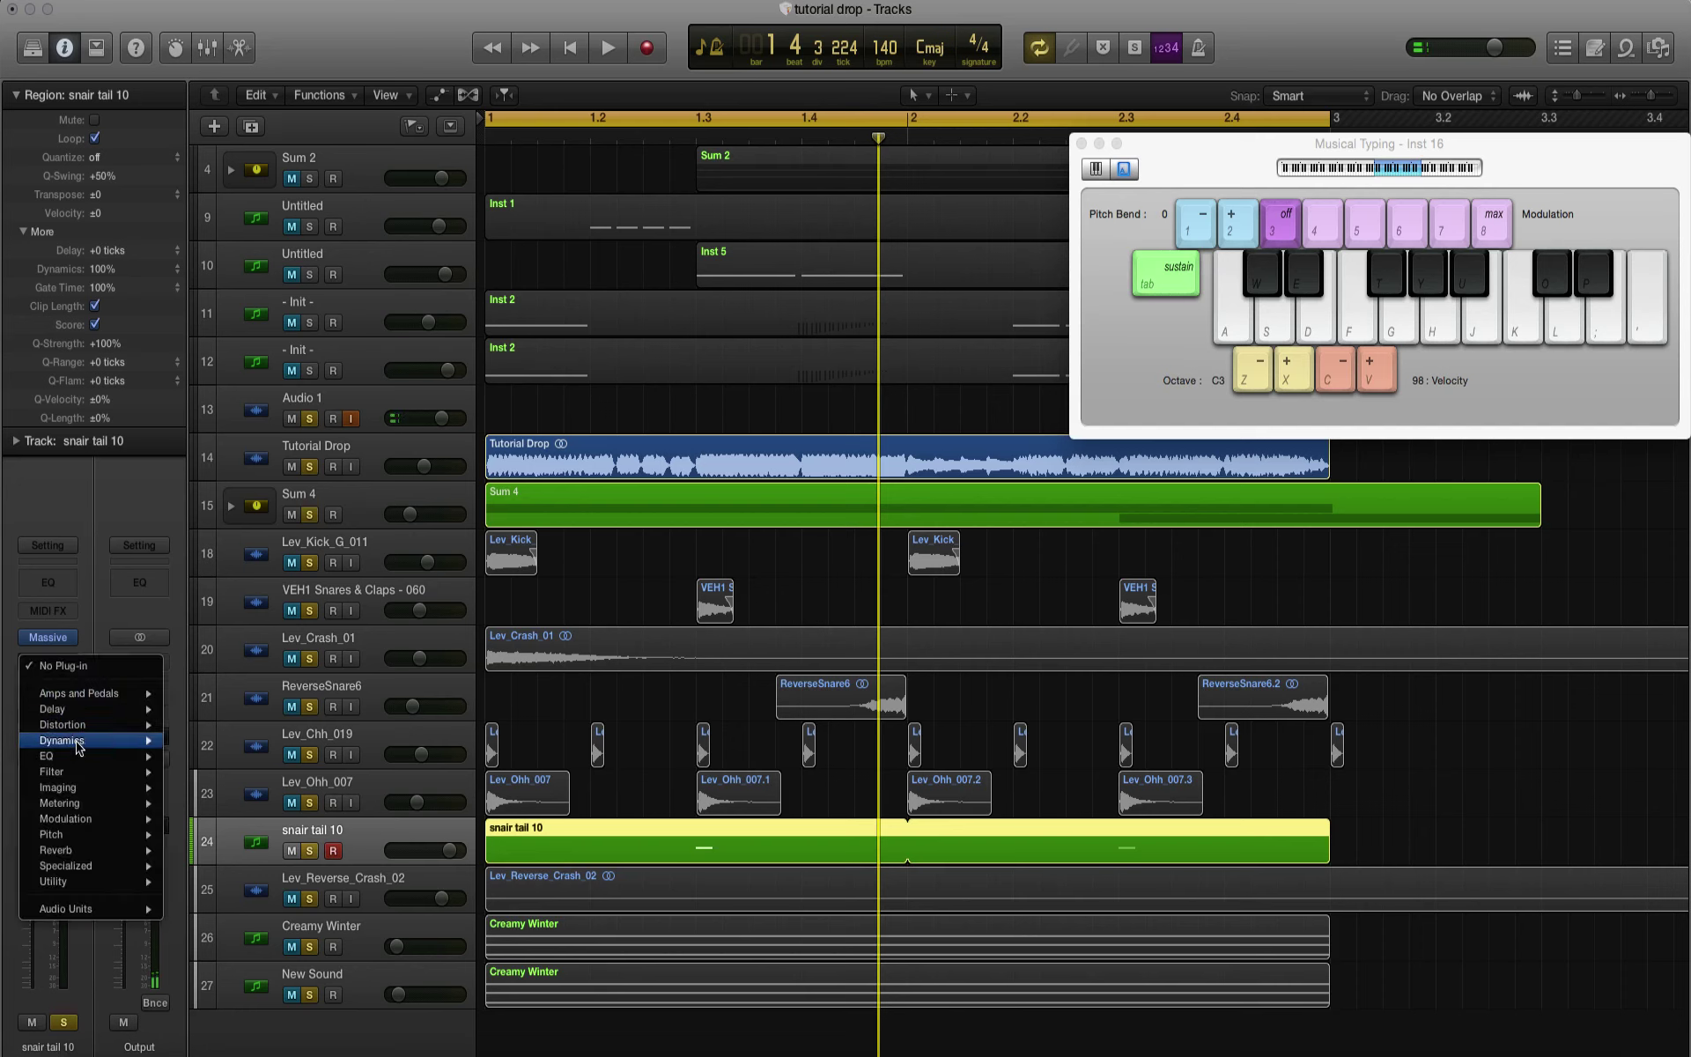
mouse_move(70, 724)
mouse_move(220, 724)
left_click(340, 725)
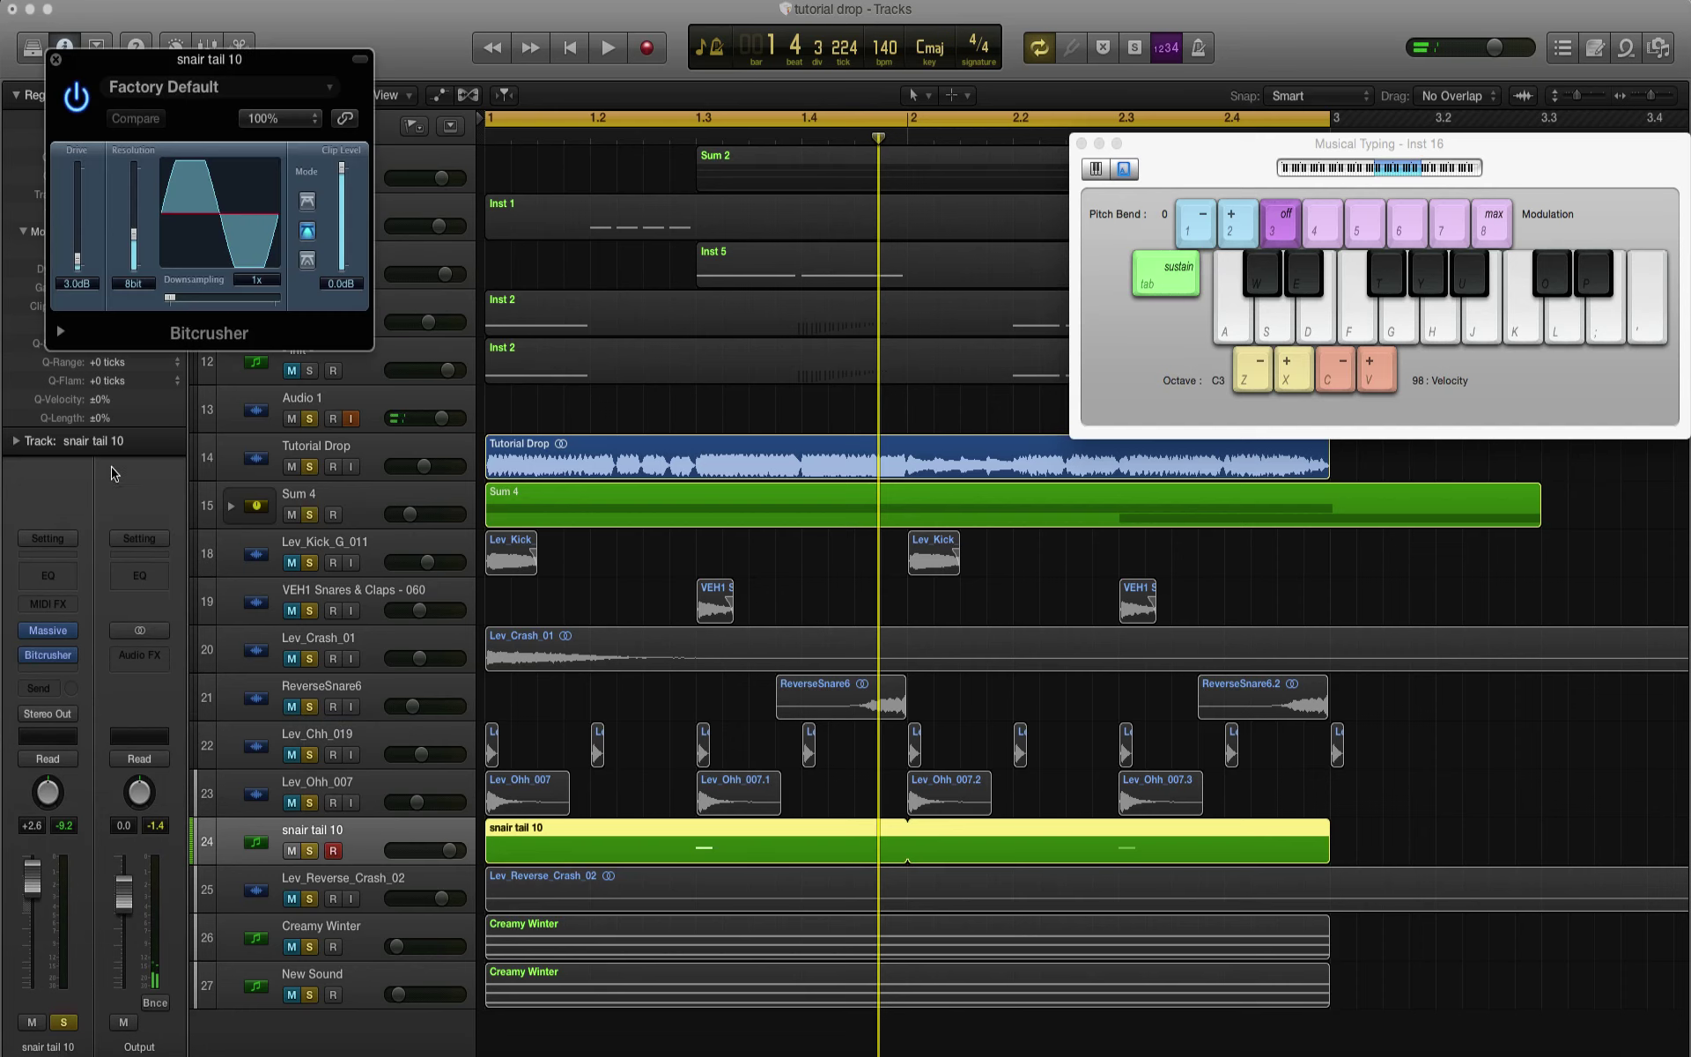
left_click_drag(137, 234, 136, 165)
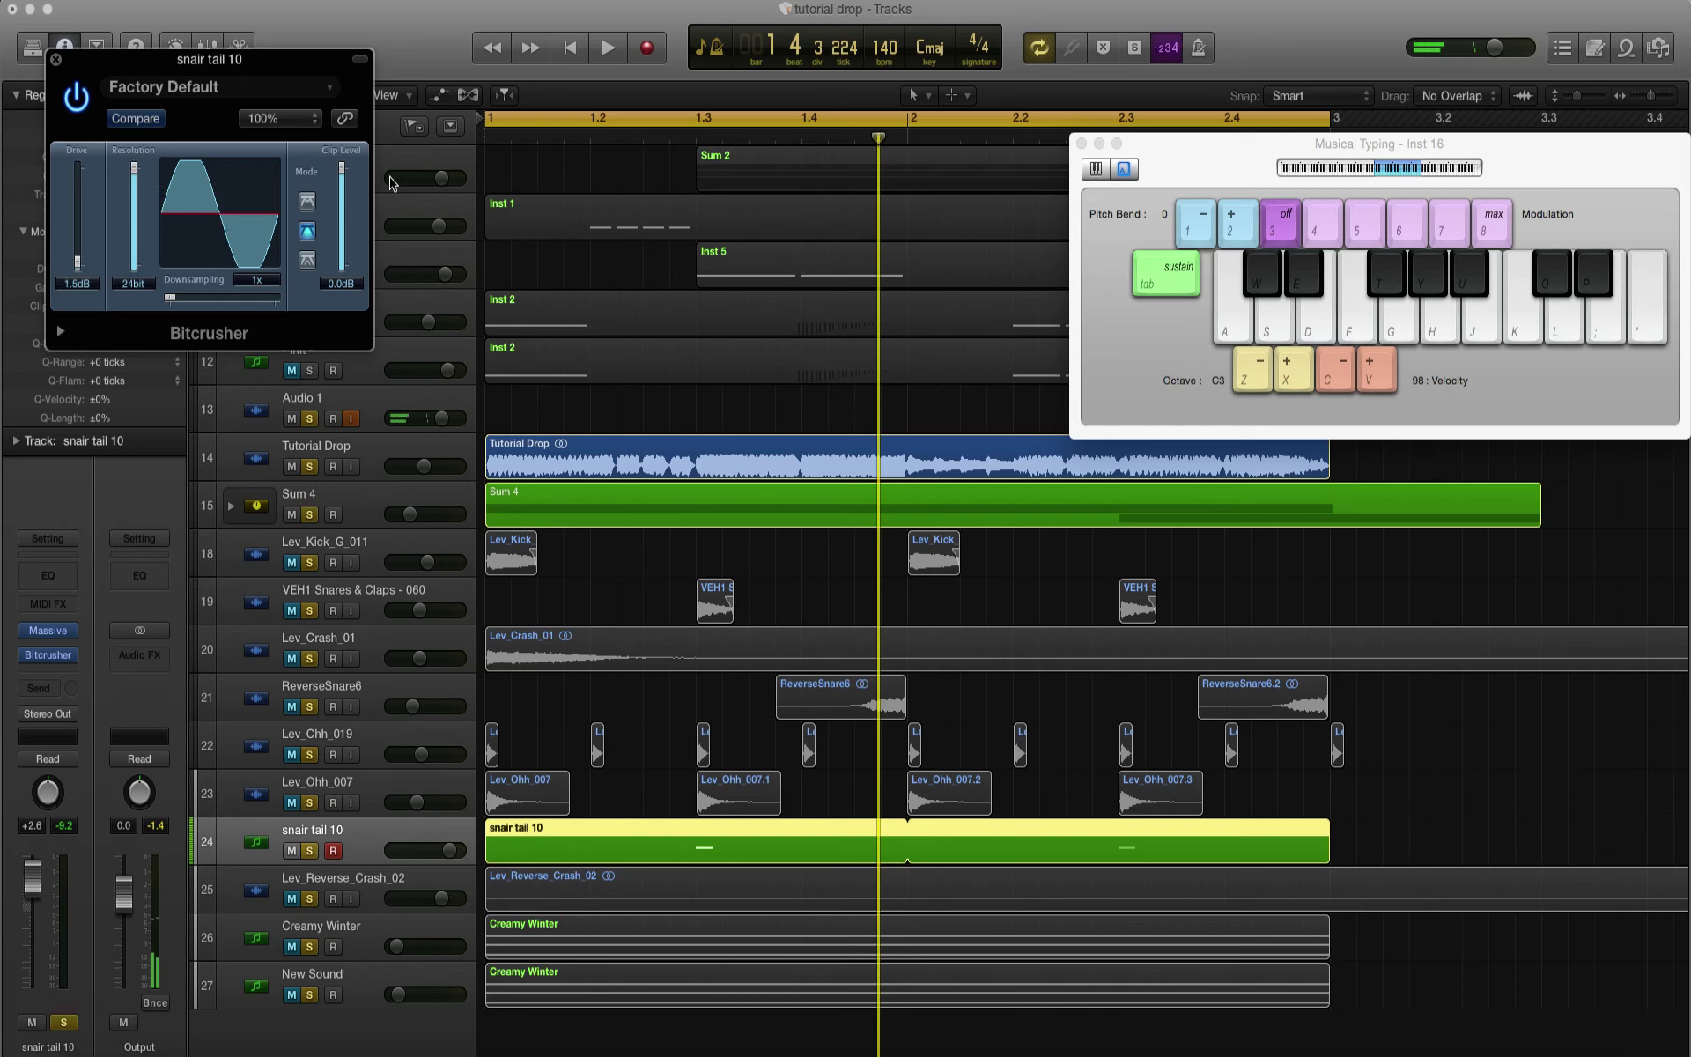
Step: Lower the Bitcrusher clip level to -10.0 dB during playback and audition the distorted snare tail
key("space")
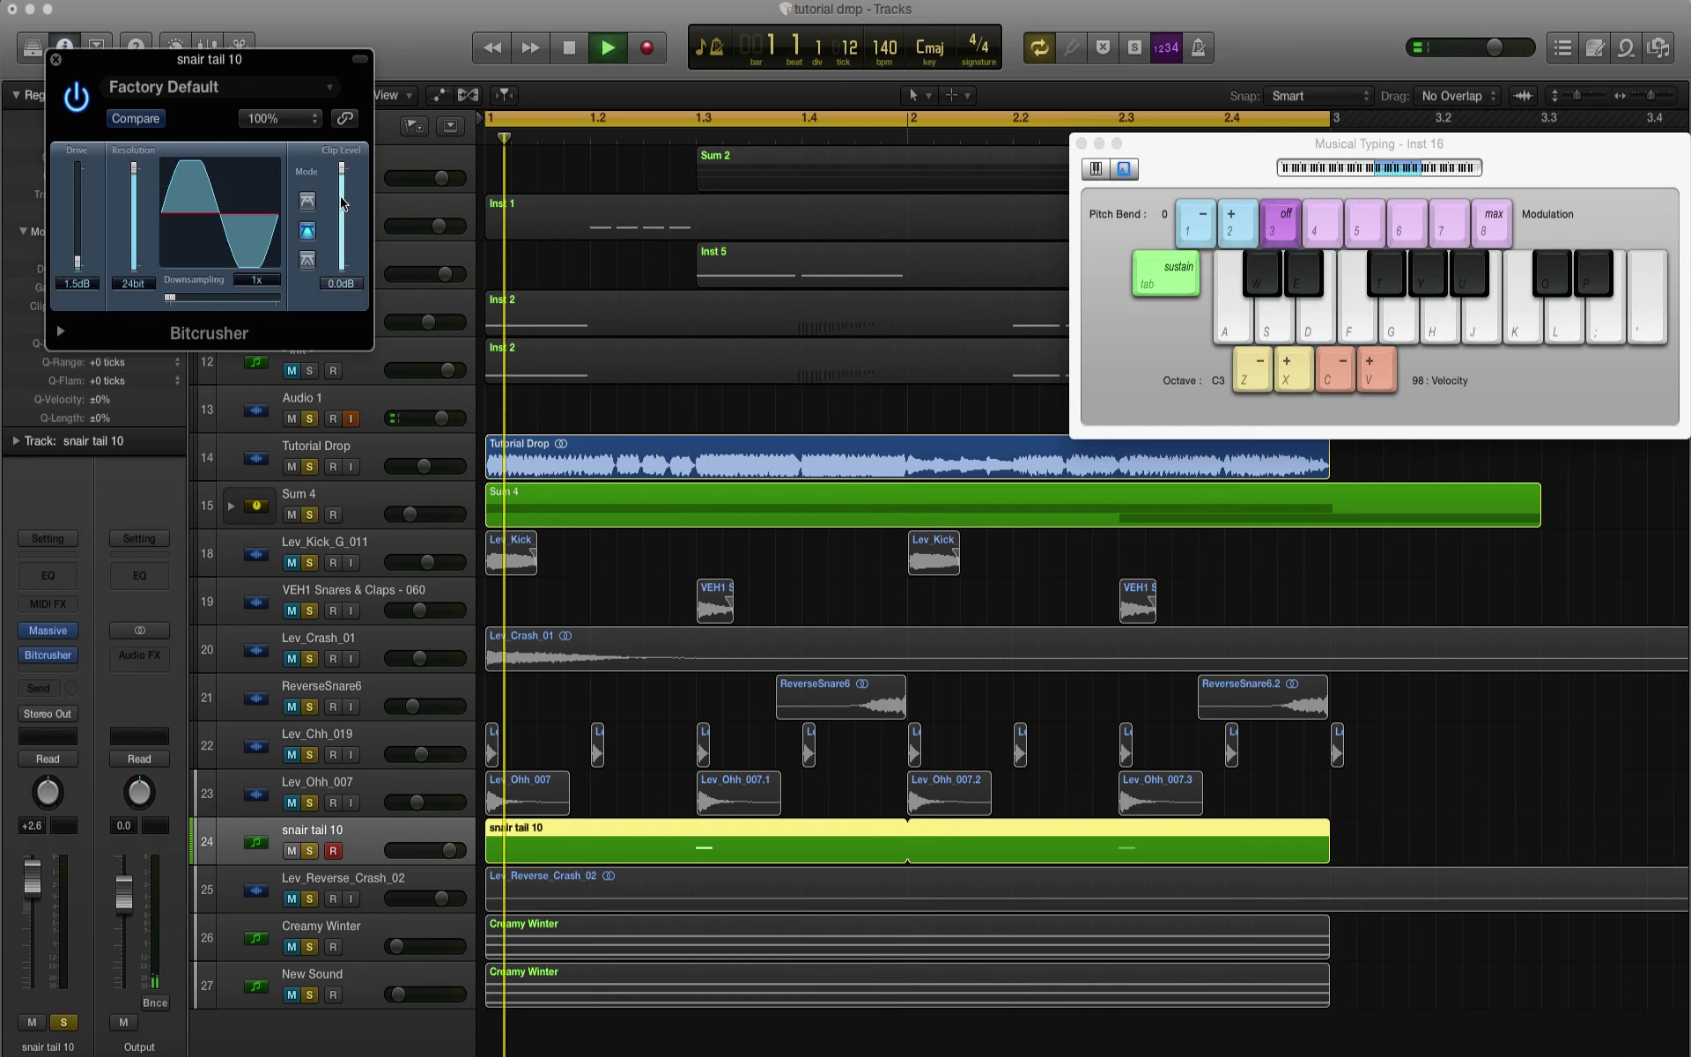
left_click_drag(342, 203, 347, 280)
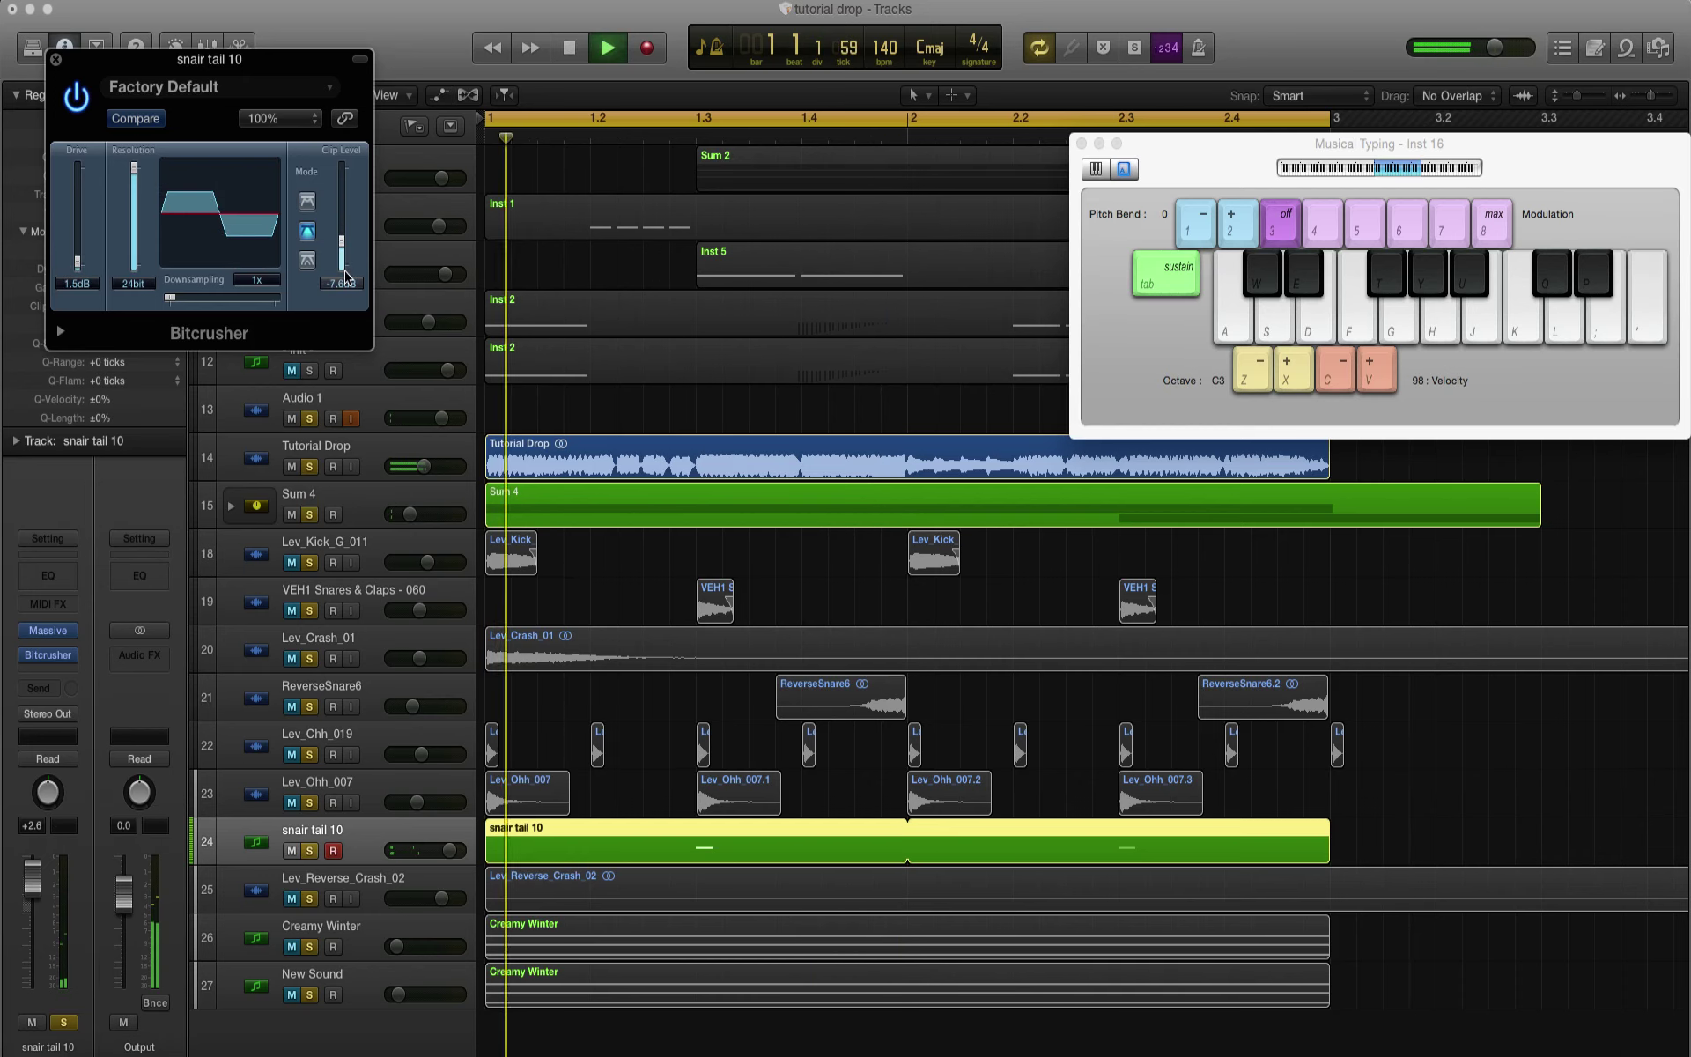
key("space")
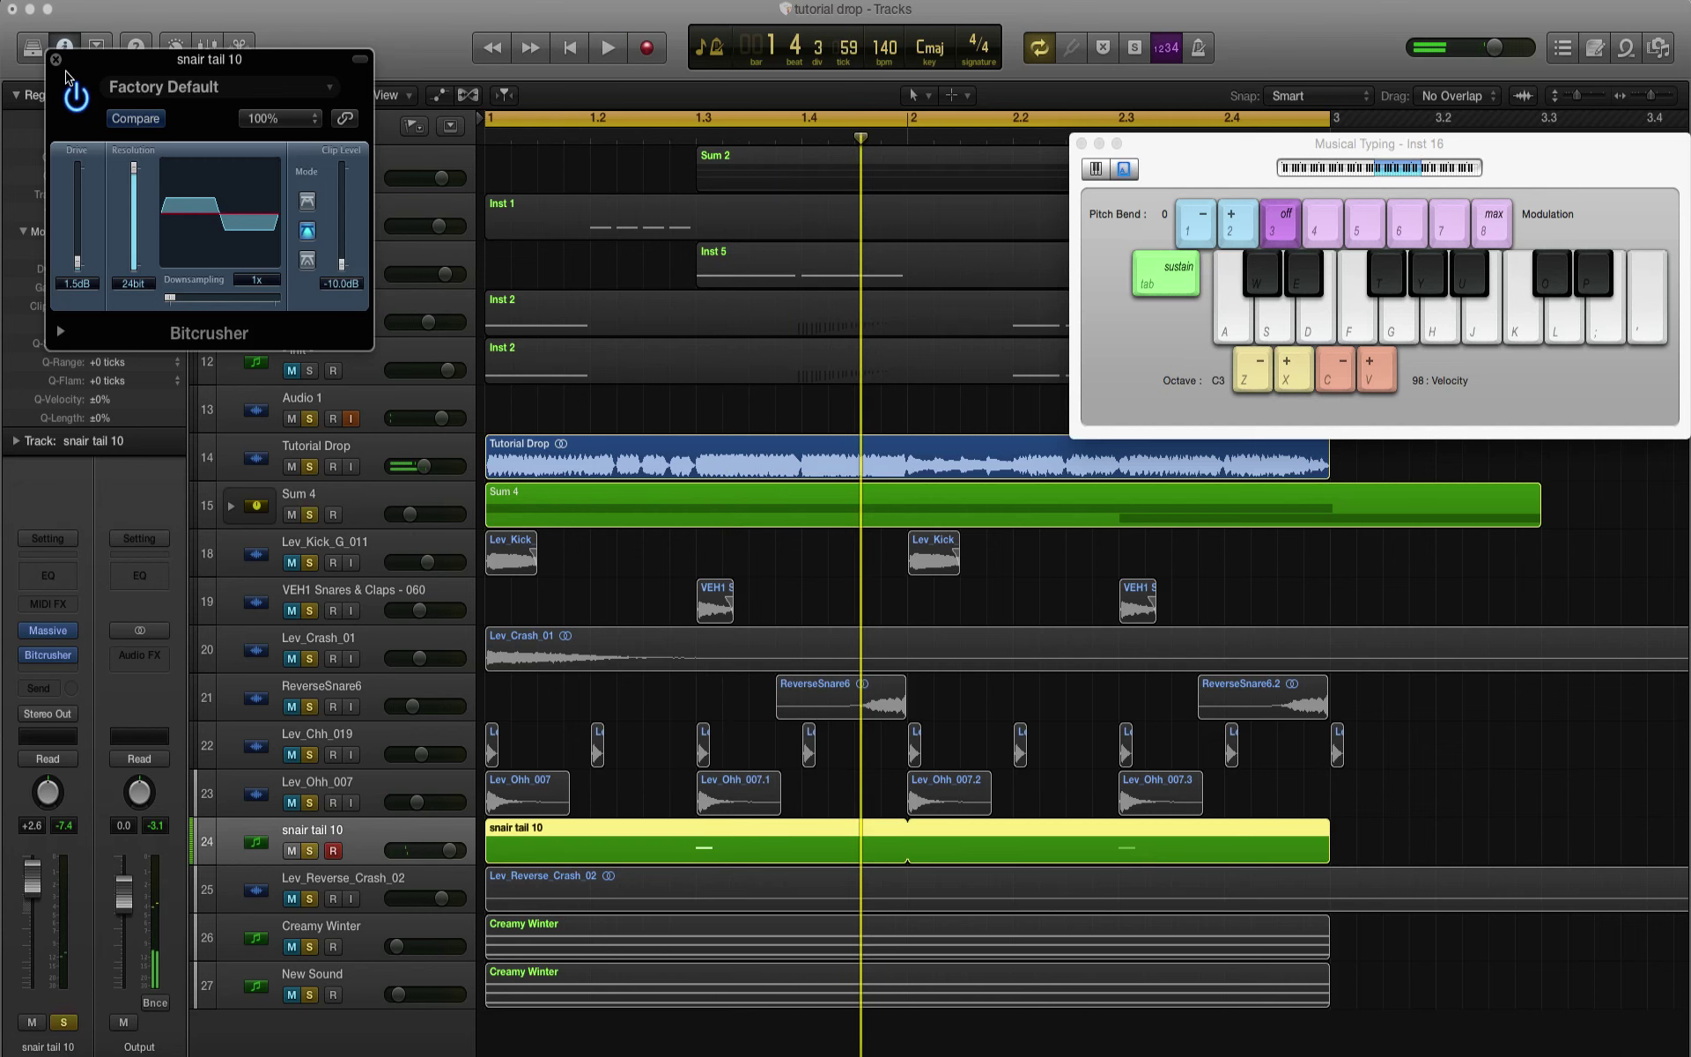
key("space")
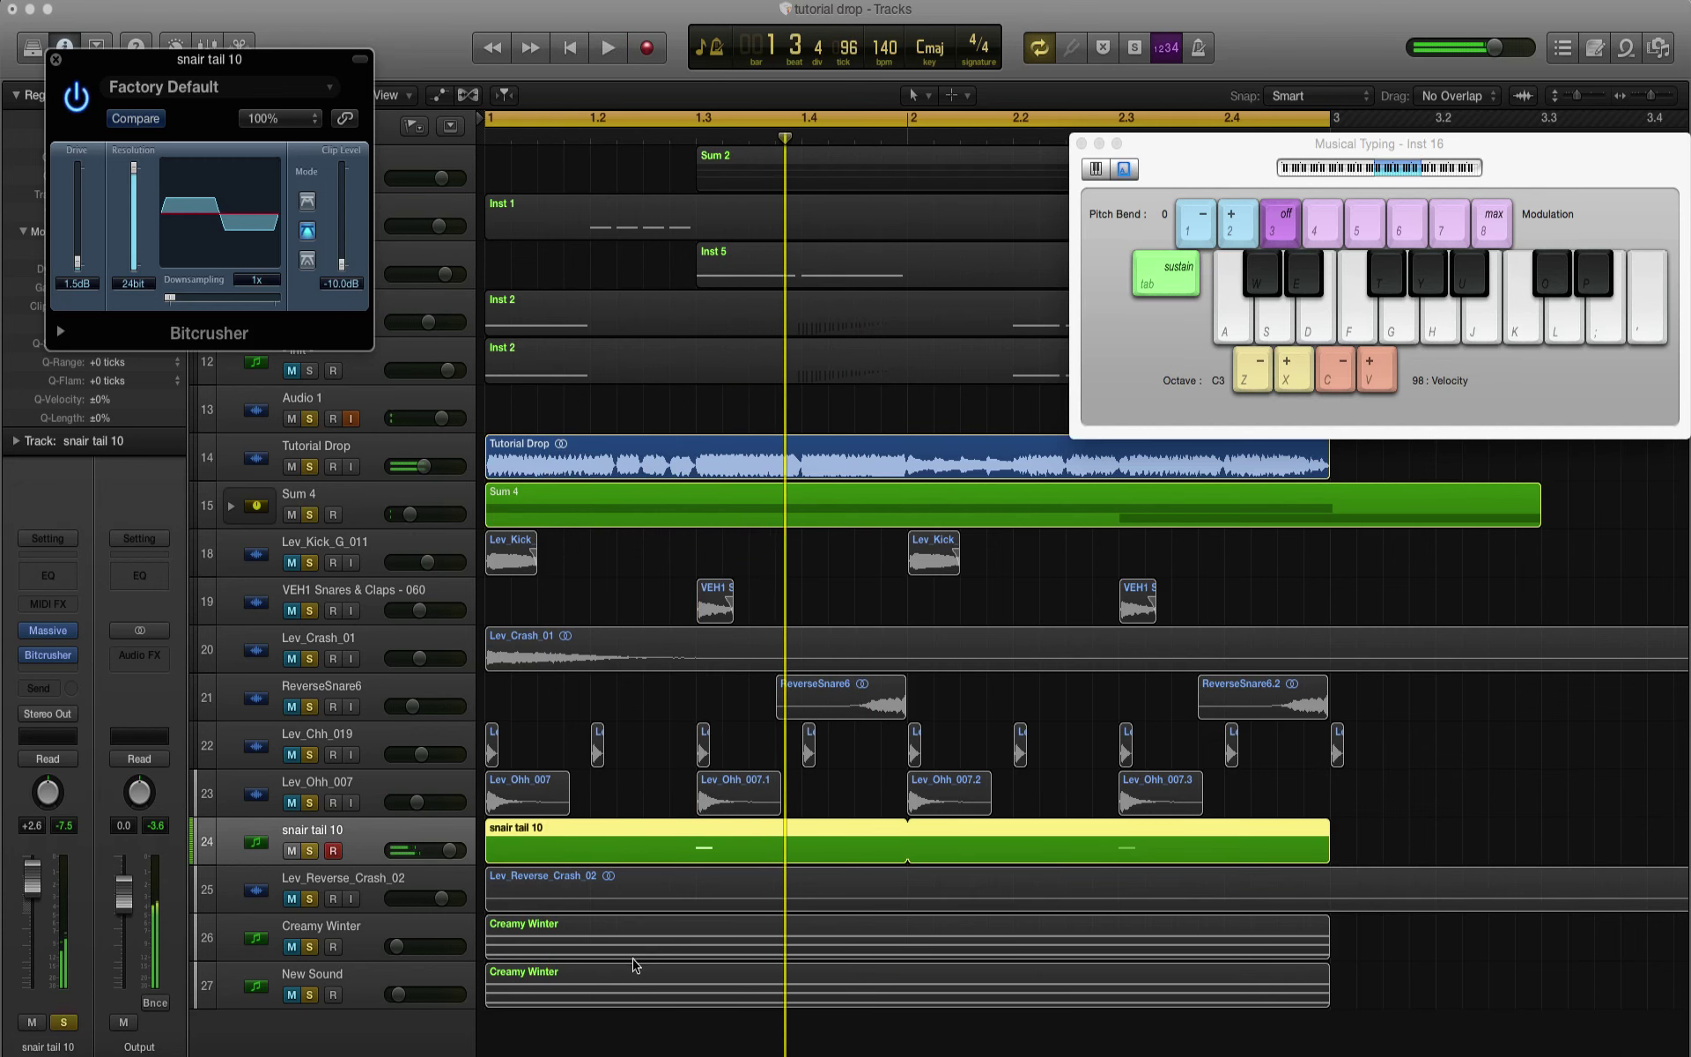
Step: Unmute the tracks from Lev_Kick_G_011 through Lev_Ohh_007, Creamy Winter and New Sound, and audition the full mix
left_click_drag(295, 809, 296, 574)
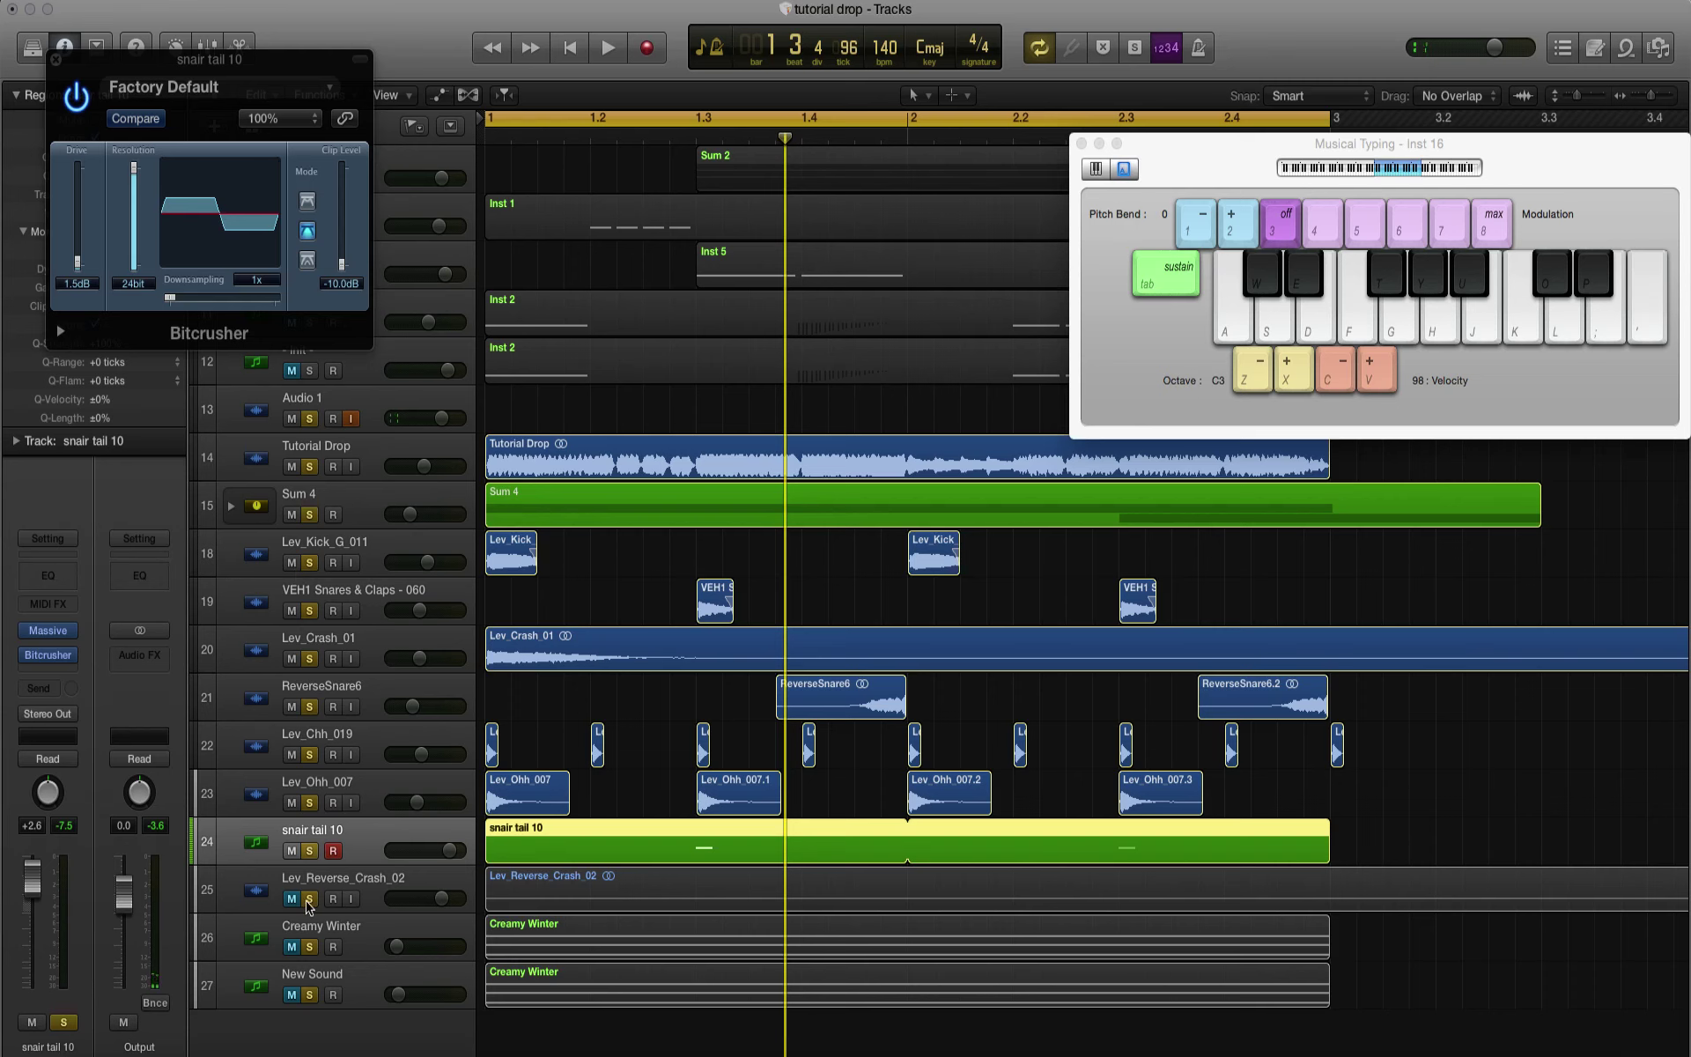
left_click_drag(291, 946, 292, 994)
key("space")
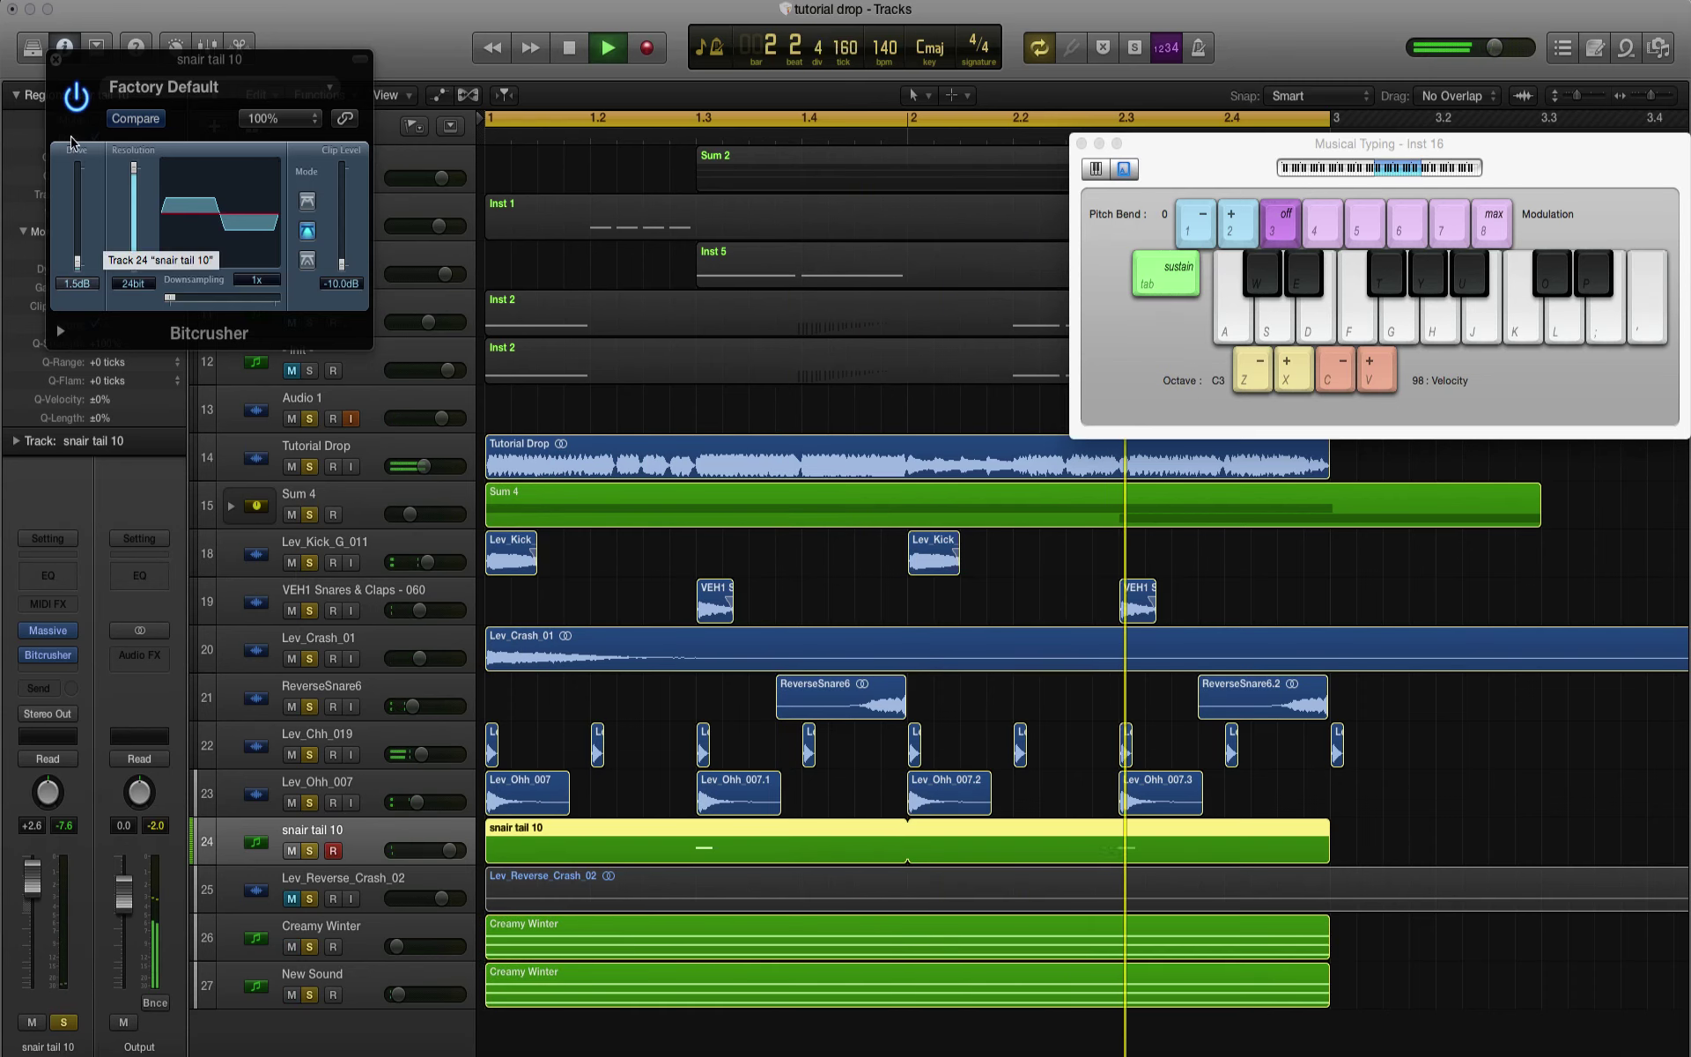
Step: Close Bitcrusher and raise the Lev_Kick_G_011 track's volume slightly, checking the kick against the mix
key("space")
left_click(55, 61)
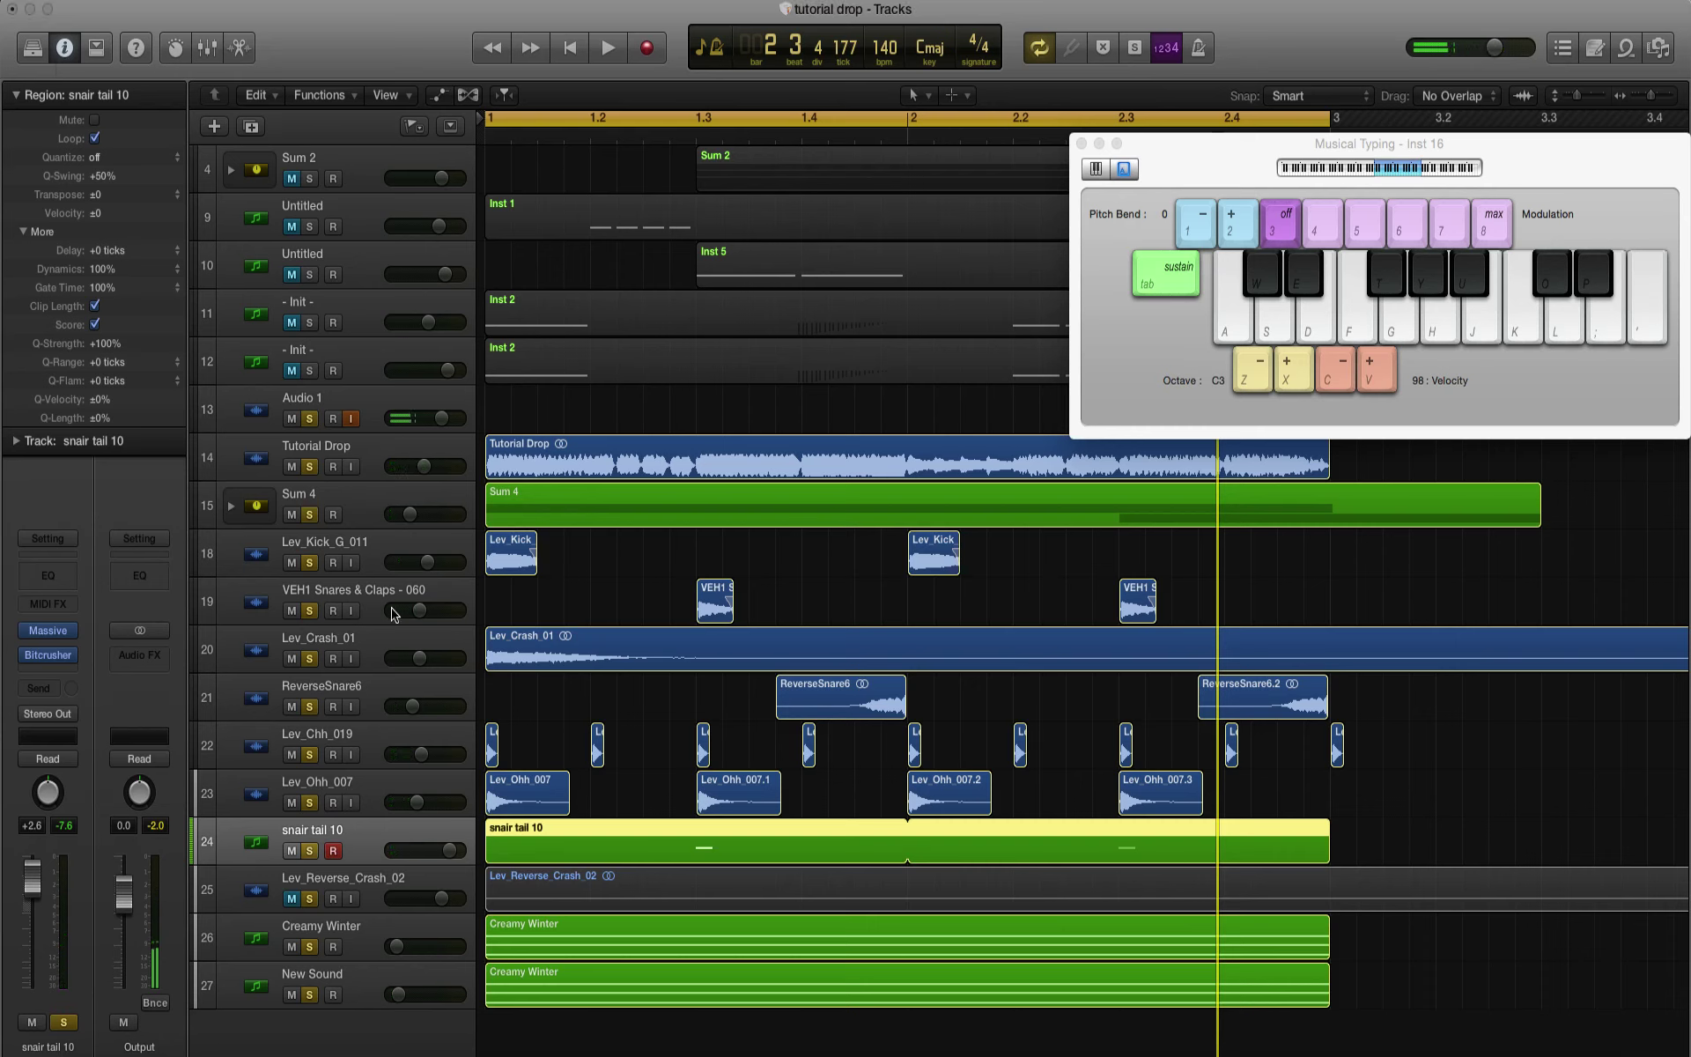
left_click_drag(429, 562, 438, 565)
key("space")
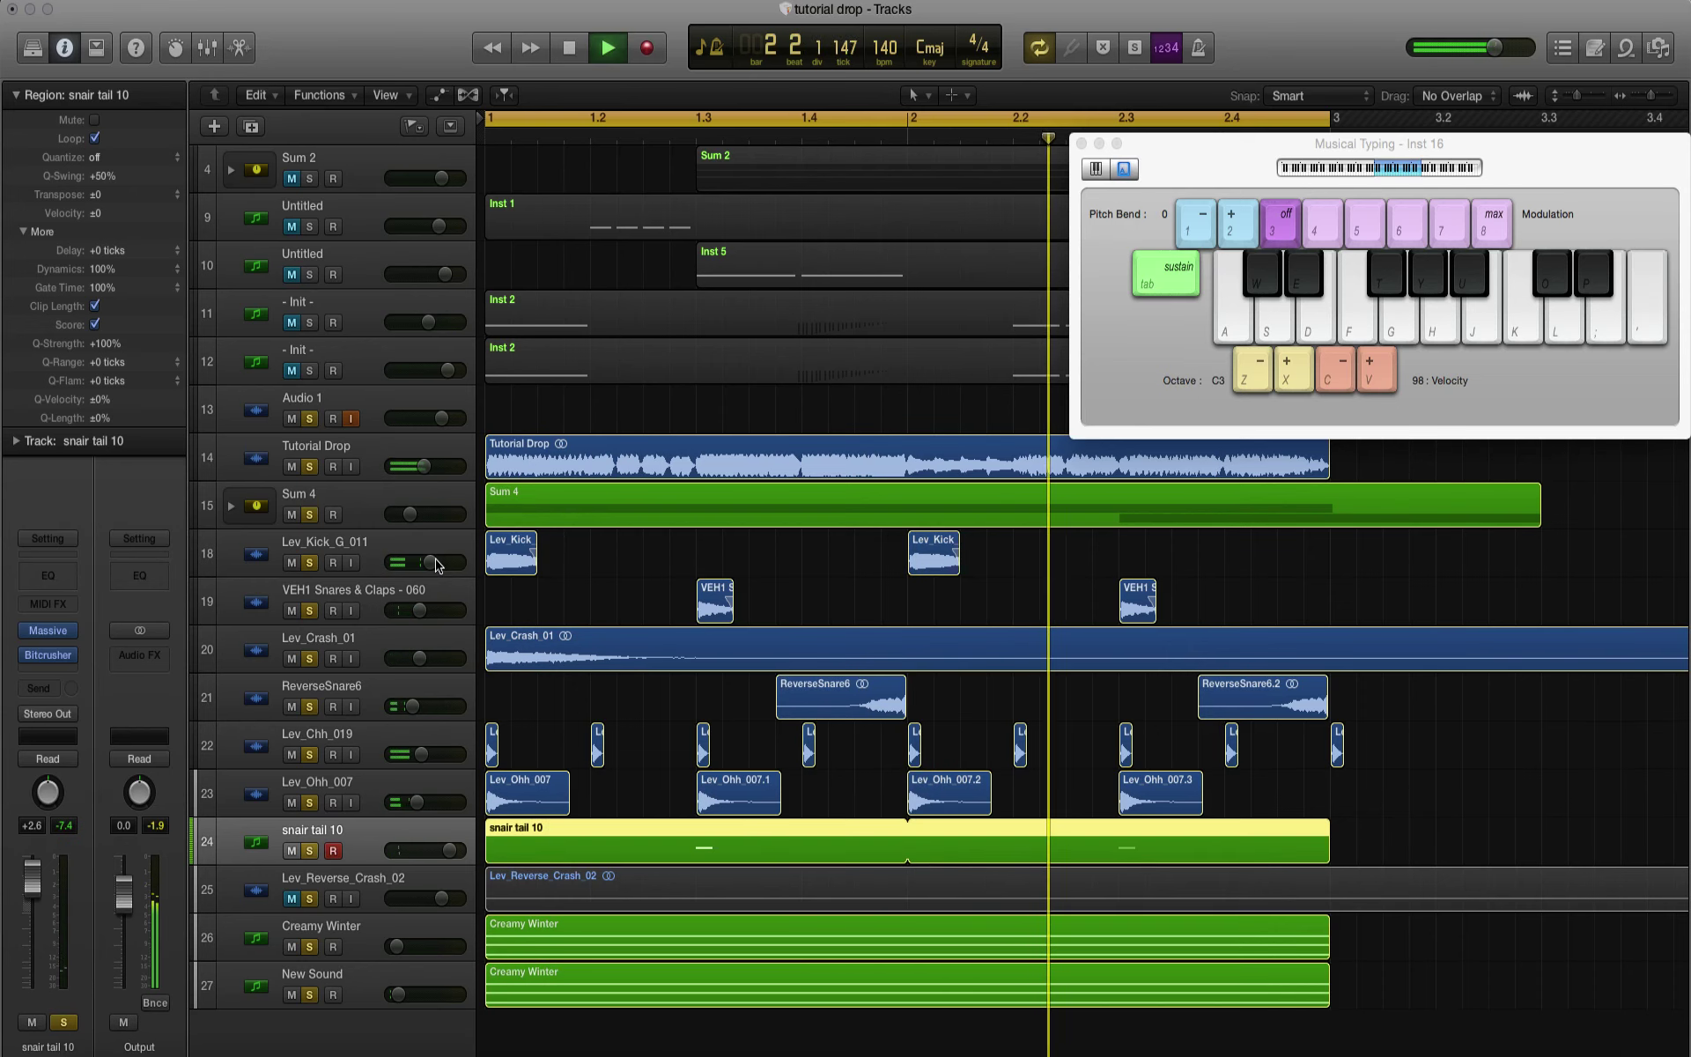
key("space")
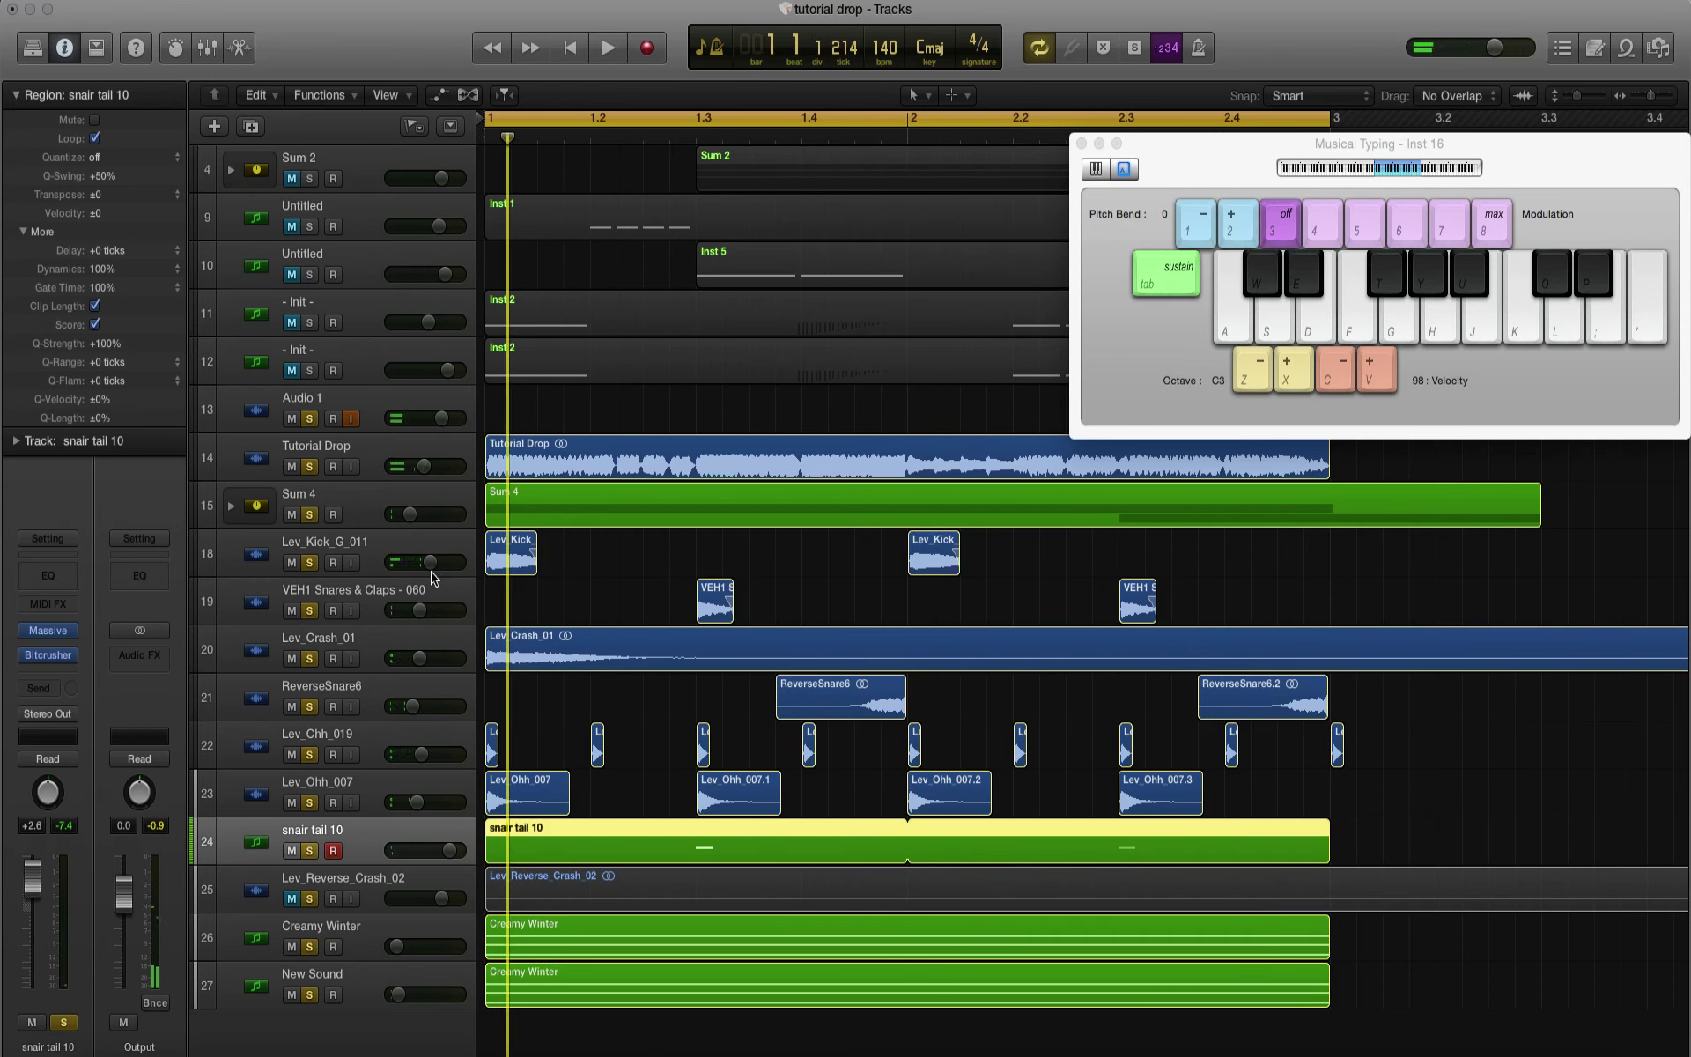
left_click_drag(431, 562, 434, 574)
Step: Lower the snair tail 10 track's volume to -1.6 dB and audition it in the mix
left_click_drag(449, 850, 425, 856)
key("space")
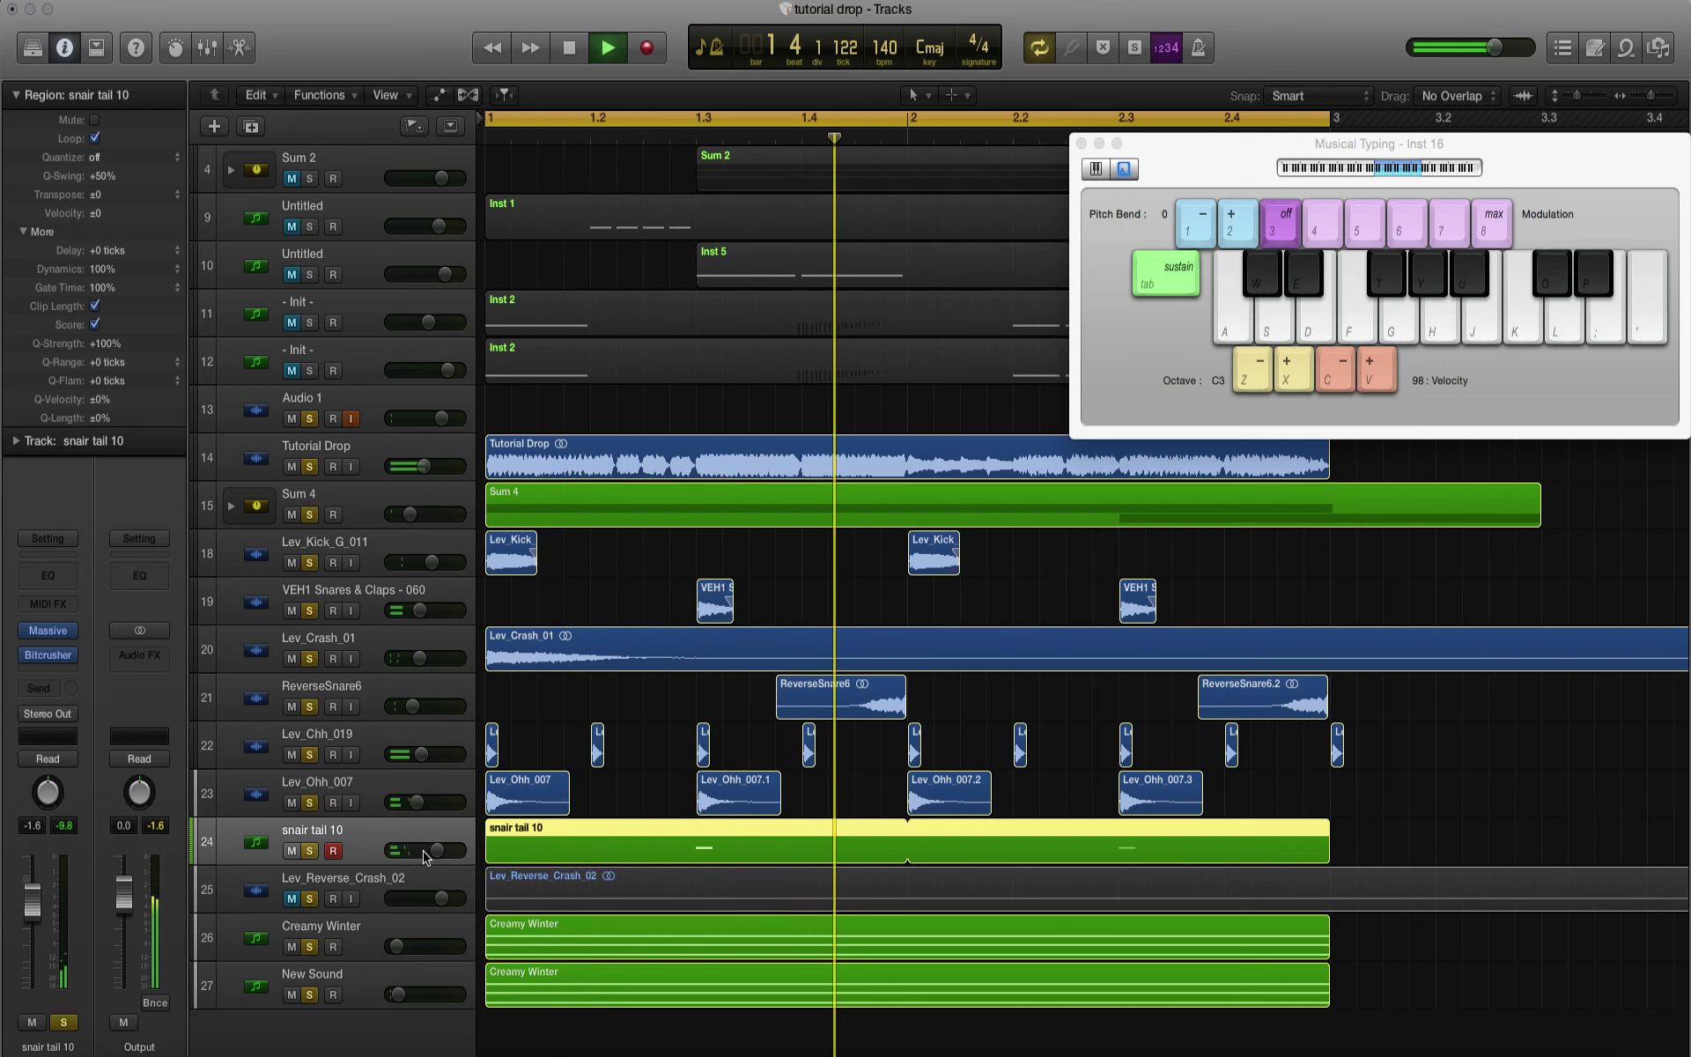
key("space")
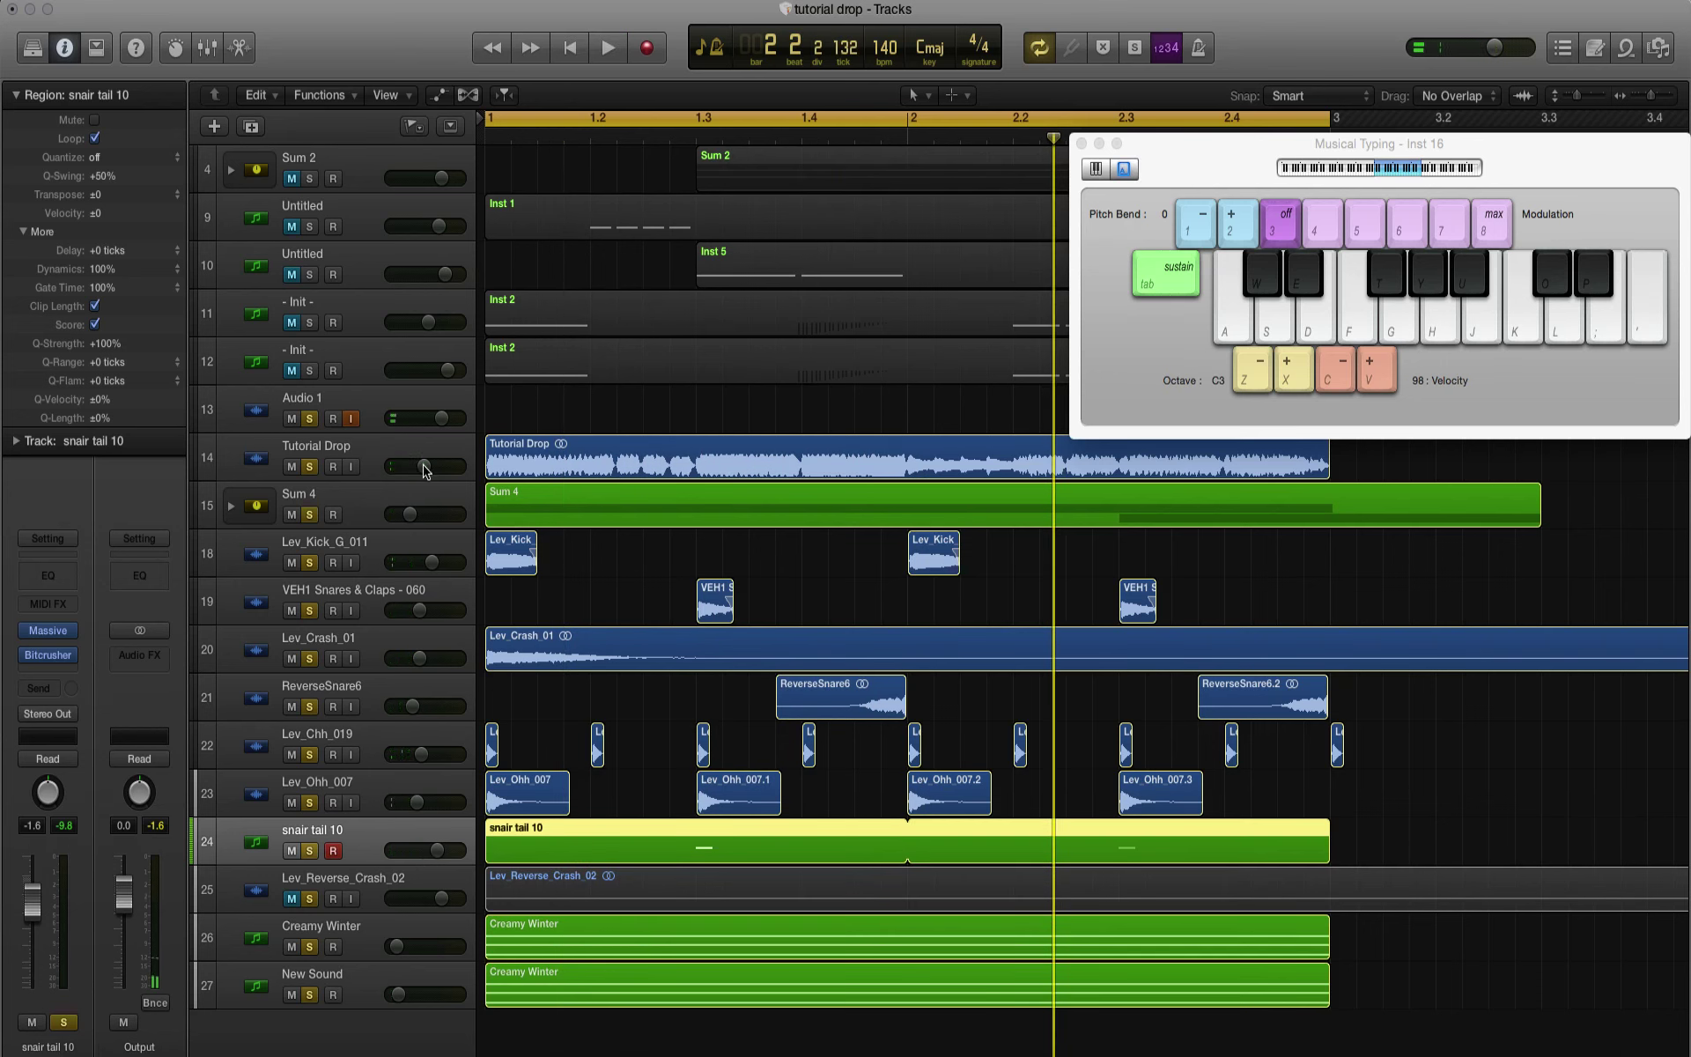
Step: Select the Tutorial Drop track, raise its volume to -4.4 dB and audition the balance
left_click(381, 445)
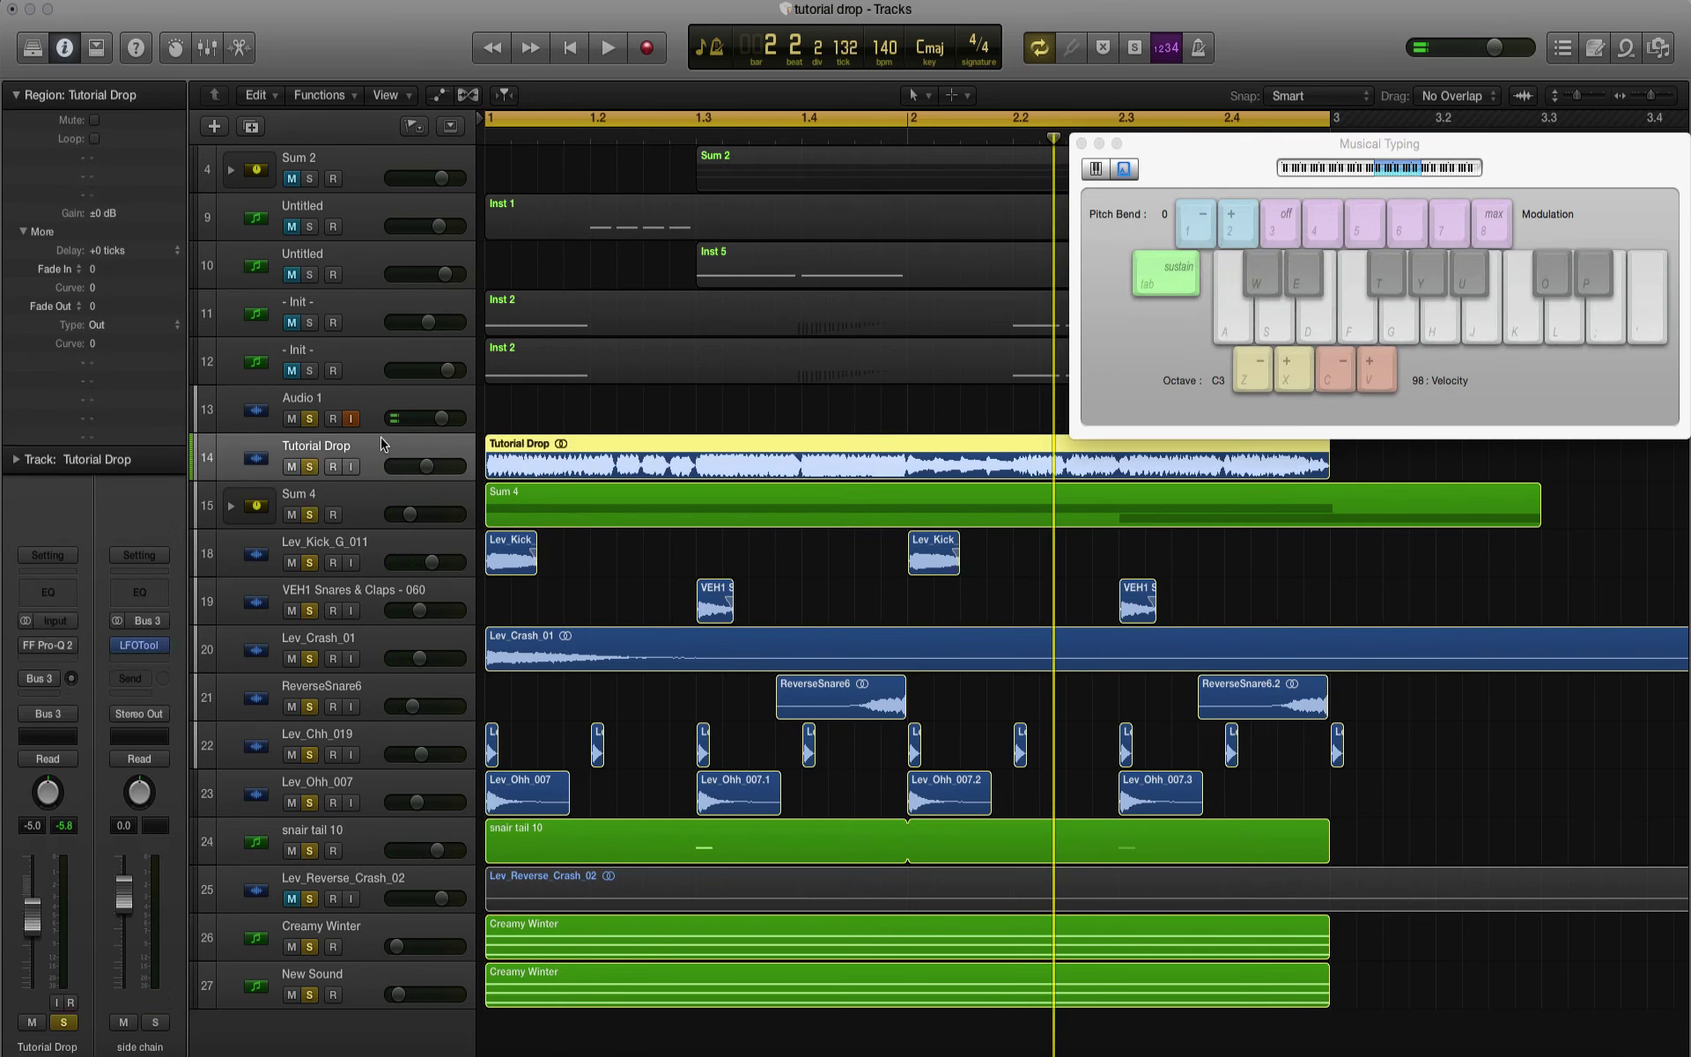
key("space")
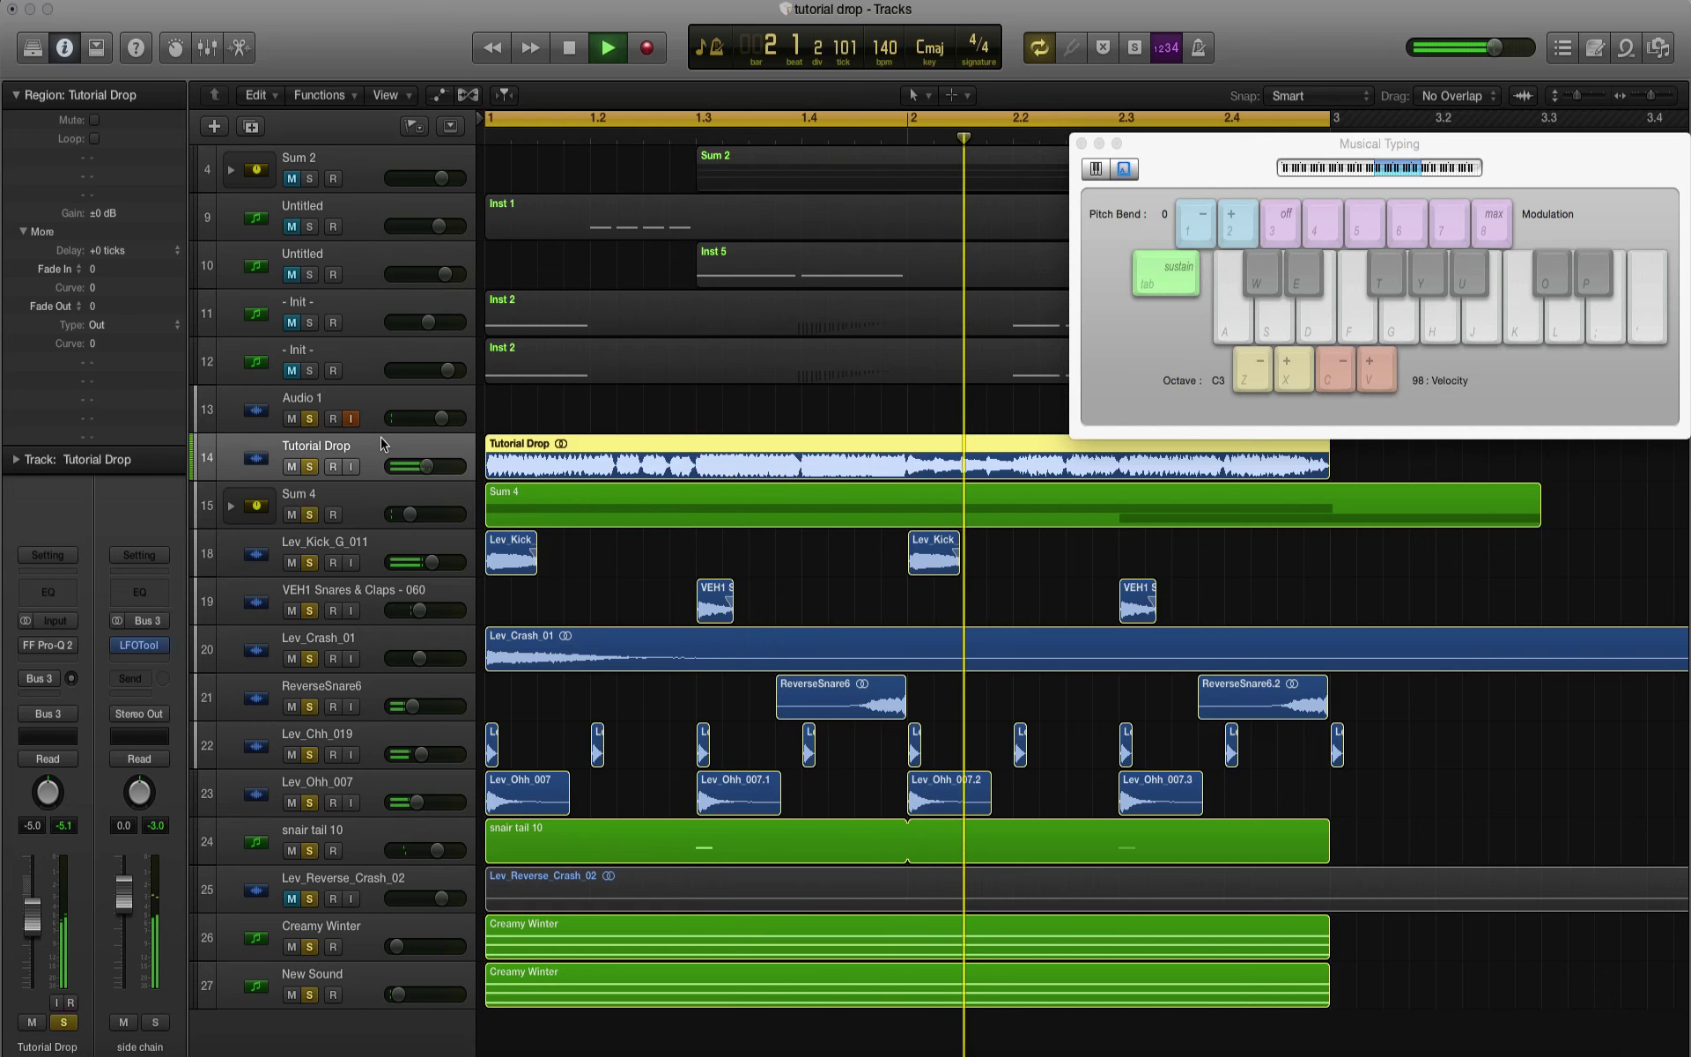
key("space")
key("space")
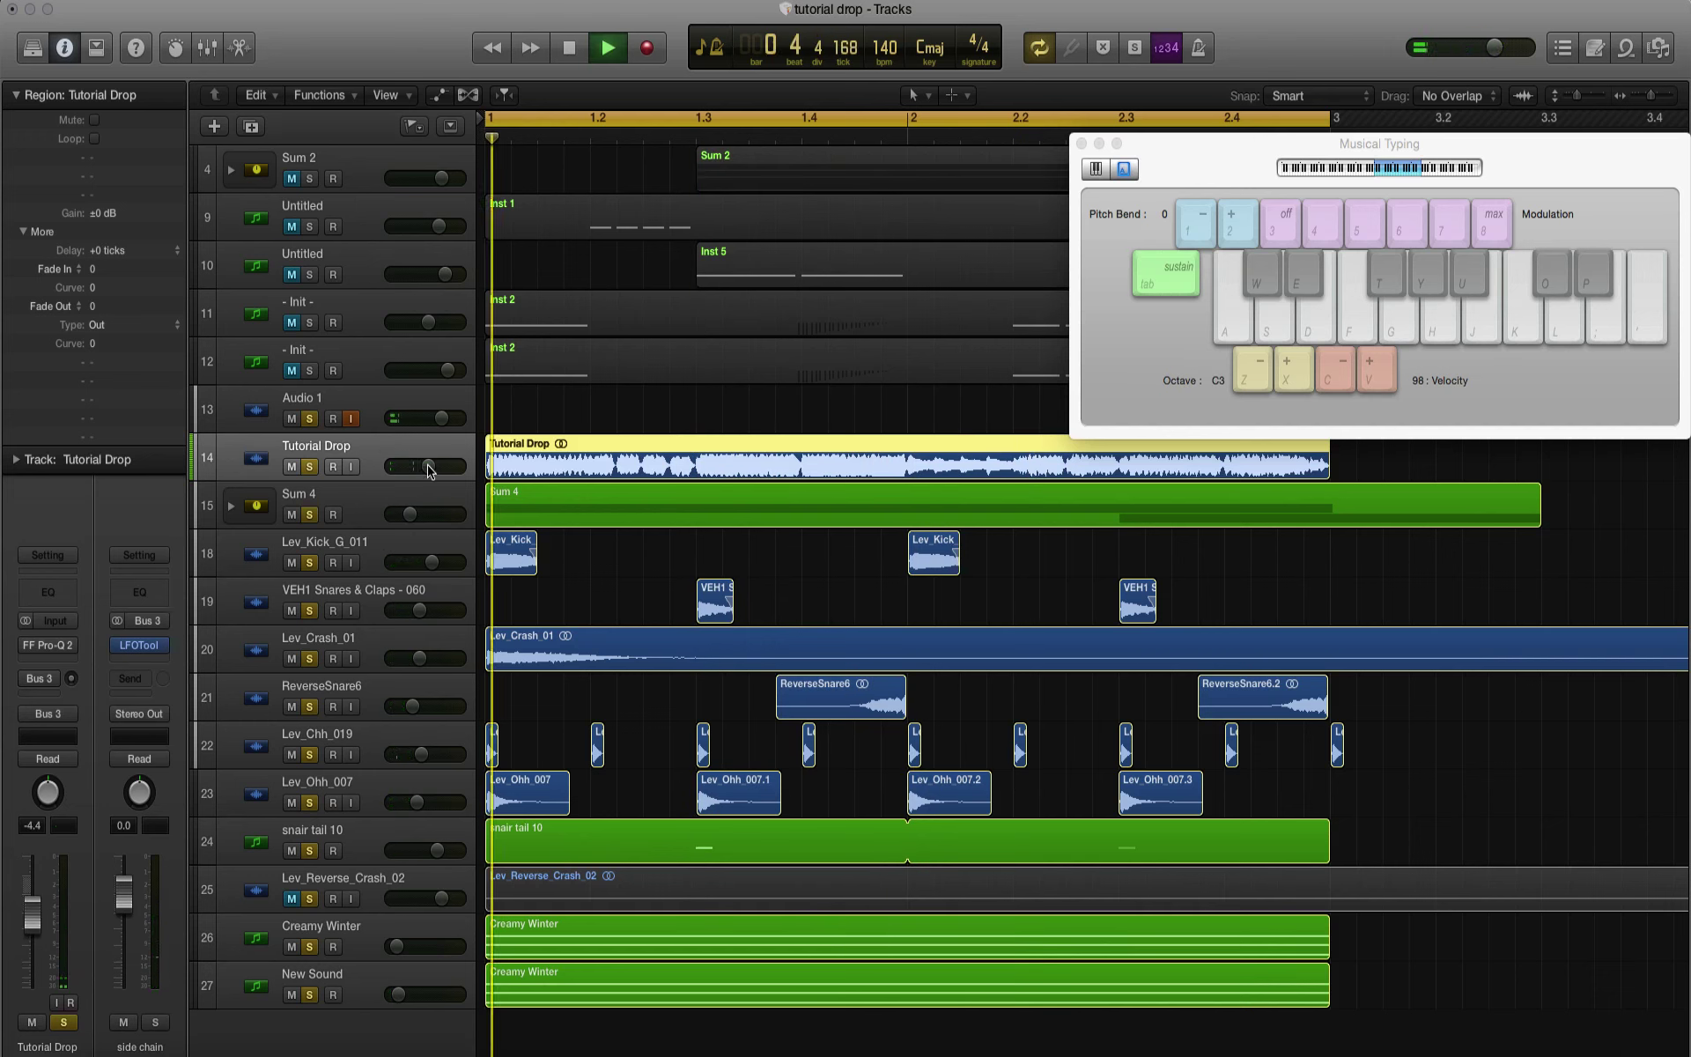
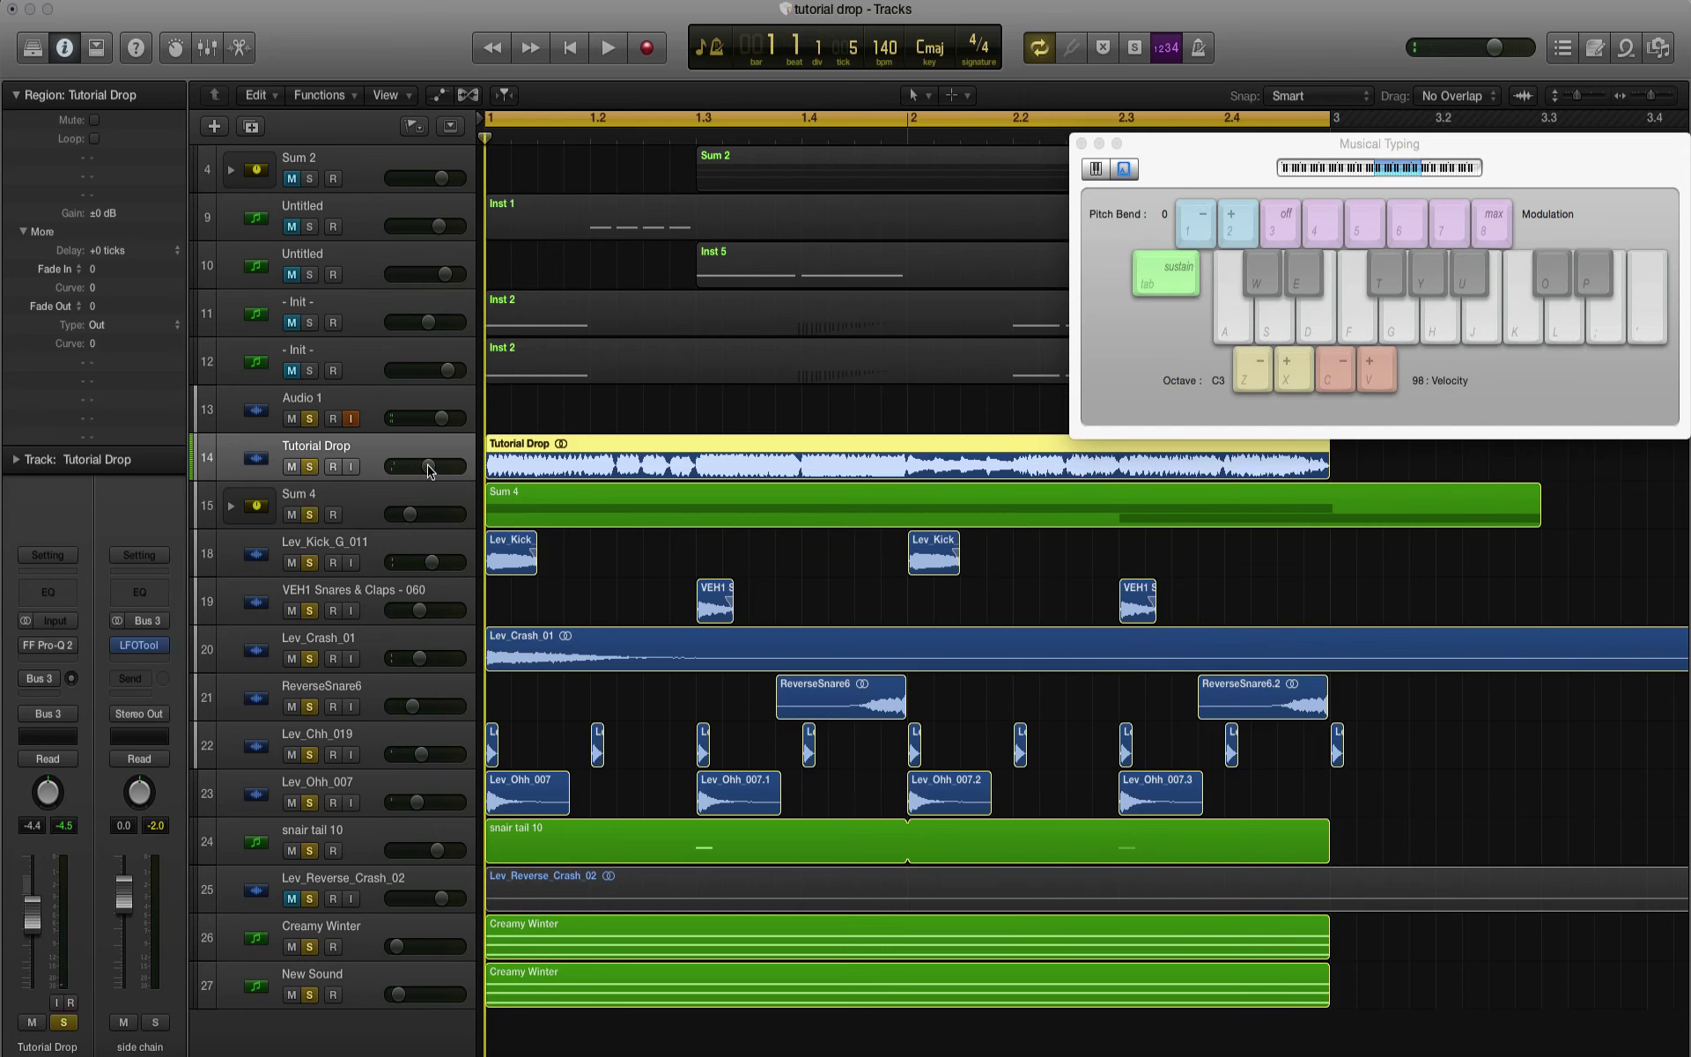
Step: In the side chain LFOTool, test different timings for the curve's rise during playback, leaving it steep and early, and close the plug-in
left_click(141, 648)
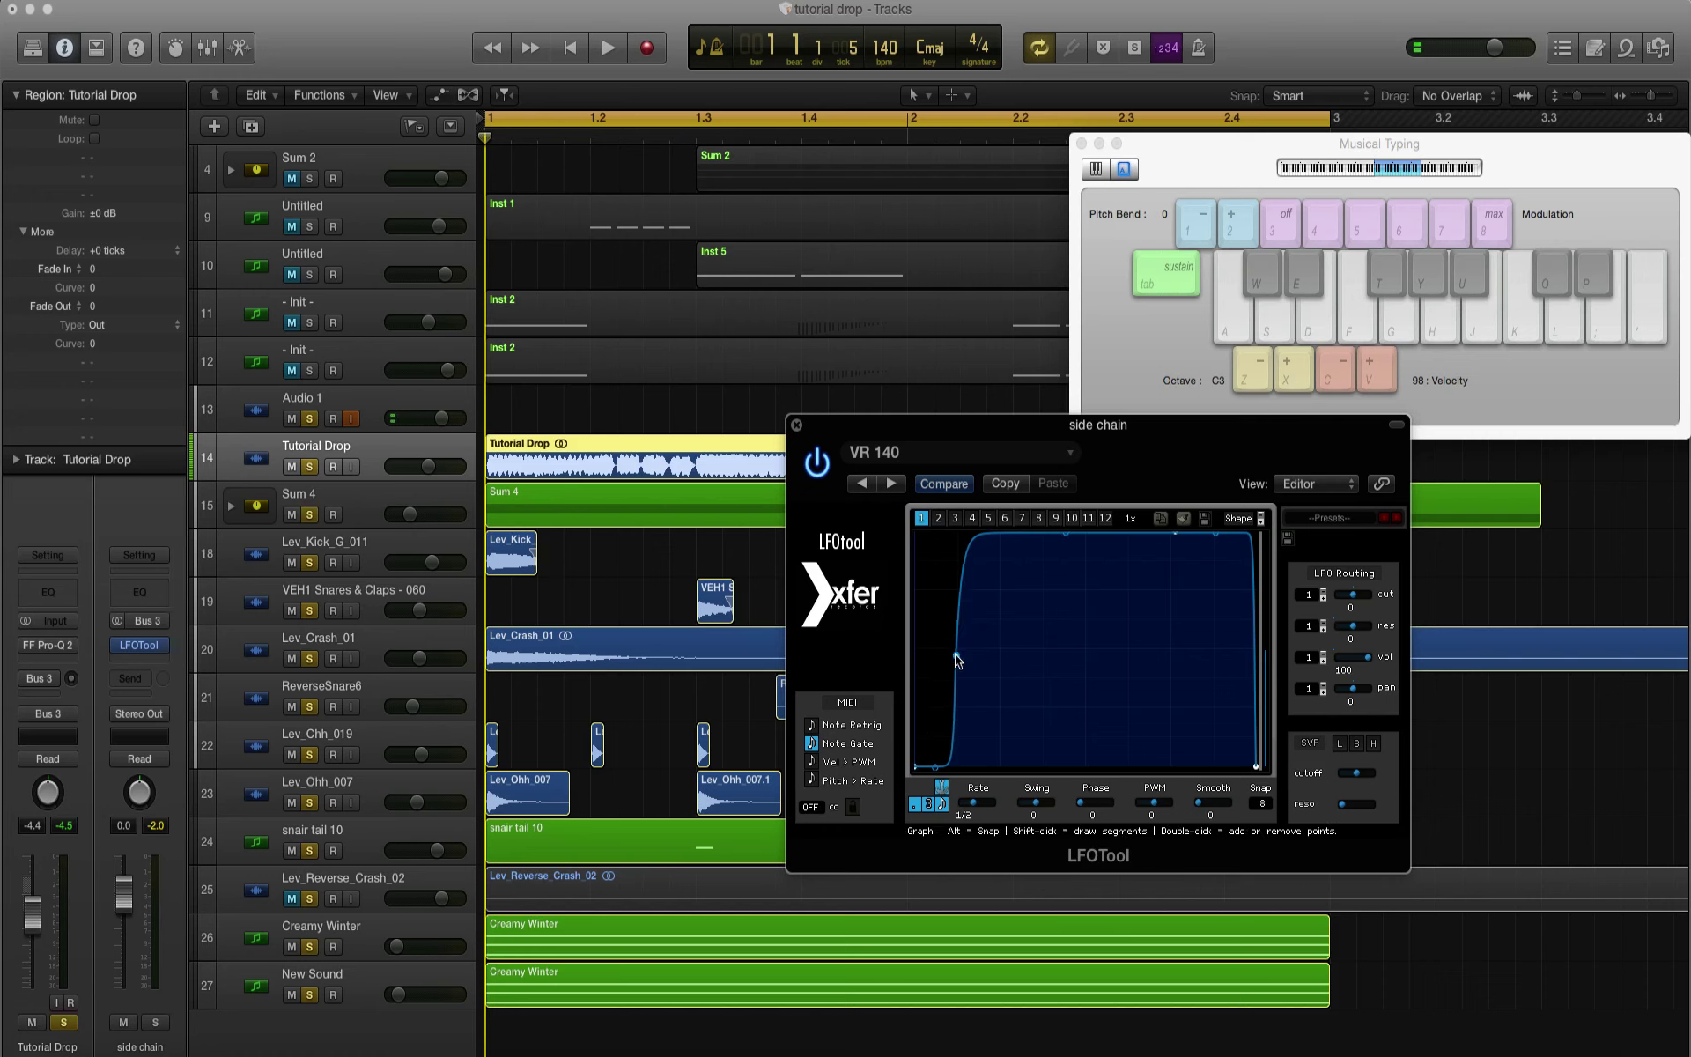
key("space")
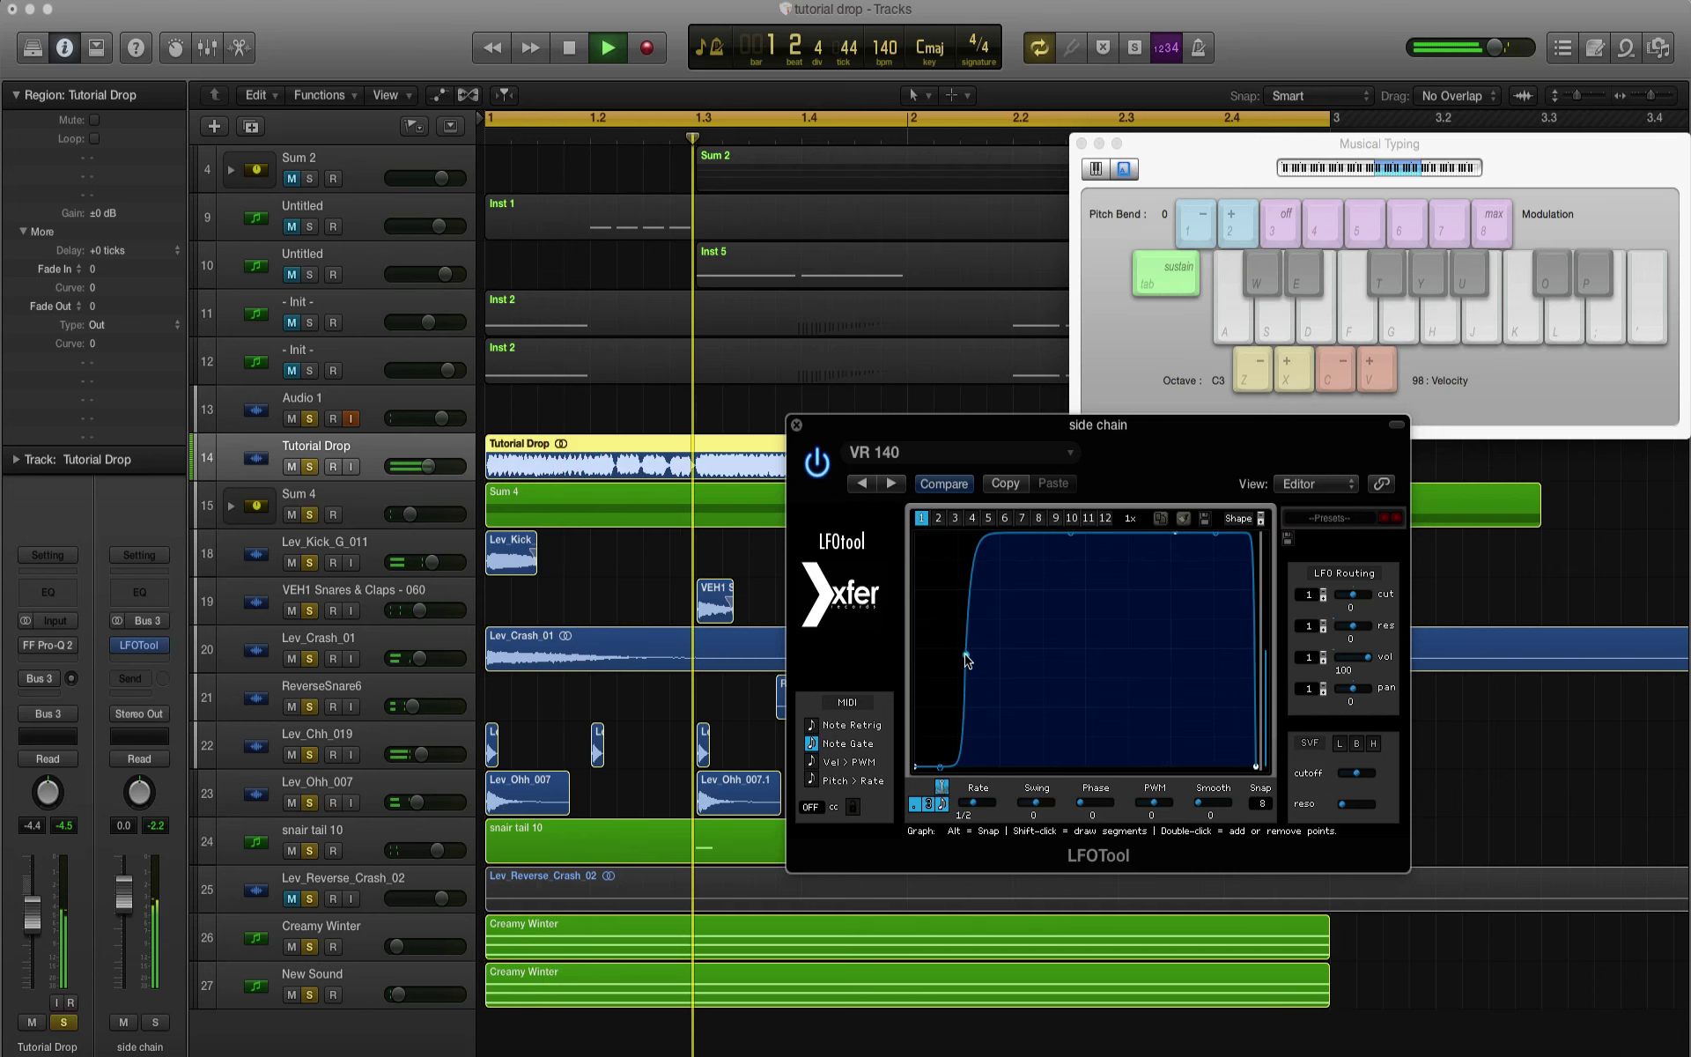
mouse_move(966, 656)
left_mouse_down()
mouse_move(941, 652)
mouse_move(999, 659)
mouse_move(972, 653)
left_mouse_up()
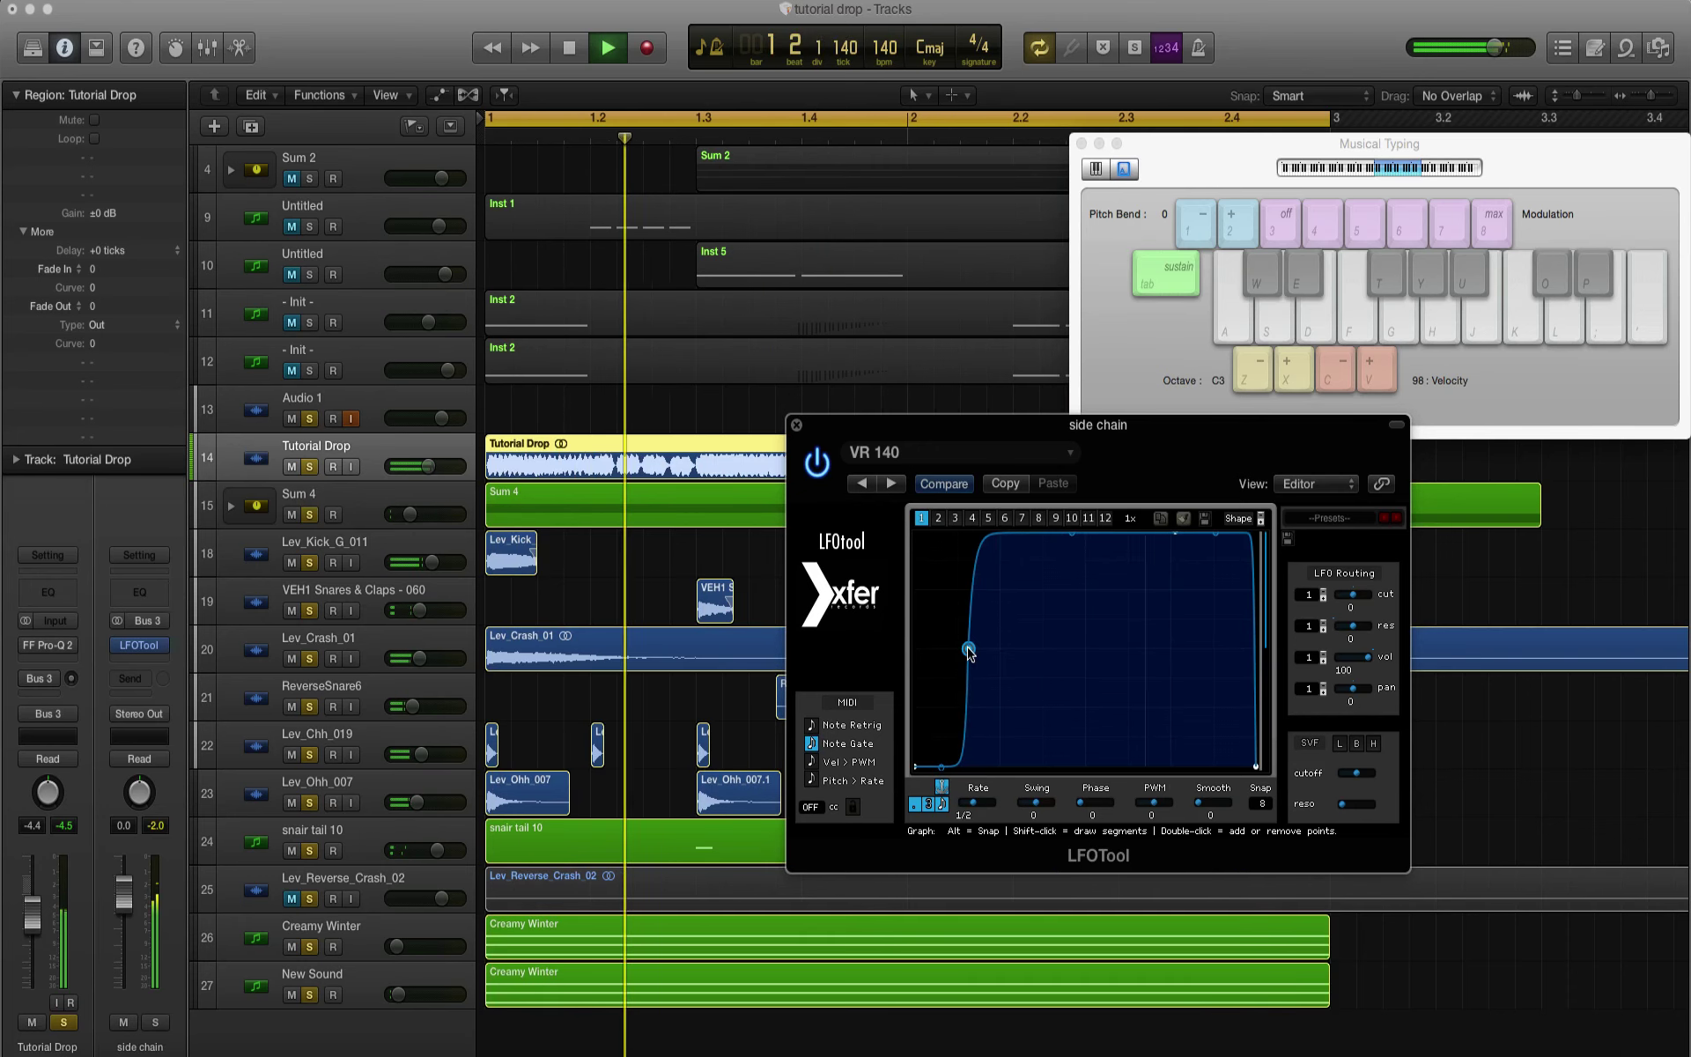
left_click_drag(970, 653, 963, 652)
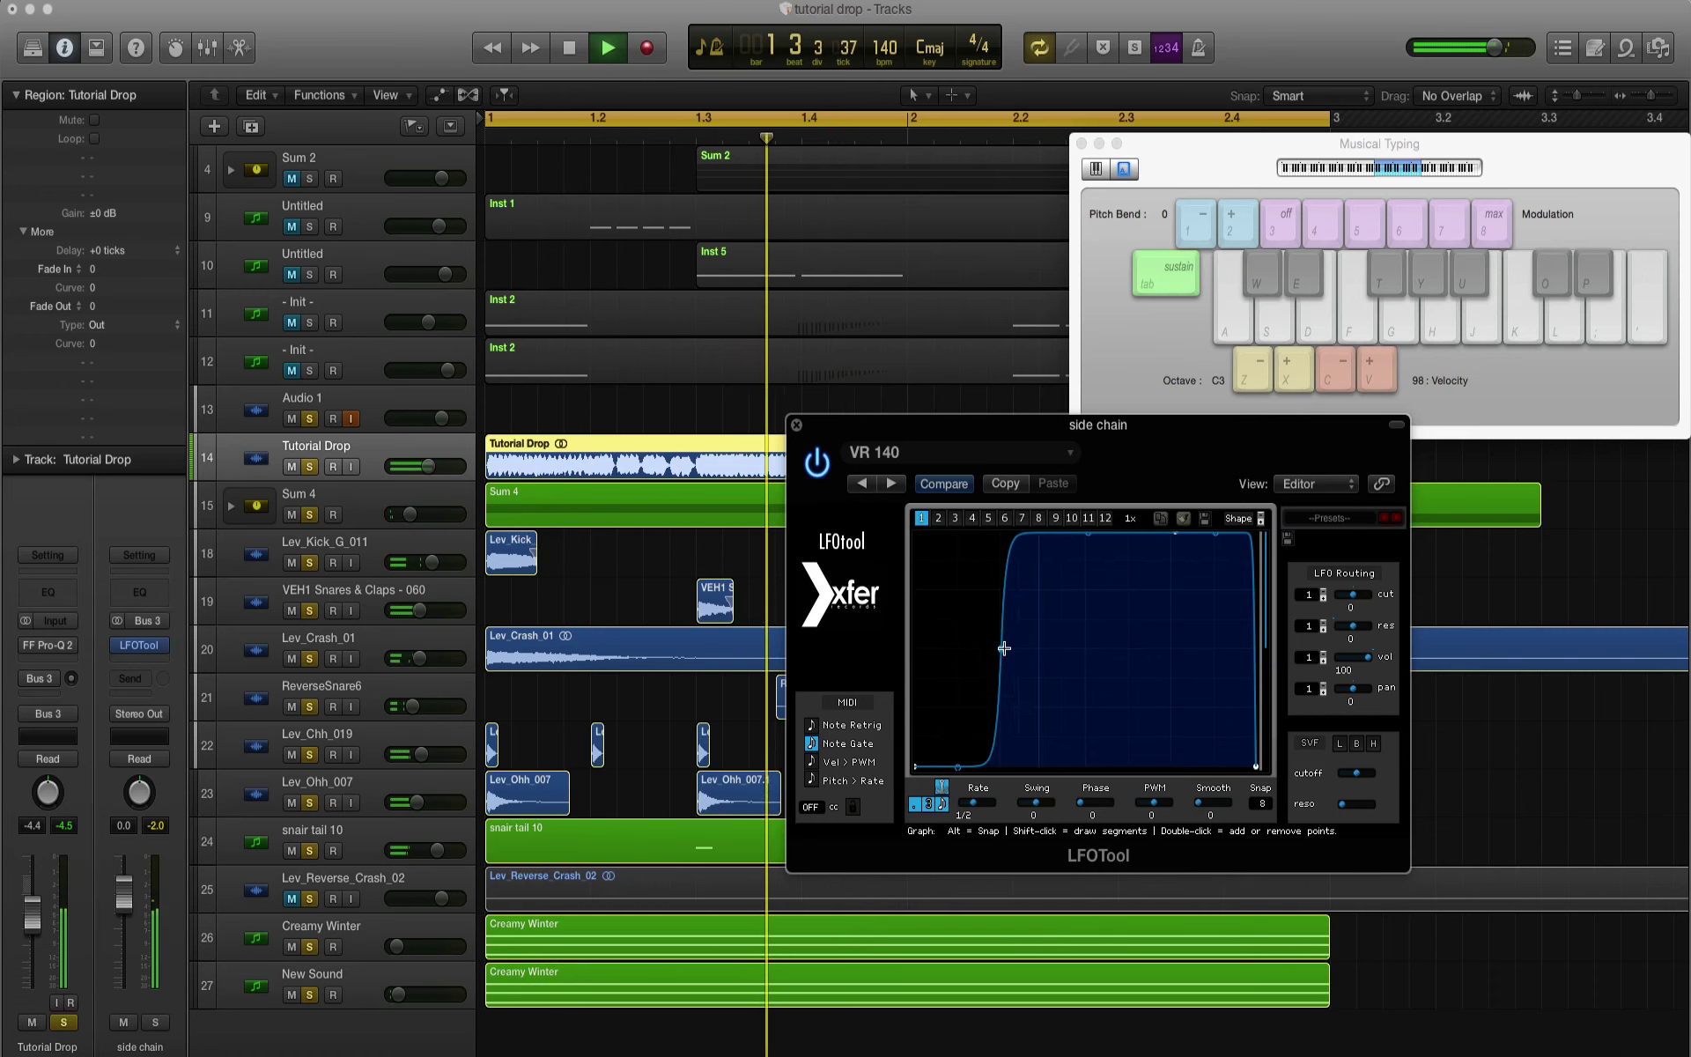
left_click_drag(962, 653, 945, 652)
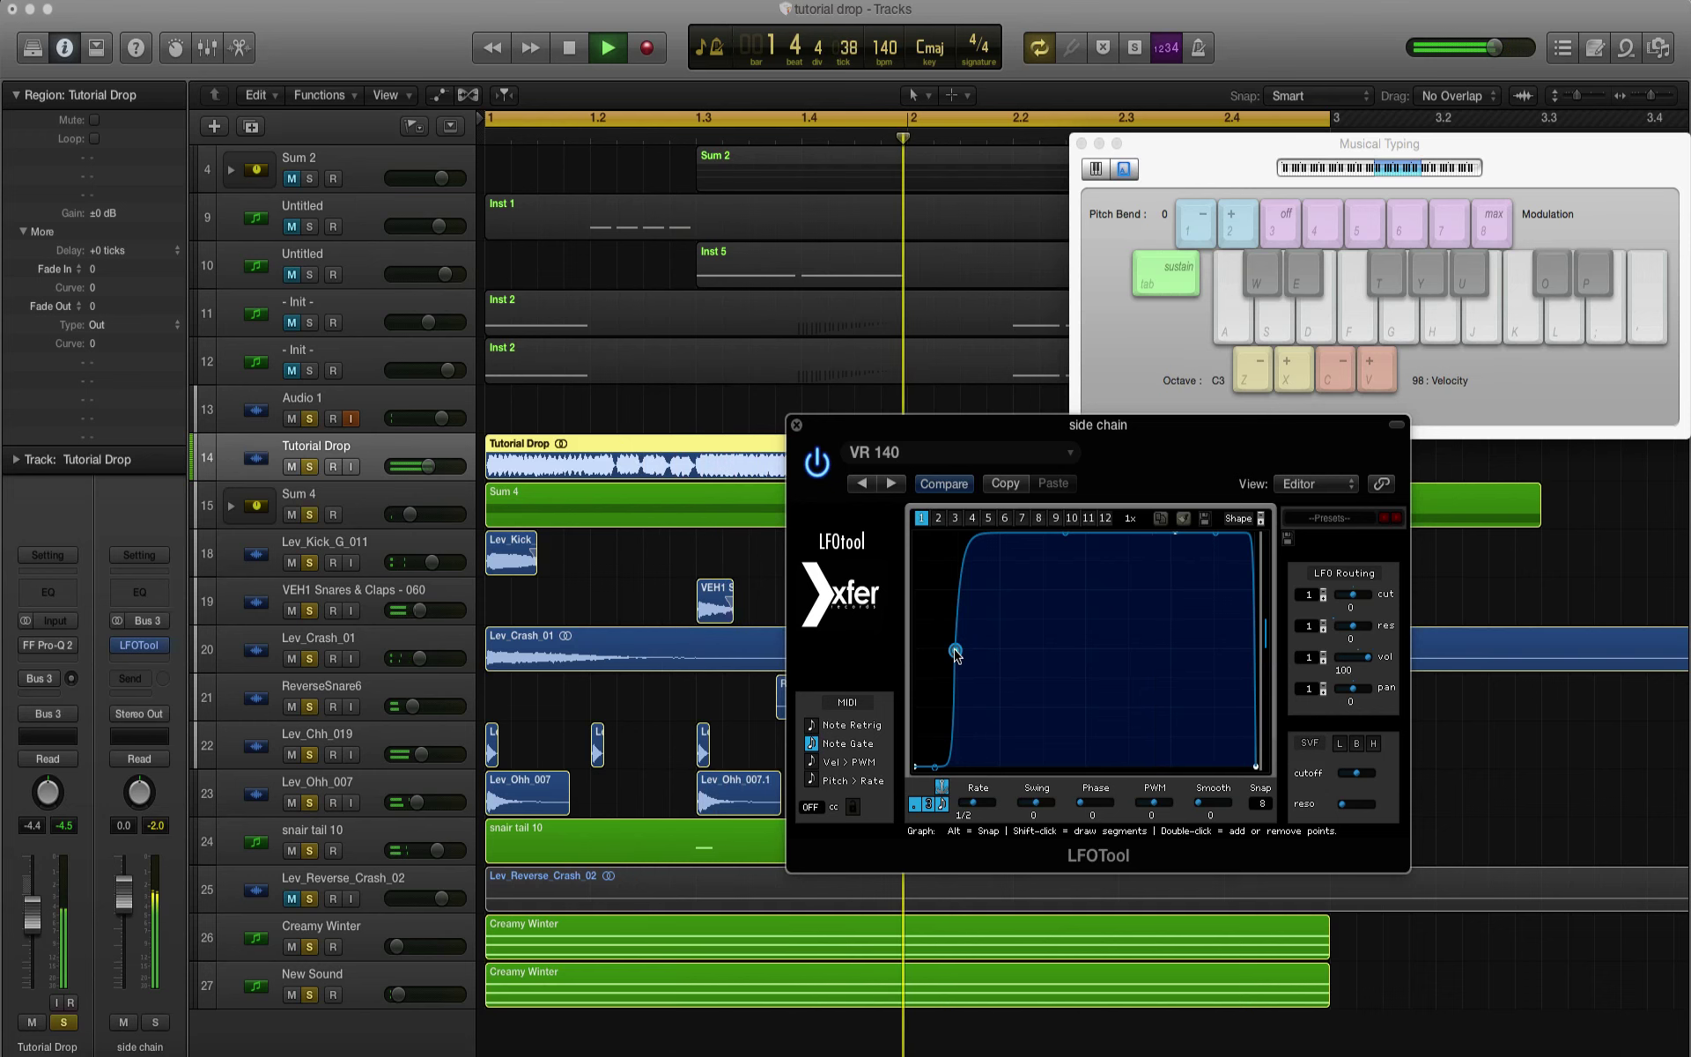
left_click(796, 425)
key("space")
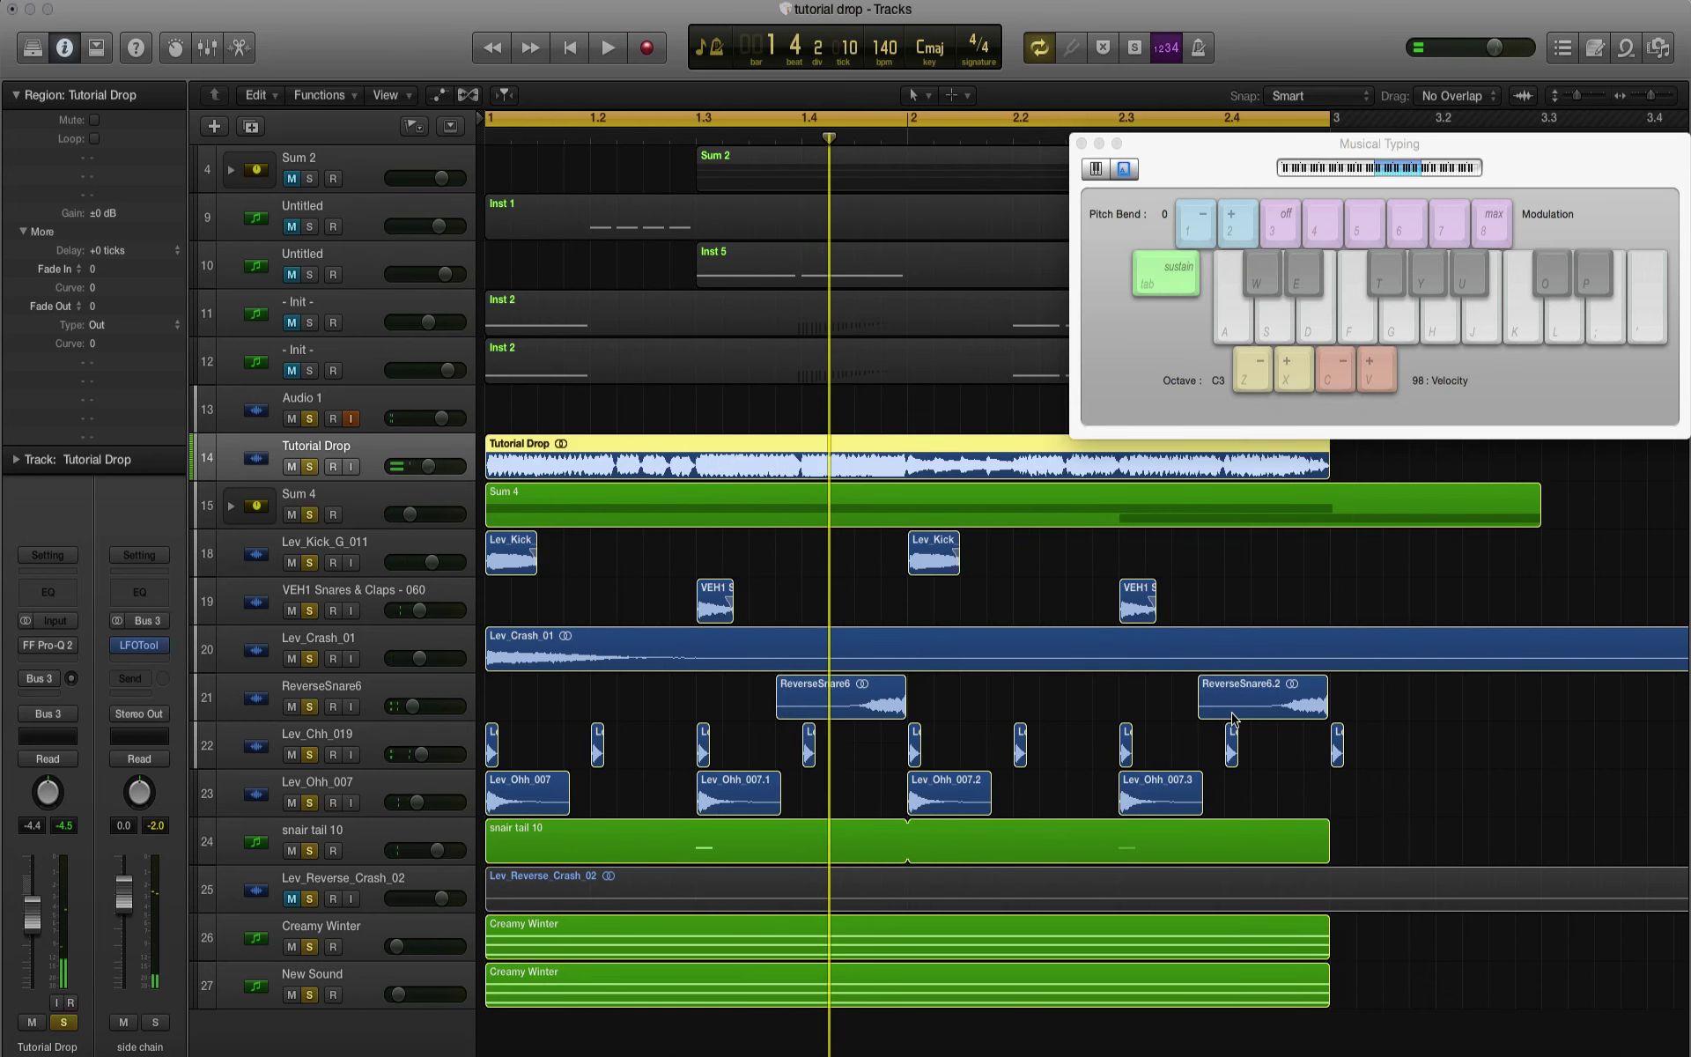
Step: During playback, lower Lev_Ohh_007, raise Lev_Chh_019, set Tutorial Drop to -6.4 dB and slightly lower VEH1 Snares & Claps - 060
key("XF86AudioRaiseVolume")
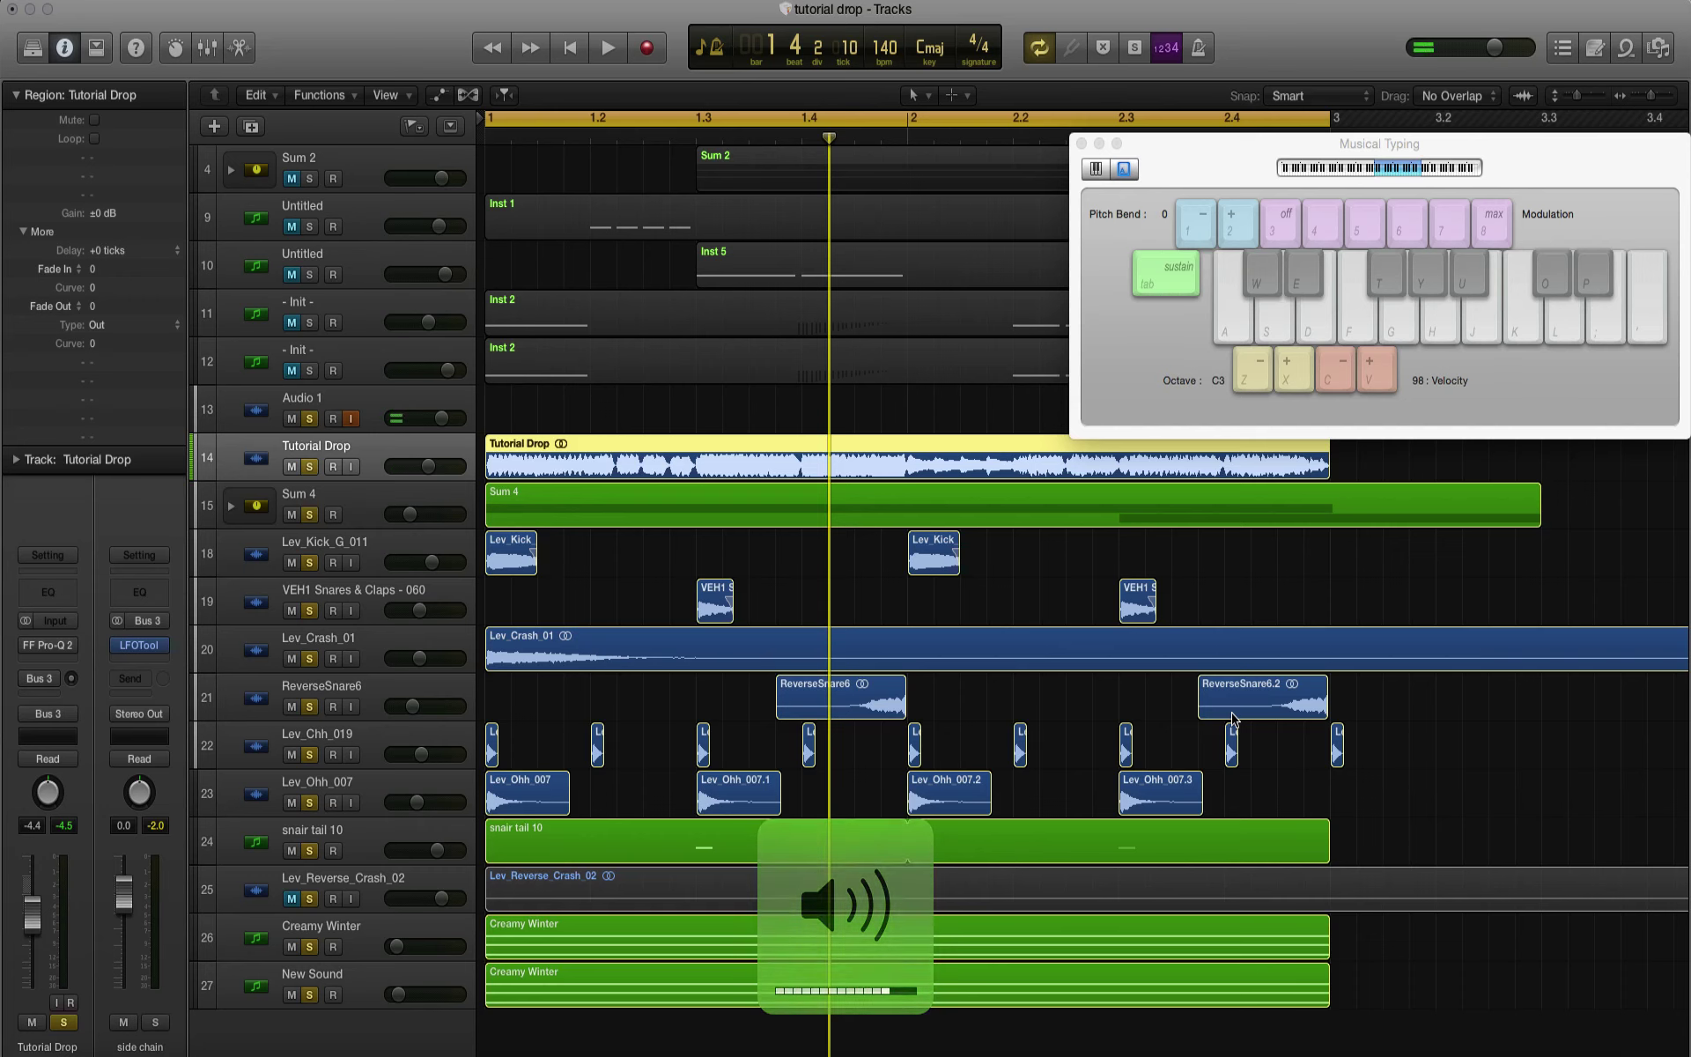
key("space")
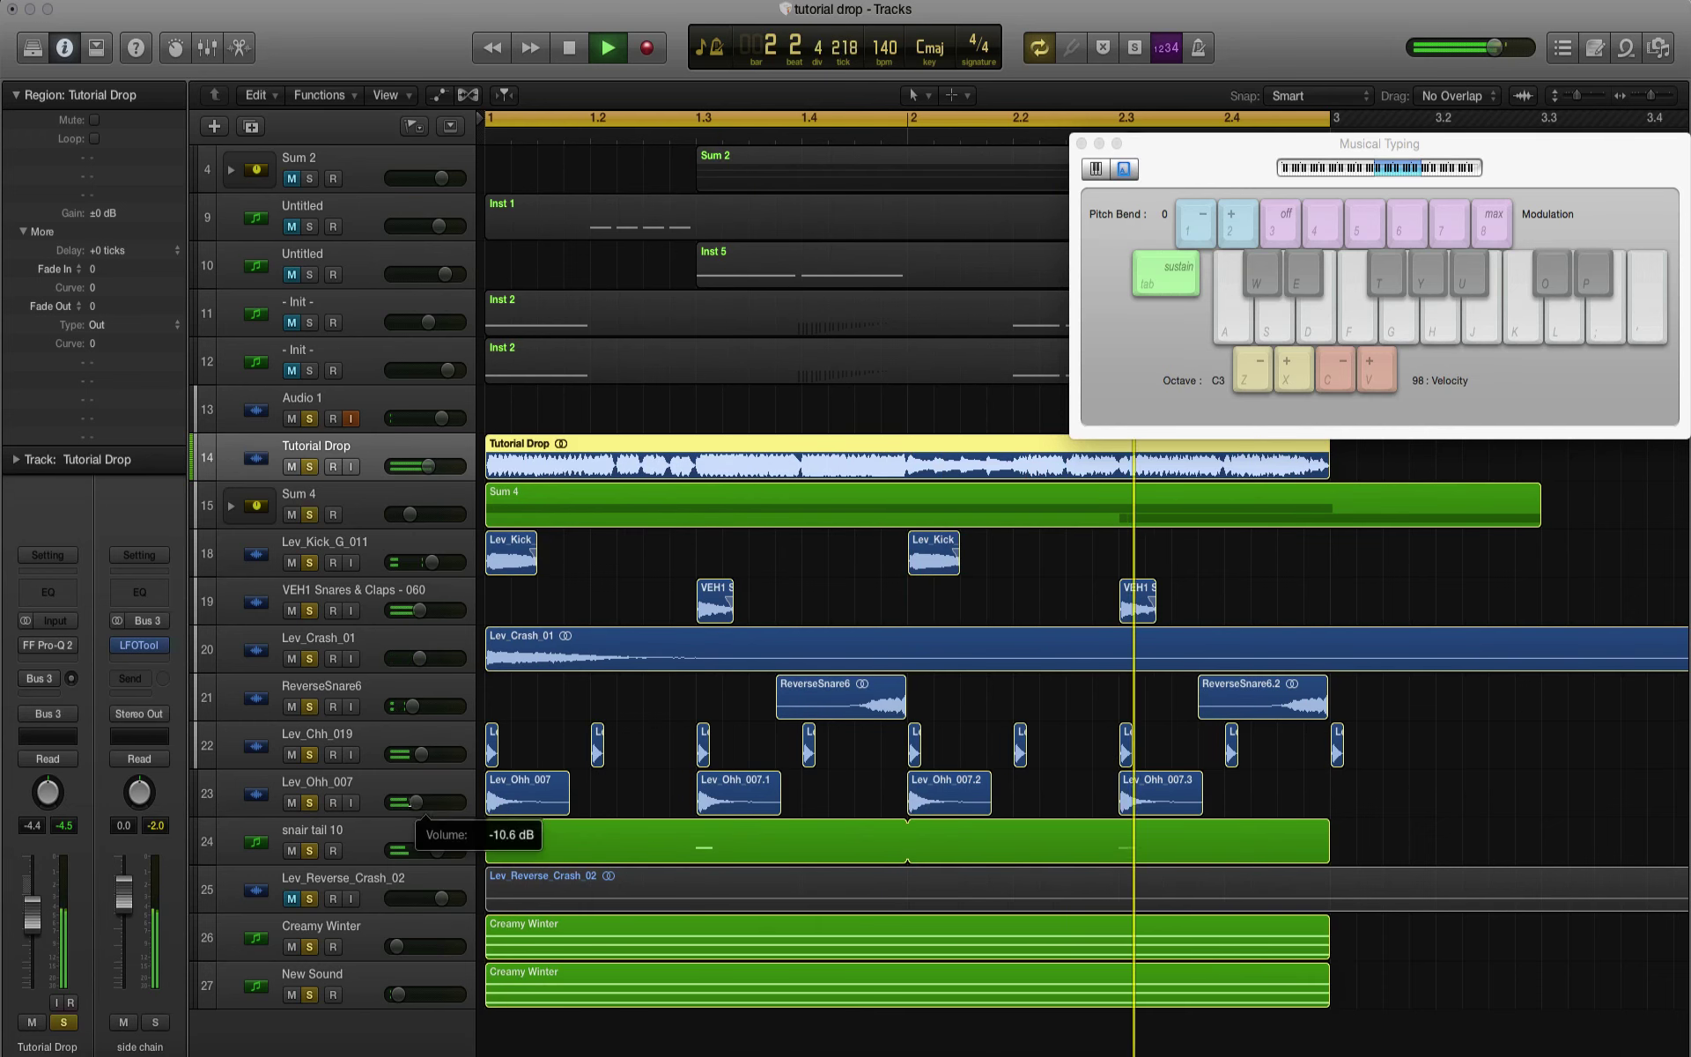
left_click_drag(418, 761, 429, 755)
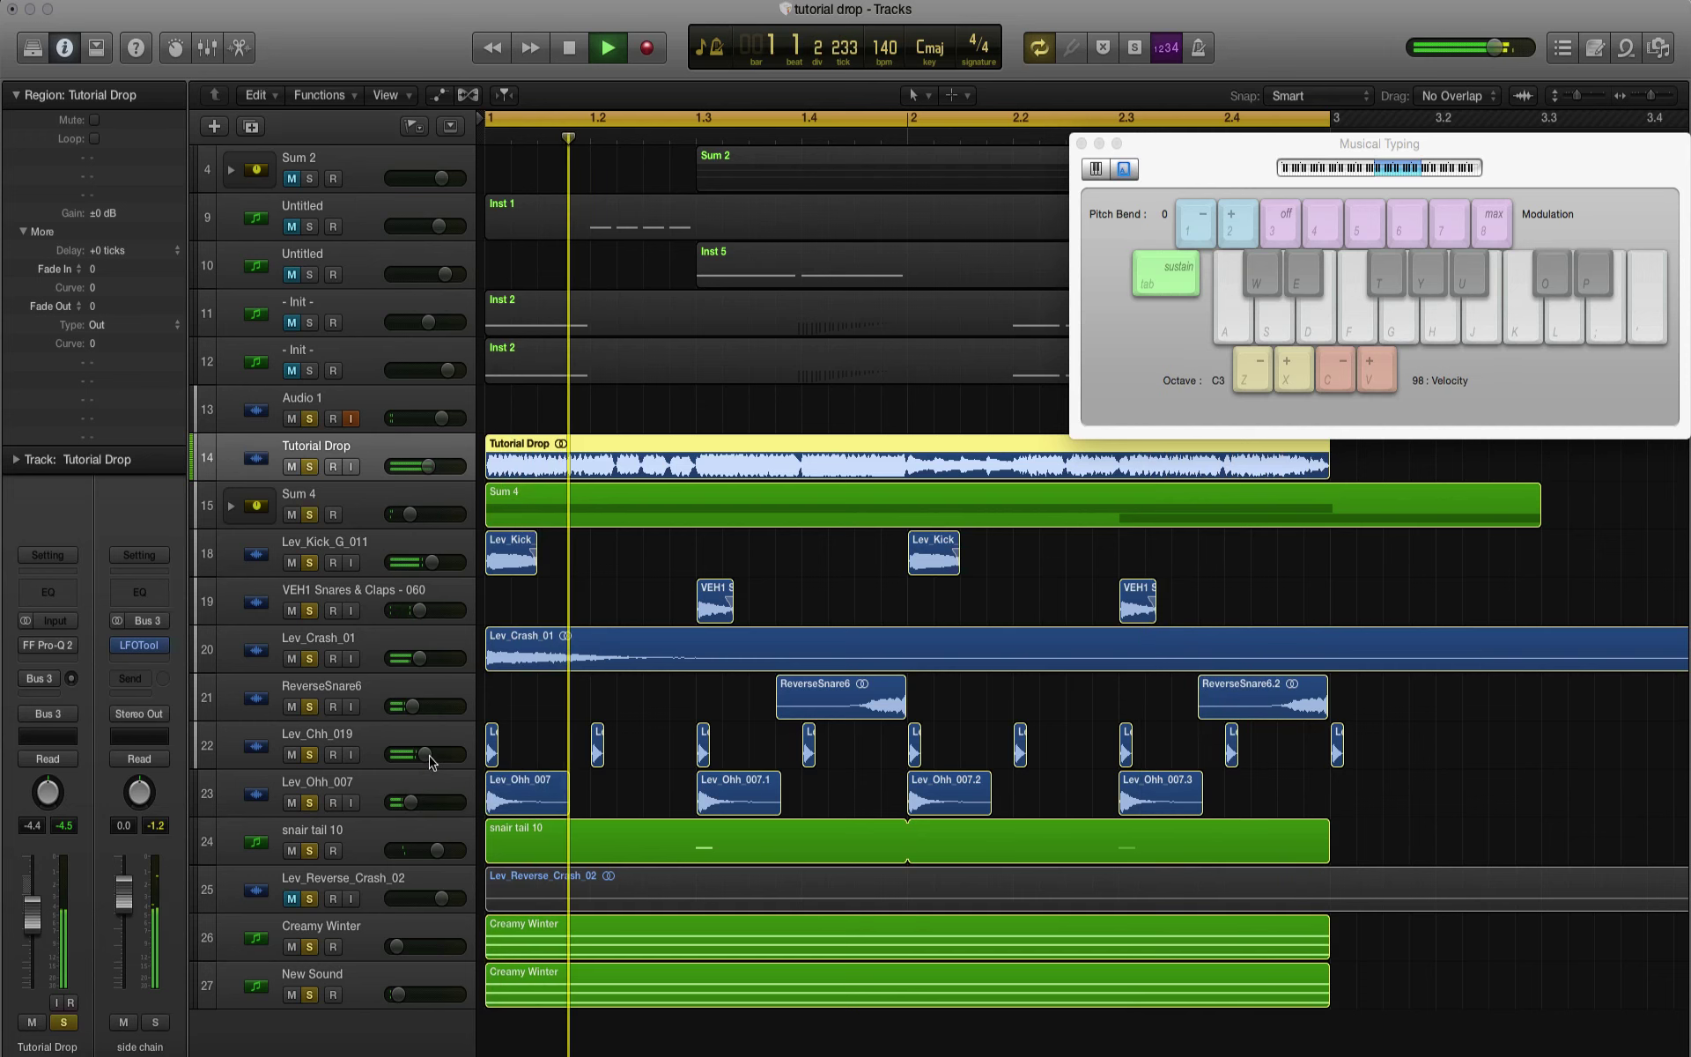
left_click_drag(428, 467, 426, 467)
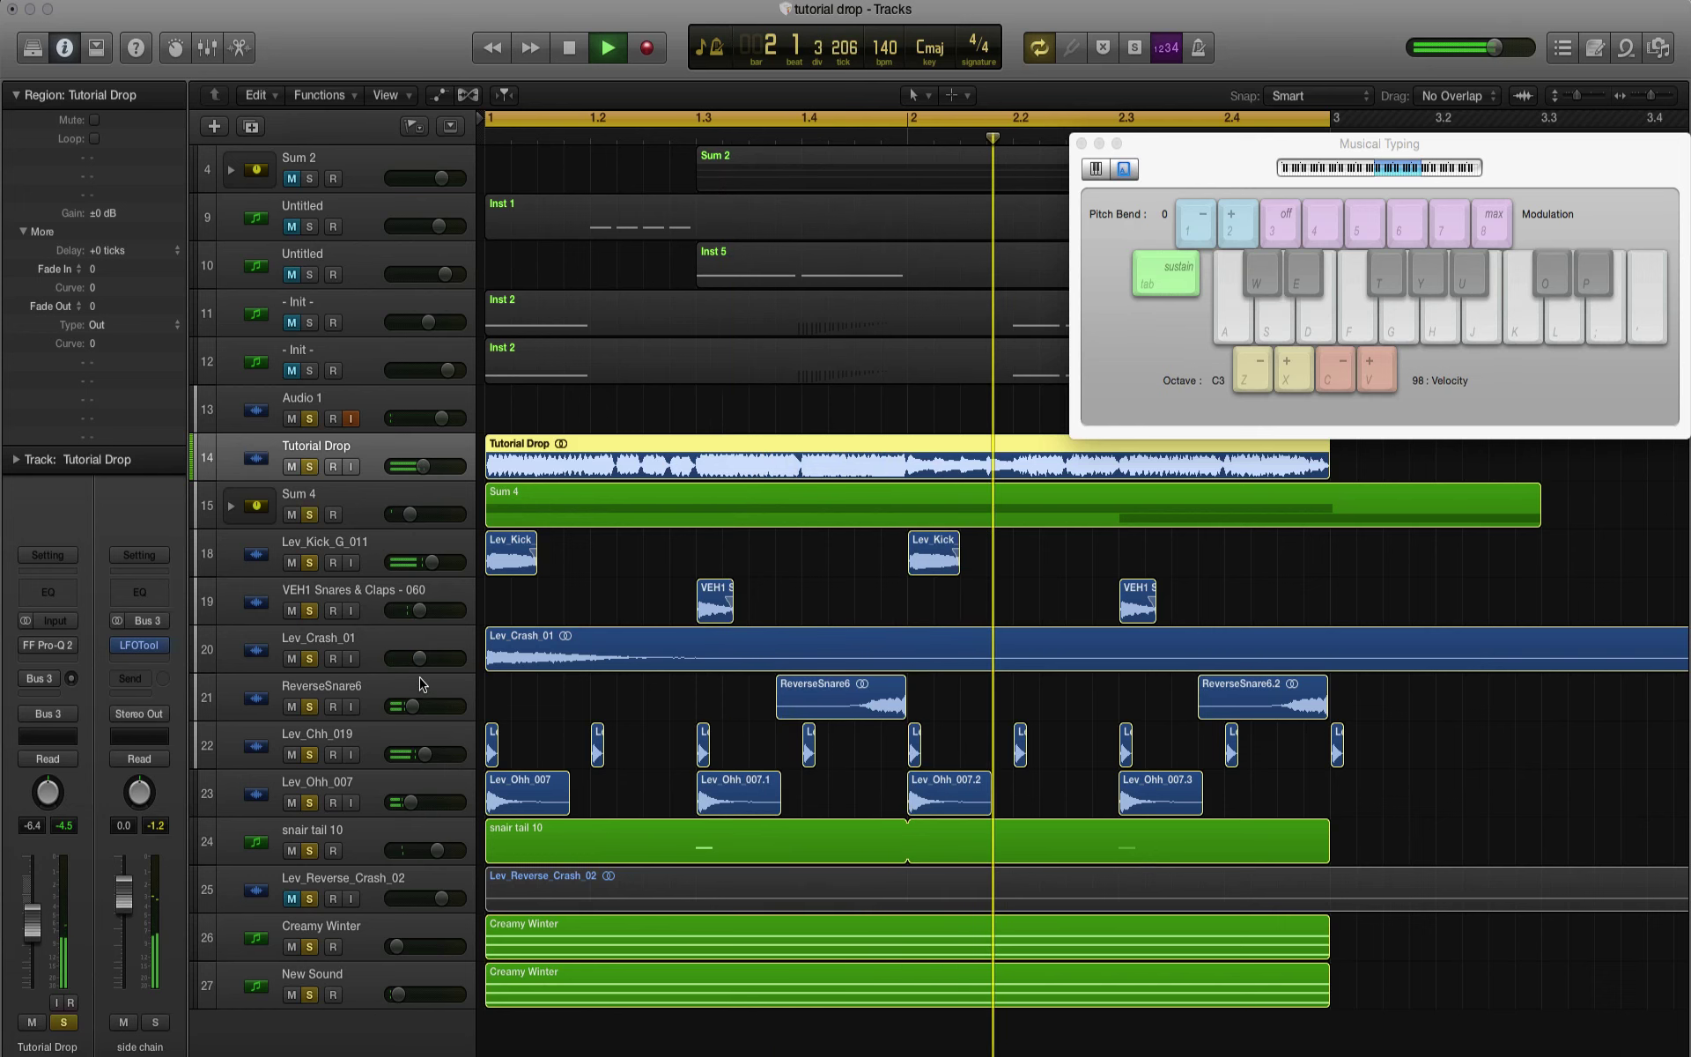
left_click_drag(418, 614, 414, 614)
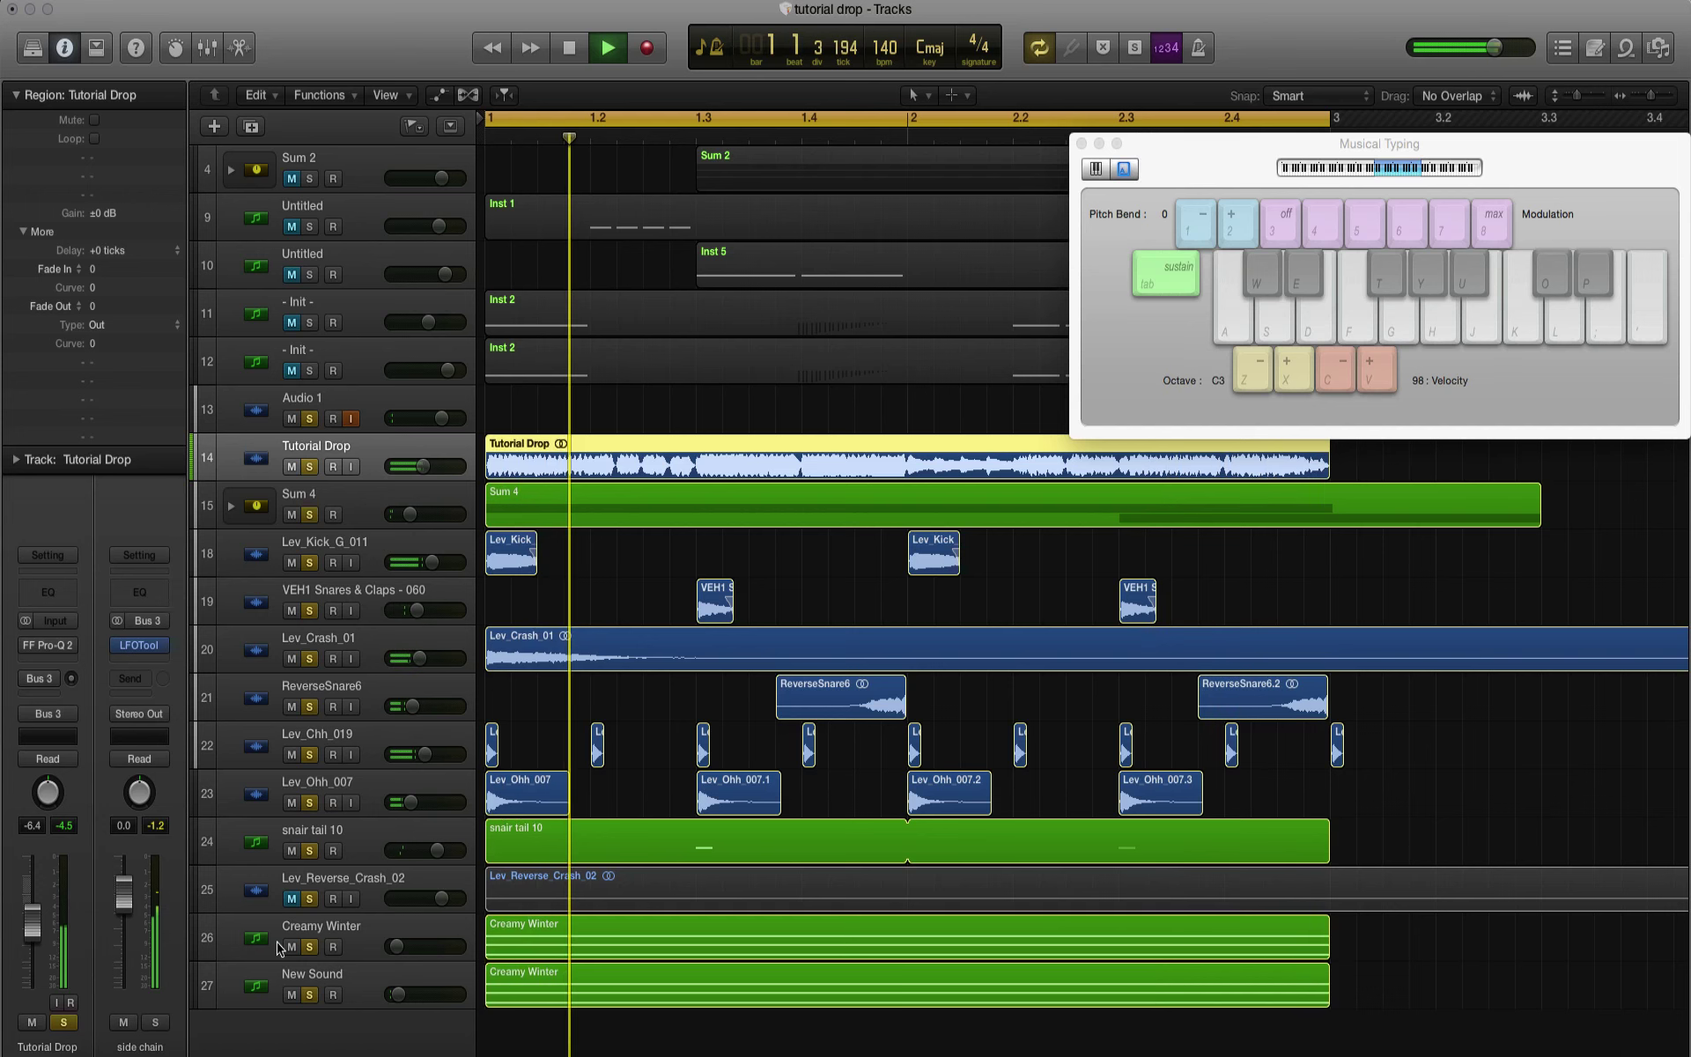
Step: Select Lev_Reverse_Crash_02, move the Musical Typing keyboard clear of the arrangement, and audition the mix at a lower system volume
left_click(260, 982)
left_click(258, 896)
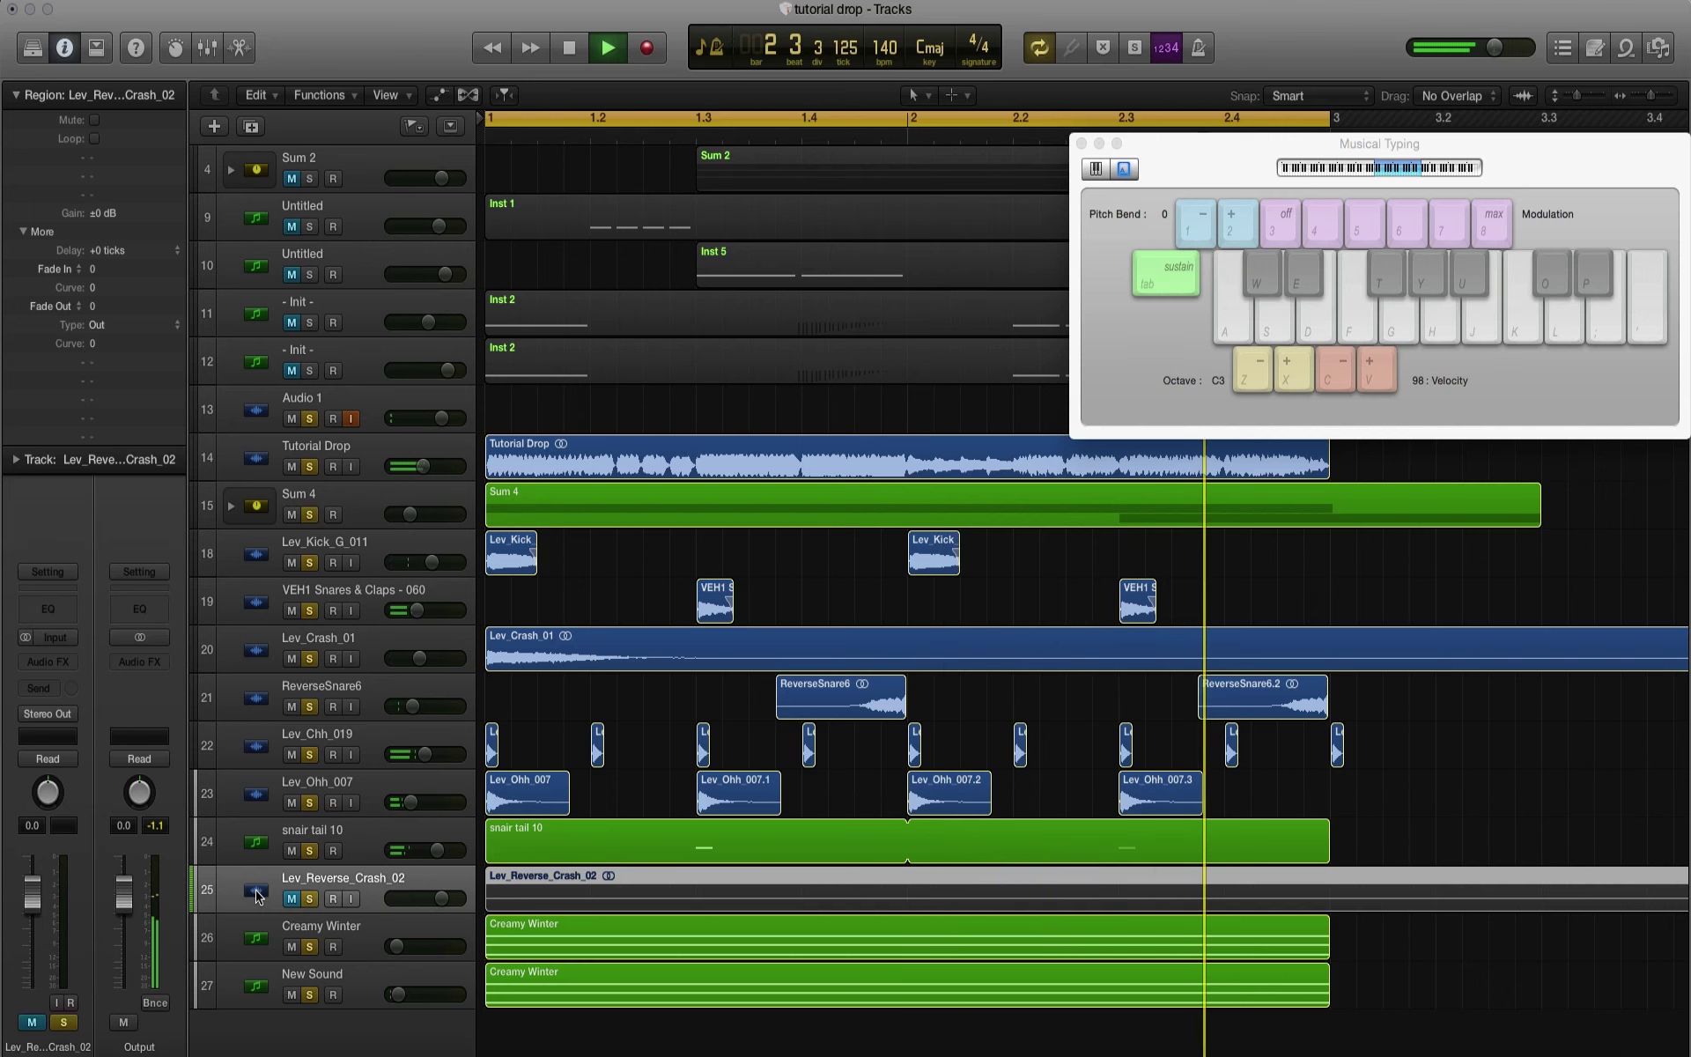
left_click_drag(1177, 189, 1649, 304)
key("XF86AudioLowerVolume")
key("XF86AudioLowerVolume")
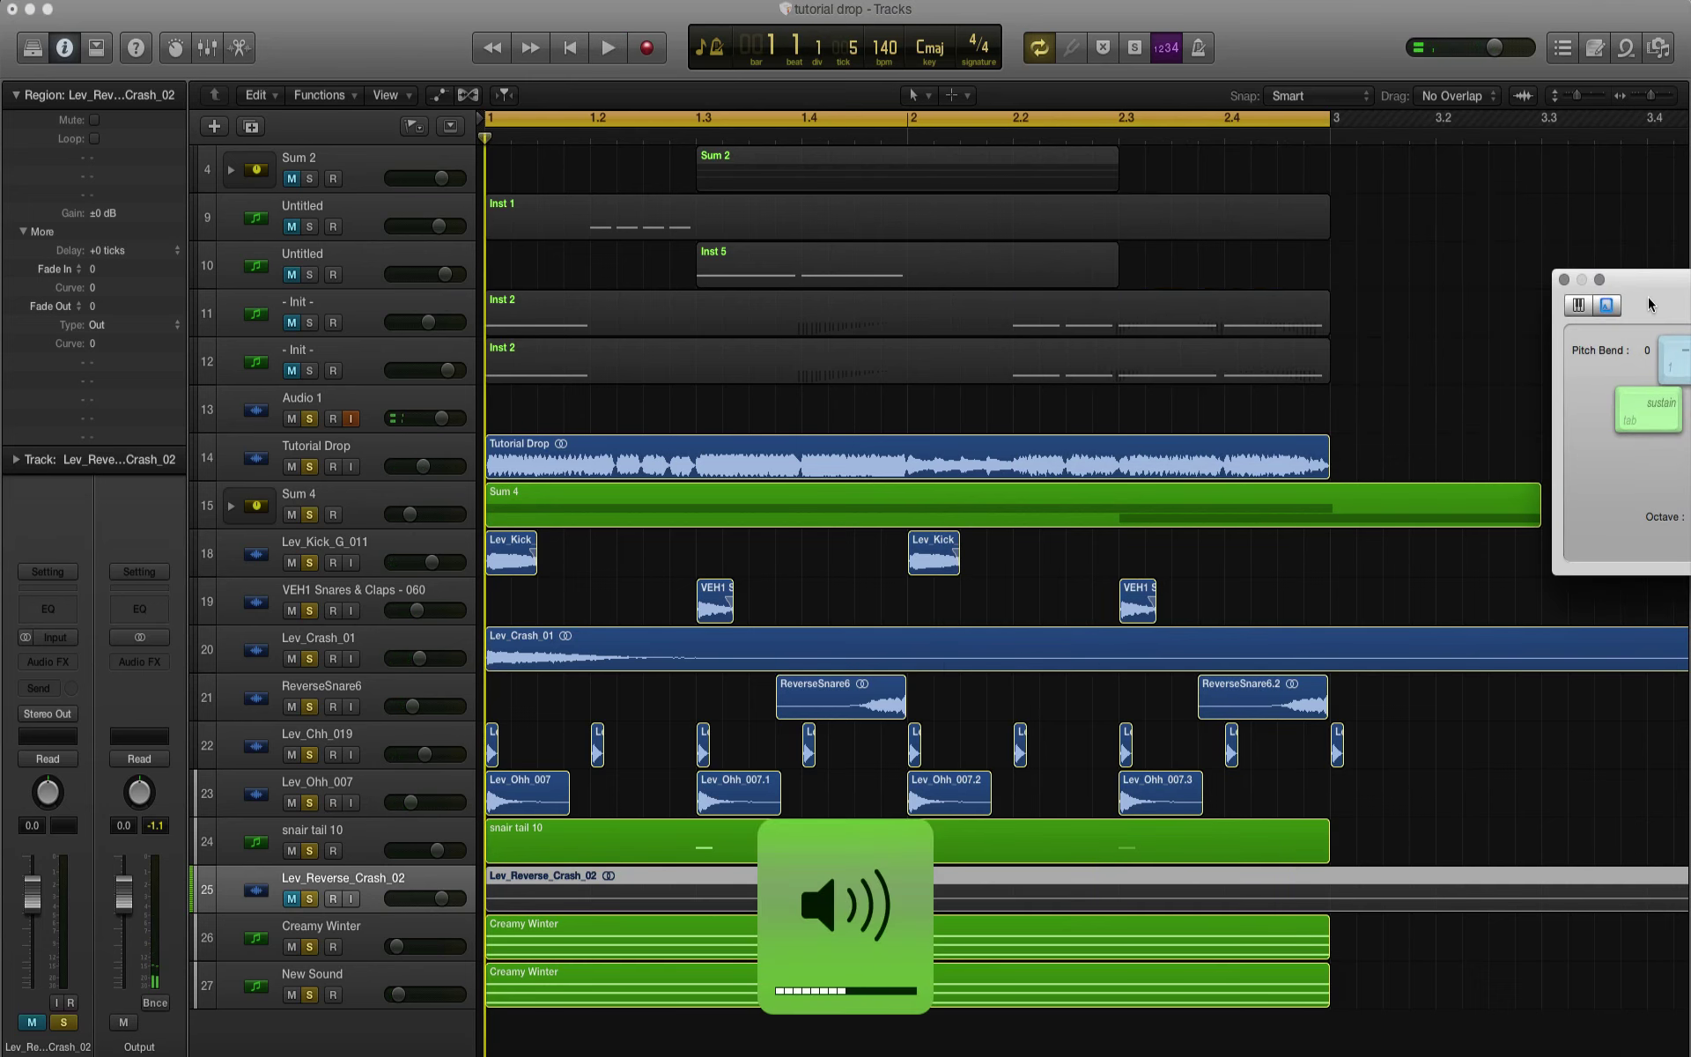
key("space")
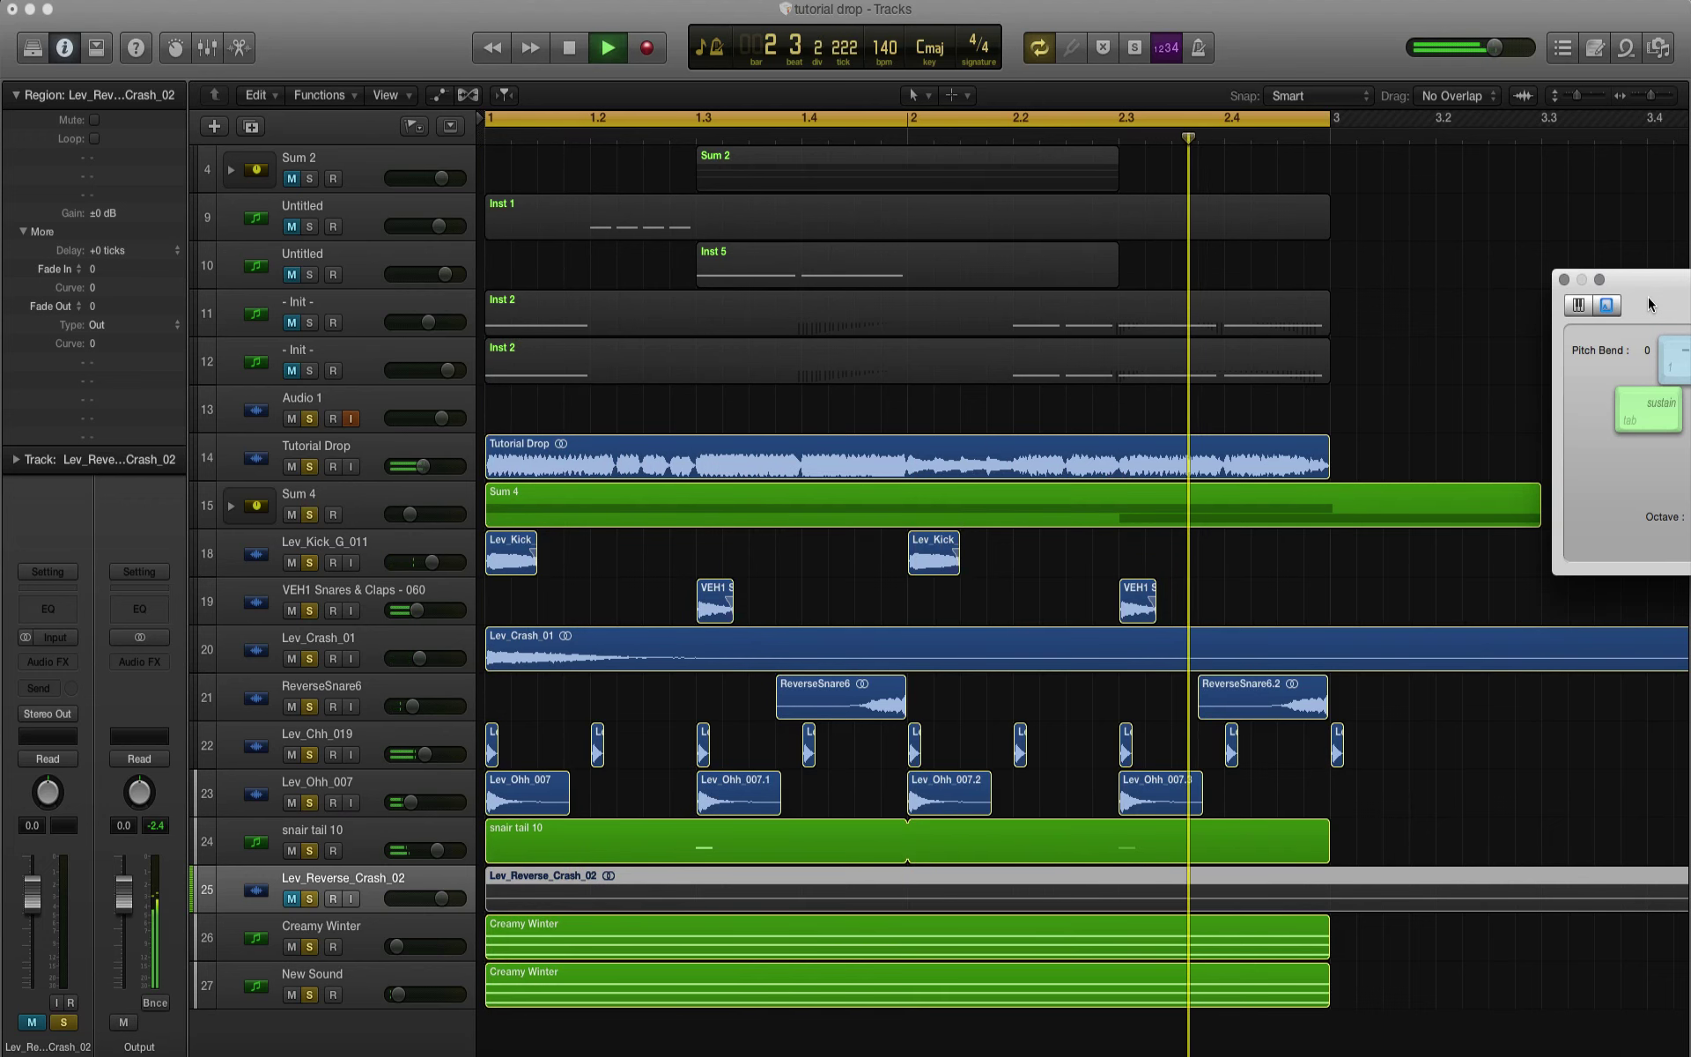
key("space")
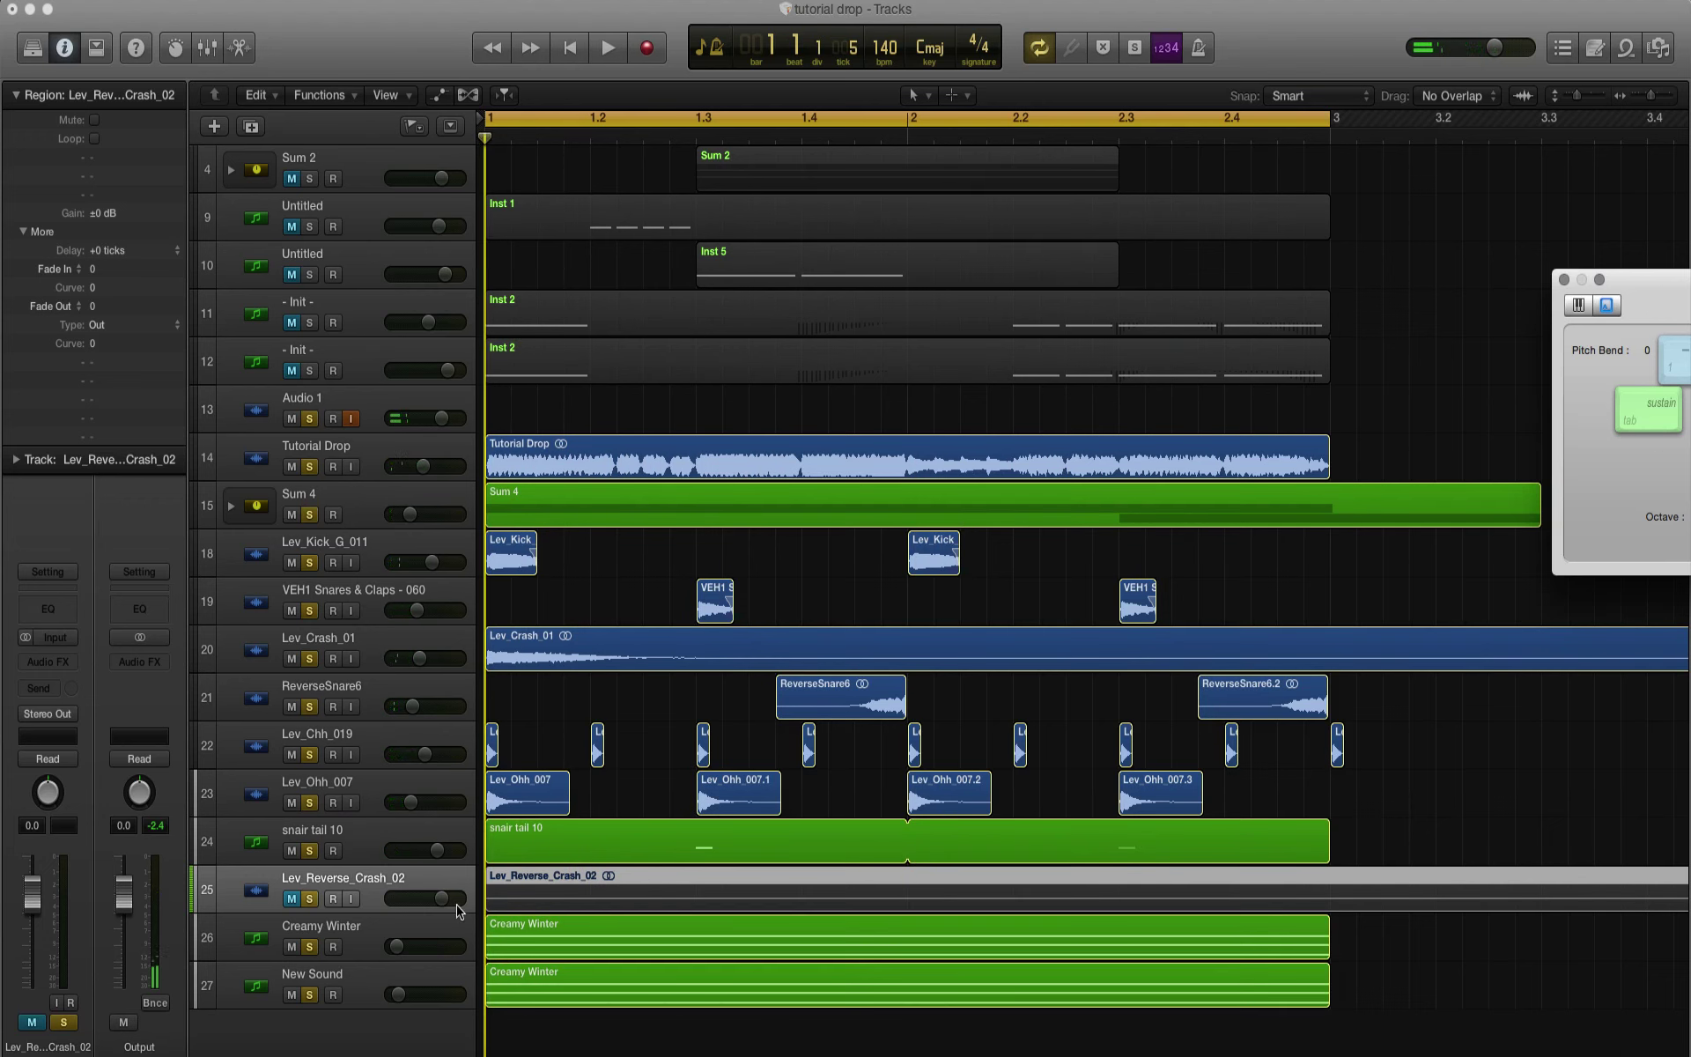
Step: Lower the snair tail 10 track's volume to -3.4 dB and audition it with the drums
left_click(373, 838)
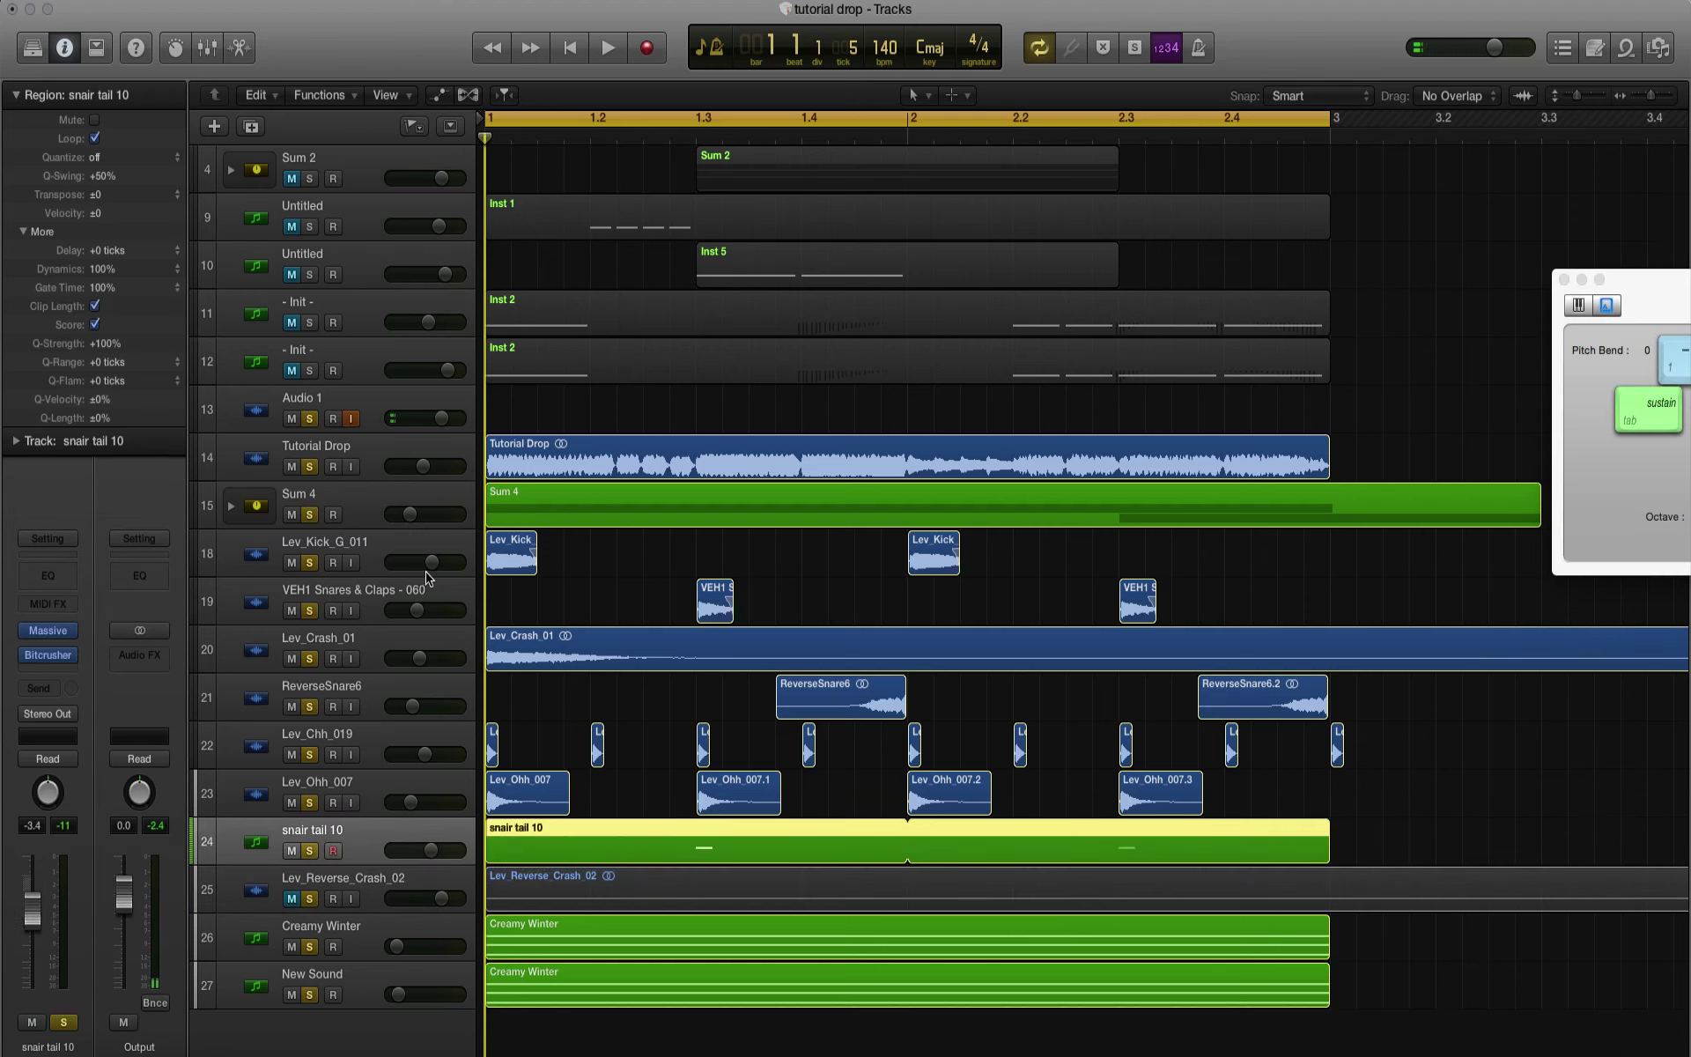
key("space")
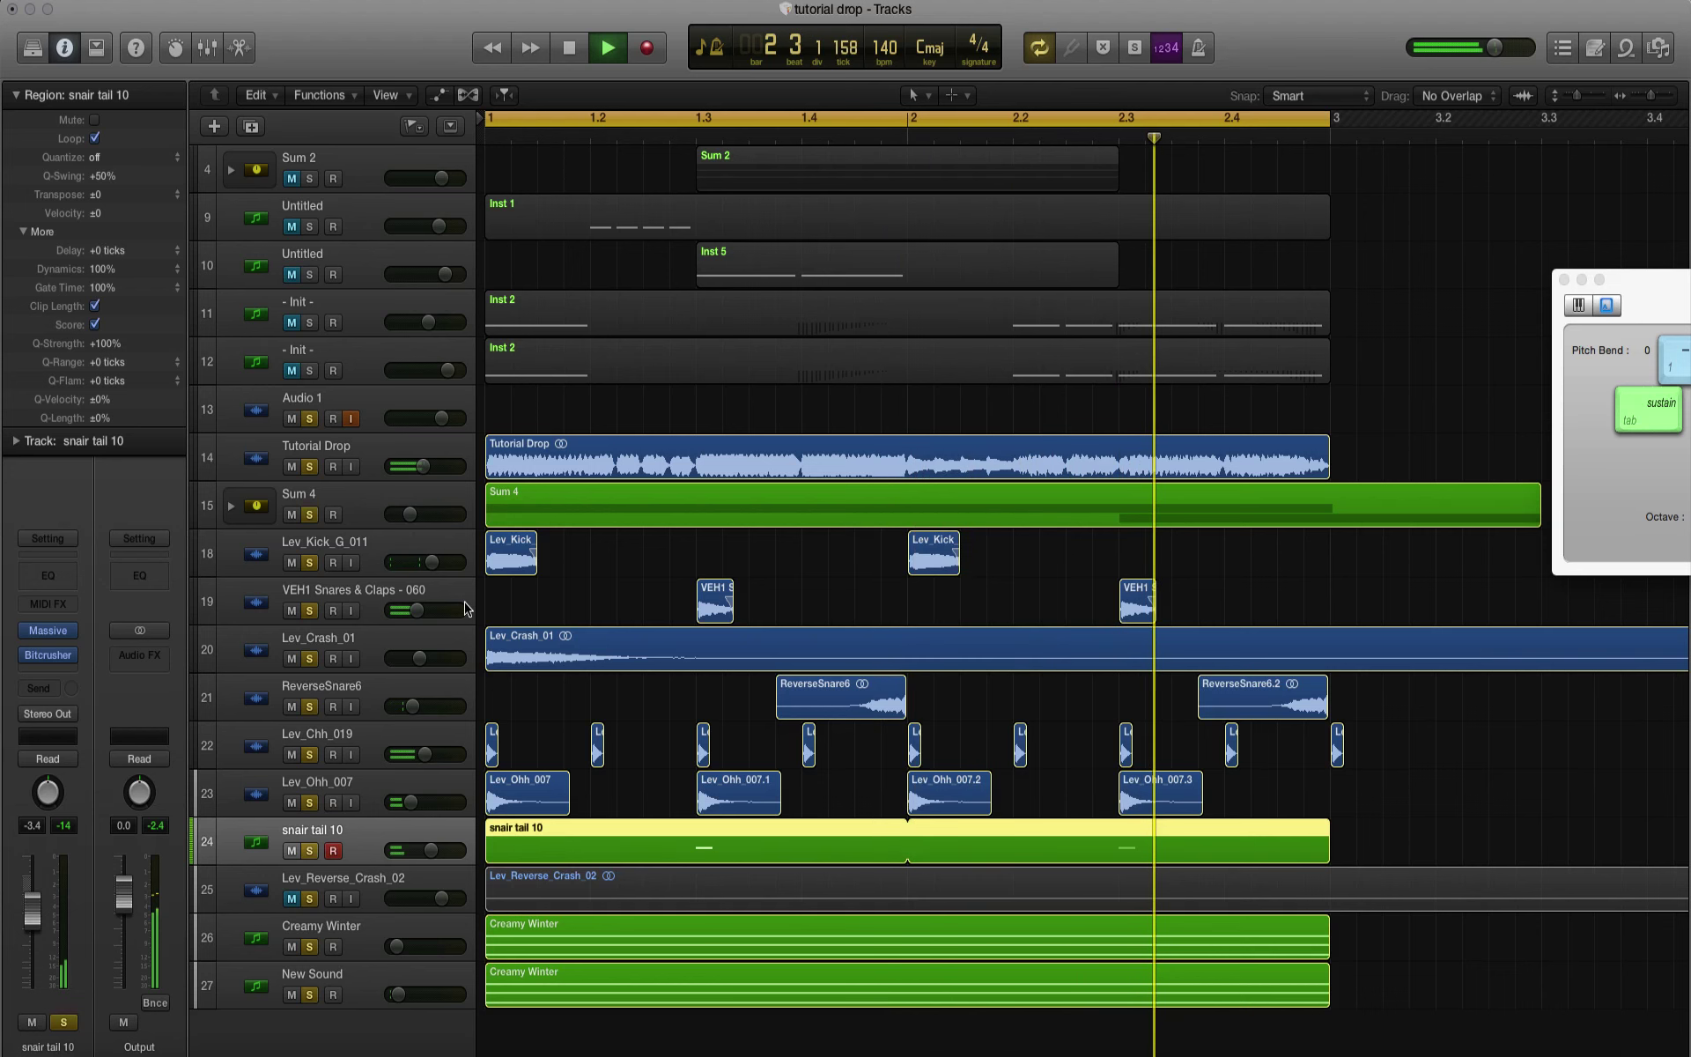
key("space")
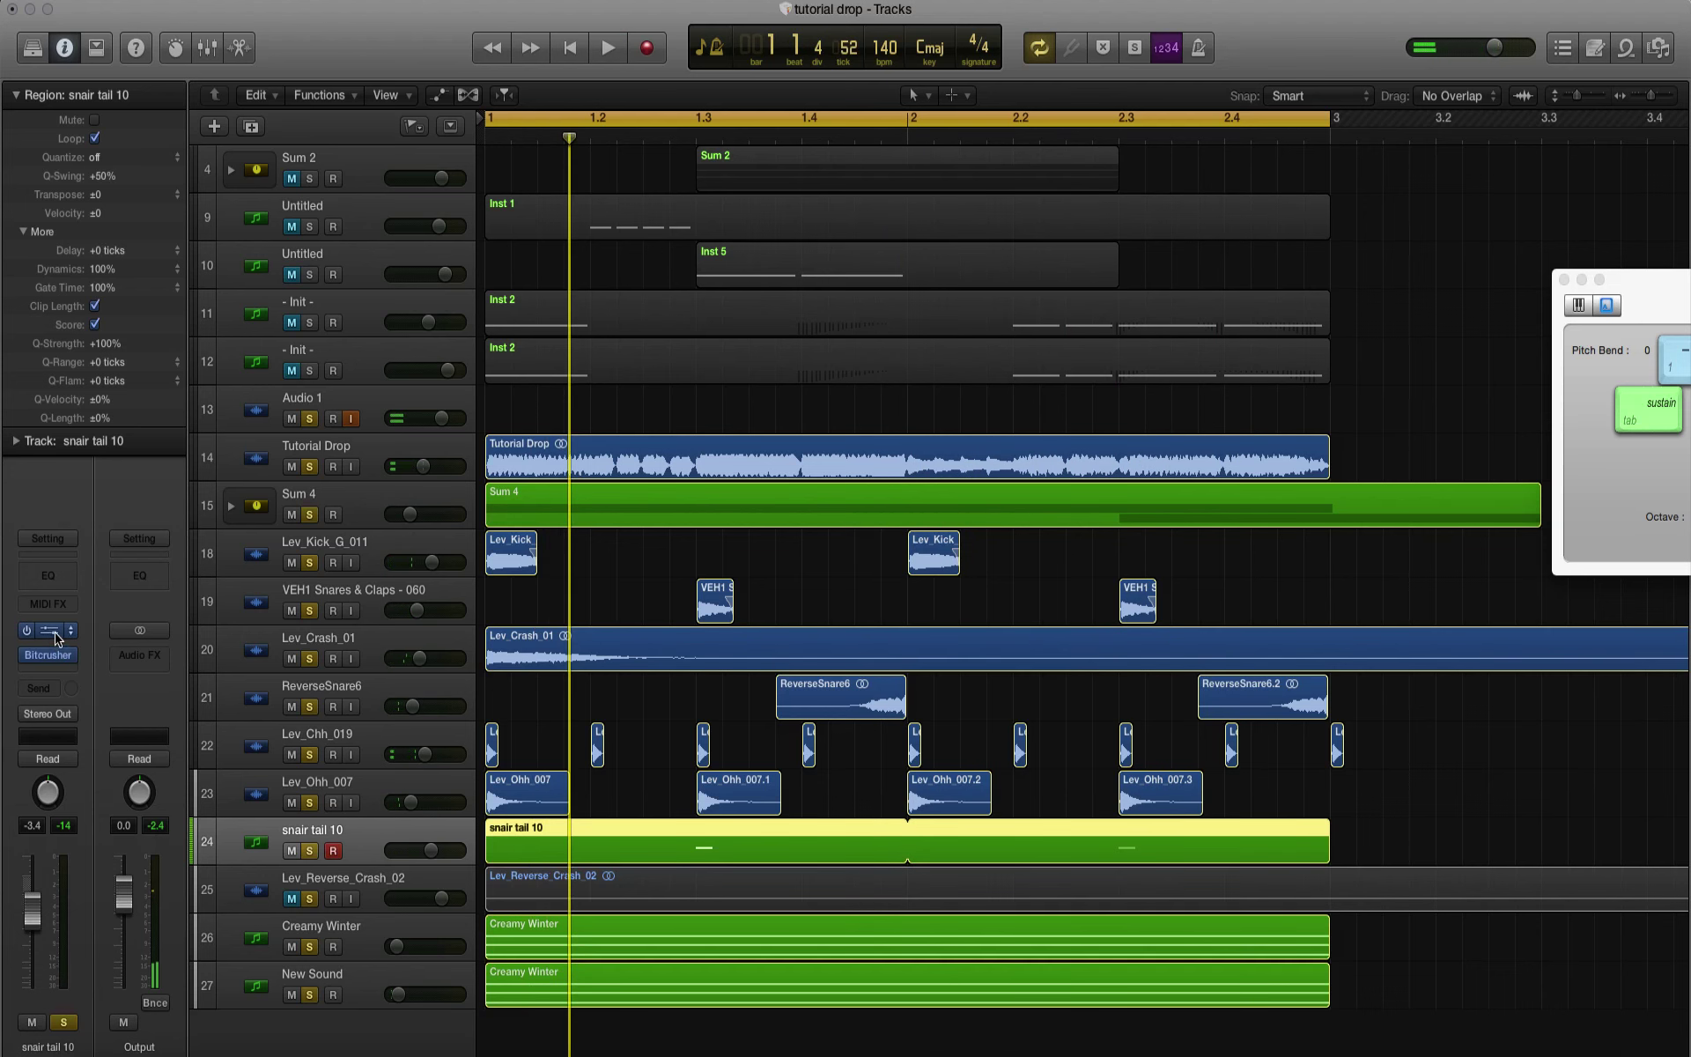
Step: Open Massive on snair tail 10, slightly adjust envelope 4's release, and audition the snare tail
left_click(52, 632)
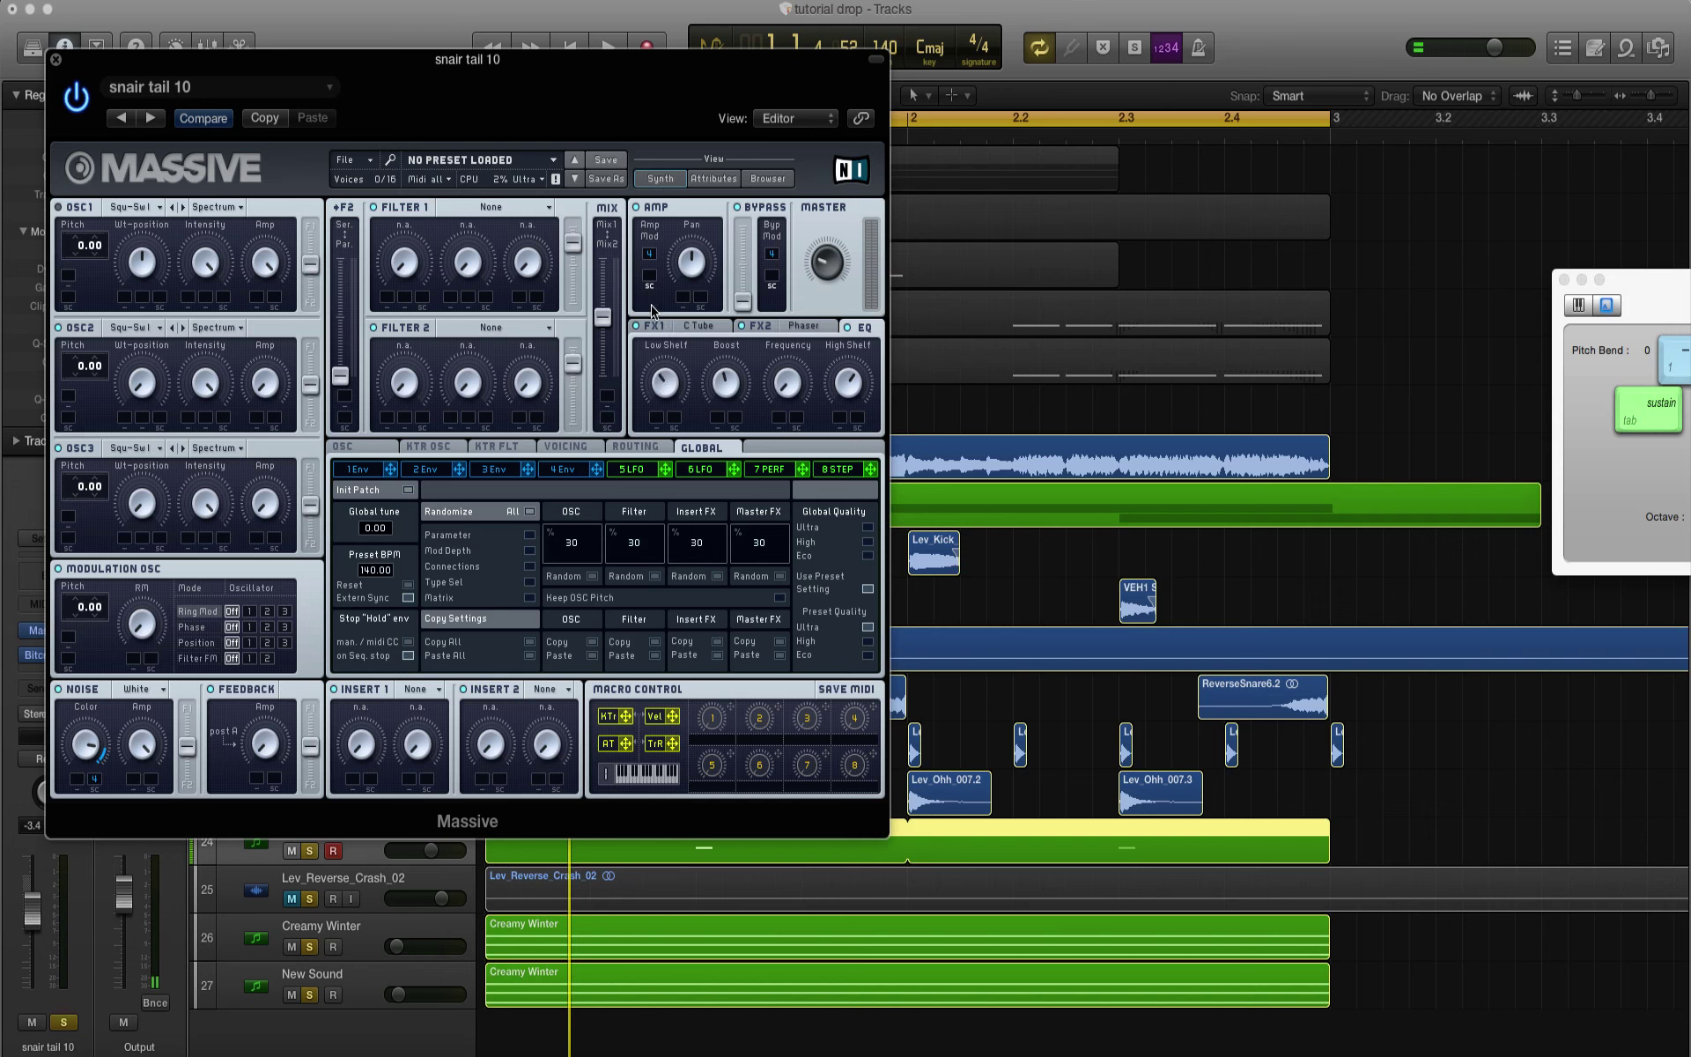
left_click(564, 469)
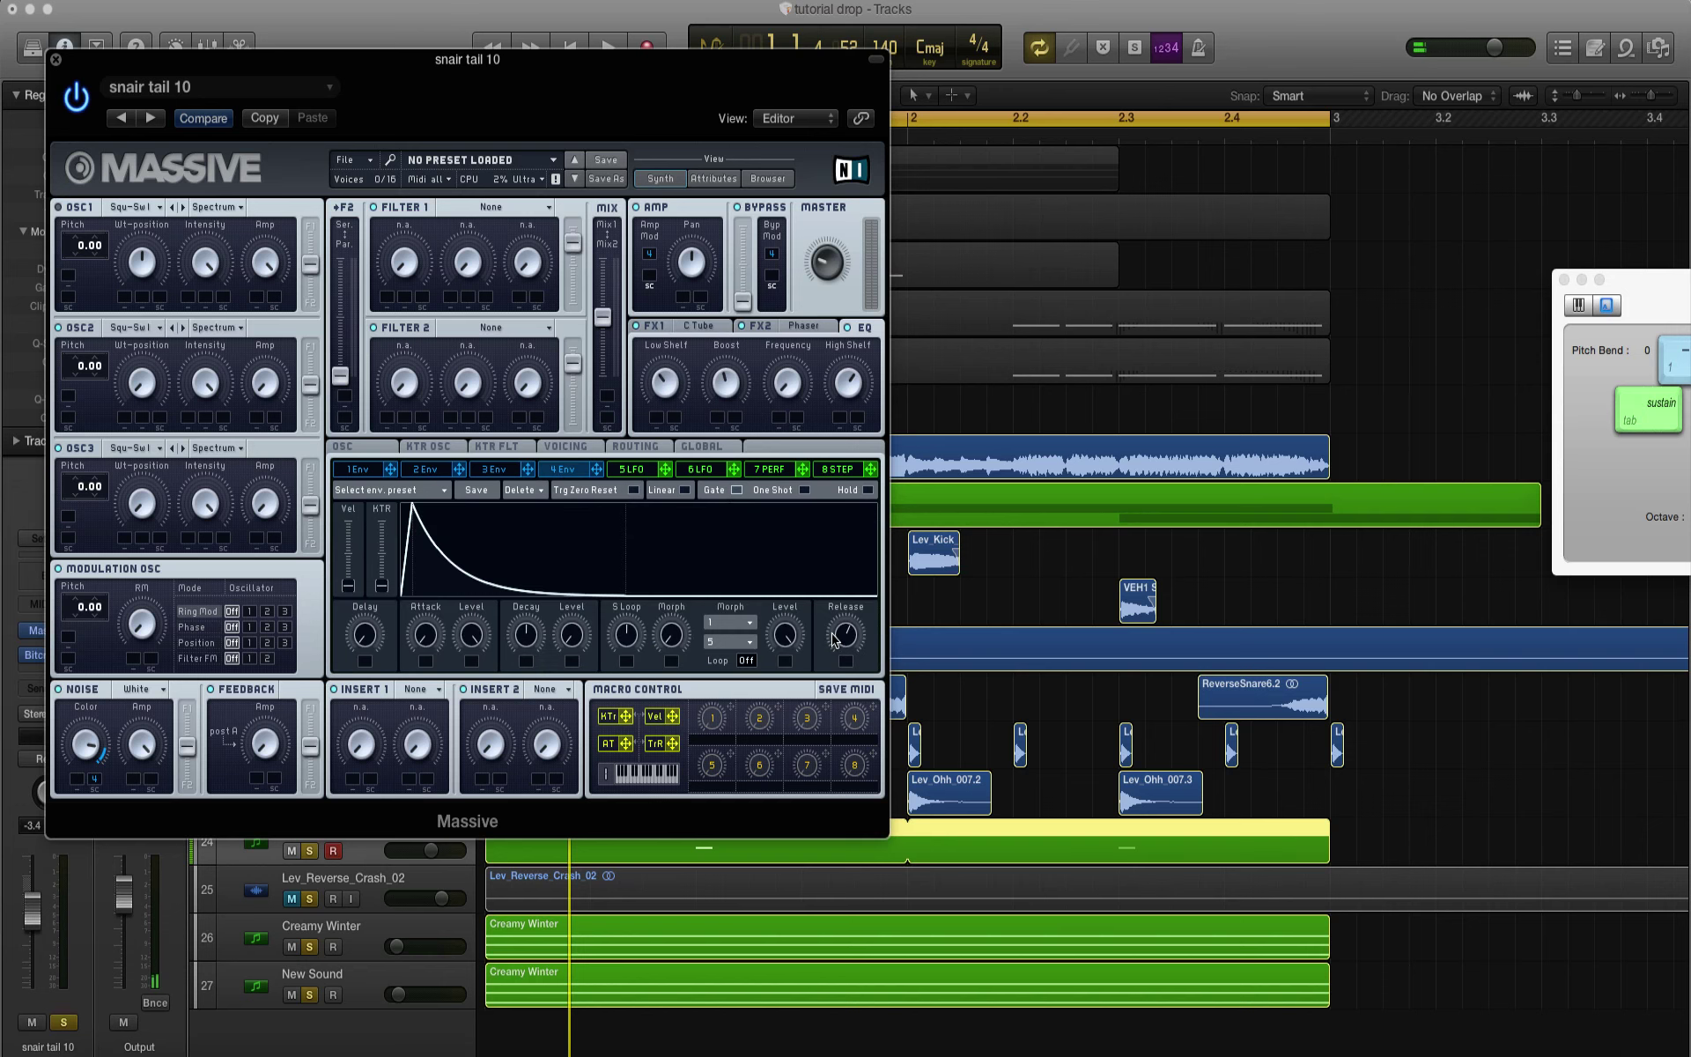
key("XF86AudioRaiseVolume")
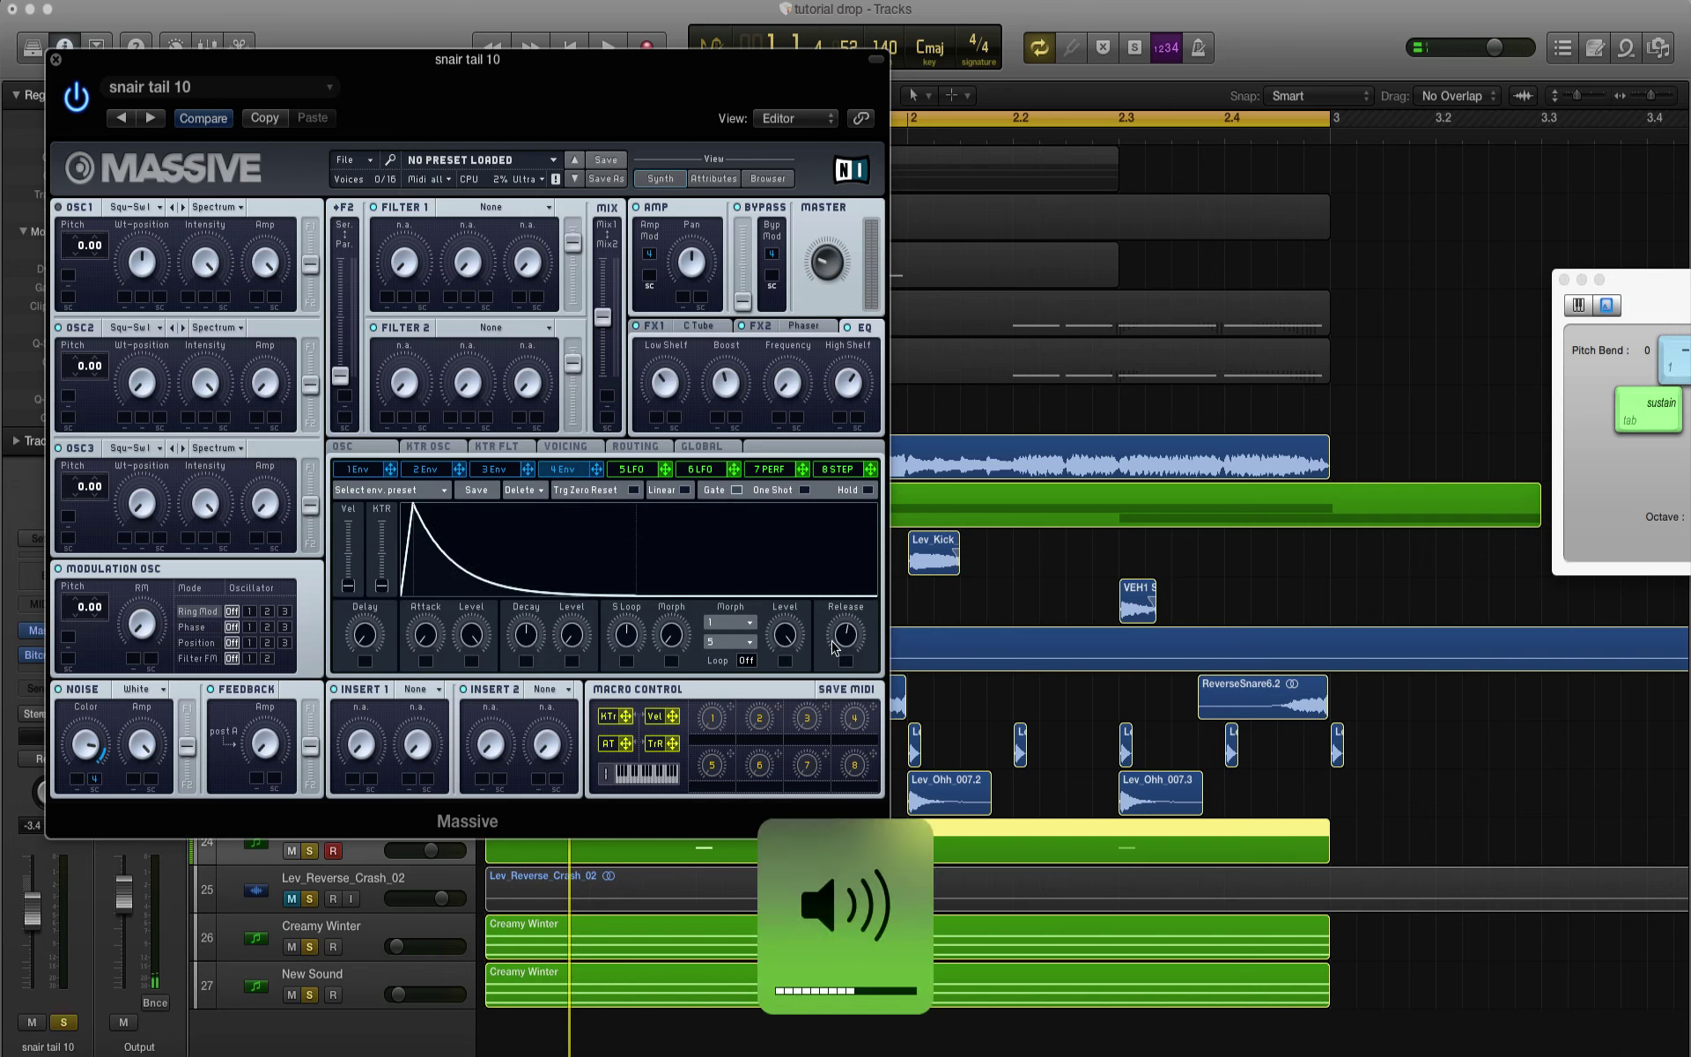
key("space")
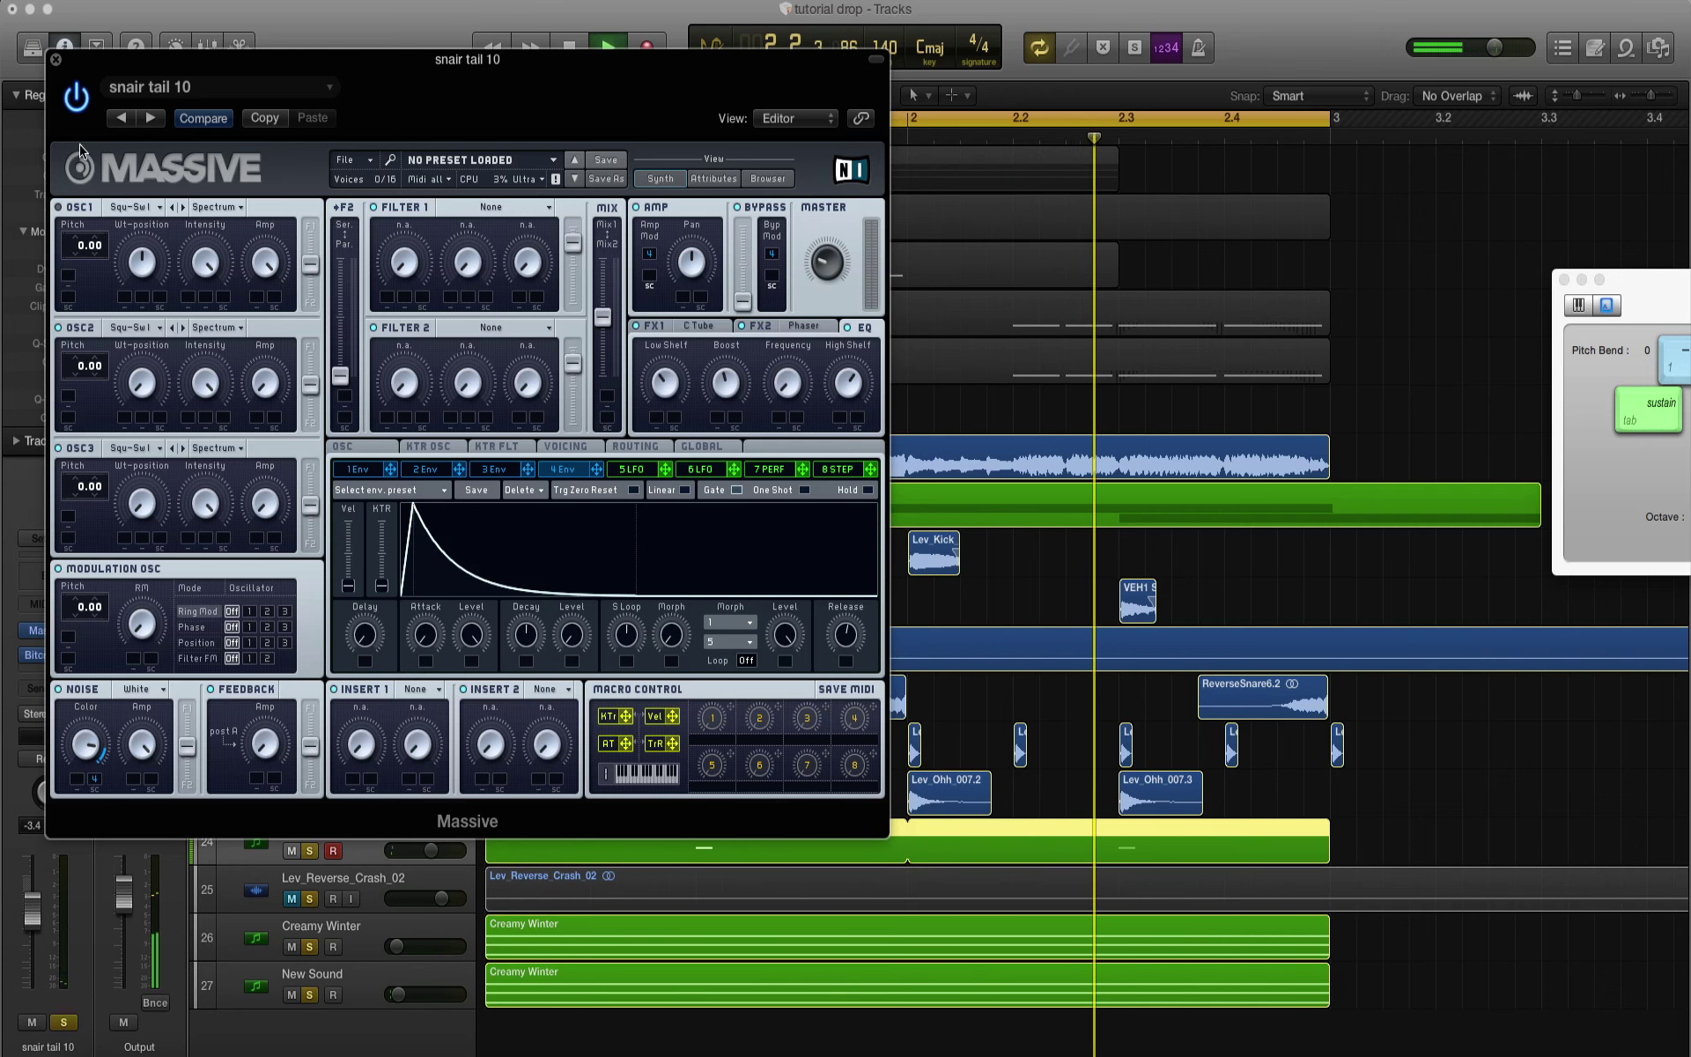
left_click(55, 60)
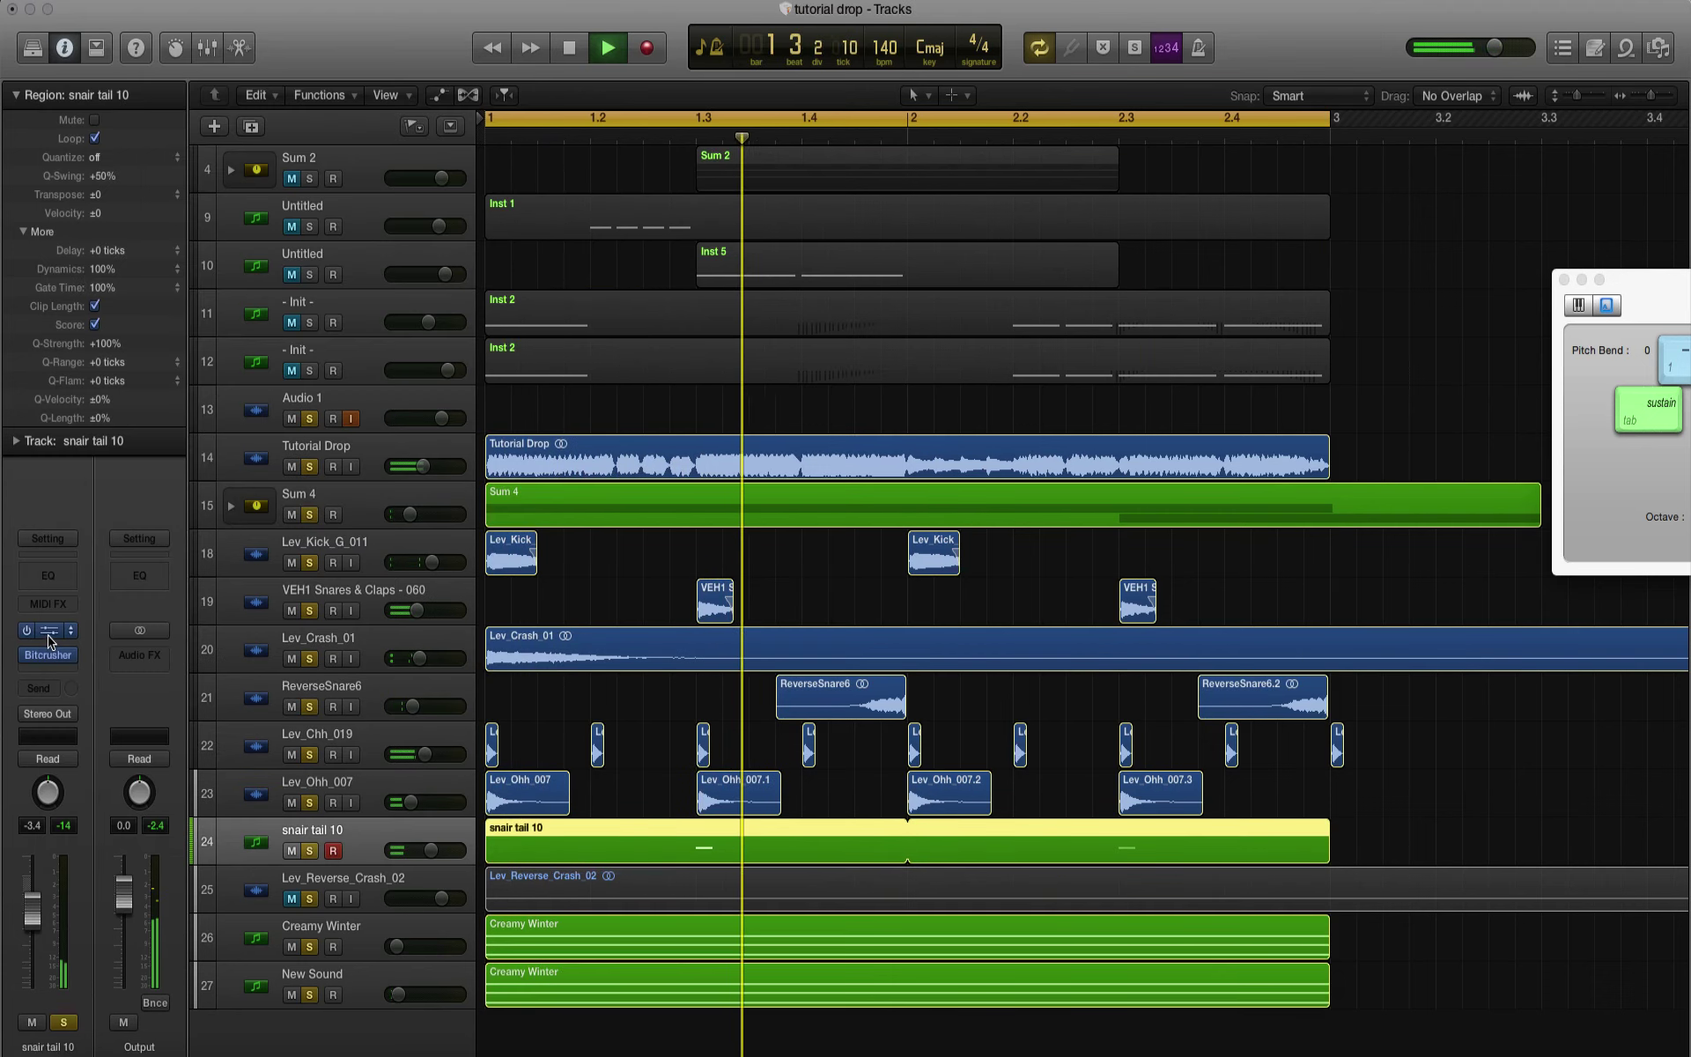
Step: Check Massive's FX1 C Tube settings, close the synth, and raise snair tail 10 to -2.2 dB before replaying the mix
key("v")
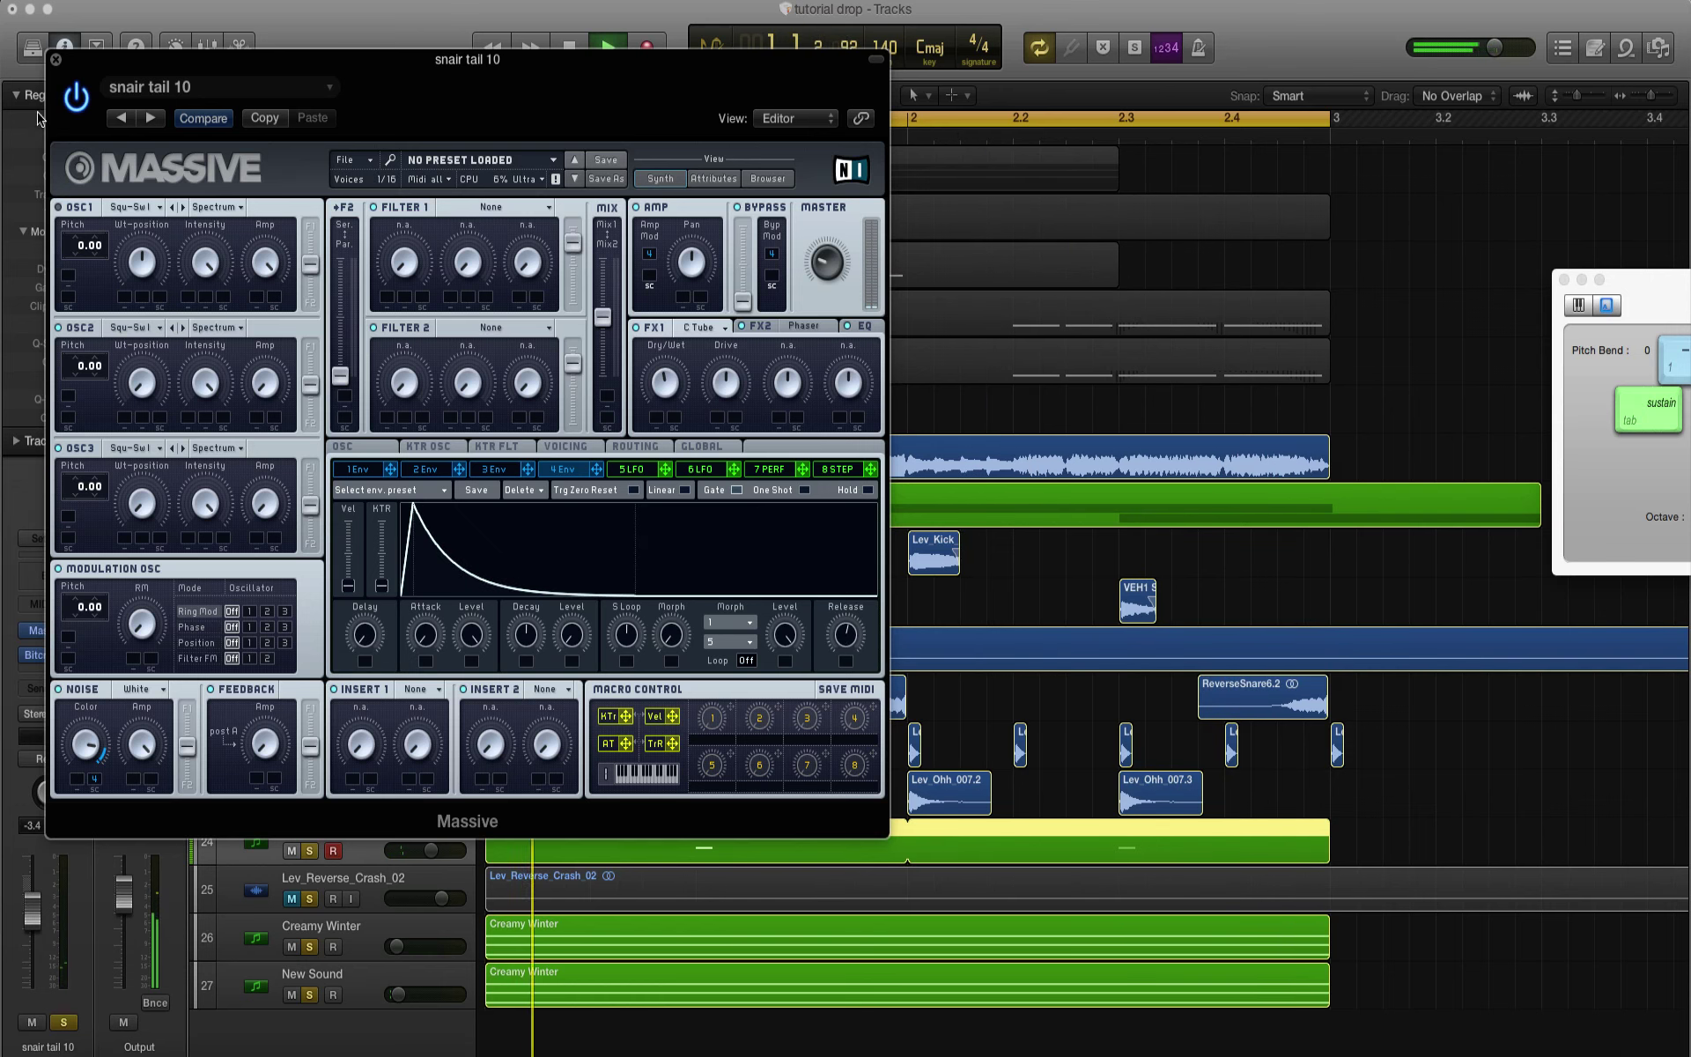
left_click(56, 62)
key("space")
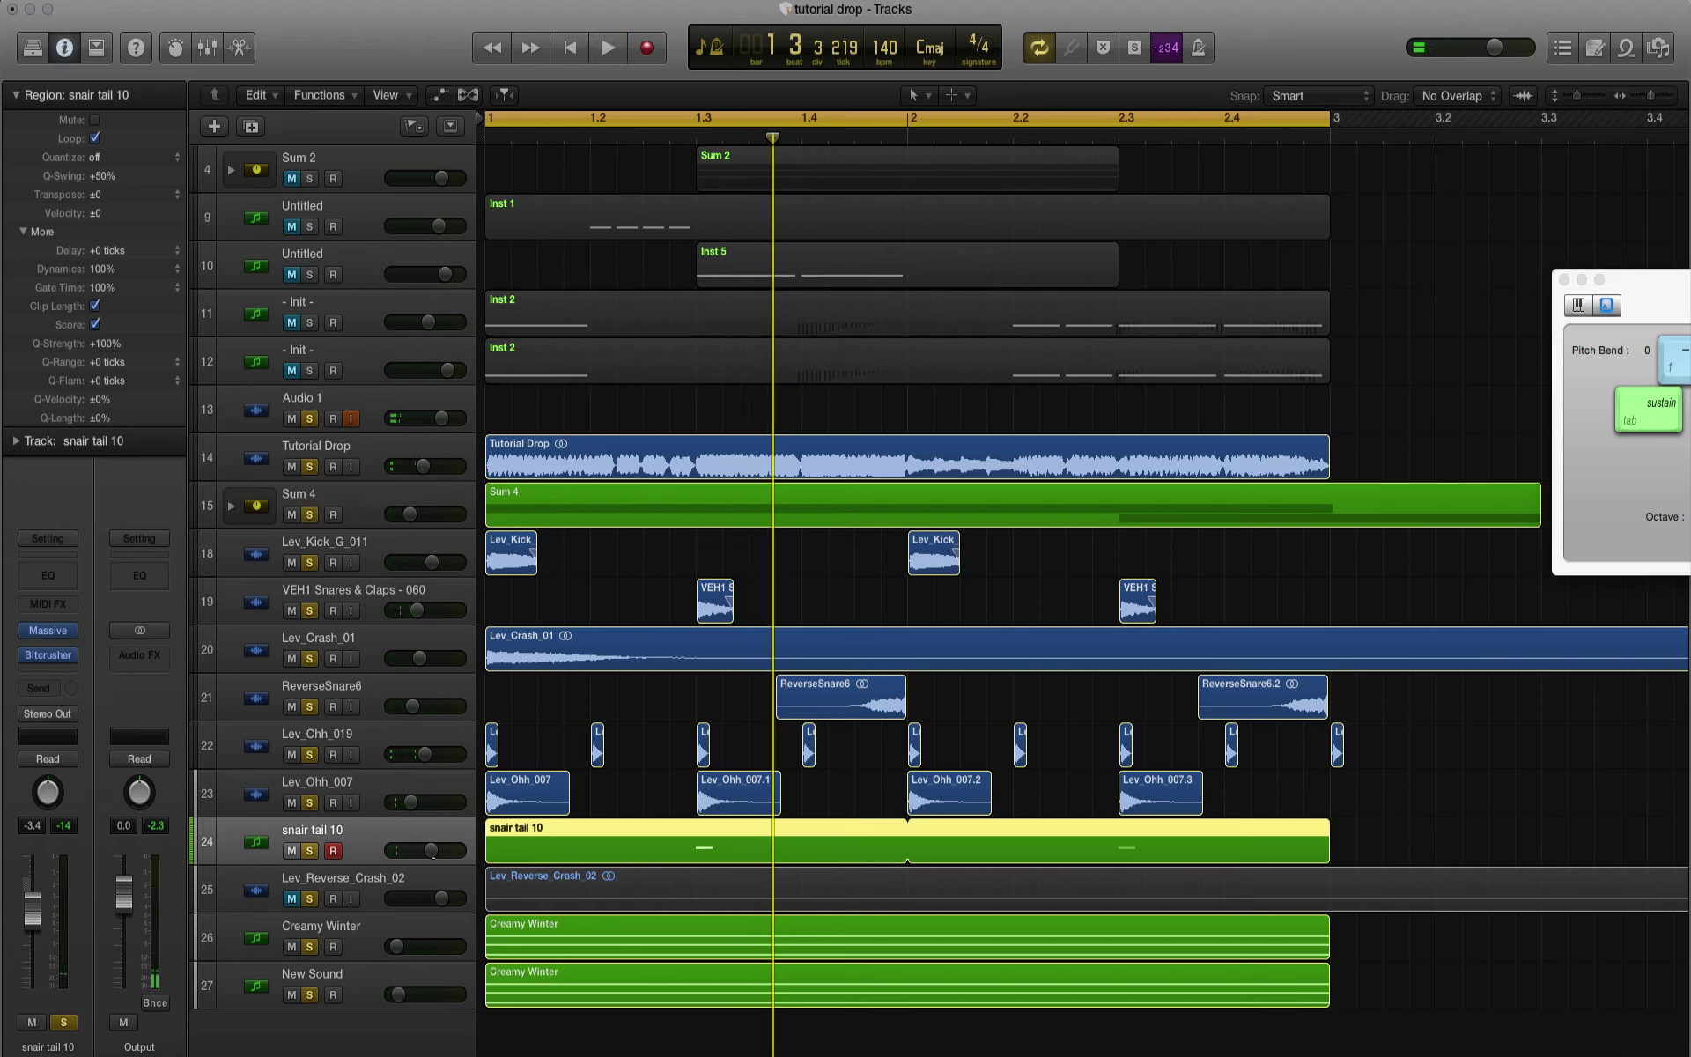
left_click_drag(434, 851, 437, 852)
key("space")
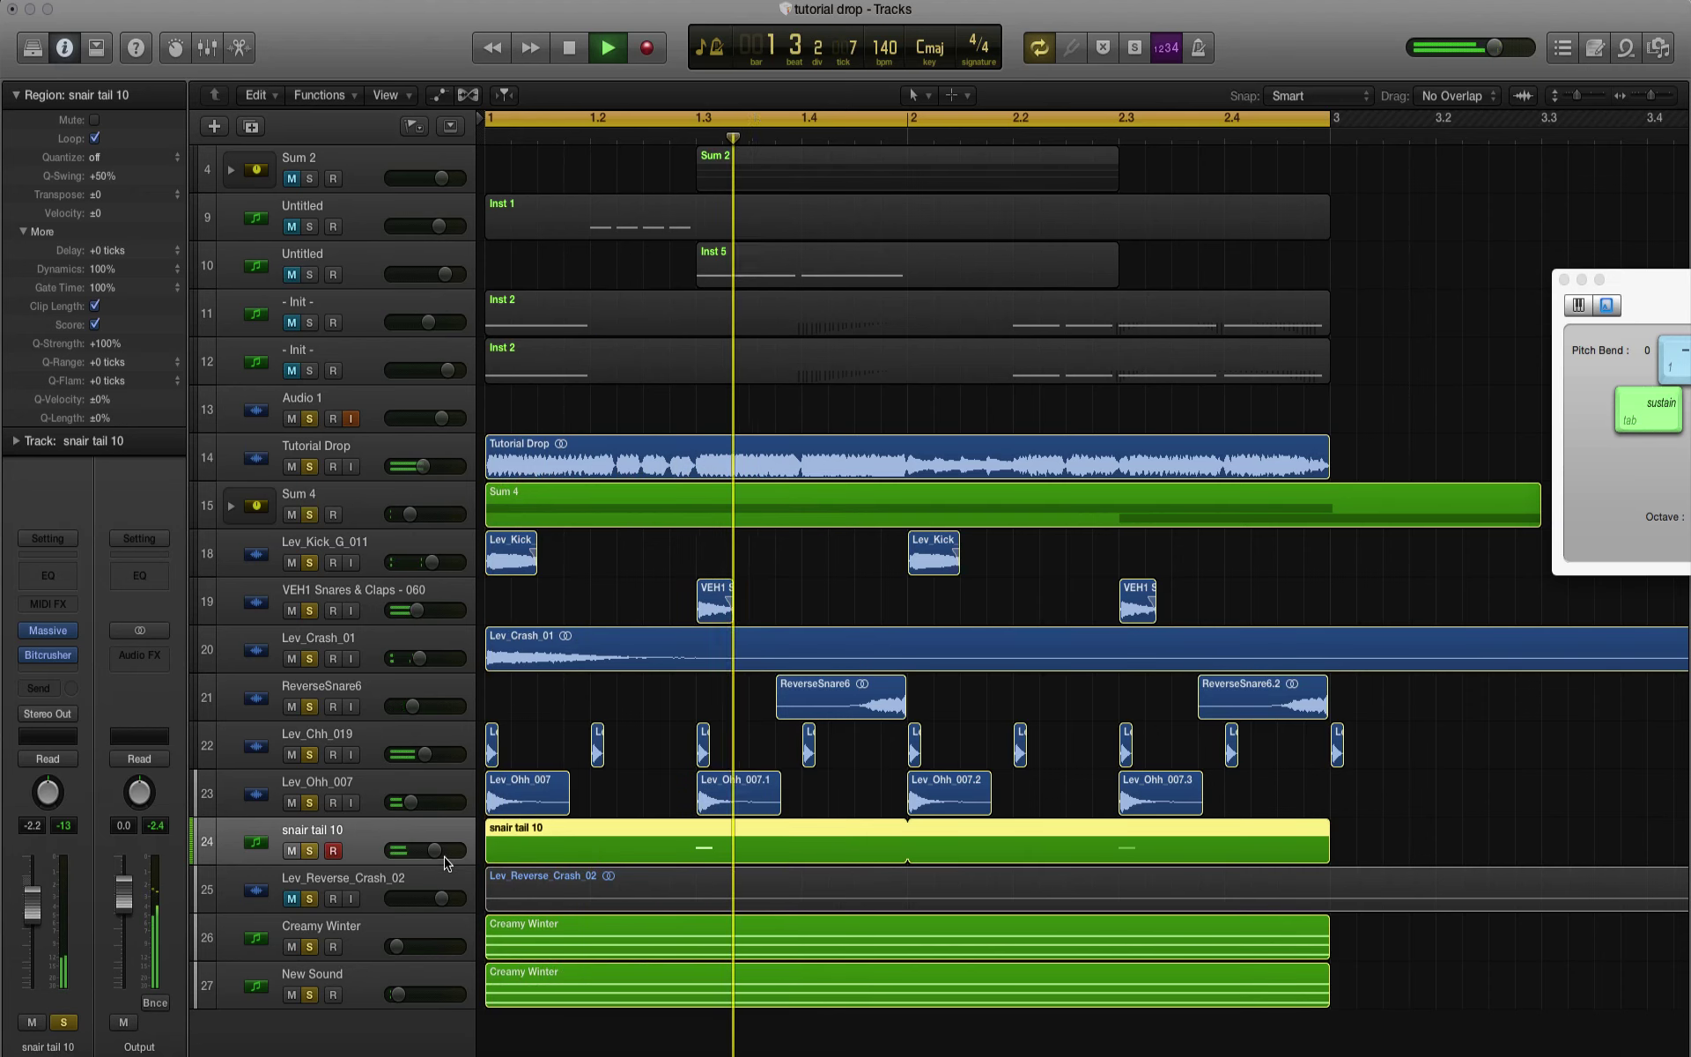
Step: Lower the system volume, stop playback, and add one software instrument track directly below Tutorial Drop
key("XF86AudioLowerVolume")
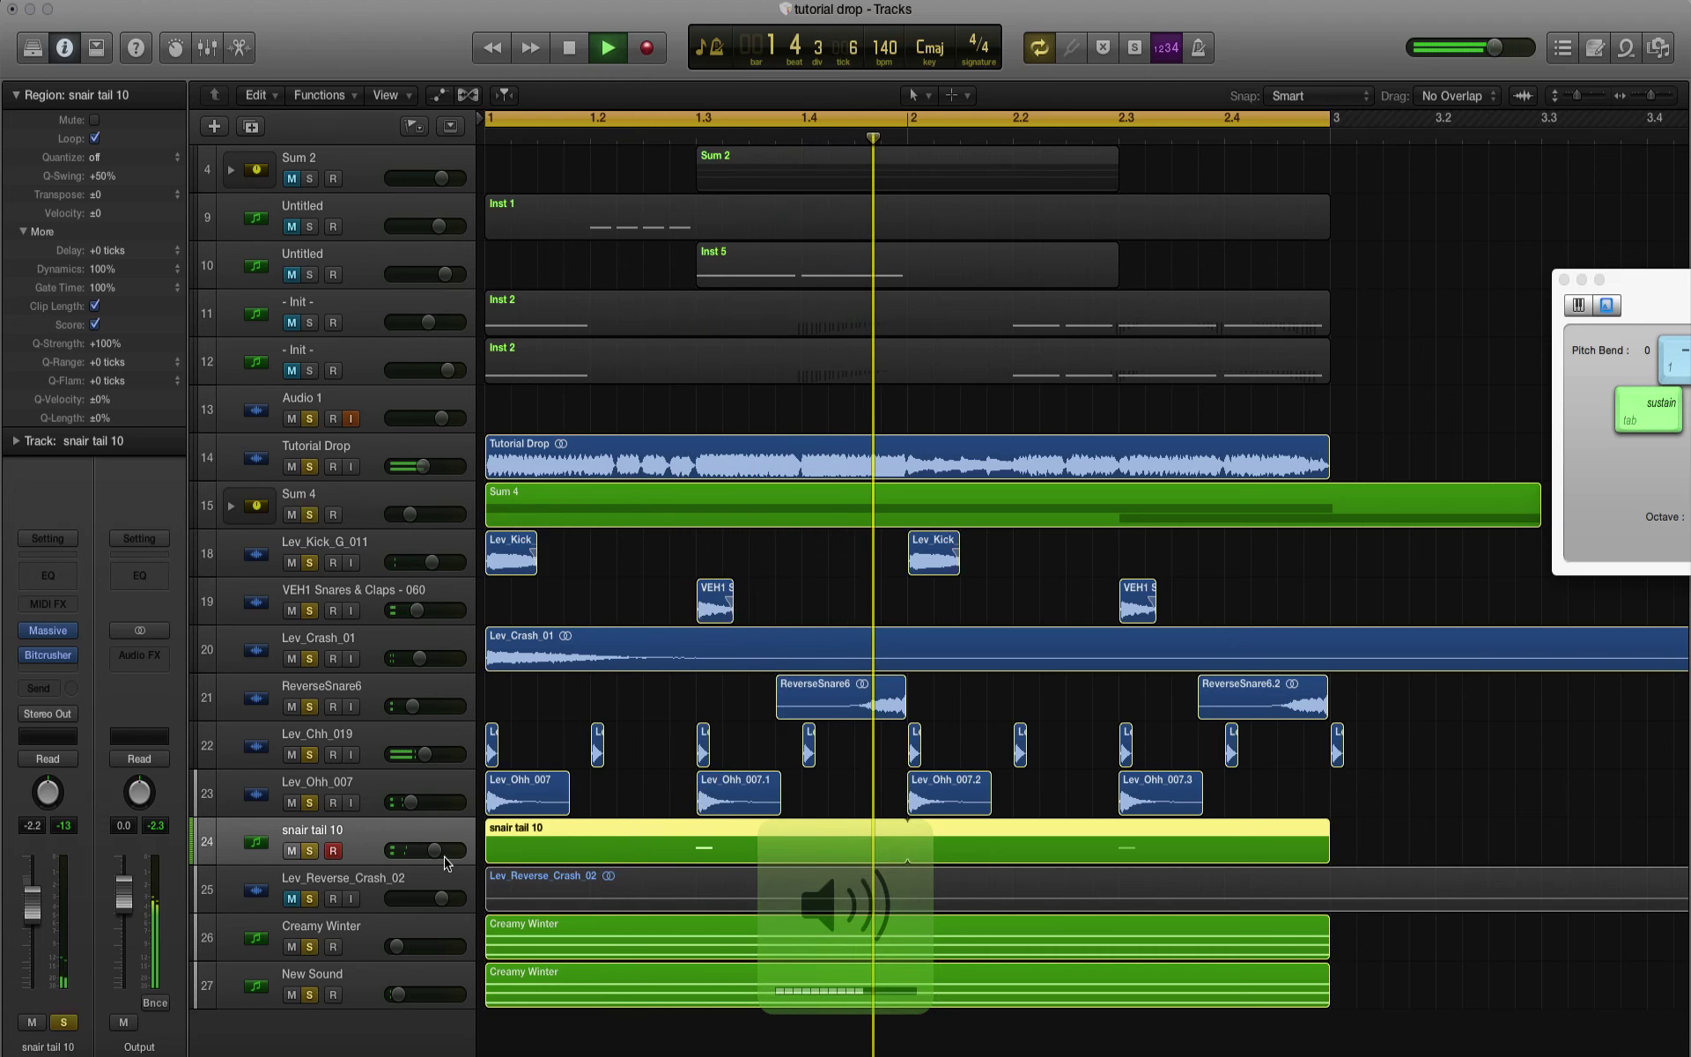
key("space")
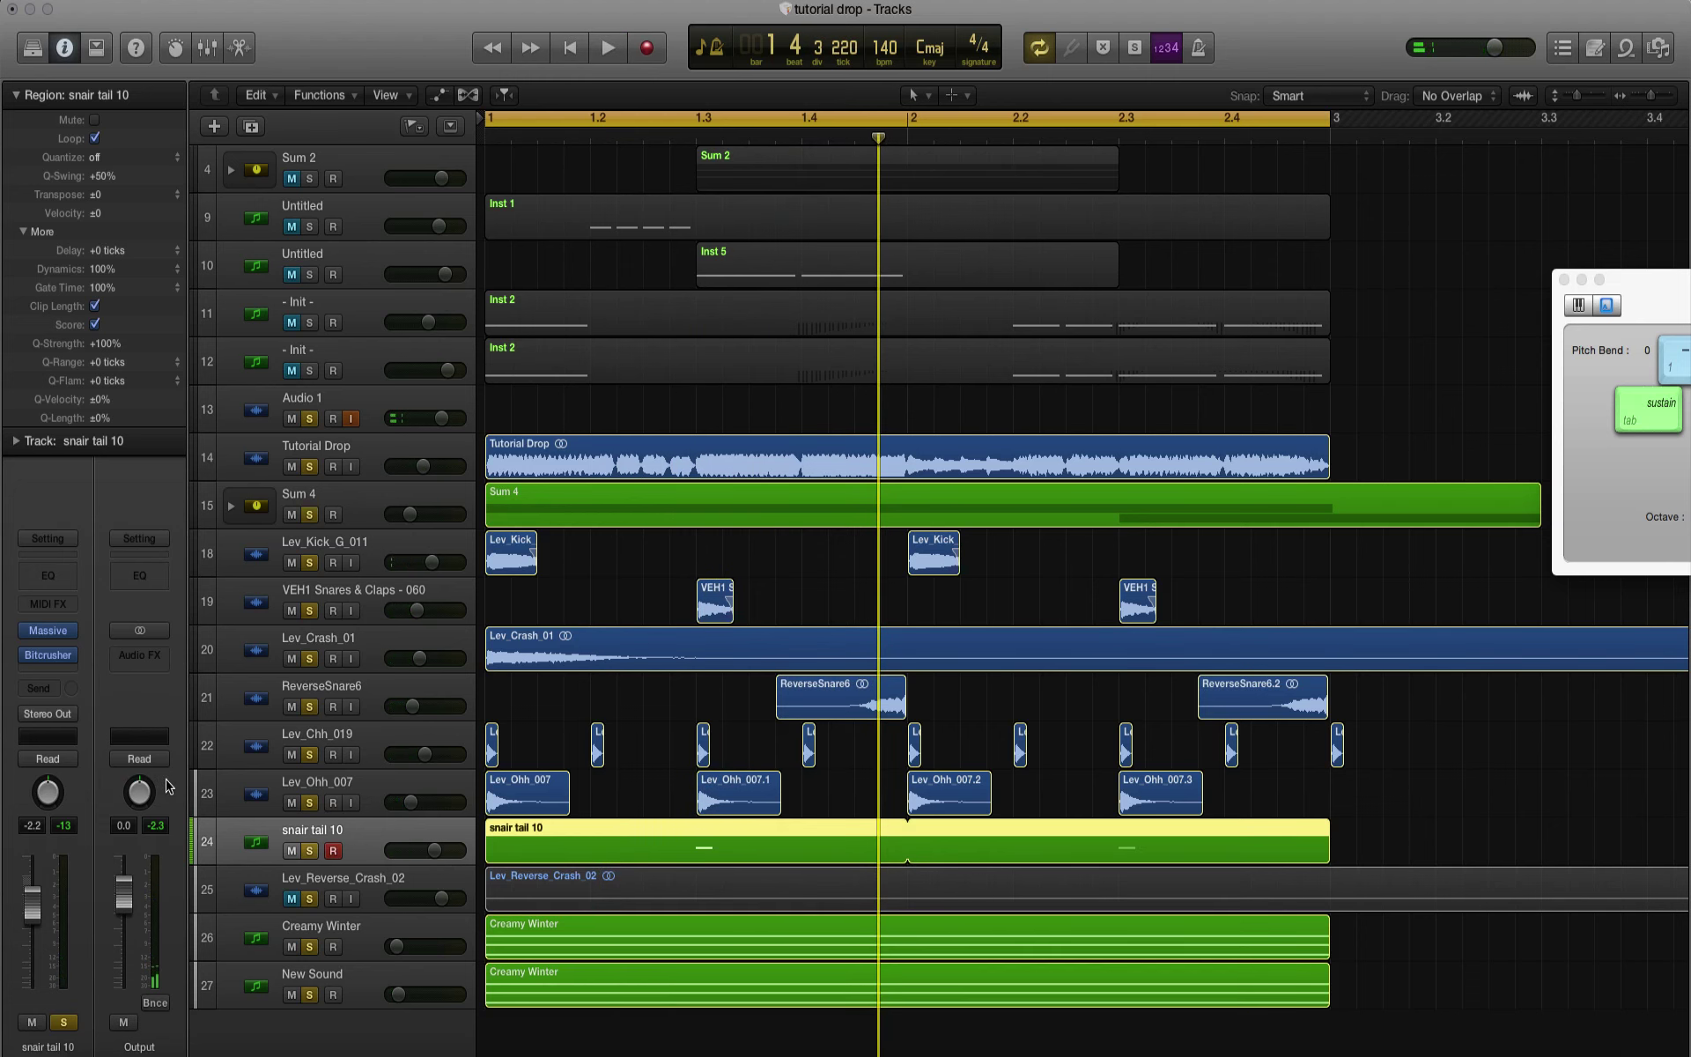
left_click(371, 466)
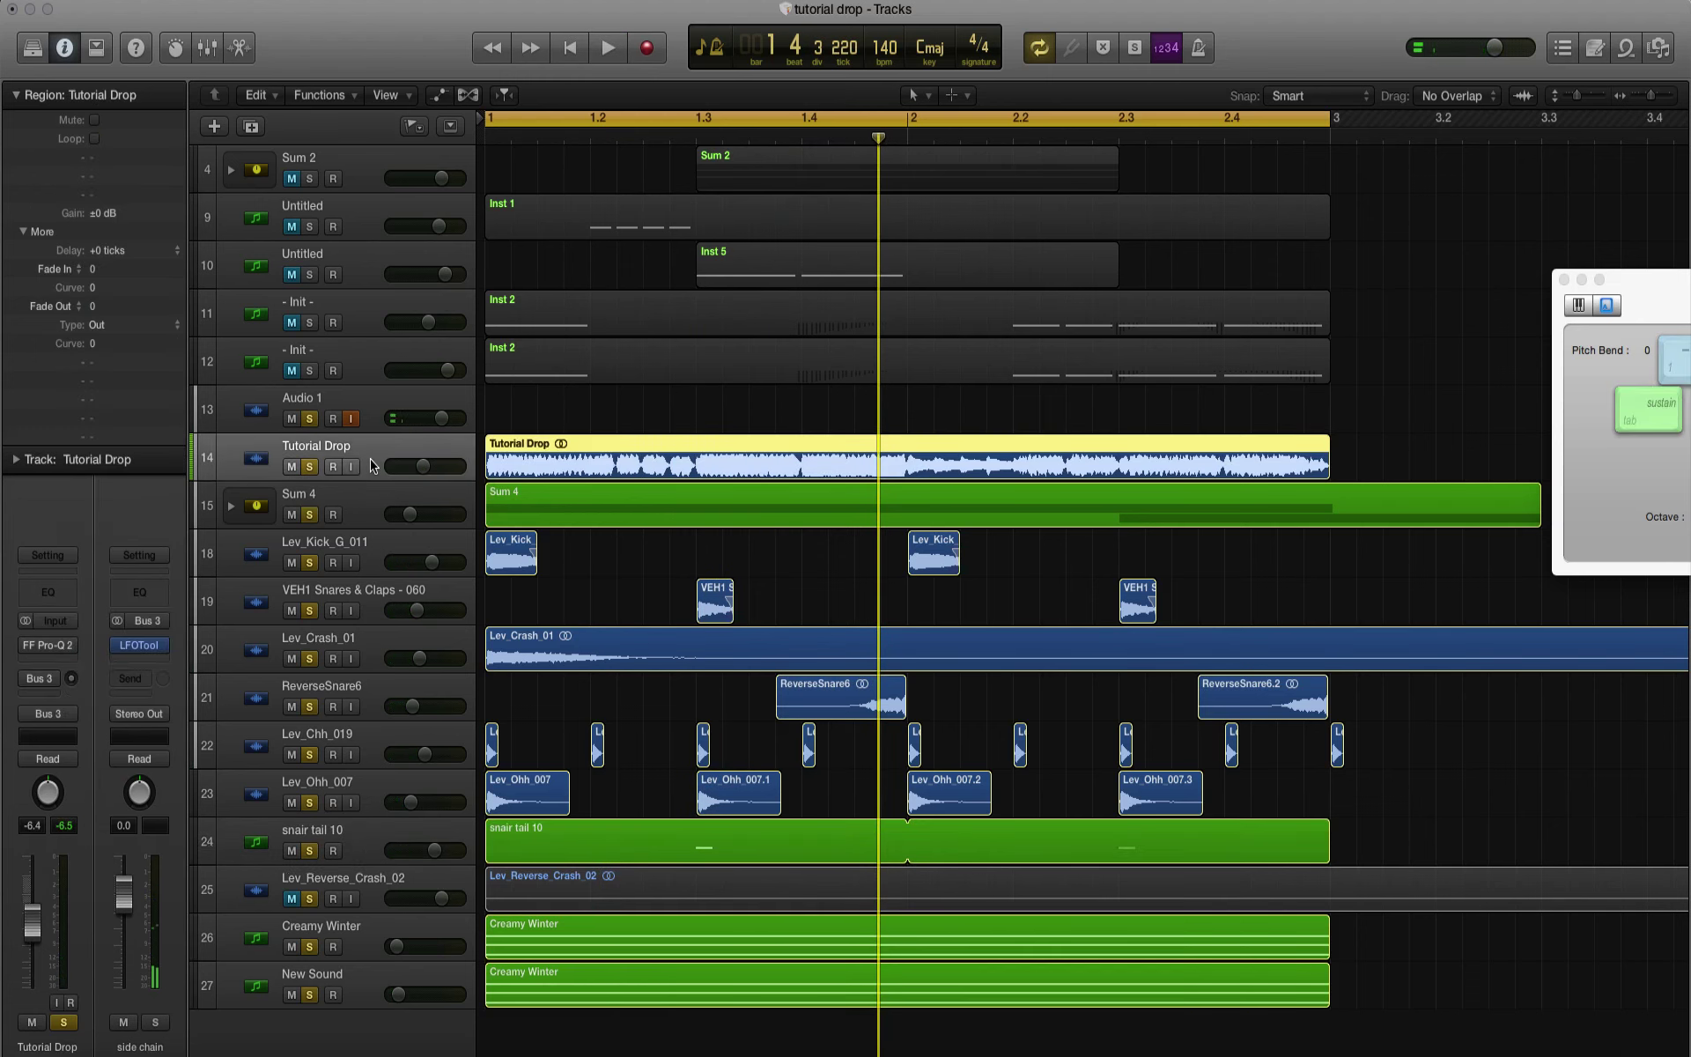
left_click(217, 126)
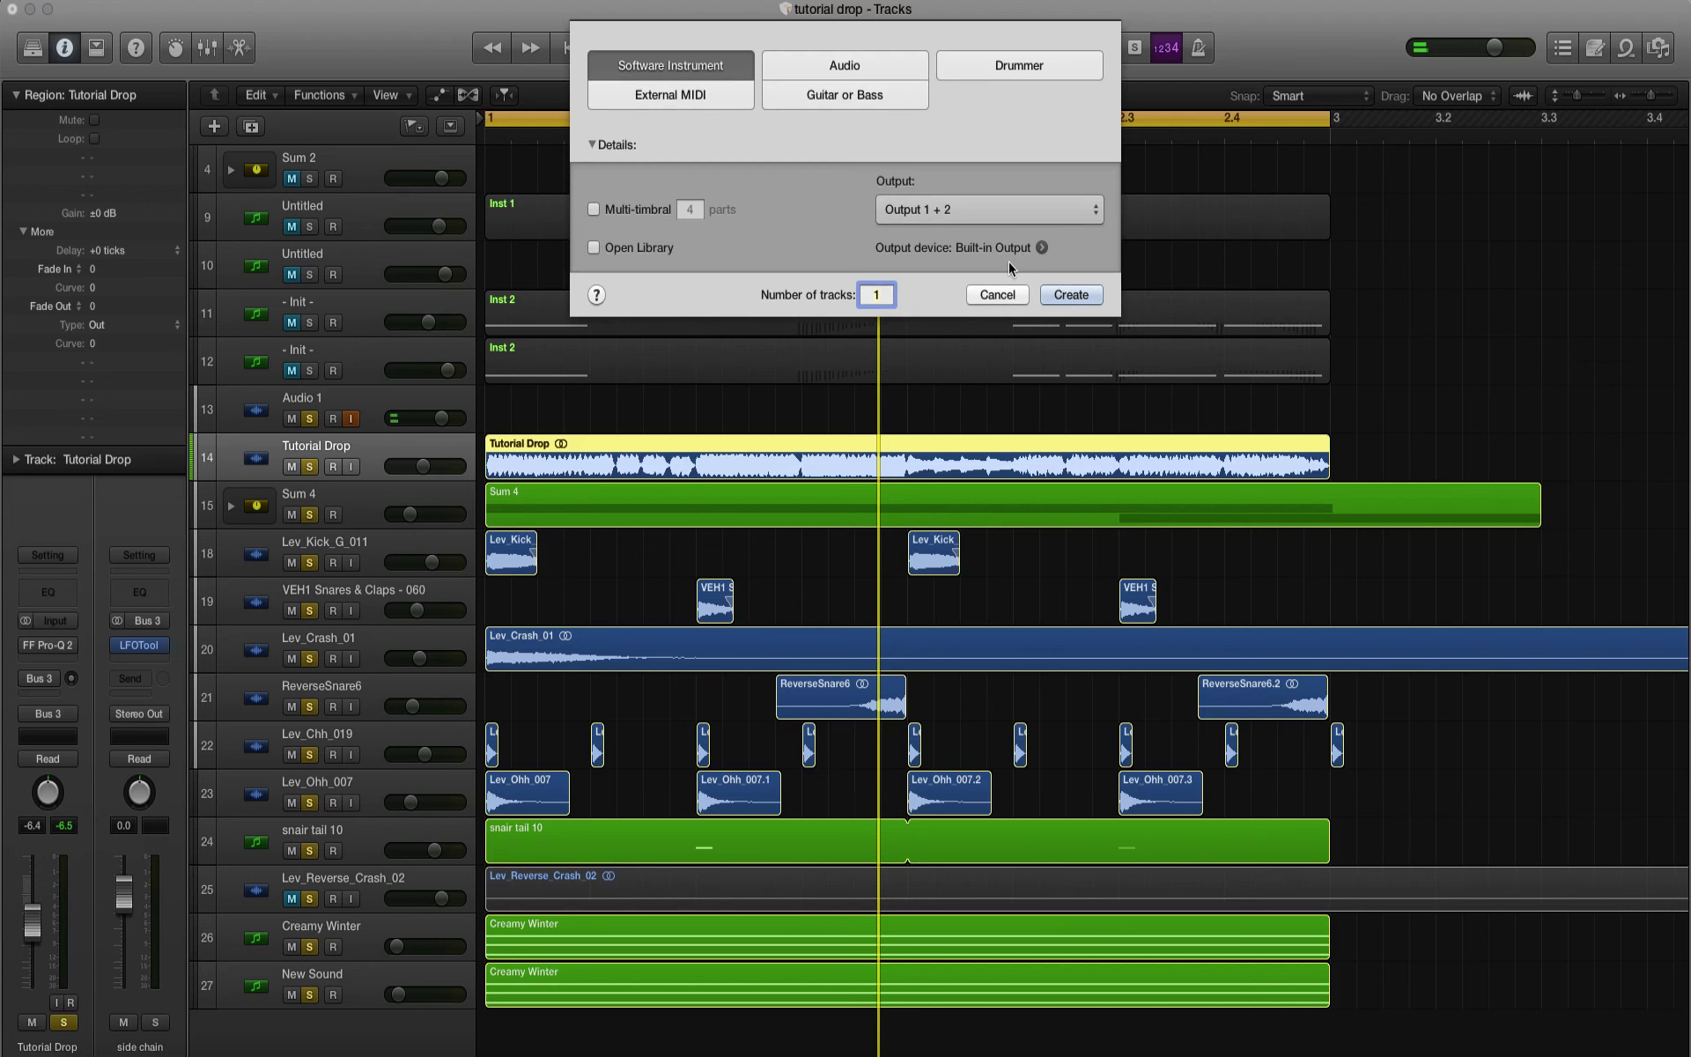
left_click(1071, 296)
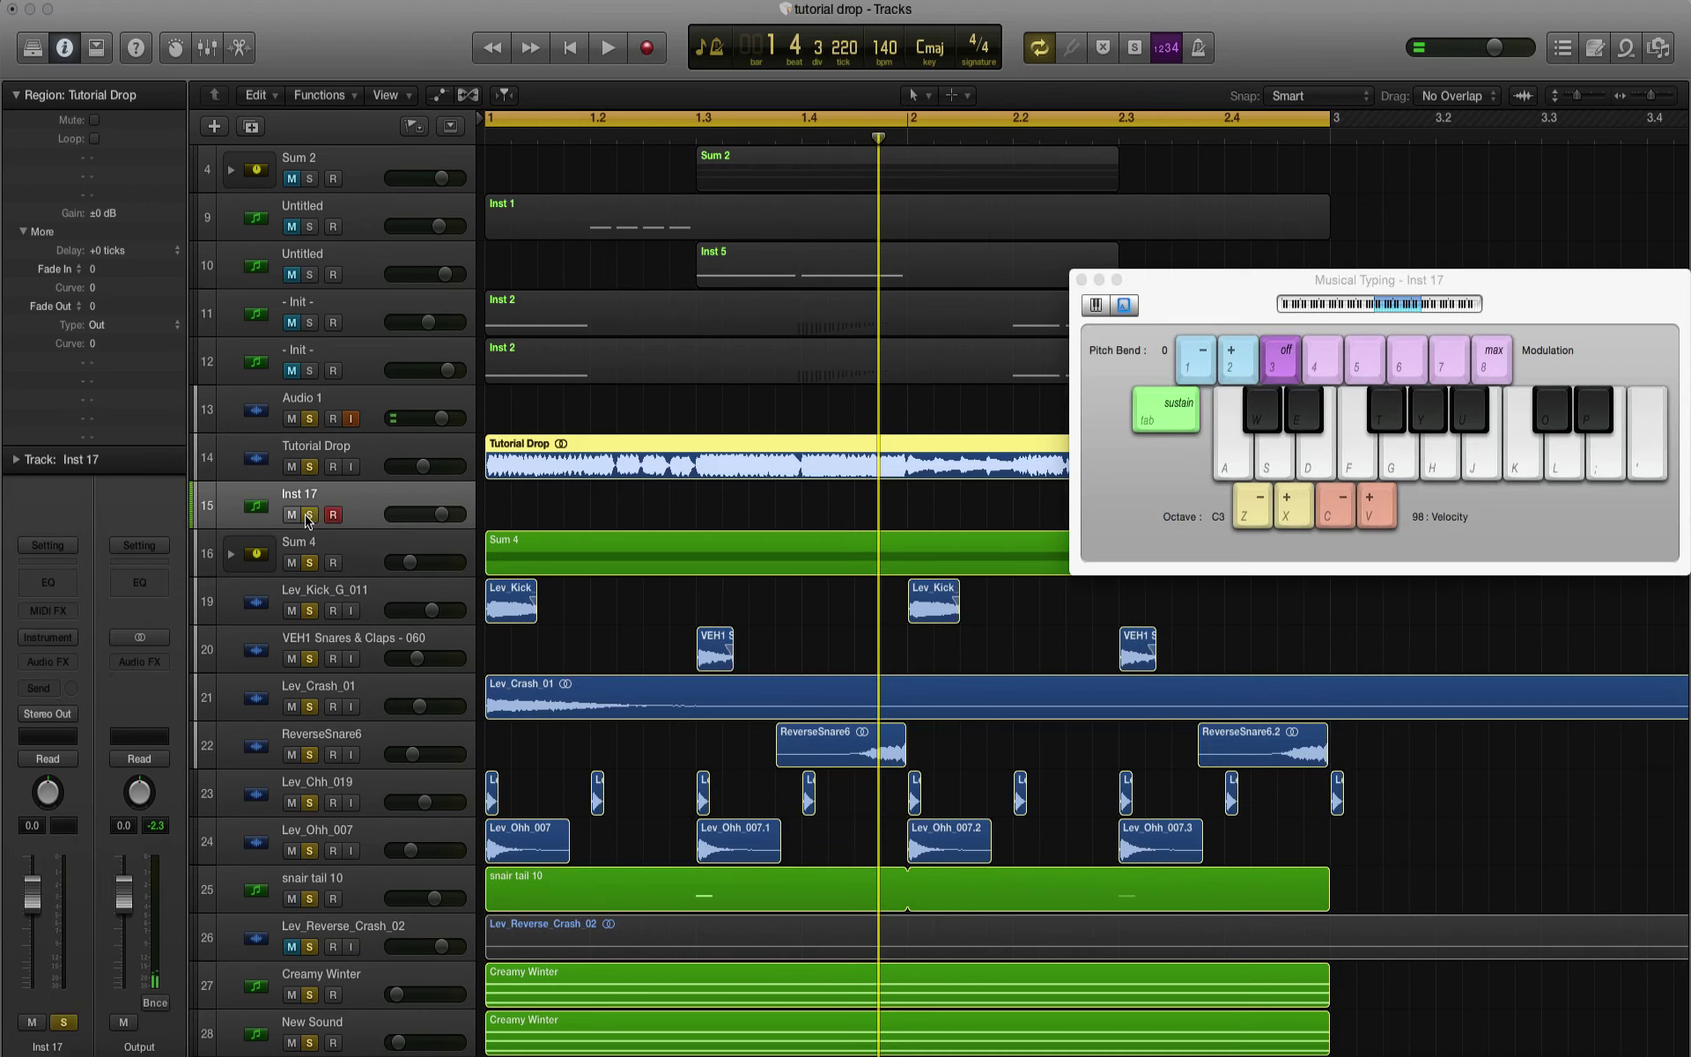
Step: Load a stereo EXS24 sampler on the new track with the factory Acoustic Pianos instrument Grand Piano
left_click(52, 641)
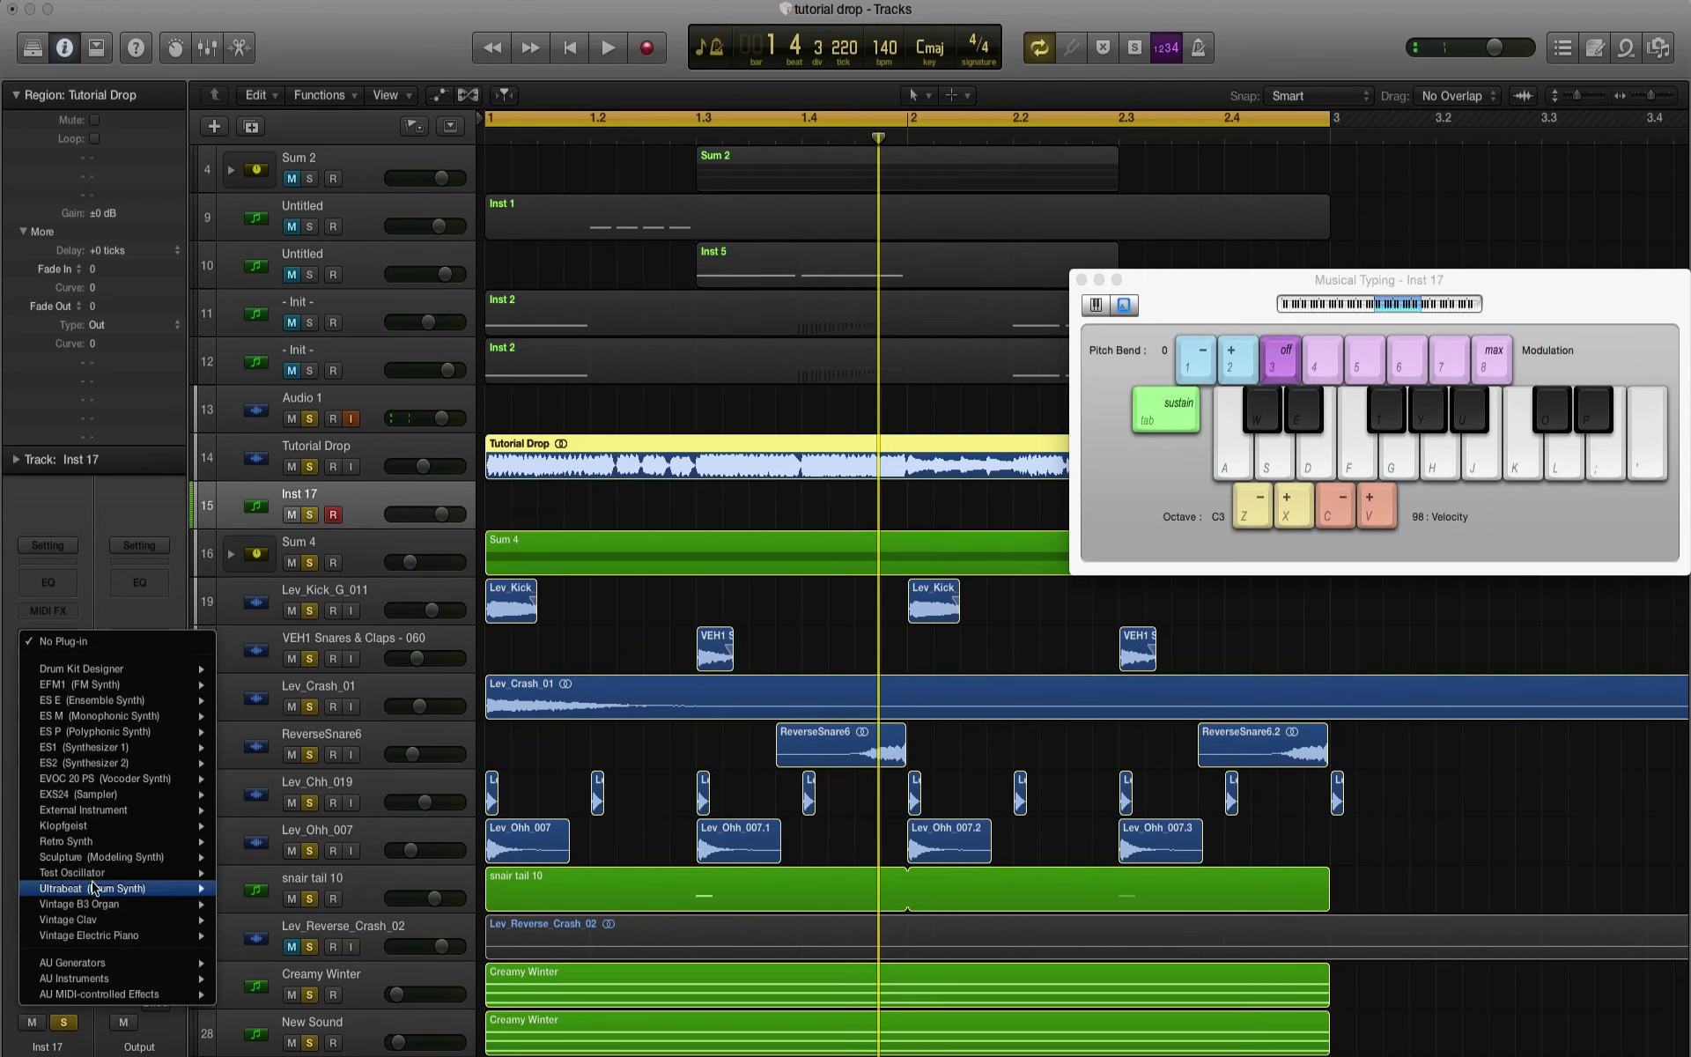
mouse_move(86, 862)
mouse_move(79, 797)
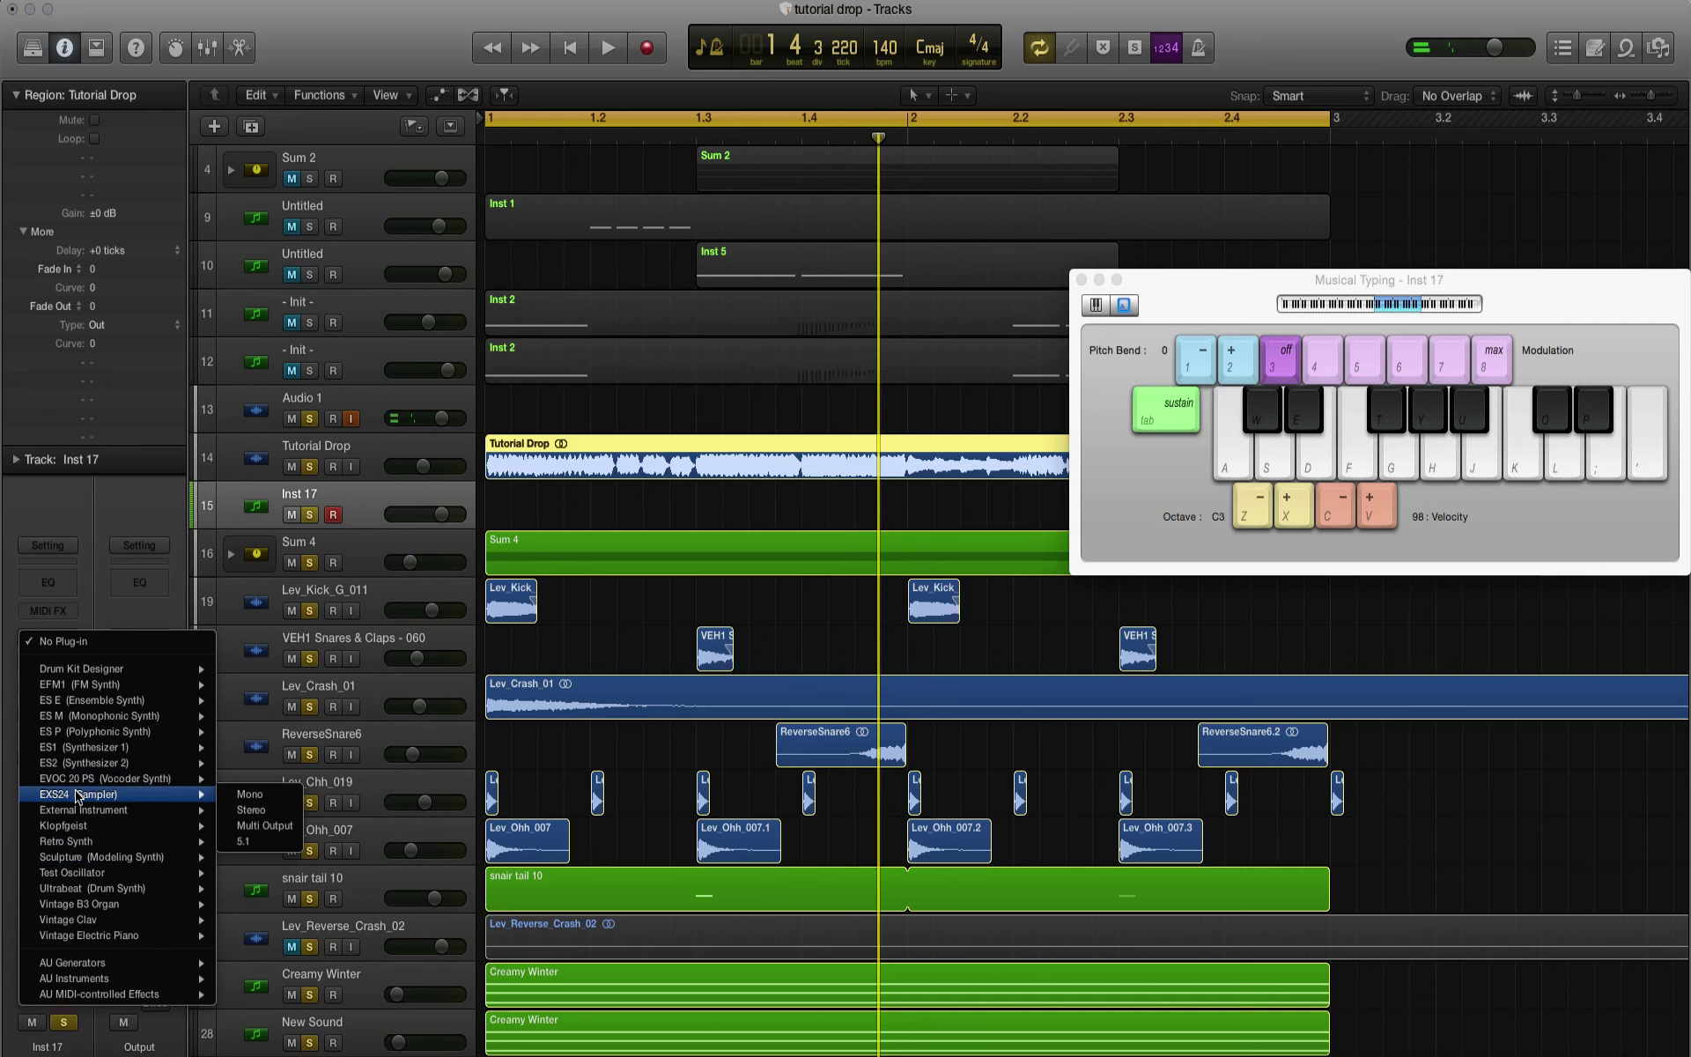
left_click(273, 811)
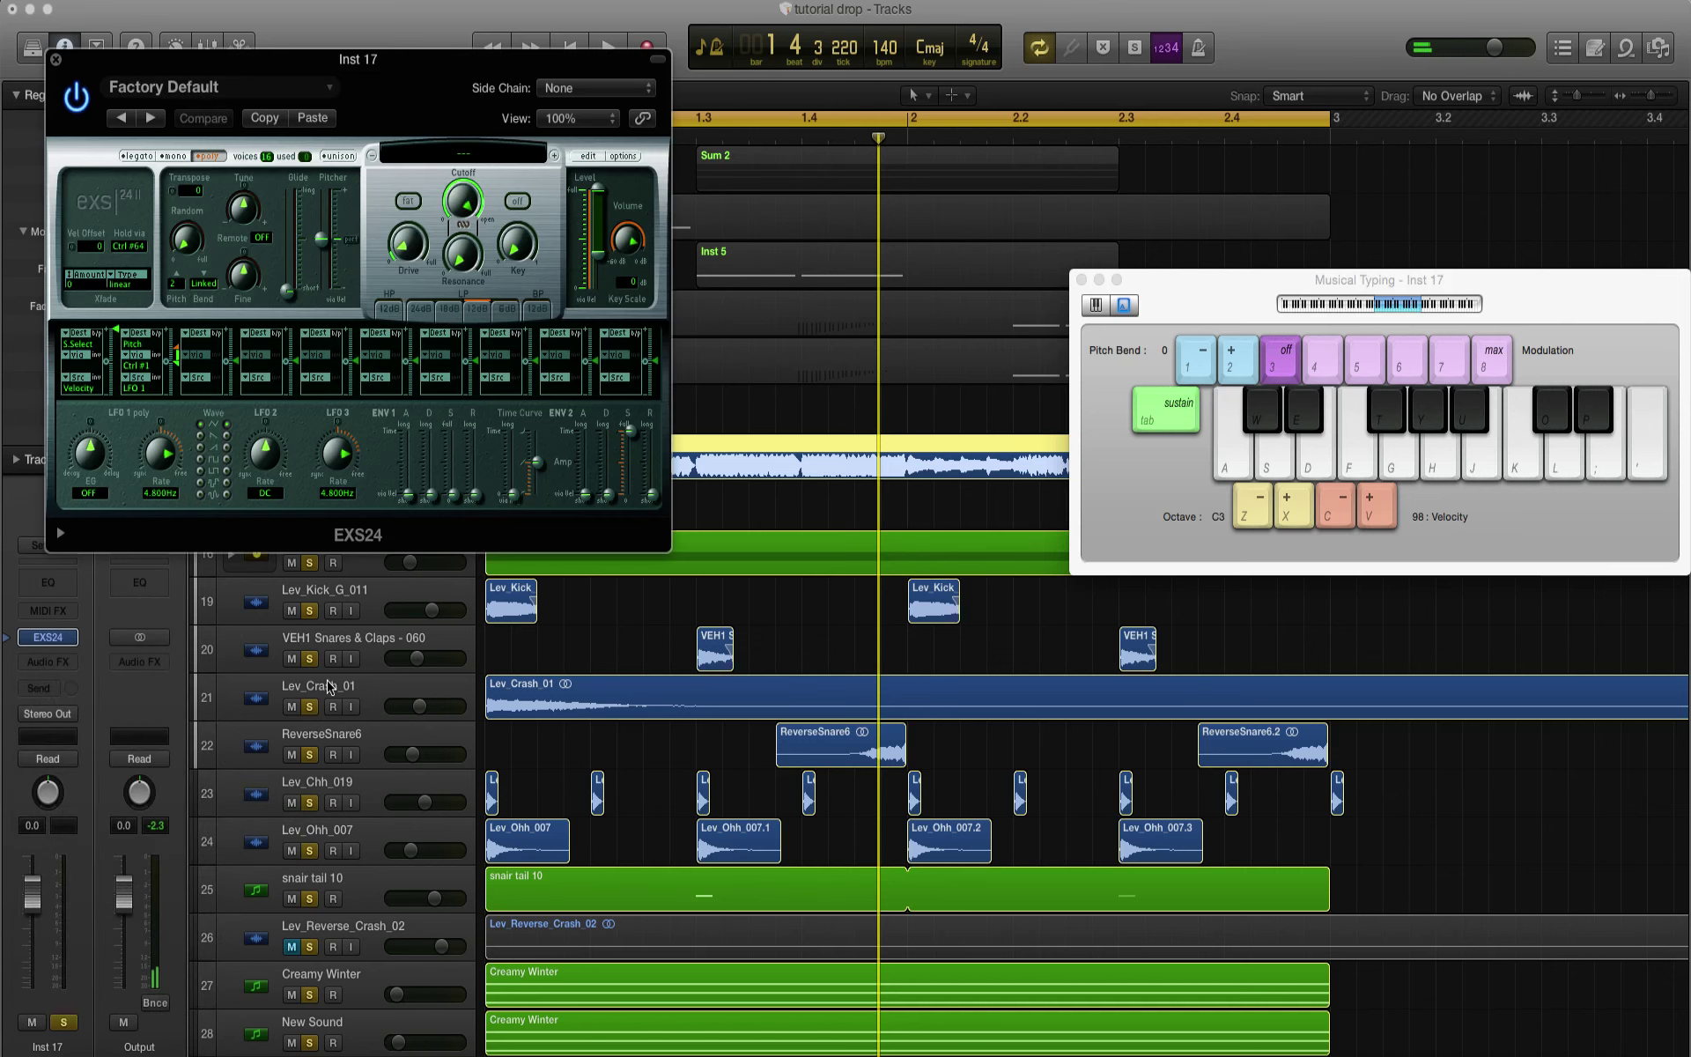
left_click(457, 155)
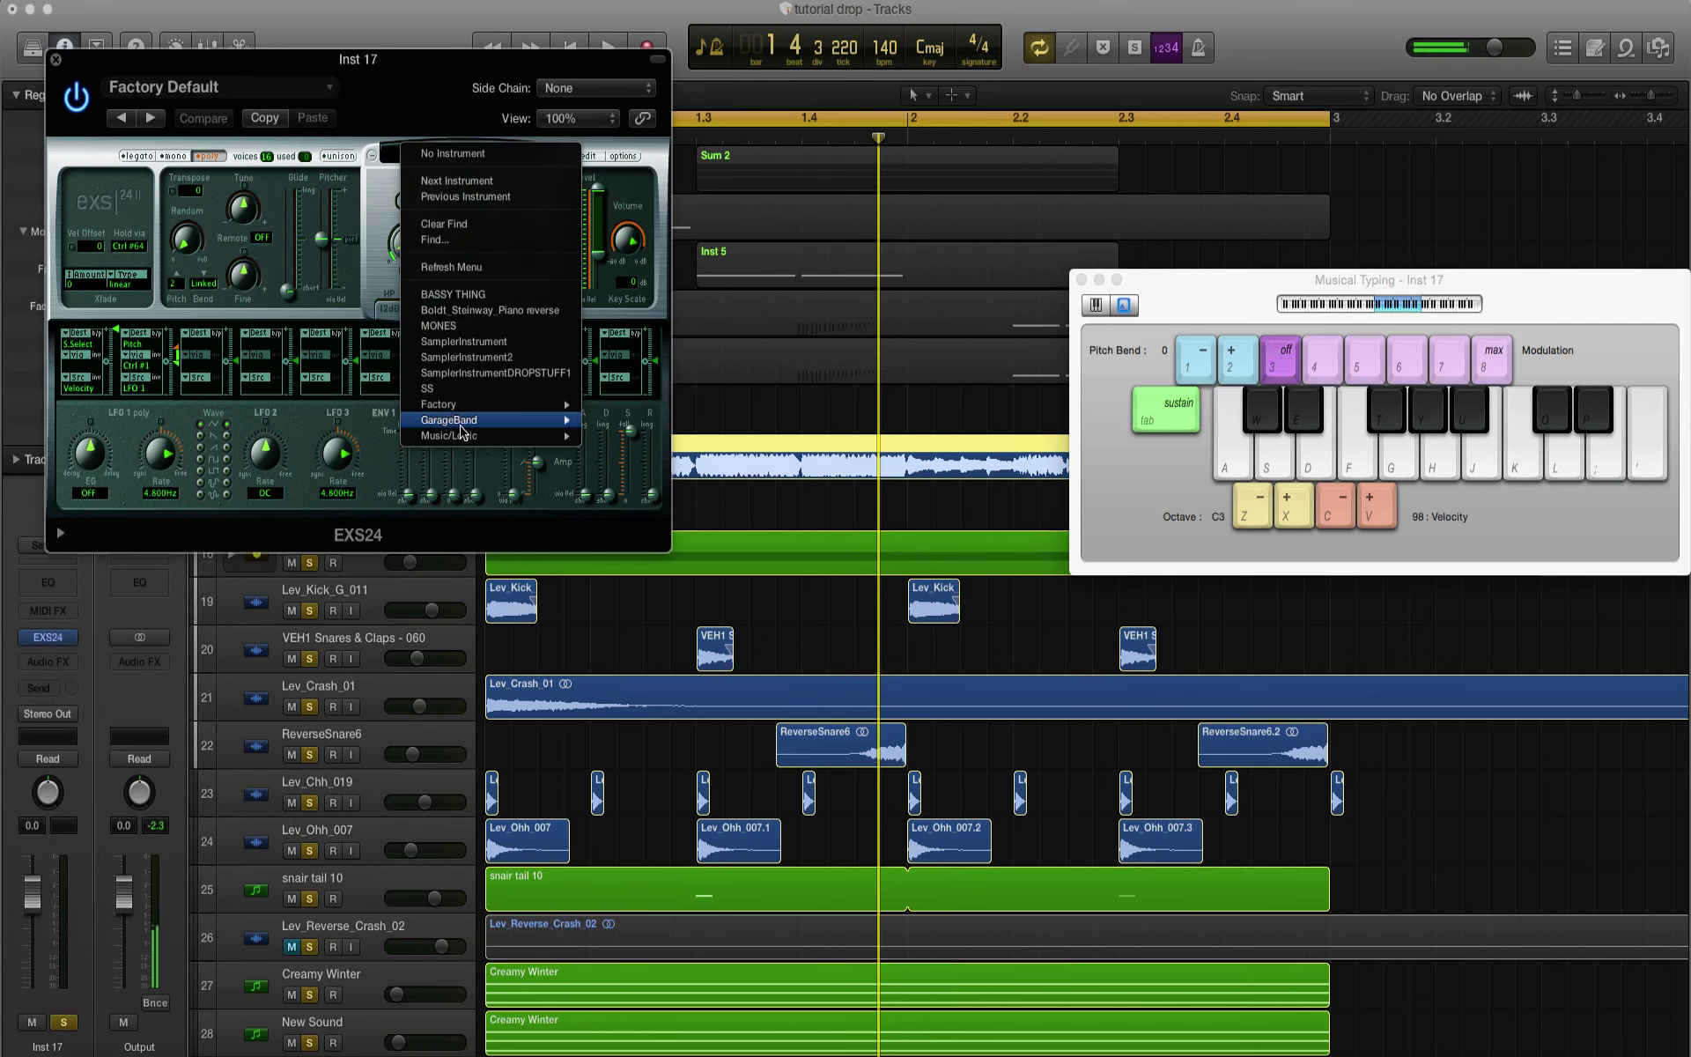
mouse_move(463, 408)
mouse_move(665, 409)
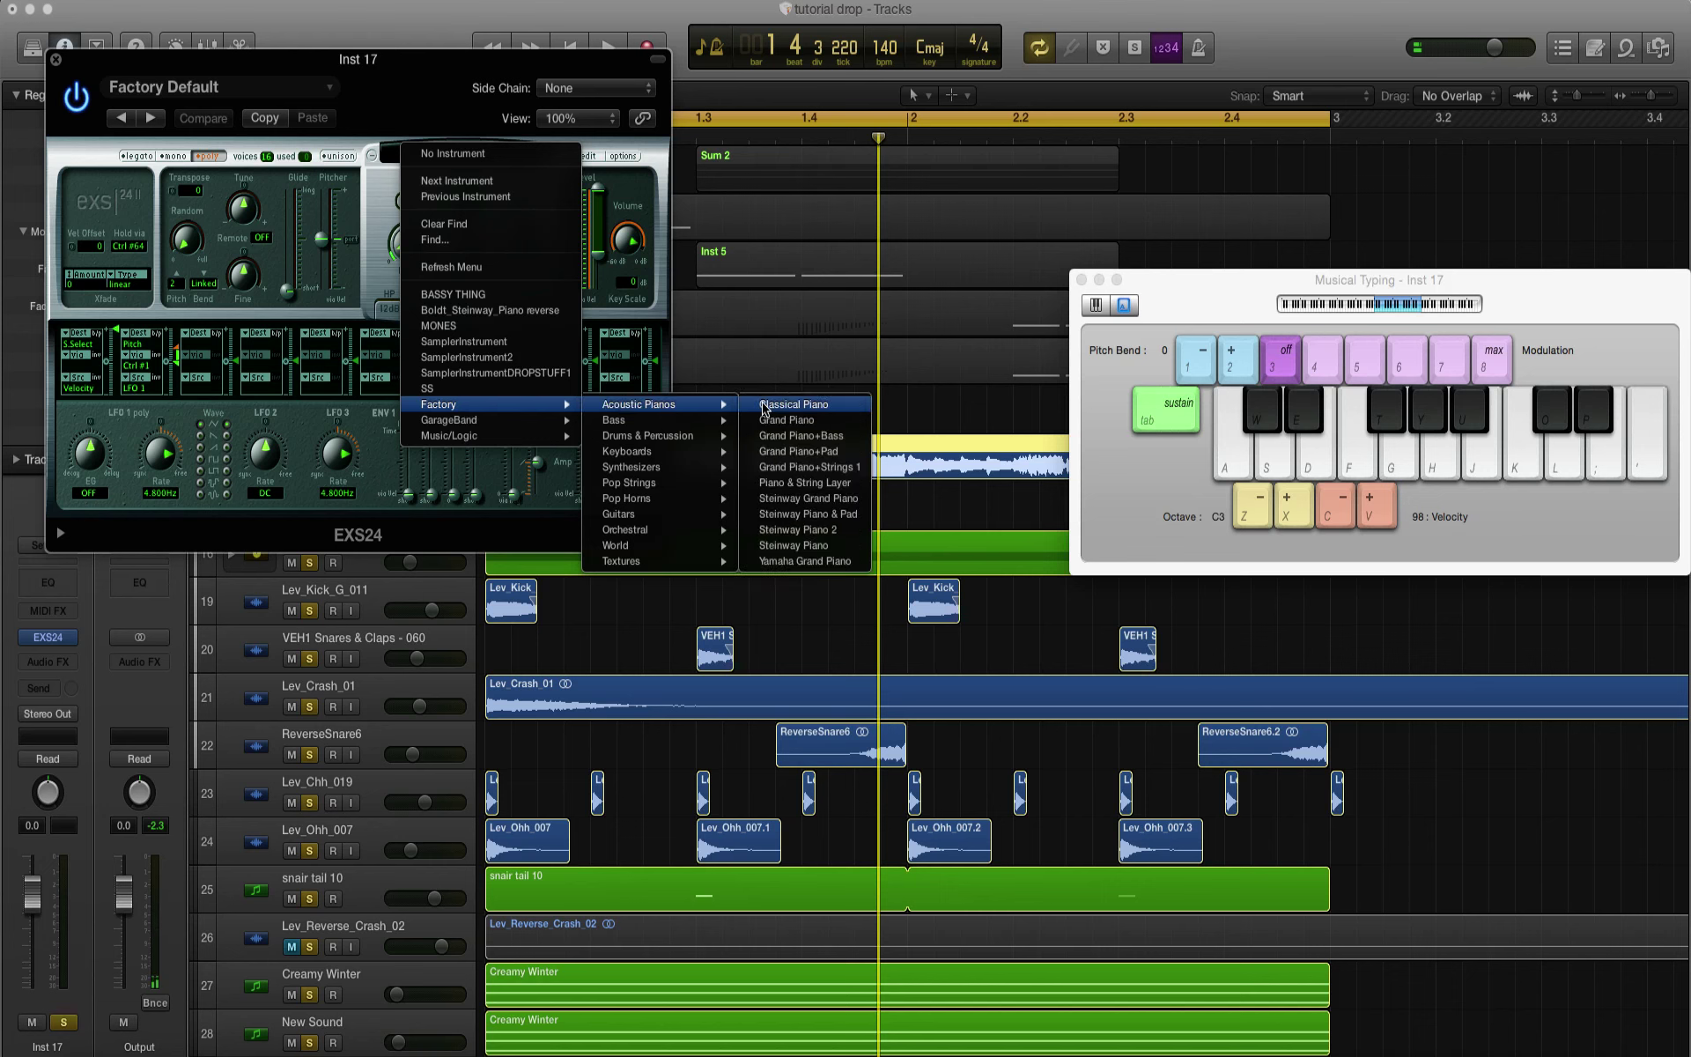
left_click(780, 421)
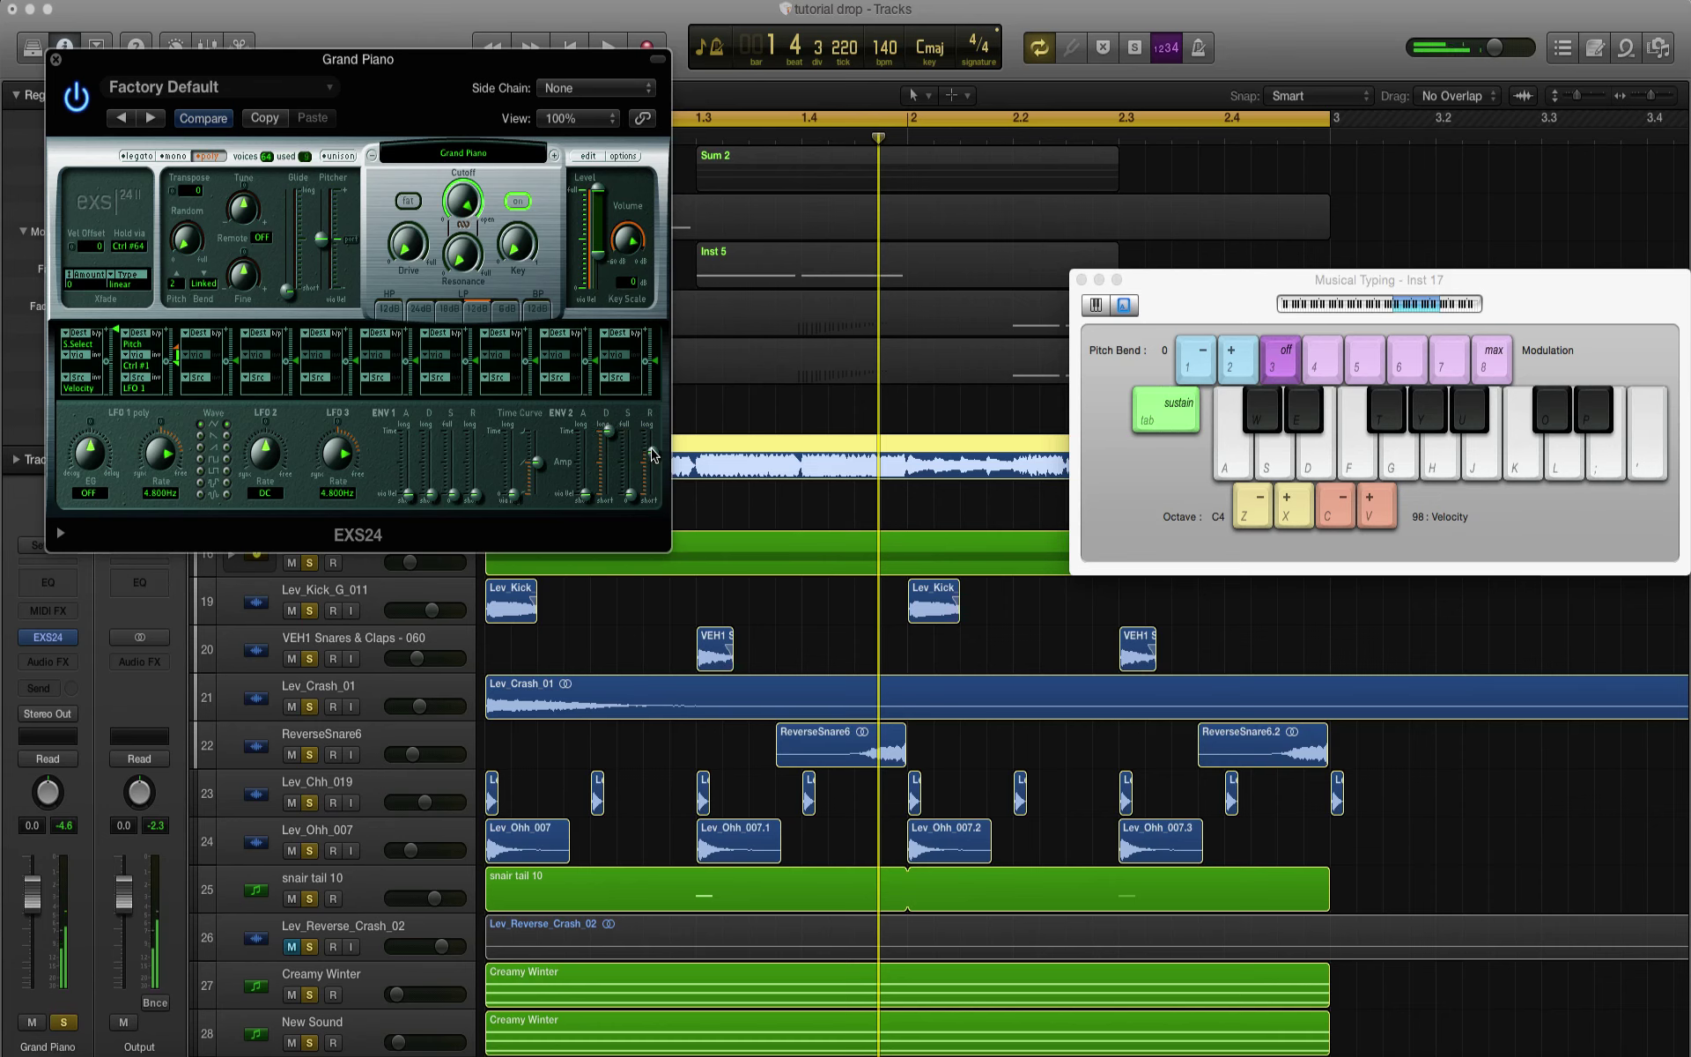
Step: Rehearse the piano chords on the Musical Typing keyboard, both on their own and over the looping drop
key("space")
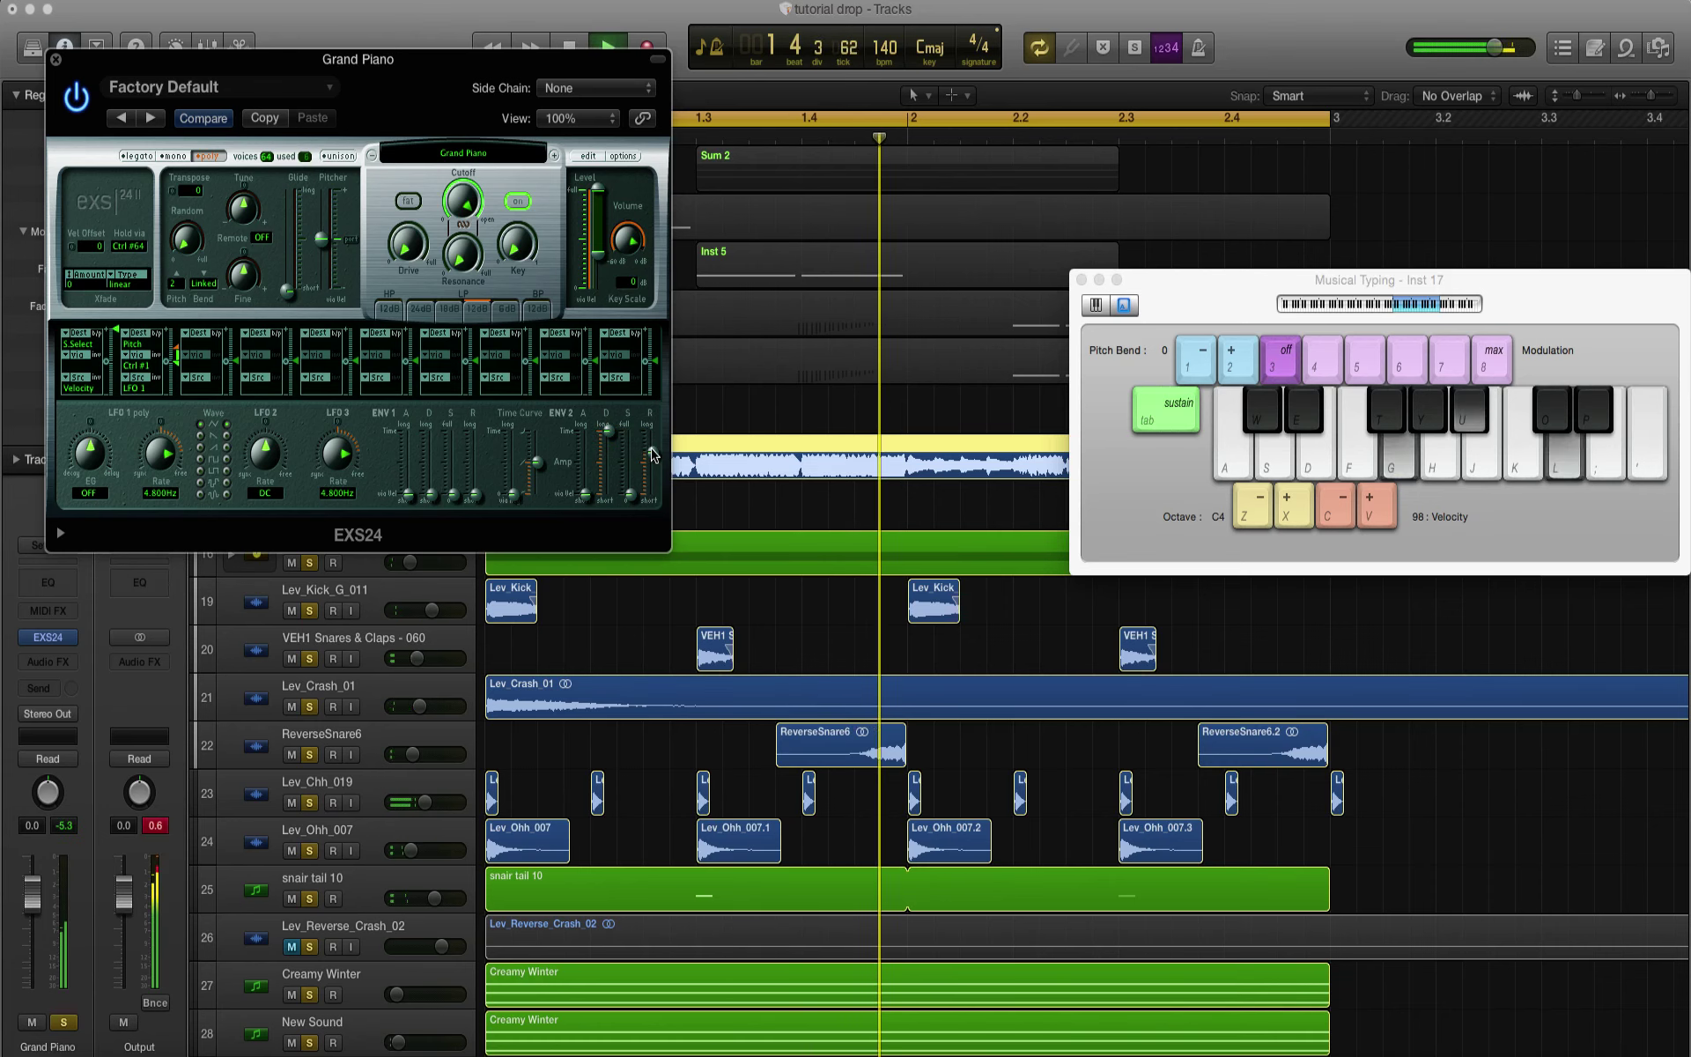
key("space")
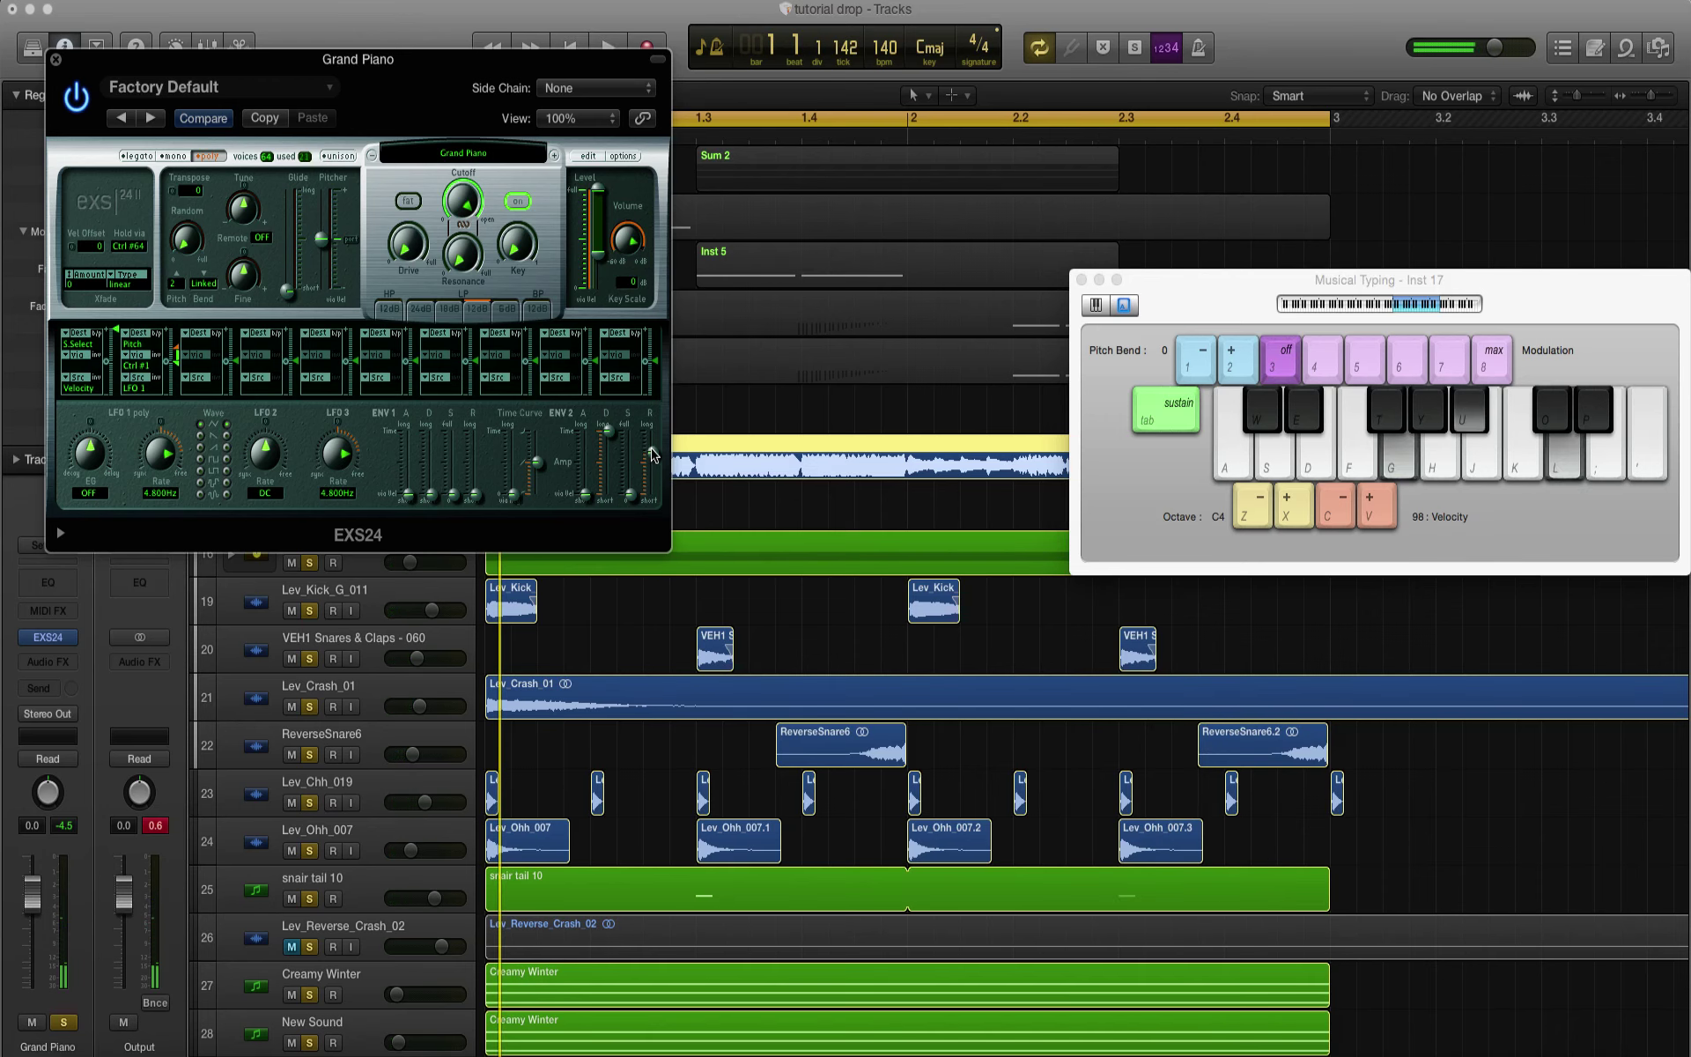
key("f")
key("l")
key("g")
key("l")
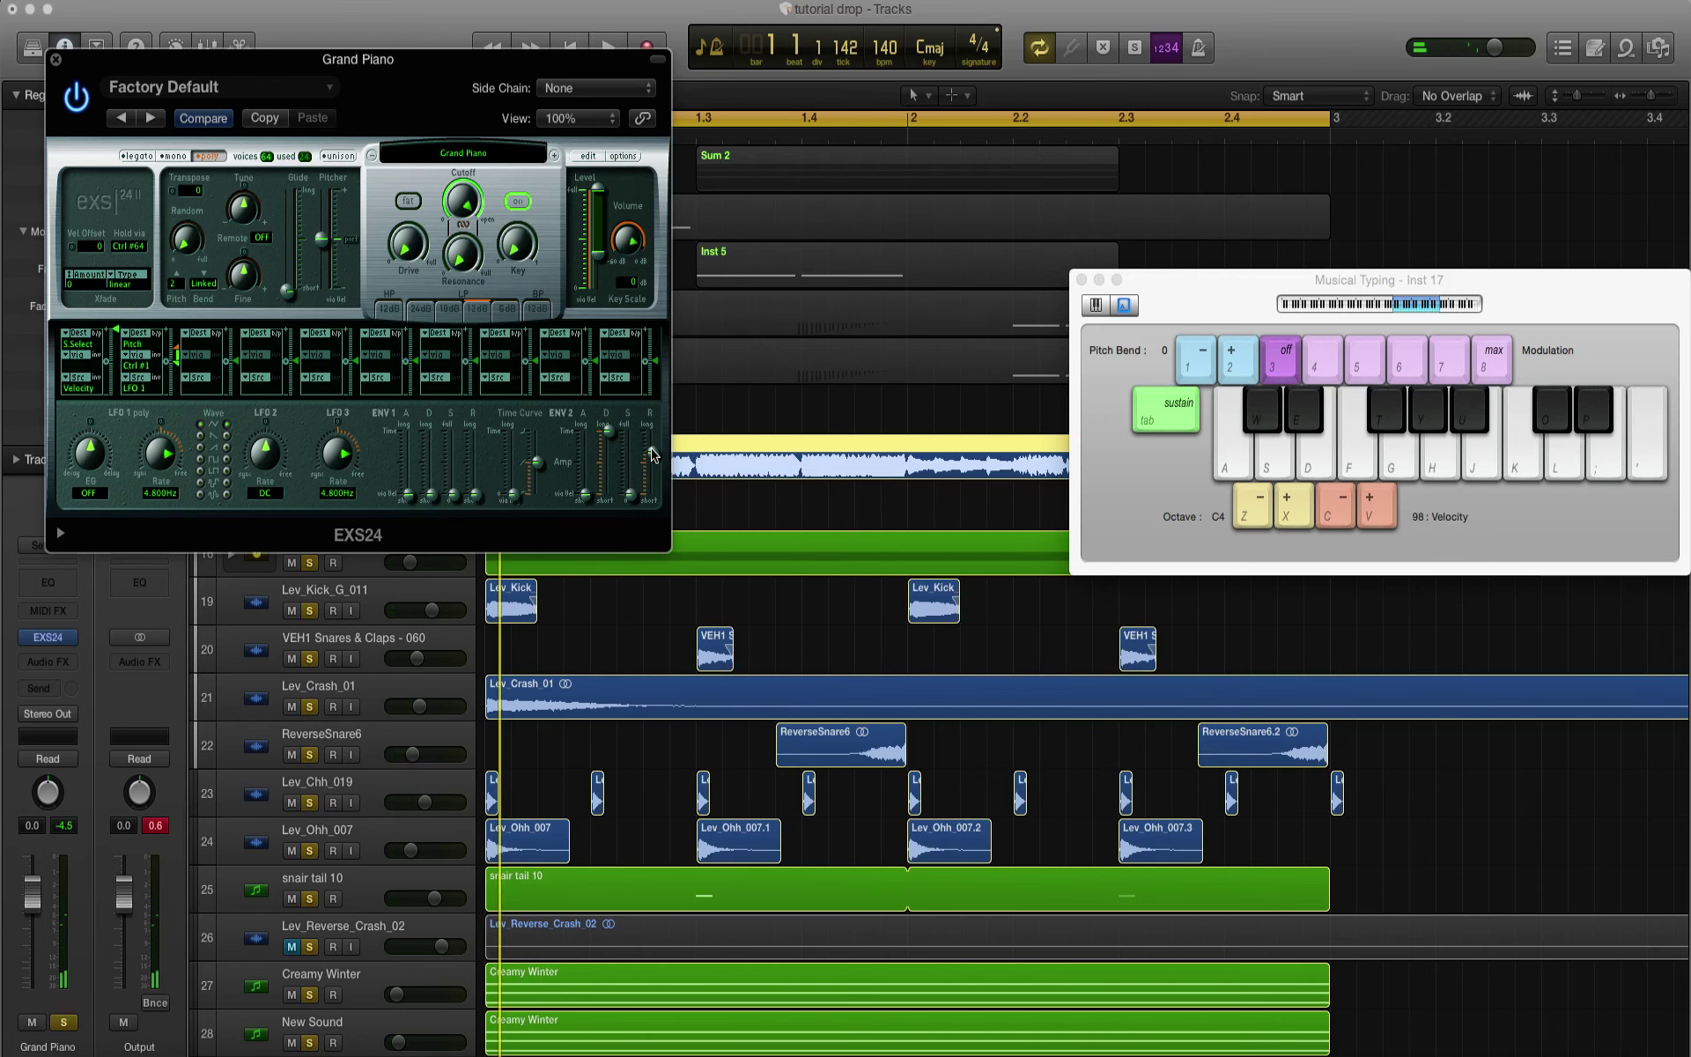
key("space")
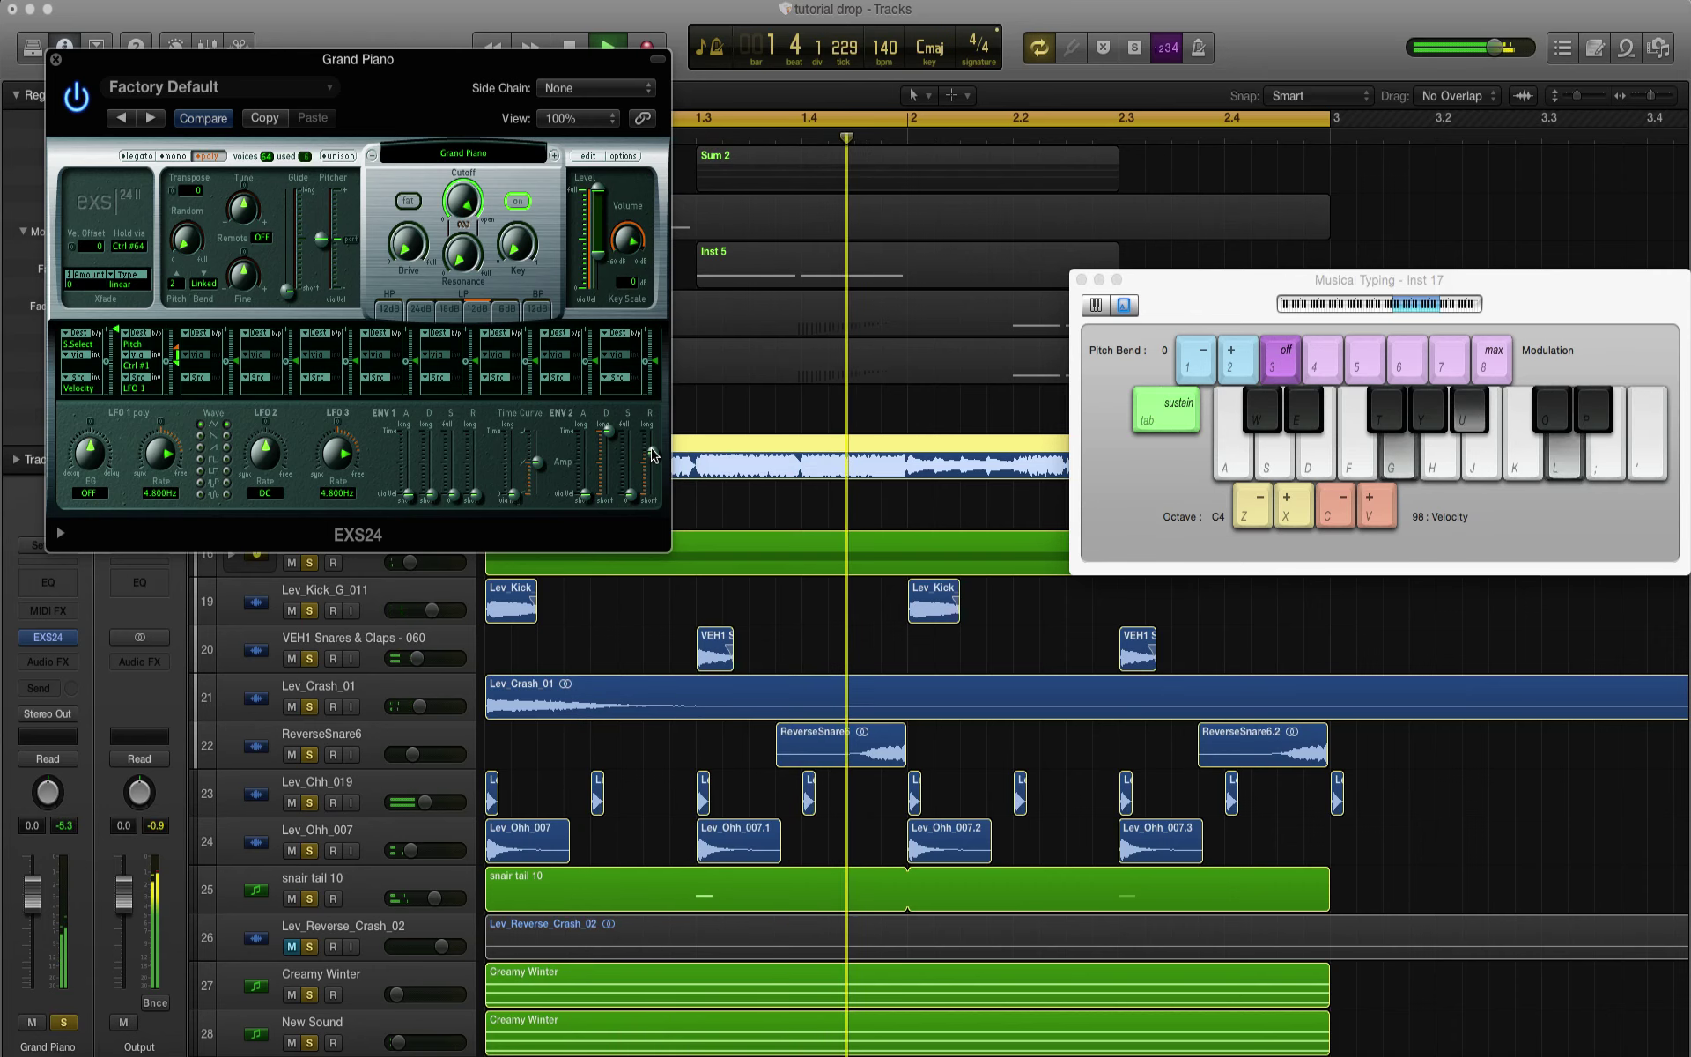
key("f")
key("l")
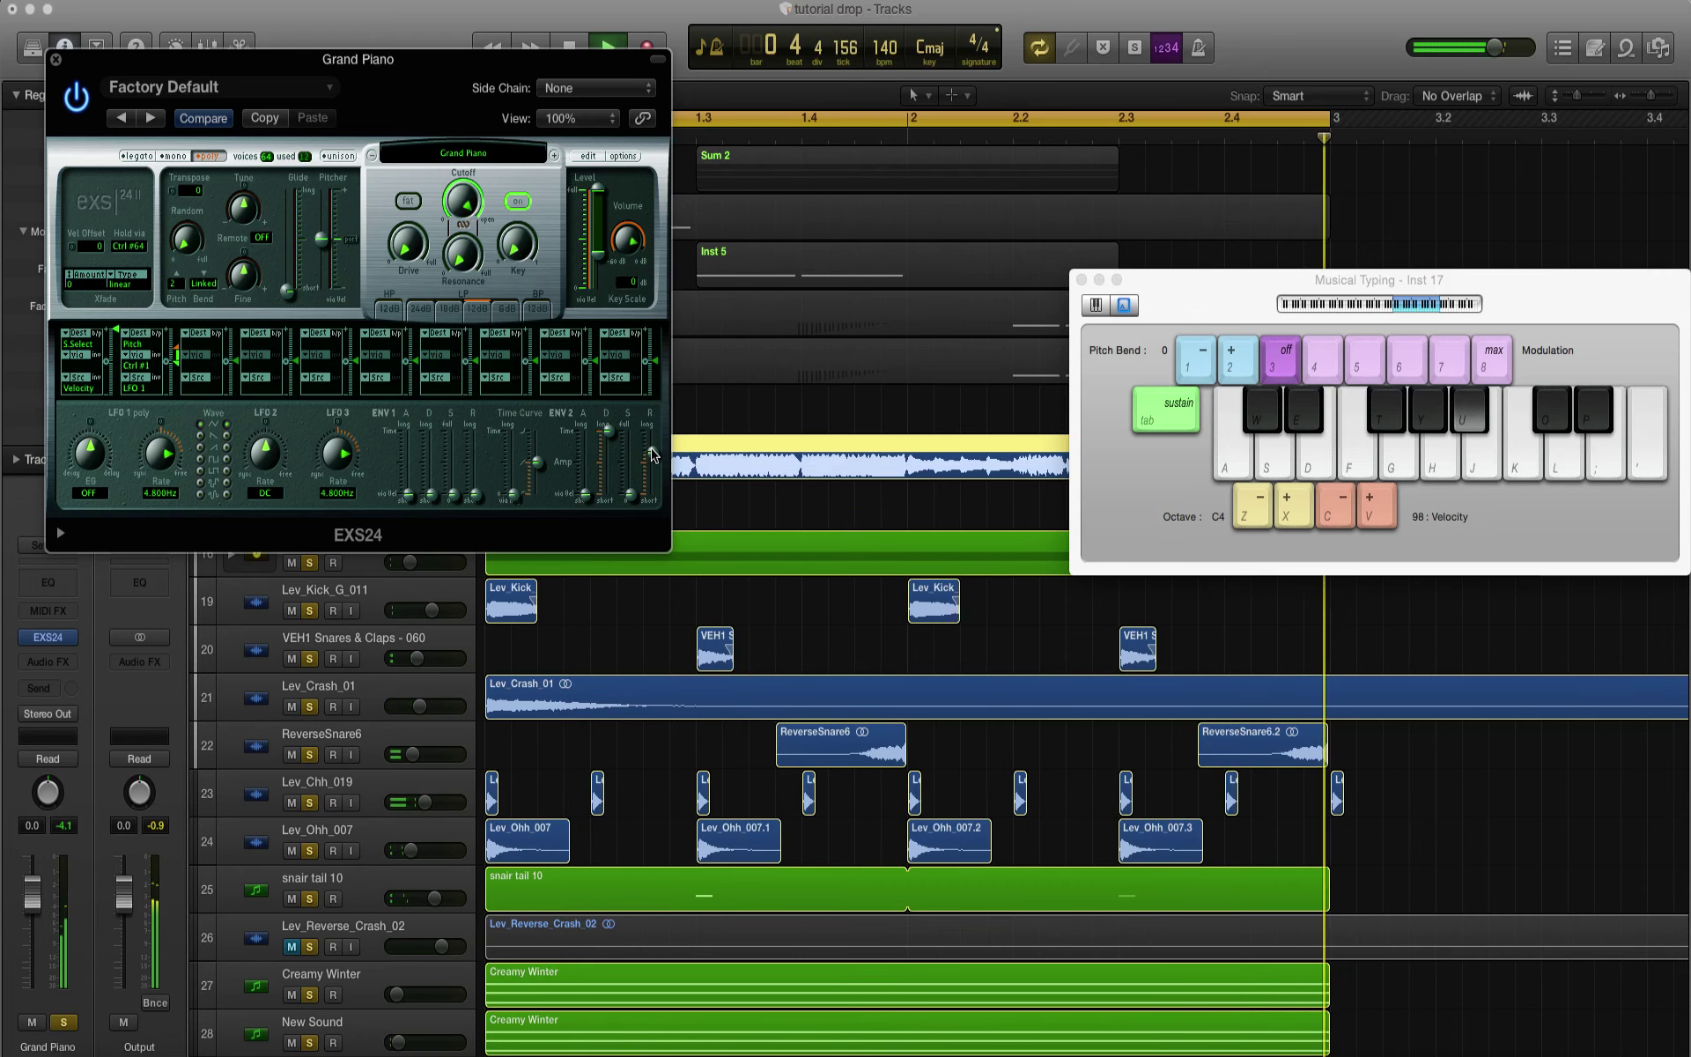
key("g")
key("l")
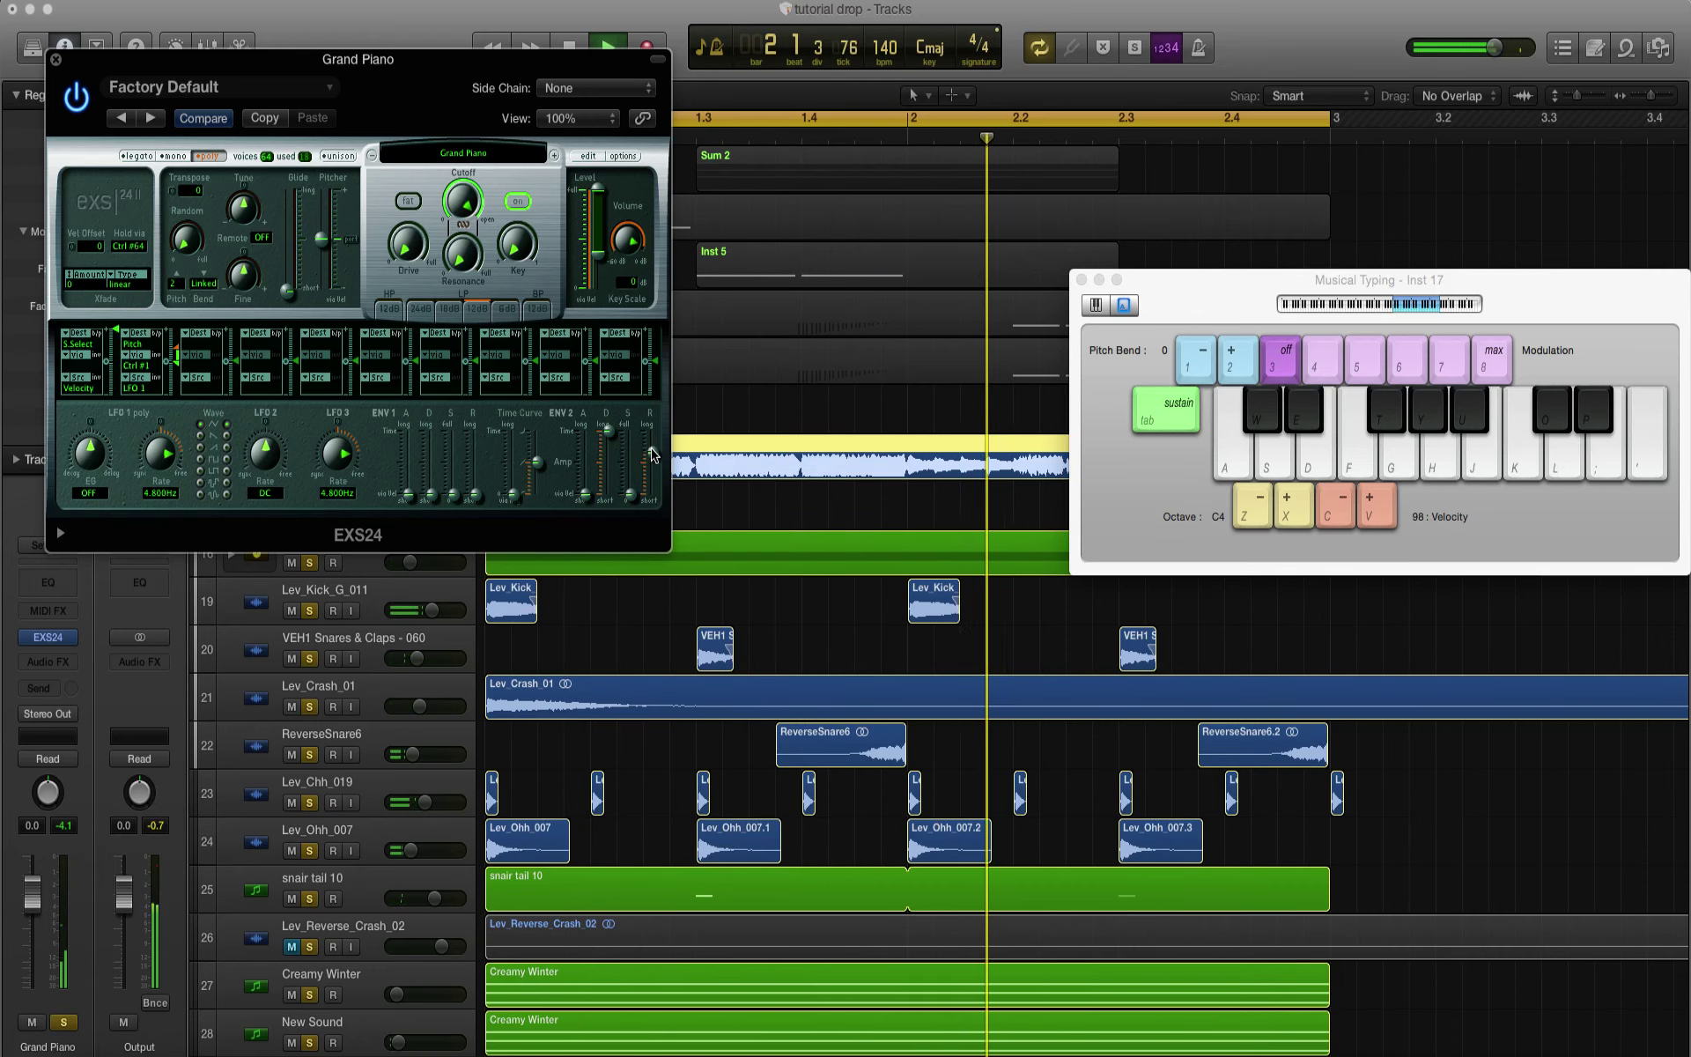
key("l")
key("f")
key("space")
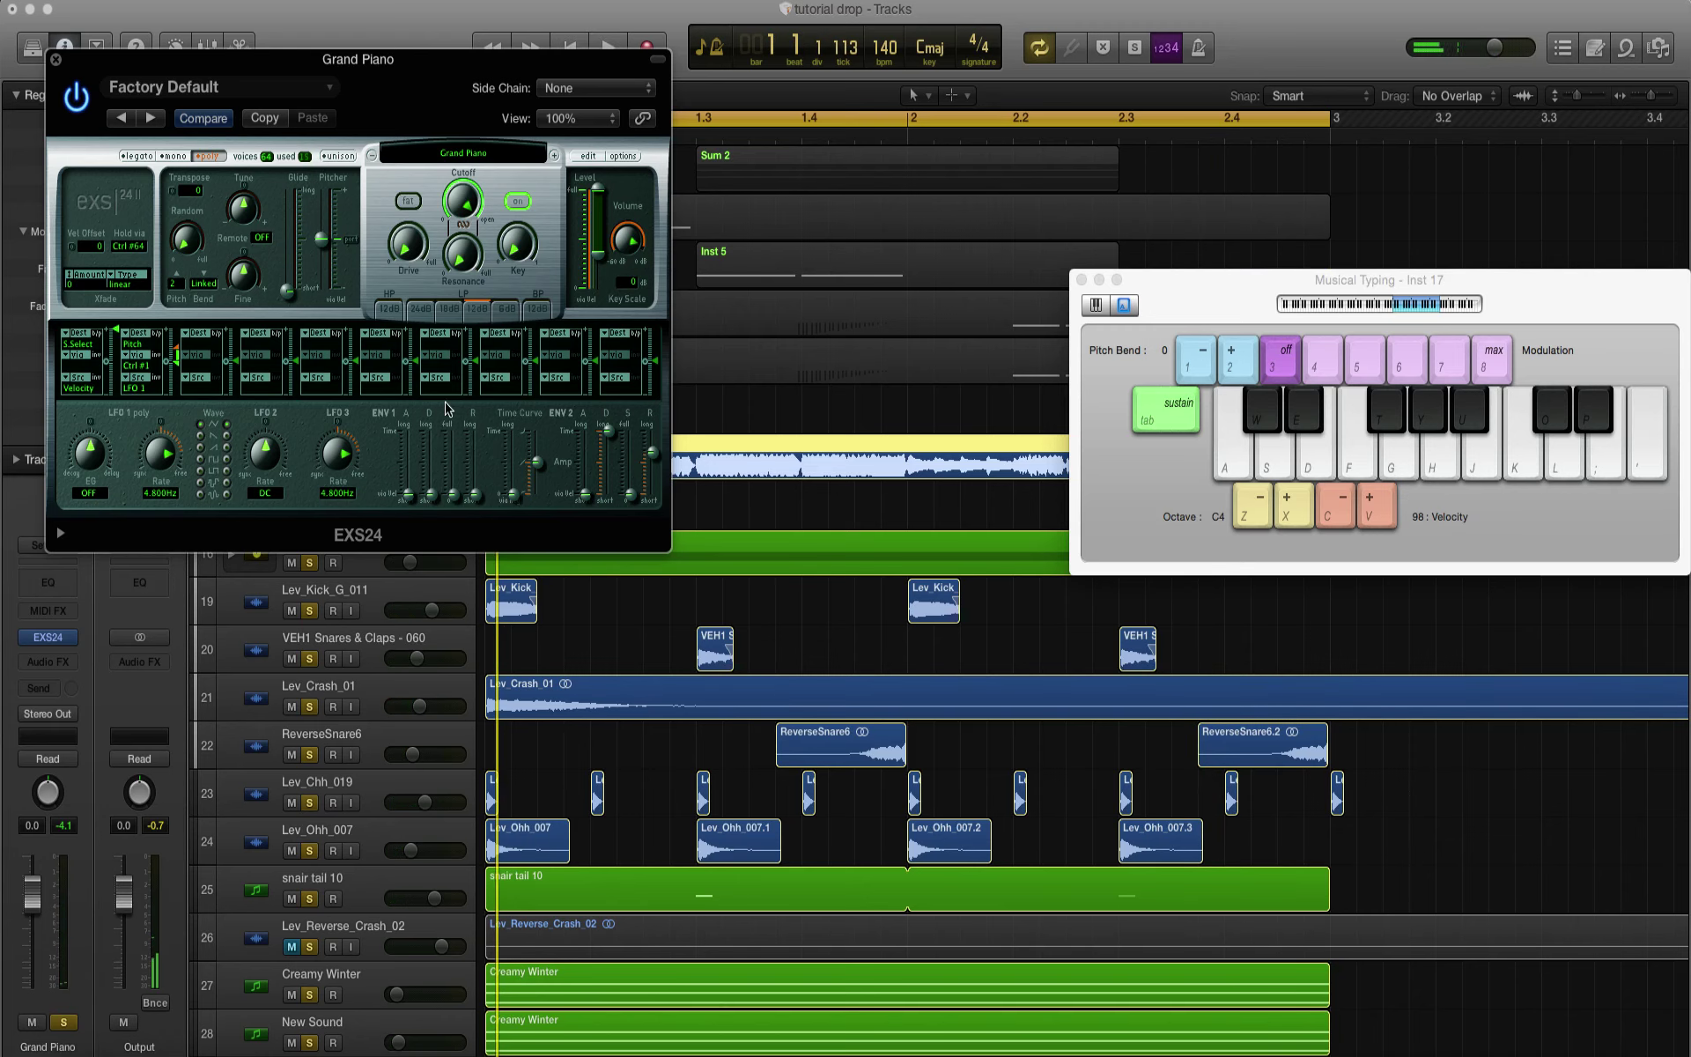
Step: Add a Channel EQ to the Grand Piano track and set its low cut to 315 Hz at 48 dB/Oct
left_click(60, 595)
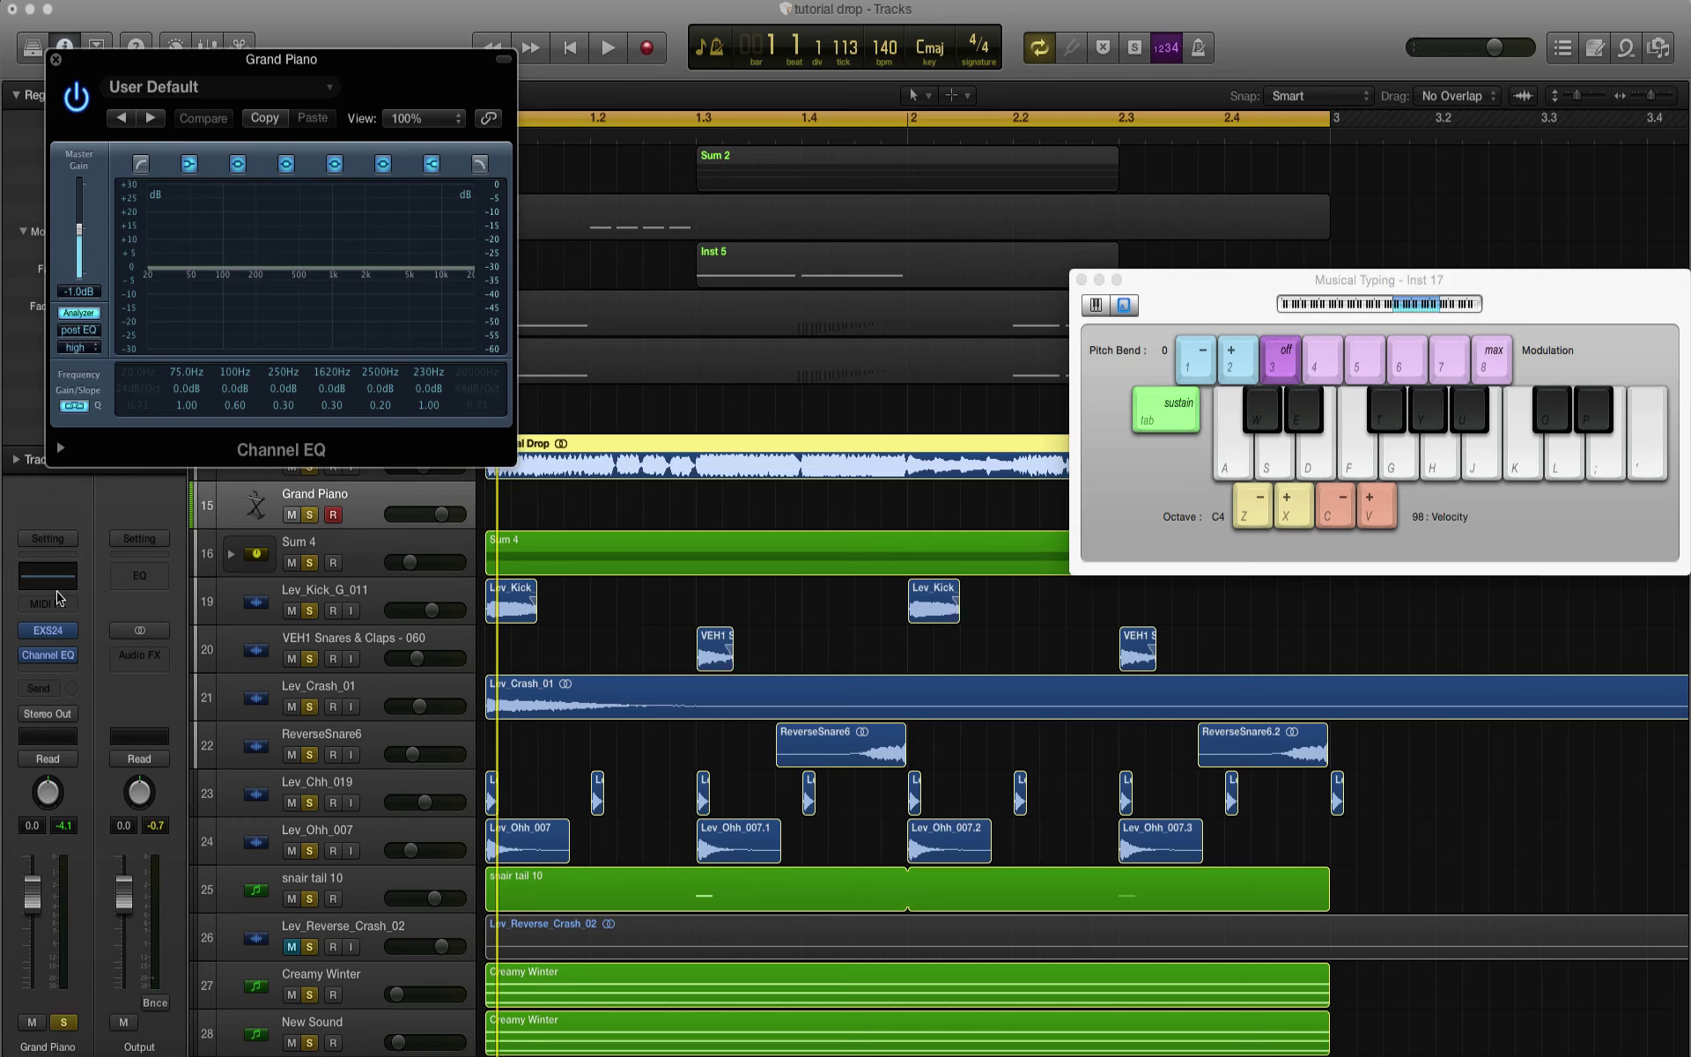
left_click(153, 357)
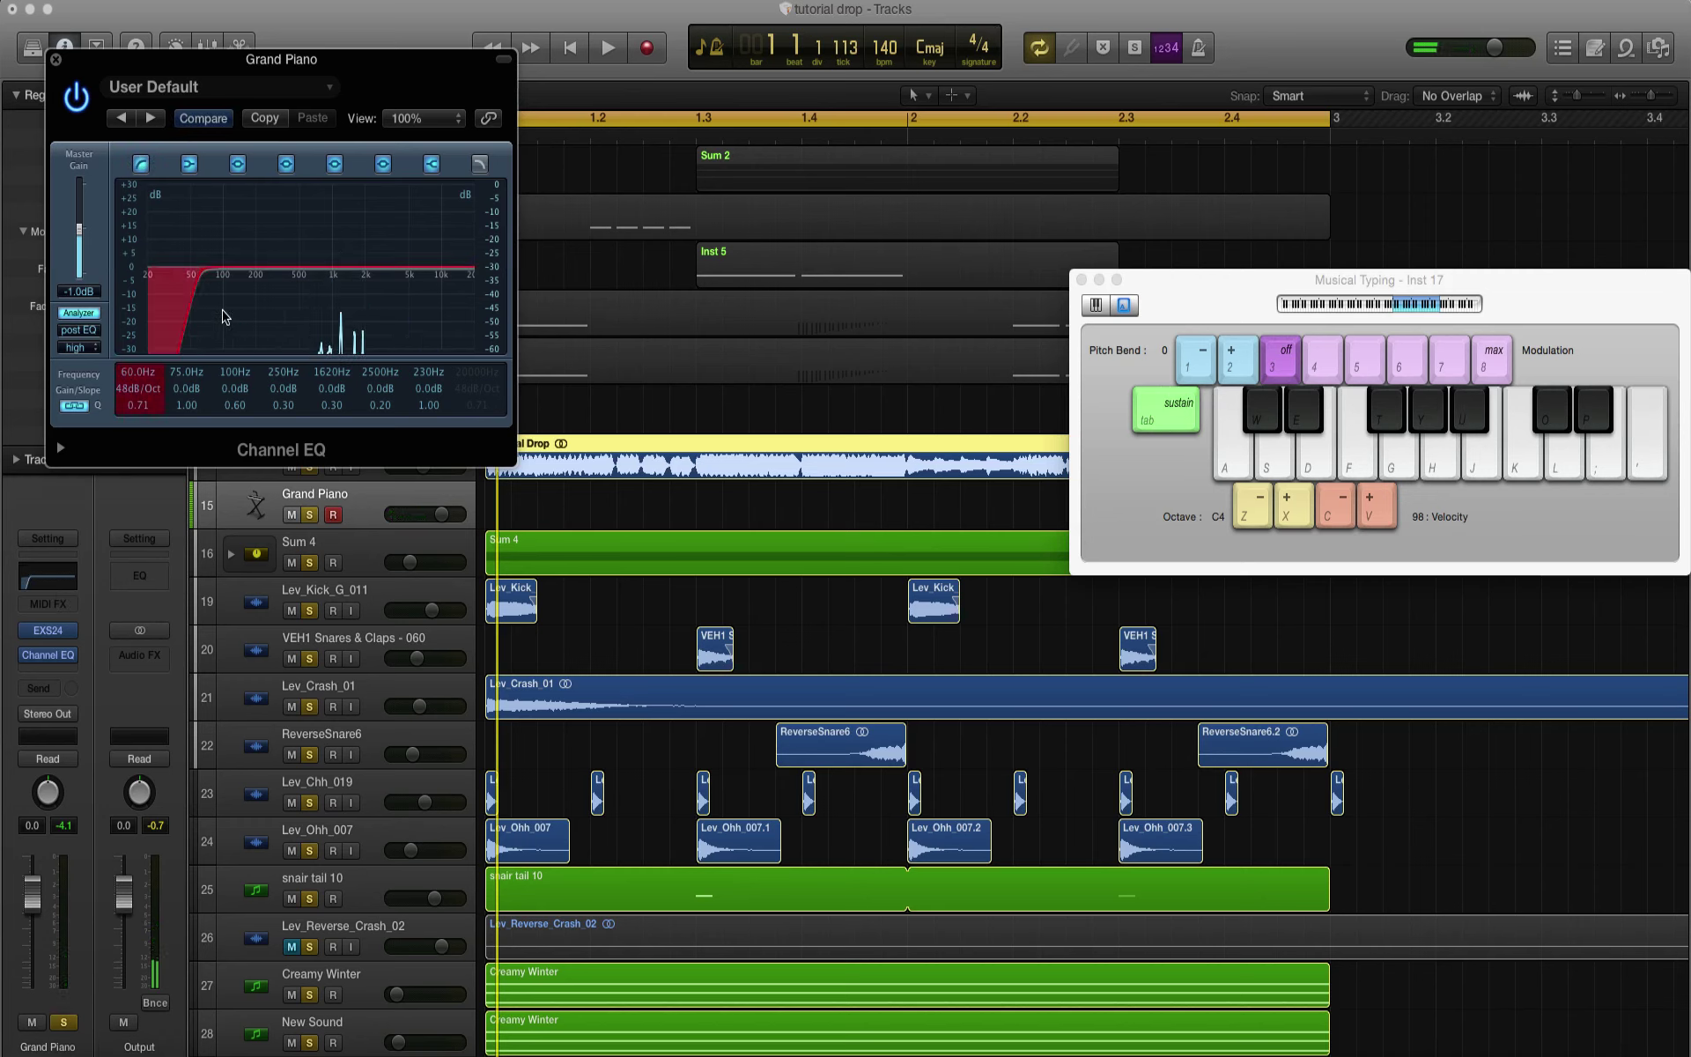
key("o")
left_click_drag(255, 318, 292, 321)
key("t")
key("o")
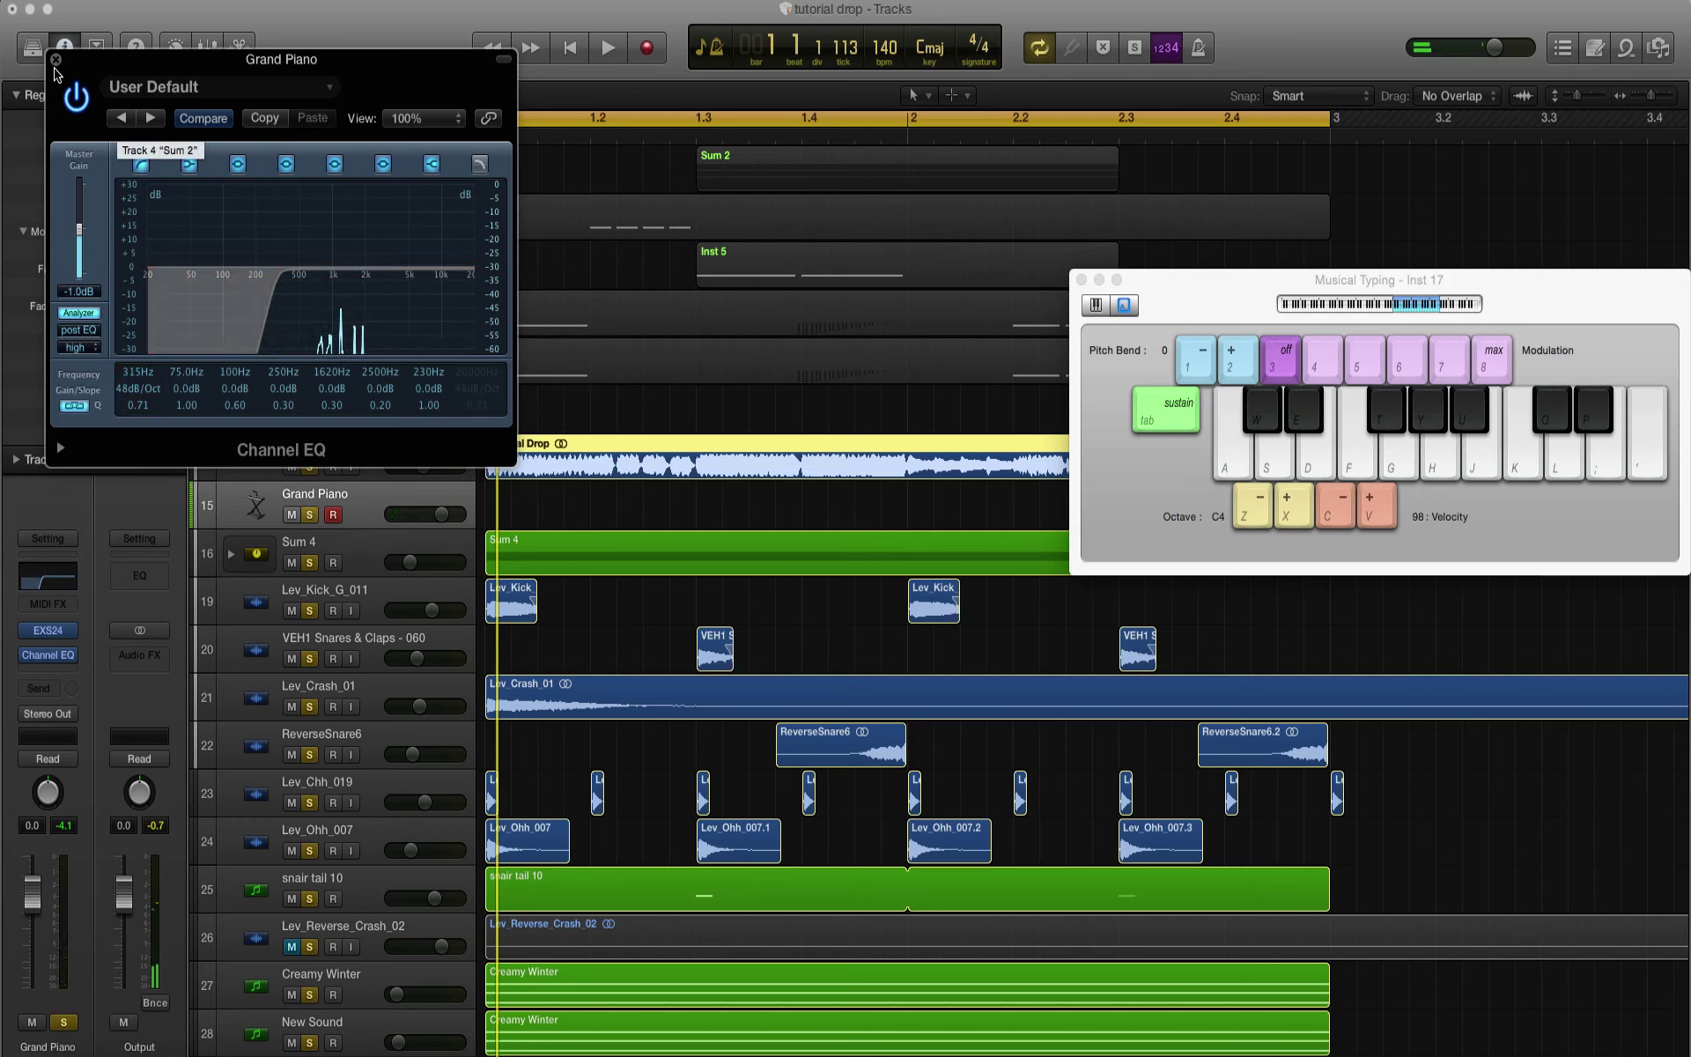
left_click(56, 59)
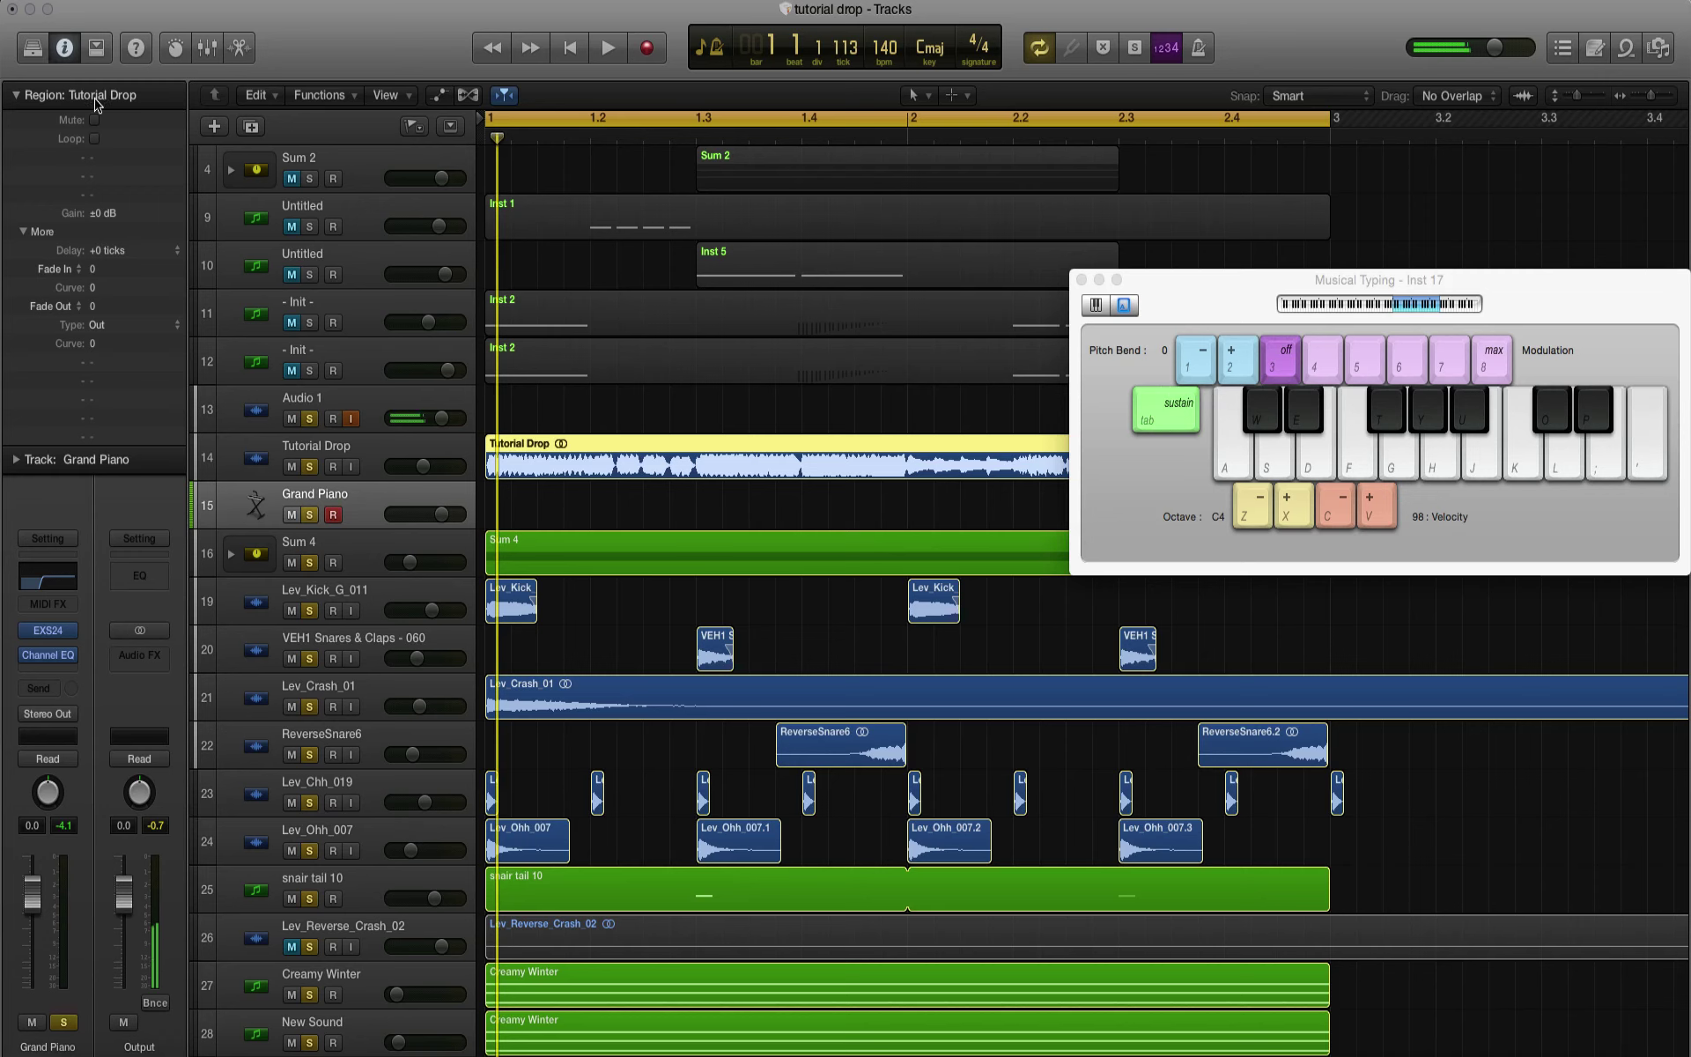
Step: Insert ValhallaRoom after the piano's EQ, set the reverb mix to 18.9%, and close the plug-in
left_click(53, 662)
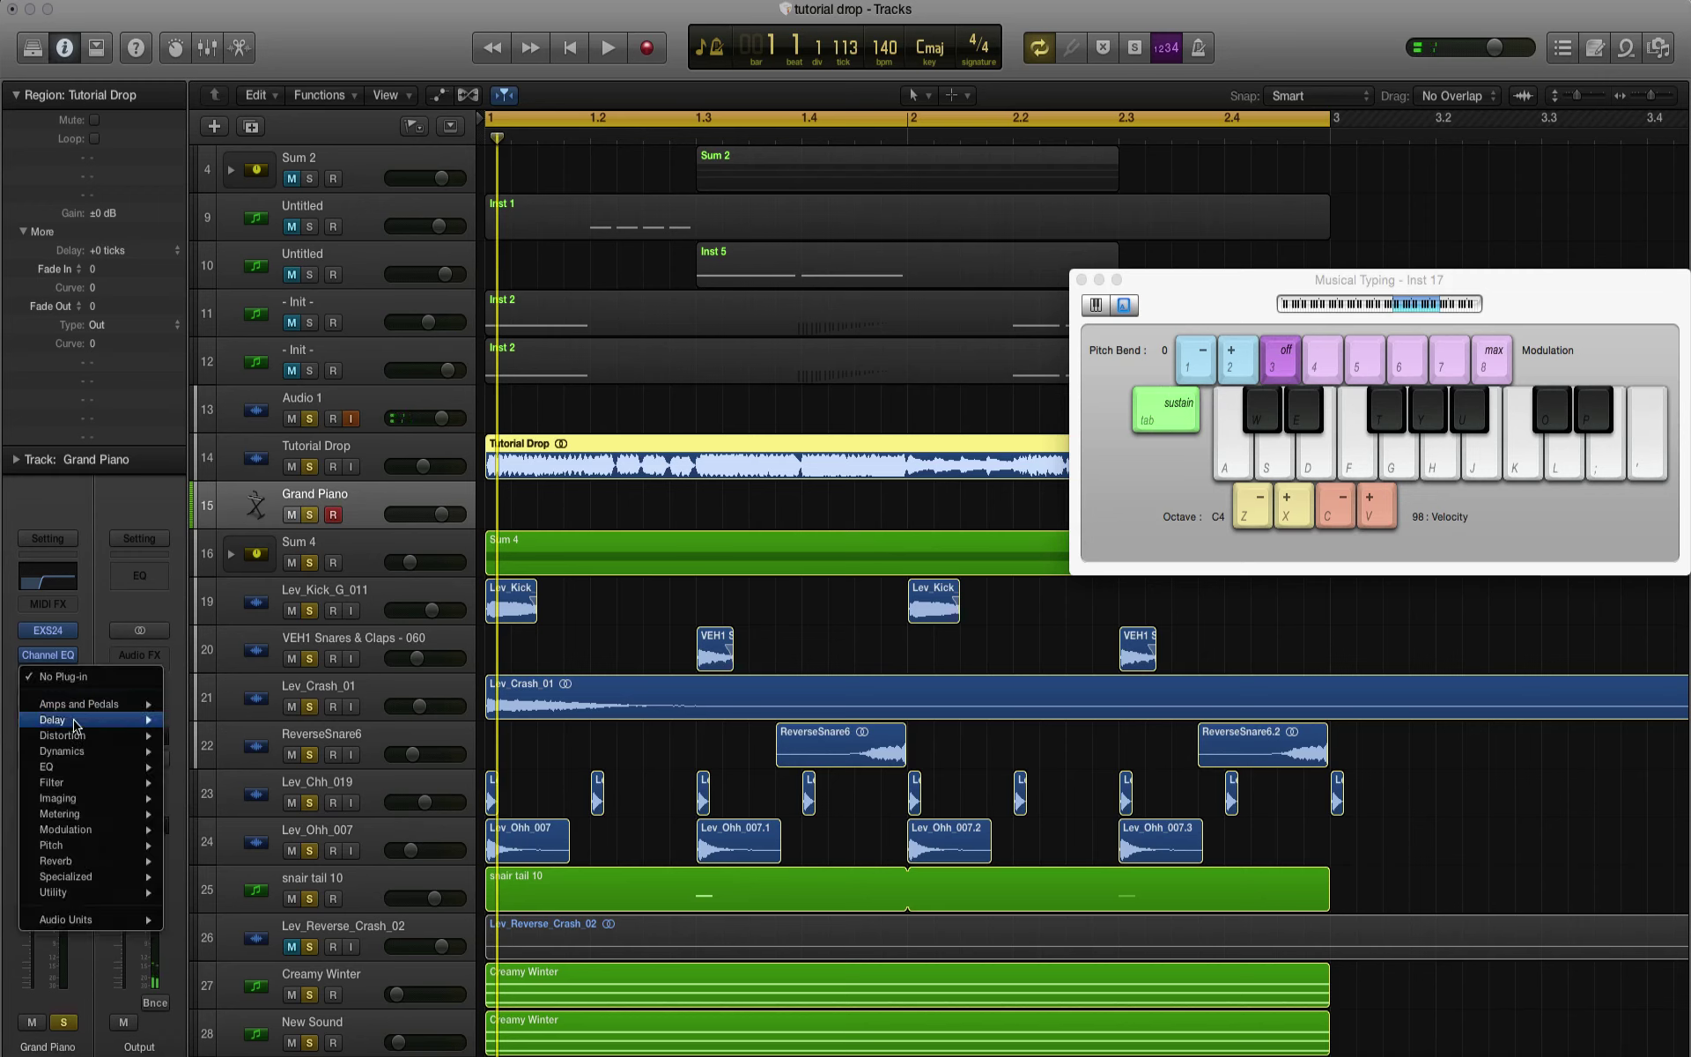
mouse_move(97, 920)
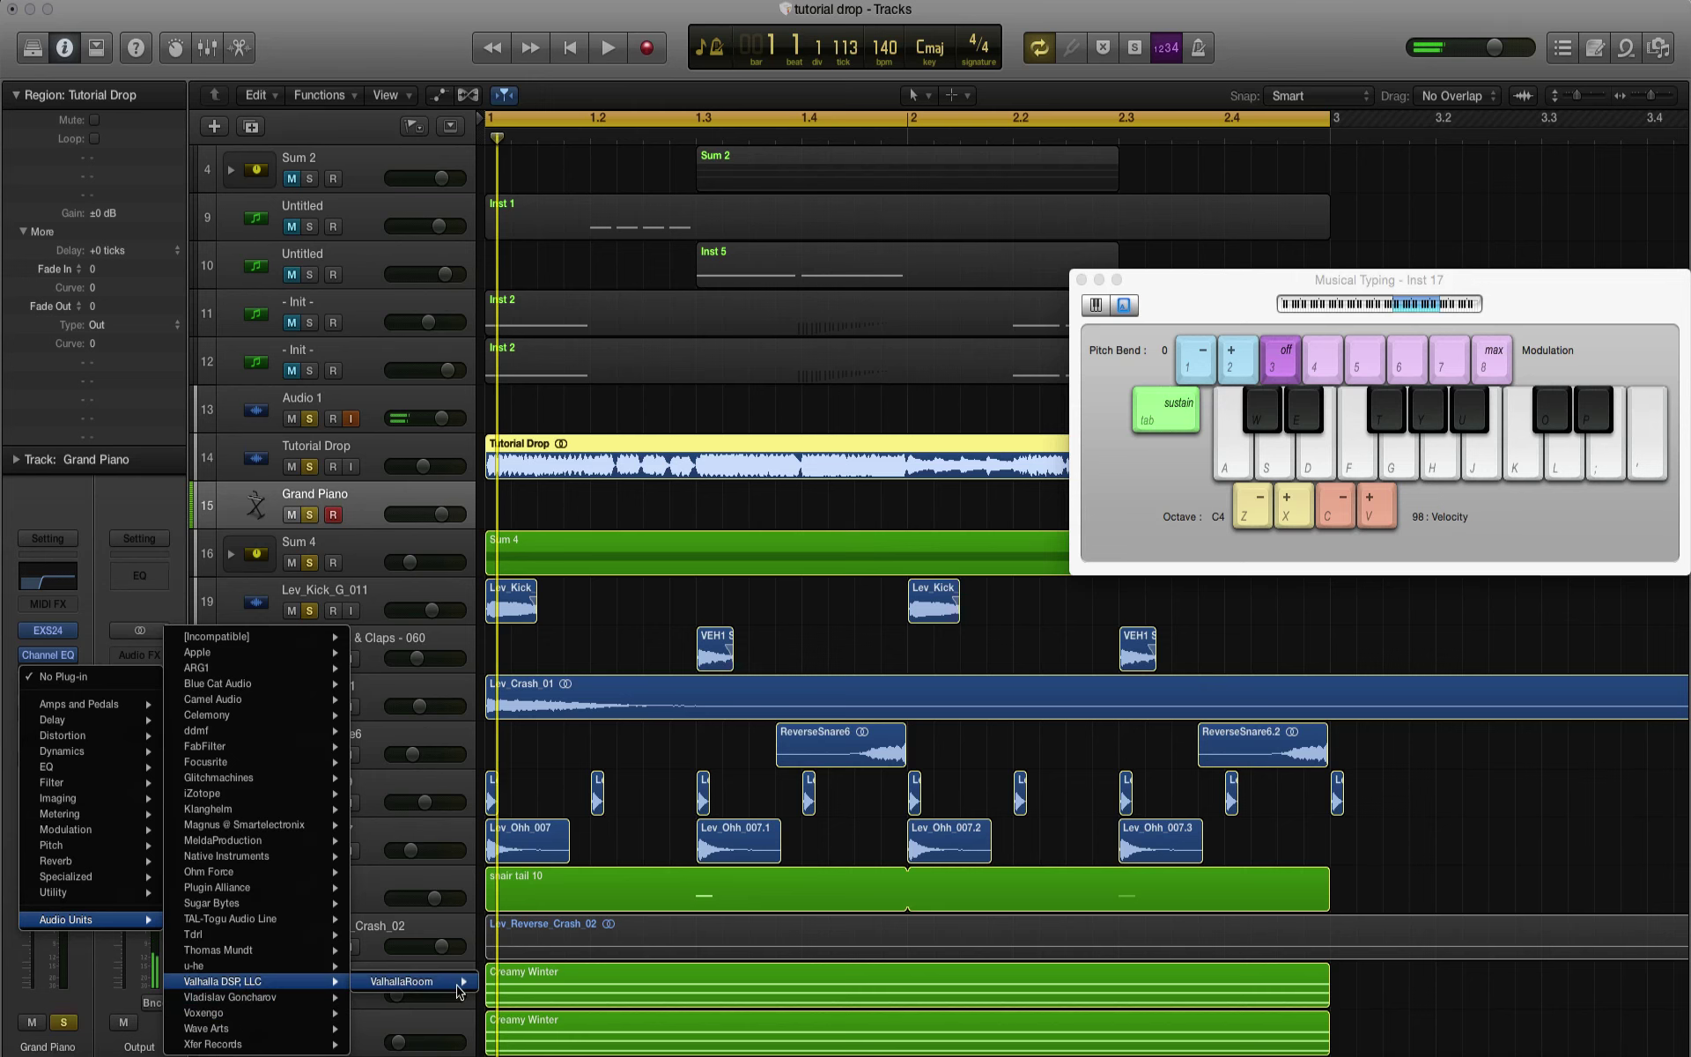
left_click(527, 984)
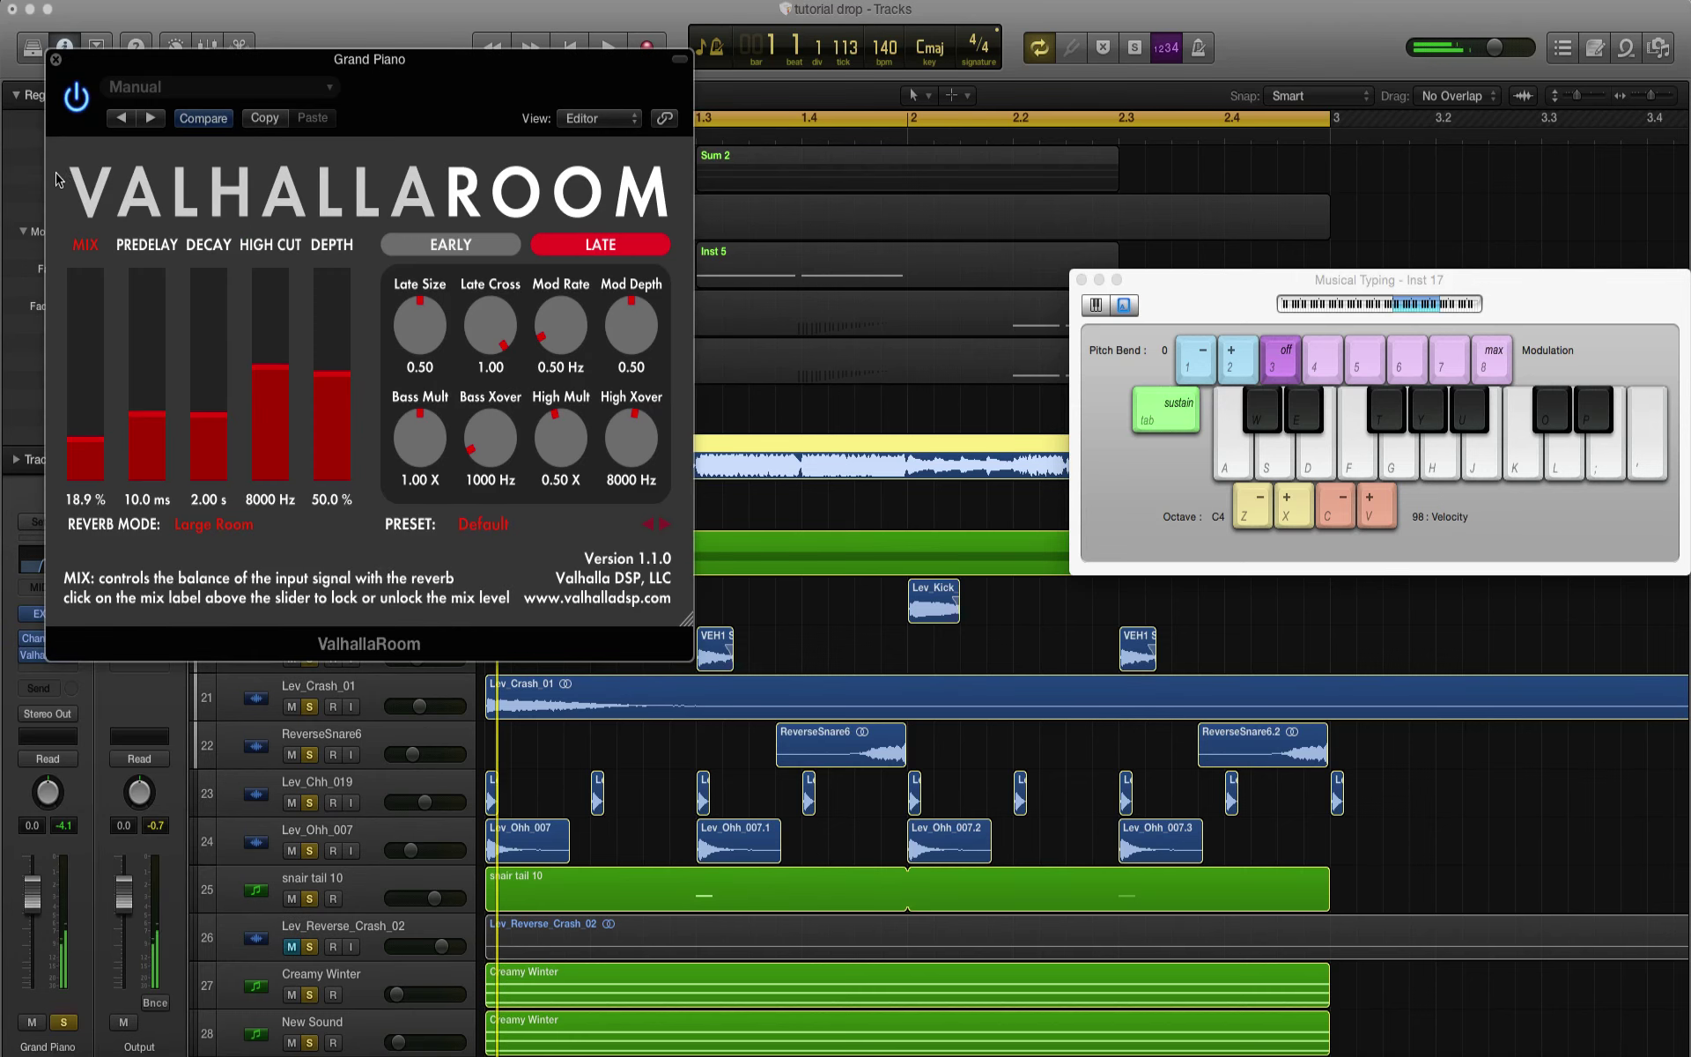
left_click(55, 59)
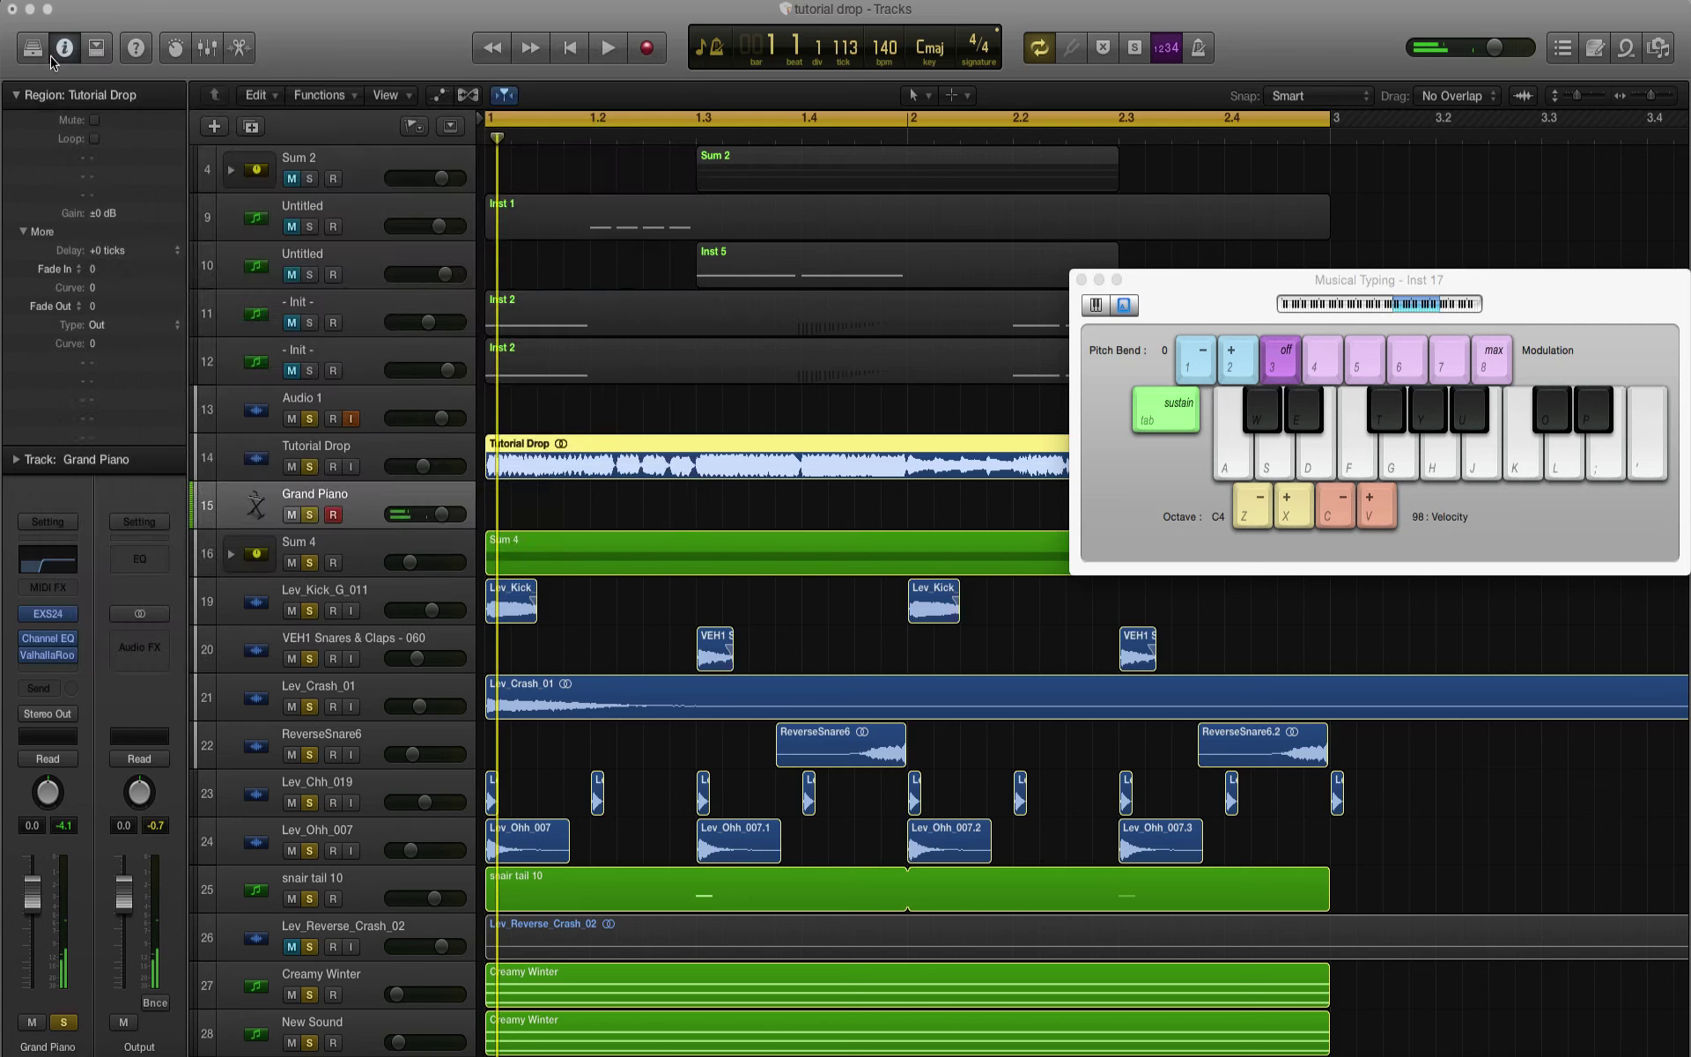
Step: Add a Stereo Delay with 30% output mix per side and a 1700 Hz low cut, and lower Grand Piano to -5.7 dB
left_click(49, 672)
mouse_move(88, 719)
mouse_move(229, 766)
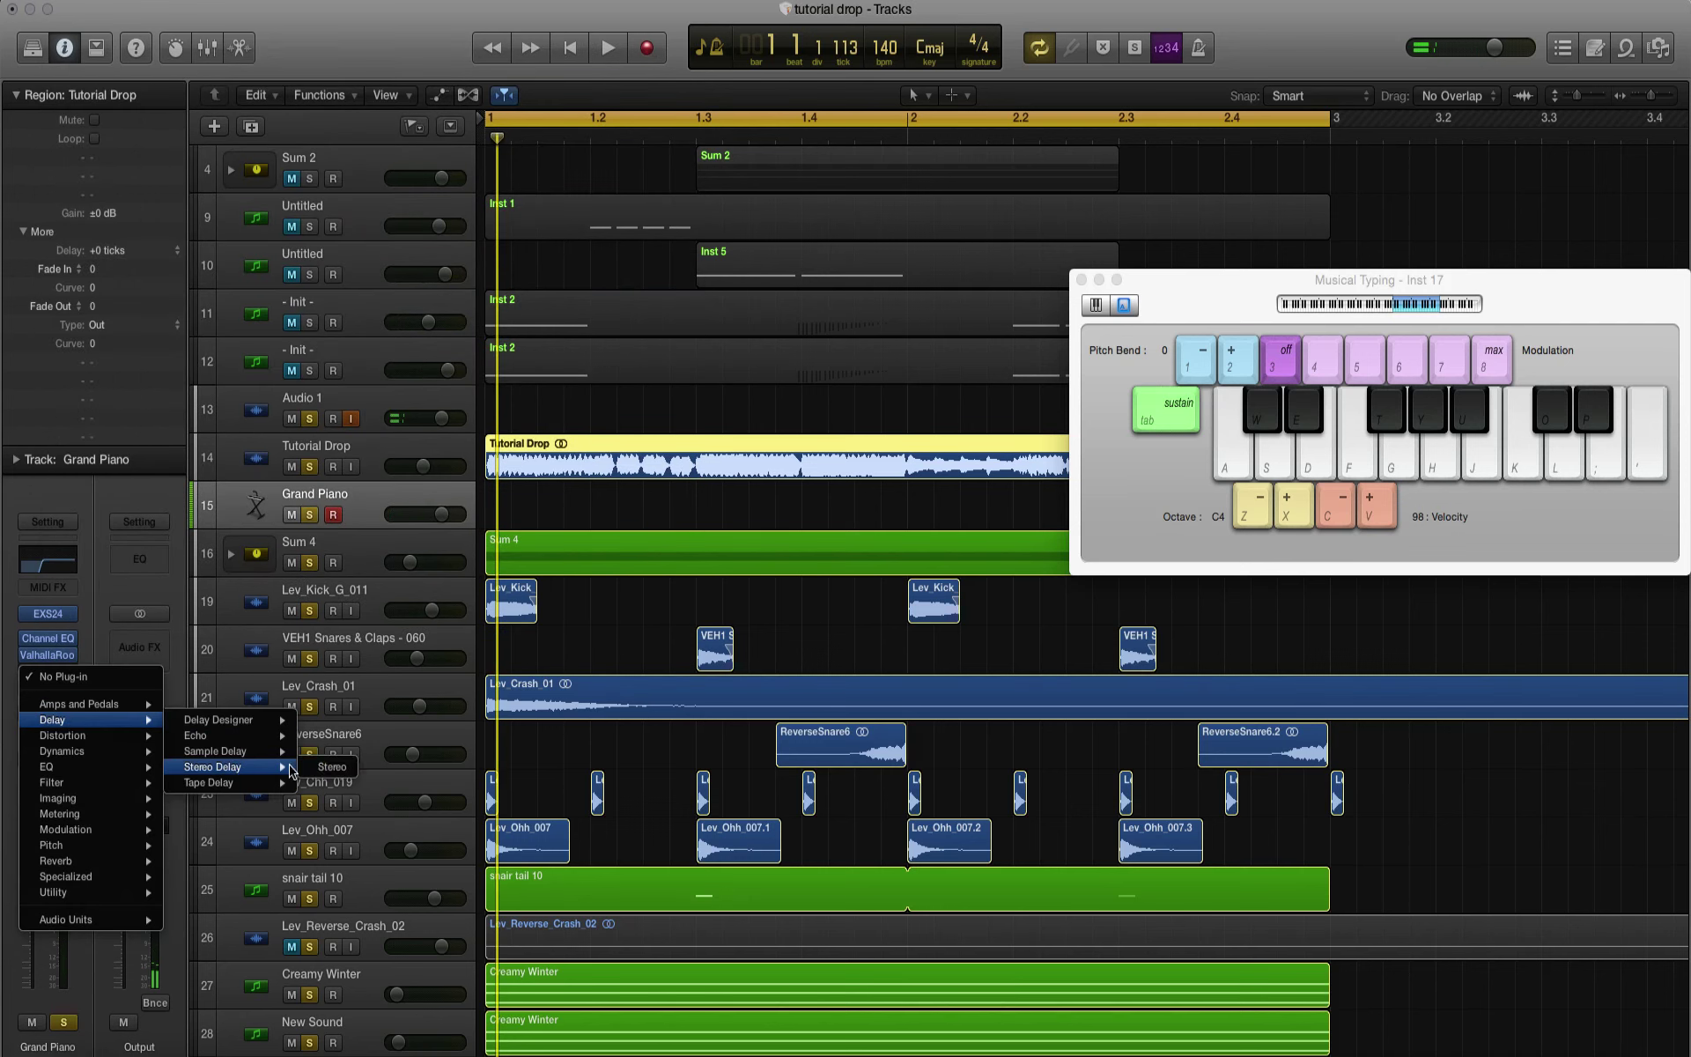
left_click(328, 767)
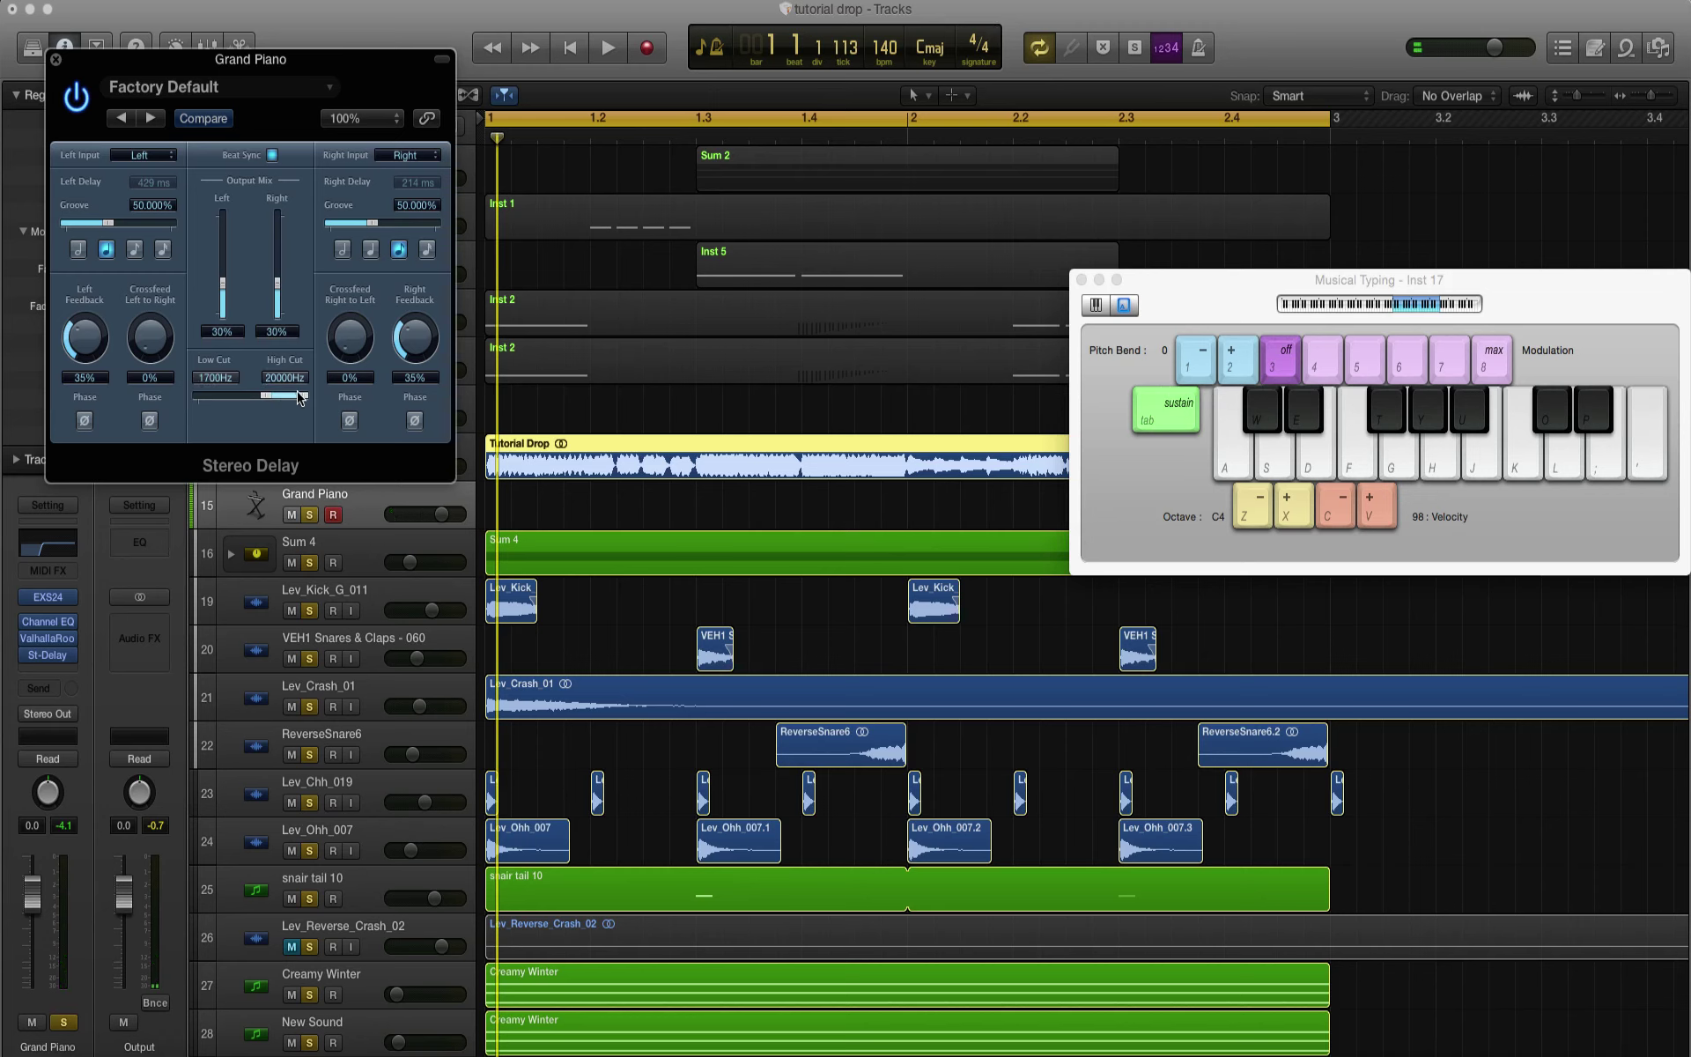
left_click(56, 61)
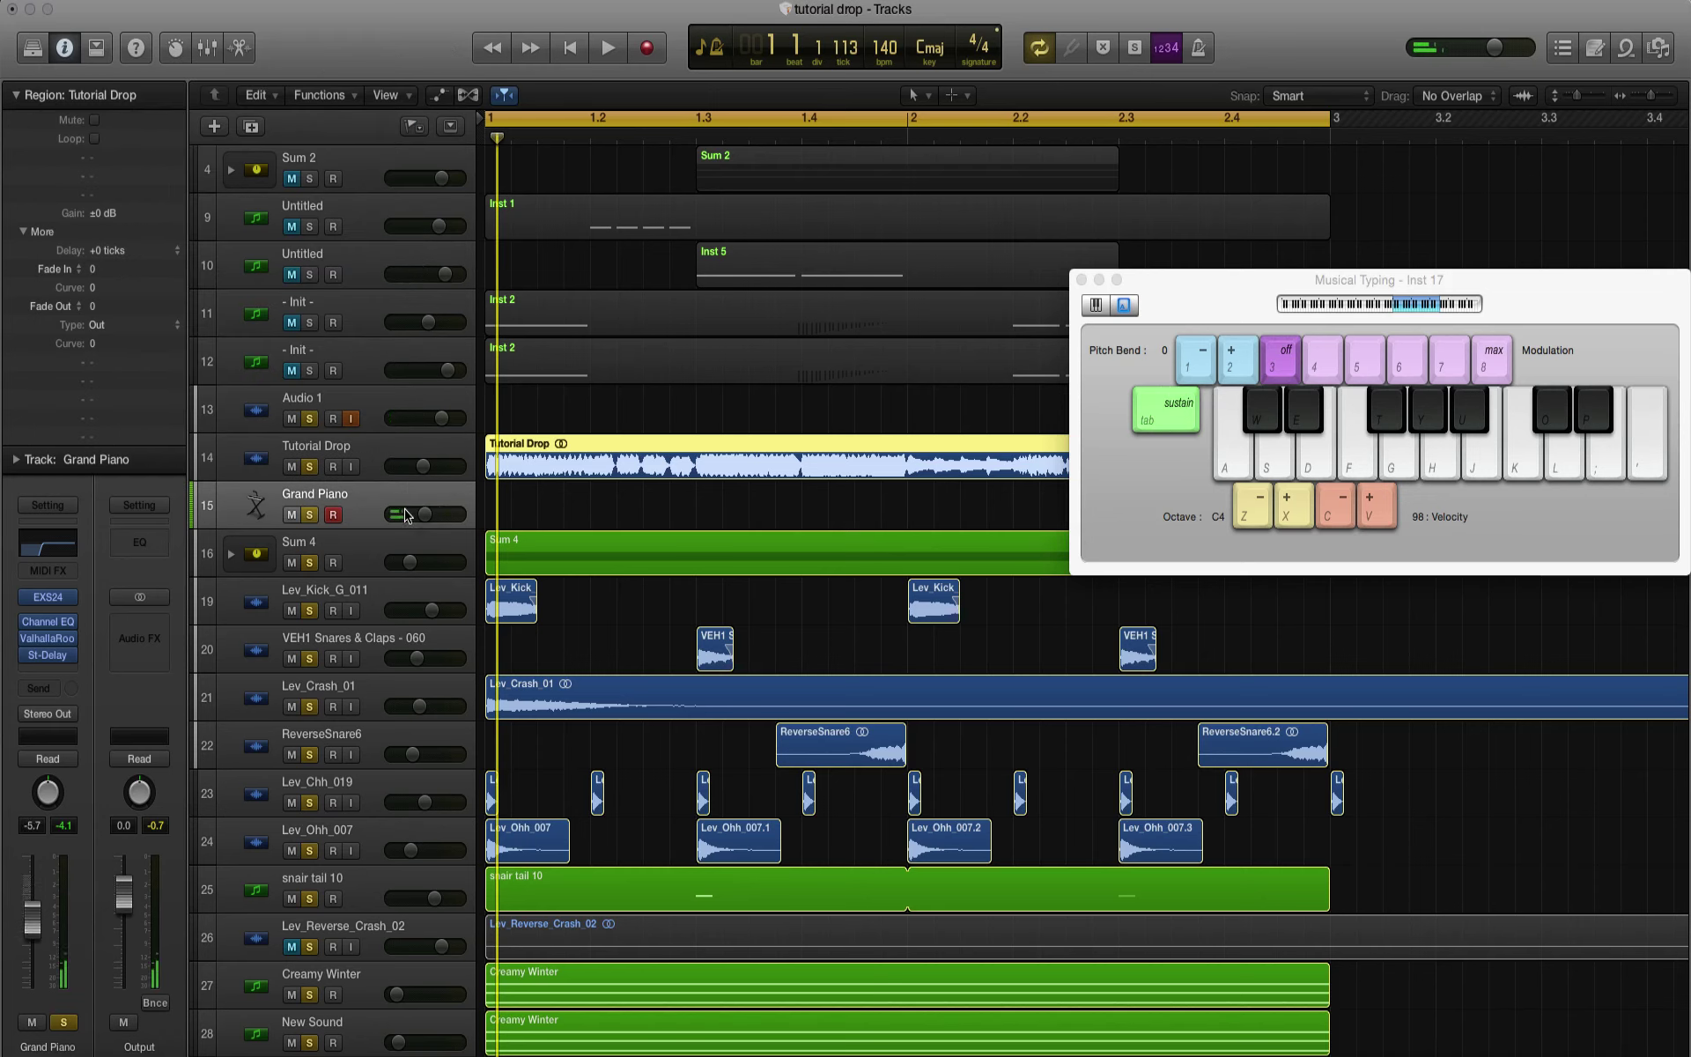
Step: Play the loop briefly, and record the piano chords across bars 1 and 2 of the Grand Piano track
key("space")
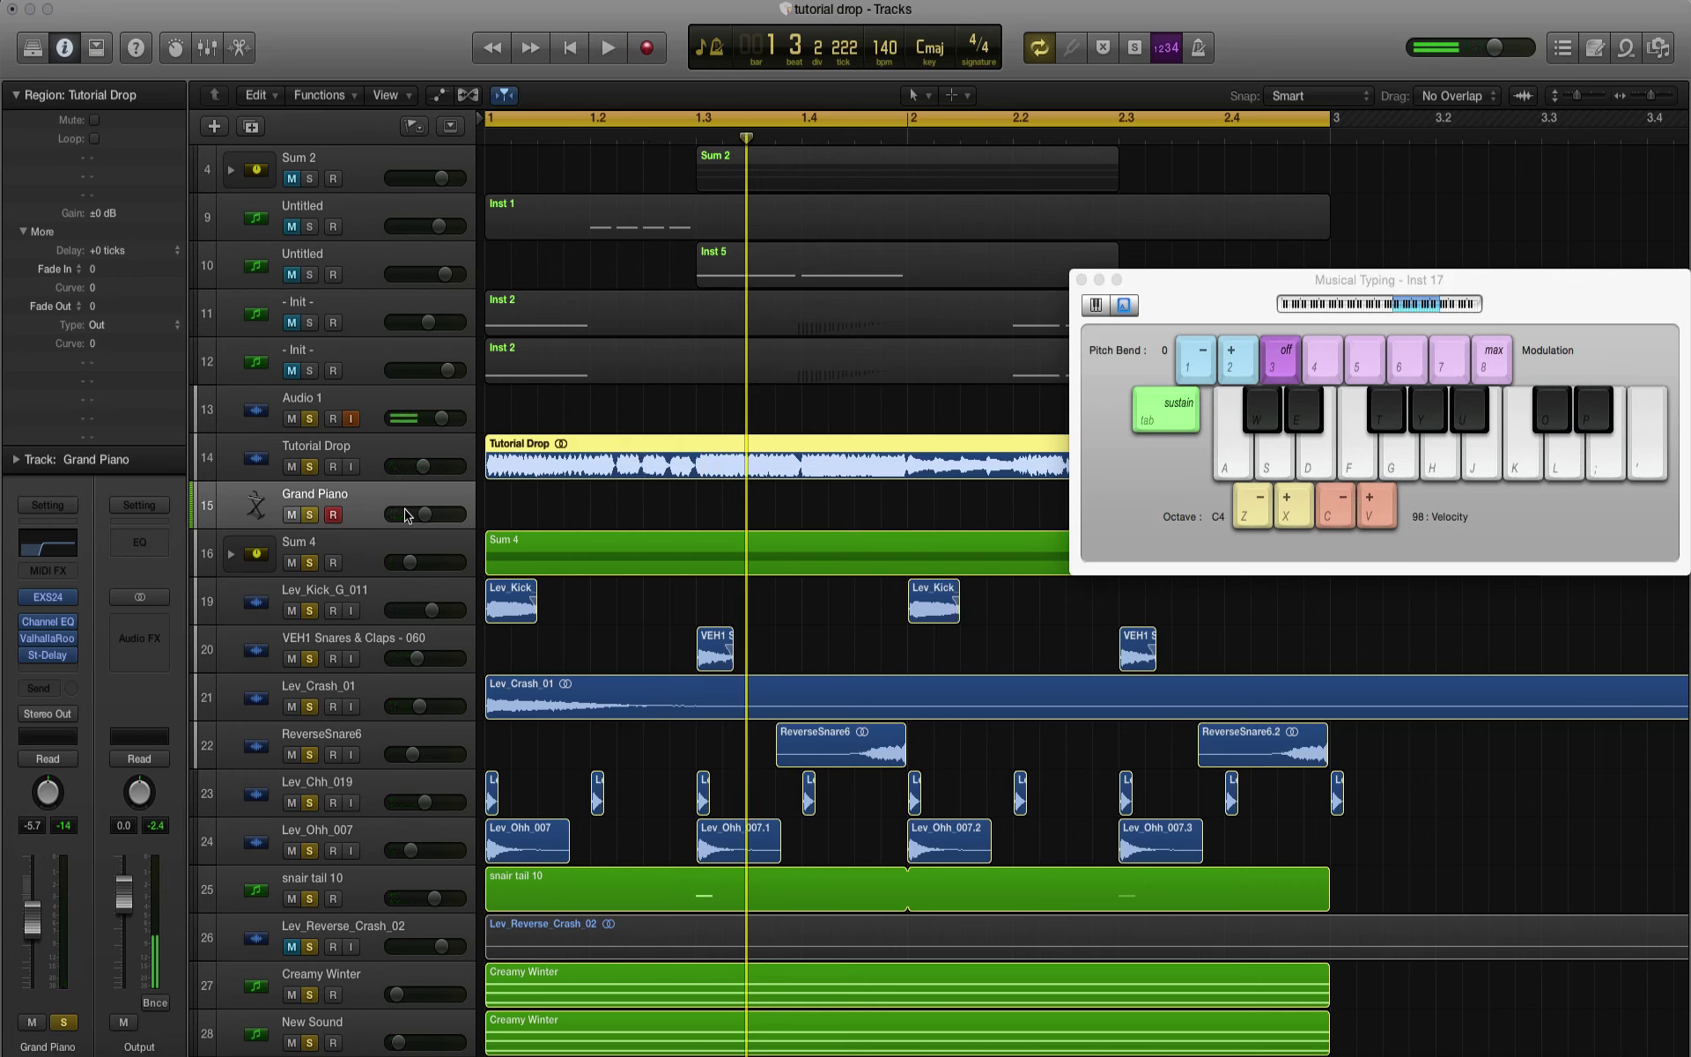
key("r")
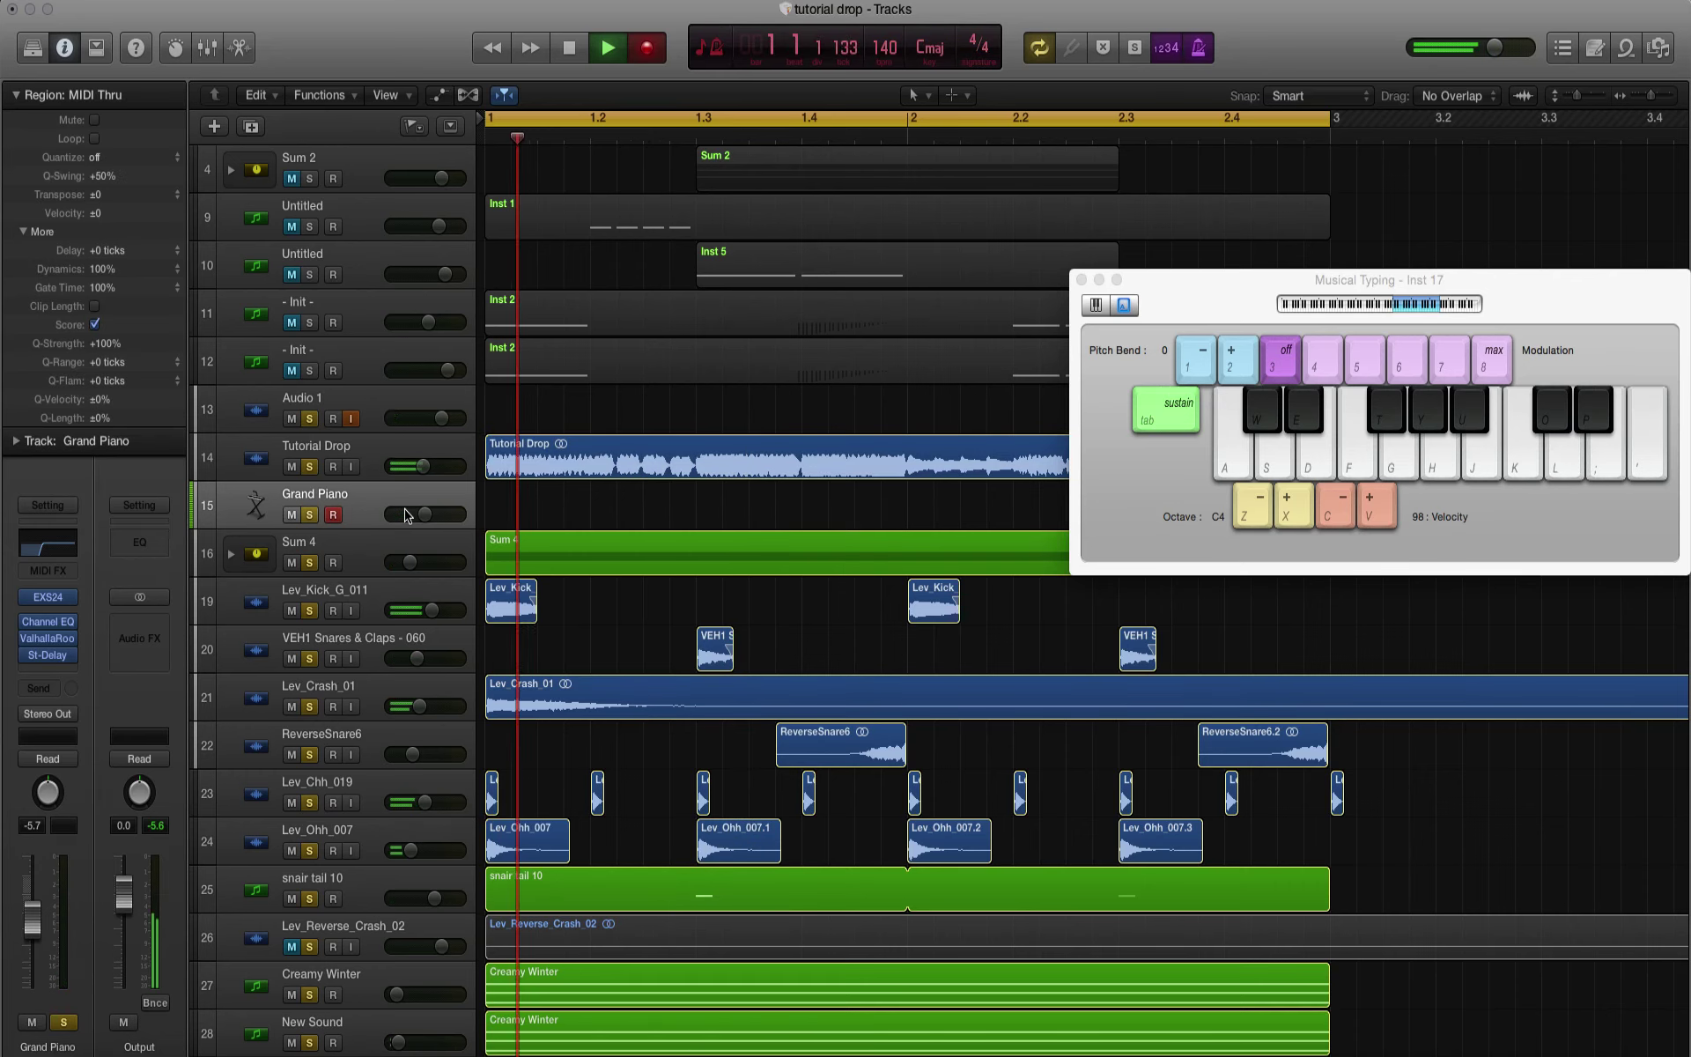
key("l")
key("l")
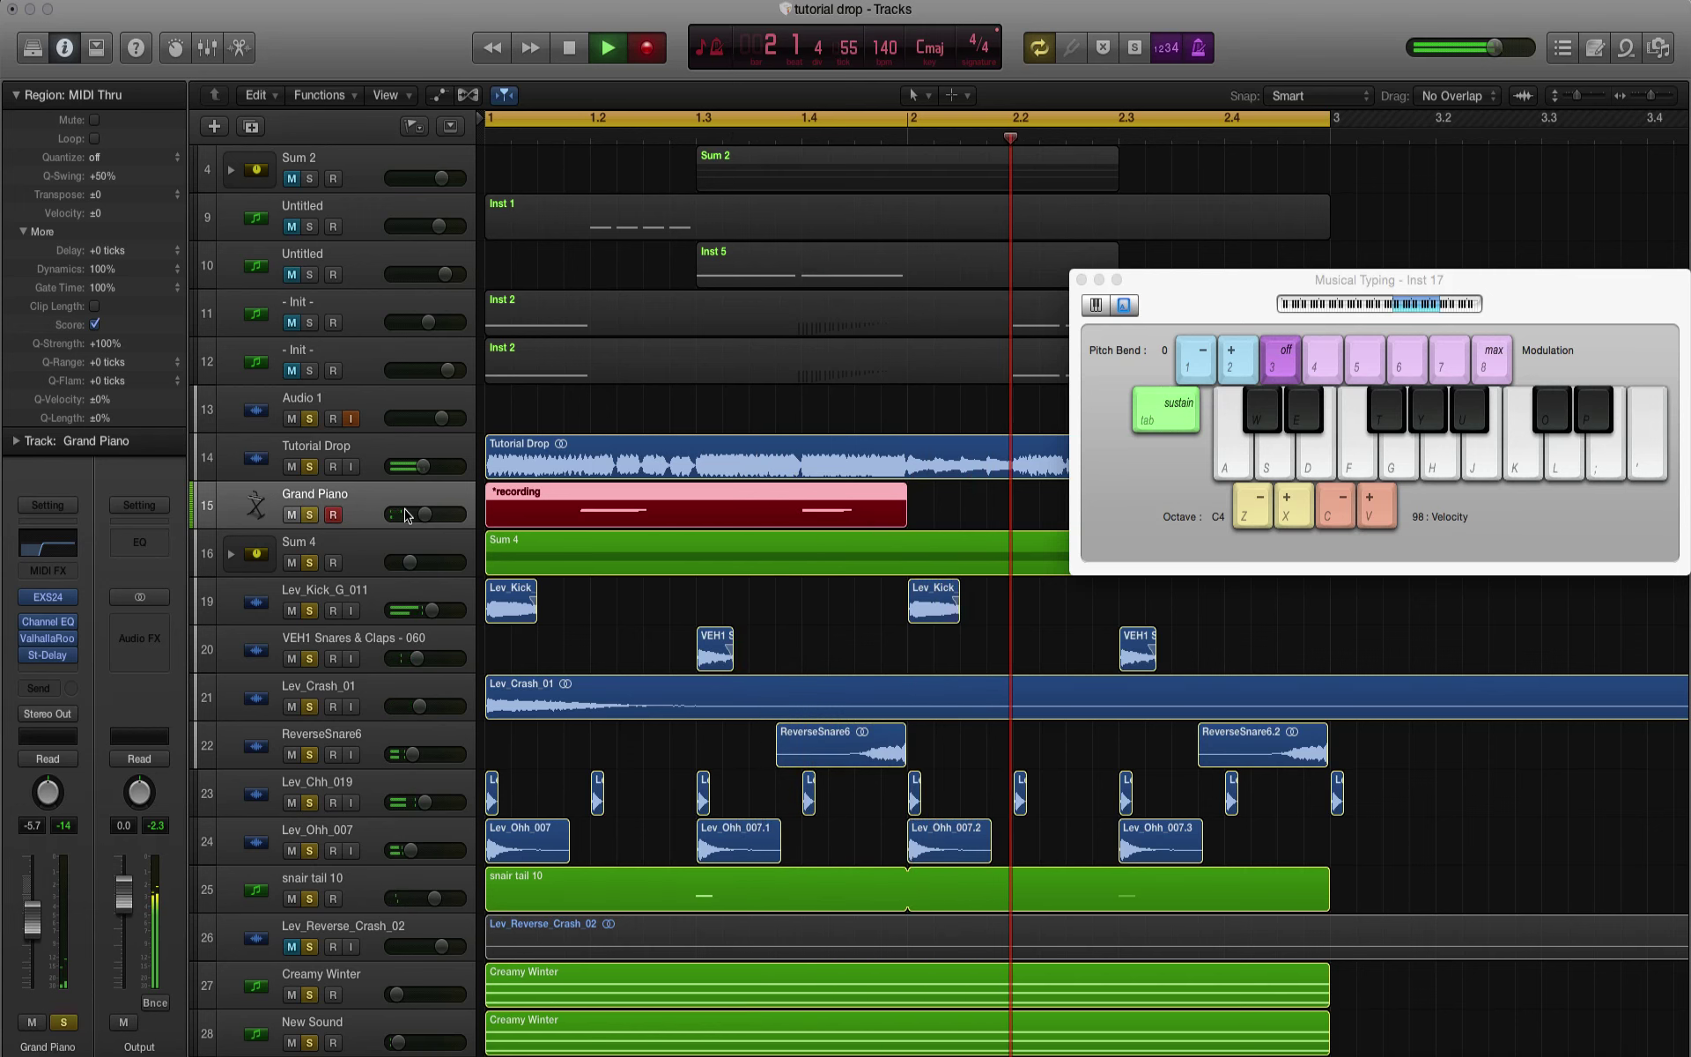
key("l")
key("f")
key("l")
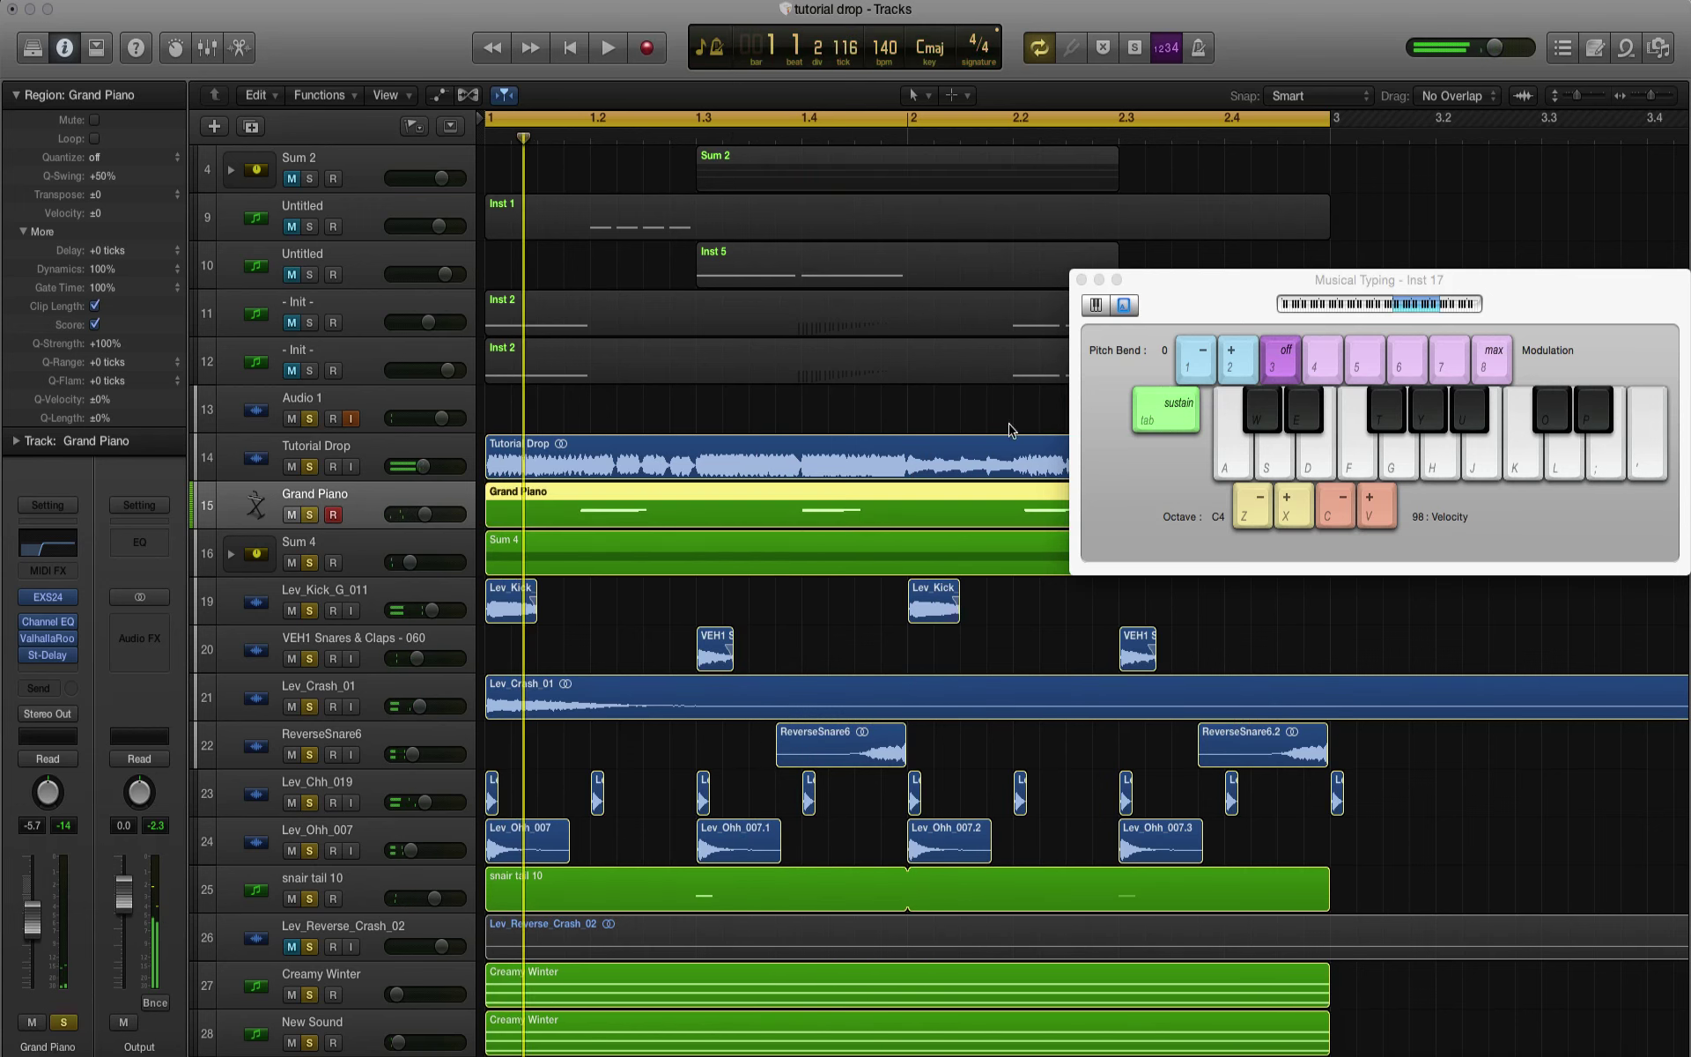
Step: Move the Musical Typing keyboard clear of the arrangement and open the recorded Grand Piano region in the Piano Roll
left_click_drag(1164, 317, 1672, 296)
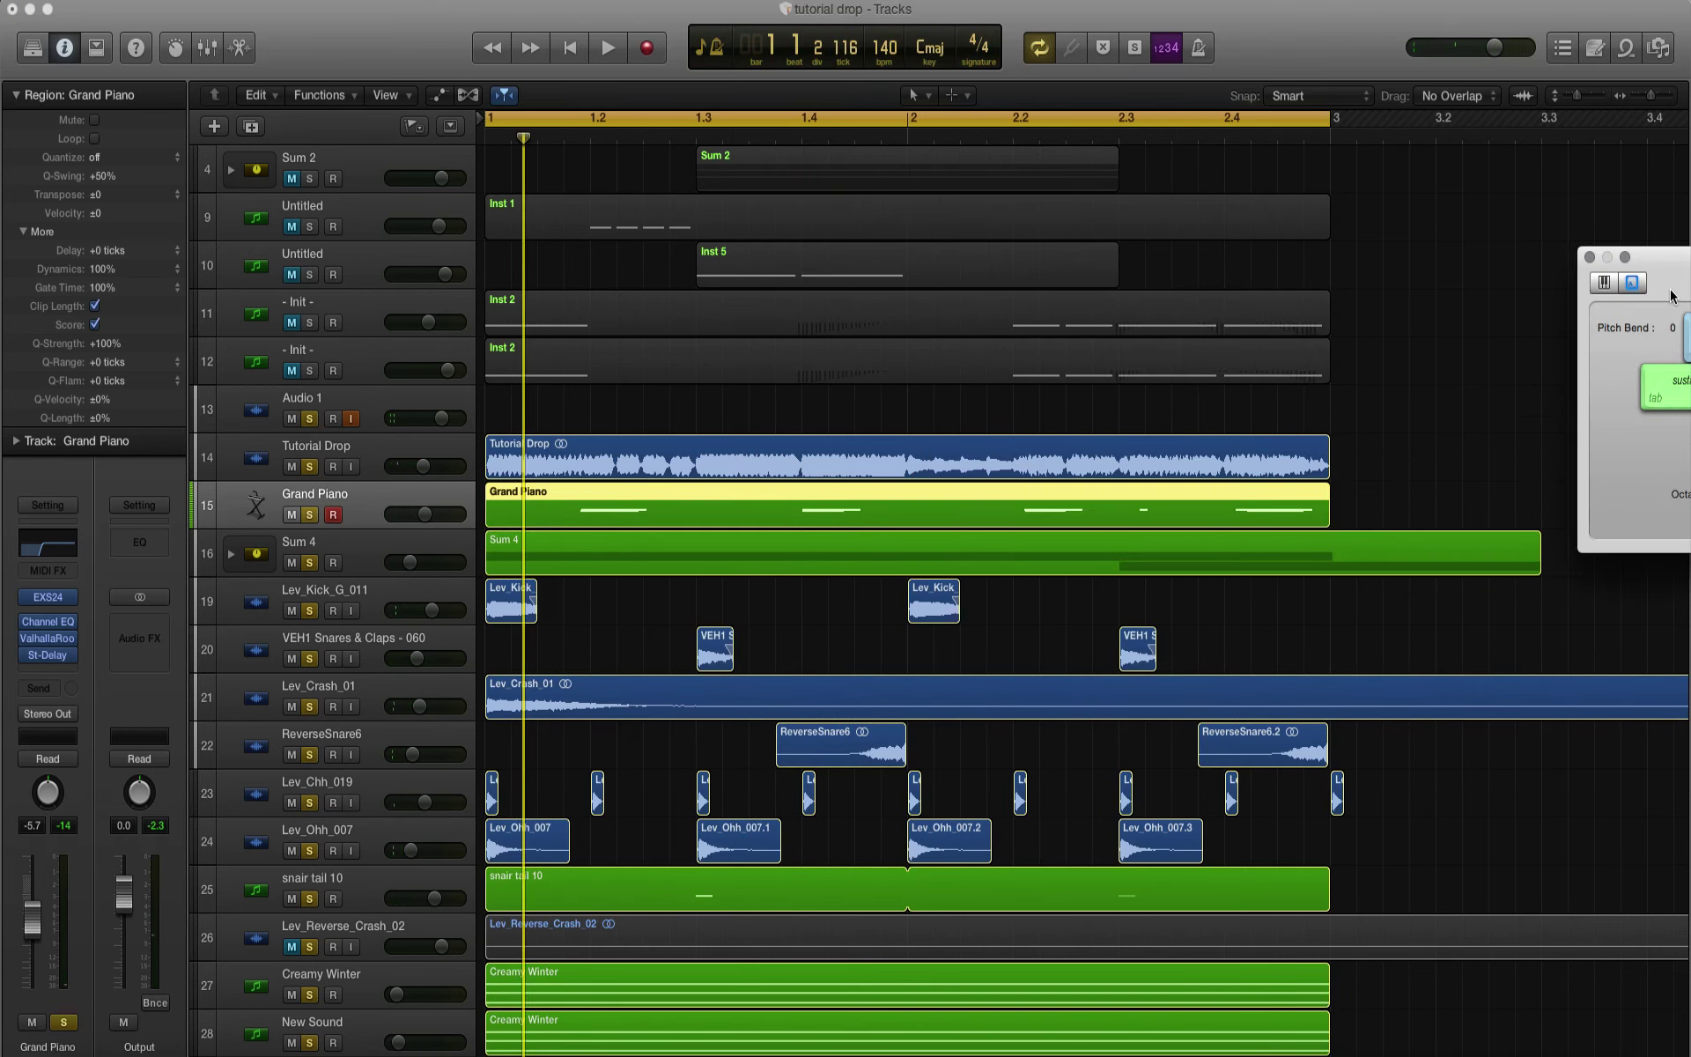
double_click(1046, 499)
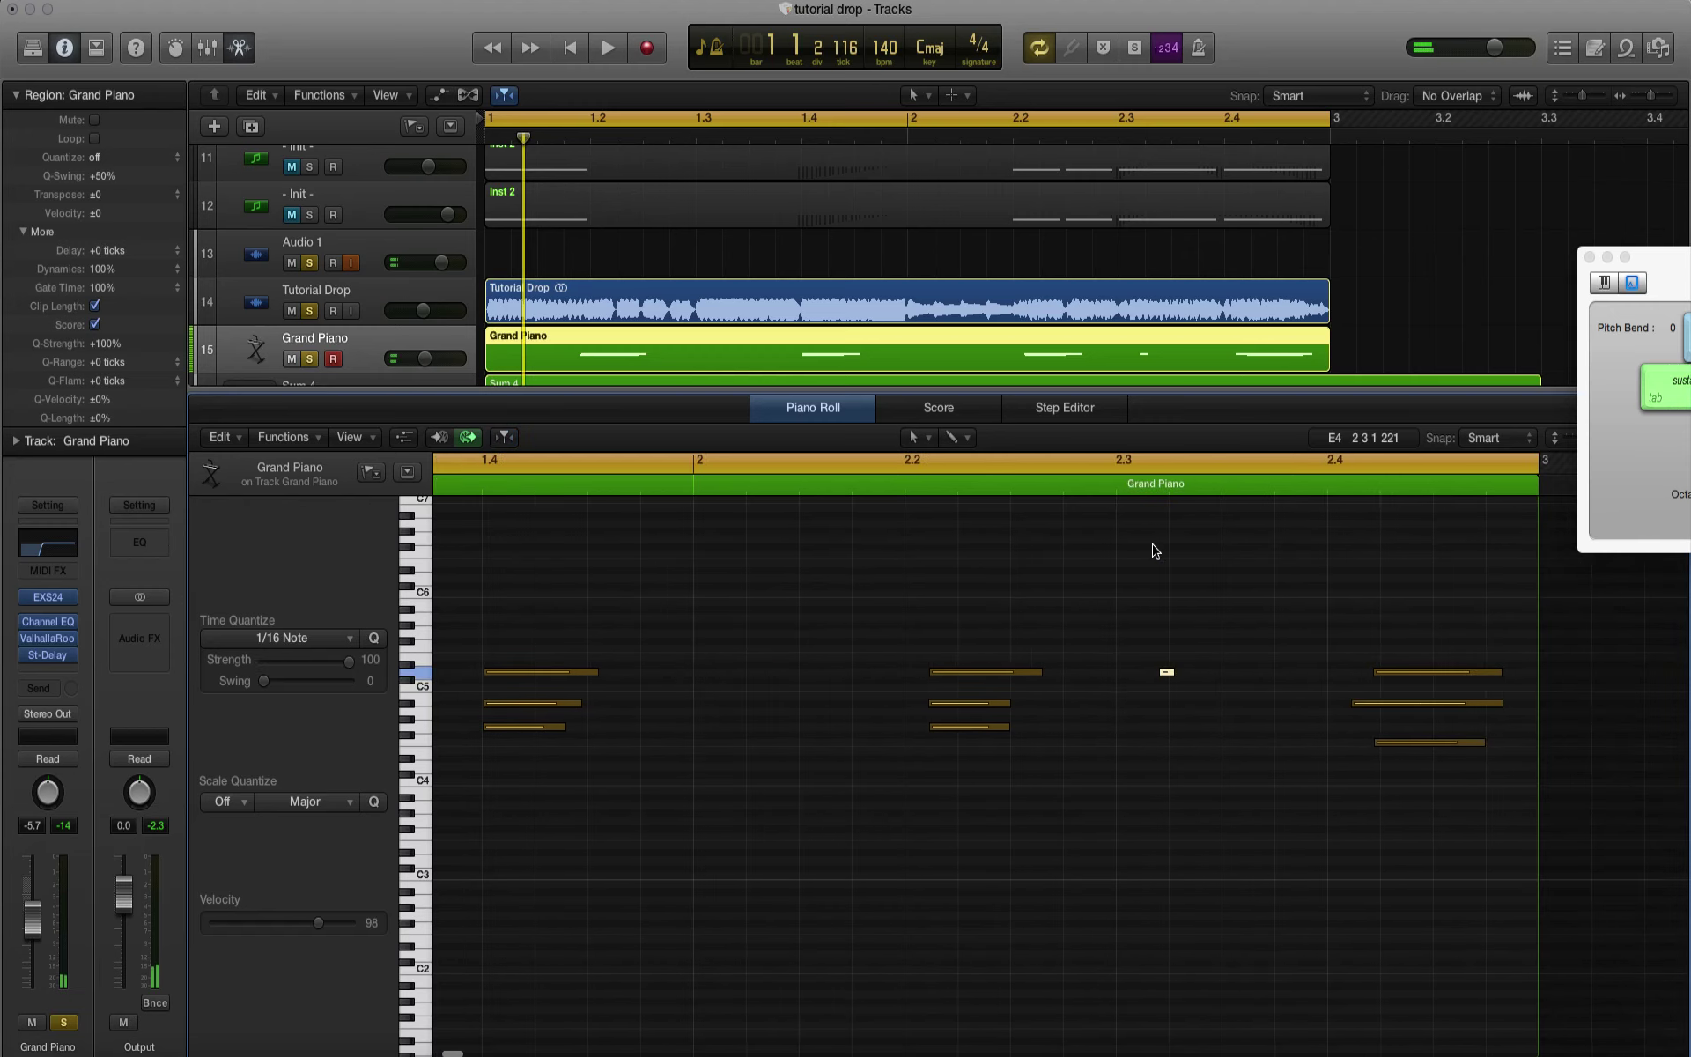
Step: Quantize all recorded Grand Piano notes to 1/4 Note
key("super+a")
scroll(754, 655, "left", 3)
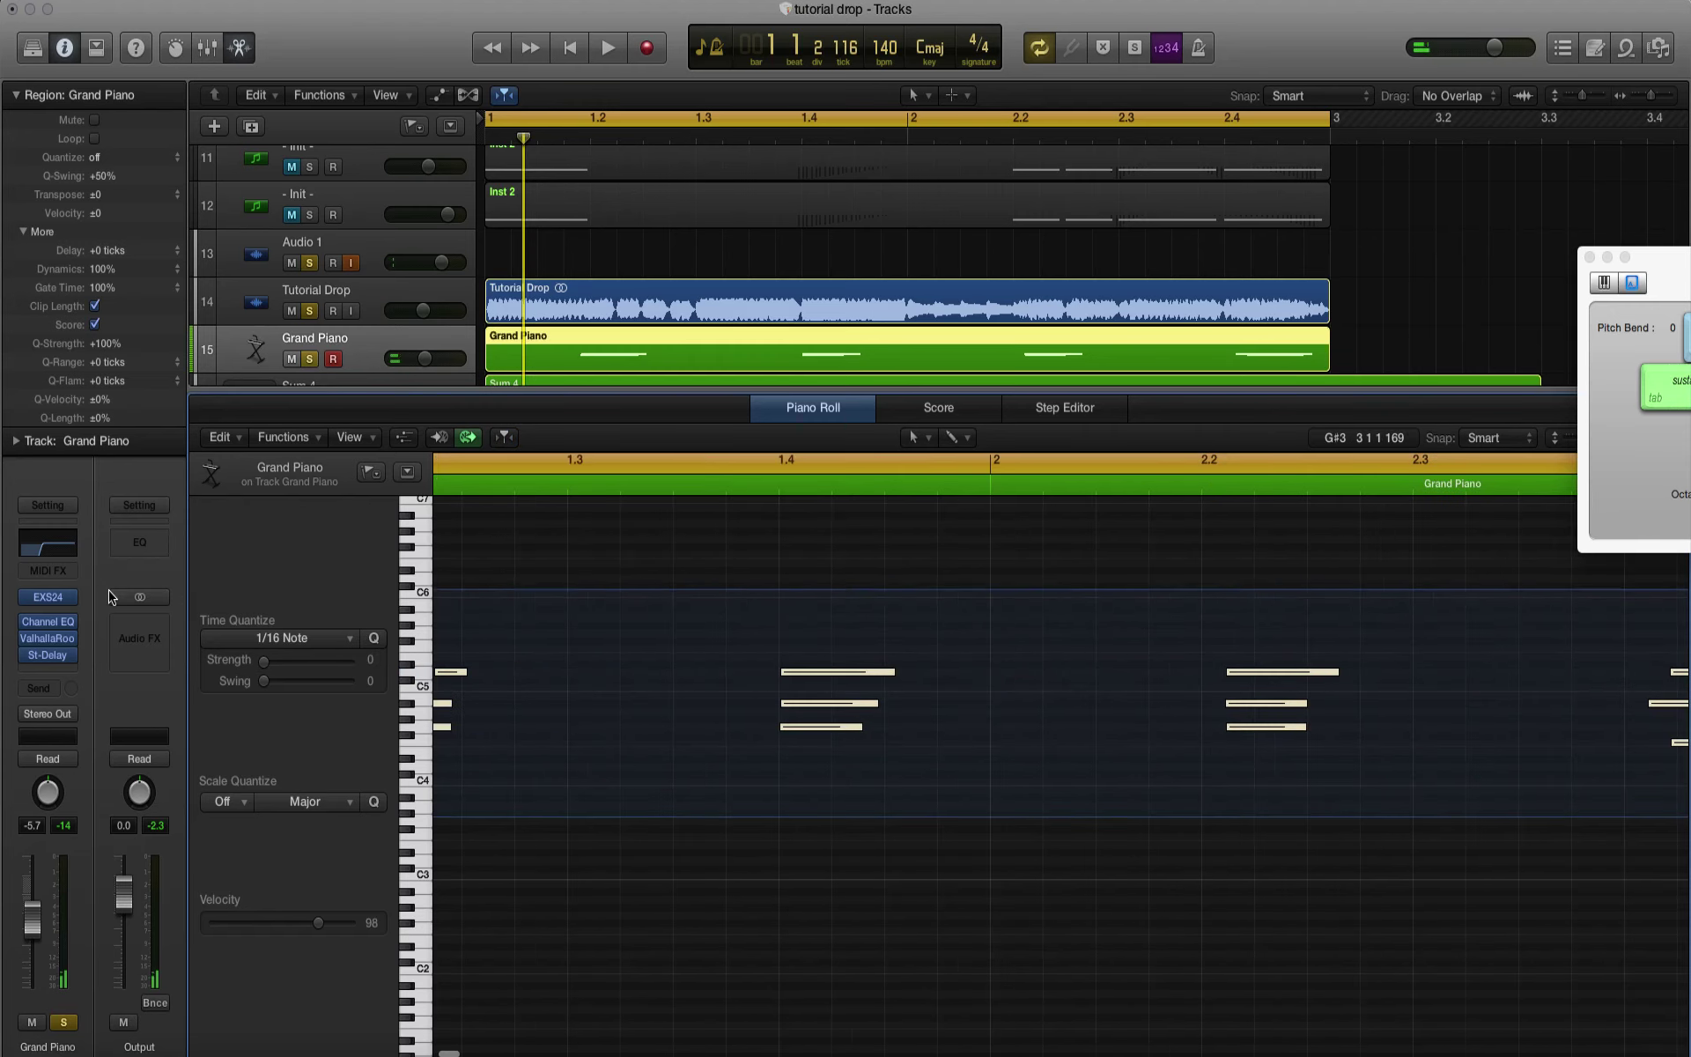
left_click(351, 638)
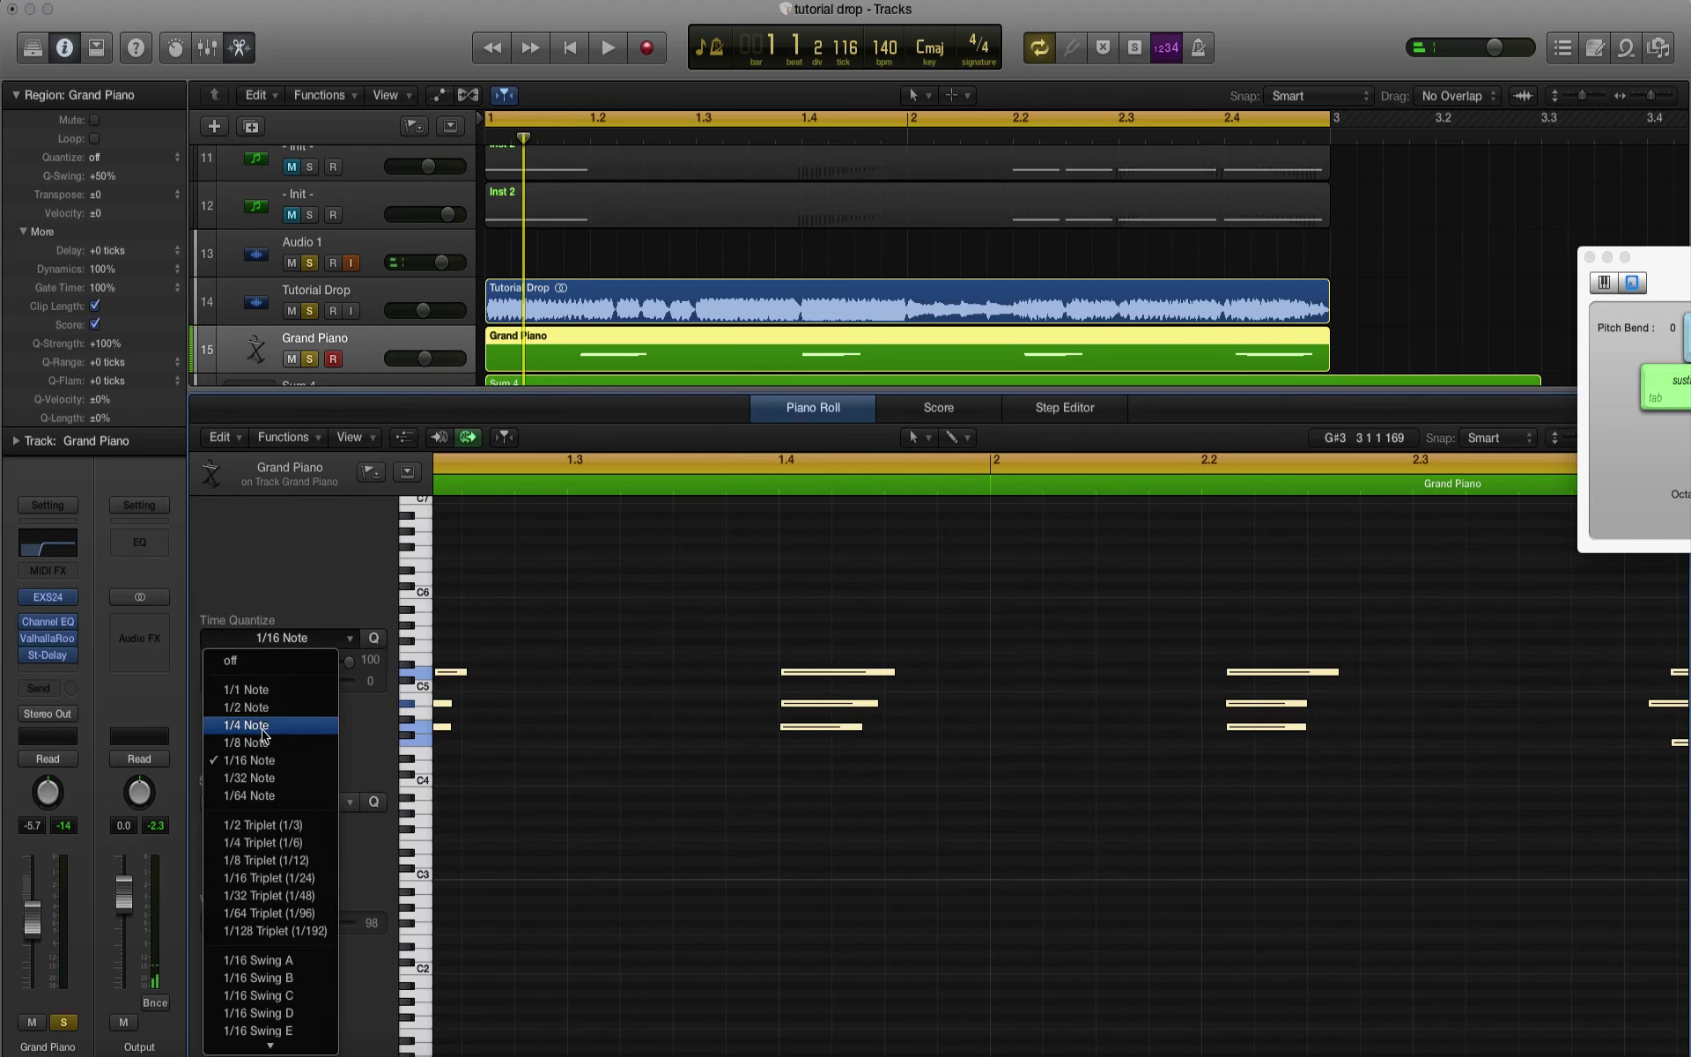
left_click(246, 724)
scroll(630, 805, "right", 3)
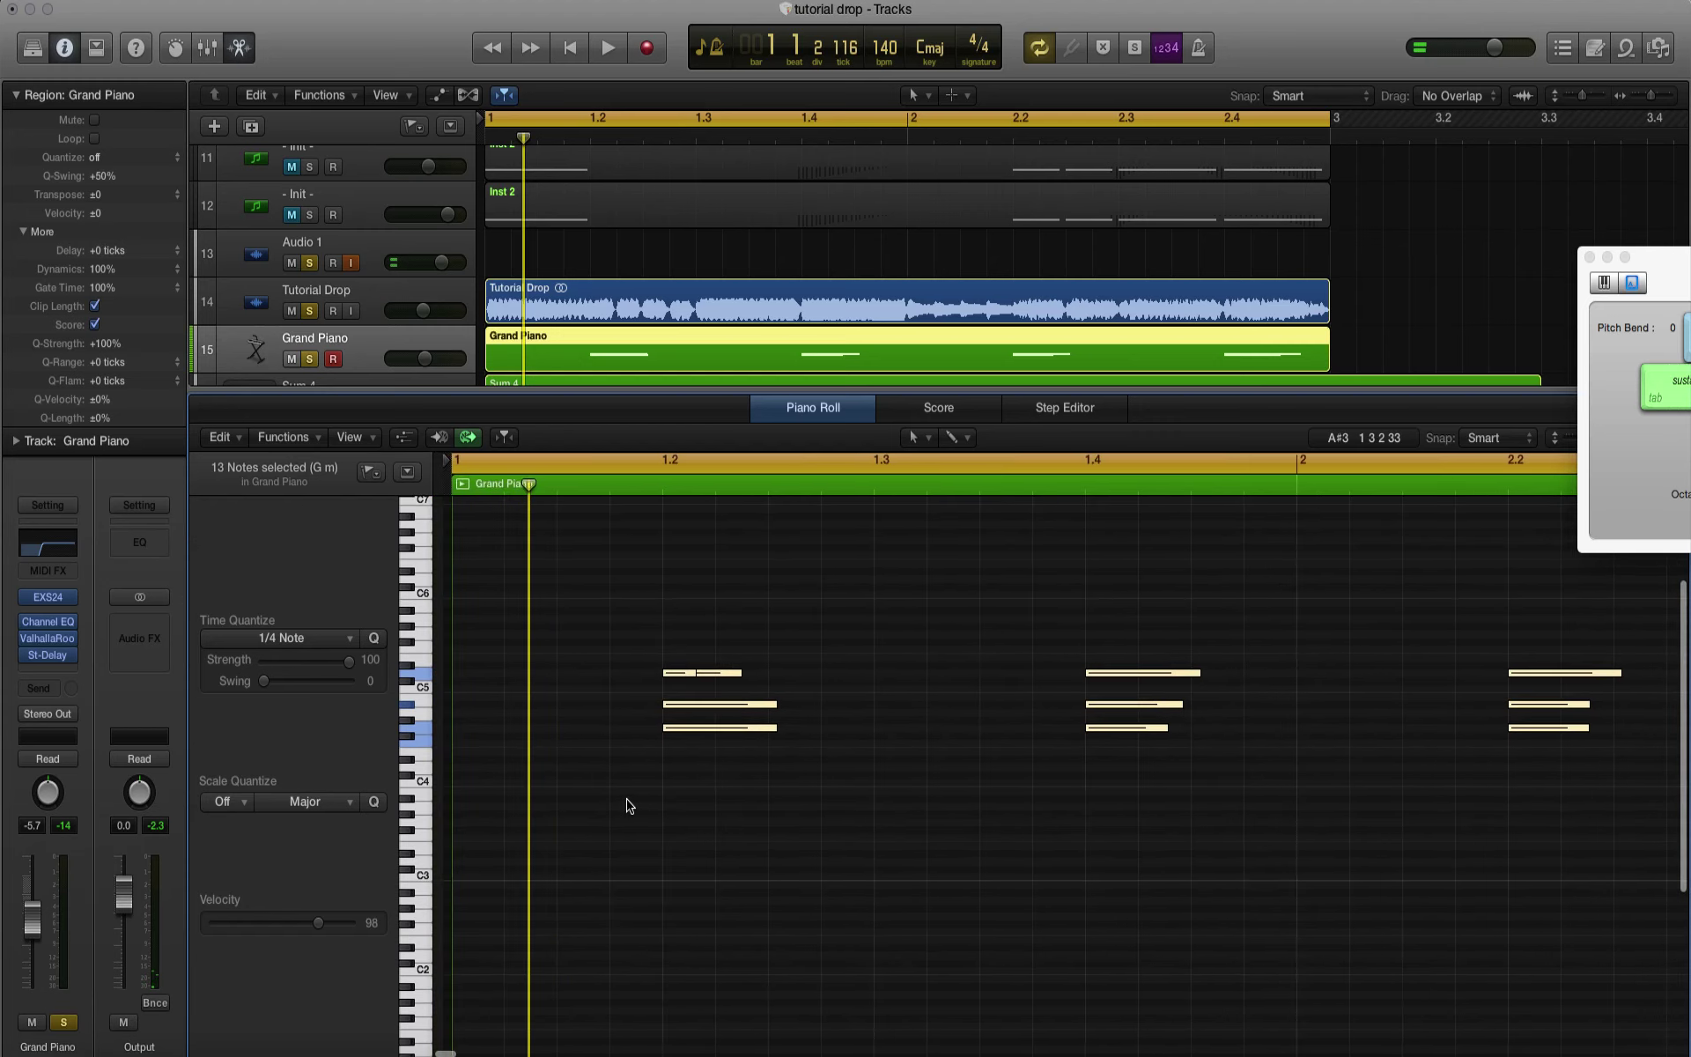
scroll(630, 806, "right", 1)
left_click(952, 852)
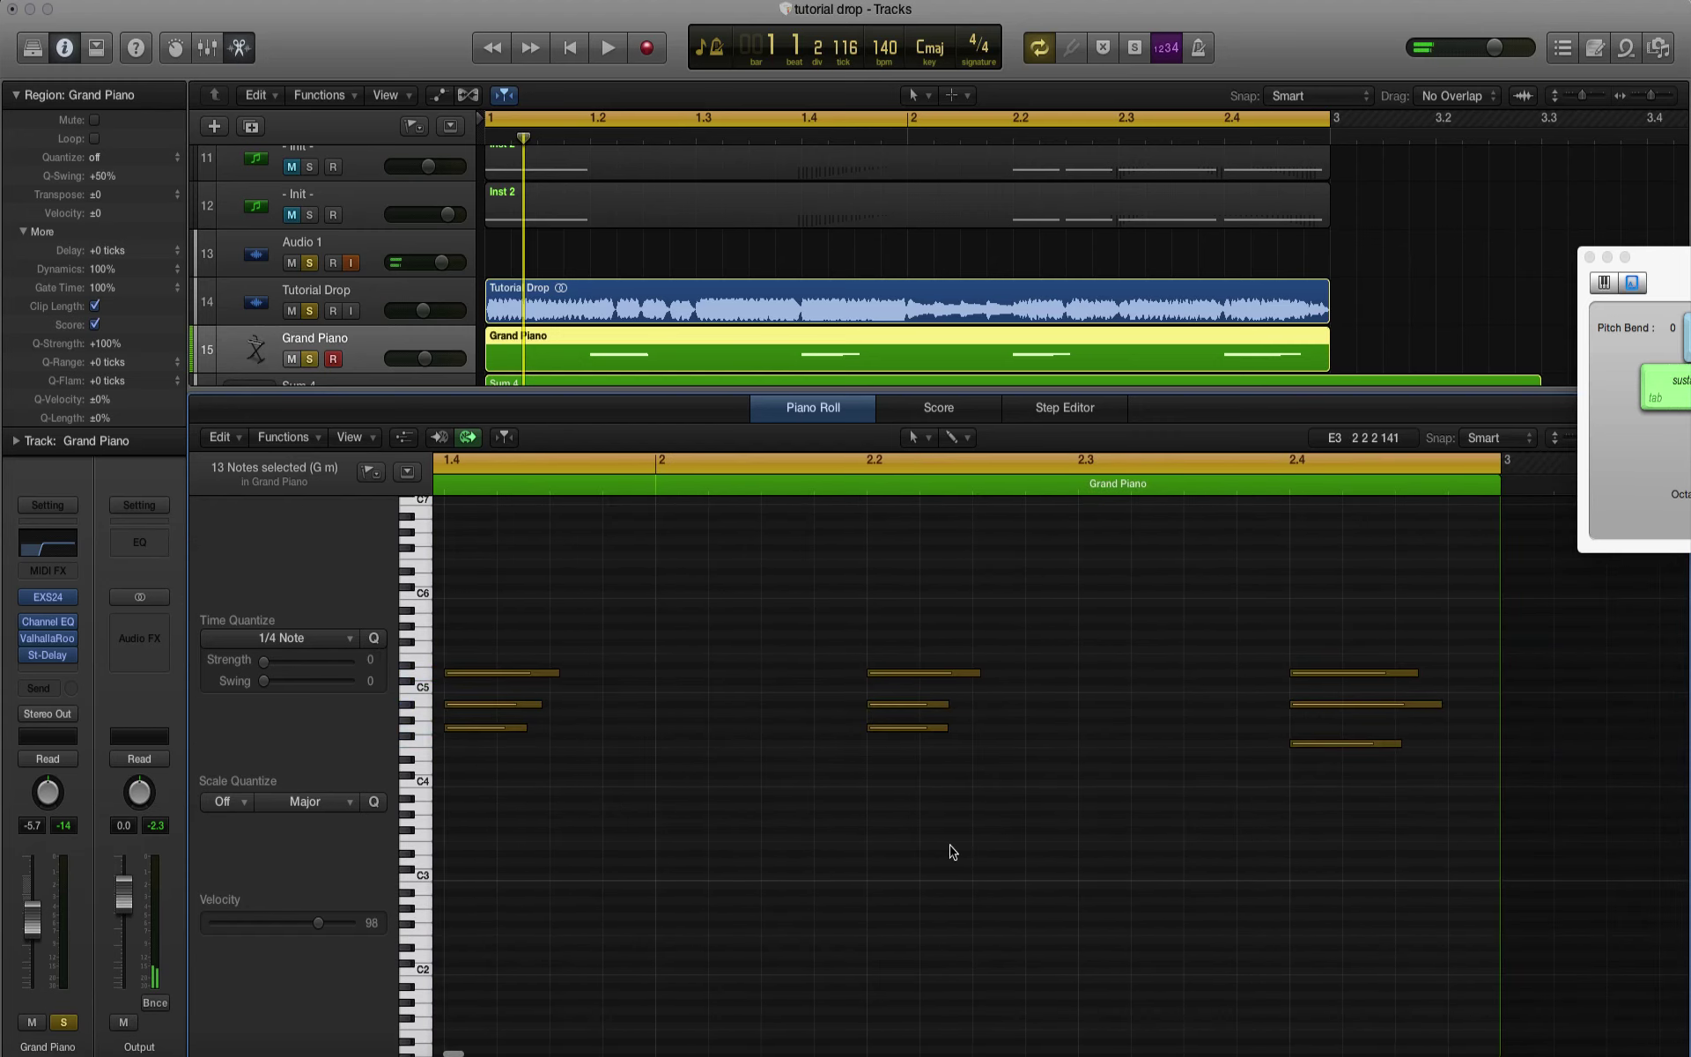
Step: Play the loop with the quantized chords, set the Grand Piano track's volume to -3.7 dB, and reopen its region in the Piano Roll
key("space")
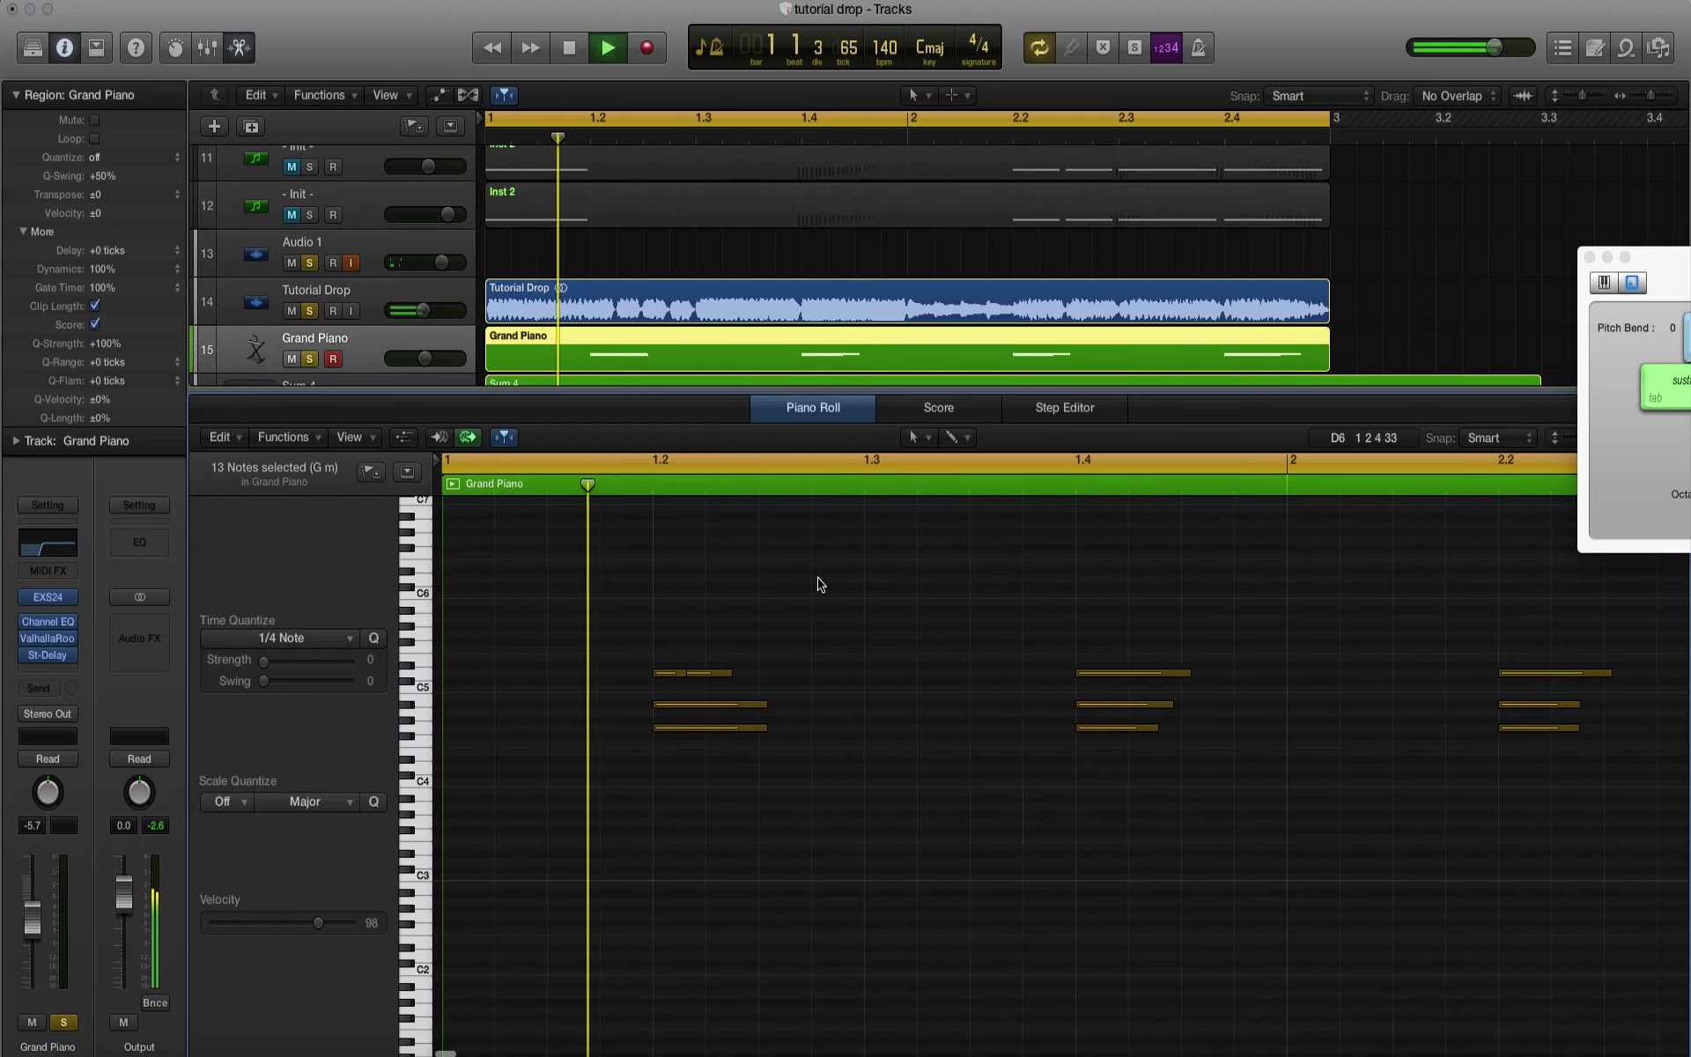
left_click(782, 407)
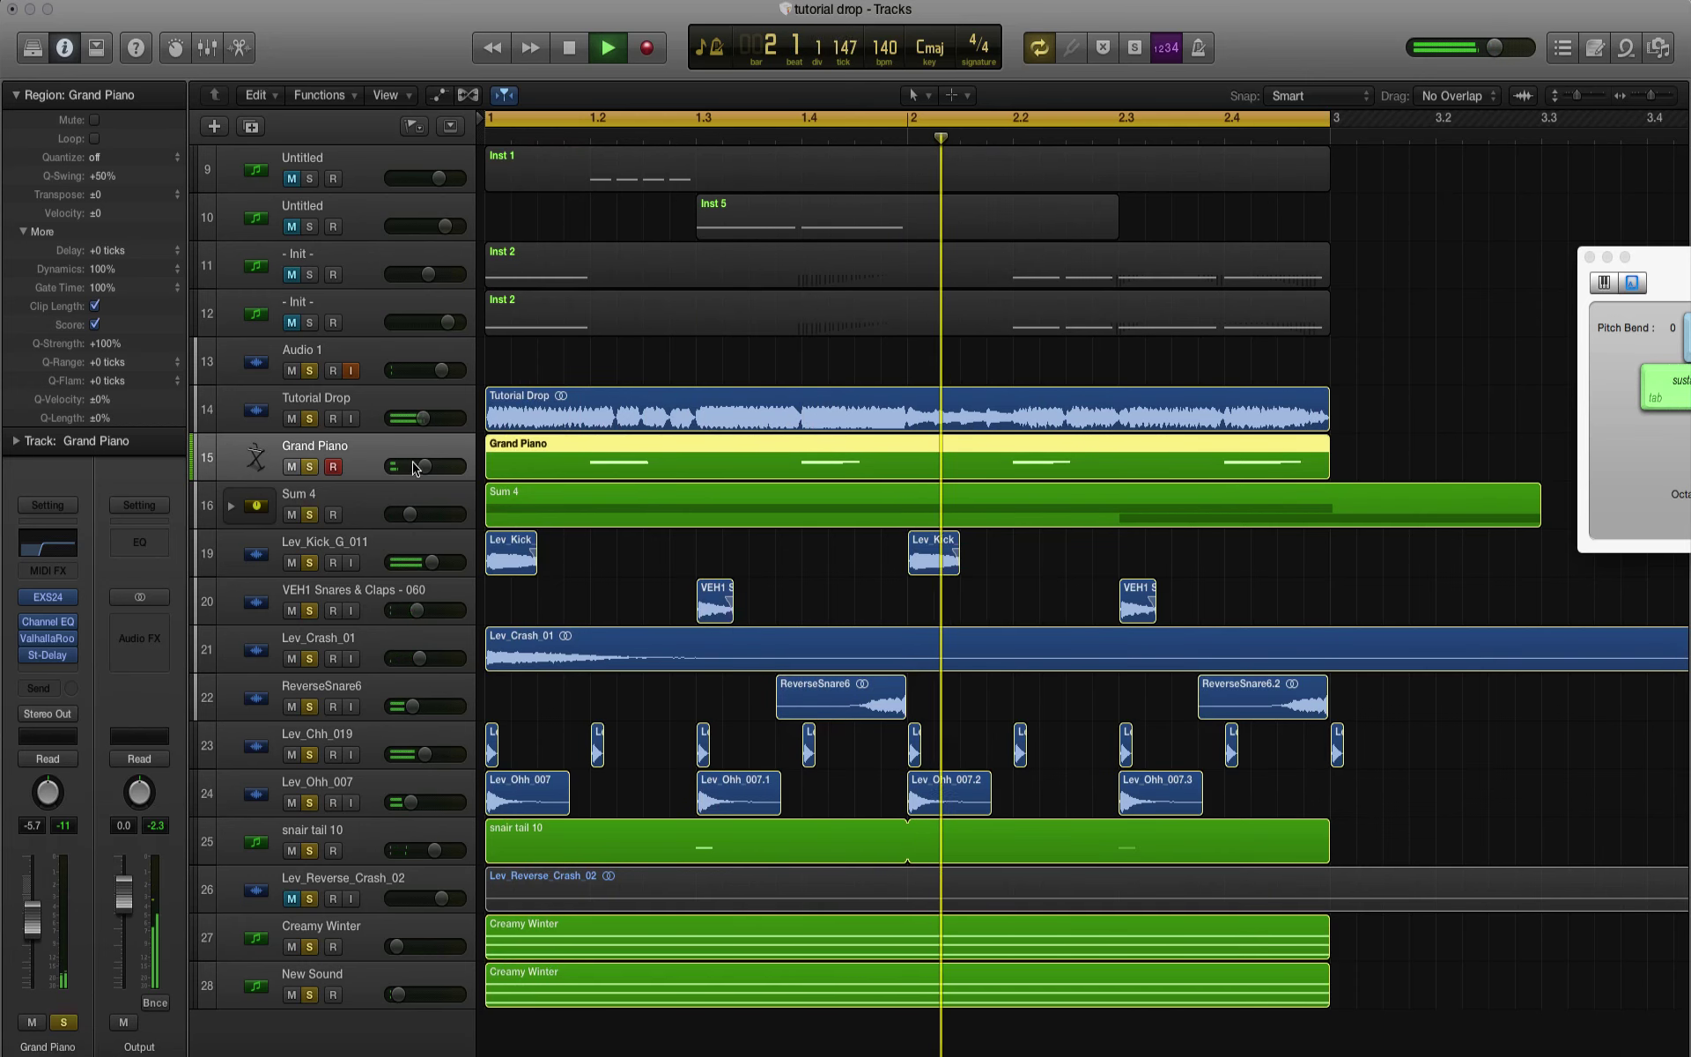
left_click_drag(425, 465, 430, 466)
key("p")
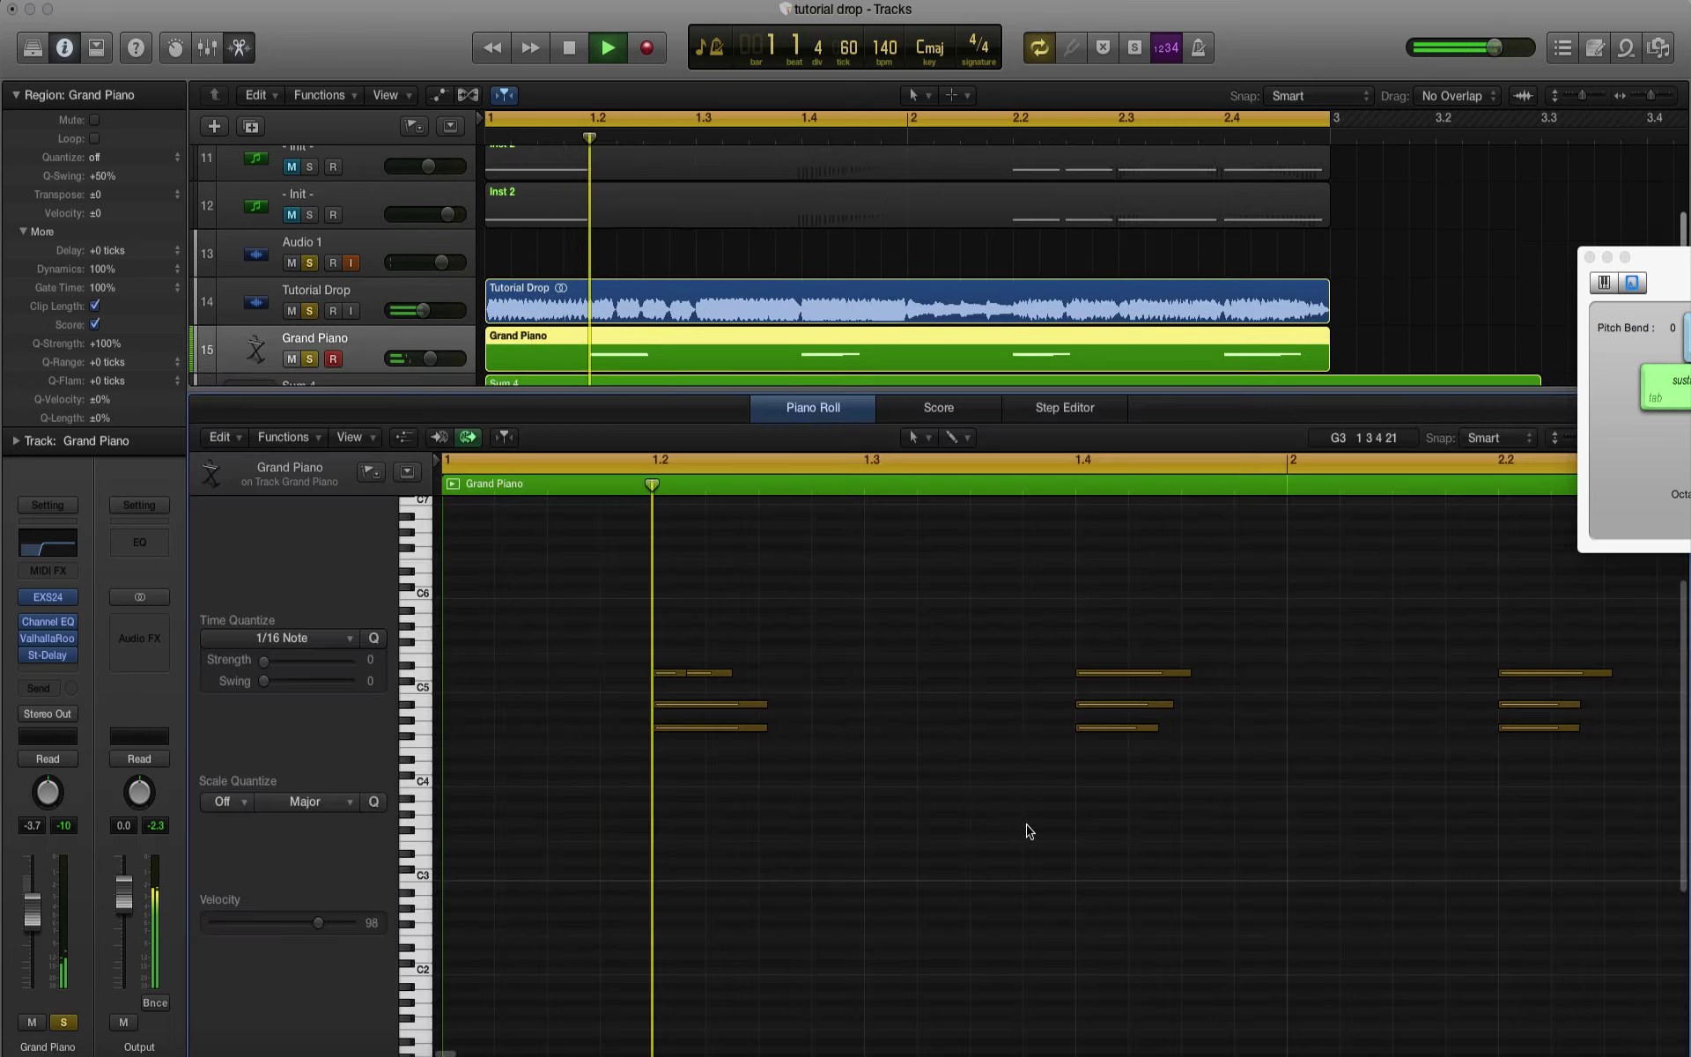
key("space")
Step: Move the Musical Typing keyboard clear of the editor and transpose all the Grand Piano chord notes down one octave
left_click_drag(1664, 279, 1659, 31)
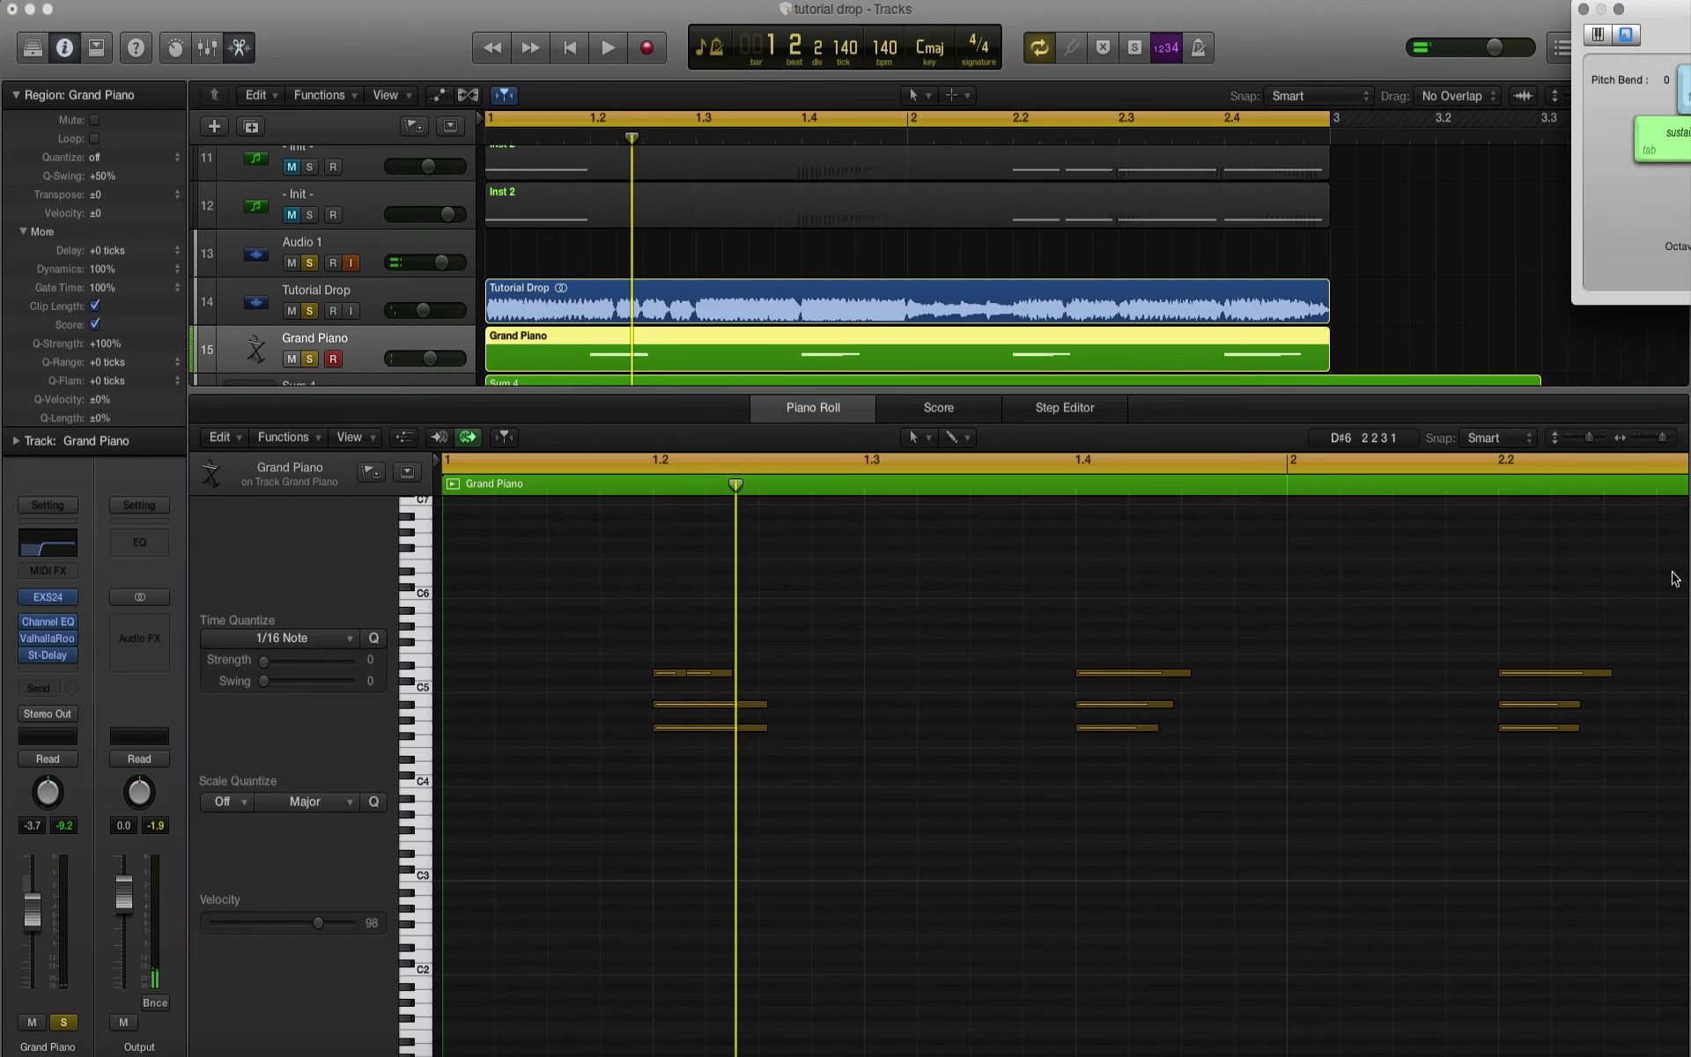
left_click(1634, 442)
left_click_drag(779, 704, 325, 567)
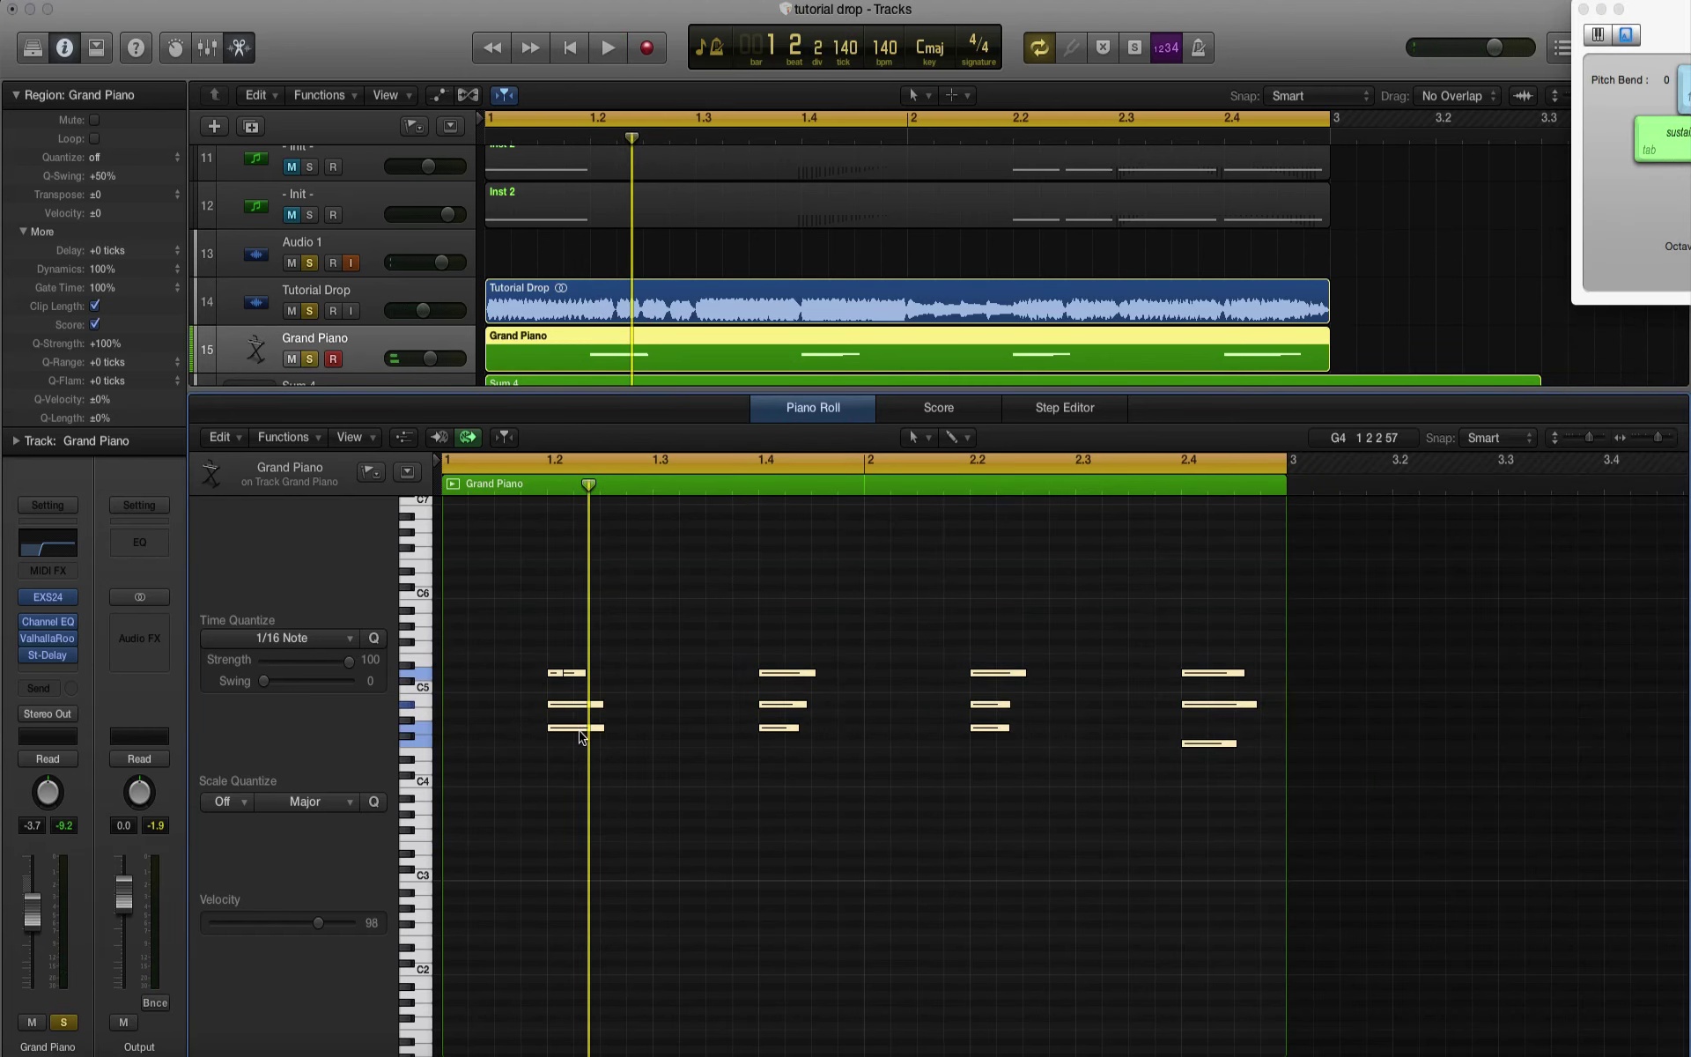
left_click_drag(579, 731, 580, 827)
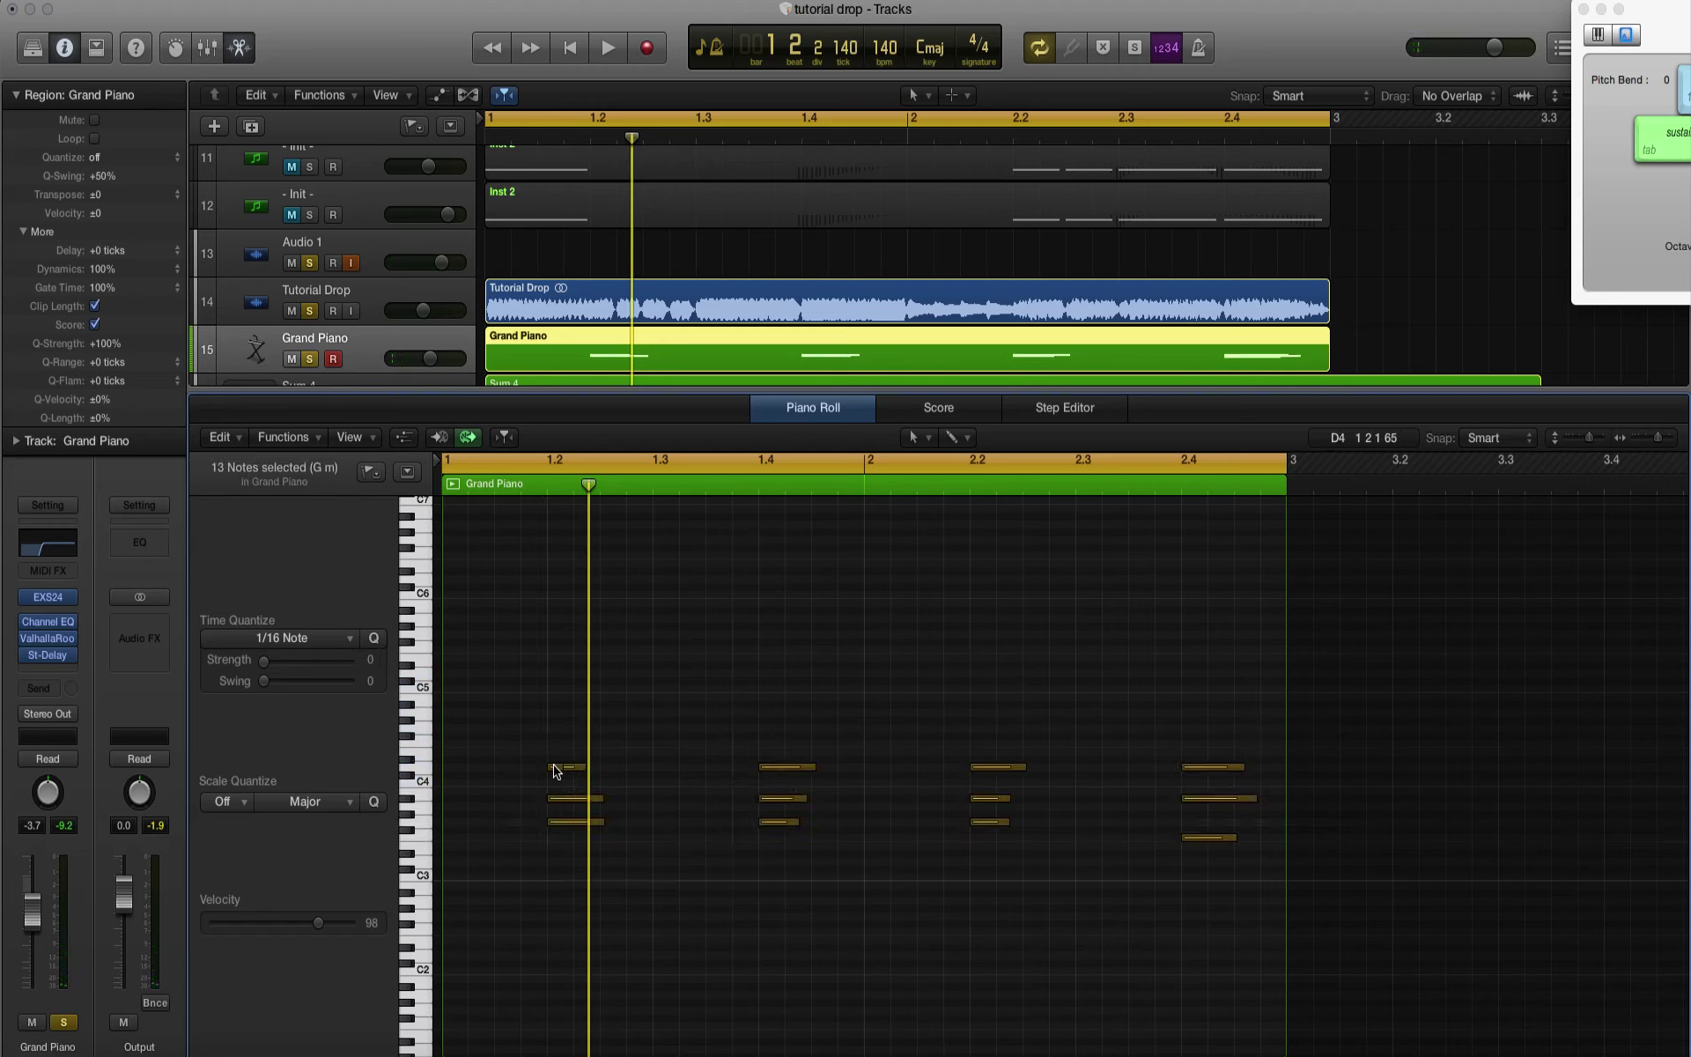
Step: Play the loop with the transposed chords and lower the Grand Piano track to -7.6 dB
key("space")
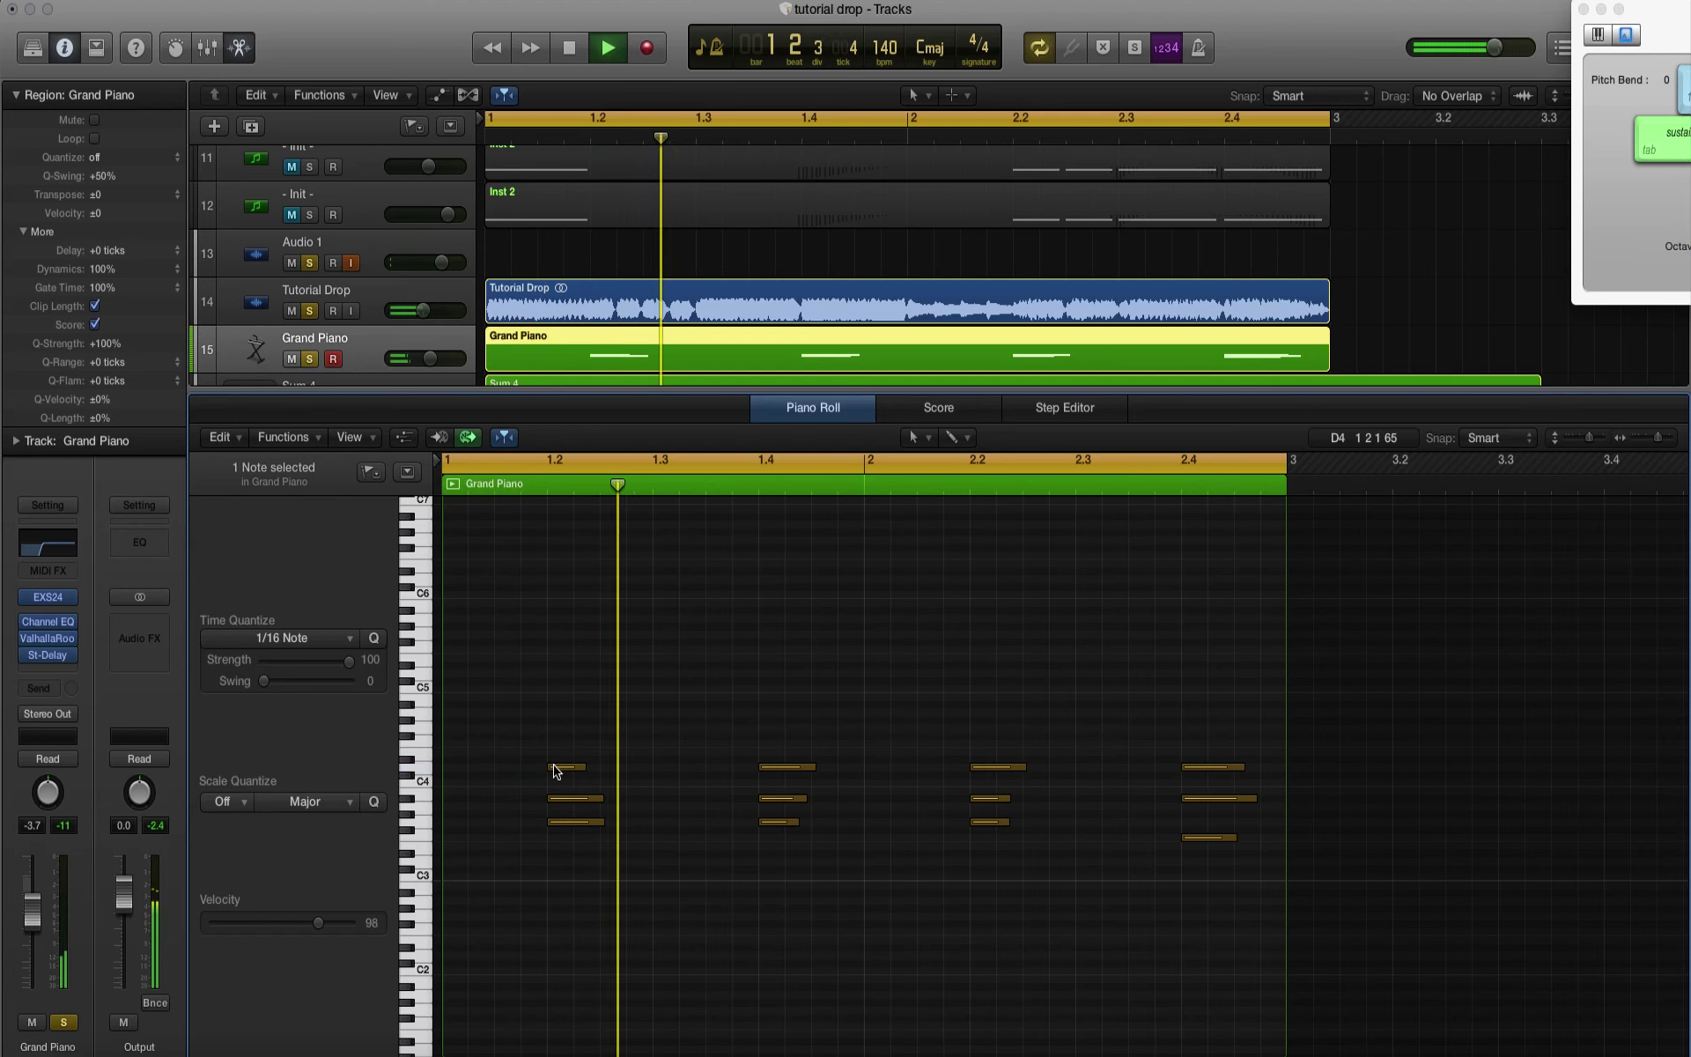
left_click(793, 414)
left_click_drag(430, 466, 414, 464)
key("XF86AudioLowerVolume")
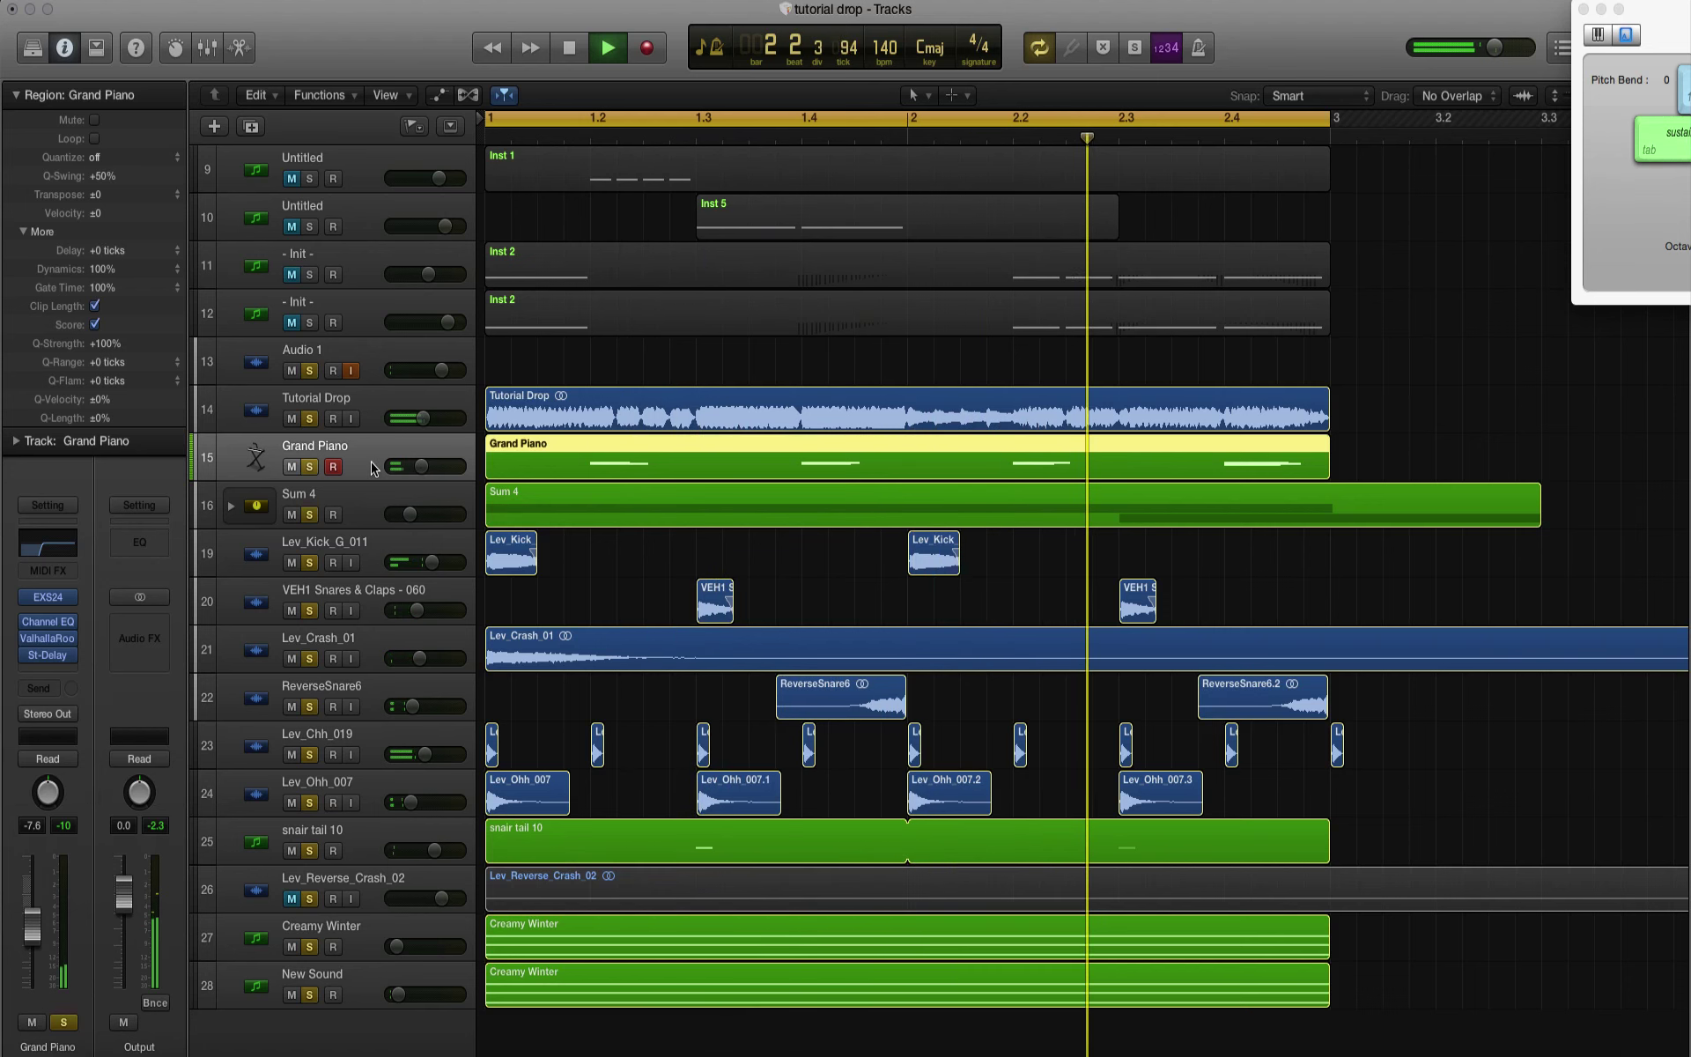
Step: Duplicate the Grand Piano track with its settings and copy the chord region onto the new track
key("super+d")
key("space")
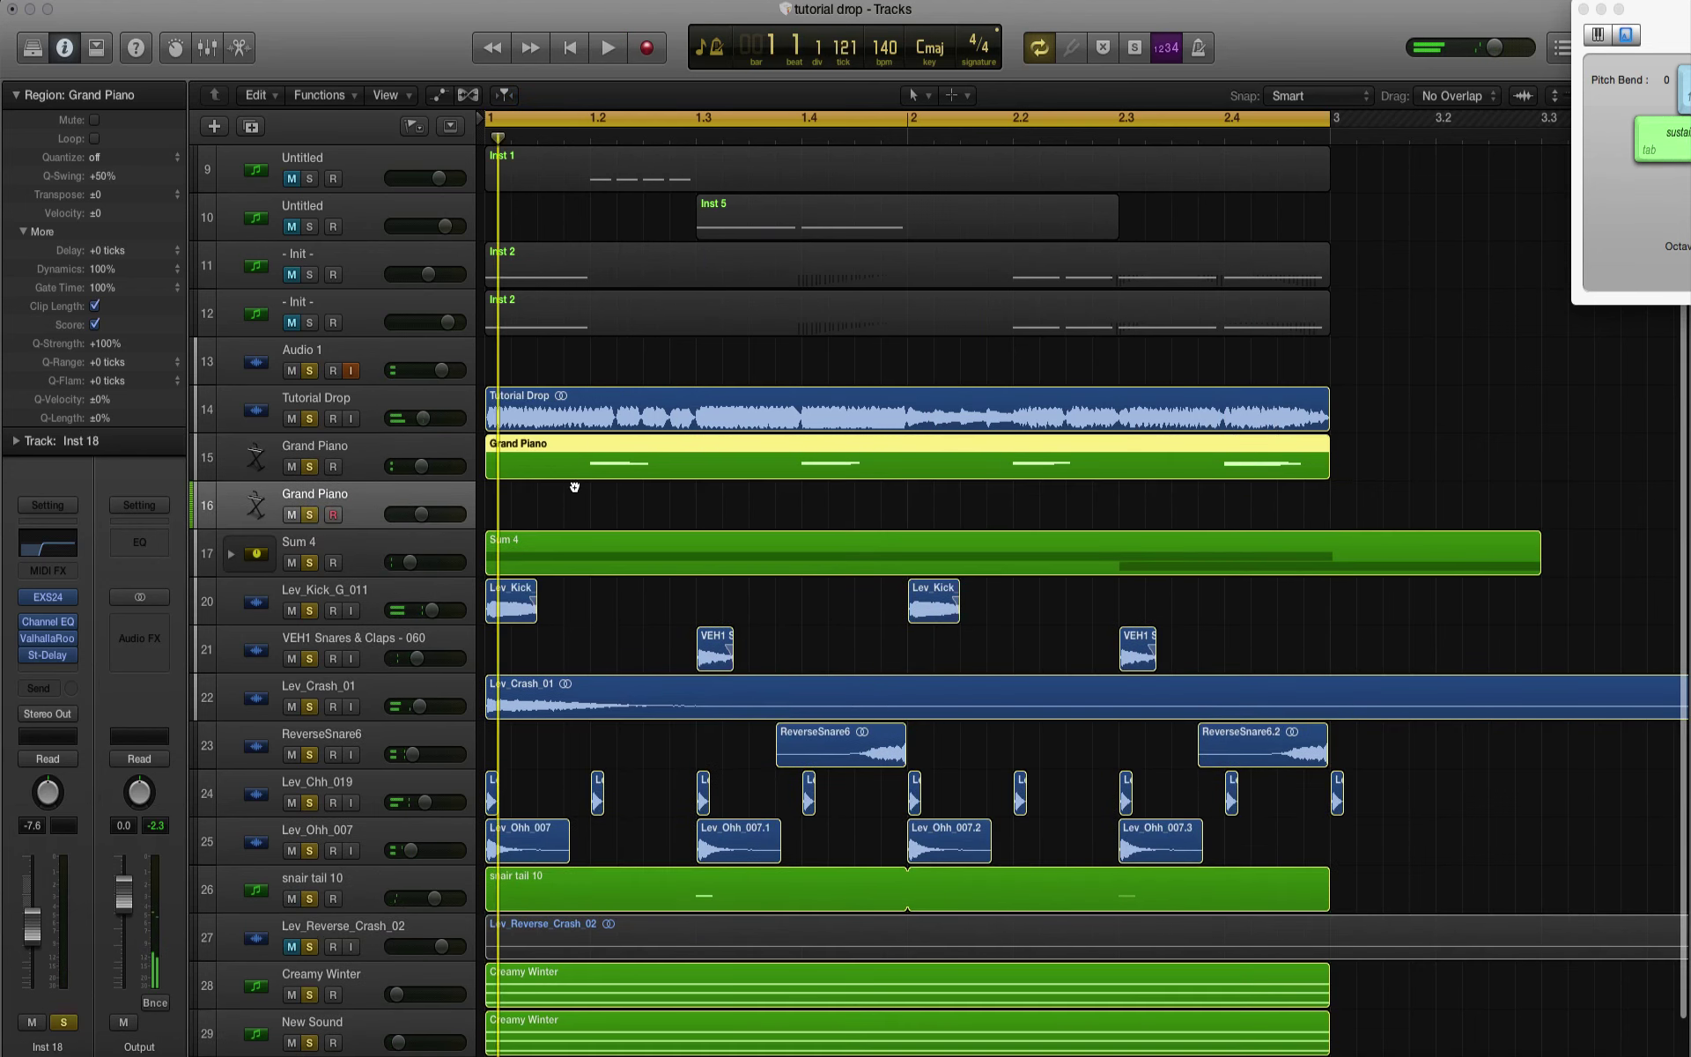
left_click_drag(575, 487, 575, 498)
Step: Open the copied Grand Piano region in the Piano Roll and layer a copy of all its chord notes one octave higher
double_click(575, 507)
left_click_drag(1263, 970, 650, 703)
left_click_drag(1420, 925, 568, 597)
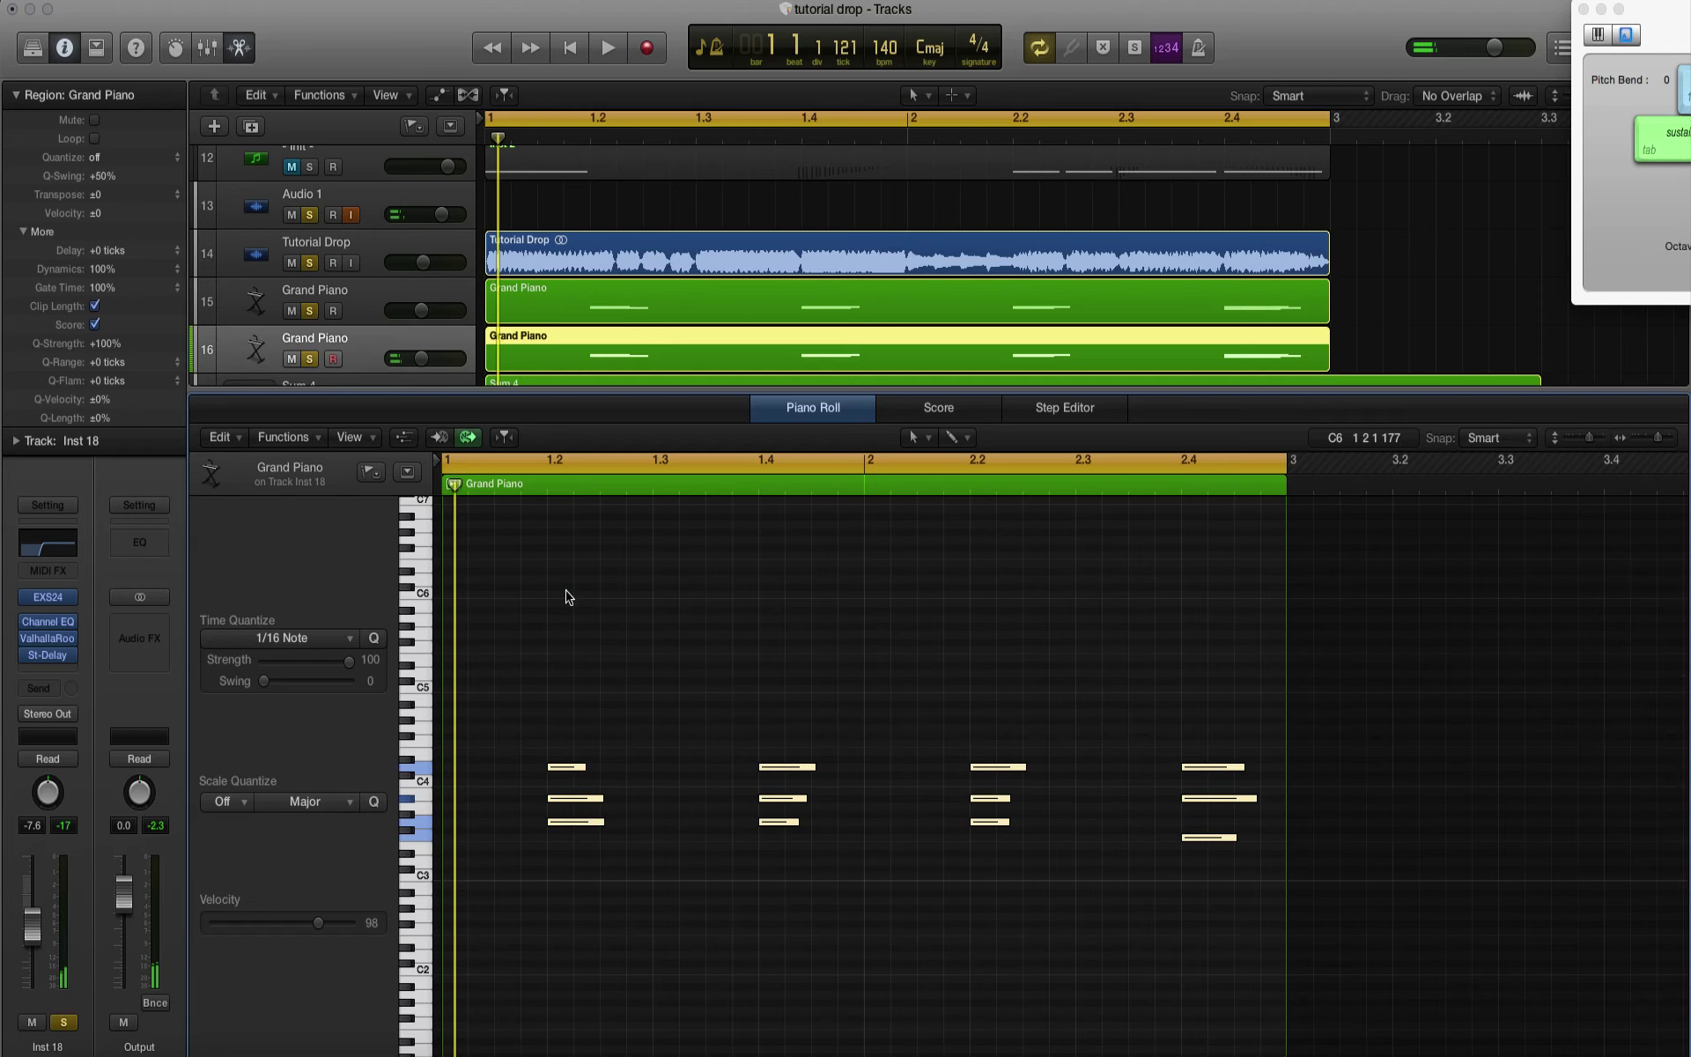
left_click_drag(575, 825, 579, 736)
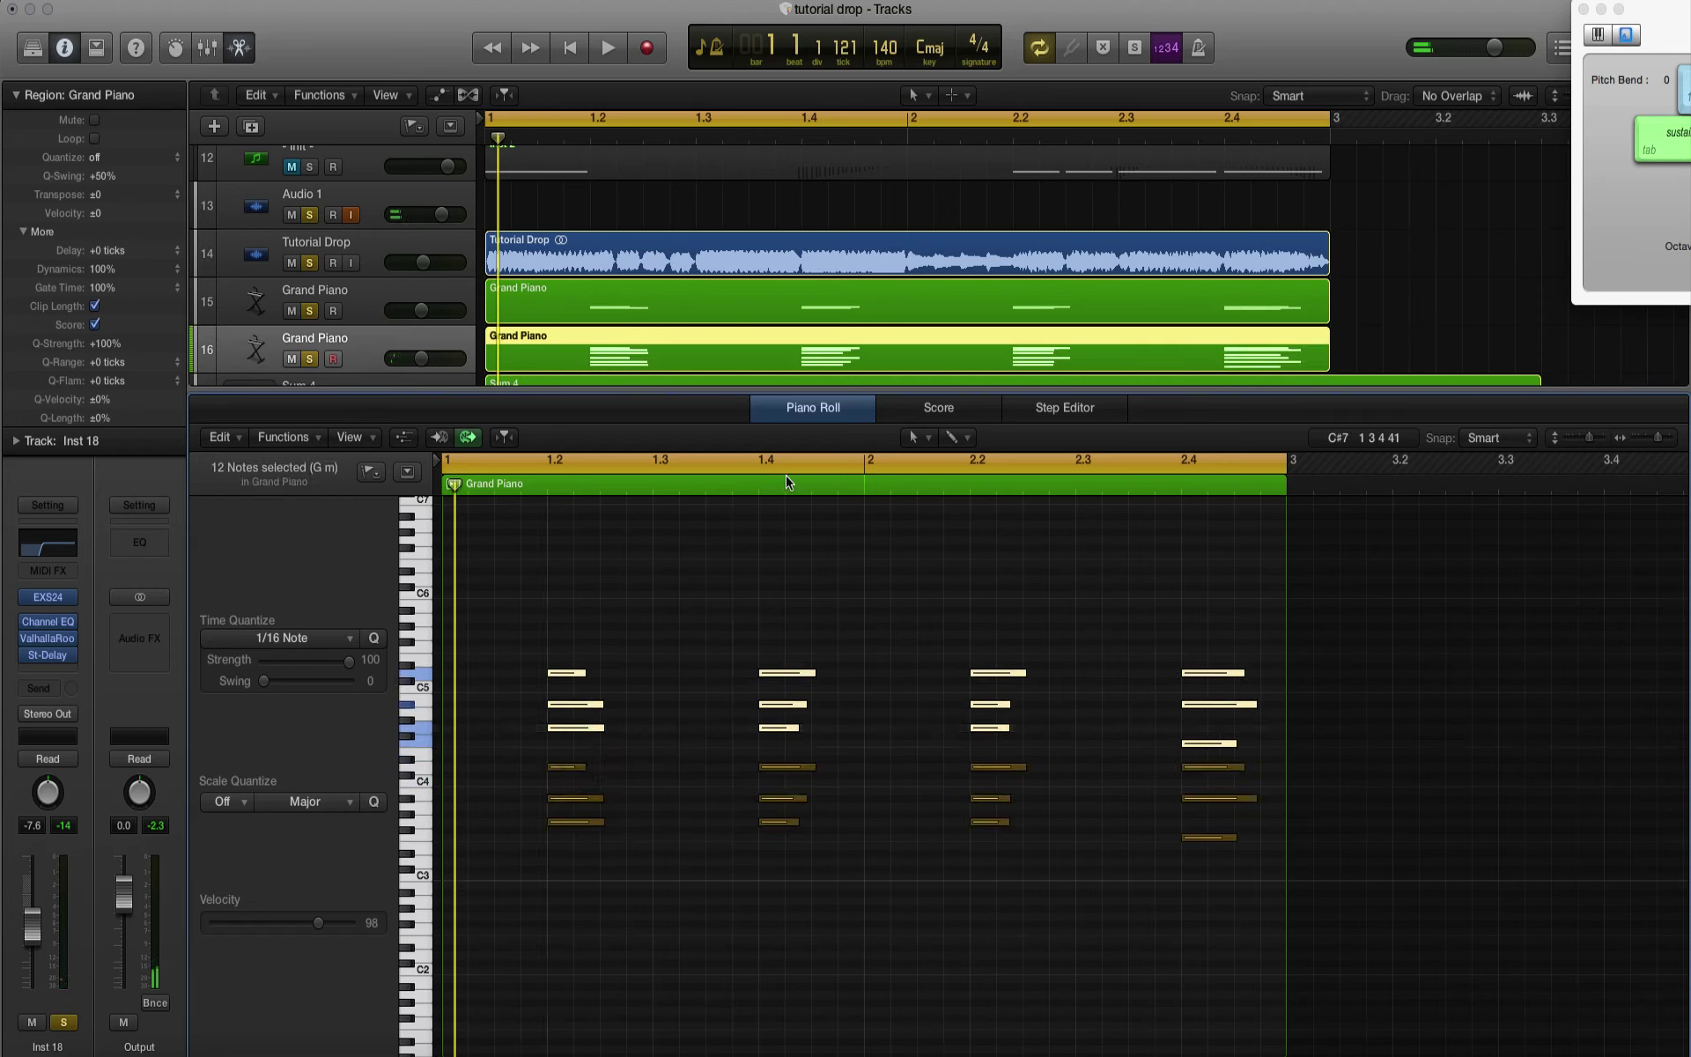
Step: Mute the original Grand Piano track and lower the duplicated one to -11.0 dB during loop playback
left_click(788, 411)
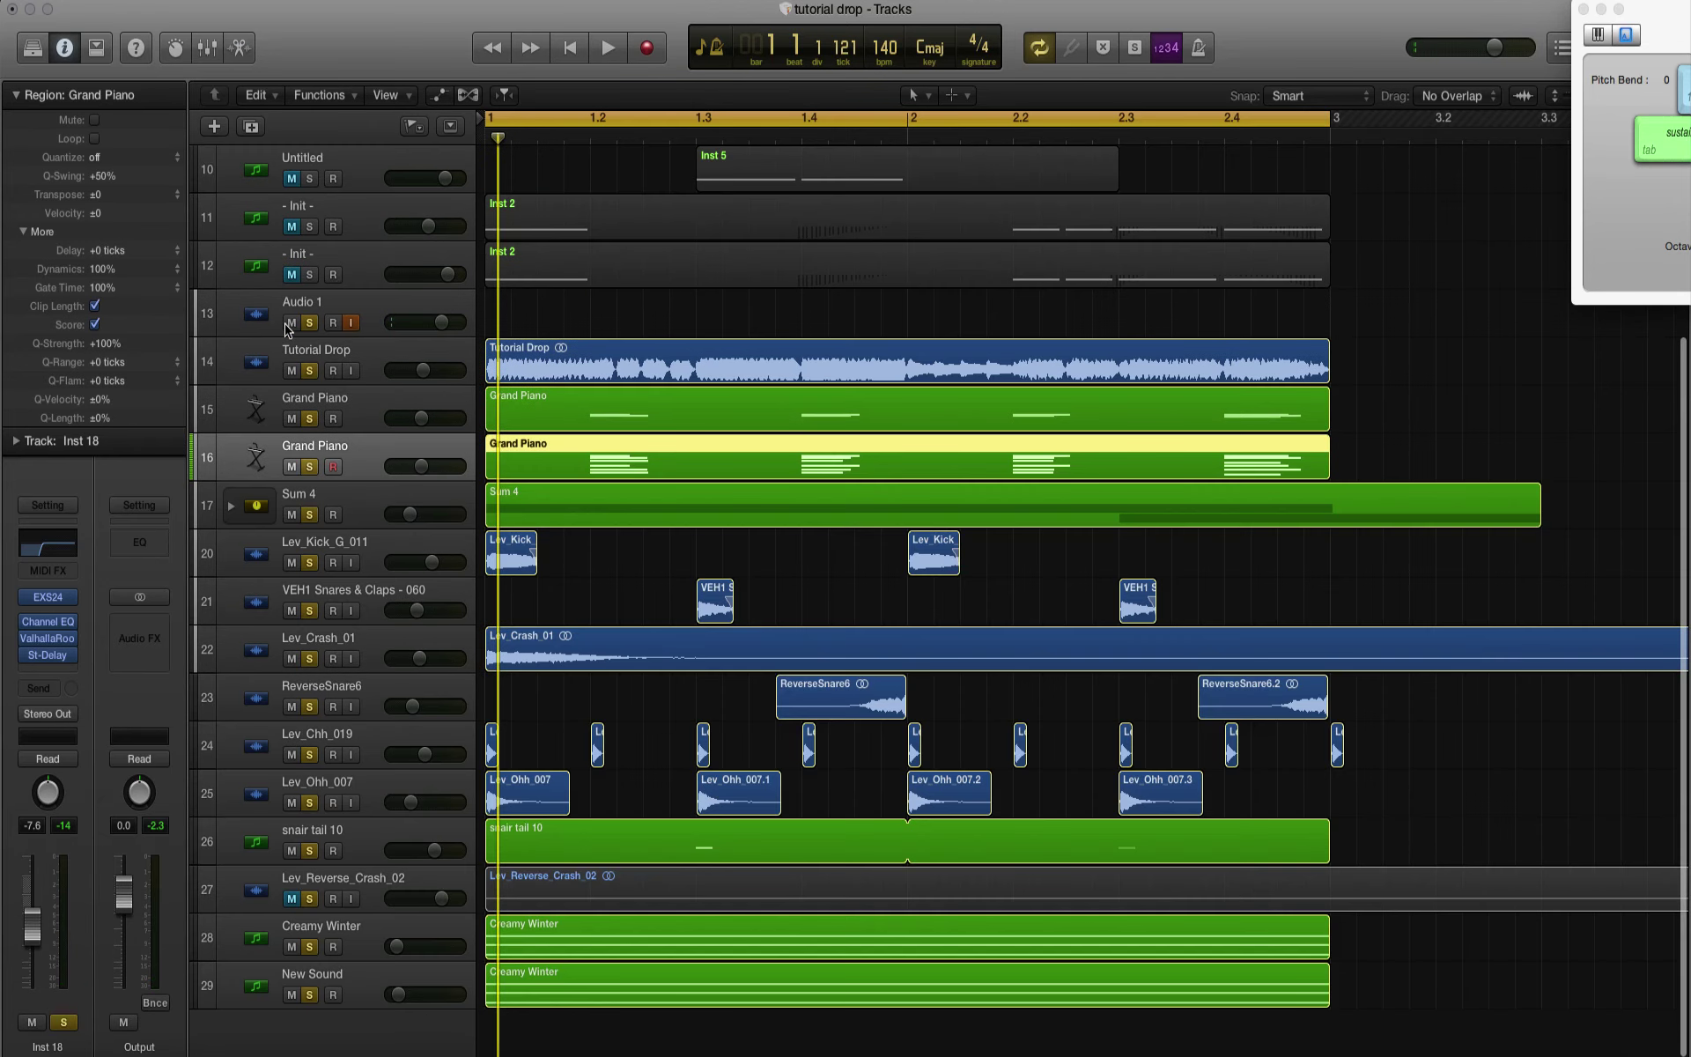
left_click(291, 420)
key("space")
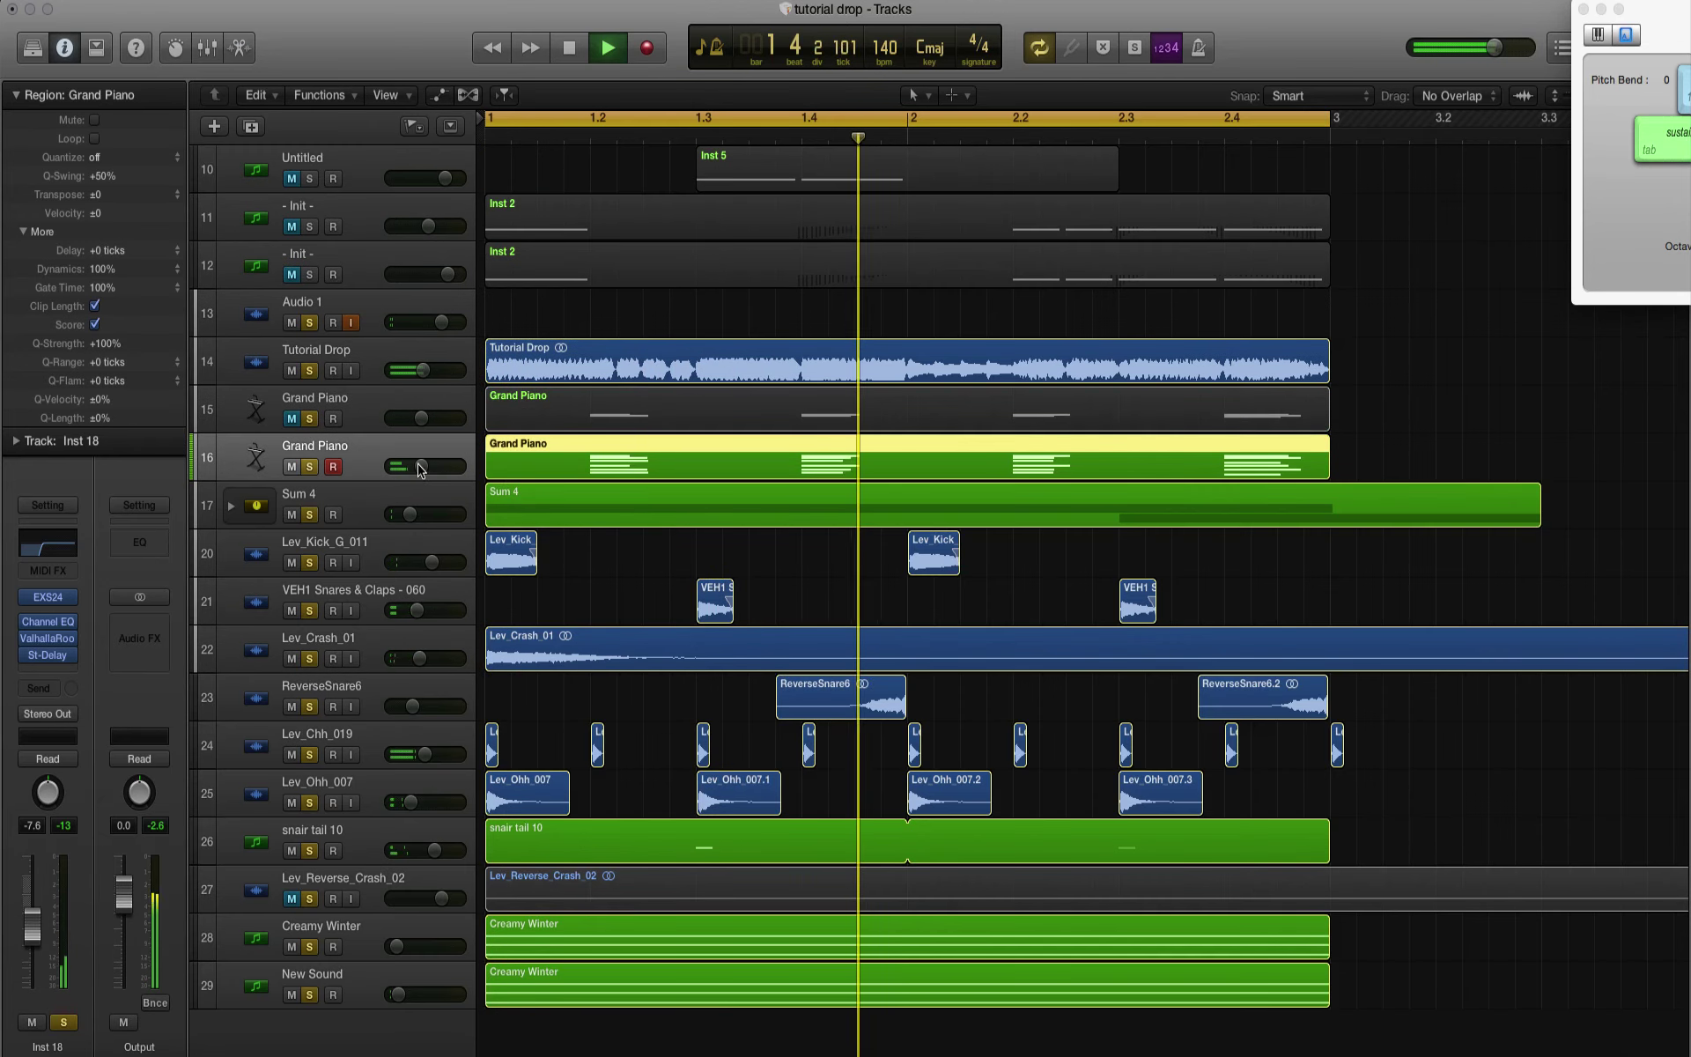
left_click_drag(420, 469, 413, 469)
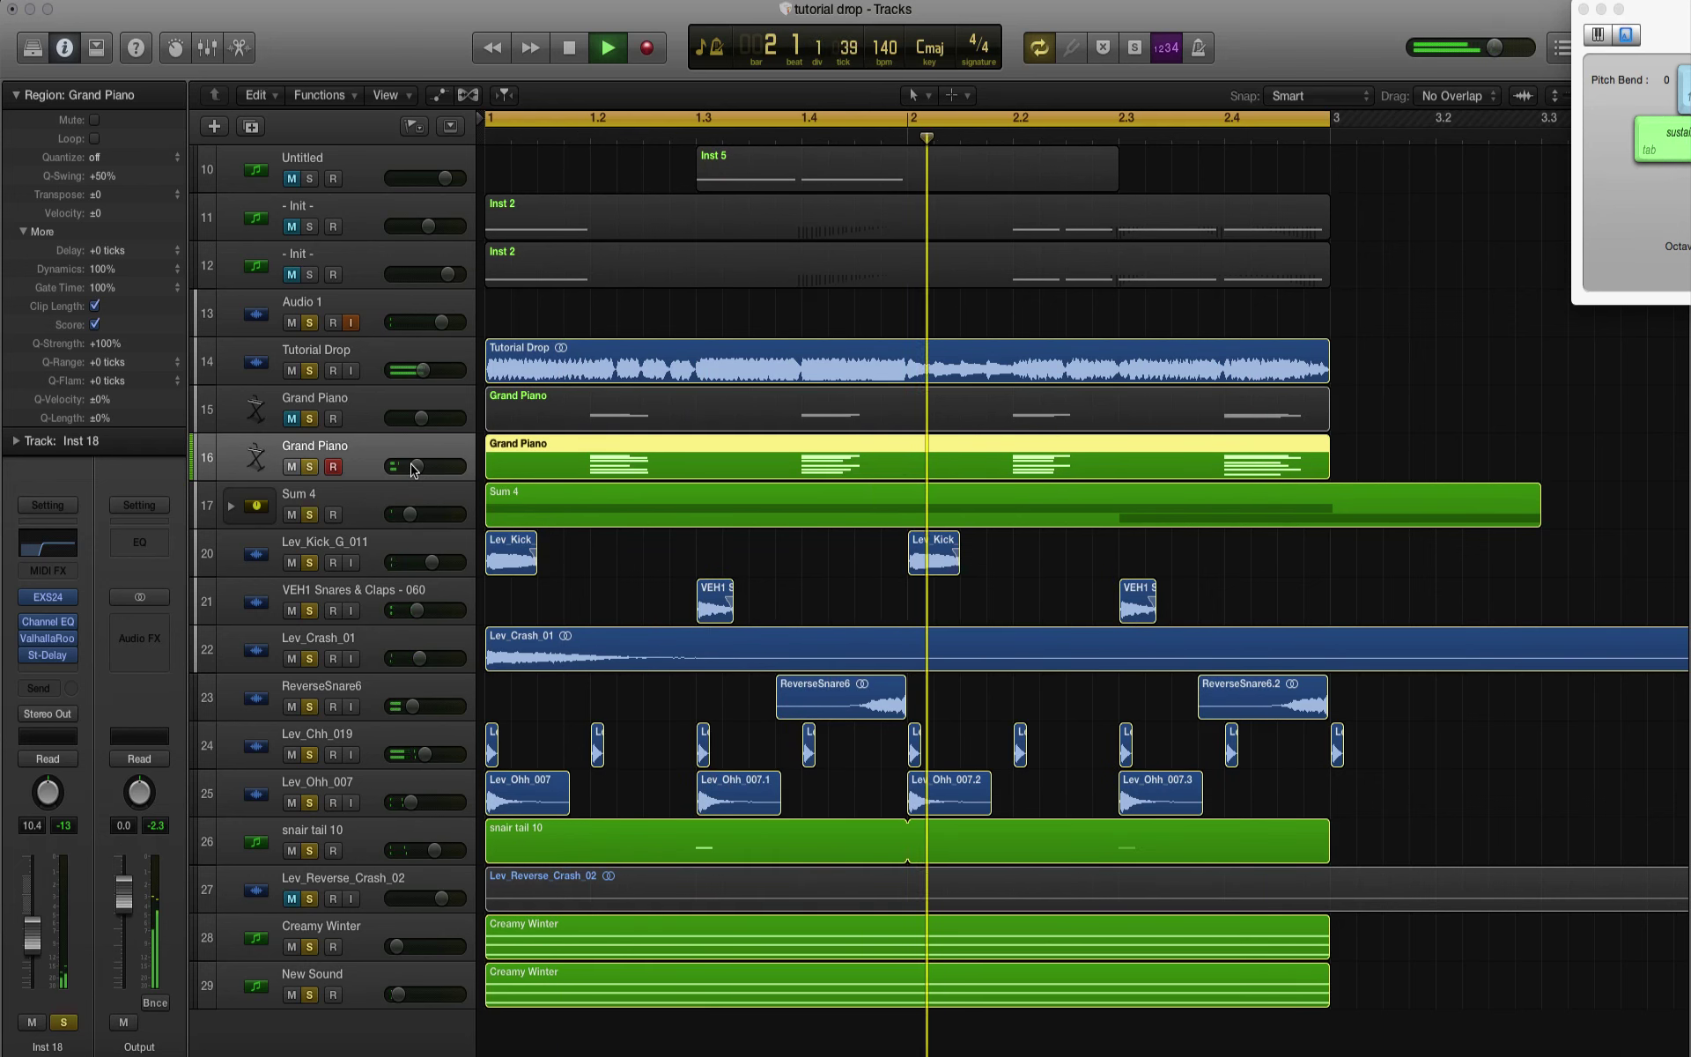
left_click_drag(411, 801, 410, 802)
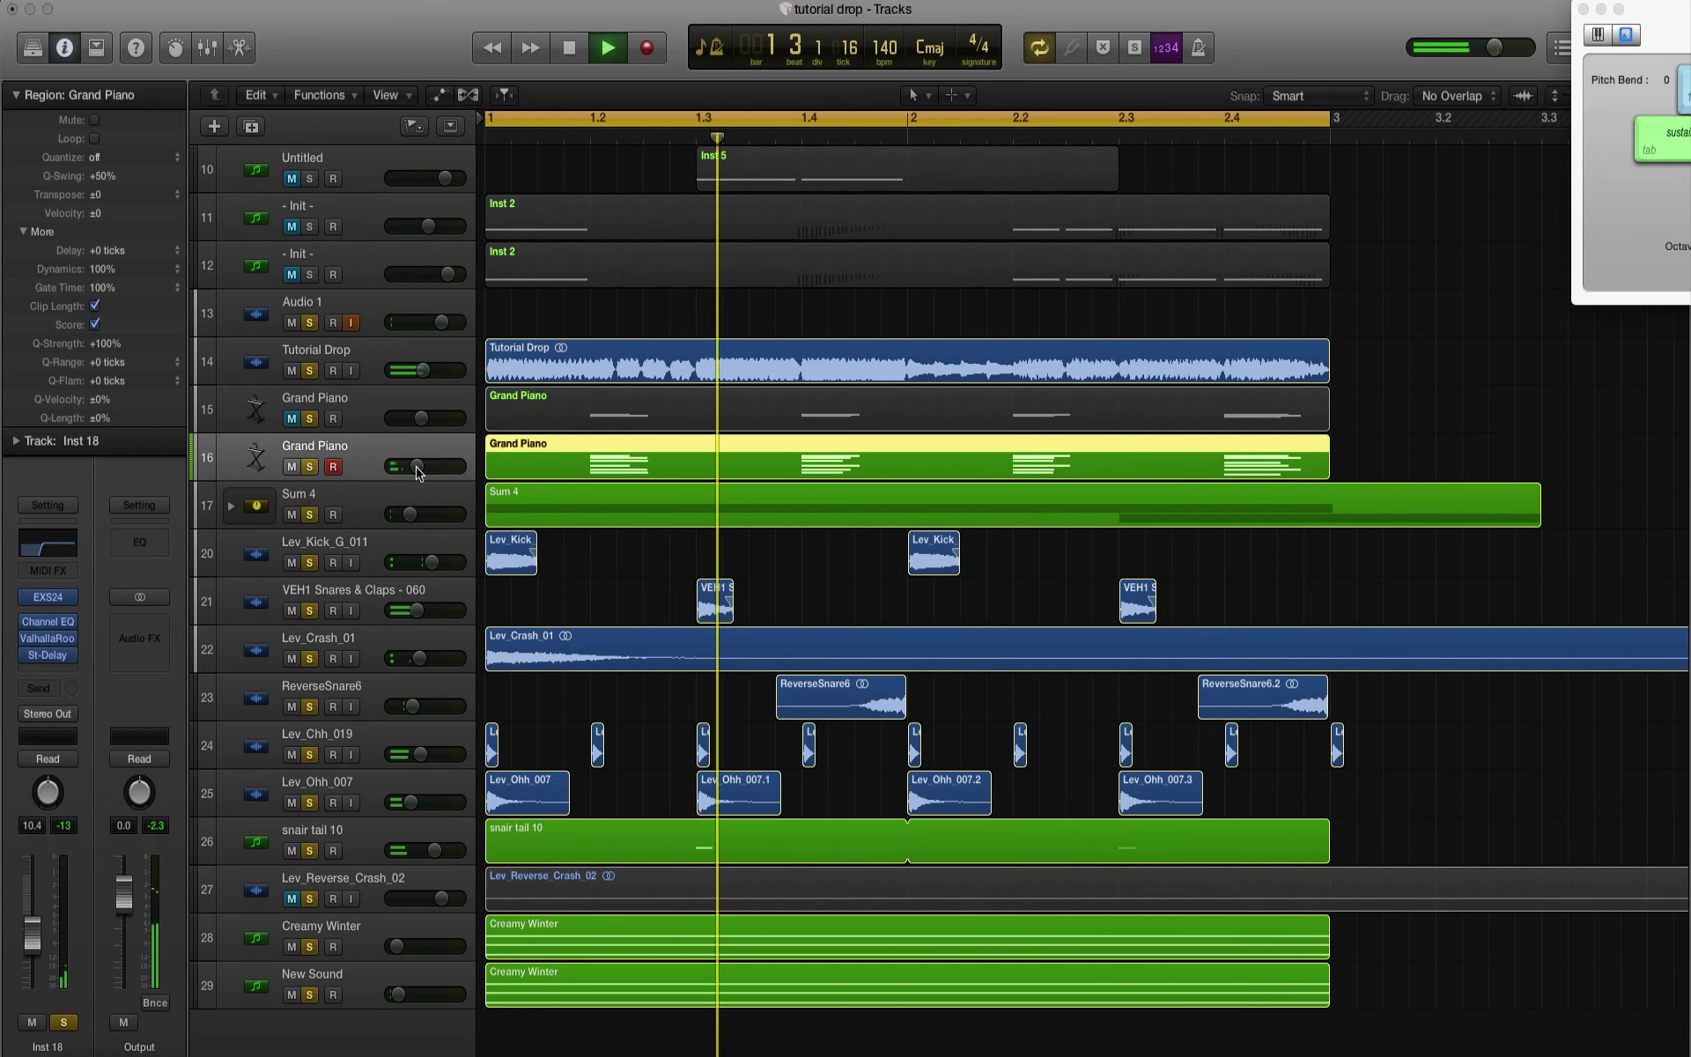
left_click_drag(417, 473, 410, 518)
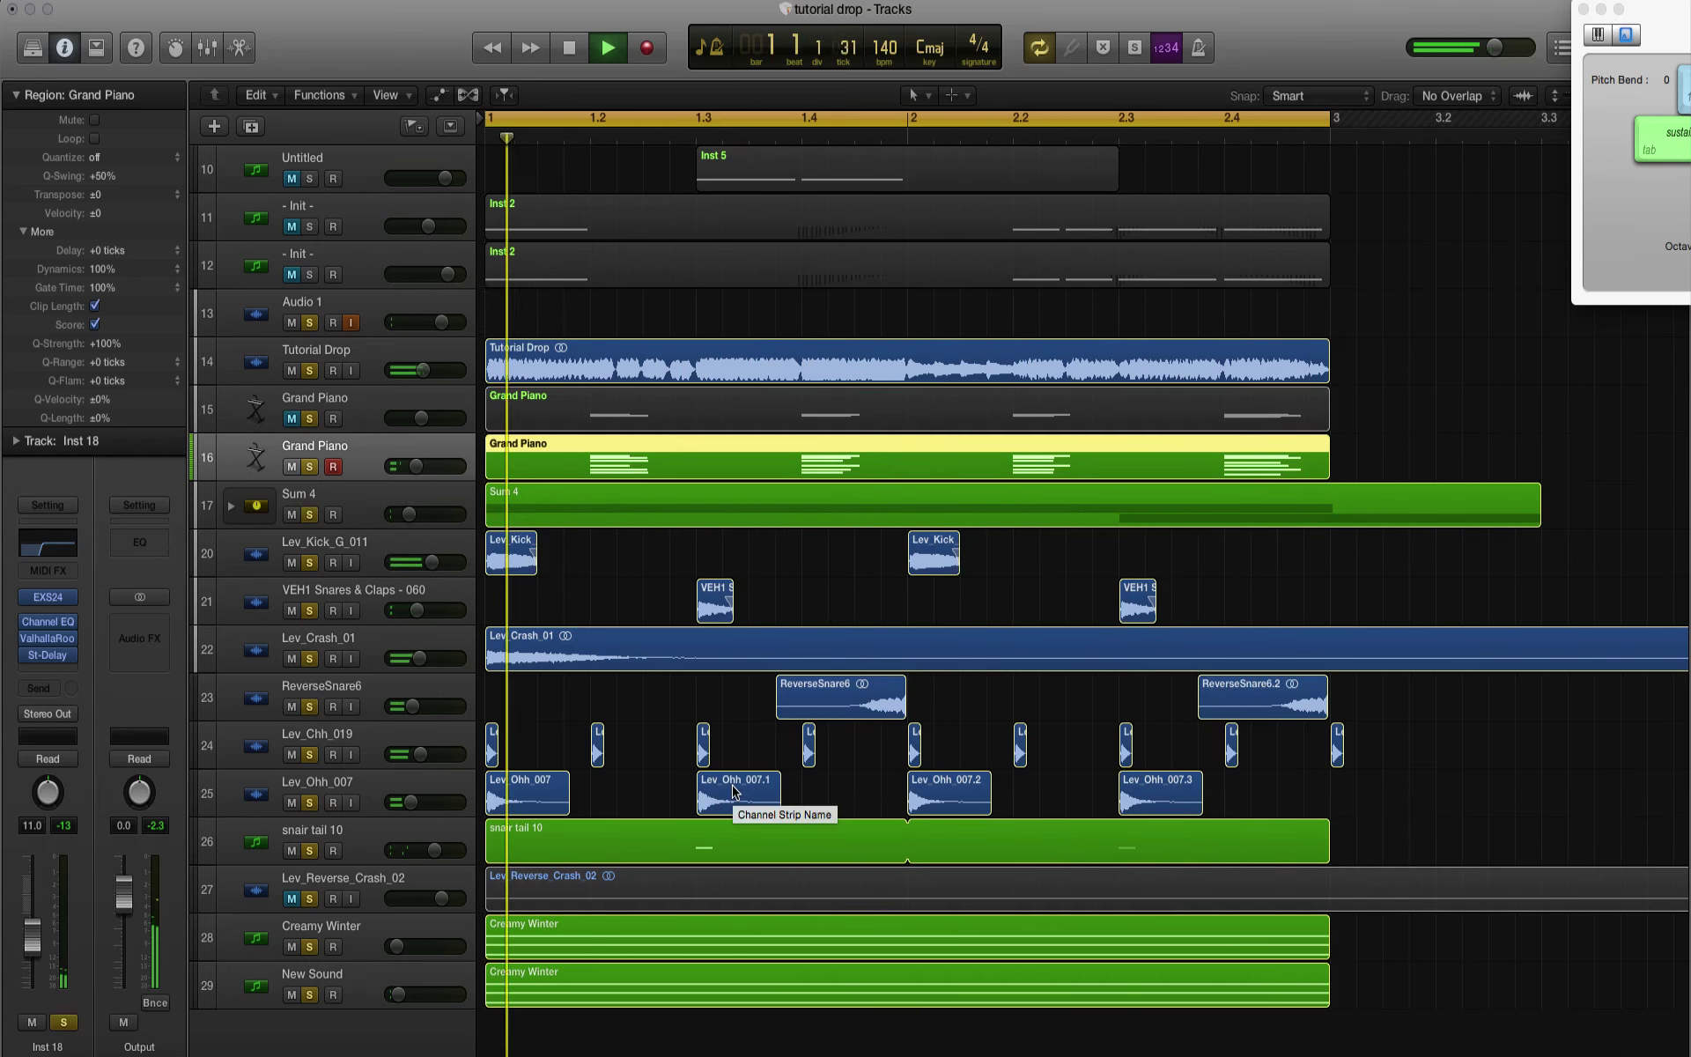
Step: Compare the loop with snair tail 10, Creamy Winter and New Sound muted, restore them, and set Creamy Winter to -36.0 dB
left_click(292, 851)
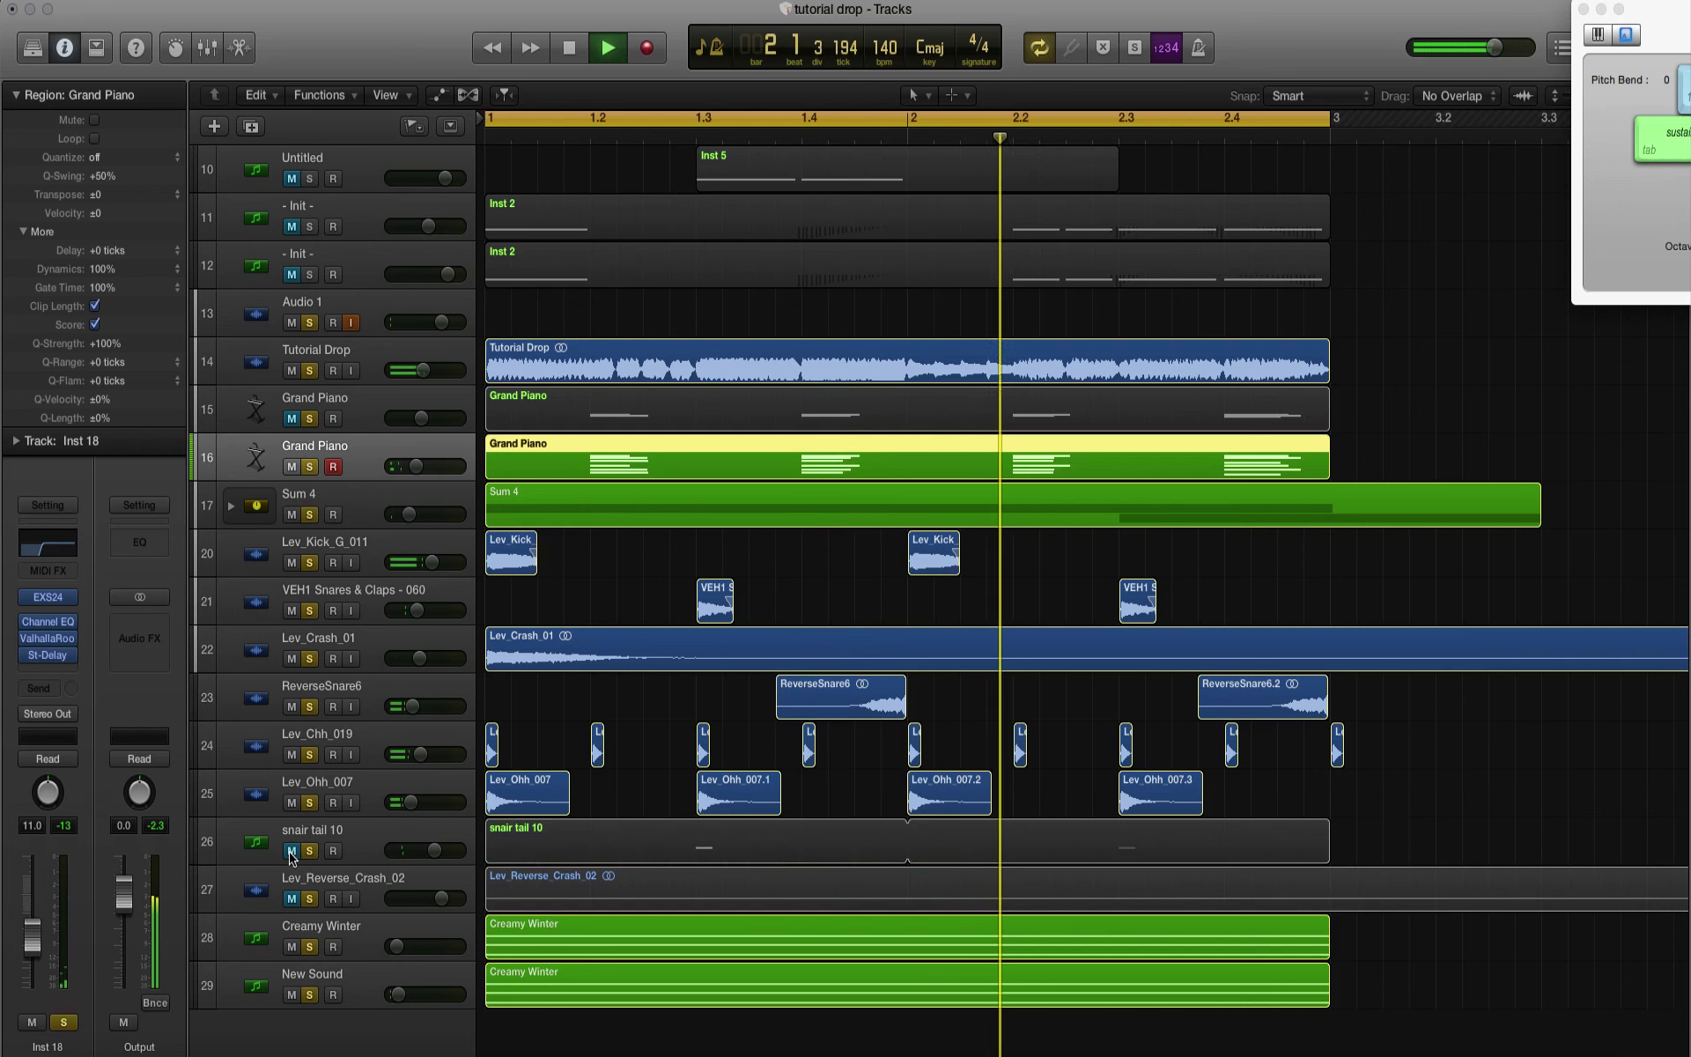
left_click(291, 851)
left_click(292, 947)
left_click(292, 995)
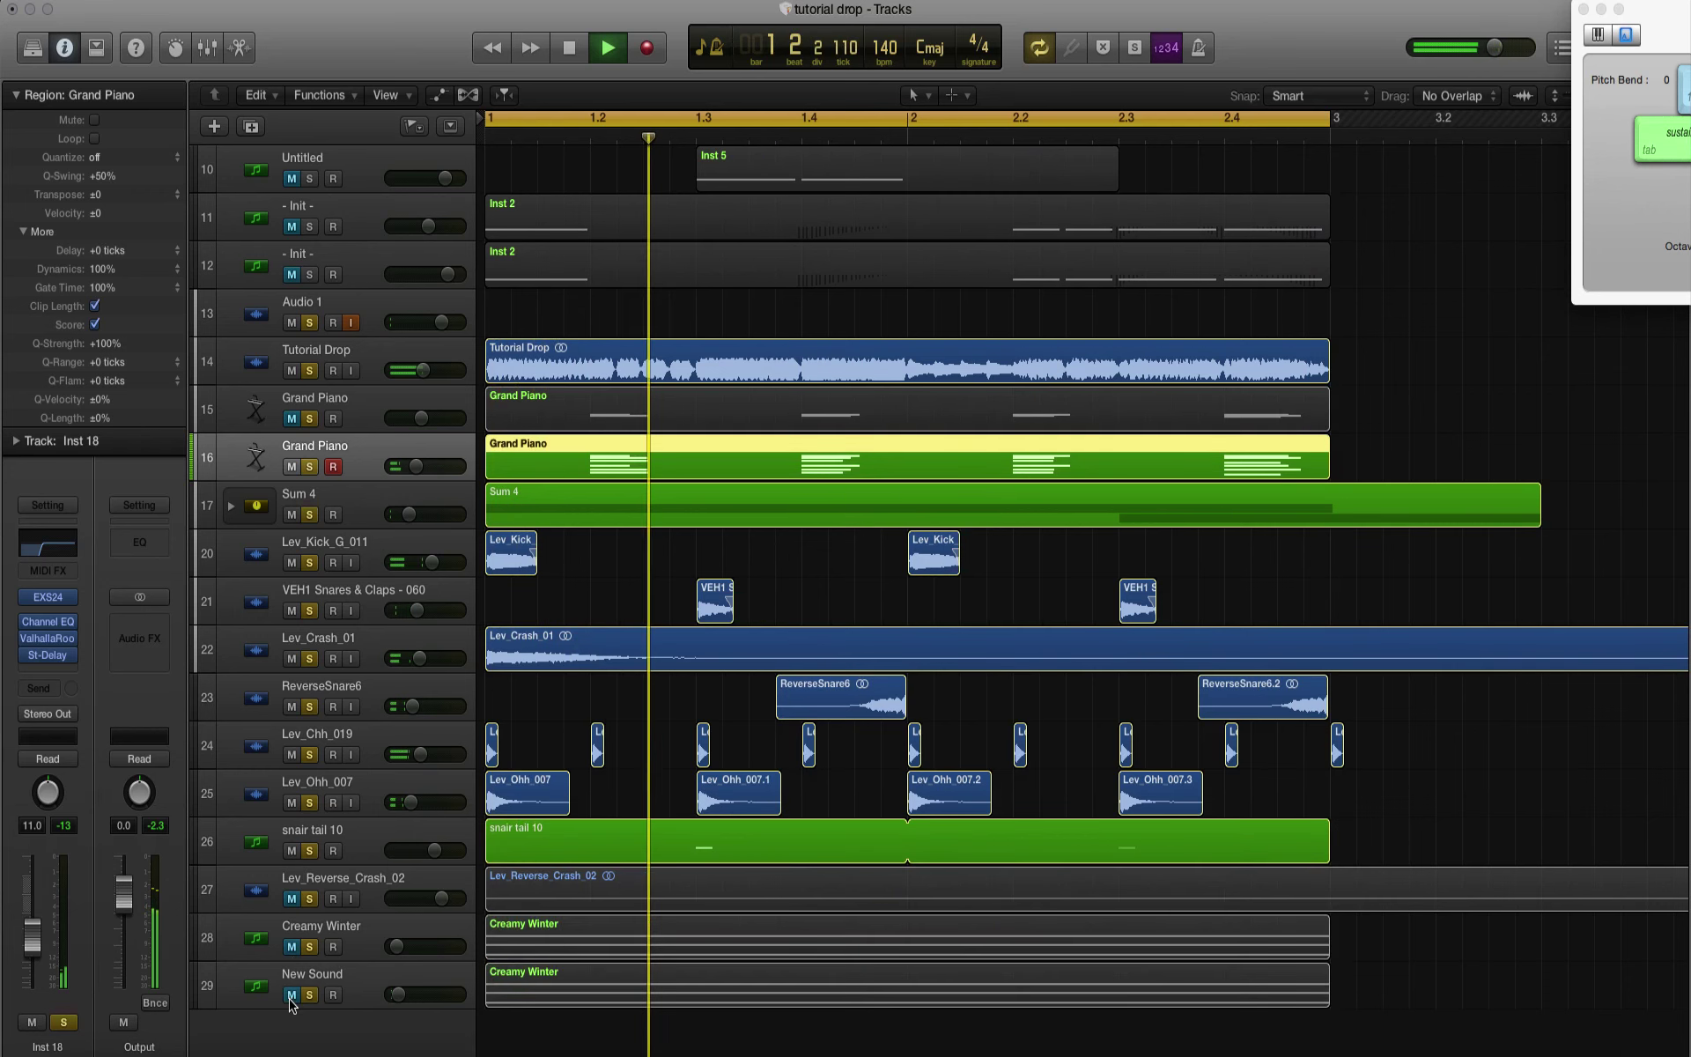
left_click(292, 946)
left_click(292, 996)
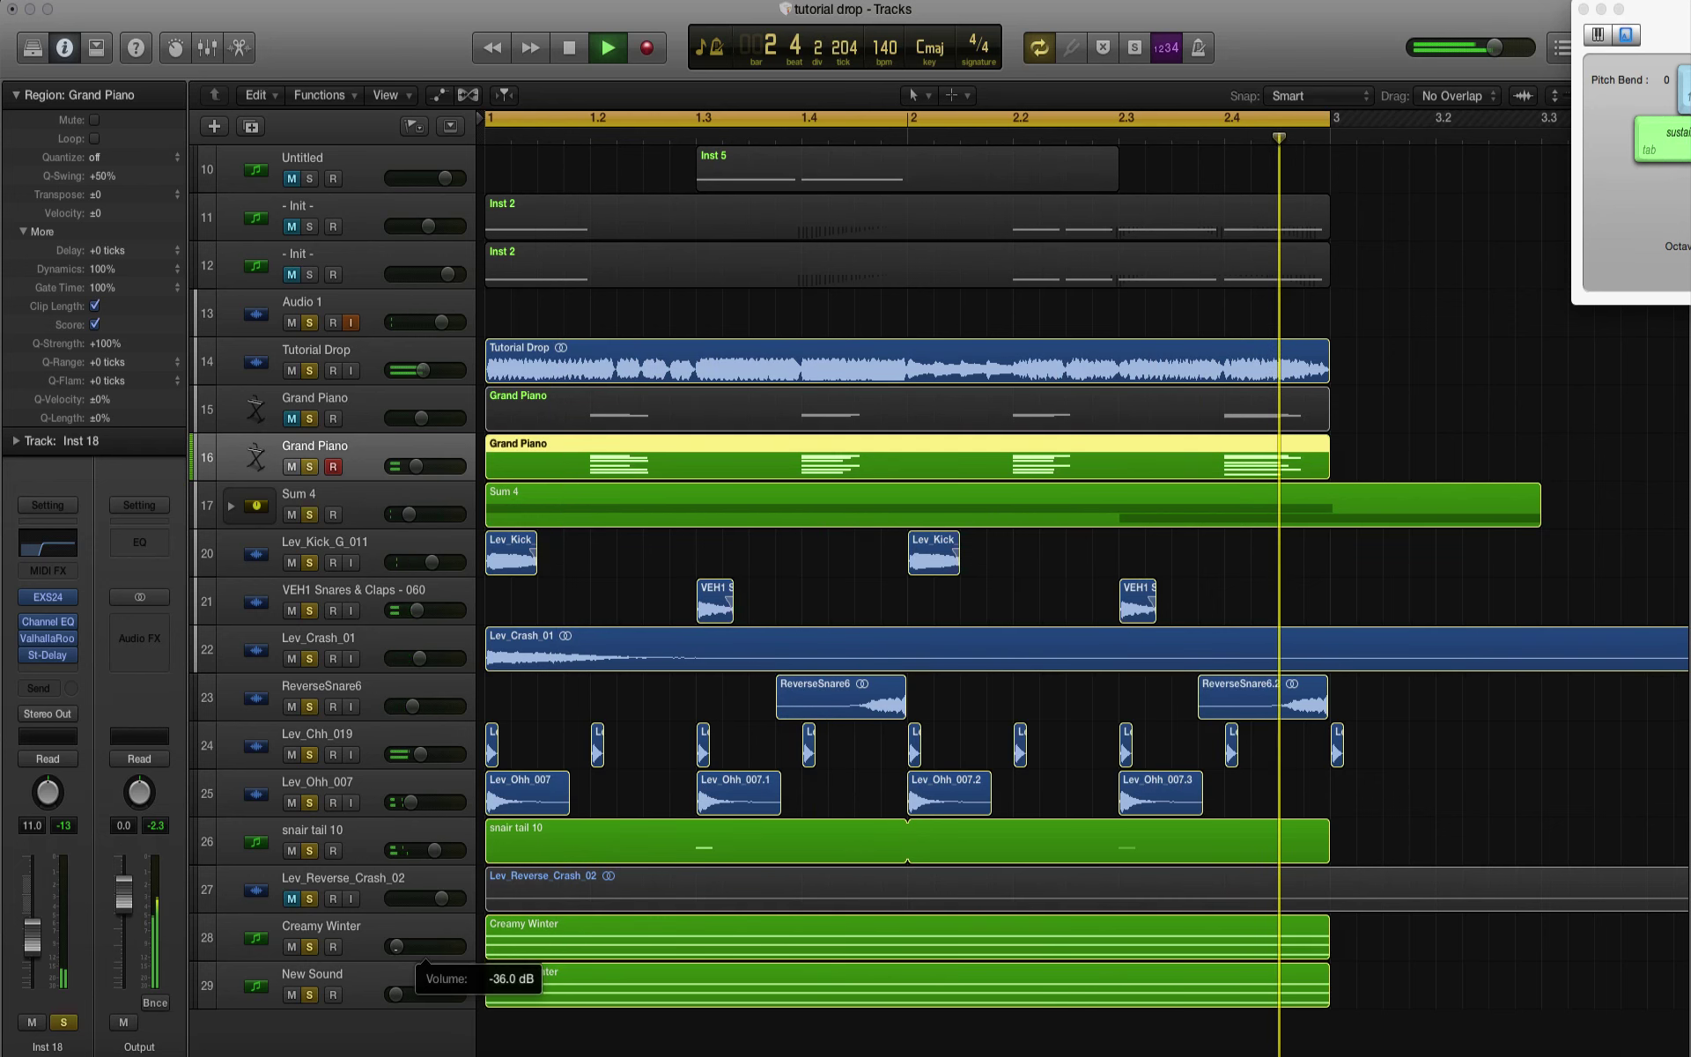
key("space")
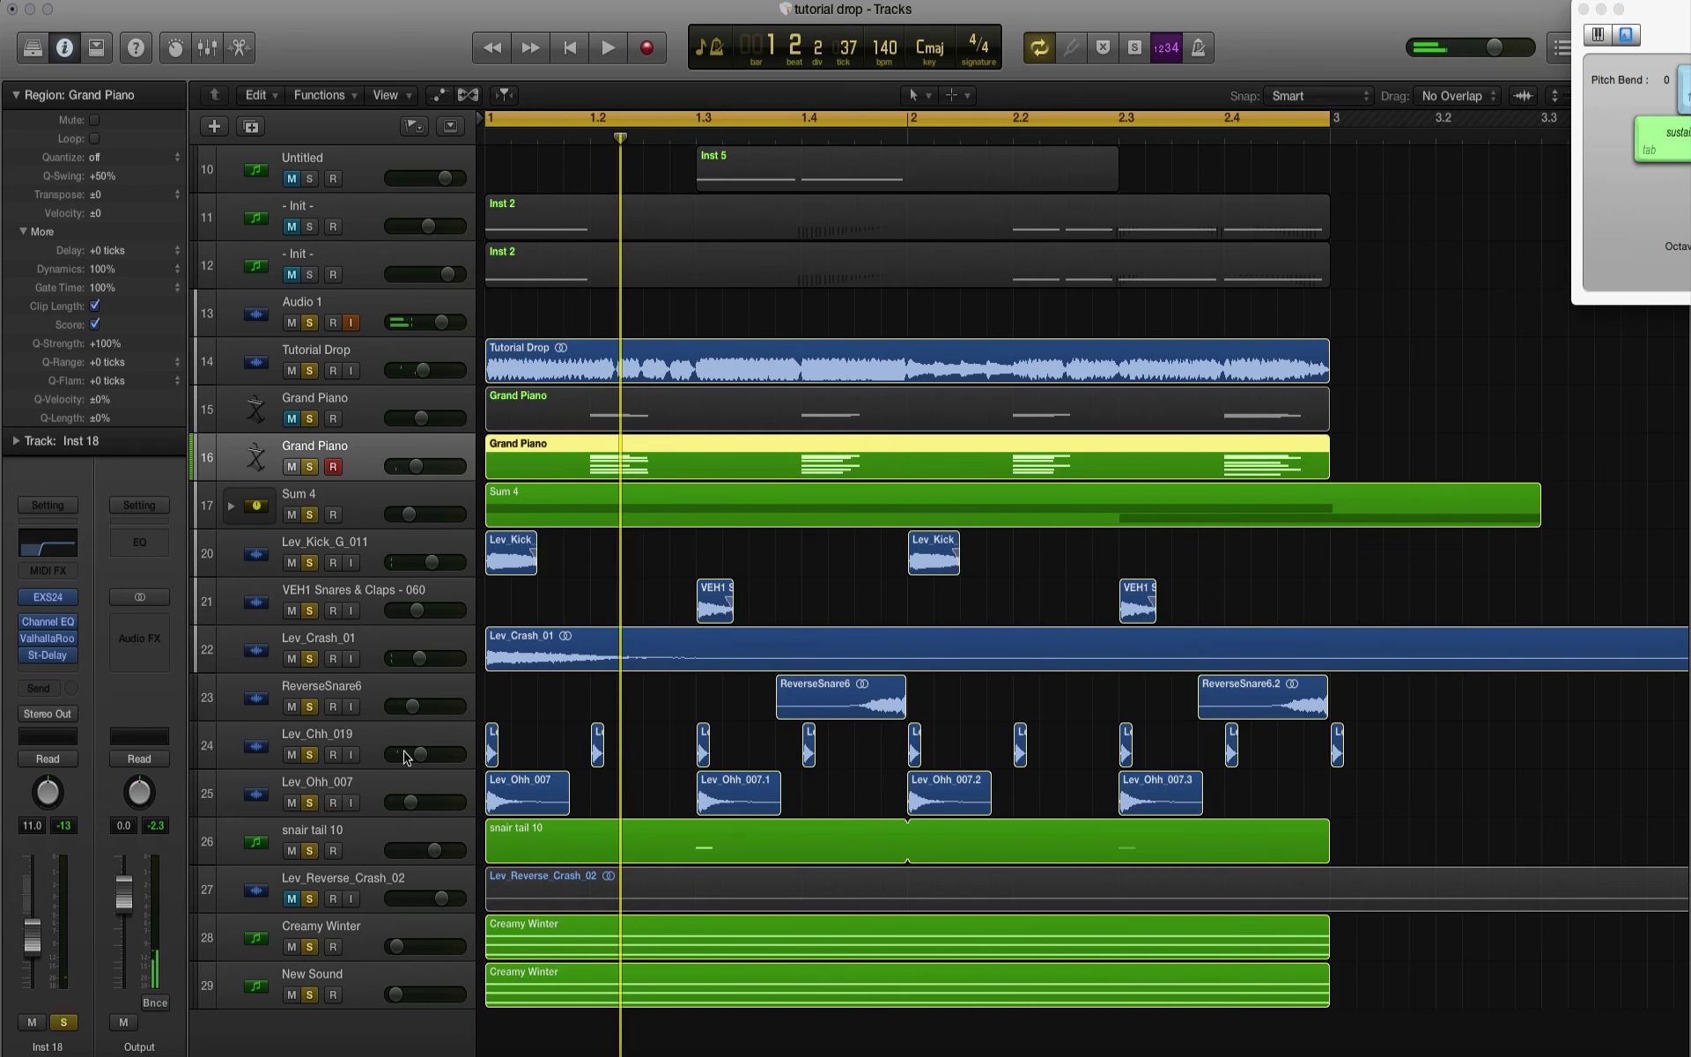
Step: Set the ValhallaRoom mix on the duplicated Grand Piano track to 15.2%, and mute the Lev_Crash_01 track
left_click(49, 640)
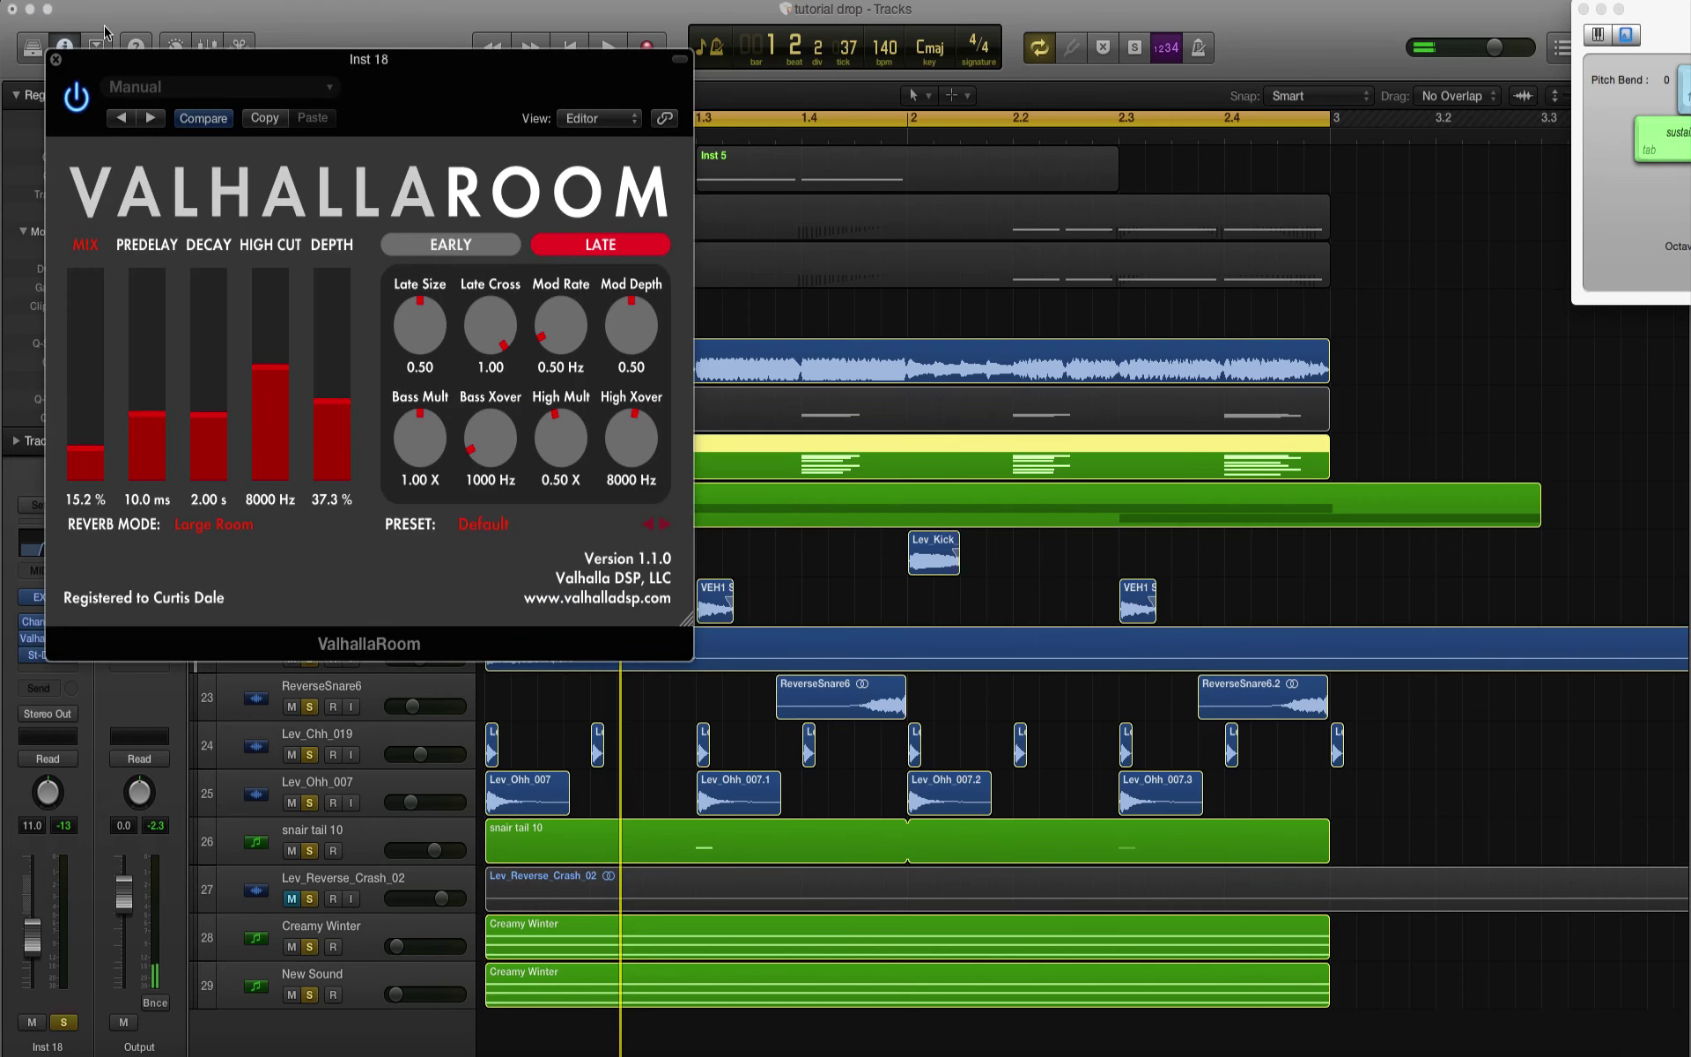
left_click(55, 62)
left_click(291, 660)
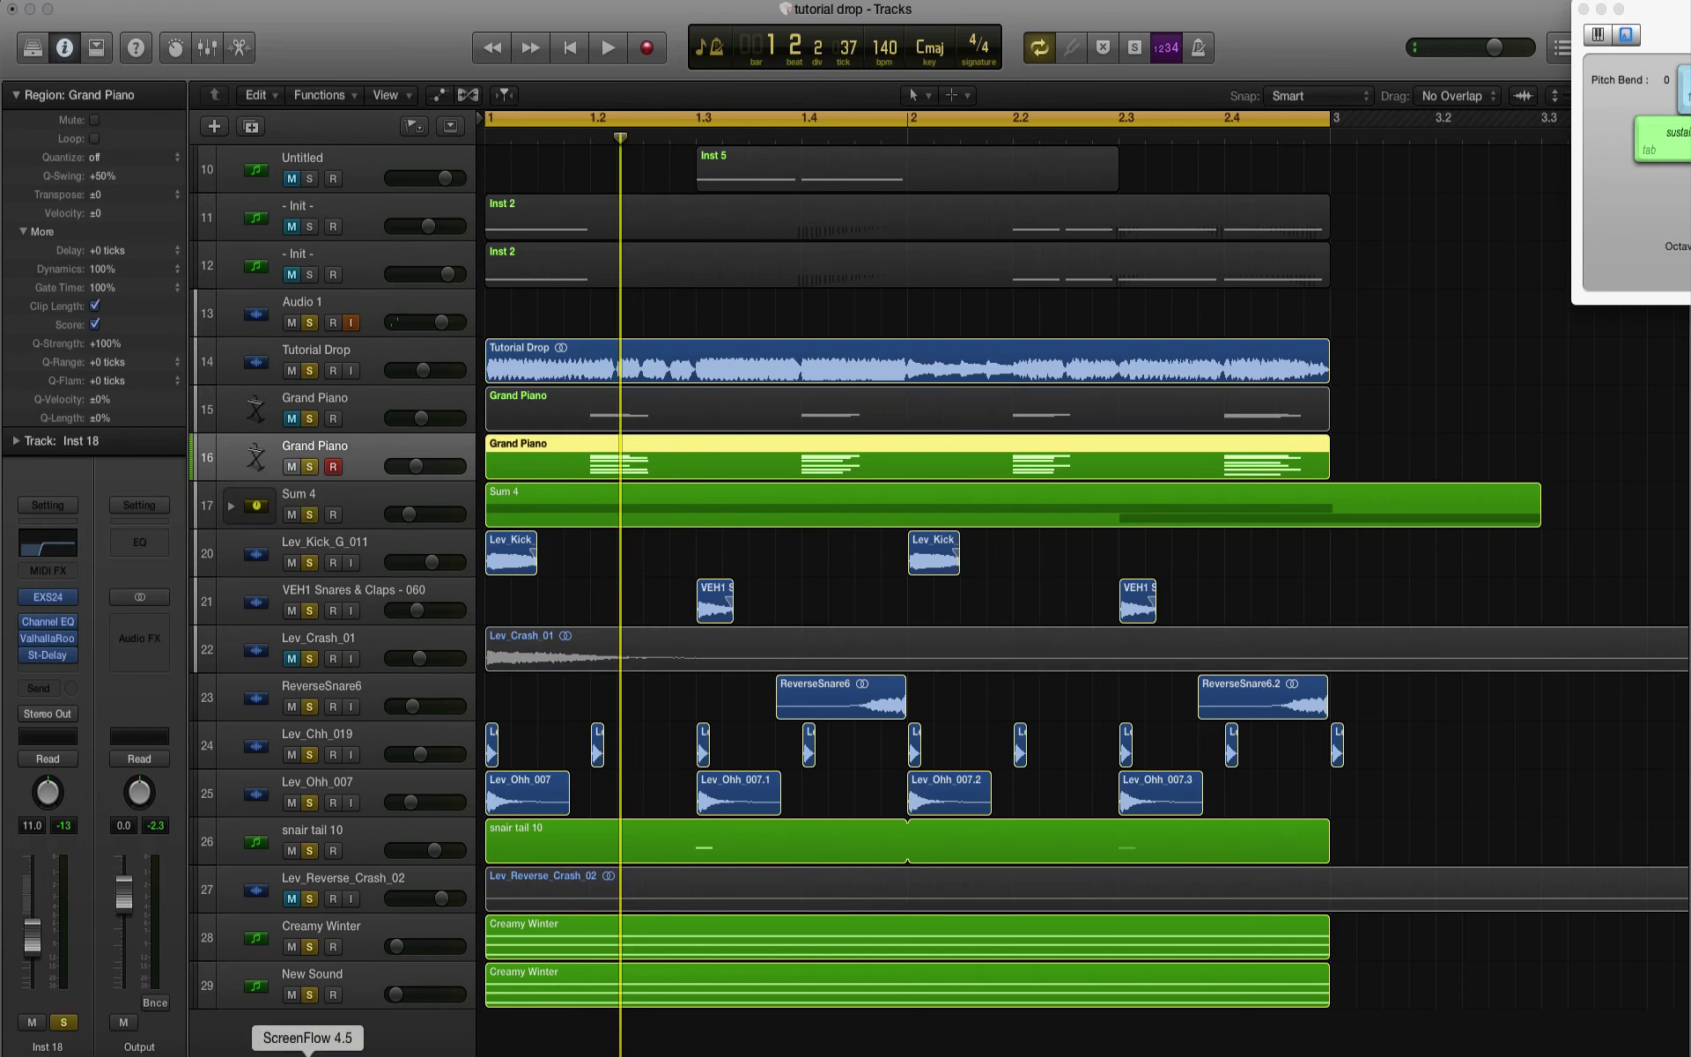
Step: Select the Creamy Winter track, play the loop without the crash, and slightly lower the duplicated Grand Piano track's volume
left_click(345, 946)
left_click(357, 984)
left_click(360, 935)
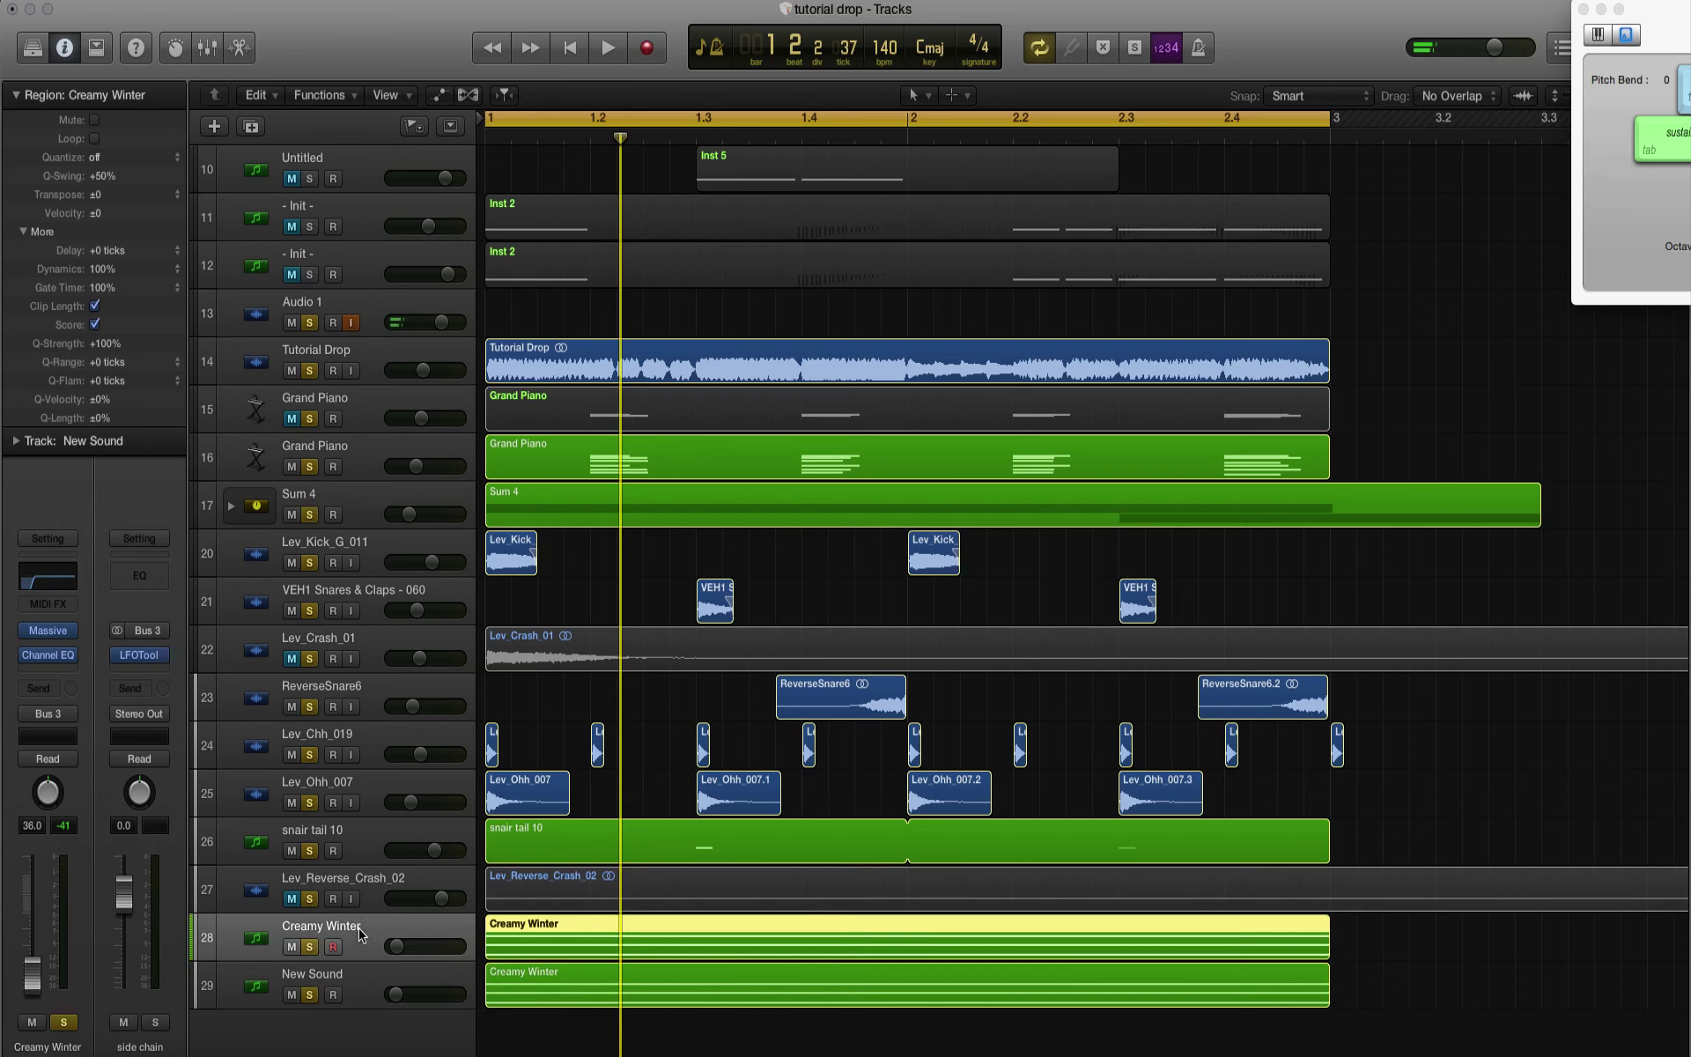
left_click(566, 602)
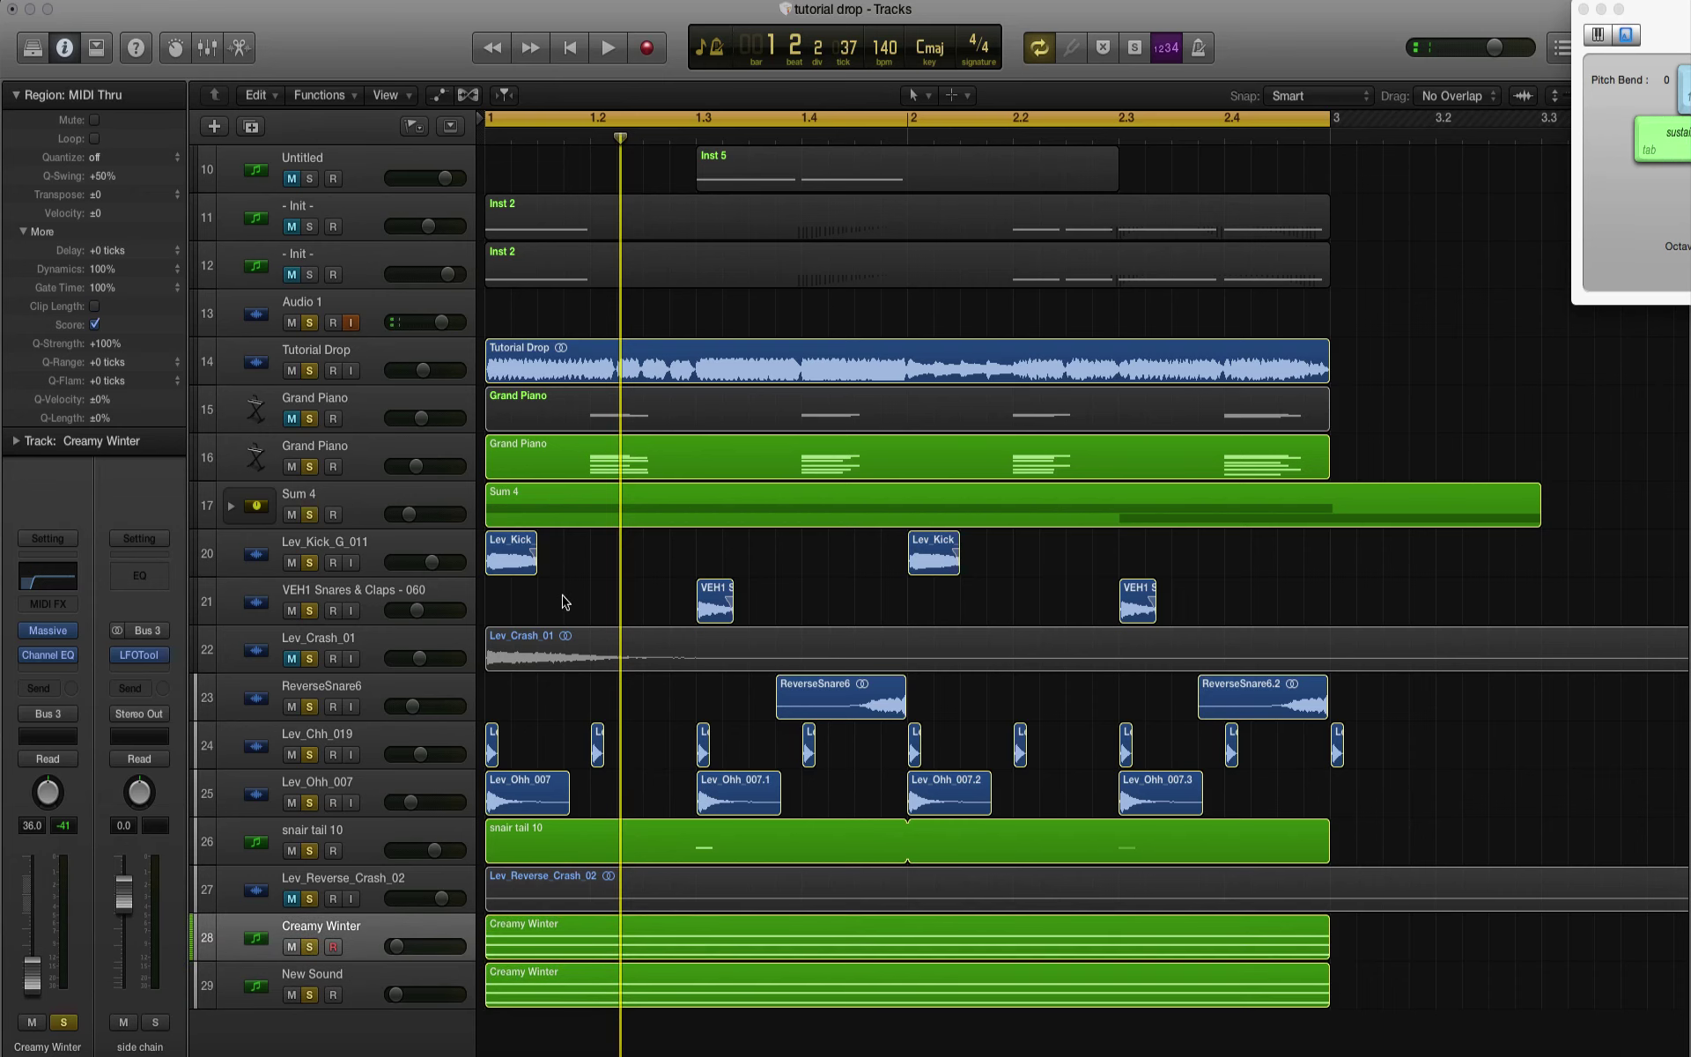
key("space")
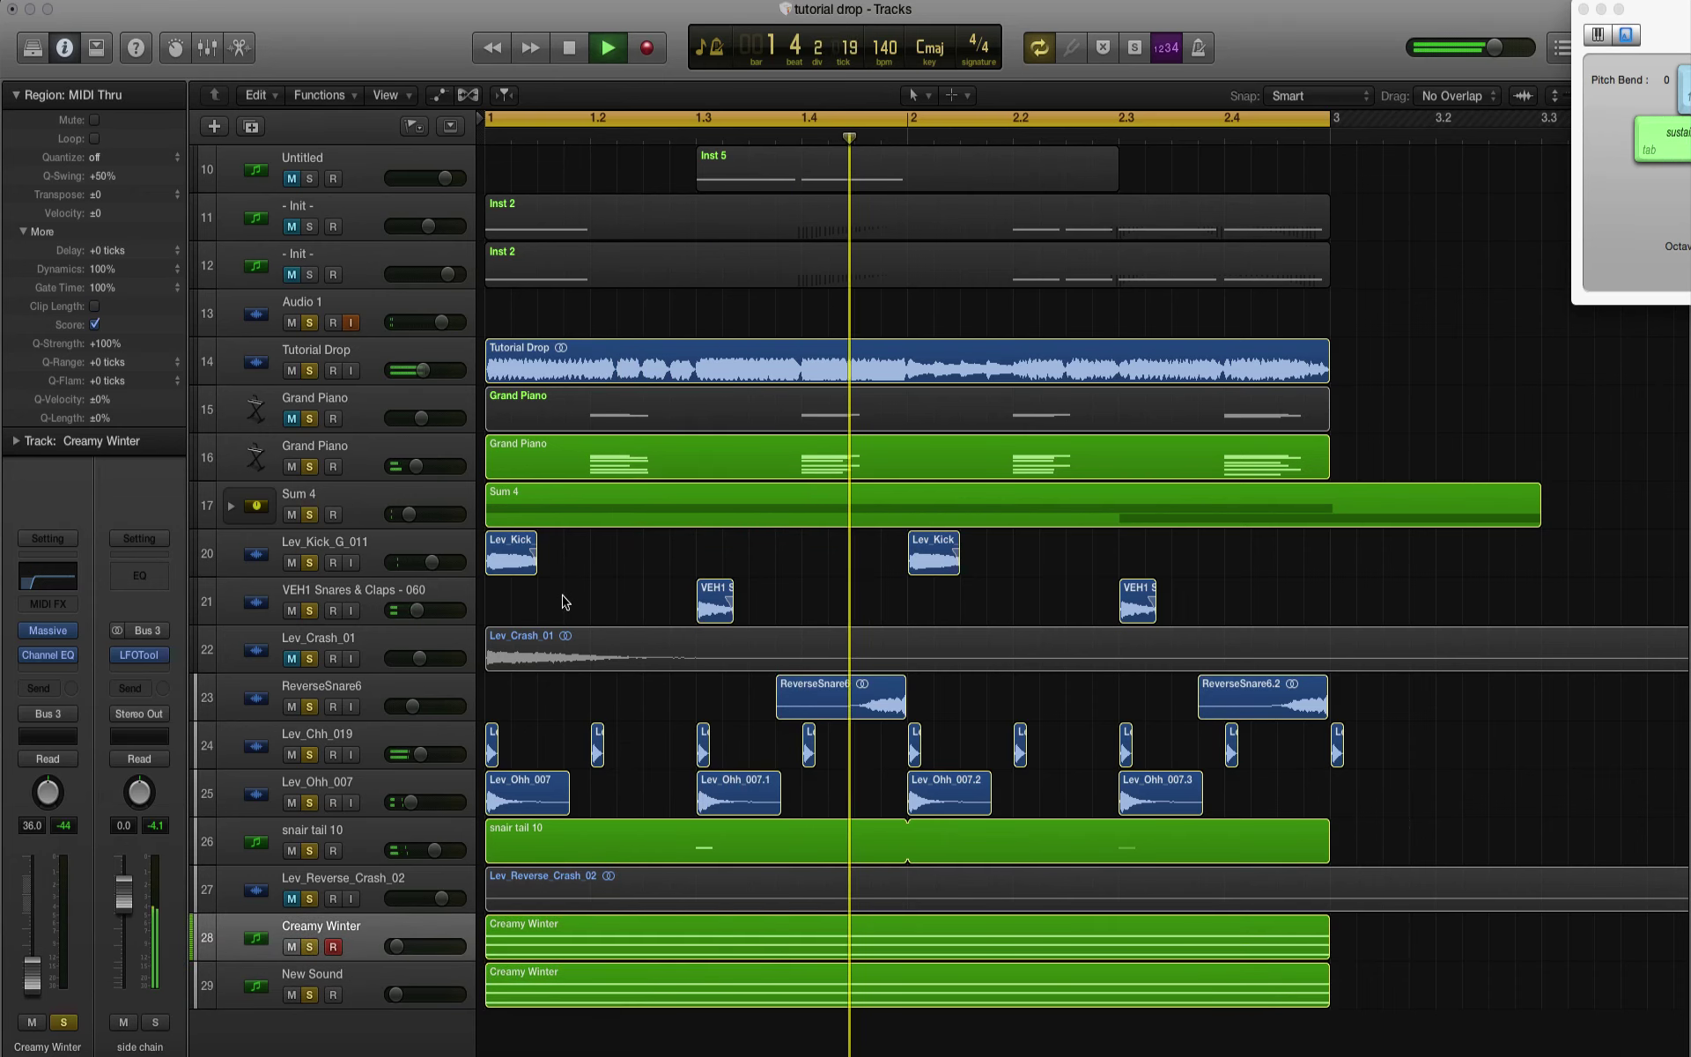
left_click_drag(416, 466, 413, 467)
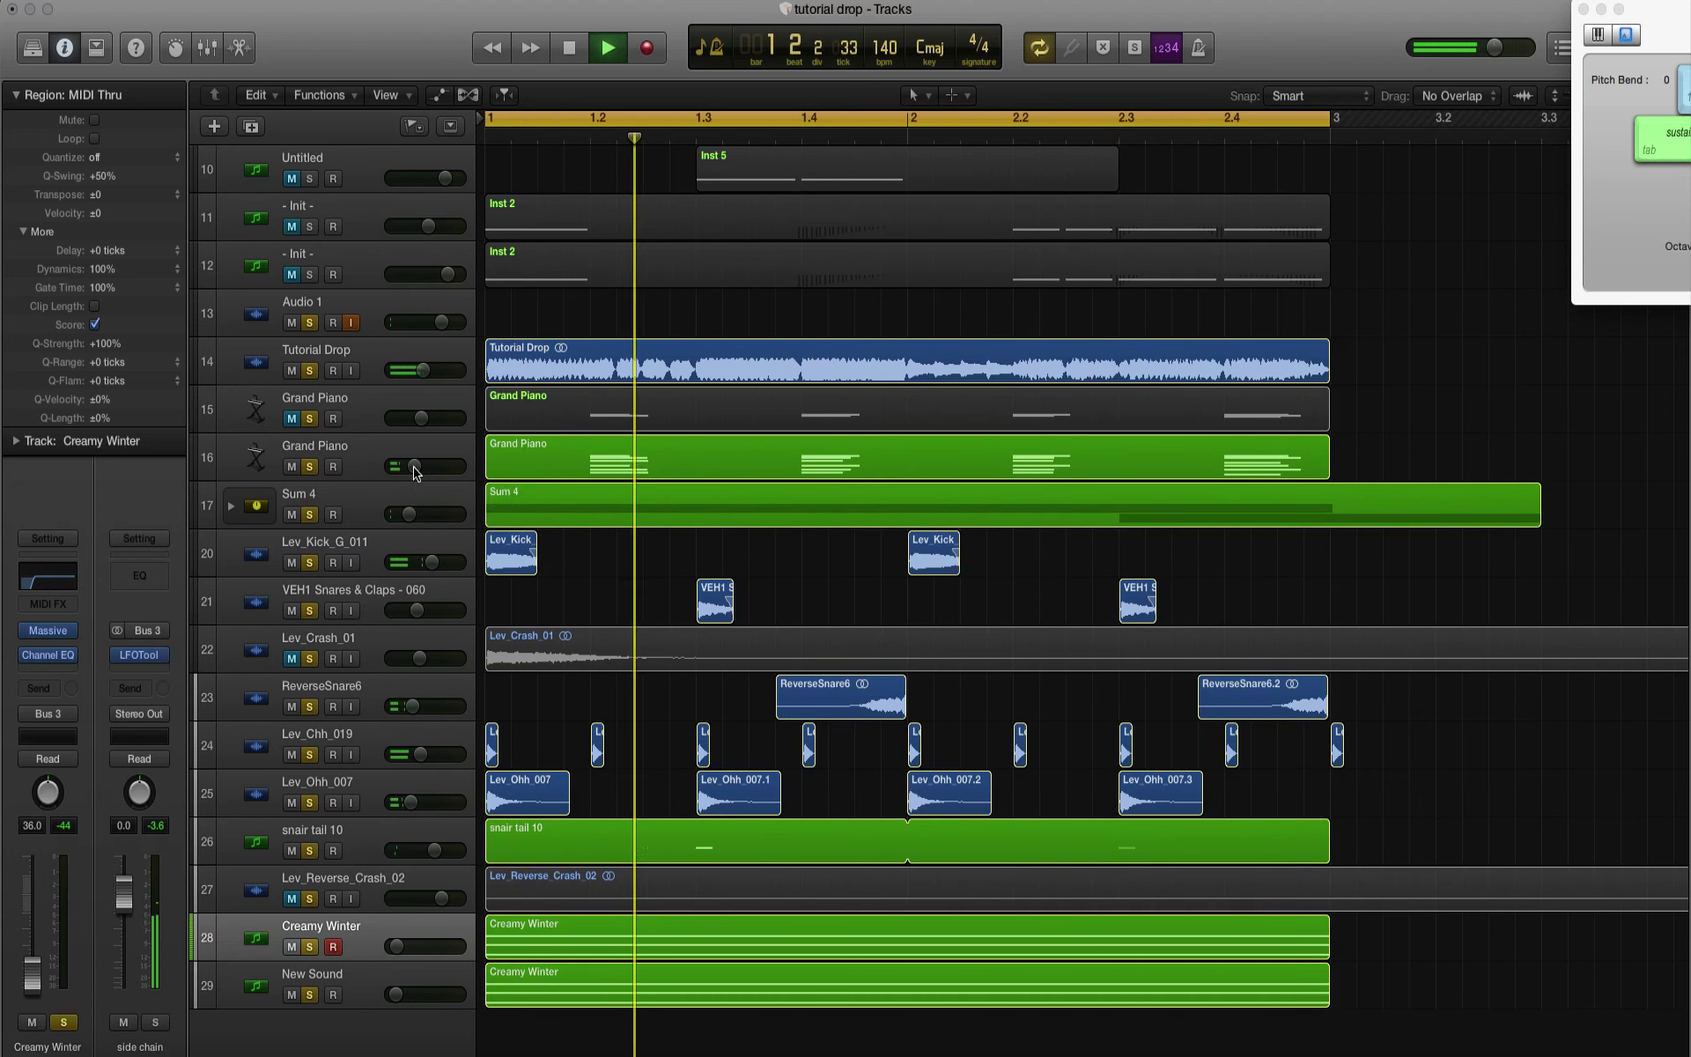
key("space")
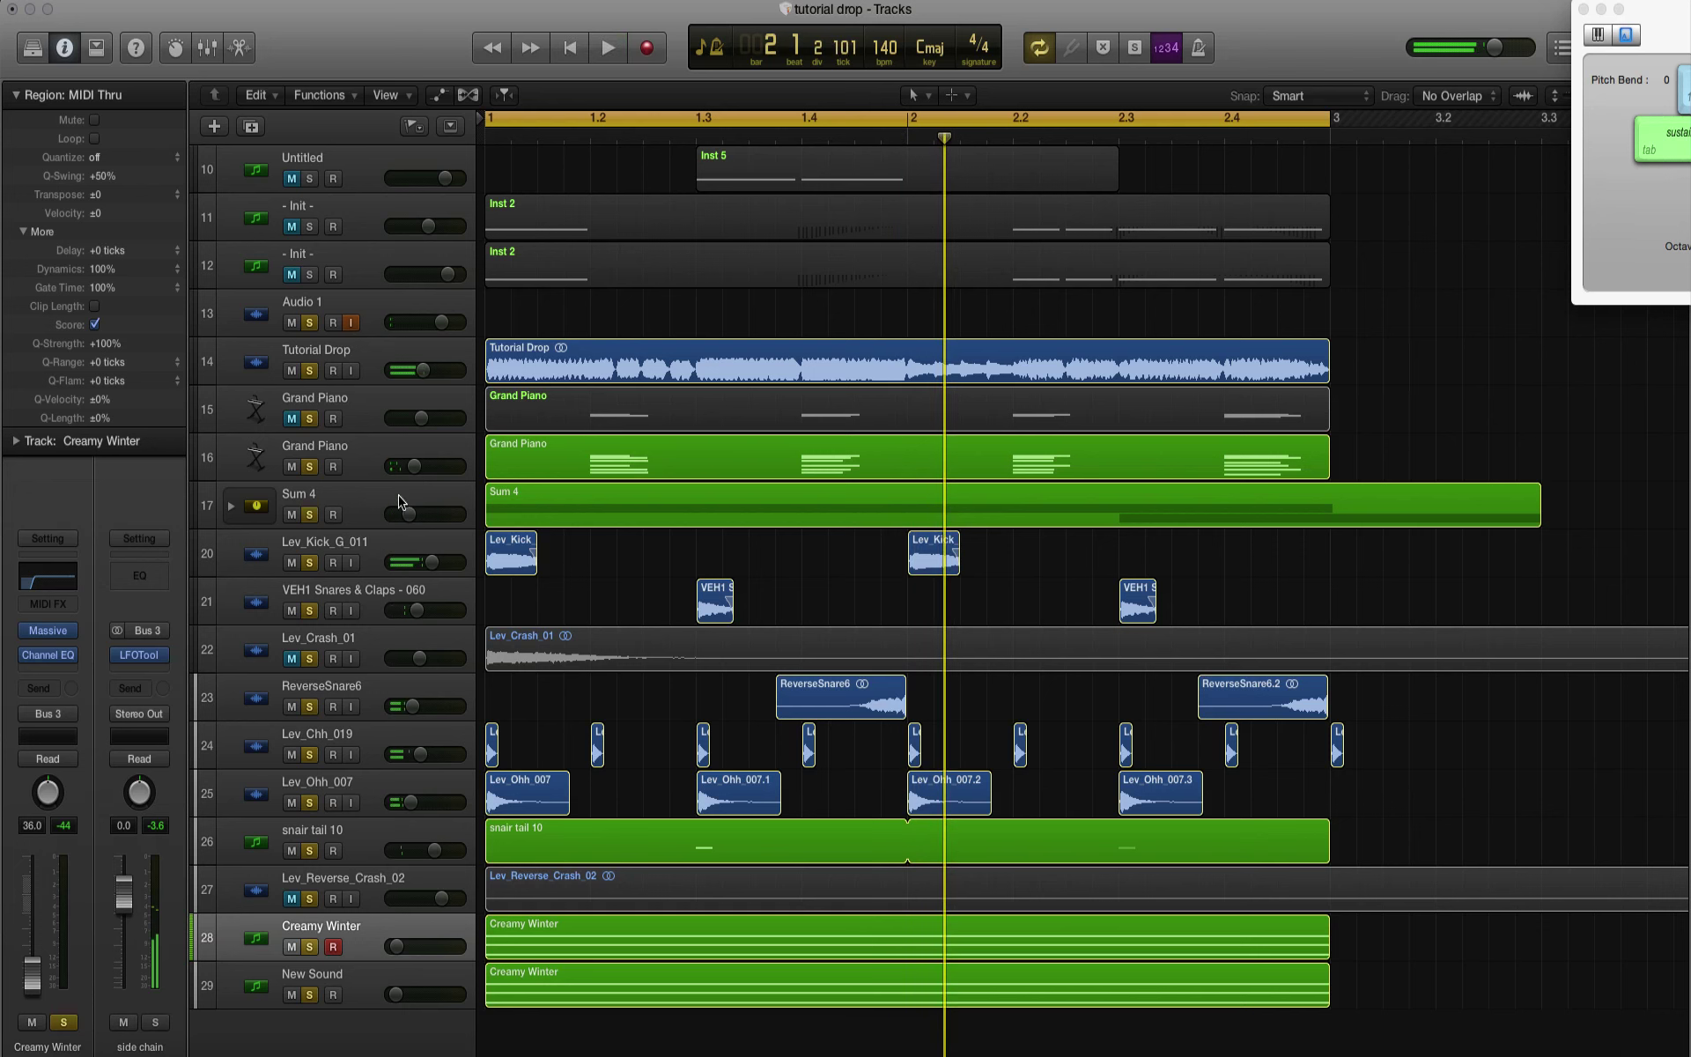
Step: Unmute and select the Lev_Crash_01 track, and play the full loop to check the mix
left_click(293, 659)
left_click(264, 659)
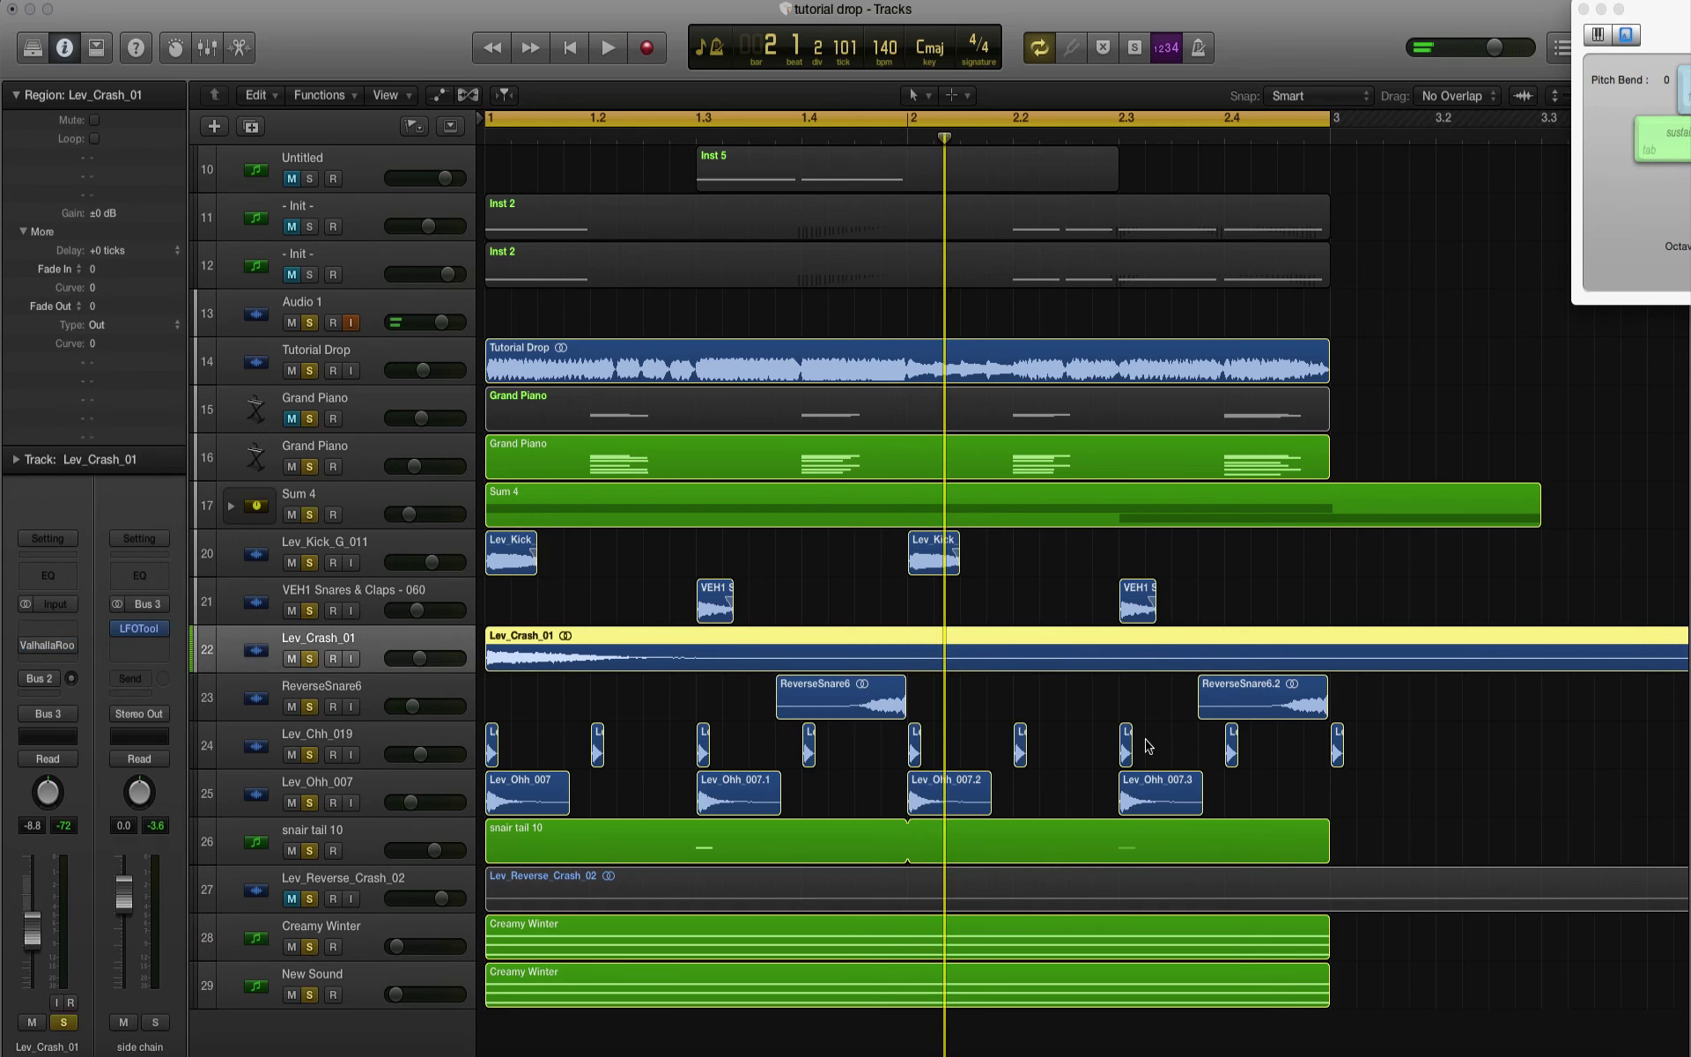
left_click(1564, 803)
key("space")
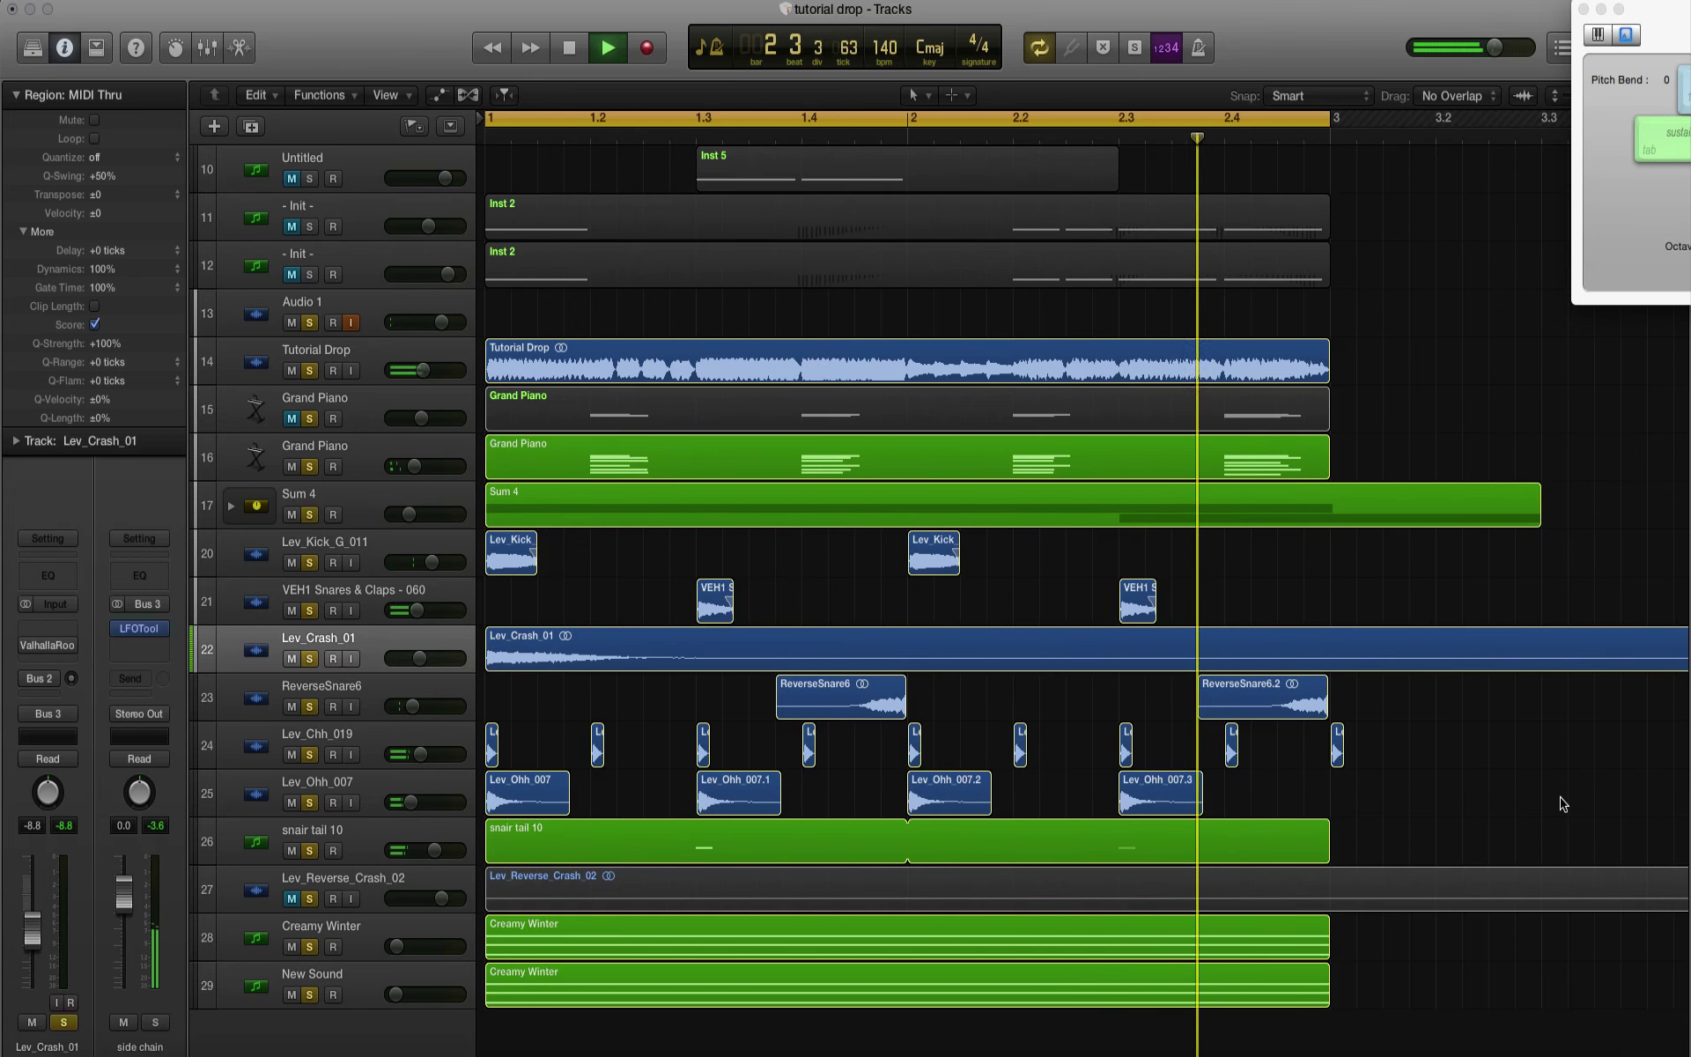
key("space")
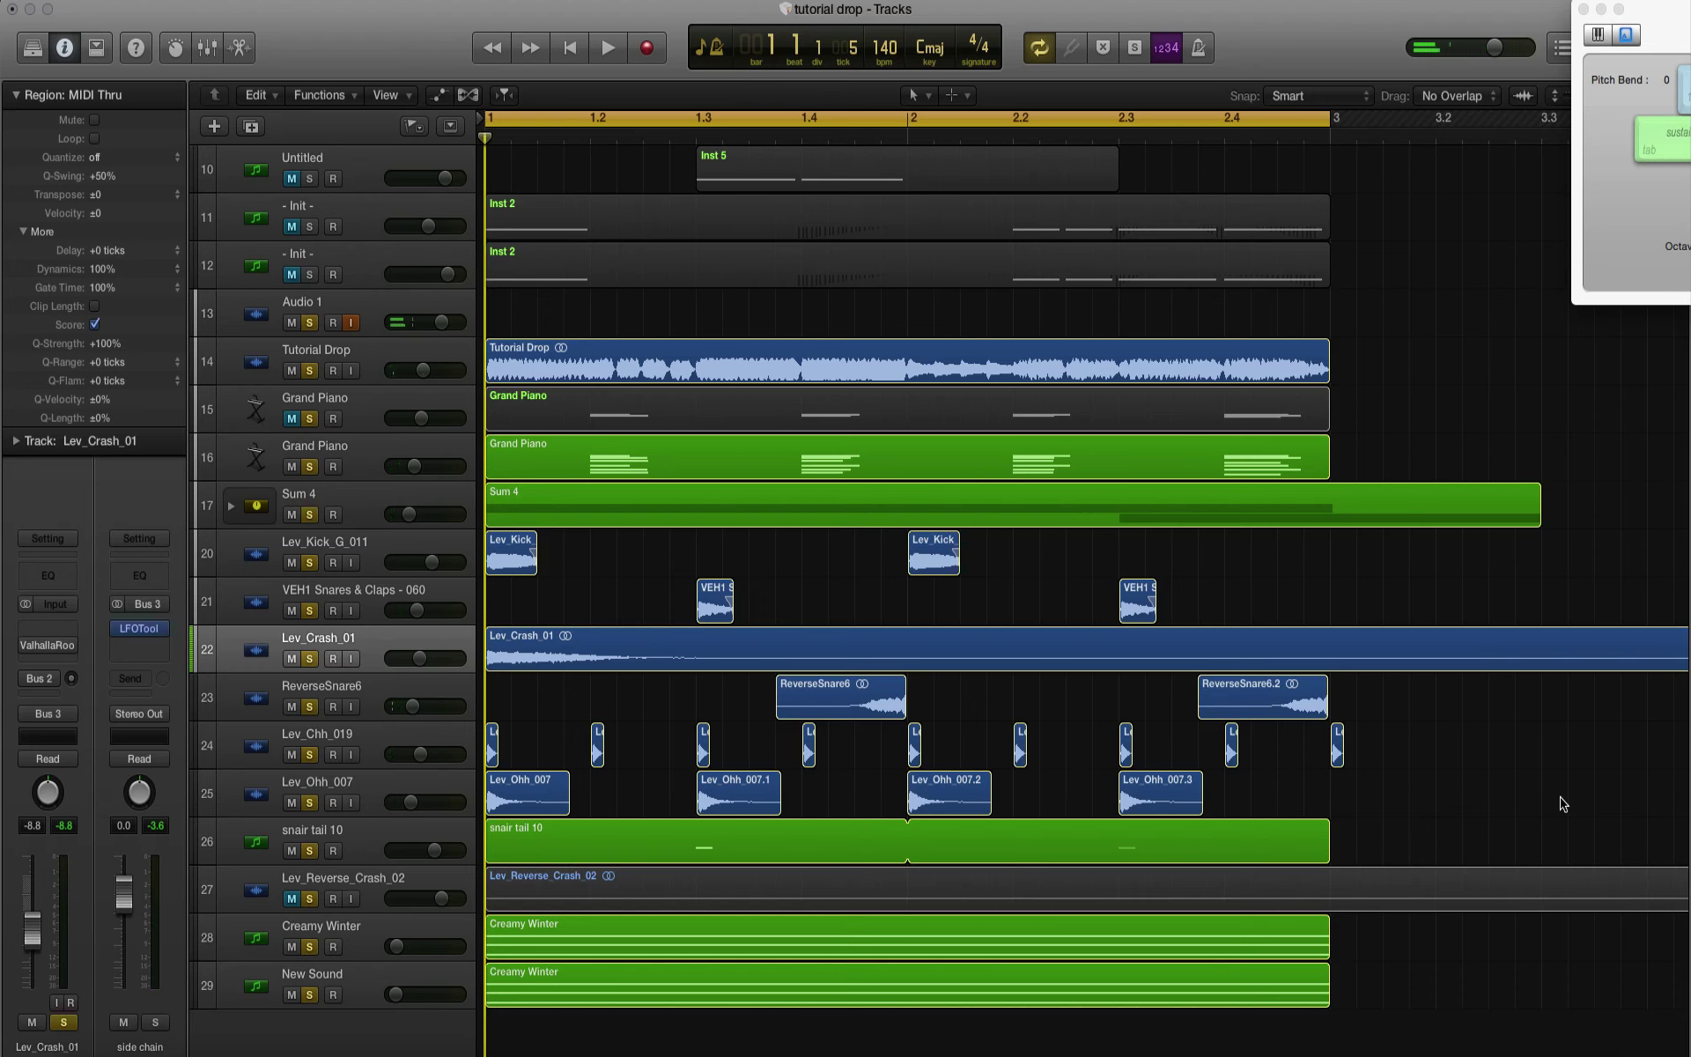
left_click(1084, 1)
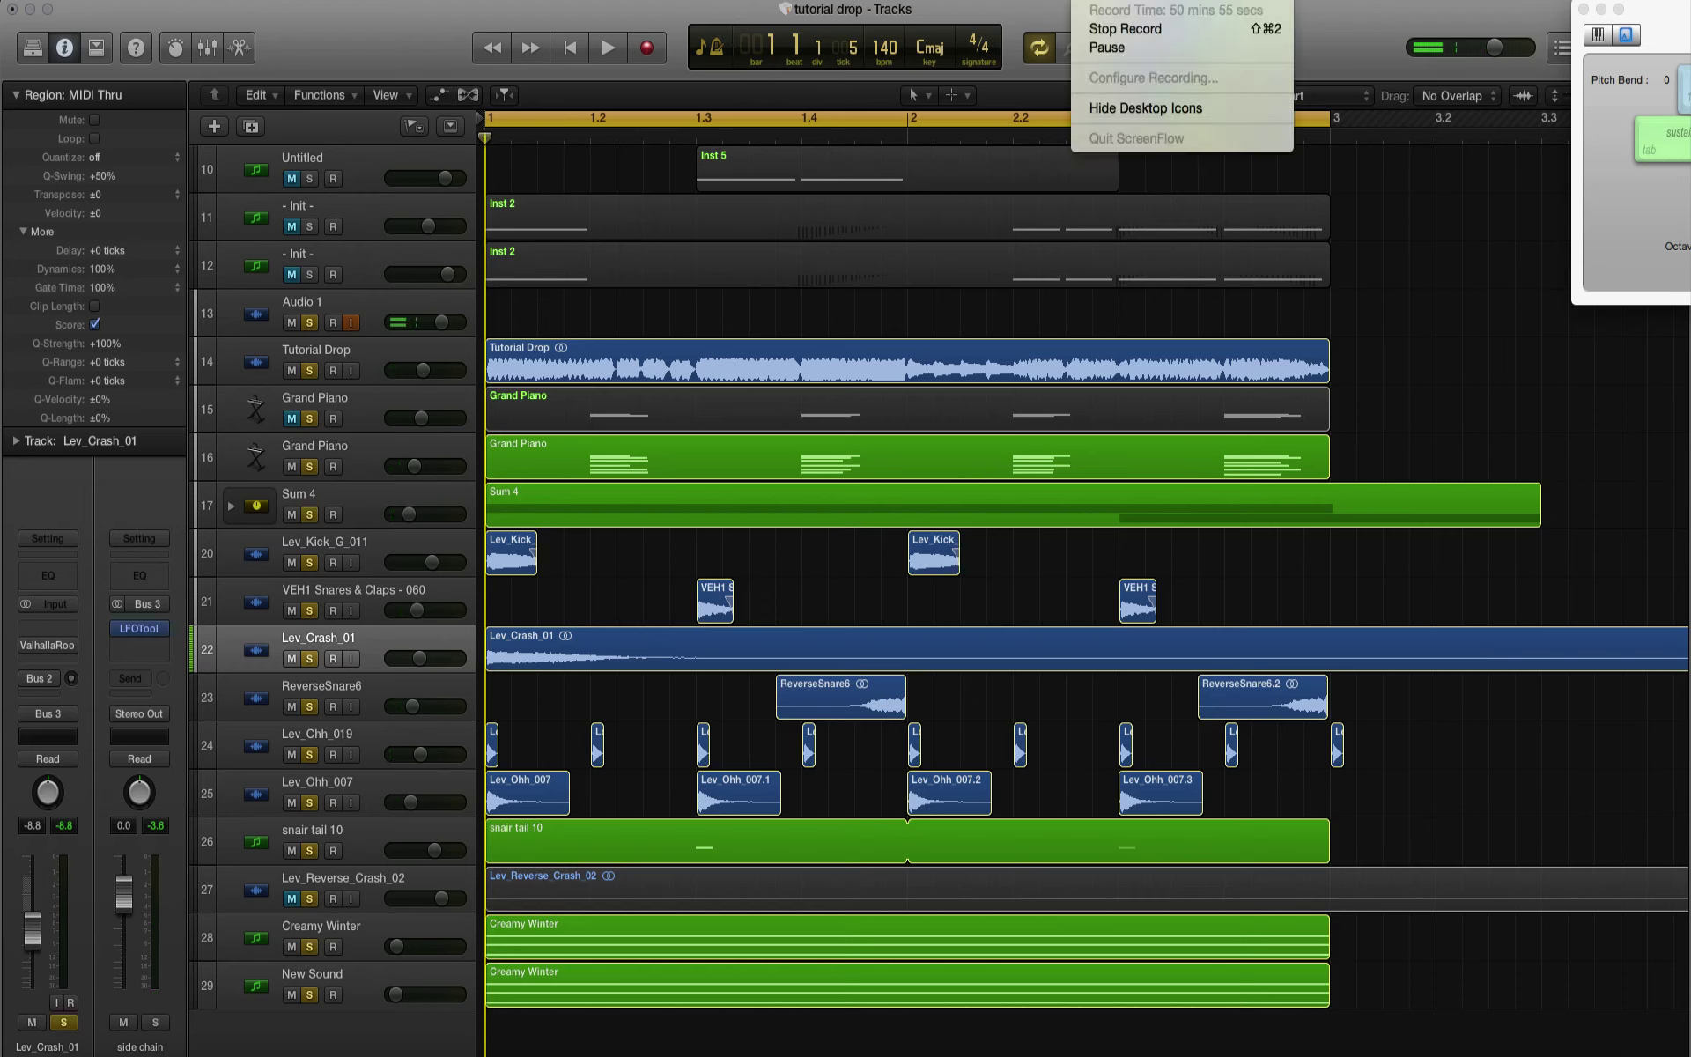
left_click(1436, 241)
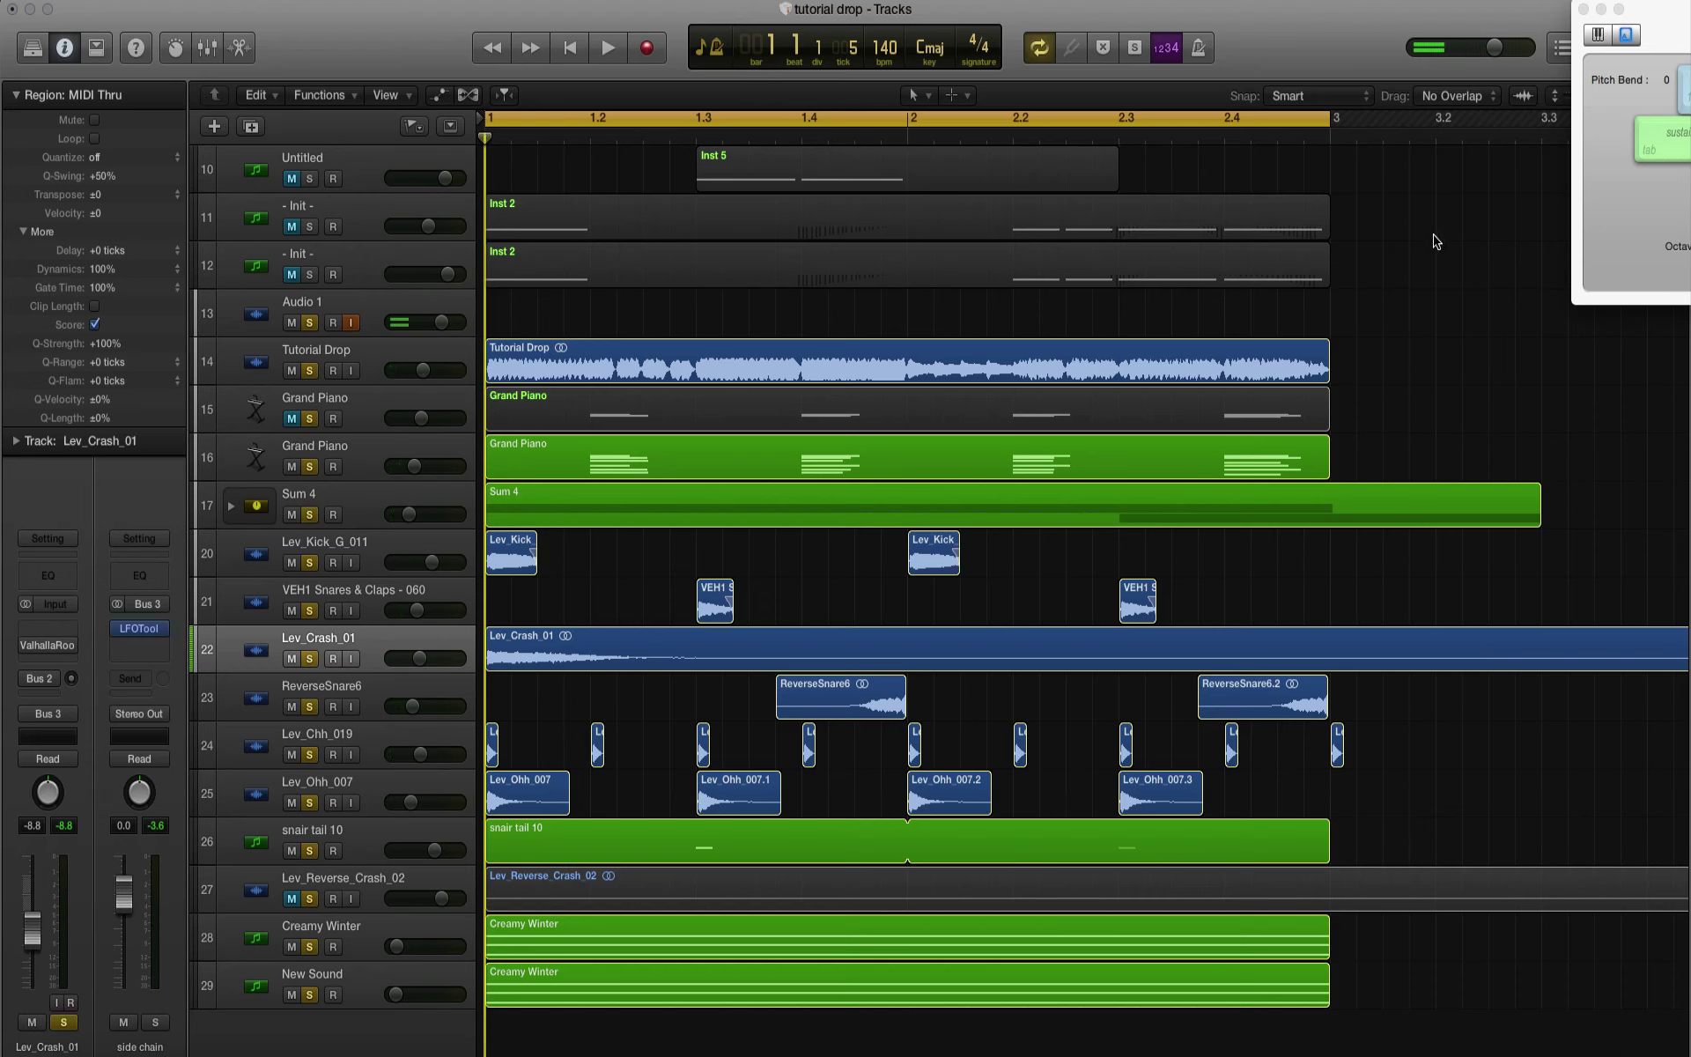